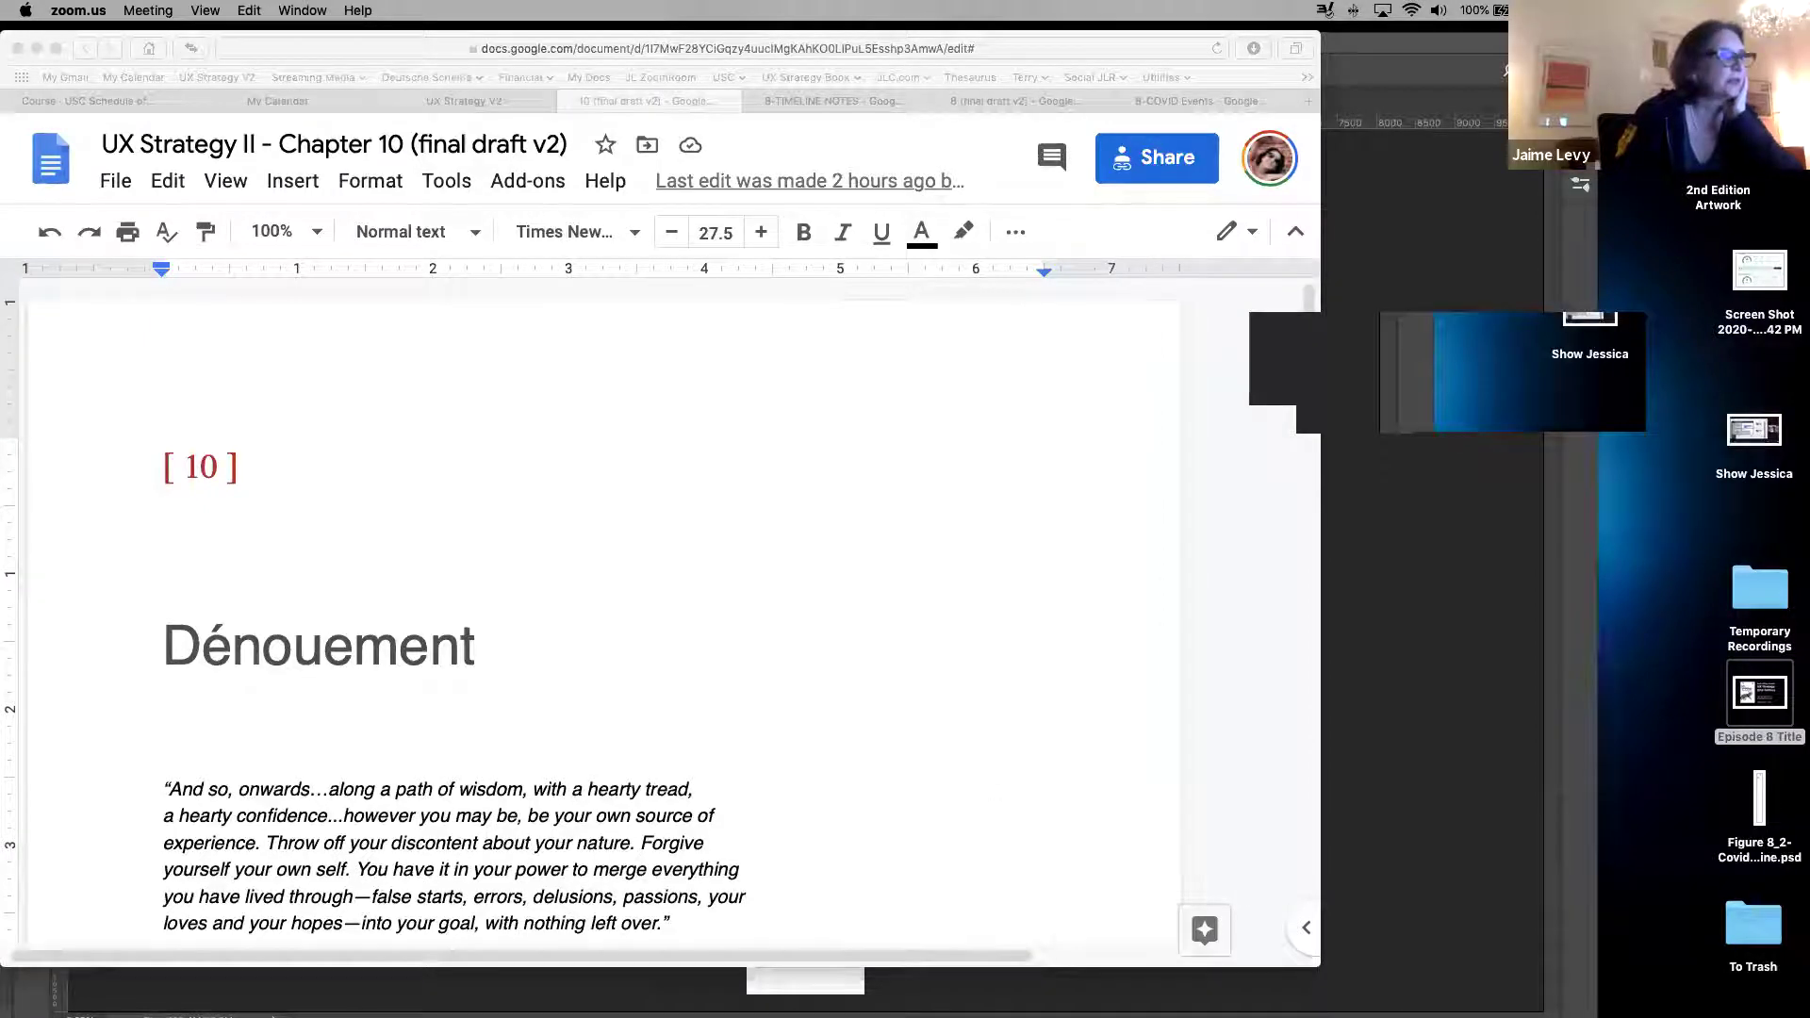
Look through the Chapter 10 draft as far as page 4, returning to the Metromile paragraph on page 1
{"action": "left_click_drag", "start_coordinate": [1310, 318], "coordinate": [1309, 746]}
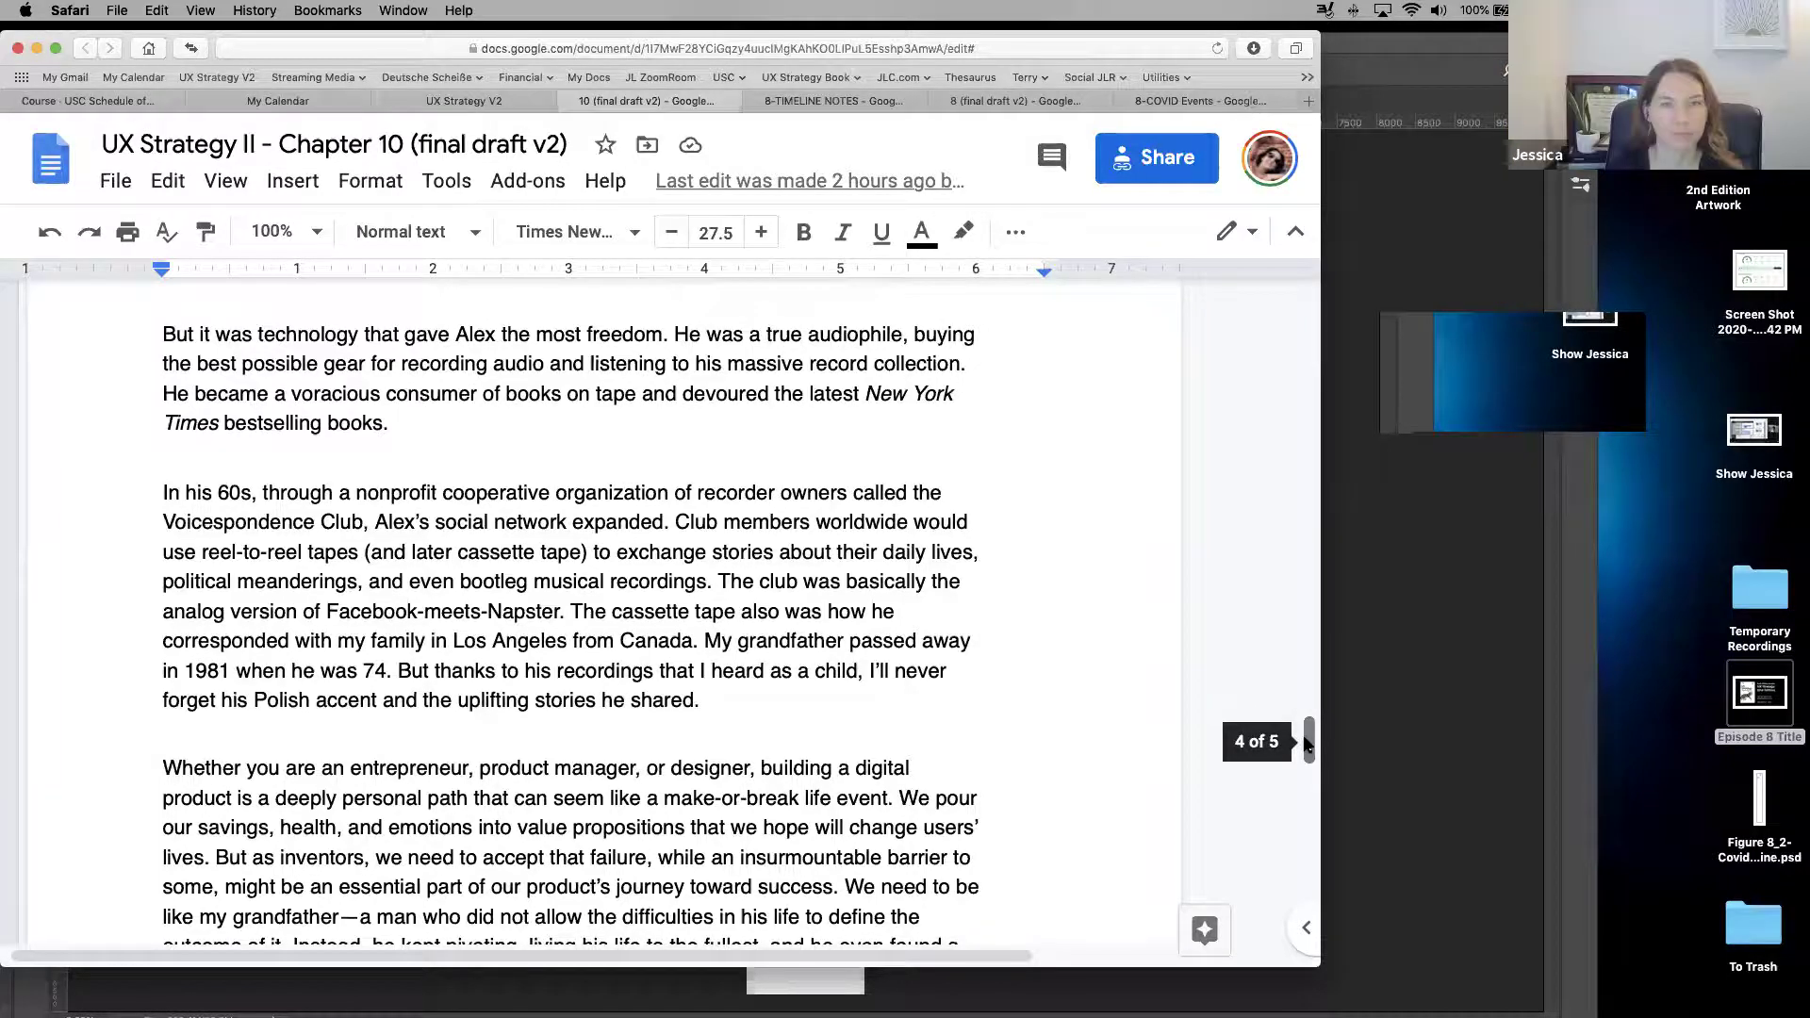
{"action": "mouse_move", "coordinate": [1309, 741]}
{"action": "left_mouse_down"}
{"action": "mouse_move", "coordinate": [1313, 760]}
{"action": "mouse_move", "coordinate": [1314, 733]}
{"action": "left_mouse_up"}
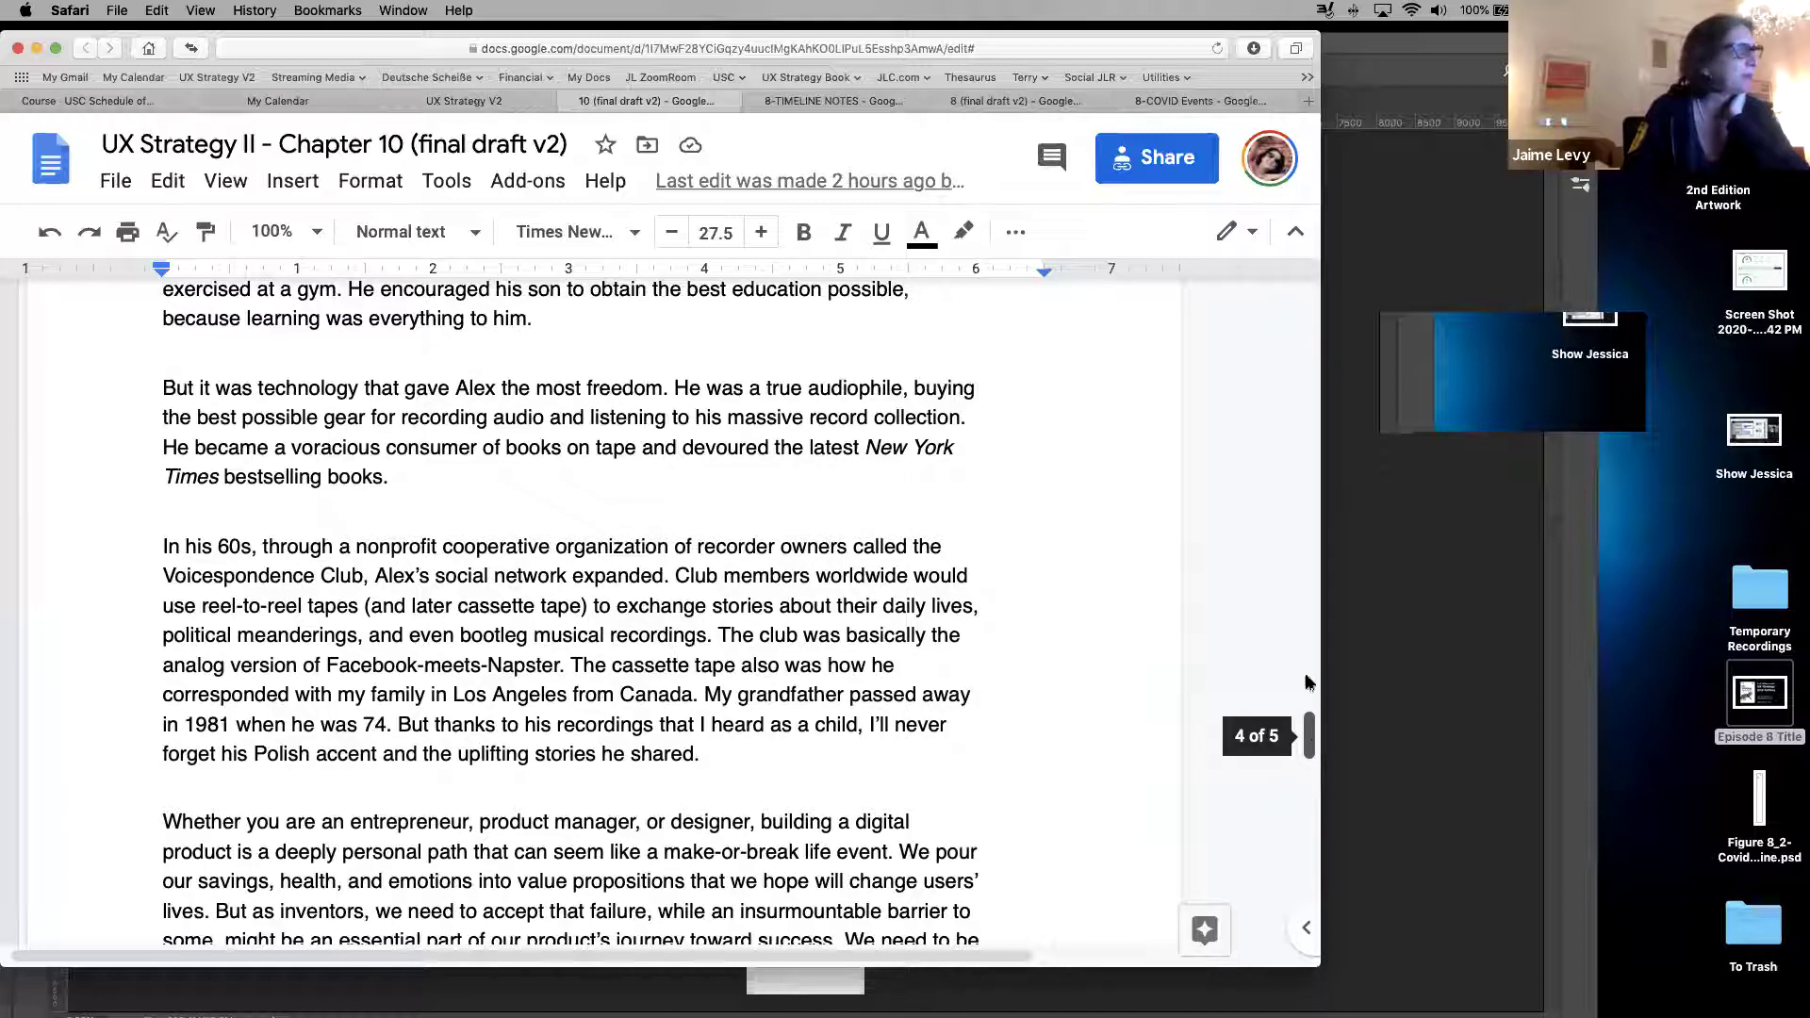
{"action": "scroll", "coordinate": [1282, 467], "scroll_direction": "up", "scroll_amount": 20}
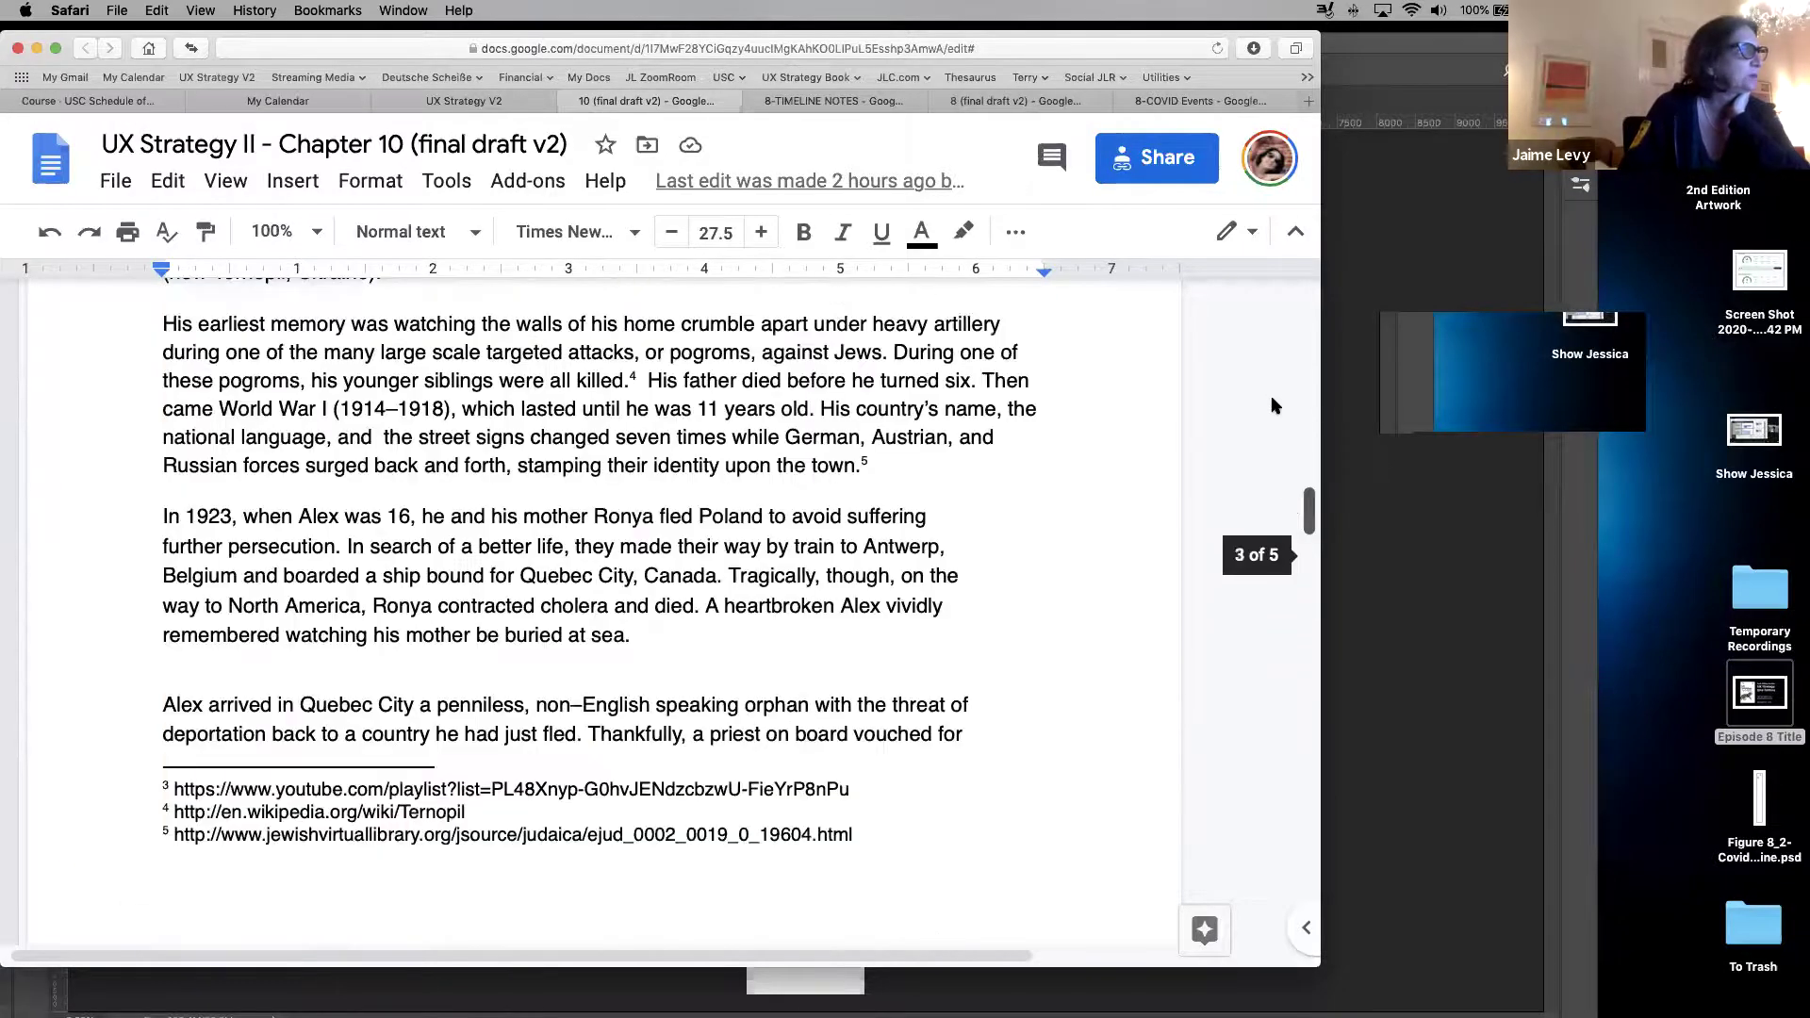
{"action": "scroll", "coordinate": [1273, 426], "scroll_direction": "down", "scroll_amount": 3}
{"action": "scroll", "coordinate": [1268, 405], "scroll_direction": "up", "scroll_amount": 5}
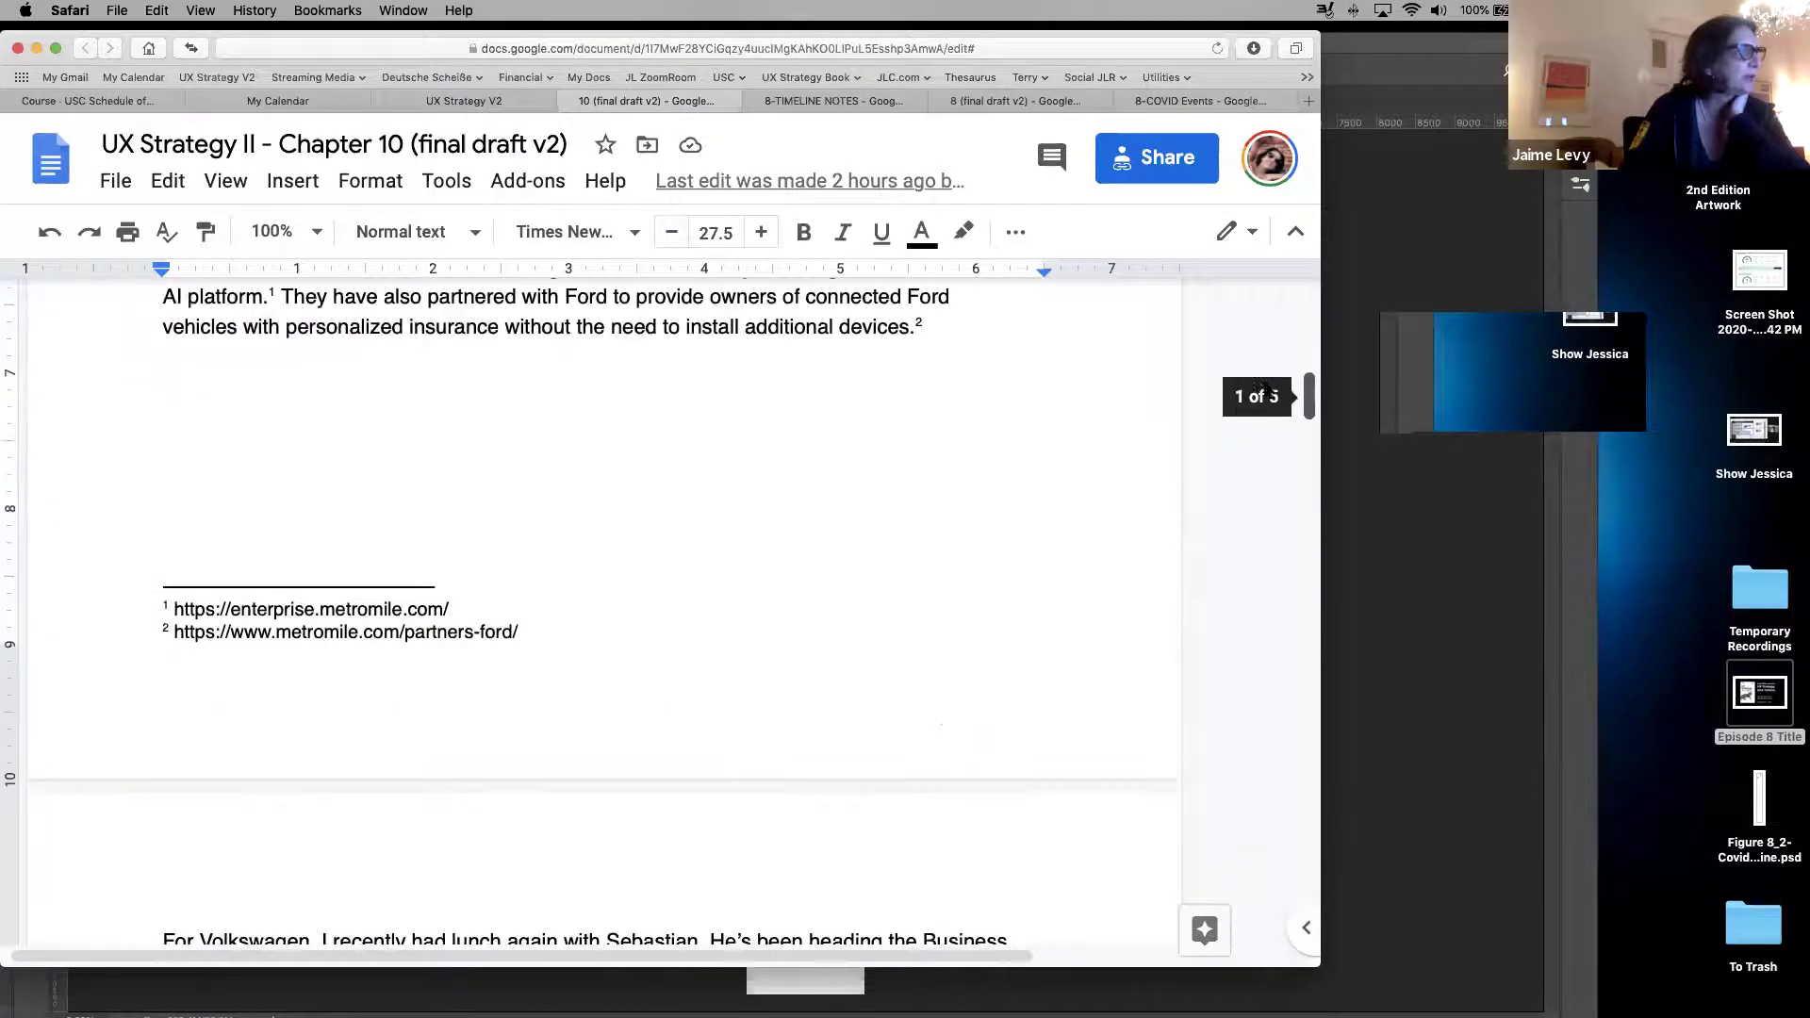
{"action": "scroll", "coordinate": [1262, 371], "scroll_direction": "up", "scroll_amount": 2}
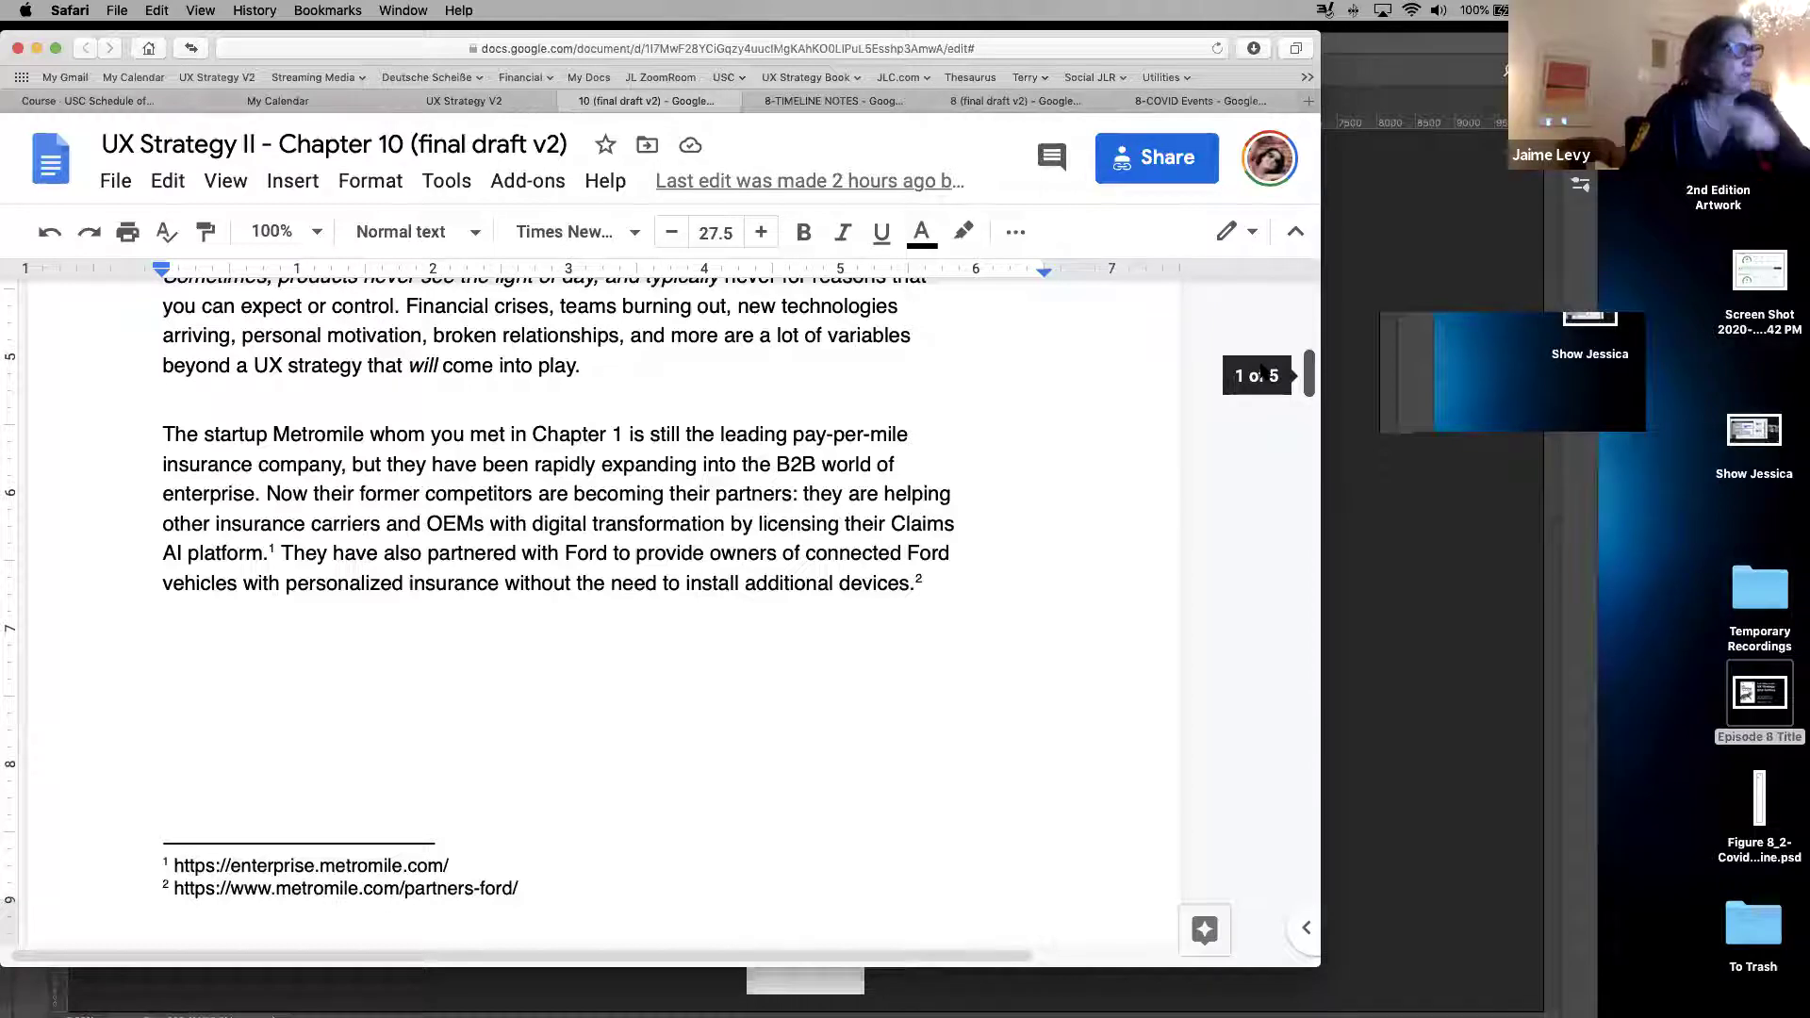
{"action": "mouse_move", "coordinate": [1260, 371]}
{"action": "left_mouse_down"}
{"action": "mouse_move", "coordinate": [1256, 415]}
{"action": "mouse_move", "coordinate": [1258, 377]}
{"action": "left_mouse_up"}
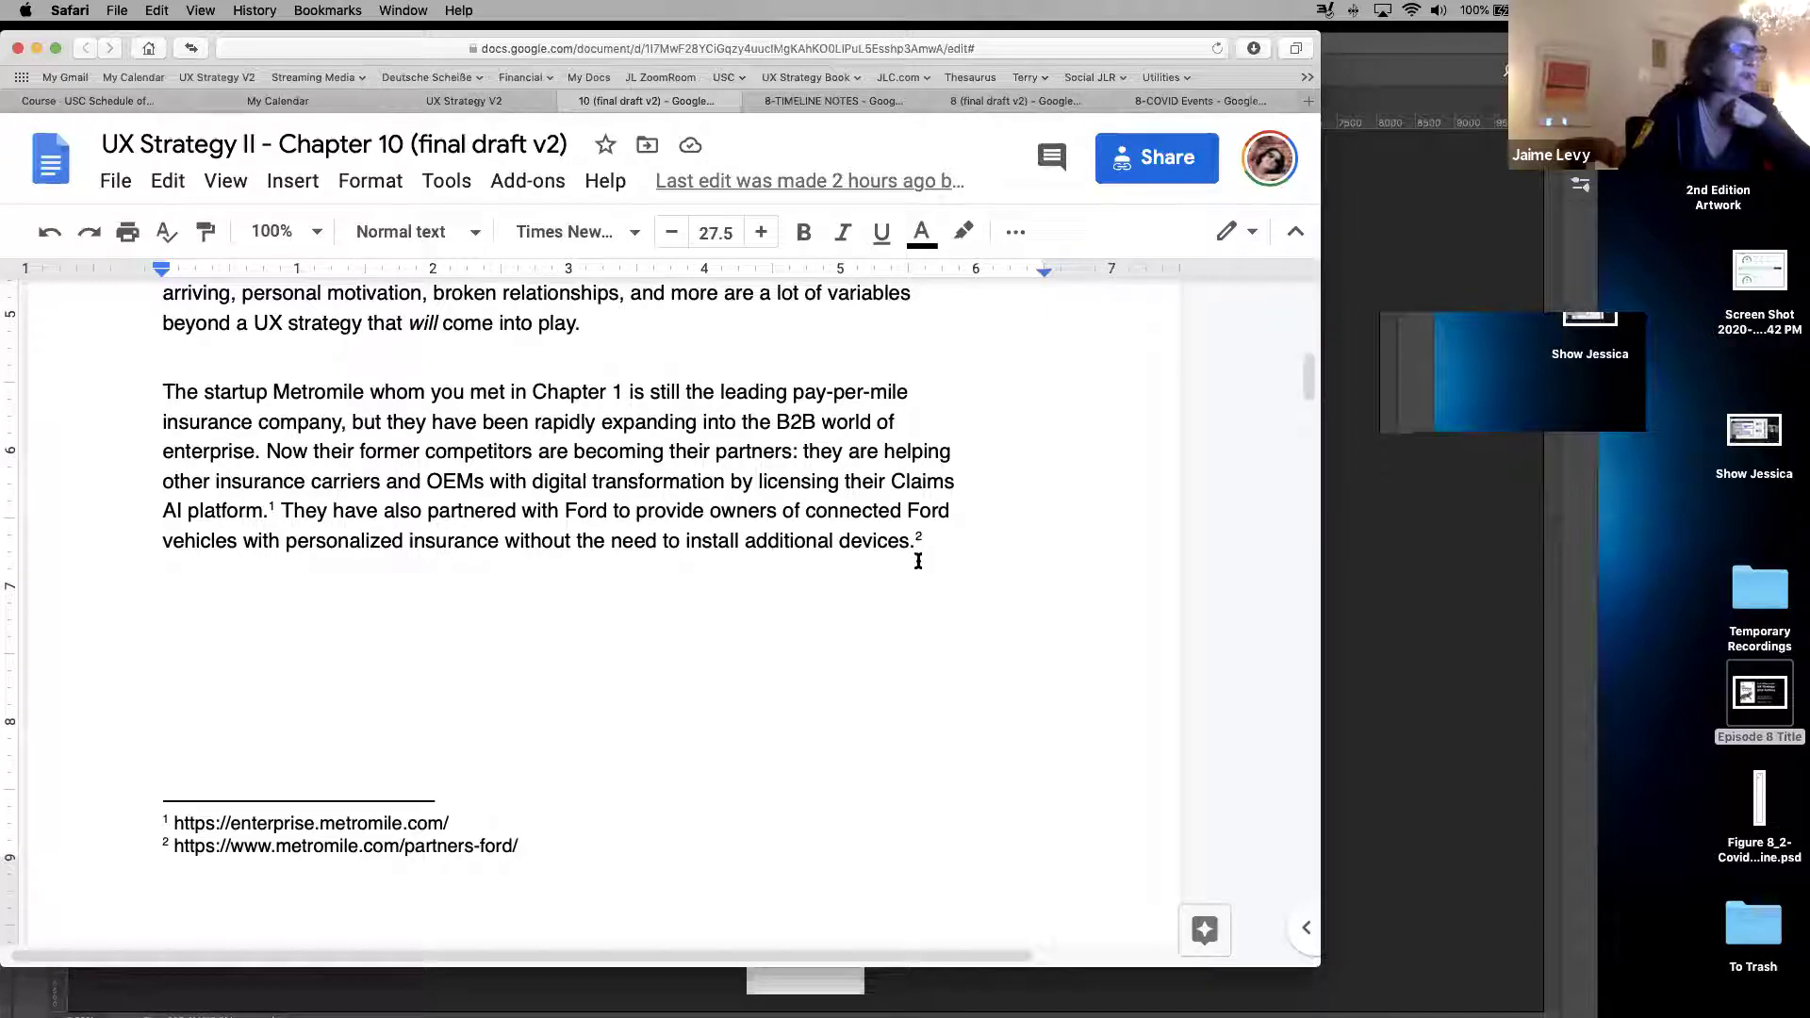
Start a comment on the words "The startup Metromile whom you met in Chapter 1 is"
{"action": "left_click_drag", "start_coordinate": [163, 391], "coordinate": [544, 424]}
{"action": "left_click_drag", "start_coordinate": [175, 347], "coordinate": [644, 391]}
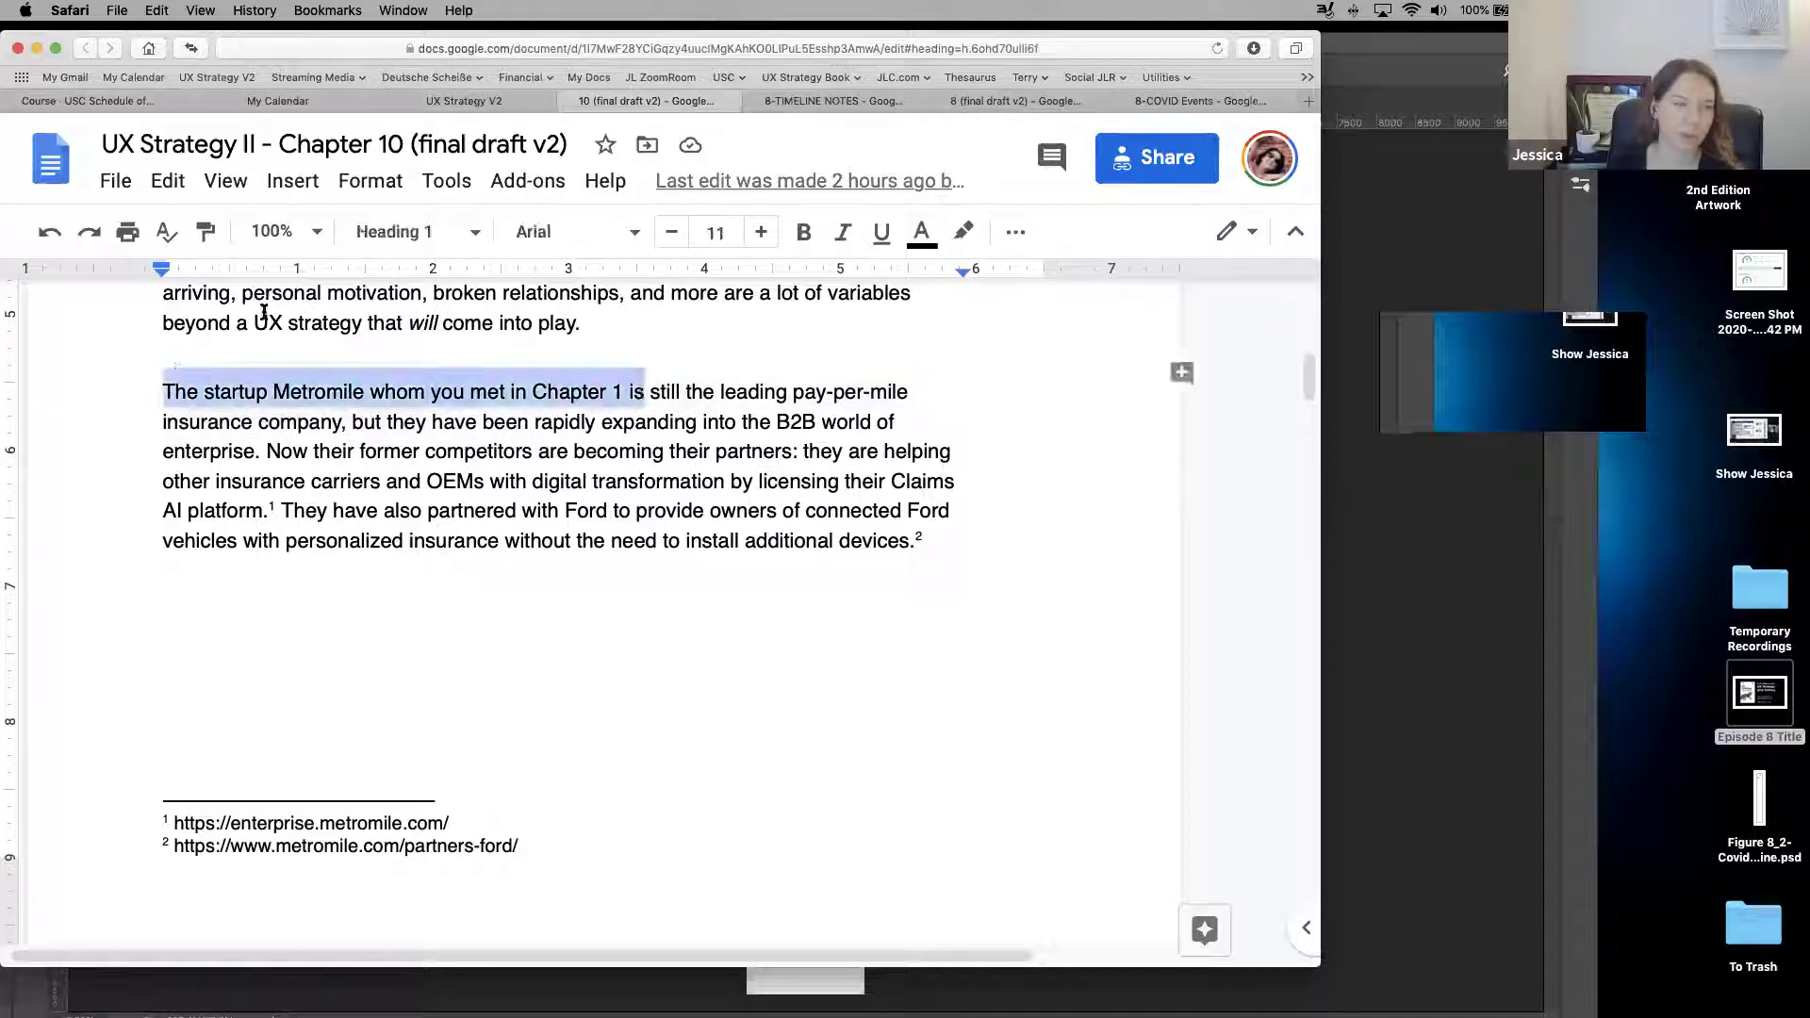
{"action": "left_click", "coordinate": [296, 181]}
{"action": "mouse_move", "coordinate": [372, 181]}
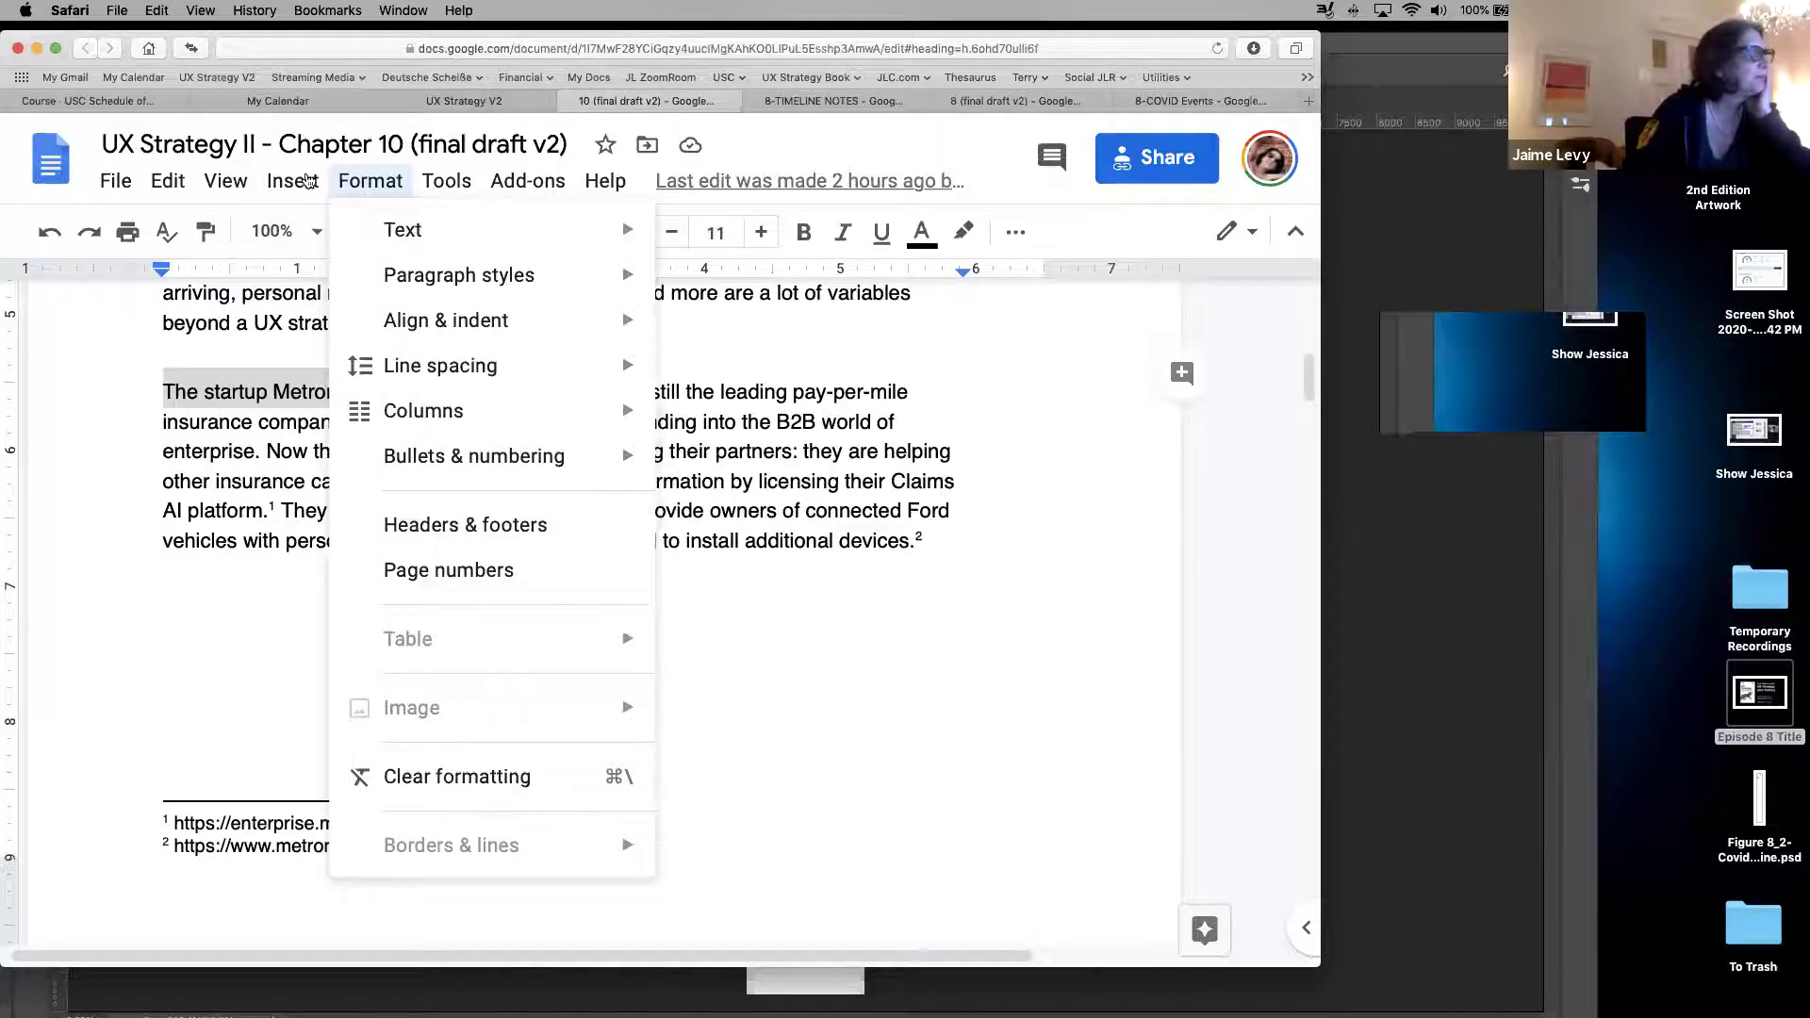
{"action": "mouse_move", "coordinate": [309, 180]}
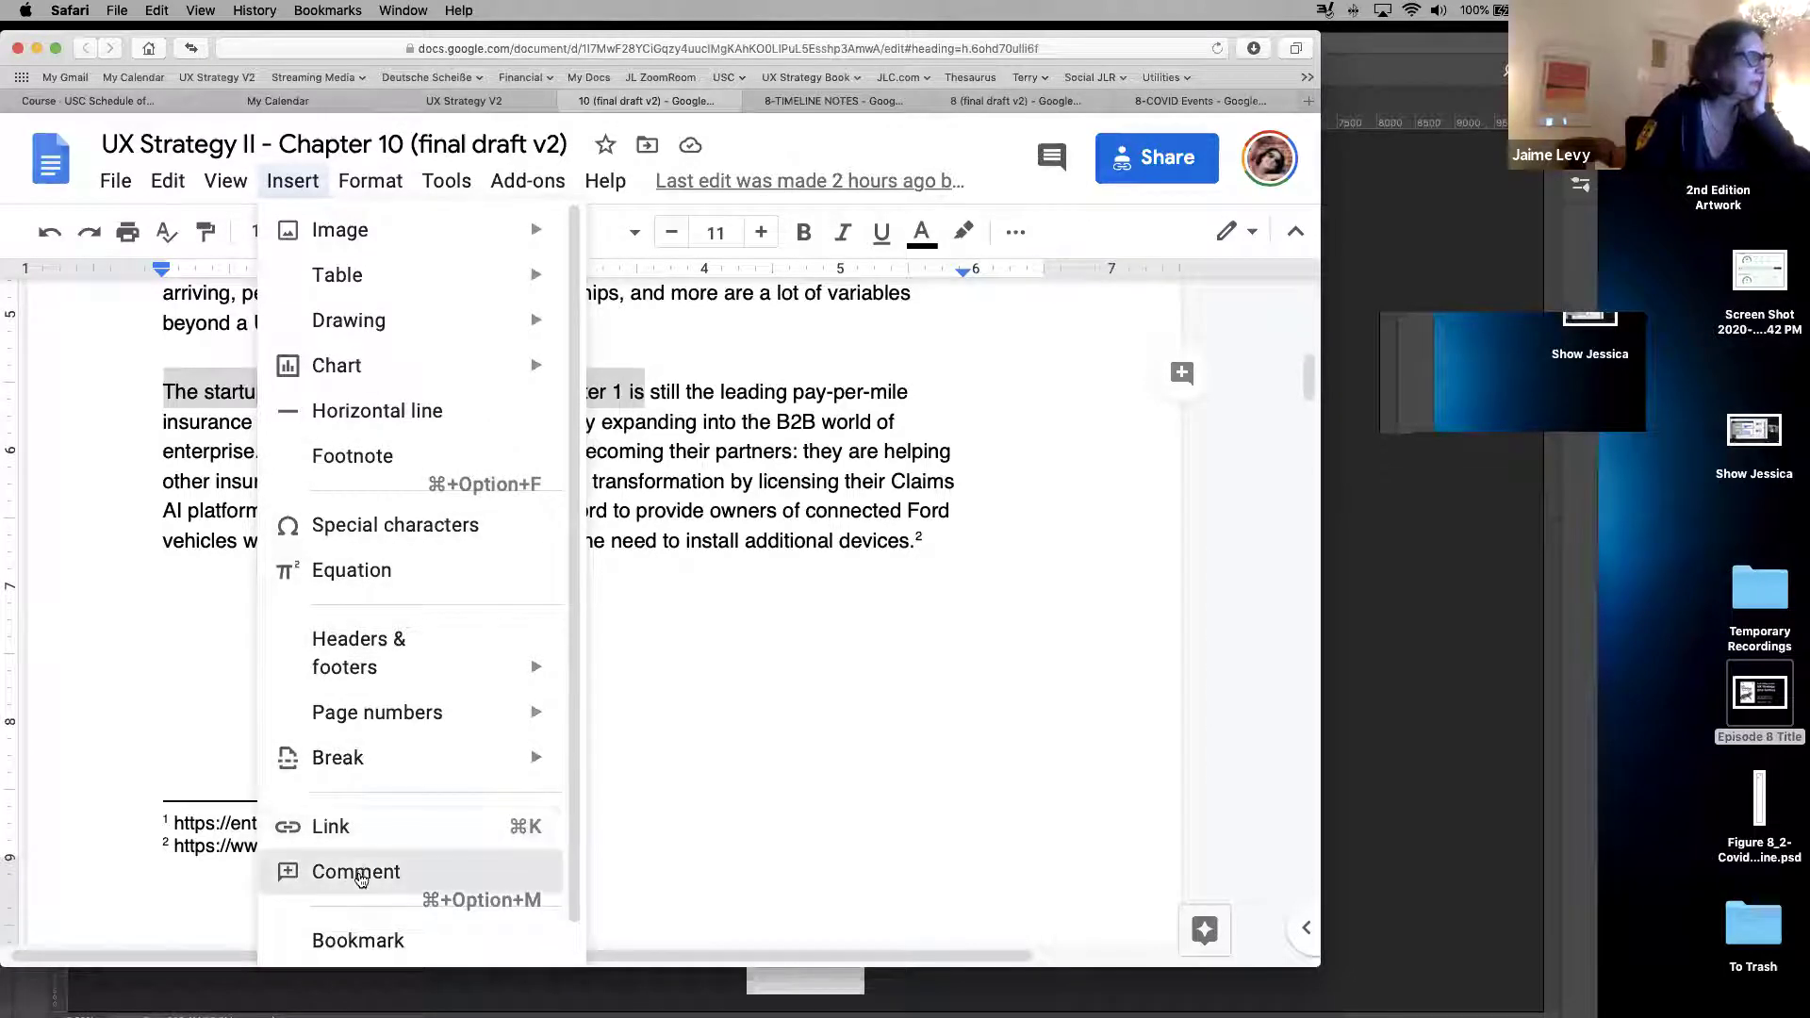
{"action": "left_click", "coordinate": [361, 877]}
Write "mention", the contact's first name and ", an email..." as the comment on the Metromile sentence, and post it
{"action": "key", "text": "ctrl+v"}
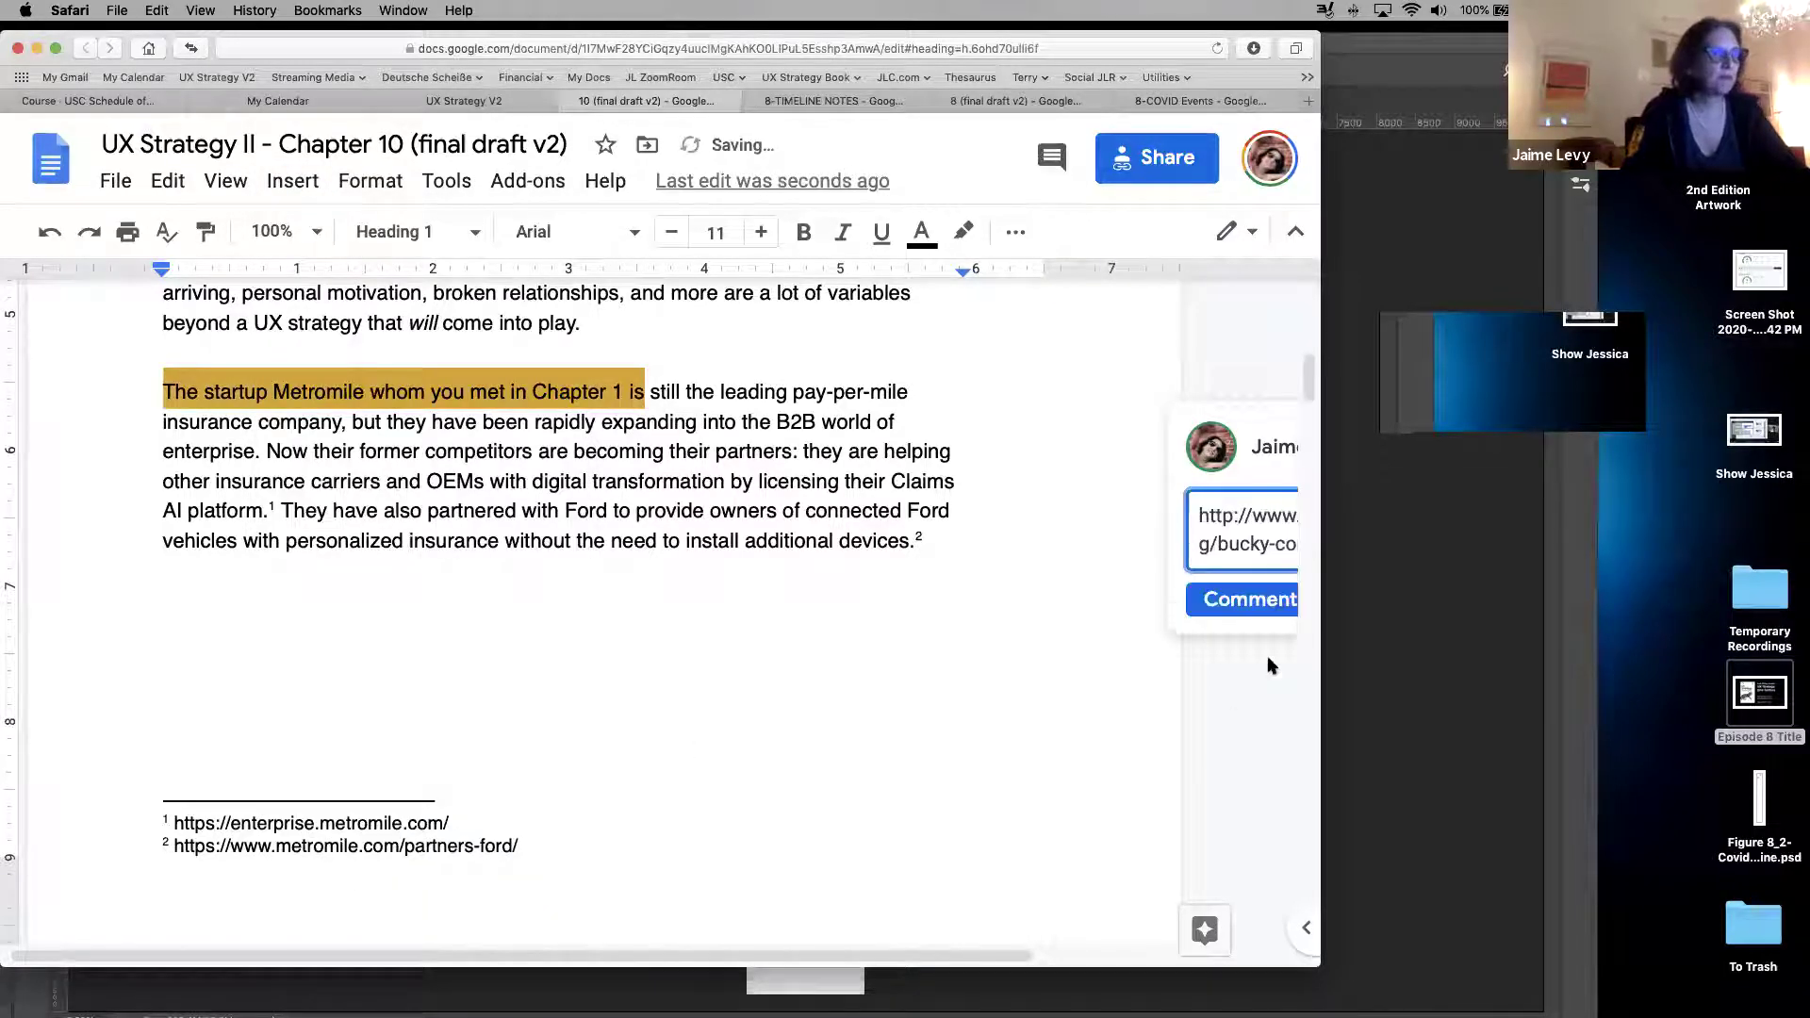
{"action": "left_click_drag", "start_coordinate": [1680, 506], "coordinate": [1725, 510]}
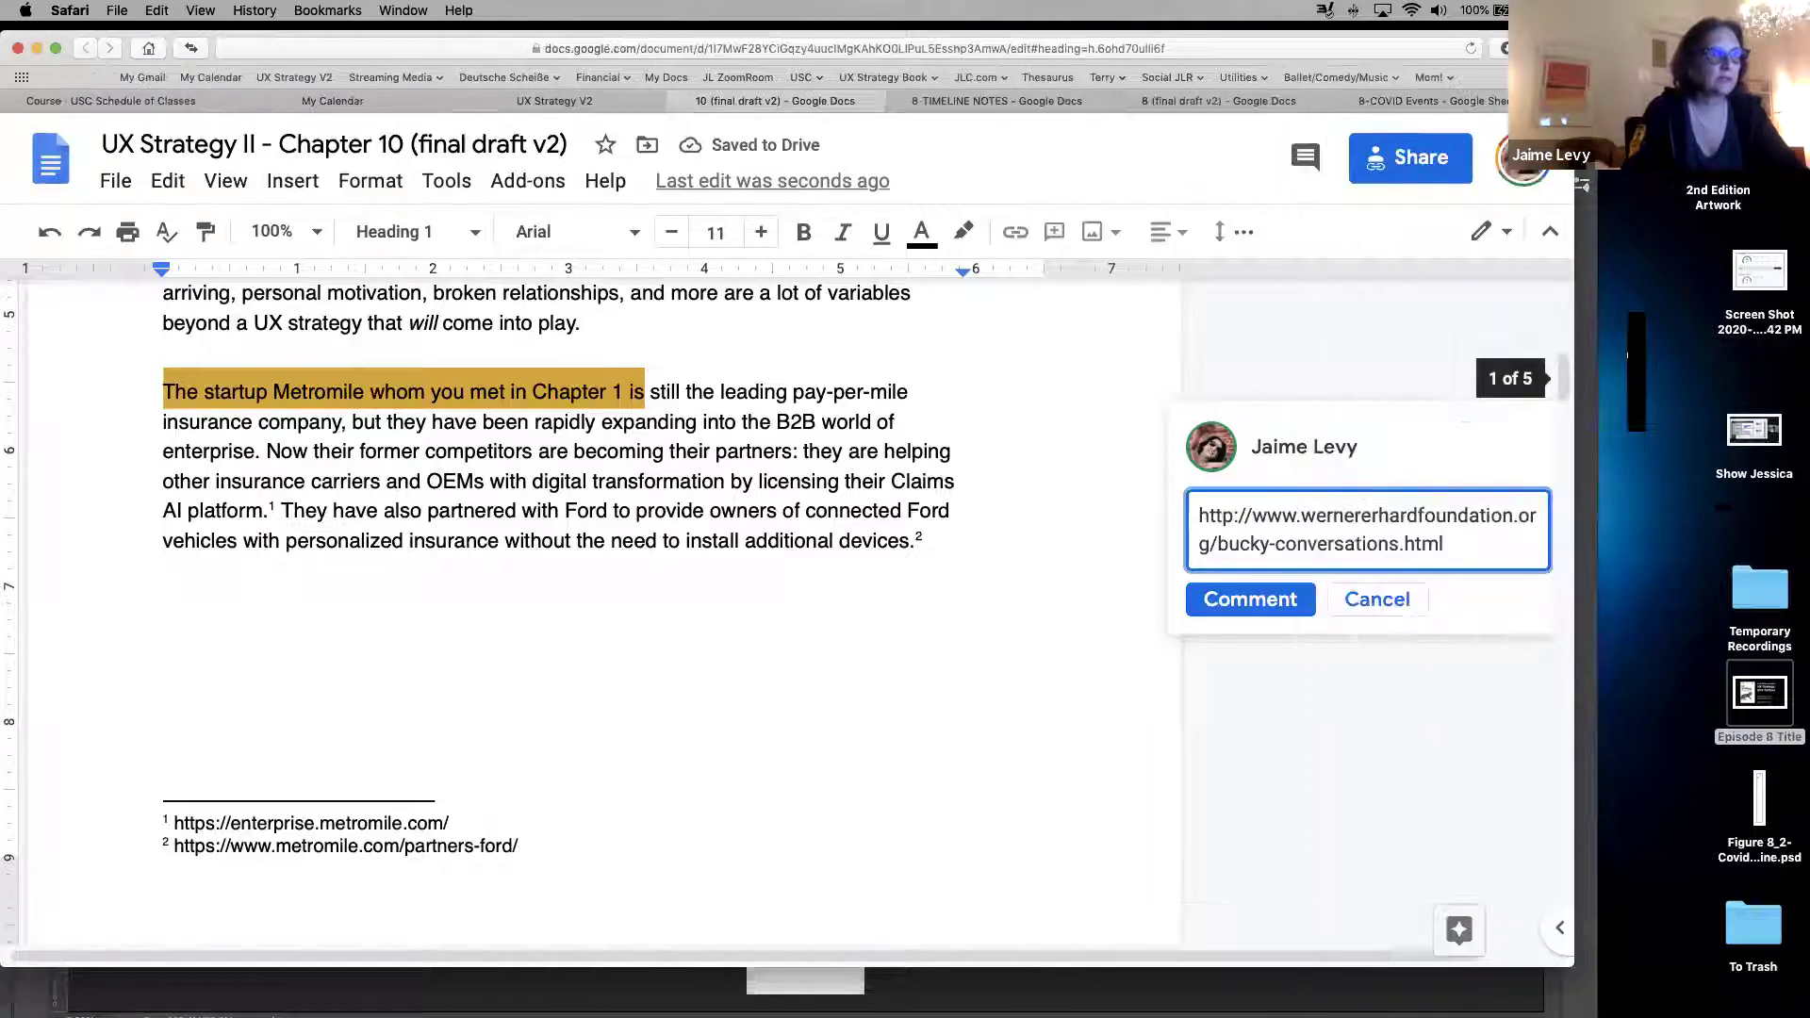
{"action": "left_click_drag", "start_coordinate": [1490, 550], "coordinate": [1200, 477]}
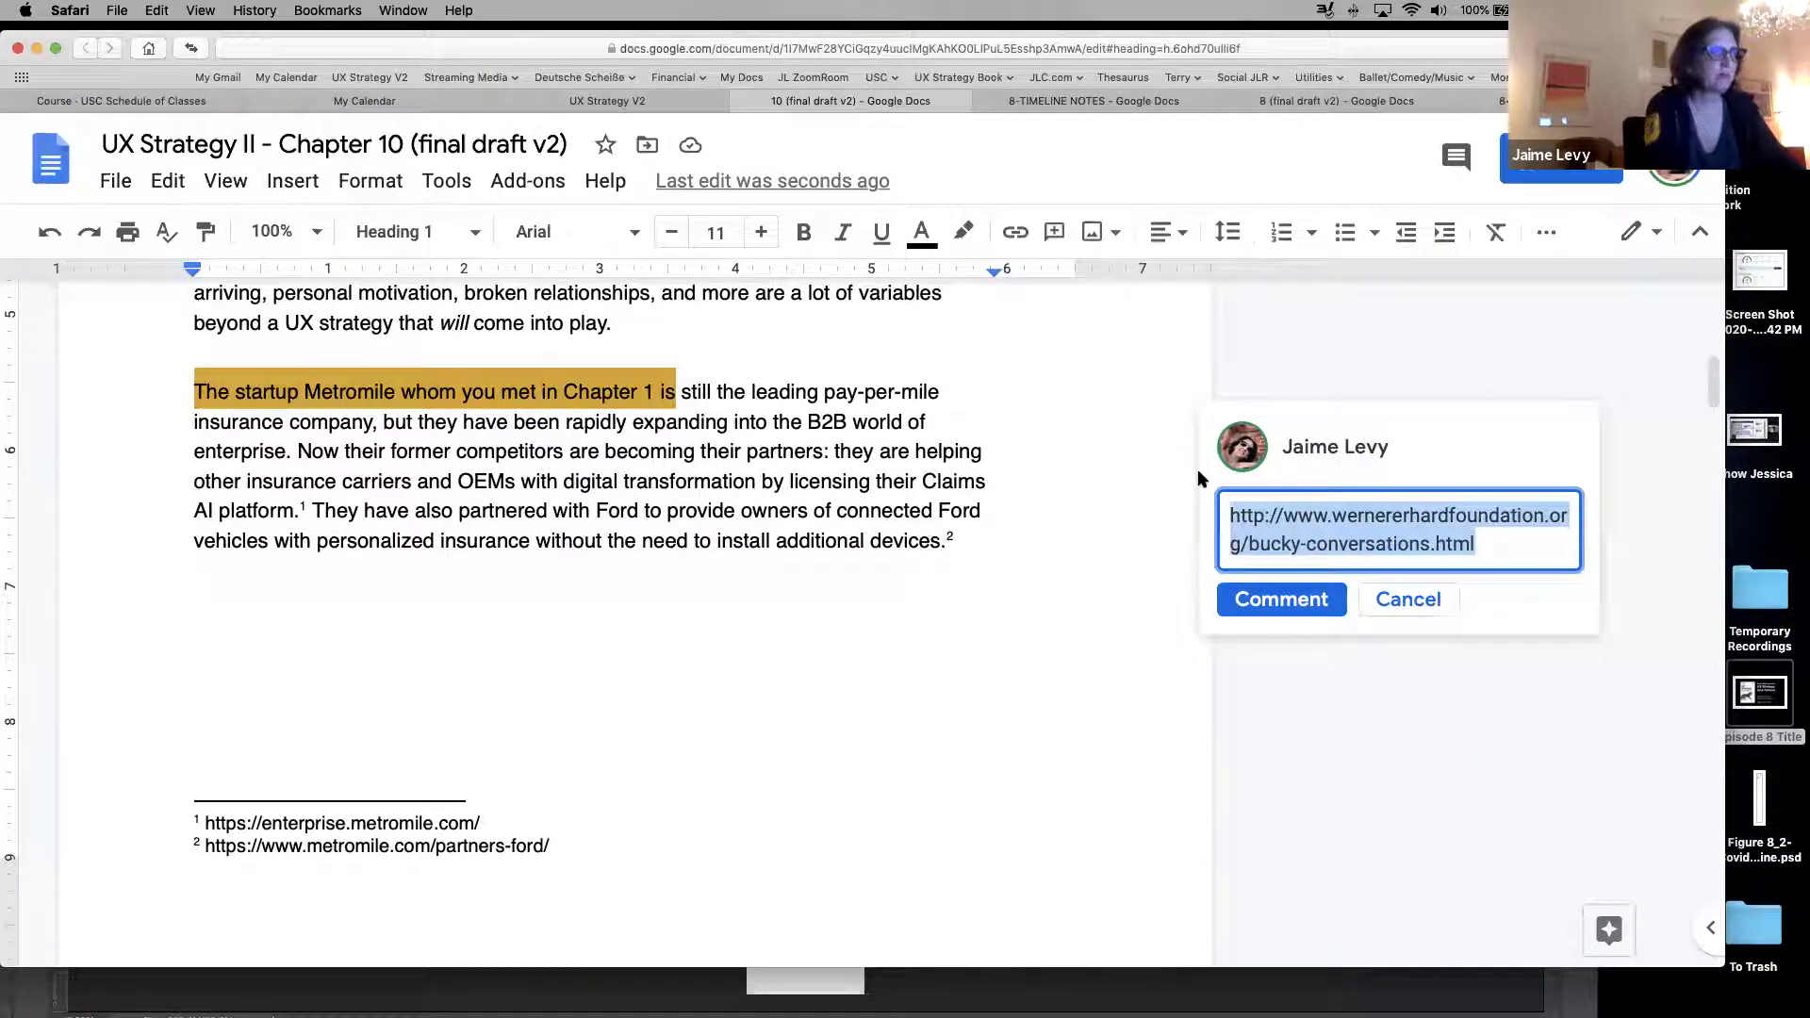
{"action": "type", "text": "mention"}
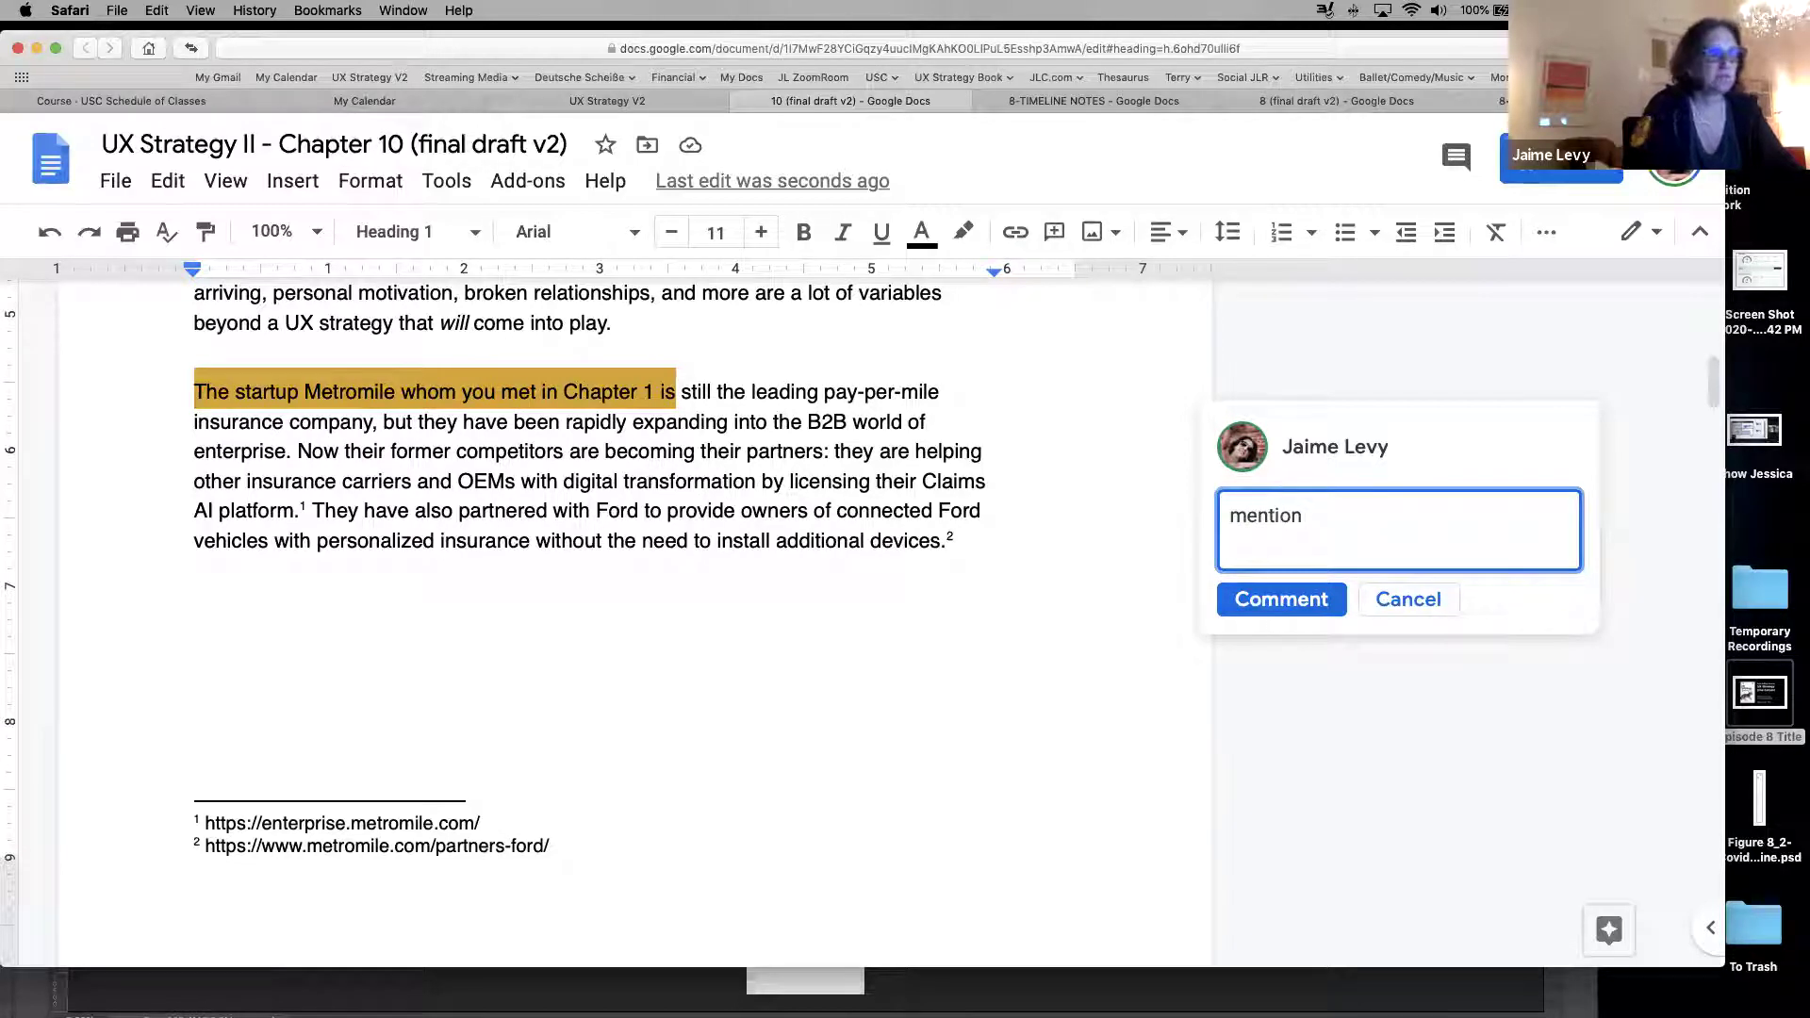
{"action": "key", "text": "BackSpace"}
{"action": "type", "text": ","}
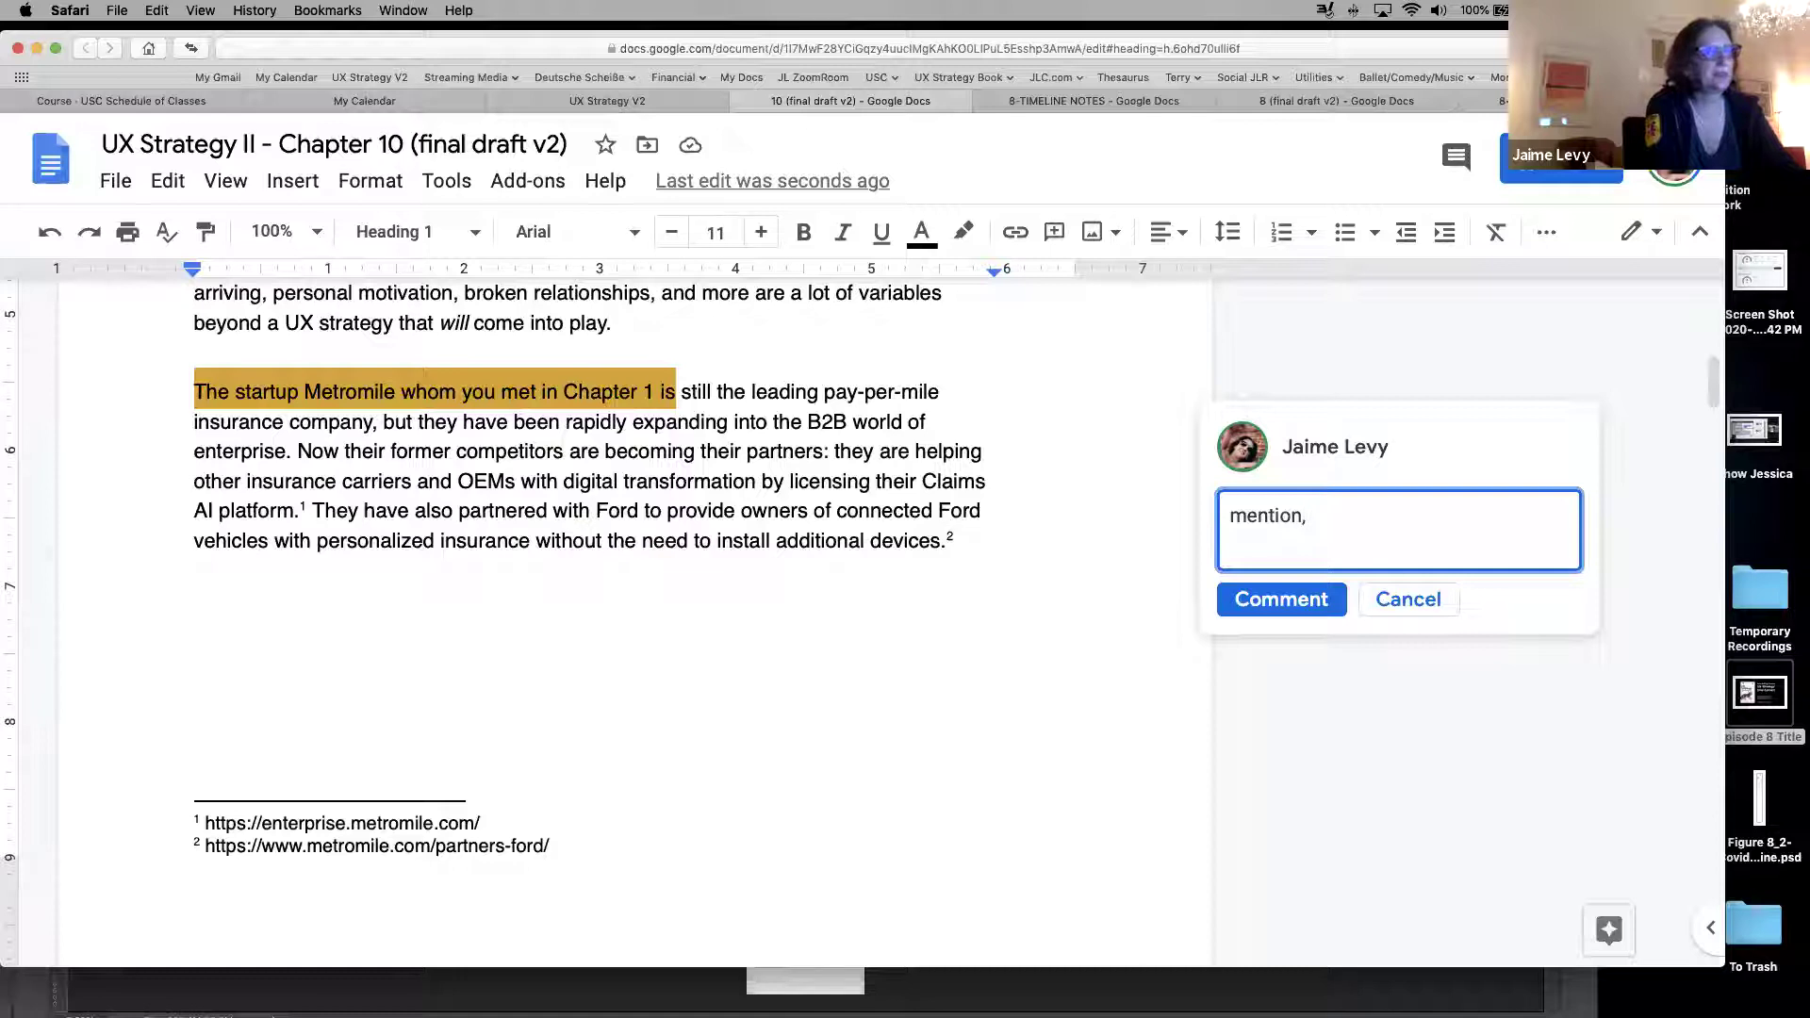
{"action": "type", "text": "emai"}
{"action": "key", "text": "BackSpace"}
{"action": "key", "text": "BackSpace"}
{"action": "key", "text": "BackSpace"}
{"action": "key", "text": "BackSpace"}
{"action": "key", "text": "BackSpace"}
{"action": "key", "text": "BackSpace"}
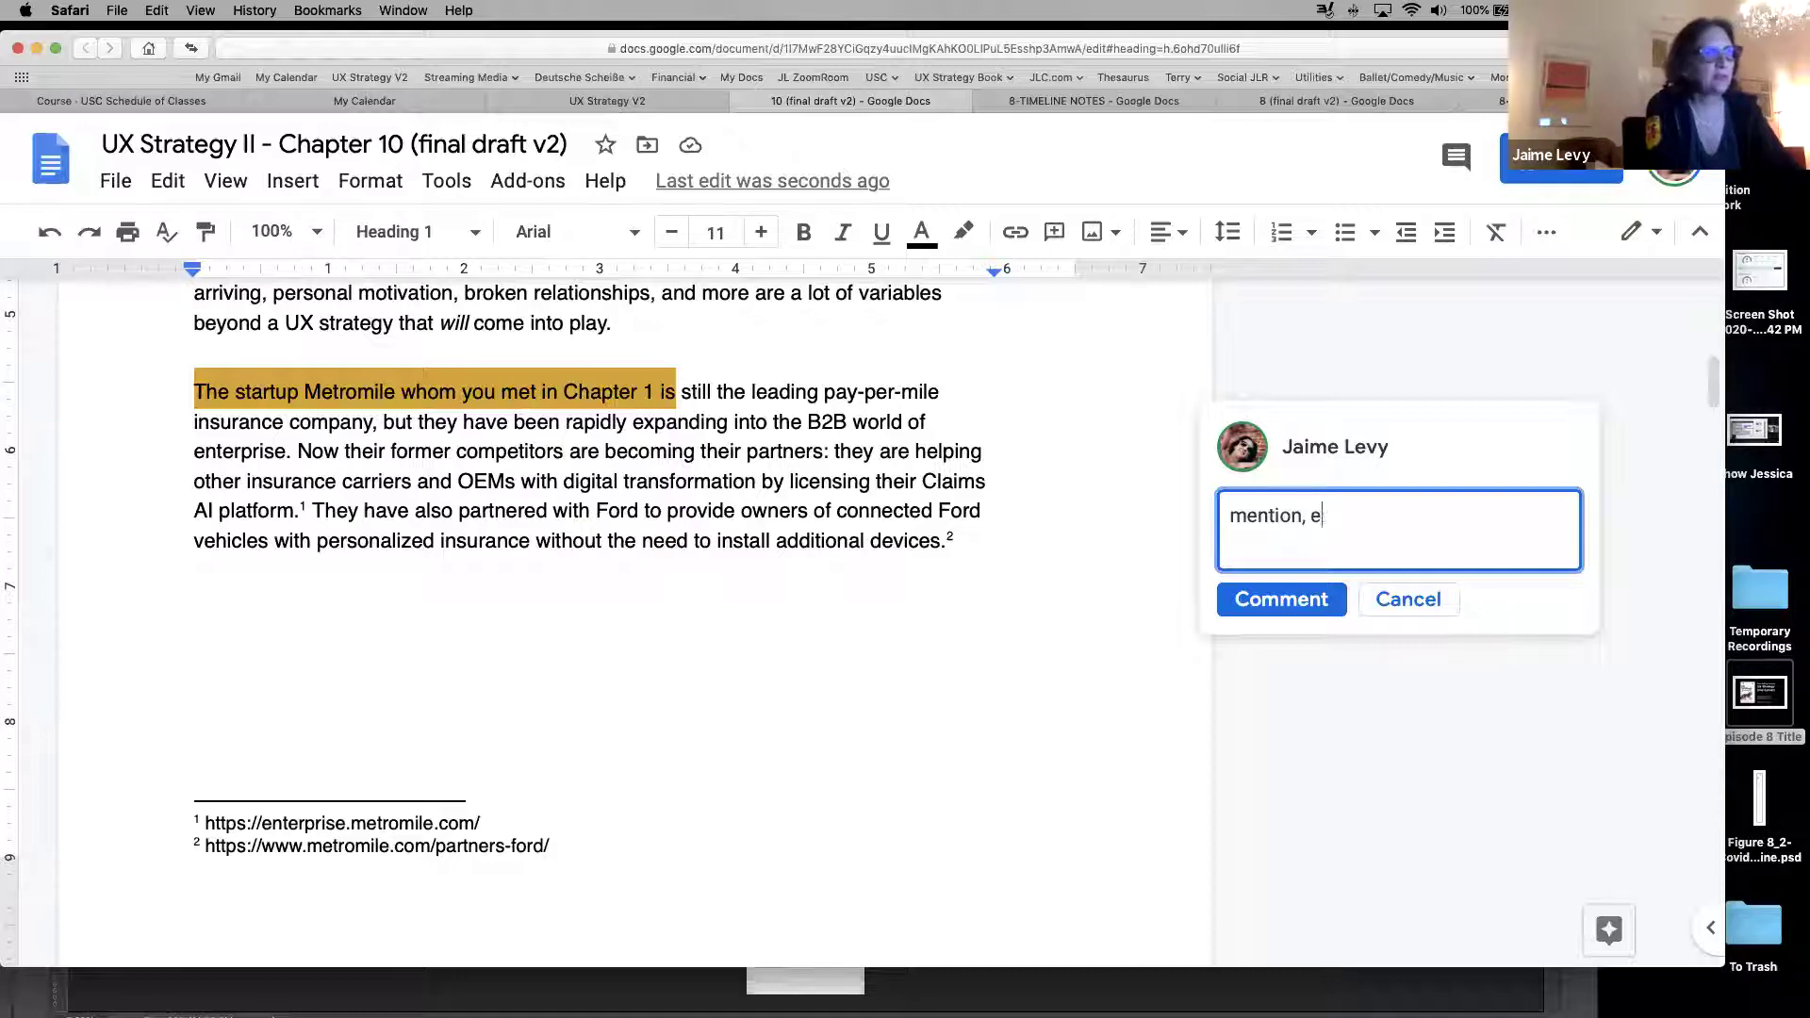
{"action": "type", "text": "Matt"}
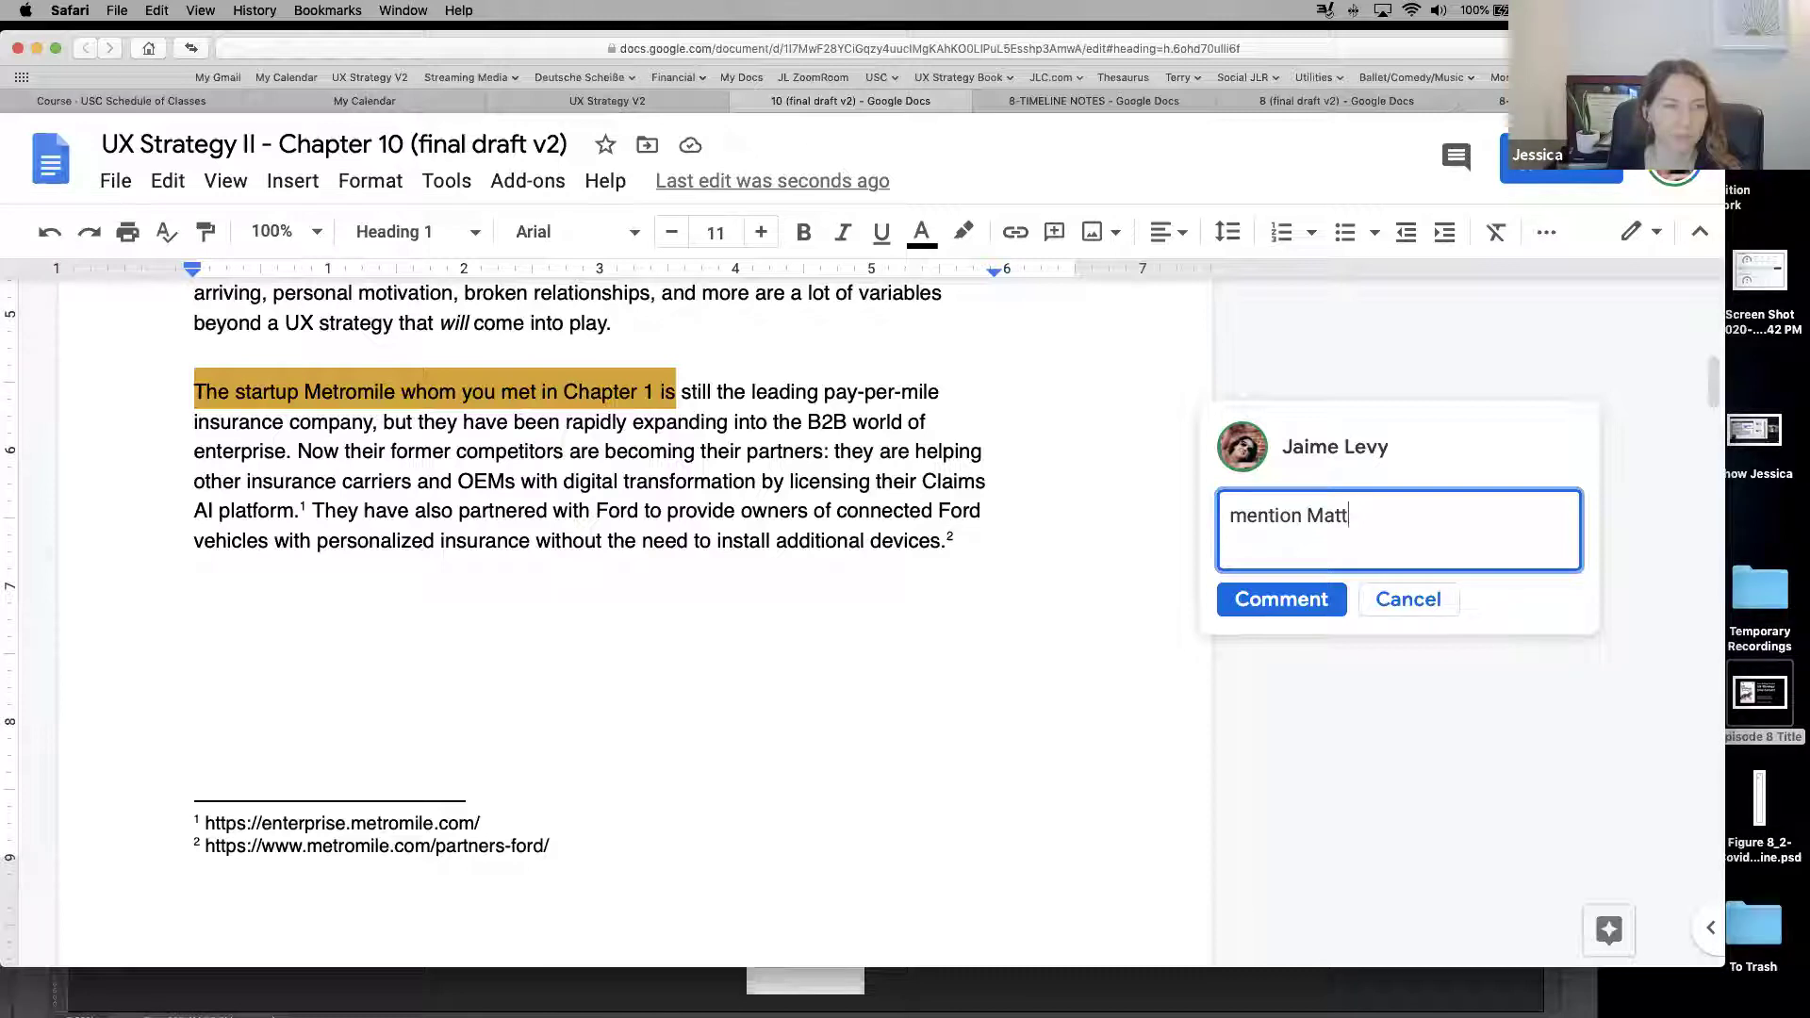
{"action": "type", "text": ", an email..."}
{"action": "left_click", "coordinate": [1297, 594]}
Change "an multi-international team" to "a international team" in the Volkswagen paragraph on page 2
{"action": "left_click_drag", "start_coordinate": [1718, 362], "coordinate": [1718, 432]}
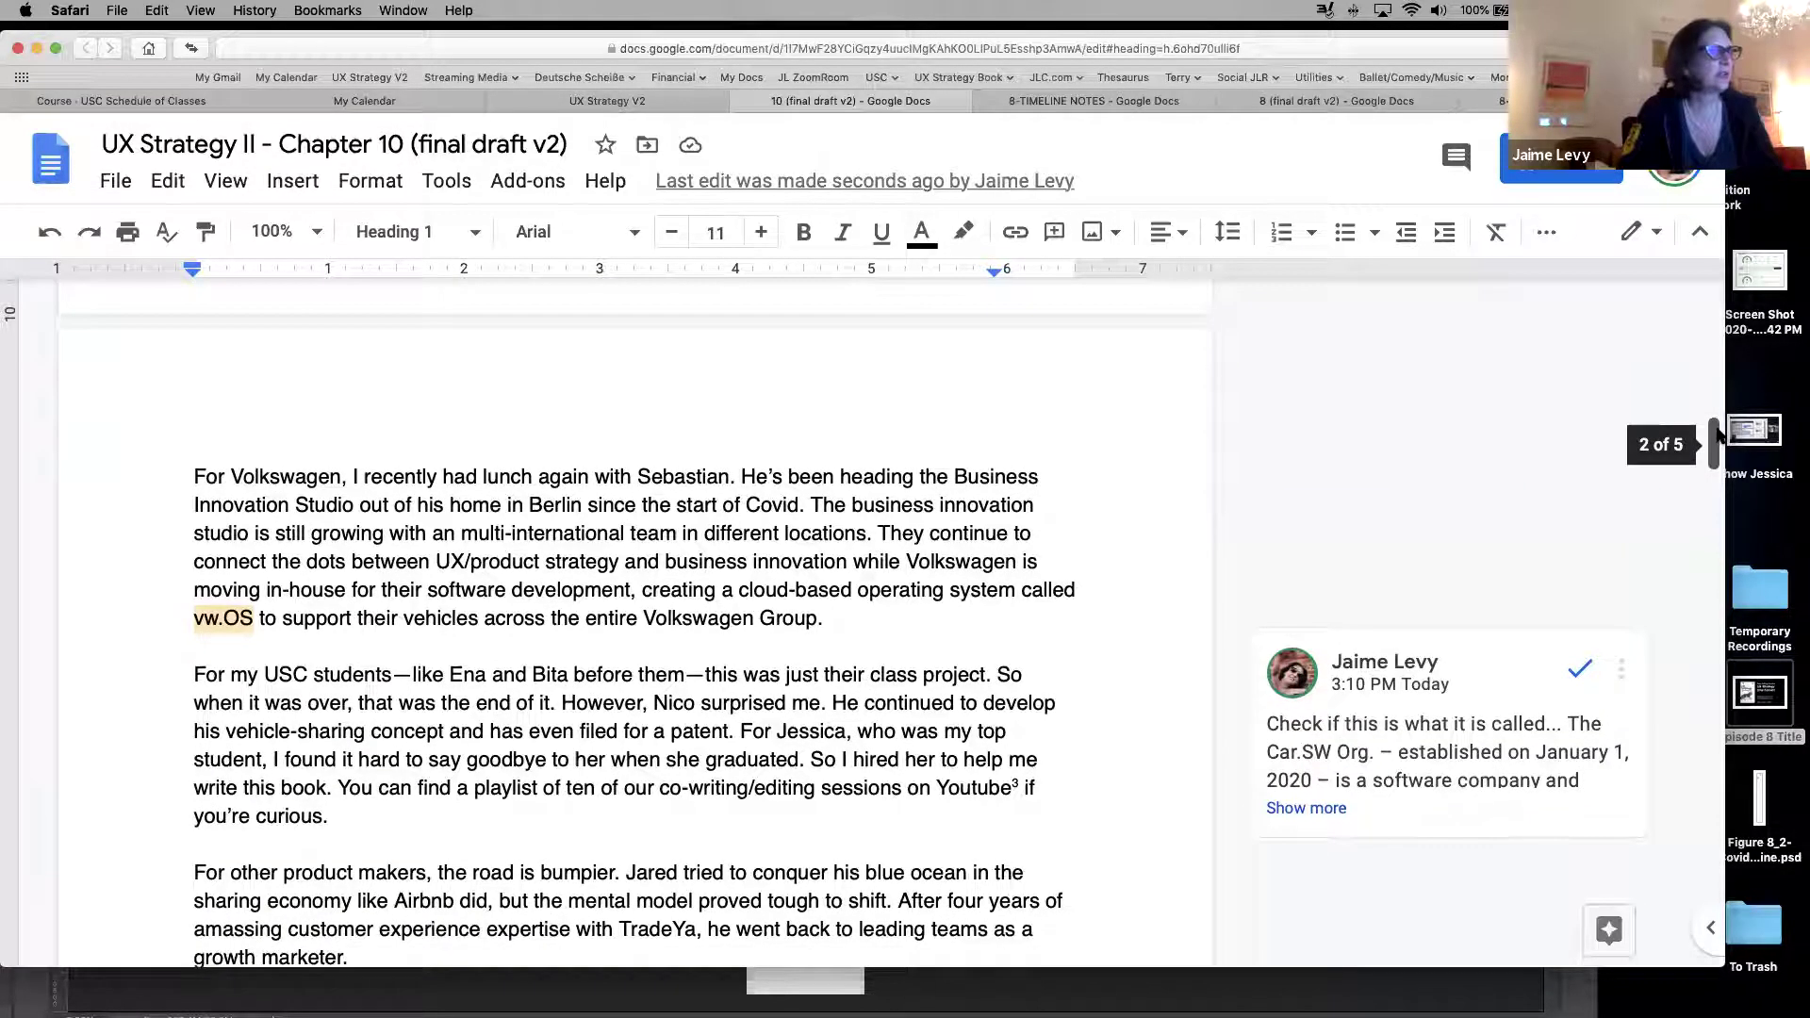
{"action": "scroll", "coordinate": [659, 552], "scroll_direction": "down", "scroll_amount": 2}
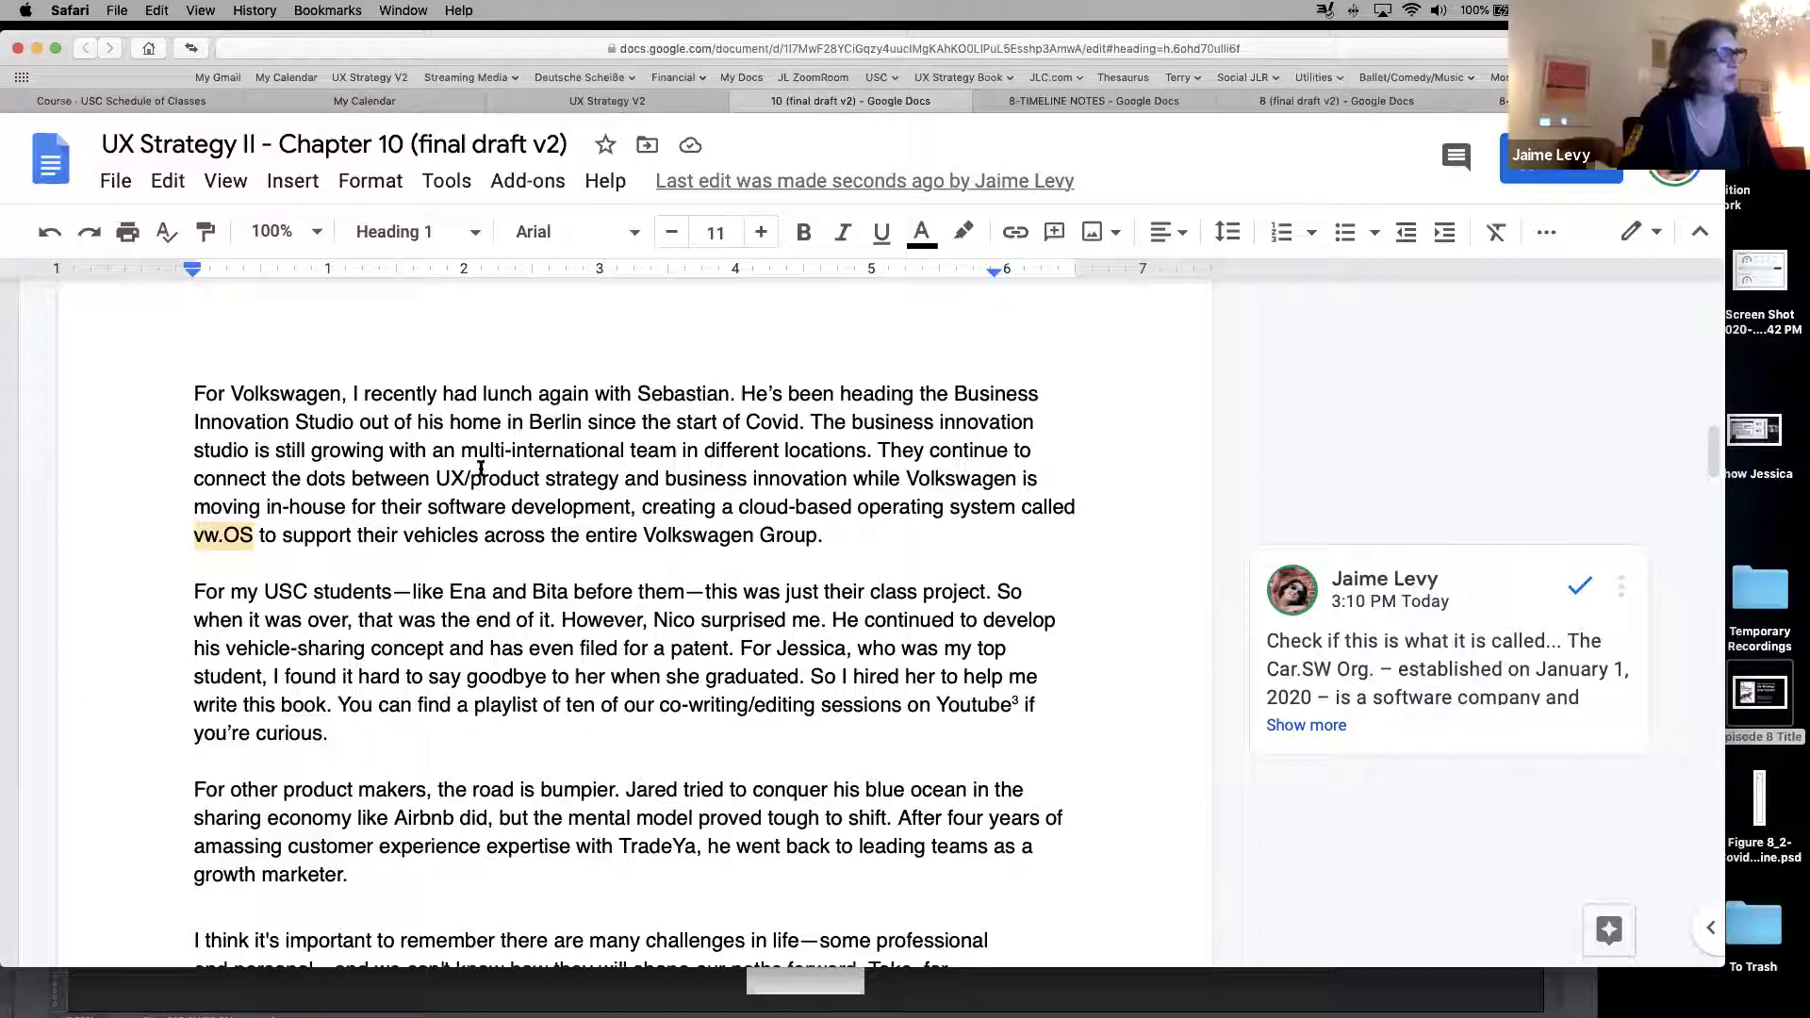
{"action": "left_click", "coordinate": [460, 449]}
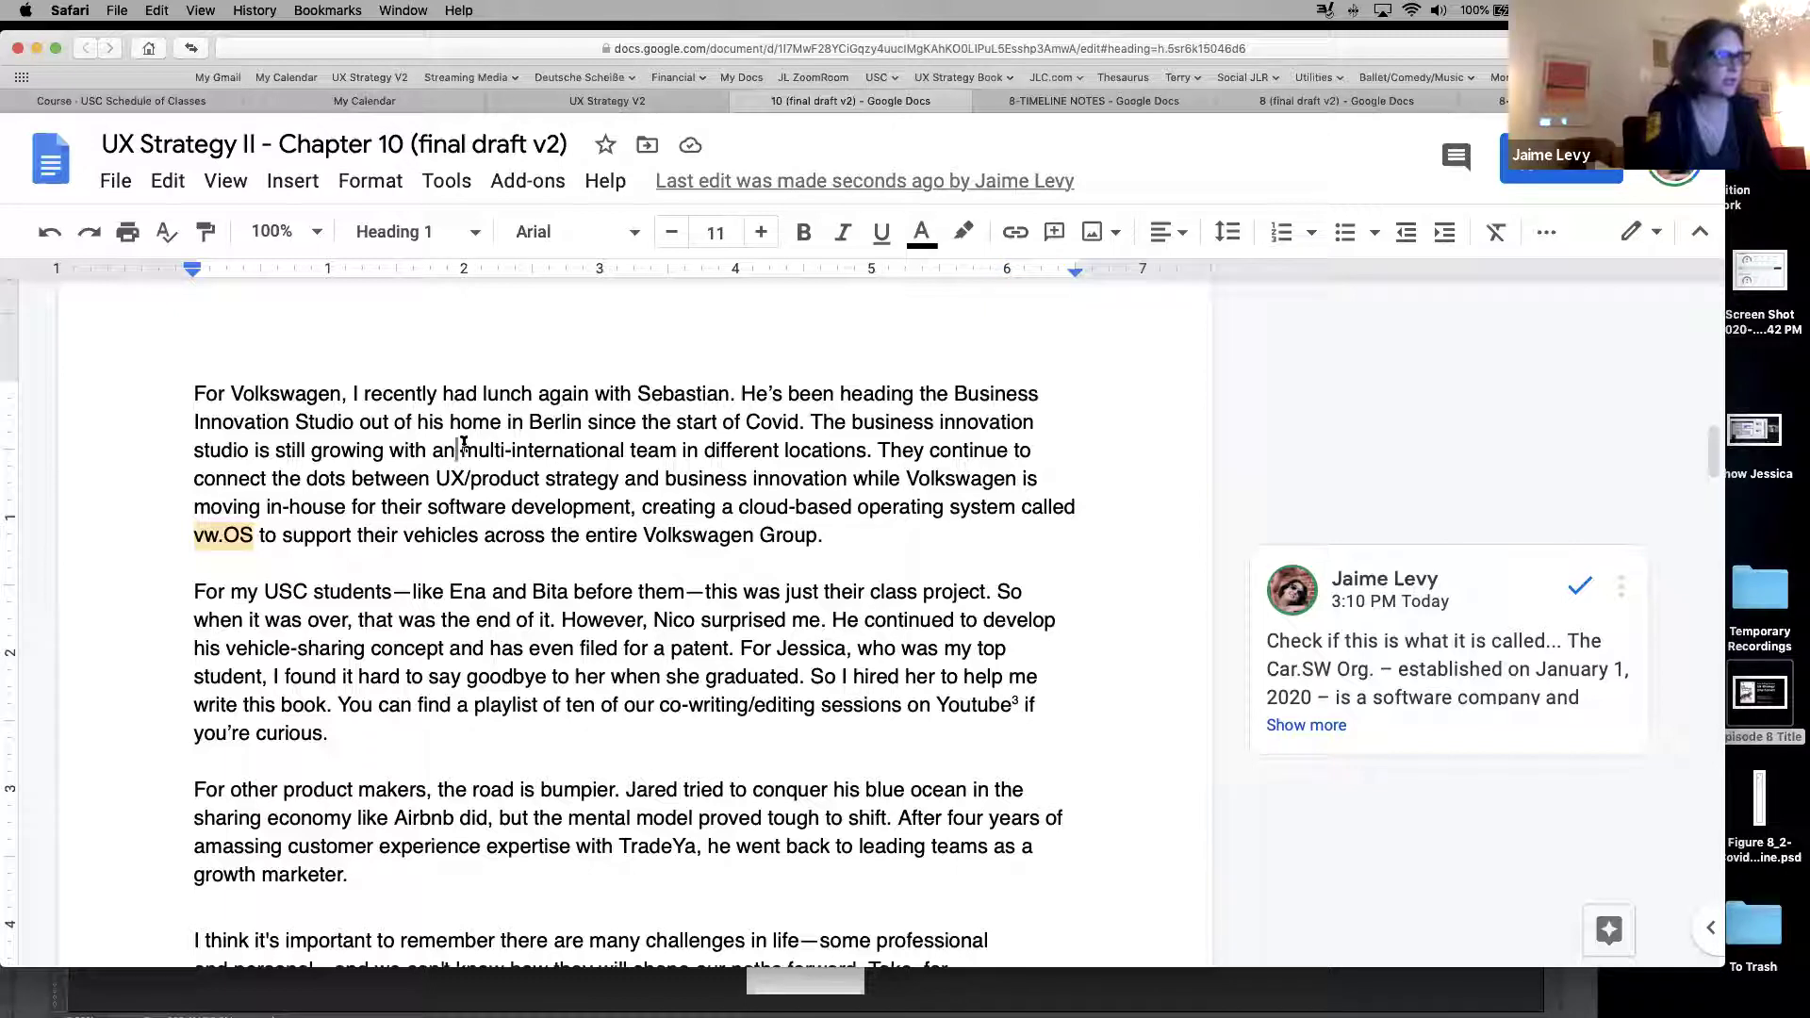
{"action": "key", "text": "BackSpace"}
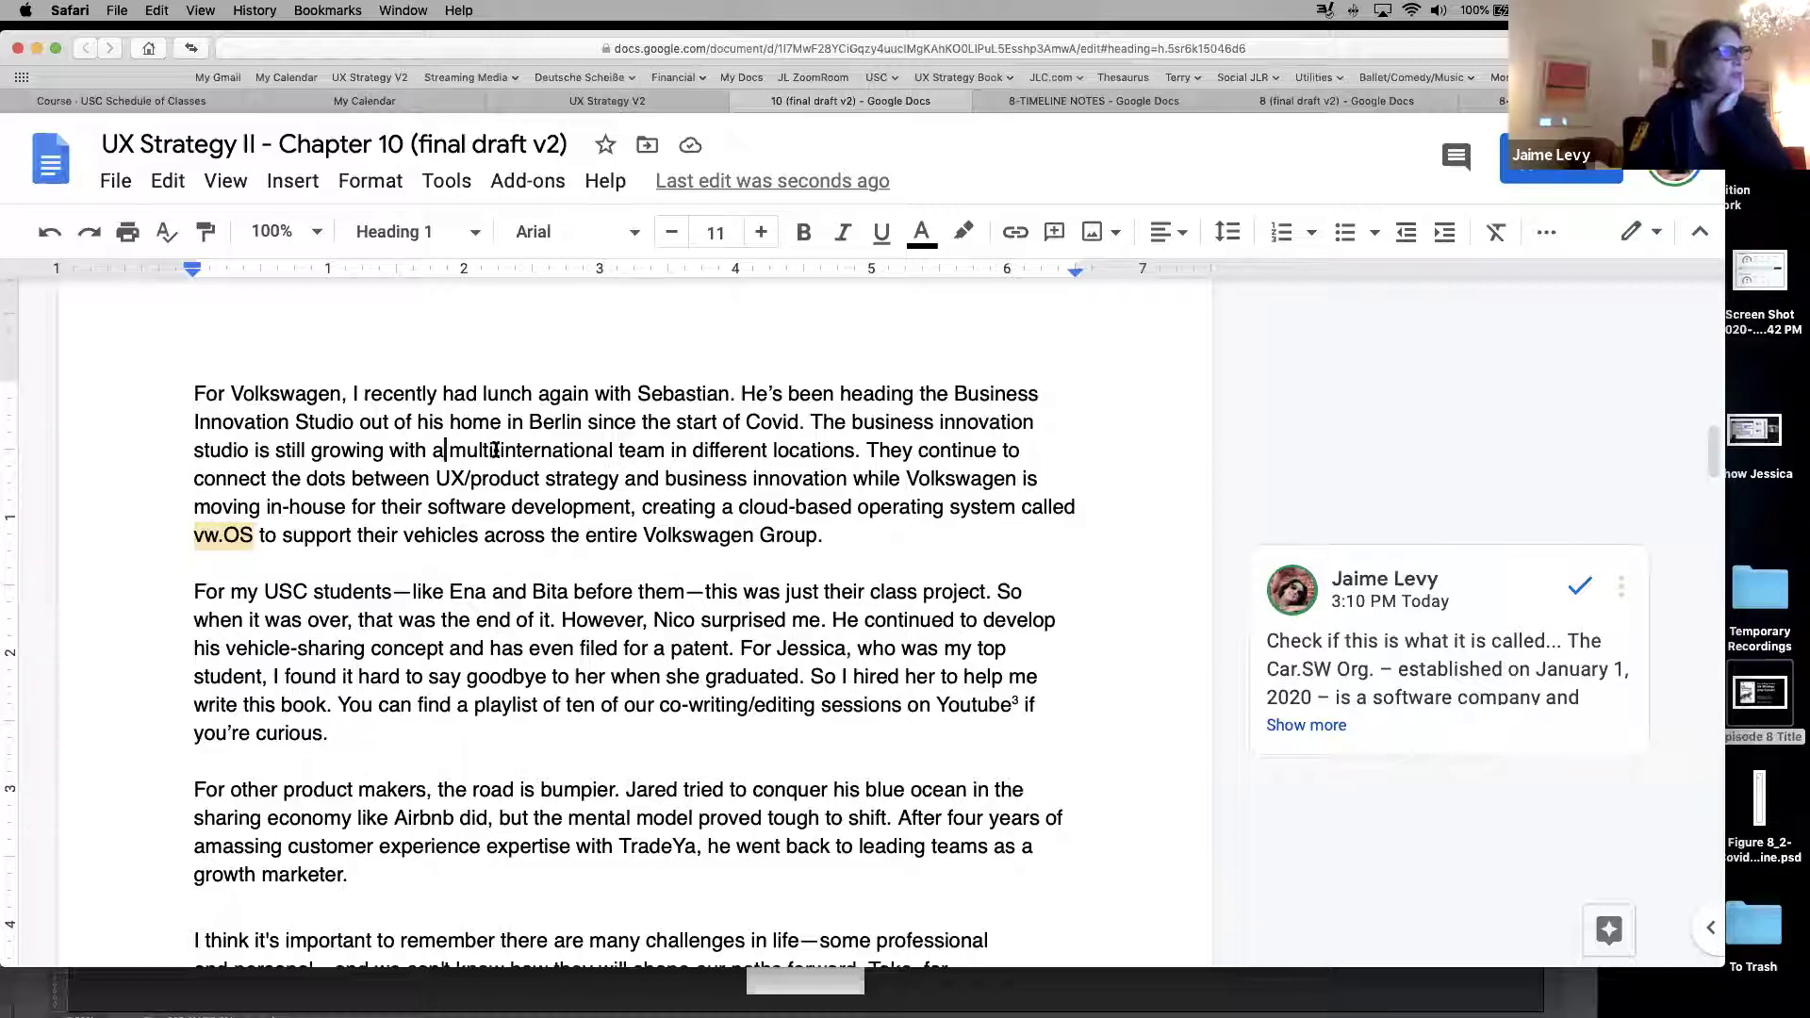
{"action": "left_click_drag", "start_coordinate": [494, 454], "coordinate": [447, 450]}
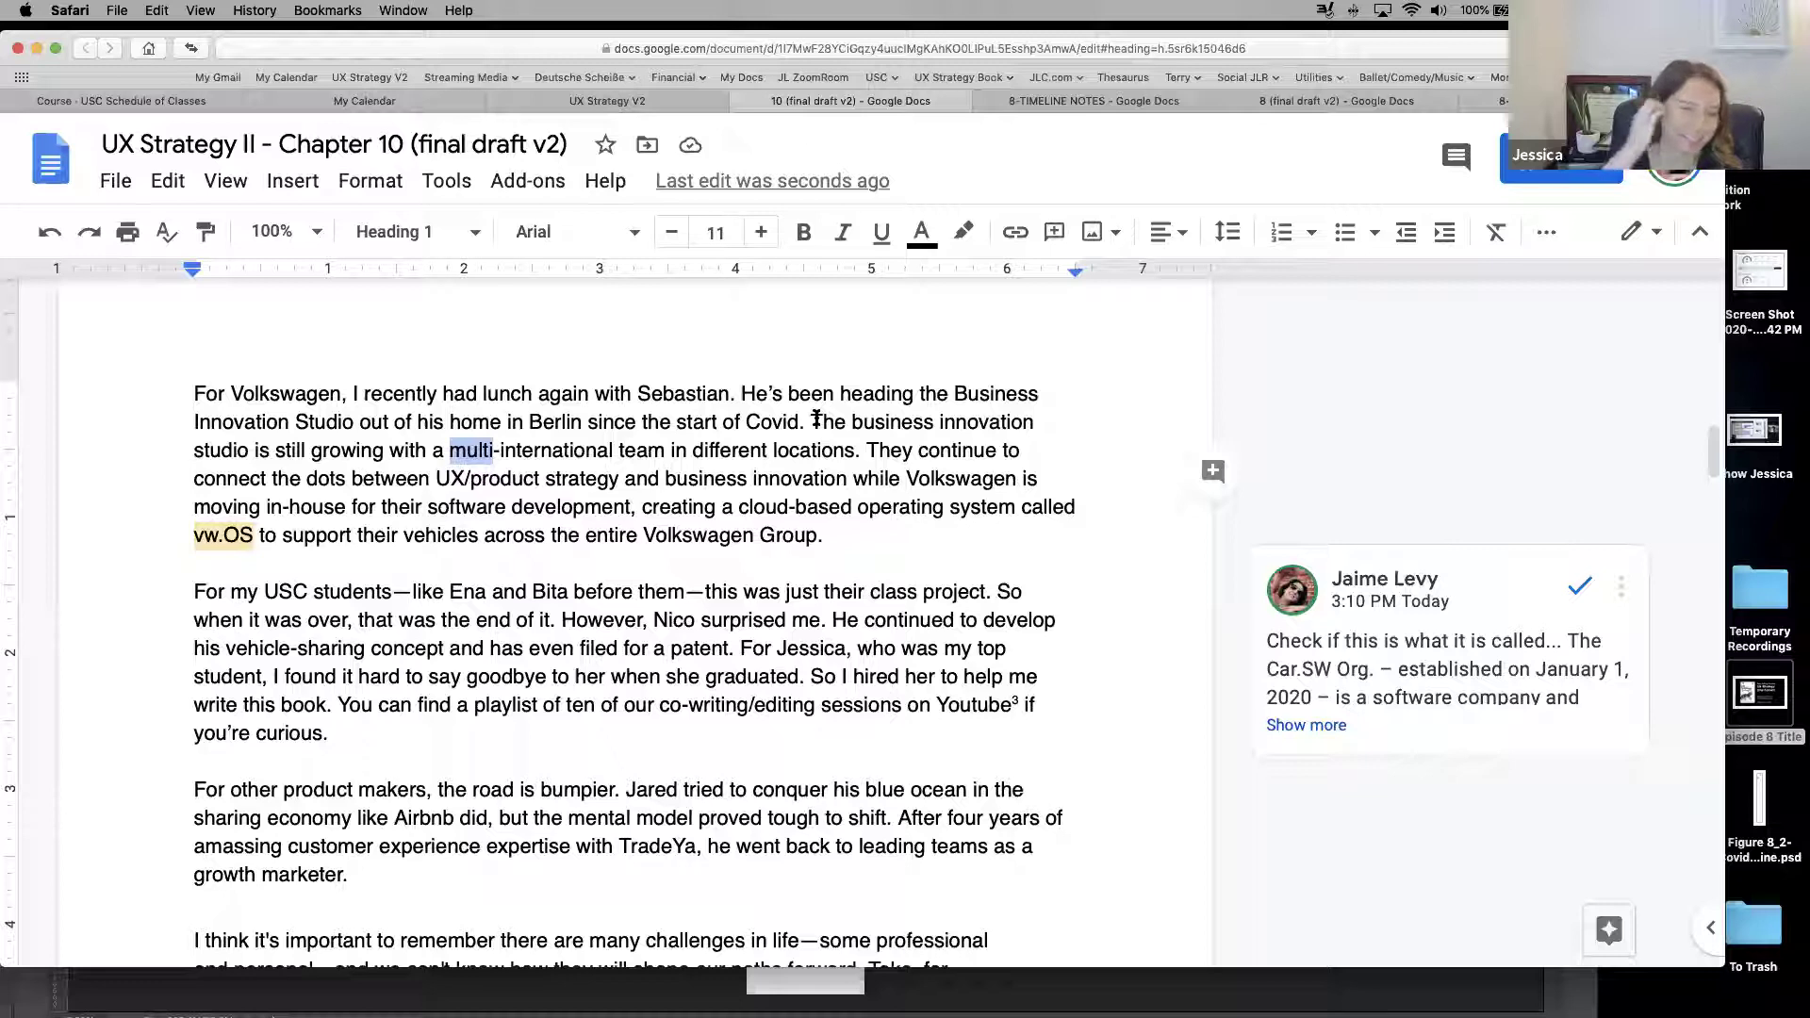
{"action": "key", "text": "Delete"}
{"action": "key", "text": "Delete"}
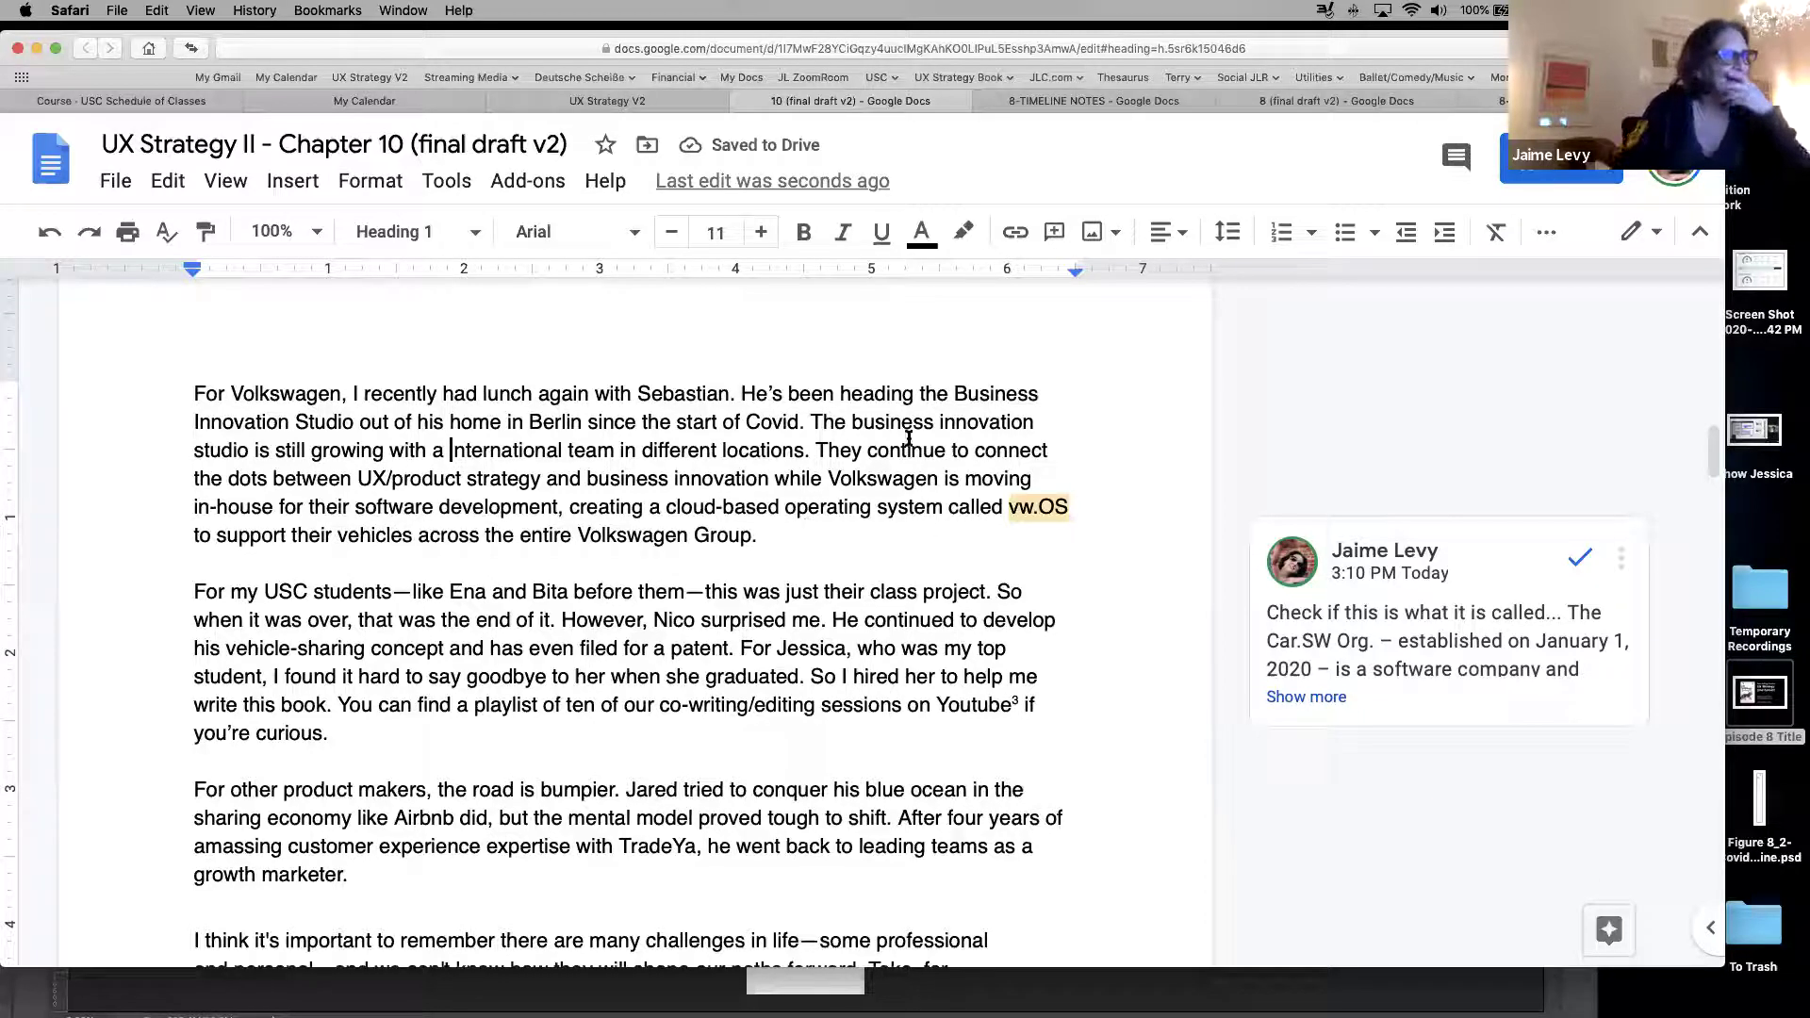
Open the digital-mind-of-mobility.com link from the vw.OS comment and examine how the site describes the Car.SW Org. and its operating system
{"action": "left_click", "coordinate": [1412, 637]}
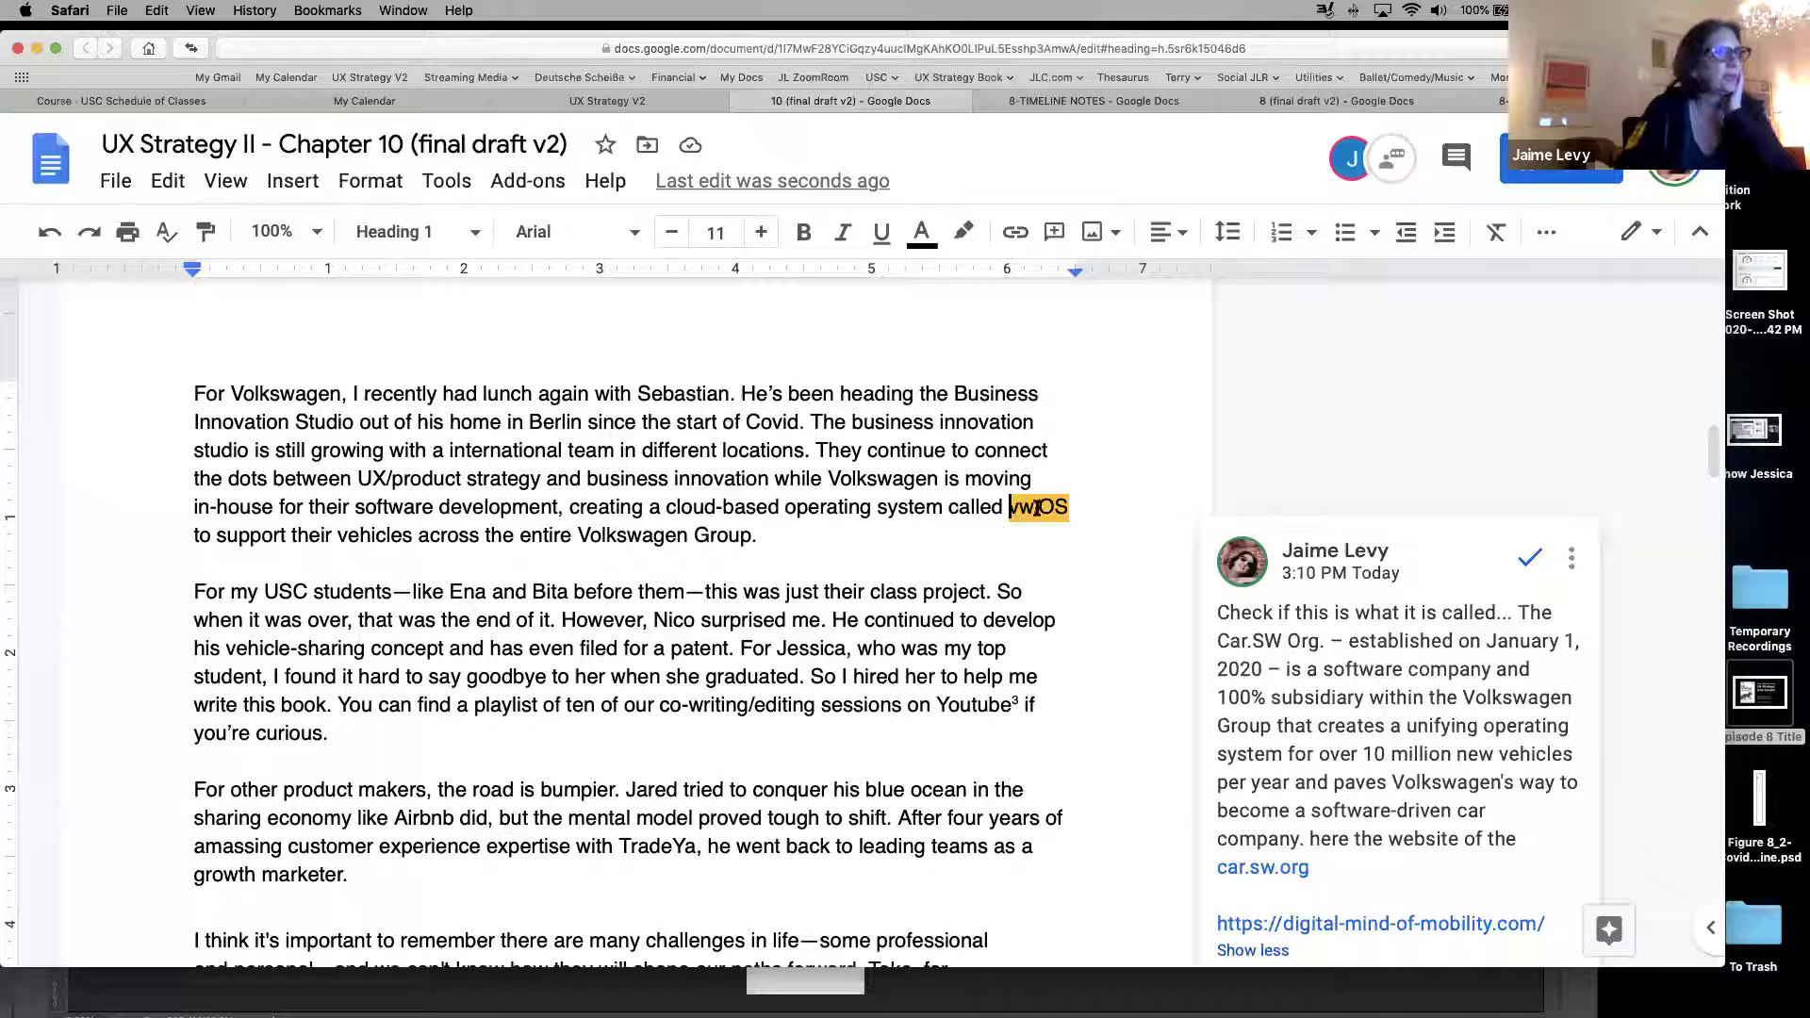
{"action": "left_click", "coordinate": [1400, 928]}
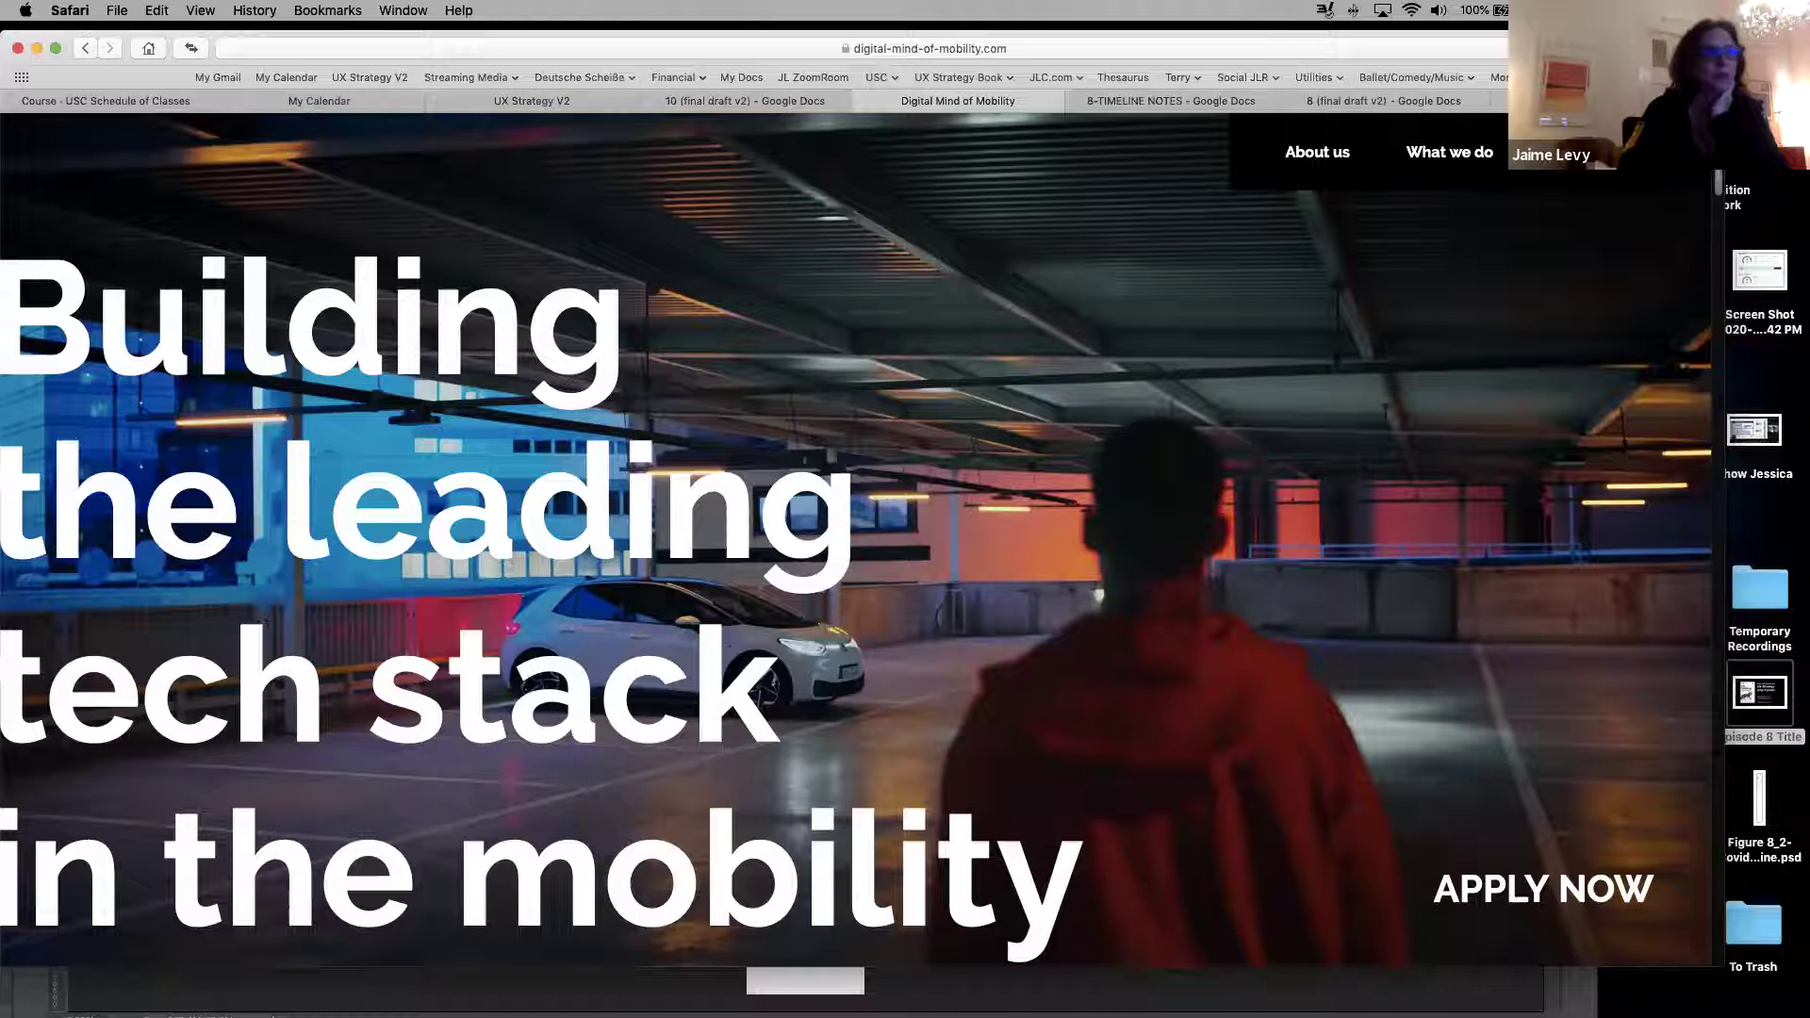
{"action": "scroll", "coordinate": [848, 566], "scroll_direction": "down", "scroll_amount": 5}
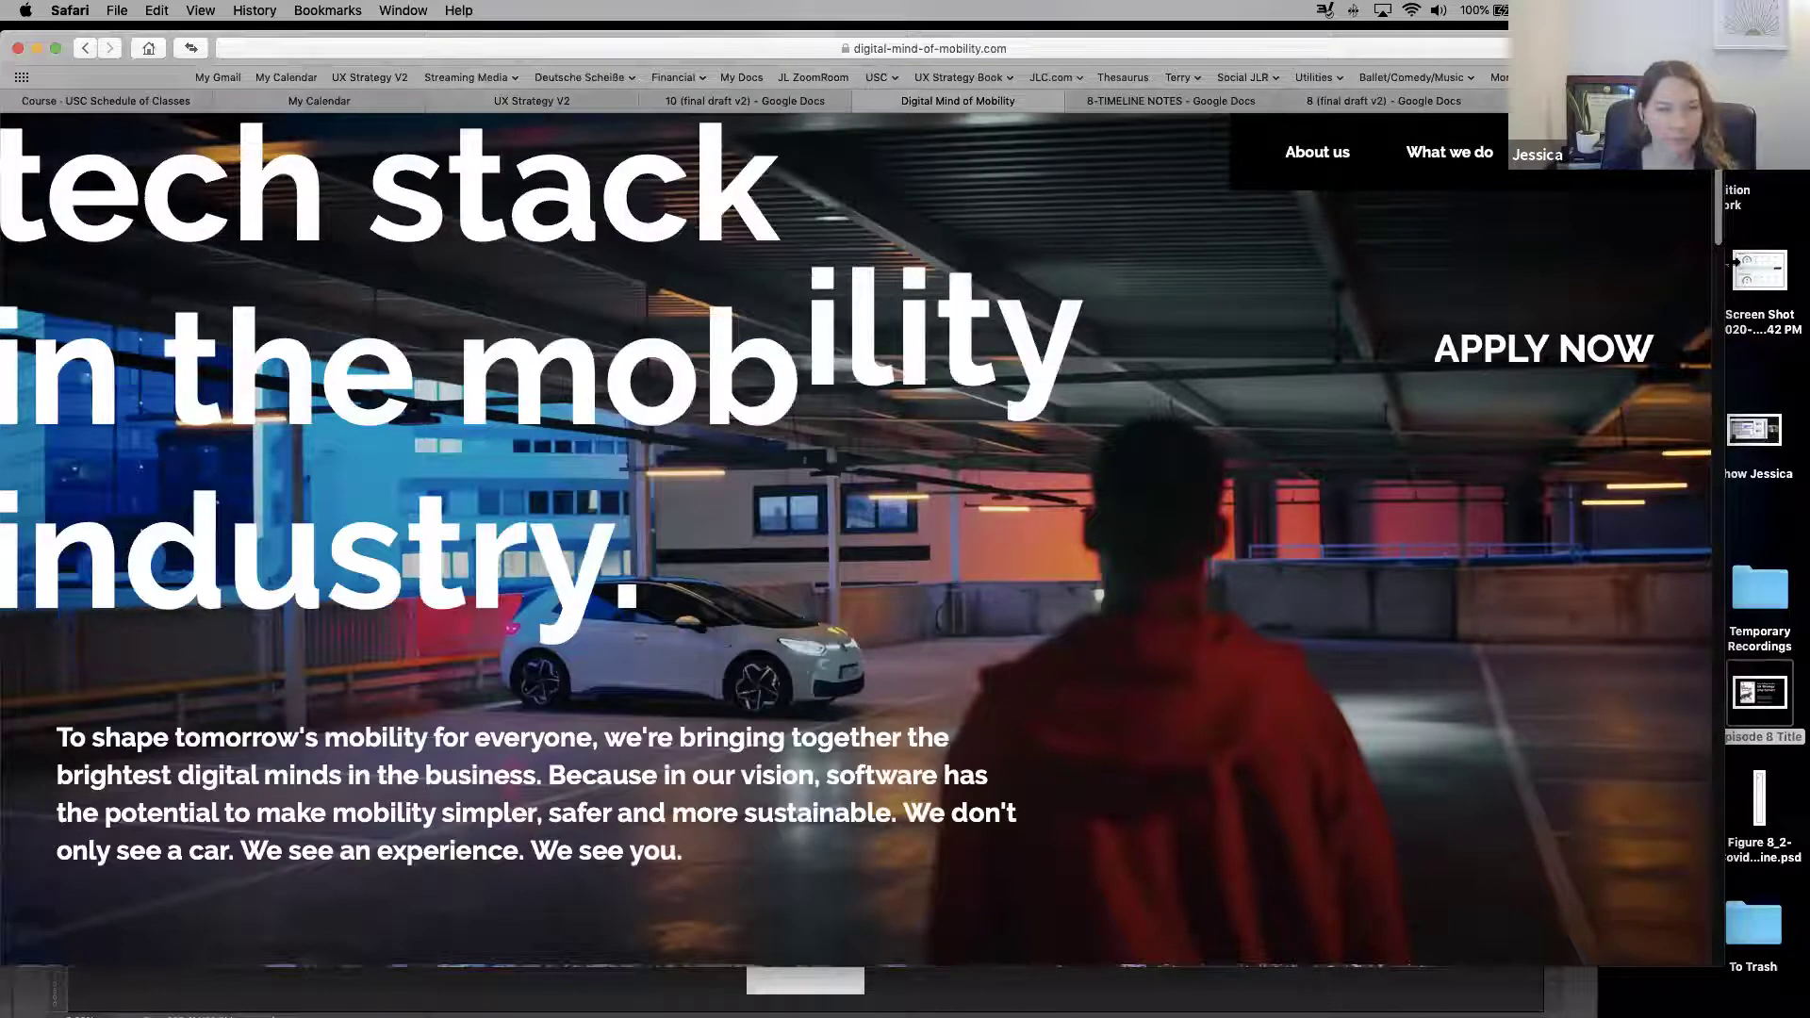
{"action": "scroll", "coordinate": [849, 566], "scroll_direction": "down", "scroll_amount": 3}
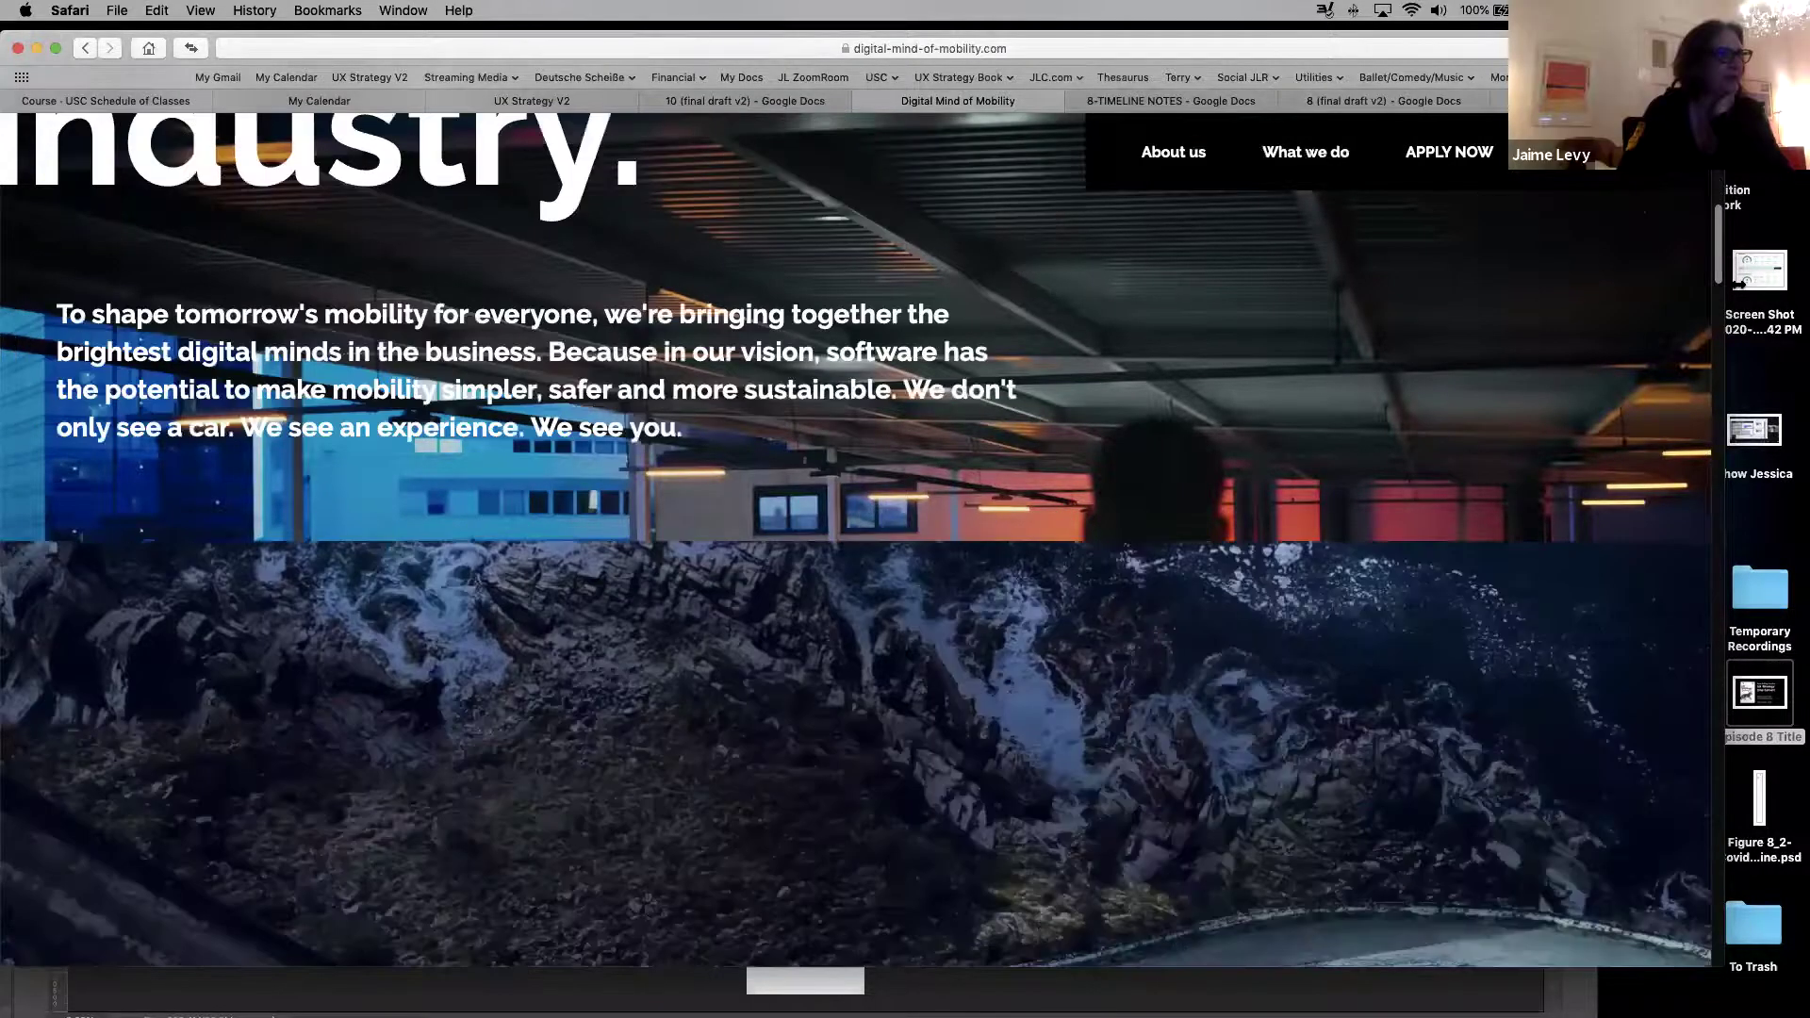
{"action": "scroll", "coordinate": [849, 566], "scroll_direction": "down", "scroll_amount": 3}
{"action": "scroll", "coordinate": [848, 565], "scroll_direction": "down", "scroll_amount": 3}
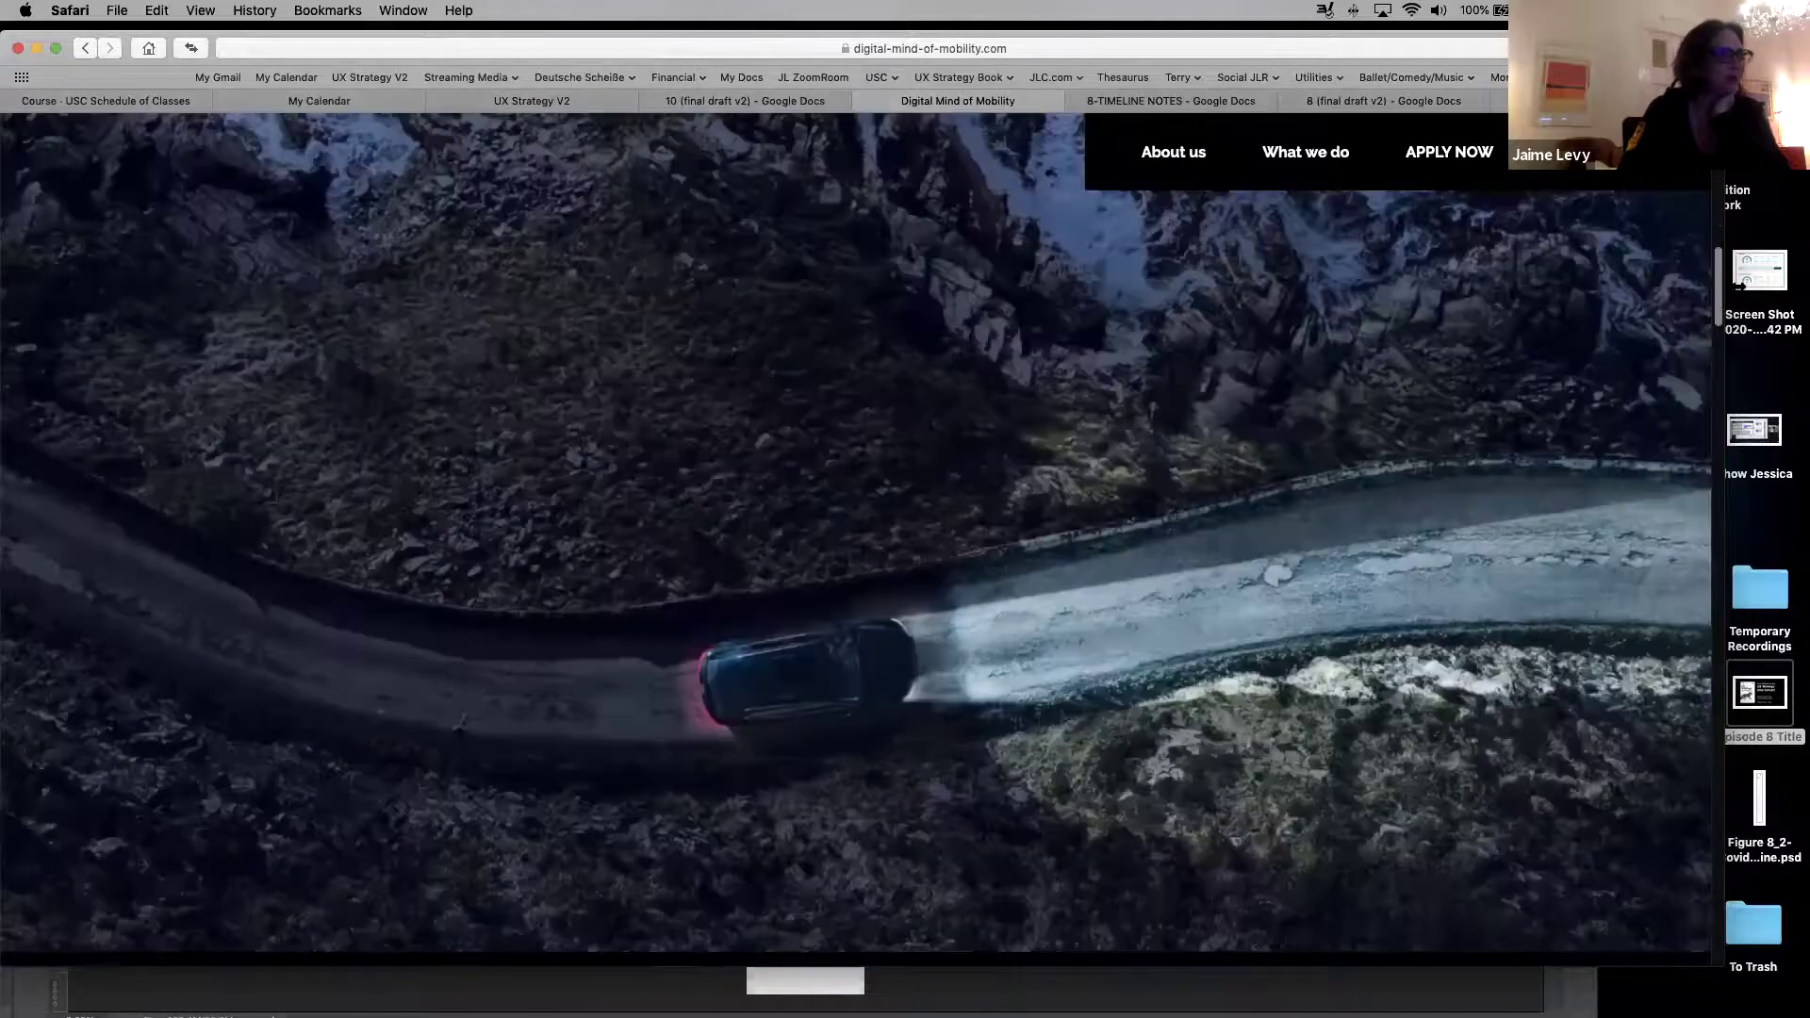
{"action": "scroll", "coordinate": [848, 565], "scroll_direction": "down", "scroll_amount": 1}
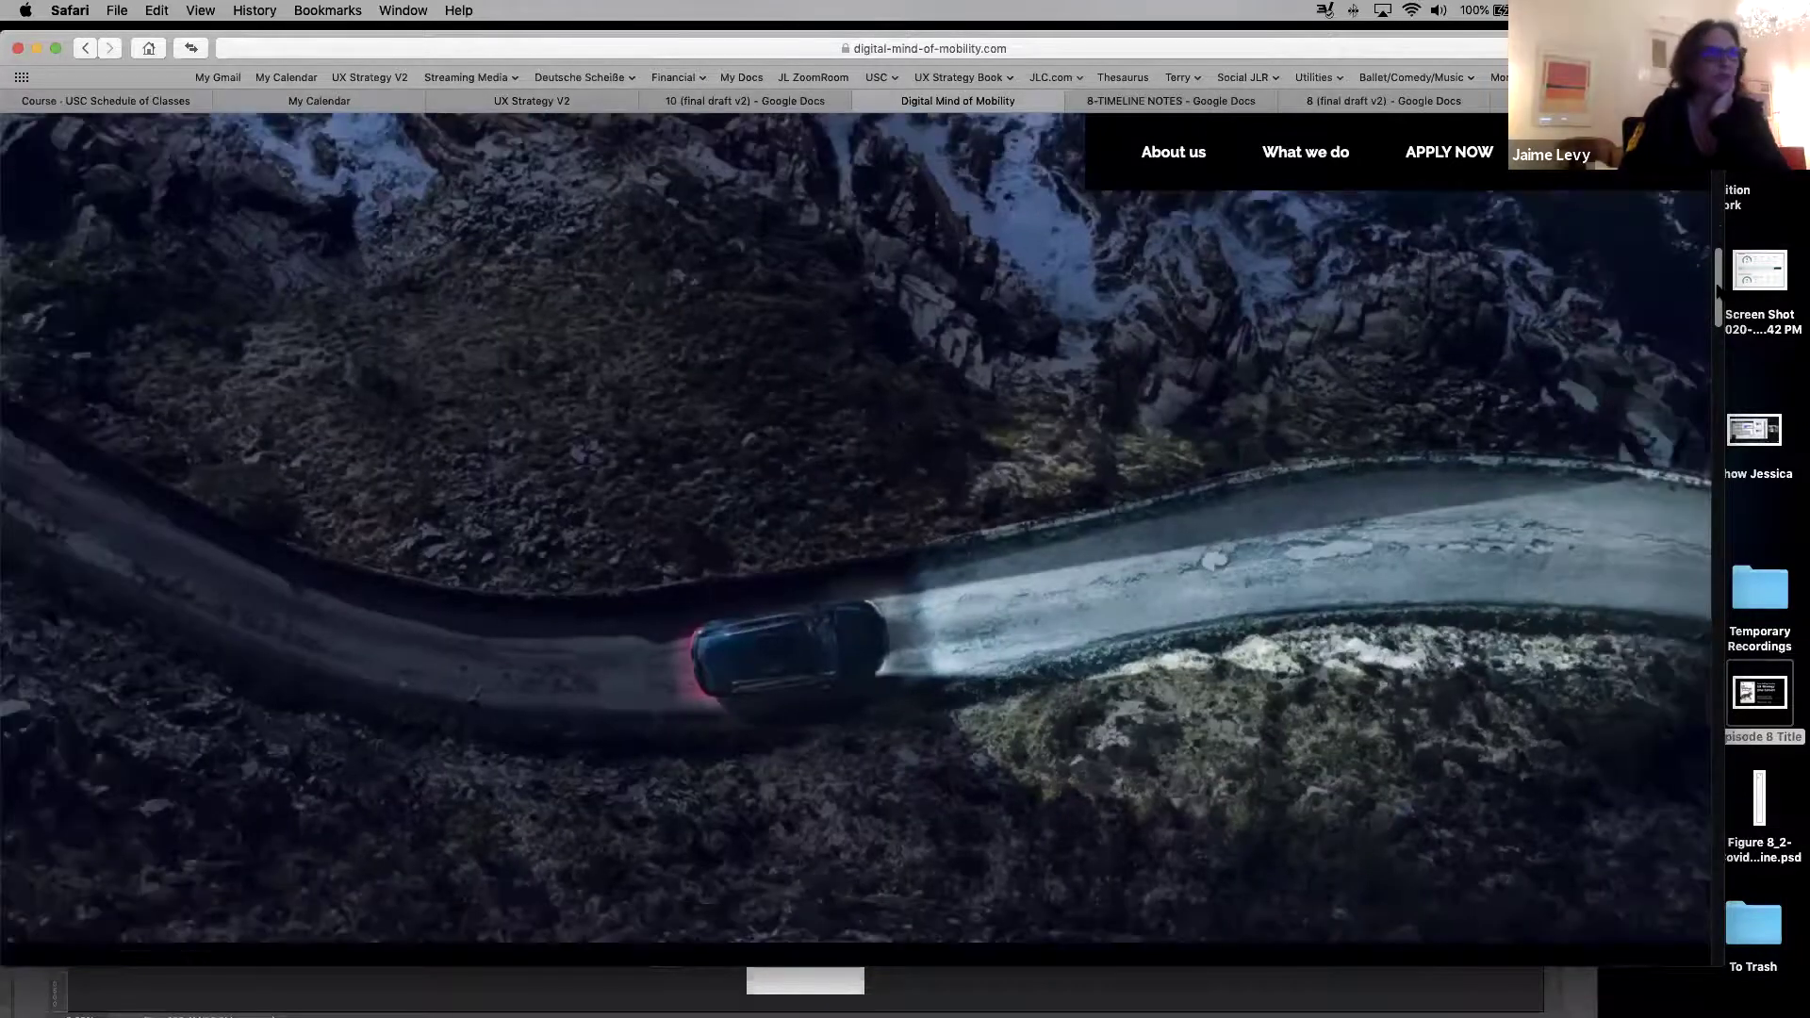
{"action": "scroll", "coordinate": [849, 566], "scroll_direction": "down", "scroll_amount": 5}
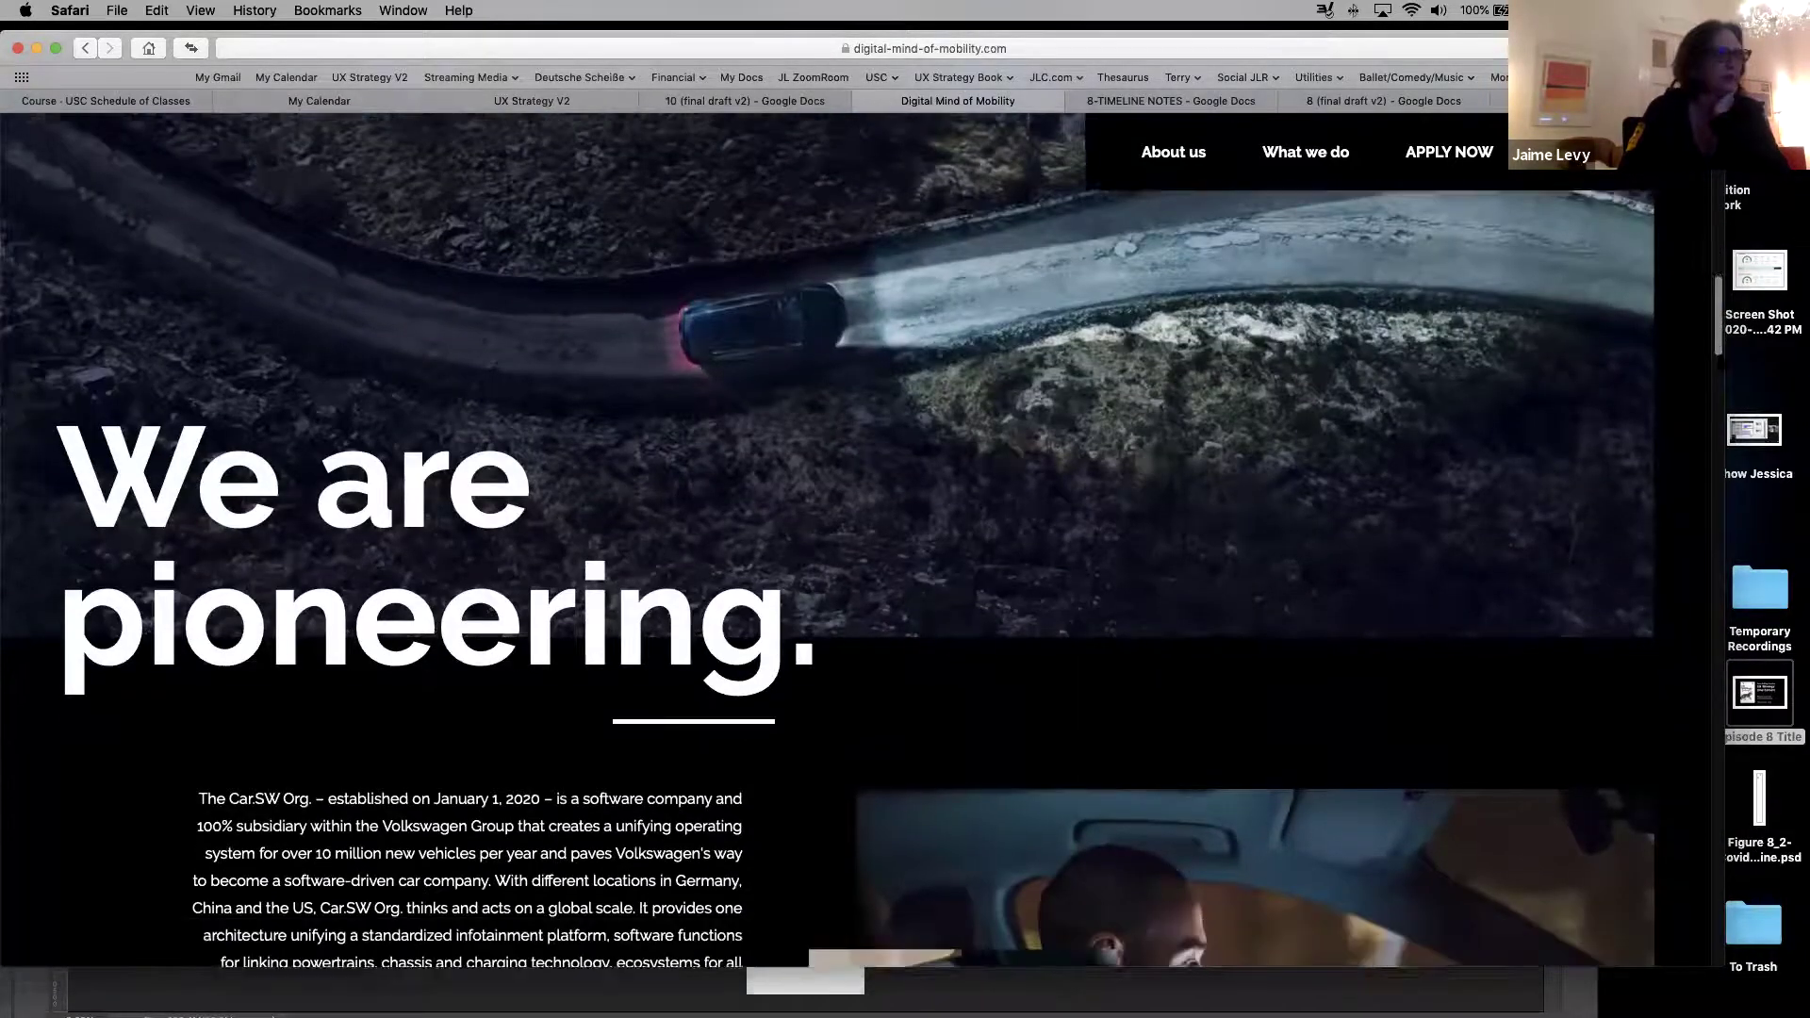
{"action": "scroll", "coordinate": [849, 566], "scroll_direction": "down", "scroll_amount": 8}
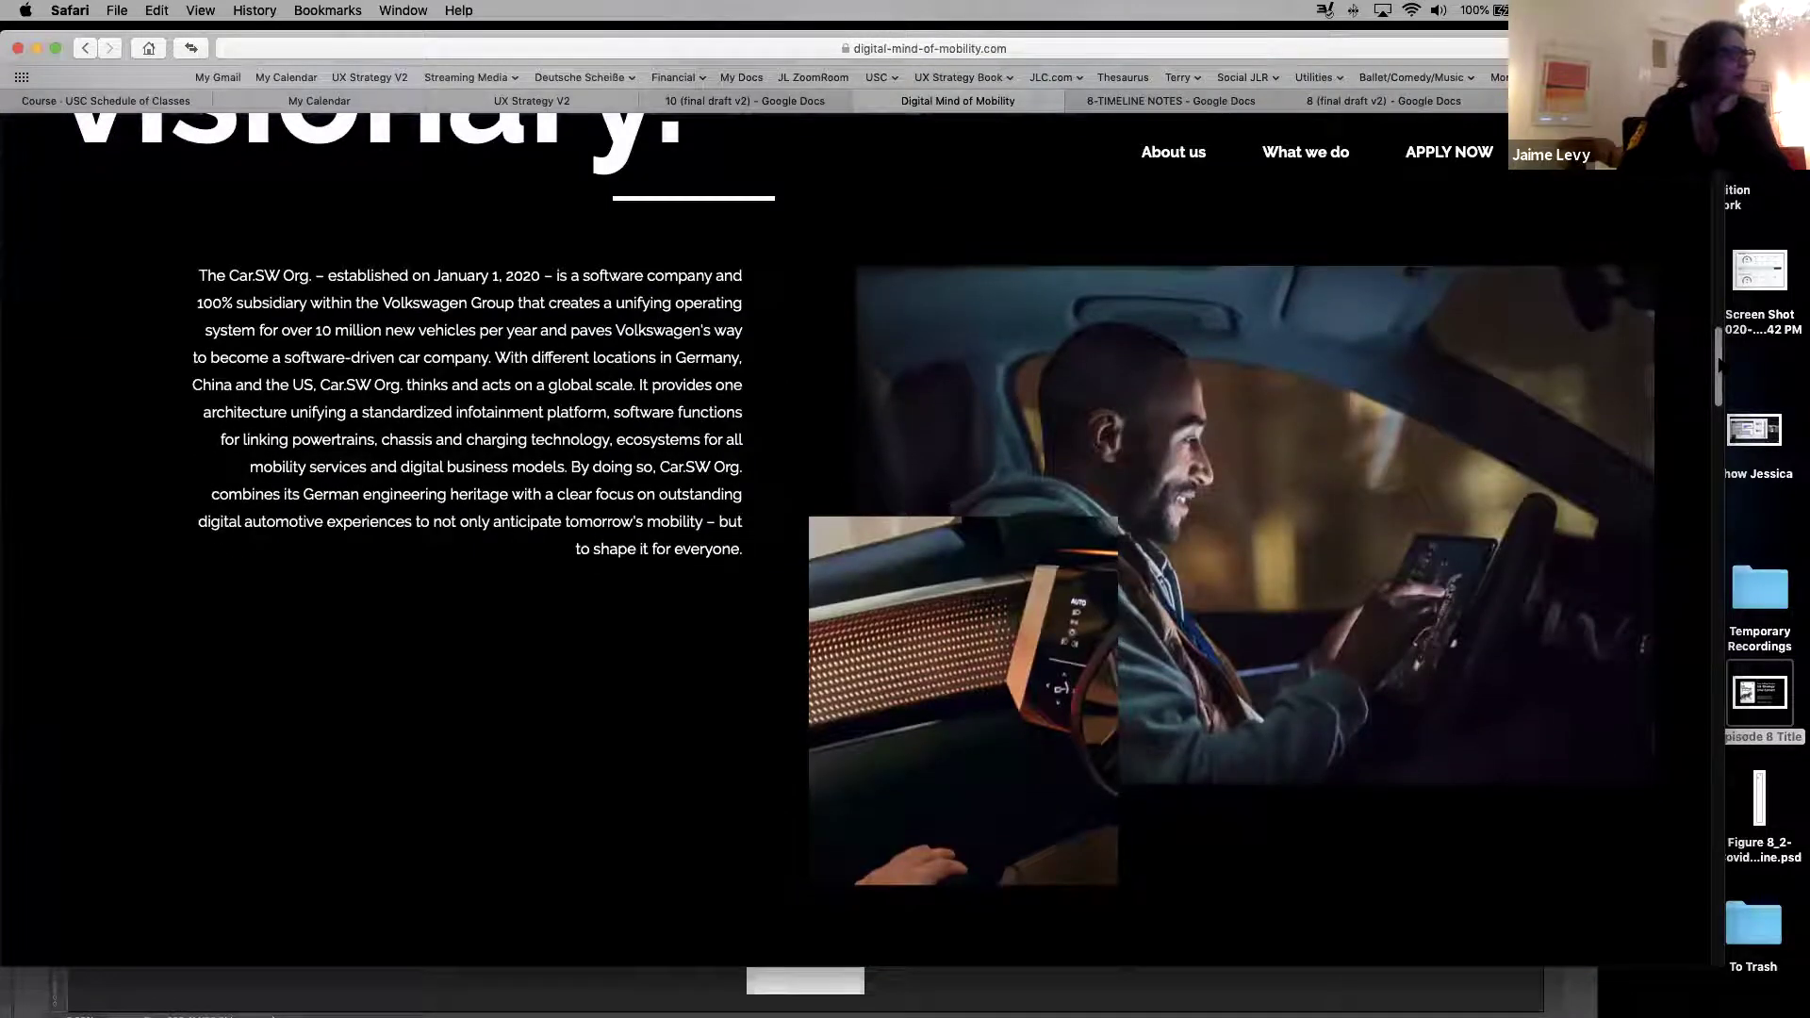
{"action": "scroll", "coordinate": [849, 565], "scroll_direction": "down", "scroll_amount": 5}
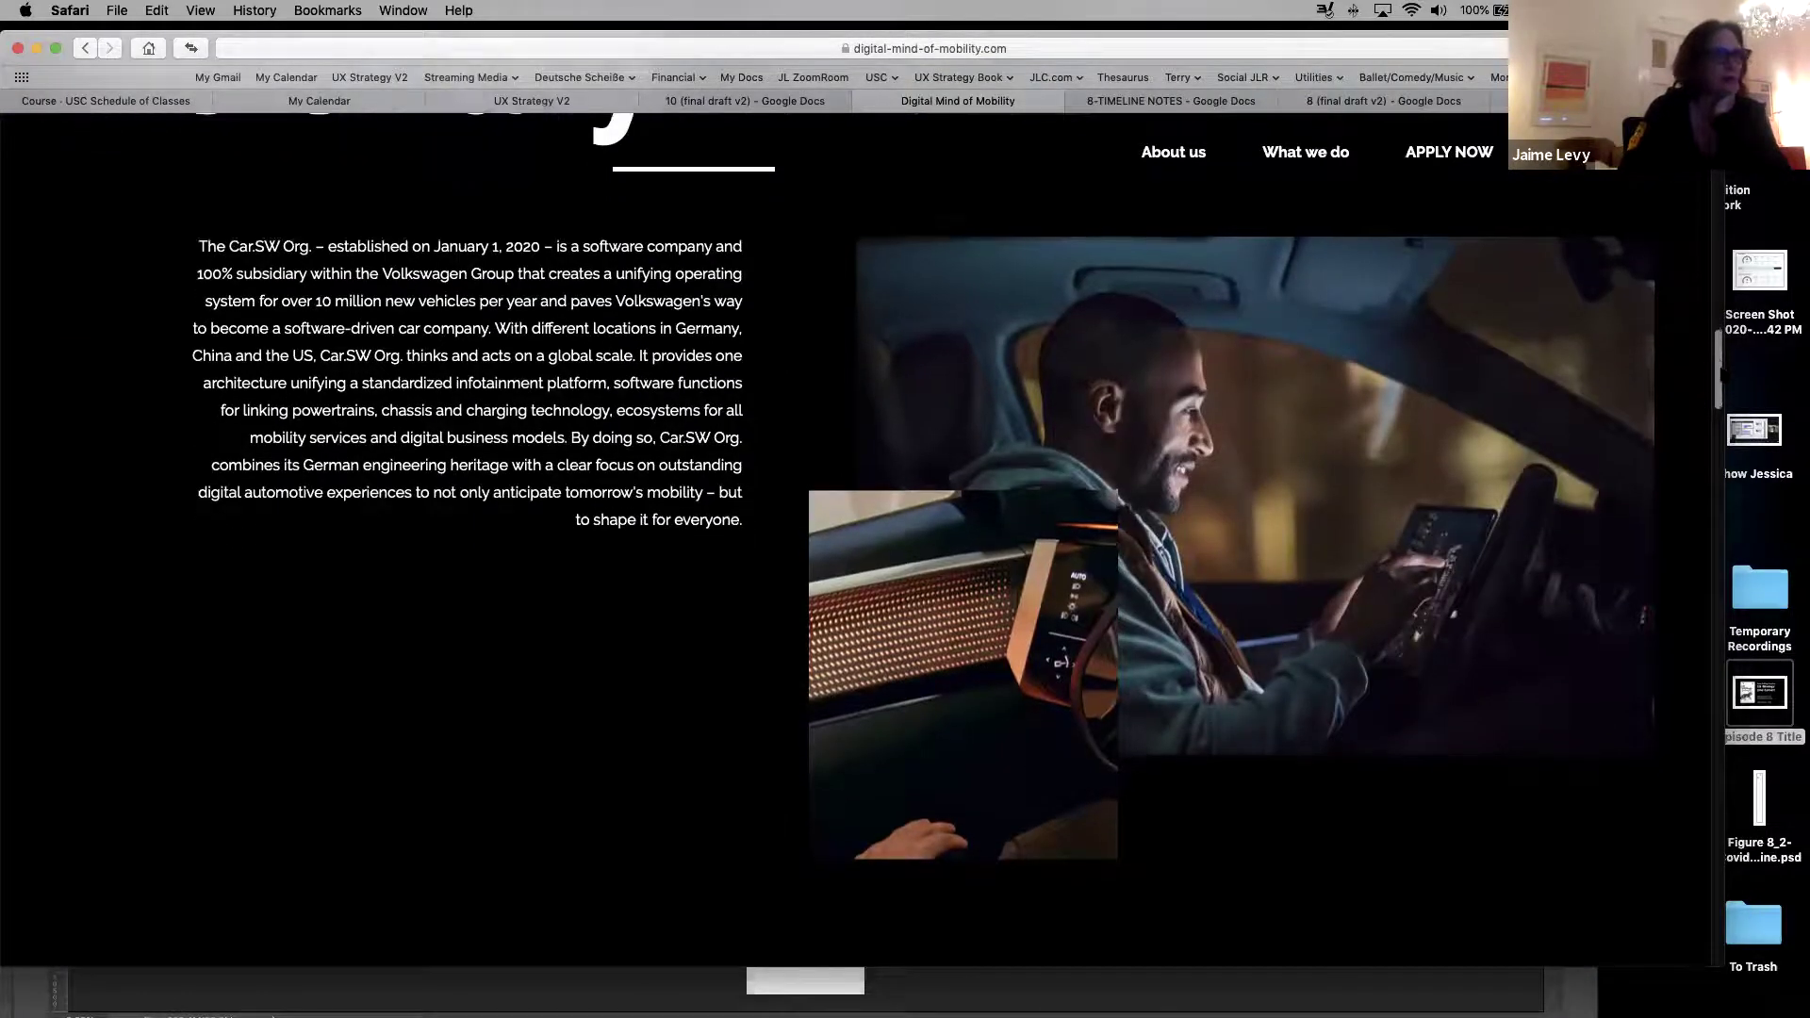
{"action": "scroll", "coordinate": [848, 566], "scroll_direction": "up", "scroll_amount": 3}
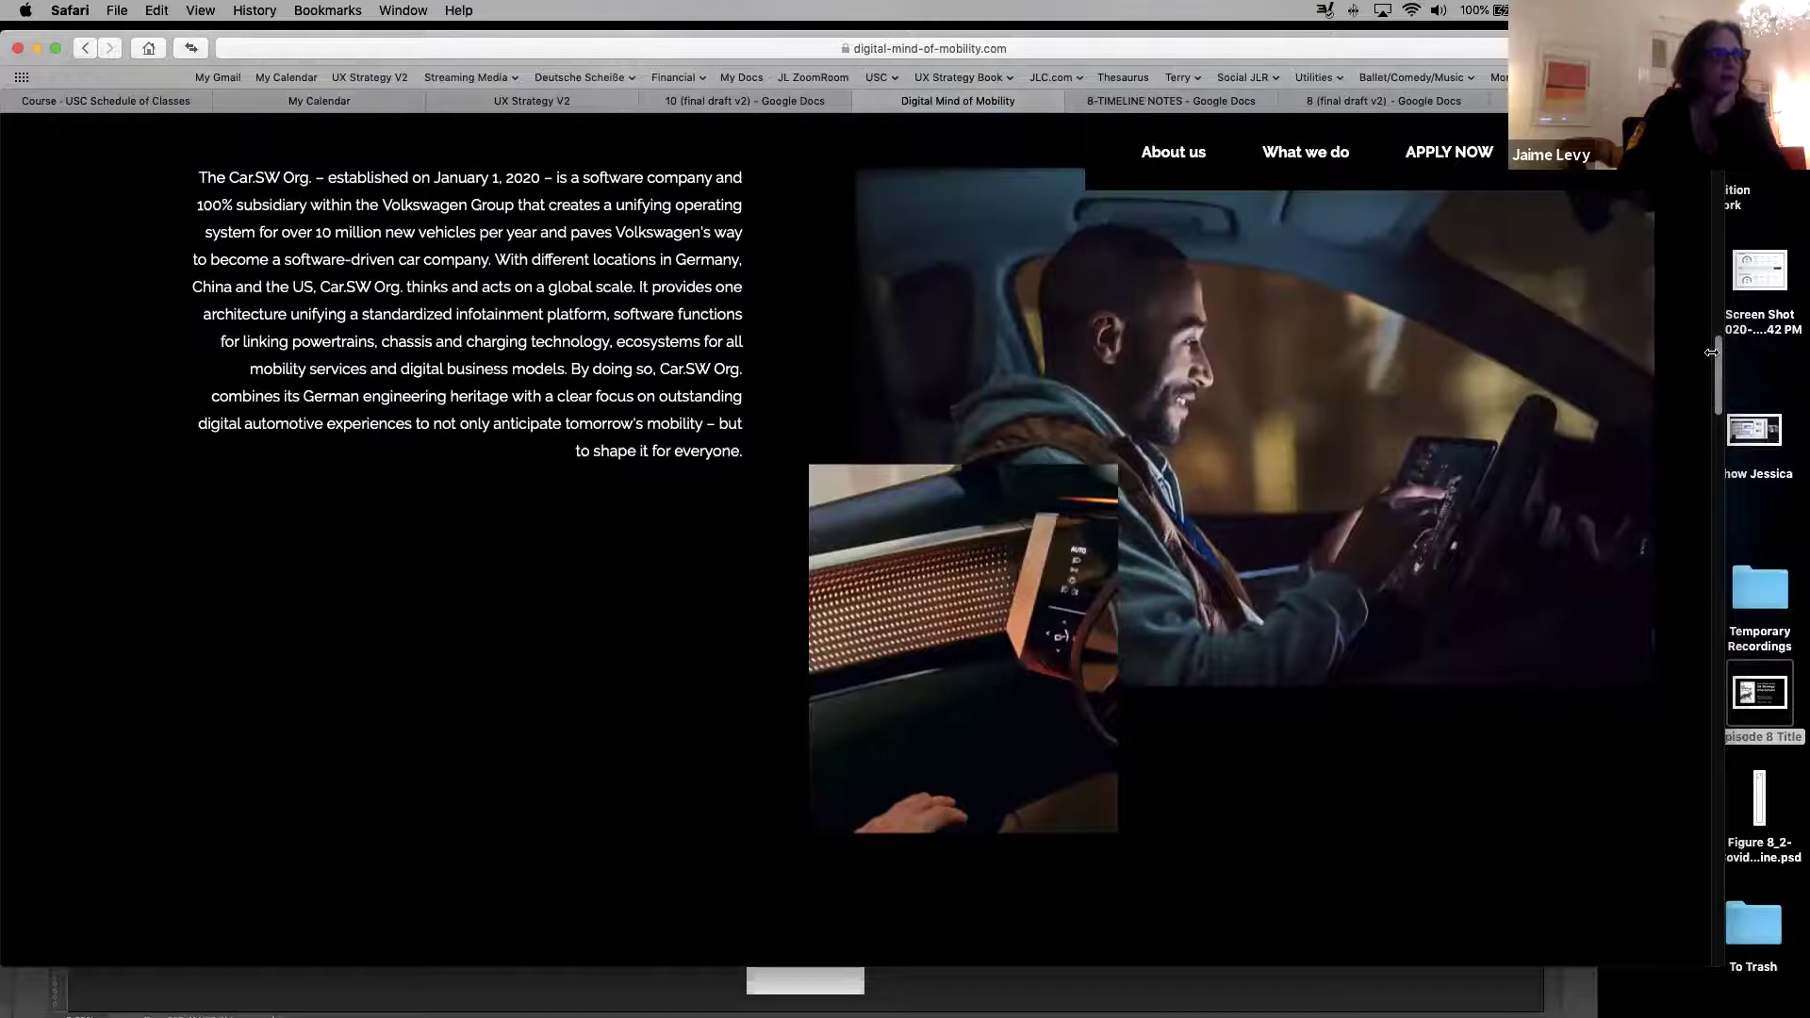
{"action": "scroll", "coordinate": [849, 565], "scroll_direction": "up", "scroll_amount": 5}
{"action": "scroll", "coordinate": [849, 565], "scroll_direction": "down", "scroll_amount": 5}
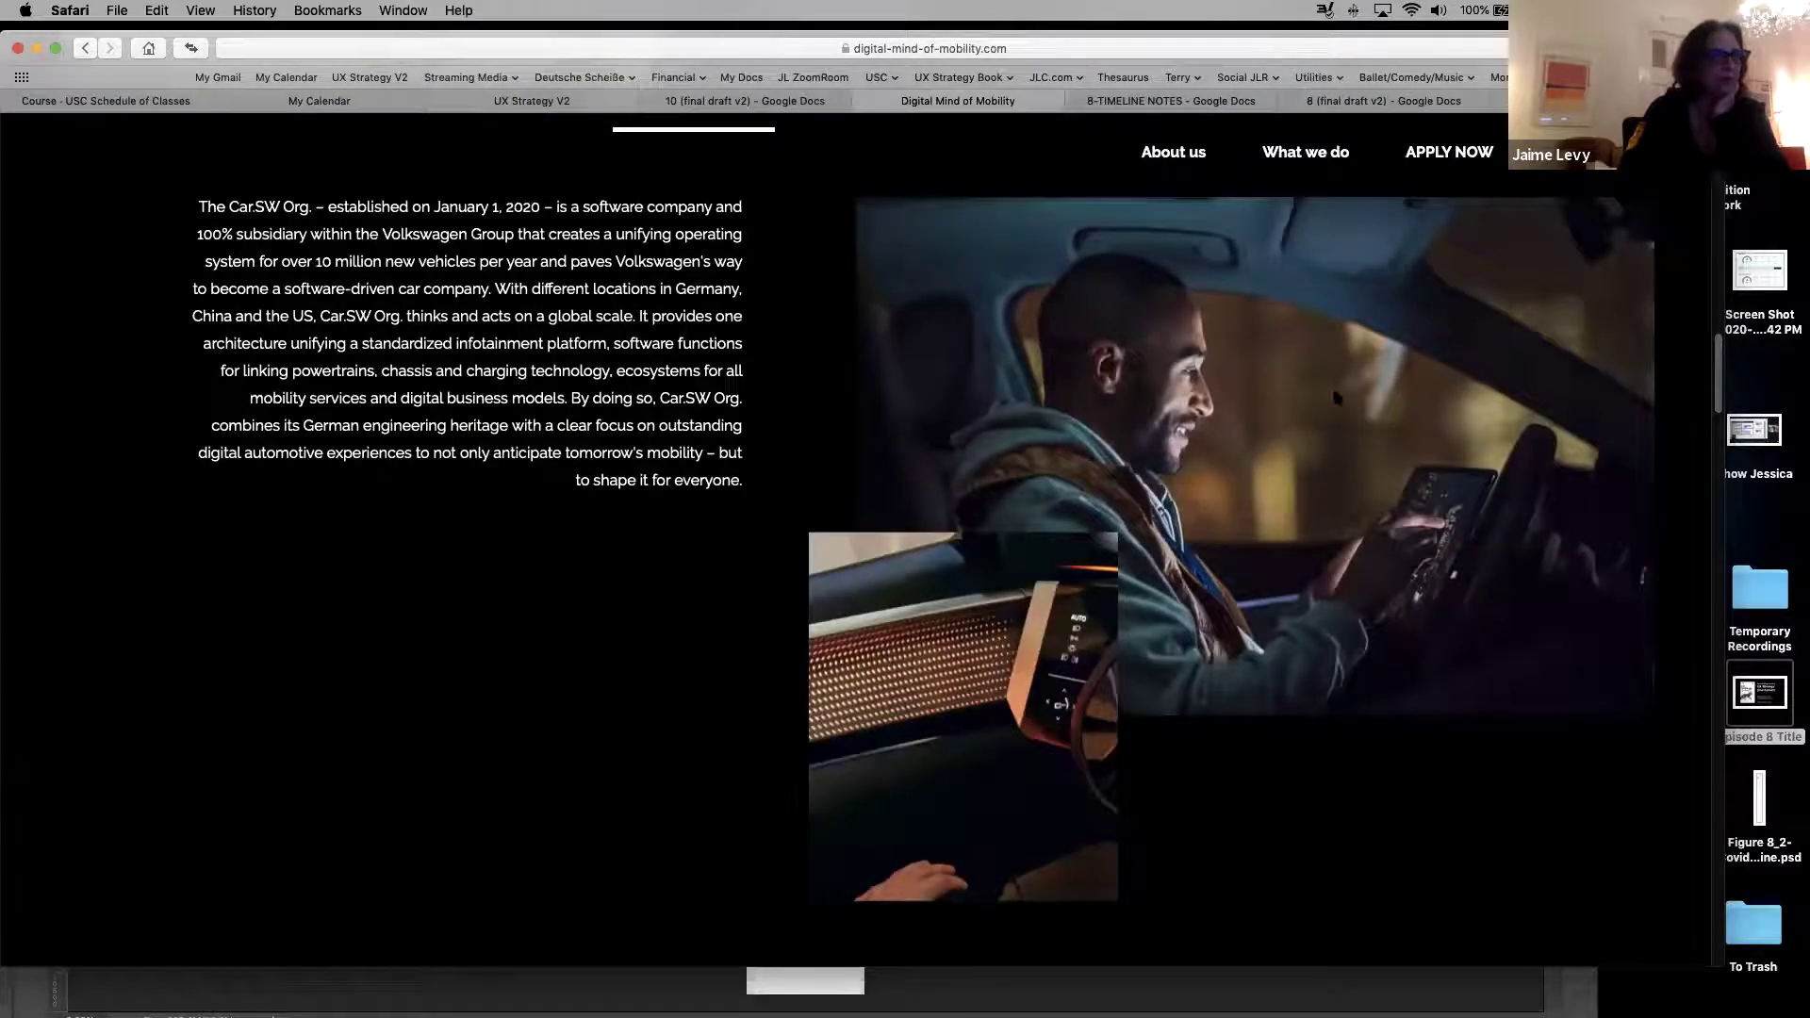
{"action": "scroll", "coordinate": [849, 566], "scroll_direction": "up", "scroll_amount": 10}
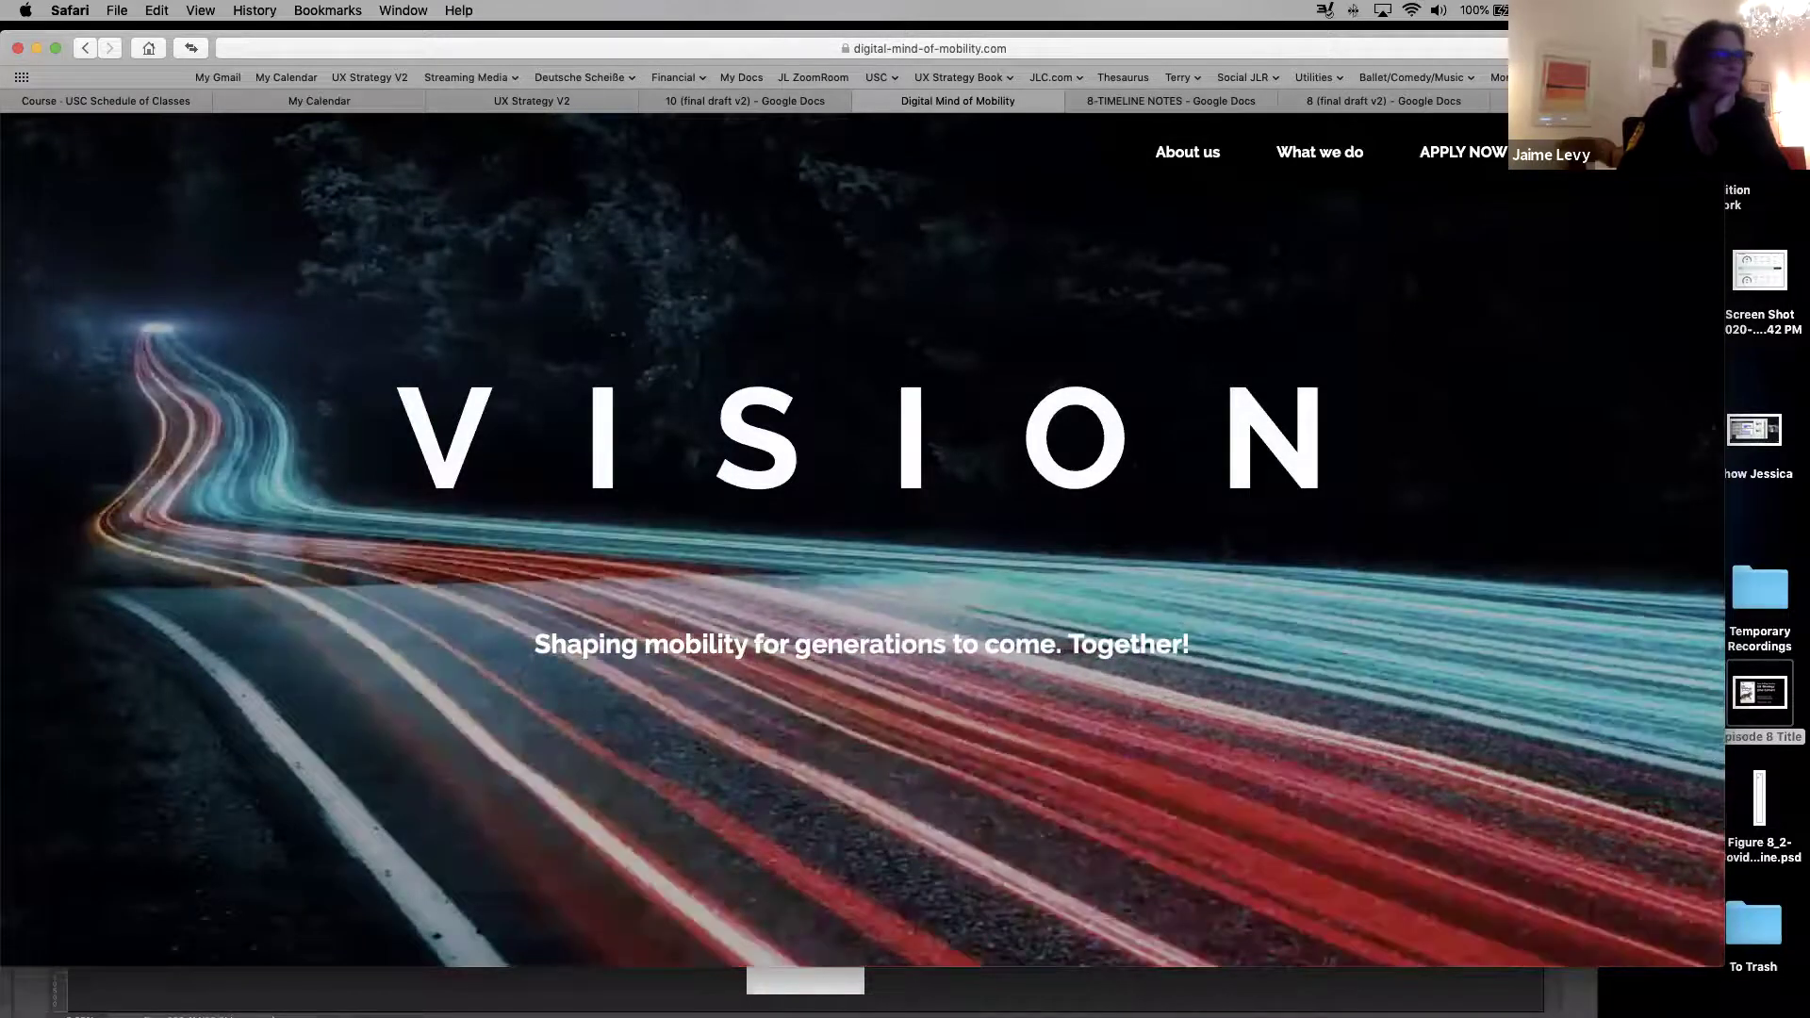
{"action": "left_click_drag", "start_coordinate": [1478, 601], "coordinate": [1211, 960]}
{"action": "left_click", "coordinate": [1590, 842]}
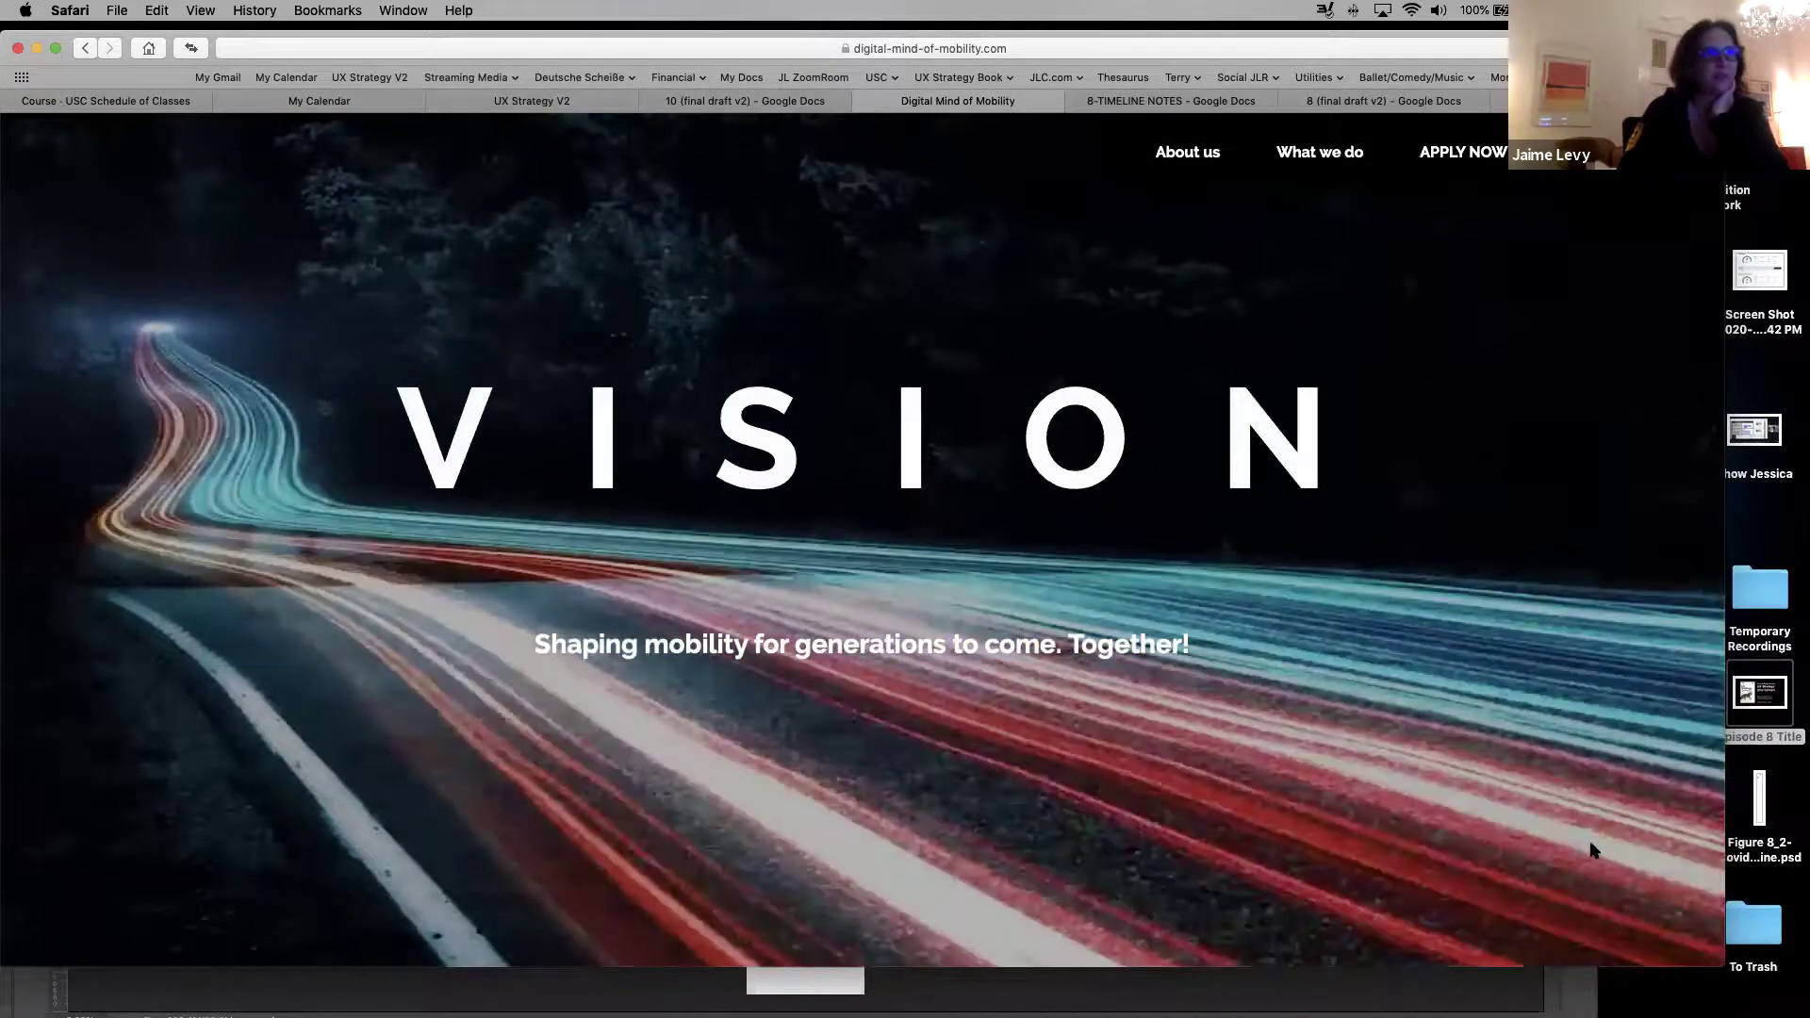
Open the Car.Software Organisation job listings from the mobility site's application section, look through the open positions, and close both pages
{"action": "left_click_drag", "start_coordinate": [1564, 595], "coordinate": [1568, 509]}
{"action": "left_click", "coordinate": [1568, 509]}
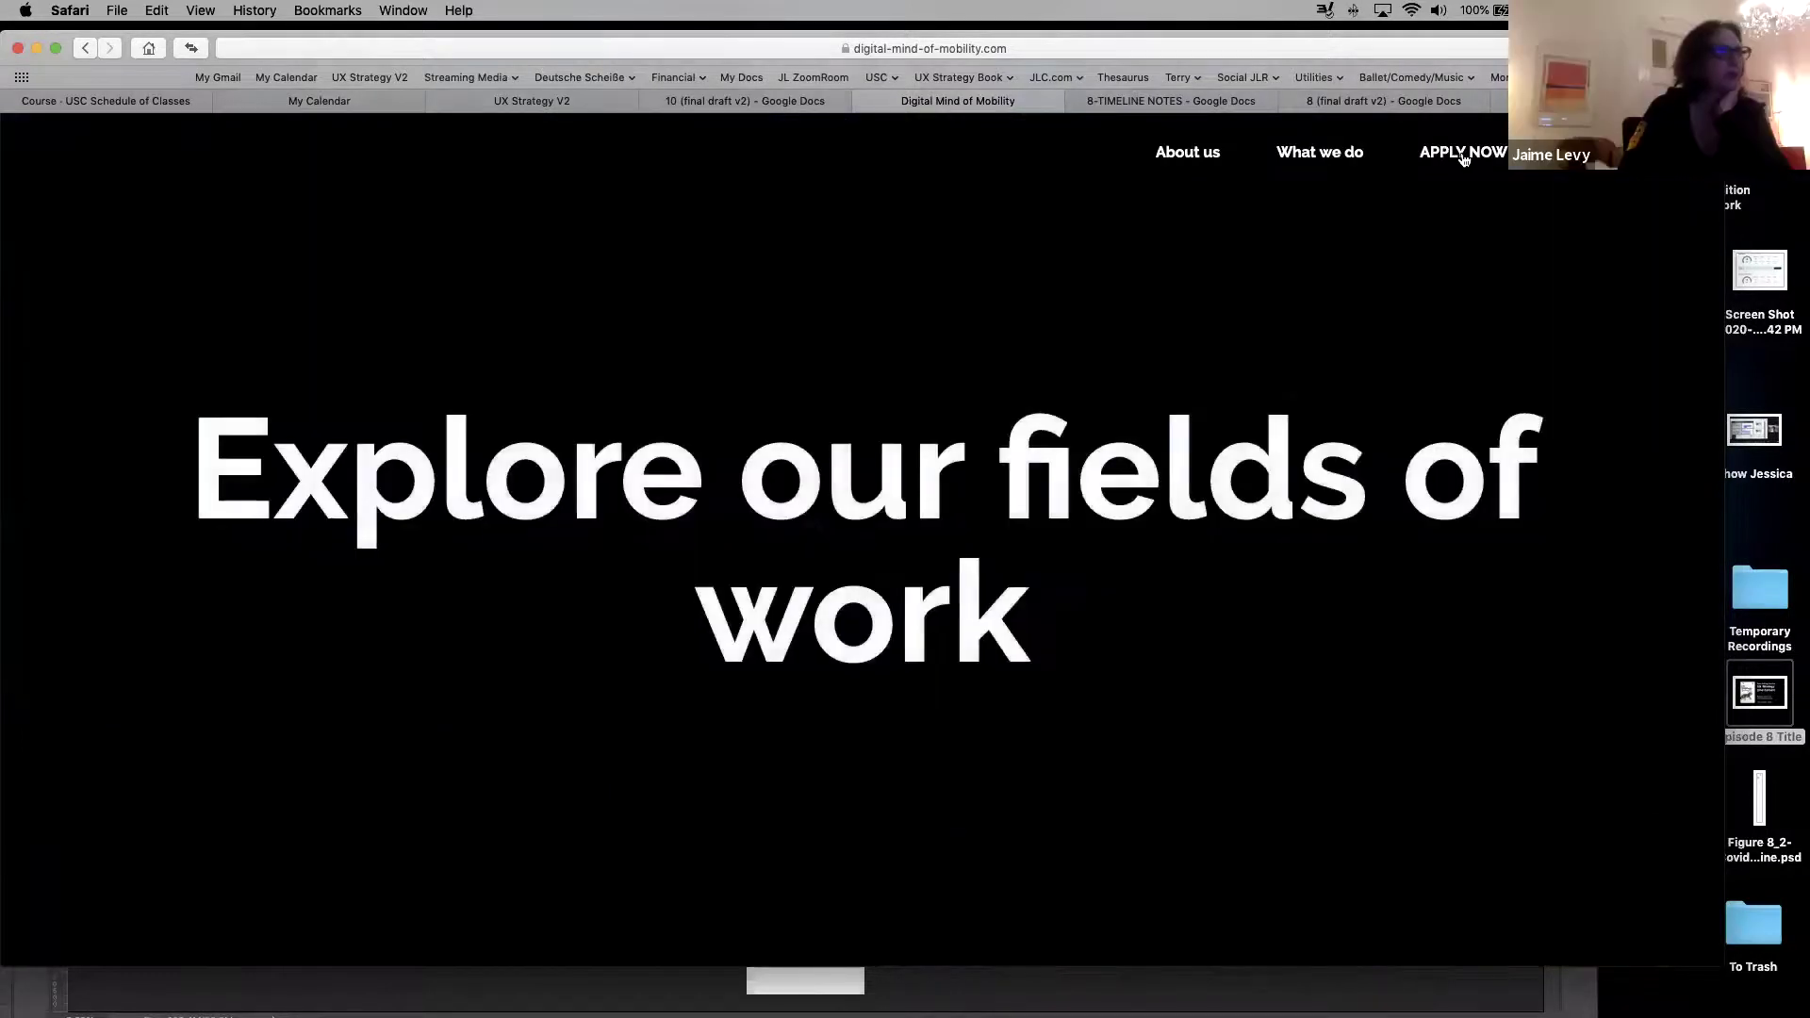
{"action": "left_click", "coordinate": [1464, 159]}
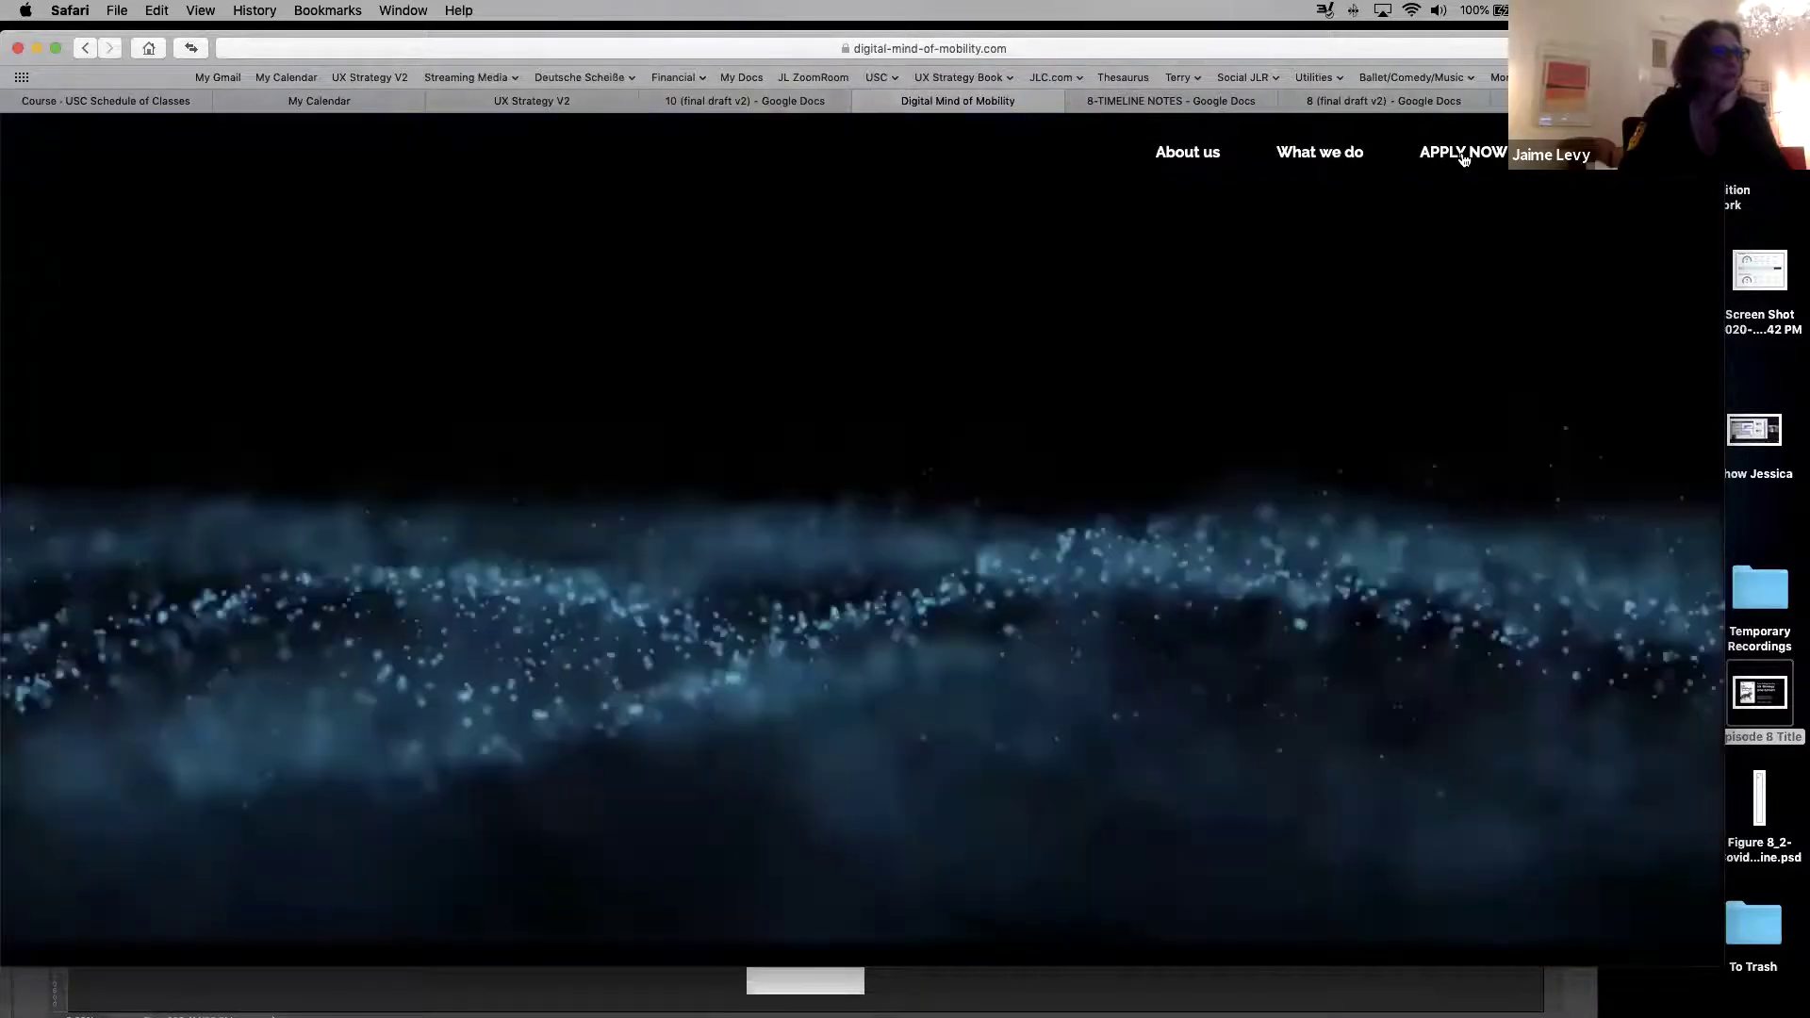
{"action": "left_click", "coordinate": [1588, 707]}
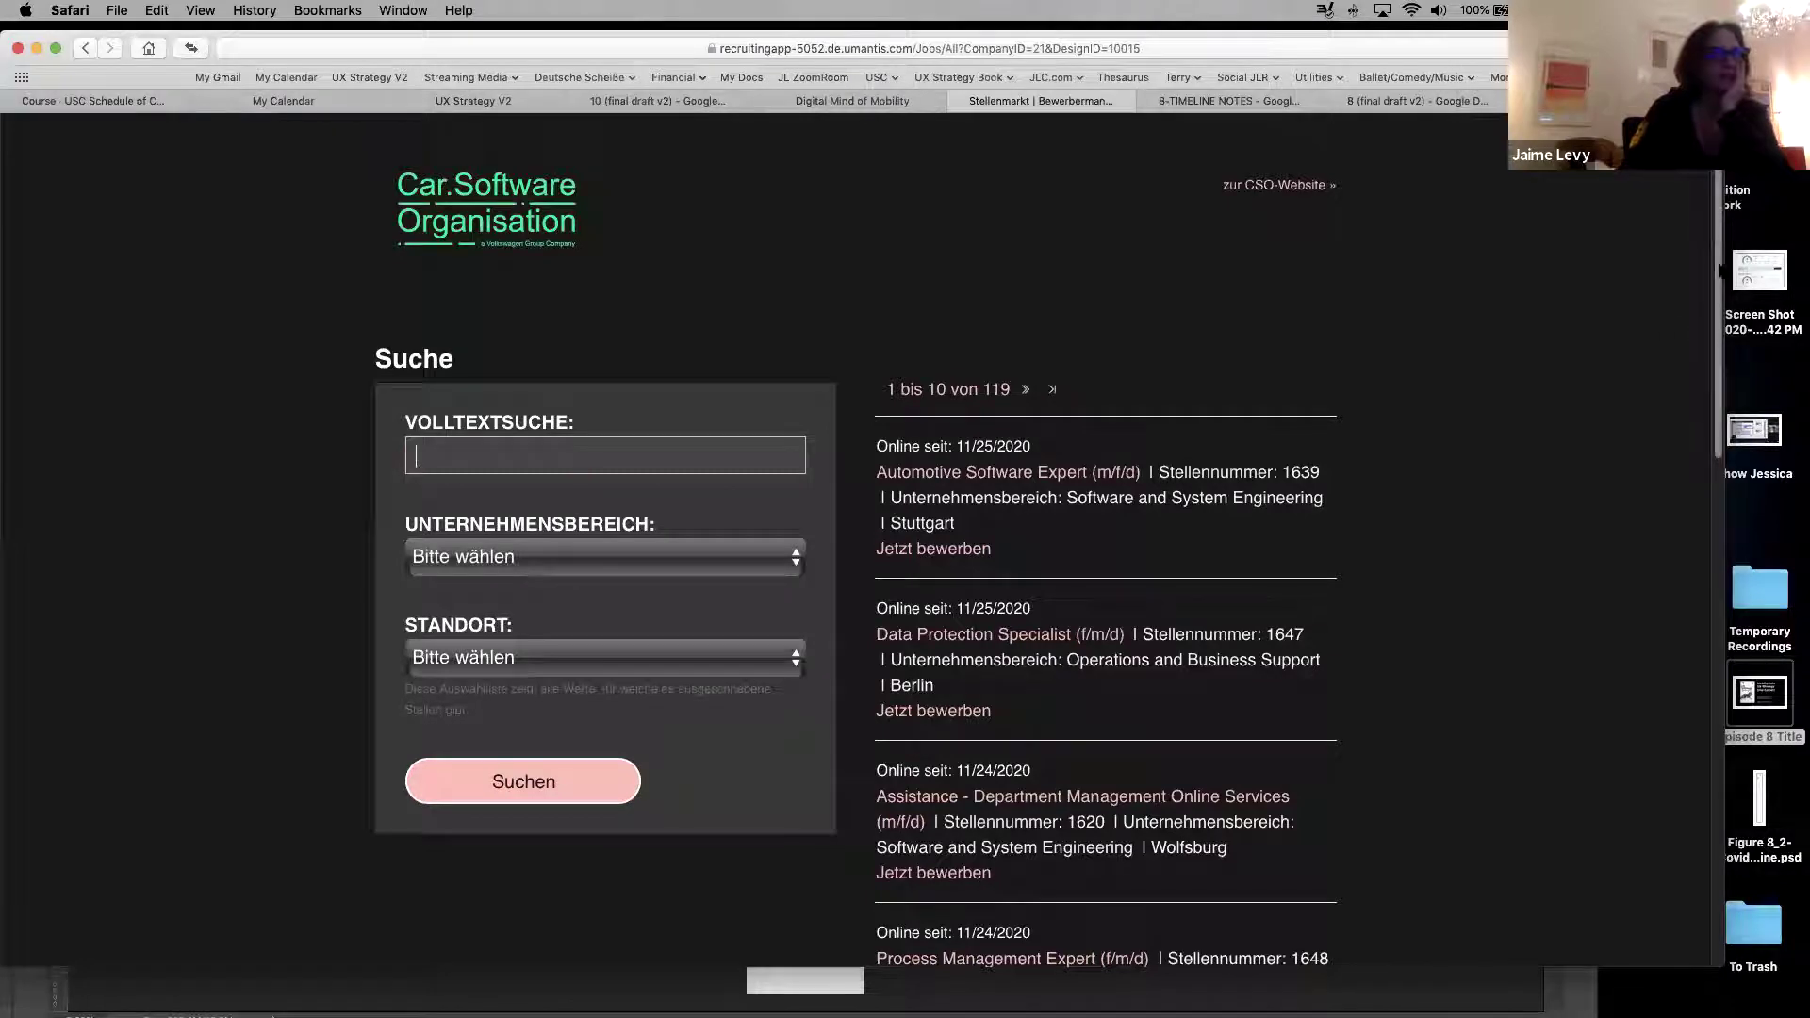
{"action": "left_click_drag", "start_coordinate": [1719, 313], "coordinate": [1693, 701]}
{"action": "scroll", "coordinate": [1693, 700], "scroll_direction": "down", "scroll_amount": 3}
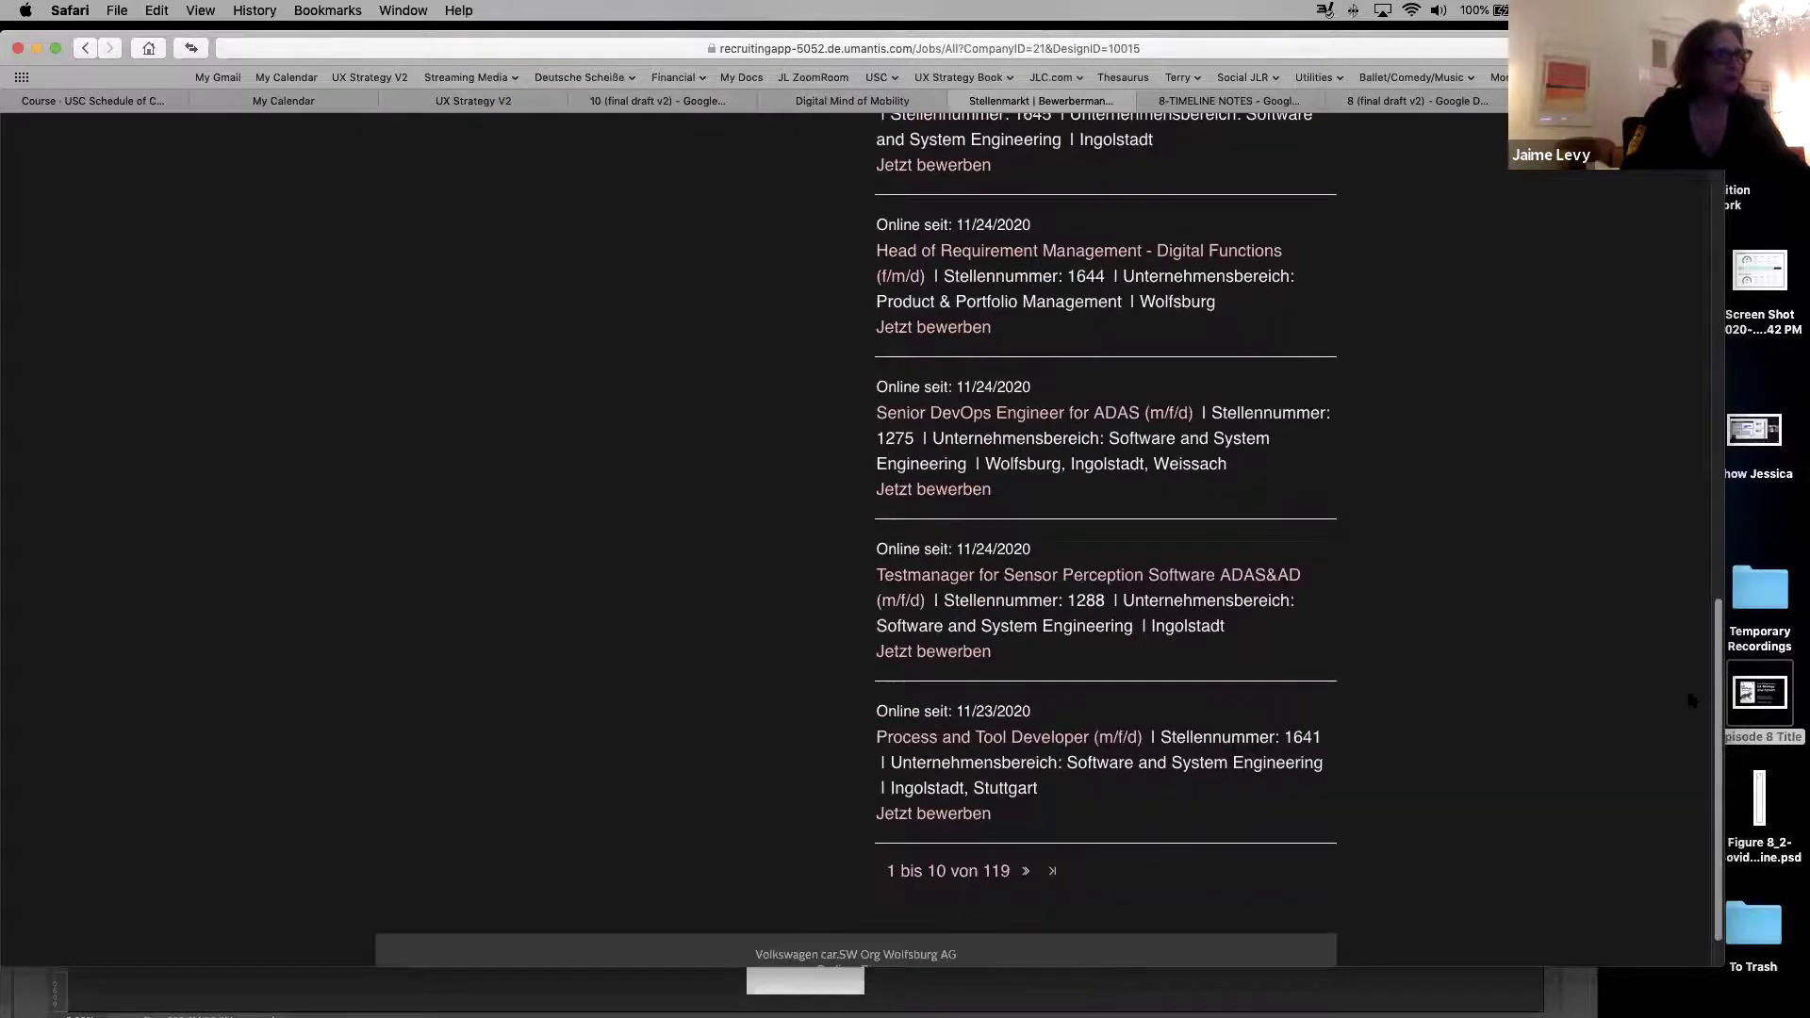
{"action": "scroll", "coordinate": [1692, 701], "scroll_direction": "up", "scroll_amount": 15}
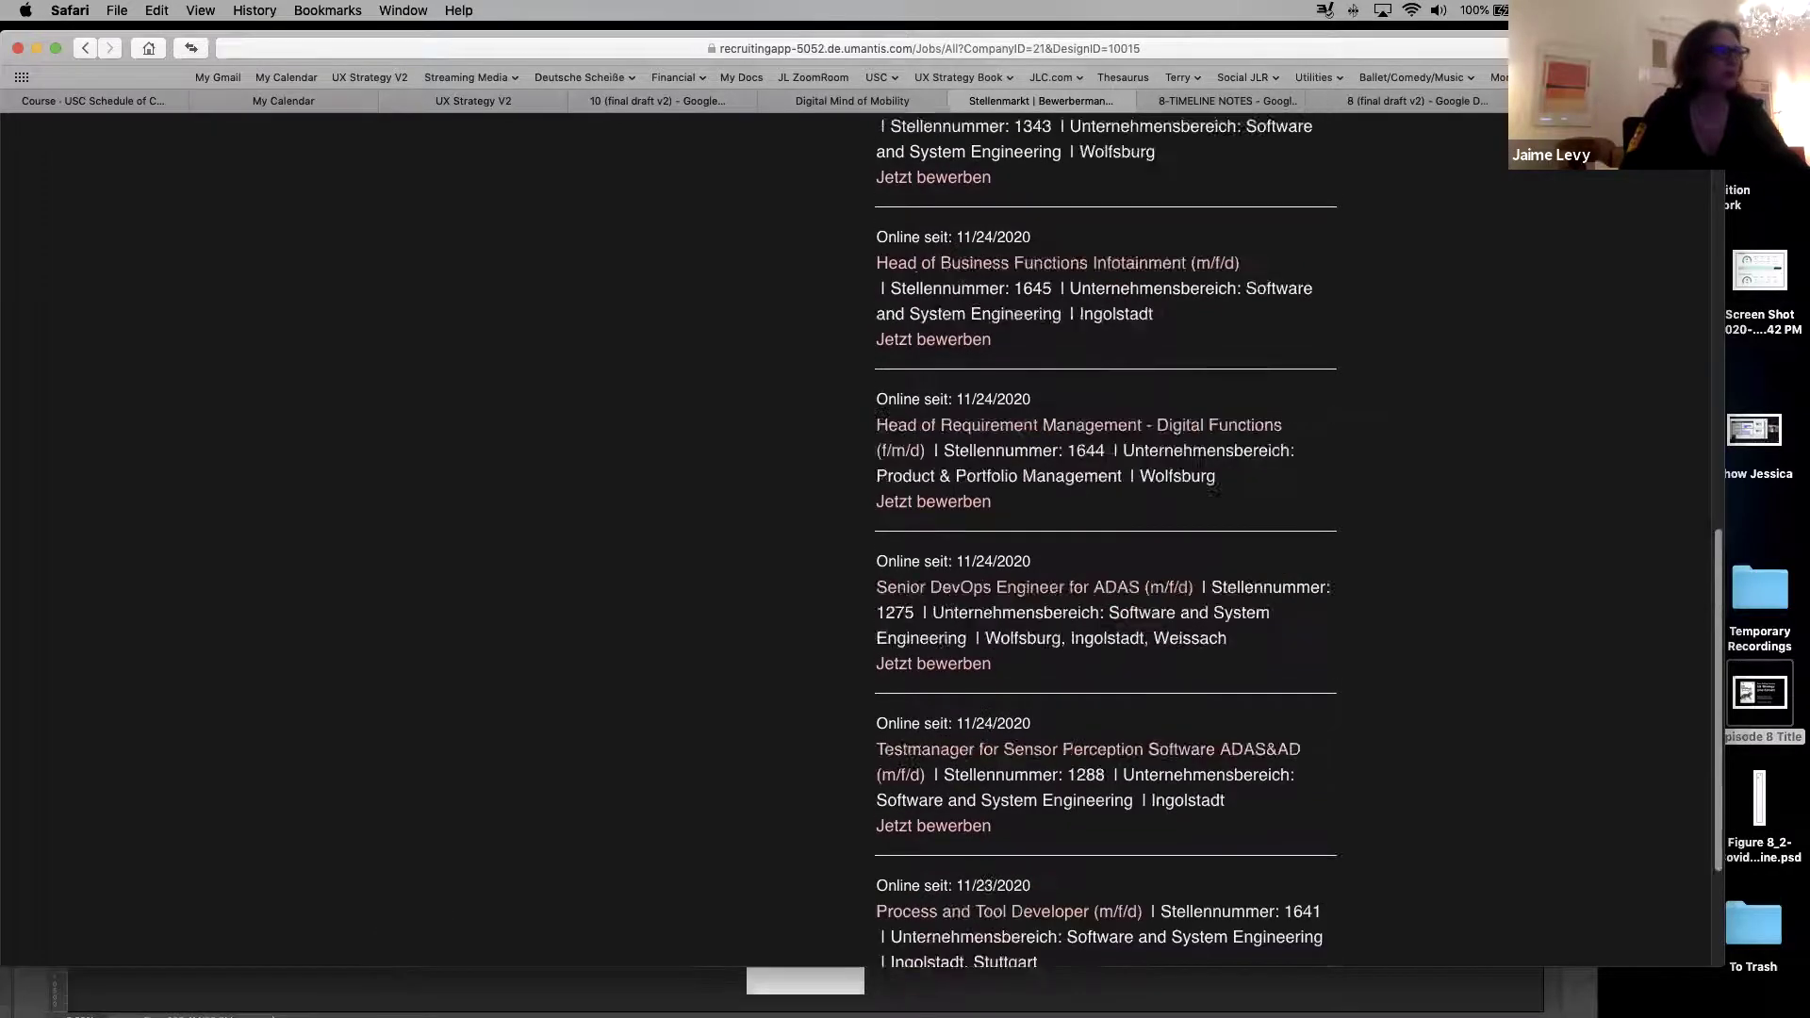
{"action": "key", "text": "super+w"}
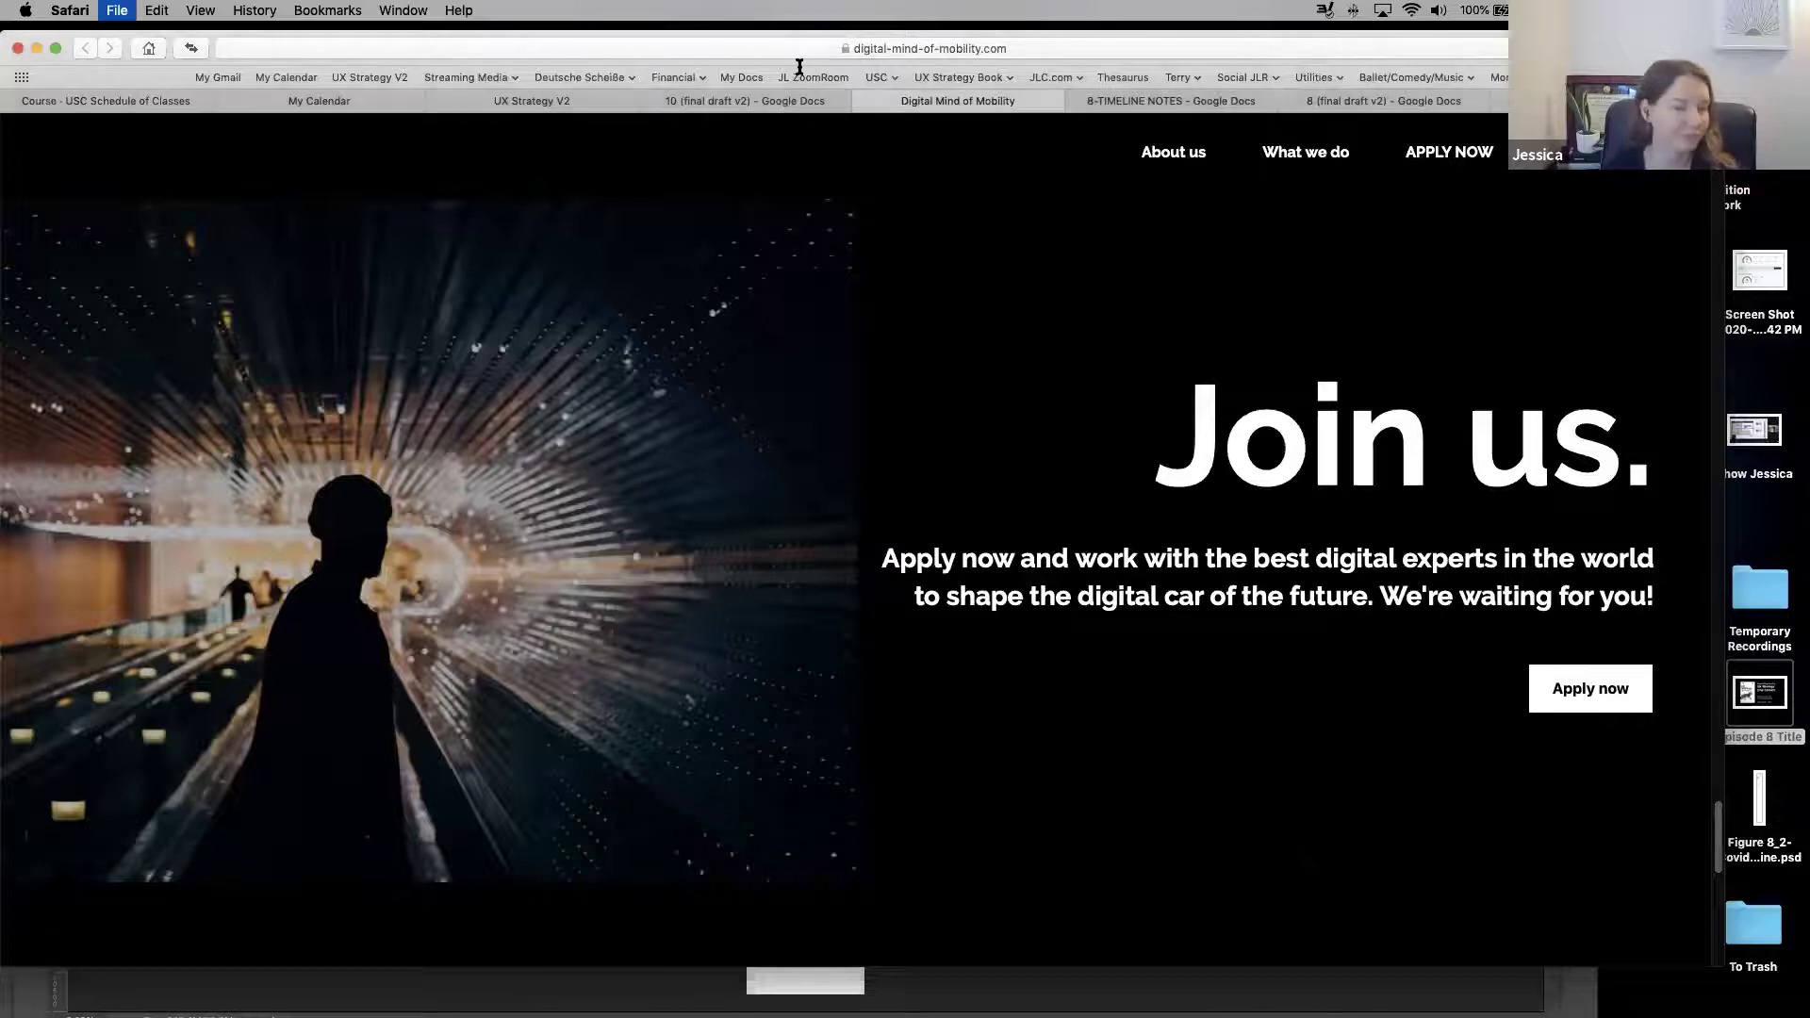
{"action": "key", "text": "super+w"}
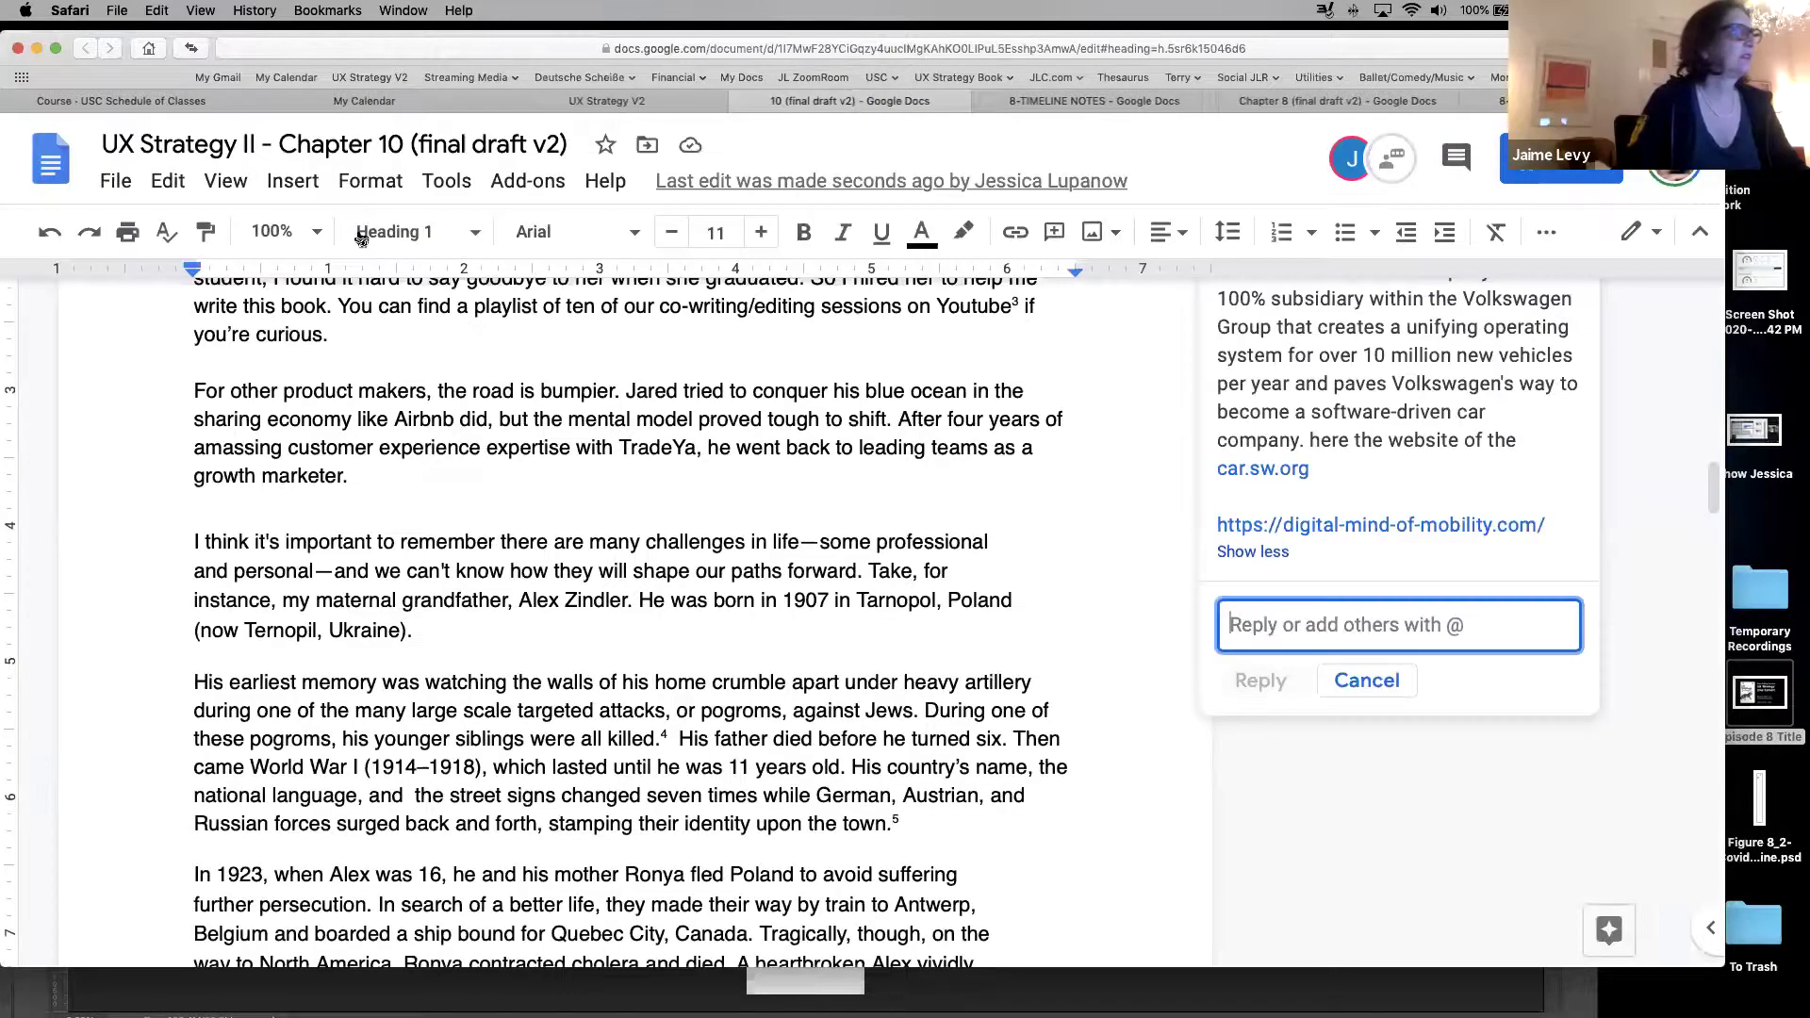
Leave the comment reply, look back through the Chapter 10 draft to the Metromile paragraph on page 1, and close the document
{"action": "left_click", "coordinate": [651, 679]}
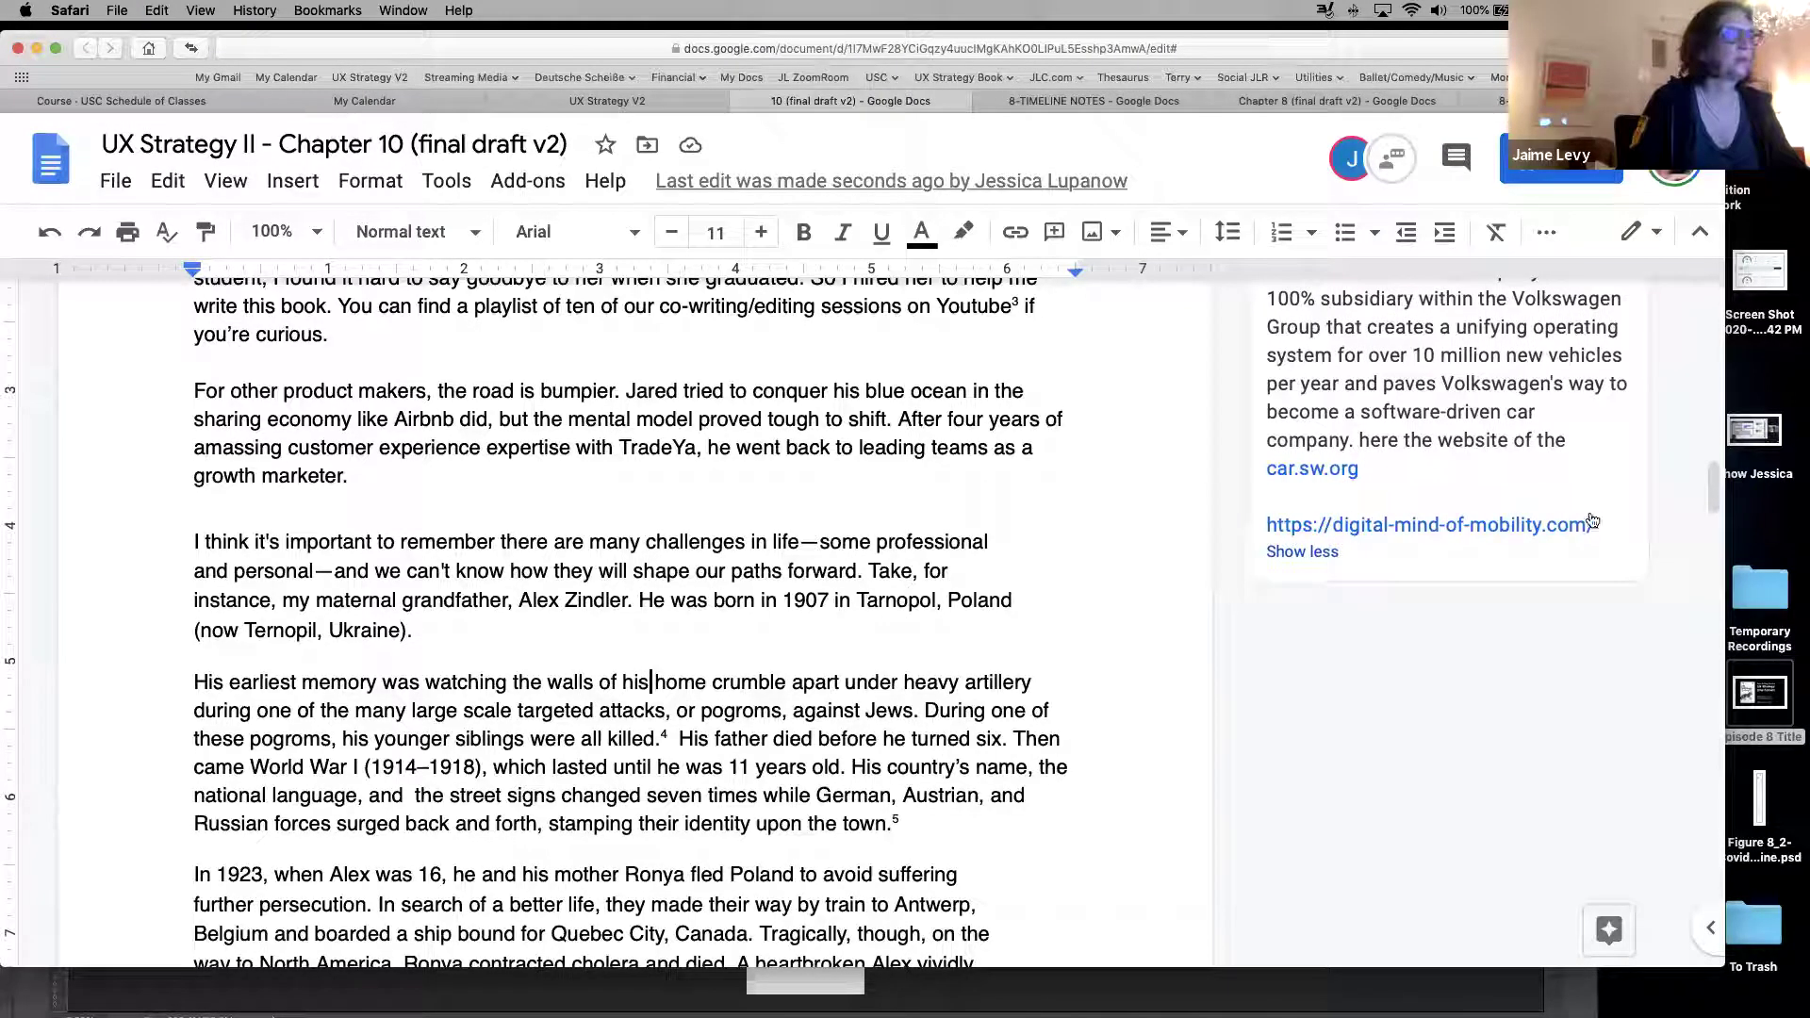
{"action": "scroll", "coordinate": [1665, 582], "scroll_direction": "down", "scroll_amount": 20}
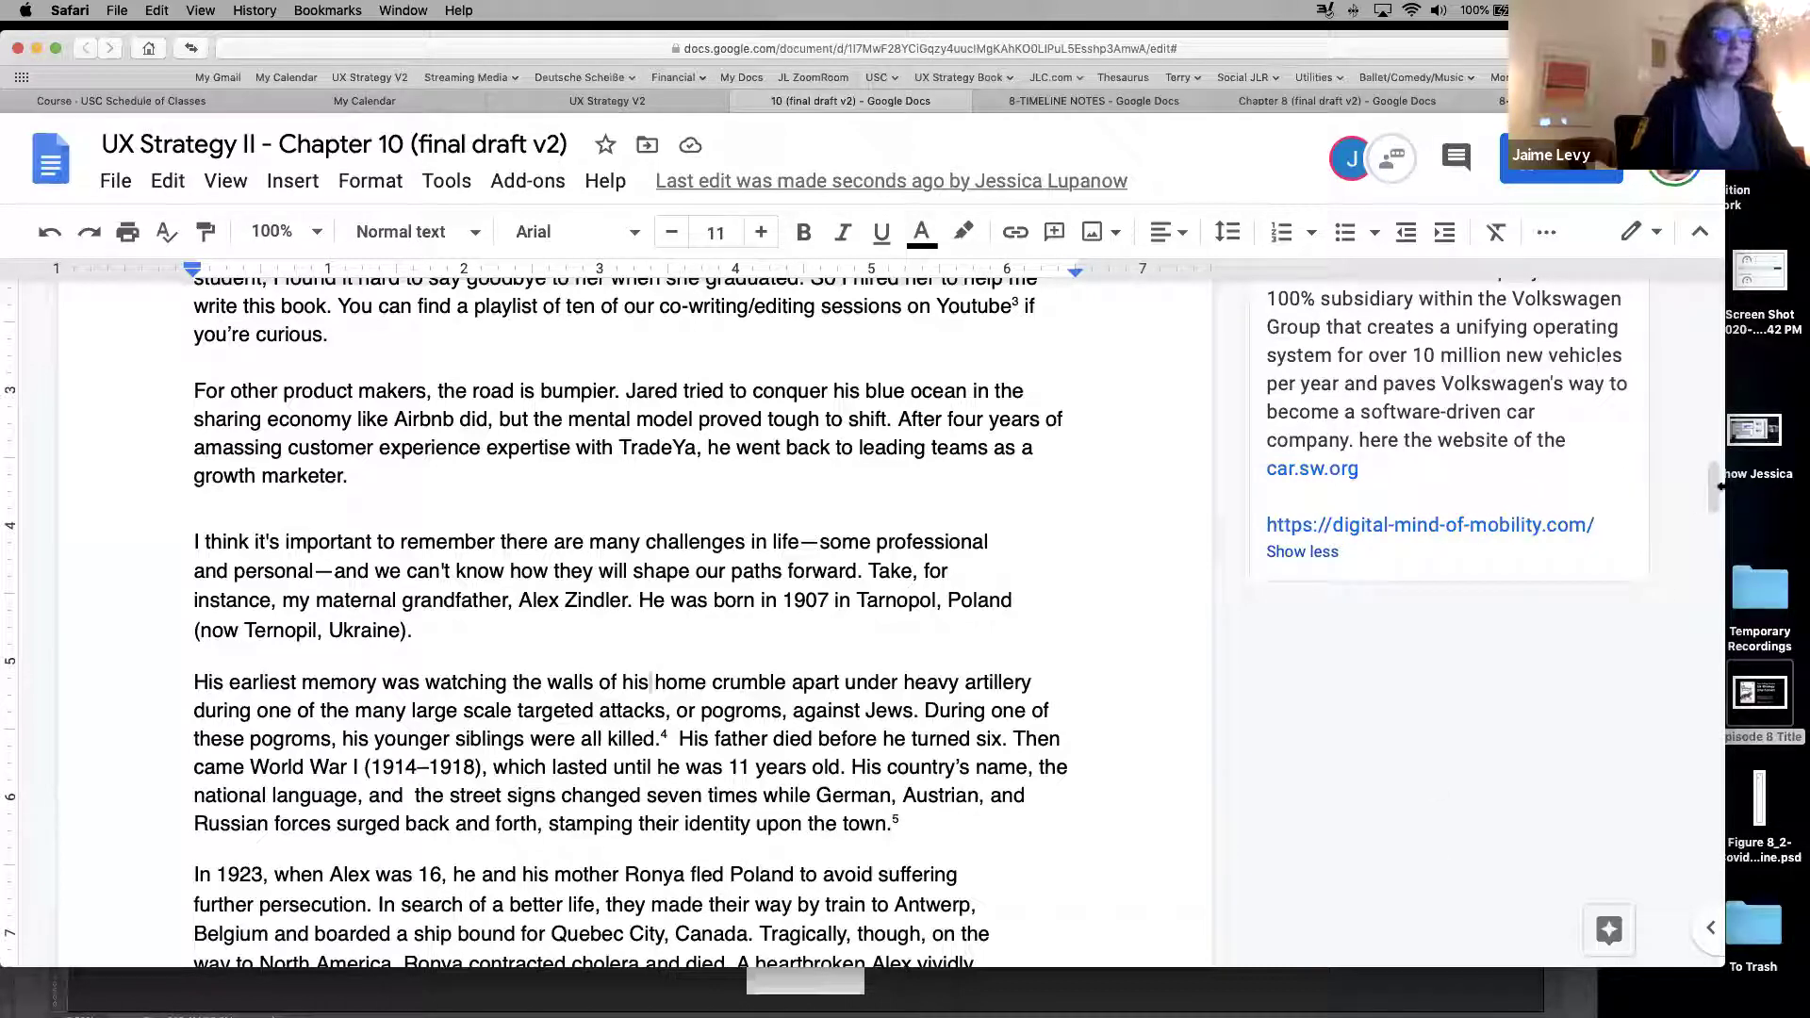
{"action": "scroll", "coordinate": [1680, 584], "scroll_direction": "up", "scroll_amount": 20}
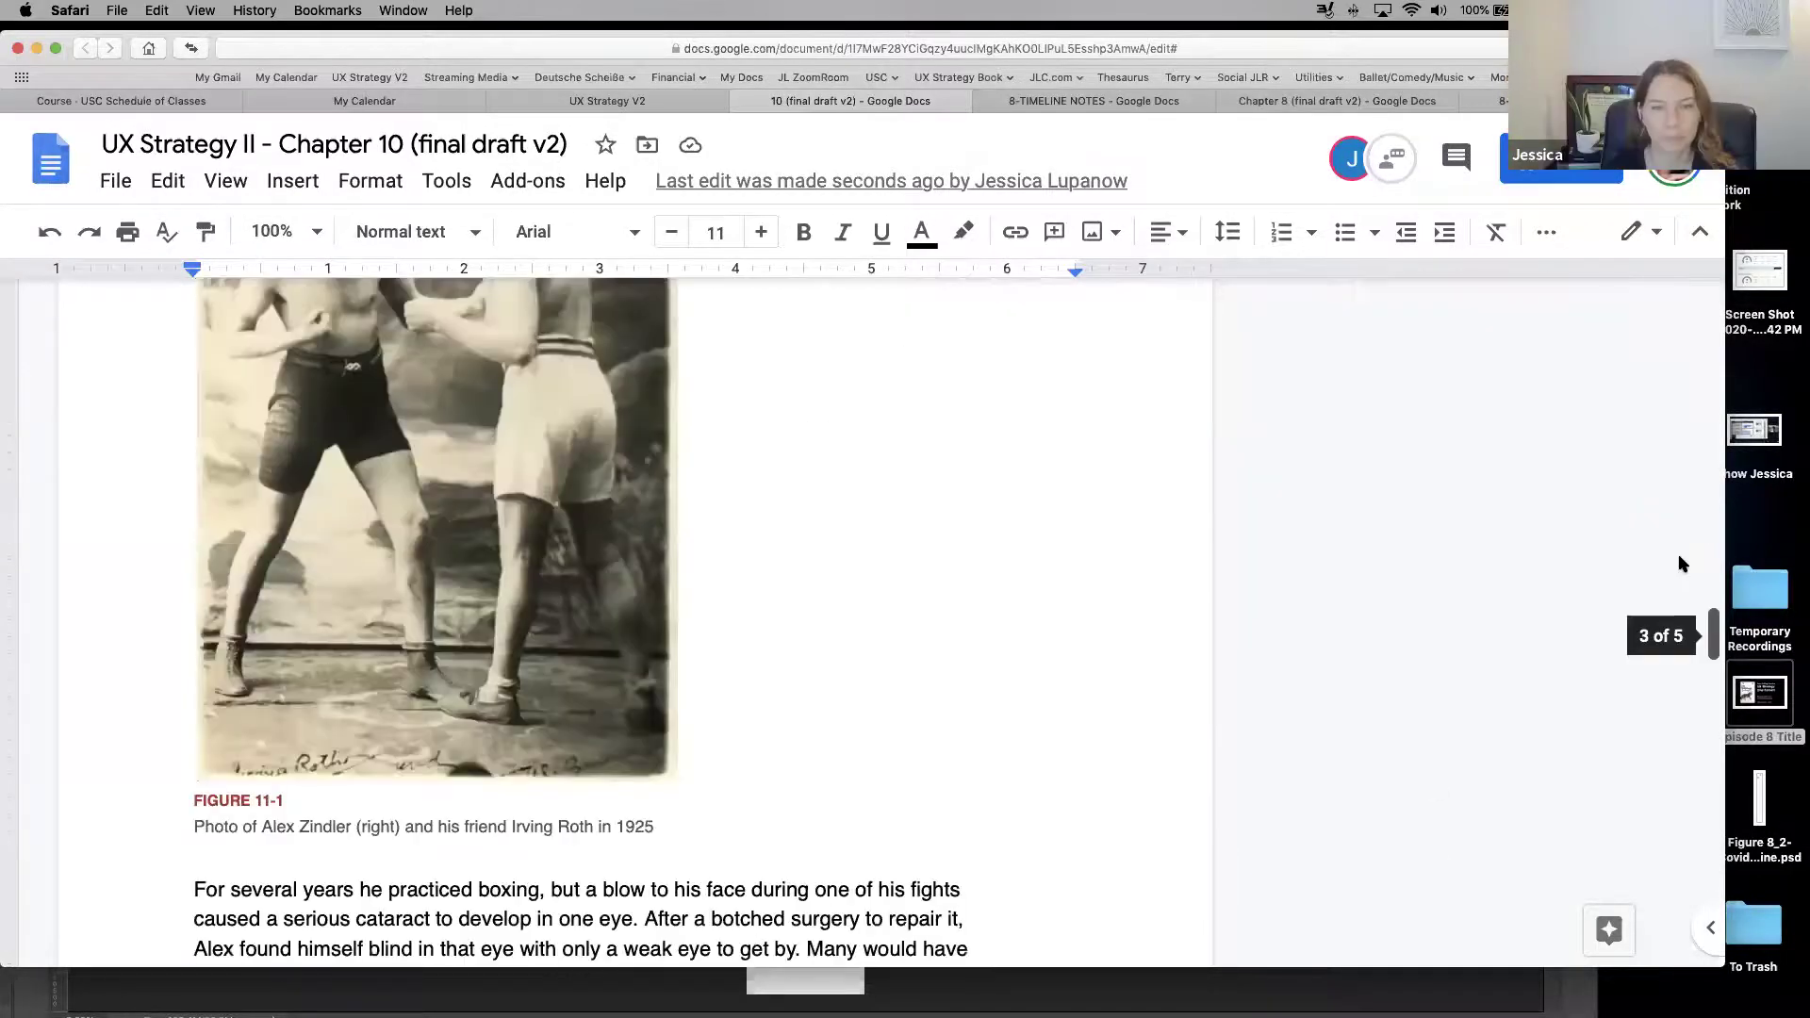
{"action": "scroll", "coordinate": [1673, 380], "scroll_direction": "up", "scroll_amount": 8}
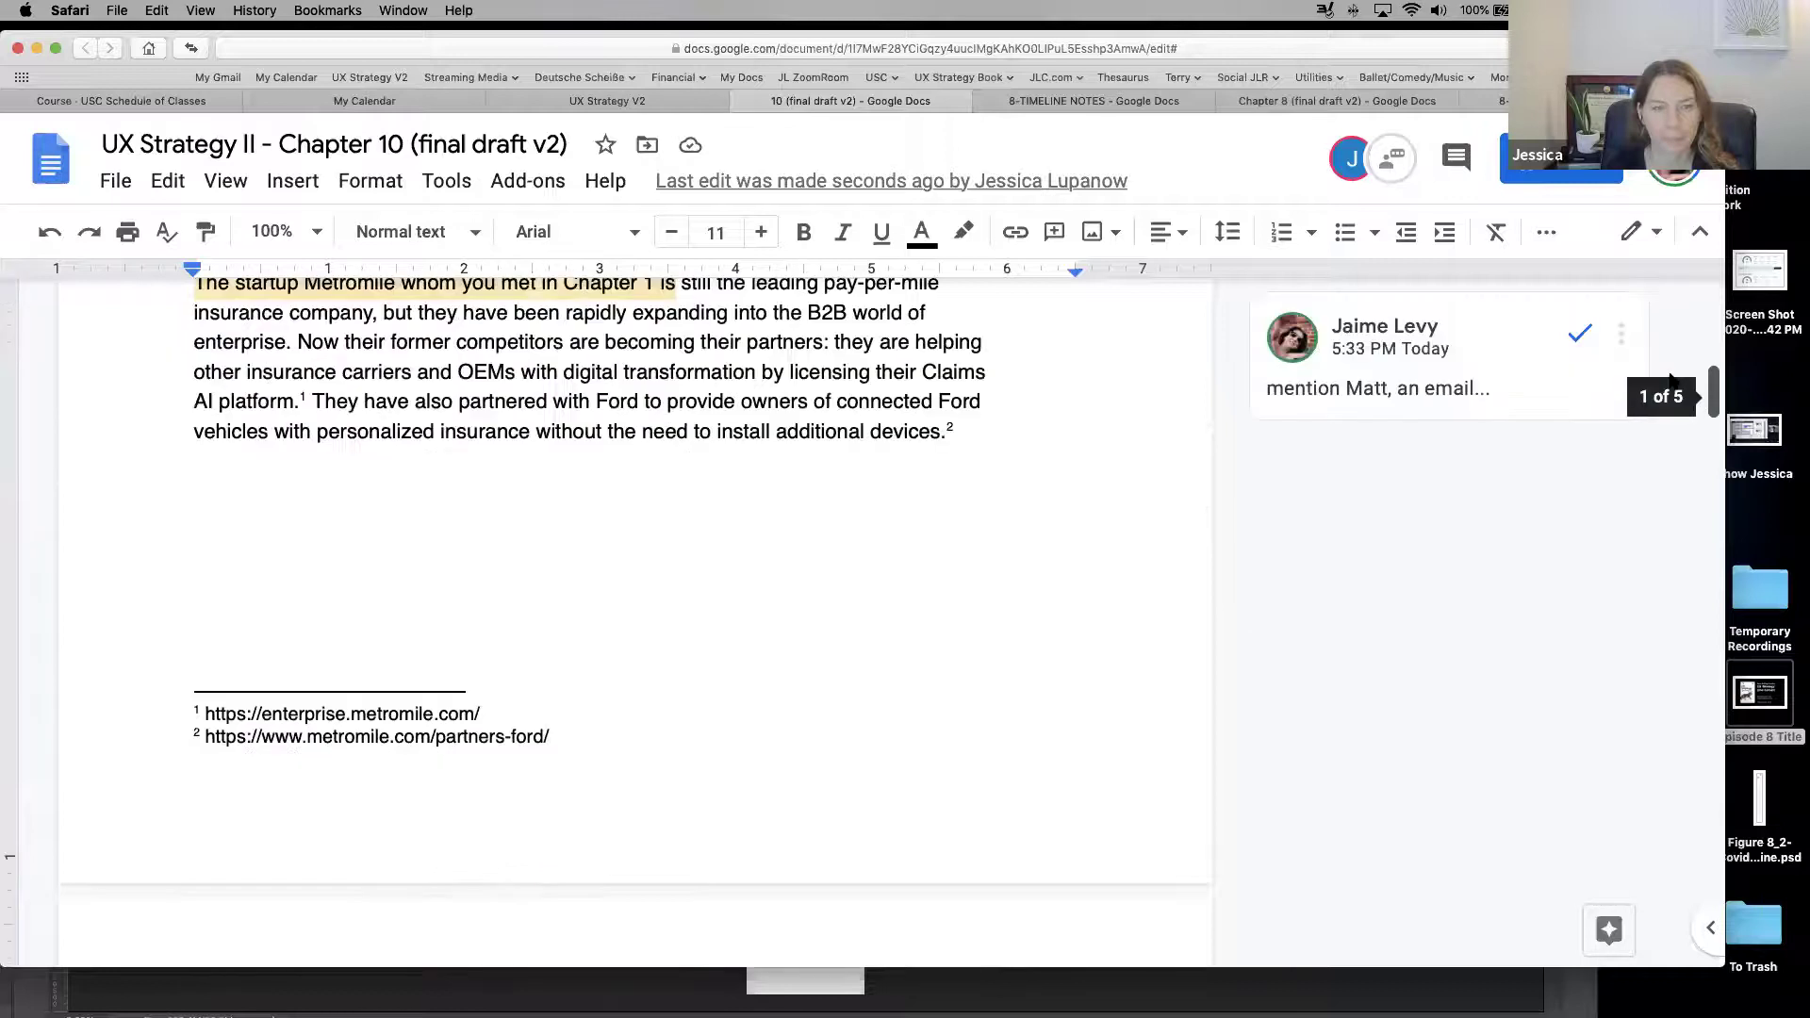
{"action": "scroll", "coordinate": [1664, 358], "scroll_direction": "down", "scroll_amount": 2}
{"action": "scroll", "coordinate": [1665, 356], "scroll_direction": "up", "scroll_amount": 3}
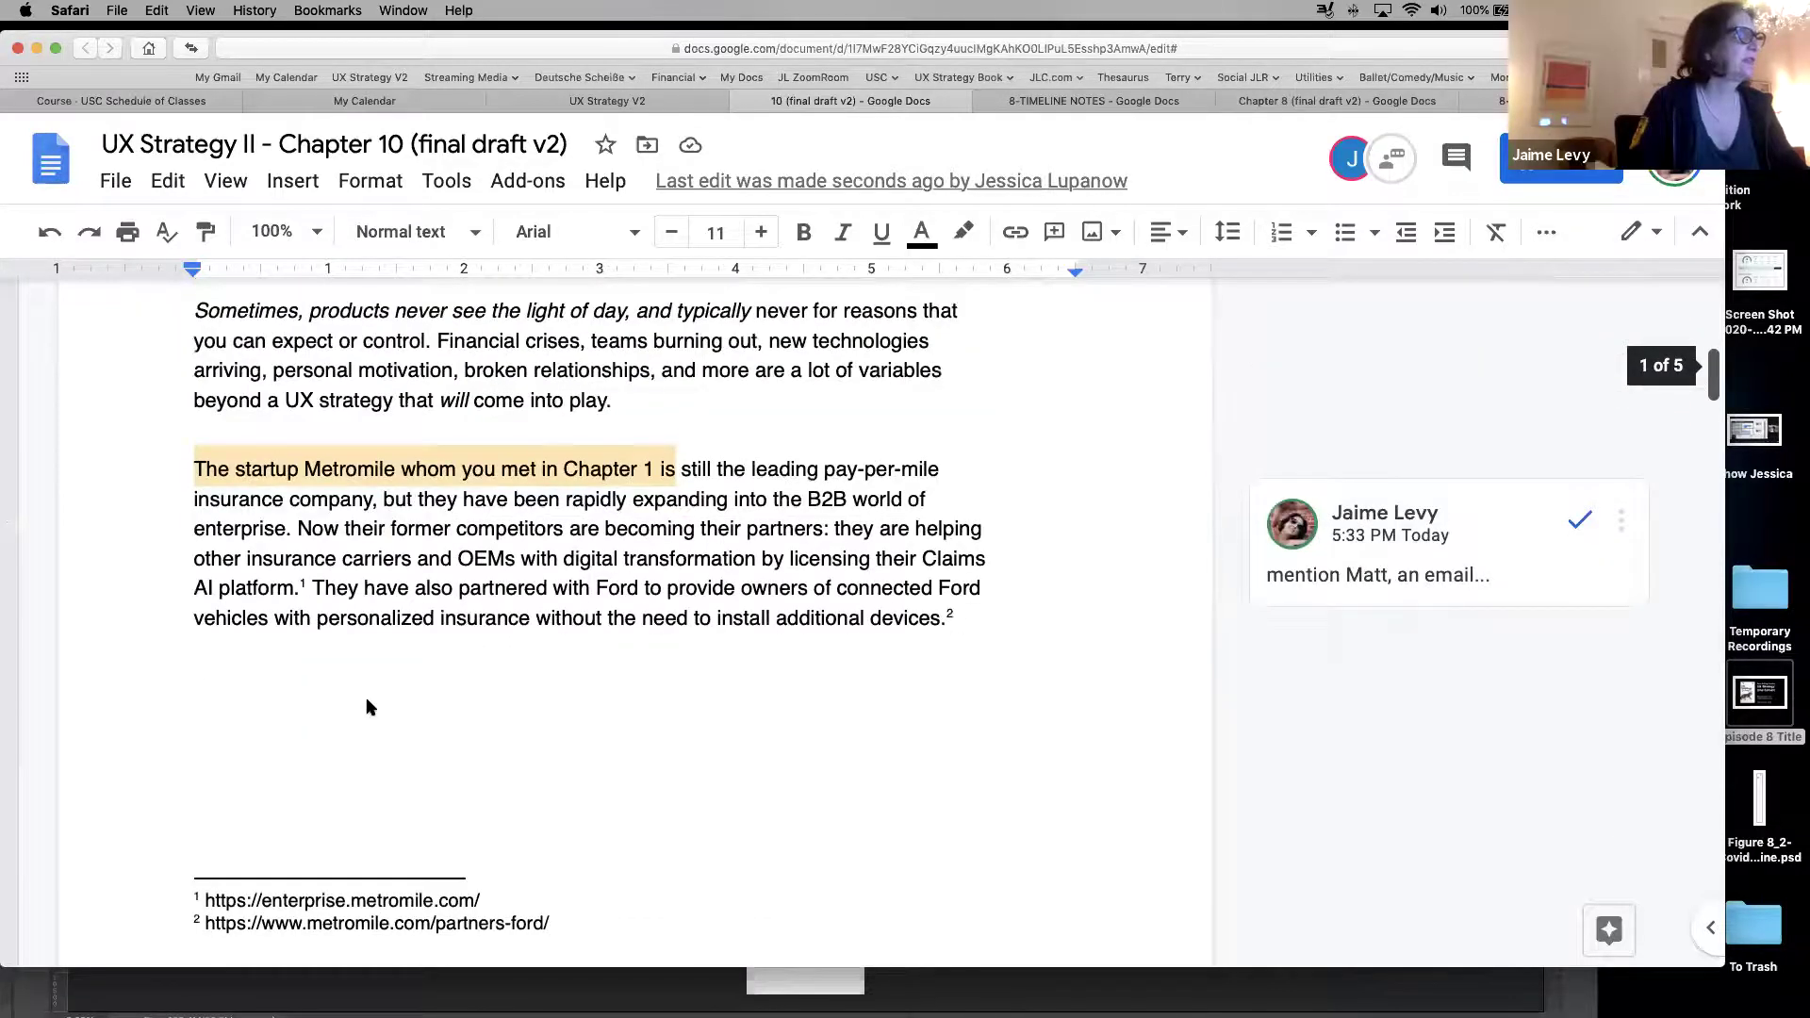
{"action": "scroll", "coordinate": [997, 481], "scroll_direction": "up", "scroll_amount": 7}
{"action": "key", "text": "super+w"}
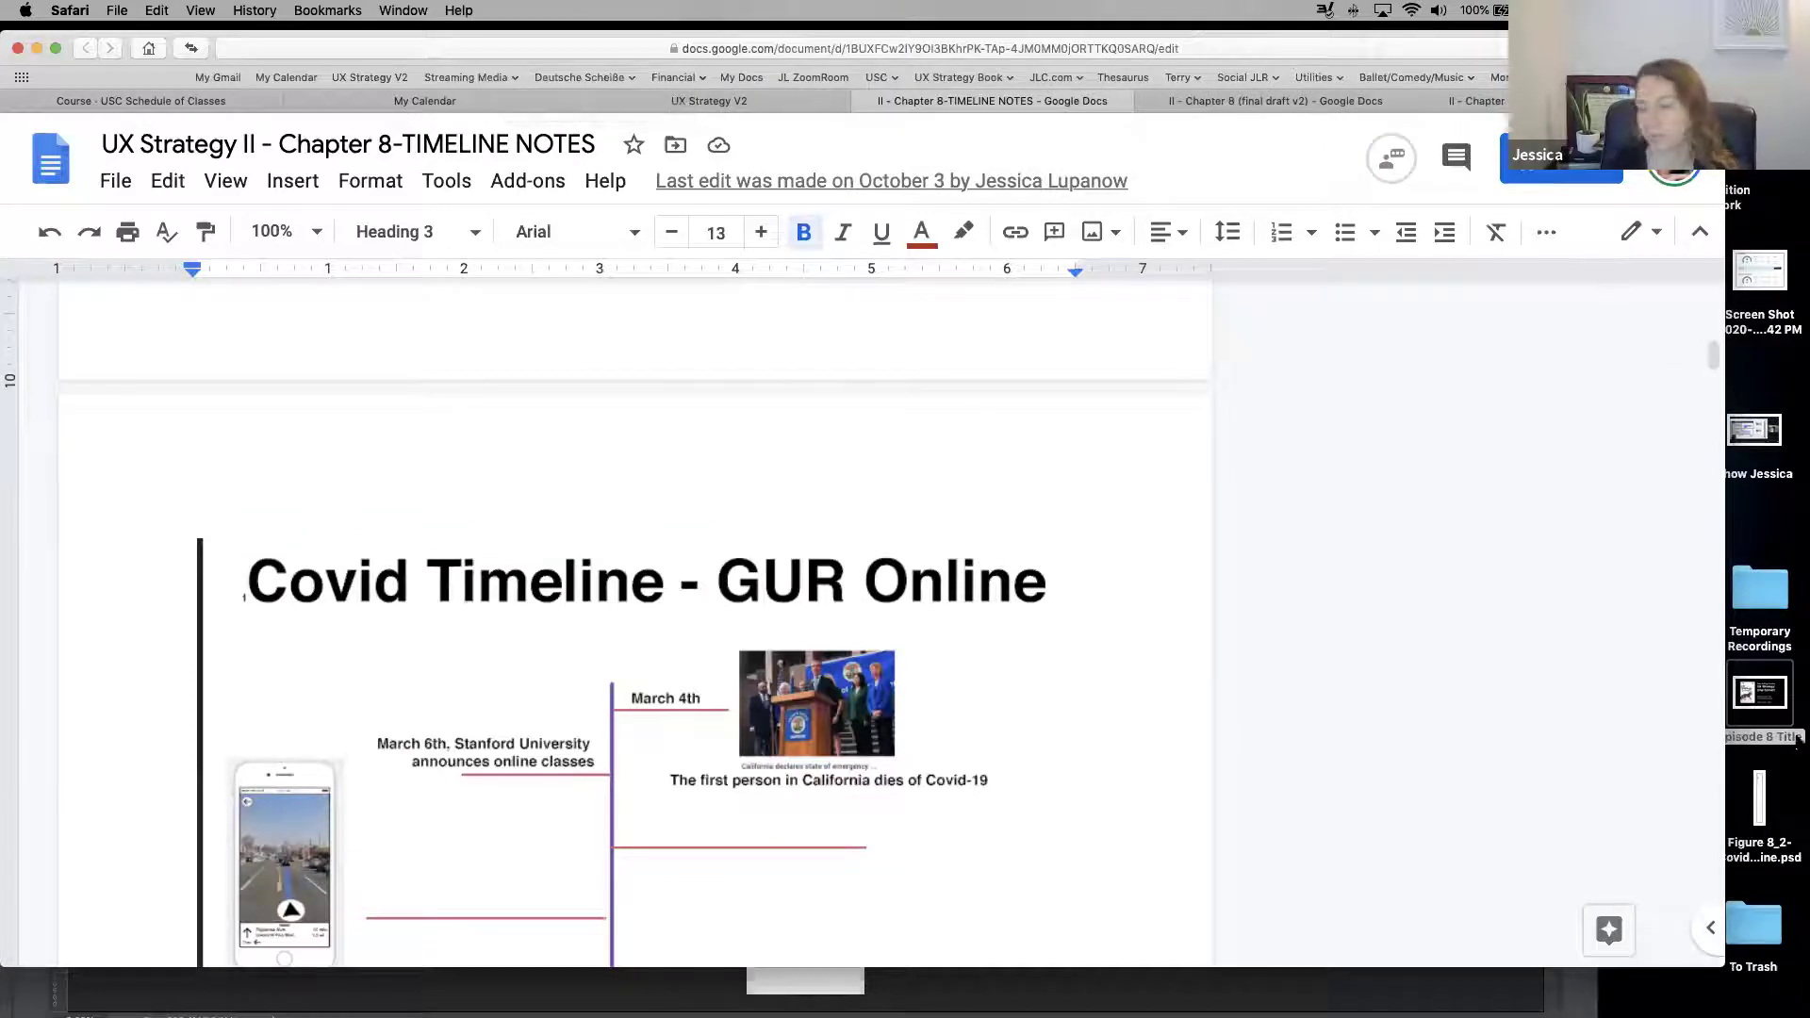
Open the Screen Shot image on the desktop, check the security grades it shows for the two websites, and close it
{"action": "key", "text": "F11"}
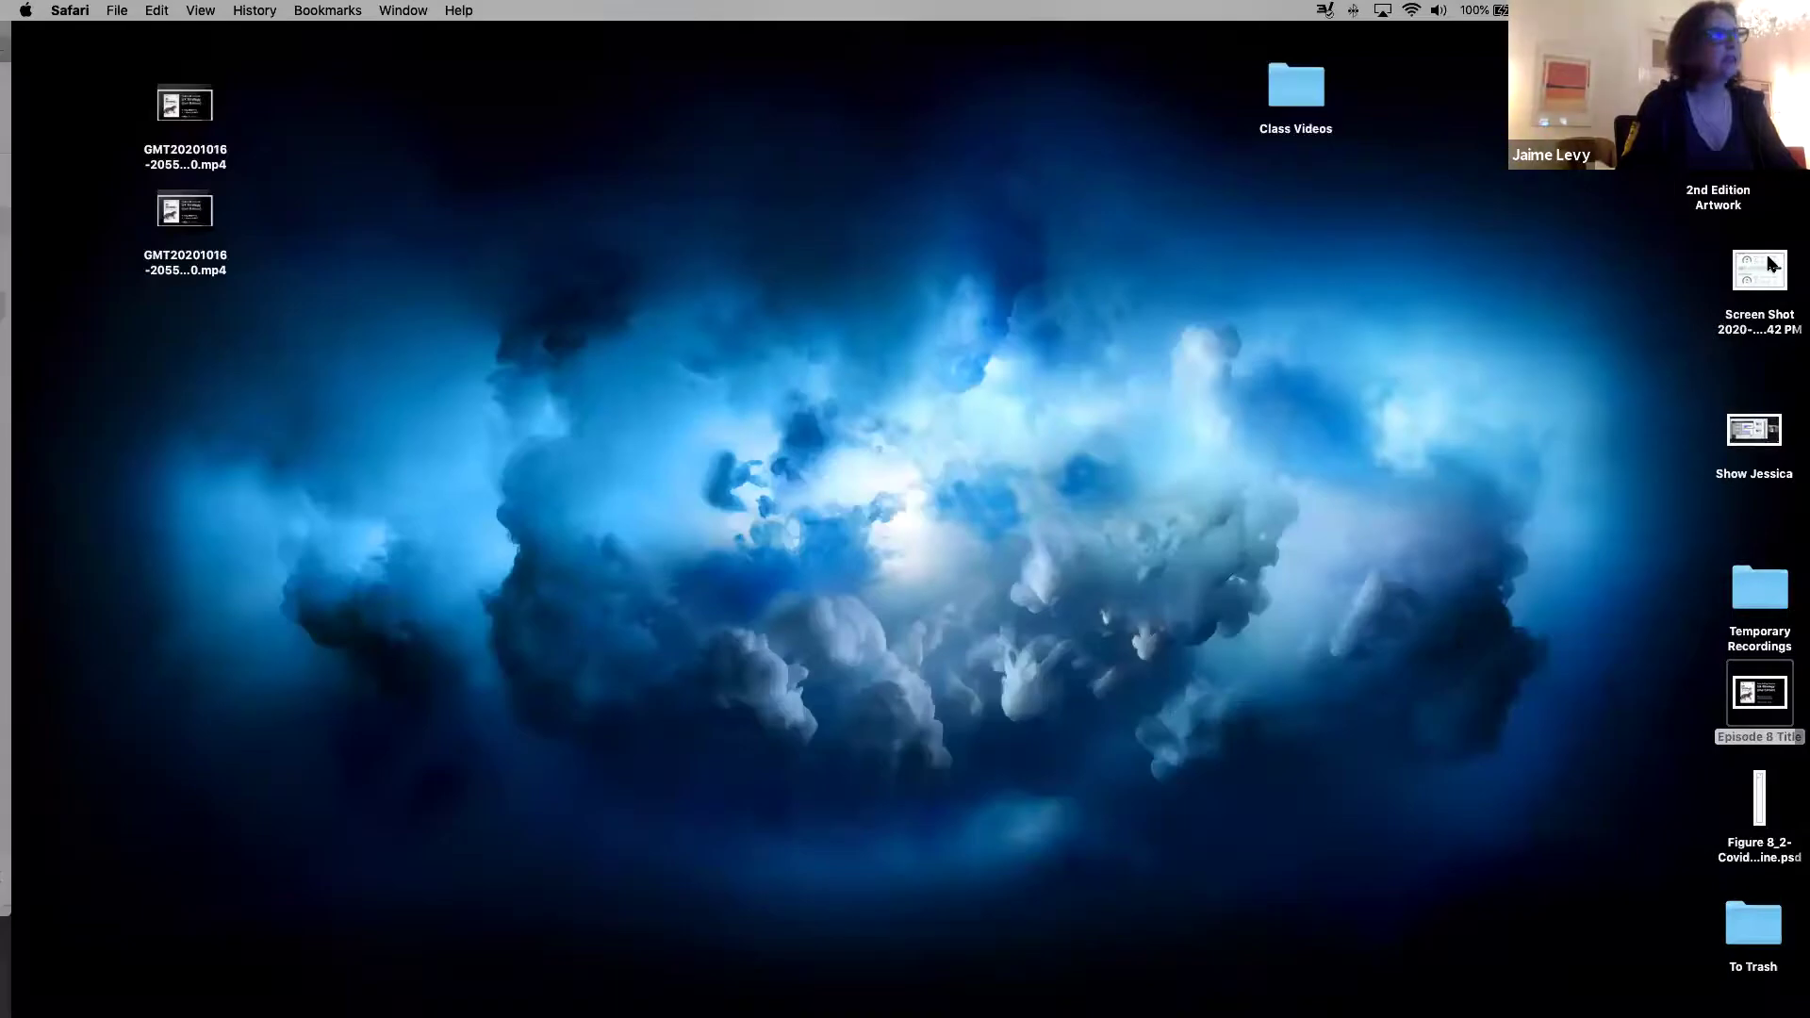
{"action": "key", "text": "F11"}
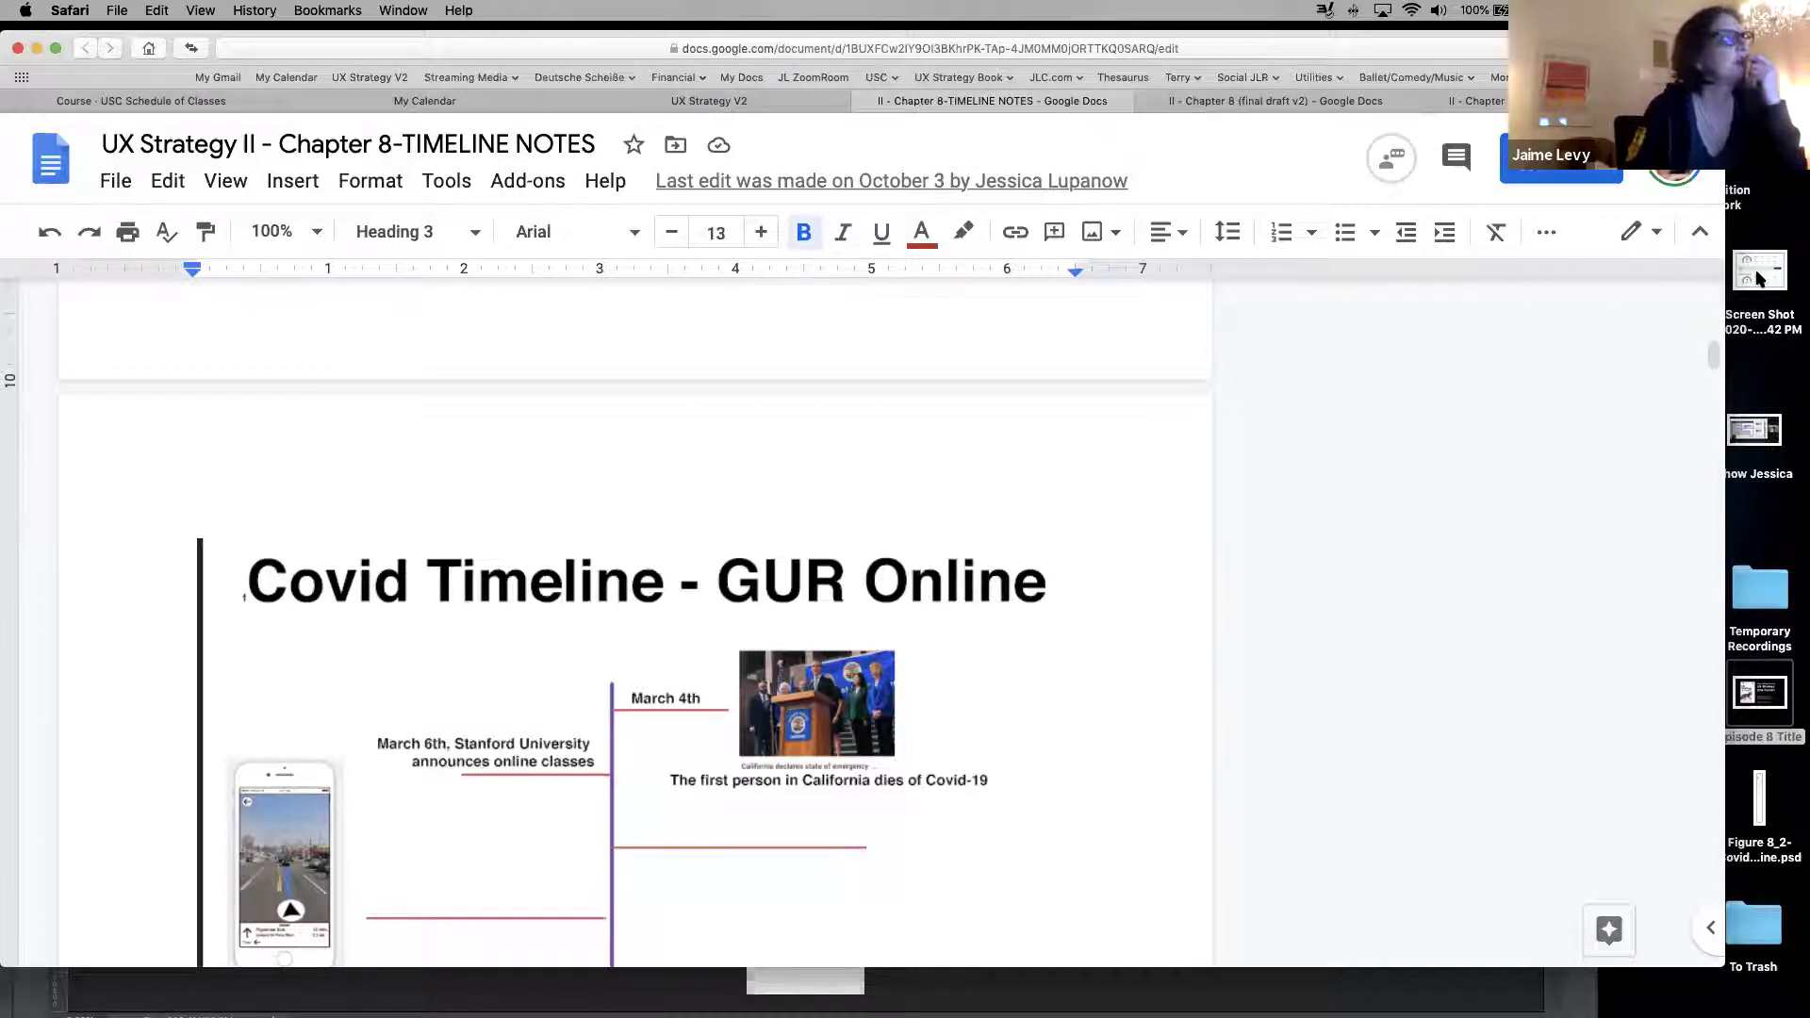
{"action": "double_click", "coordinate": [1756, 273]}
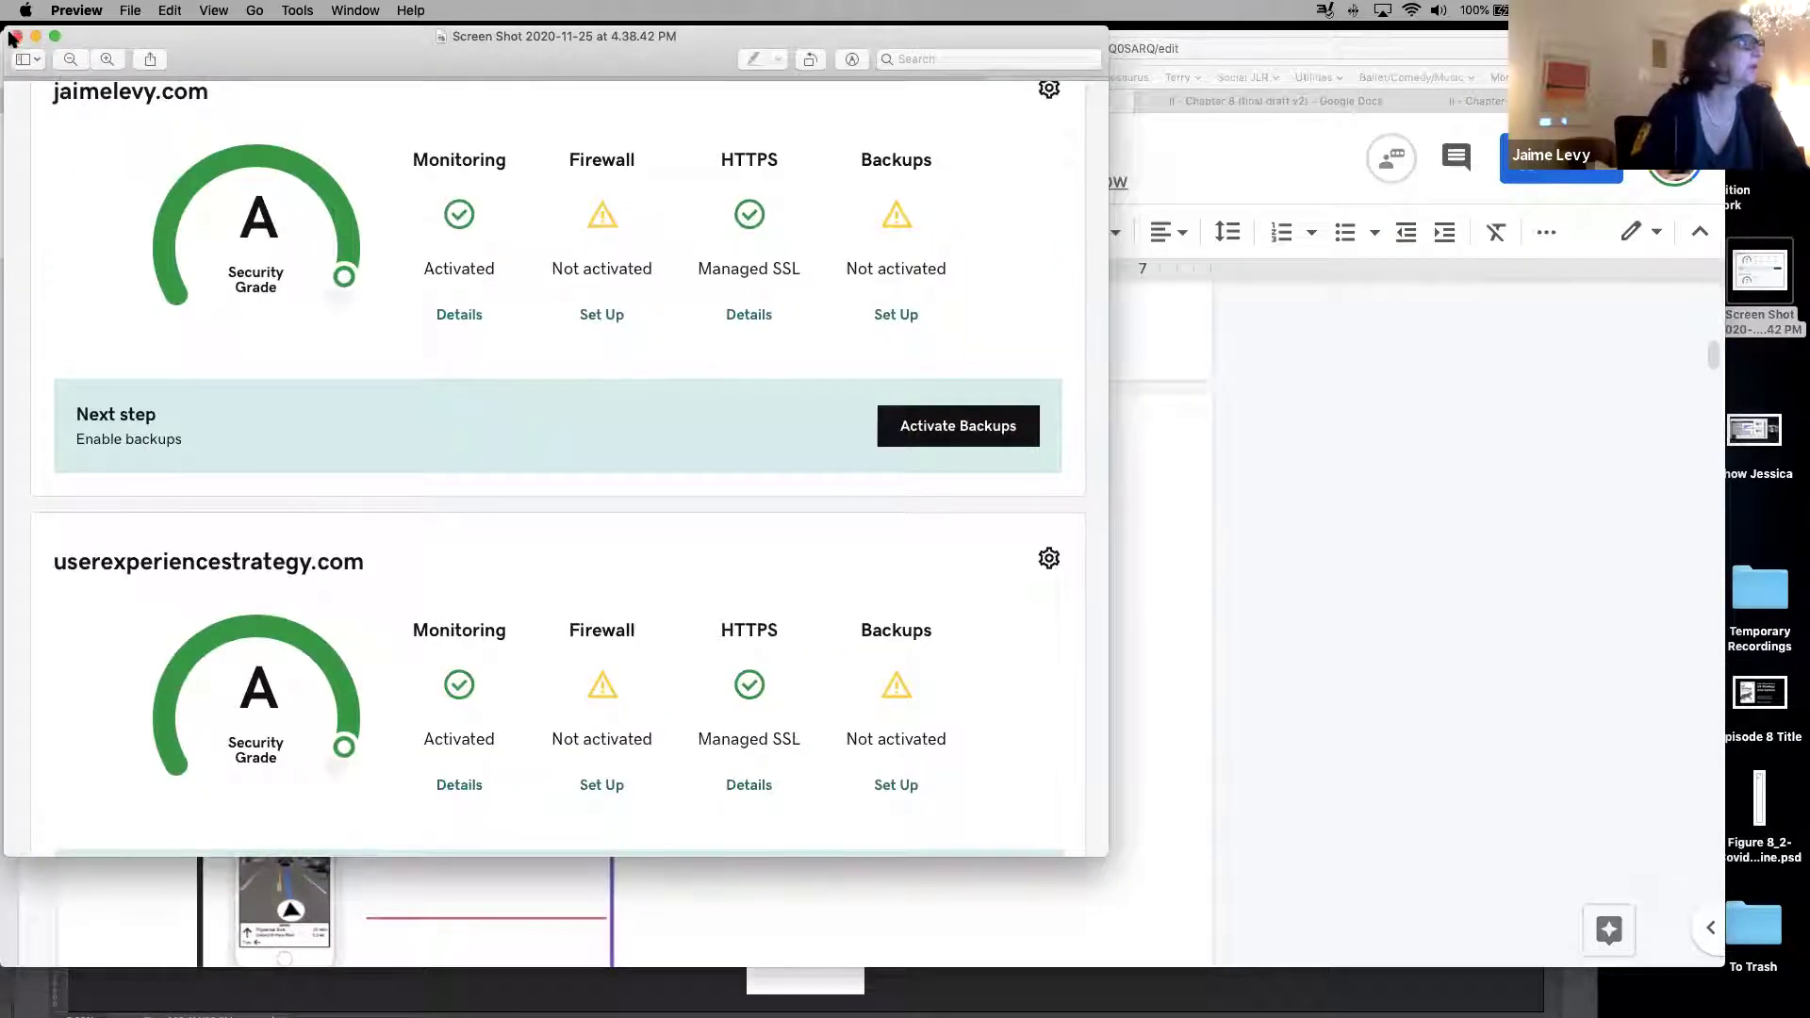
{"action": "key", "text": "super+w"}
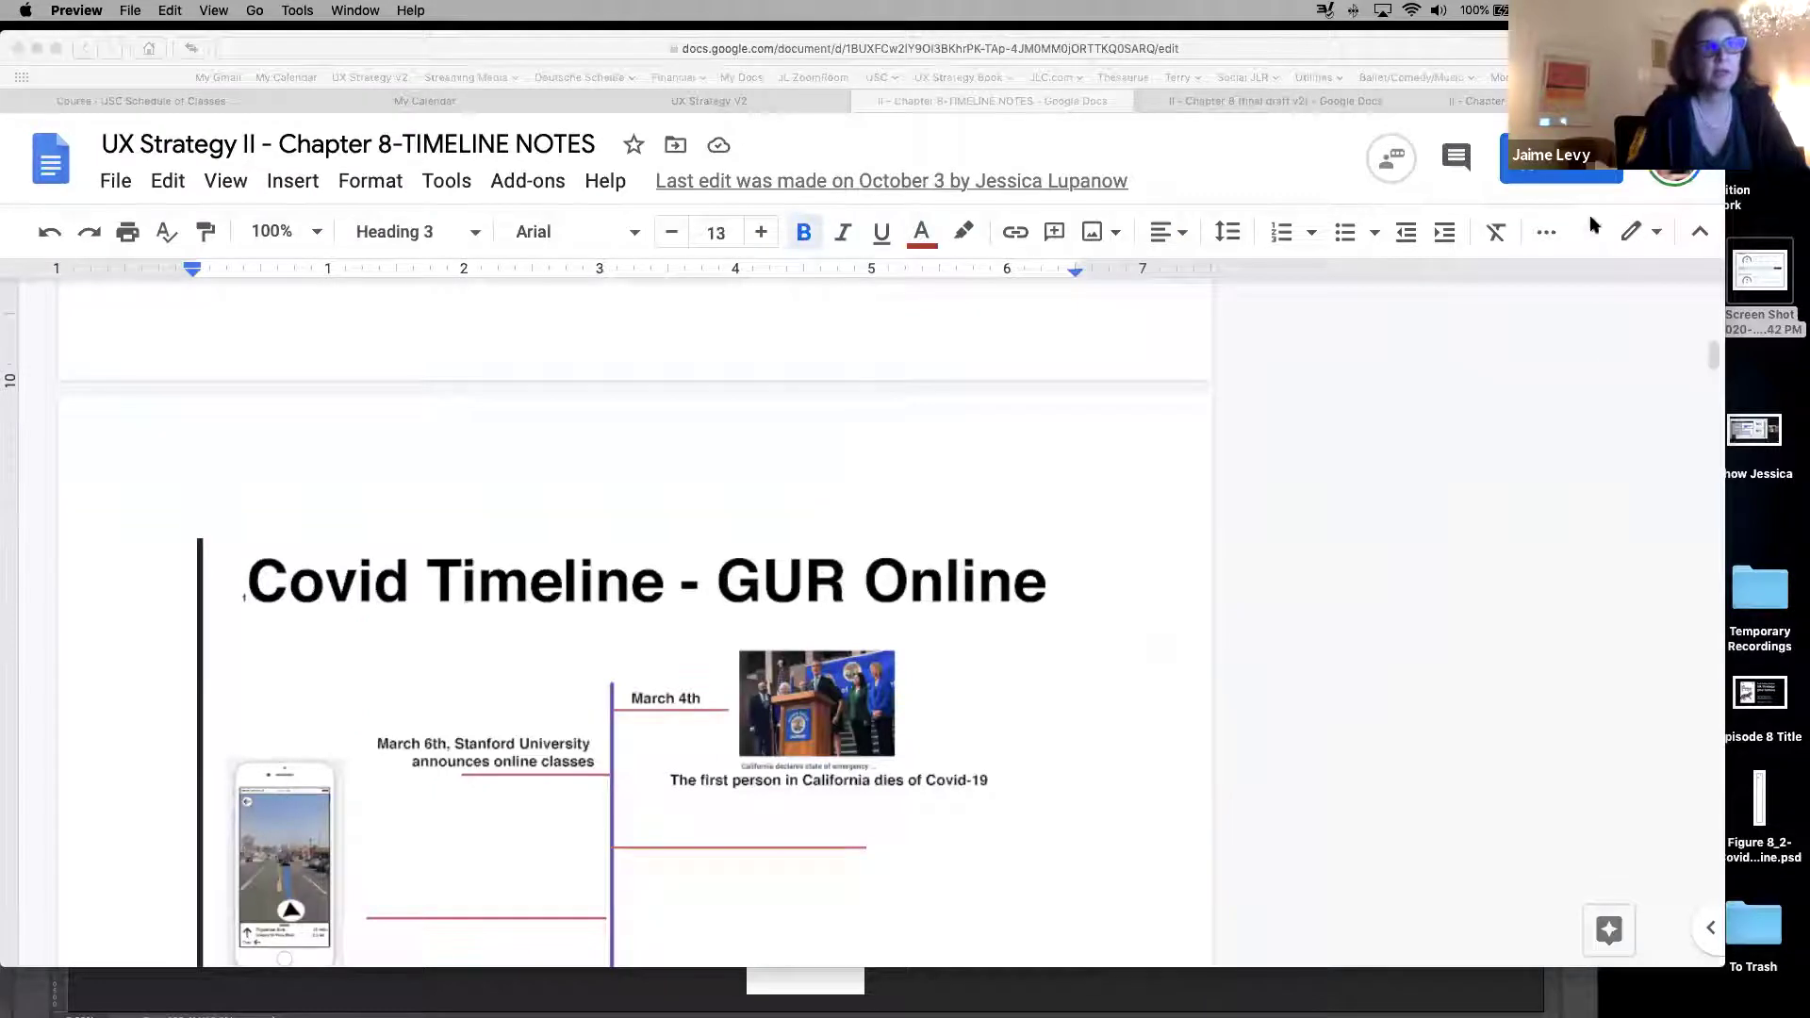
Open the Show Jessica image from the desktop, enlarge its window and examine the Experiment Results slide
{"action": "double_click", "coordinate": [1749, 431]}
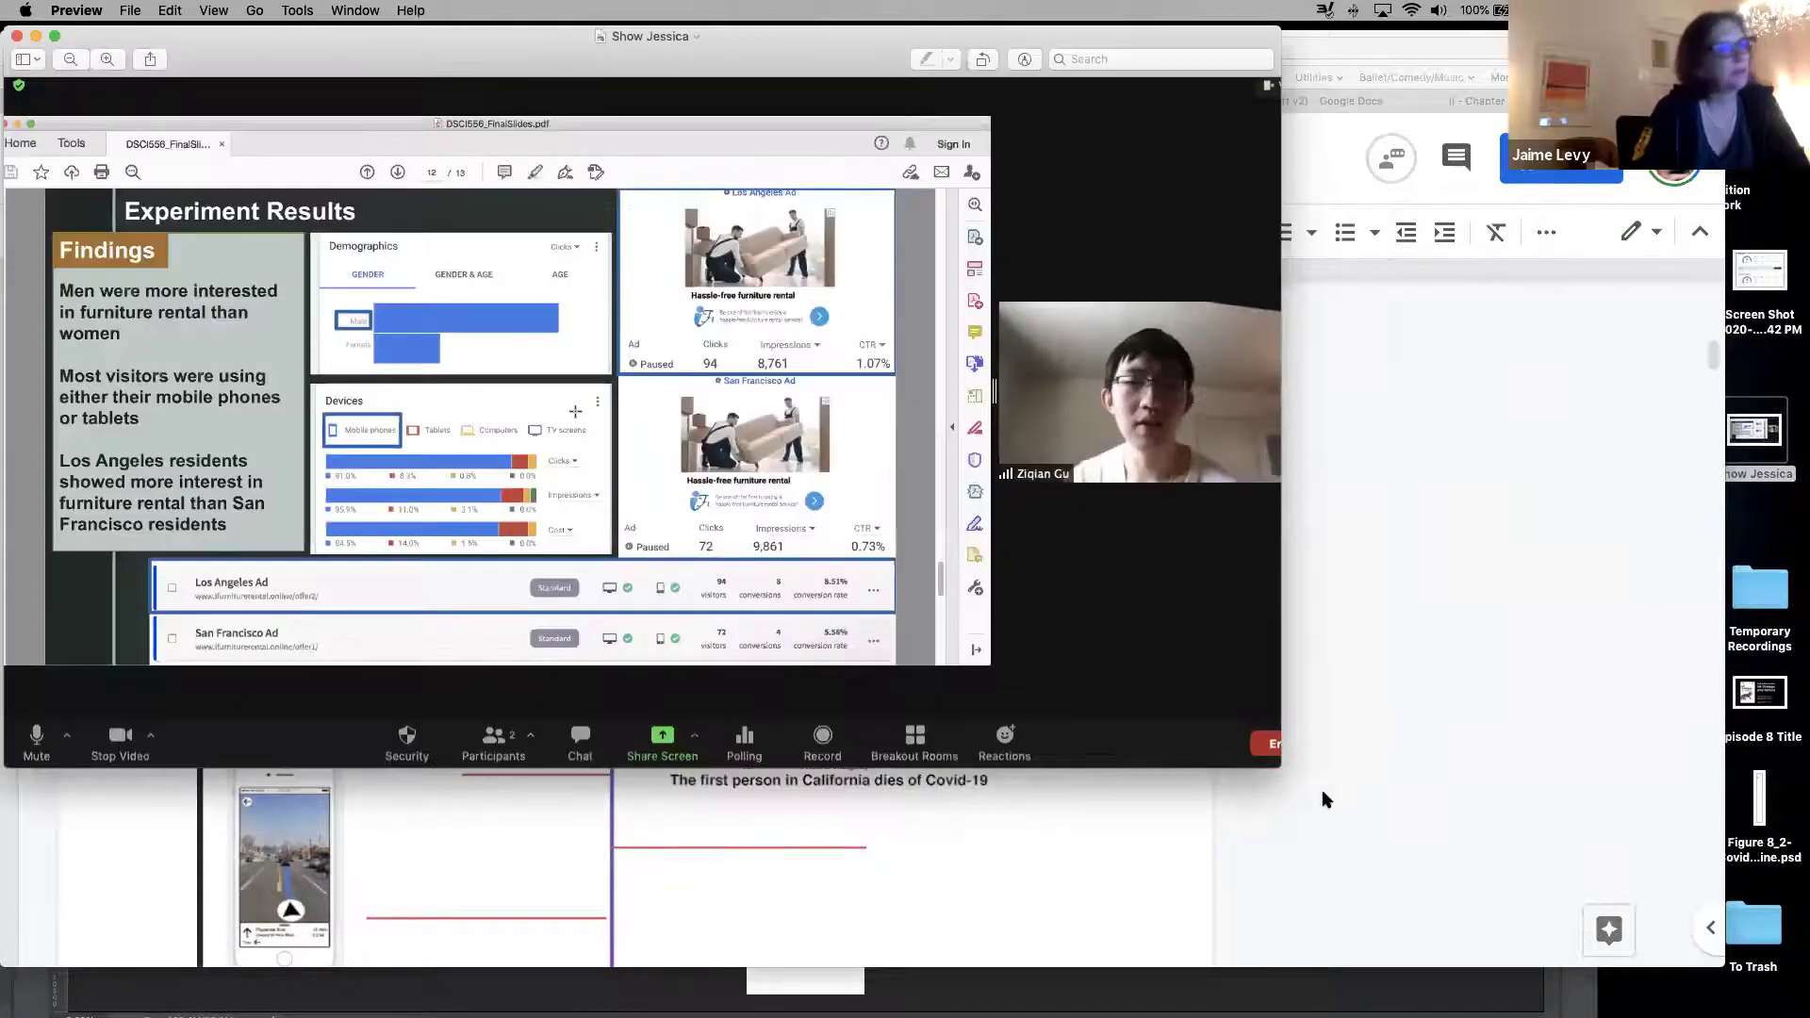
{"action": "left_click_drag", "start_coordinate": [1282, 770], "coordinate": [1685, 880]}
{"action": "mouse_move", "coordinate": [1547, 883]}
{"action": "left_mouse_down"}
{"action": "mouse_move", "coordinate": [1622, 896]}
{"action": "mouse_move", "coordinate": [1528, 899]}
{"action": "left_mouse_up"}
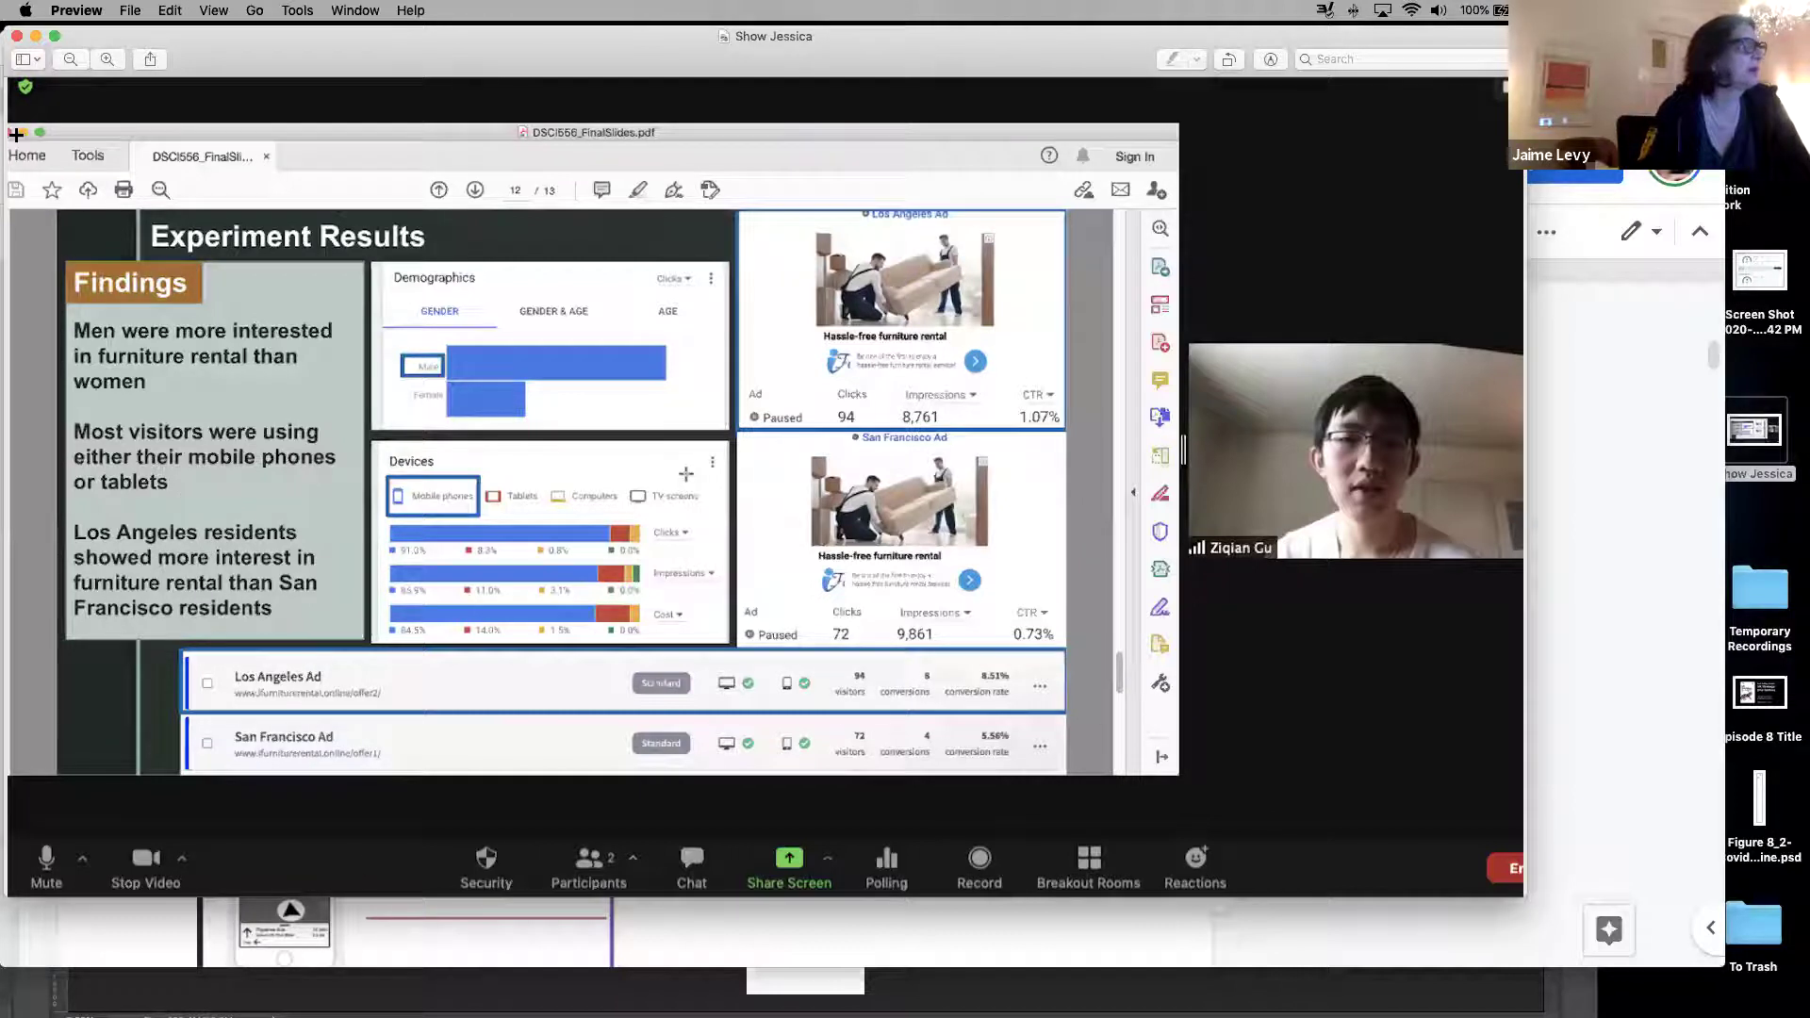
{"action": "left_click_drag", "start_coordinate": [281, 40], "coordinate": [346, 128]}
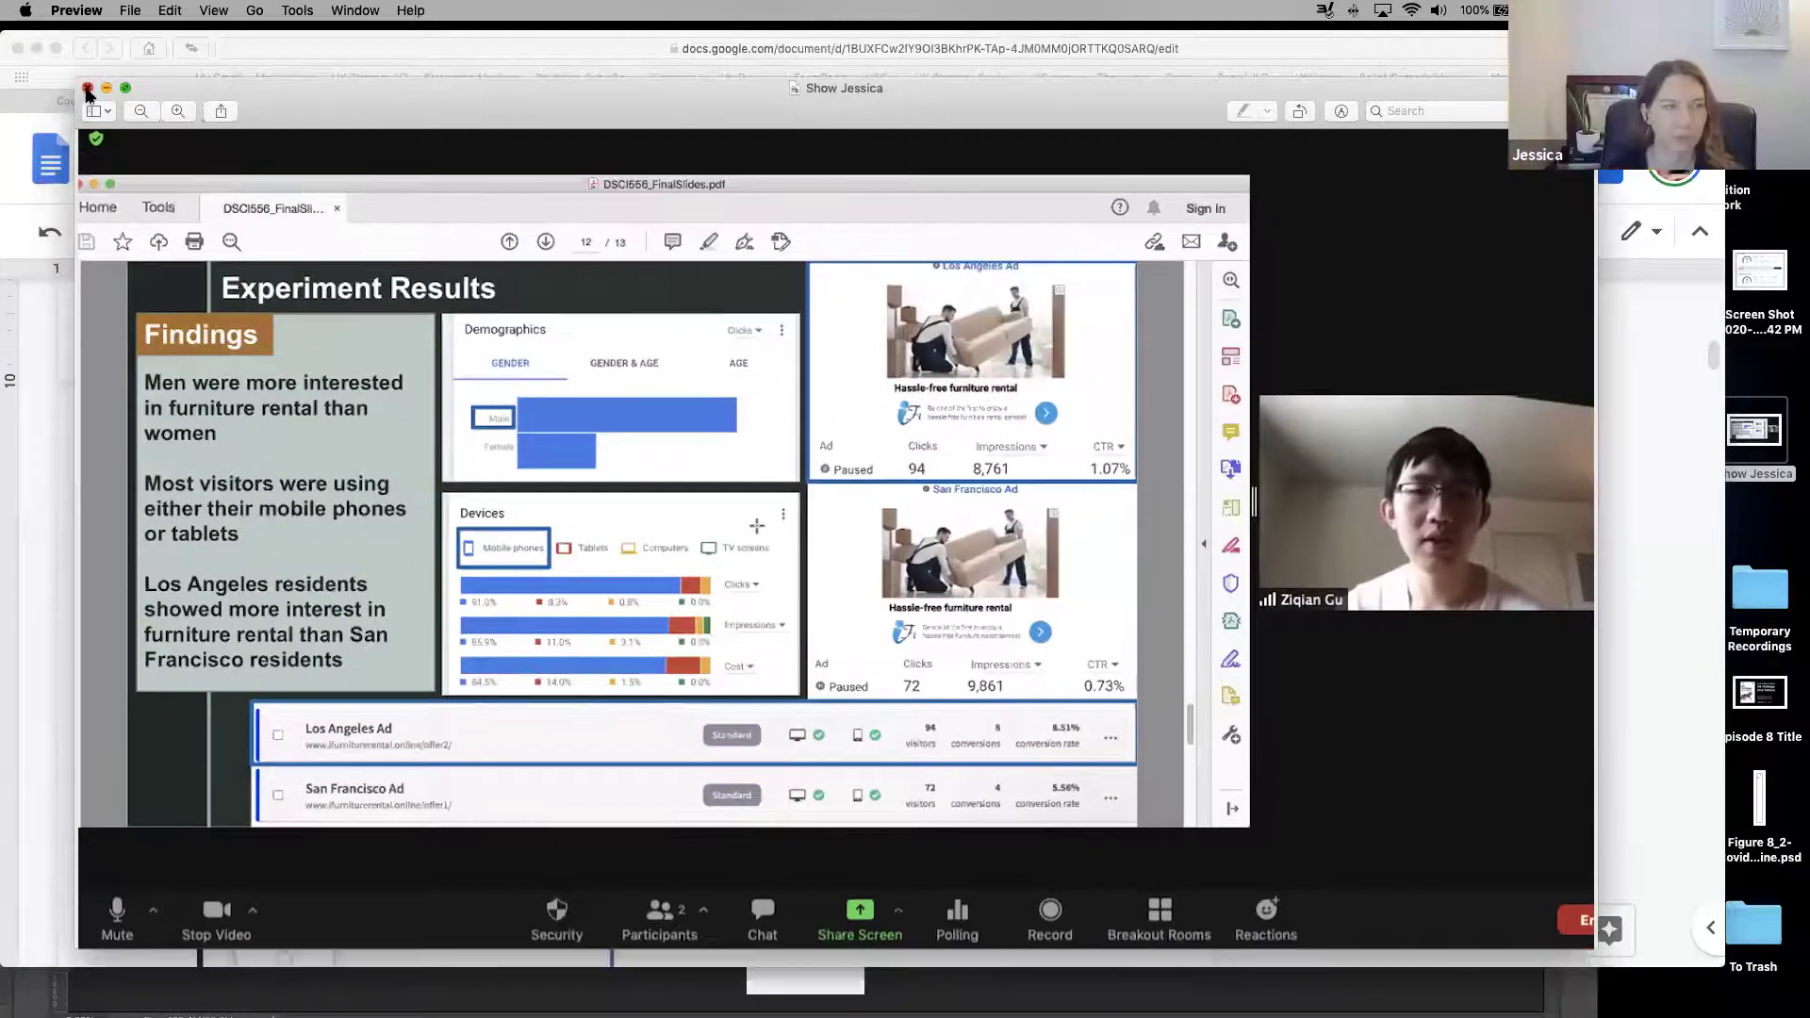
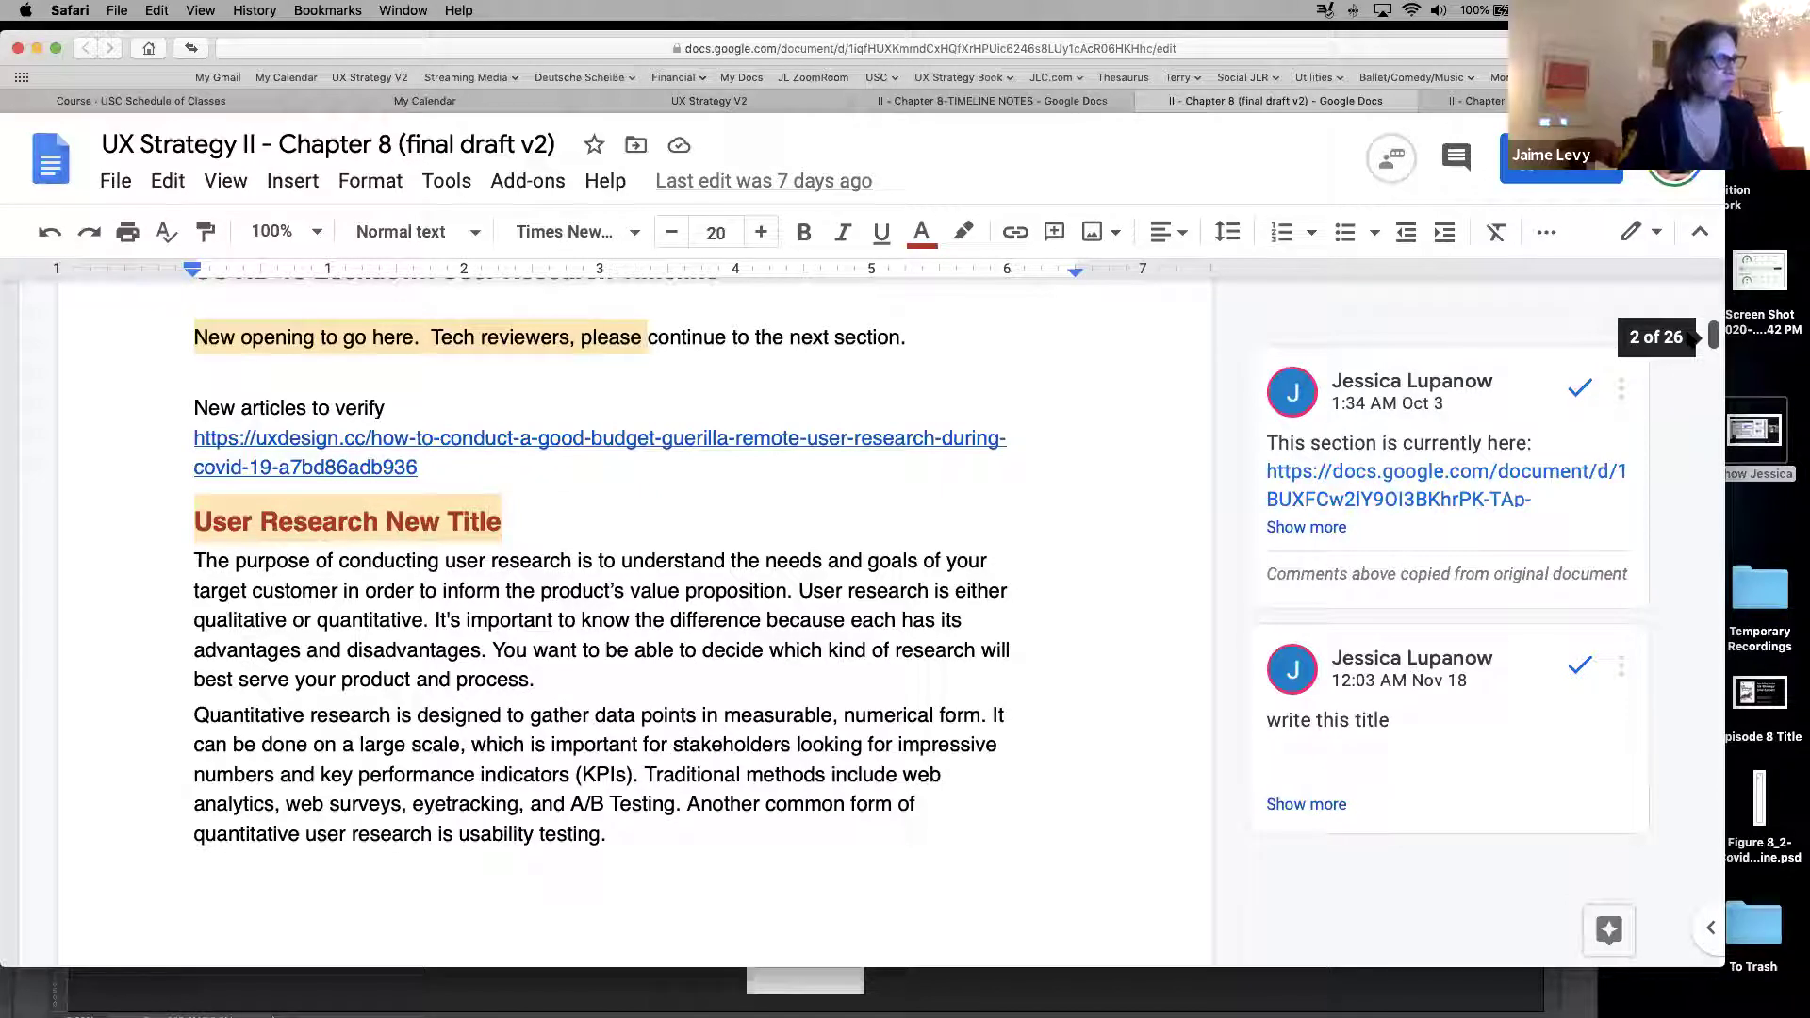
Review the Chapter 8 draft's COVID-19 Lockdown timeline section and the passage on Zoom and low-cost online research tools, and return to the chapter title
{"action": "mouse_move", "coordinate": [1695, 338]}
{"action": "left_mouse_down"}
{"action": "mouse_move", "coordinate": [1684, 309]}
{"action": "mouse_move", "coordinate": [1694, 336]}
{"action": "left_mouse_up"}
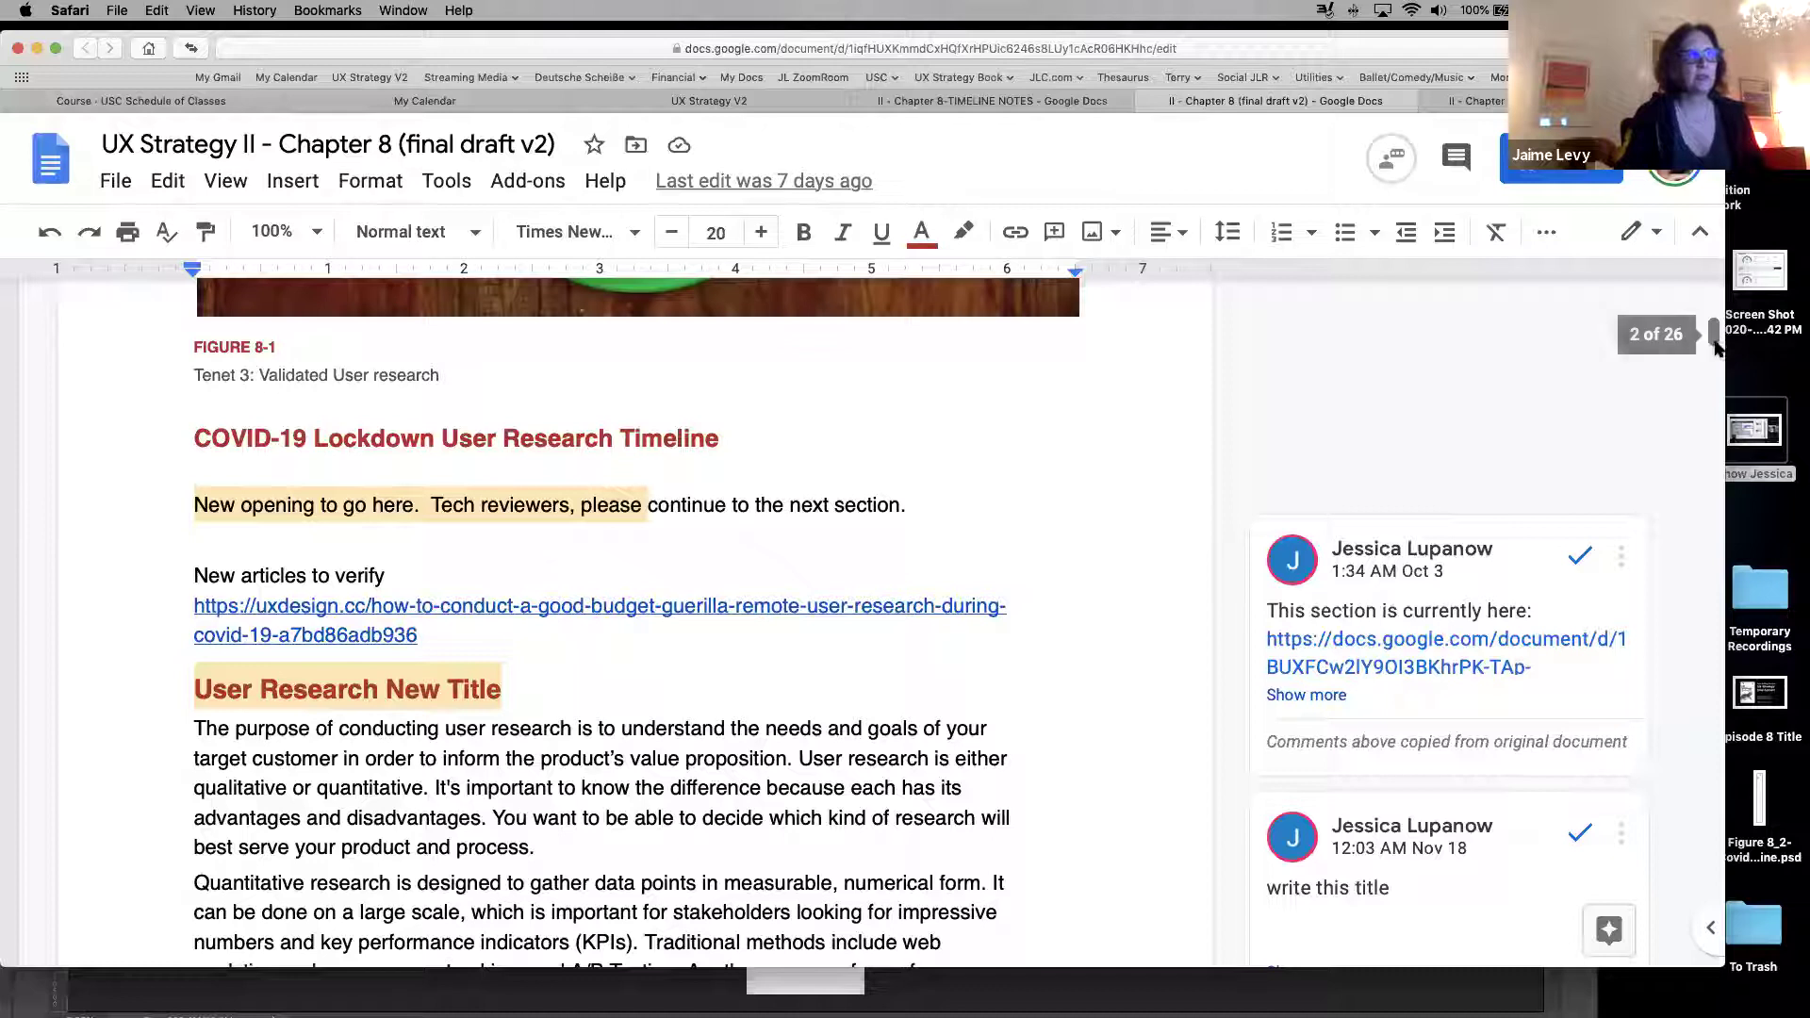
{"action": "left_click_drag", "start_coordinate": [1714, 339], "coordinate": [1715, 381]}
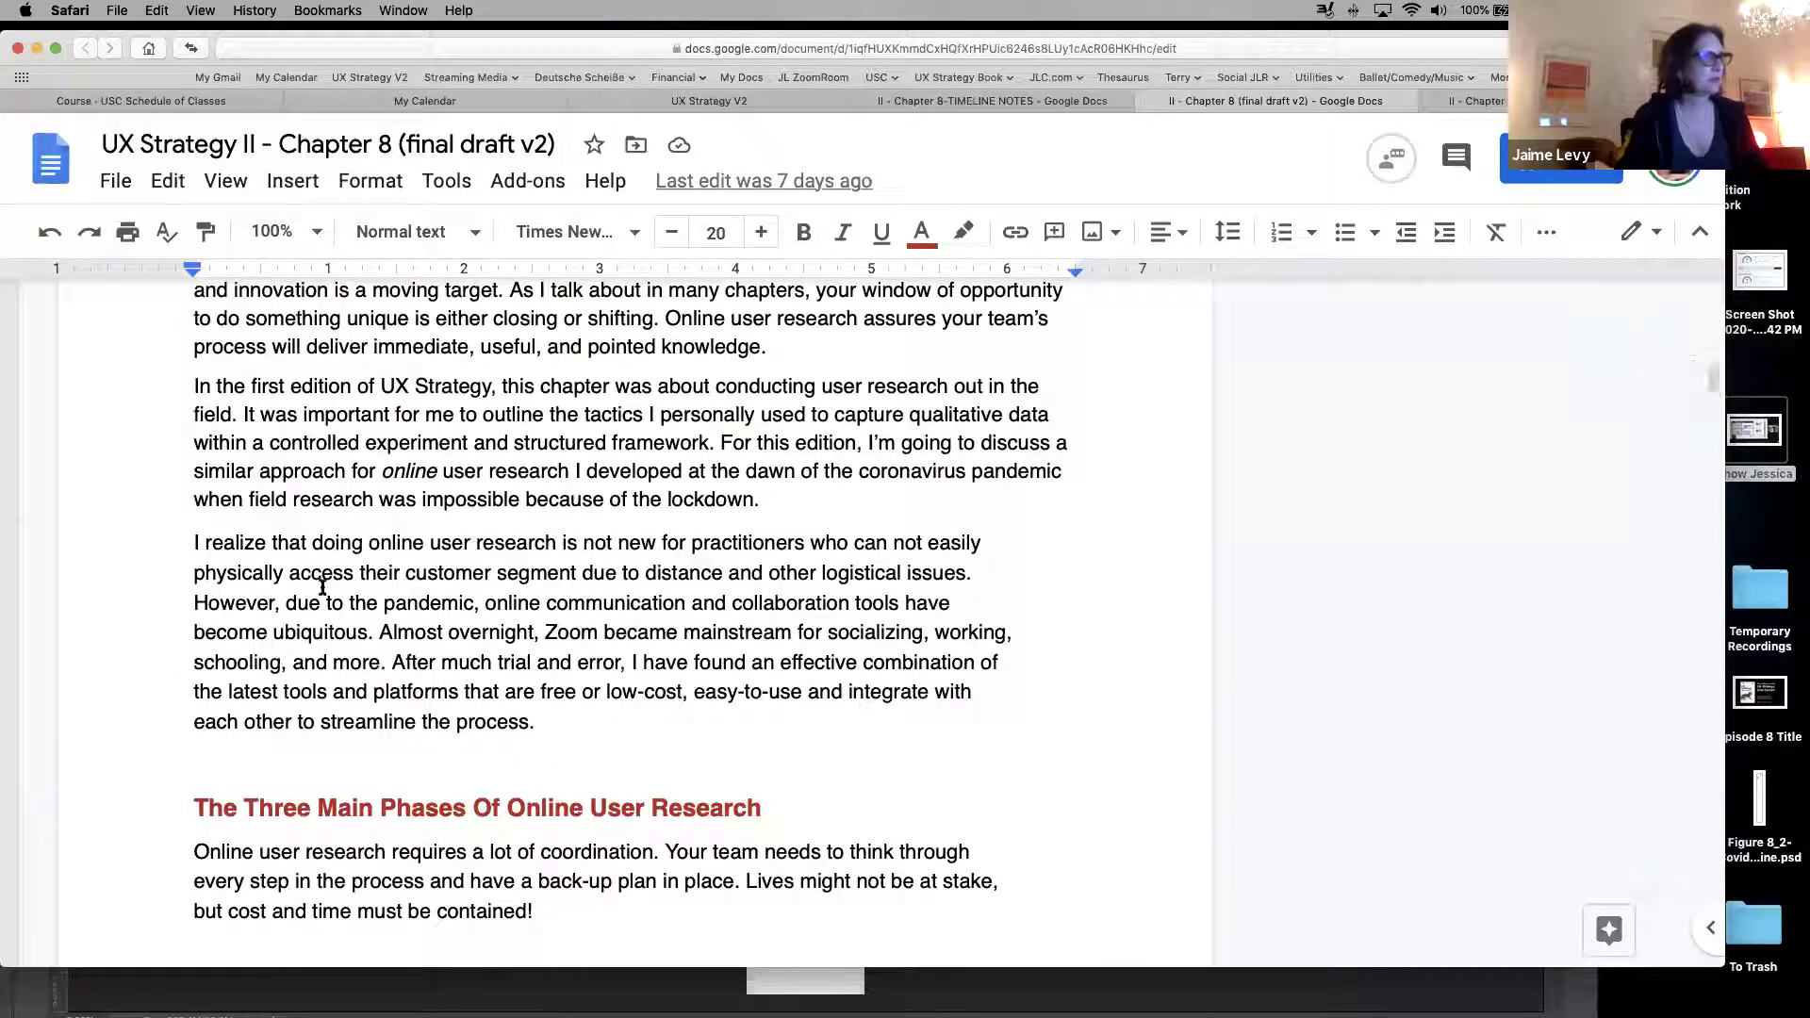
{"action": "left_click_drag", "start_coordinate": [367, 634], "coordinate": [668, 693]}
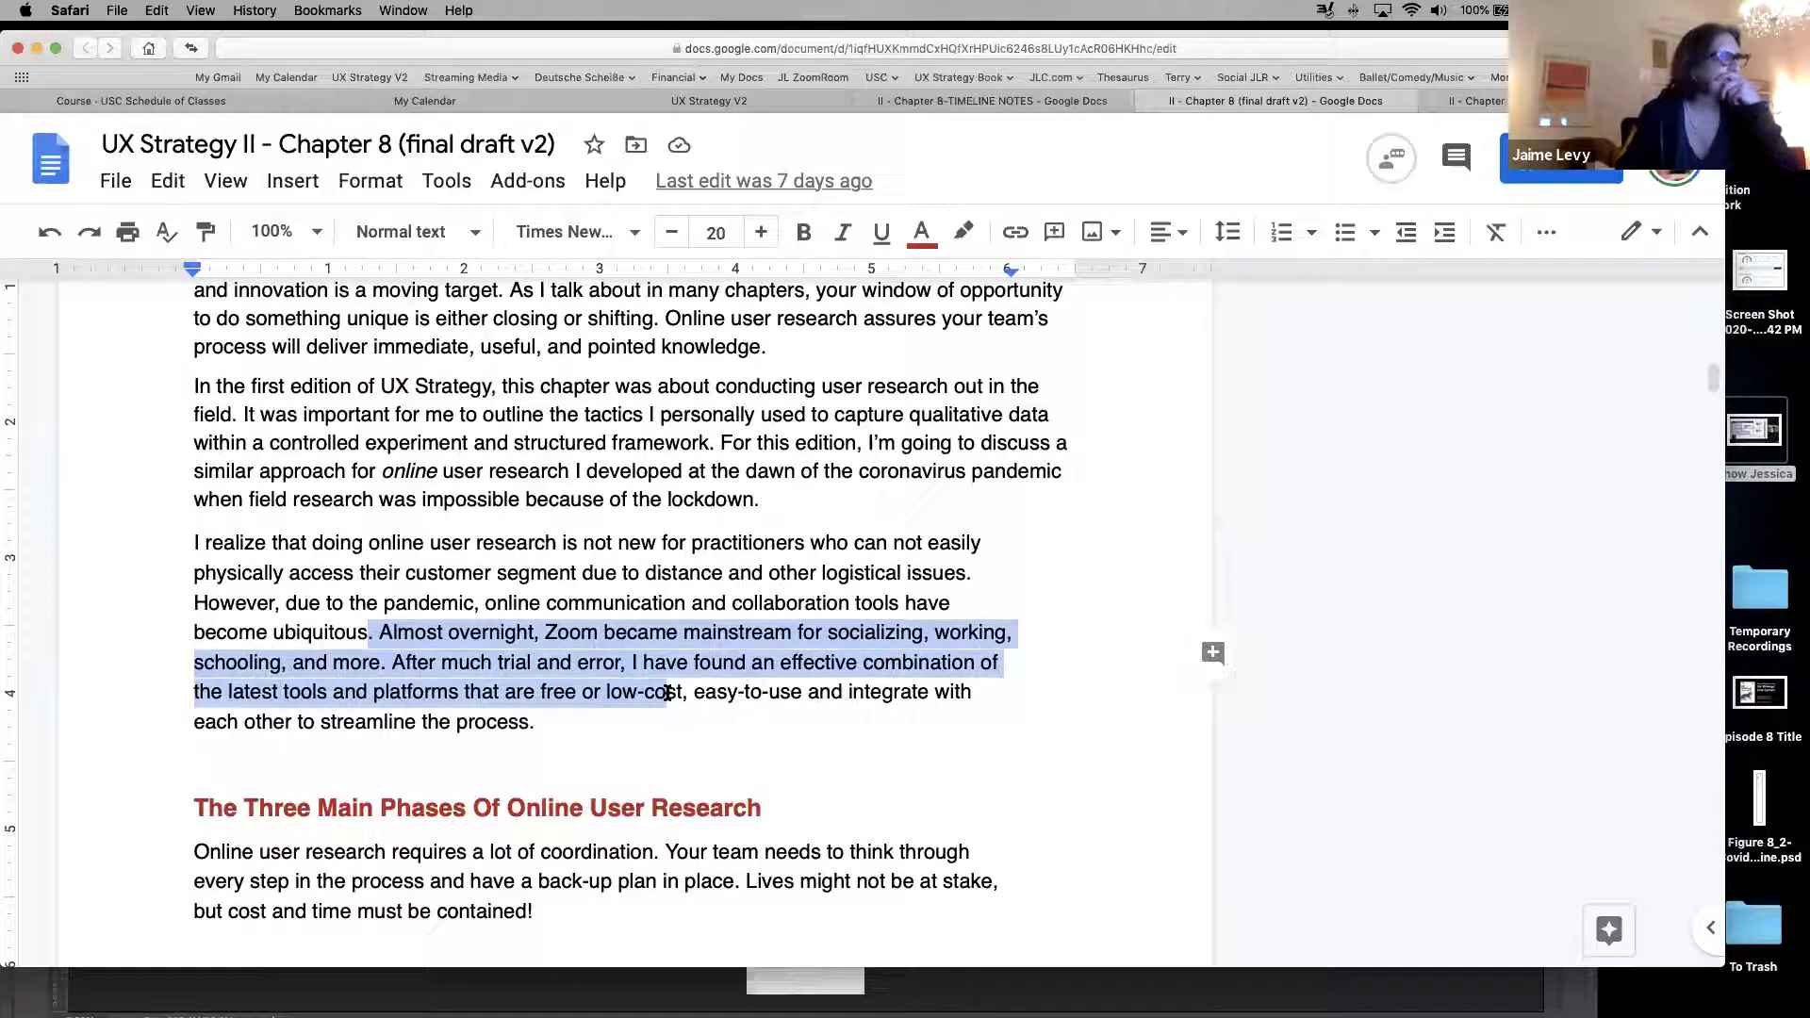
{"action": "left_click_drag", "start_coordinate": [667, 693], "coordinate": [667, 693]}
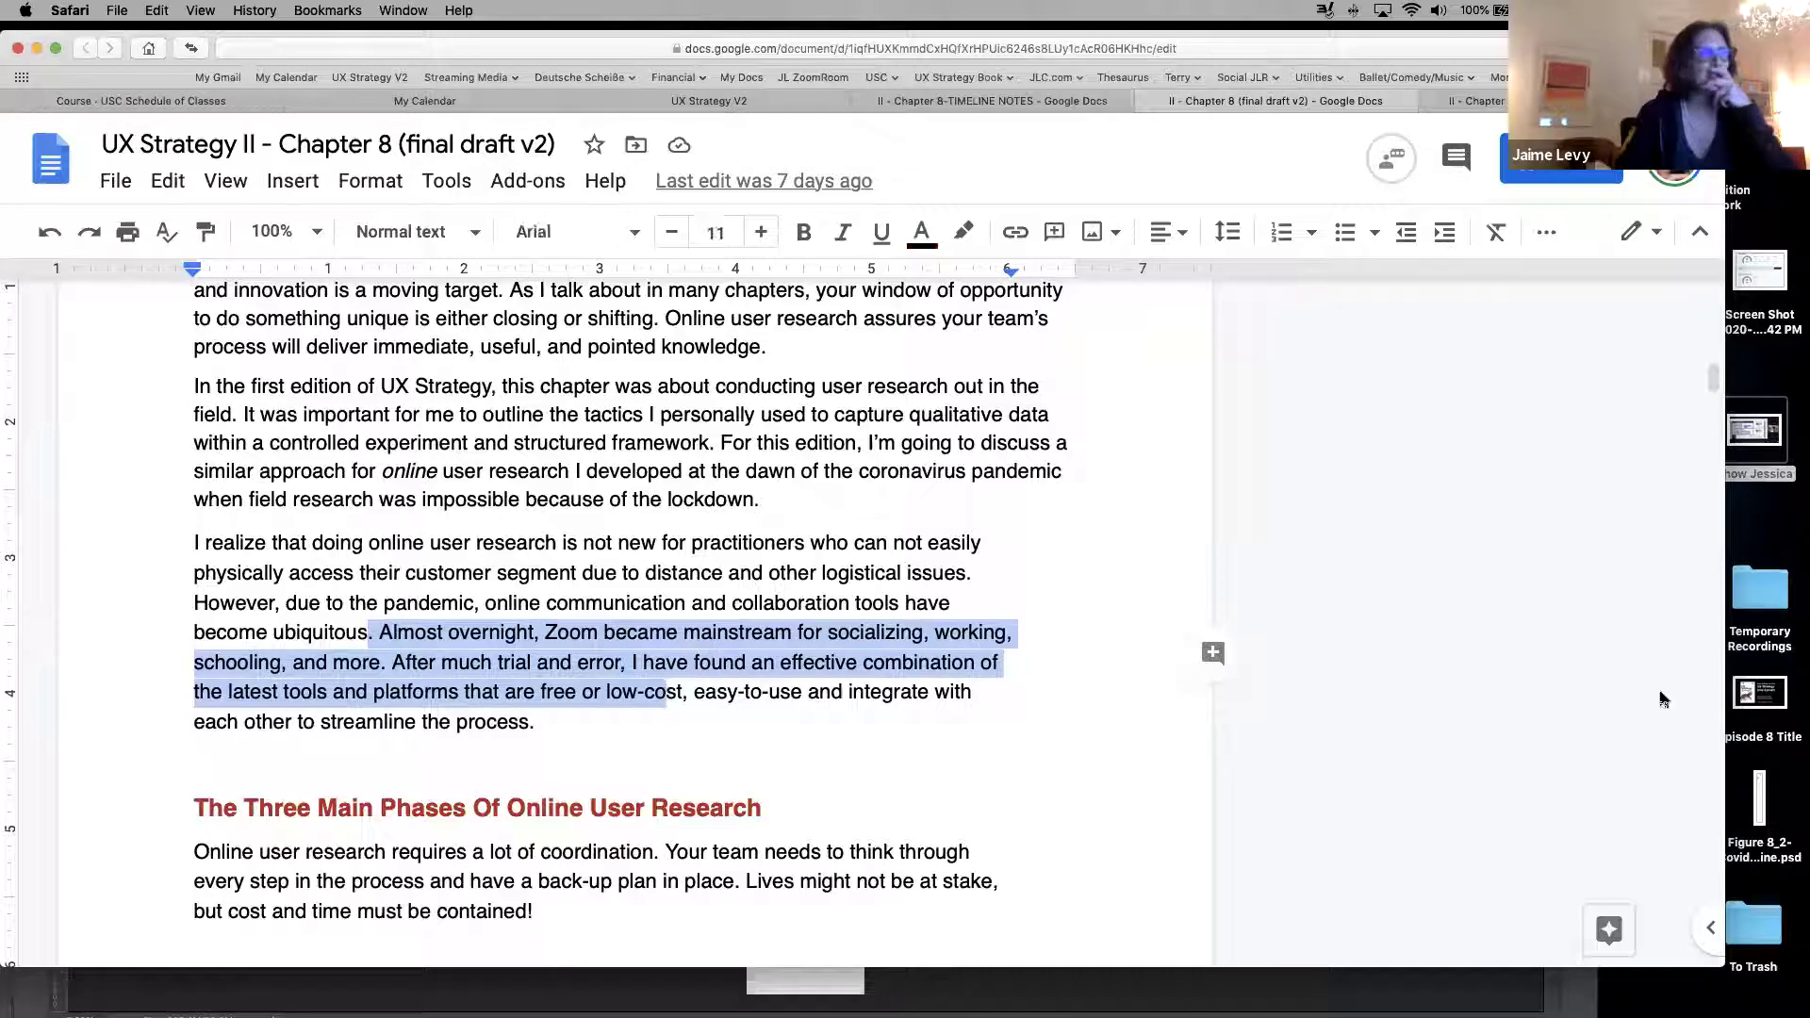
{"action": "left_click_drag", "start_coordinate": [1713, 379], "coordinate": [1711, 286]}
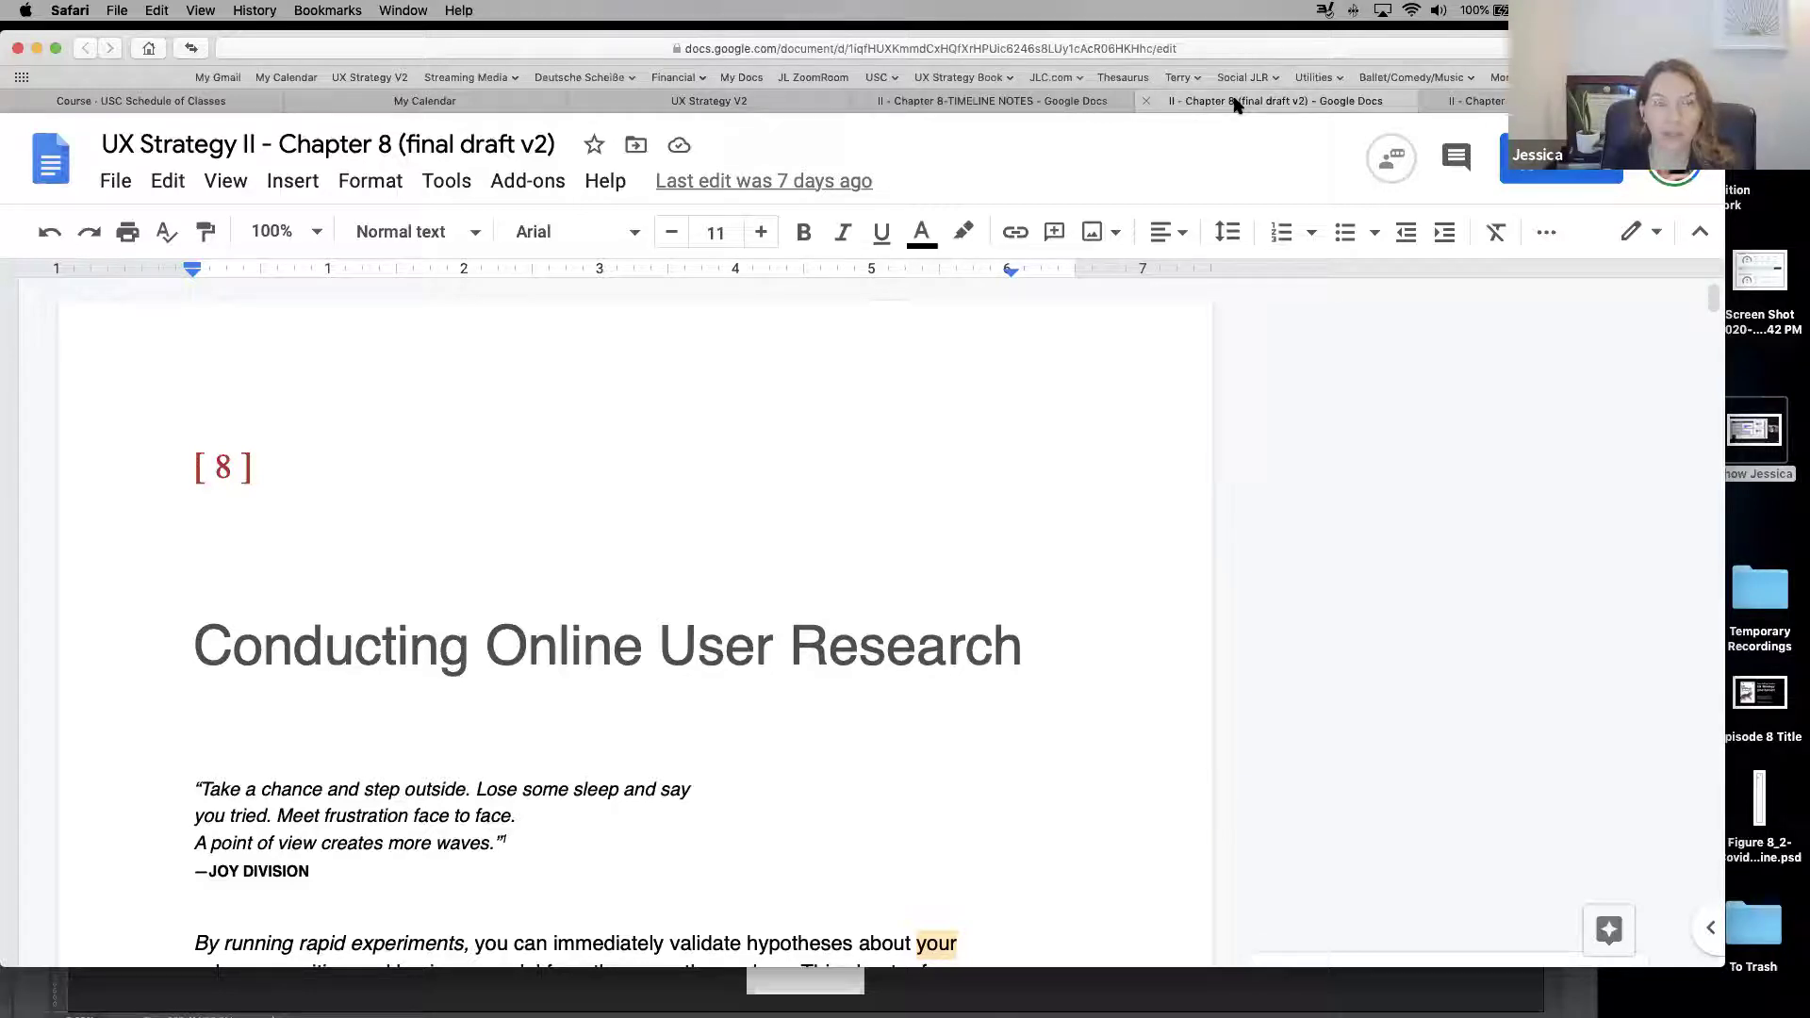
Switch to Photoshop and zoom in to 25% on the upper part of the Covid Timeline in Figure 8_2-CovidTimeLine.psd
{"action": "mouse_move", "coordinate": [387, 1000]}
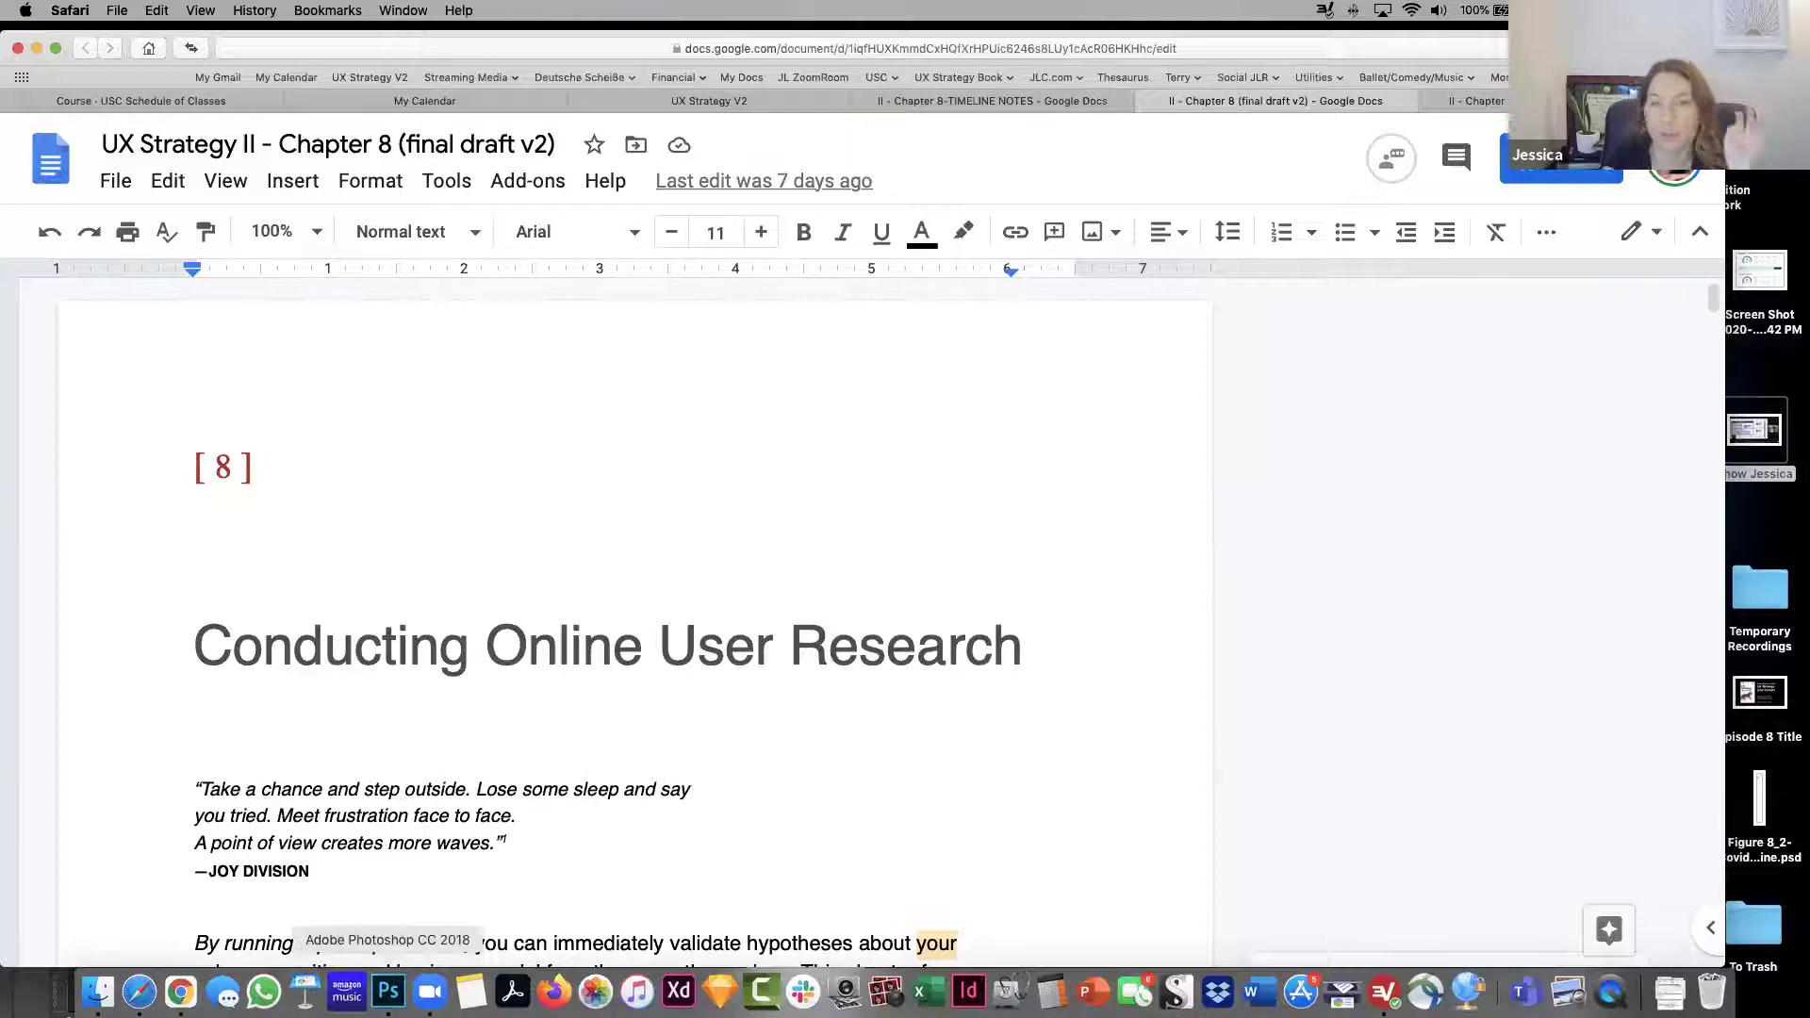
{"action": "left_click", "coordinate": [388, 992]}
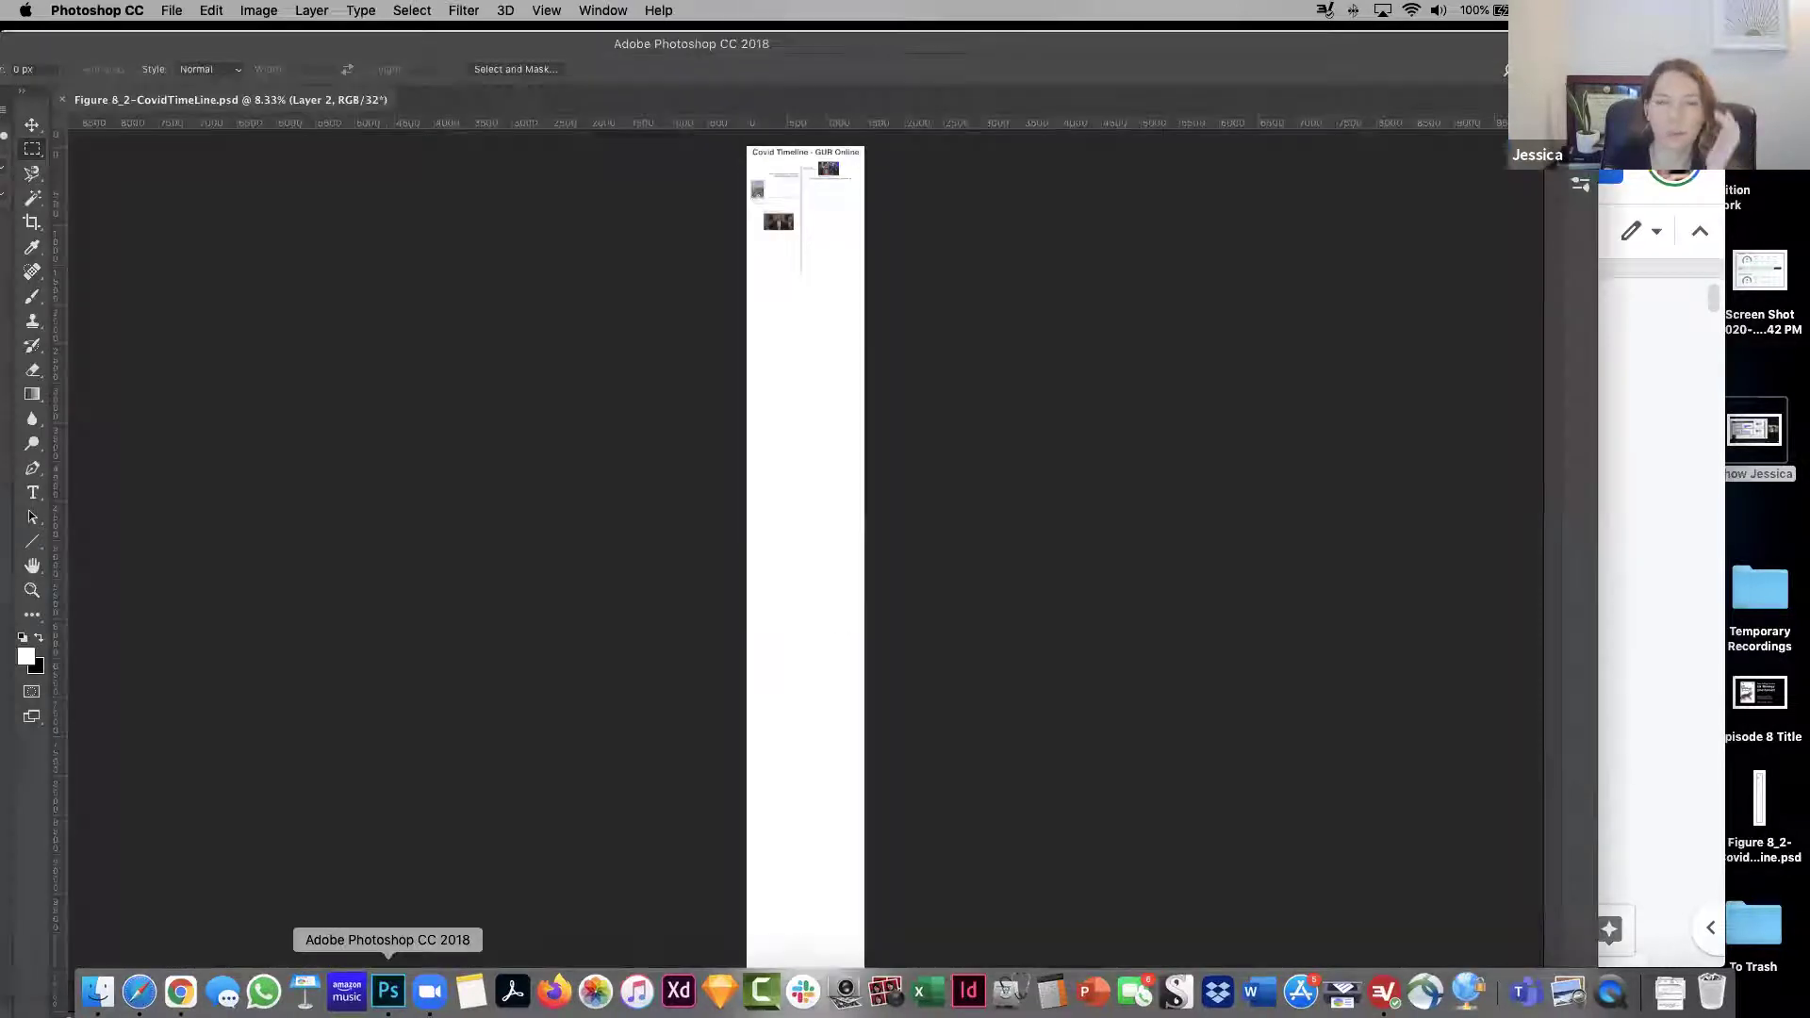
{"action": "left_click", "coordinate": [31, 590]}
{"action": "left_click", "coordinate": [790, 189]}
{"action": "left_click", "coordinate": [789, 190]}
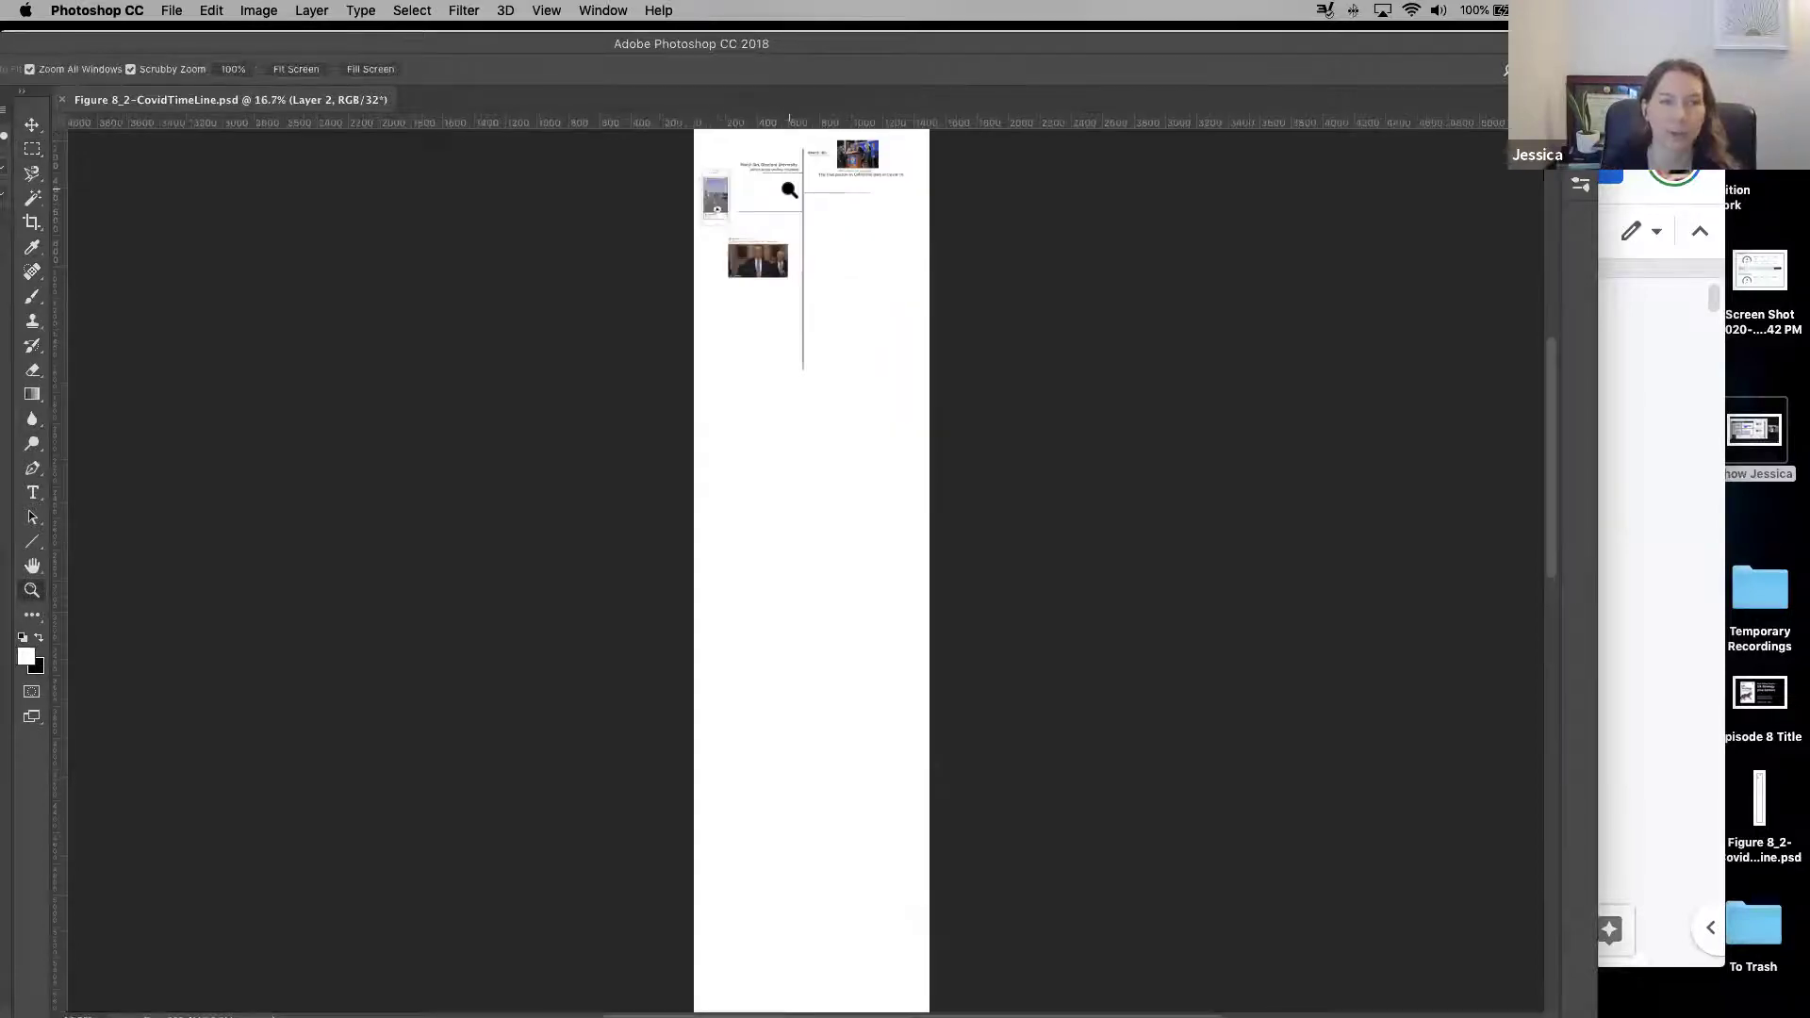
{"action": "left_click", "coordinate": [789, 189]}
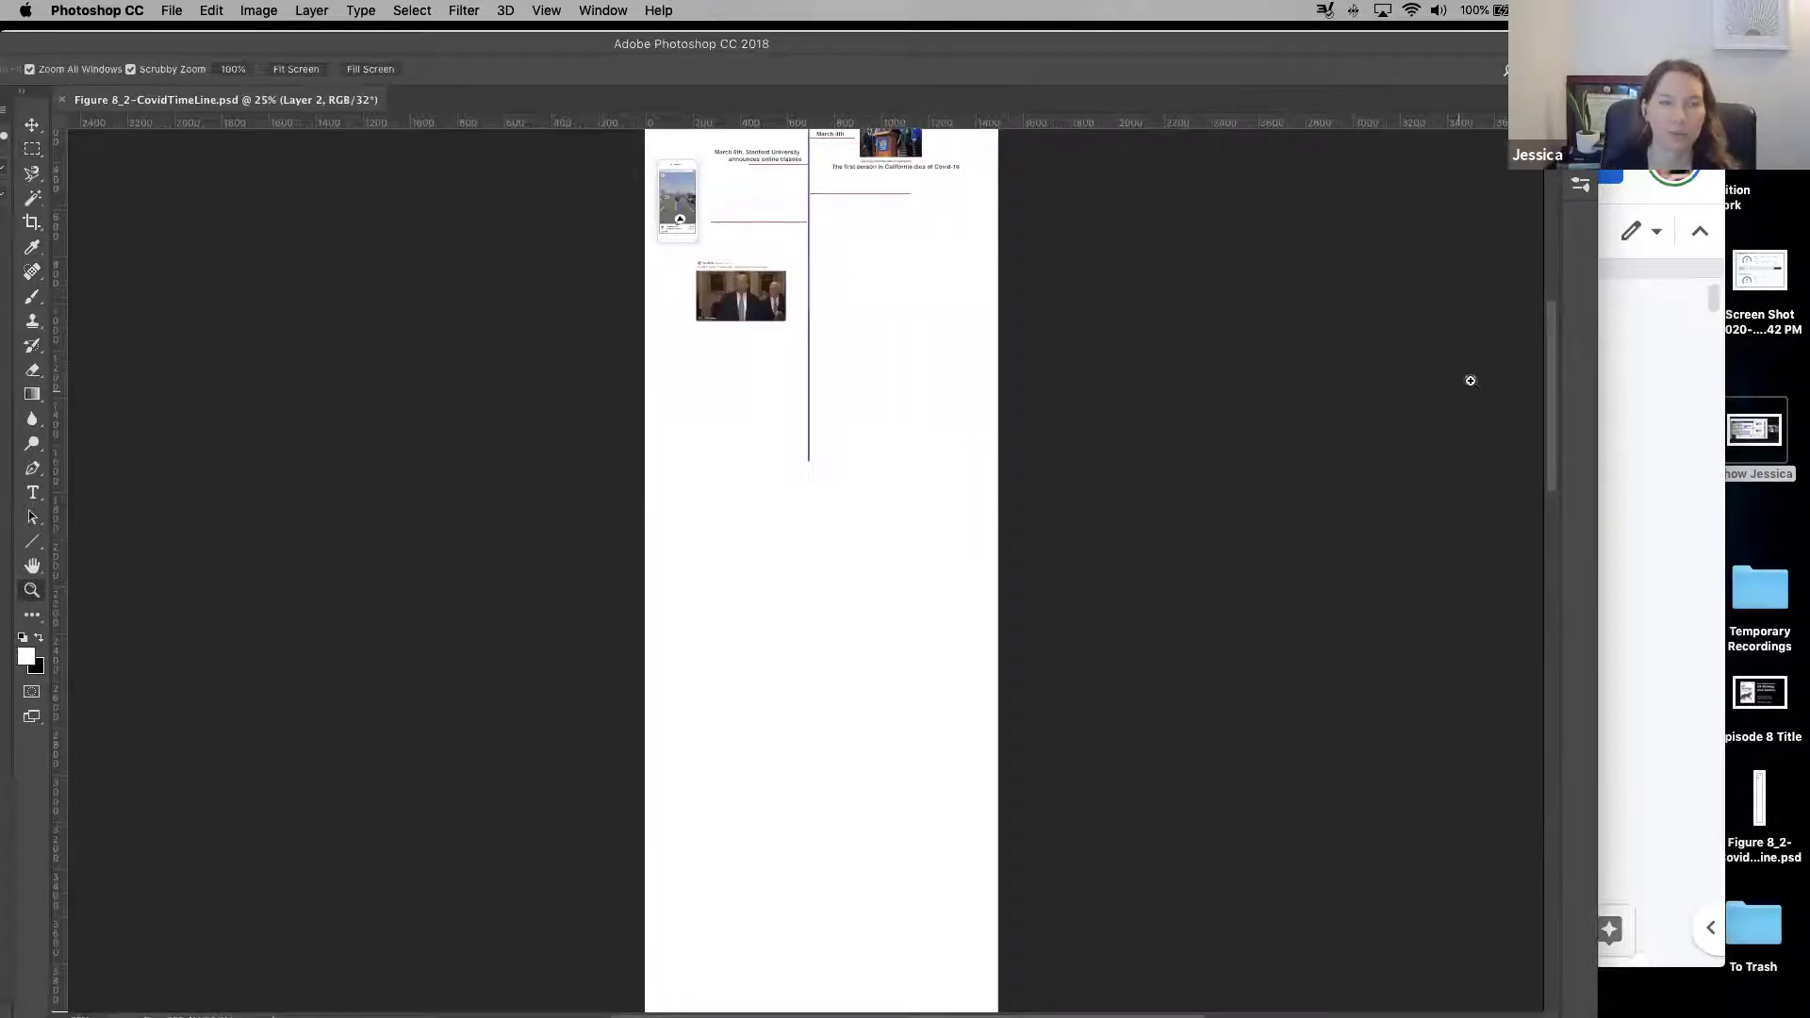
{"action": "left_click_drag", "start_coordinate": [1545, 331], "coordinate": [1547, 262]}
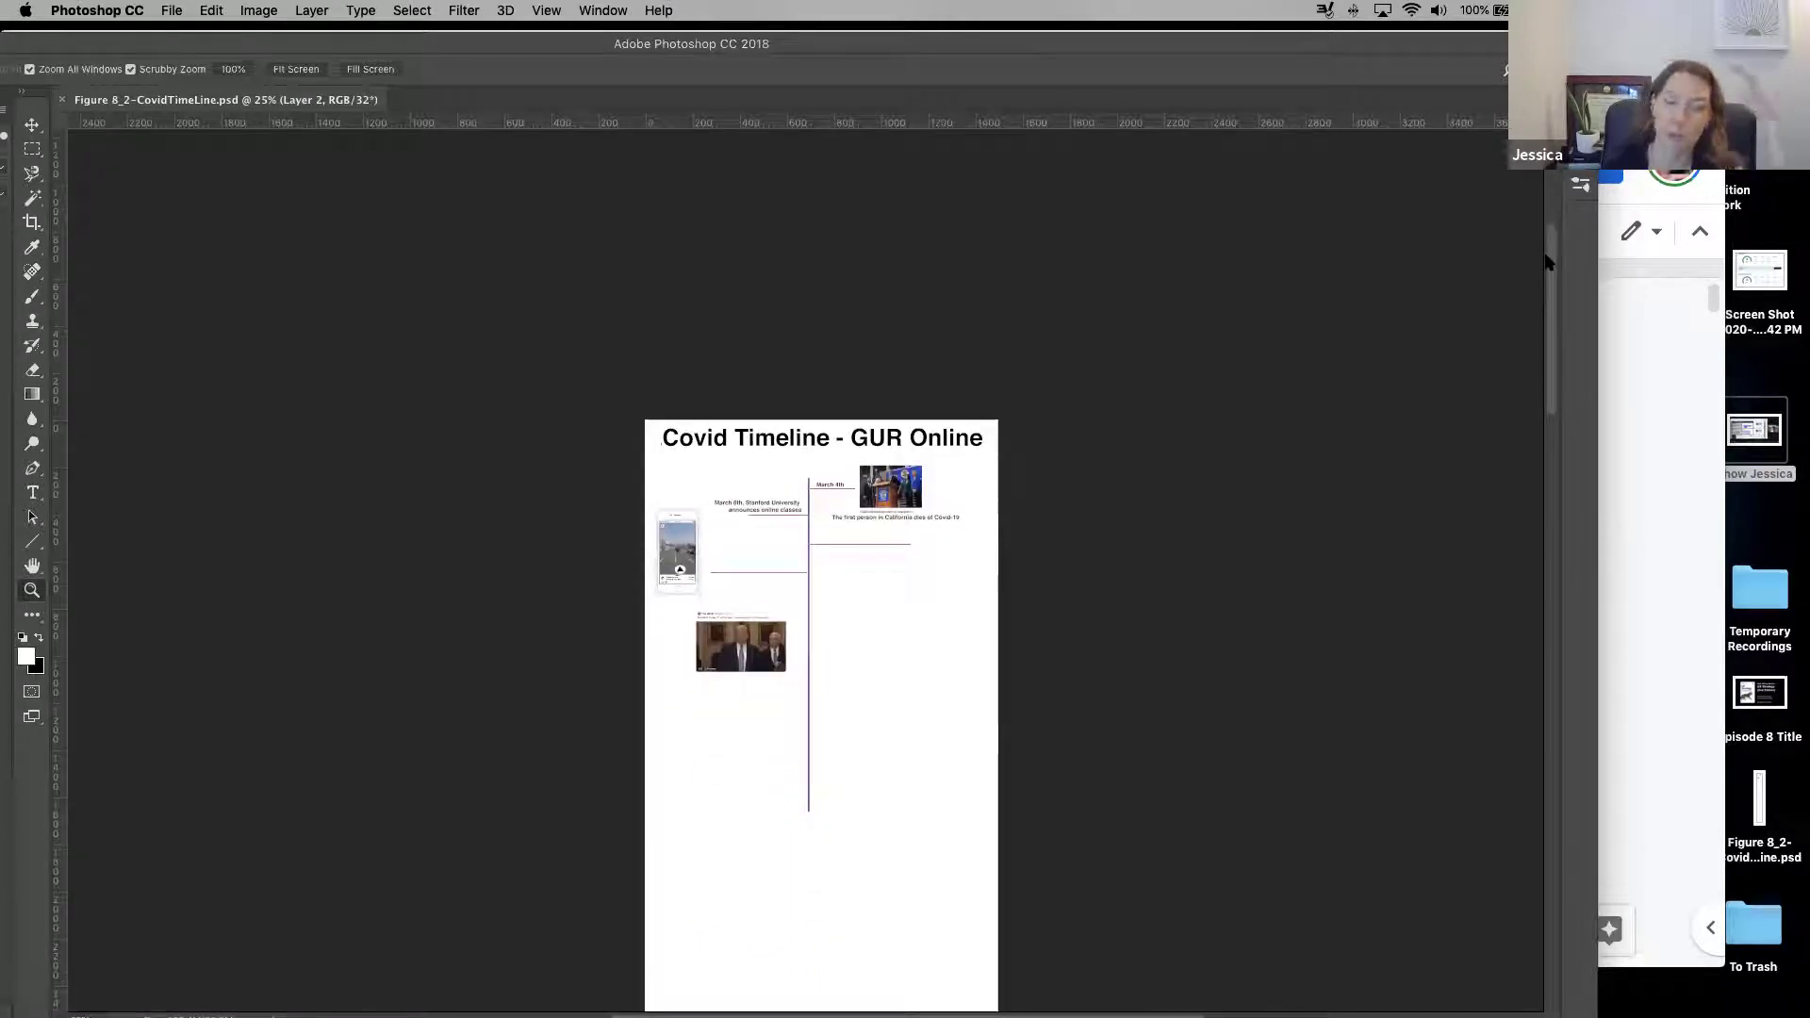
{"action": "left_click_drag", "start_coordinate": [1547, 263], "coordinate": [1552, 288]}
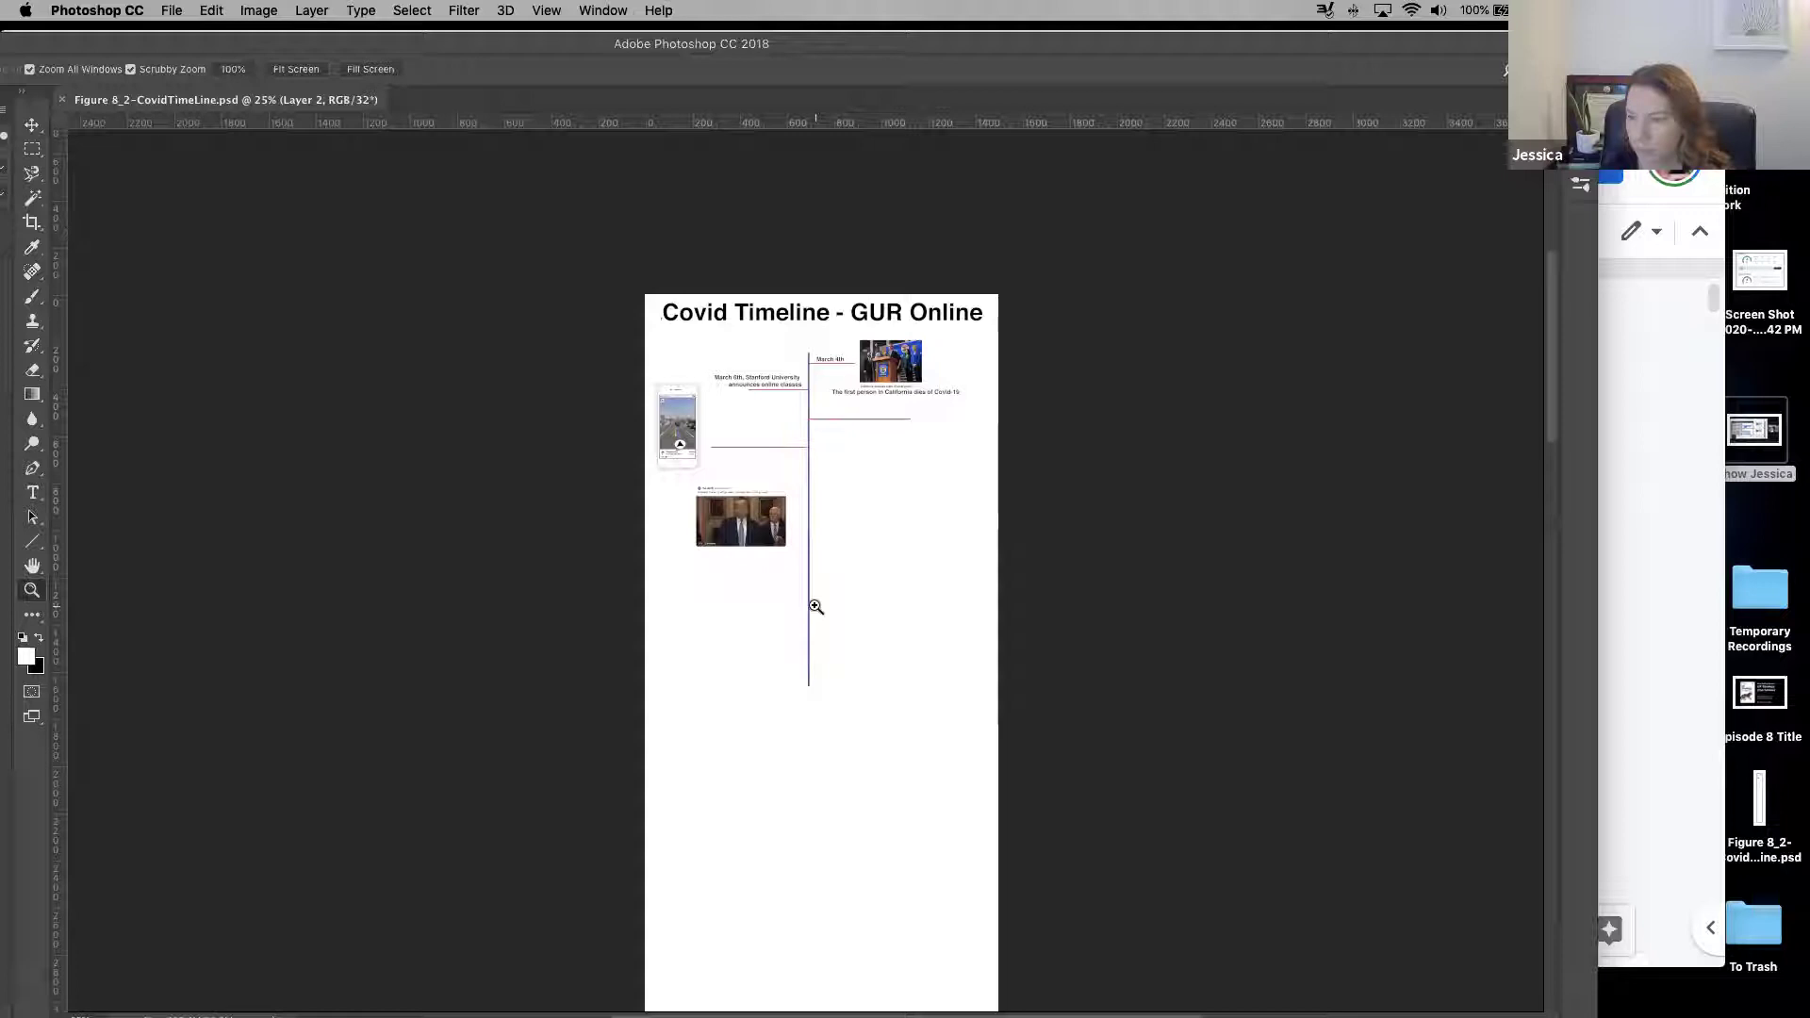
Bring the timeline's layer list into view and toggle the visibility of Layer 2, Layer 1 and the "The first person in Califor..." text layer to inspect them
{"action": "left_click_drag", "start_coordinate": [222, 44], "coordinate": [484, 9]}
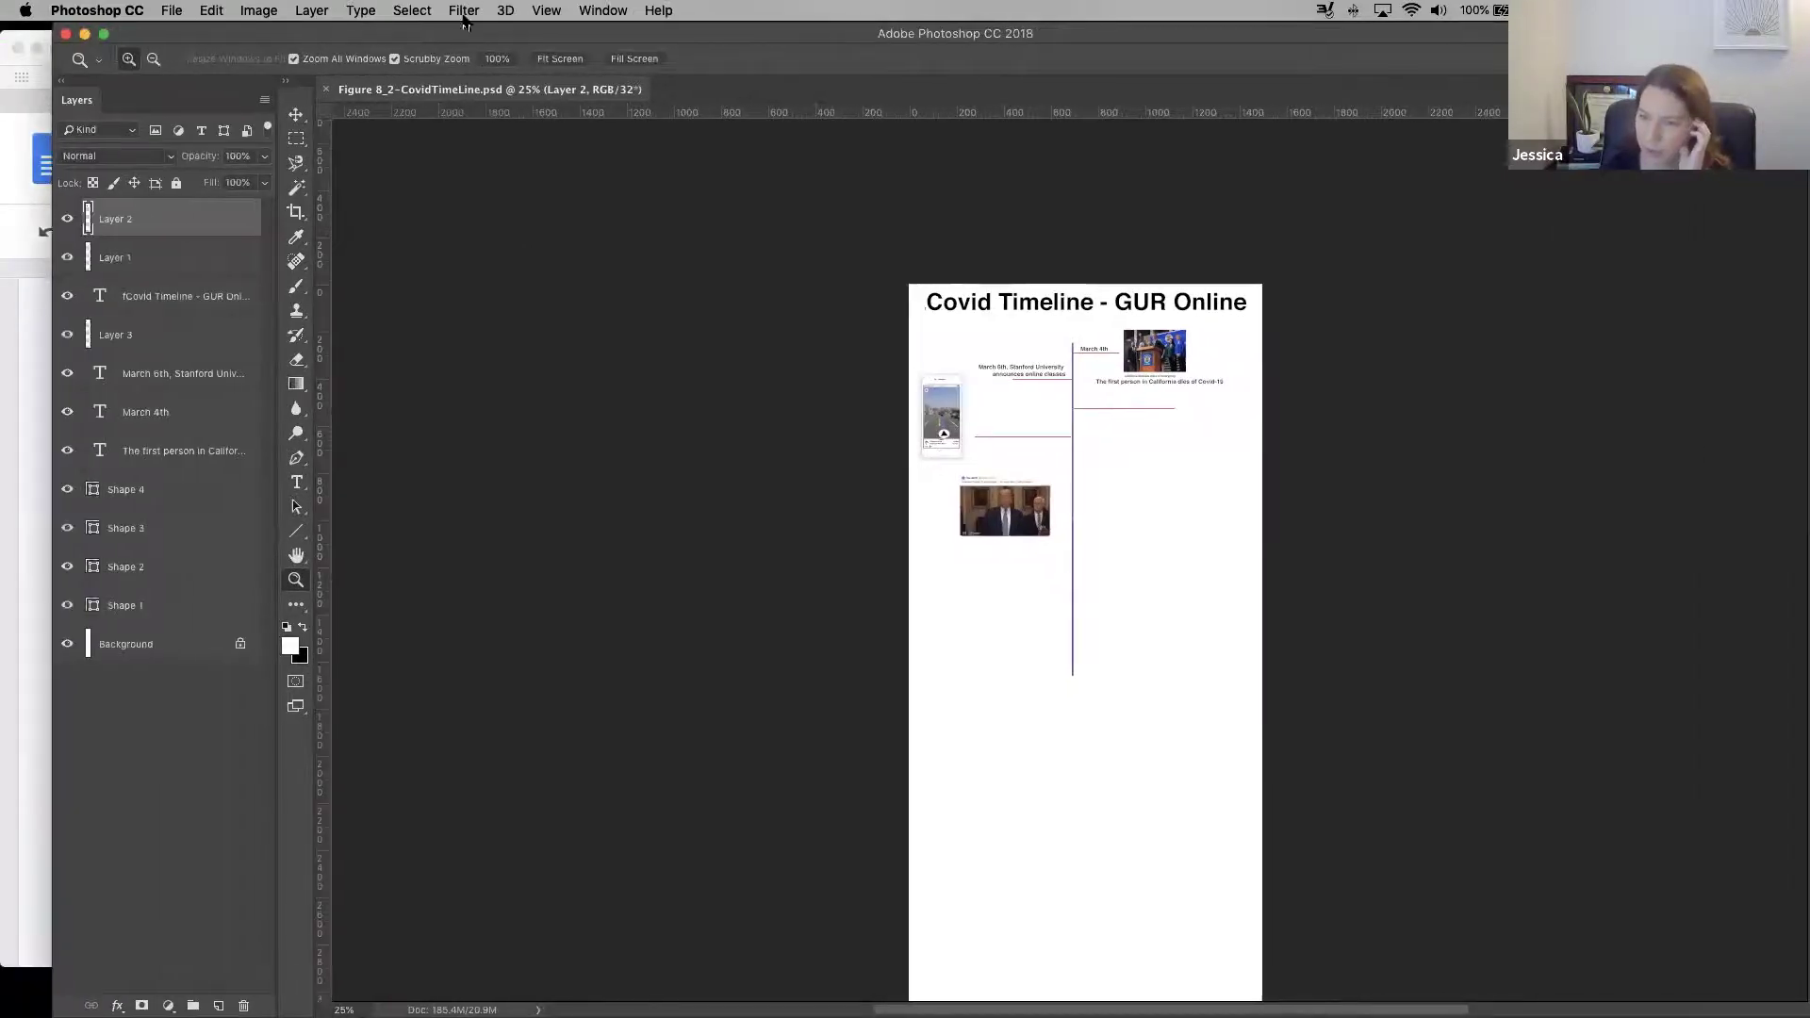
{"action": "left_click", "coordinate": [67, 219]}
{"action": "left_click", "coordinate": [67, 219]}
{"action": "left_click", "coordinate": [68, 259]}
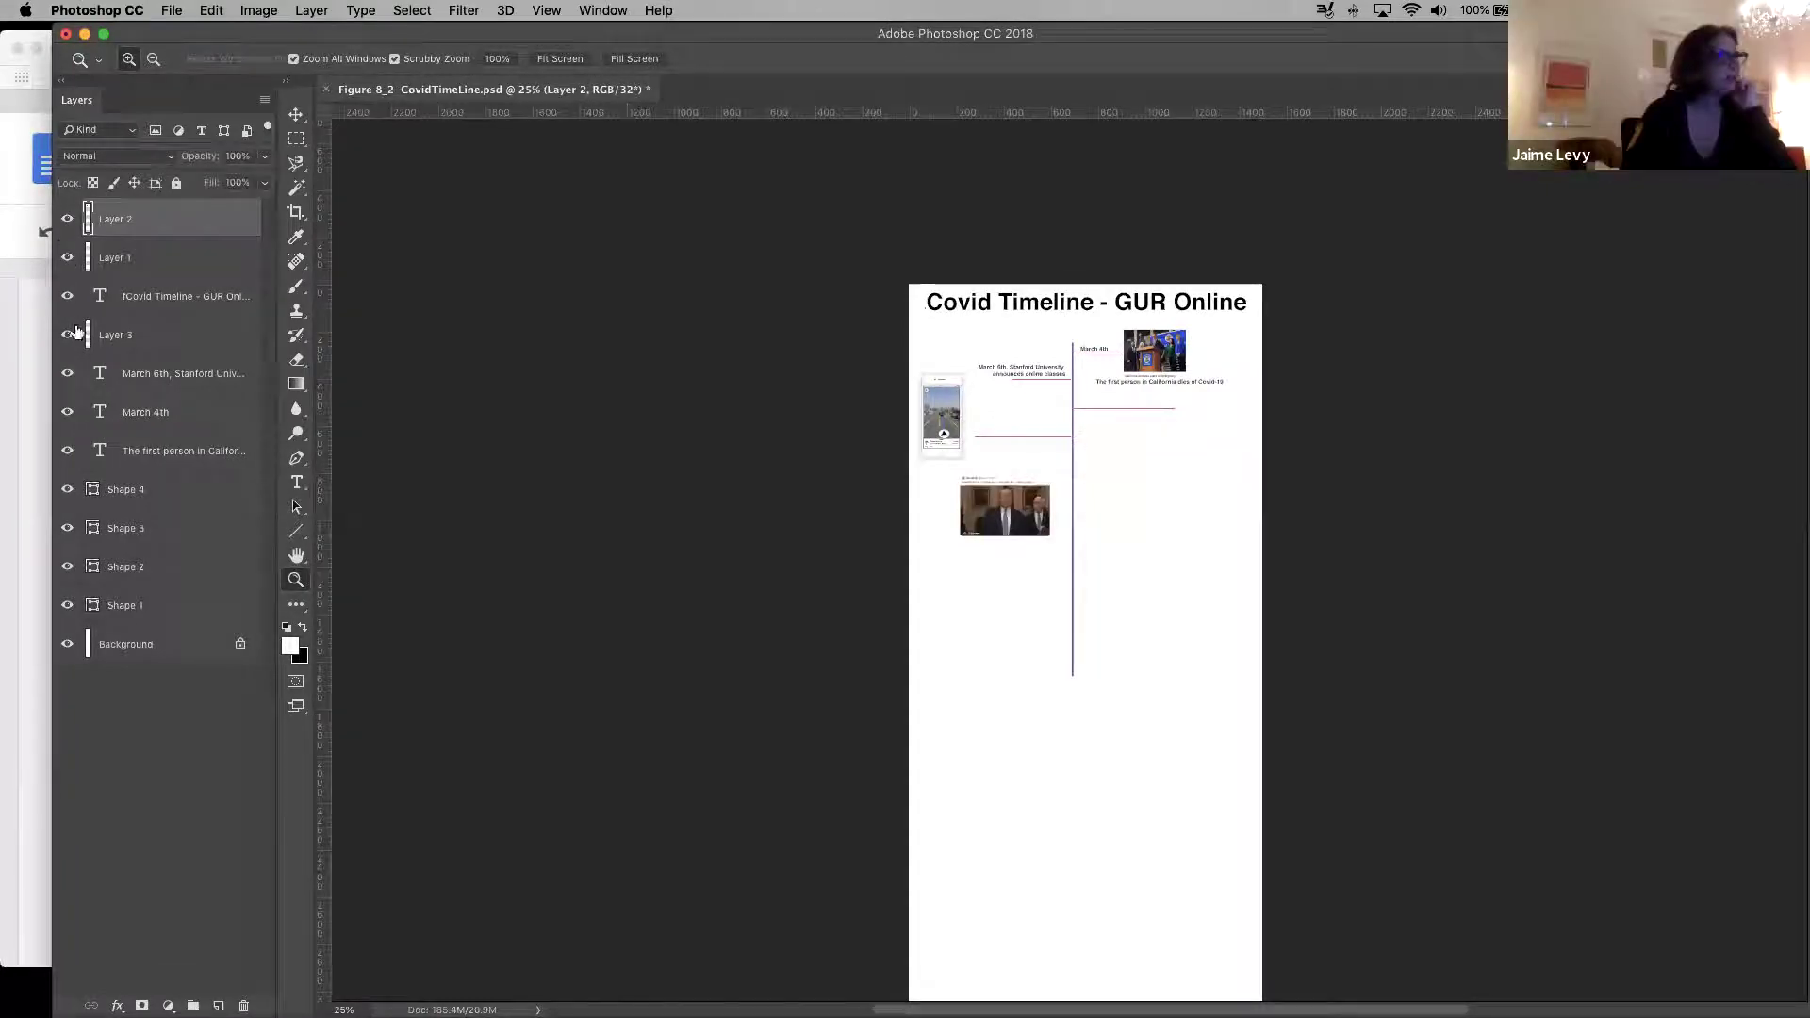
{"action": "left_click", "coordinate": [67, 453]}
{"action": "left_click", "coordinate": [68, 452]}
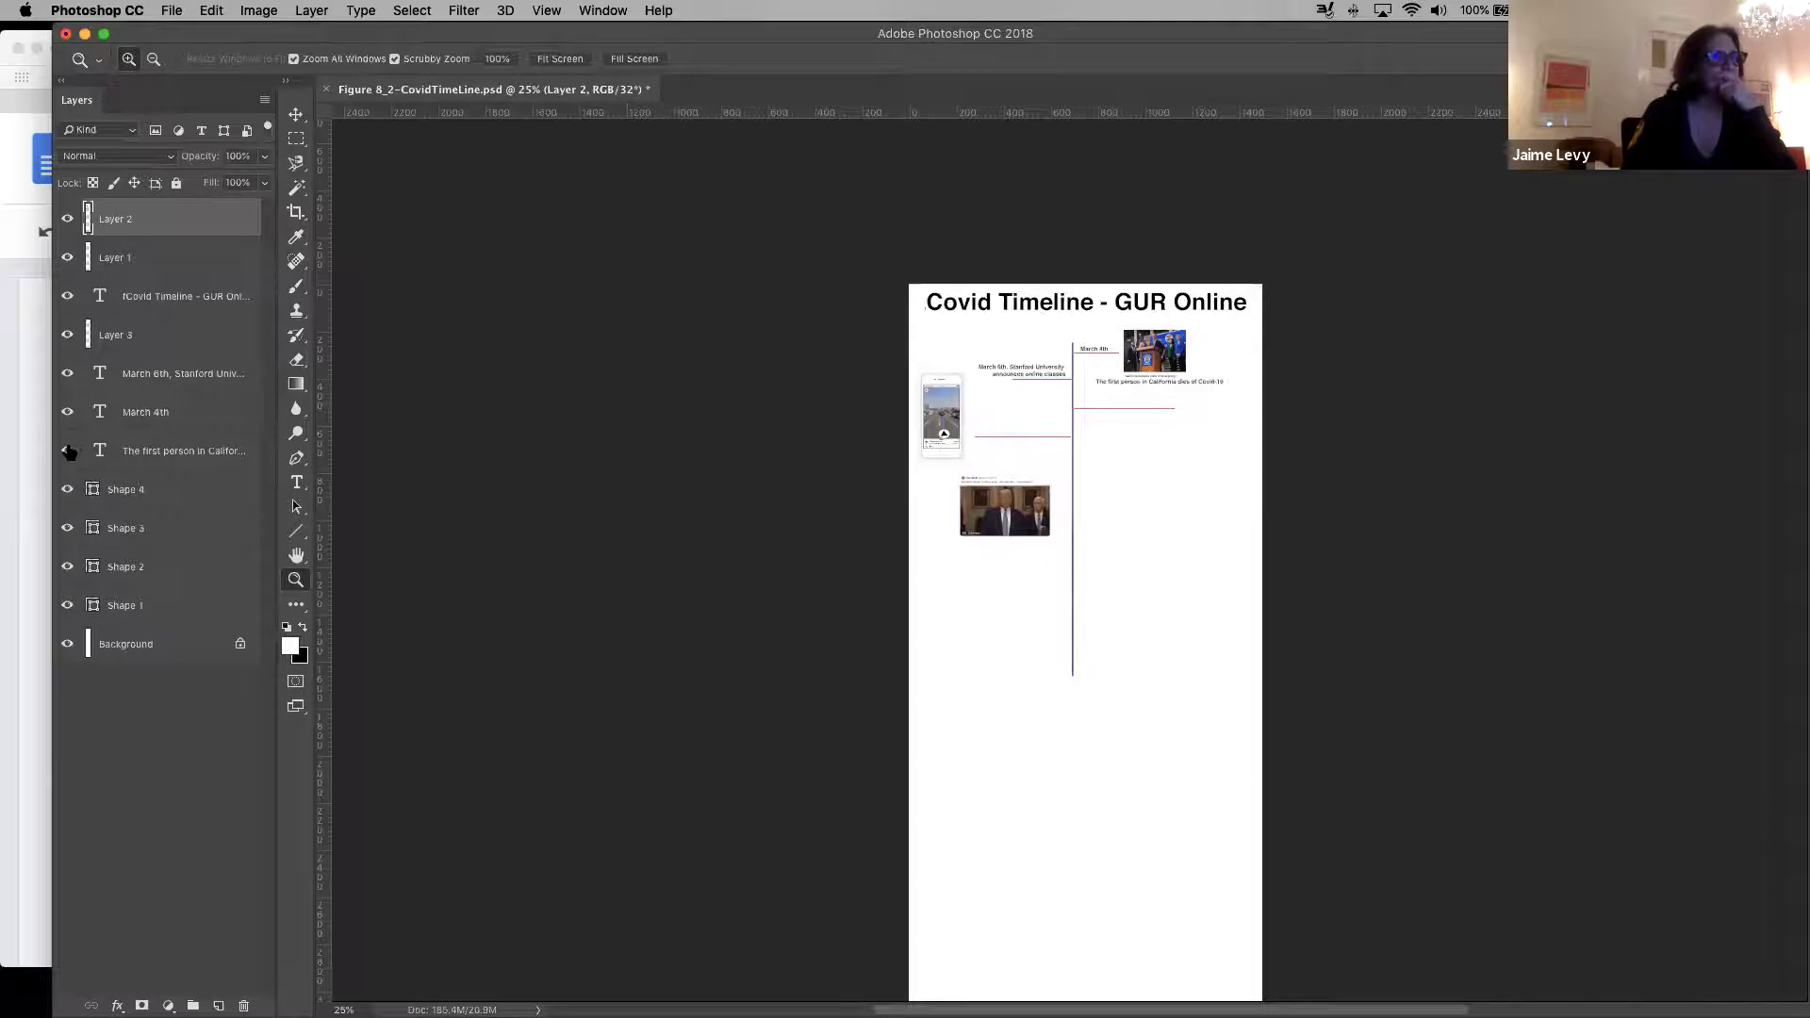
Toggle the visibility of the "March 6th, Stanford Univ..." text layer, Layer 2 and the Covid Timeline title layer to inspect them
{"action": "left_click", "coordinate": [68, 375]}
{"action": "left_click", "coordinate": [66, 377]}
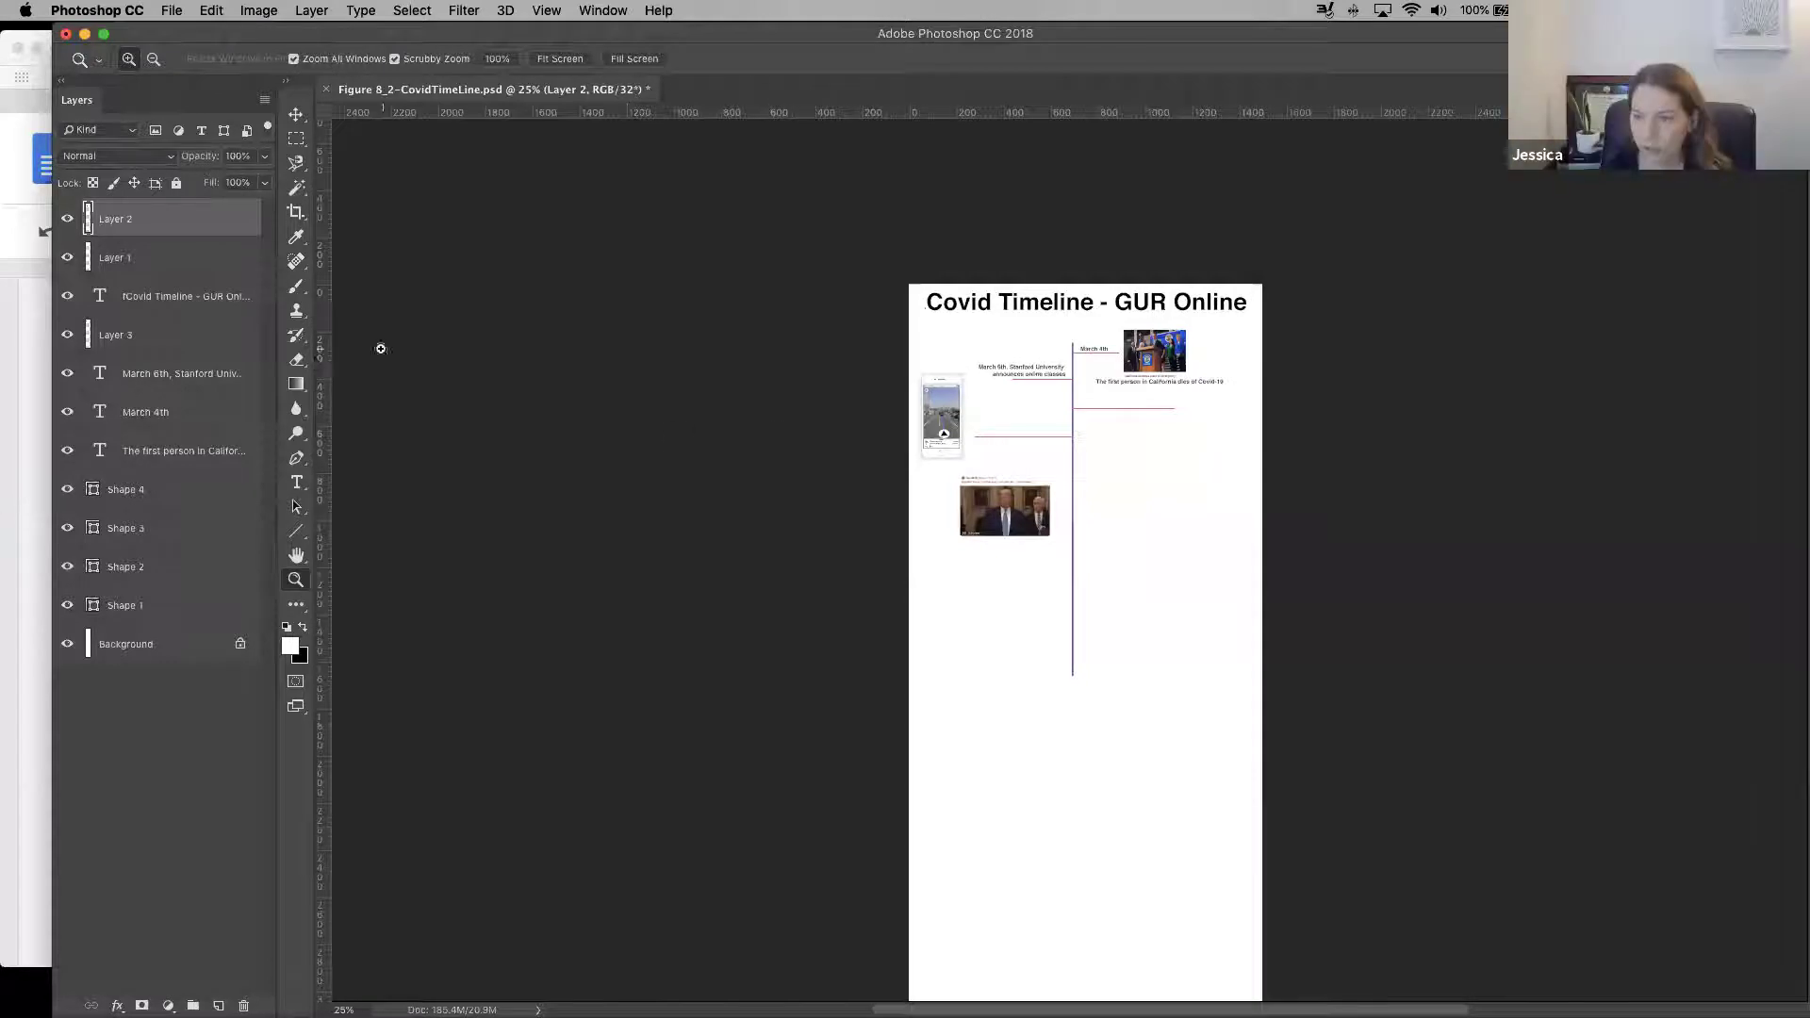
{"action": "left_click", "coordinate": [66, 219]}
{"action": "left_click", "coordinate": [65, 221]}
{"action": "left_click", "coordinate": [65, 222]}
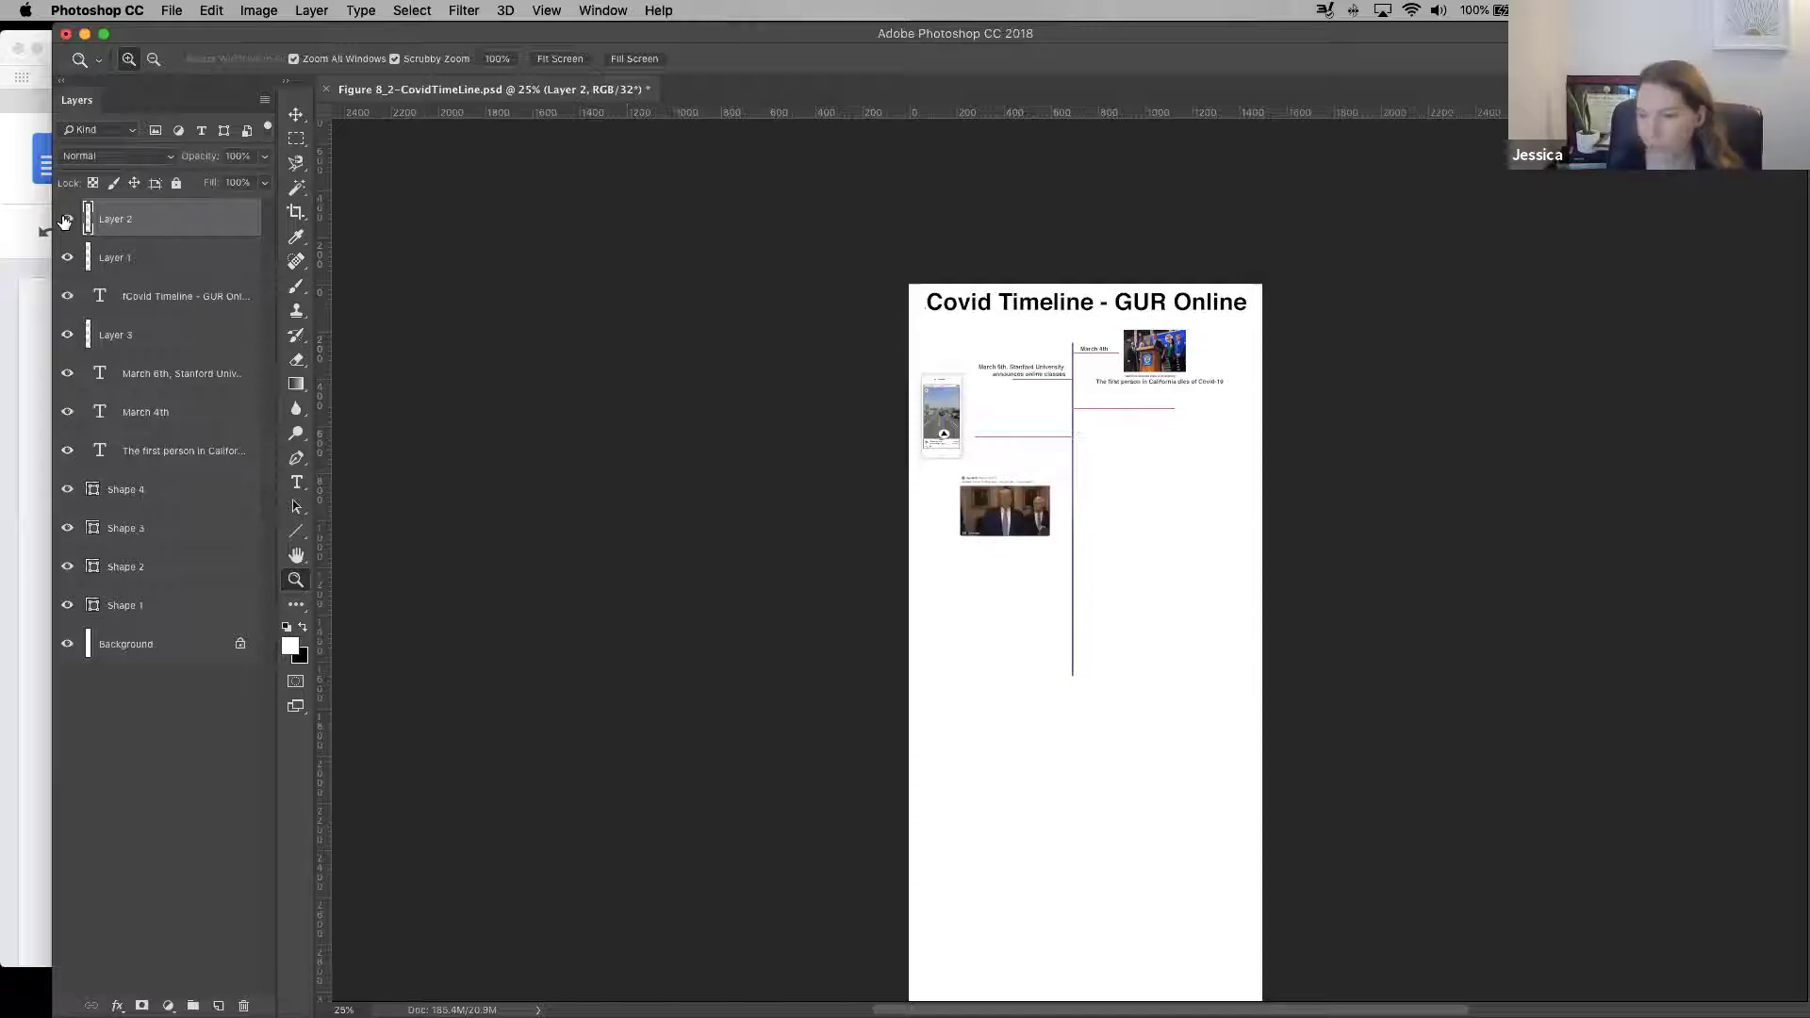
{"action": "left_click", "coordinate": [65, 297]}
{"action": "left_click", "coordinate": [65, 297]}
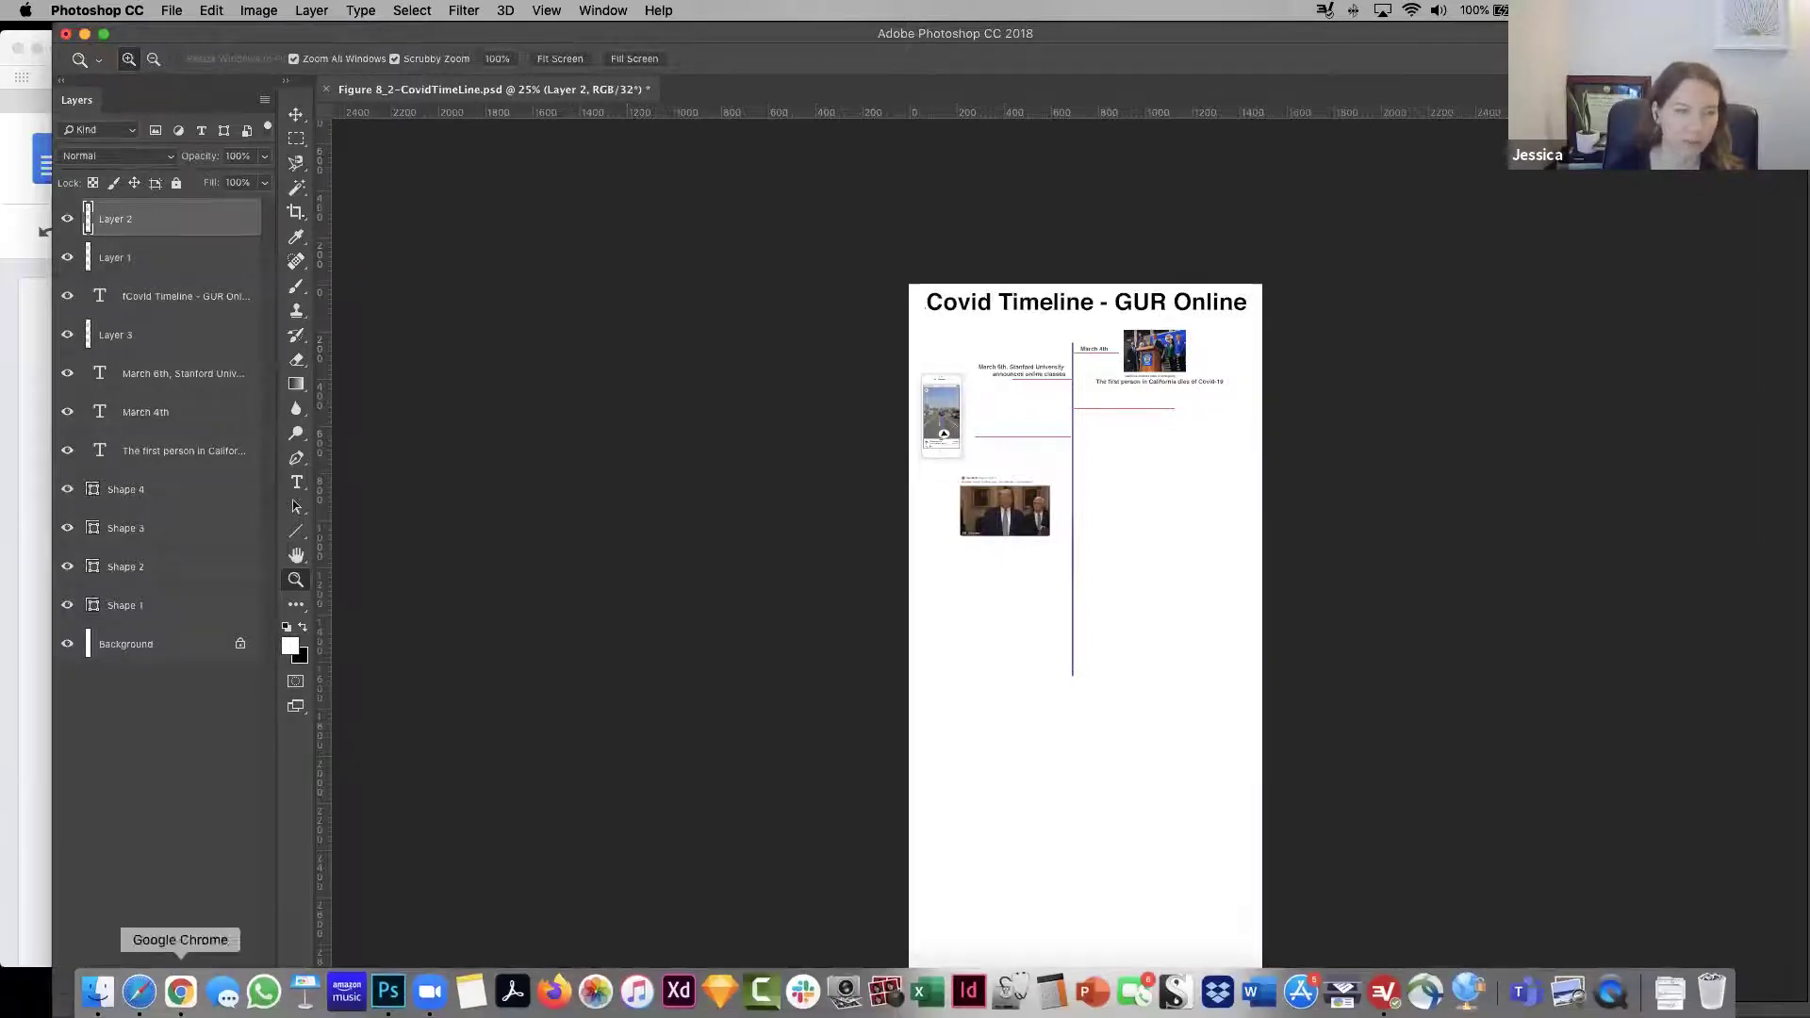
Switch to Safari, open the Chapter 8-TIMELINE NOTES document and review its timeline mock-ups, lessons learned and Version 1 to 3 layouts
{"action": "left_click", "coordinate": [138, 991]}
{"action": "left_click", "coordinate": [1000, 102]}
{"action": "left_click_drag", "start_coordinate": [1714, 356], "coordinate": [1714, 366]}
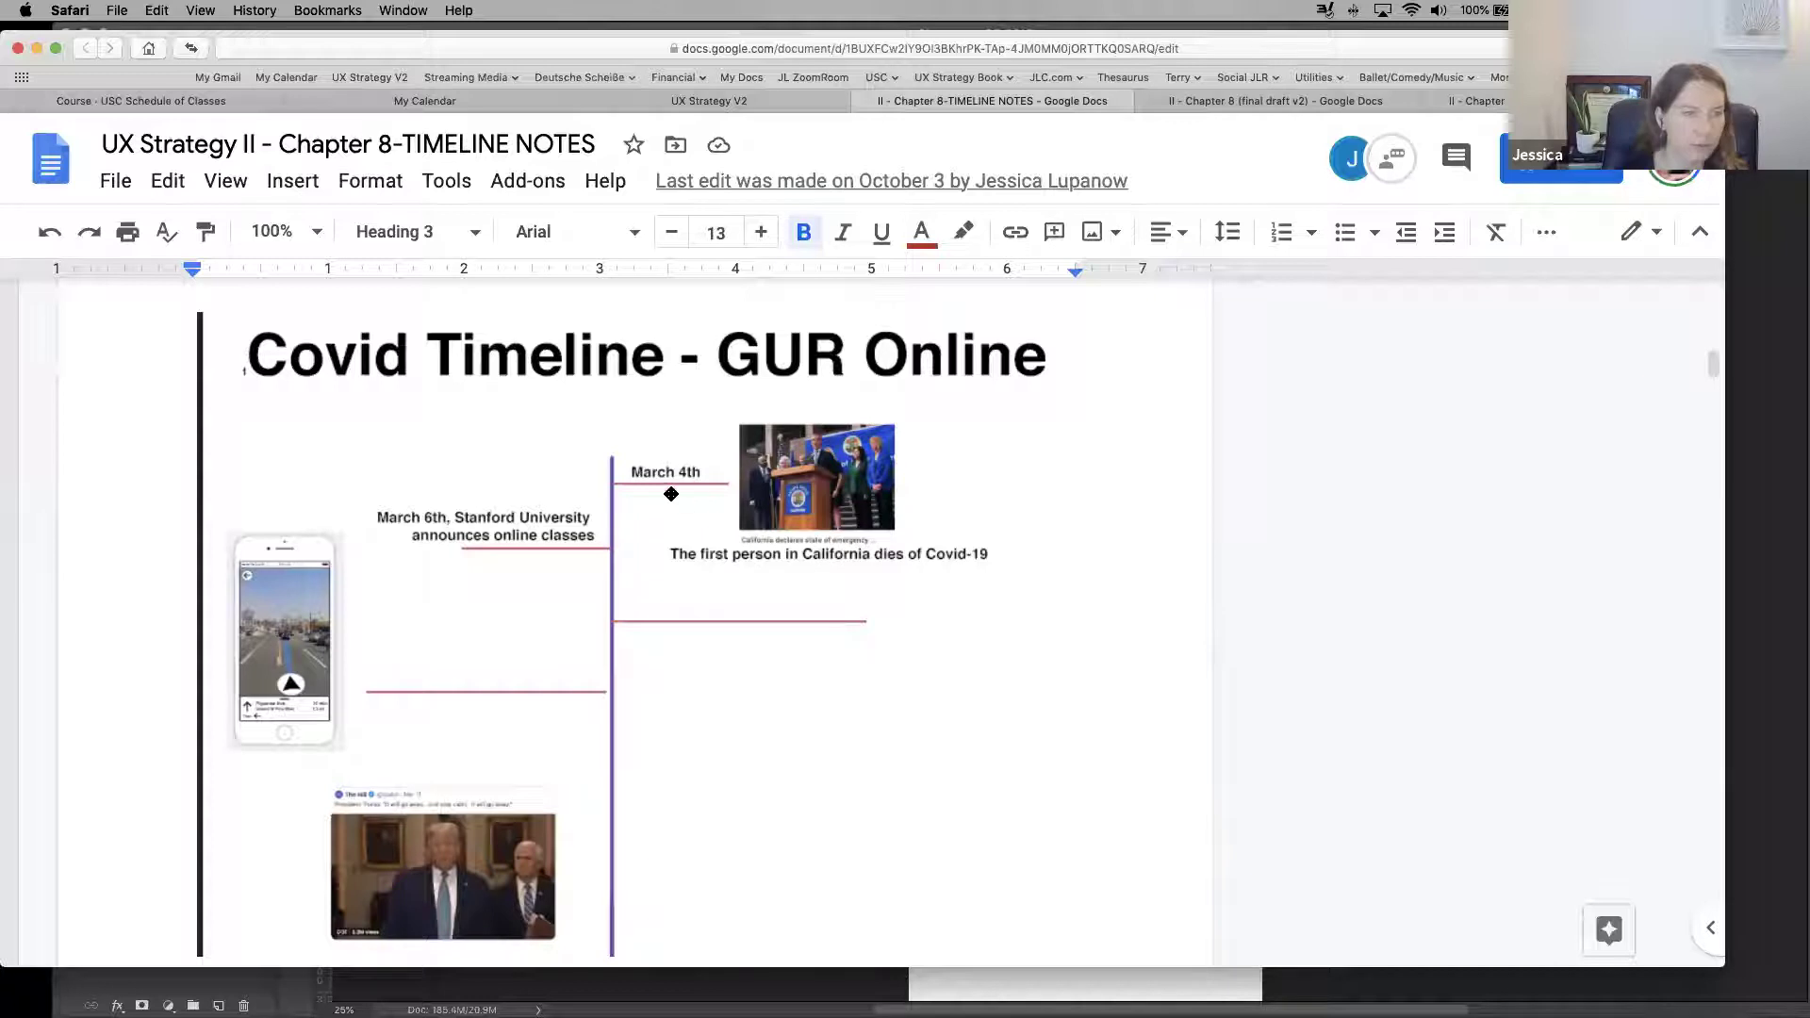
{"action": "left_click_drag", "start_coordinate": [1714, 360], "coordinate": [1718, 429]}
{"action": "scroll", "coordinate": [1718, 429], "scroll_direction": "down", "scroll_amount": 15}
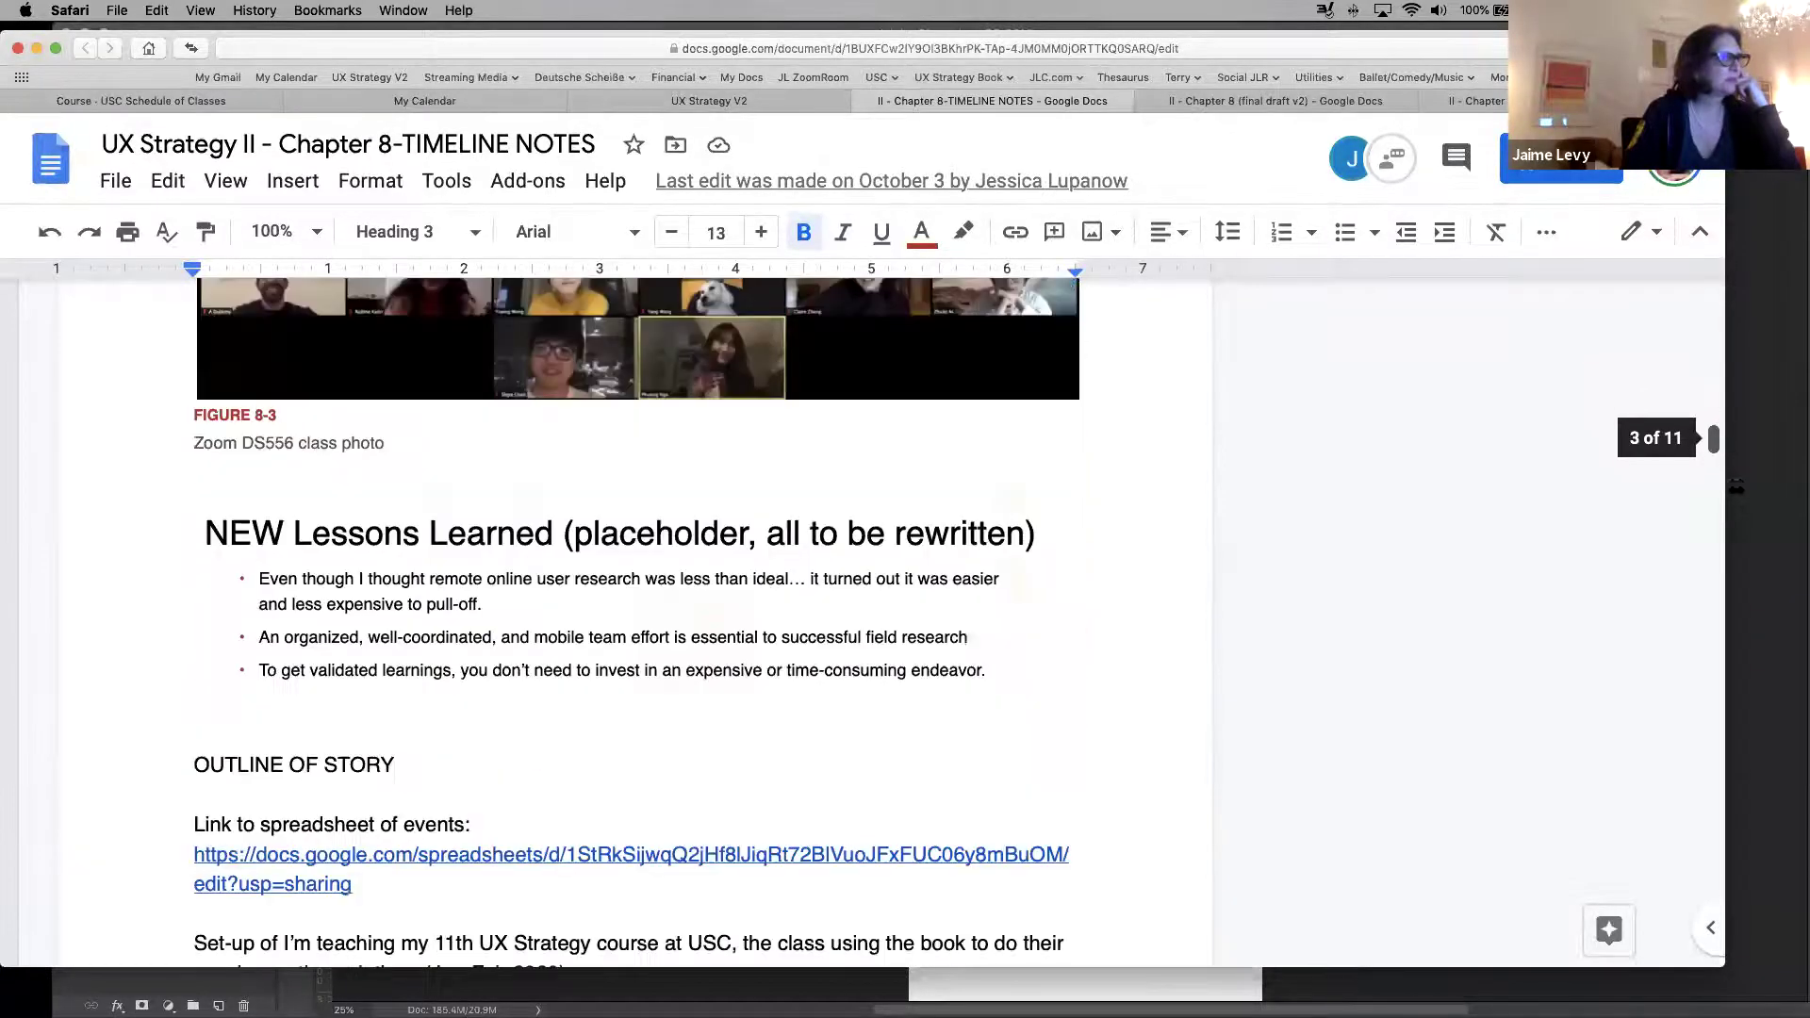
{"action": "left_click_drag", "start_coordinate": [1738, 654], "coordinate": [1735, 675]}
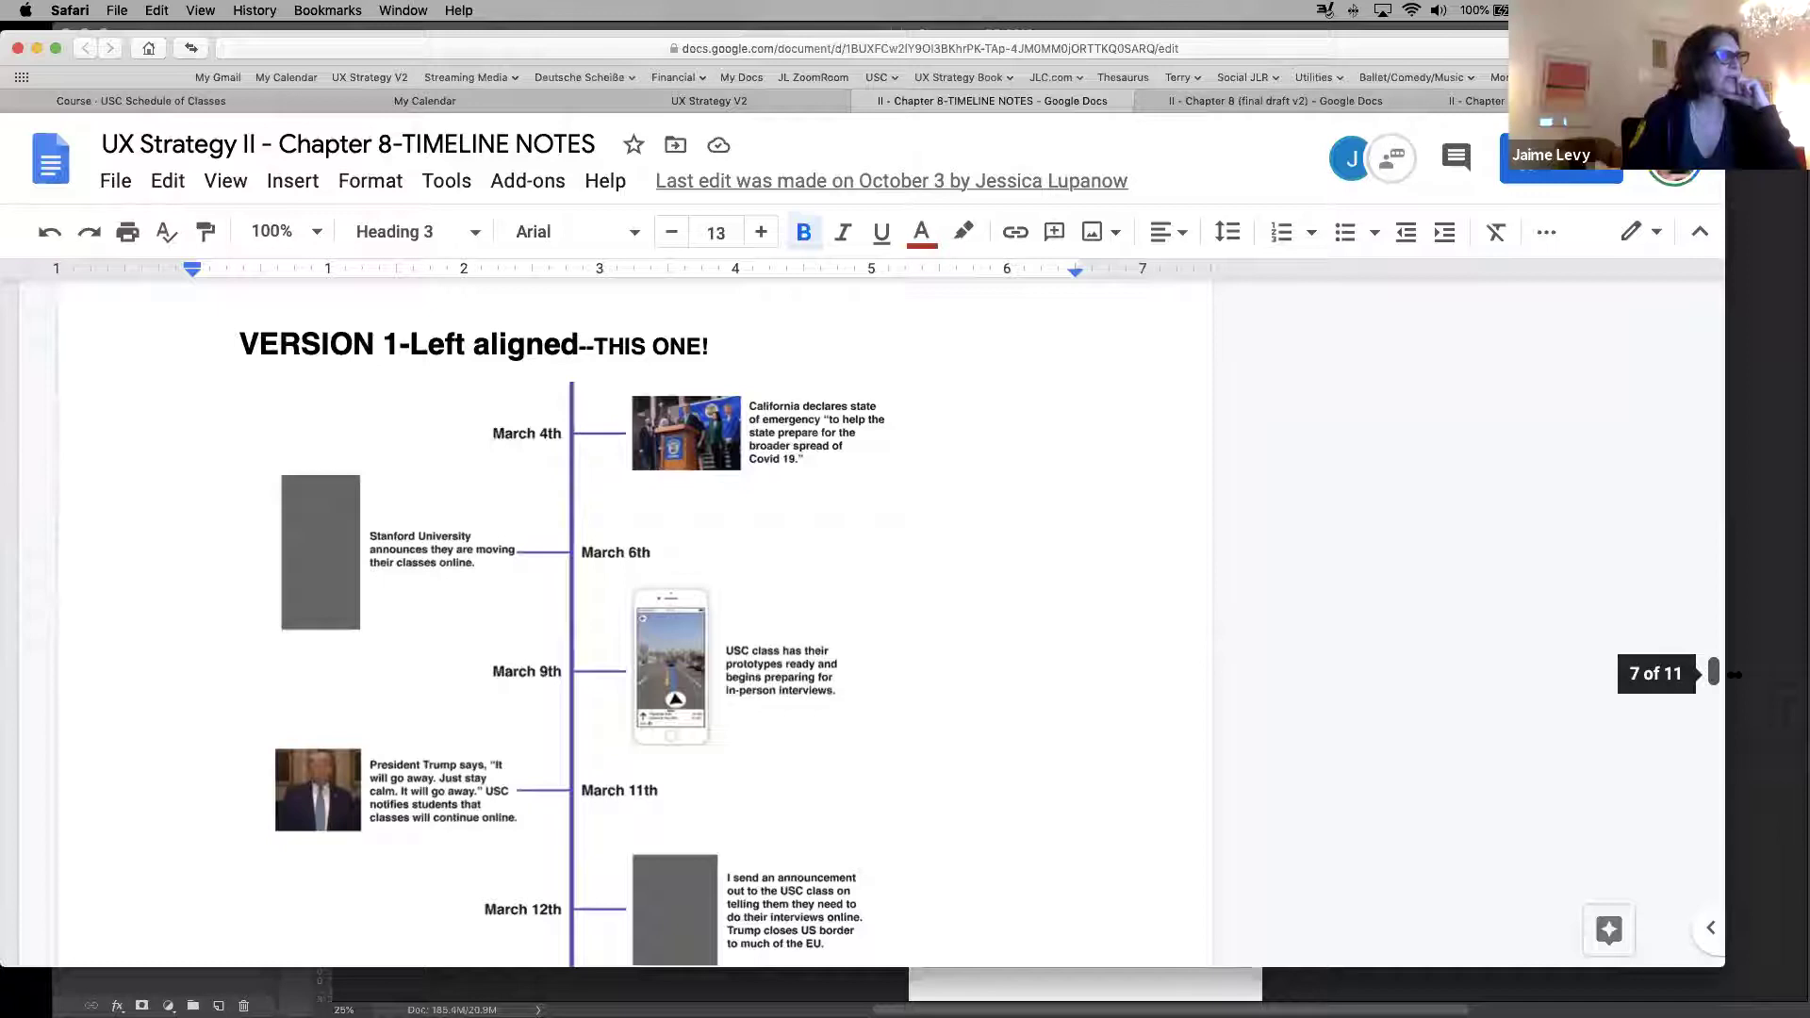
{"action": "left_click_drag", "start_coordinate": [1735, 675], "coordinate": [1747, 900]}
{"action": "scroll", "coordinate": [1614, 340], "scroll_direction": "up", "scroll_amount": 20}
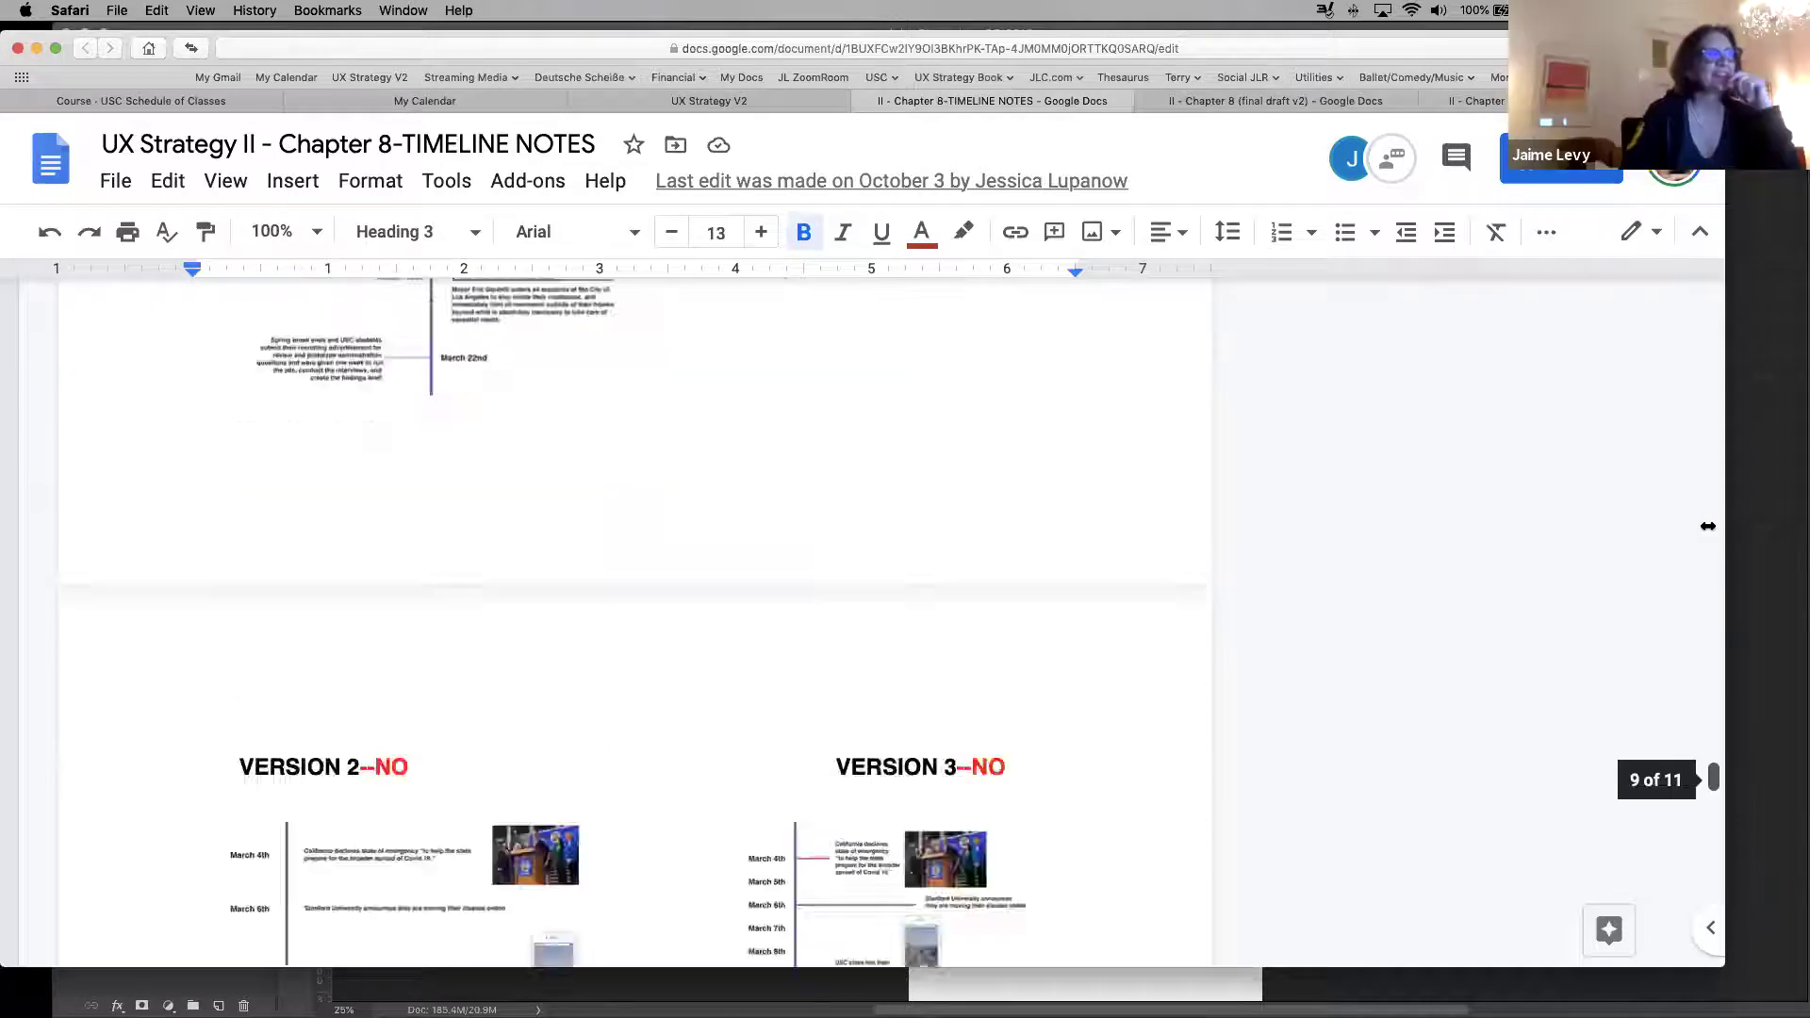
{"action": "scroll", "coordinate": [1614, 340], "scroll_direction": "up", "scroll_amount": 10}
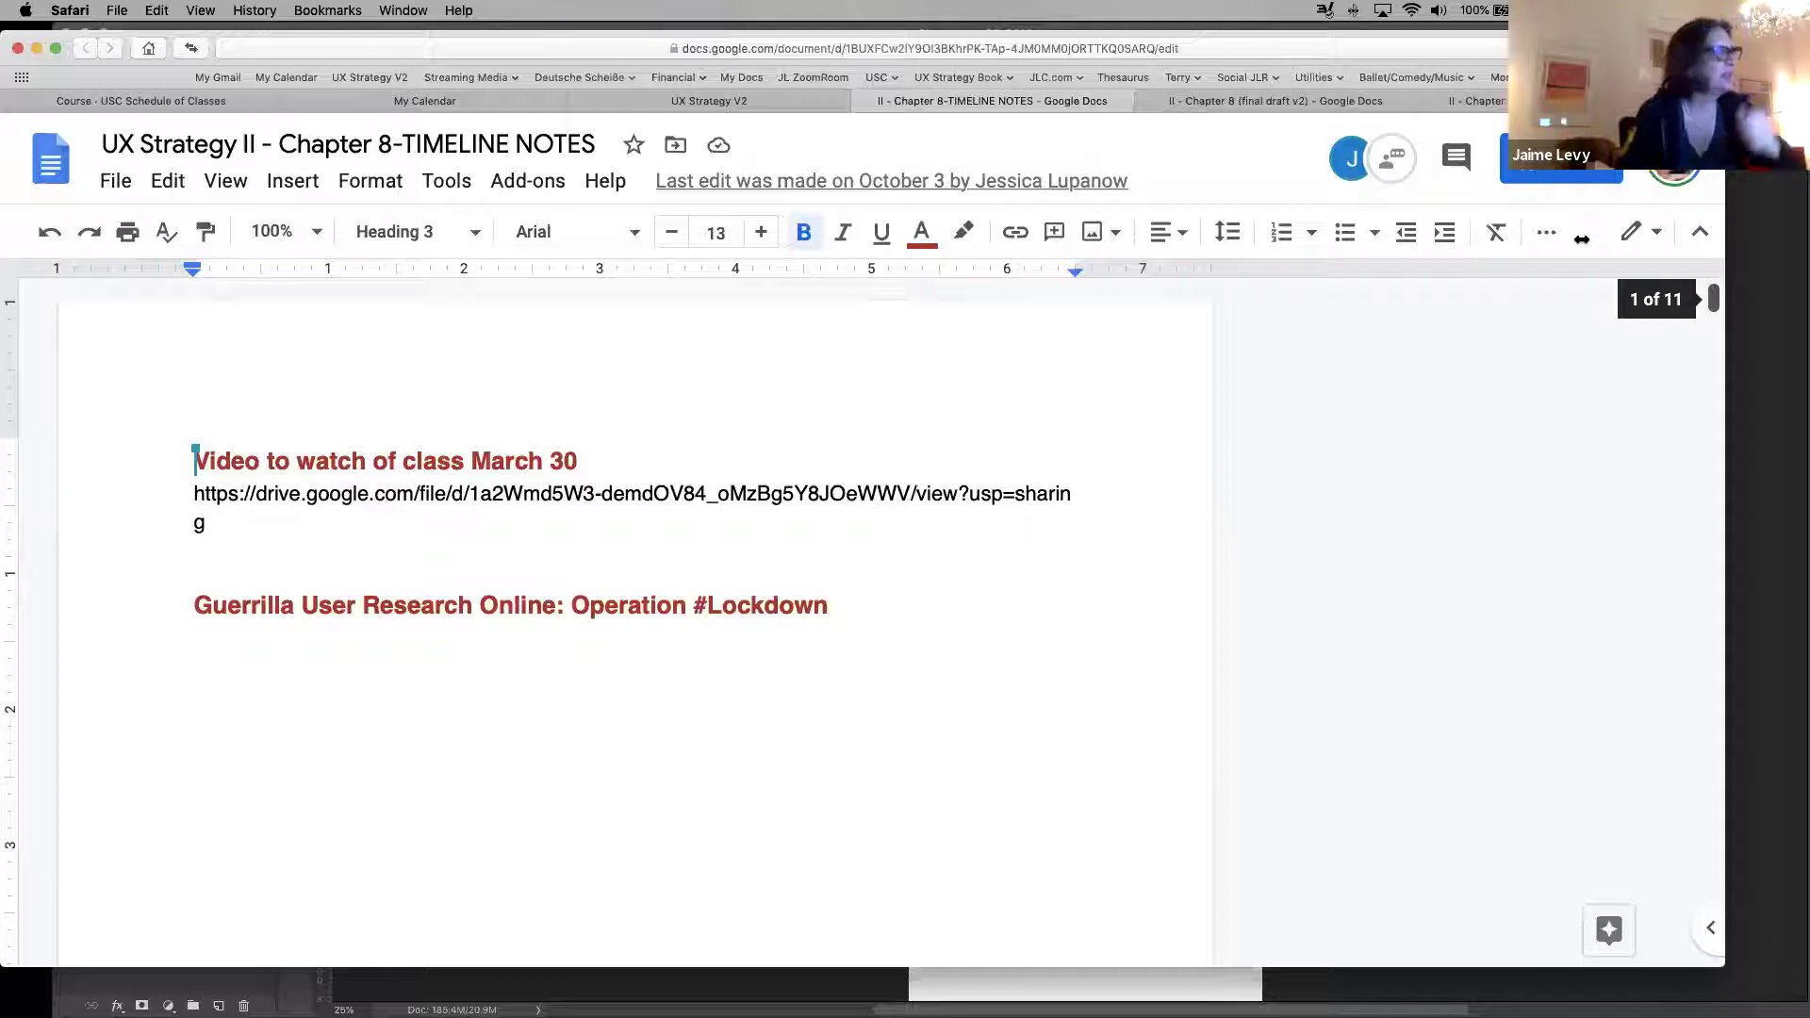
Remove the word "Guerrilla" from the "Guerrilla User Research Online: Operation #Lockdown" heading
{"action": "left_click_drag", "start_coordinate": [213, 527], "coordinate": [185, 503]}
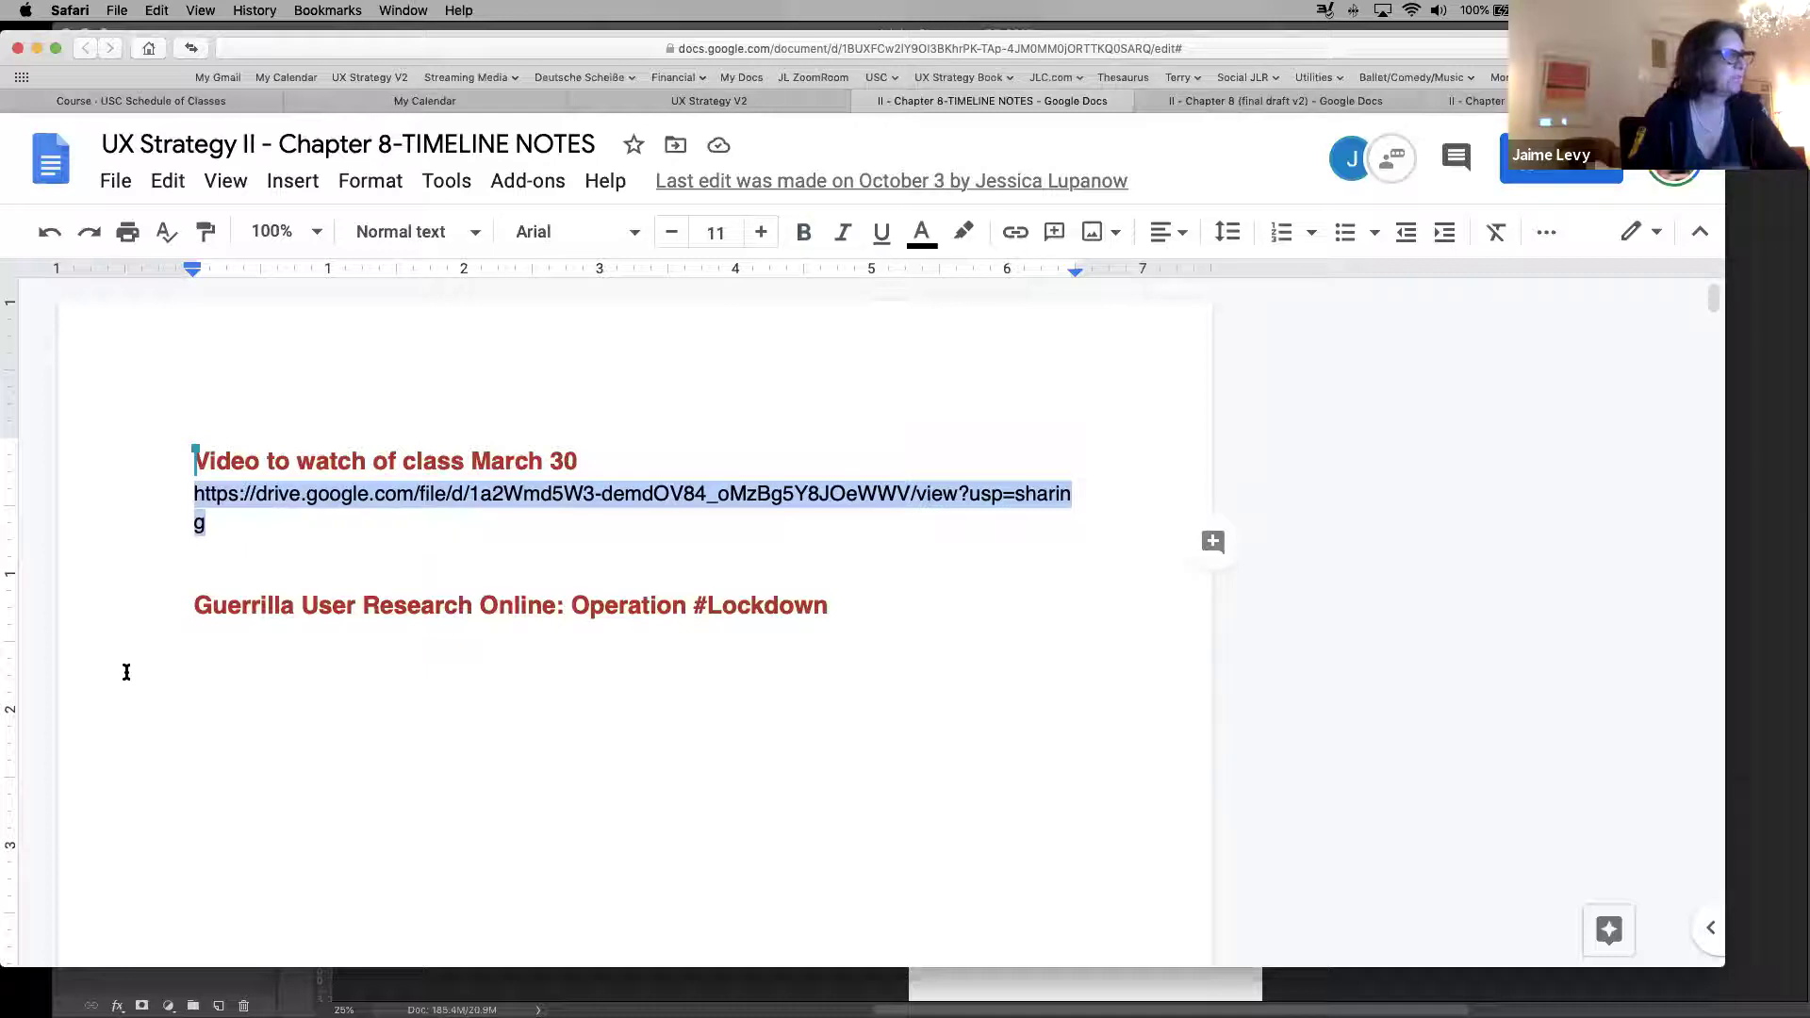
{"action": "left_click_drag", "start_coordinate": [303, 603], "coordinate": [107, 603]}
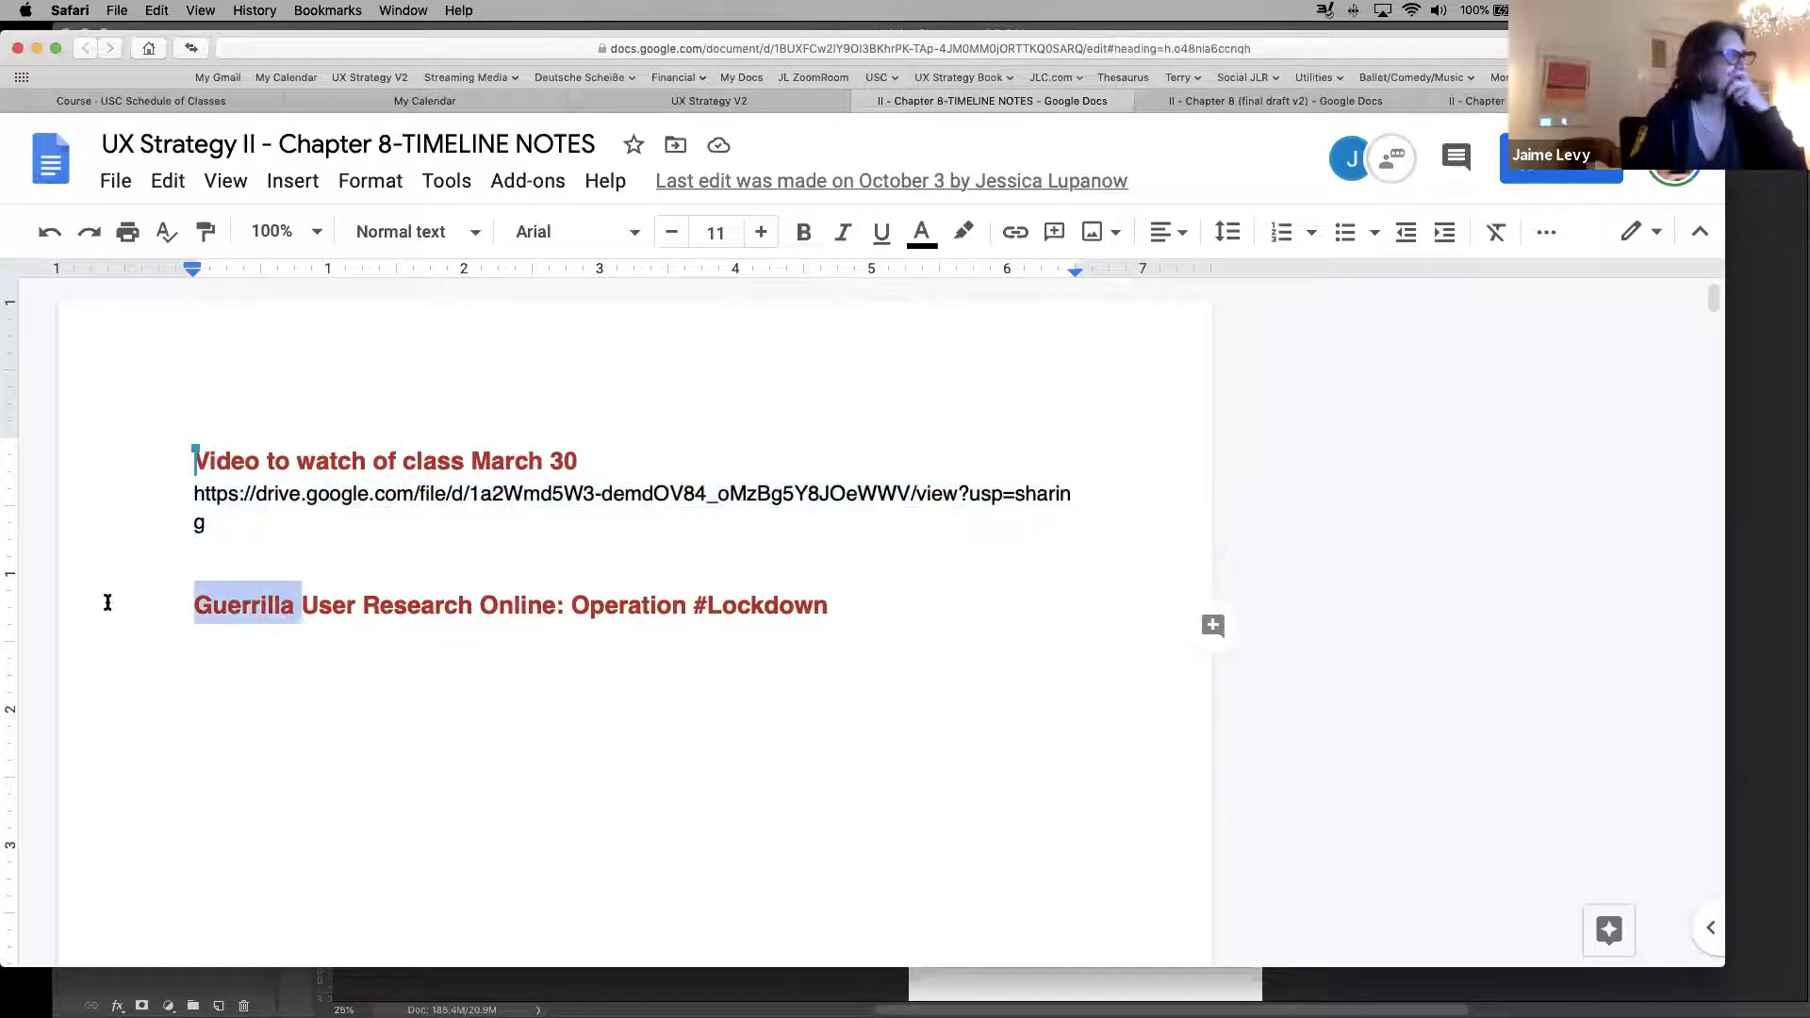
{"action": "key", "text": "BackSpace"}
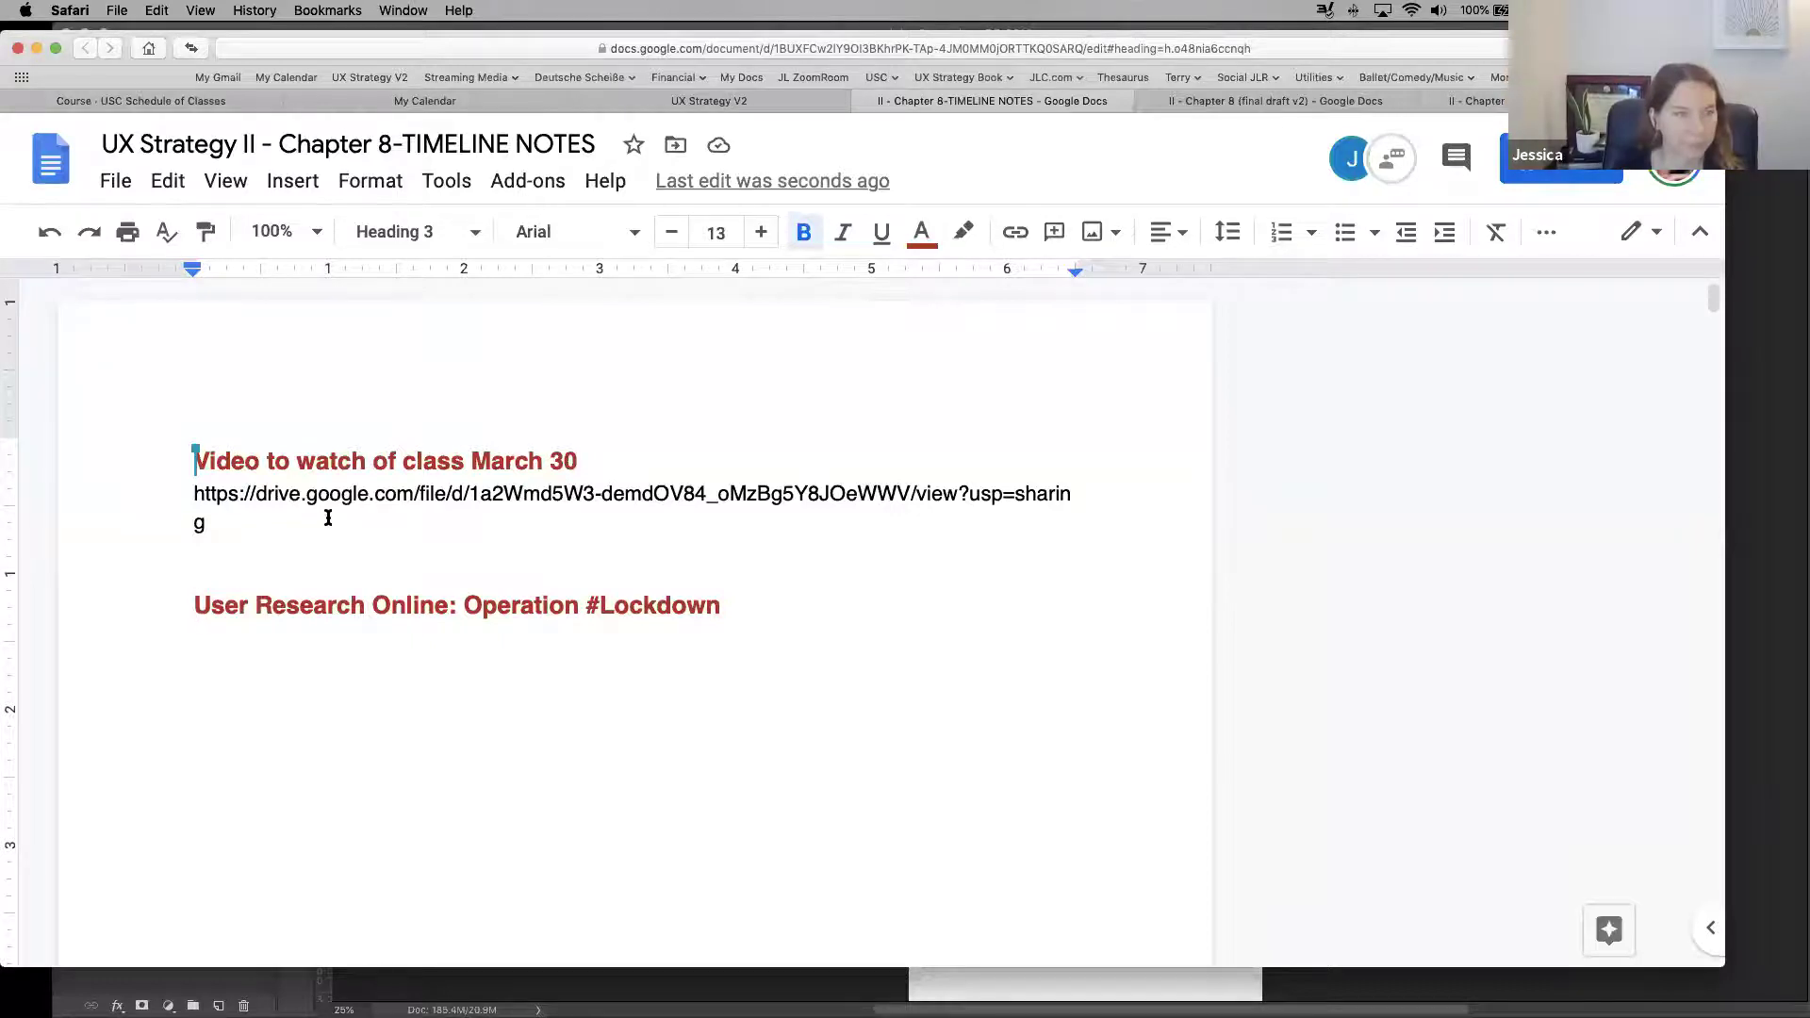
Compare the opening of the Chapter 8 (final draft v2) document with the heading in the TIMELINE NOTES document
{"action": "left_click", "coordinate": [1224, 108]}
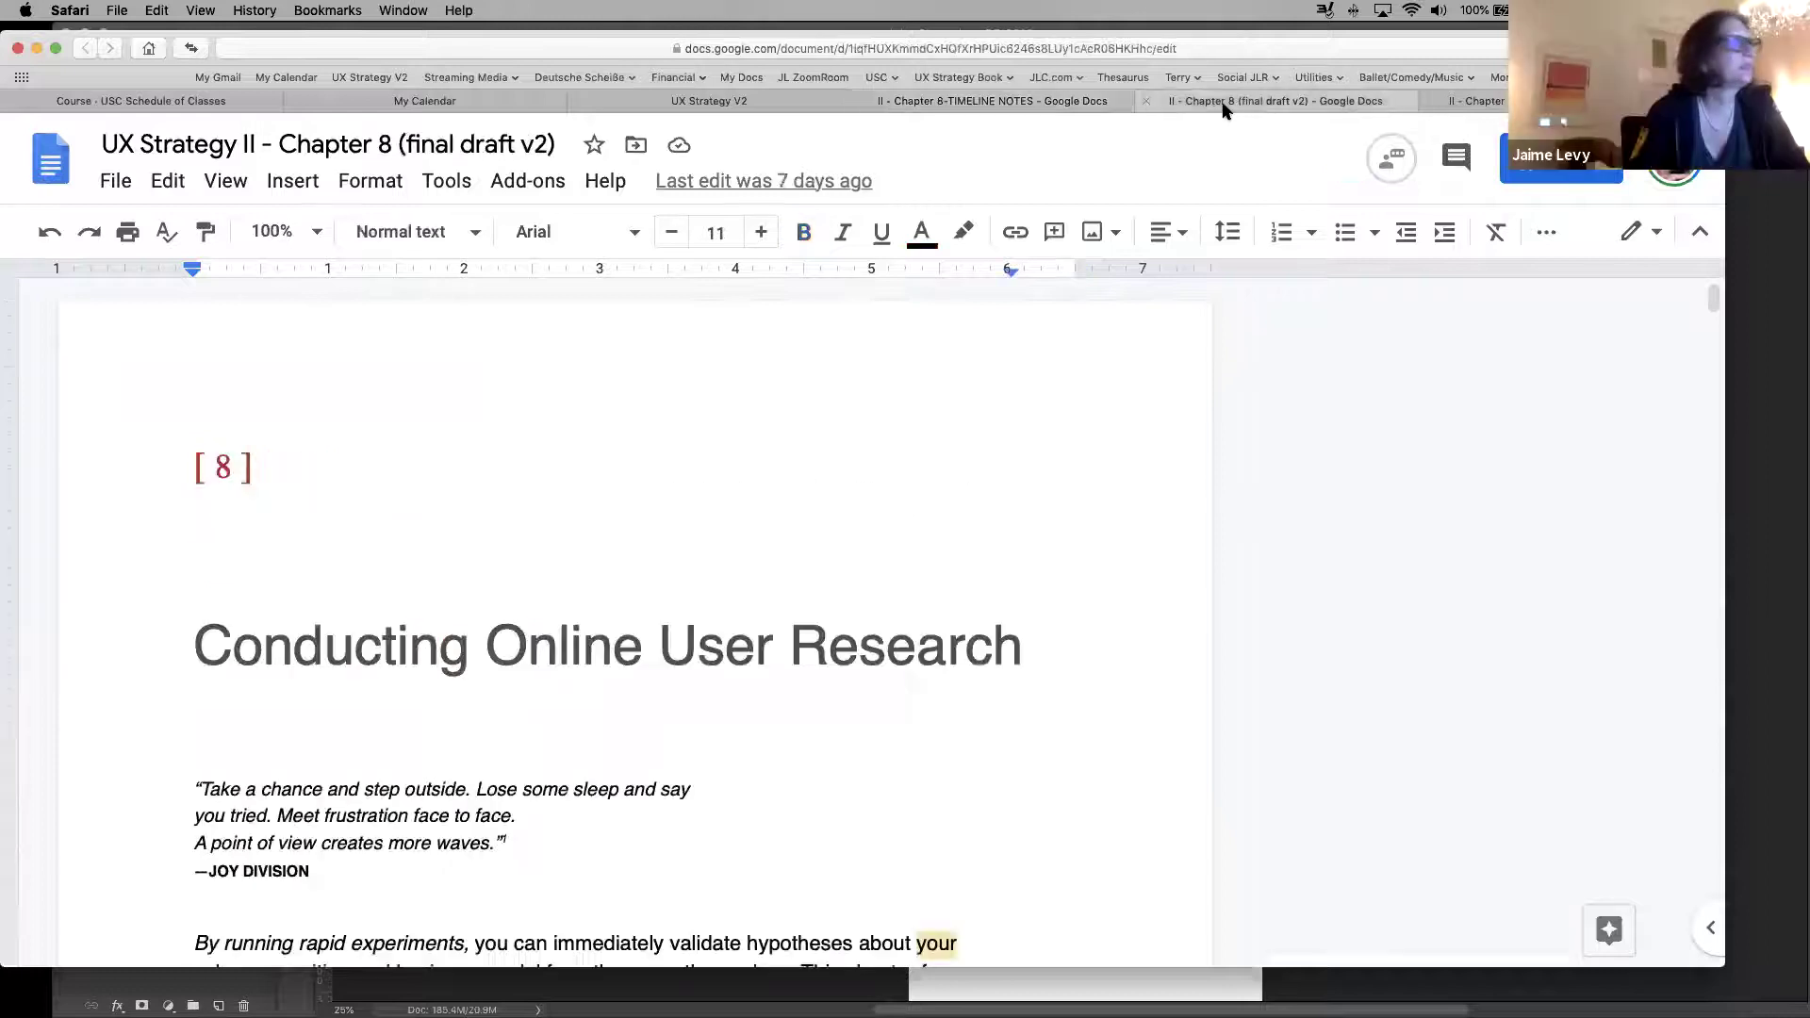
{"action": "mouse_move", "coordinate": [1715, 299]}
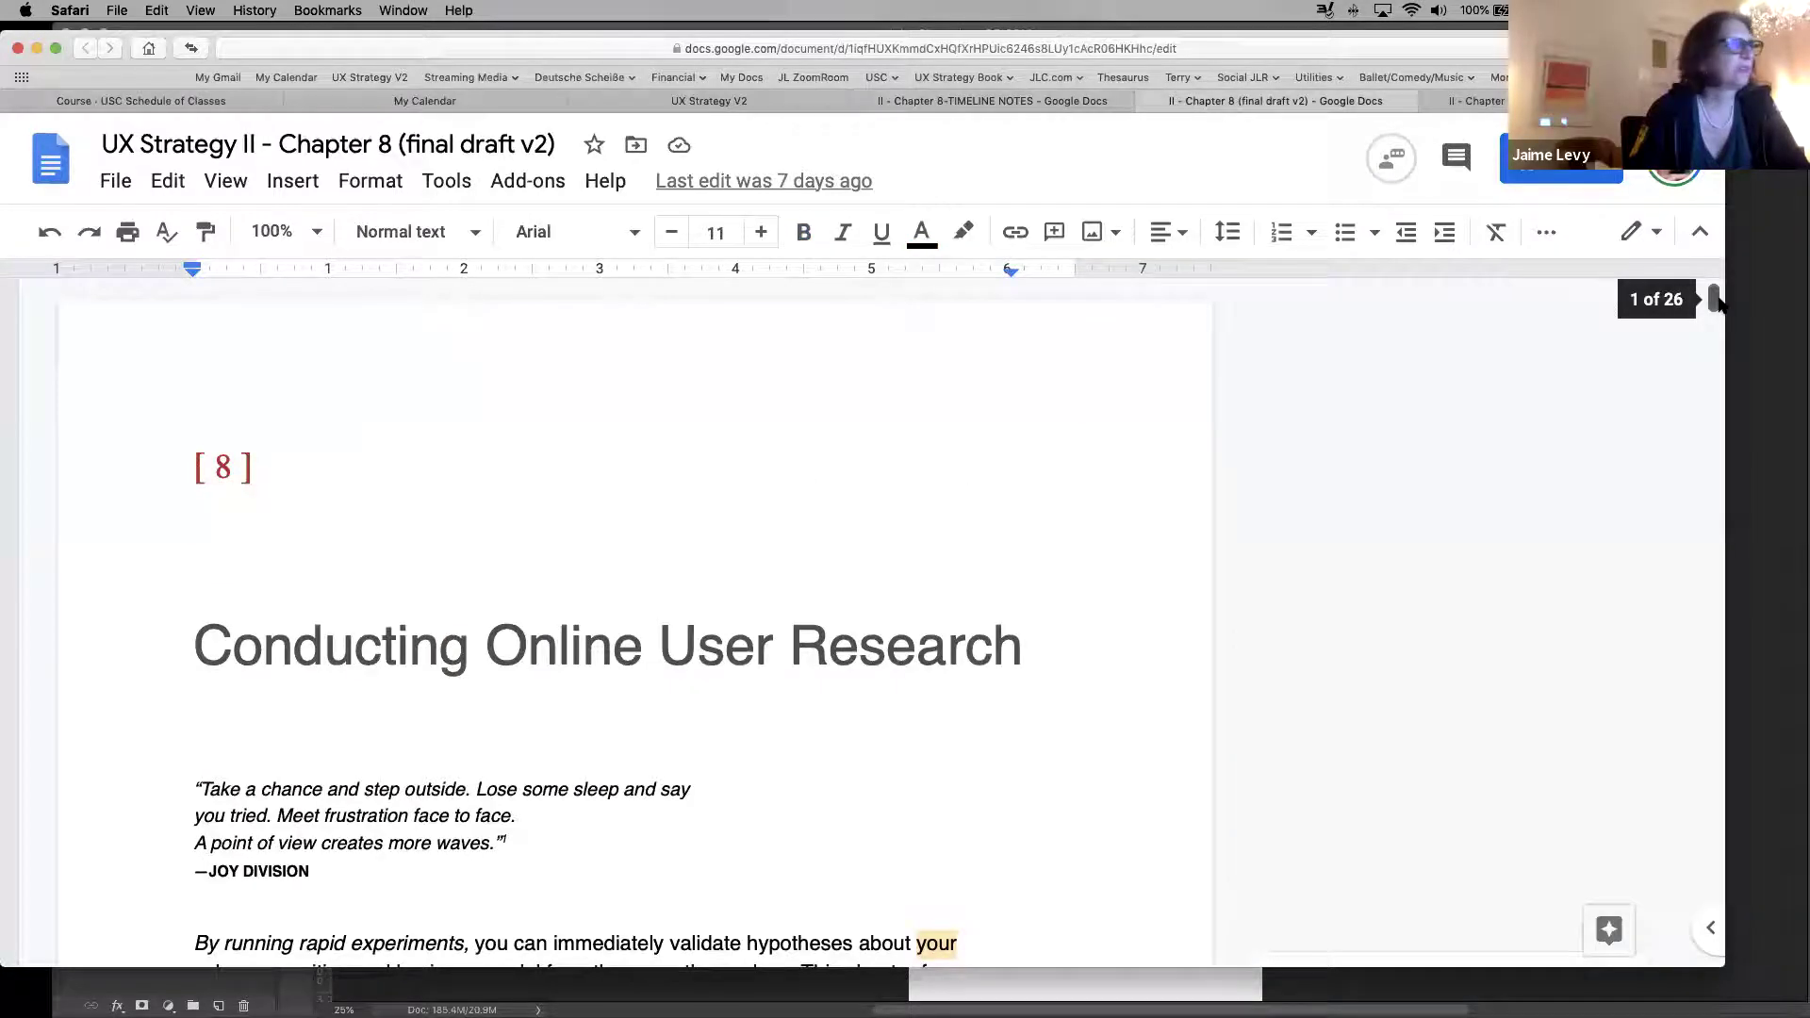
{"action": "scroll", "coordinate": [1714, 299], "scroll_direction": "down", "scroll_amount": 3}
{"action": "left_click", "coordinate": [1122, 101]}
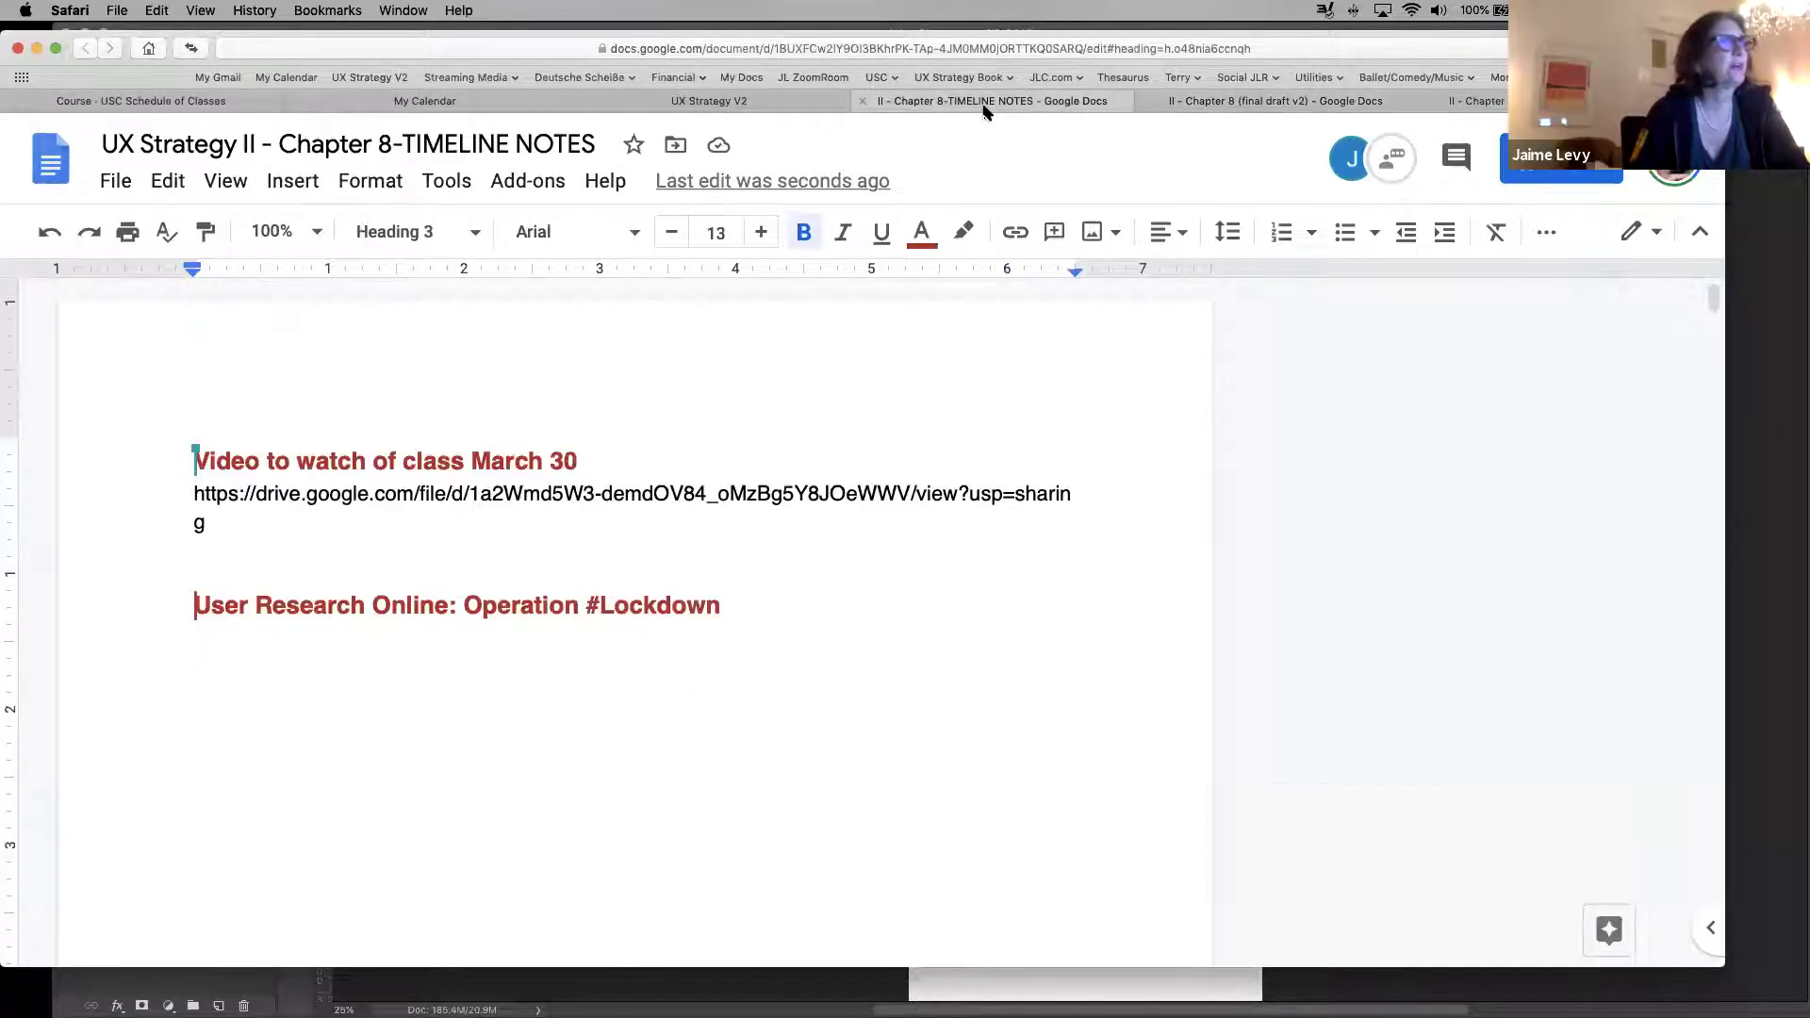
{"action": "left_click", "coordinate": [1258, 104]}
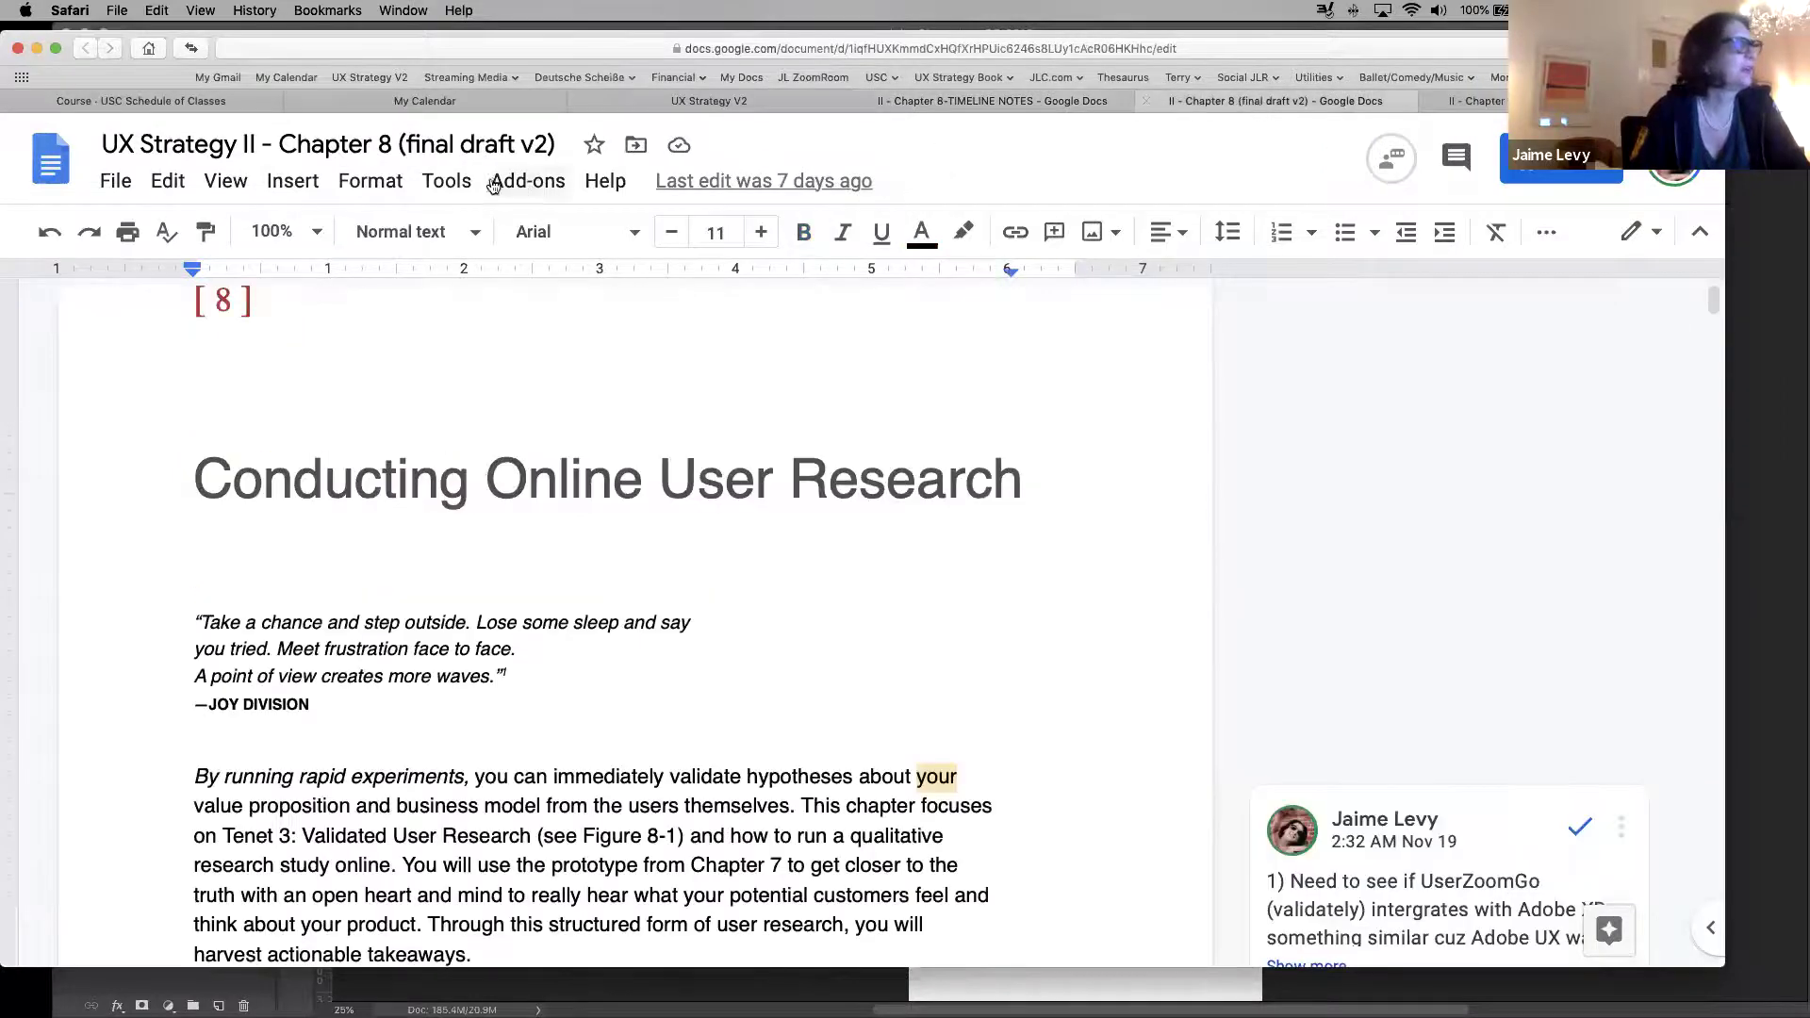
{"action": "left_click", "coordinate": [939, 102]}
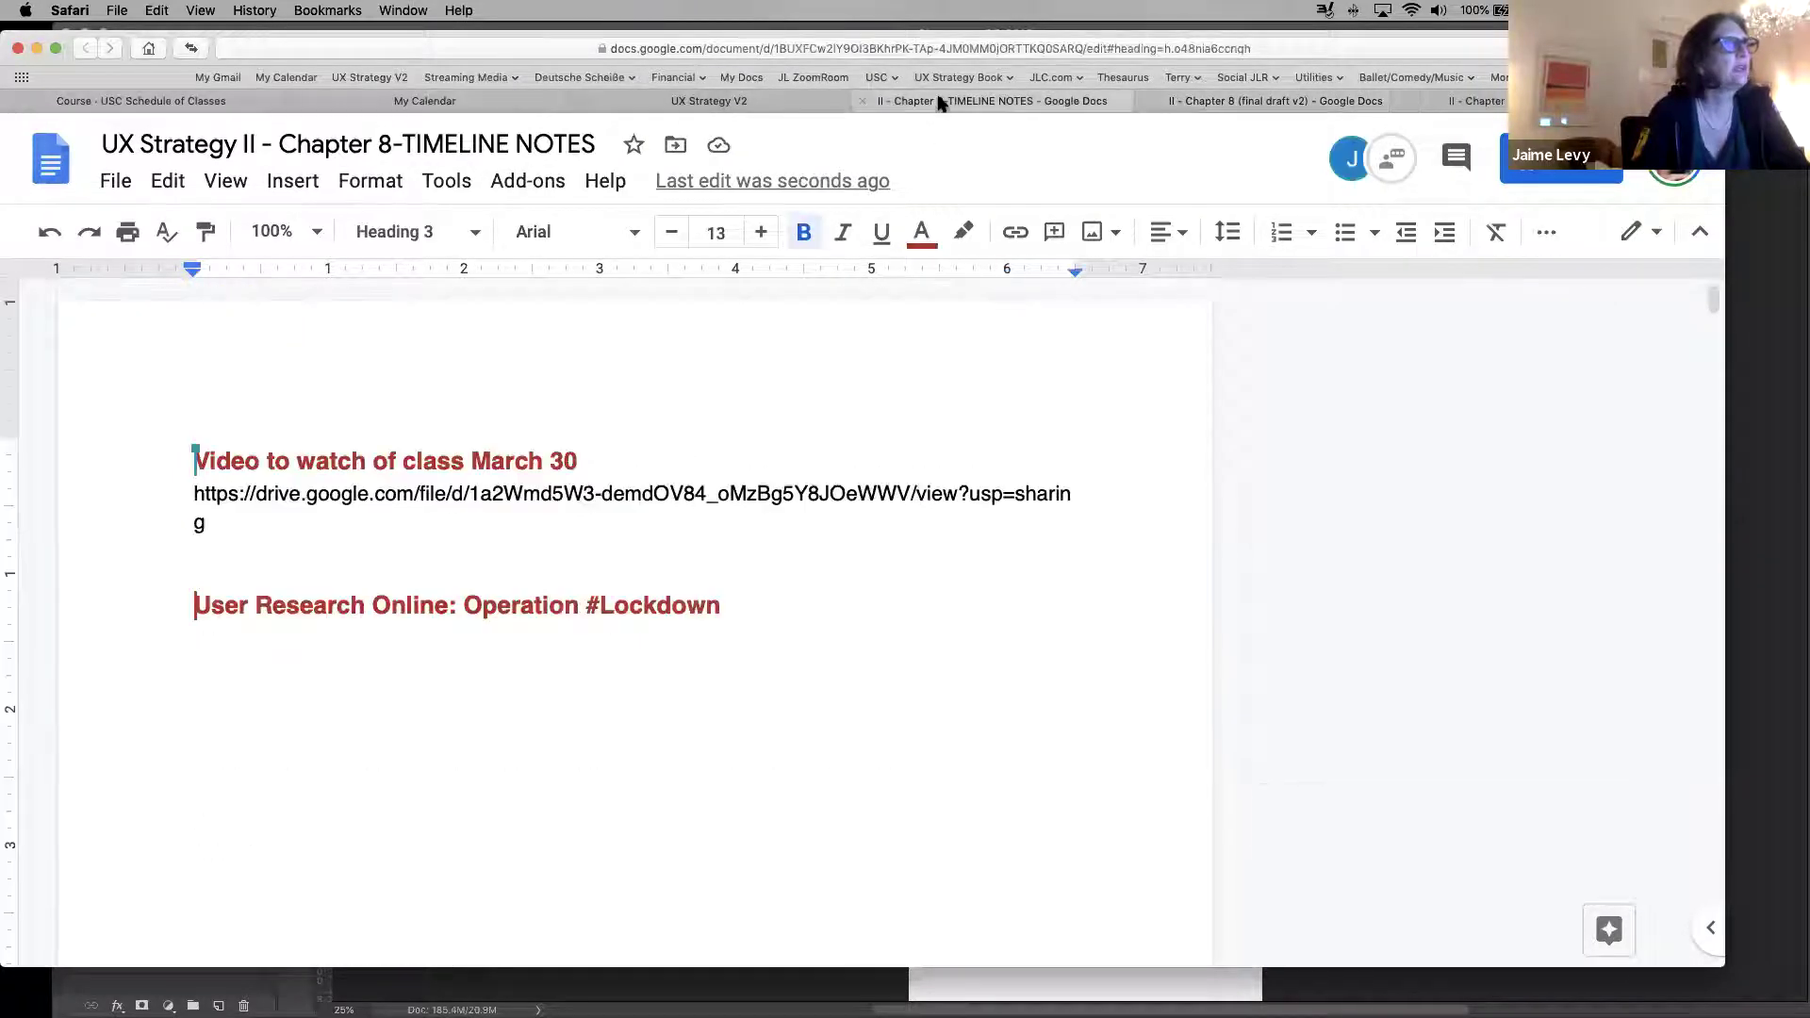
Look through the open calendar and UX Strategy V2 pages and close the USC Schedule of Classes page
{"action": "left_click", "coordinate": [695, 104]}
{"action": "left_click", "coordinate": [396, 104]}
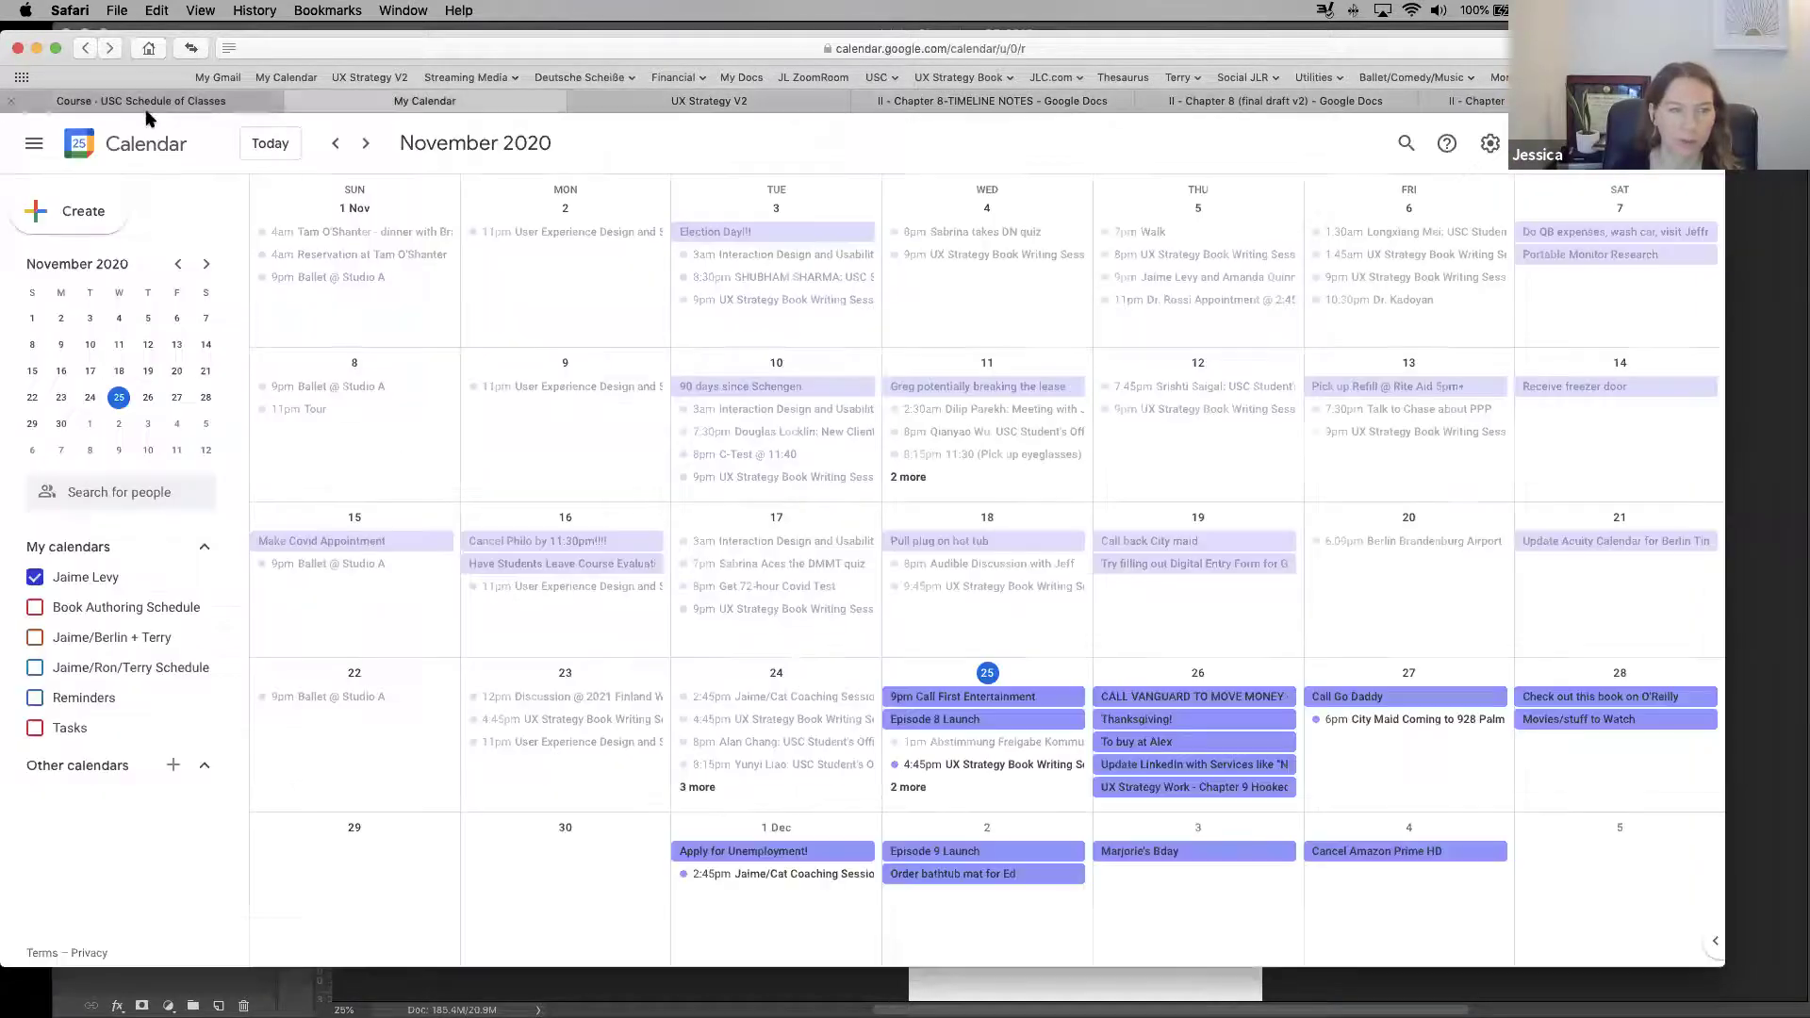
{"action": "left_click", "coordinate": [148, 111]}
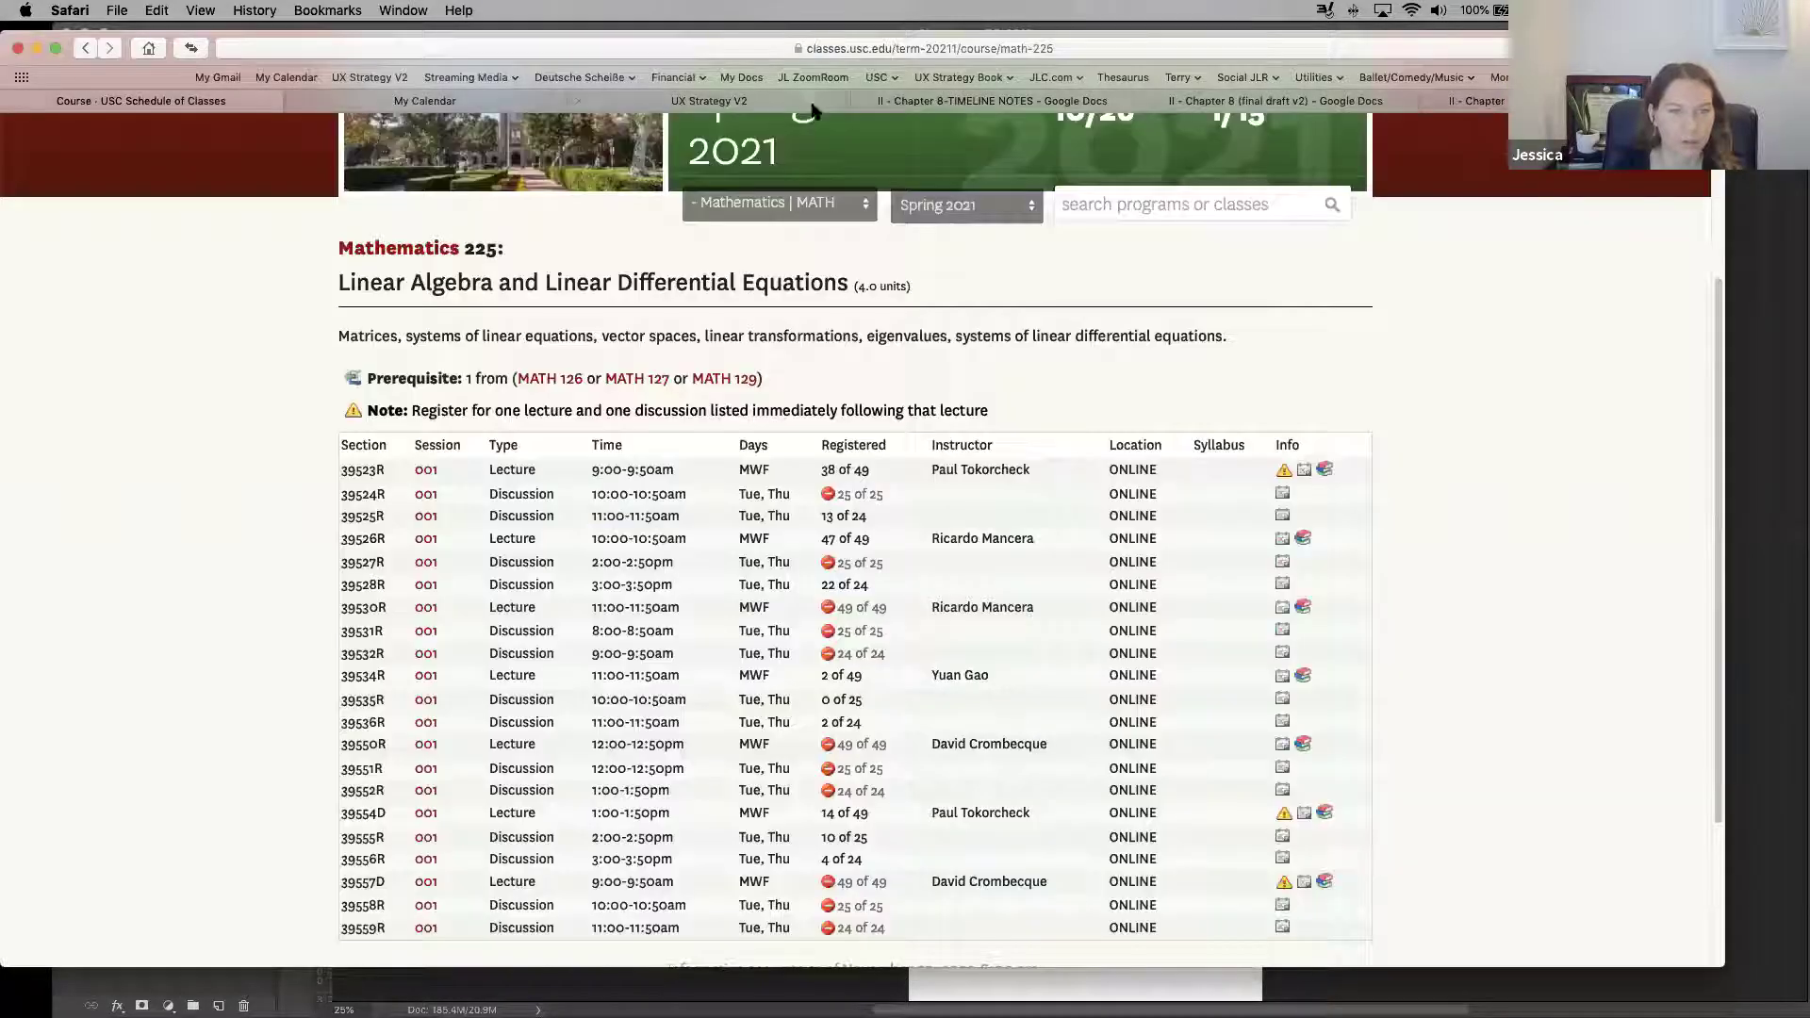
{"action": "left_click", "coordinate": [740, 104]}
{"action": "left_click", "coordinate": [181, 104]}
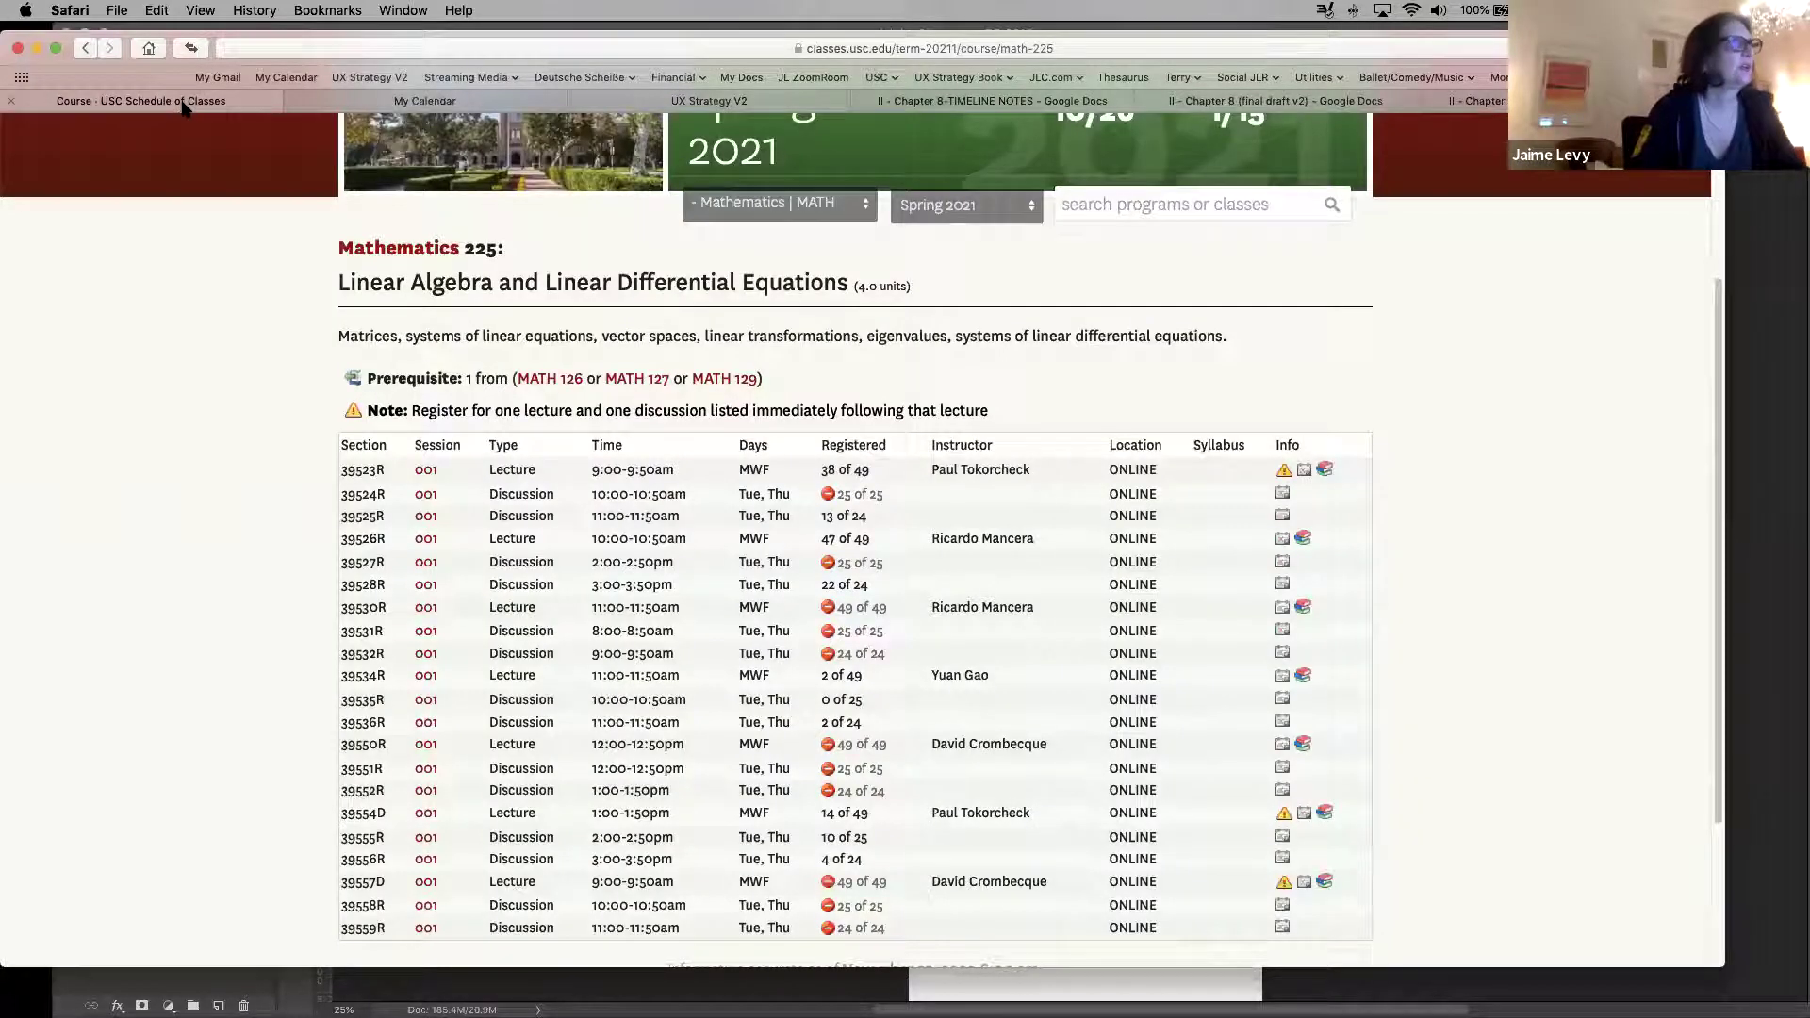
{"action": "key", "text": "super+w"}
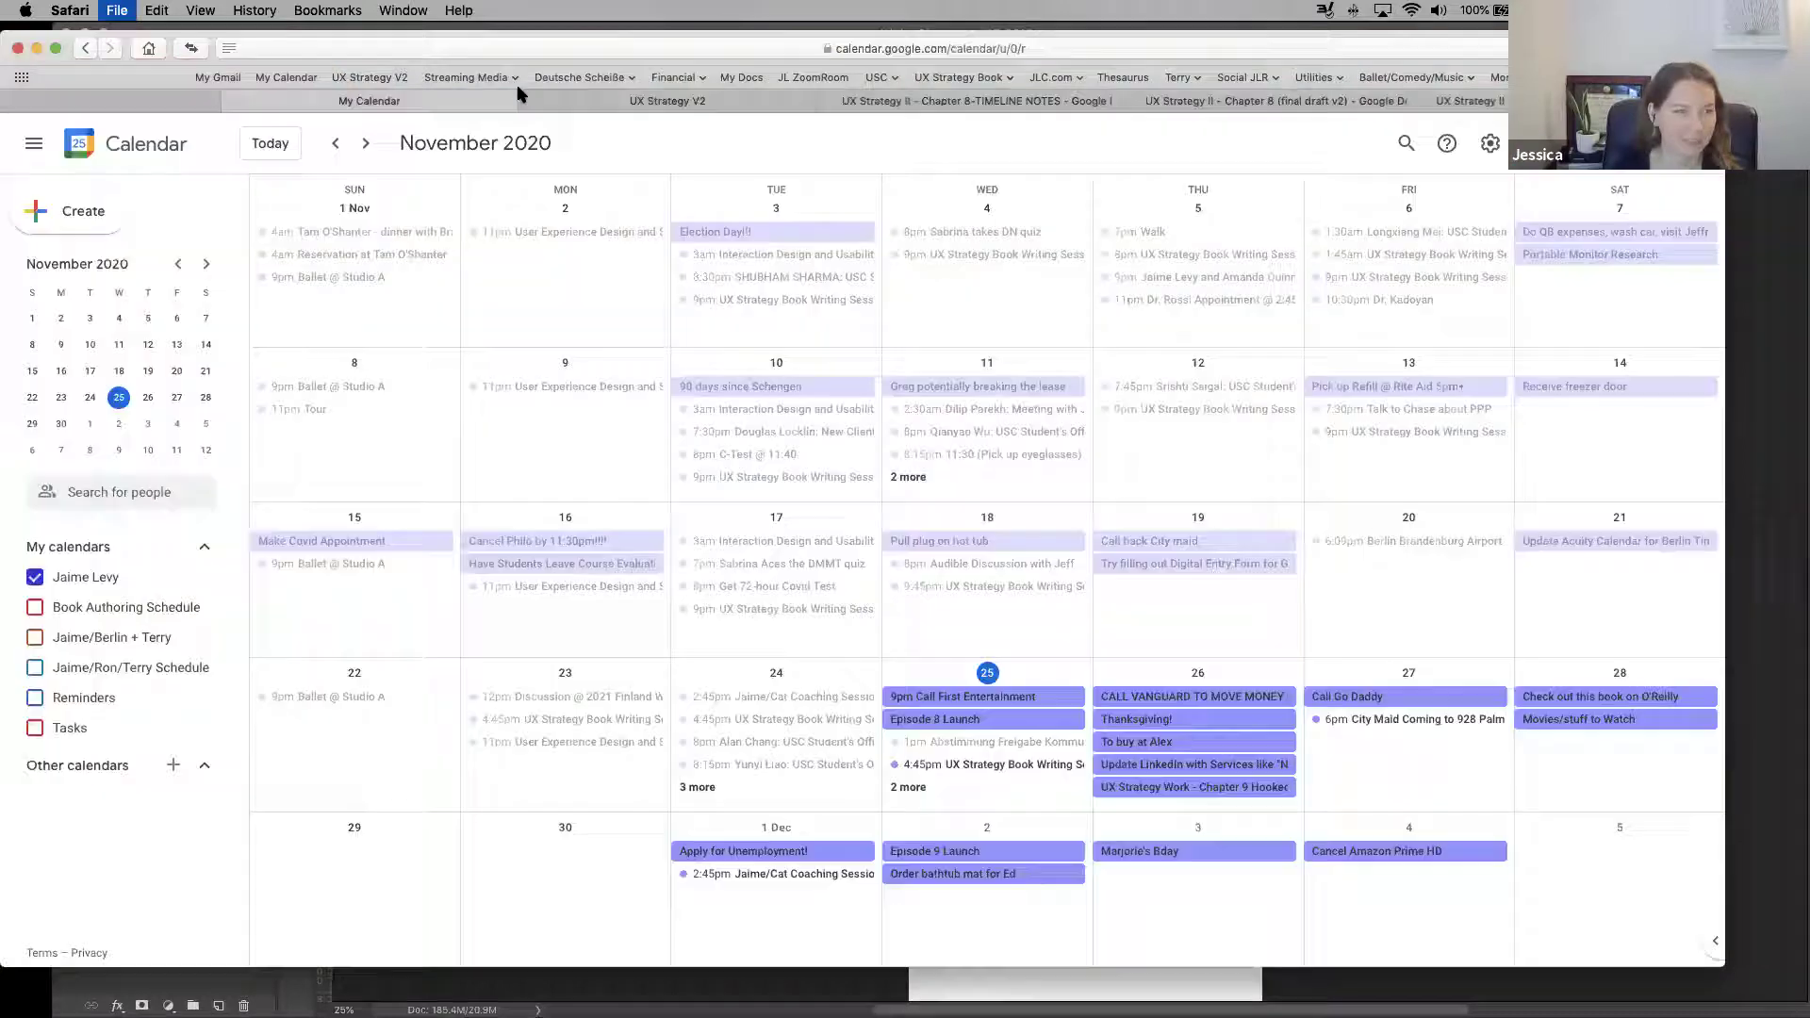
Return to the Chapter 8 final draft, open the Chapter 8-COVID Events spreadsheet and examine its dated events, quotes and picture file columns
{"action": "left_click", "coordinate": [1131, 99]}
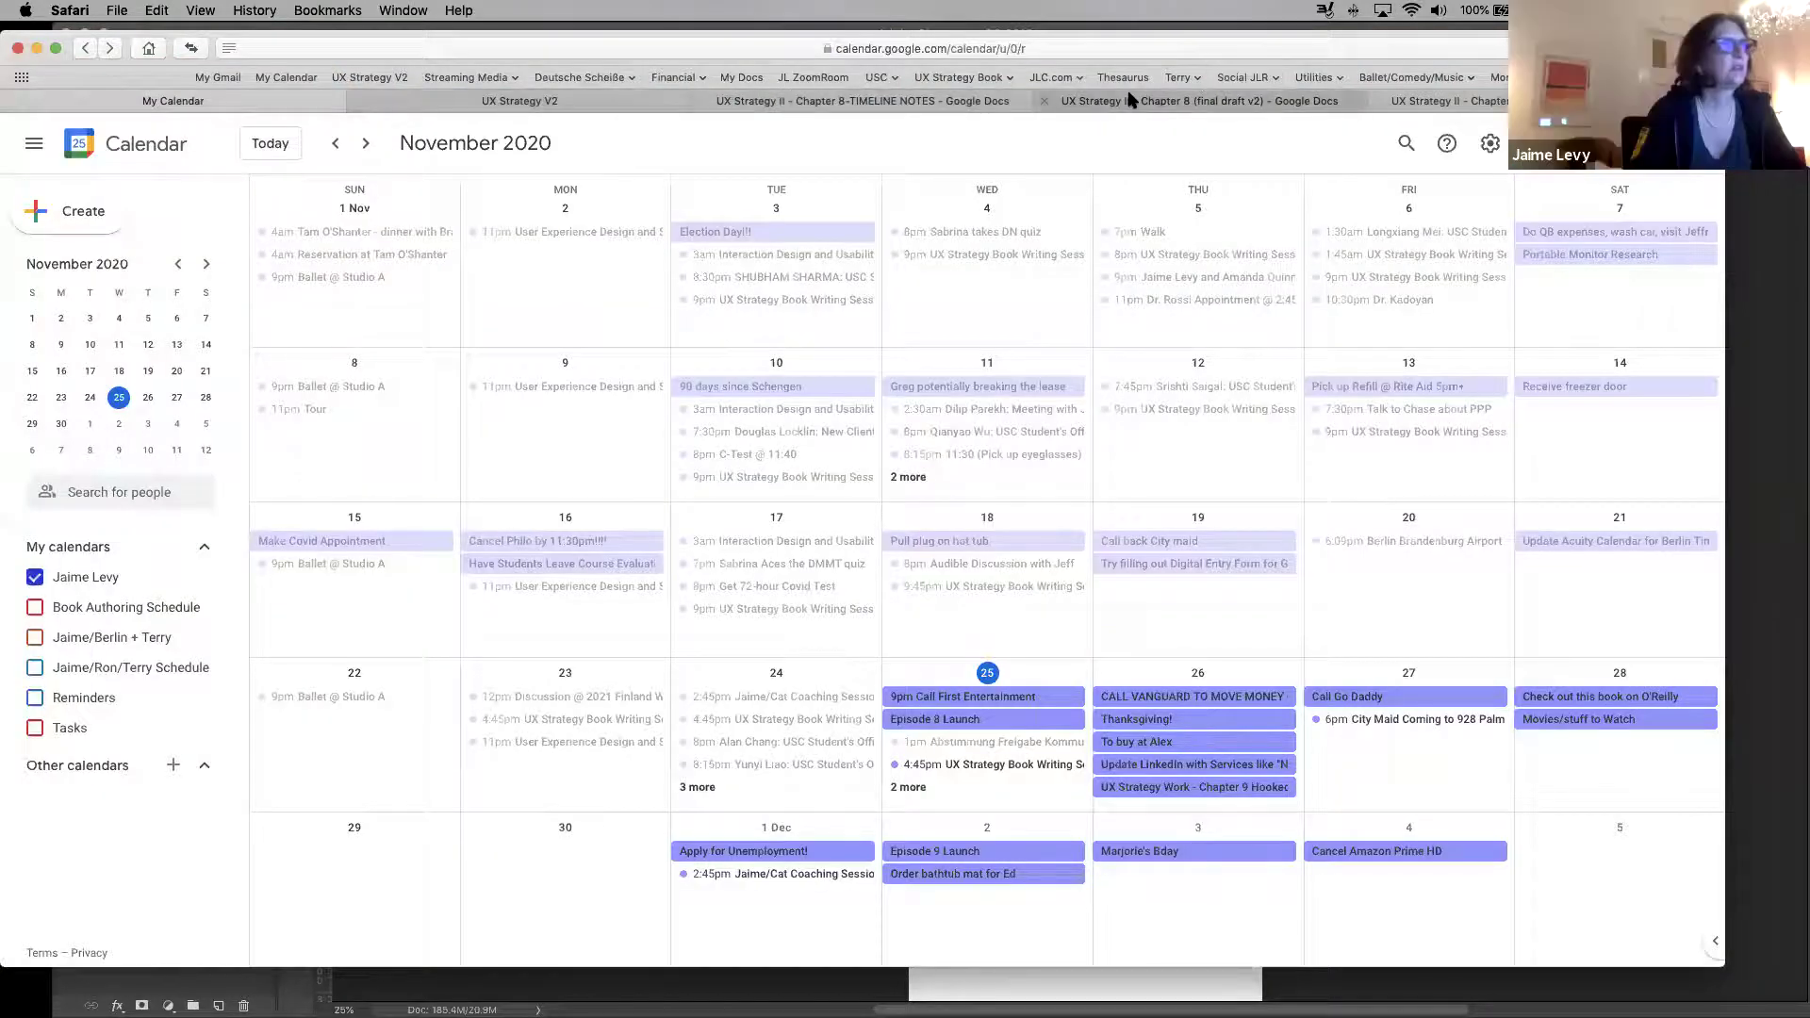
{"action": "mouse_move", "coordinate": [1711, 301]}
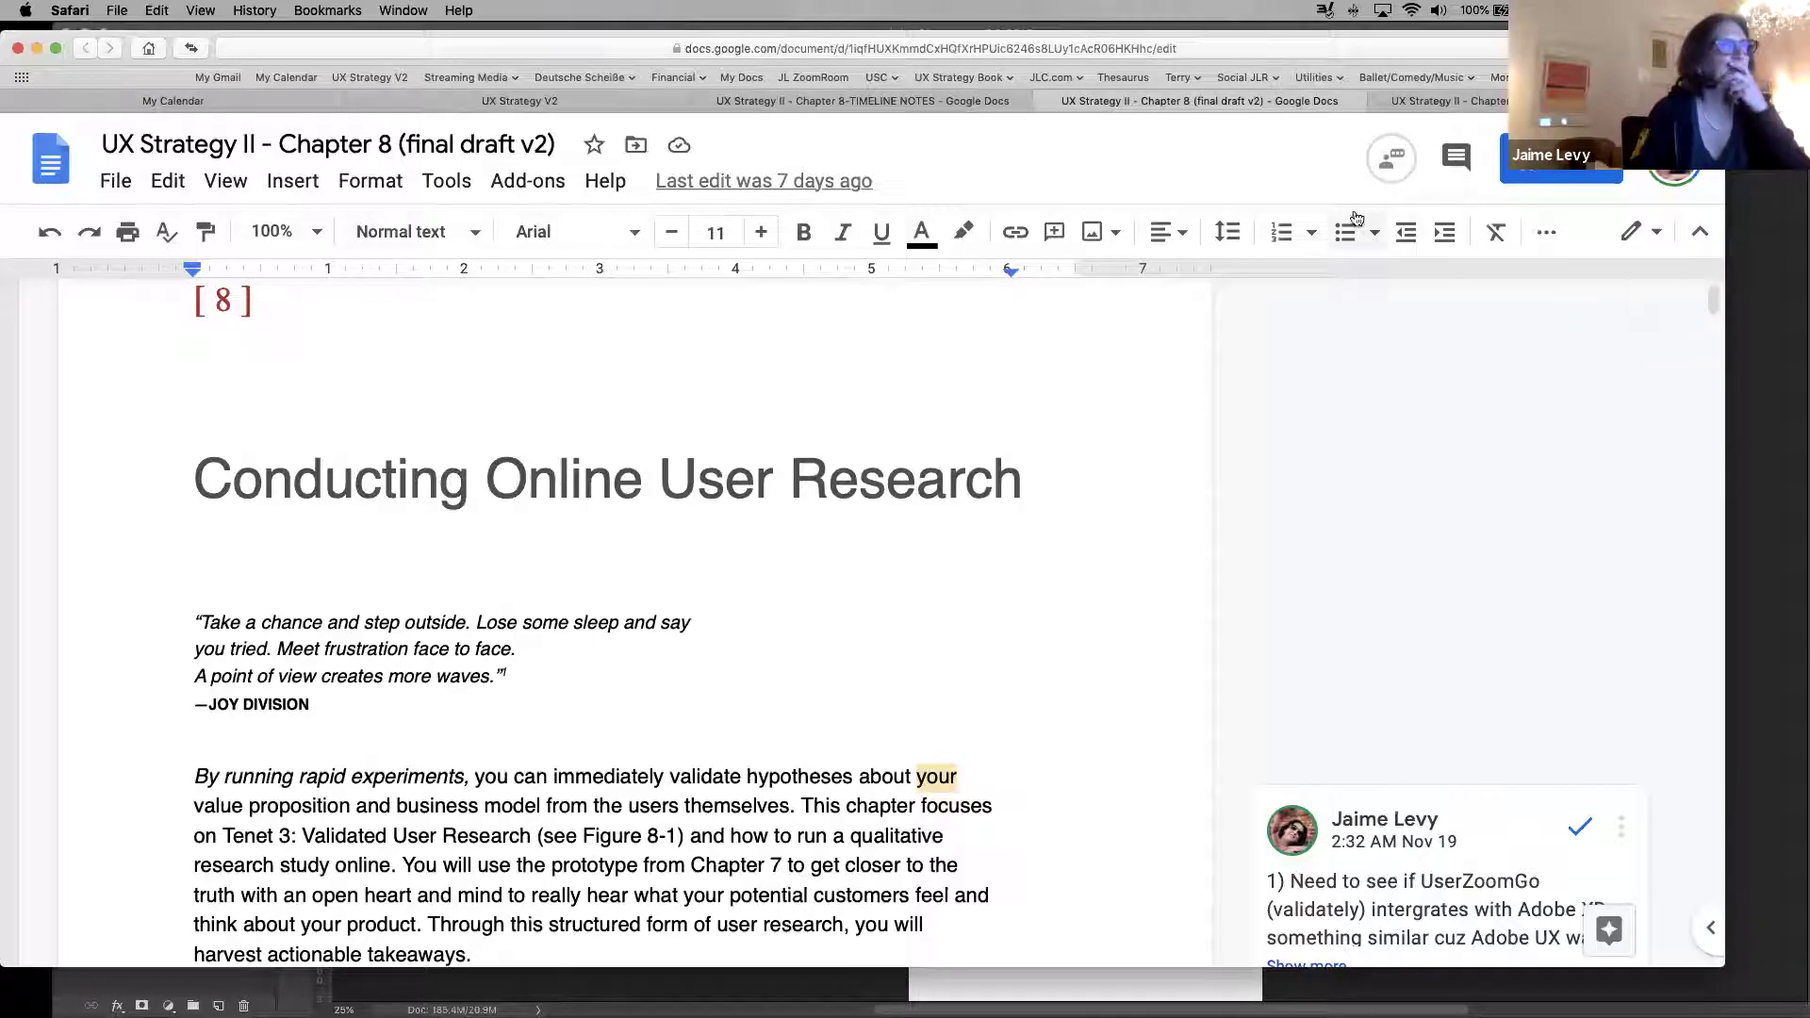
{"action": "mouse_move", "coordinate": [905, 1014]}
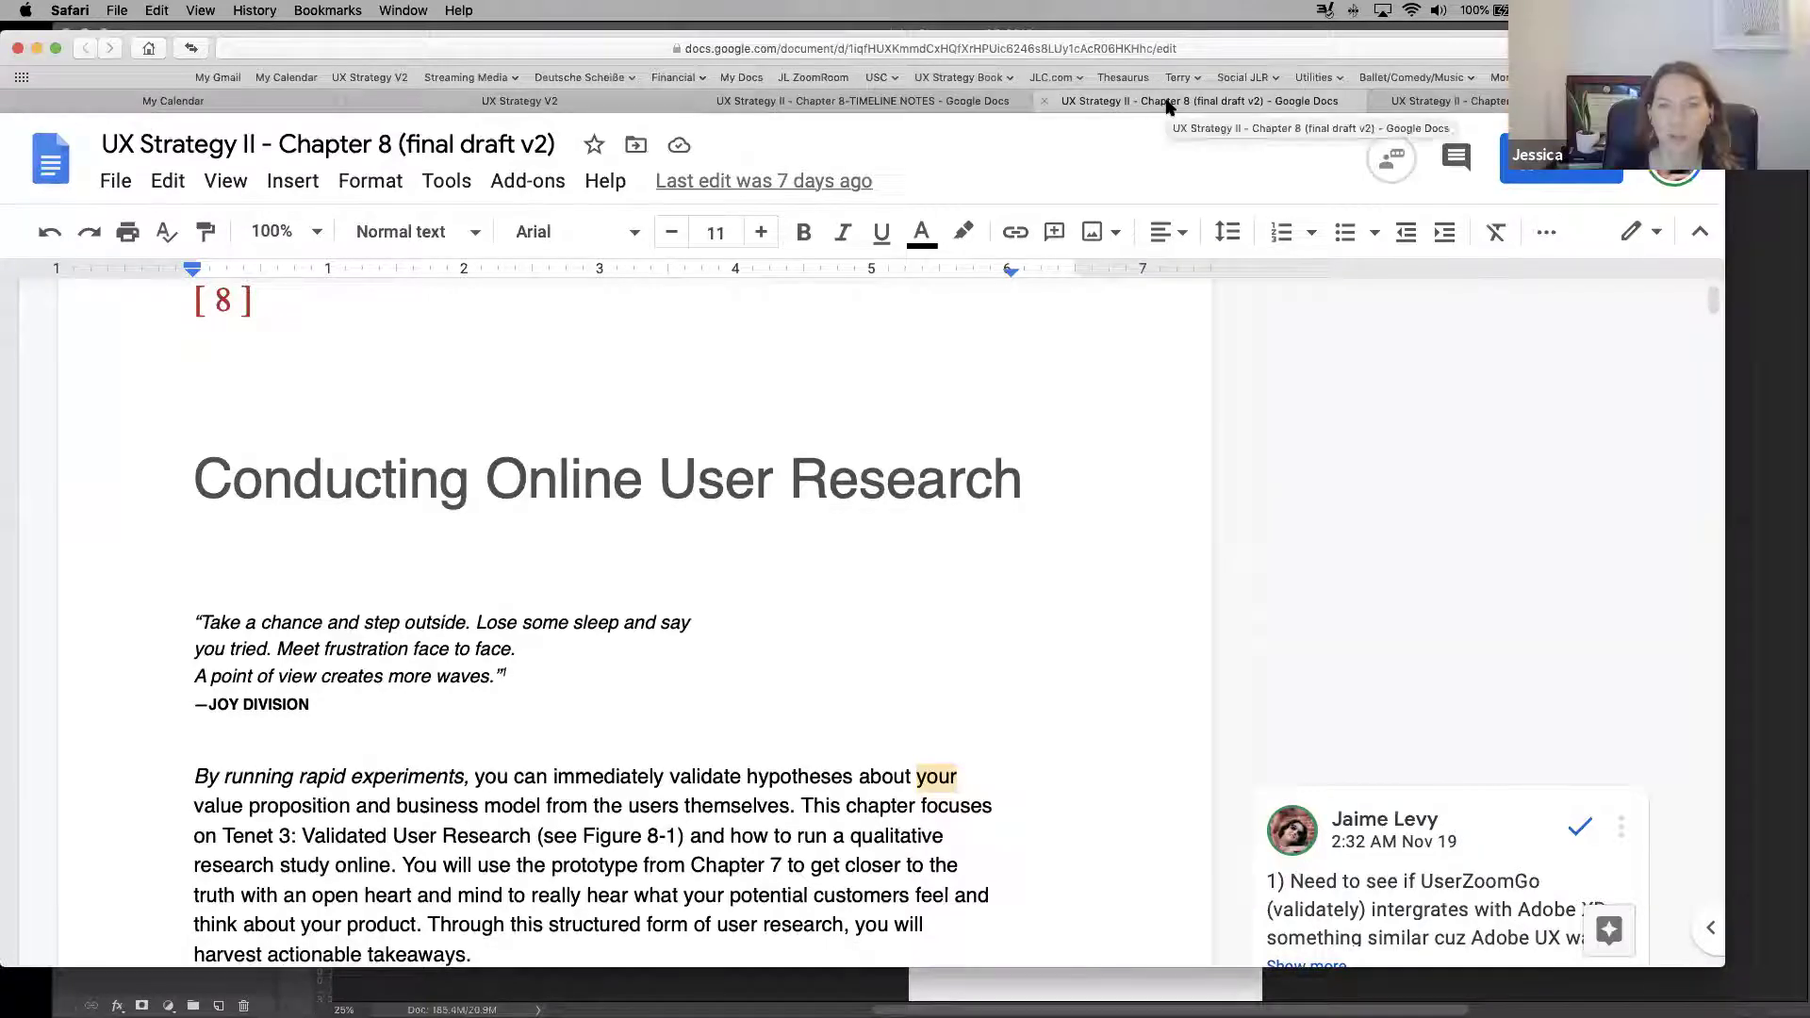
{"action": "left_click", "coordinate": [1505, 110]}
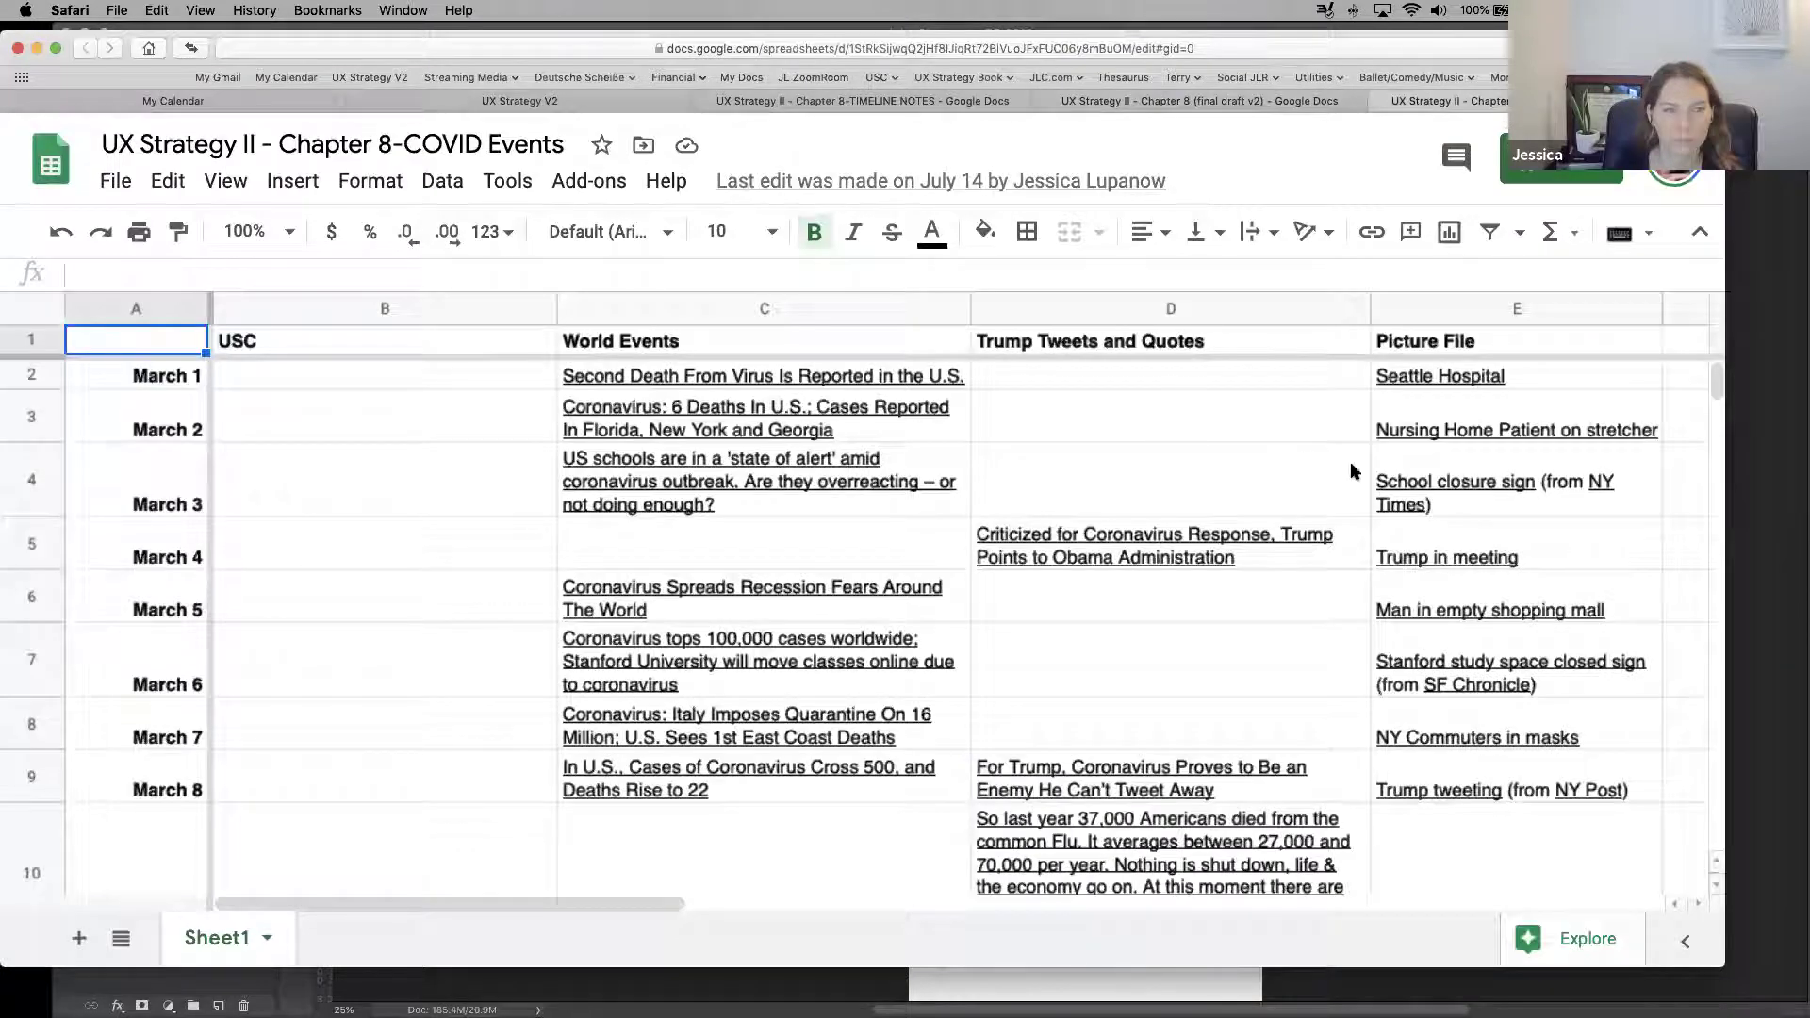
{"action": "scroll", "coordinate": [1709, 368], "scroll_direction": "down", "scroll_amount": 6}
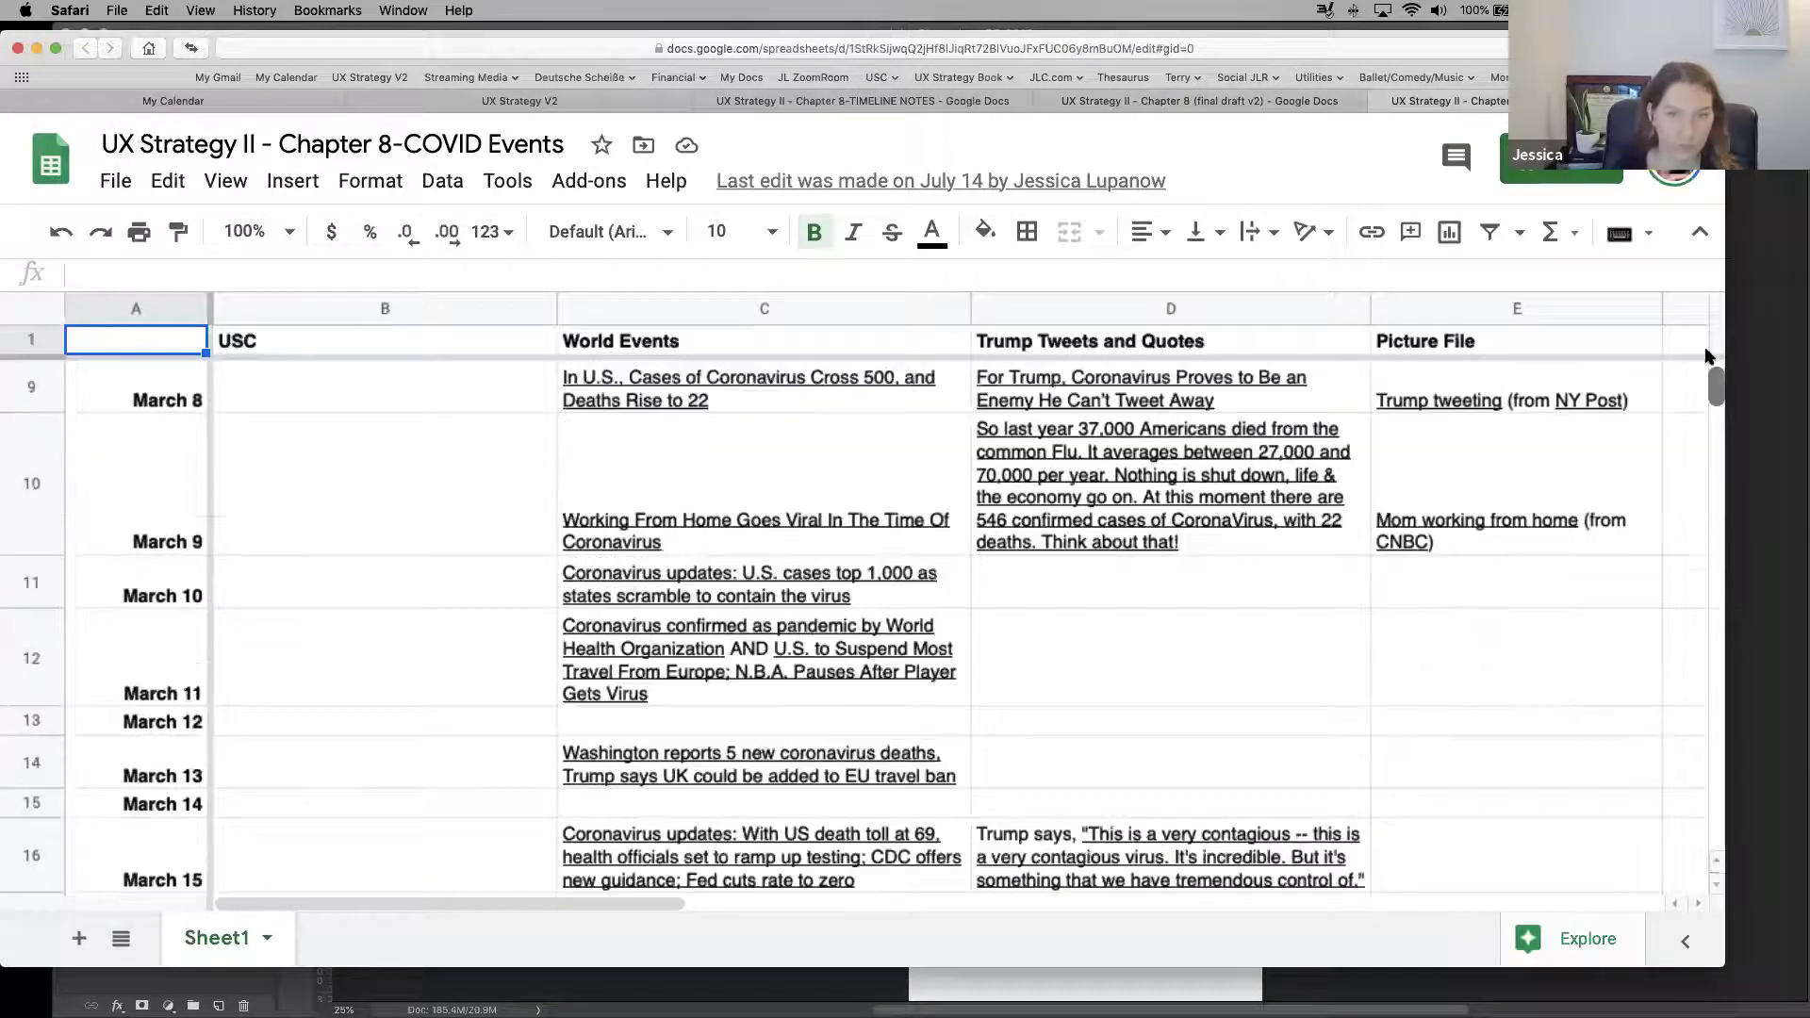
{"action": "mouse_move", "coordinate": [1714, 382]}
{"action": "left_mouse_down"}
{"action": "mouse_move", "coordinate": [1726, 420]}
{"action": "mouse_move", "coordinate": [1723, 398]}
{"action": "left_mouse_up"}
{"action": "scroll", "coordinate": [1724, 398], "scroll_direction": "up", "scroll_amount": 10}
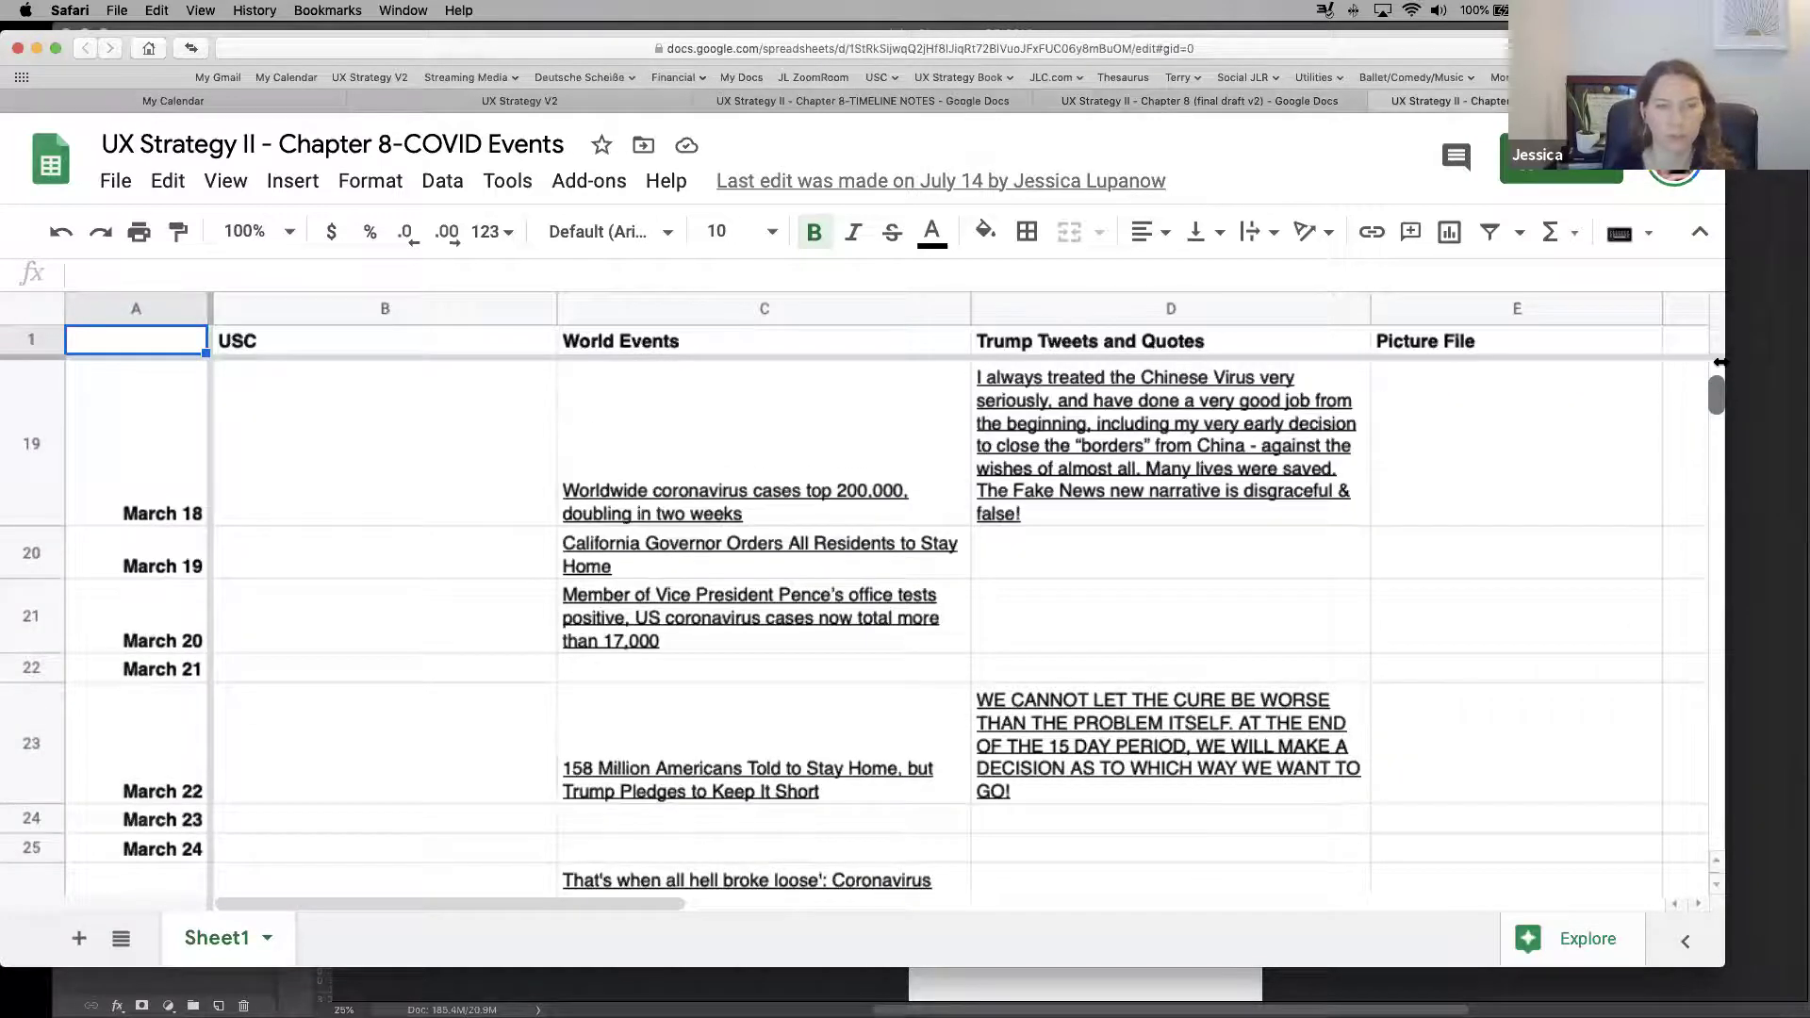
{"action": "scroll", "coordinate": [1718, 324], "scroll_direction": "up", "scroll_amount": 10}
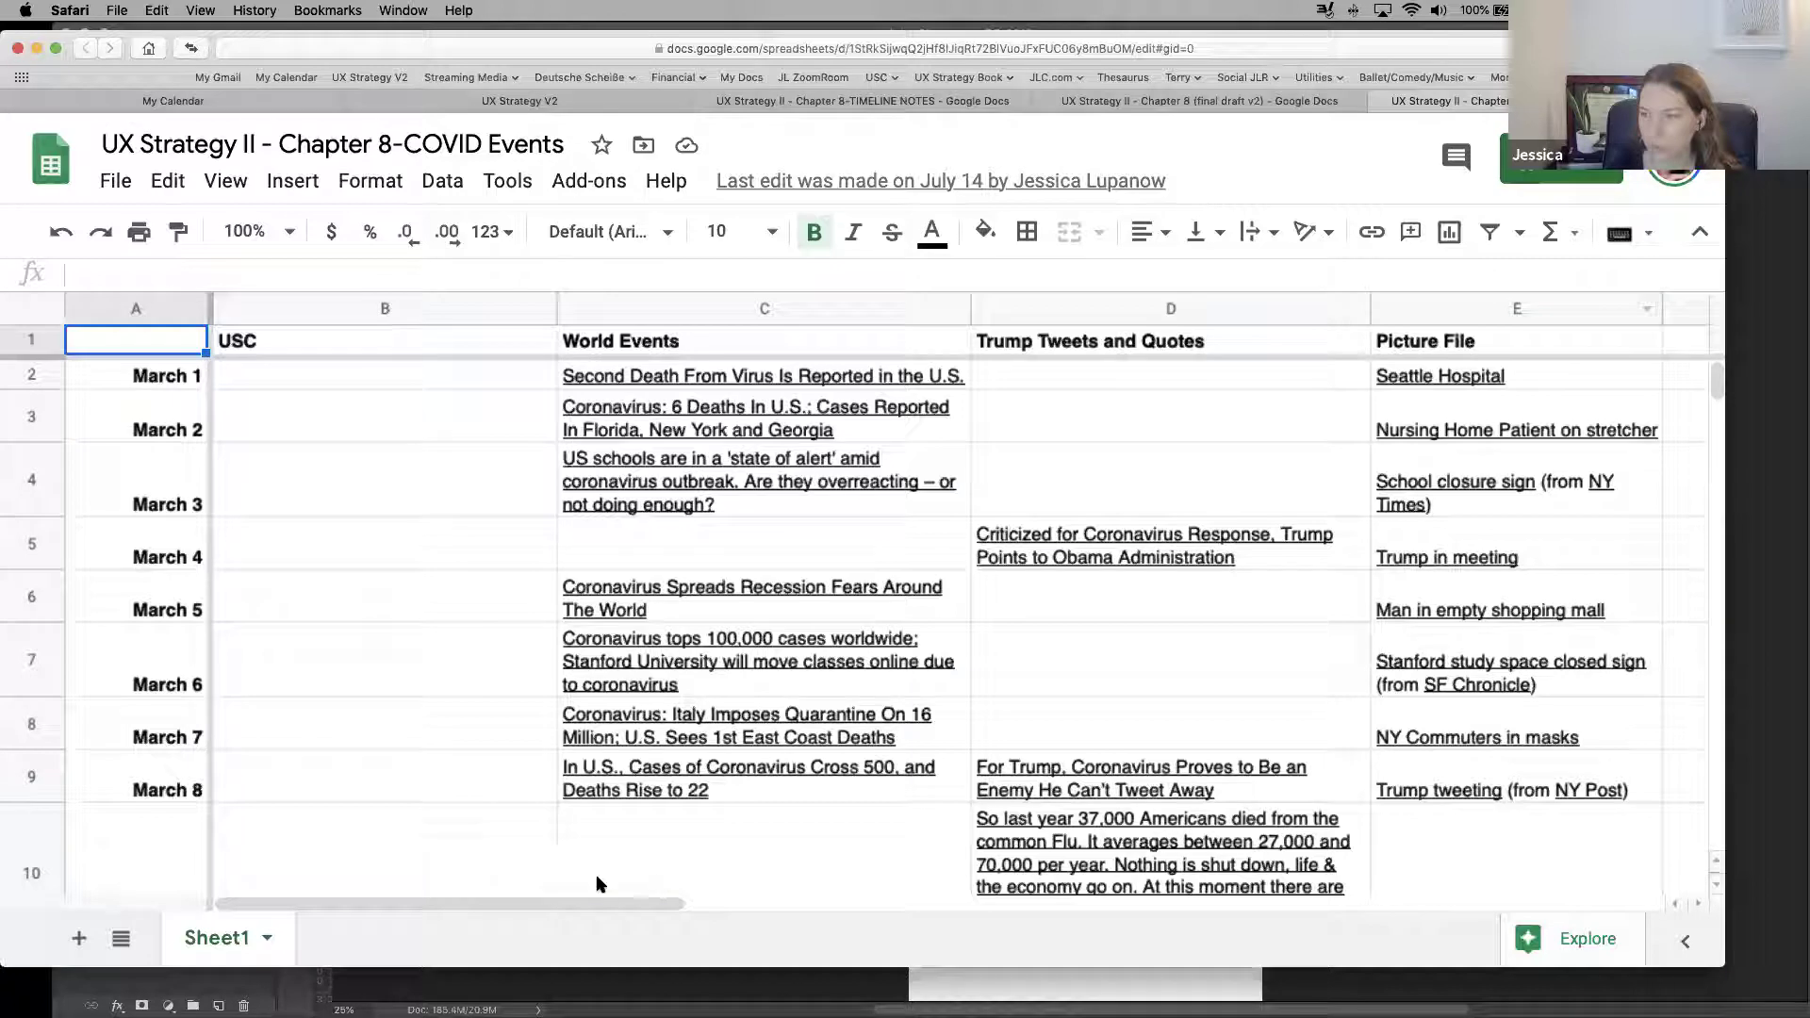
{"action": "scroll", "coordinate": [877, 875], "scroll_direction": "right", "scroll_amount": 5}
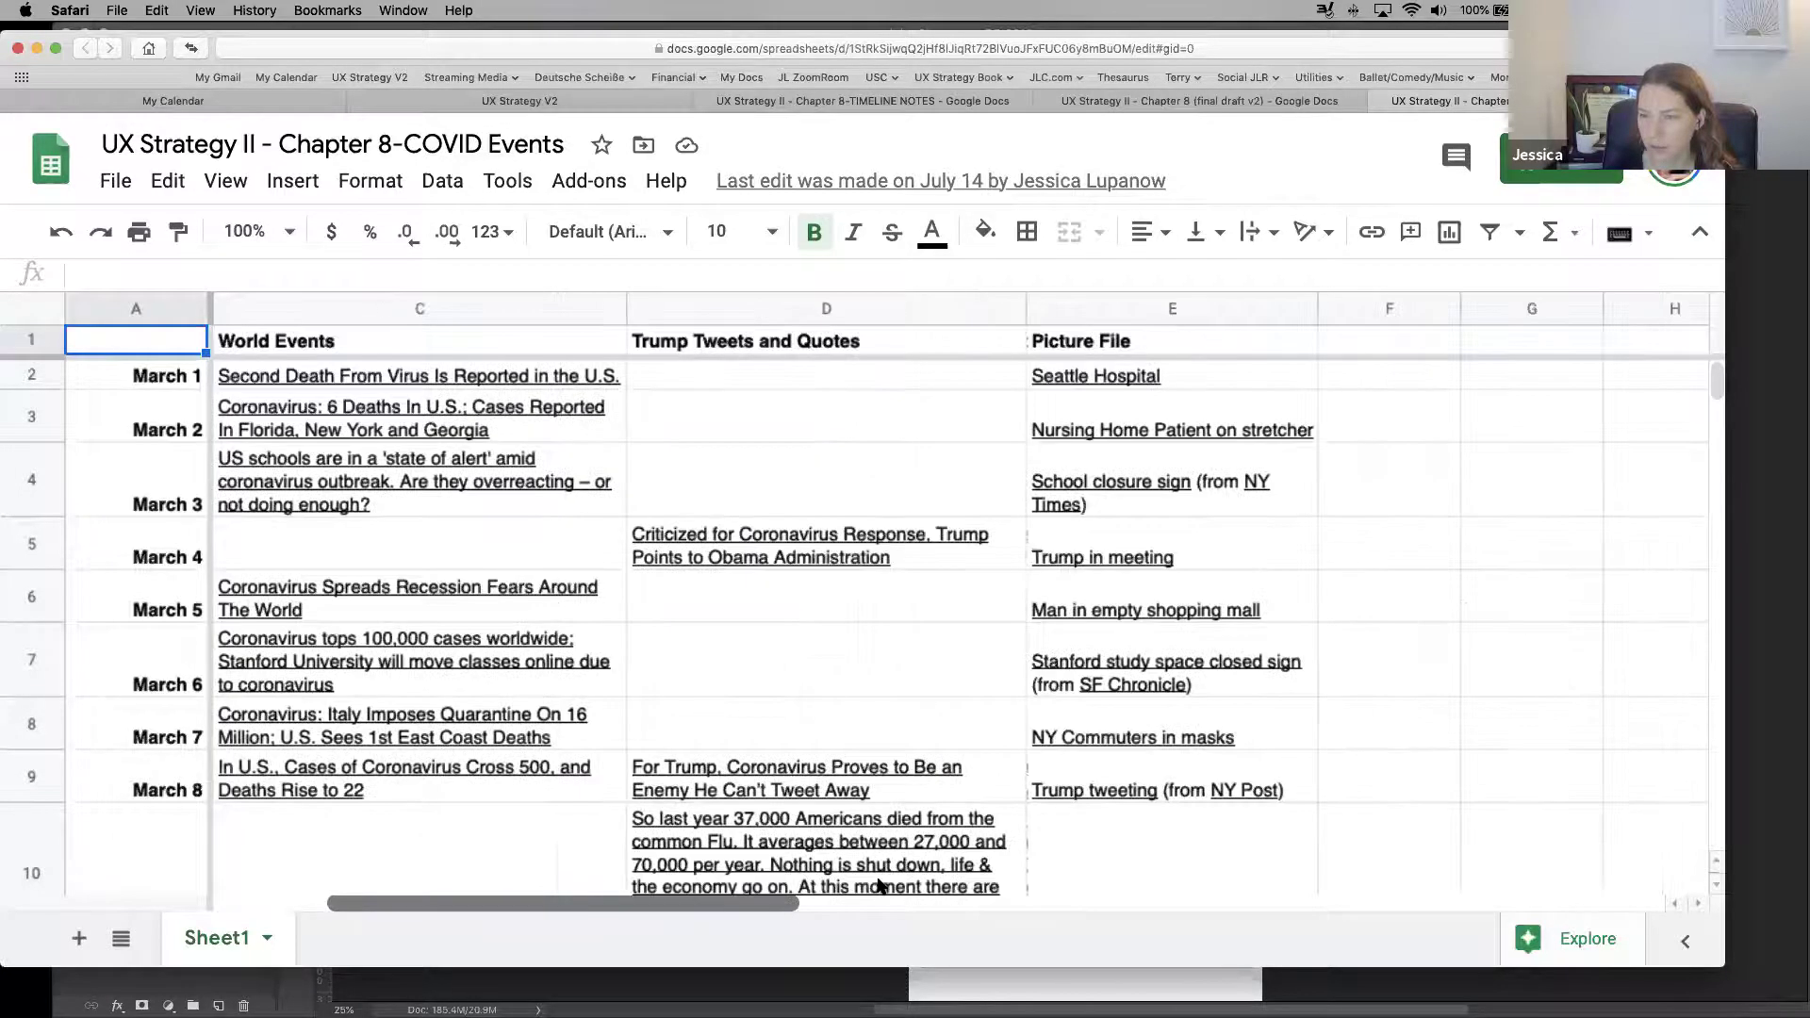
{"action": "scroll", "coordinate": [800, 890], "scroll_direction": "left", "scroll_amount": 5}
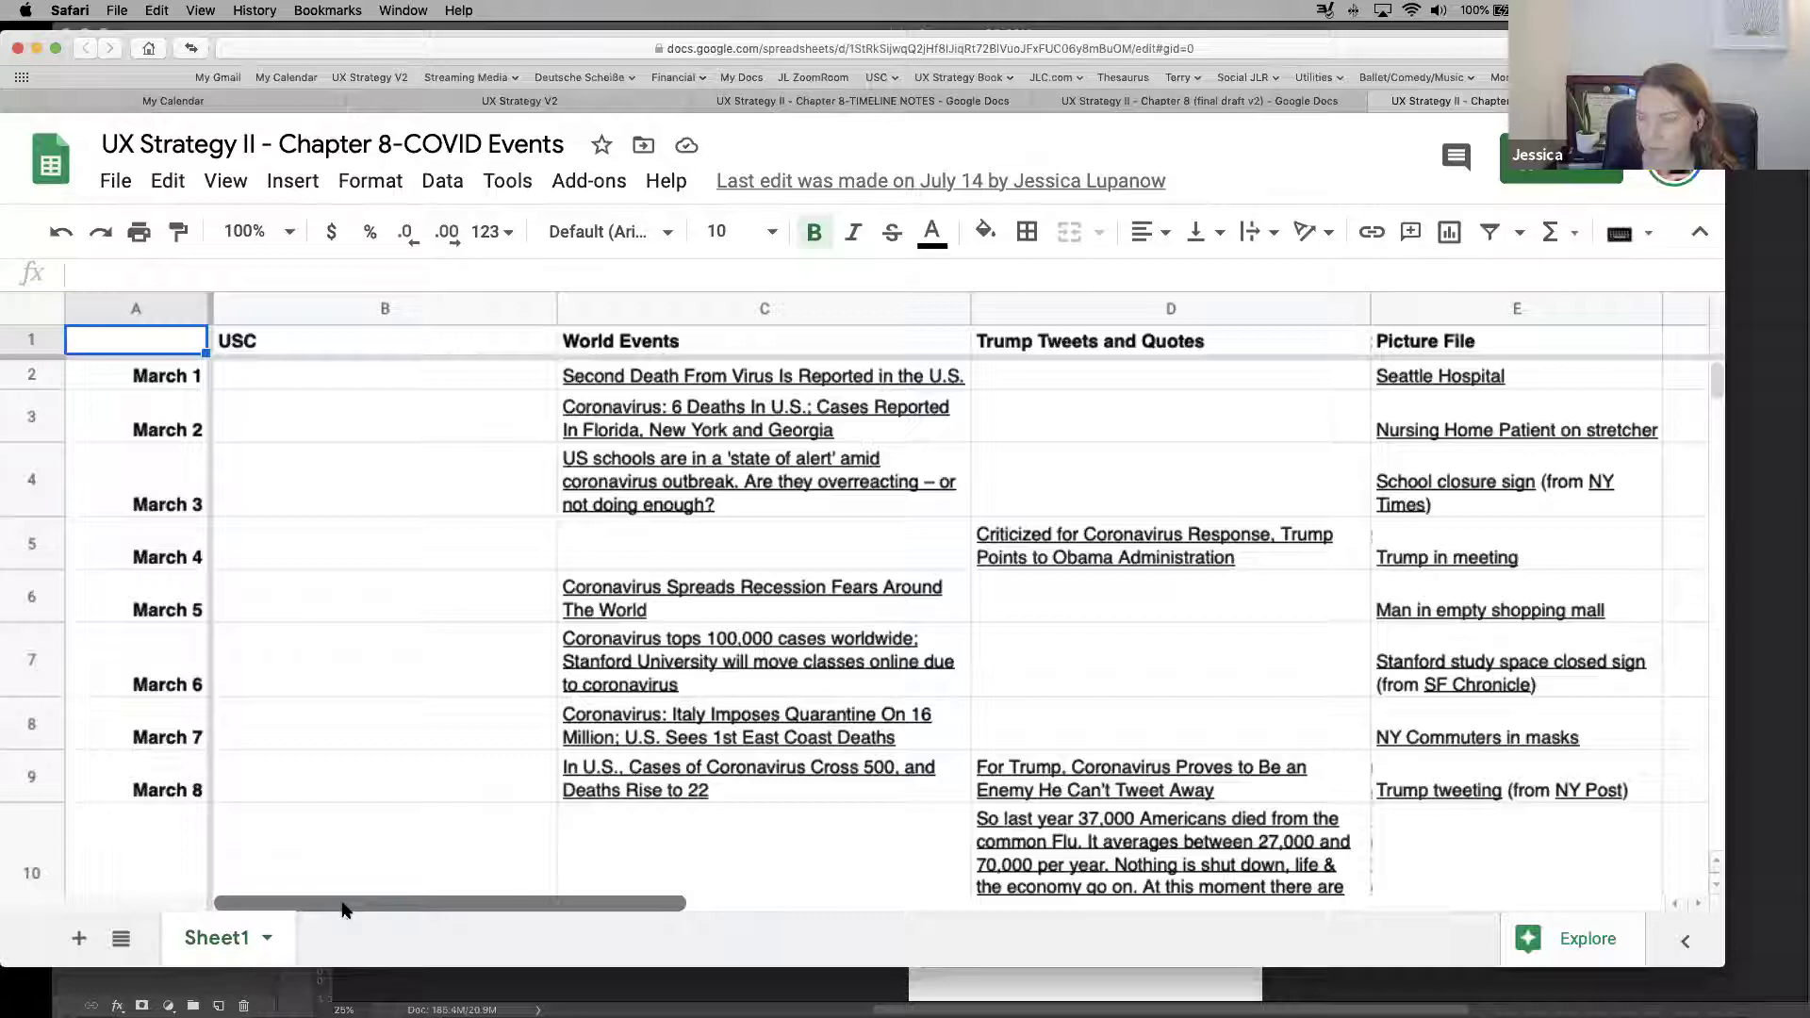
Recheck the COVID Events rows for March, including the entries in the USC column, and return to the first row
{"action": "mouse_move", "coordinate": [727, 785]}
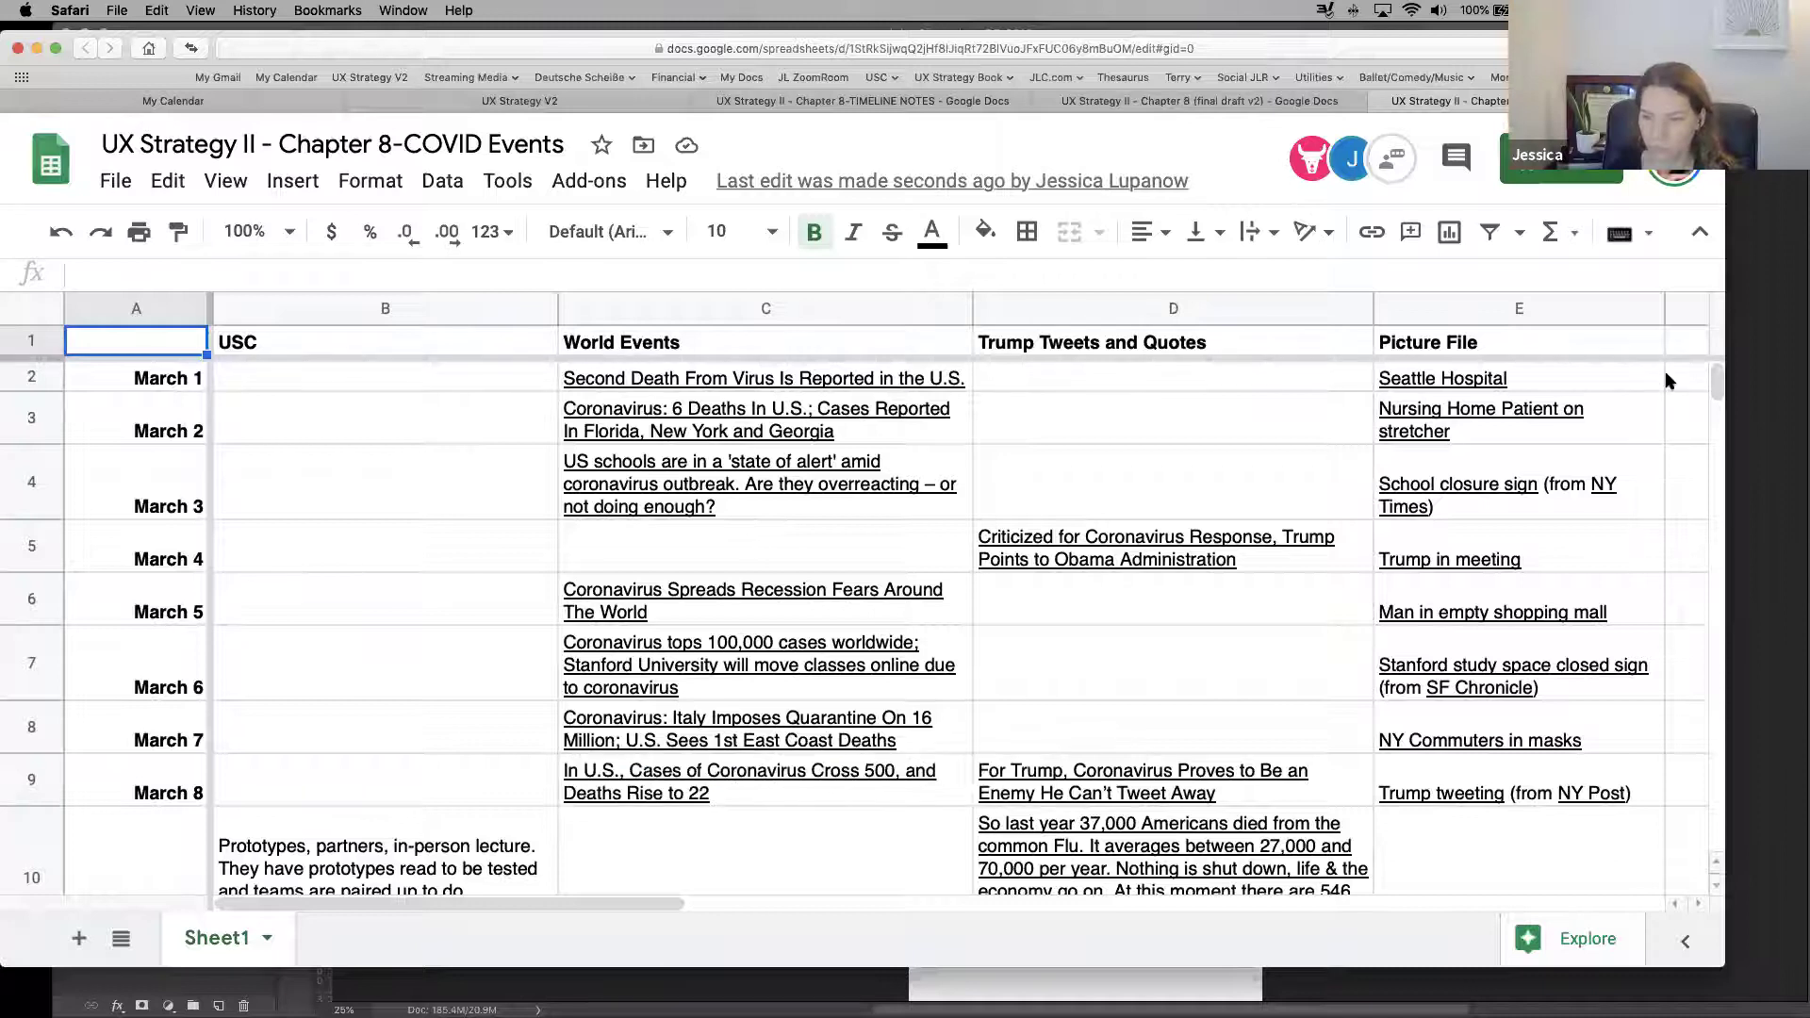
{"action": "scroll", "coordinate": [1716, 391], "scroll_direction": "down", "scroll_amount": 5}
{"action": "scroll", "coordinate": [1716, 377], "scroll_direction": "up", "scroll_amount": 5}
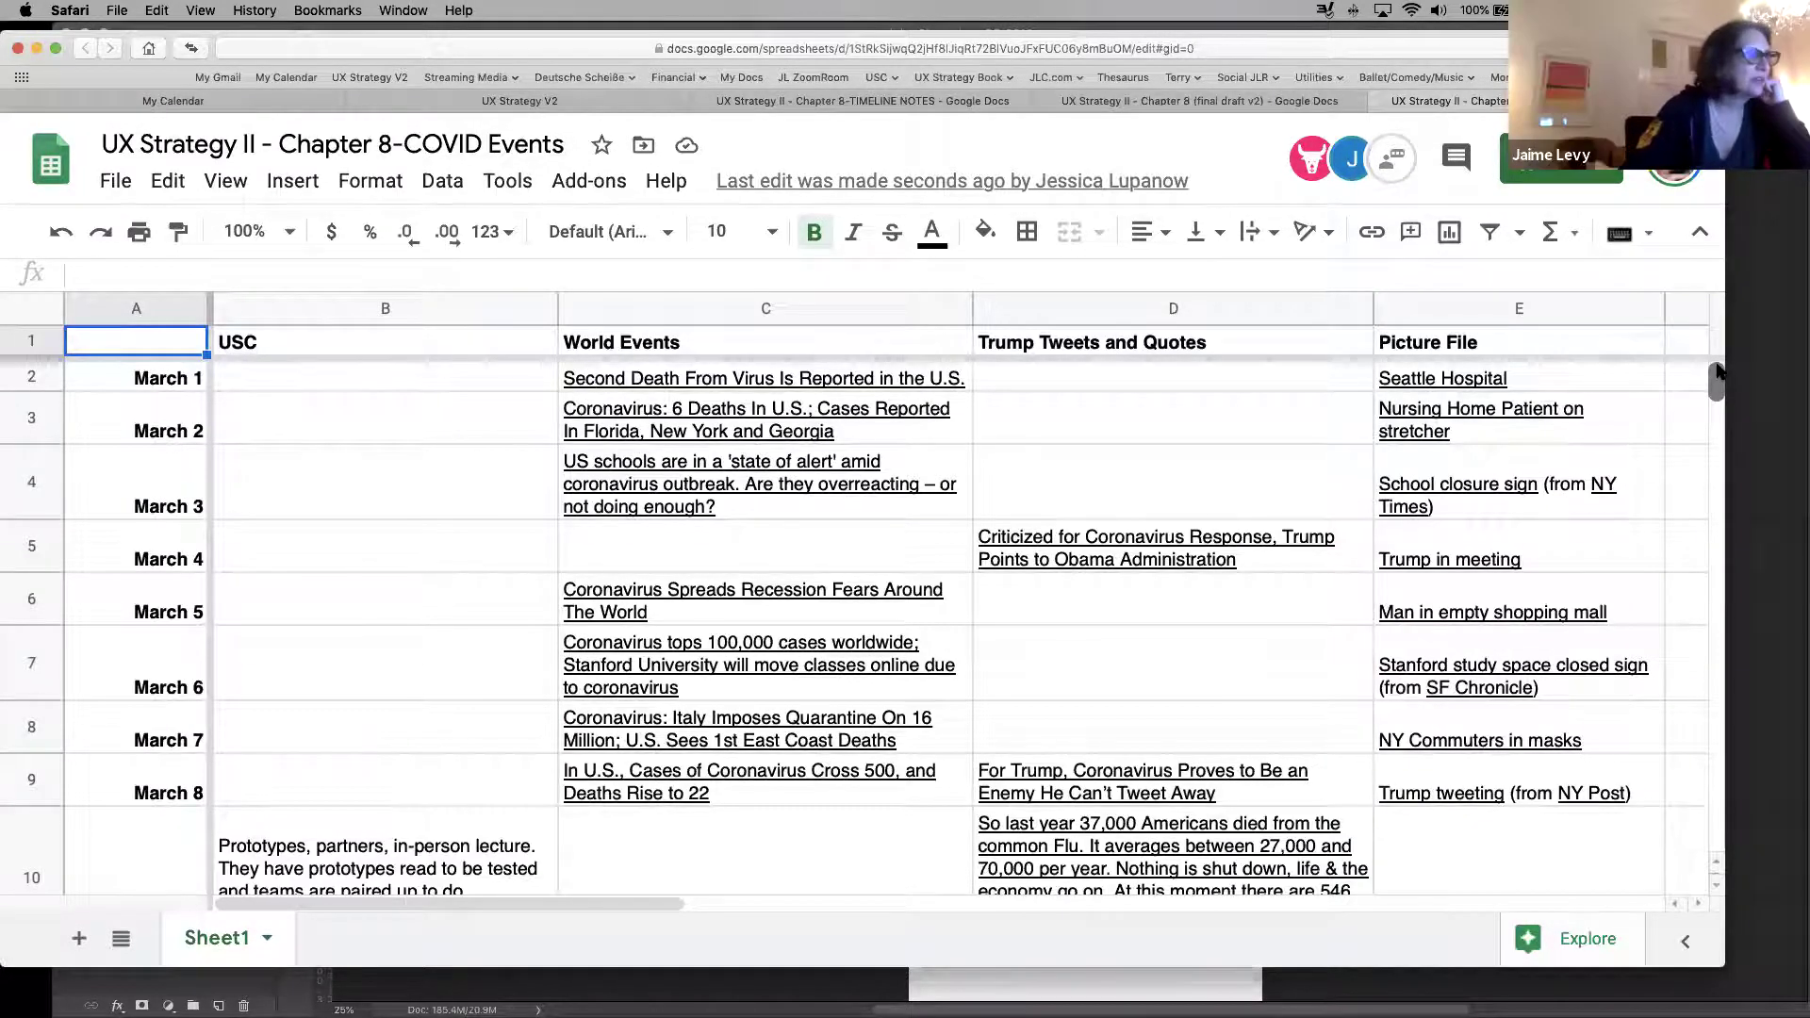
{"action": "mouse_move", "coordinate": [1717, 378]}
{"action": "left_mouse_down"}
{"action": "mouse_move", "coordinate": [1718, 415]}
{"action": "mouse_move", "coordinate": [1718, 354]}
{"action": "left_mouse_up"}
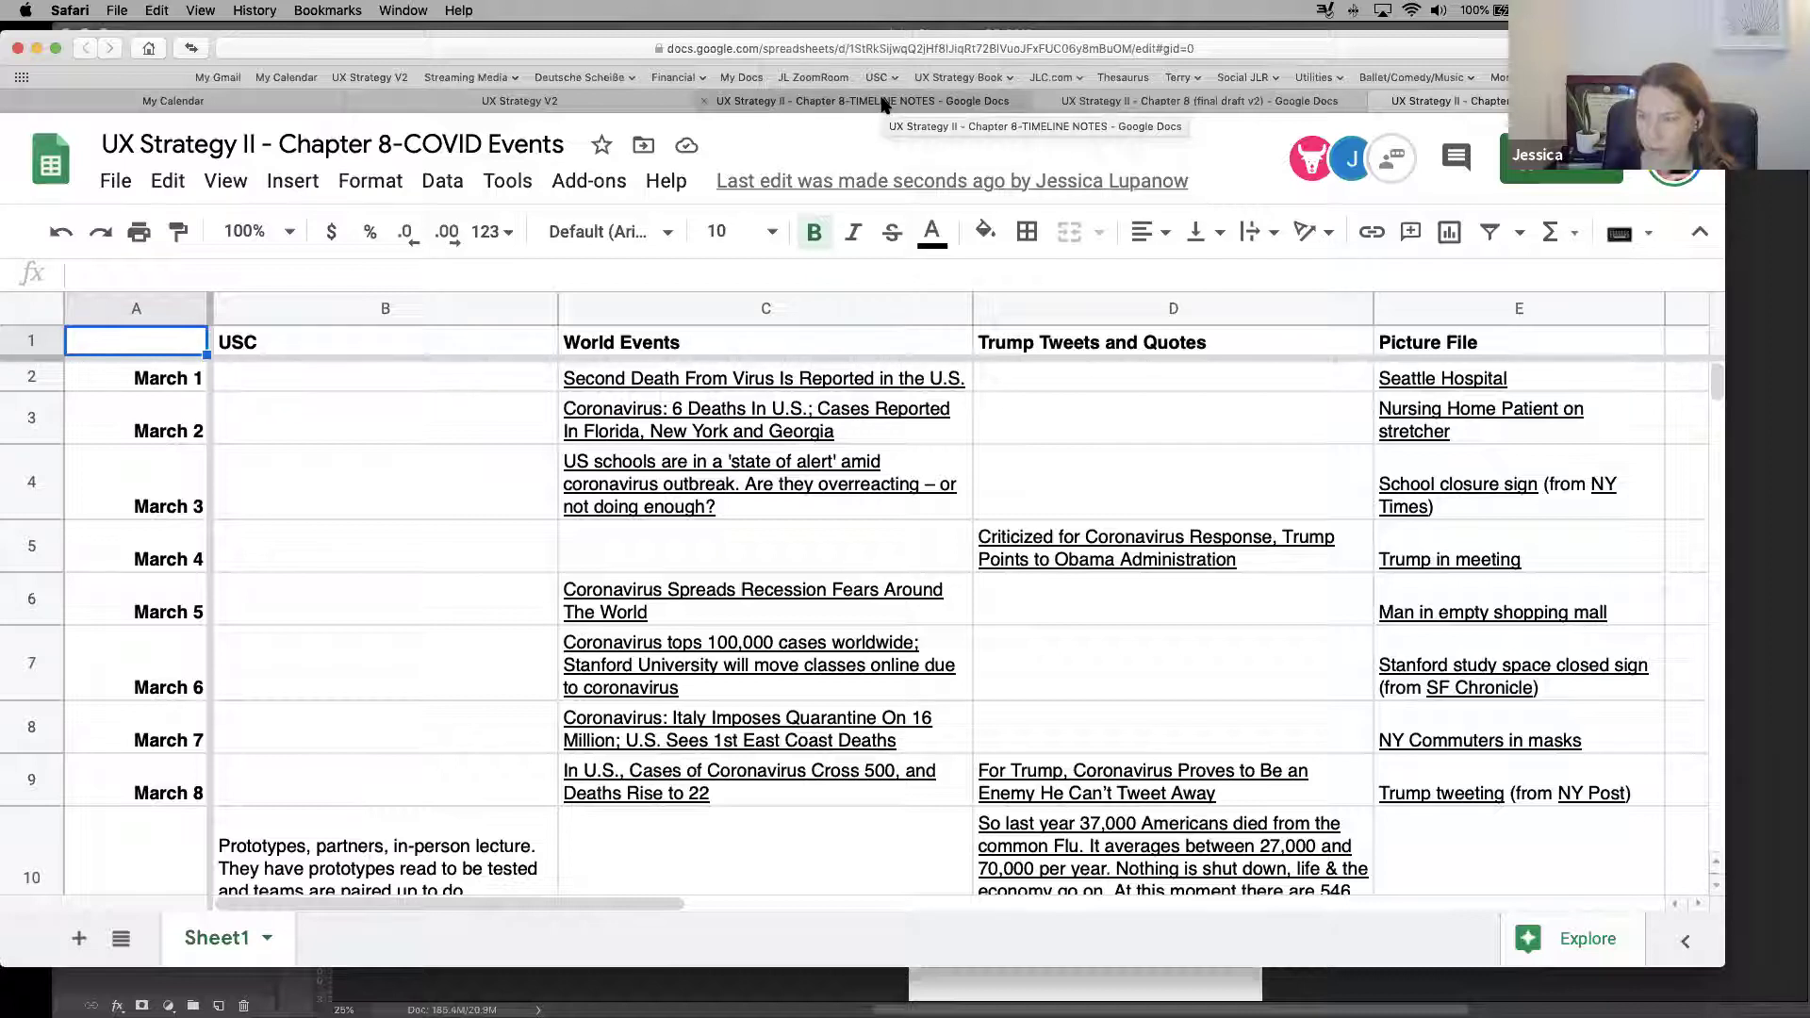
Close the calendar page and bring up the "COVID Events for Chp. 8" preview in the UX Strategy V2 Drive folder
{"action": "left_click", "coordinate": [184, 101]}
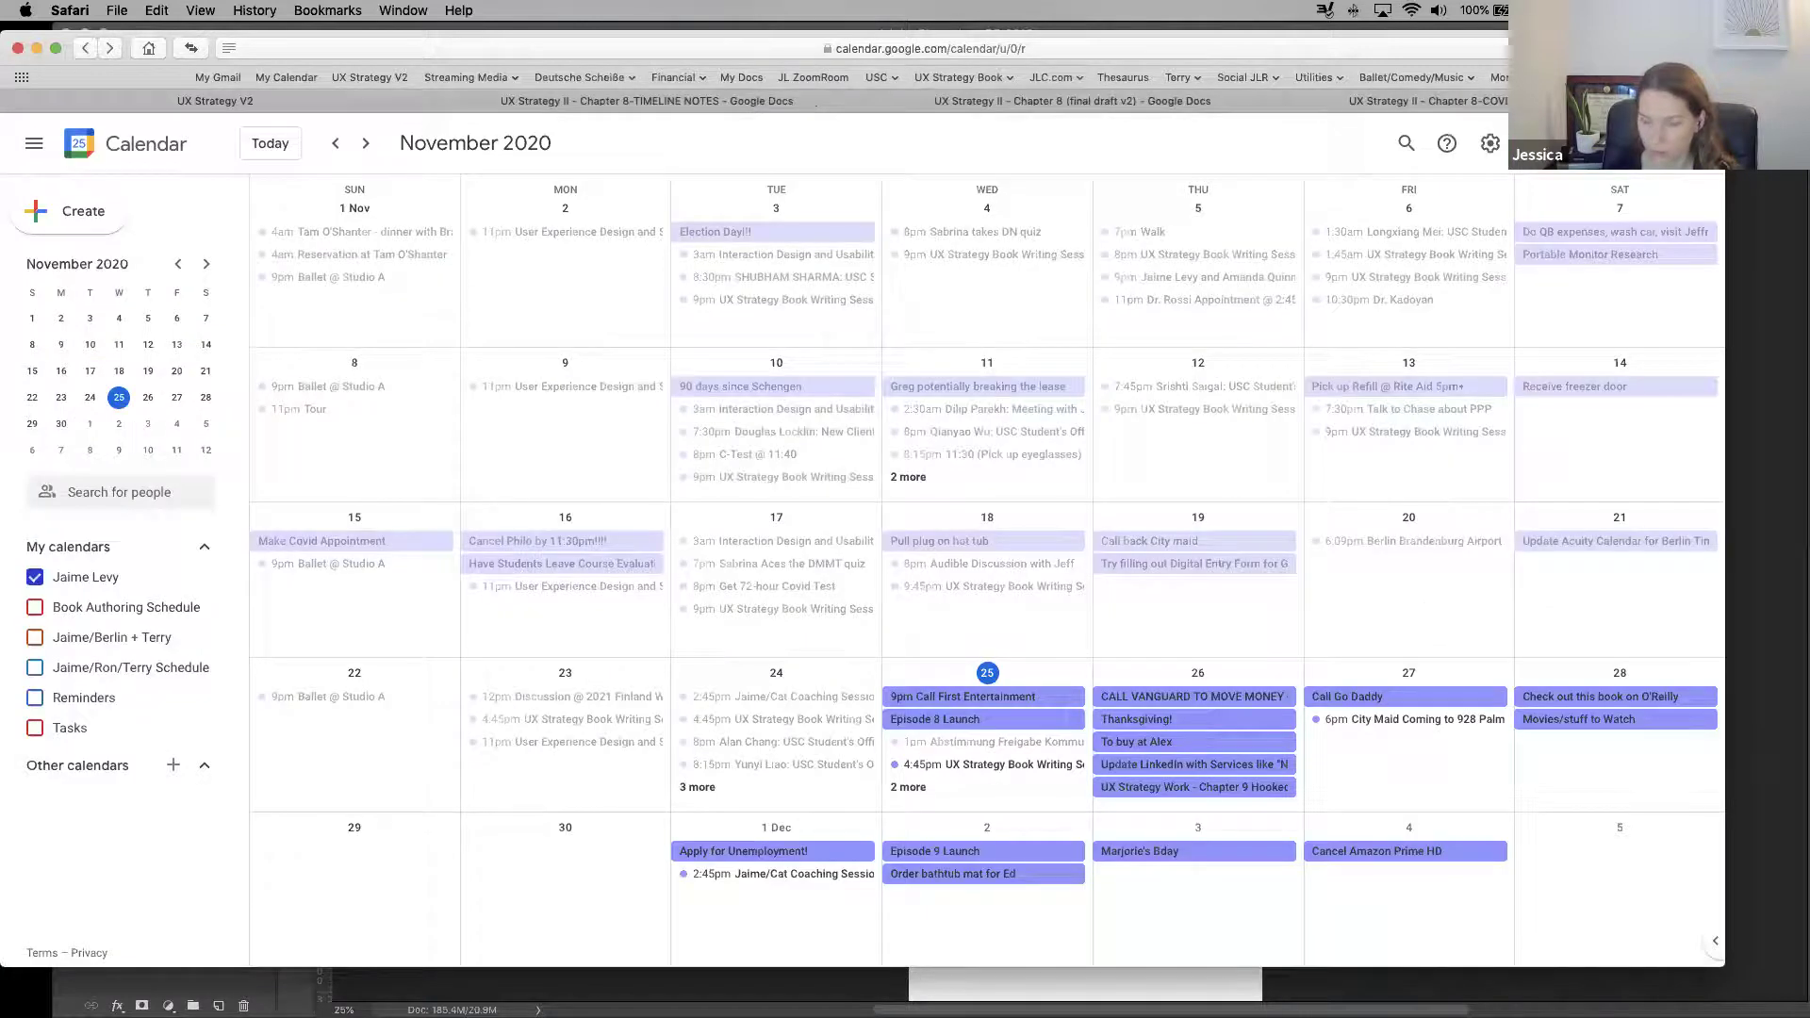
{"action": "left_click", "coordinate": [184, 101]}
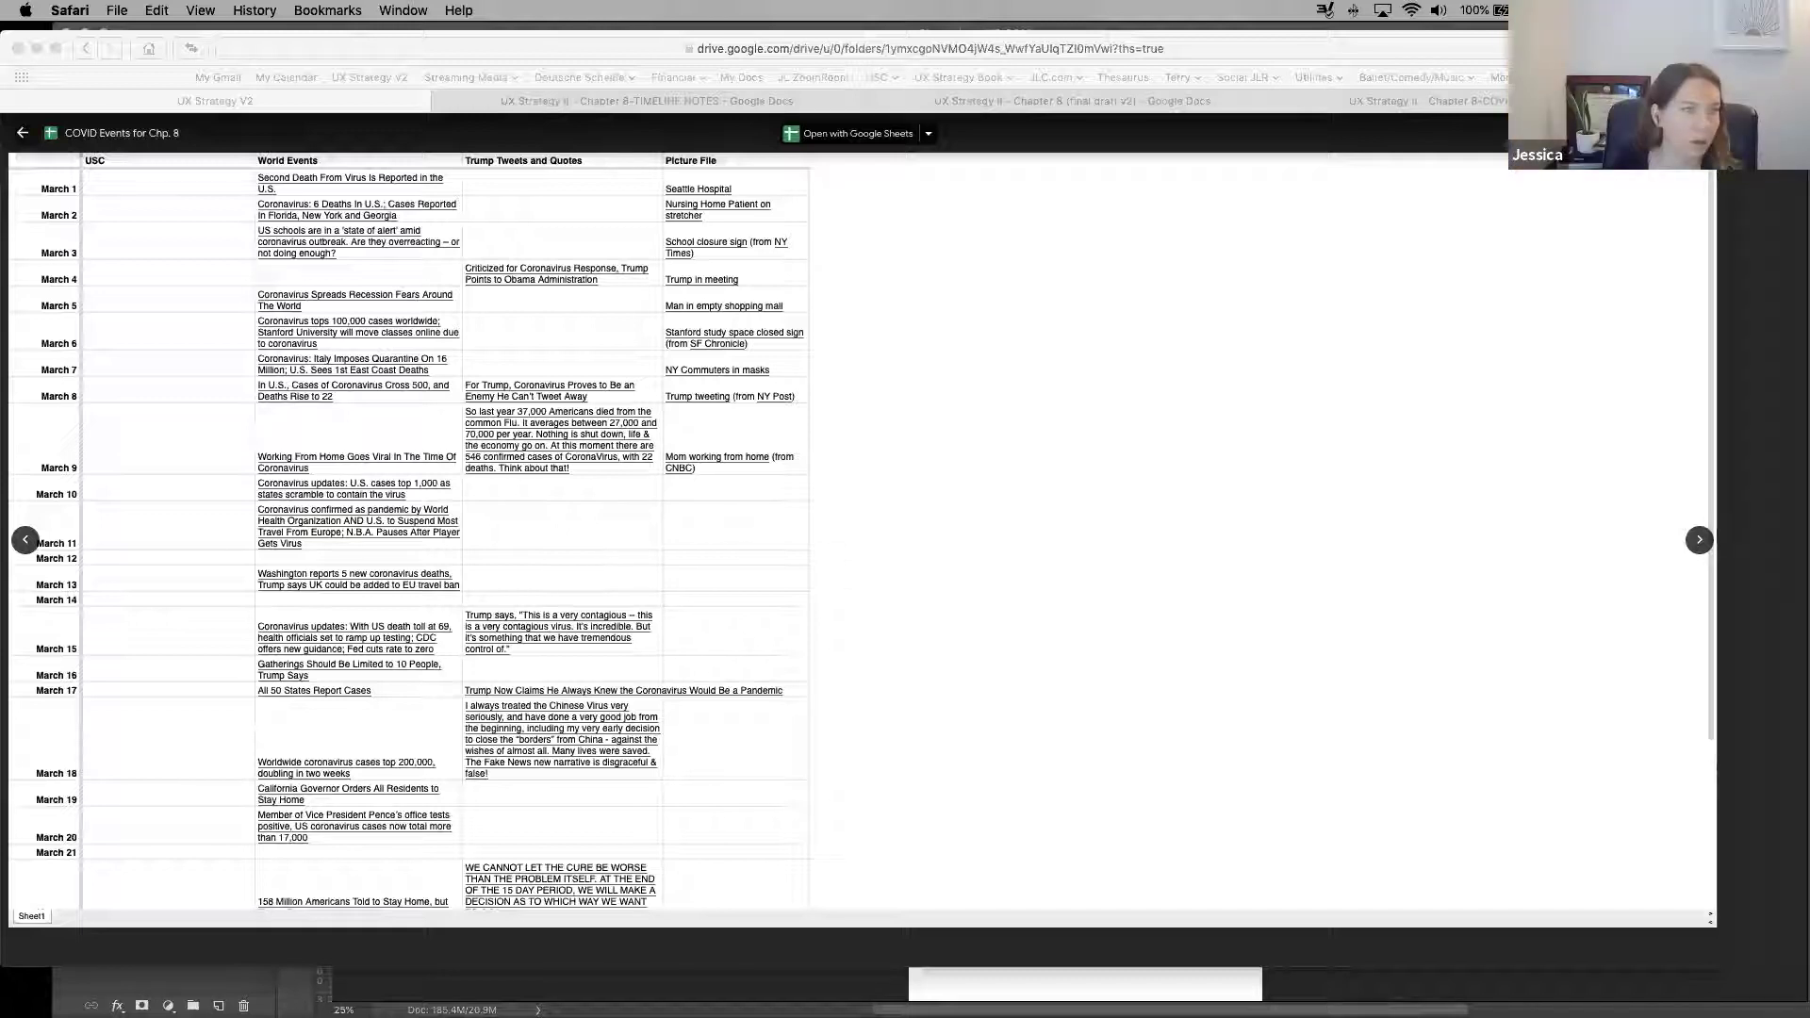
{"action": "left_click", "coordinate": [1257, 754]}
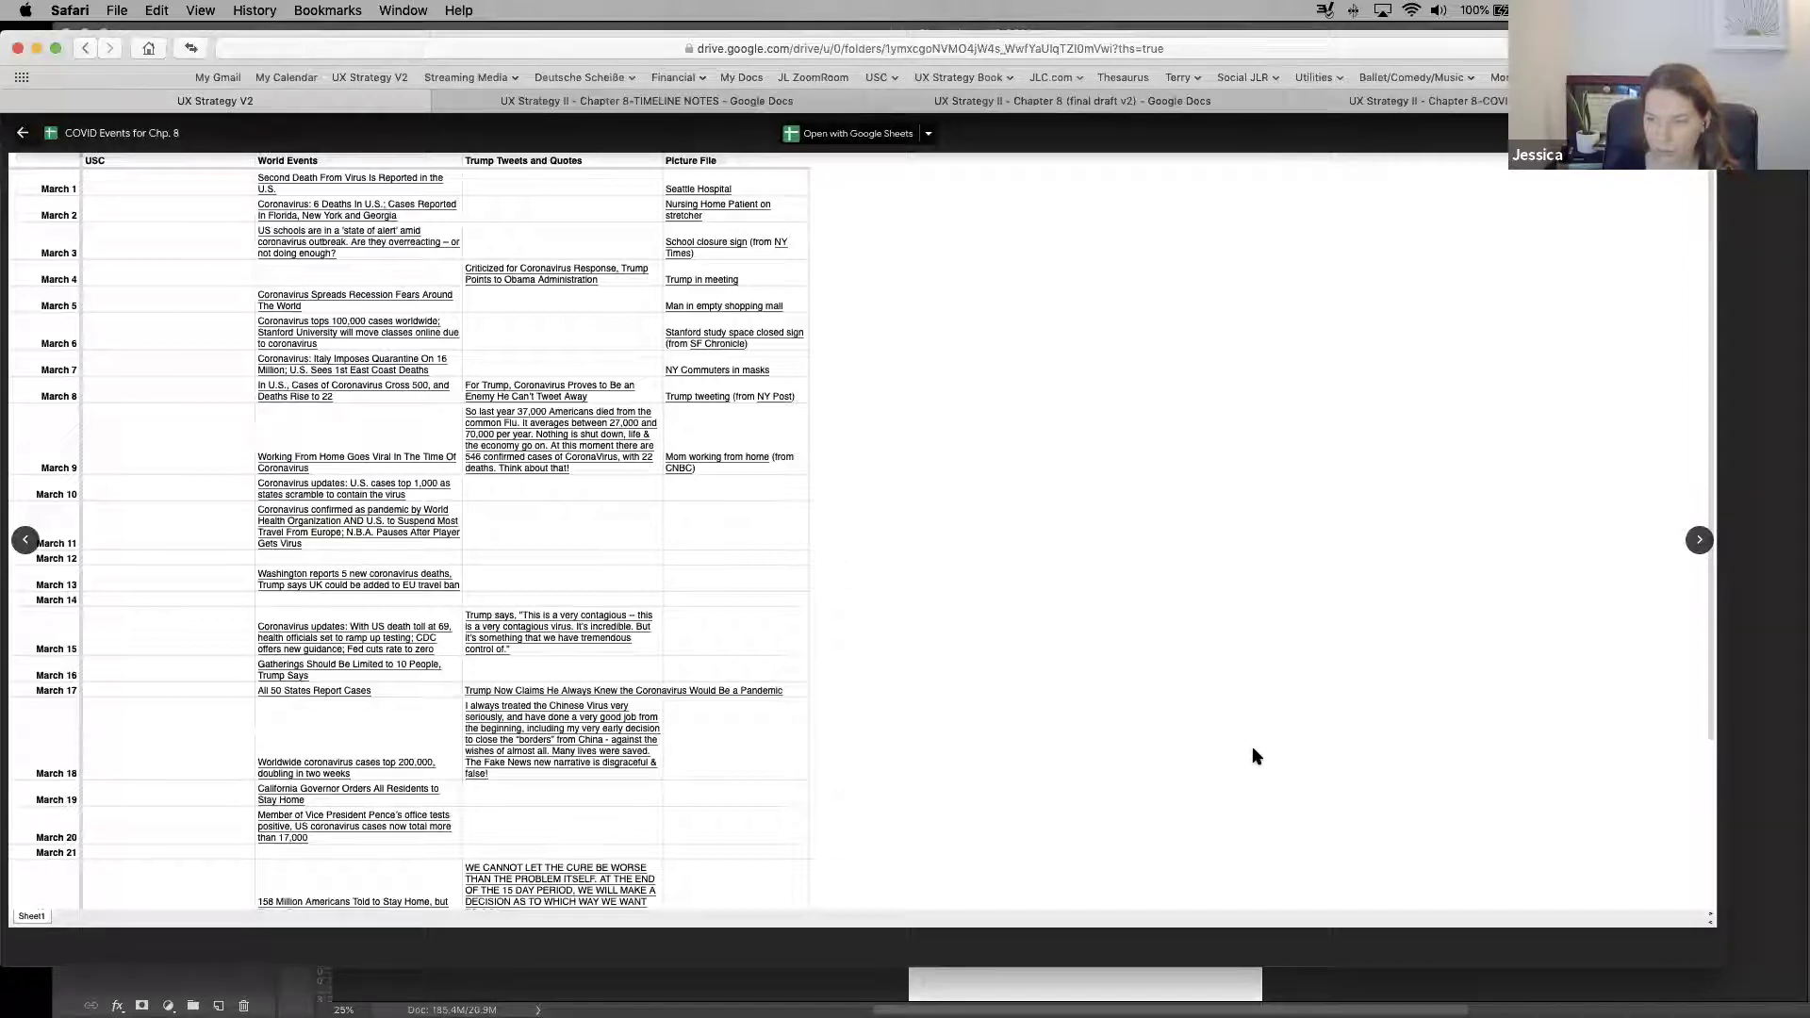
Search Google Docs for "syllabus spring 2020" and open the Data Science 556 User Experience Design & Strategy syllabus for Spring 2020
{"action": "key", "text": "super+t"}
{"action": "left_click", "coordinate": [742, 77]}
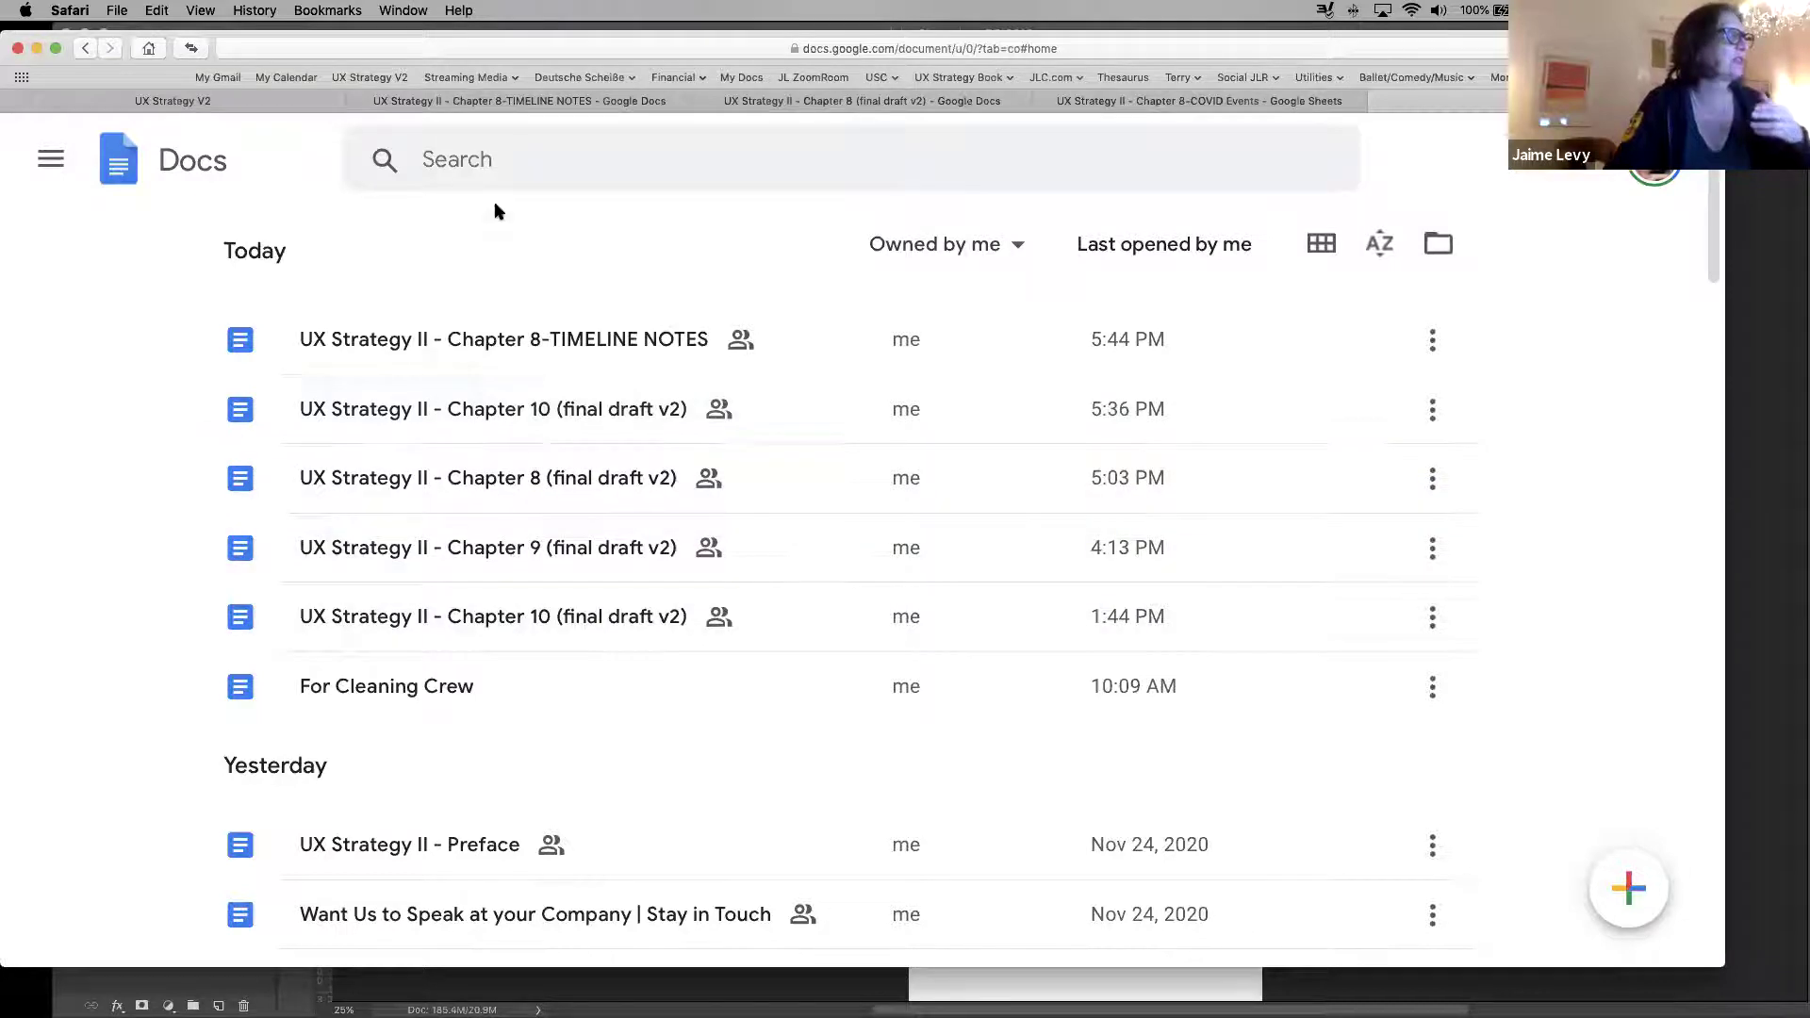
{"action": "left_click", "coordinate": [512, 158]}
{"action": "type", "text": "syllabus"}
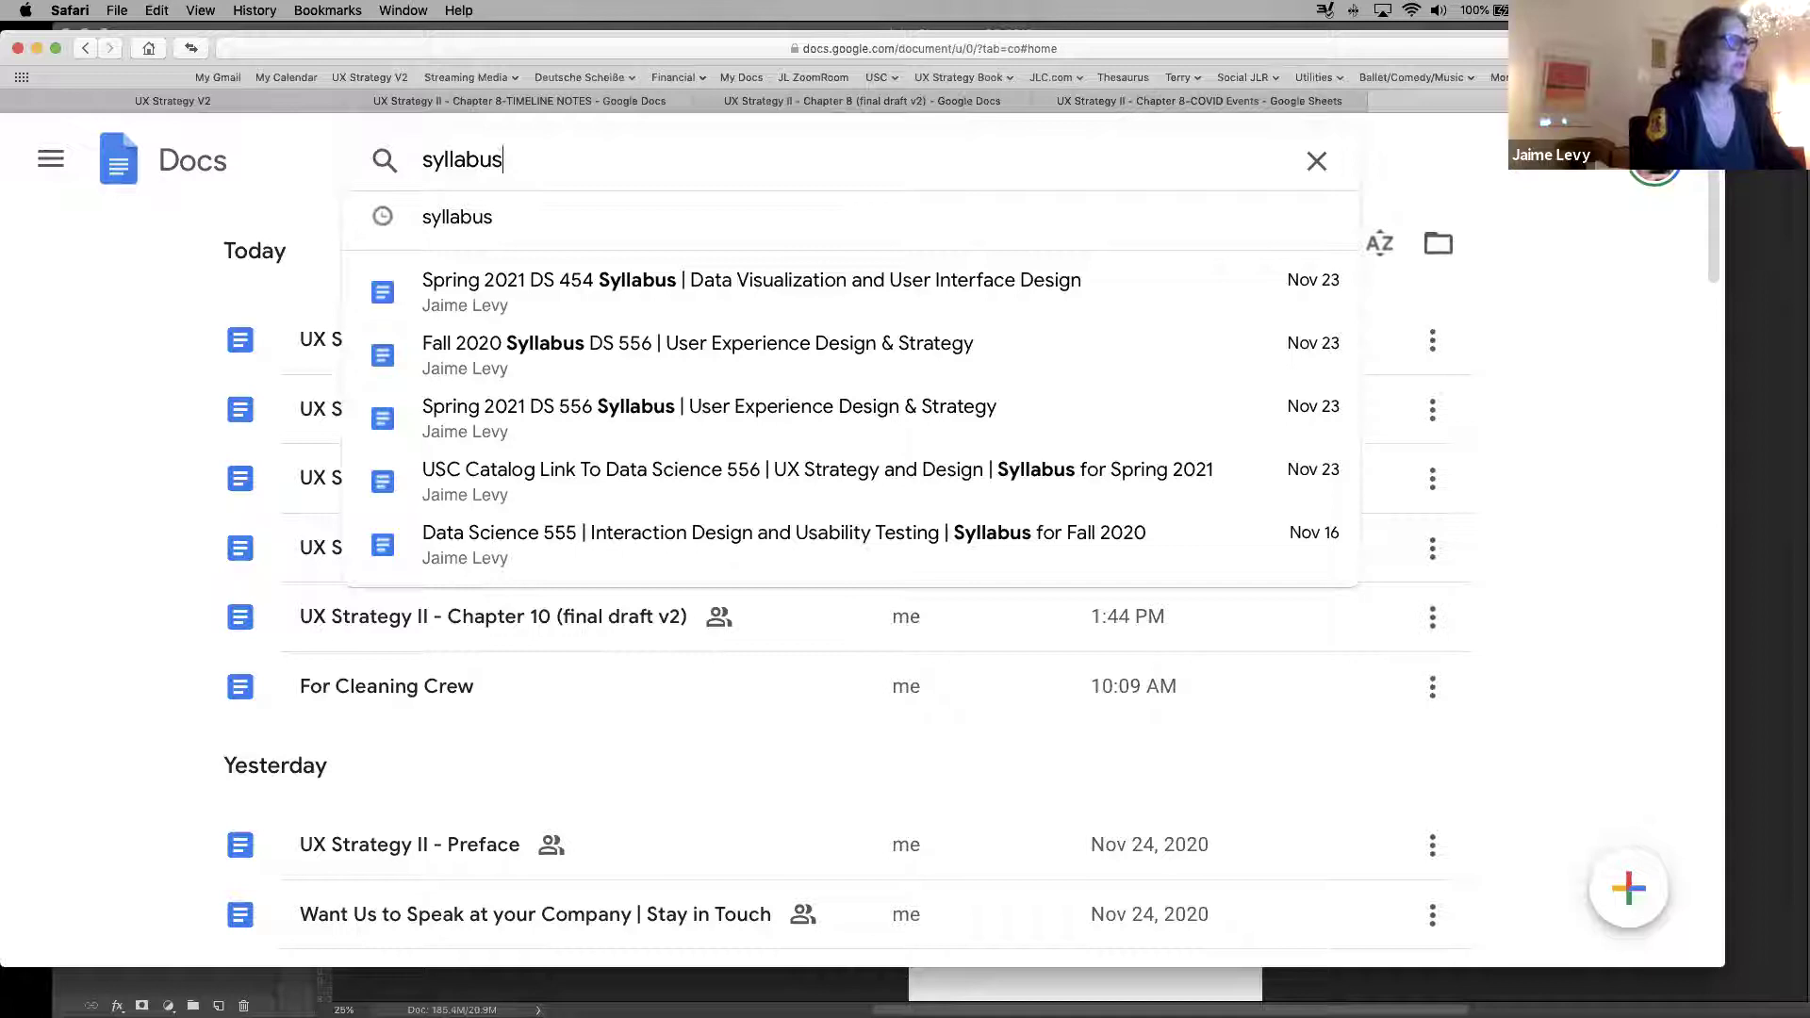
{"action": "type", "text": " spring "}
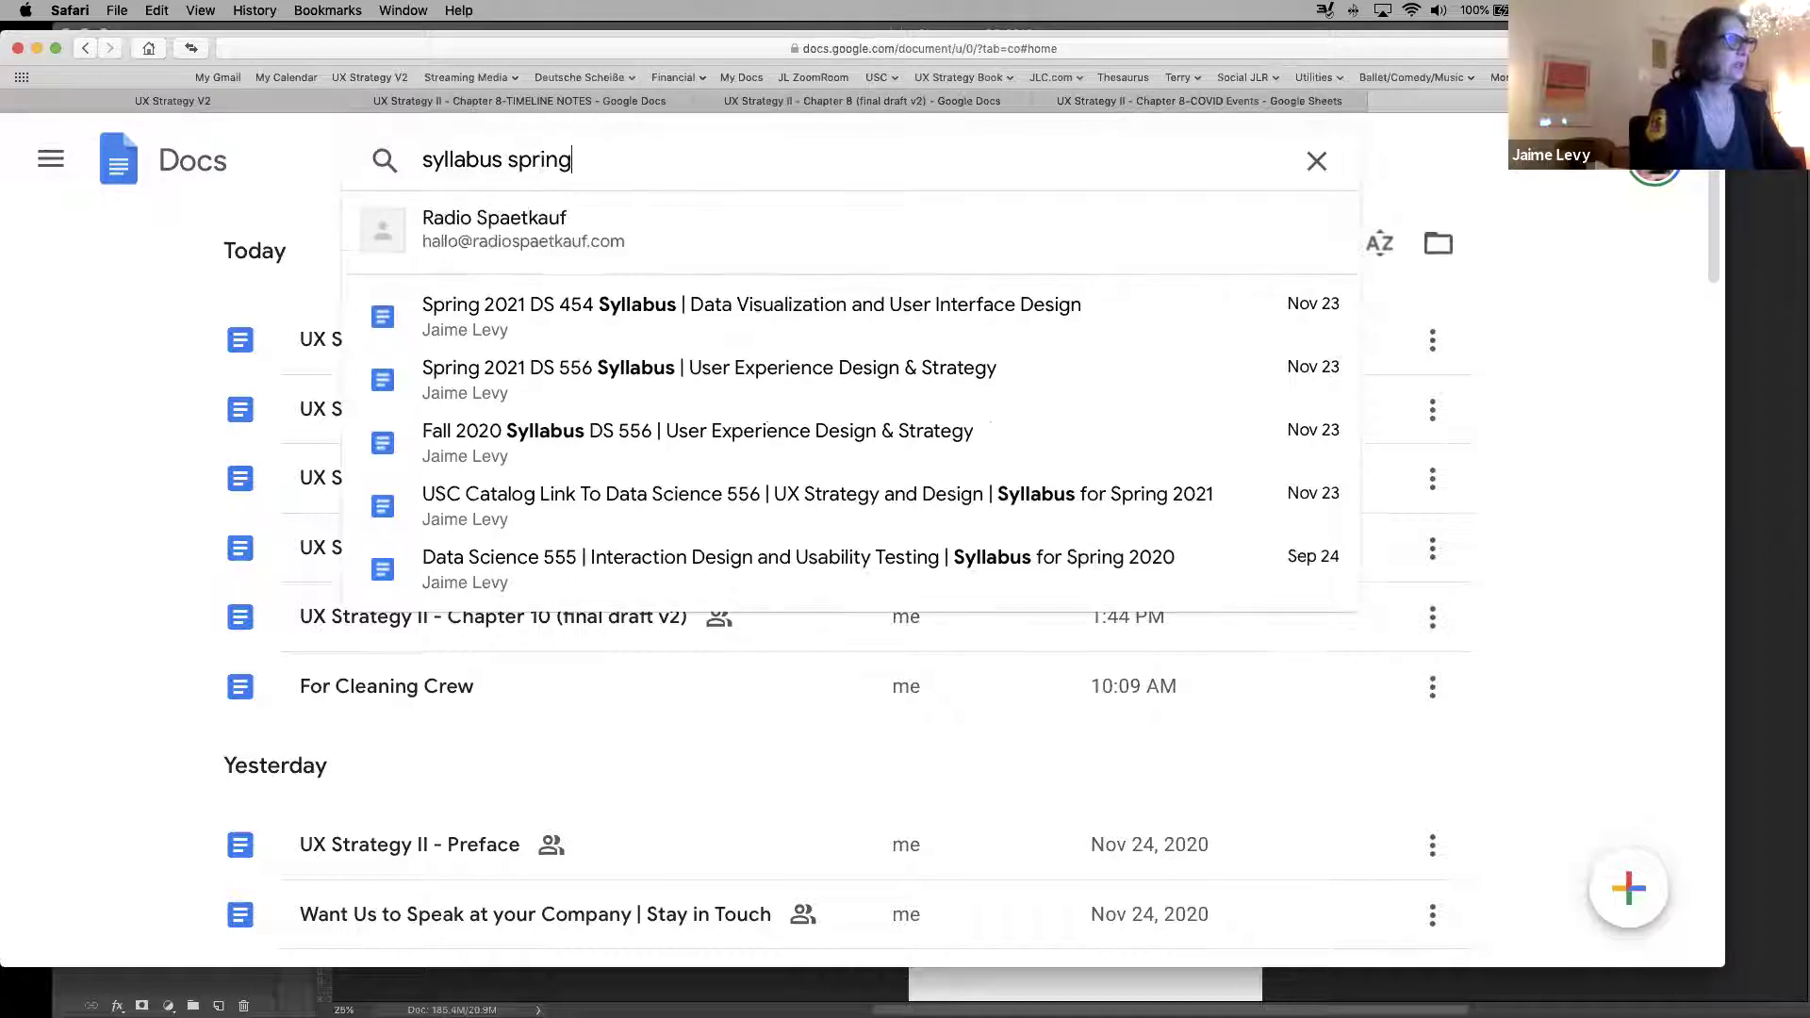
{"action": "type", "text": "2020"}
{"action": "key", "text": "Return"}
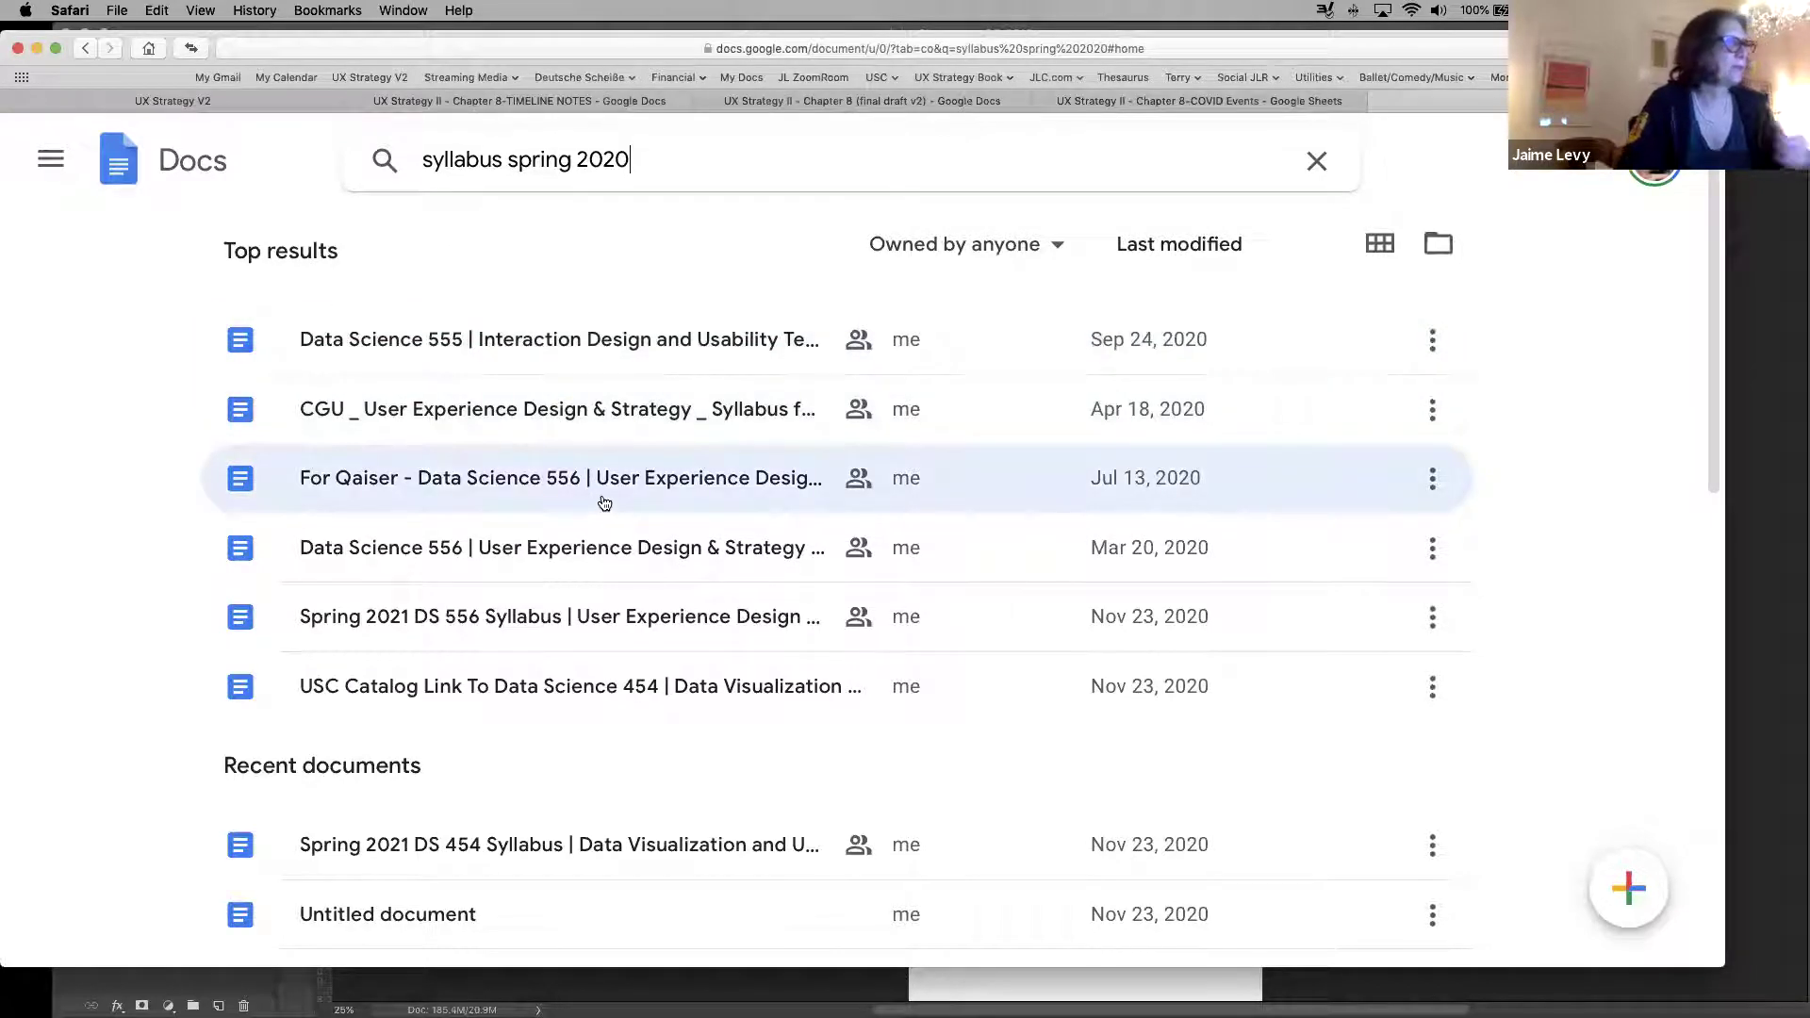
{"action": "left_click", "coordinate": [594, 547]}
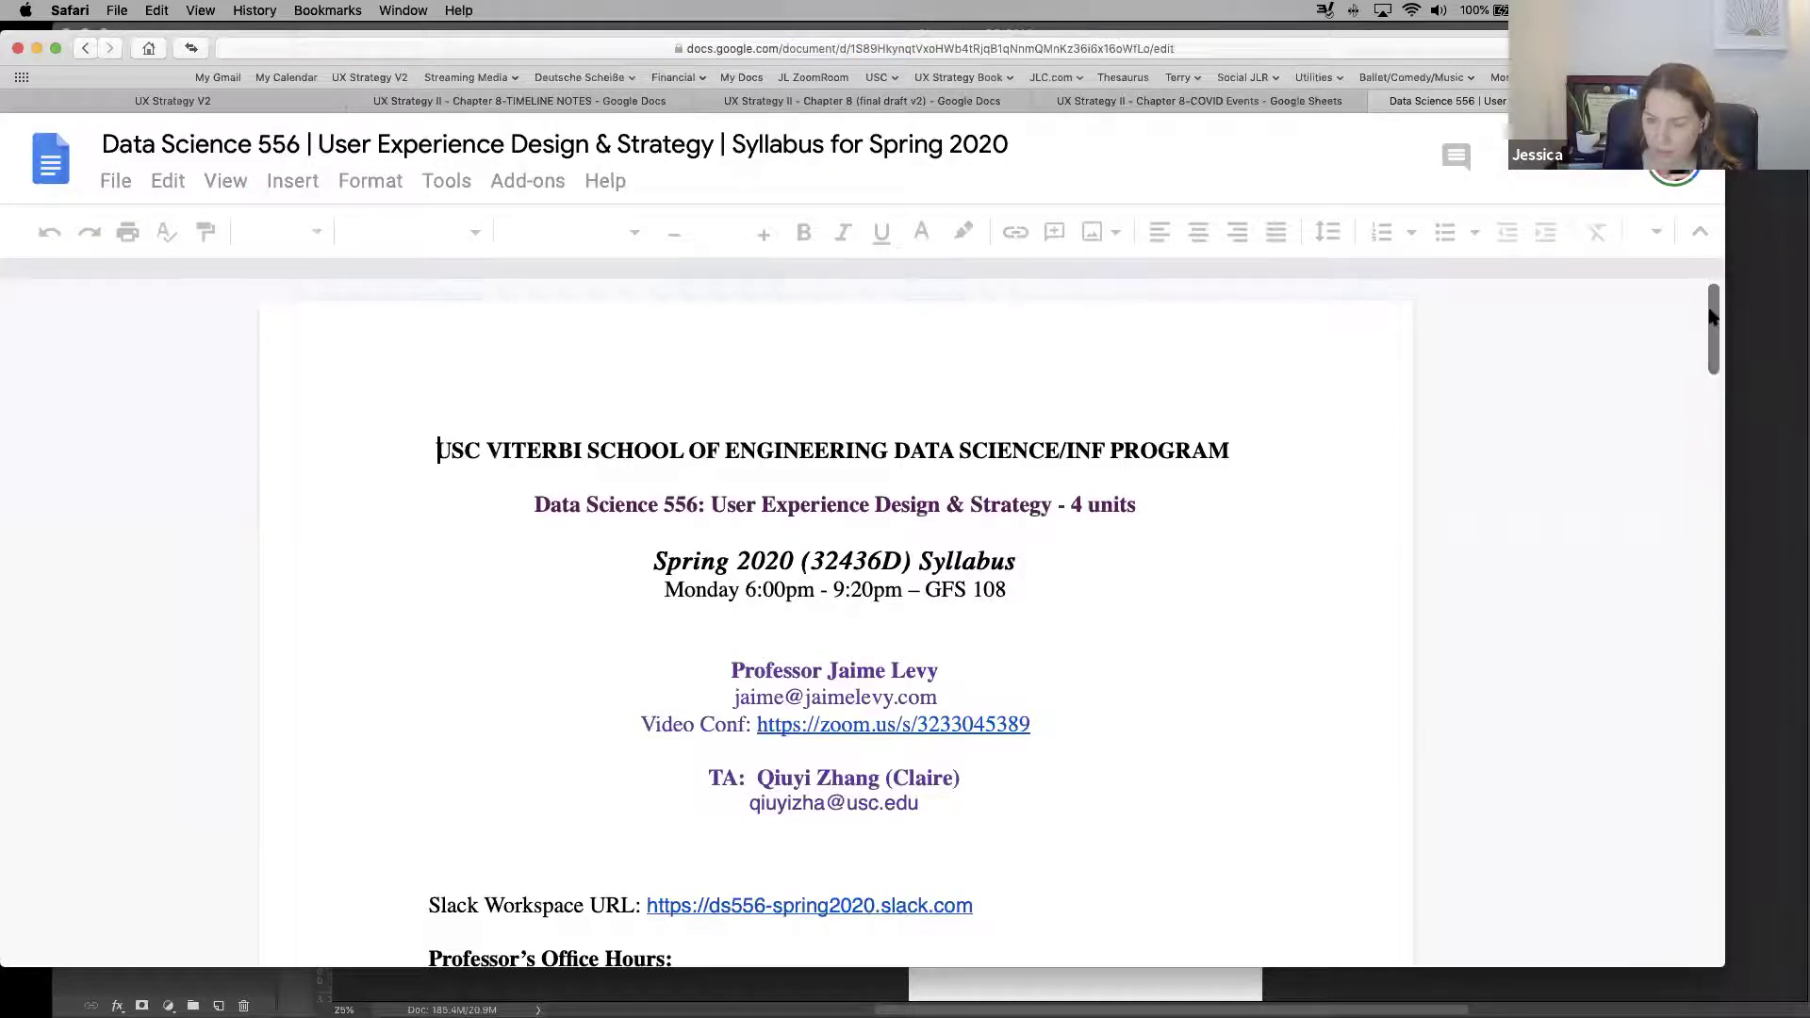
Examine the syllabus's weekly class schedule, especially the Wk 8 and Wk 9 topics and the spring break note
{"action": "scroll", "coordinate": [1716, 368], "scroll_direction": "down", "scroll_amount": 3}
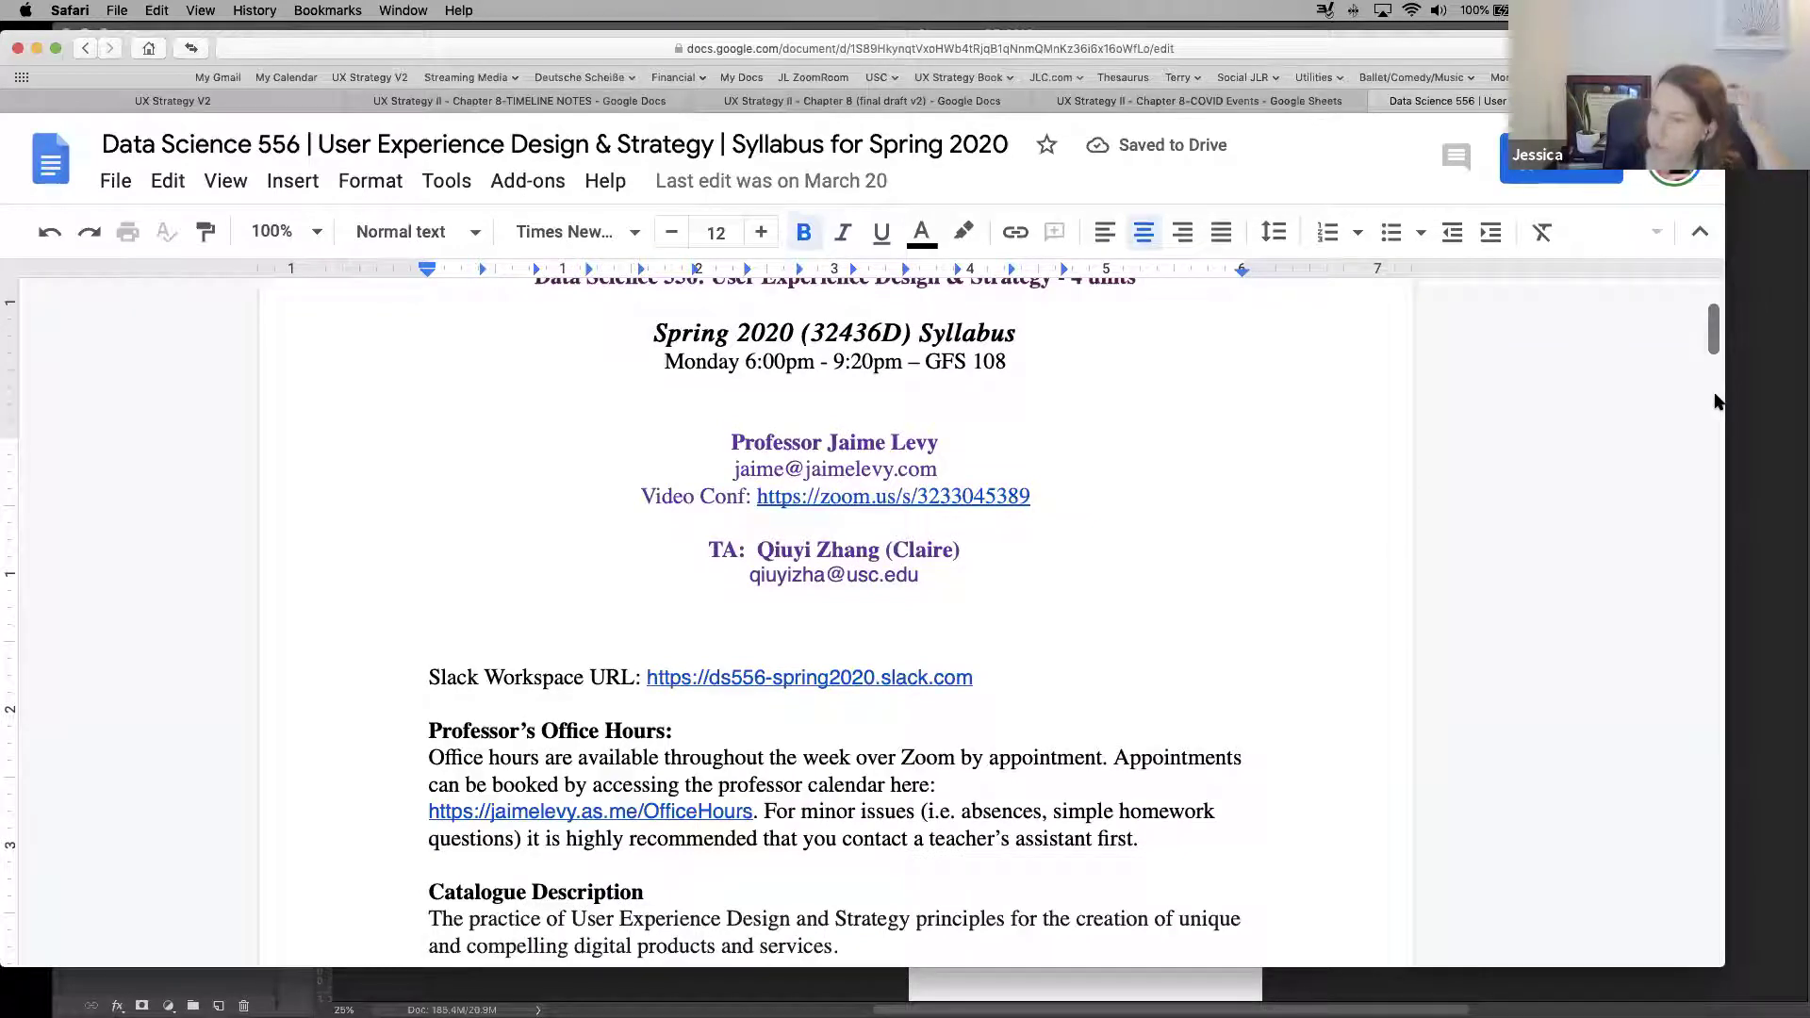
{"action": "scroll", "coordinate": [1716, 401], "scroll_direction": "down", "scroll_amount": 10}
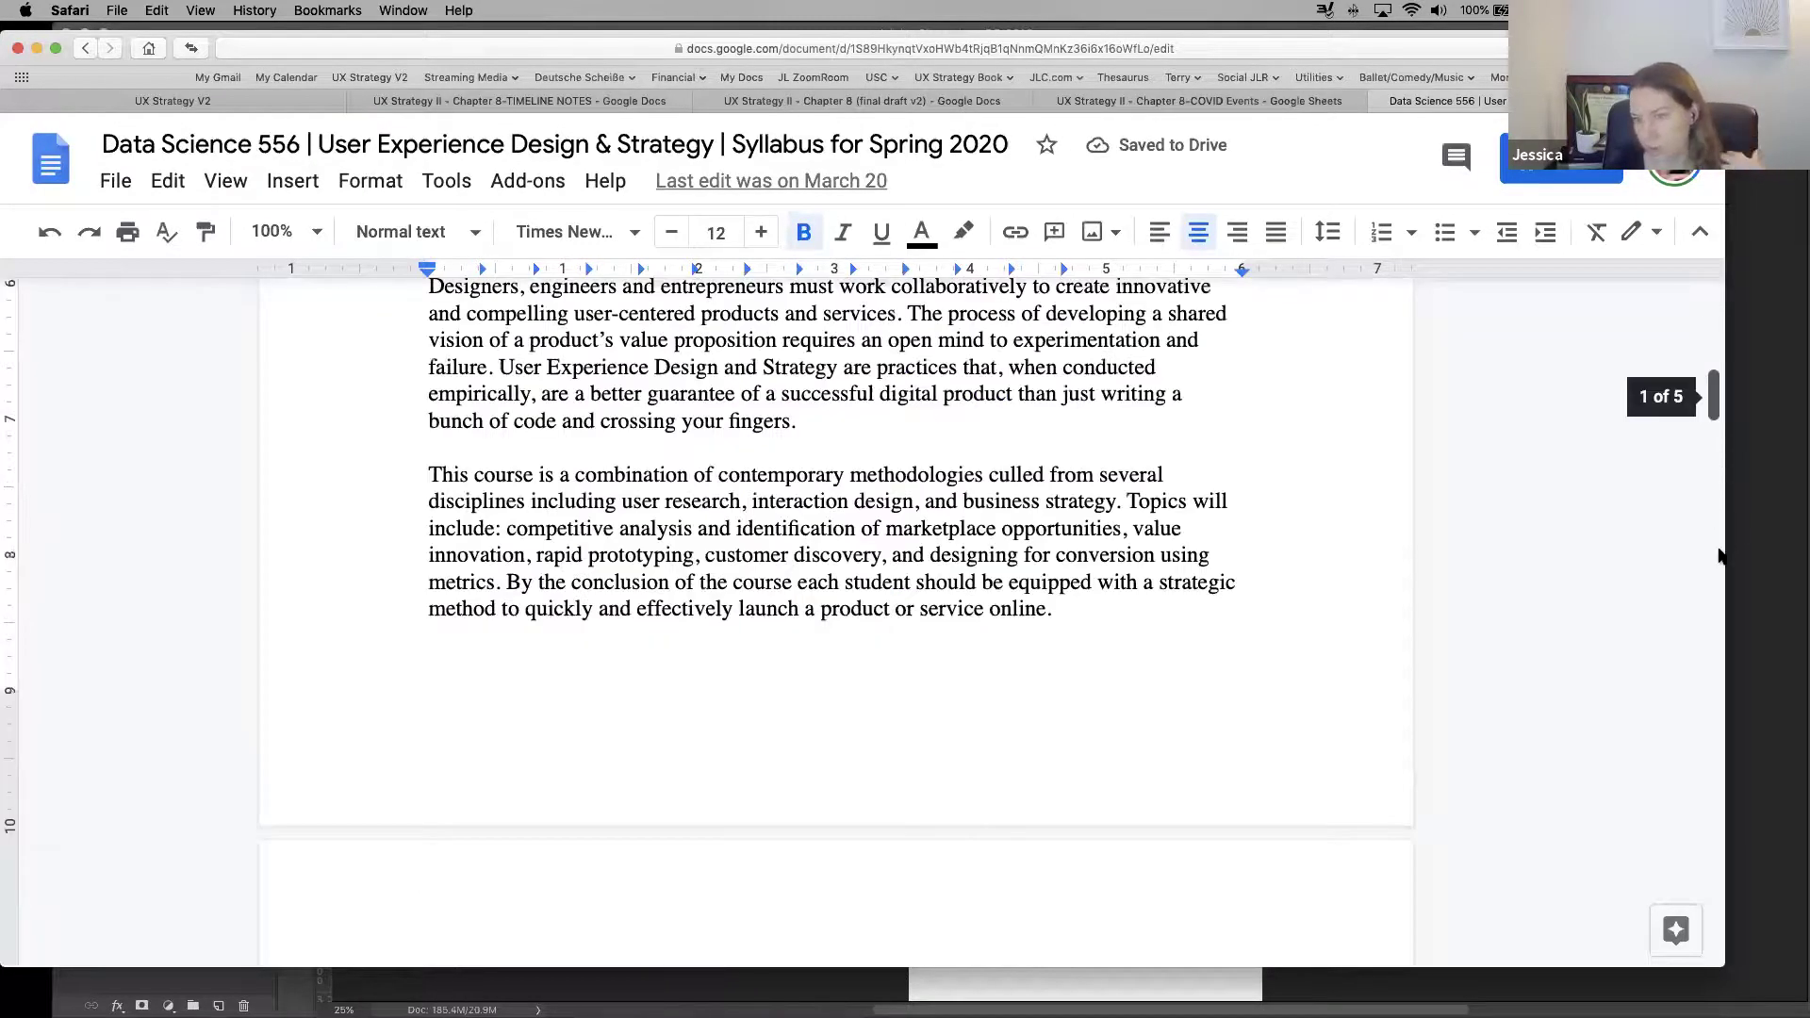
{"action": "scroll", "coordinate": [1718, 556], "scroll_direction": "down", "scroll_amount": 20}
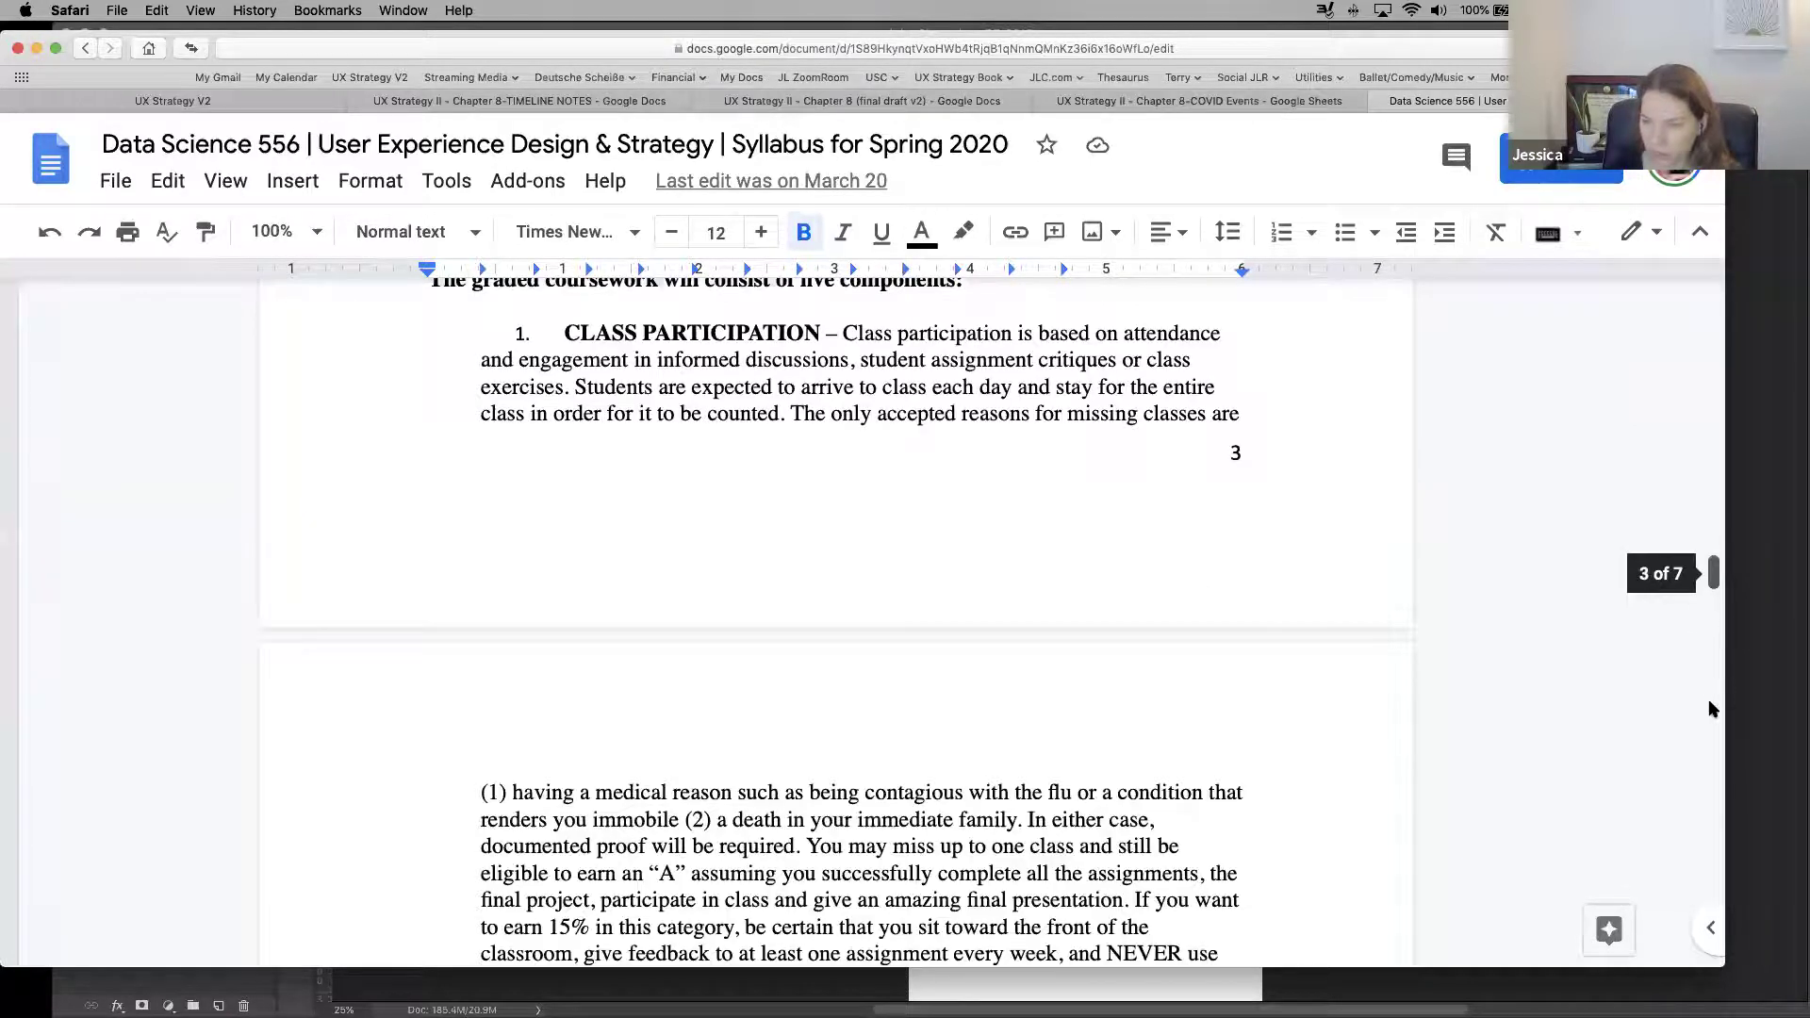
{"action": "scroll", "coordinate": [1713, 709], "scroll_direction": "down", "scroll_amount": 20}
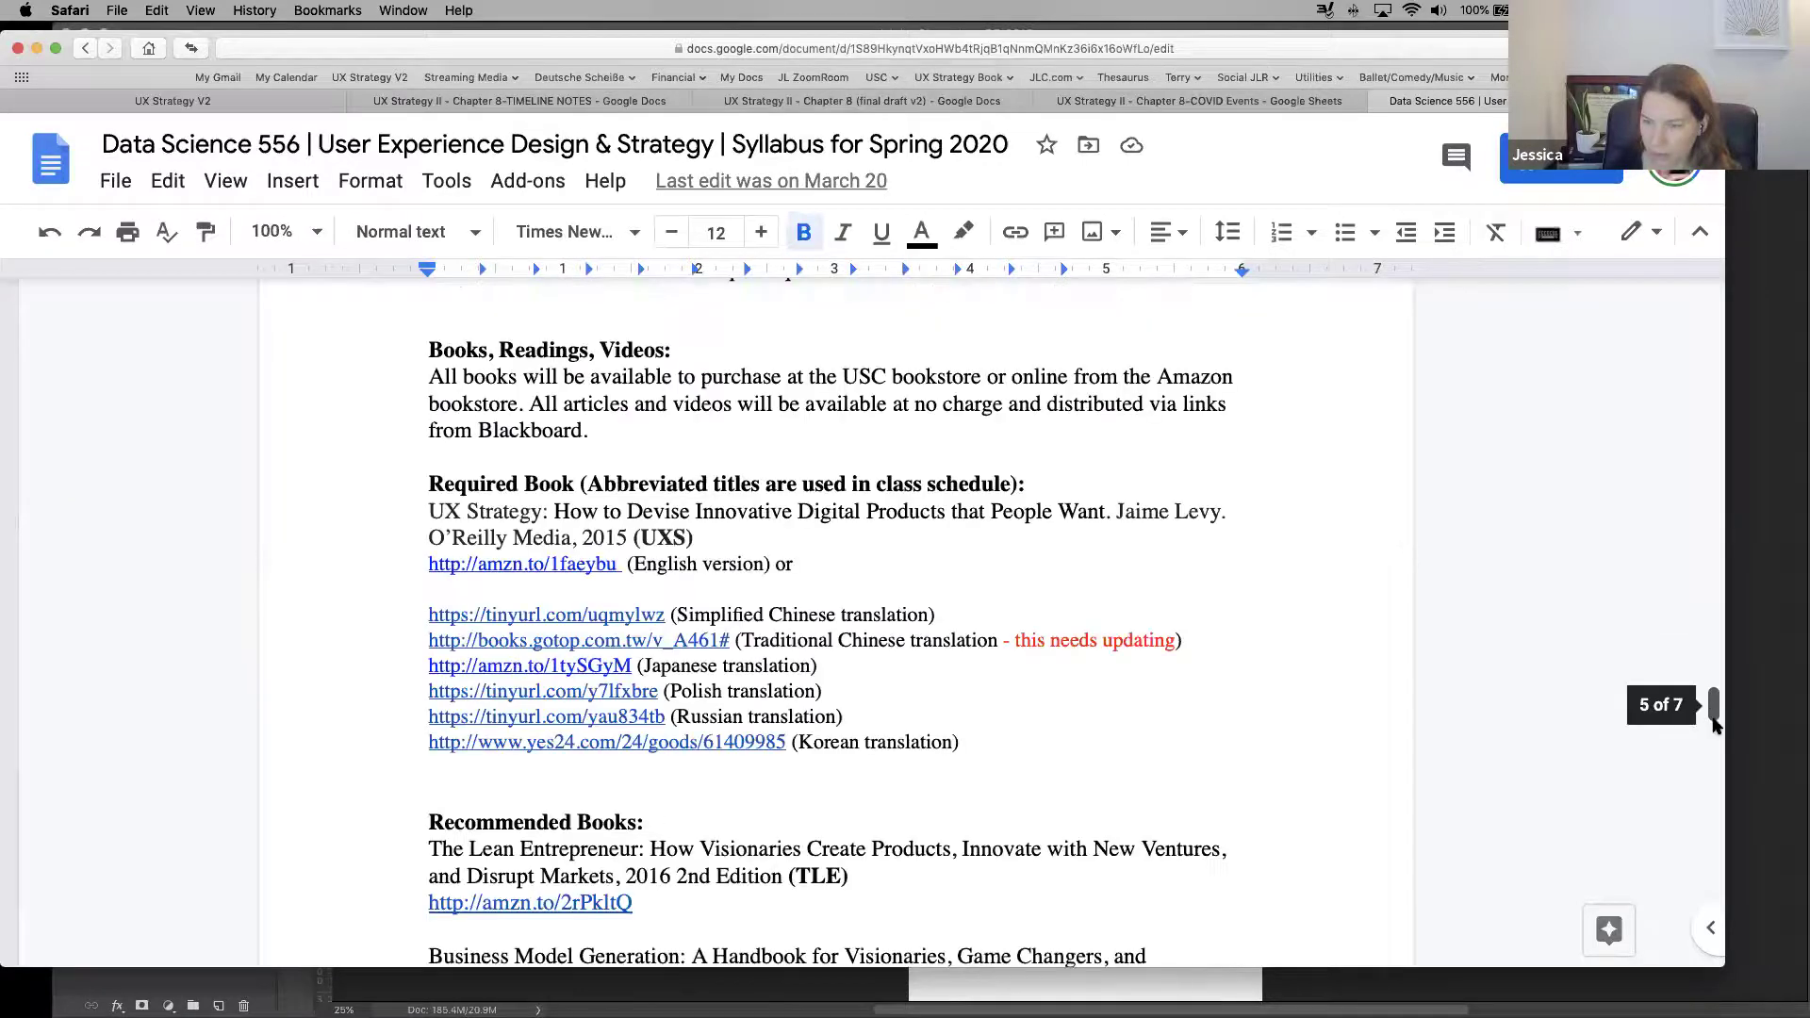
{"action": "left_click_drag", "start_coordinate": [1713, 721], "coordinate": [1727, 820]}
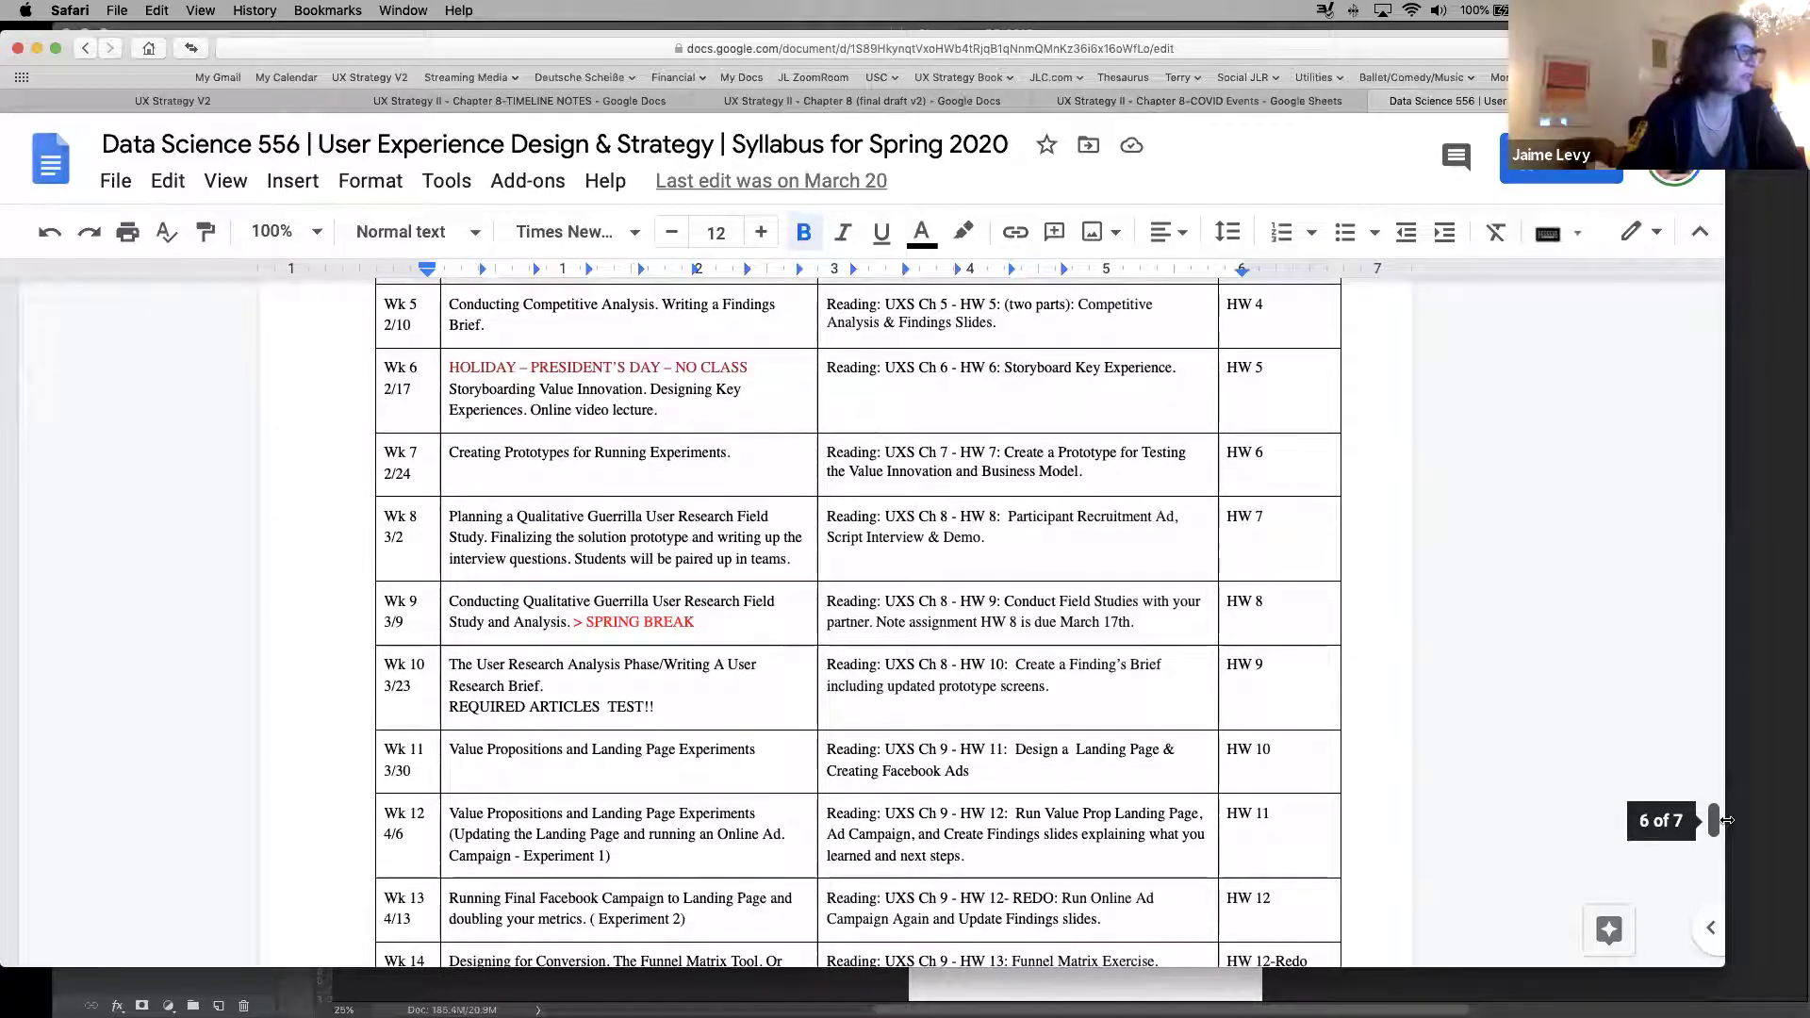
{"action": "left_click", "coordinate": [581, 518]}
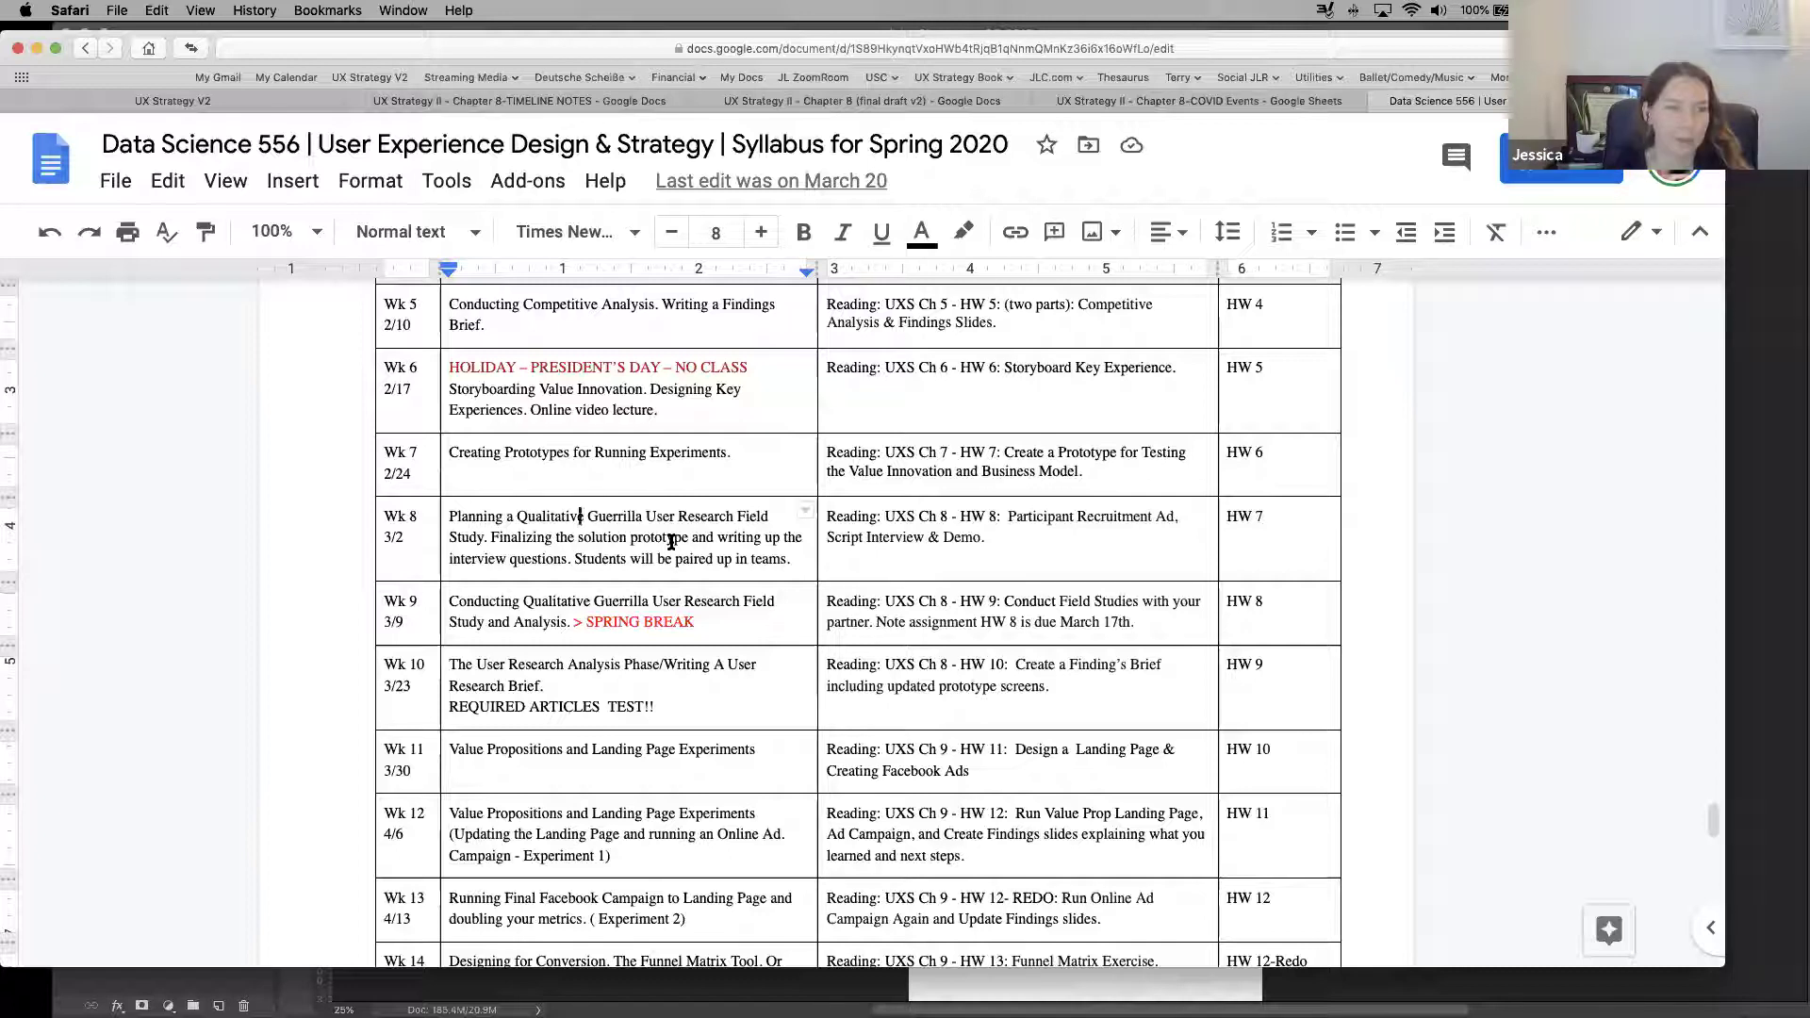
{"action": "left_click", "coordinate": [652, 622]}
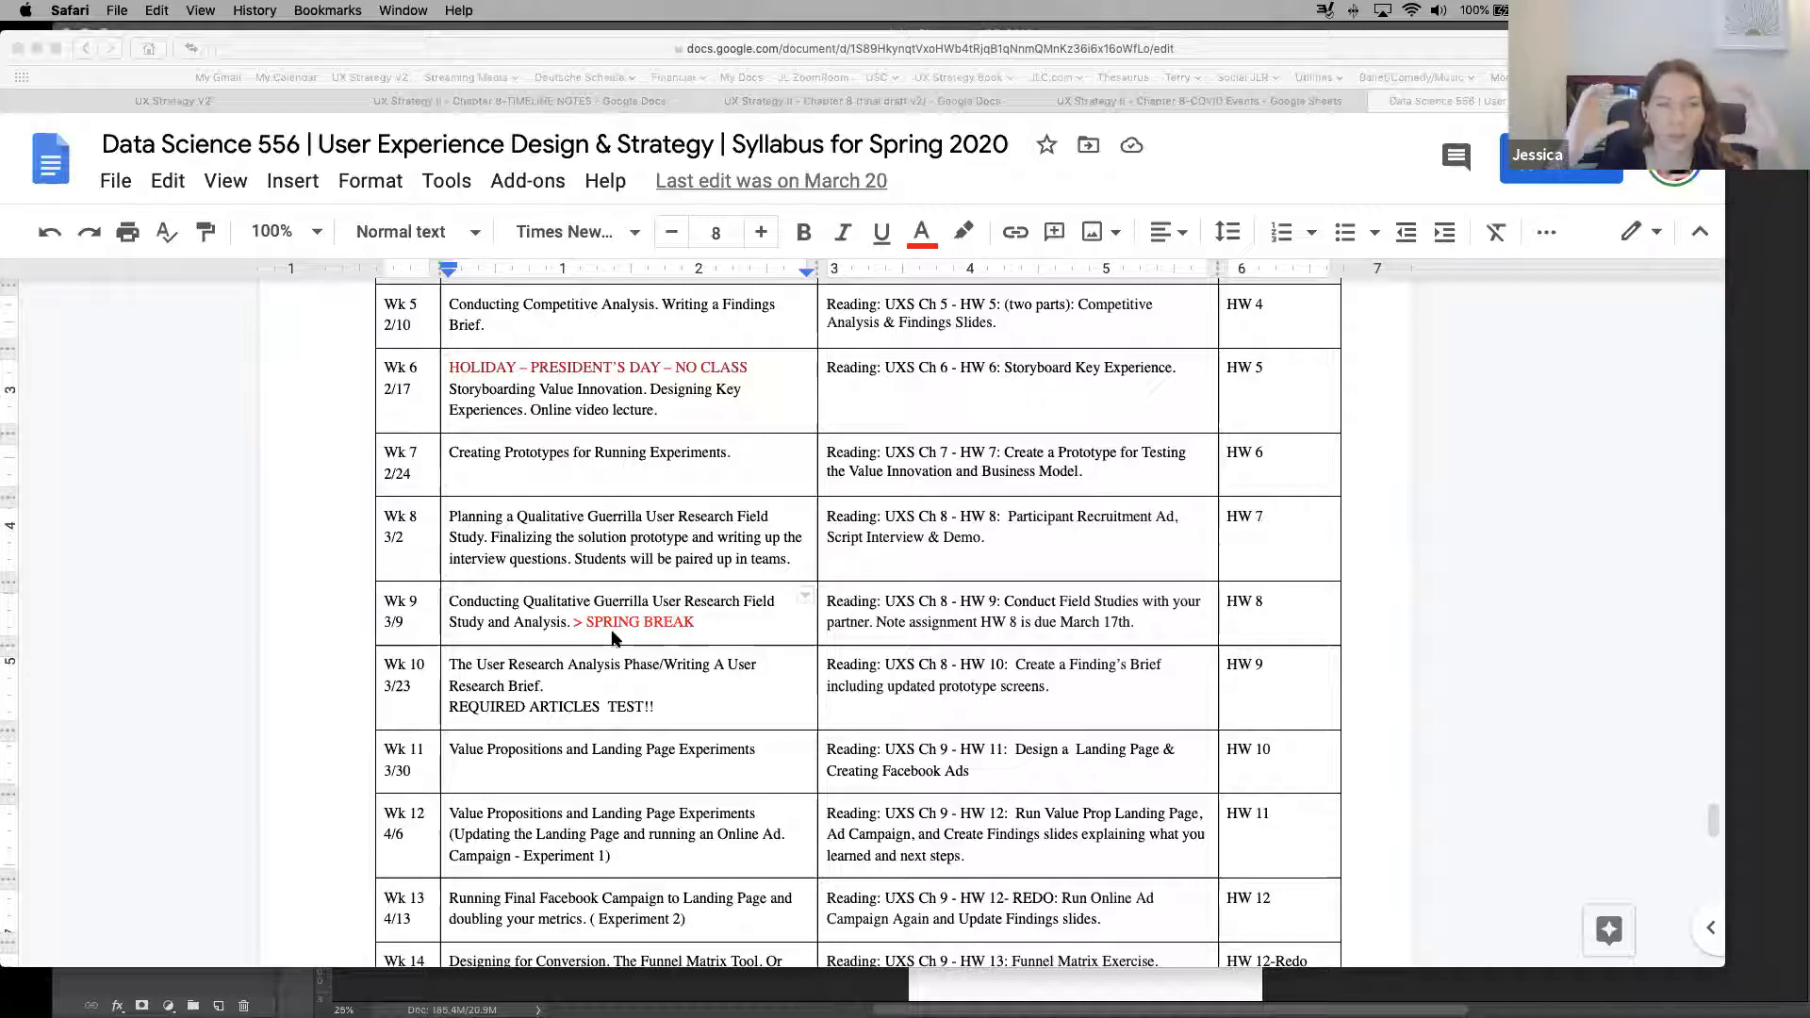
{"action": "left_click", "coordinate": [670, 620]}
{"action": "left_click_drag", "start_coordinate": [670, 620], "coordinate": [570, 625]}
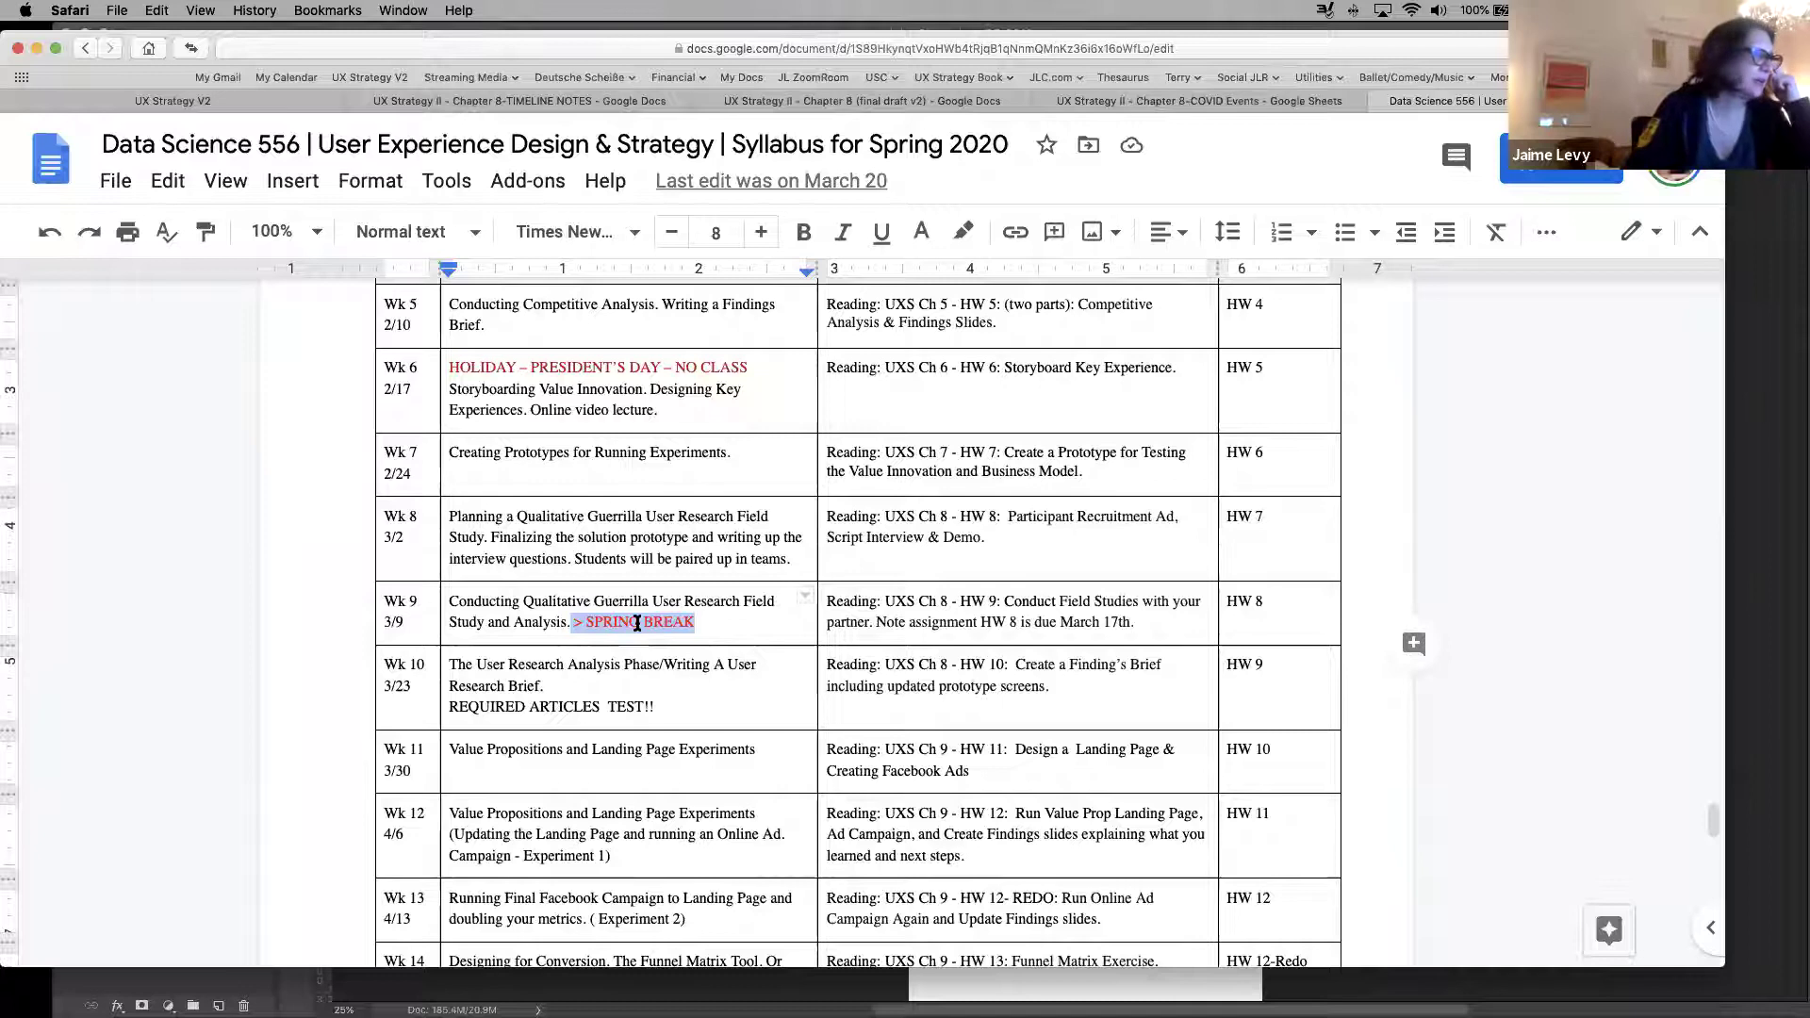
{"action": "left_click", "coordinate": [582, 622]}
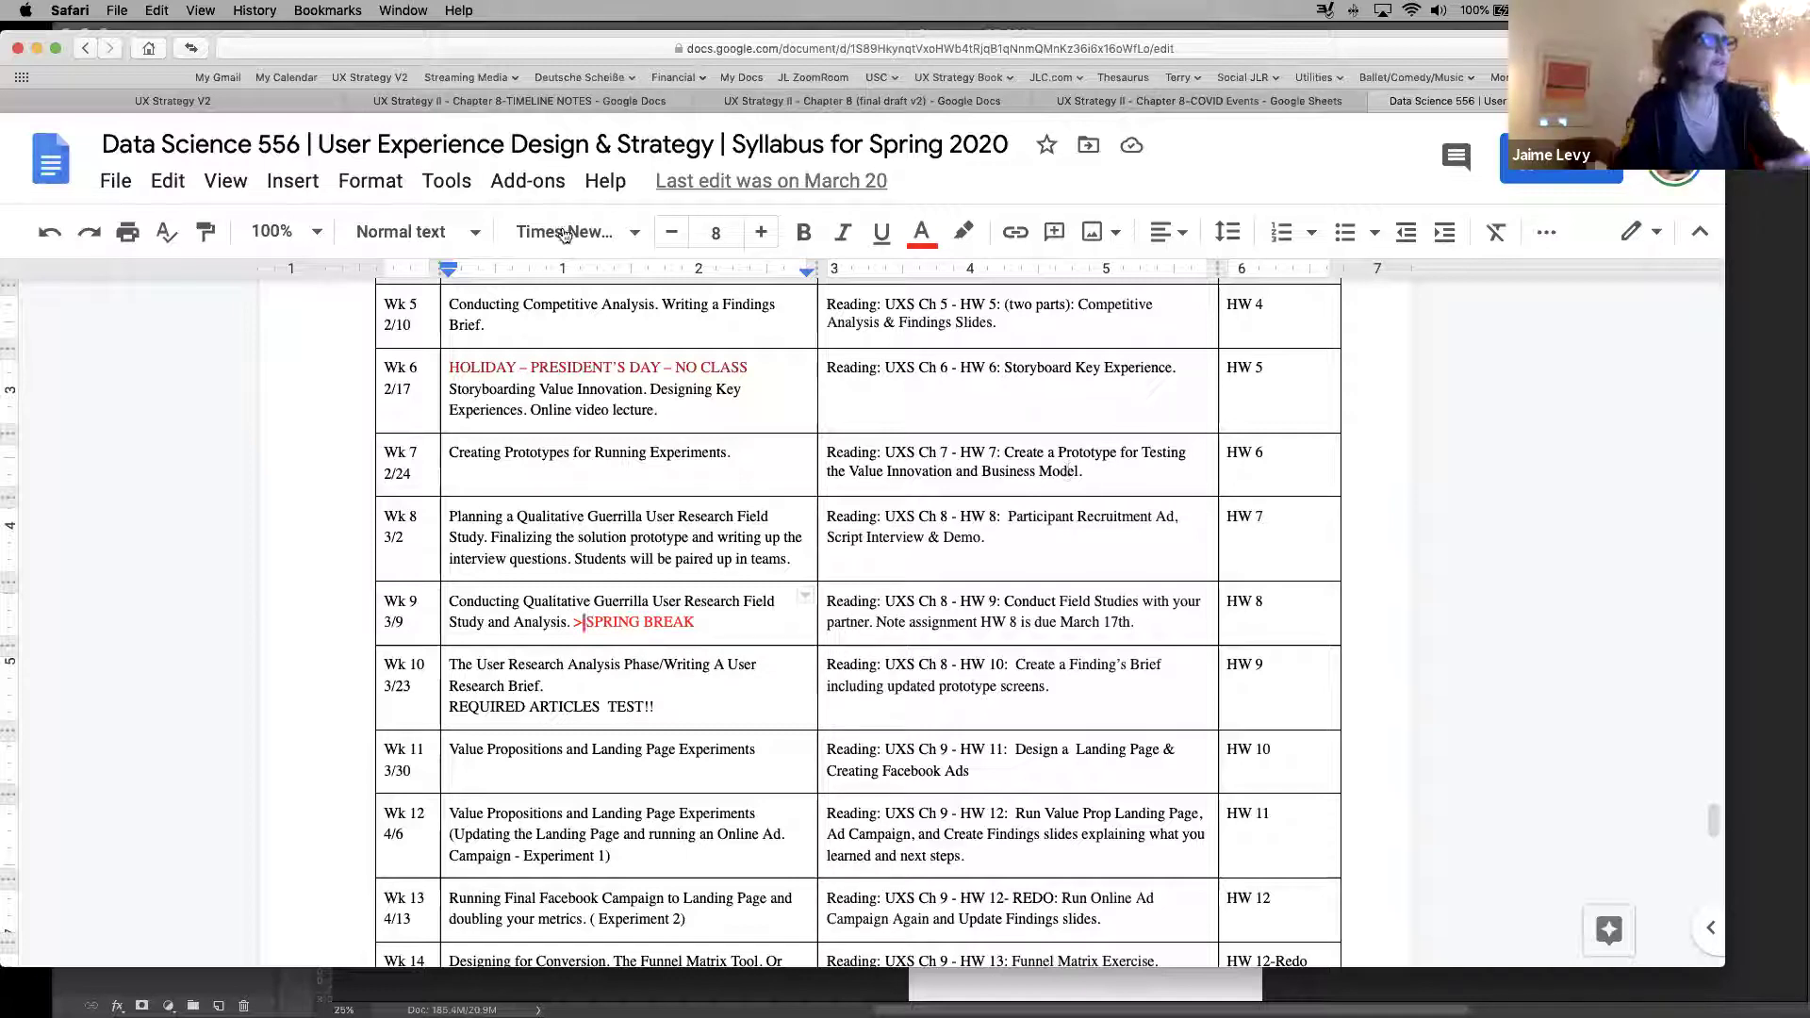
Look over the Chapter 8 timeline notes, final draft and COVID Events spreadsheet, and return to the Spring 2020 syllabus
{"action": "left_click", "coordinate": [556, 101]}
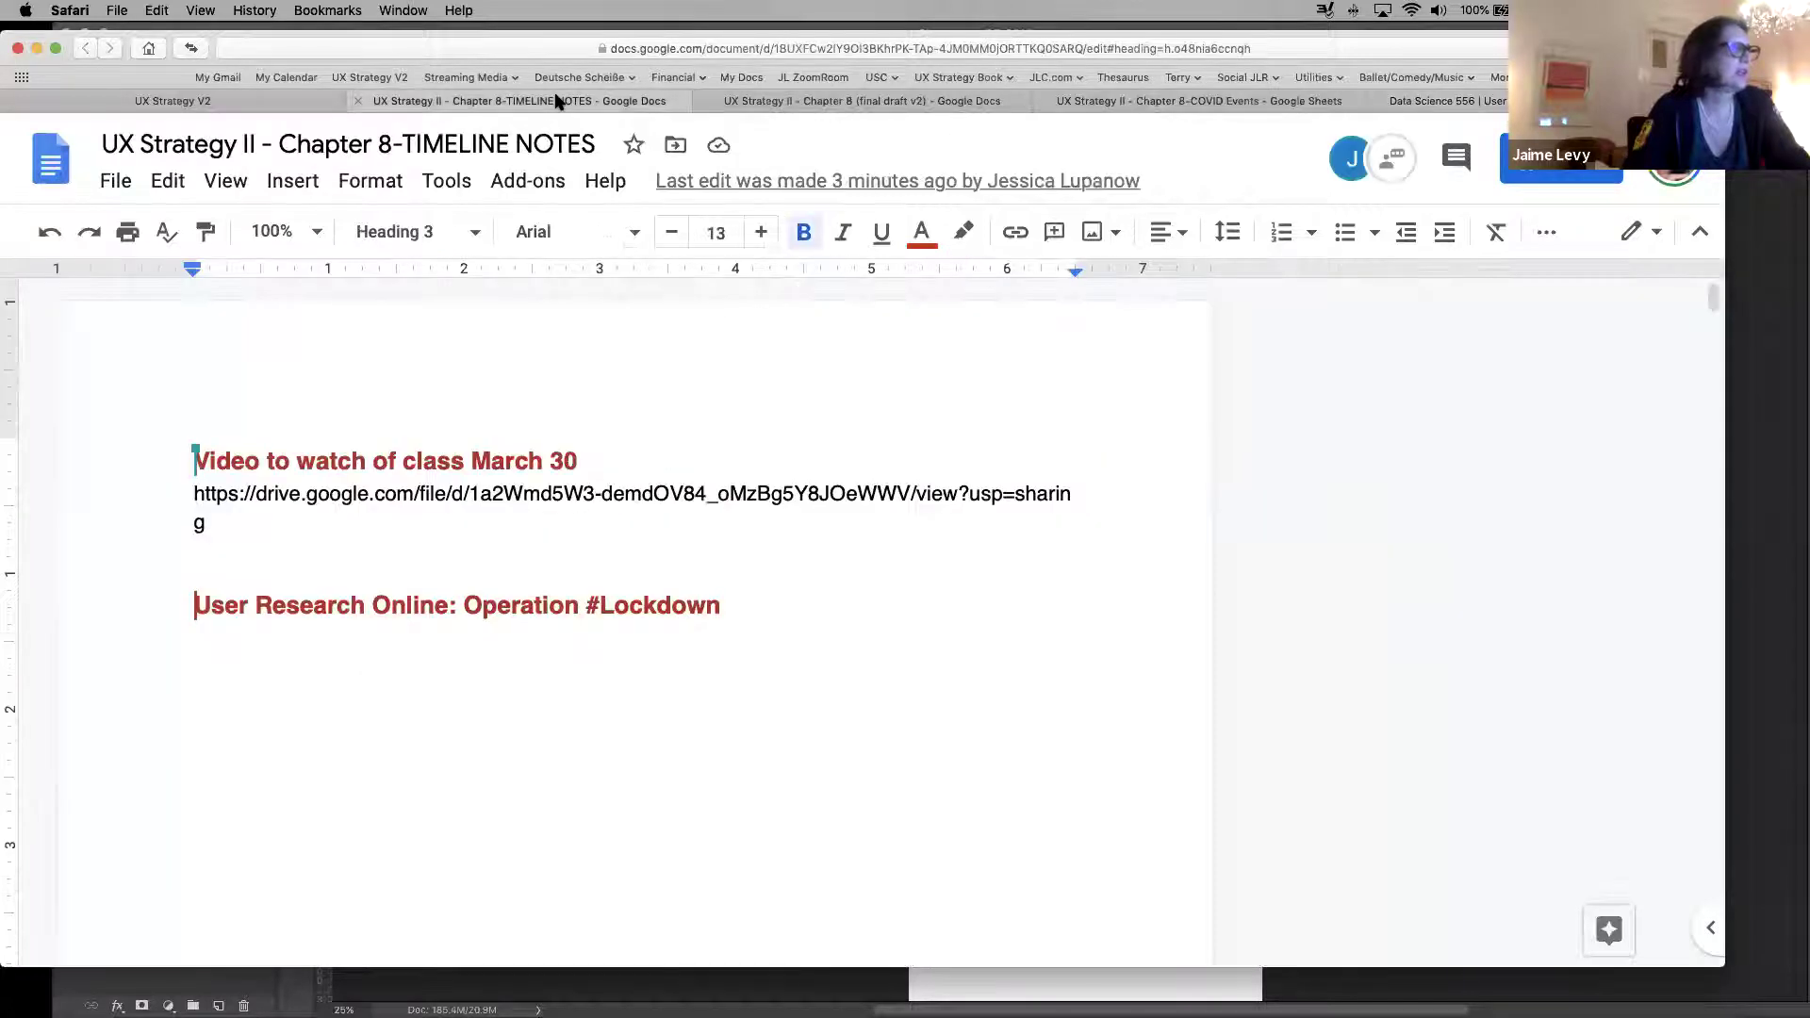
{"action": "left_click", "coordinate": [782, 106]}
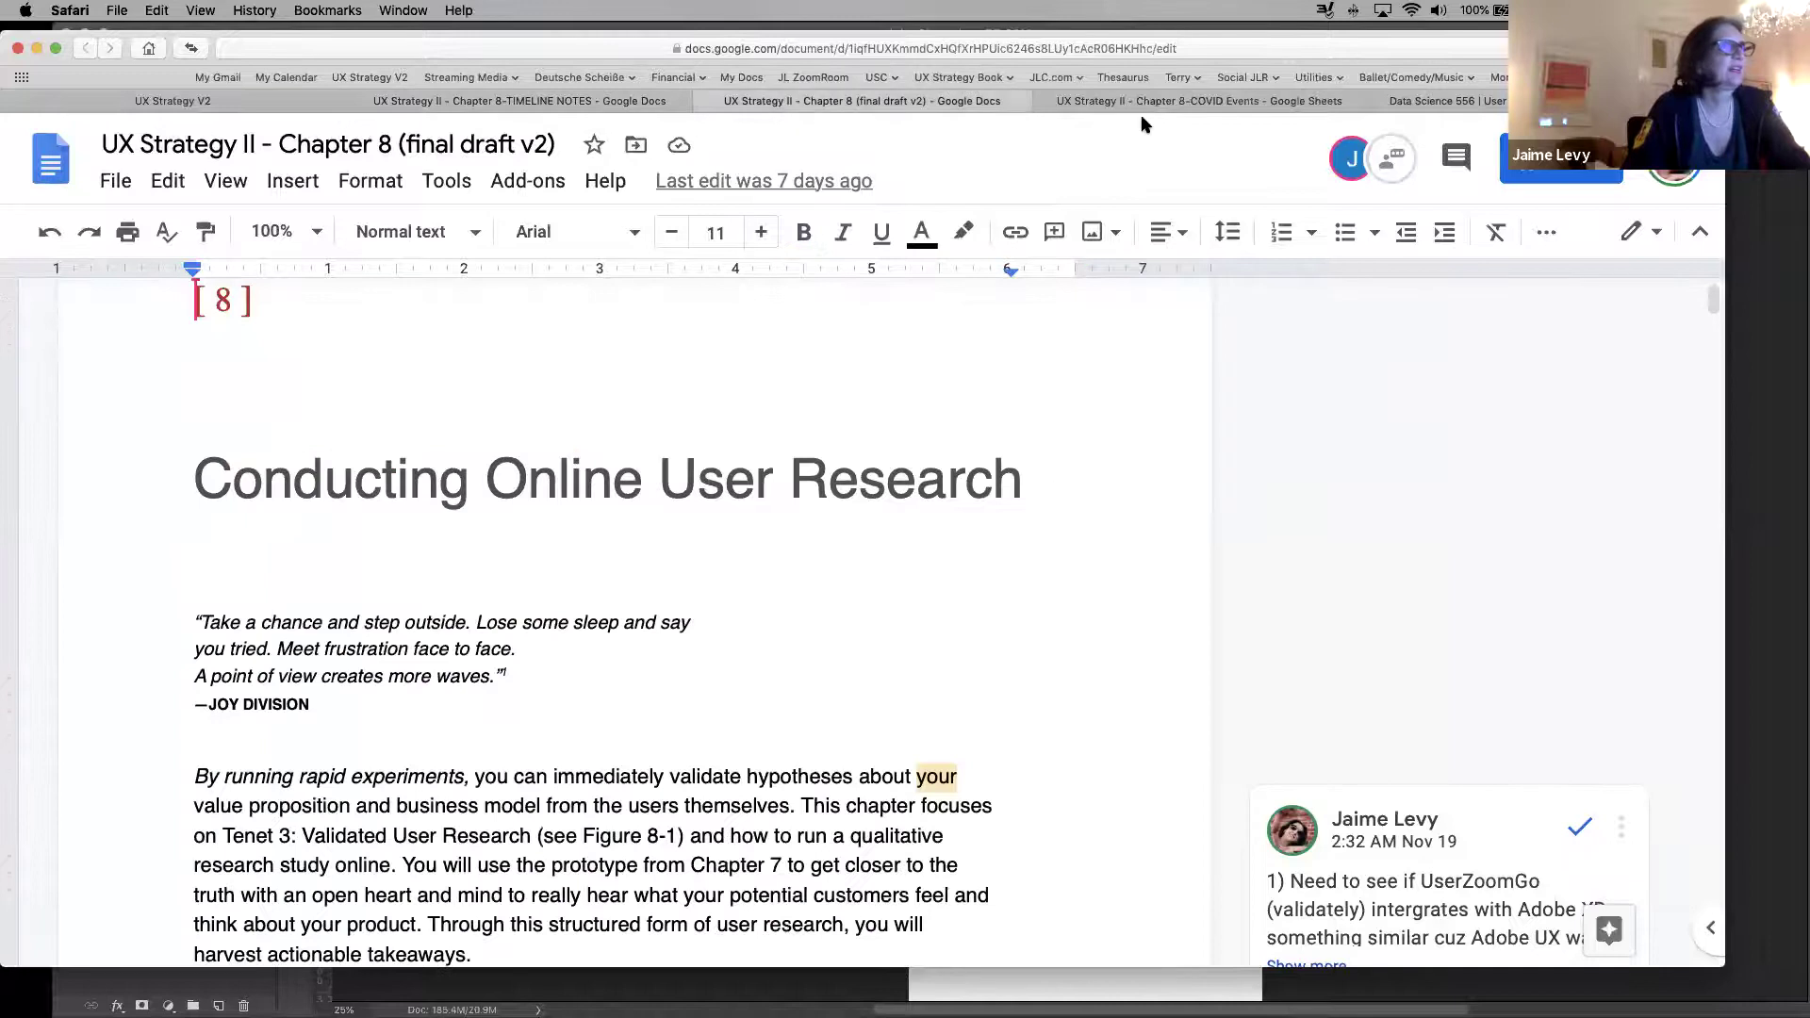
{"action": "left_click", "coordinate": [1115, 103]}
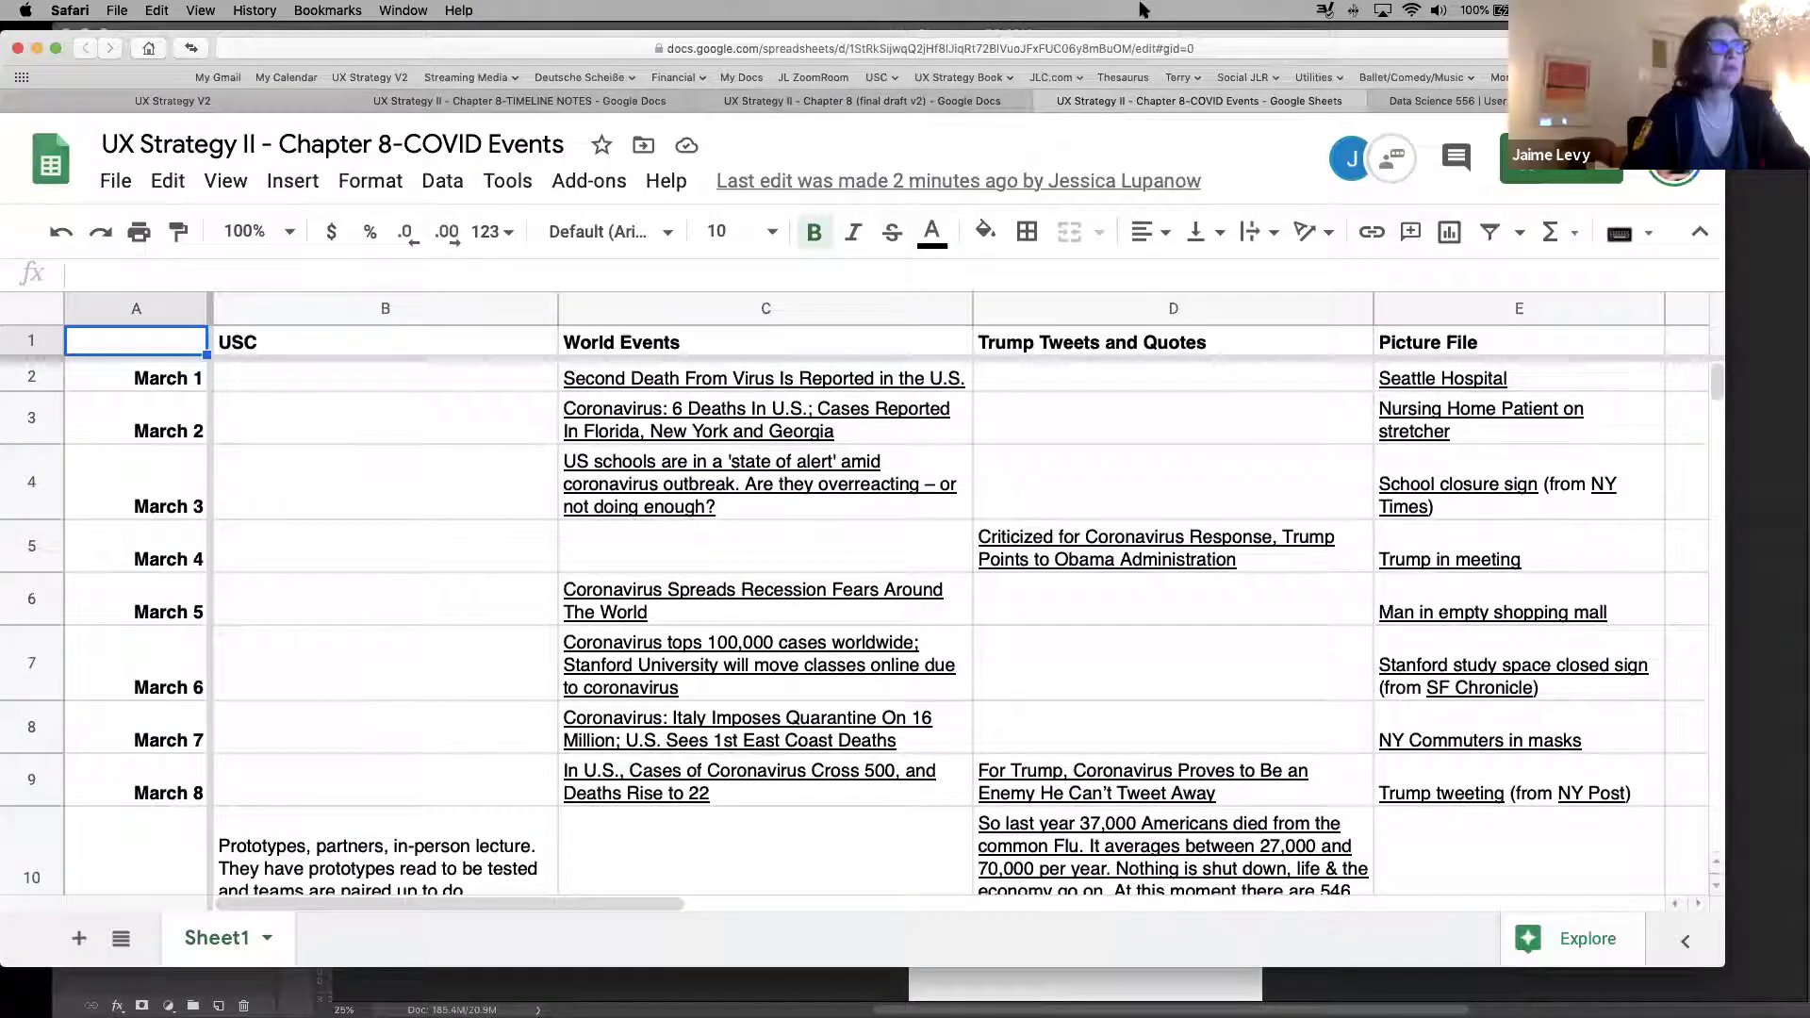
{"action": "left_click", "coordinate": [1439, 104]}
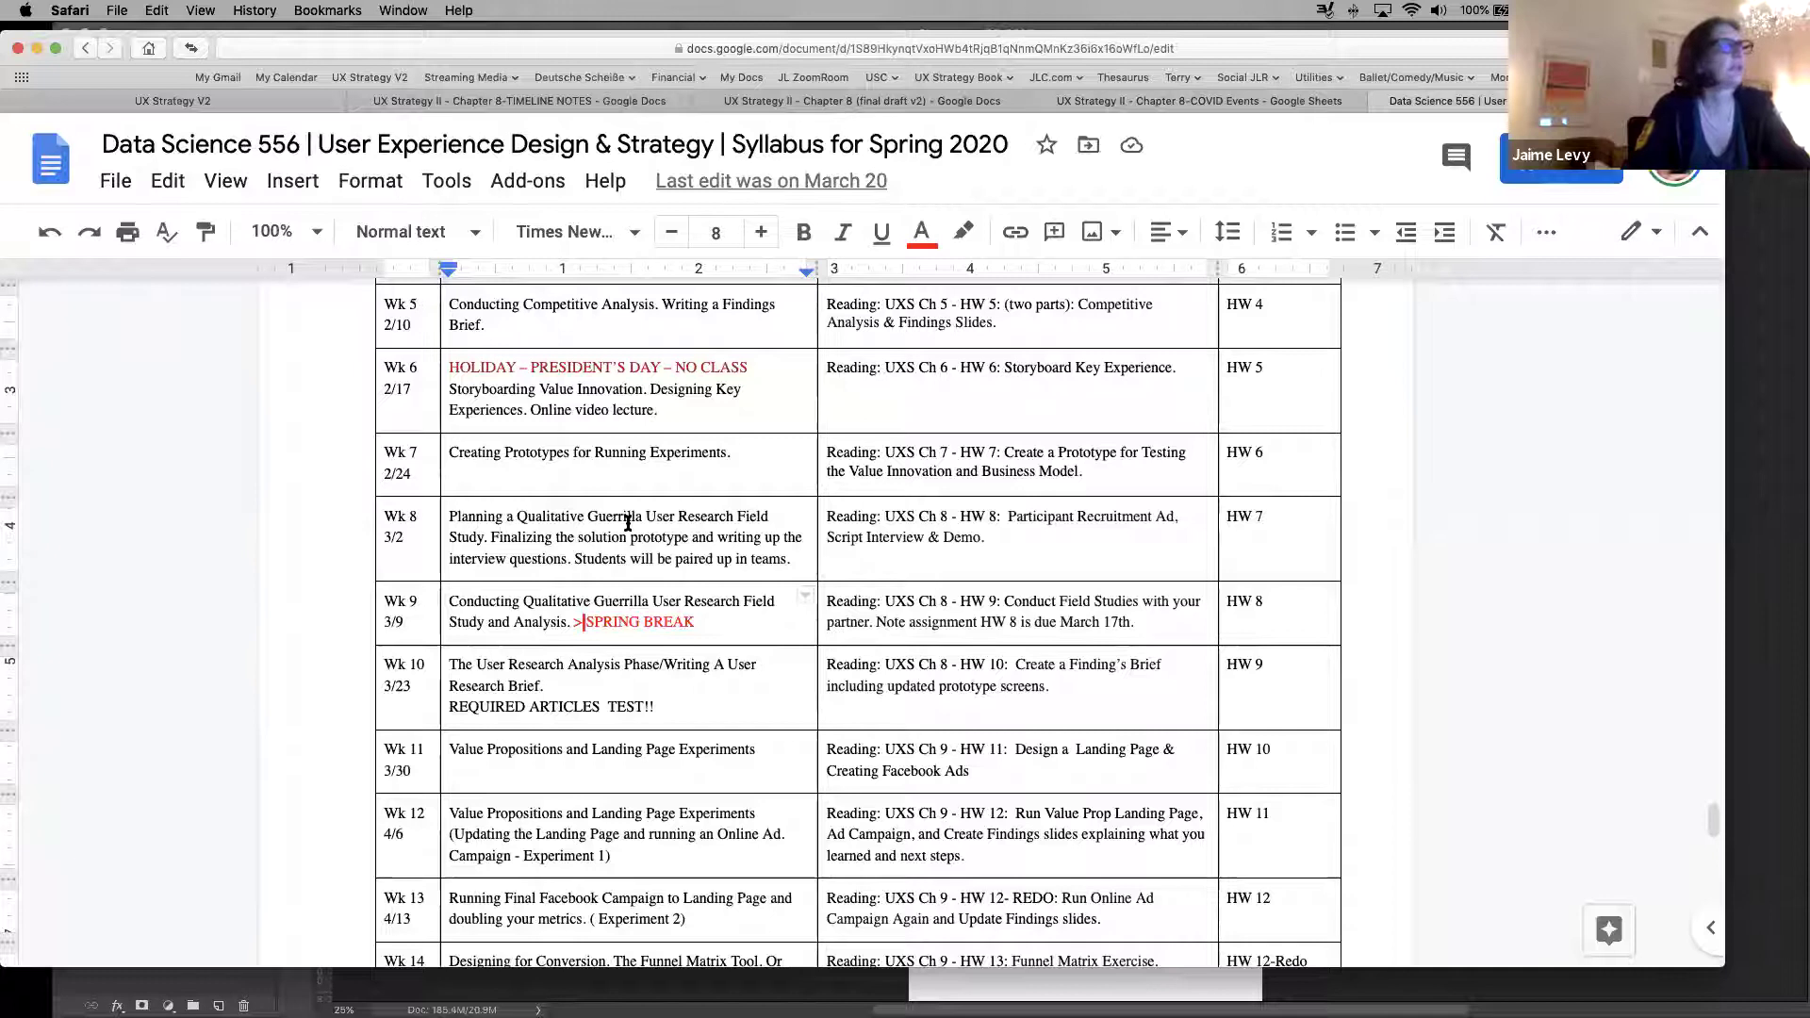
Copy "Planning a Qualitative Guerrilla User Research Field Study" from the Wk 8 (3/2) row of the syllabus schedule
{"action": "left_click_drag", "start_coordinate": [449, 518], "coordinate": [751, 530]}
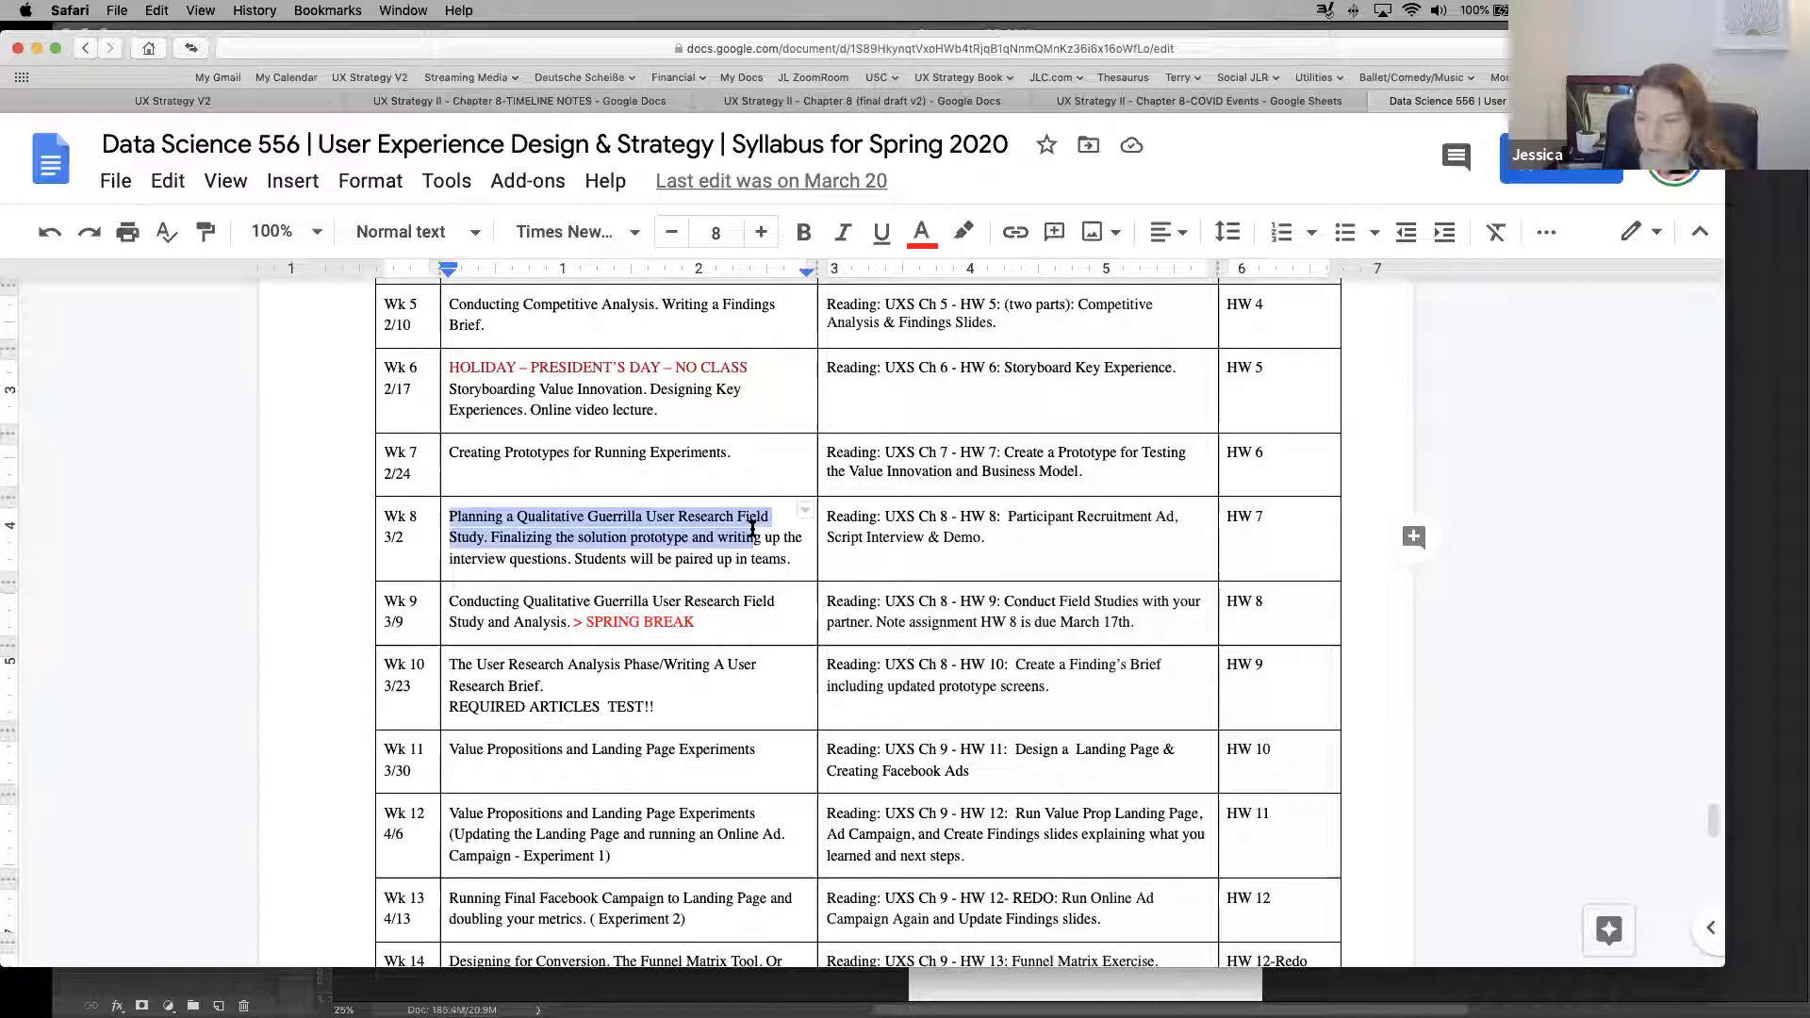
{"action": "mouse_move", "coordinate": [752, 530]}
{"action": "left_mouse_down"}
{"action": "mouse_move", "coordinate": [688, 522]}
{"action": "mouse_move", "coordinate": [753, 524]}
{"action": "left_mouse_up"}
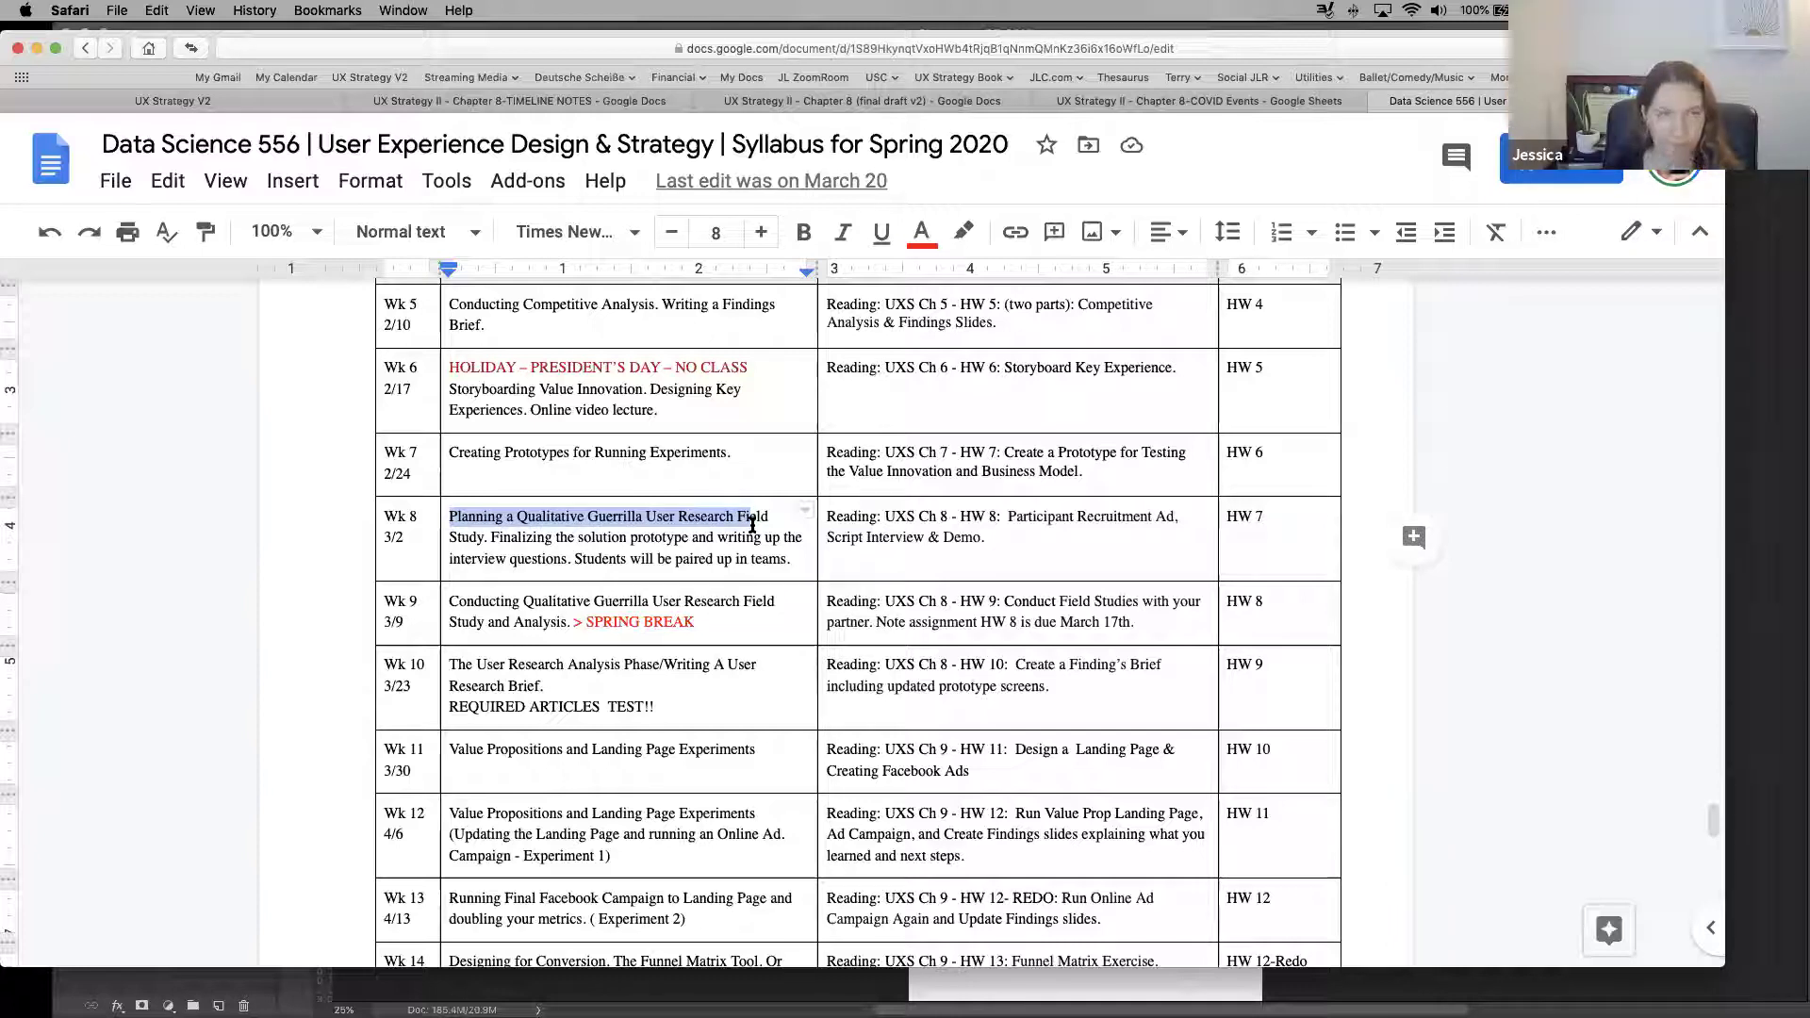
{"action": "left_click_drag", "start_coordinate": [751, 526], "coordinate": [483, 535]}
{"action": "key", "text": "super+c"}
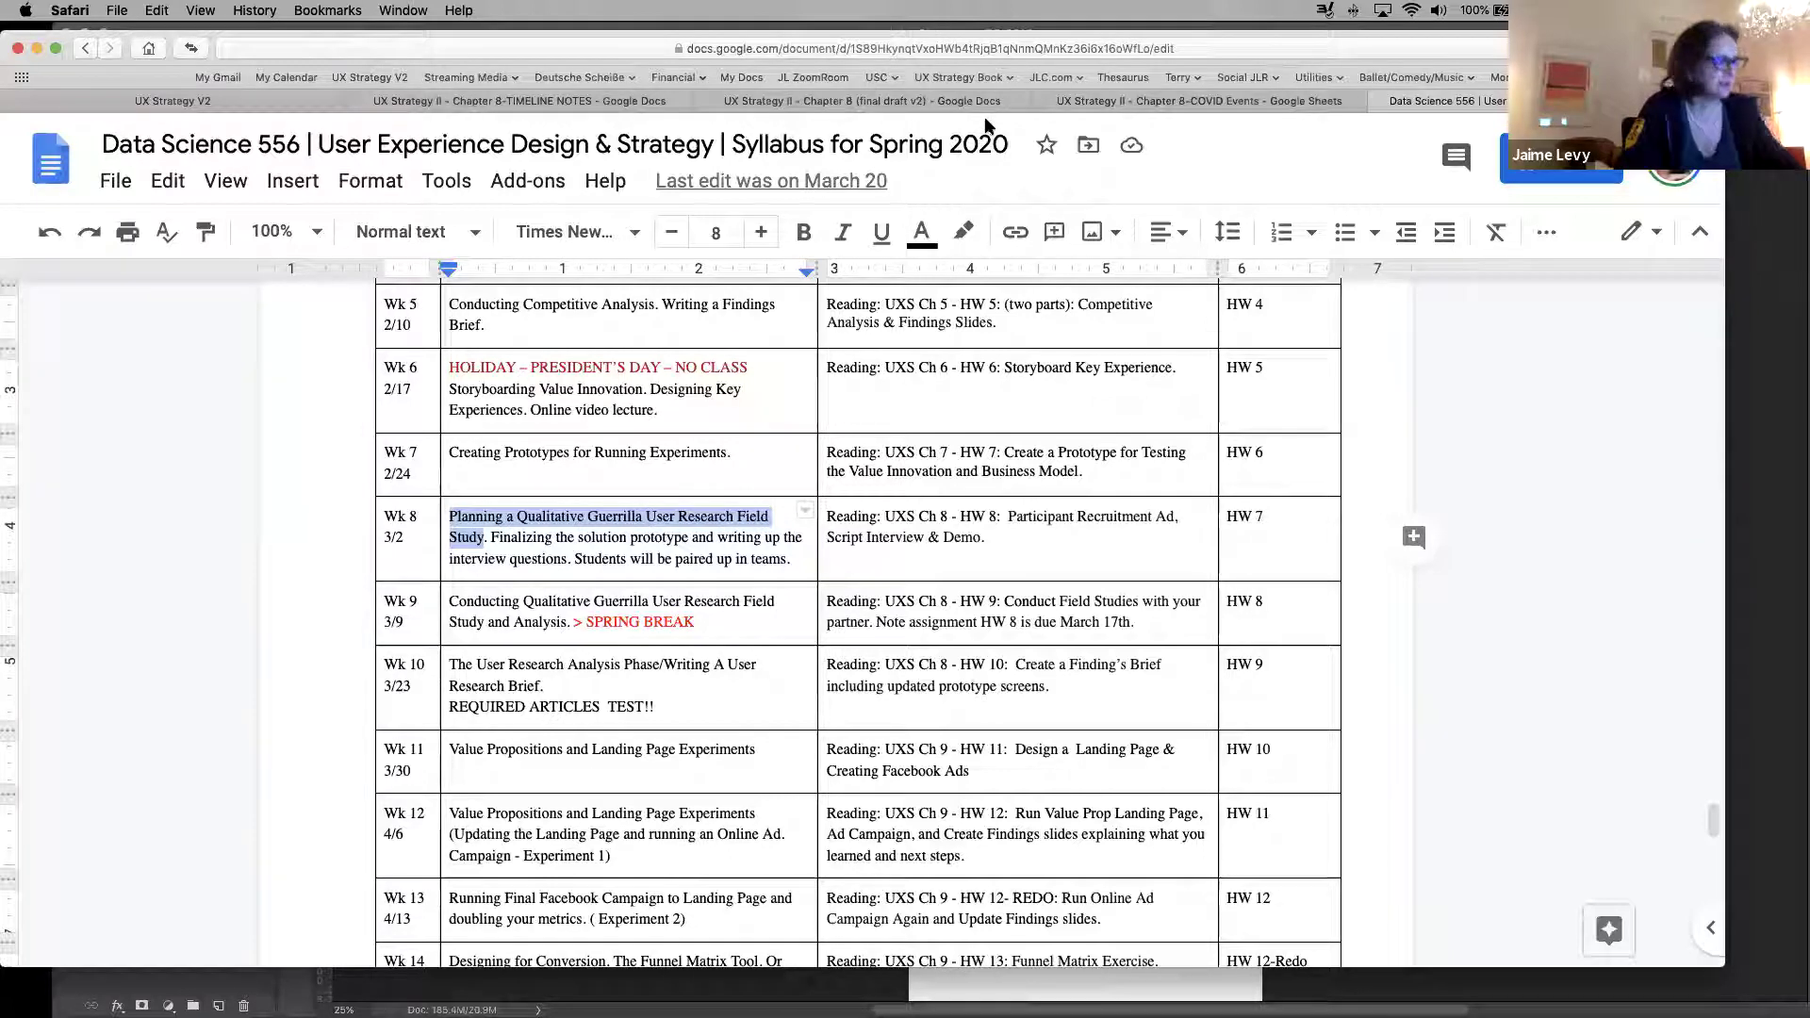
Paste the copied topic into the March 2 USC cell of the COVID Events spreadsheet and prefix it with "Lecture: "
{"action": "left_click", "coordinate": [497, 102]}
{"action": "left_click", "coordinate": [1141, 103]}
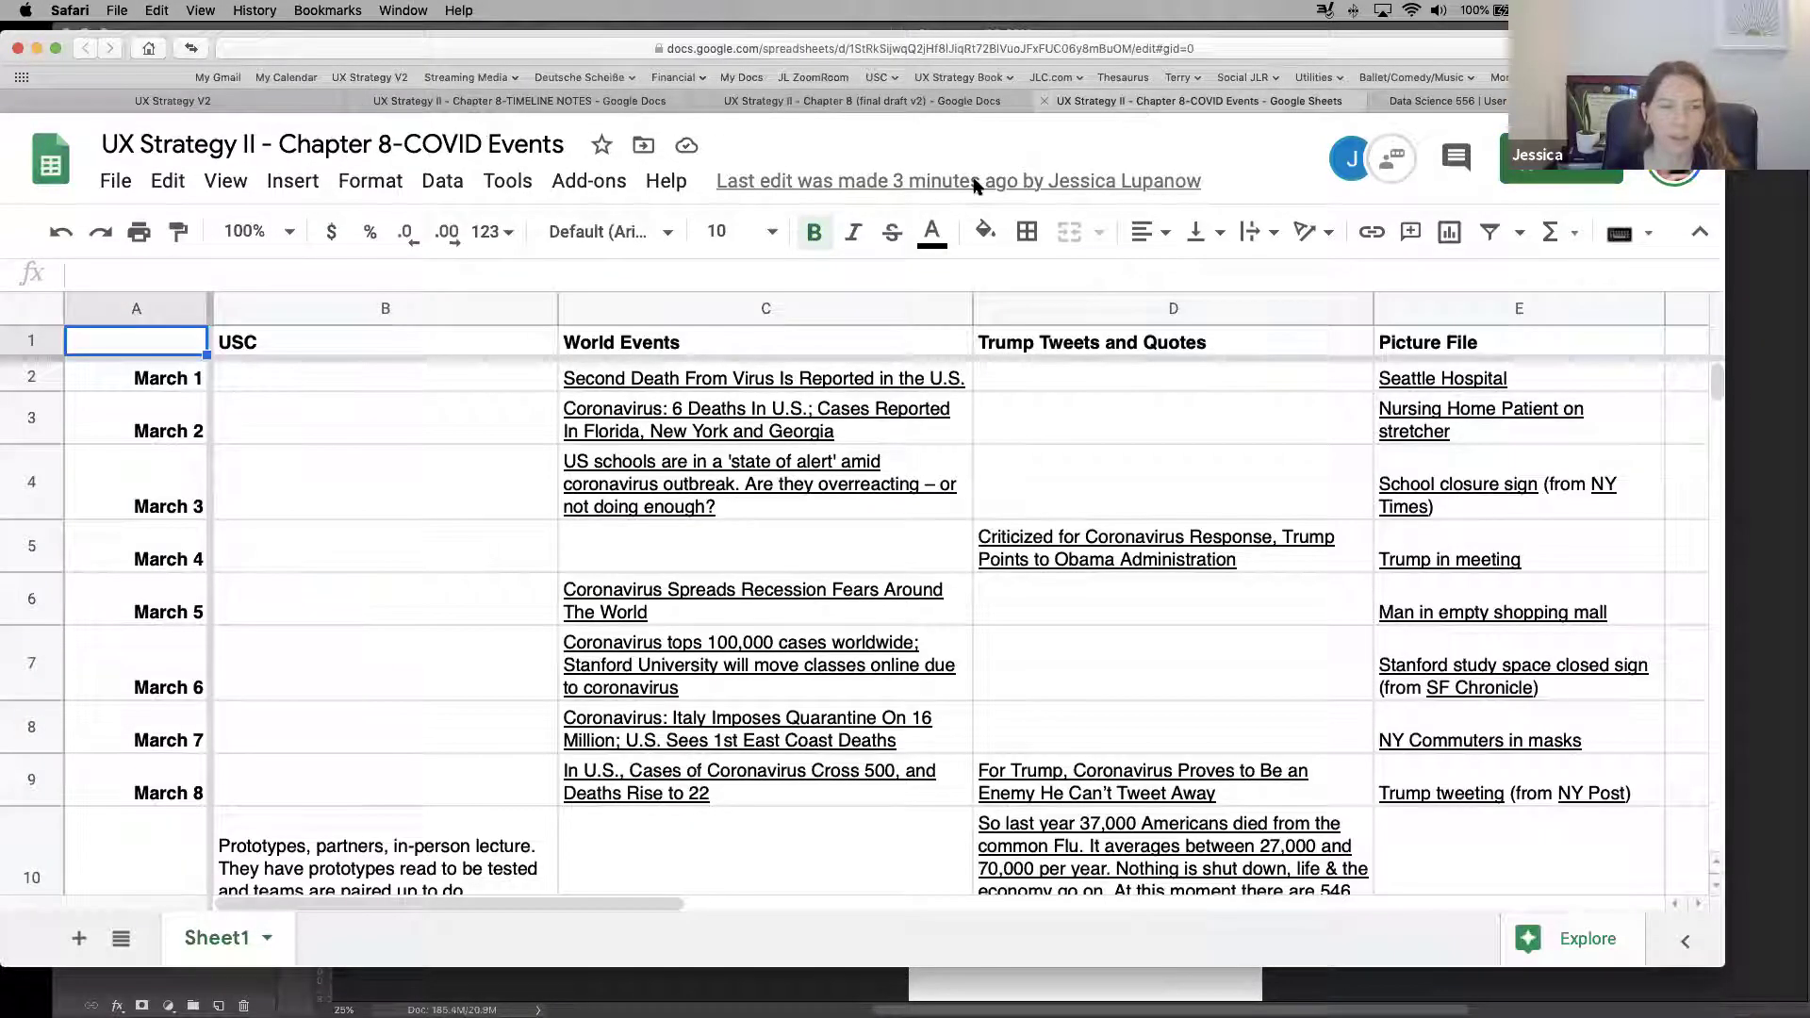
{"action": "left_click", "coordinate": [264, 422]}
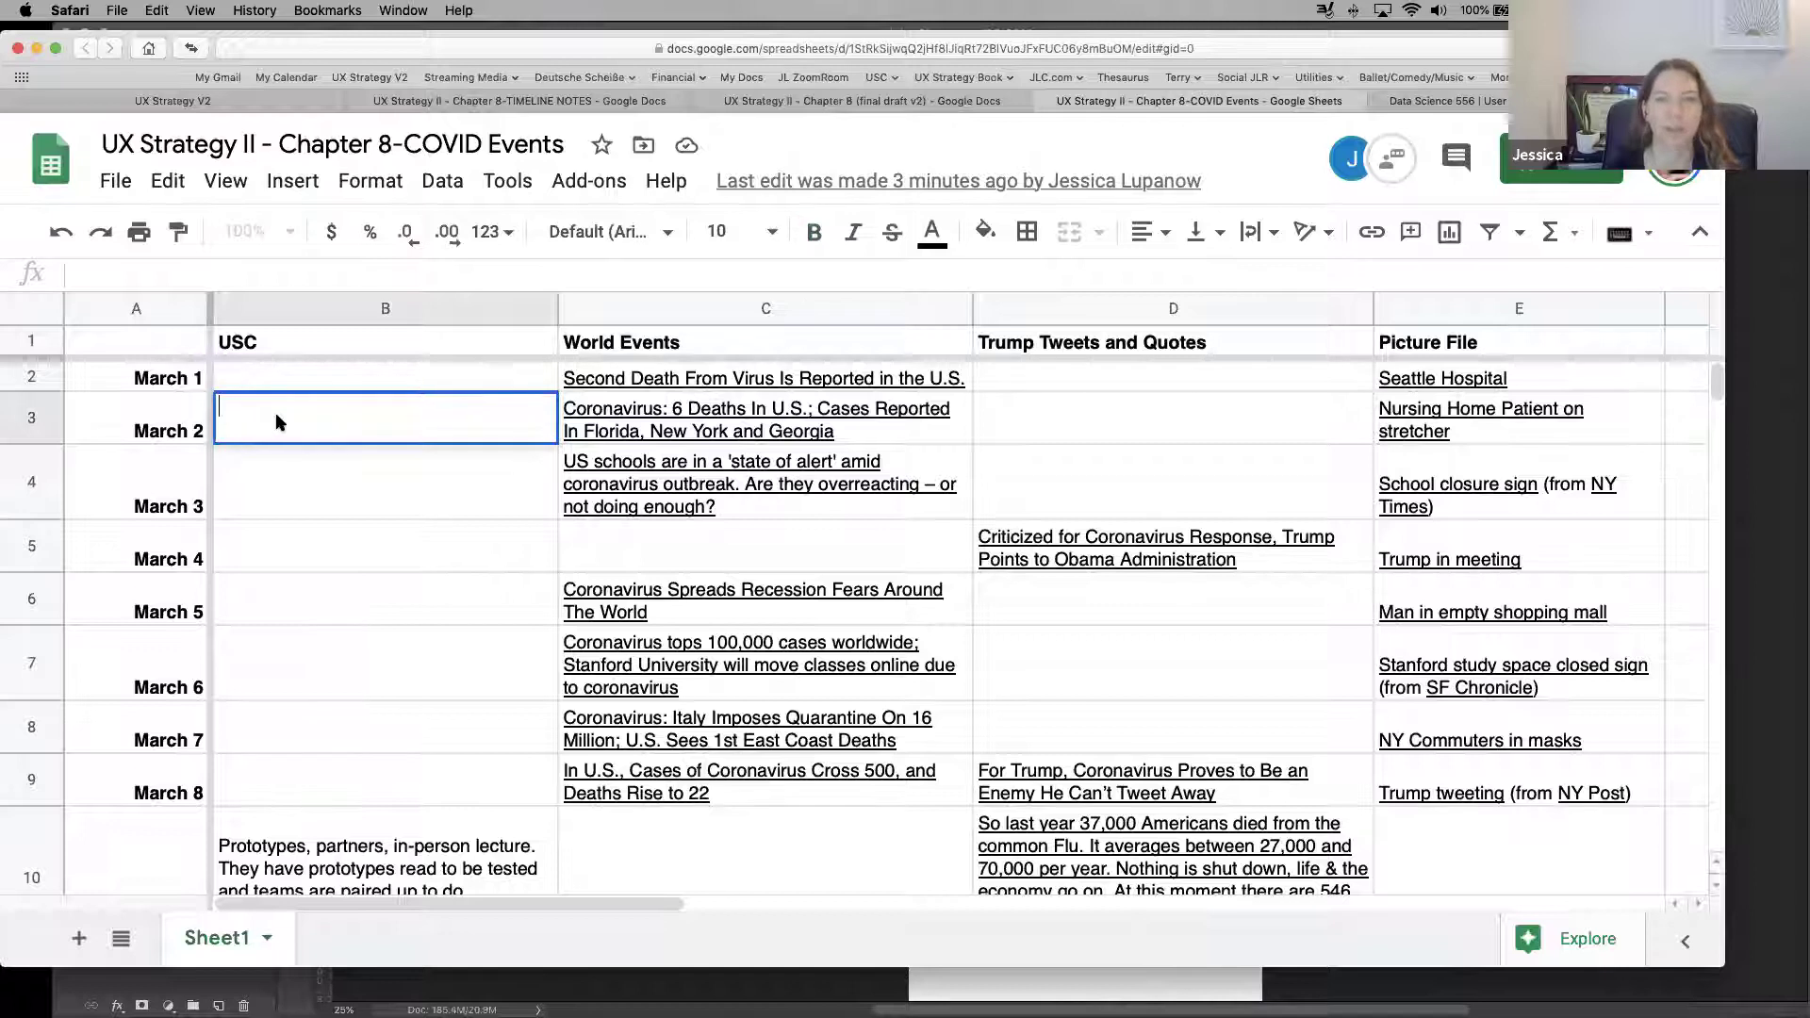
{"action": "key", "text": "super+v"}
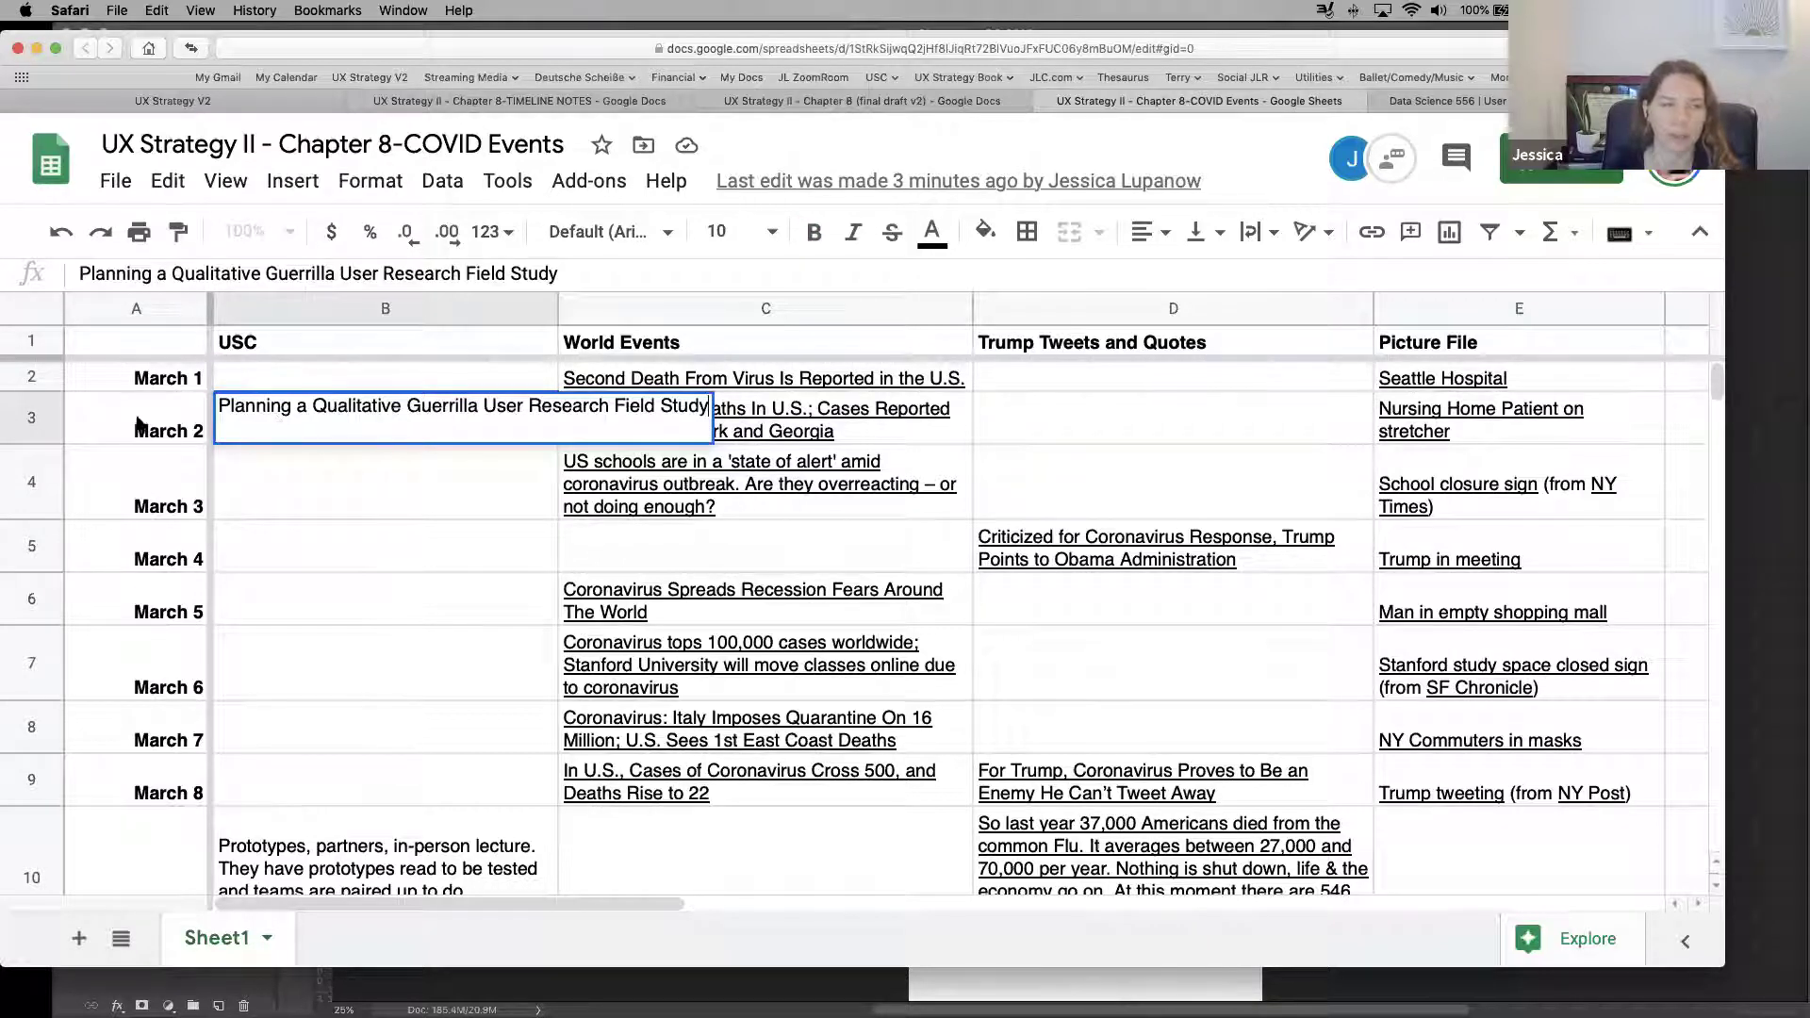
{"action": "type", "text": "Lectu"}
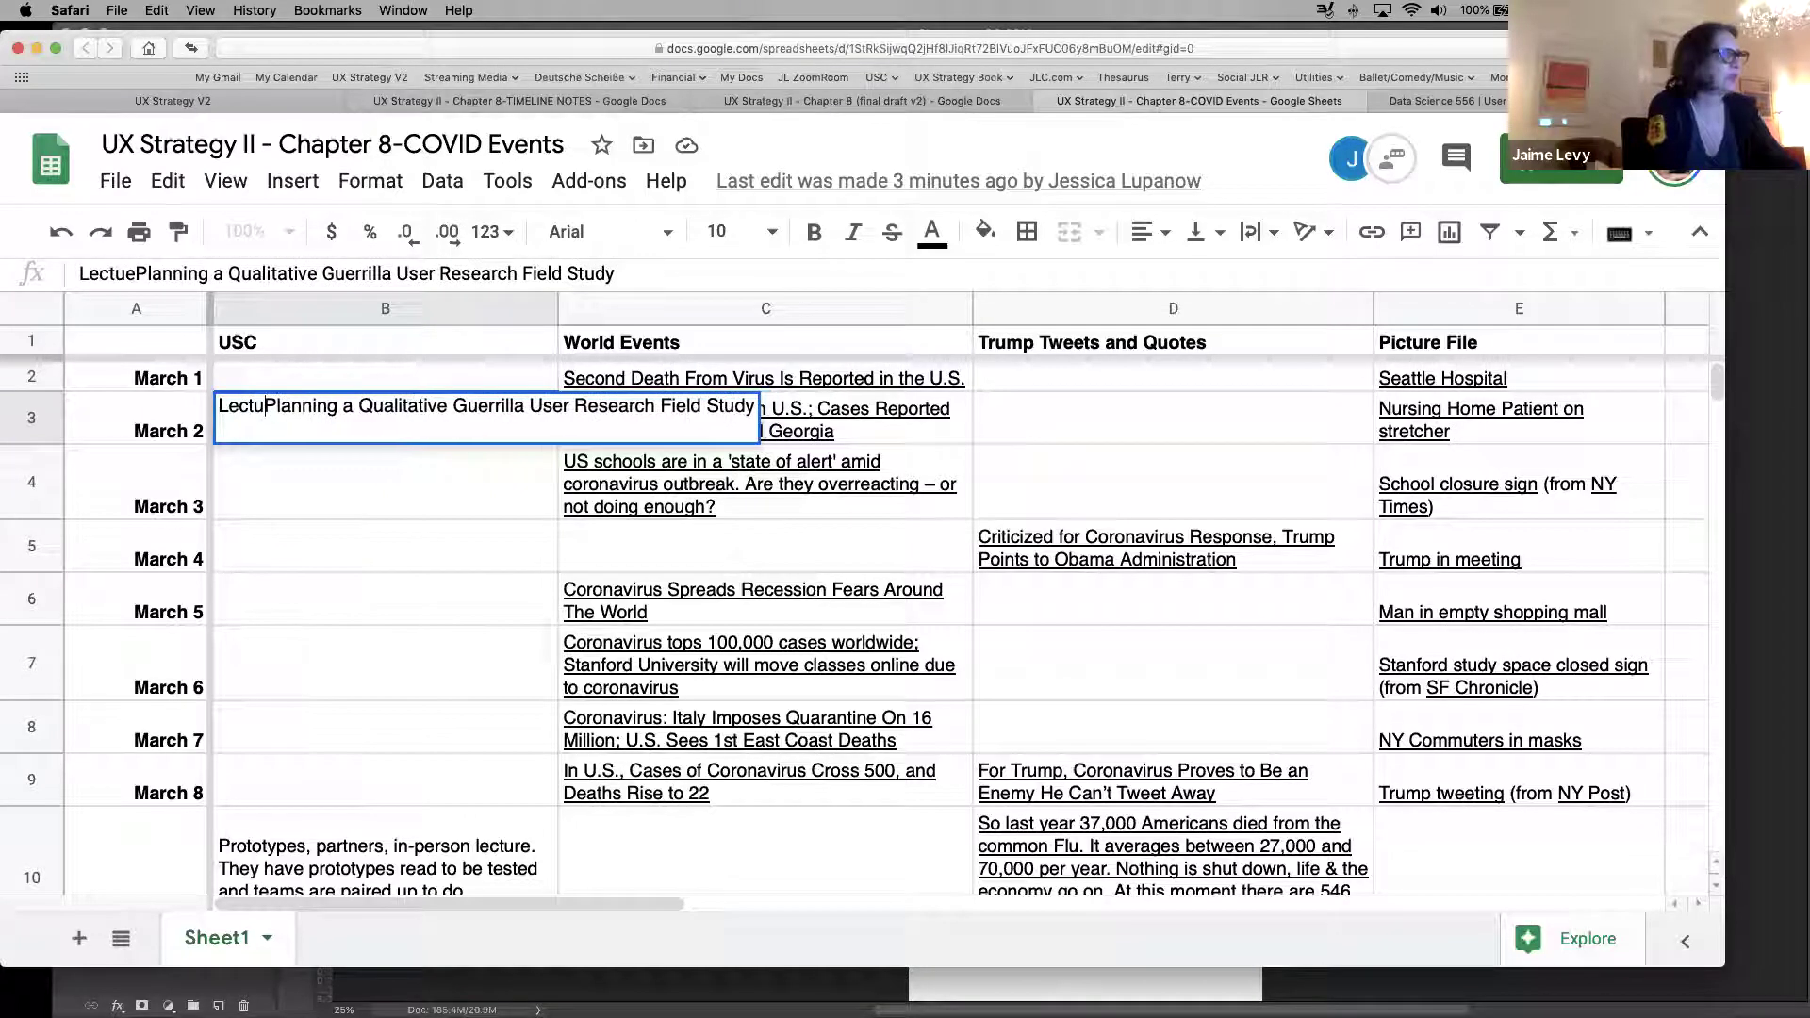
{"action": "type", "text": "re:"}
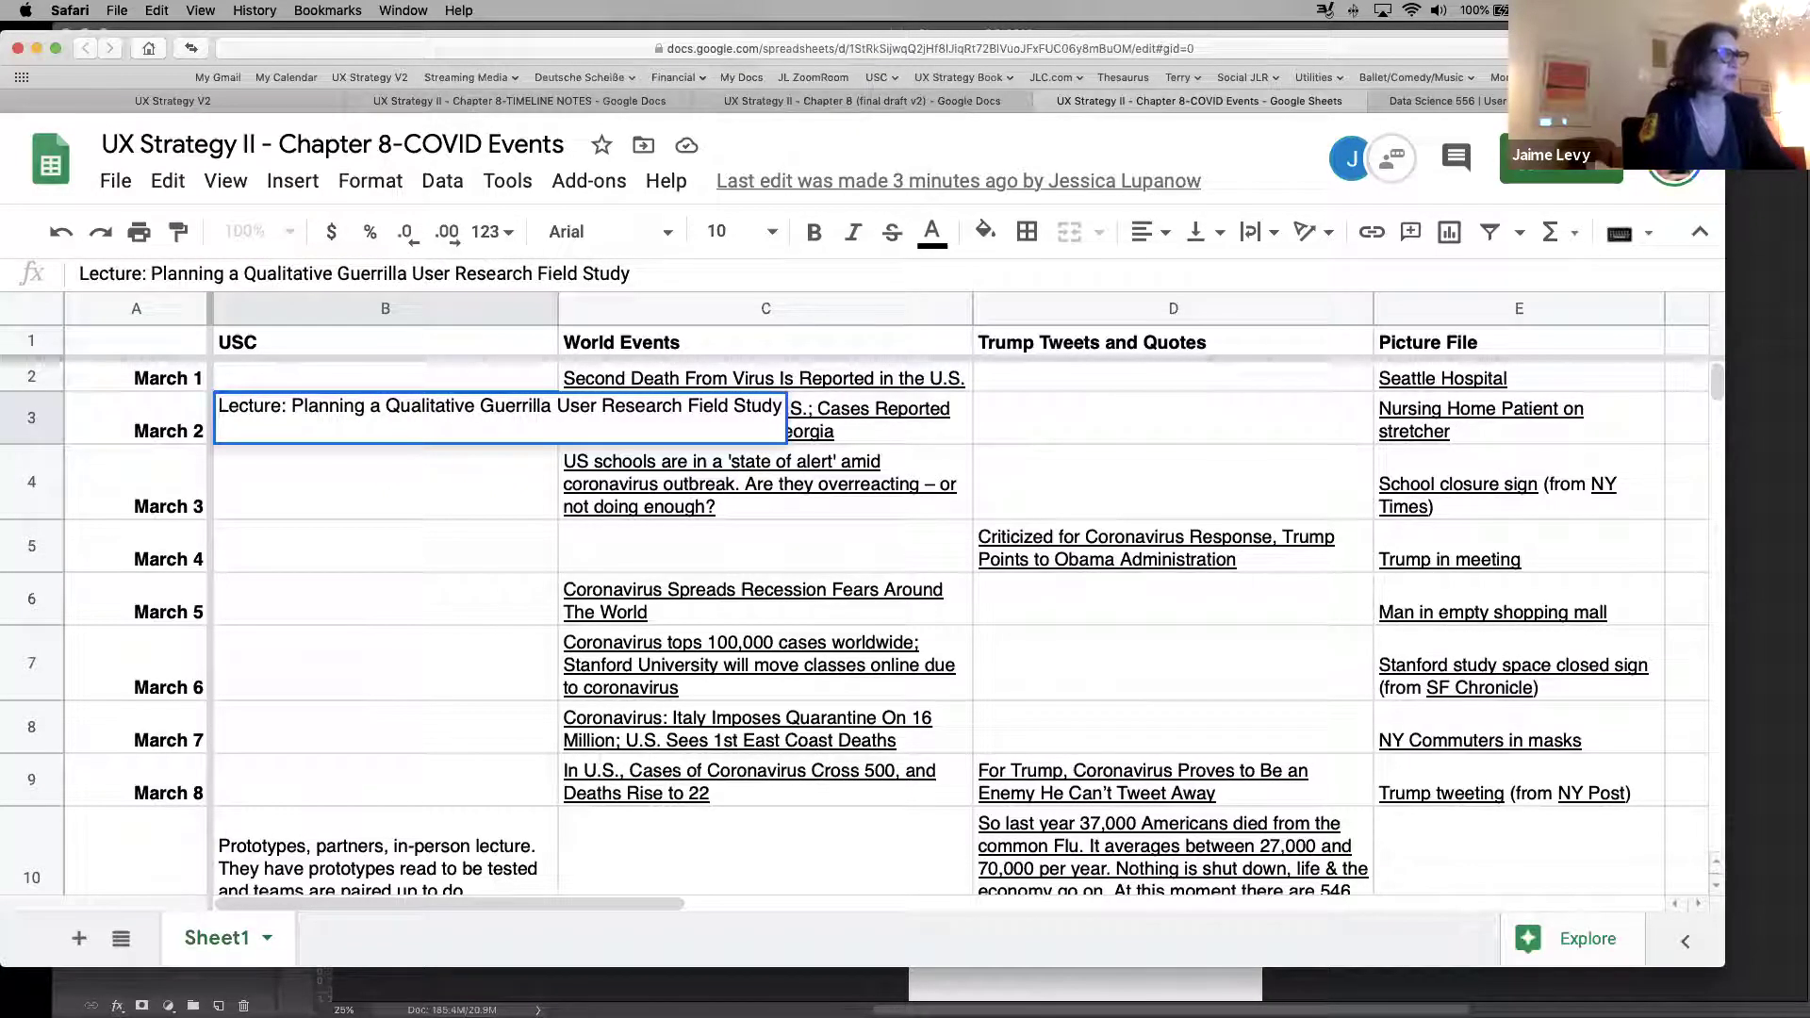
{"action": "key", "text": "Return"}
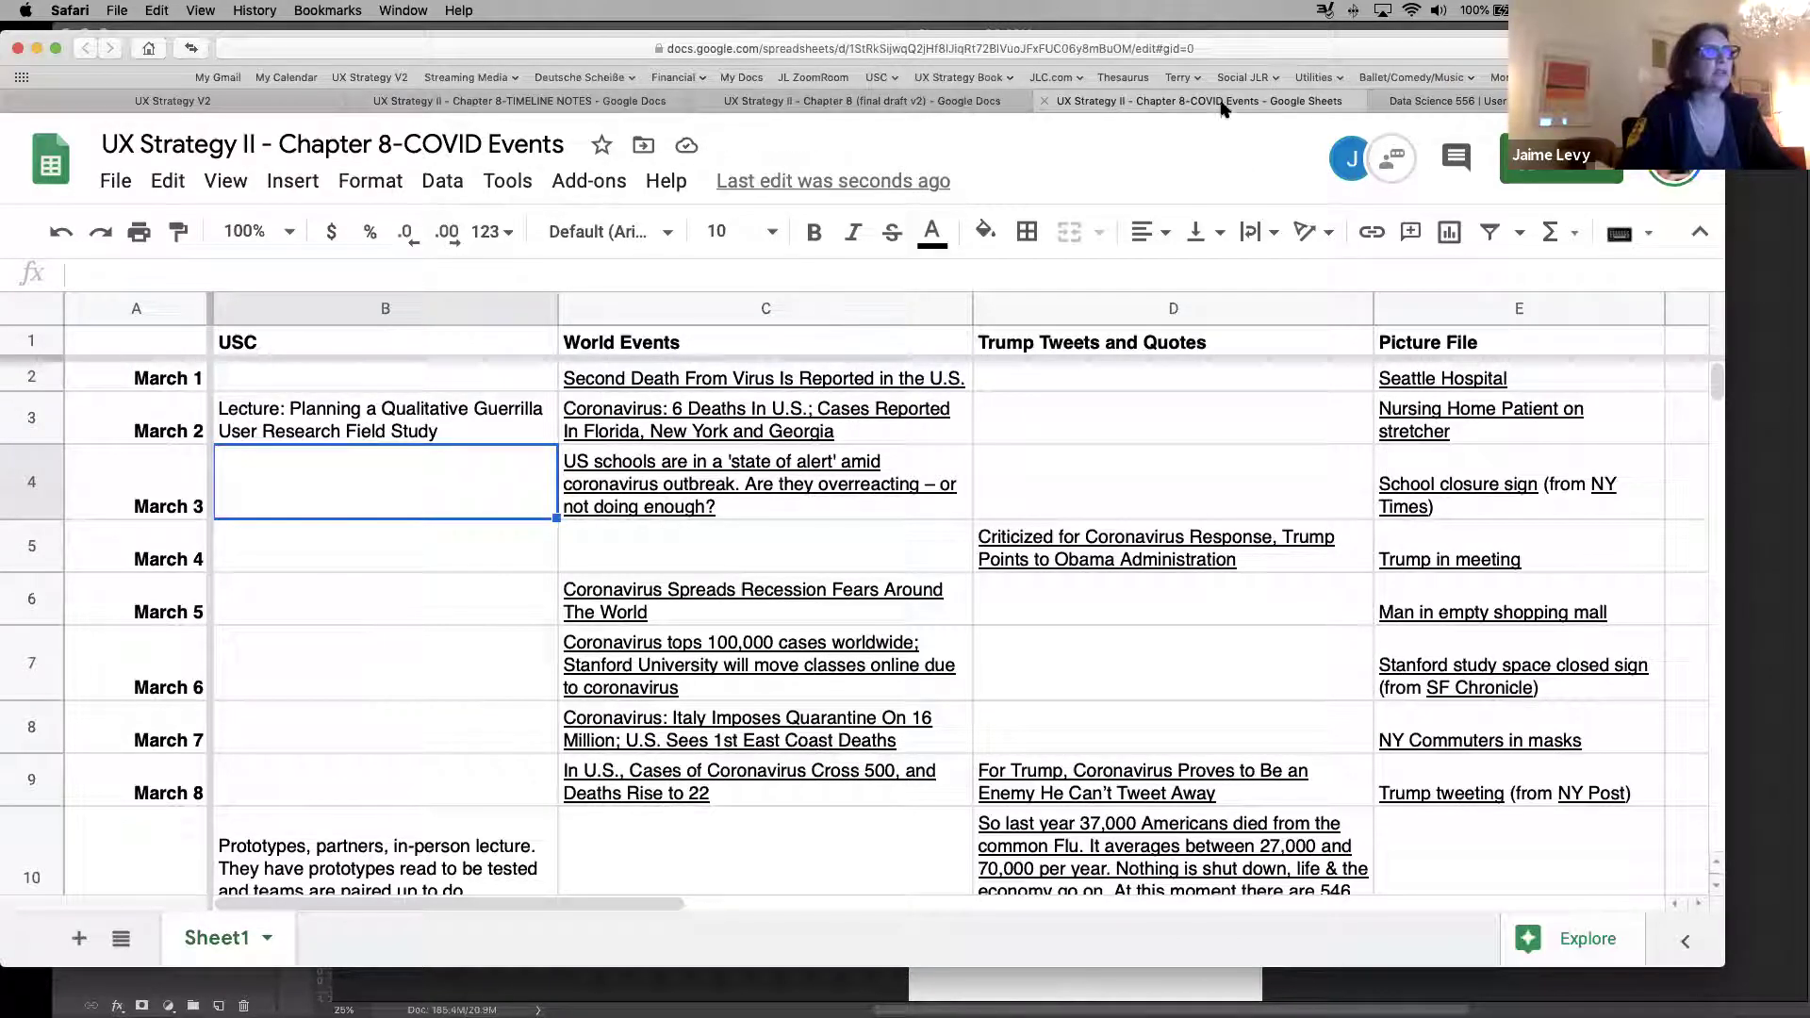
Copy "Conducting Qualitative Guerrilla User Research Field Study and Analysis" from the syllabus's Wk 9 row and return to the COVID Events spreadsheet
{"action": "left_click", "coordinate": [1489, 103]}
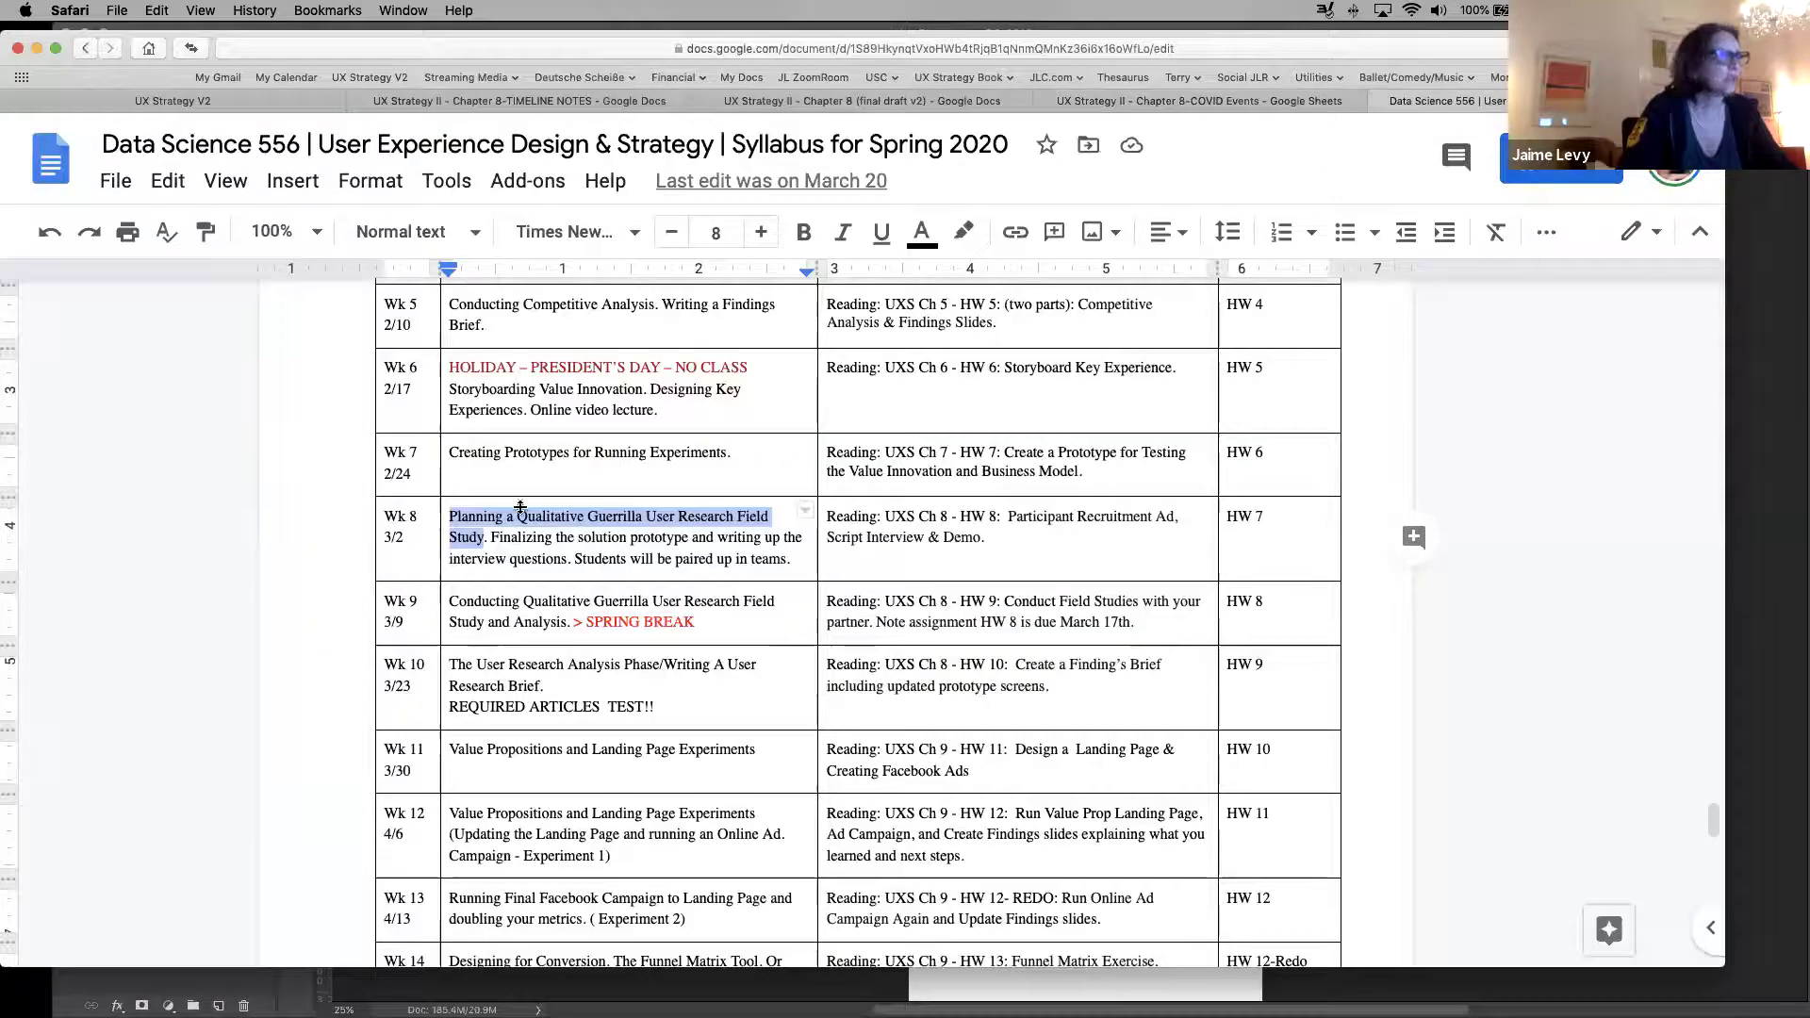
{"action": "left_click", "coordinate": [657, 593]}
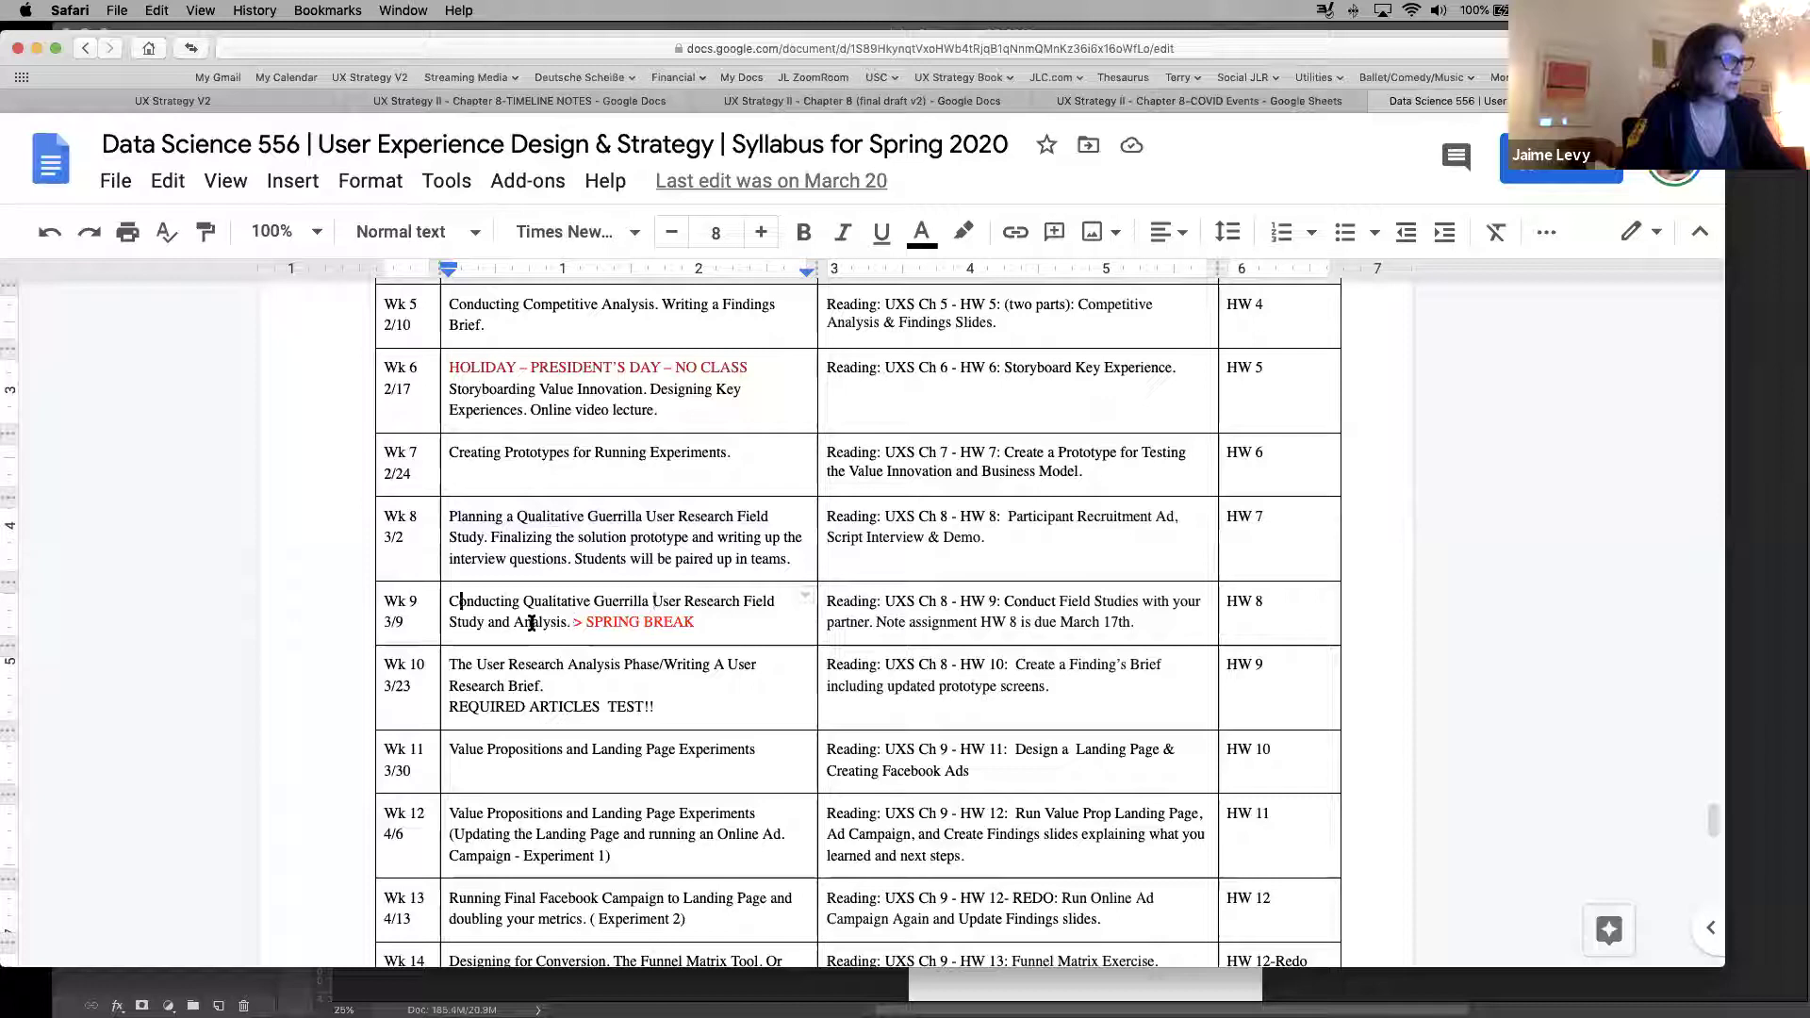
{"action": "left_click_drag", "start_coordinate": [532, 623], "coordinate": [567, 627]}
{"action": "left_click", "coordinate": [567, 627]}
{"action": "left_click", "coordinate": [447, 601], "text": "shift"}
{"action": "key", "text": "super+c"}
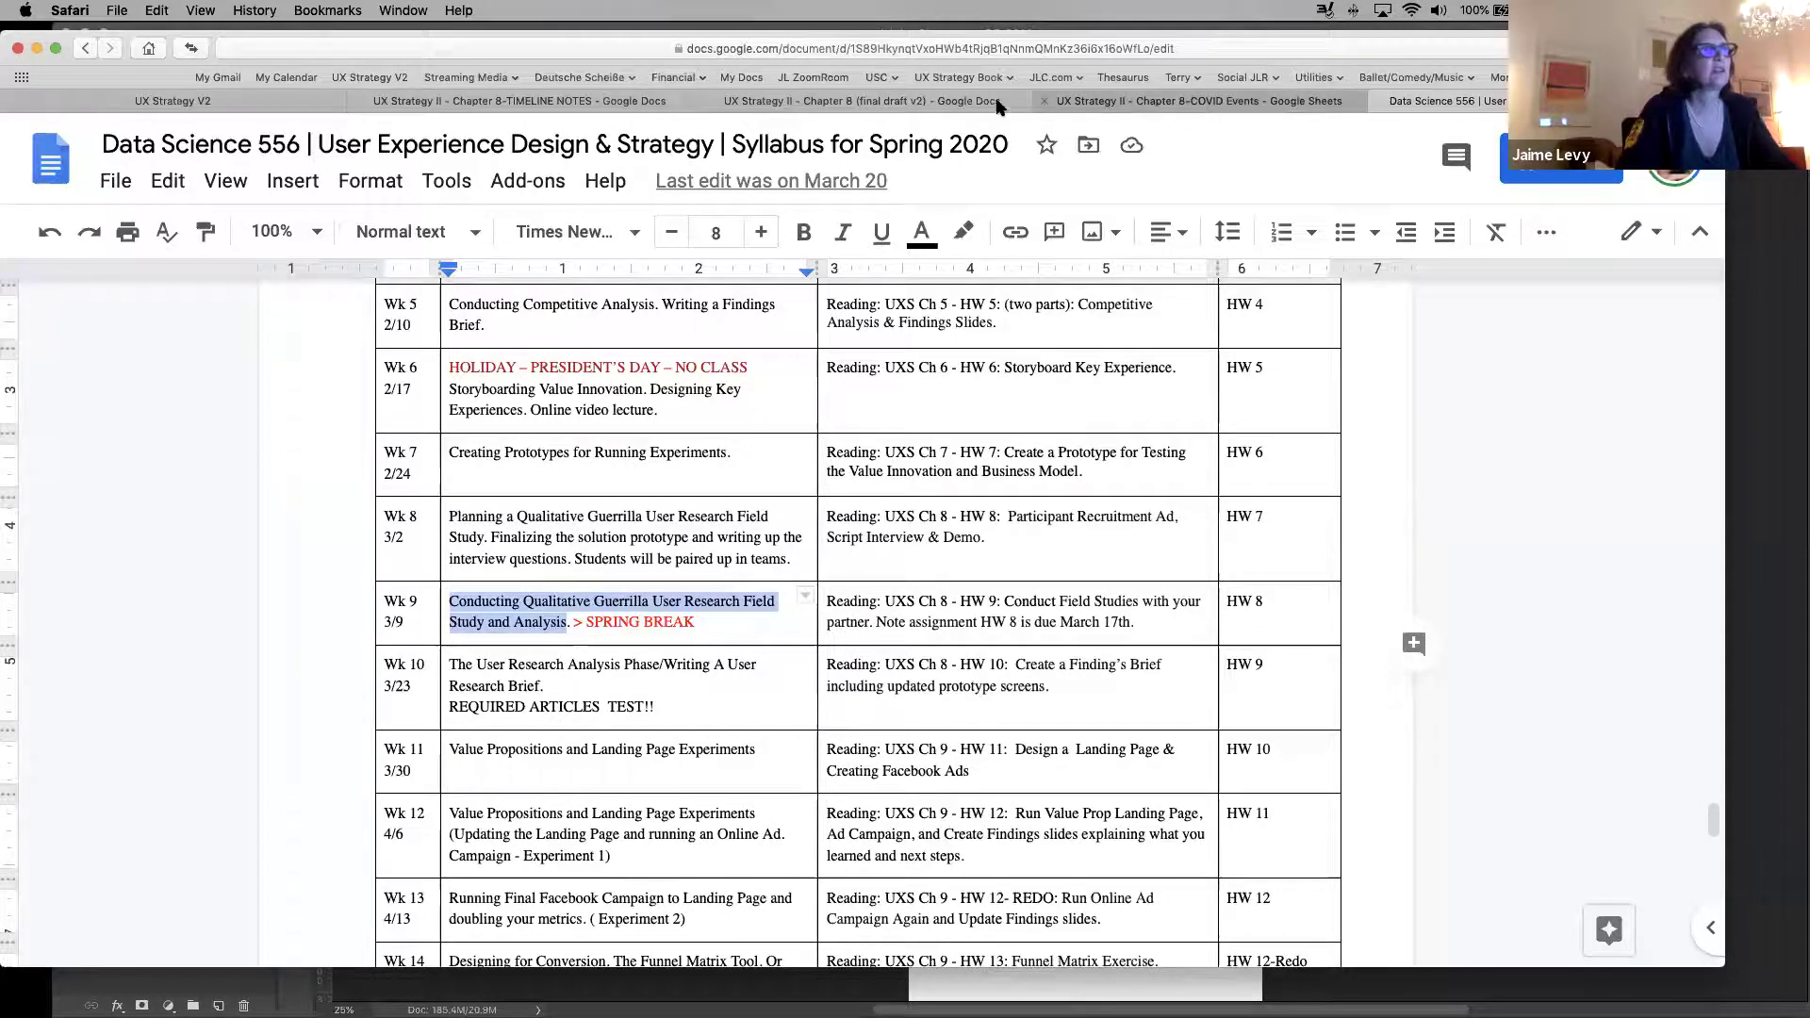
{"action": "left_click", "coordinate": [1113, 101]}
{"action": "left_click", "coordinate": [325, 477]}
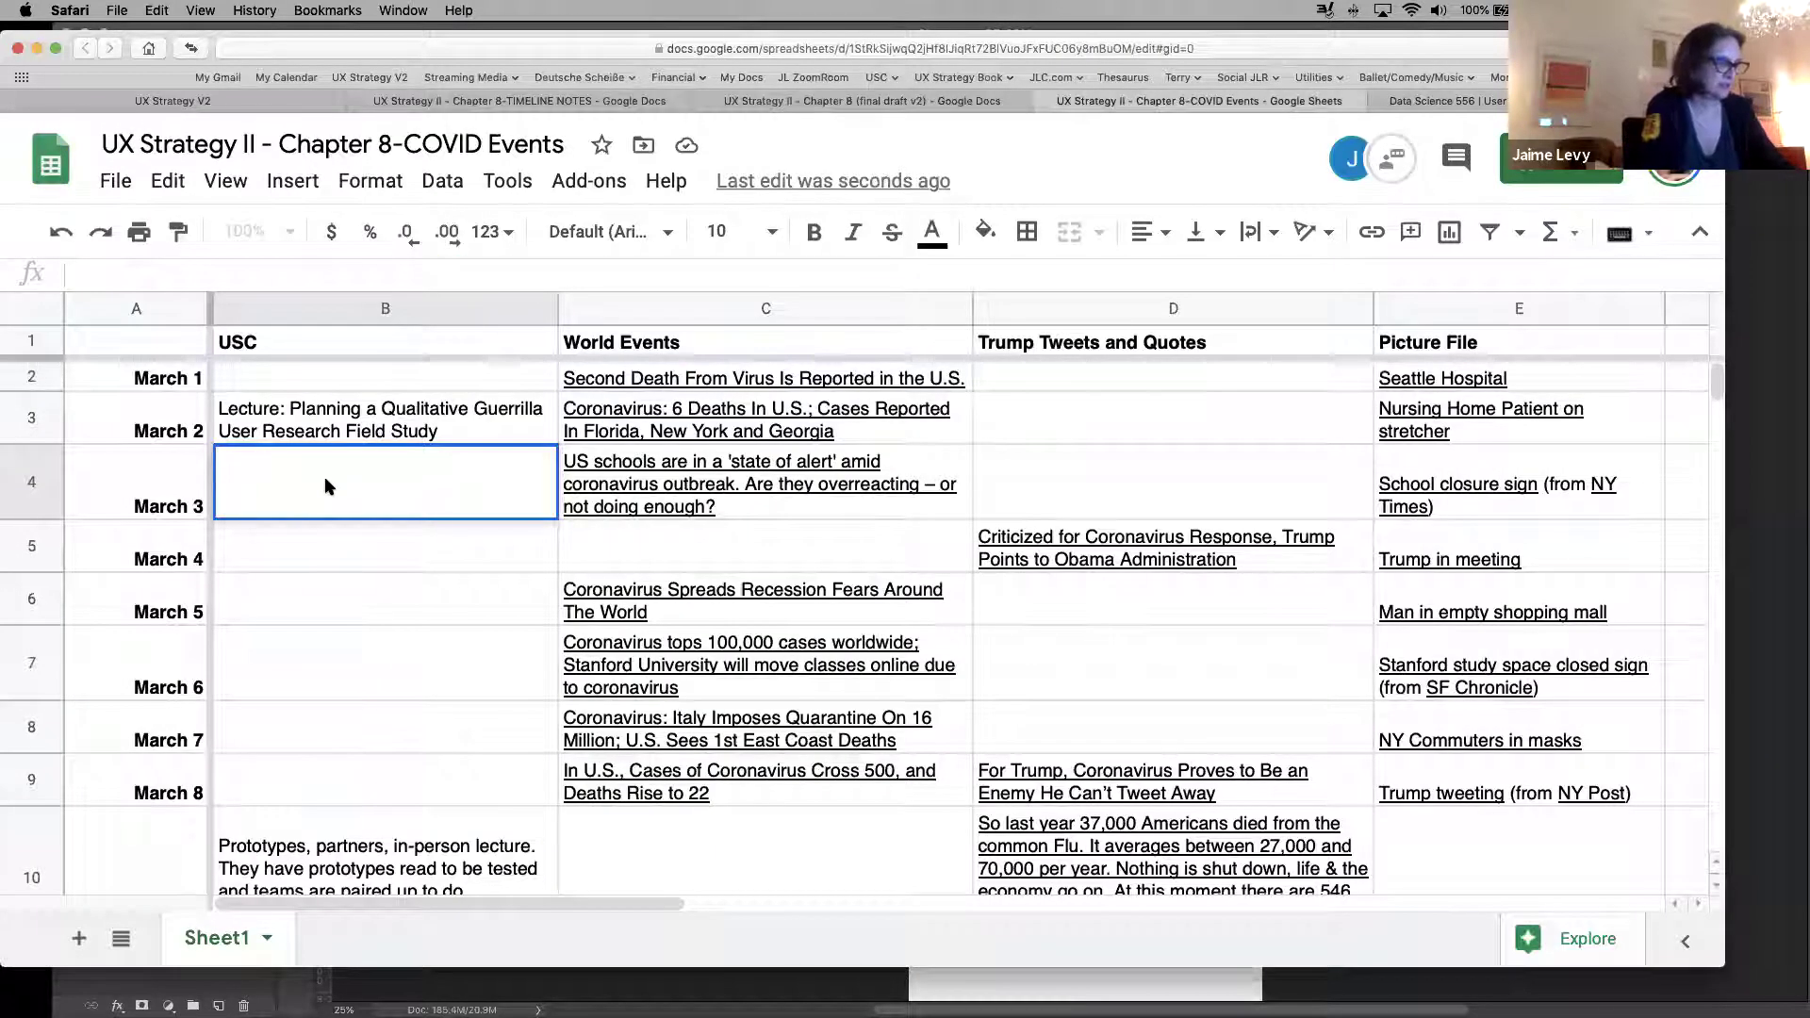
{"action": "key", "text": "super+v"}
{"action": "key", "text": "super+z"}
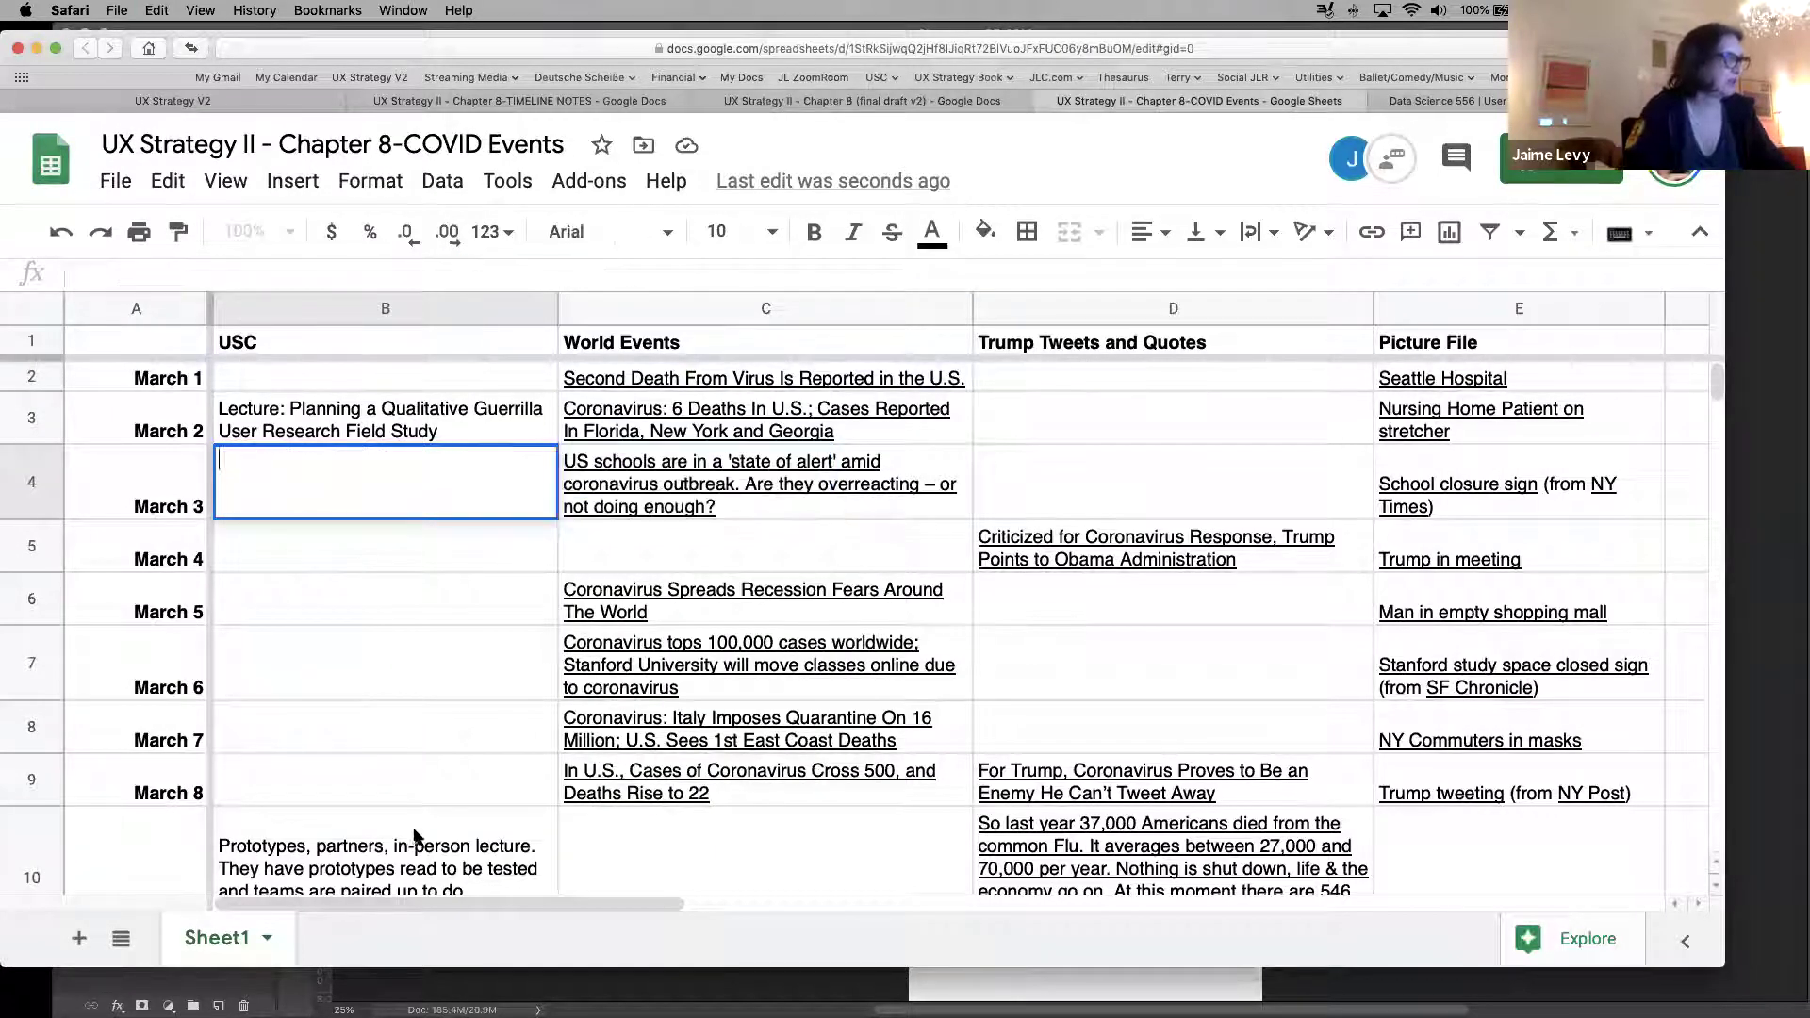
Select the USC cell in row 10 of the COVID Events spreadsheet and check its class notes against the surrounding March dates
{"action": "left_click", "coordinate": [334, 847]}
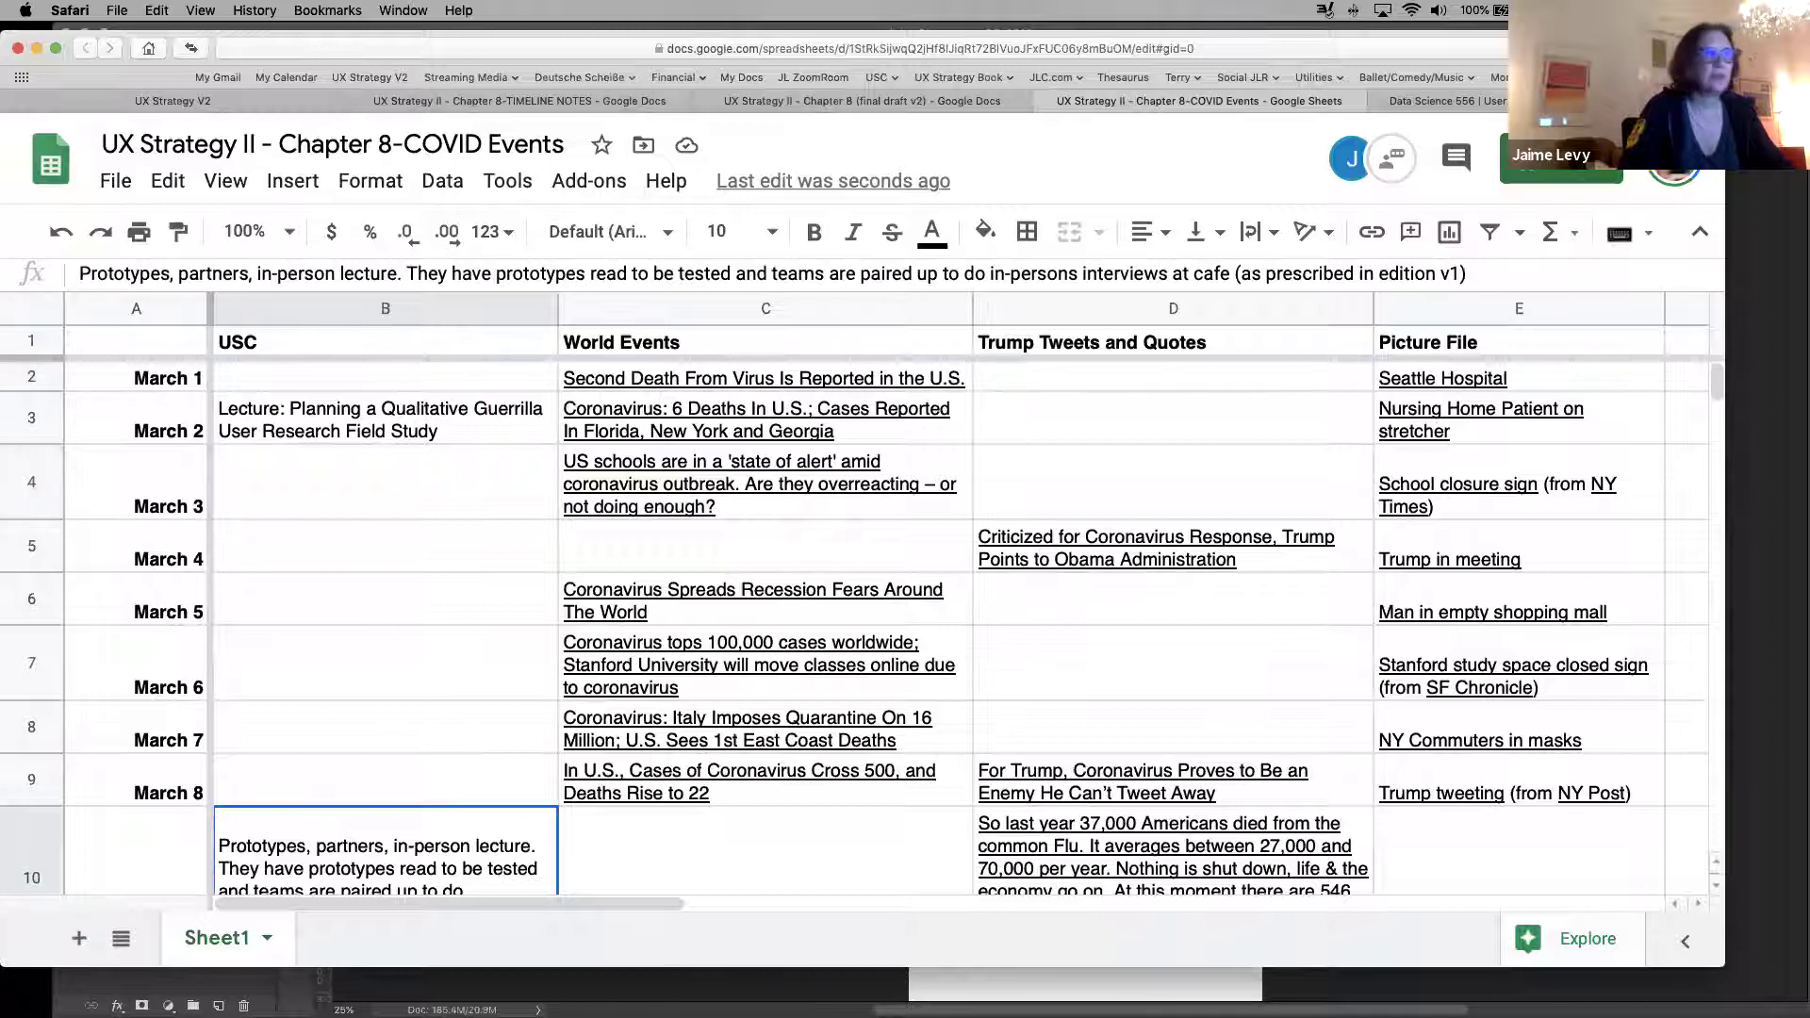
{"action": "scroll", "coordinate": [1718, 394], "scroll_direction": "down", "scroll_amount": 4}
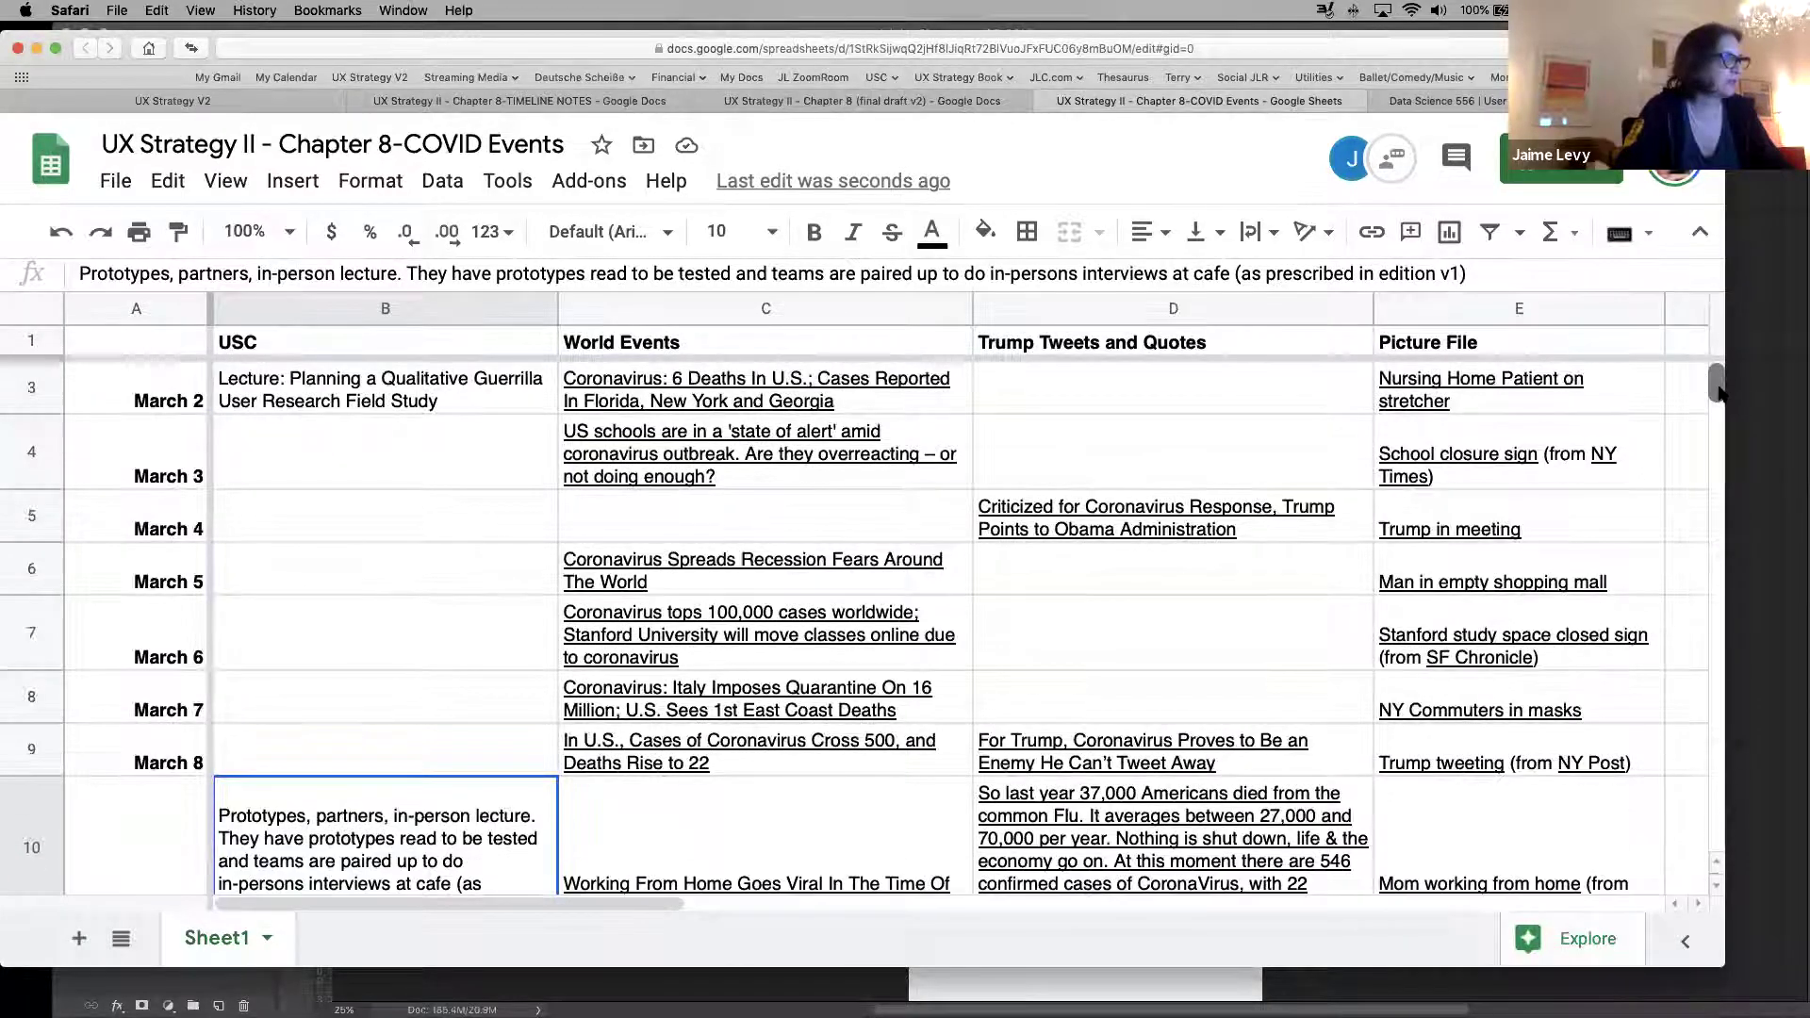
{"action": "scroll", "coordinate": [1717, 395], "scroll_direction": "up", "scroll_amount": 4}
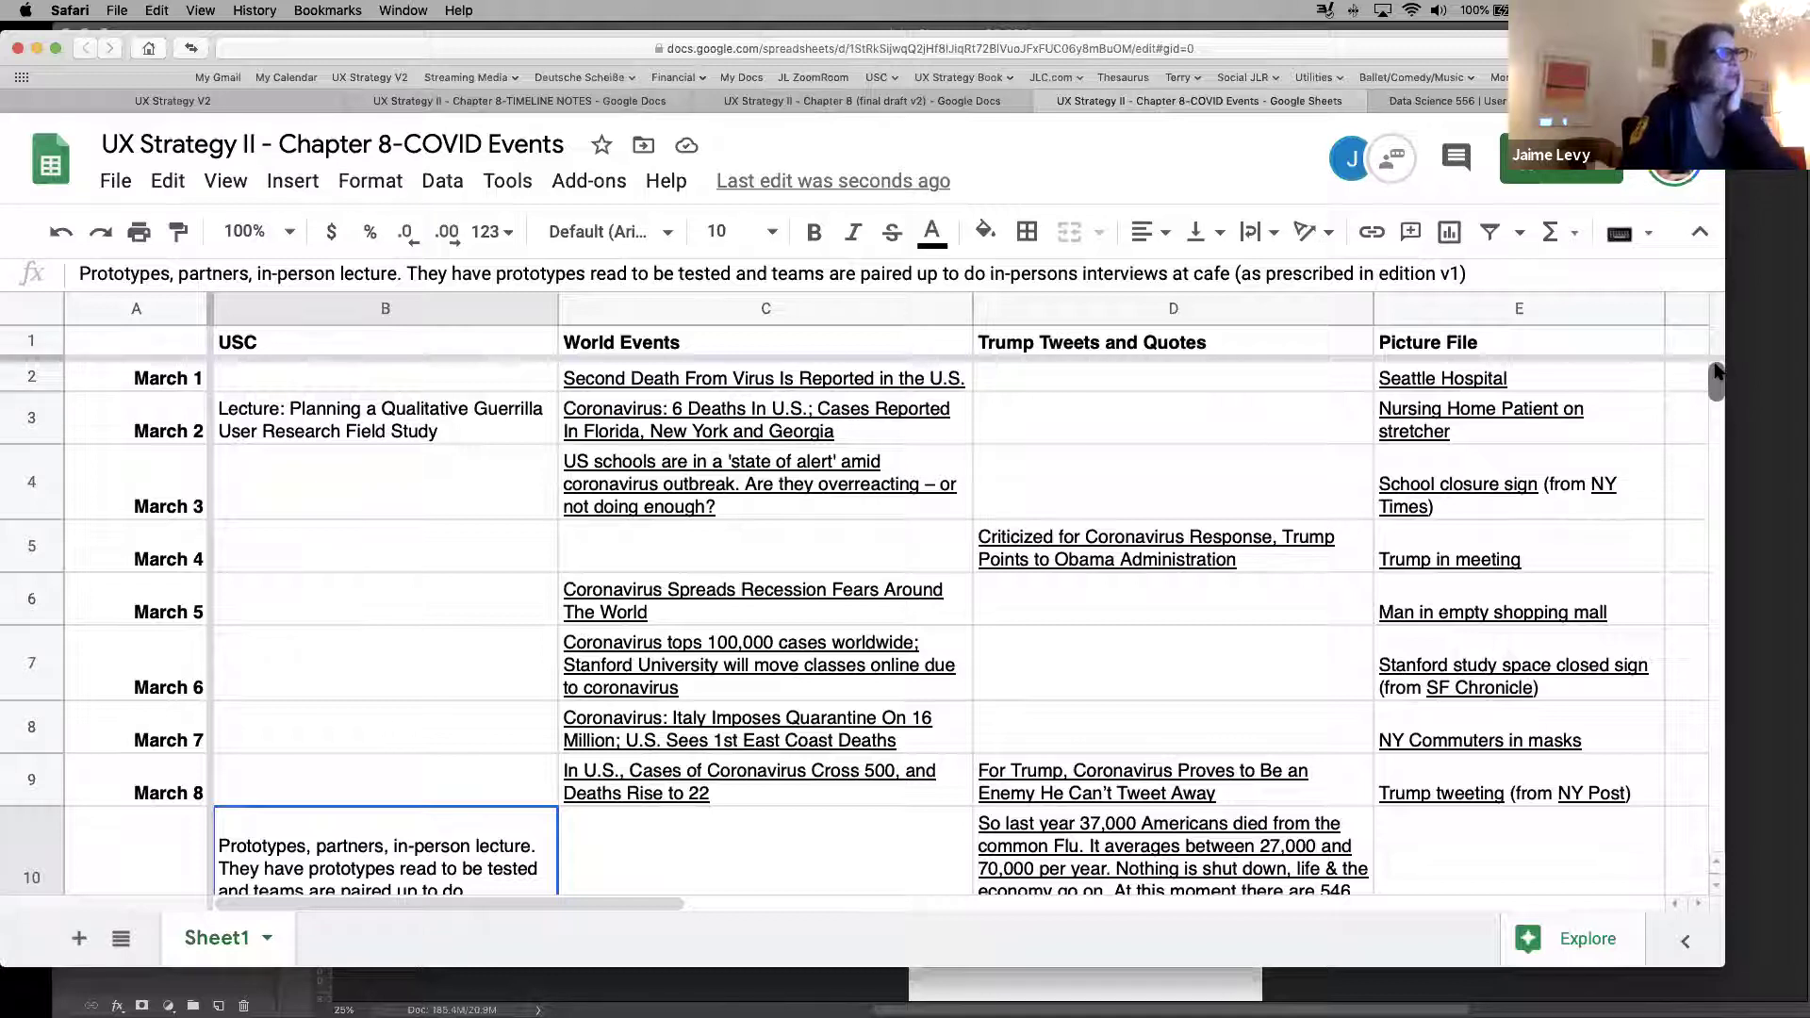
Switch to Finder, go to the Dropbox folder and enlarge the window to show more of its files
{"action": "mouse_move", "coordinate": [347, 992]}
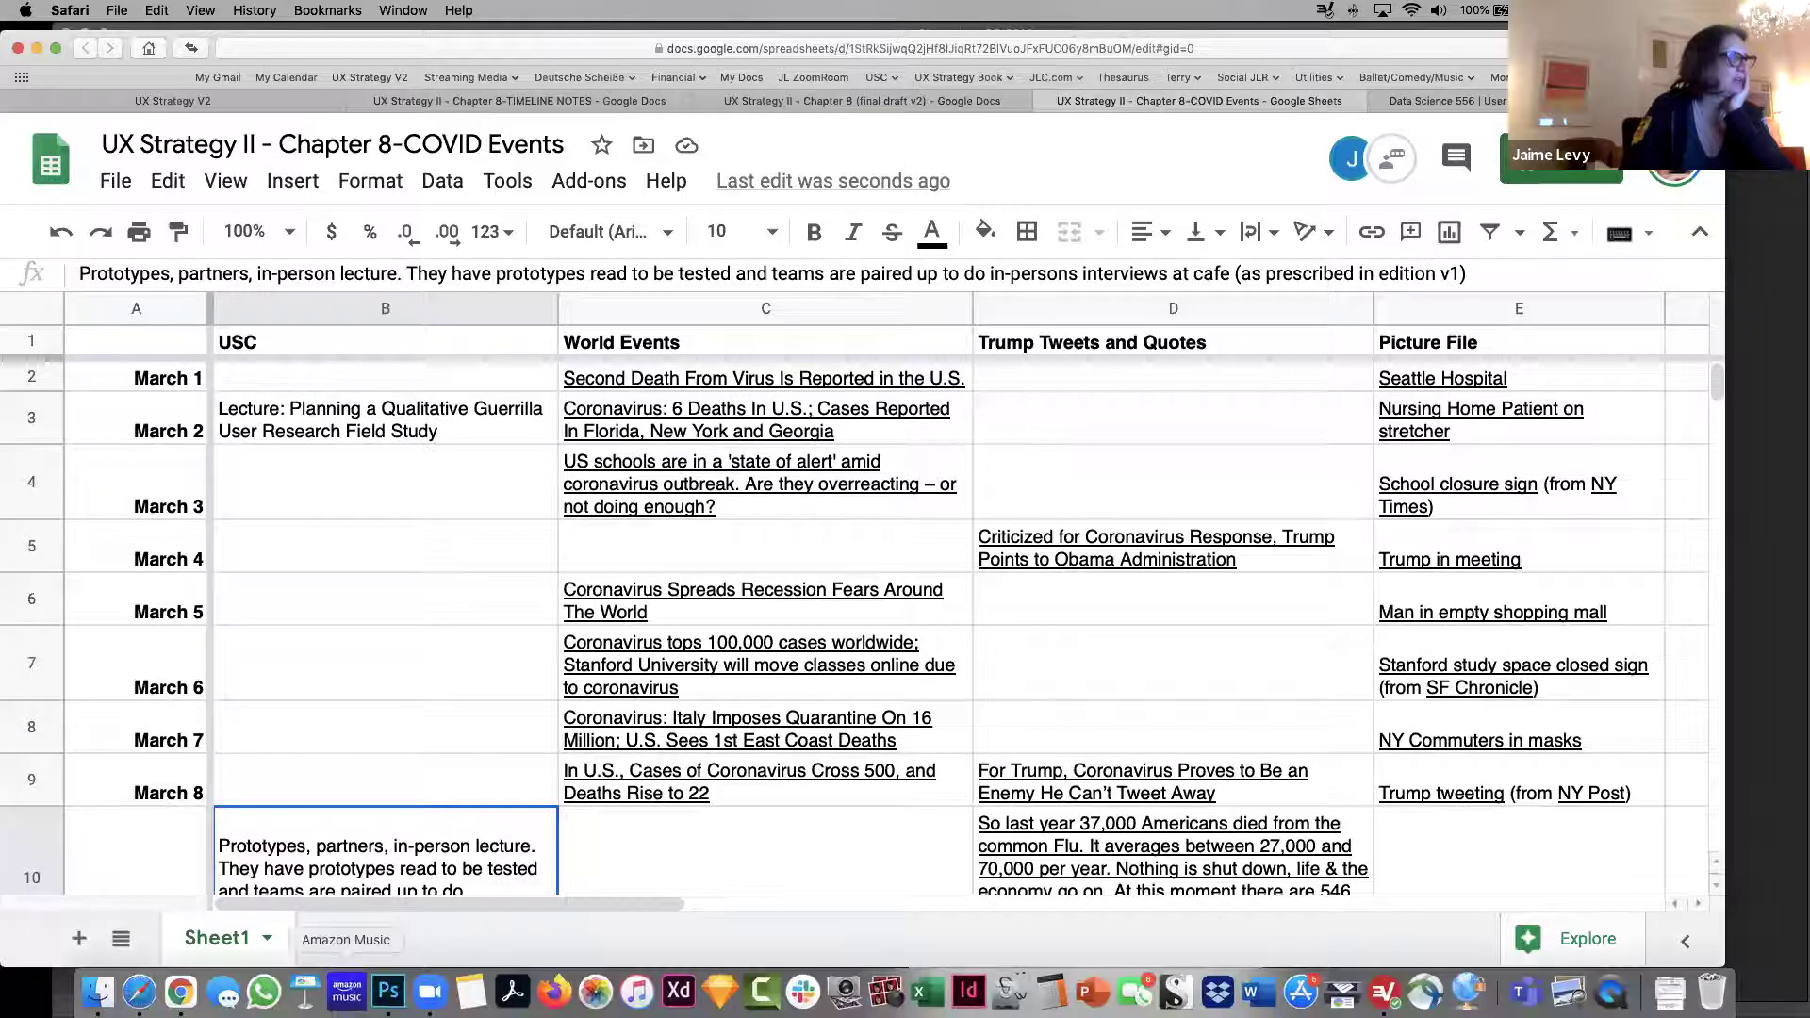
{"action": "left_click", "coordinate": [97, 992]}
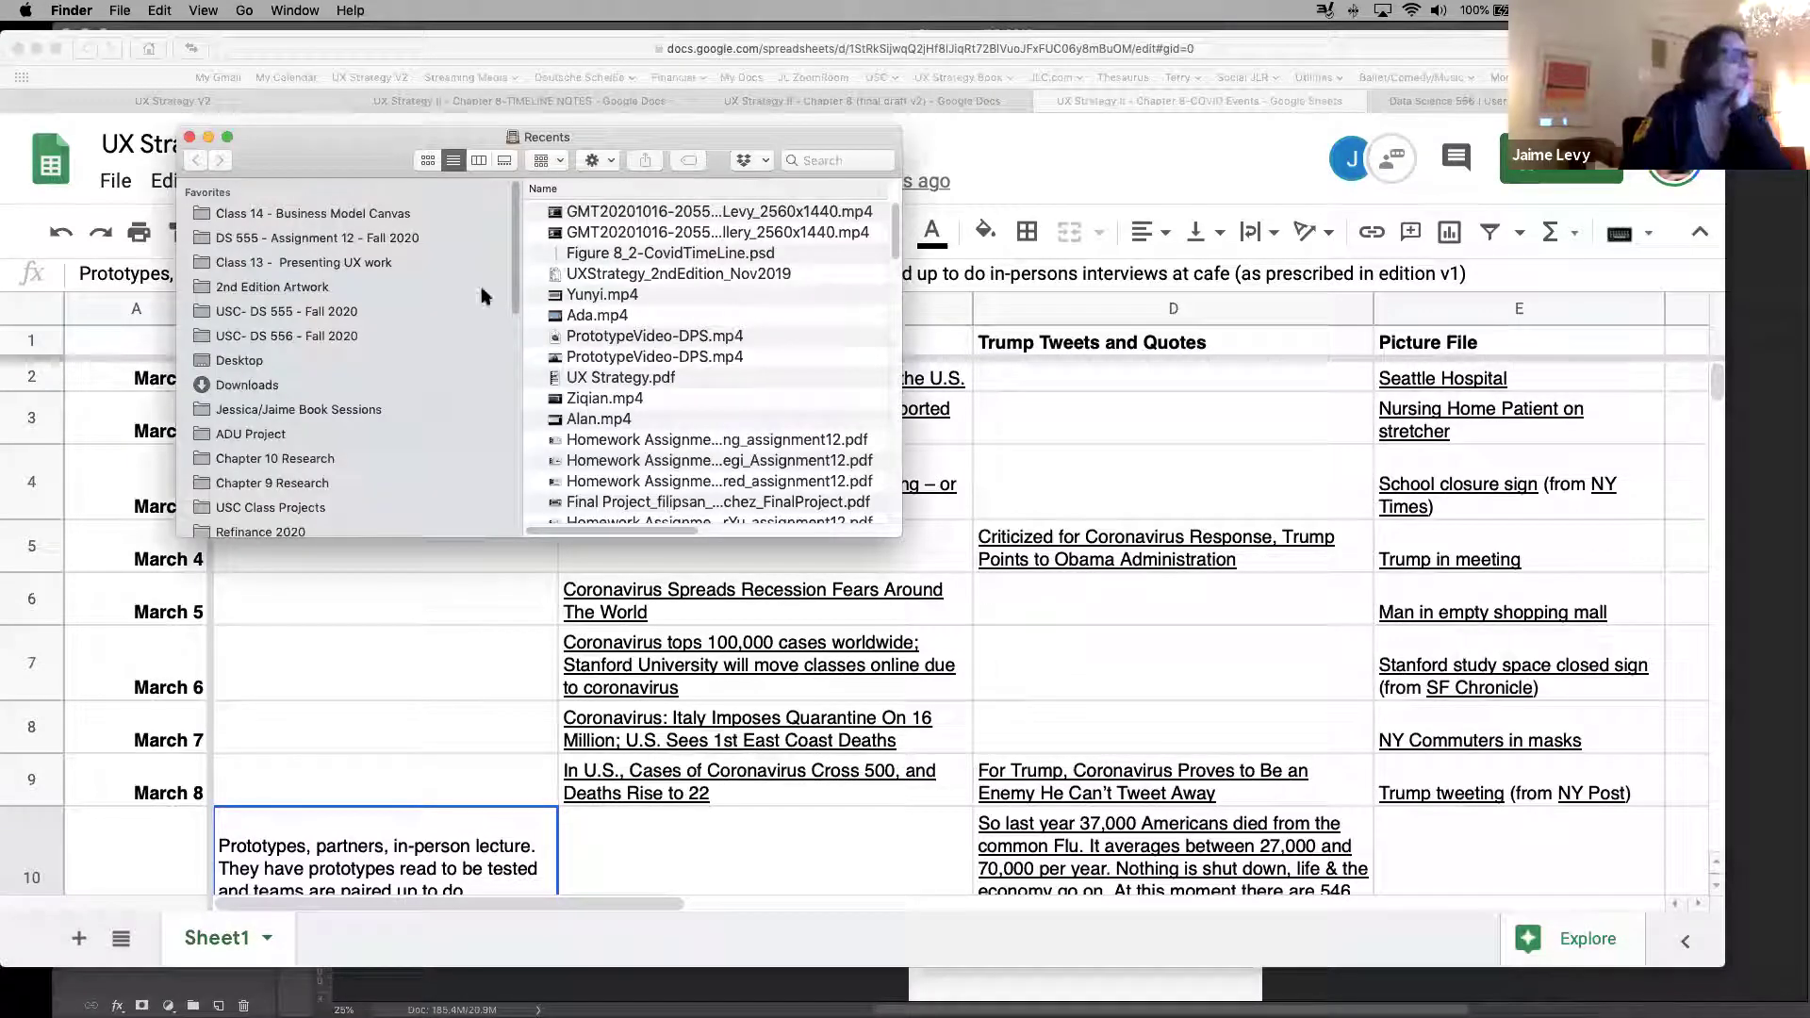
{"action": "left_click", "coordinate": [565, 141], "text": "super"}
{"action": "left_click", "coordinate": [532, 158]}
{"action": "left_click", "coordinate": [514, 141], "text": "super"}
{"action": "left_click", "coordinate": [513, 158]}
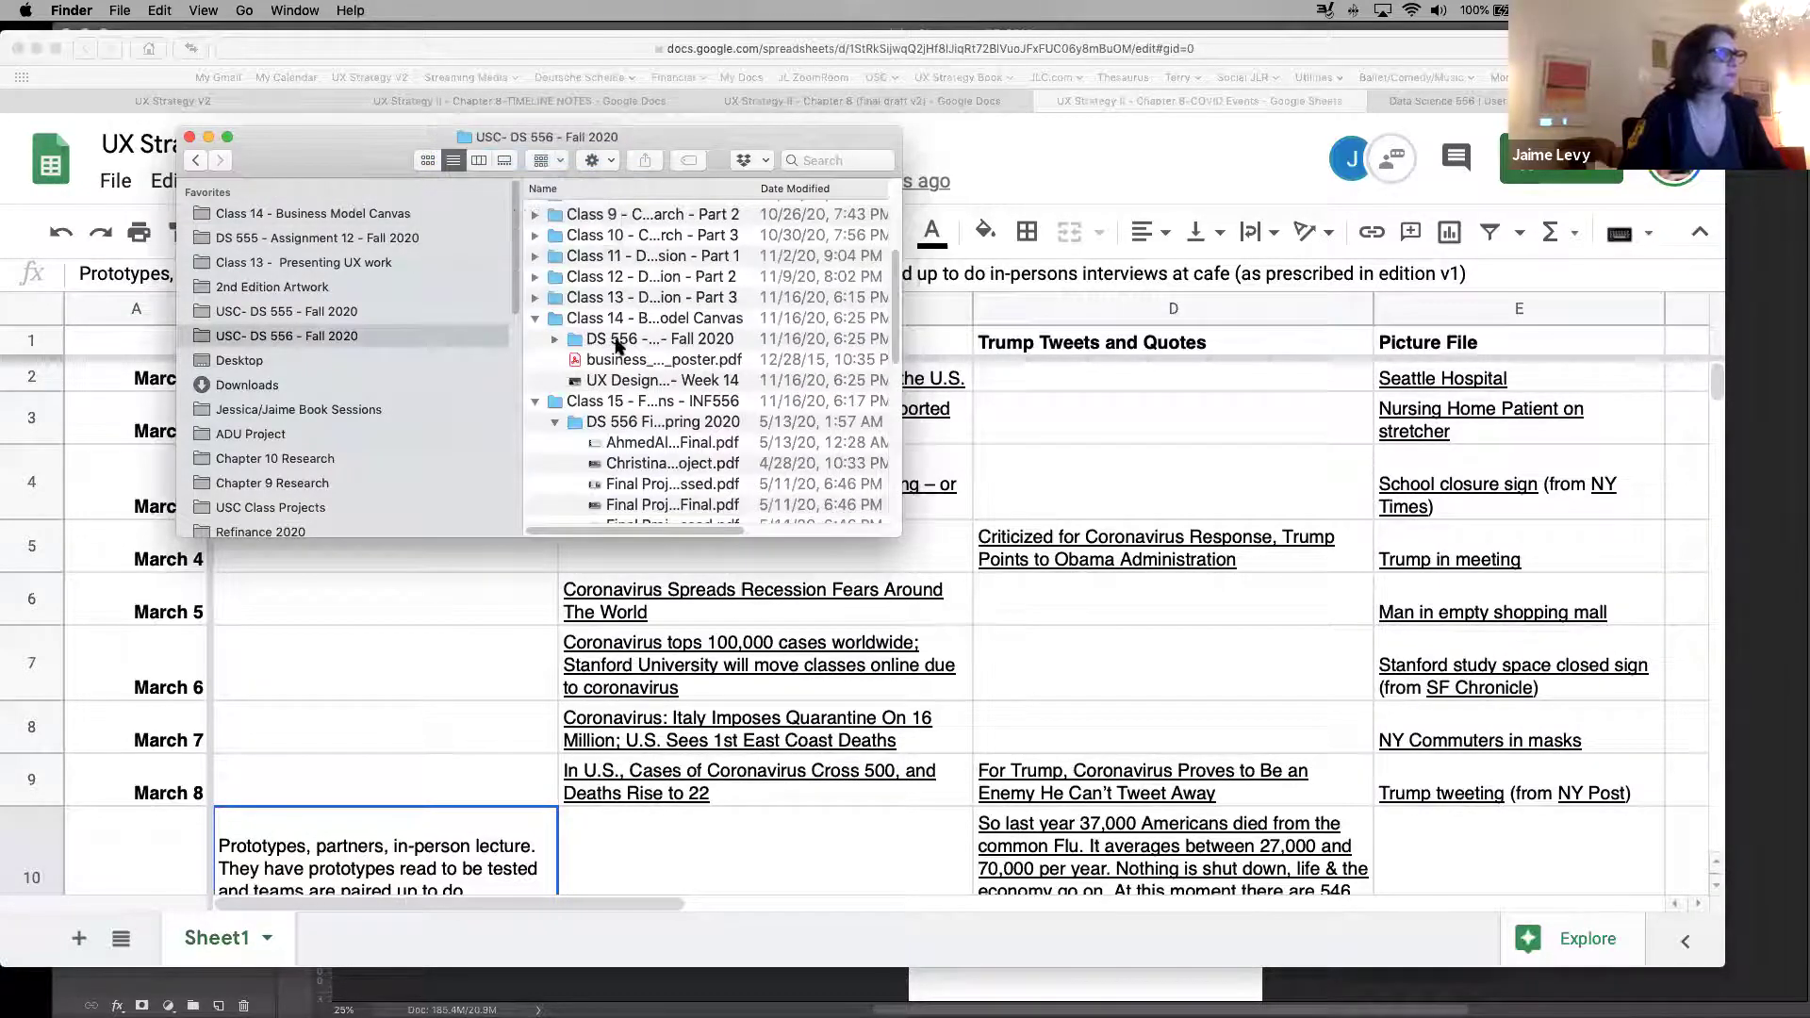
{"action": "scroll", "coordinate": [782, 439], "scroll_direction": "down", "scroll_amount": 5}
{"action": "left_click_drag", "start_coordinate": [900, 522], "coordinate": [1330, 762]}
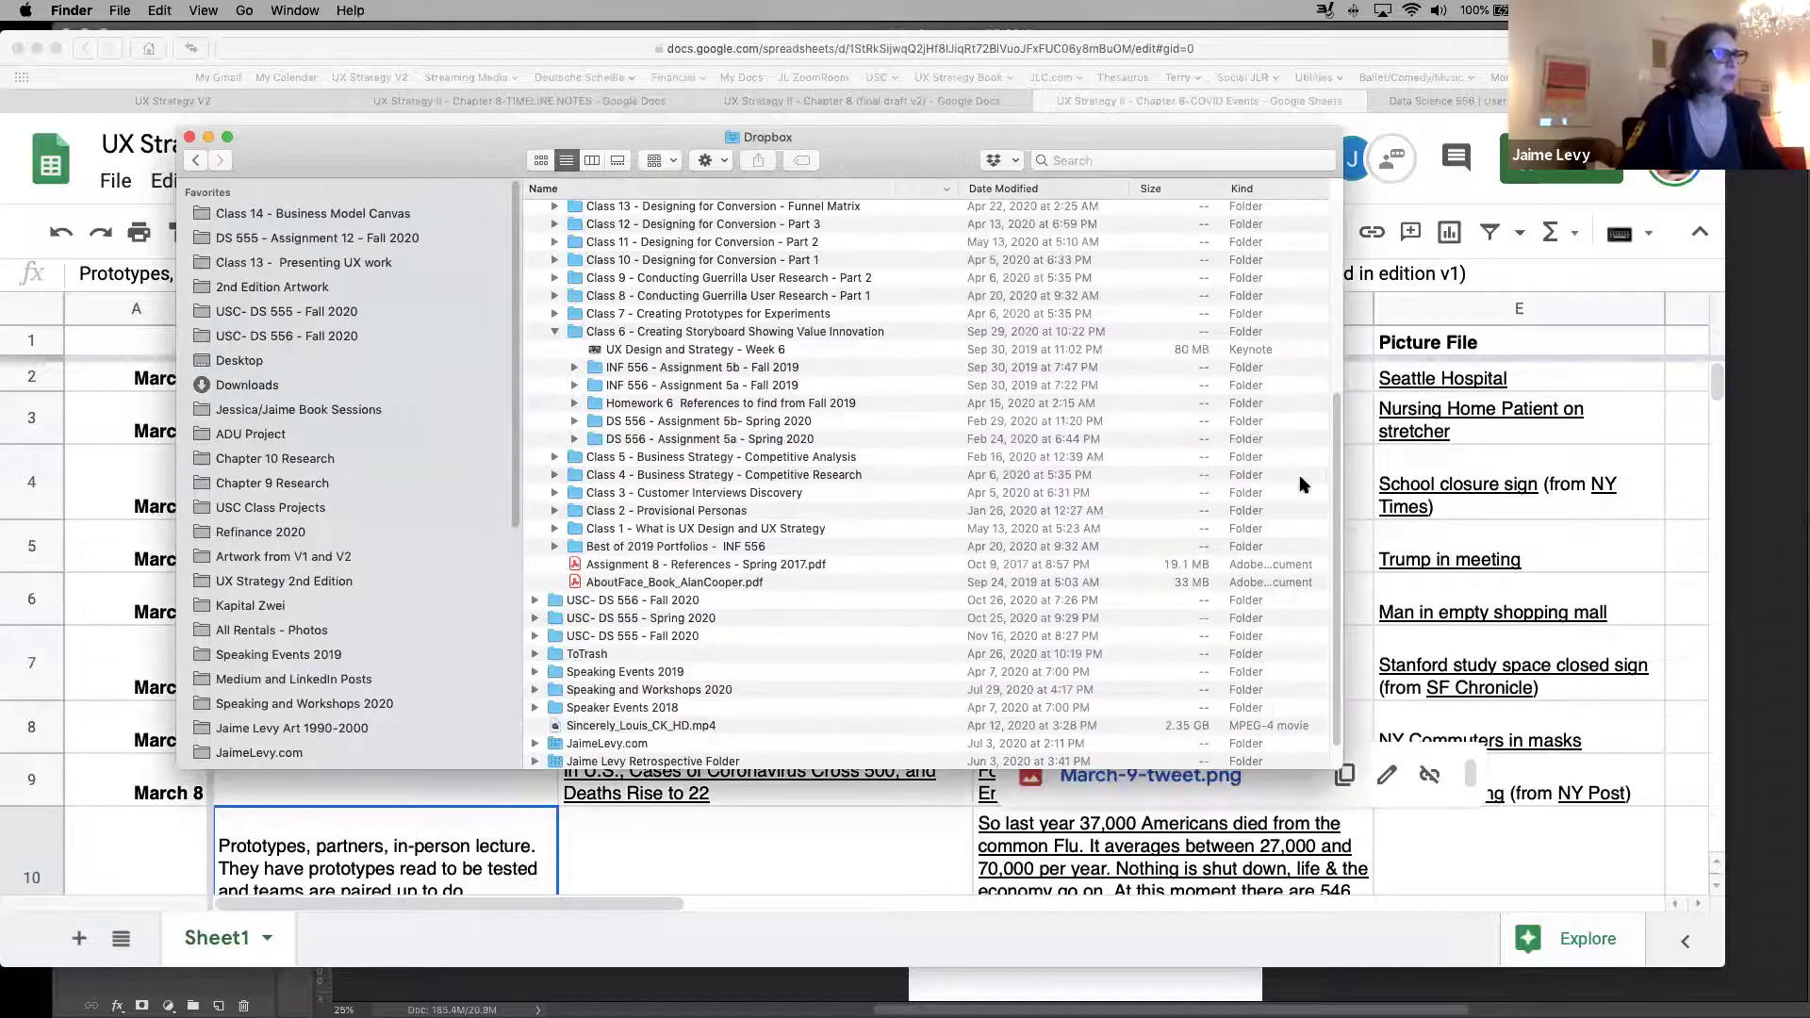
Expand "Class 8 - Conducting Guerrilla User Research - Part 1" in the USC- DS 556 - Spring 2020 folder and look through its files
{"action": "left_click_drag", "start_coordinate": [1329, 396], "coordinate": [1341, 387]}
{"action": "scroll", "coordinate": [1323, 303], "scroll_direction": "up", "scroll_amount": 5}
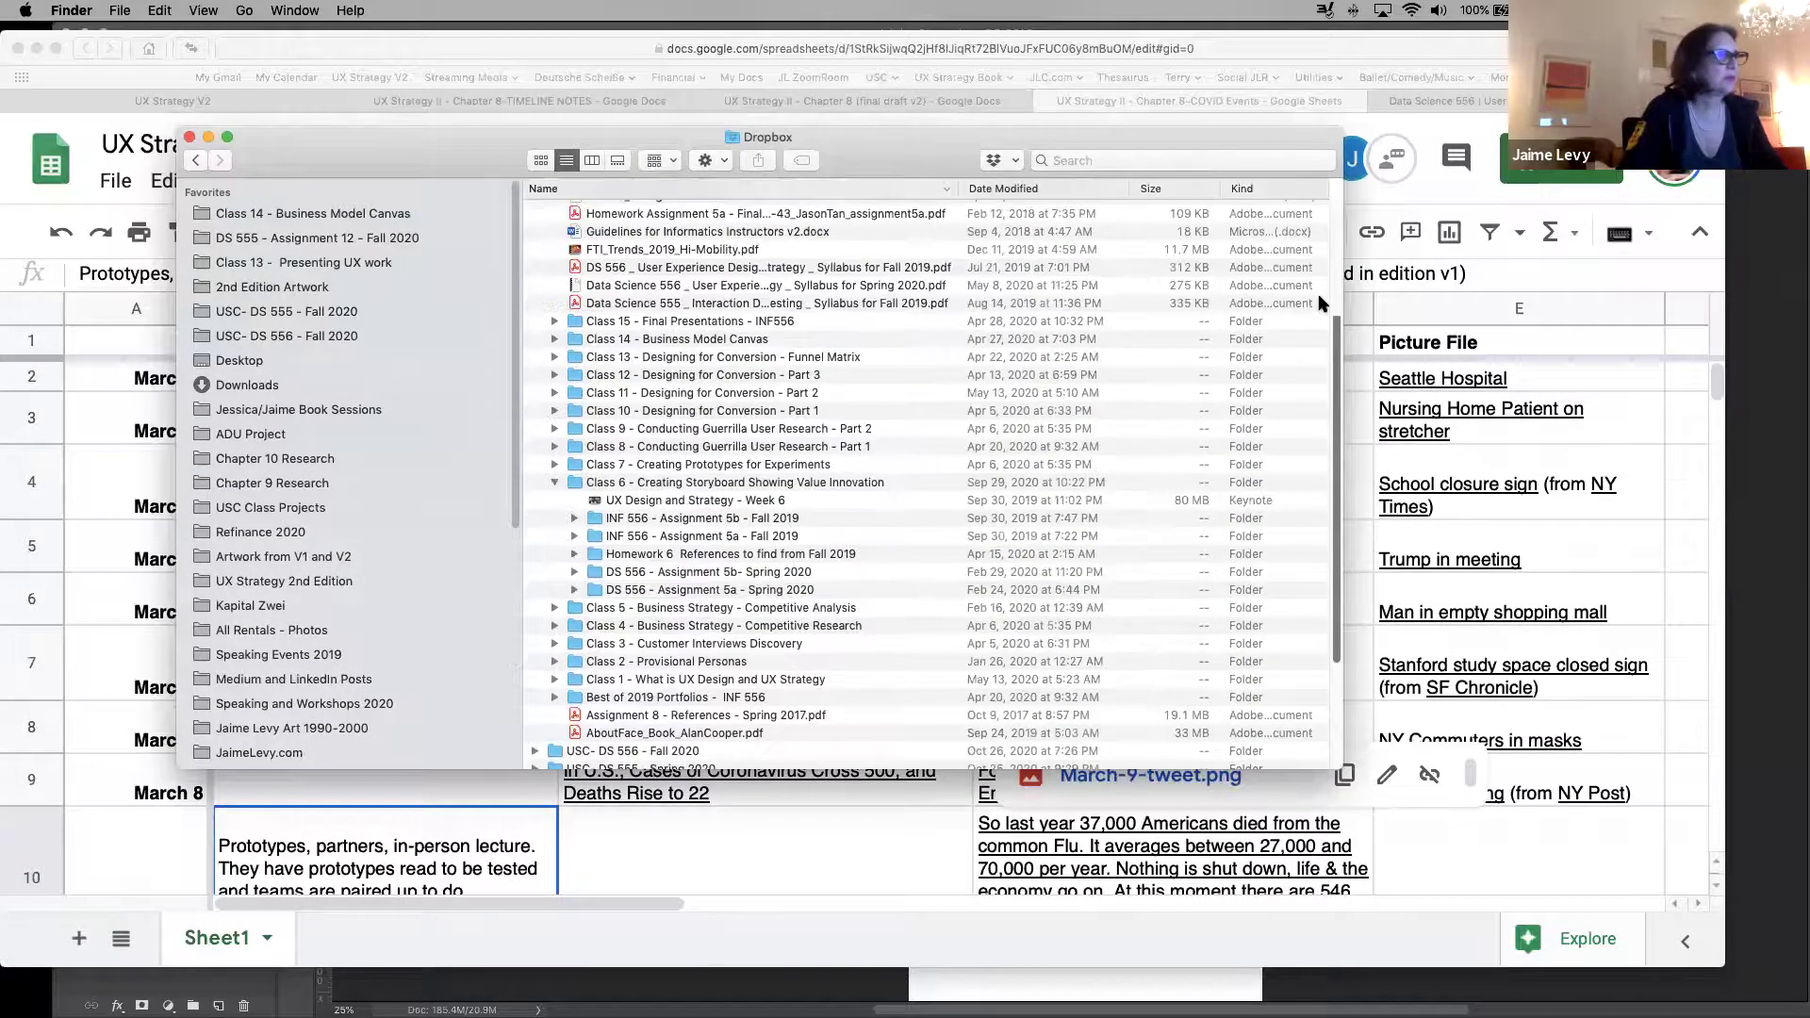
{"action": "scroll", "coordinate": [1342, 448], "scroll_direction": "down", "scroll_amount": 6}
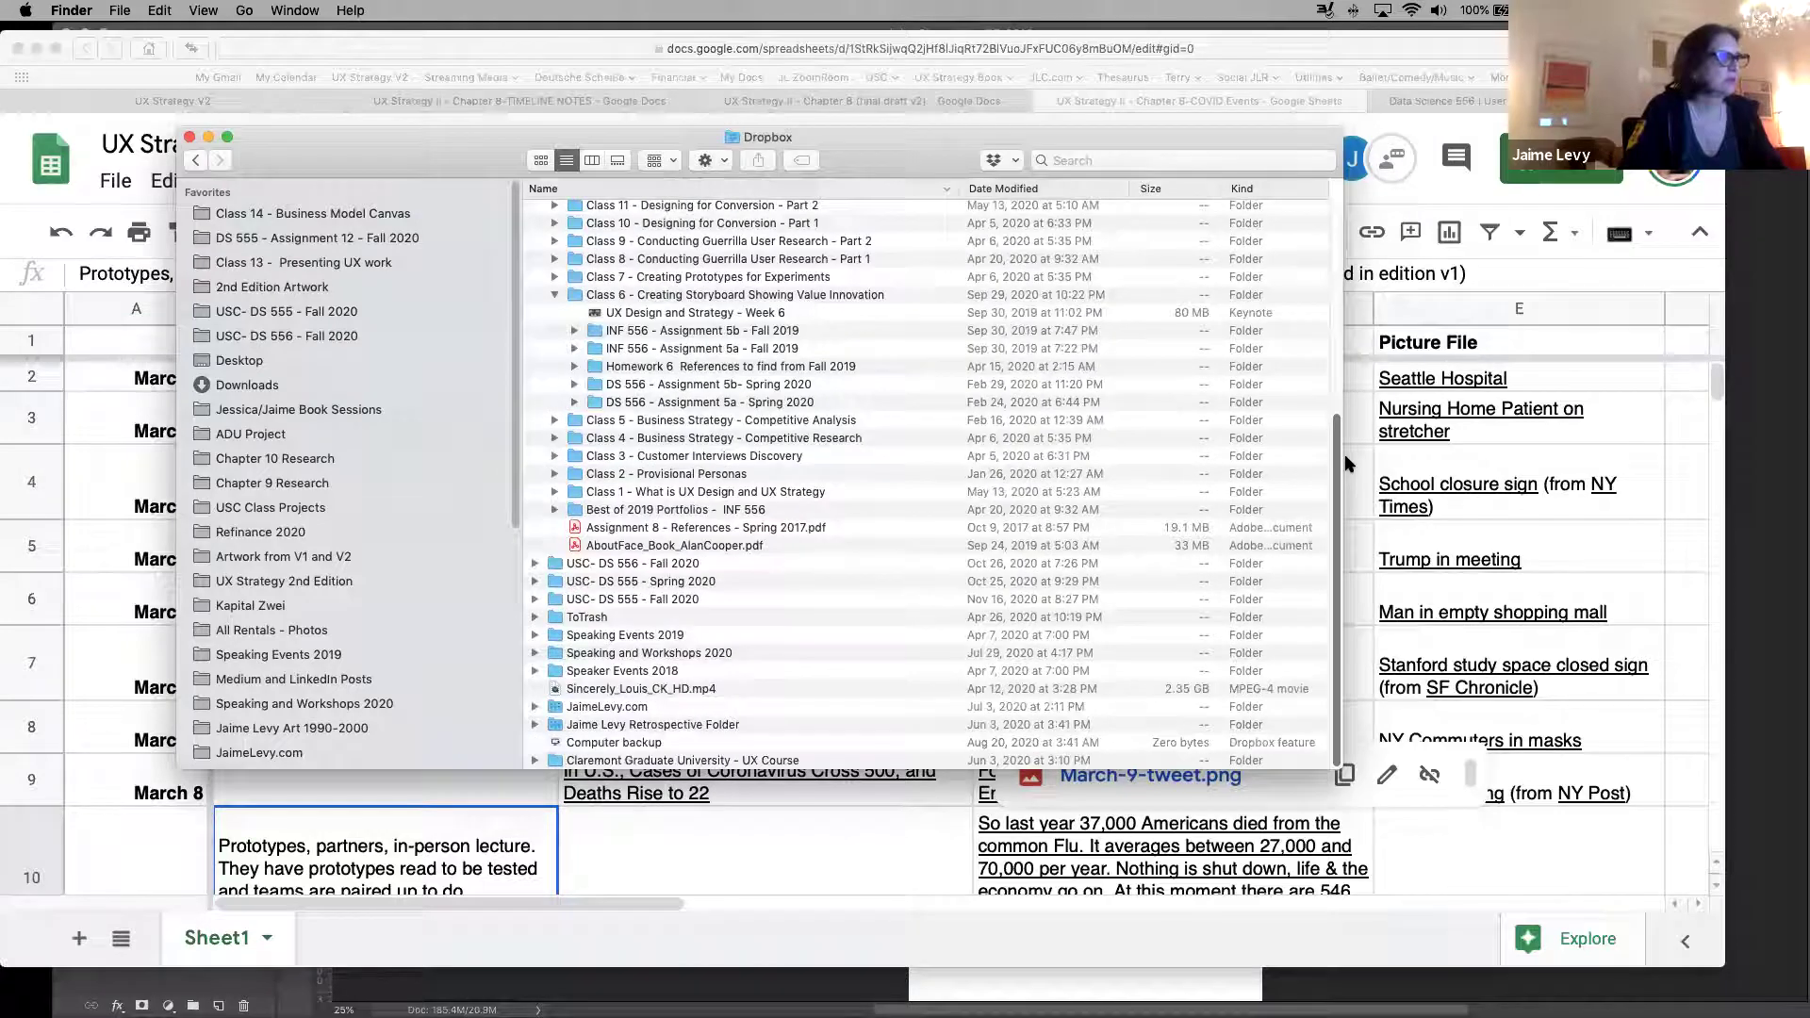
{"action": "left_click_drag", "start_coordinate": [1343, 437], "coordinate": [1329, 316]}
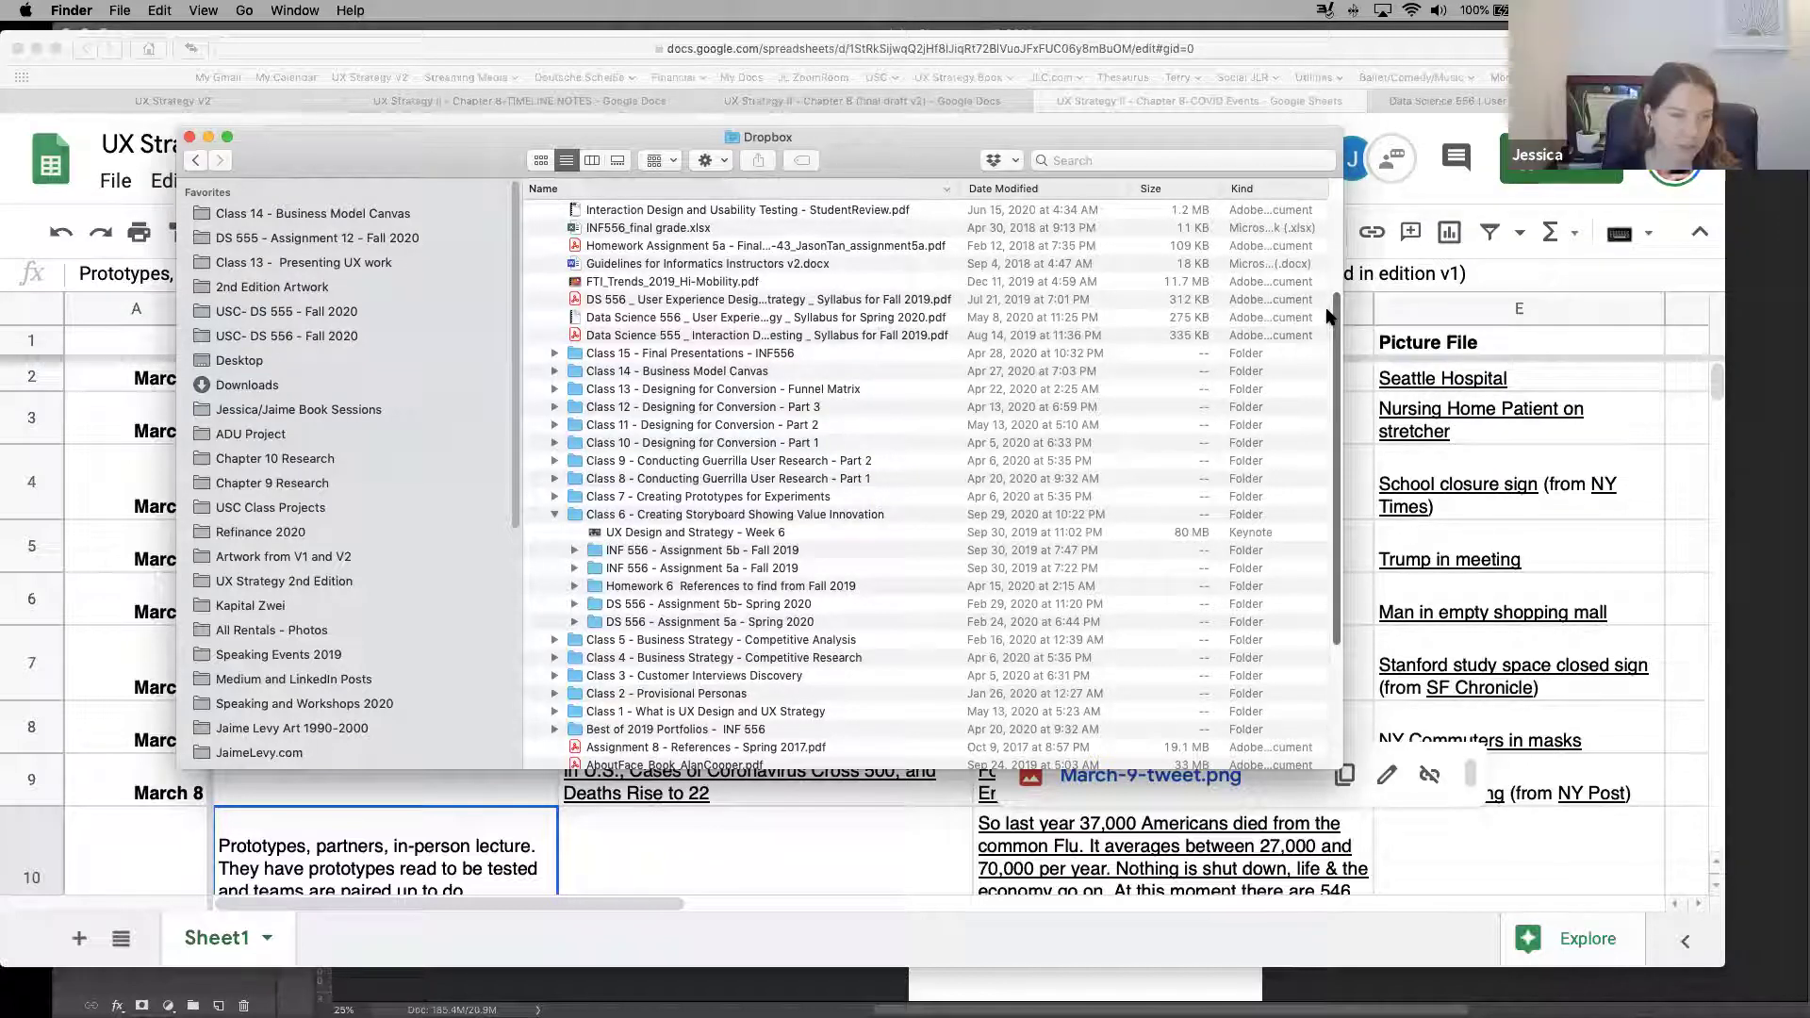
{"action": "left_click_drag", "start_coordinate": [1327, 316], "coordinate": [1304, 205]}
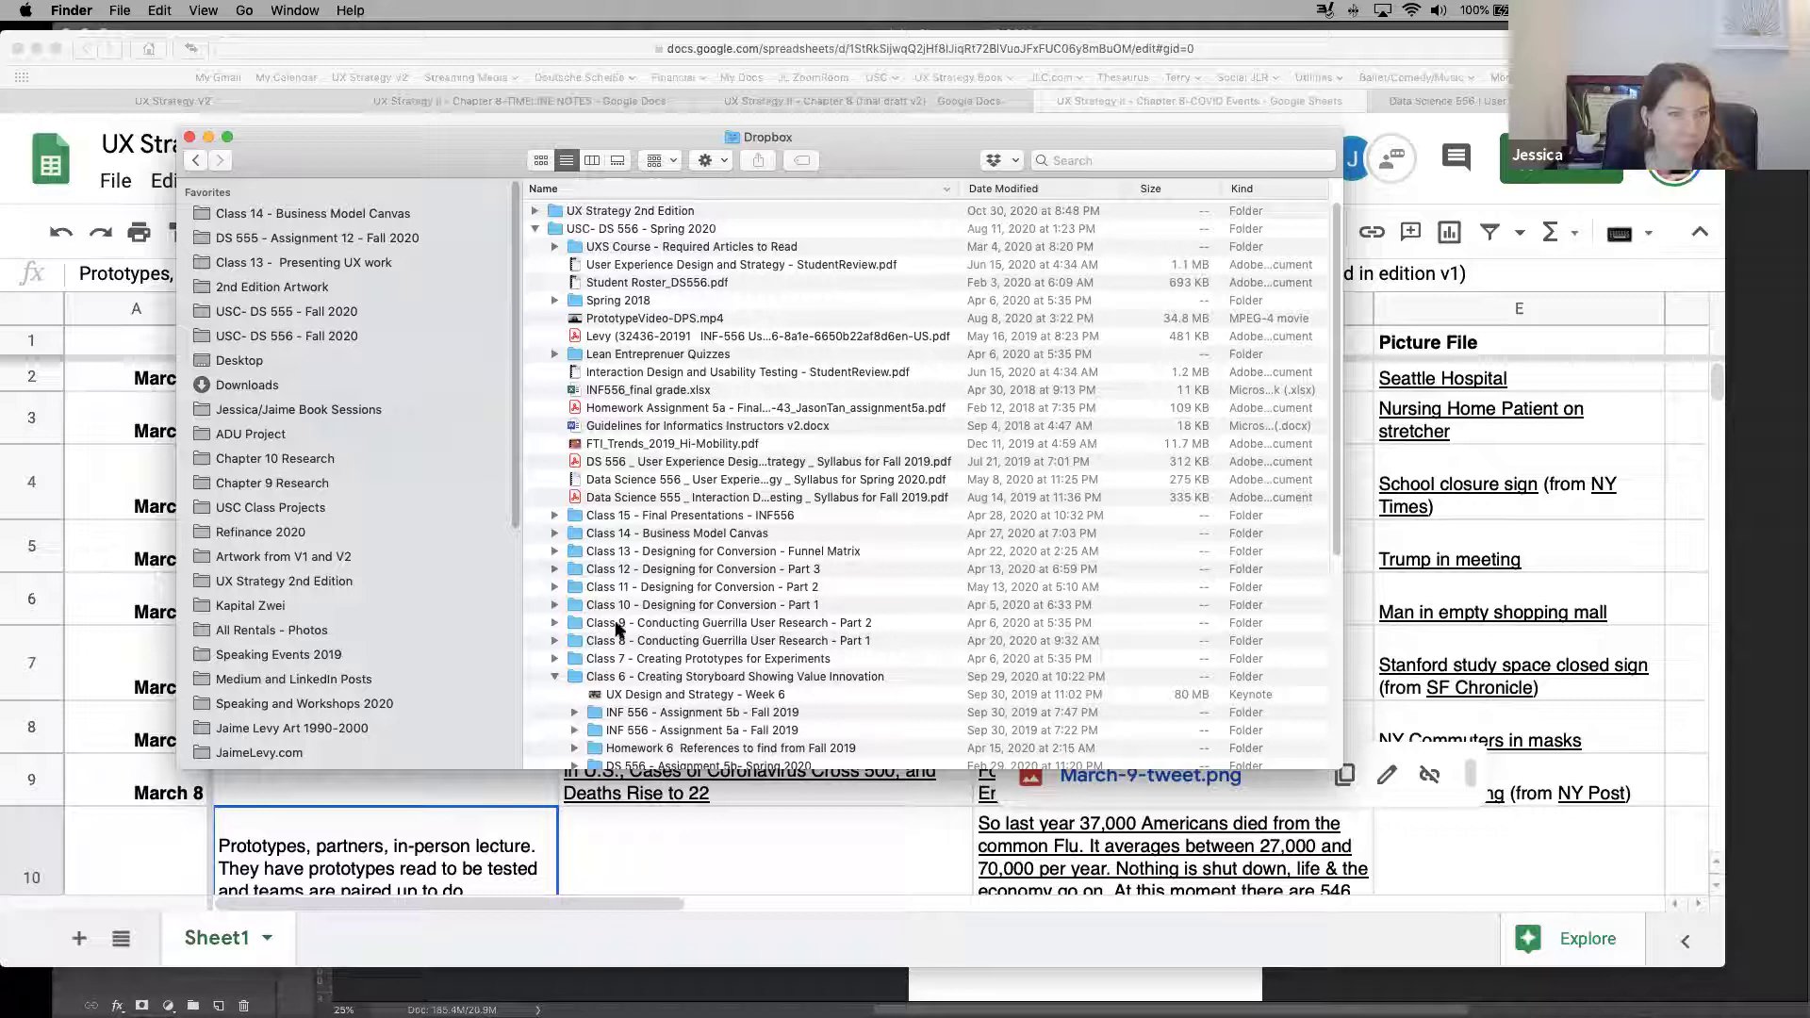
{"action": "left_click", "coordinate": [746, 610]}
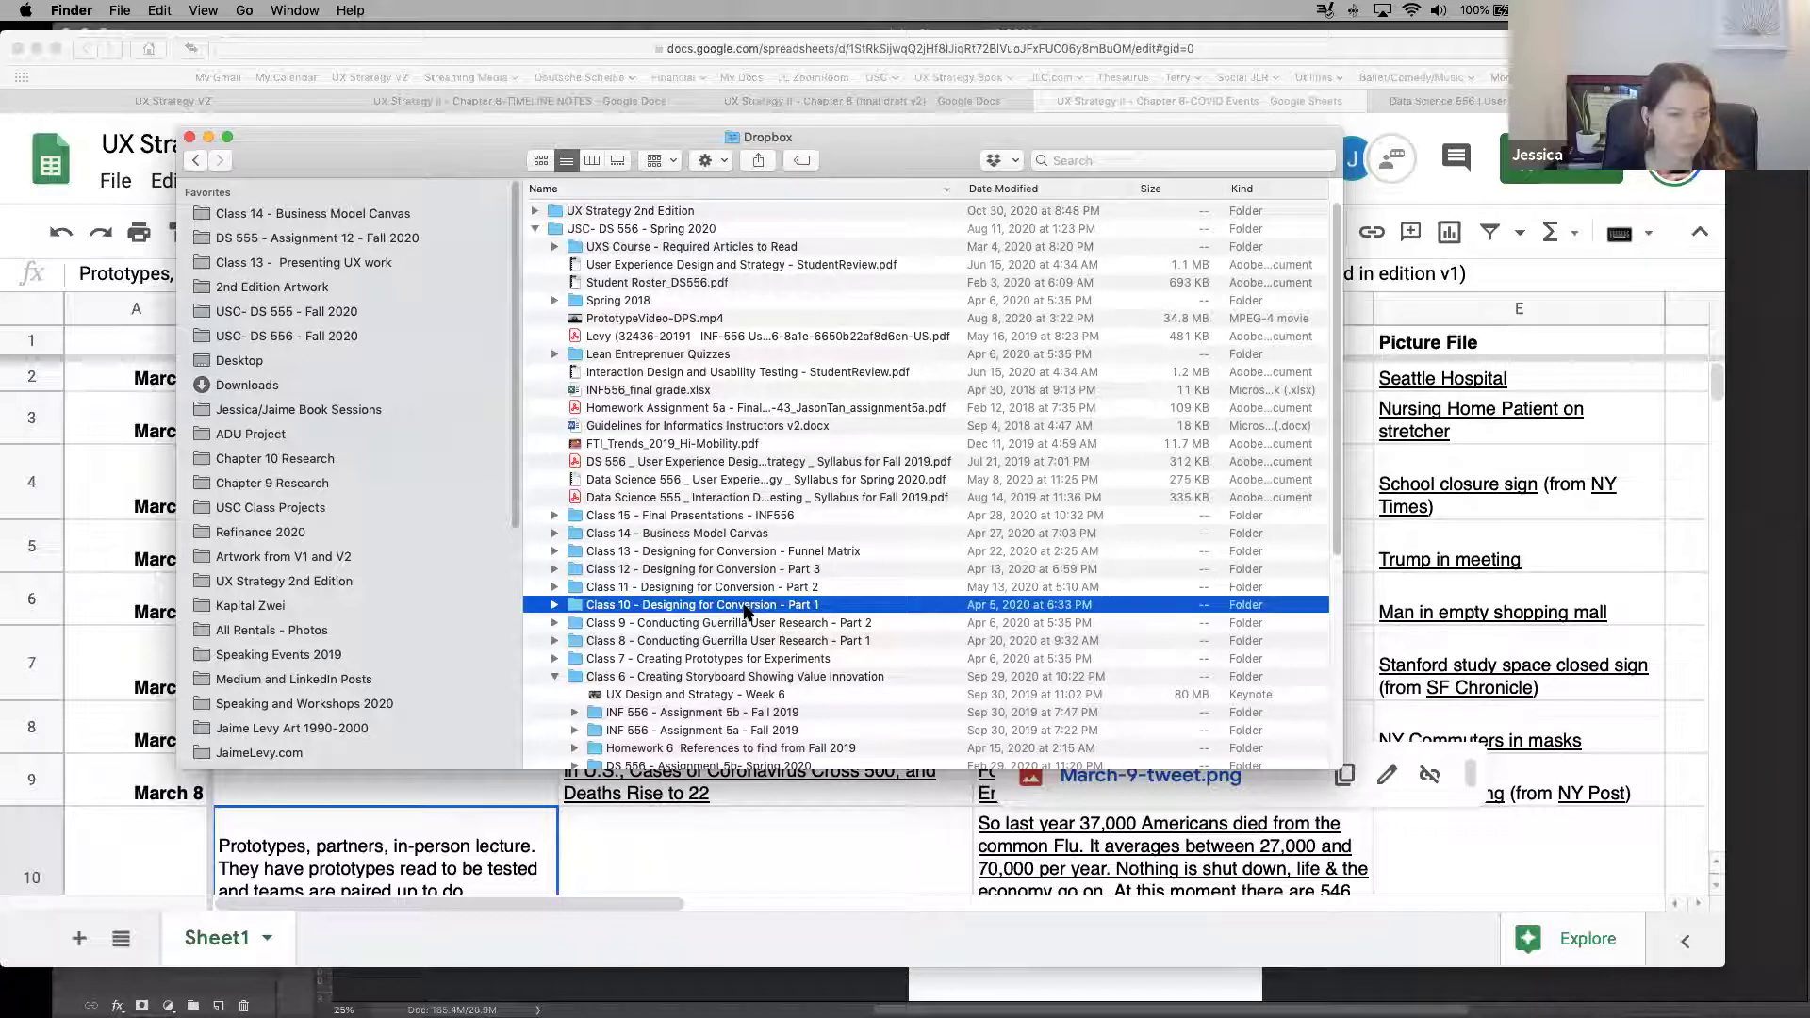
{"action": "left_click", "coordinate": [672, 643]}
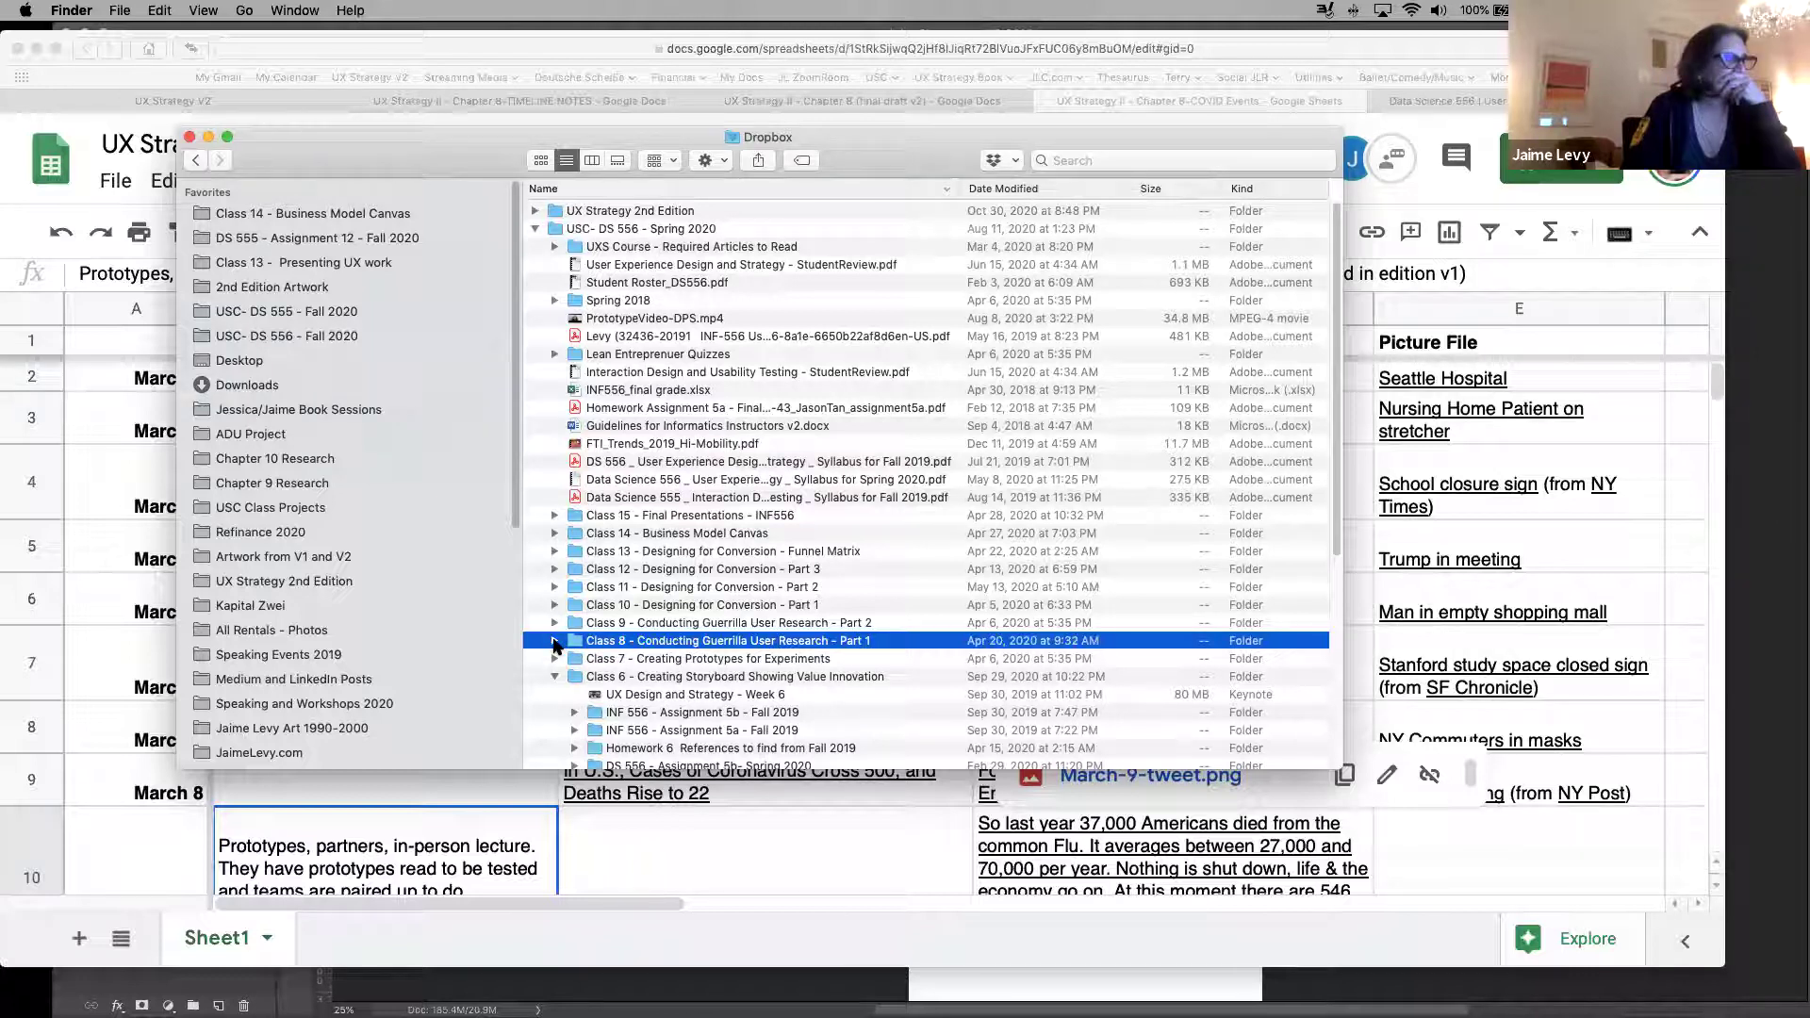
{"action": "left_click", "coordinate": [554, 641]}
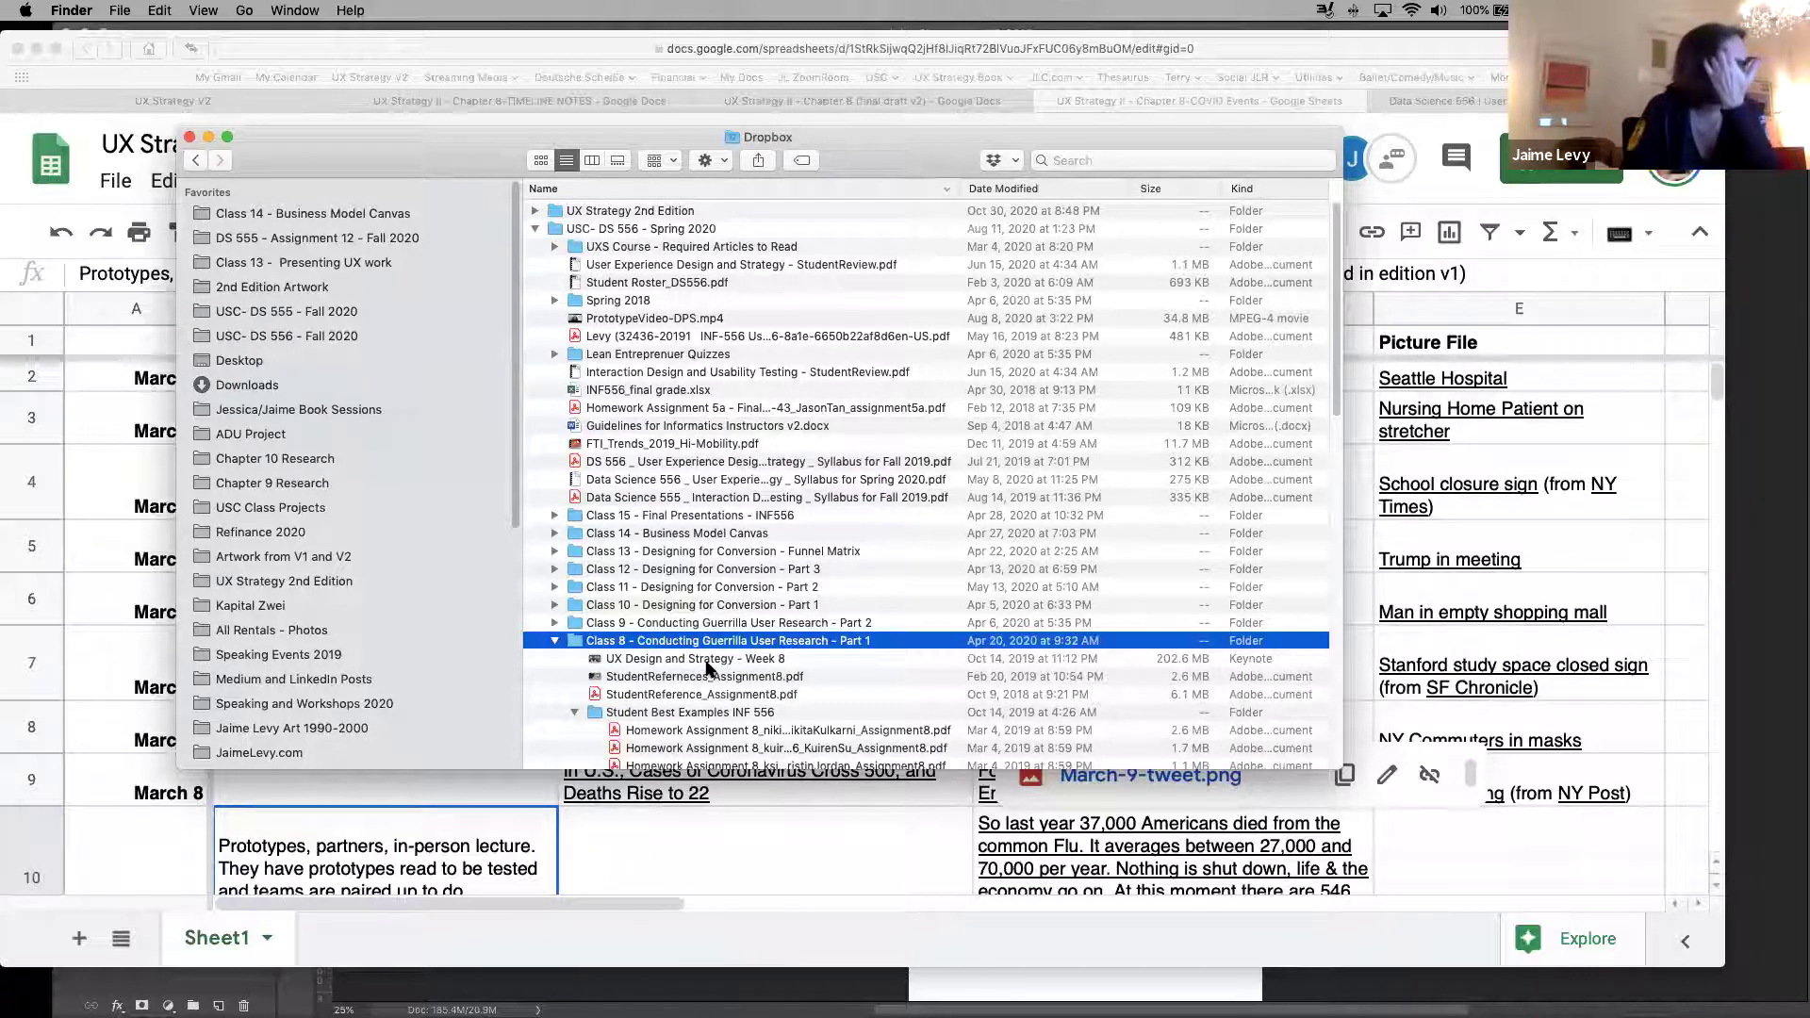
{"action": "left_click", "coordinate": [709, 662]}
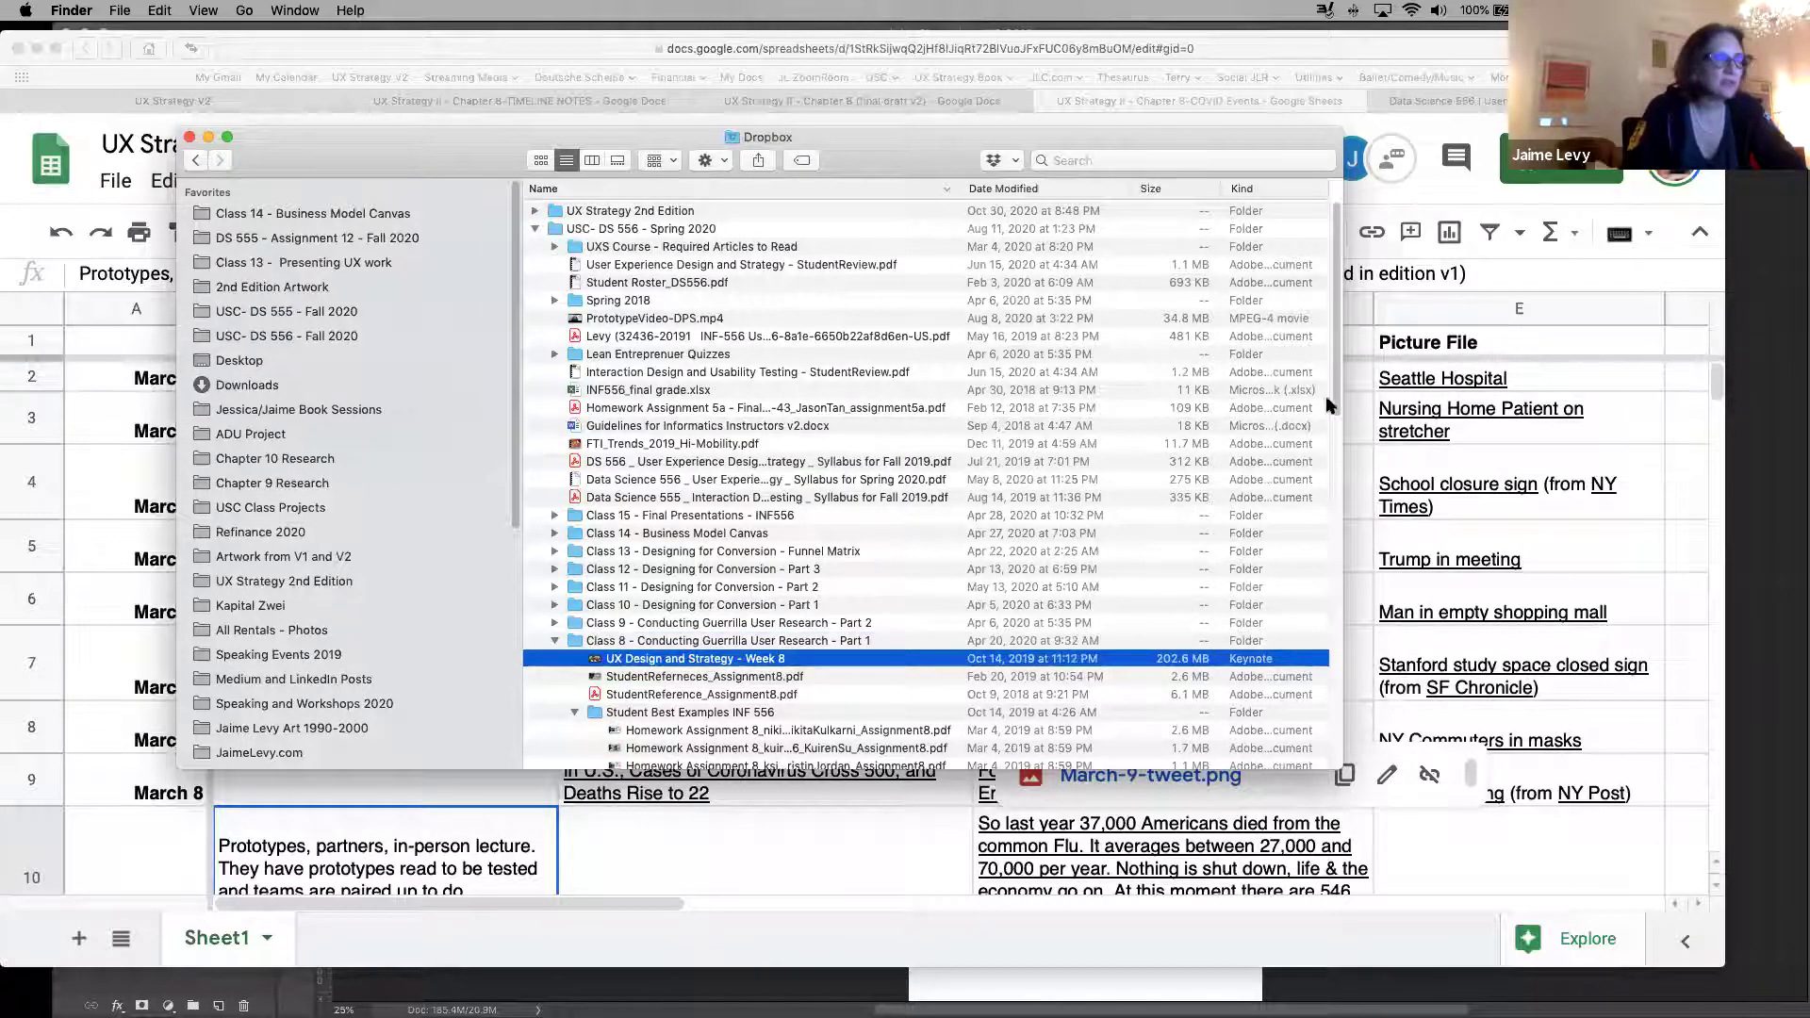
{"action": "left_click_drag", "start_coordinate": [1342, 413], "coordinate": [1341, 447]}
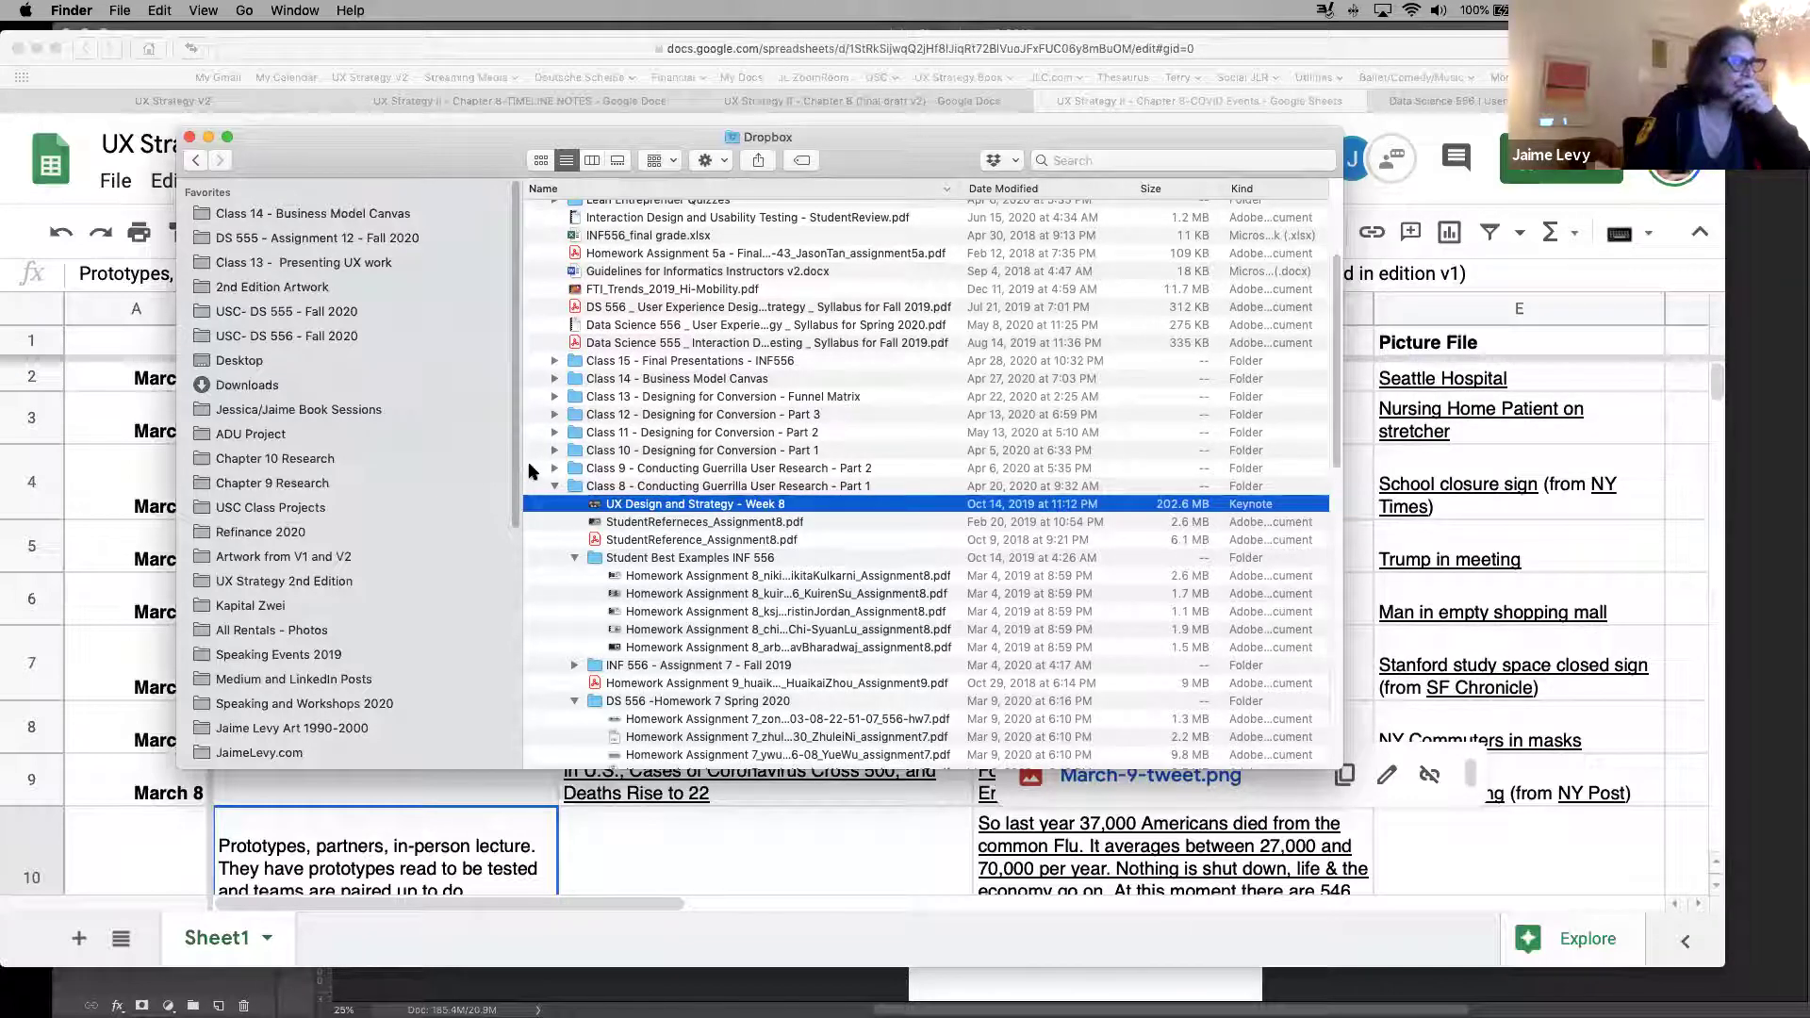
Expand "Class 9 - Conducting Guerrilla User Research - Part 2" and open the first homework PDF in its DS 556 - Assignment 8 - Spring 2020 folder
{"action": "left_click", "coordinate": [562, 468]}
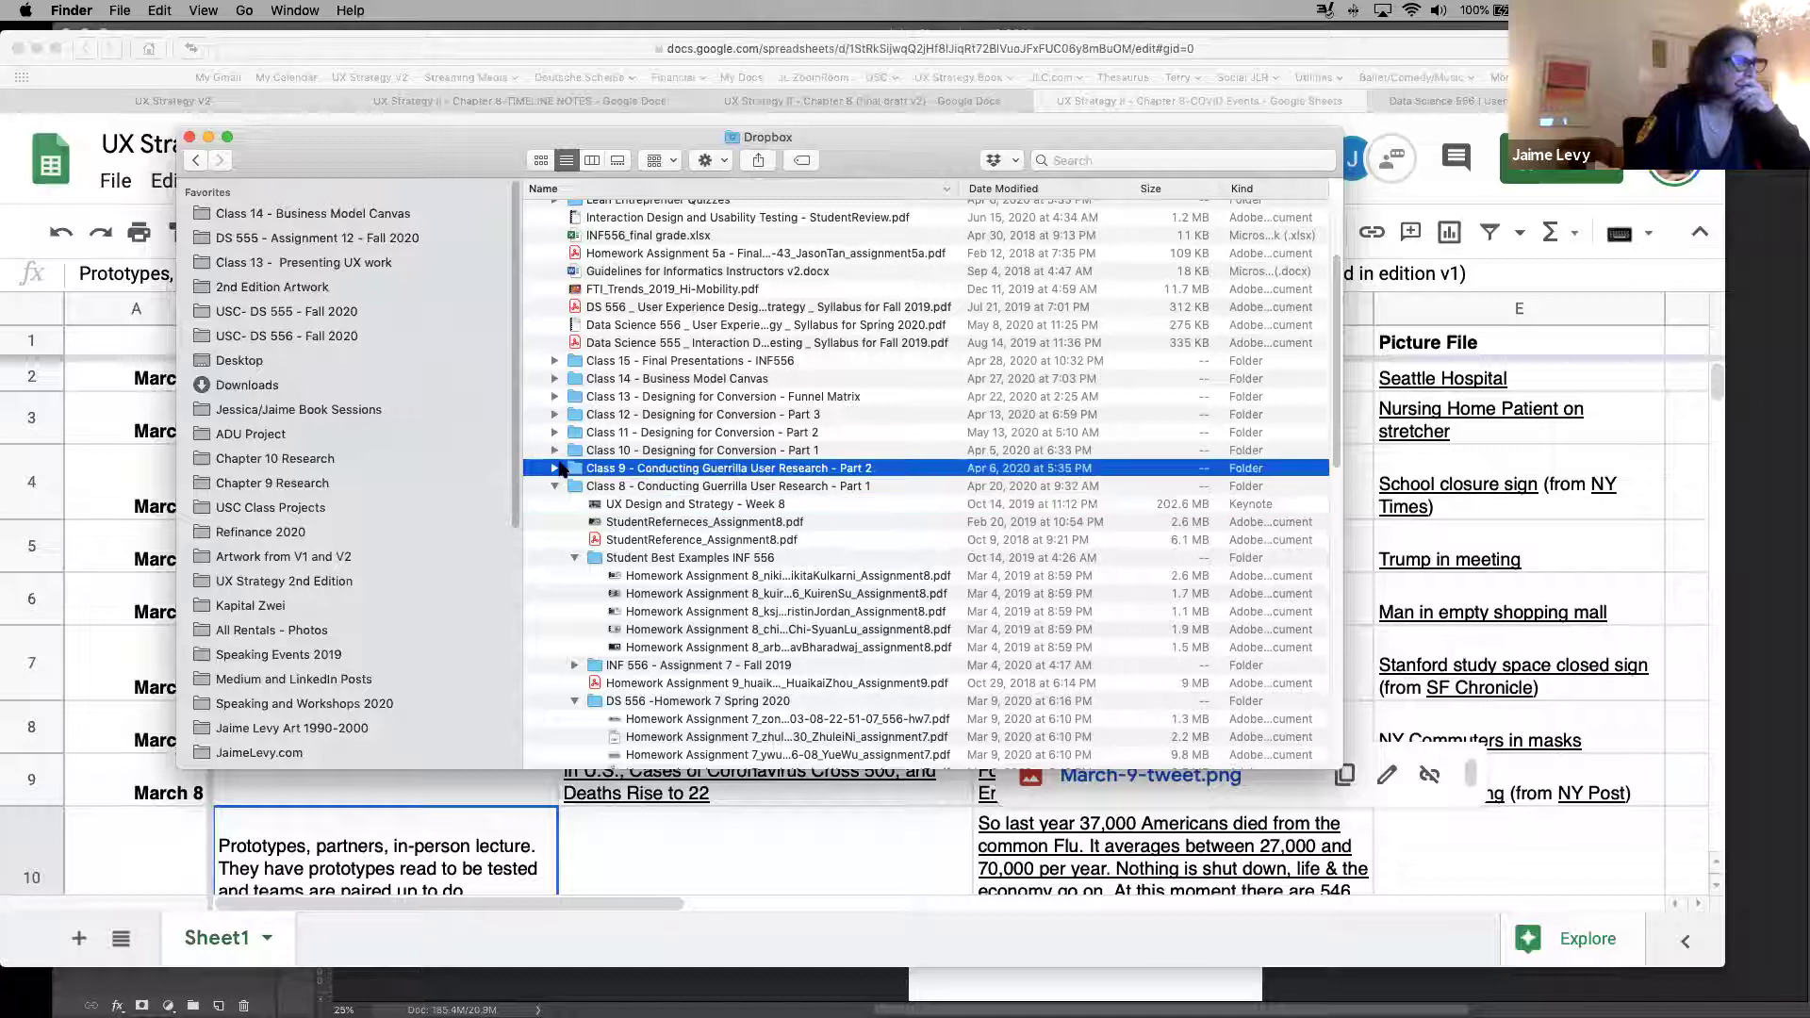
{"action": "left_click", "coordinate": [555, 468]}
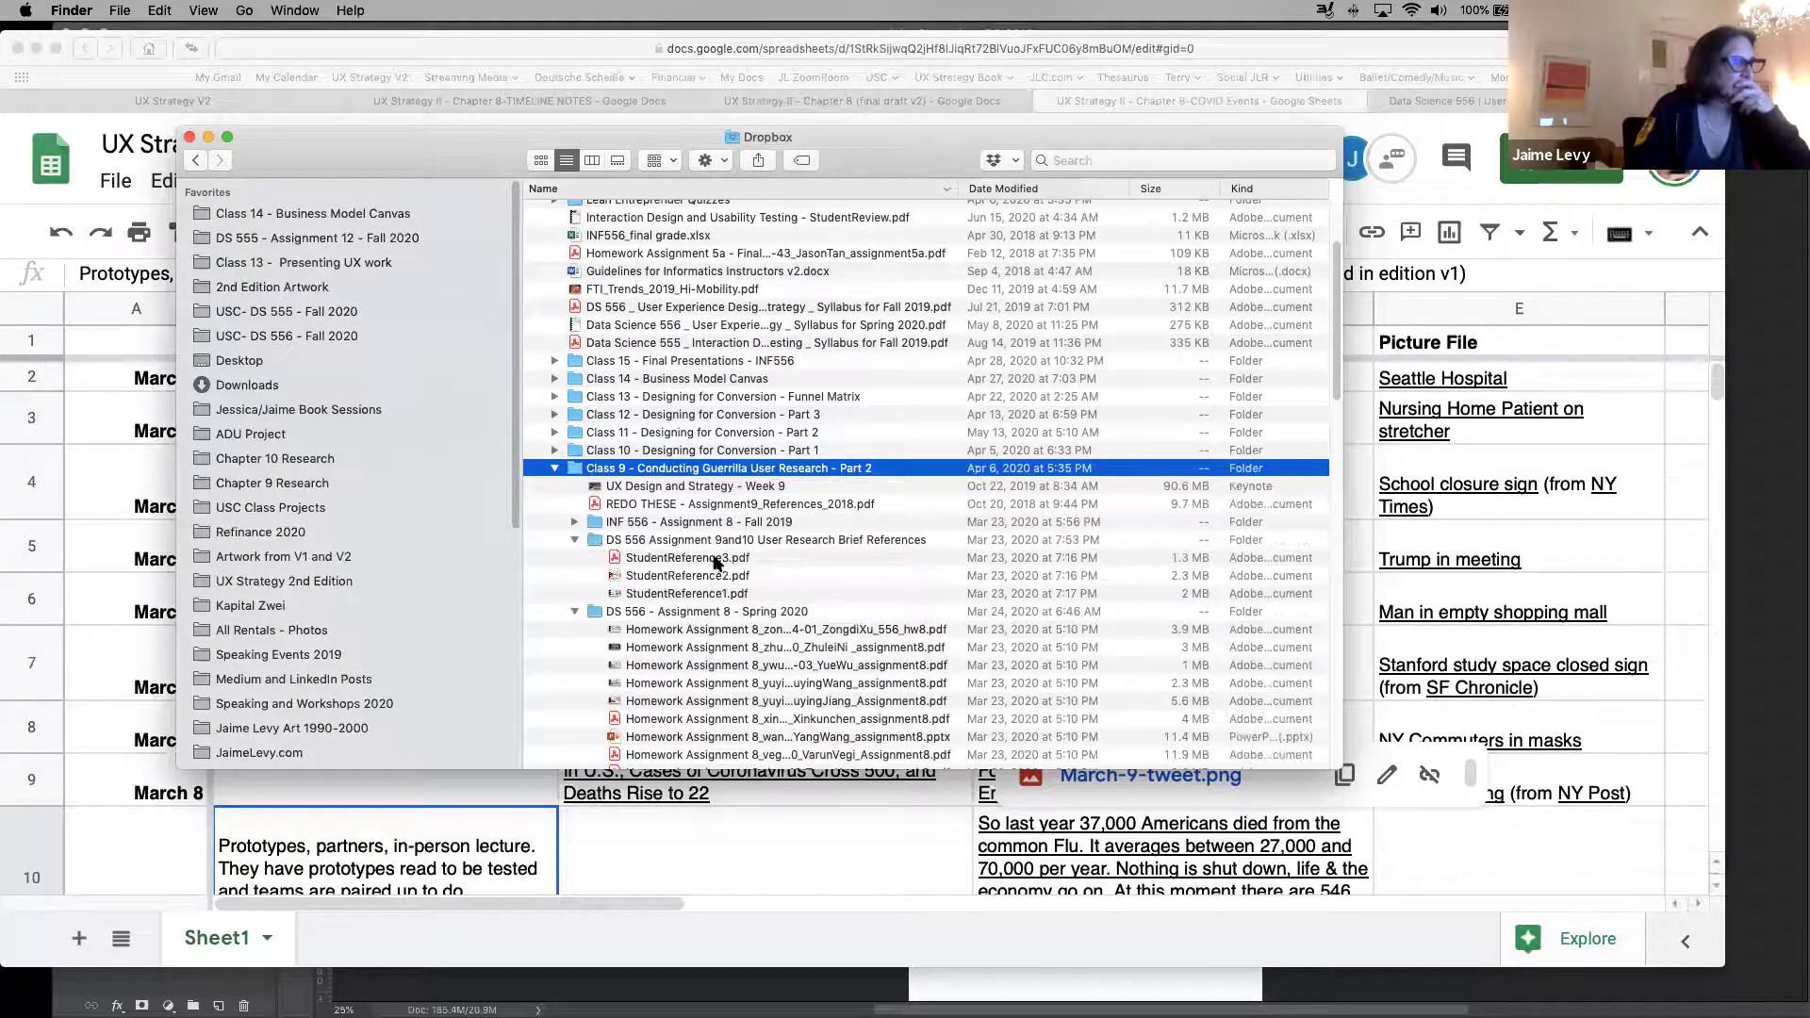
{"action": "left_click", "coordinate": [700, 630]}
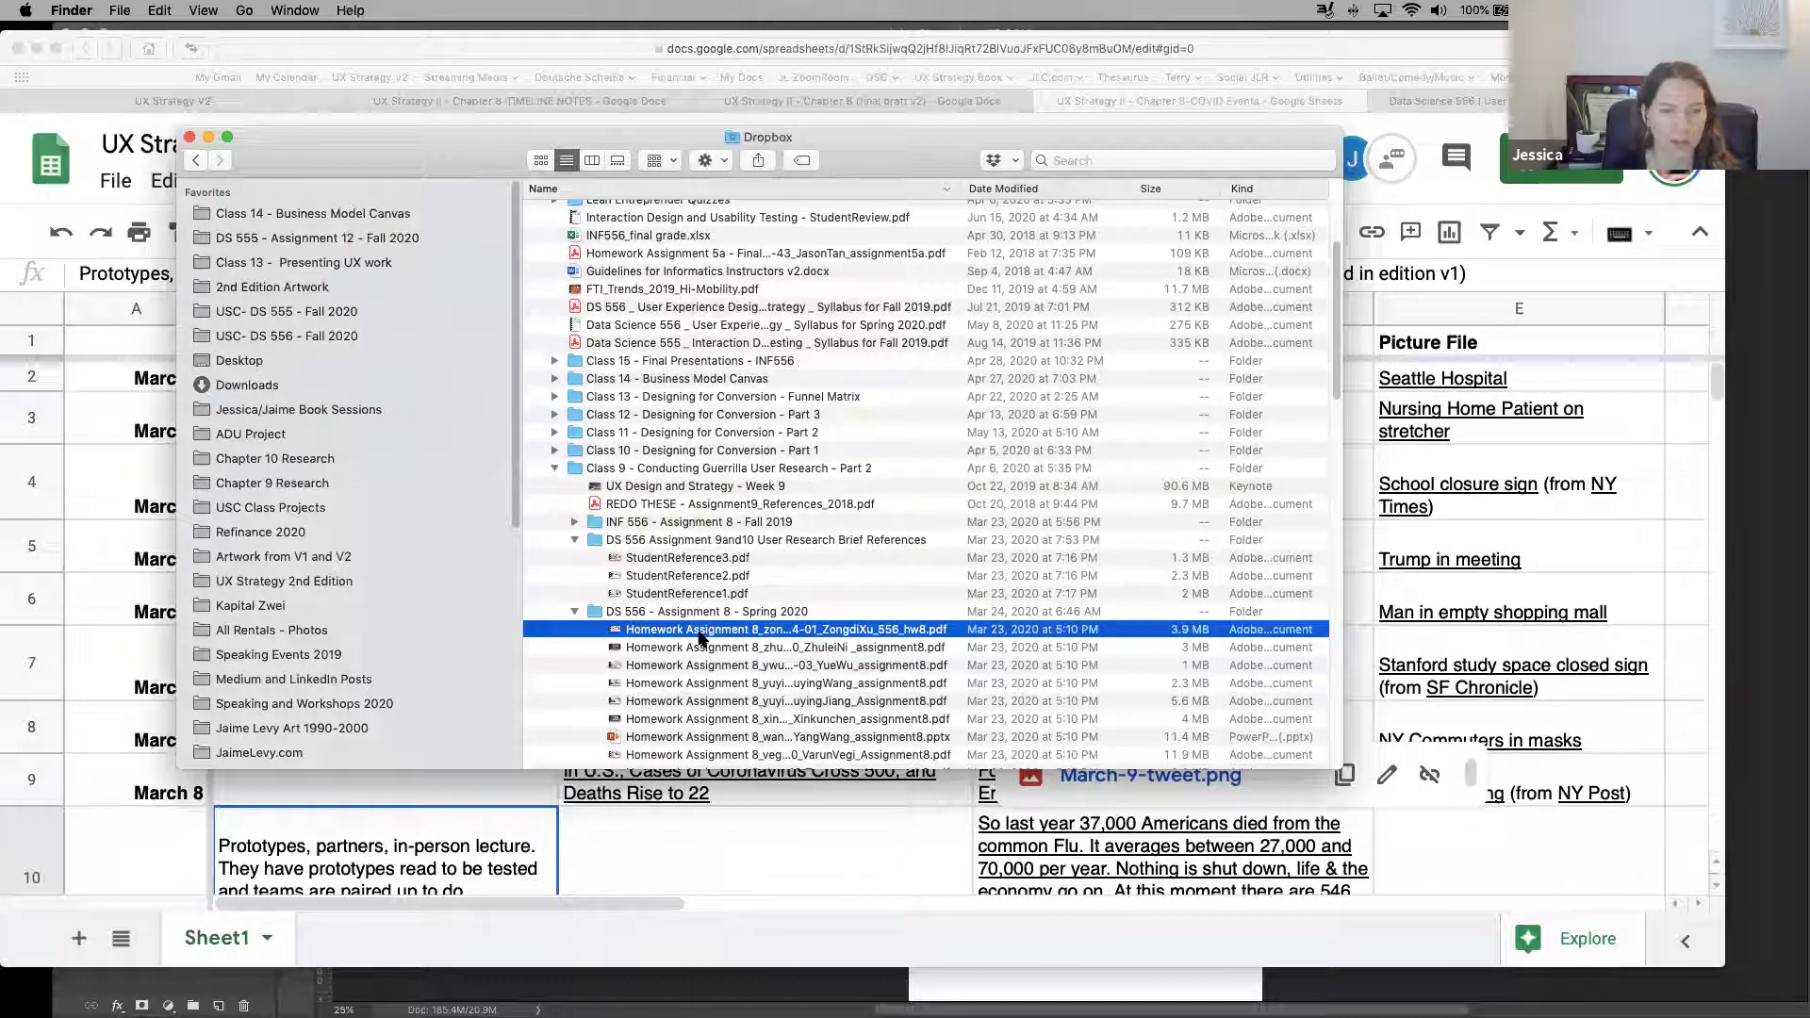
{"action": "double_click", "coordinate": [698, 631]}
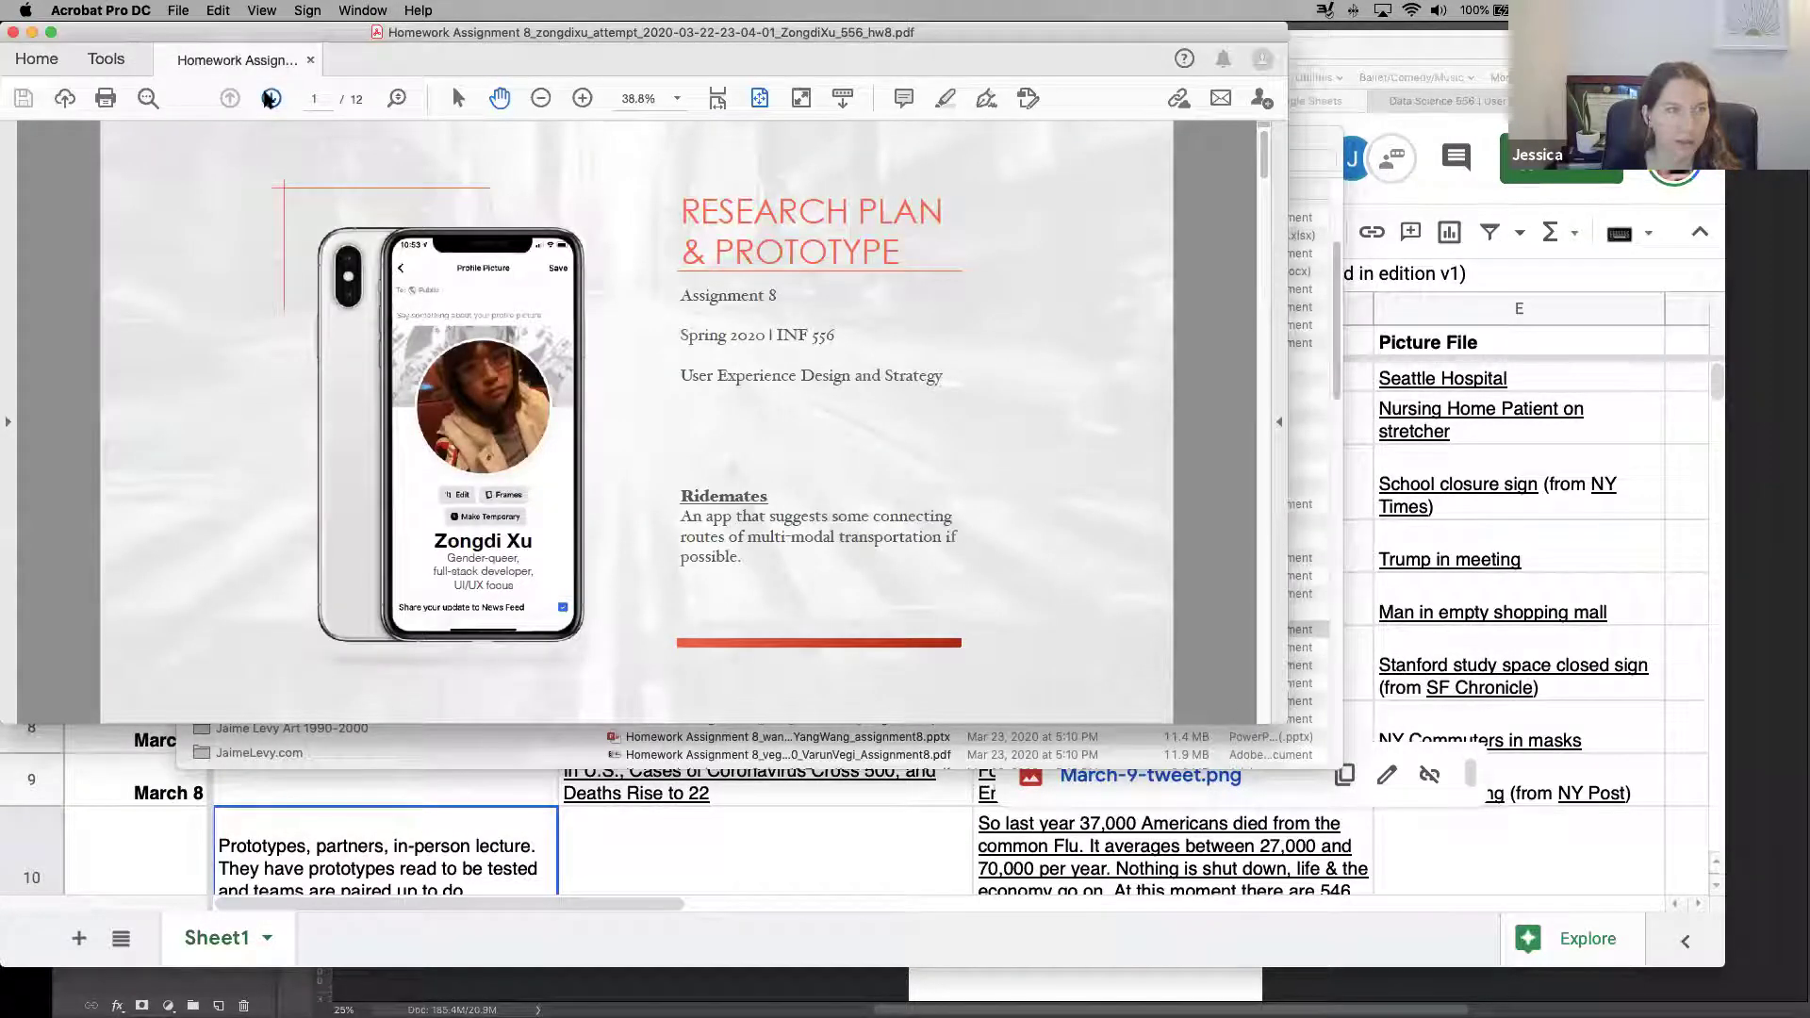
Page through the Ridemates research plan PDF's recruiting strategy, screener and interview question pages, and close the document
{"action": "left_click", "coordinate": [270, 98]}
{"action": "left_click", "coordinate": [271, 98]}
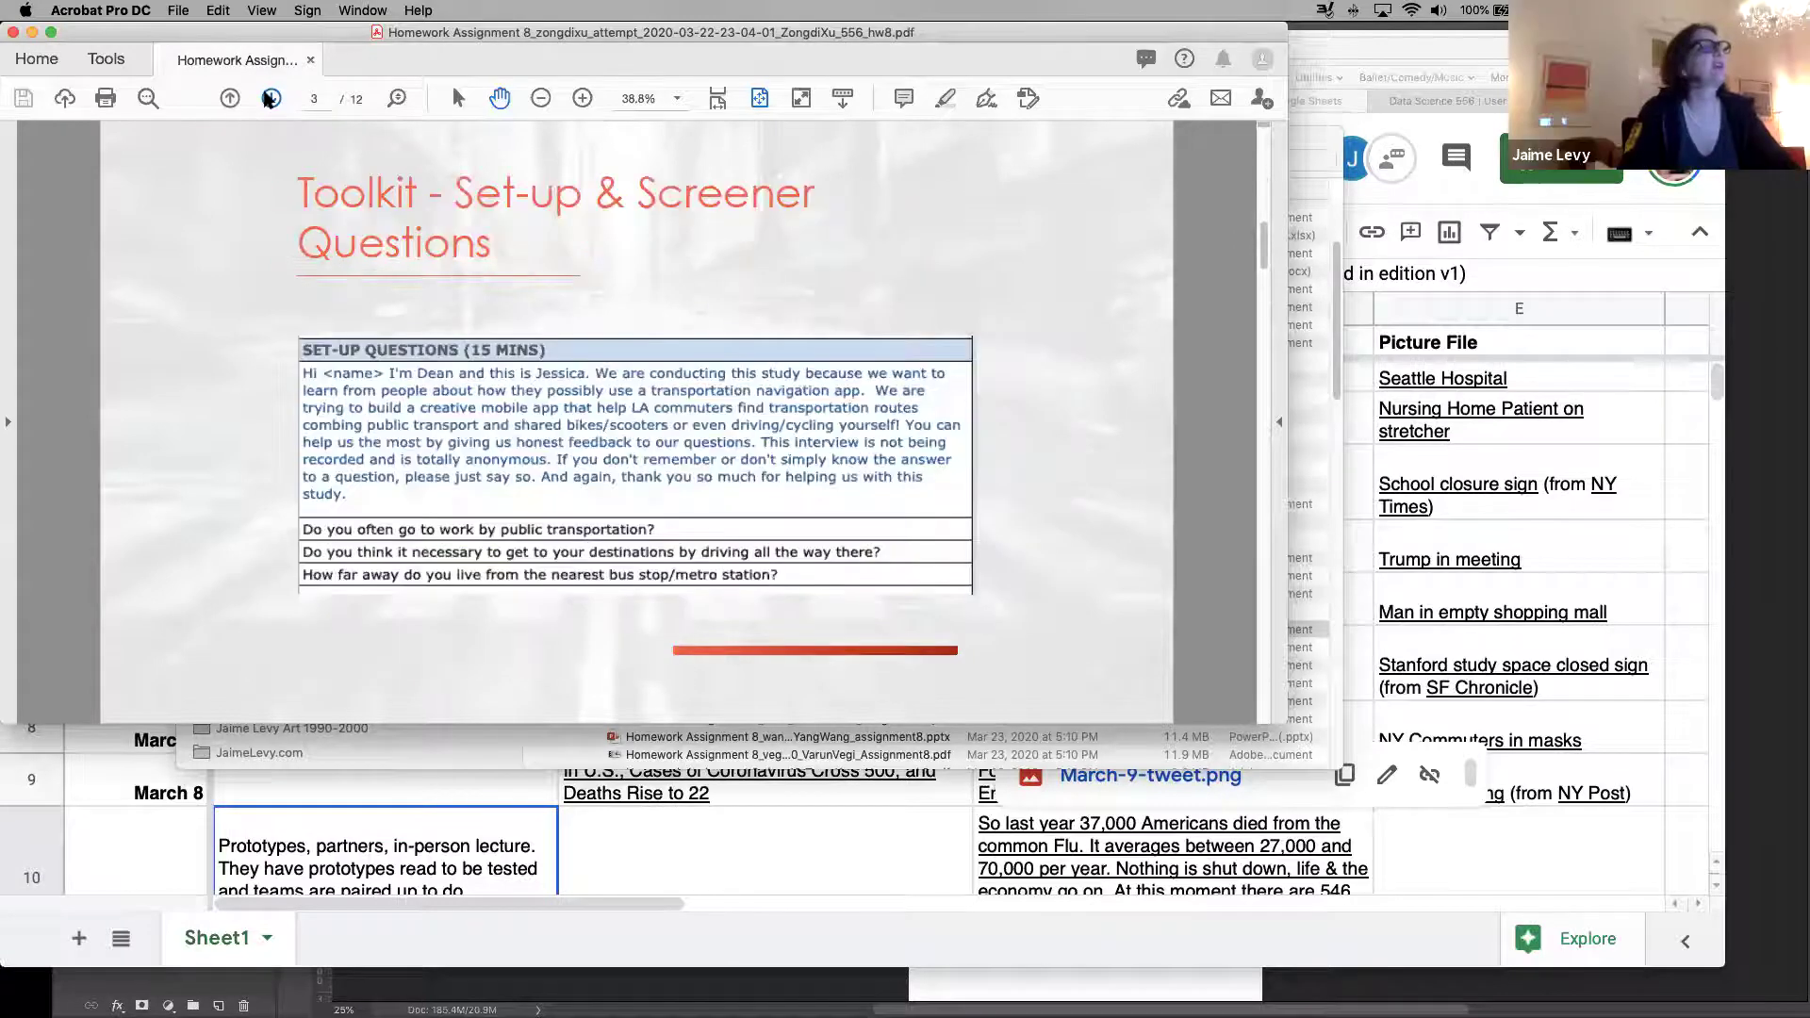
{"action": "left_click", "coordinate": [271, 98]}
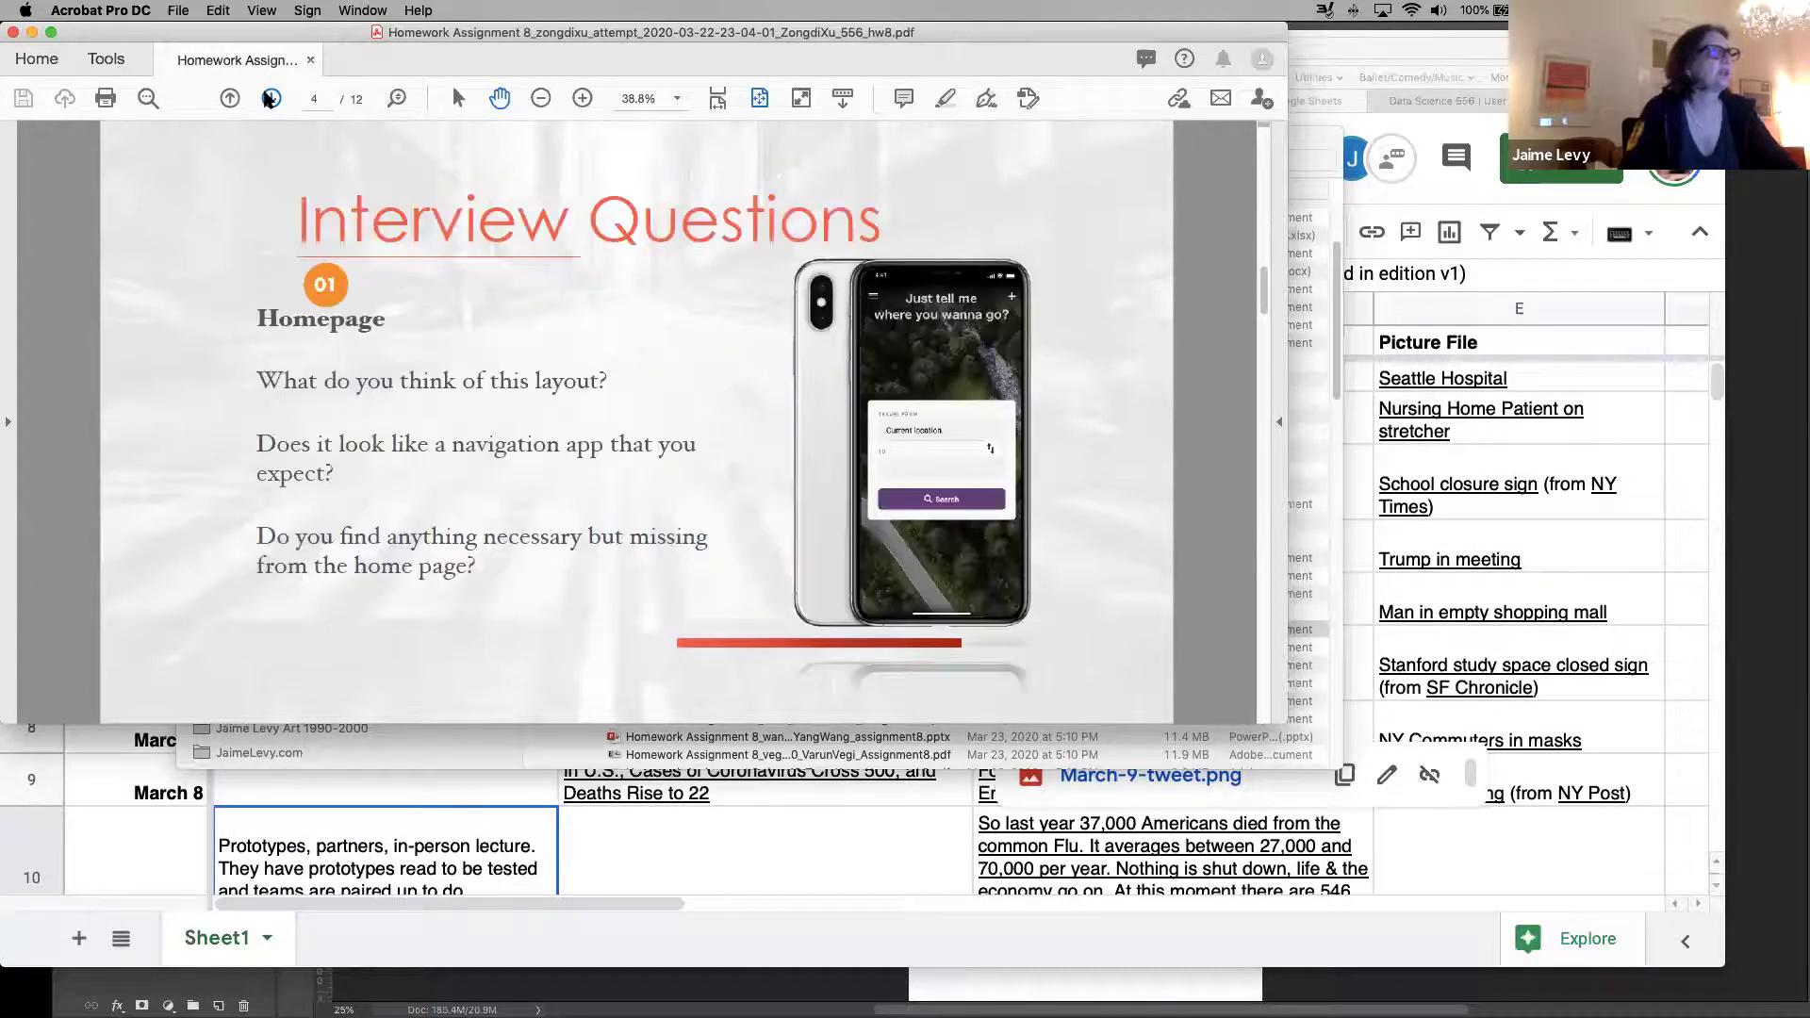
{"action": "left_click", "coordinate": [230, 99]}
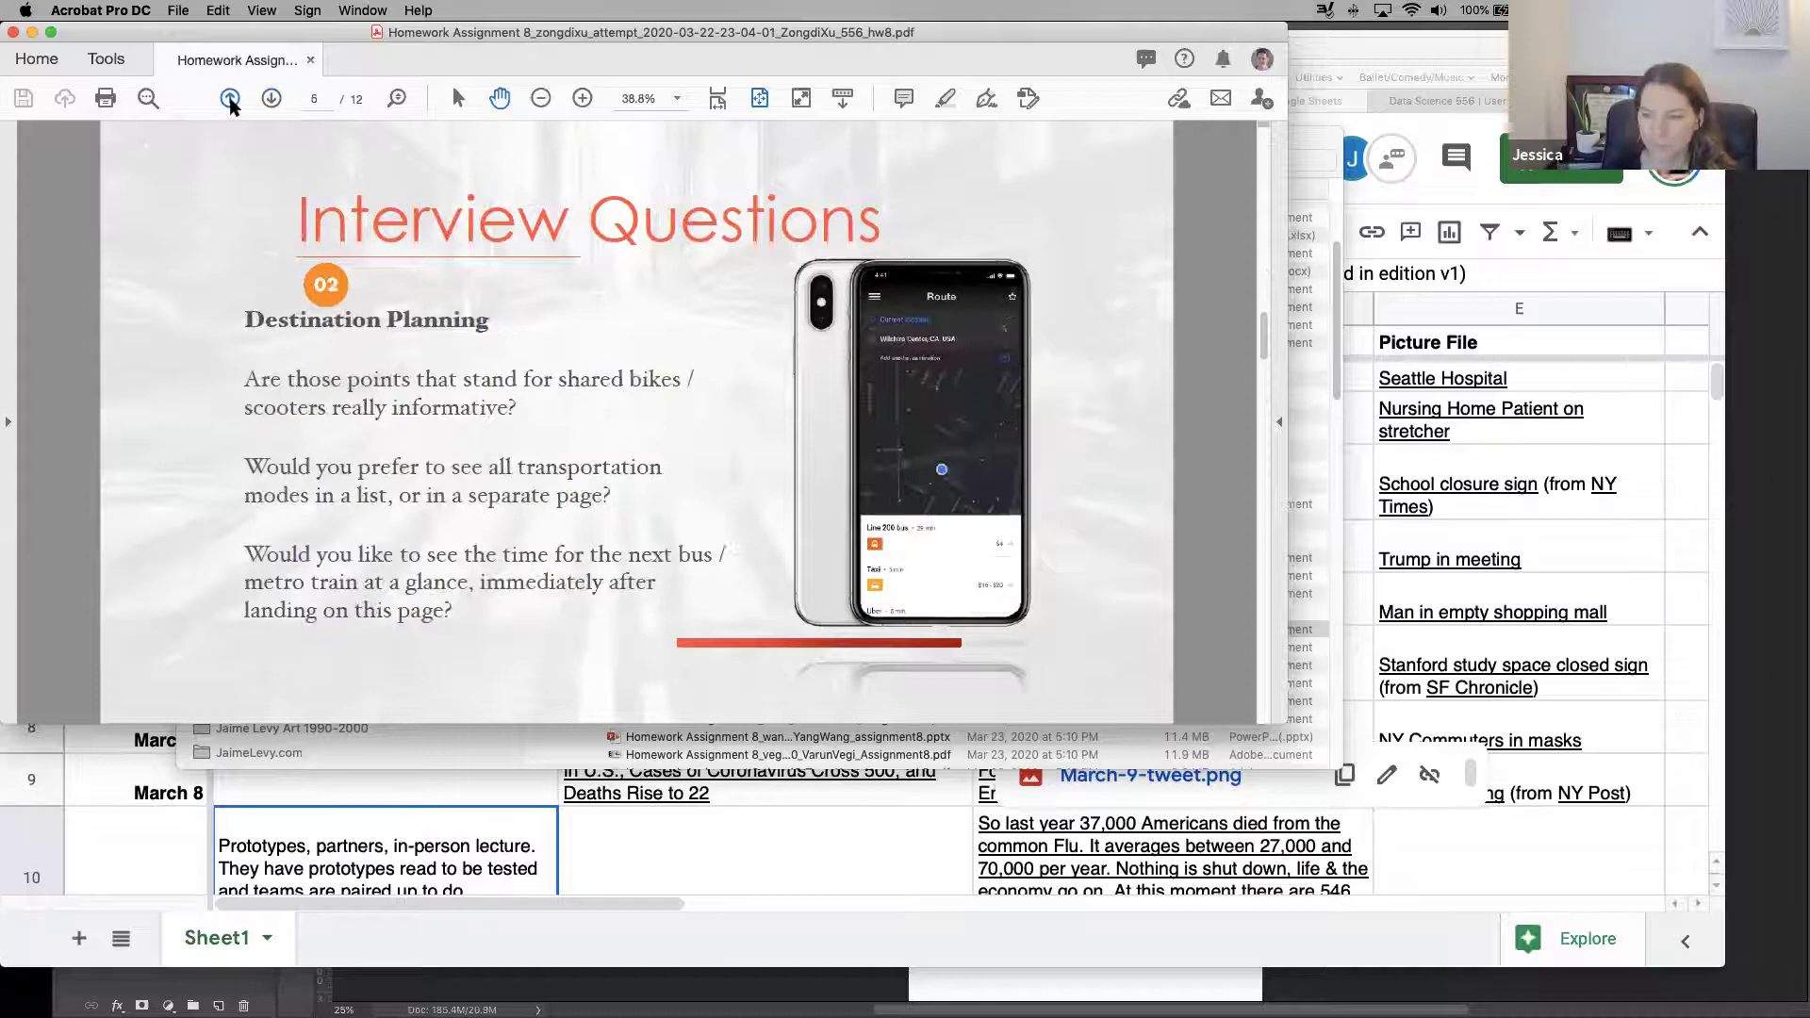
{"action": "left_click", "coordinate": [230, 99]}
{"action": "left_click", "coordinate": [230, 99]}
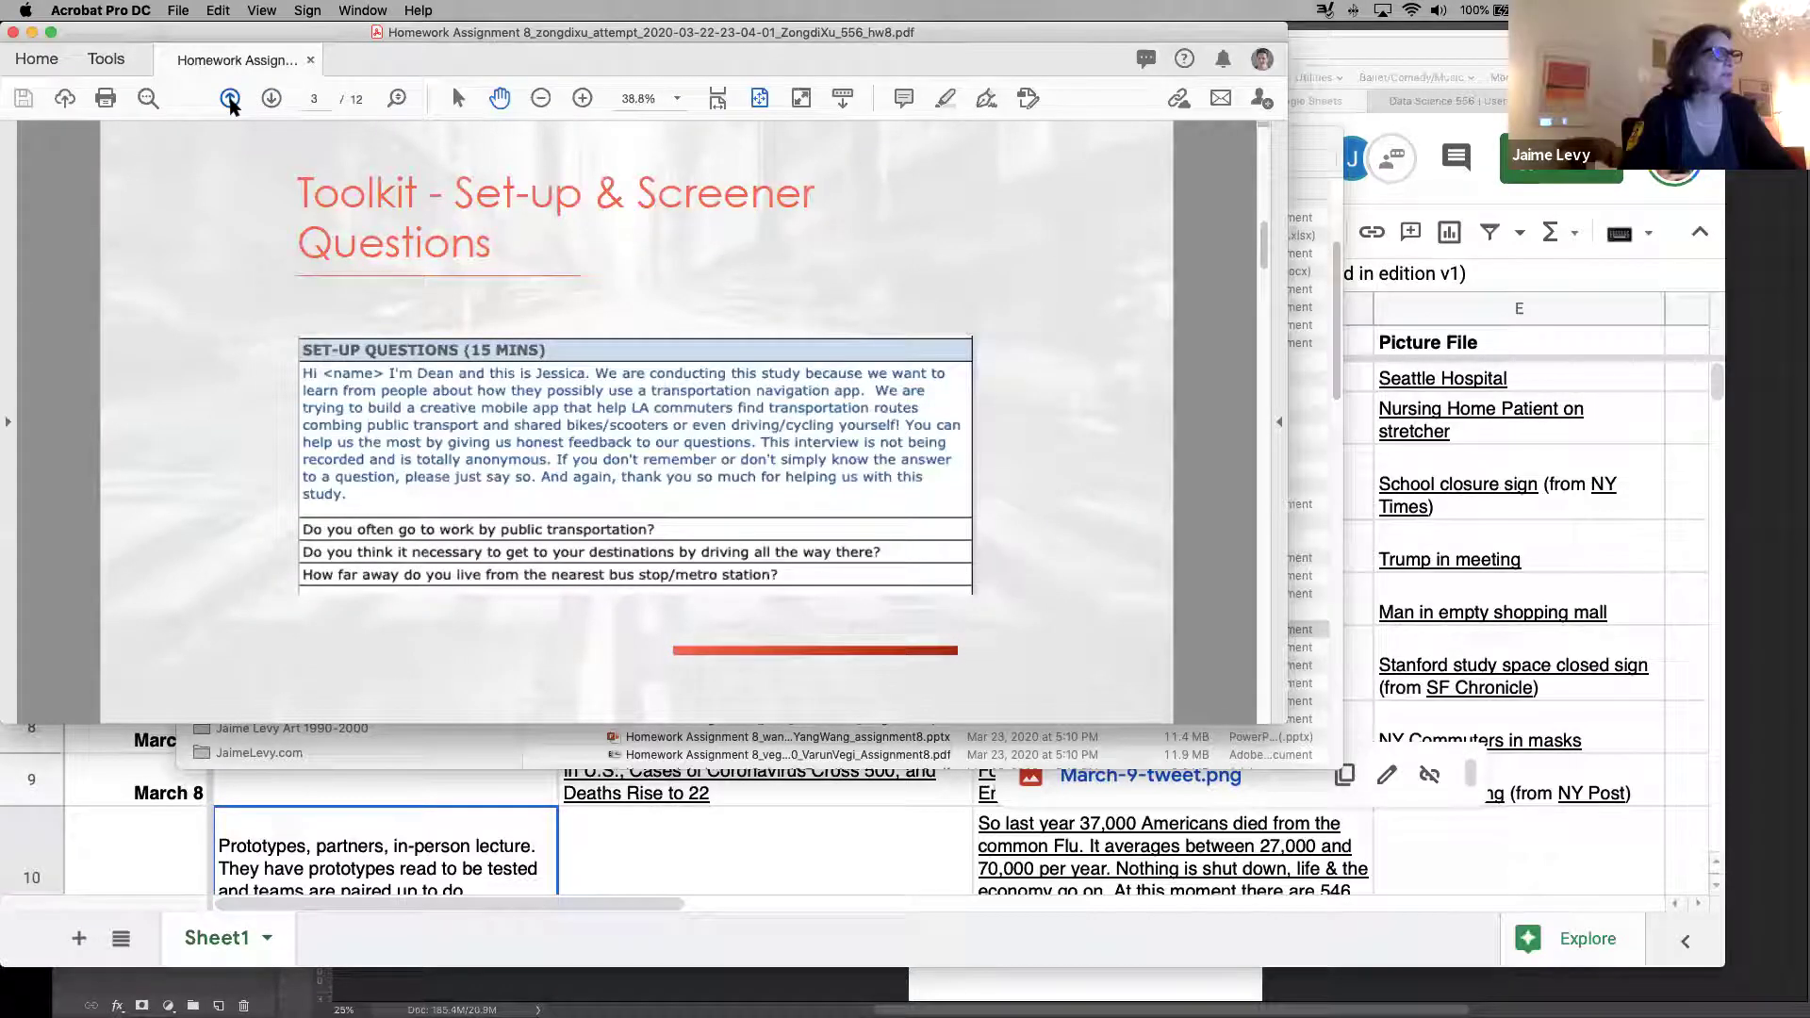
{"action": "left_click", "coordinate": [230, 99]}
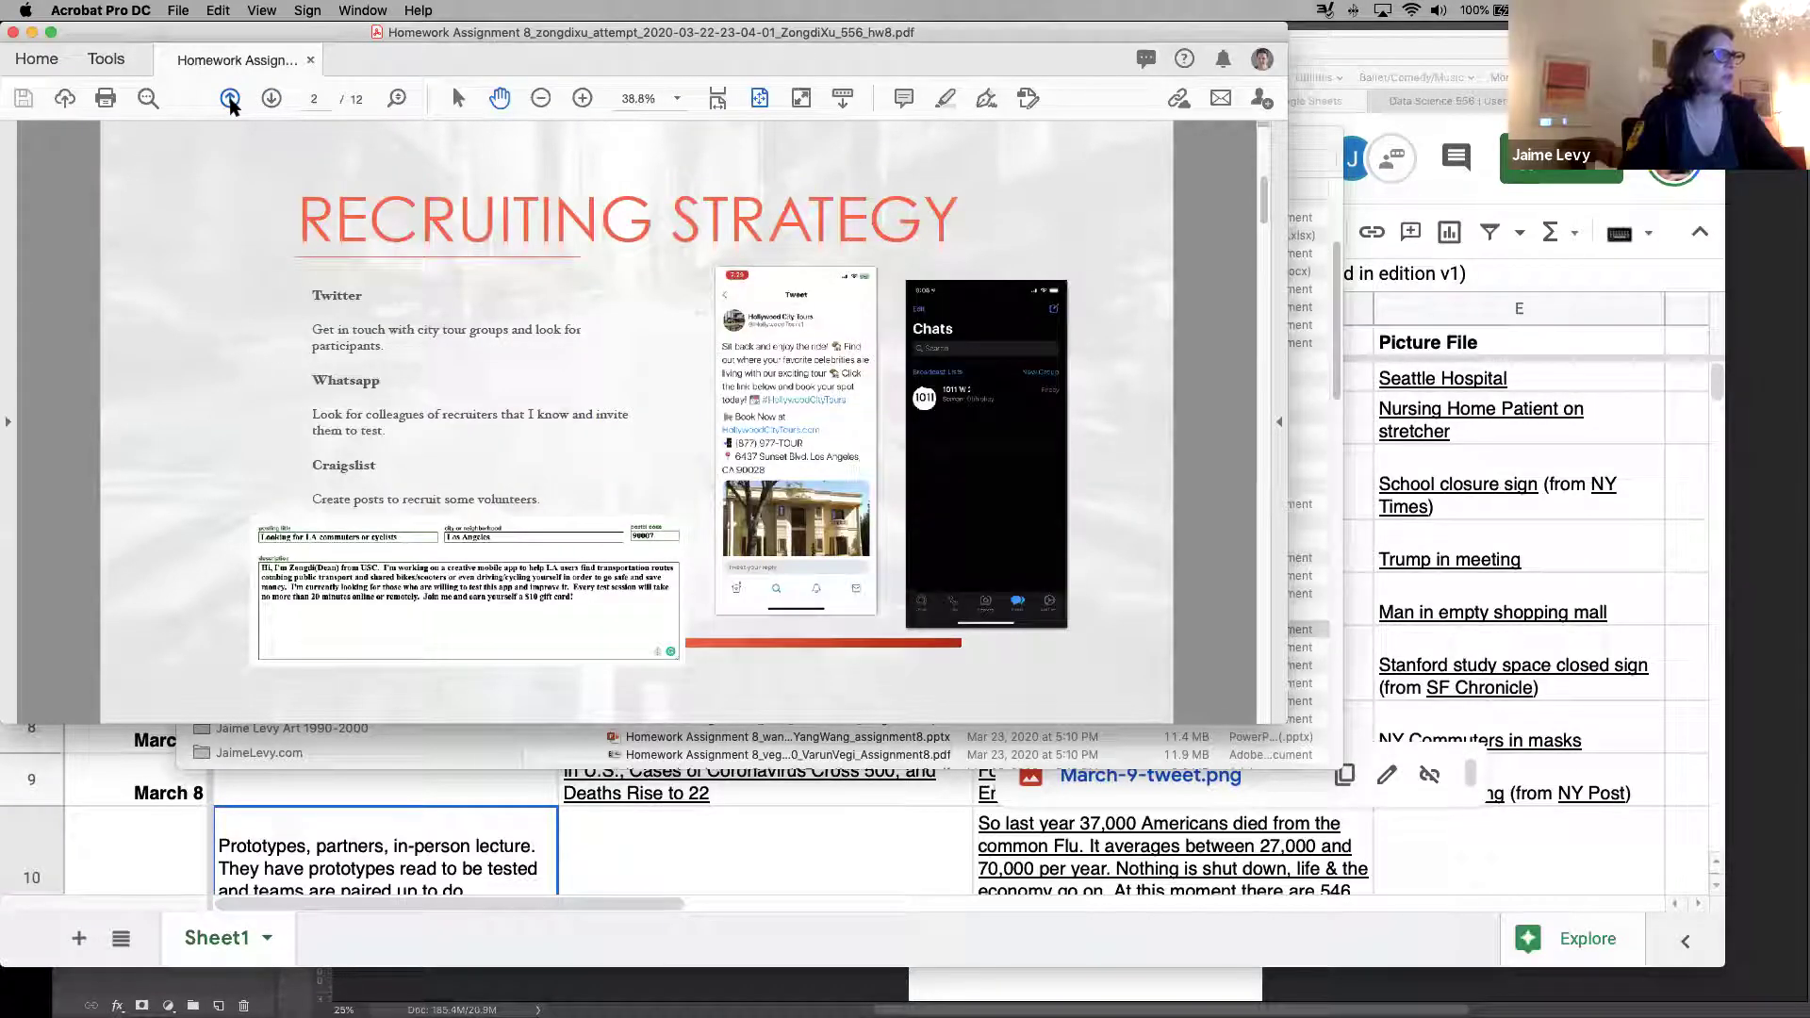
{"action": "left_click", "coordinate": [231, 99]}
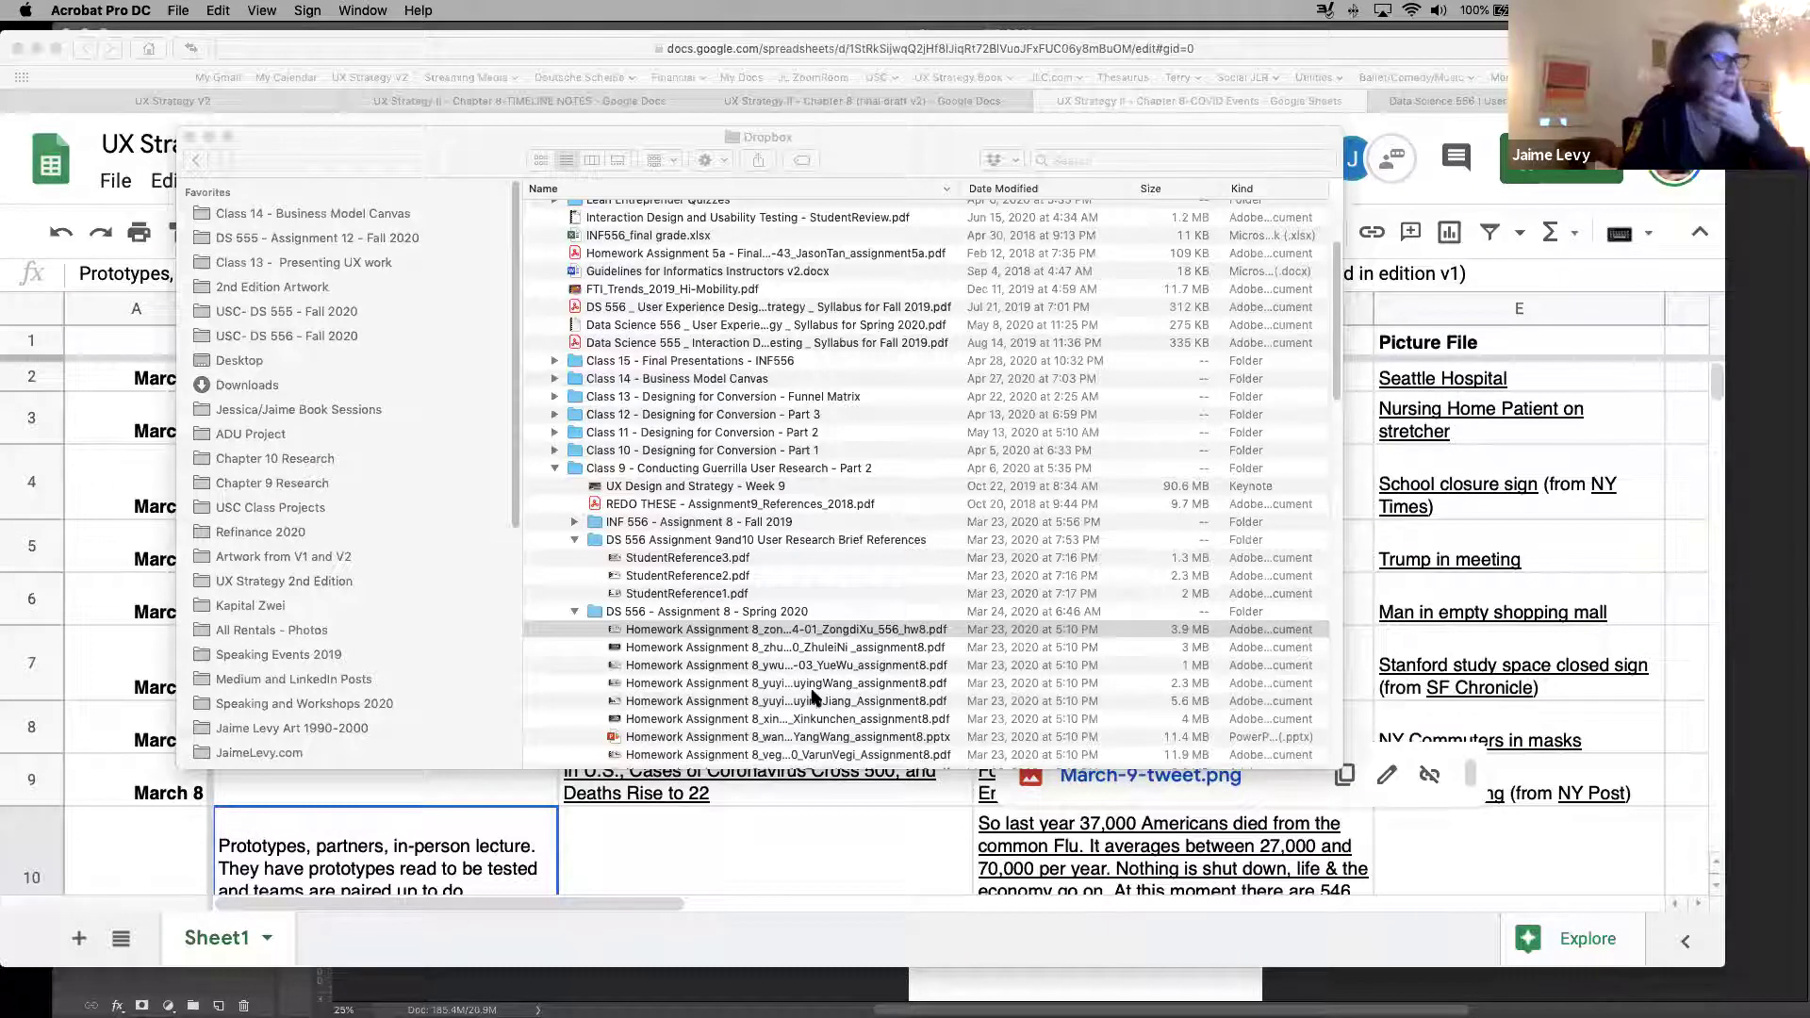
Return to the Assignment 8 files in Finder, open the student PDF about the Per-Mile app and close it
{"action": "key", "text": "super+Tab"}
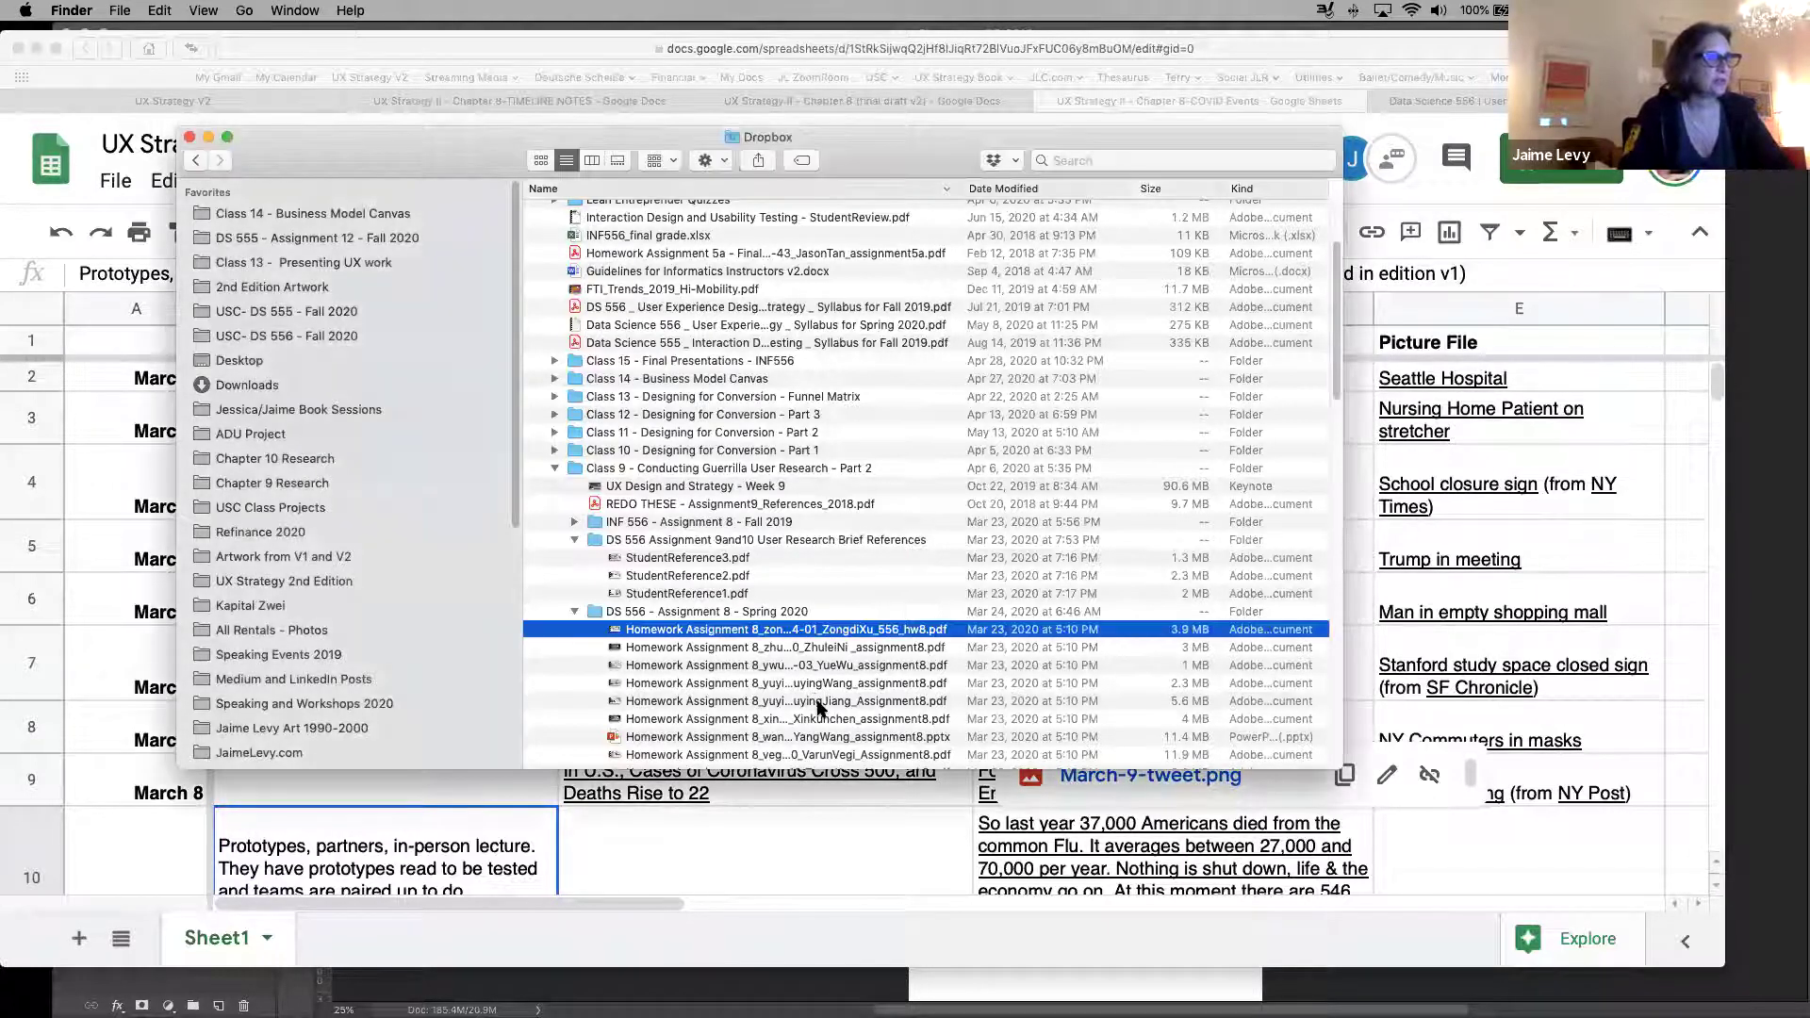
{"action": "left_click", "coordinate": [818, 703]}
{"action": "double_click", "coordinate": [818, 702]}
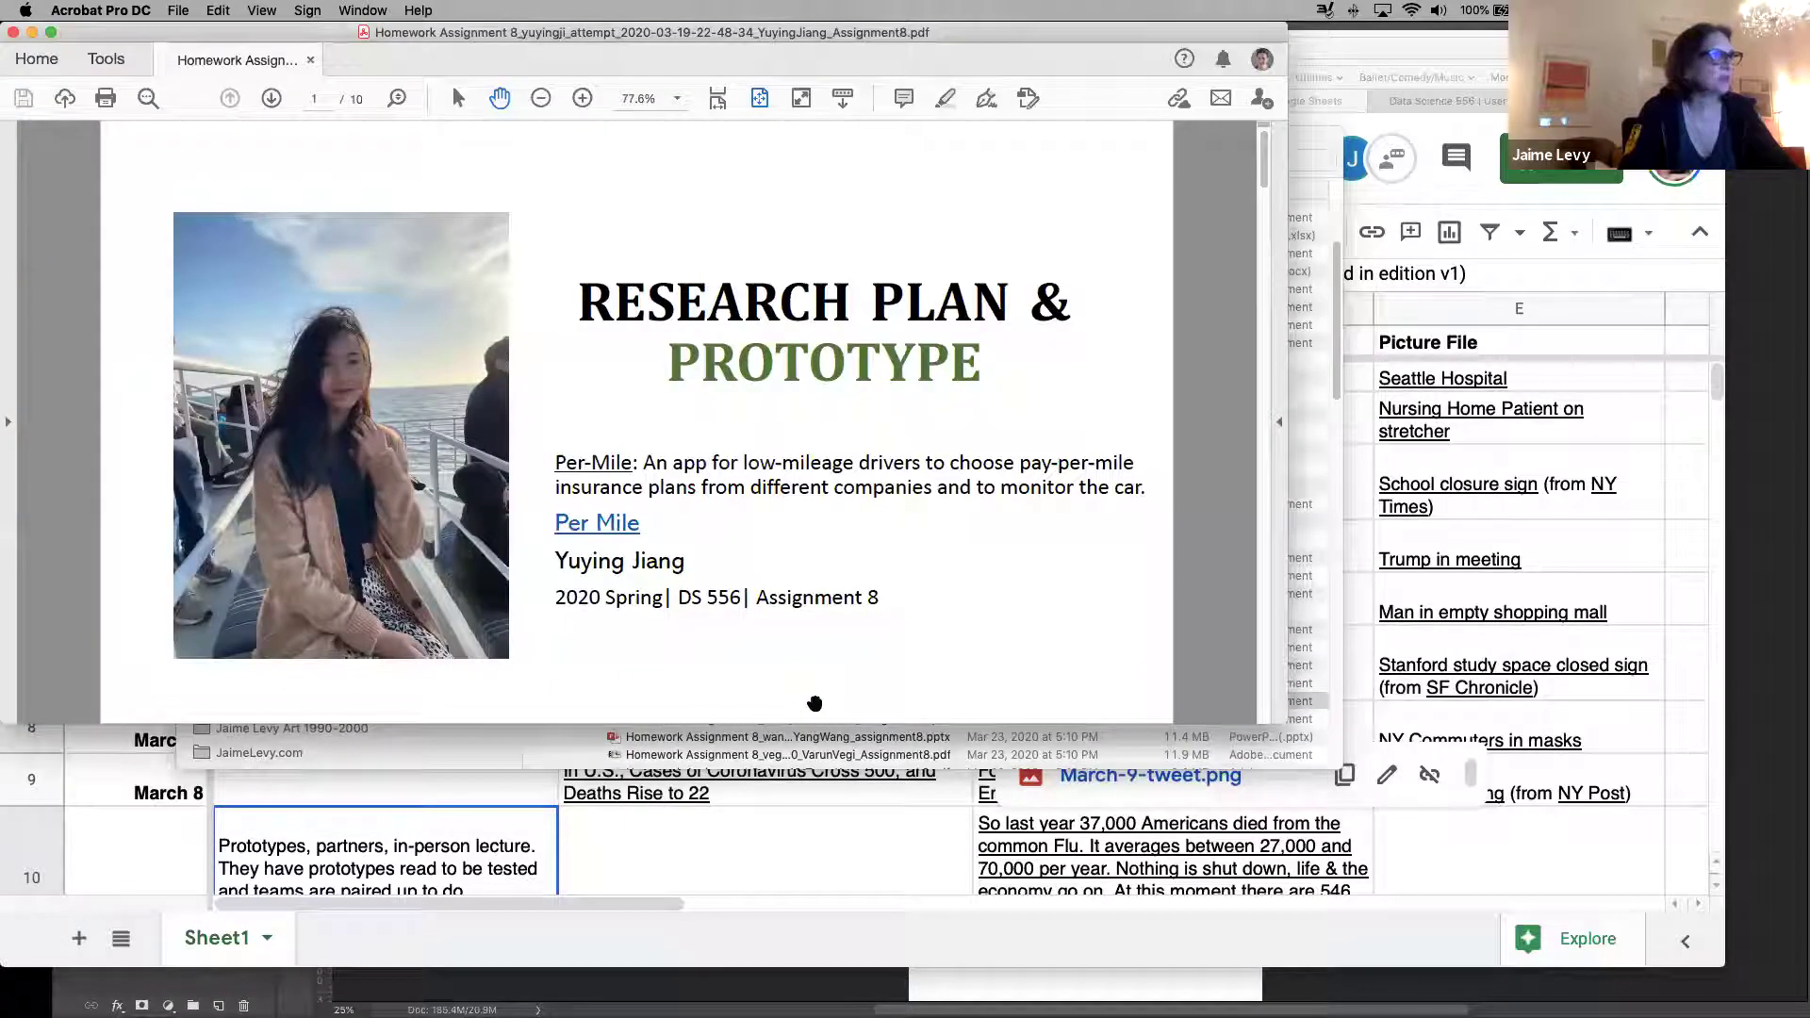
{"action": "key", "text": "super+w"}
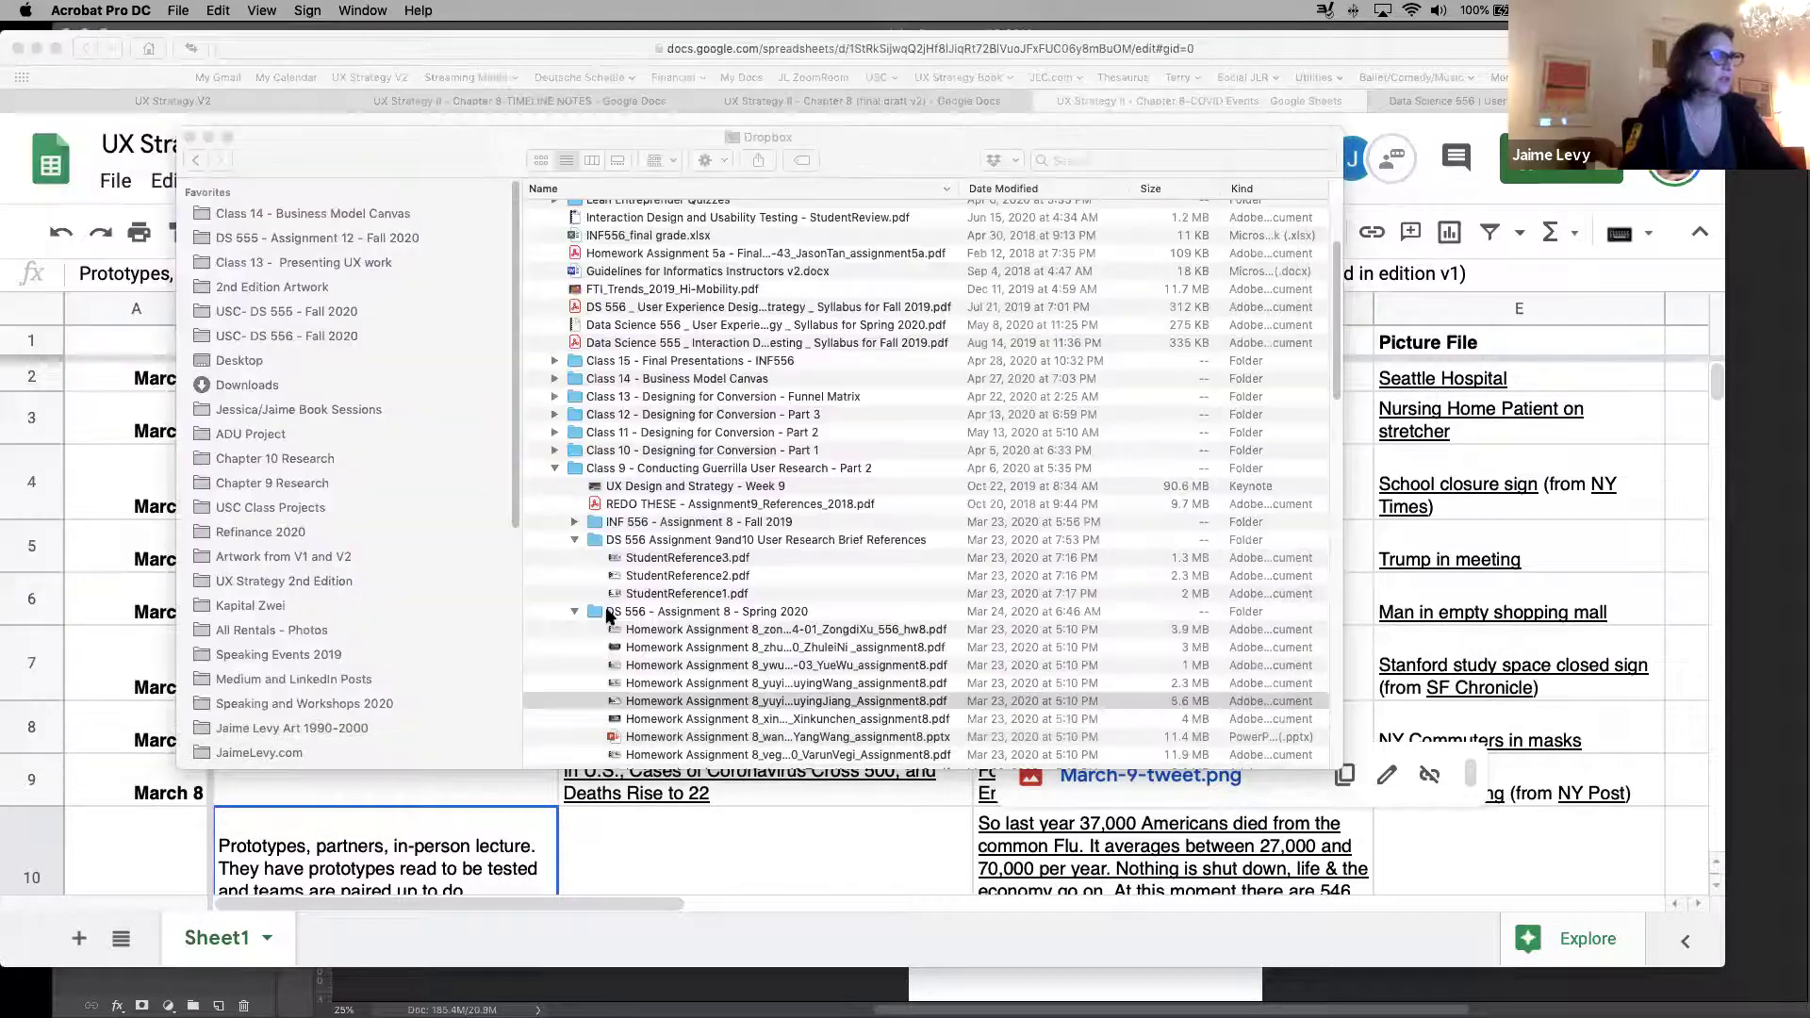
Open the Assignment 8 PowerPoint submission, dismiss the What's New window and view the recruiting, screener, interview and Home Page question slides
{"action": "left_click", "coordinate": [795, 738]}
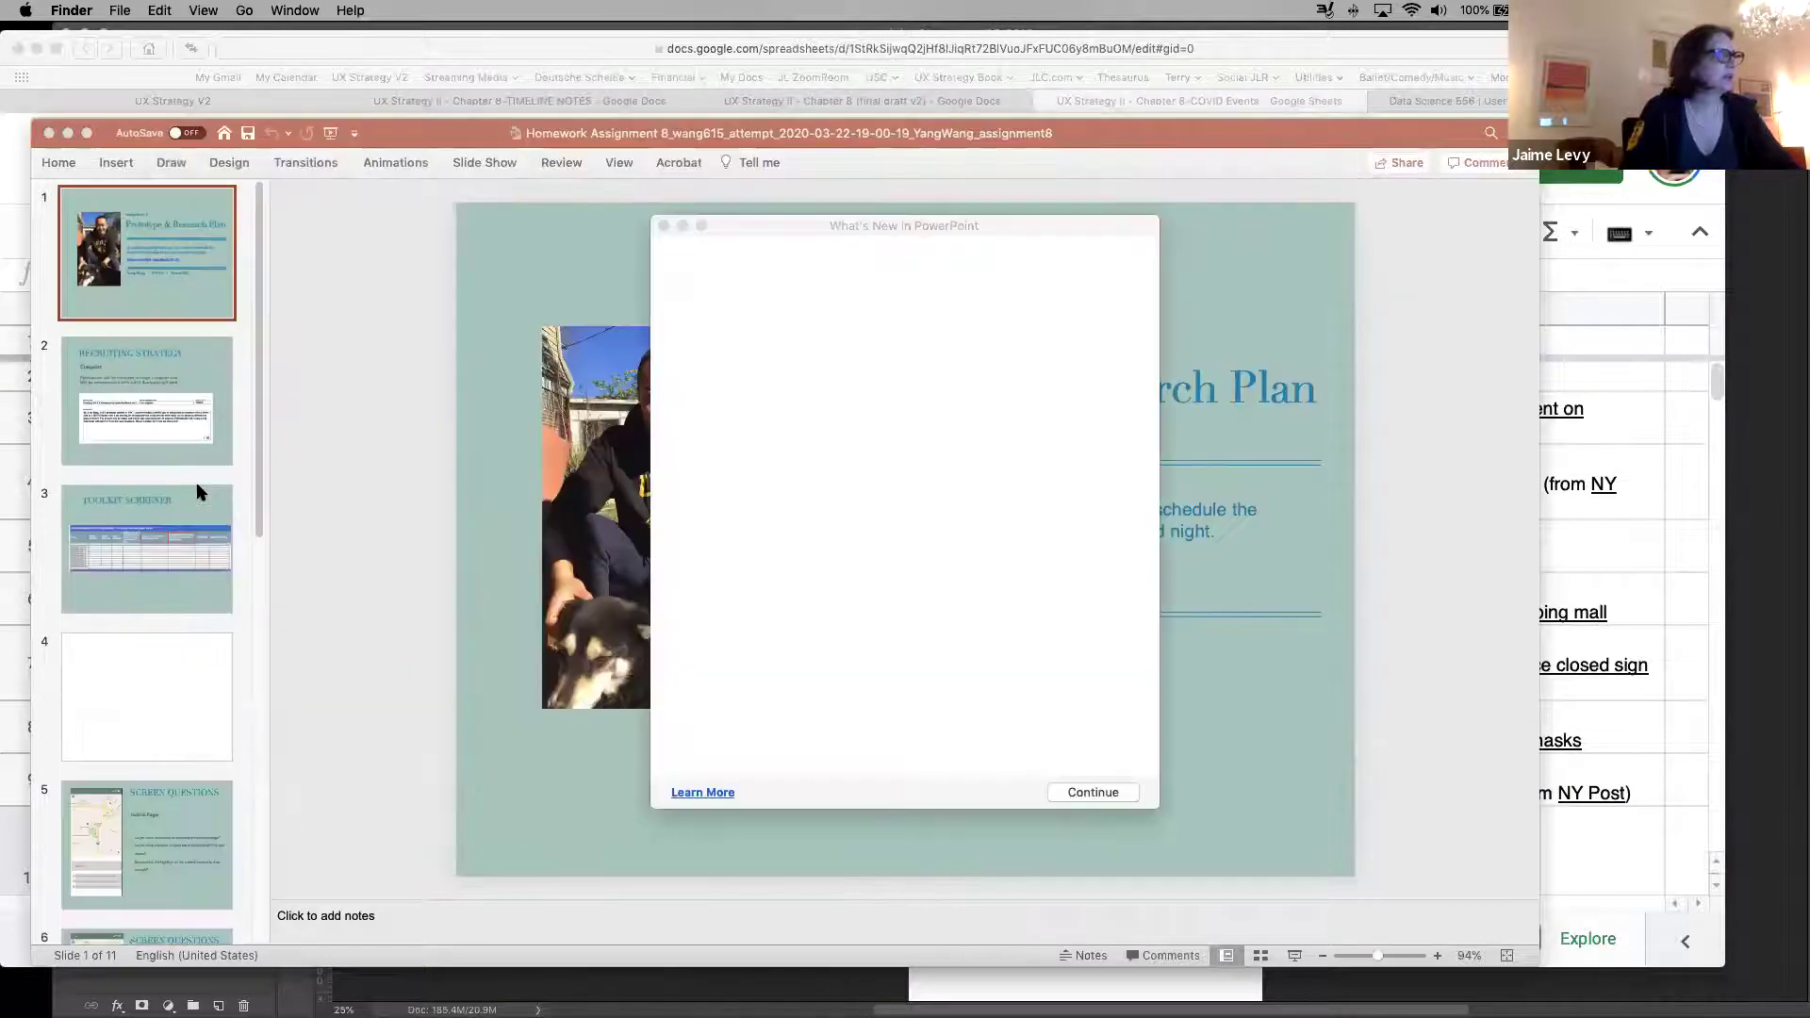
{"action": "left_click", "coordinate": [663, 226]}
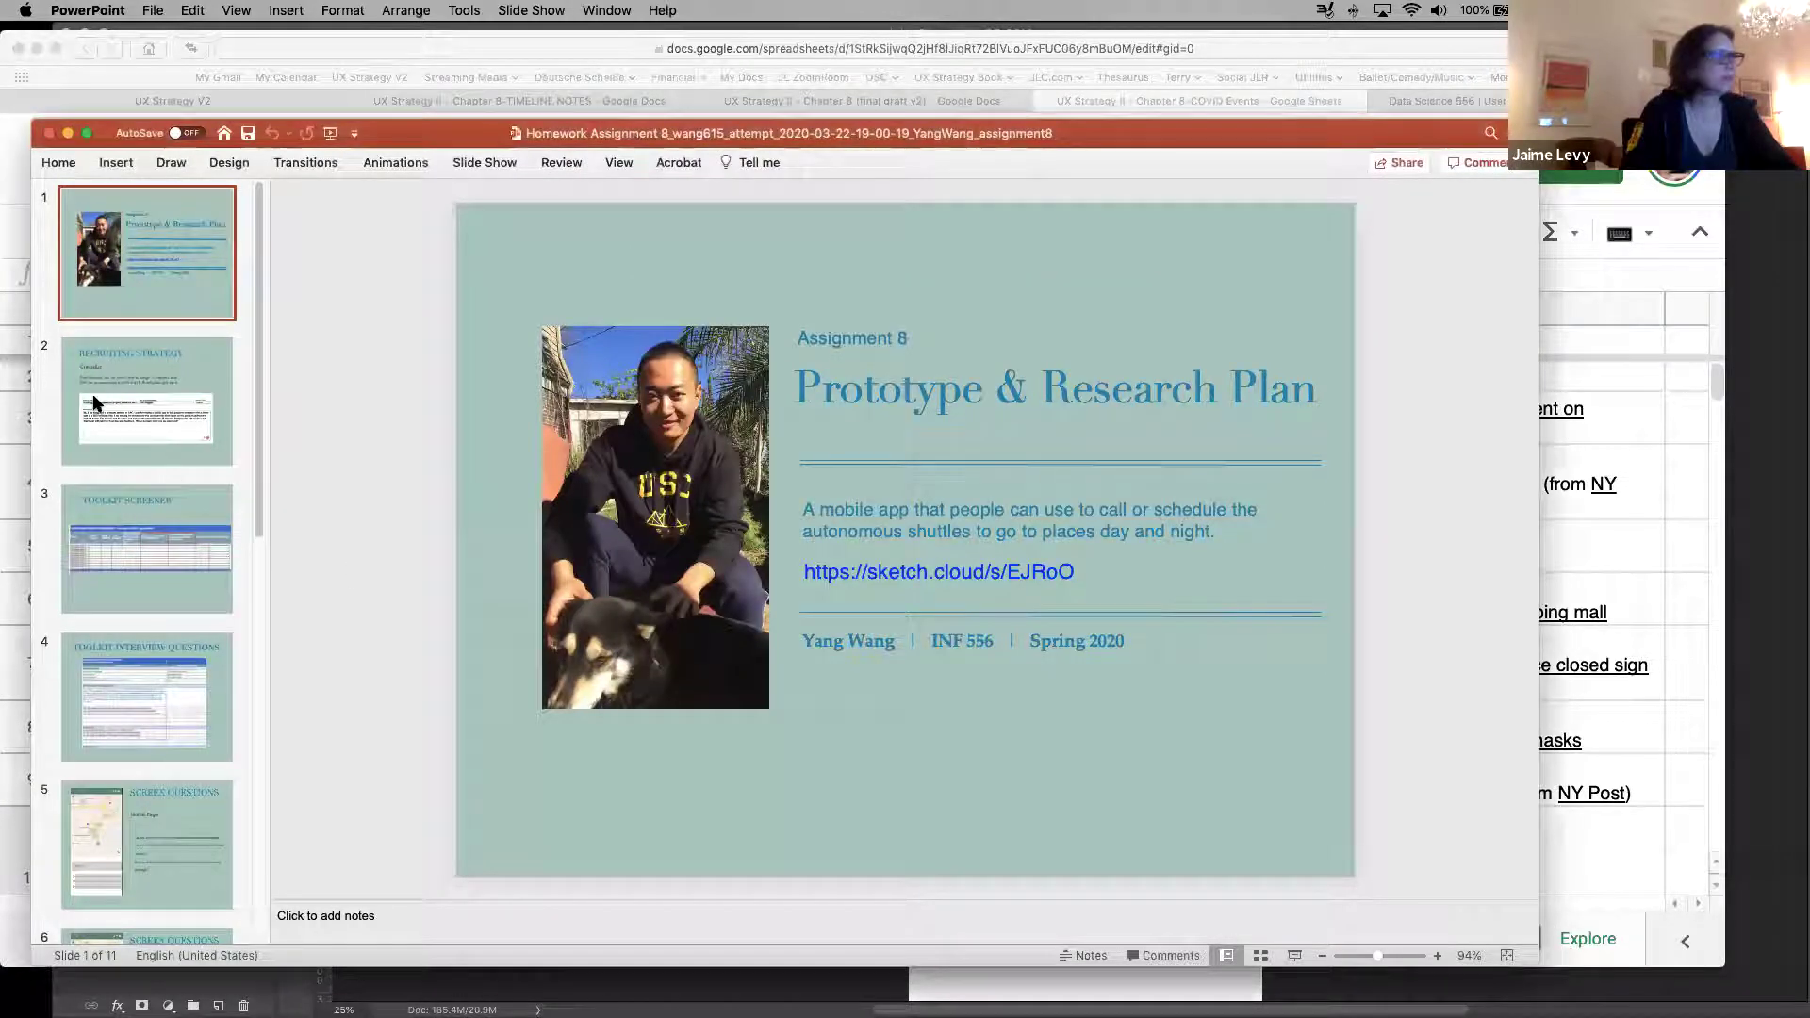
{"action": "left_click", "coordinate": [99, 444]}
{"action": "left_click", "coordinate": [129, 551]}
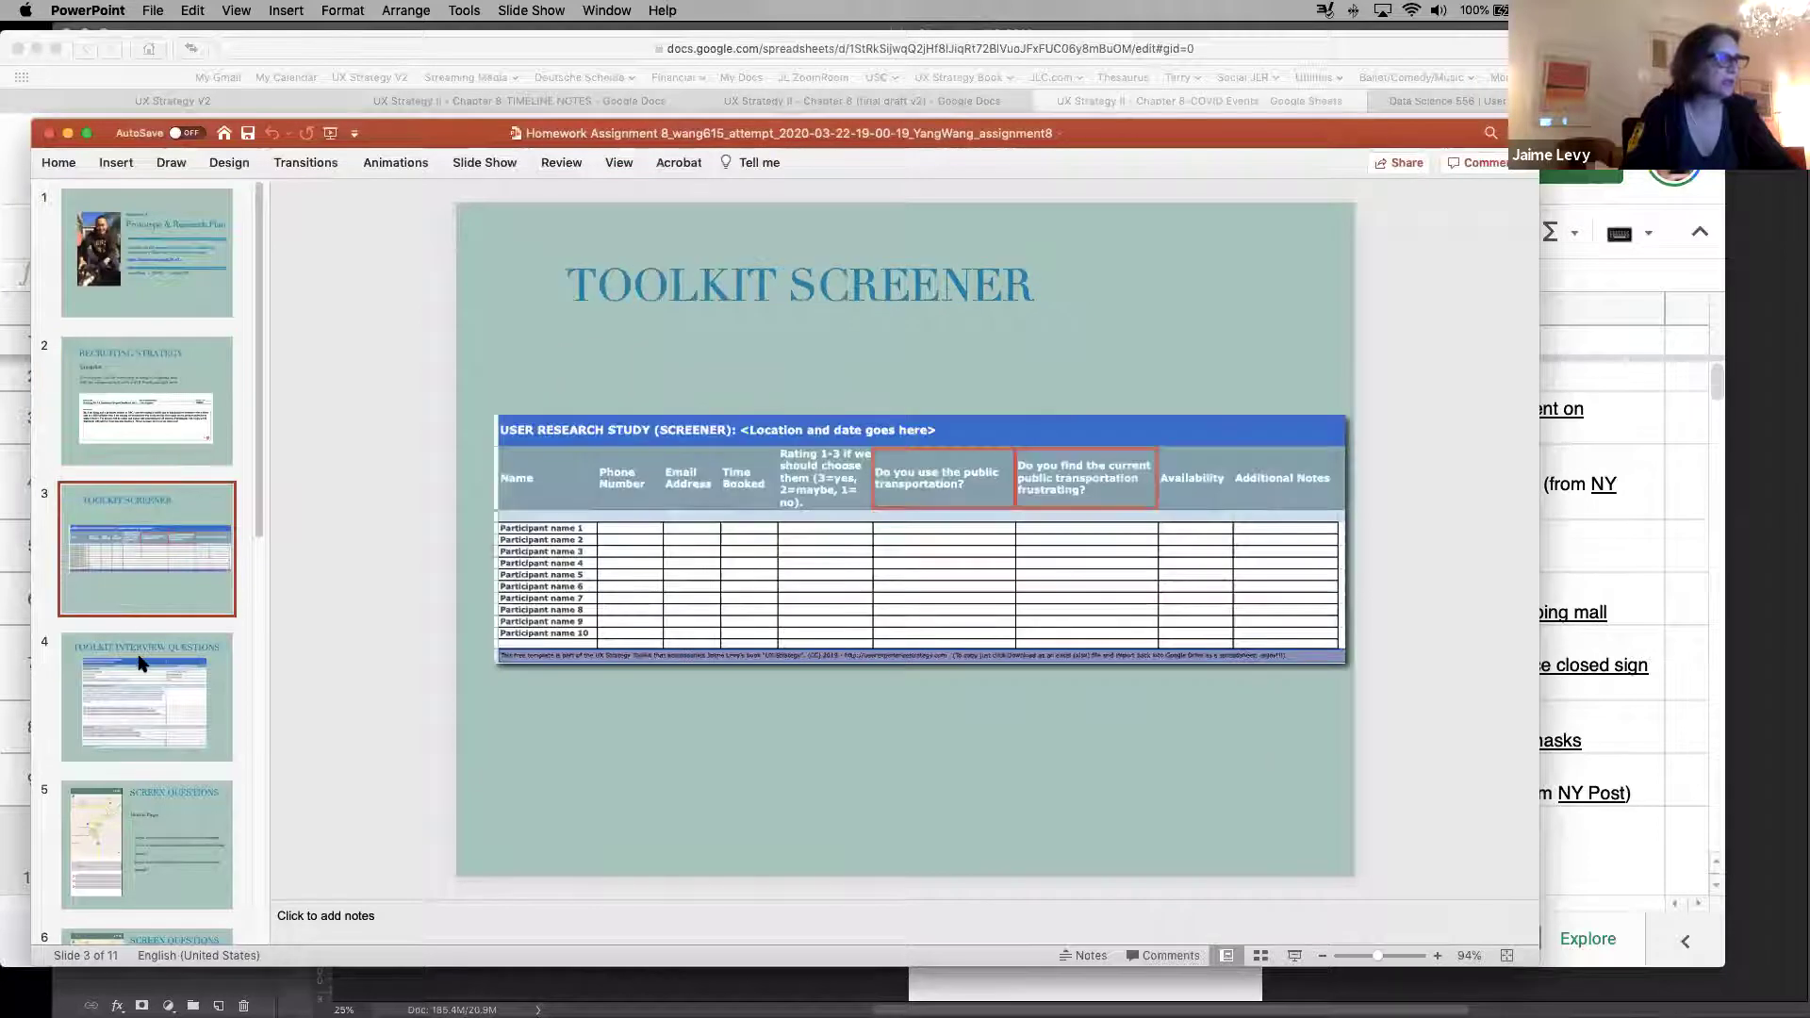
{"action": "left_click", "coordinate": [166, 758]}
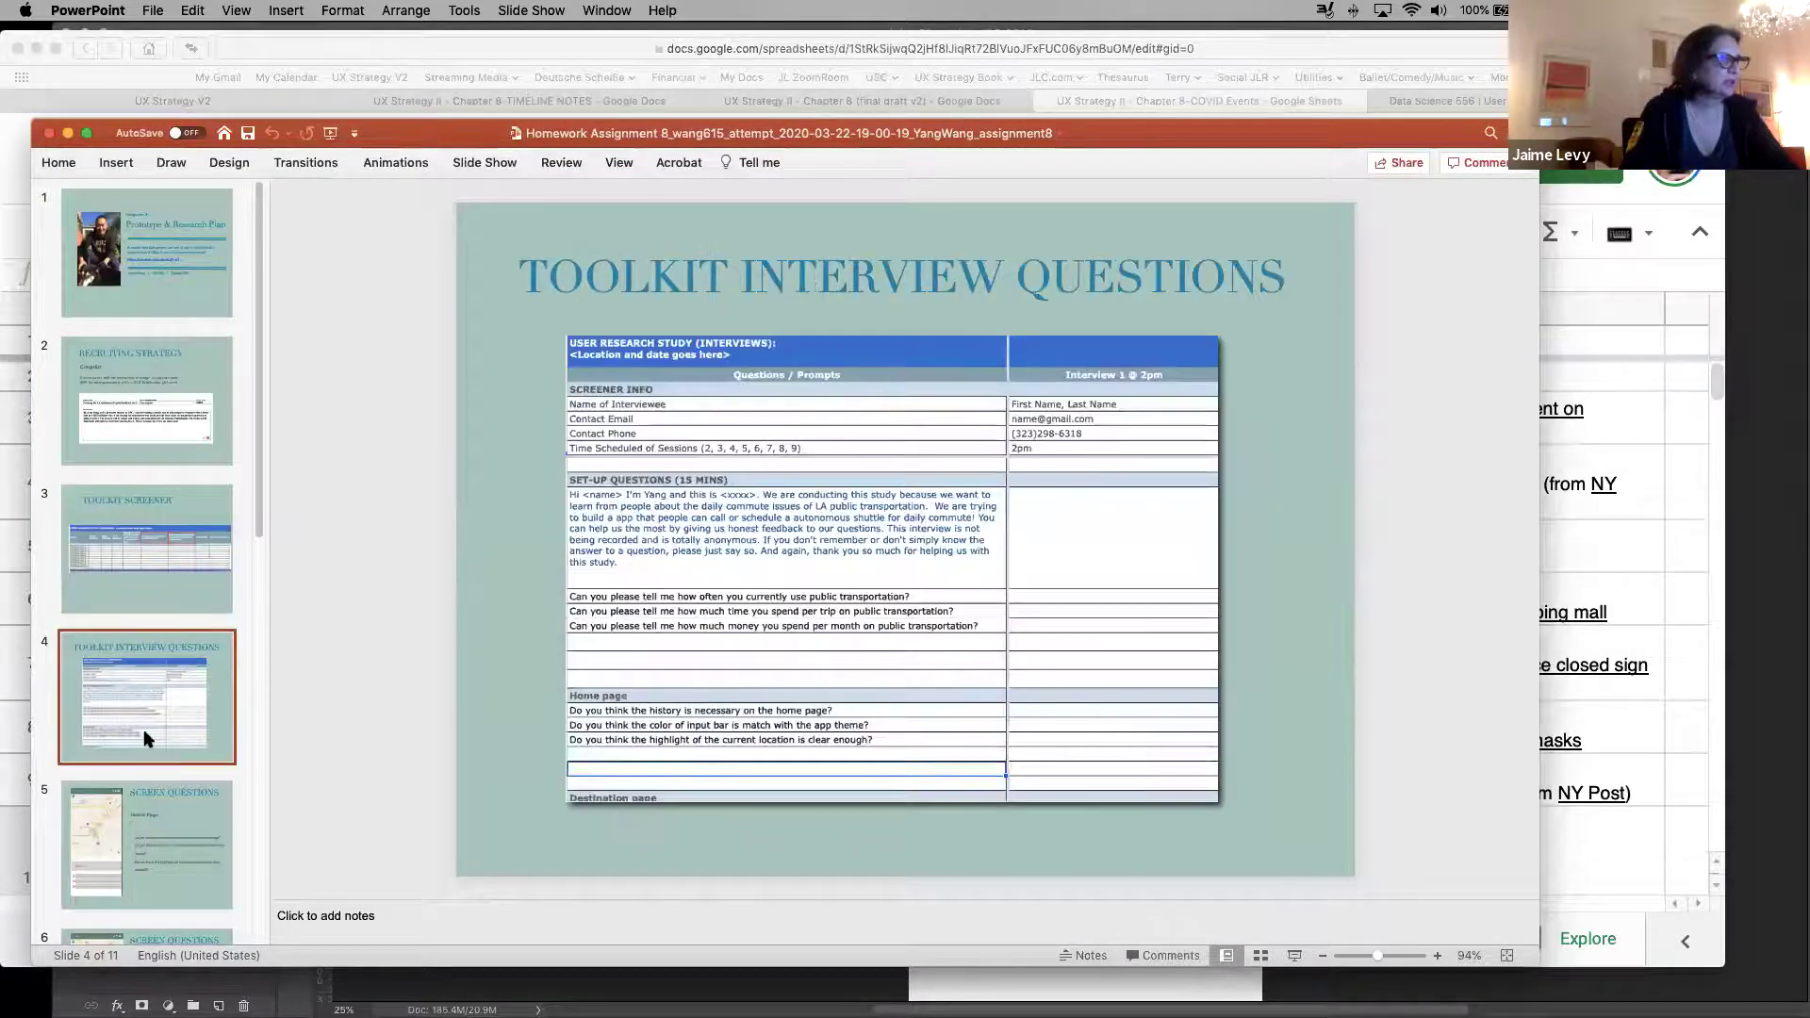
{"action": "left_click", "coordinate": [145, 806]}
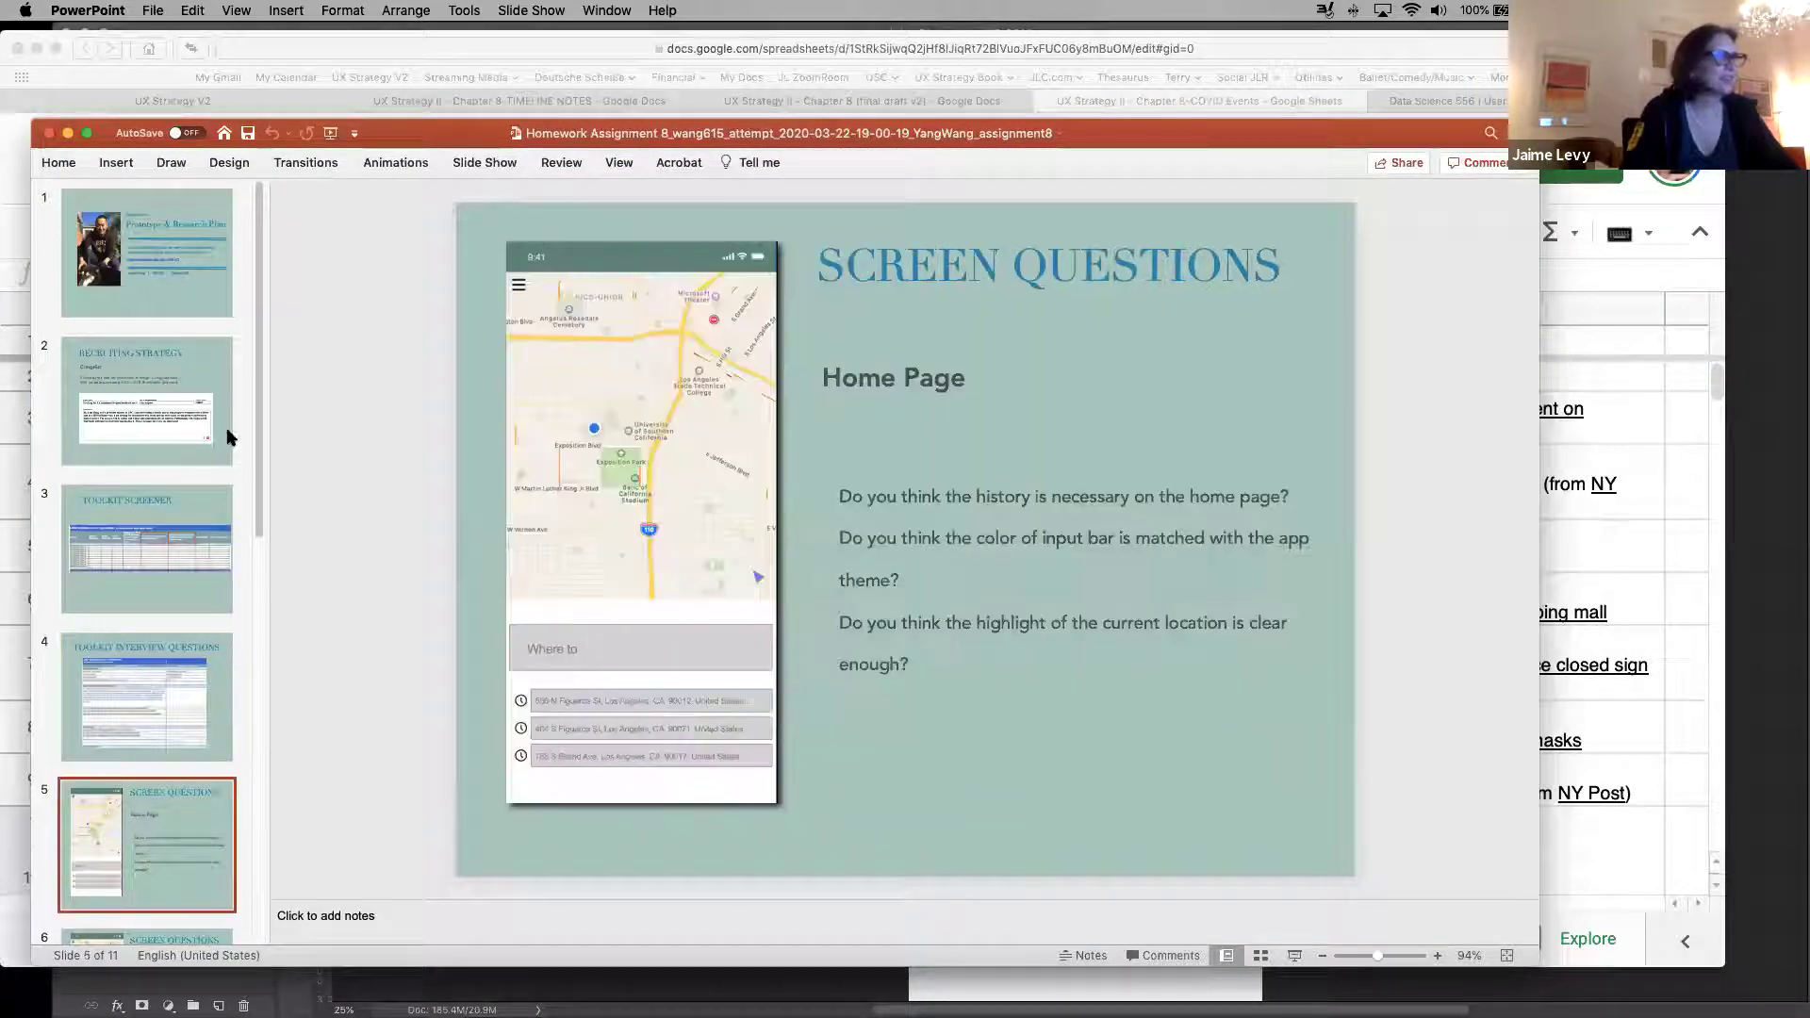
Examine the presentation's Schedule Page and Summary Page question slides, and go back to the title slide
{"action": "scroll", "coordinate": [151, 632], "scroll_direction": "down", "scroll_amount": 5}
{"action": "left_click", "coordinate": [149, 641]}
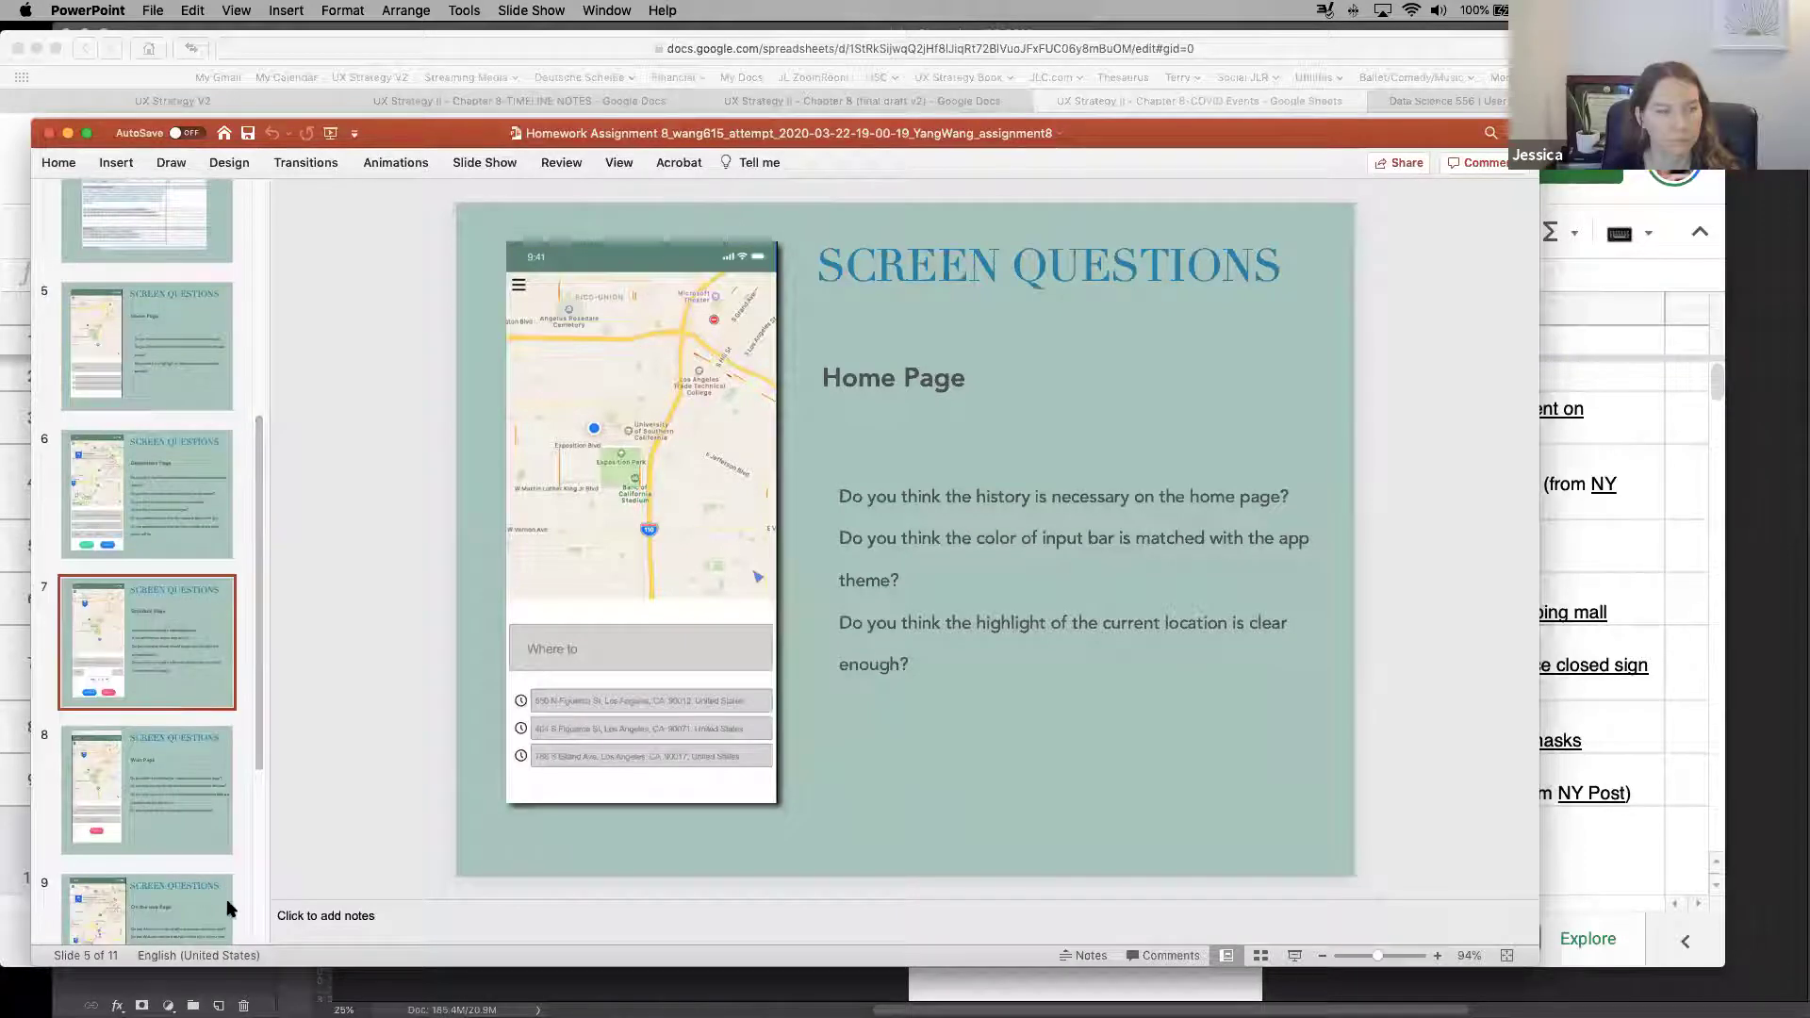
{"action": "scroll", "coordinate": [243, 564], "scroll_direction": "down", "scroll_amount": 5}
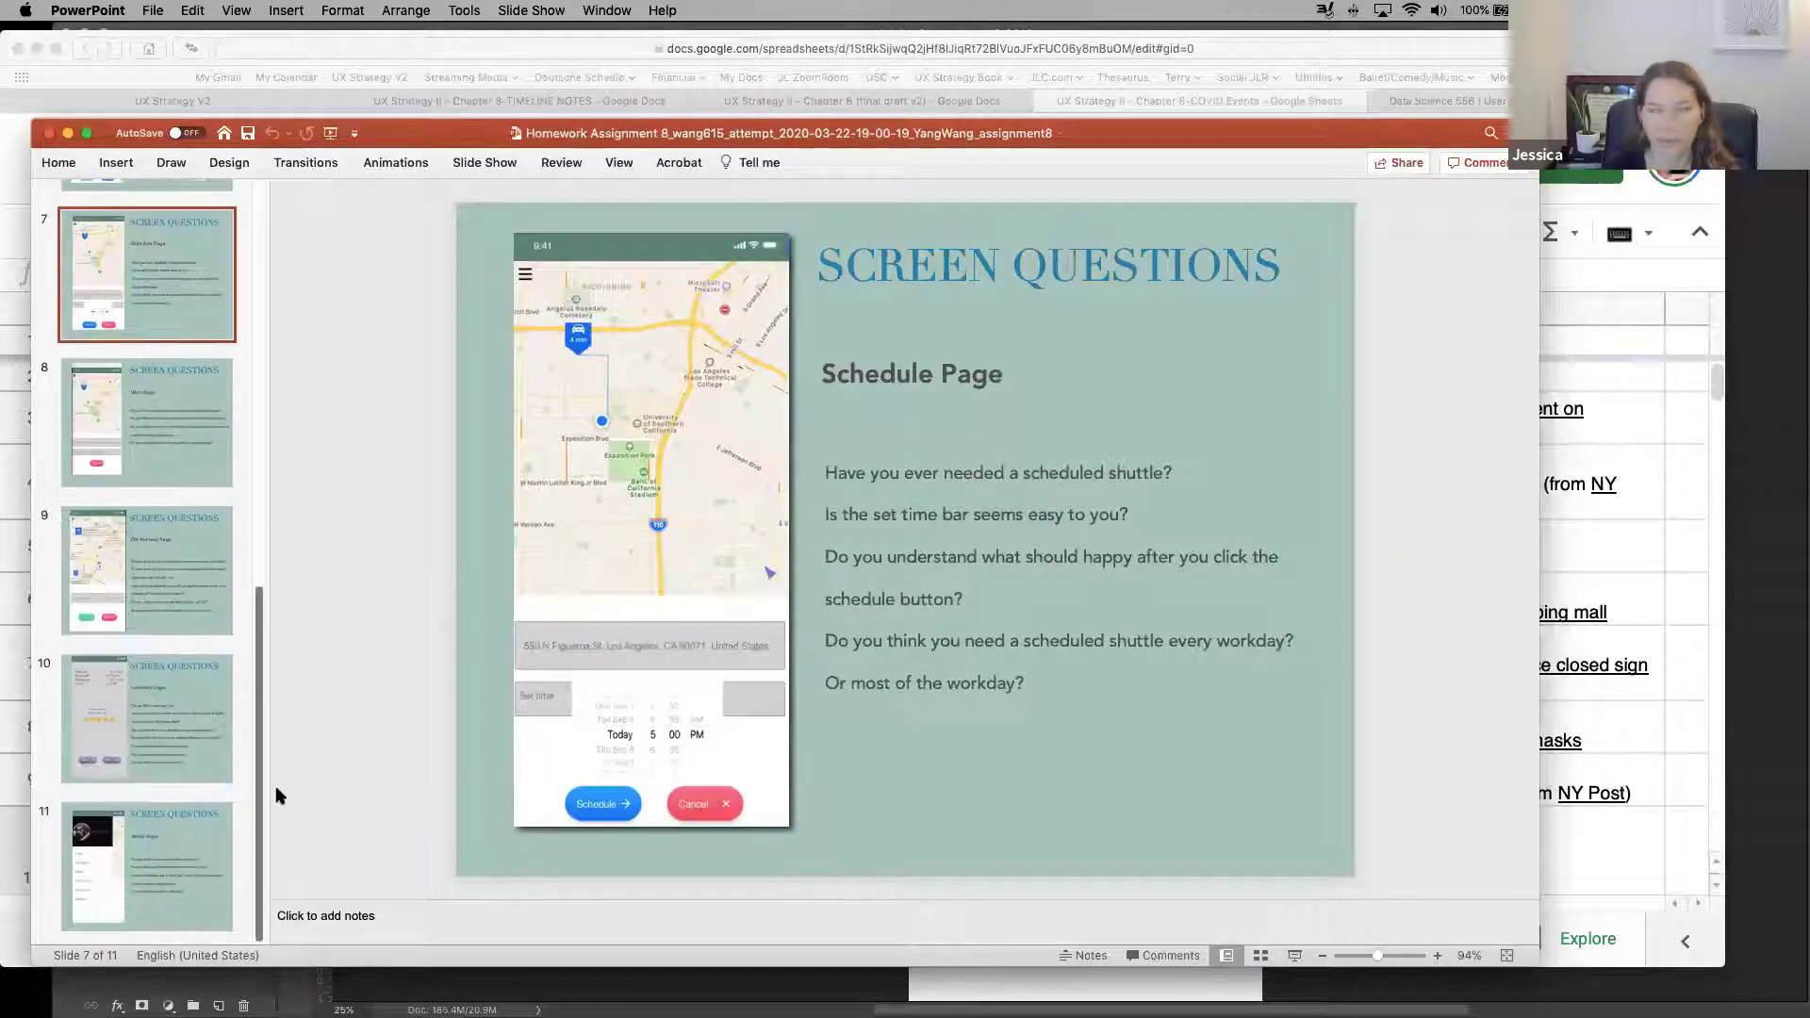
{"action": "left_click", "coordinate": [154, 754]}
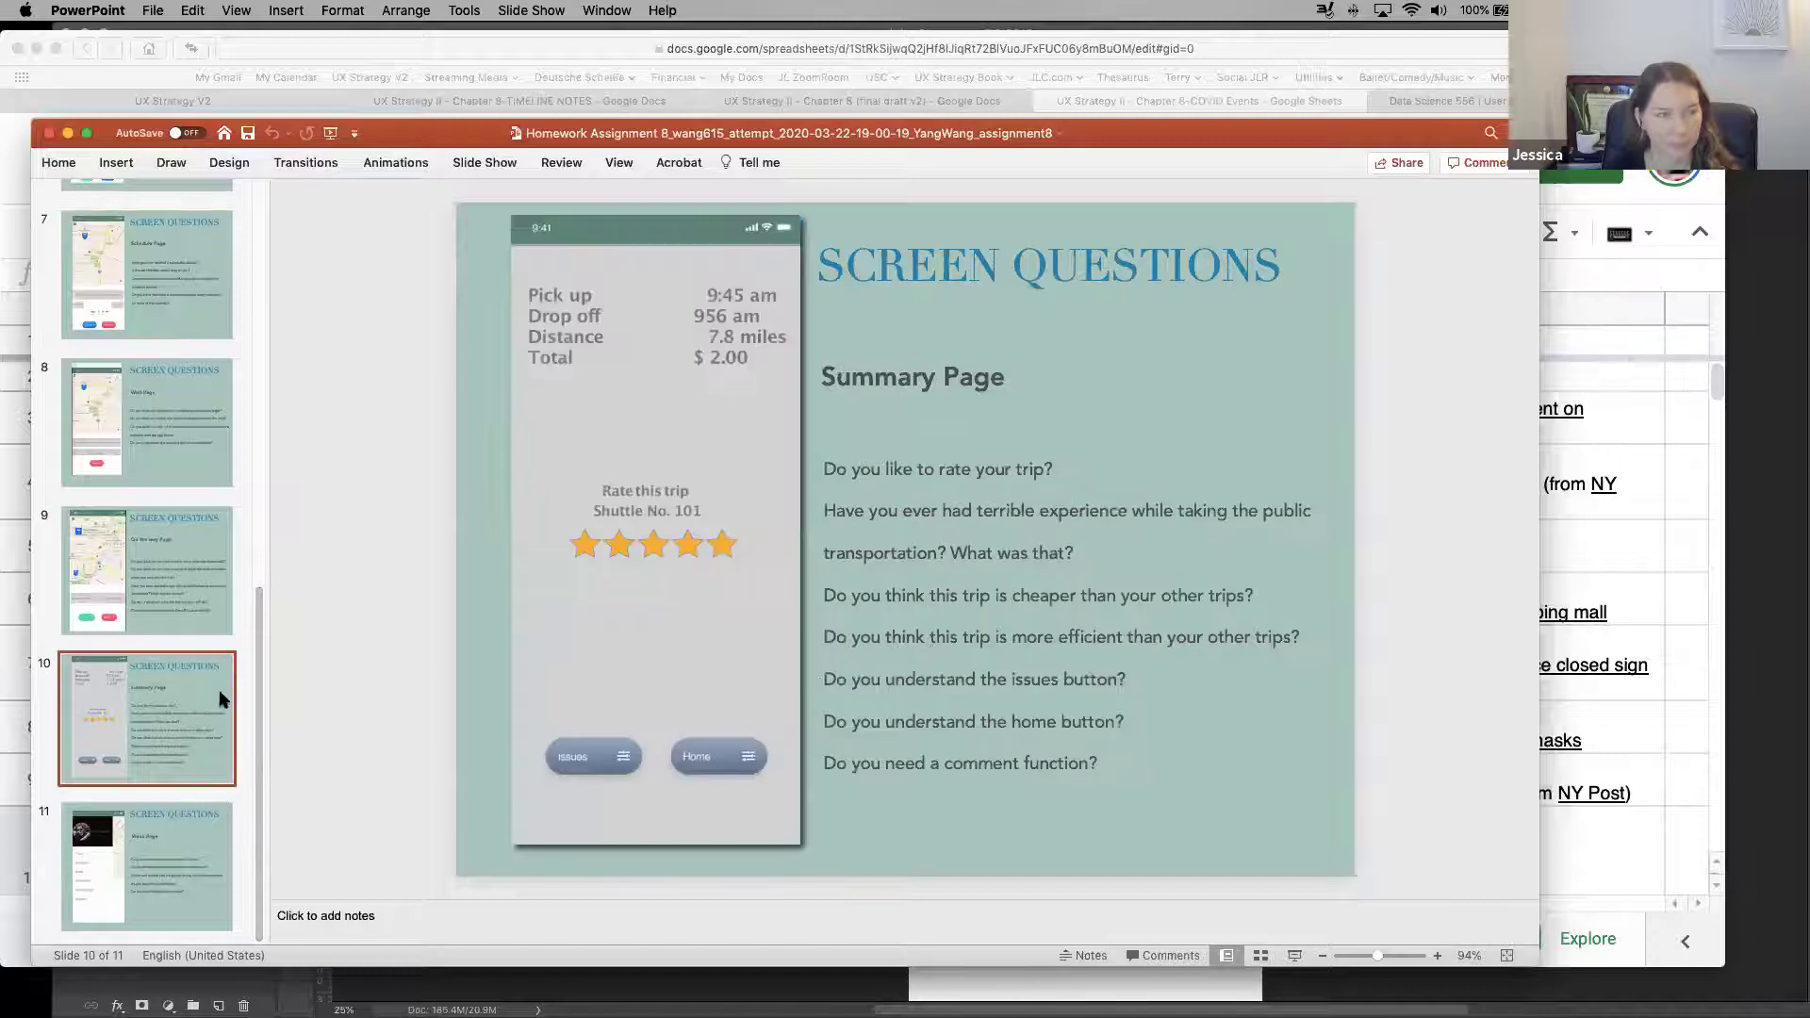
{"action": "scroll", "coordinate": [242, 408], "scroll_direction": "up", "scroll_amount": 10}
{"action": "left_click", "coordinate": [137, 277]}
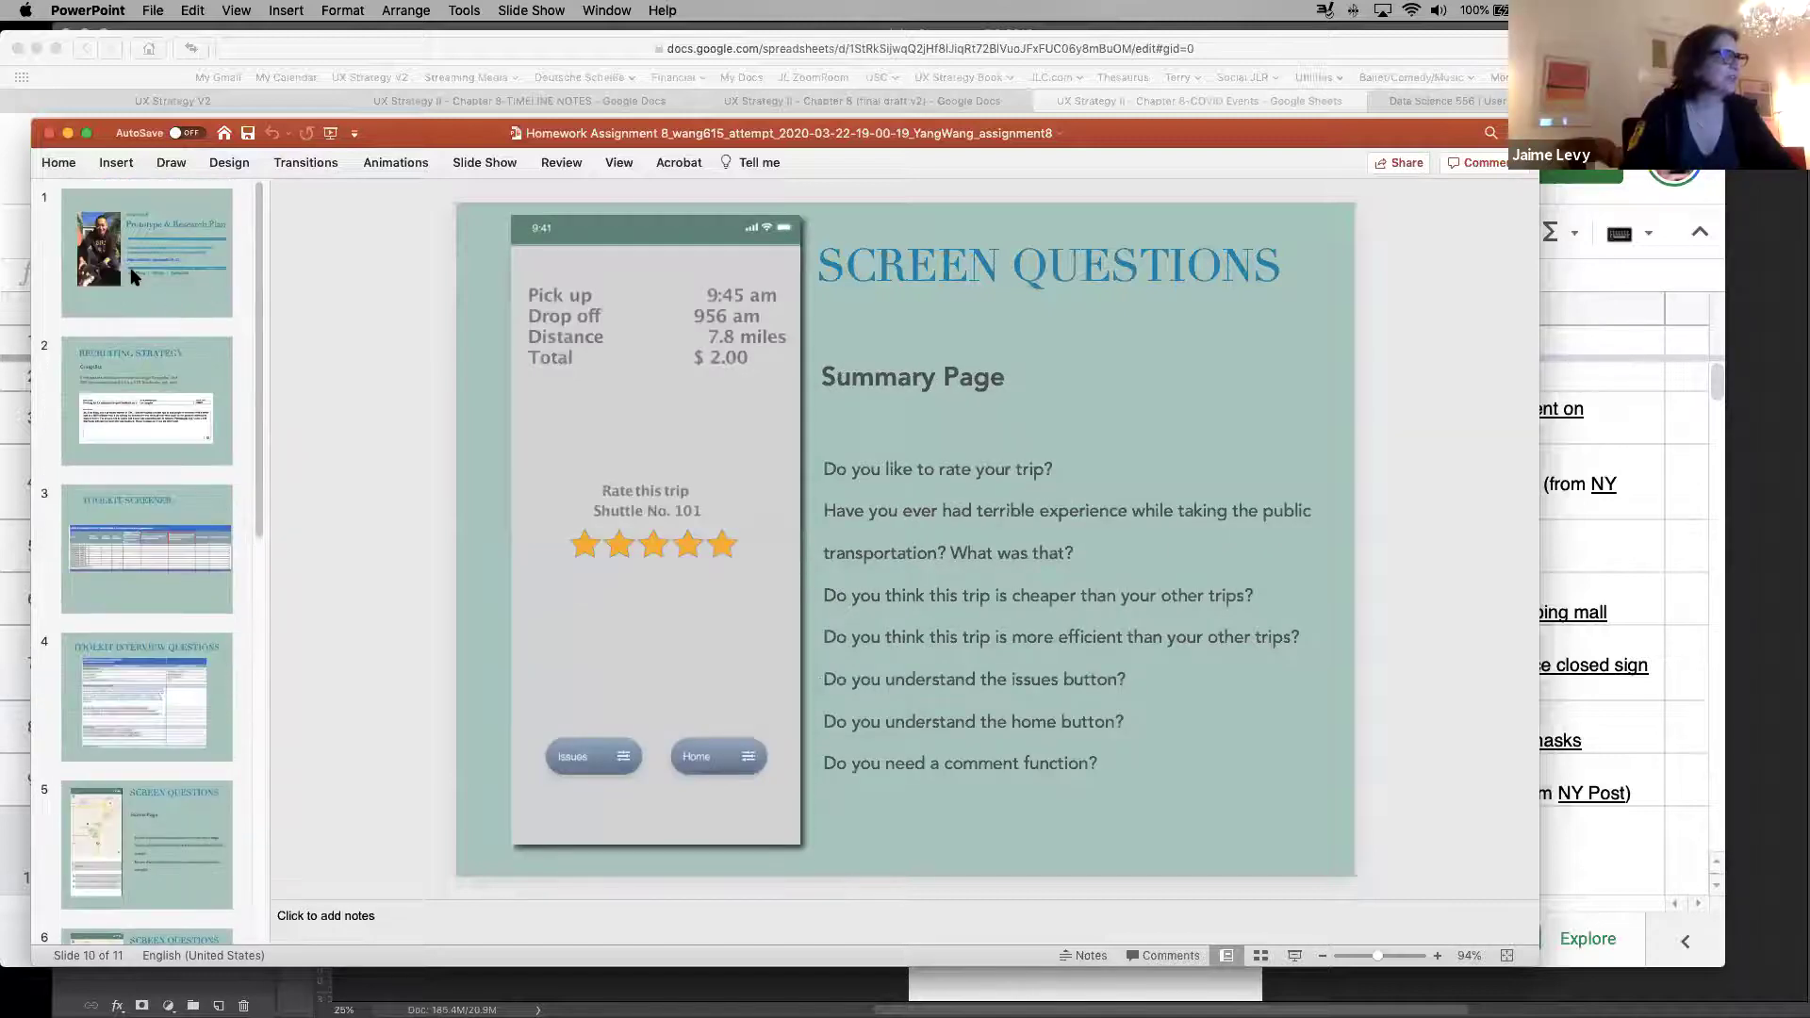
View the presentation's Recruiting Strategy slide, switch to the COVID Events spreadsheet in Safari and locate the March 9 row
{"action": "left_click", "coordinate": [145, 444]}
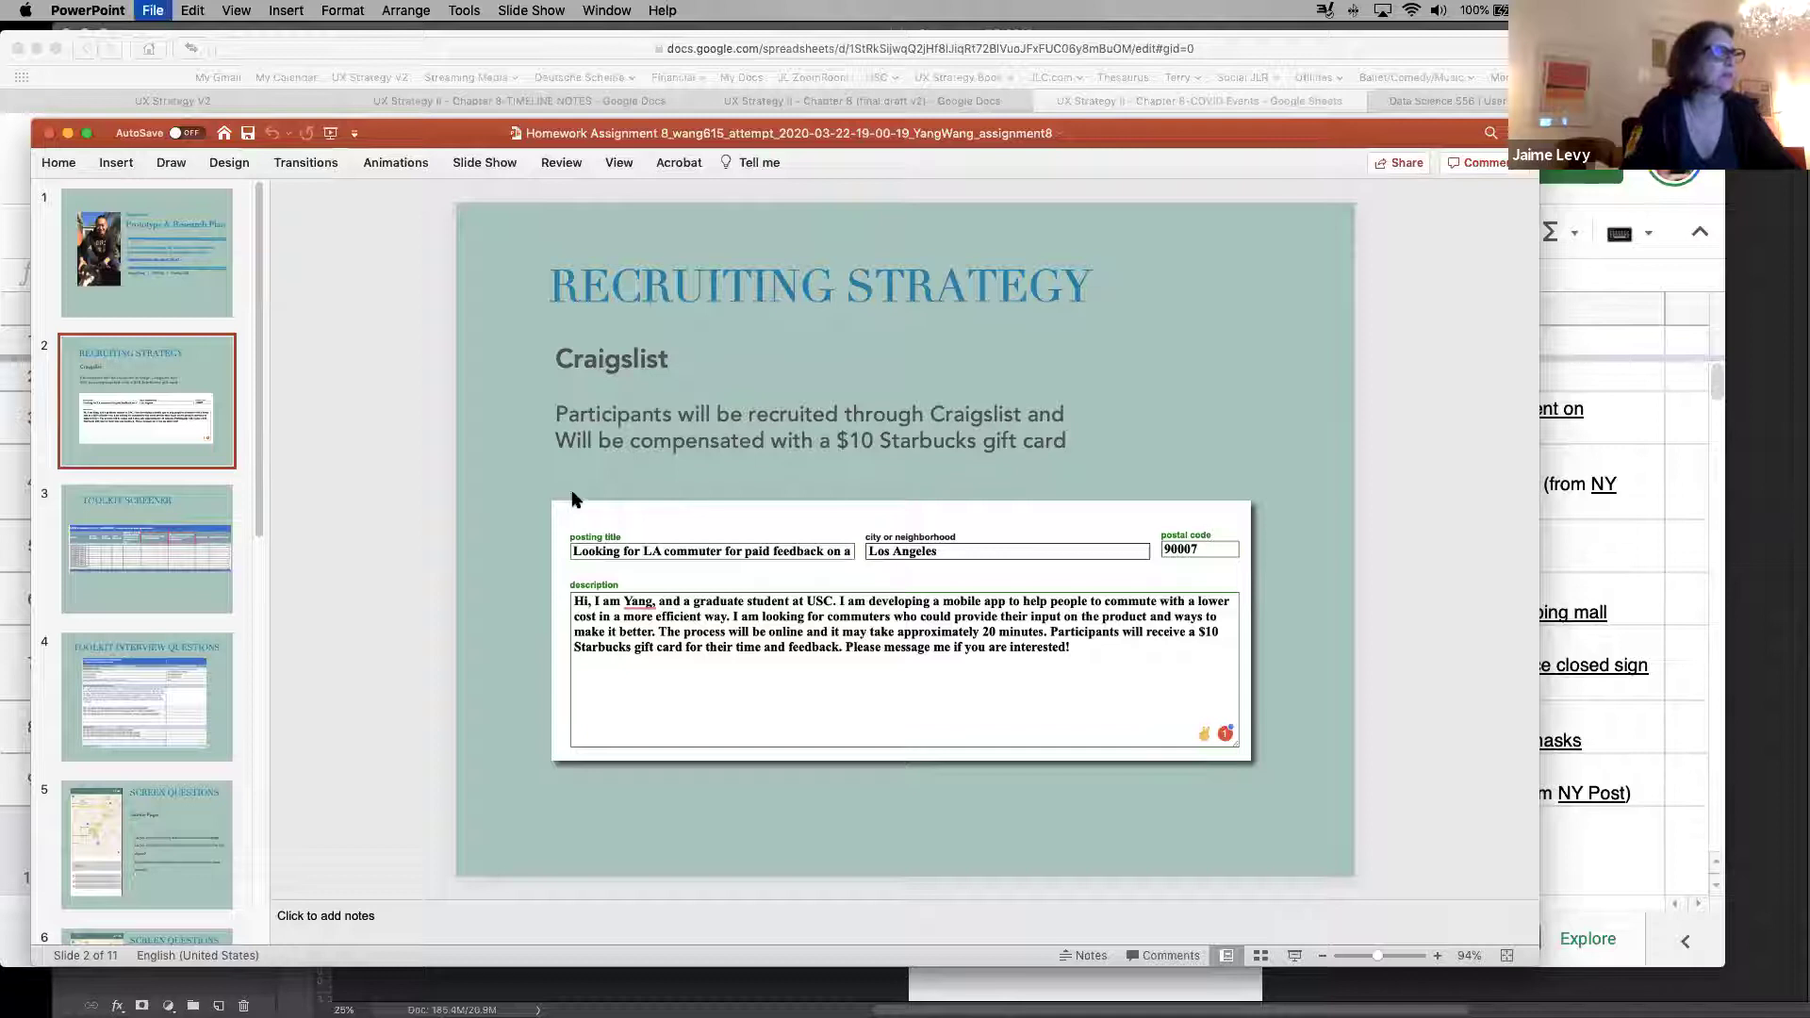
{"action": "key", "text": "super+Tab"}
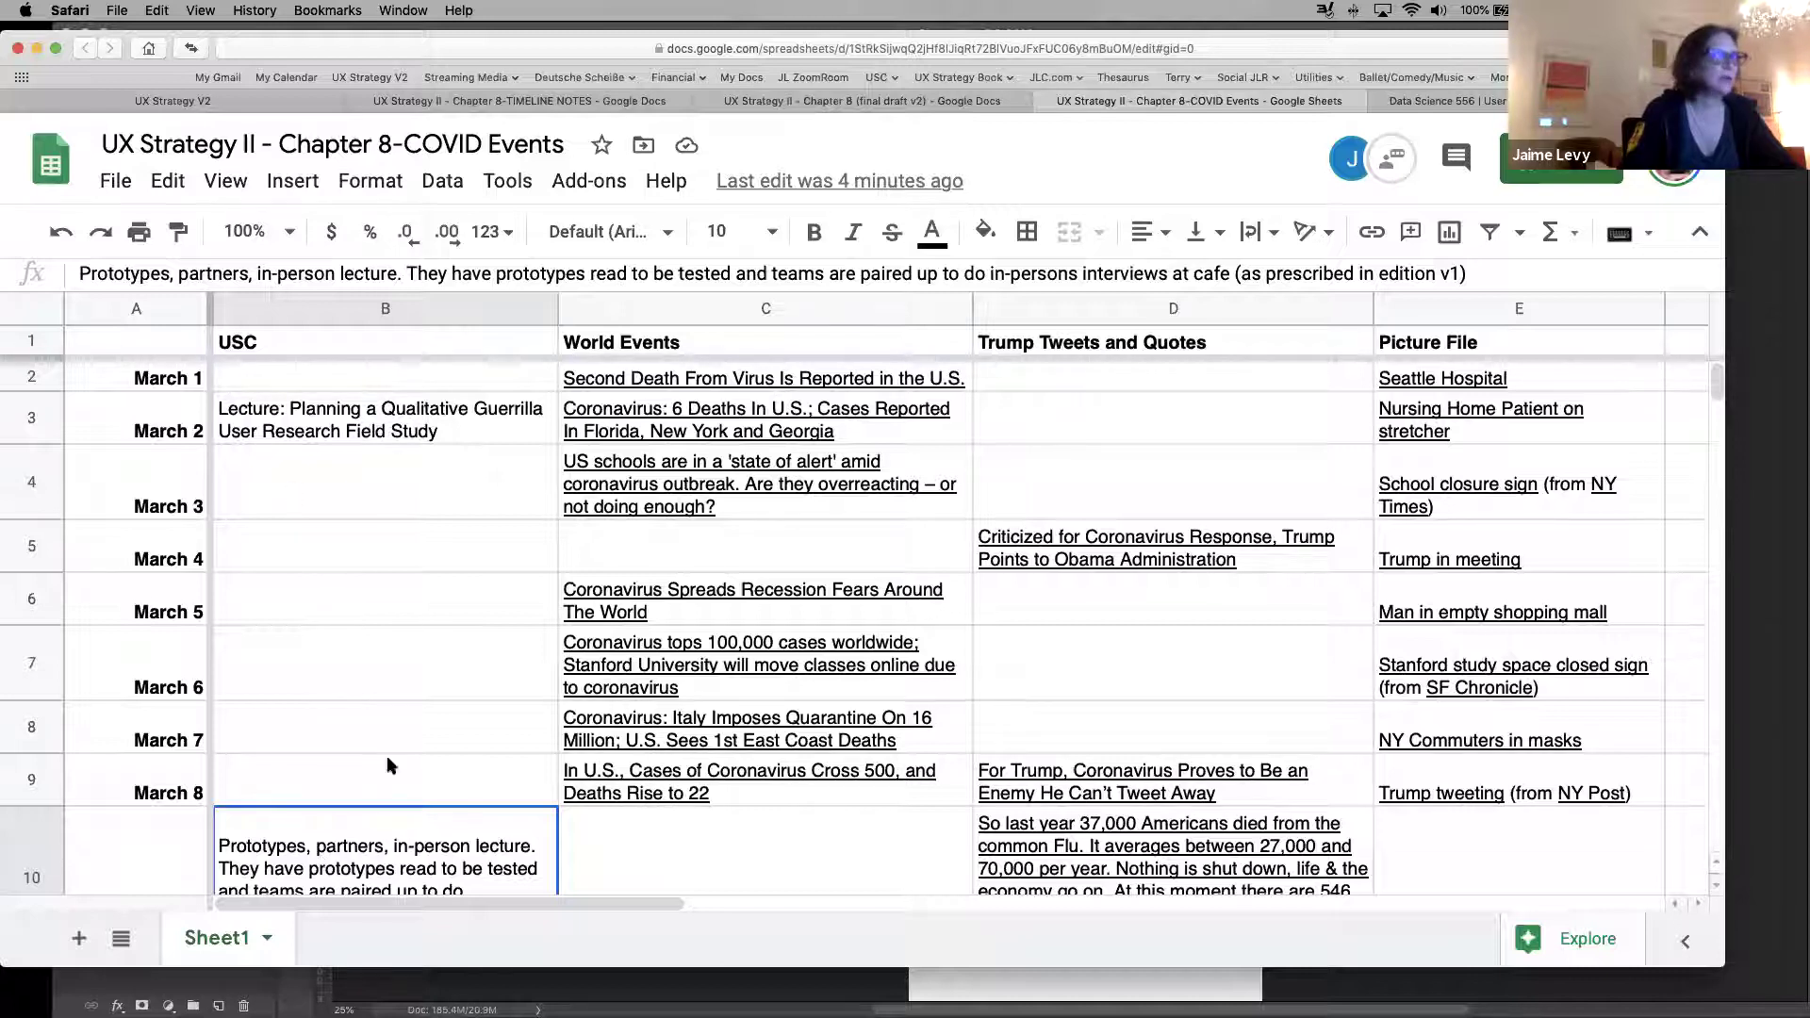
{"action": "left_click_drag", "start_coordinate": [1716, 382], "coordinate": [1716, 388]}
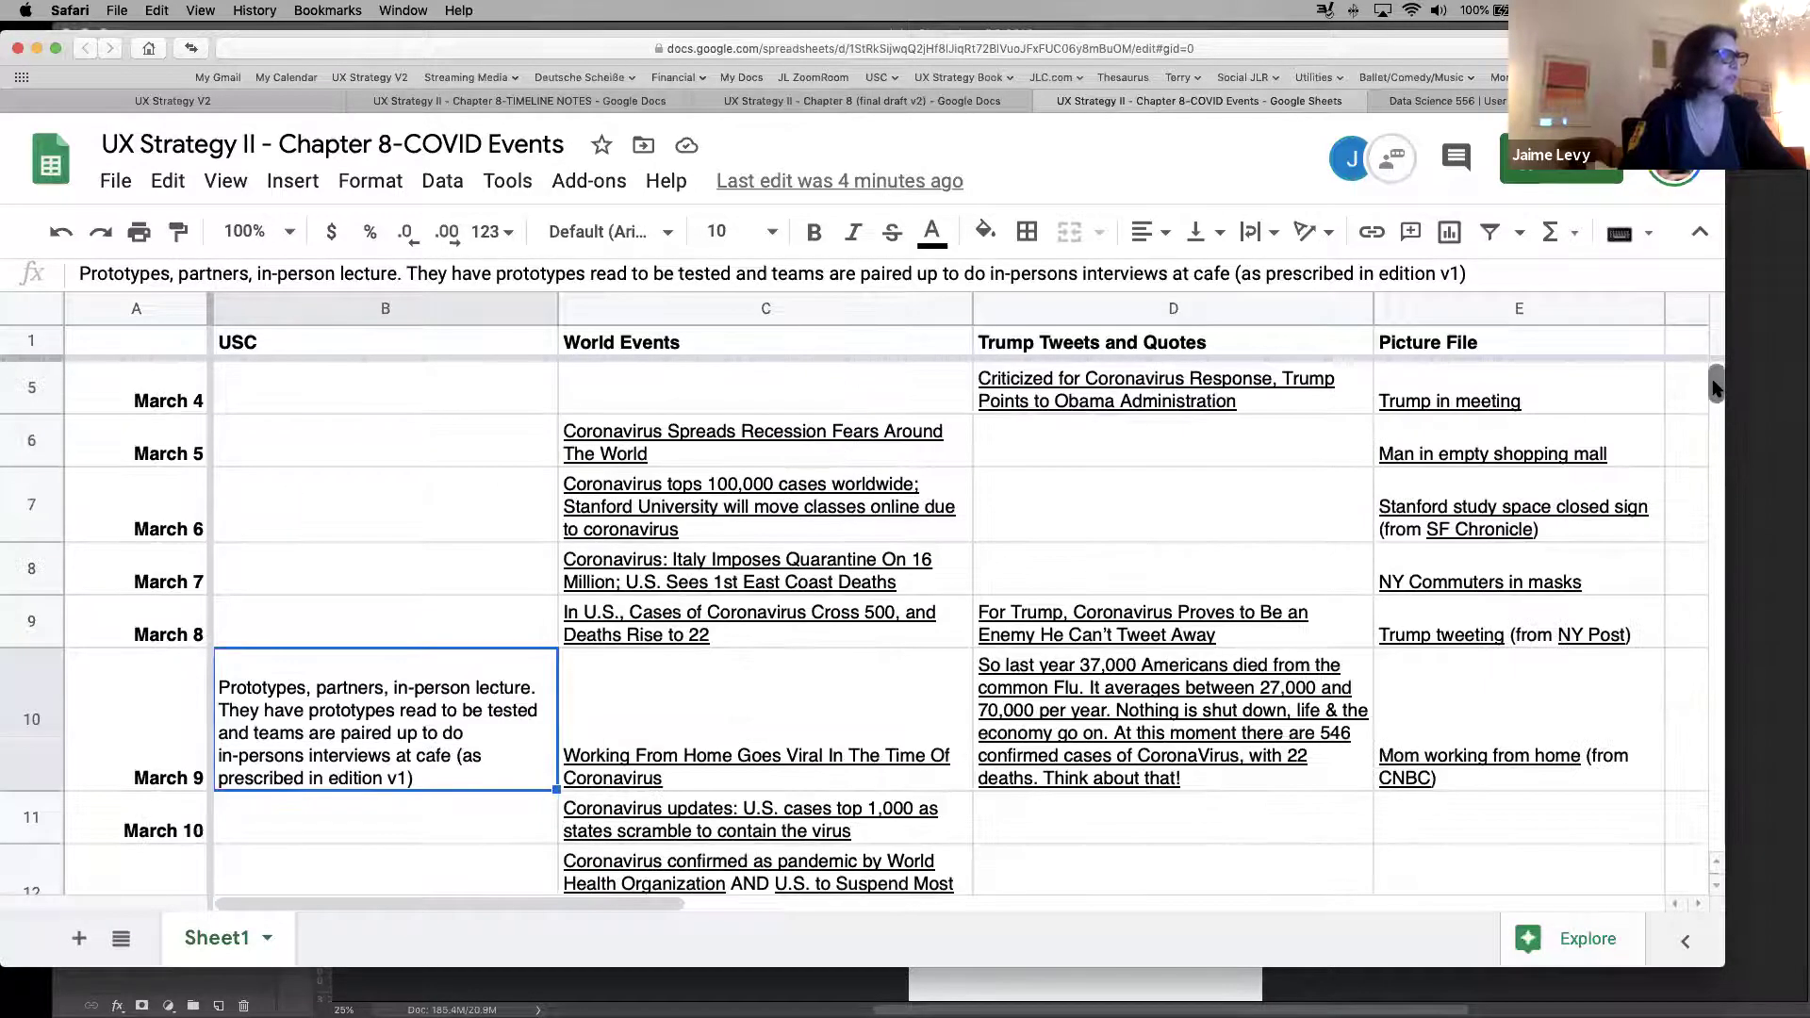
{"action": "scroll", "coordinate": [915, 613], "scroll_direction": "down", "scroll_amount": 10}
{"action": "scroll", "coordinate": [915, 613], "scroll_direction": "up", "scroll_amount": 8}
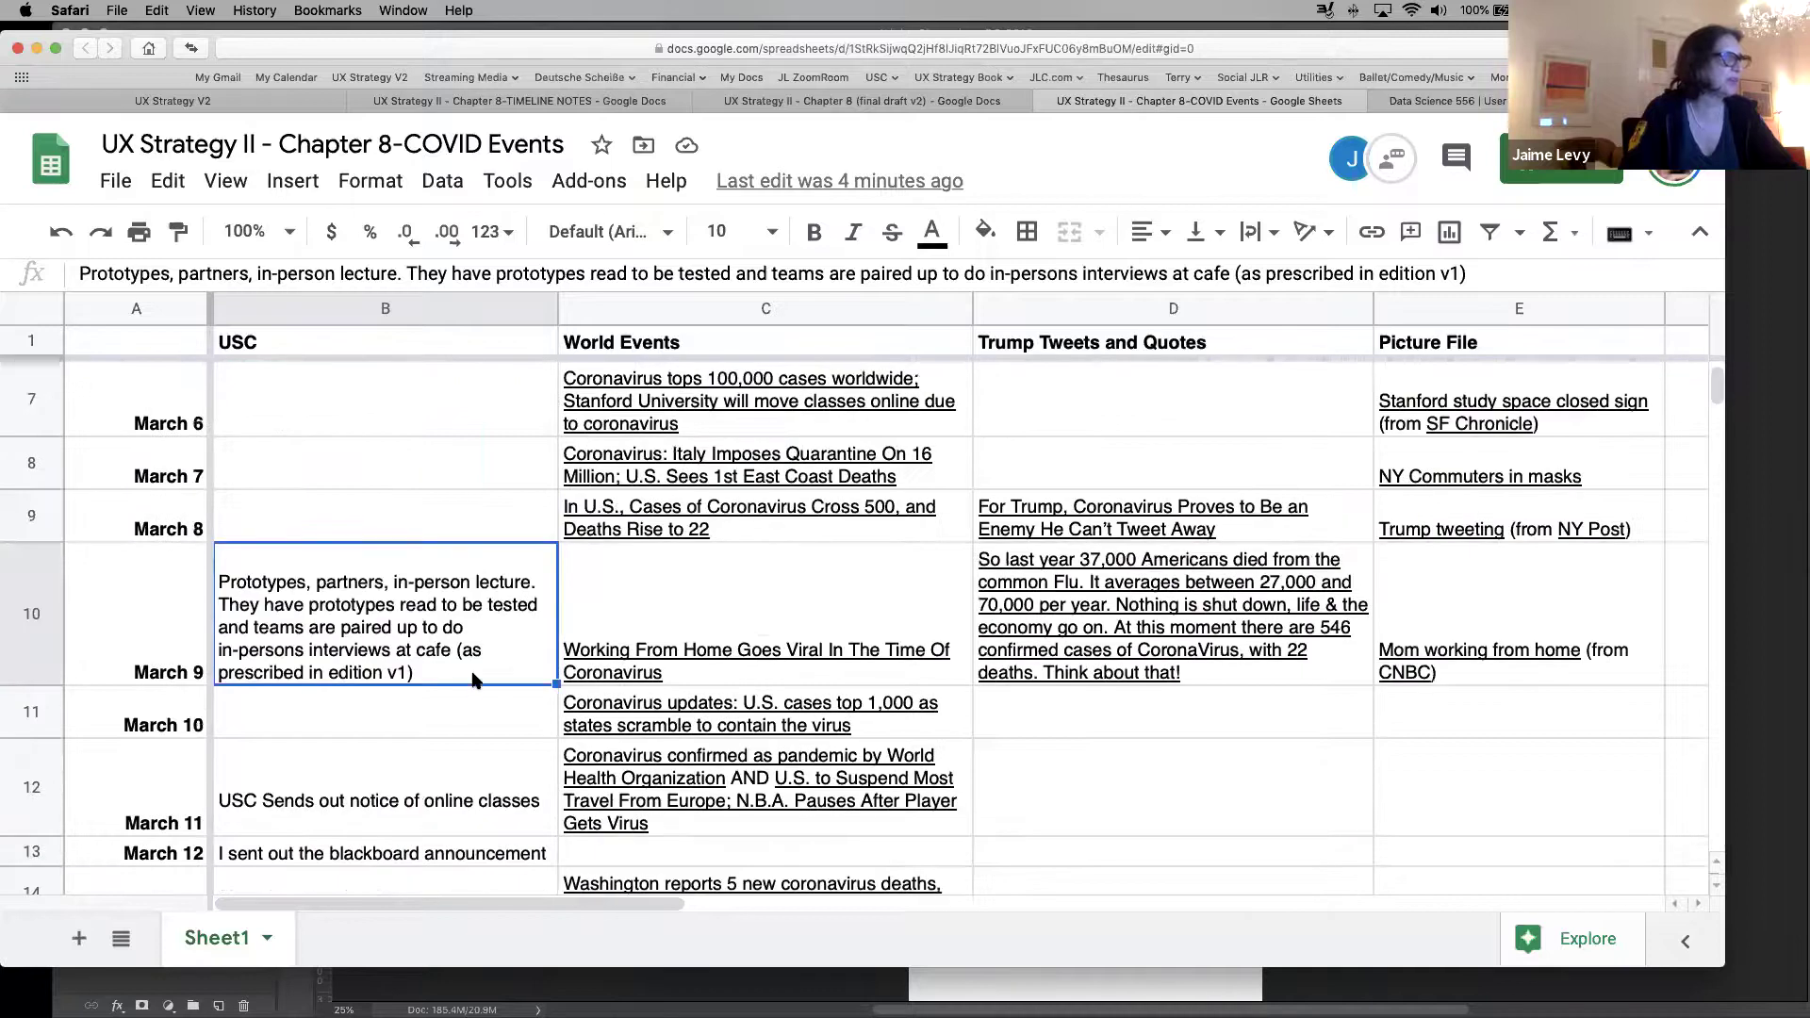
Append "= LAST CLASS FOR THE YEAR!" to the March 9 entry in the USC column
{"action": "double_click", "coordinate": [443, 672]}
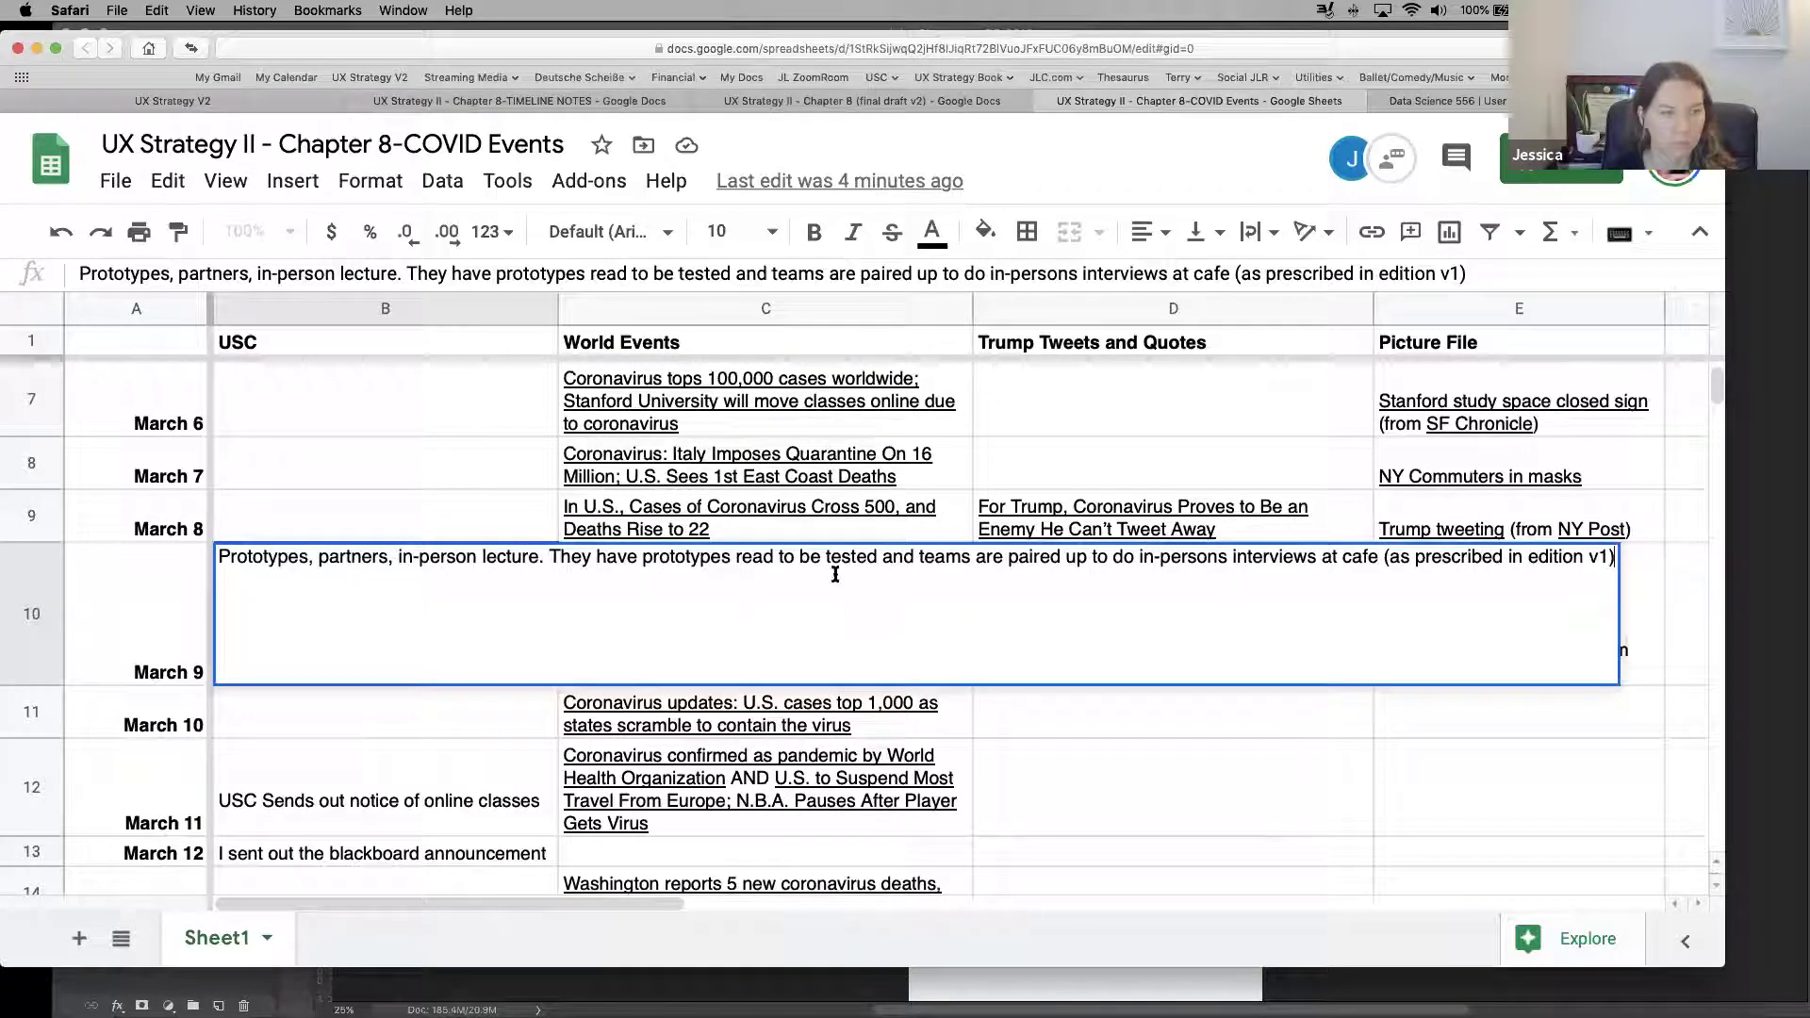
{"action": "mouse_move", "coordinate": [1641, 623]}
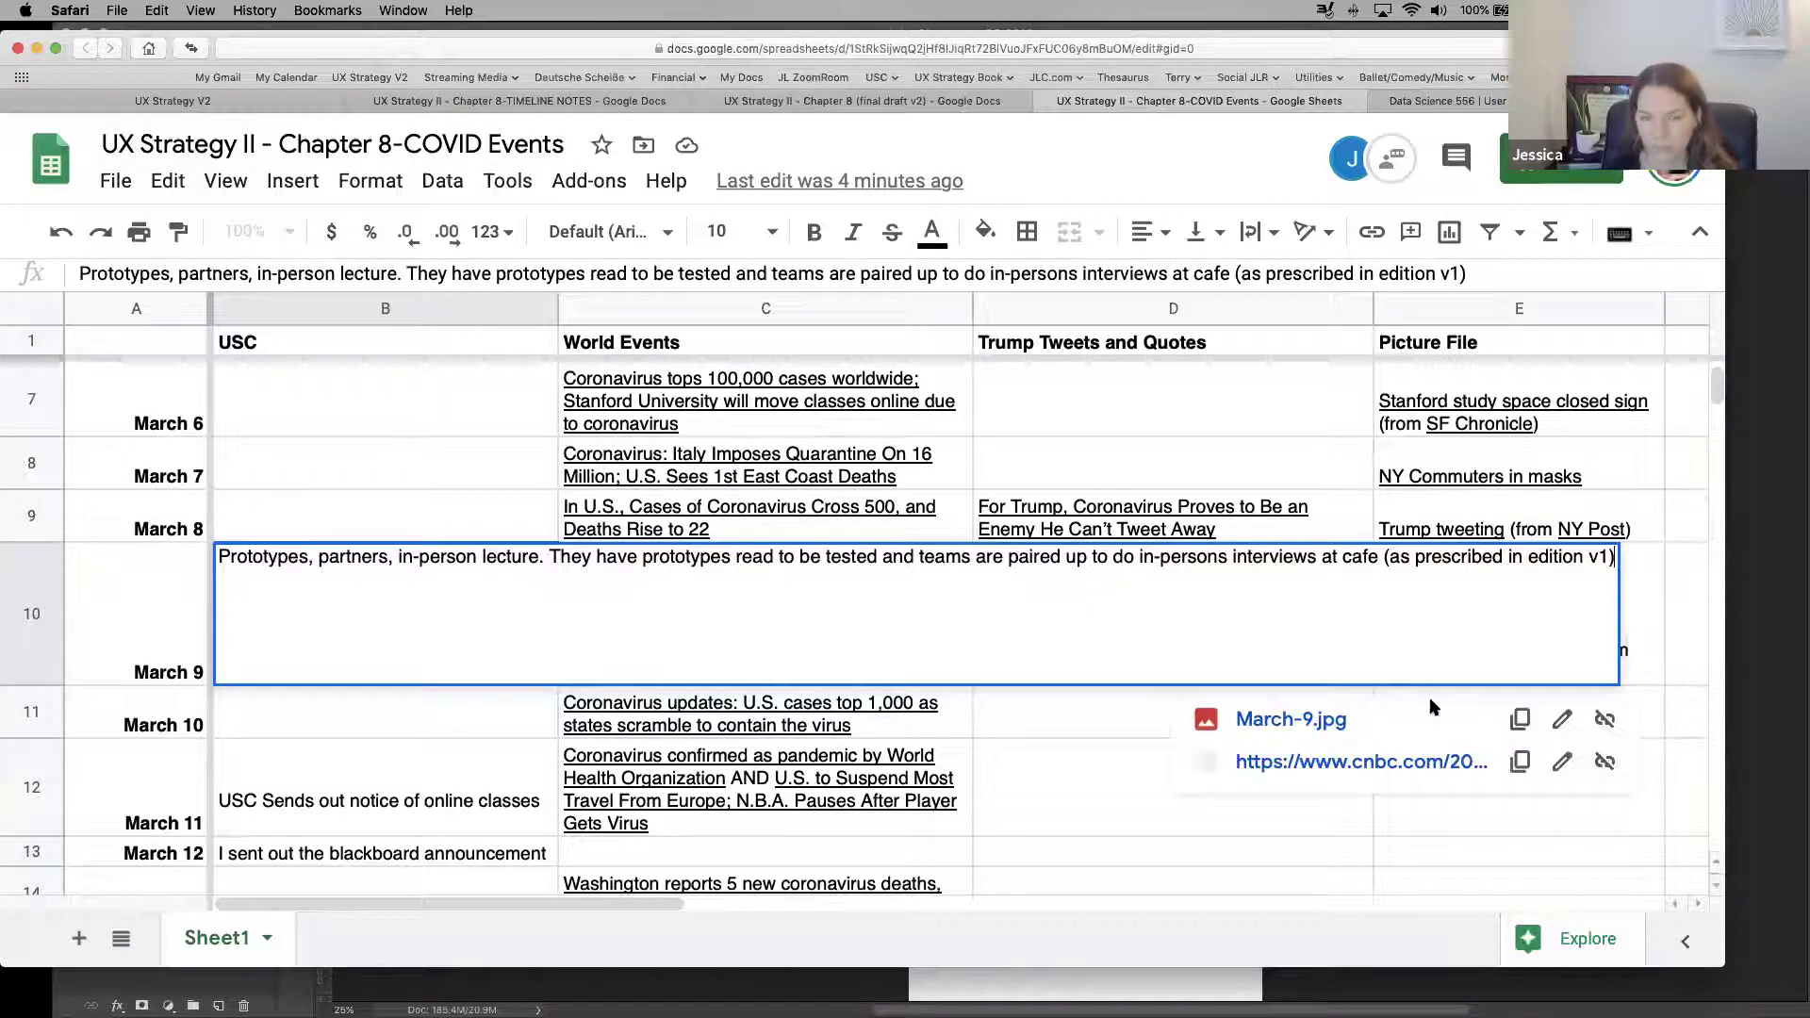
{"action": "type", "text": "="}
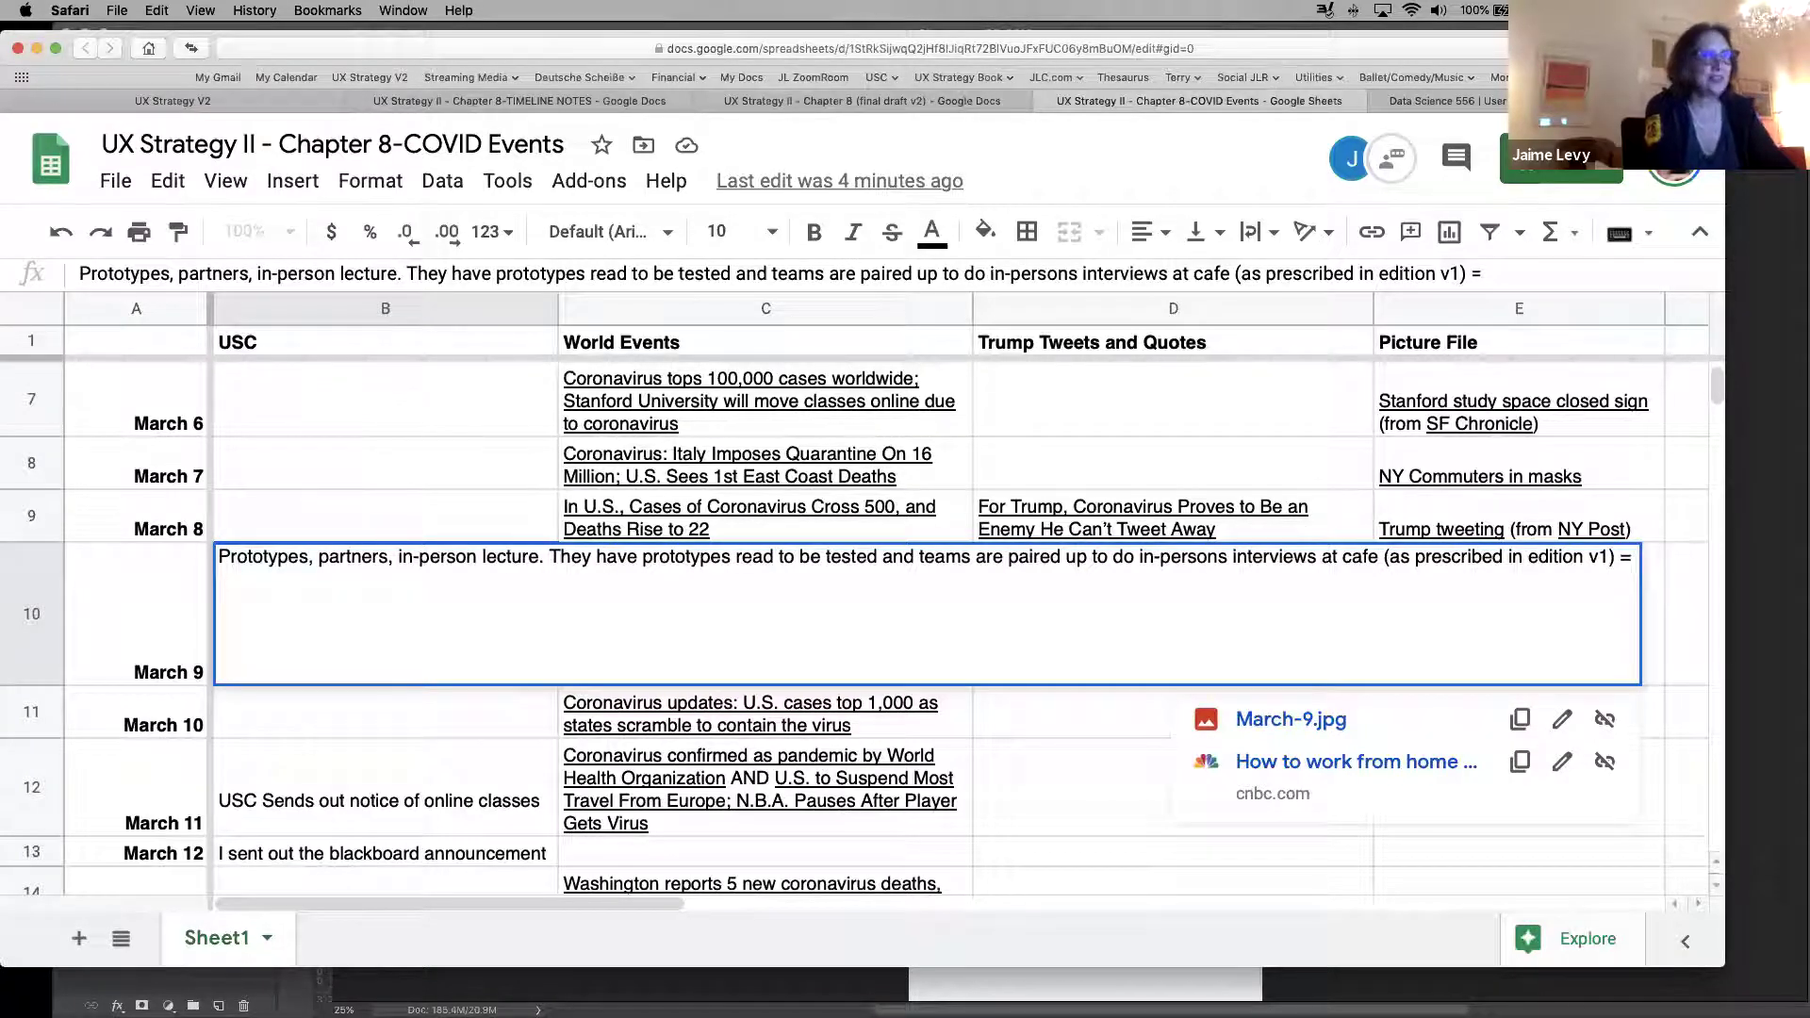
{"action": "type", "text": " L"}
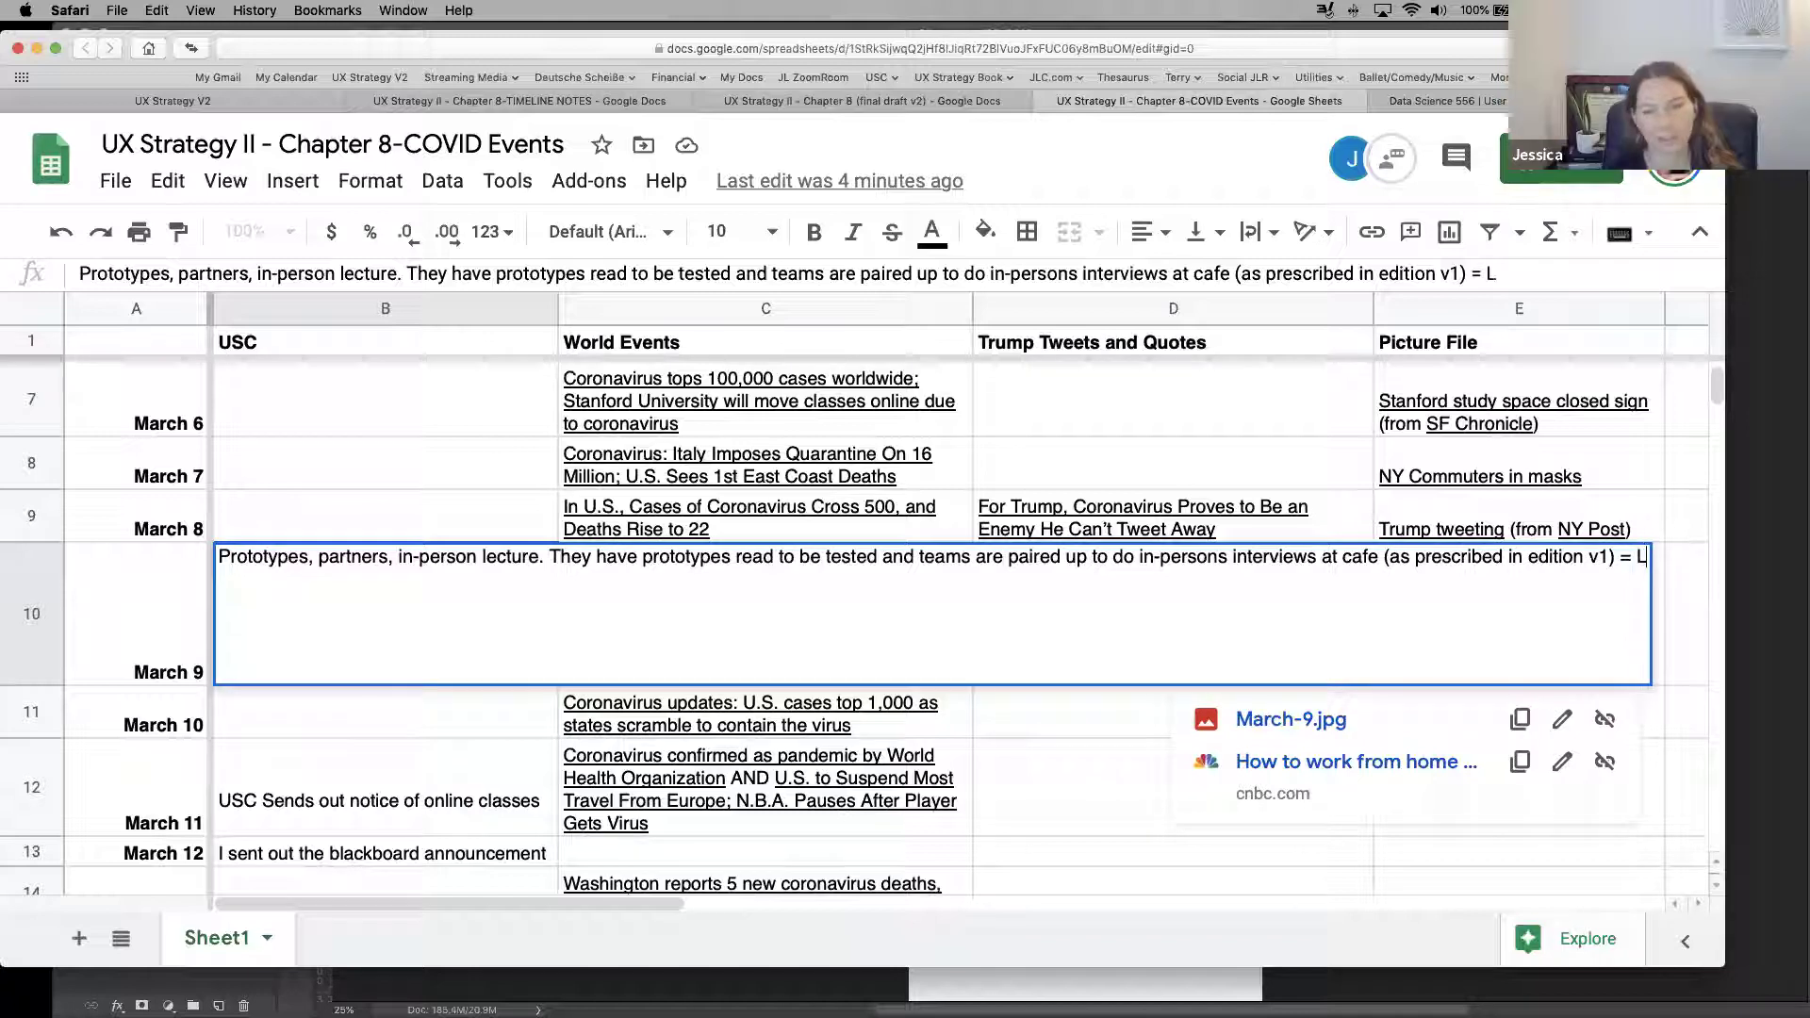
{"action": "type", "text": "AST CLASS FOR "}
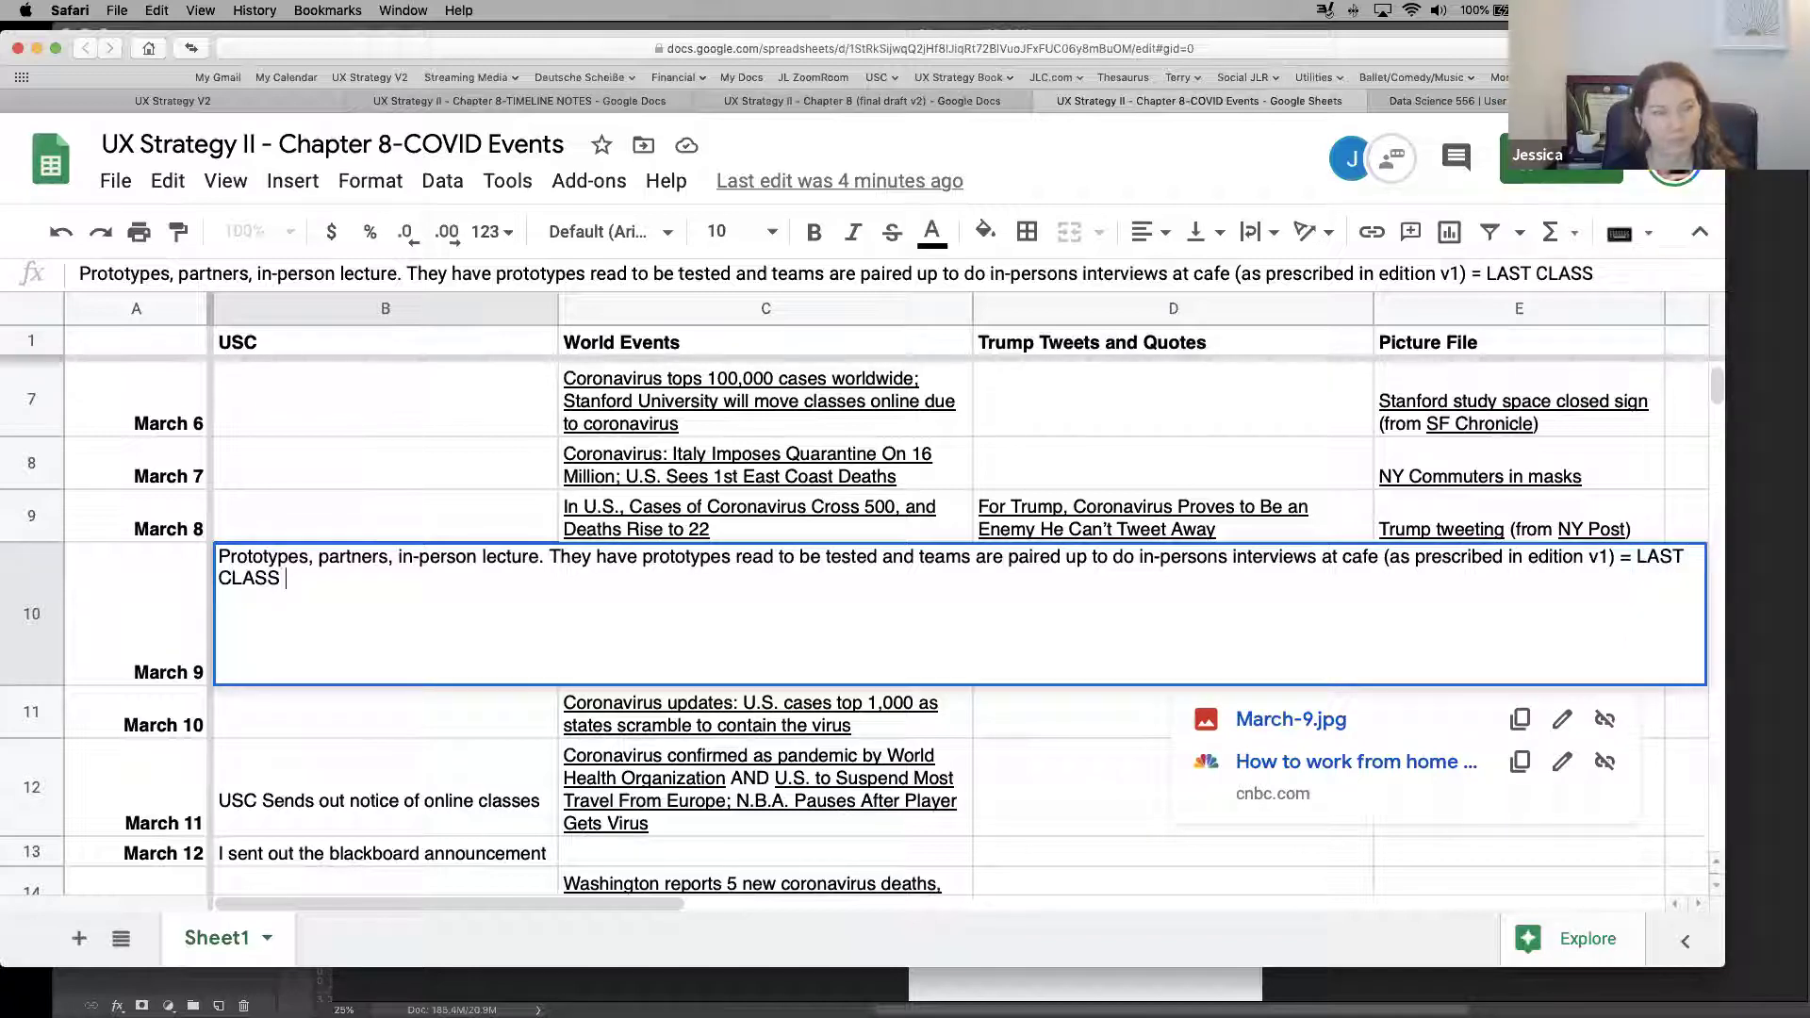
{"action": "type", "text": "THE YEAR!"}
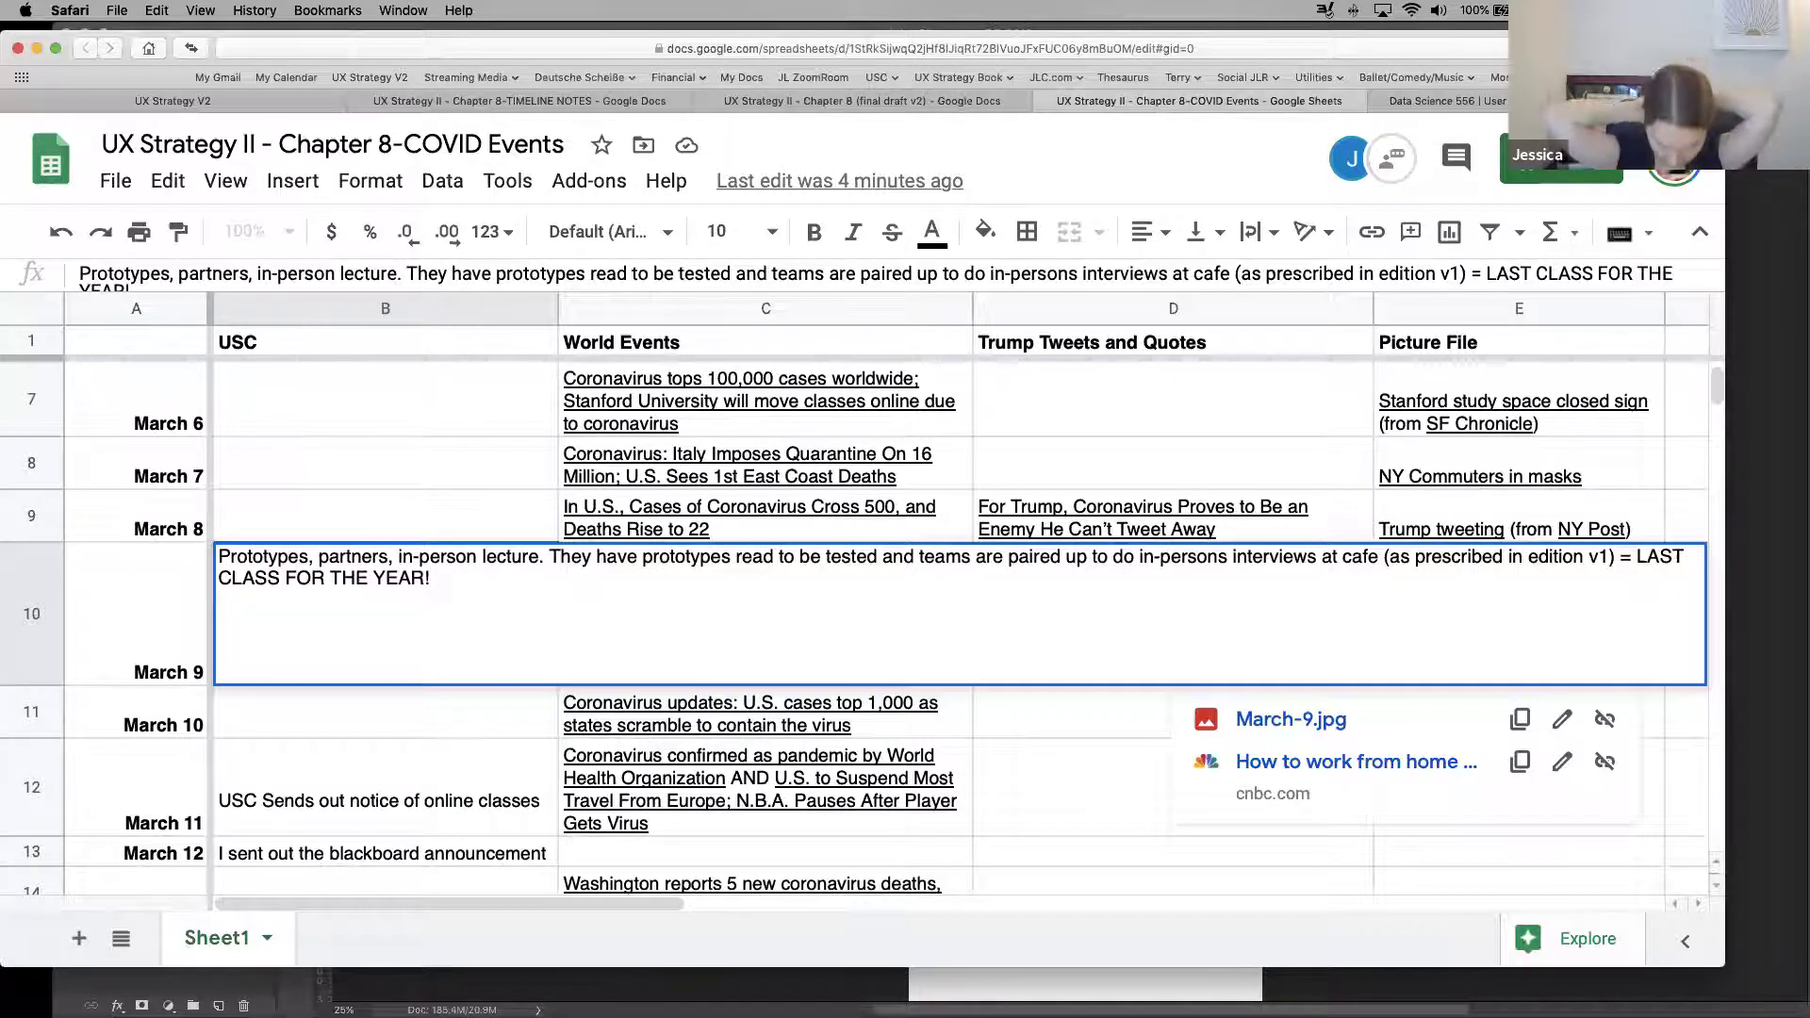
{"action": "key", "text": "Return"}
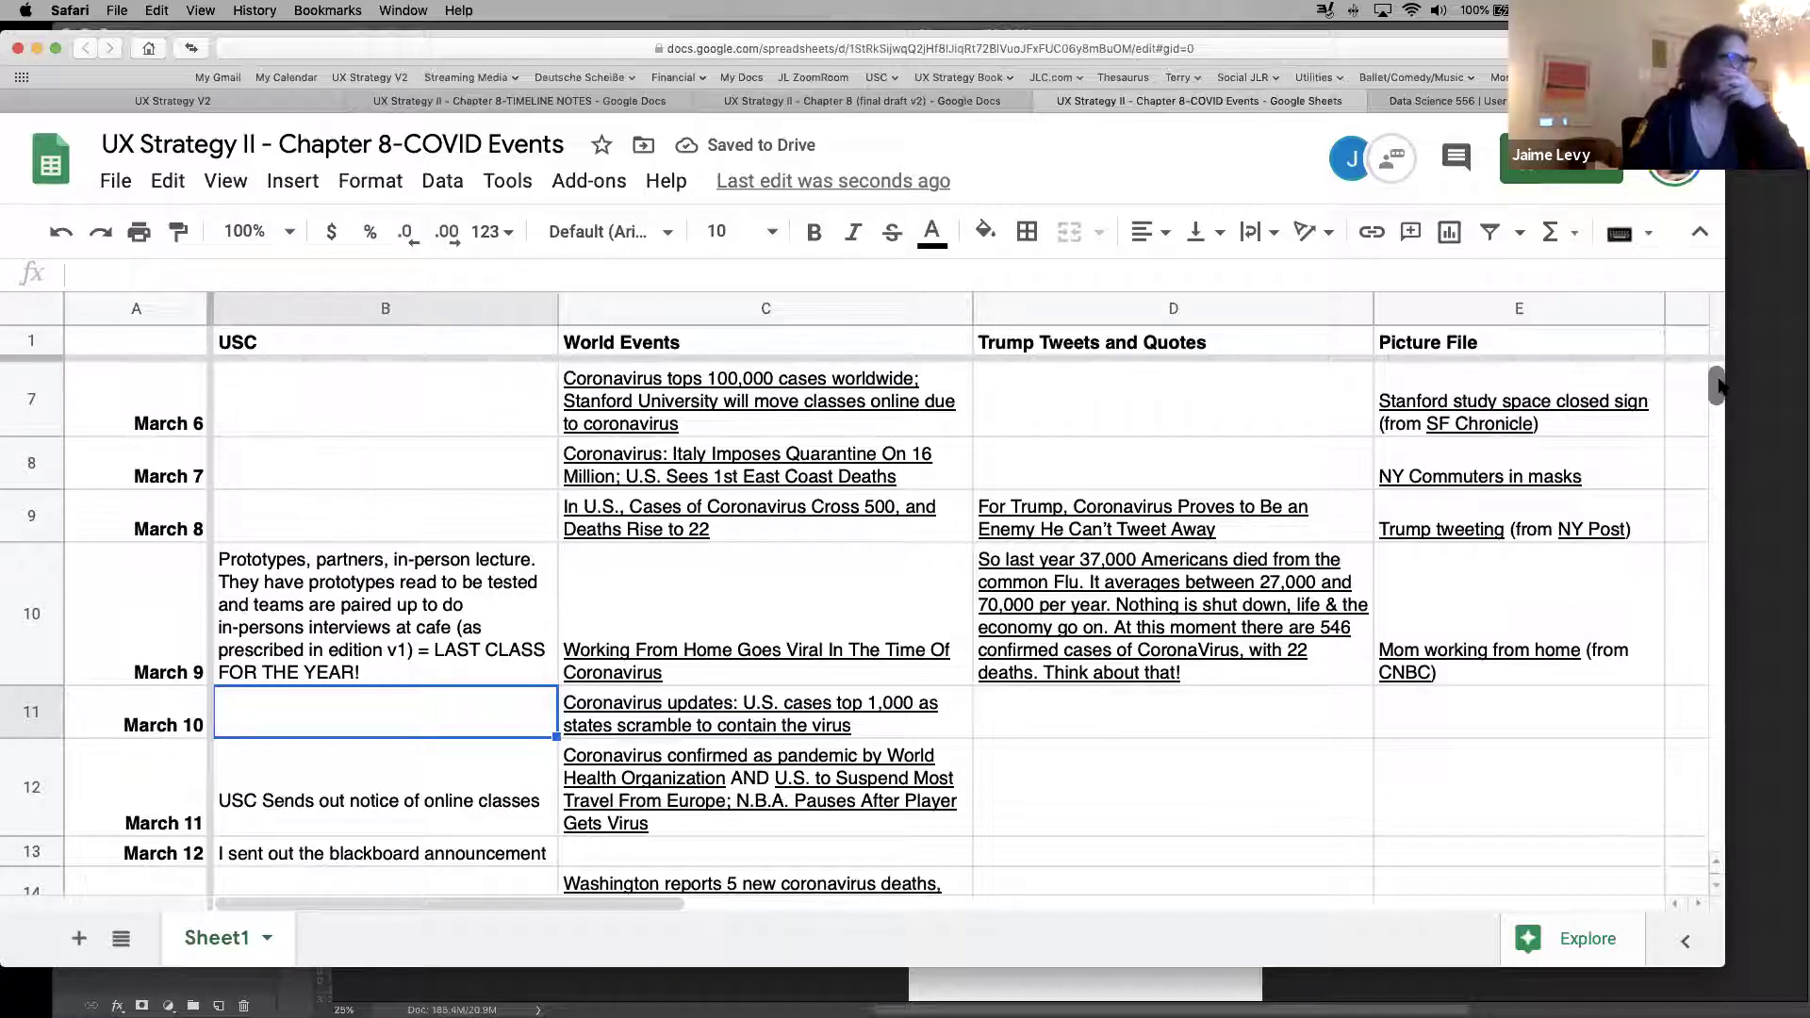
Review the timeline's USC, World Events and Trump entries from March 9 through March 31, and return to the March 1 row
{"action": "left_click_drag", "start_coordinate": [1719, 387], "coordinate": [1719, 394]}
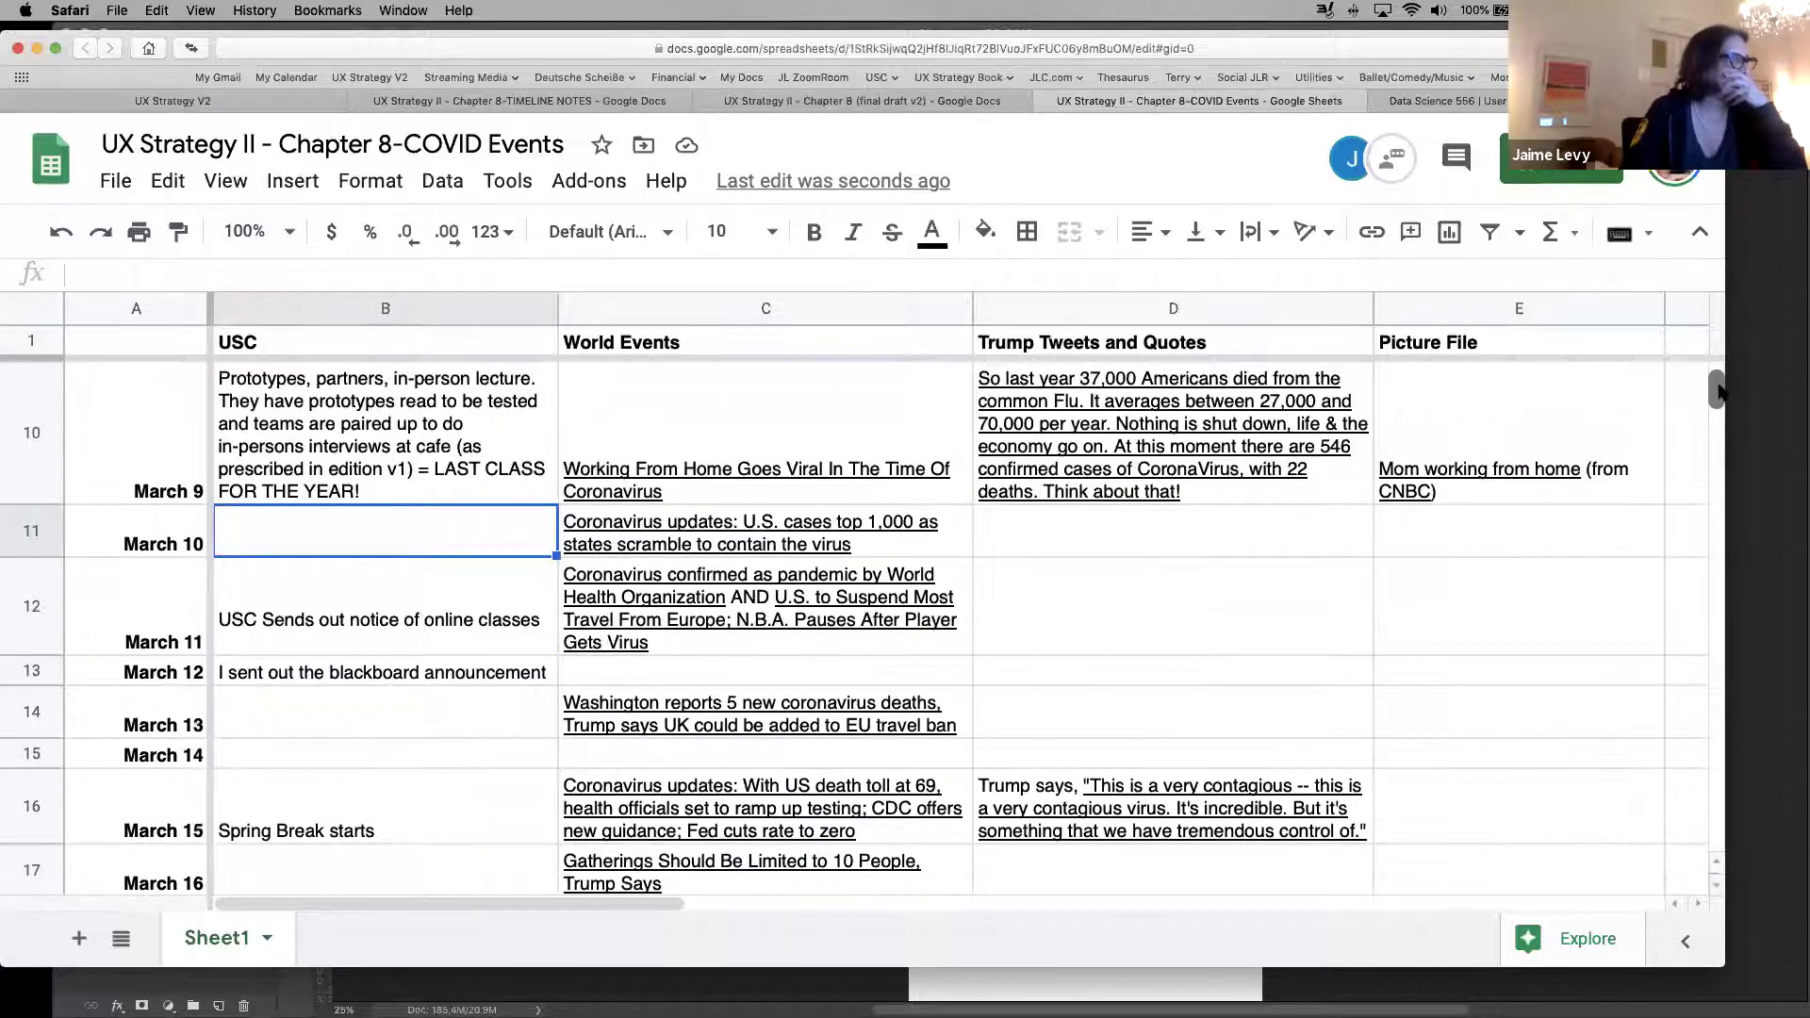
{"action": "scroll", "coordinate": [1719, 395], "scroll_direction": "down", "scroll_amount": 2}
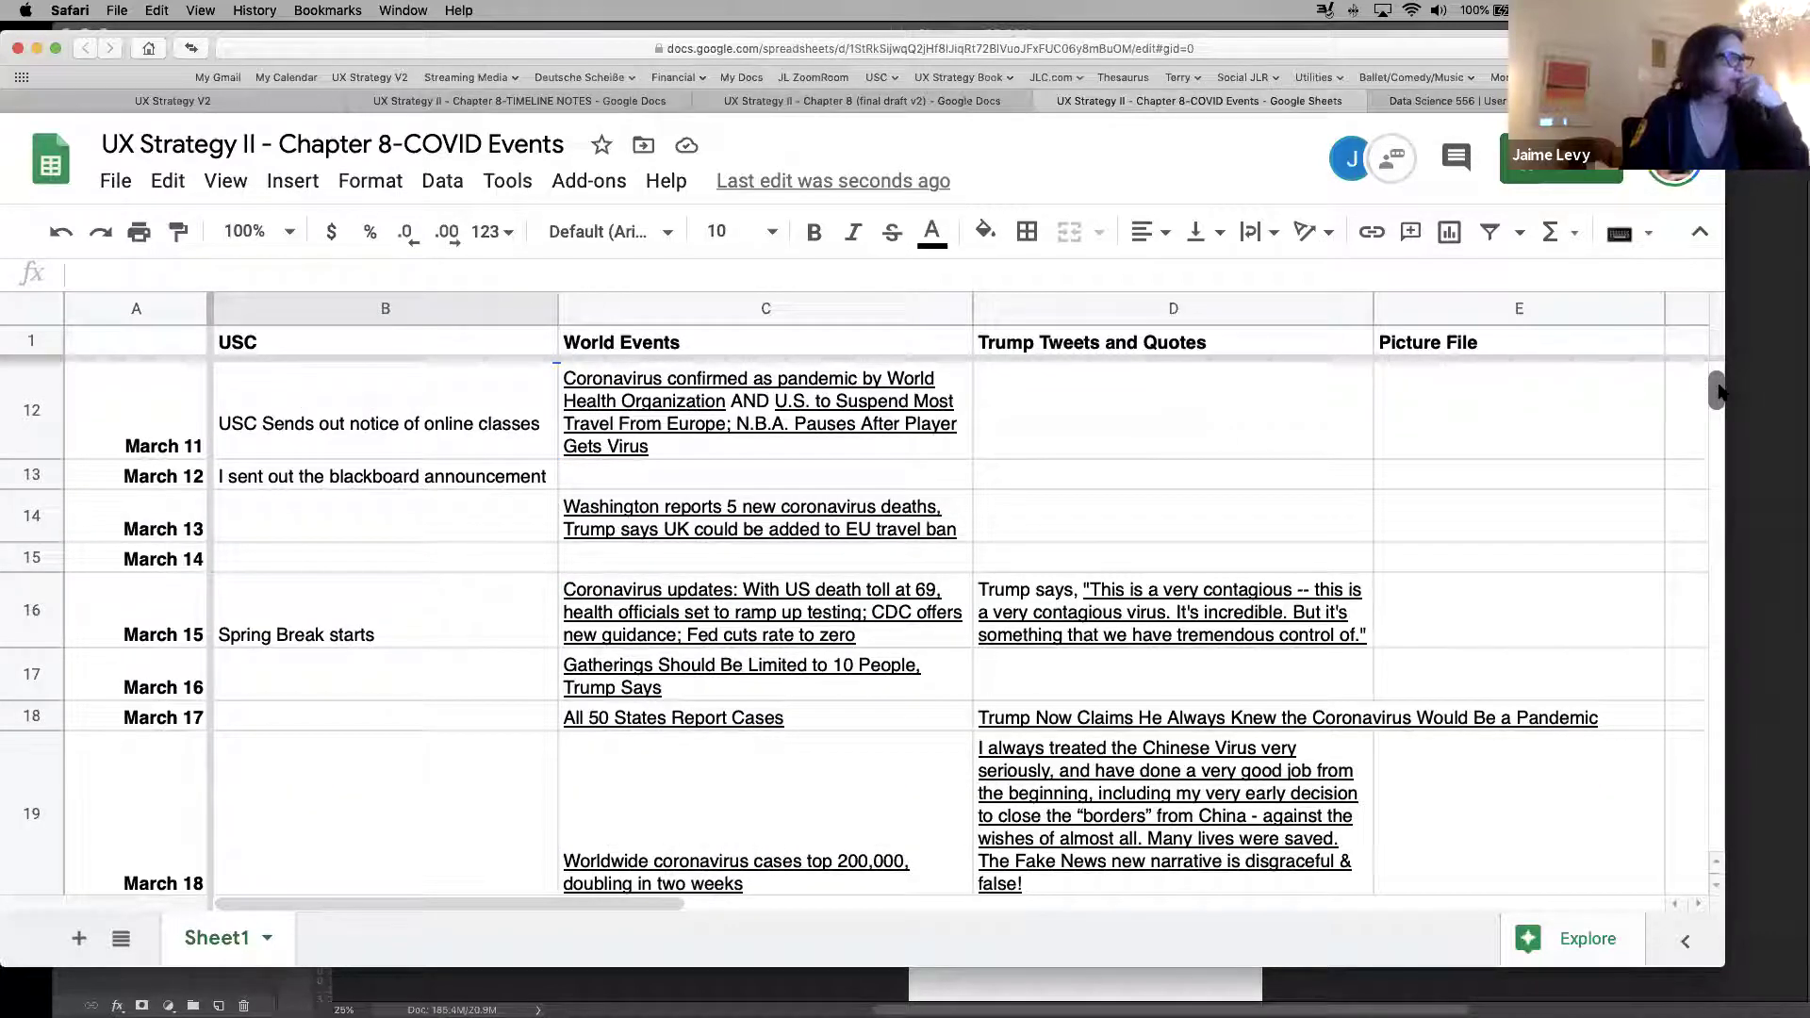
{"action": "left_click_drag", "start_coordinate": [1719, 394], "coordinate": [1719, 401]}
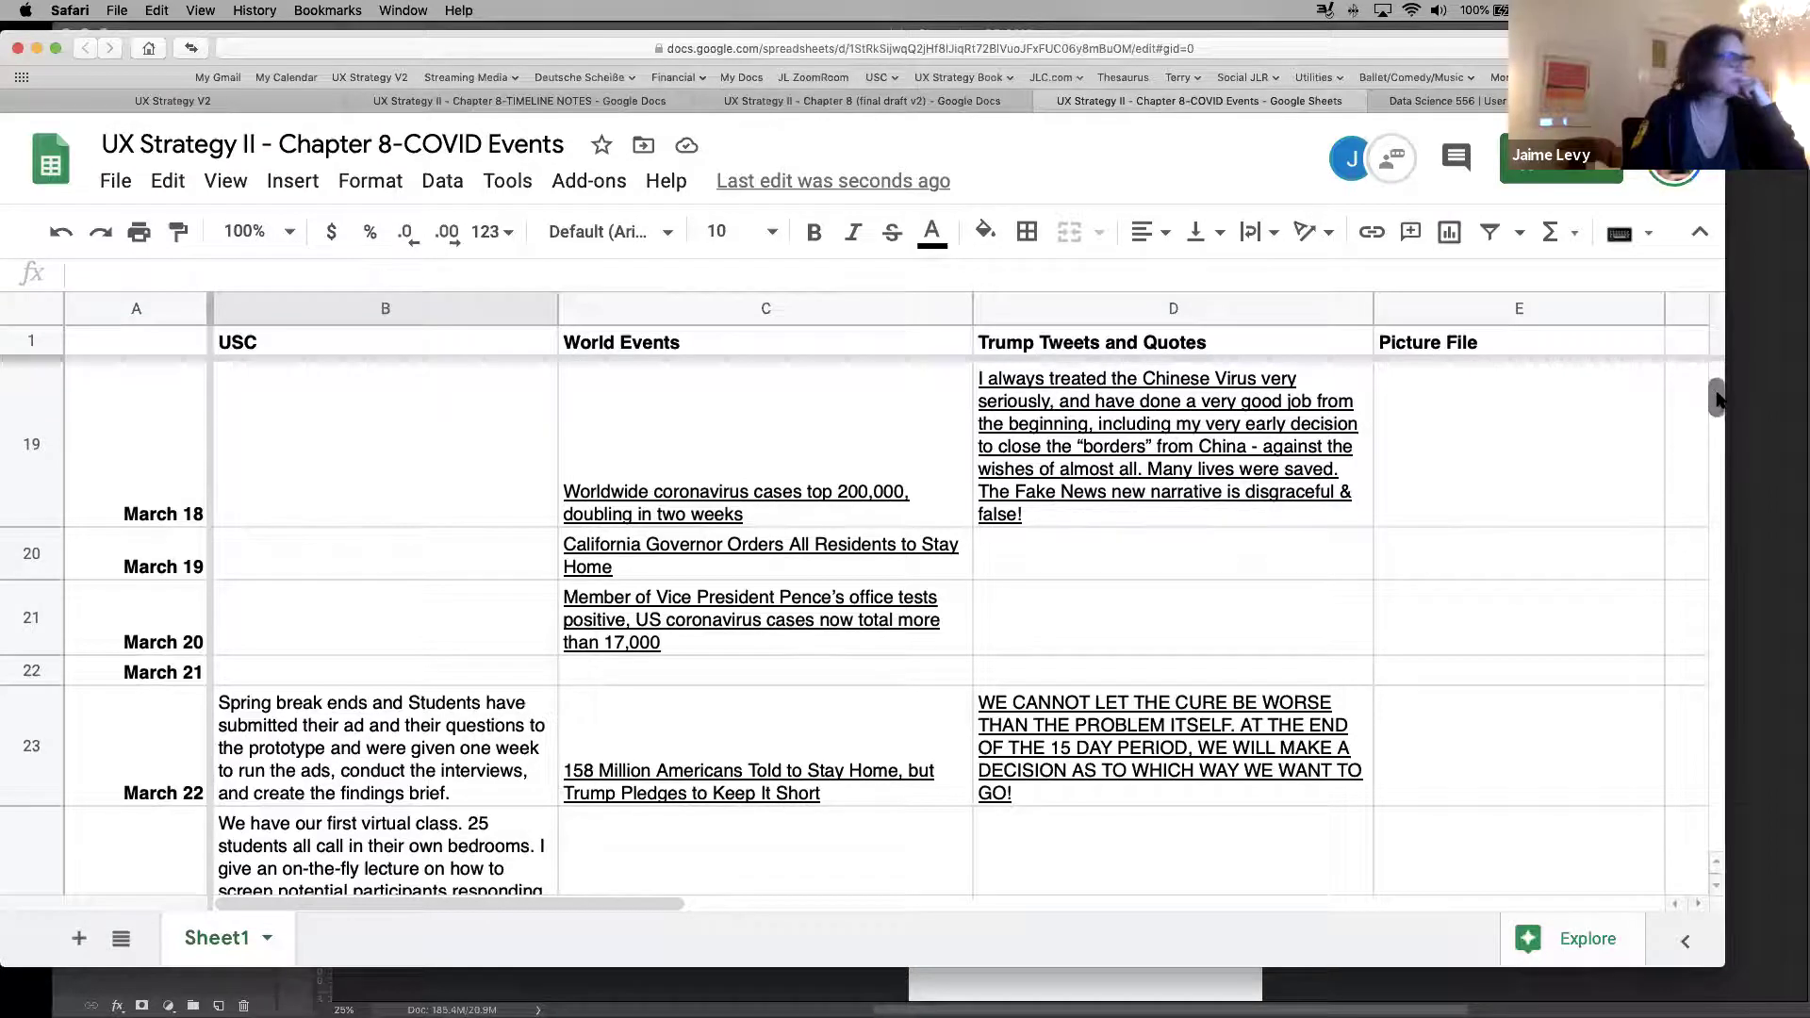
{"action": "scroll", "coordinate": [1716, 401], "scroll_direction": "down", "scroll_amount": 5}
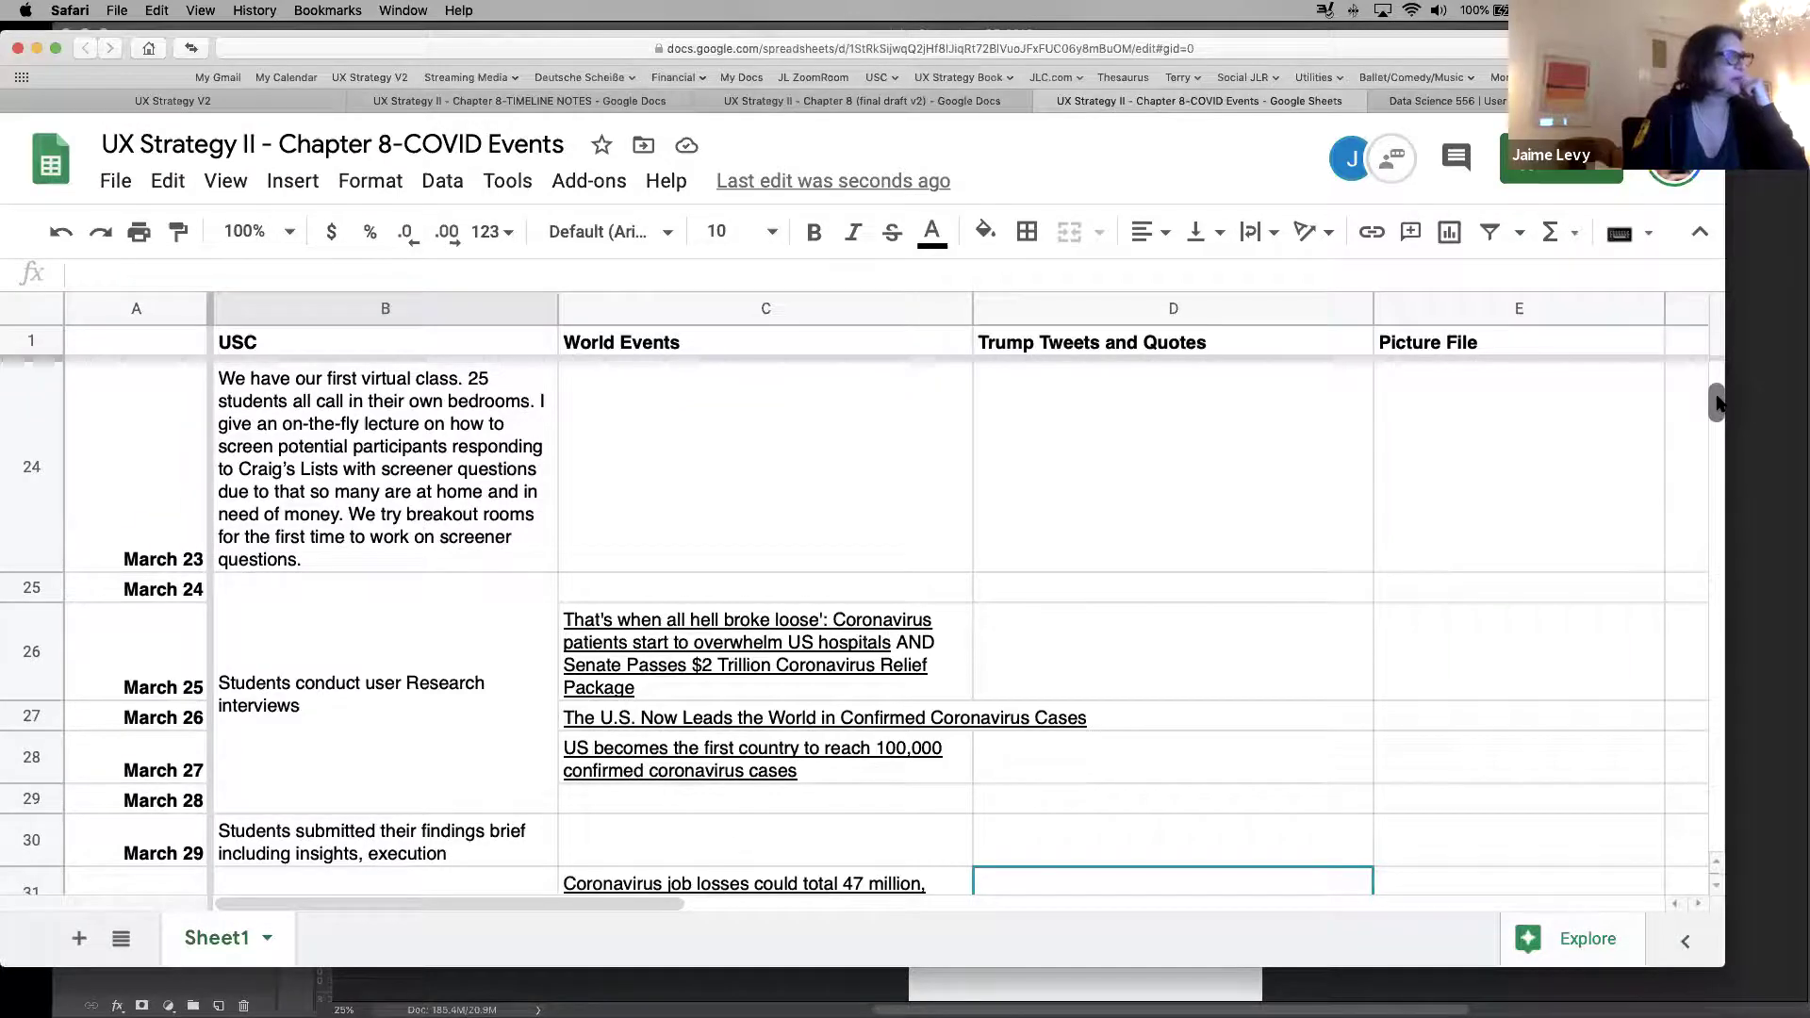
{"action": "scroll", "coordinate": [1716, 403], "scroll_direction": "up", "scroll_amount": 5}
{"action": "scroll", "coordinate": [1716, 403], "scroll_direction": "down", "scroll_amount": 3}
{"action": "scroll", "coordinate": [1716, 403], "scroll_direction": "down", "scroll_amount": 1}
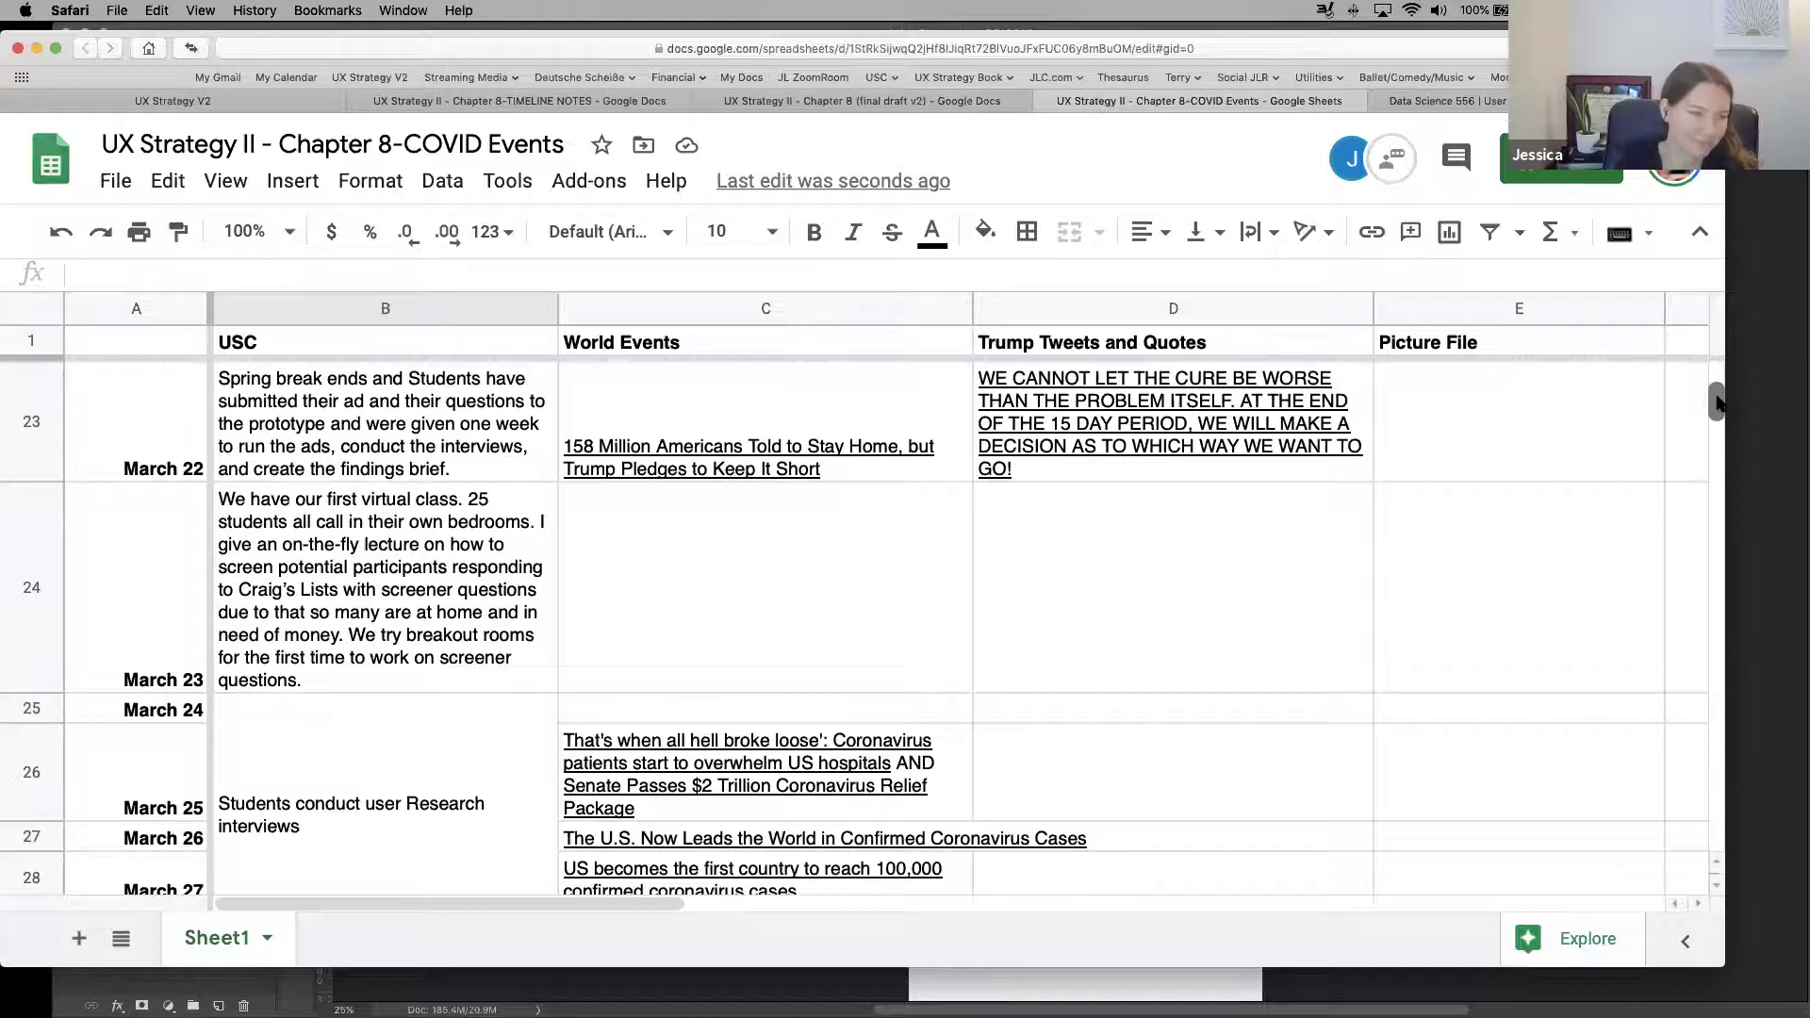
{"action": "scroll", "coordinate": [1716, 403], "scroll_direction": "down", "scroll_amount": 1}
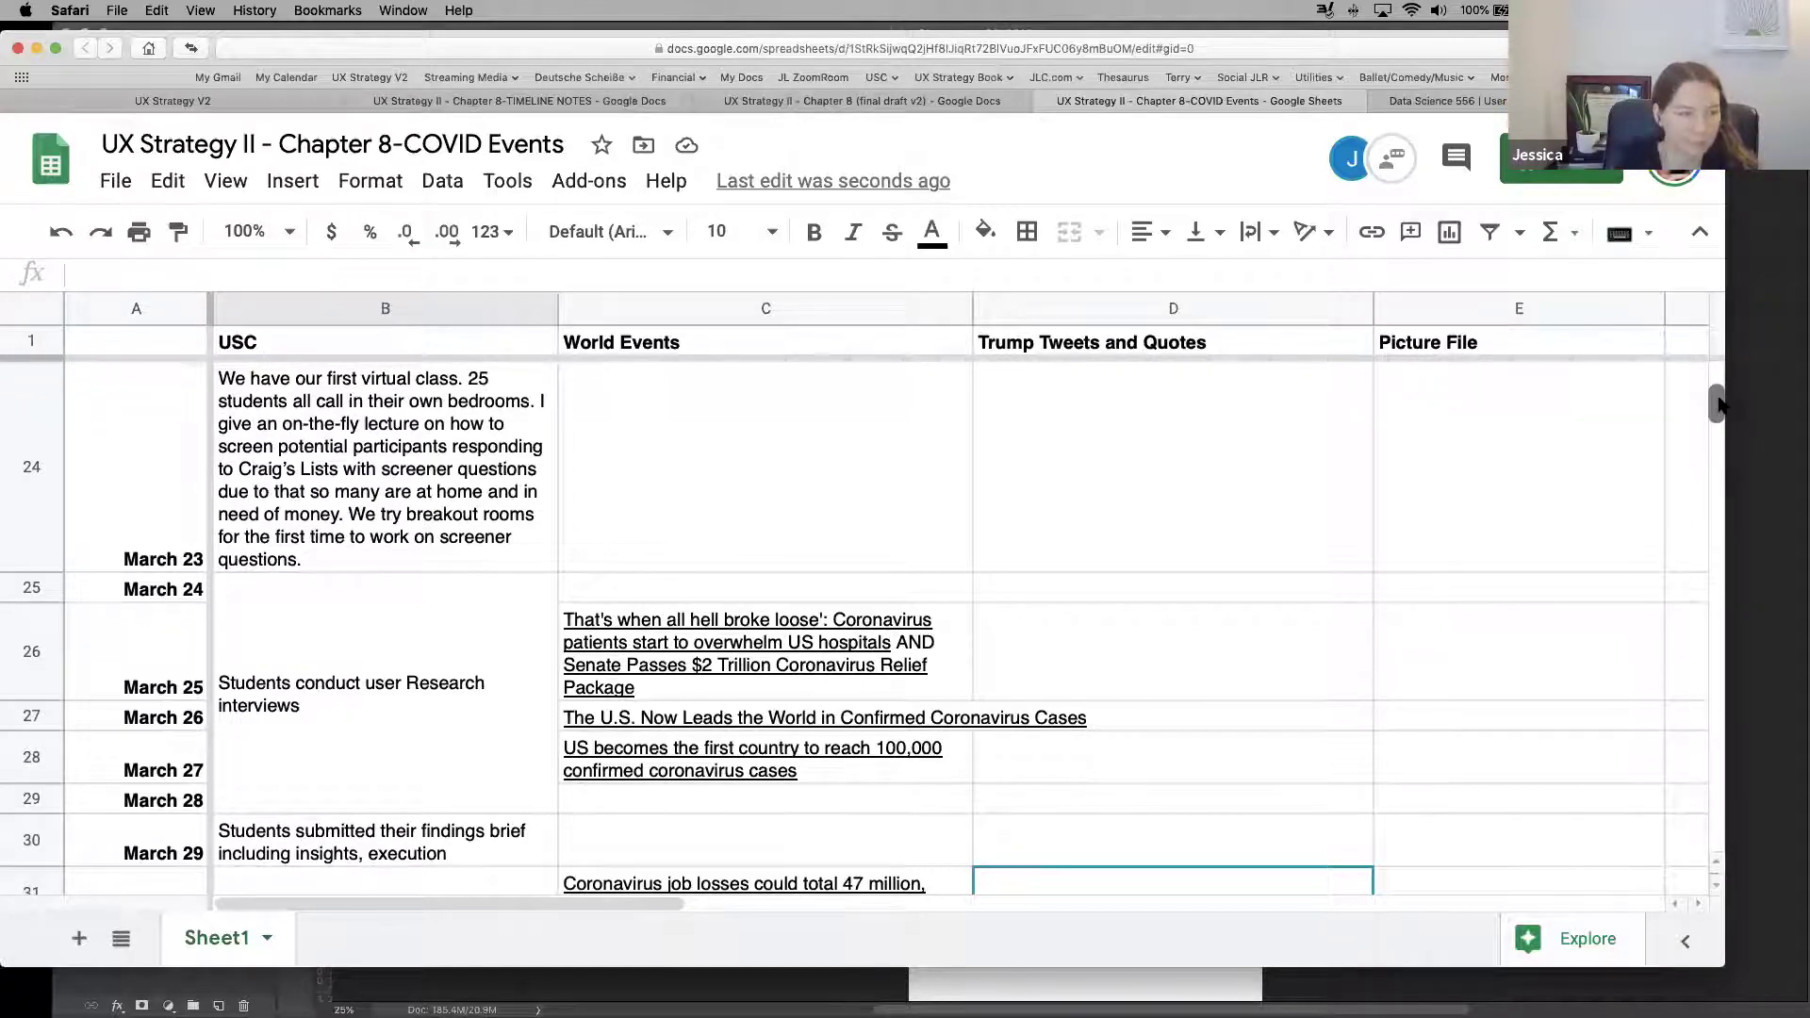
{"action": "scroll", "coordinate": [1718, 404], "scroll_direction": "down", "scroll_amount": 1}
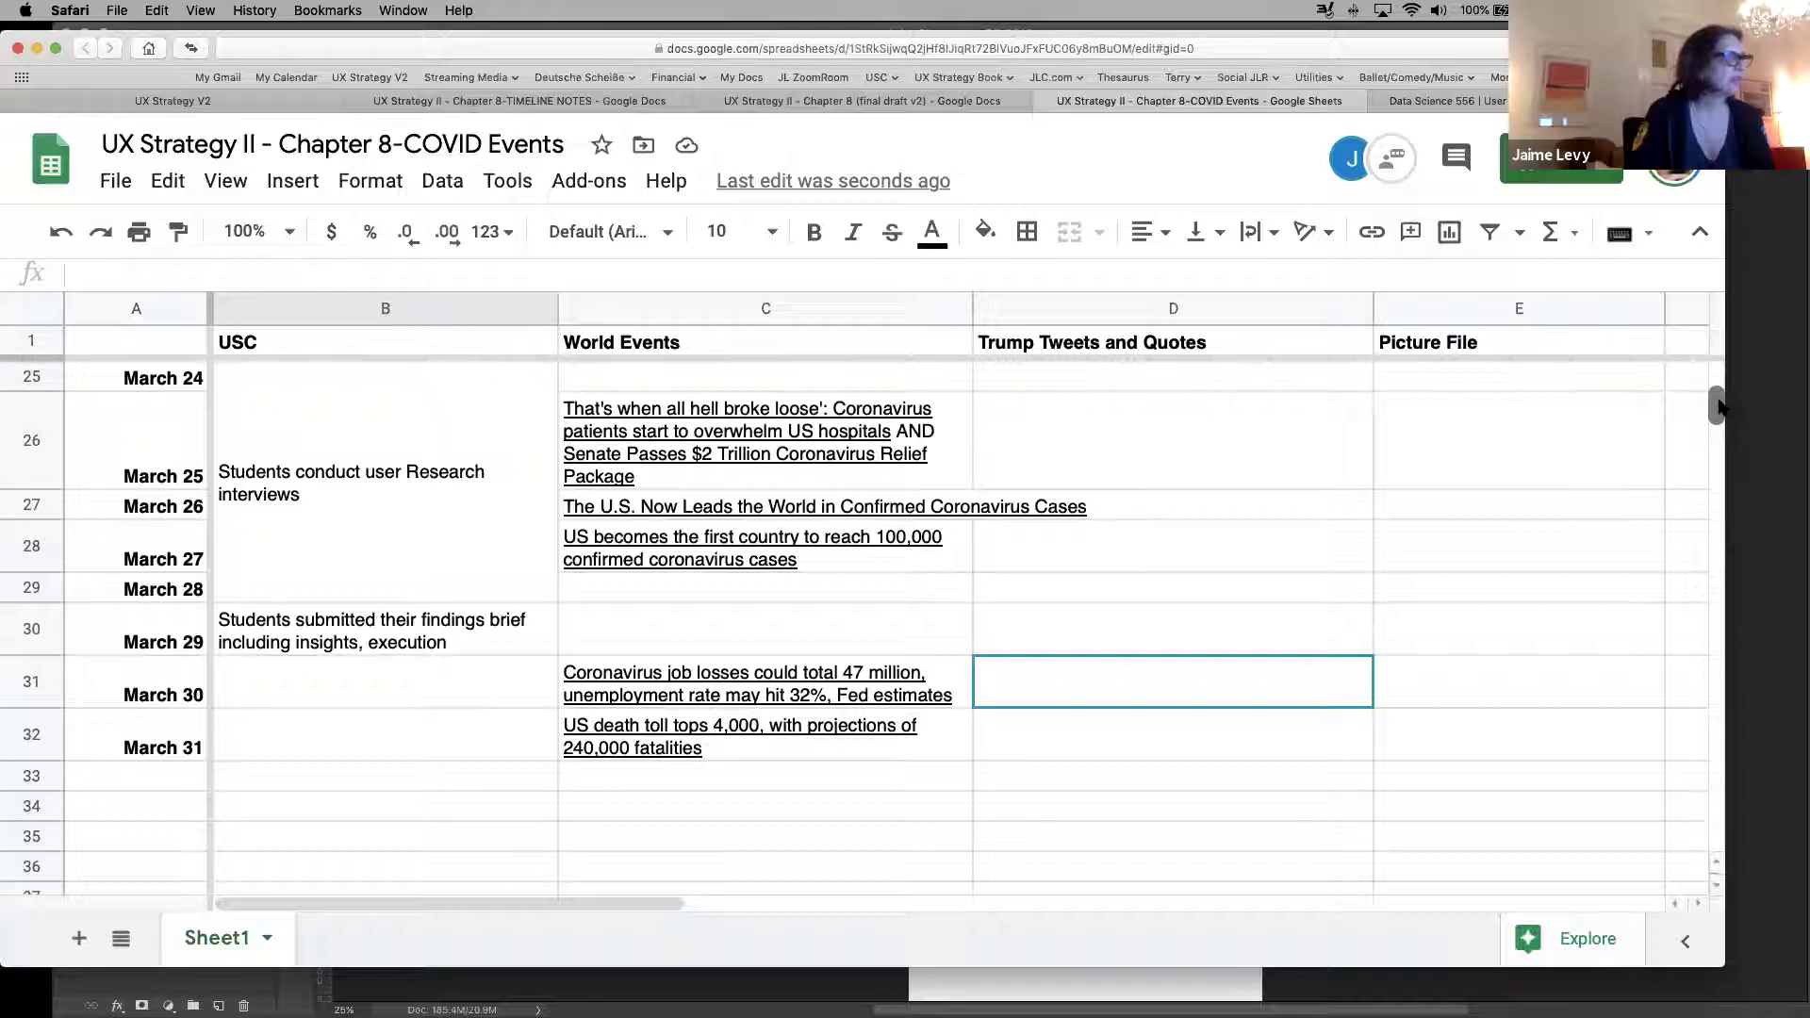
{"action": "scroll", "coordinate": [1718, 407], "scroll_direction": "down", "scroll_amount": 2}
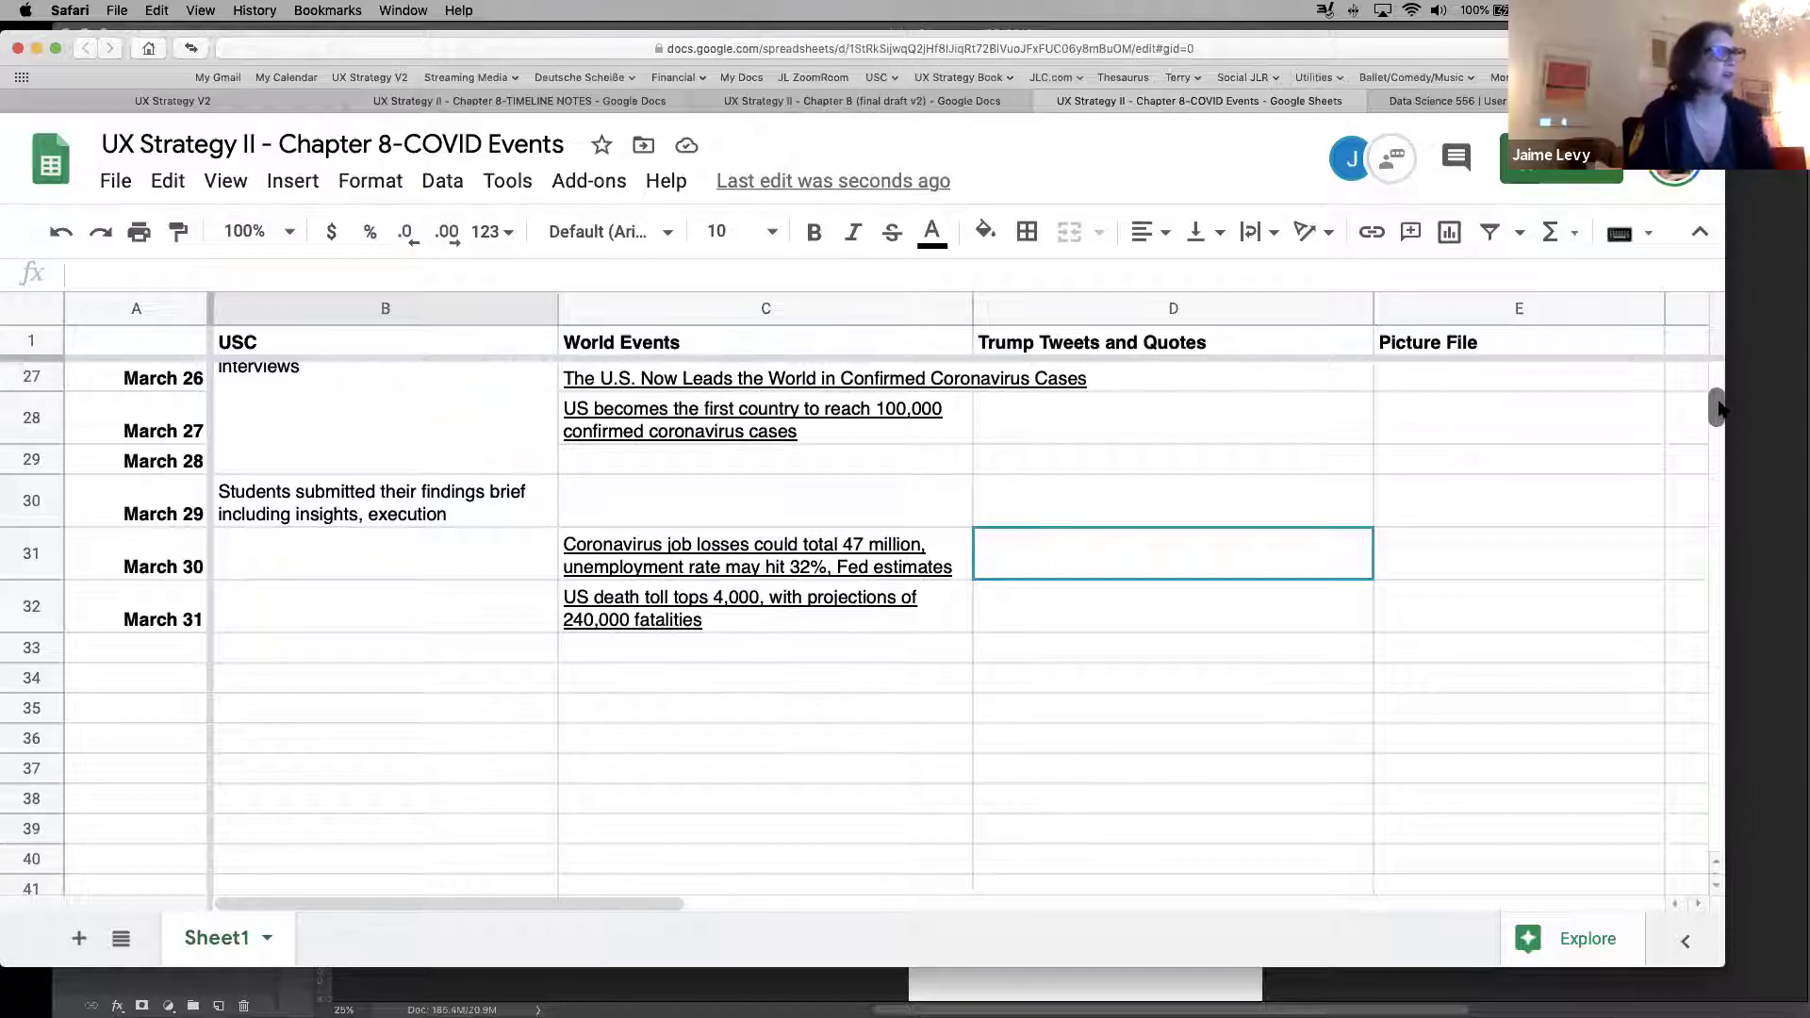
{"action": "scroll", "coordinate": [1714, 380], "scroll_direction": "up", "scroll_amount": 15}
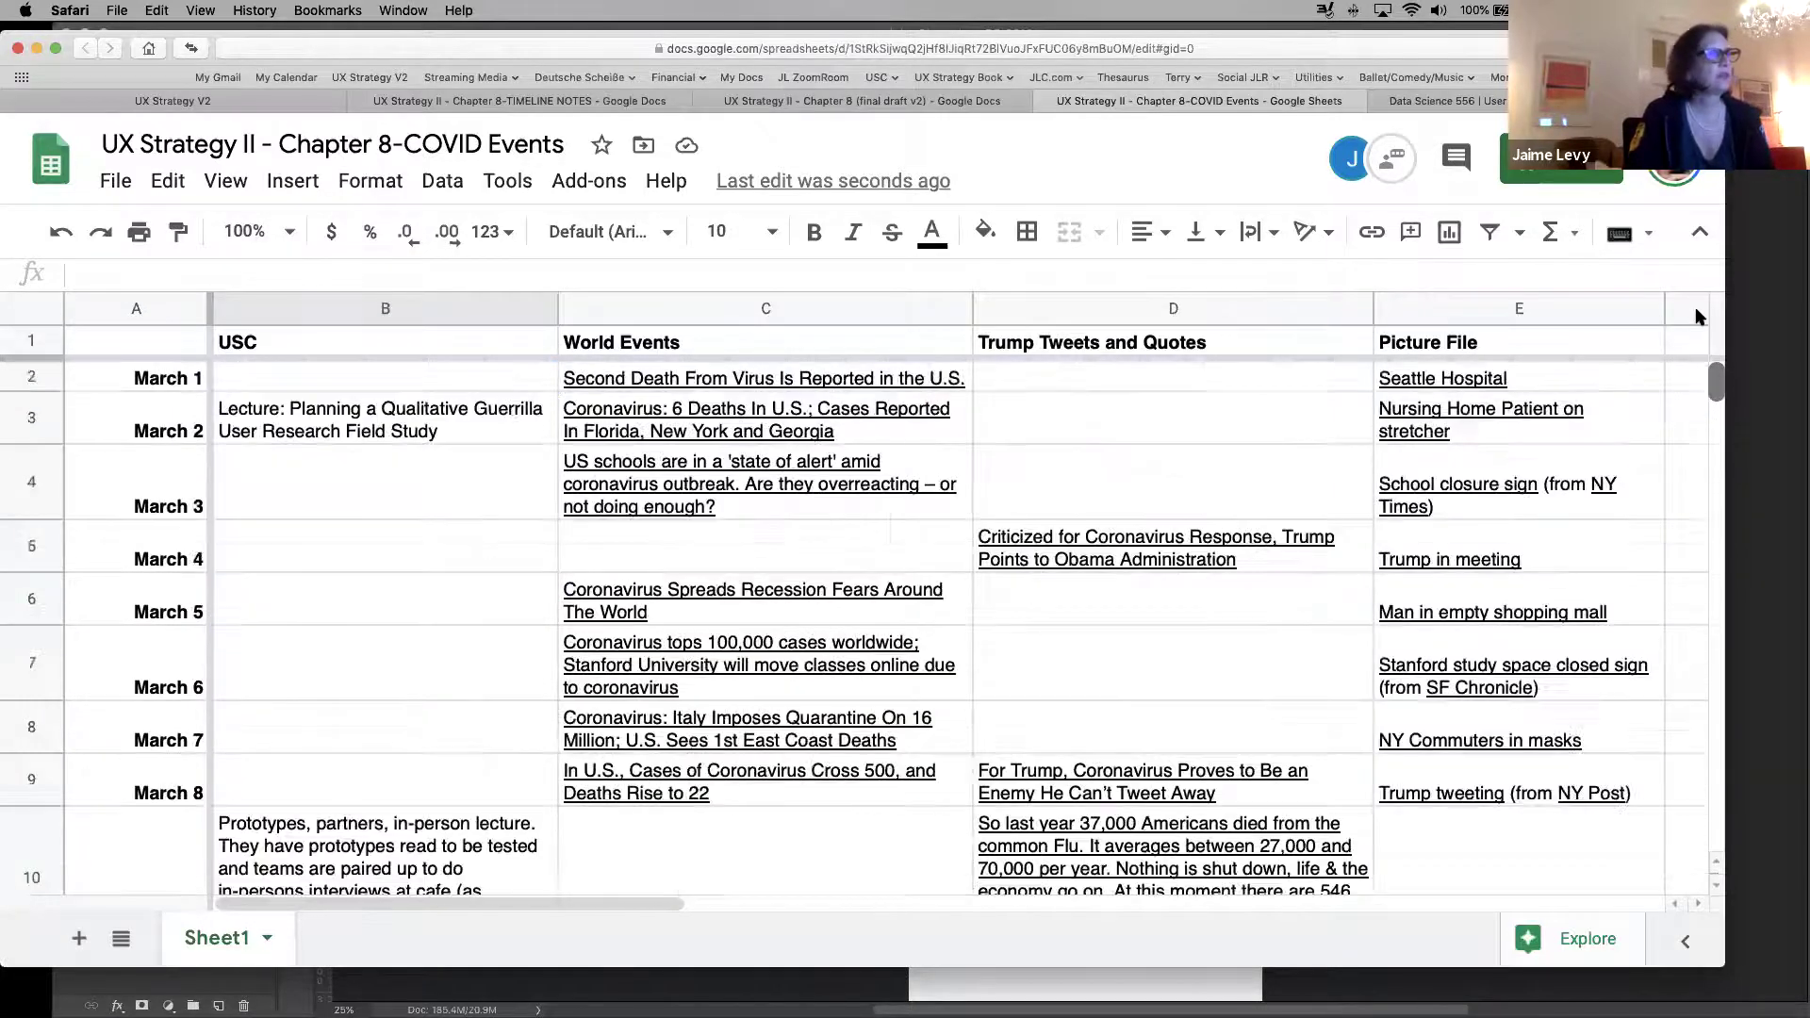
Switch to Photoshop and view the "Covid Timeline - GUR Online" layout zoomed out to 16.7%
{"action": "mouse_move", "coordinate": [759, 754]}
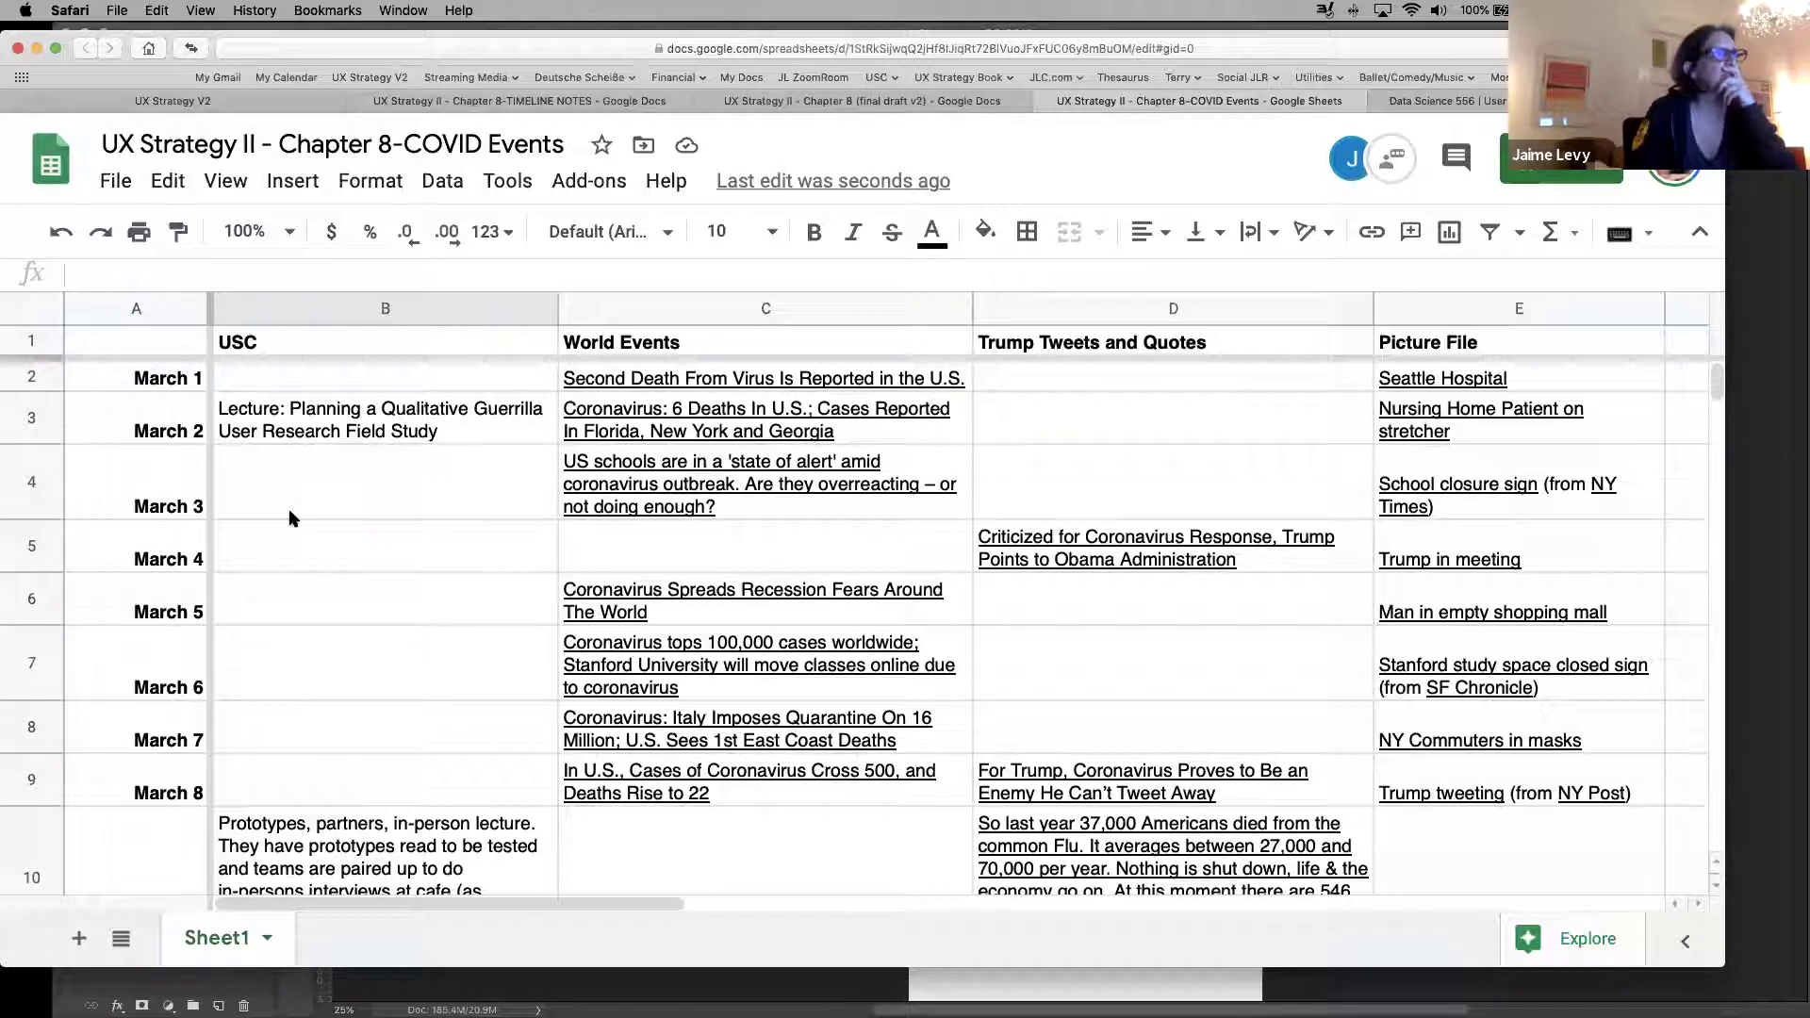
{"action": "mouse_move", "coordinate": [905, 1012]}
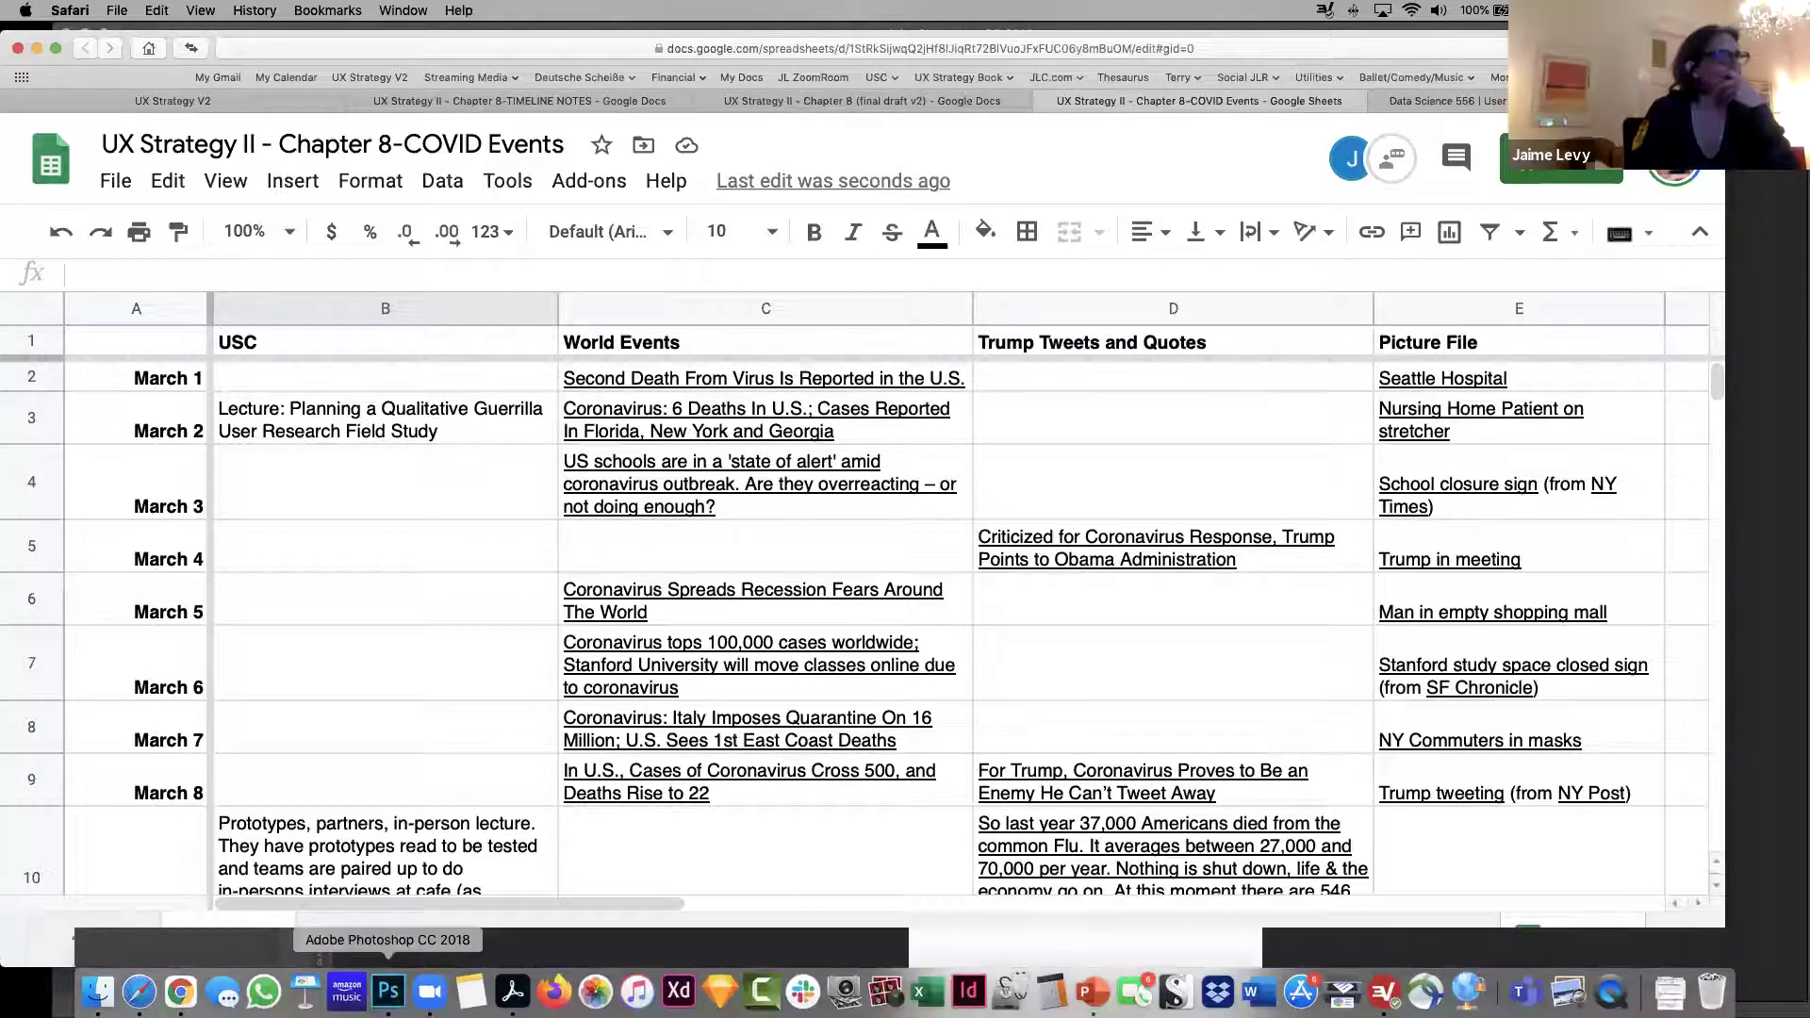
{"action": "left_click", "coordinate": [448, 998]}
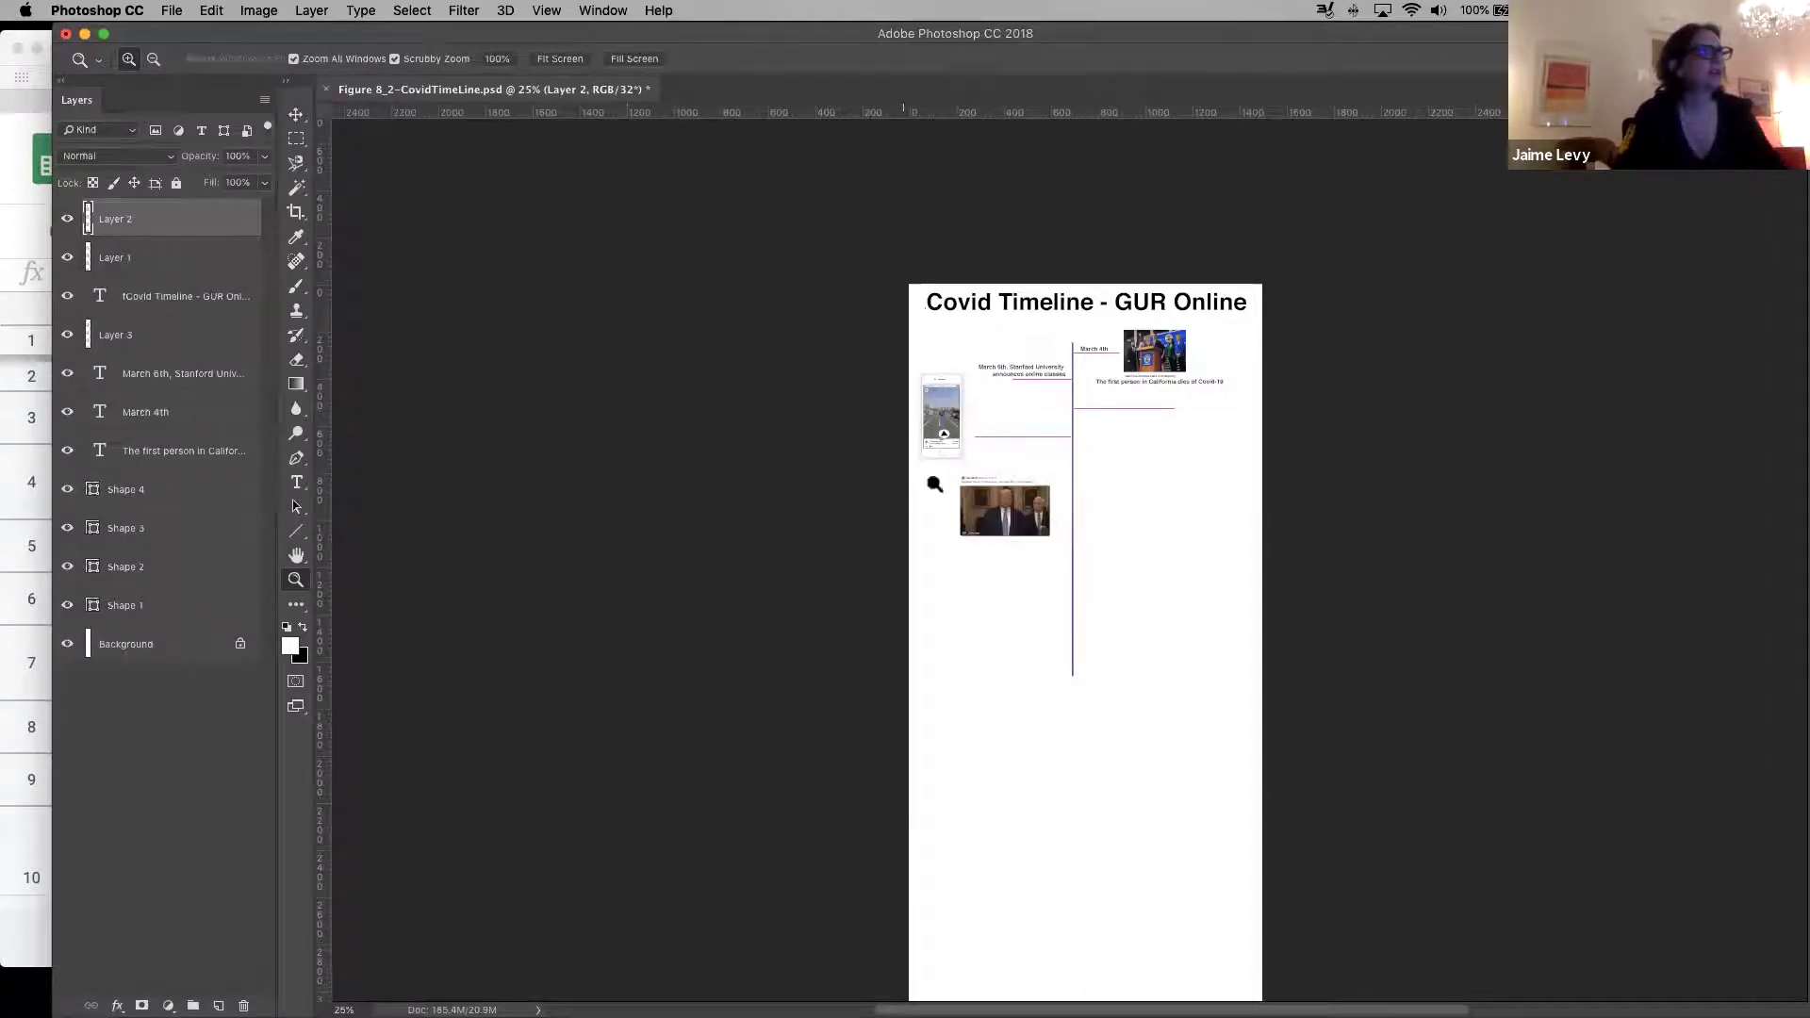
{"action": "left_click", "coordinate": [1089, 474], "text": "alt"}
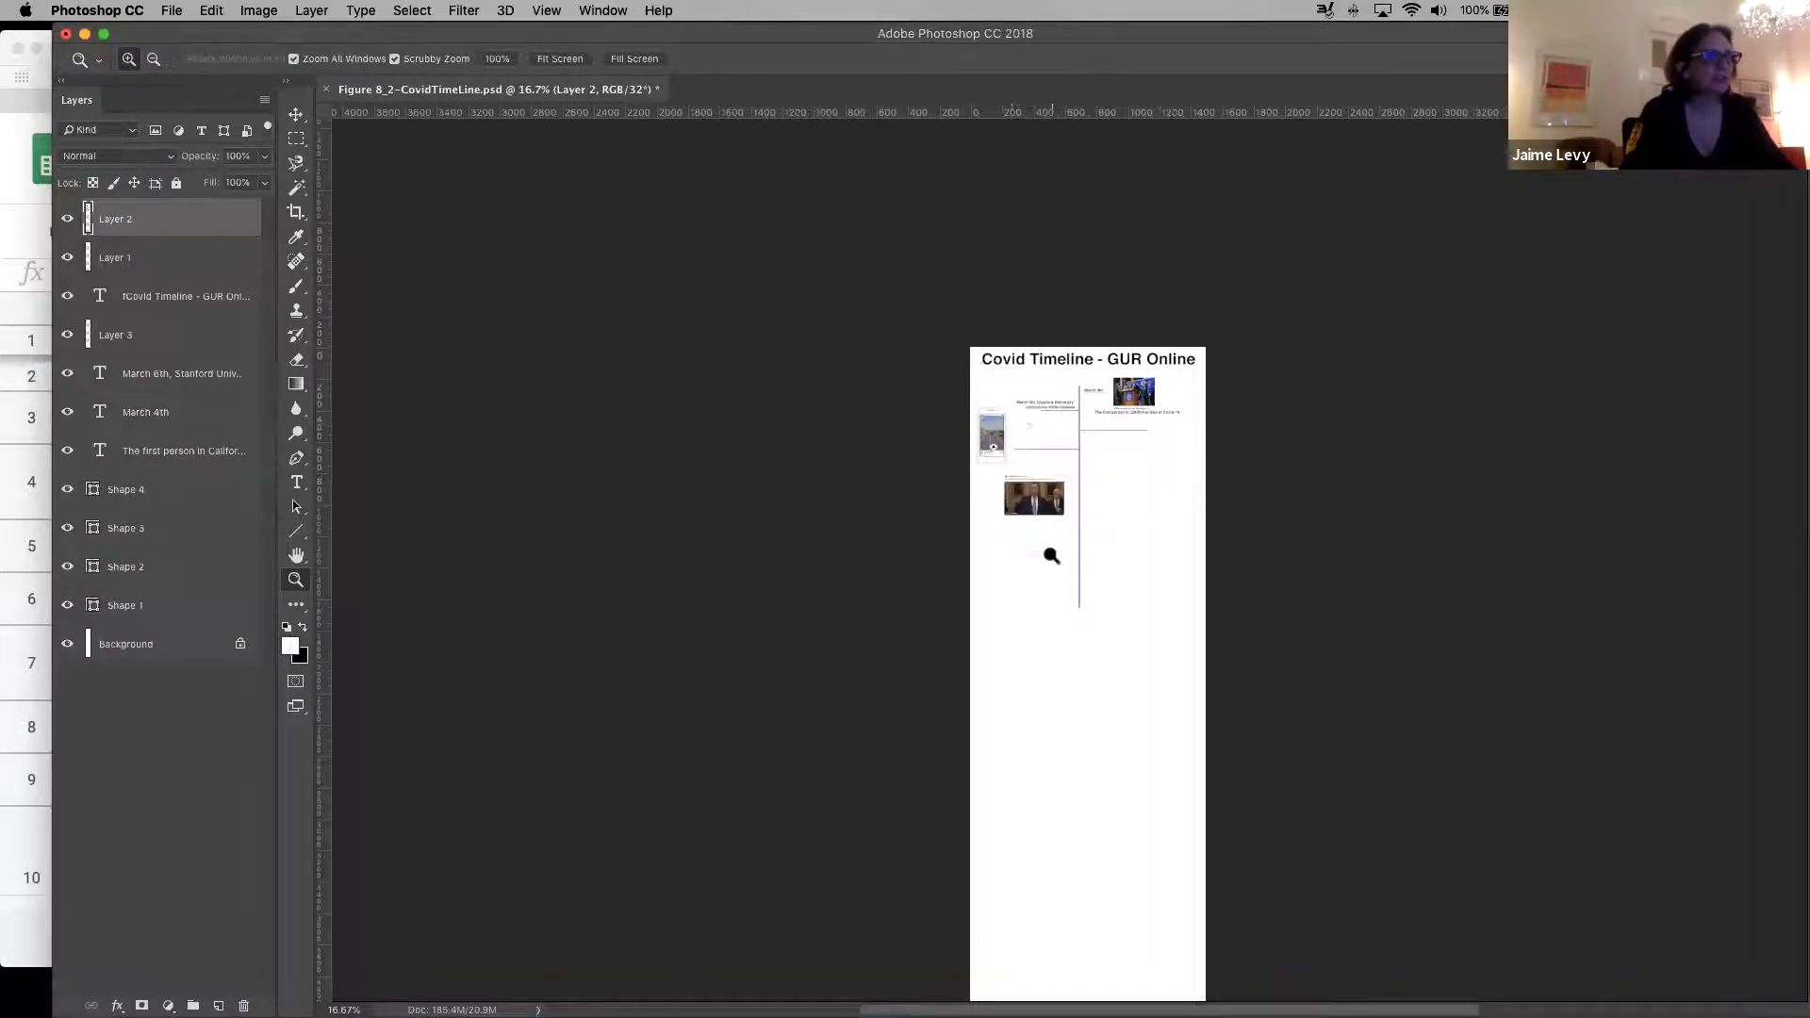
{"action": "mouse_move", "coordinate": [94, 988]}
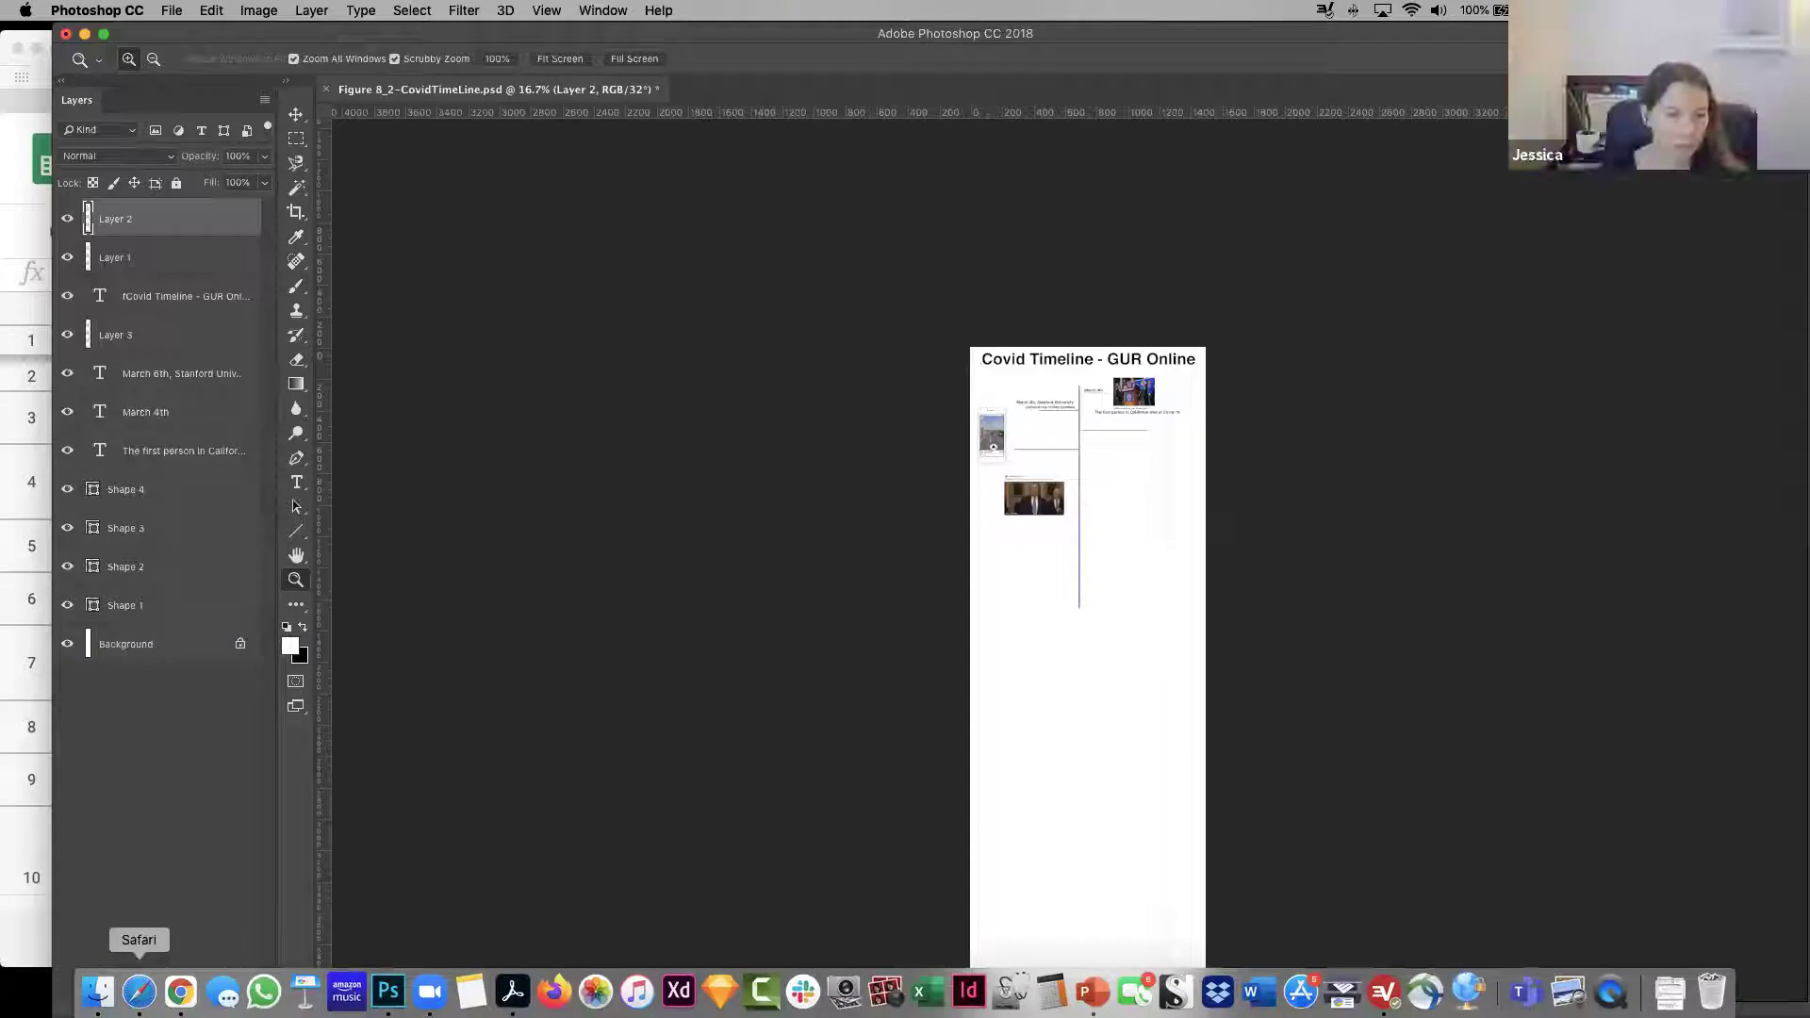
Switch back to Safari, open the Chapter 8-TIMELINE NOTES document and look through the class announcement, draft text and Zoom class photo
{"action": "left_click", "coordinate": [139, 990]}
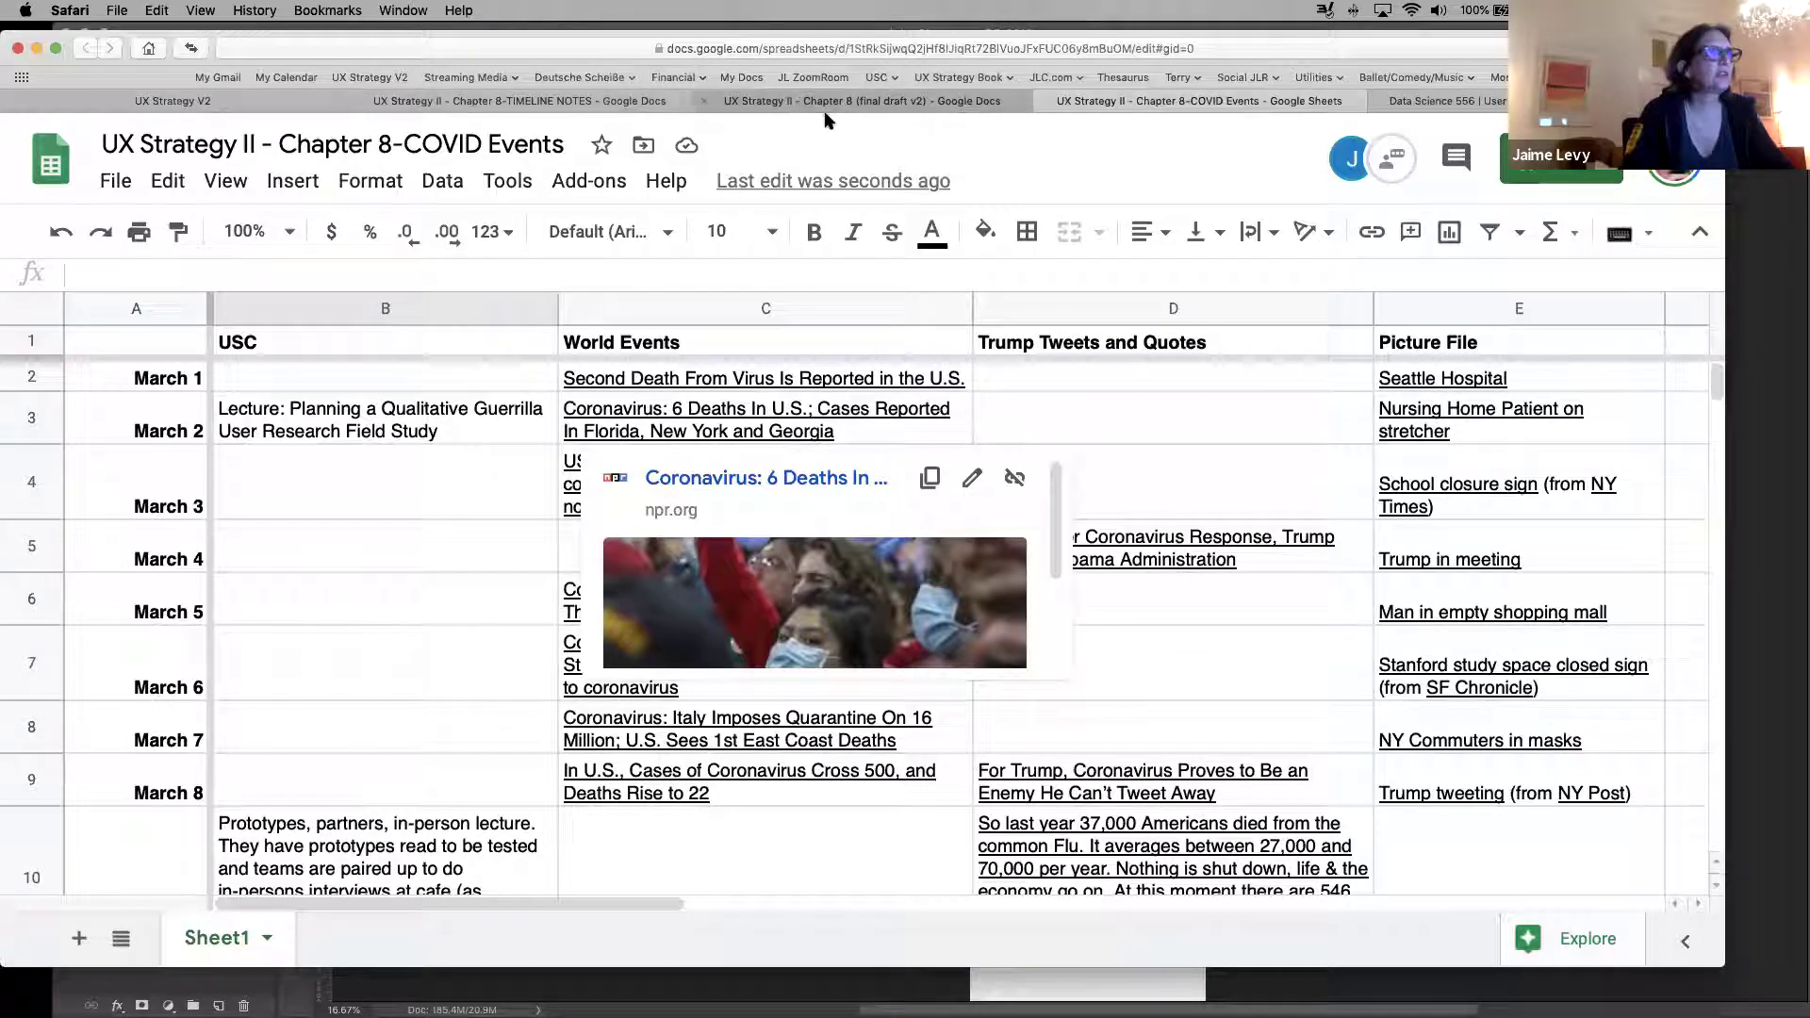
{"action": "left_click", "coordinate": [465, 103]}
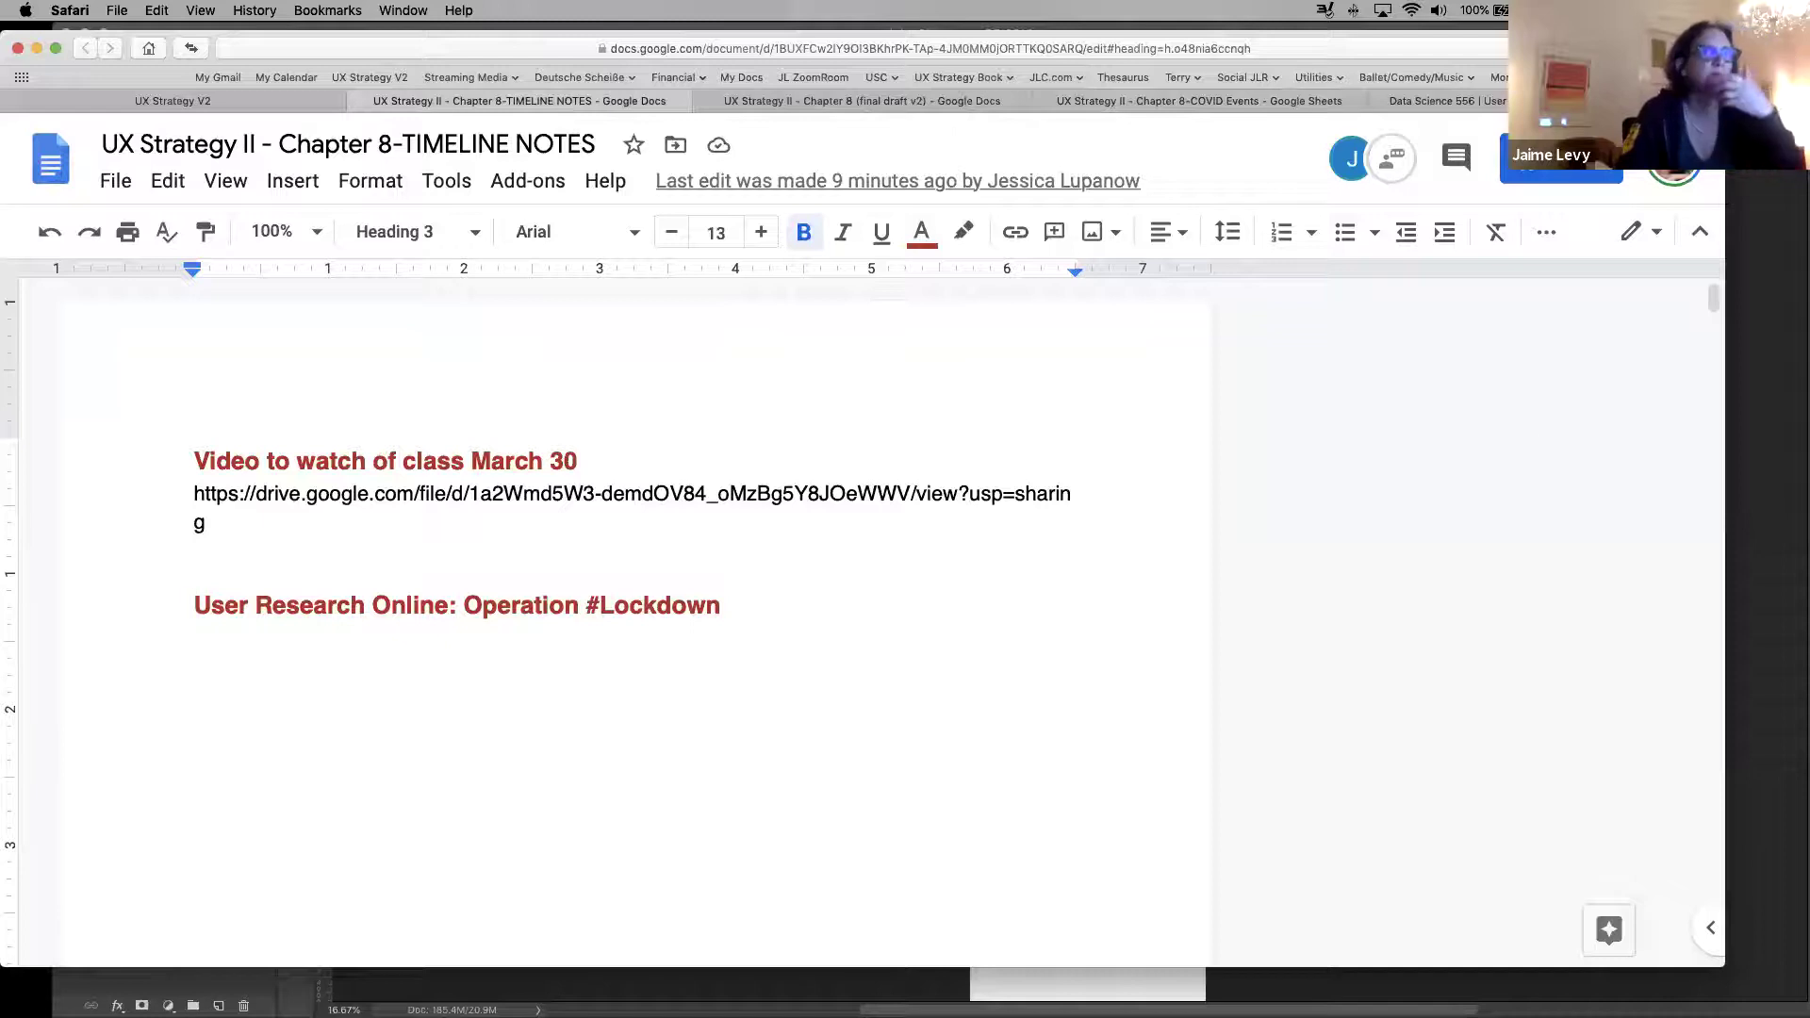
{"action": "left_click_drag", "start_coordinate": [1717, 312], "coordinate": [1717, 536]}
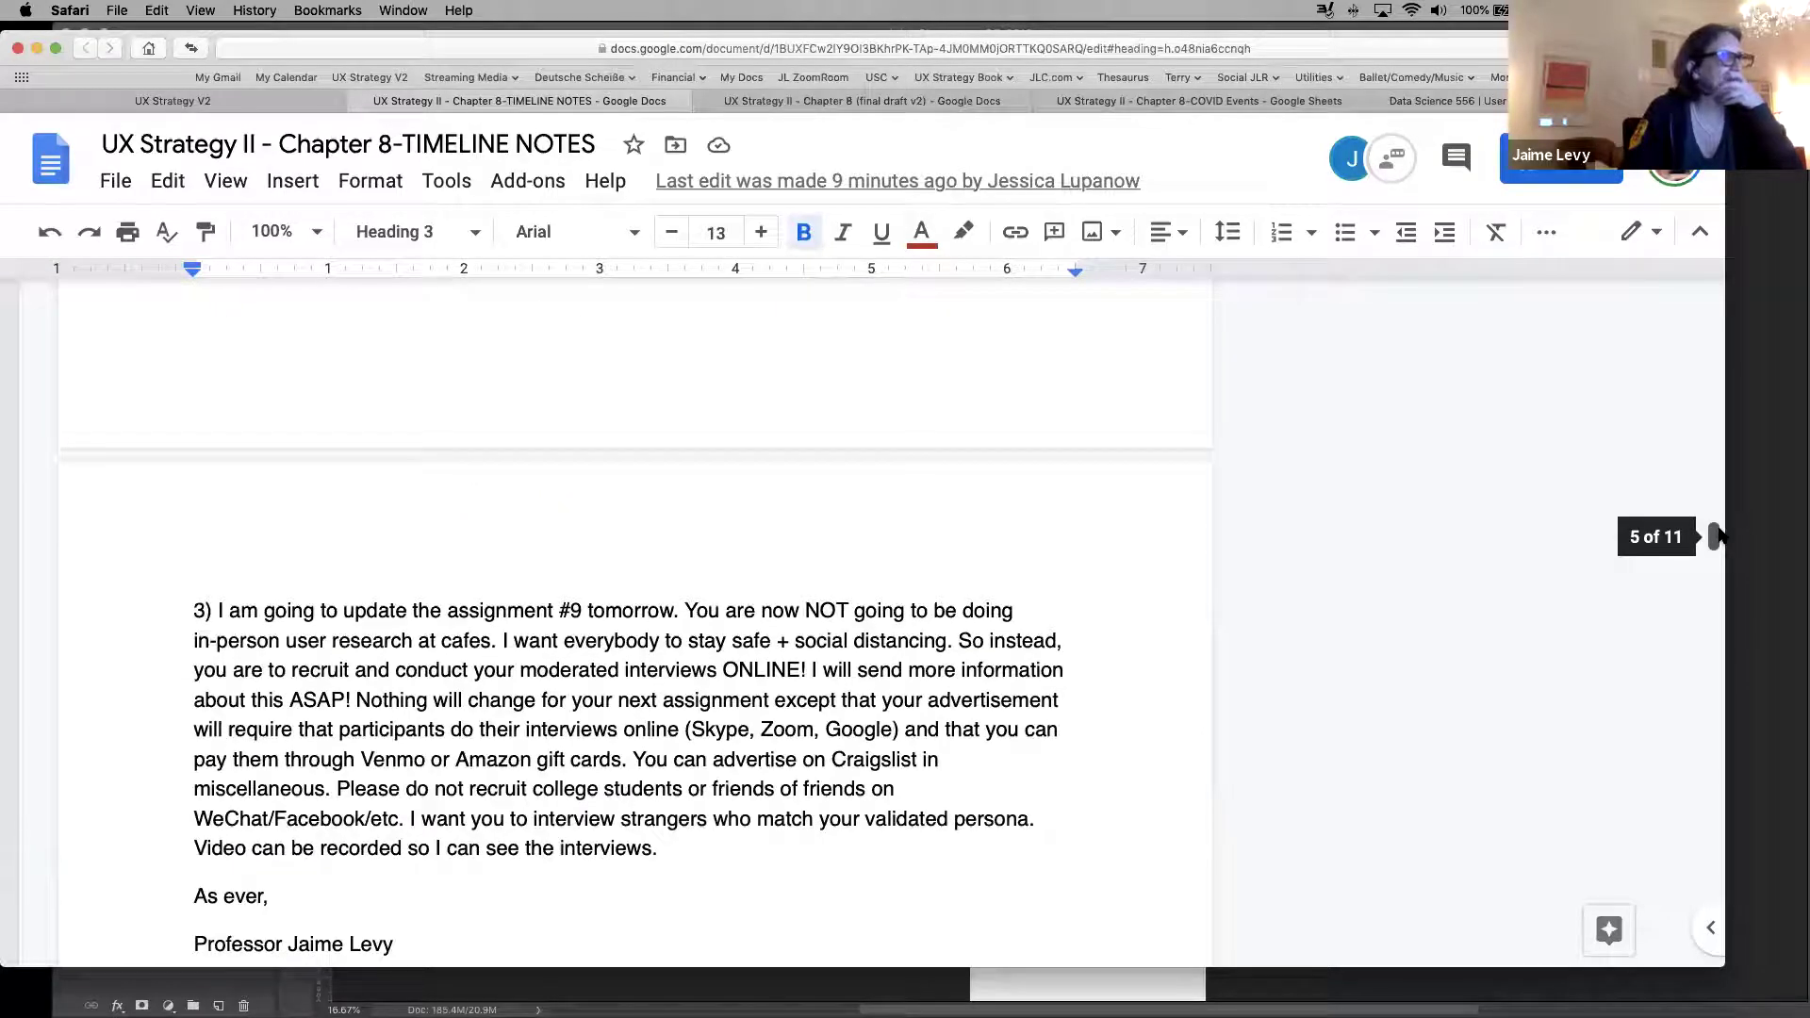
{"action": "left_click_drag", "start_coordinate": [1716, 535], "coordinate": [1718, 566]}
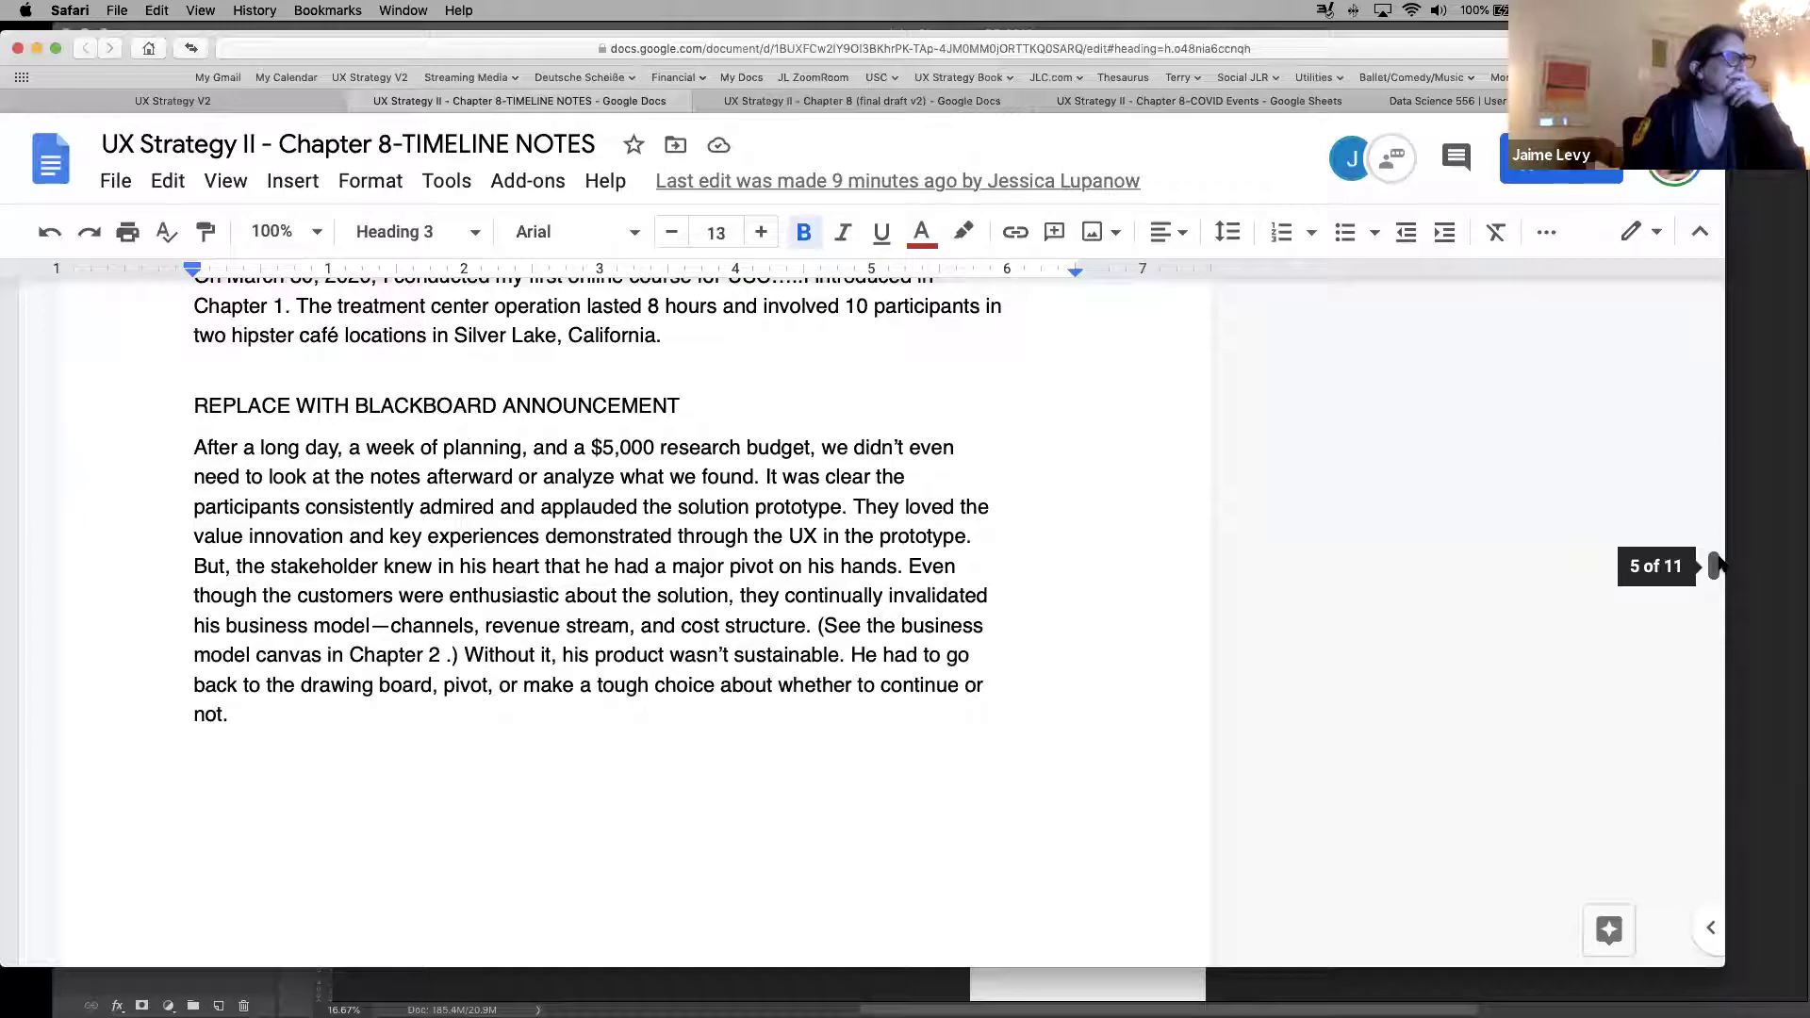
{"action": "left_click_drag", "start_coordinate": [1718, 571], "coordinate": [1721, 604]}
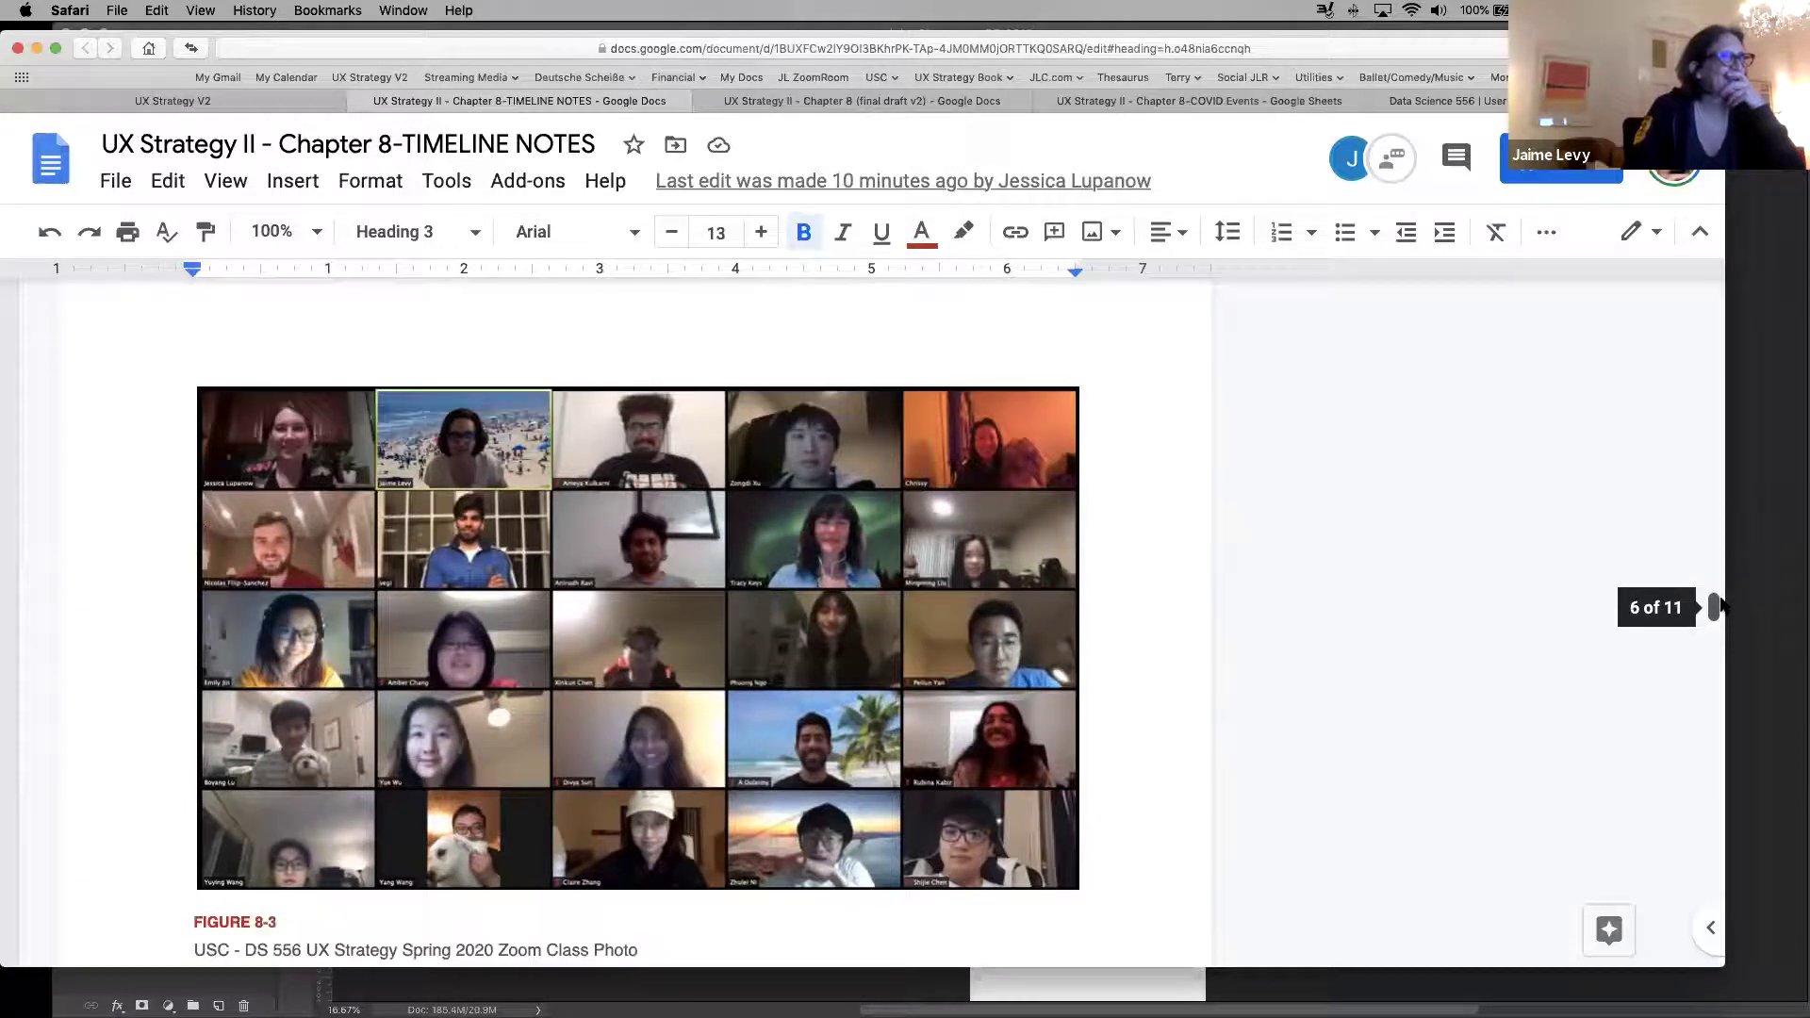
Examine the "VERSION 1-Left aligned" timeline mockup in the notes, covering its March 4th to March 15th events
{"action": "left_click_drag", "start_coordinate": [1718, 606], "coordinate": [1722, 668]}
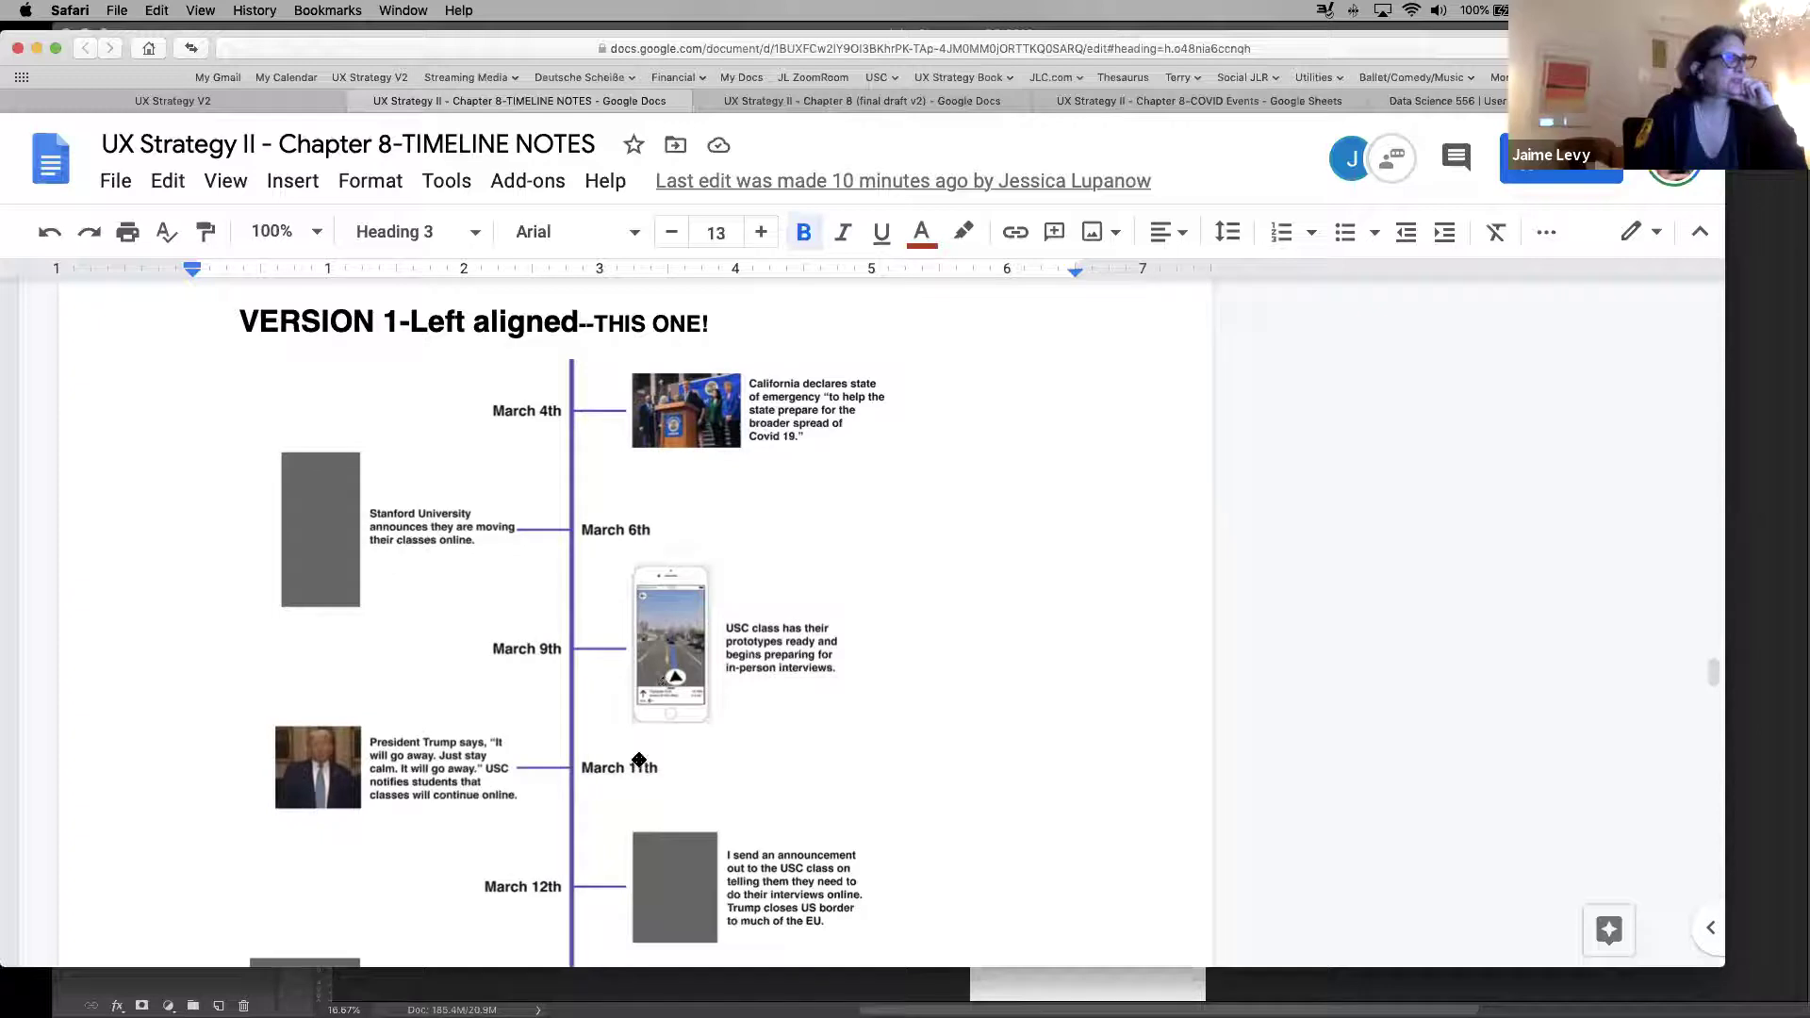
{"action": "left_click_drag", "start_coordinate": [1713, 675], "coordinate": [1714, 676]}
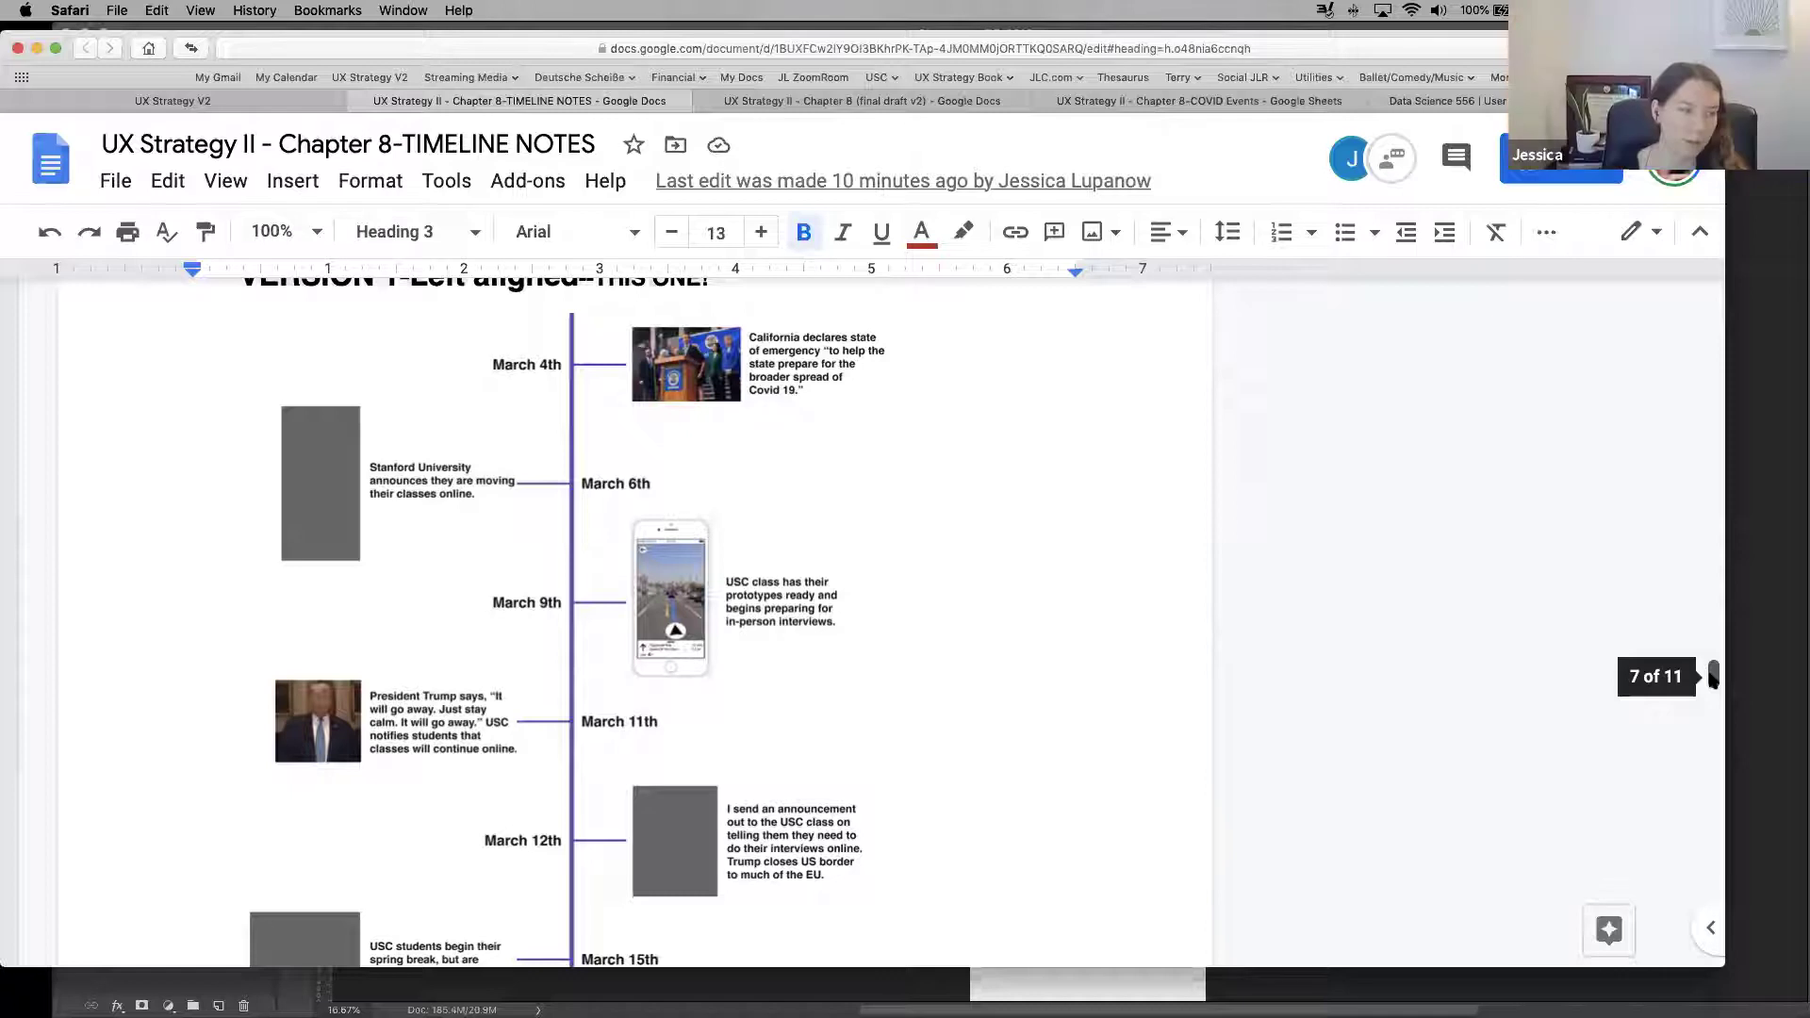
{"action": "left_click_drag", "start_coordinate": [1713, 676], "coordinate": [1713, 672]}
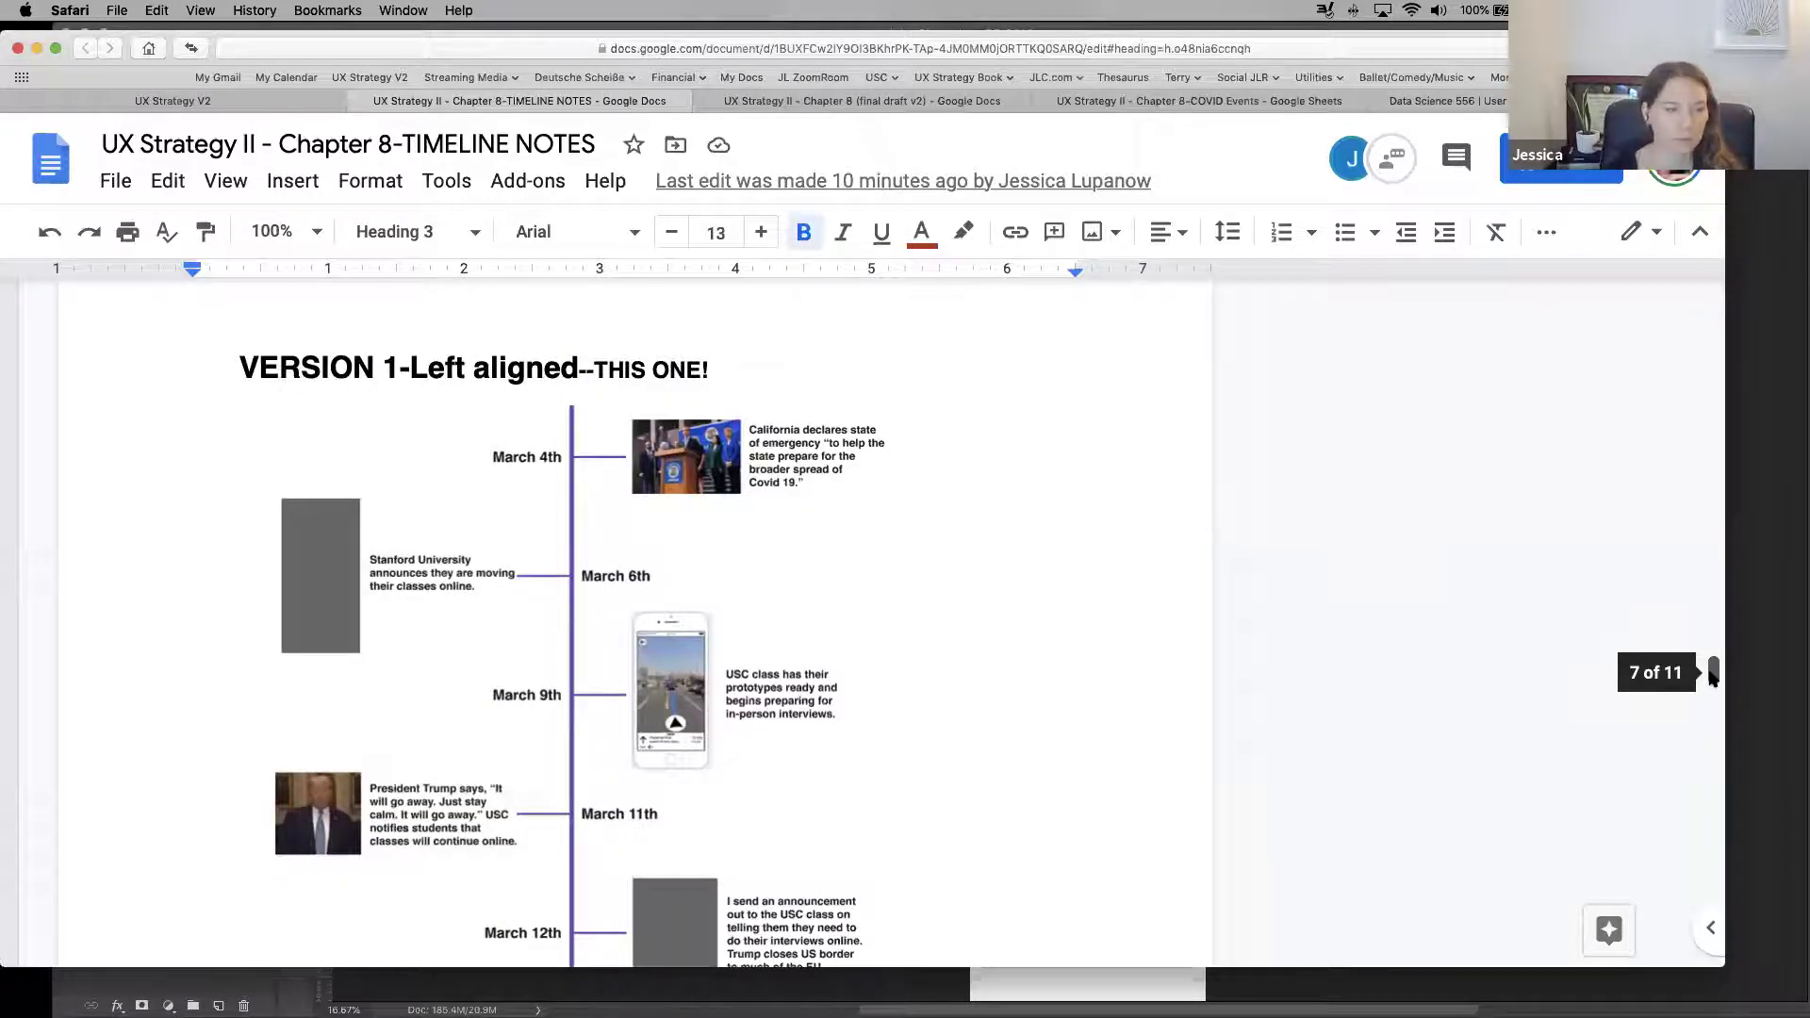
{"action": "left_click_drag", "start_coordinate": [1713, 673], "coordinate": [1714, 674]}
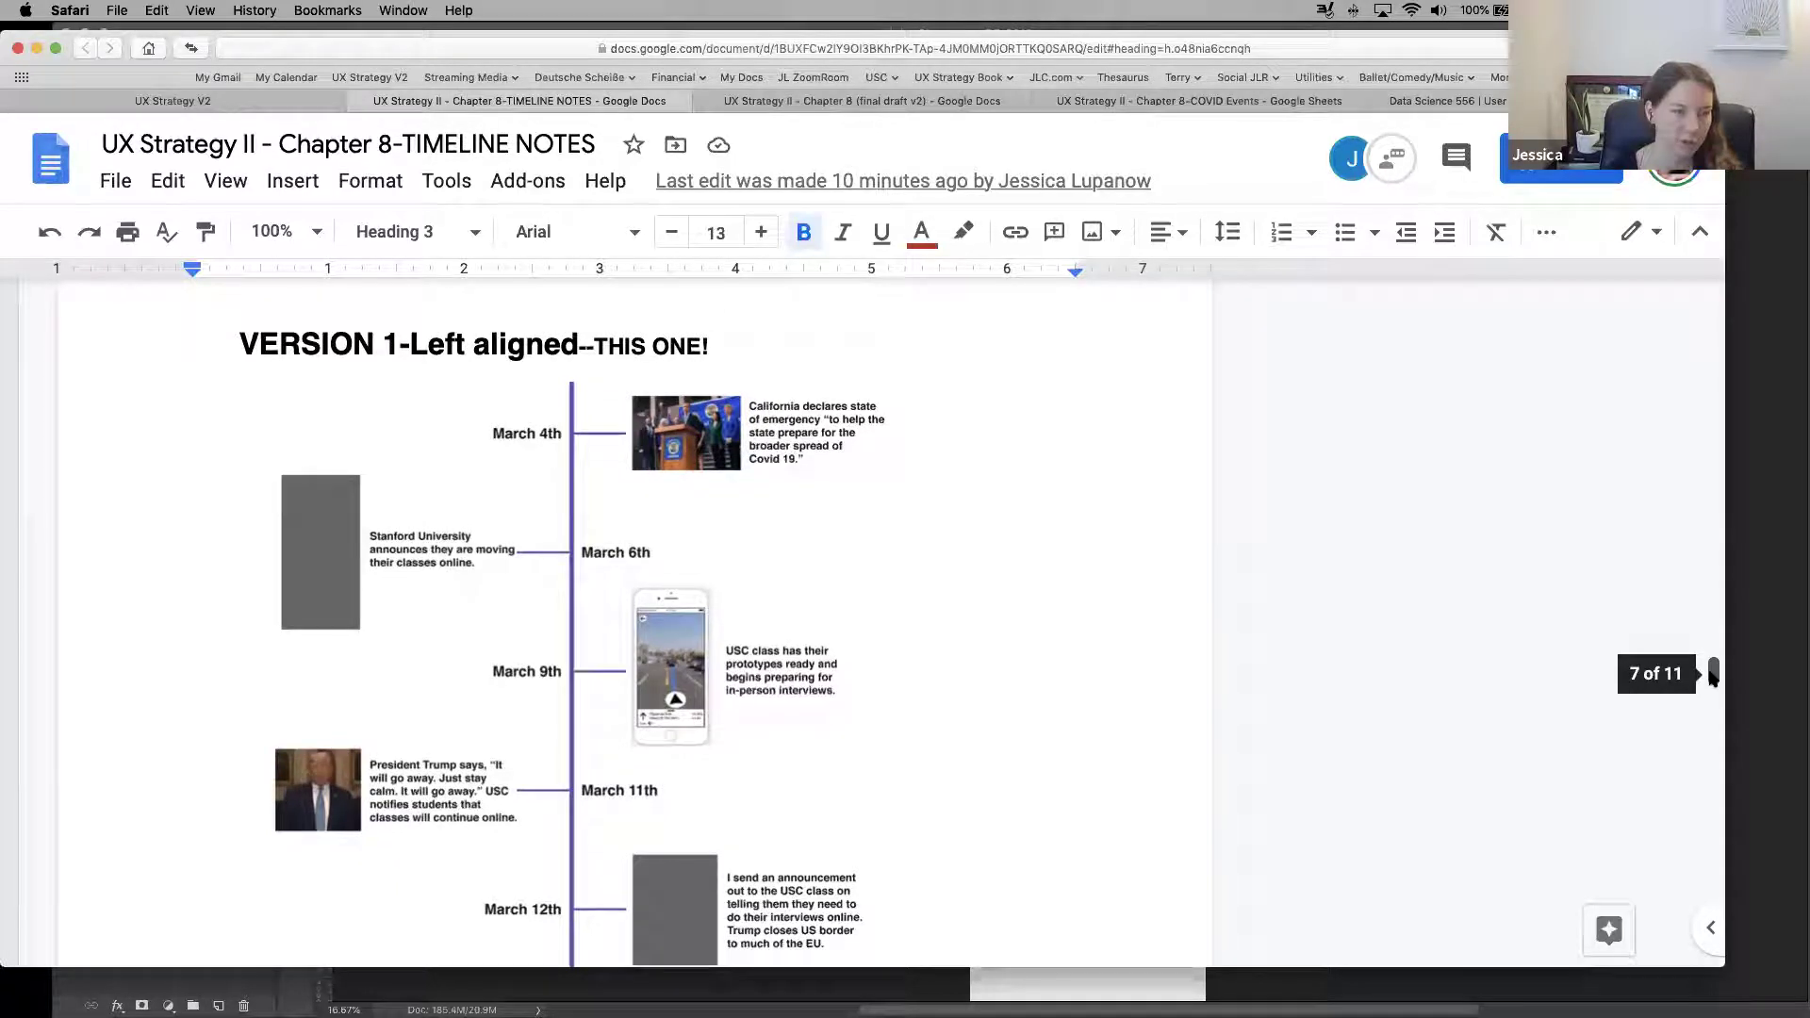
{"action": "left_click_drag", "start_coordinate": [1713, 672], "coordinate": [1713, 675]}
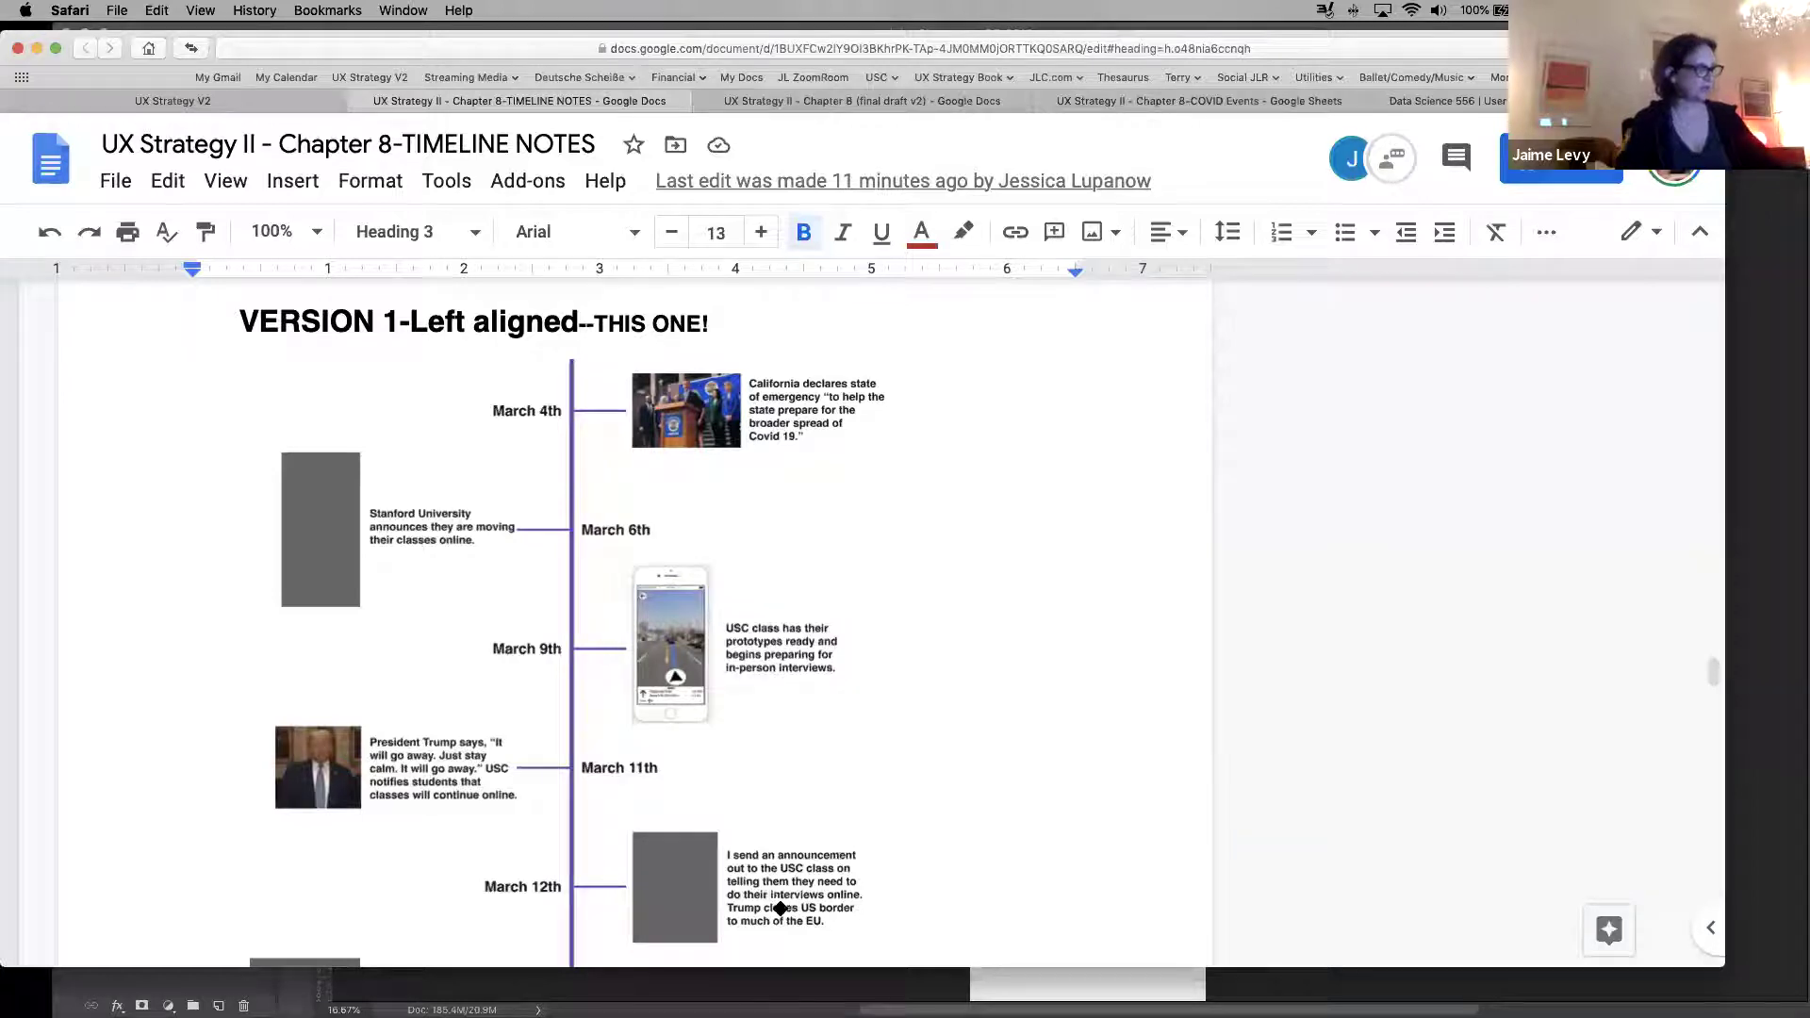
Return to the COVID Events spreadsheet and highlight the March 2 USC lecture cell in yellow
{"action": "left_click", "coordinate": [799, 102]}
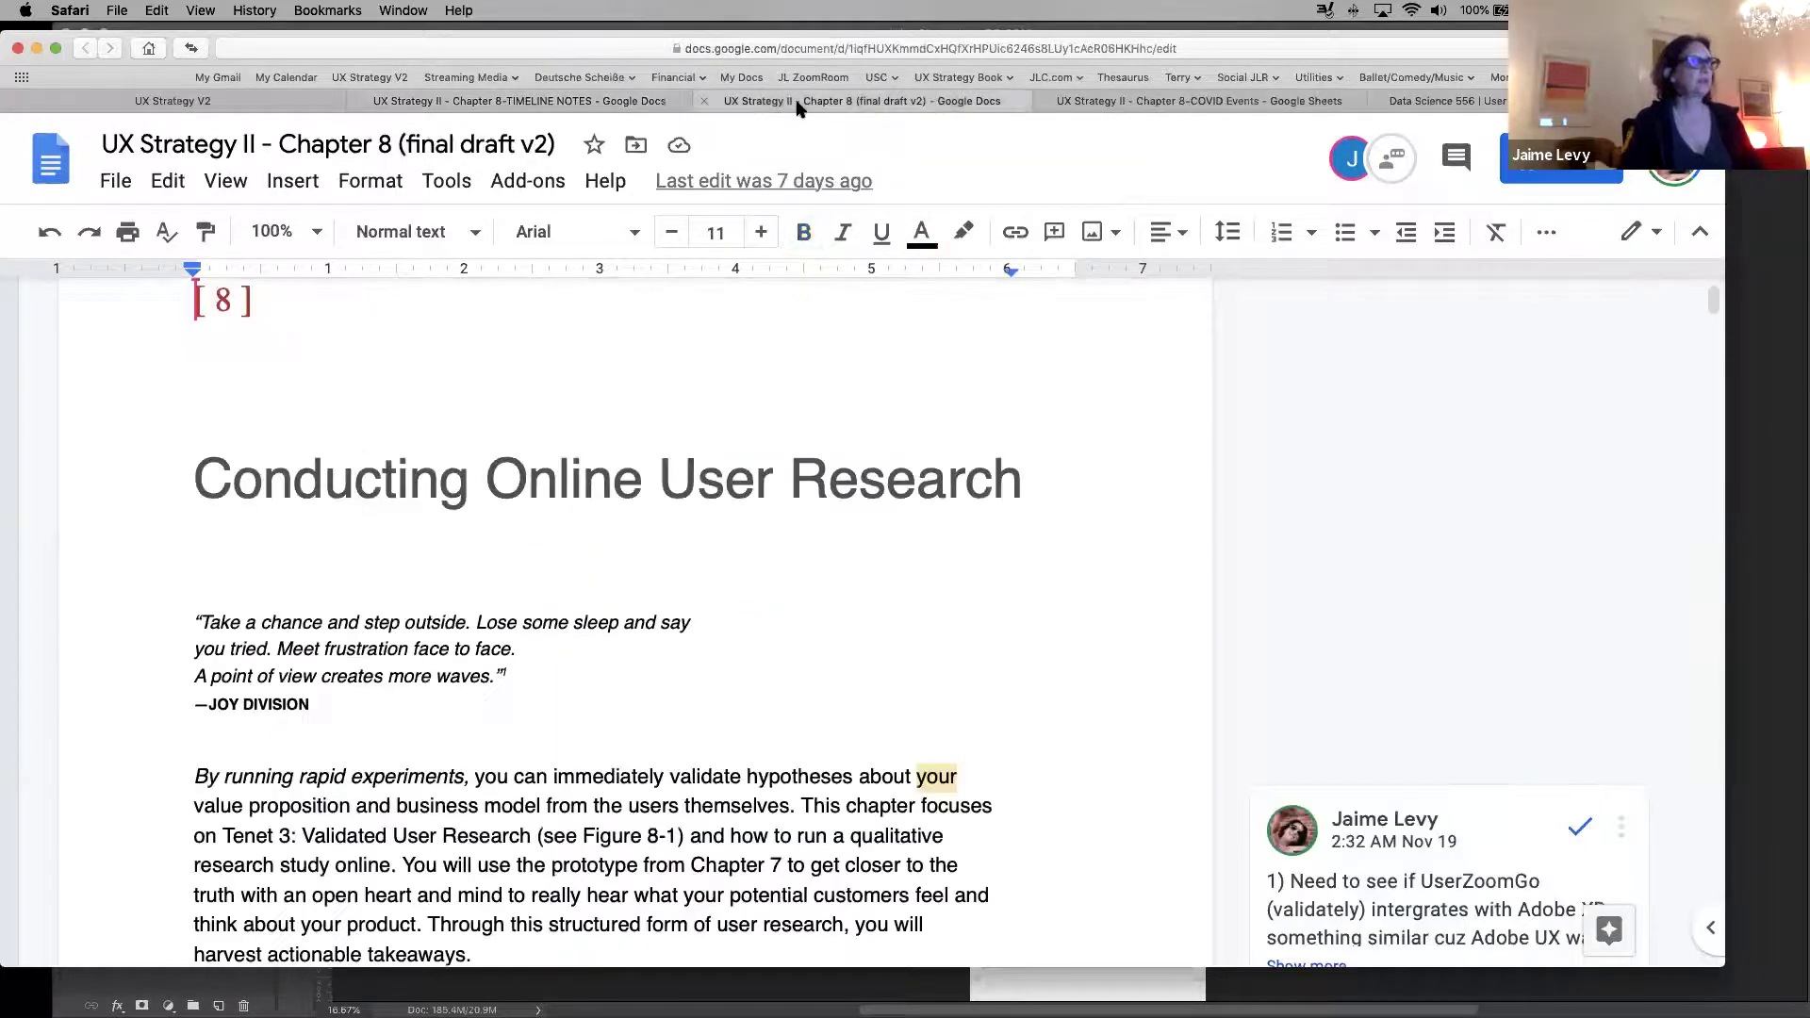
{"action": "left_click", "coordinate": [1186, 100]}
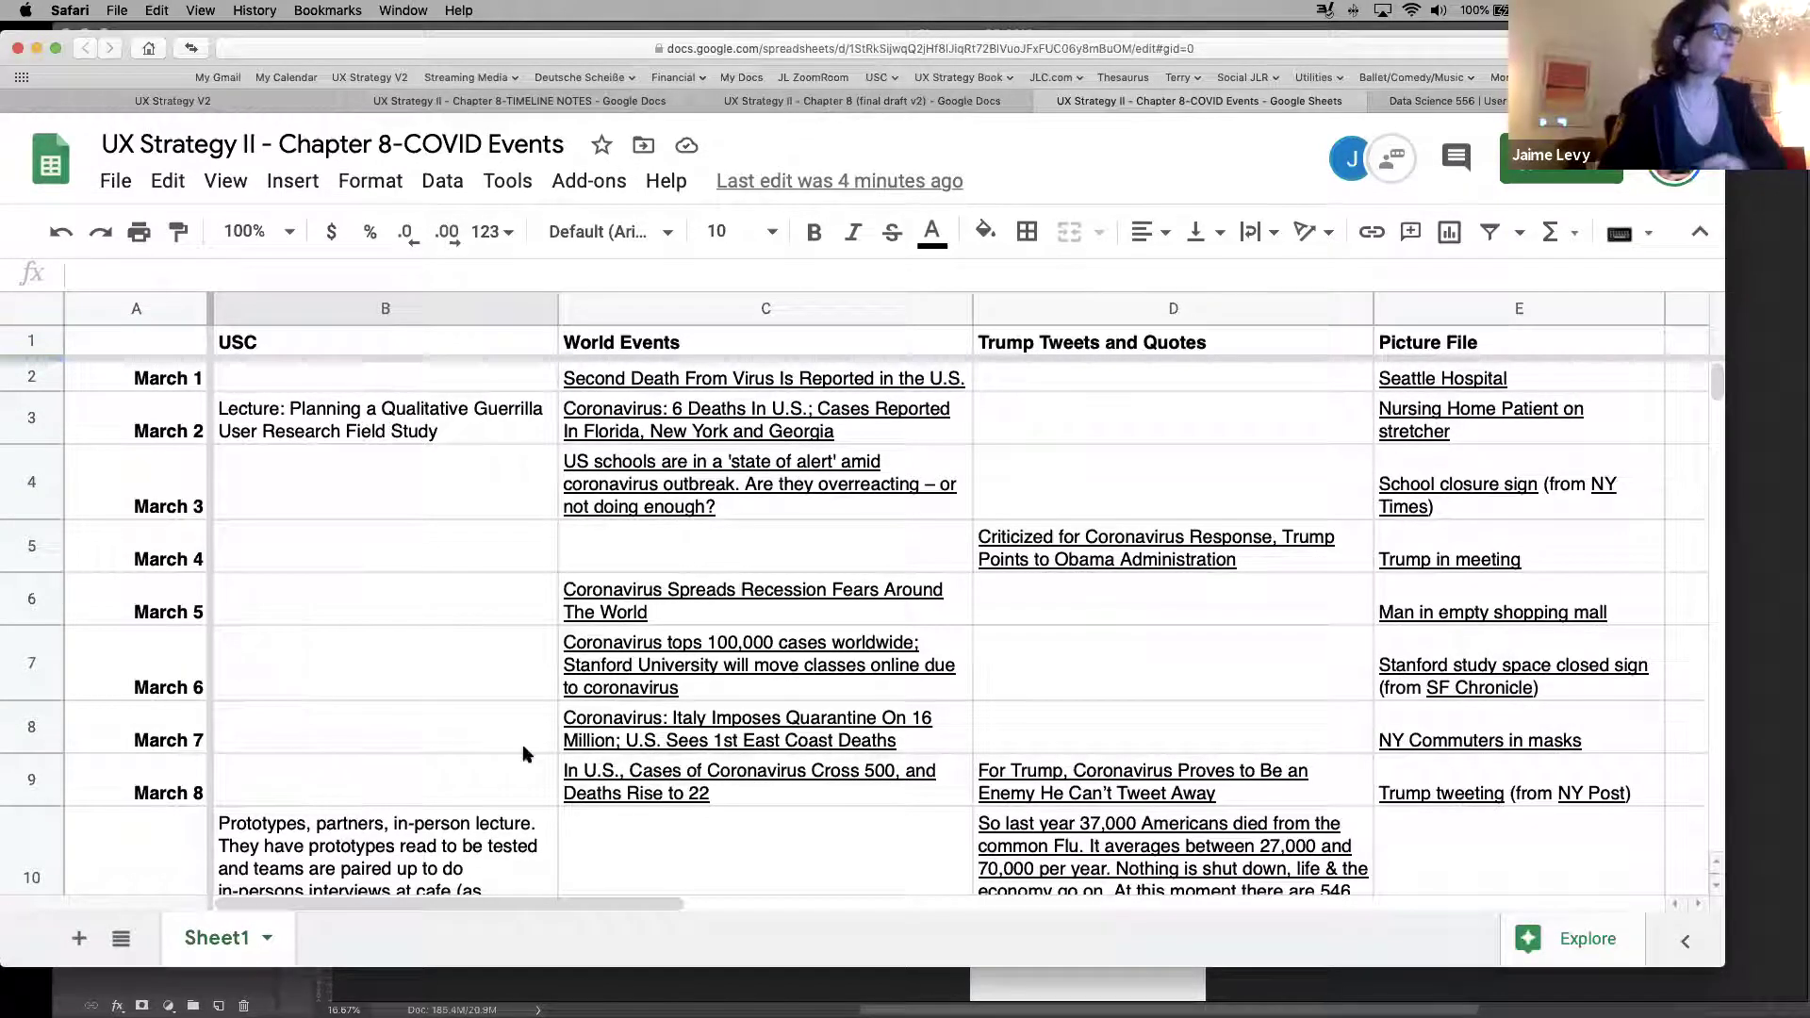
{"action": "mouse_move", "coordinate": [638, 734]}
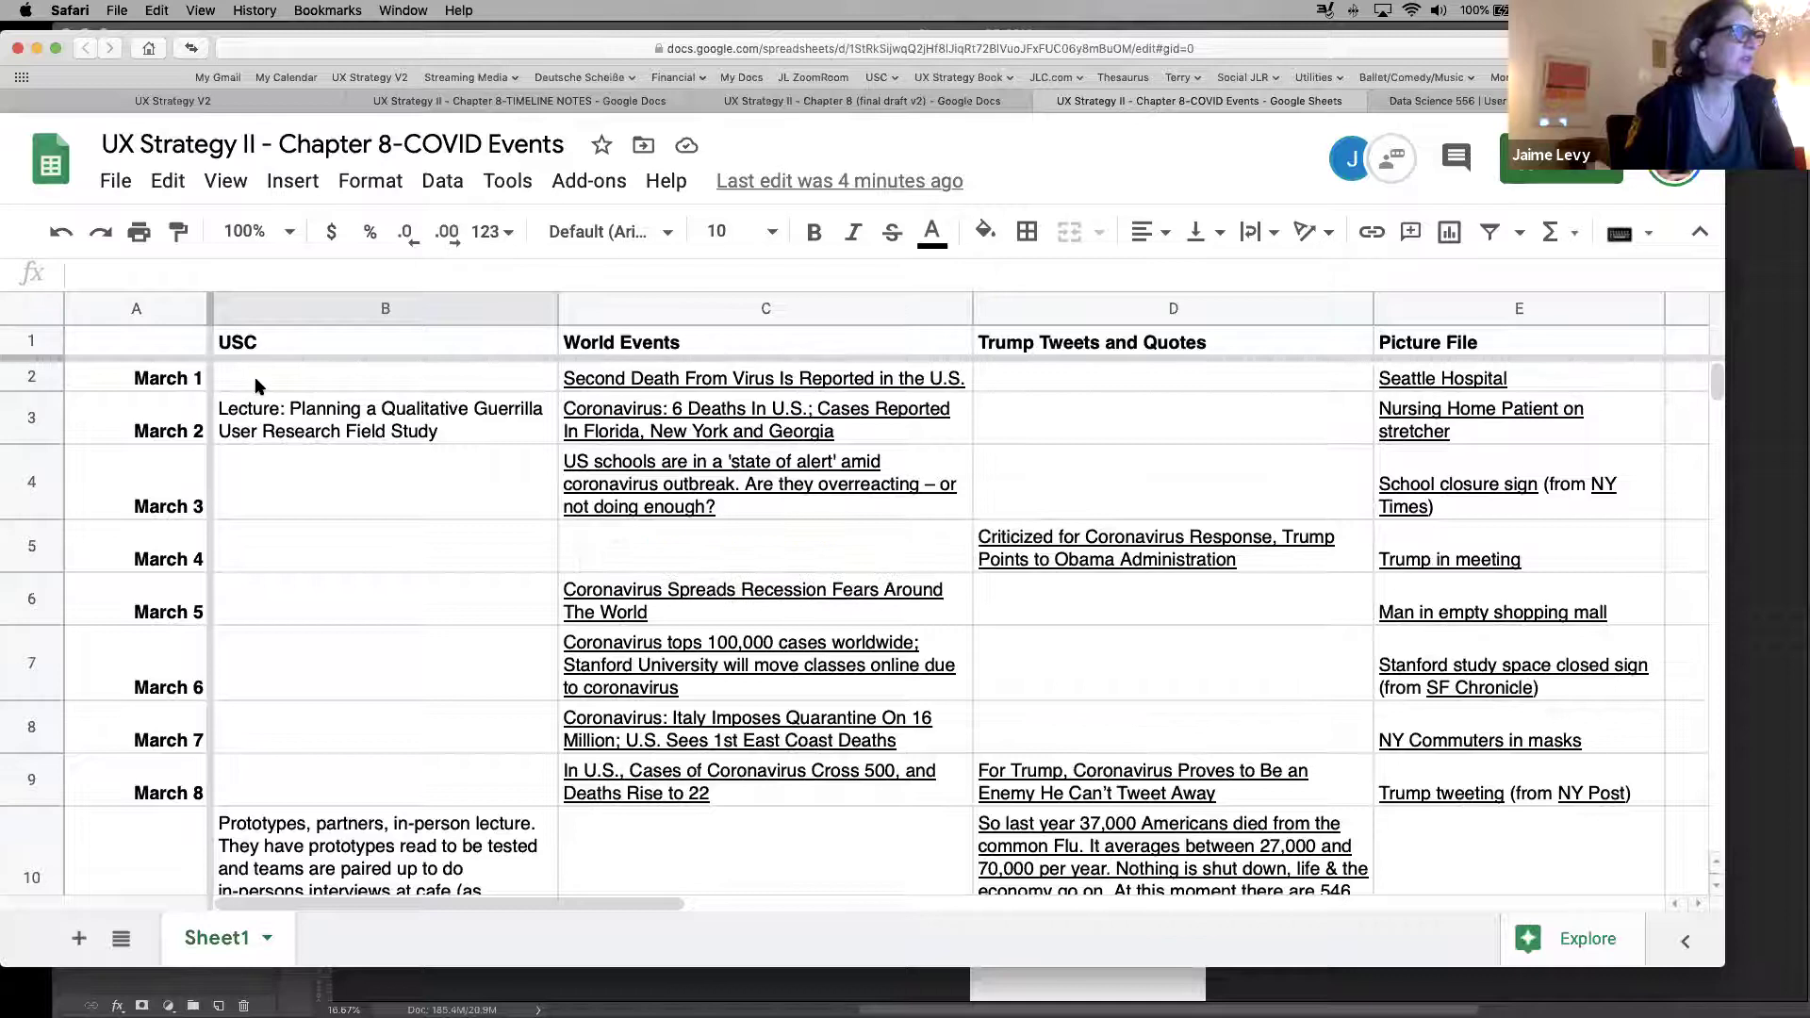
{"action": "mouse_move", "coordinate": [853, 383]}
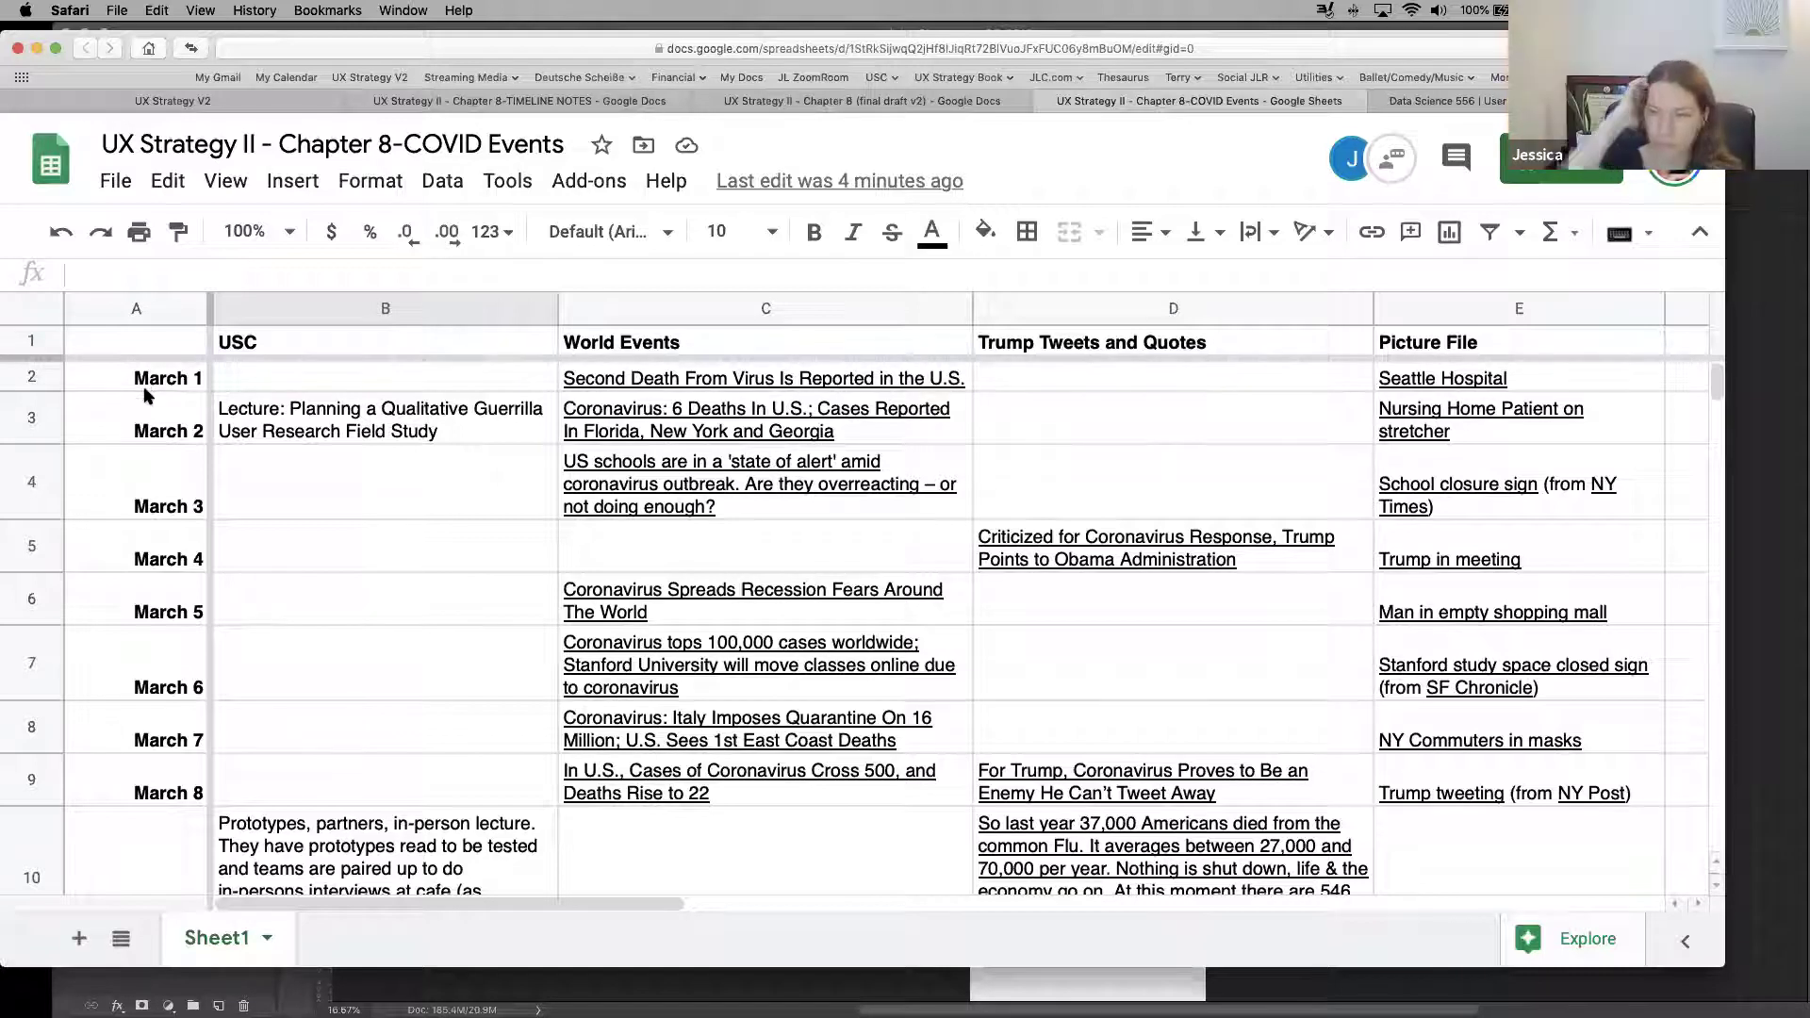
{"action": "left_click", "coordinate": [403, 427]}
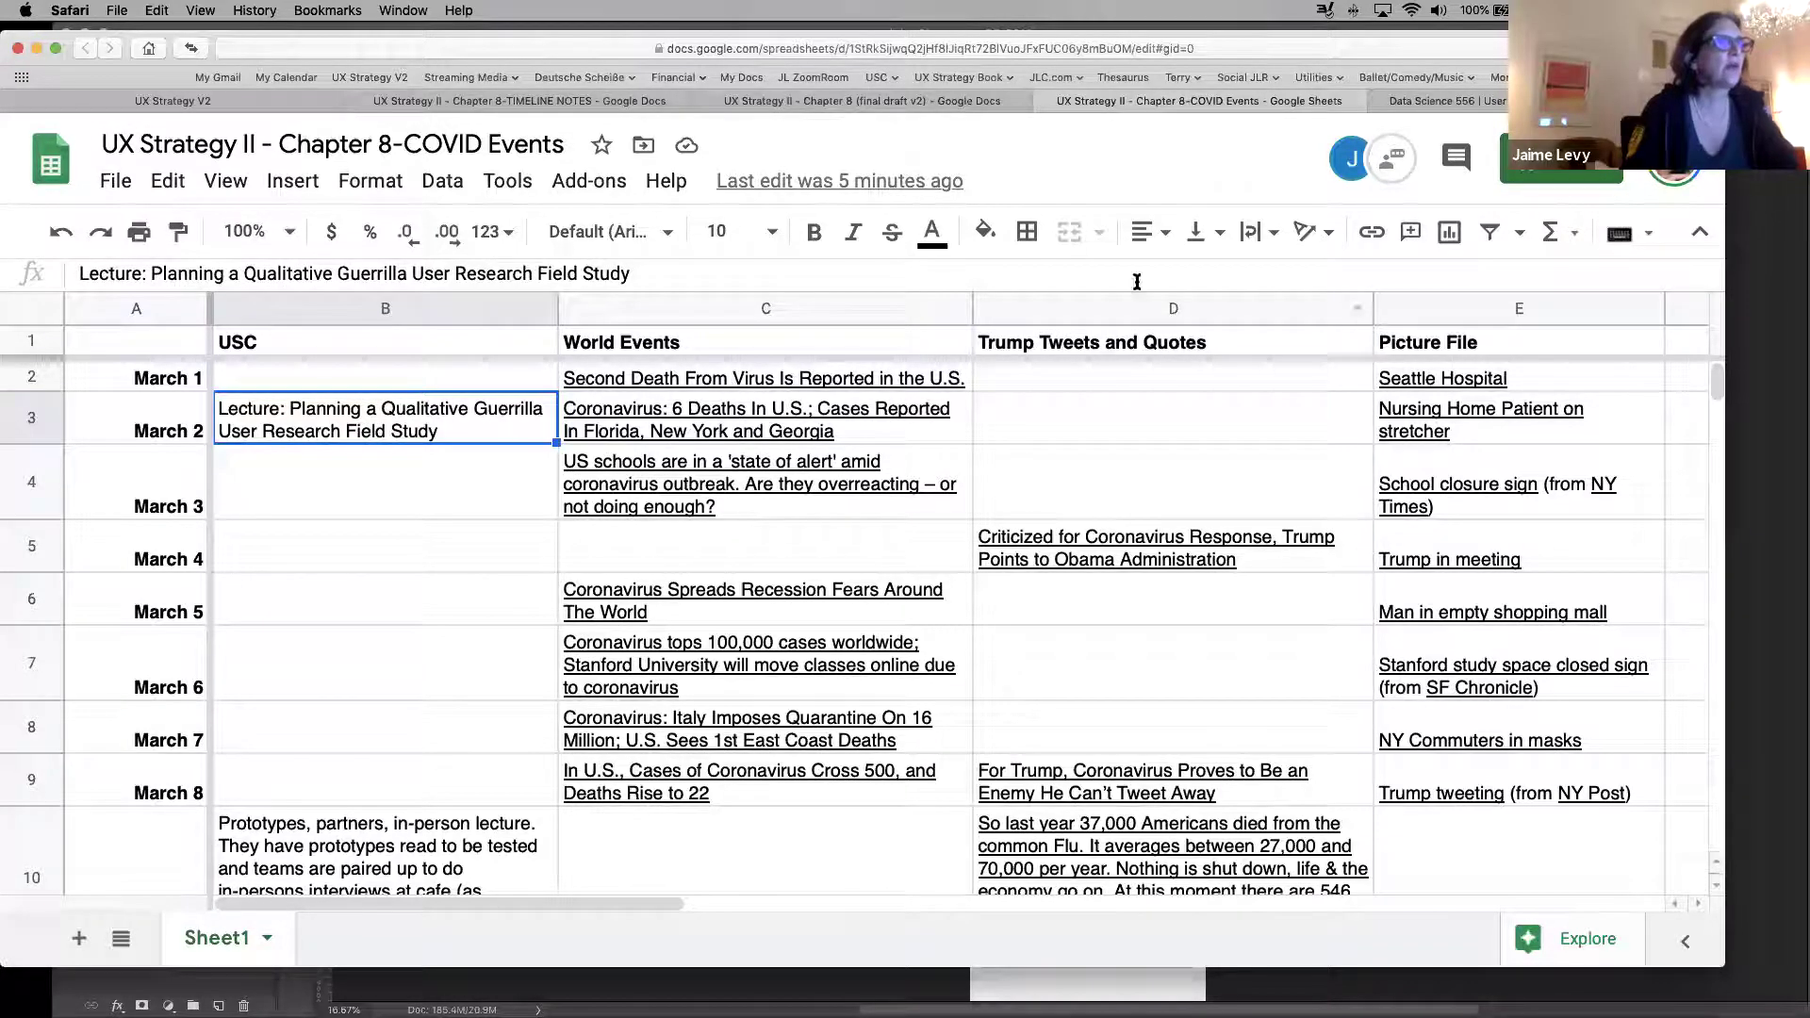
{"action": "left_click", "coordinate": [986, 231]}
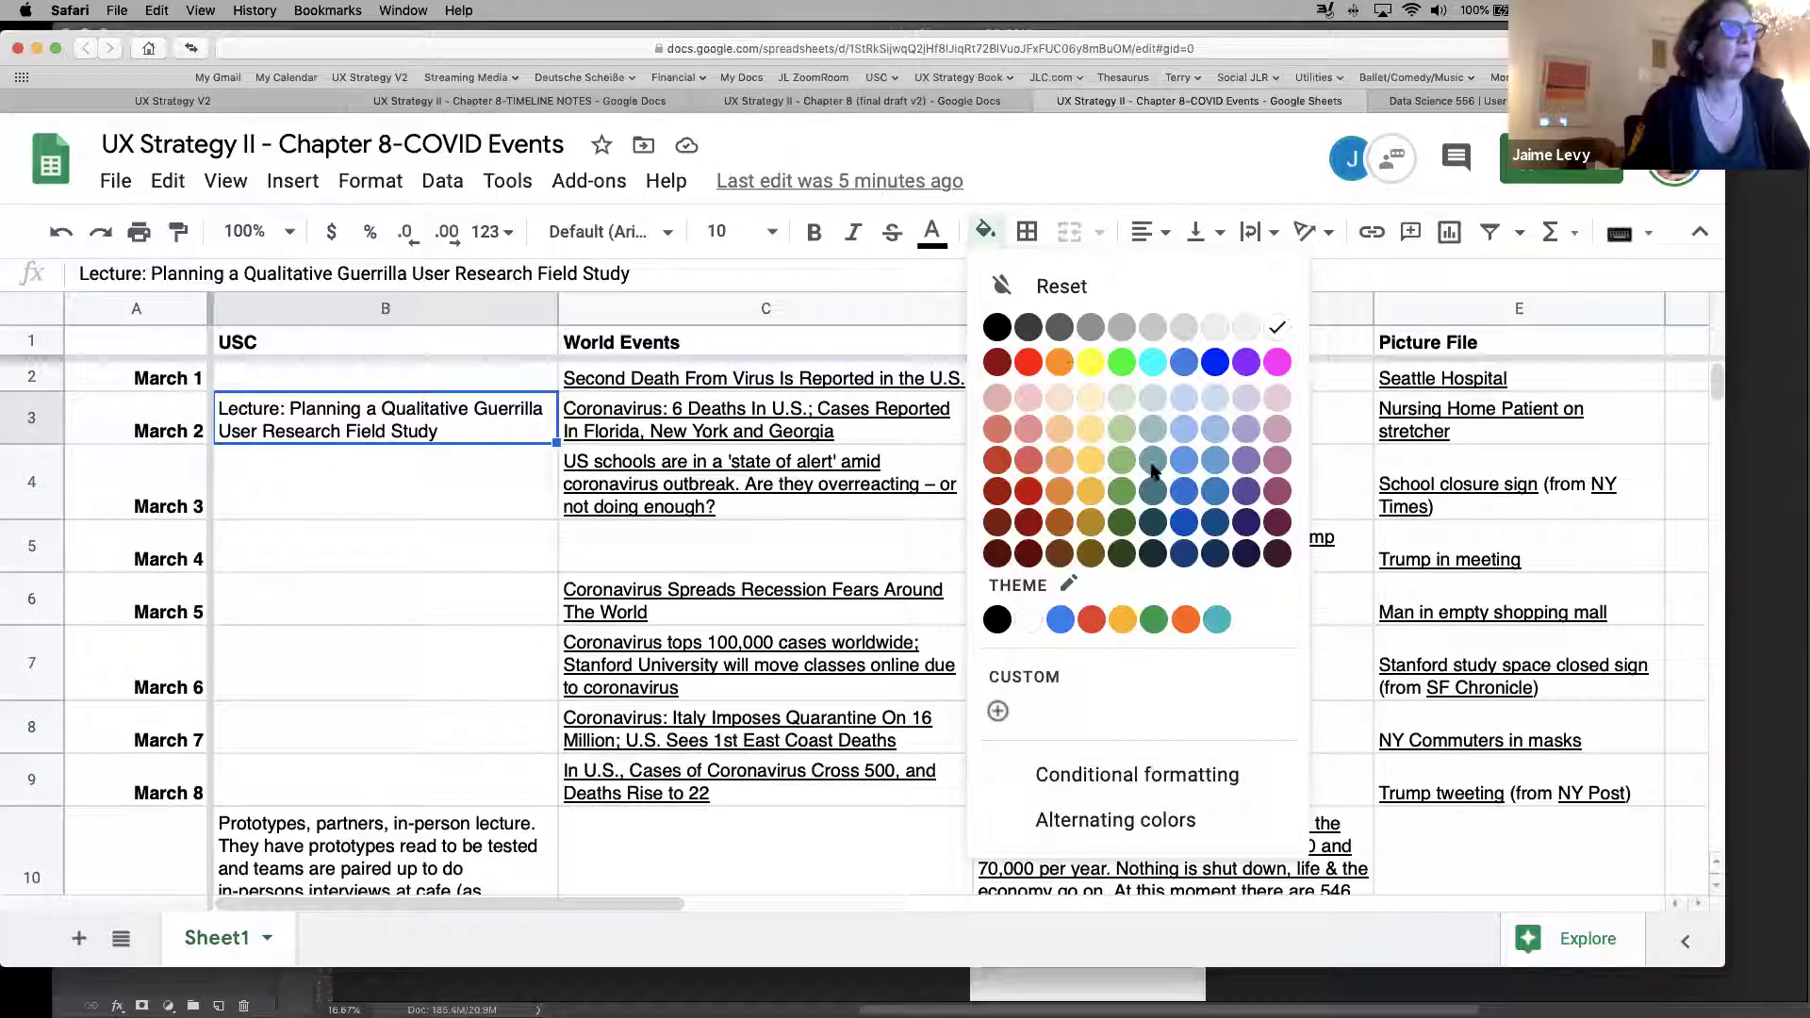
{"action": "left_click", "coordinate": [1090, 362]}
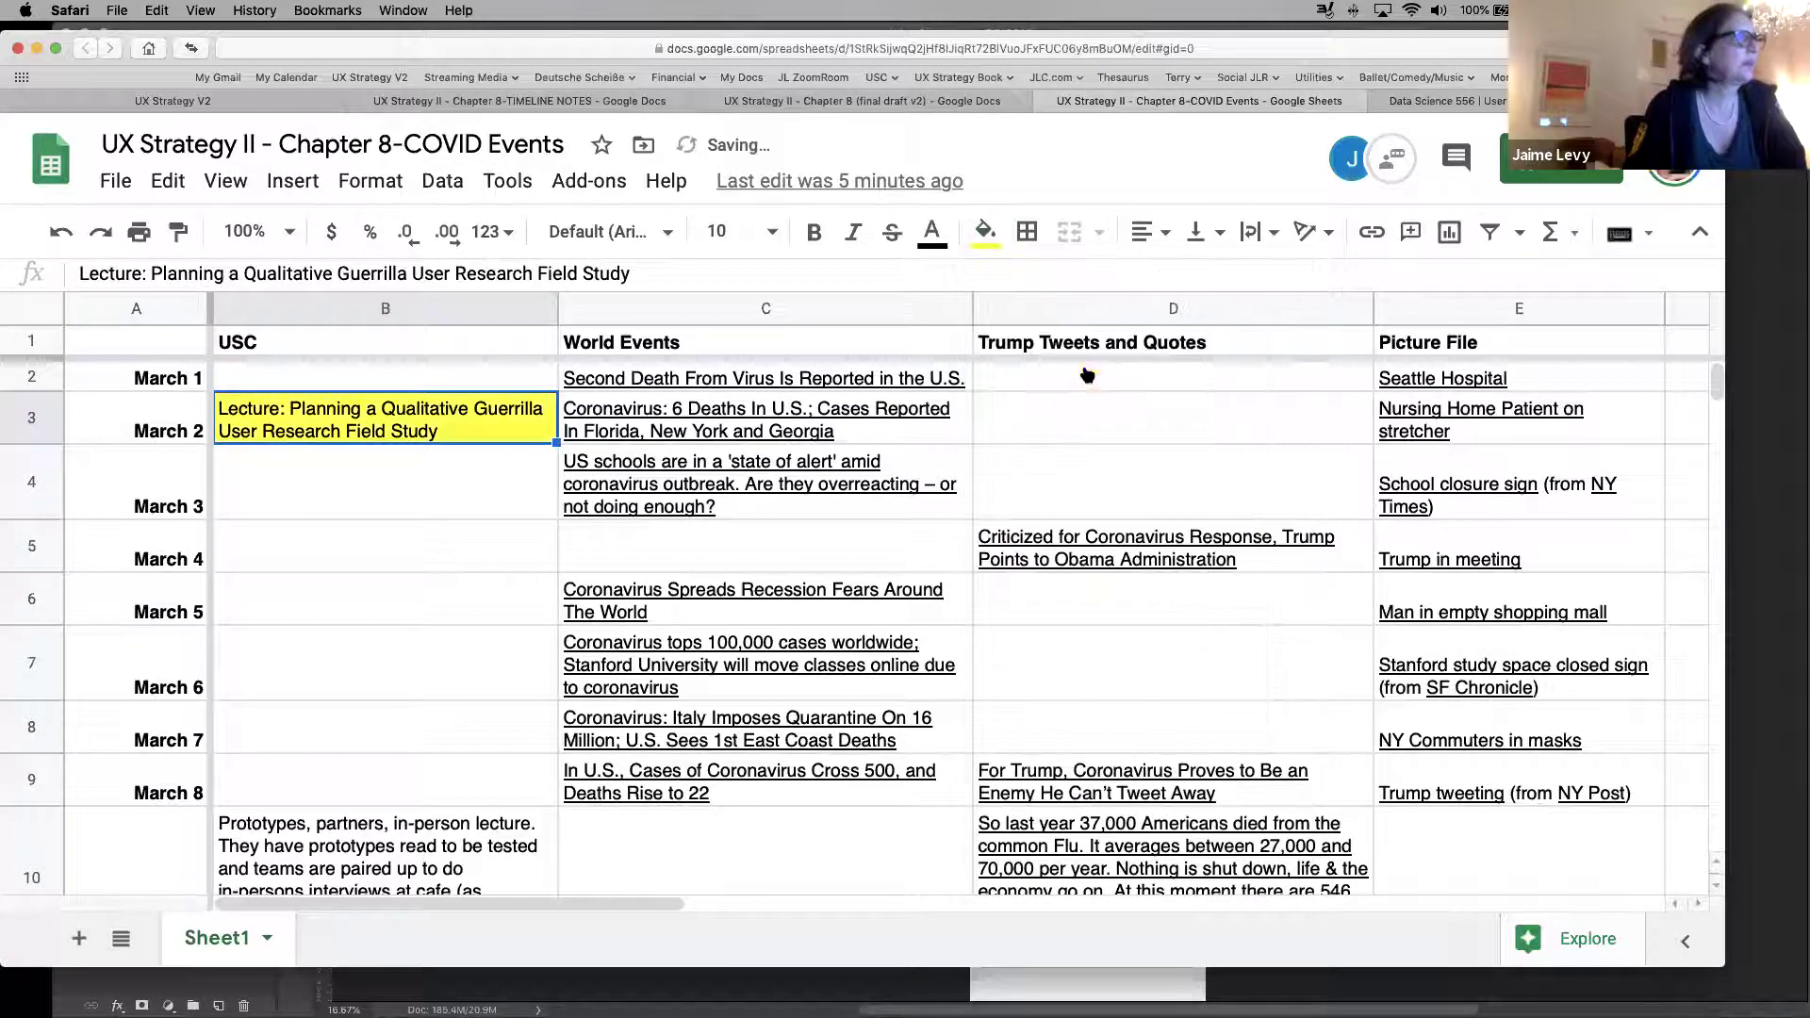
{"action": "left_click", "coordinate": [429, 481]}
{"action": "left_click", "coordinate": [377, 426]}
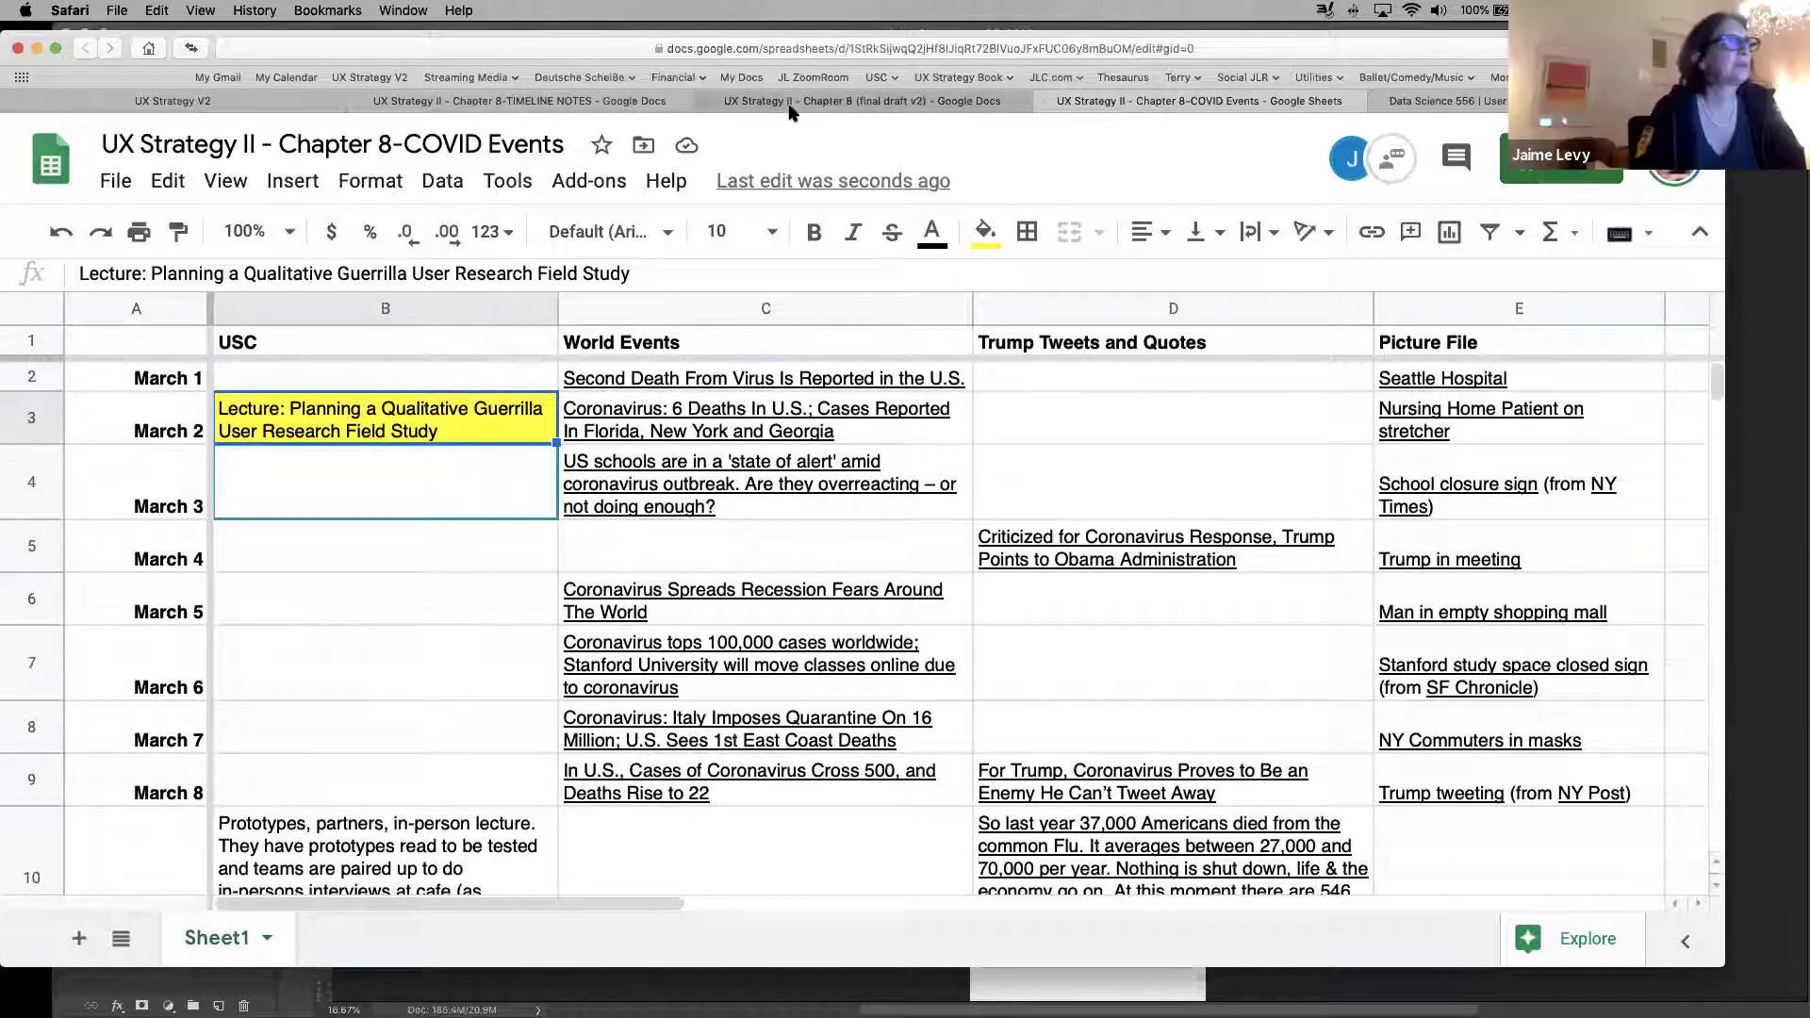
Glance at the Chapter 8 timeline notes and final draft documents, and return to the COVID Events spreadsheet
{"action": "left_click", "coordinate": [523, 101]}
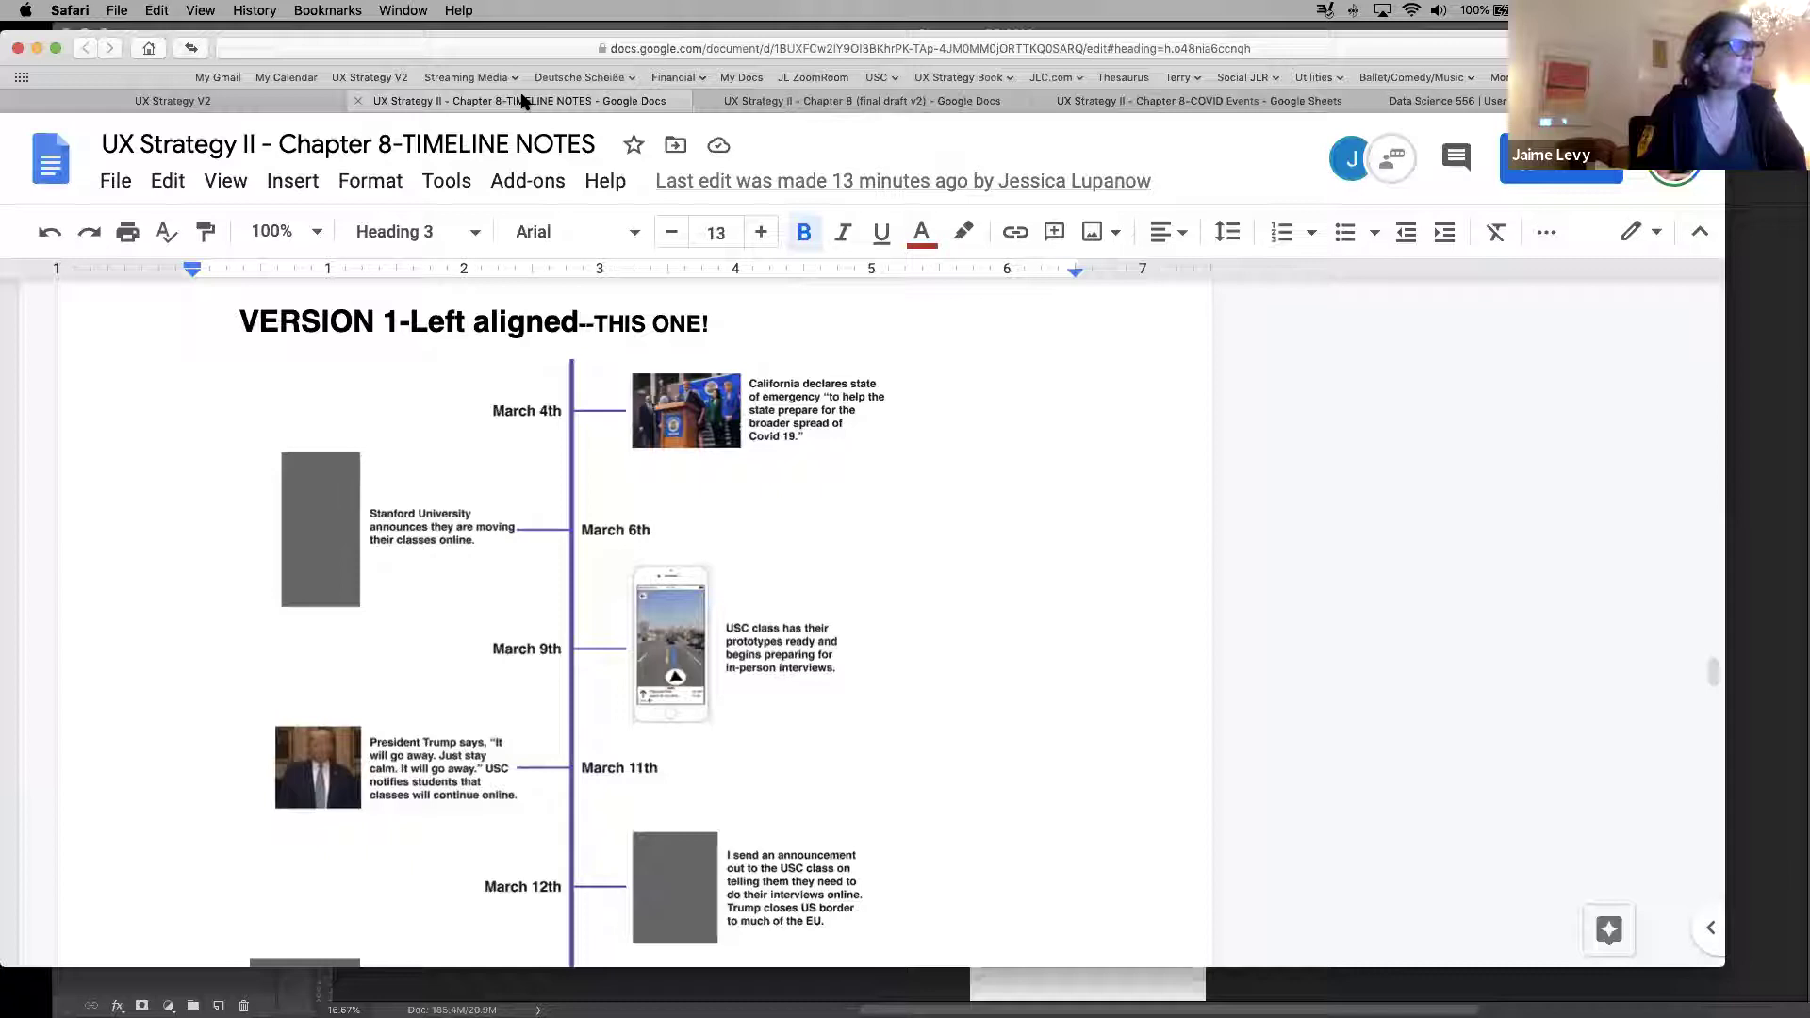
{"action": "left_click", "coordinate": [819, 106]}
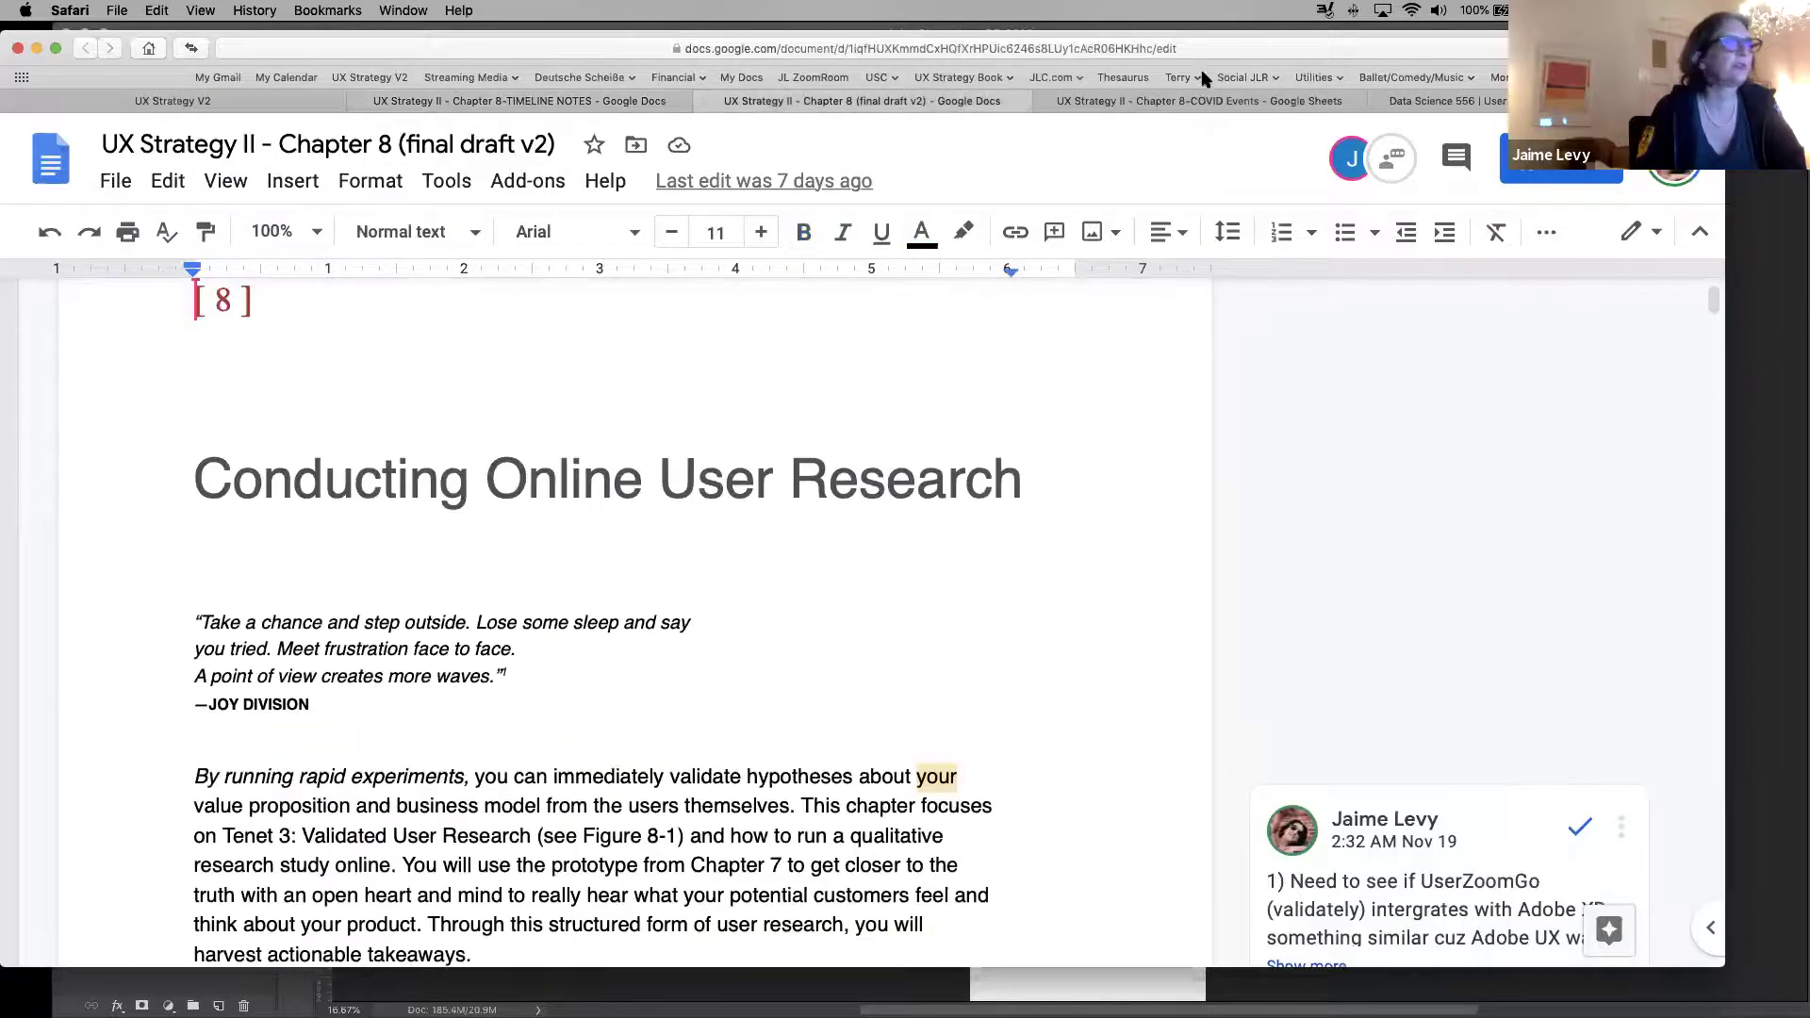
{"action": "left_click", "coordinate": [1138, 108]}
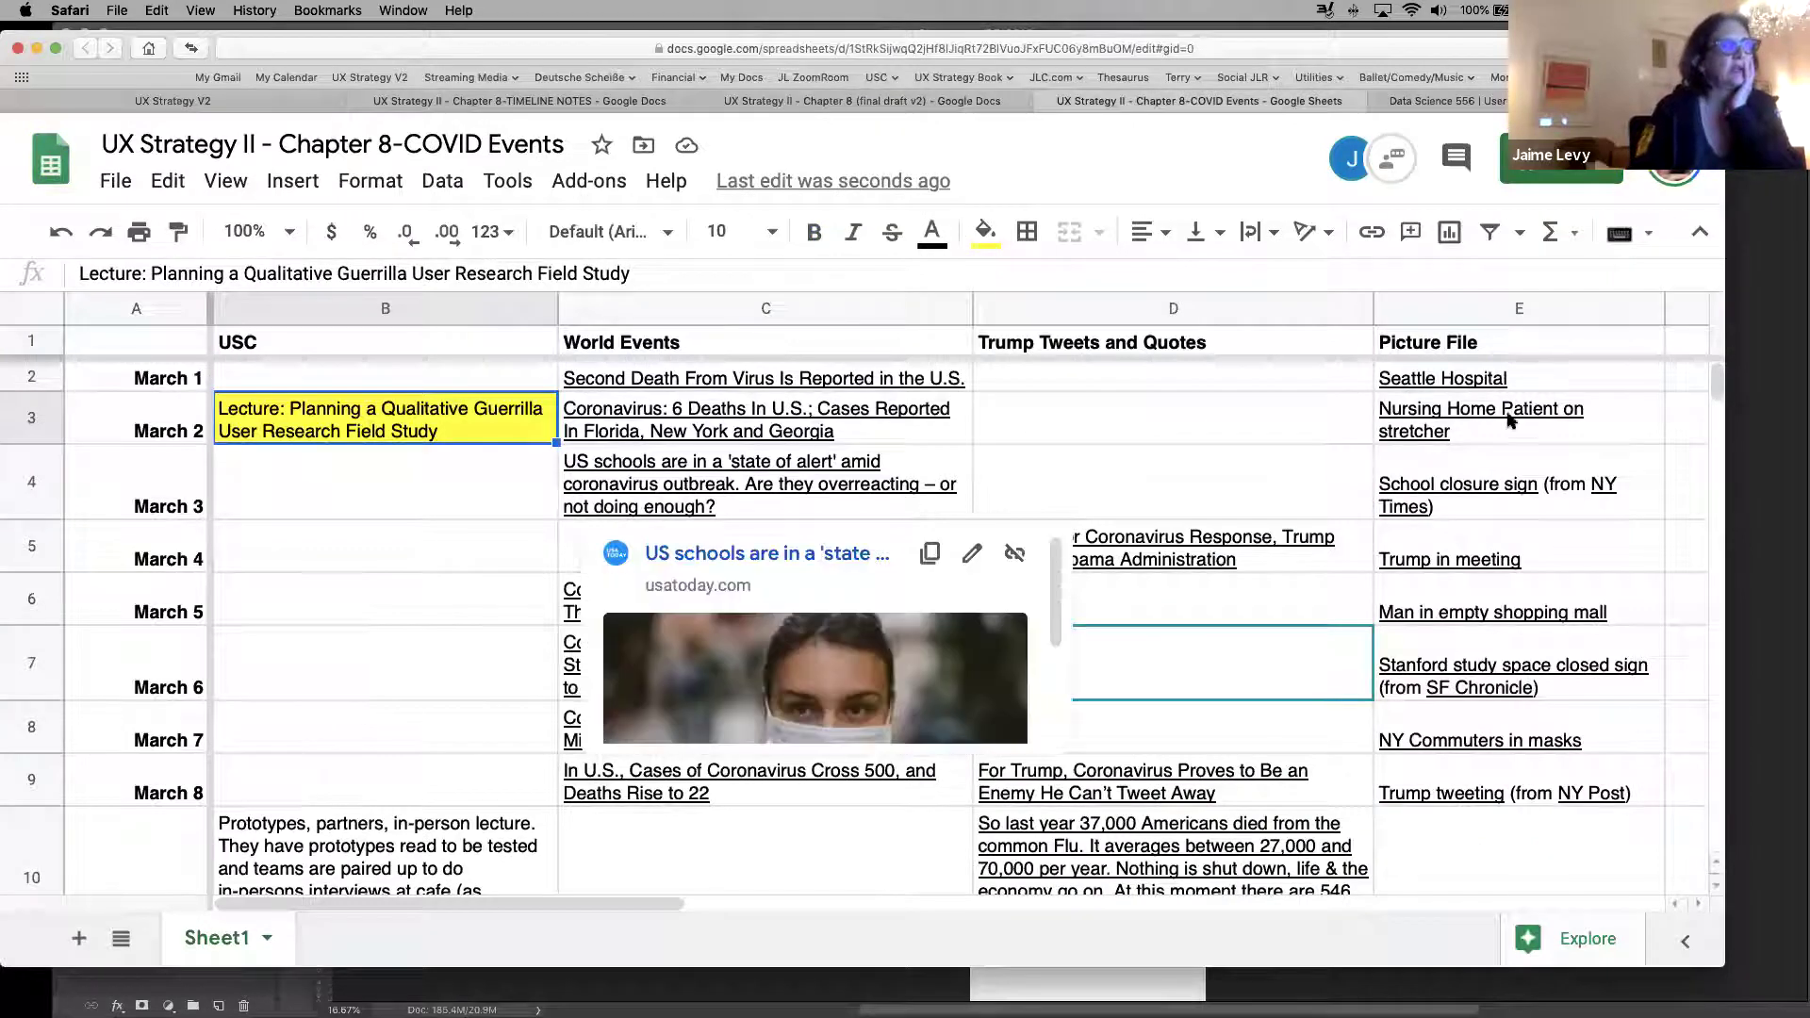
Review the USC, World Events and Trump entries for March 1 through March 5 as candidates for the timeline
{"action": "left_click", "coordinate": [788, 380]}
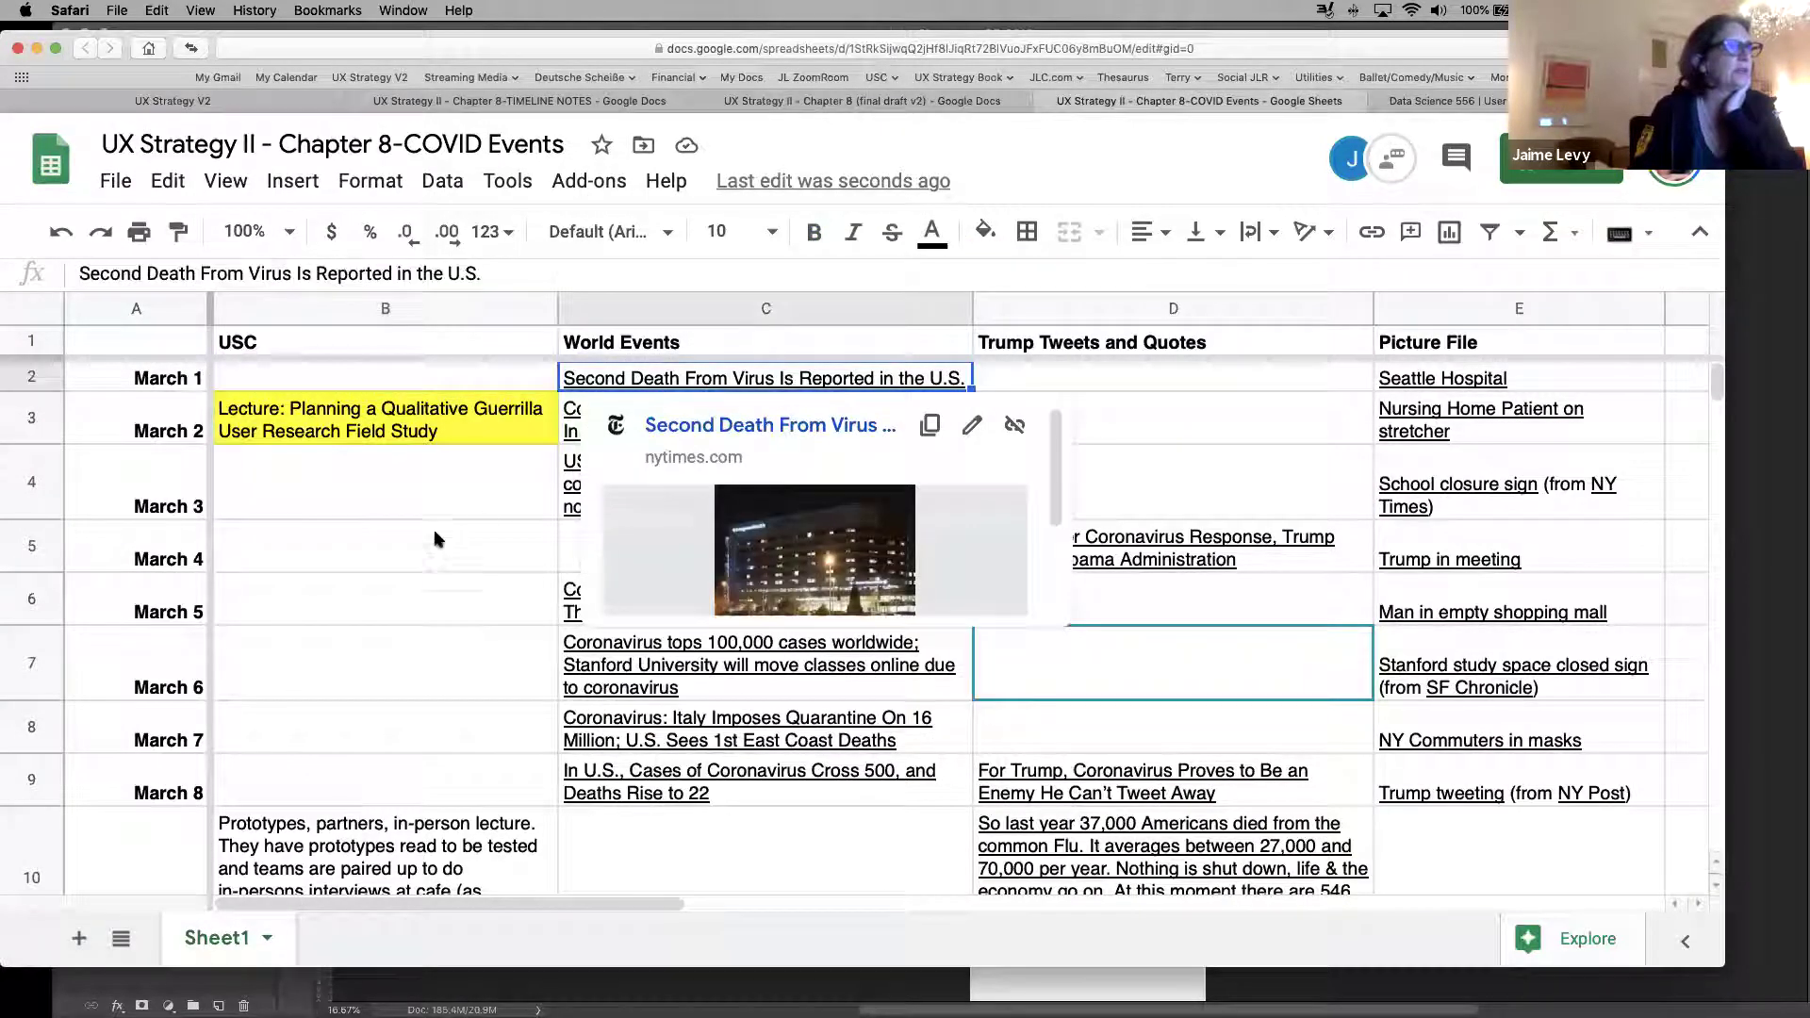
{"action": "left_click", "coordinate": [408, 419]}
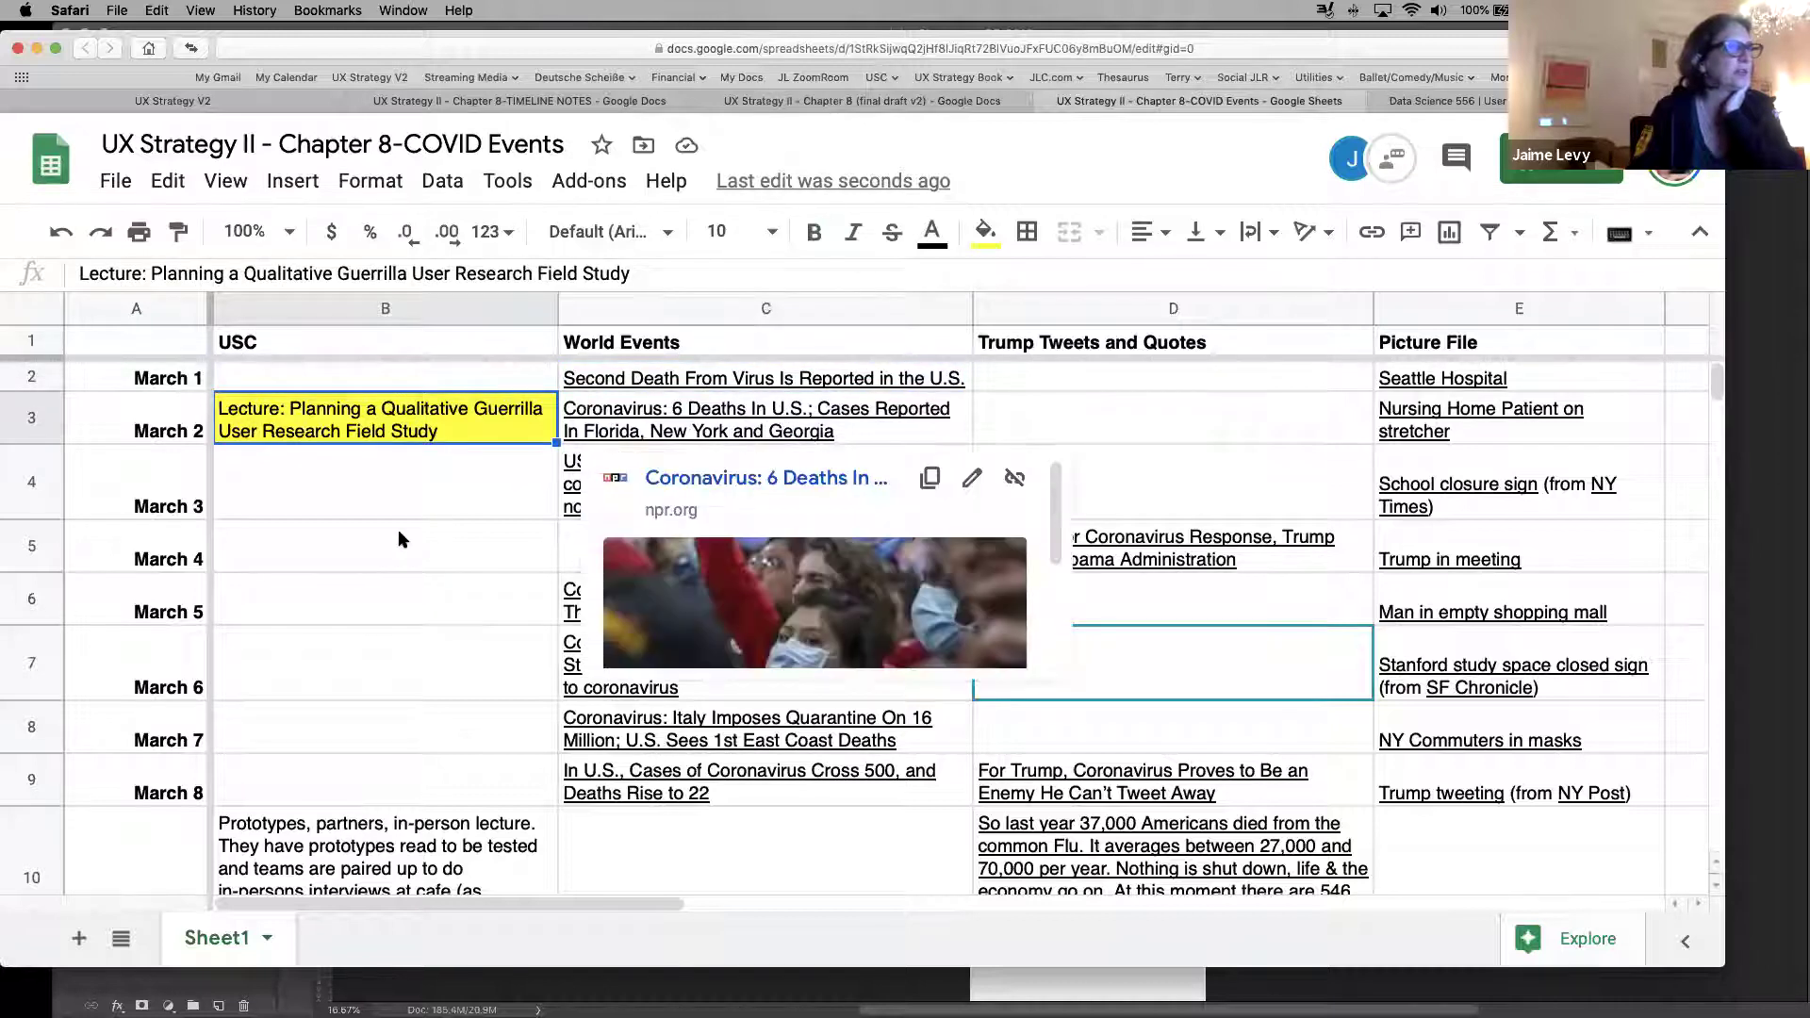
{"action": "mouse_move", "coordinate": [719, 507]}
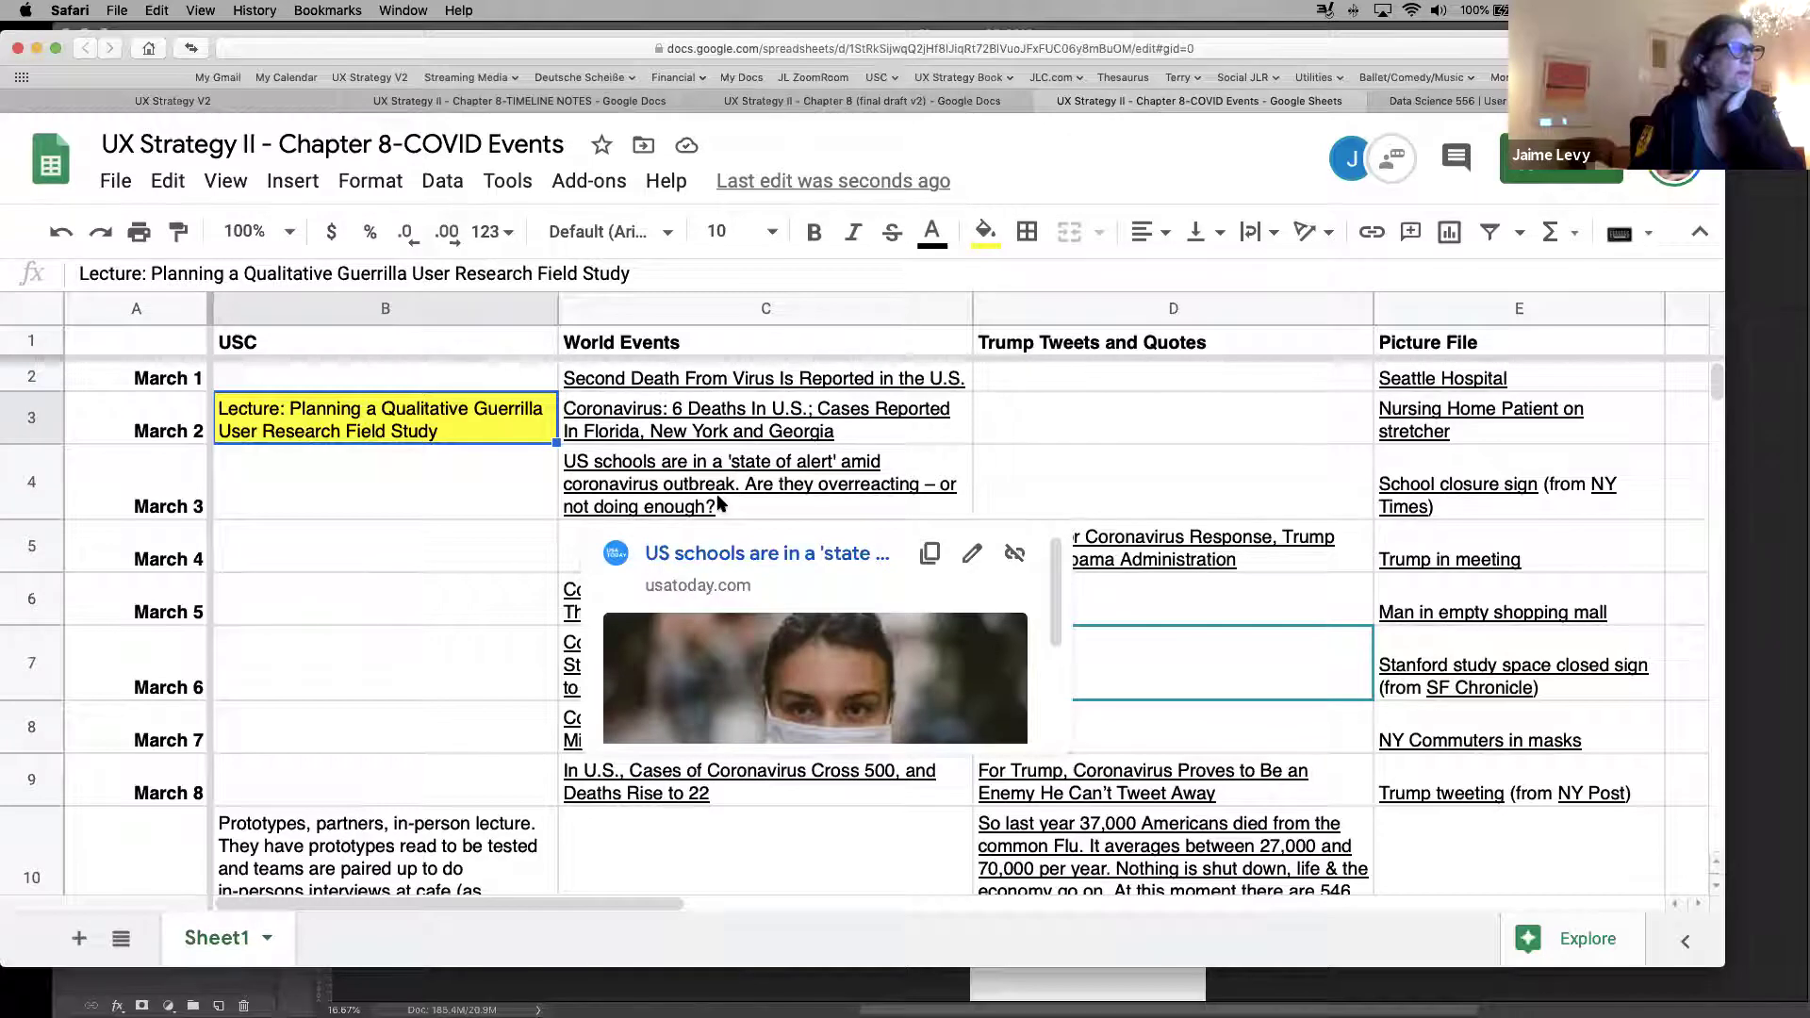
{"action": "left_click", "coordinate": [719, 506]}
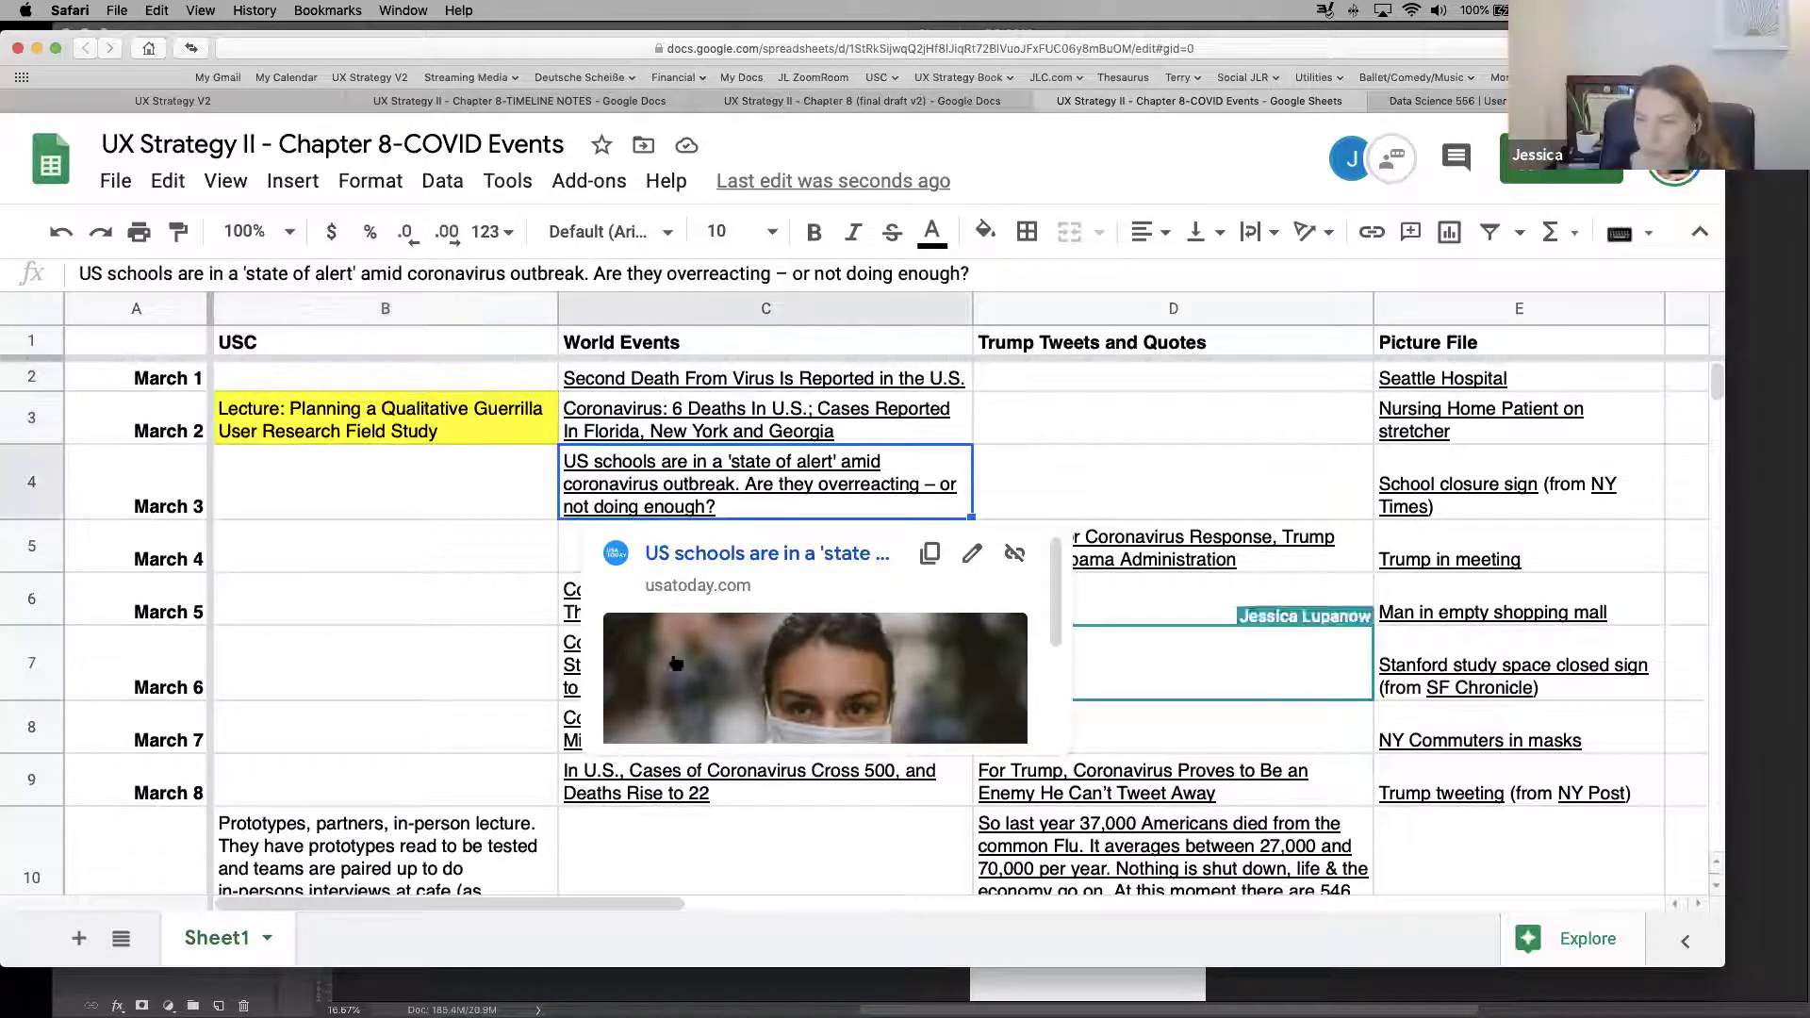
{"action": "left_click", "coordinate": [426, 570]}
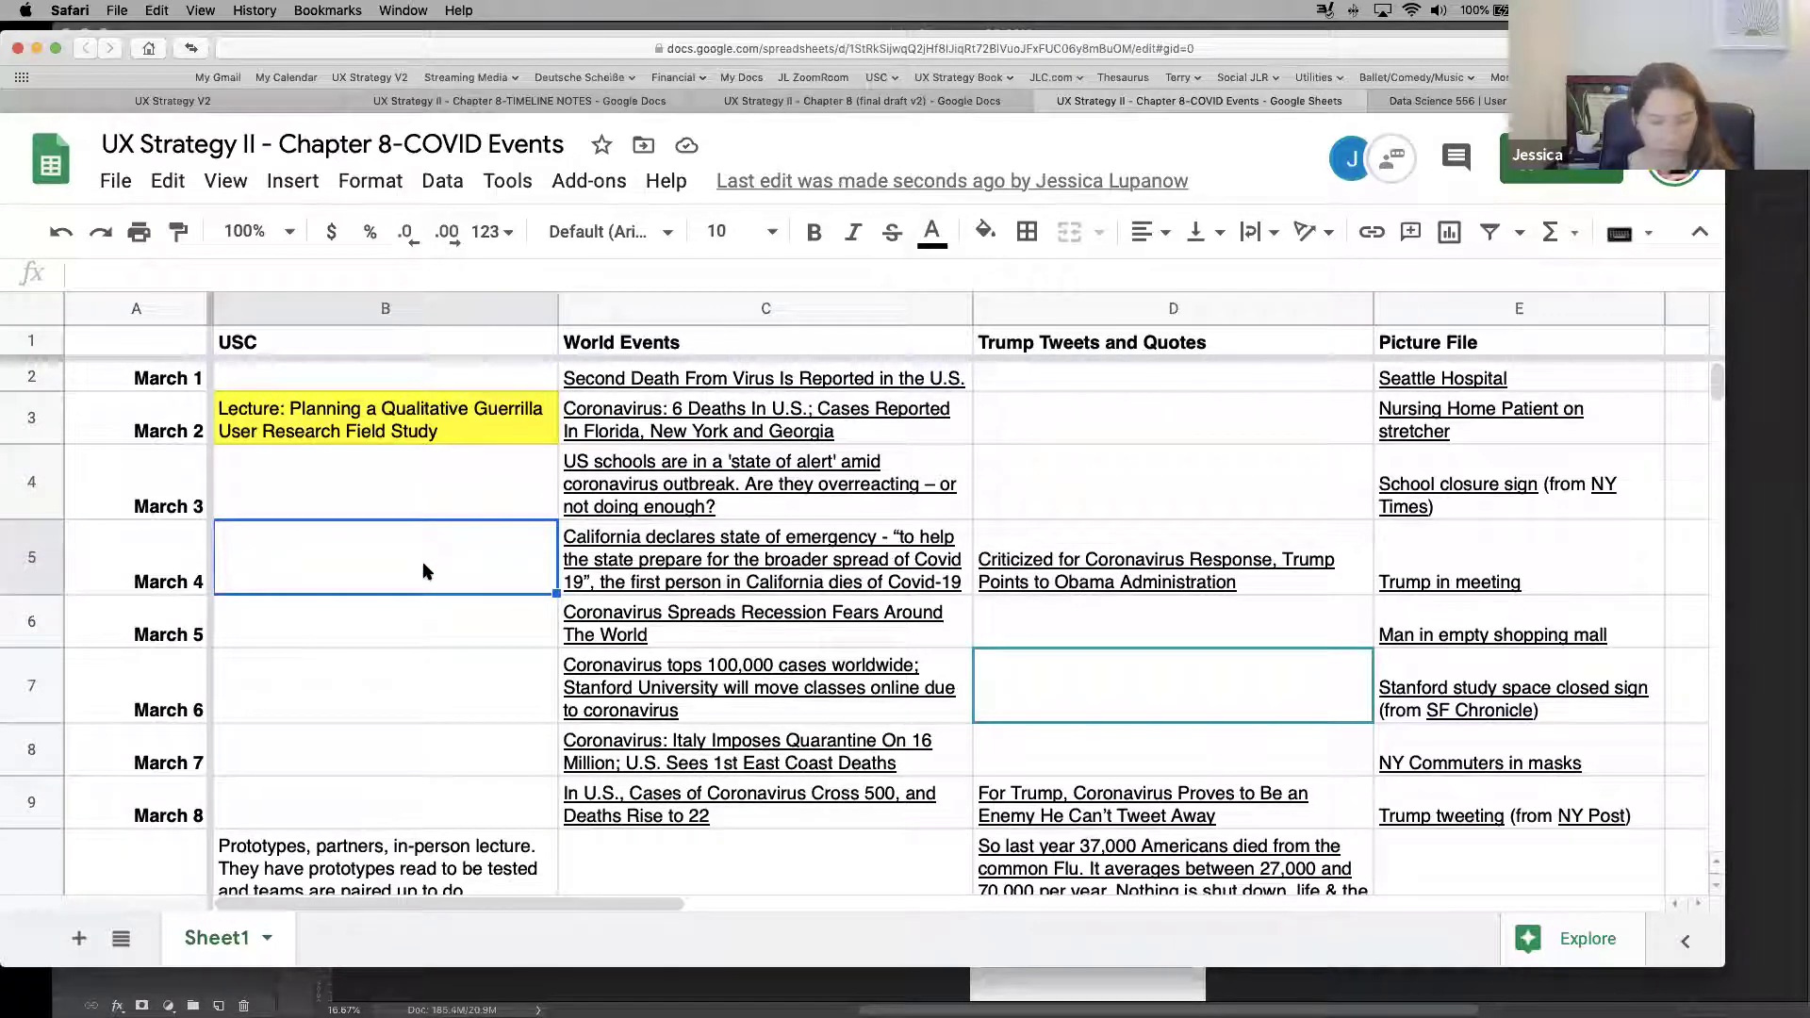
{"action": "left_click", "coordinate": [681, 566]}
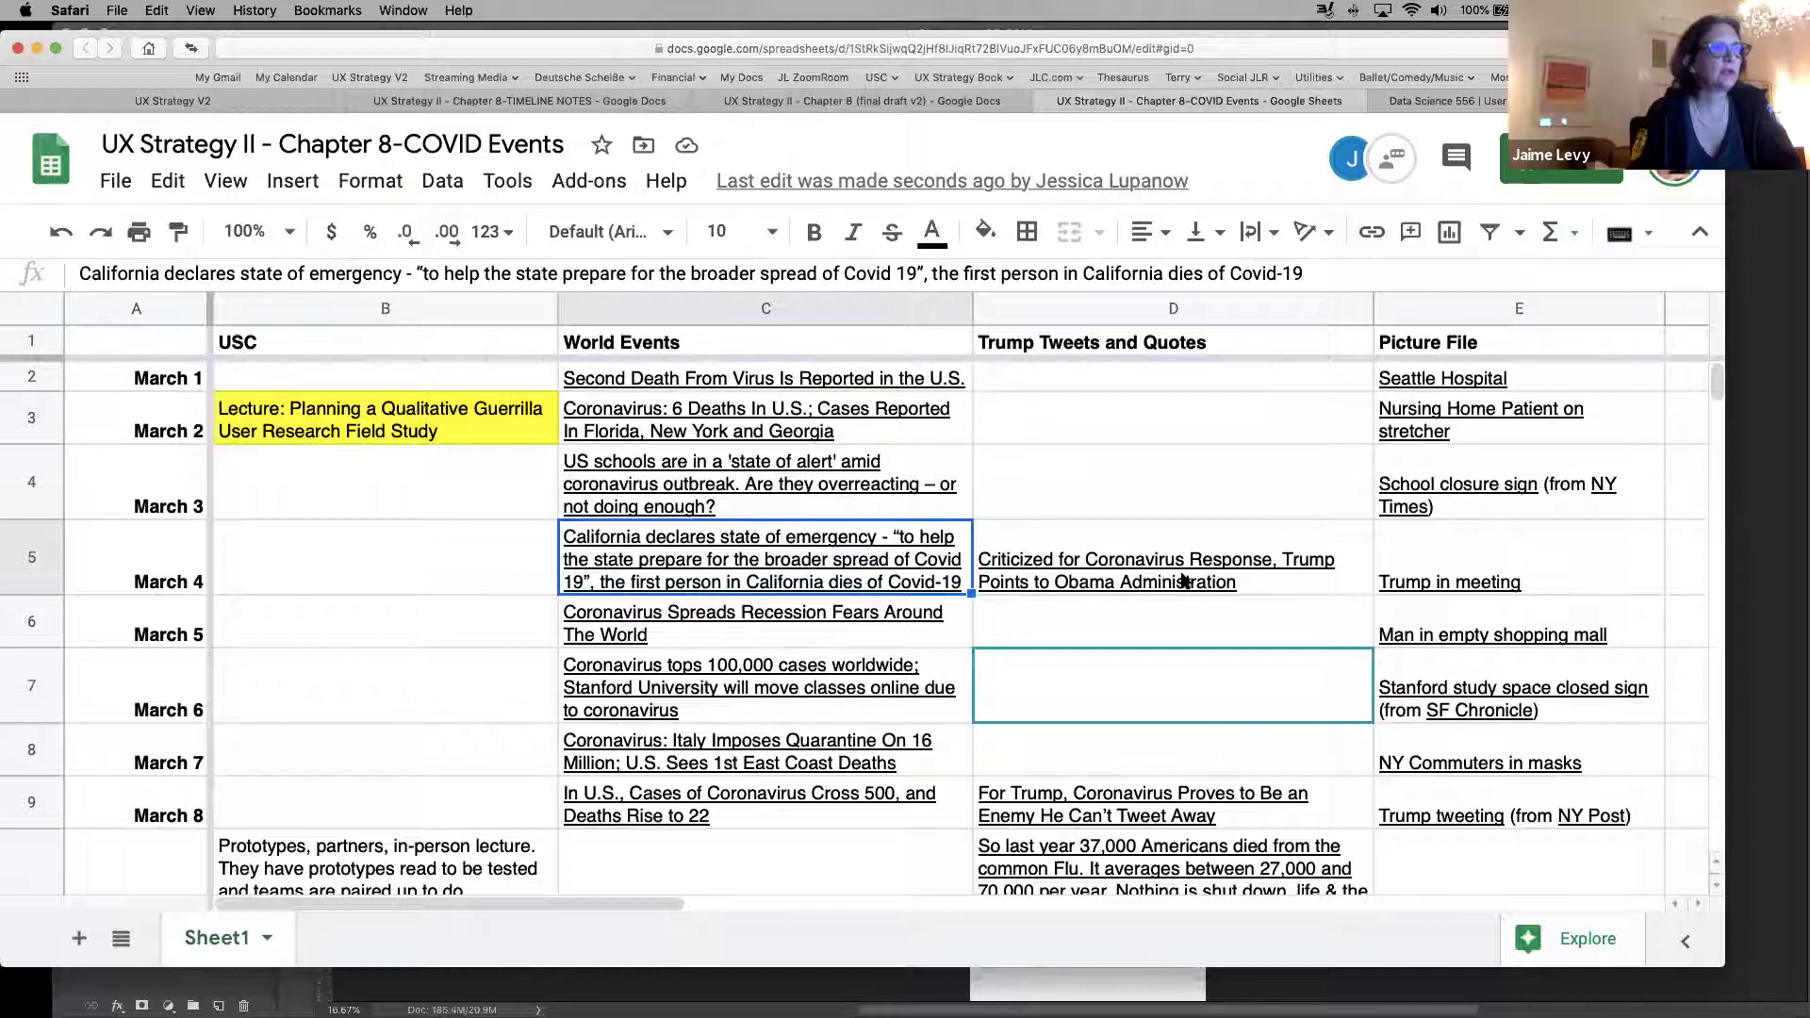
{"action": "mouse_move", "coordinate": [1174, 577]}
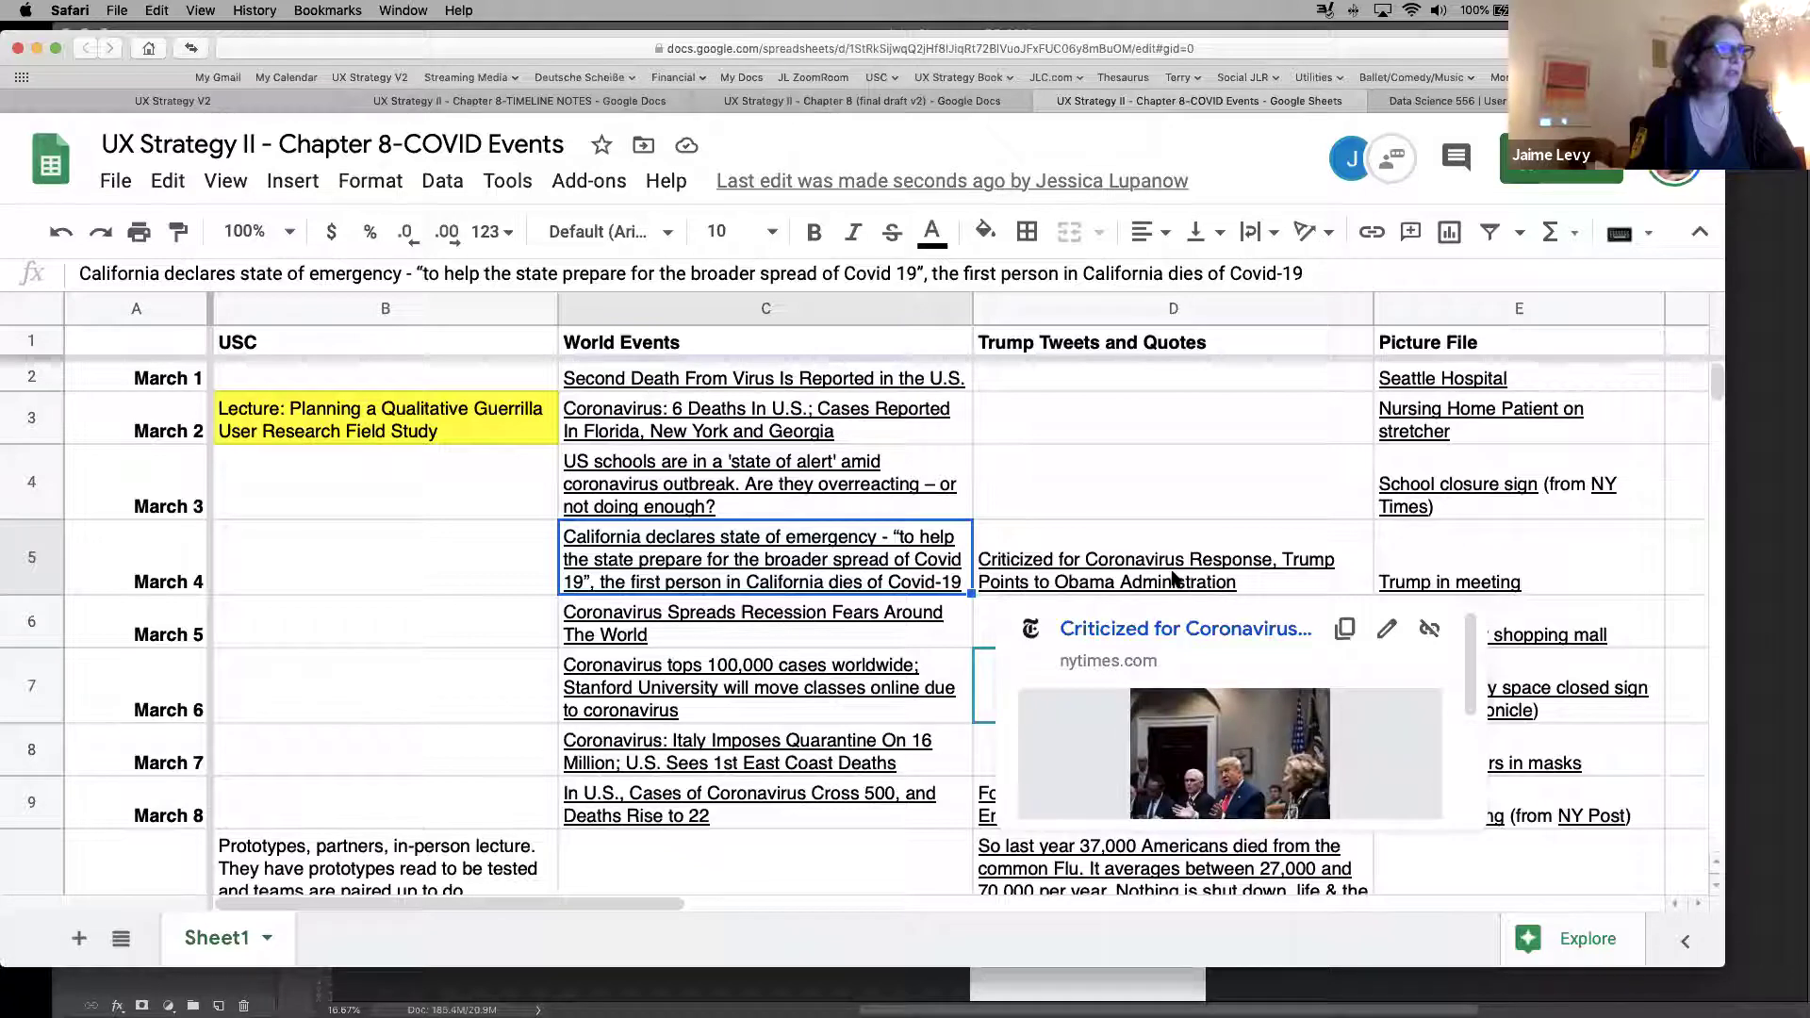
{"action": "left_click", "coordinate": [1174, 577]}
{"action": "left_click", "coordinate": [693, 495]}
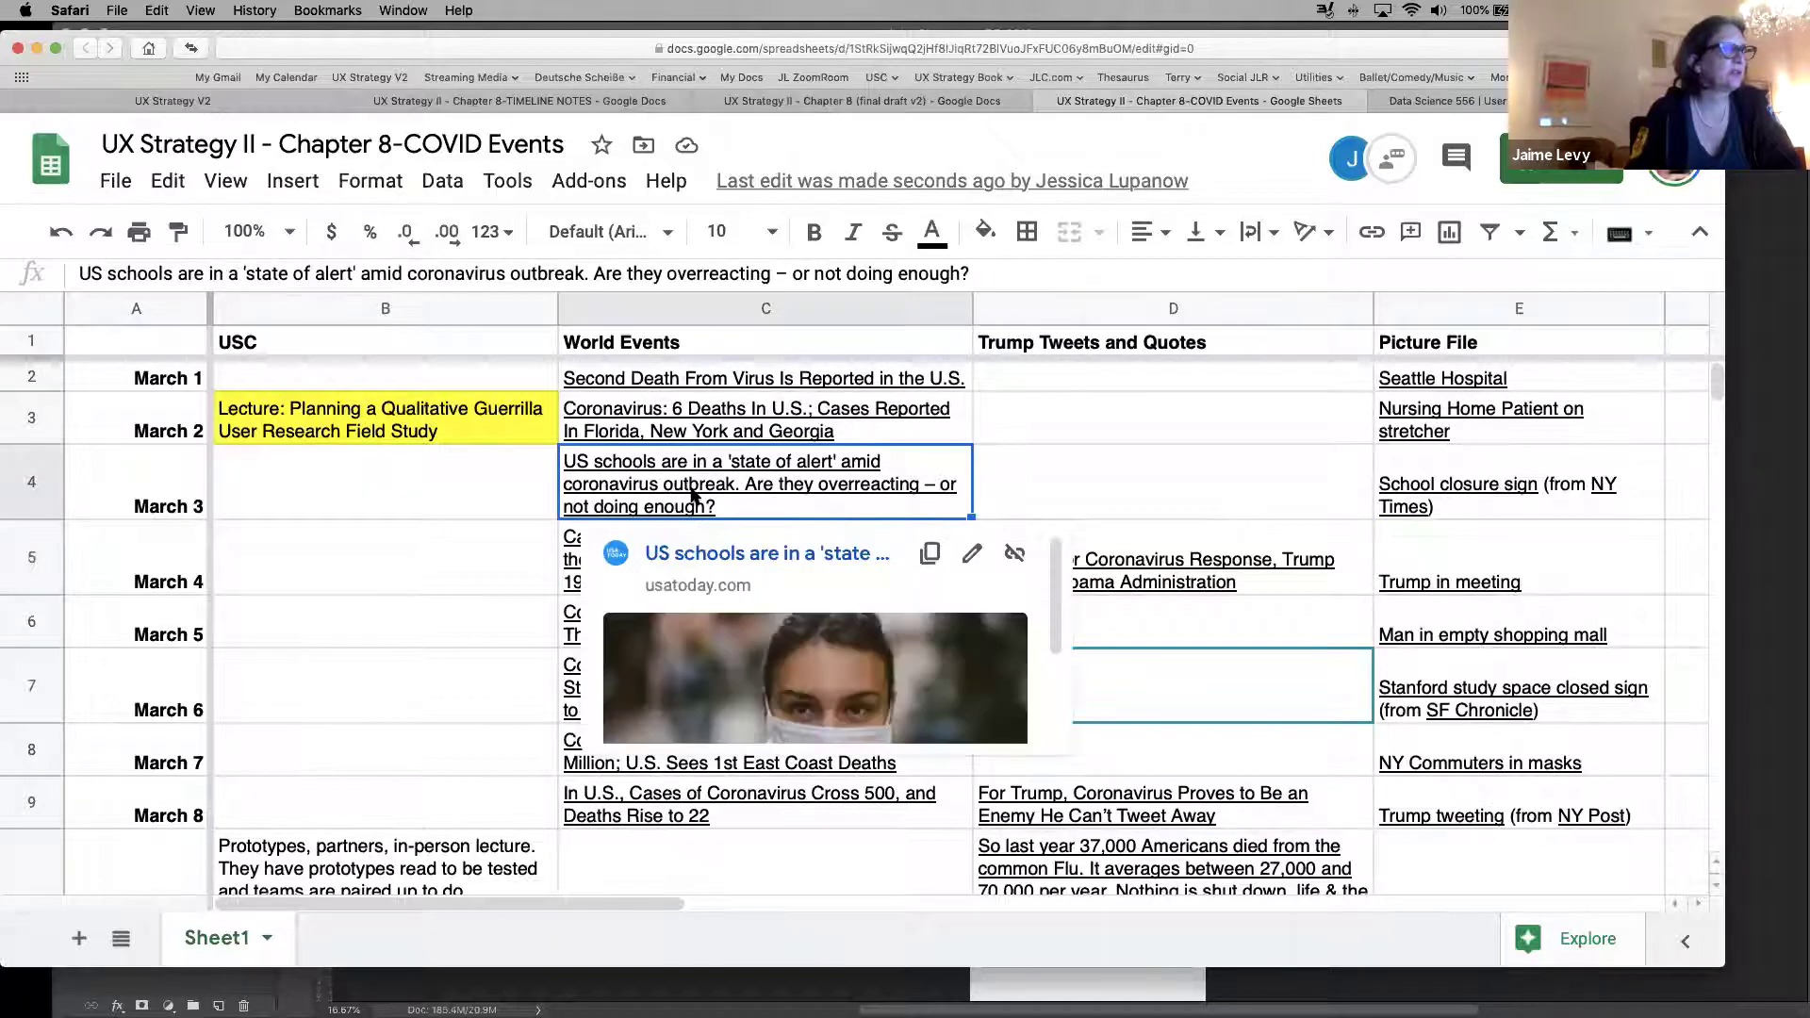
{"action": "left_click", "coordinate": [1139, 502]}
{"action": "left_click", "coordinate": [683, 575]}
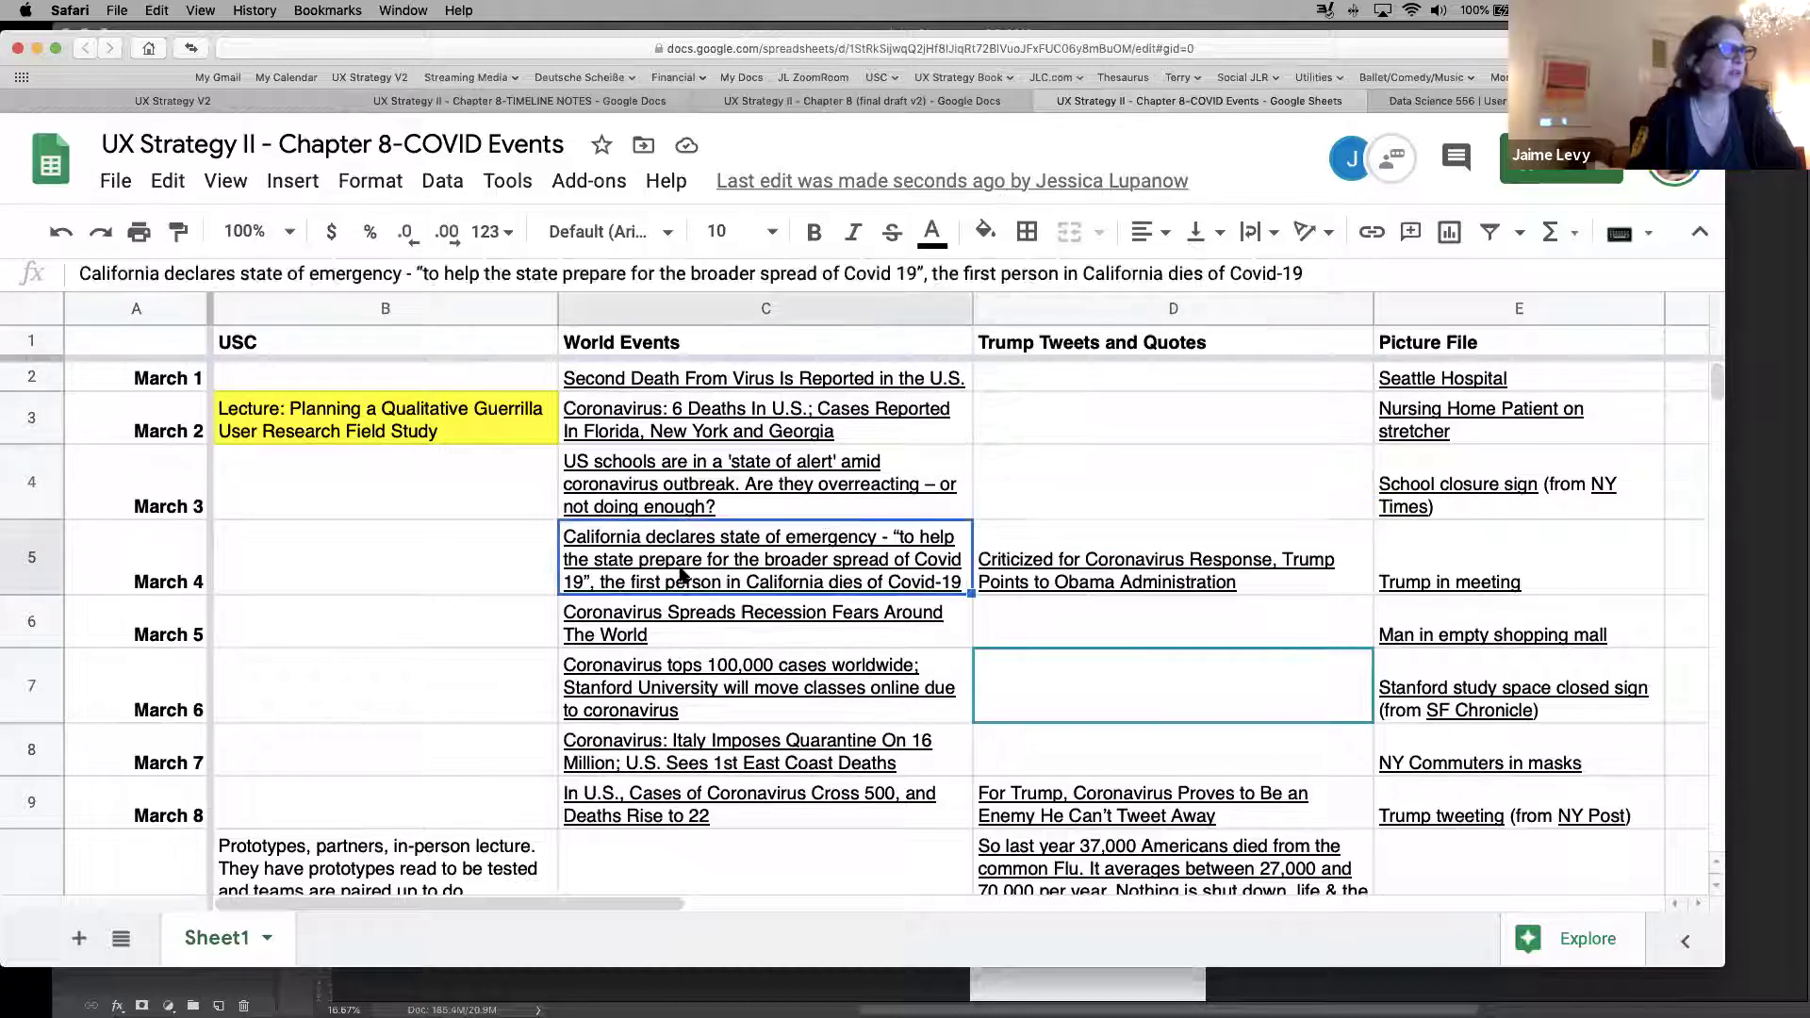
{"action": "mouse_move", "coordinate": [717, 627]}
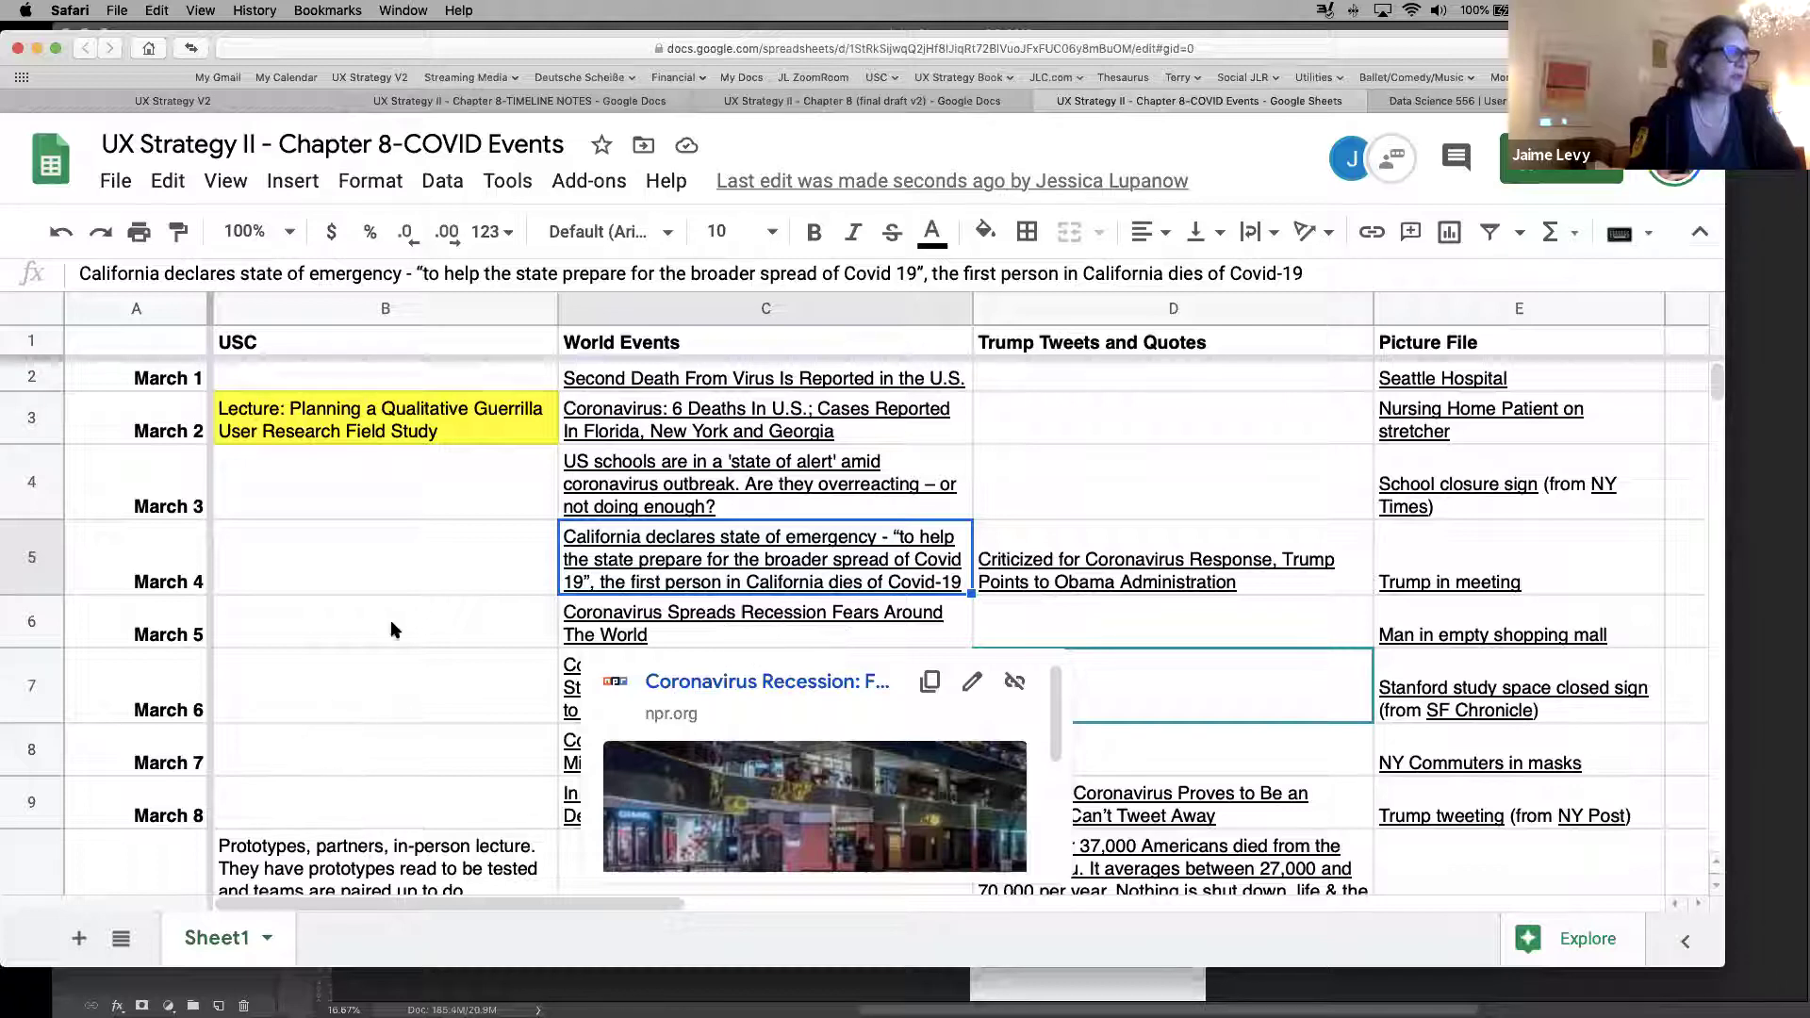
Highlight the March 6 World Events cell about 100,000 cases and Stanford moving classes online in yellow
{"action": "left_click", "coordinate": [456, 687]}
{"action": "mouse_move", "coordinate": [740, 691]}
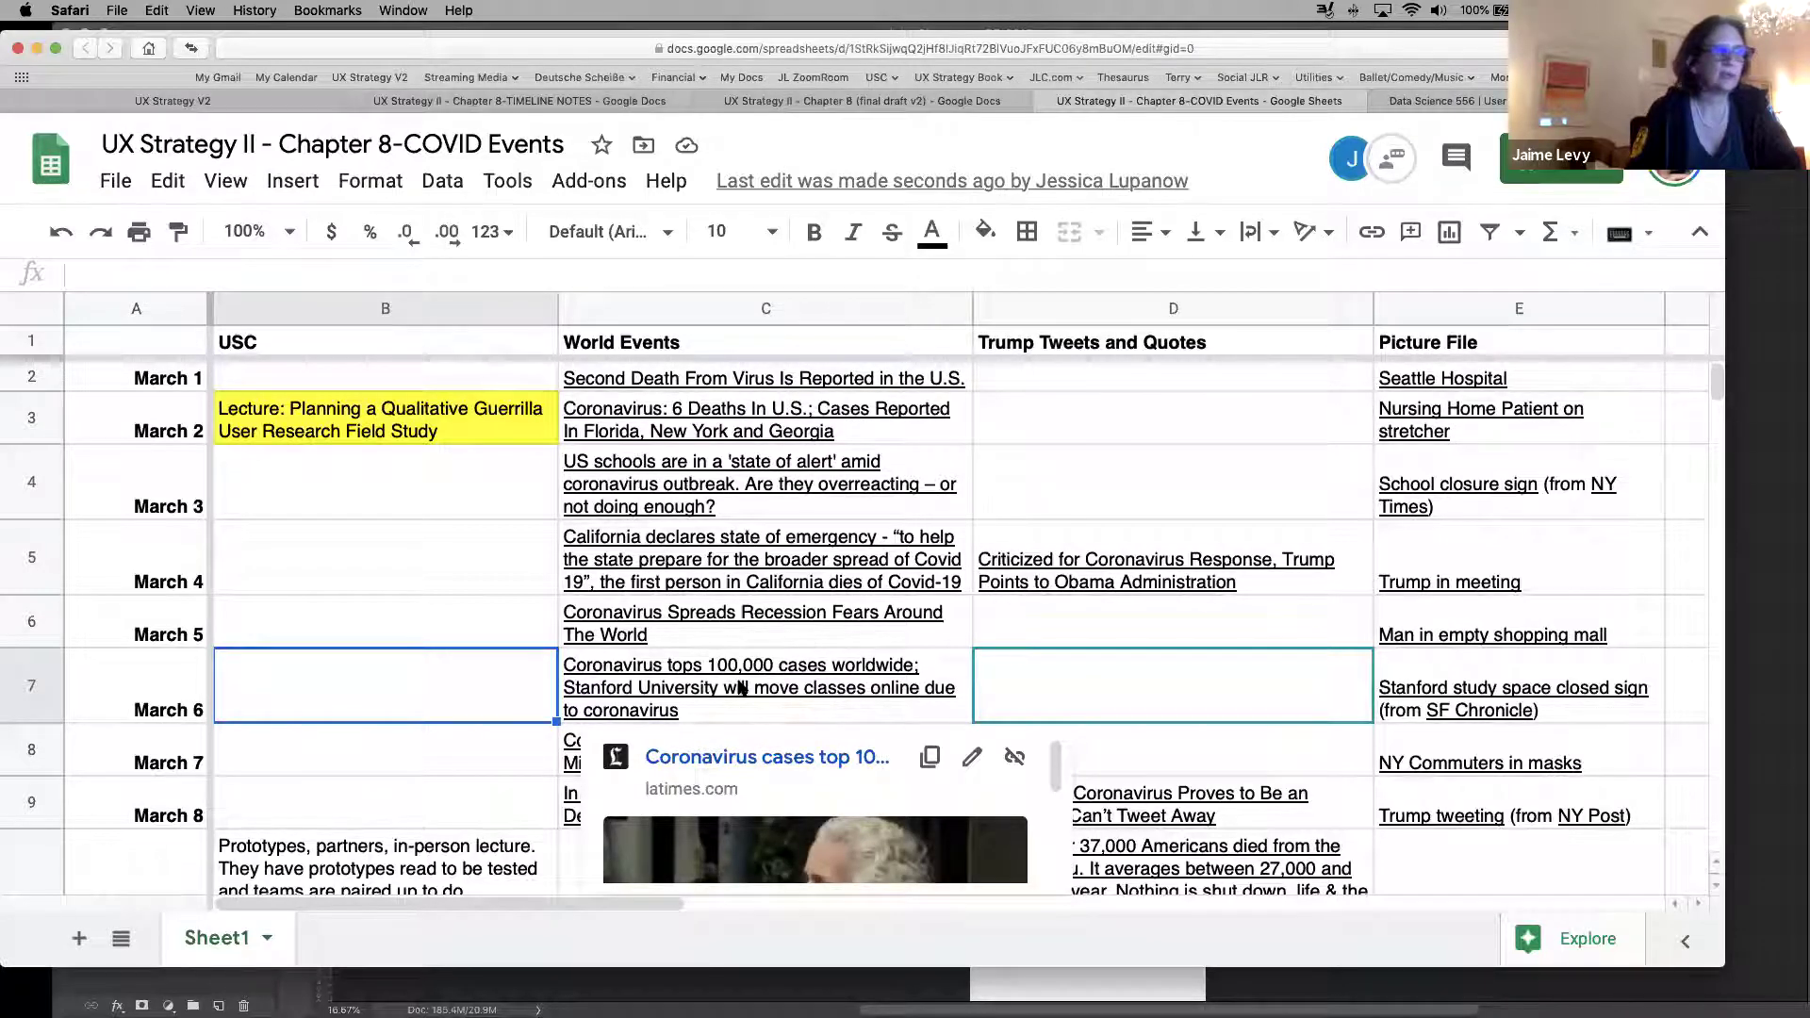
{"action": "left_click", "coordinate": [743, 688]}
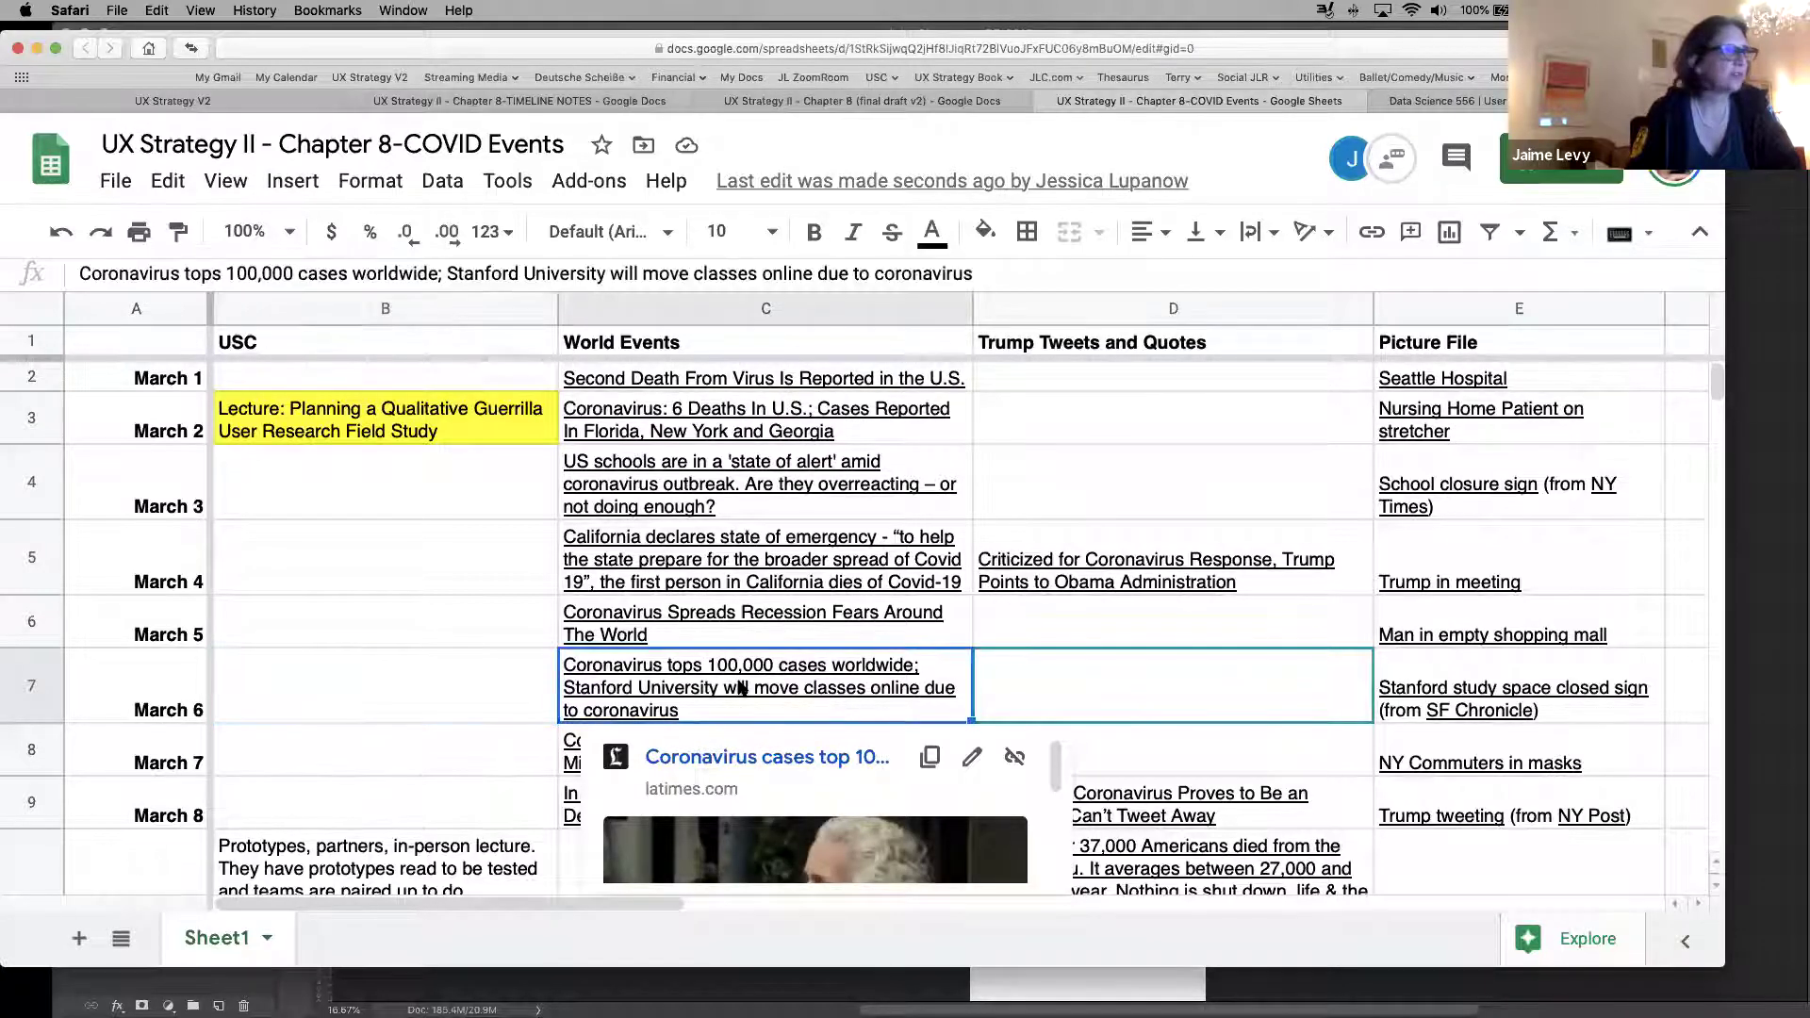
{"action": "left_click", "coordinate": [985, 233]}
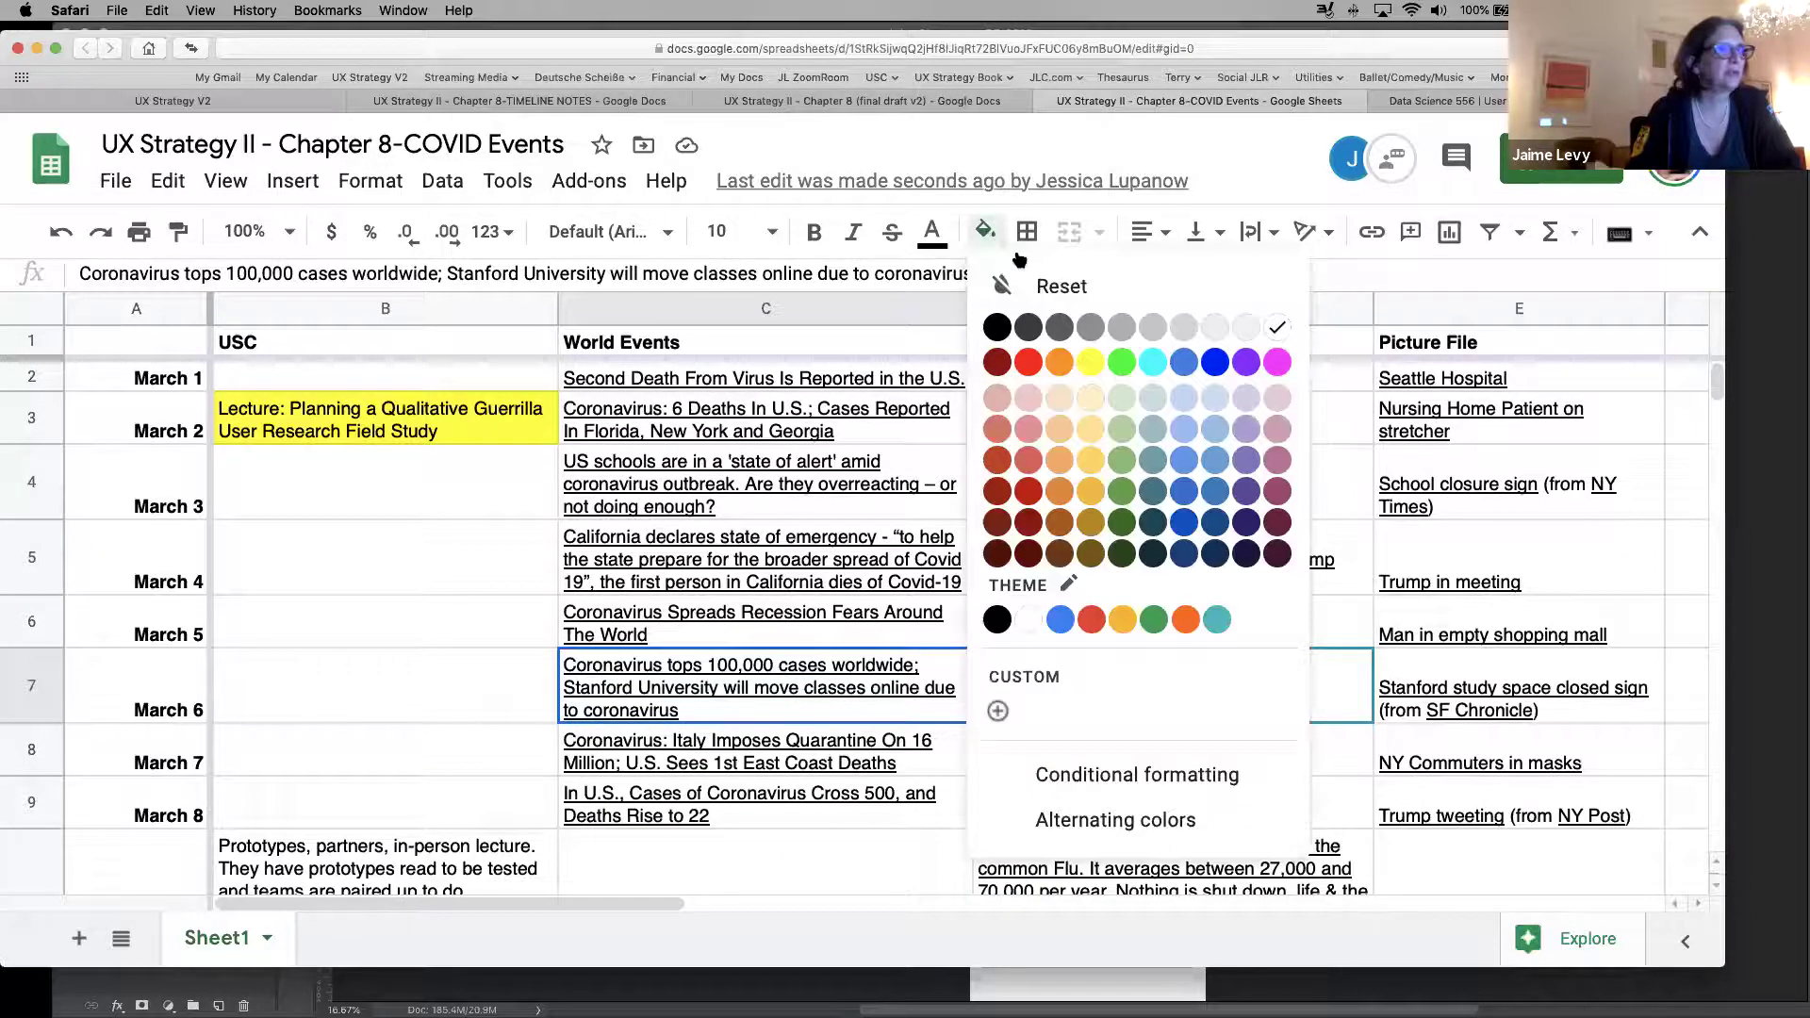
{"action": "left_click", "coordinate": [1086, 364]}
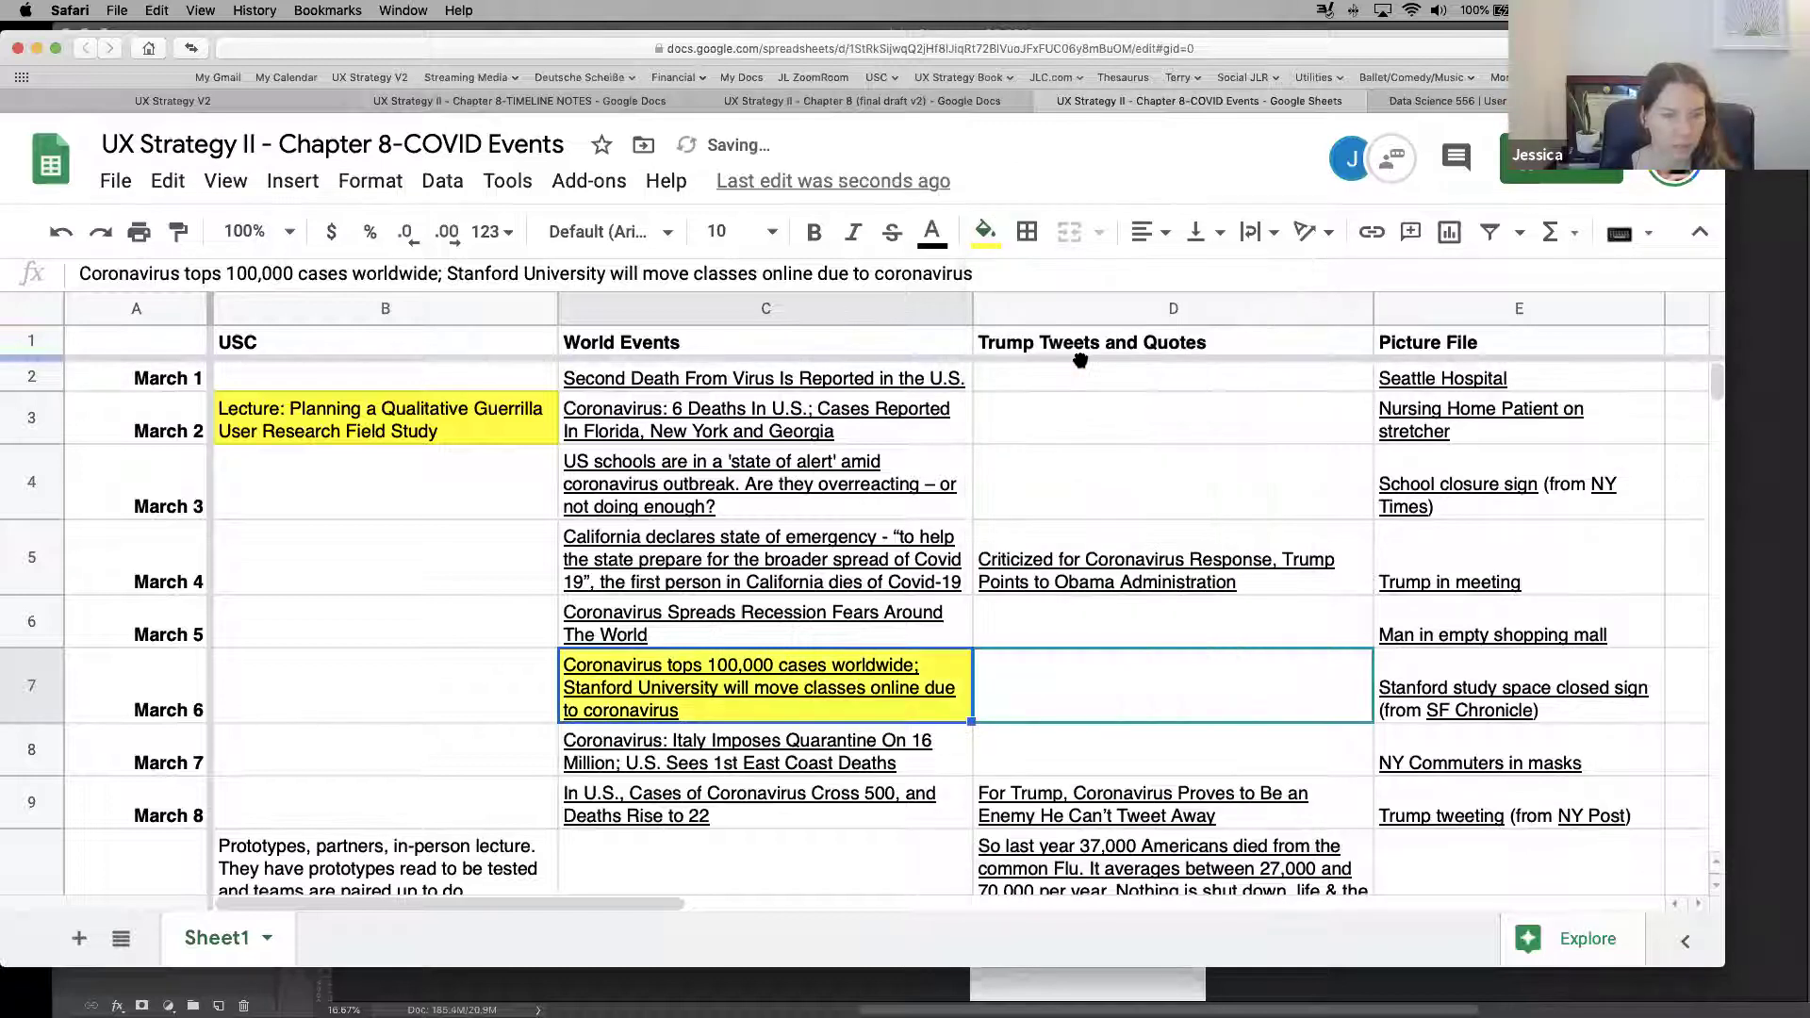
{"action": "mouse_move", "coordinate": [731, 705]}
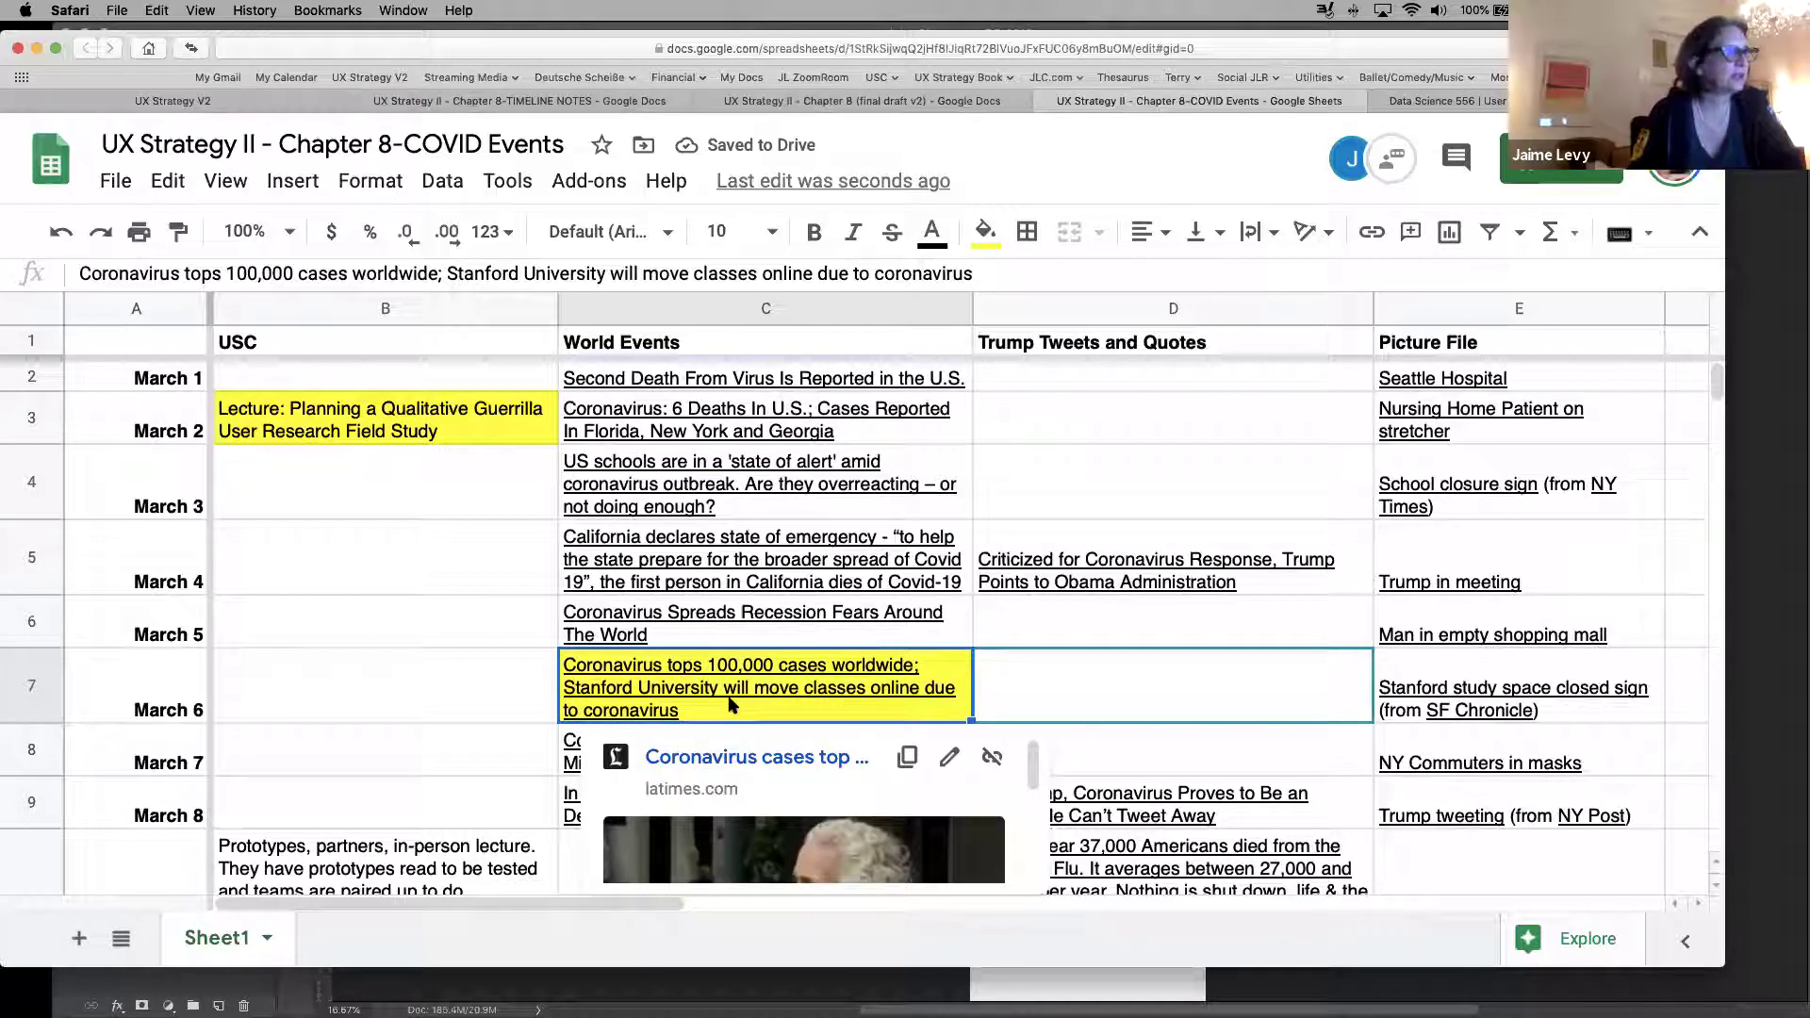
Highlight the March 4 World Events cell about California's state of emergency in yellow
{"action": "left_click", "coordinate": [699, 564]}
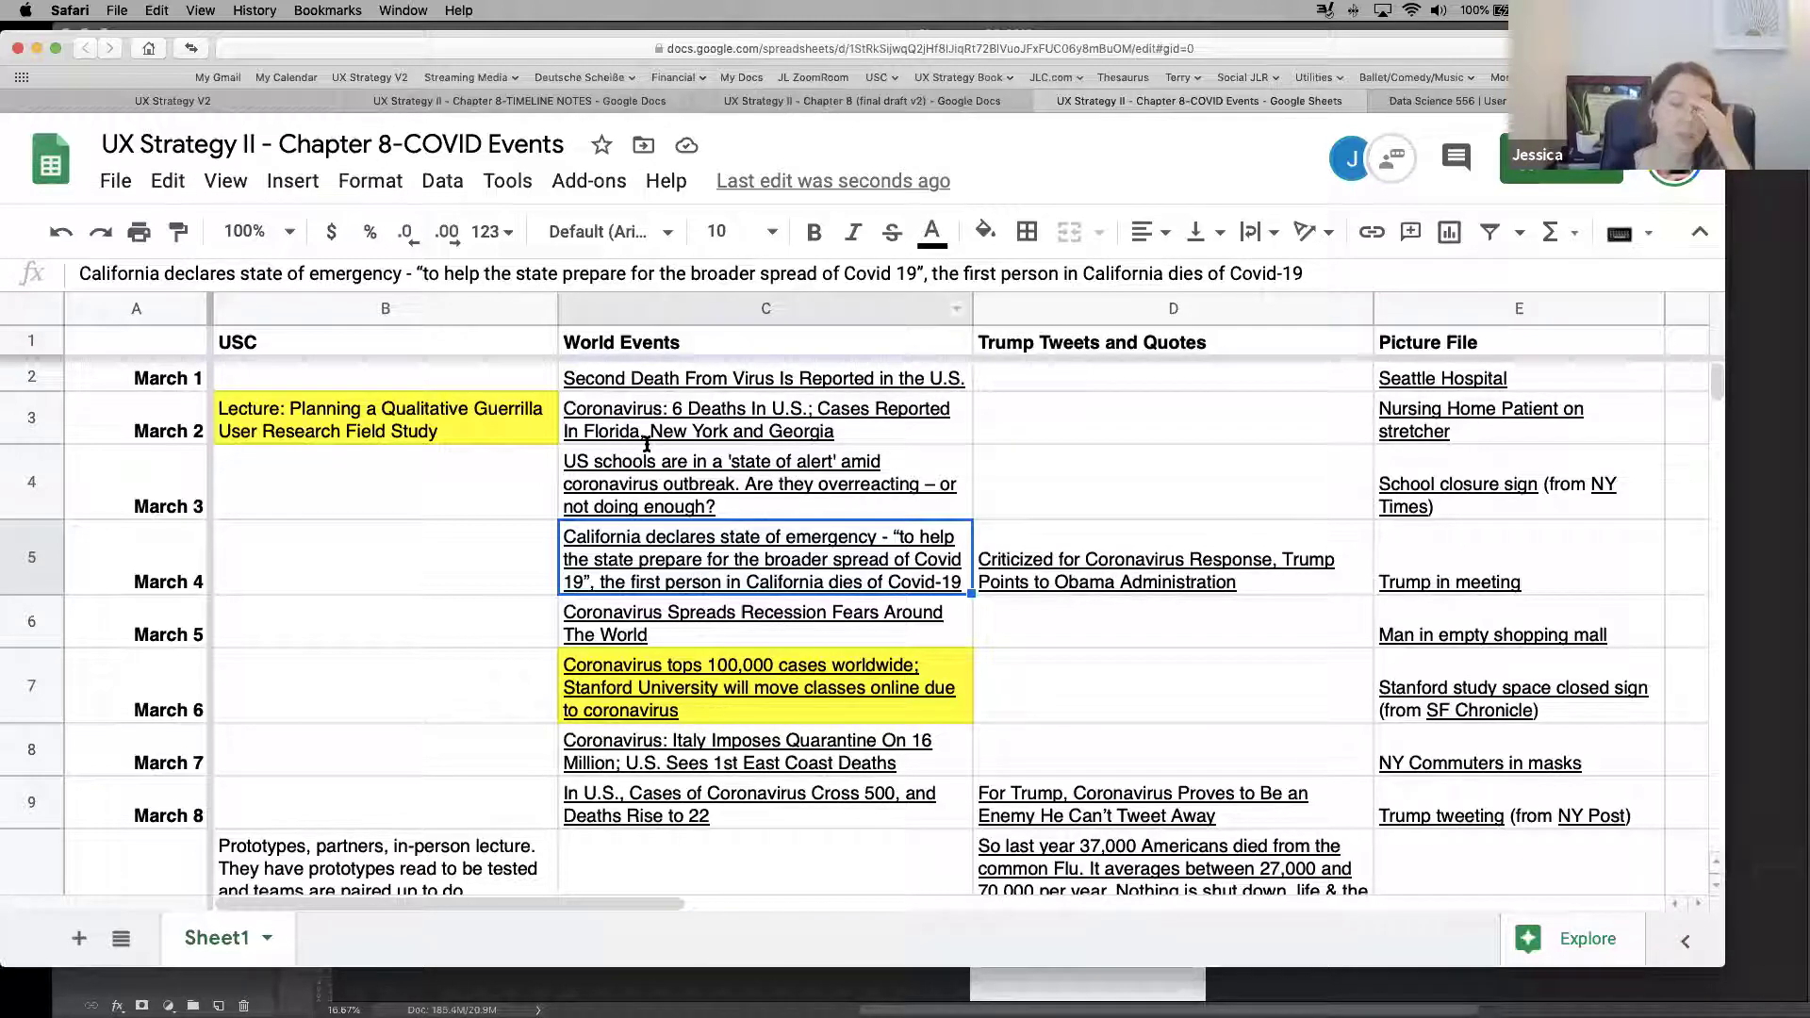
{"action": "left_click", "coordinate": [989, 236]}
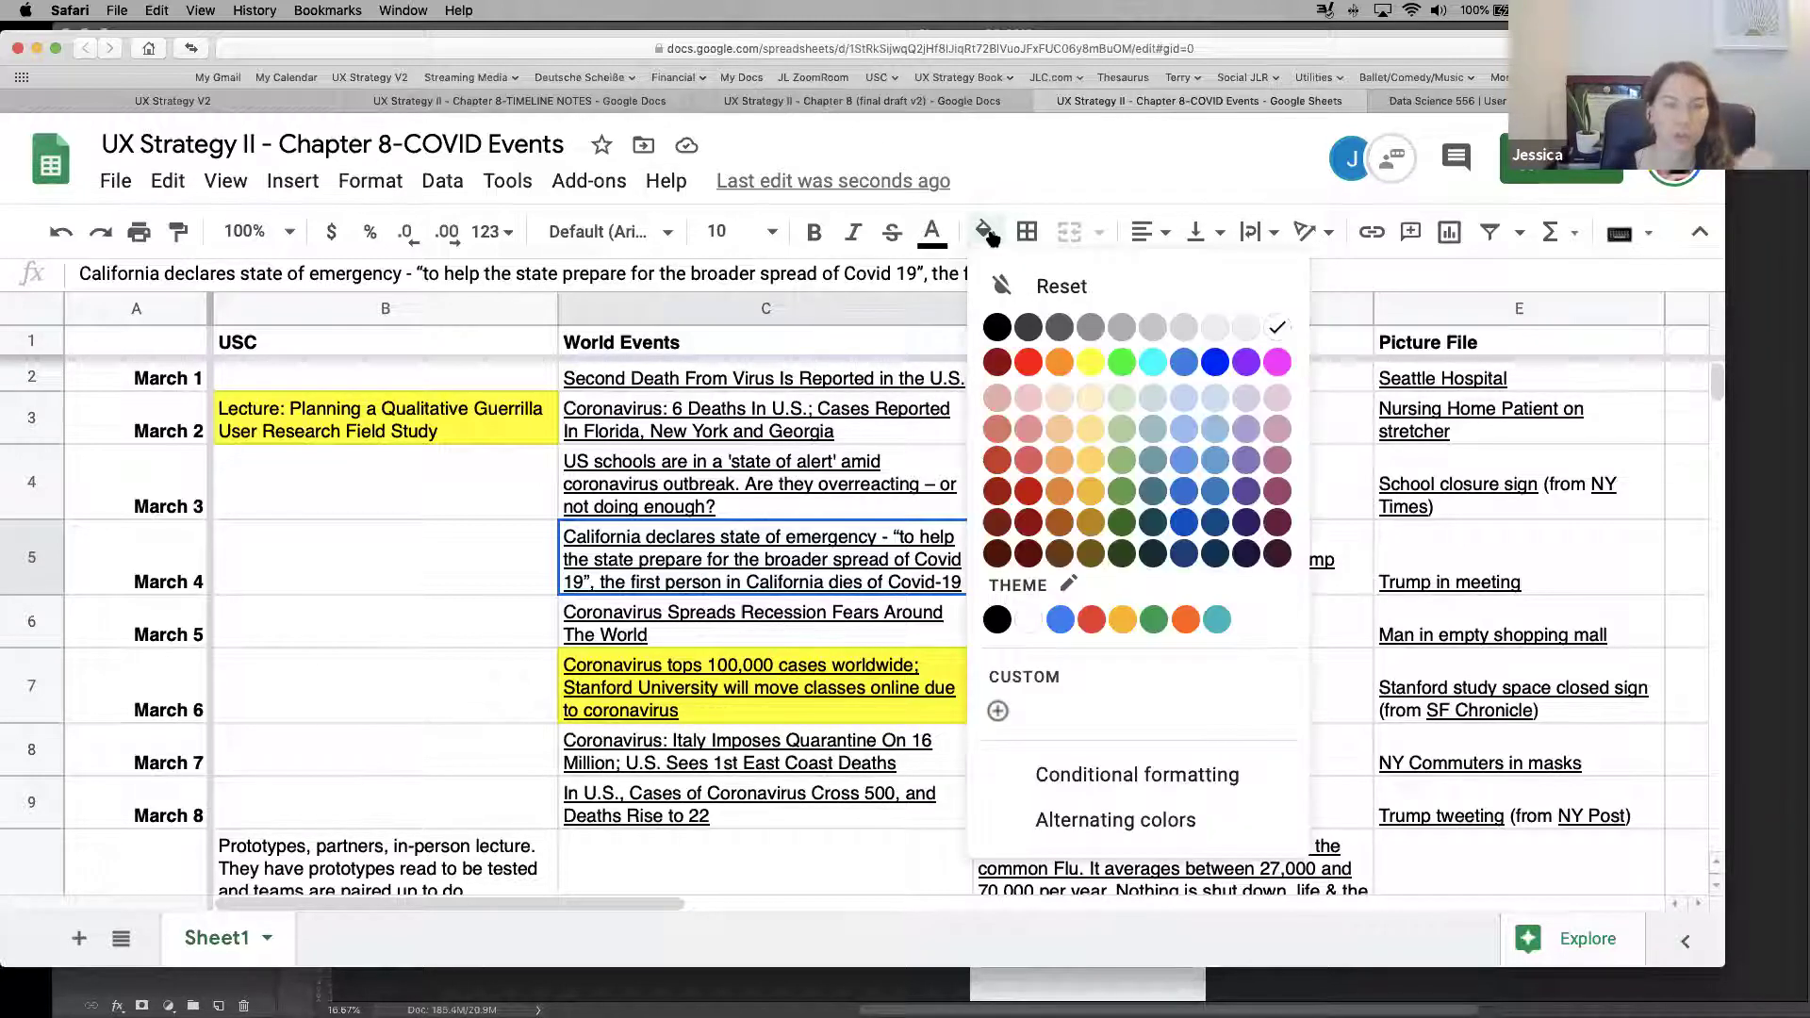
{"action": "left_click", "coordinate": [1118, 360]}
Highlight the March 9 Trump tweet comparing coronavirus to 37,000 common flu deaths in yellow
{"action": "mouse_move", "coordinate": [862, 788]}
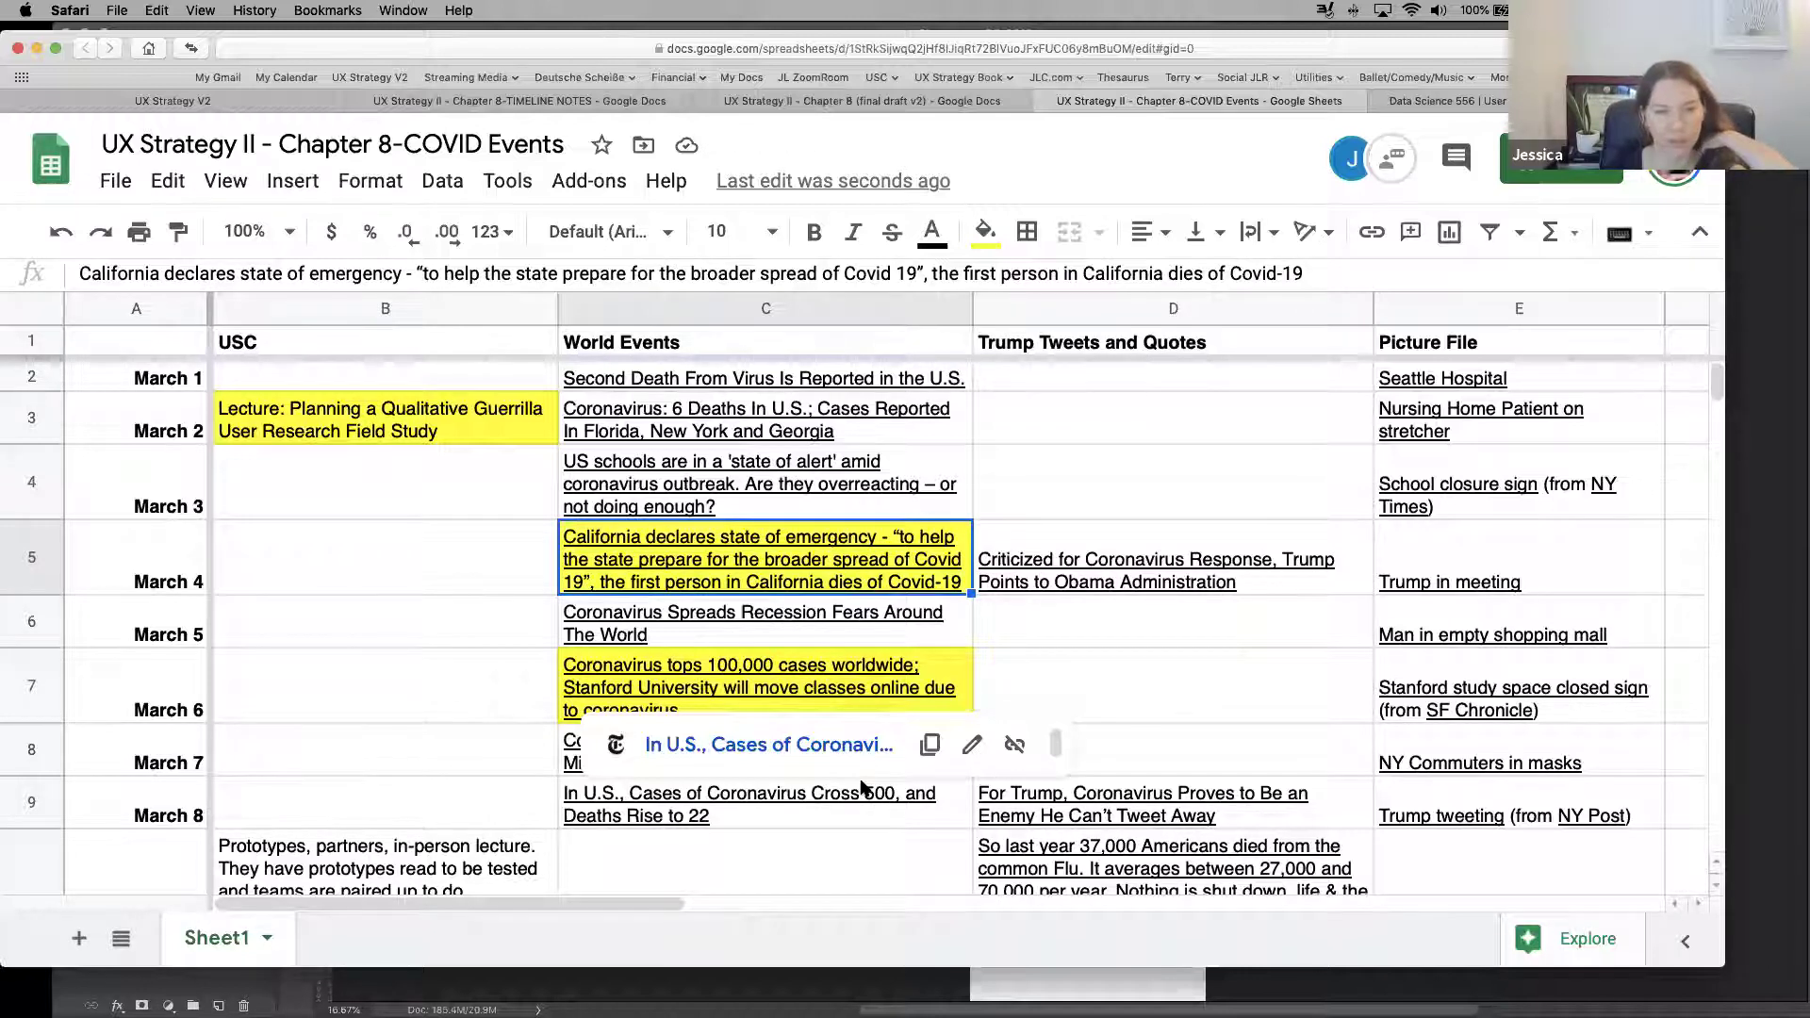
{"action": "mouse_move", "coordinate": [1509, 693]}
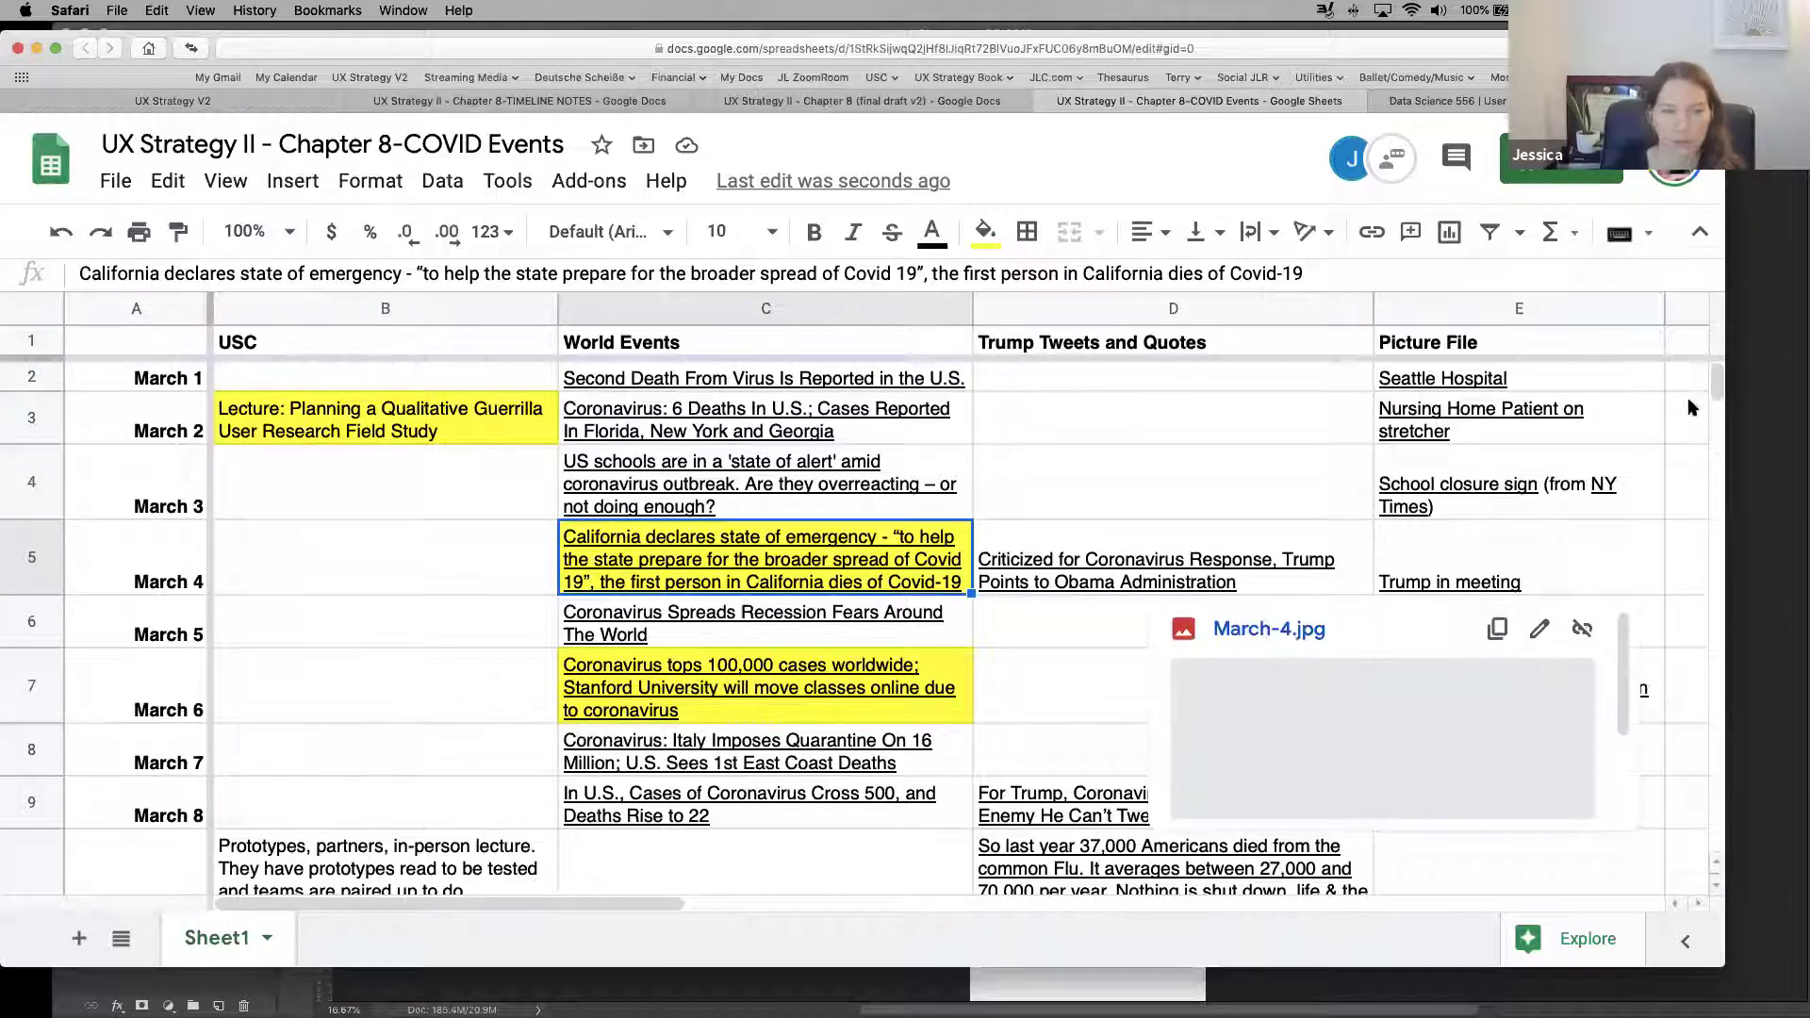
{"action": "left_click_drag", "start_coordinate": [1716, 379], "coordinate": [1716, 382]}
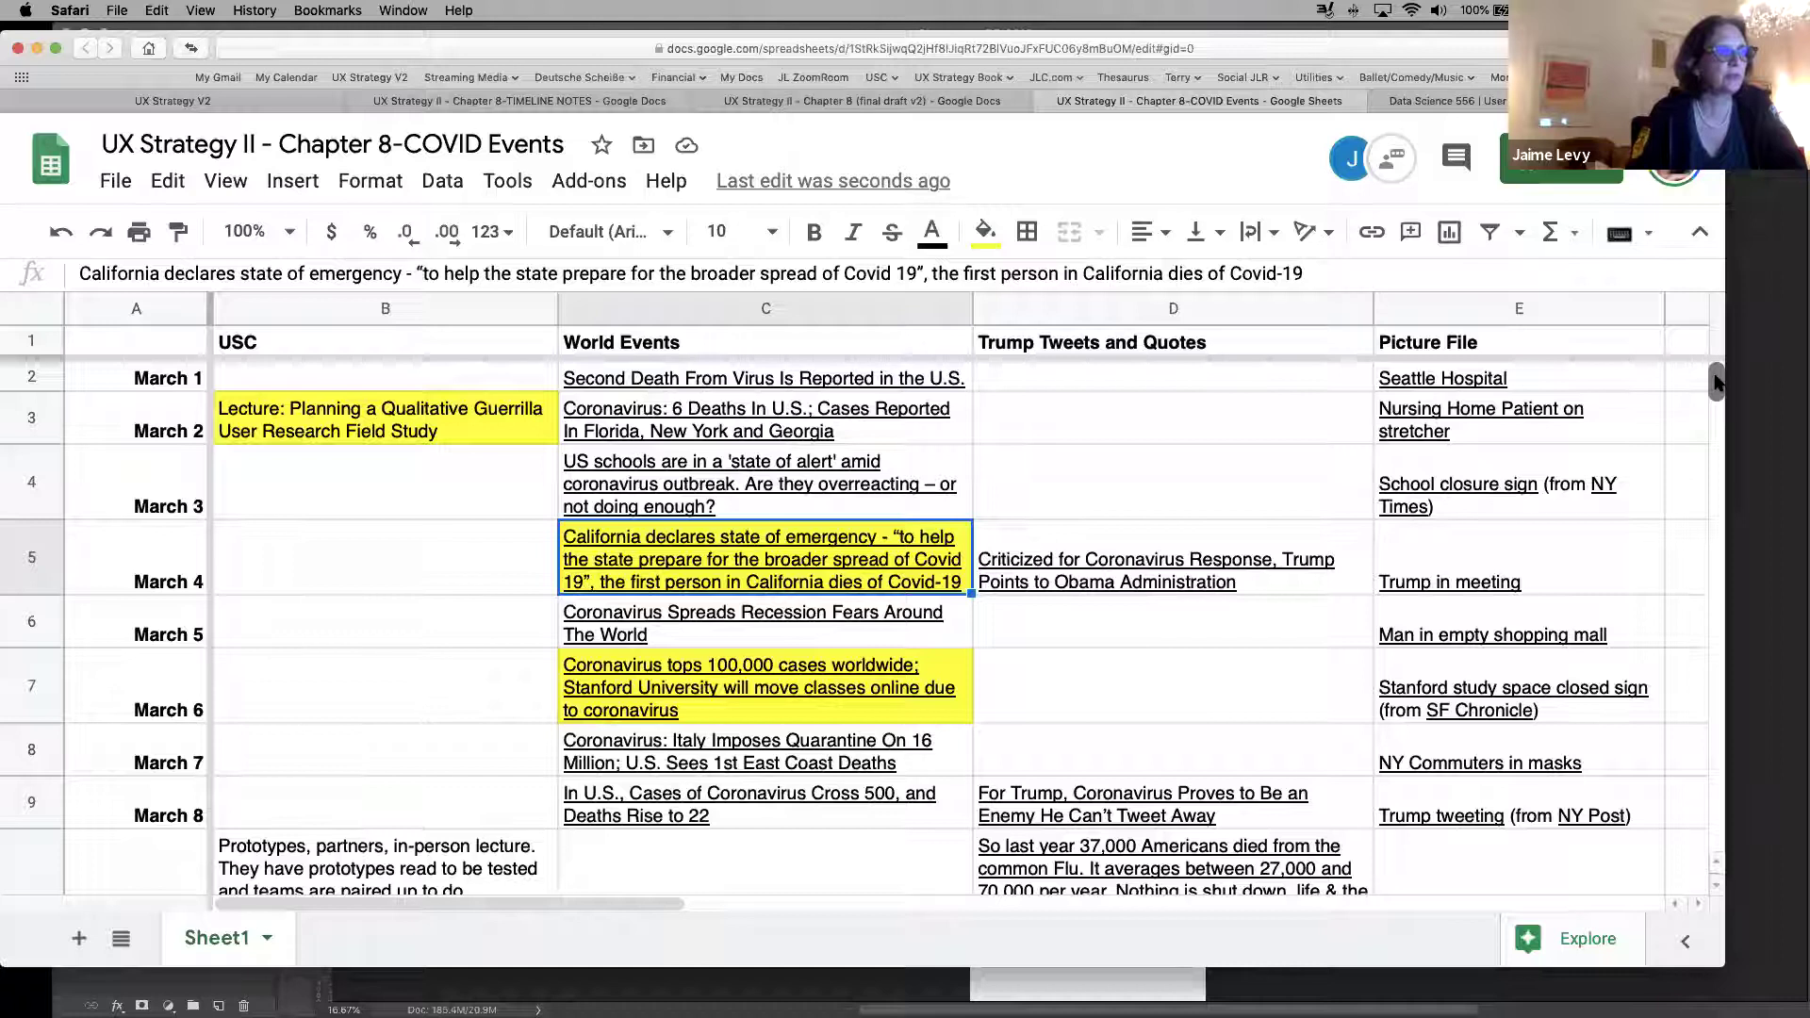
{"action": "left_click_drag", "start_coordinate": [1716, 382], "coordinate": [1717, 391]}
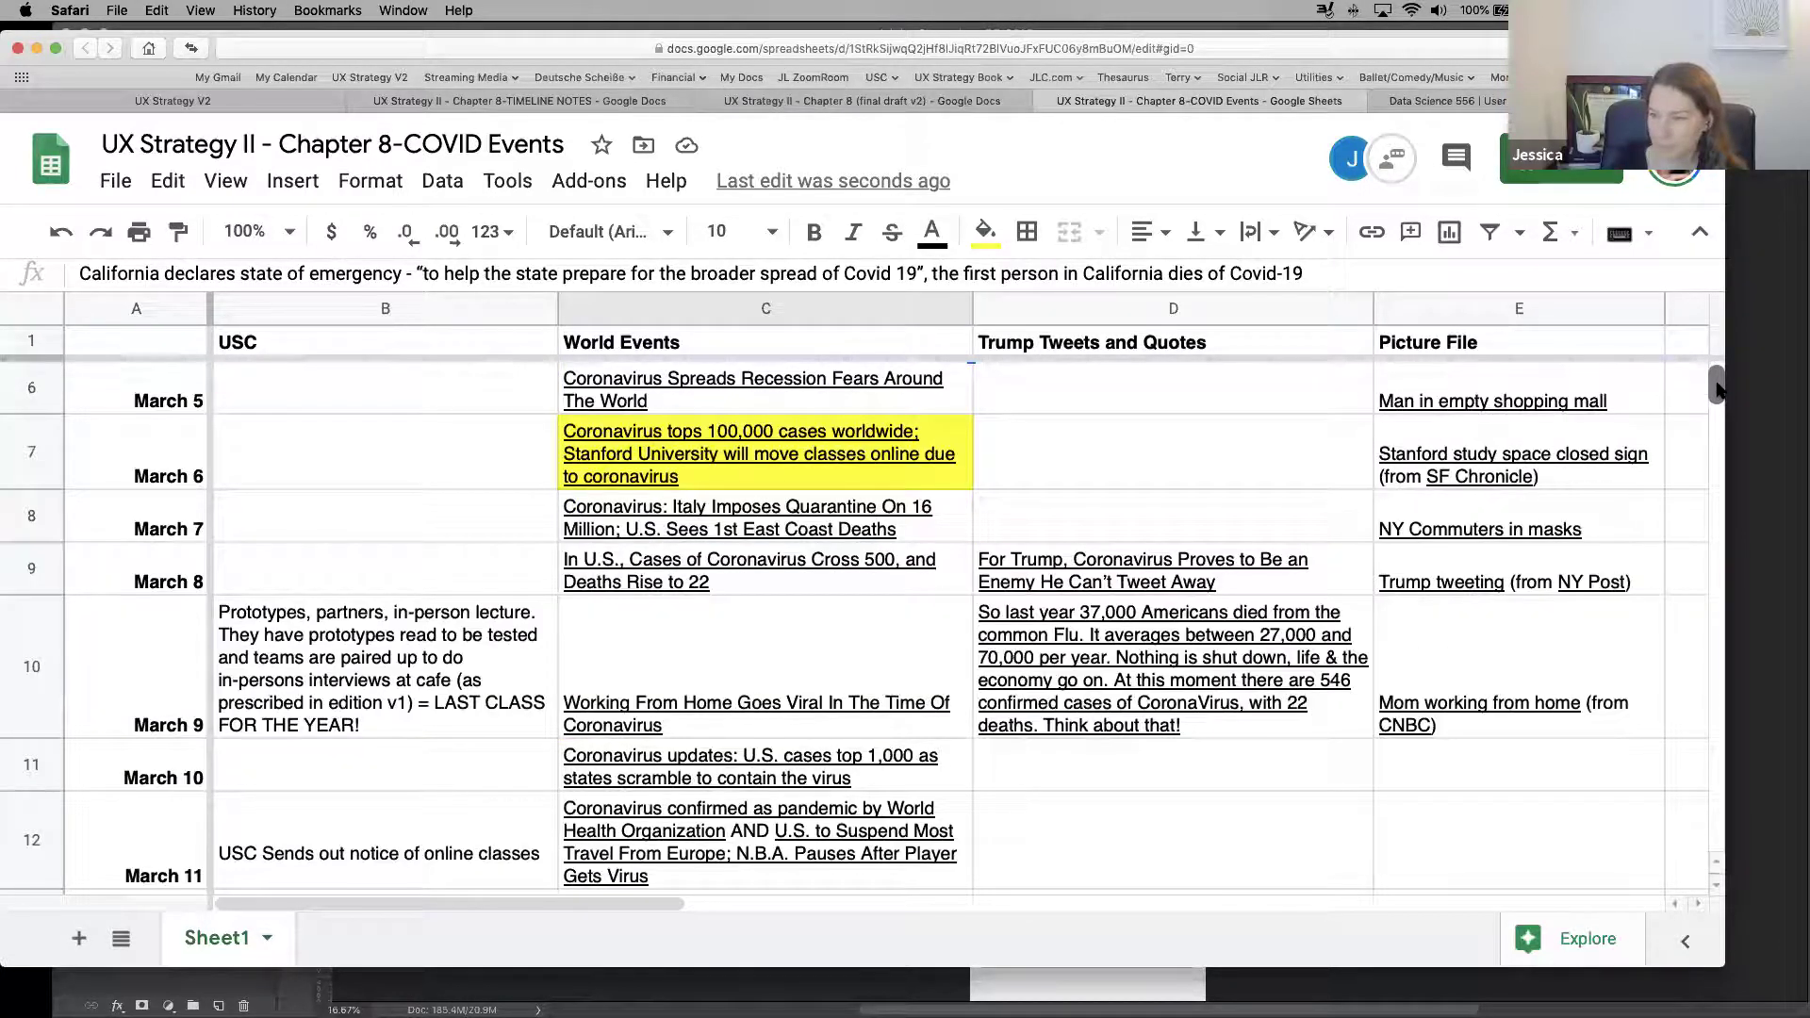
{"action": "mouse_move", "coordinate": [1174, 584]}
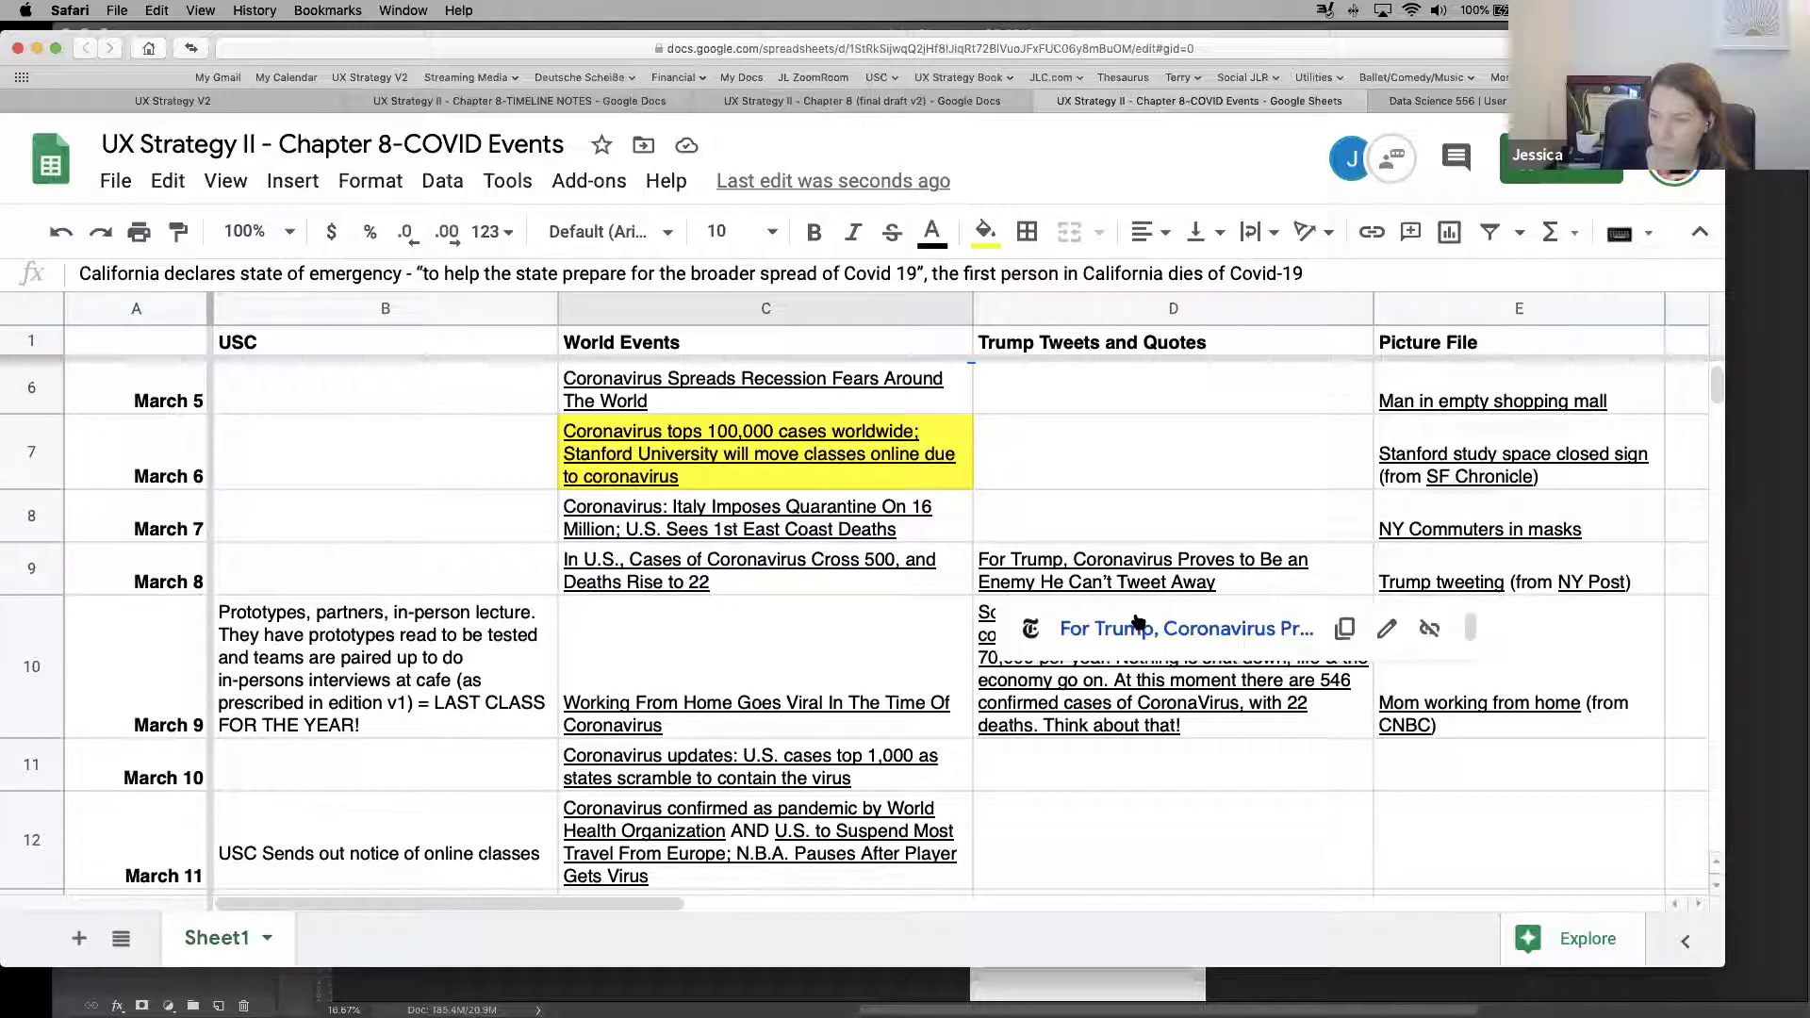
{"action": "mouse_move", "coordinate": [1134, 698]}
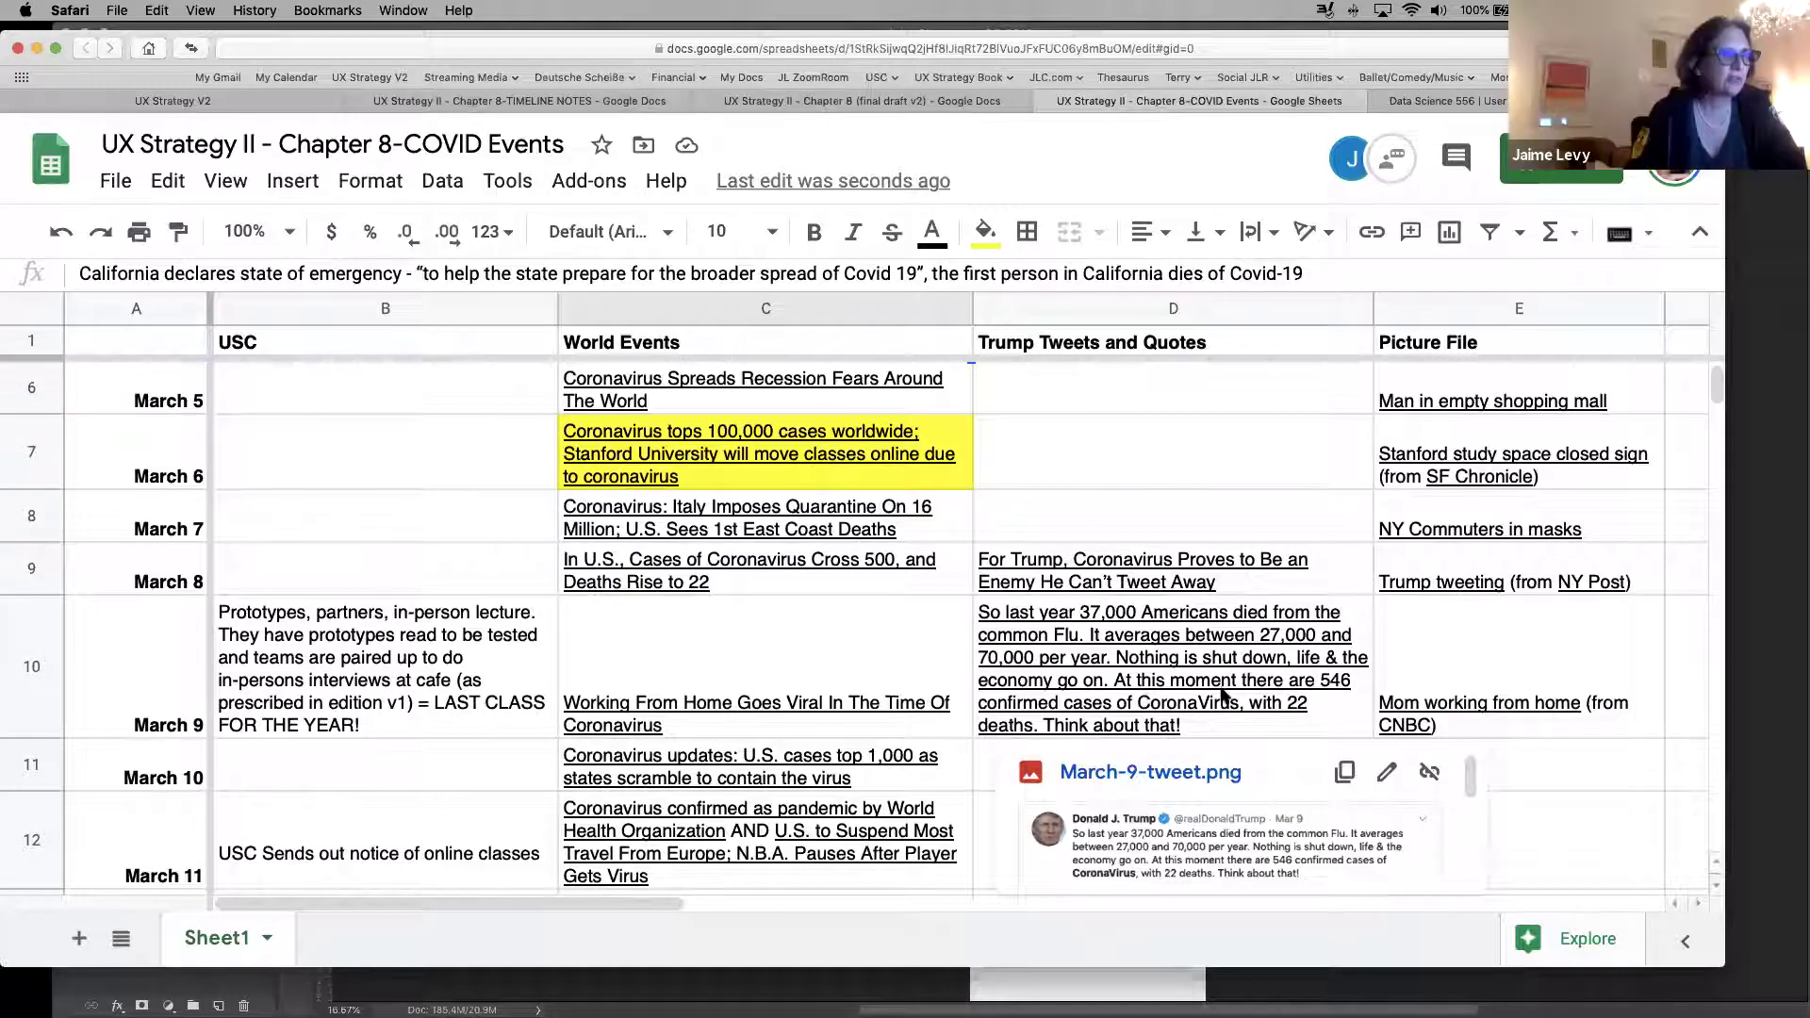
{"action": "left_click", "coordinate": [1173, 707]}
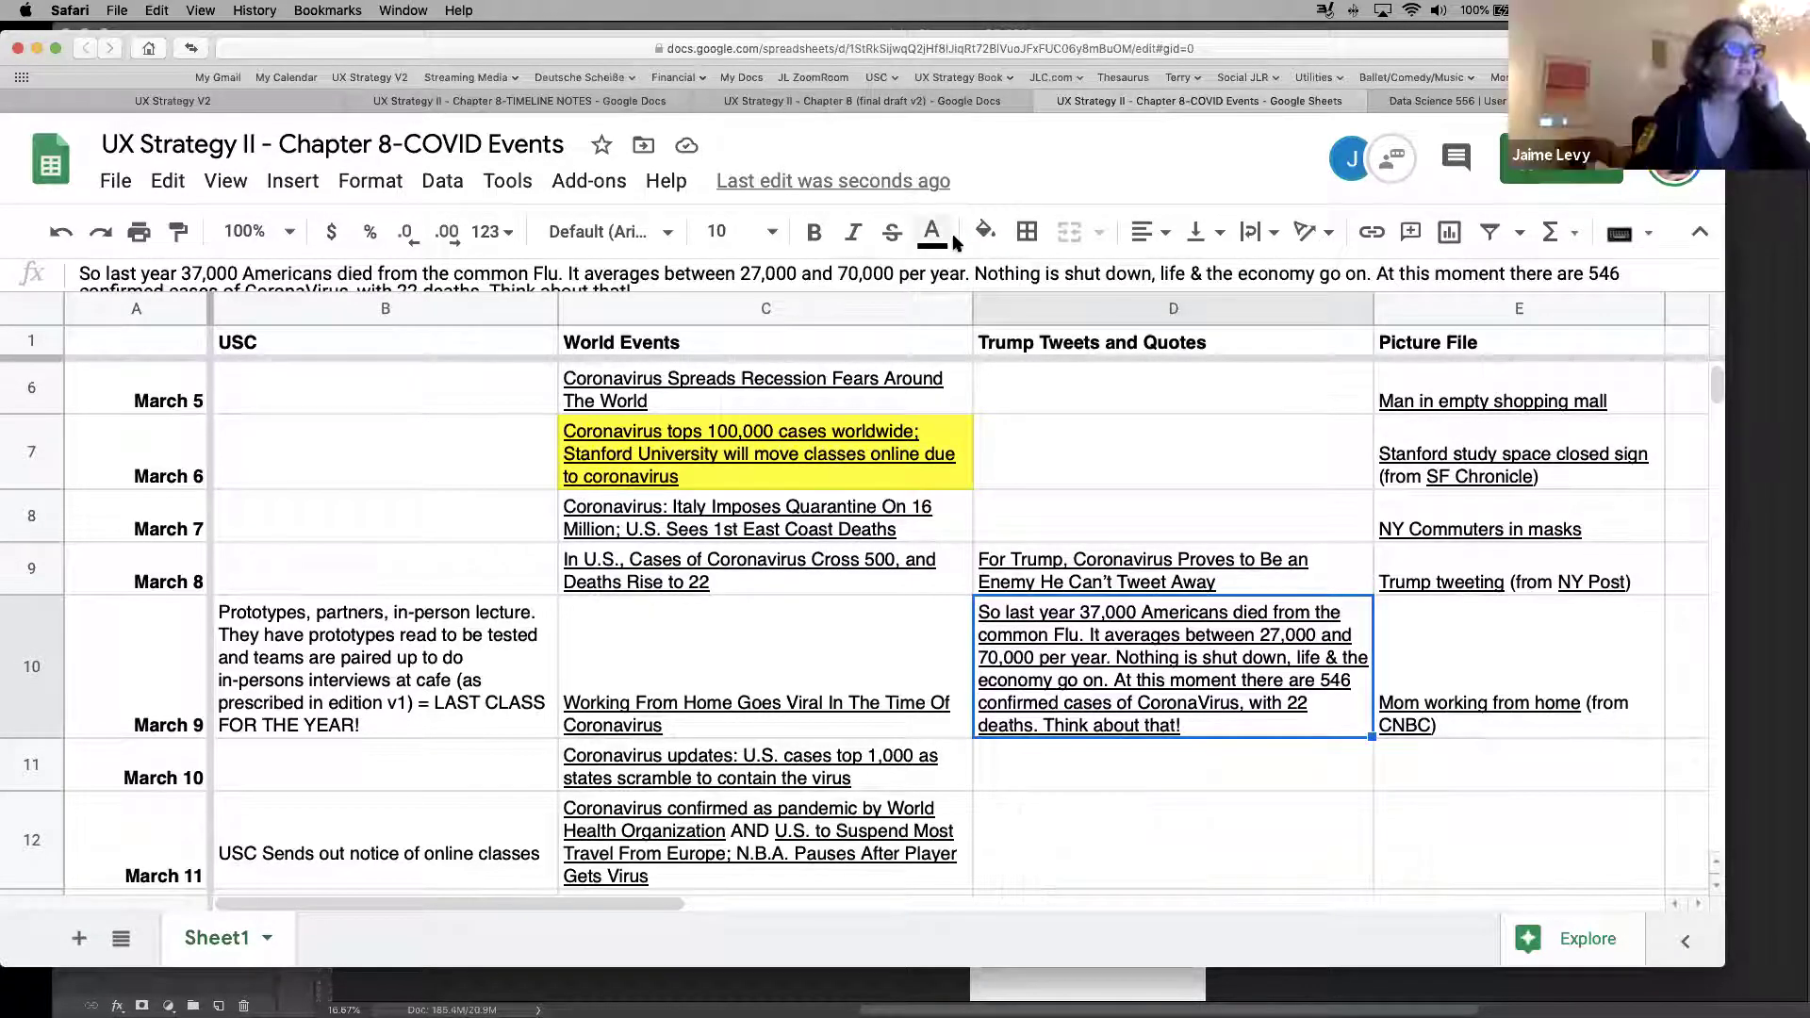
{"action": "left_click", "coordinate": [982, 233]}
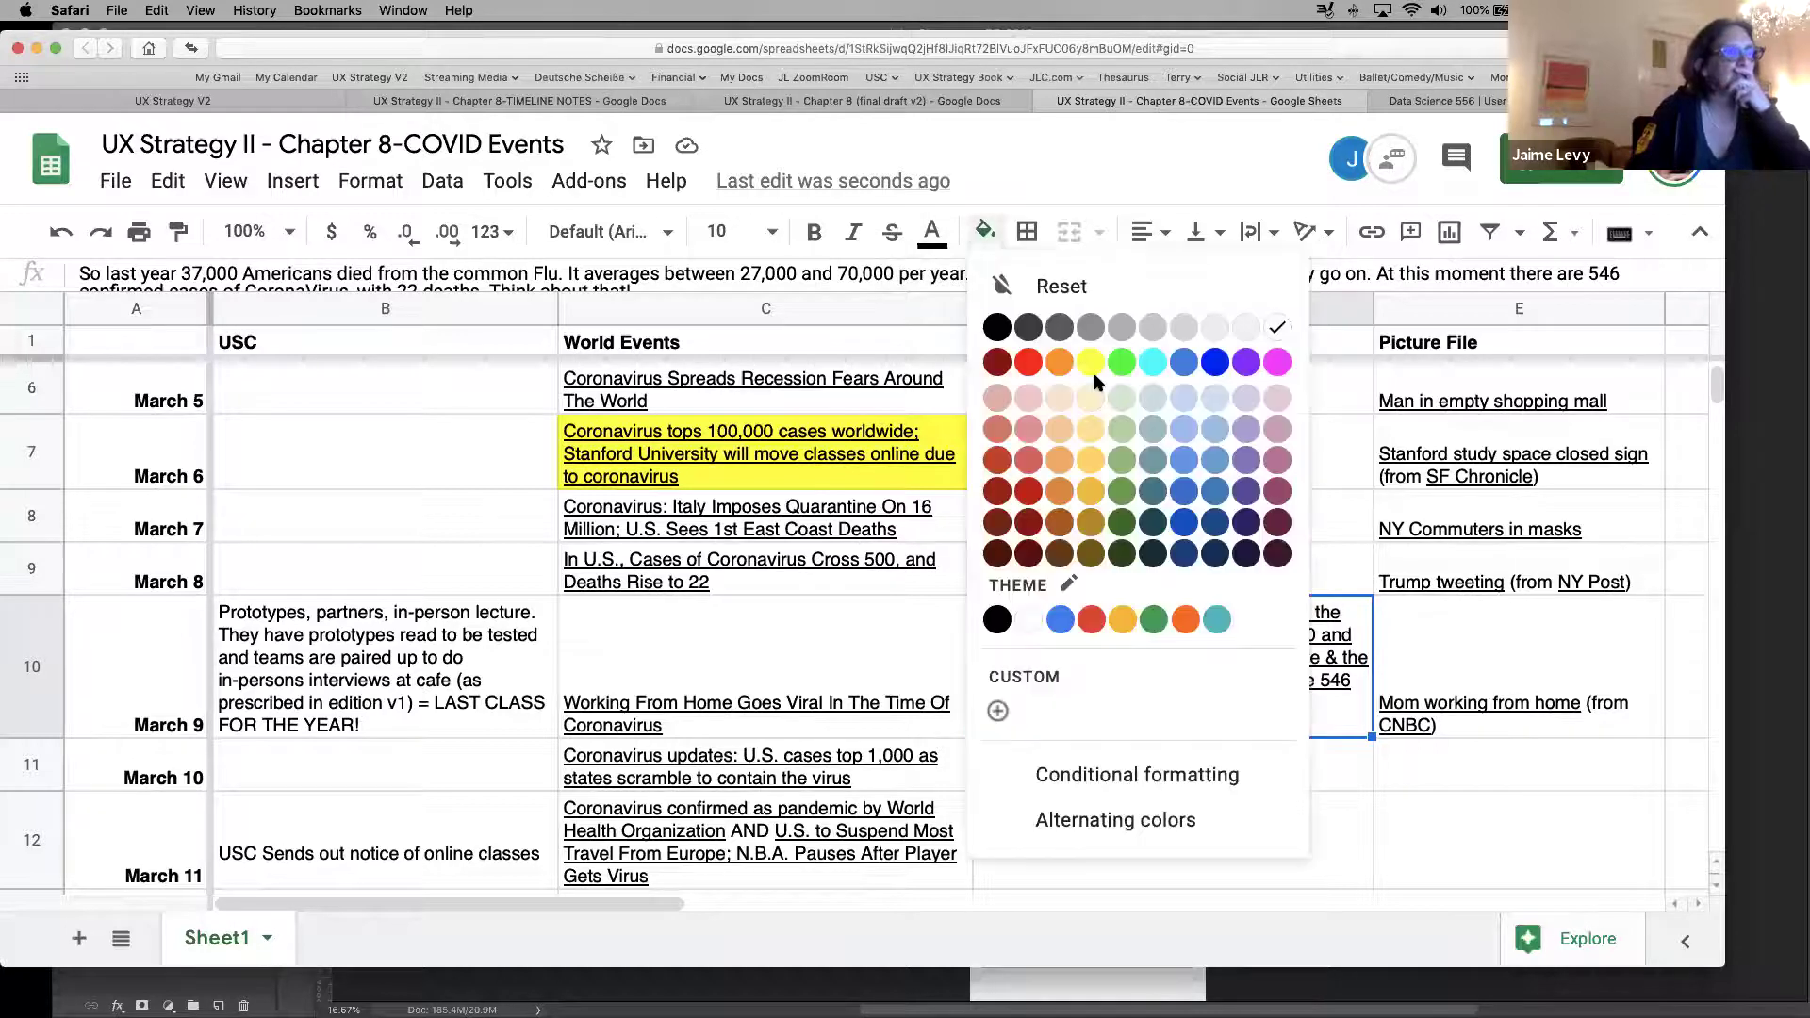
{"action": "left_click", "coordinate": [1093, 371]}
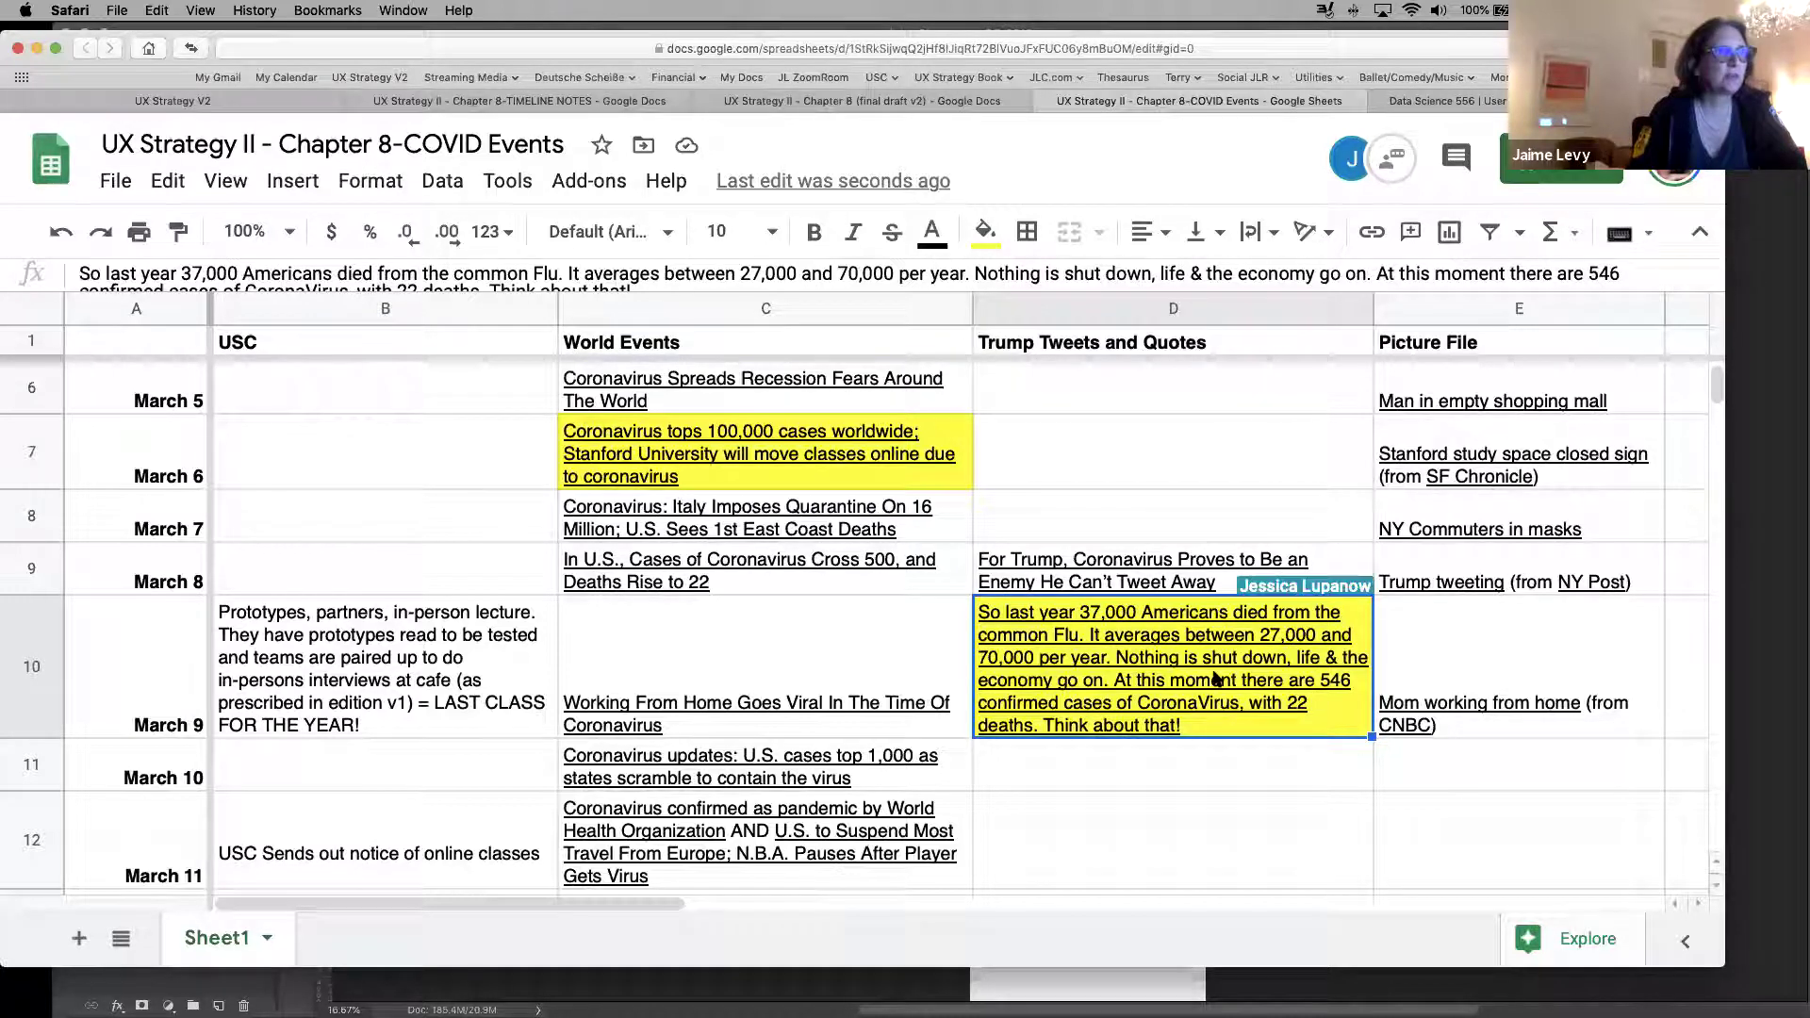
Highlight the March 9 USC cell about prototypes, partners and the last in-person class in yellow
{"action": "mouse_move", "coordinate": [1216, 679]}
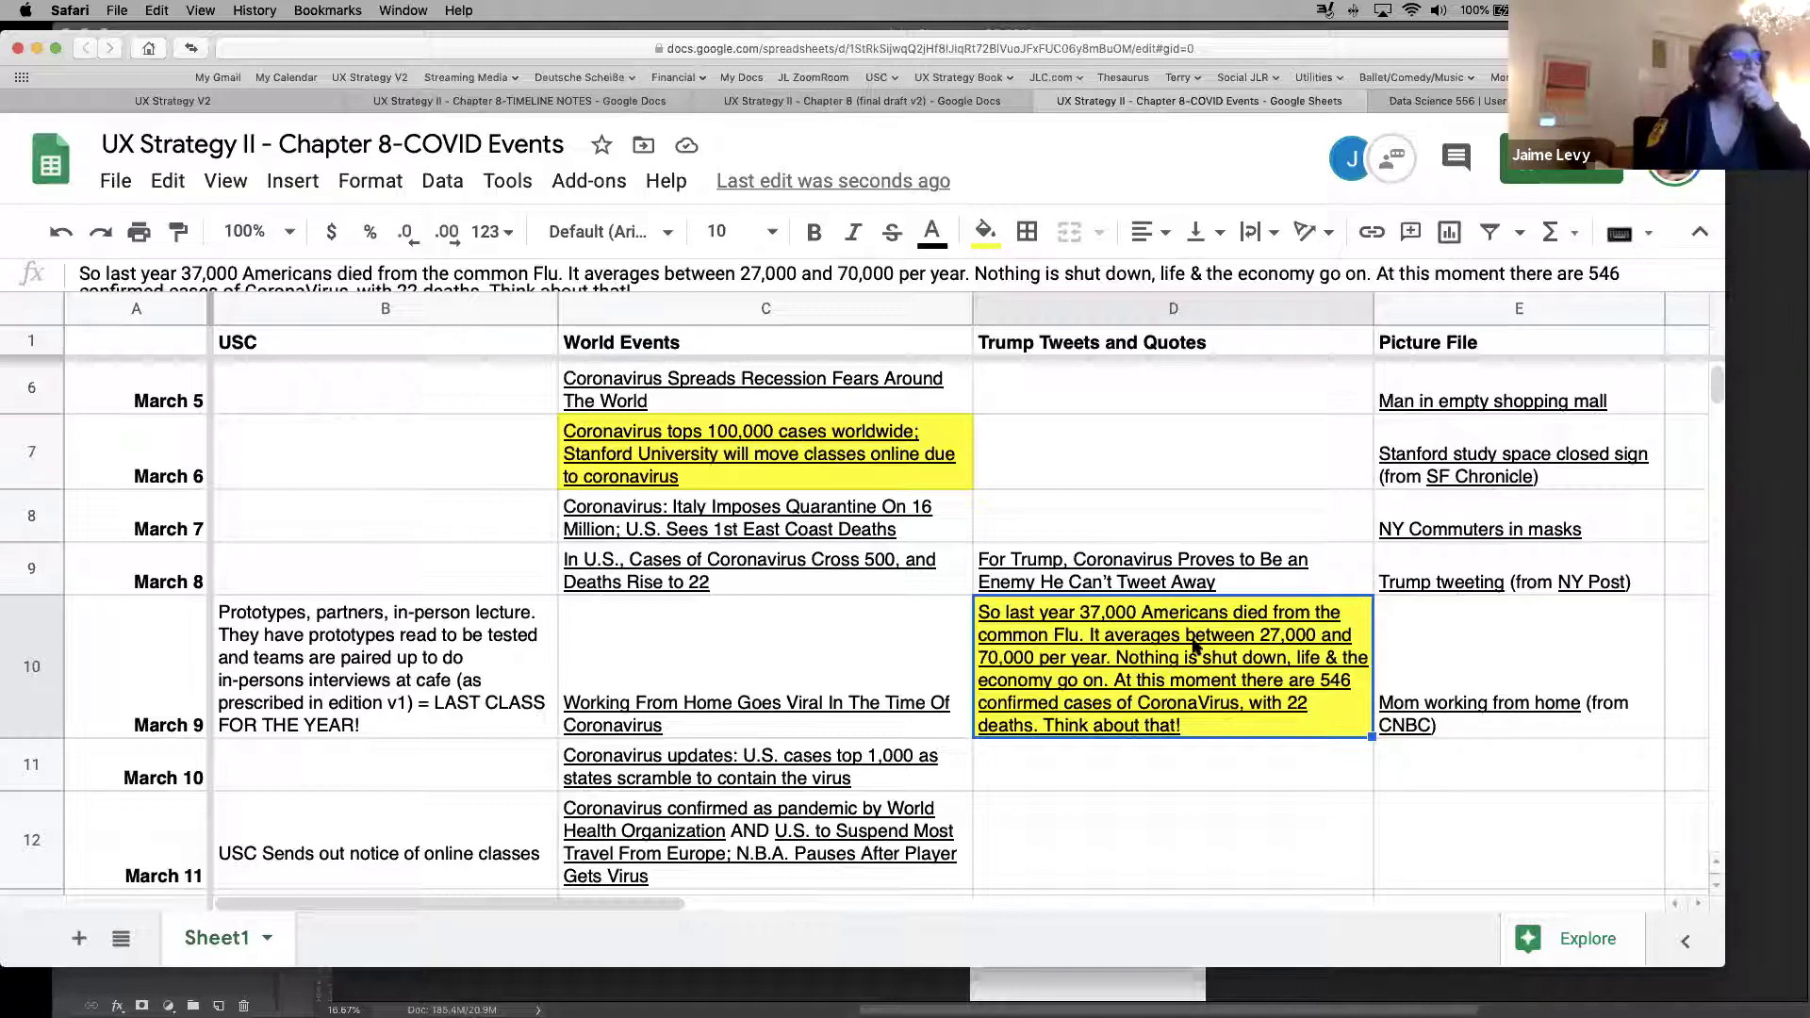
{"action": "mouse_move", "coordinate": [1192, 646]}
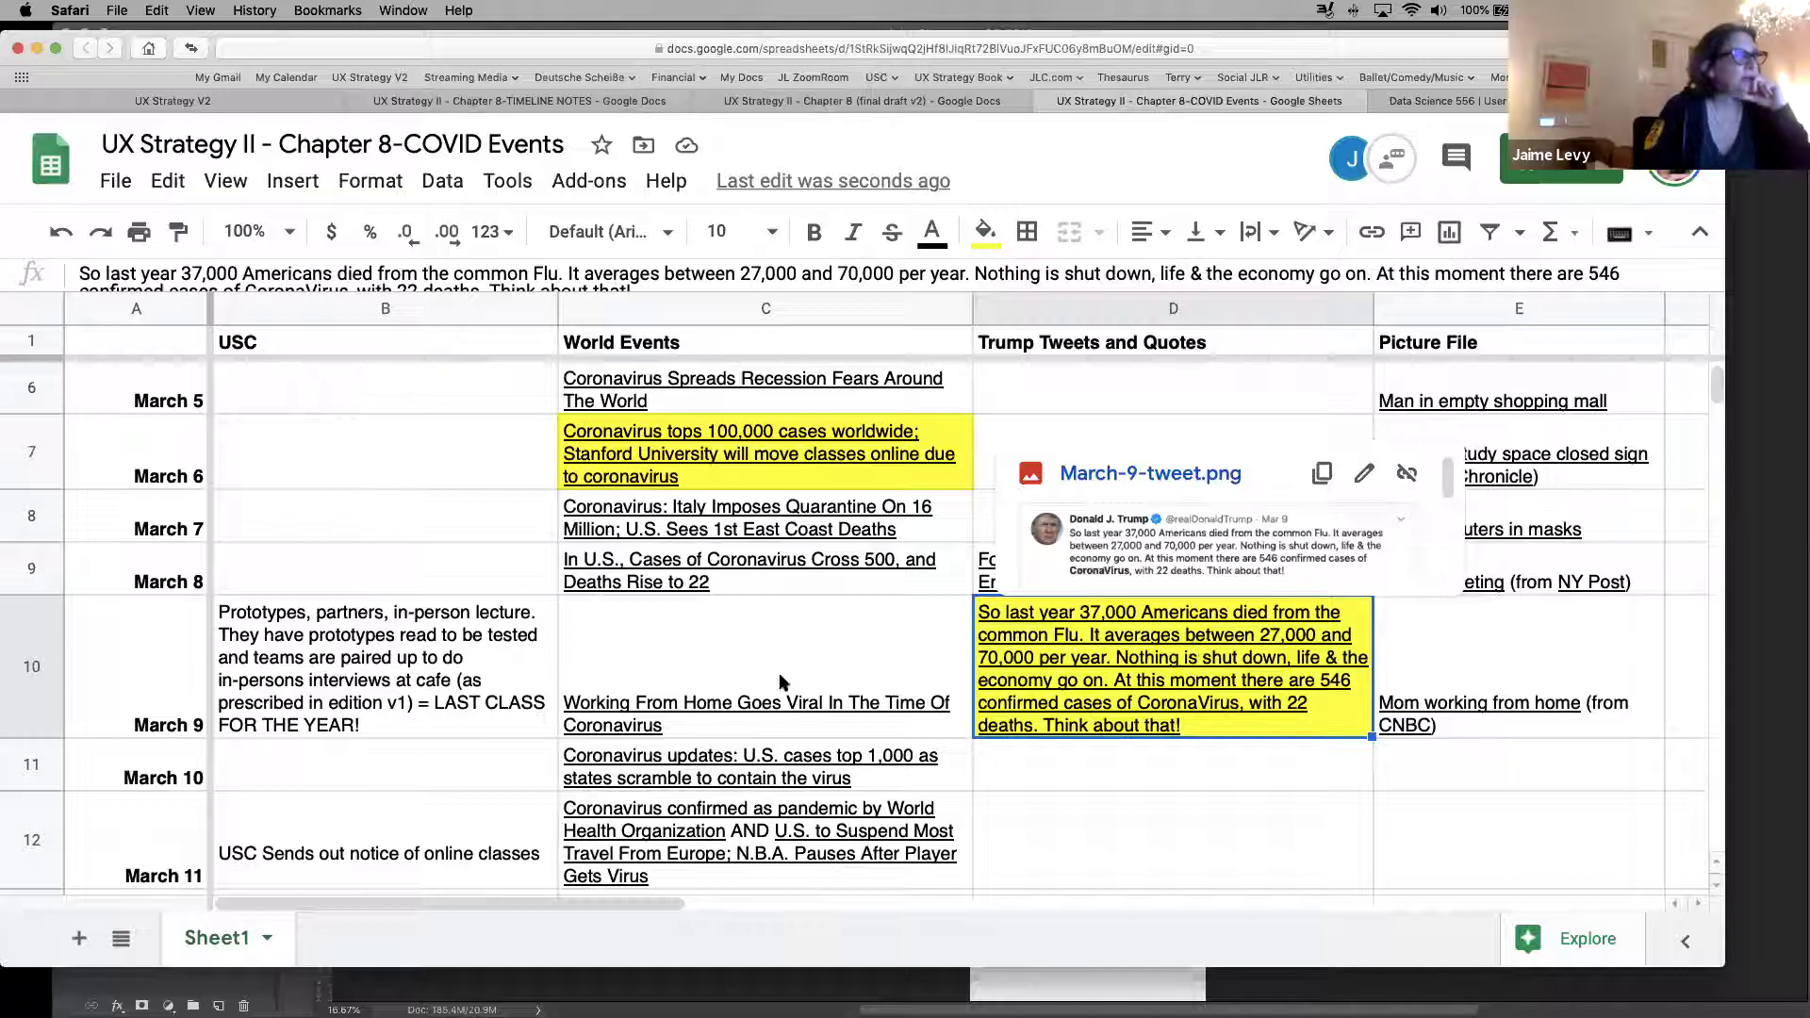
{"action": "left_click", "coordinate": [368, 669]}
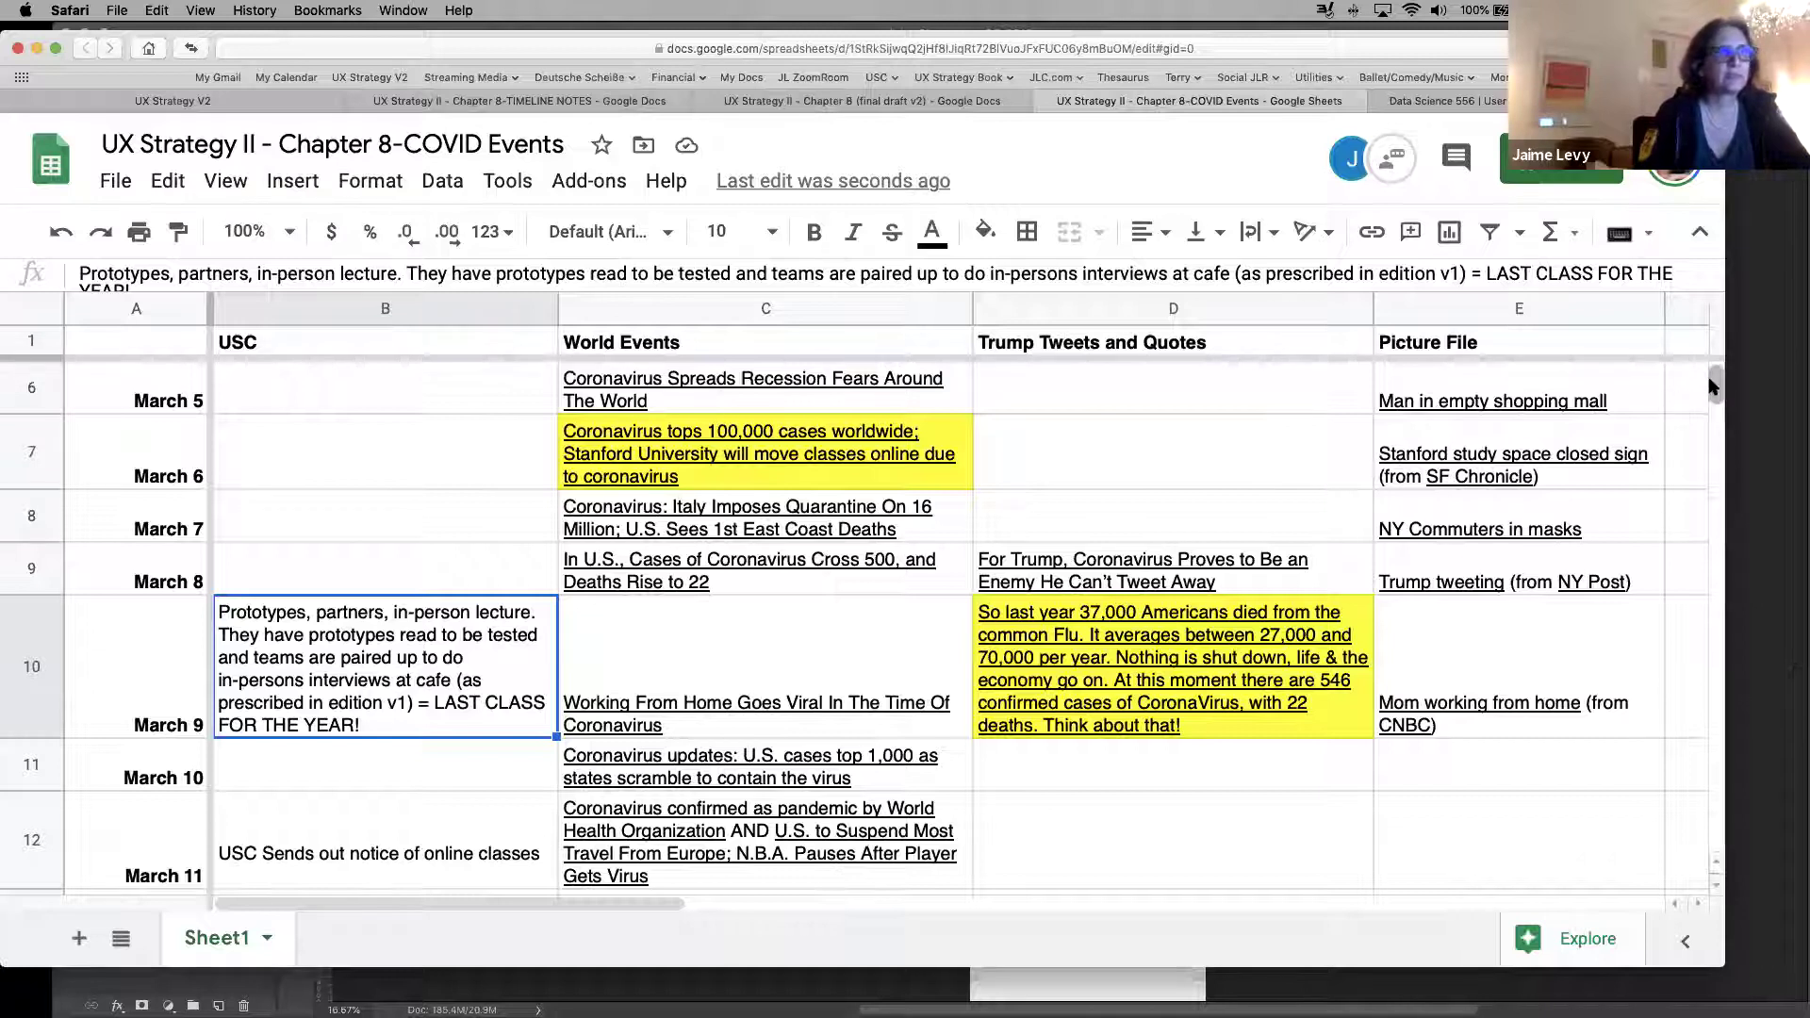
{"action": "left_click_drag", "start_coordinate": [1714, 392], "coordinate": [1713, 380]}
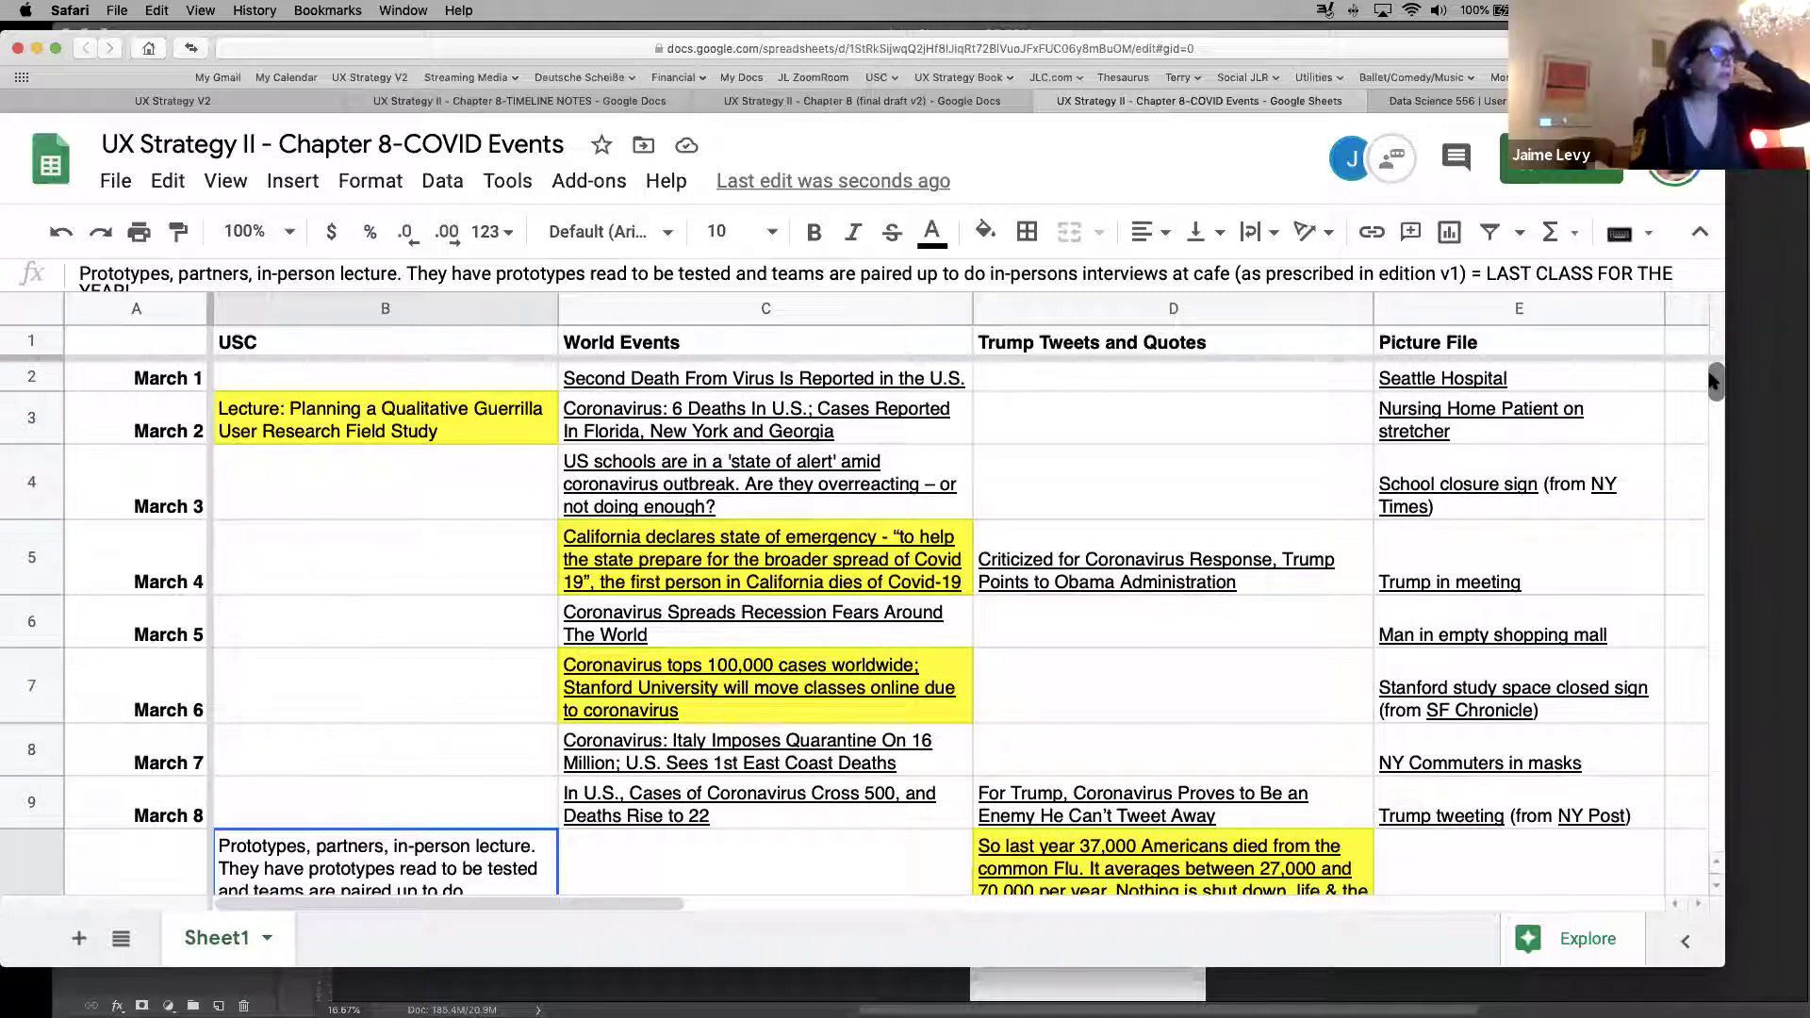
{"action": "scroll", "coordinate": [1714, 380], "scroll_direction": "down", "scroll_amount": 5}
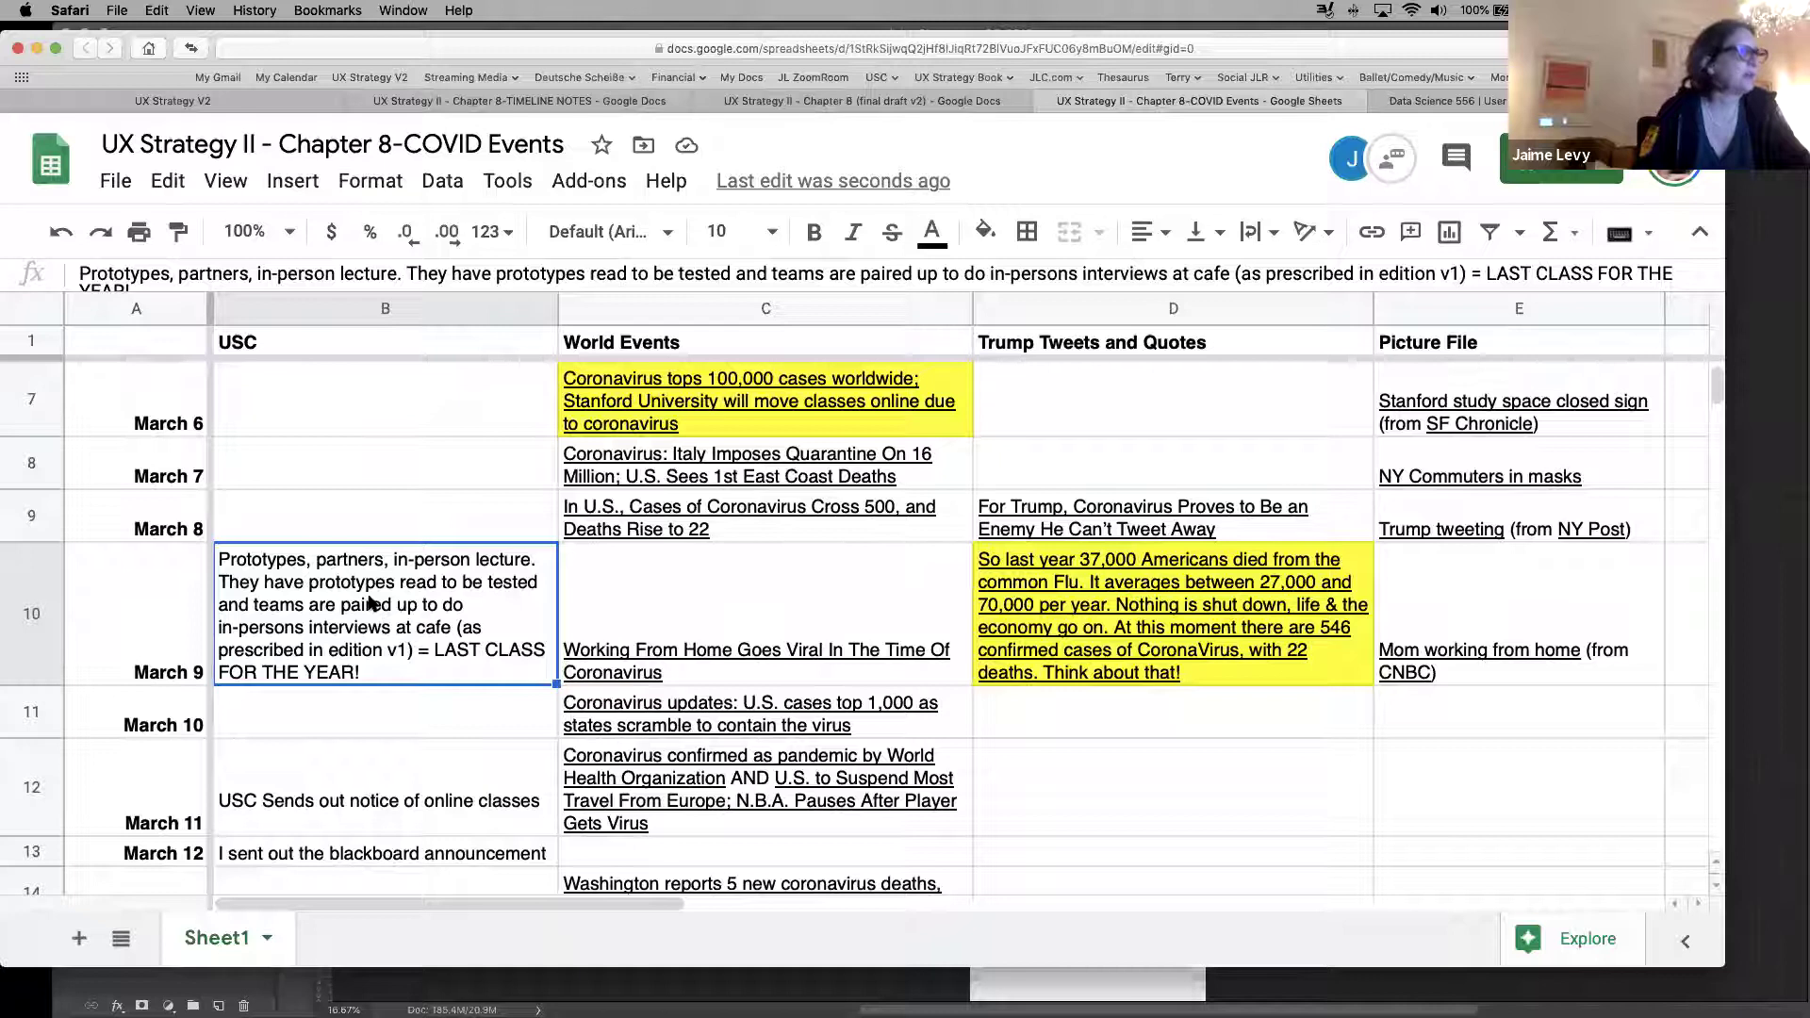
{"action": "left_click", "coordinate": [384, 788]}
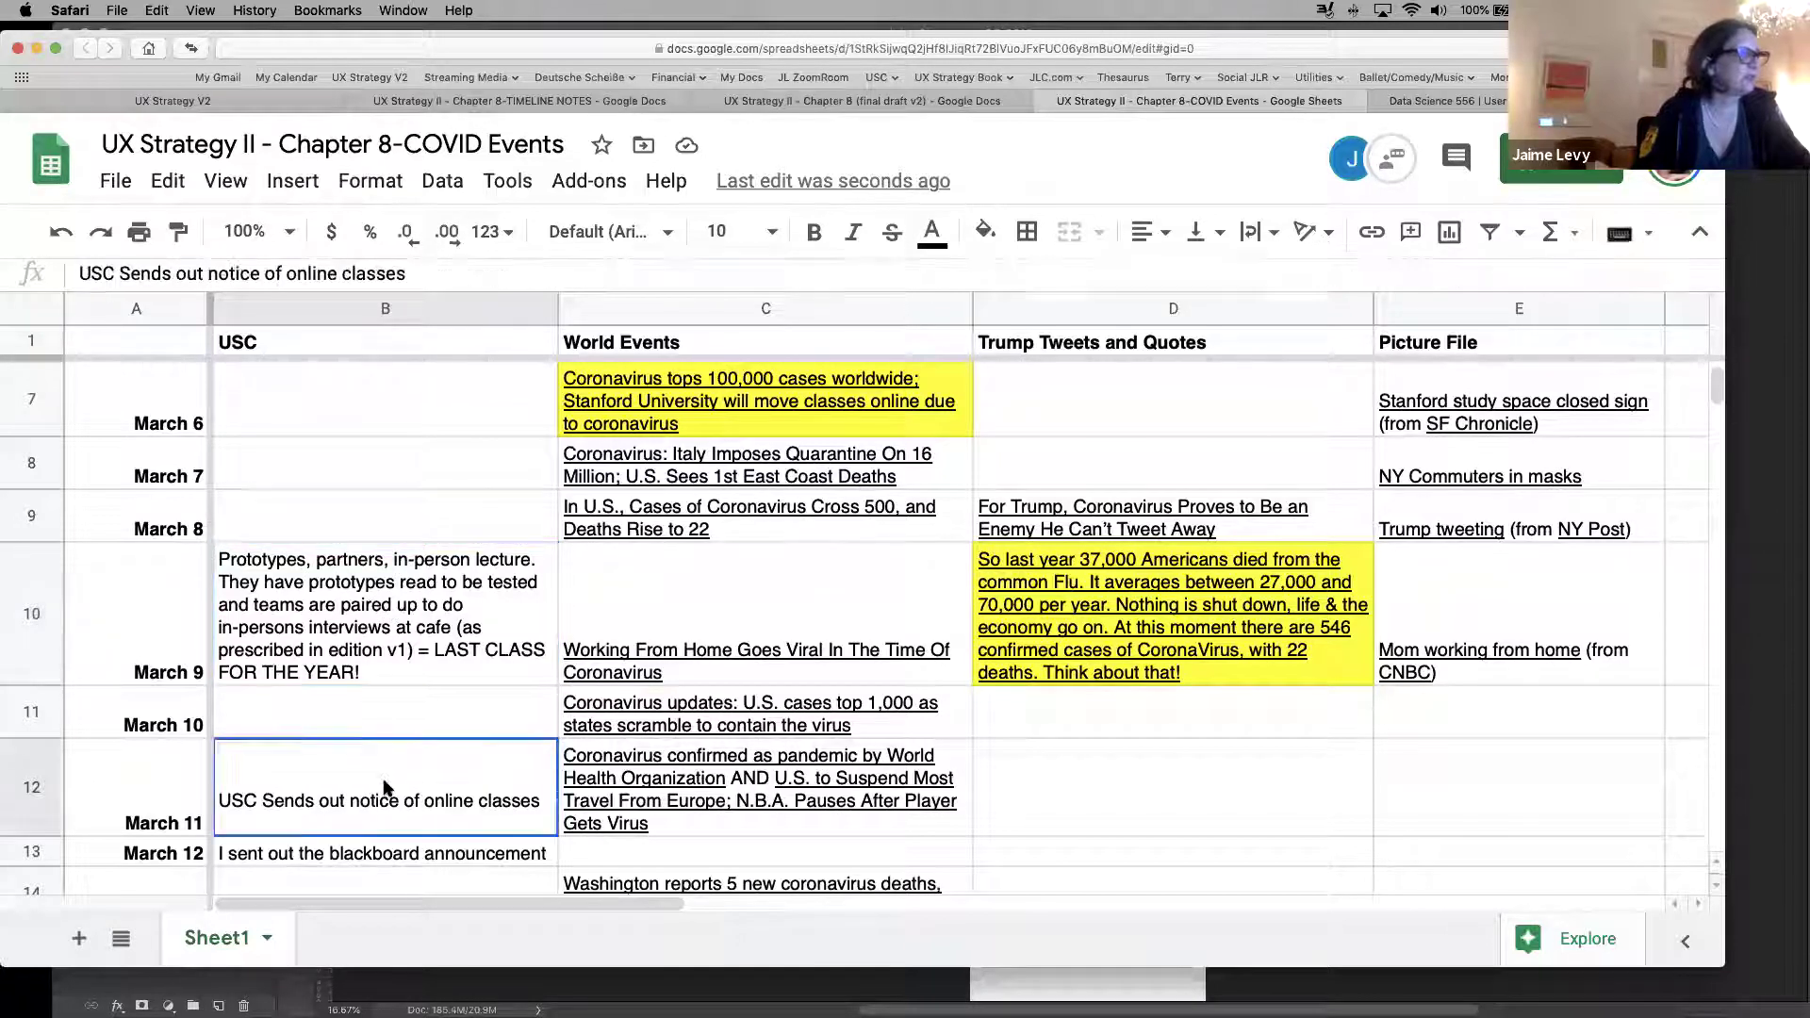
{"action": "left_click", "coordinate": [429, 599]}
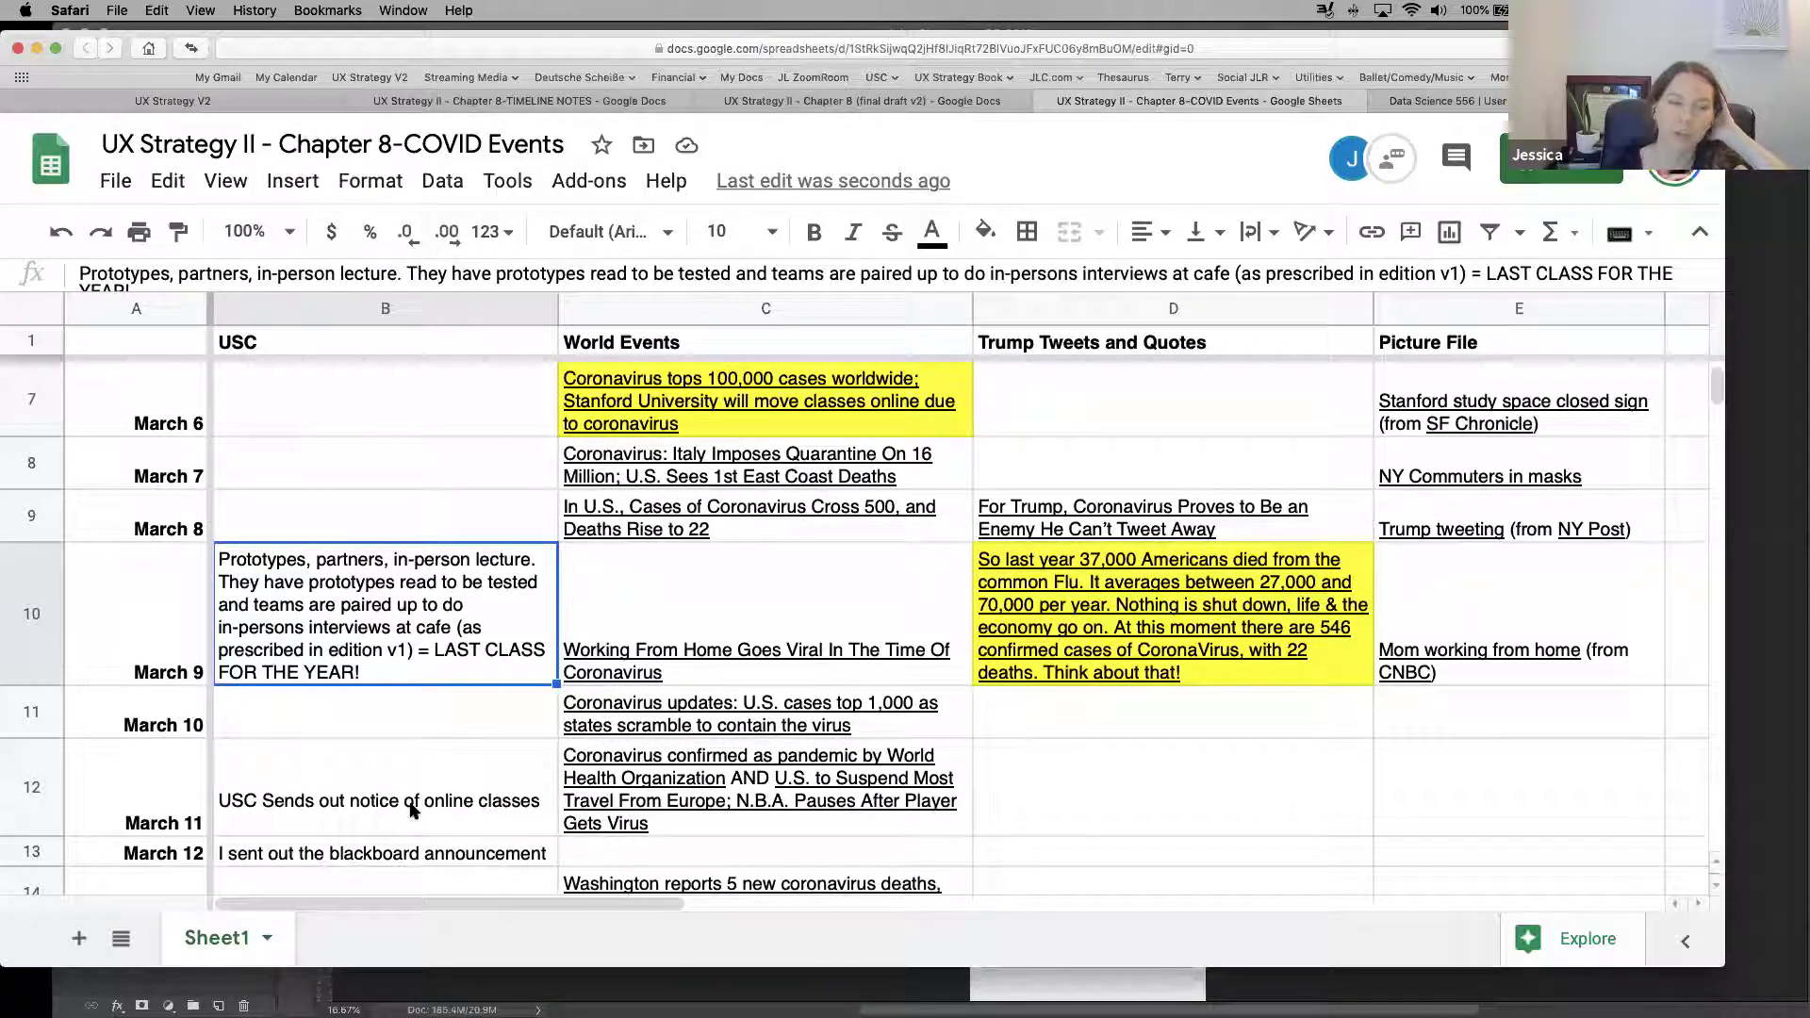
{"action": "left_click", "coordinate": [984, 231]}
{"action": "left_click", "coordinate": [1096, 362]}
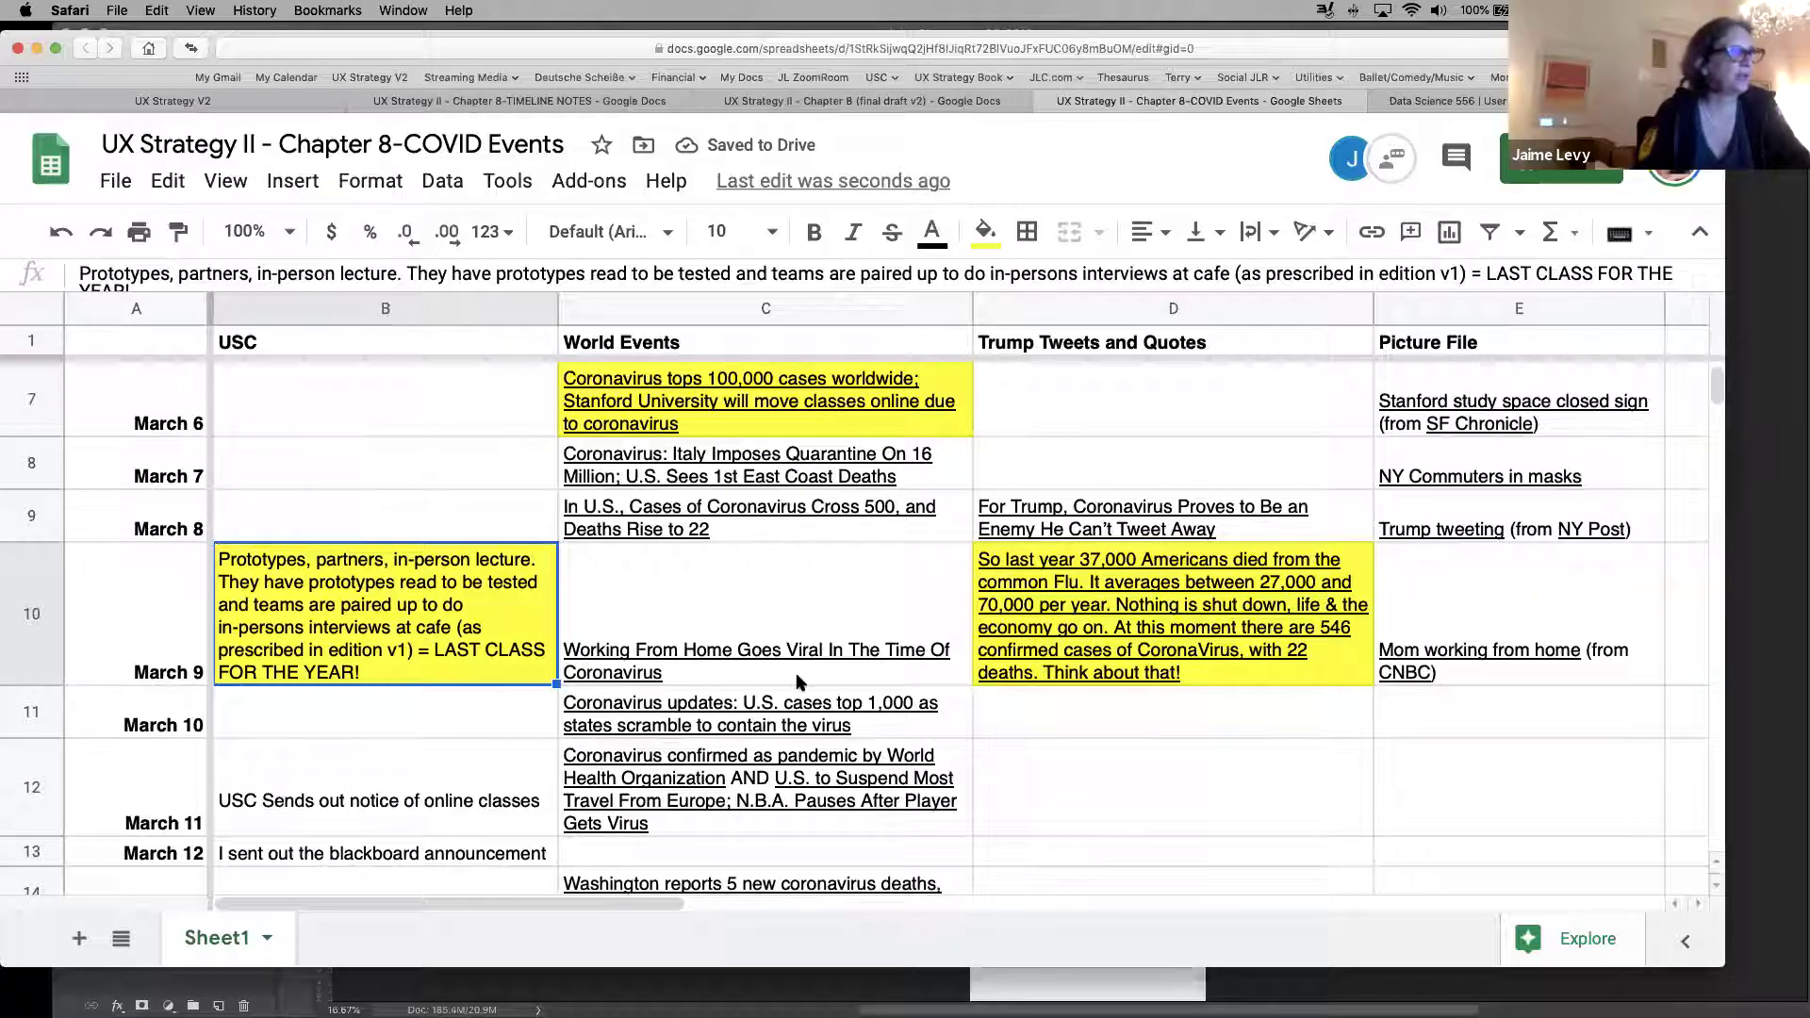
Highlight the March 12 USC cell about sending out the blackboard announcement in yellow
{"action": "mouse_move", "coordinate": [724, 659]}
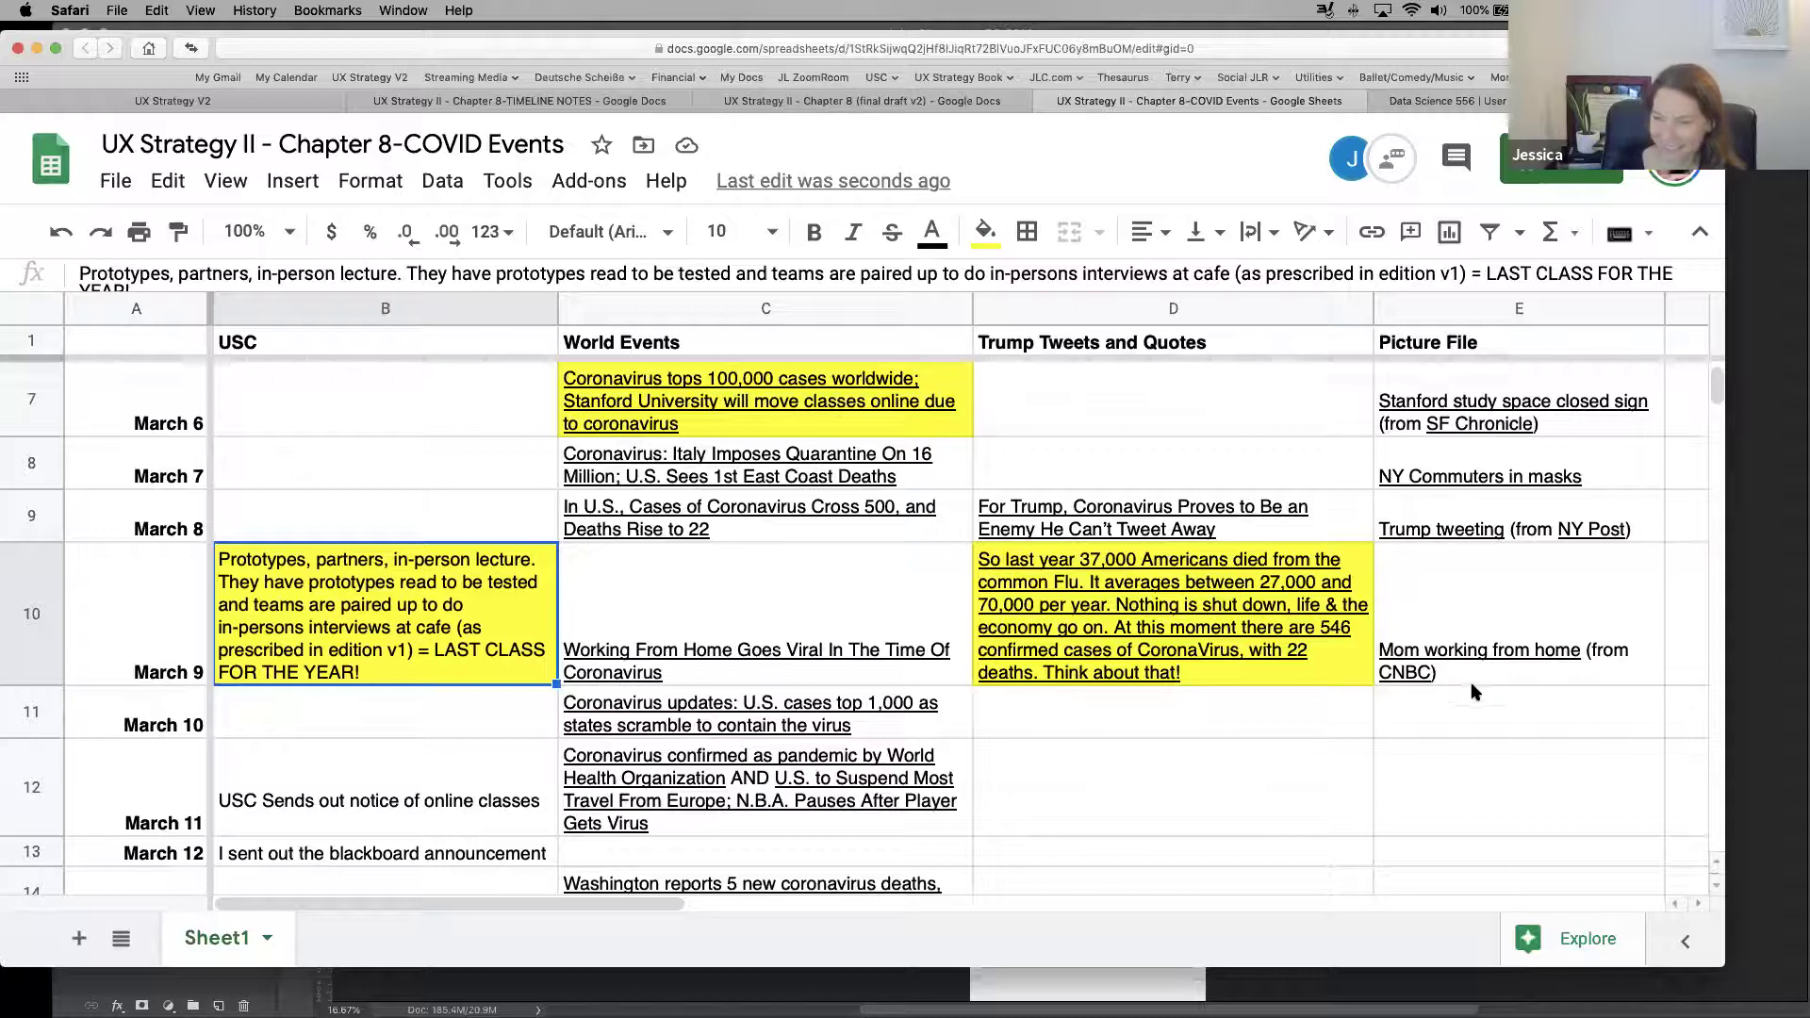
{"action": "mouse_move", "coordinate": [1449, 669]}
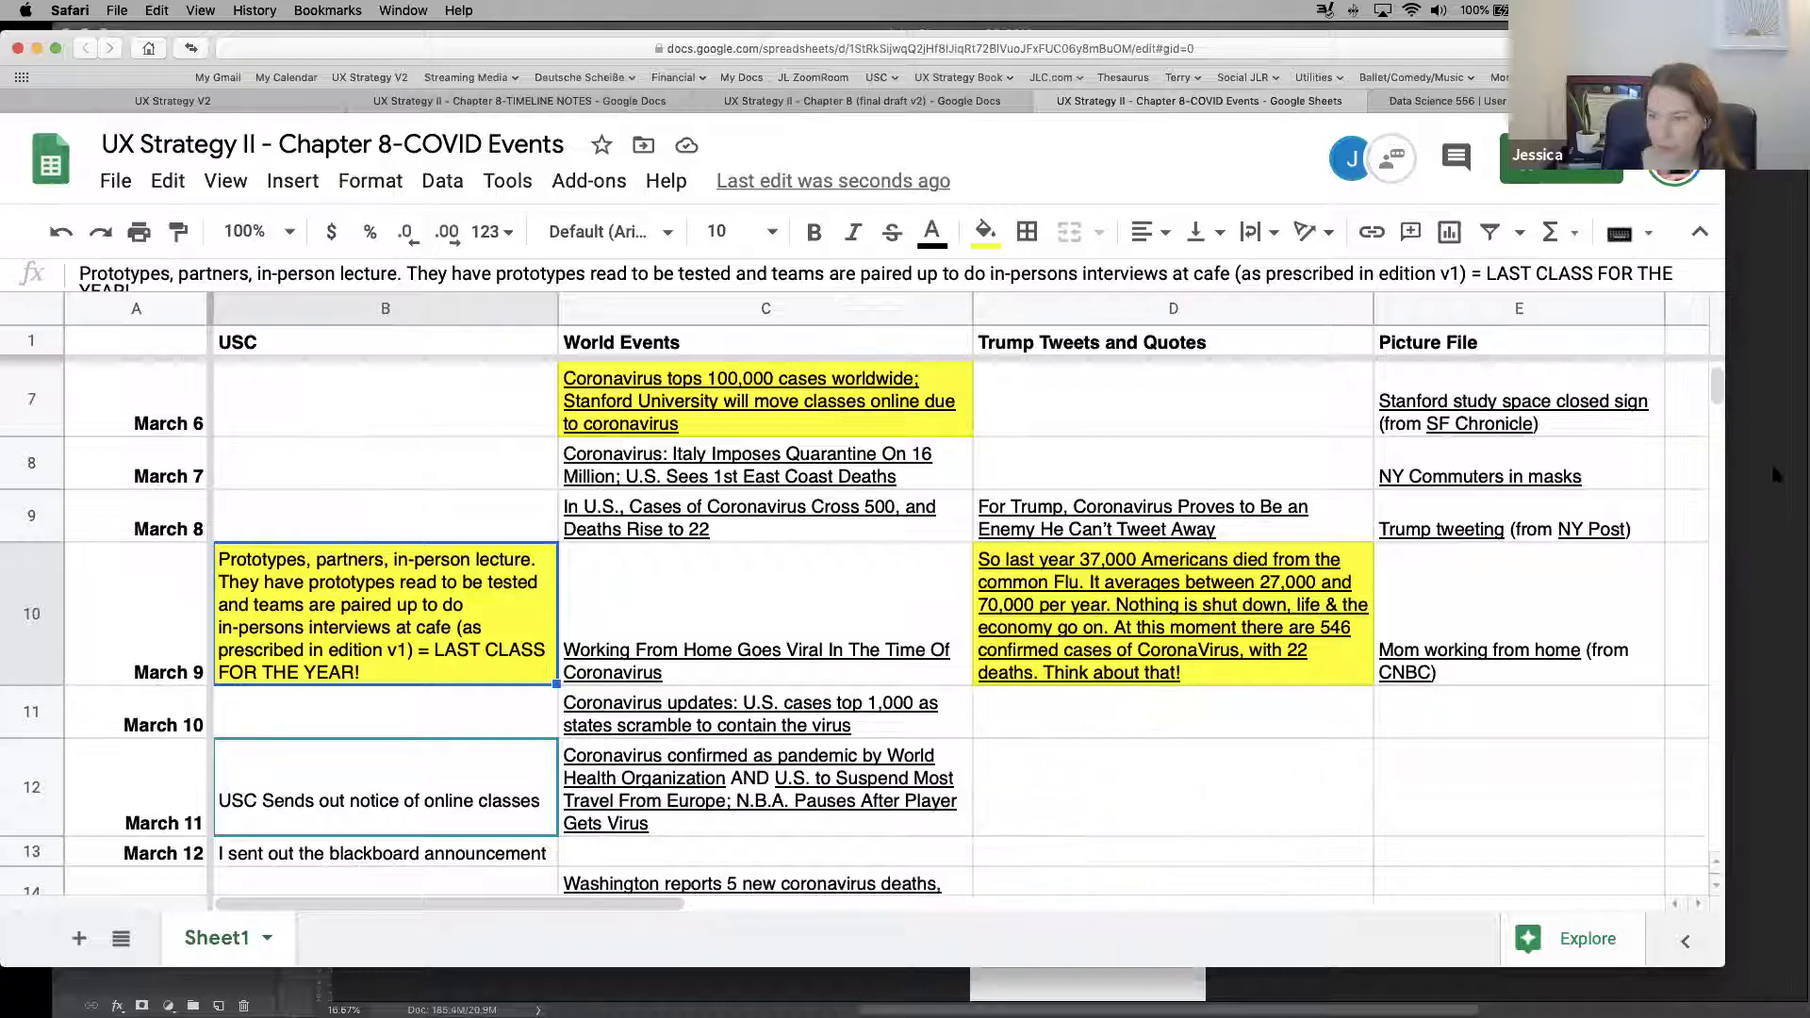
{"action": "left_click_drag", "start_coordinate": [1715, 384], "coordinate": [1714, 390]}
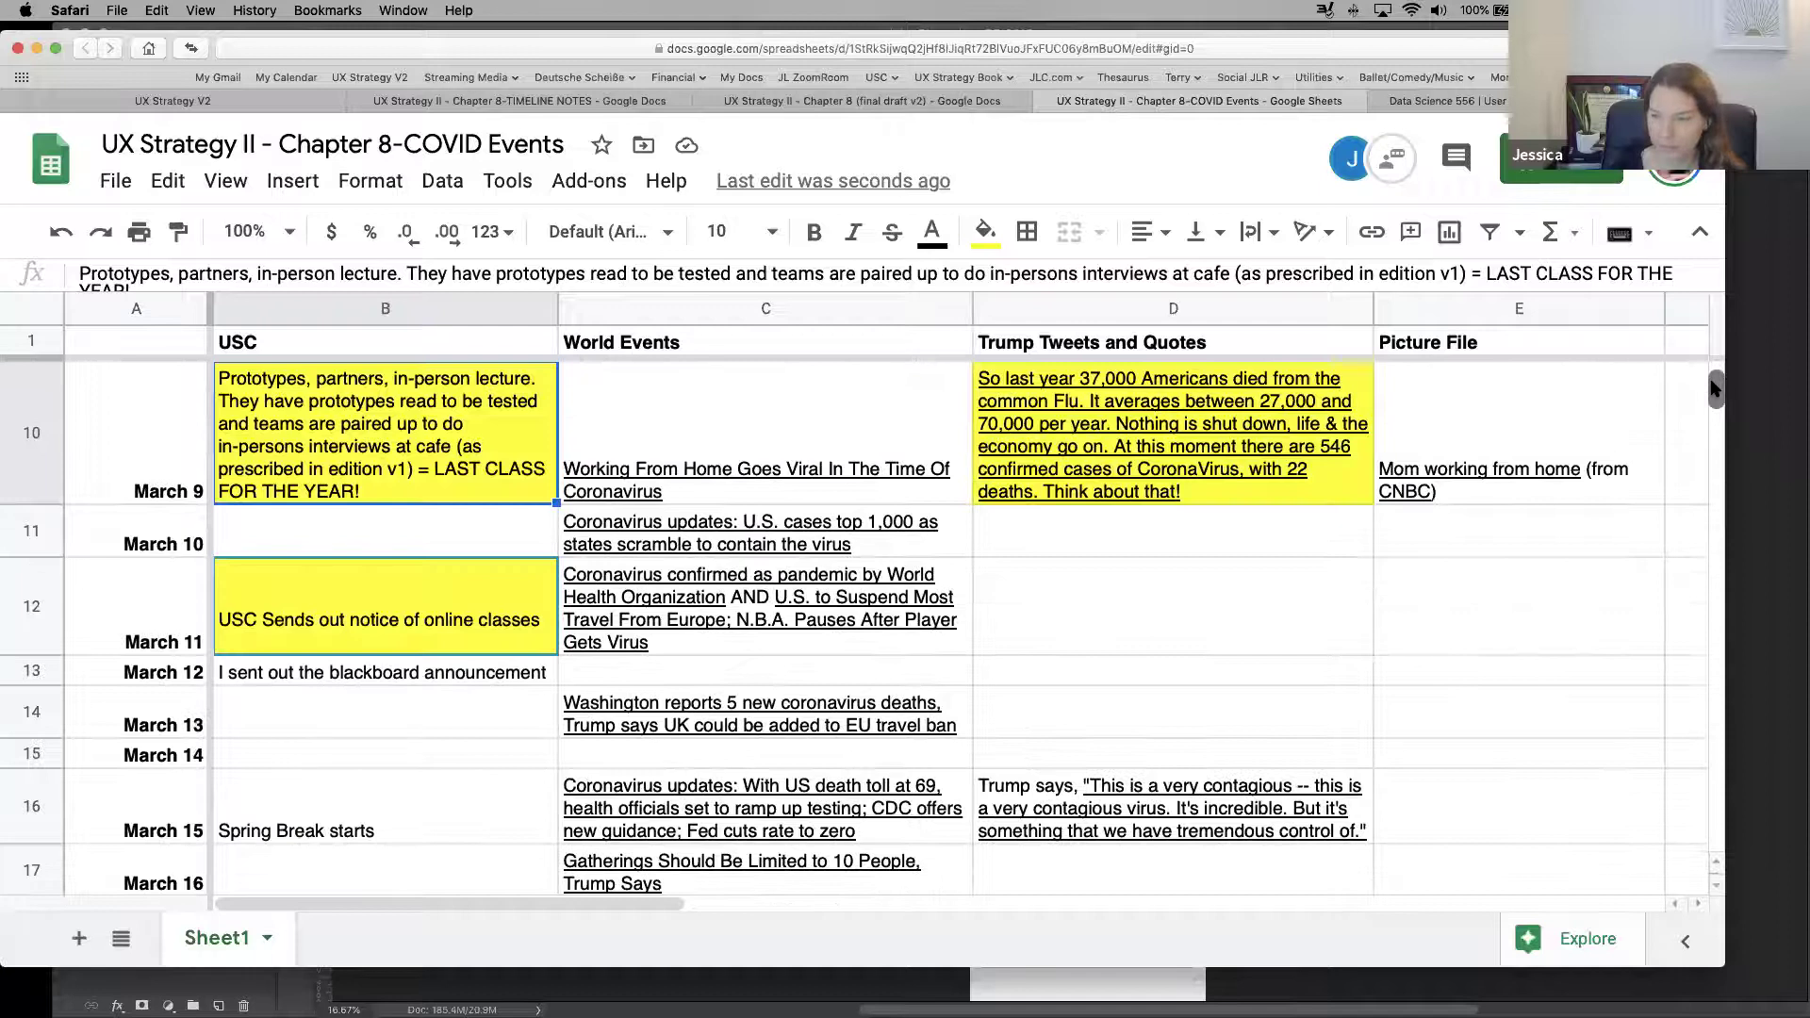
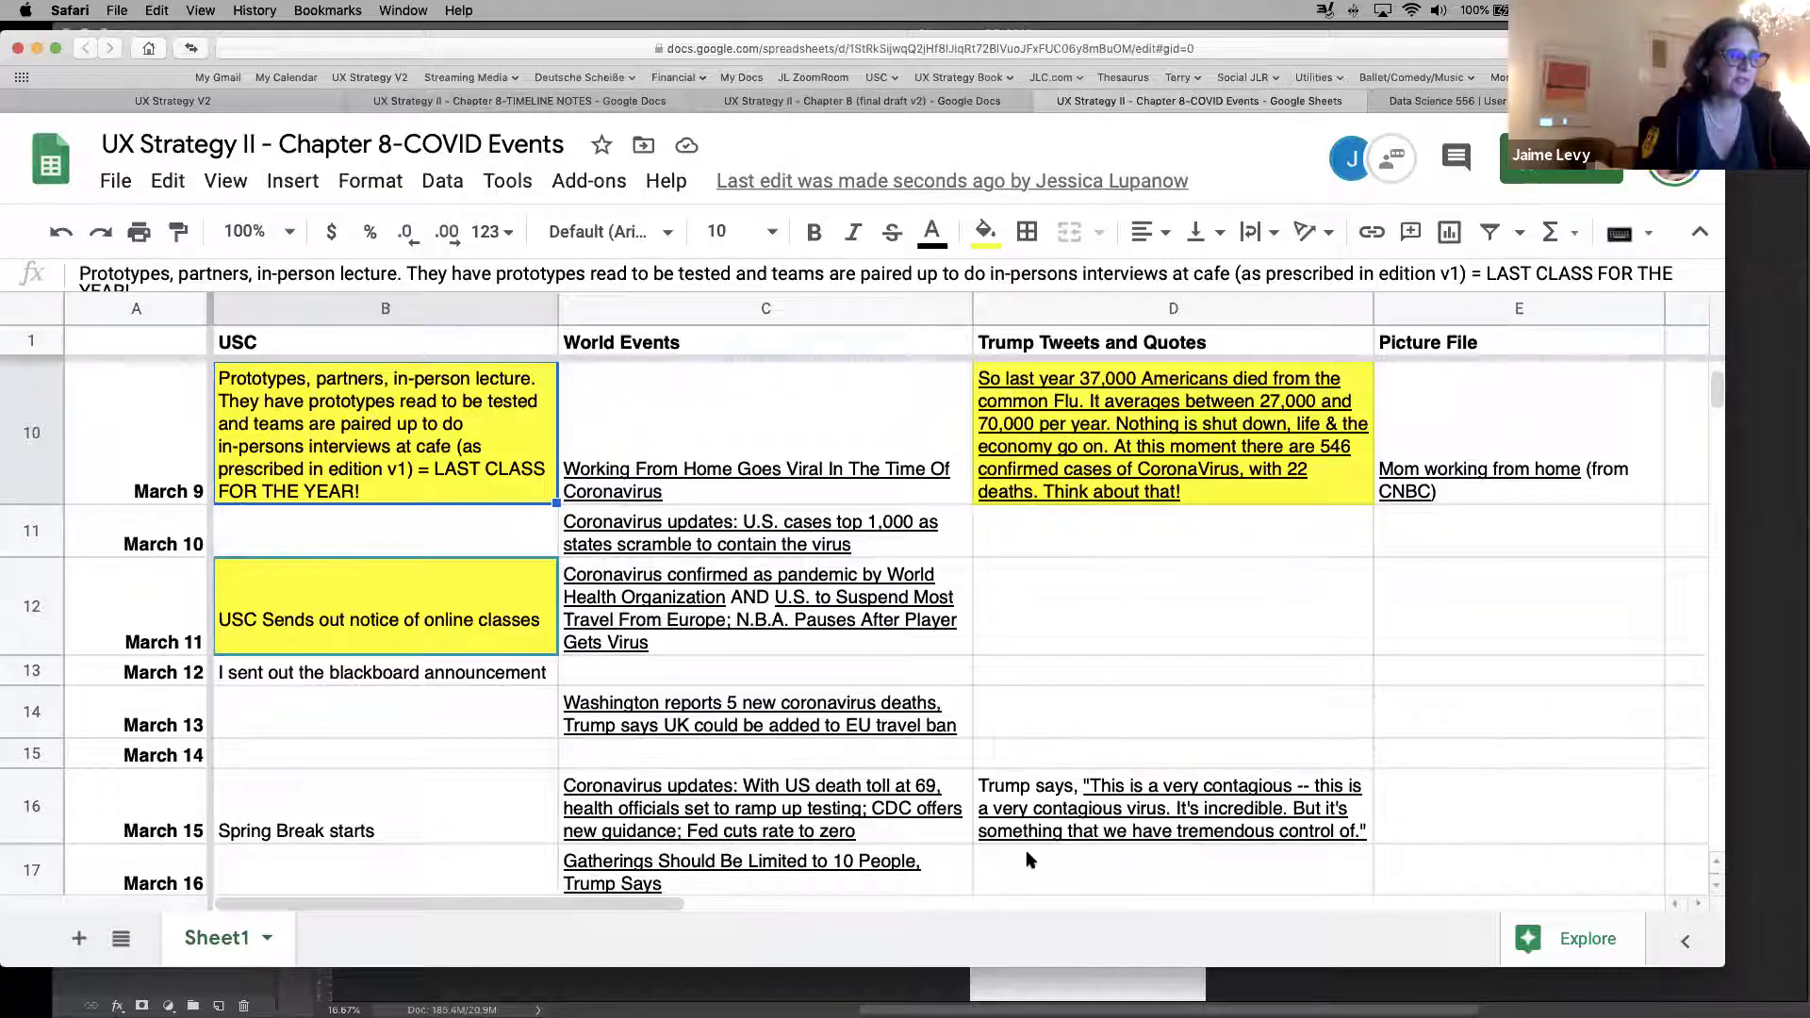
{"action": "mouse_move", "coordinate": [1280, 762]}
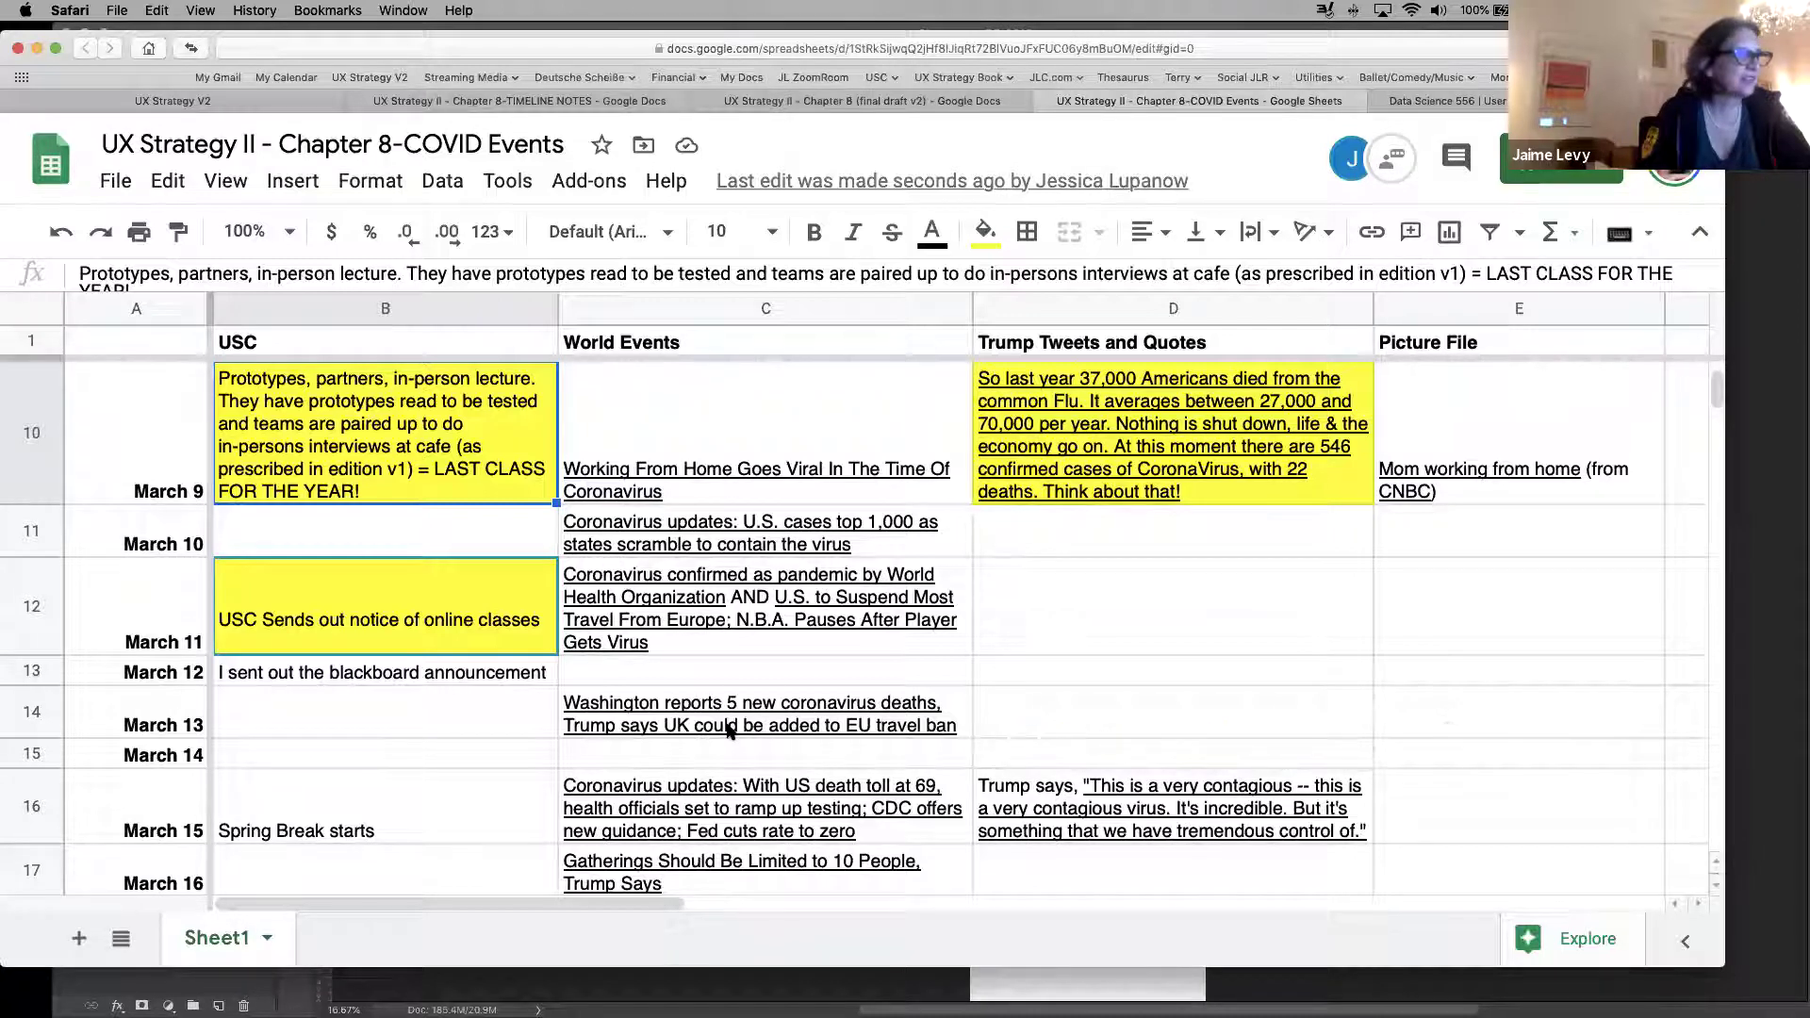
{"action": "mouse_move", "coordinate": [728, 731]}
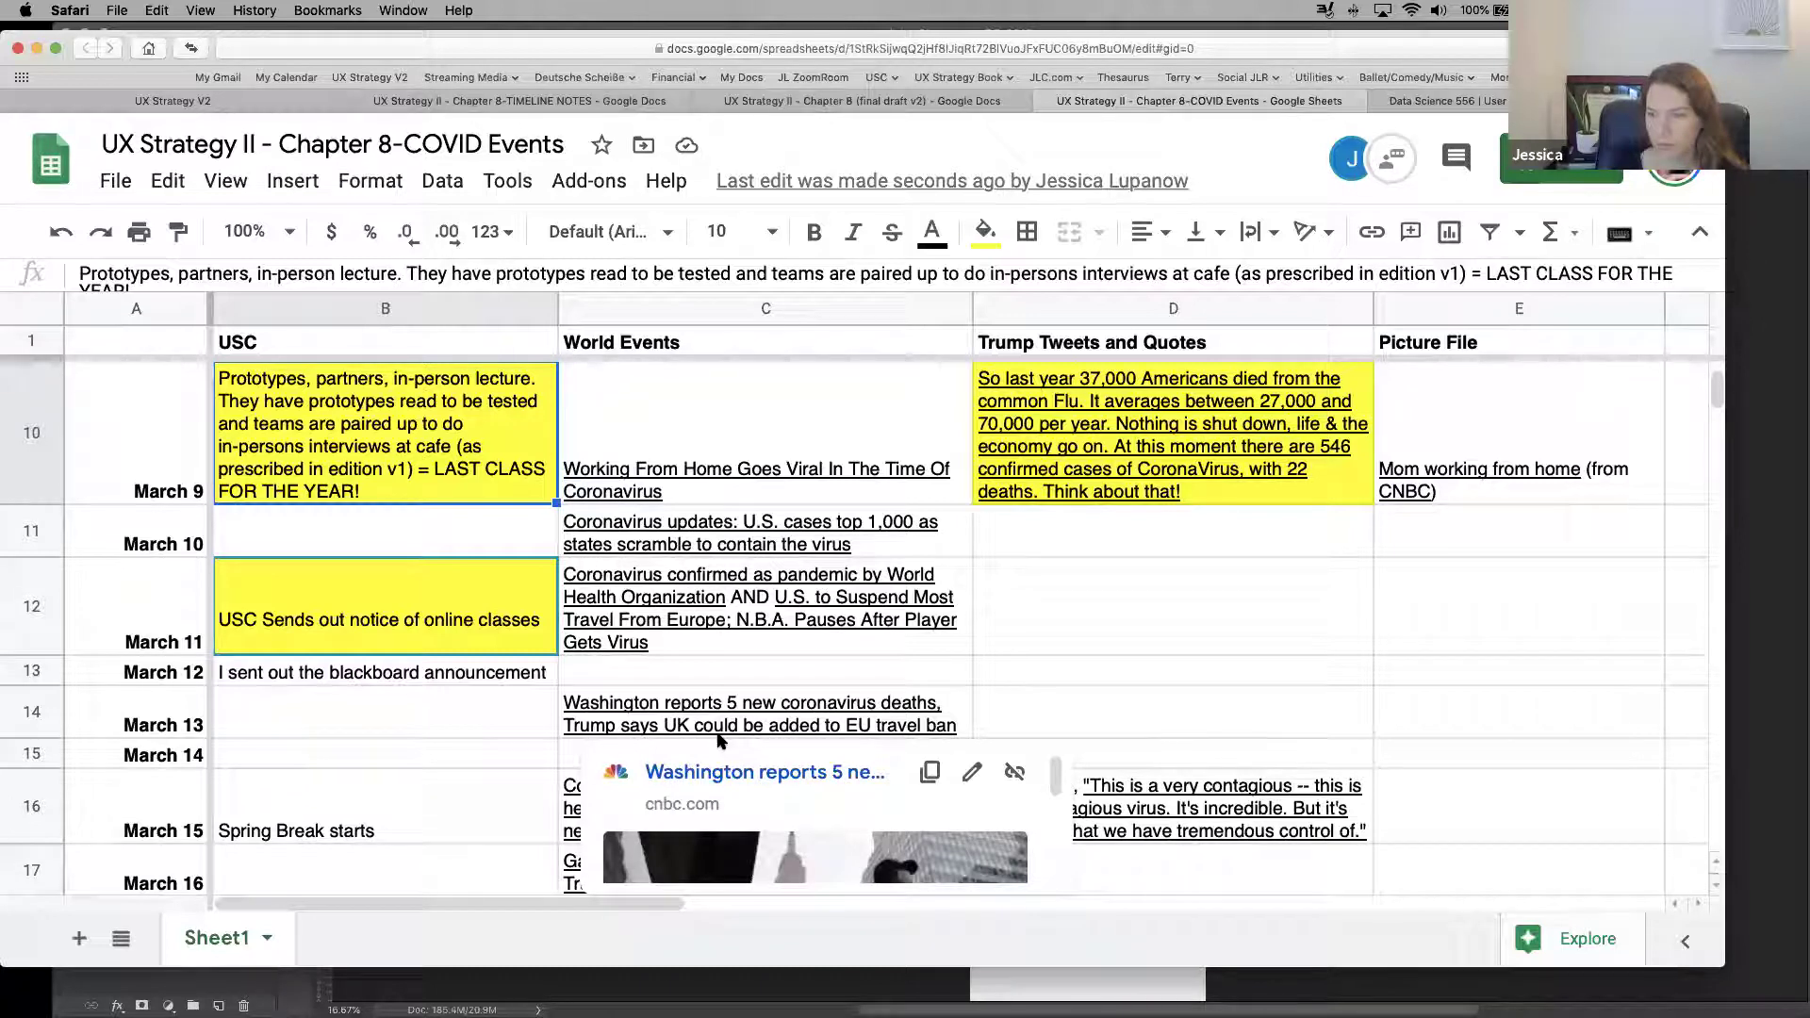
{"action": "left_click", "coordinate": [364, 672]}
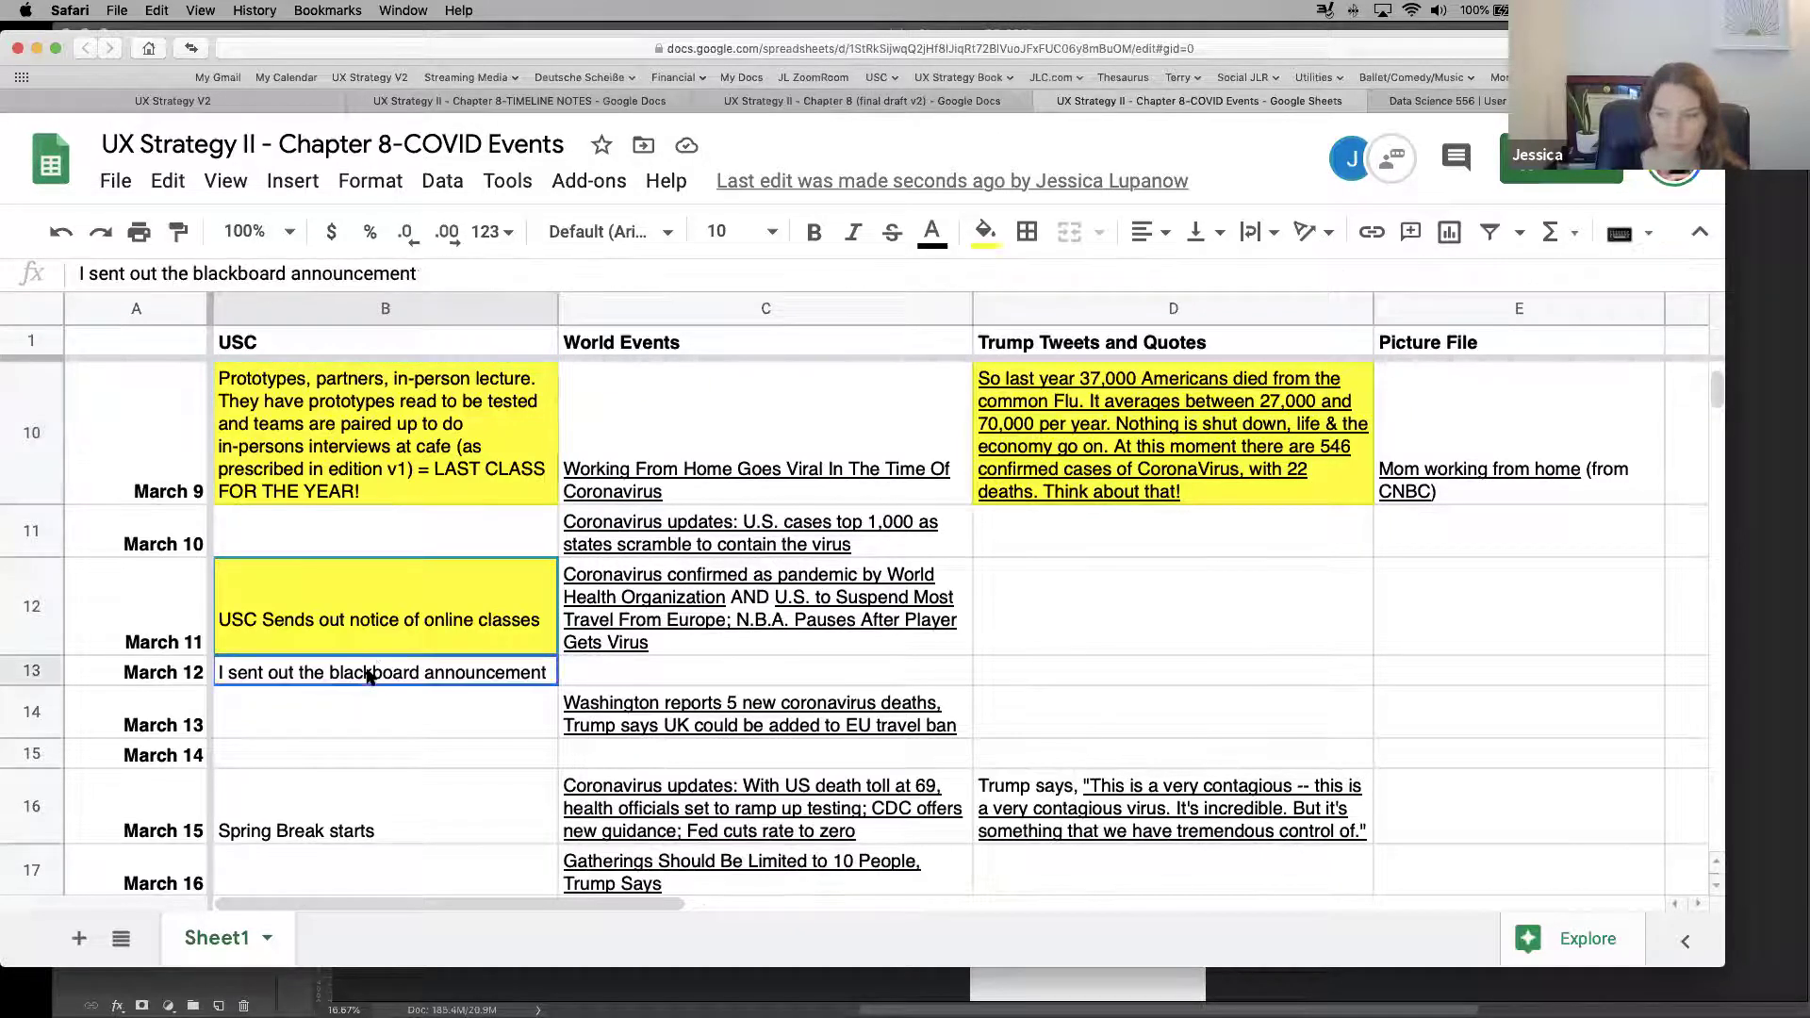
{"action": "left_click", "coordinate": [985, 231]}
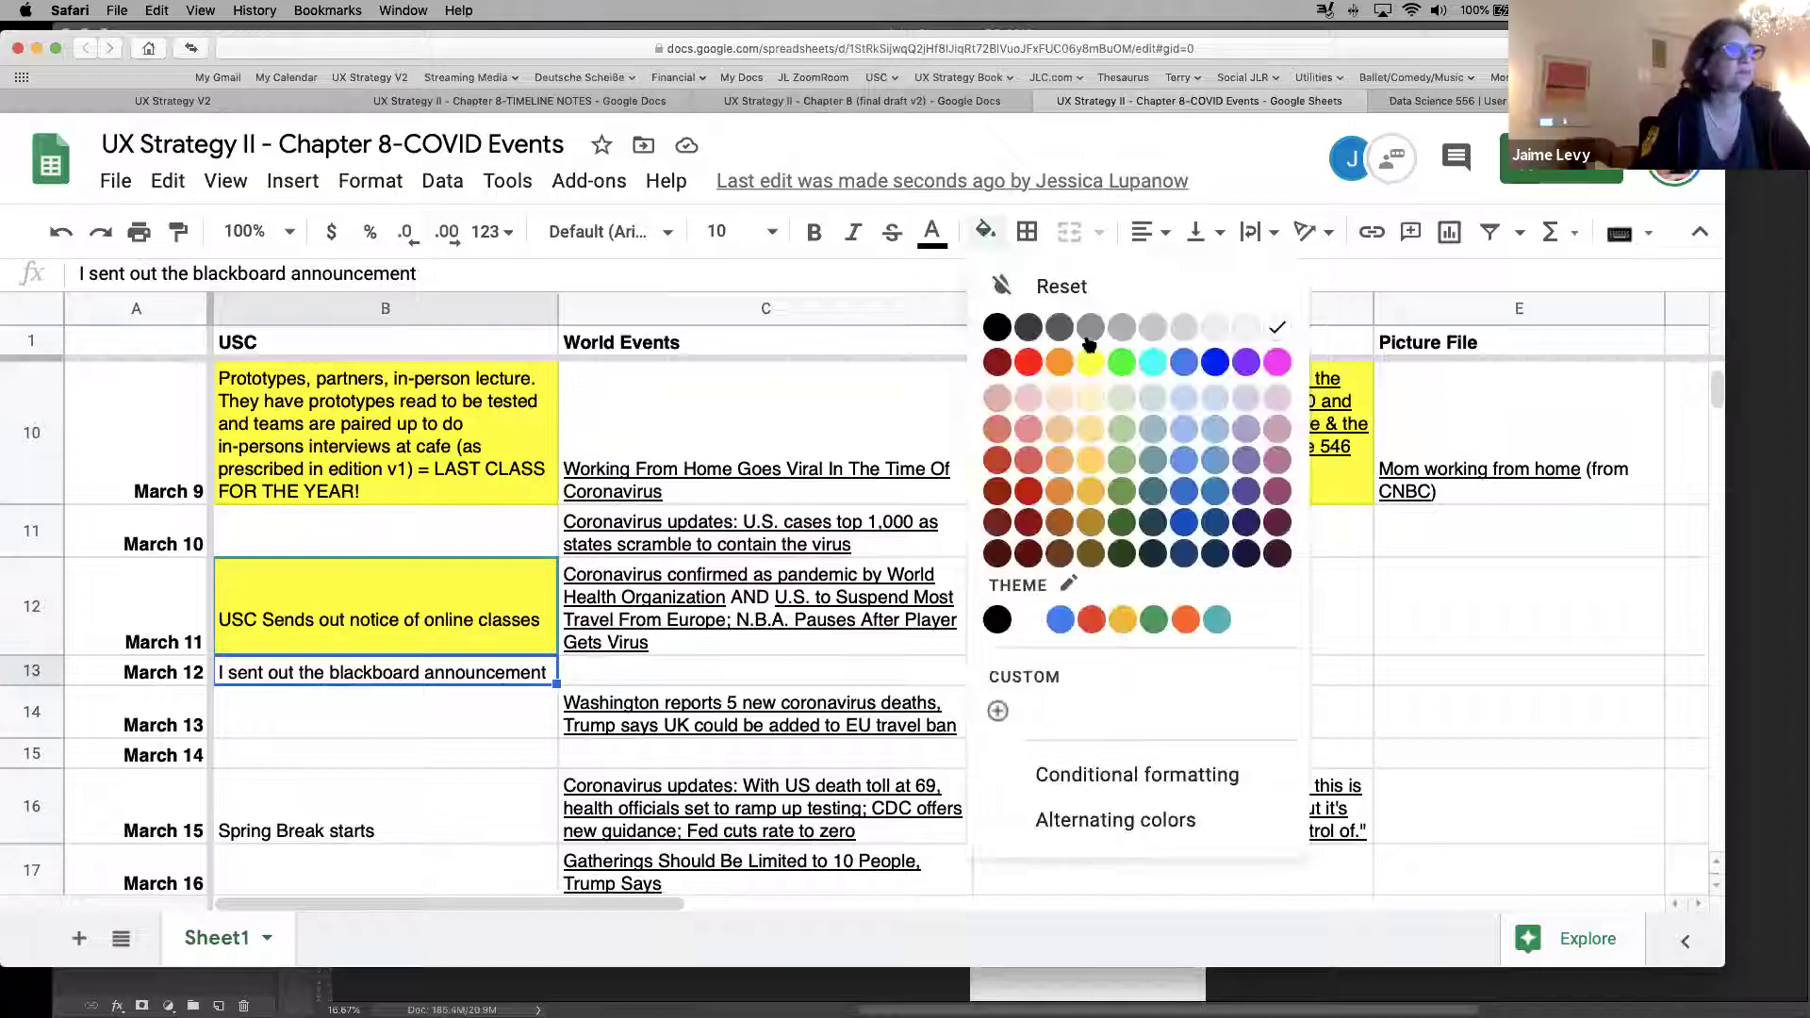
{"action": "left_click", "coordinate": [1094, 370]}
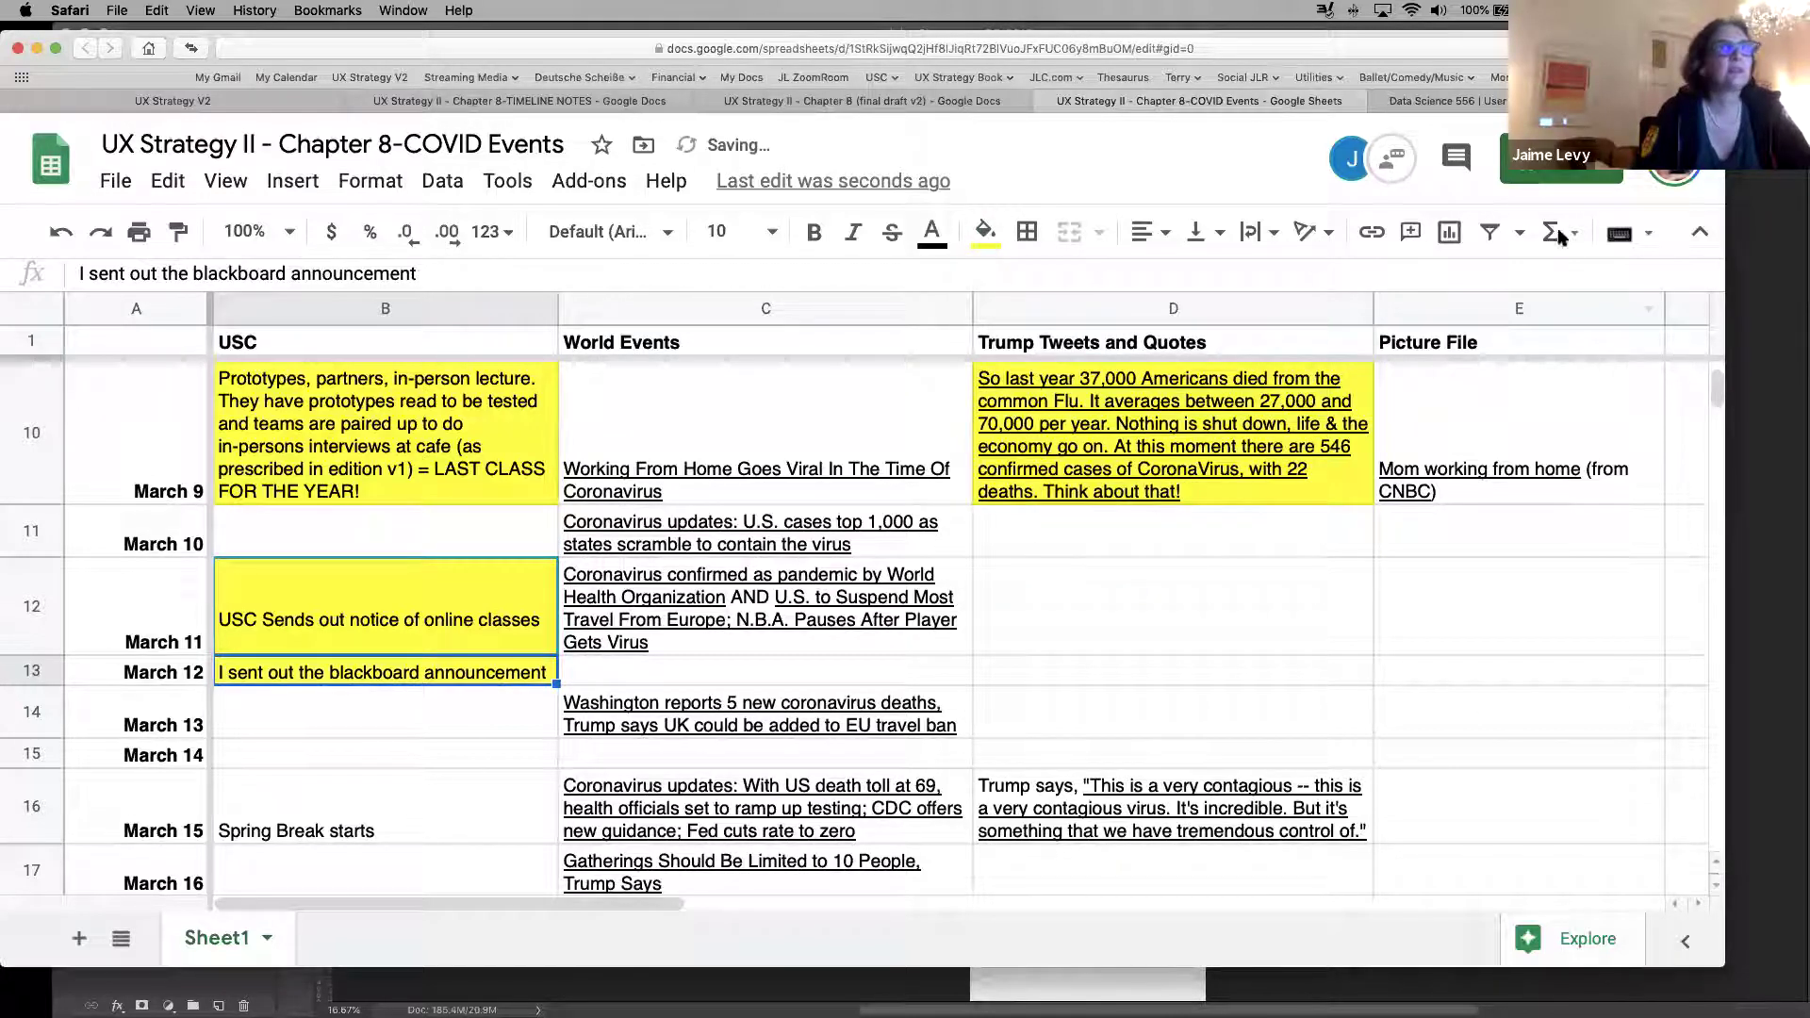
Highlight the March 15 Trump quote calling it "a very contagious virus" in yellow
{"action": "scroll", "coordinate": [1718, 386], "scroll_direction": "down", "scroll_amount": 5}
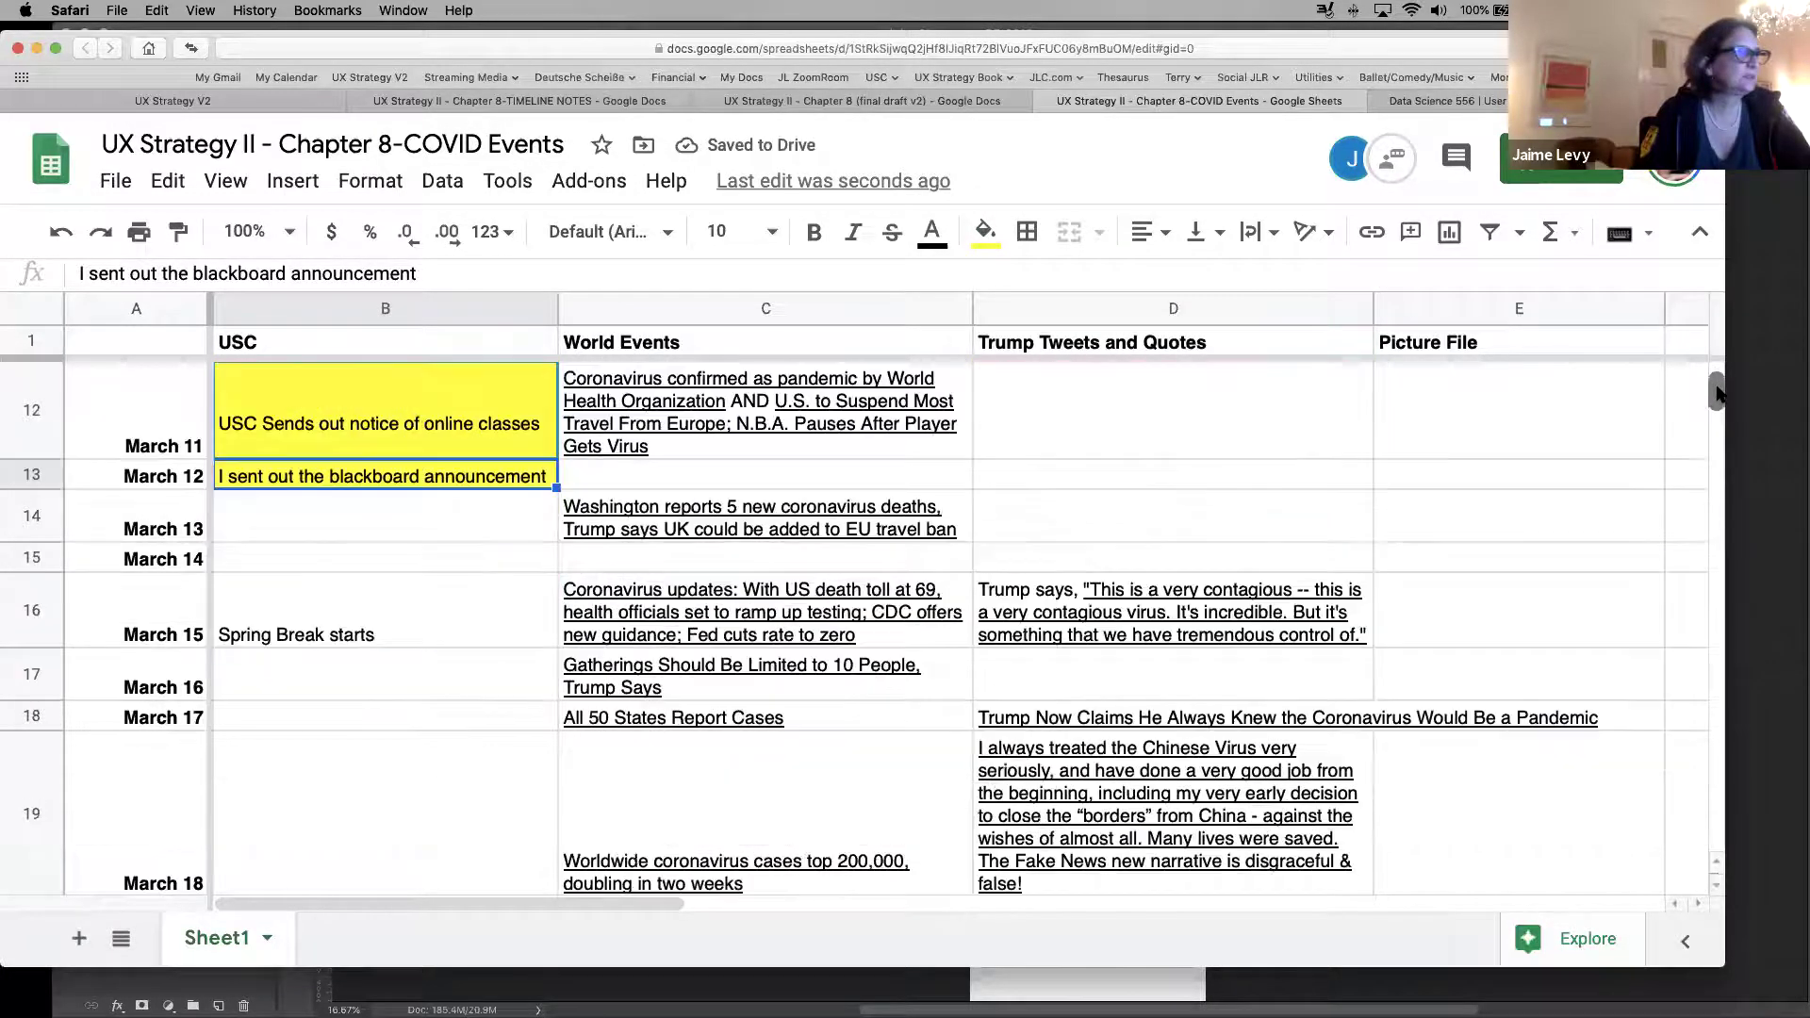
{"action": "scroll", "coordinate": [1718, 387], "scroll_direction": "up", "scroll_amount": 5}
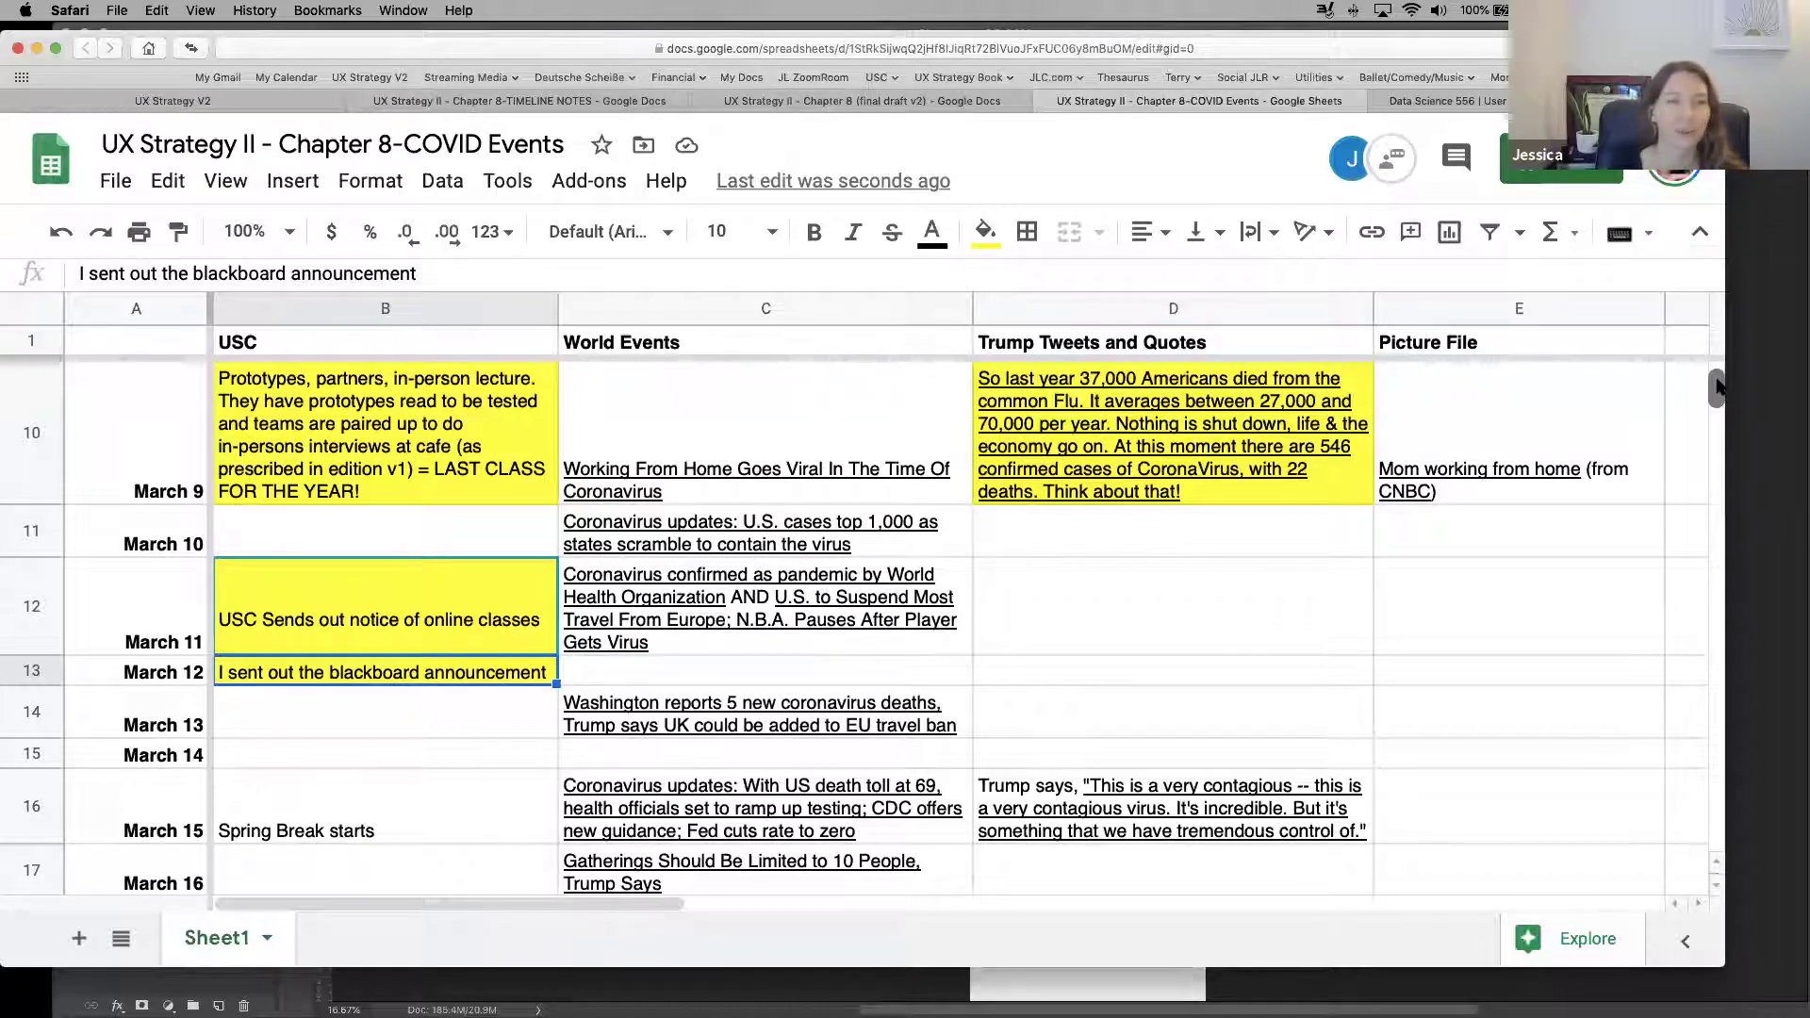
{"action": "left_click", "coordinate": [1113, 794]}
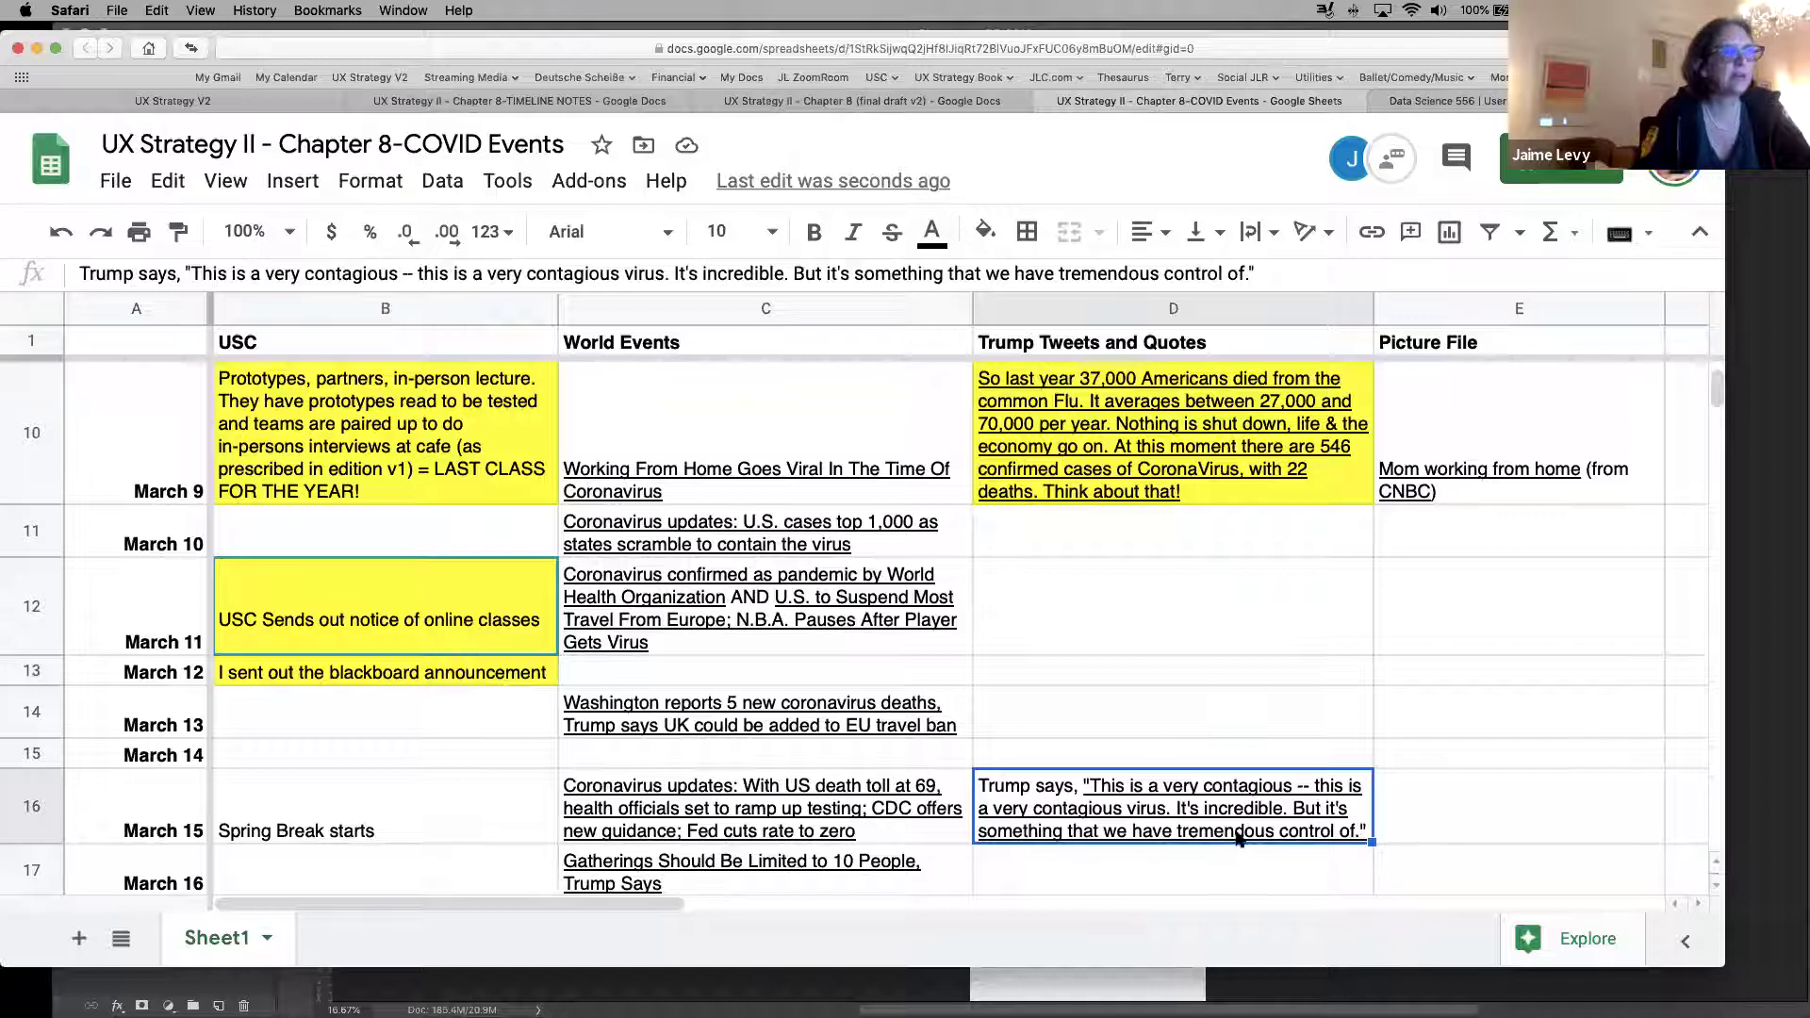
{"action": "mouse_move", "coordinate": [1081, 802]}
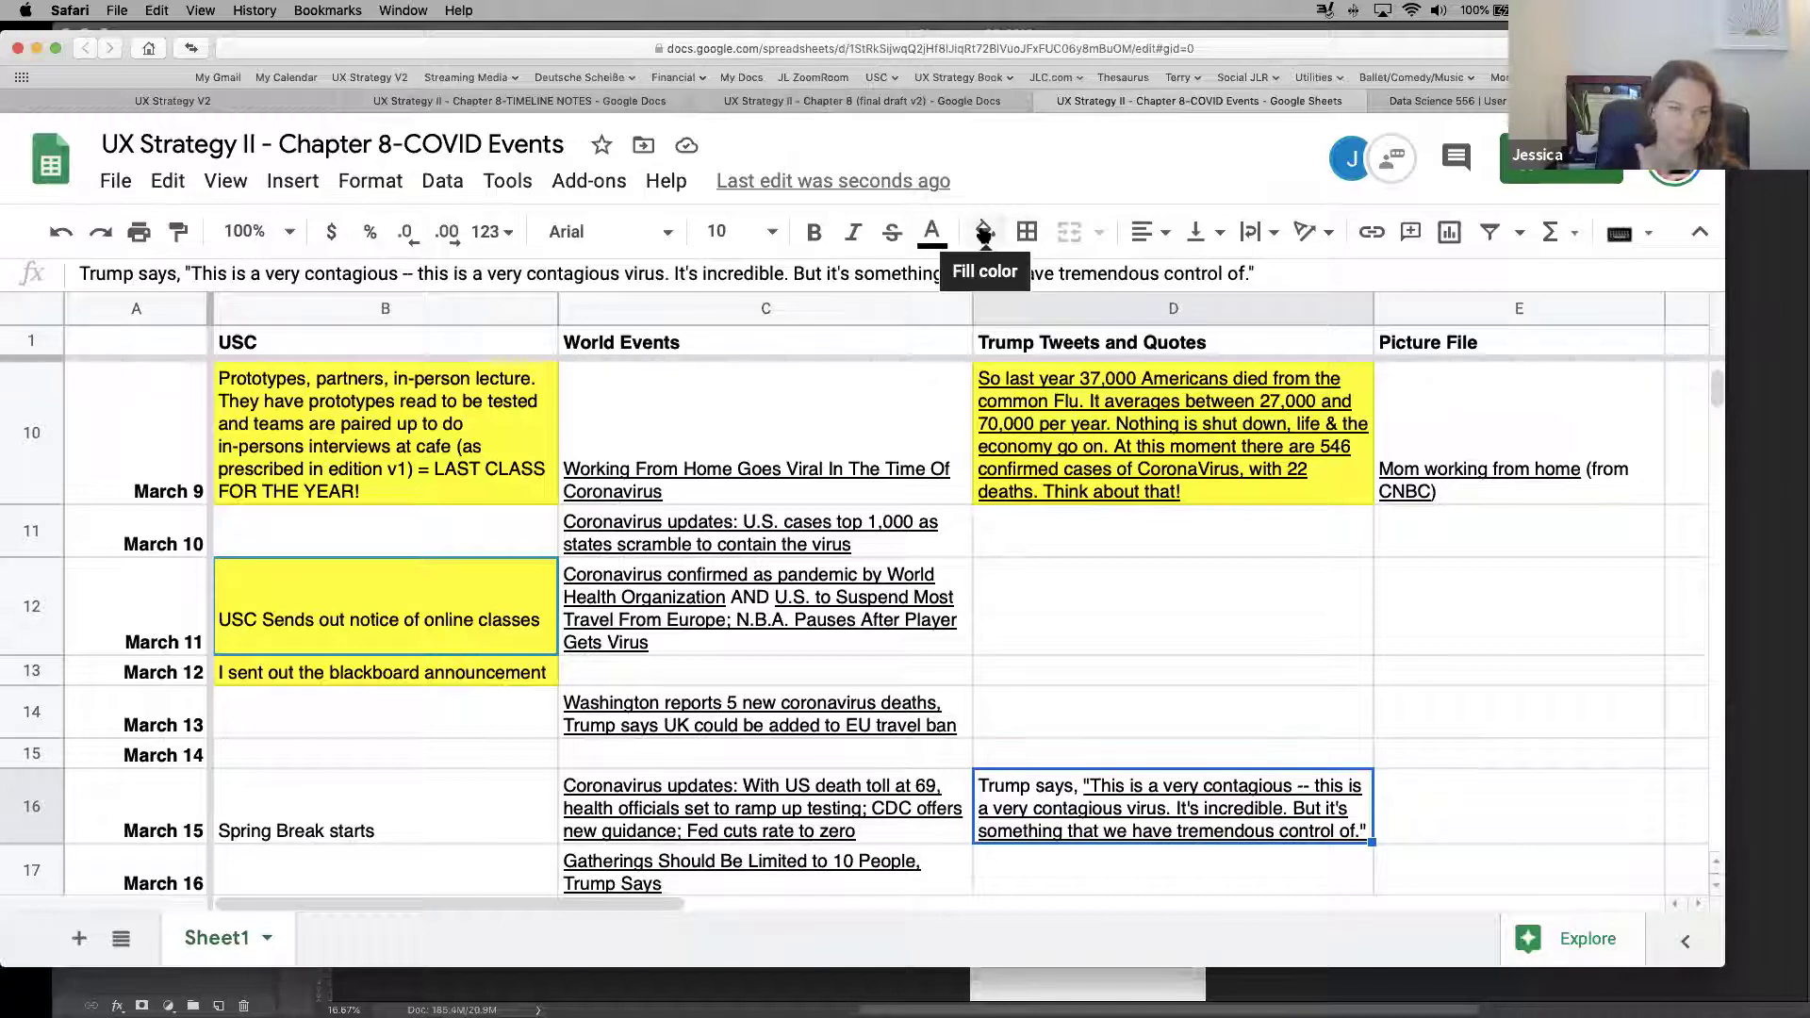
{"action": "left_click", "coordinate": [983, 233]}
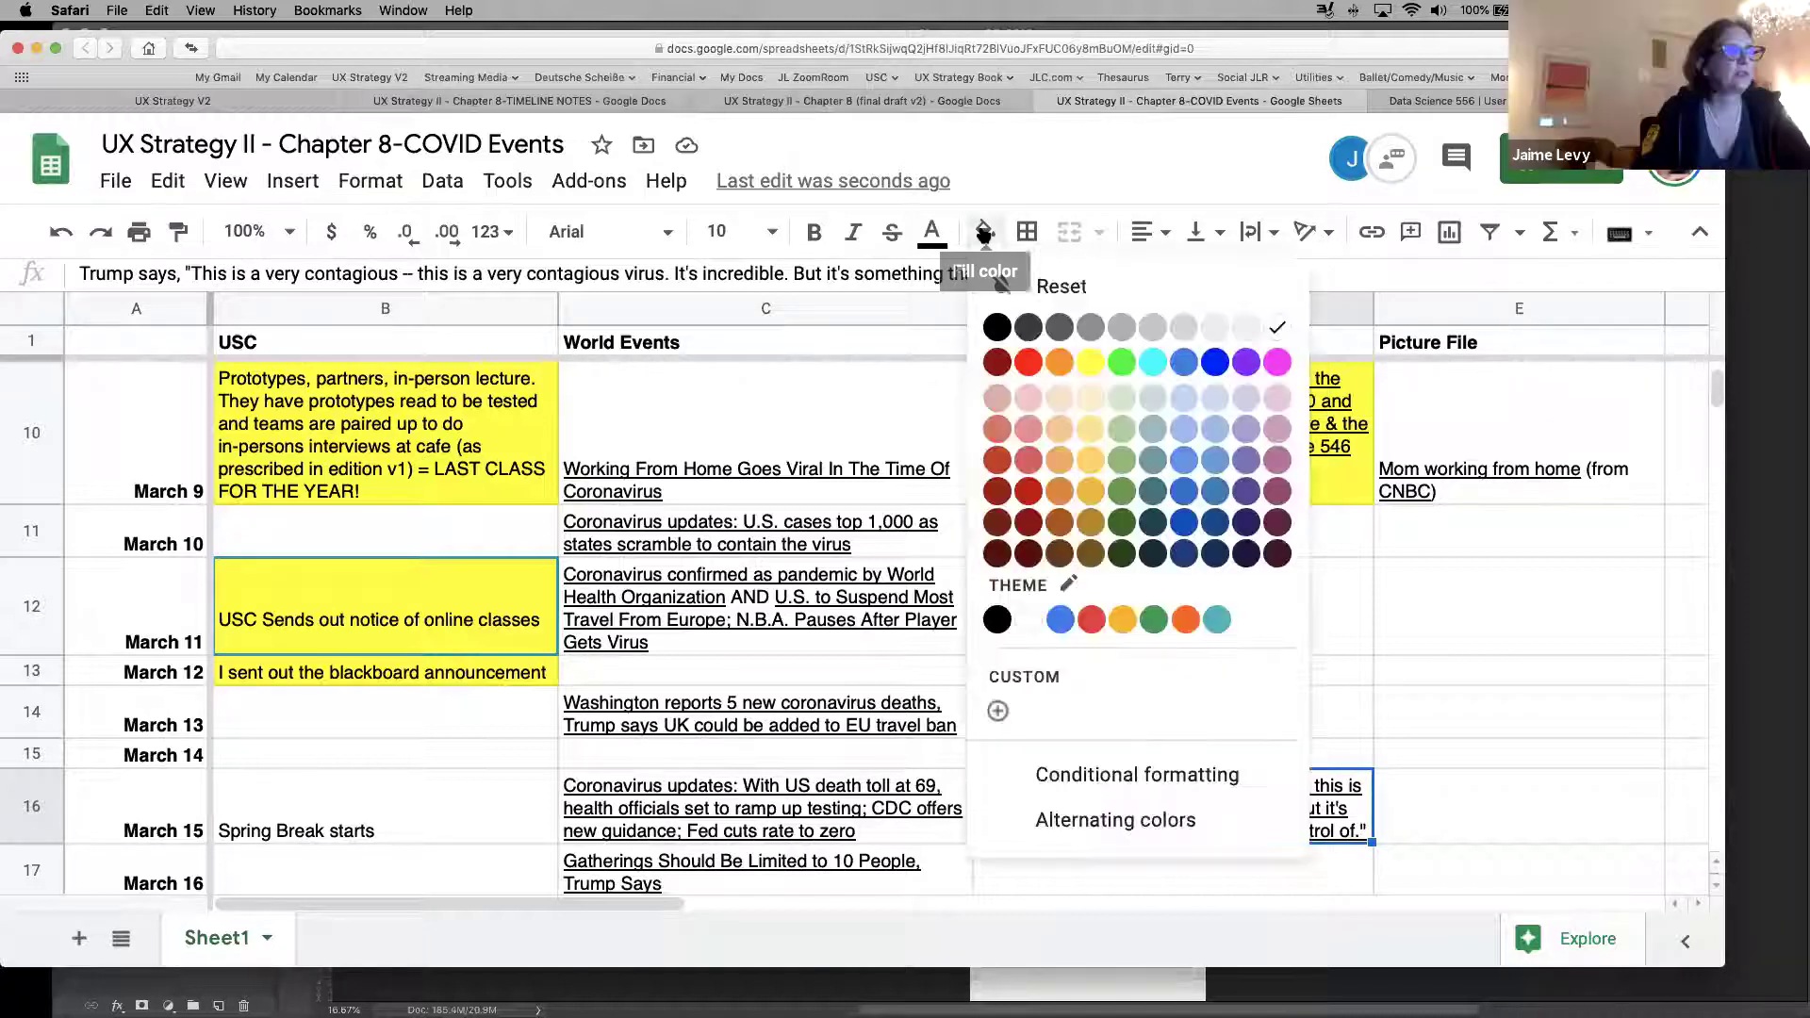
{"action": "left_click", "coordinate": [1087, 360]}
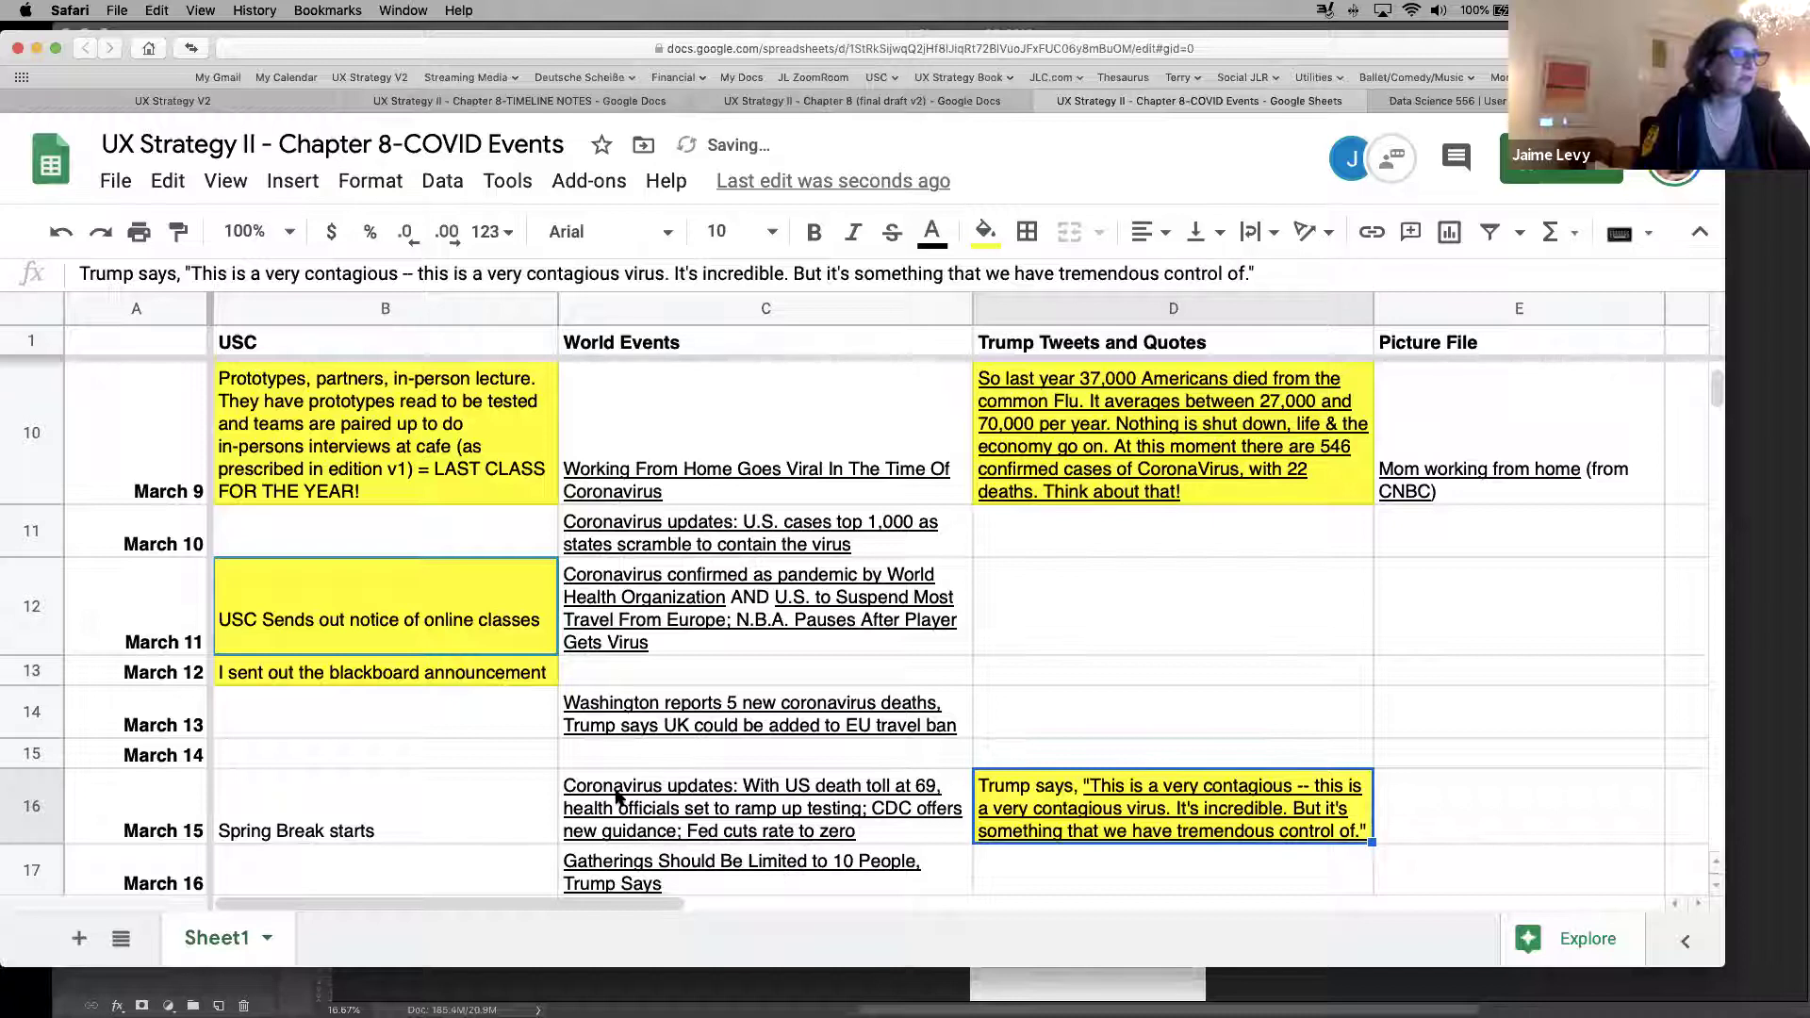
Review the USC, World Events and Trump entries for March 15 through March 22 as candidates for the timeline
{"action": "mouse_move", "coordinate": [624, 799]}
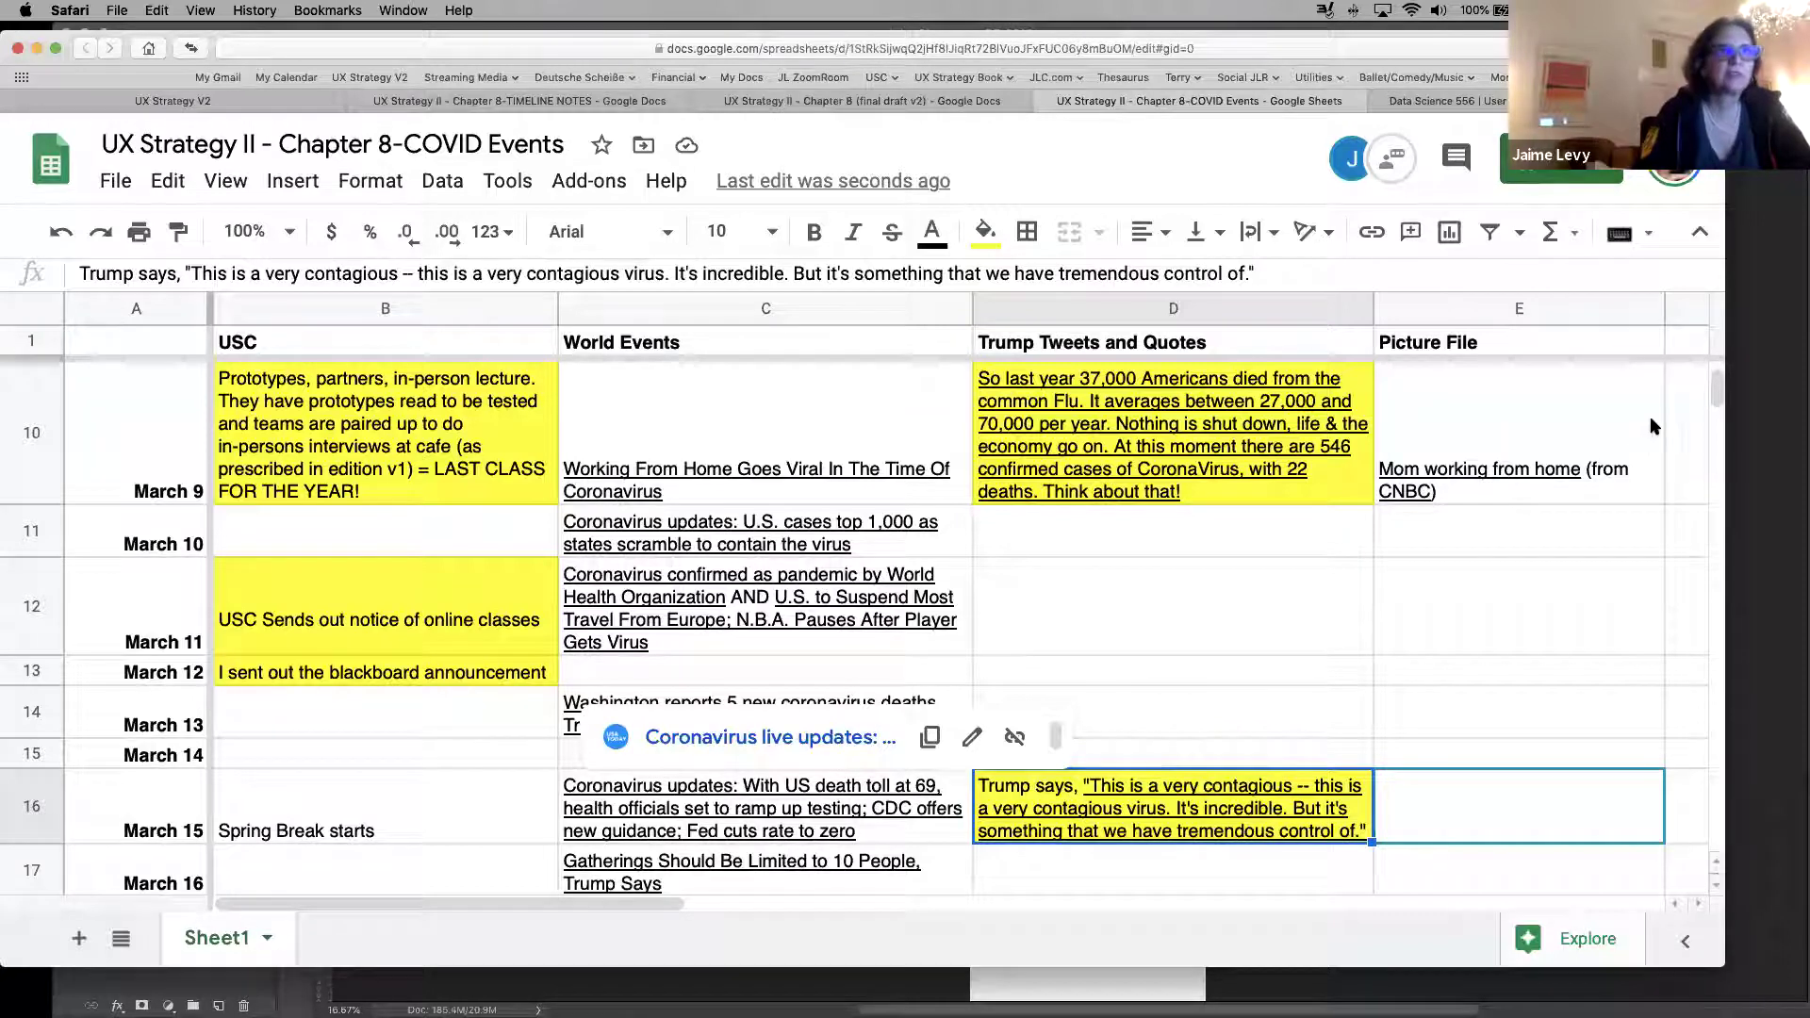
{"action": "left_click_drag", "start_coordinate": [1718, 394], "coordinate": [1717, 403]}
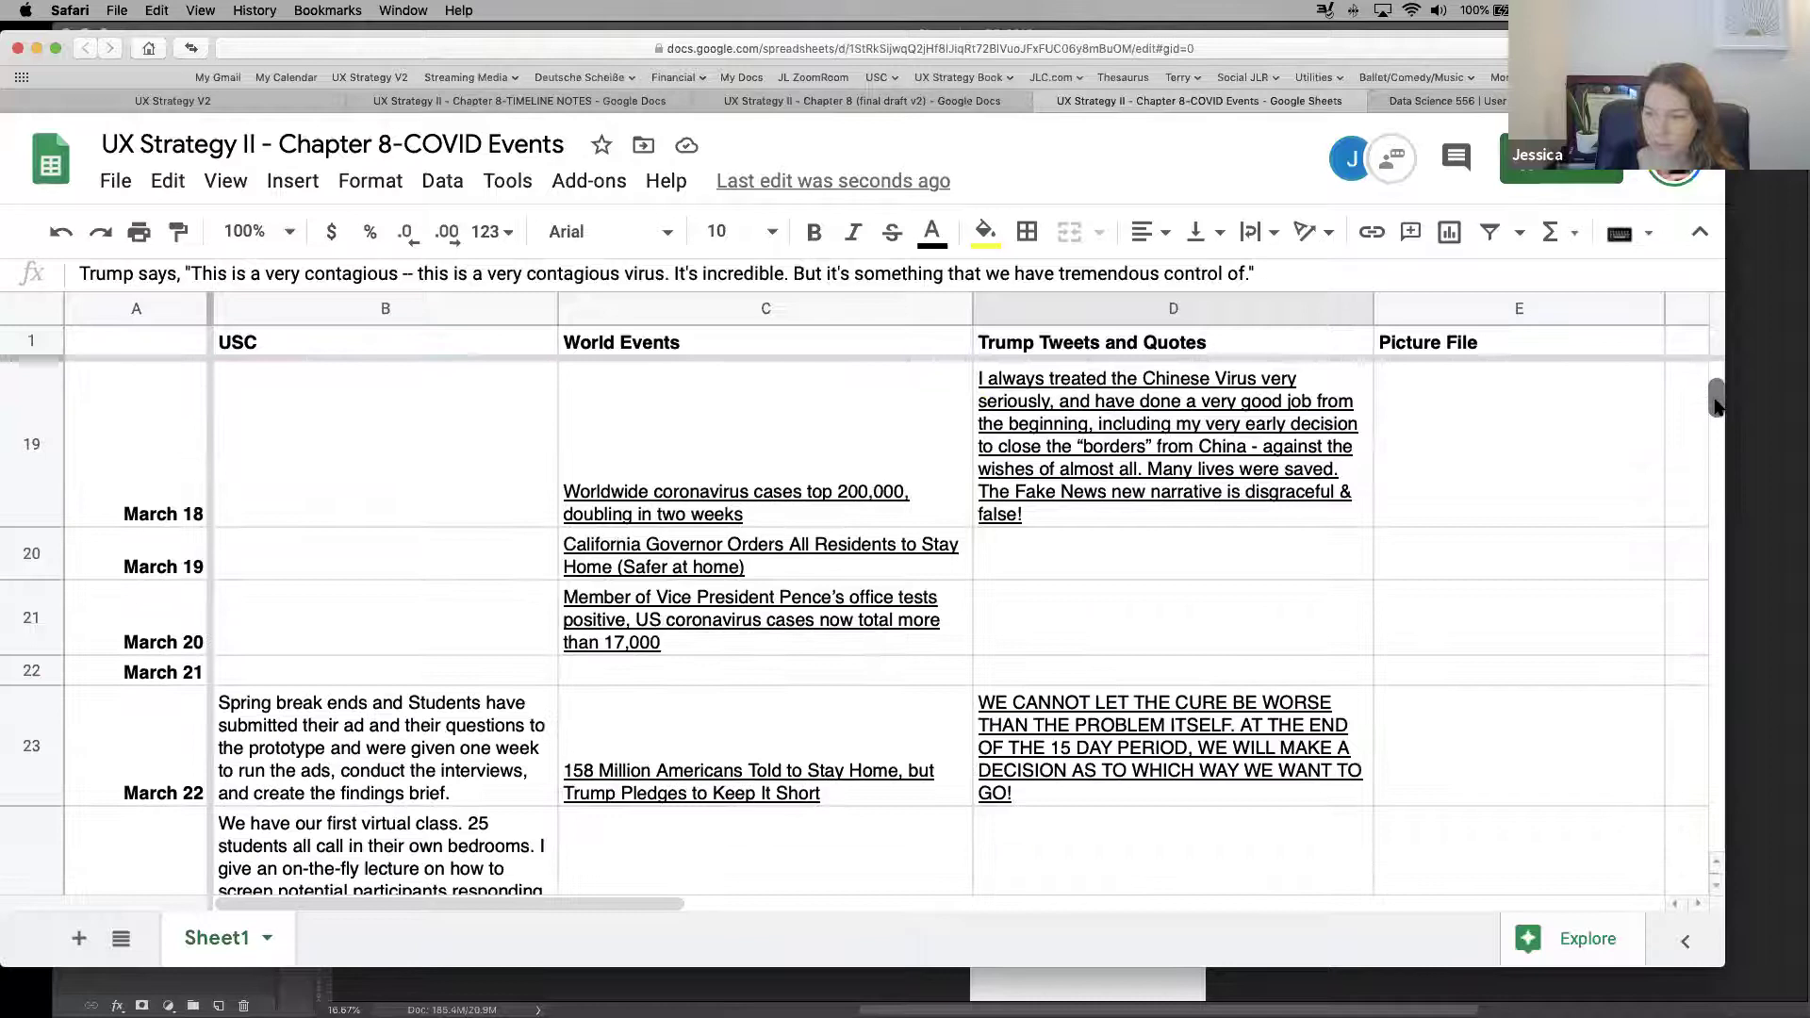
{"action": "left_click_drag", "start_coordinate": [1716, 401], "coordinate": [1709, 397]}
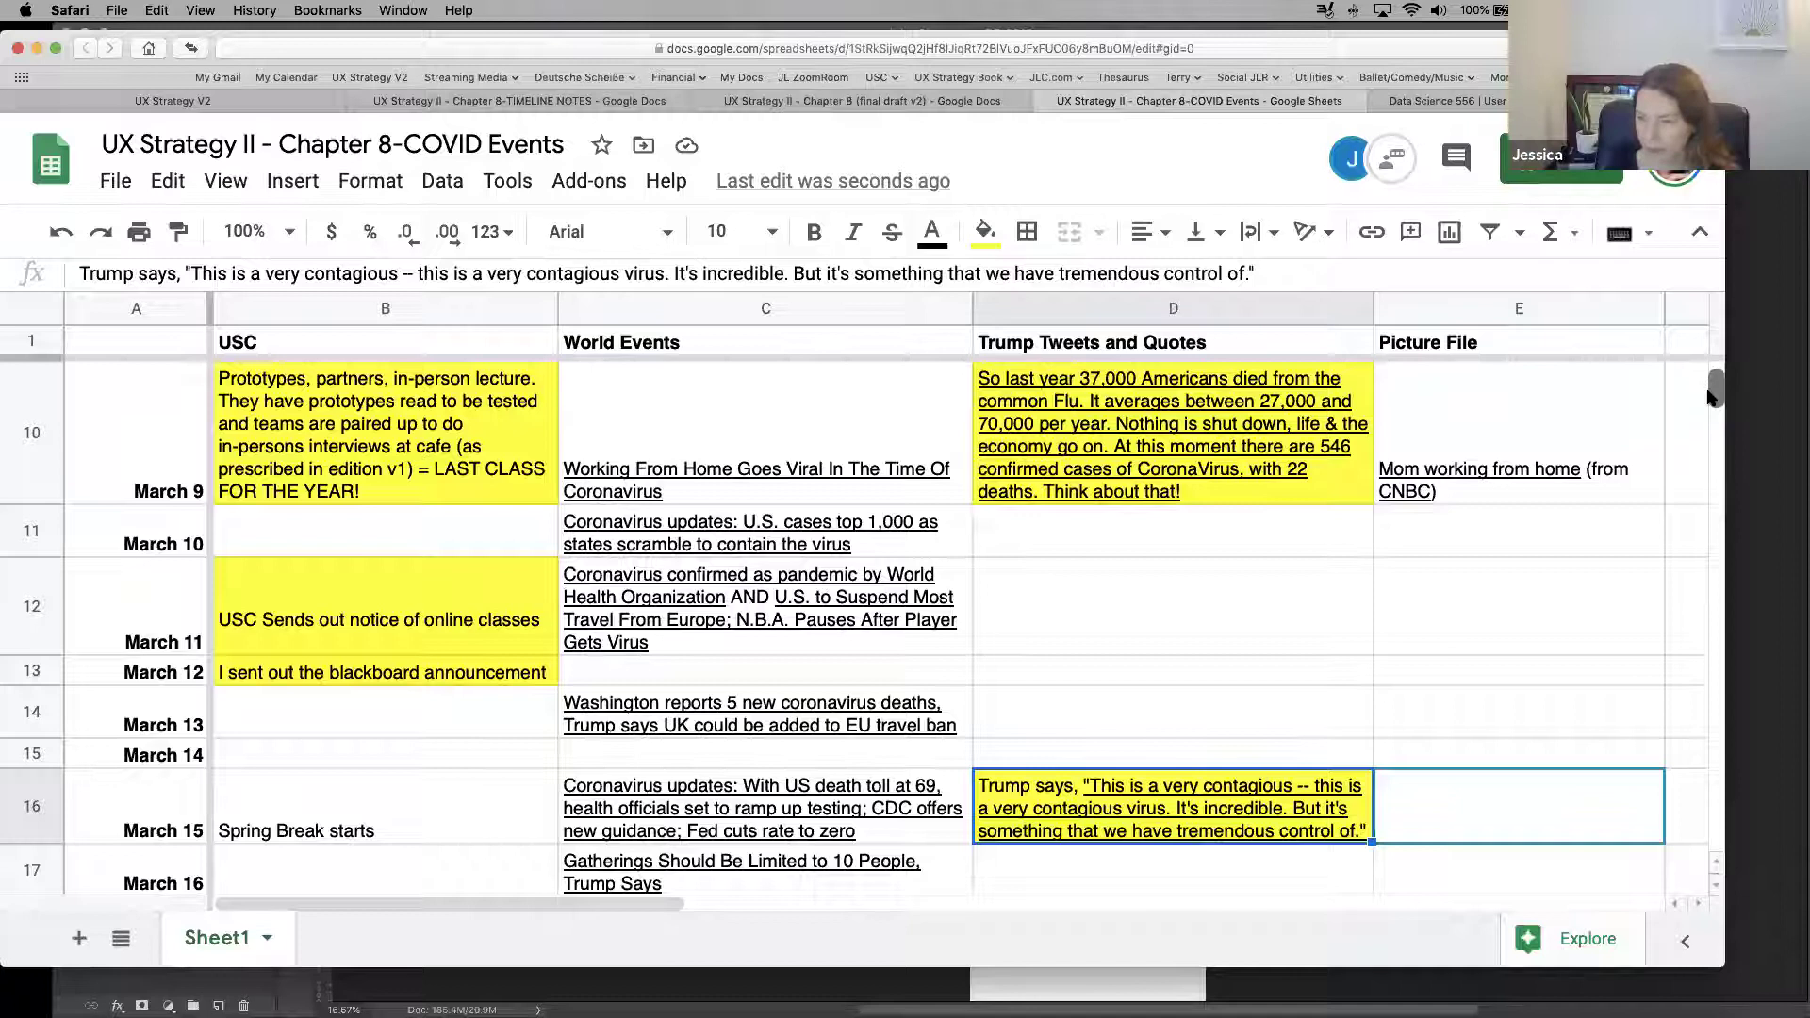
{"action": "left_click_drag", "start_coordinate": [1713, 397], "coordinate": [1714, 402]}
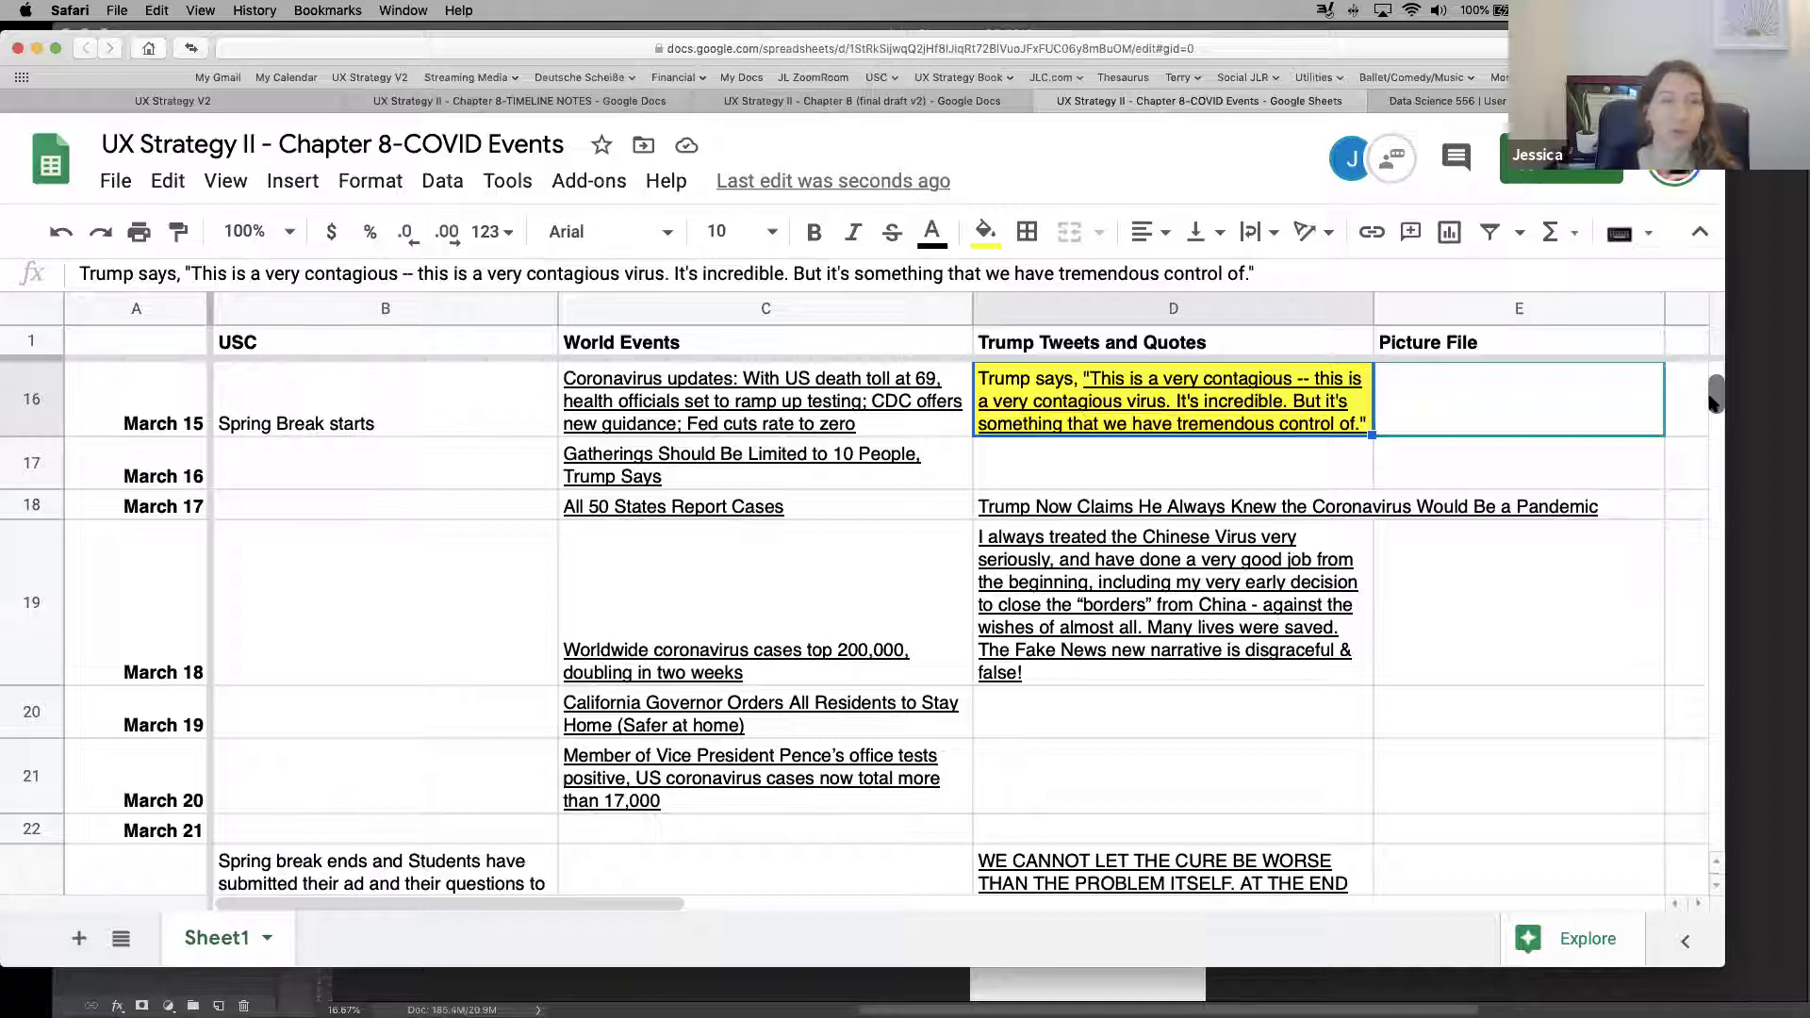
View the March-22-tweet.png image linked in the March 22 Trump quote, and return to the COVID Events spreadsheet
{"action": "scroll", "coordinate": [1715, 401], "scroll_direction": "down", "scroll_amount": 3}
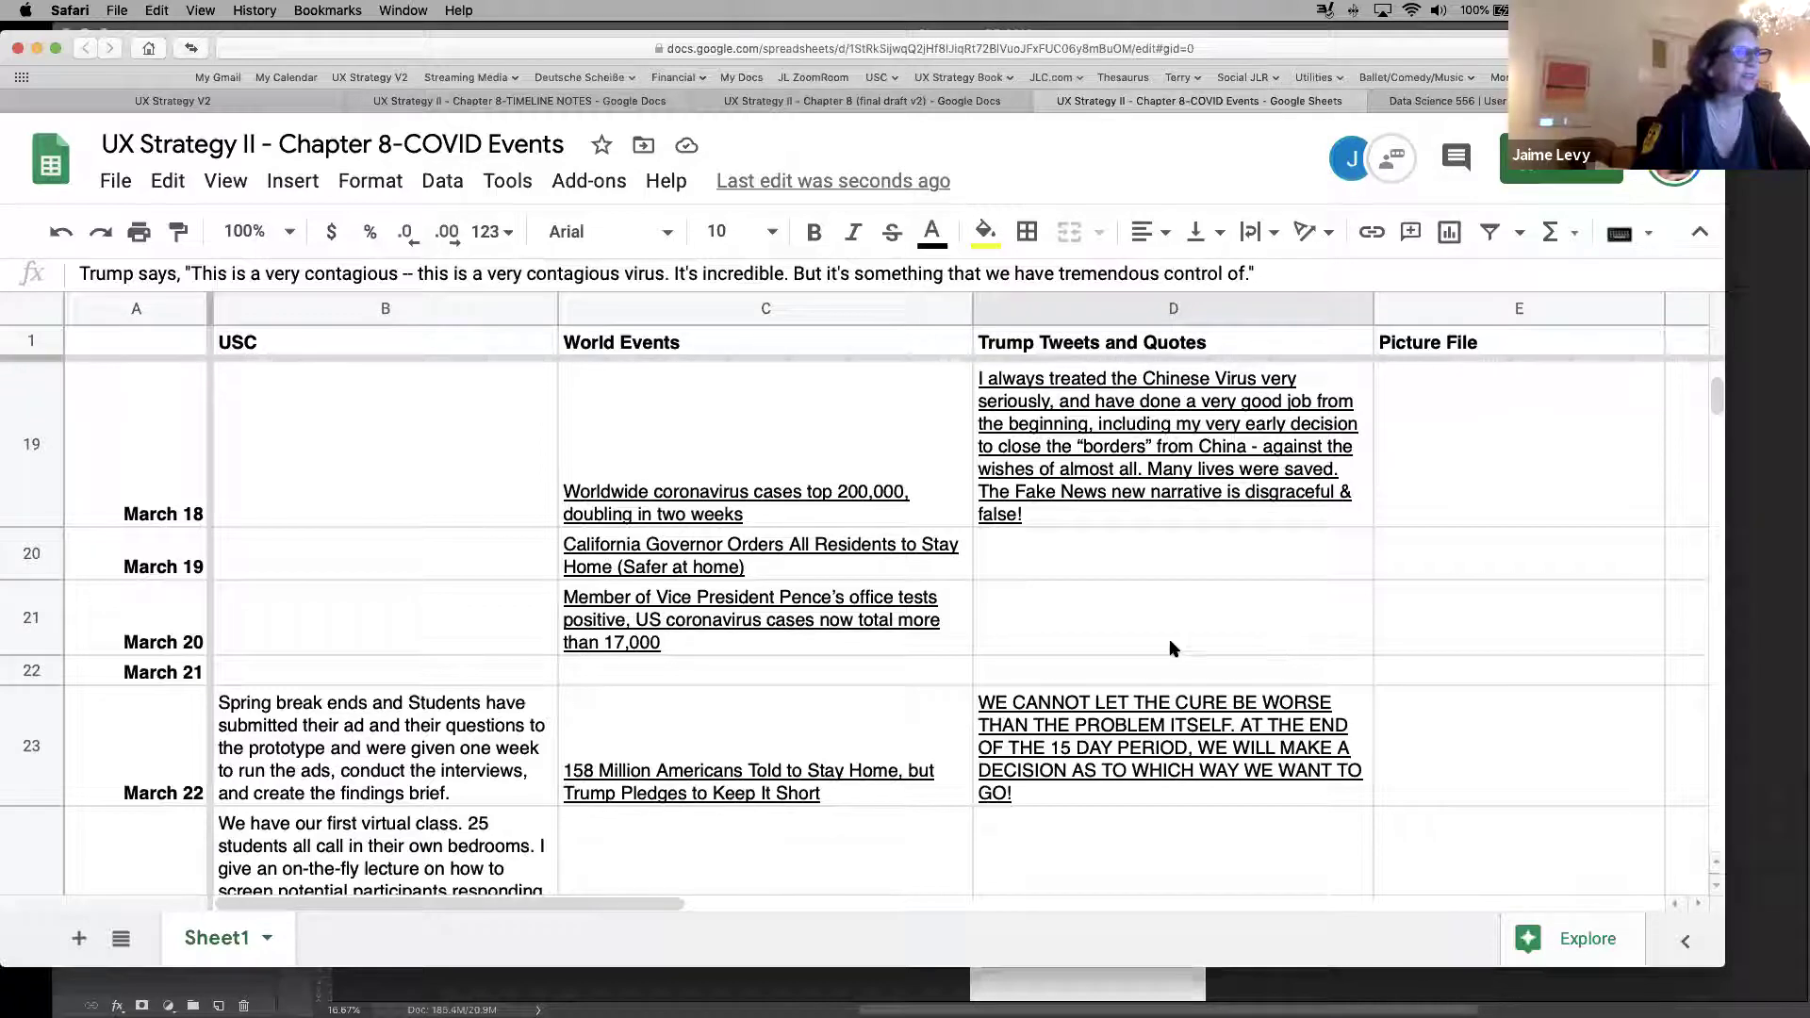
{"action": "mouse_move", "coordinate": [1097, 491]}
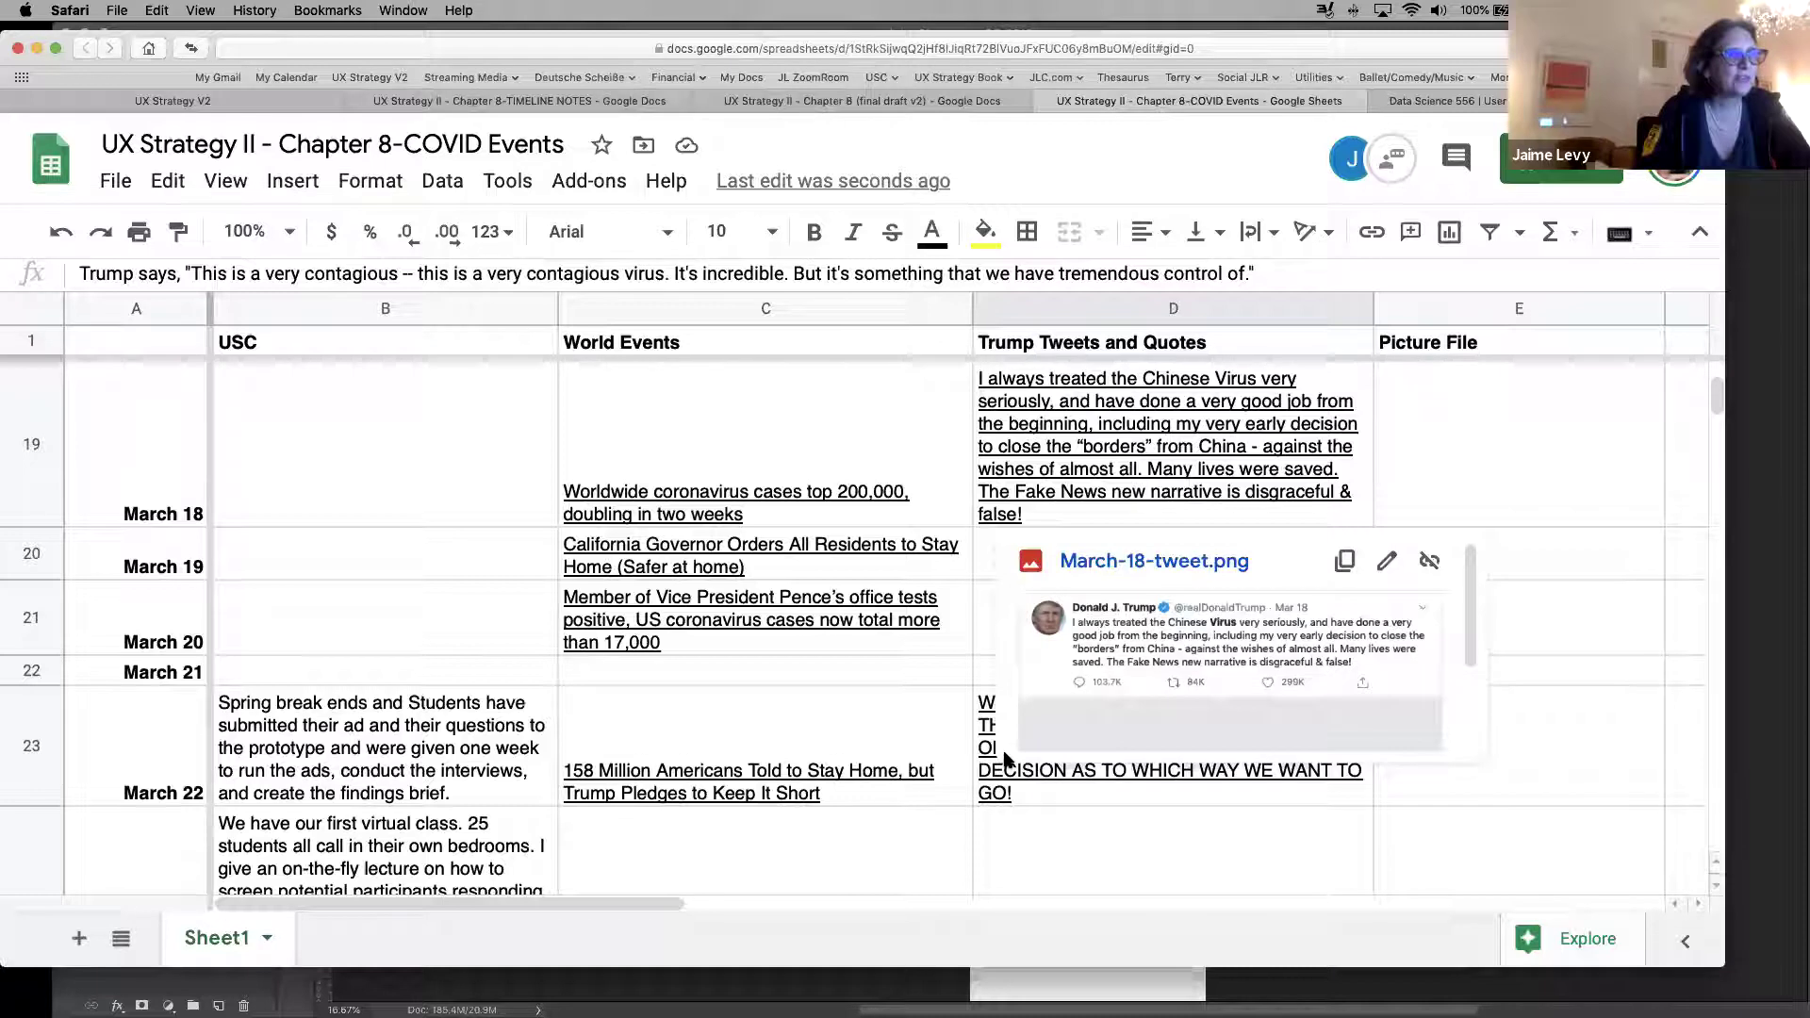
{"action": "left_click", "coordinate": [995, 786]}
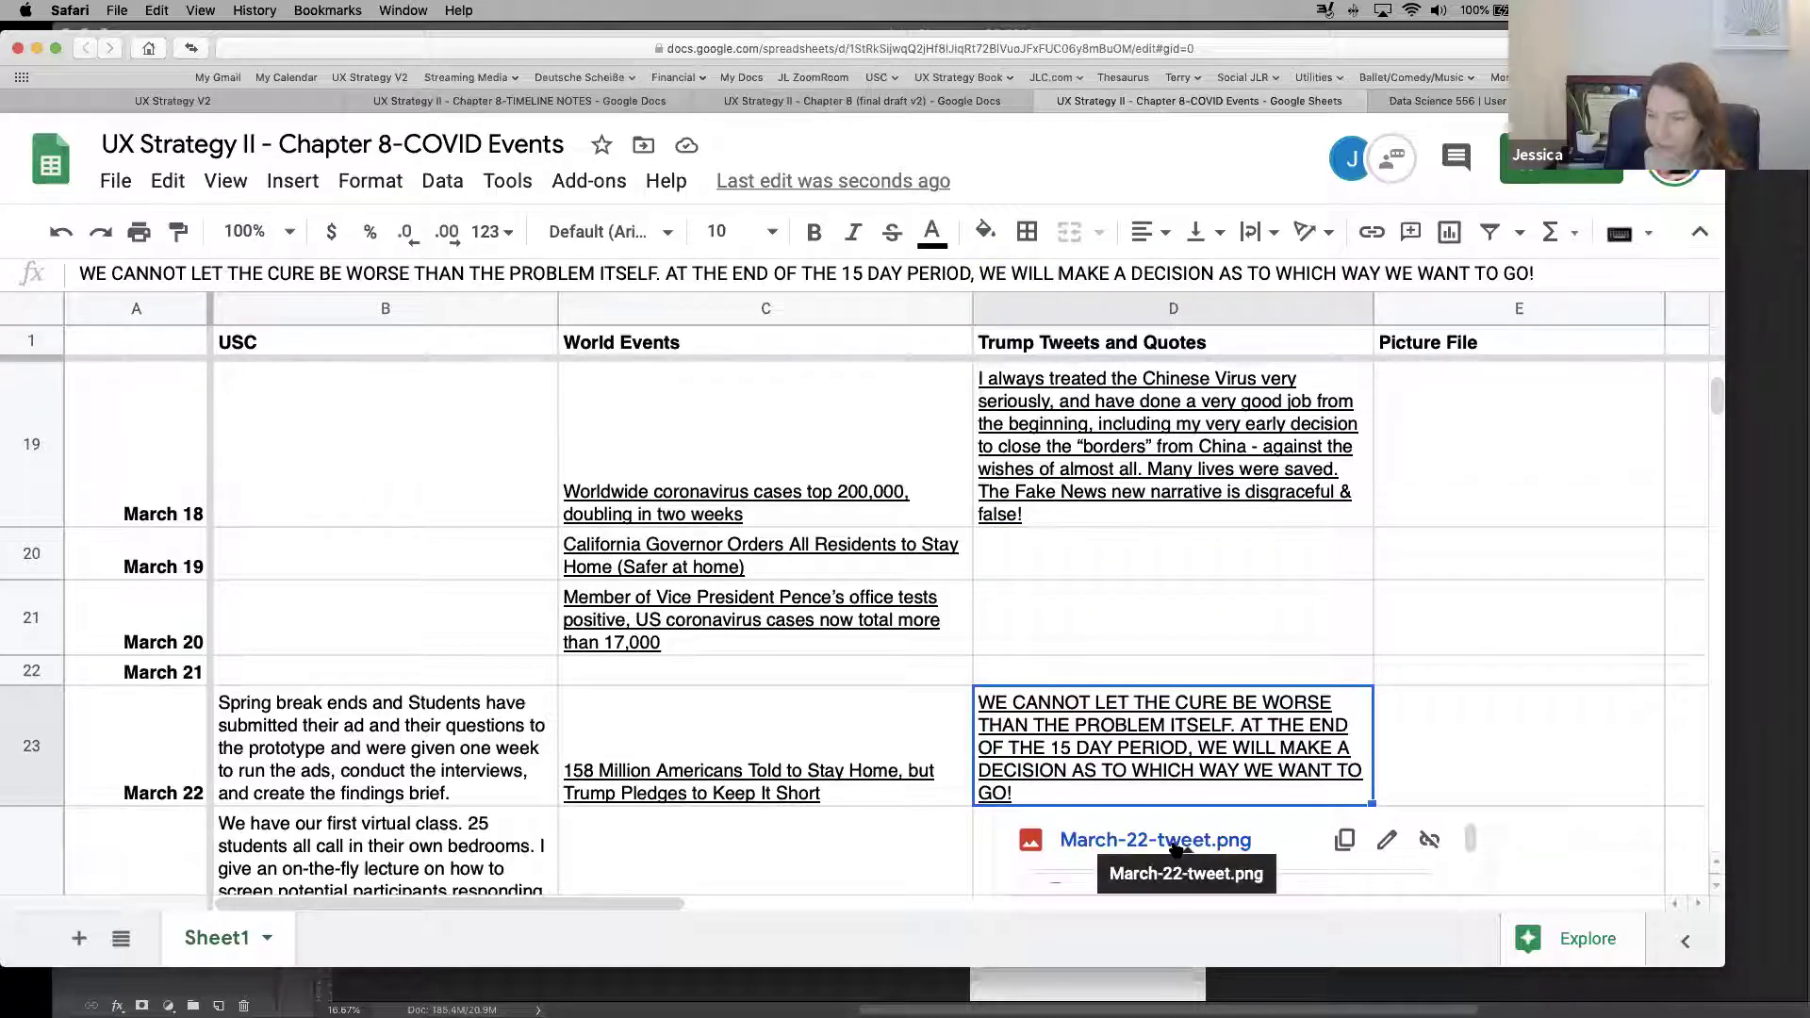
{"action": "left_click_drag", "start_coordinate": [1717, 398], "coordinate": [1716, 398]}
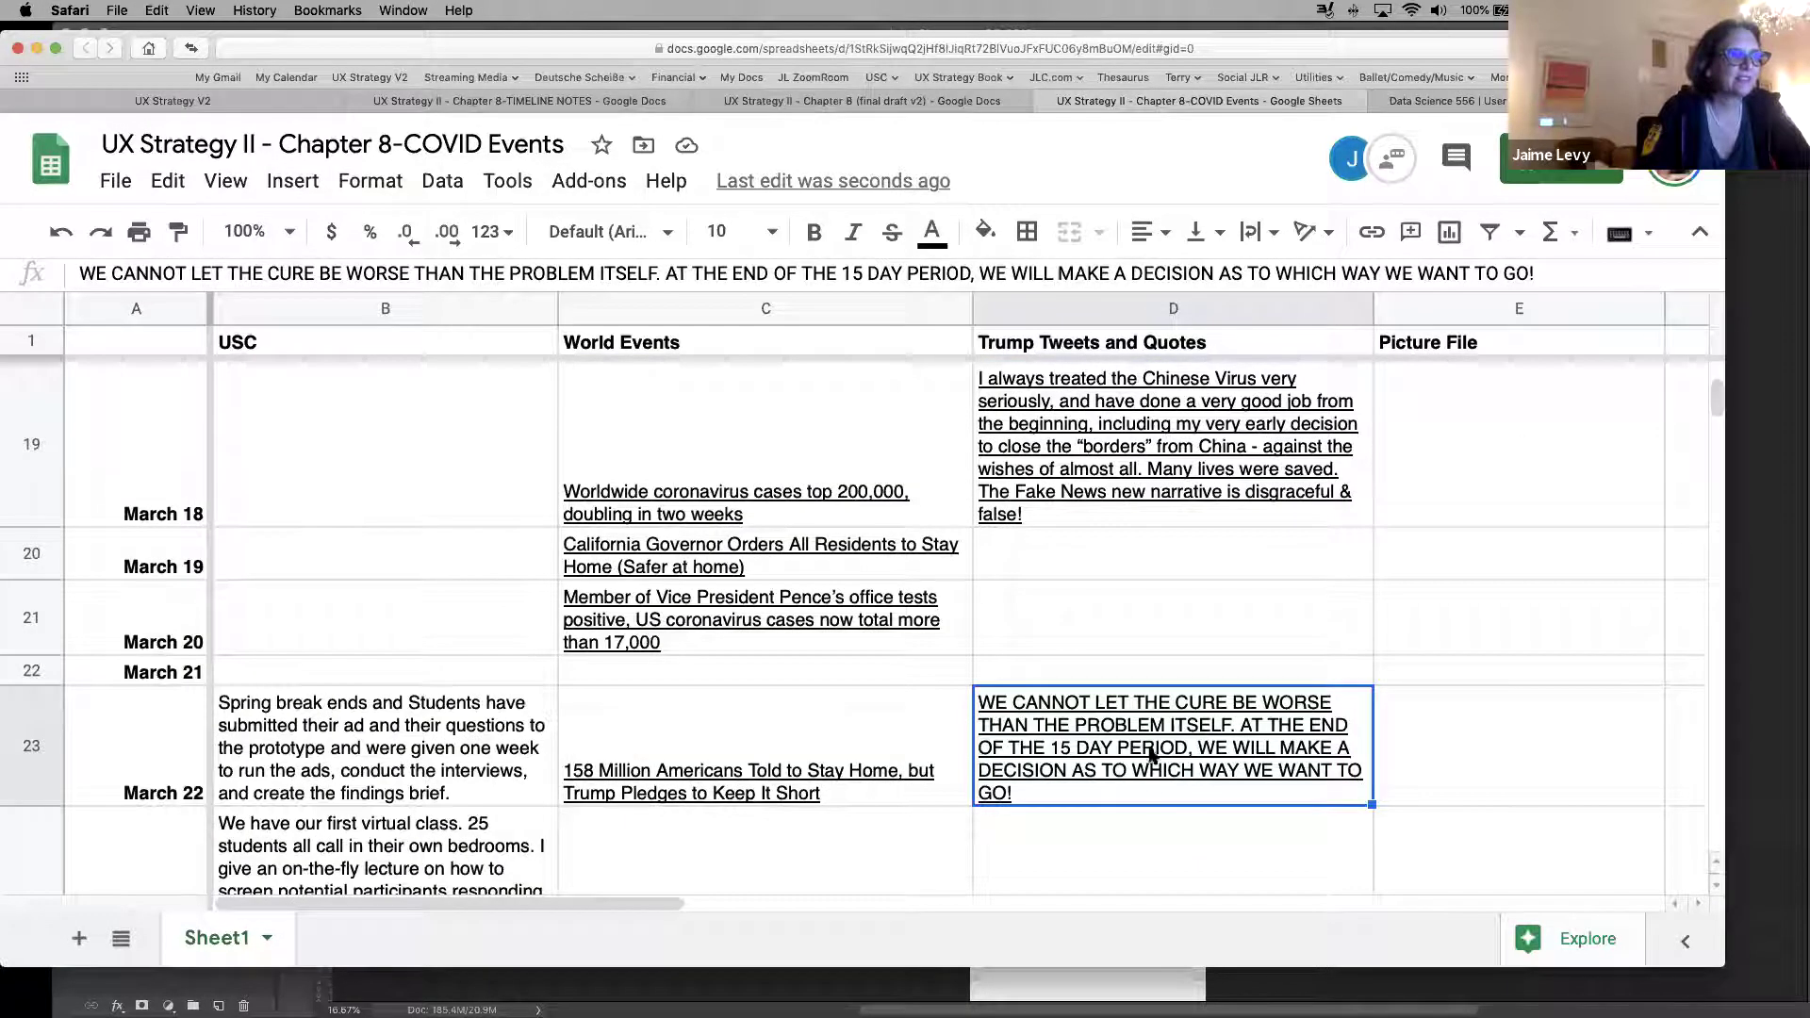
{"action": "mouse_move", "coordinate": [1152, 754]}
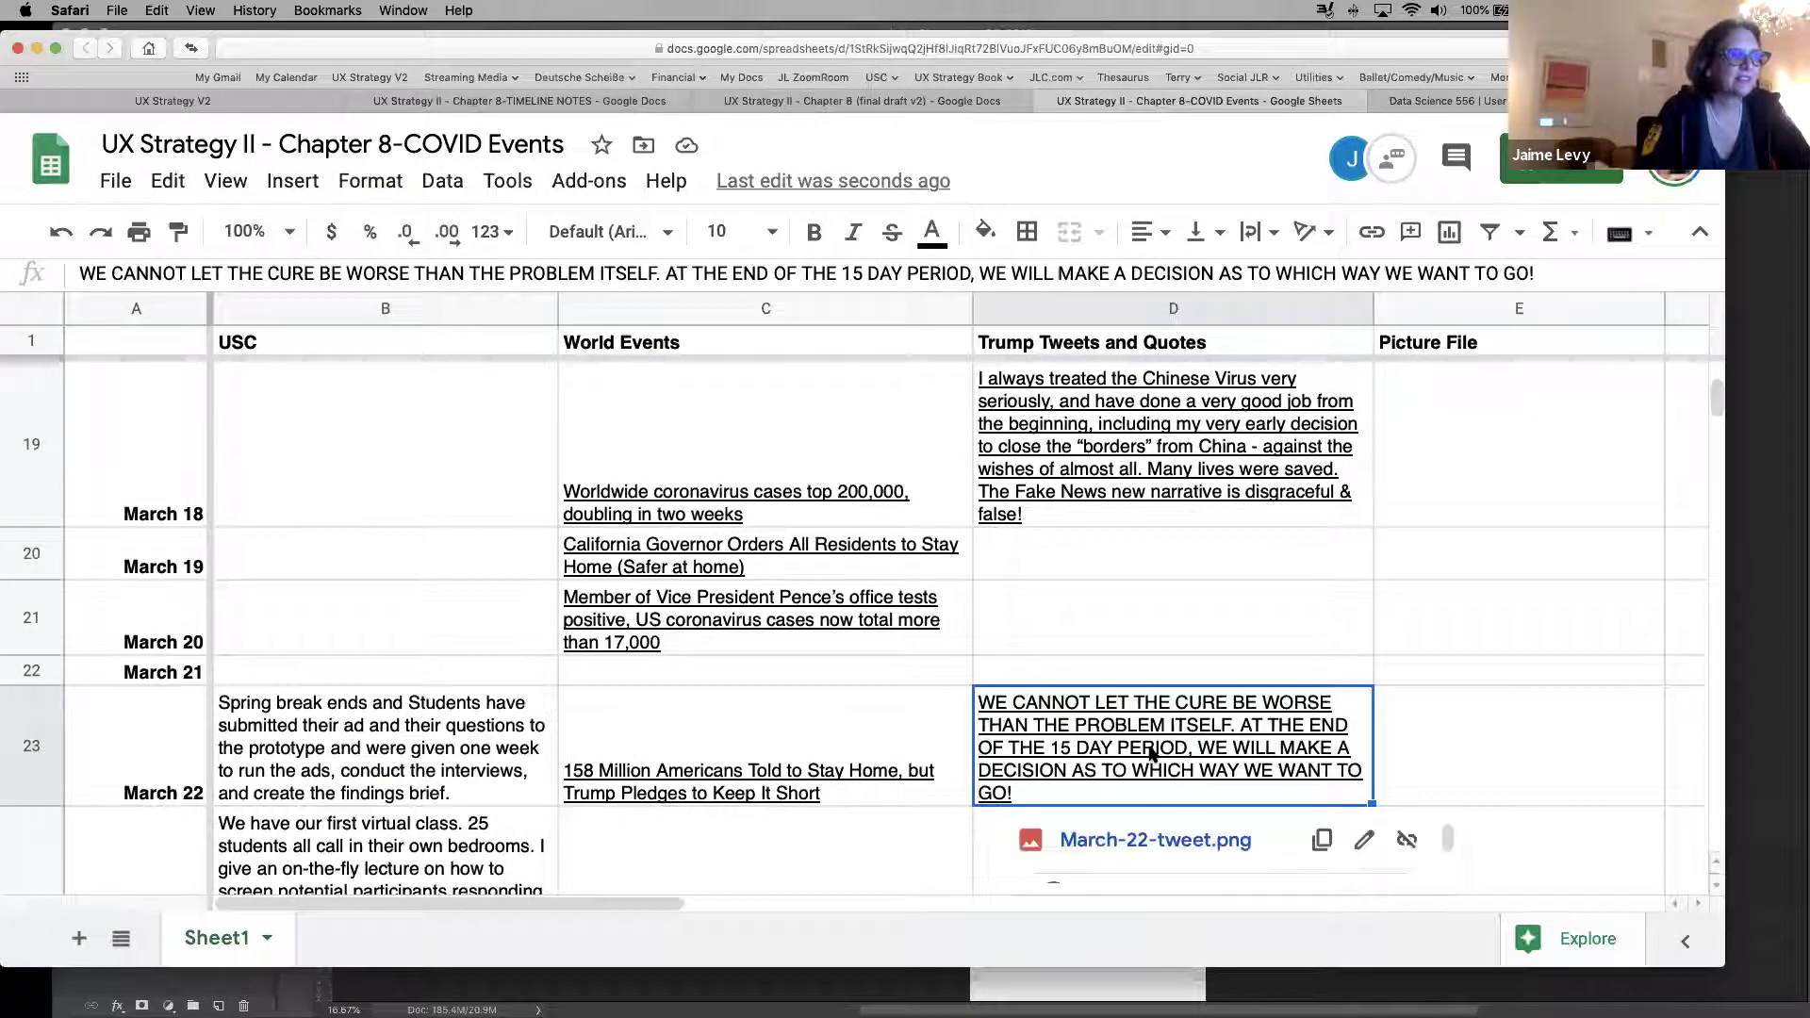
{"action": "left_click", "coordinate": [1156, 841]}
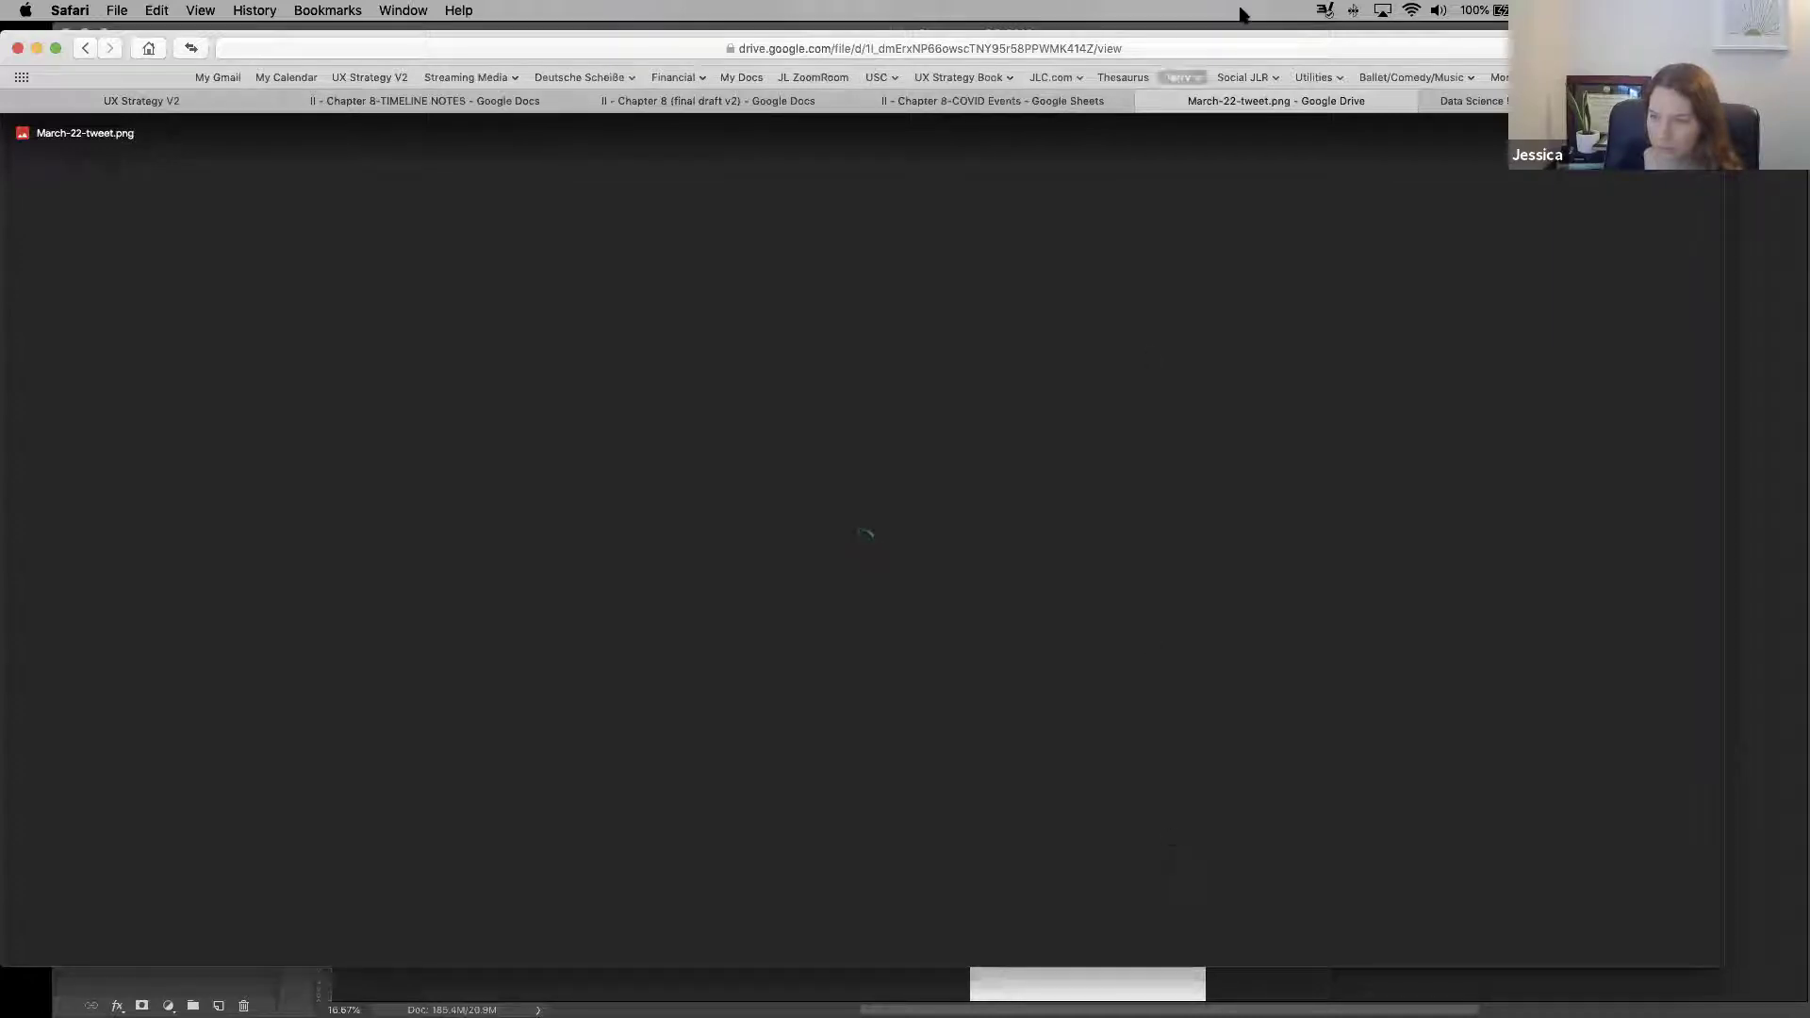
{"action": "left_click", "coordinate": [971, 105]}
Fill the March 22 cell in the Trump Tweets and Quotes column with yellow
{"action": "mouse_move", "coordinate": [1070, 748]}
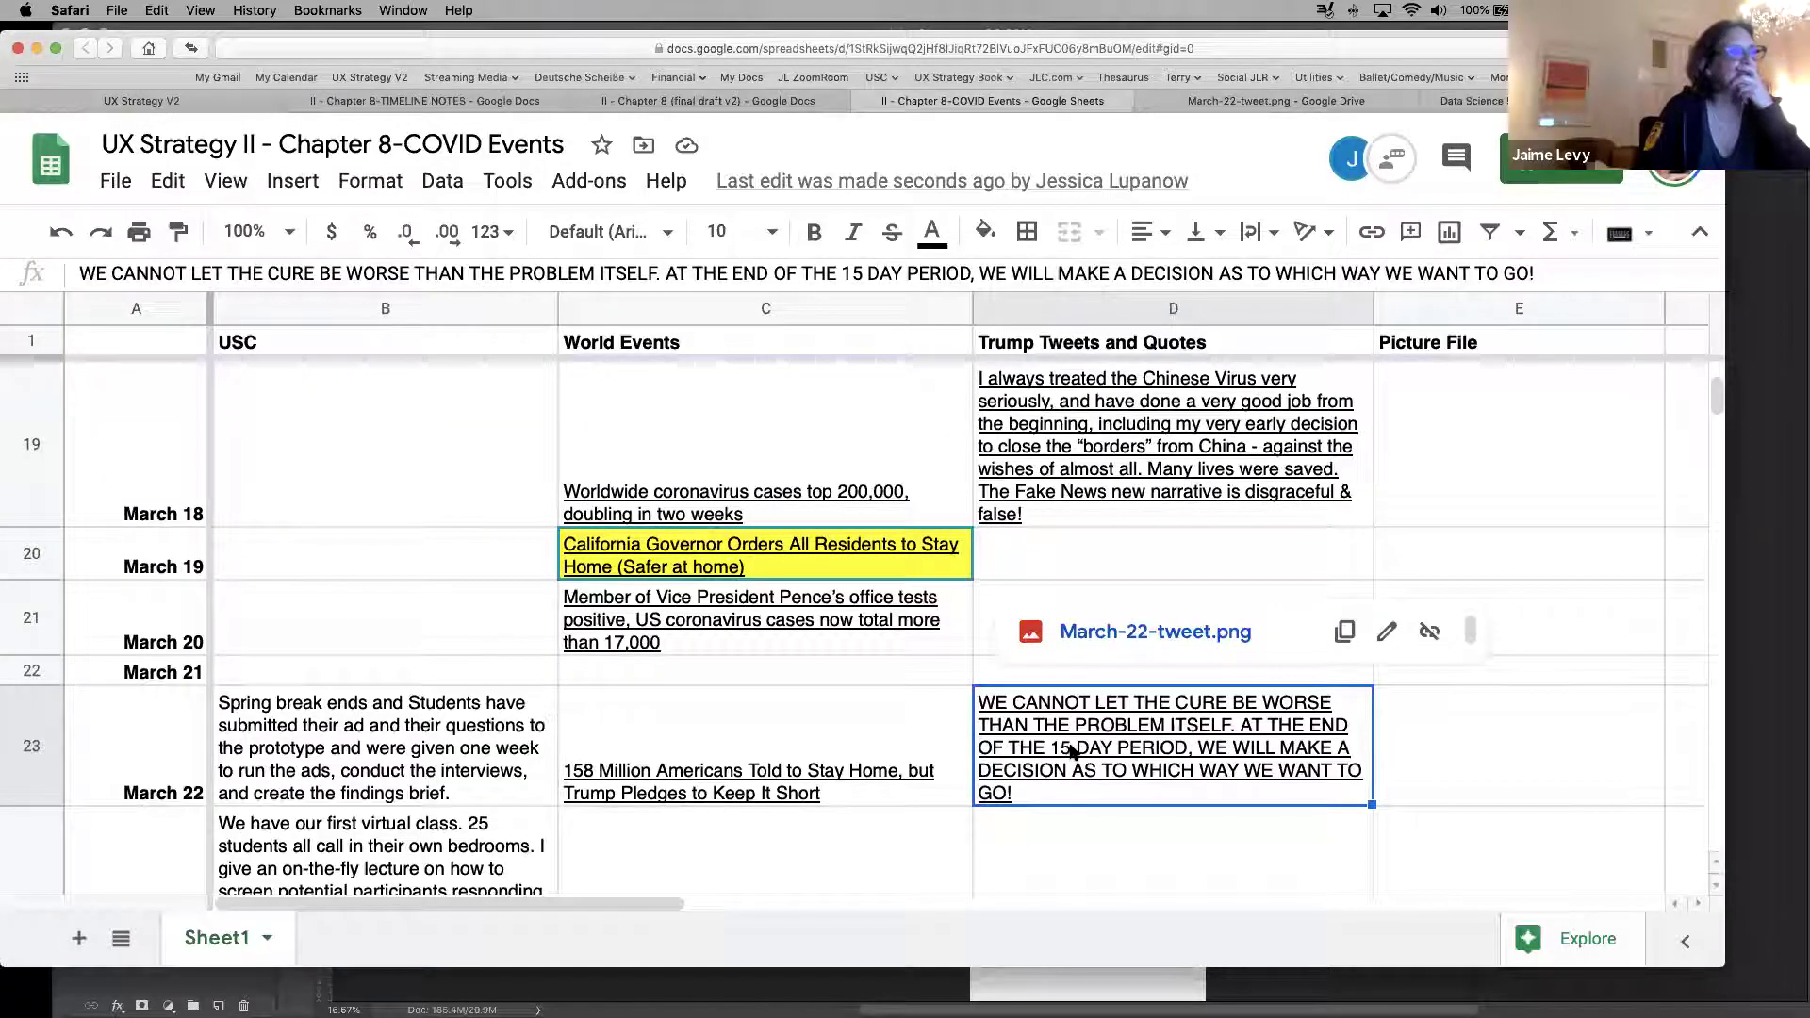
{"action": "left_click", "coordinate": [984, 231]}
{"action": "left_click", "coordinate": [1091, 364]}
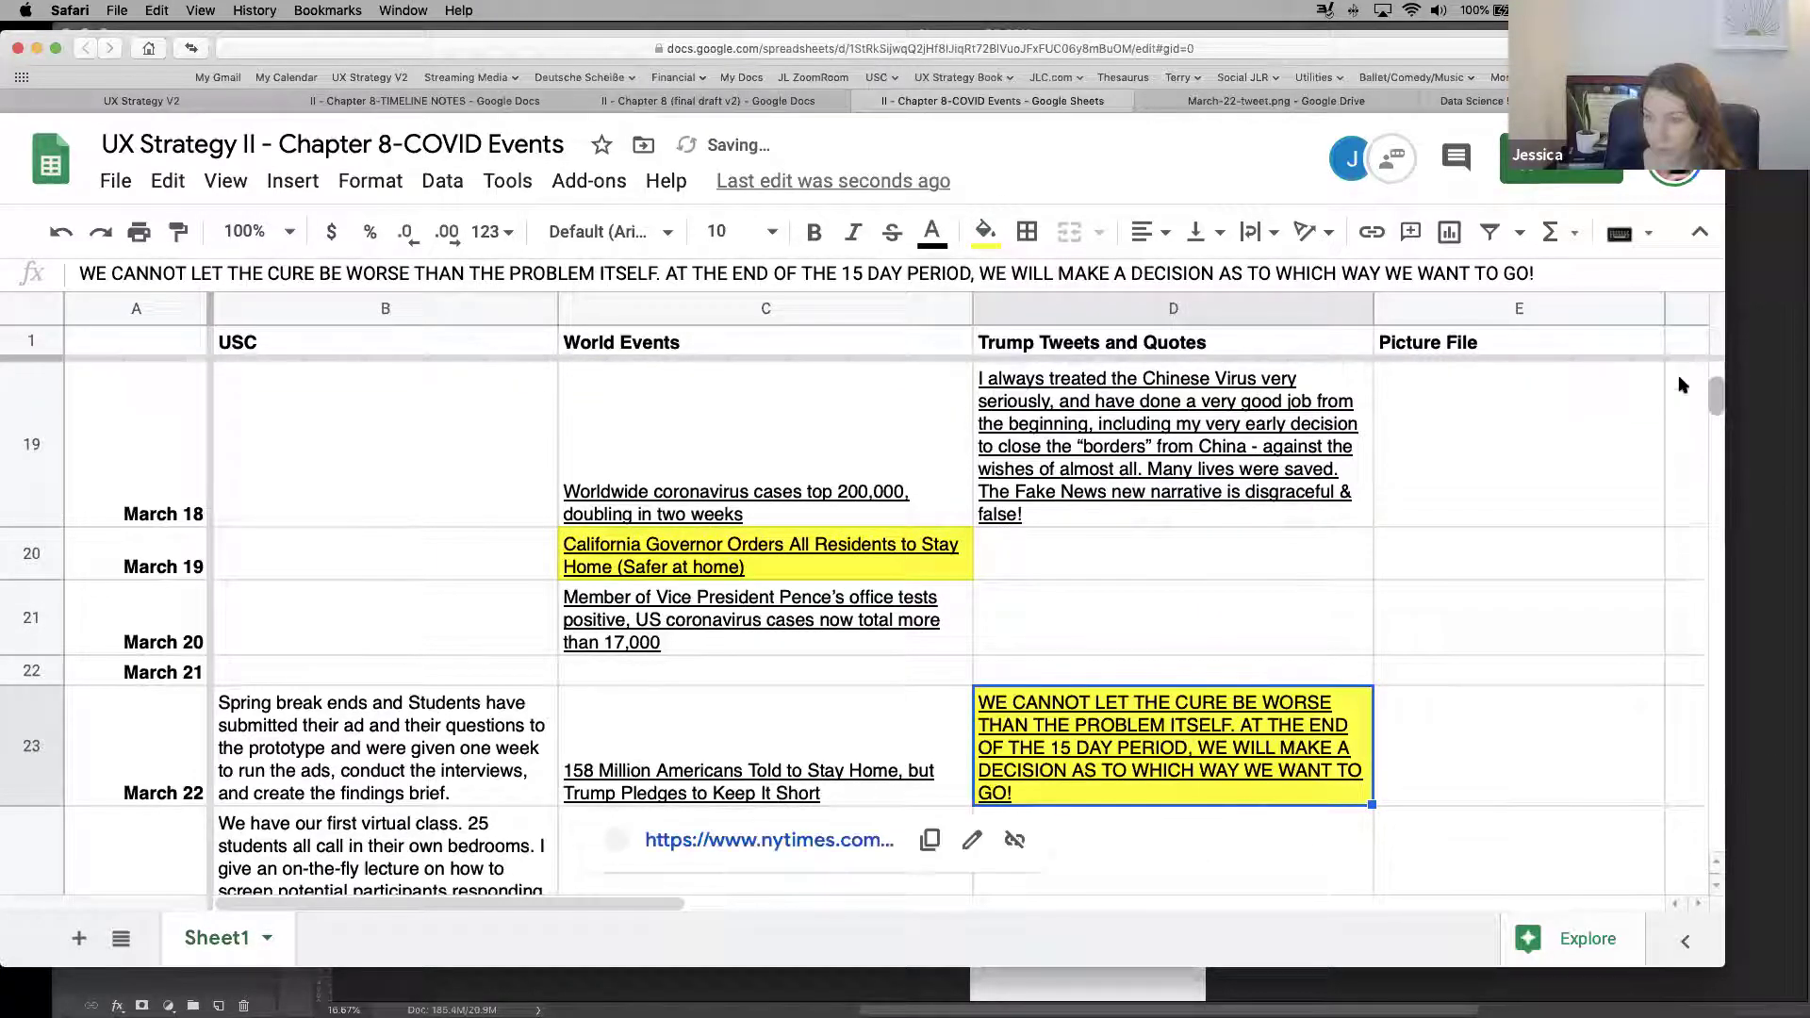
Fill the March 23 USC cell about the first virtual class with yellow
{"action": "scroll", "coordinate": [1714, 408], "scroll_direction": "down", "scroll_amount": 5}
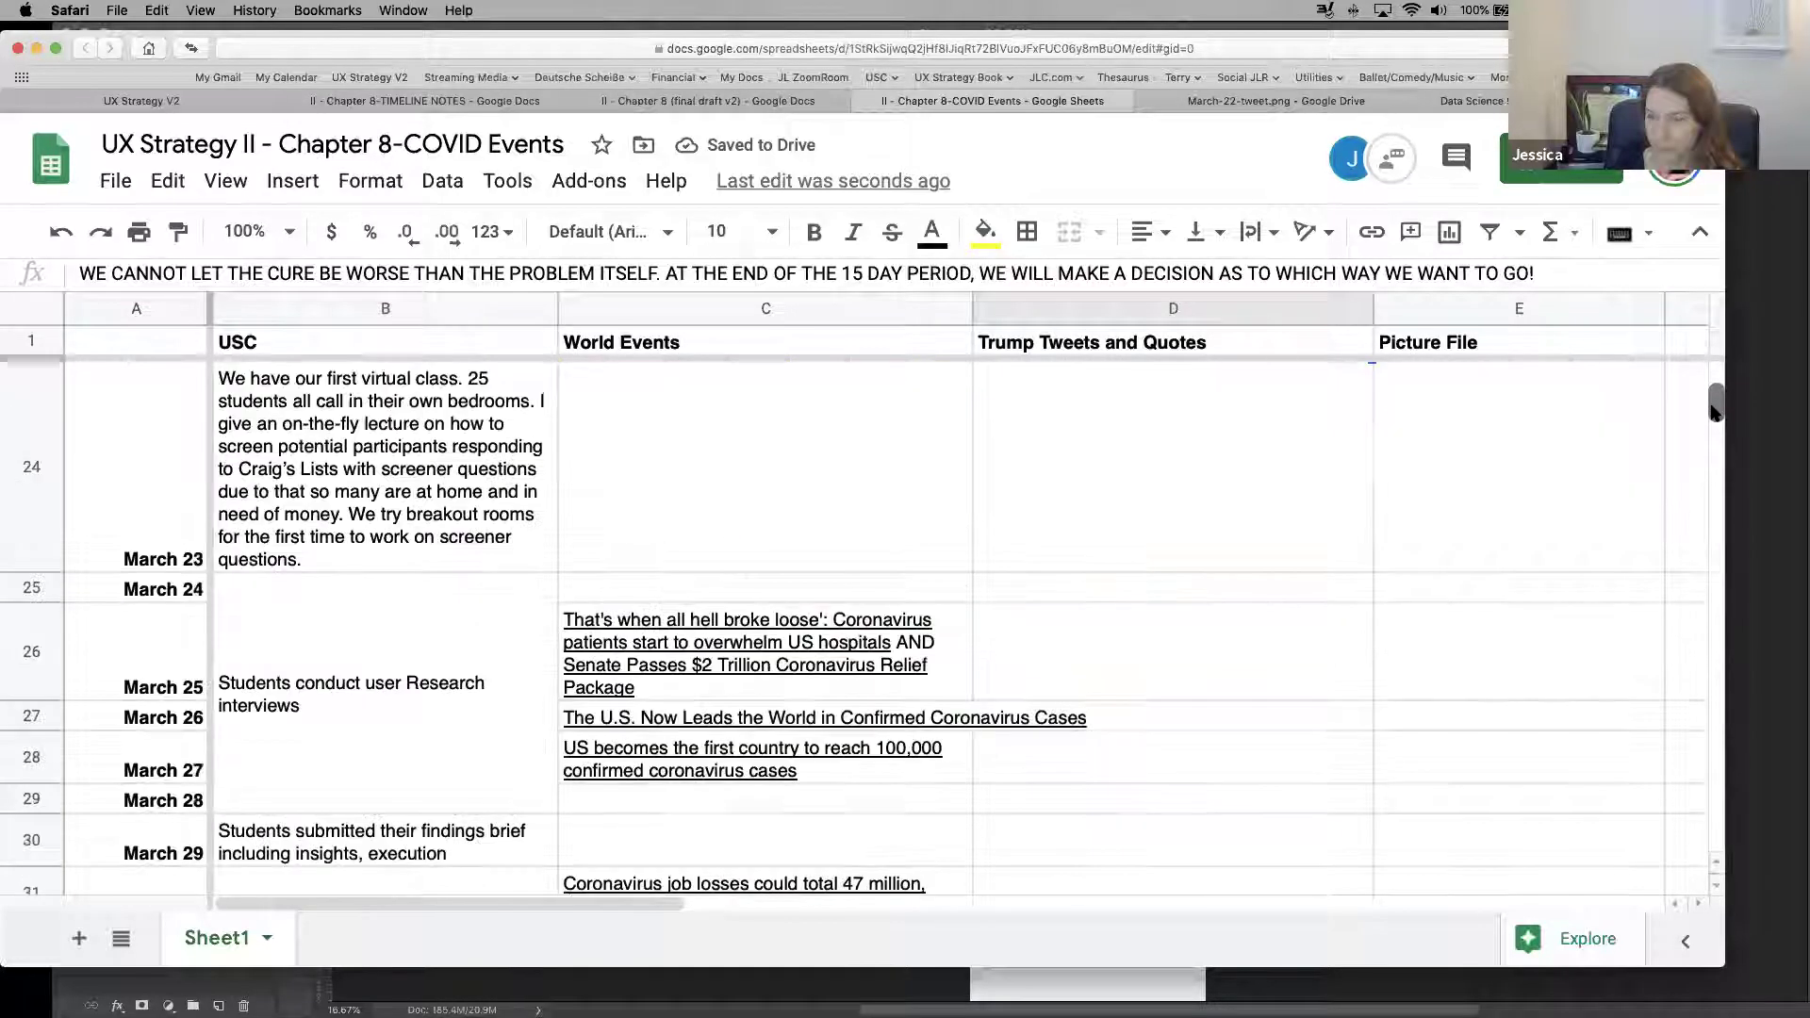
{"action": "scroll", "coordinate": [1714, 408], "scroll_direction": "up", "scroll_amount": 3}
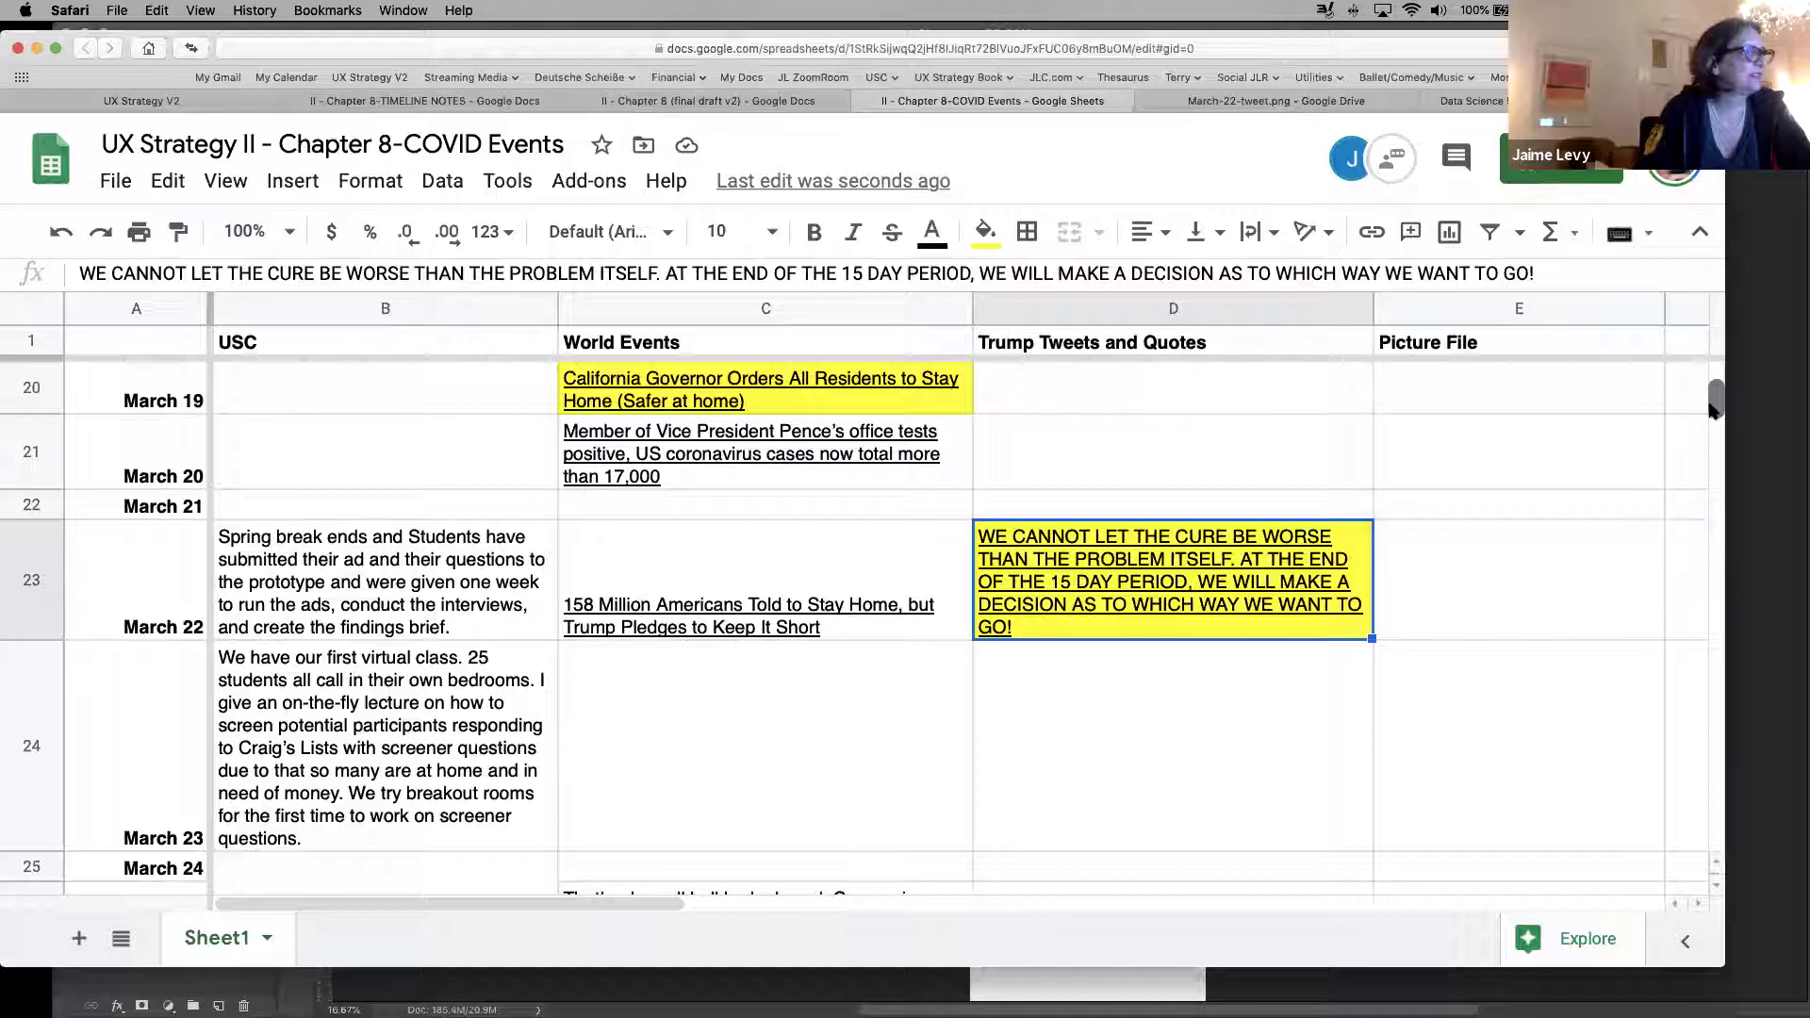
{"action": "scroll", "coordinate": [1714, 409], "scroll_direction": "up", "scroll_amount": 5}
{"action": "scroll", "coordinate": [1715, 408], "scroll_direction": "down", "scroll_amount": 4}
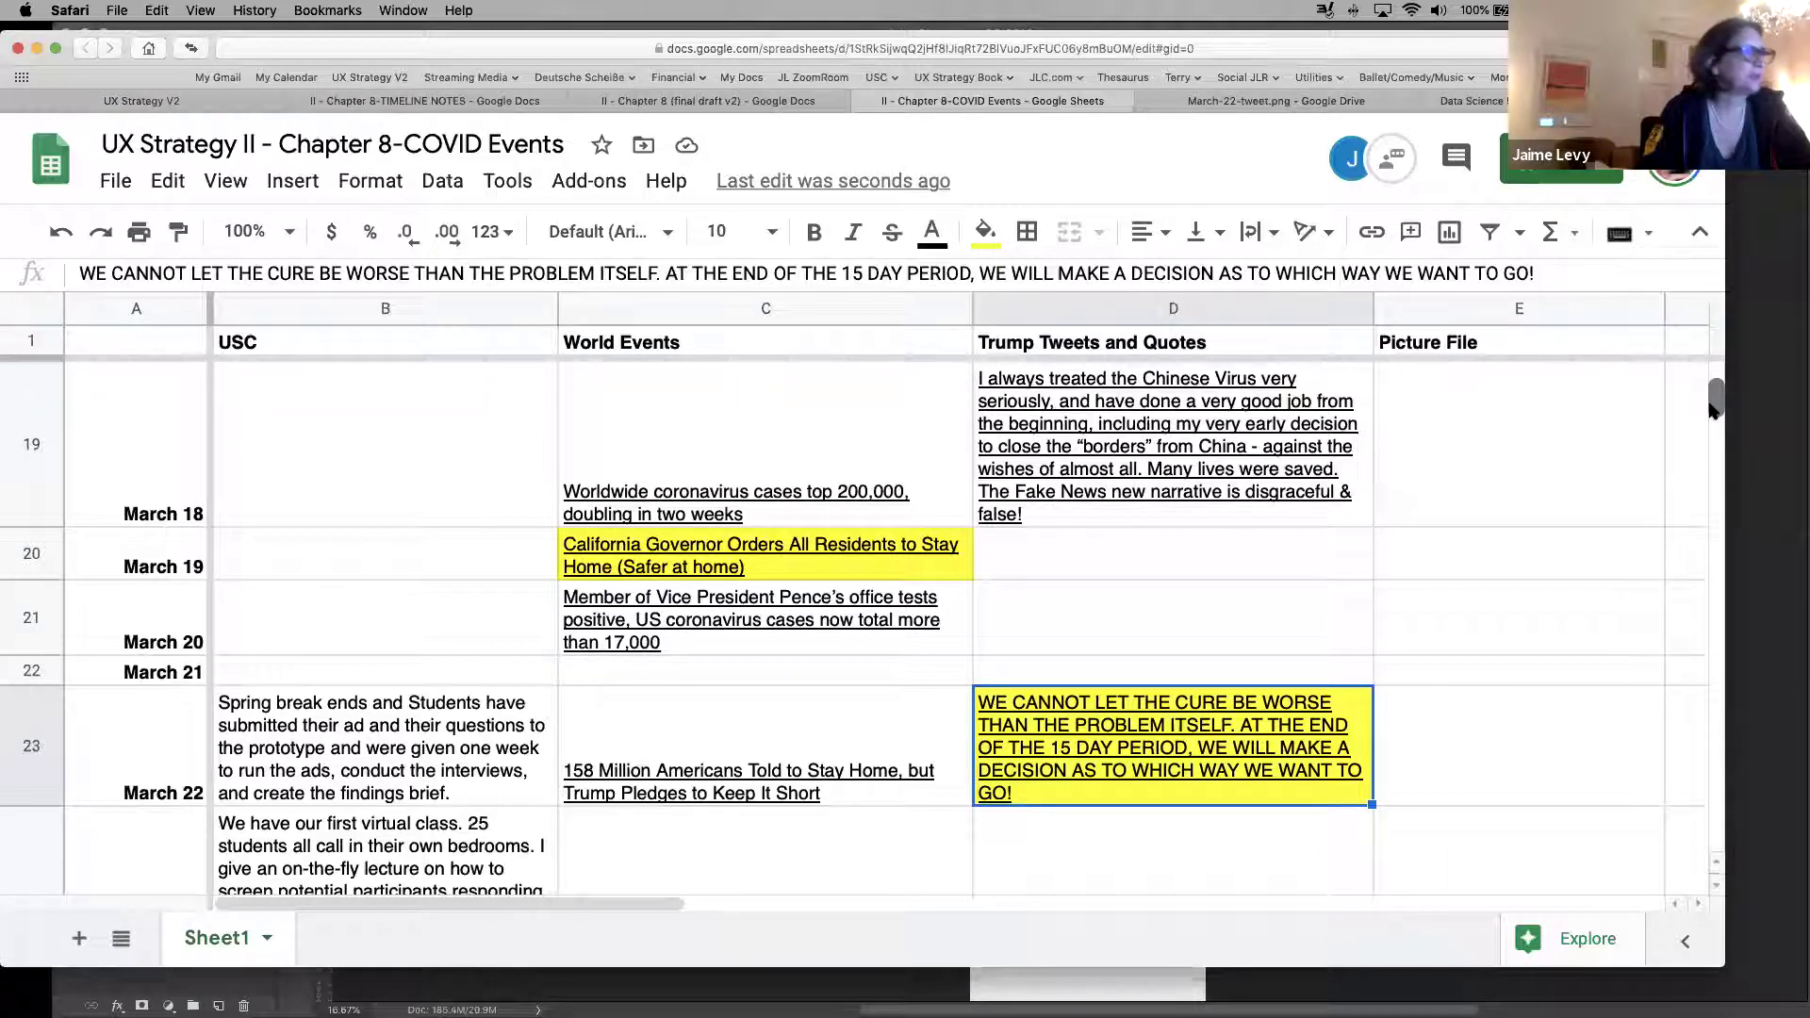
{"action": "scroll", "coordinate": [1714, 407], "scroll_direction": "down", "scroll_amount": 2}
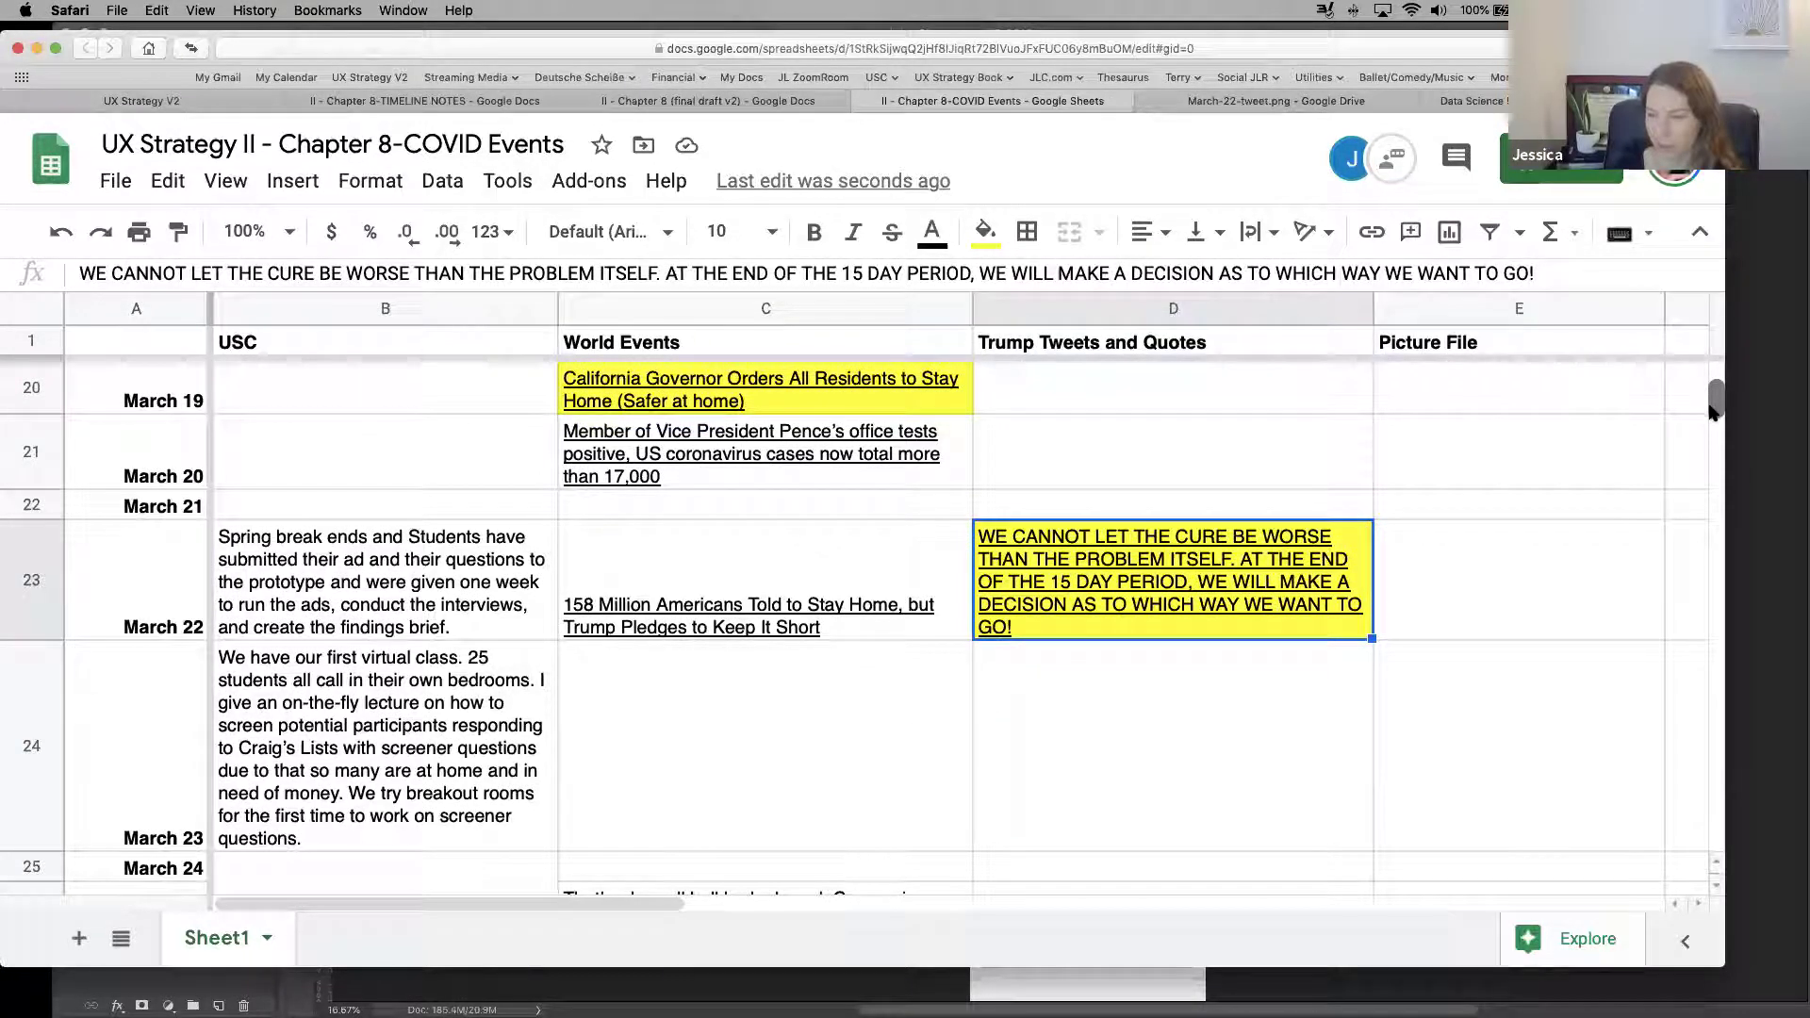
{"action": "scroll", "coordinate": [1714, 407], "scroll_direction": "down", "scroll_amount": 3}
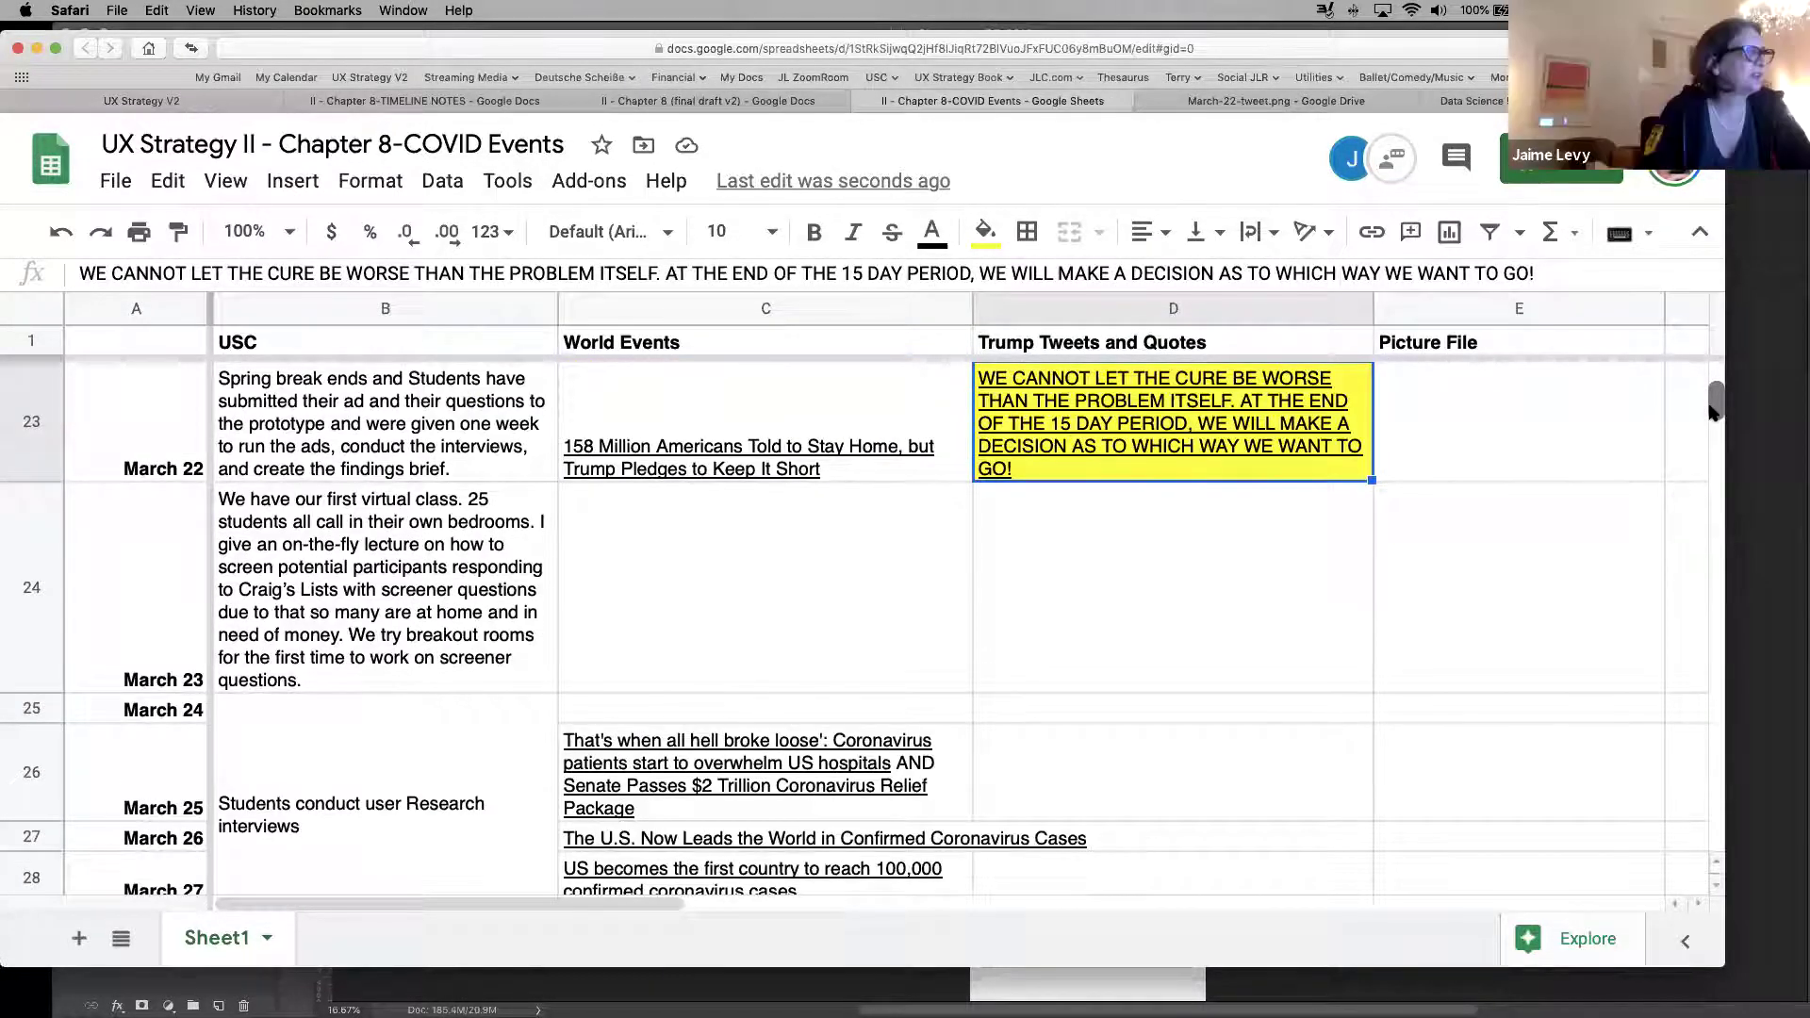
{"action": "scroll", "coordinate": [1714, 408], "scroll_direction": "up", "scroll_amount": 3}
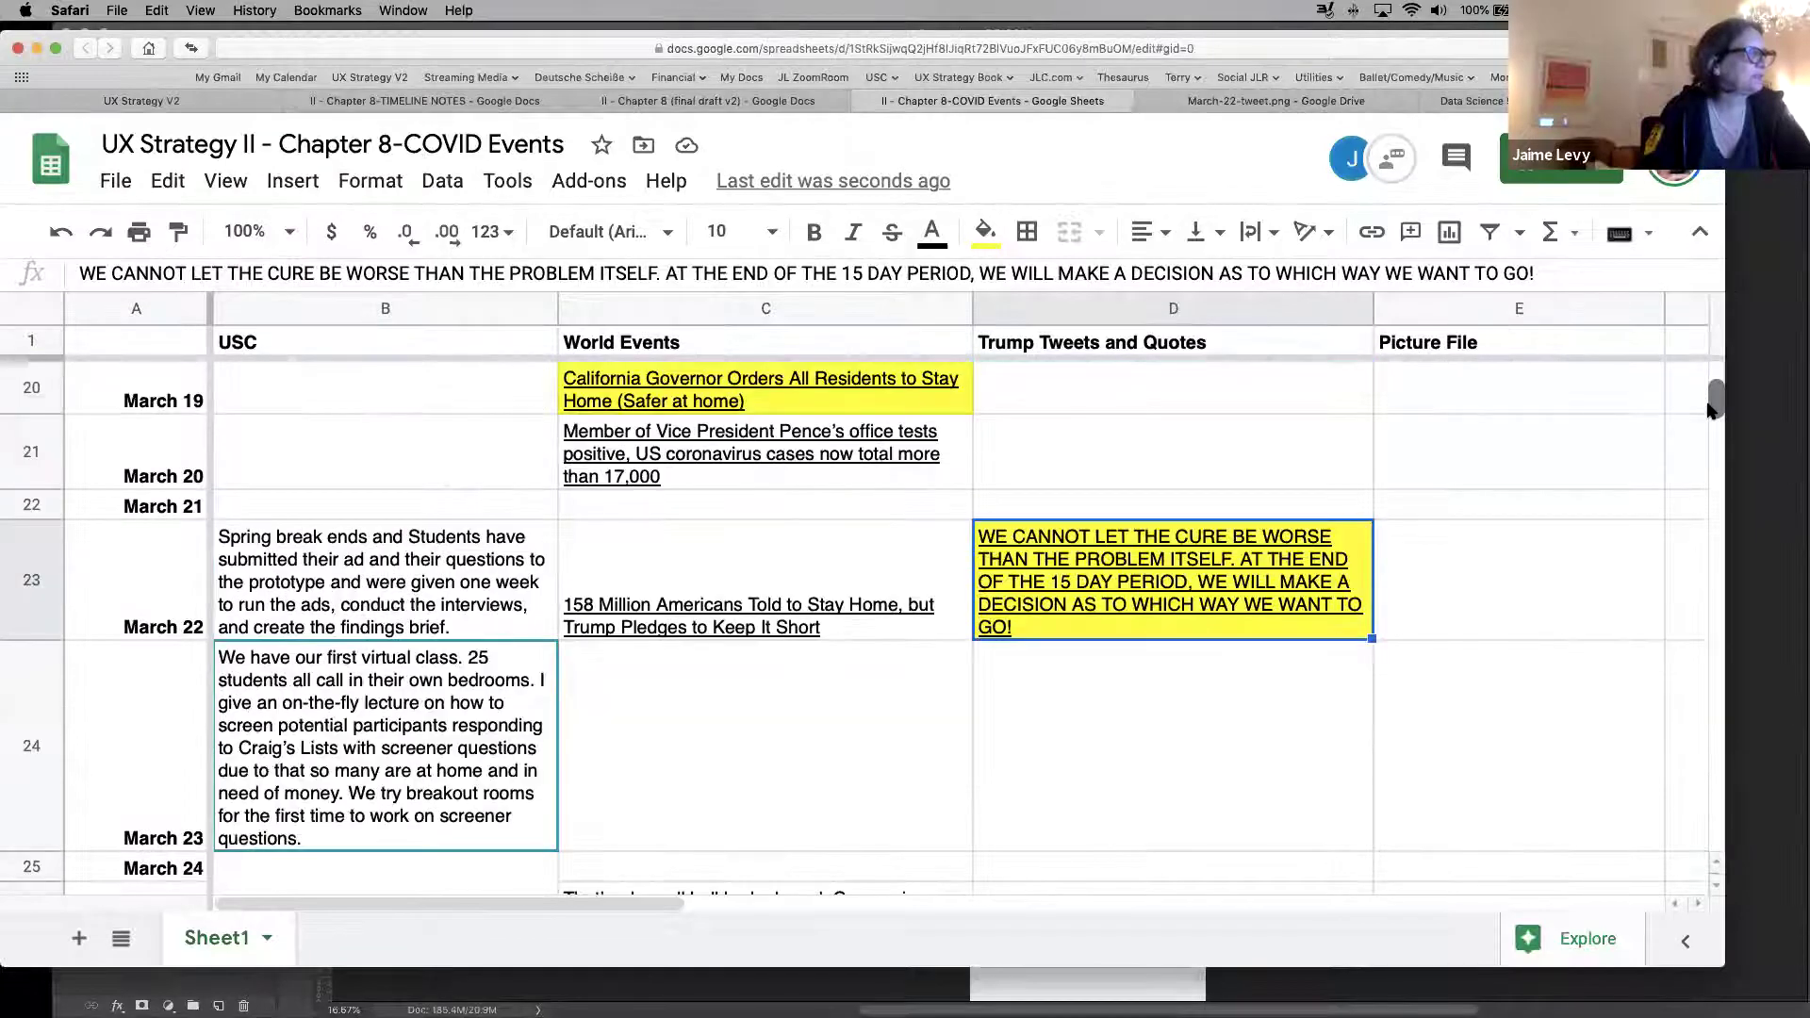
{"action": "left_click", "coordinate": [386, 745]}
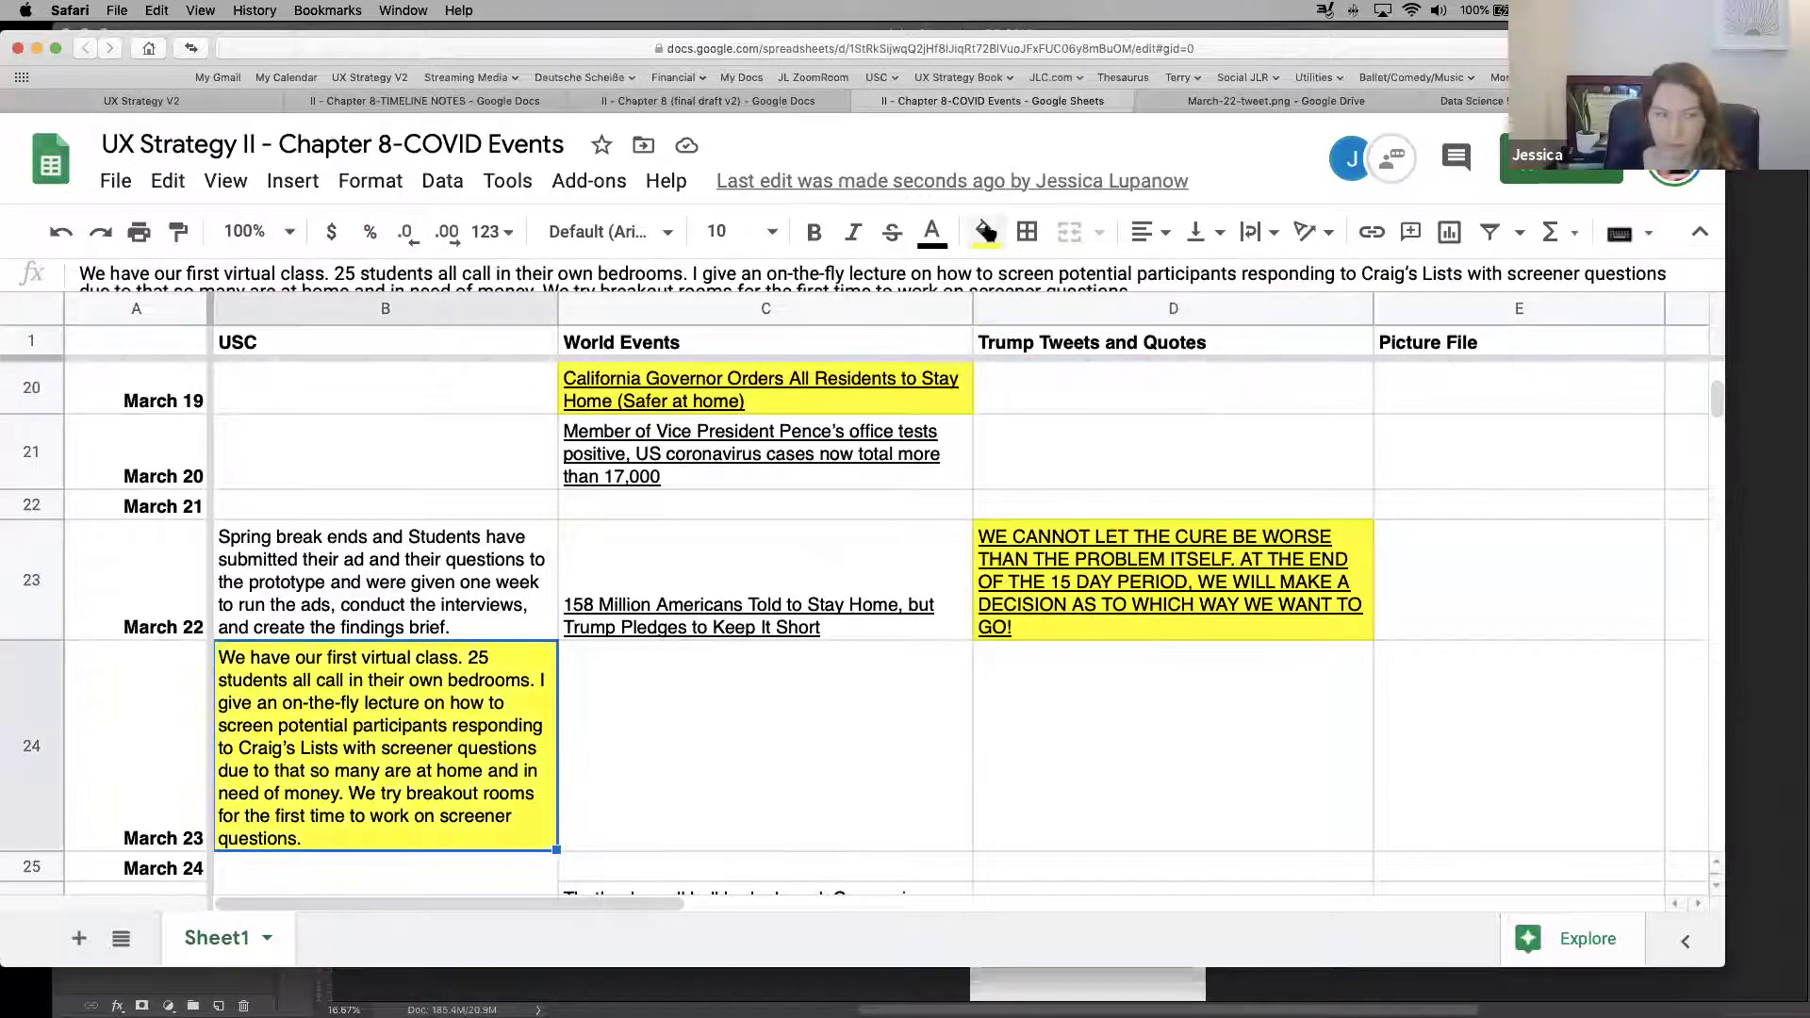
{"action": "left_click", "coordinate": [986, 231]}
{"action": "left_click", "coordinate": [962, 297]}
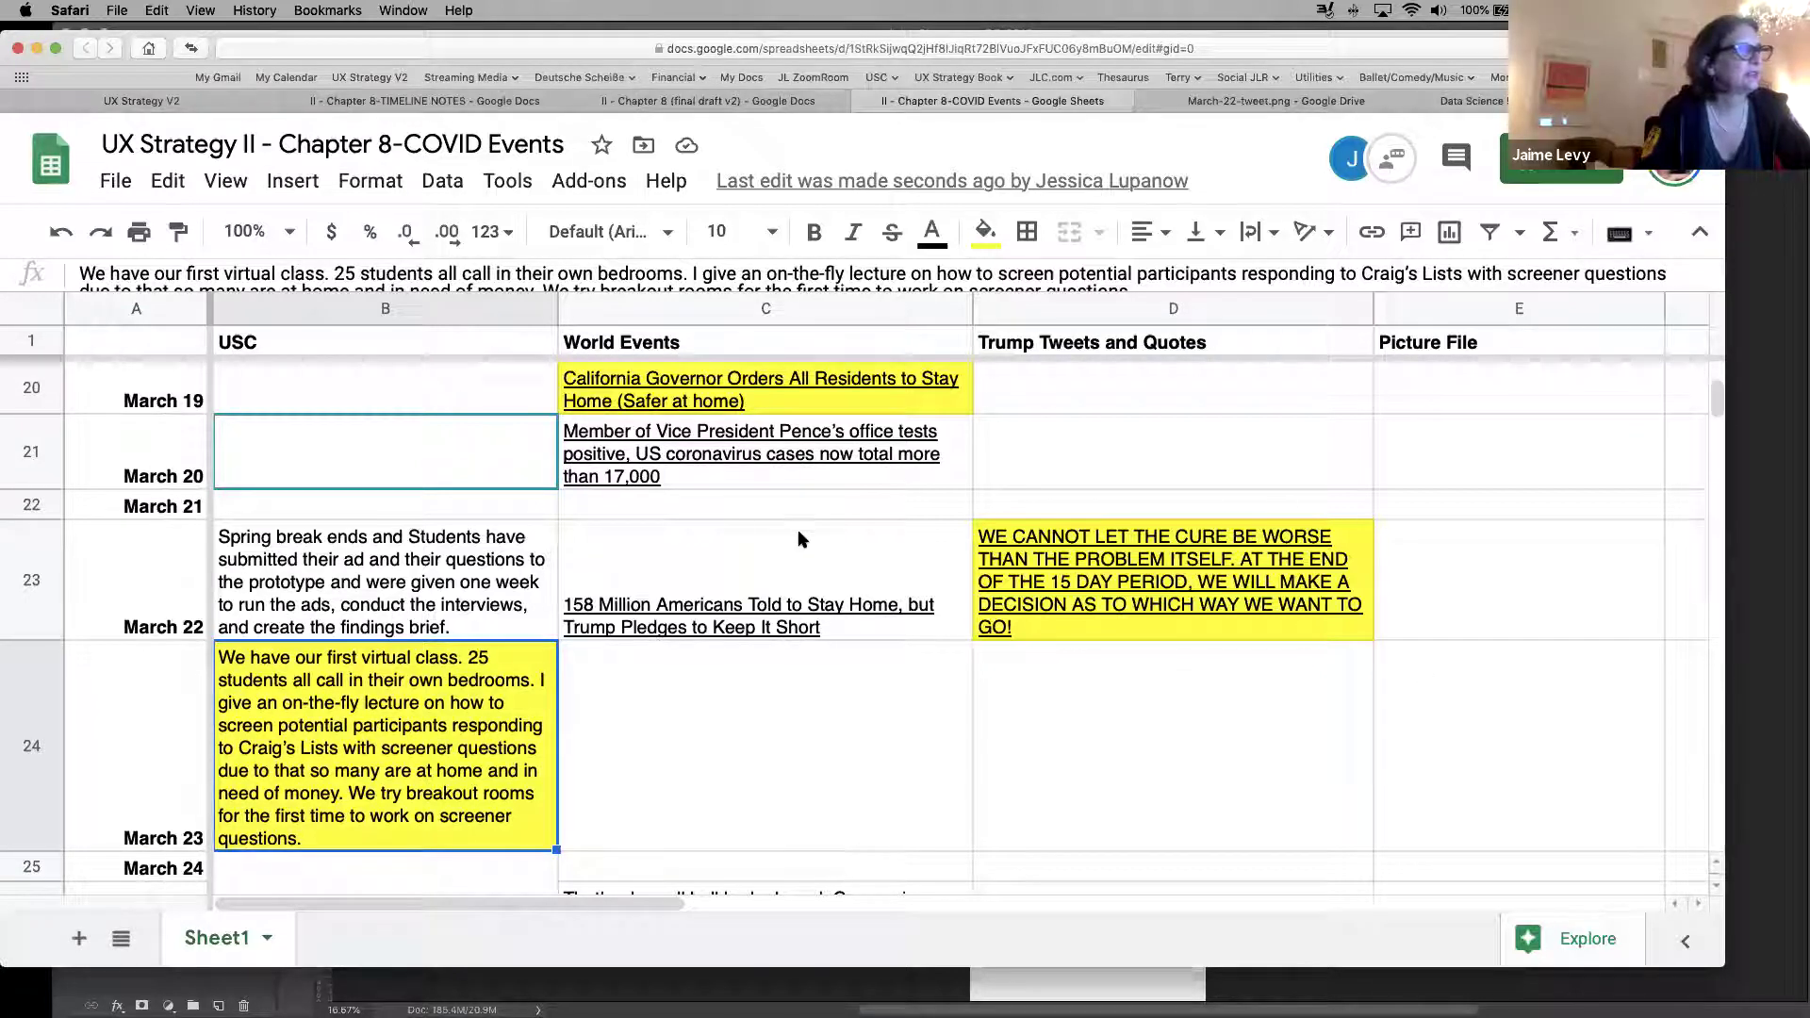
Examine the USC and World Events entries from March 22 to March 31 for further key events
{"action": "mouse_move", "coordinate": [828, 472]}
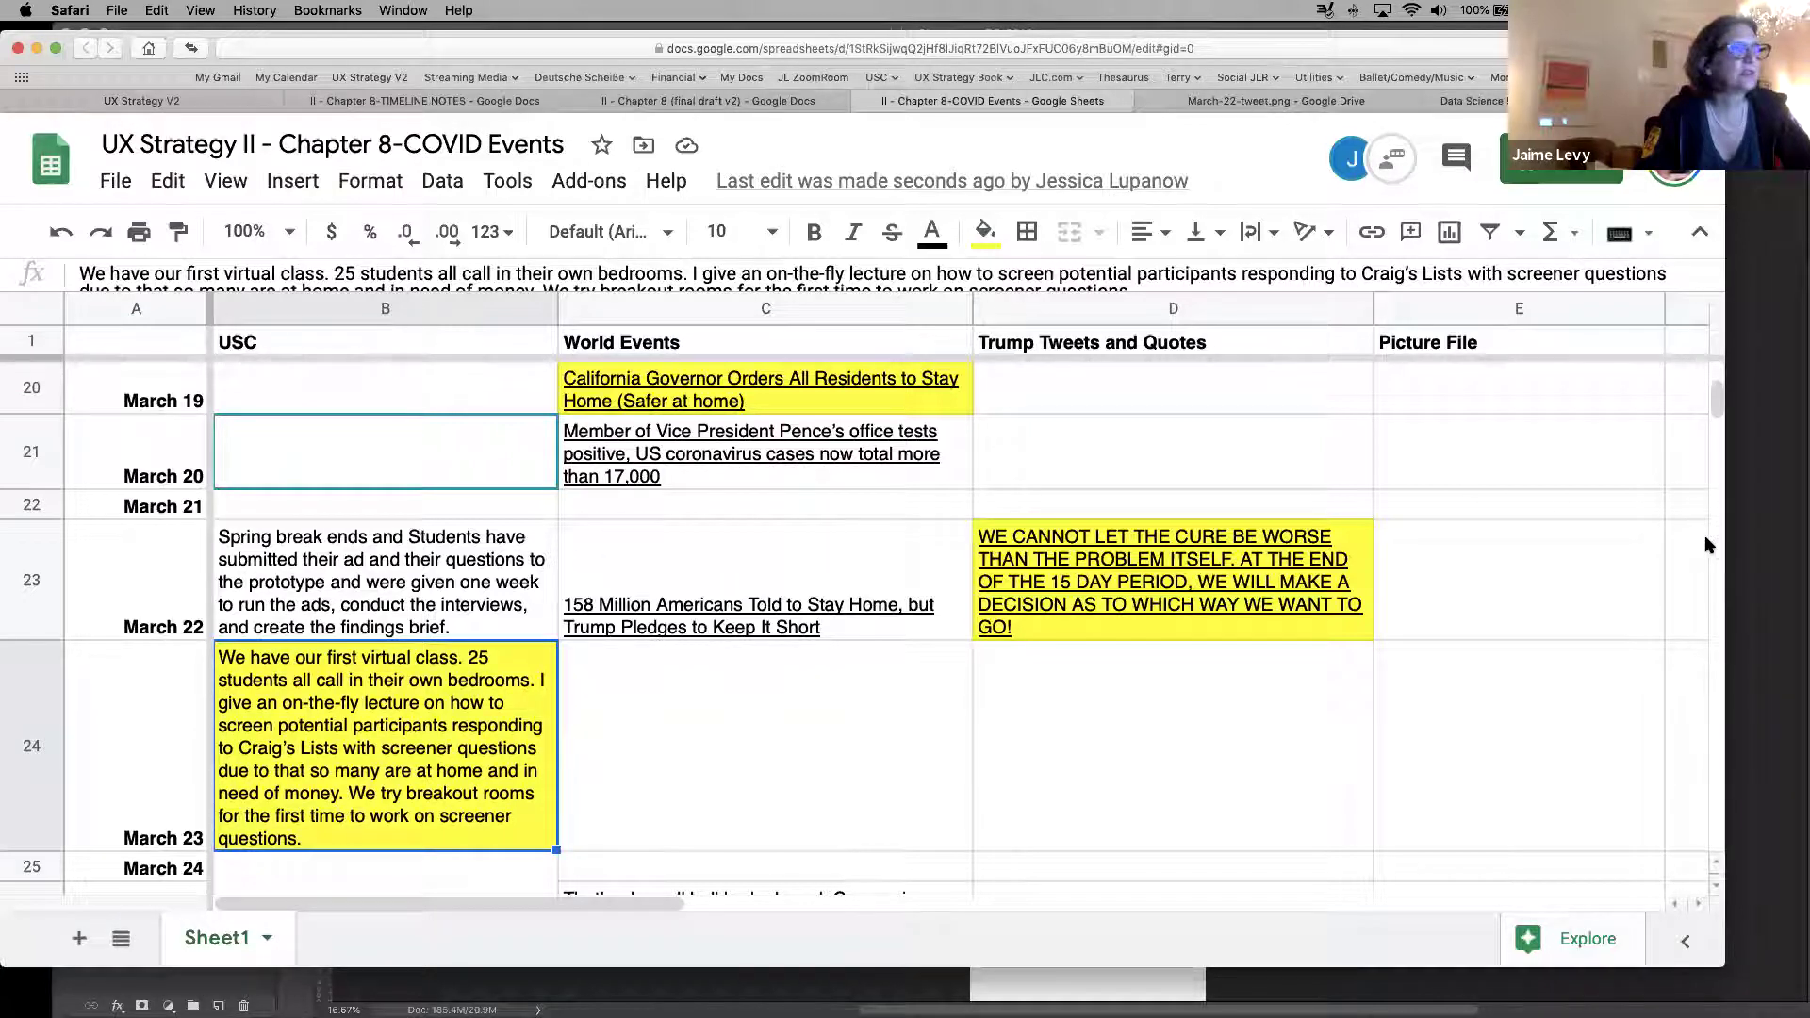
{"action": "scroll", "coordinate": [1717, 407], "scroll_direction": "down", "scroll_amount": 4}
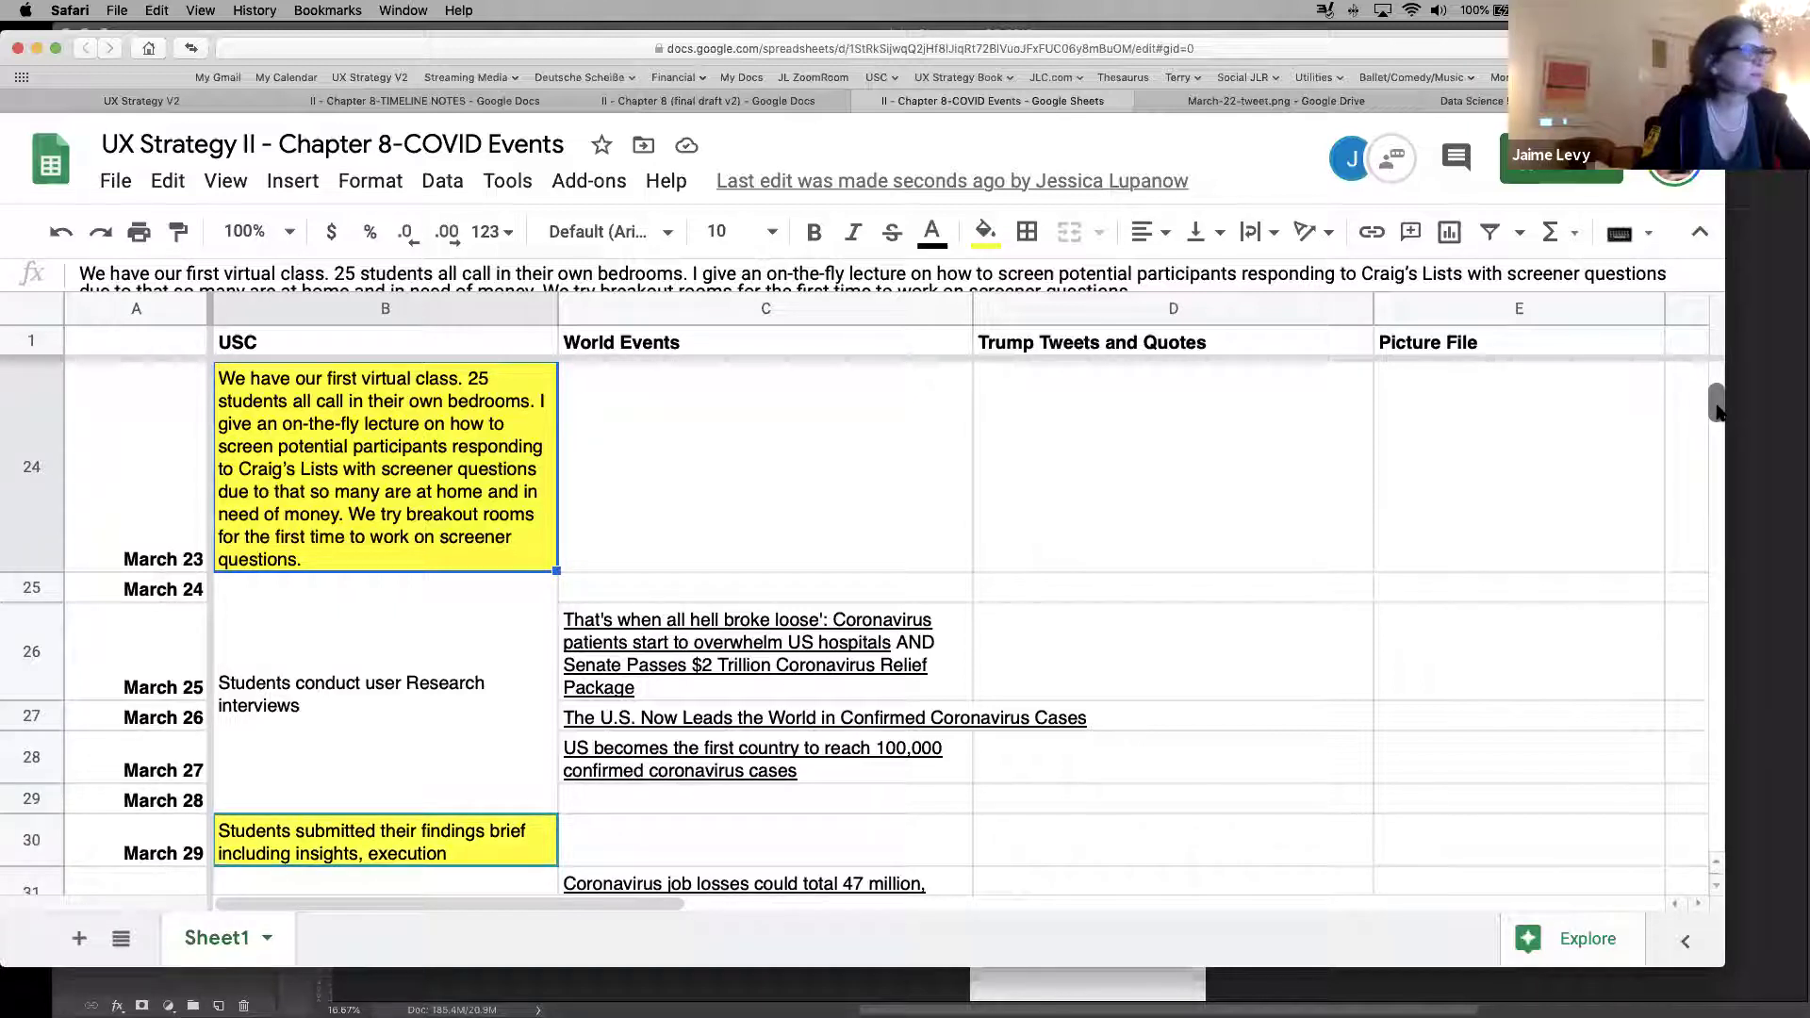
{"action": "left_click_drag", "start_coordinate": [1716, 412], "coordinate": [1716, 412]}
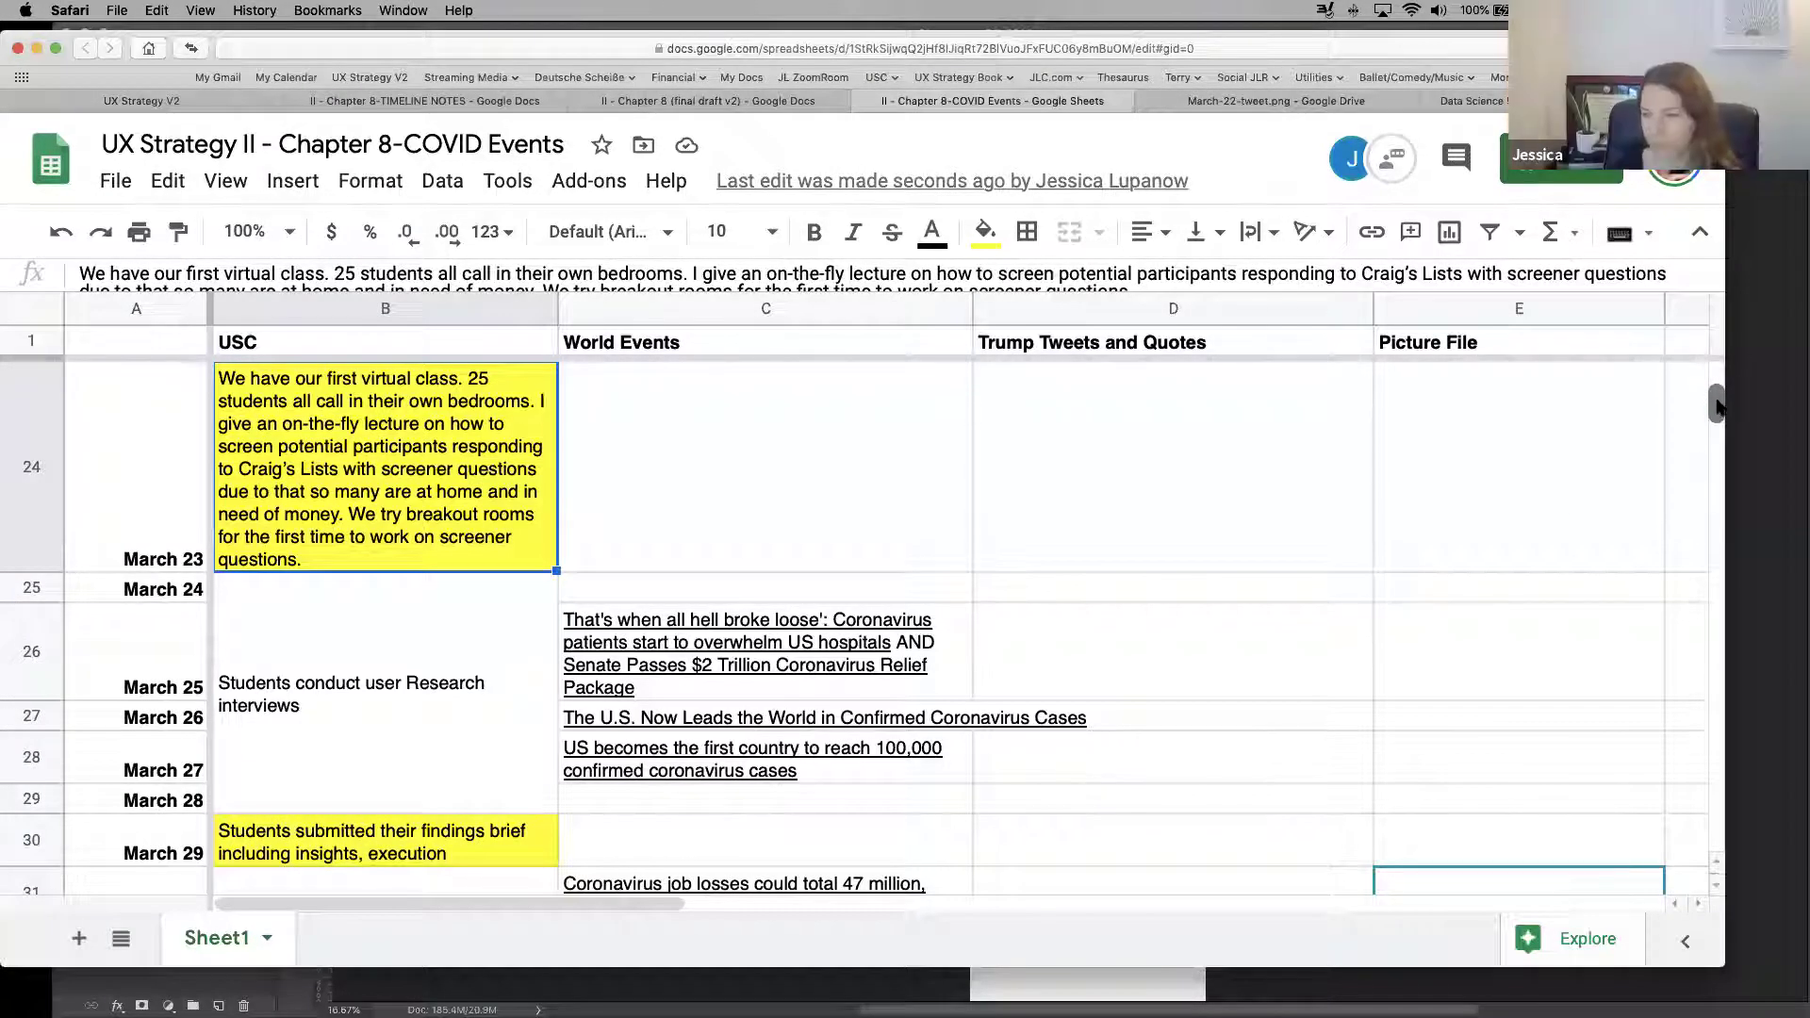
{"action": "left_click_drag", "start_coordinate": [1716, 409], "coordinate": [1716, 407]}
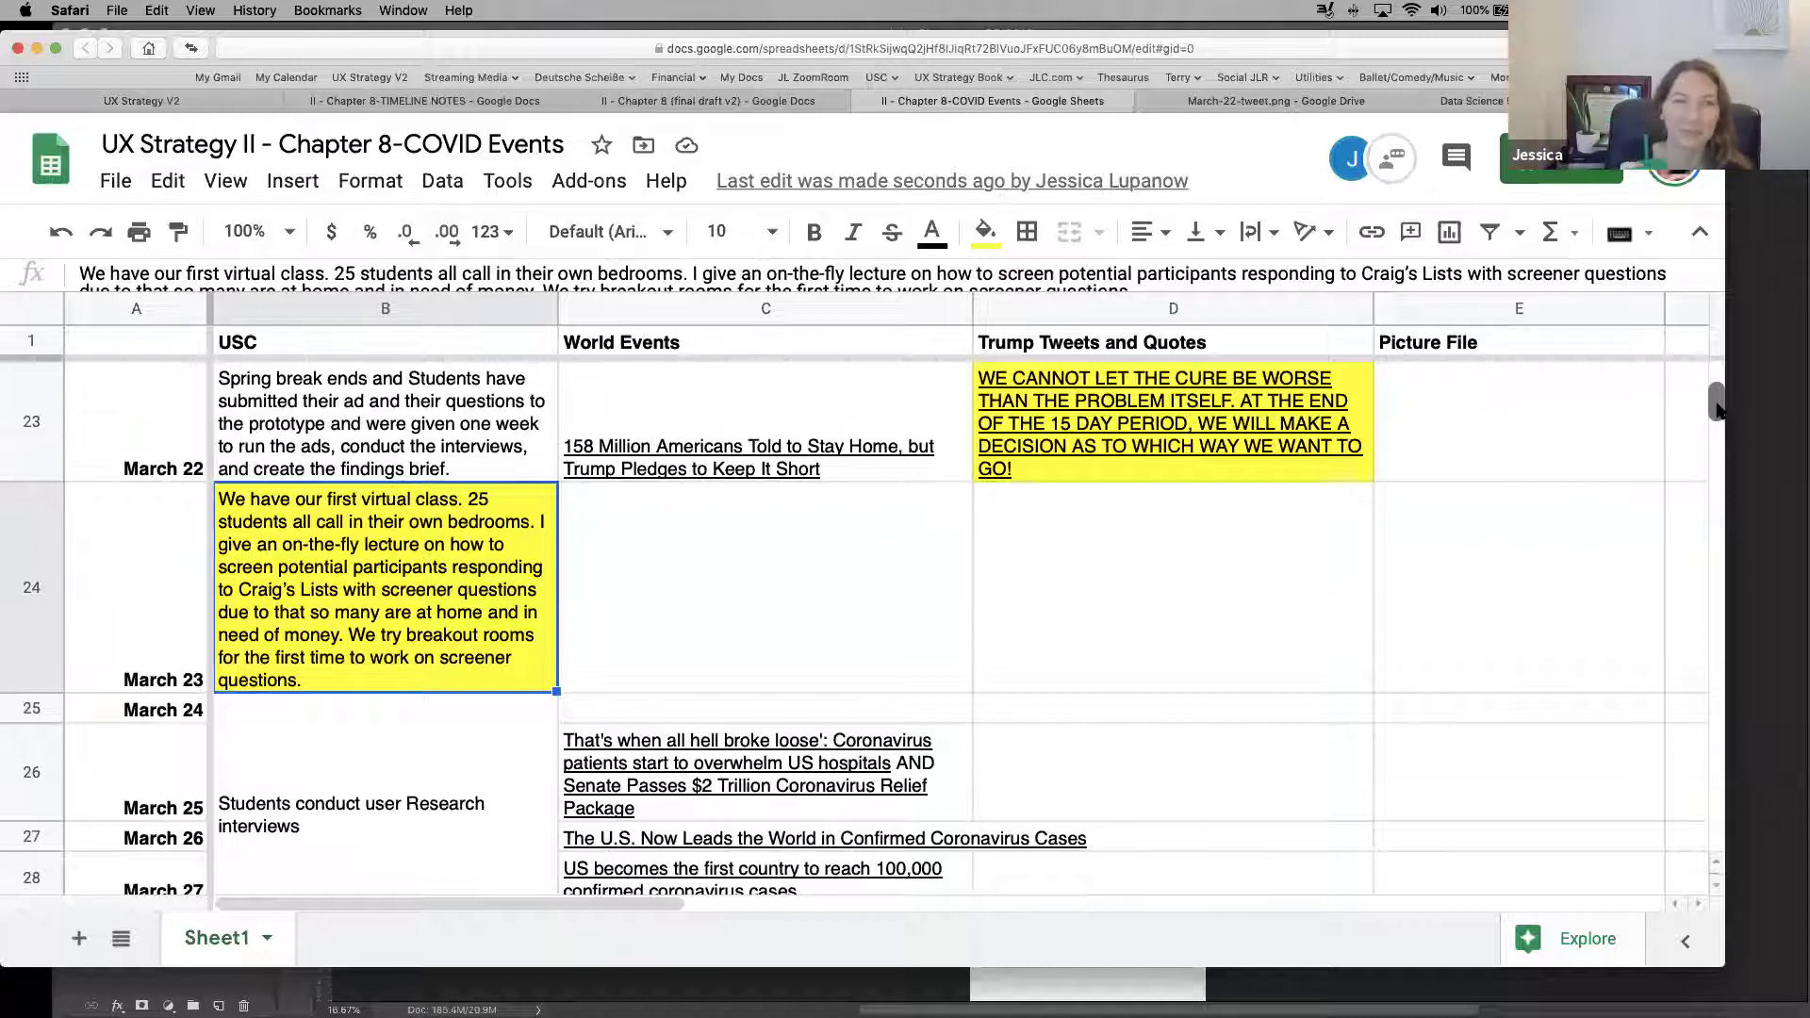
{"action": "scroll", "coordinate": [1718, 410], "scroll_direction": "down", "scroll_amount": 1}
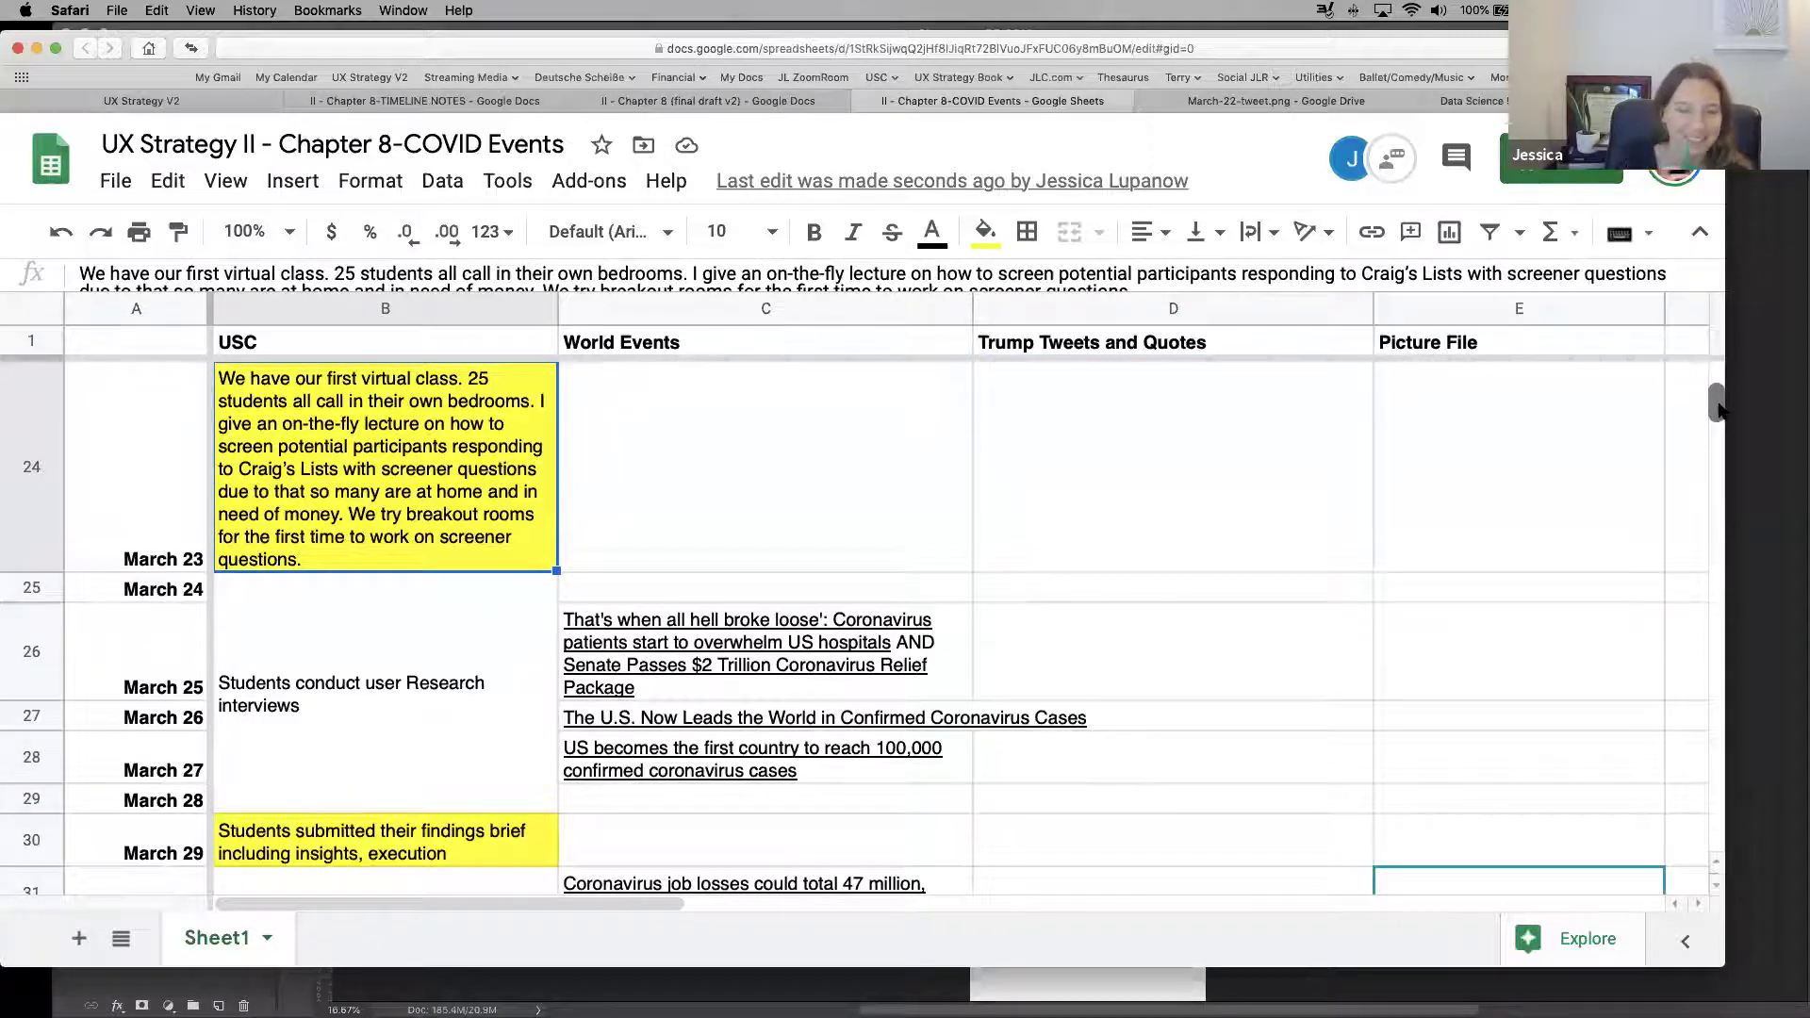
{"action": "scroll", "coordinate": [1718, 412], "scroll_direction": "down", "scroll_amount": 2}
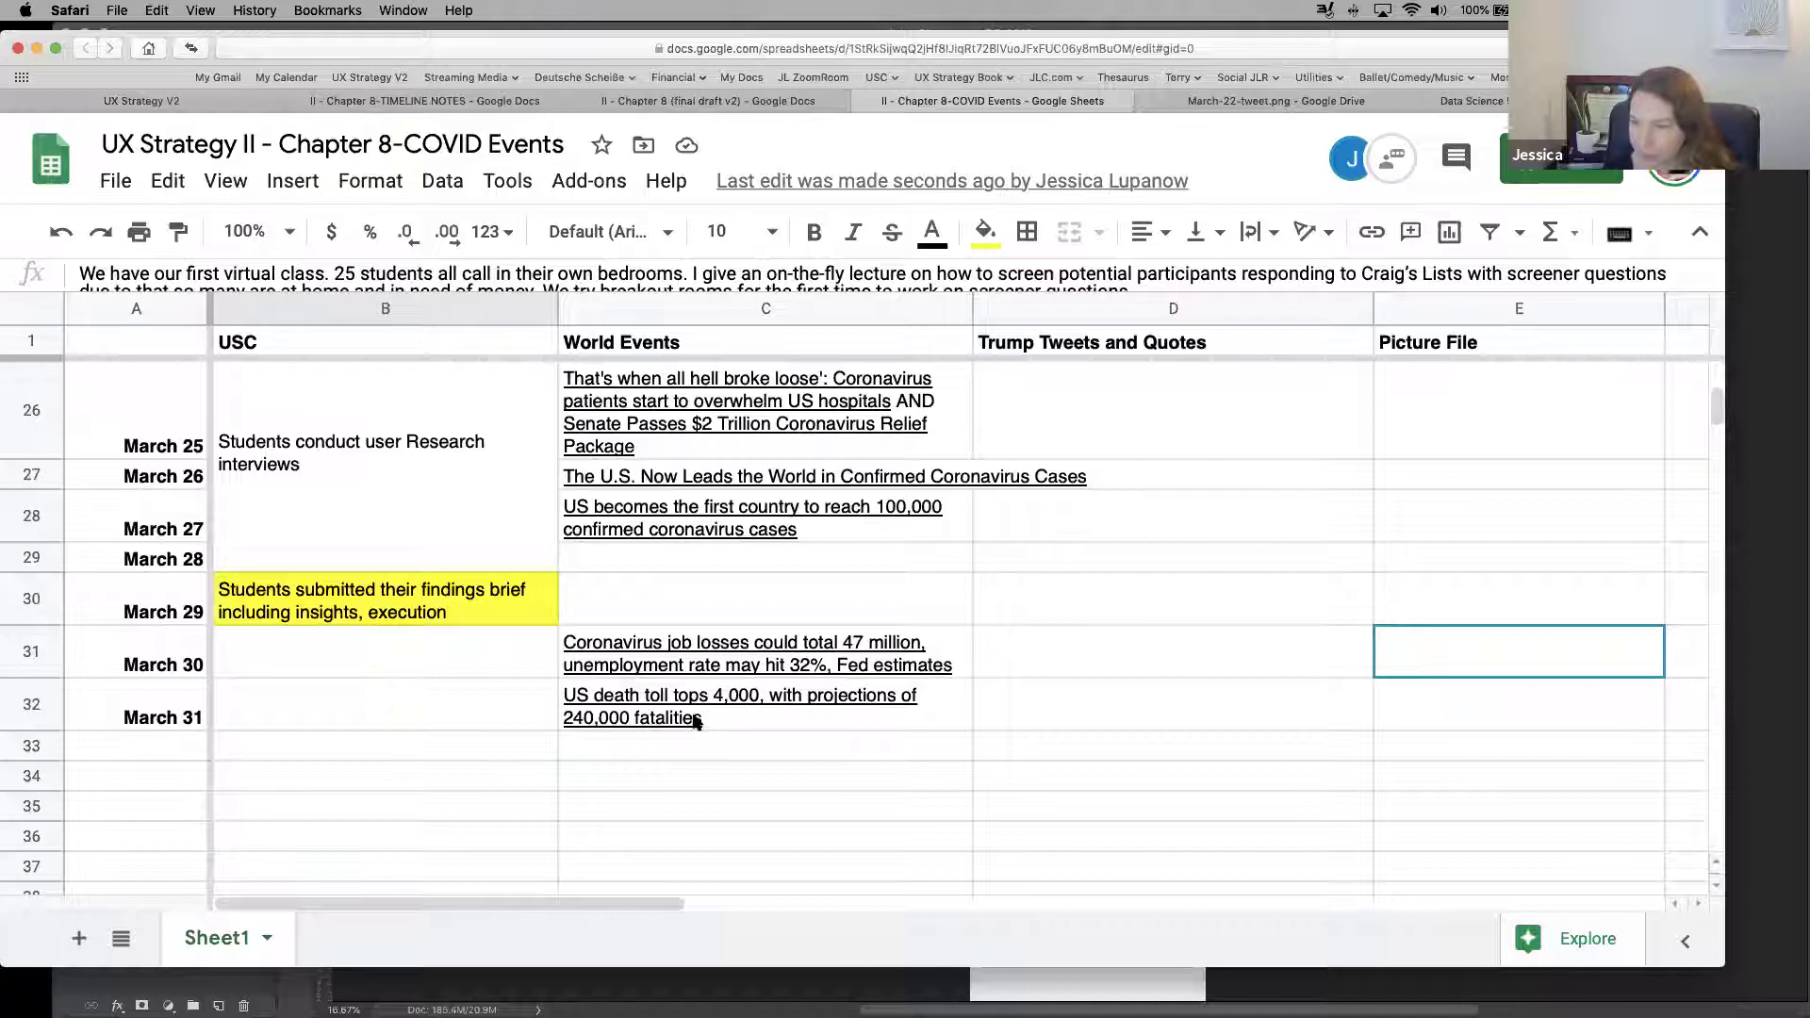
{"action": "mouse_move", "coordinate": [697, 722]}
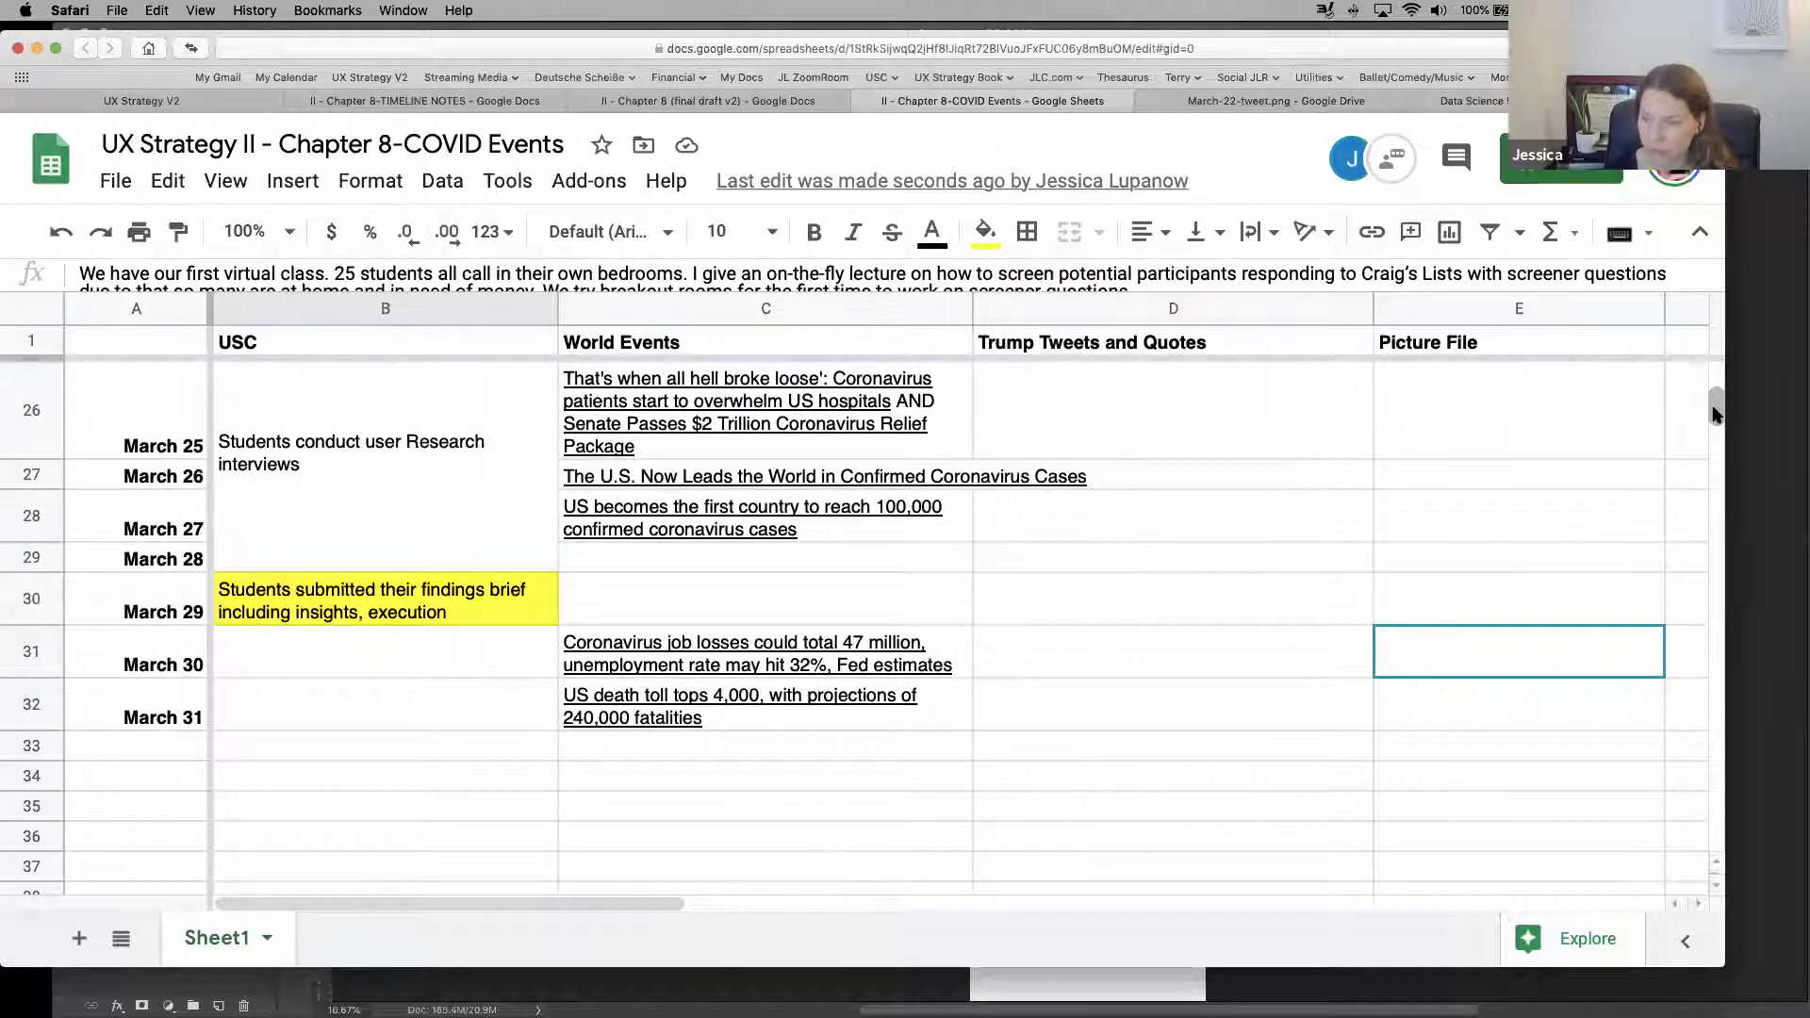
{"action": "scroll", "coordinate": [1714, 414], "scroll_direction": "up", "scroll_amount": 2}
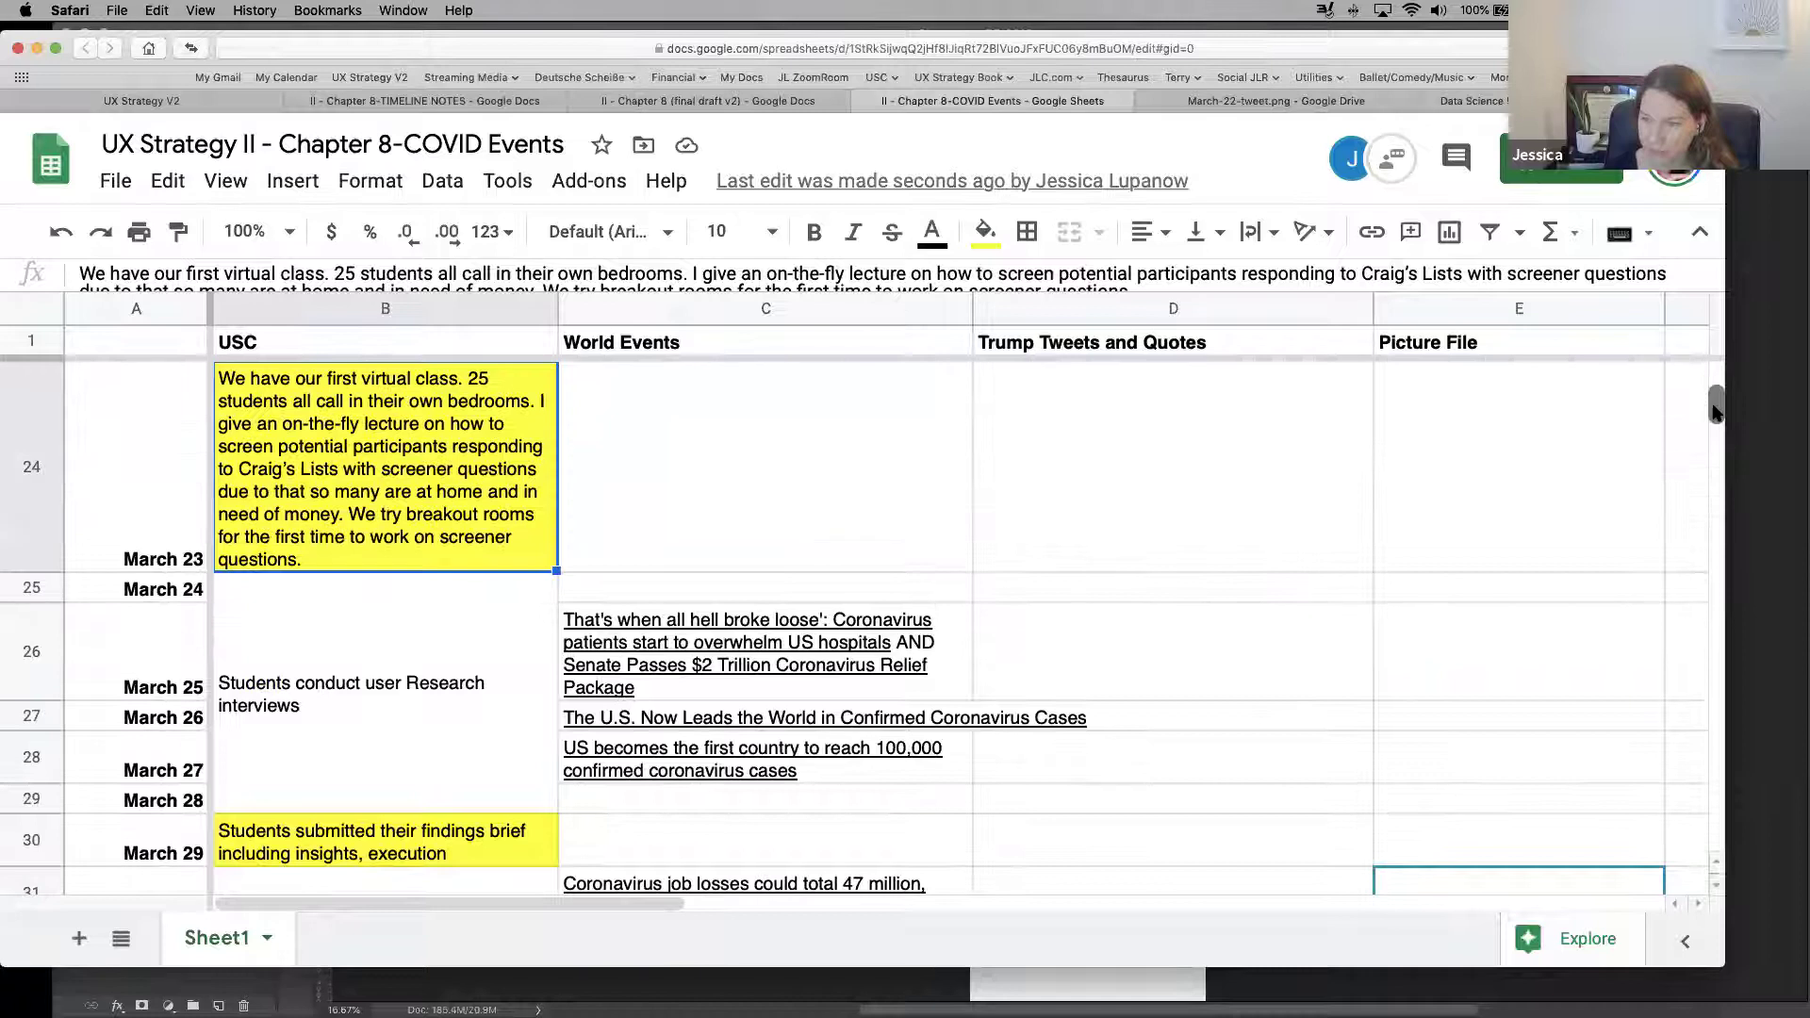
{"action": "scroll", "coordinate": [1714, 415], "scroll_direction": "down", "scroll_amount": 3}
{"action": "scroll", "coordinate": [1715, 415], "scroll_direction": "up", "scroll_amount": 3}
{"action": "scroll", "coordinate": [1716, 415], "scroll_direction": "down", "scroll_amount": 2}
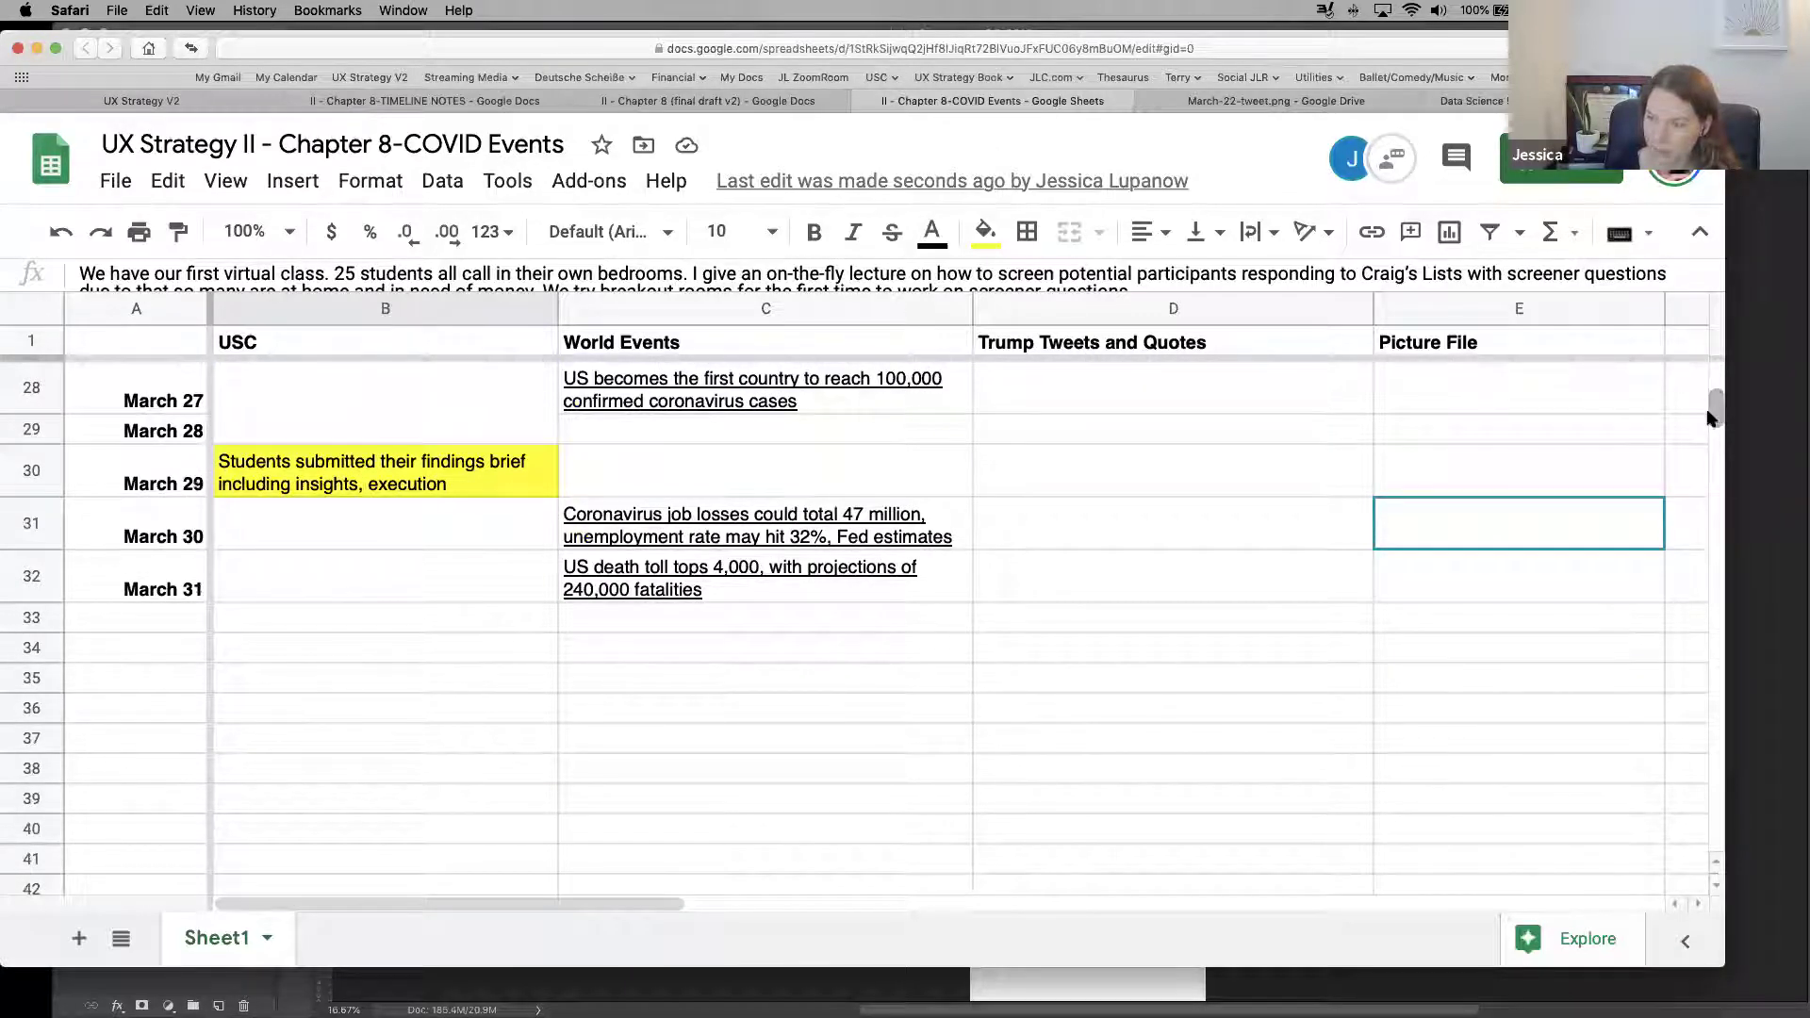
Fill the March 31 World Events cell about the US death toll with yellow
{"action": "left_click", "coordinate": [637, 592]}
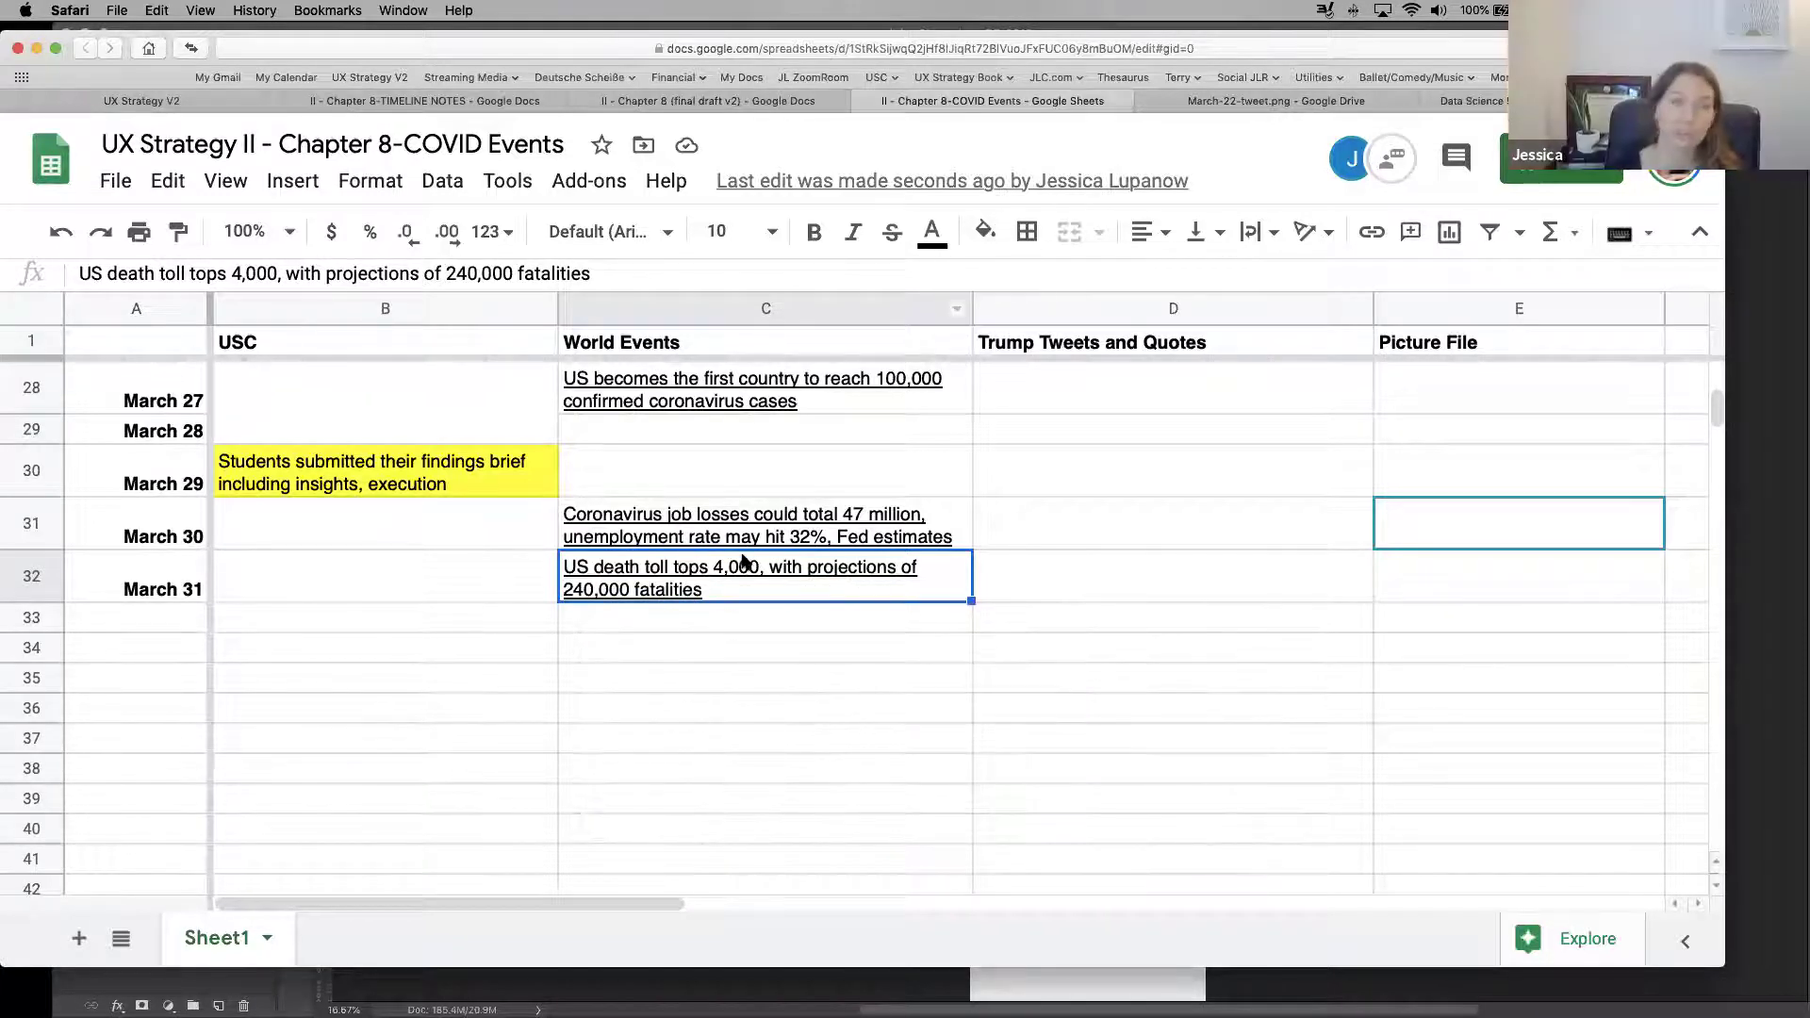
{"action": "mouse_move", "coordinate": [736, 601]}
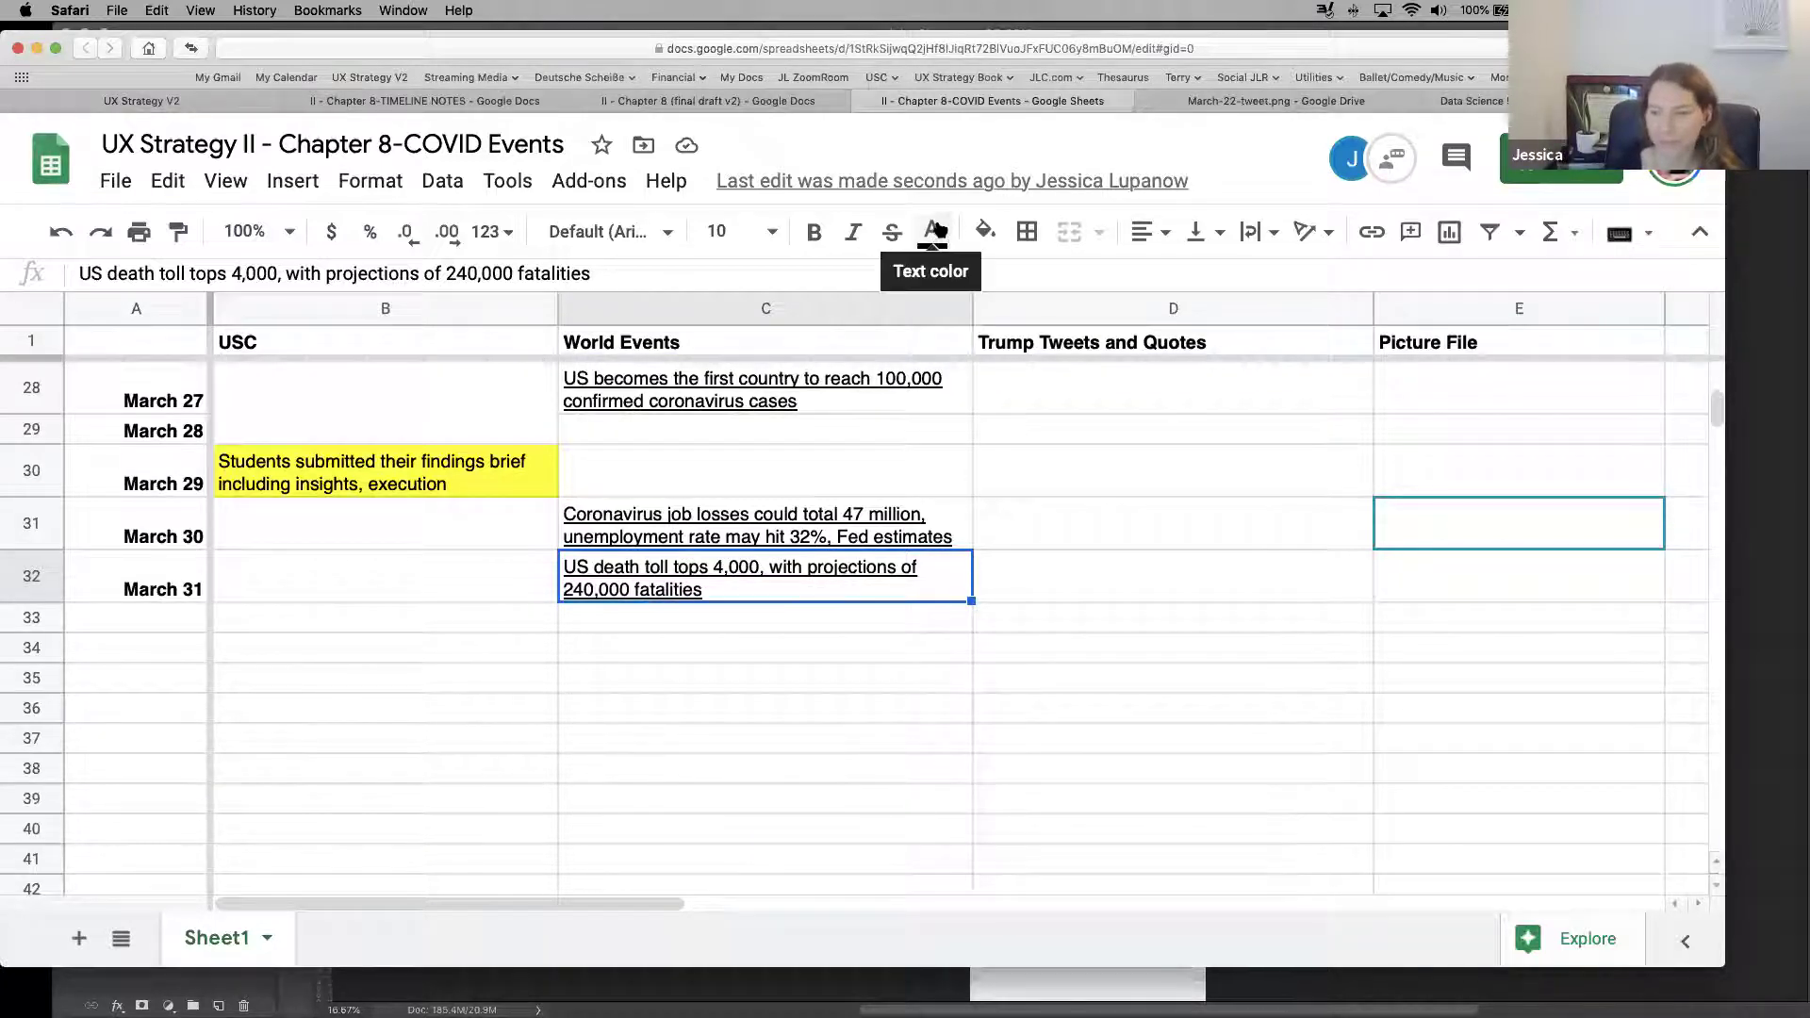
{"action": "left_click", "coordinate": [985, 235]}
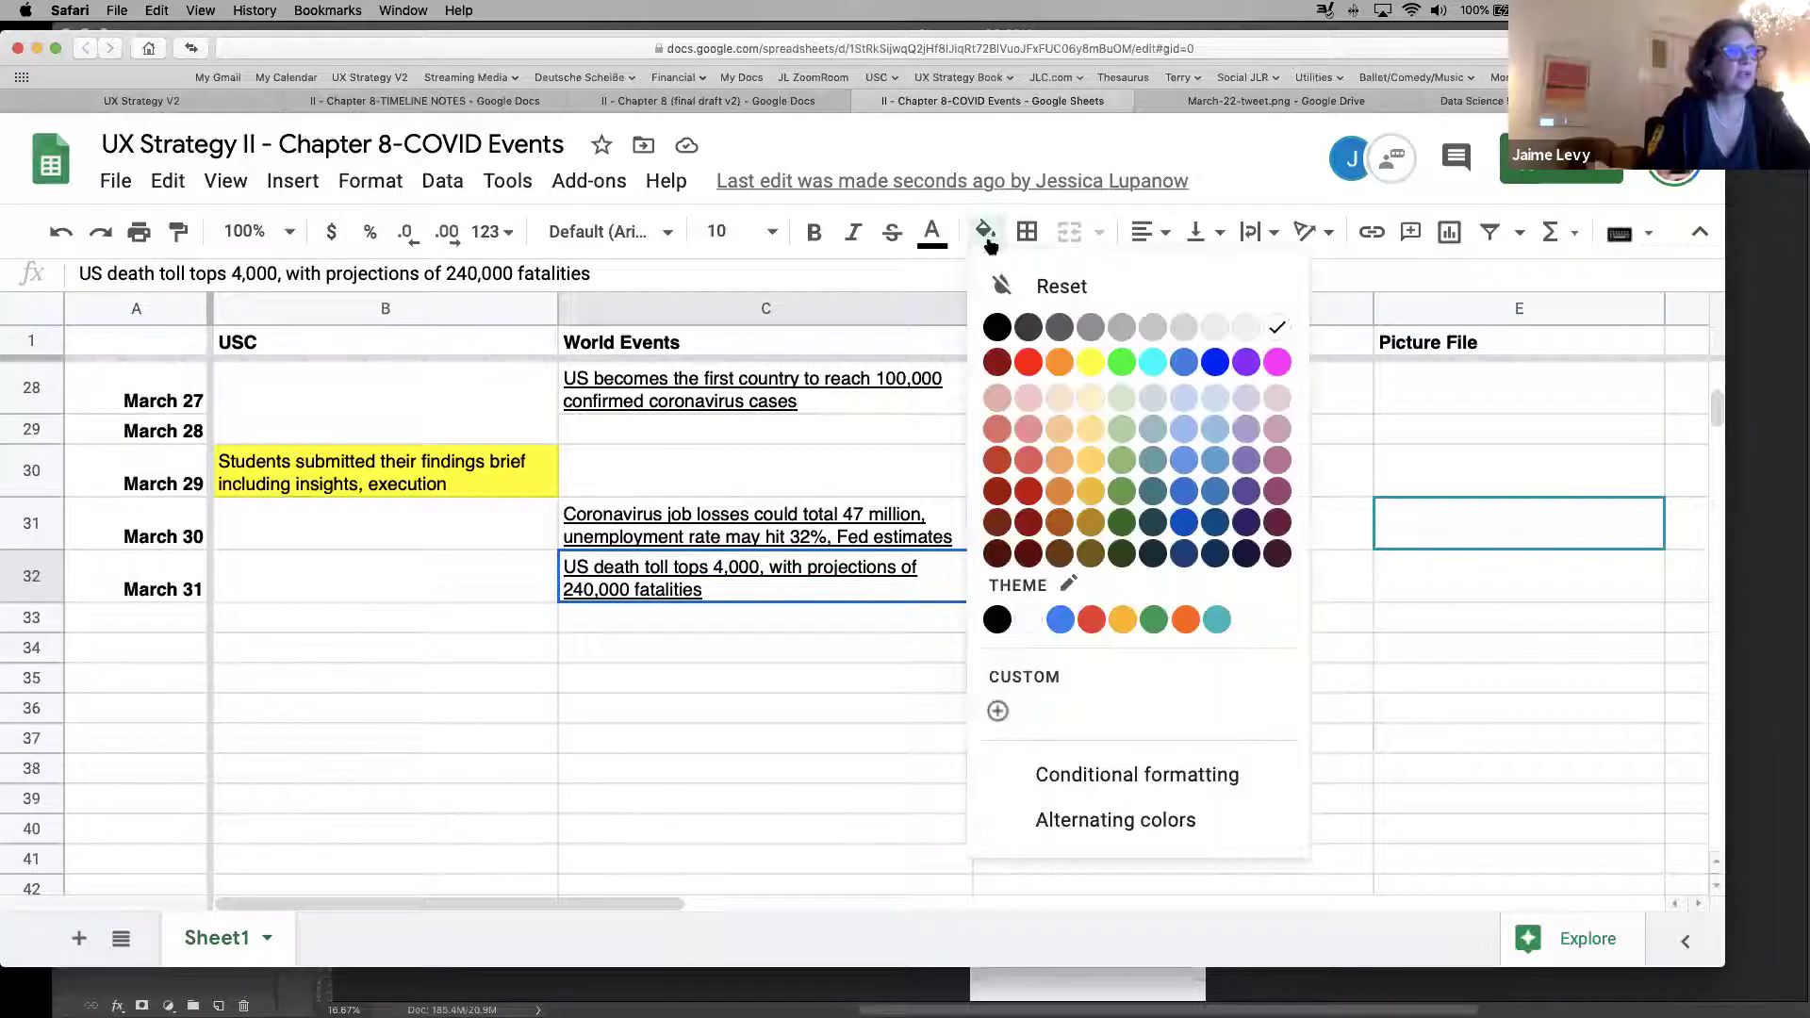
{"action": "left_click", "coordinate": [1091, 363]}
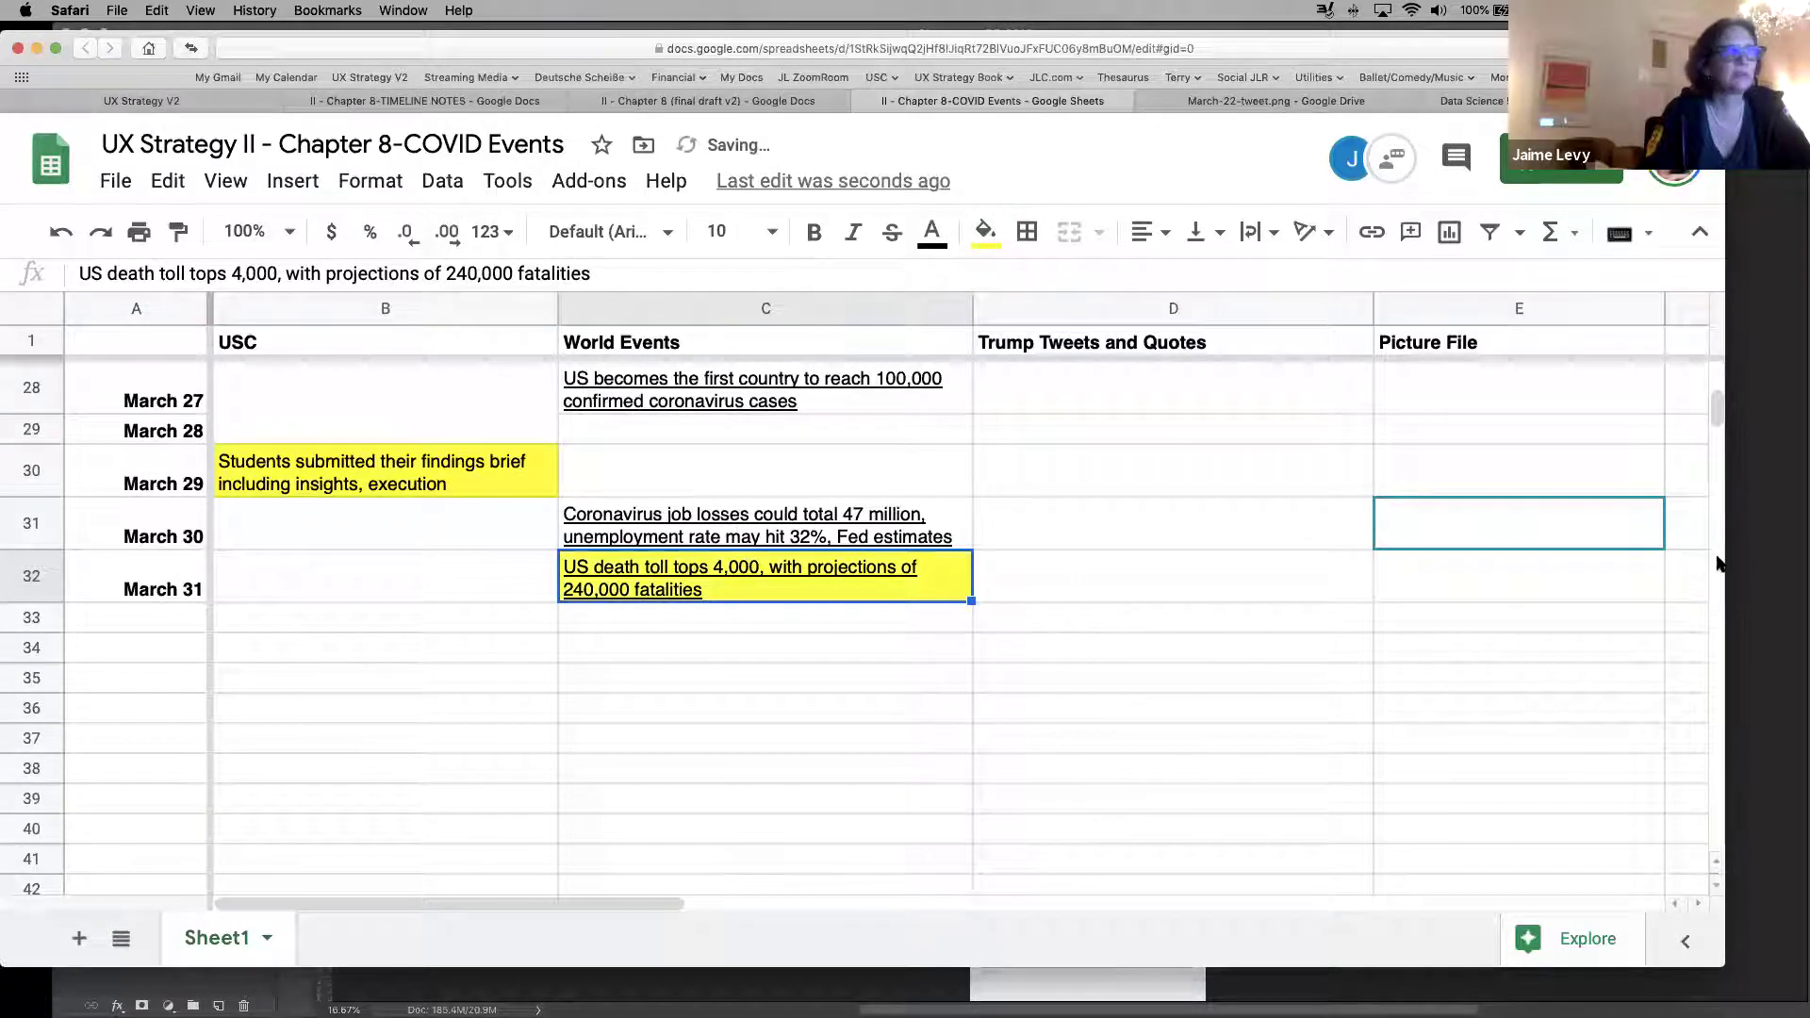
Review the highlighted and remaining timeline entries from March 23 to March 31
{"action": "left_click_drag", "start_coordinate": [1717, 415], "coordinate": [1718, 415]}
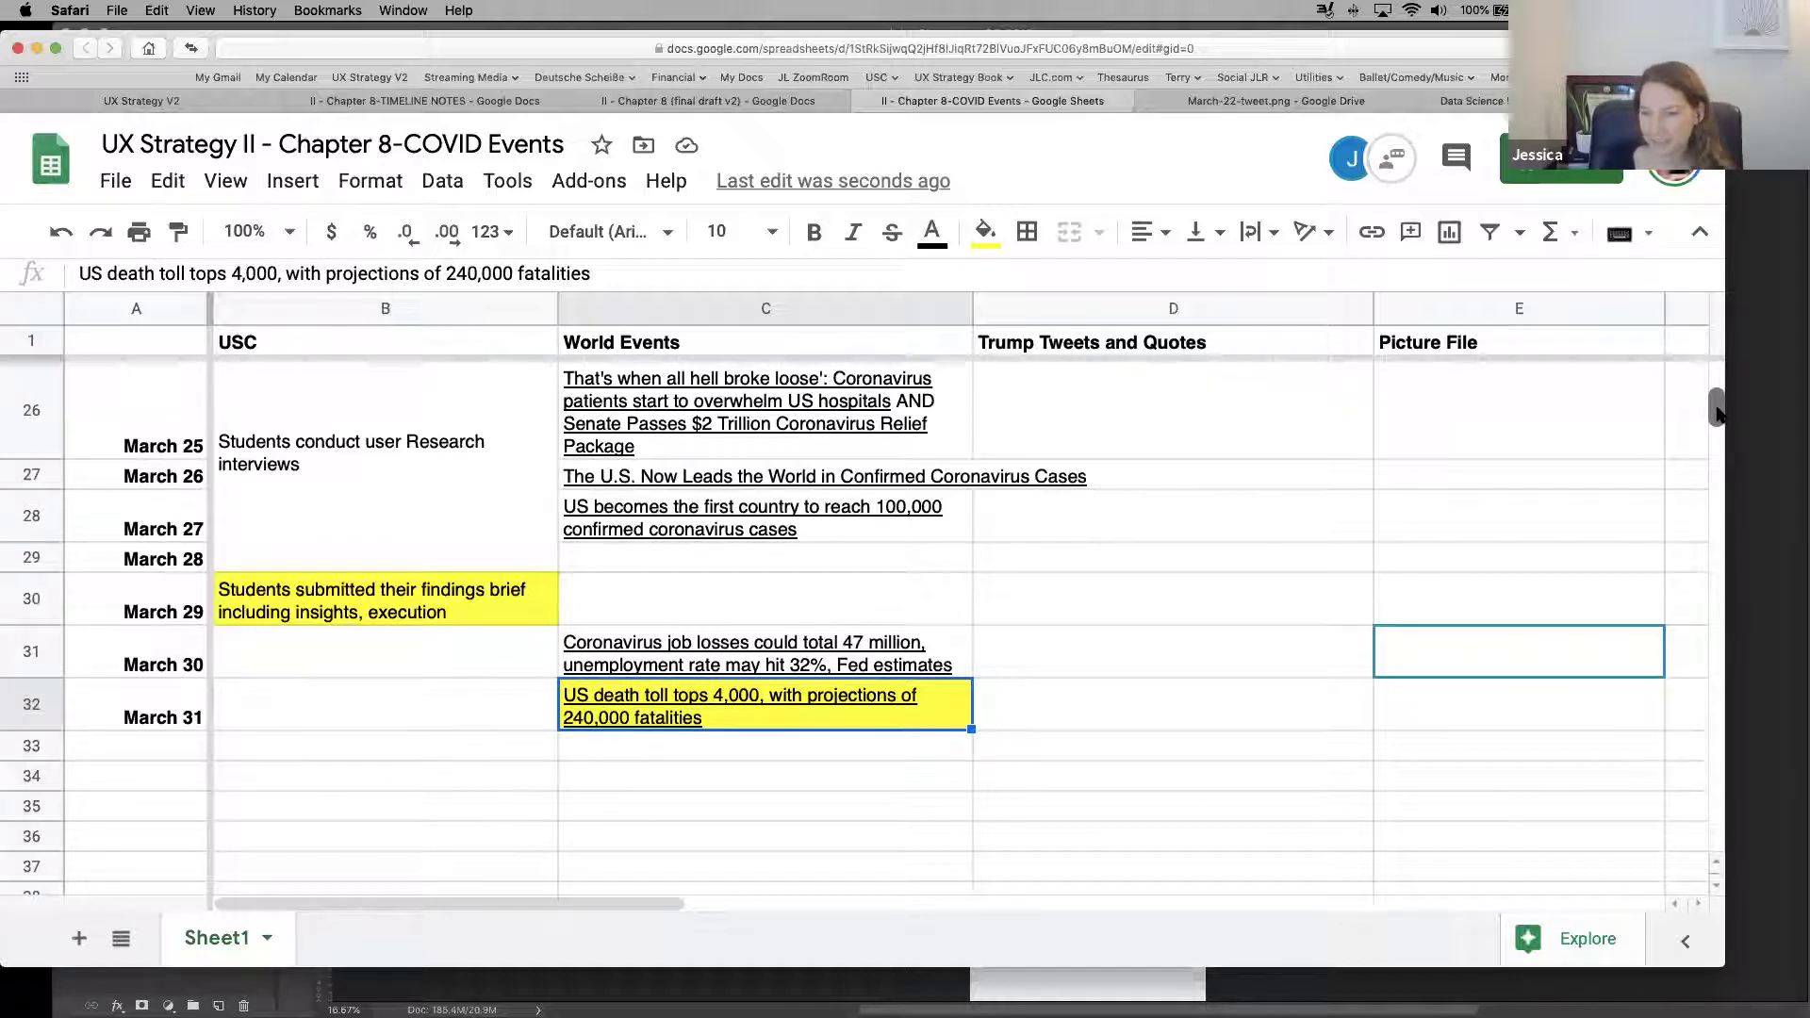
{"action": "scroll", "coordinate": [1717, 415], "scroll_direction": "down", "scroll_amount": 1}
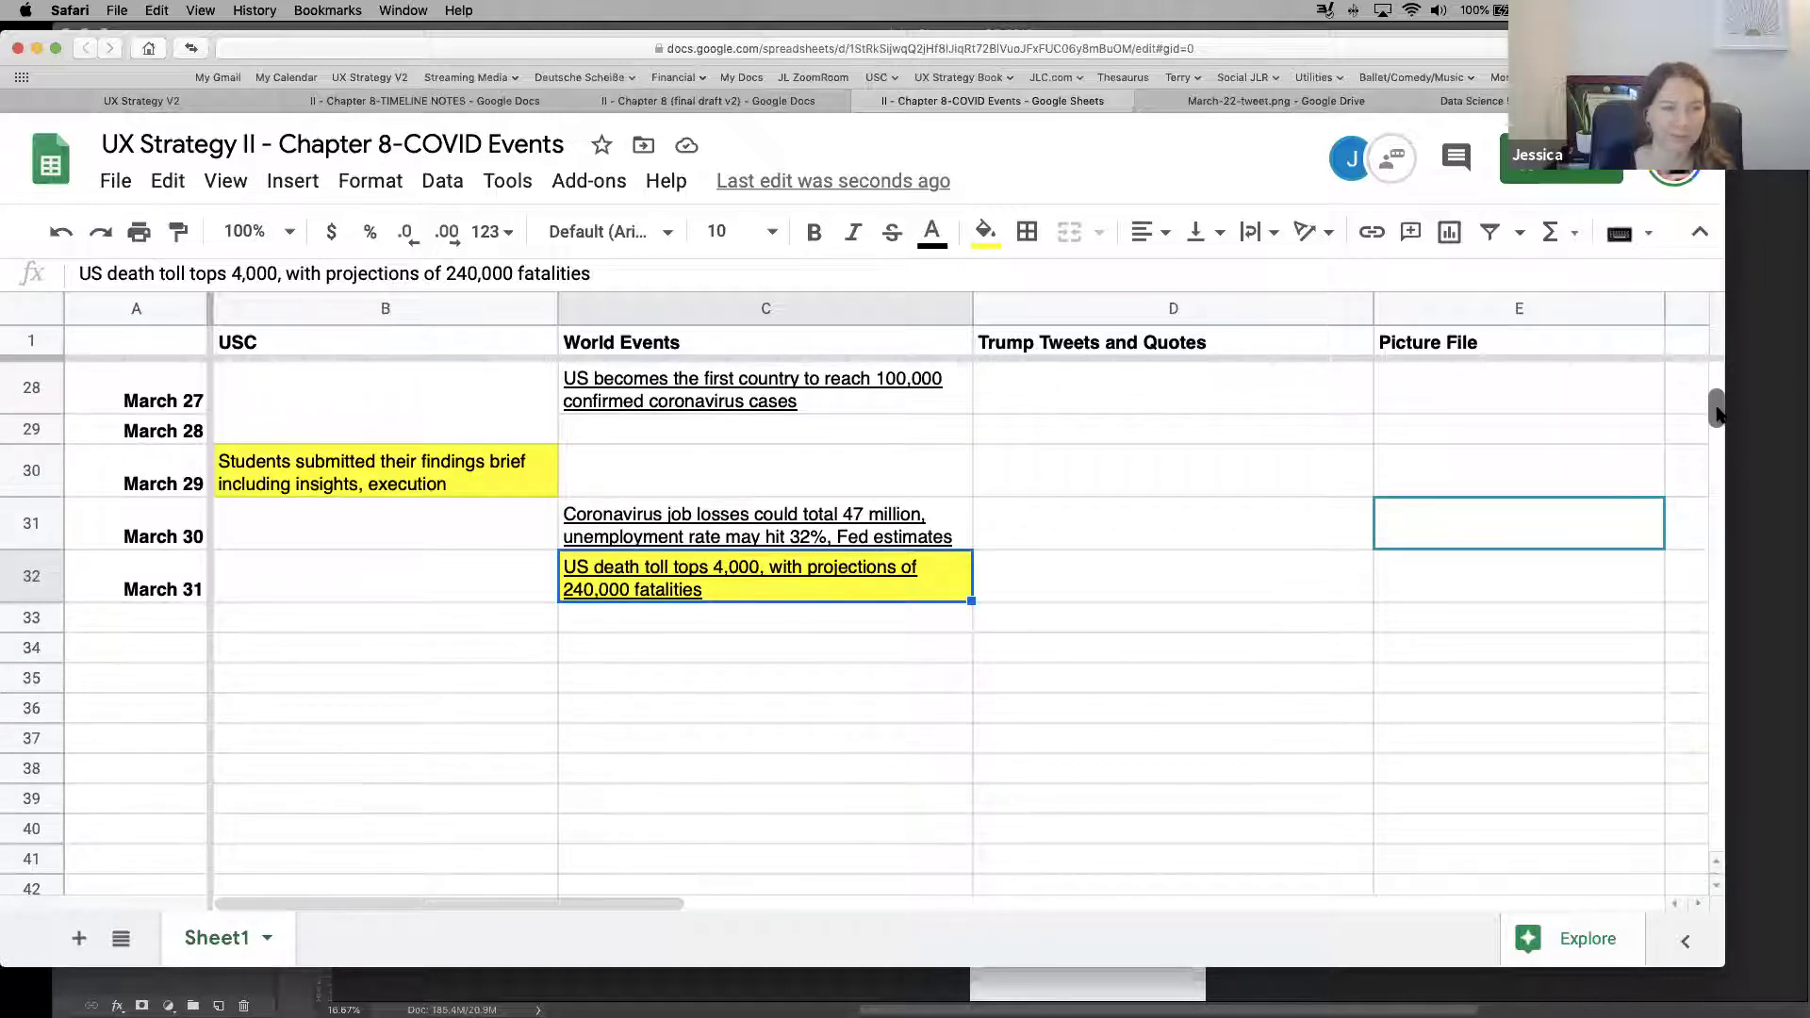
{"action": "scroll", "coordinate": [1717, 415], "scroll_direction": "up", "scroll_amount": 1}
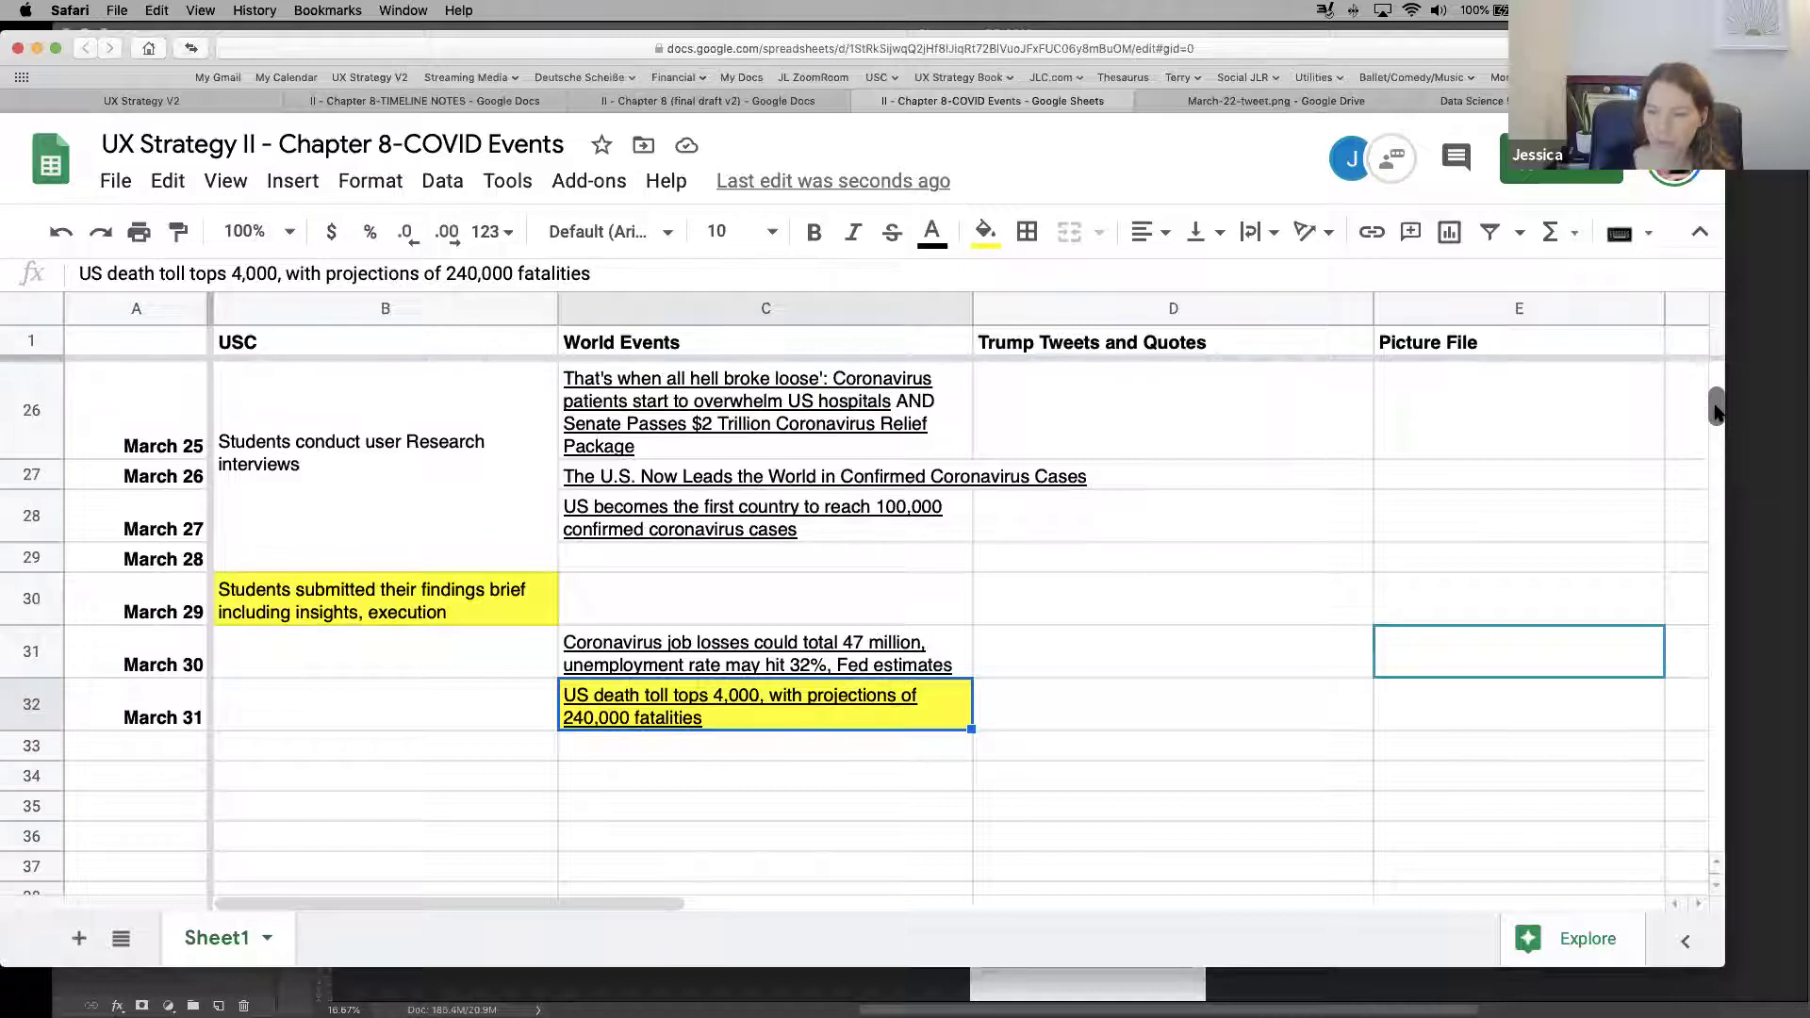
{"action": "scroll", "coordinate": [1716, 412], "scroll_direction": "up", "scroll_amount": 5}
{"action": "scroll", "coordinate": [1718, 415], "scroll_direction": "down", "scroll_amount": 5}
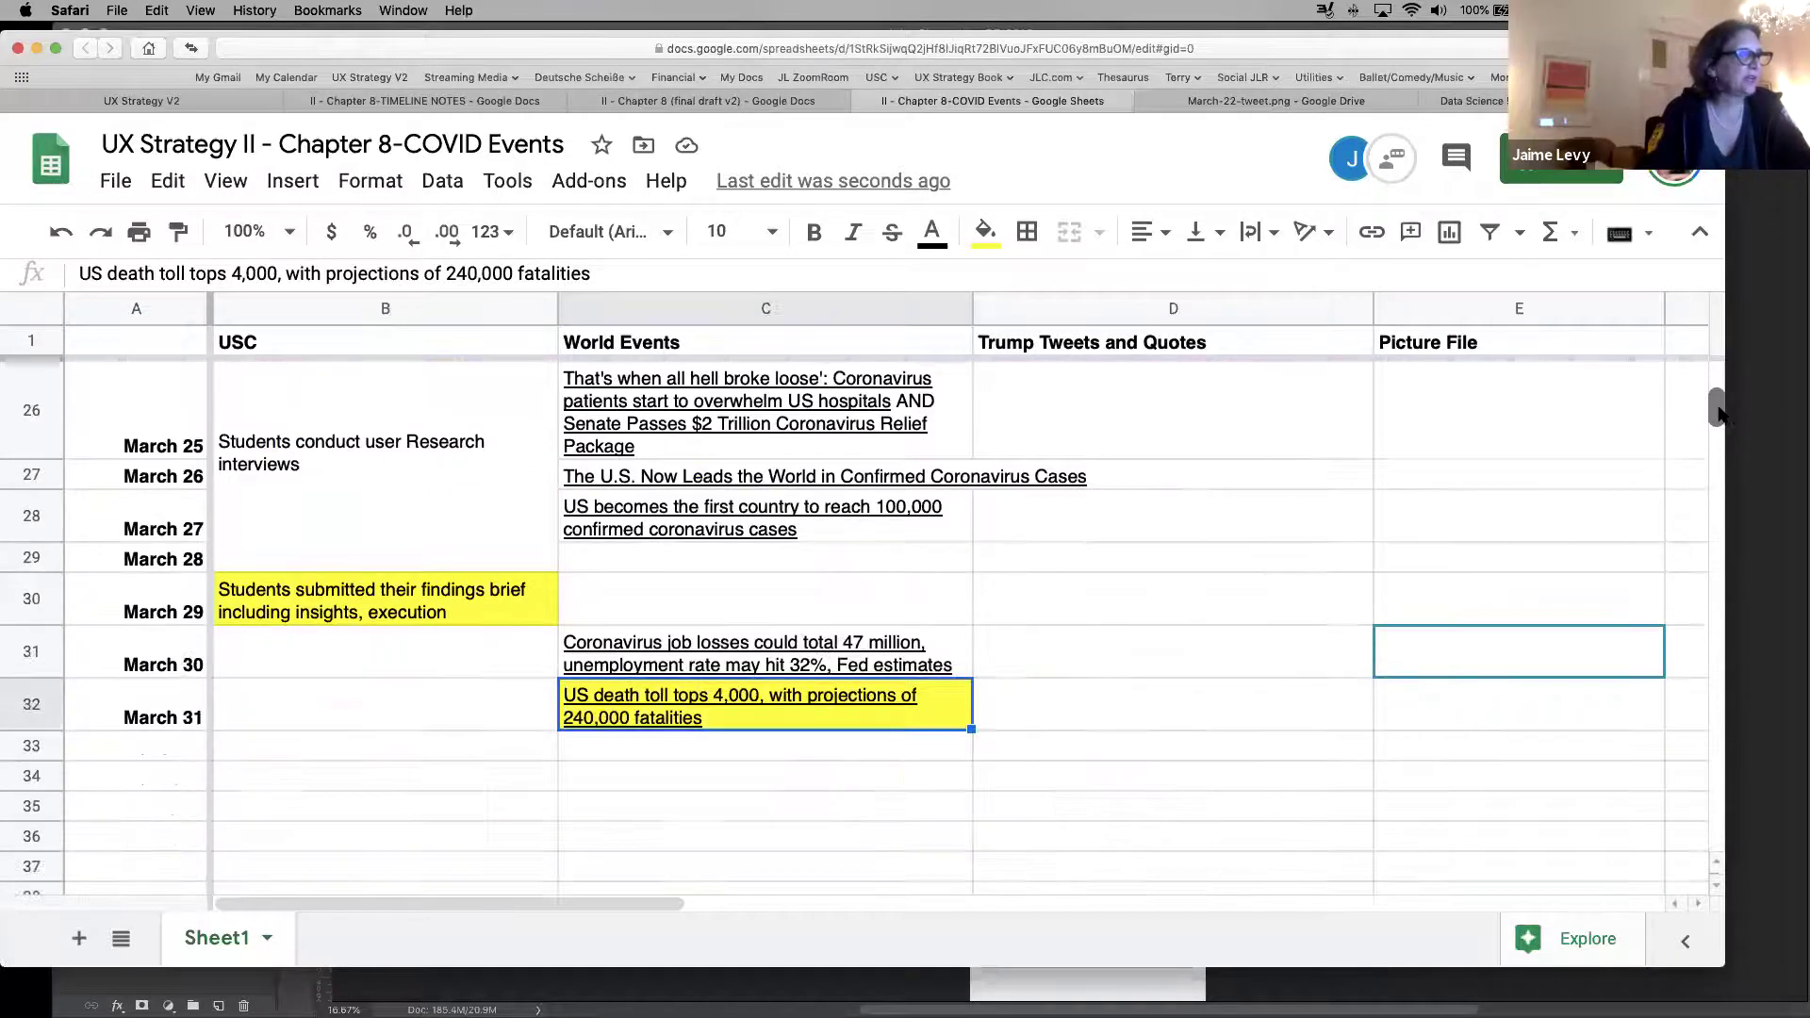
{"action": "scroll", "coordinate": [1718, 412], "scroll_direction": "up", "scroll_amount": 3}
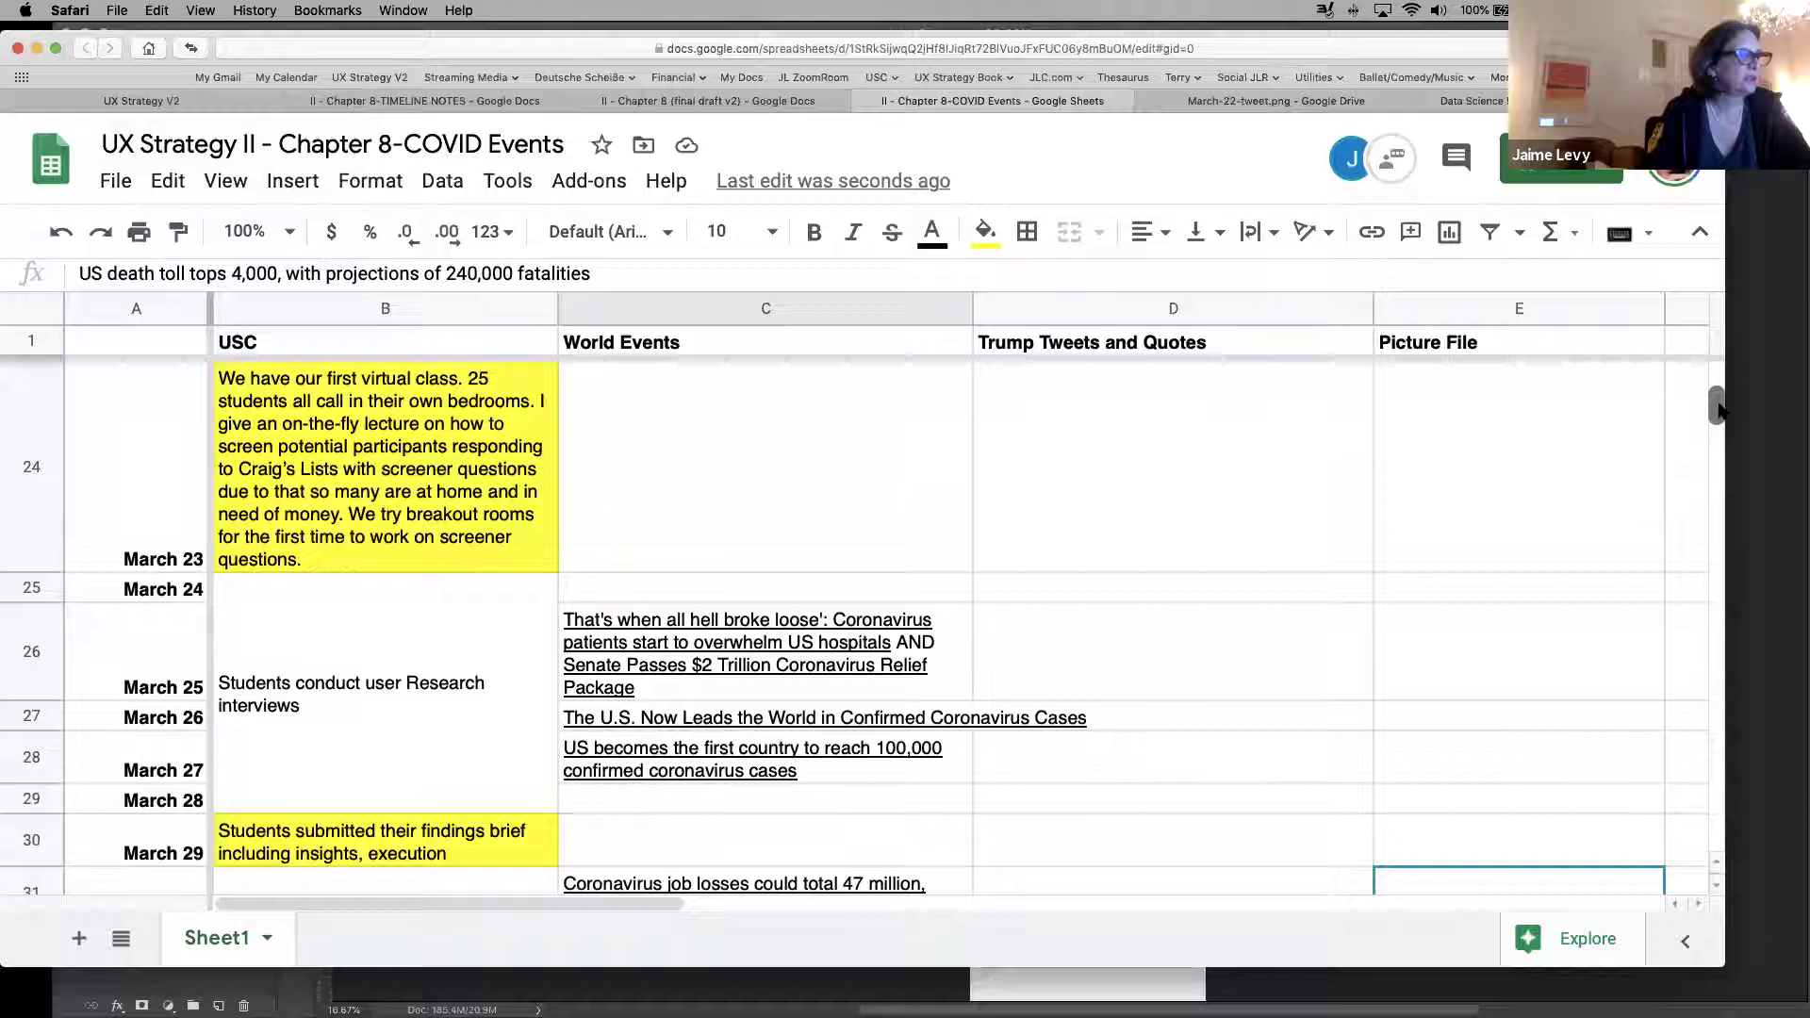
{"action": "scroll", "coordinate": [1718, 412], "scroll_direction": "down", "scroll_amount": 3}
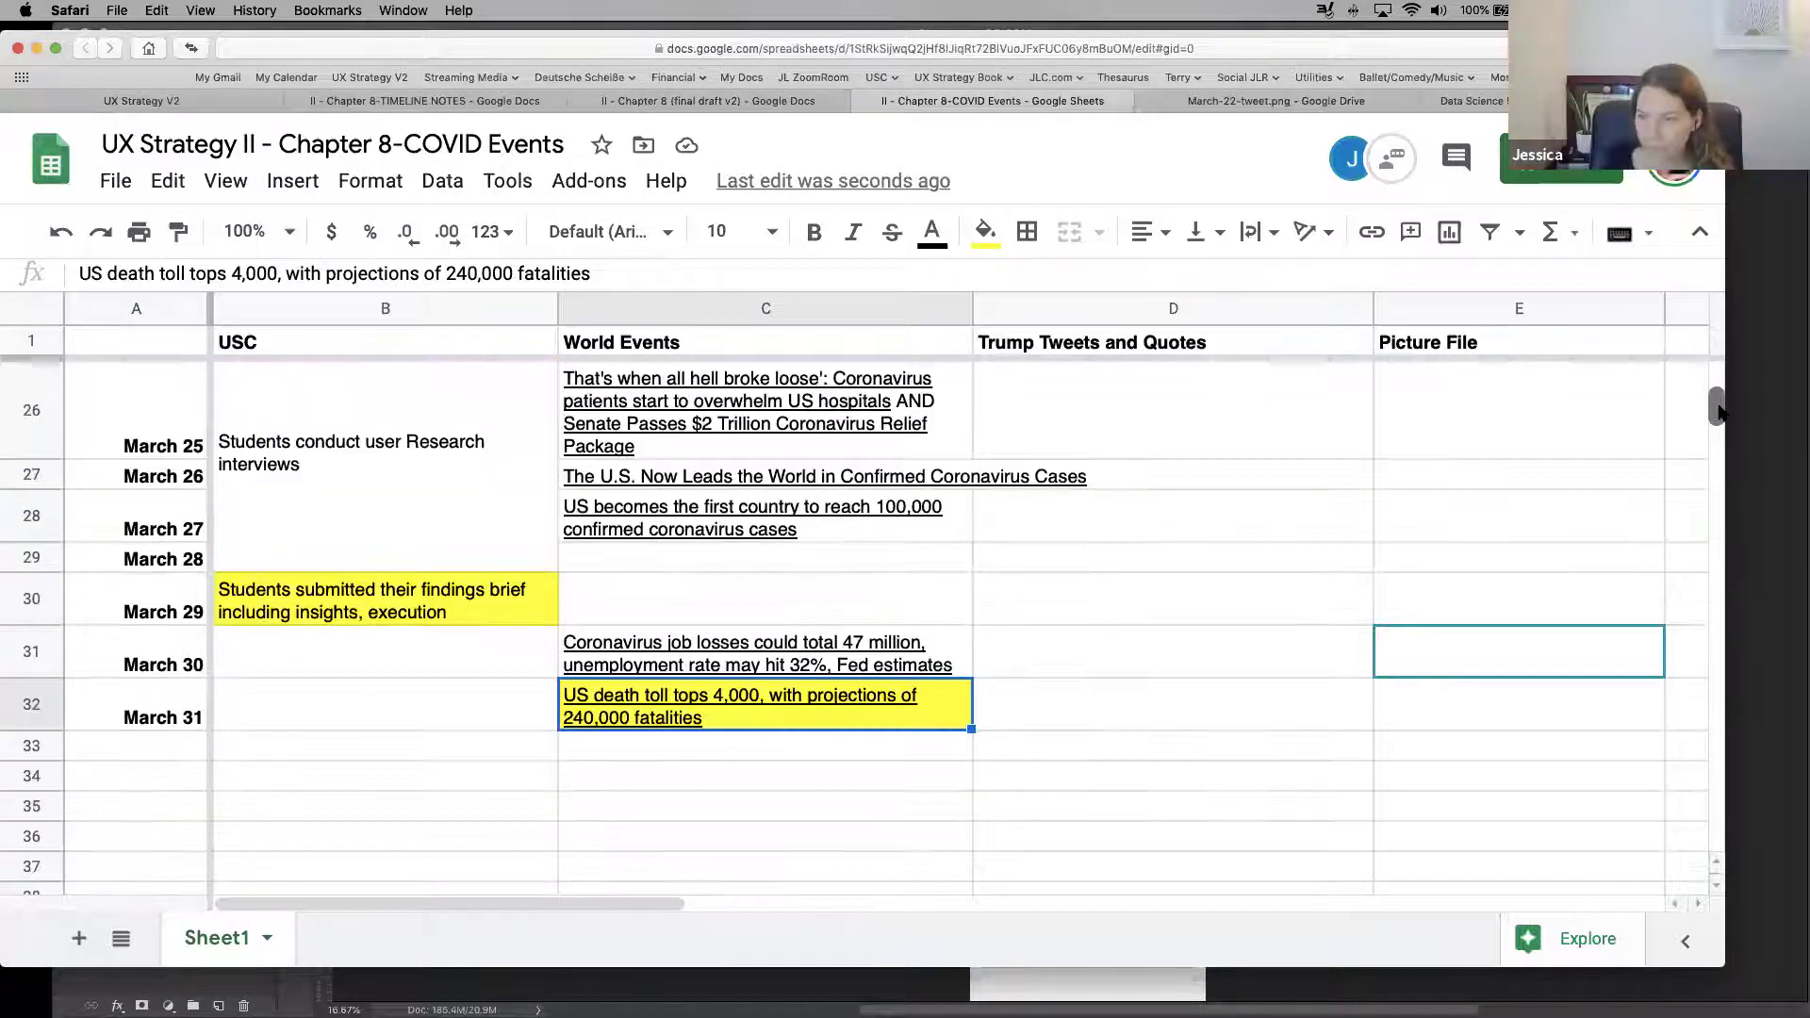
Remove the yellow fill from the March 31 World Events cell about the US death toll
{"action": "left_click", "coordinate": [368, 604]}
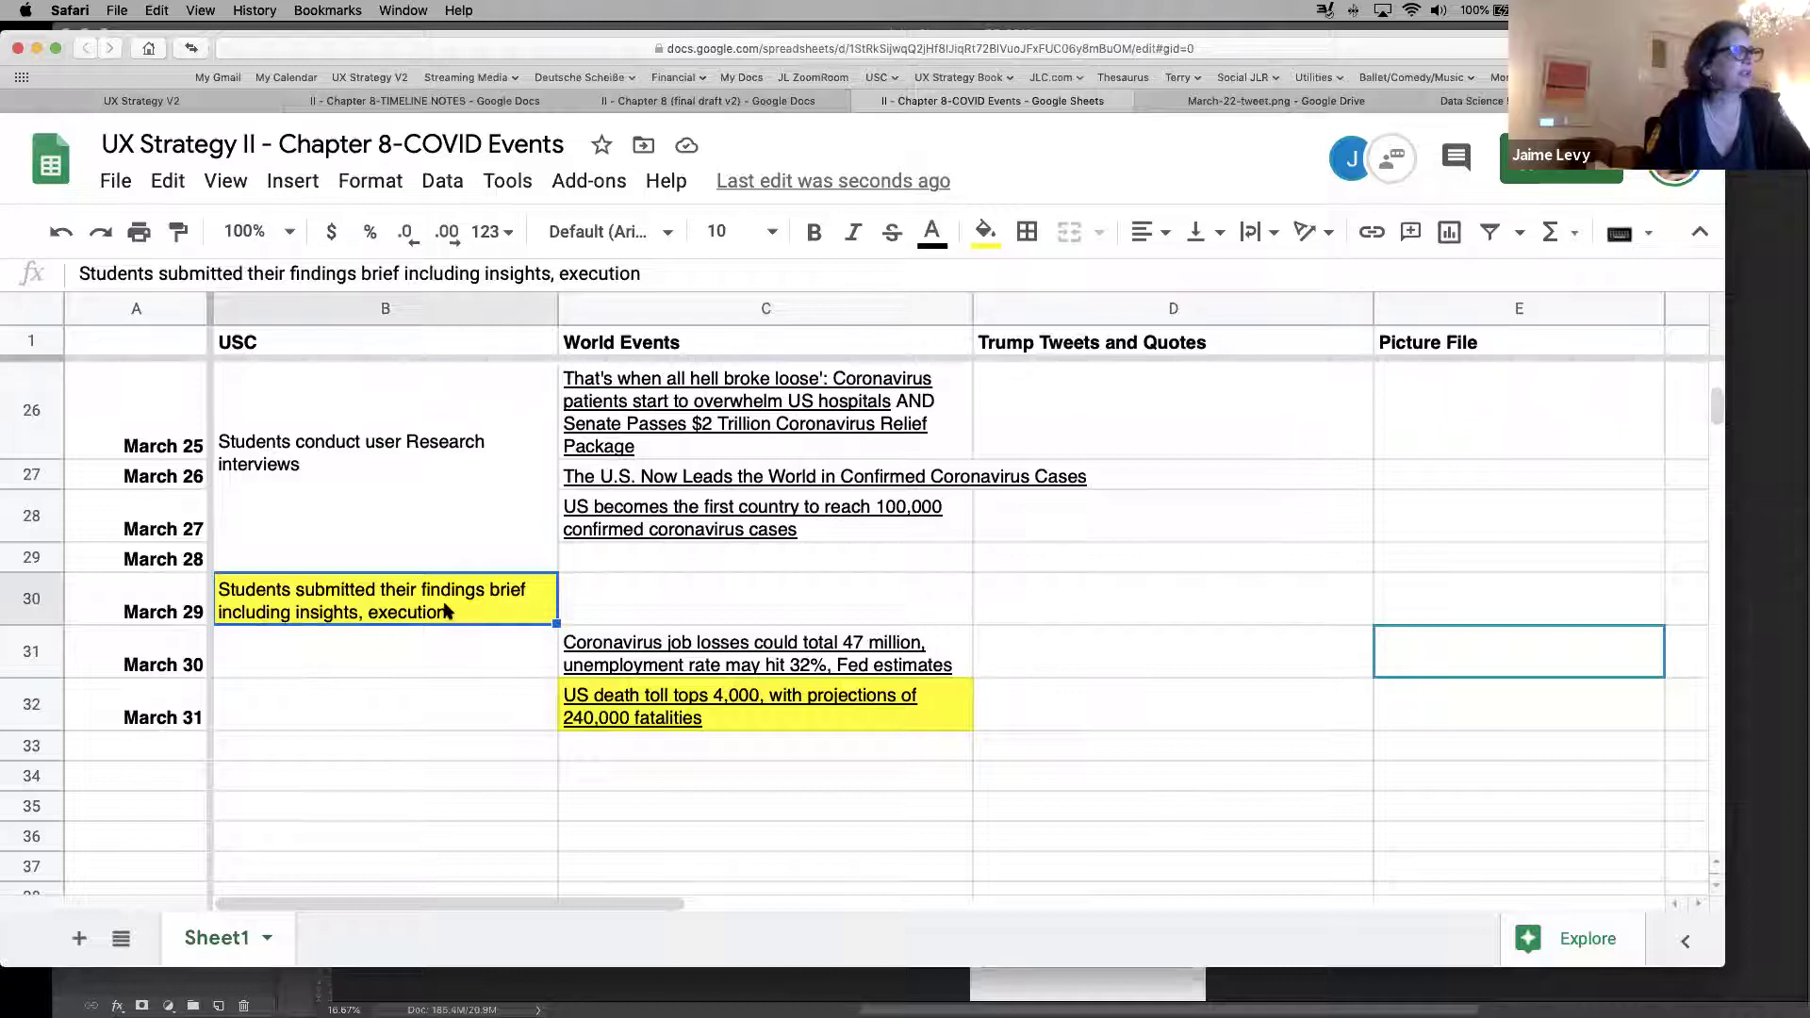
{"action": "left_click", "coordinate": [778, 702]}
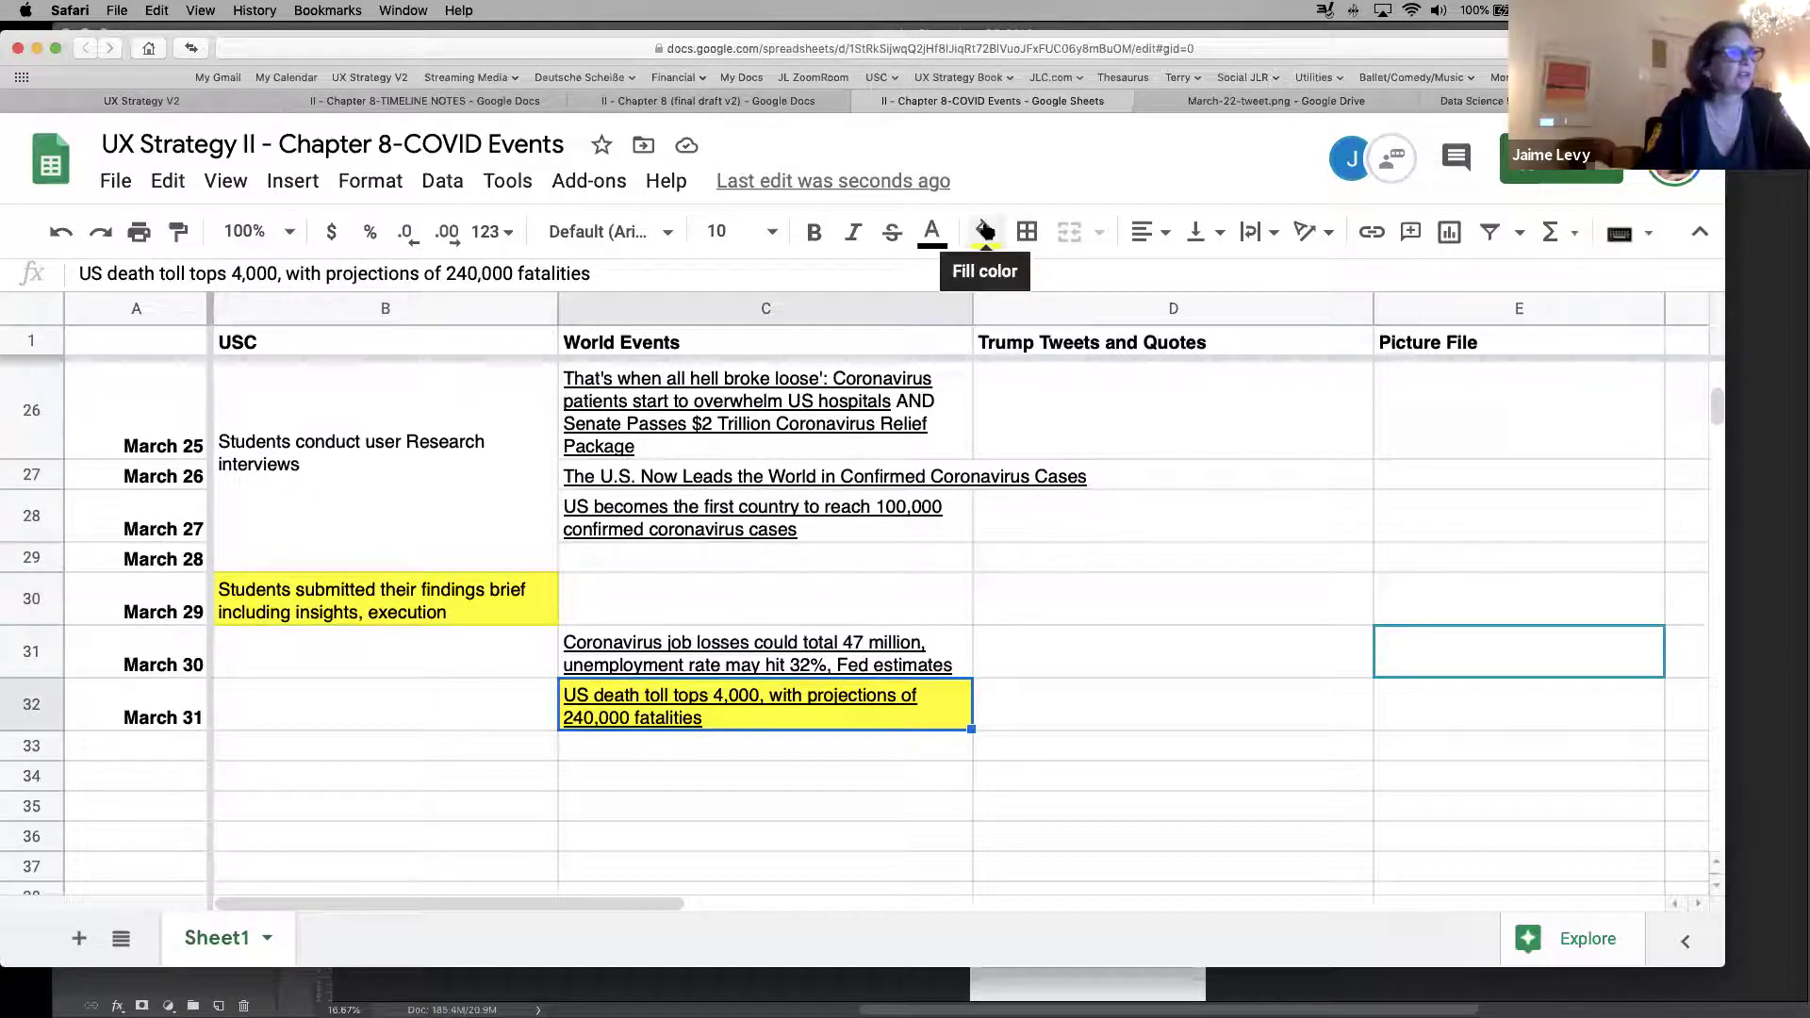
{"action": "mouse_move", "coordinate": [817, 710]}
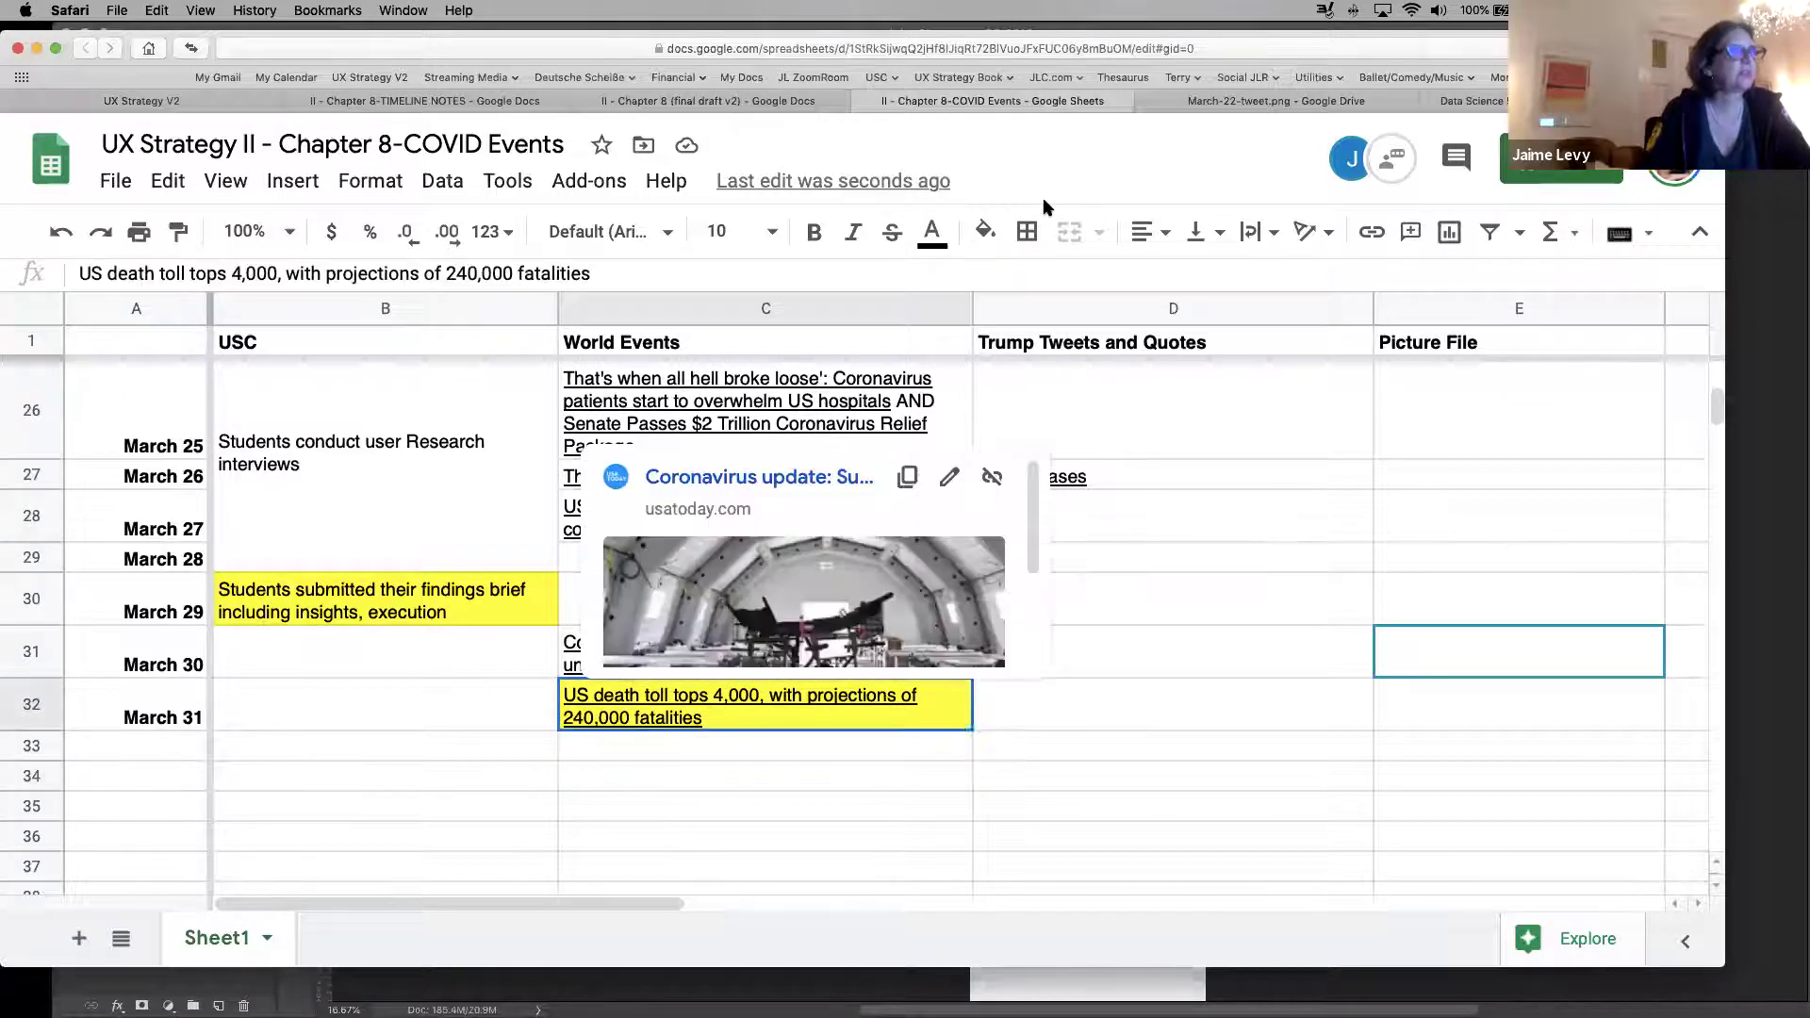
{"action": "left_click", "coordinate": [985, 231]}
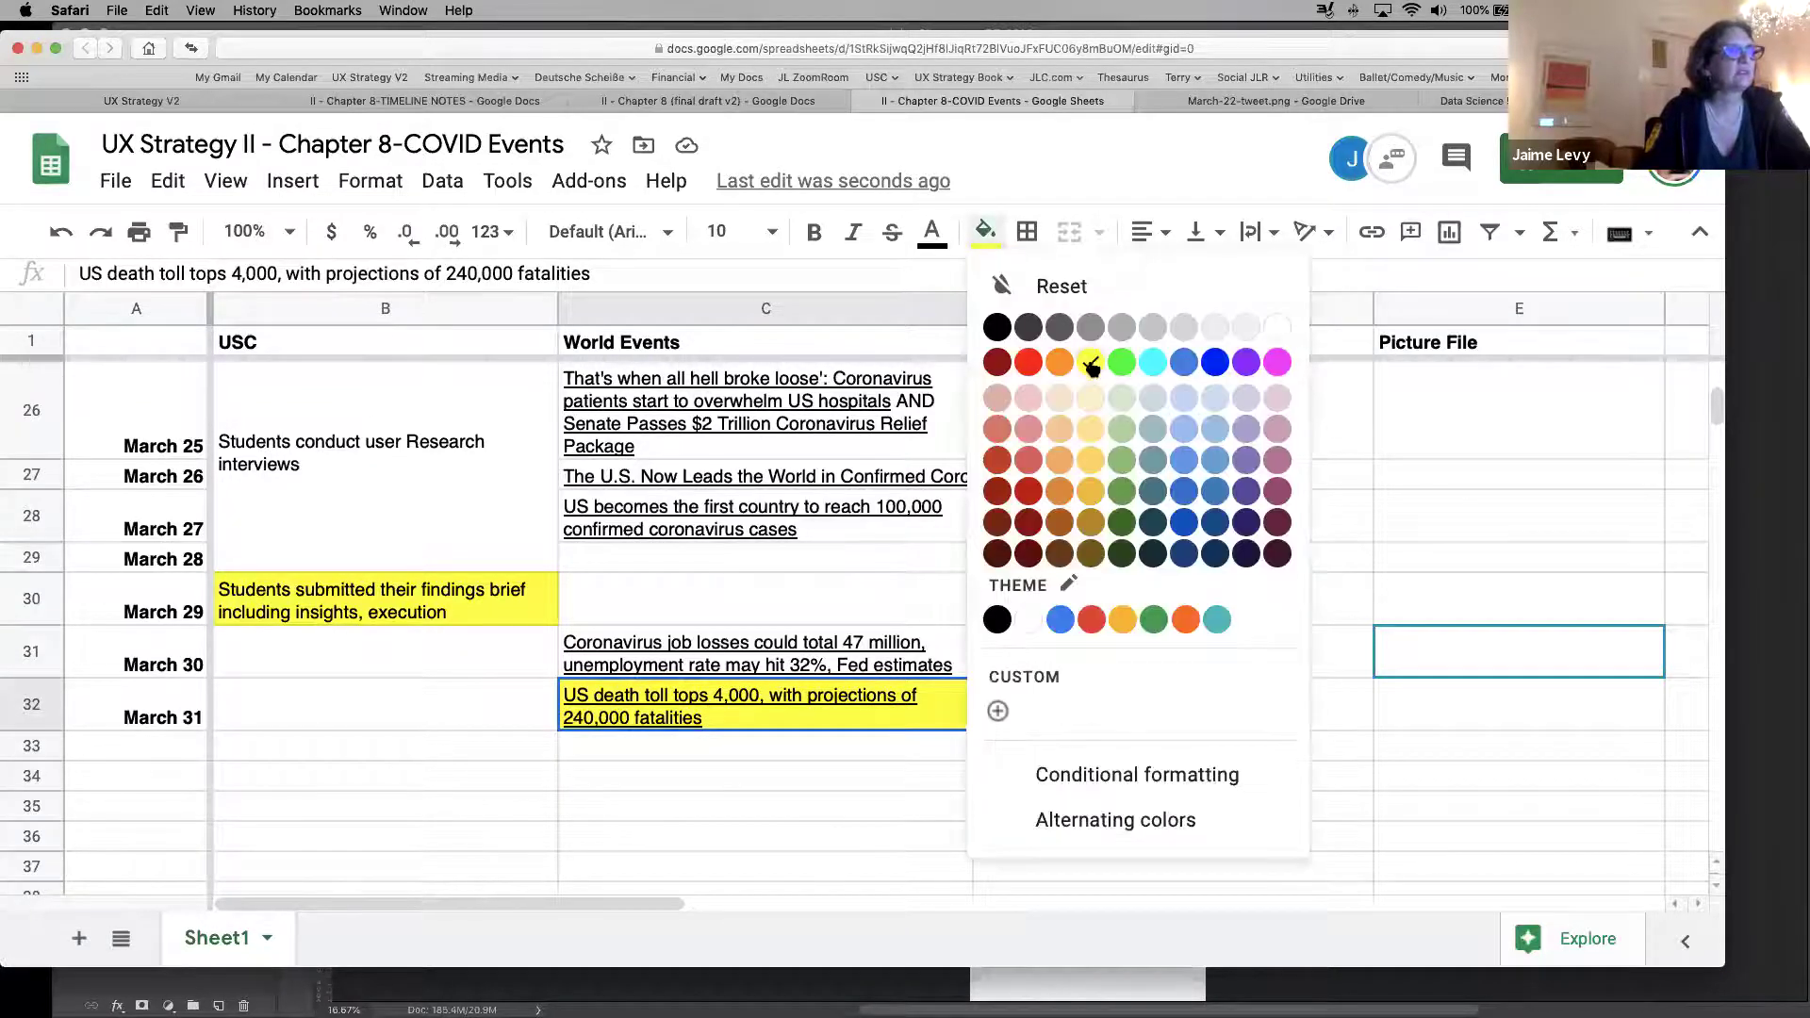
{"action": "left_click", "coordinate": [1037, 286]}
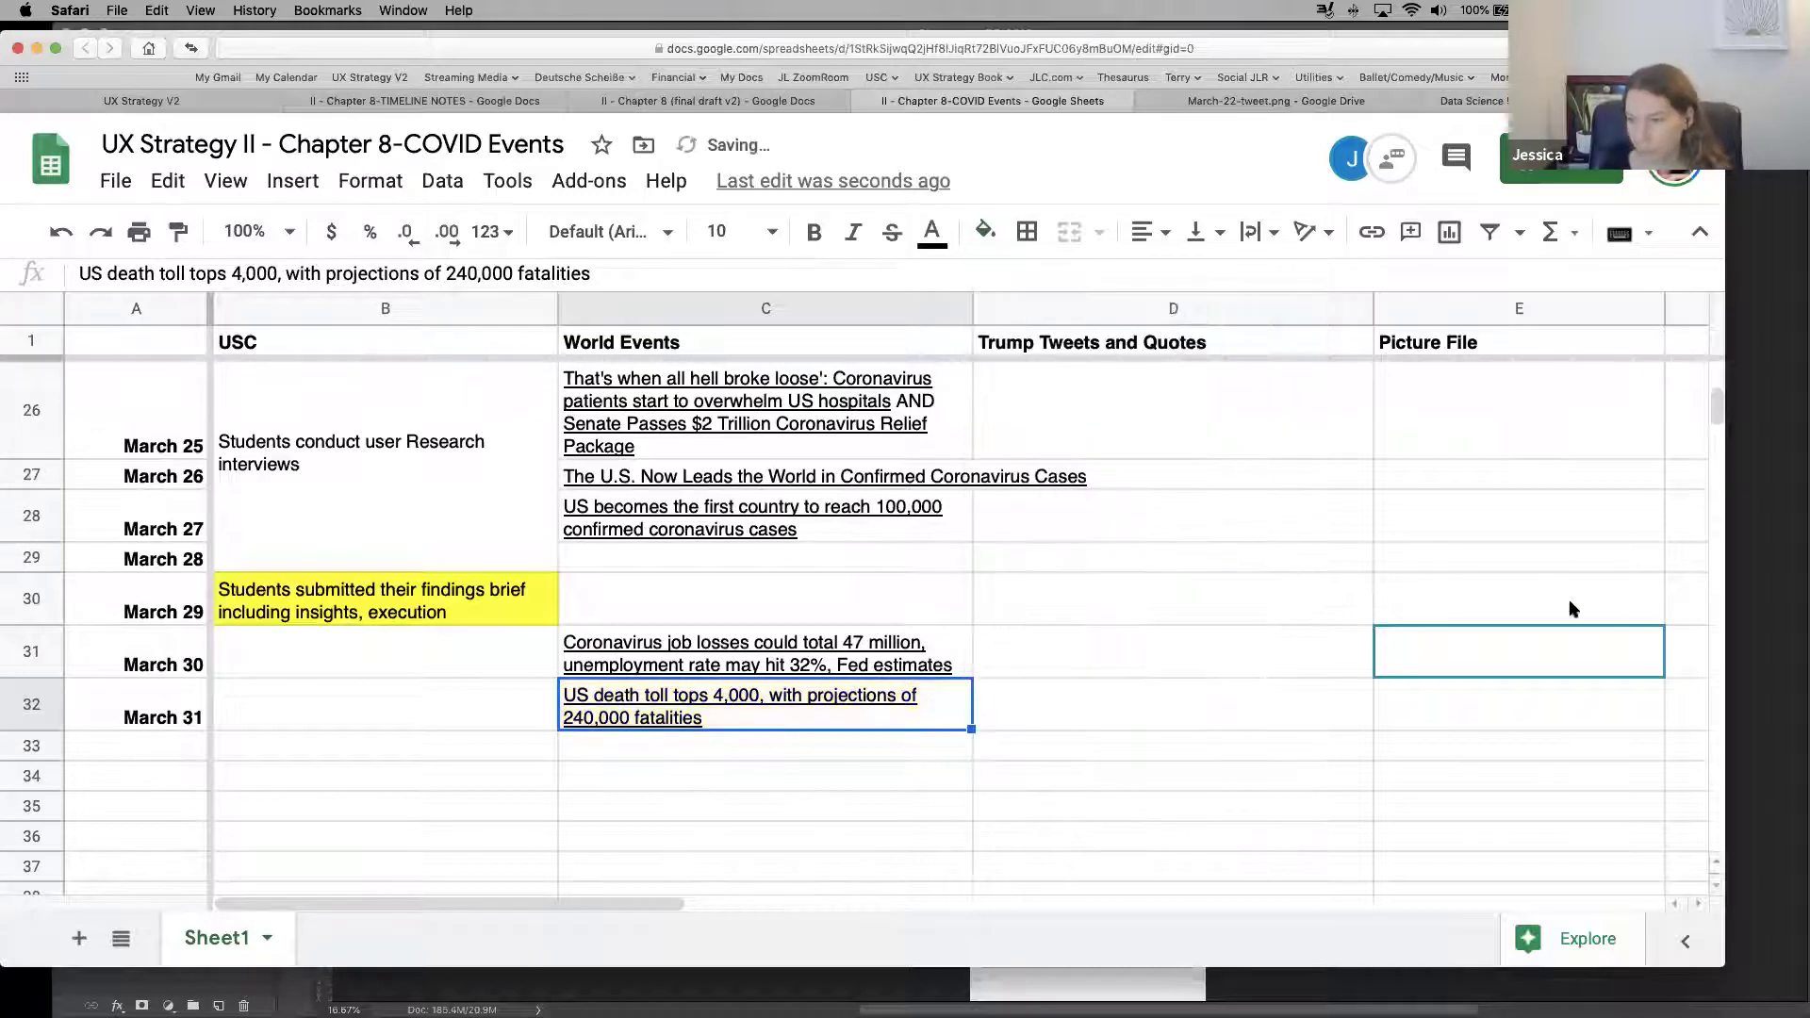
Review the World Events entries for March 25 to 27 and the highlighted entries from the start of March
{"action": "scroll", "coordinate": [1716, 407], "scroll_direction": "up", "scroll_amount": 3}
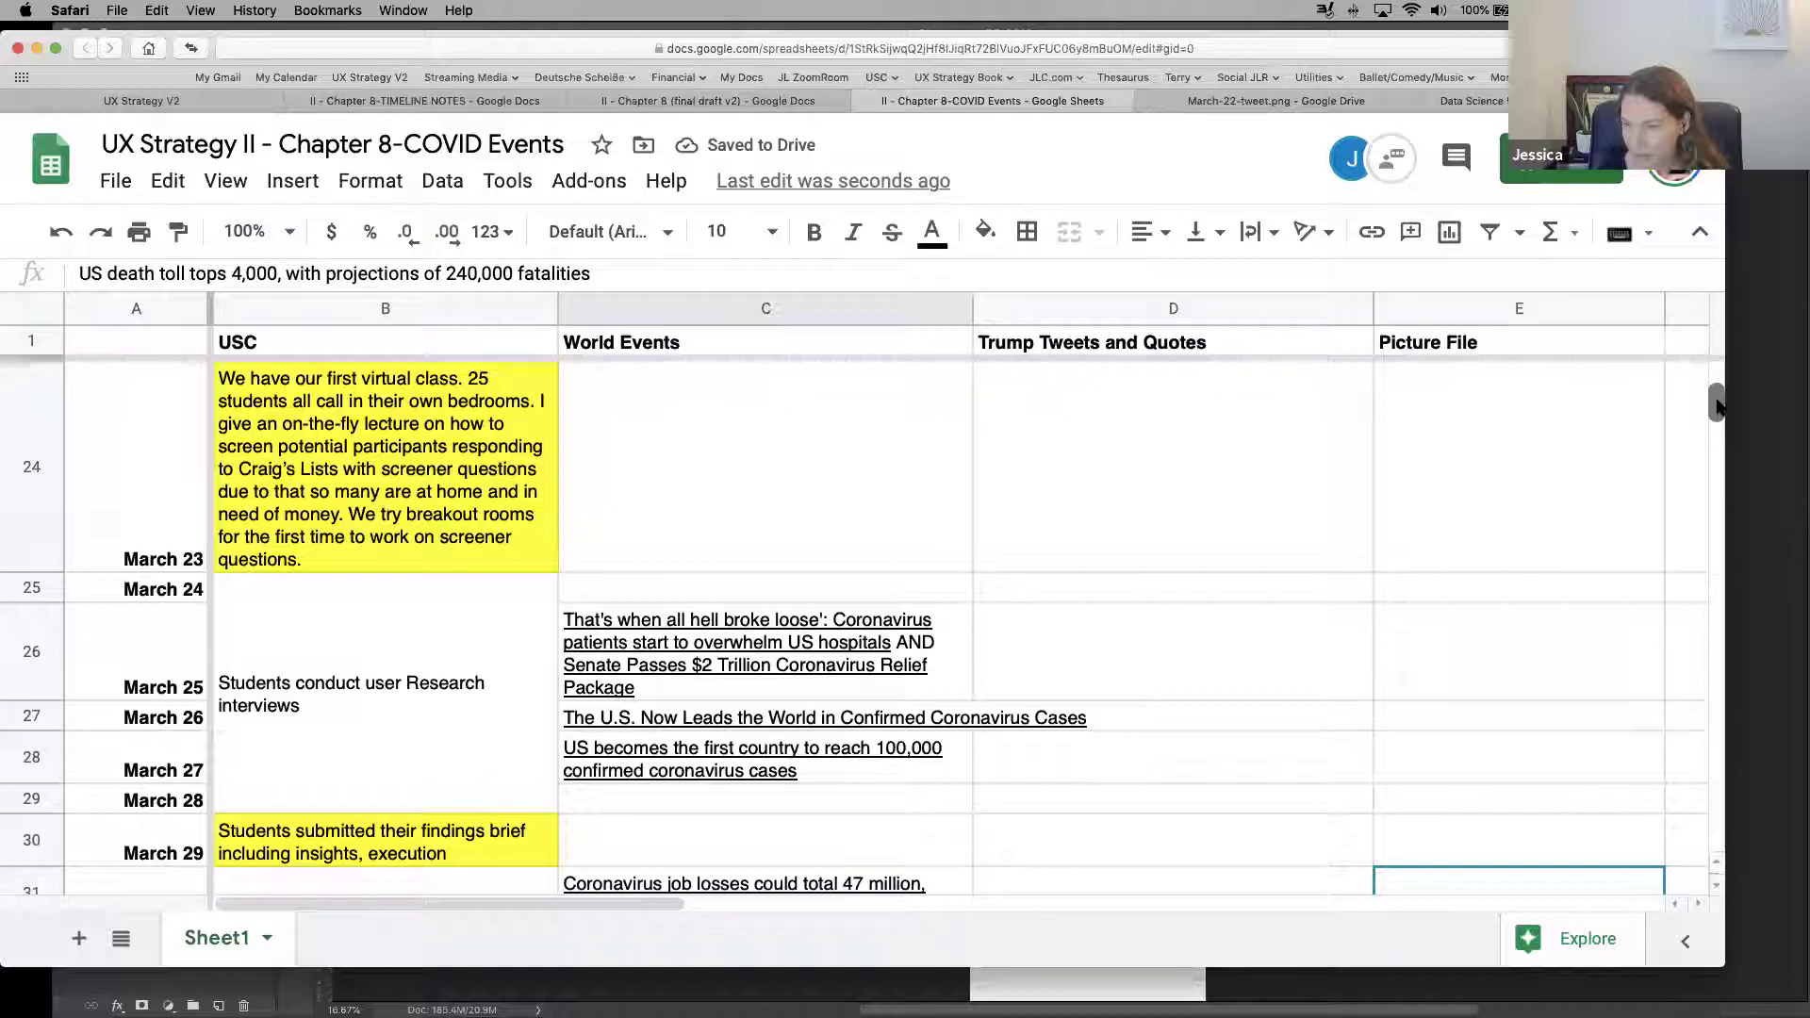
{"action": "left_click", "coordinate": [754, 759]}
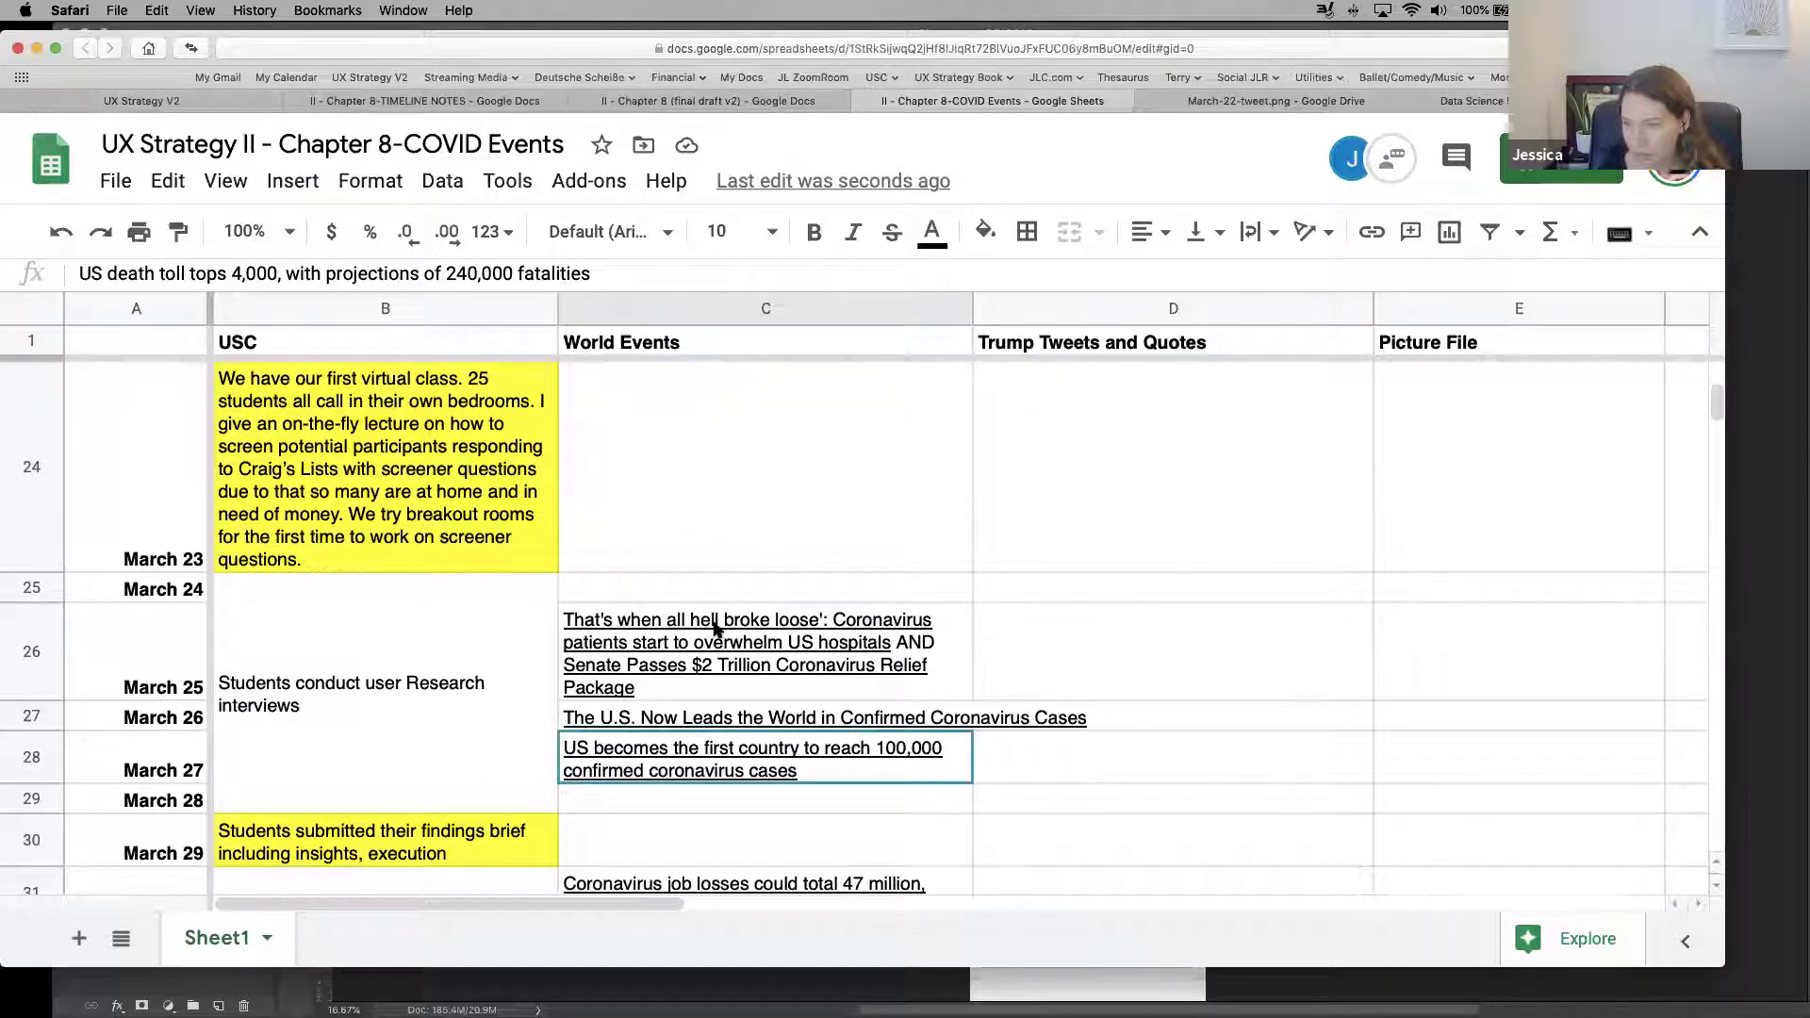
{"action": "mouse_move", "coordinate": [716, 629]}
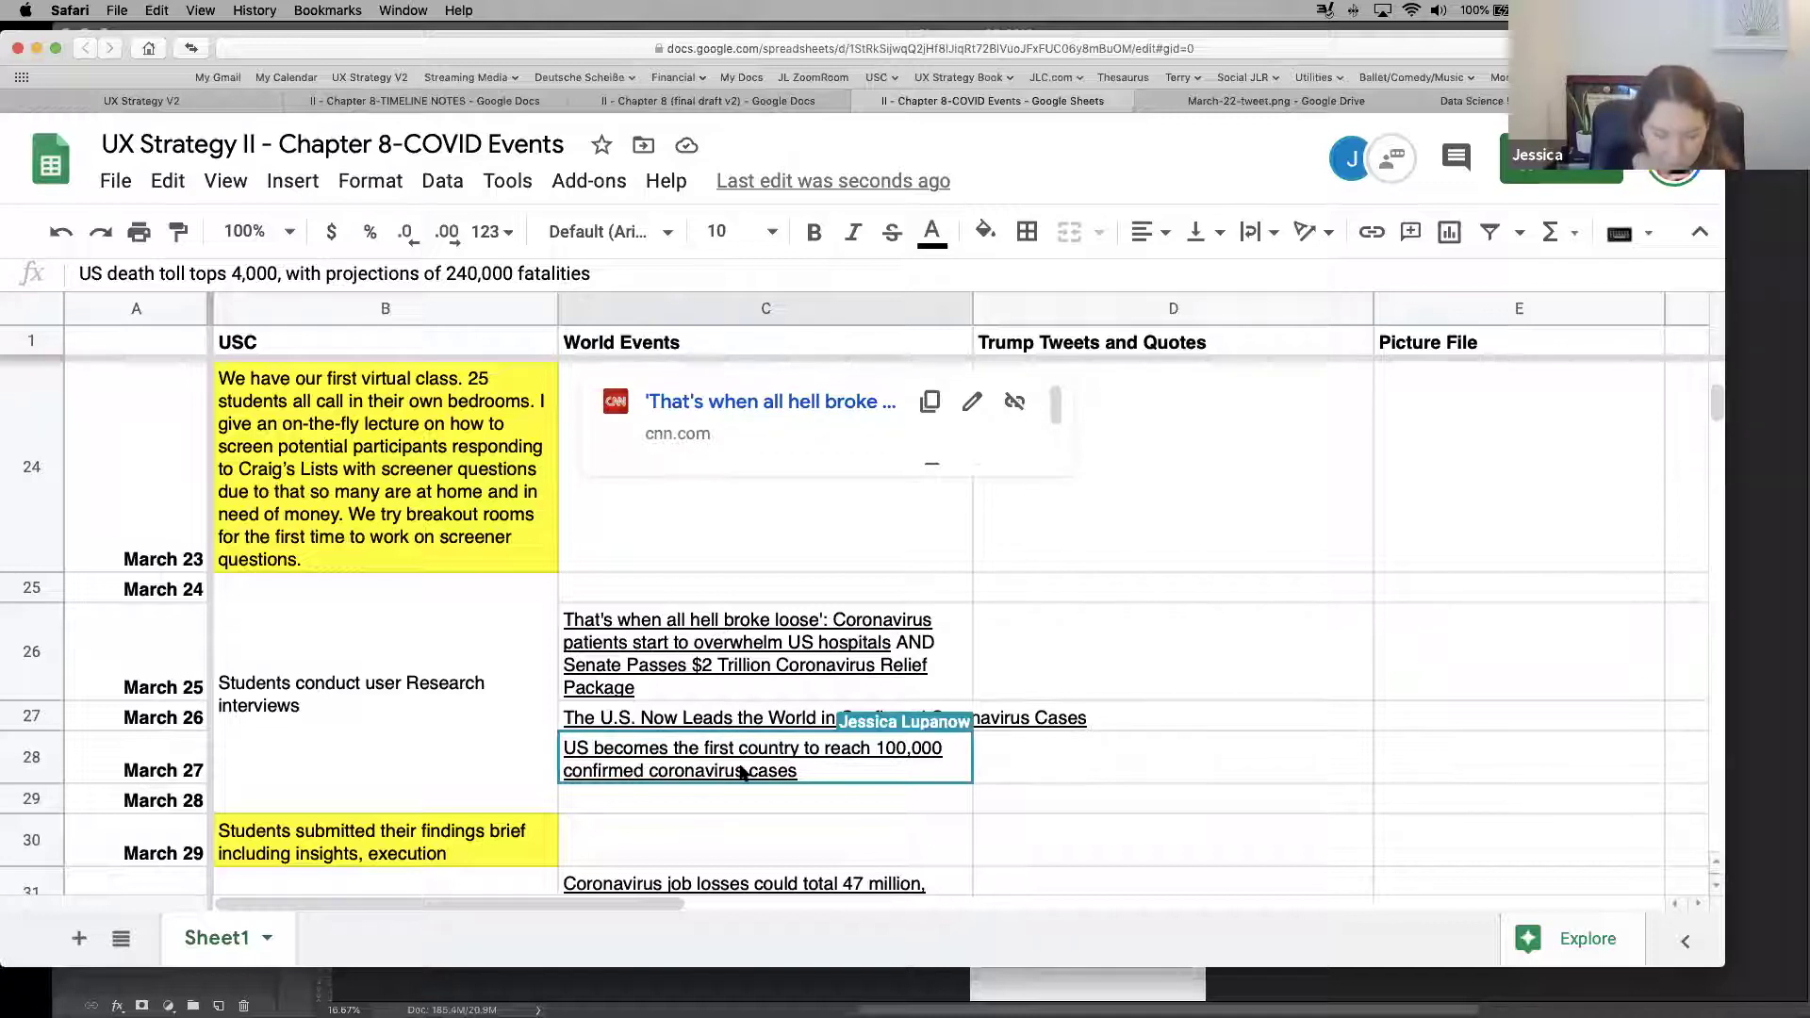
{"action": "mouse_move", "coordinate": [743, 769]}
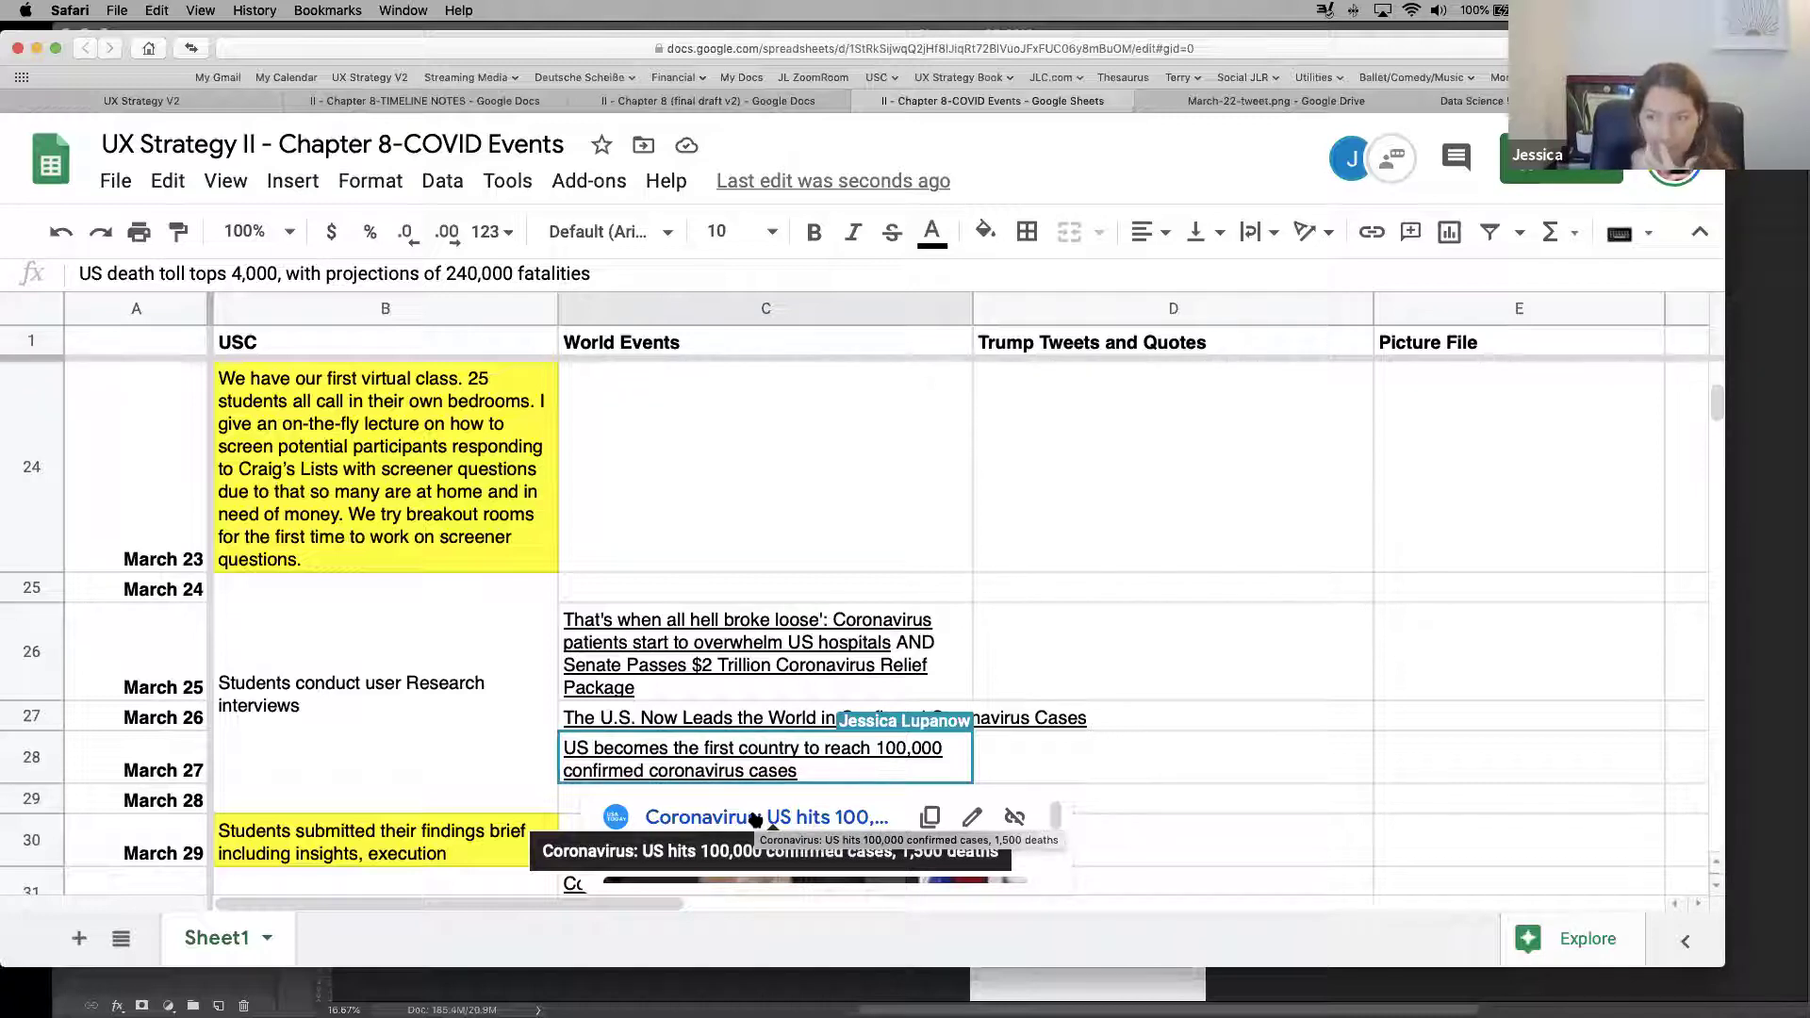
{"action": "left_click_drag", "start_coordinate": [1716, 415], "coordinate": [1716, 393]}
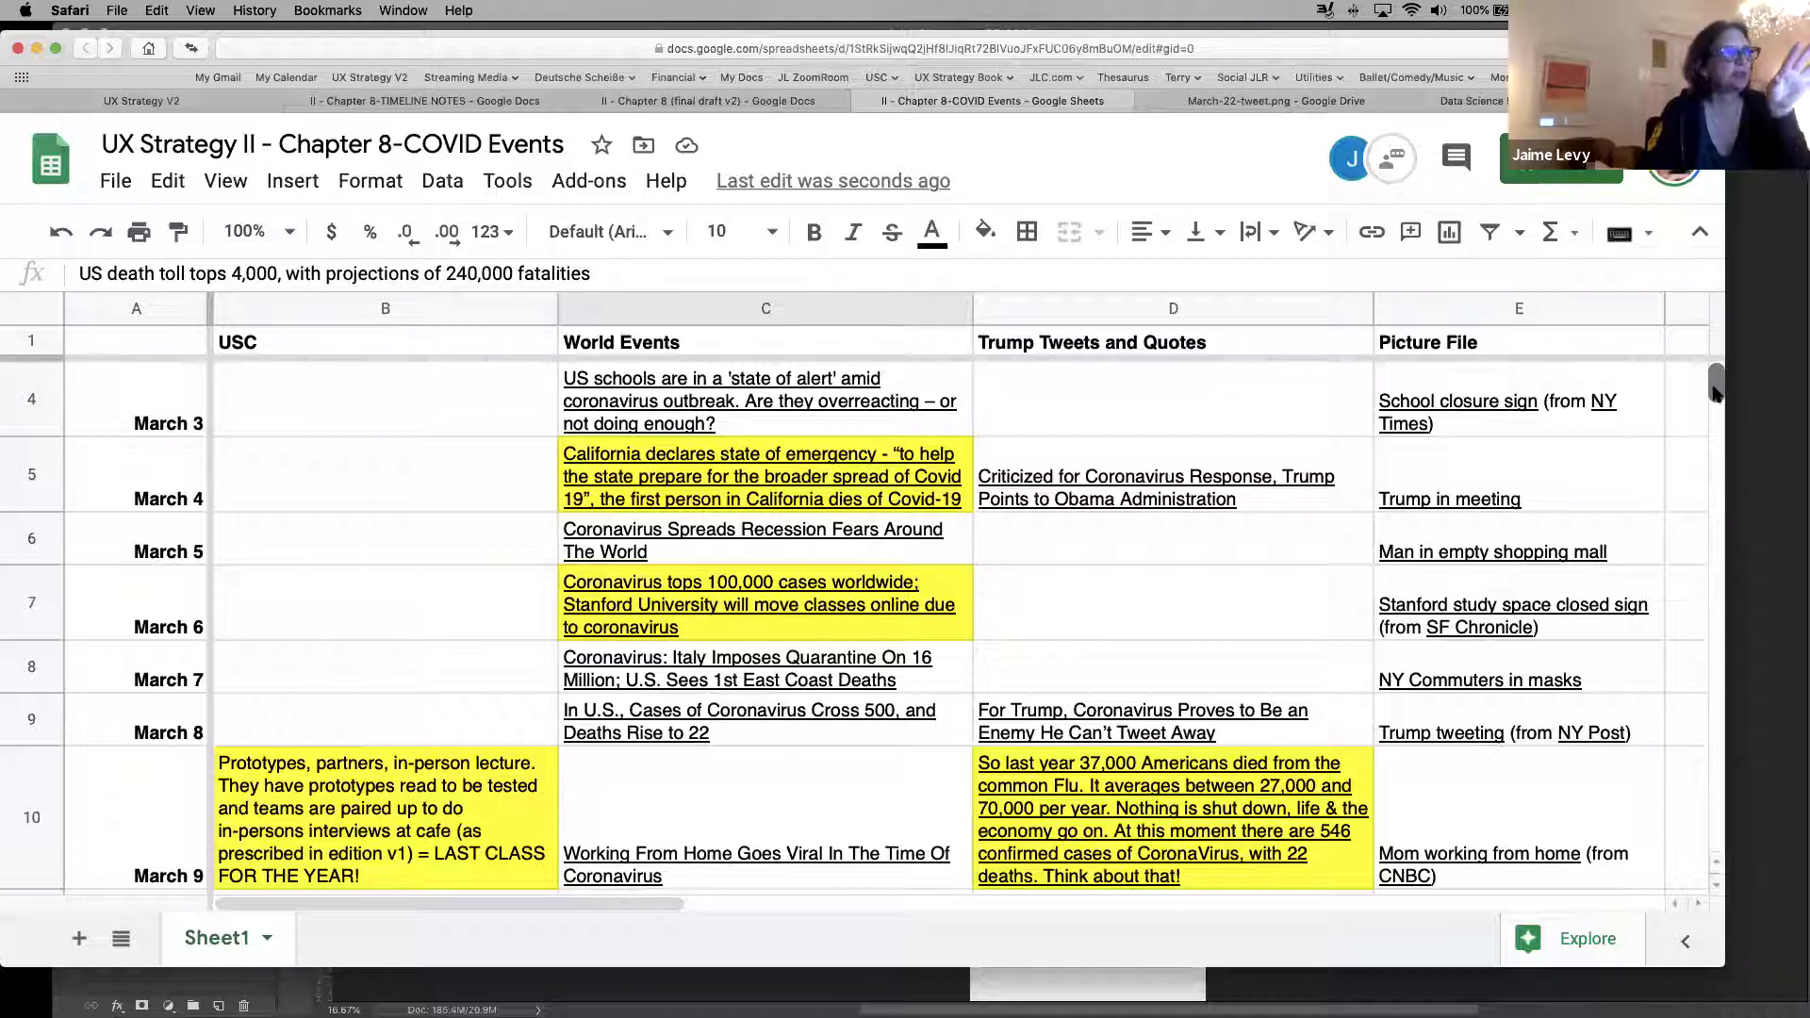
{"action": "left_click_drag", "start_coordinate": [1716, 392], "coordinate": [1716, 395]}
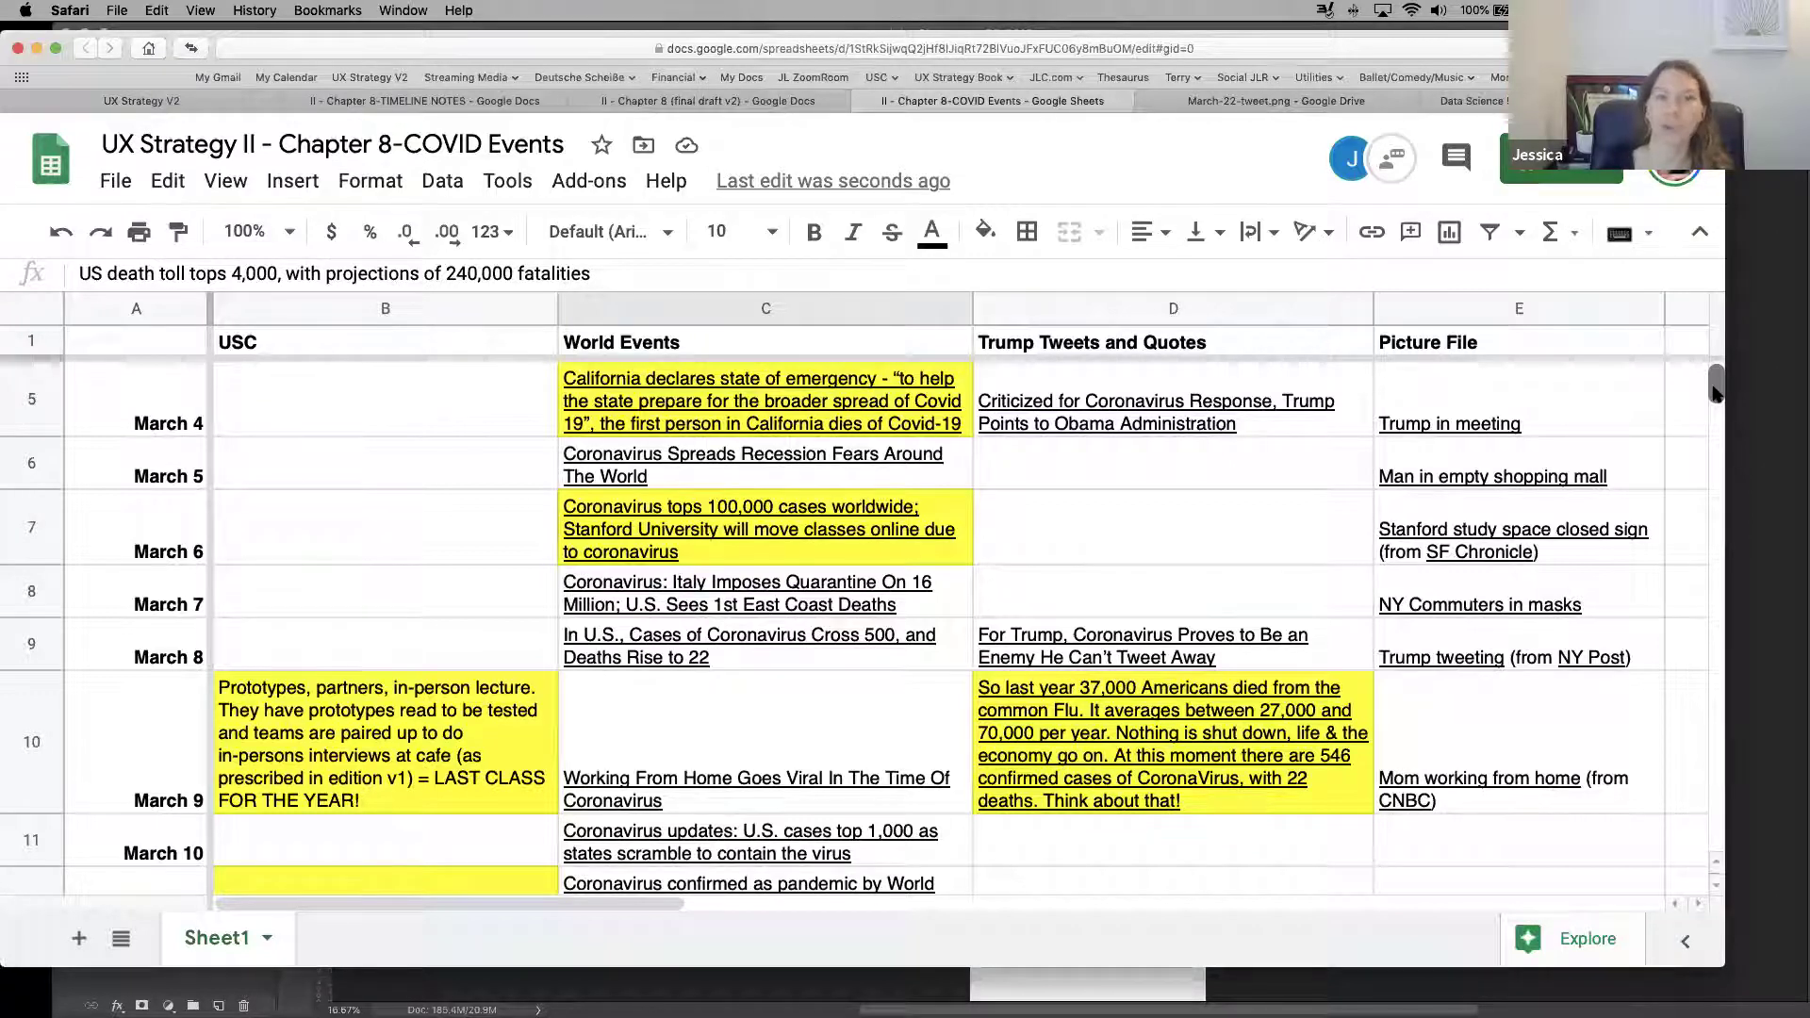
{"action": "scroll", "coordinate": [1716, 394], "scroll_direction": "down", "scroll_amount": 1}
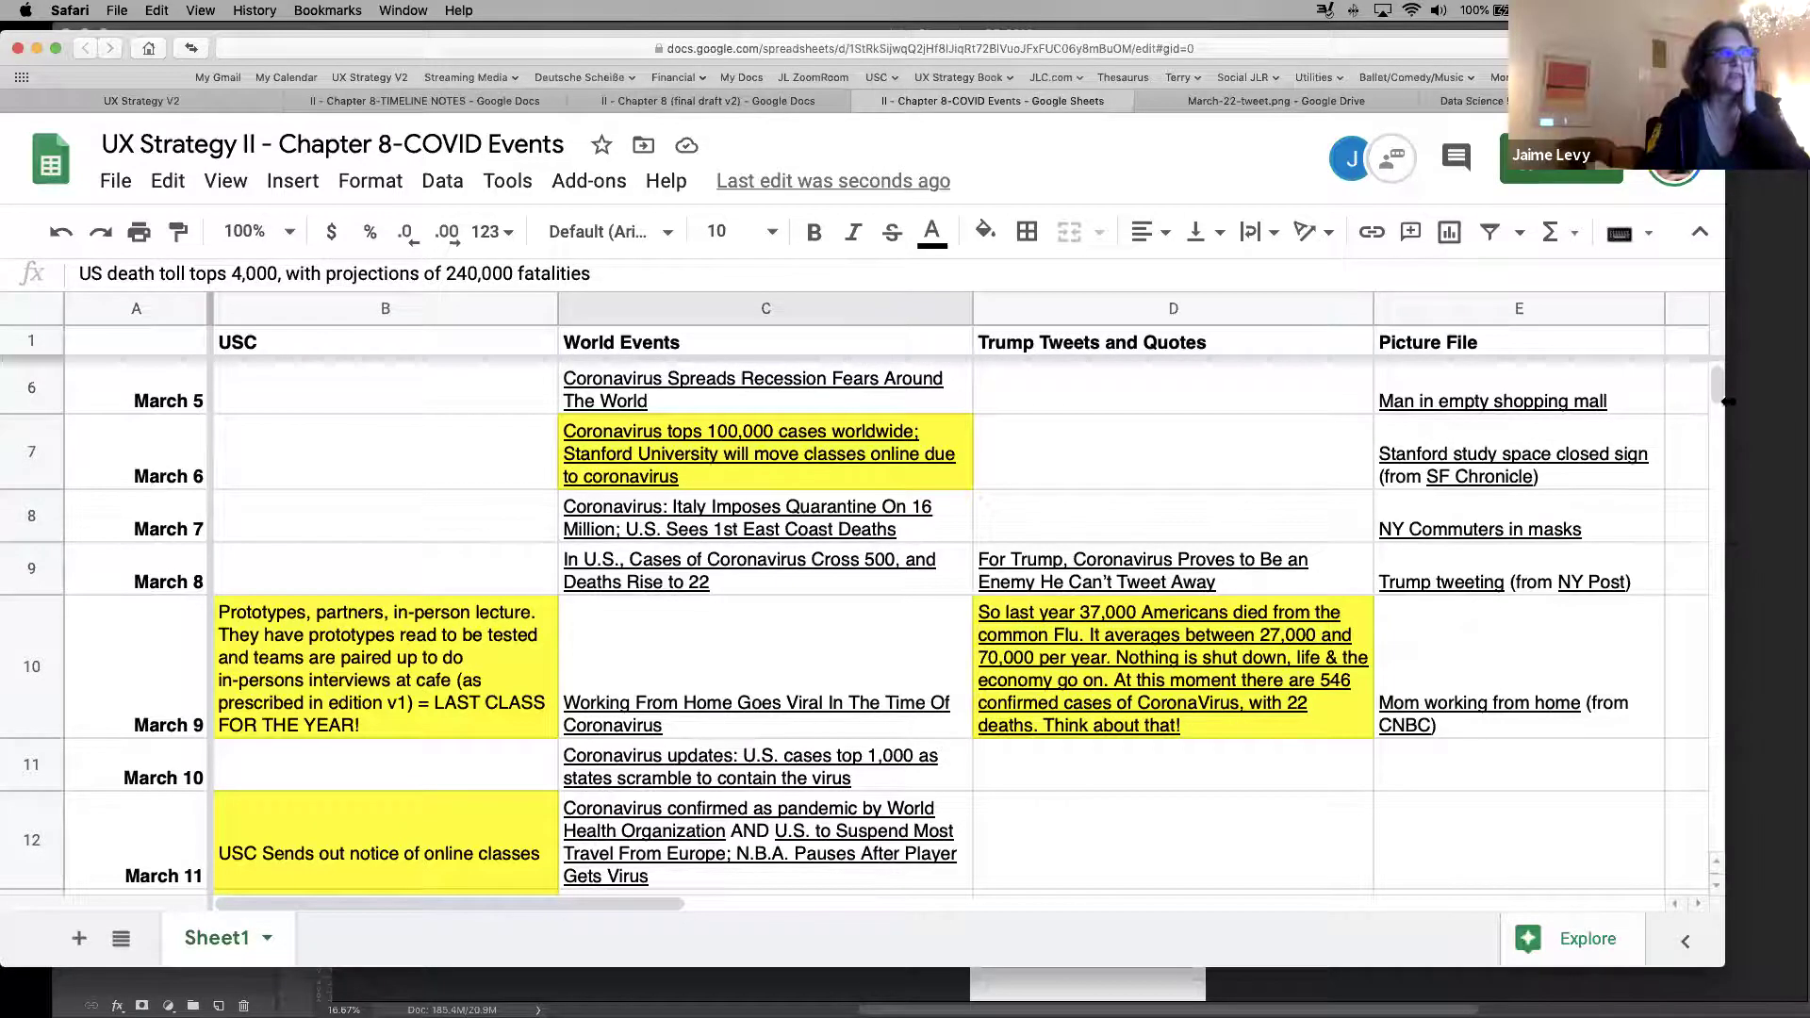
{"action": "scroll", "coordinate": [1724, 396], "scroll_direction": "up", "scroll_amount": 4}
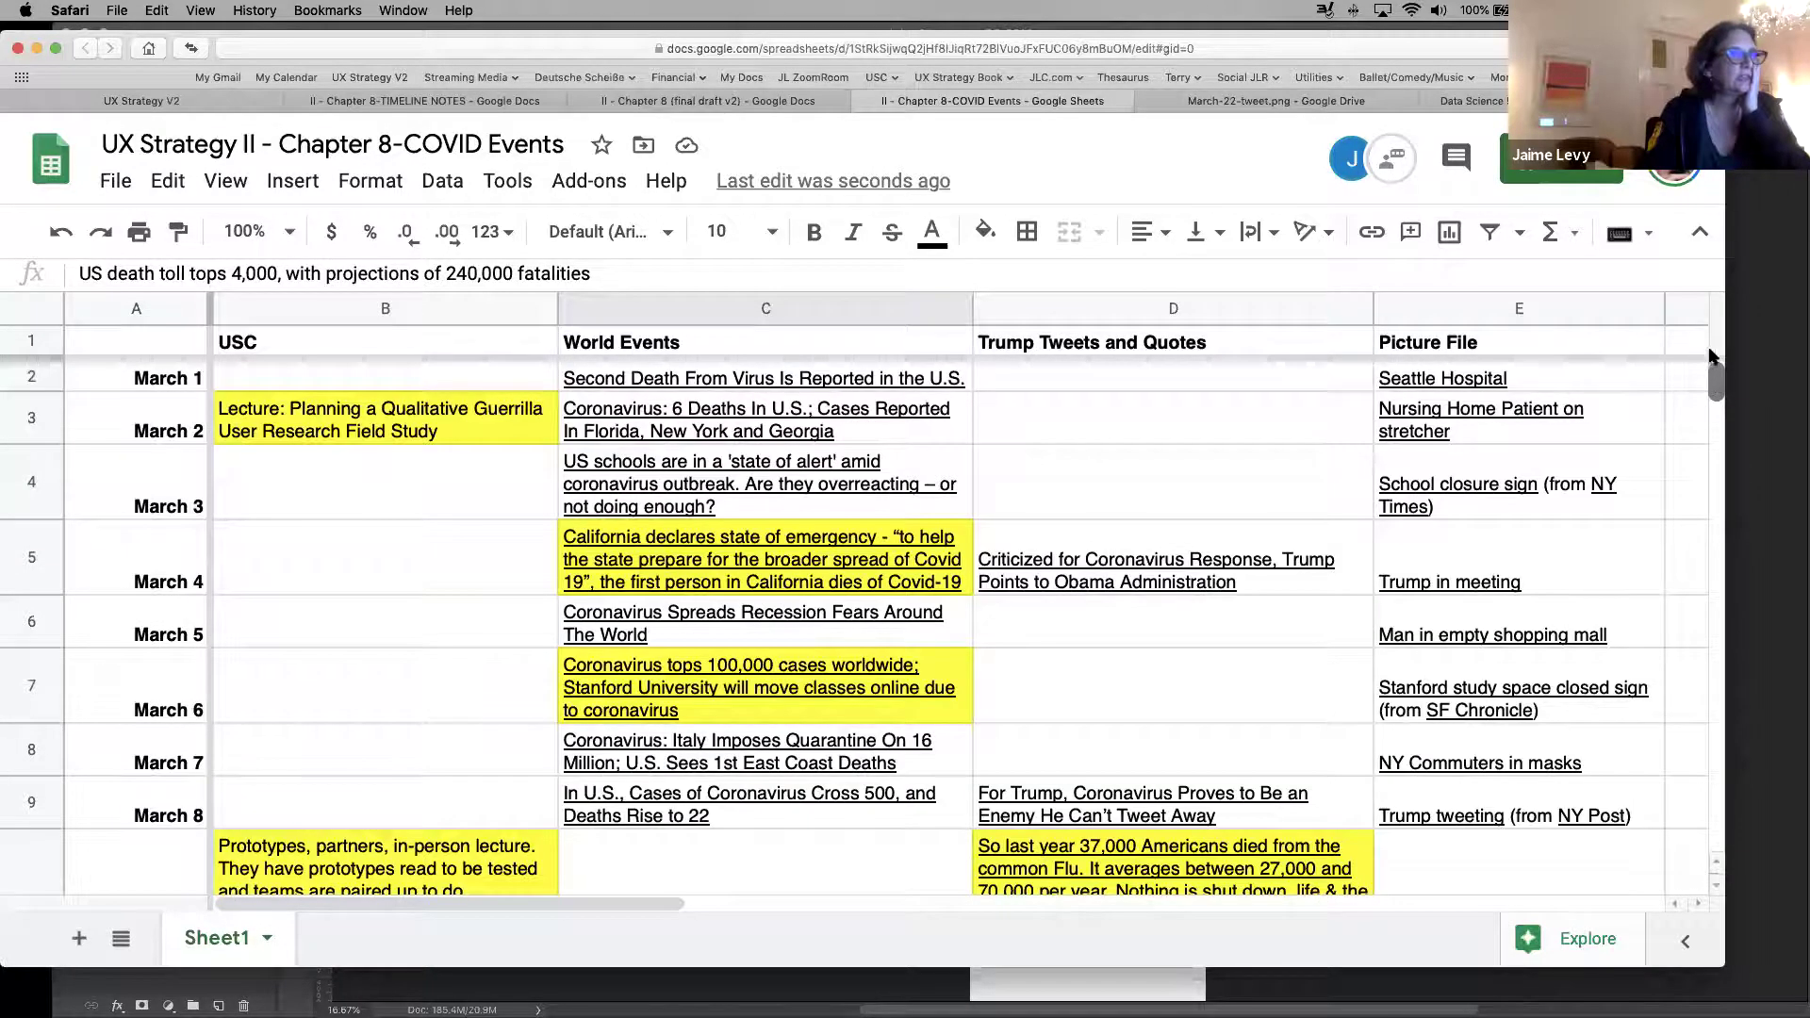
Examine the timeline entries from March 9 to 18 and select the March 12 USC text about the blackboard announcement
{"action": "left_click_drag", "start_coordinate": [1716, 382], "coordinate": [1716, 392]}
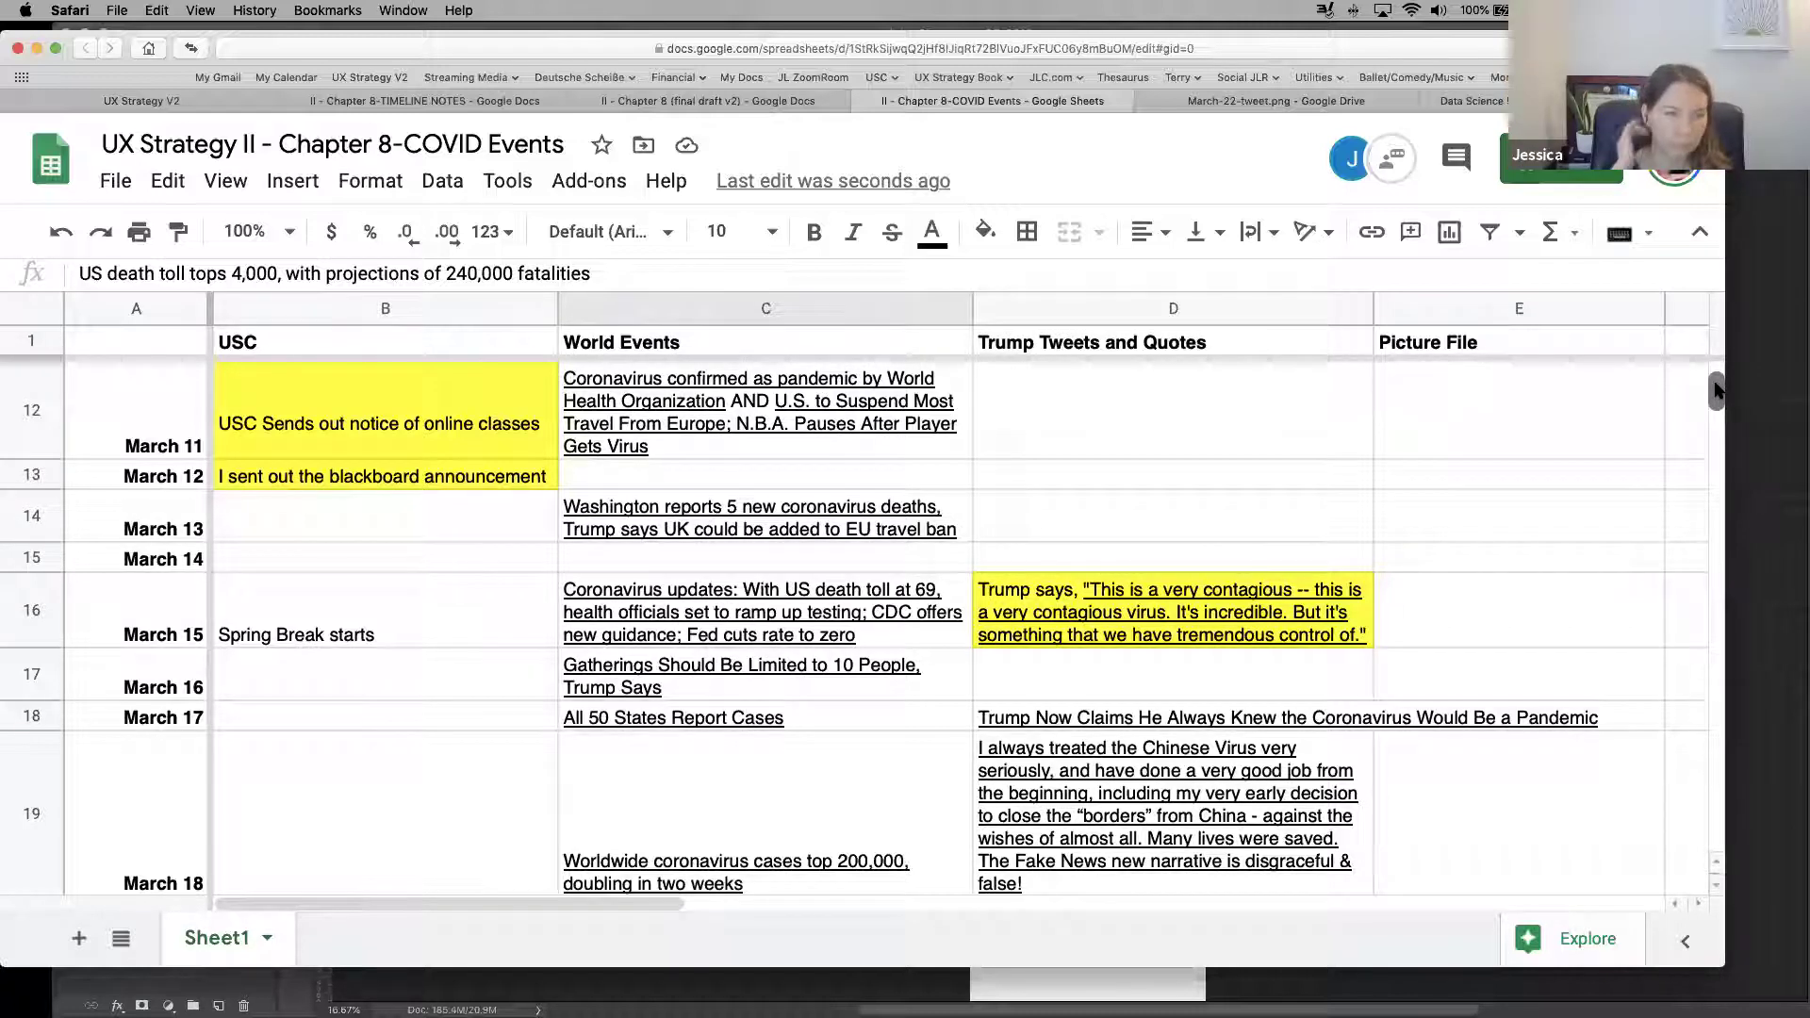
{"action": "scroll", "coordinate": [1716, 390], "scroll_direction": "up", "scroll_amount": 2}
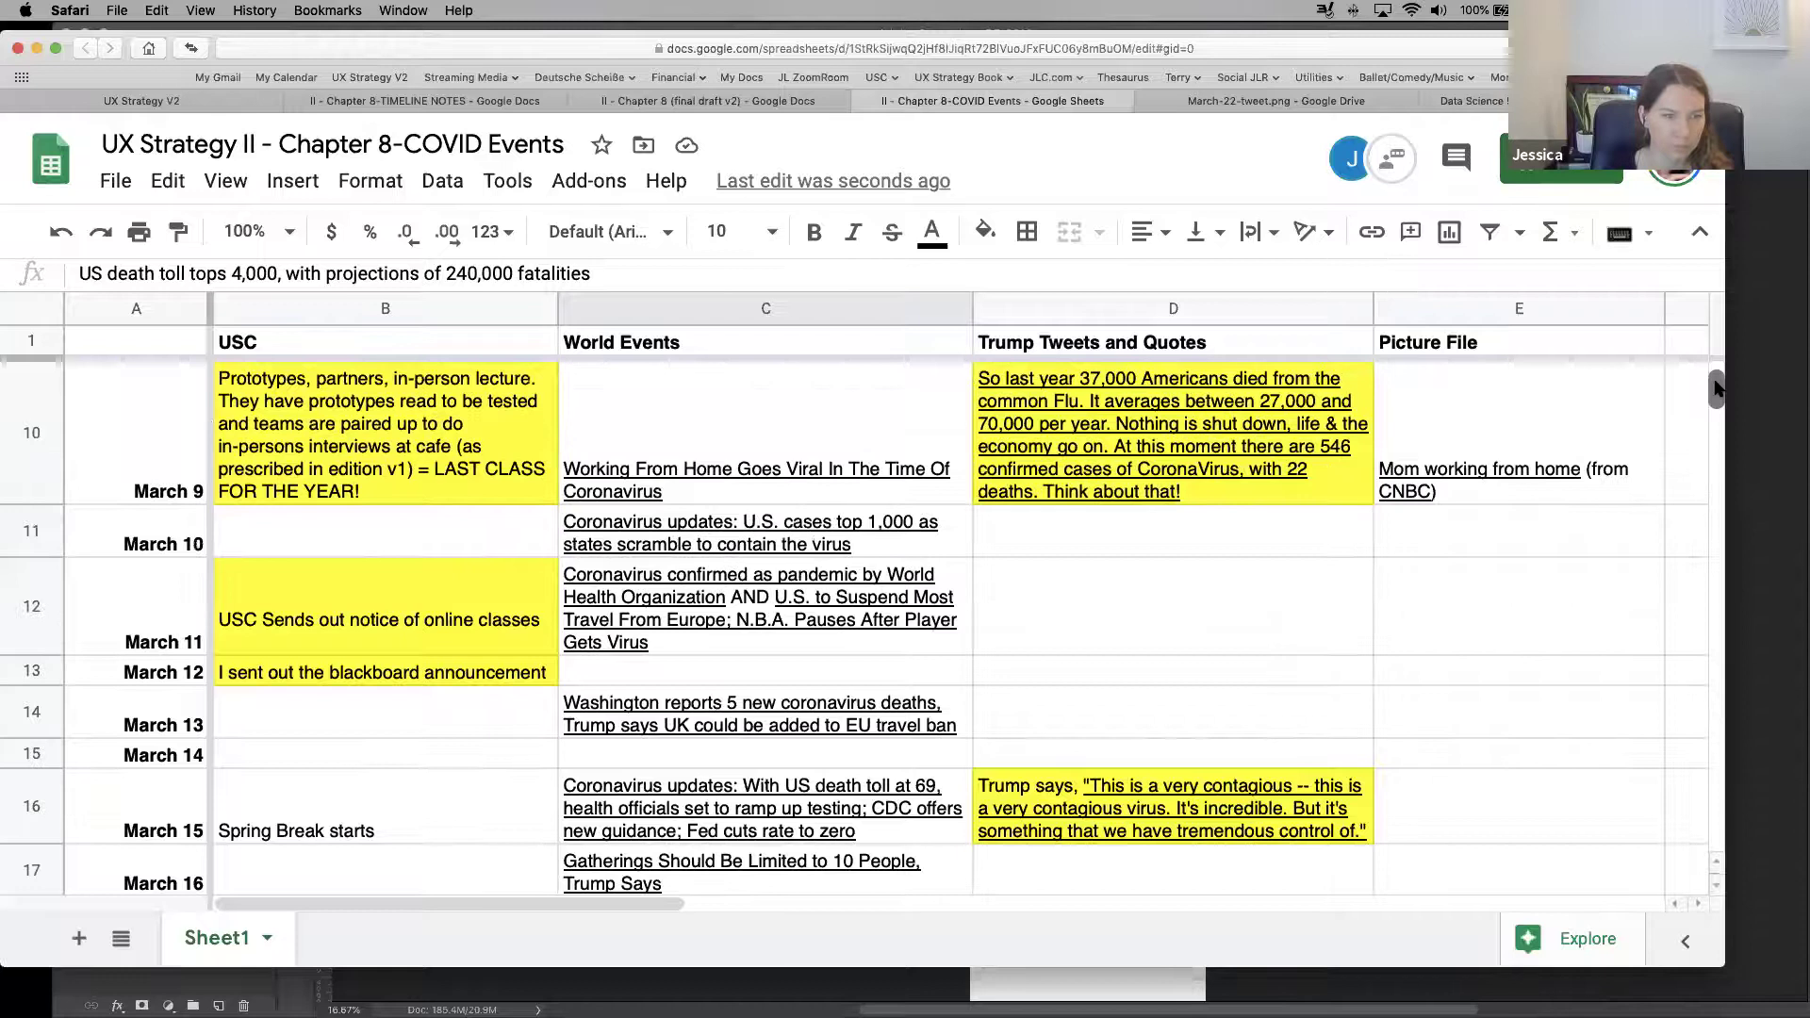
{"action": "scroll", "coordinate": [1716, 389], "scroll_direction": "down", "scroll_amount": 1}
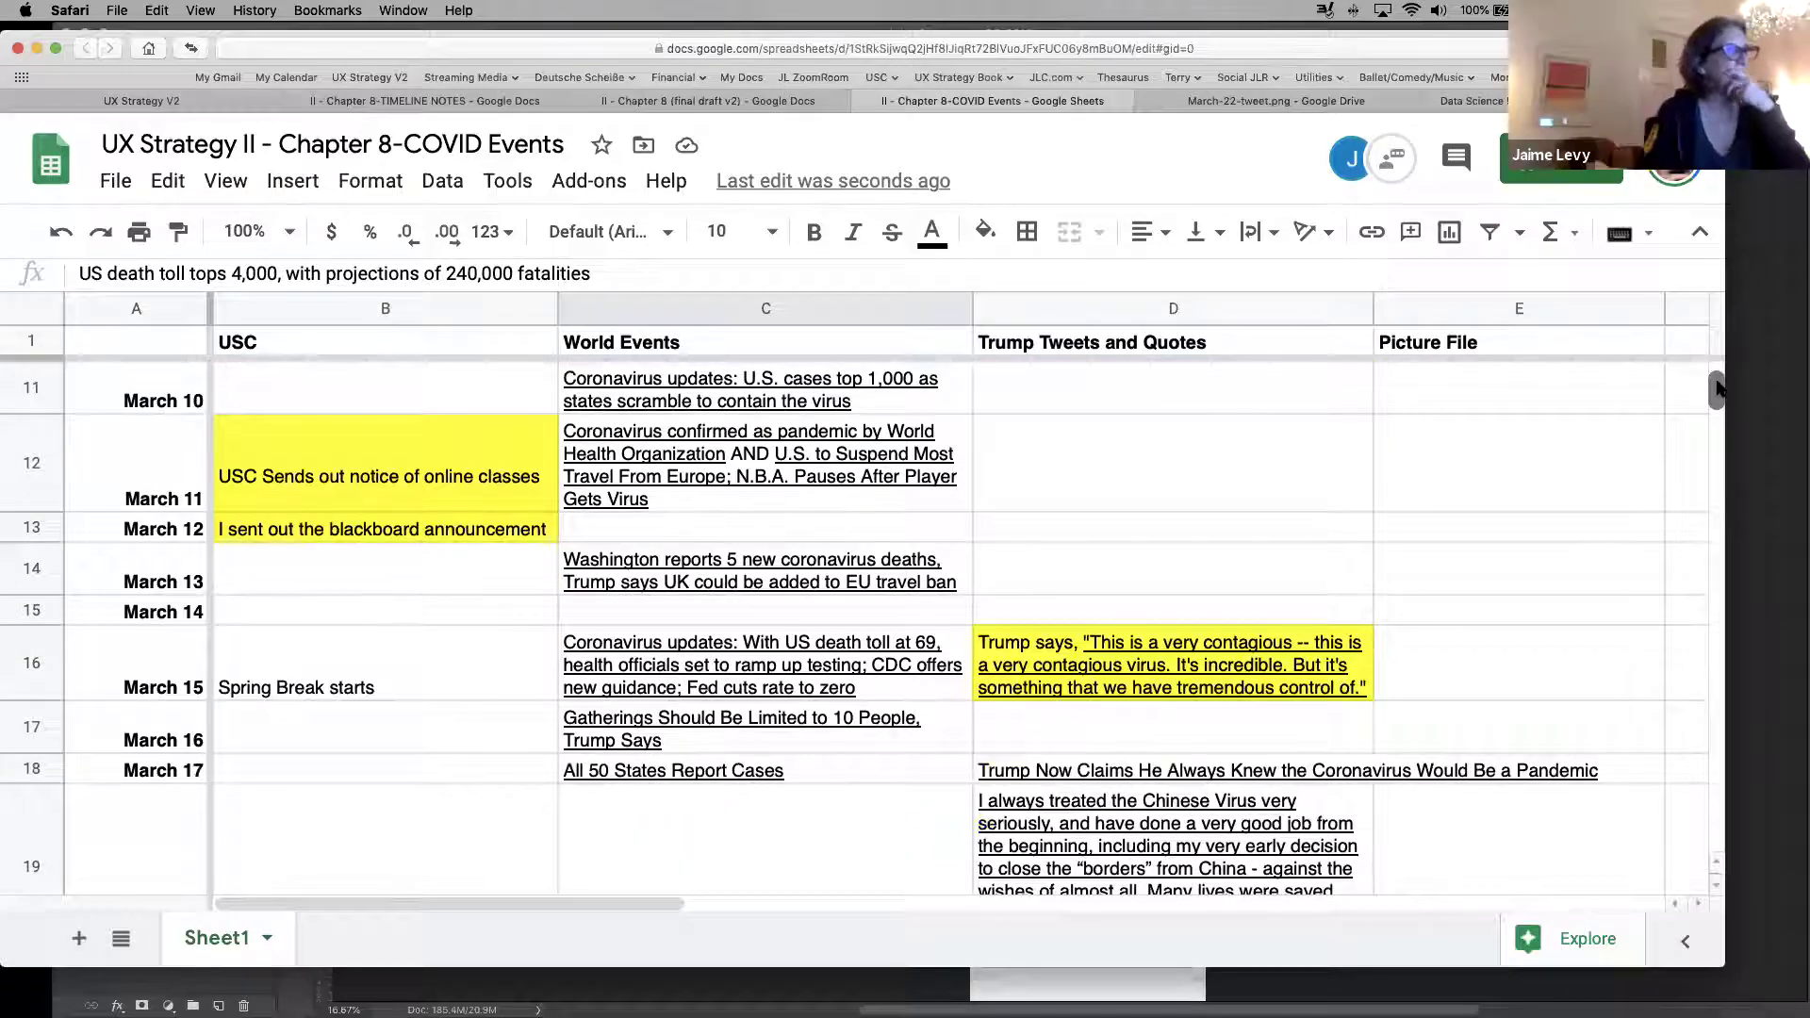
{"action": "scroll", "coordinate": [1716, 390], "scroll_direction": "down", "scroll_amount": 1}
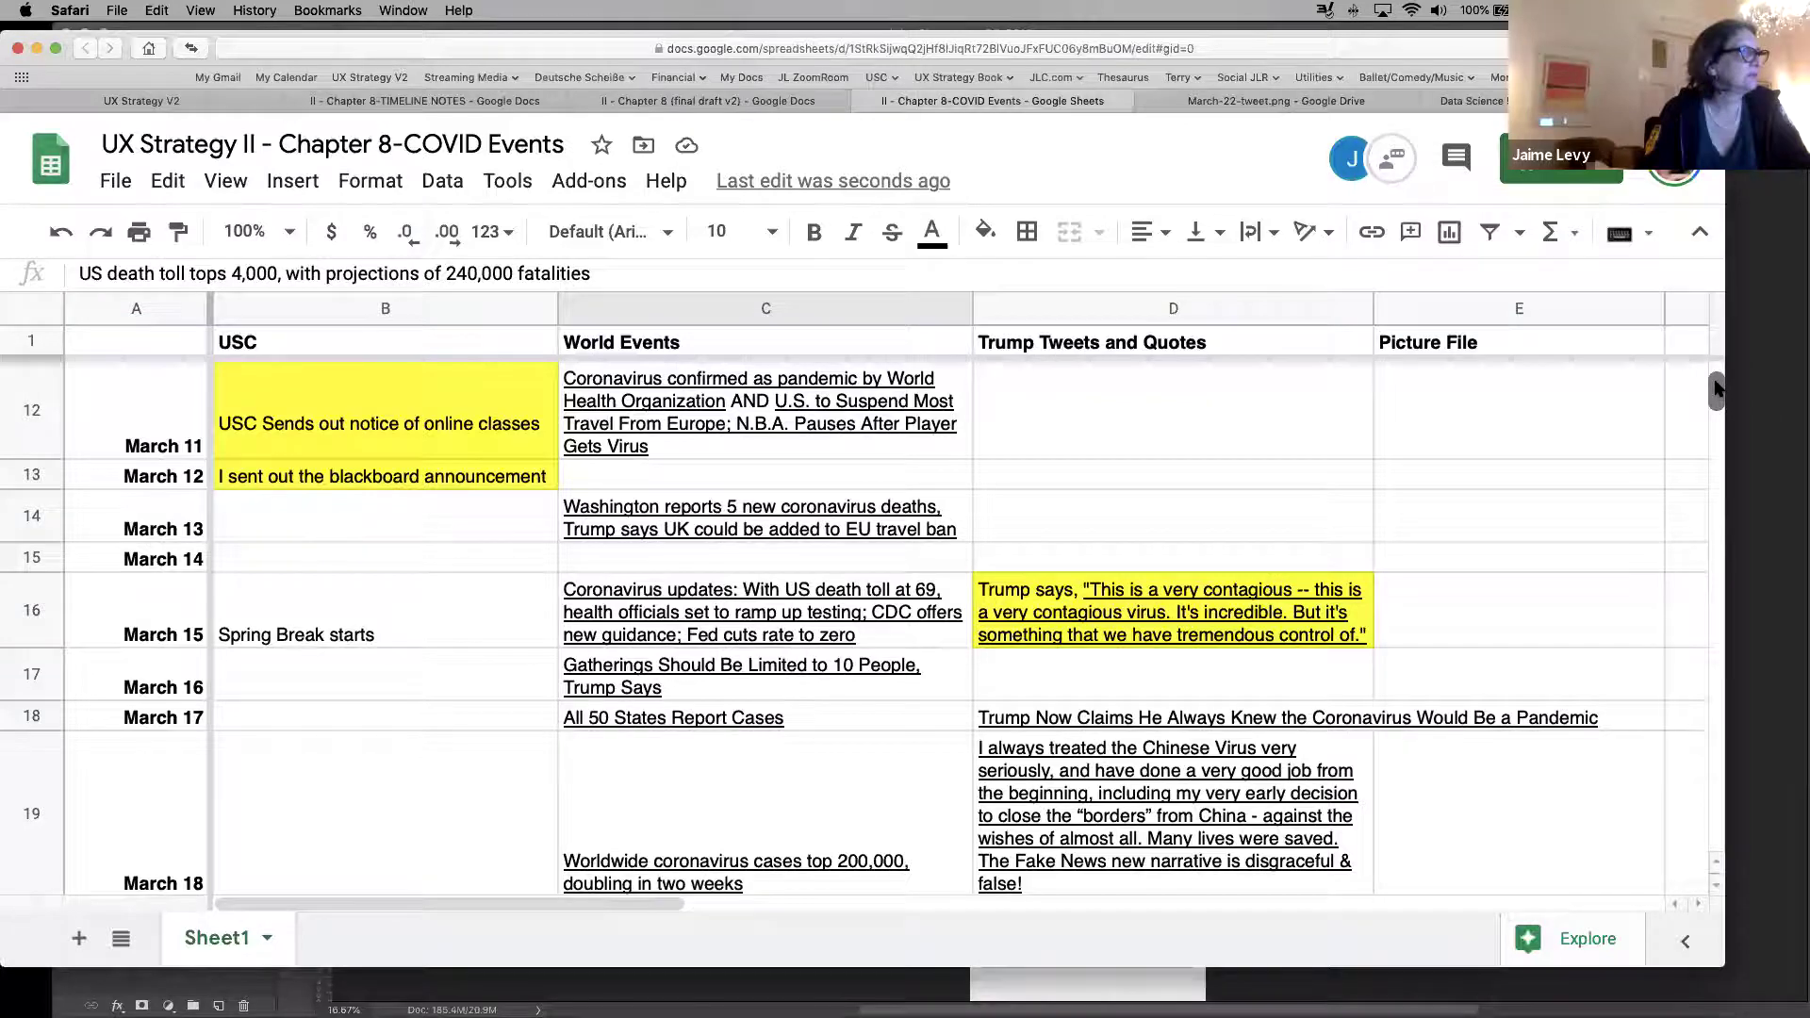
{"action": "scroll", "coordinate": [1716, 389], "scroll_direction": "up", "scroll_amount": 2}
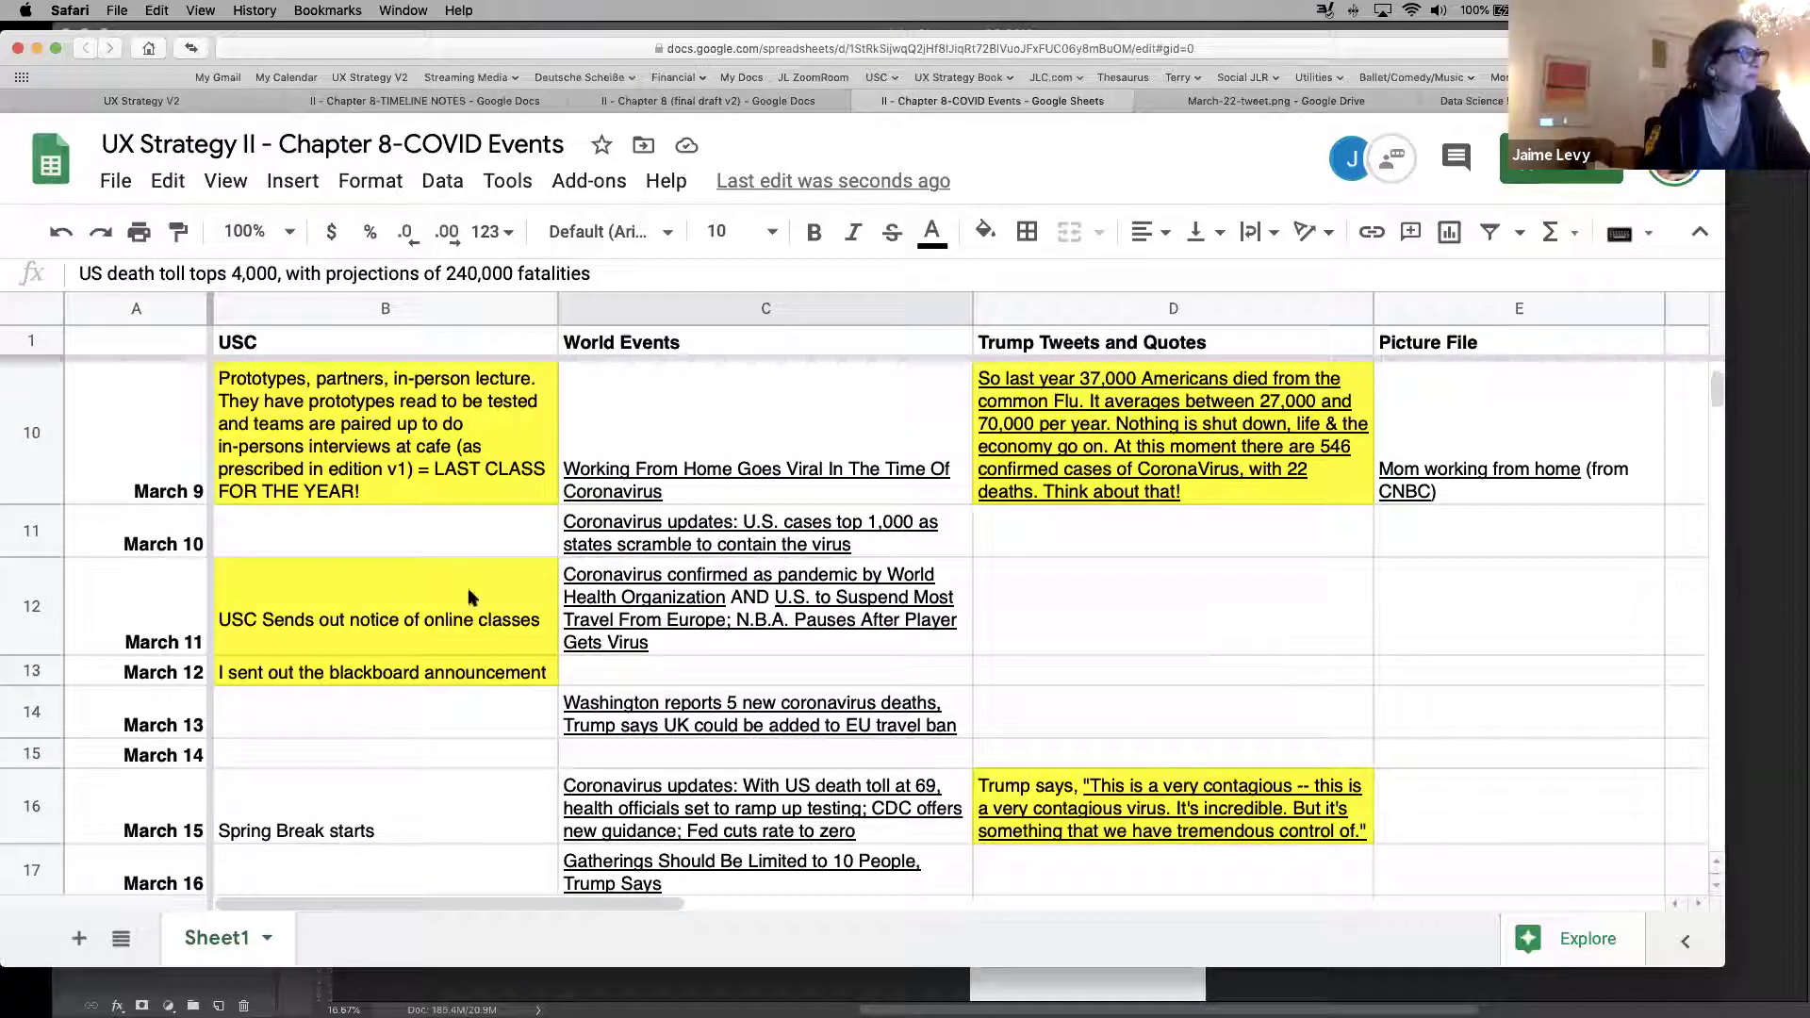
{"action": "double_click", "coordinate": [307, 677]}
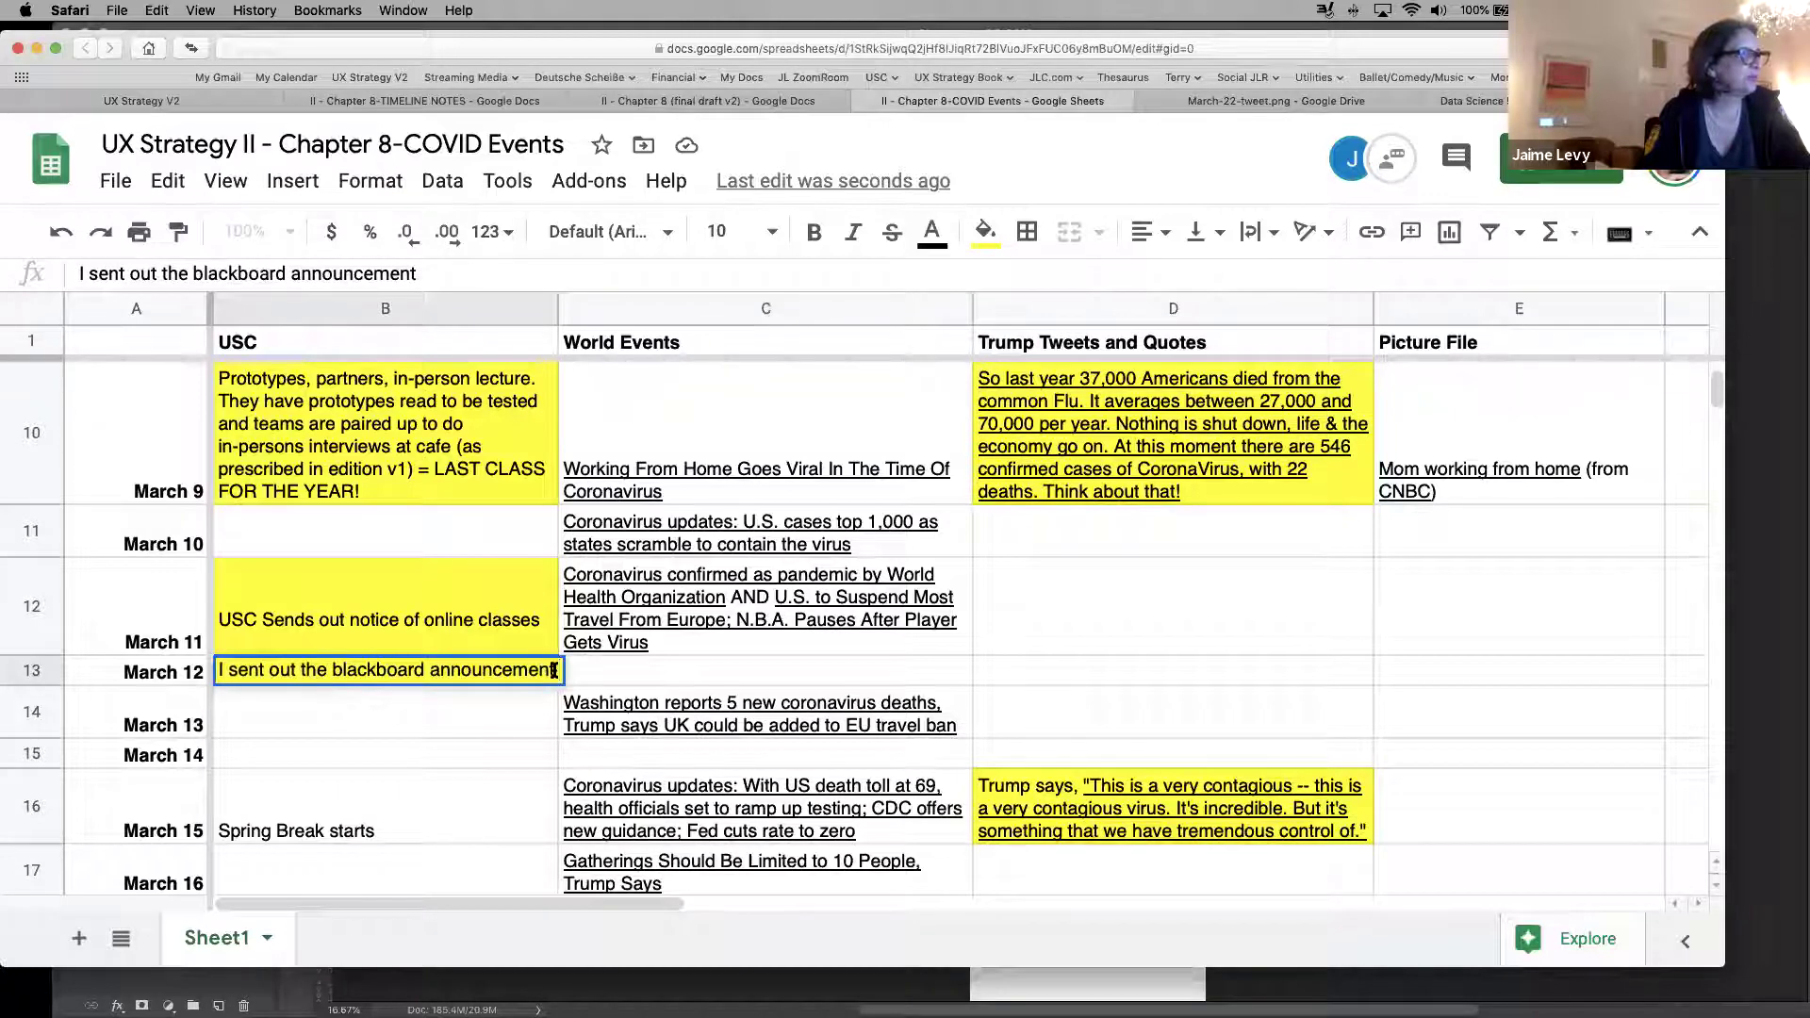
{"action": "left_click_drag", "start_coordinate": [538, 670], "coordinate": [210, 663]}
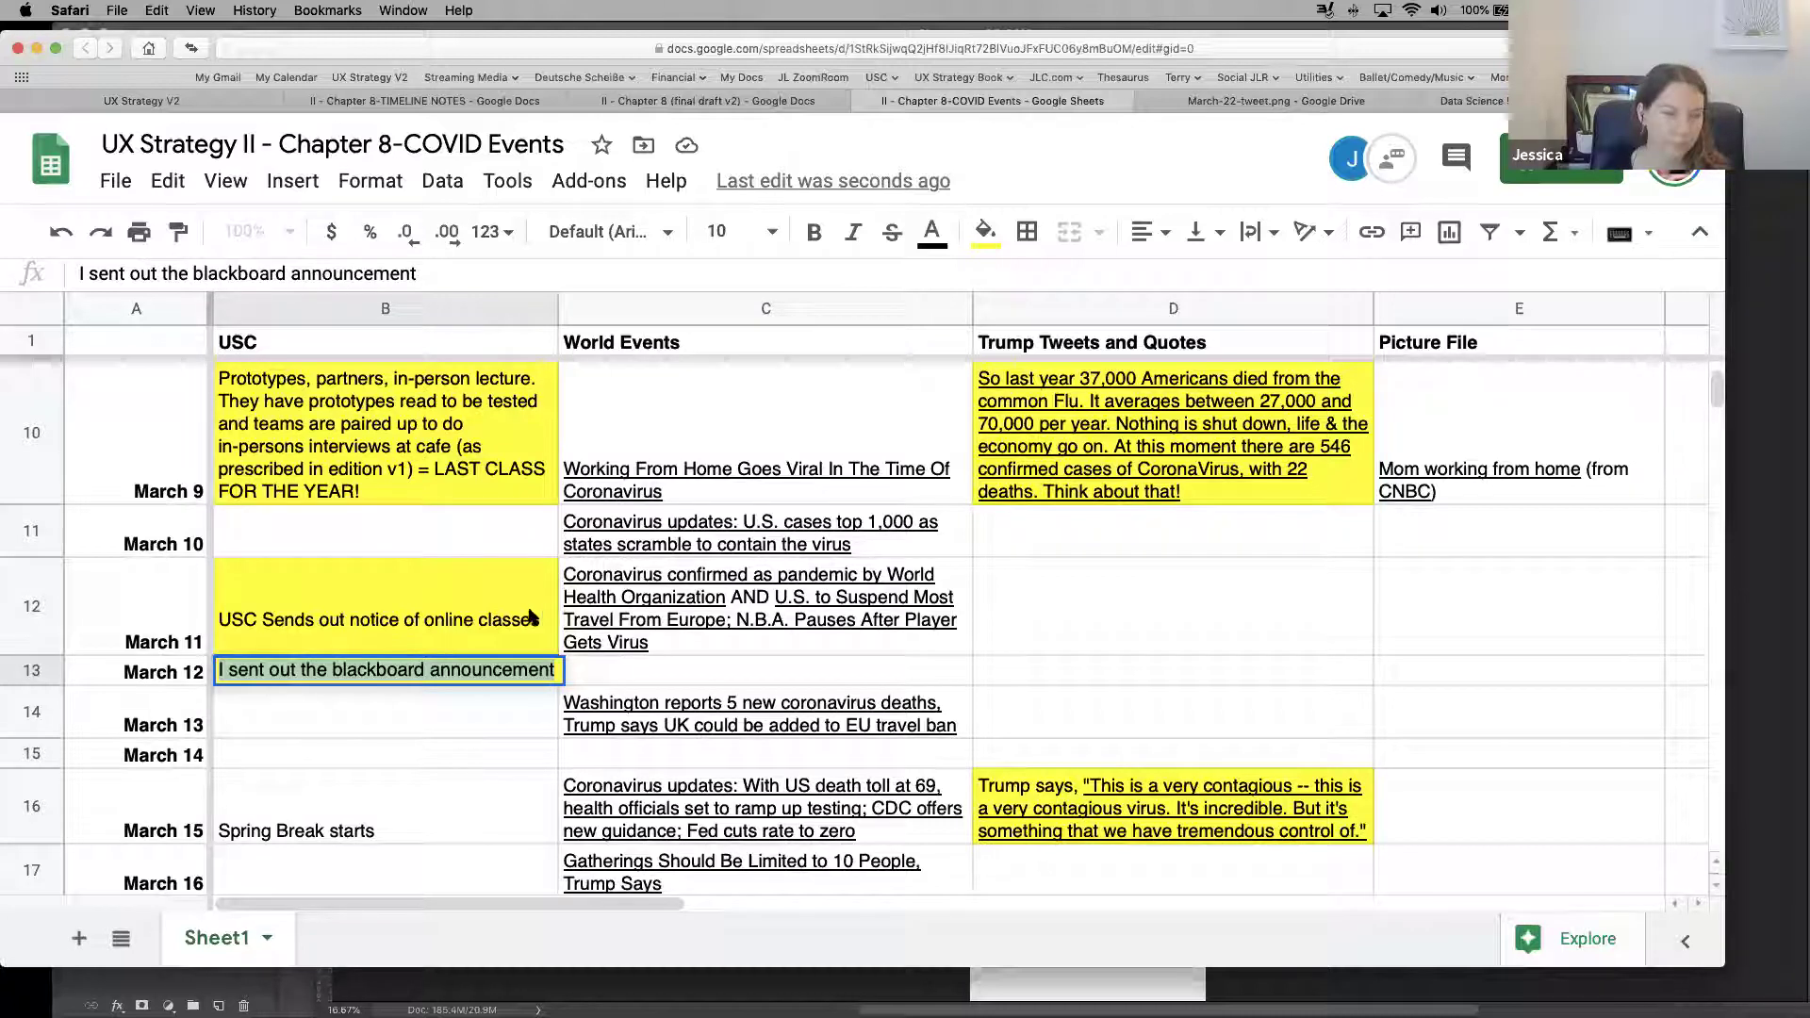
Examine the World Events entries and Trump quotes from March 10 to 16, including their linked article previews
{"action": "mouse_move", "coordinate": [593, 604]}
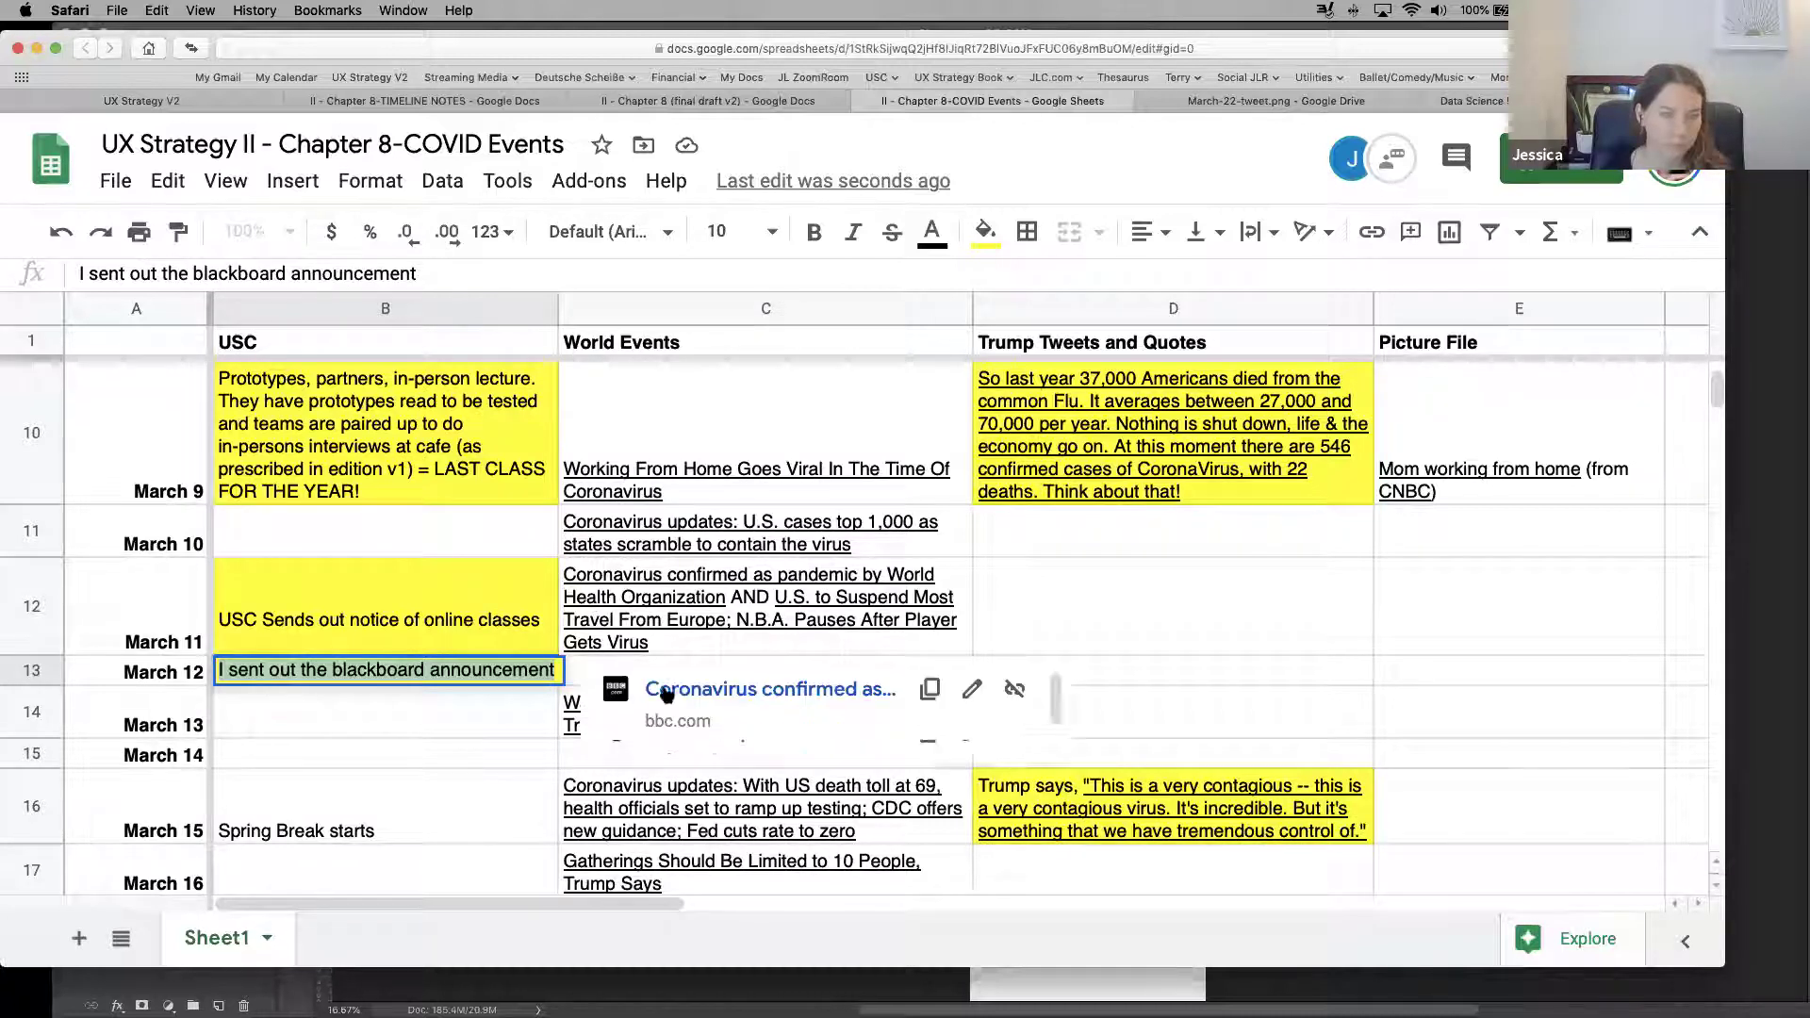
{"action": "left_click", "coordinate": [657, 608]}
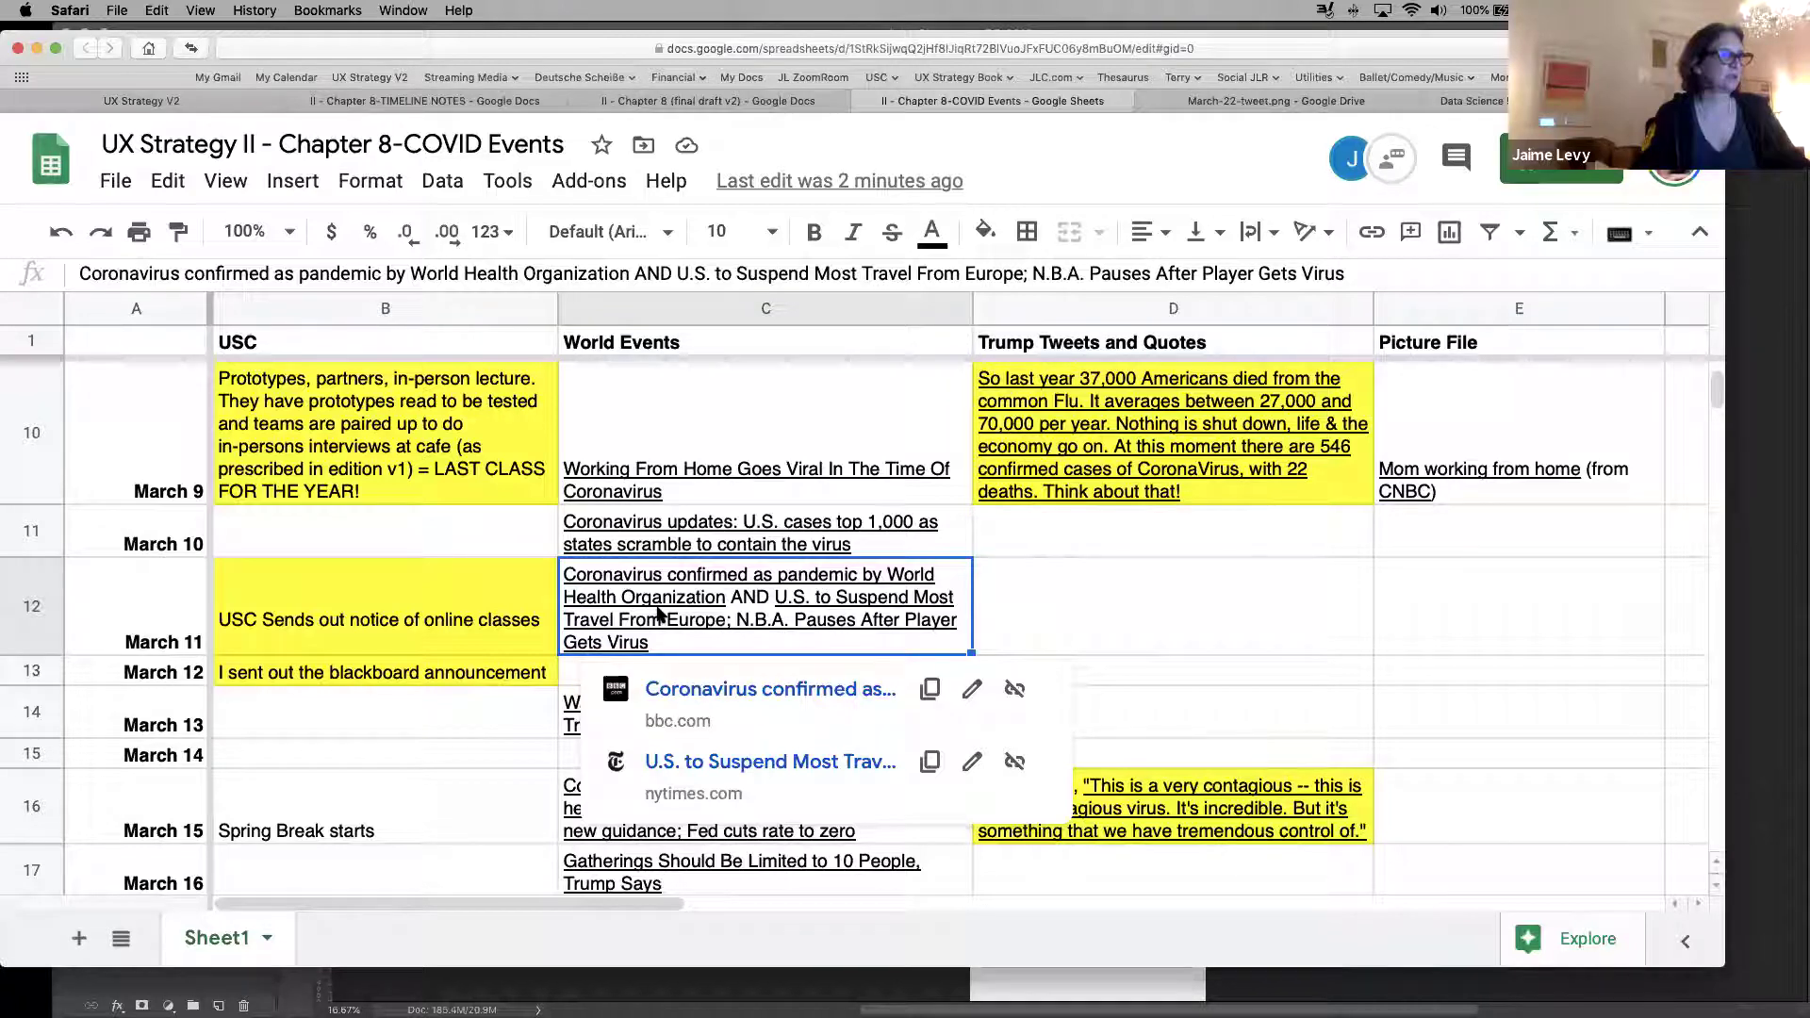
{"action": "mouse_move", "coordinate": [714, 539]}
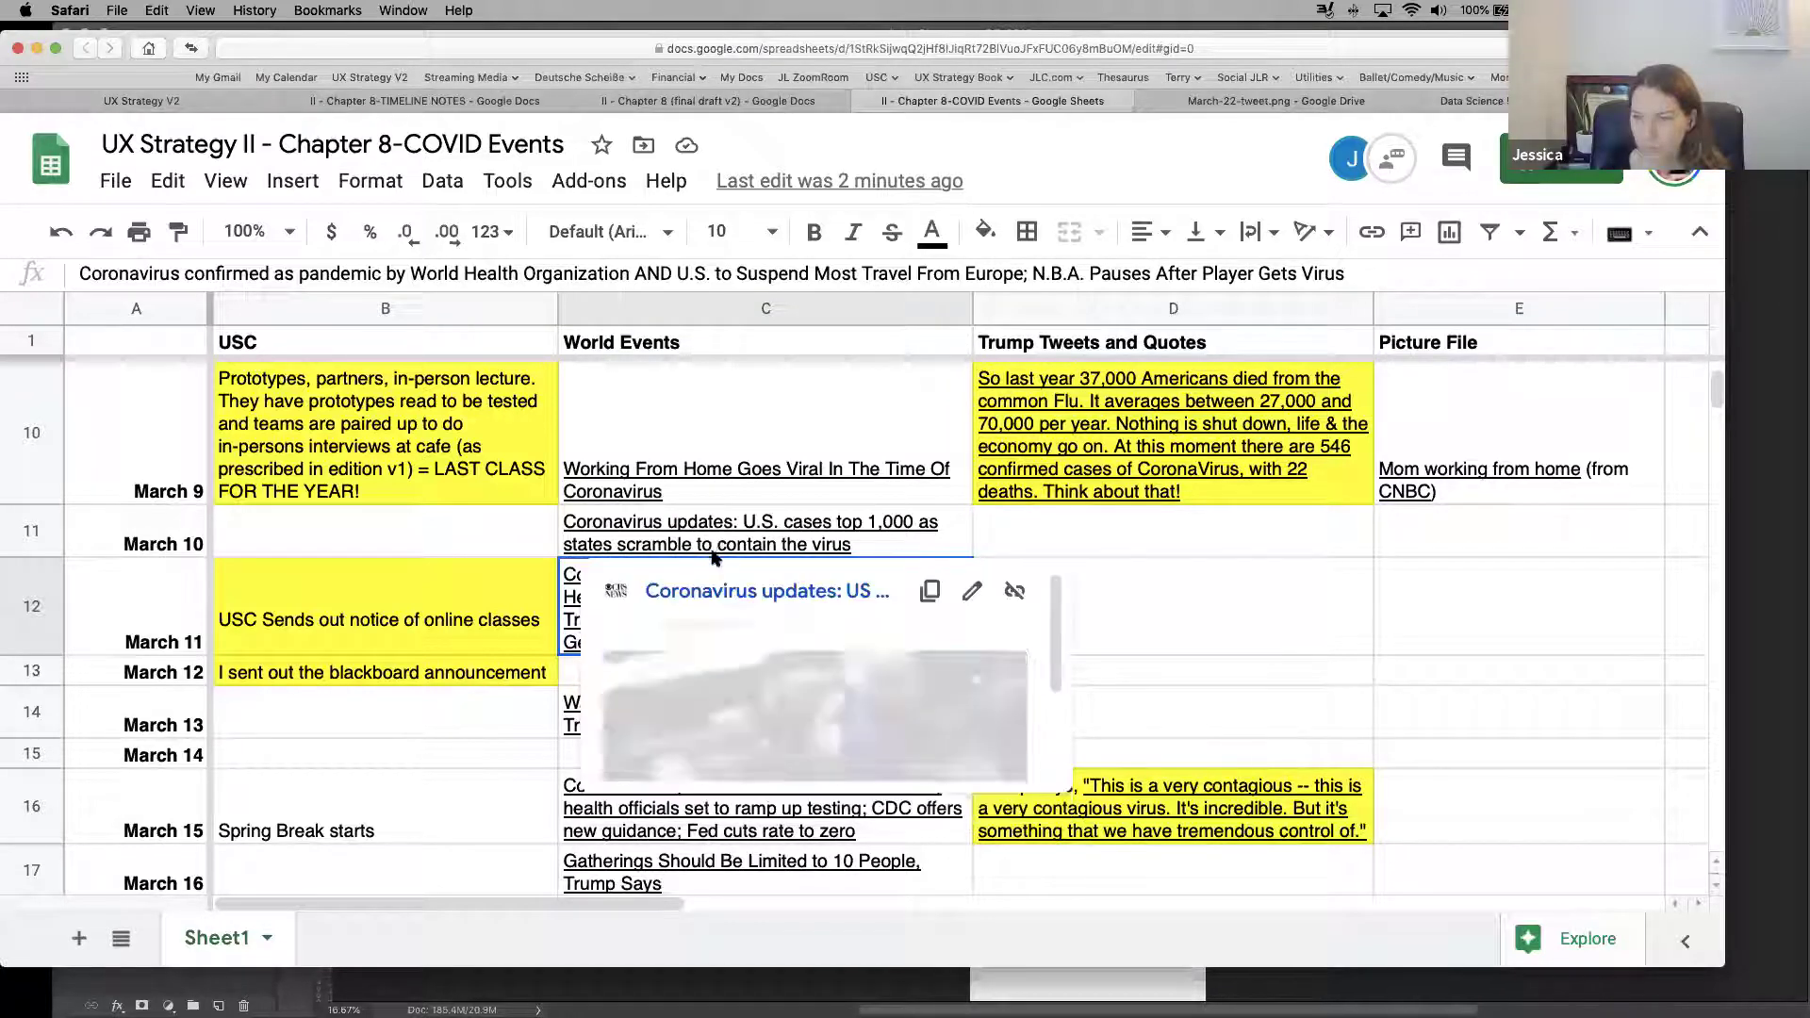
{"action": "left_click", "coordinate": [715, 539]}
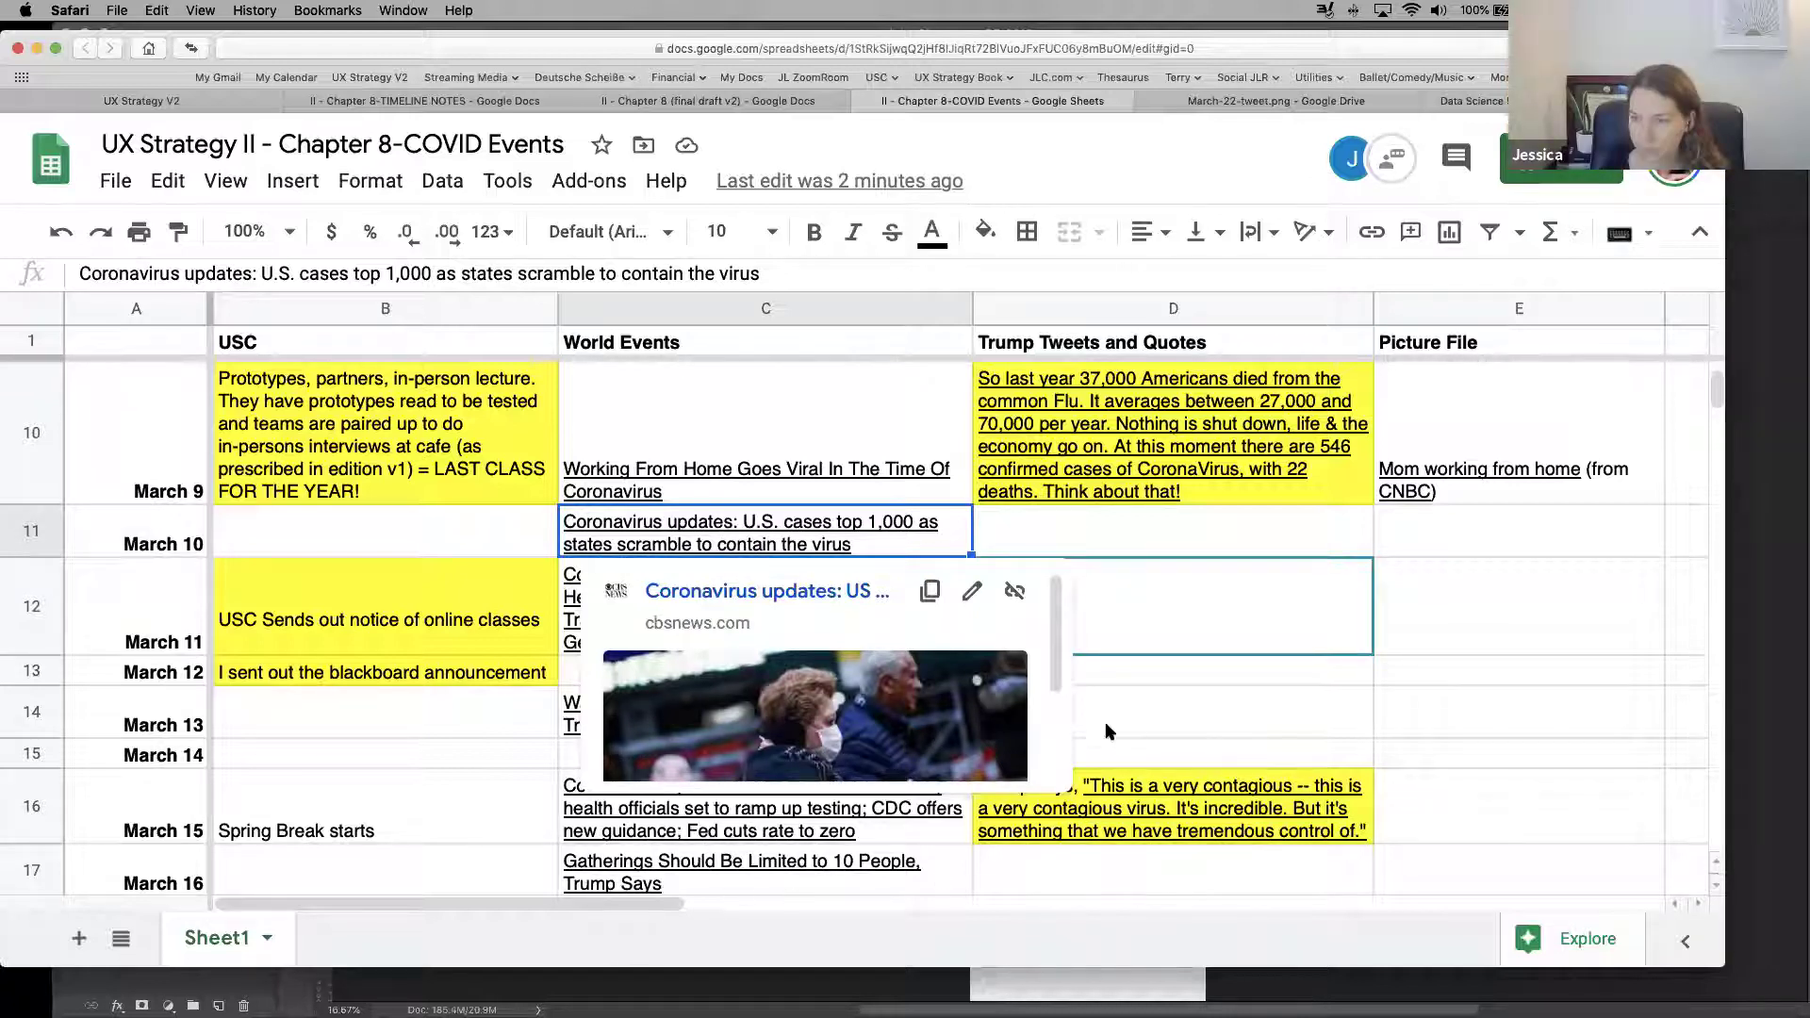
{"action": "left_click", "coordinate": [1173, 739]}
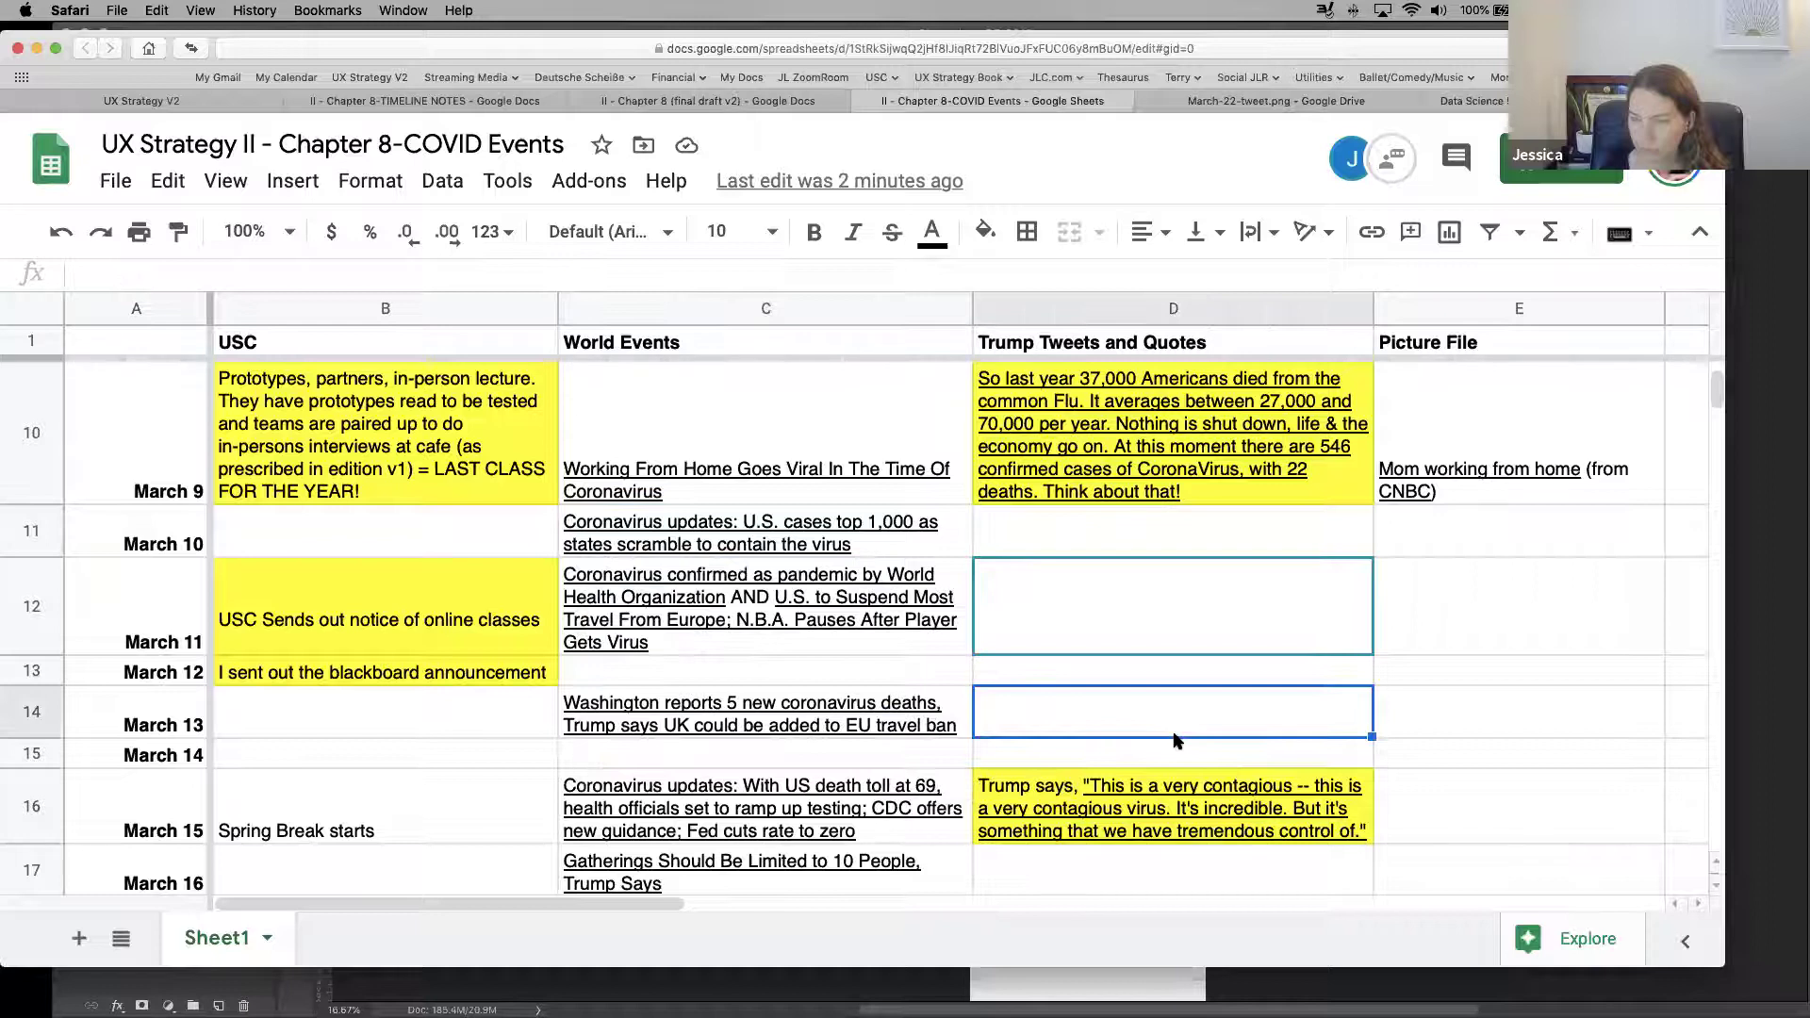
{"action": "mouse_move", "coordinate": [677, 727]}
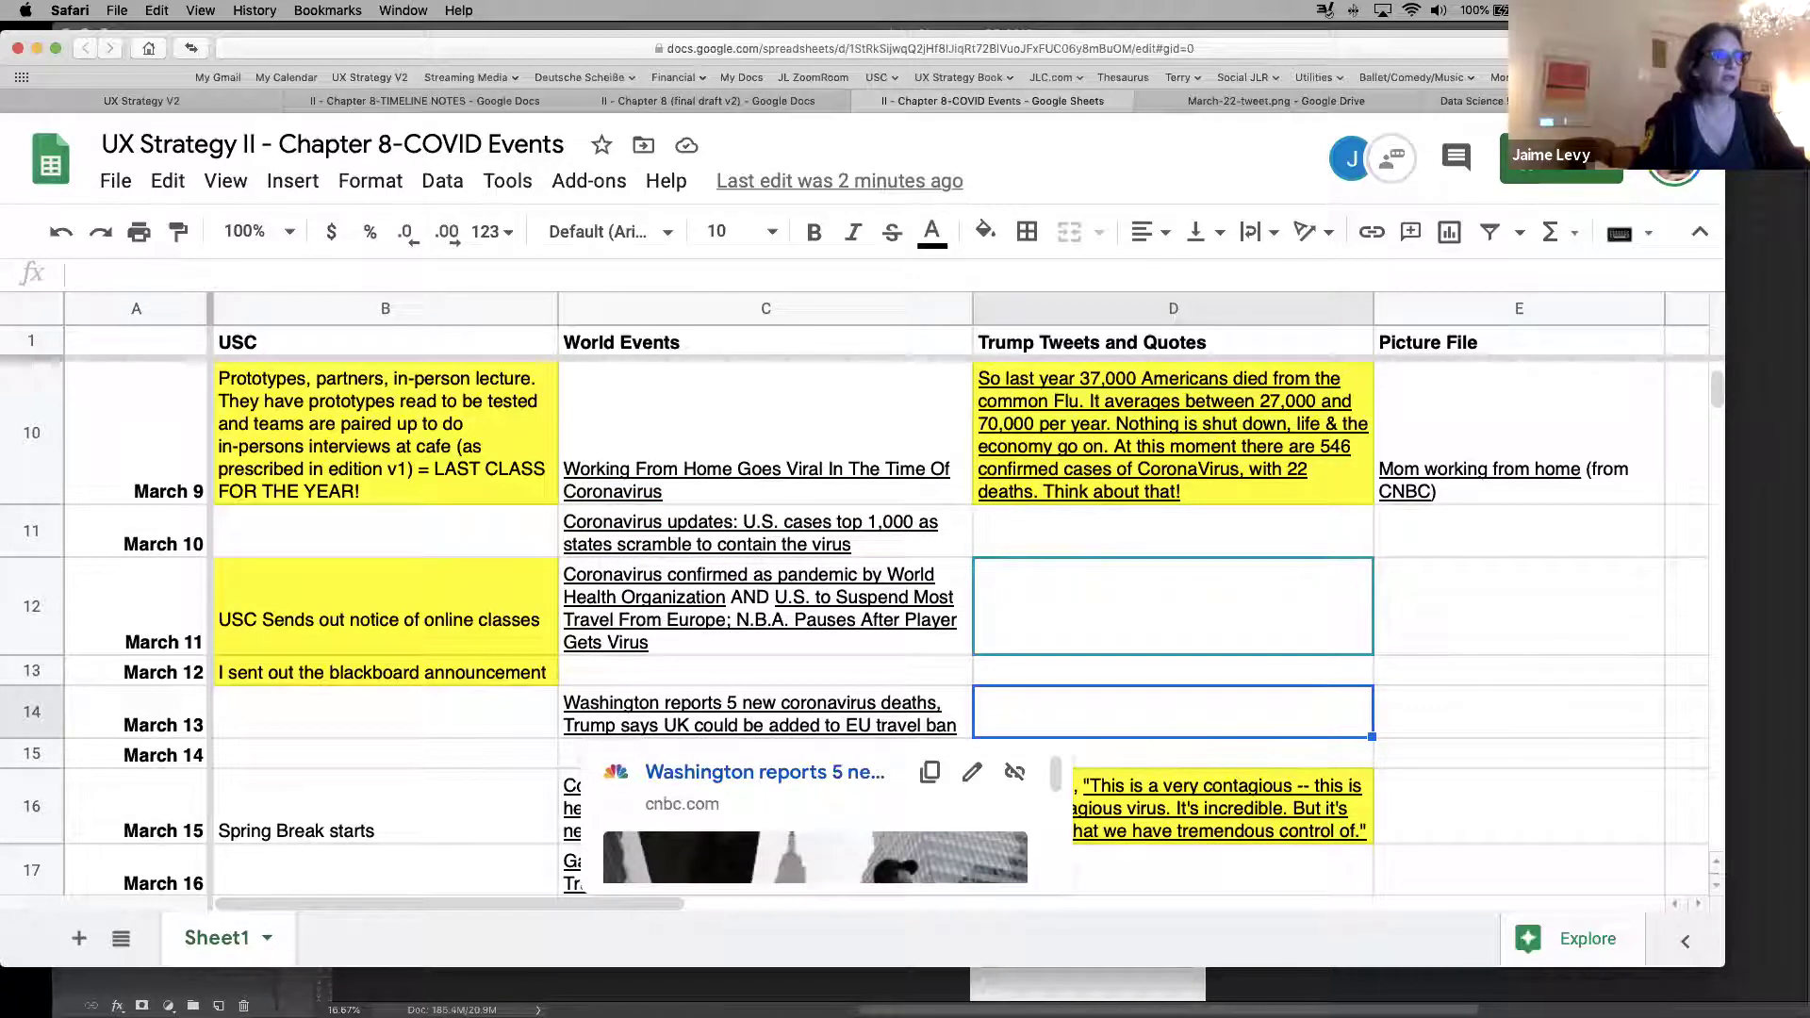
{"action": "mouse_move", "coordinate": [1155, 838]}
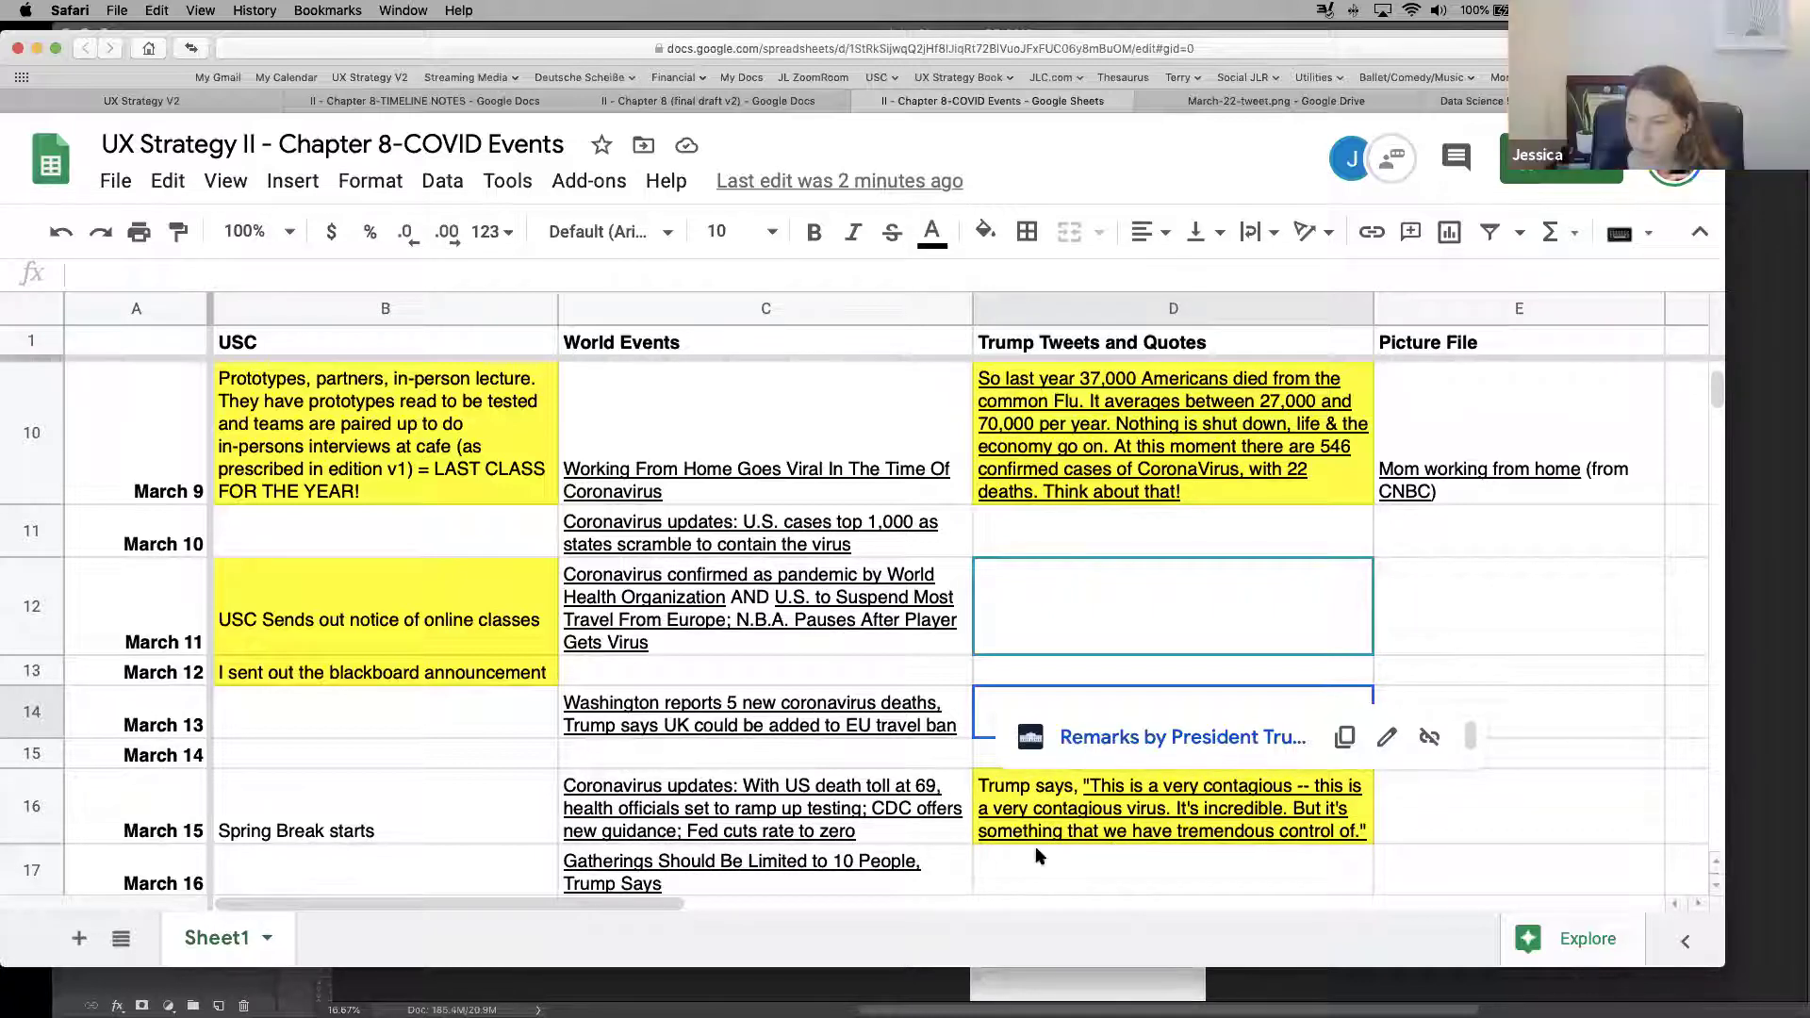
{"action": "mouse_move", "coordinate": [906, 886]}
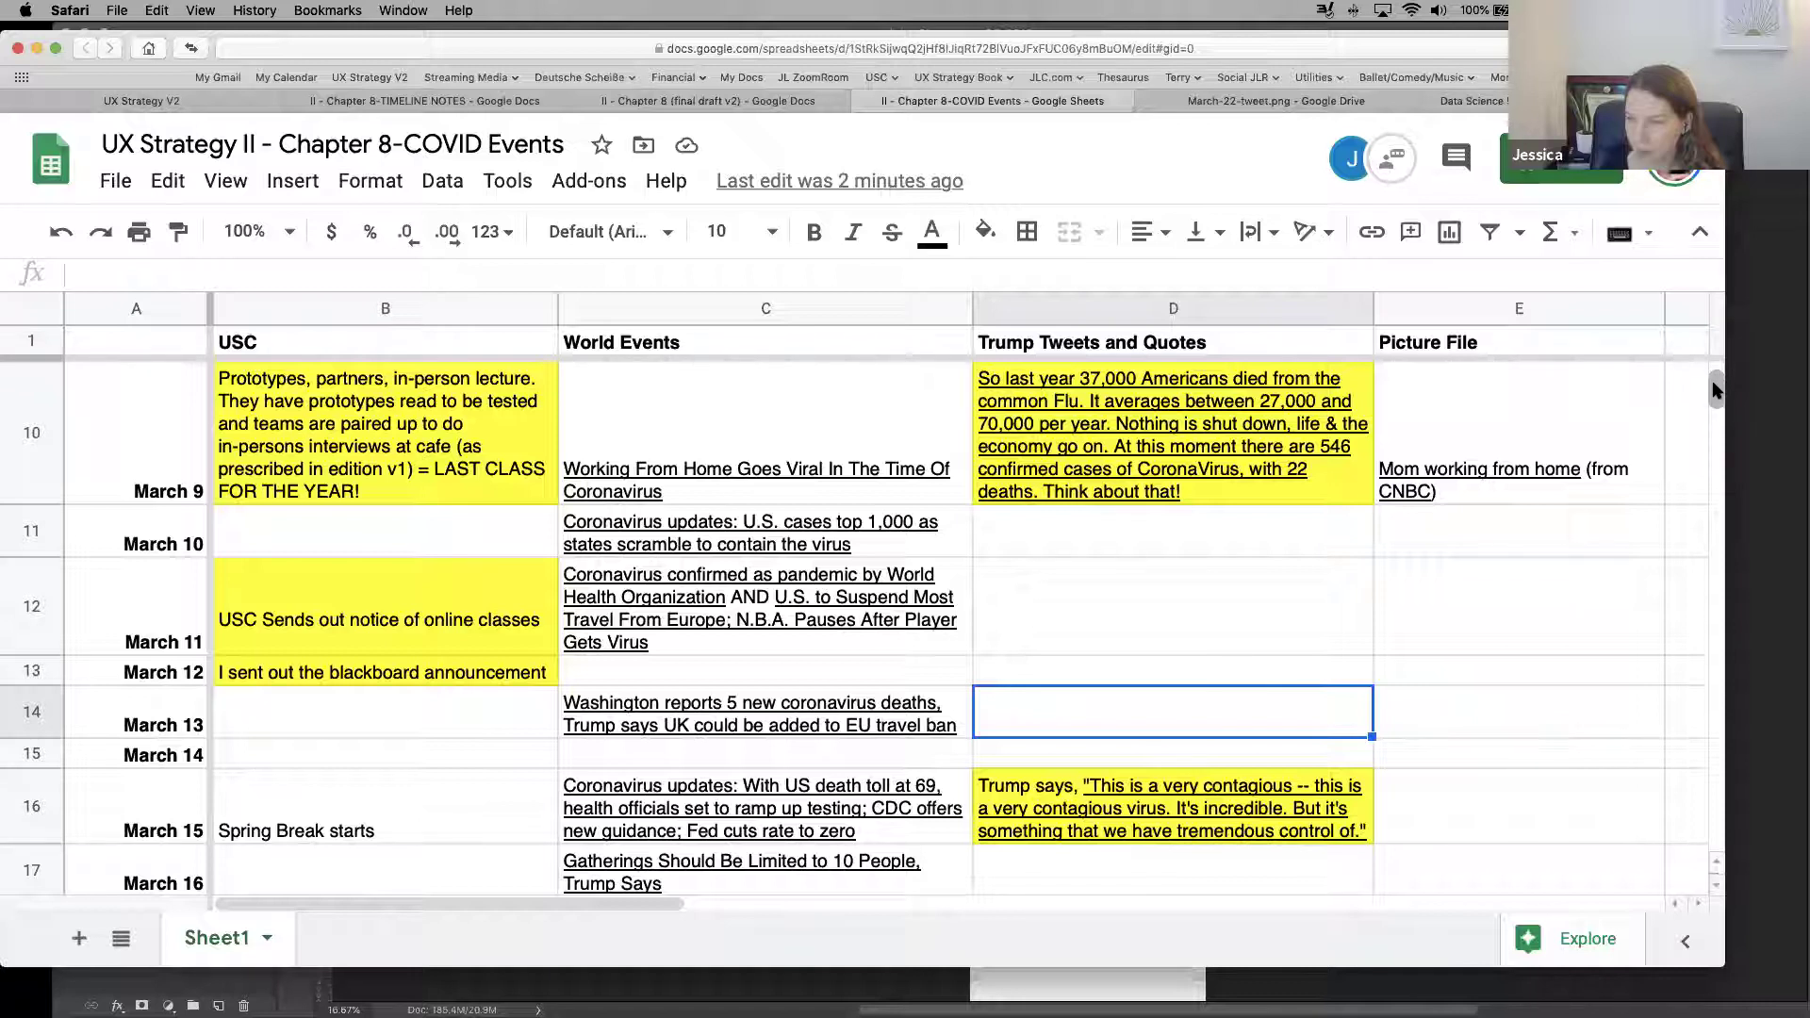
Review the highlighted events across the March timeline again, checking the March 6 World Events entry about Stanford's online classes
{"action": "left_click_drag", "start_coordinate": [1715, 390], "coordinate": [1718, 396]}
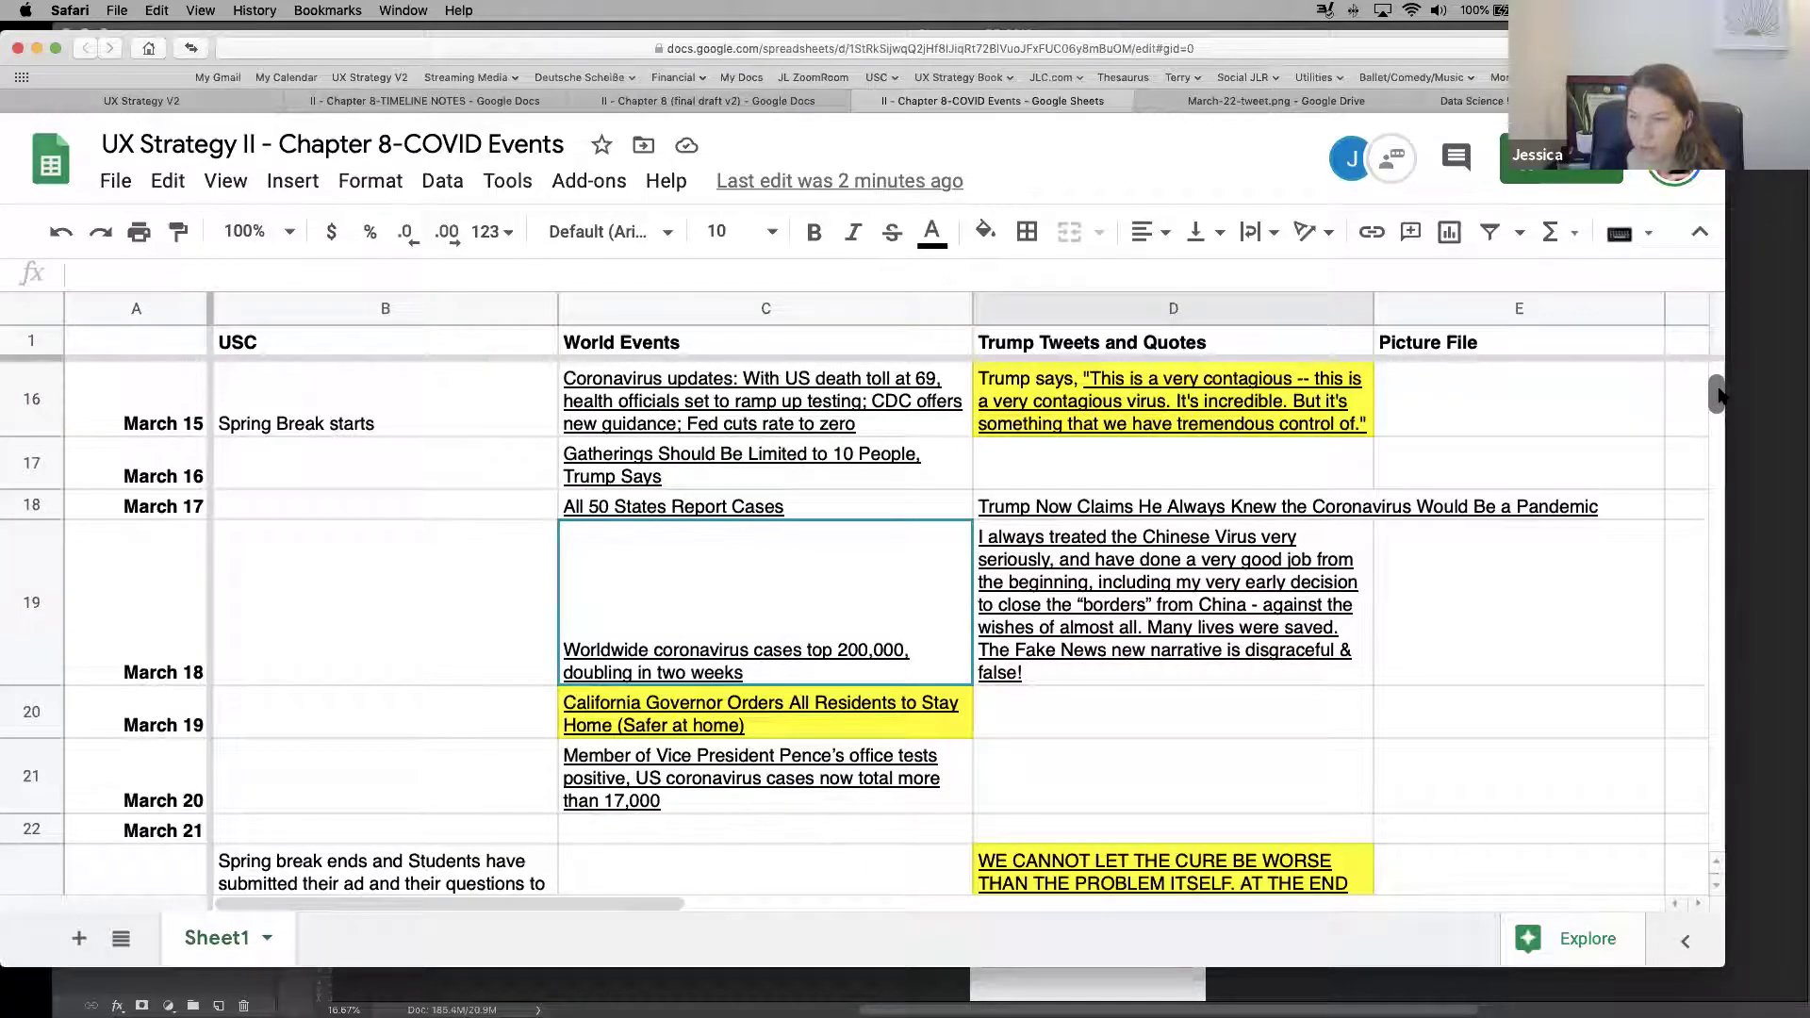
{"action": "left_click_drag", "start_coordinate": [1718, 396], "coordinate": [1715, 377]}
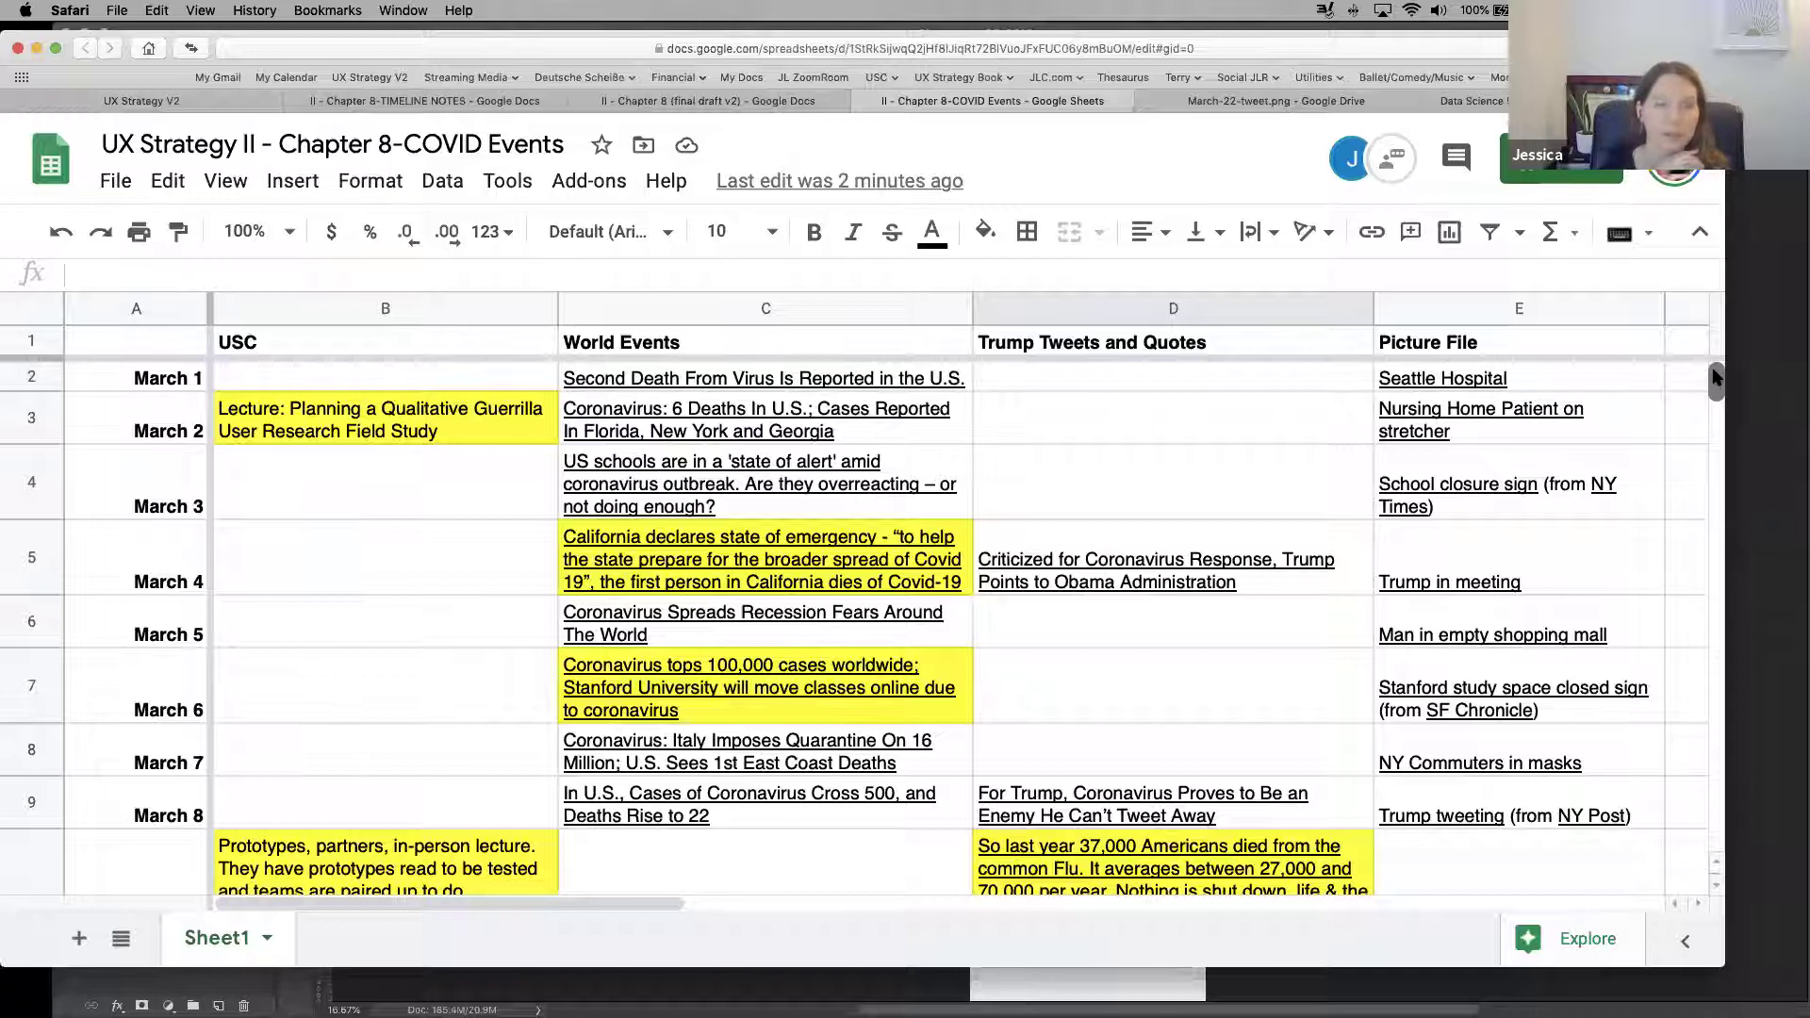
{"action": "left_click_drag", "start_coordinate": [1715, 377], "coordinate": [1717, 393]}
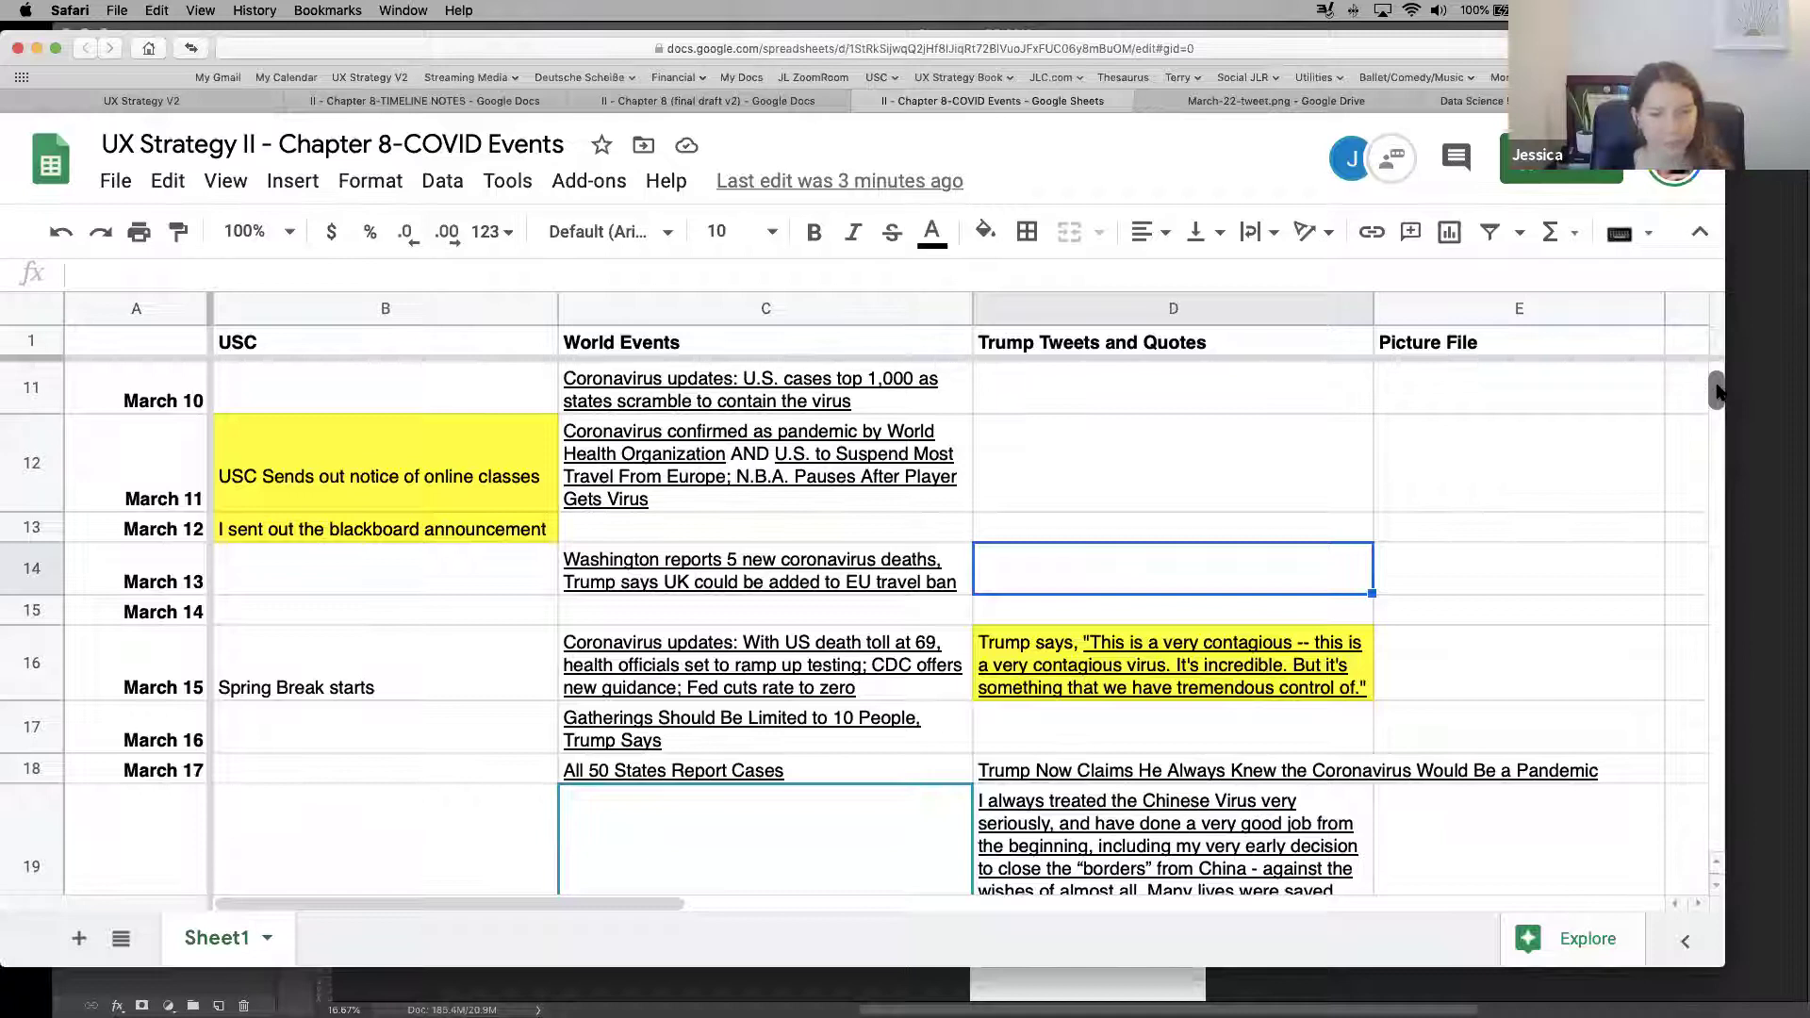
{"action": "left_click_drag", "start_coordinate": [1717, 392], "coordinate": [1717, 397]}
{"action": "scroll", "coordinate": [1705, 337], "scroll_direction": "up", "scroll_amount": 10}
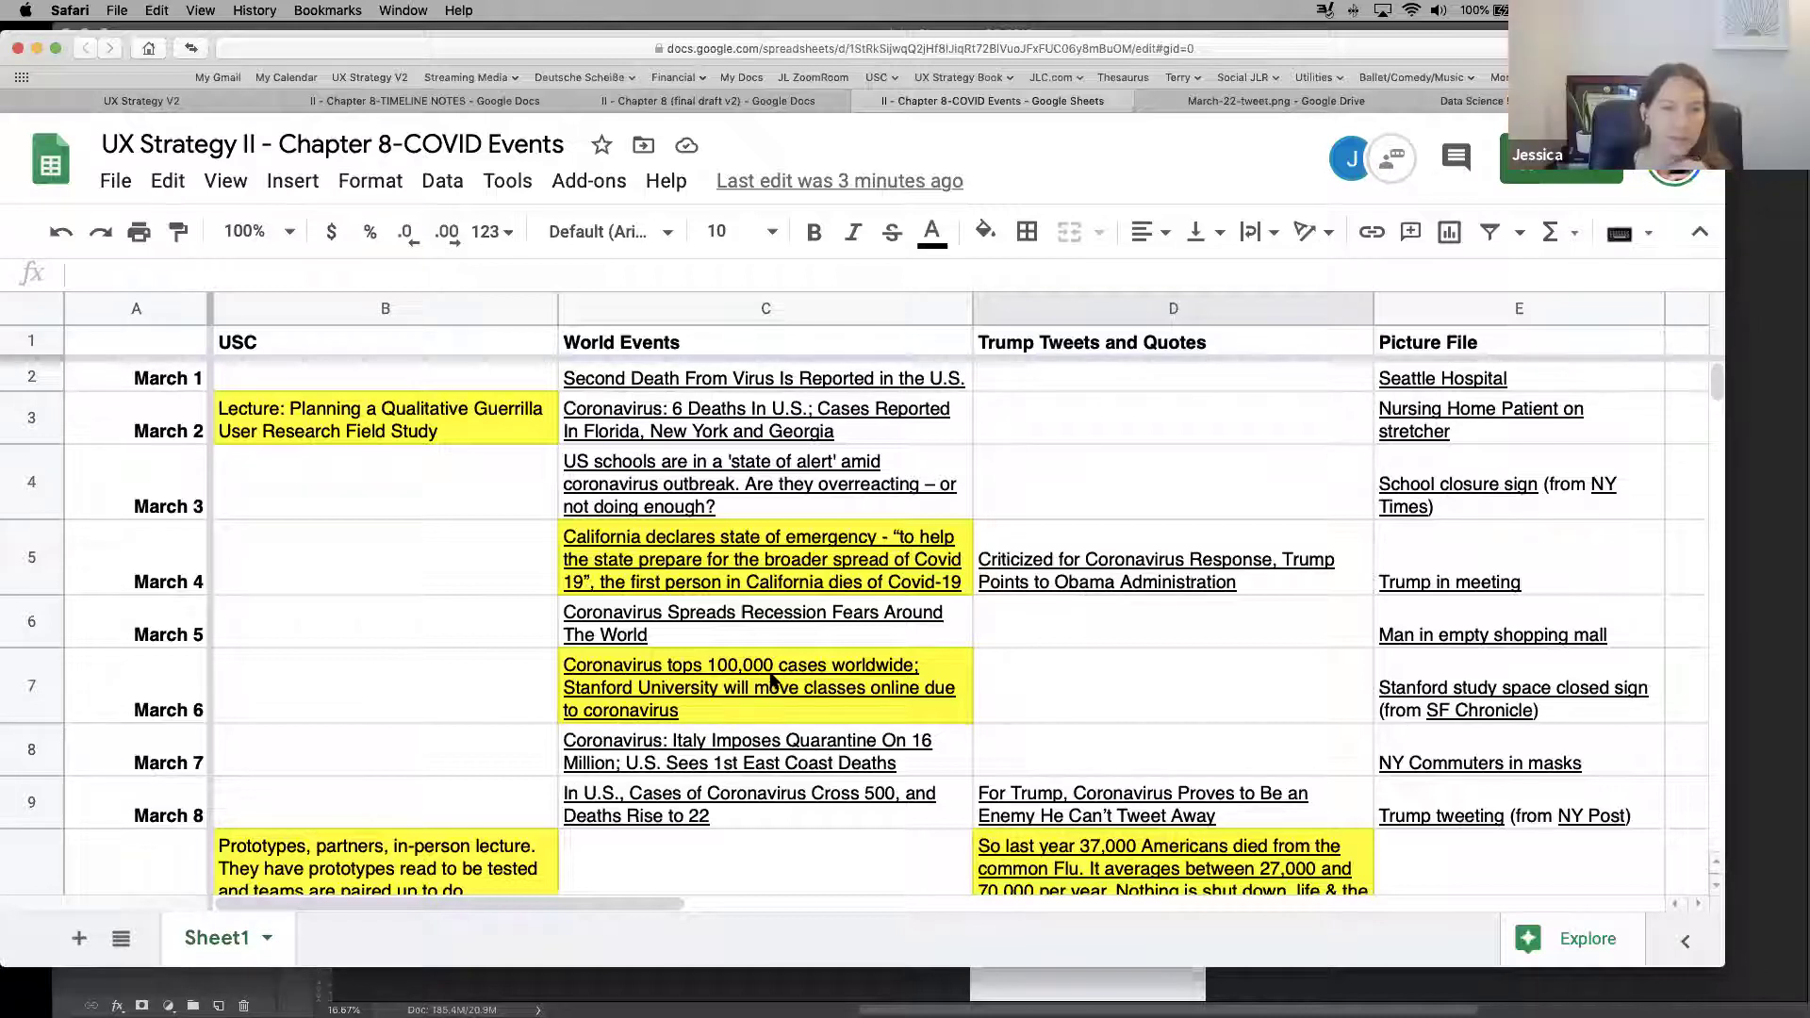
{"action": "mouse_move", "coordinate": [768, 688]}
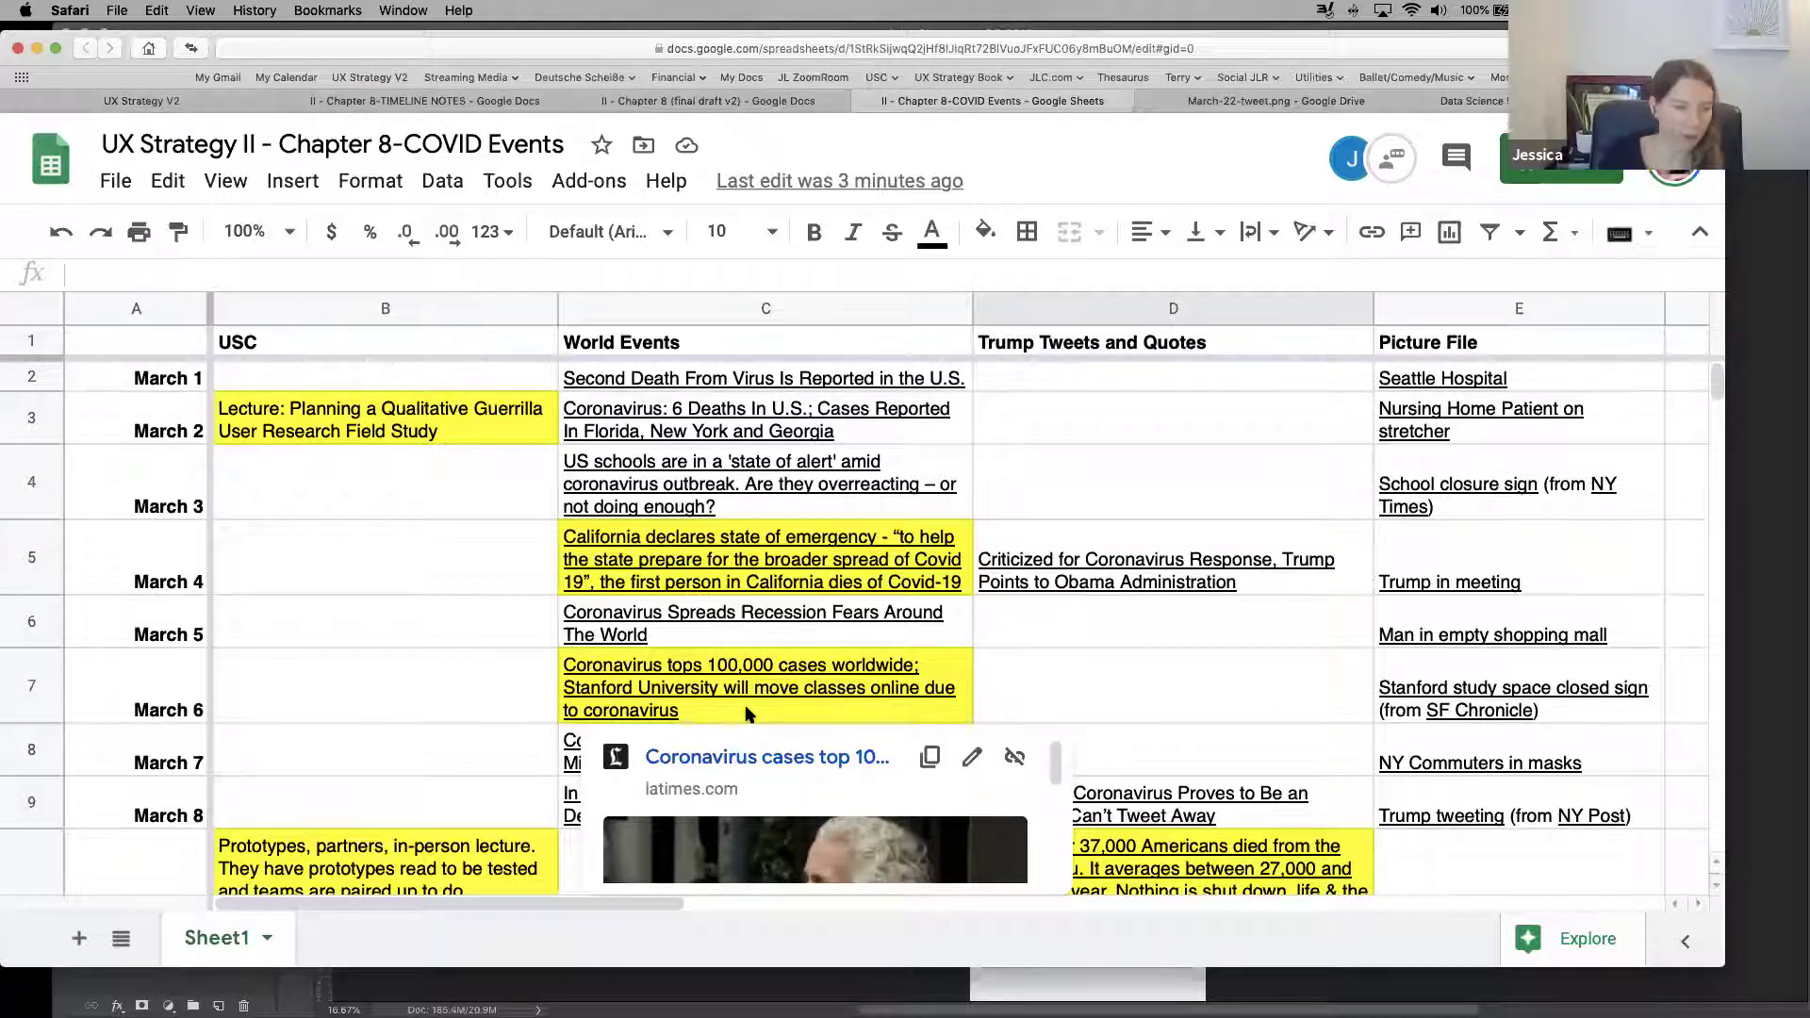
{"action": "left_click", "coordinate": [1005, 676]}
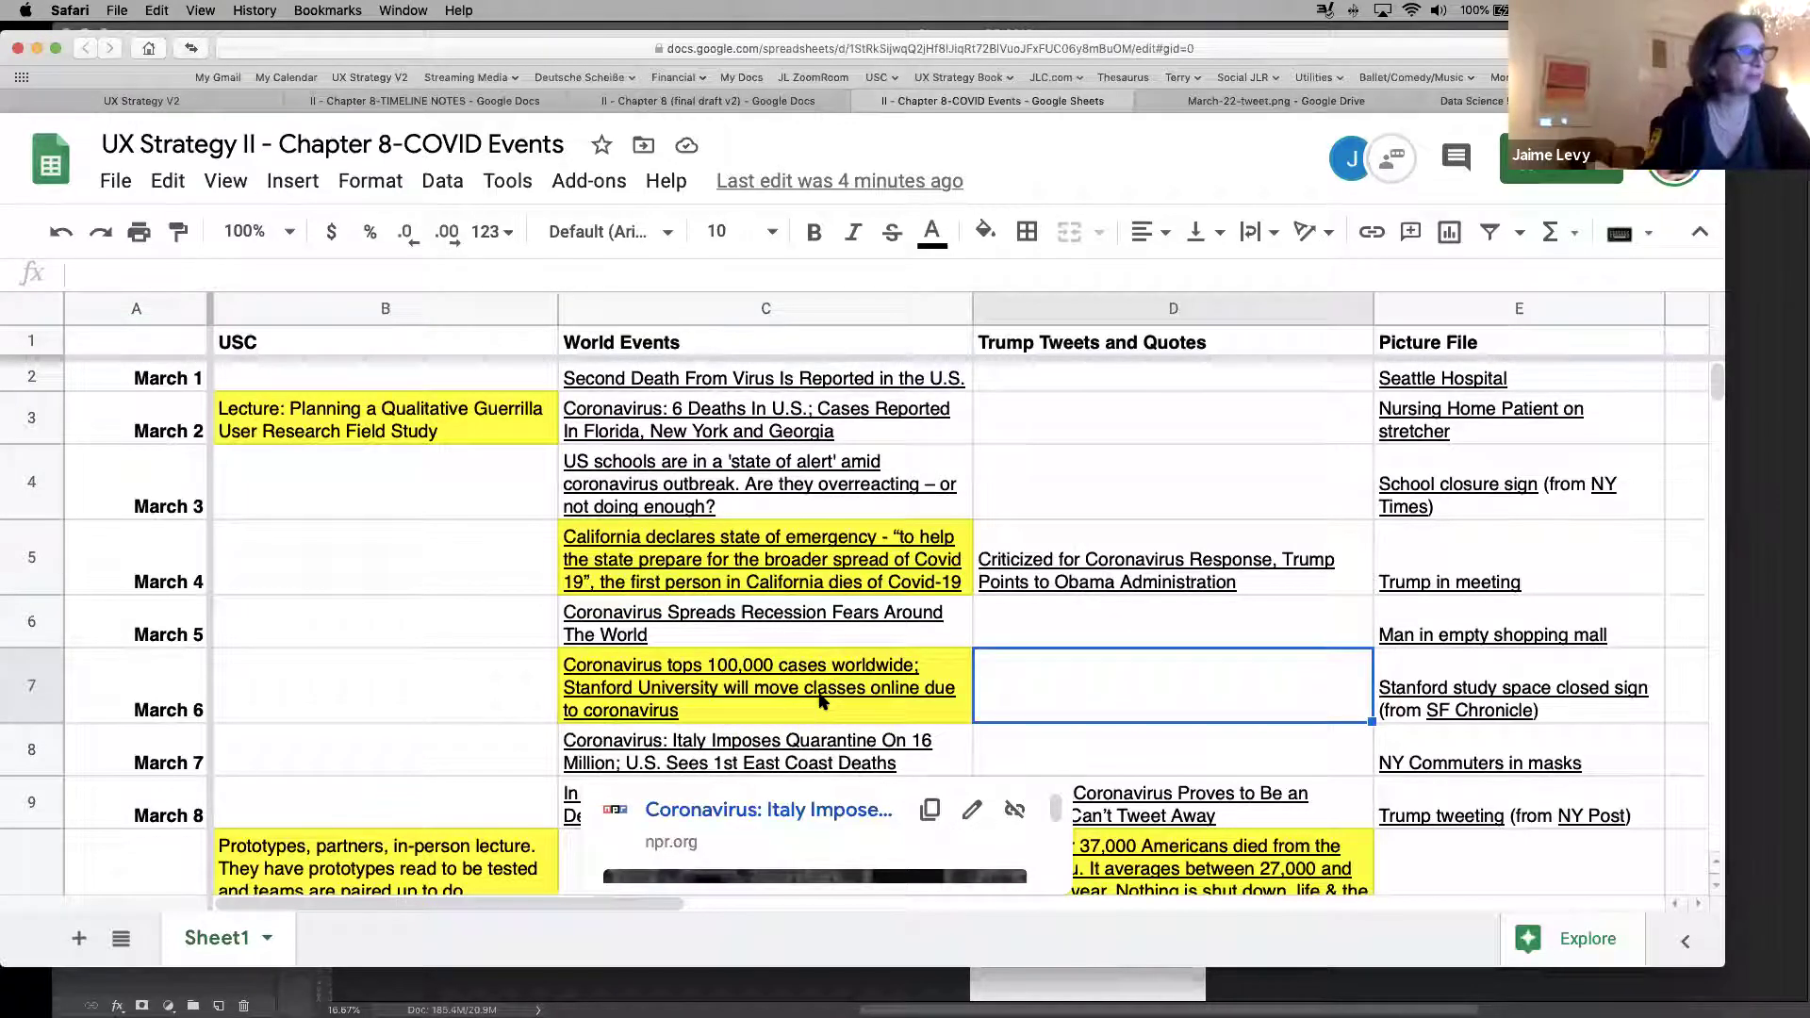
{"action": "left_click_drag", "start_coordinate": [1714, 387], "coordinate": [1715, 392]}
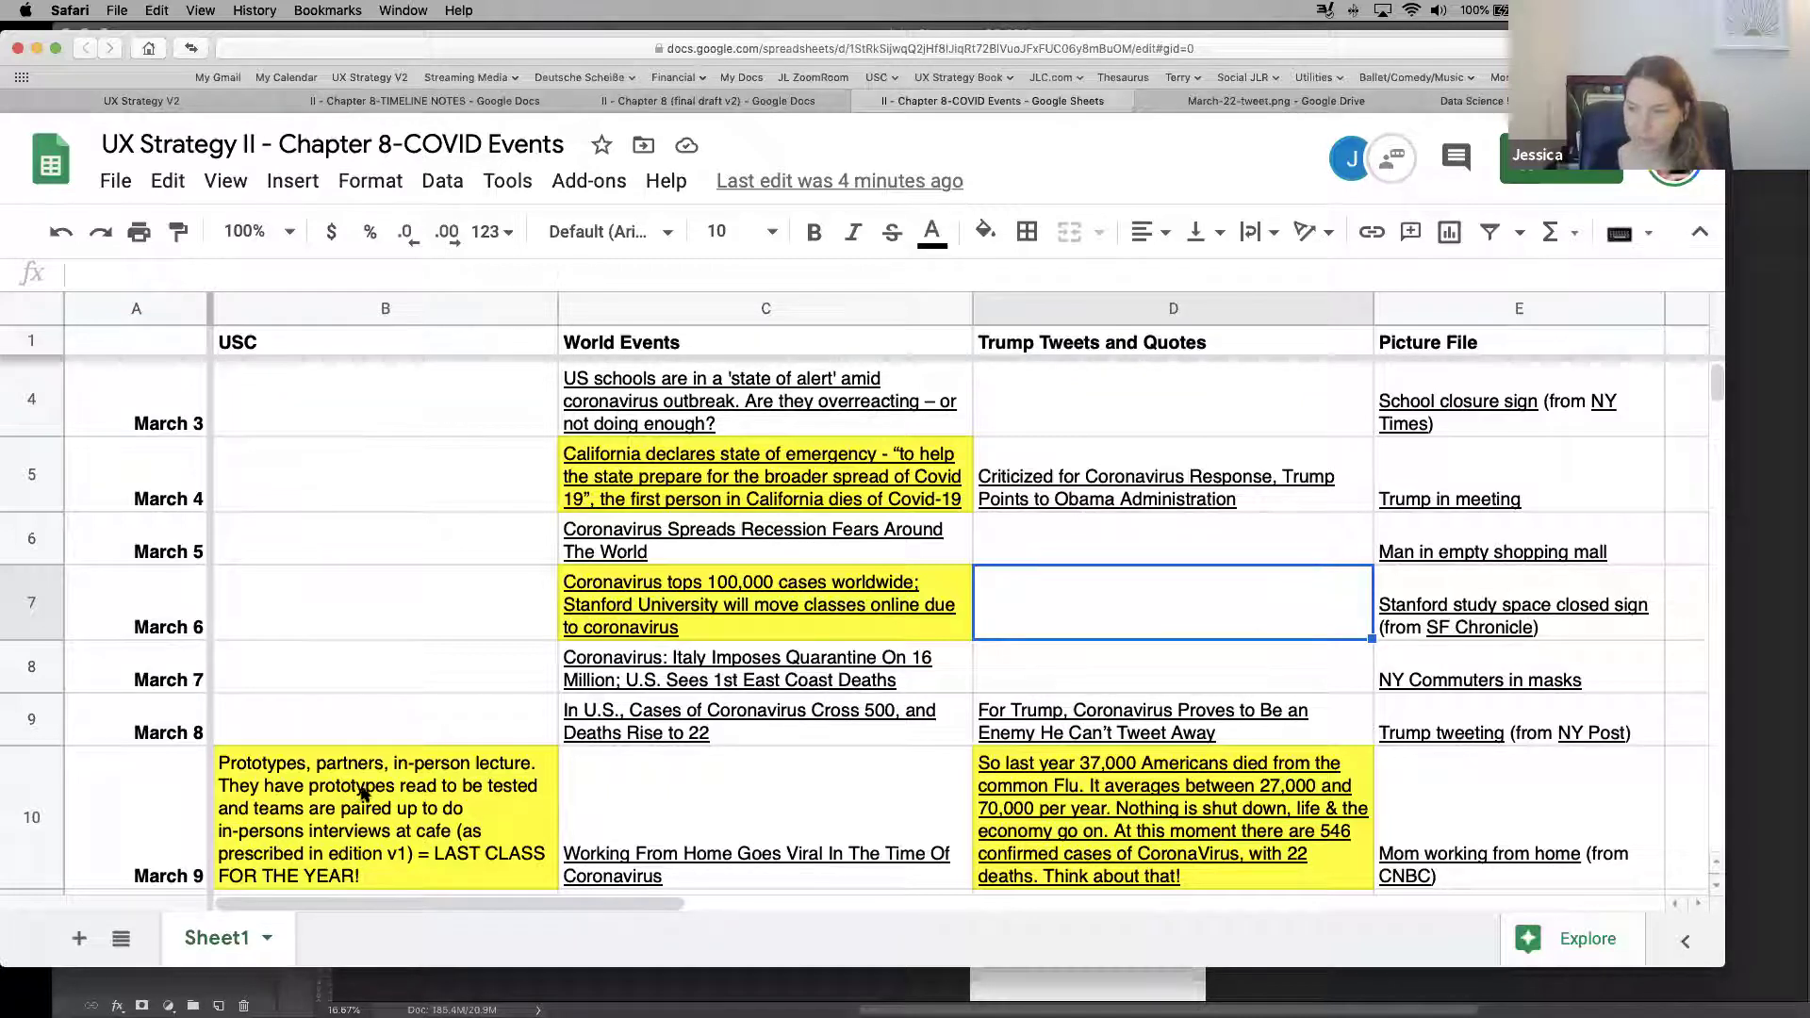
Cut the March 11 USC text "USC Sends out notice of online classes" and paste it back lower in the same cell
{"action": "mouse_move", "coordinate": [1116, 825]}
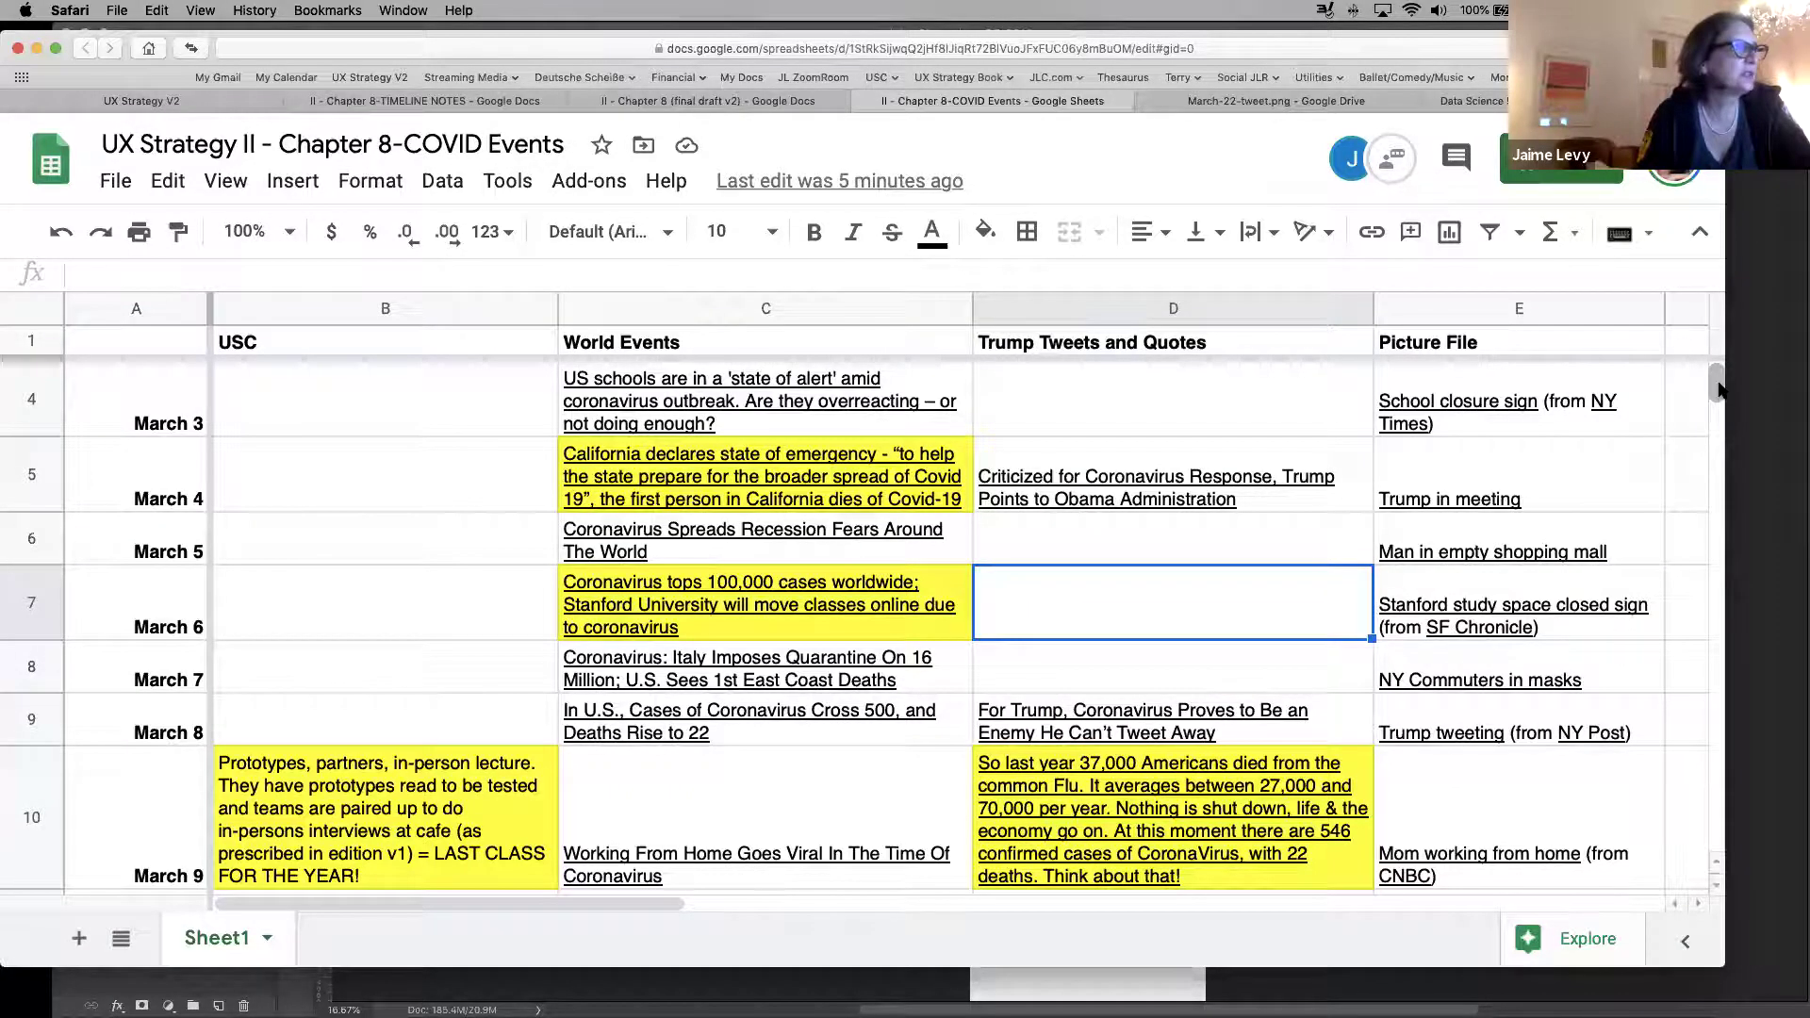
{"action": "mouse_move", "coordinate": [1718, 390]}
{"action": "left_mouse_down"}
{"action": "mouse_move", "coordinate": [1718, 332]}
{"action": "mouse_move", "coordinate": [1716, 401]}
{"action": "left_mouse_up"}
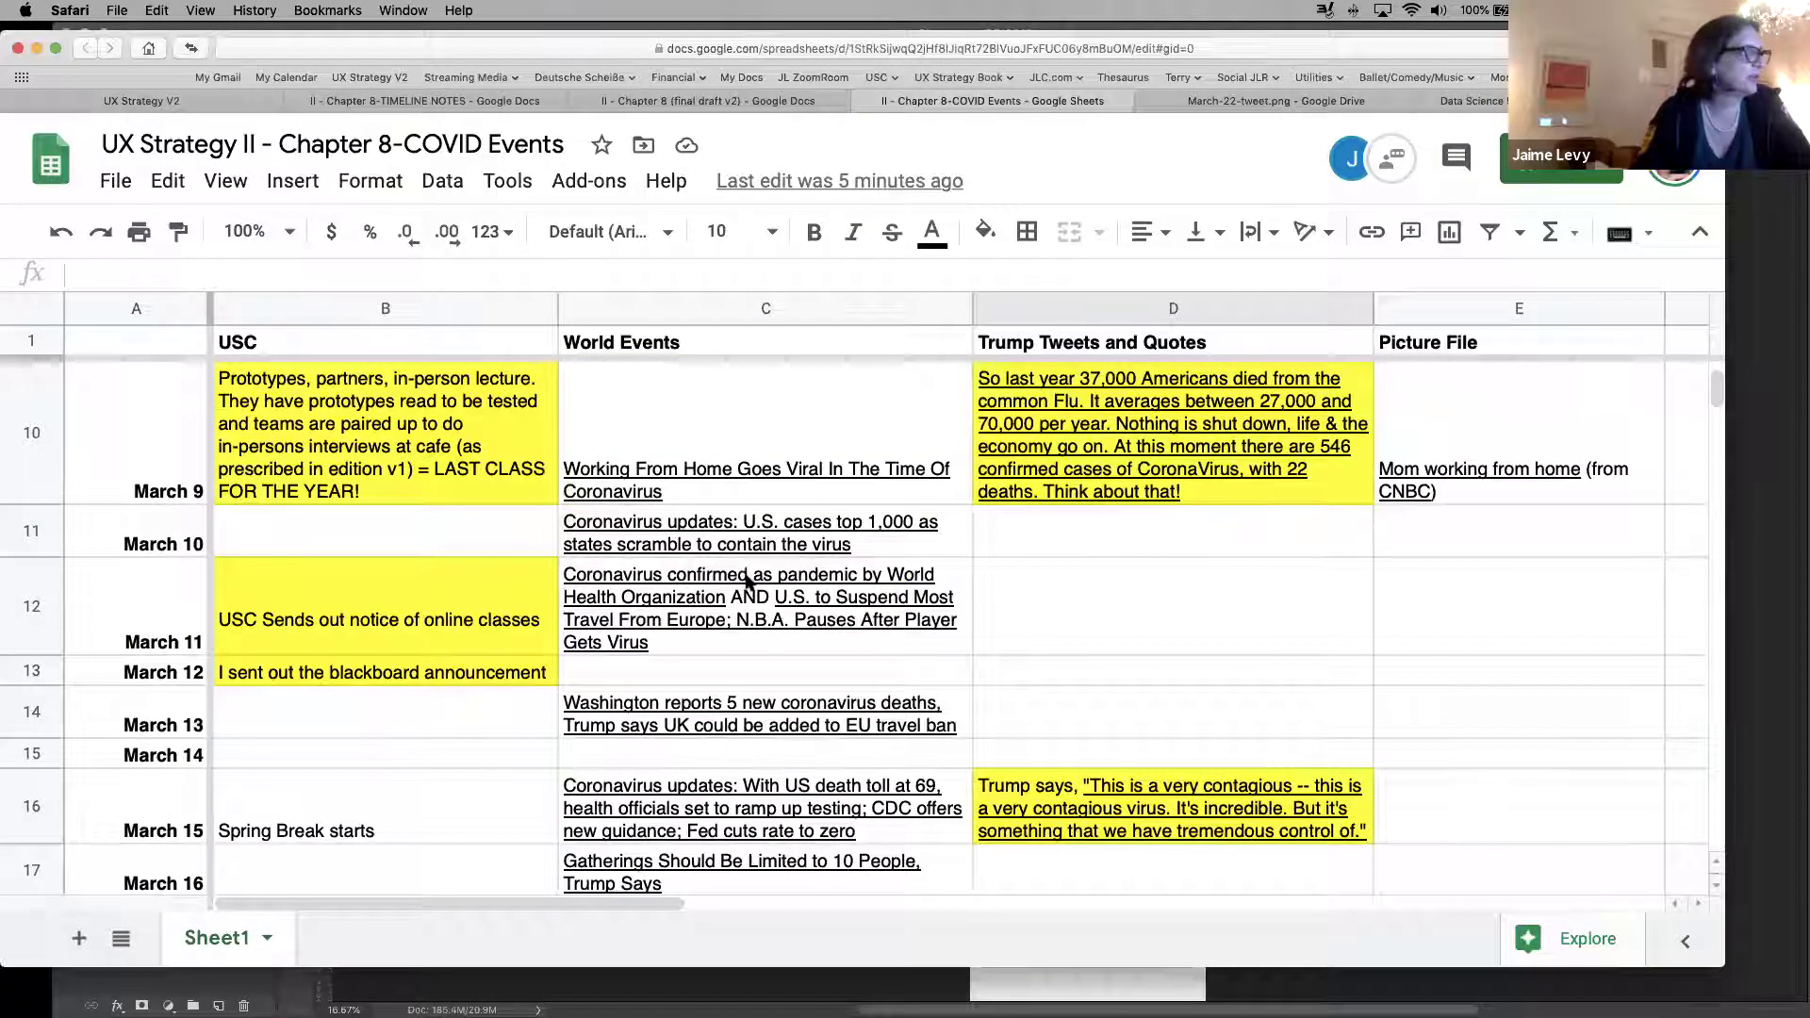
{"action": "double_click", "coordinate": [513, 677]}
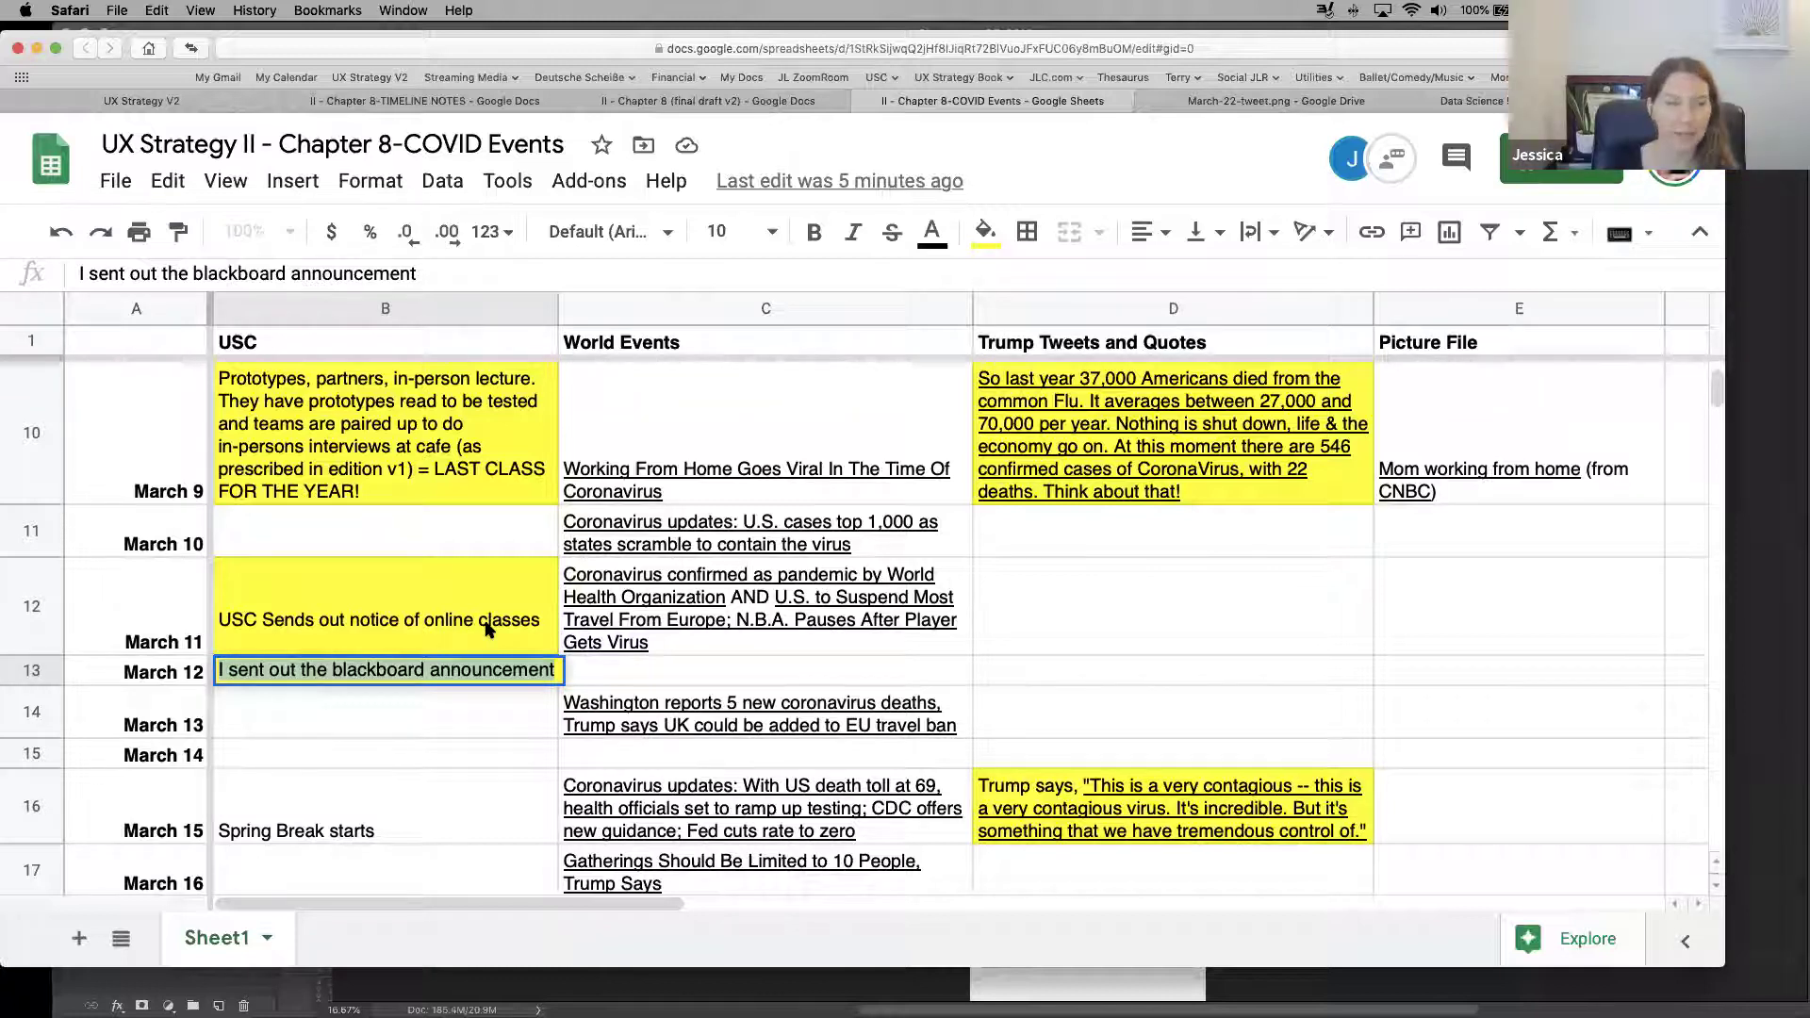
{"action": "left_click", "coordinate": [531, 621]}
{"action": "double_click", "coordinate": [531, 622]}
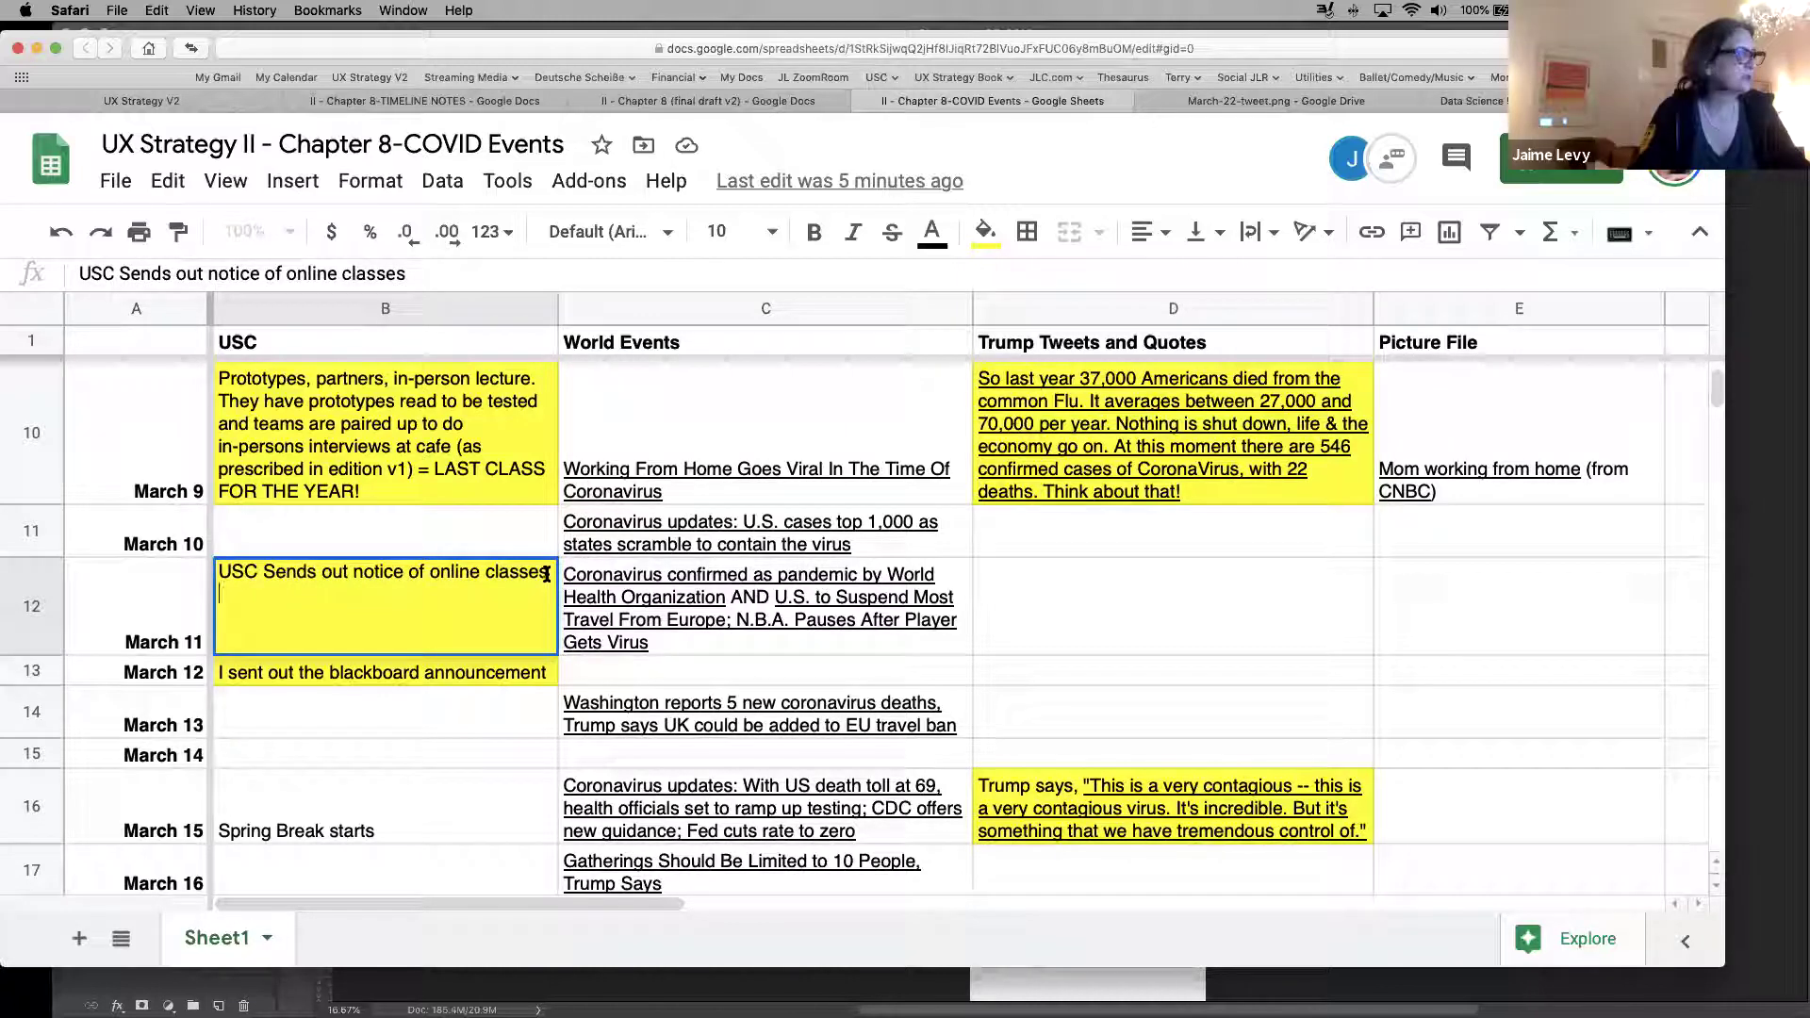
{"action": "left_click_drag", "start_coordinate": [547, 584], "coordinate": [179, 565]}
{"action": "key", "text": "super+c"}
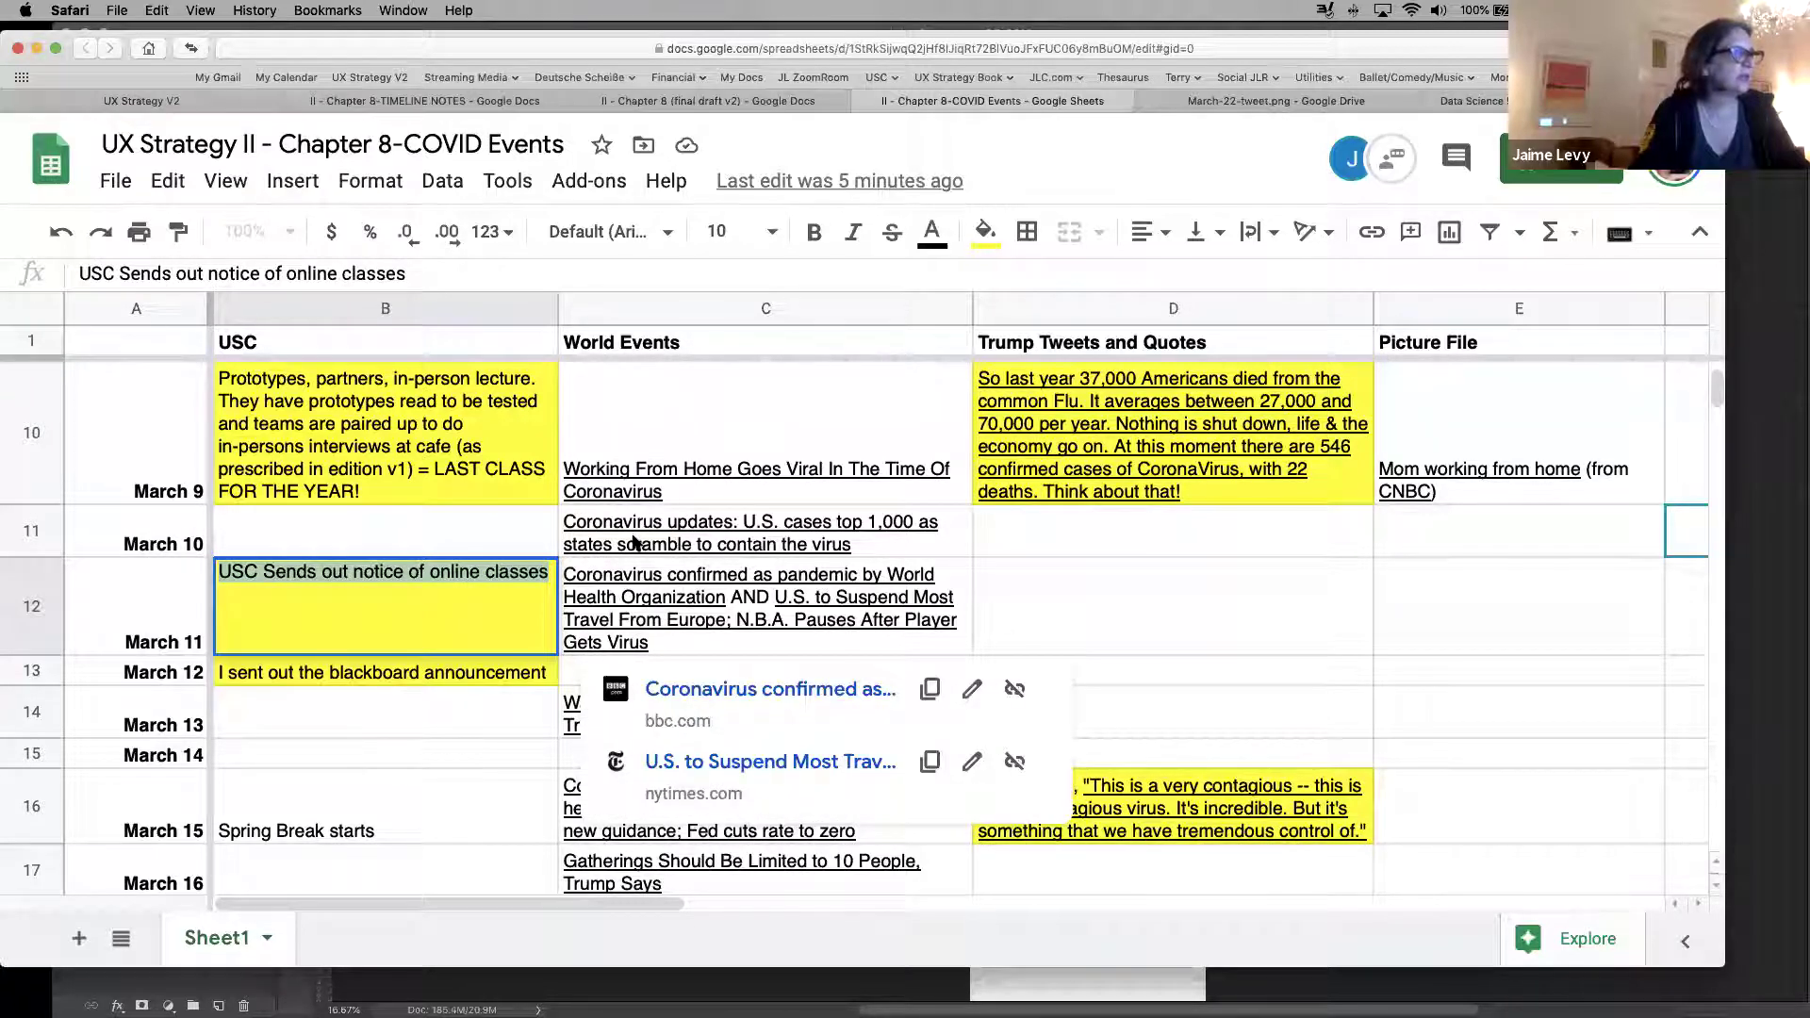
{"action": "mouse_move", "coordinate": [781, 528]}
{"action": "key", "text": "BackSpace"}
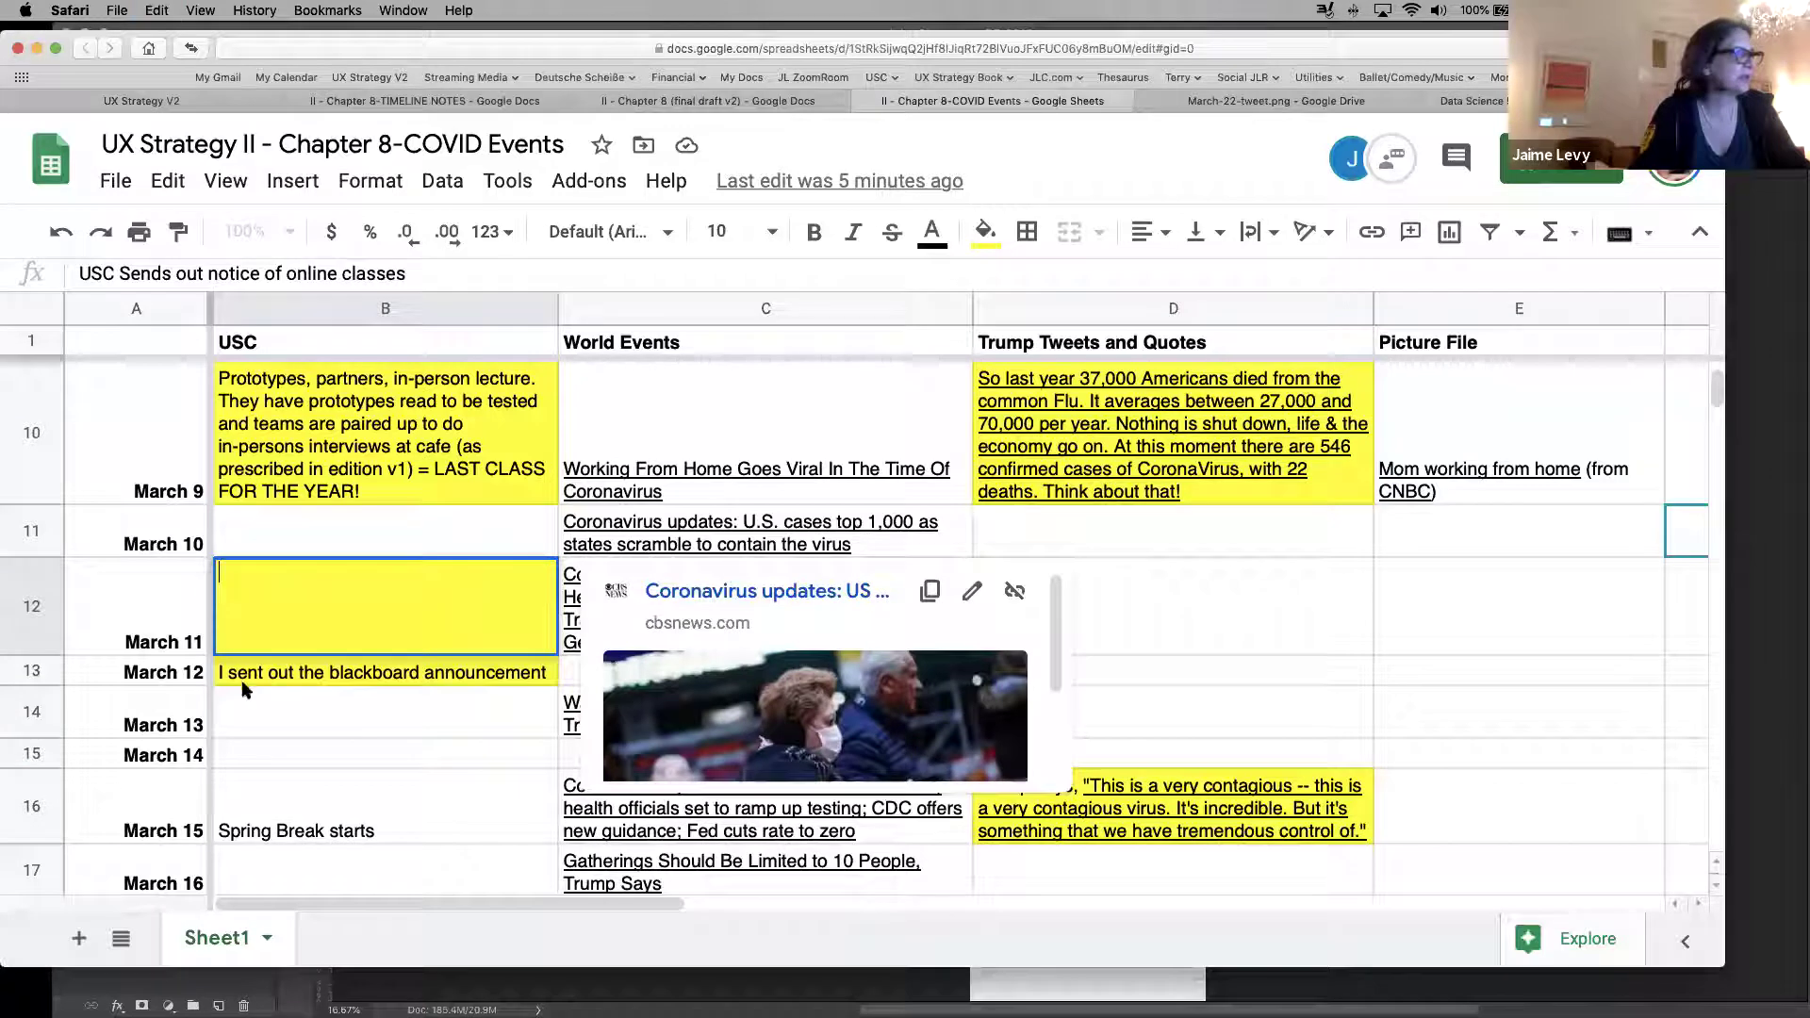
{"action": "double_click", "coordinate": [227, 671]}
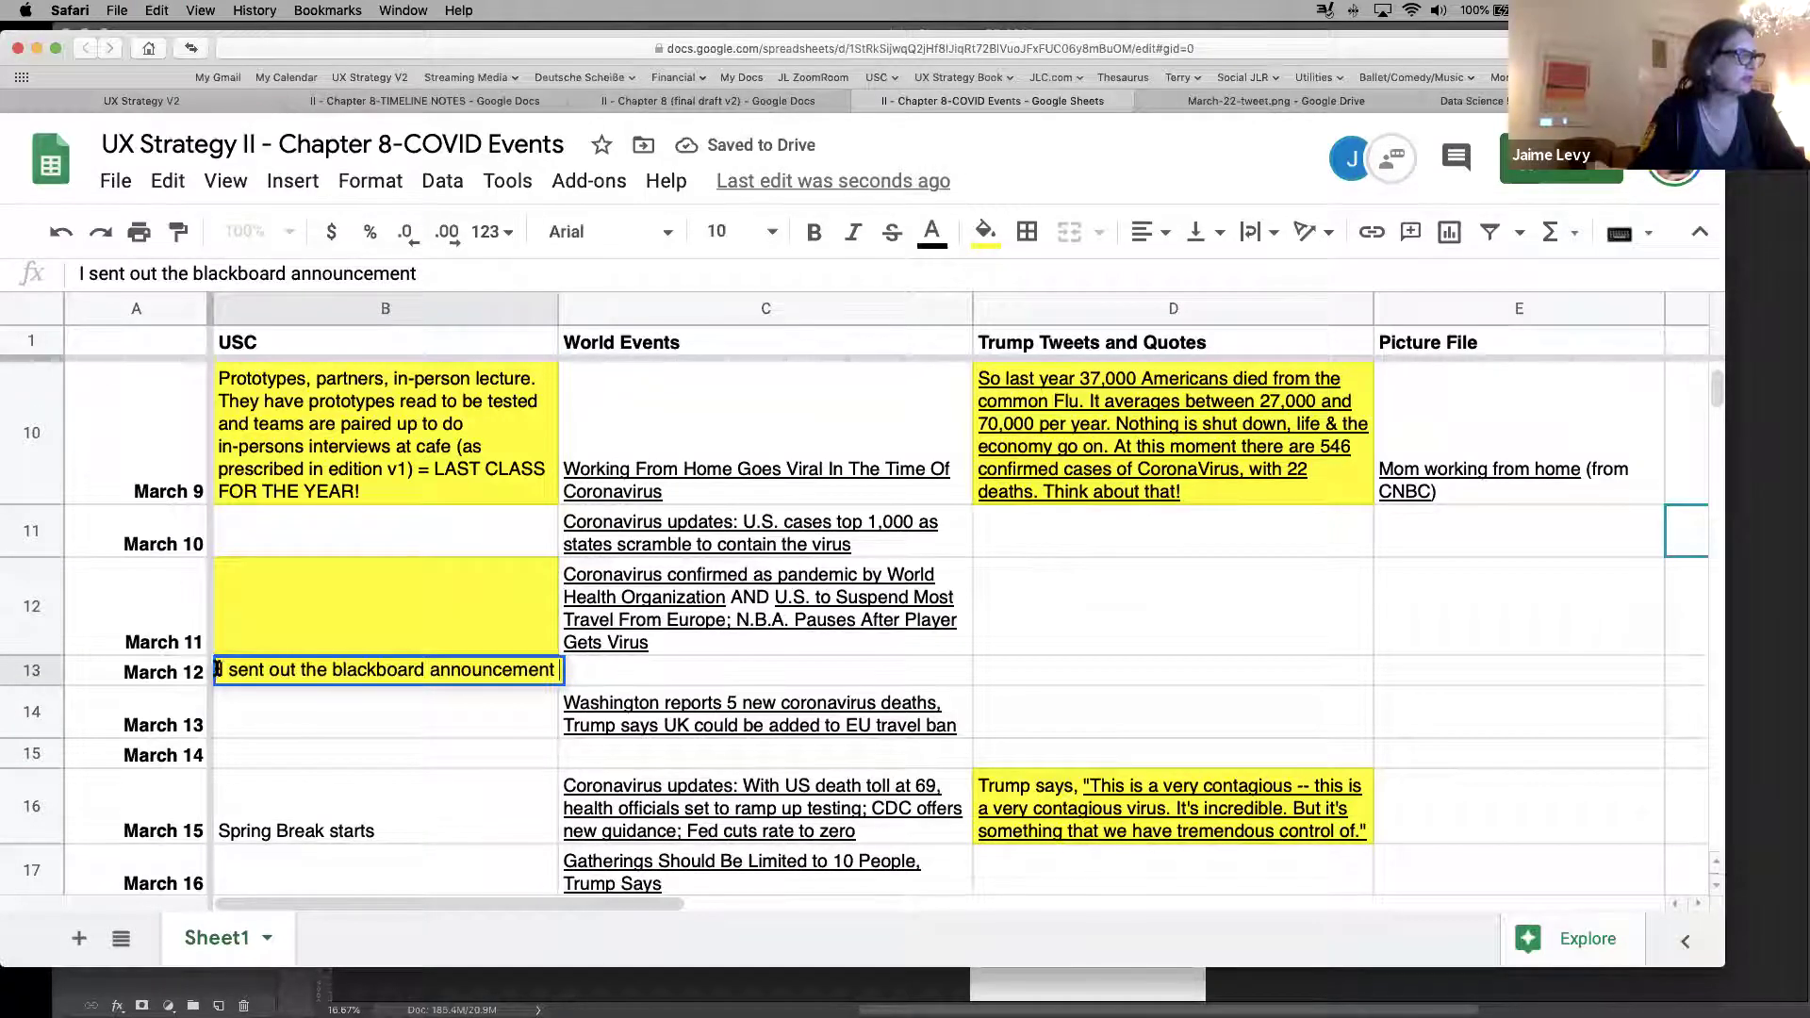
{"action": "double_click", "coordinate": [243, 616]}
{"action": "key", "text": "super+v"}
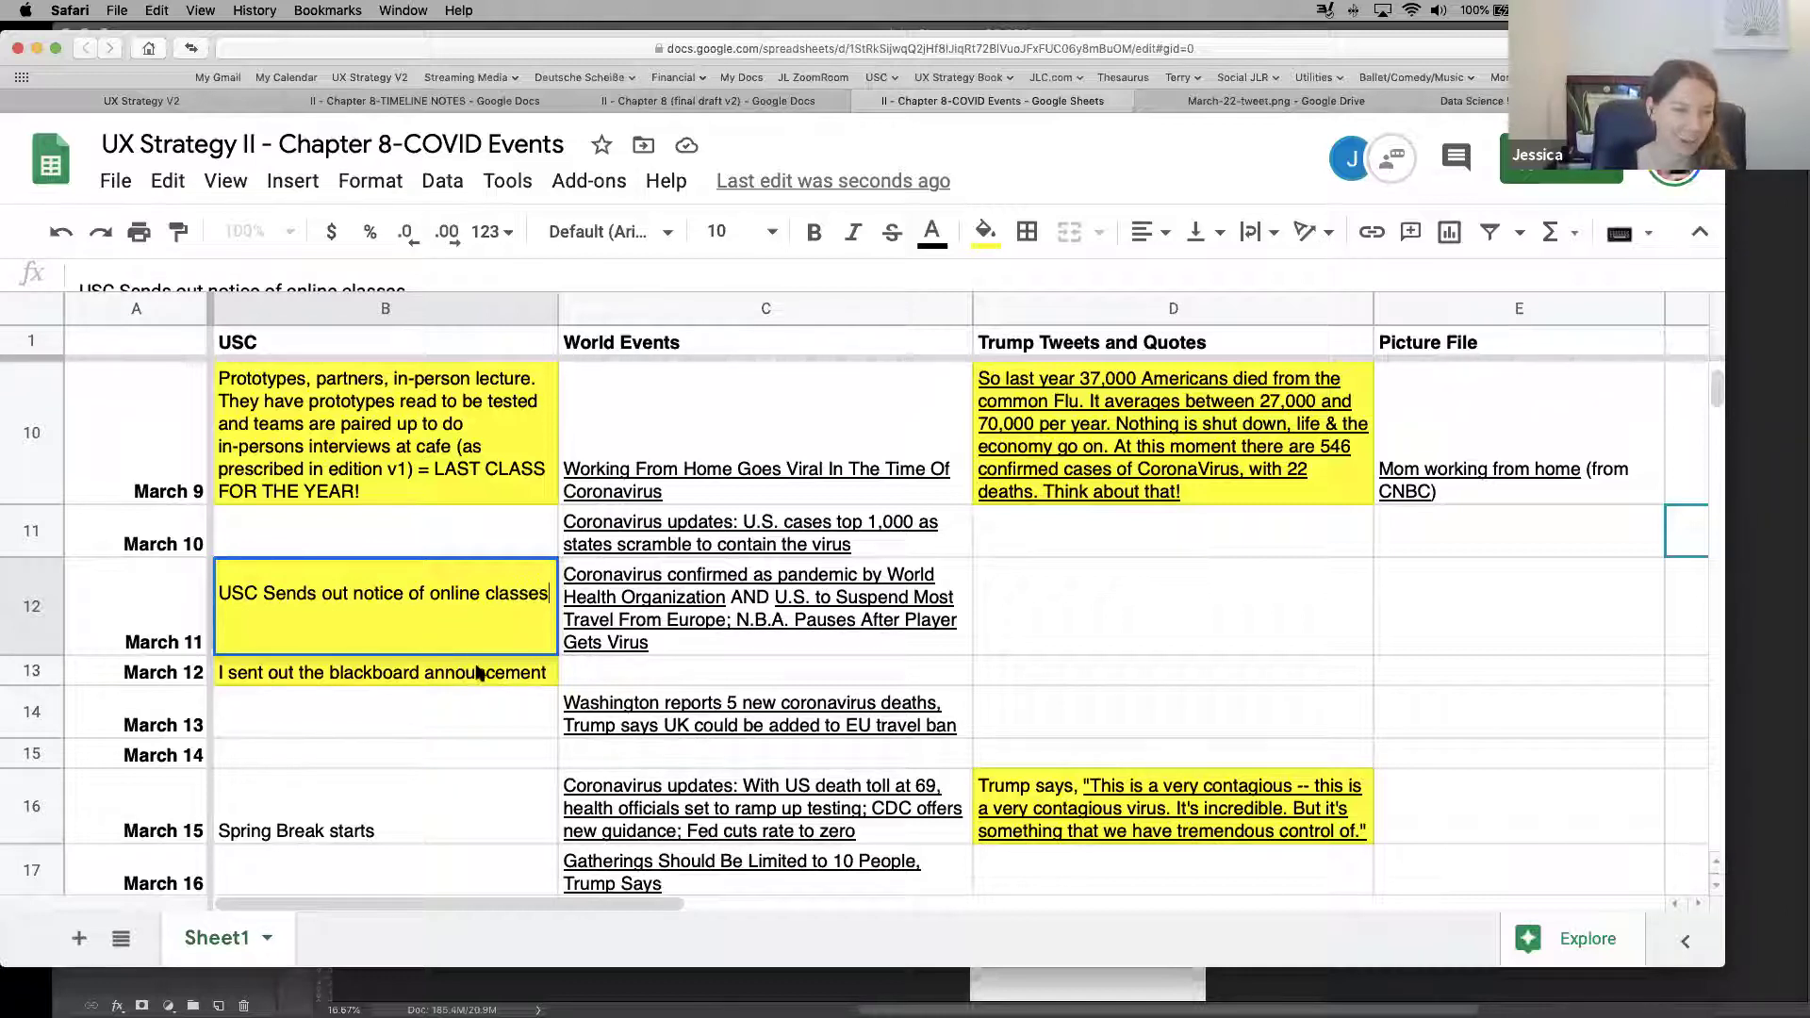
Examine the March 12 USC text about the blackboard announcement alongside the March 11 entries and the surrounding early to mid-March events
{"action": "double_click", "coordinate": [528, 665]}
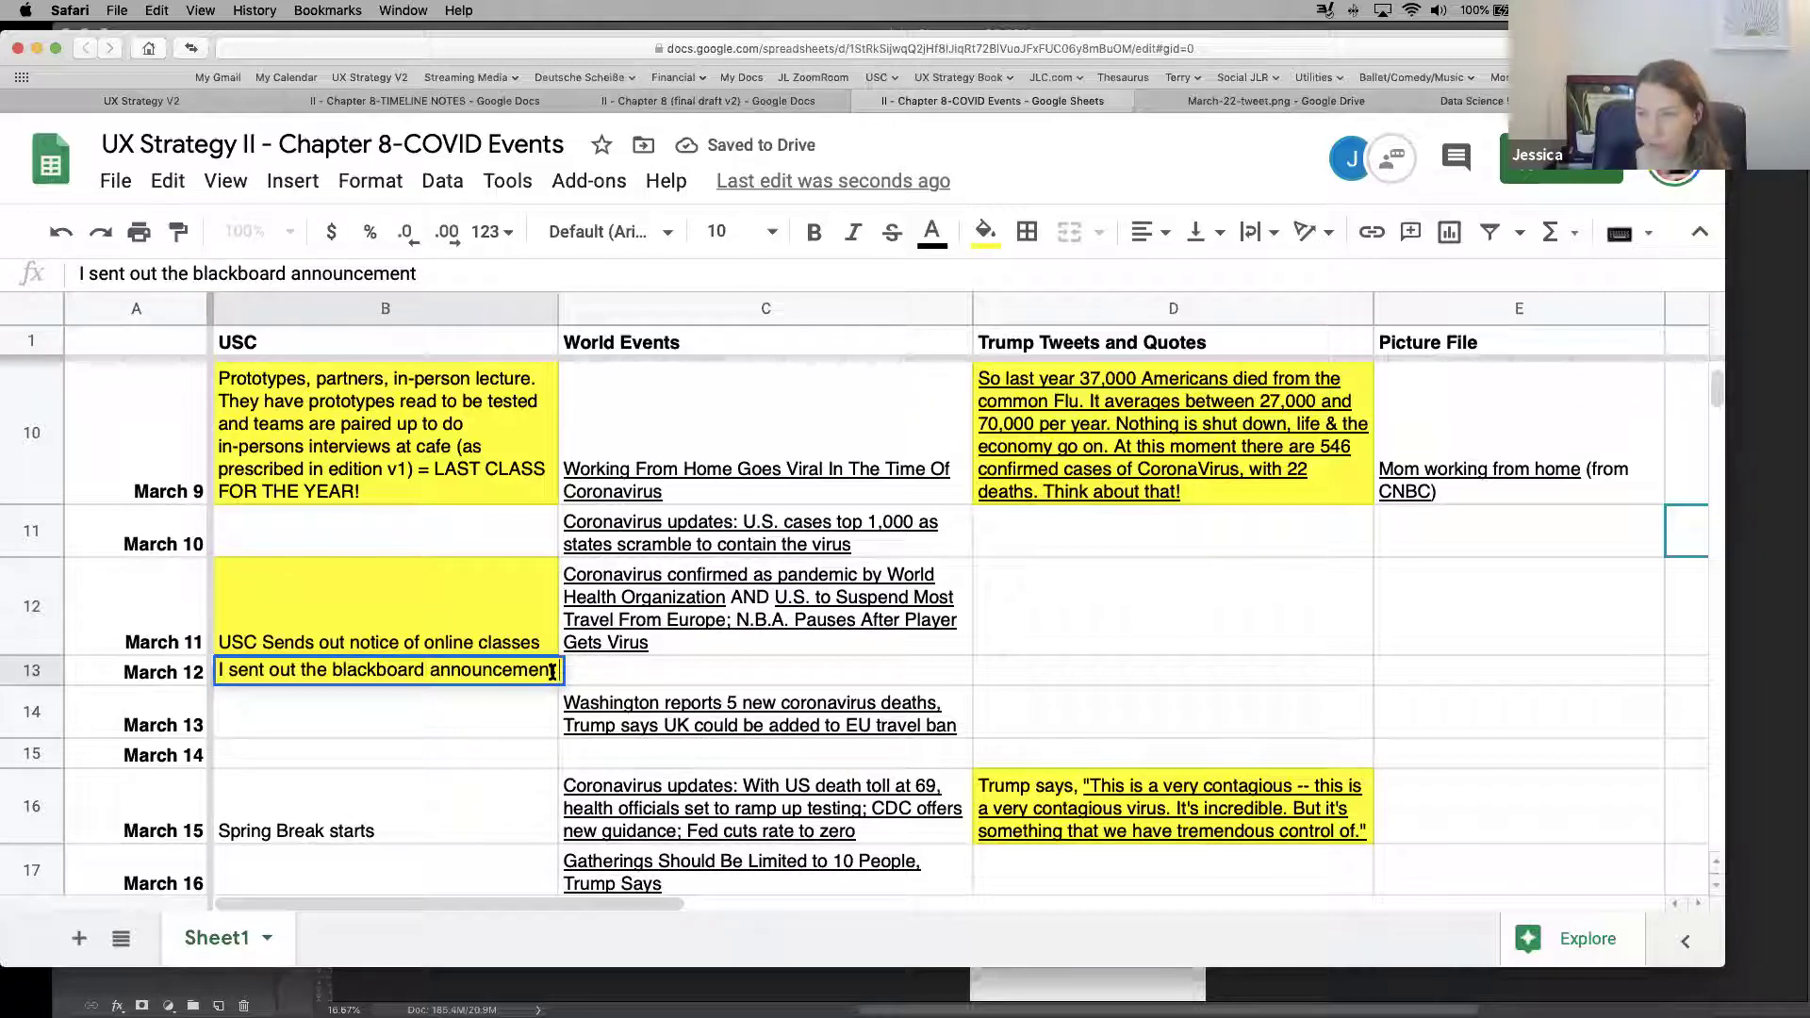
{"action": "left_click_drag", "start_coordinate": [553, 672], "coordinate": [351, 670]}
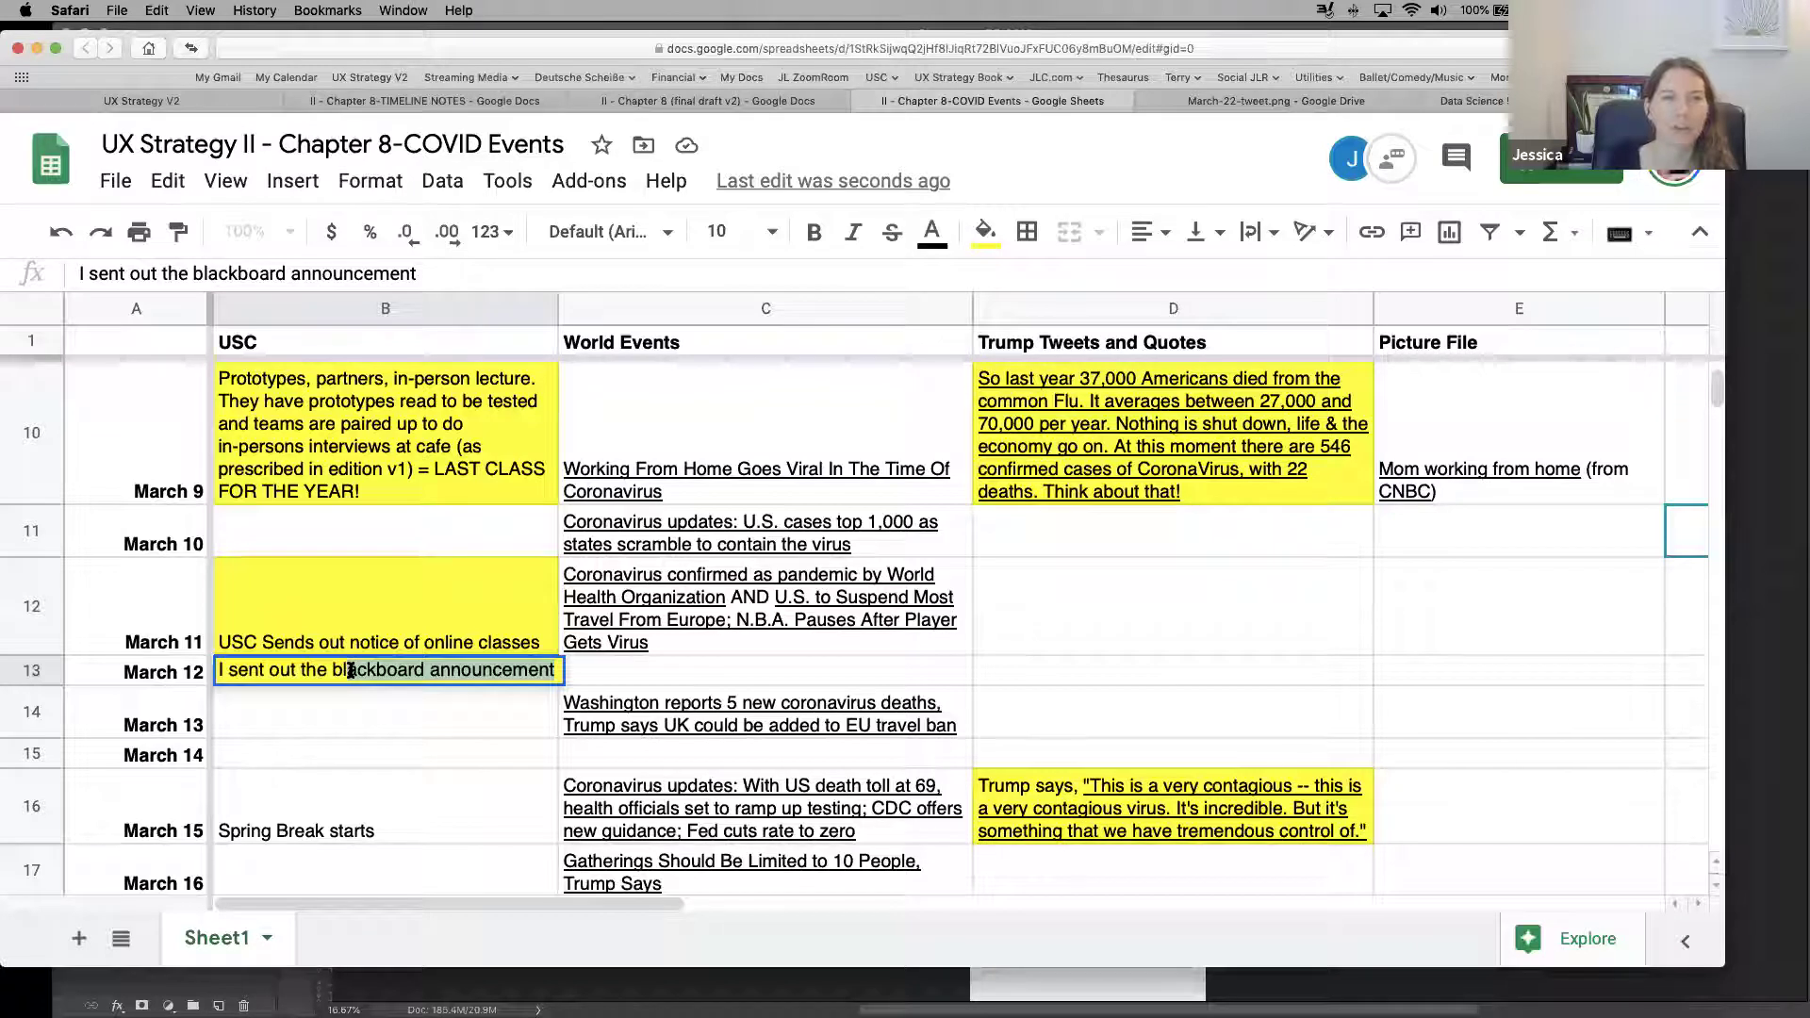
{"action": "left_click_drag", "start_coordinate": [351, 669], "coordinate": [104, 670]}
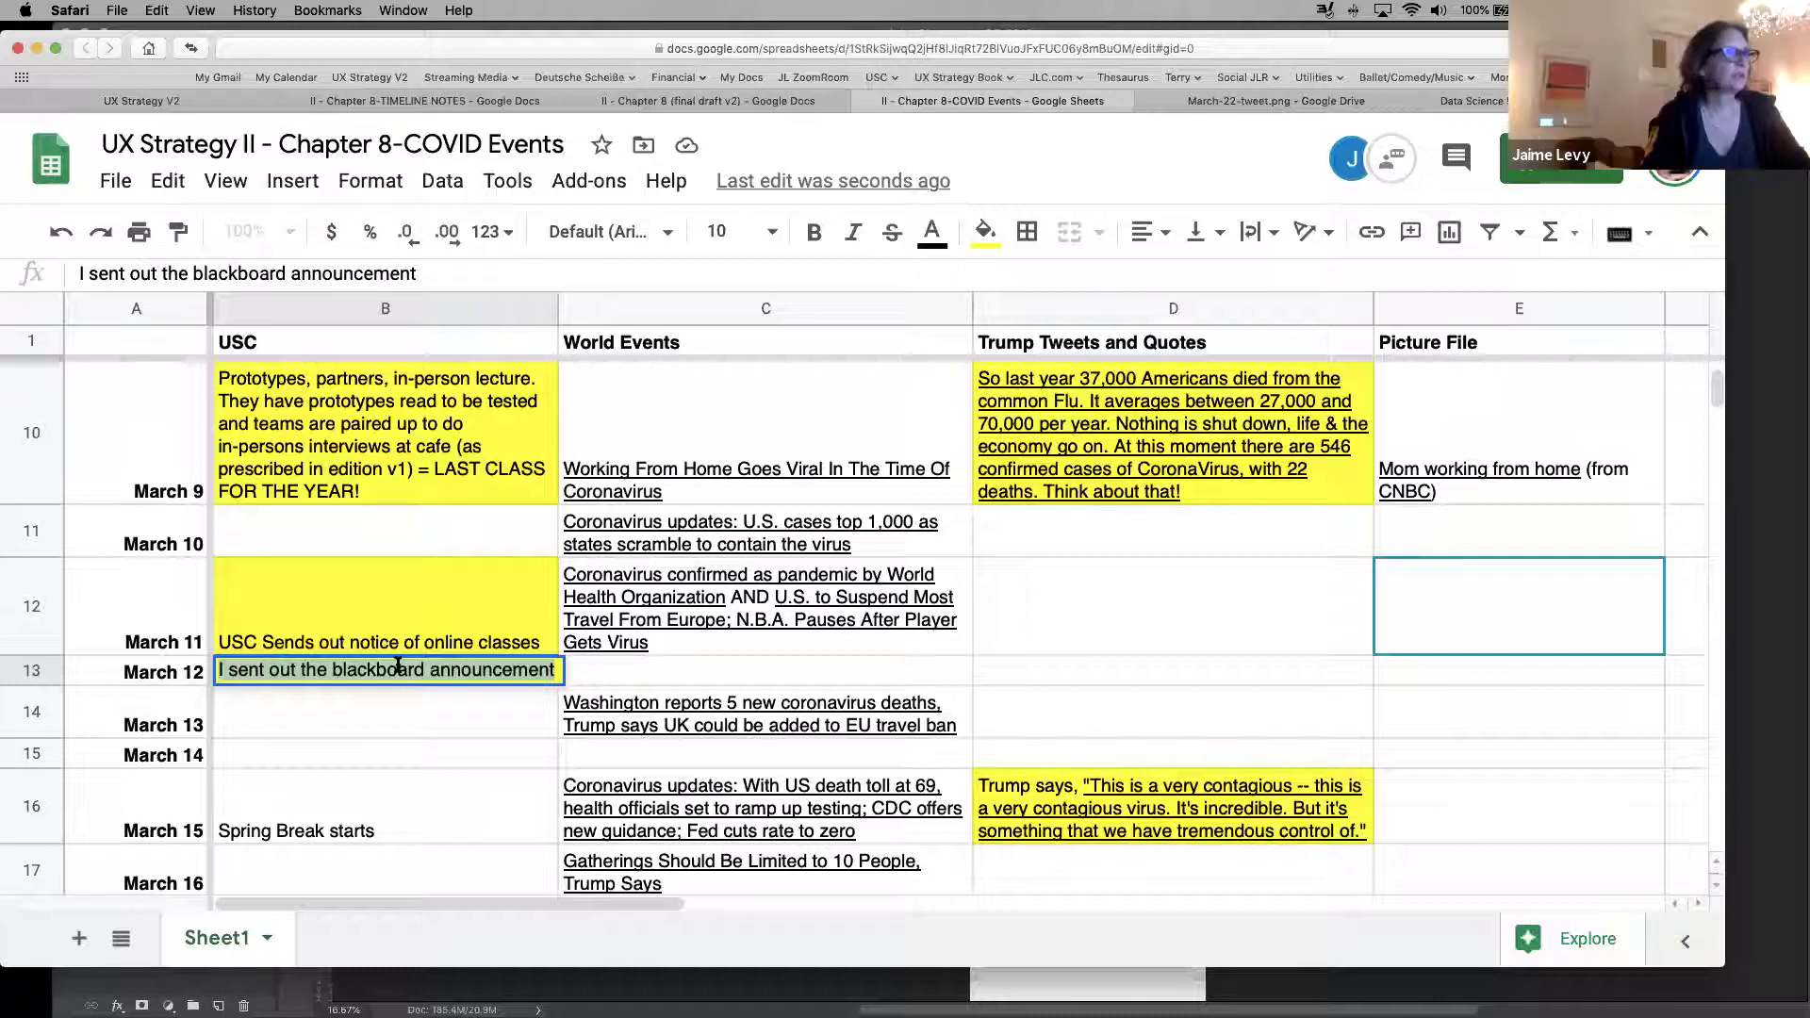
{"action": "left_click", "coordinate": [330, 644]}
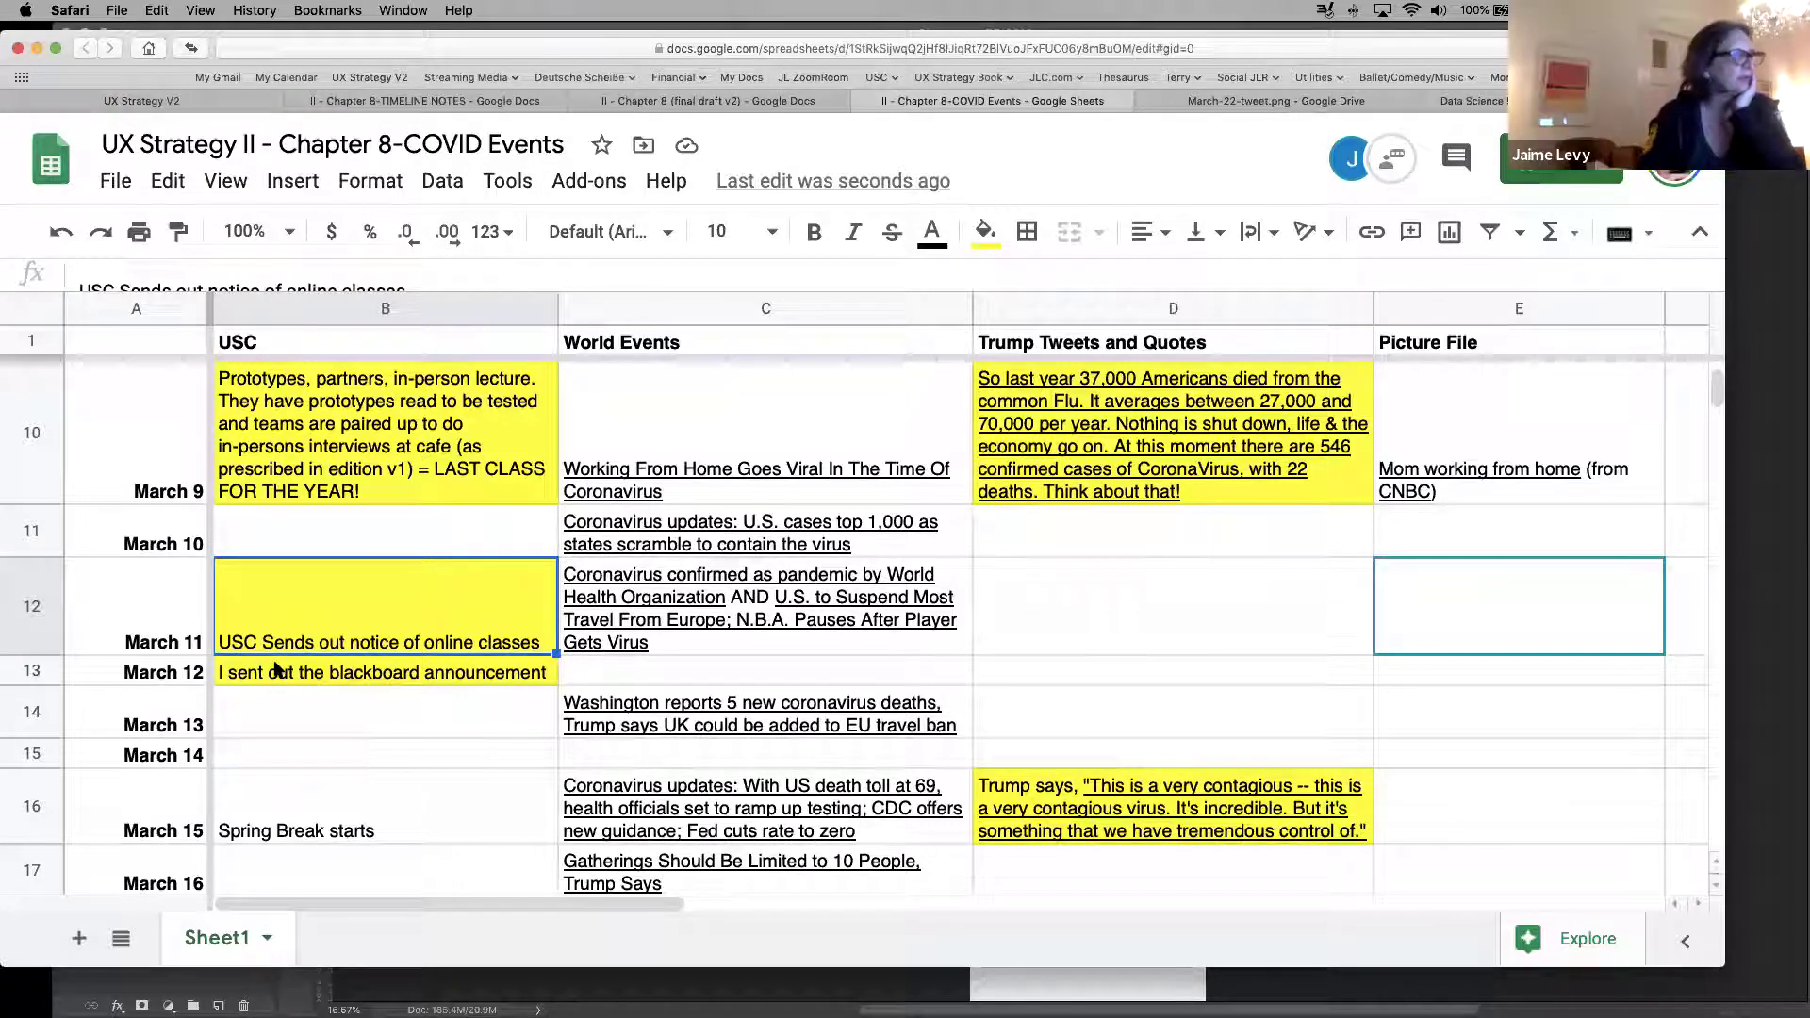
{"action": "mouse_move", "coordinate": [651, 631]}
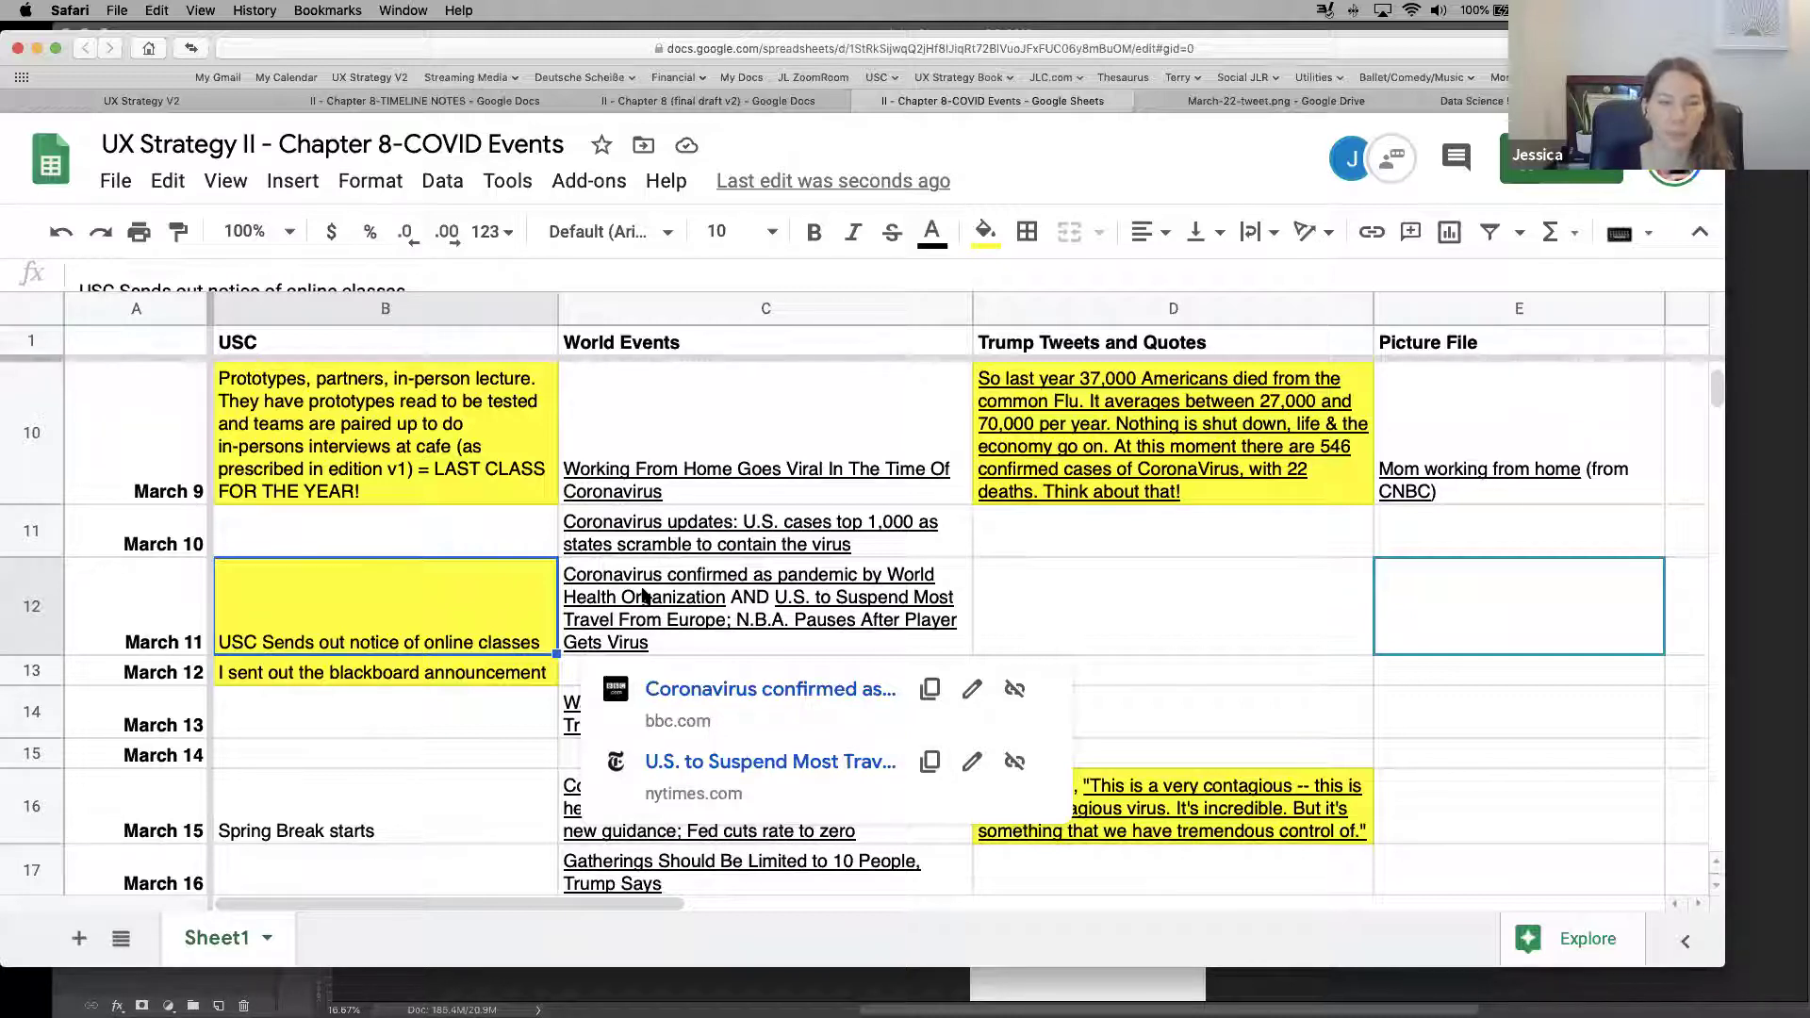
{"action": "left_click", "coordinate": [438, 716]}
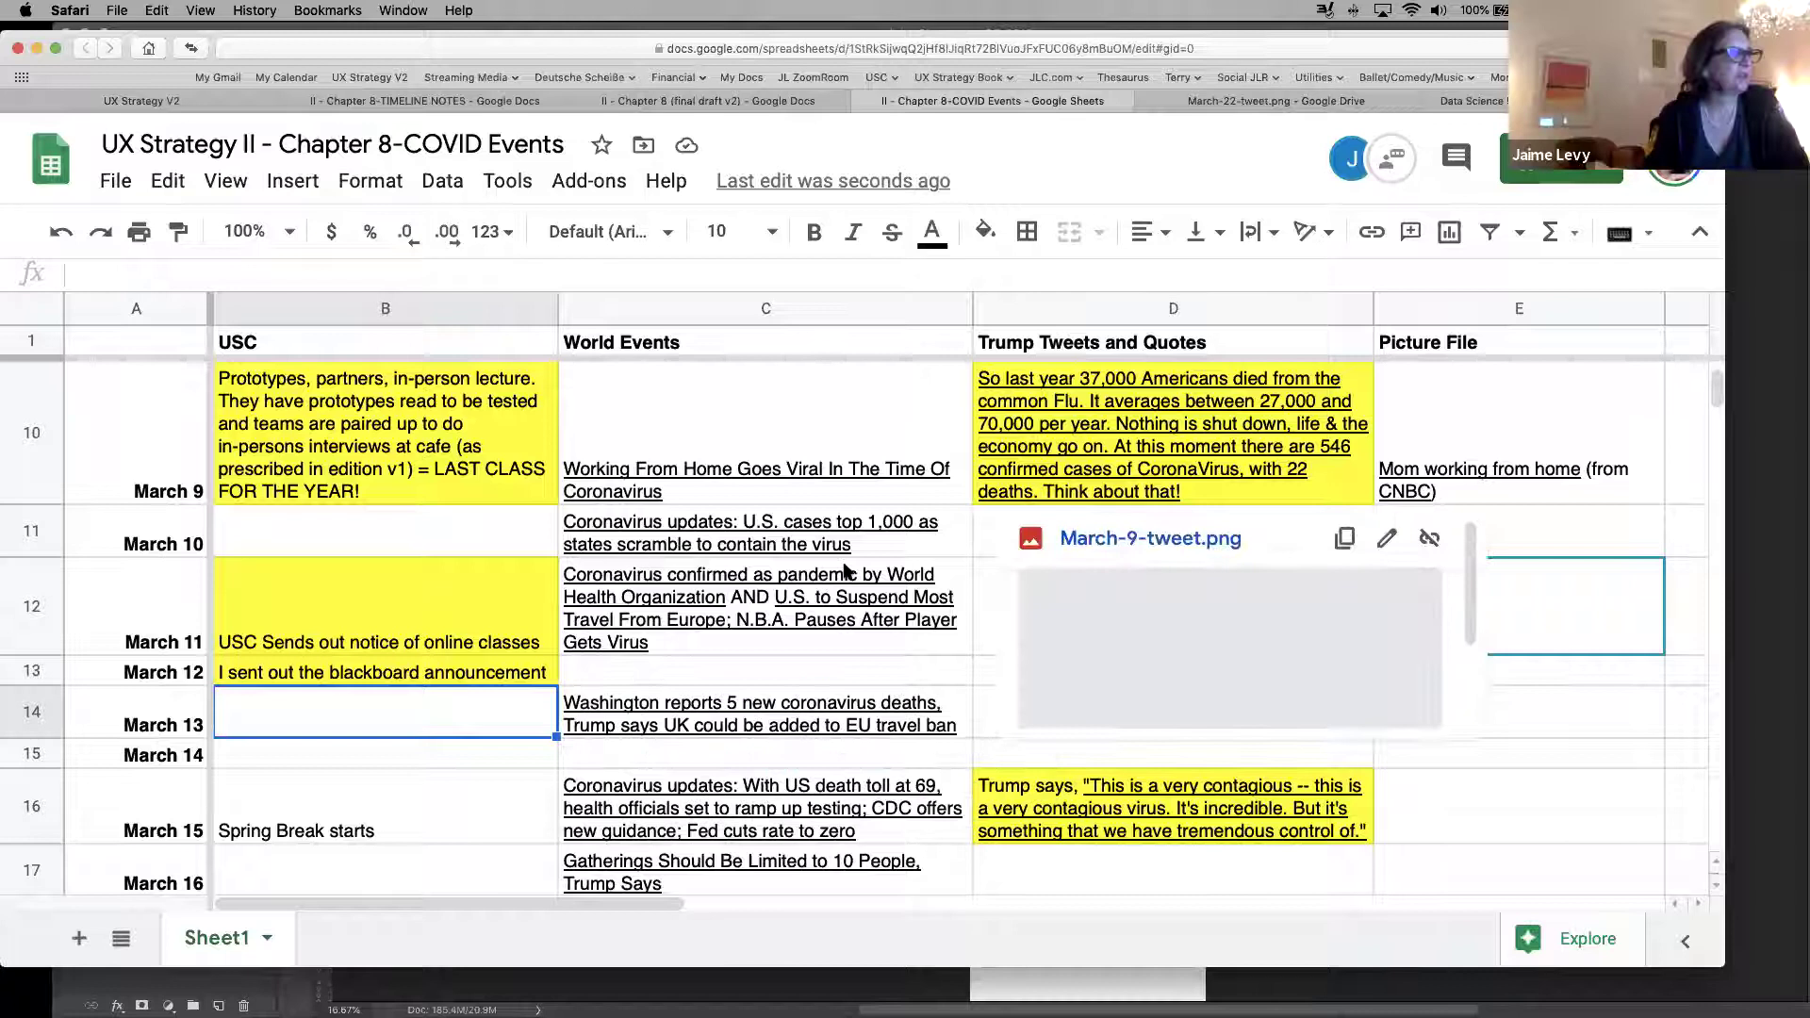
{"action": "scroll", "coordinate": [1717, 388], "scroll_direction": "up", "scroll_amount": 5}
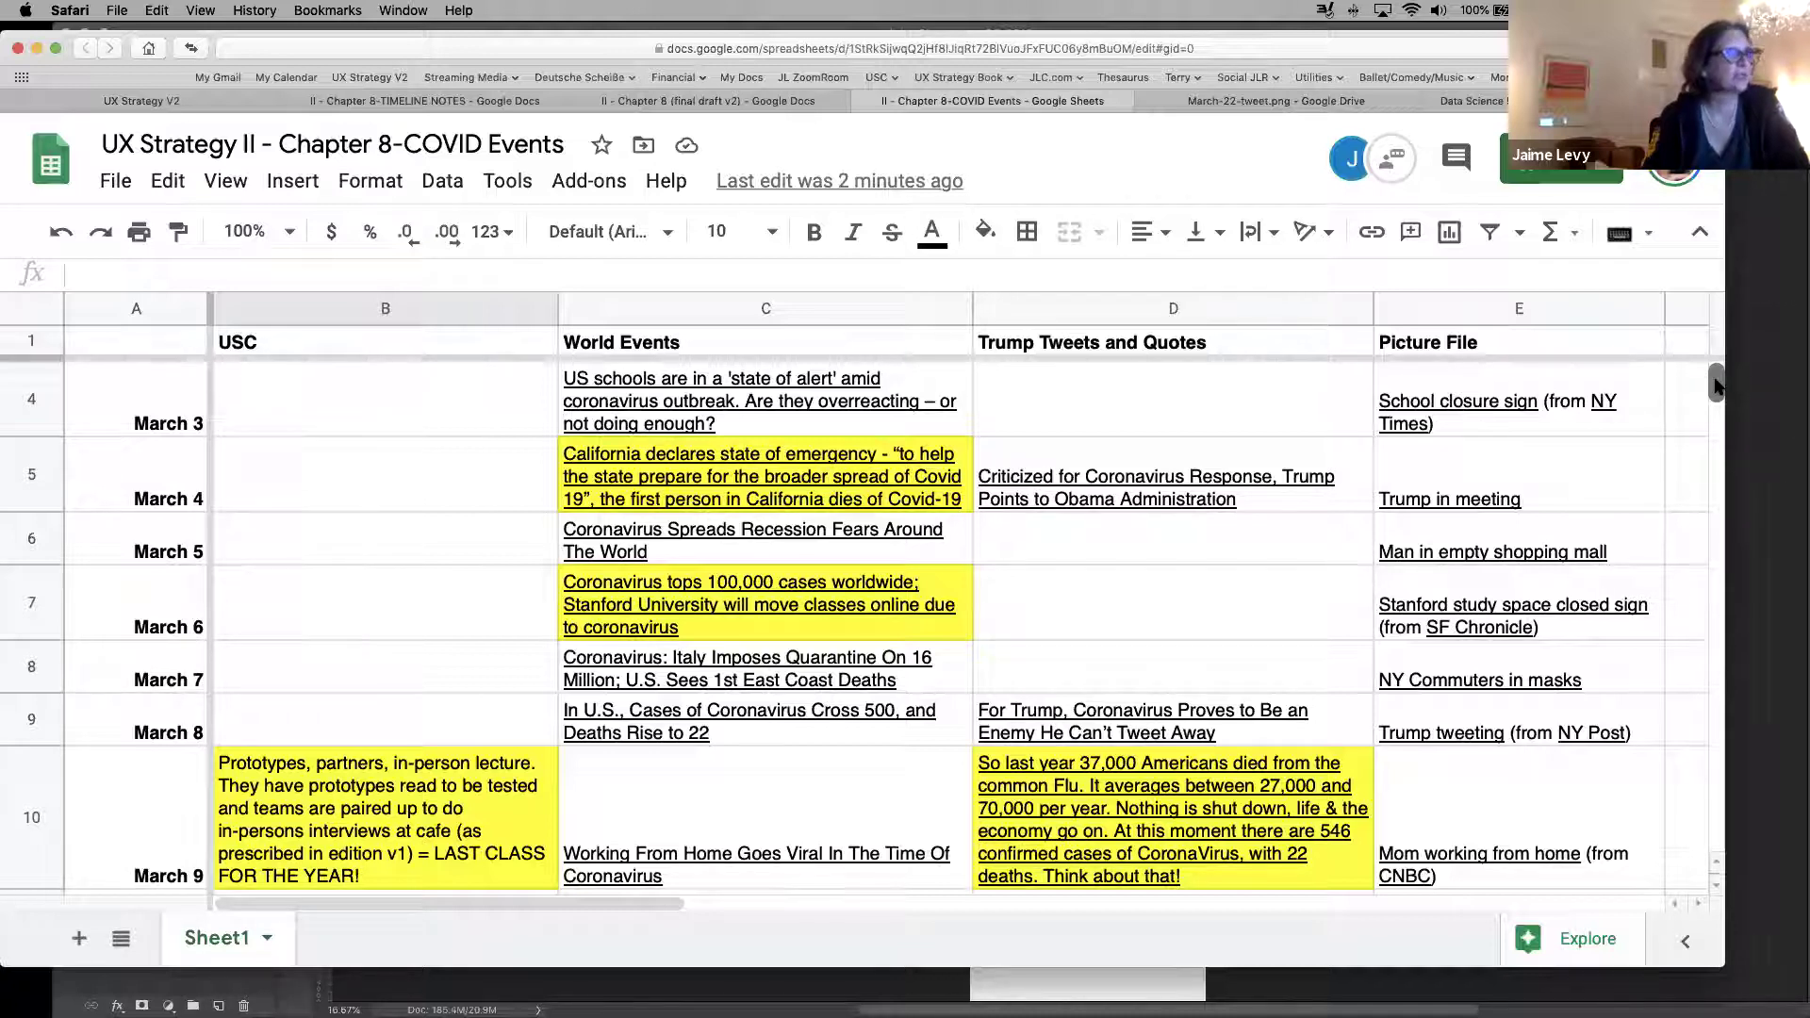
{"action": "scroll", "coordinate": [1716, 387], "scroll_direction": "down", "scroll_amount": 2}
{"action": "scroll", "coordinate": [1716, 387], "scroll_direction": "down", "scroll_amount": 3}
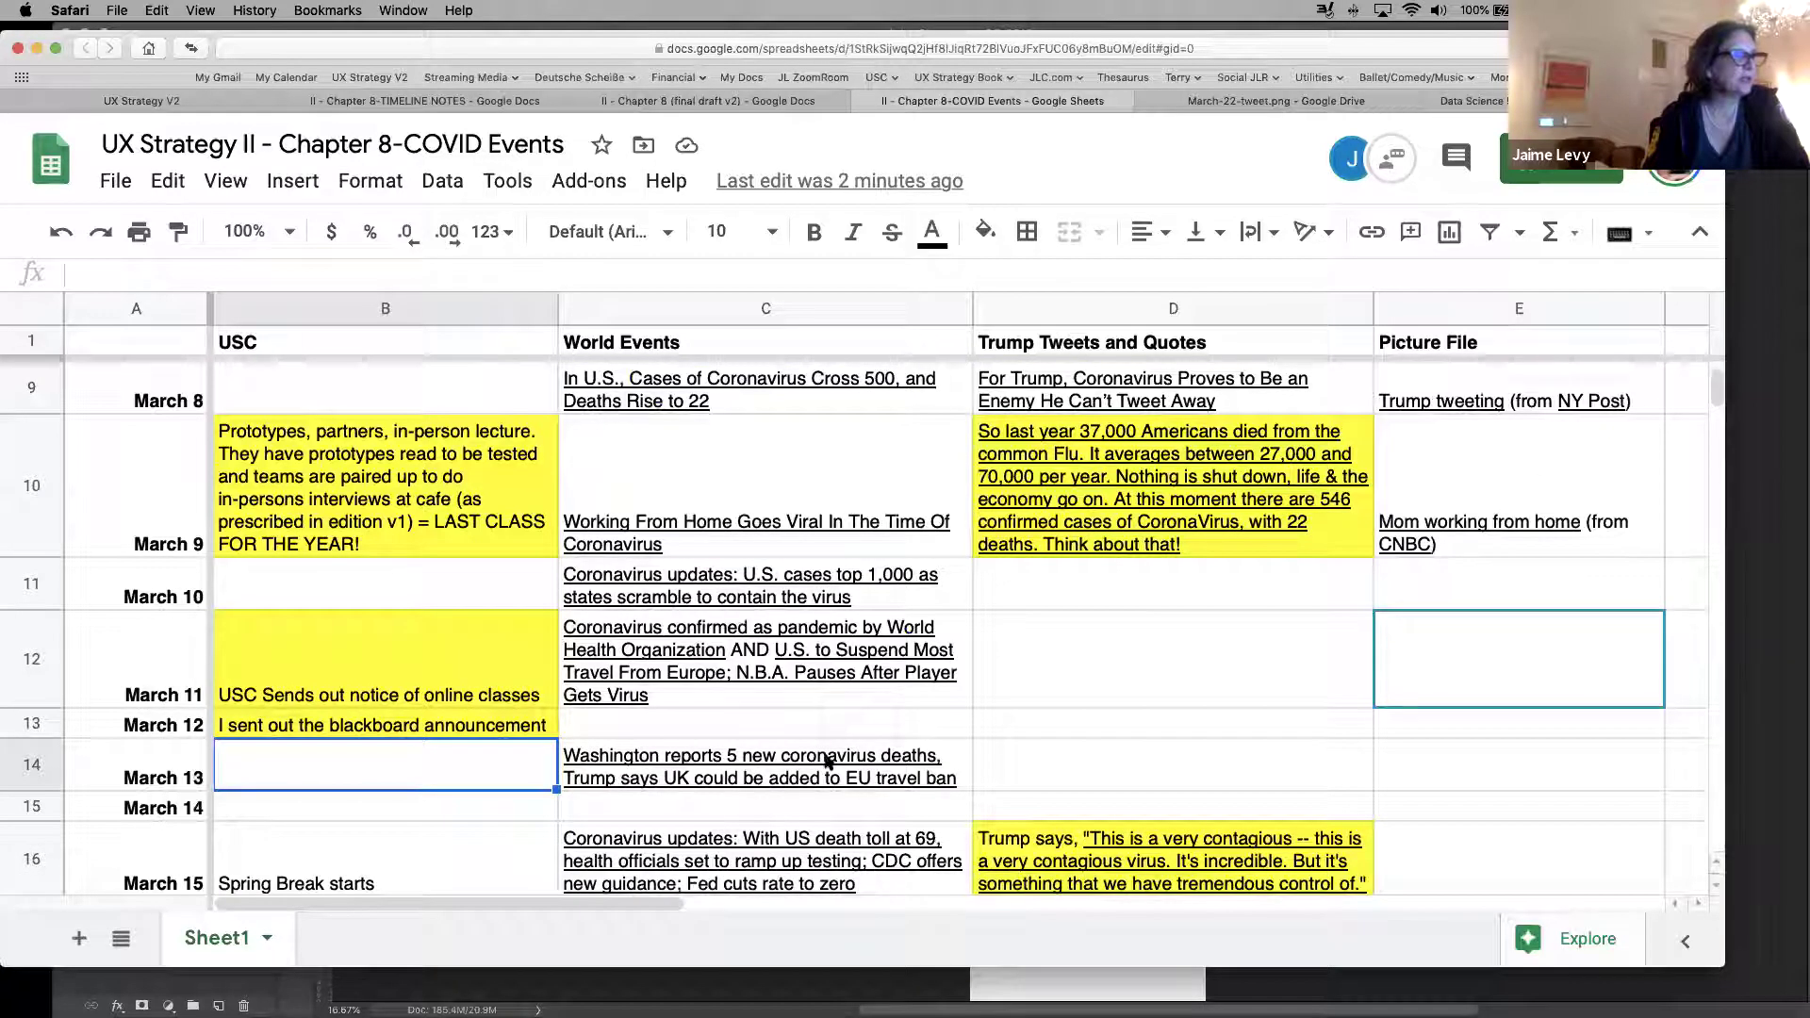
Highlight the March 11 World Events entry about the pandemic confirmation and European travel suspension in yellow
{"action": "mouse_move", "coordinate": [679, 651]}
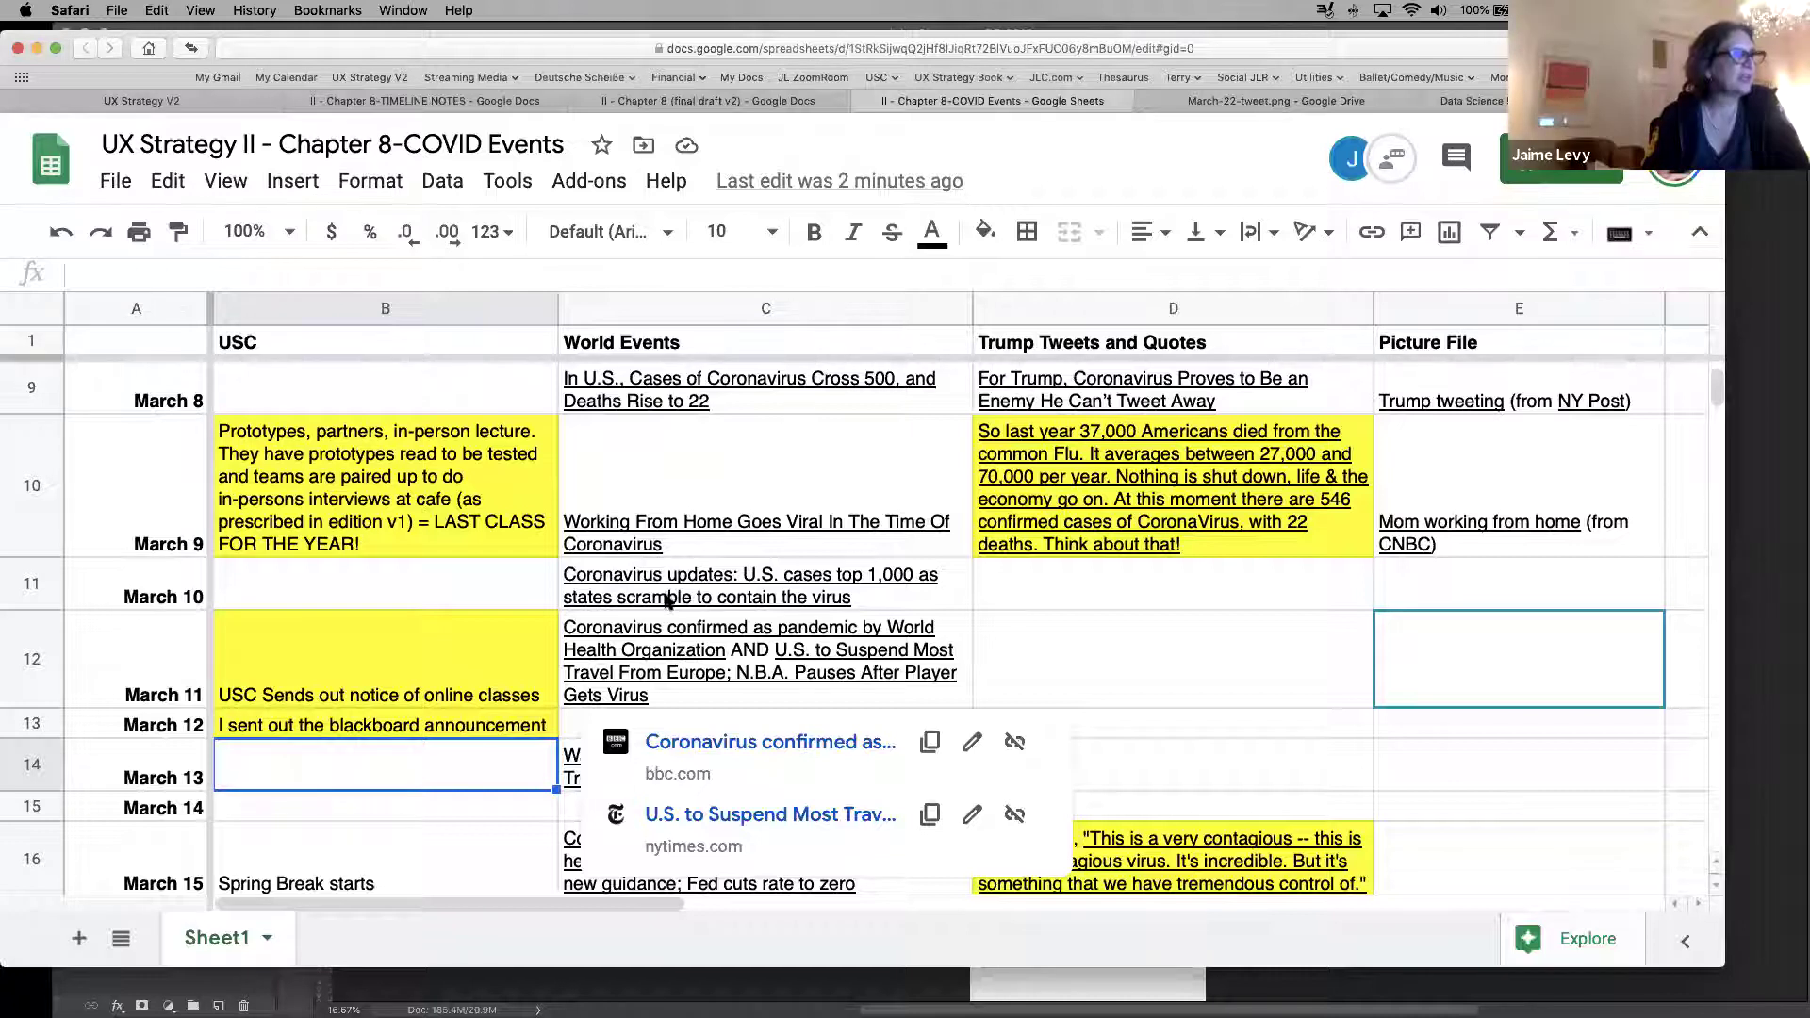
{"action": "mouse_move", "coordinate": [666, 602]}
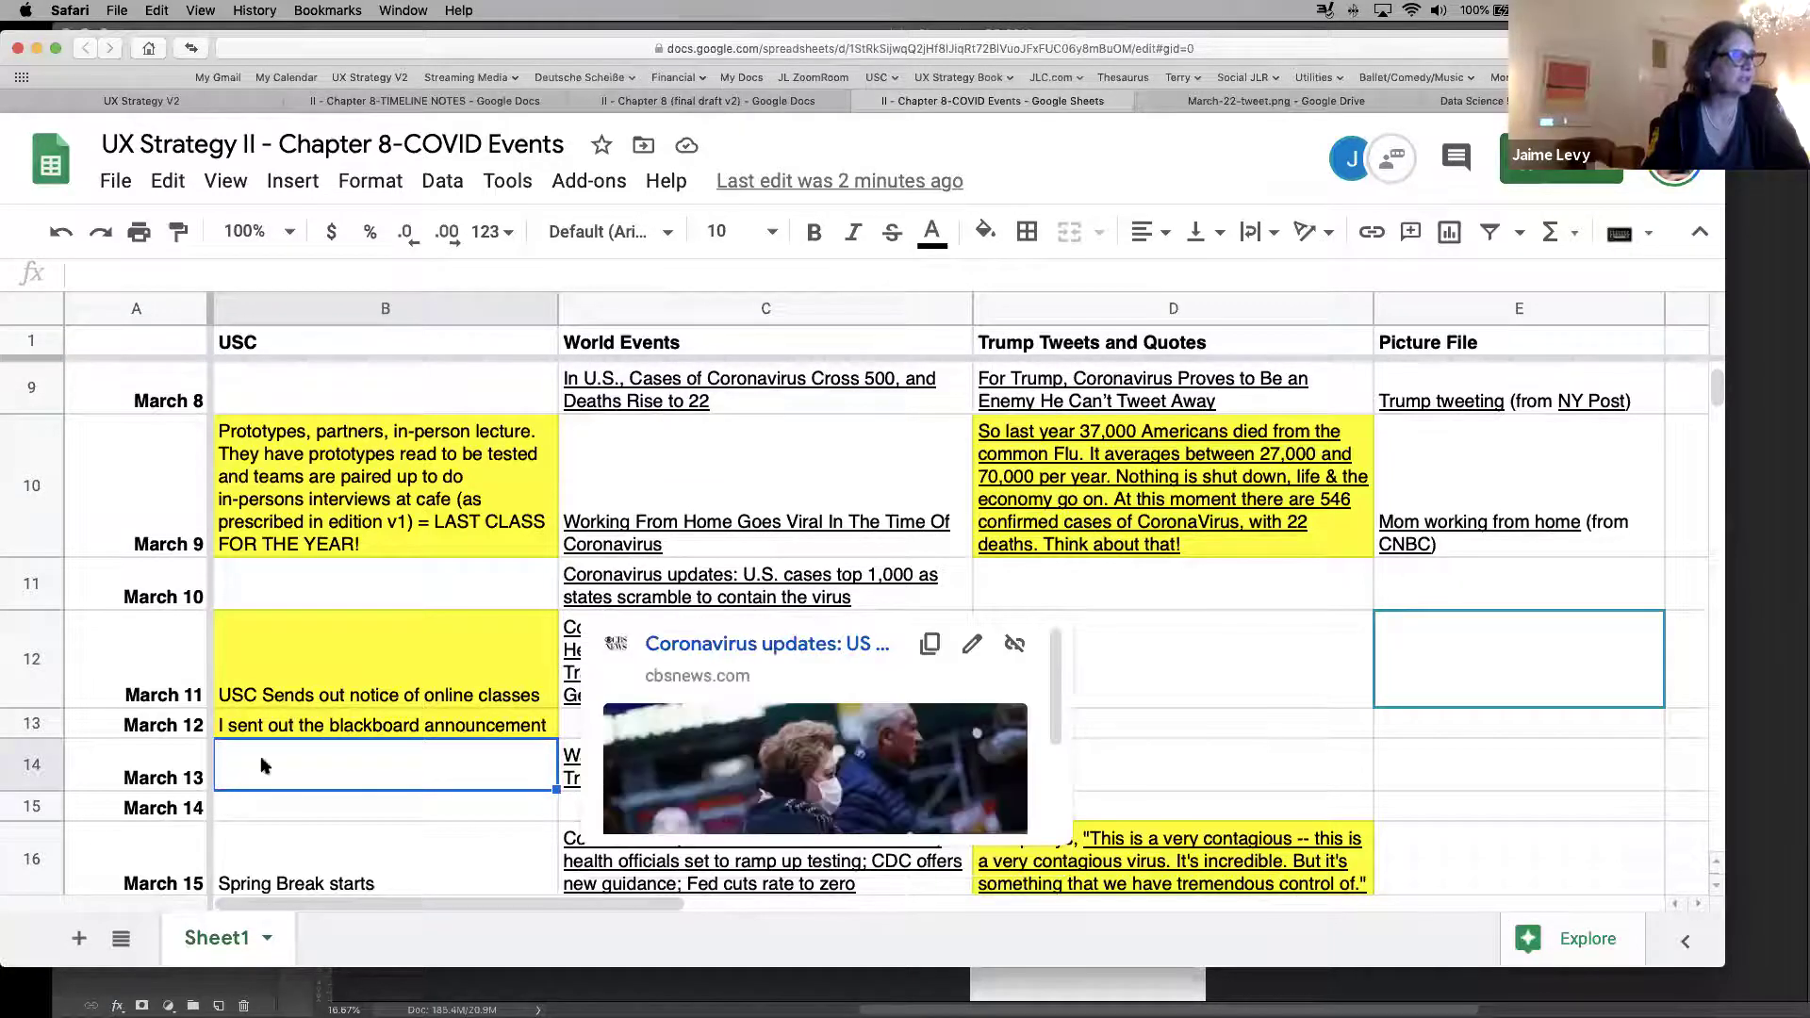
{"action": "left_click", "coordinate": [568, 651]}
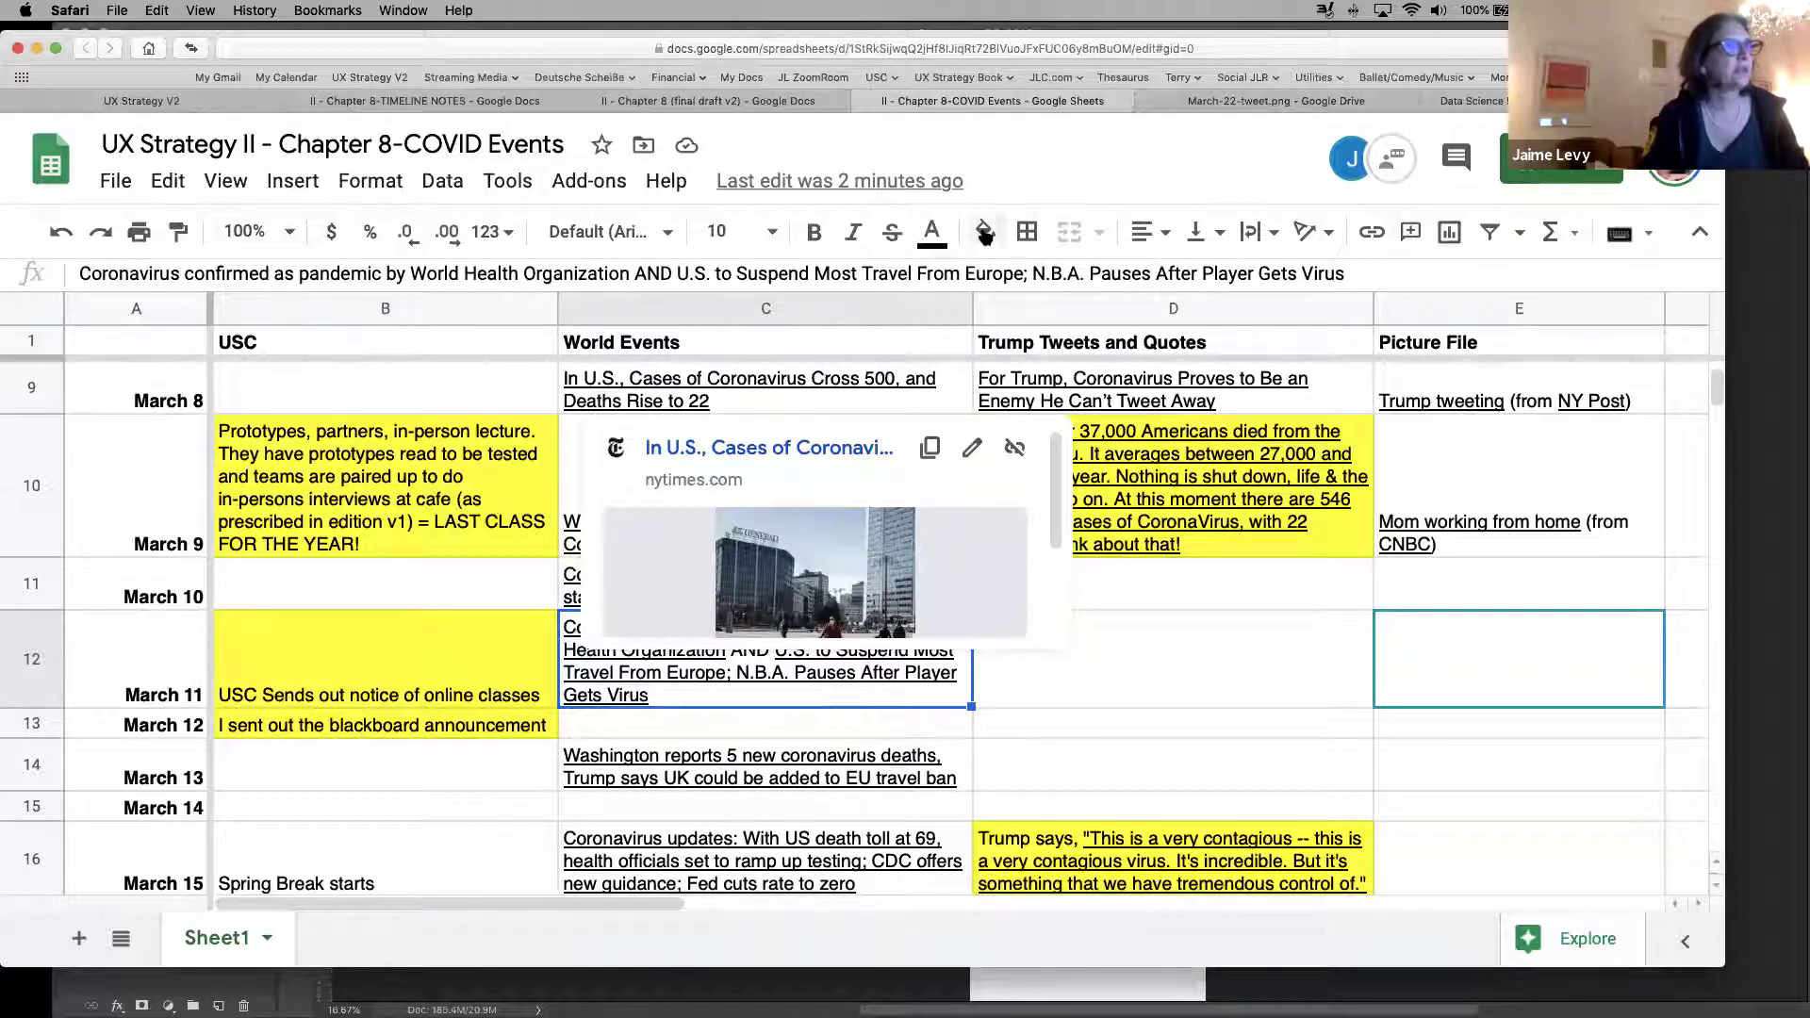
{"action": "left_click", "coordinate": [985, 235]}
{"action": "left_click", "coordinate": [1091, 375]}
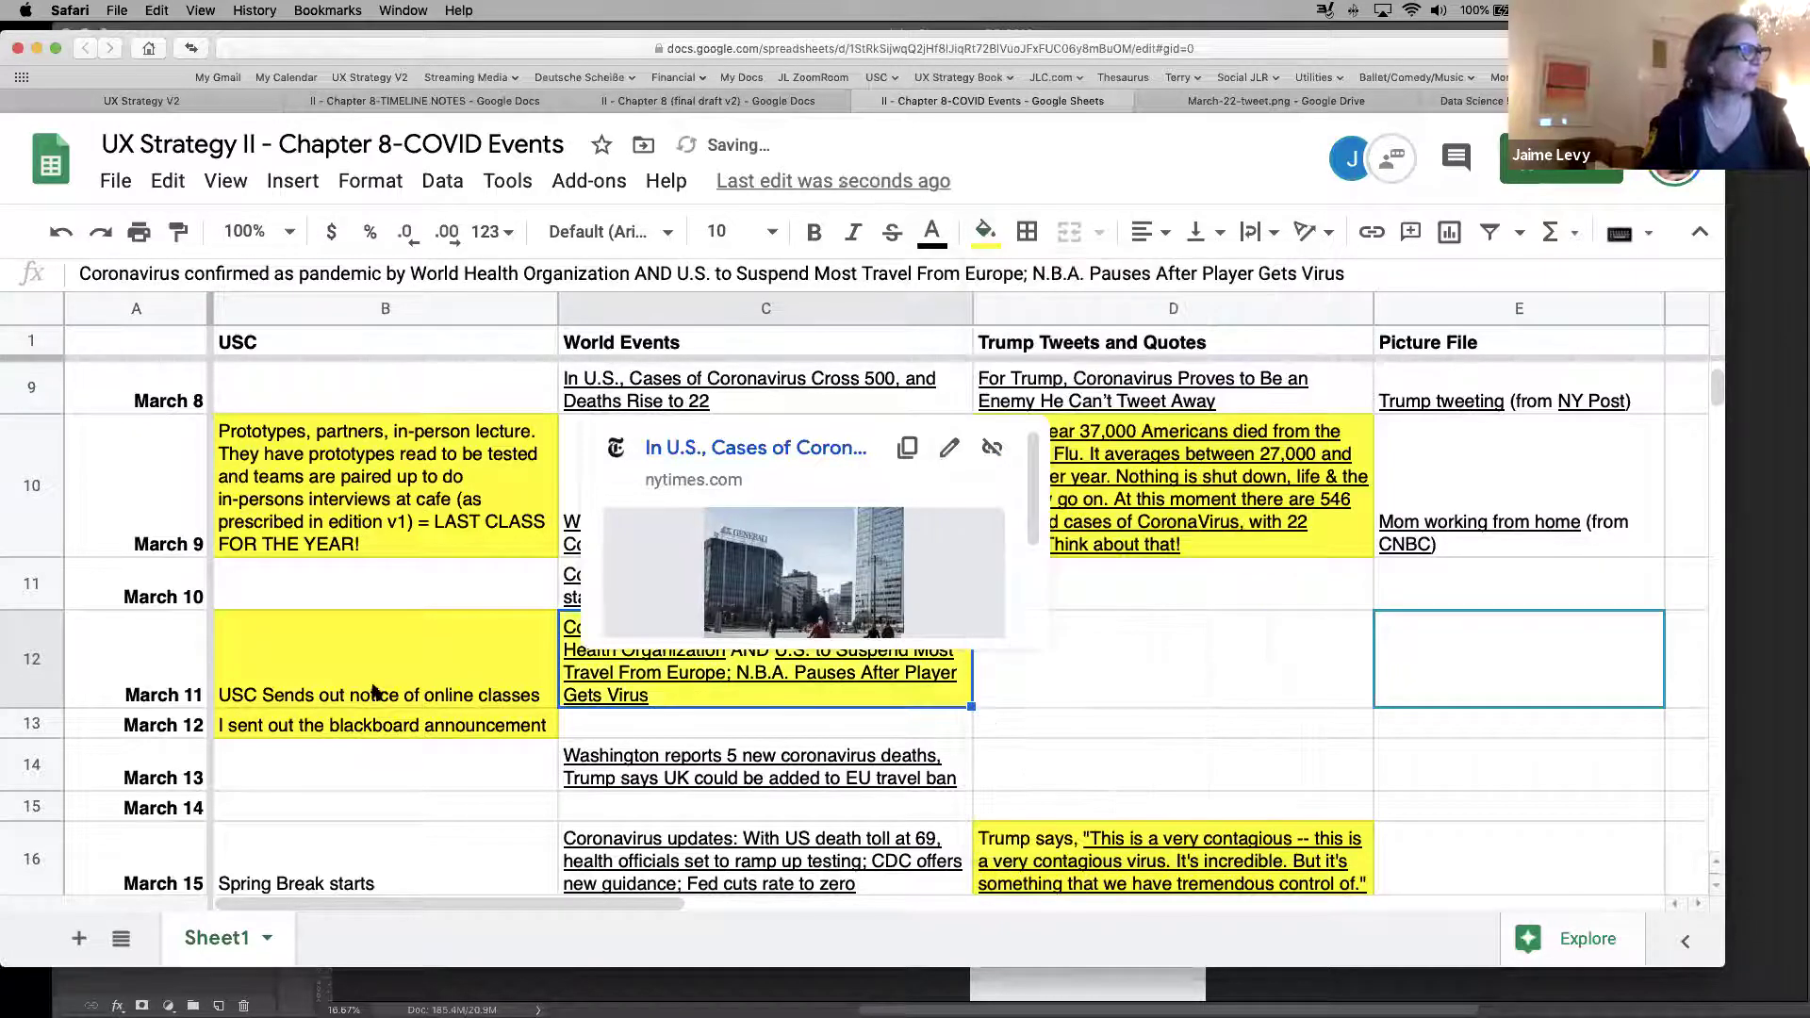
Compare the March 11 USC notice of online classes with the March 12 blackboard announcement and the neighbouring events
{"action": "left_click", "coordinate": [375, 693]}
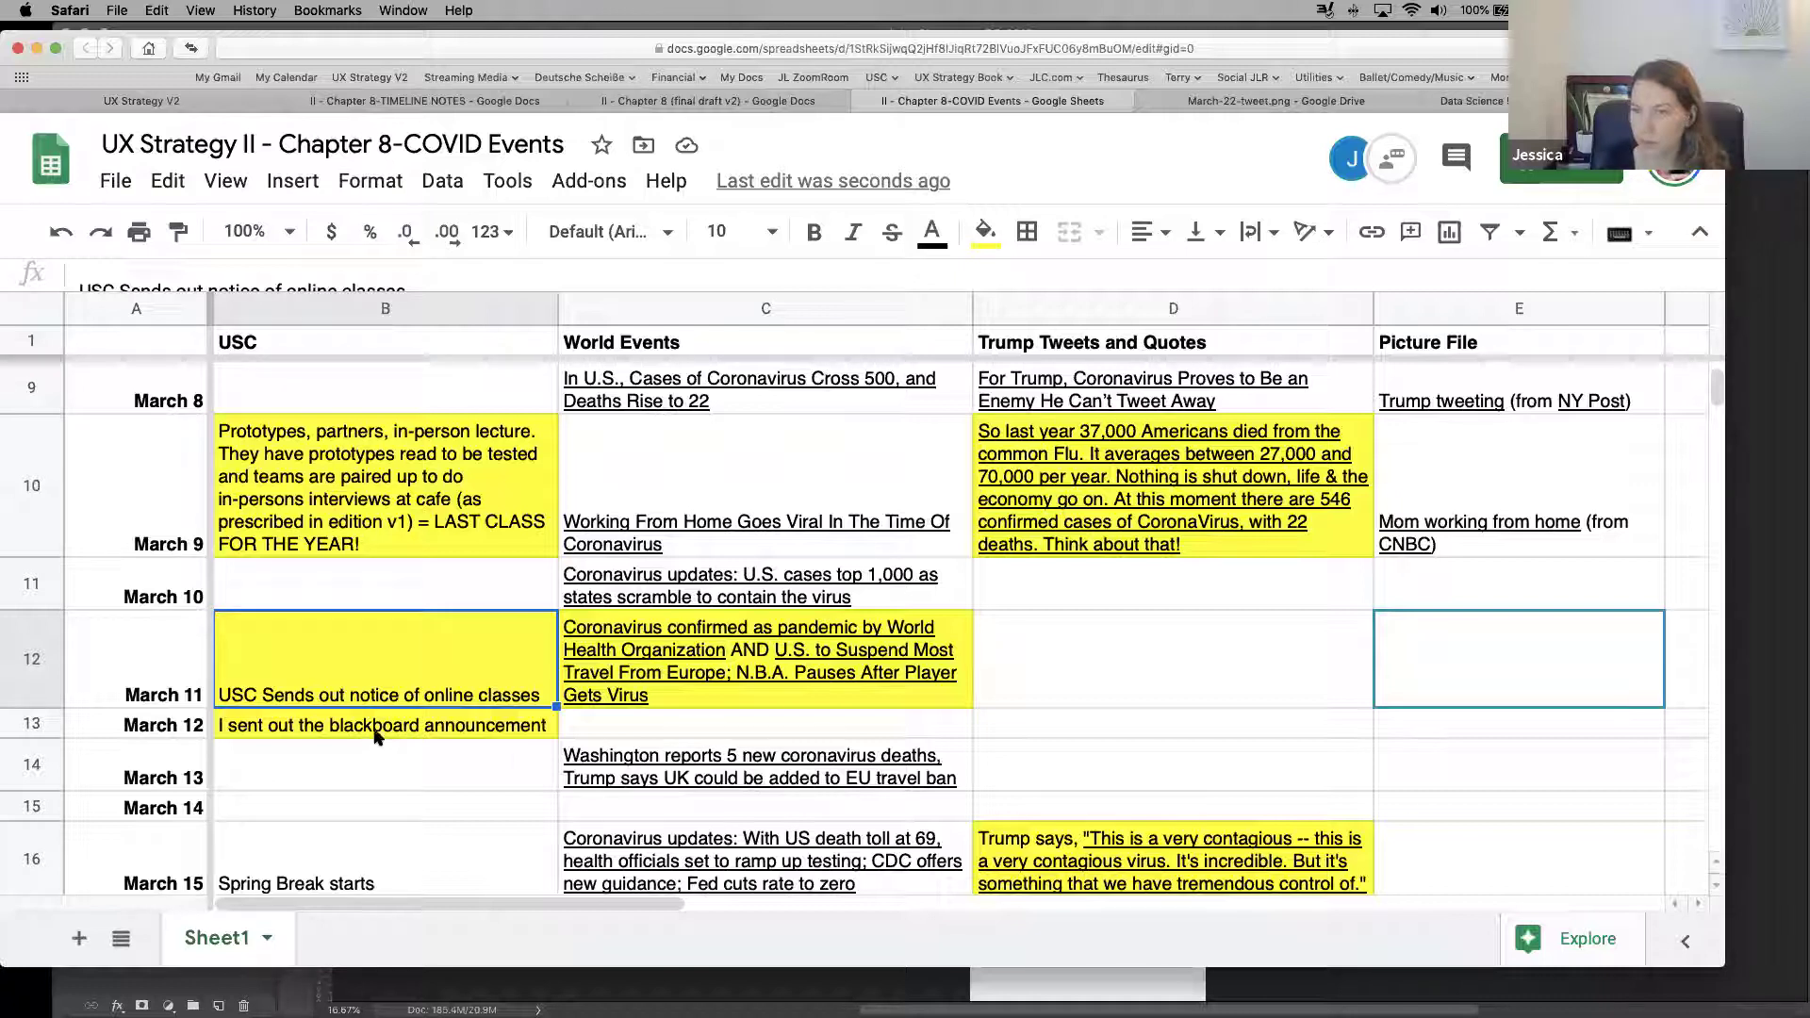
{"action": "left_click", "coordinate": [375, 734]}
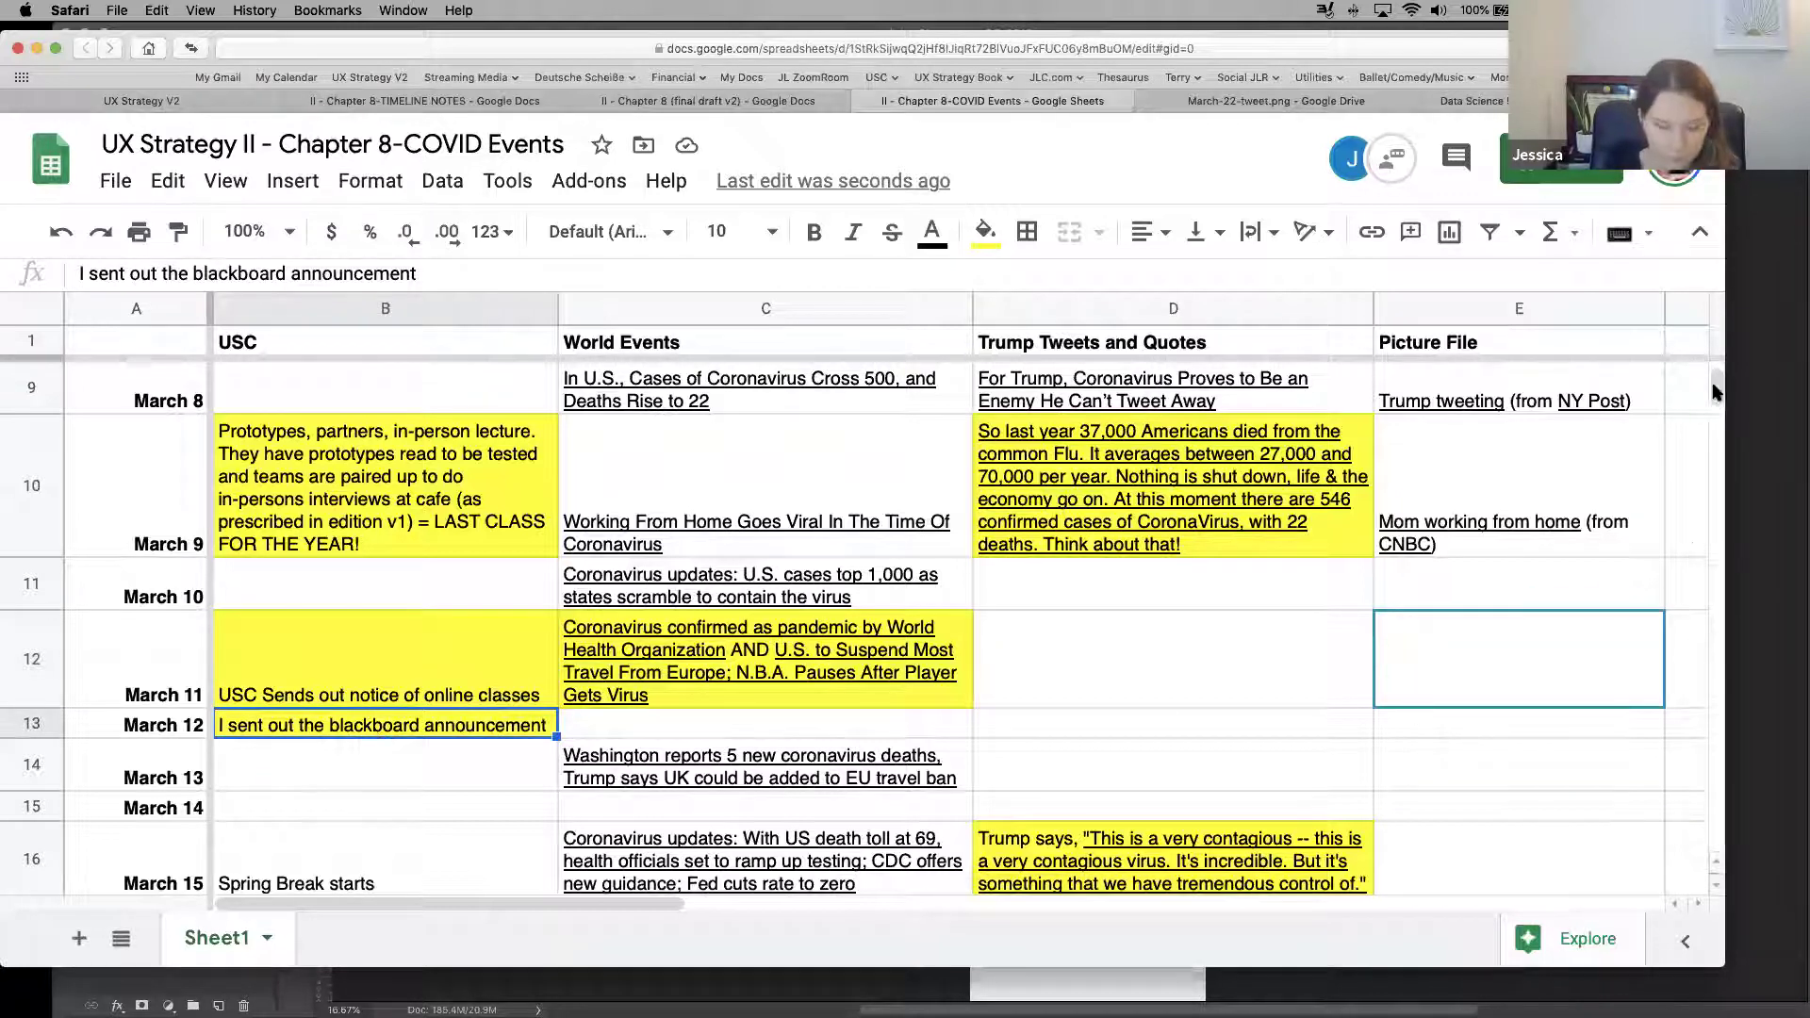
{"action": "scroll", "coordinate": [1714, 391], "scroll_direction": "down", "scroll_amount": 1}
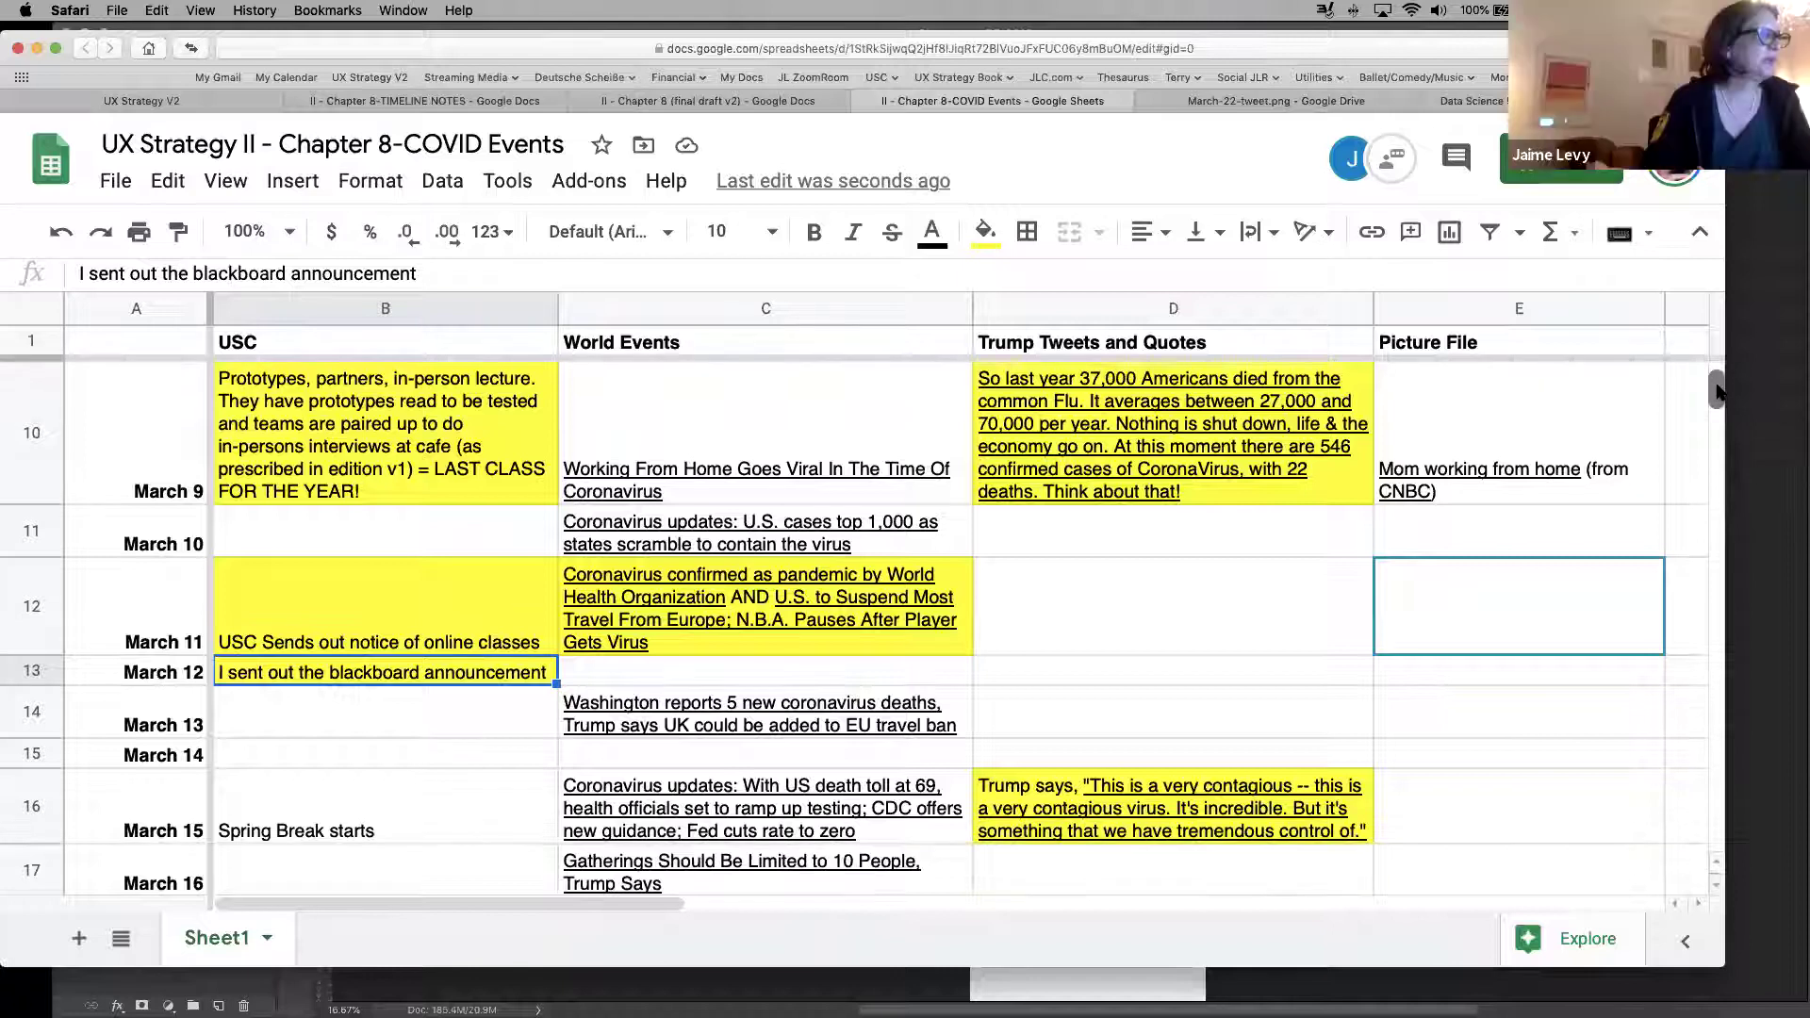
{"action": "scroll", "coordinate": [1716, 392], "scroll_direction": "down", "scroll_amount": 2}
{"action": "scroll", "coordinate": [1716, 391], "scroll_direction": "up", "scroll_amount": 2}
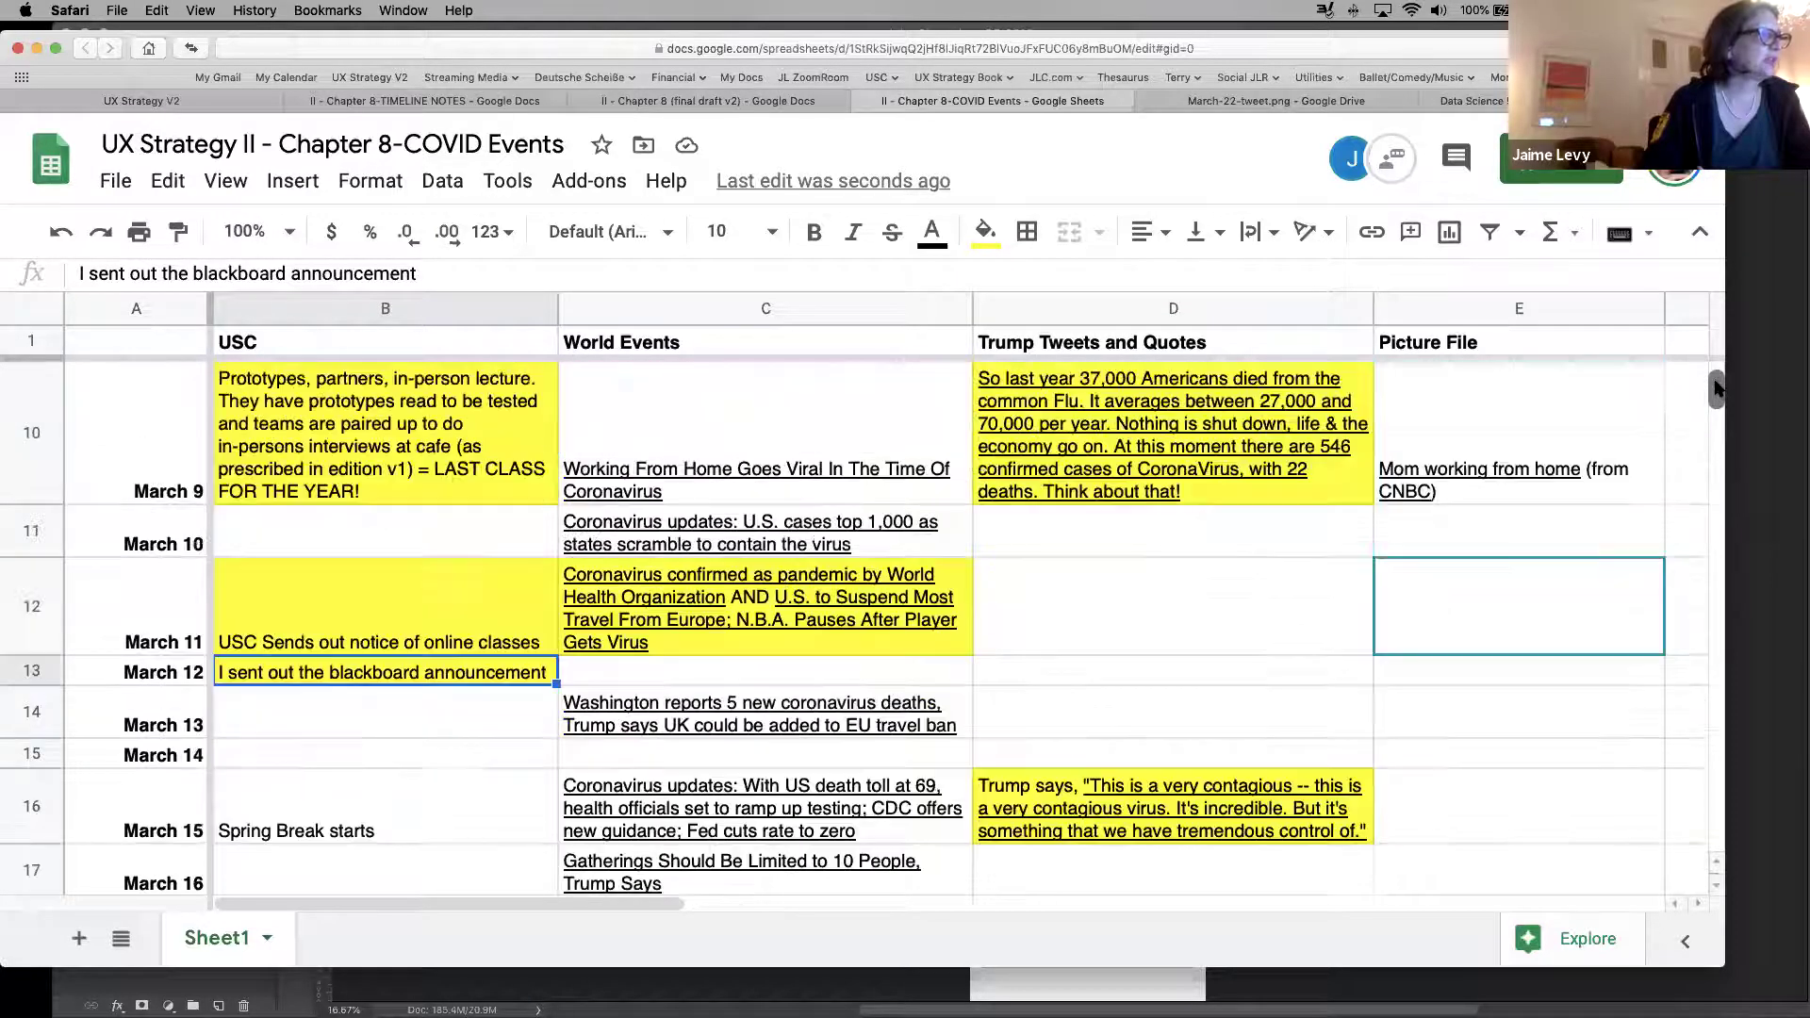
{"action": "left_click", "coordinate": [458, 644]}
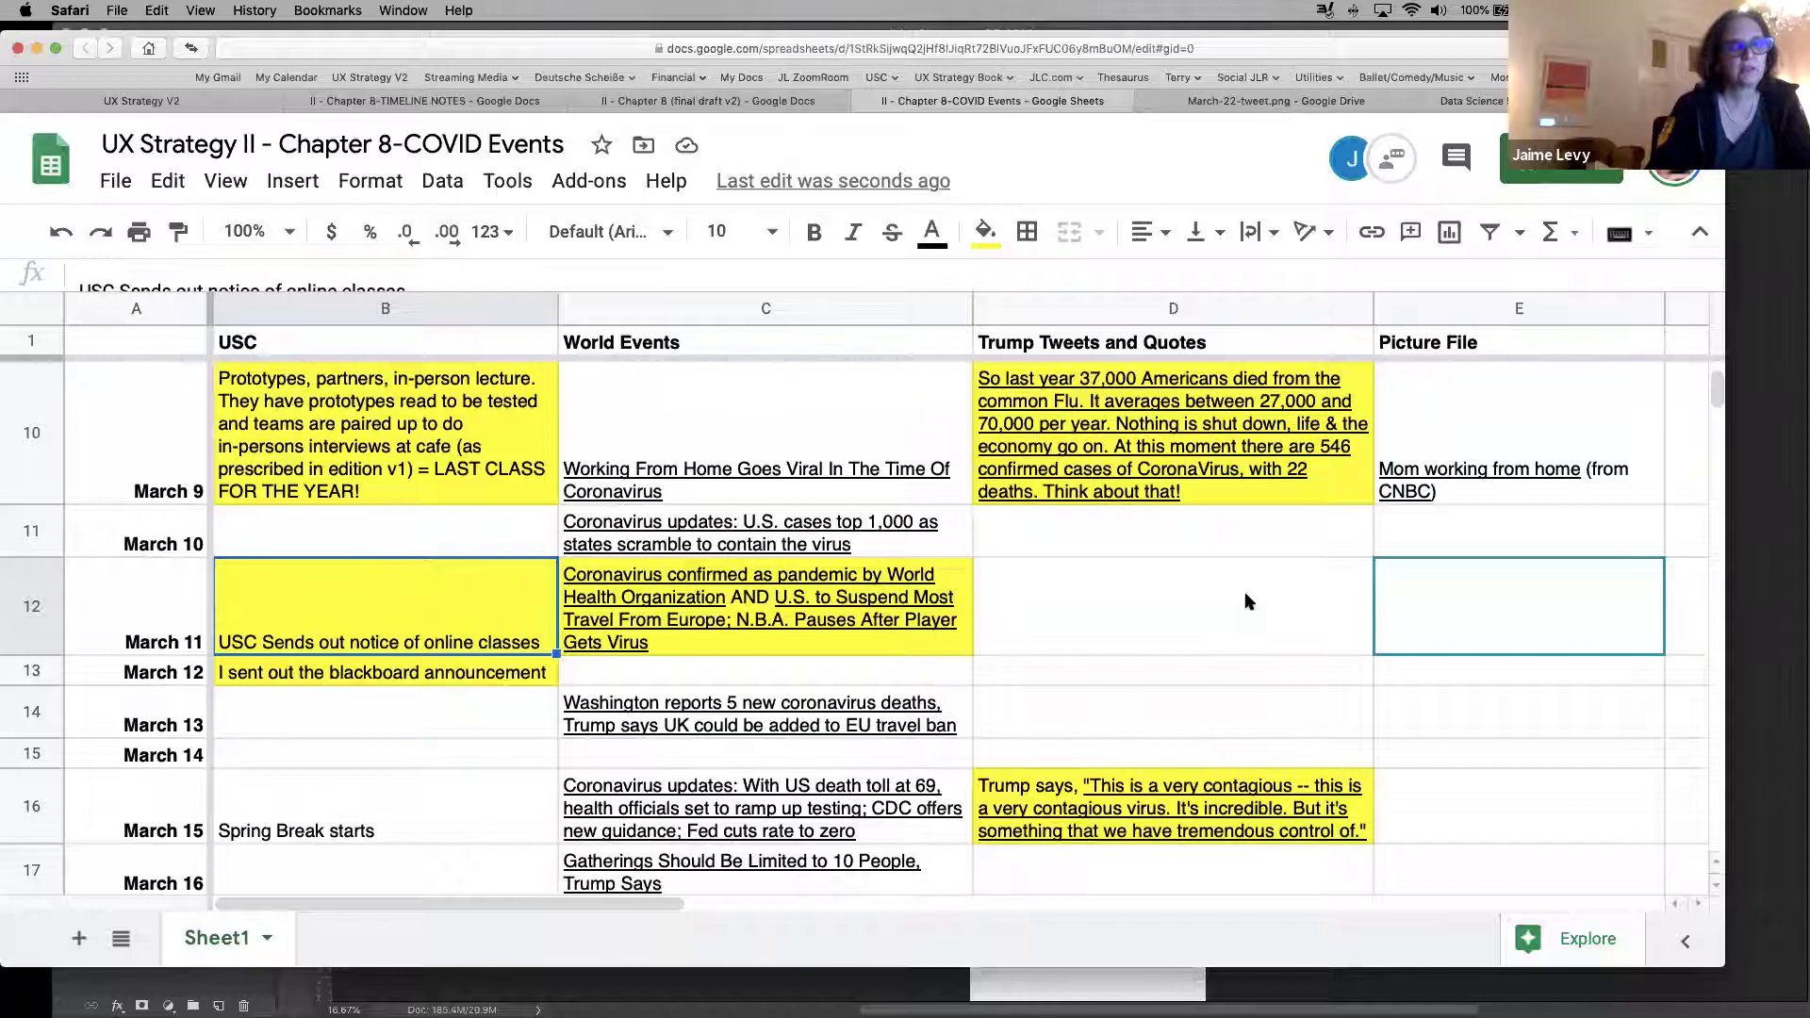
{"action": "mouse_move", "coordinate": [1510, 597]}
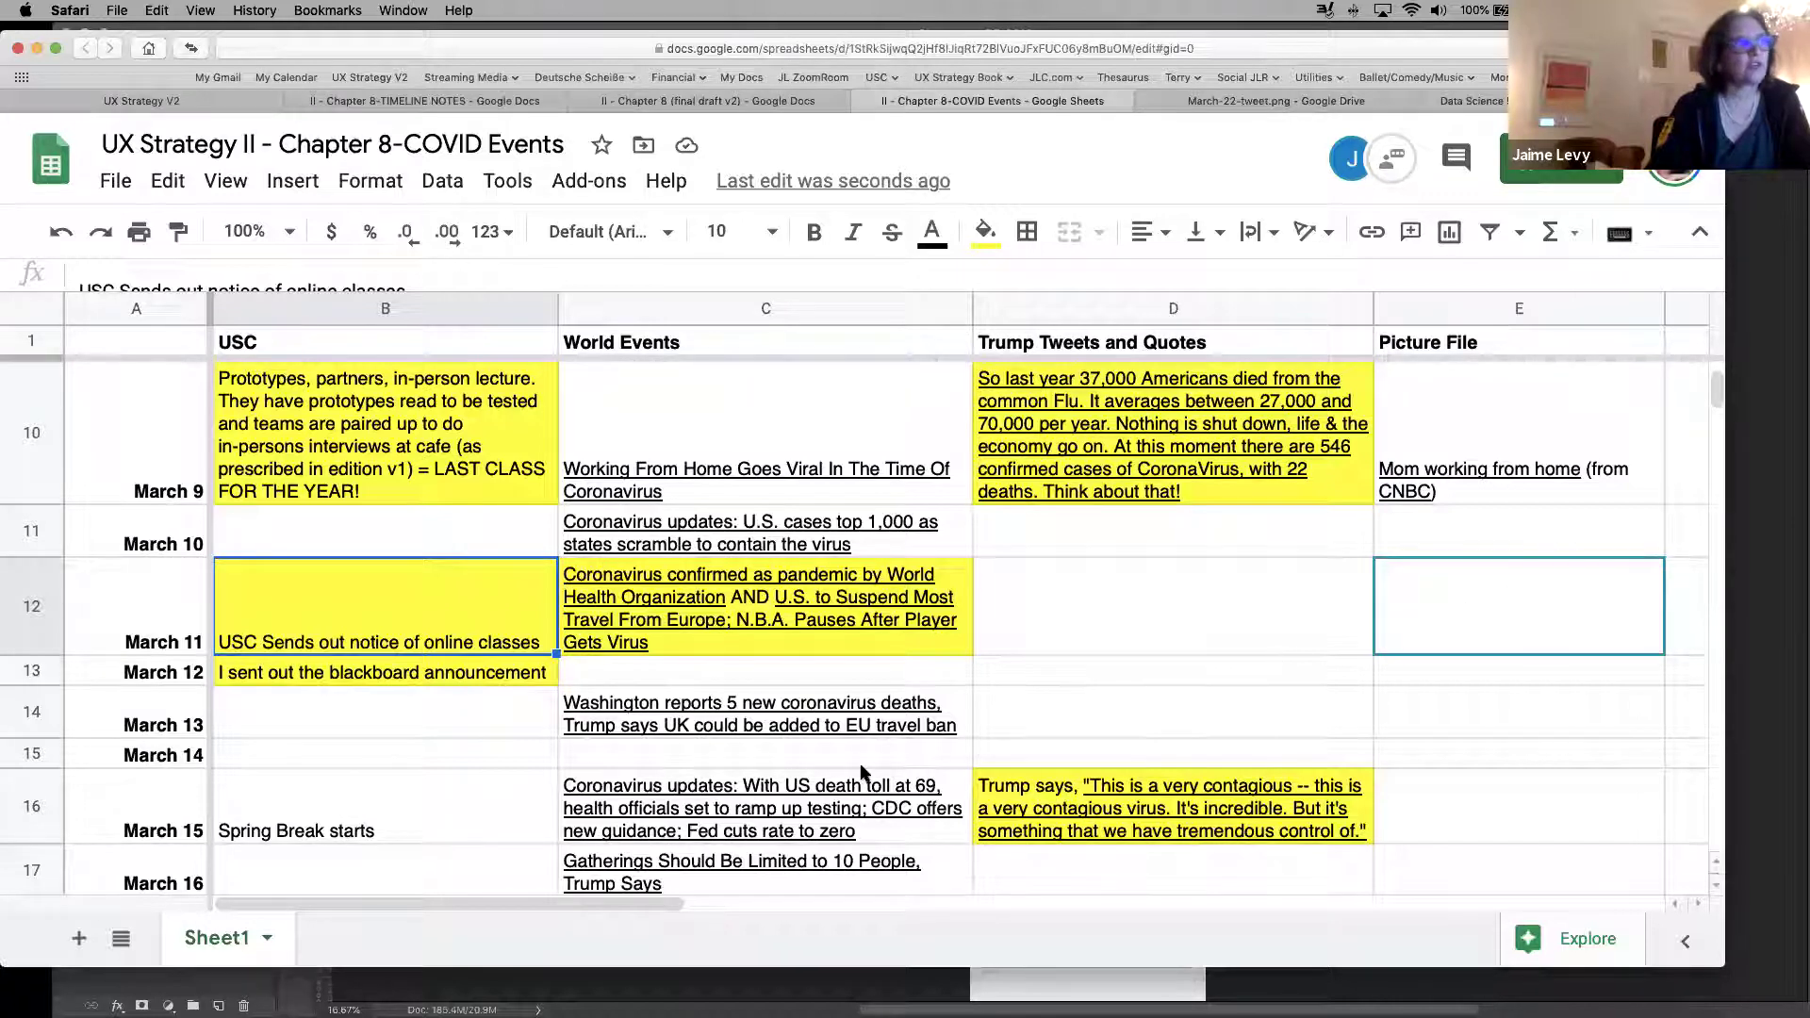
{"action": "mouse_move", "coordinate": [1386, 472]}
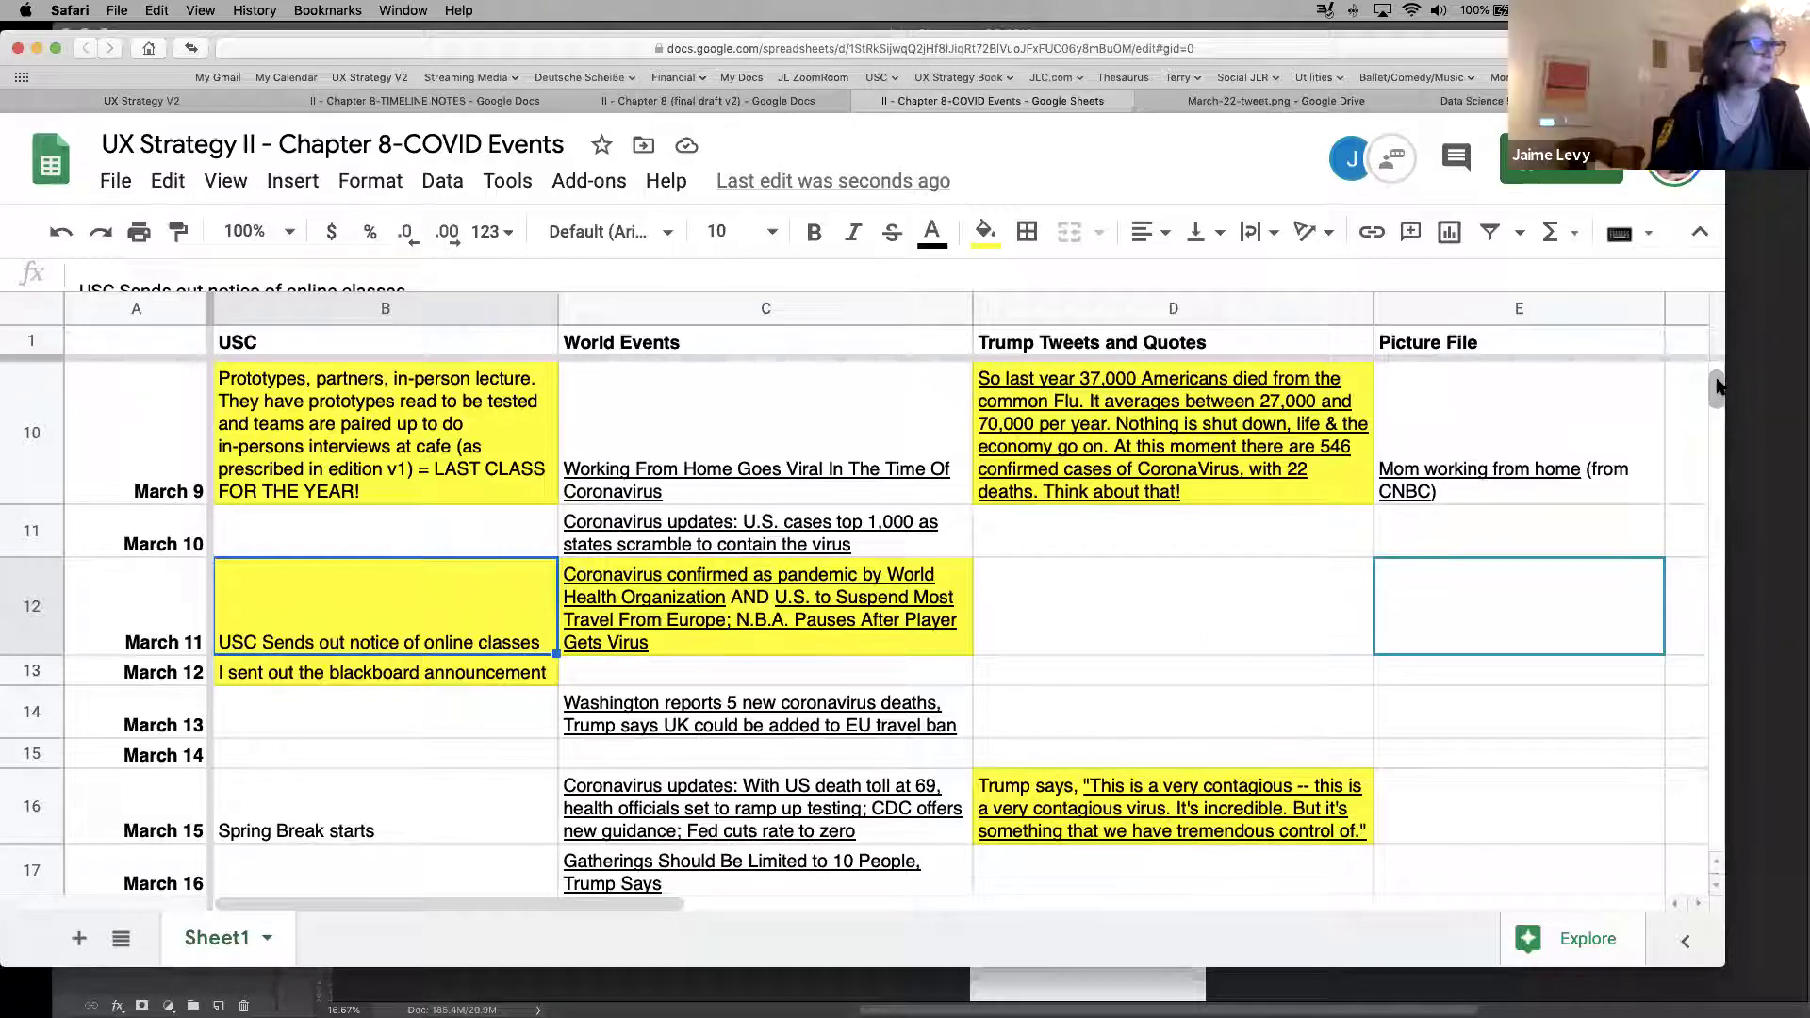
{"action": "double_click", "coordinate": [368, 650]}
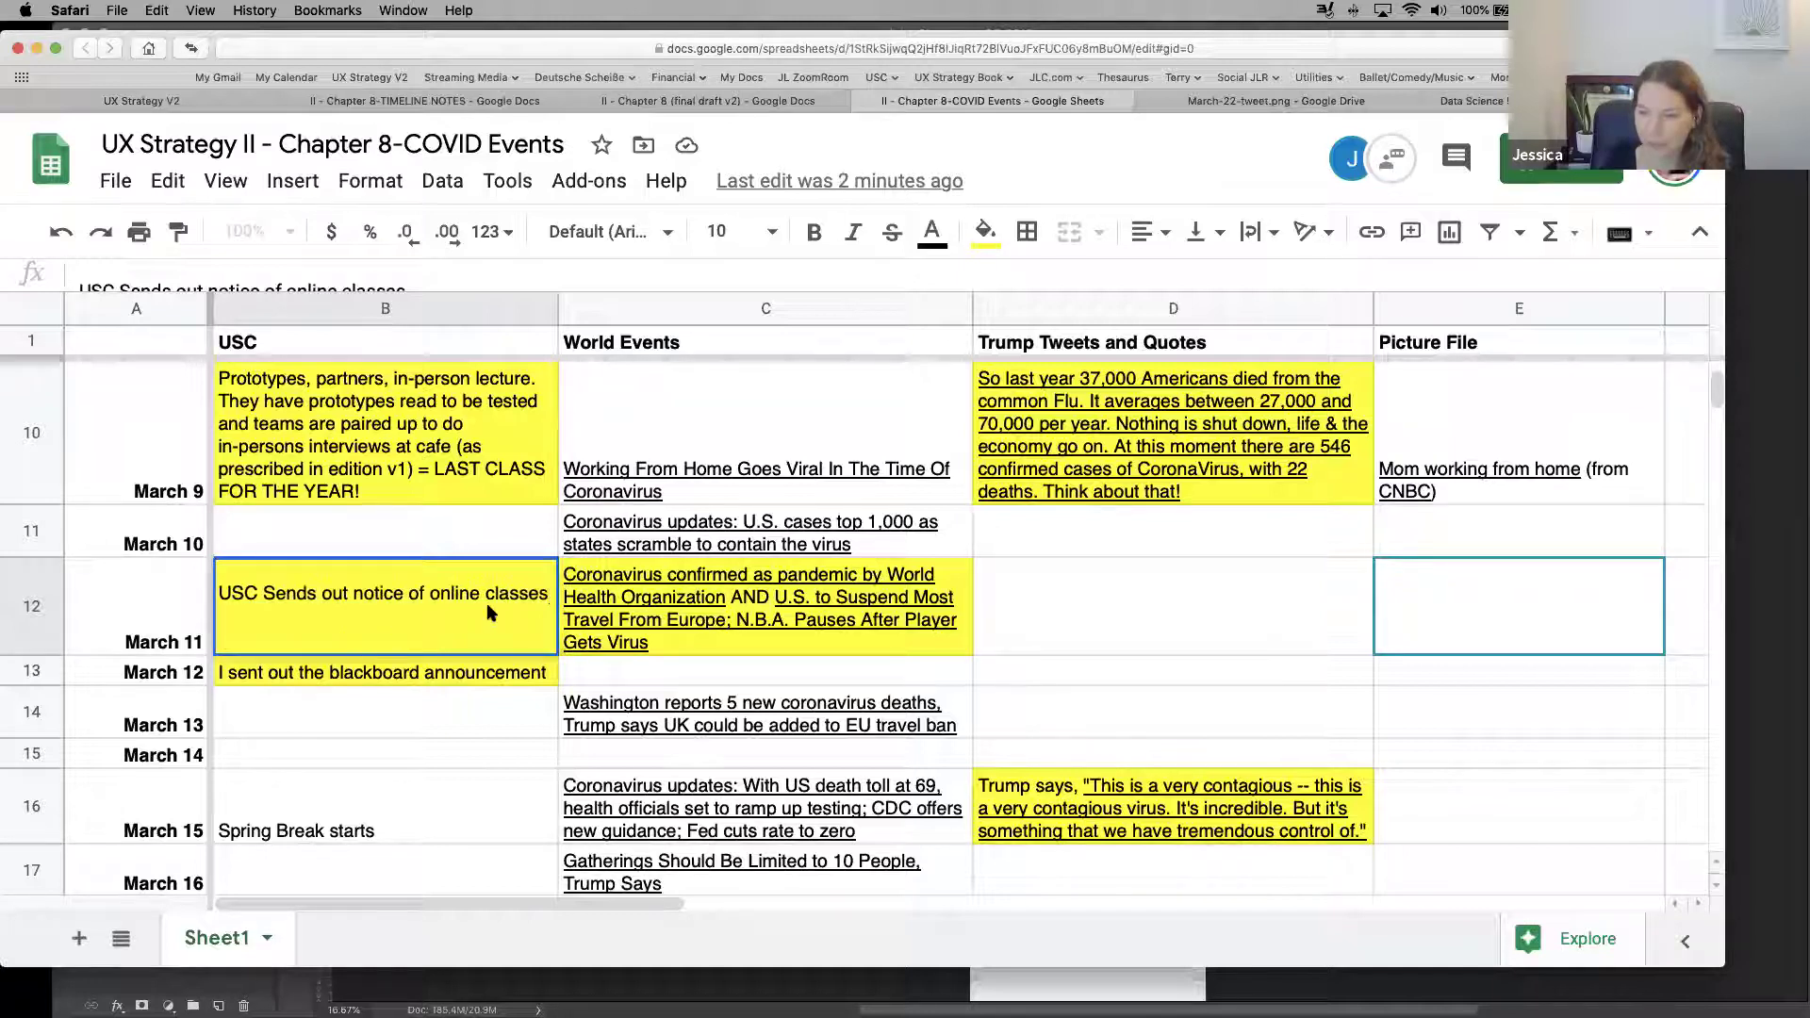
{"action": "left_click_drag", "start_coordinate": [553, 594], "coordinate": [177, 586]}
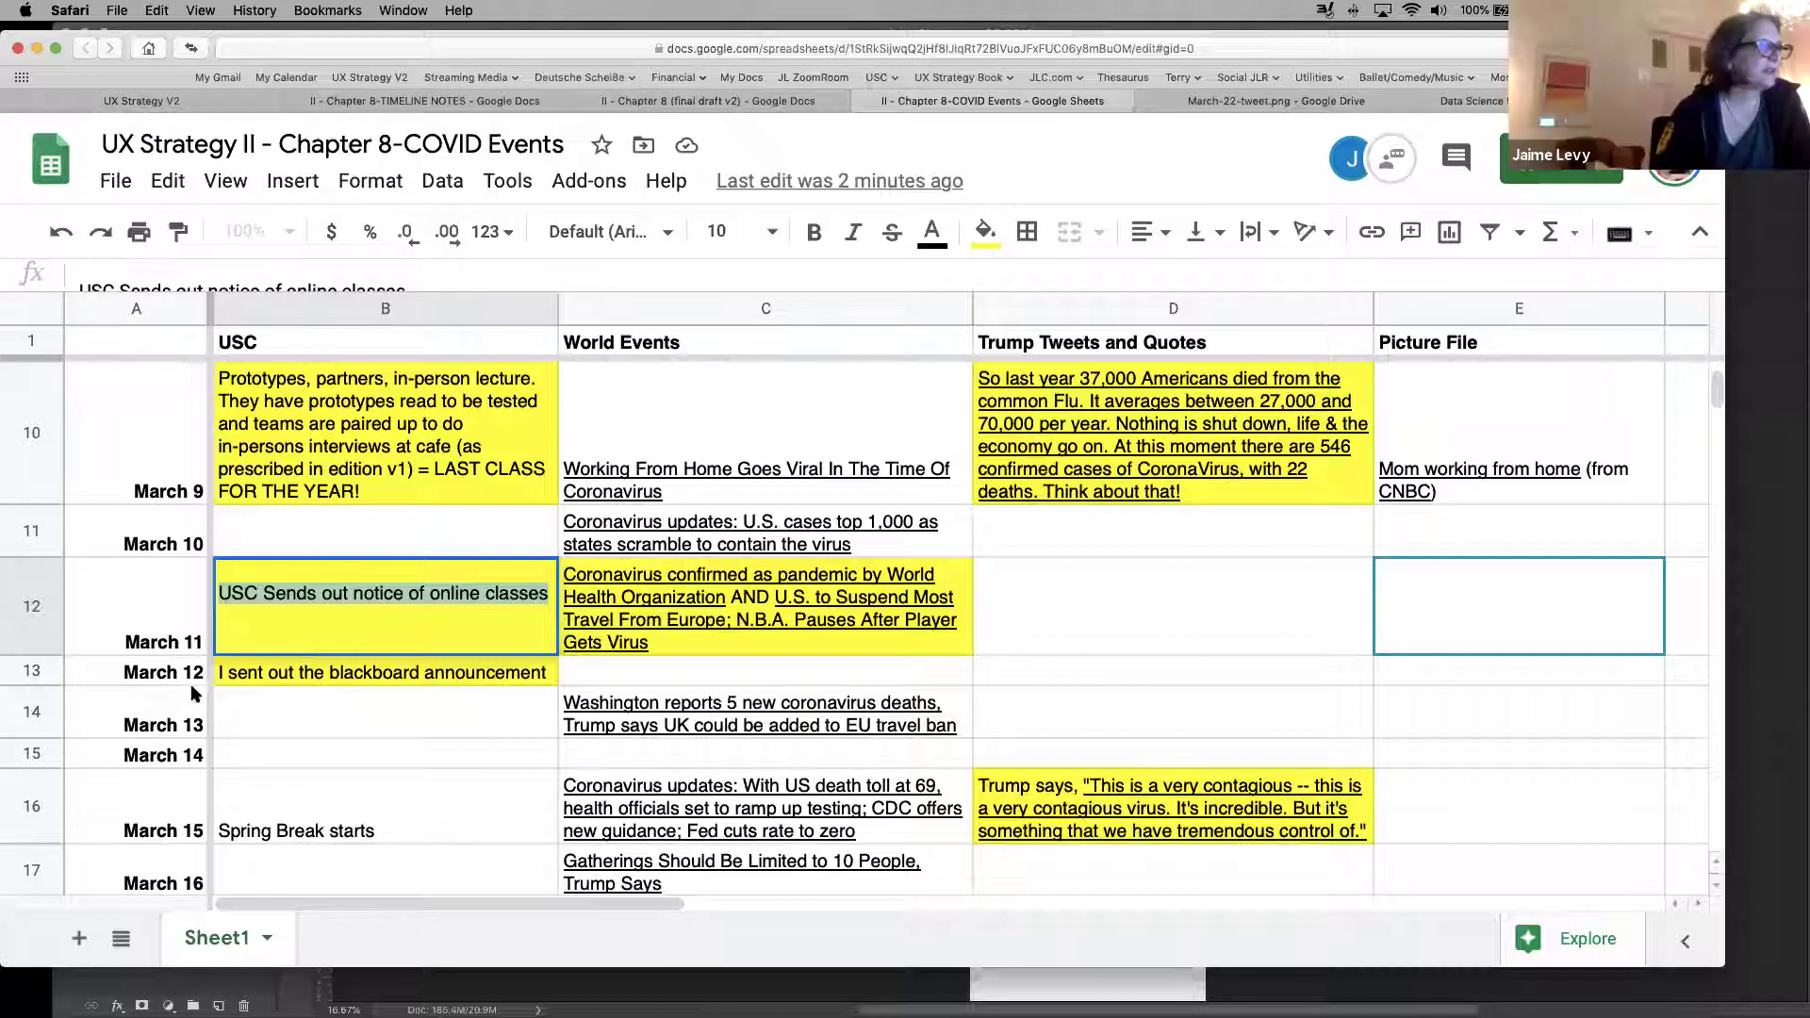
{"action": "left_click", "coordinate": [370, 687]}
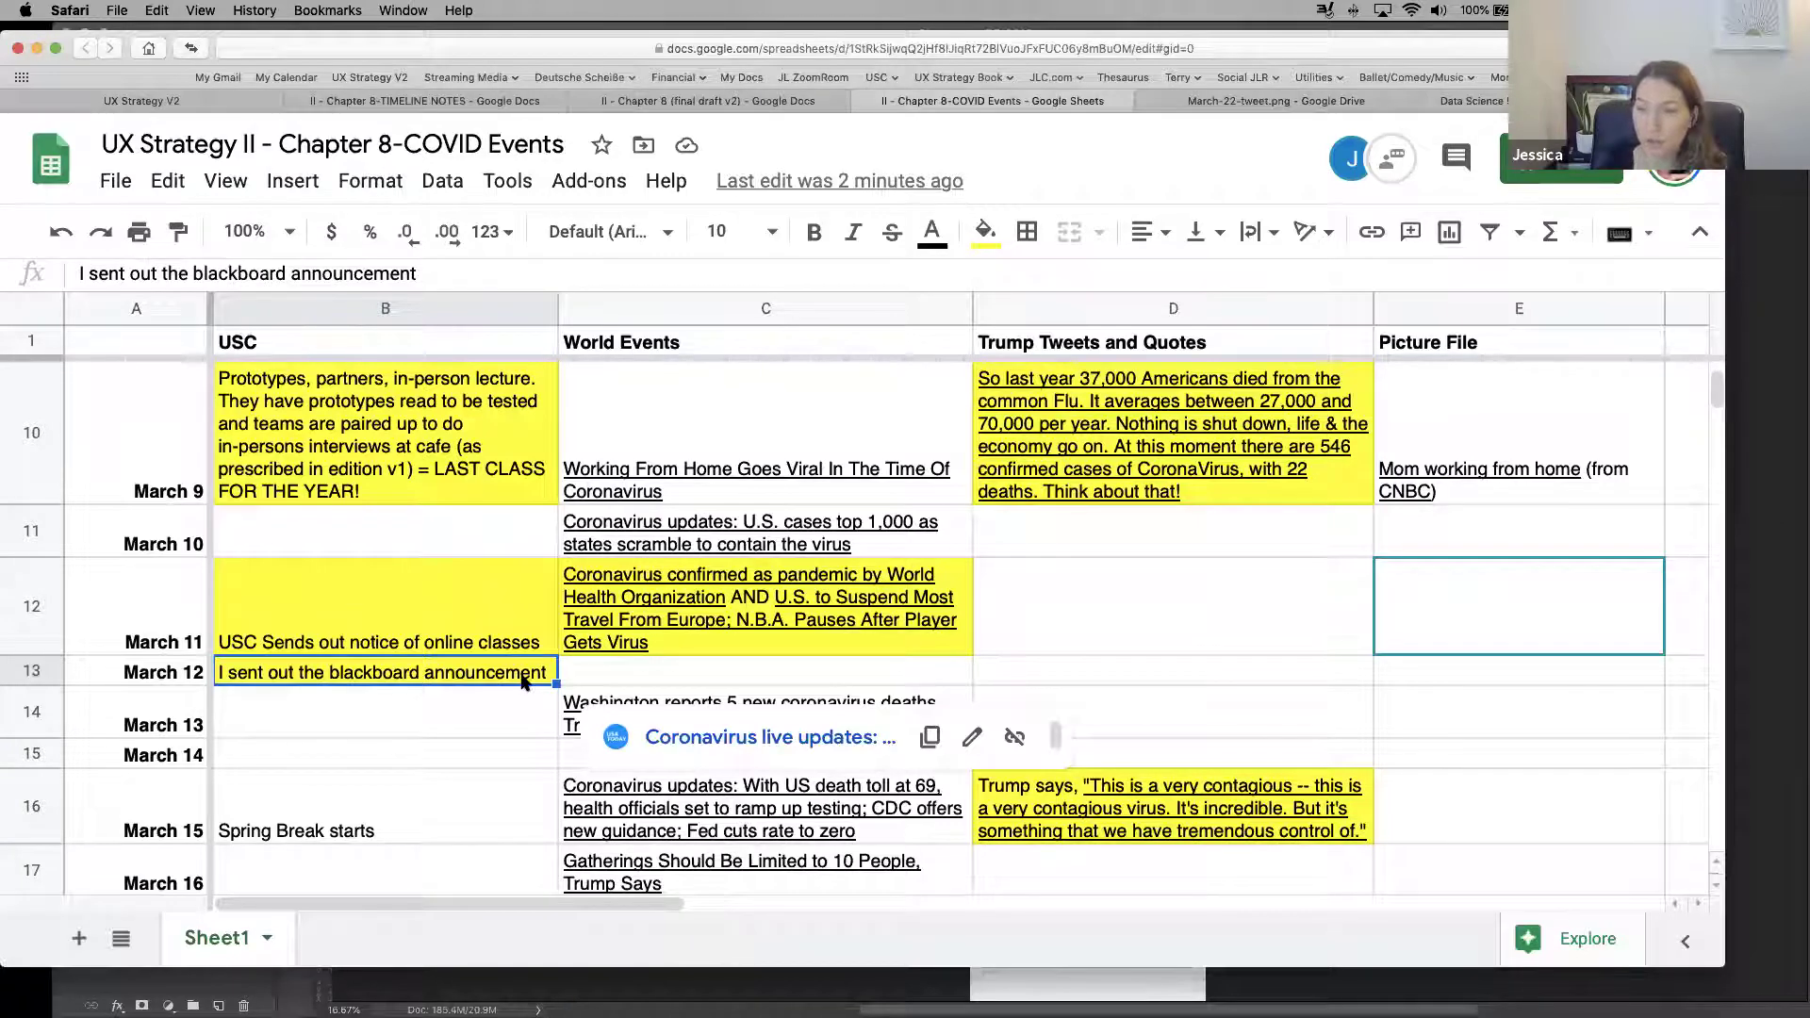
{"action": "mouse_move", "coordinate": [665, 718]}
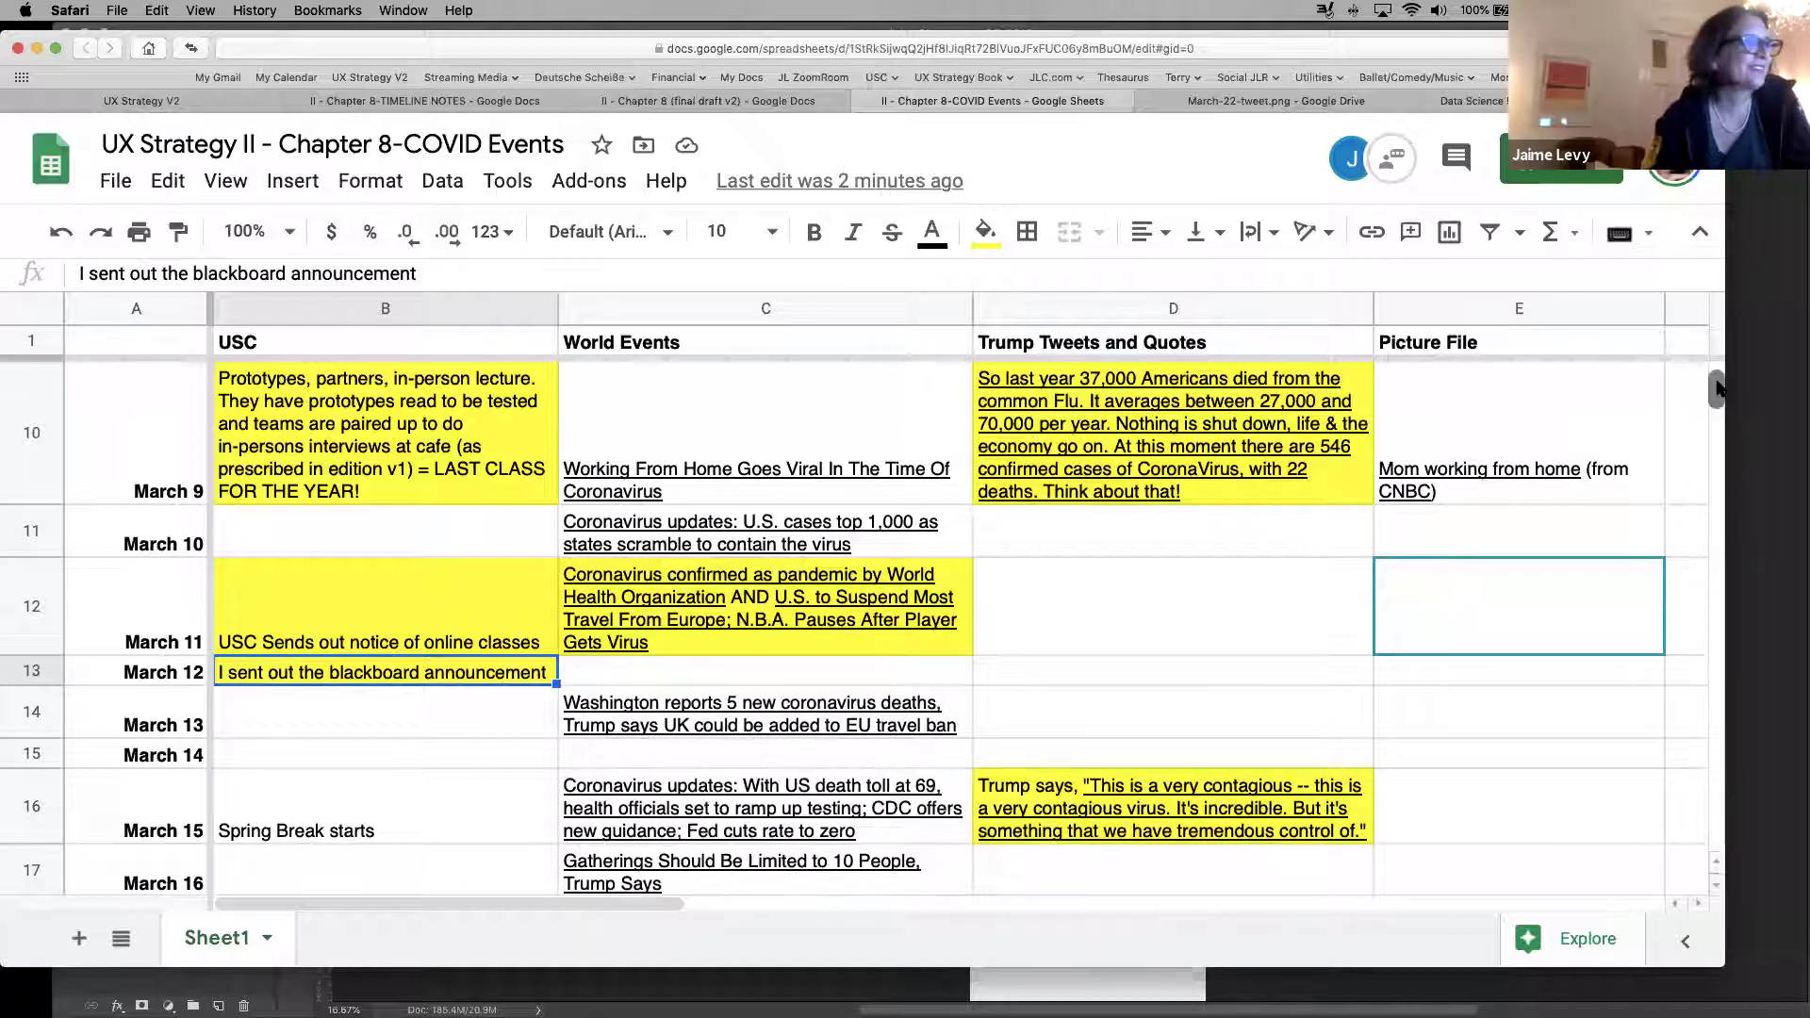
Review the timeline entries from March 12 to 20, checking the March 18 Trump tweet about the virus
{"action": "left_click_drag", "start_coordinate": [1718, 389], "coordinate": [1718, 396]}
{"action": "scroll", "coordinate": [1718, 392], "scroll_direction": "up", "scroll_amount": 2}
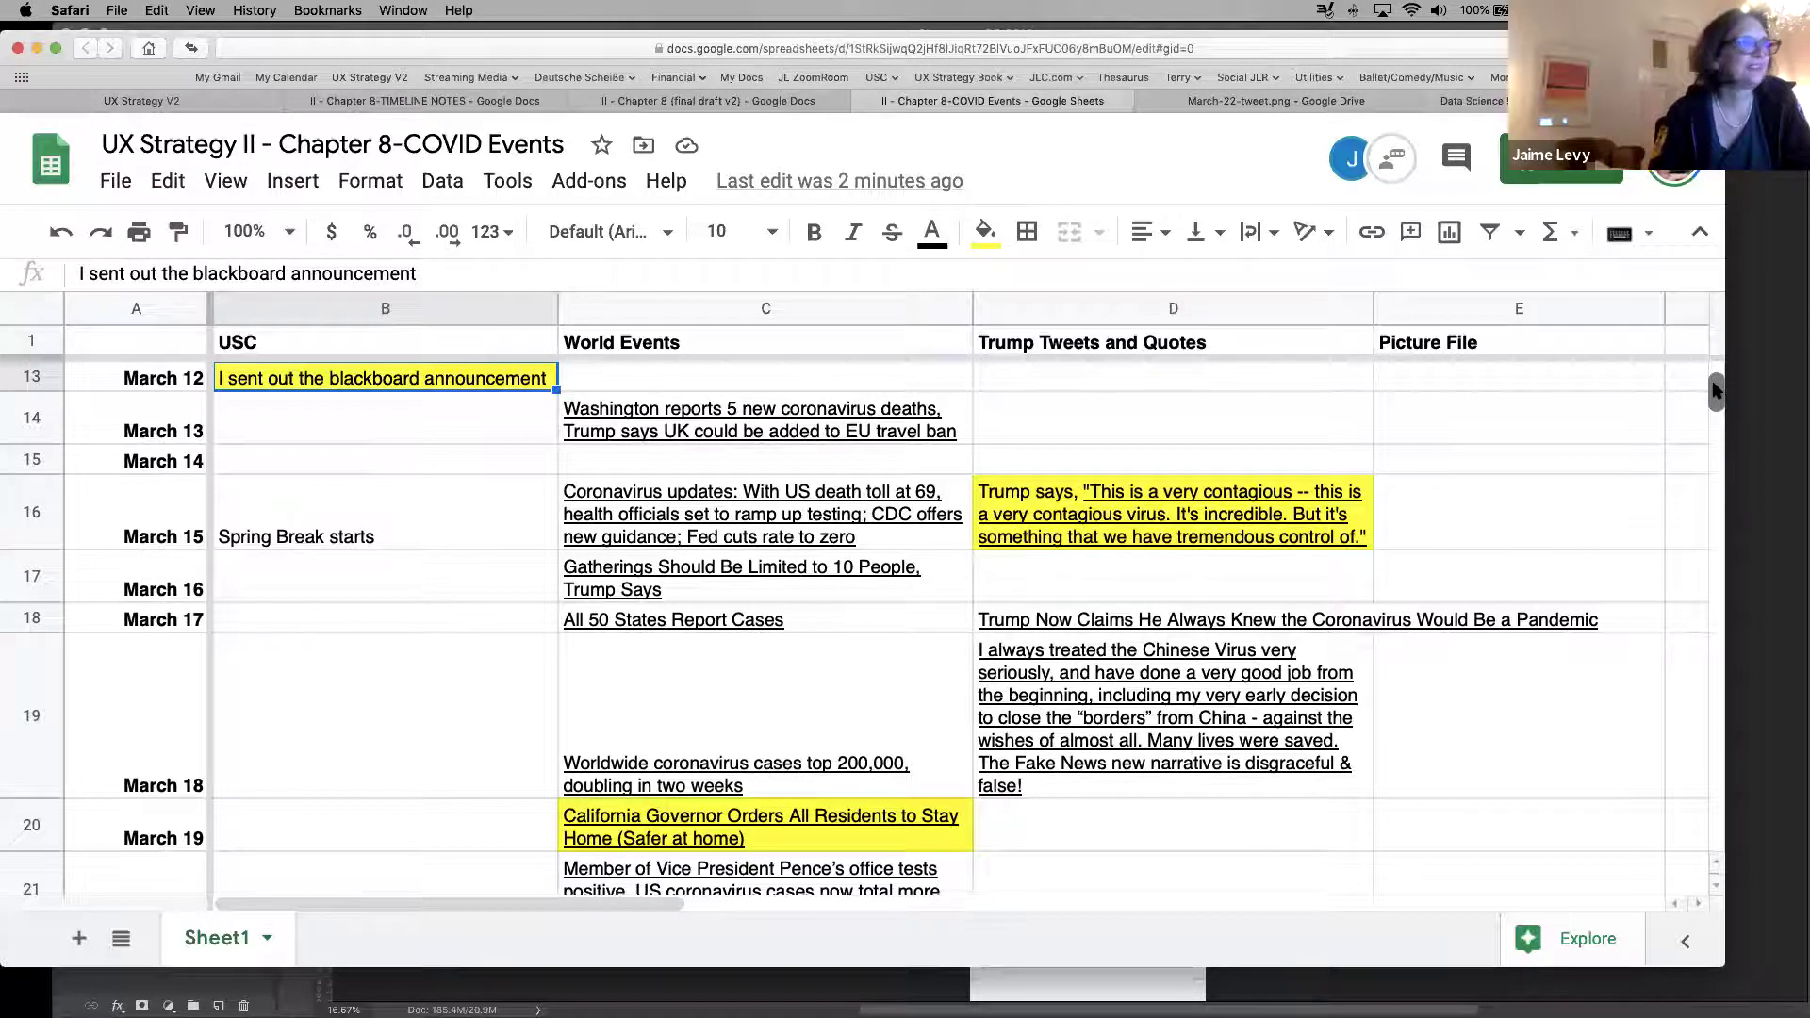
{"action": "scroll", "coordinate": [1716, 391], "scroll_direction": "up", "scroll_amount": 2}
{"action": "scroll", "coordinate": [1718, 394], "scroll_direction": "down", "scroll_amount": 2}
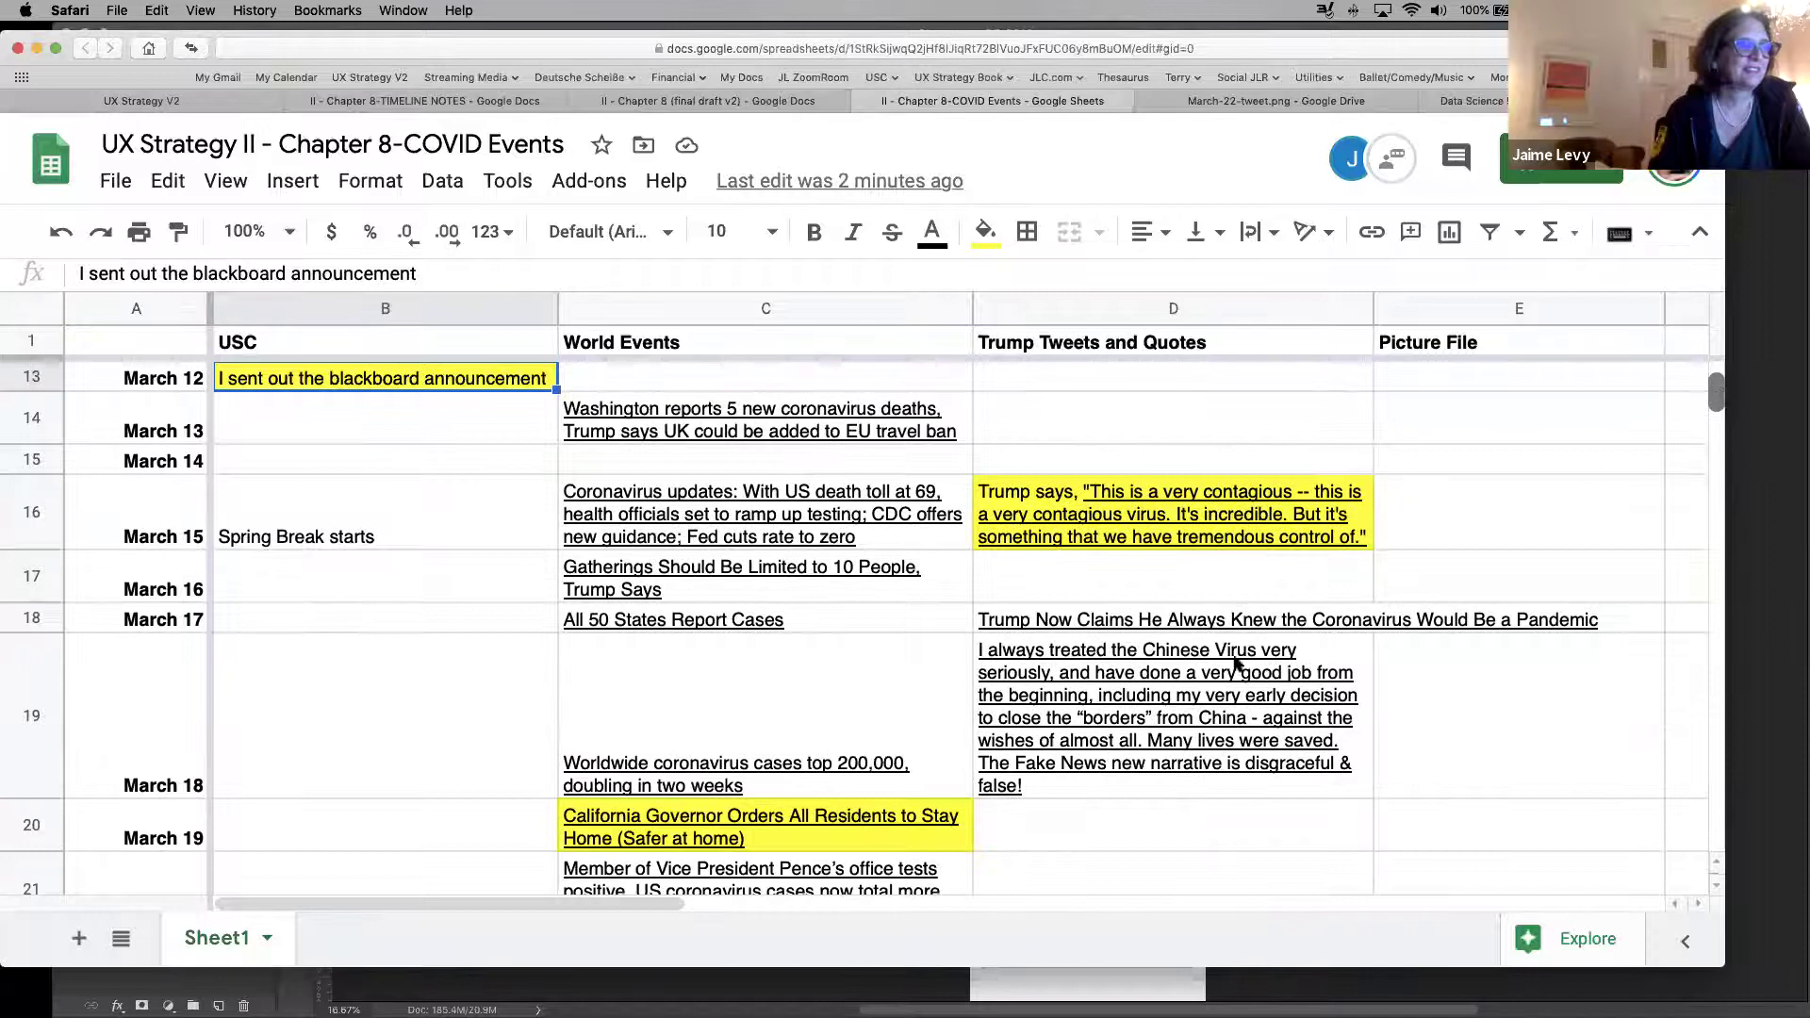
{"action": "left_click", "coordinate": [1101, 714]}
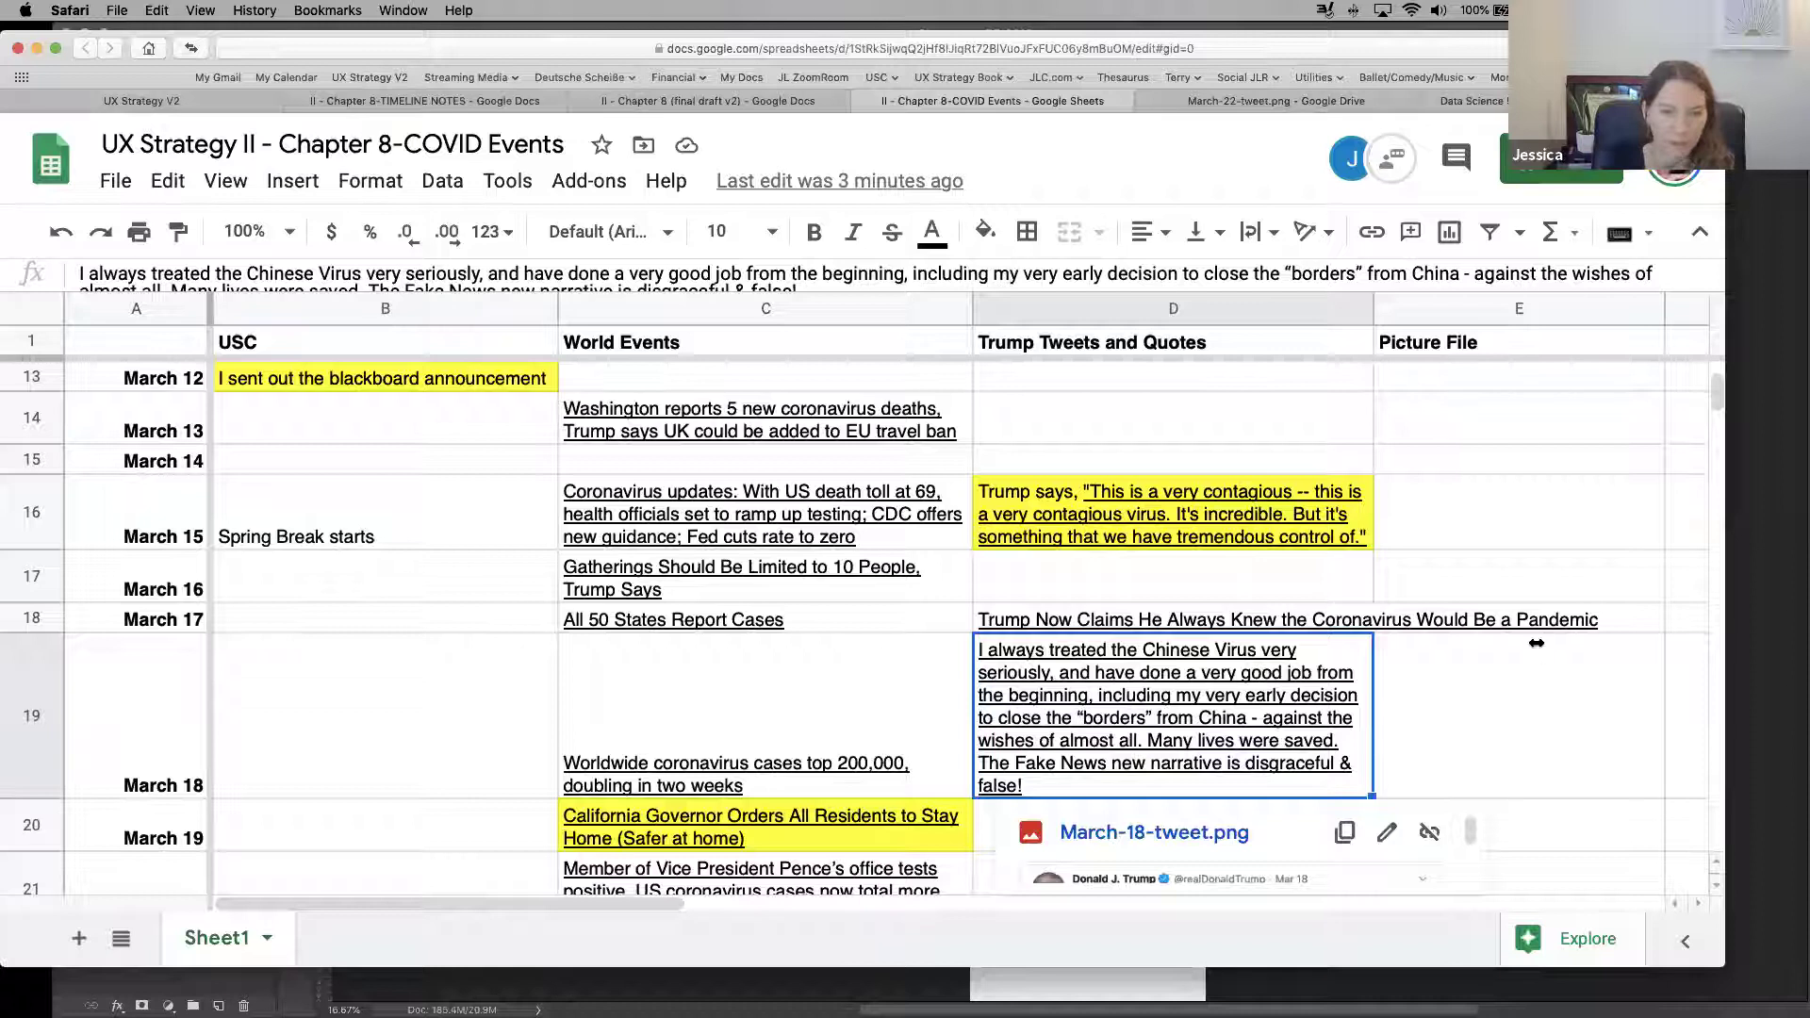
{"action": "left_click_drag", "start_coordinate": [1716, 392], "coordinate": [1716, 400]}
{"action": "scroll", "coordinate": [1714, 394], "scroll_direction": "up", "scroll_amount": 5}
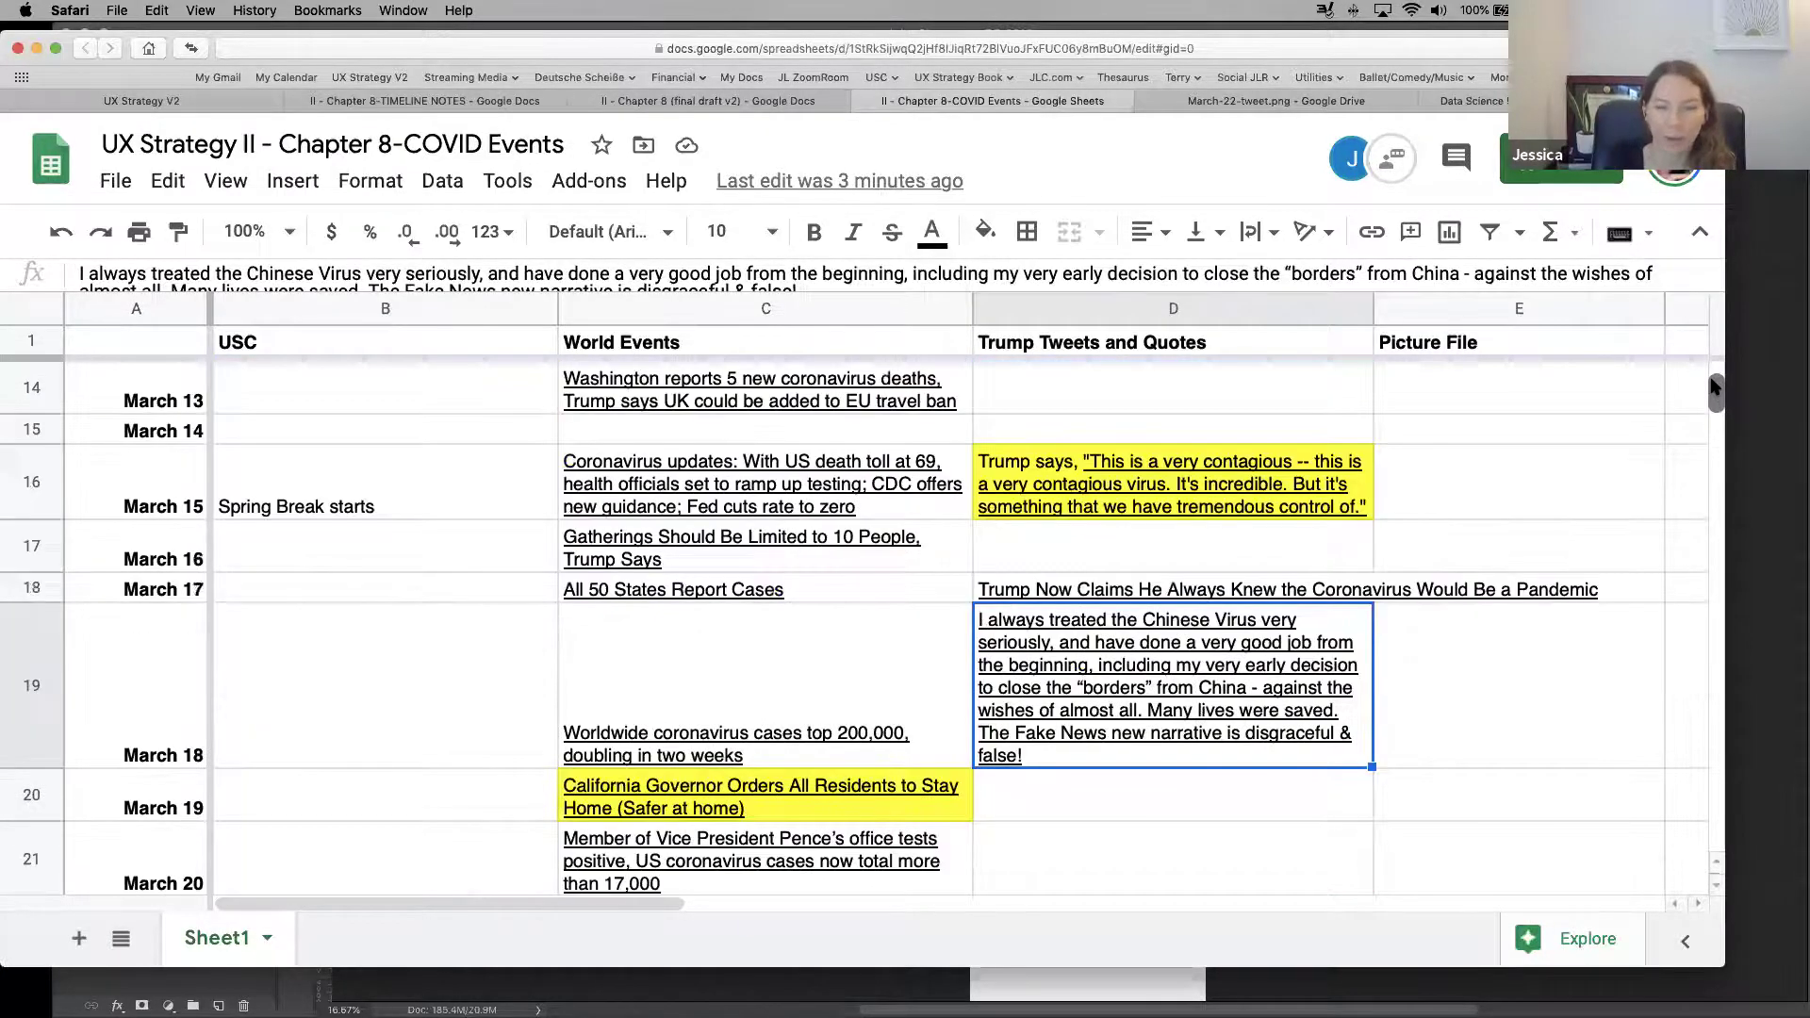
Skim the whole March 1 to 31 timeline to compare the yellow-highlighted entries across the USC, World Events and Trump columns
{"action": "scroll", "coordinate": [1709, 367], "scroll_direction": "up", "scroll_amount": 3}
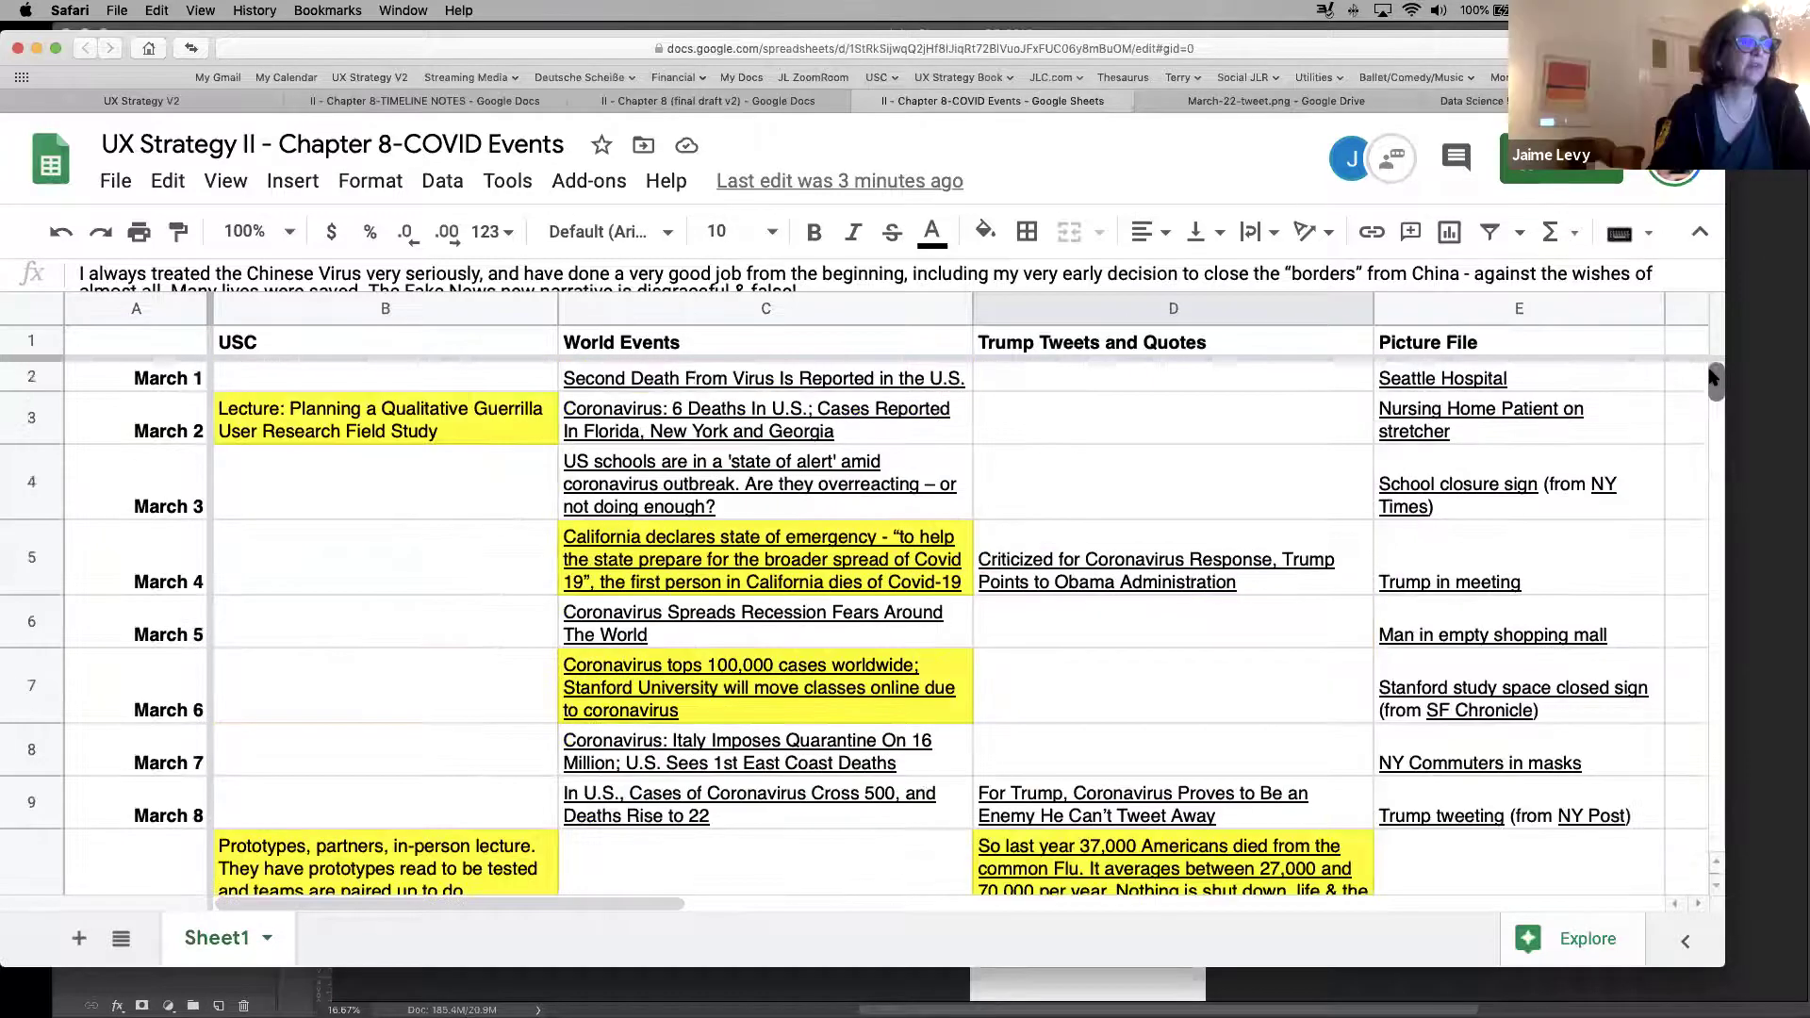
{"action": "scroll", "coordinate": [1712, 386], "scroll_direction": "down", "scroll_amount": 10}
{"action": "scroll", "coordinate": [1714, 406], "scroll_direction": "down", "scroll_amount": 5}
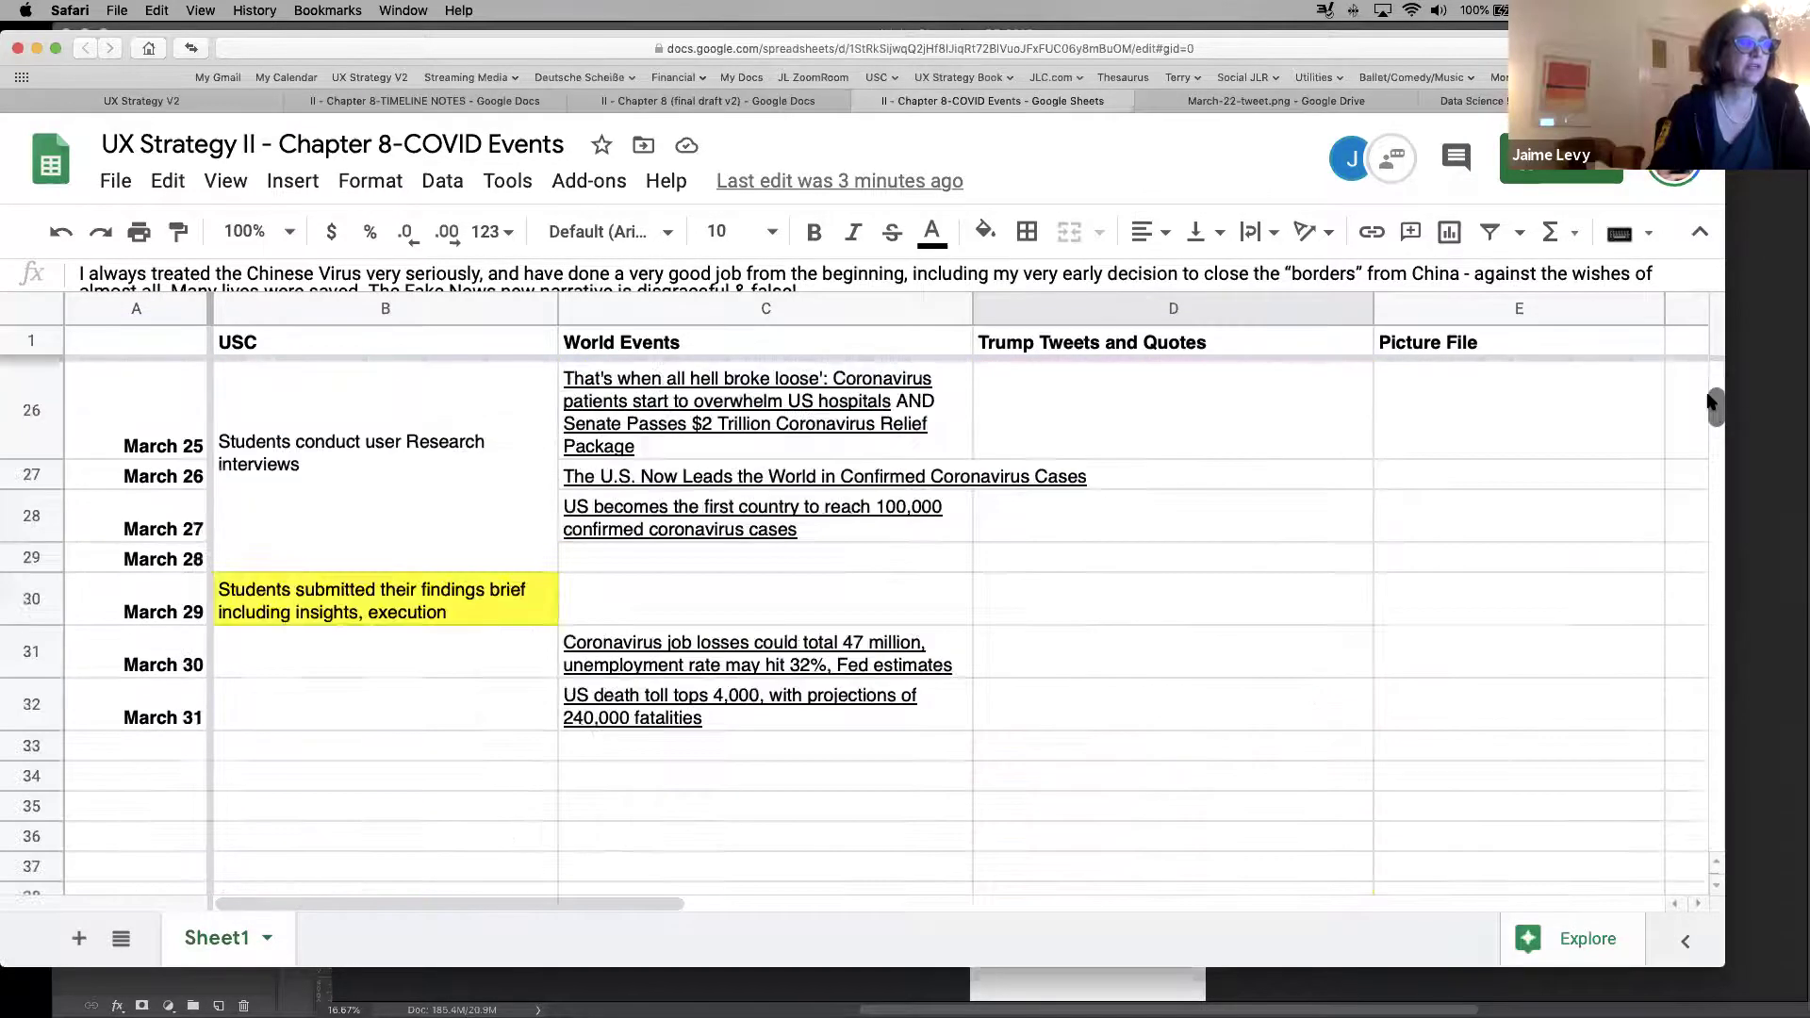
{"action": "scroll", "coordinate": [1707, 378], "scroll_direction": "up", "scroll_amount": 12}
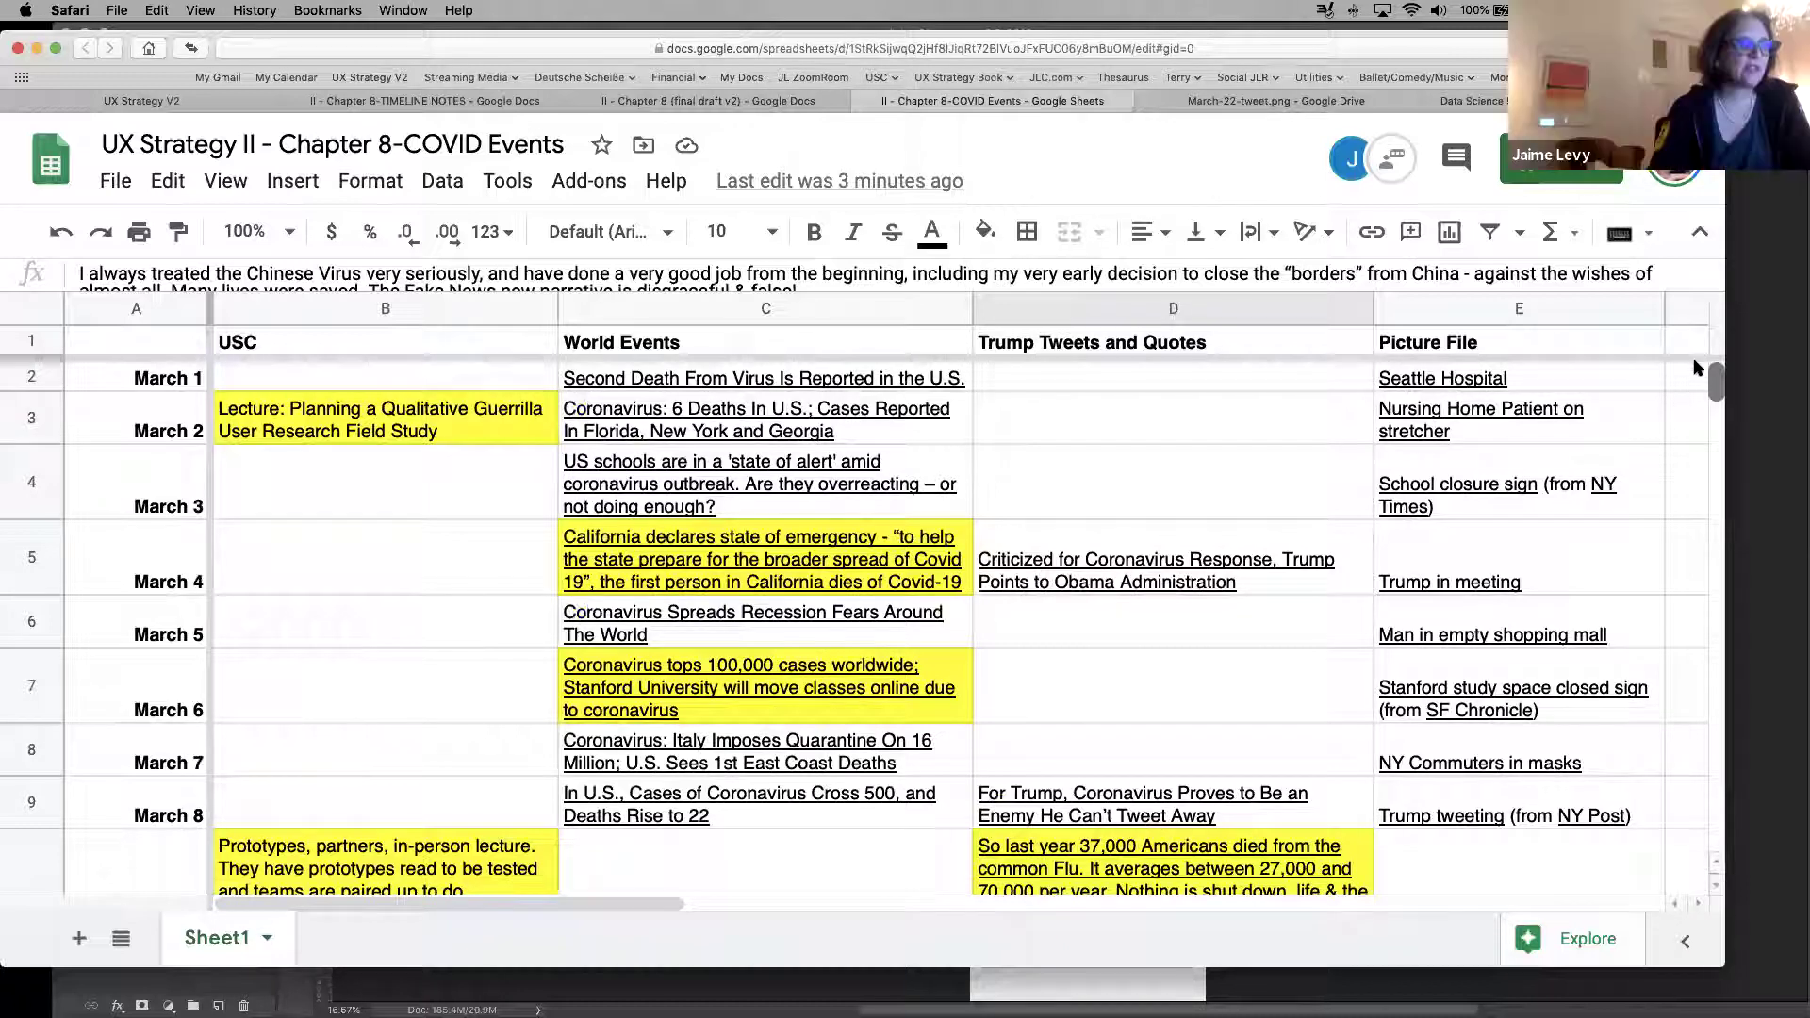
{"action": "scroll", "coordinate": [1696, 376], "scroll_direction": "down", "scroll_amount": 3}
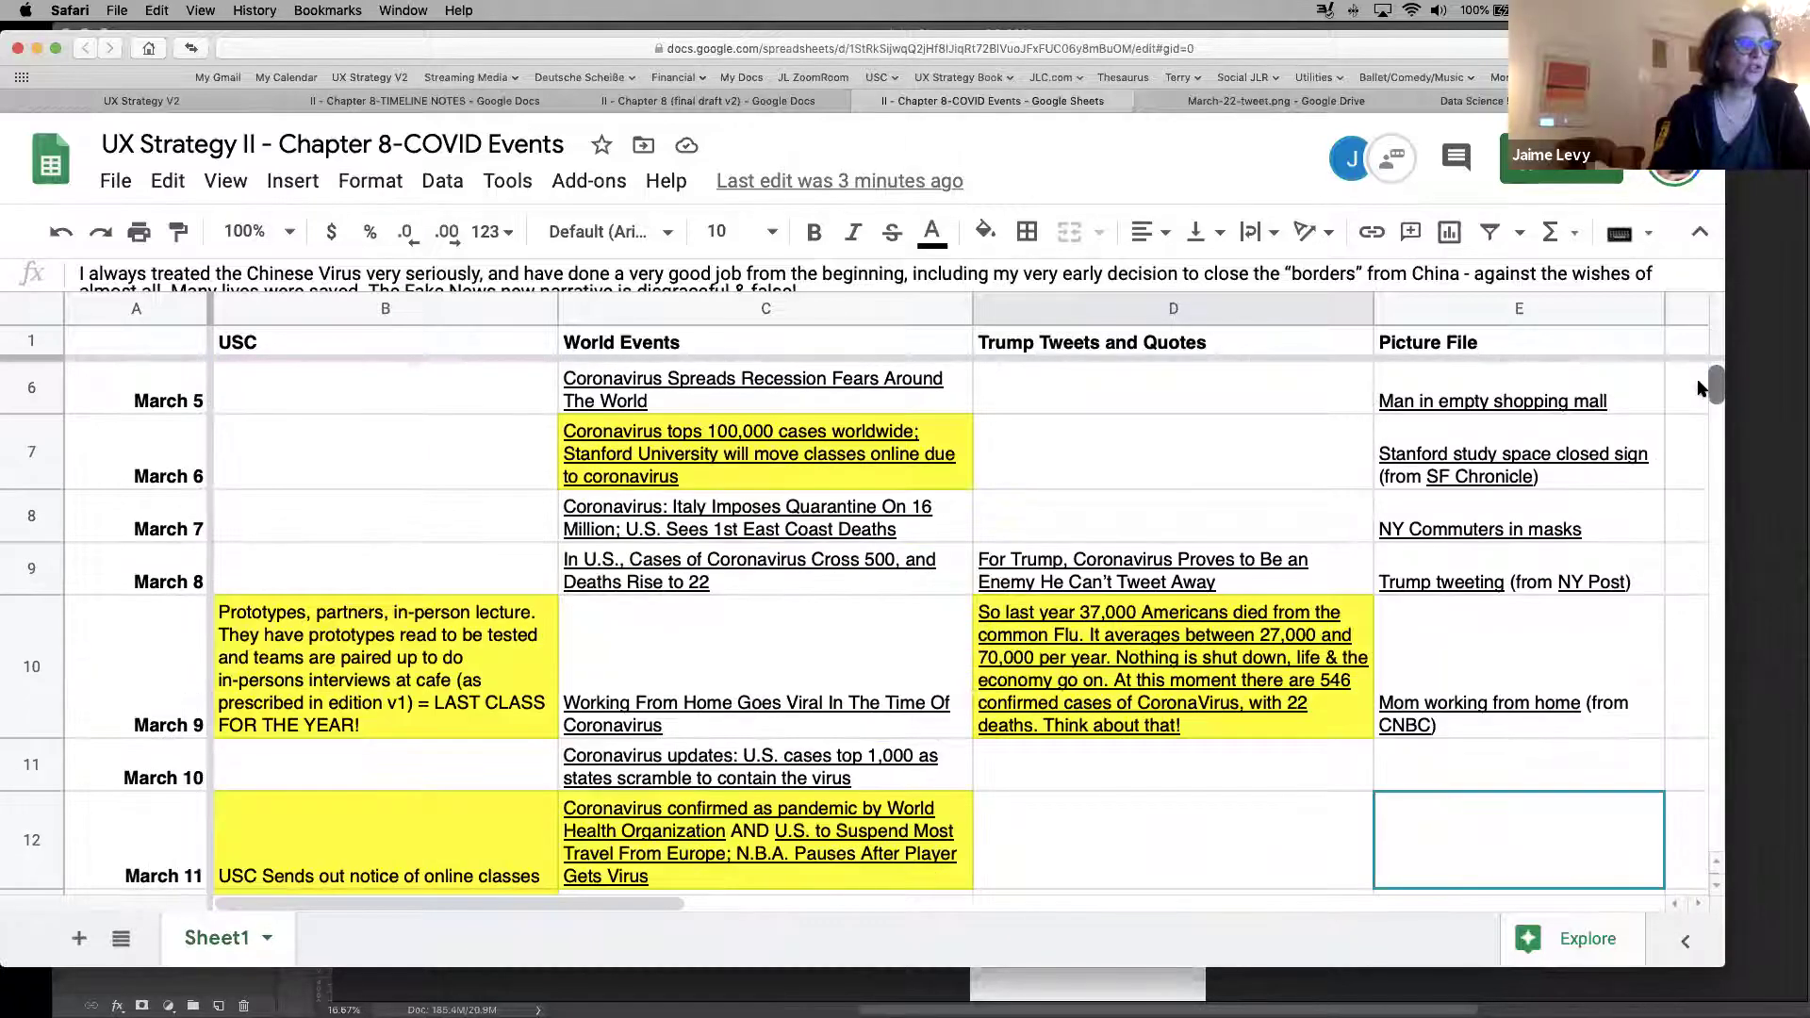
{"action": "scroll", "coordinate": [1700, 390], "scroll_direction": "down", "scroll_amount": 3}
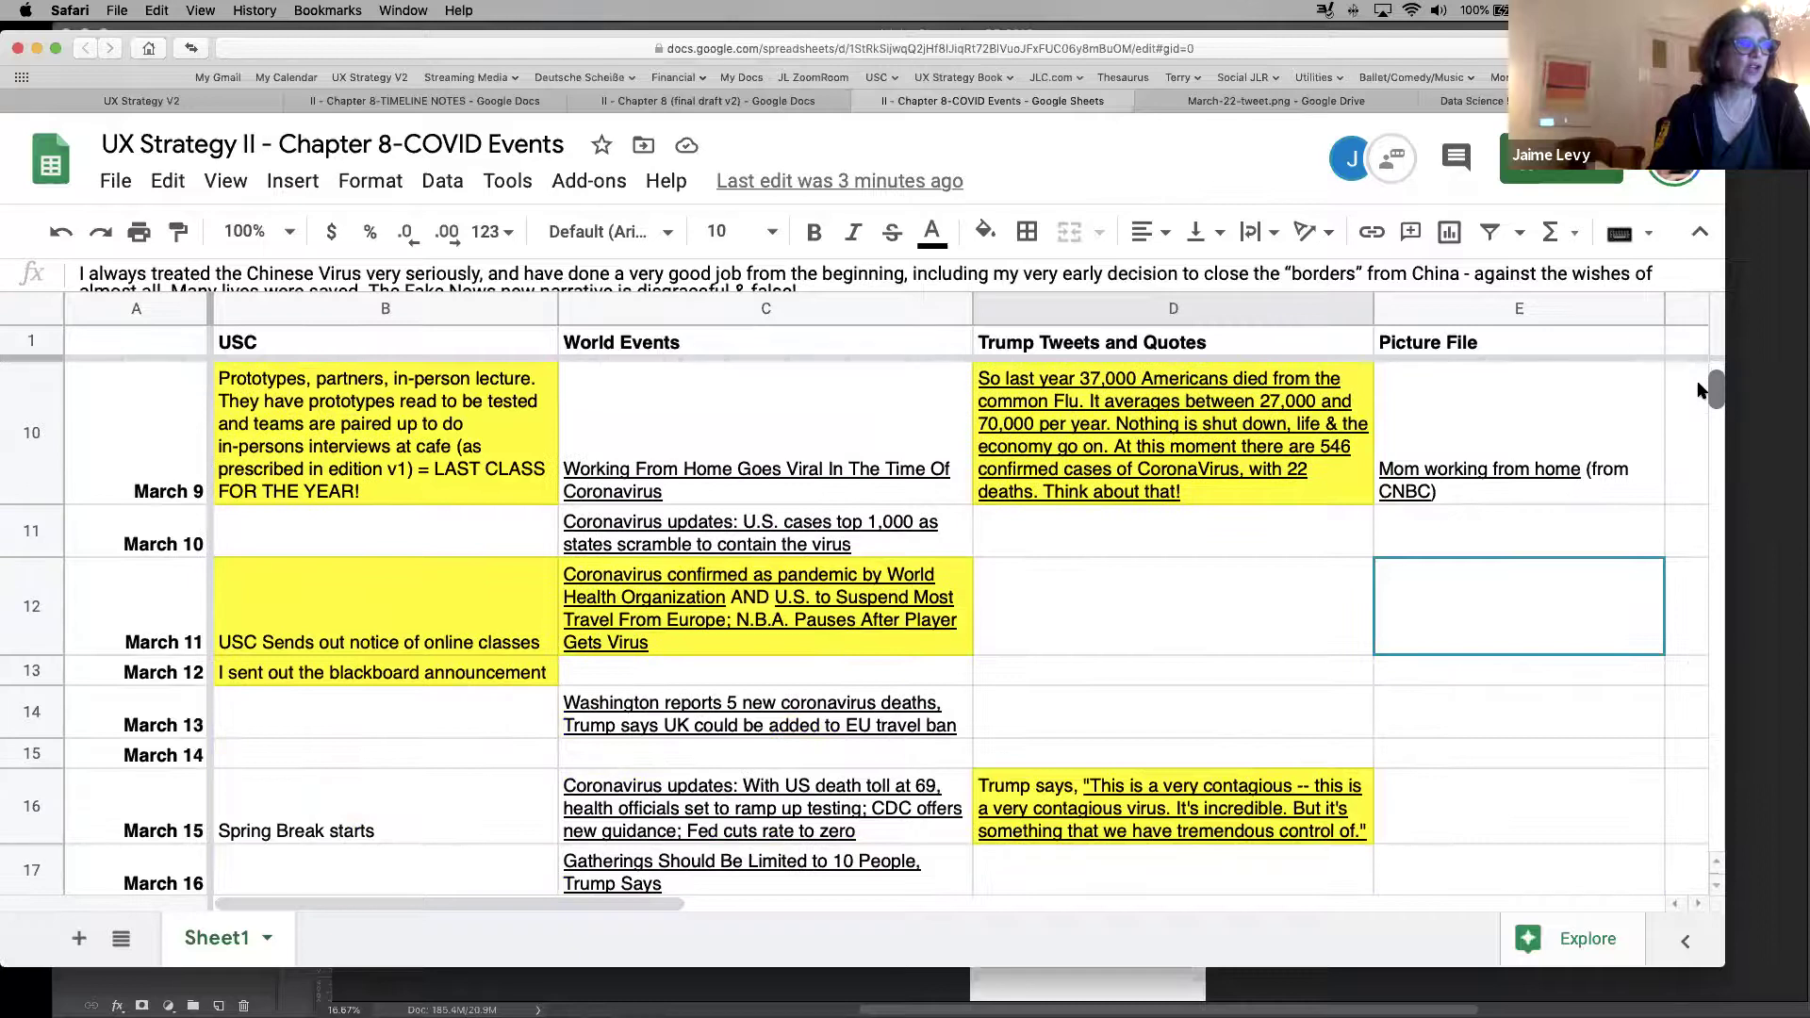
{"action": "scroll", "coordinate": [1700, 391], "scroll_direction": "down", "scroll_amount": 5}
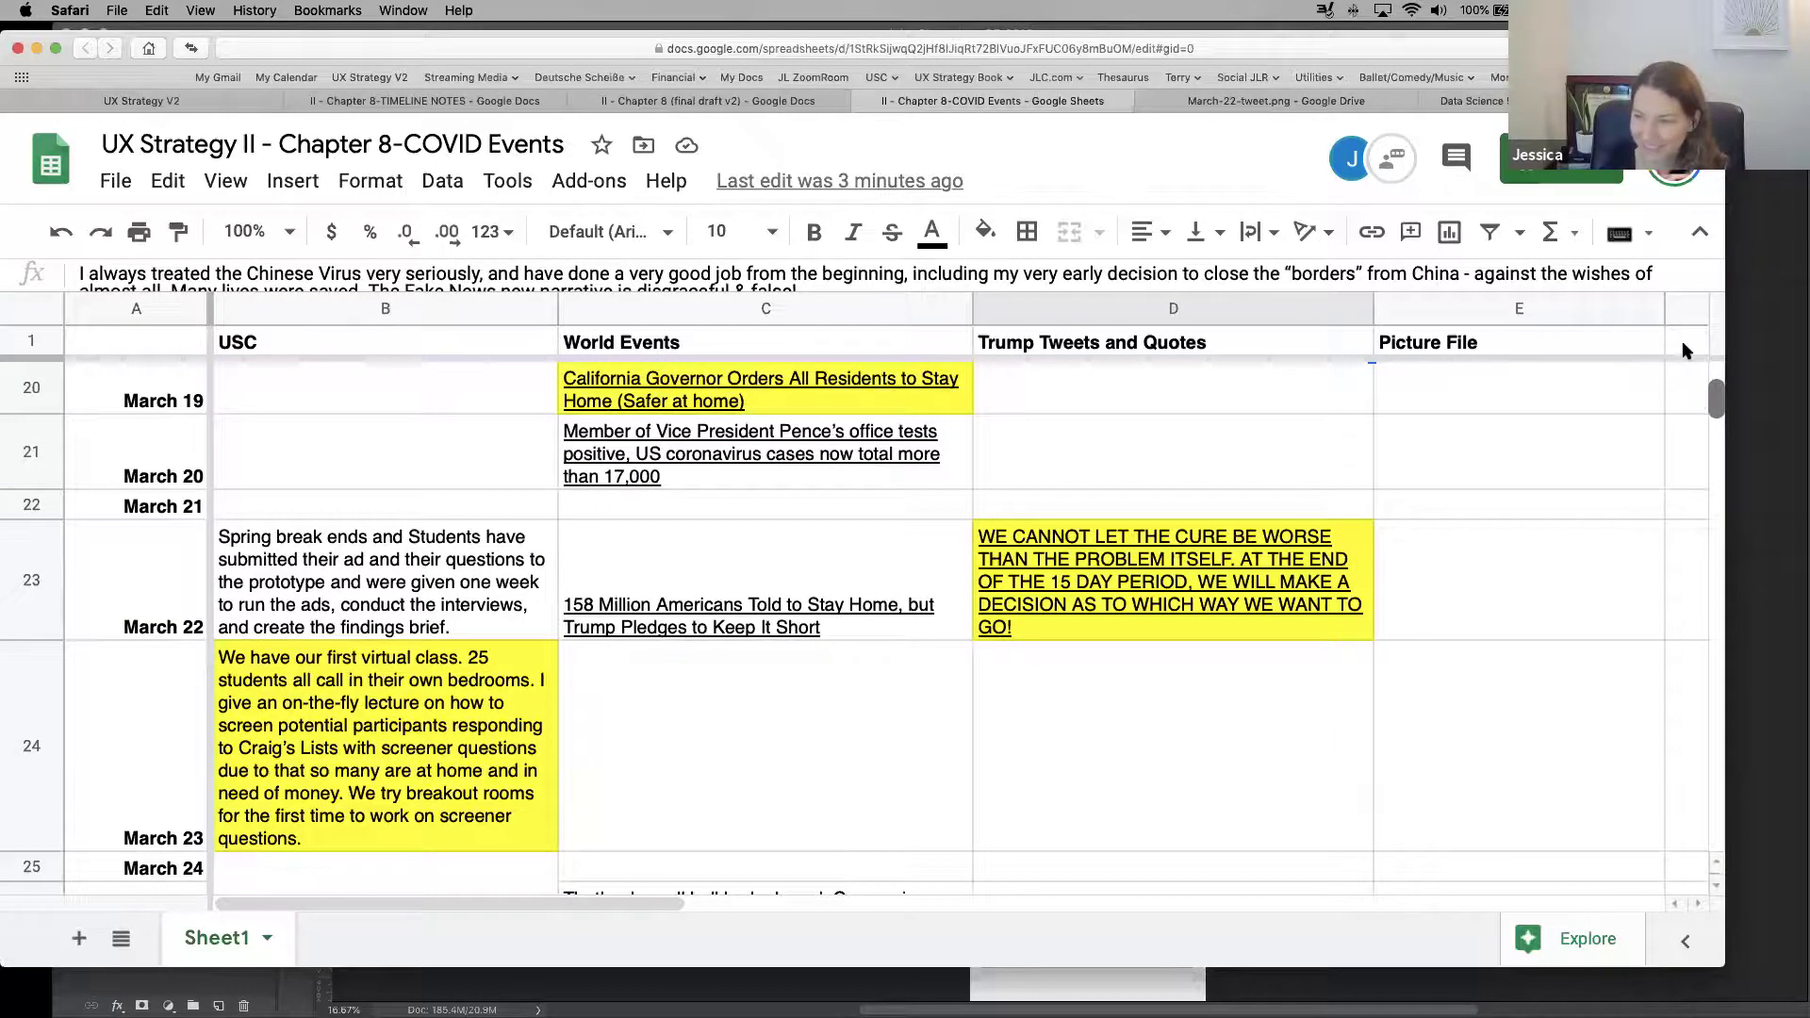
{"action": "scroll", "coordinate": [1678, 325], "scroll_direction": "up", "scroll_amount": 10}
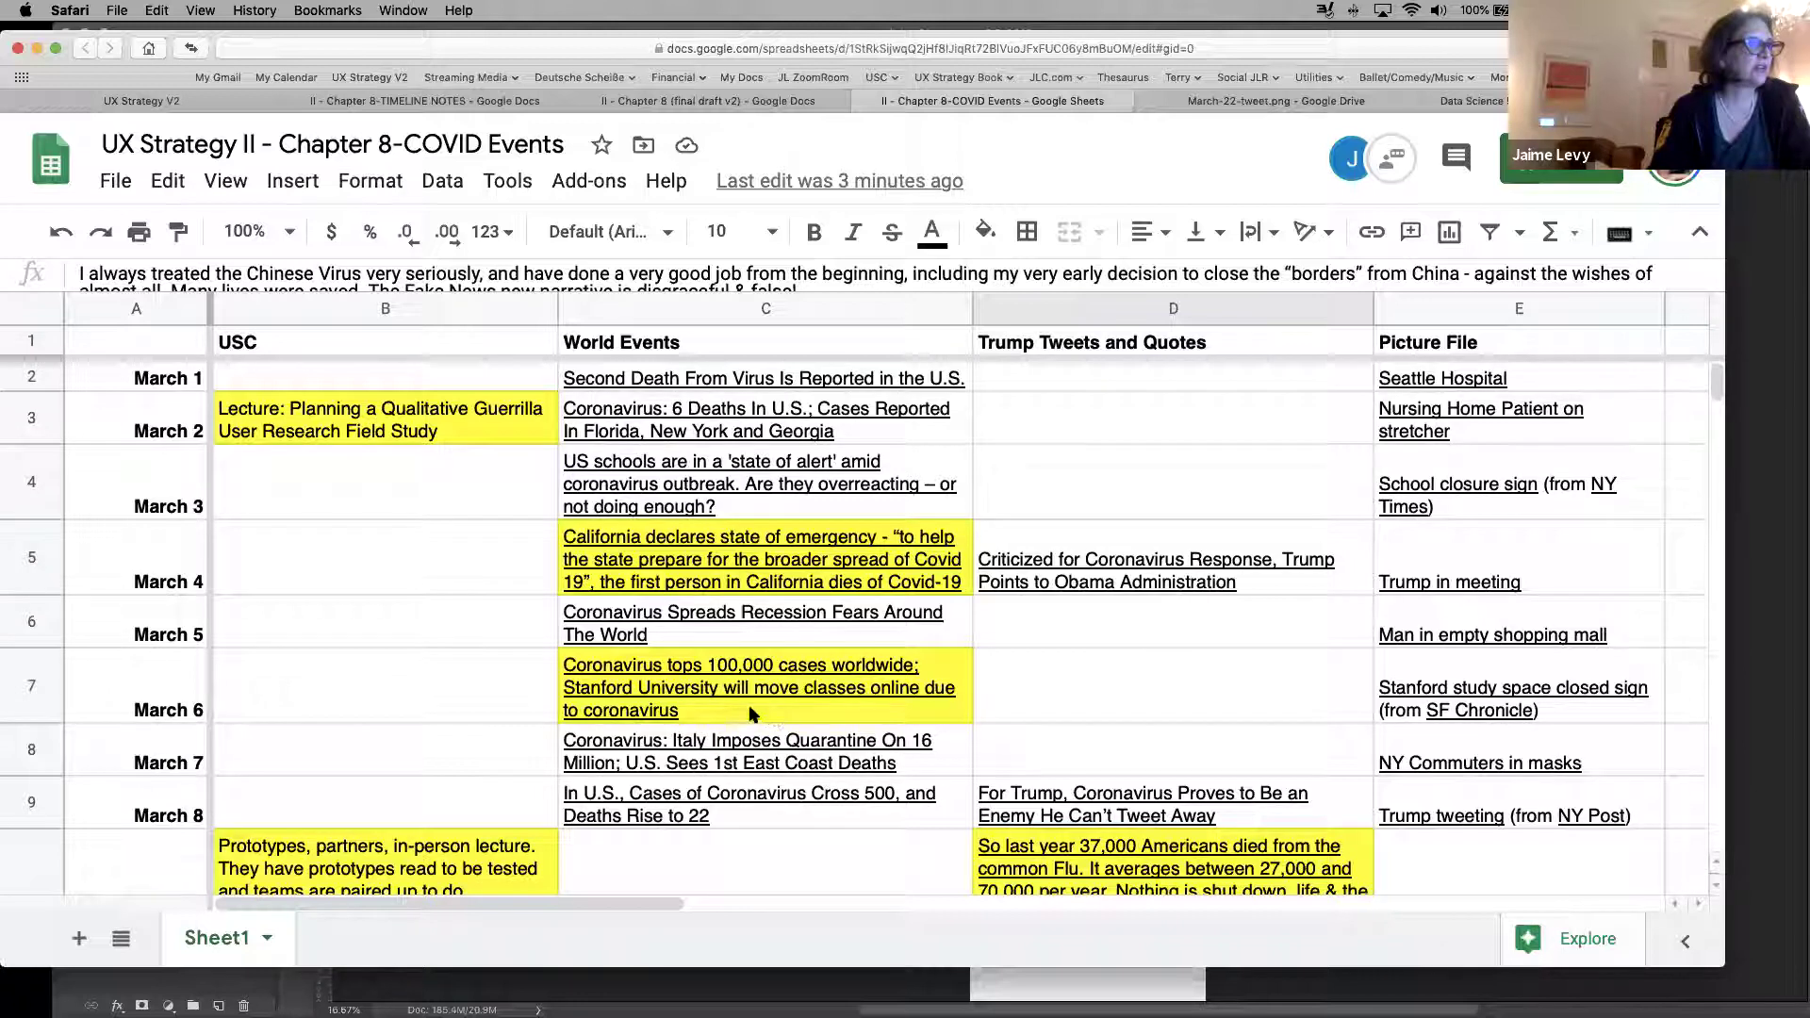
Walk through the highlighted entries in date order from March 6 to 31, checking the March 23 virtual class description
{"action": "left_click_drag", "start_coordinate": [1716, 379], "coordinate": [1716, 386]}
{"action": "scroll", "coordinate": [1716, 387], "scroll_direction": "down", "scroll_amount": 1}
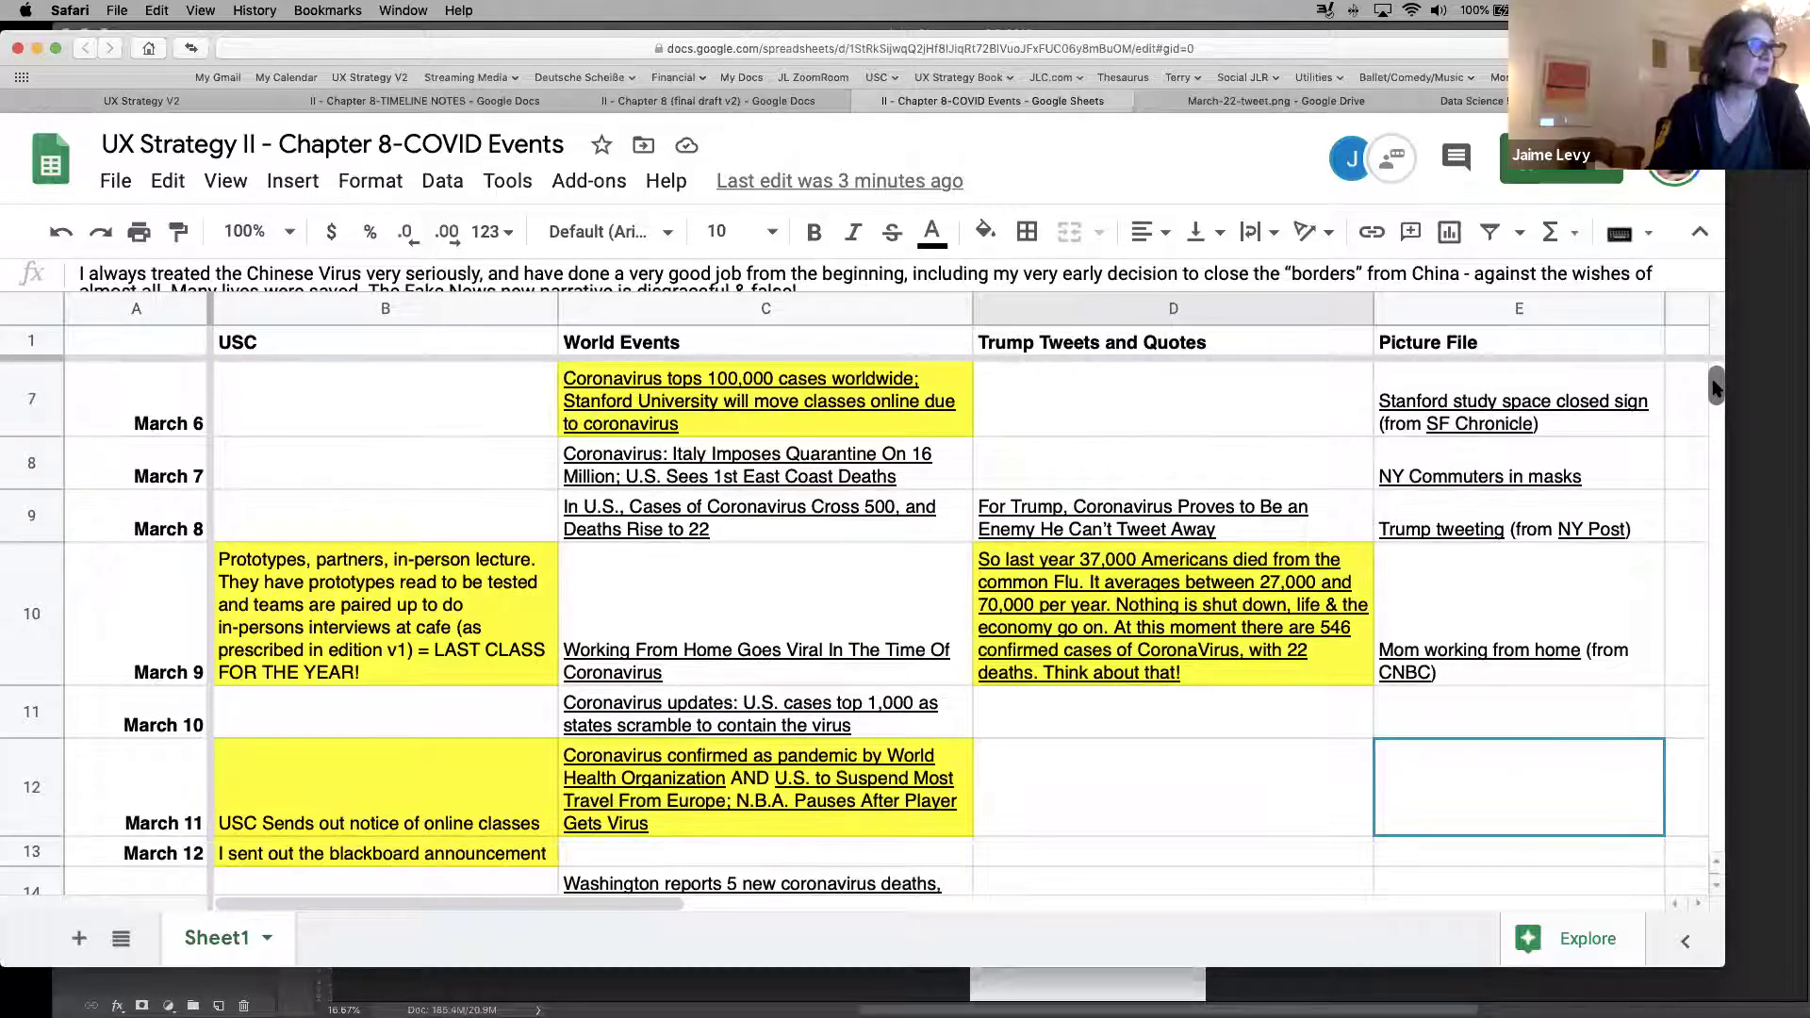
{"action": "left_click_drag", "start_coordinate": [1717, 387], "coordinate": [1716, 396]}
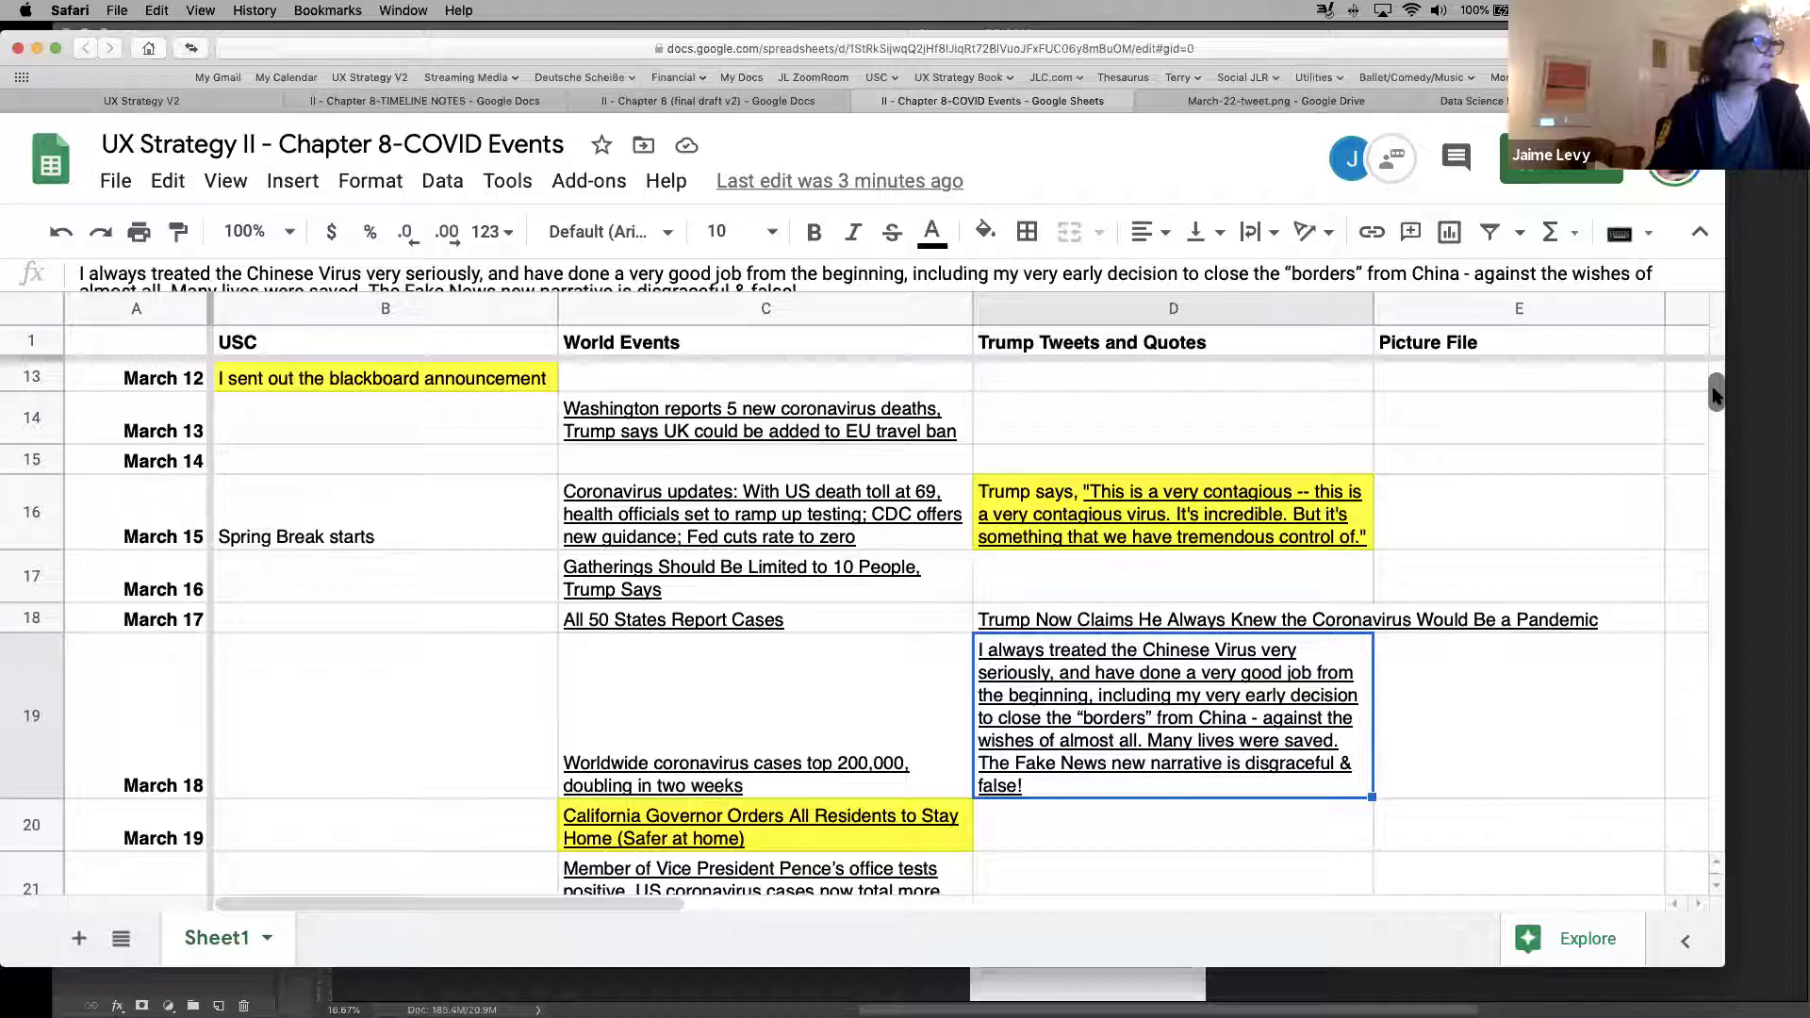
{"action": "left_click_drag", "start_coordinate": [1716, 396], "coordinate": [1716, 403]}
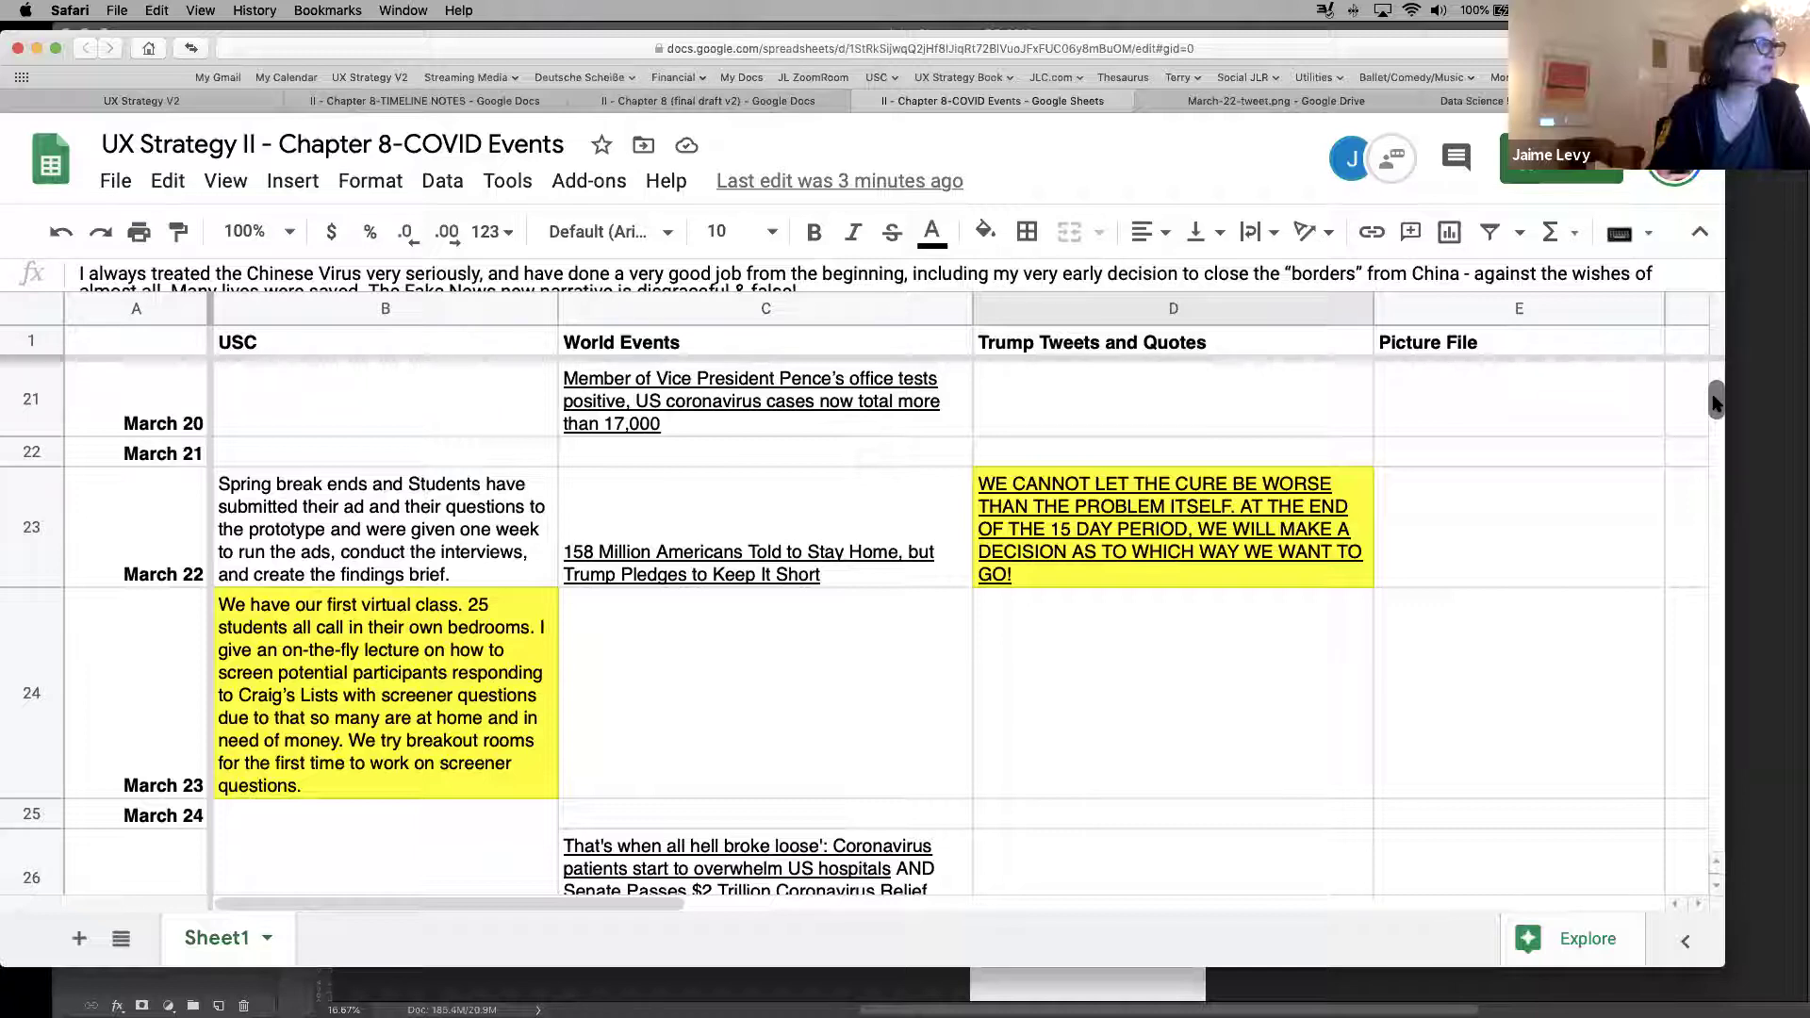
{"action": "left_click", "coordinate": [420, 762]}
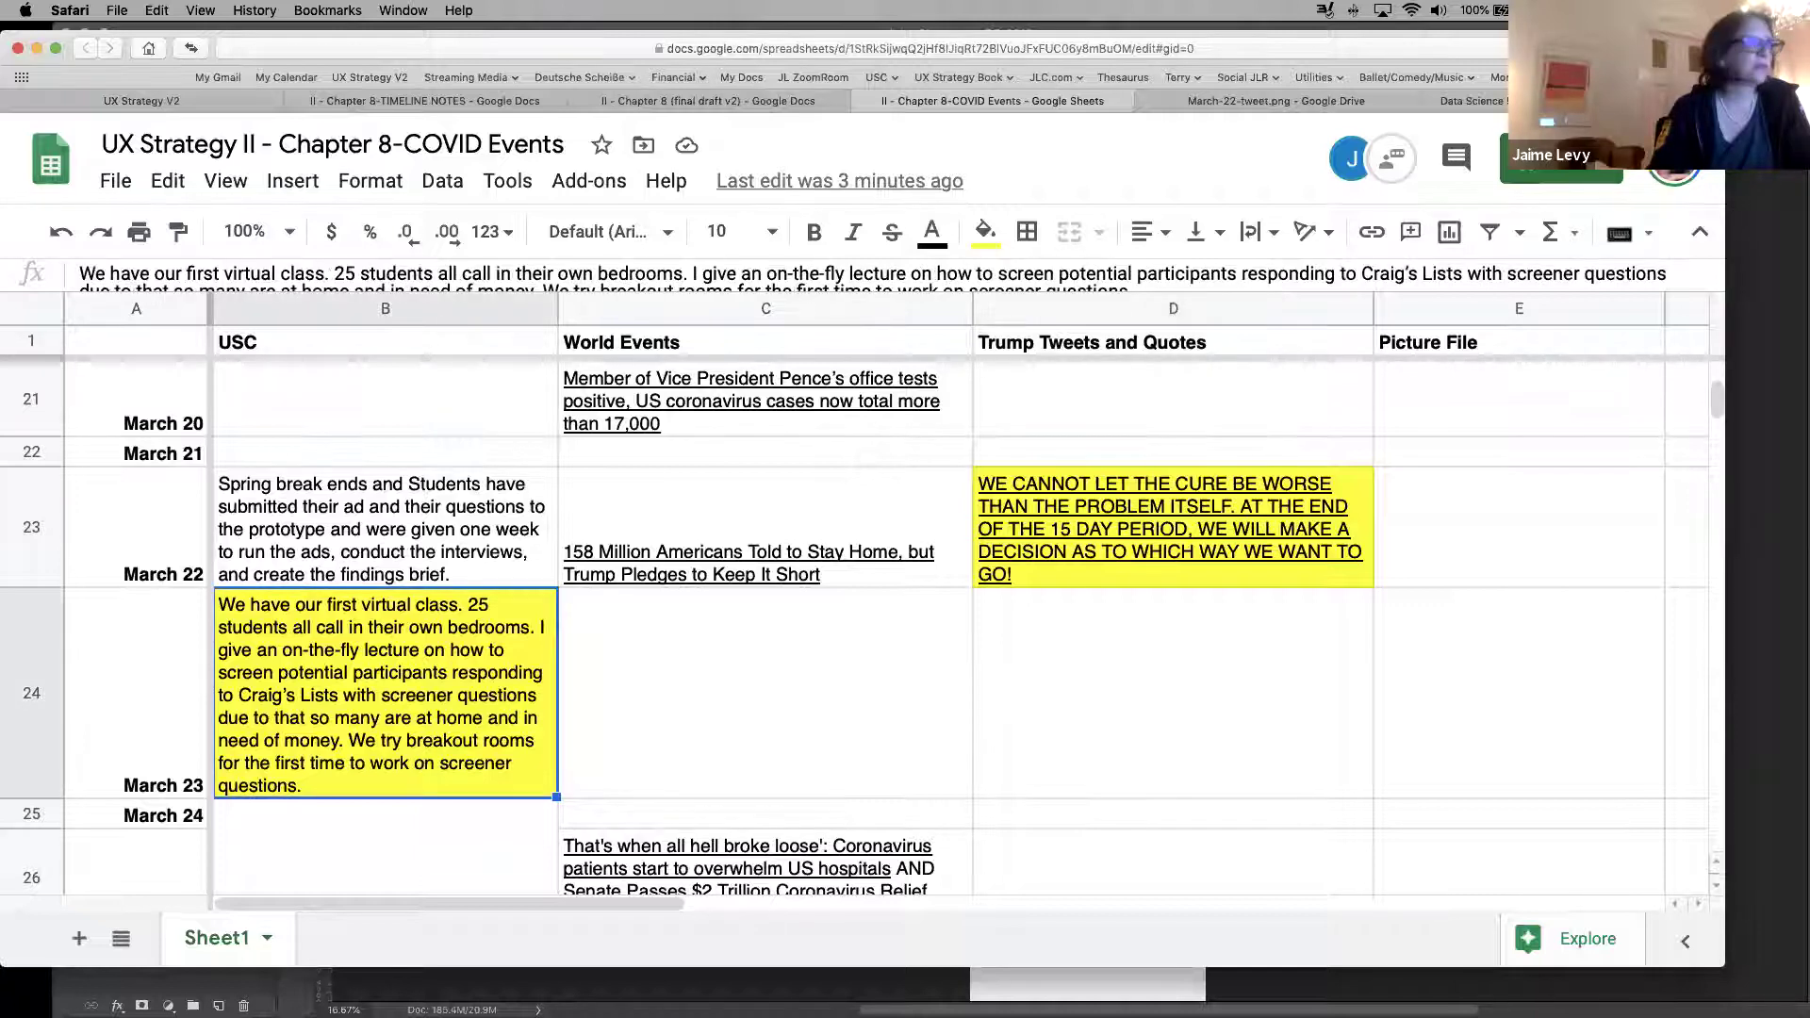
{"action": "mouse_move", "coordinate": [1716, 412]}
{"action": "left_mouse_down"}
{"action": "mouse_move", "coordinate": [1716, 438]}
{"action": "mouse_move", "coordinate": [1707, 337]}
{"action": "mouse_move", "coordinate": [1706, 421]}
{"action": "left_mouse_up"}
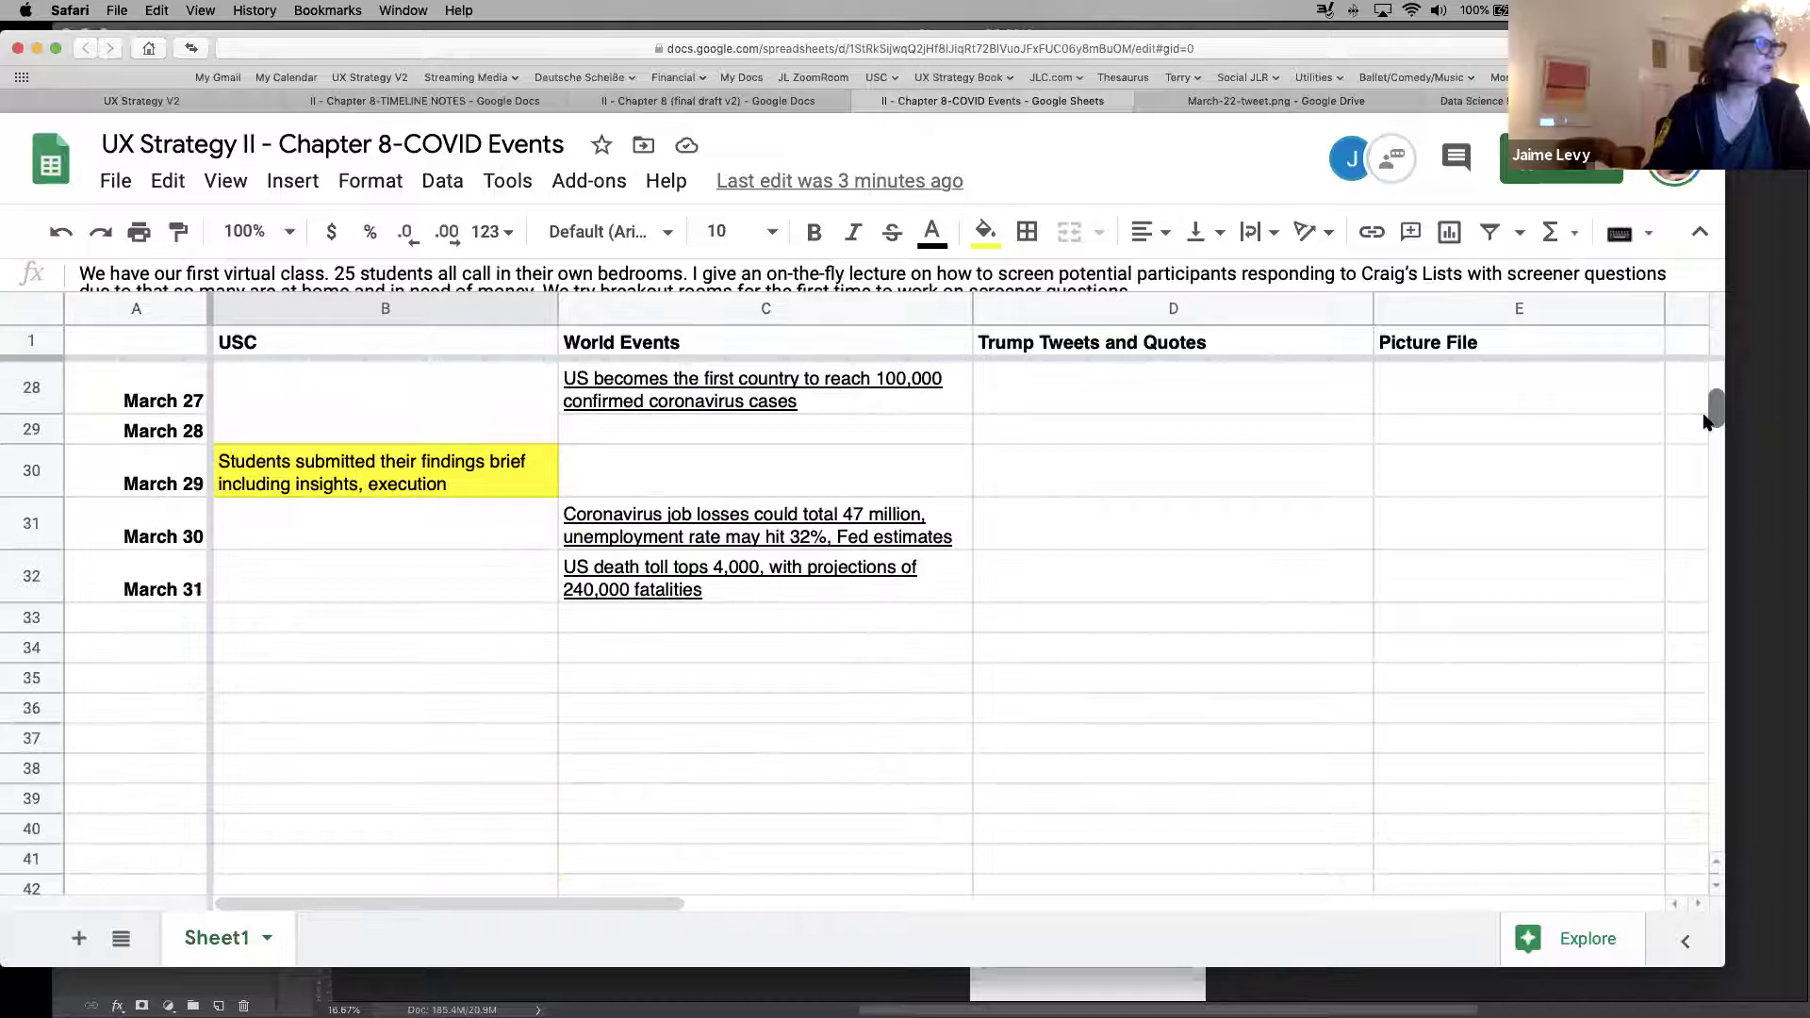
{"action": "scroll", "coordinate": [1706, 421], "scroll_direction": "down", "scroll_amount": 1}
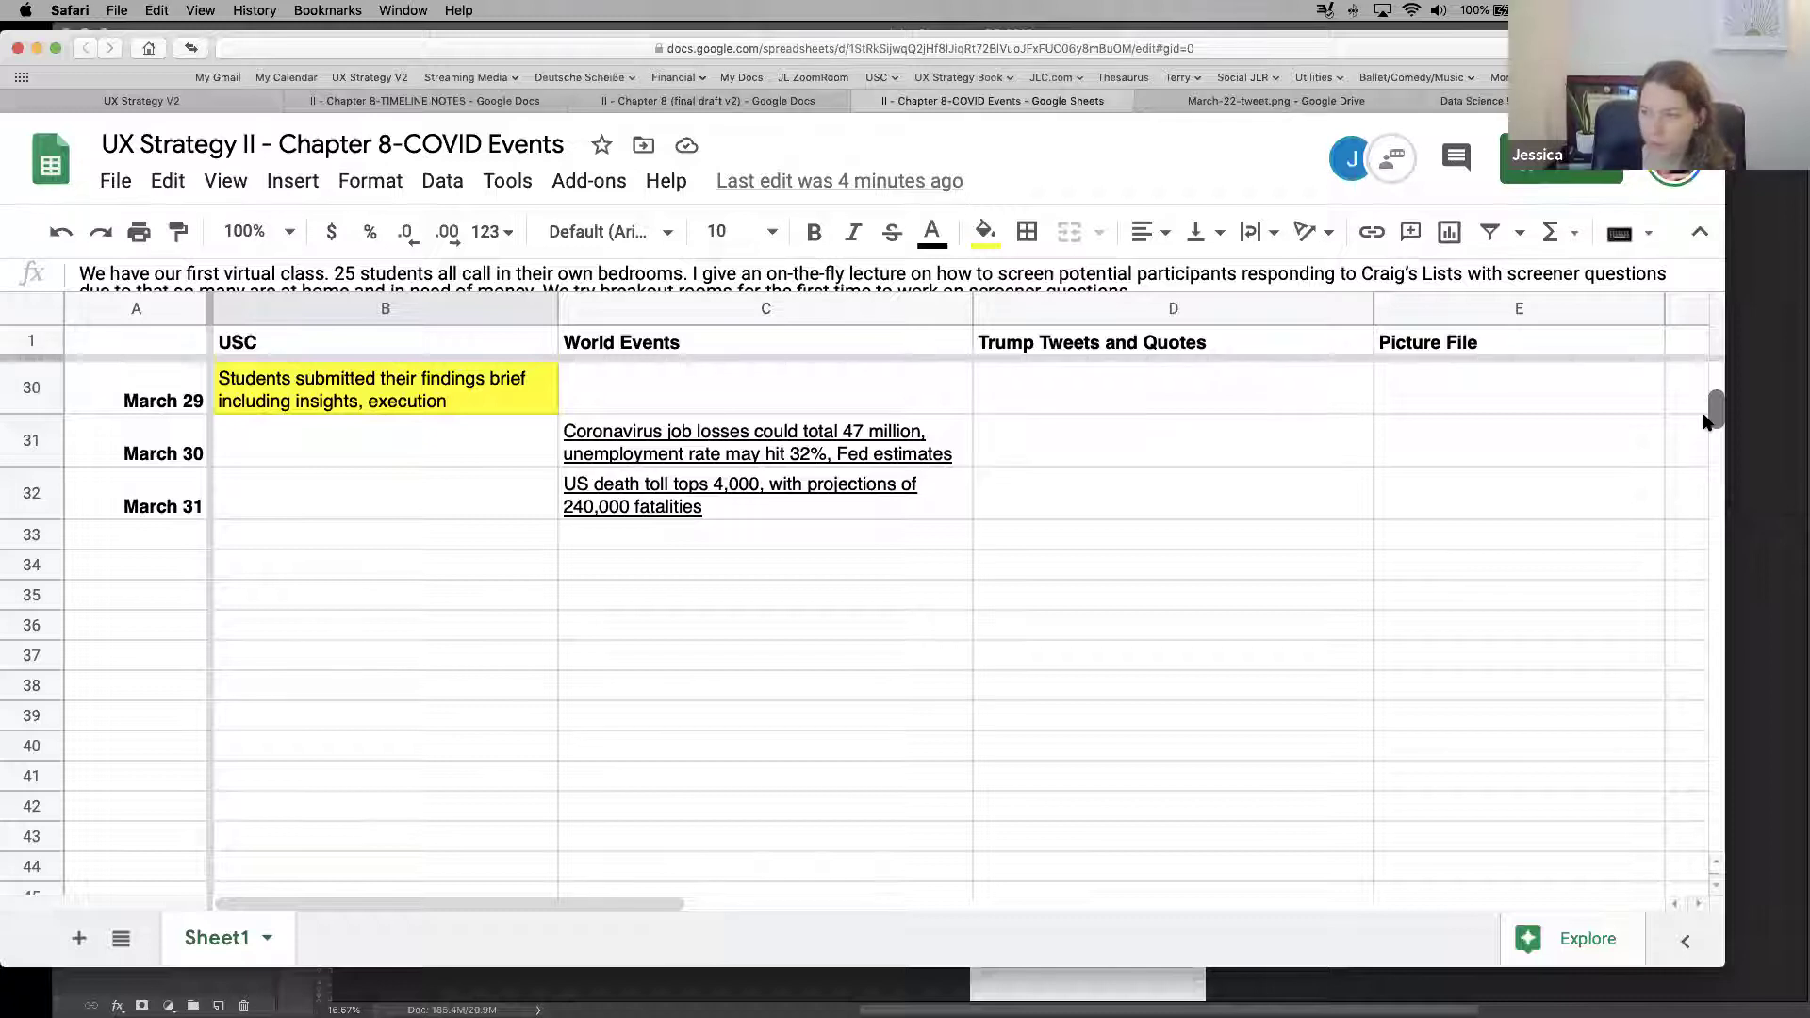
{"action": "scroll", "coordinate": [1707, 422], "scroll_direction": "up", "scroll_amount": 3}
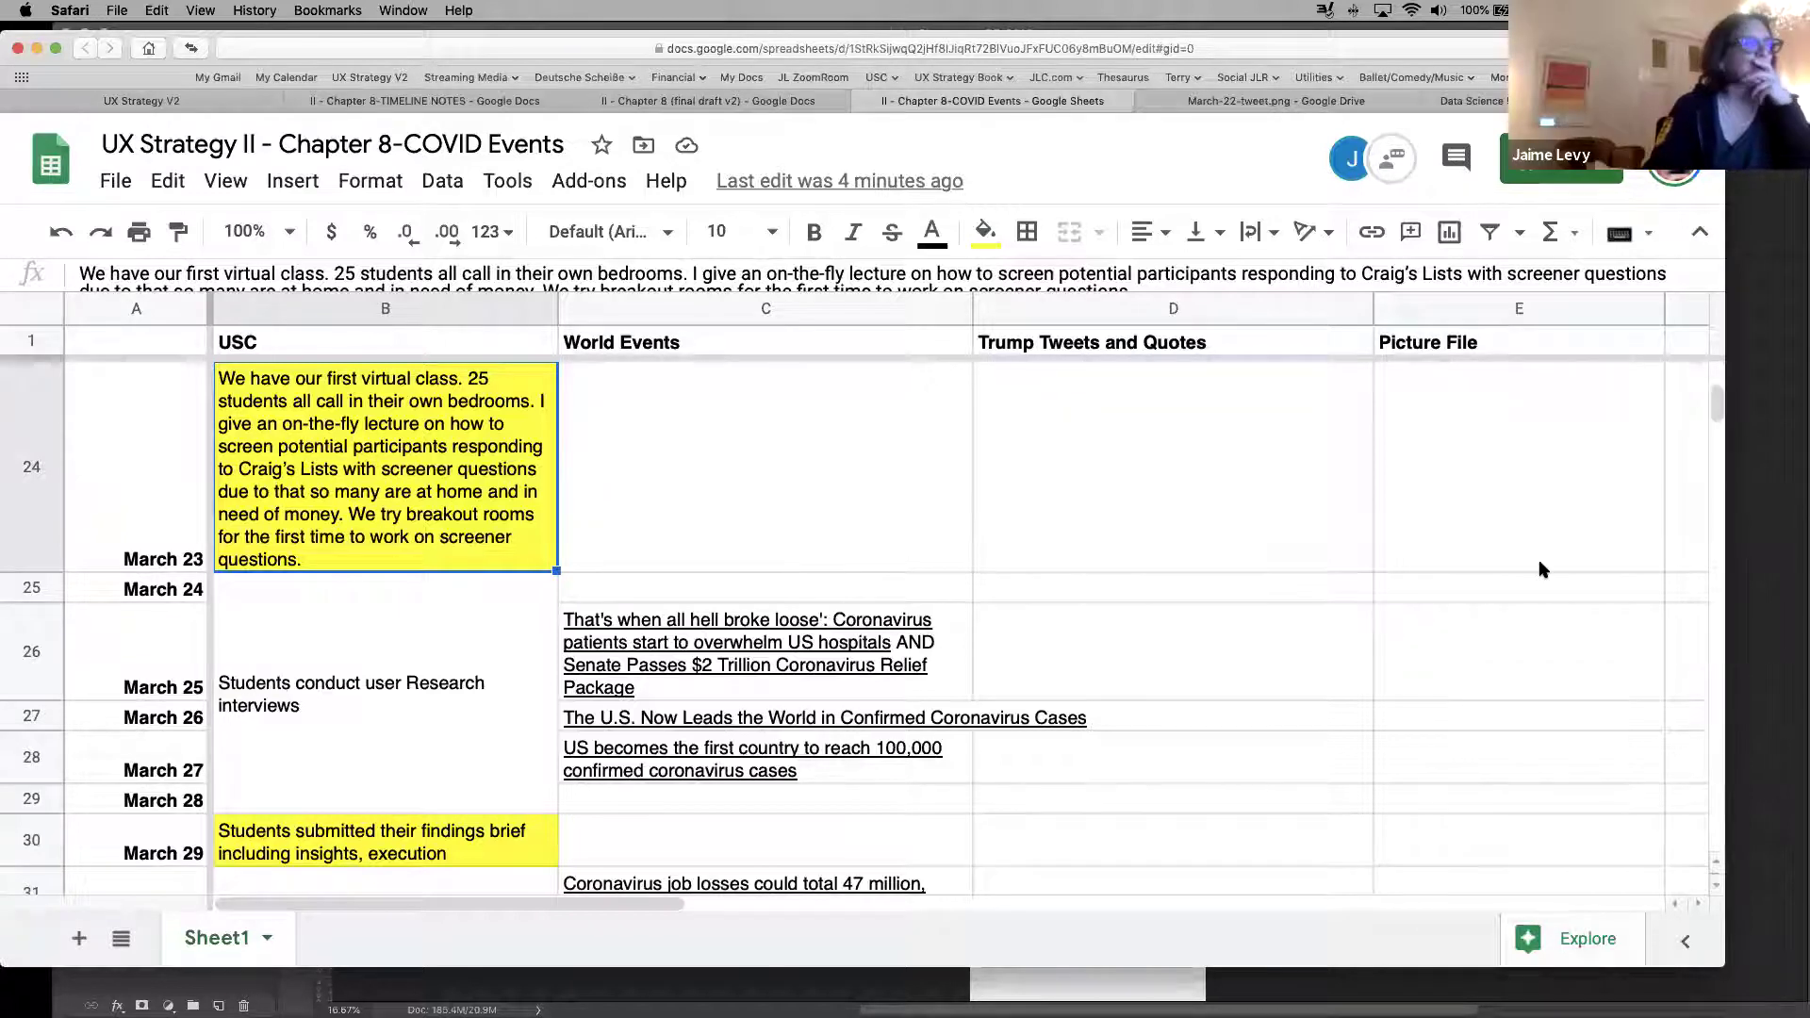
Add the word "online" before "Research" in the merged March 24 to 28 USC entry about student interviews
{"action": "left_click", "coordinate": [394, 689]}
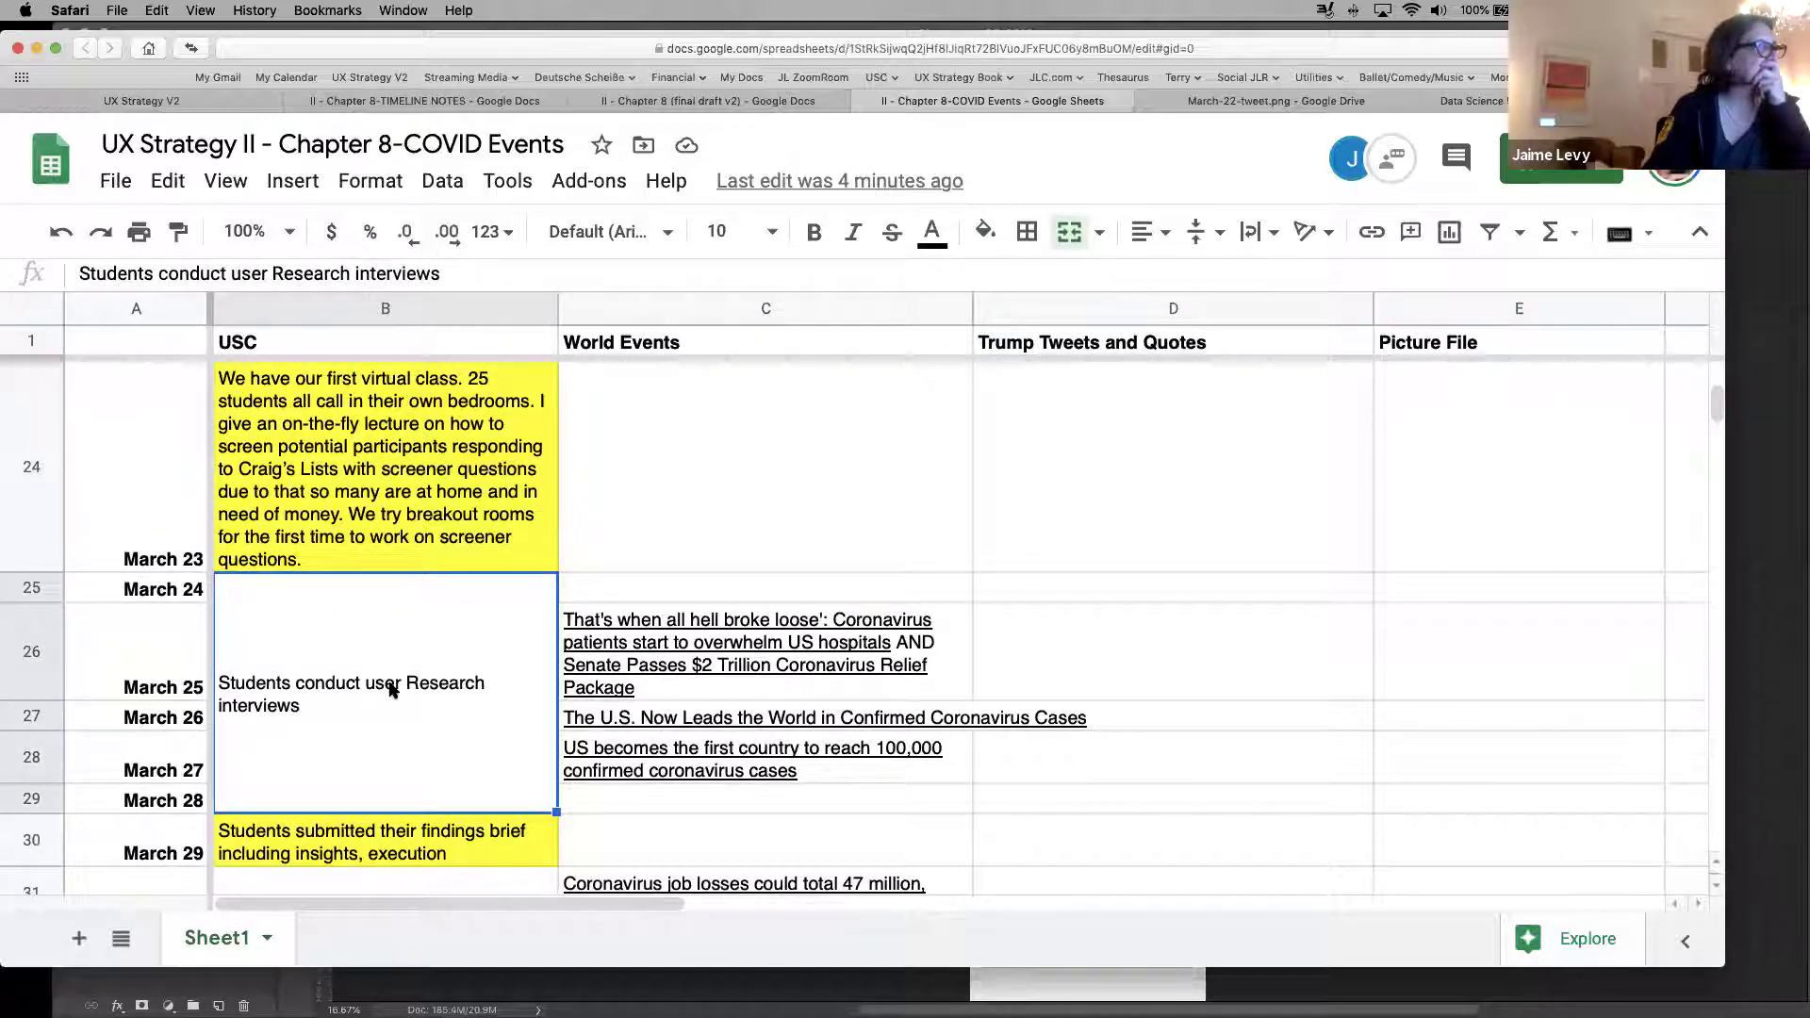
{"action": "double_click", "coordinate": [391, 690]}
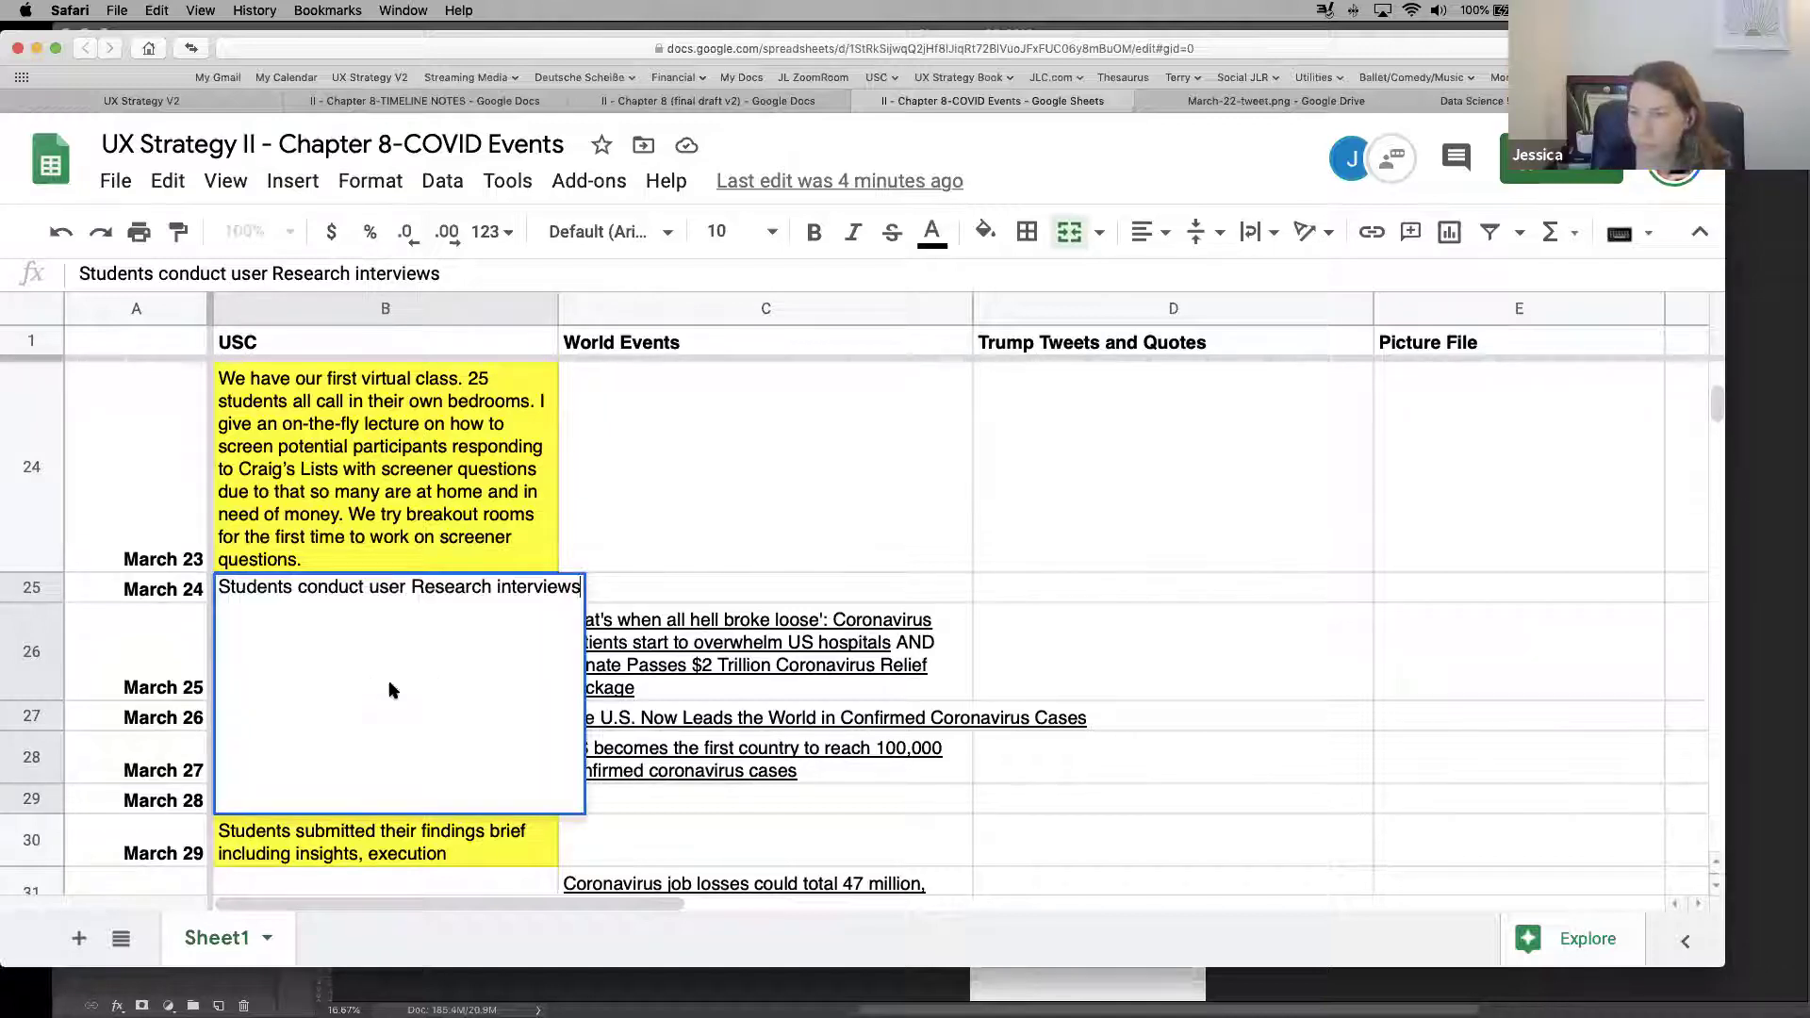
{"action": "left_click", "coordinate": [412, 585]}
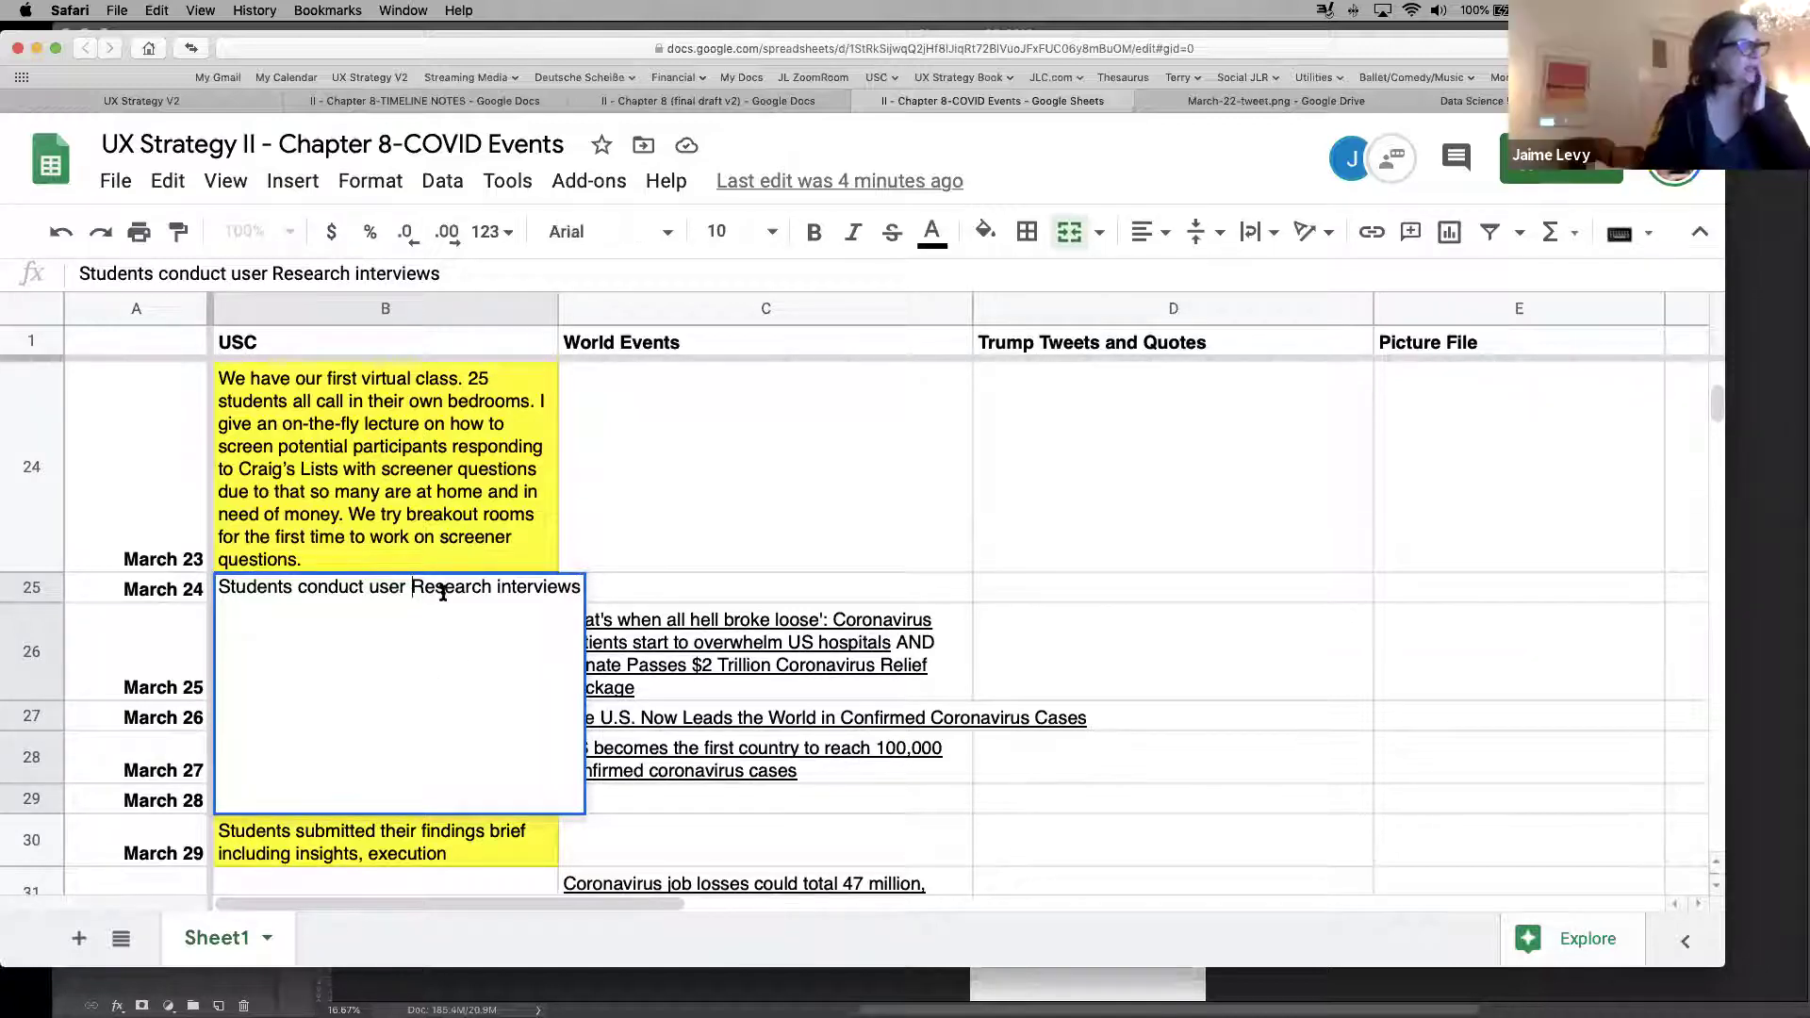
{"action": "type", "text": "ONL"}
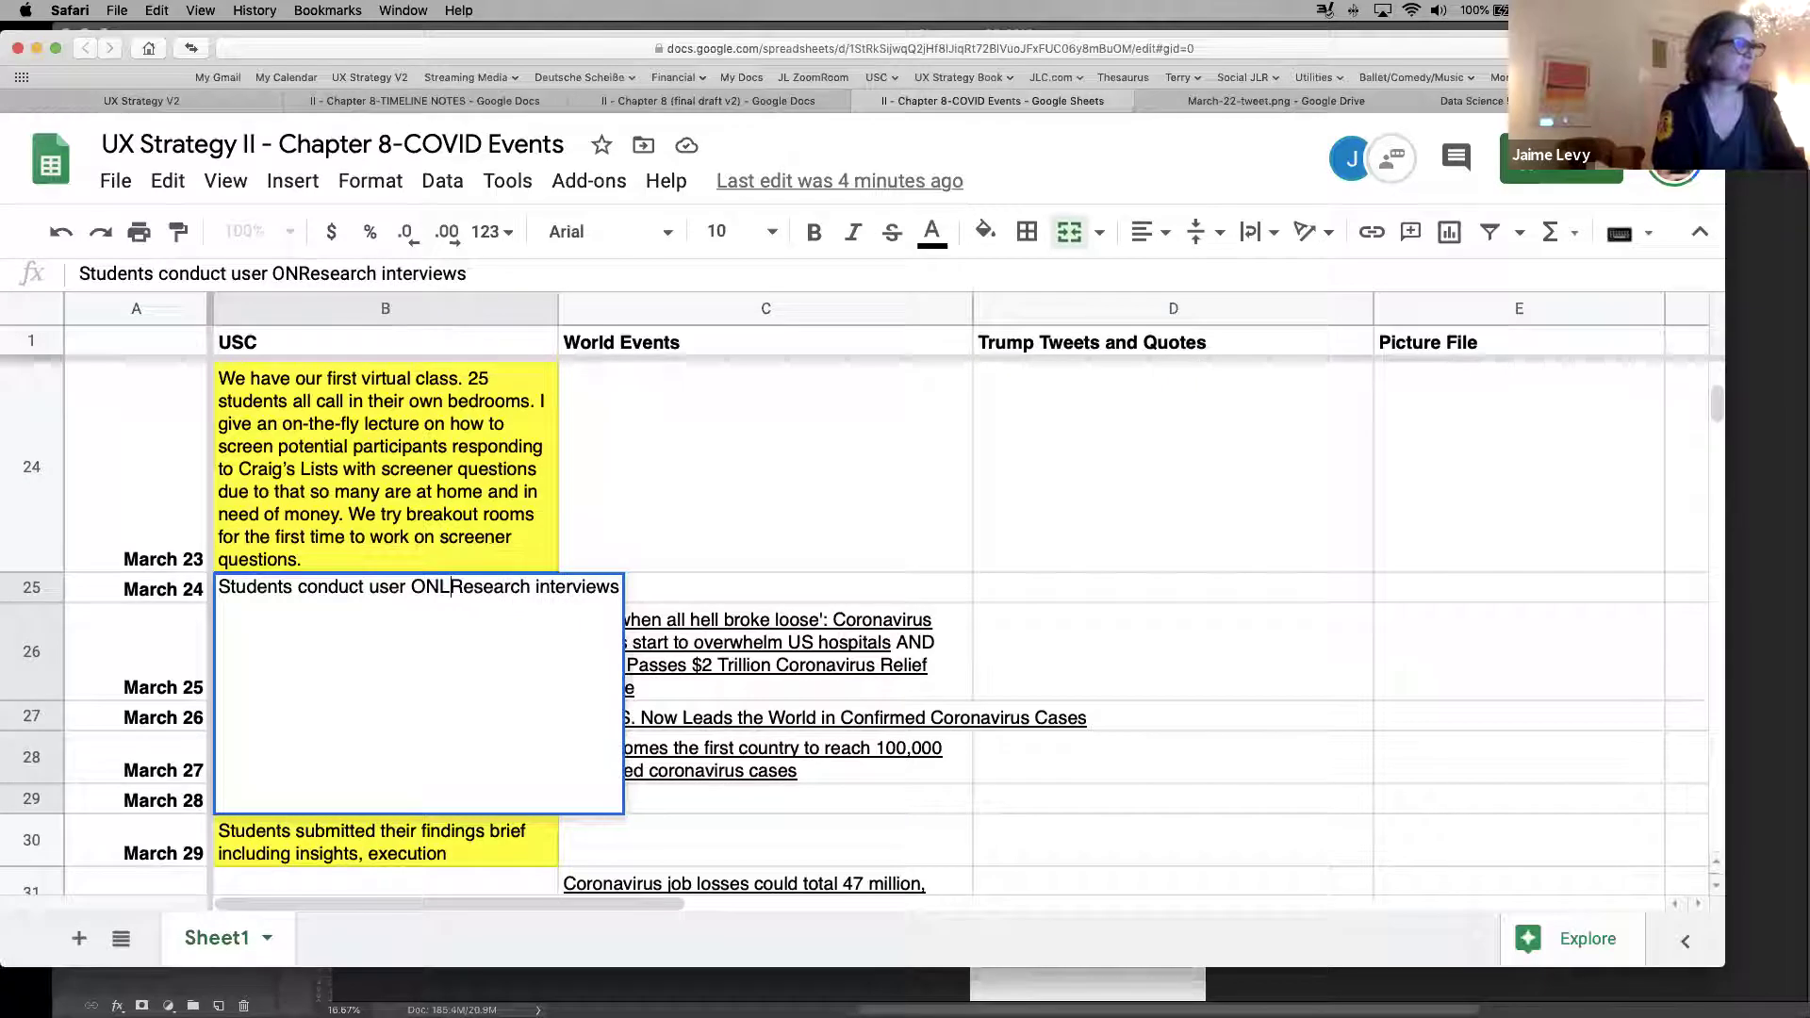
{"action": "key", "text": "BackSpace"}
{"action": "key", "text": "BackSpace"}
{"action": "type", "text": "online"}
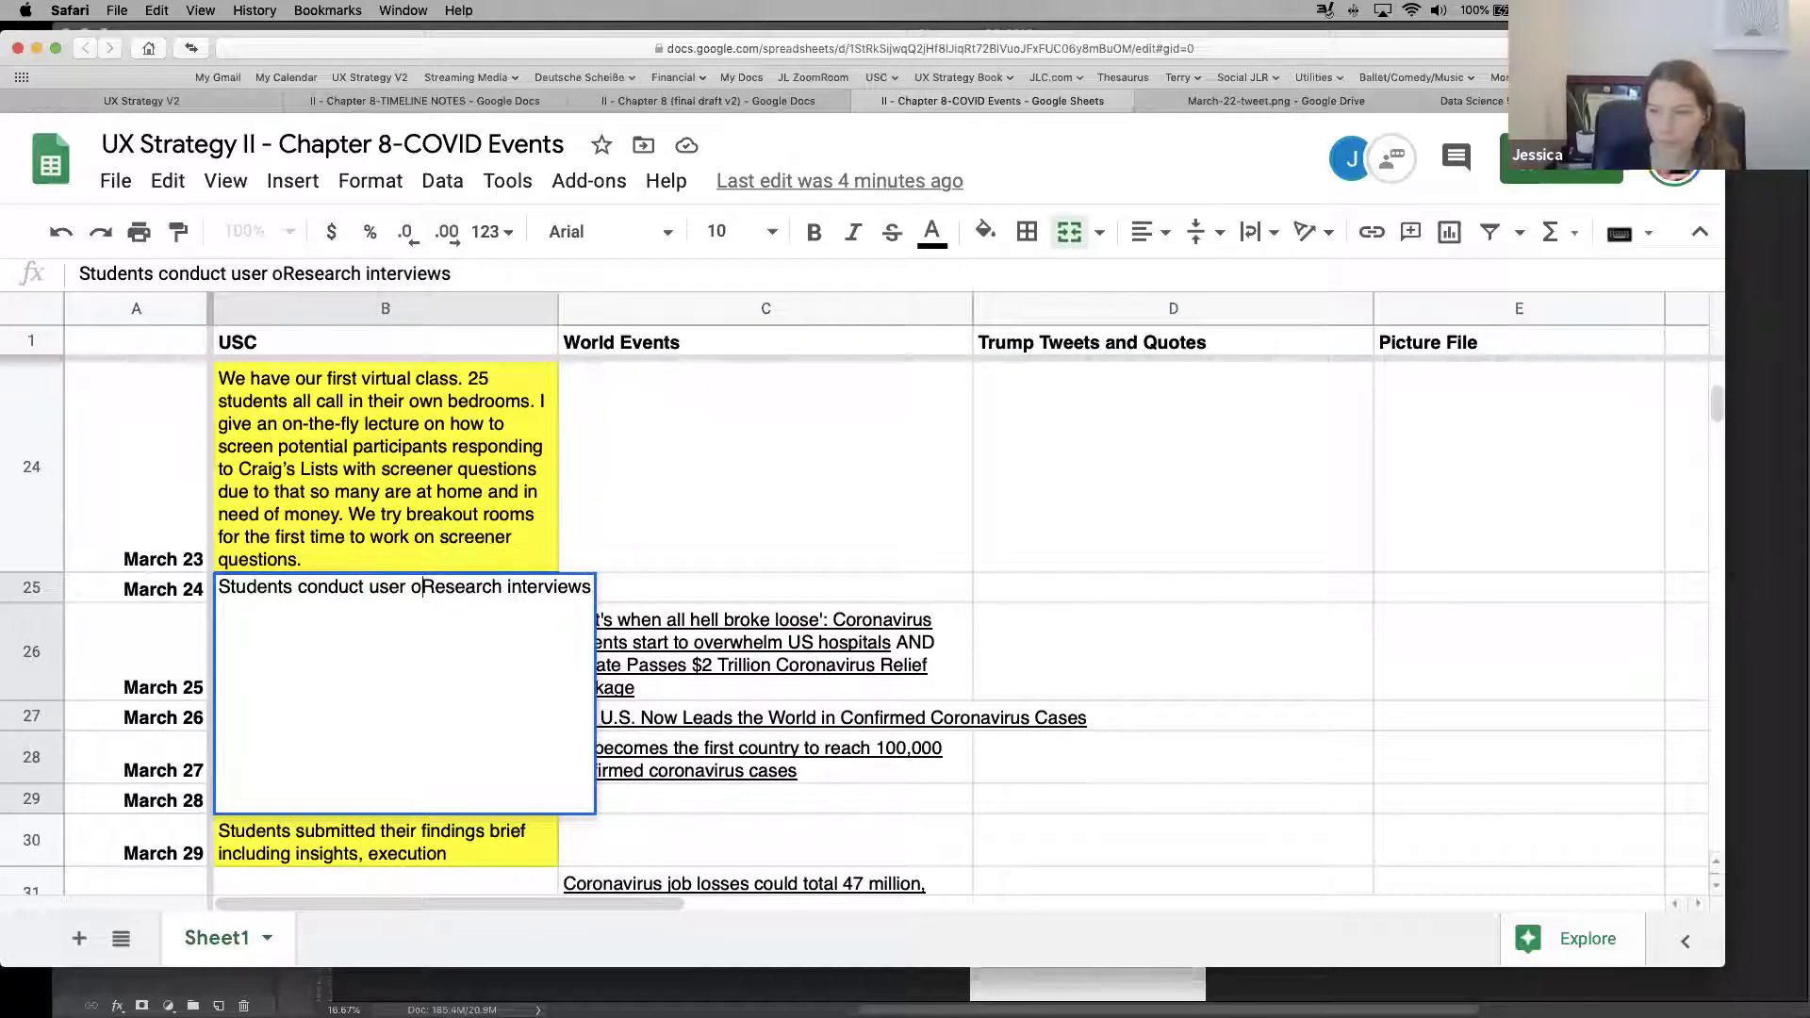
{"action": "key", "text": "Return"}
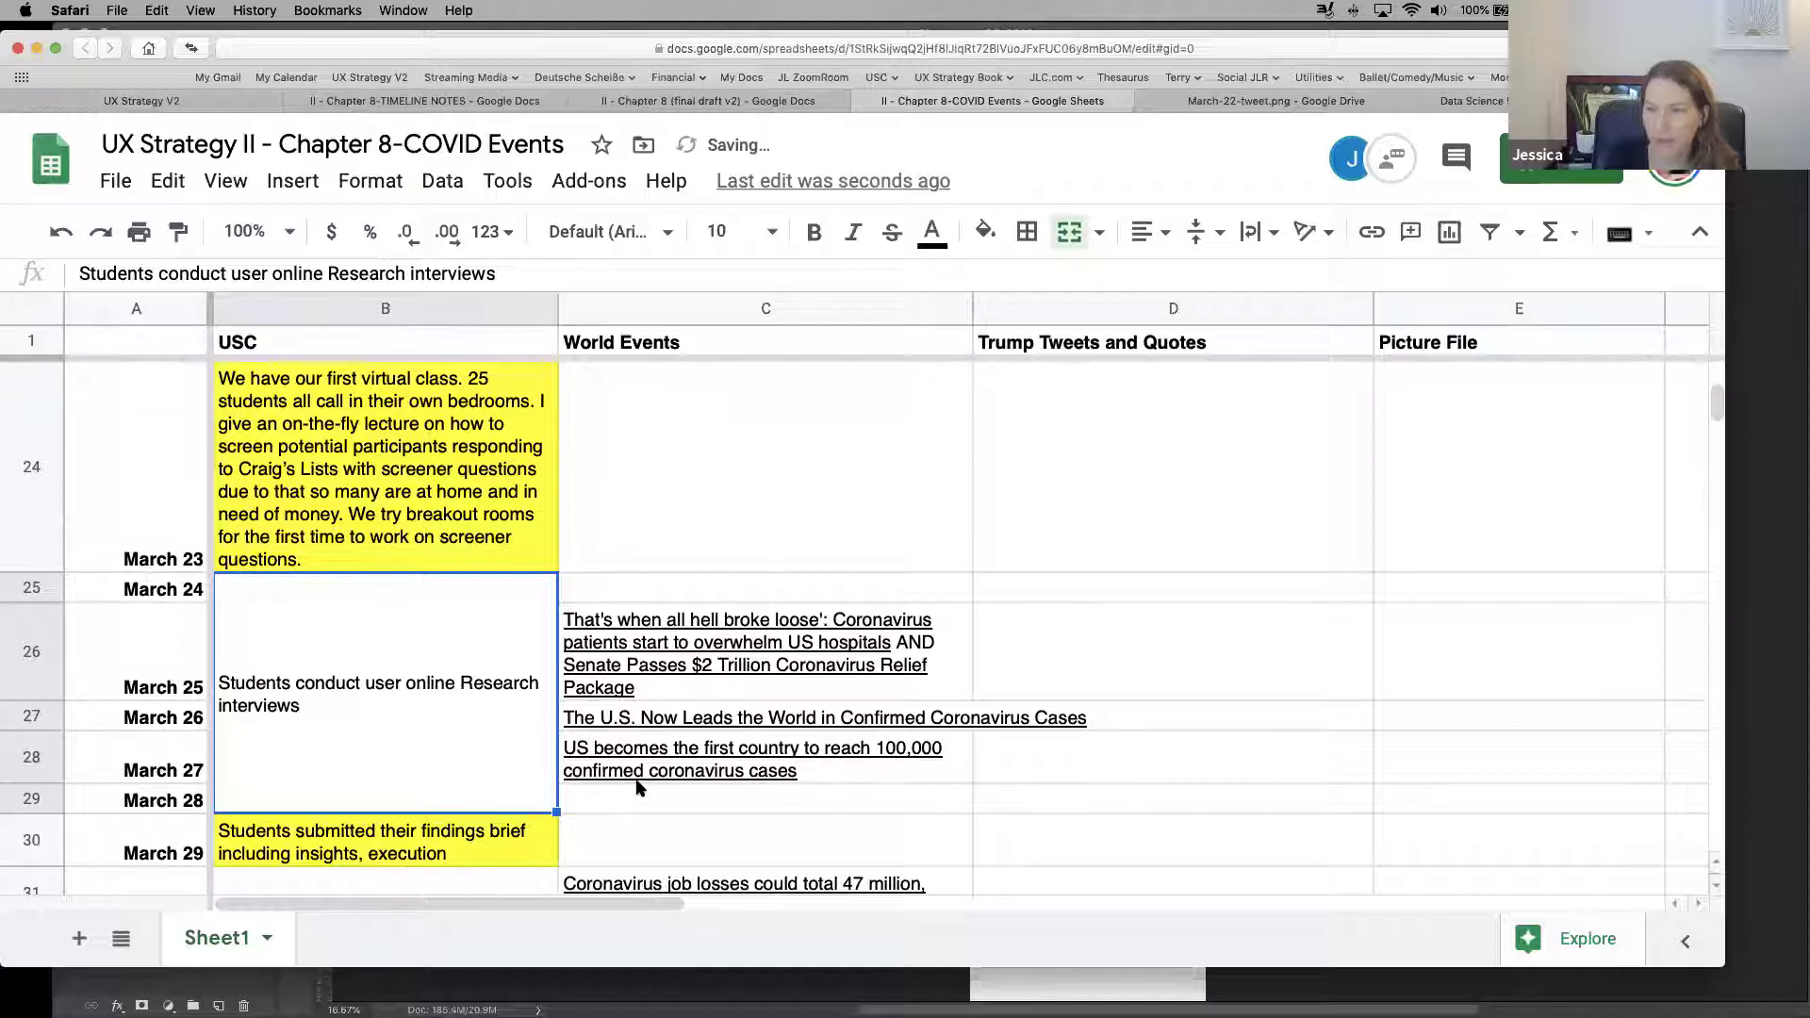
Examine the linked World Events for March 25 to 27, the mid-March entries and the USC cell for March 16
{"action": "mouse_move", "coordinate": [637, 787]}
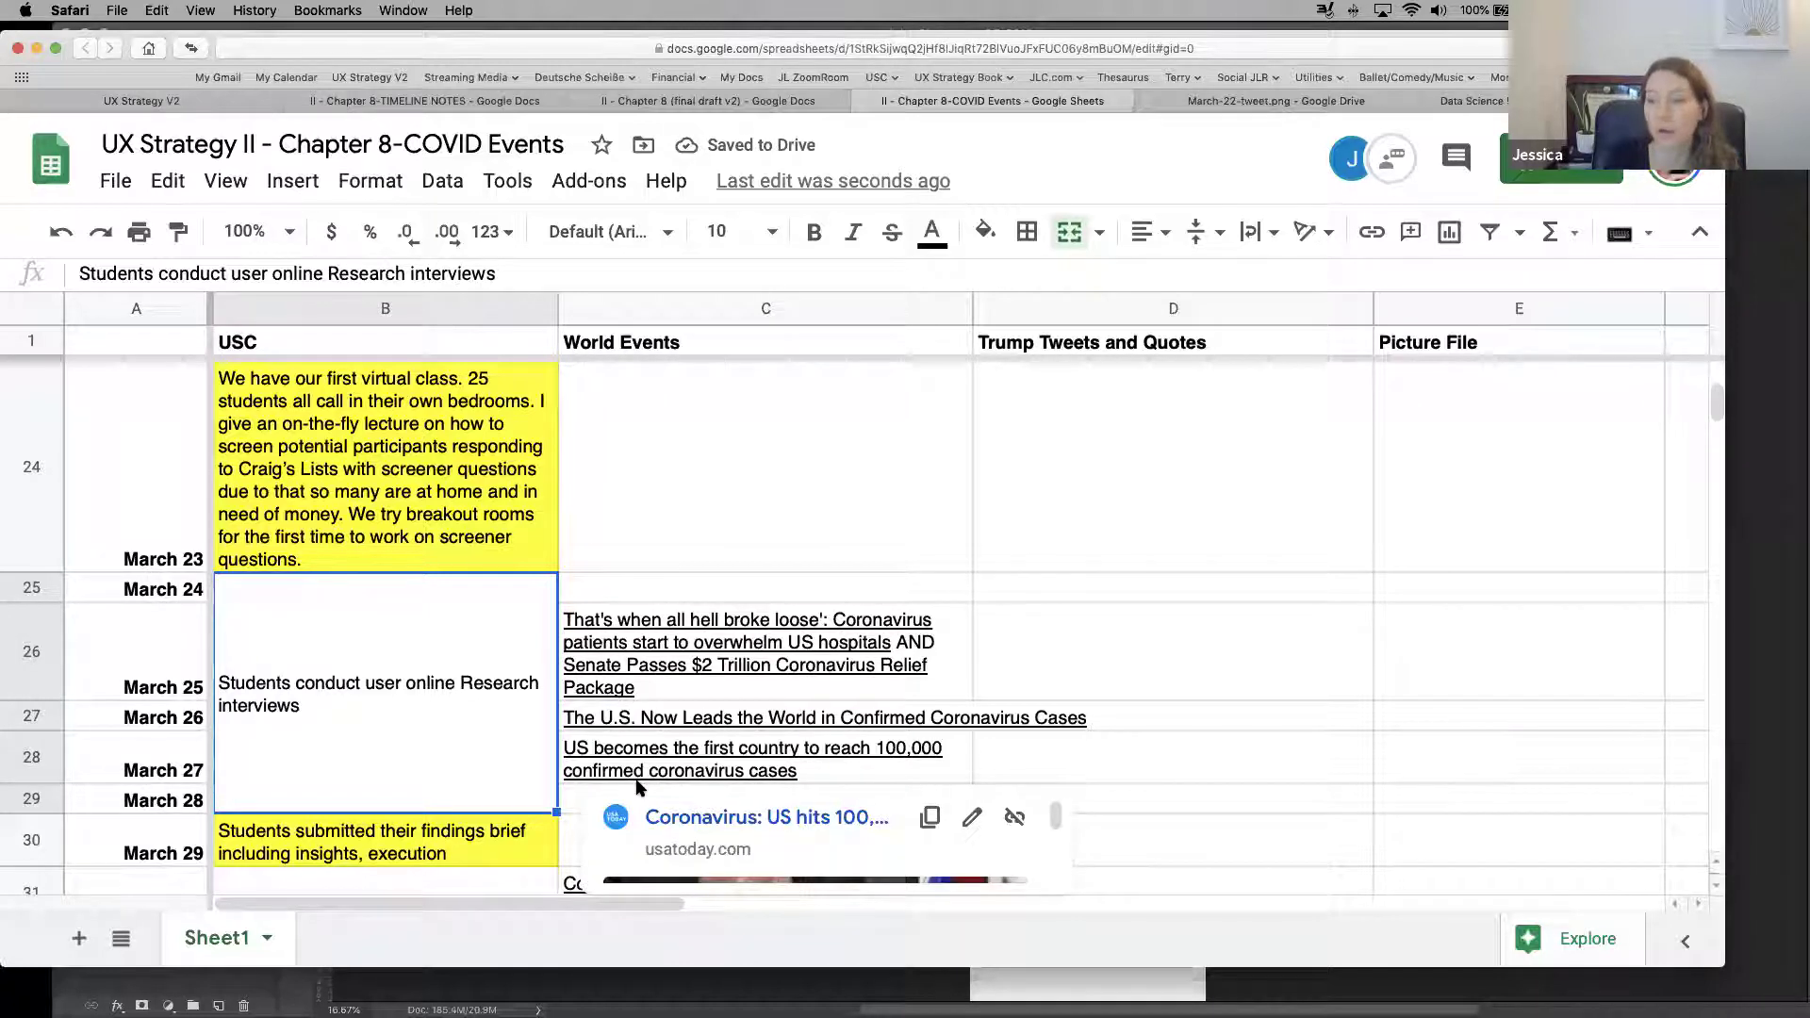
{"action": "mouse_move", "coordinate": [615, 717]}
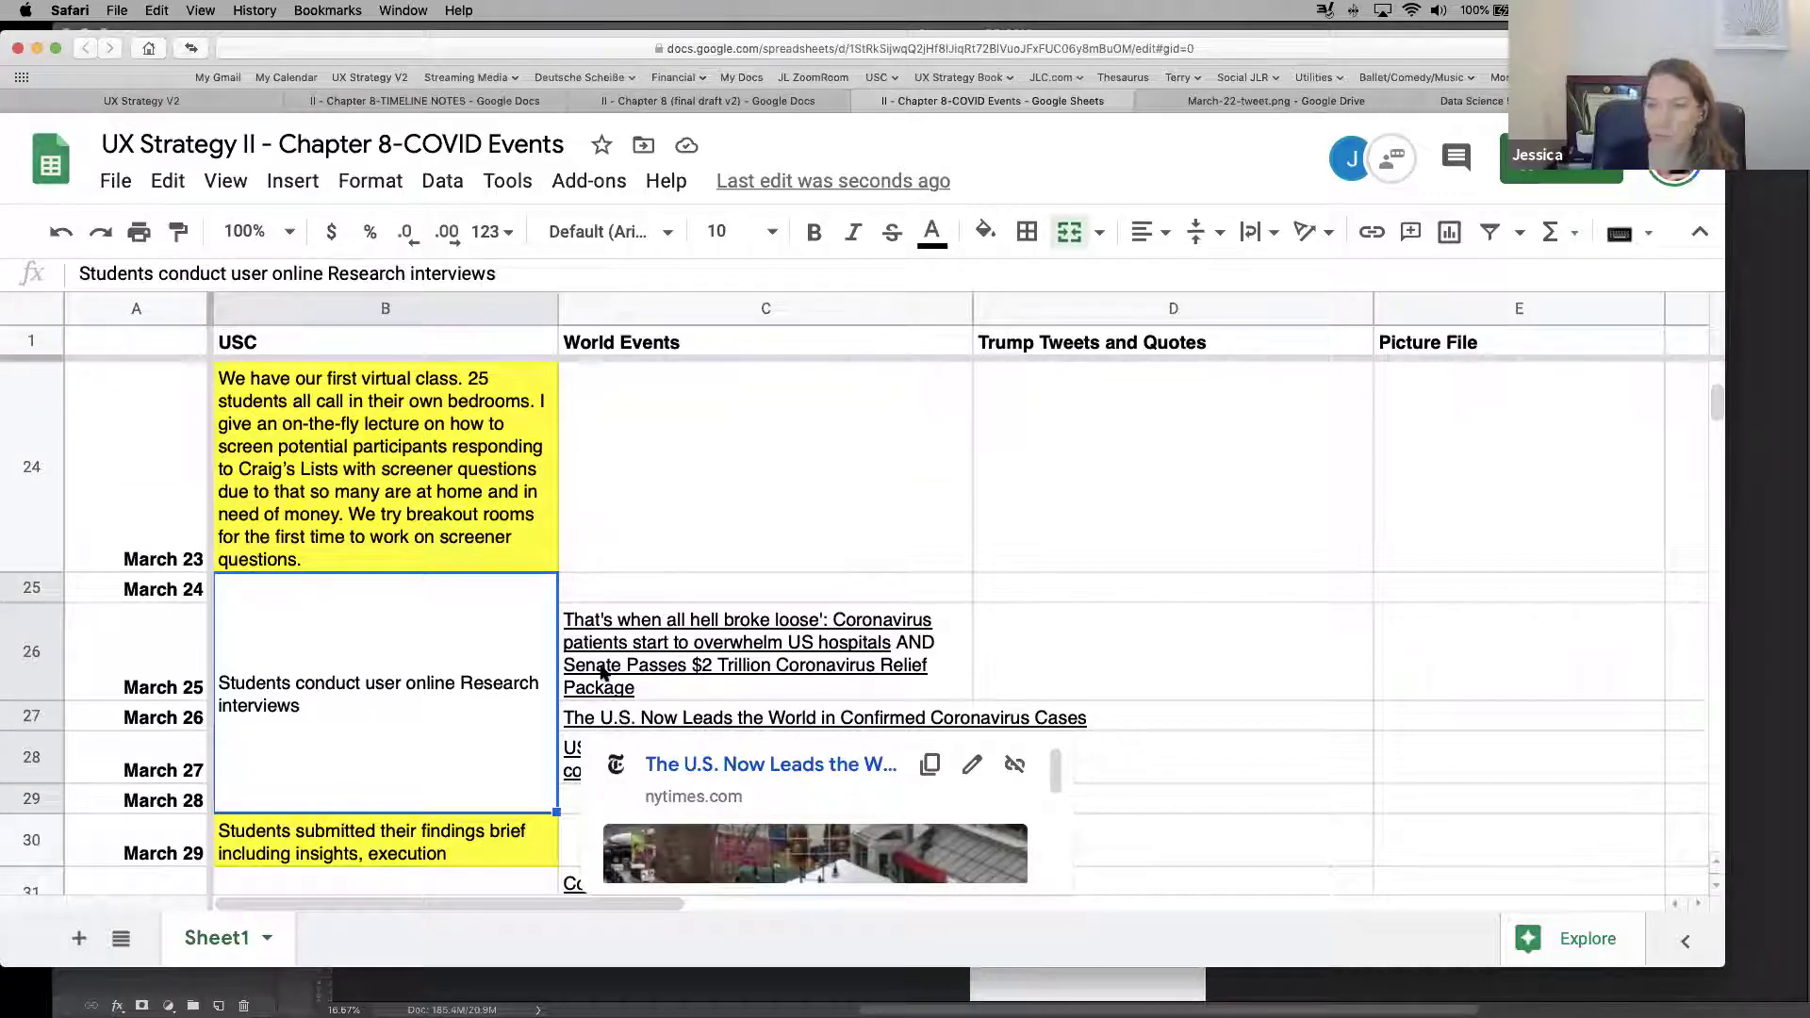
{"action": "mouse_move", "coordinate": [603, 673]}
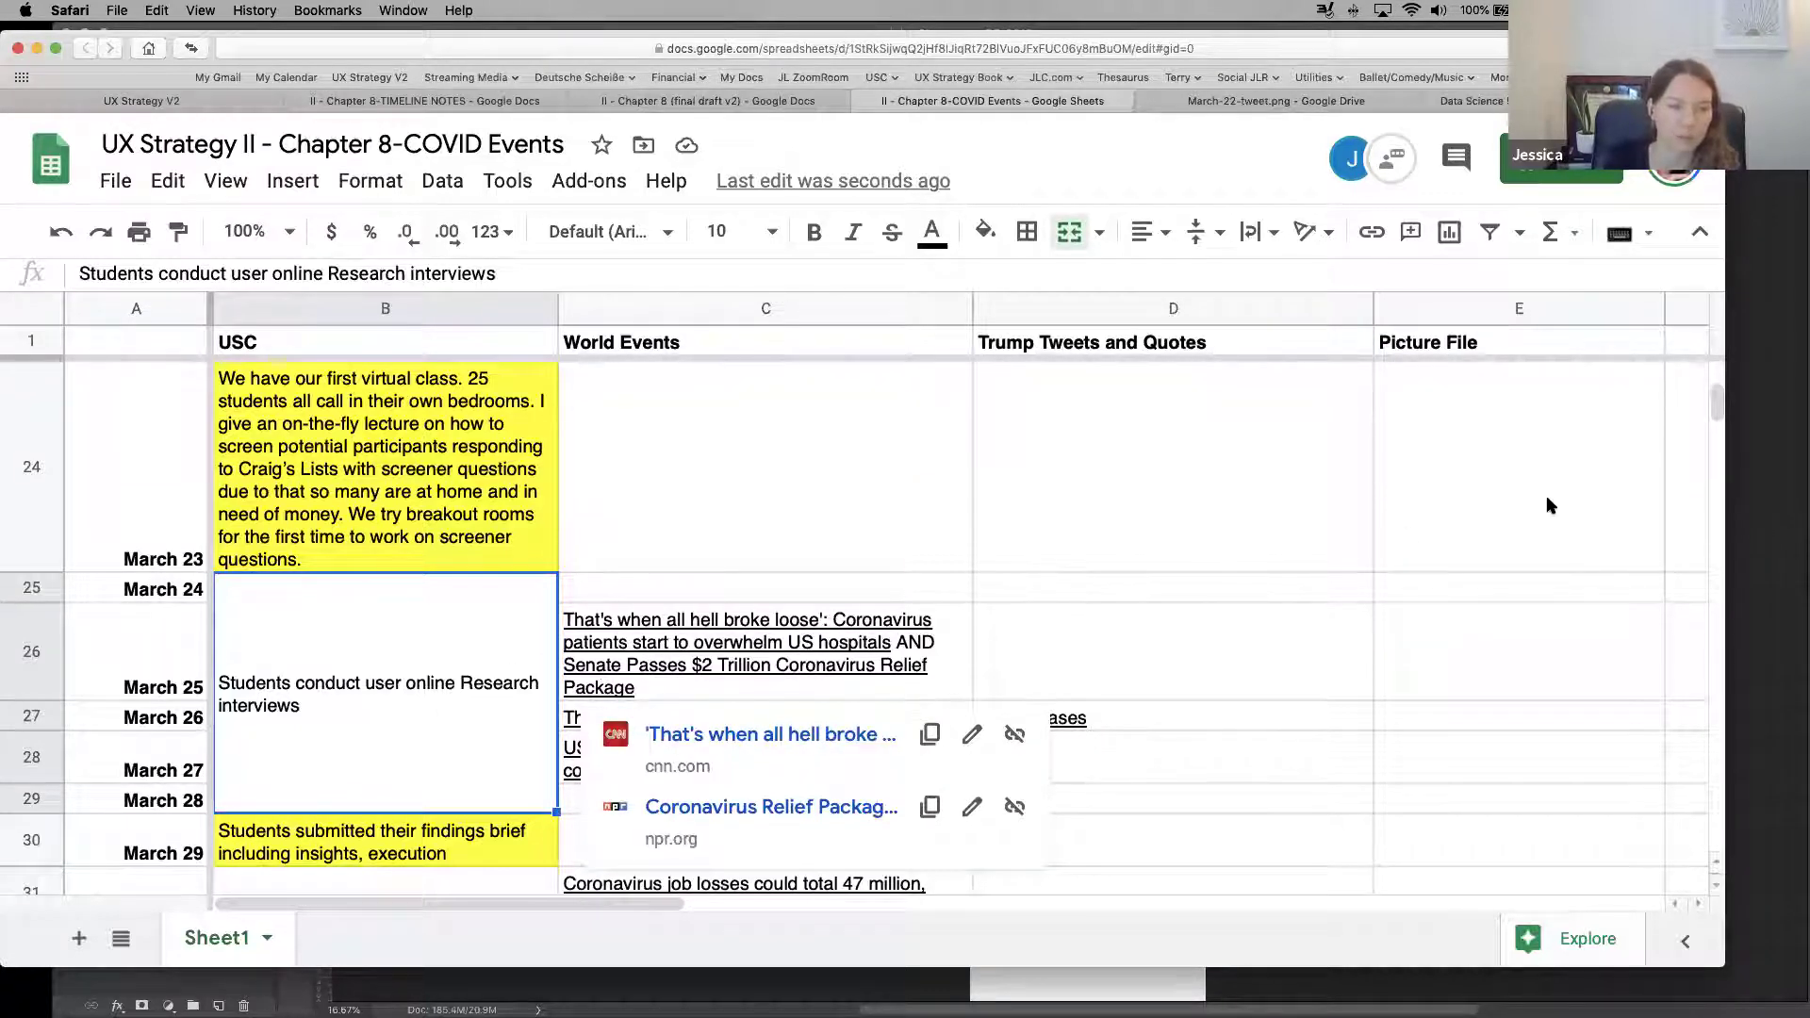
{"action": "scroll", "coordinate": [1718, 410], "scroll_direction": "up", "scroll_amount": 3}
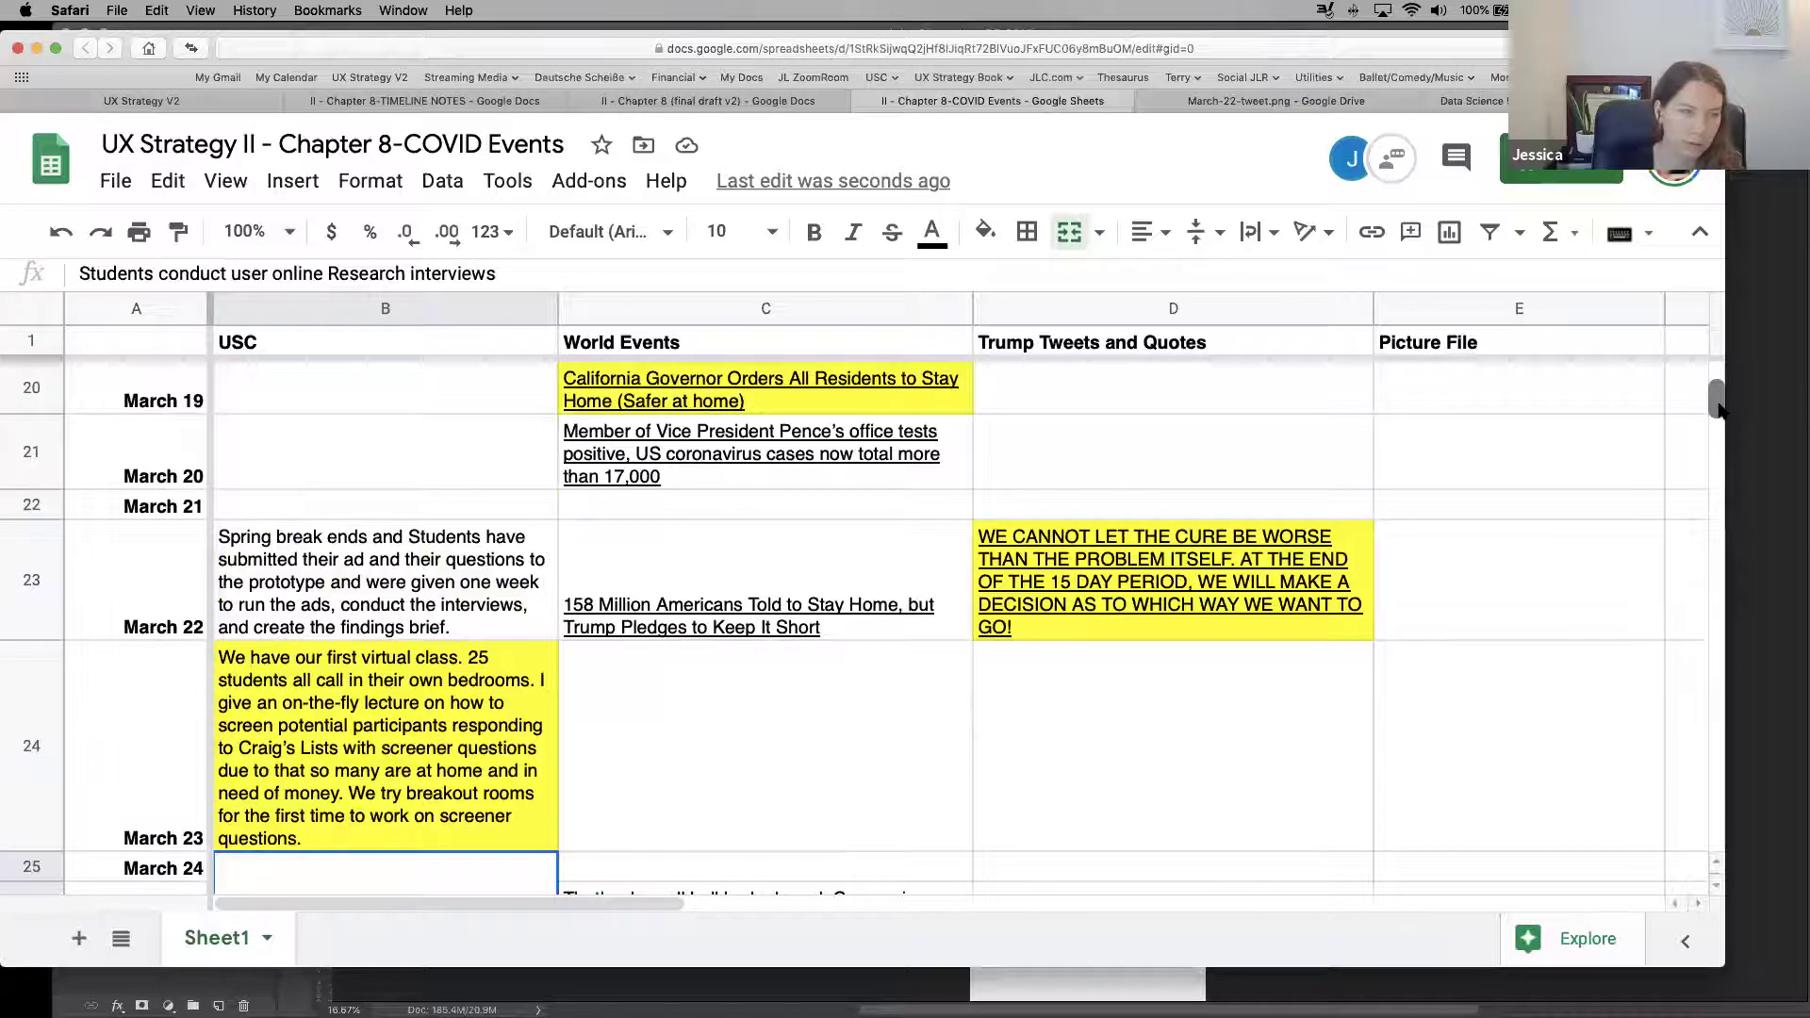
{"action": "scroll", "coordinate": [1718, 408], "scroll_direction": "up", "scroll_amount": 3}
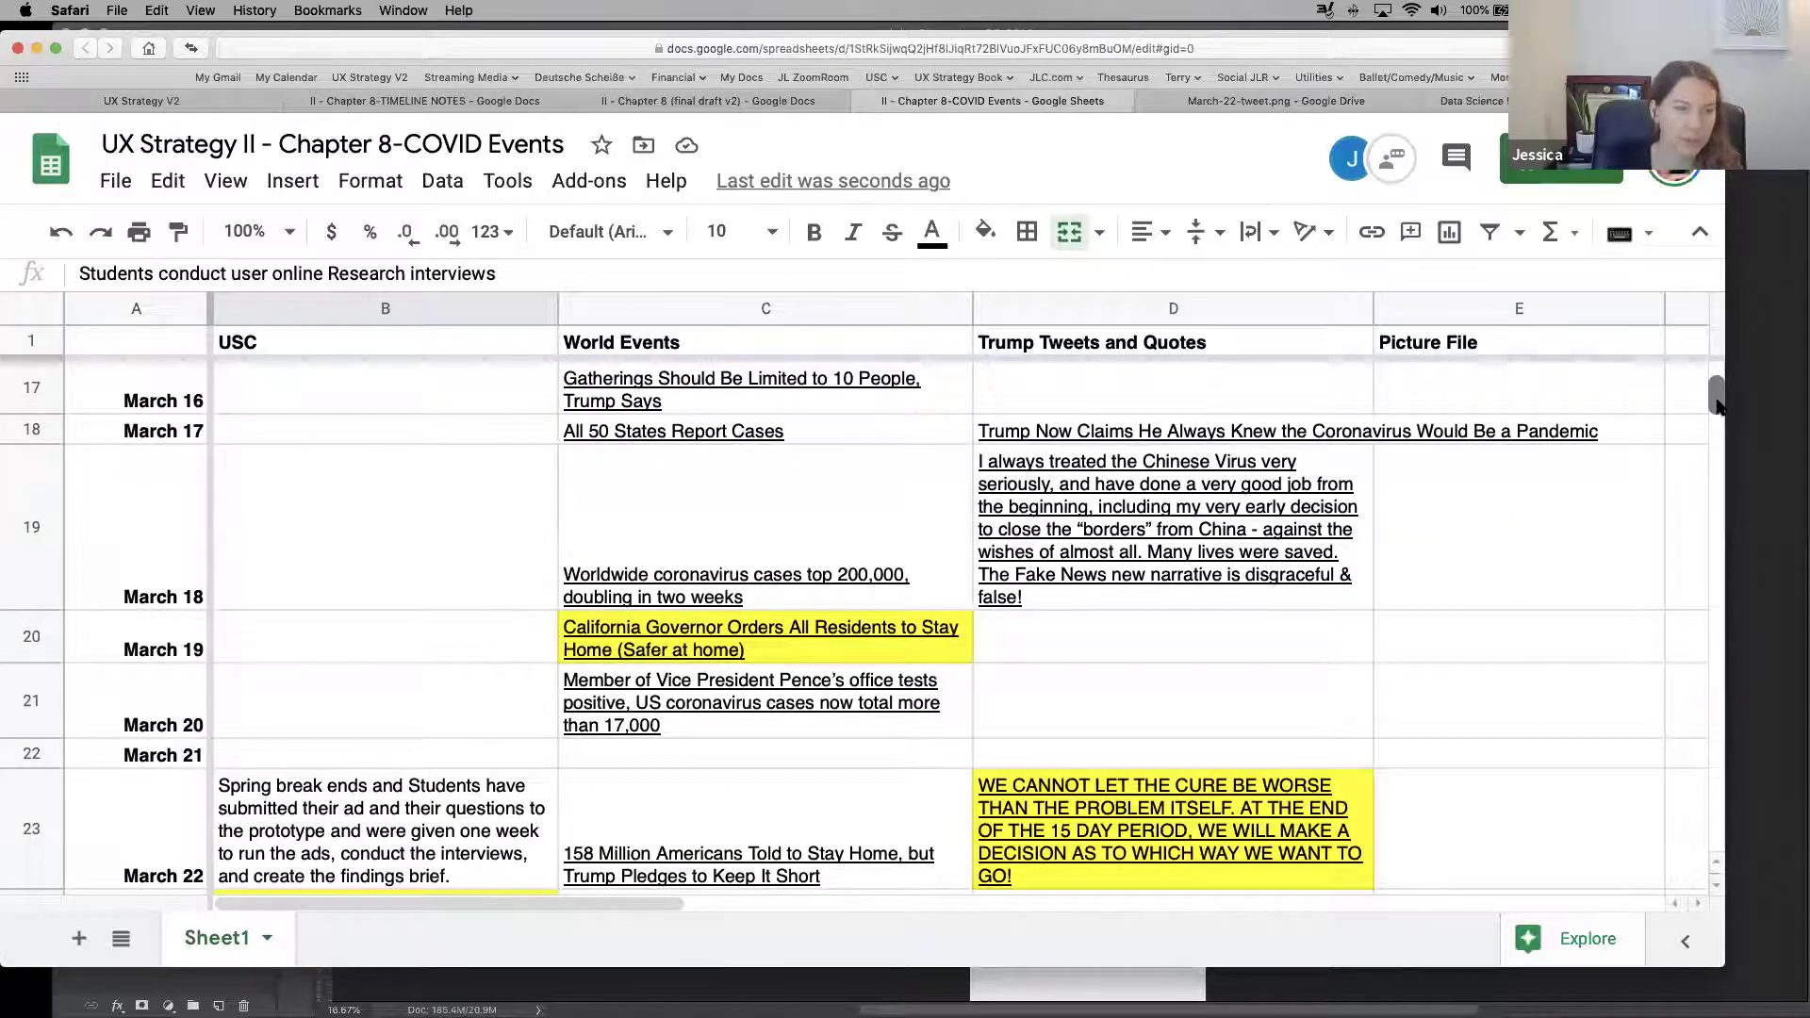
{"action": "scroll", "coordinate": [1718, 407], "scroll_direction": "up", "scroll_amount": 3}
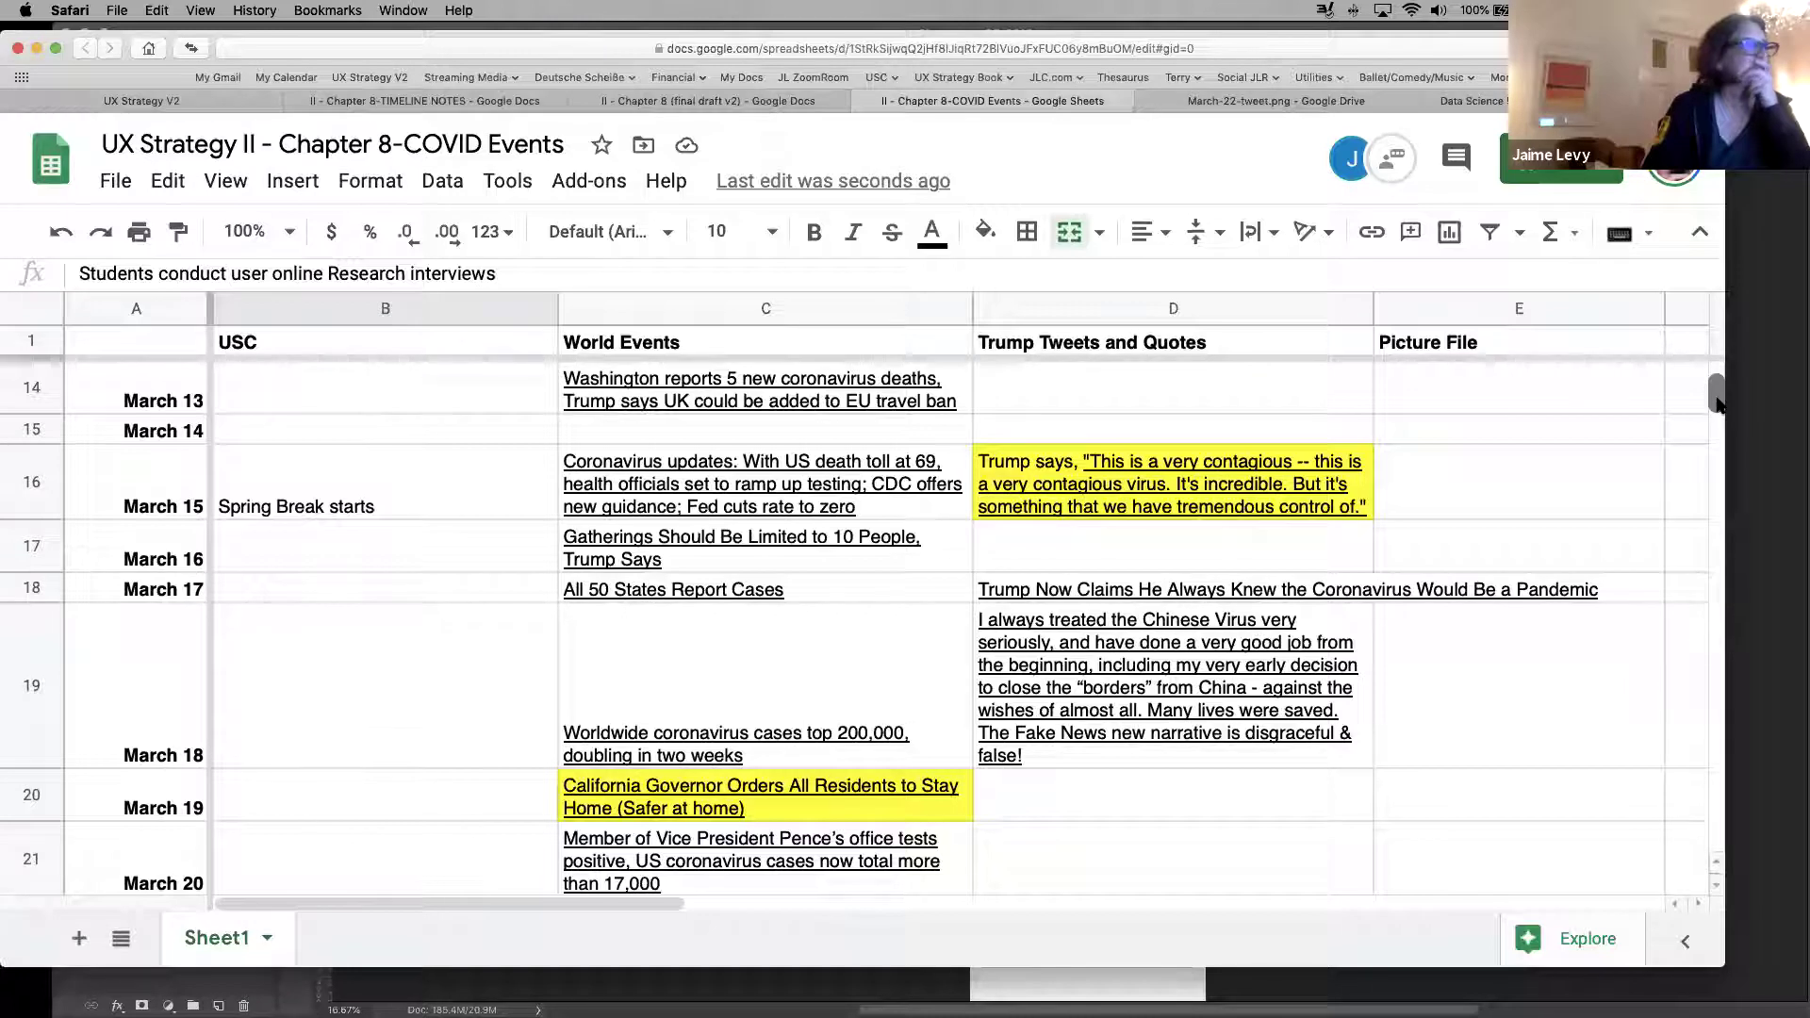
{"action": "left_click", "coordinate": [348, 545]}
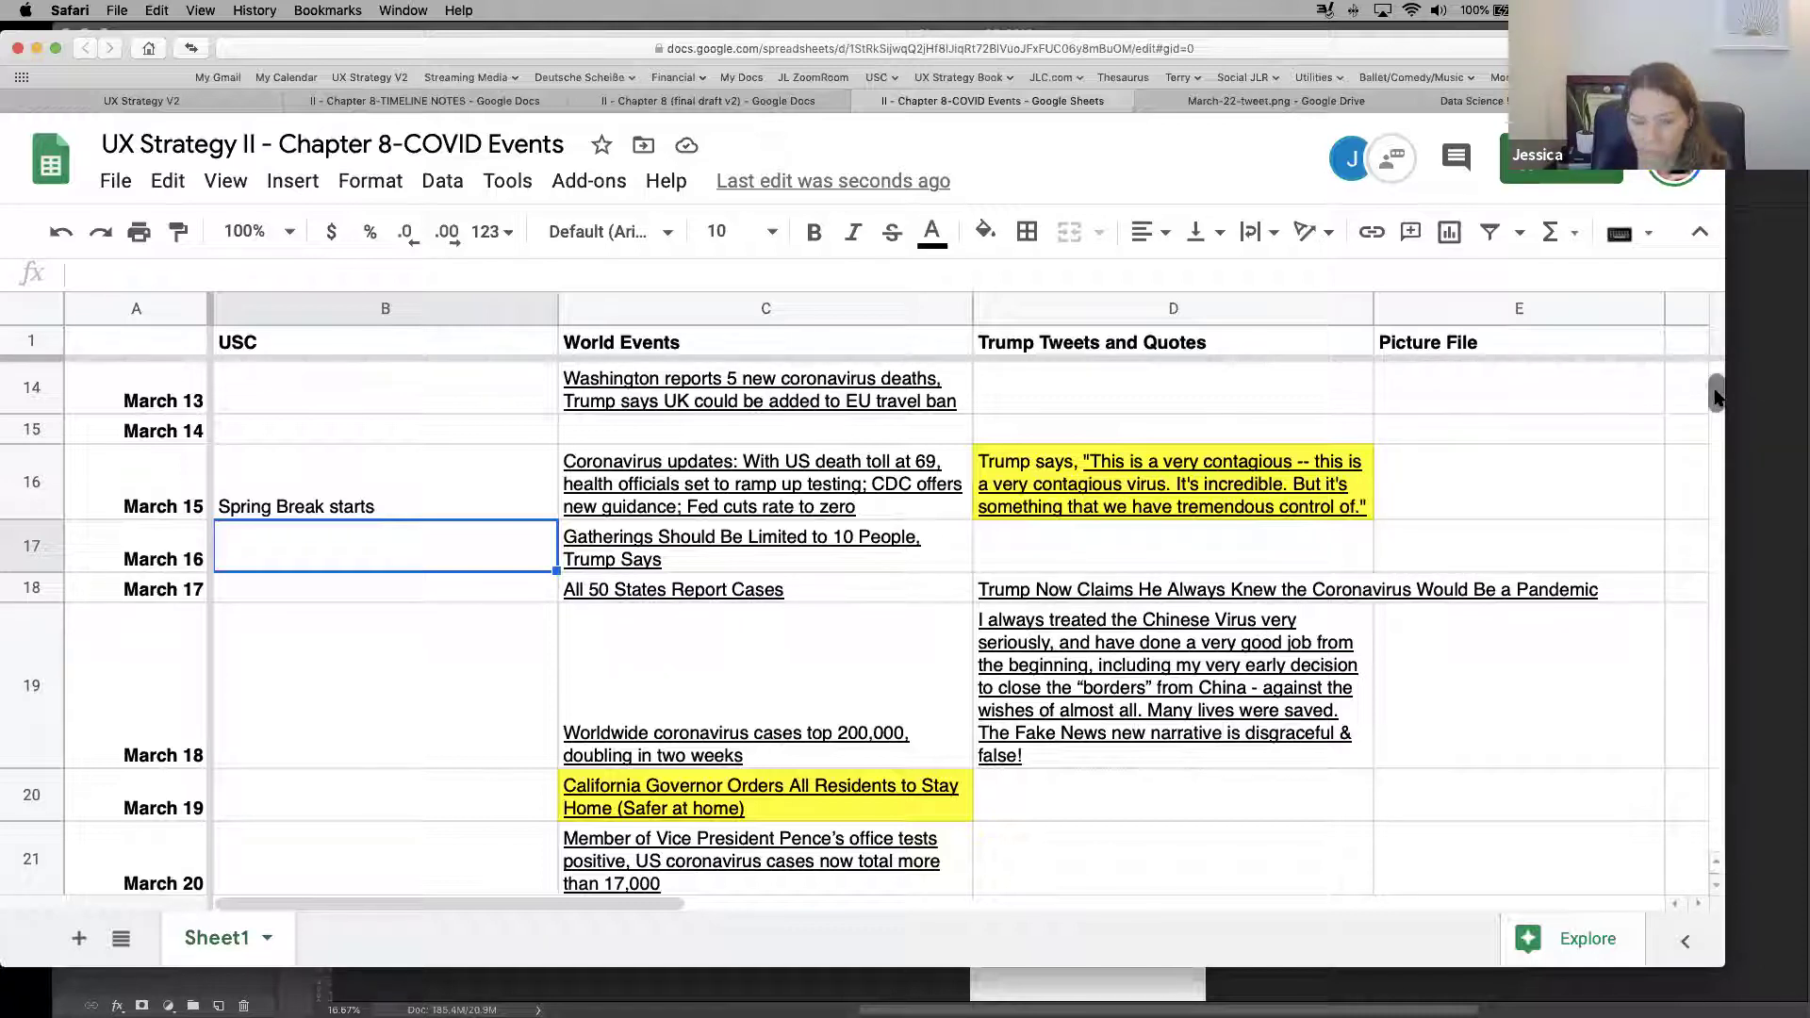
Highlight the March 22 World Events entry about 158 million Americans told to stay home in yellow
{"action": "scroll", "coordinate": [1716, 398], "scroll_direction": "down", "scroll_amount": 2}
{"action": "scroll", "coordinate": [1717, 398], "scroll_direction": "down", "scroll_amount": 2}
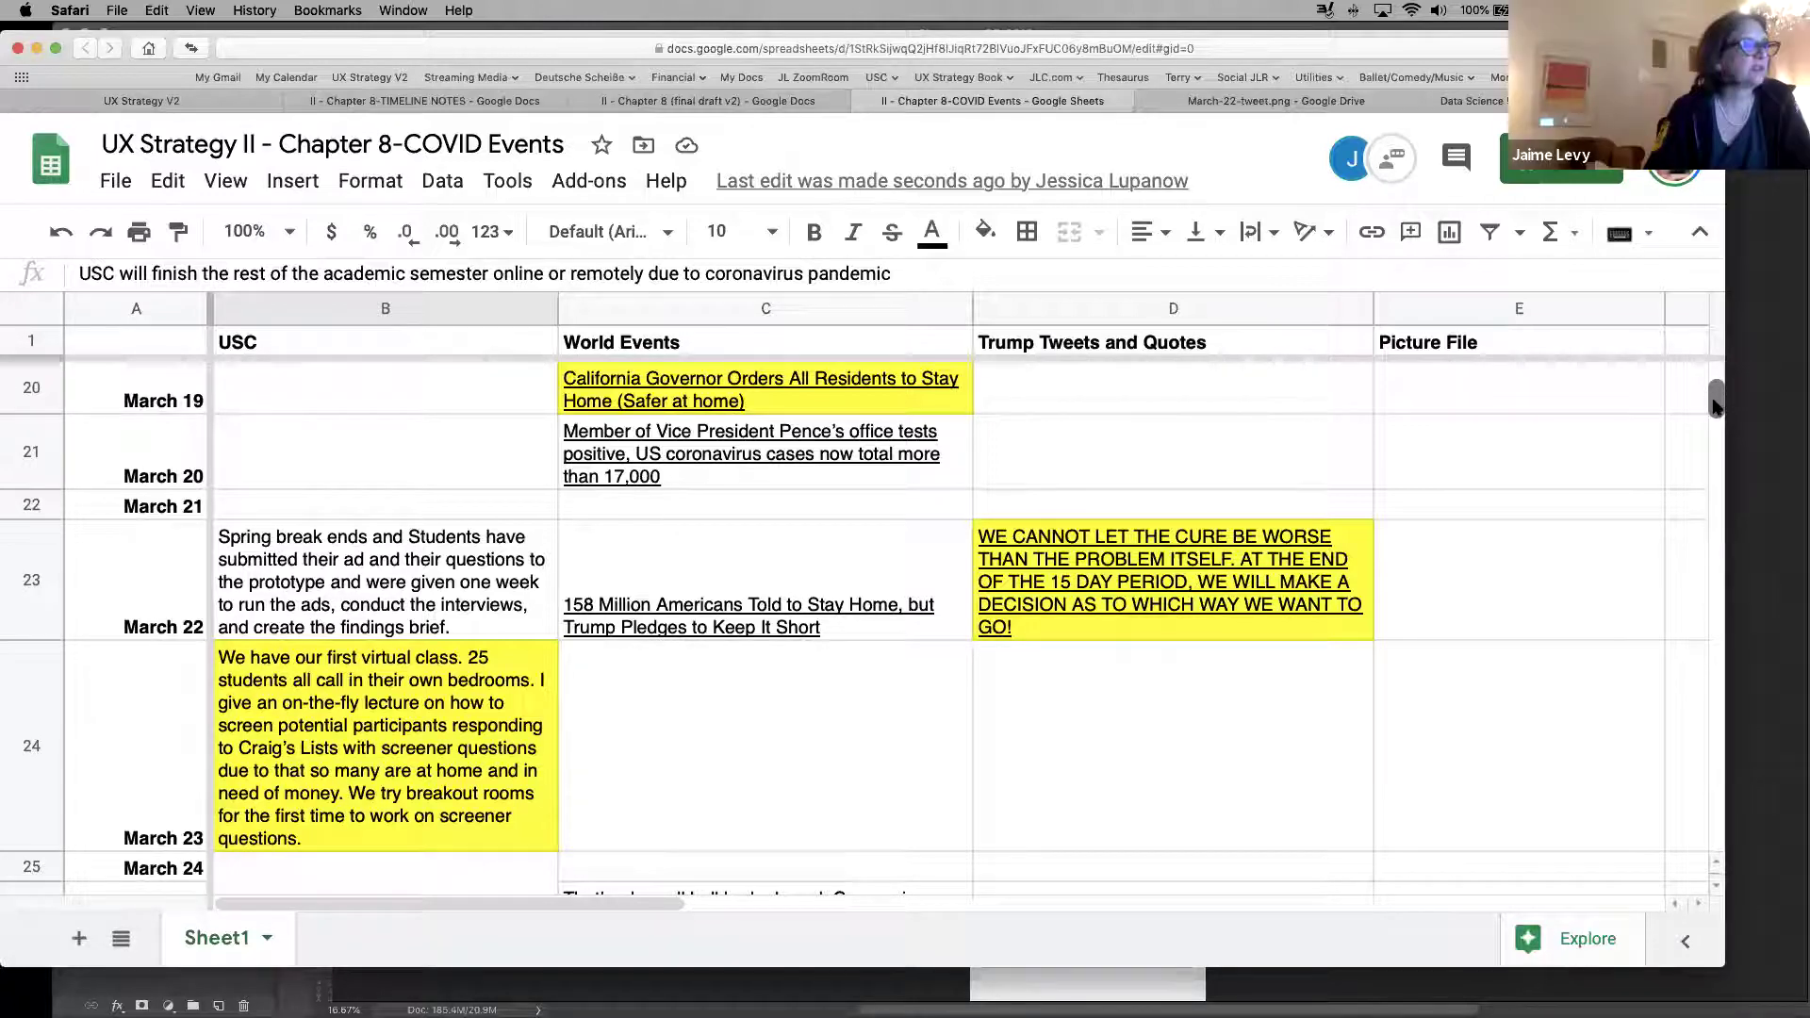
{"action": "mouse_move", "coordinate": [656, 590]}
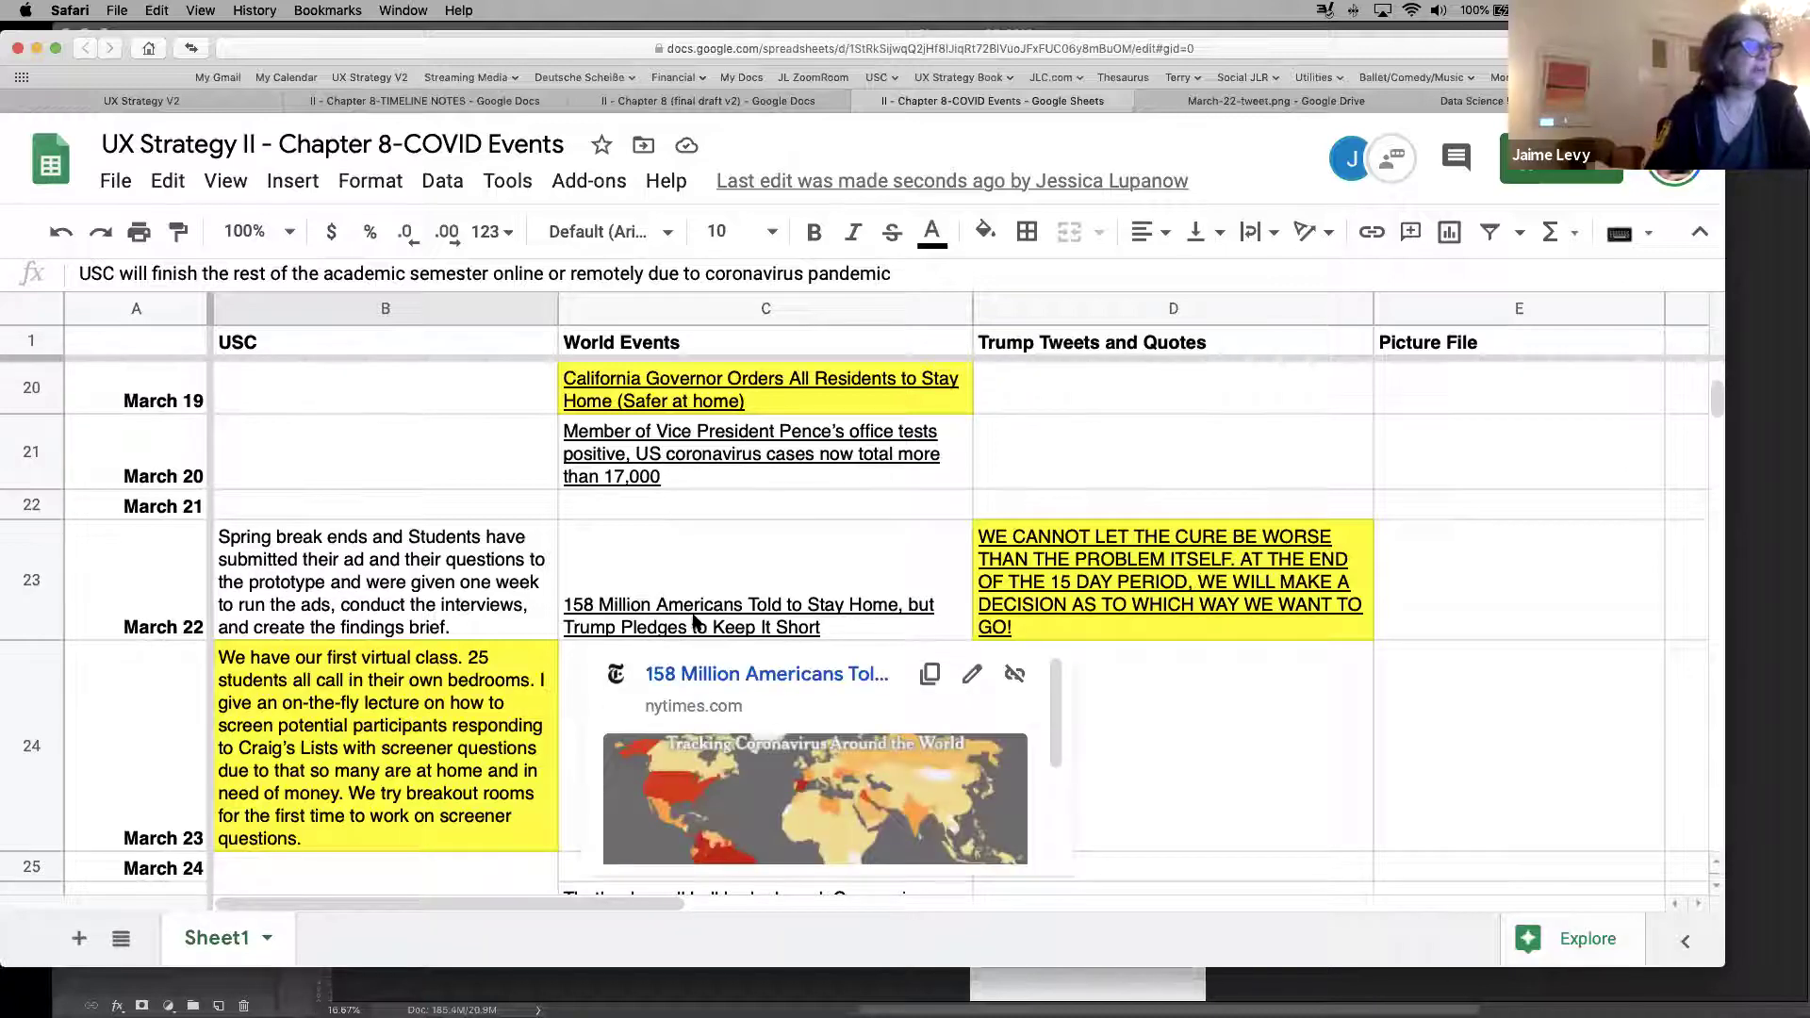
{"action": "left_click", "coordinate": [745, 627]}
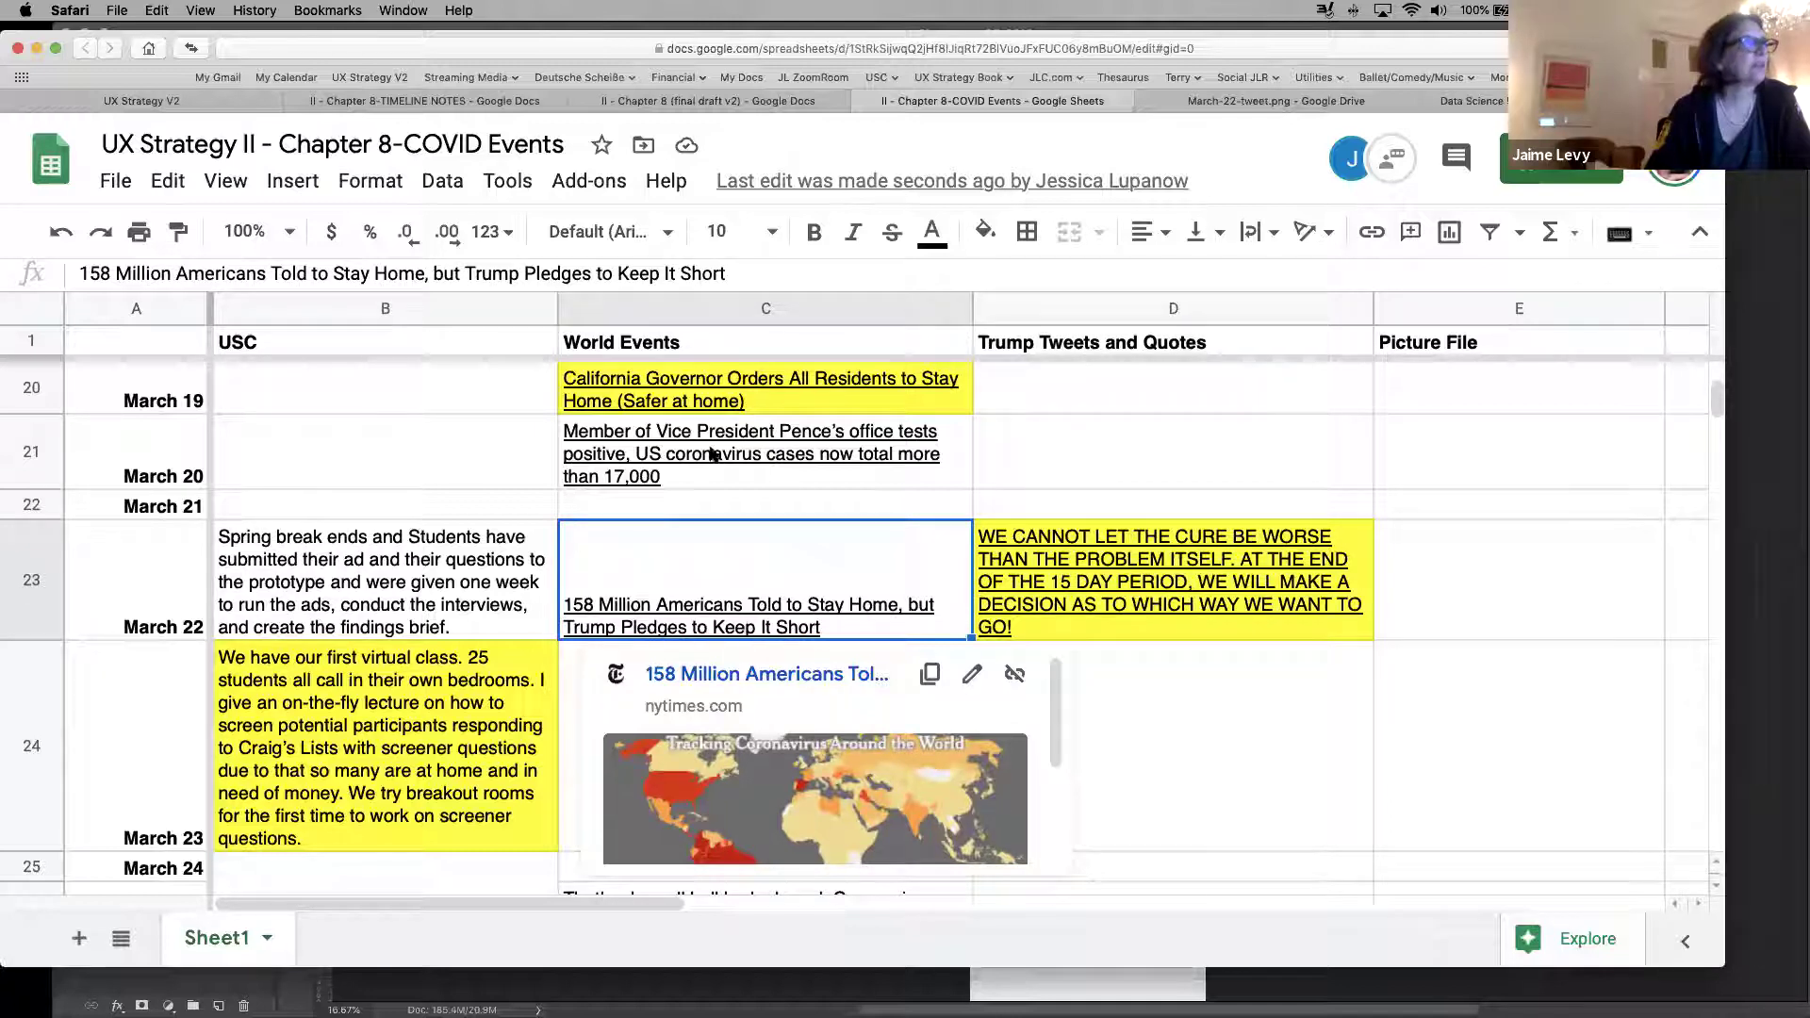
{"action": "left_click", "coordinate": [985, 231]}
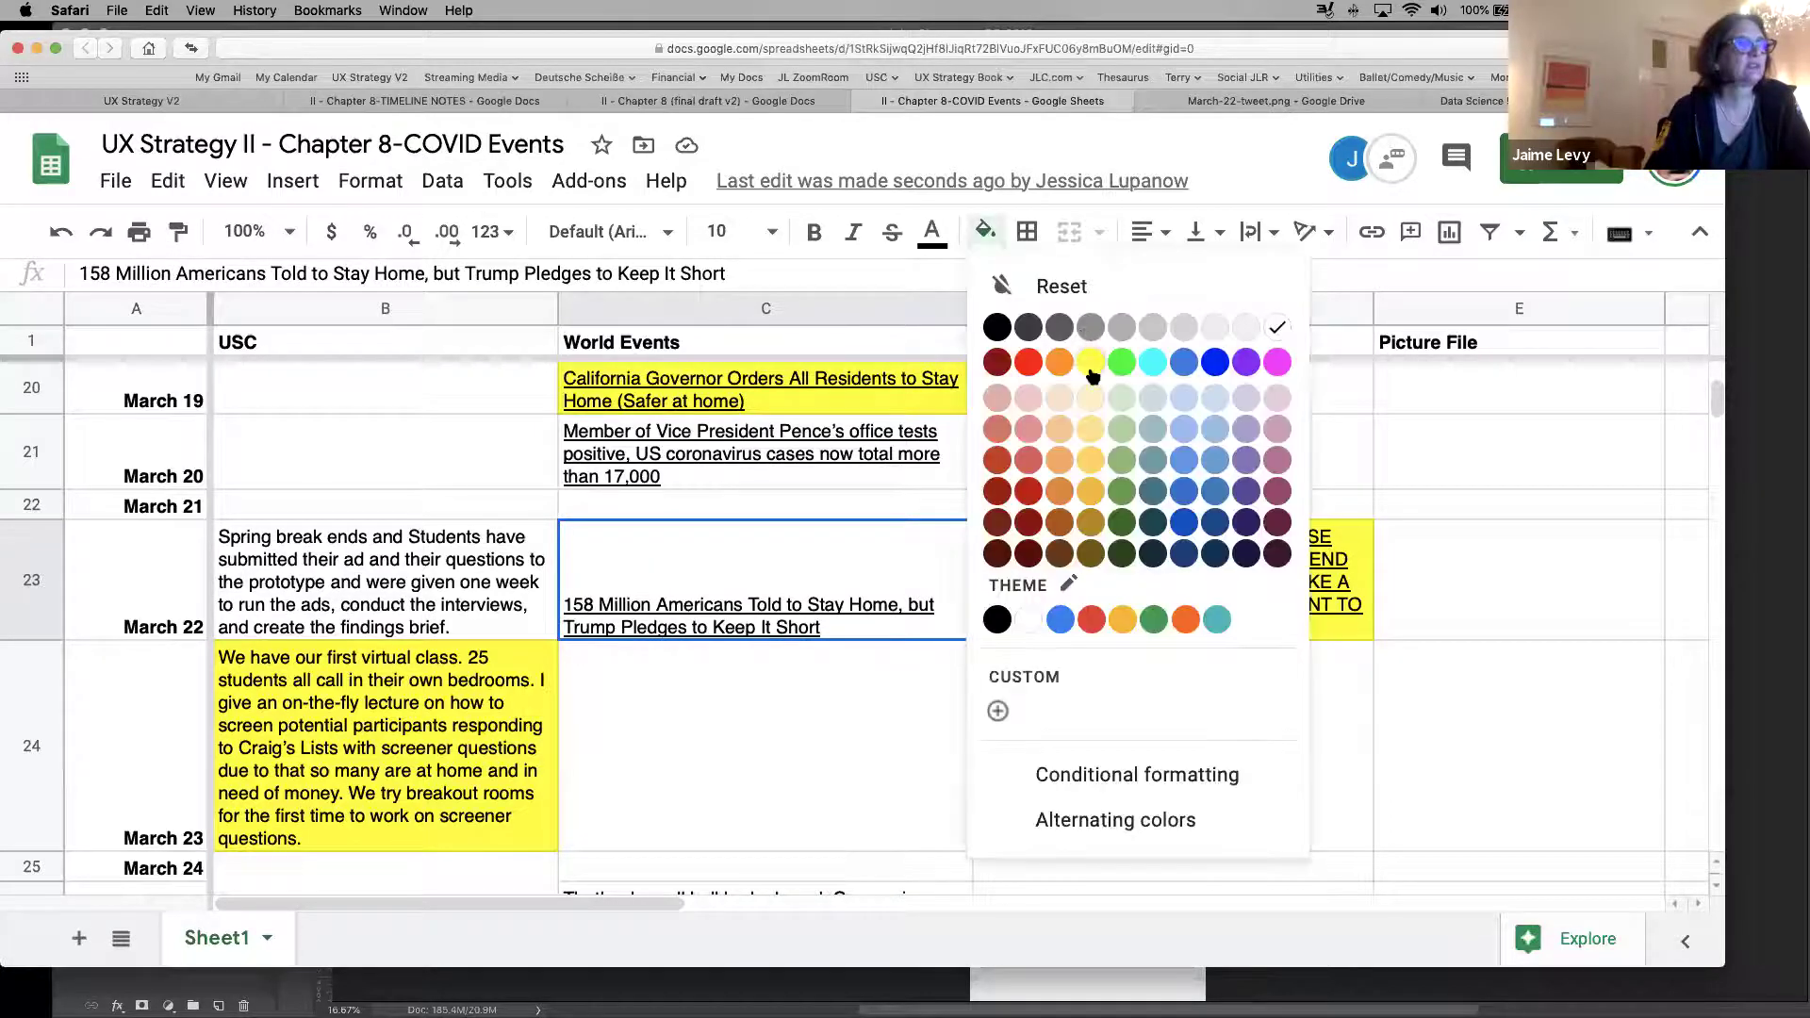
{"action": "left_click", "coordinate": [1094, 366]}
{"action": "left_click", "coordinate": [751, 794]}
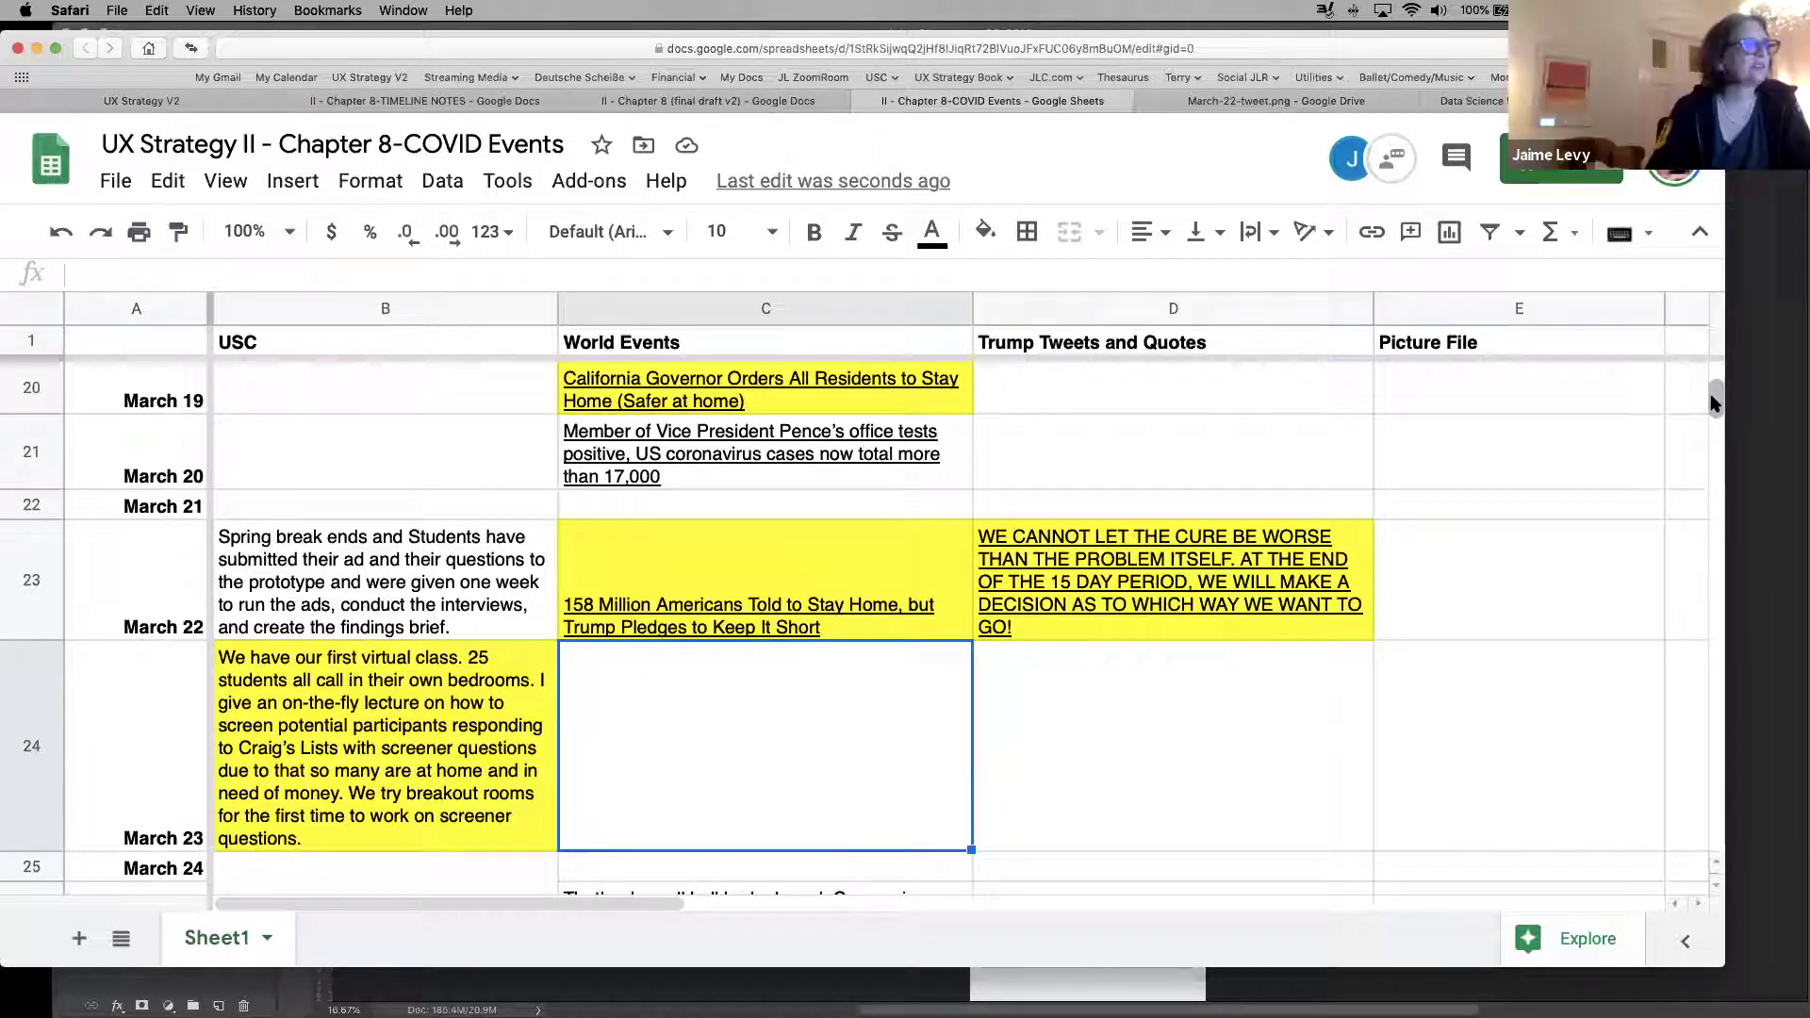
Review the remaining timeline entries from March 23 to 31 for further events to highlight
{"action": "scroll", "coordinate": [1714, 403], "scroll_direction": "down", "scroll_amount": 2}
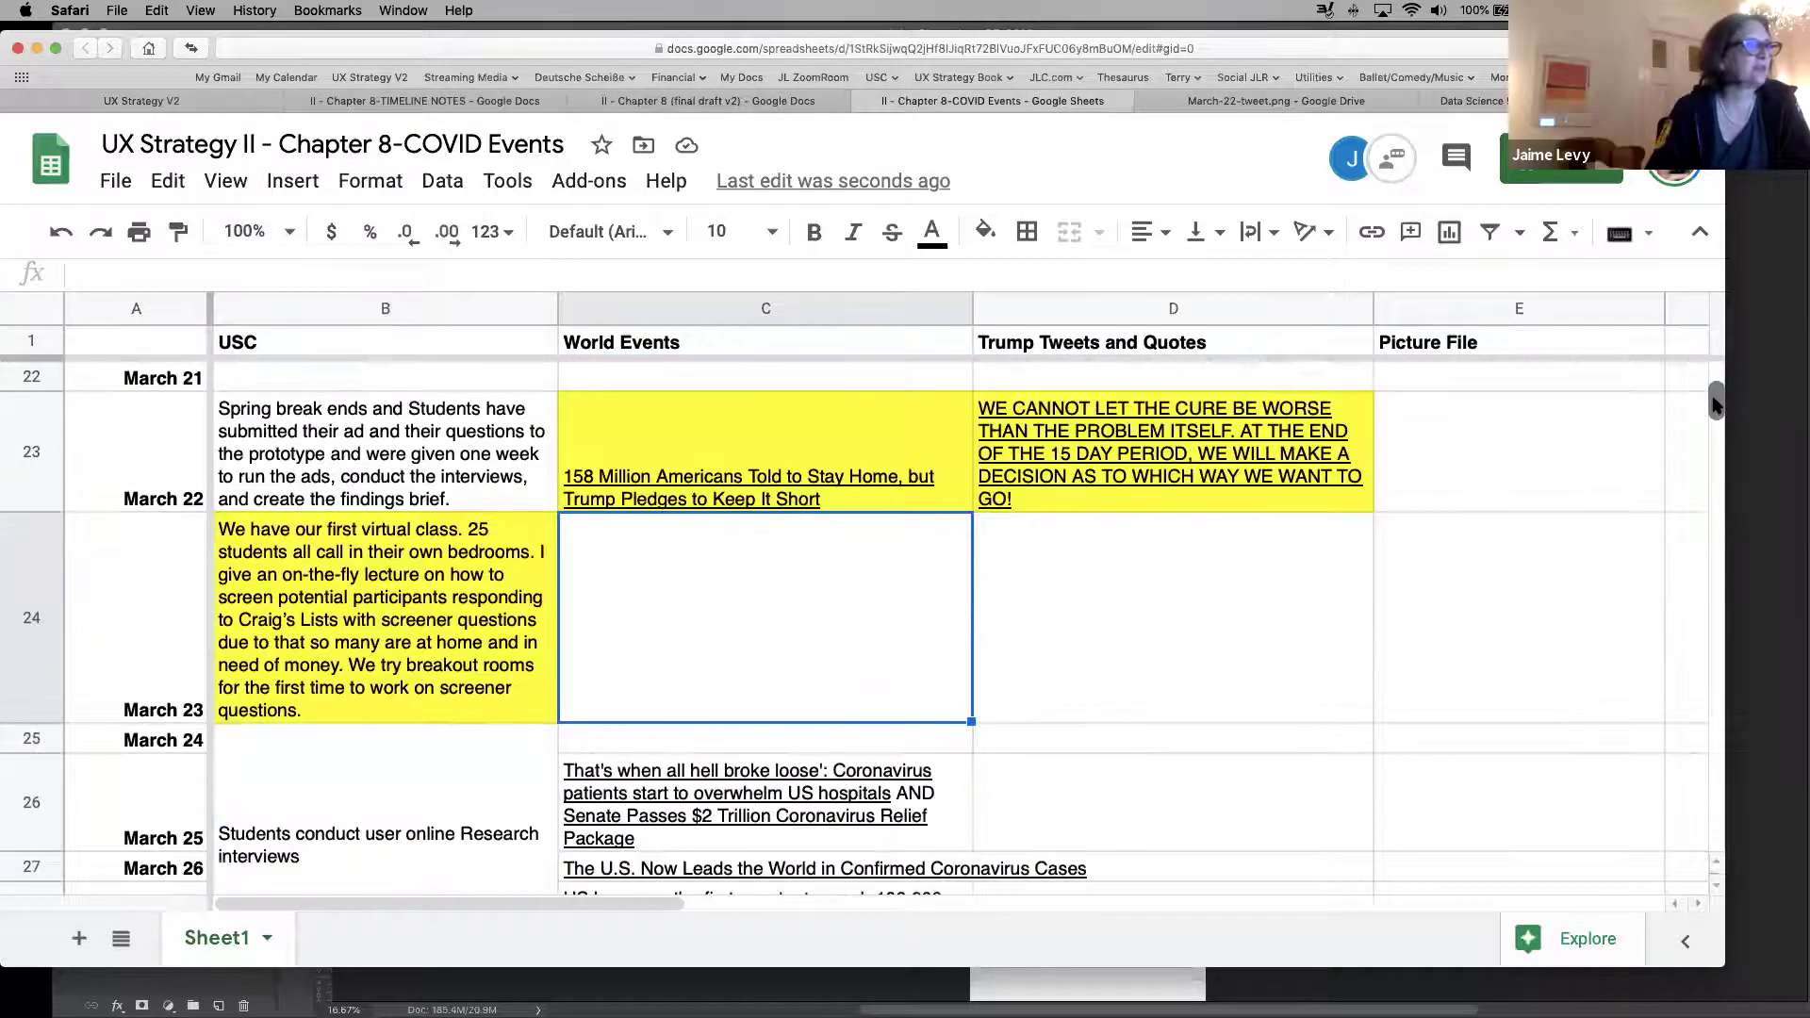
{"action": "scroll", "coordinate": [1715, 405], "scroll_direction": "down", "scroll_amount": 2}
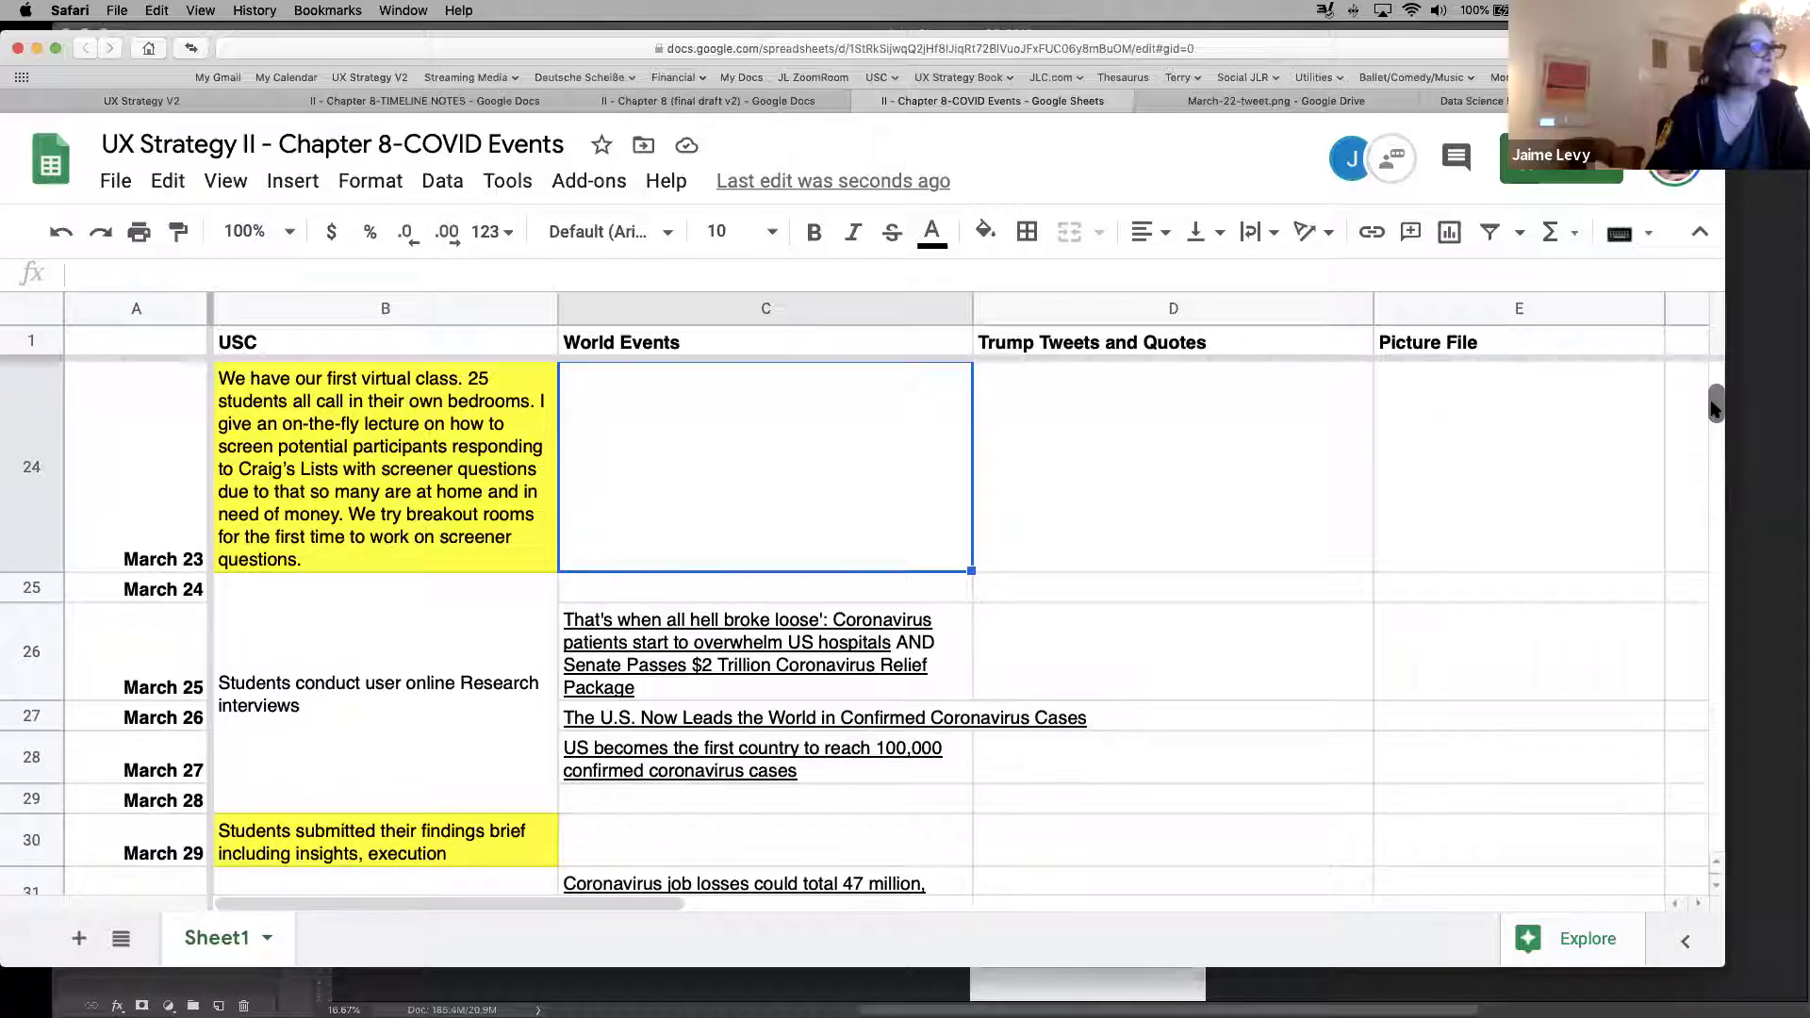
{"action": "scroll", "coordinate": [1714, 407], "scroll_direction": "down", "scroll_amount": 1}
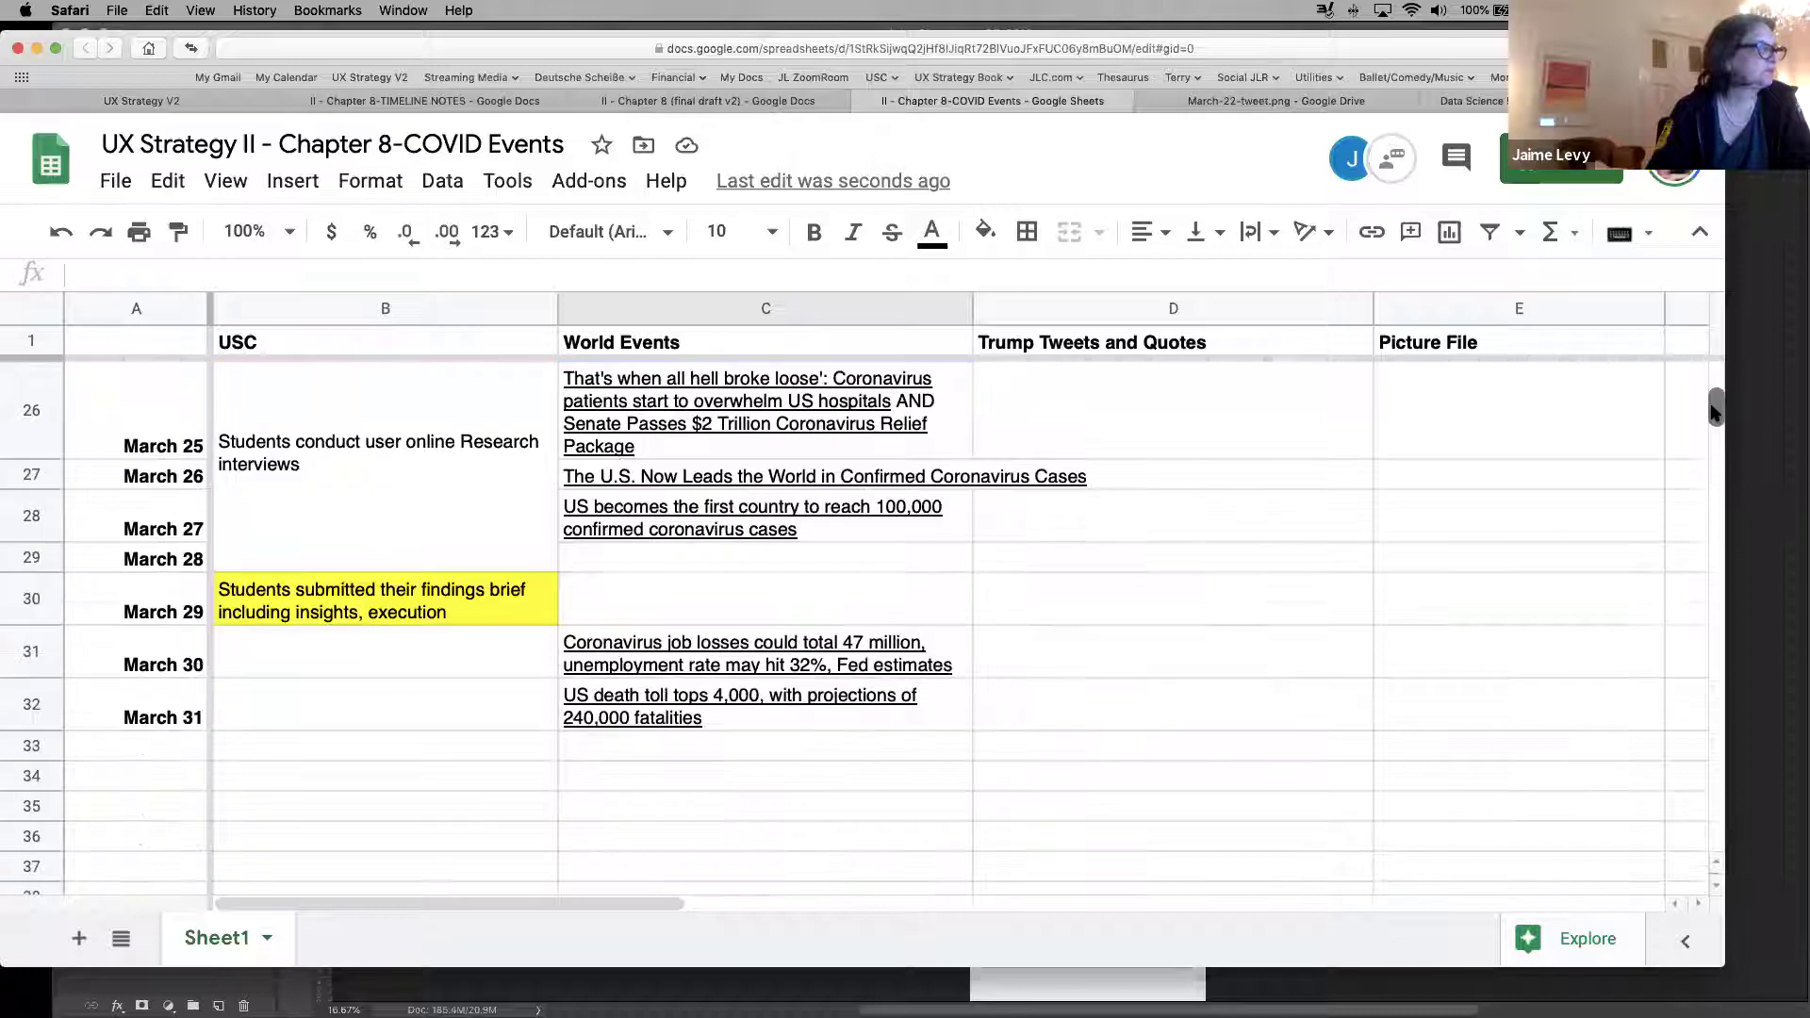
Highlight the March 25 World Events entry about overwhelmed US hospitals and the $2 trillion relief package in yellow
{"action": "scroll", "coordinate": [1714, 408], "scroll_direction": "up", "scroll_amount": 1}
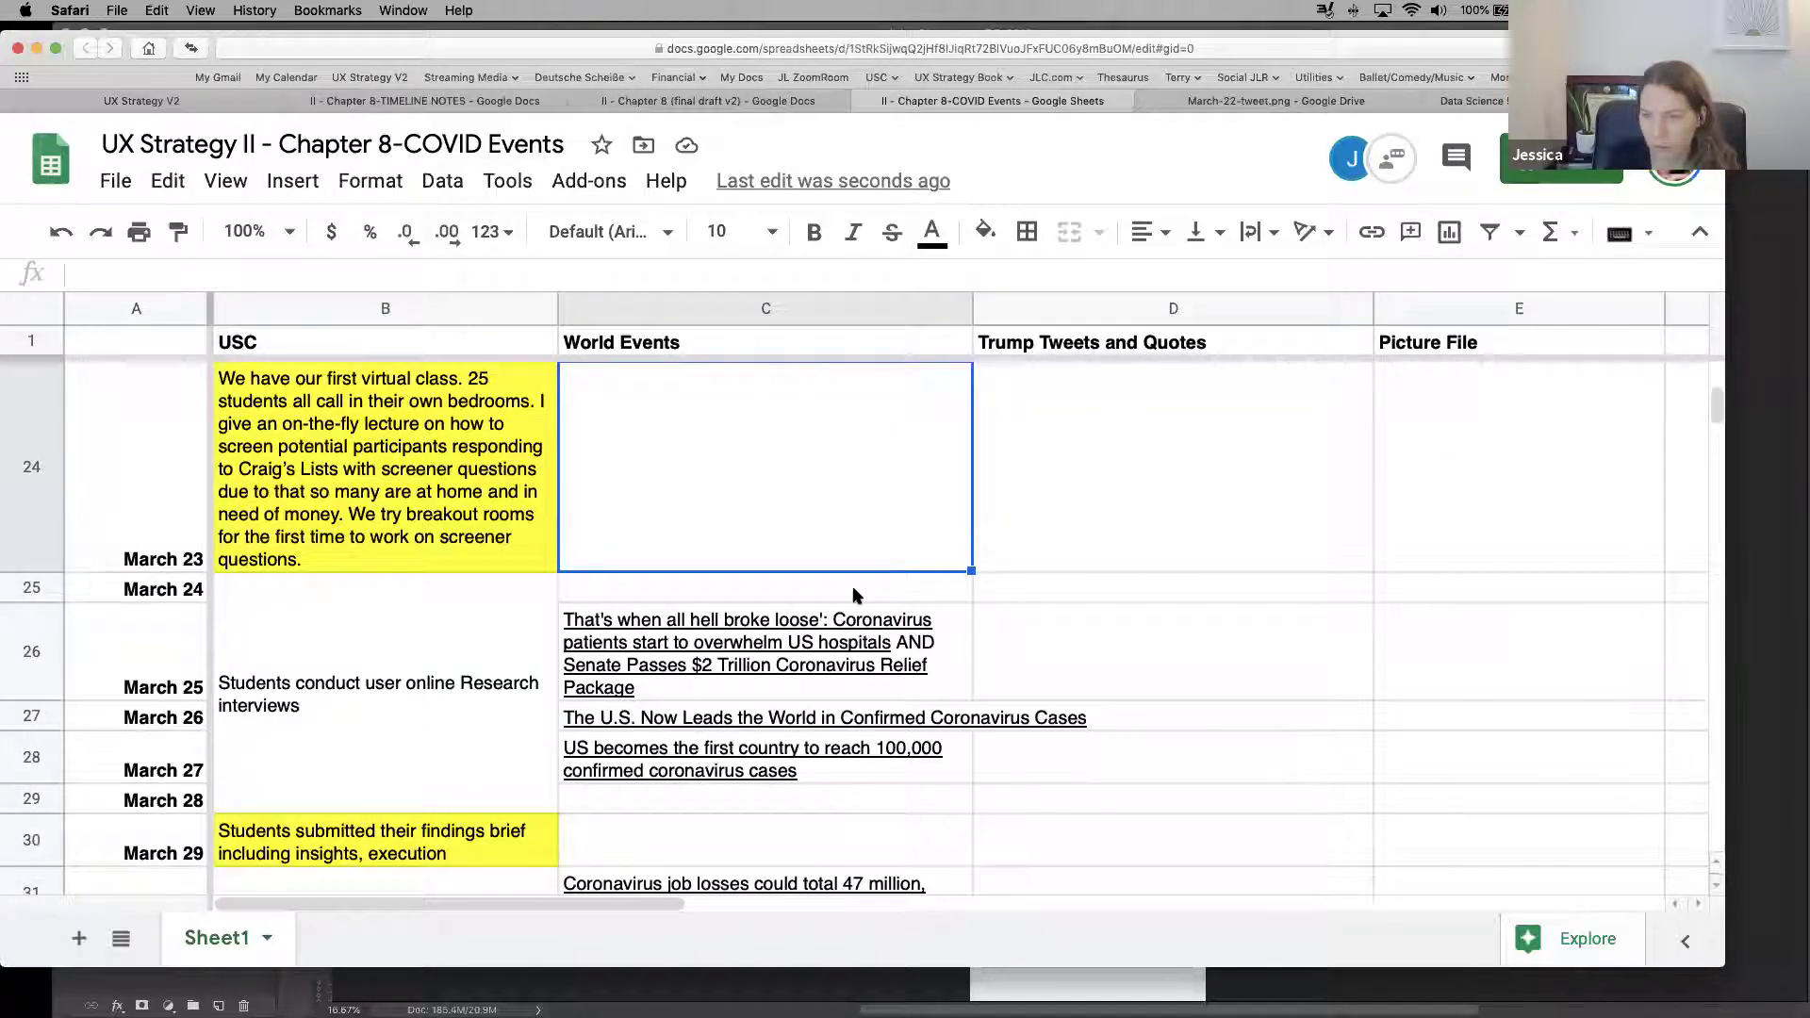
{"action": "mouse_move", "coordinate": [732, 637]}
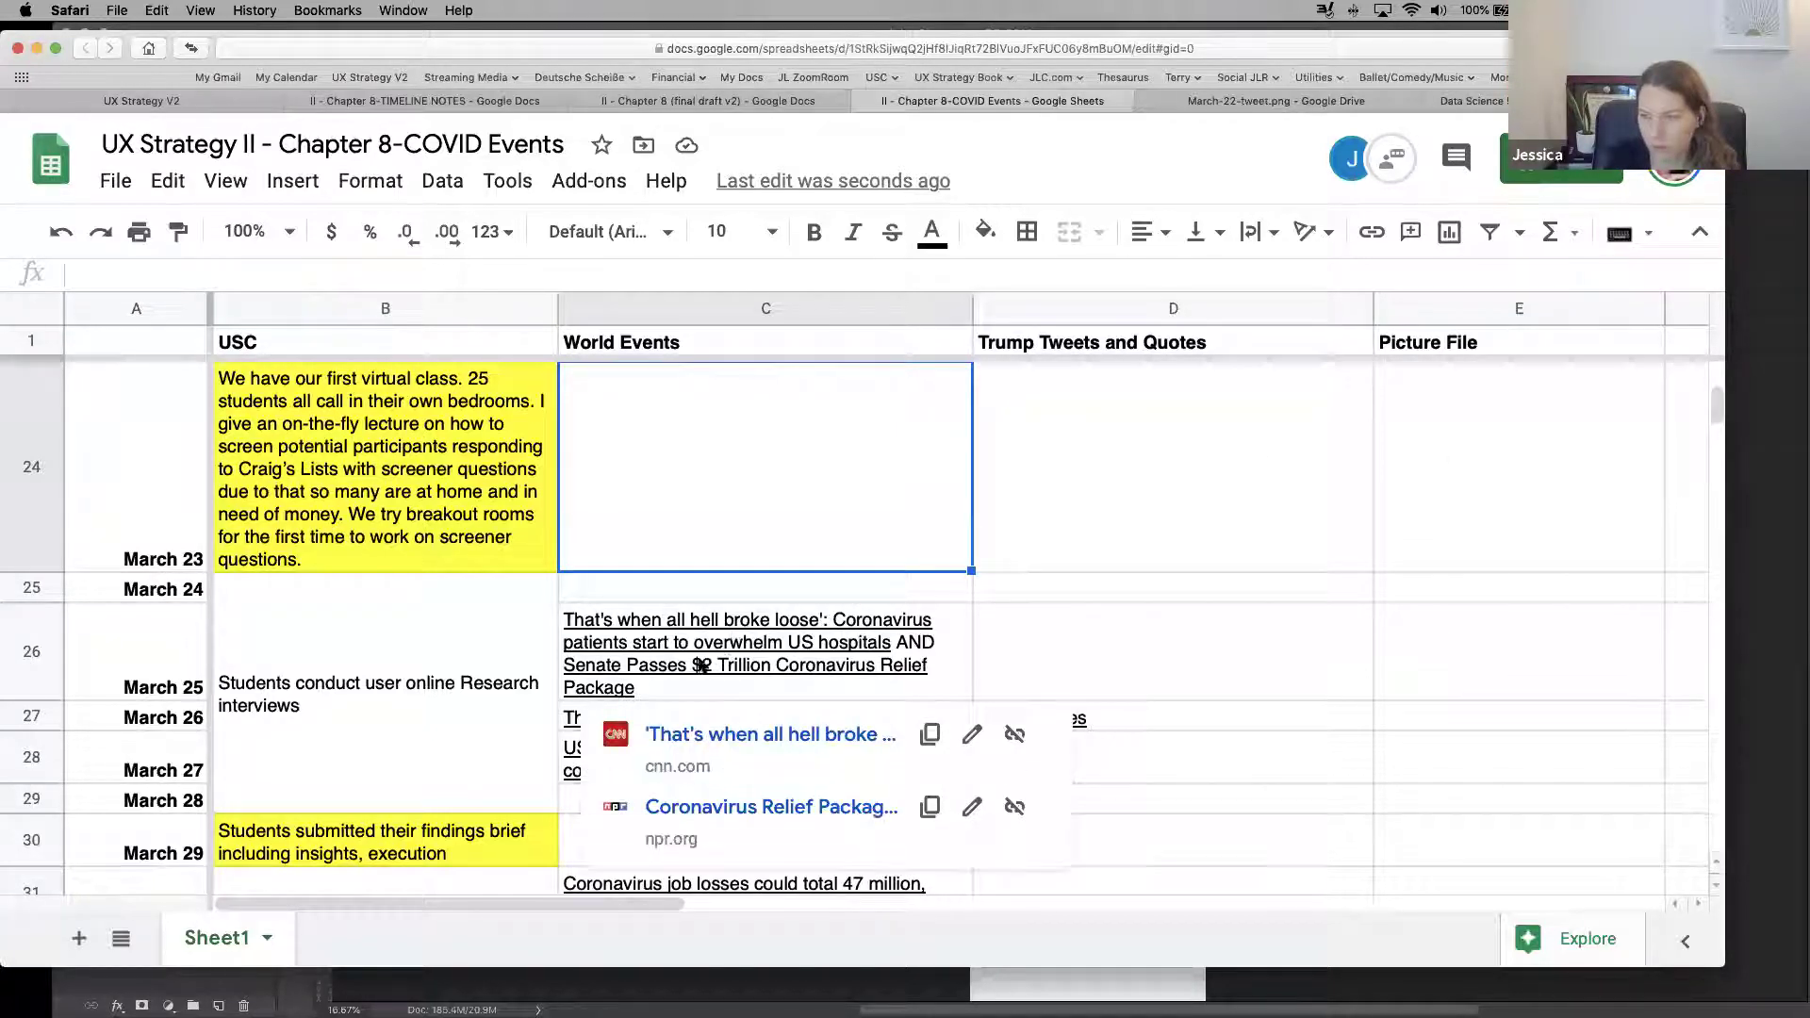
{"action": "left_click", "coordinate": [811, 647]}
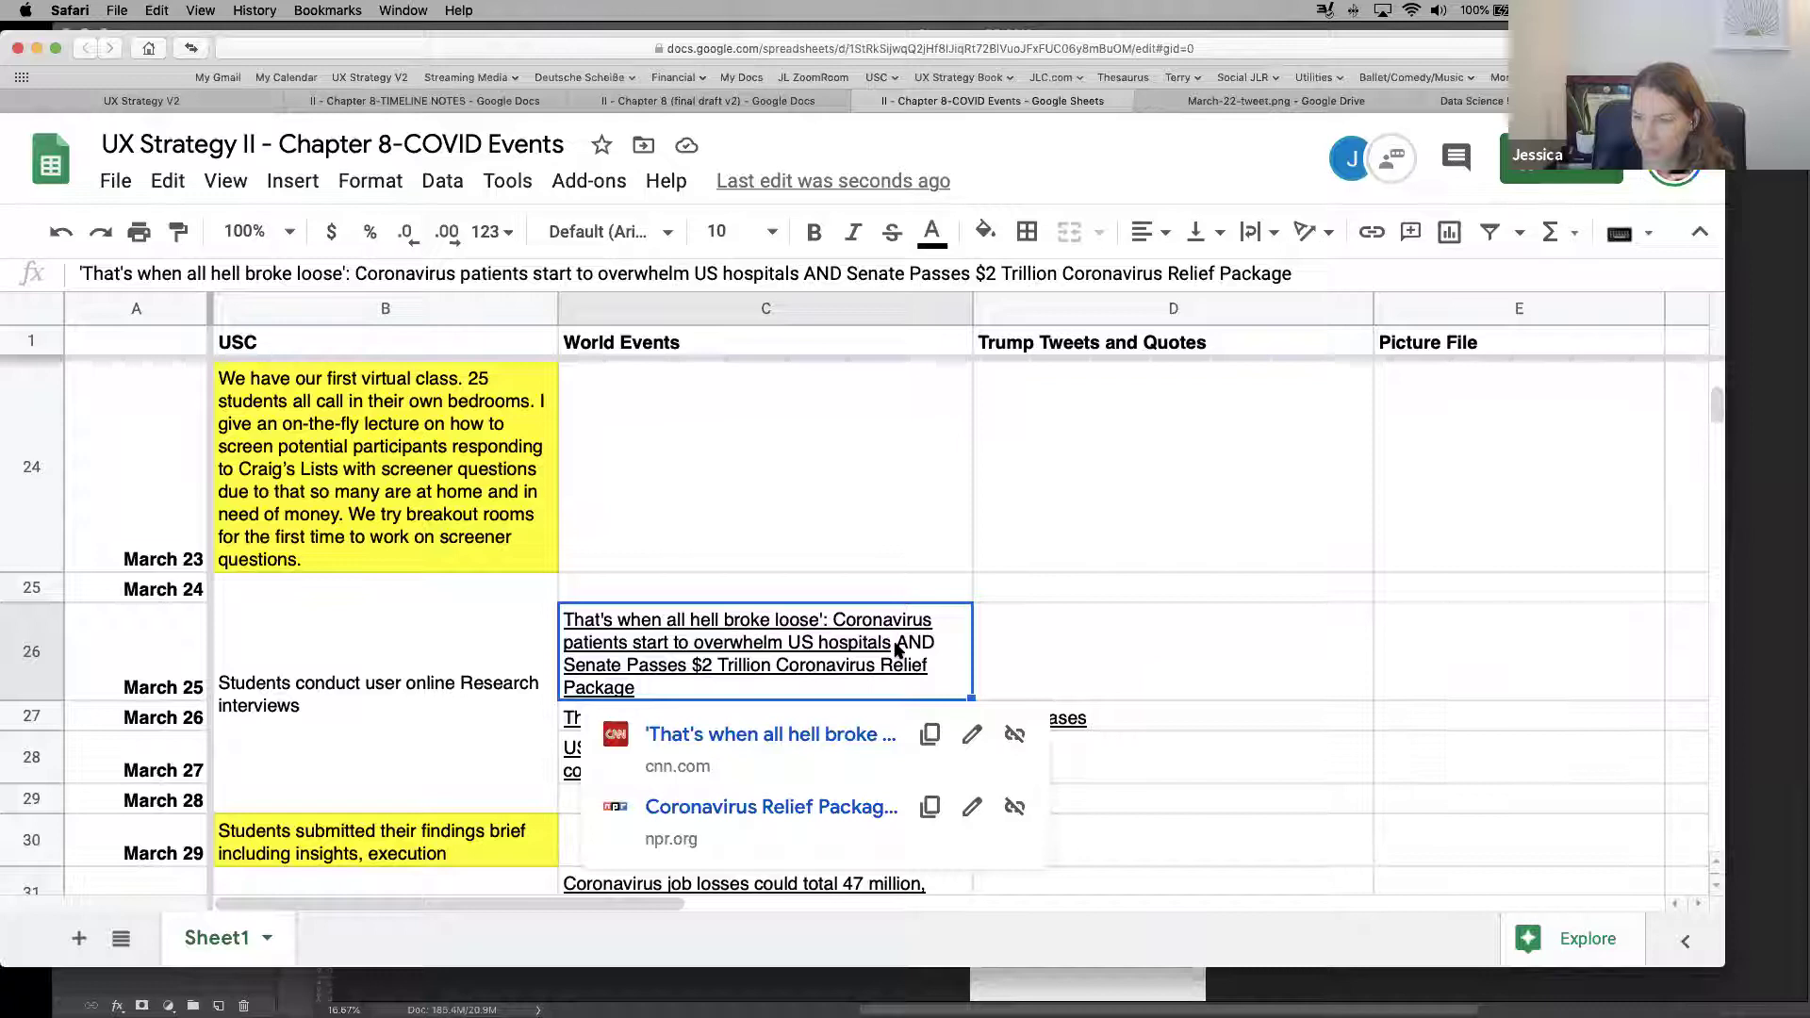
{"action": "key", "text": "Right"}
{"action": "key", "text": "Left"}
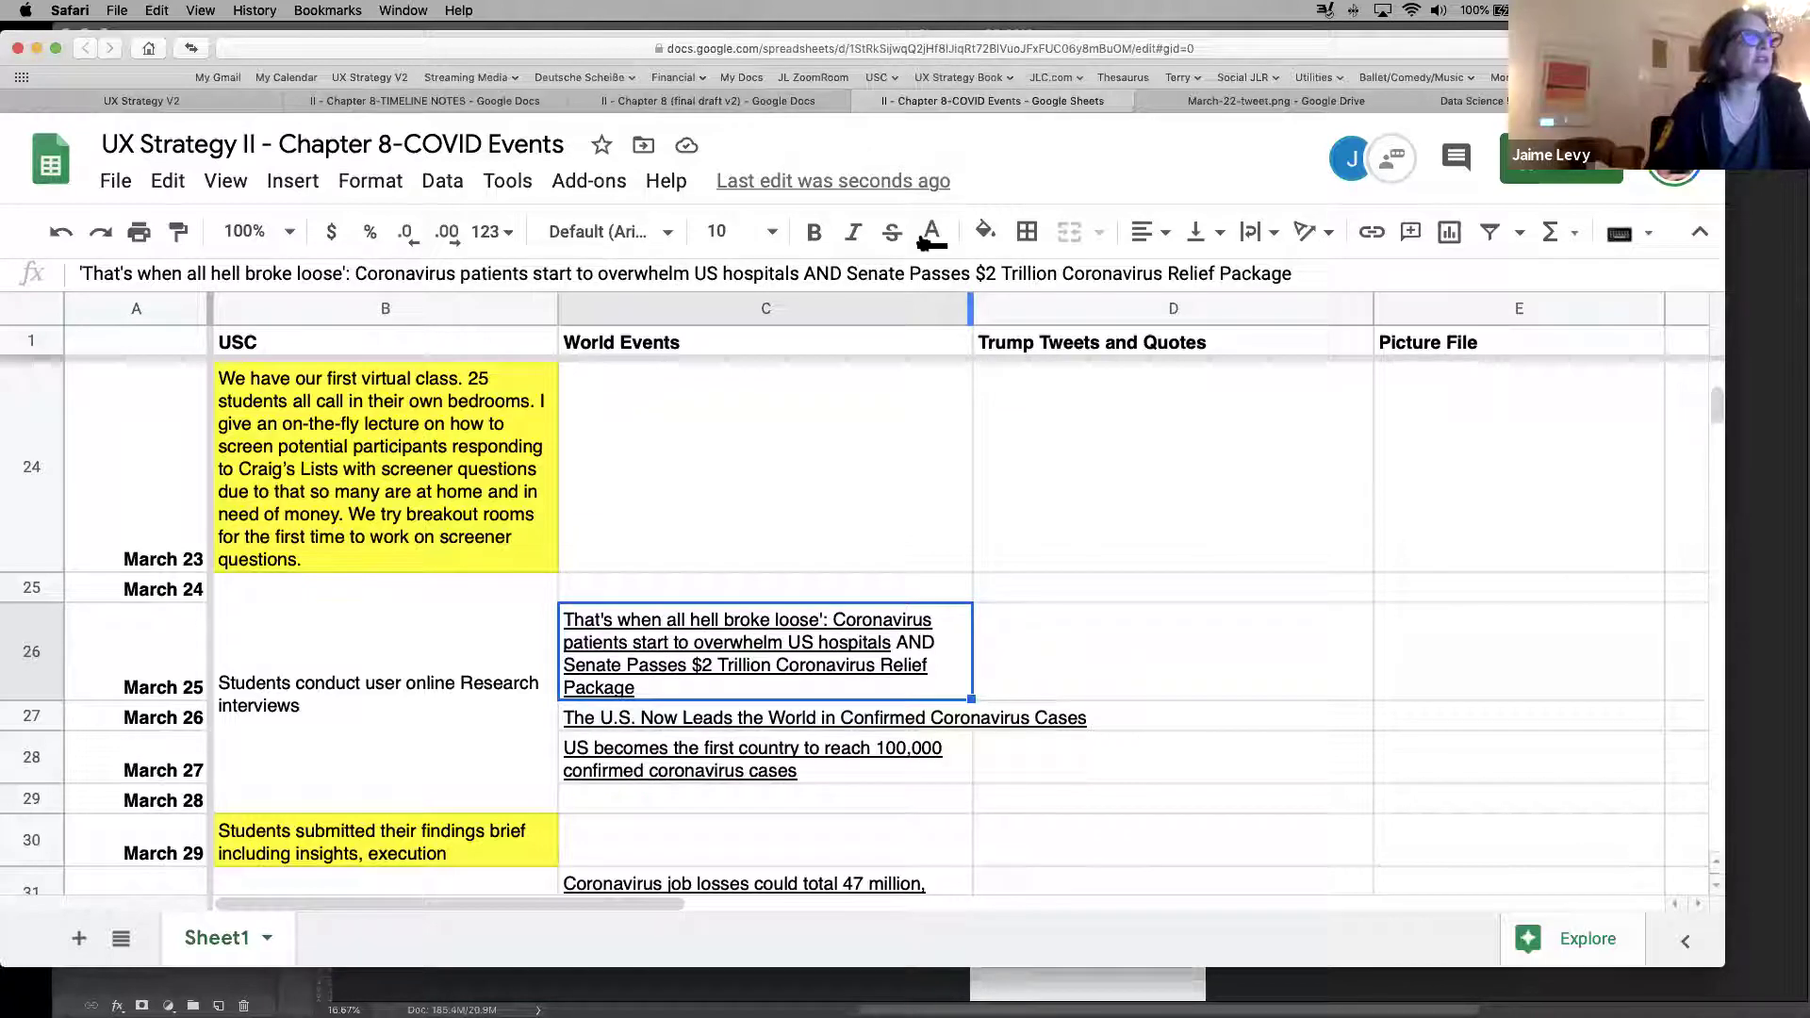
{"action": "left_click", "coordinate": [985, 231]}
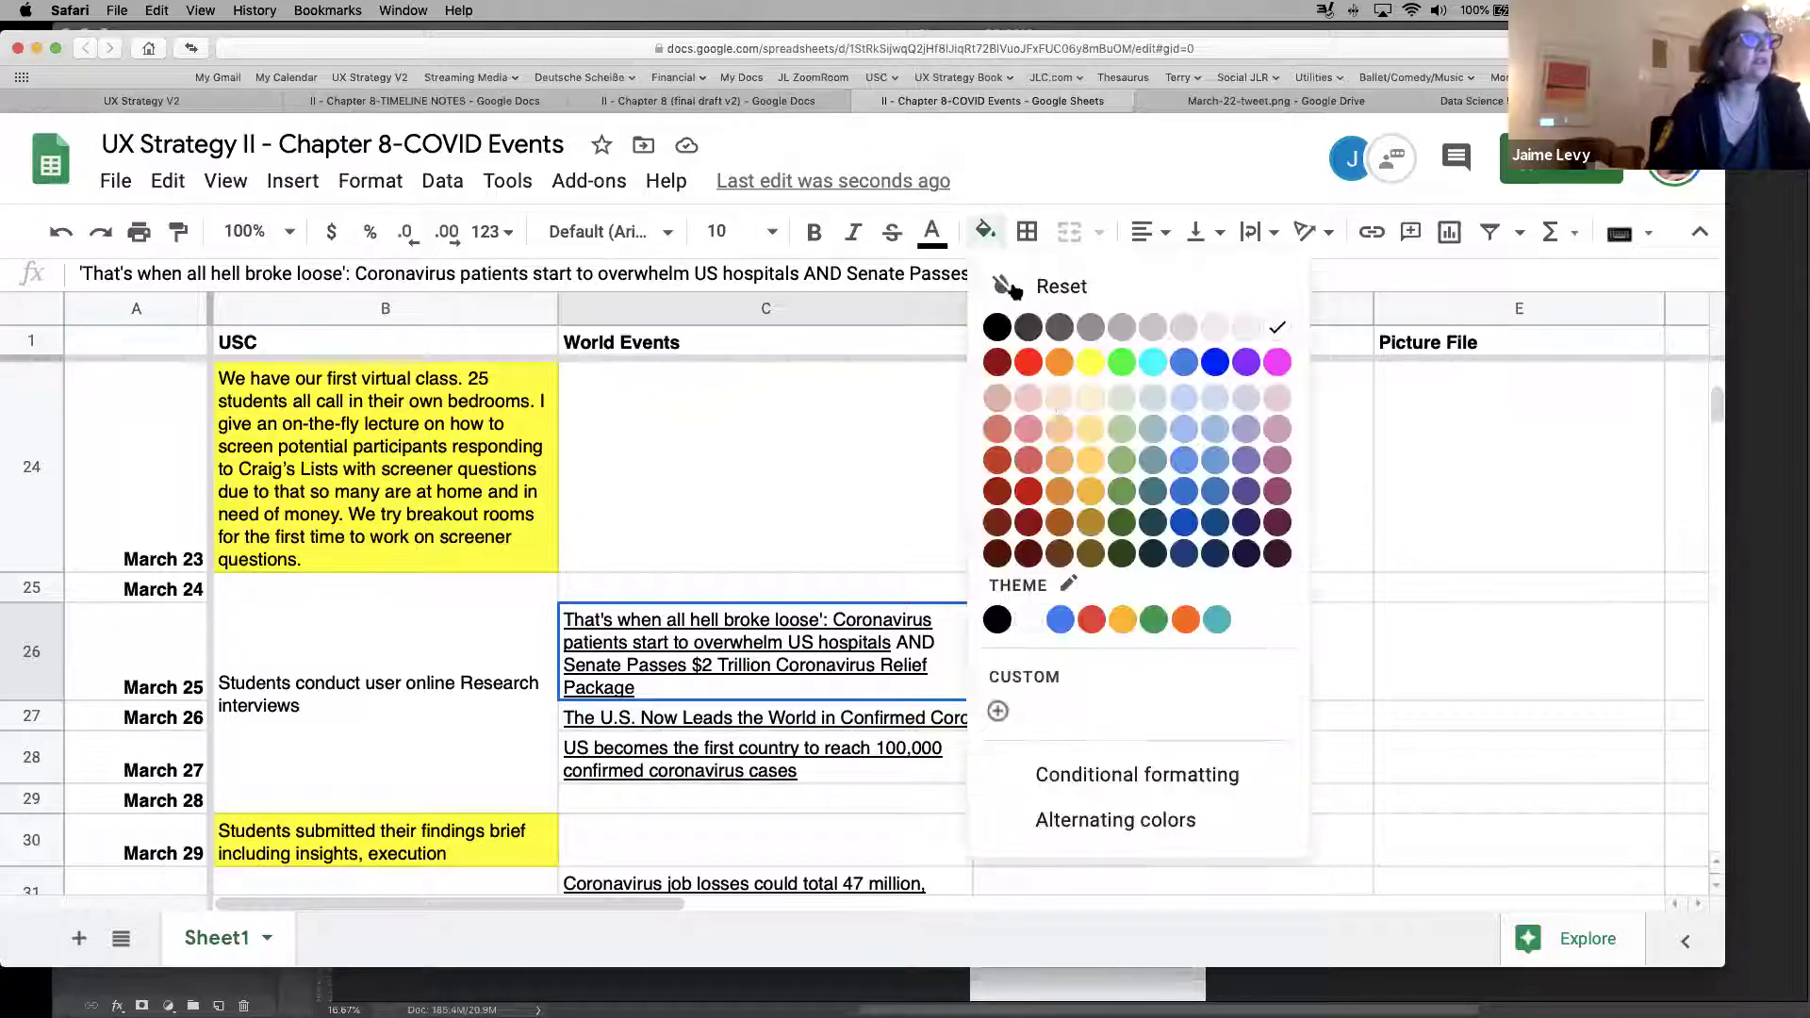
{"action": "left_click", "coordinate": [1093, 362]}
{"action": "mouse_move", "coordinate": [660, 695]}
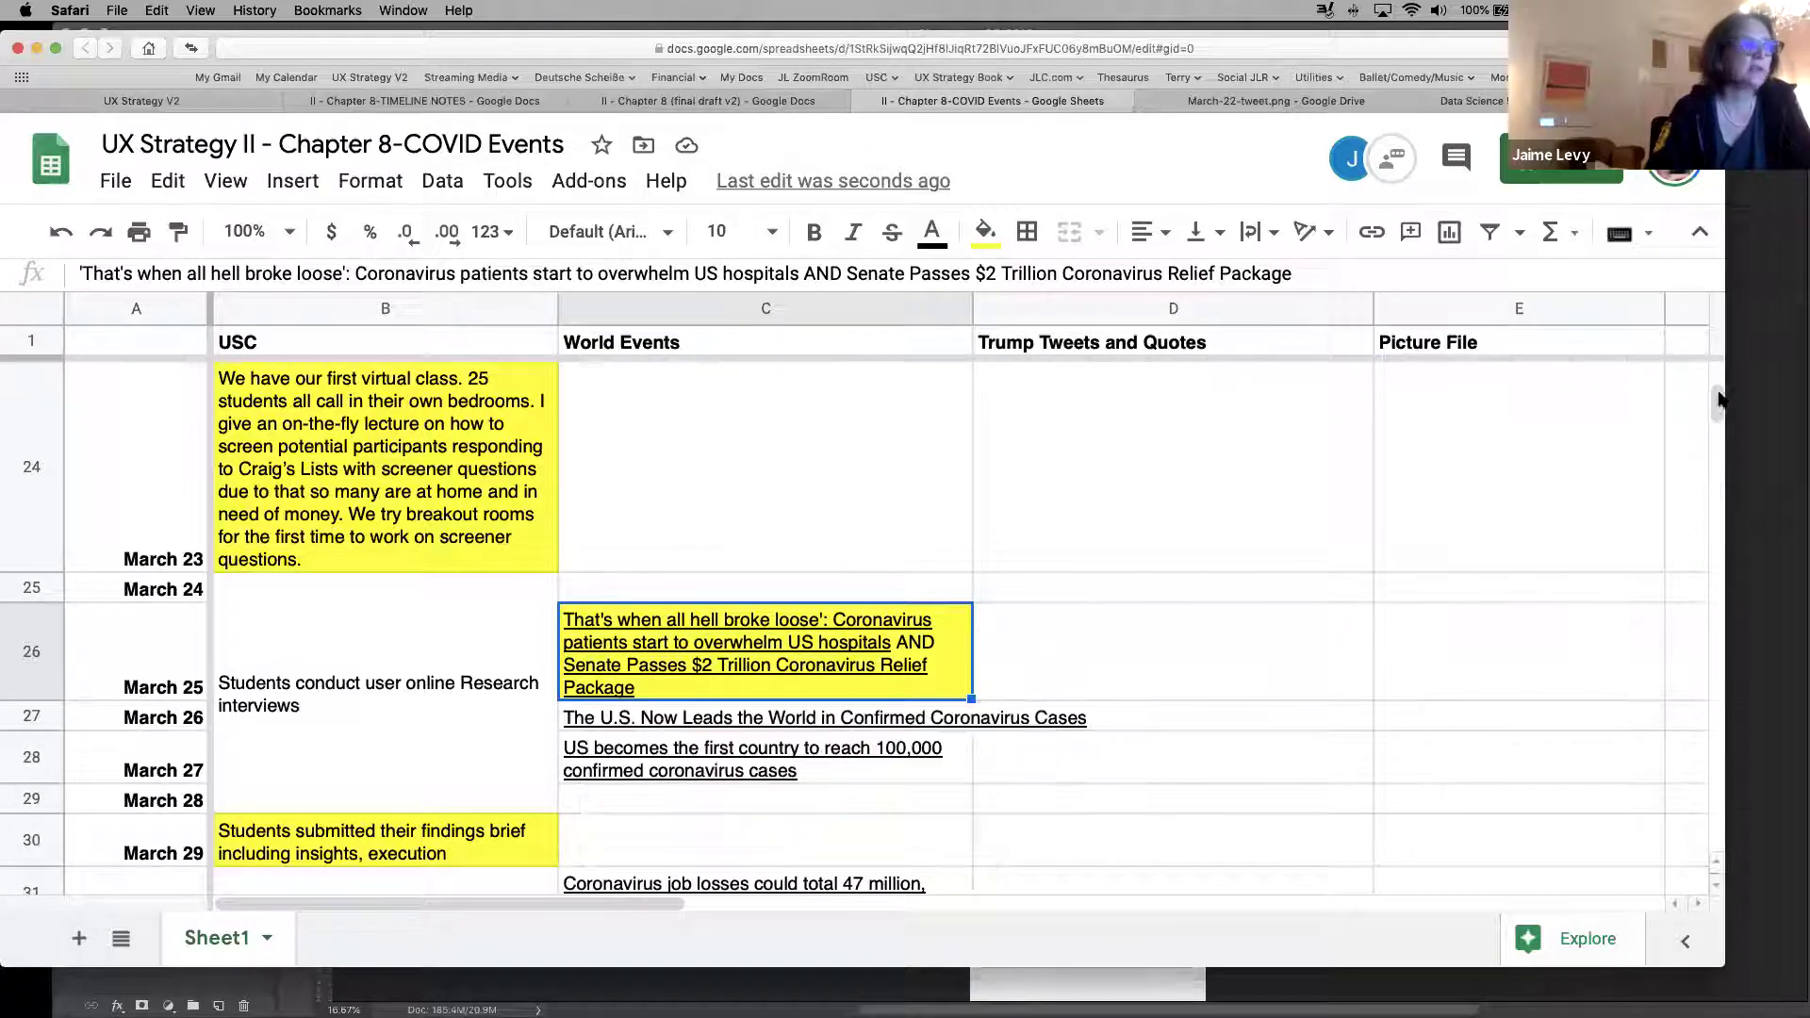
Review the timeline from March 1 to March 31, checking which USC, World Events and Trump entries are highlighted
{"action": "scroll", "coordinate": [1716, 405], "scroll_direction": "down", "scroll_amount": 2}
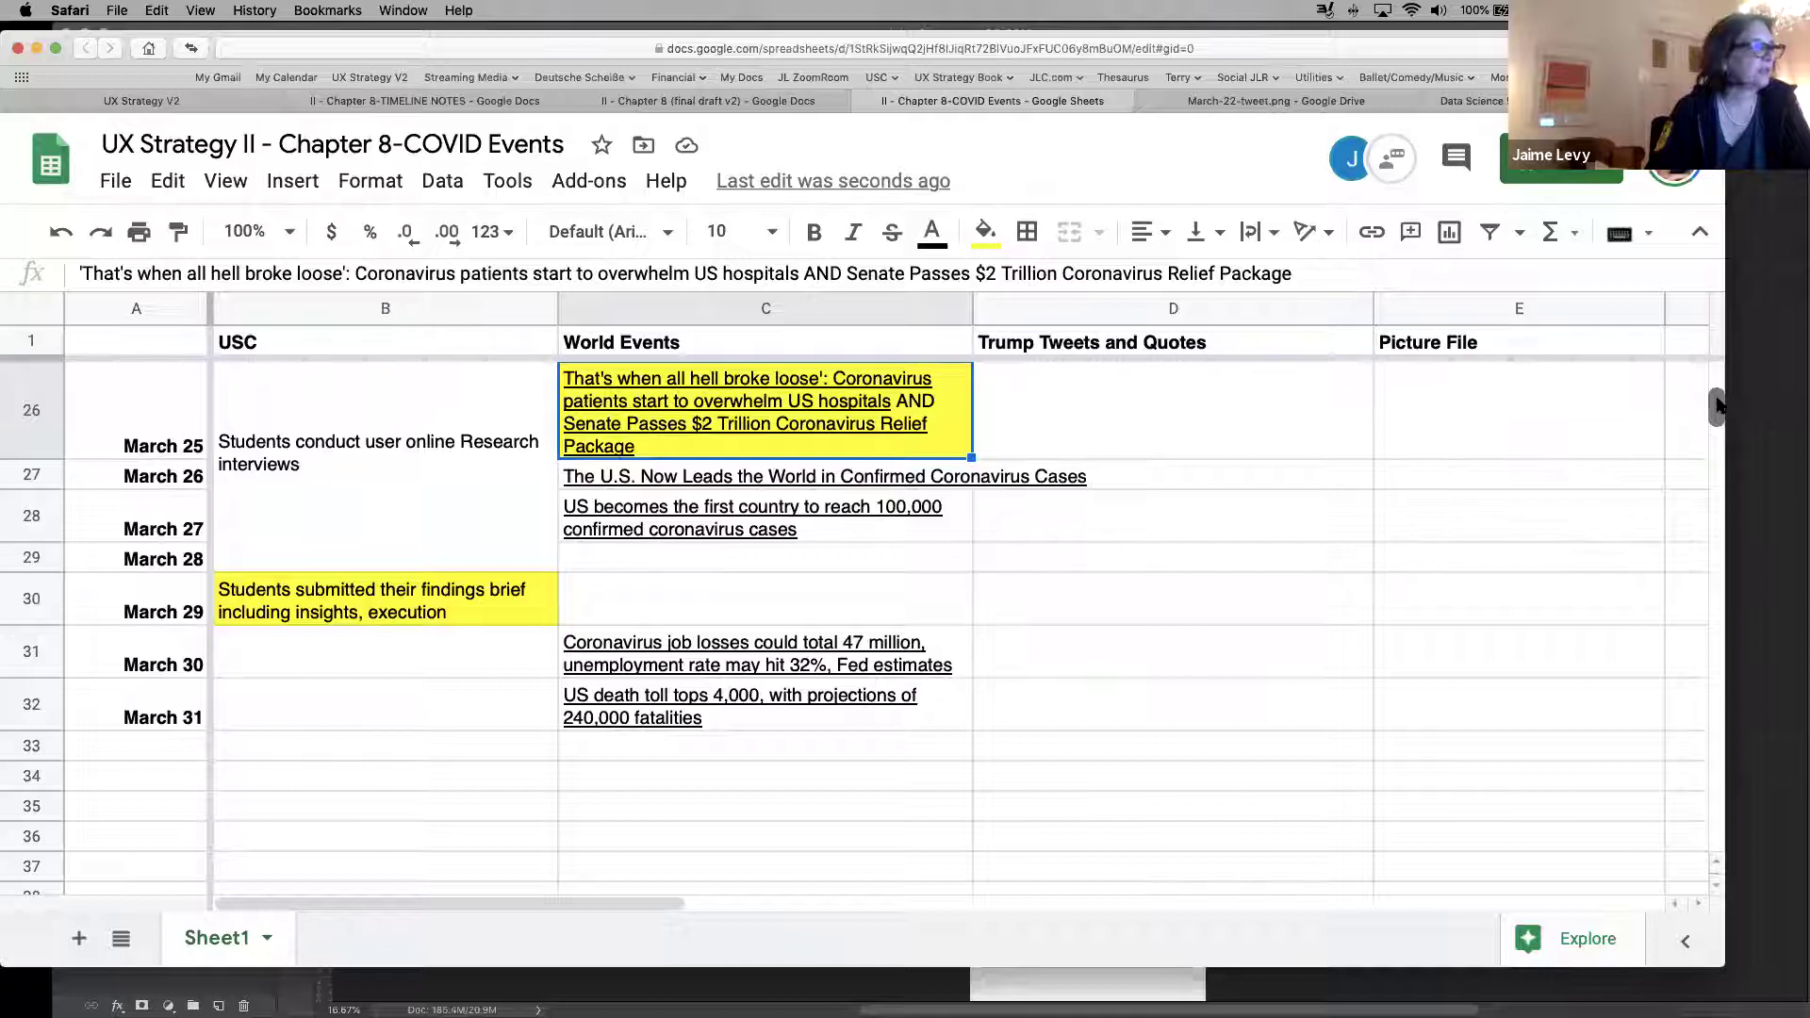
{"action": "scroll", "coordinate": [1716, 406], "scroll_direction": "up", "scroll_amount": 10}
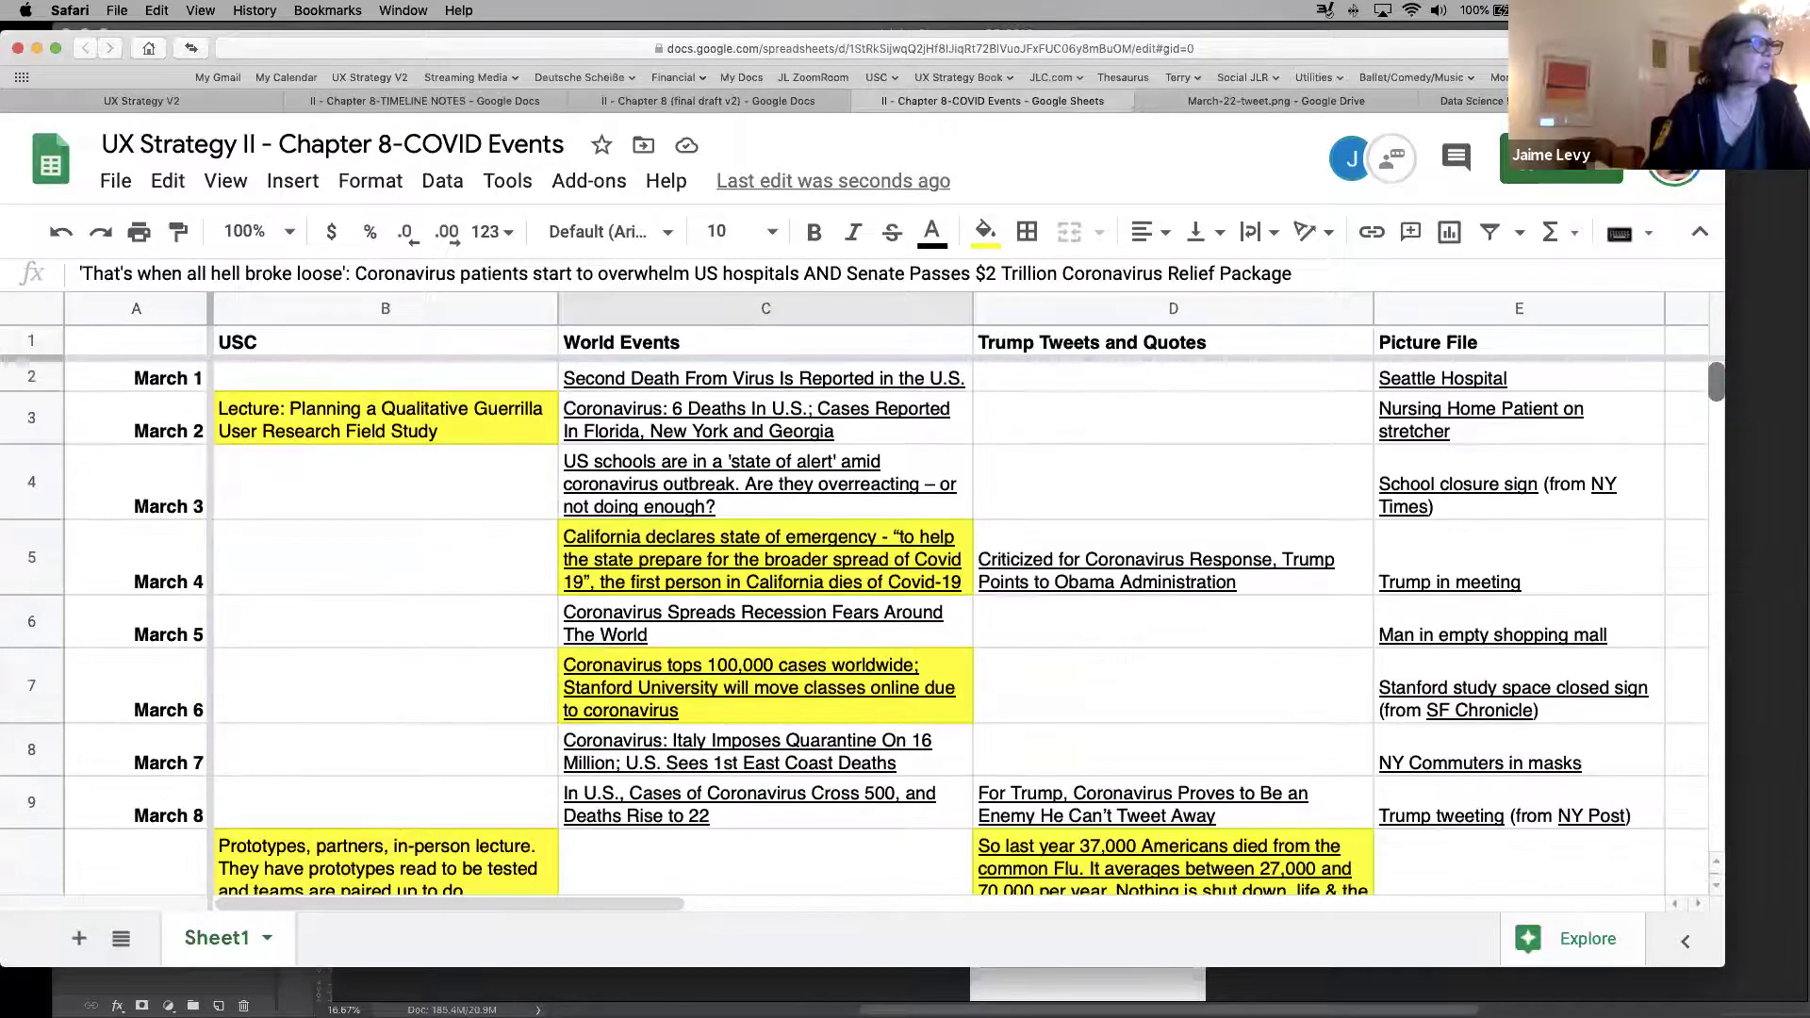
{"action": "scroll", "coordinate": [1637, 538], "scroll_direction": "down", "scroll_amount": 20}
{"action": "scroll", "coordinate": [1672, 665], "scroll_direction": "up", "scroll_amount": 20}
{"action": "scroll", "coordinate": [1614, 396], "scroll_direction": "down", "scroll_amount": 15}
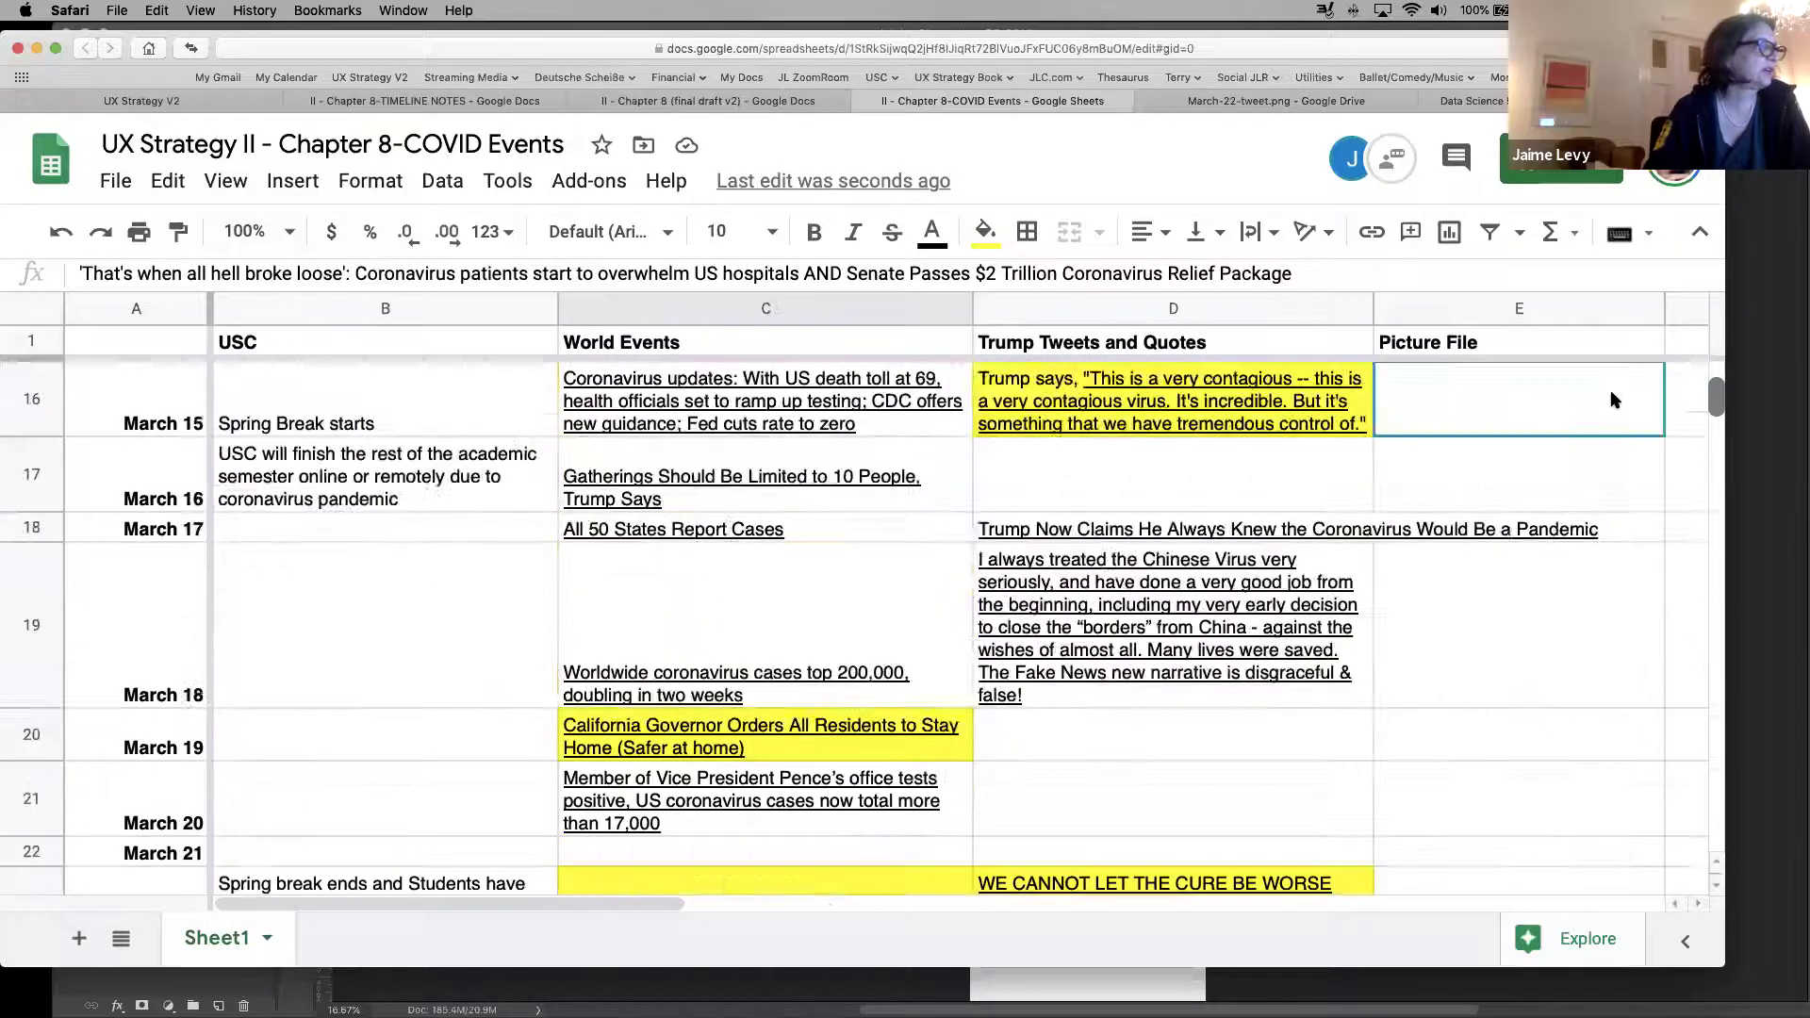
{"action": "scroll", "coordinate": [1611, 394], "scroll_direction": "up", "scroll_amount": 6}
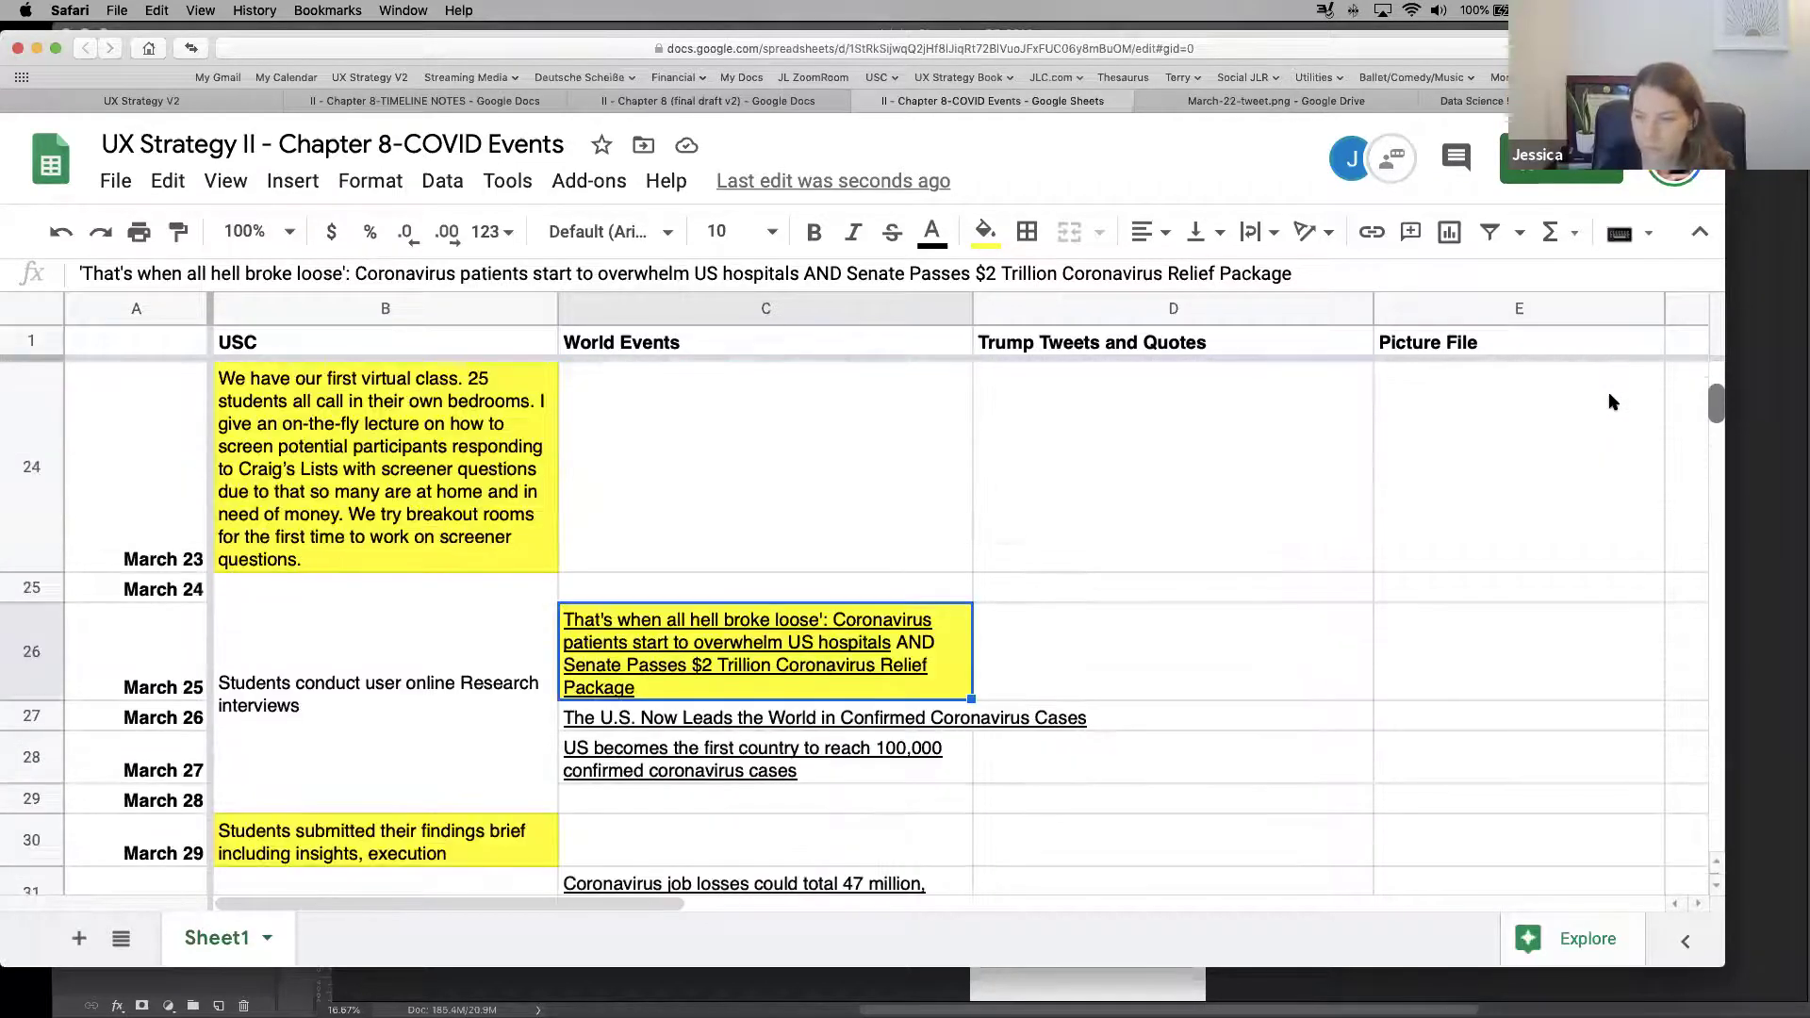
{"action": "scroll", "coordinate": [1606, 370], "scroll_direction": "up", "scroll_amount": 8}
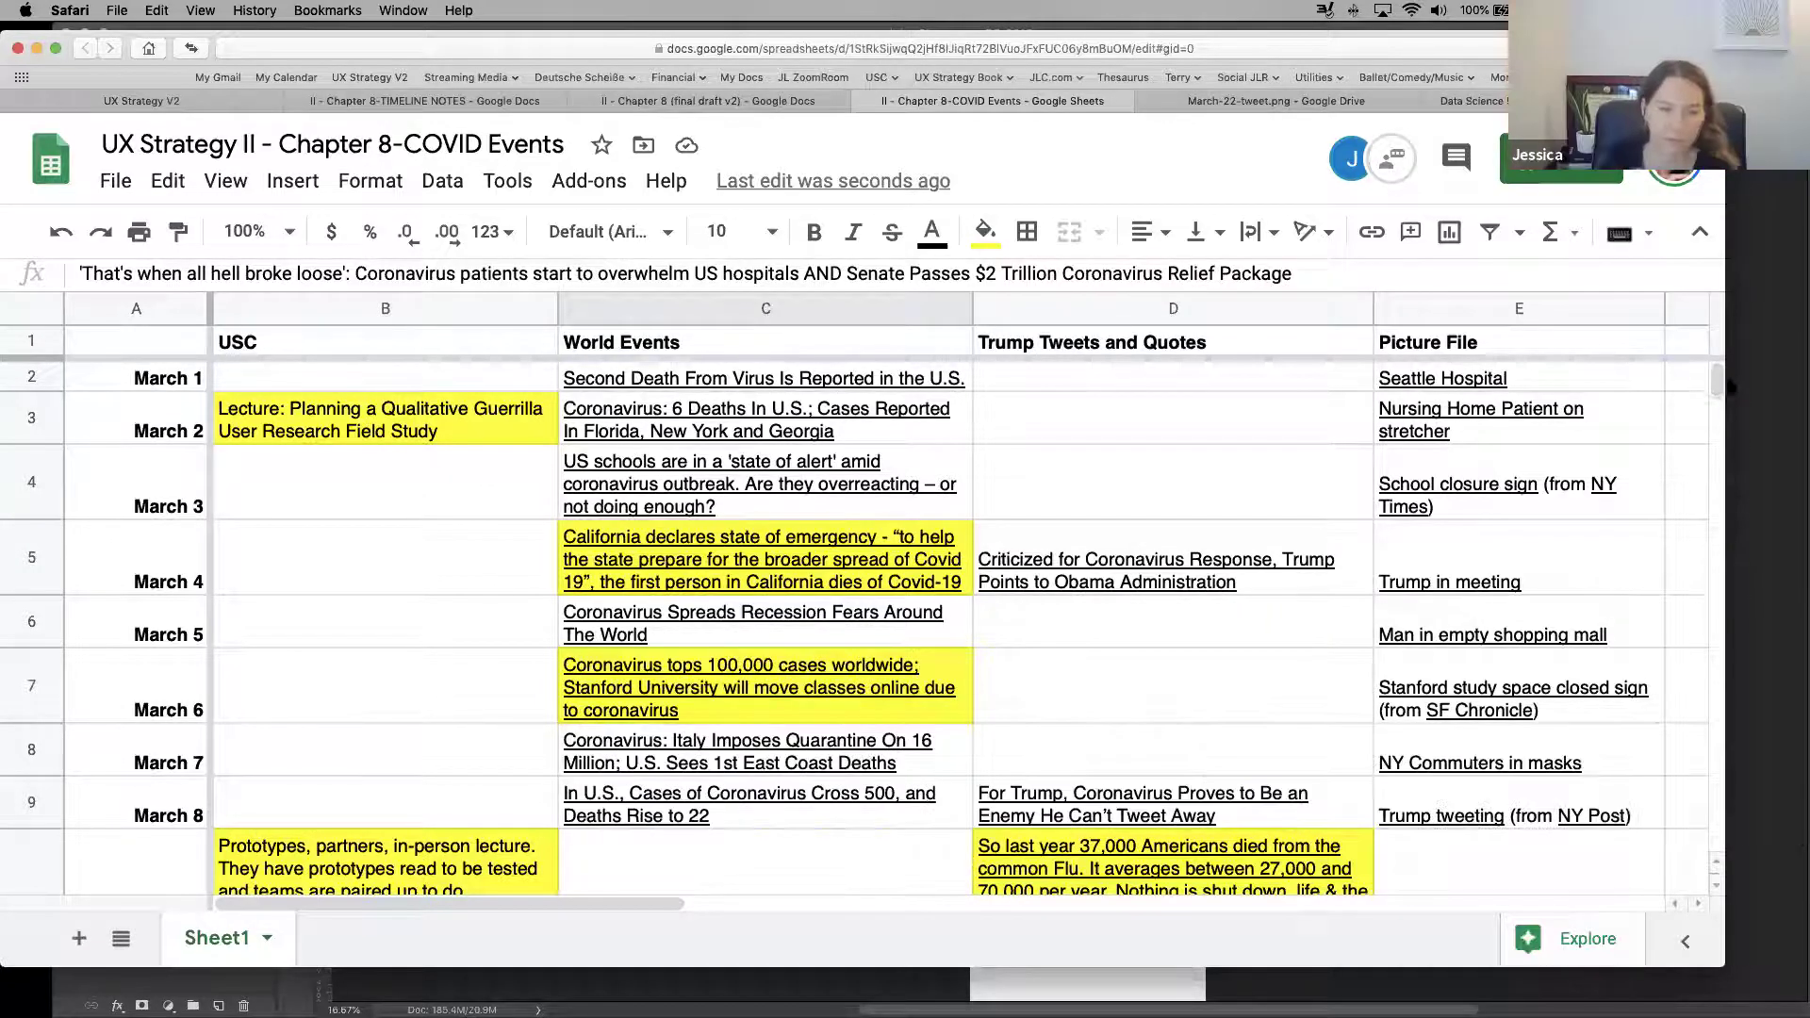
{"action": "left_click_drag", "start_coordinate": [1716, 387], "coordinate": [1716, 415]}
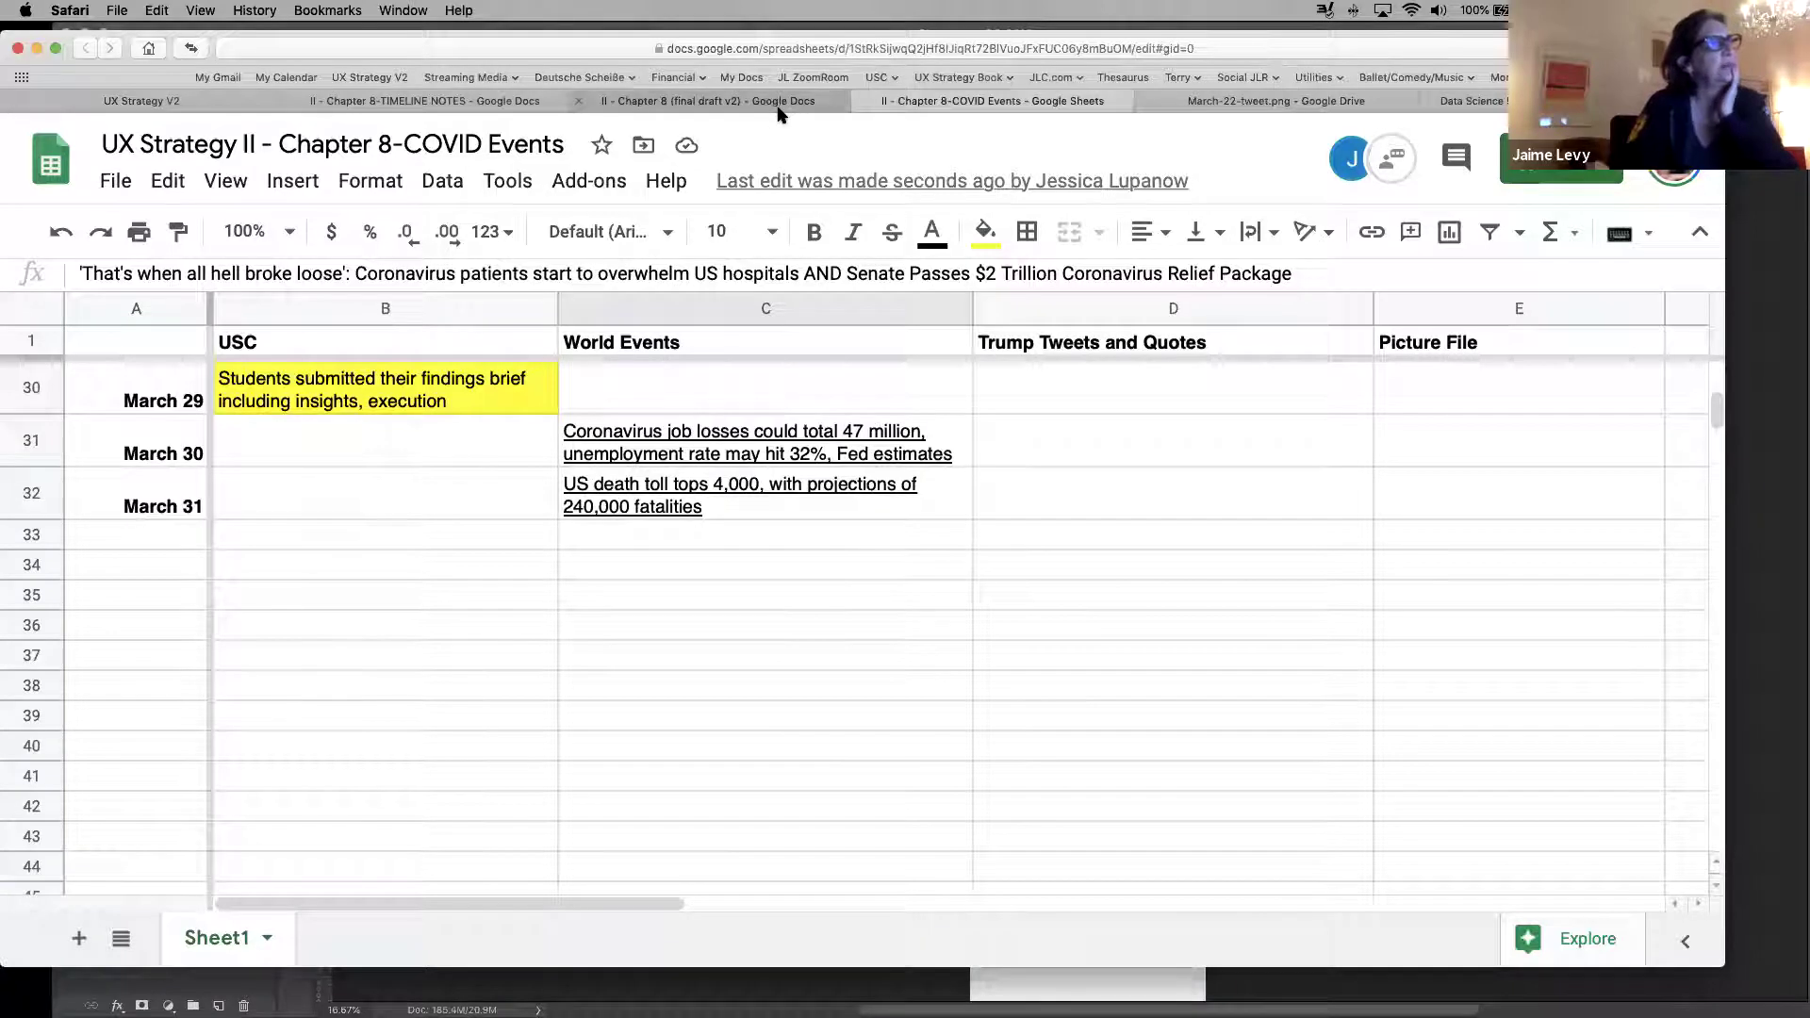
Open the Chapter 8 TIMELINE NOTES document to examine the Version 1 left-aligned timeline layout
{"action": "left_click", "coordinate": [679, 103]}
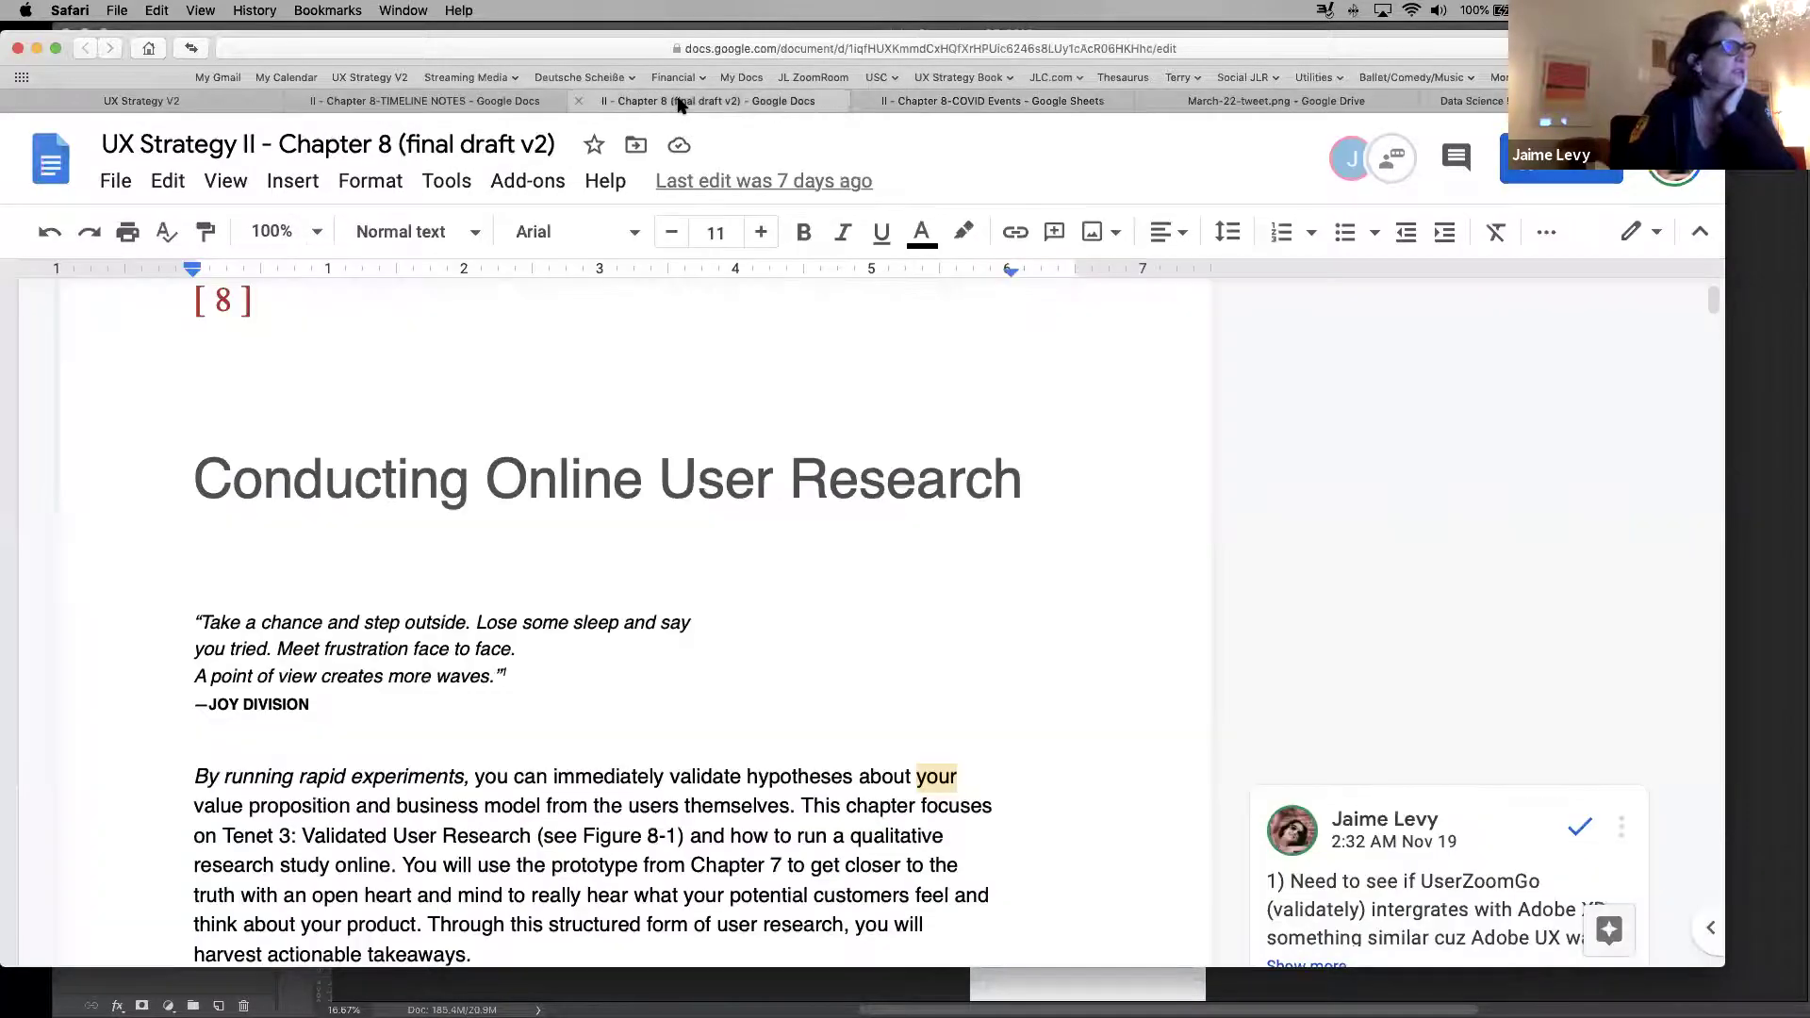
{"action": "left_click", "coordinate": [954, 104]}
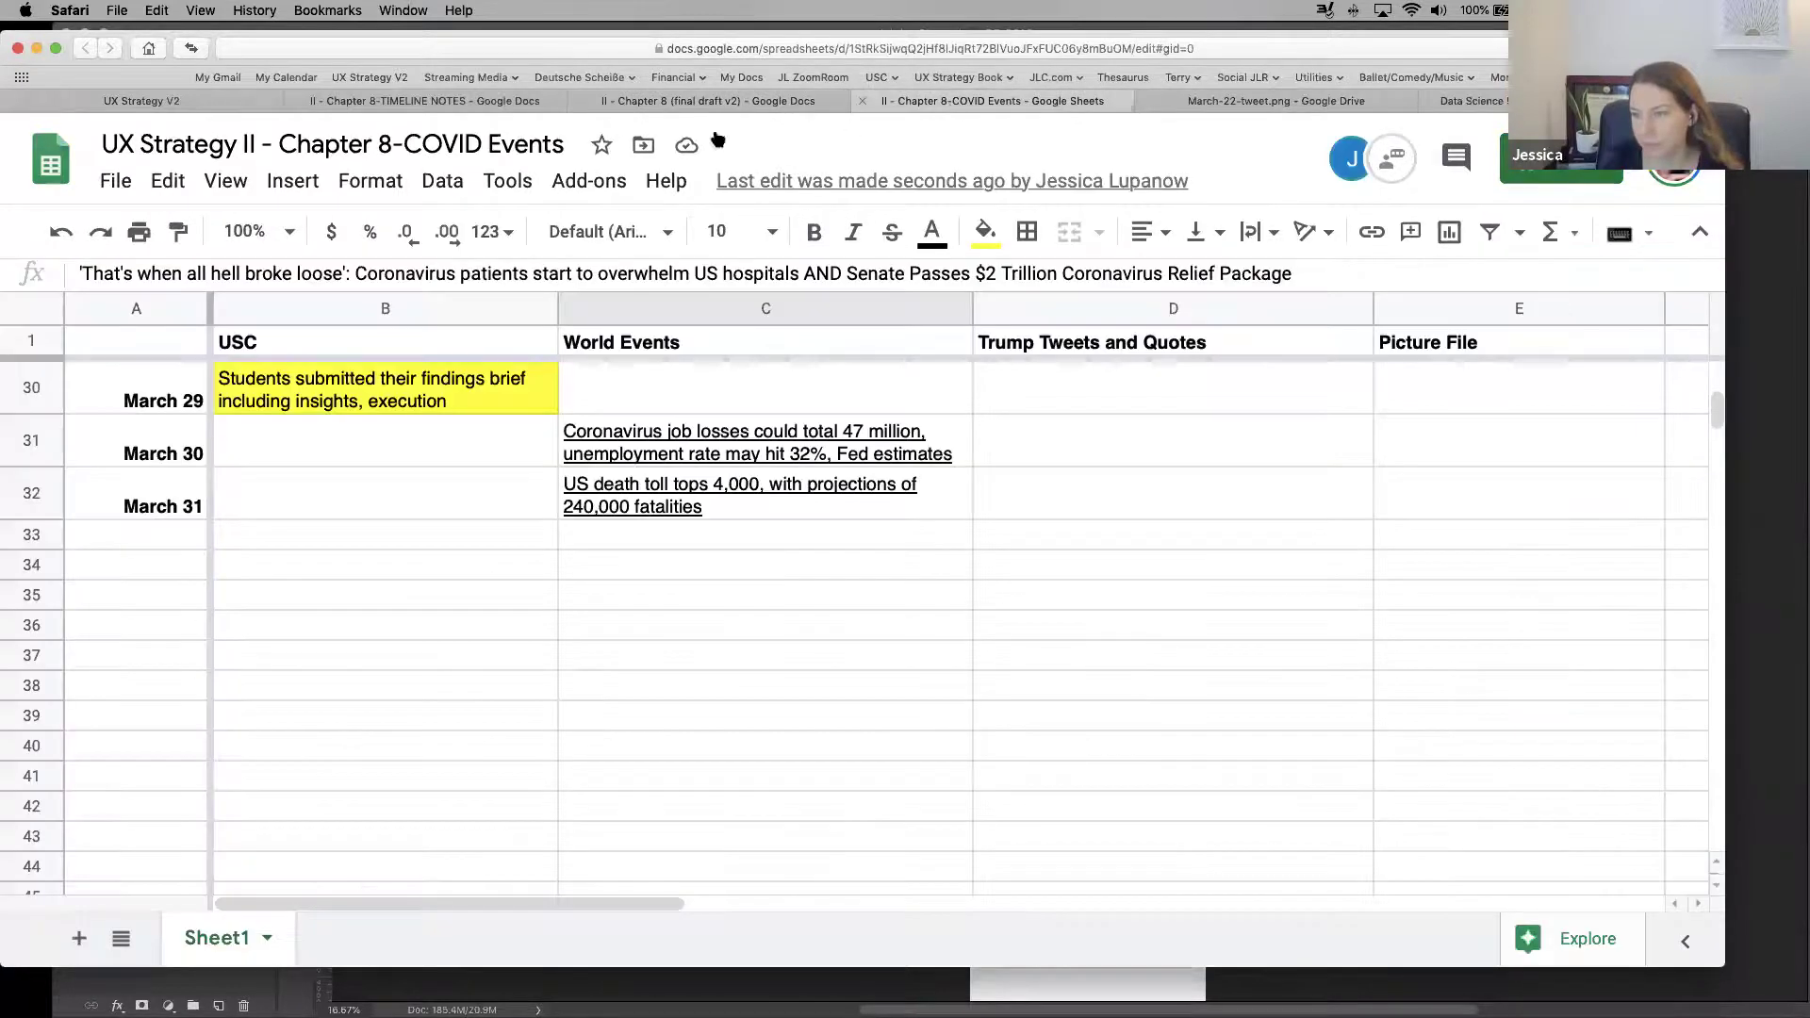
{"action": "left_click", "coordinate": [417, 103]}
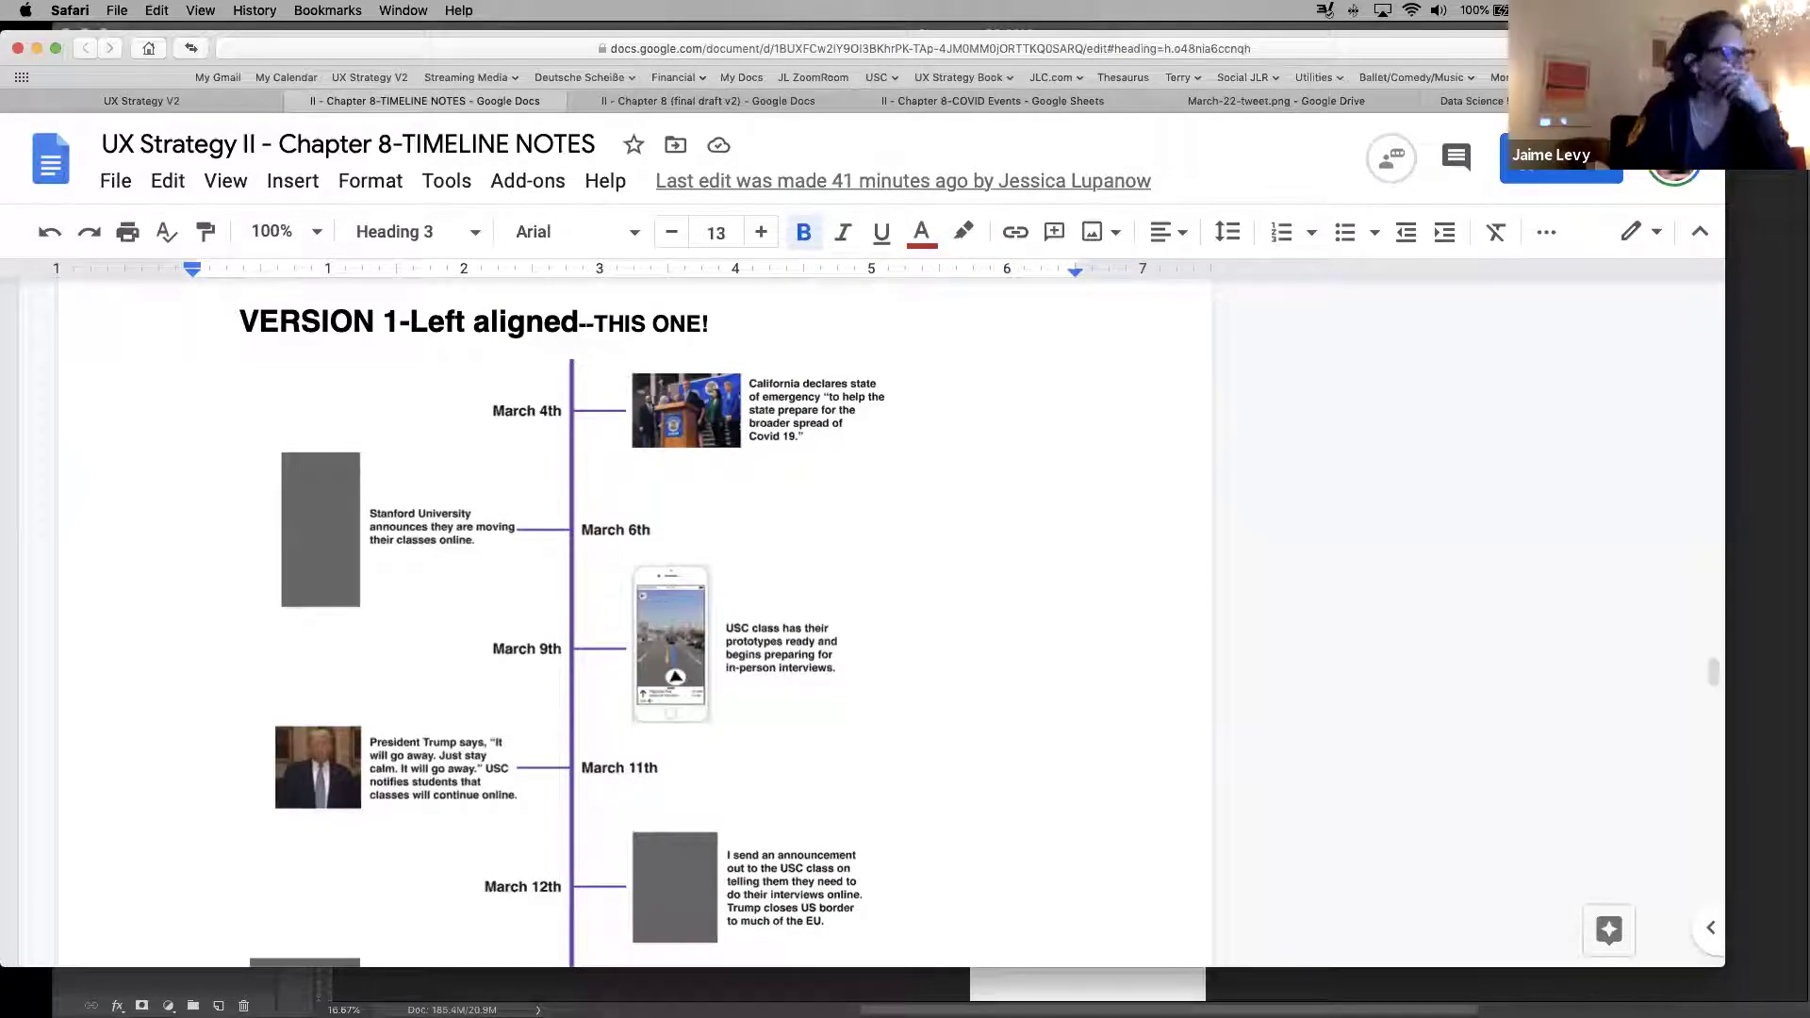
Switch to Photoshop and toggle the visibility of Layer 2 and Layer 1 in the Covid timeline figure to identify their images
{"action": "mouse_move", "coordinate": [429, 992]}
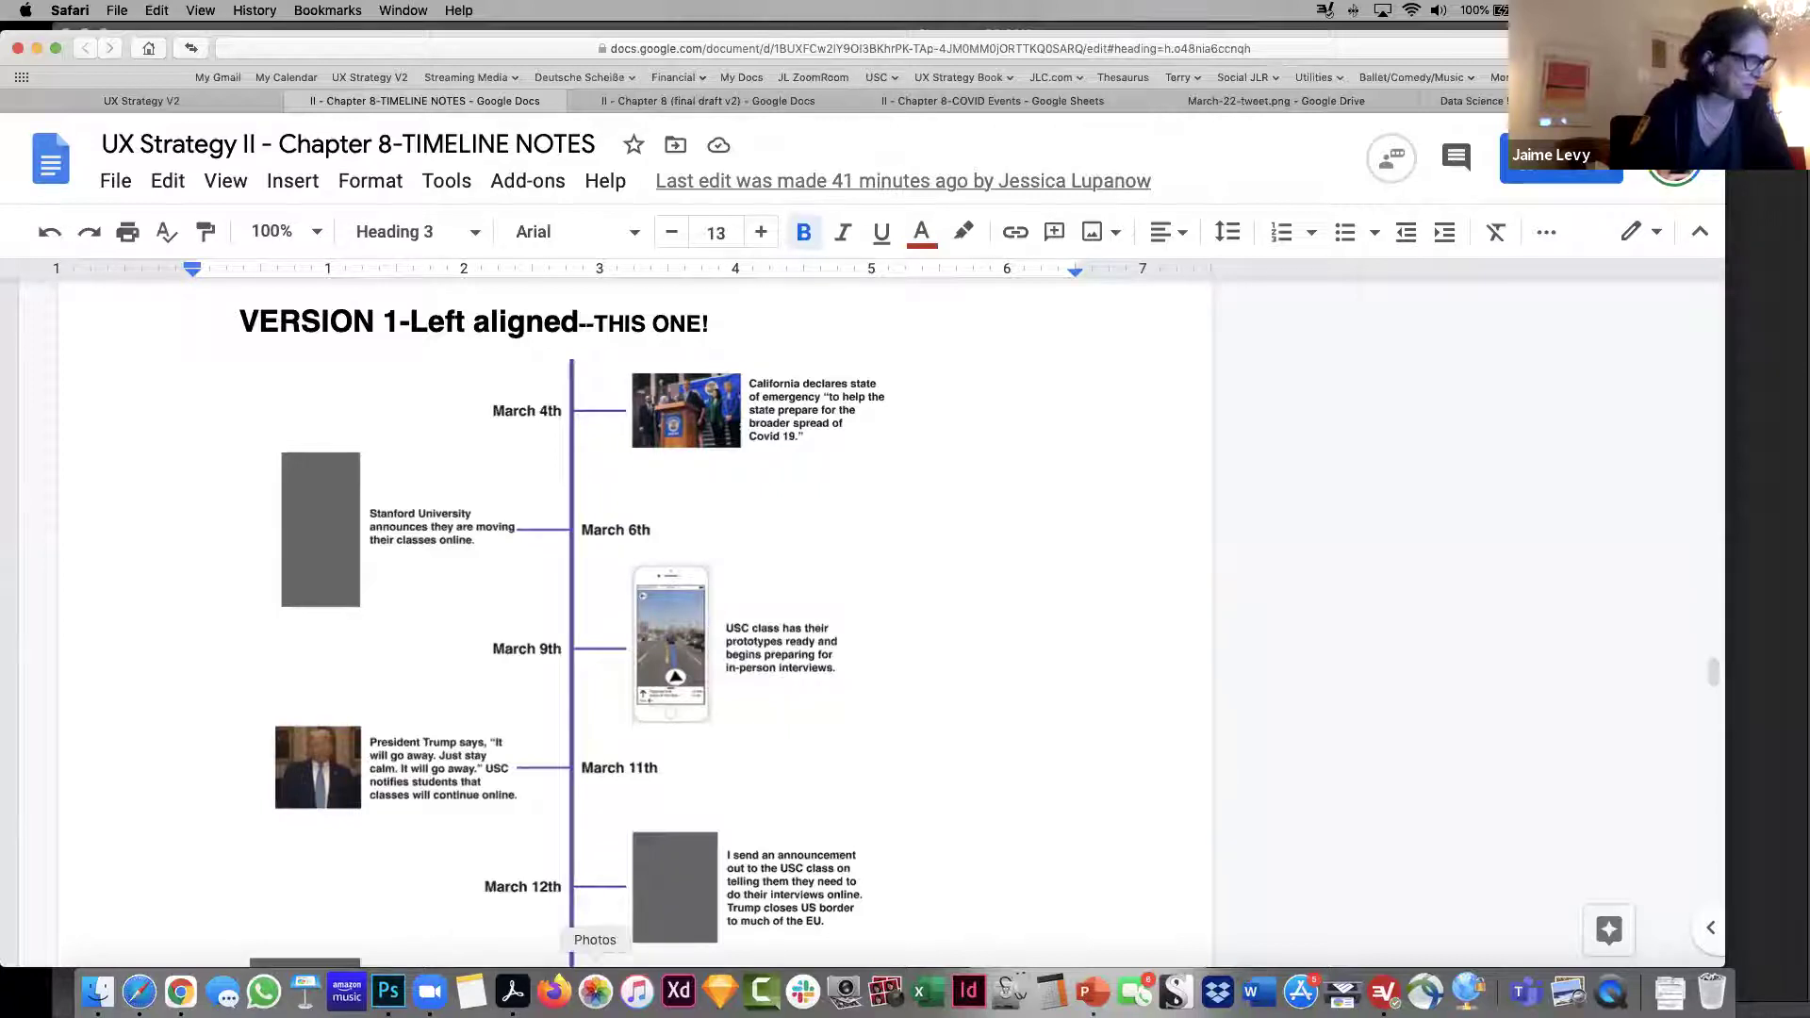
{"action": "left_click", "coordinate": [387, 991]}
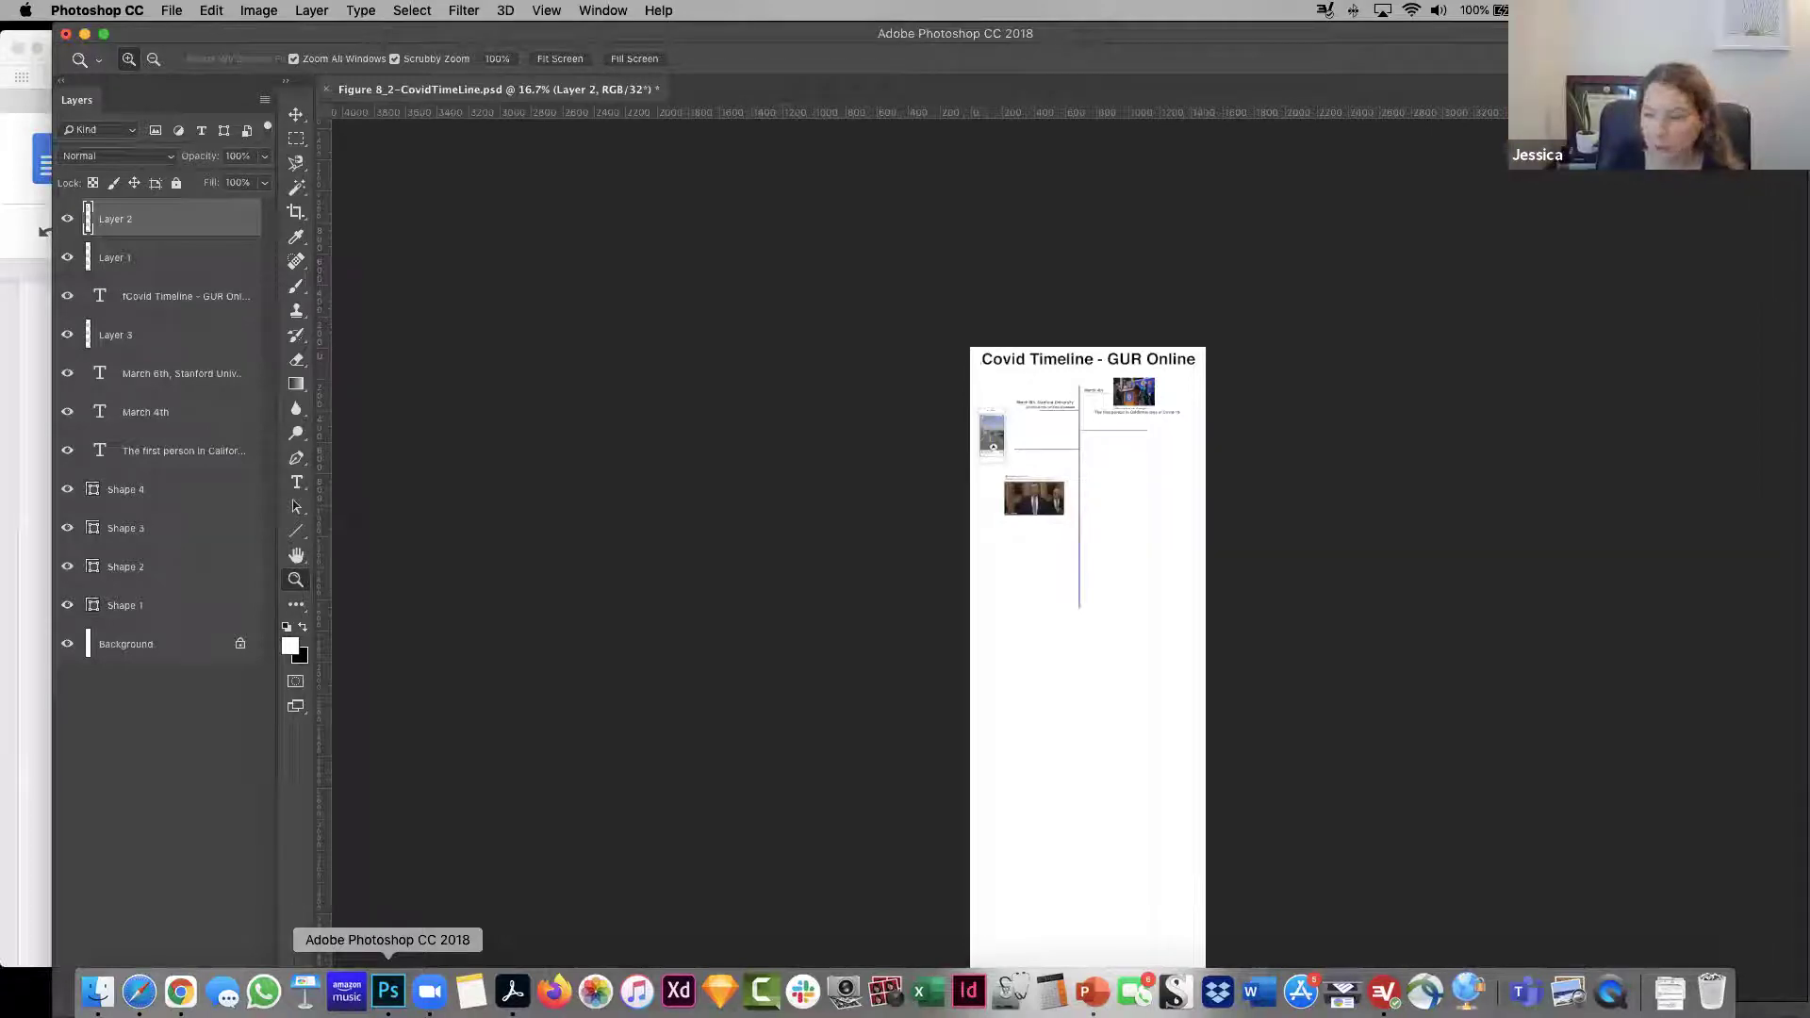
{"action": "left_click", "coordinate": [67, 219]}
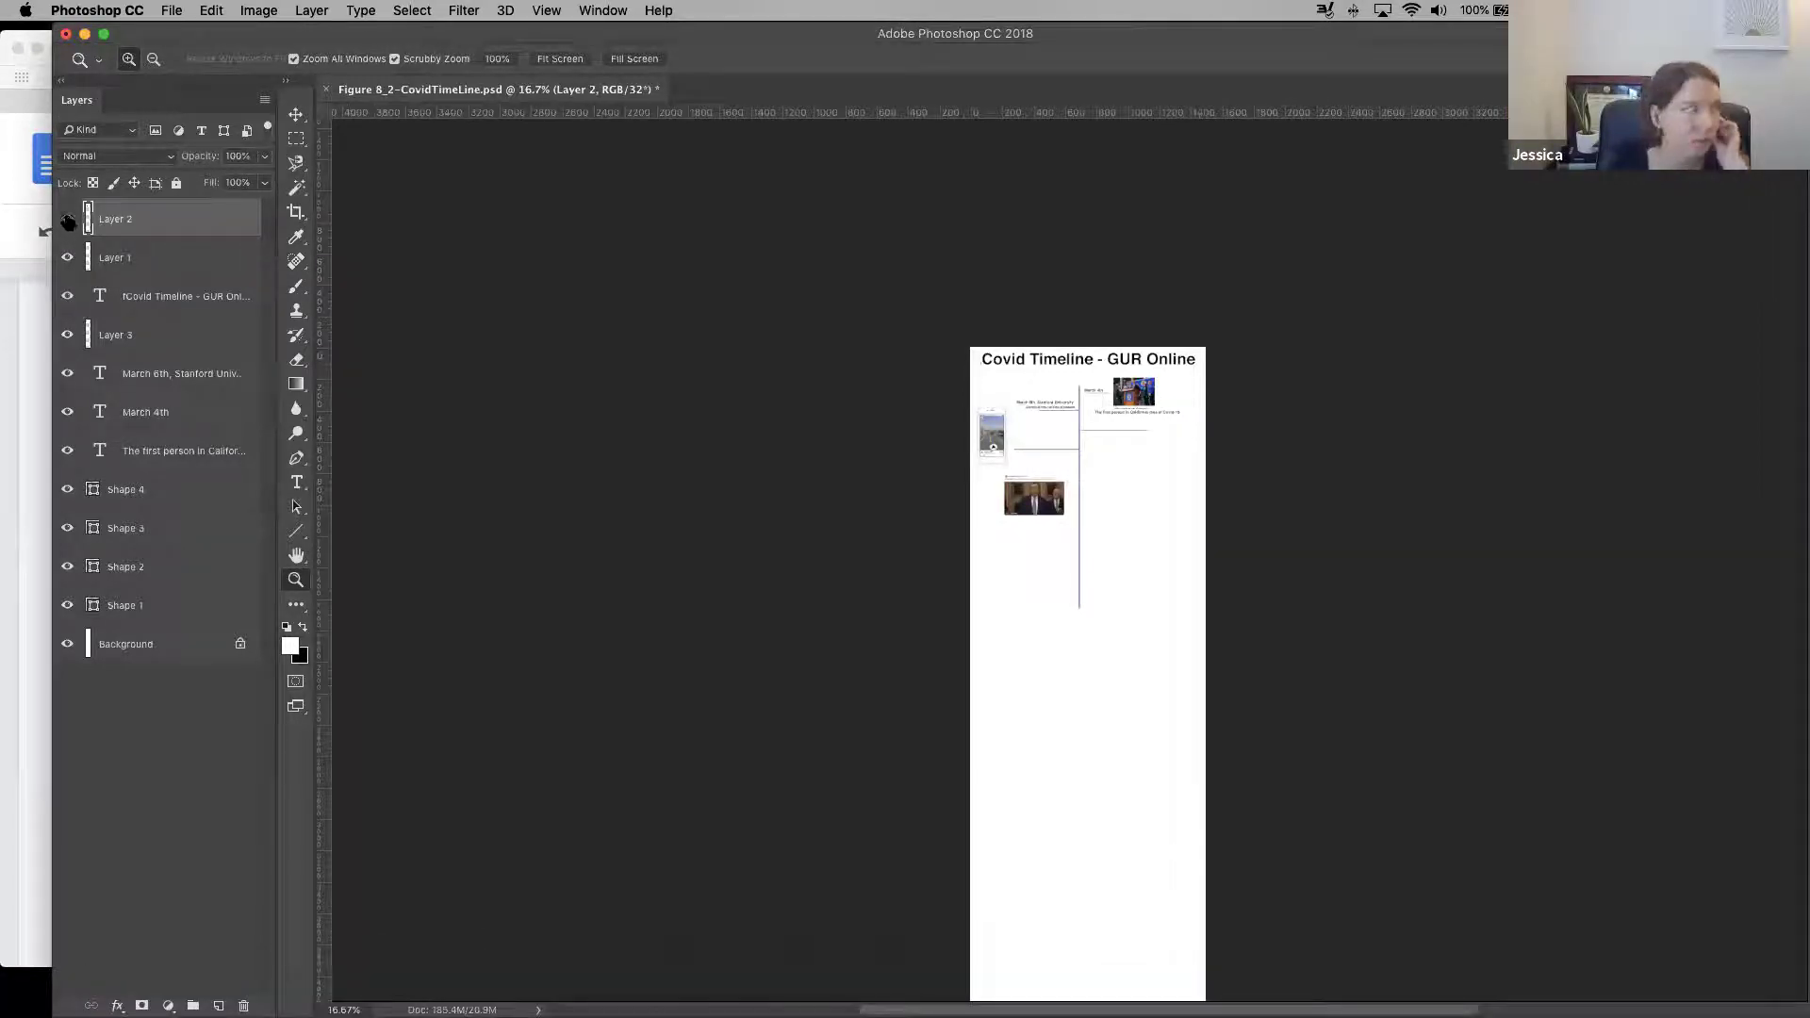
{"action": "left_click", "coordinate": [67, 258]}
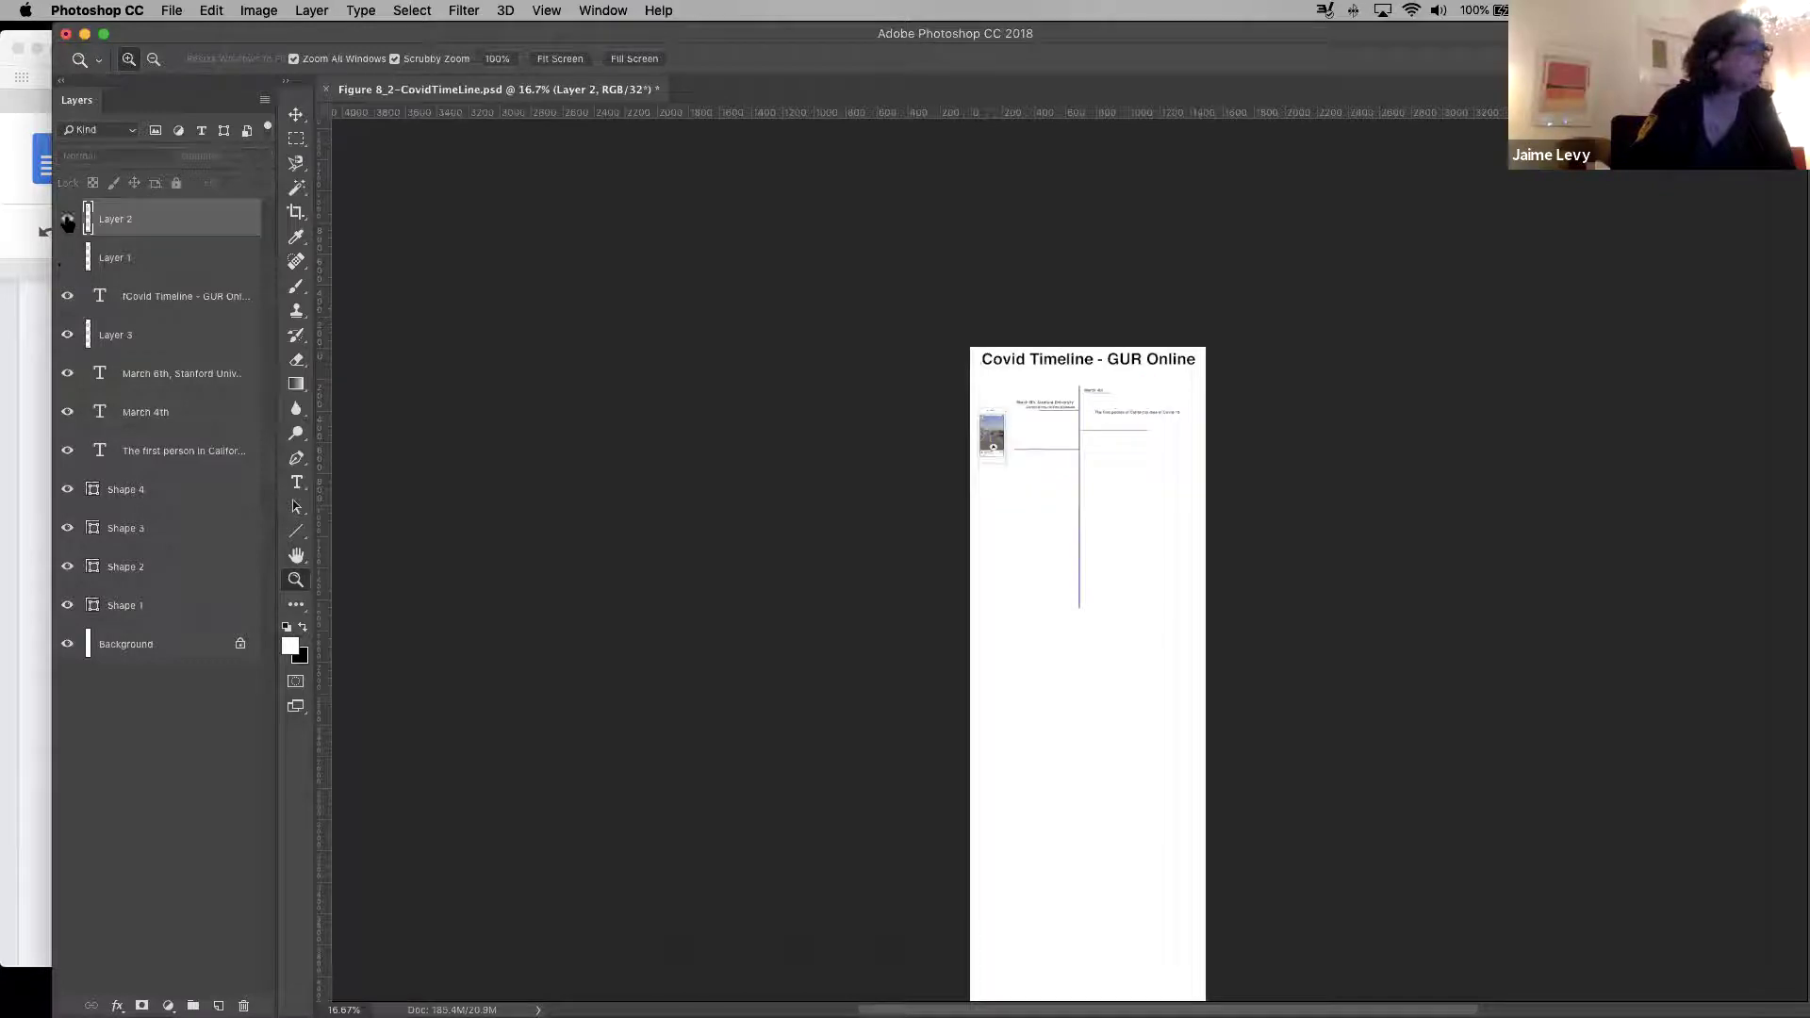
{"action": "left_click", "coordinate": [67, 219]}
{"action": "left_click", "coordinate": [67, 257]}
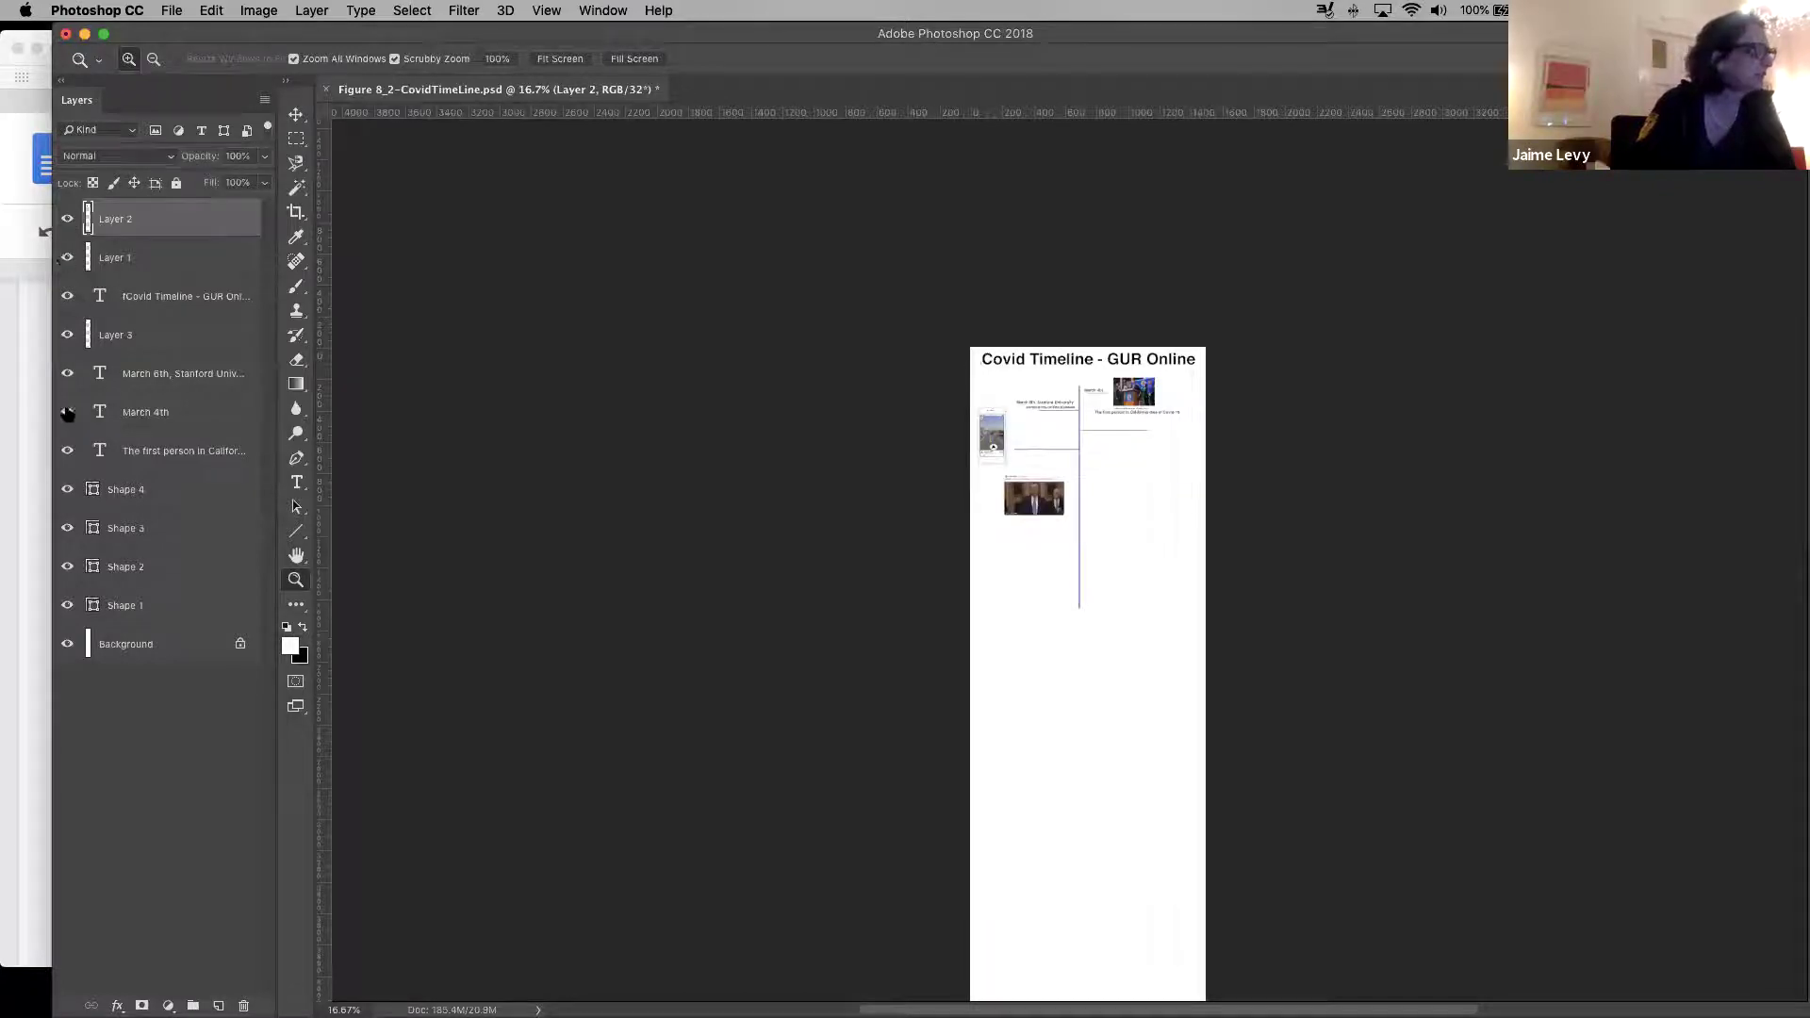
{"action": "left_click", "coordinate": [67, 491]}
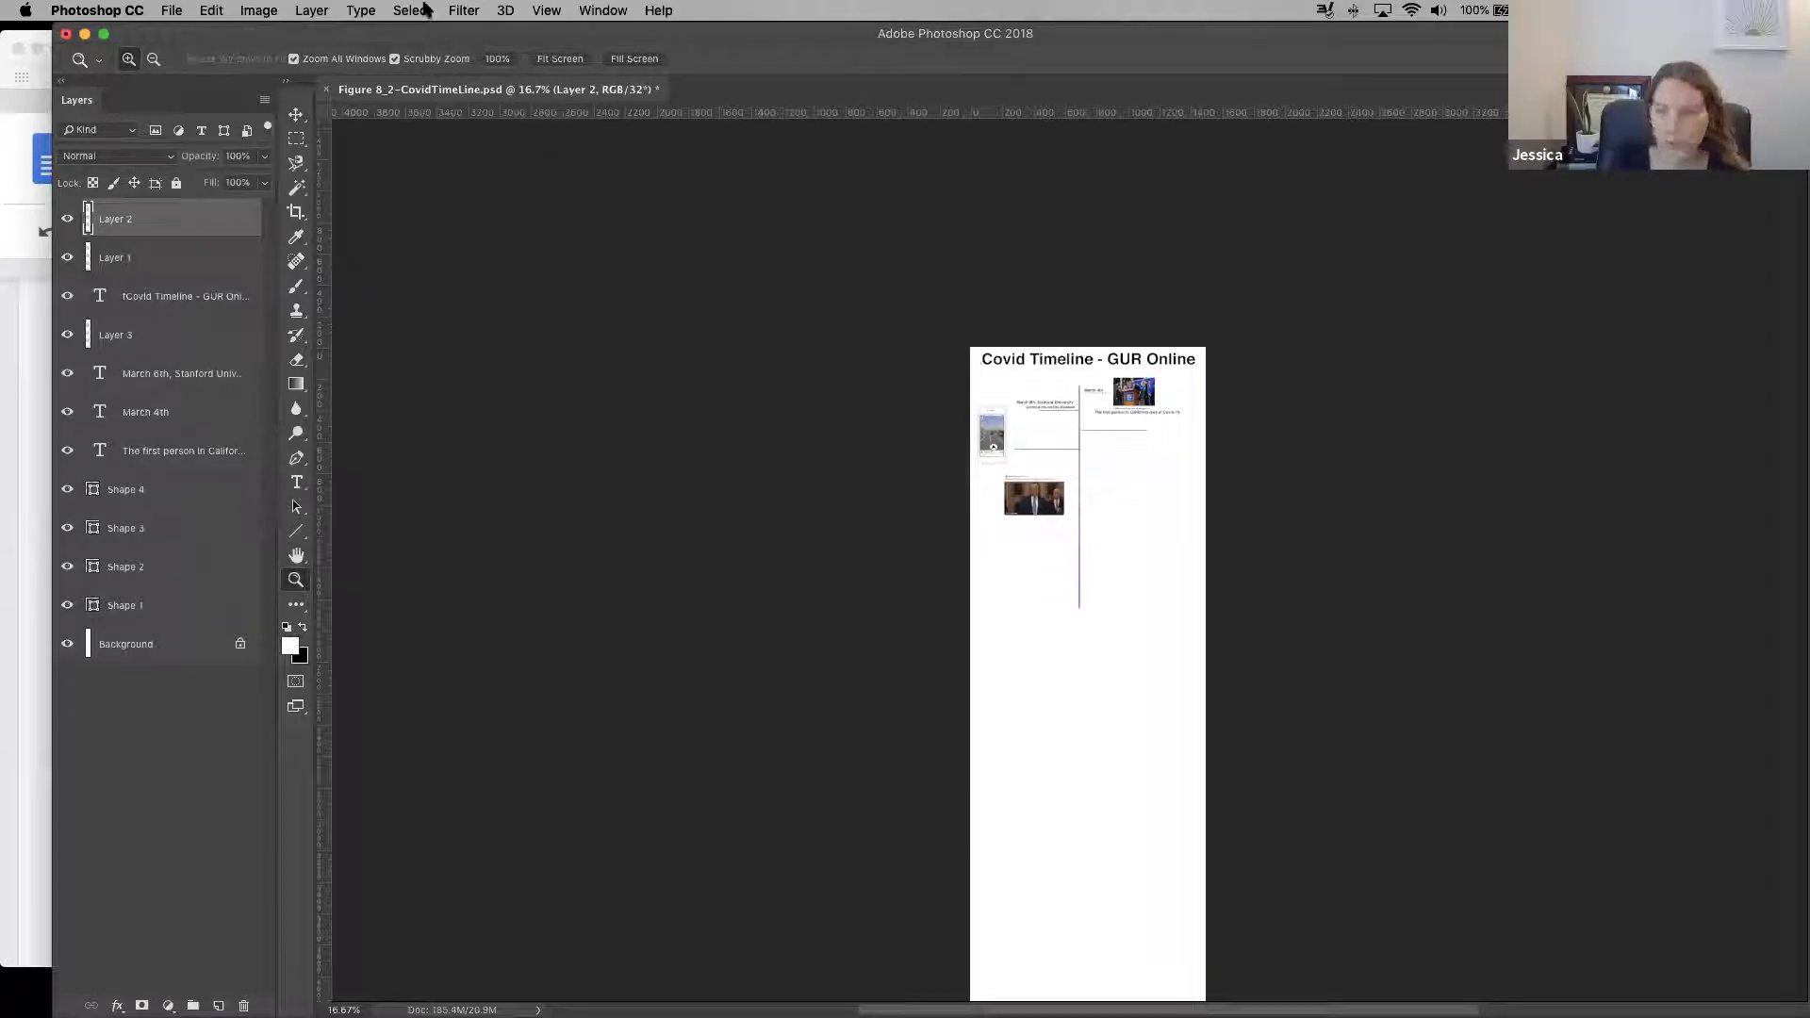
{"action": "mouse_move", "coordinate": [139, 990]}
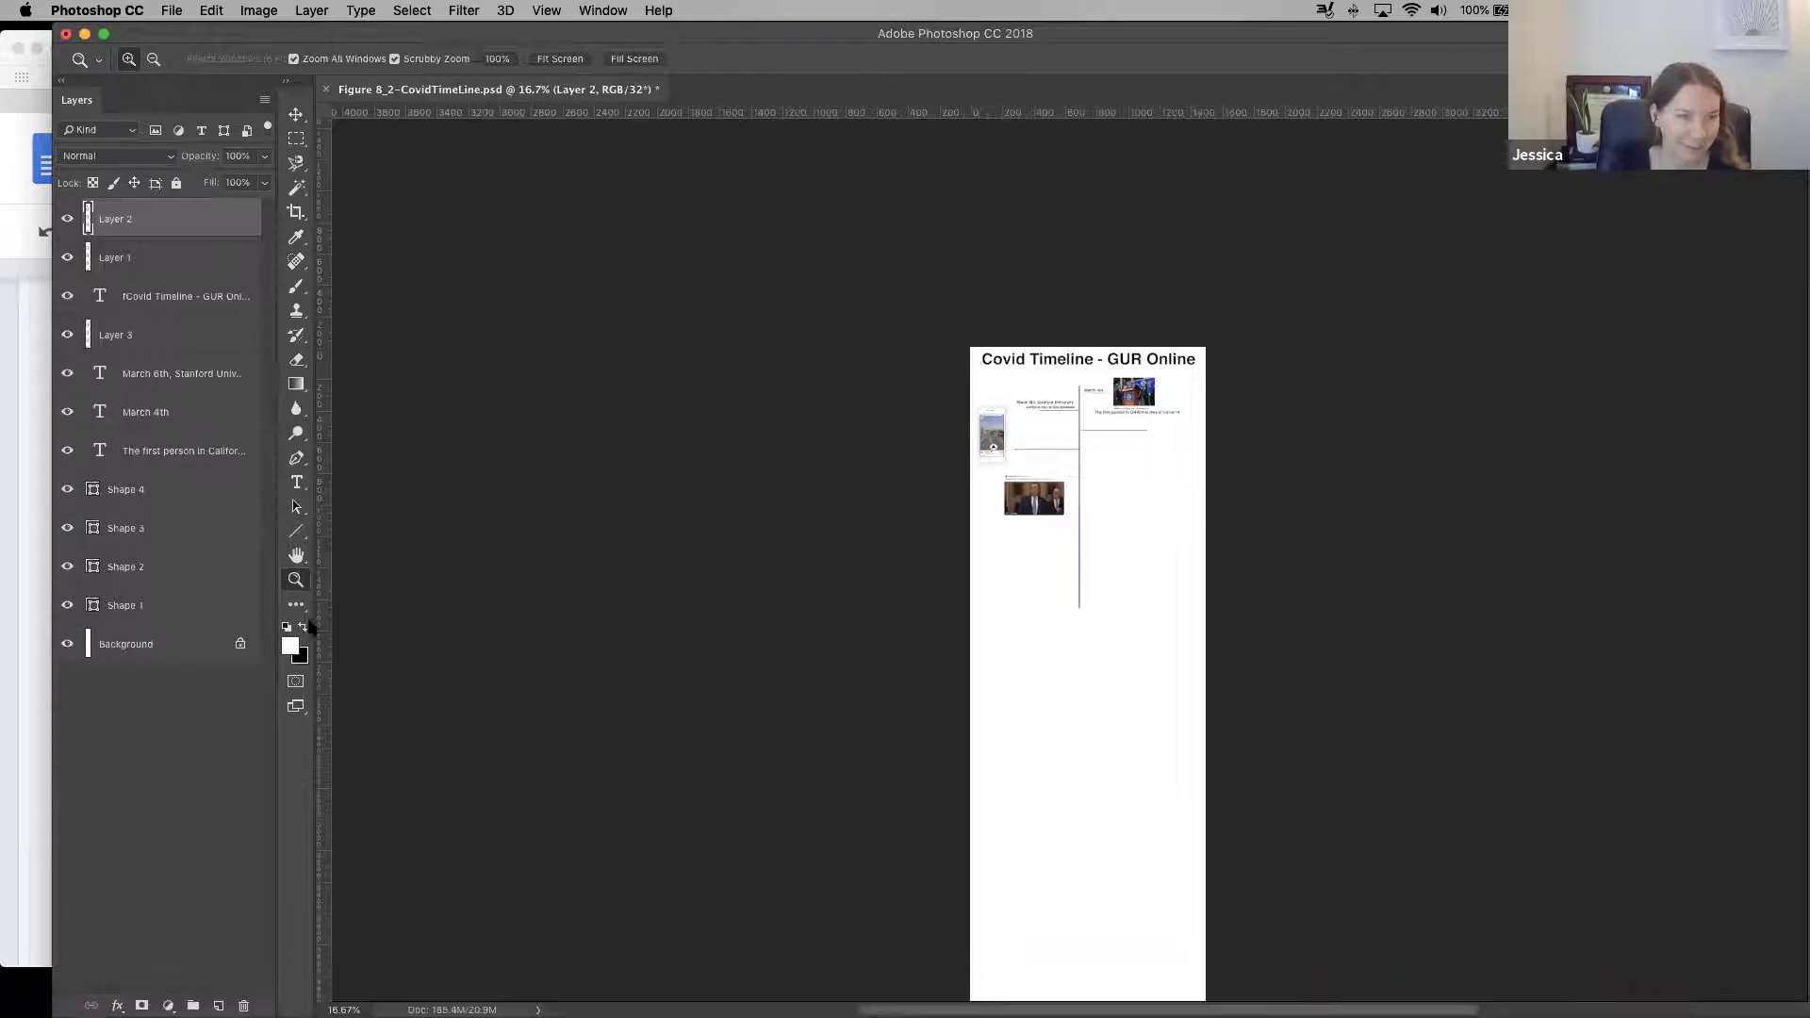
Examine the March 4th and March 6th entries of the Covid timeline figure up close and activate the Move tool
{"action": "left_click", "coordinate": [1109, 582]}
{"action": "left_click", "coordinate": [1021, 185]}
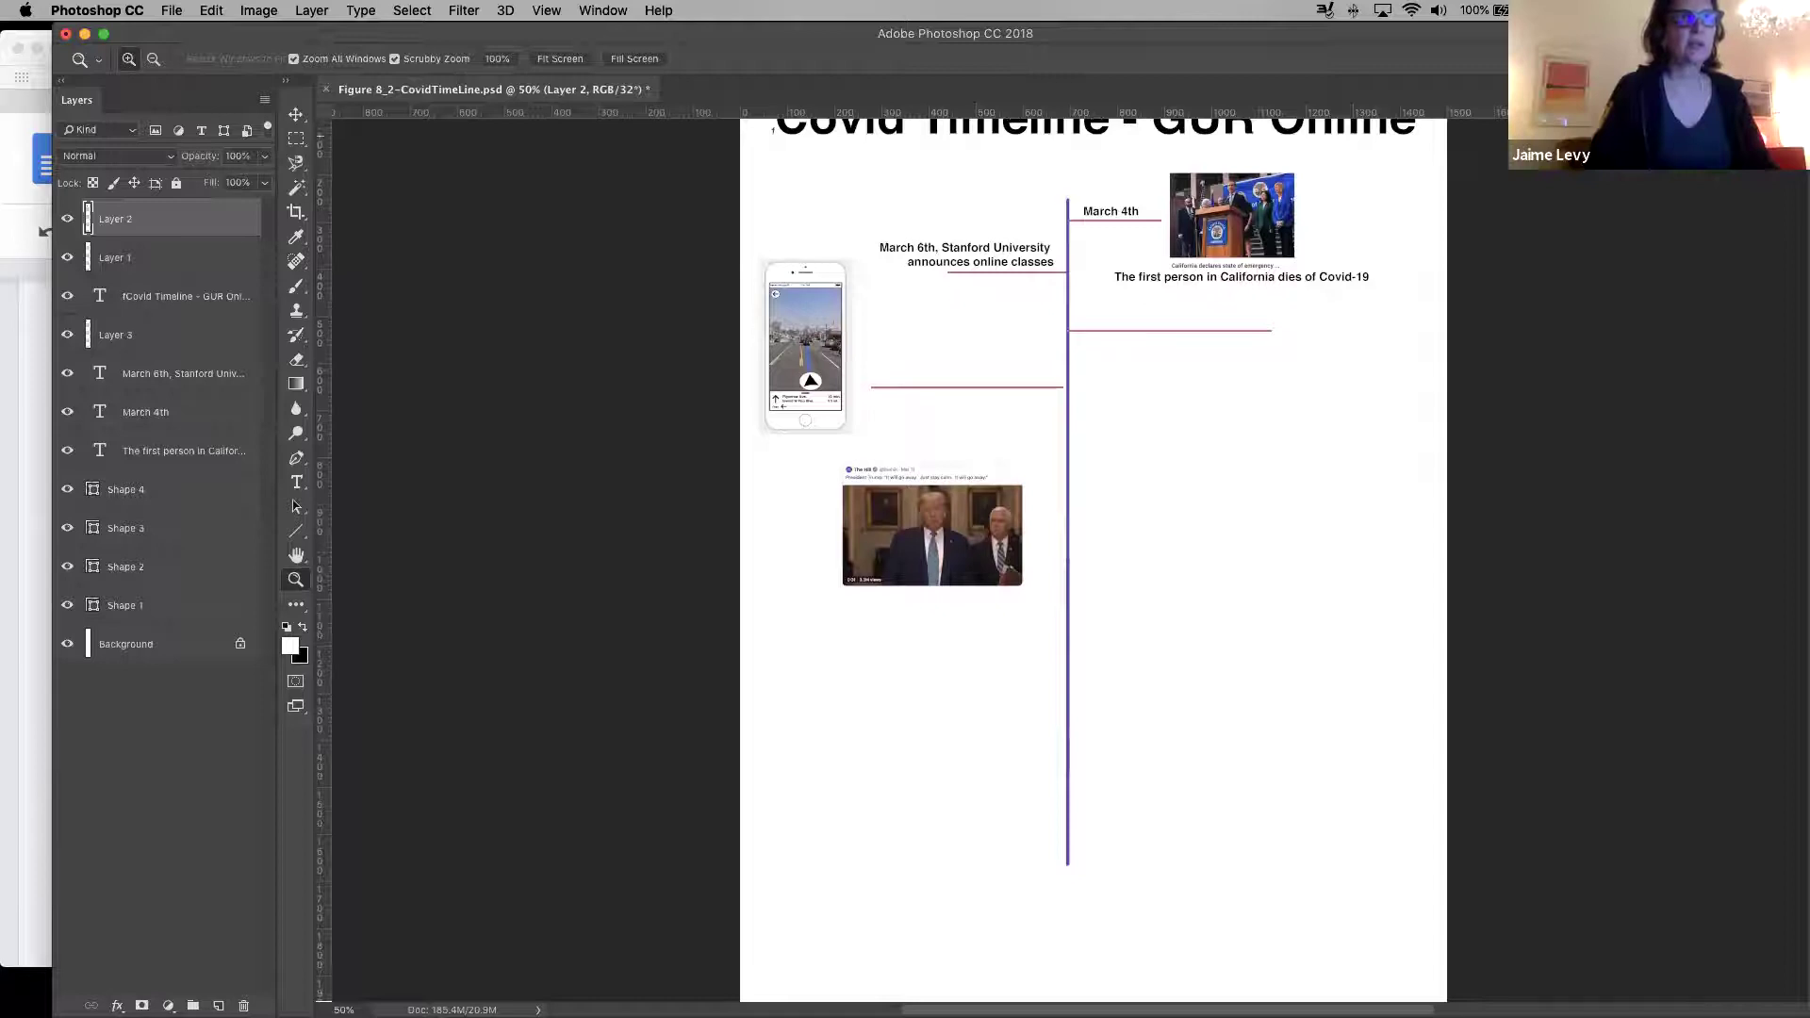
{"action": "left_click", "coordinate": [1592, 190]}
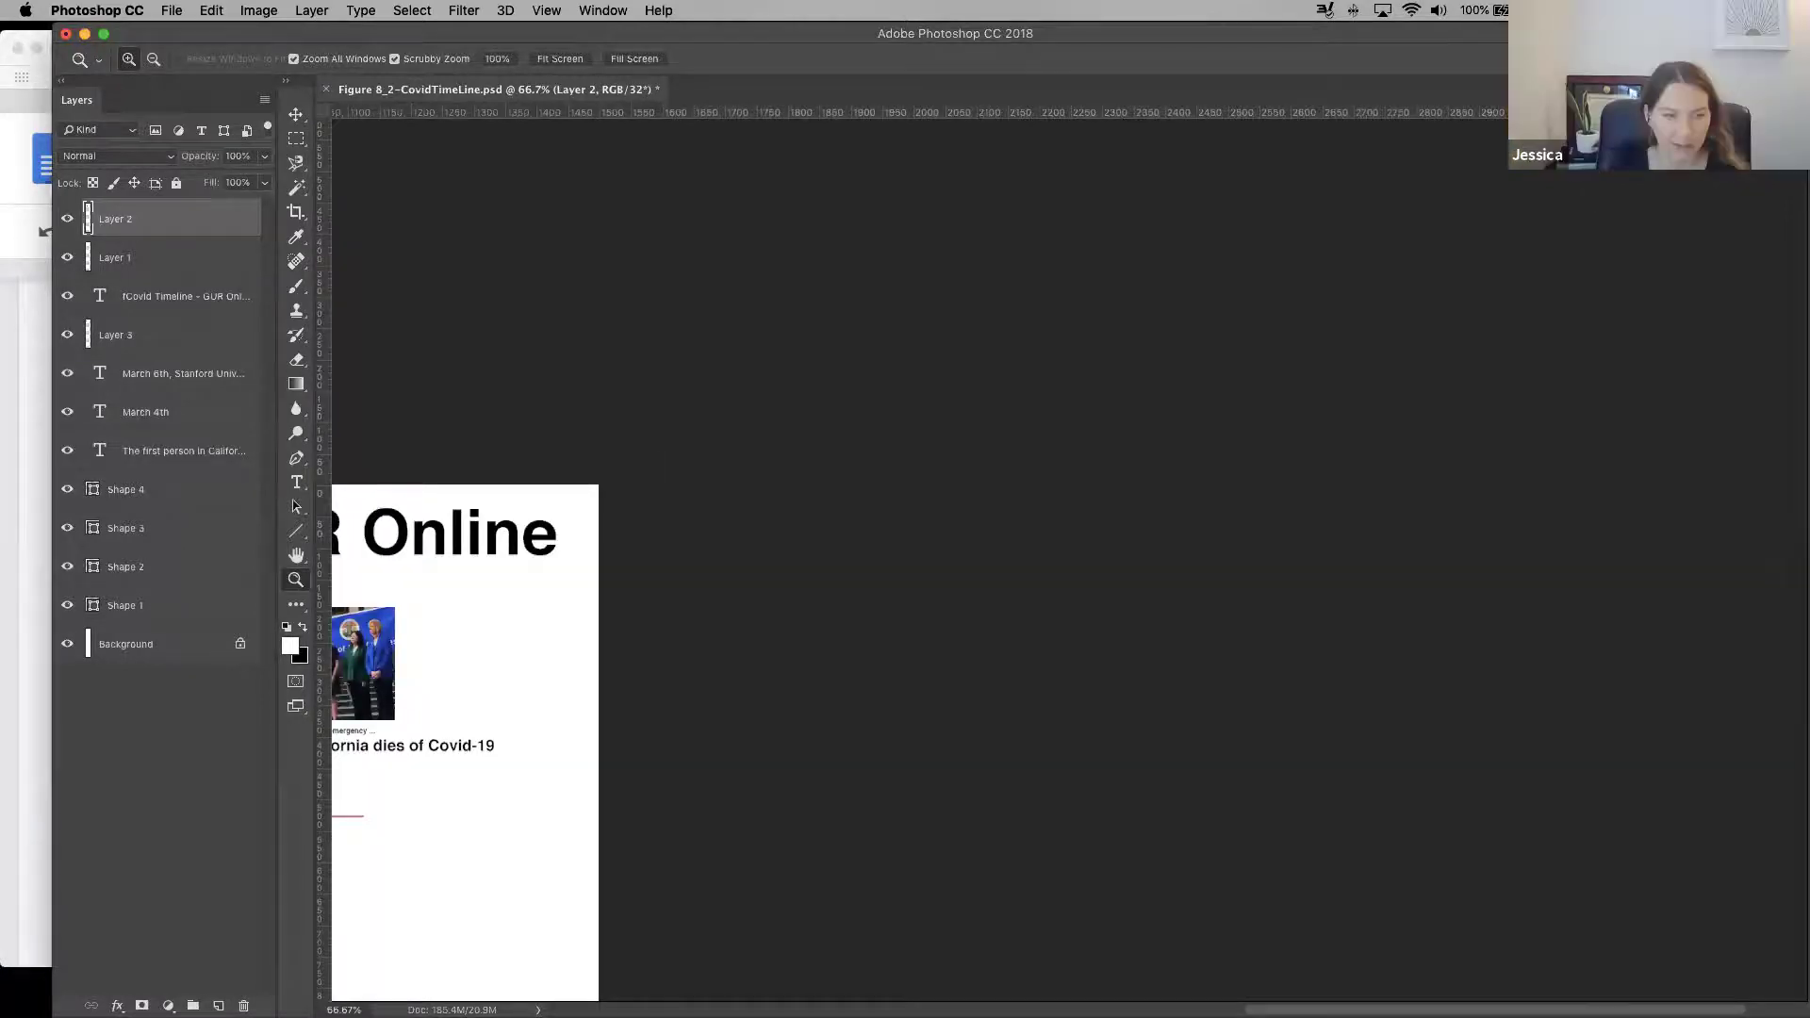
{"action": "scroll", "coordinate": [1507, 926], "scroll_direction": "left", "scroll_amount": 10}
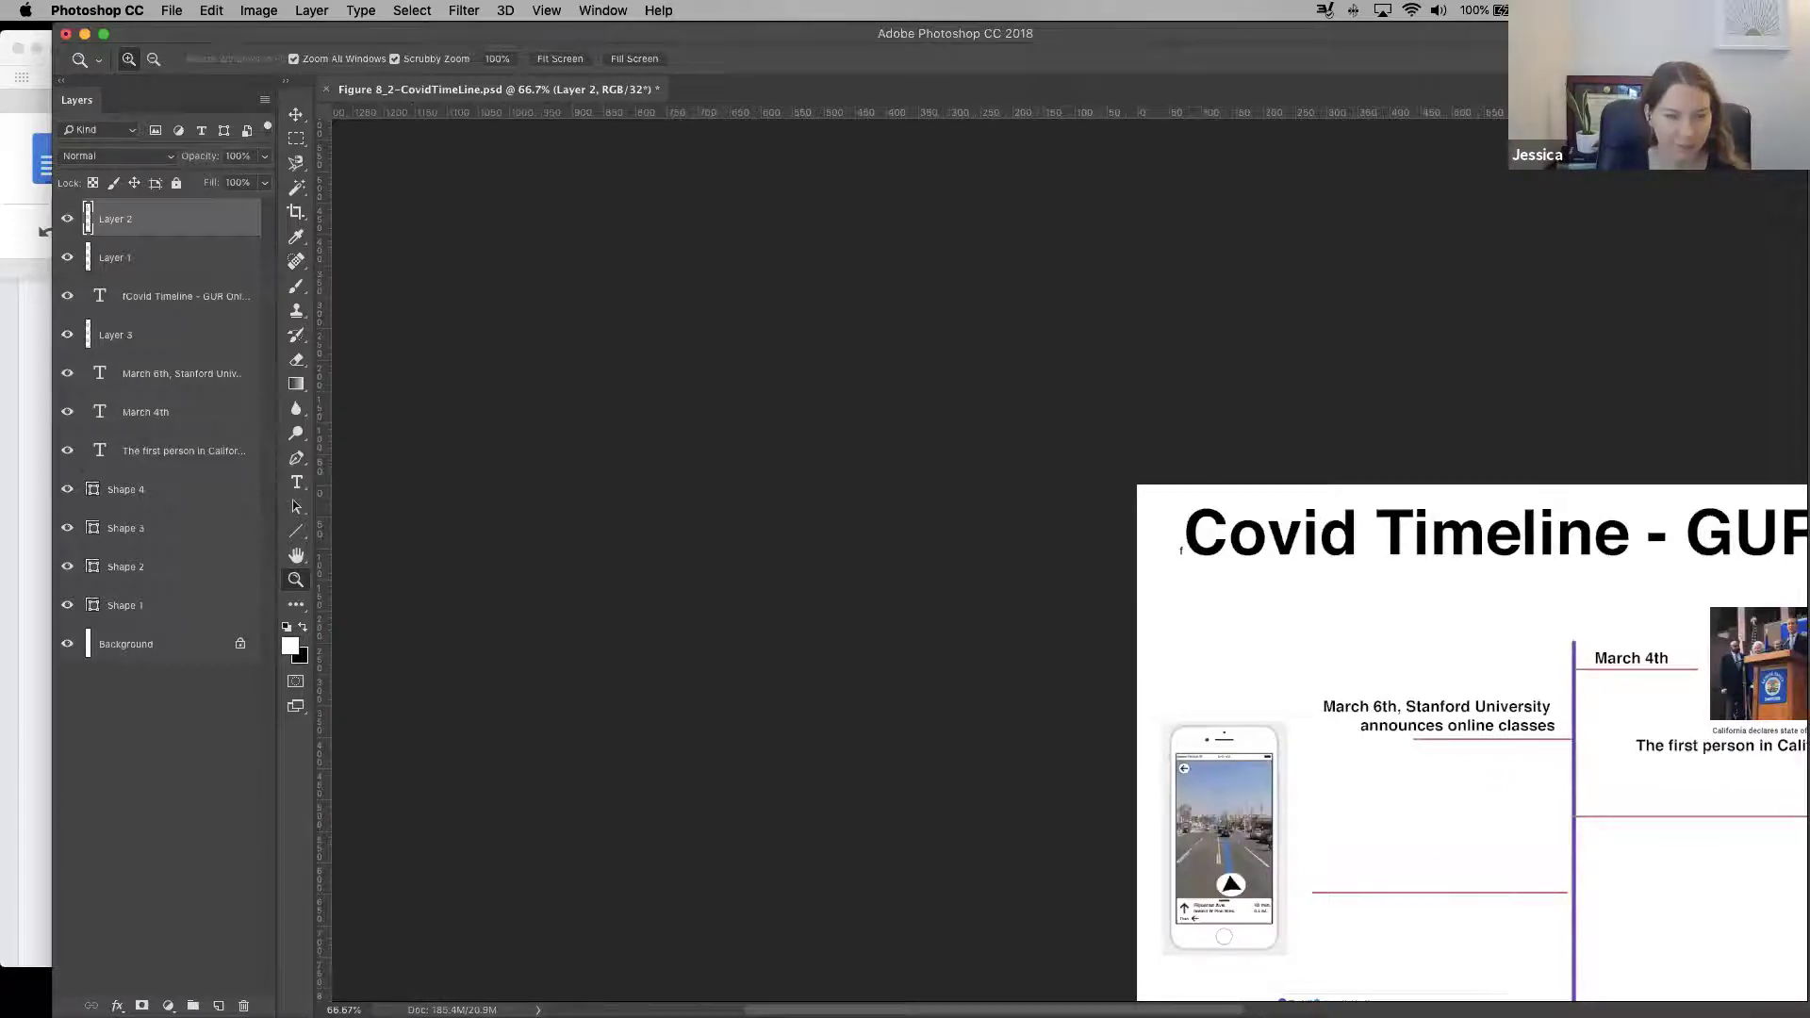
{"action": "scroll", "coordinate": [1358, 997], "scroll_direction": "right", "scroll_amount": 10}
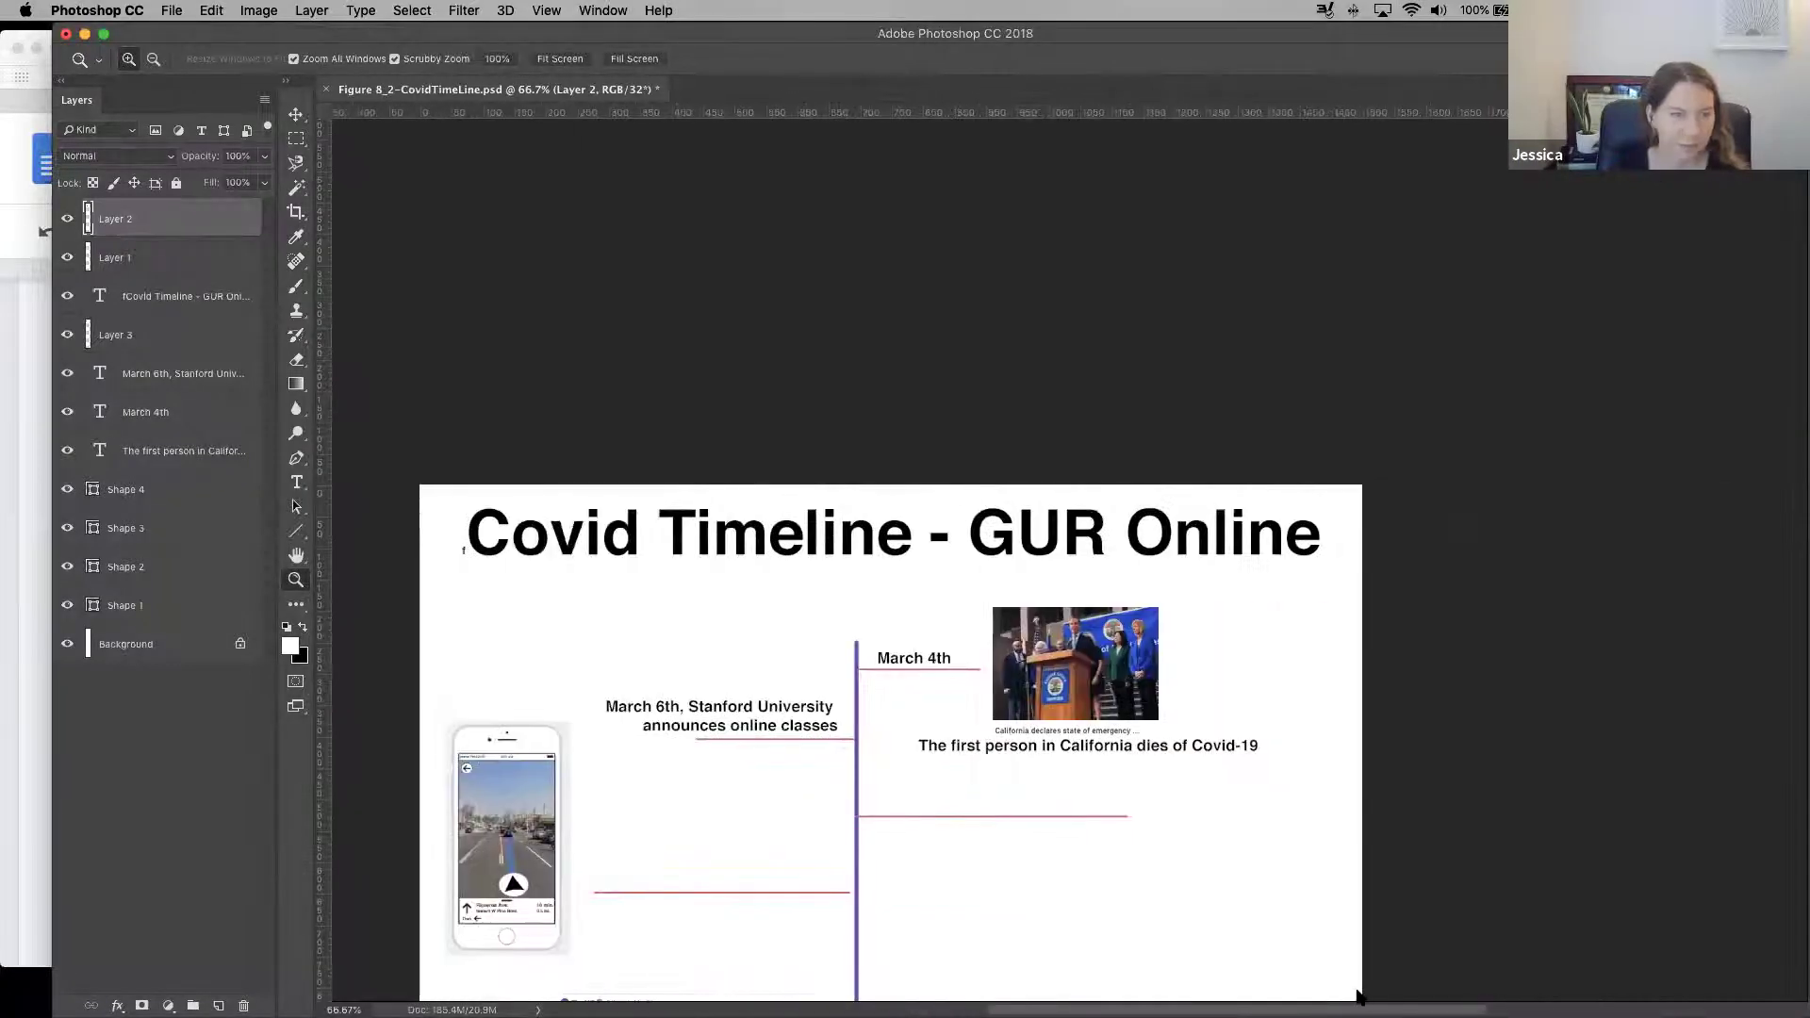
{"action": "scroll", "coordinate": [1346, 994], "scroll_direction": "left", "scroll_amount": 2}
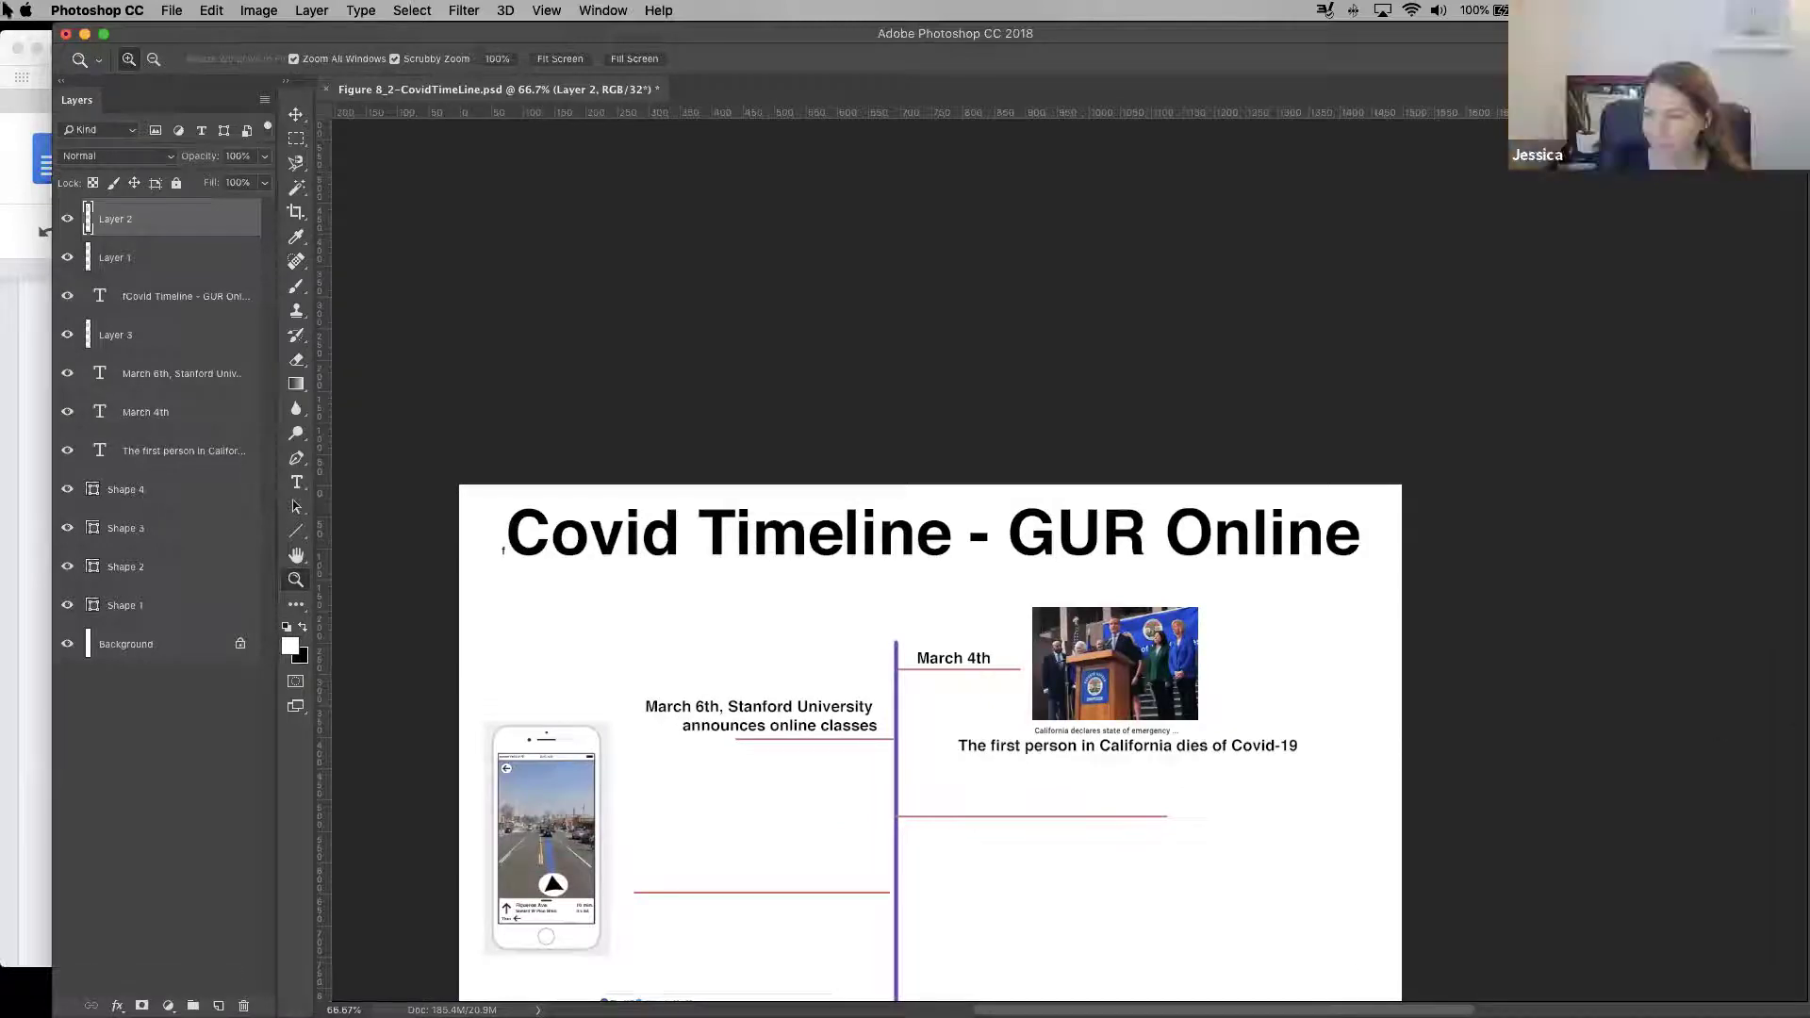
{"action": "left_click", "coordinate": [296, 114]}
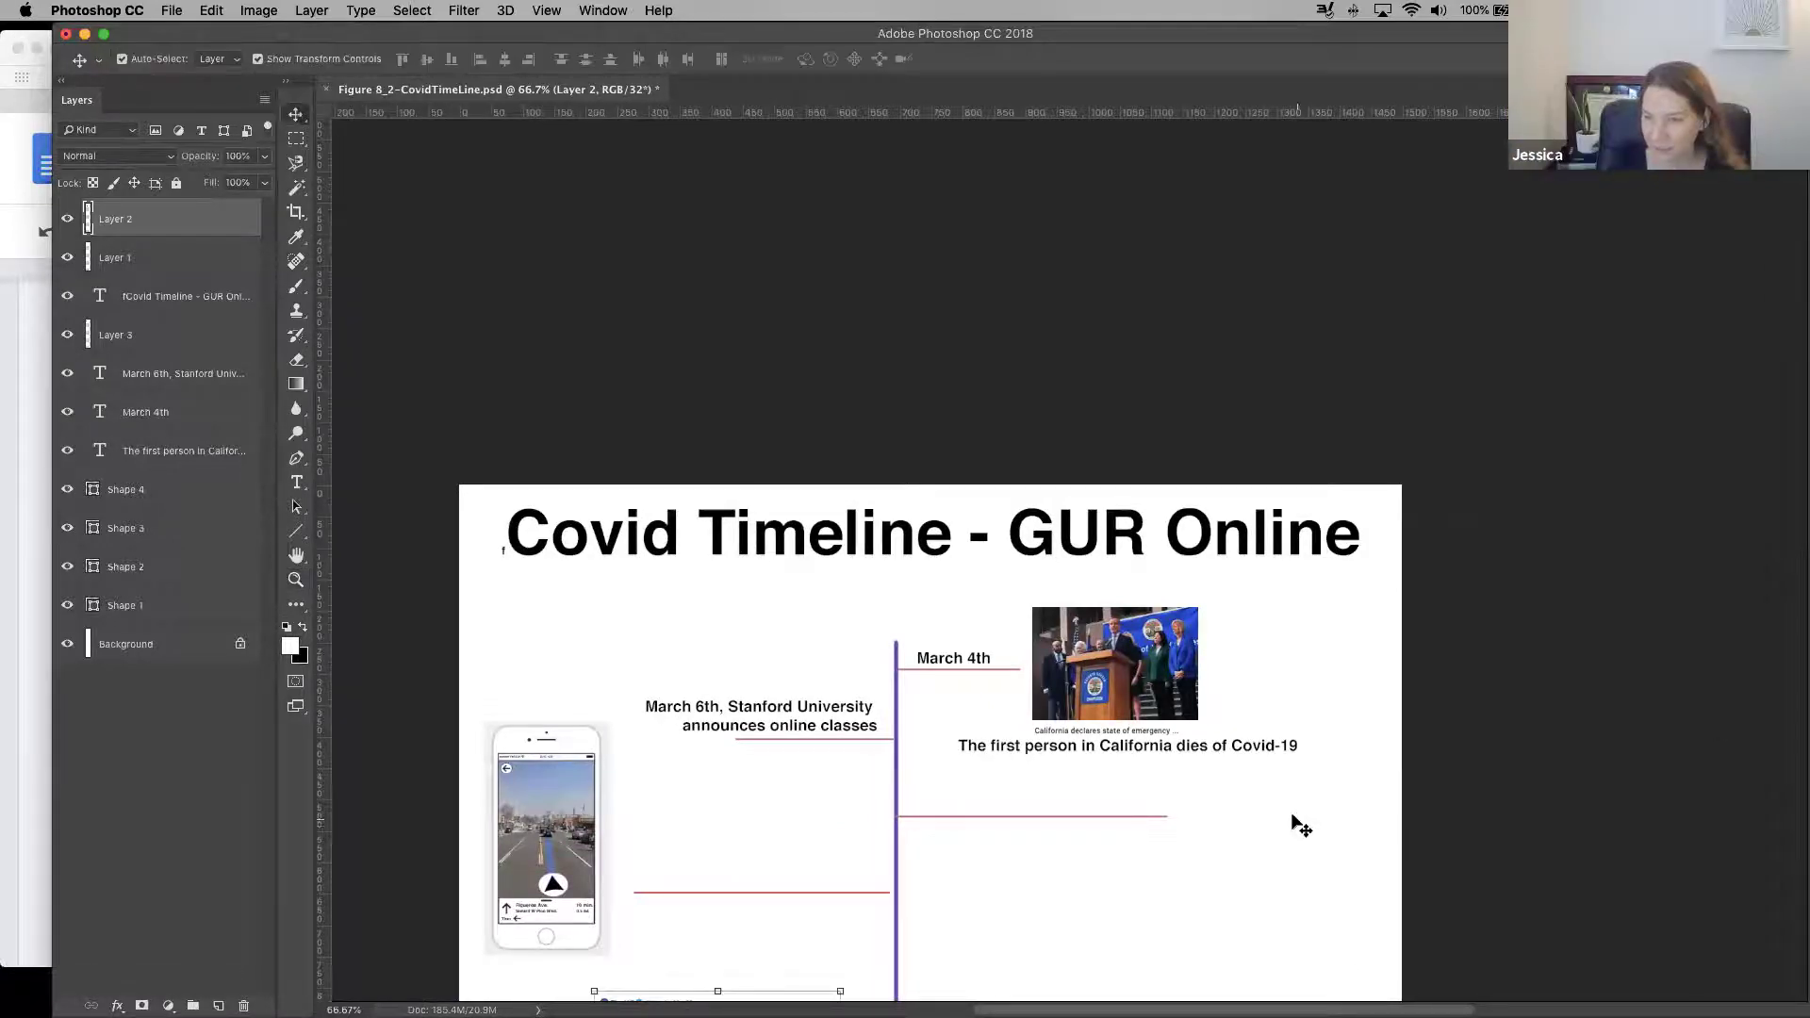
{"action": "scroll", "coordinate": [1292, 822], "scroll_direction": "down", "scroll_amount": 1}
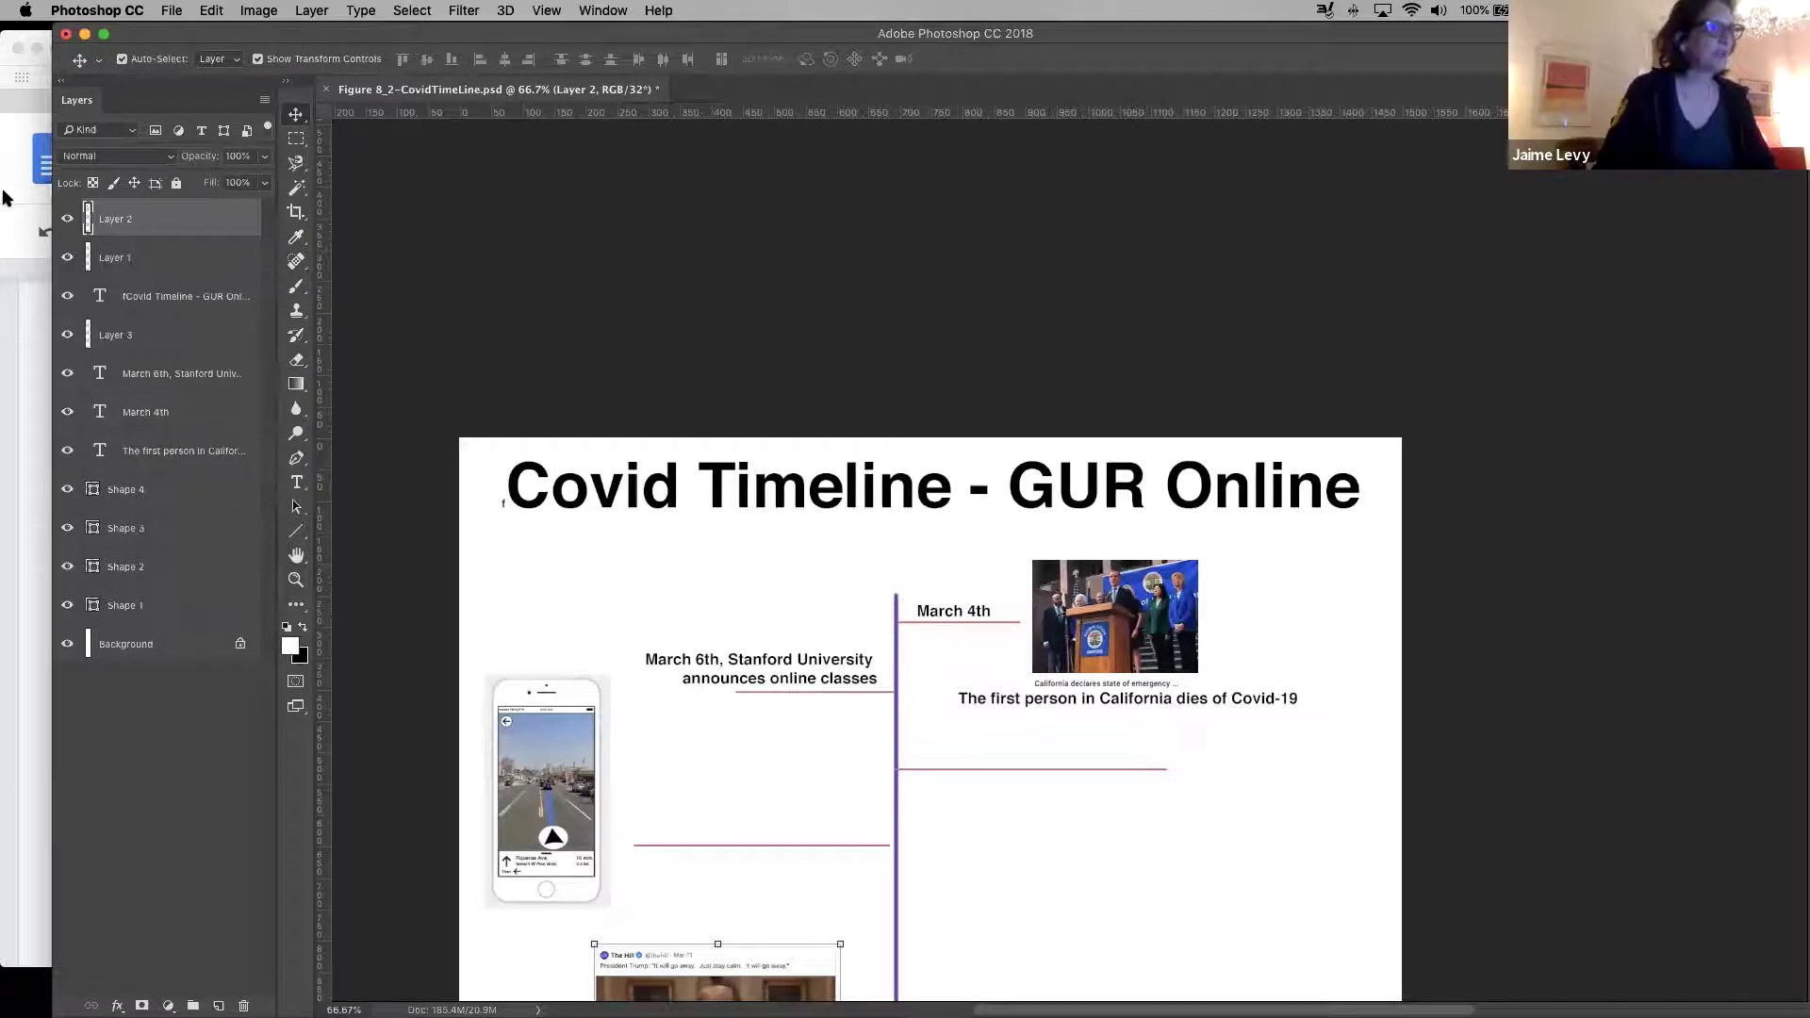
Switch back to Safari and reopen the Chapter 8 COVID Events spreadsheet
{"action": "mouse_move", "coordinate": [180, 990]}
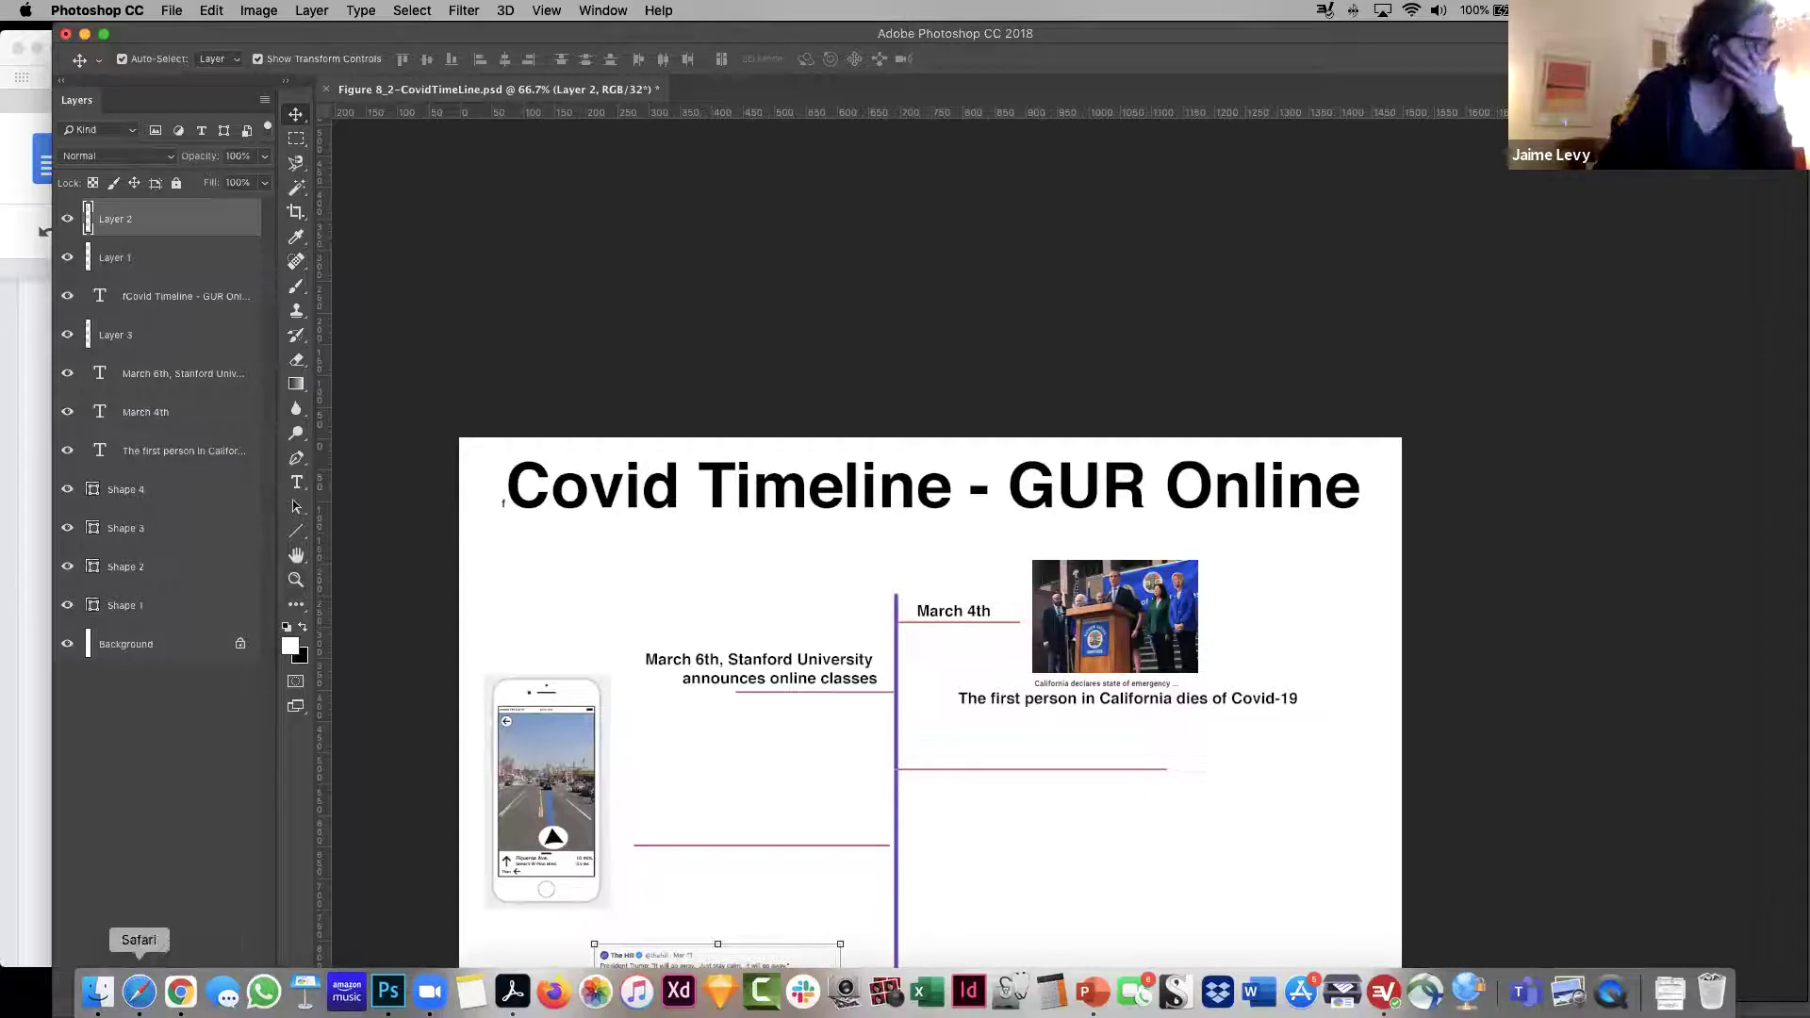
{"action": "left_click", "coordinate": [140, 992]}
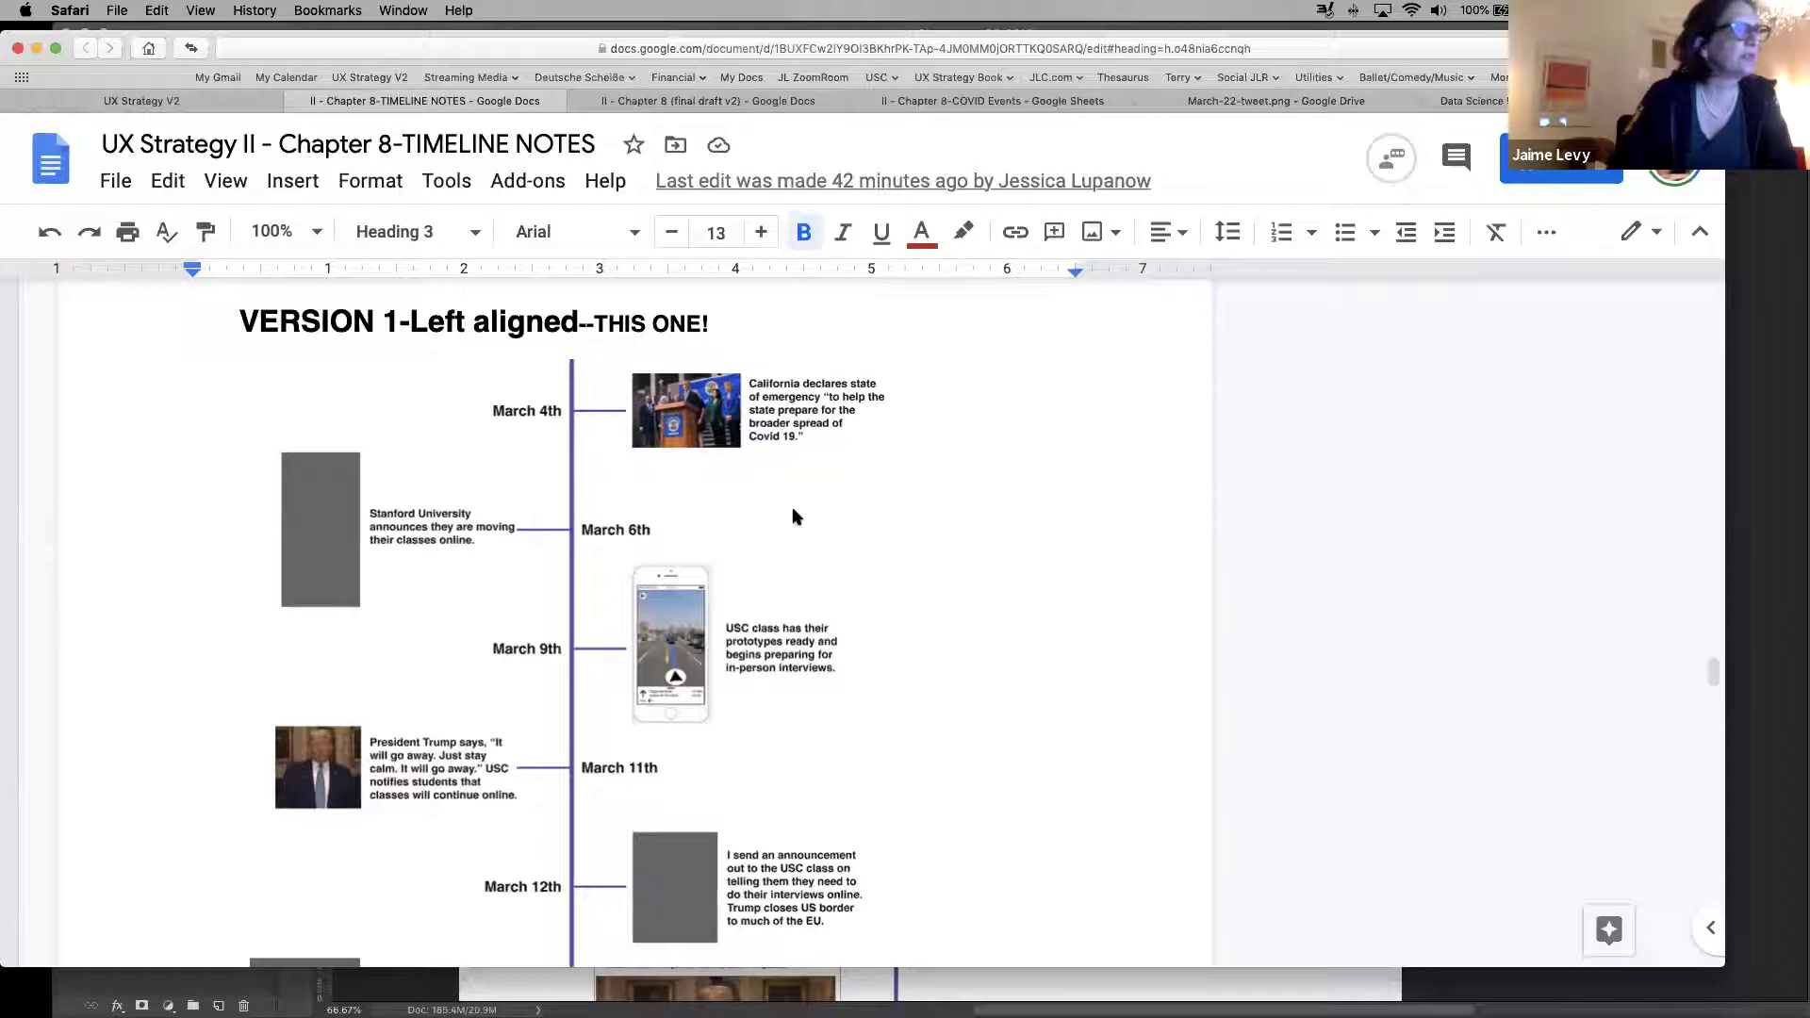
{"action": "mouse_move", "coordinate": [390, 995]}
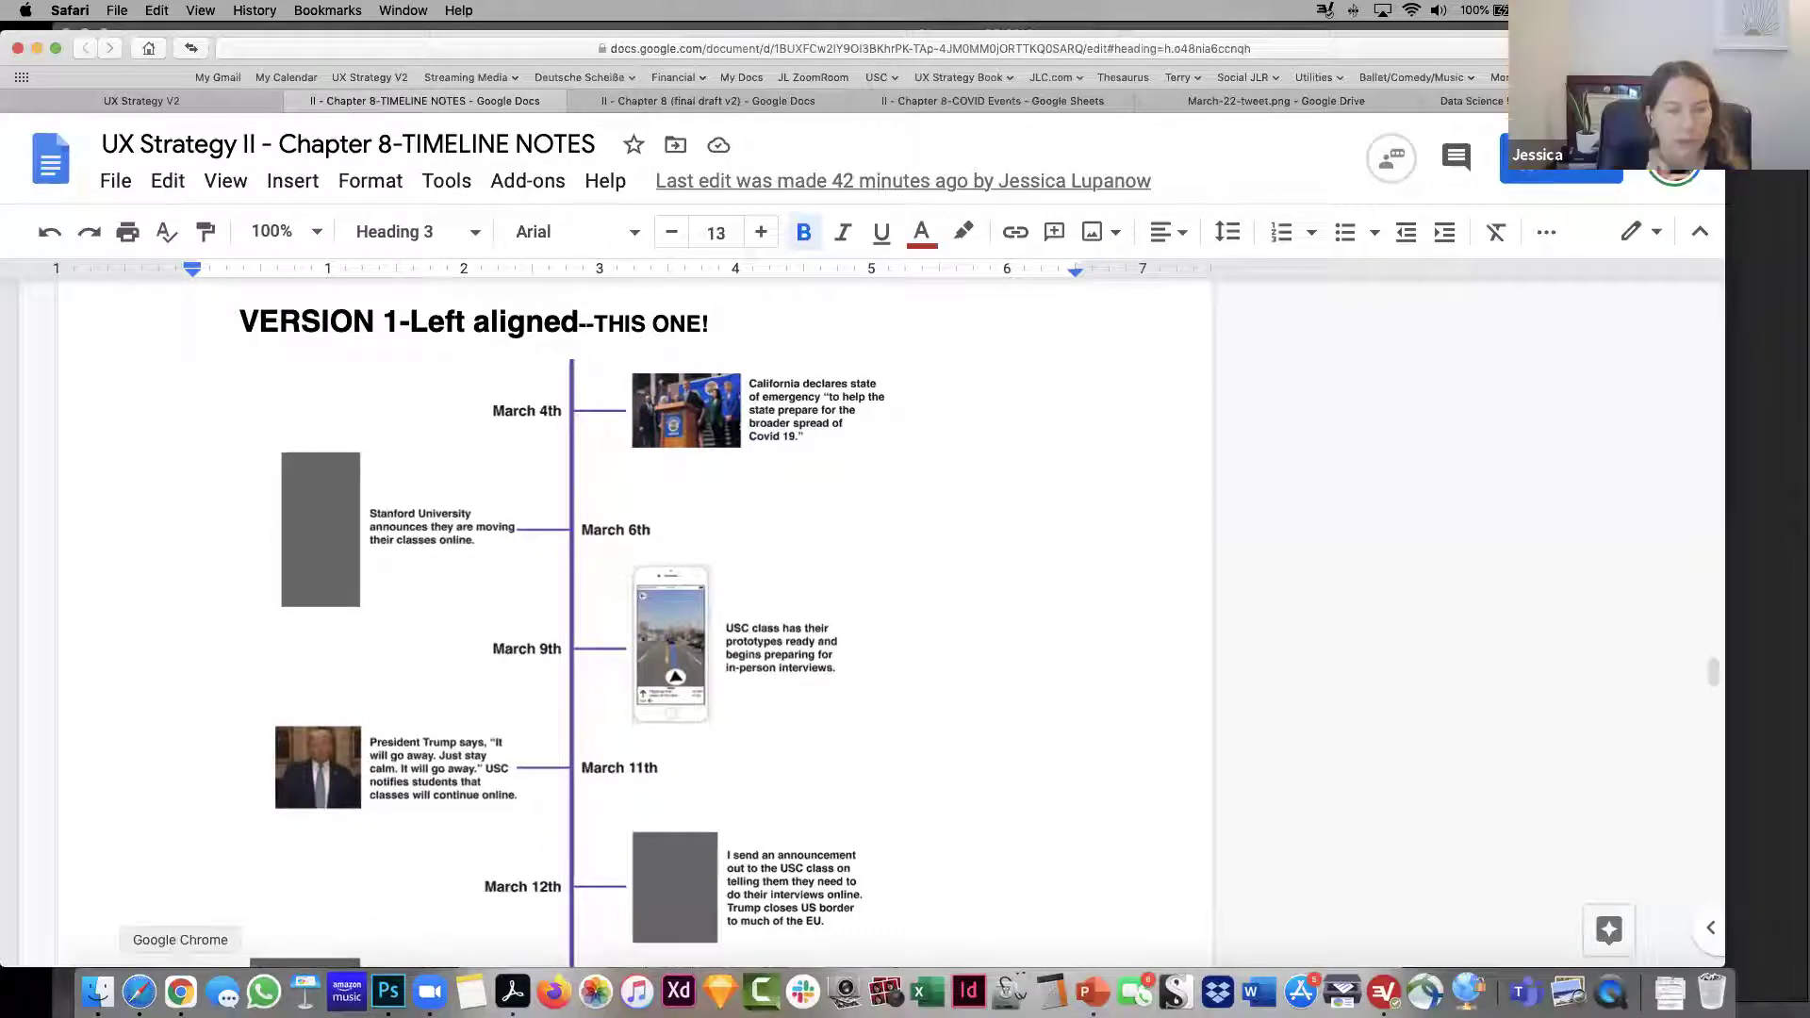
{"action": "left_click", "coordinate": [180, 992]}
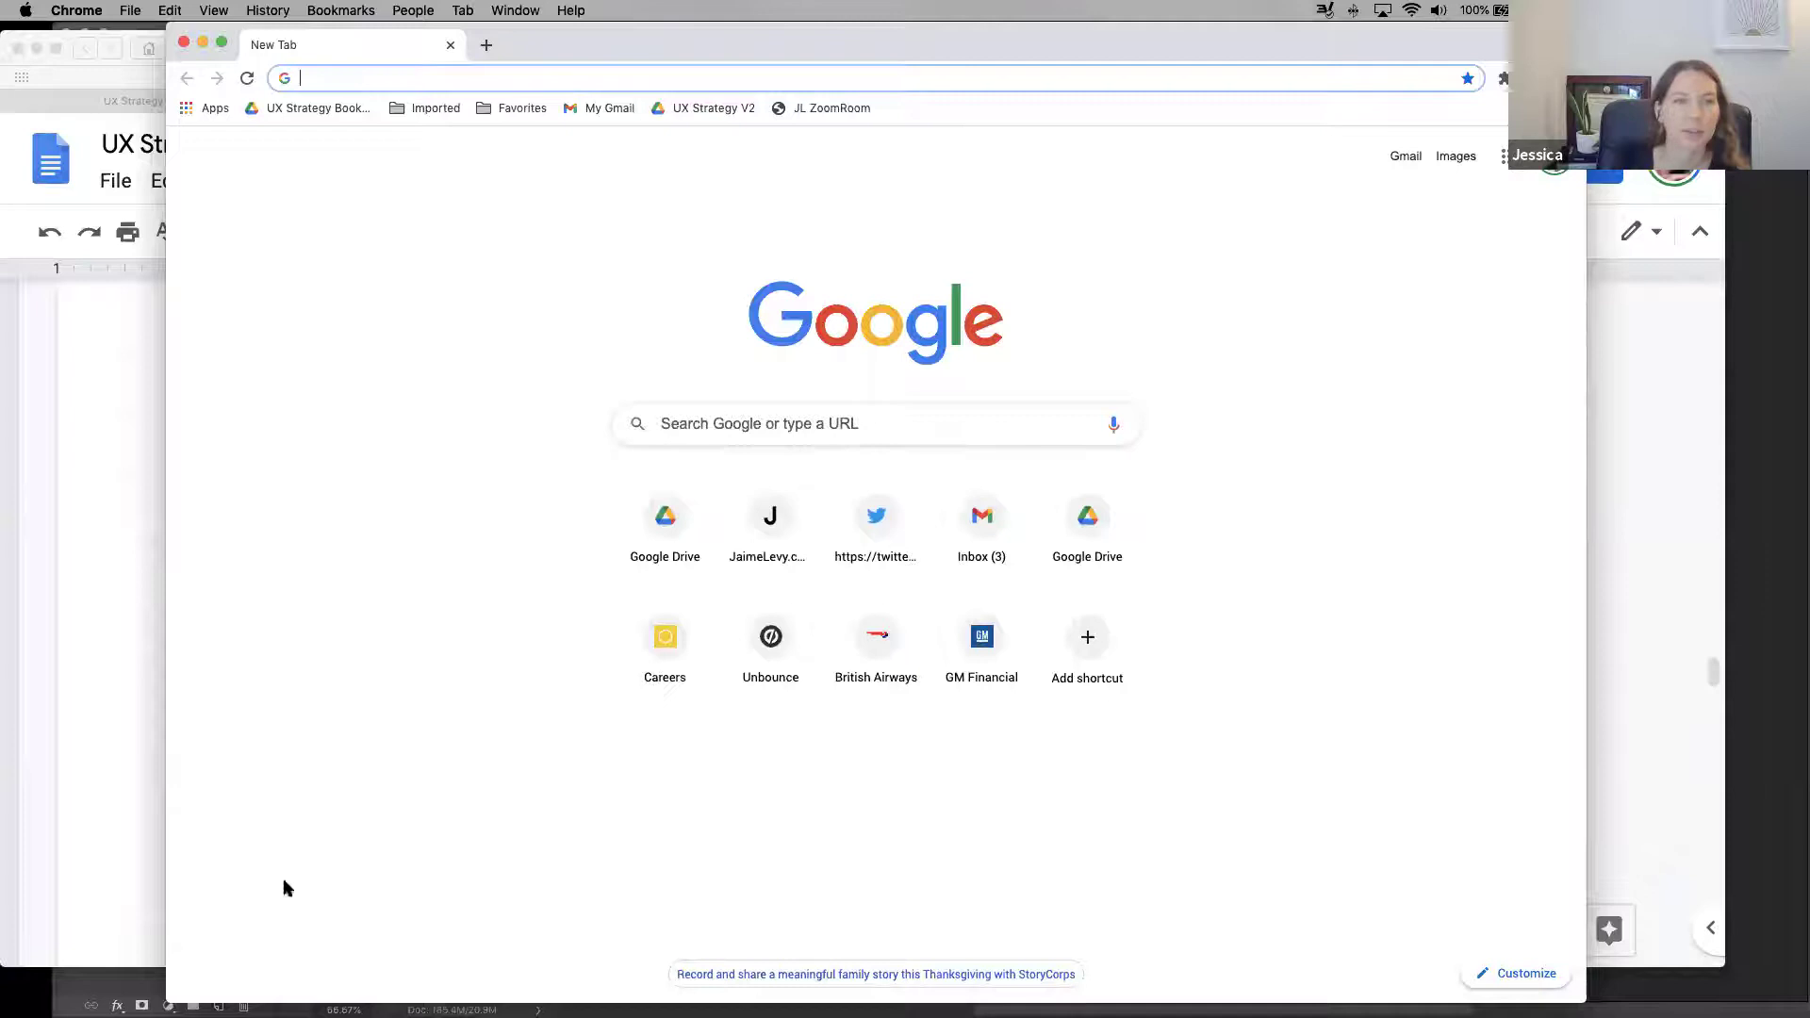
{"action": "left_click", "coordinate": [88, 579]}
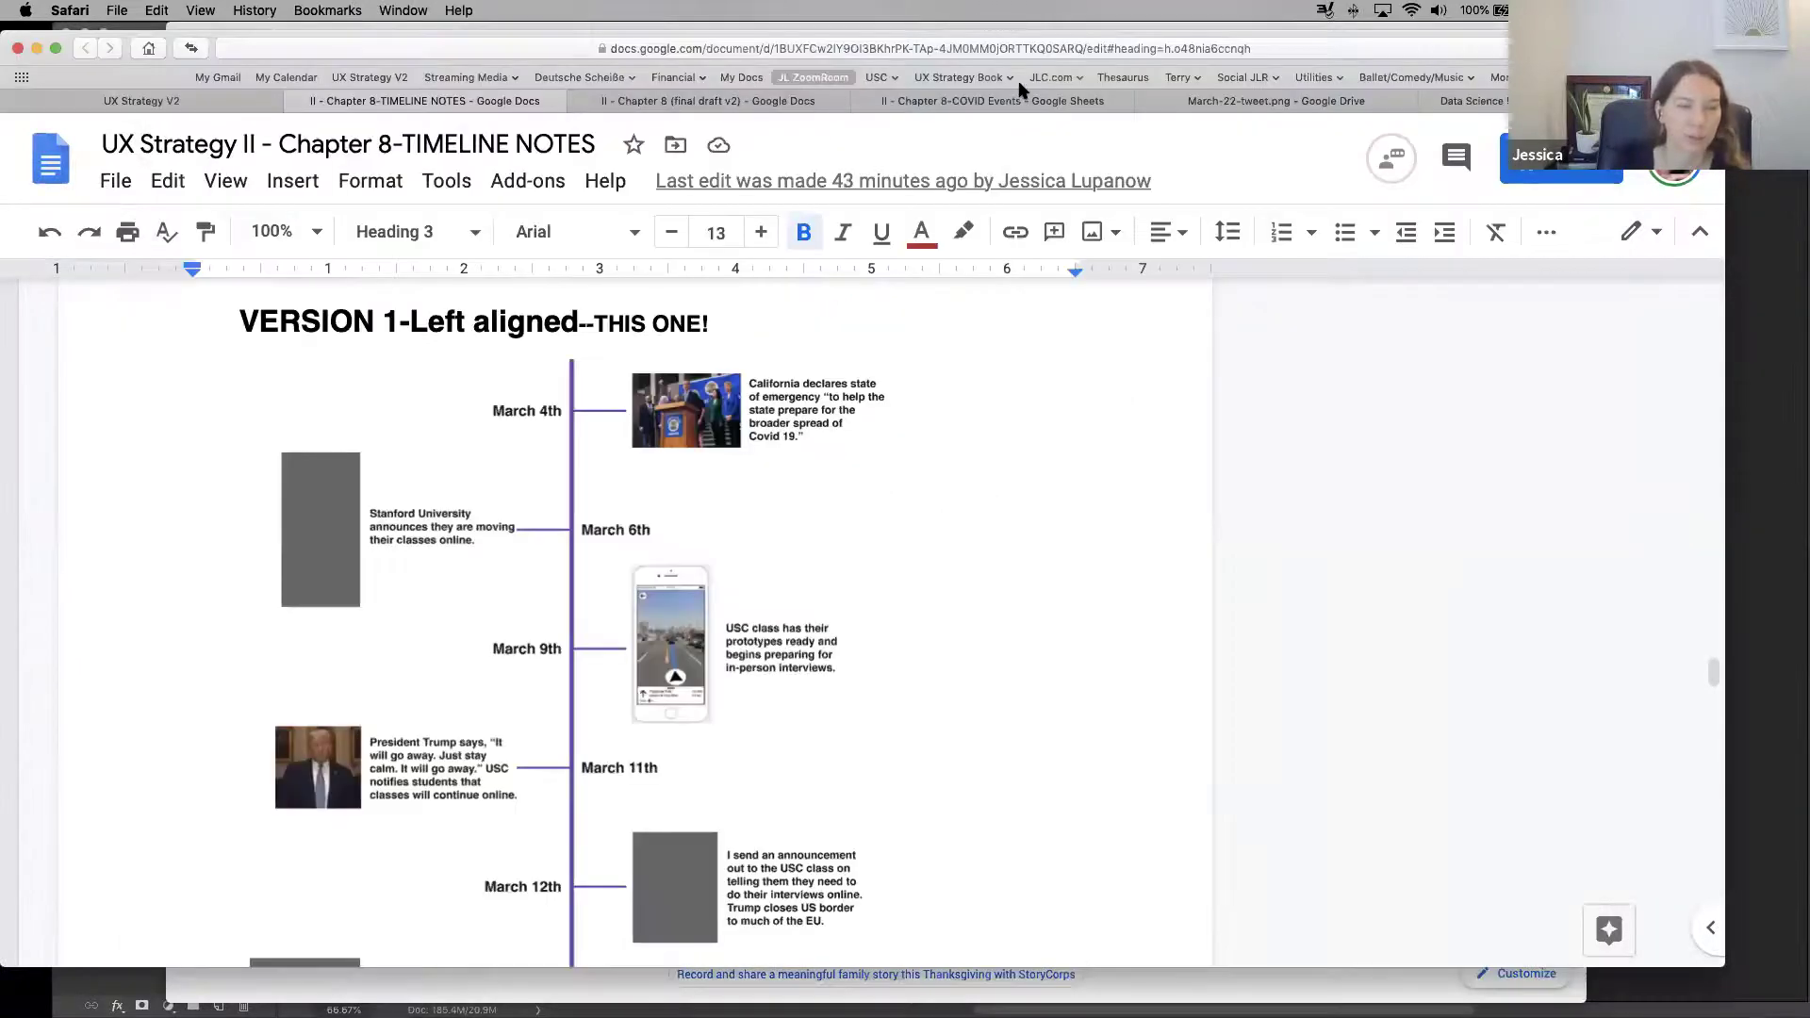
{"action": "left_click", "coordinate": [1009, 101]}
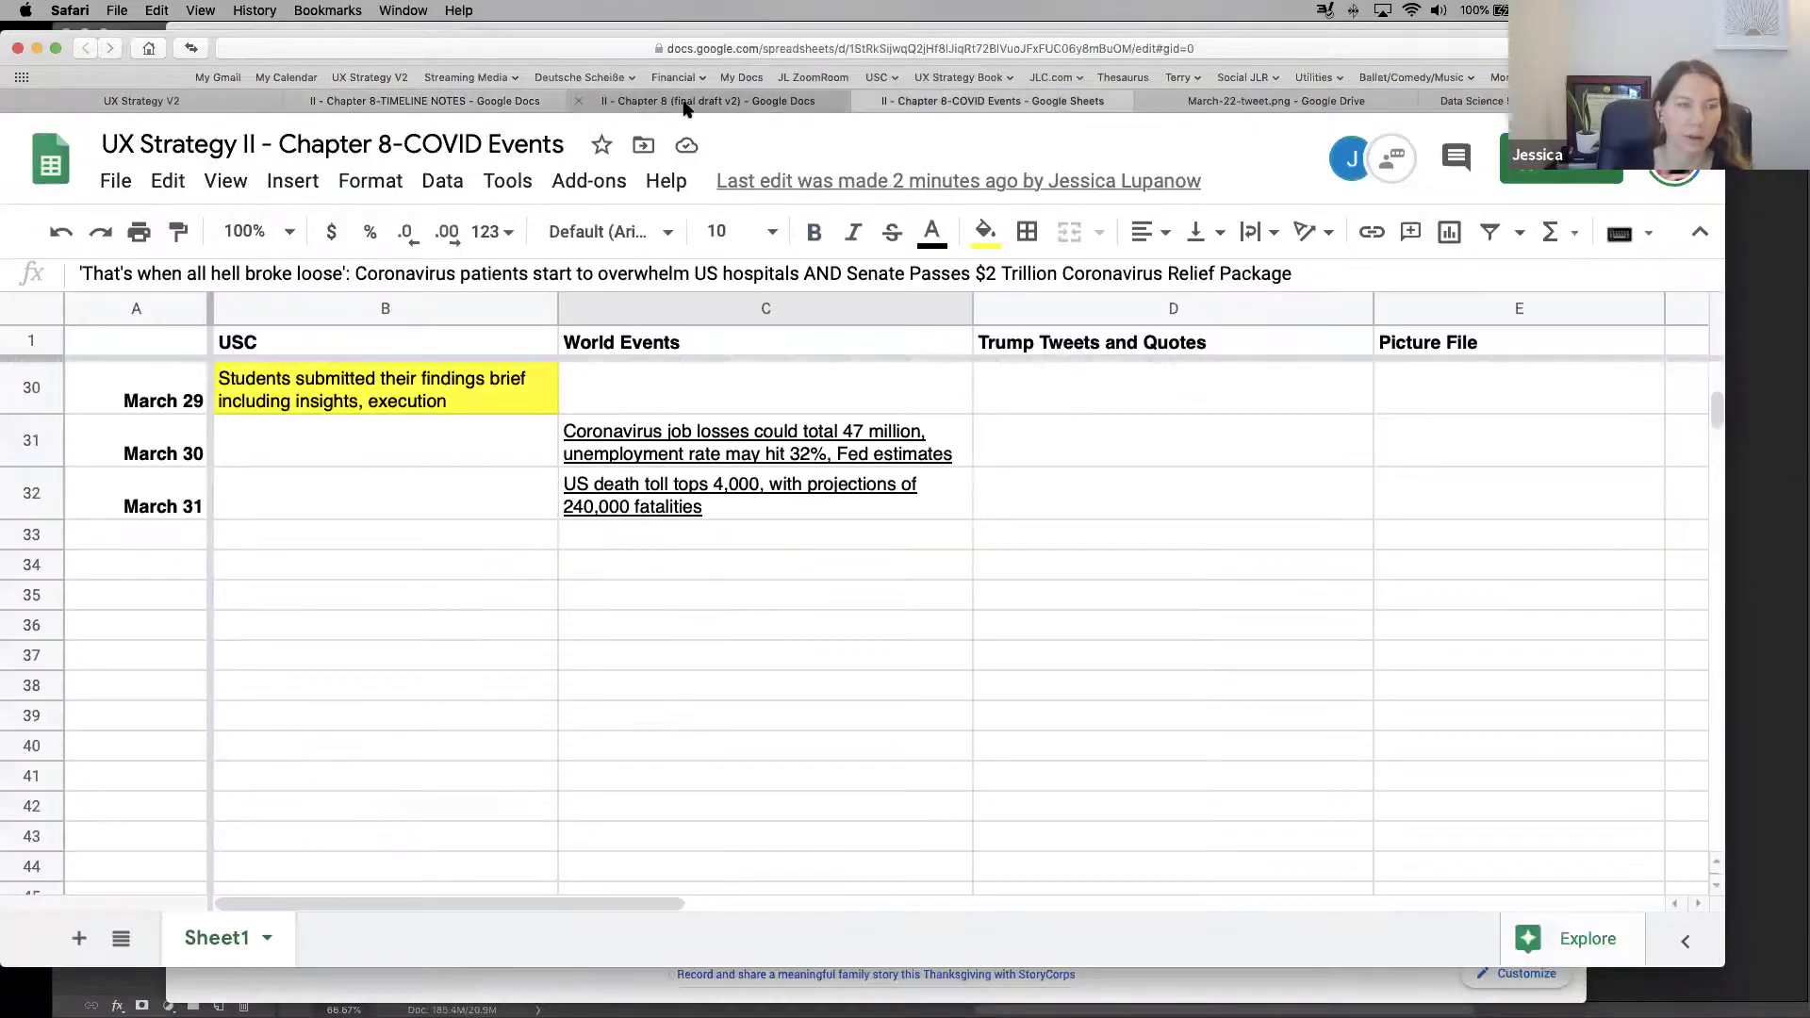
Check the Chapter 8 TIMELINE NOTES and open the Data Science 556 Spring 2020 syllabus to examine the March class topics
{"action": "left_click", "coordinate": [685, 106]}
{"action": "left_click", "coordinate": [436, 100]}
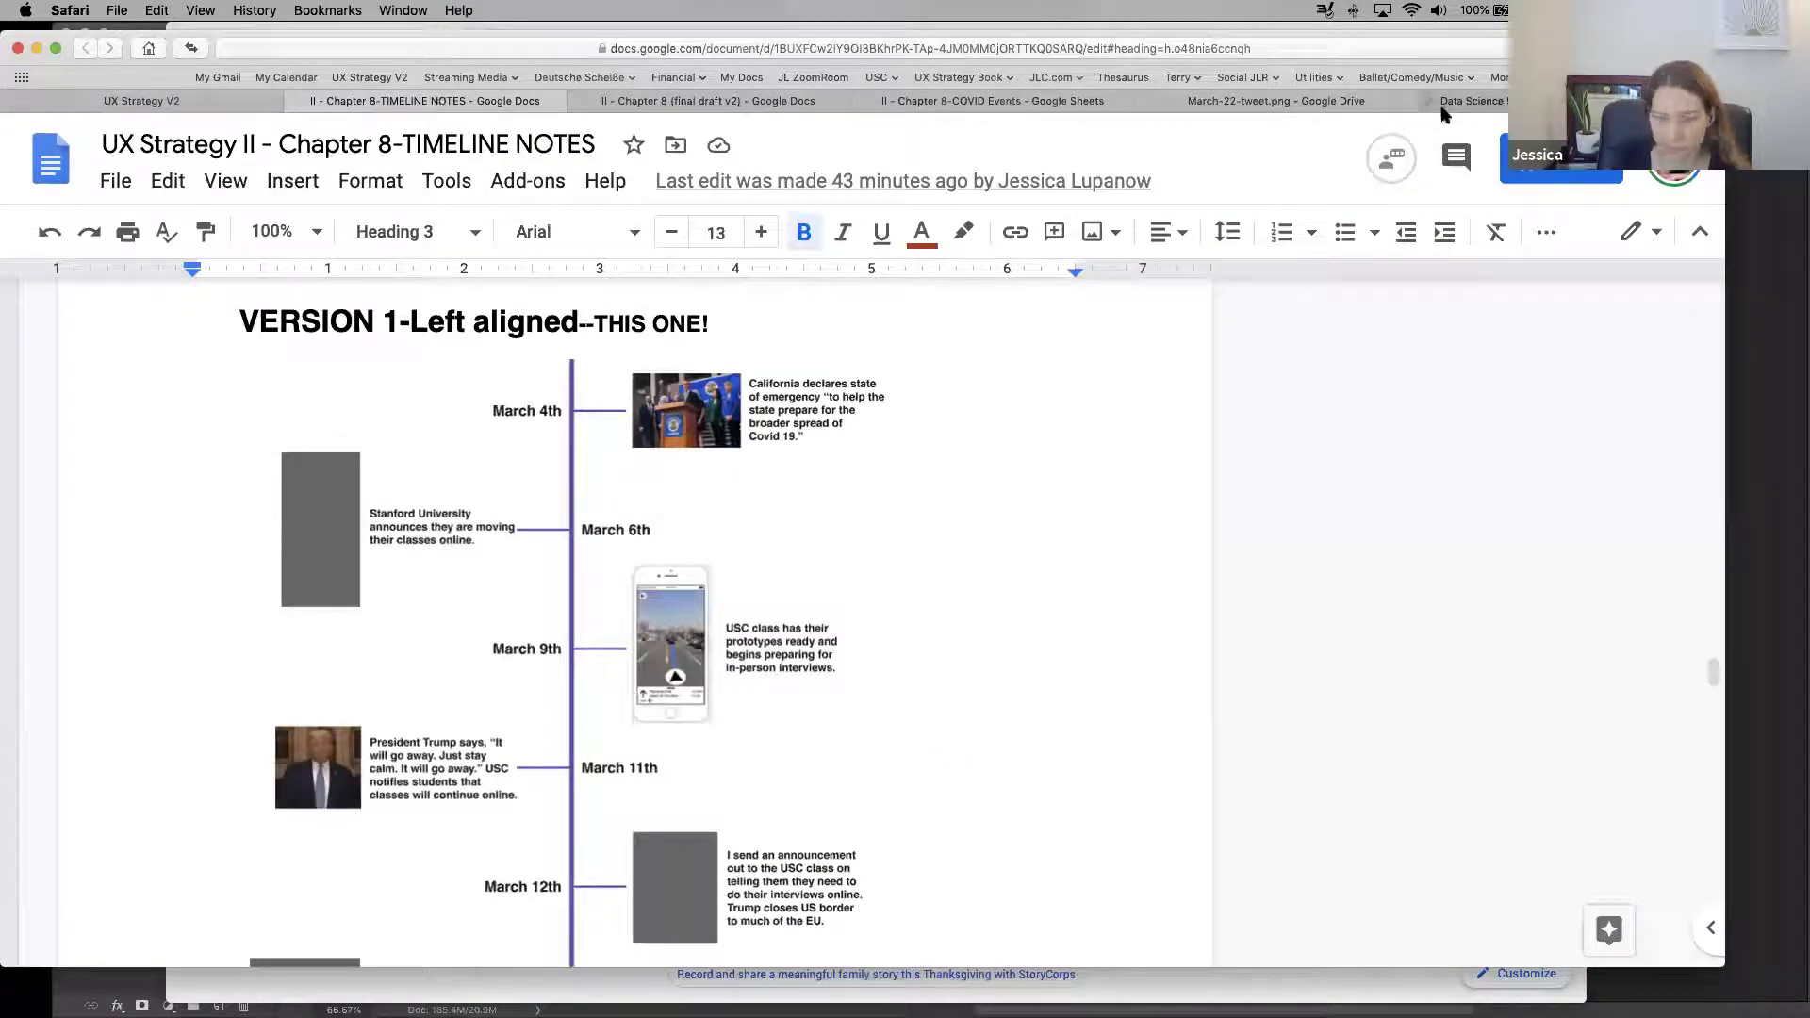
{"action": "left_click", "coordinate": [1259, 102]}
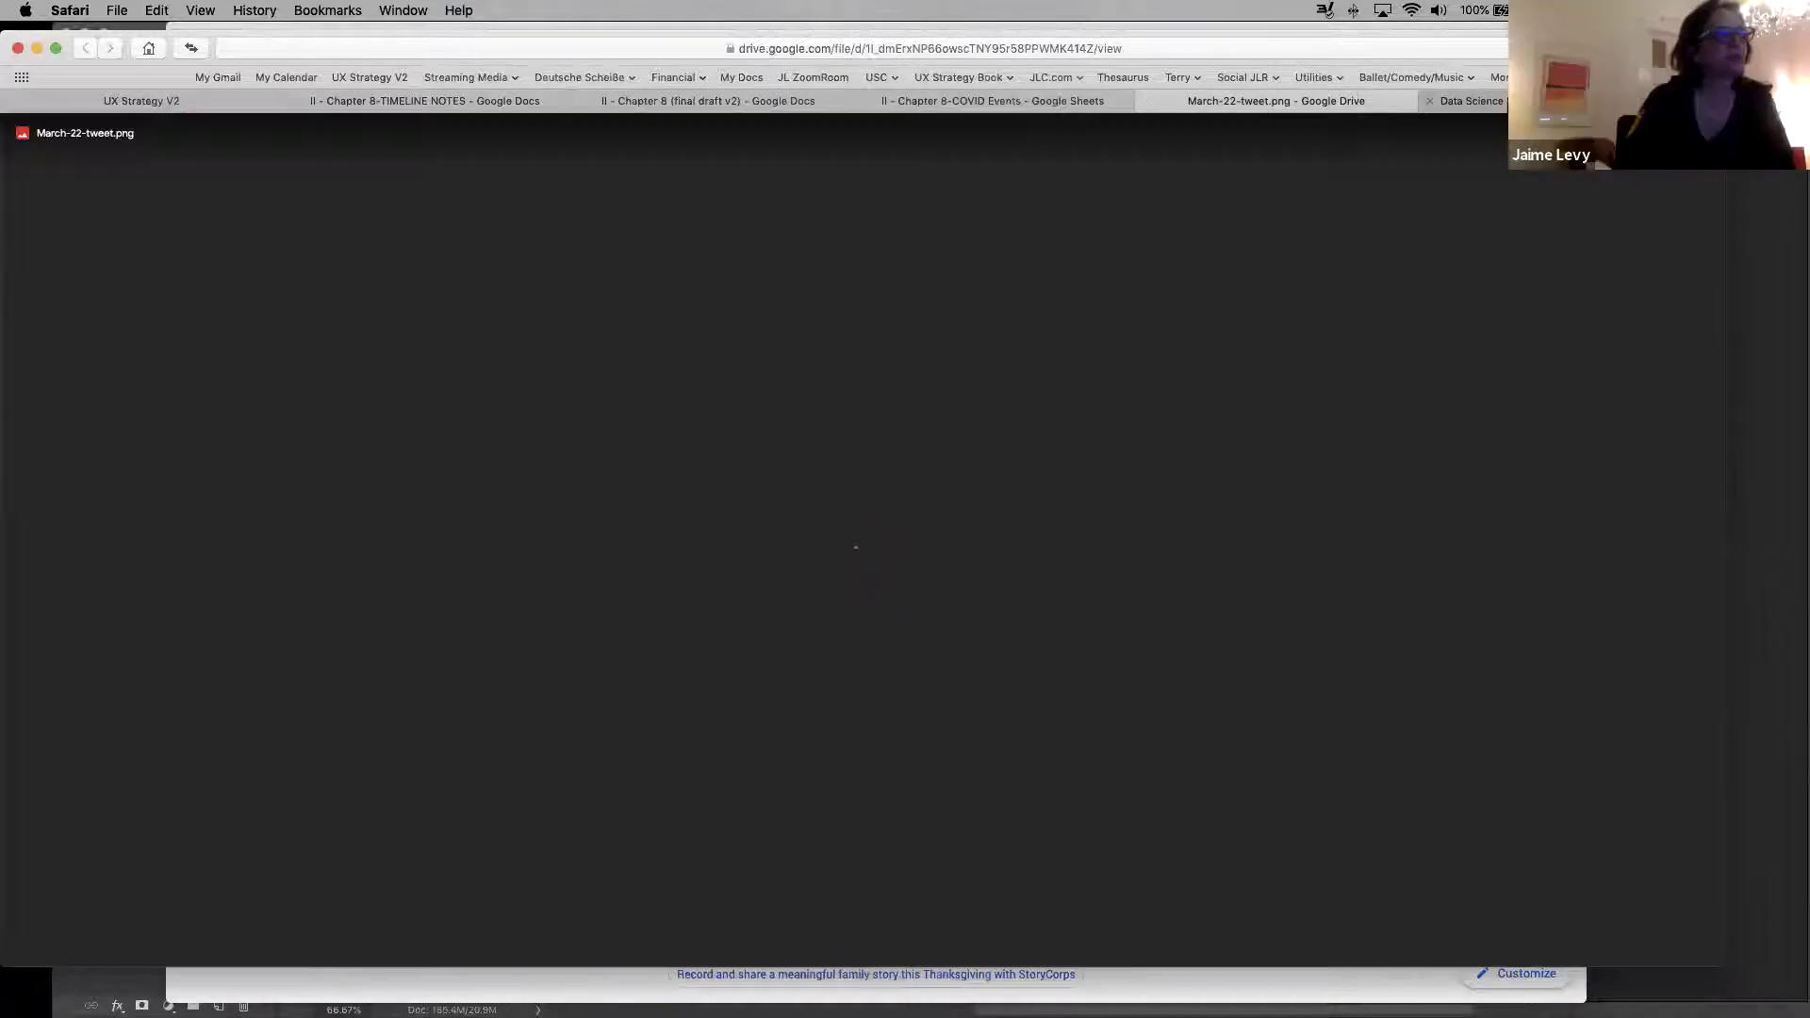
{"action": "left_click", "coordinate": [1471, 101]}
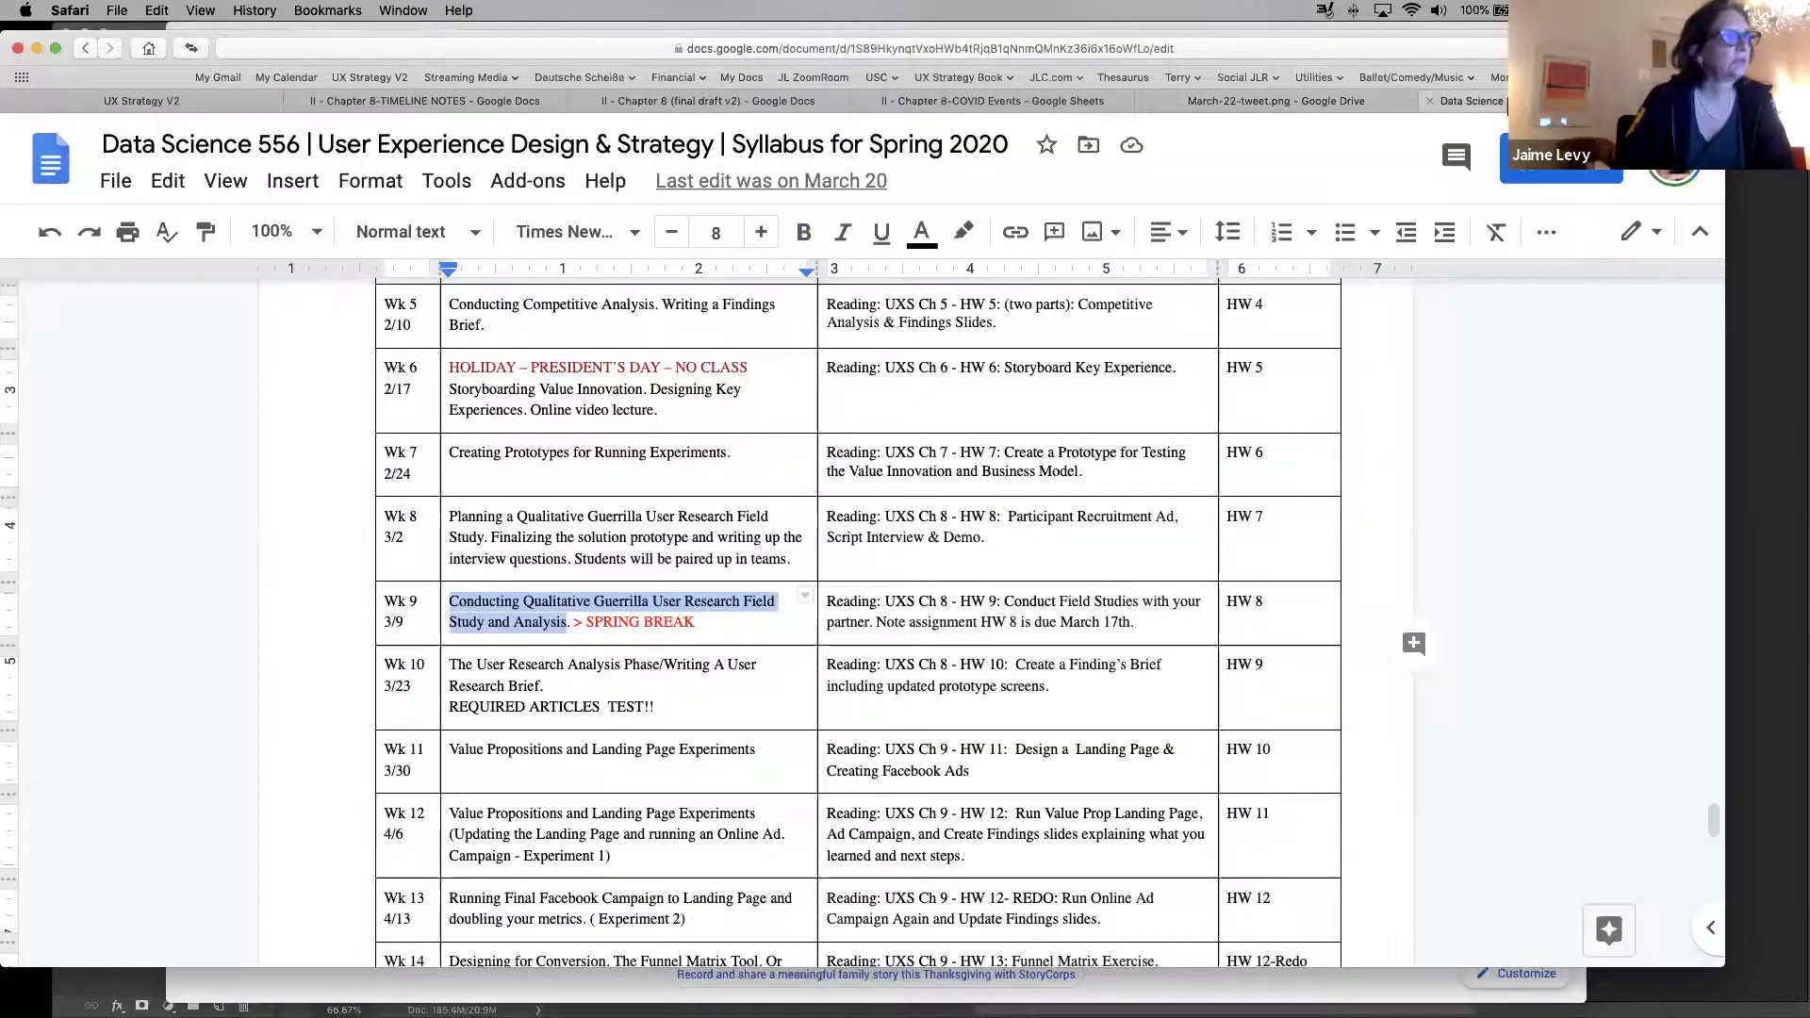
Close the March-22-tweet.png page and open the March 3 school closure sign picture from the COVID Events for Chp. 8 preview
{"action": "left_click", "coordinate": [1252, 106]}
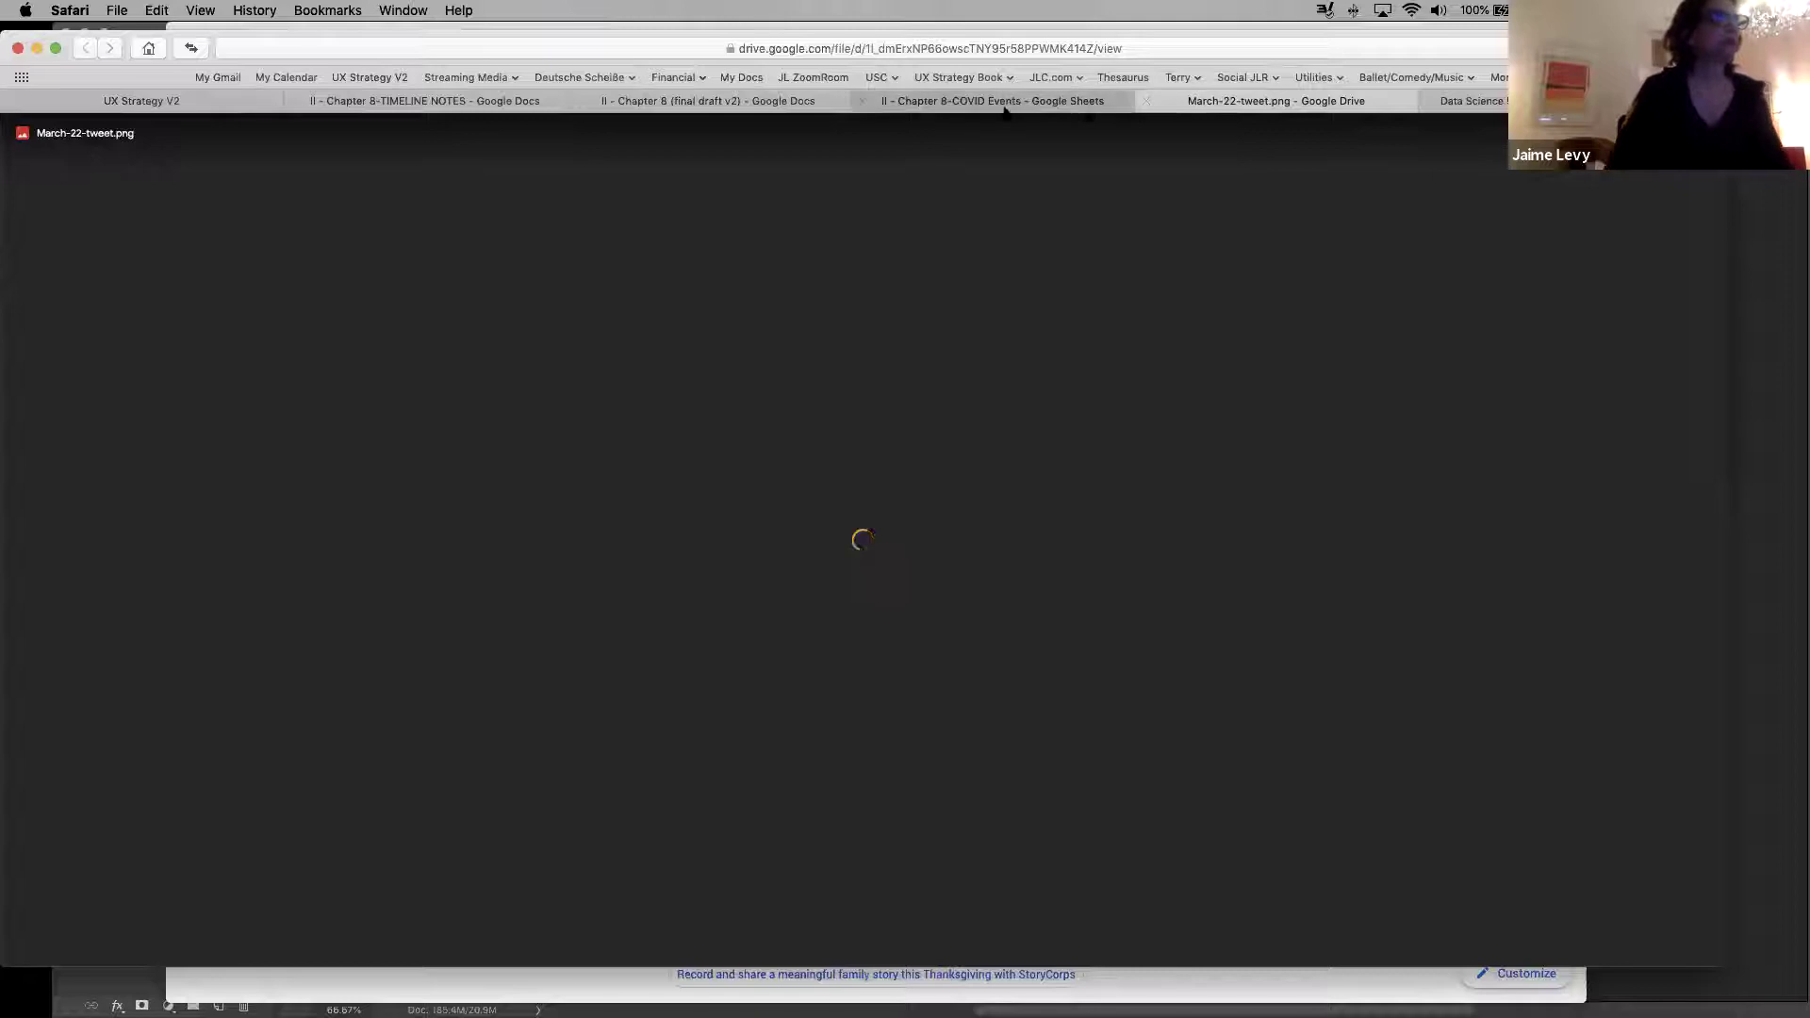
{"action": "key", "text": "cmd+w"}
{"action": "left_click", "coordinate": [863, 100]}
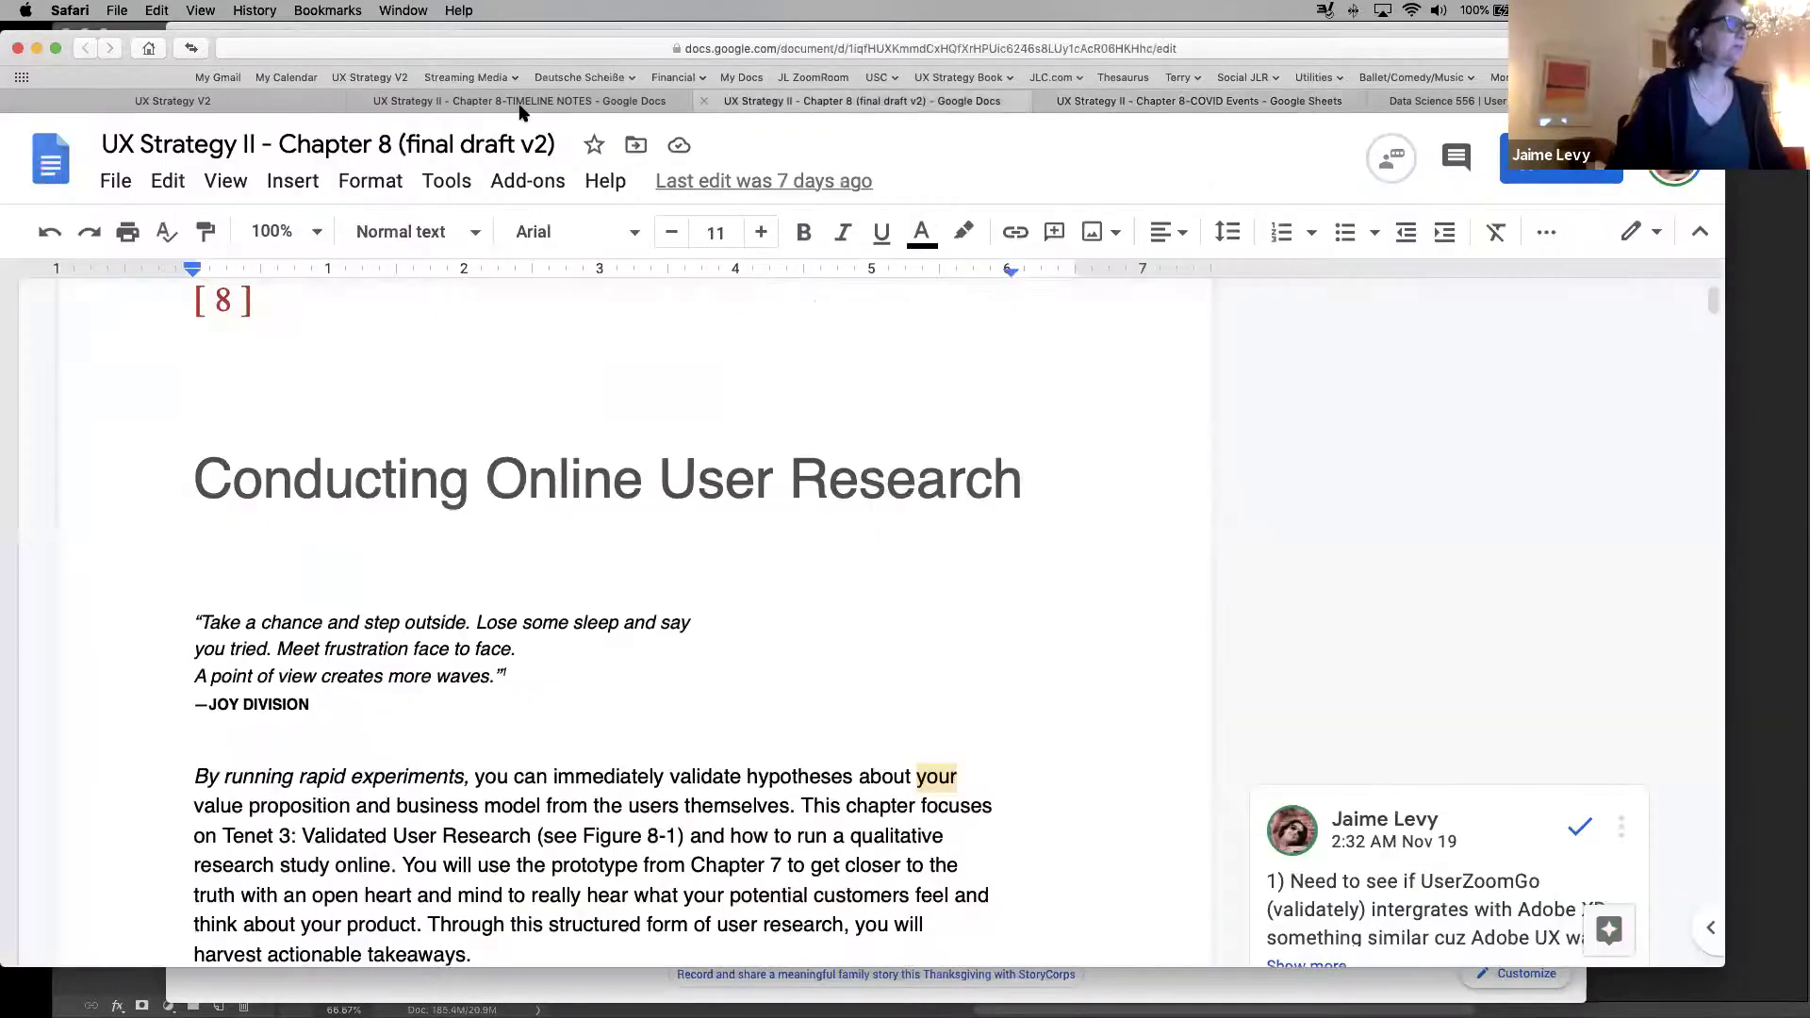
{"action": "left_click", "coordinate": [509, 108]}
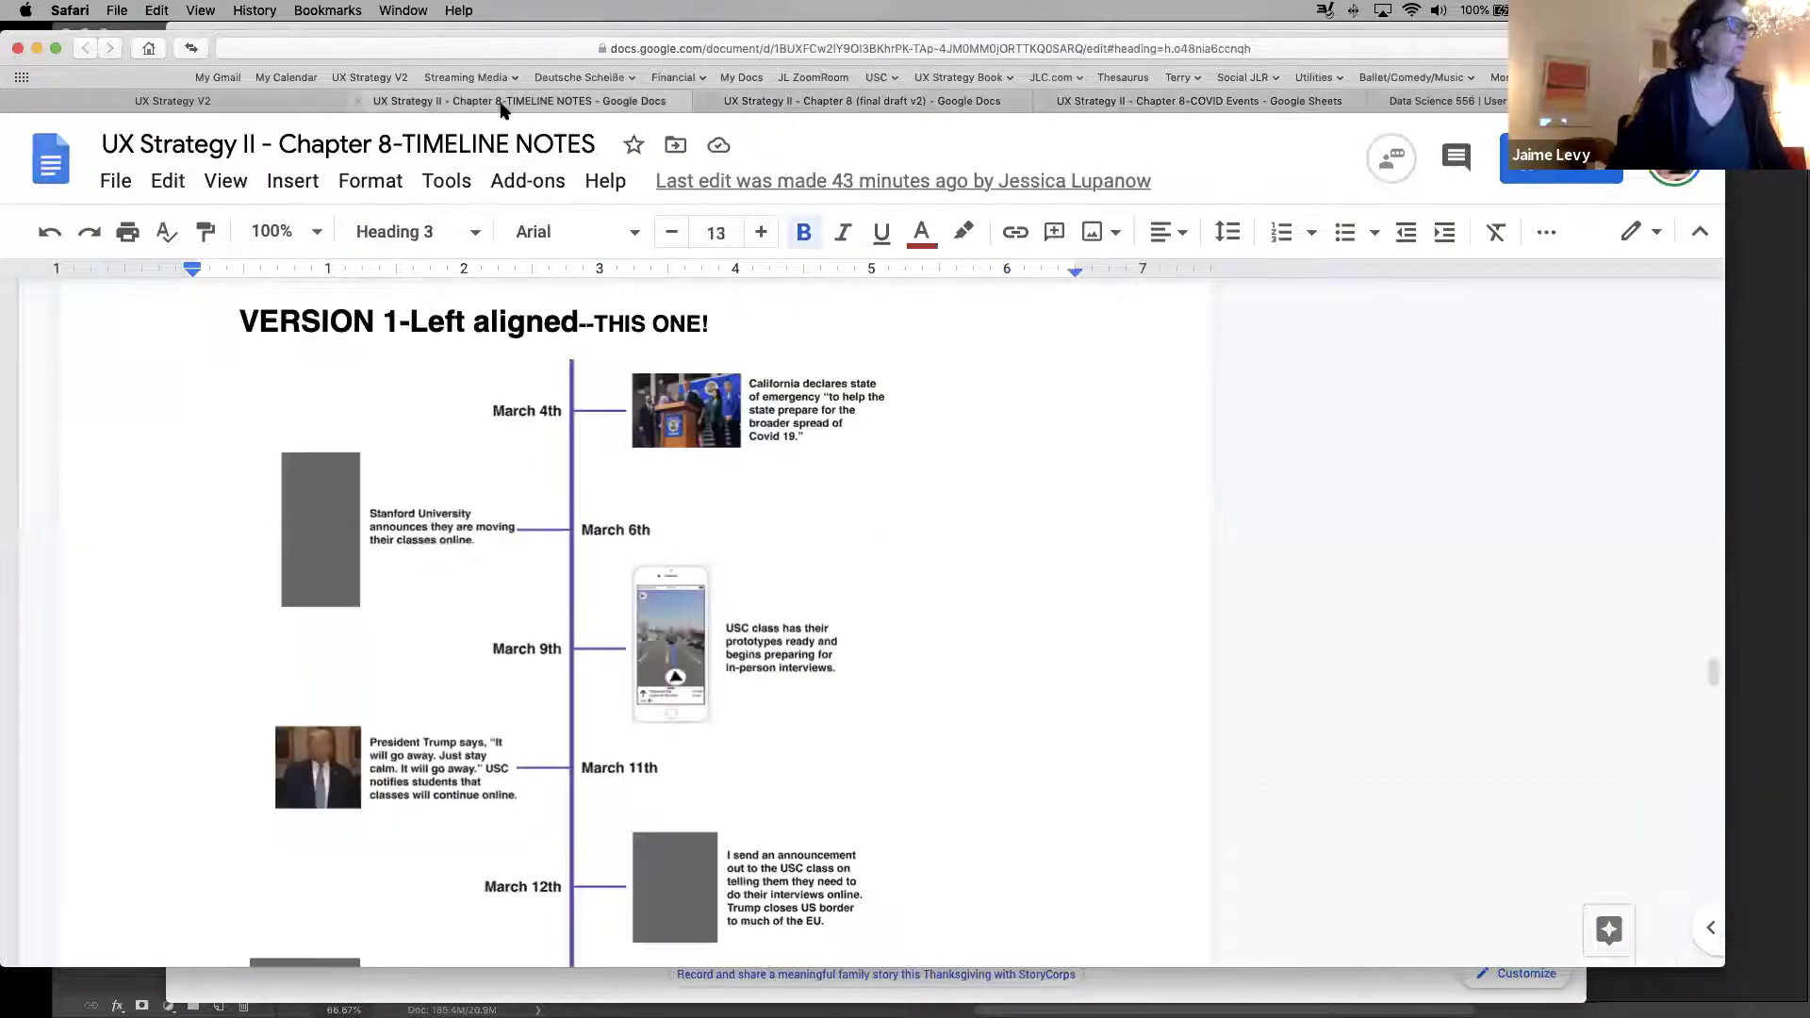
{"action": "left_click", "coordinate": [175, 103]}
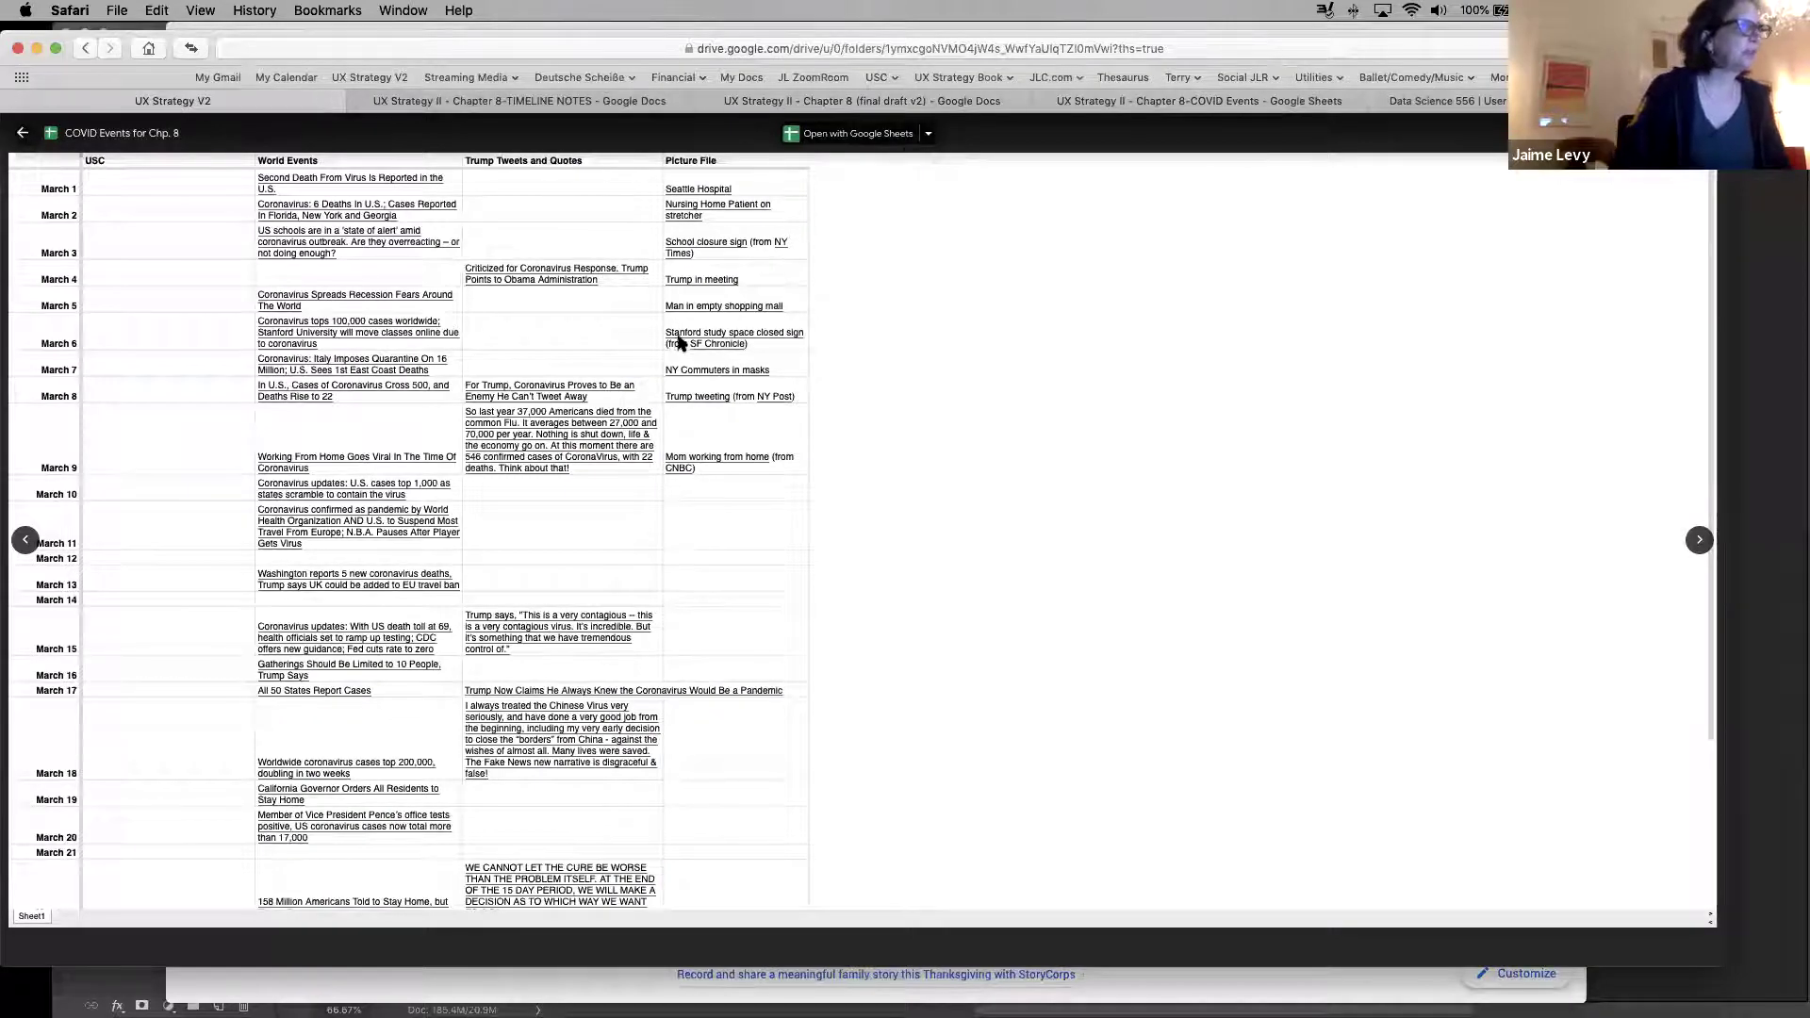
{"action": "left_click", "coordinate": [716, 247]}
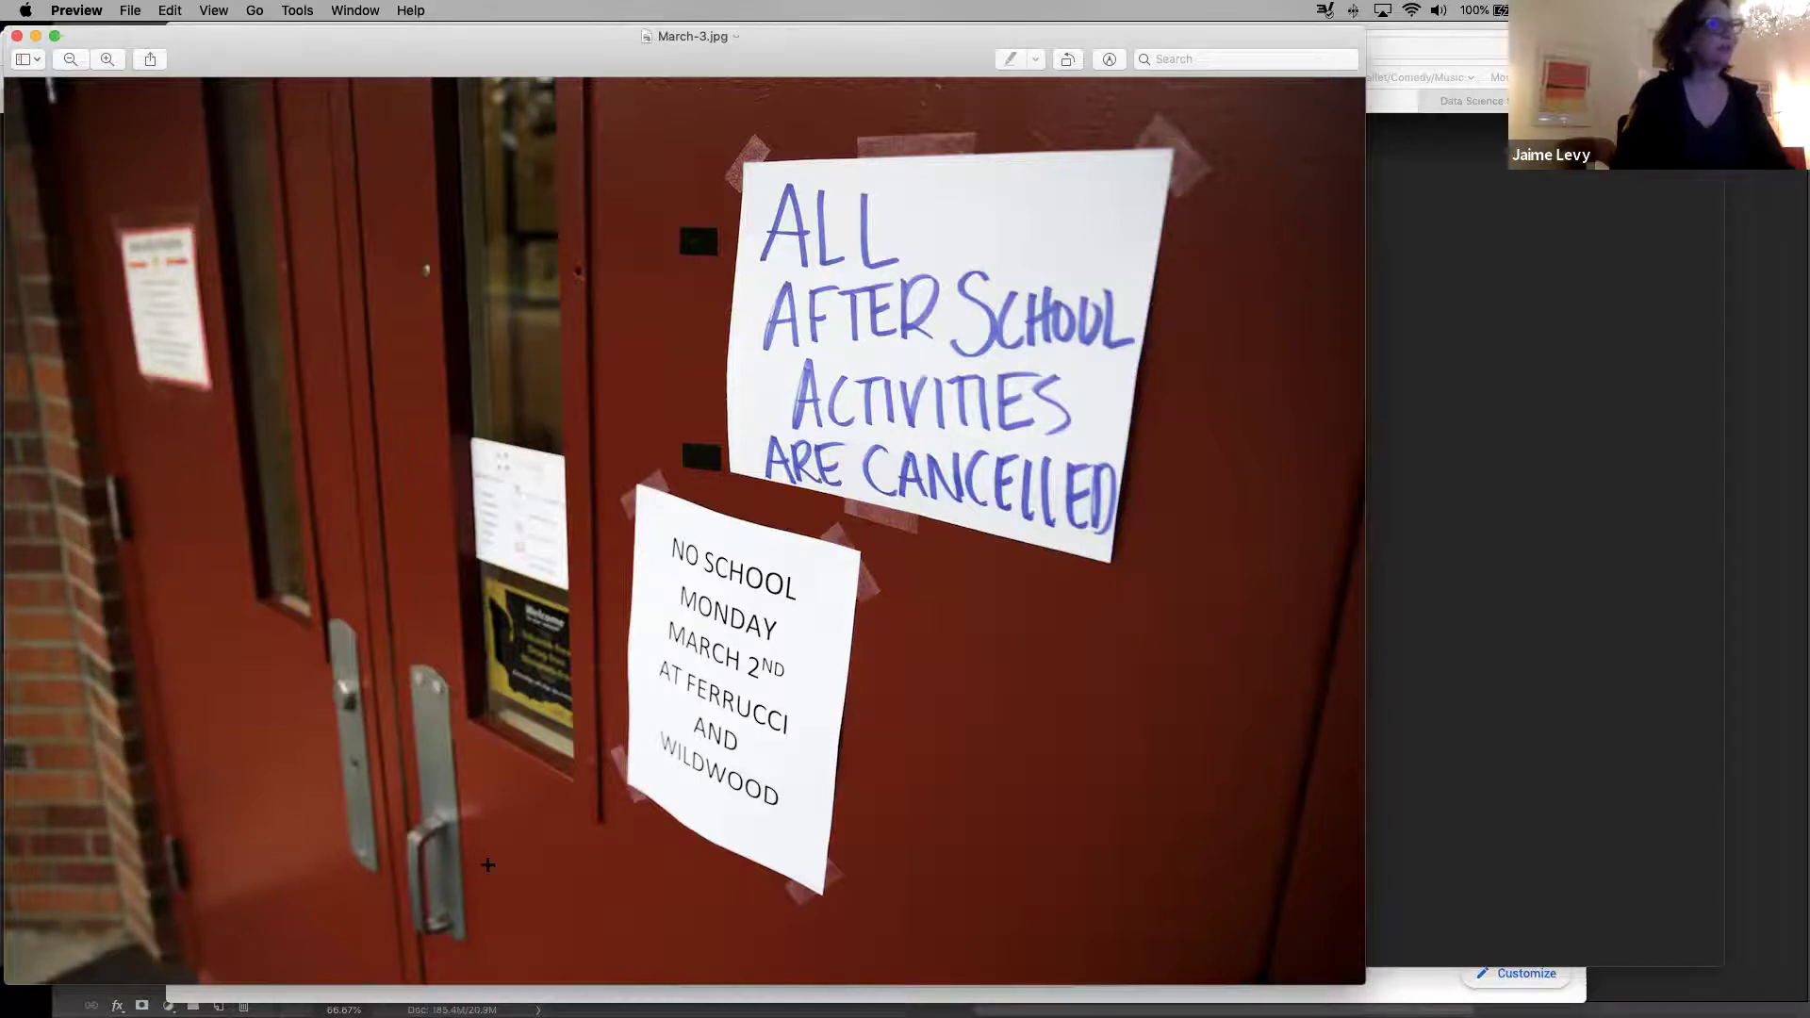
Return to Safari and review the early March rows of the Chapter 8 COVID Events spreadsheet
{"action": "mouse_move", "coordinate": [347, 1014]}
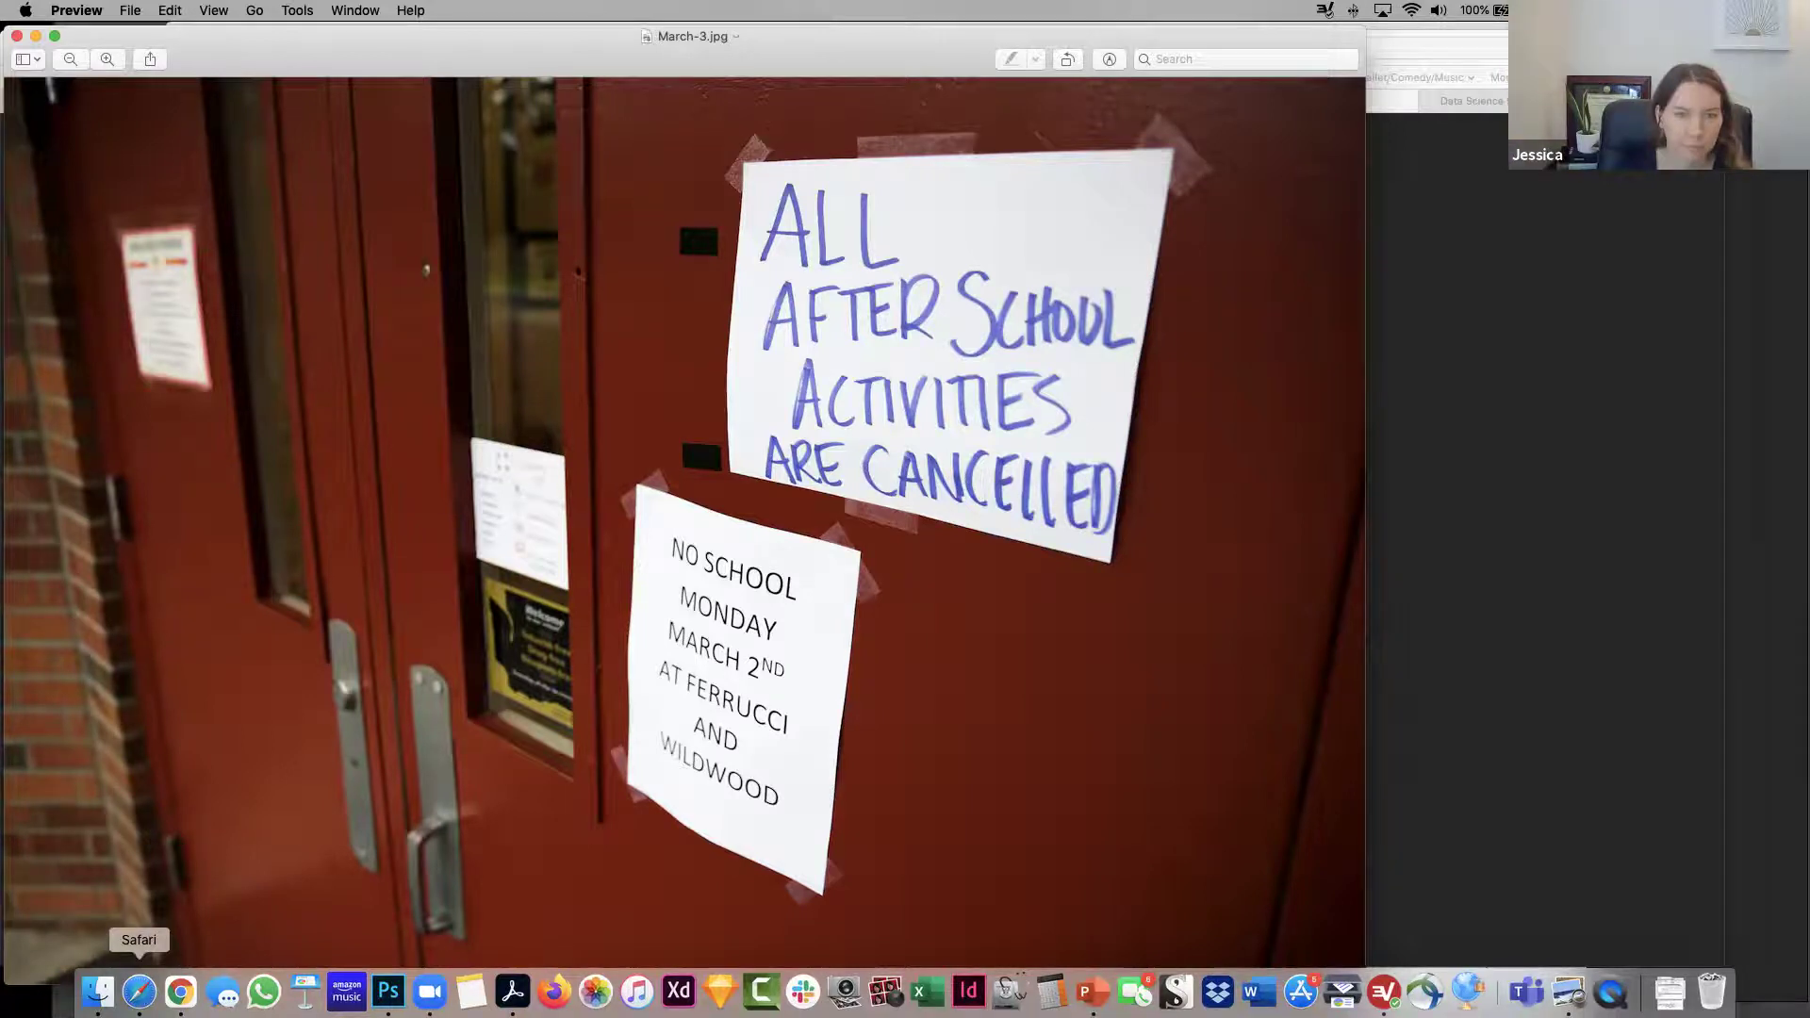
{"action": "left_click", "coordinate": [139, 992]}
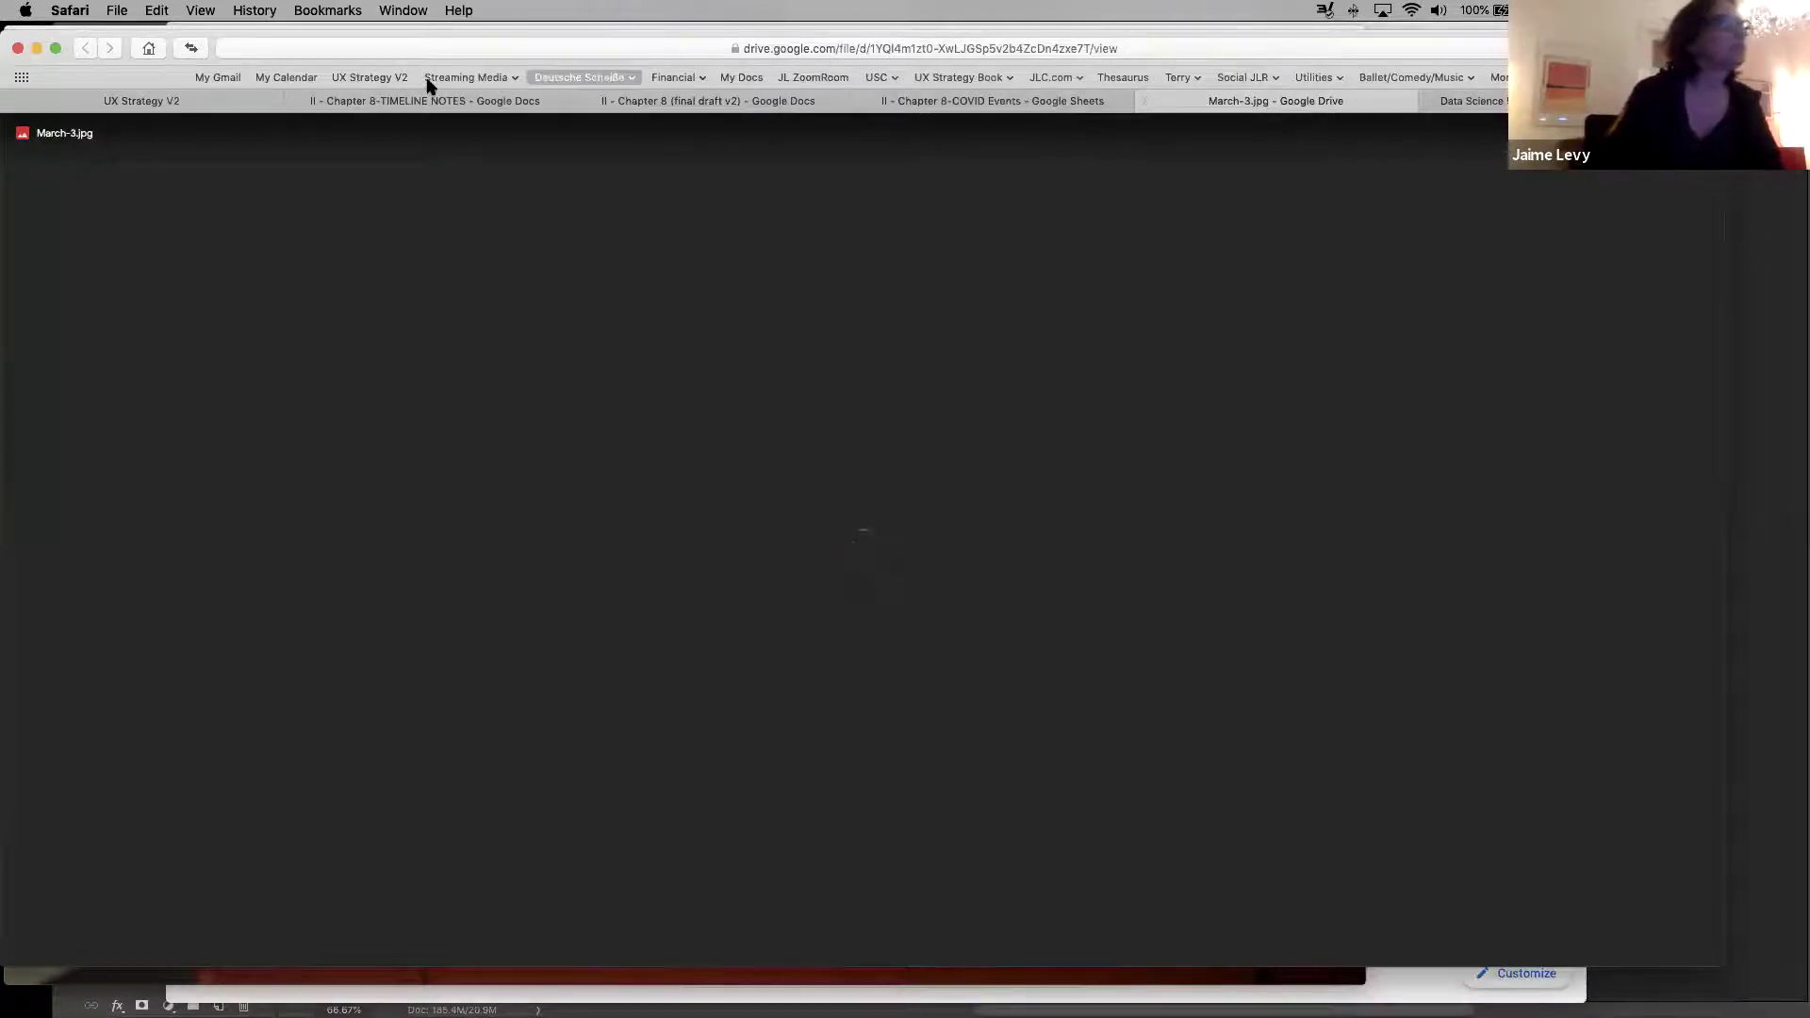
{"action": "left_click", "coordinate": [431, 101]}
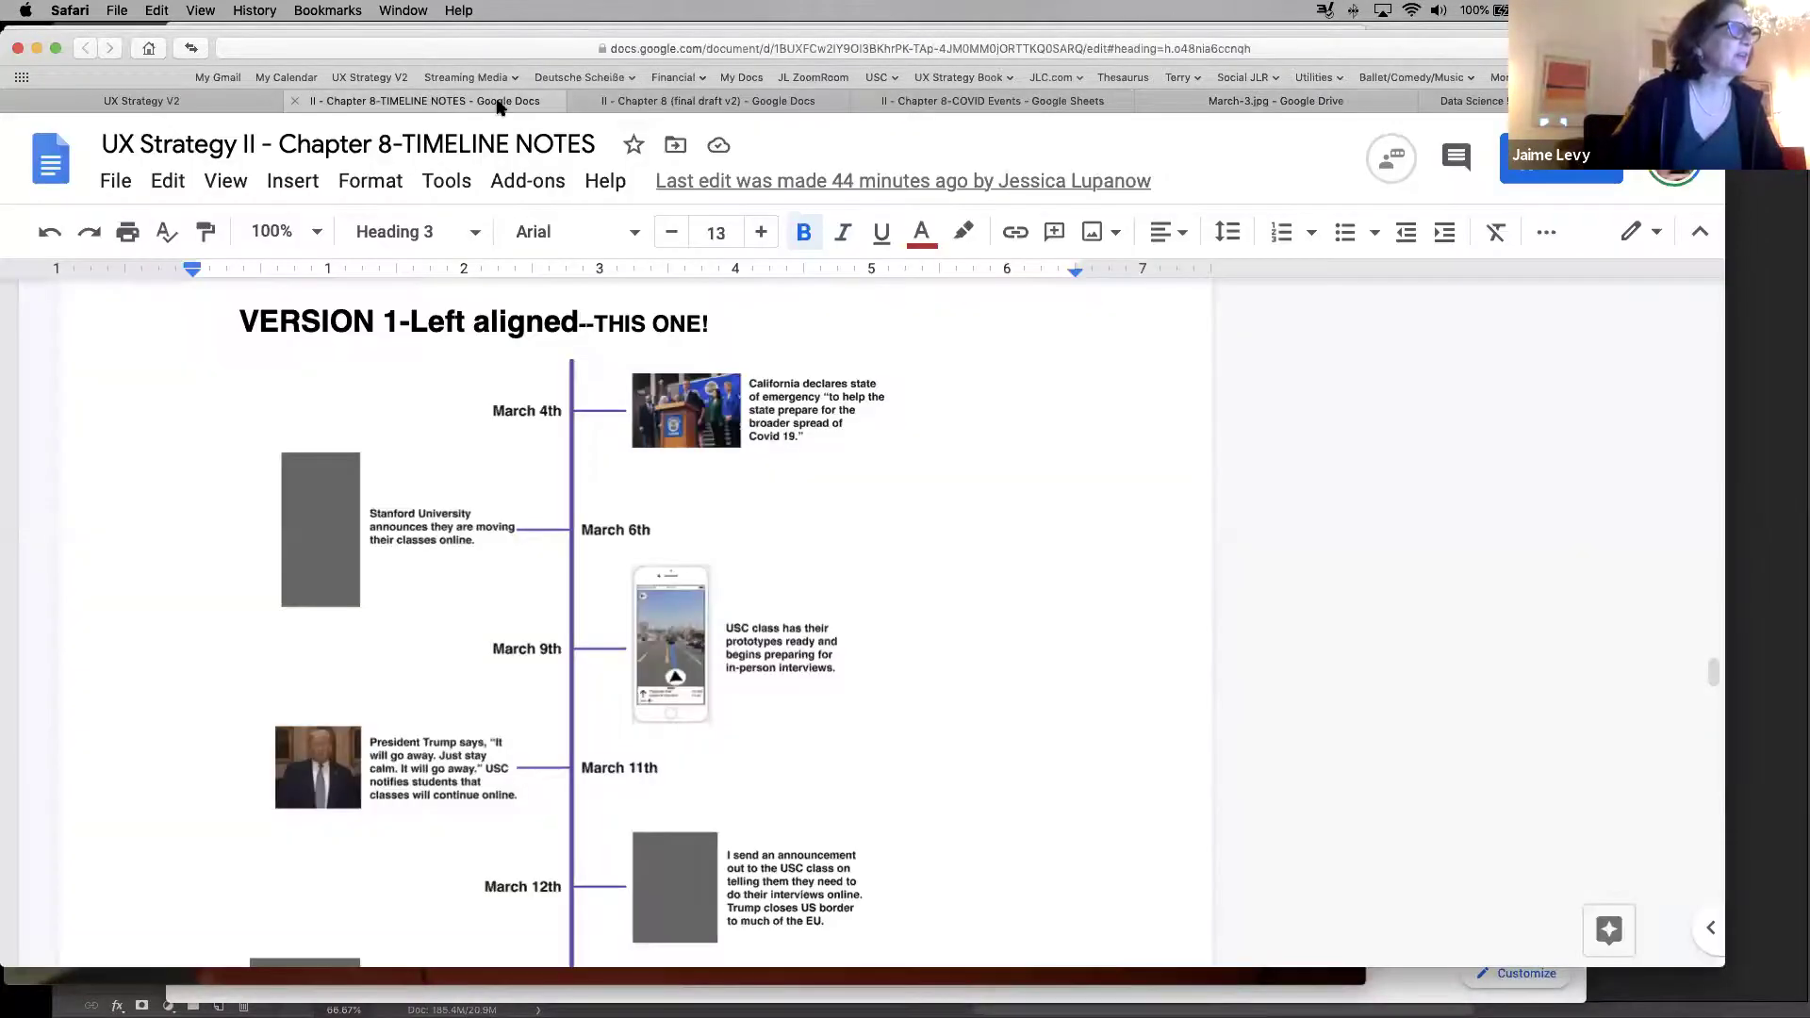
{"action": "left_click", "coordinate": [675, 102]}
{"action": "left_click", "coordinate": [943, 102]}
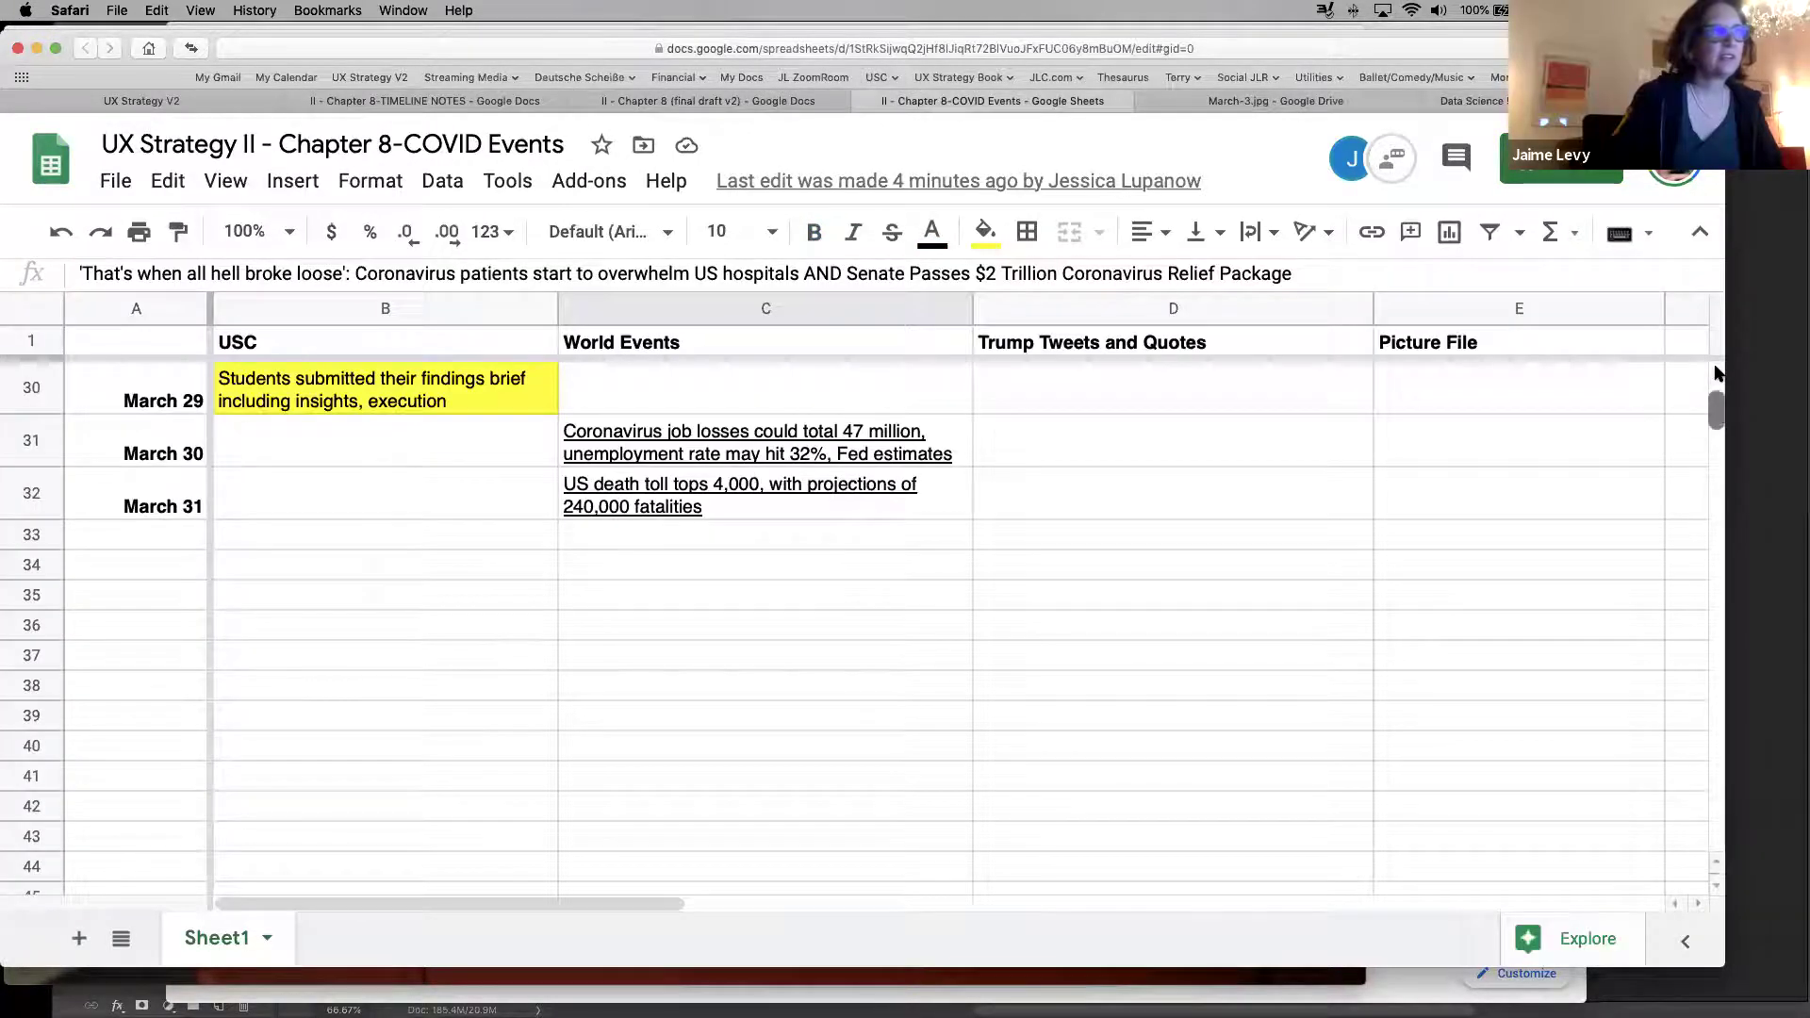
{"action": "scroll", "coordinate": [1716, 373], "scroll_direction": "up", "scroll_amount": 10}
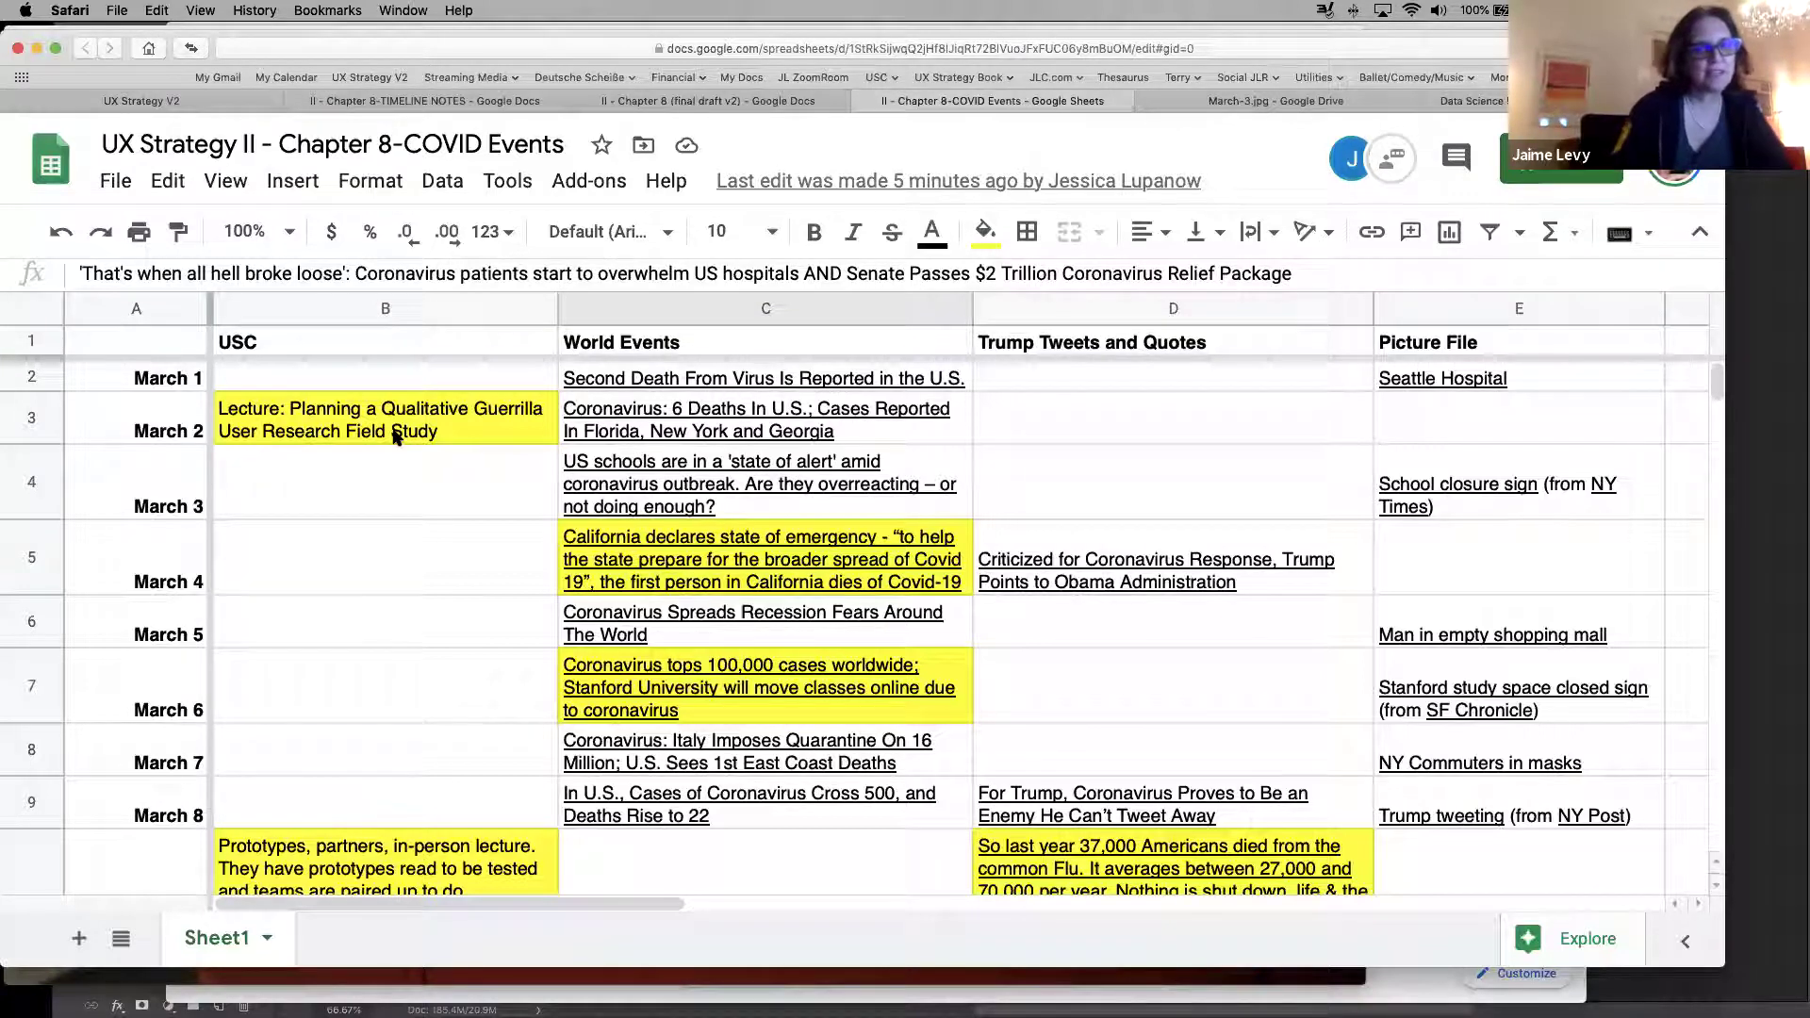
Switch to Keynote and, in its file opening dialog, navigate to the Dropbox folder holding the USC course folders
{"action": "mouse_move", "coordinate": [424, 1014]}
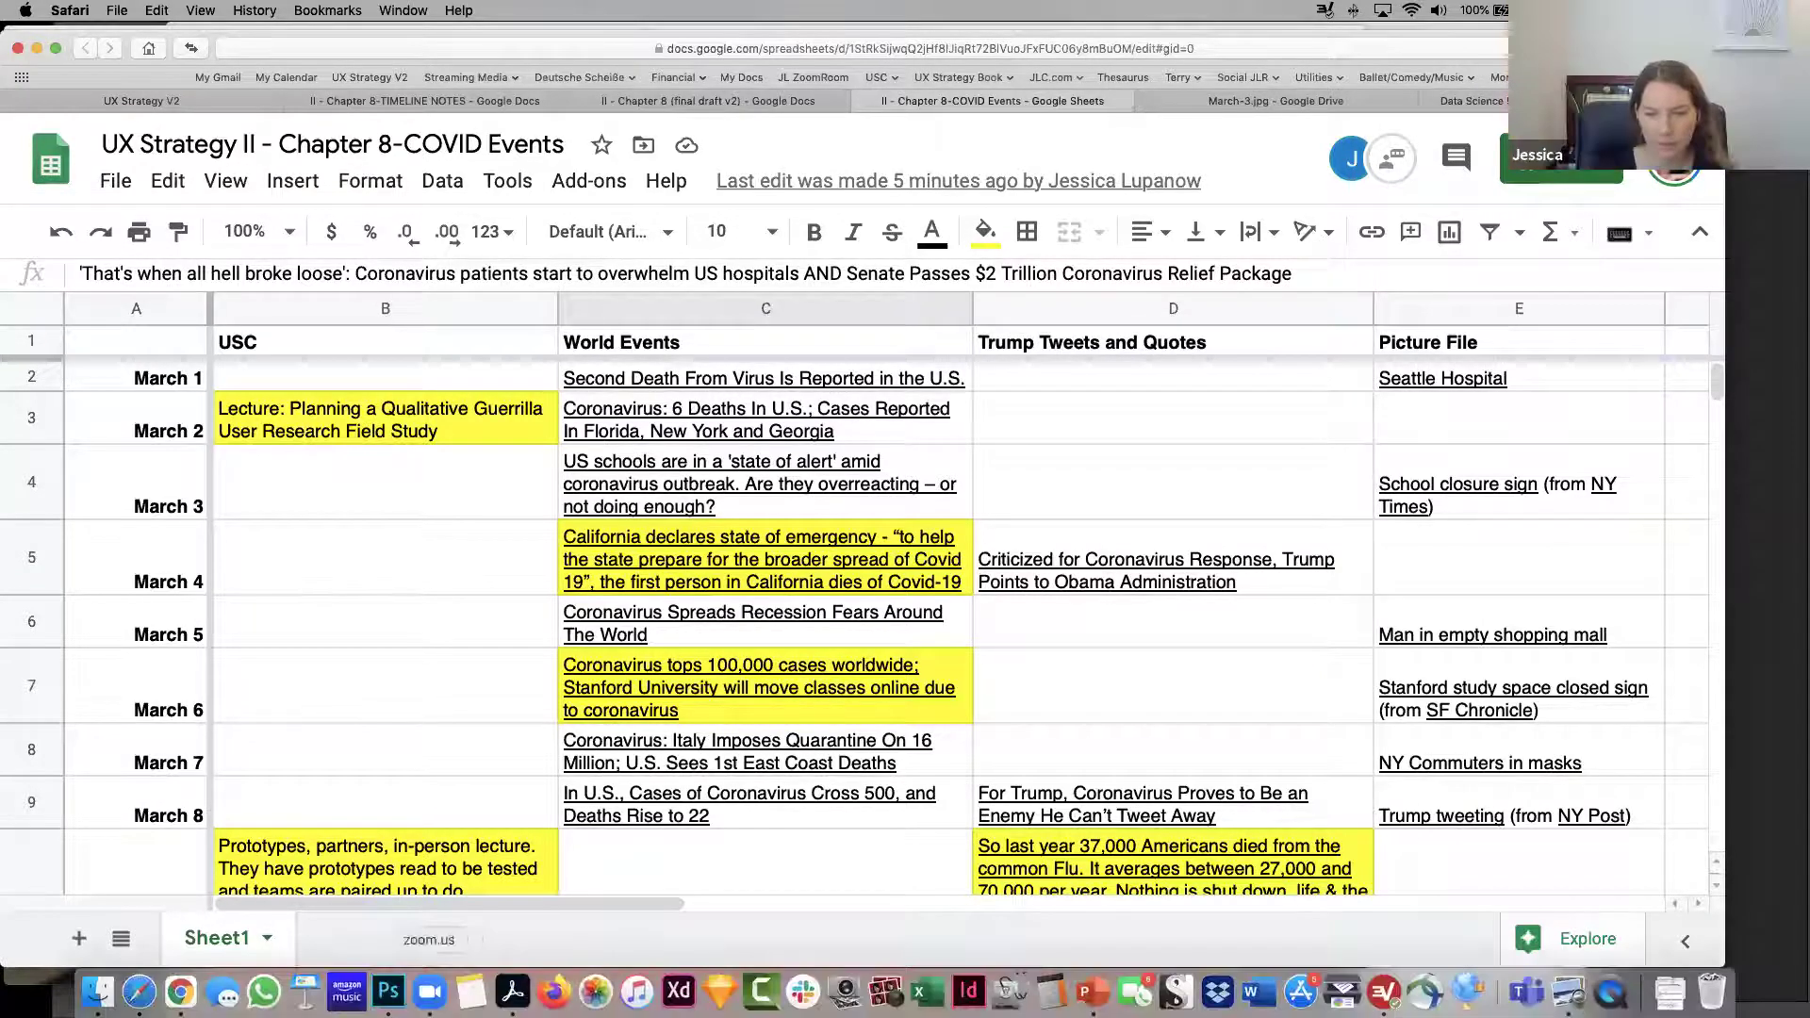
{"action": "left_click", "coordinate": [303, 992]}
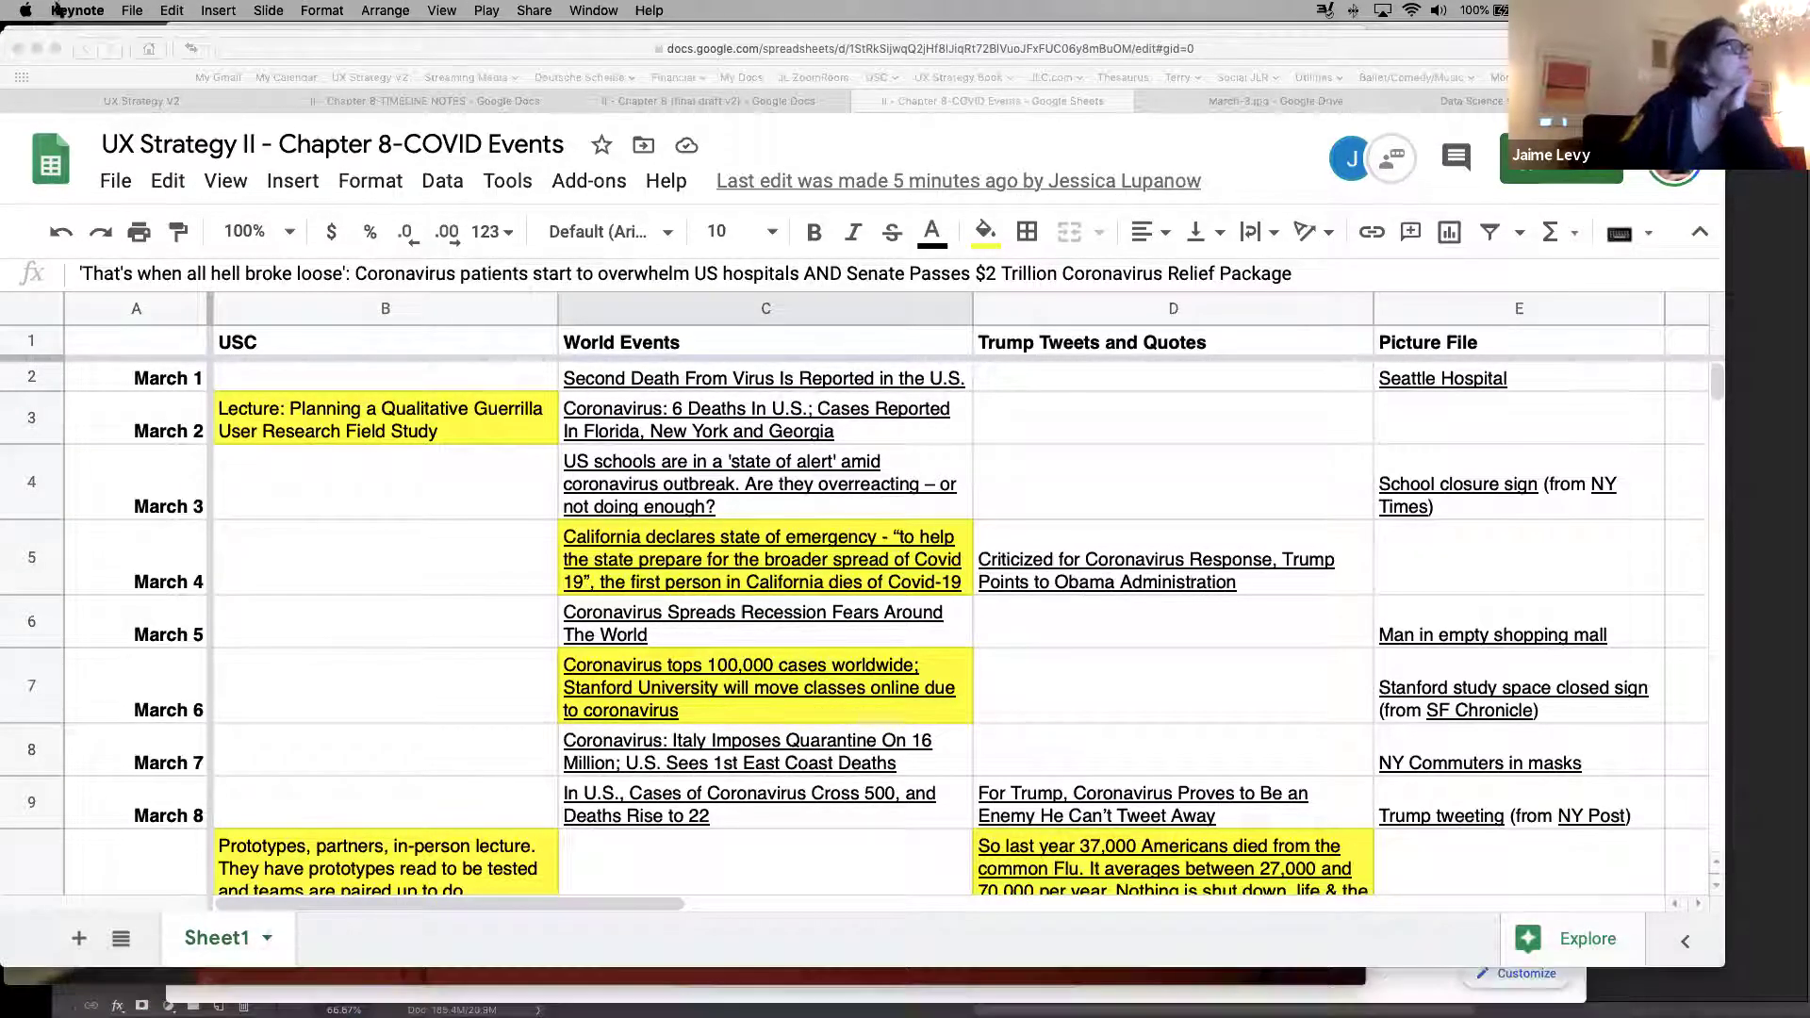
{"action": "left_click", "coordinate": [133, 10]}
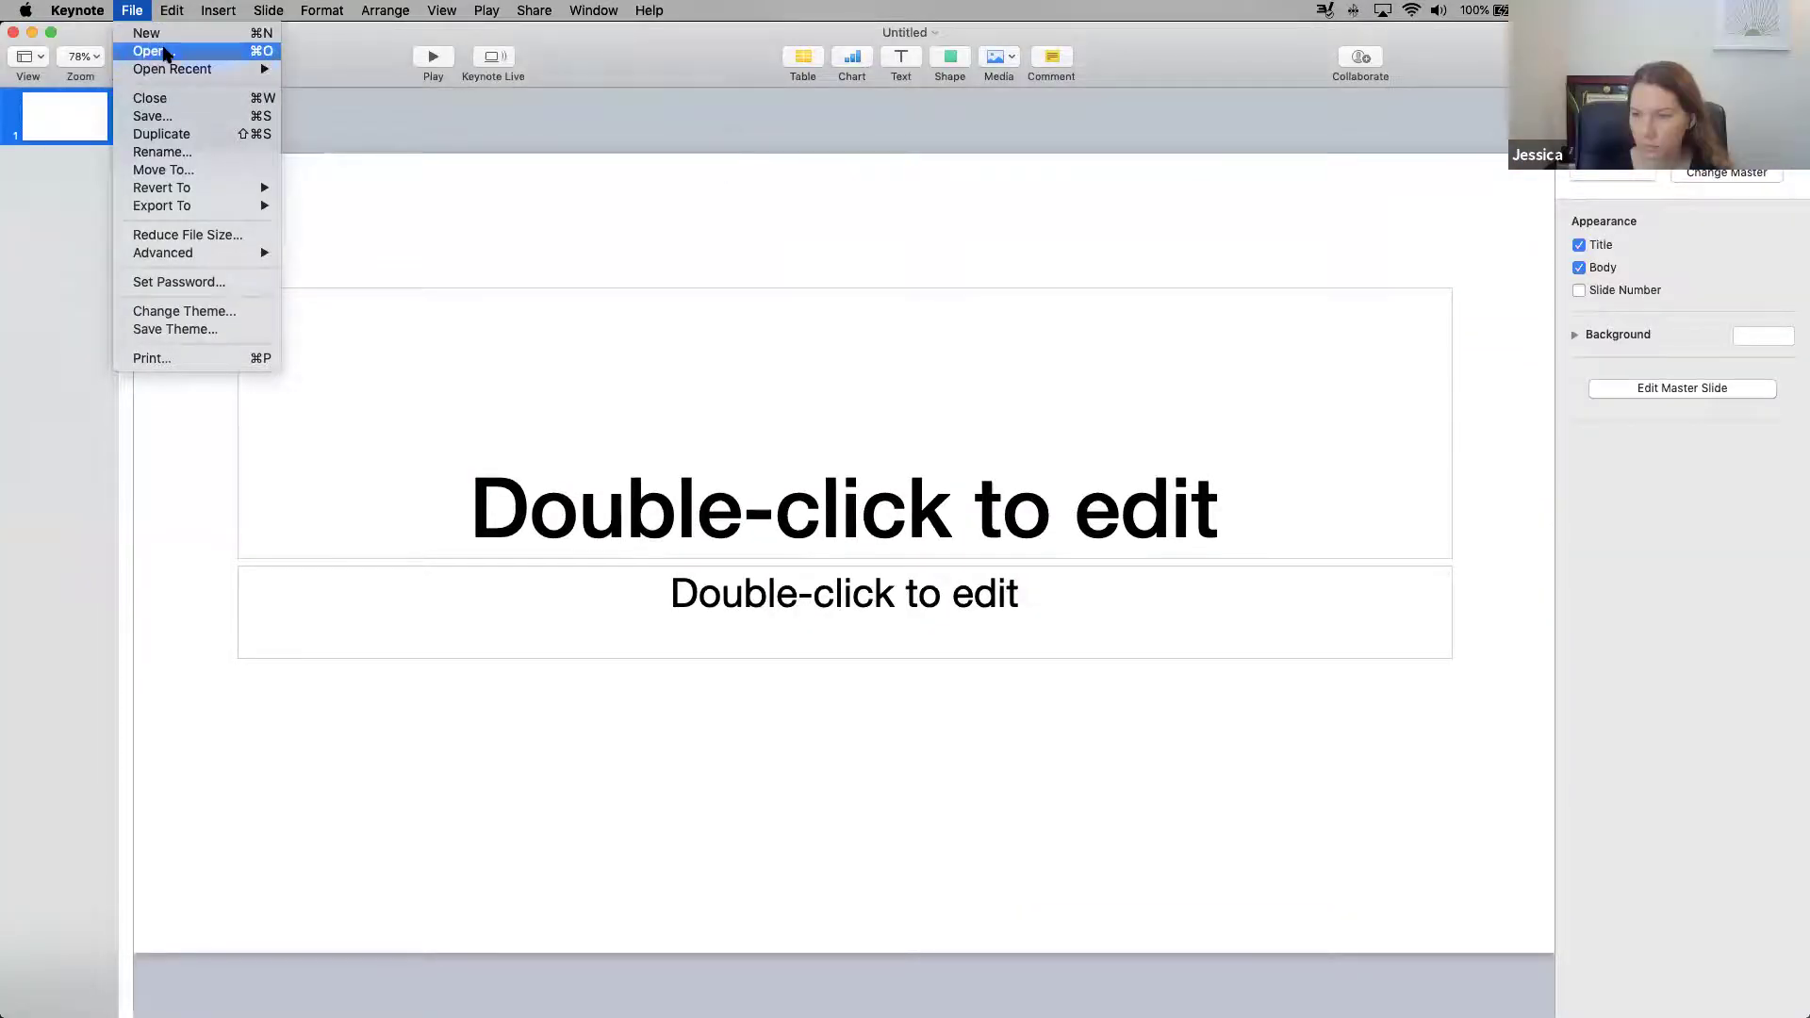
{"action": "left_click", "coordinate": [160, 51]}
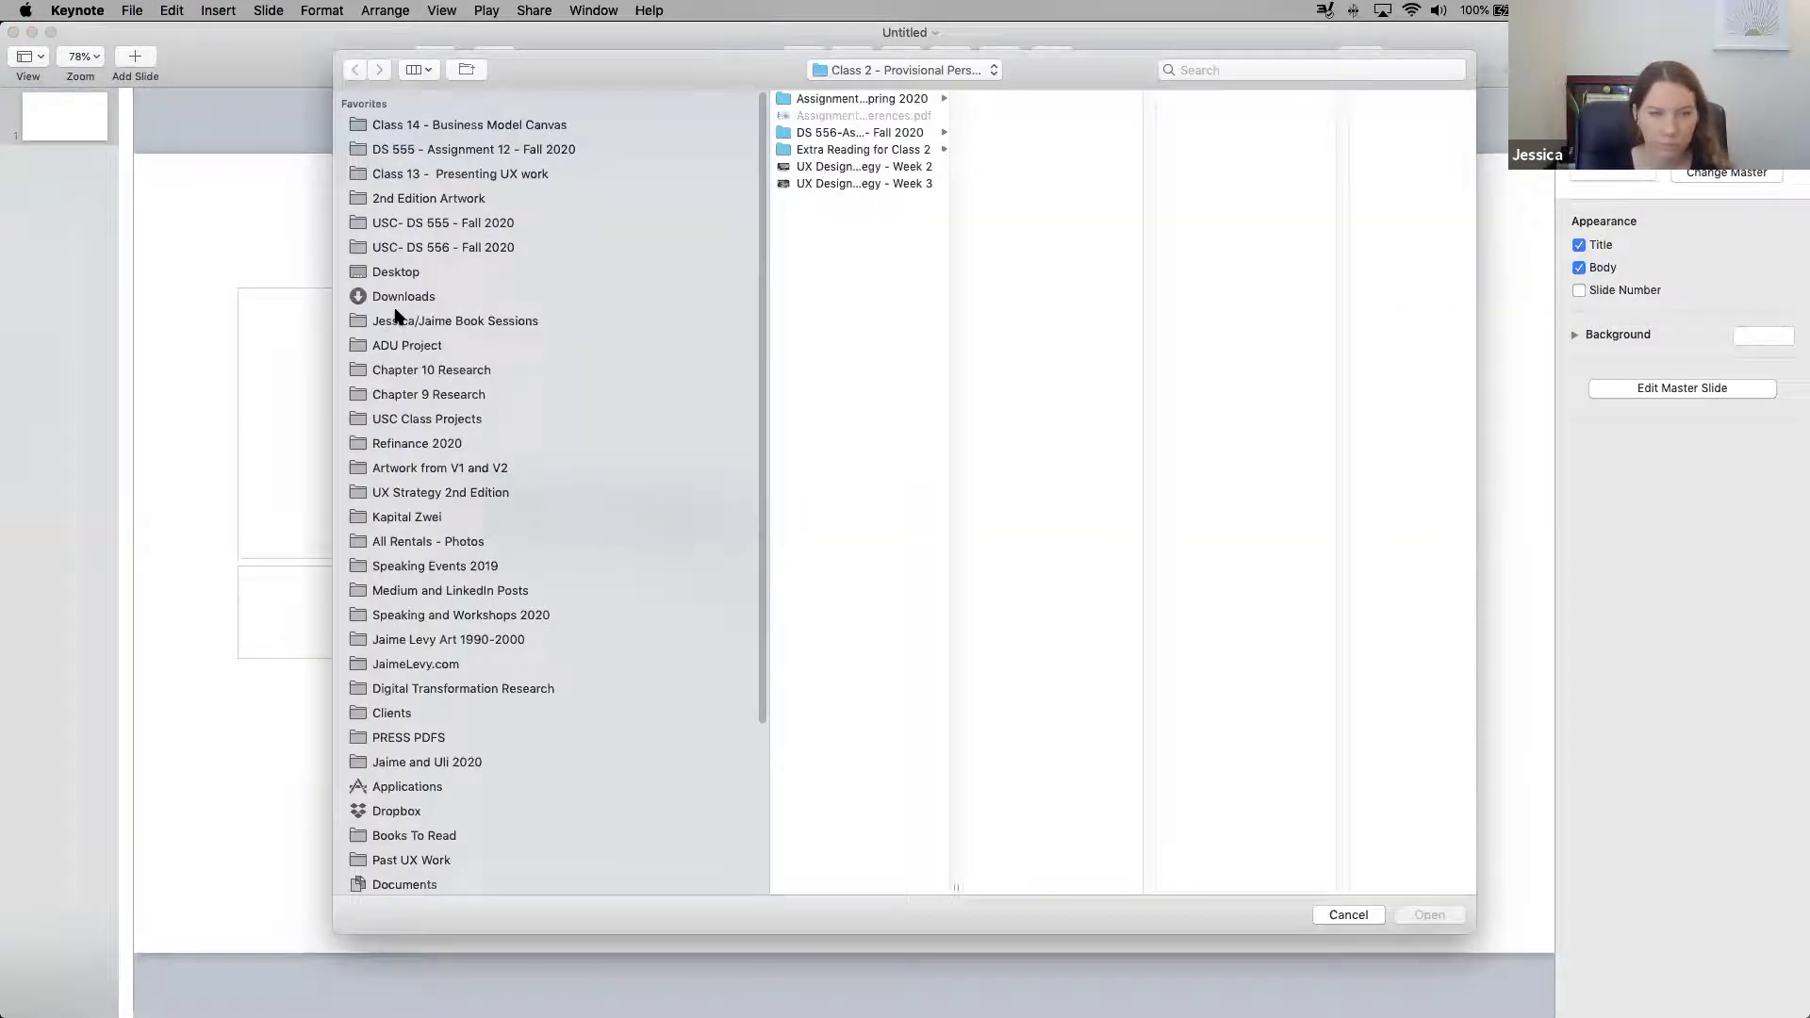
{"action": "left_click", "coordinate": [370, 271]}
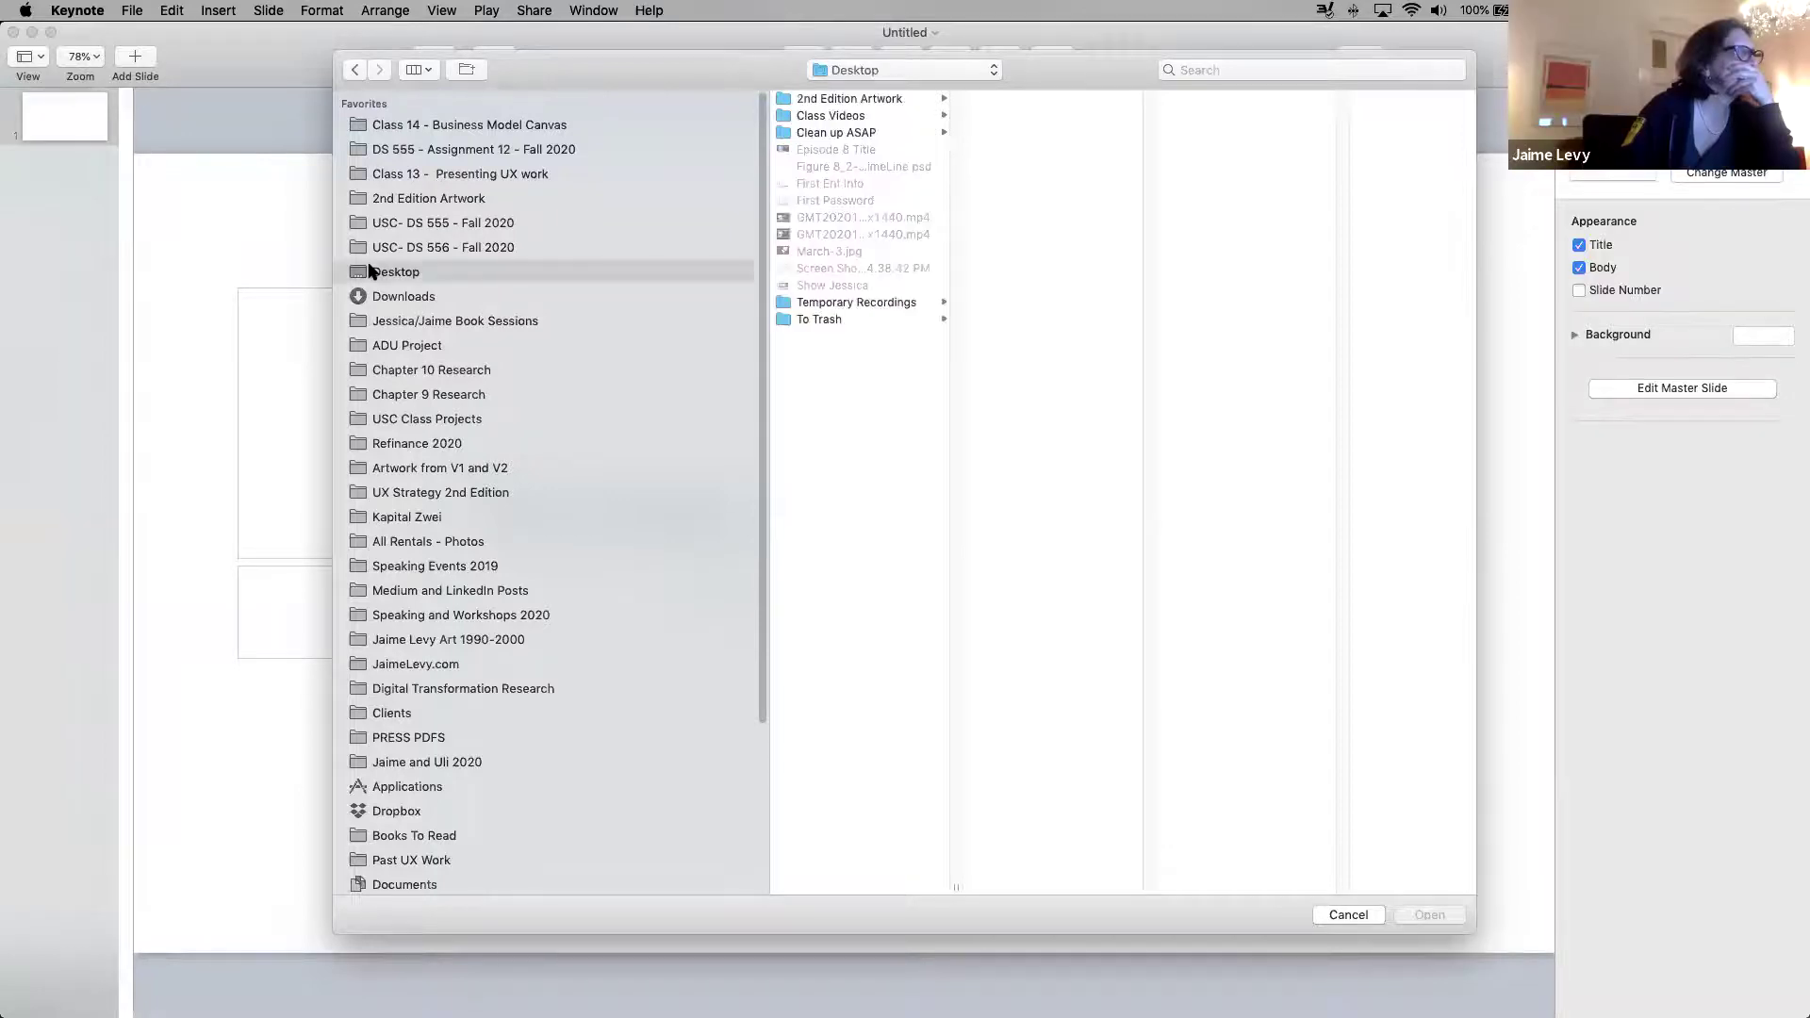
{"action": "left_click", "coordinate": [403, 225]}
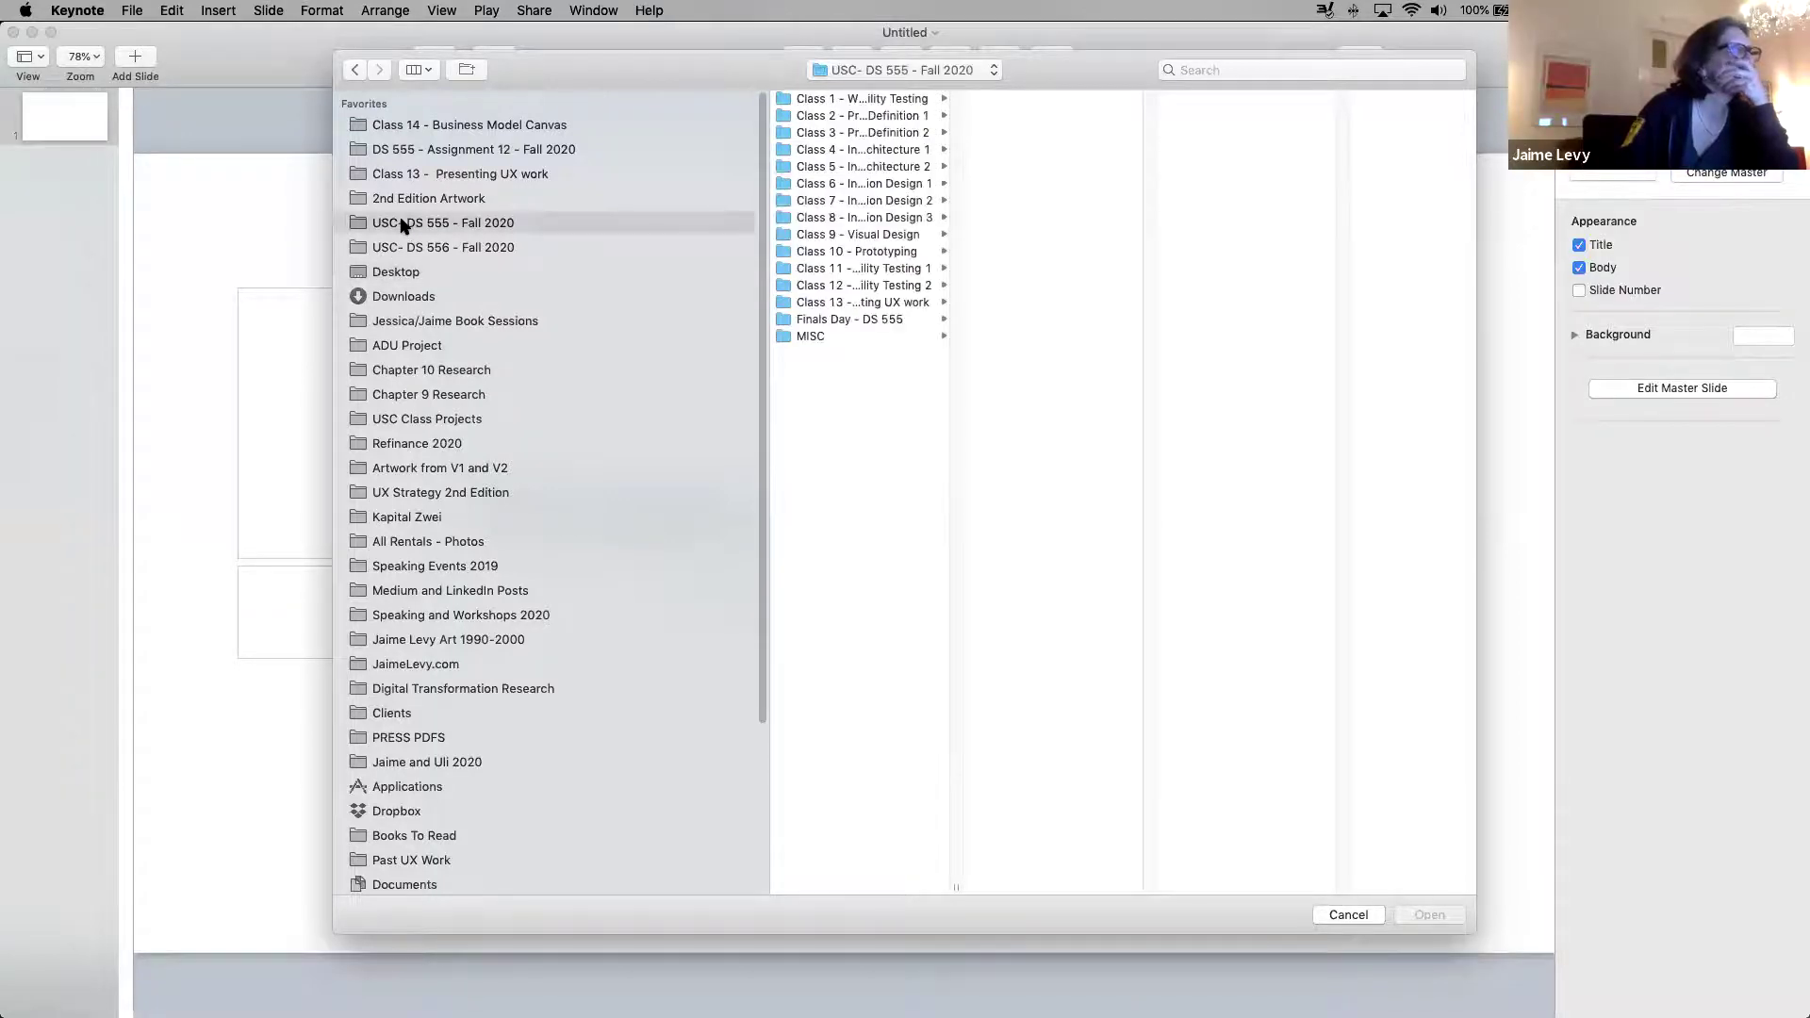
{"action": "left_click", "coordinate": [863, 72]}
{"action": "left_click", "coordinate": [863, 62]}
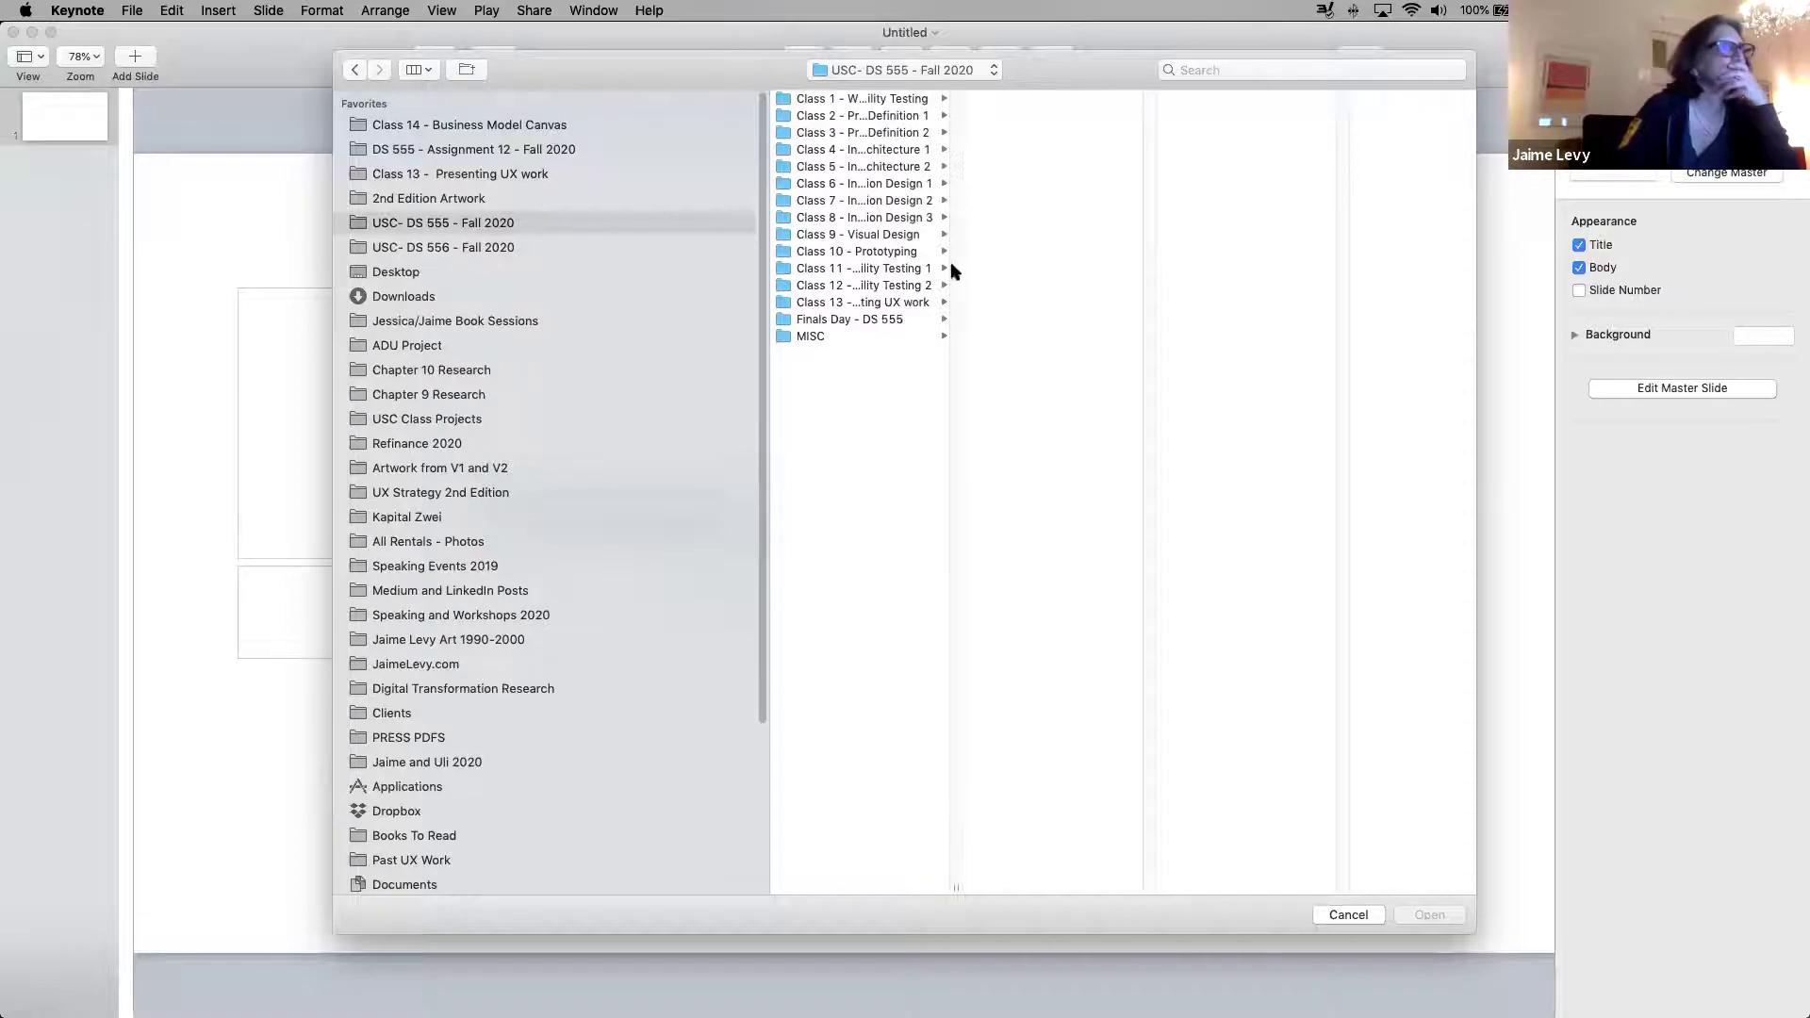
{"action": "left_click", "coordinate": [898, 71]}
{"action": "left_click", "coordinate": [899, 76]}
{"action": "key", "text": "super+Up"}
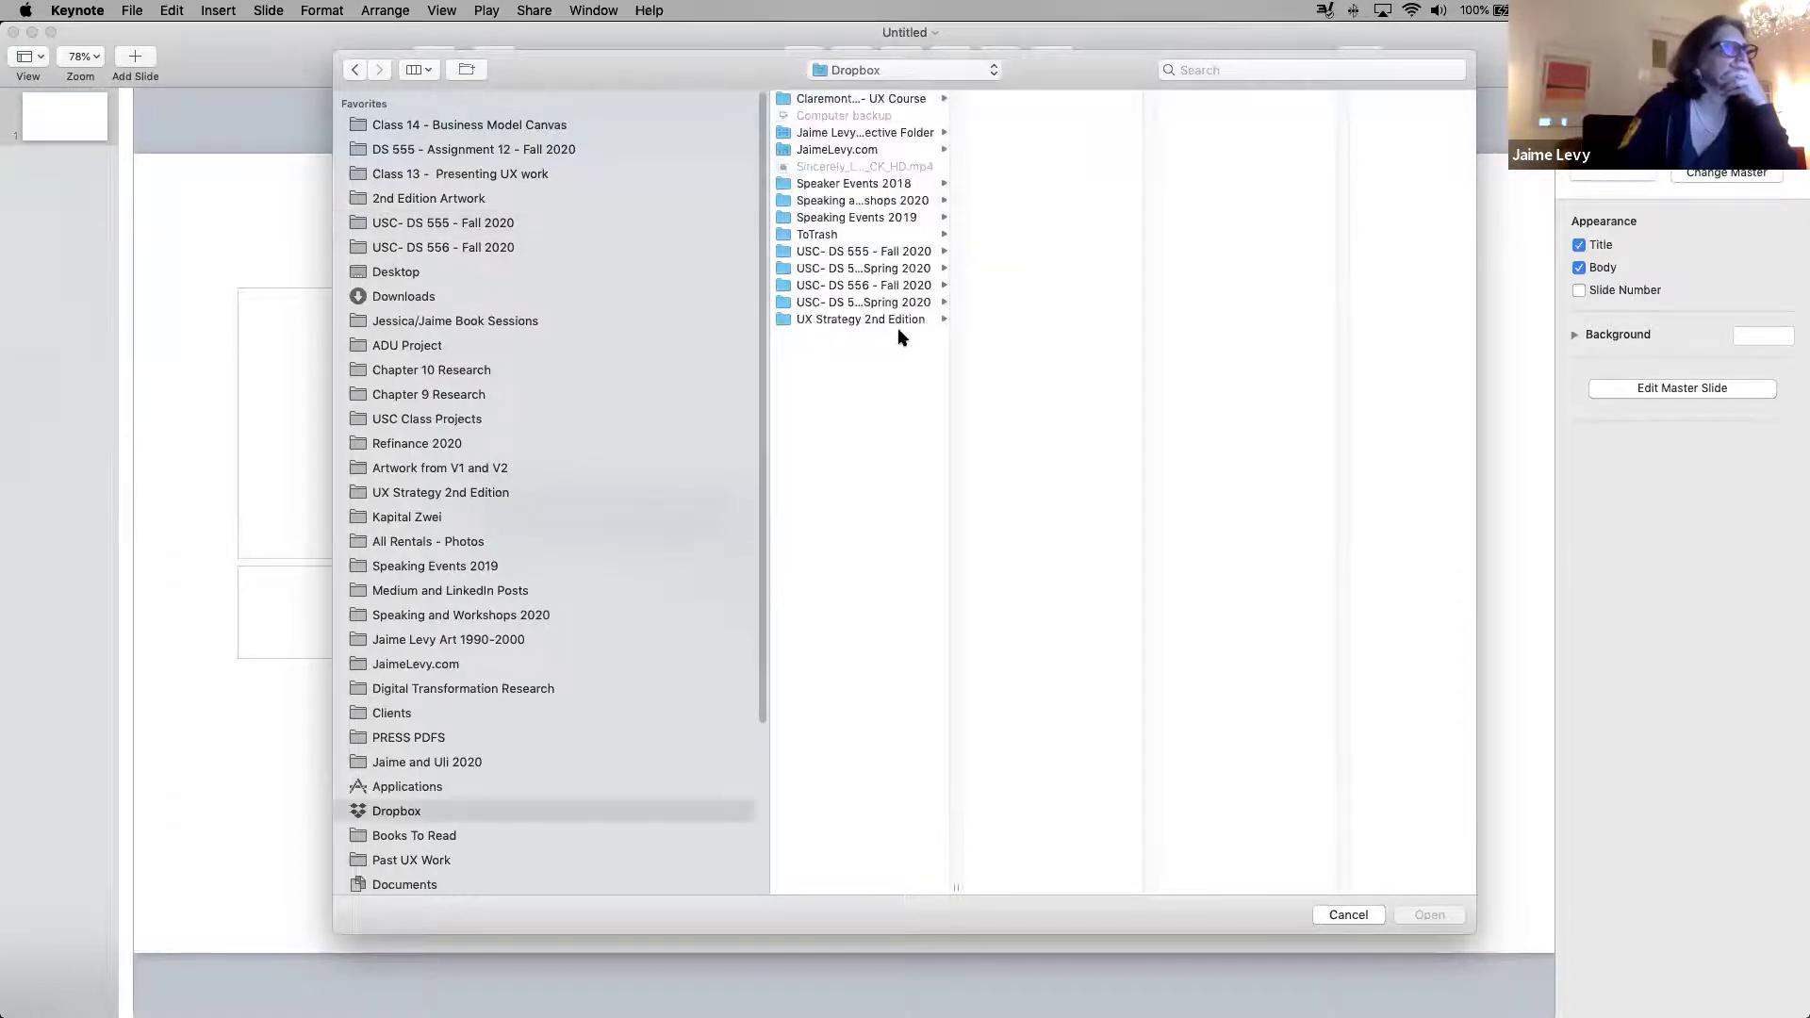
Open the UX Design and Strategy - Week 8 presentation from Class 8 of the USC- DS 556 - Spring 2020 folder and dismiss its warnings
{"action": "left_click", "coordinate": [912, 271]}
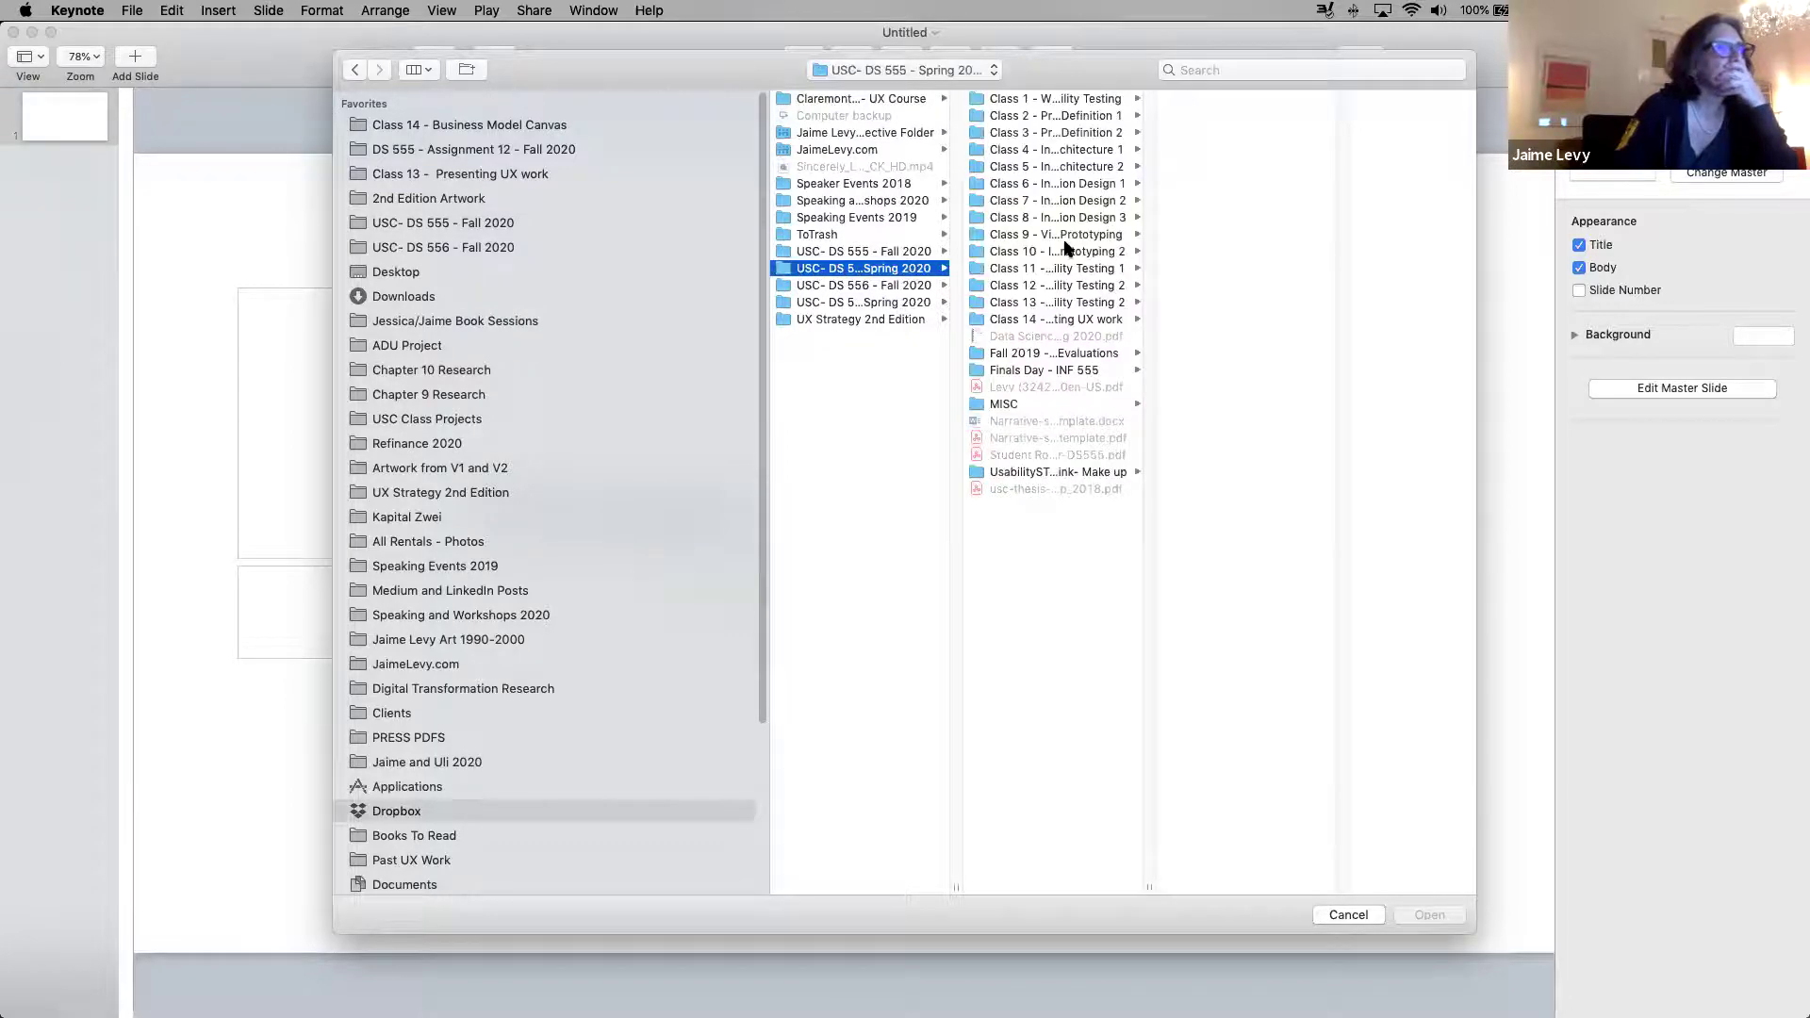
{"action": "left_click_drag", "start_coordinate": [1148, 881], "coordinate": [1381, 861]}
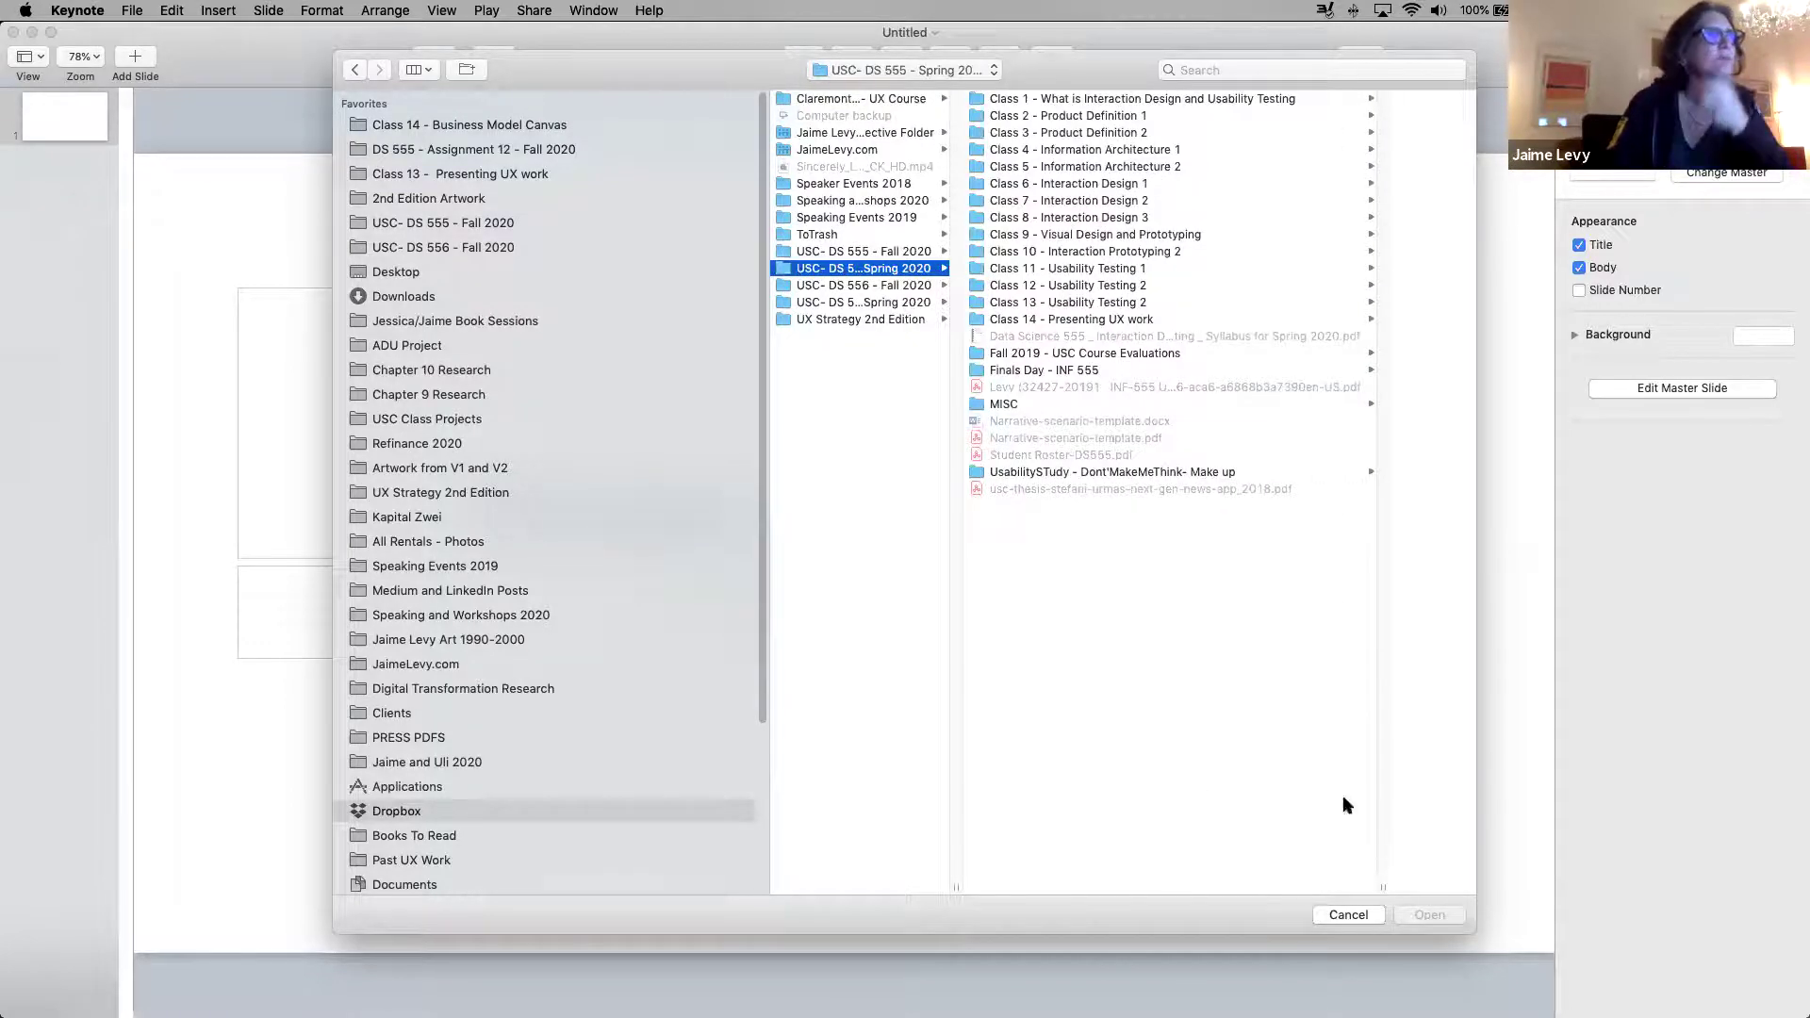
{"action": "left_click", "coordinate": [867, 286]}
{"action": "left_click", "coordinate": [875, 303]}
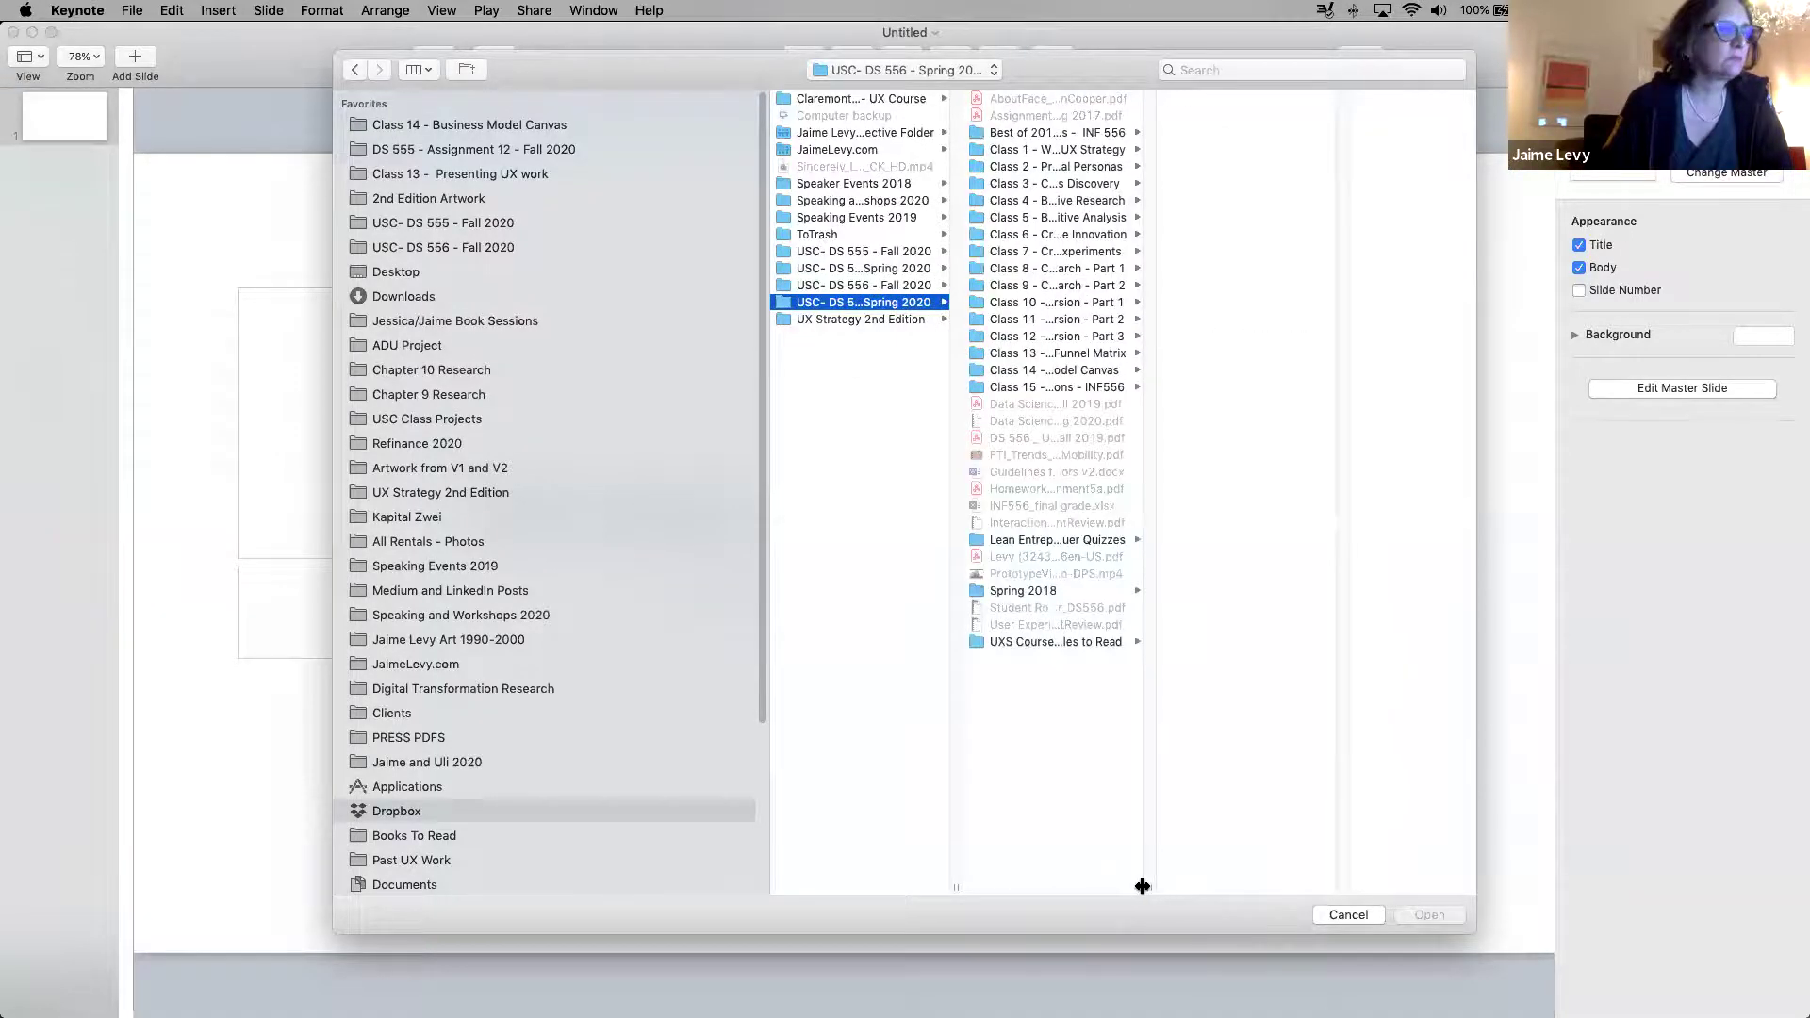
{"action": "left_click_drag", "start_coordinate": [1147, 882], "coordinate": [1370, 885]}
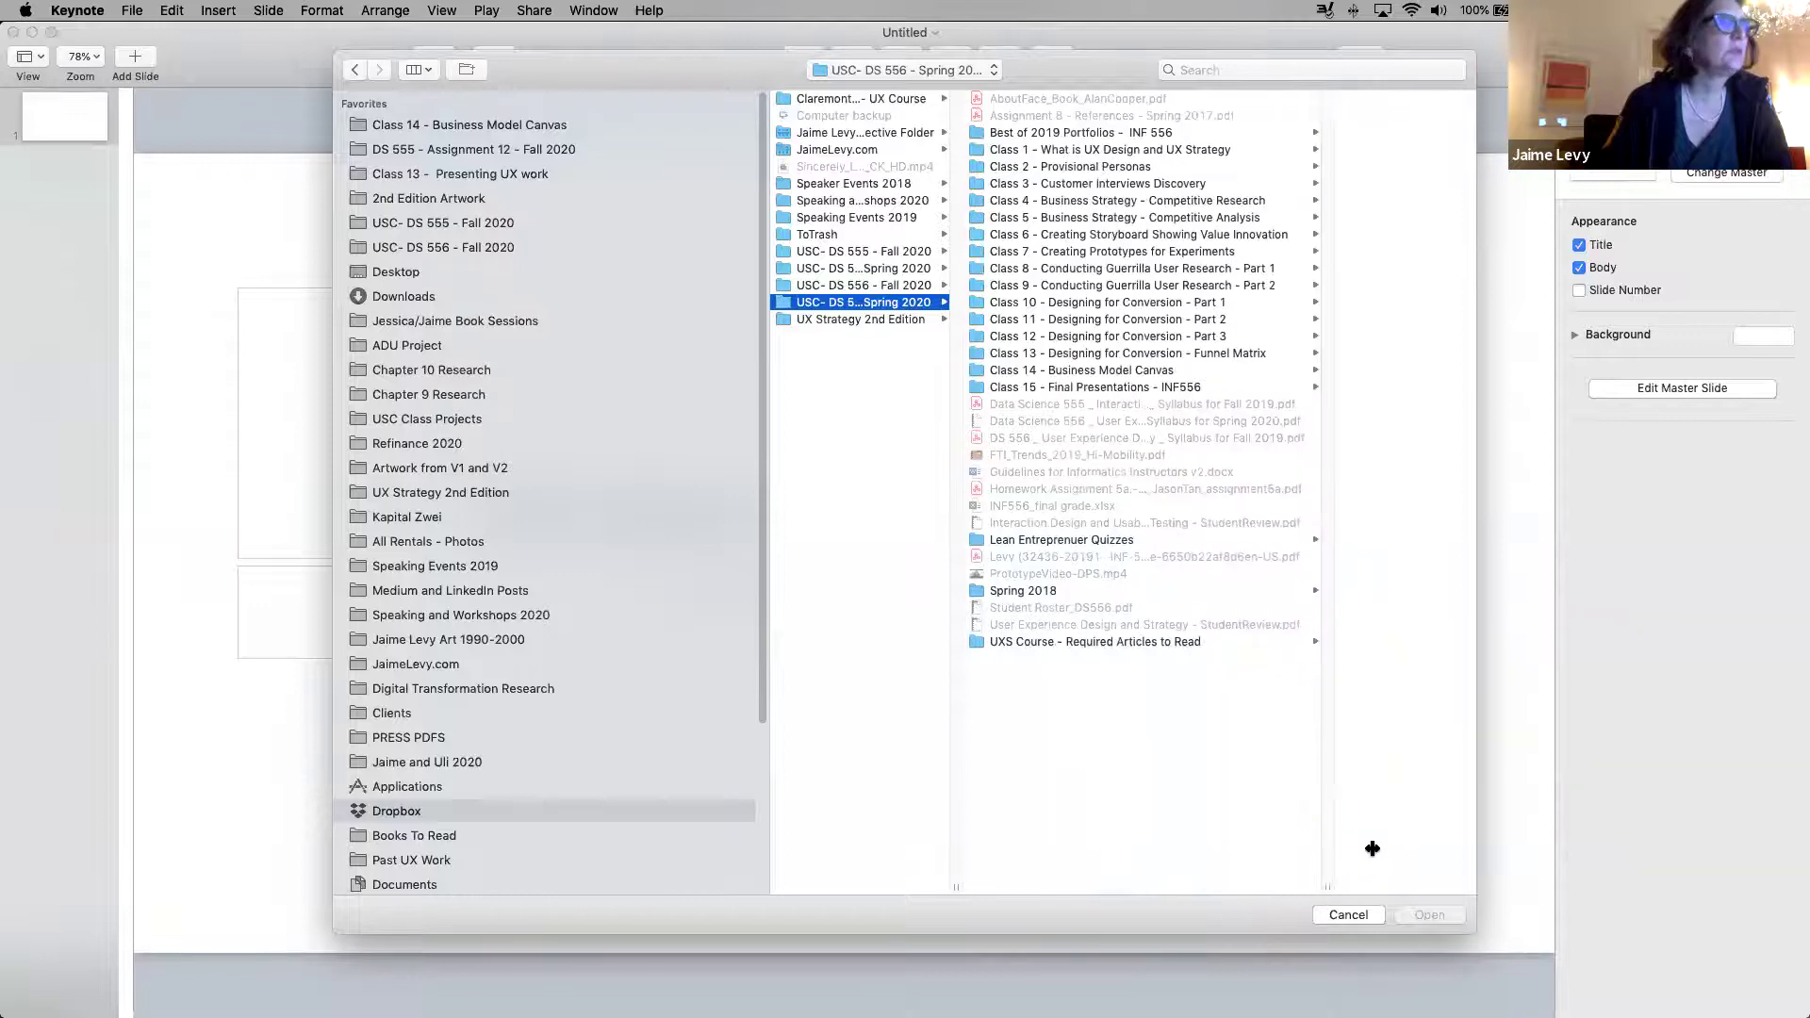
{"action": "left_click", "coordinate": [1101, 268]}
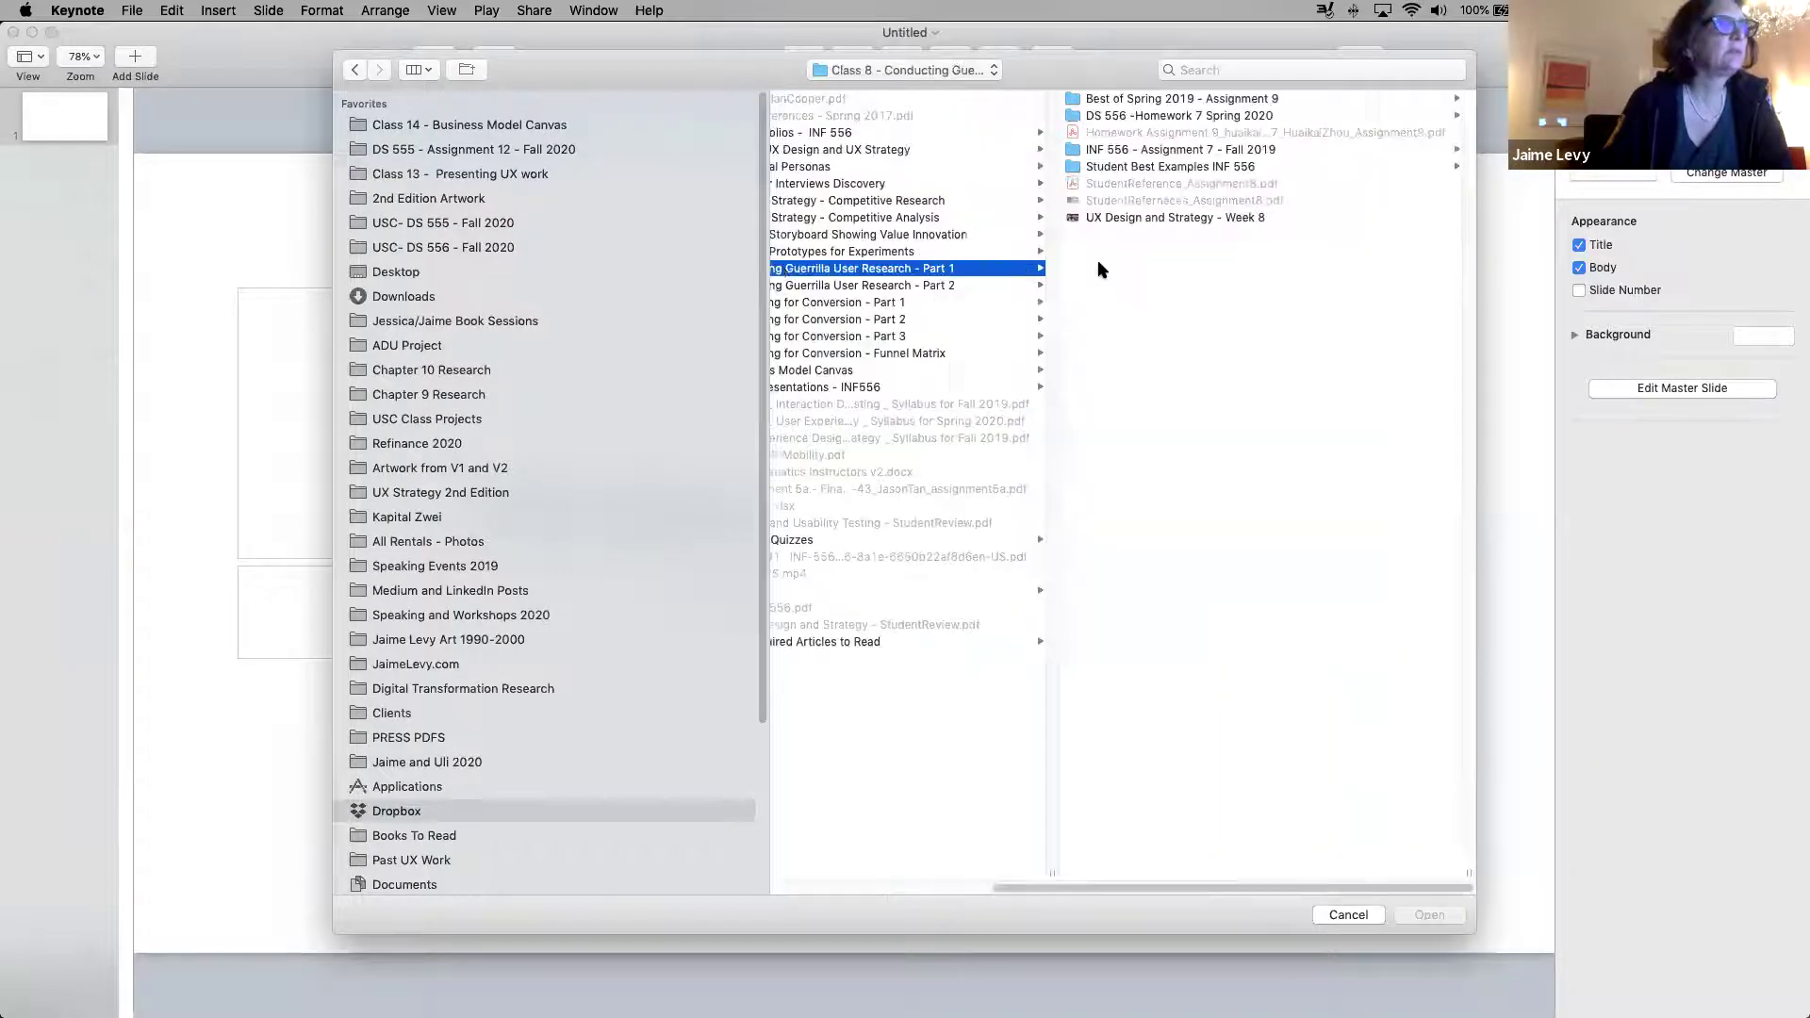
{"action": "left_click", "coordinate": [1100, 218]}
{"action": "key", "text": "Return"}
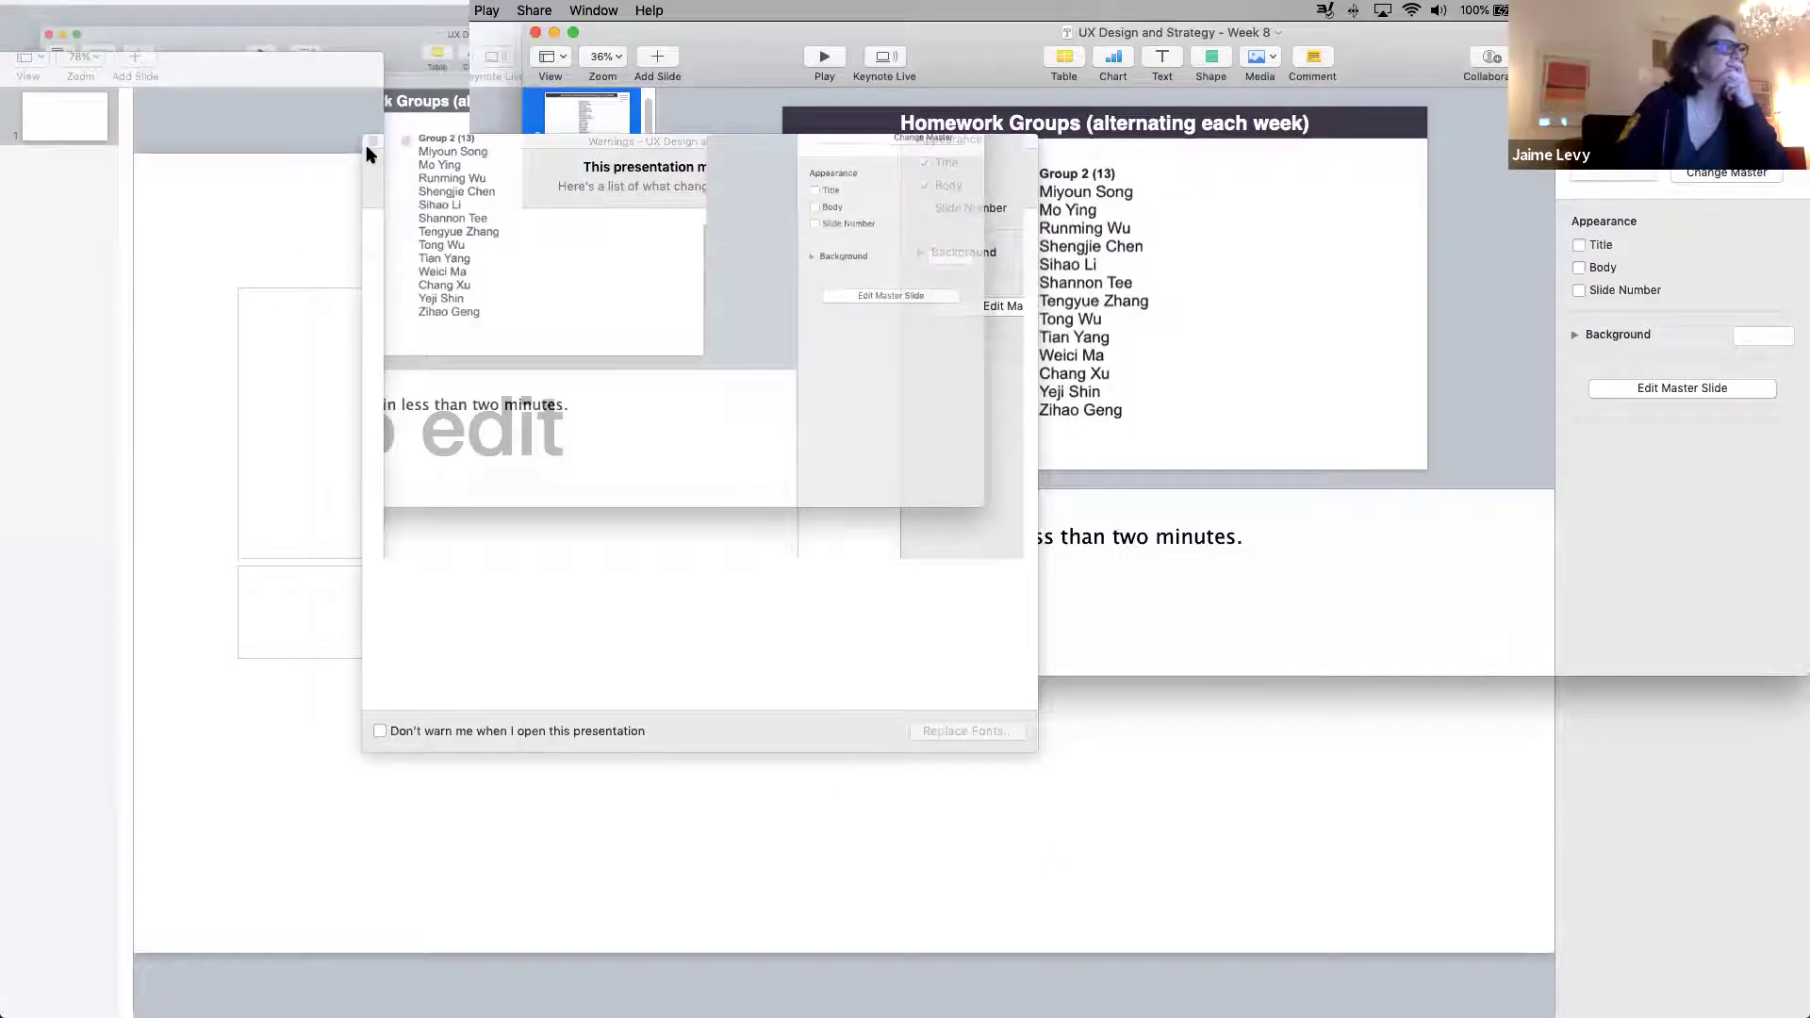
{"action": "left_click", "coordinate": [371, 143]}
Reposition the Week 8 presentation window and look through its opening slides, from the homework review to the two influential books
{"action": "left_click", "coordinate": [588, 194]}
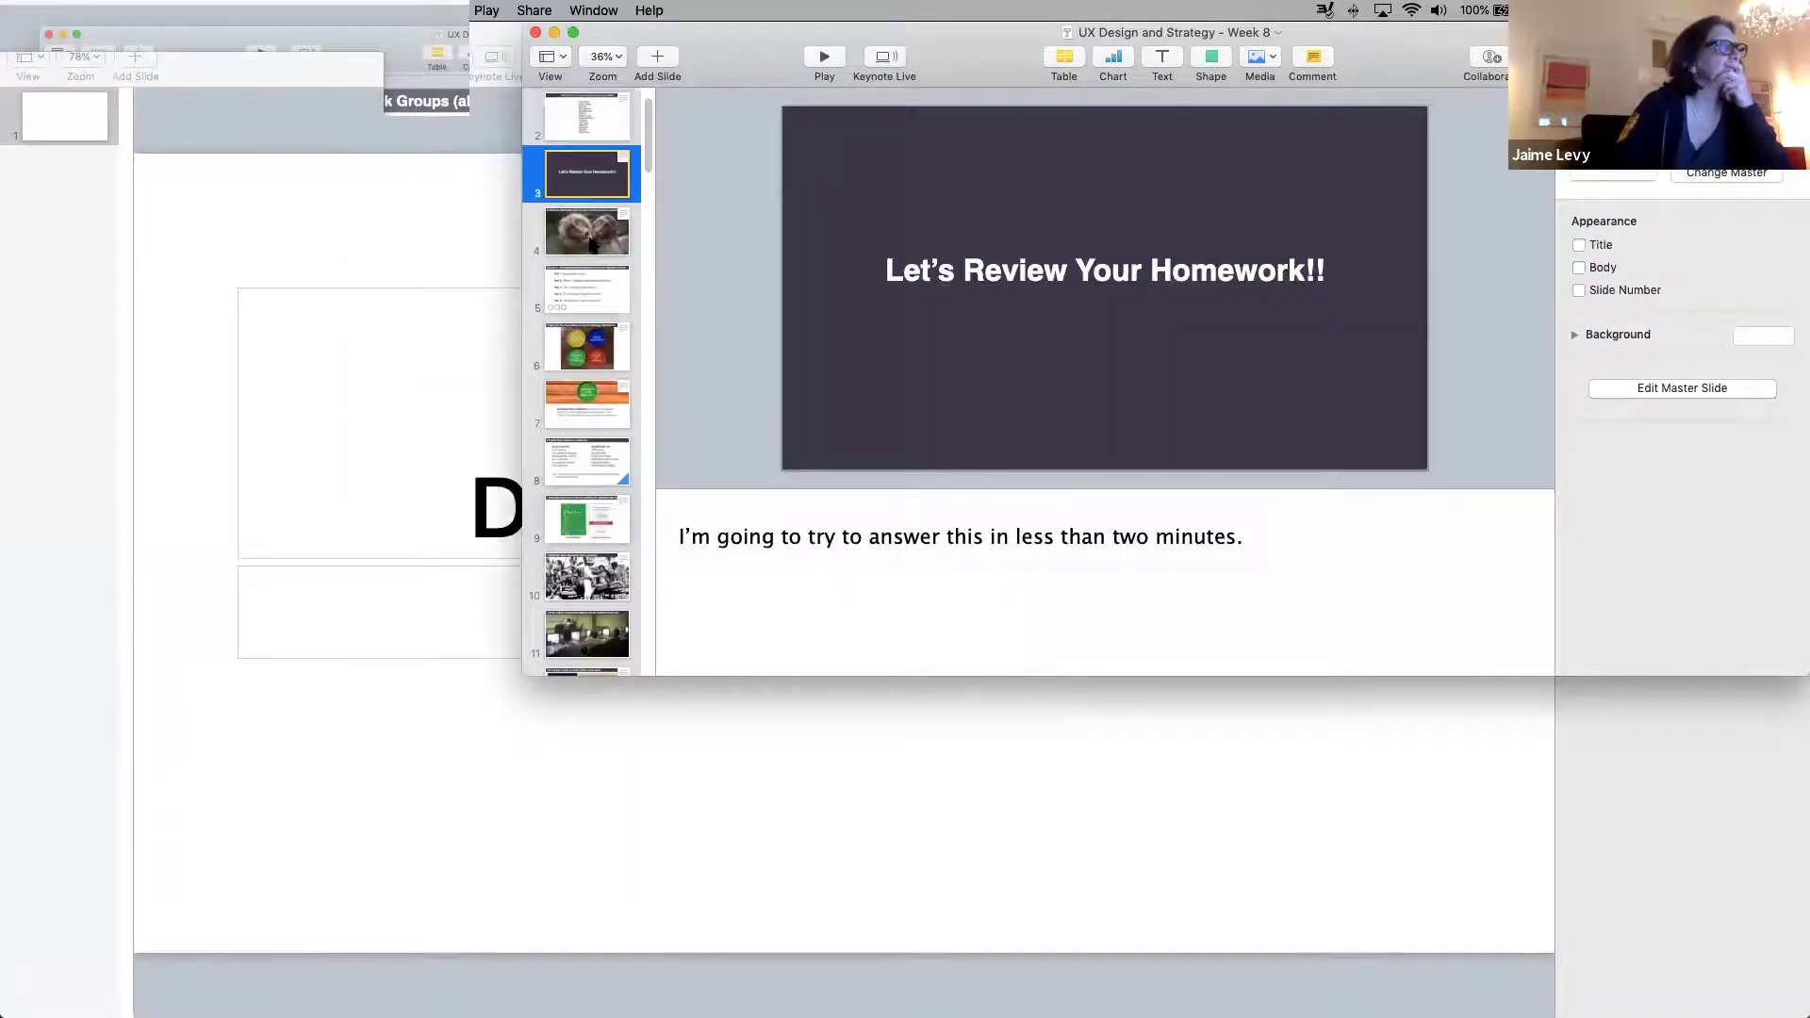
{"action": "left_click", "coordinate": [591, 250]}
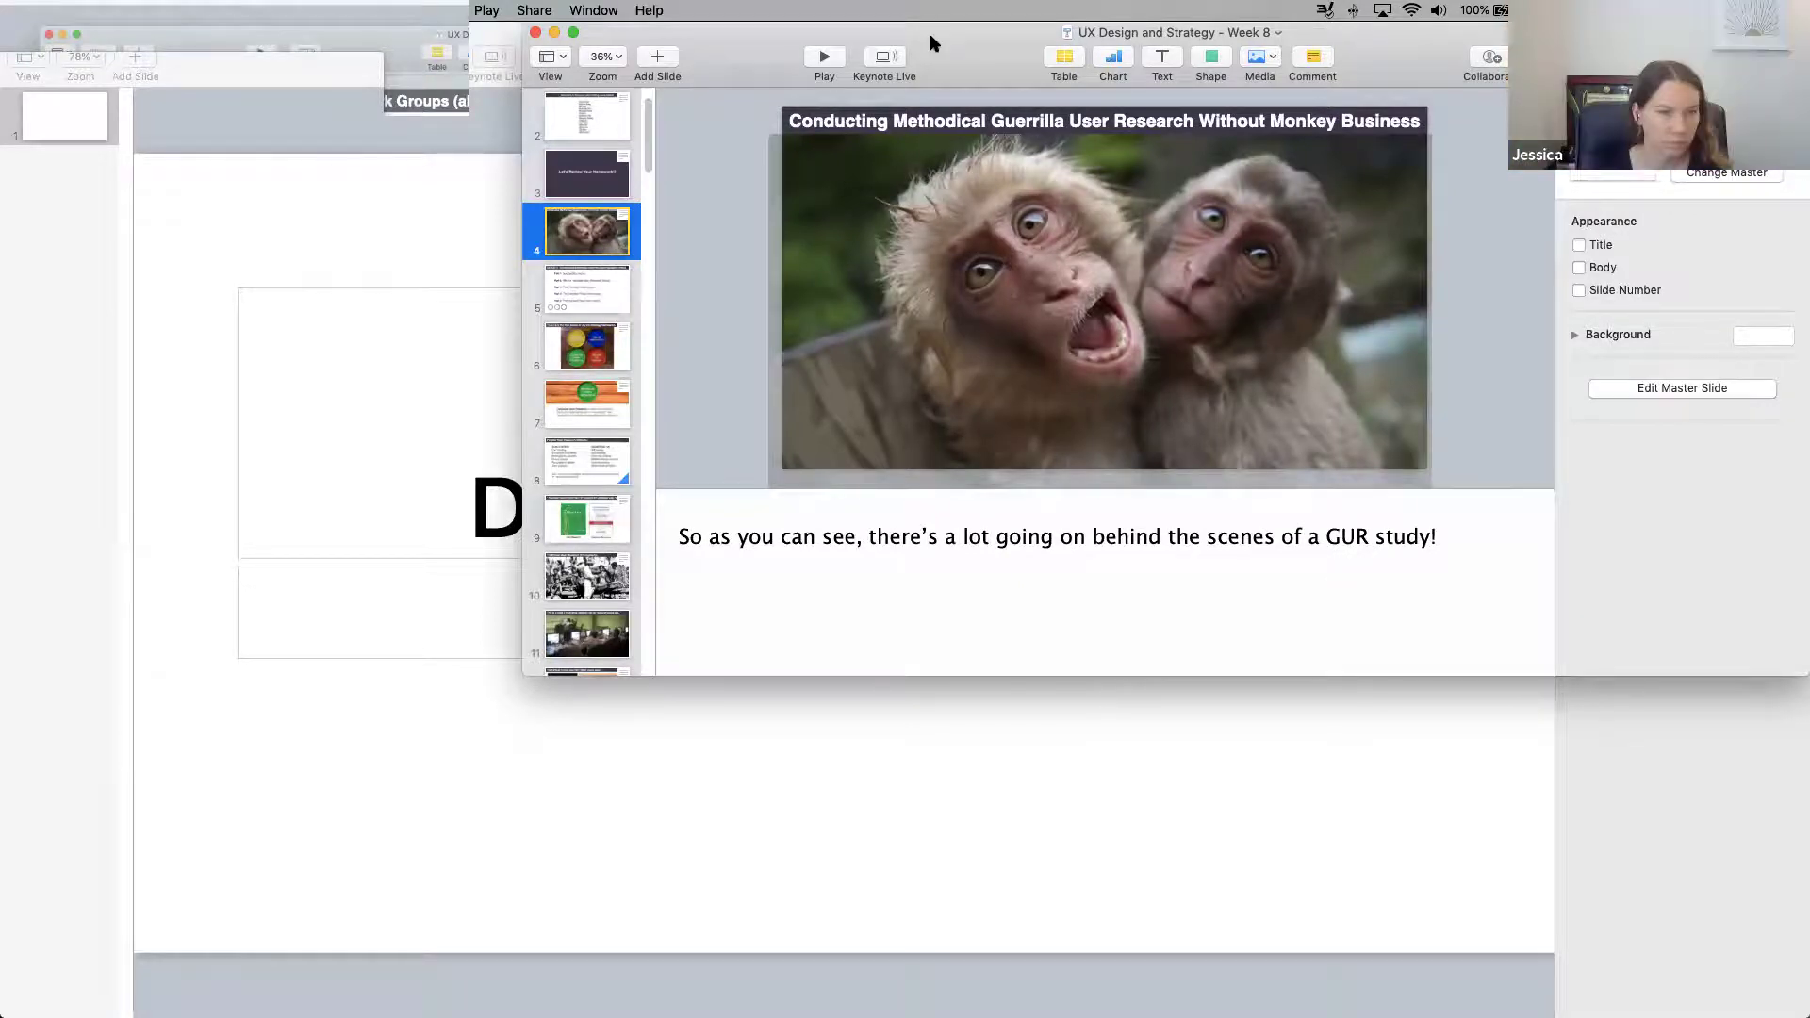
{"action": "left_click_drag", "start_coordinate": [841, 47], "coordinate": [560, 101]}
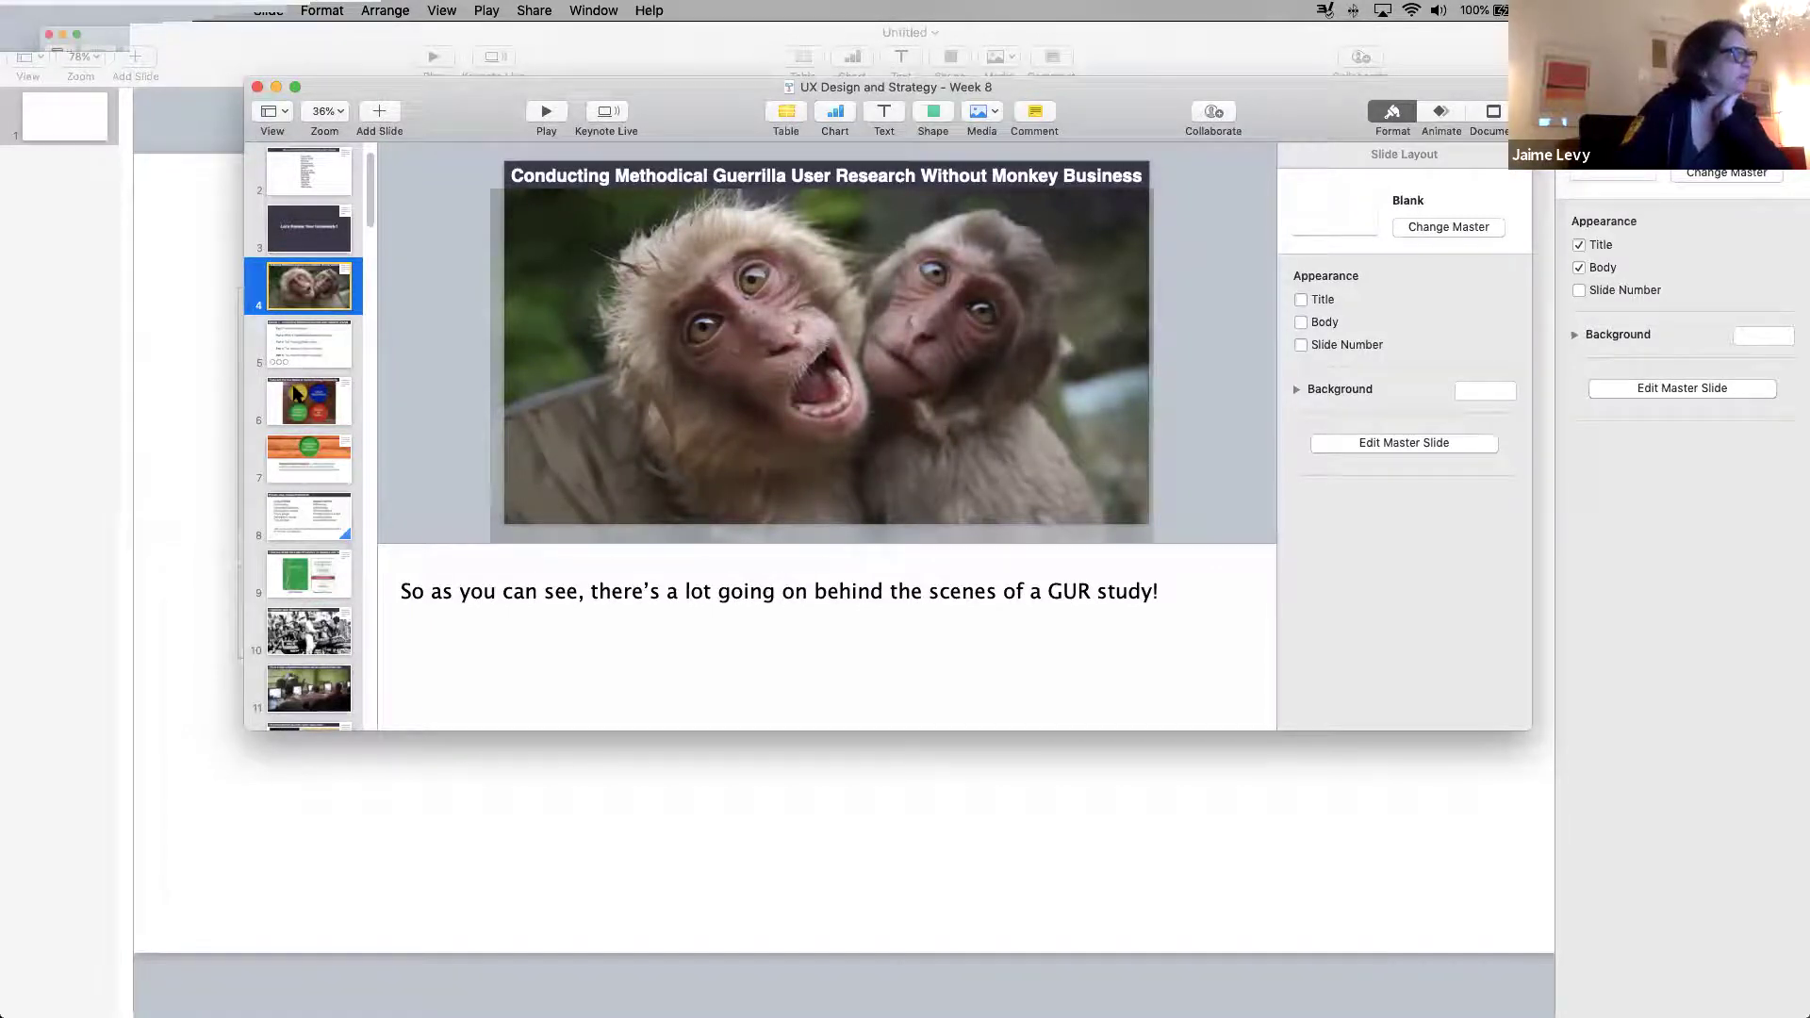
{"action": "left_click", "coordinate": [308, 346]}
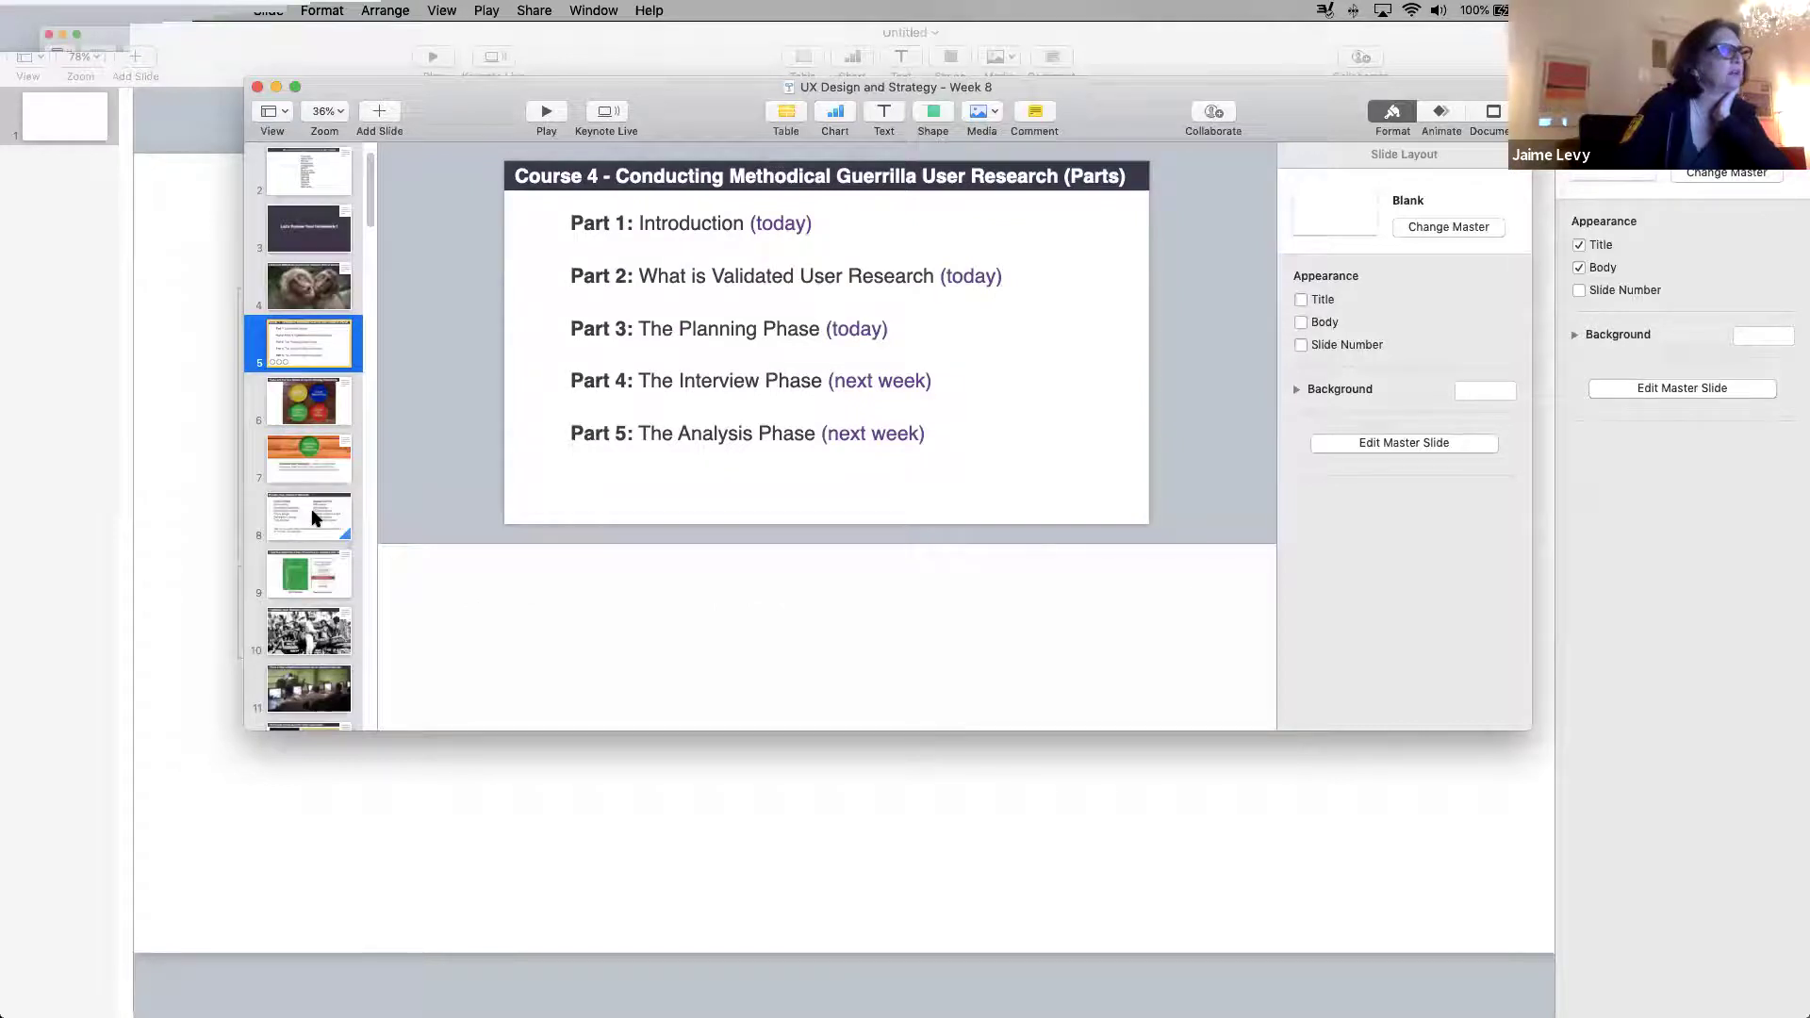
{"action": "left_click", "coordinate": [311, 407]}
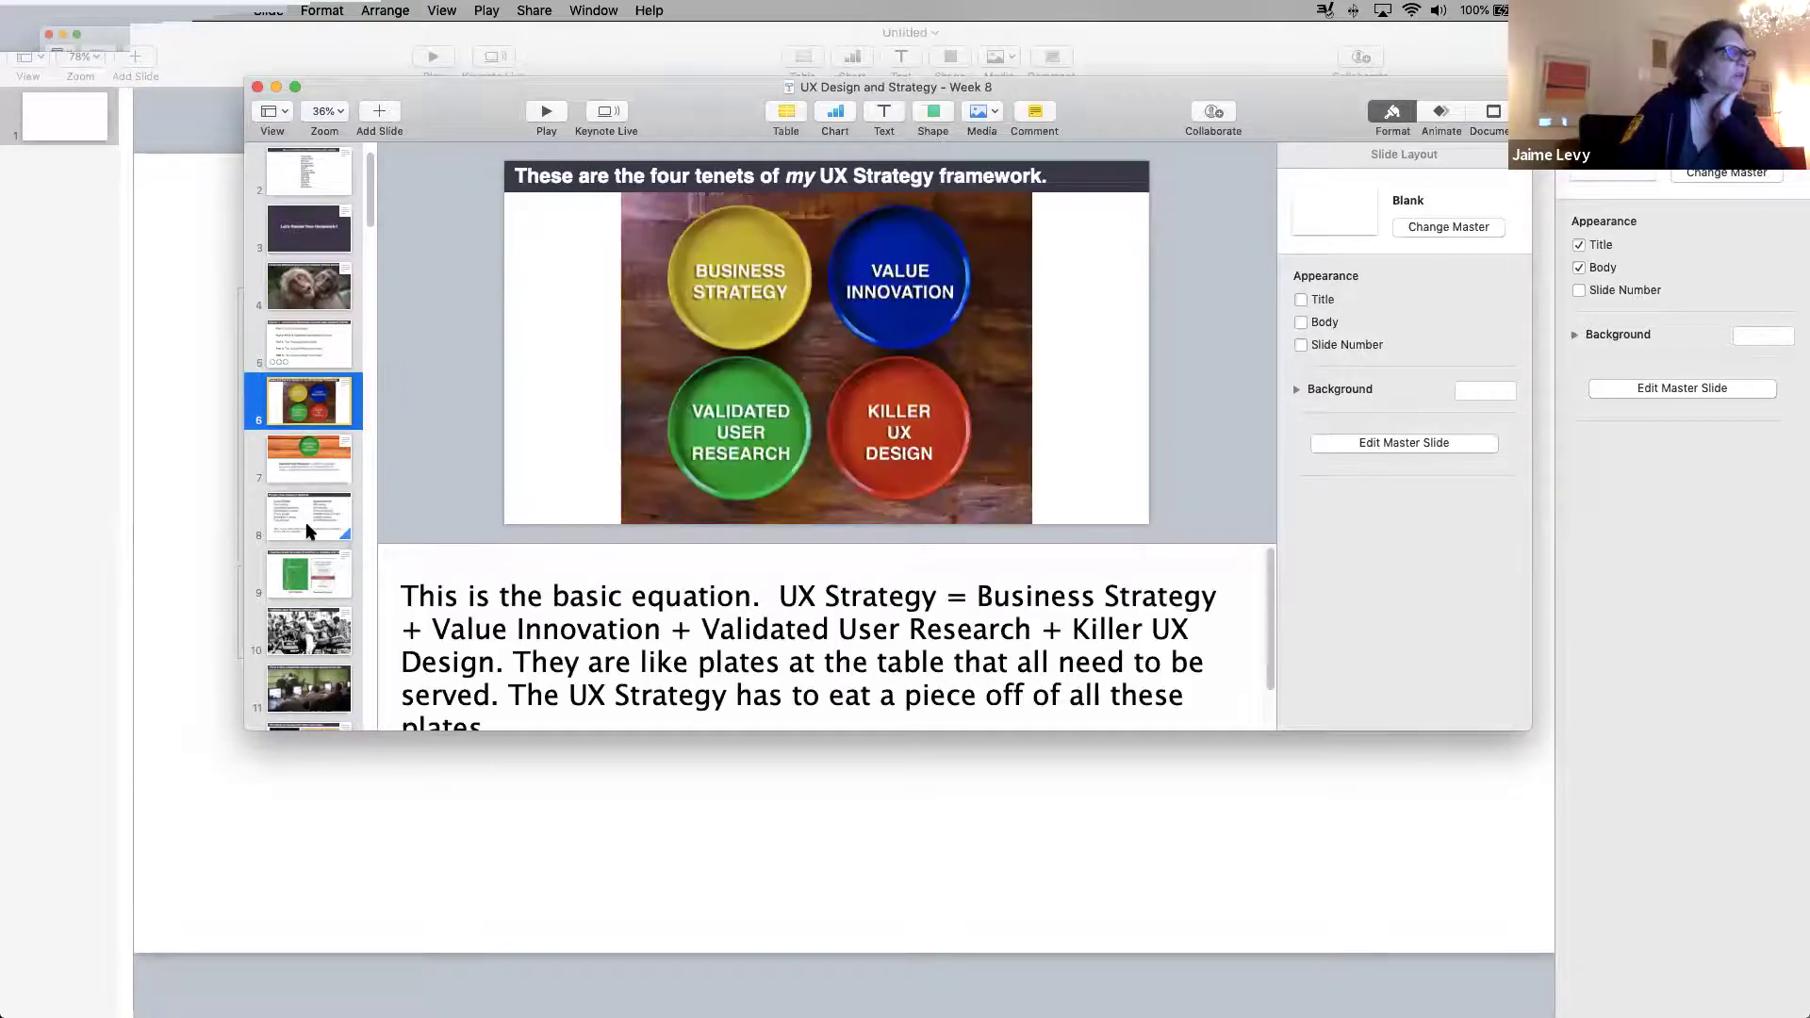
{"action": "left_click", "coordinate": [308, 573]}
{"action": "scroll", "coordinate": [373, 235], "scroll_direction": "down", "scroll_amount": 5}
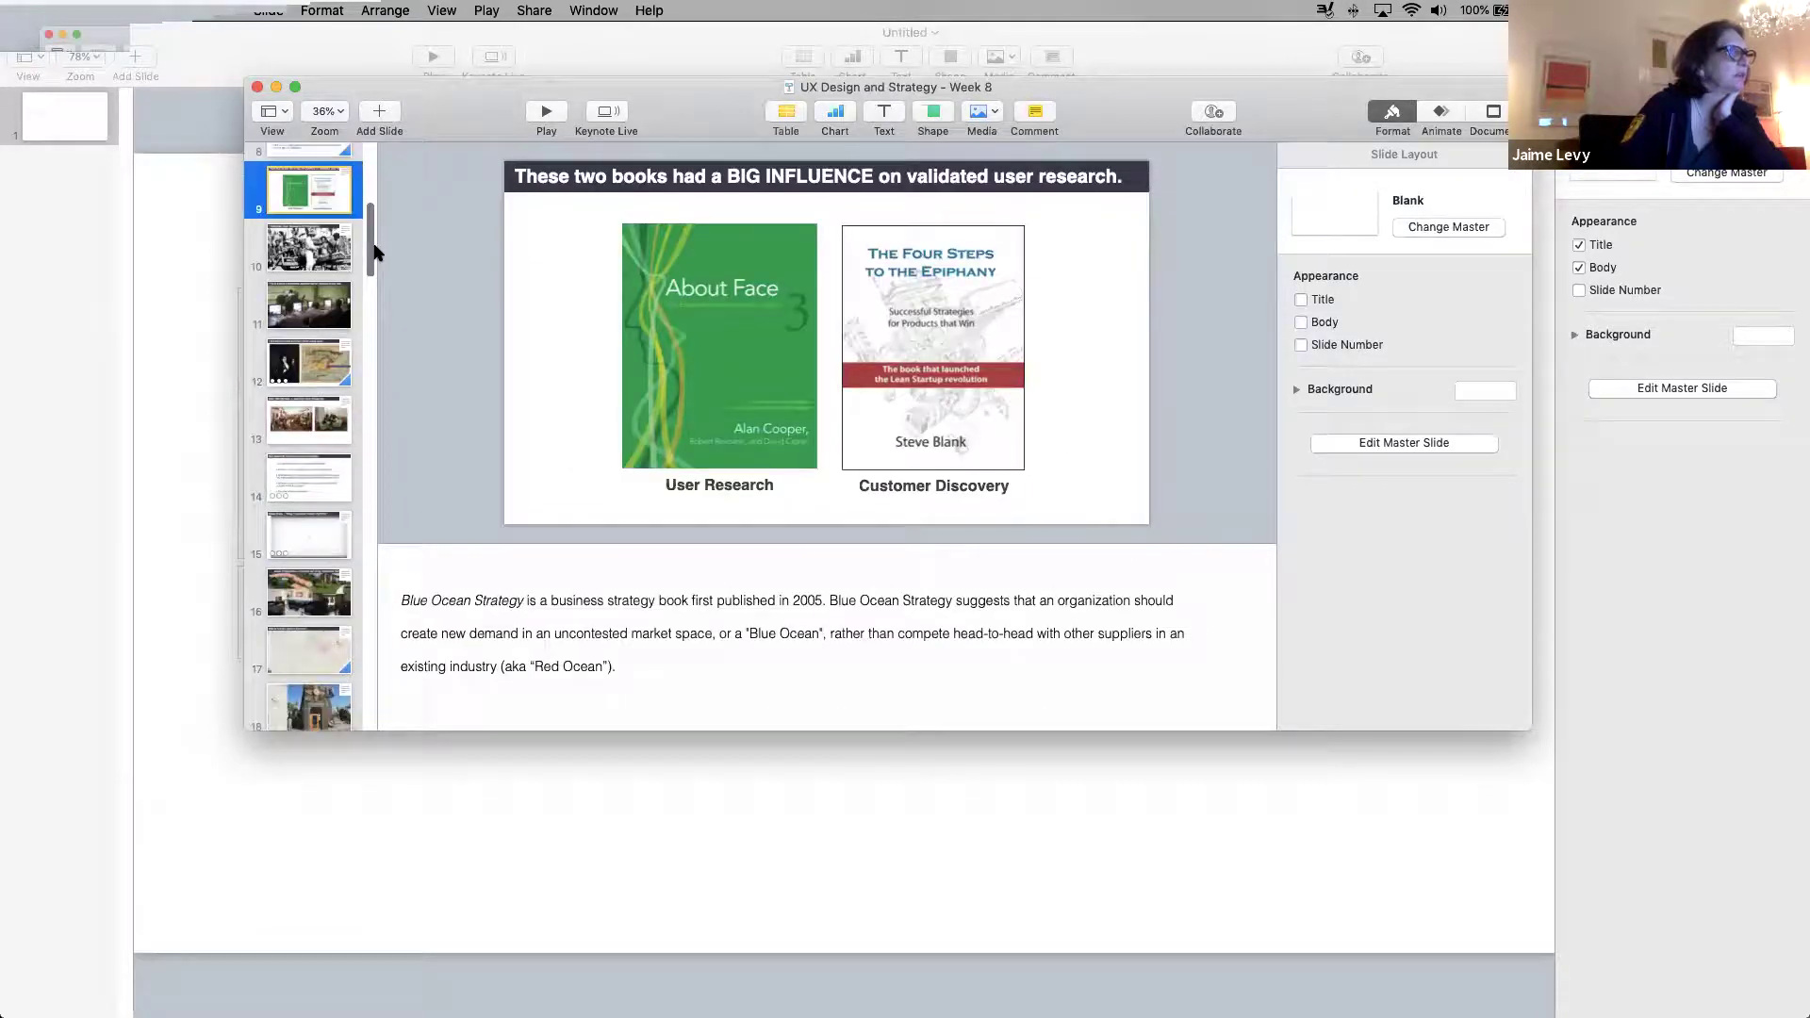
Examine the guerrilla user research slides and the Drug Treatment Center Platform case study, up to the slide of the researcher buying coffee
{"action": "left_click", "coordinate": [309, 362]}
{"action": "key", "text": "Down"}
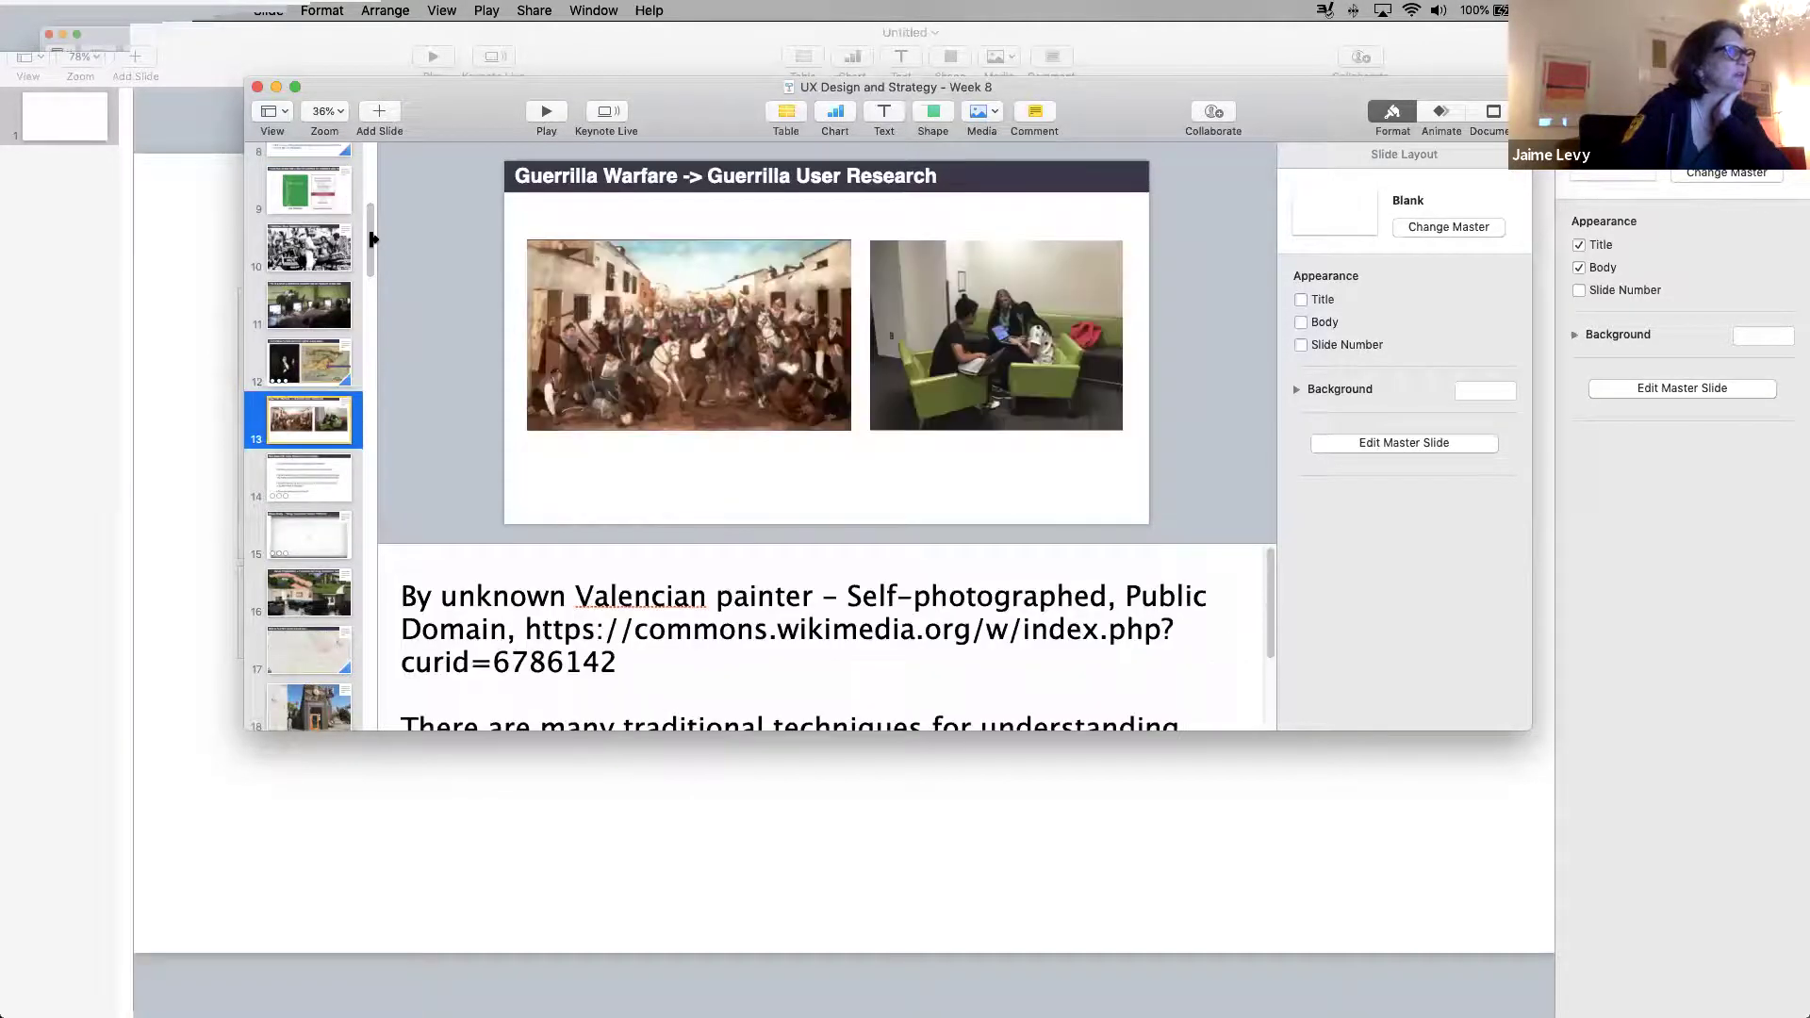
{"action": "scroll", "coordinate": [373, 263], "scroll_direction": "down", "scroll_amount": 3}
{"action": "left_click", "coordinate": [300, 316]}
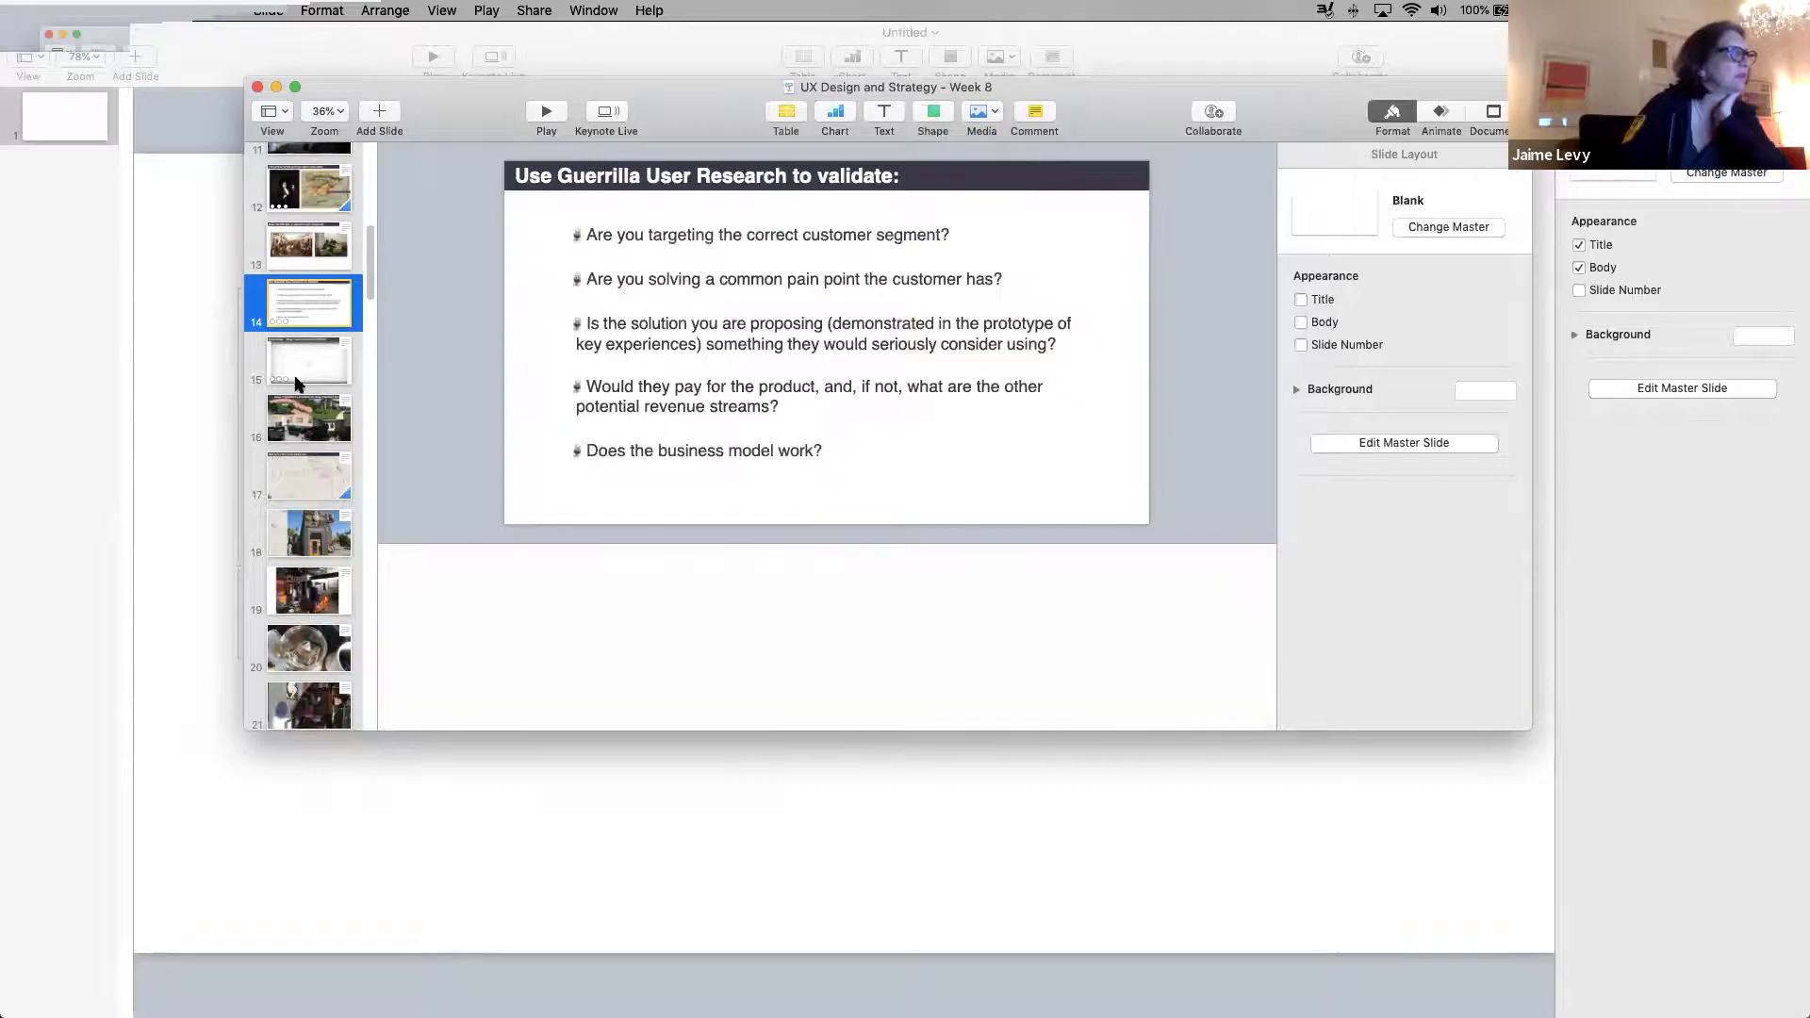
{"action": "left_click", "coordinate": [299, 382]}
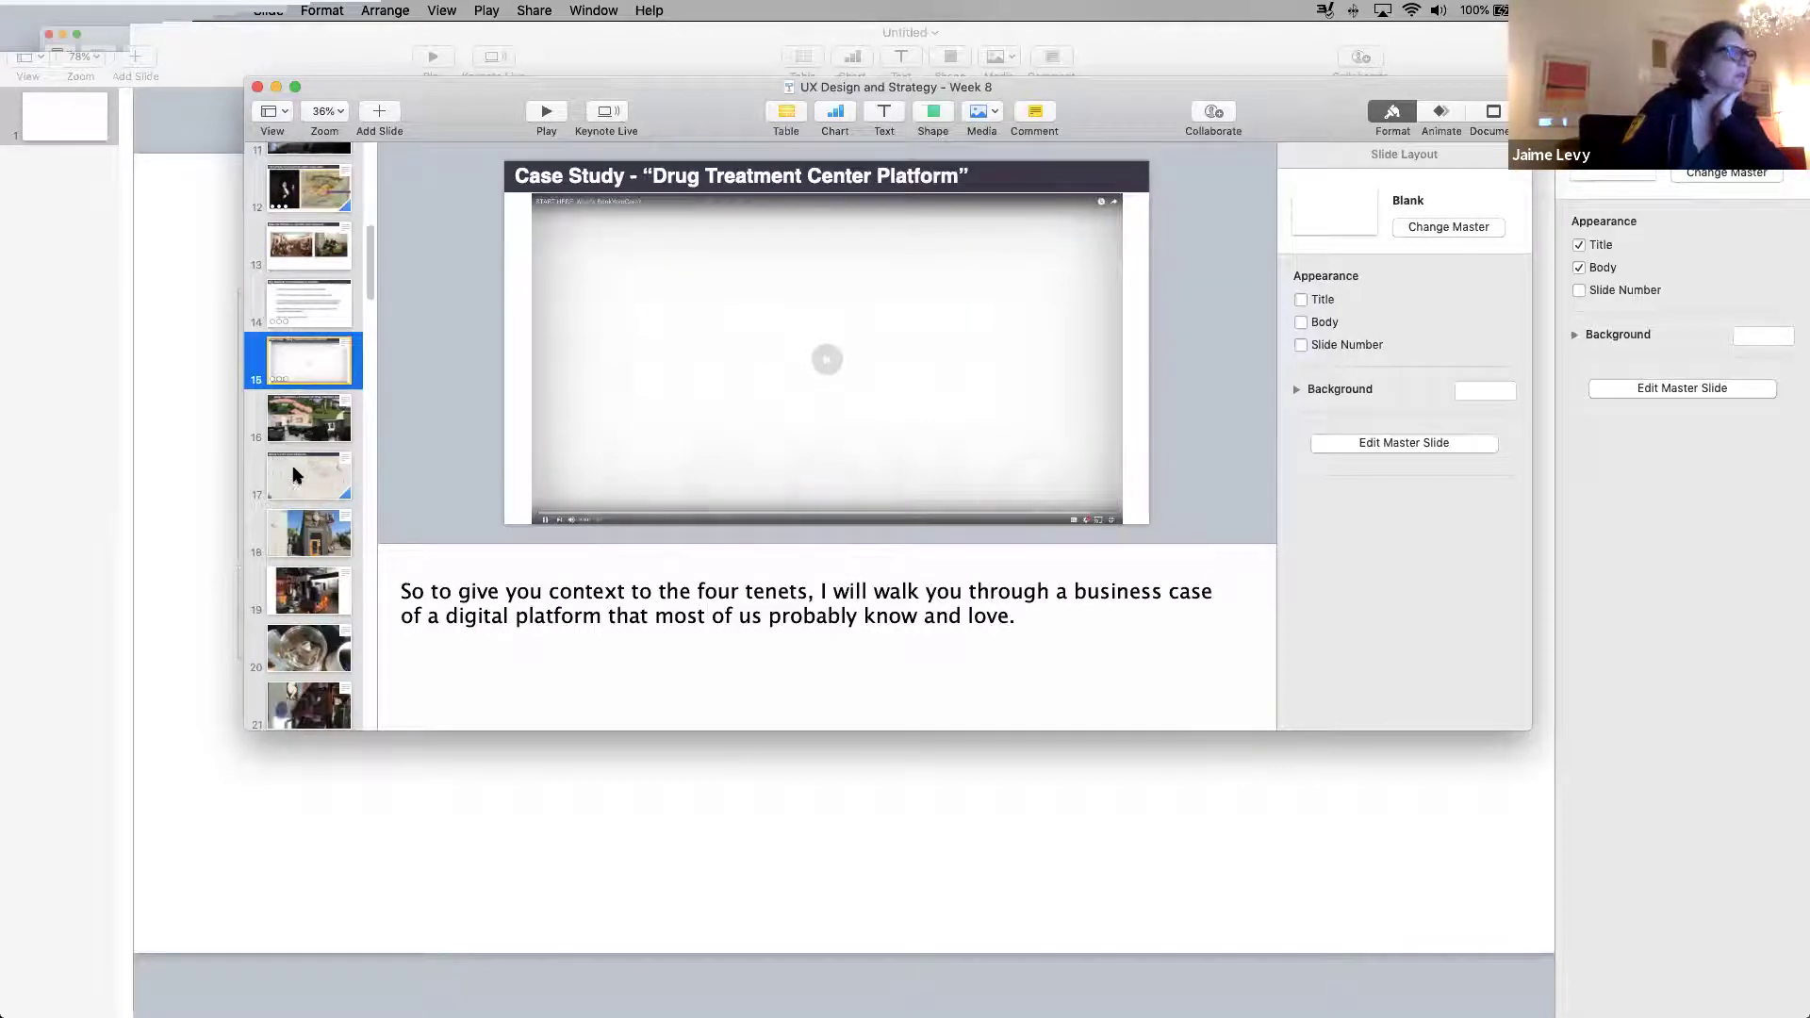
{"action": "left_click", "coordinate": [298, 476]}
{"action": "scroll", "coordinate": [371, 268], "scroll_direction": "down", "scroll_amount": 5}
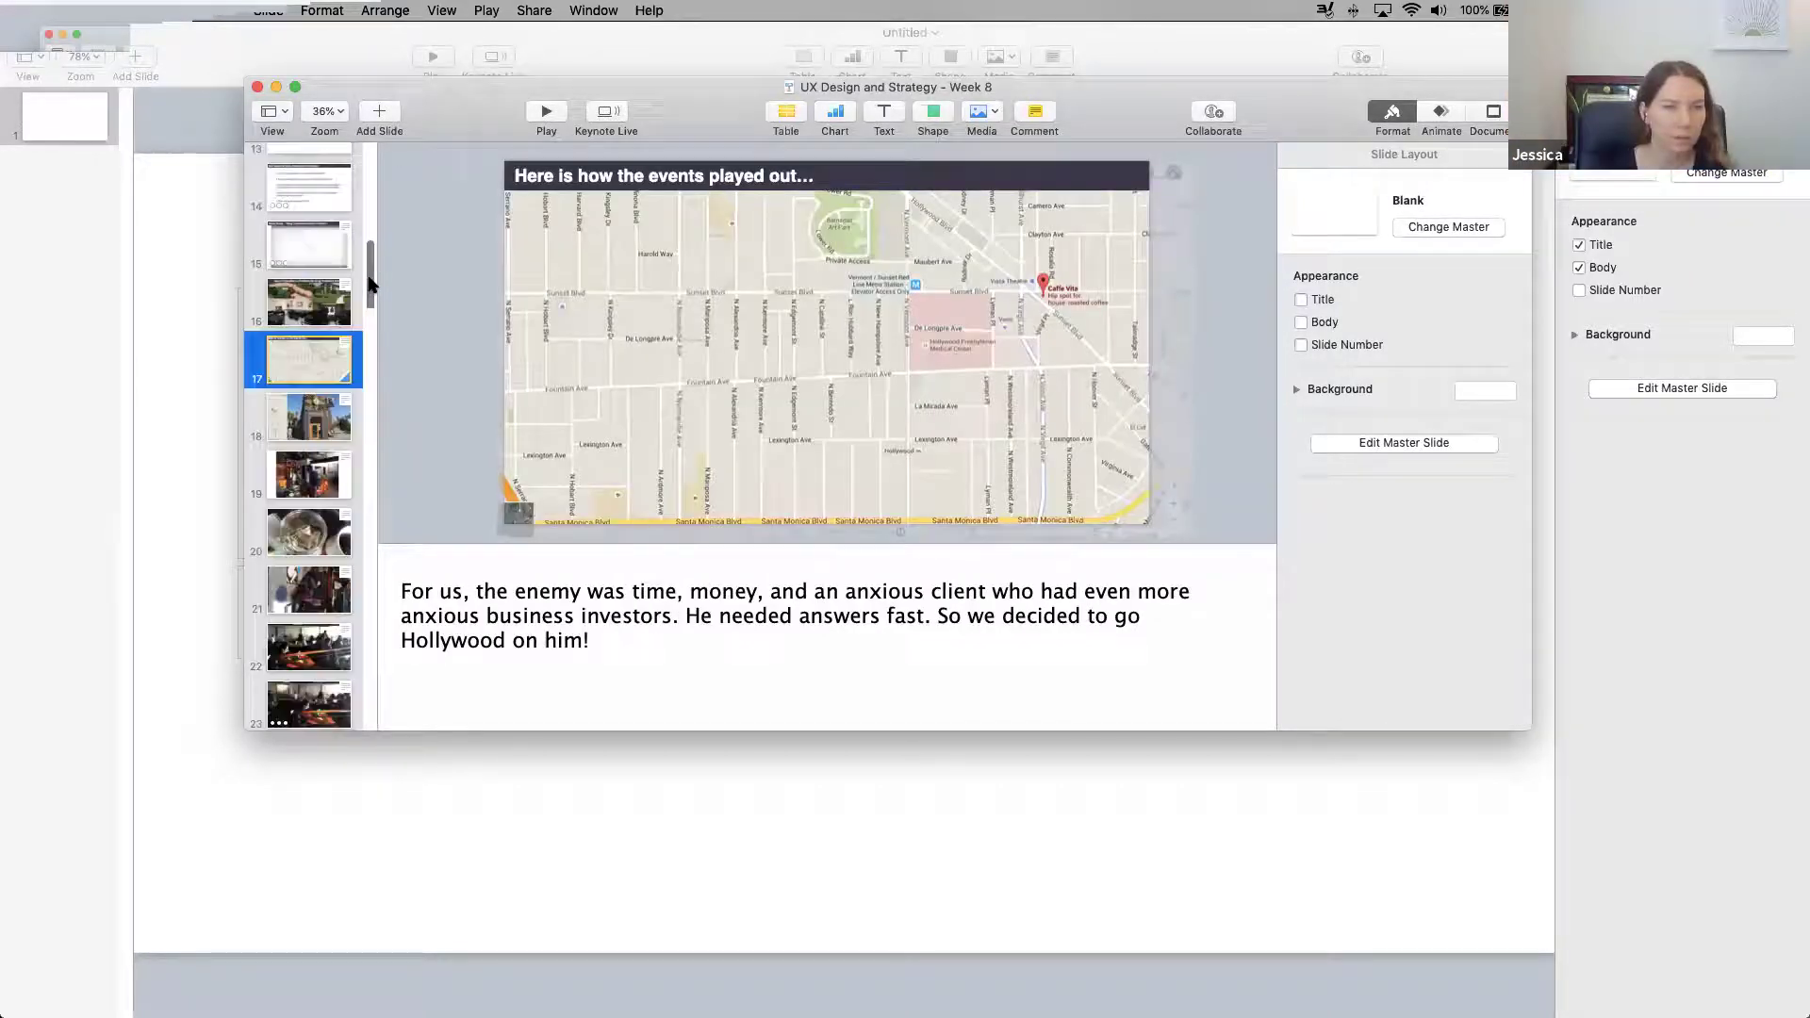
{"action": "key", "text": "Down"}
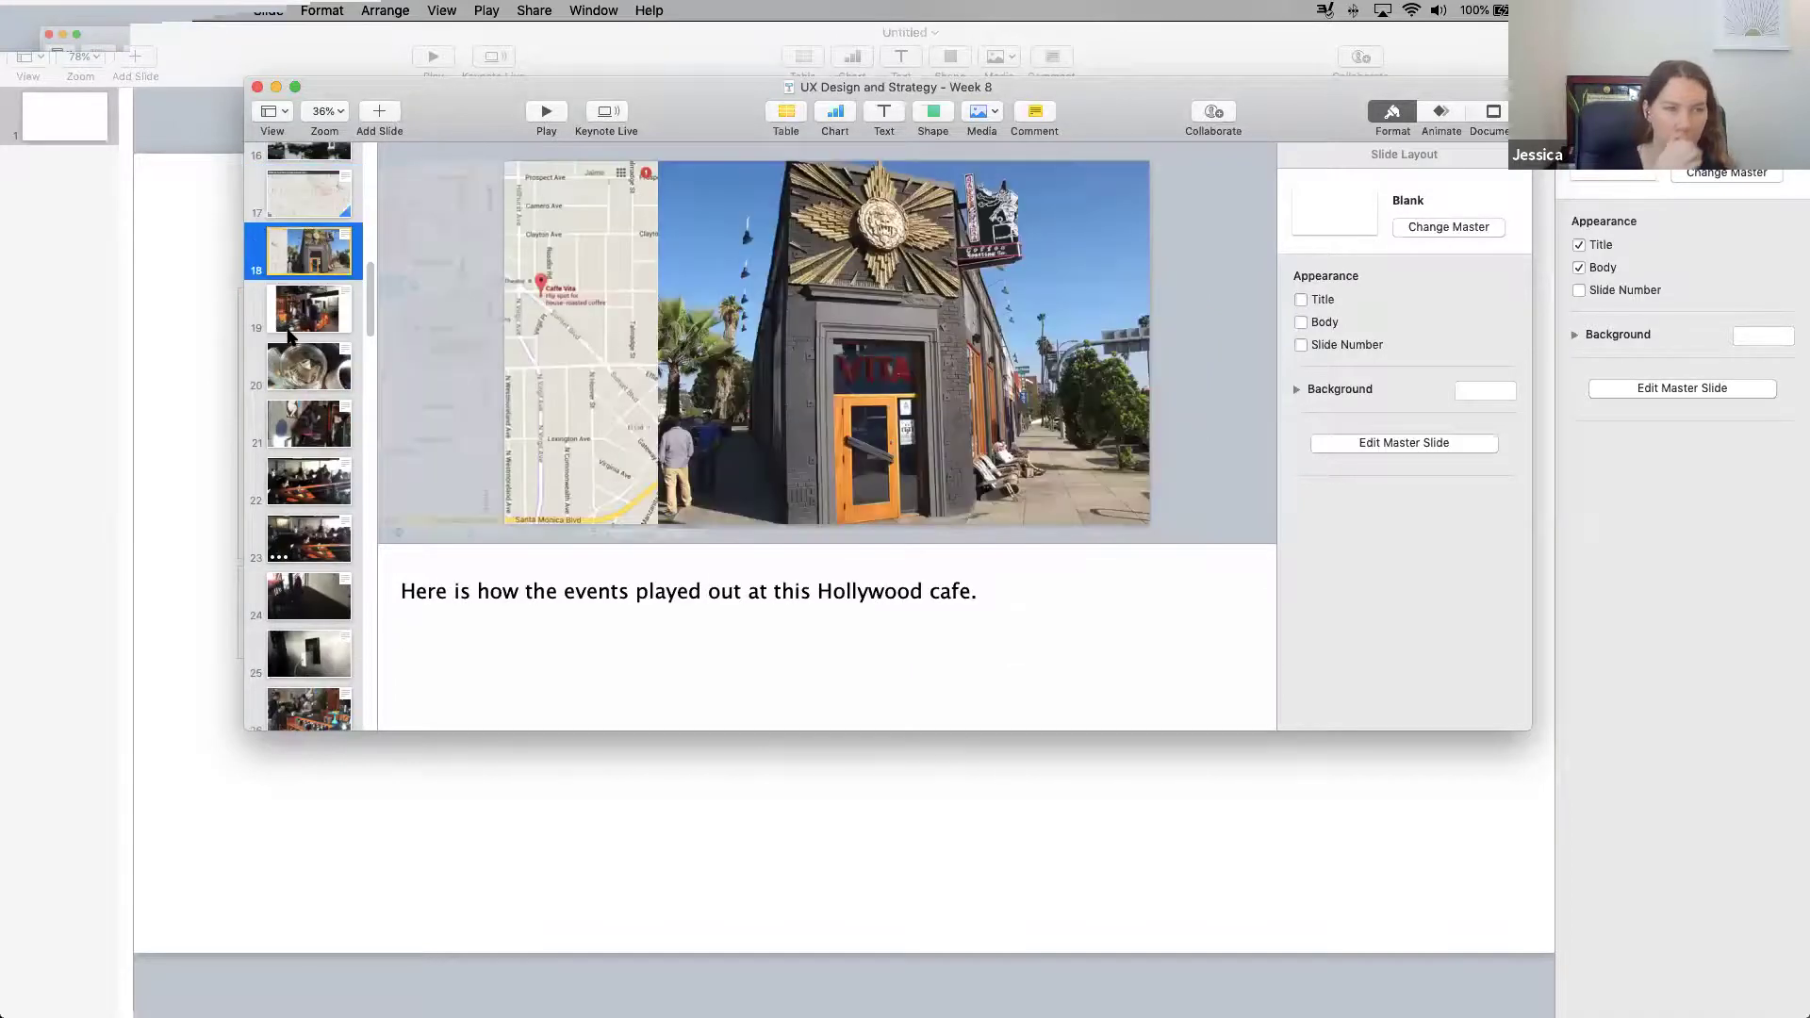
{"action": "key", "text": "Down"}
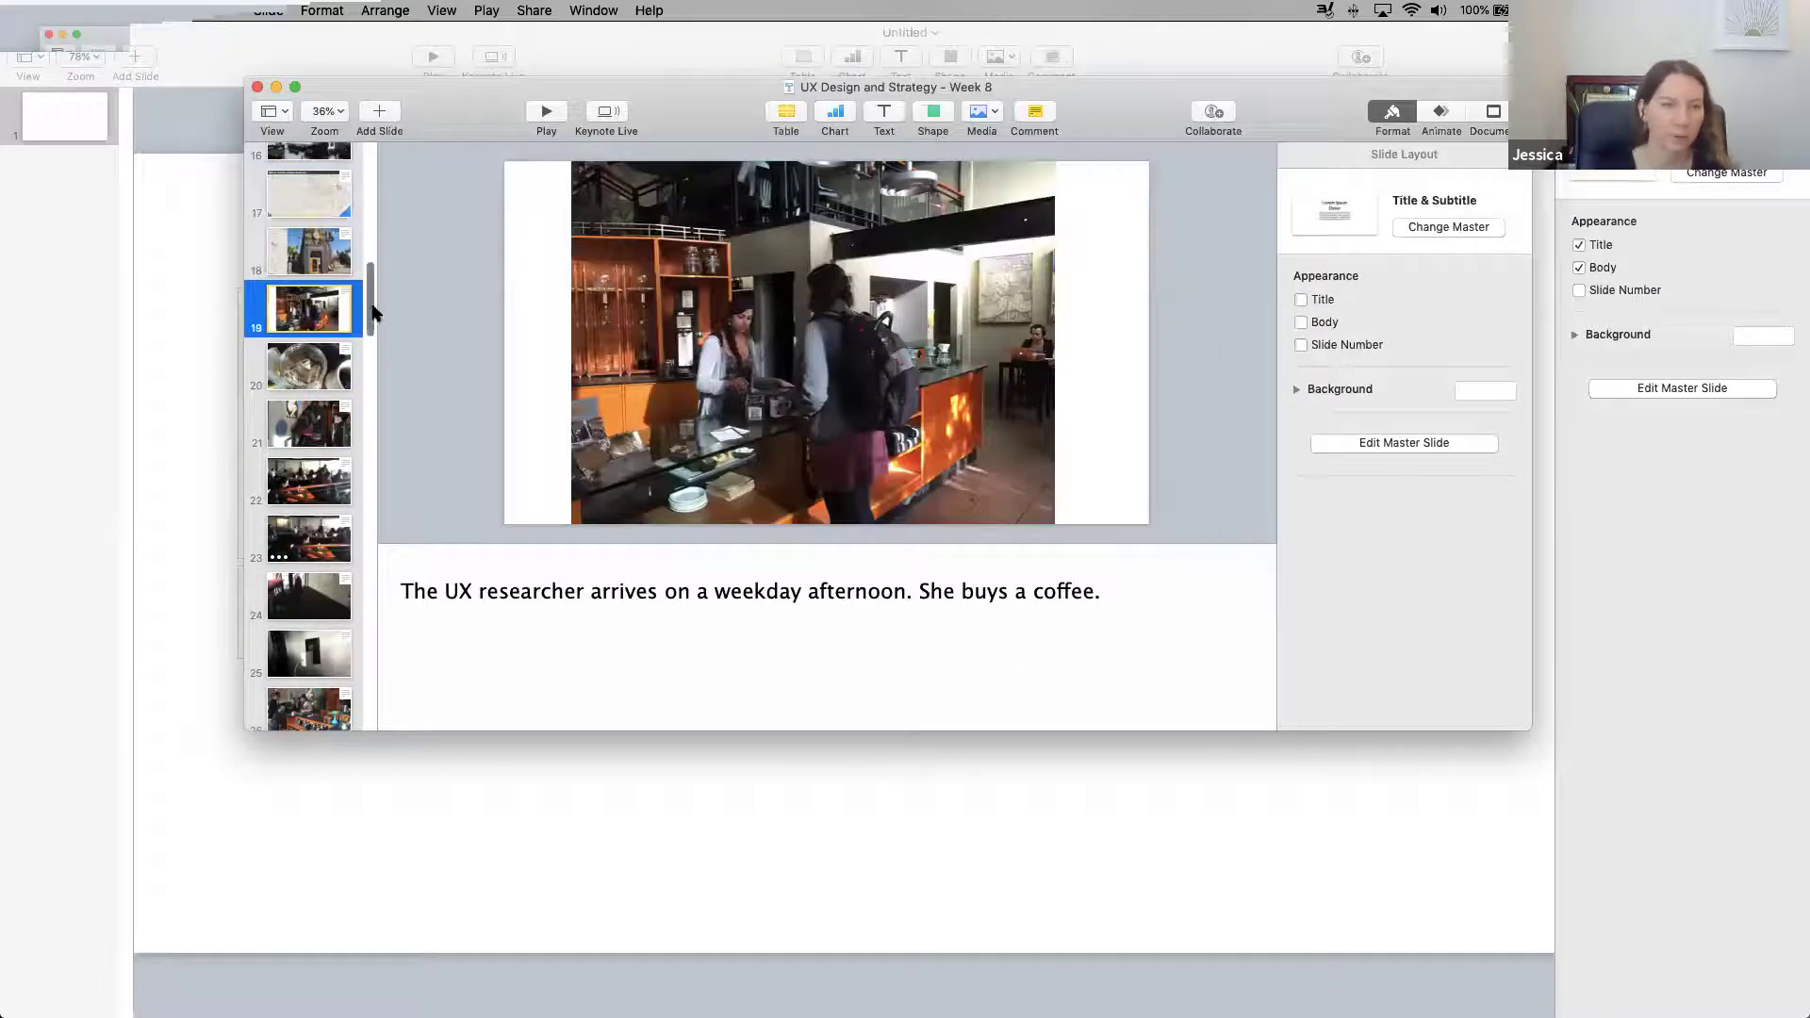
Look further through the deck, viewing the Three Phases of Guerrilla User Research slide and The Planning Phase - The Five Steps slide
{"action": "scroll", "coordinate": [371, 315], "scroll_direction": "down", "scroll_amount": 2}
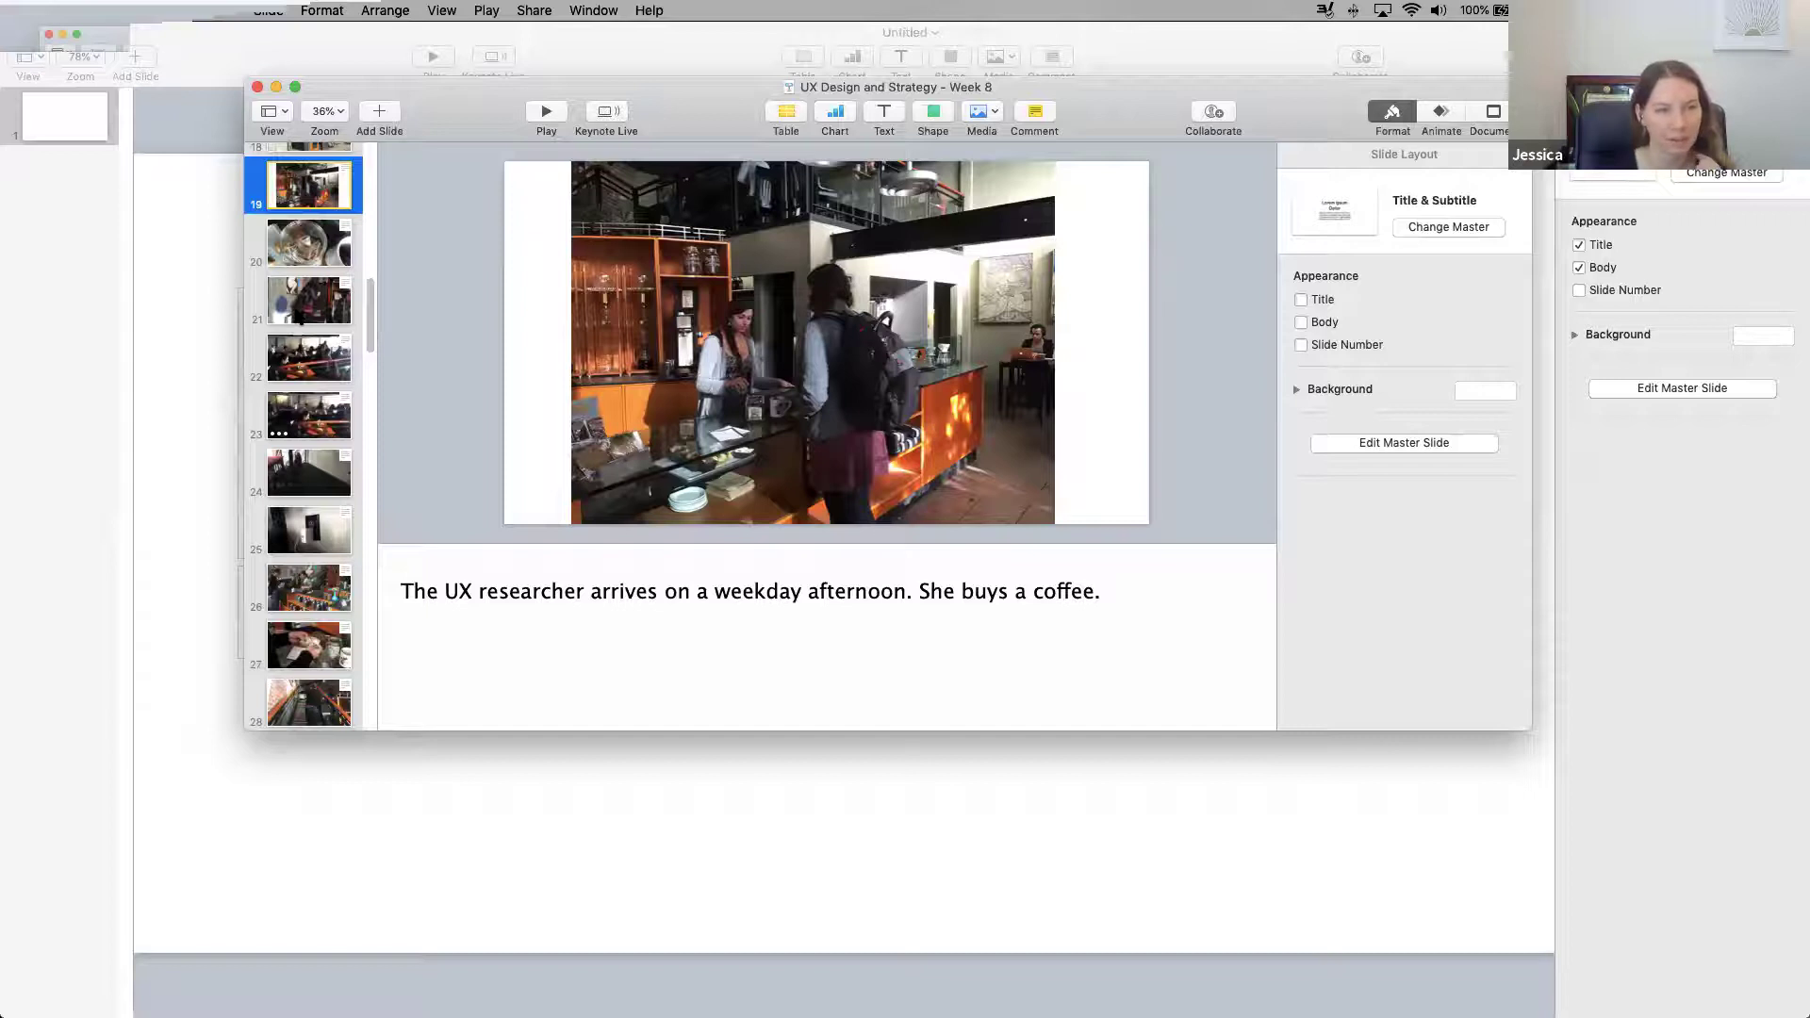
{"action": "key", "text": "Down"}
{"action": "key", "text": "Down"}
{"action": "left_click_drag", "start_coordinate": [372, 335], "coordinate": [370, 503]}
{"action": "scroll", "coordinate": [371, 490], "scroll_direction": "down", "scroll_amount": 4}
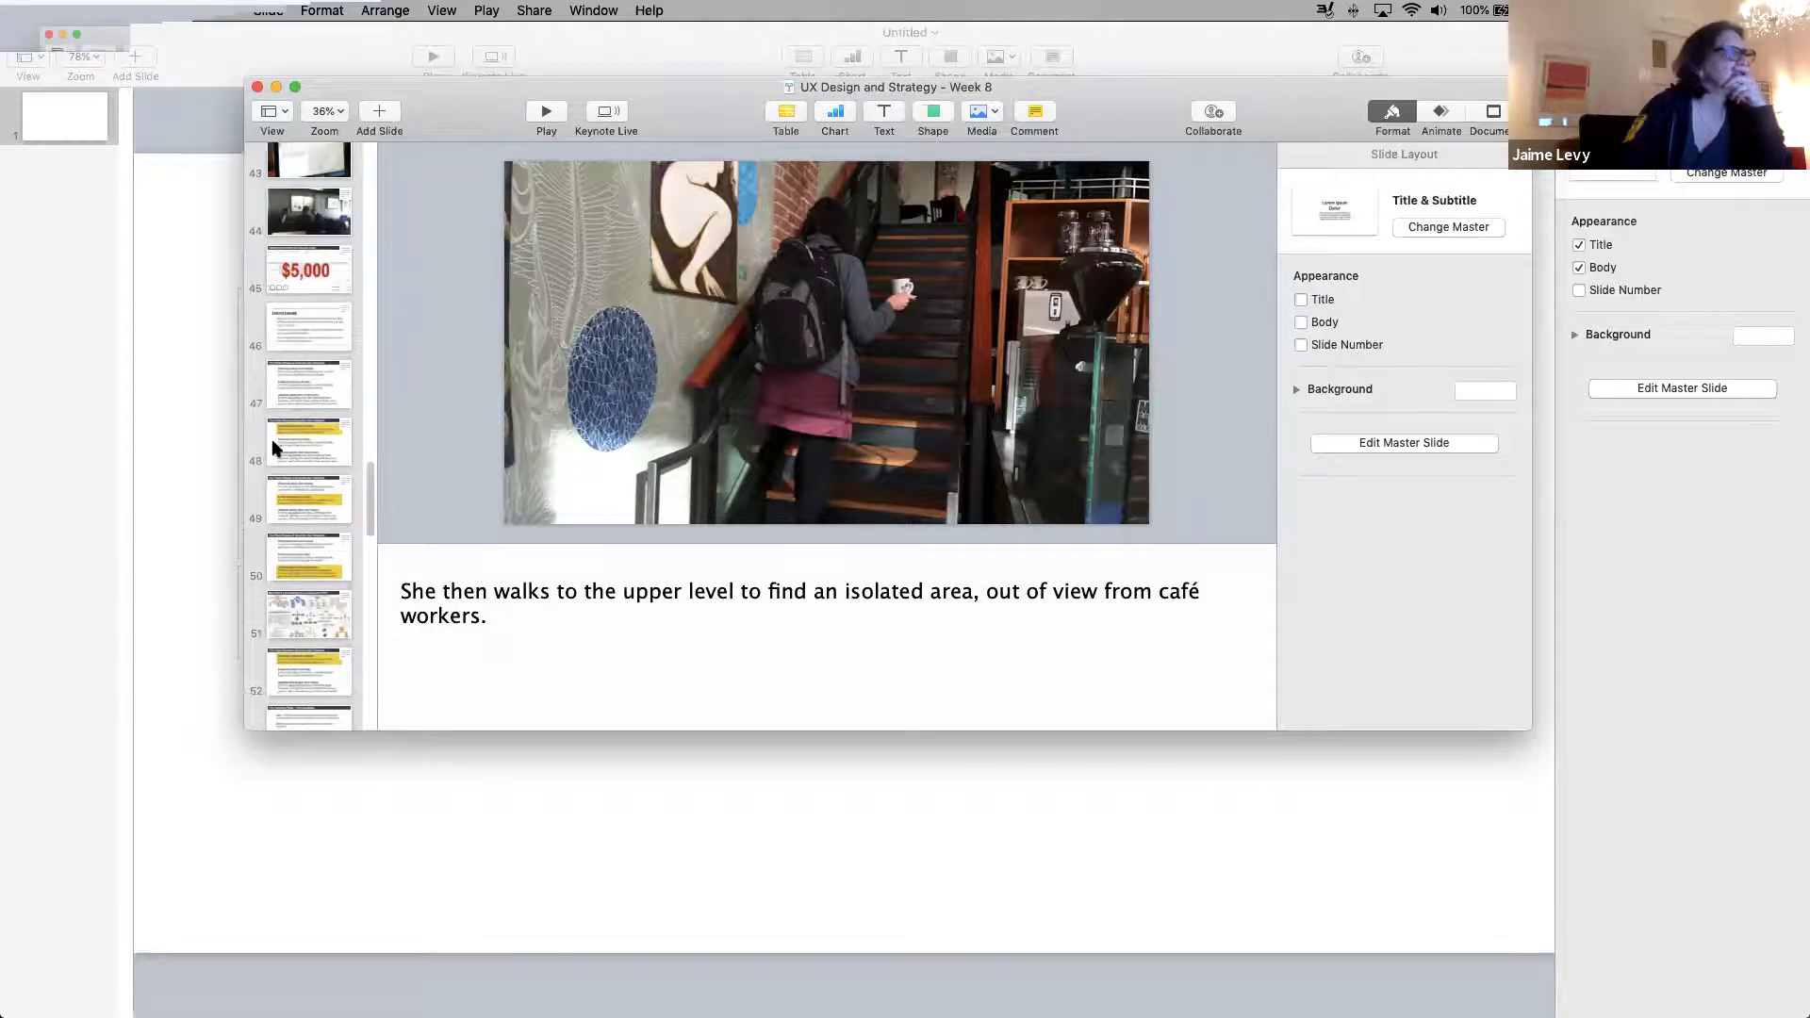
{"action": "left_click", "coordinate": [375, 462]}
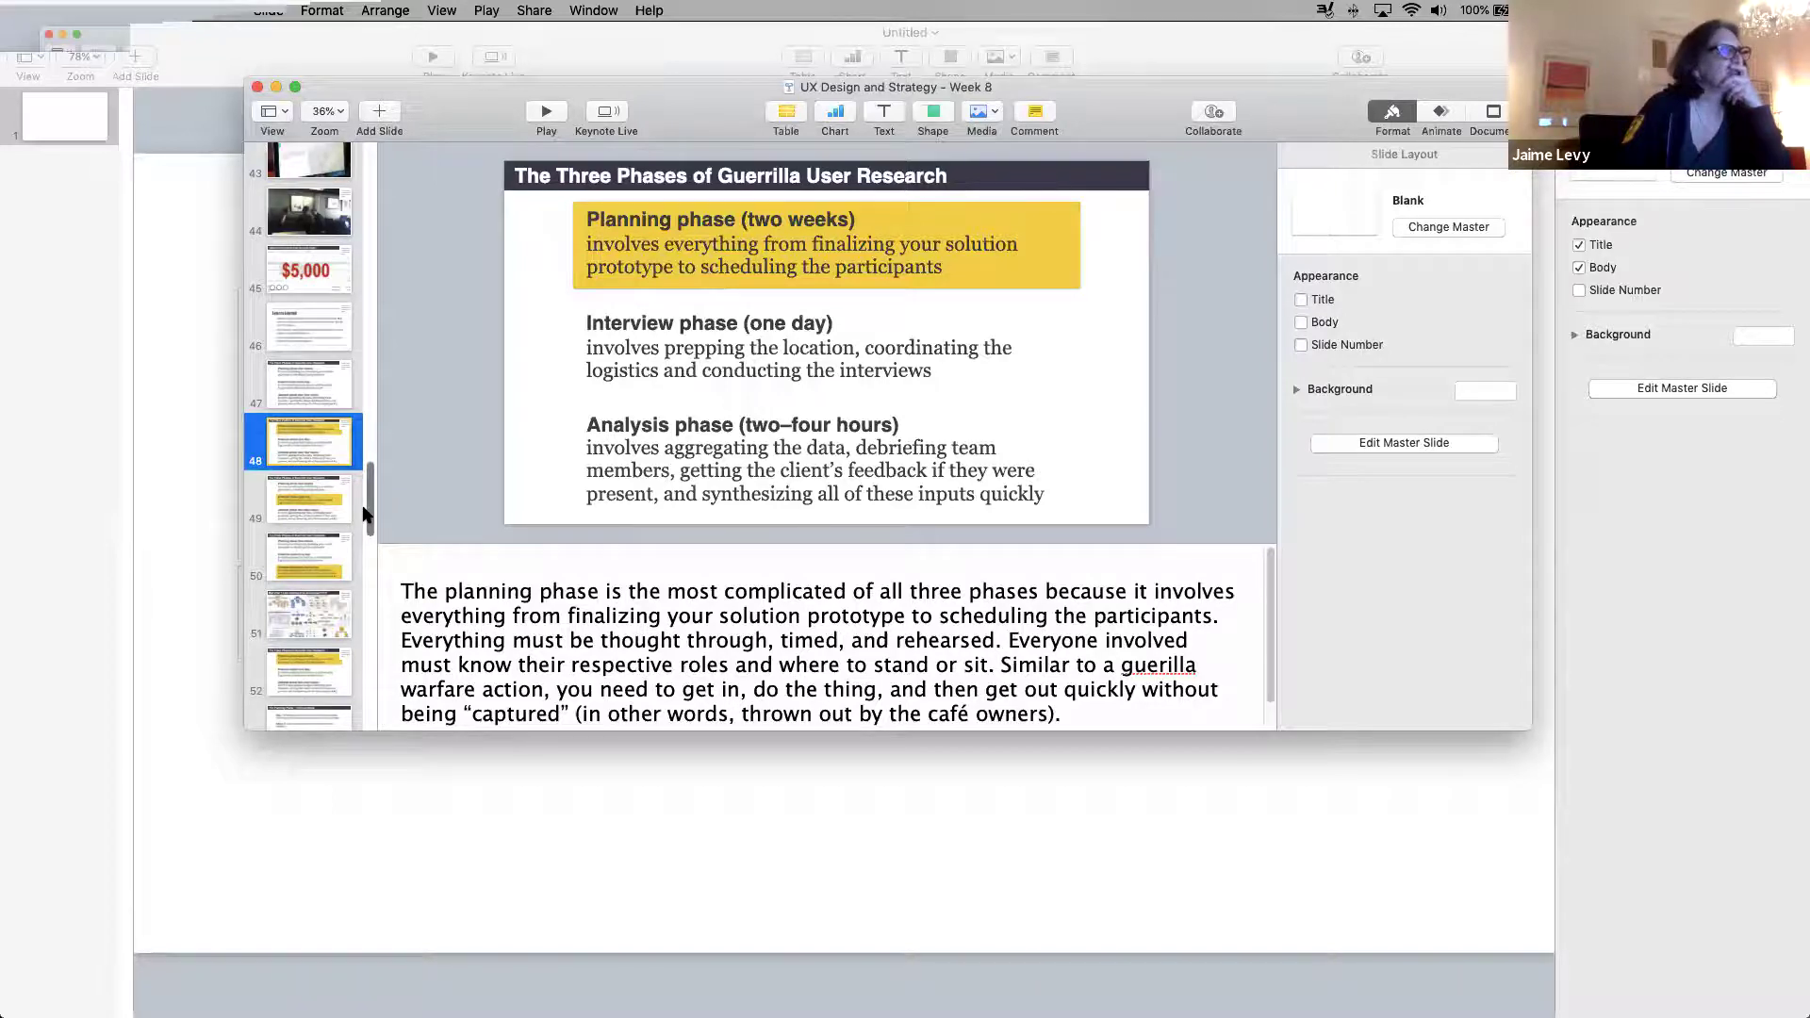
{"action": "left_click_drag", "start_coordinate": [368, 513], "coordinate": [373, 530]}
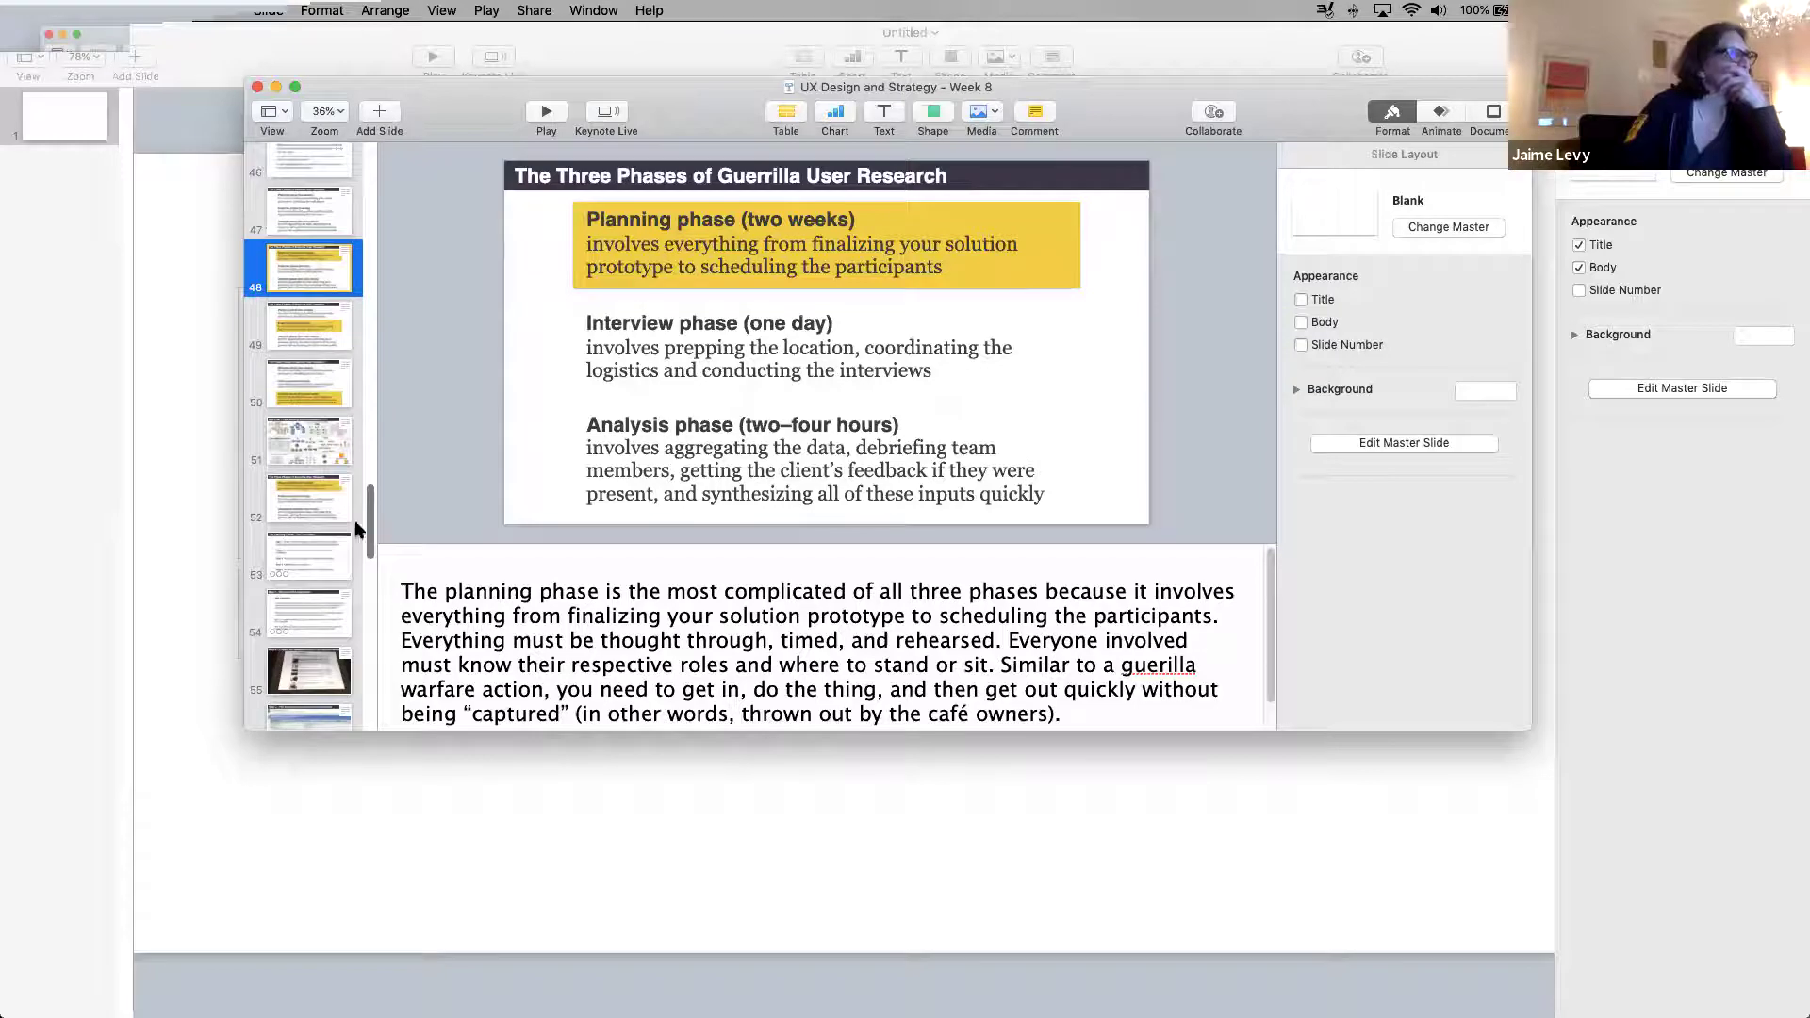
{"action": "left_click", "coordinate": [303, 556]}
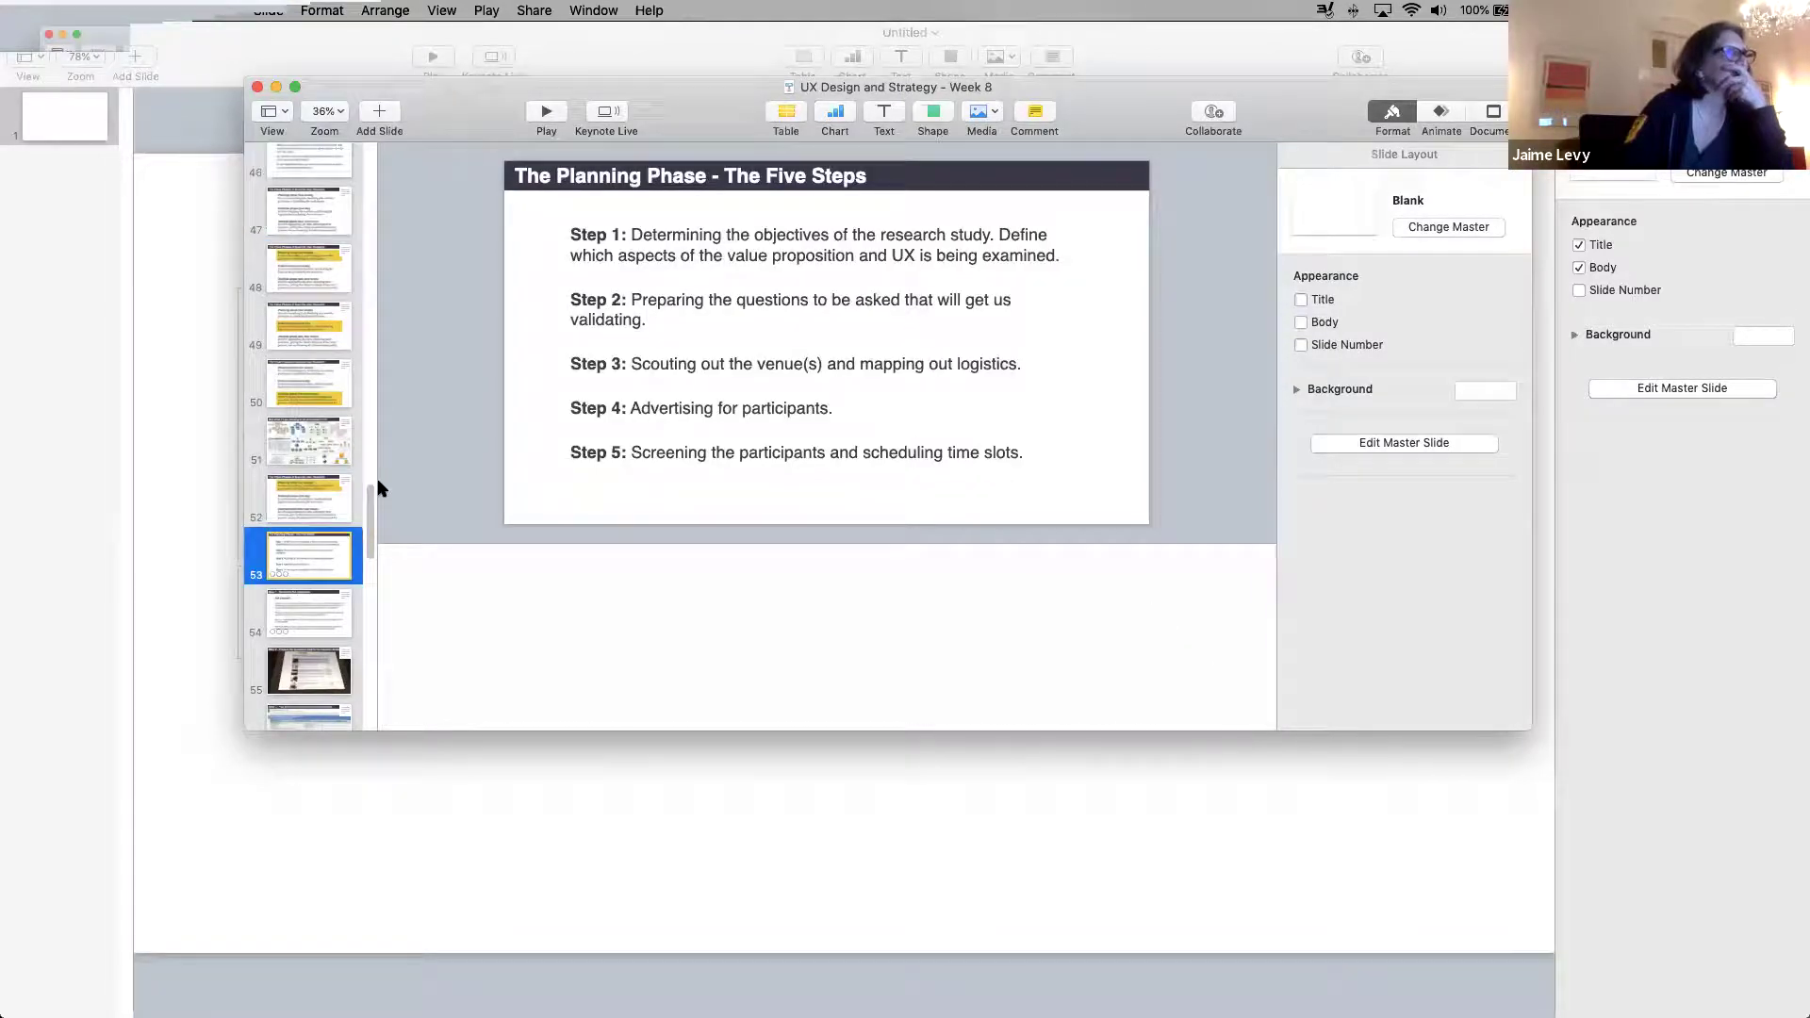
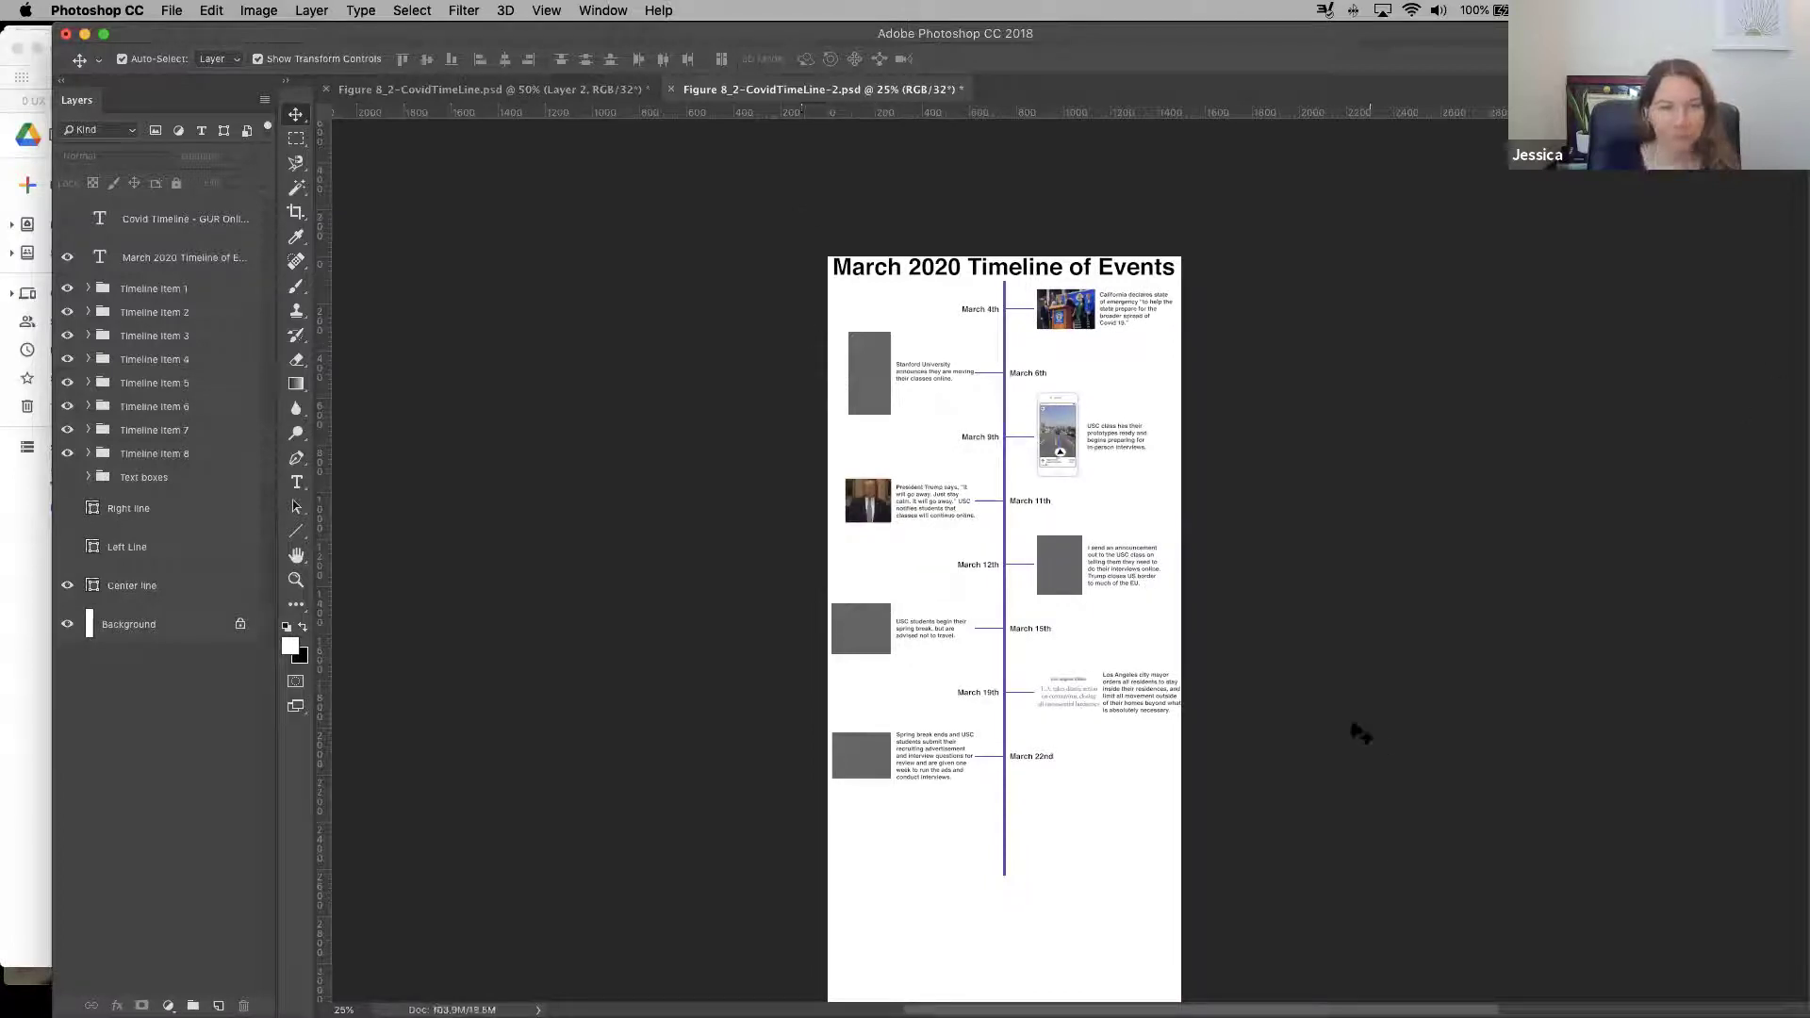
In Photoshop, stretch the timeline's Center line downward past March 22nd to about 148% of its height and apply the transformation
{"action": "left_click", "coordinate": [297, 580]}
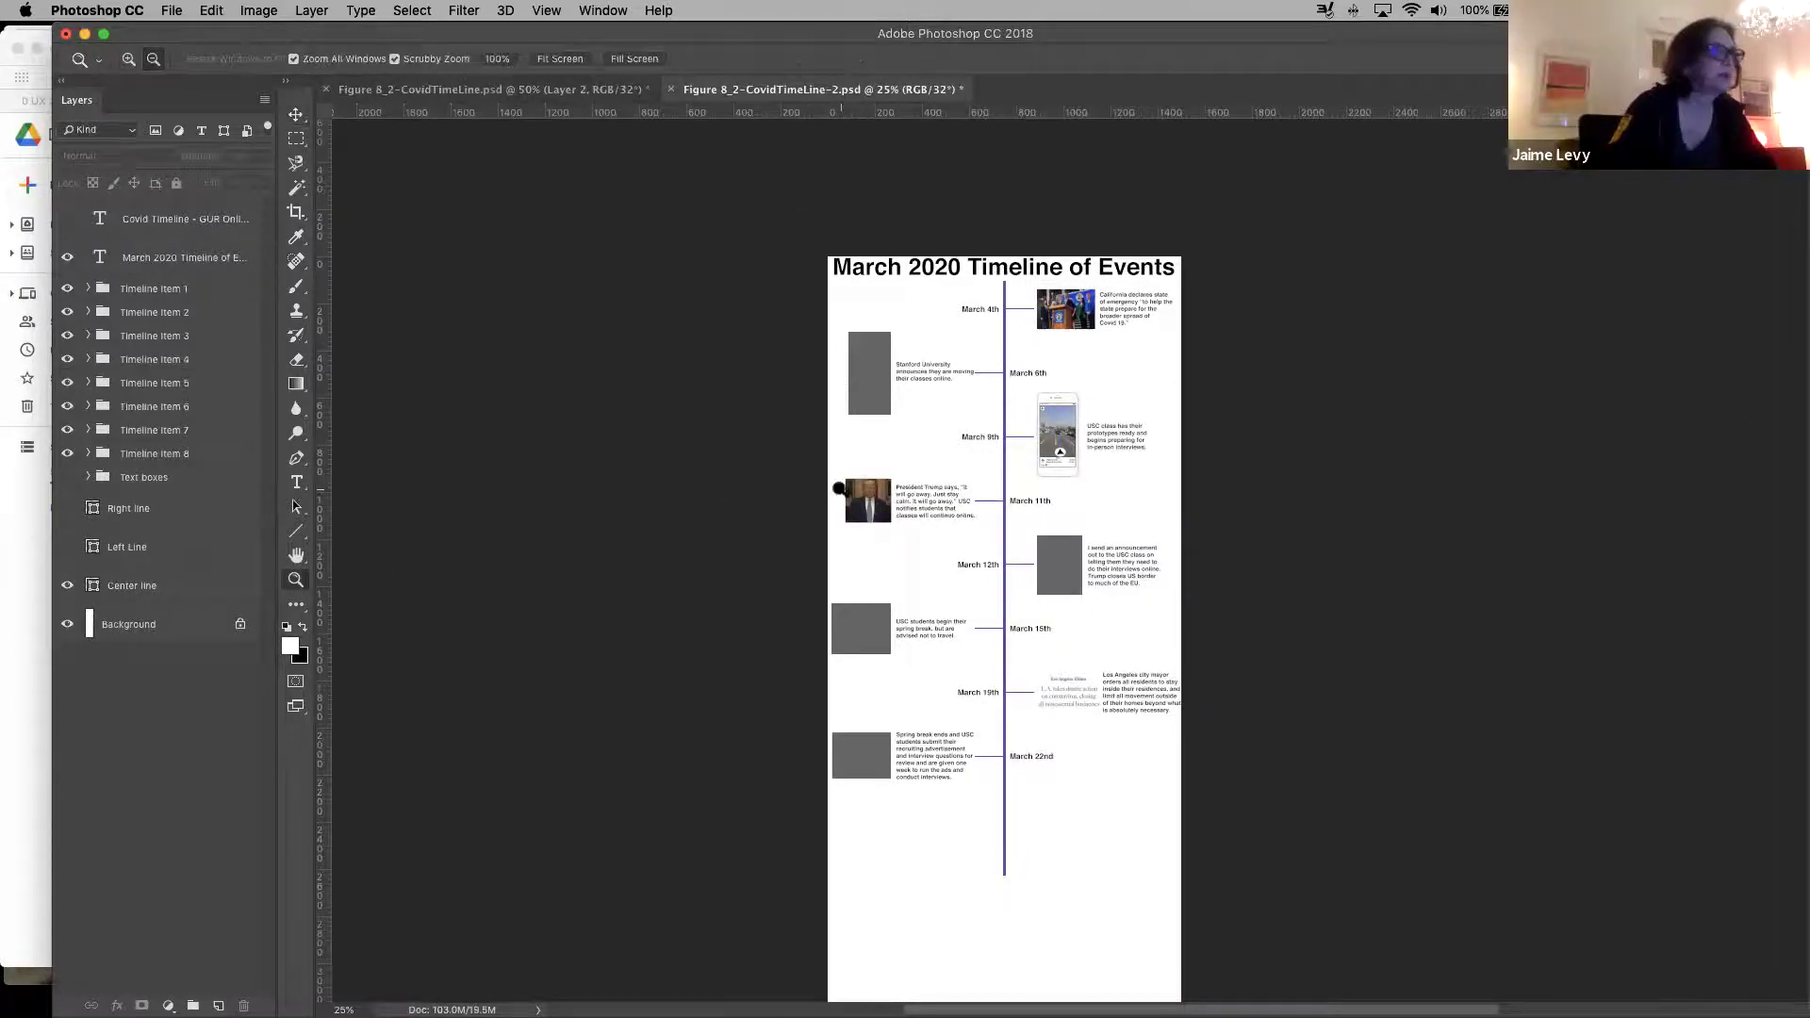
{"action": "left_click", "coordinate": [839, 488], "text": "alt"}
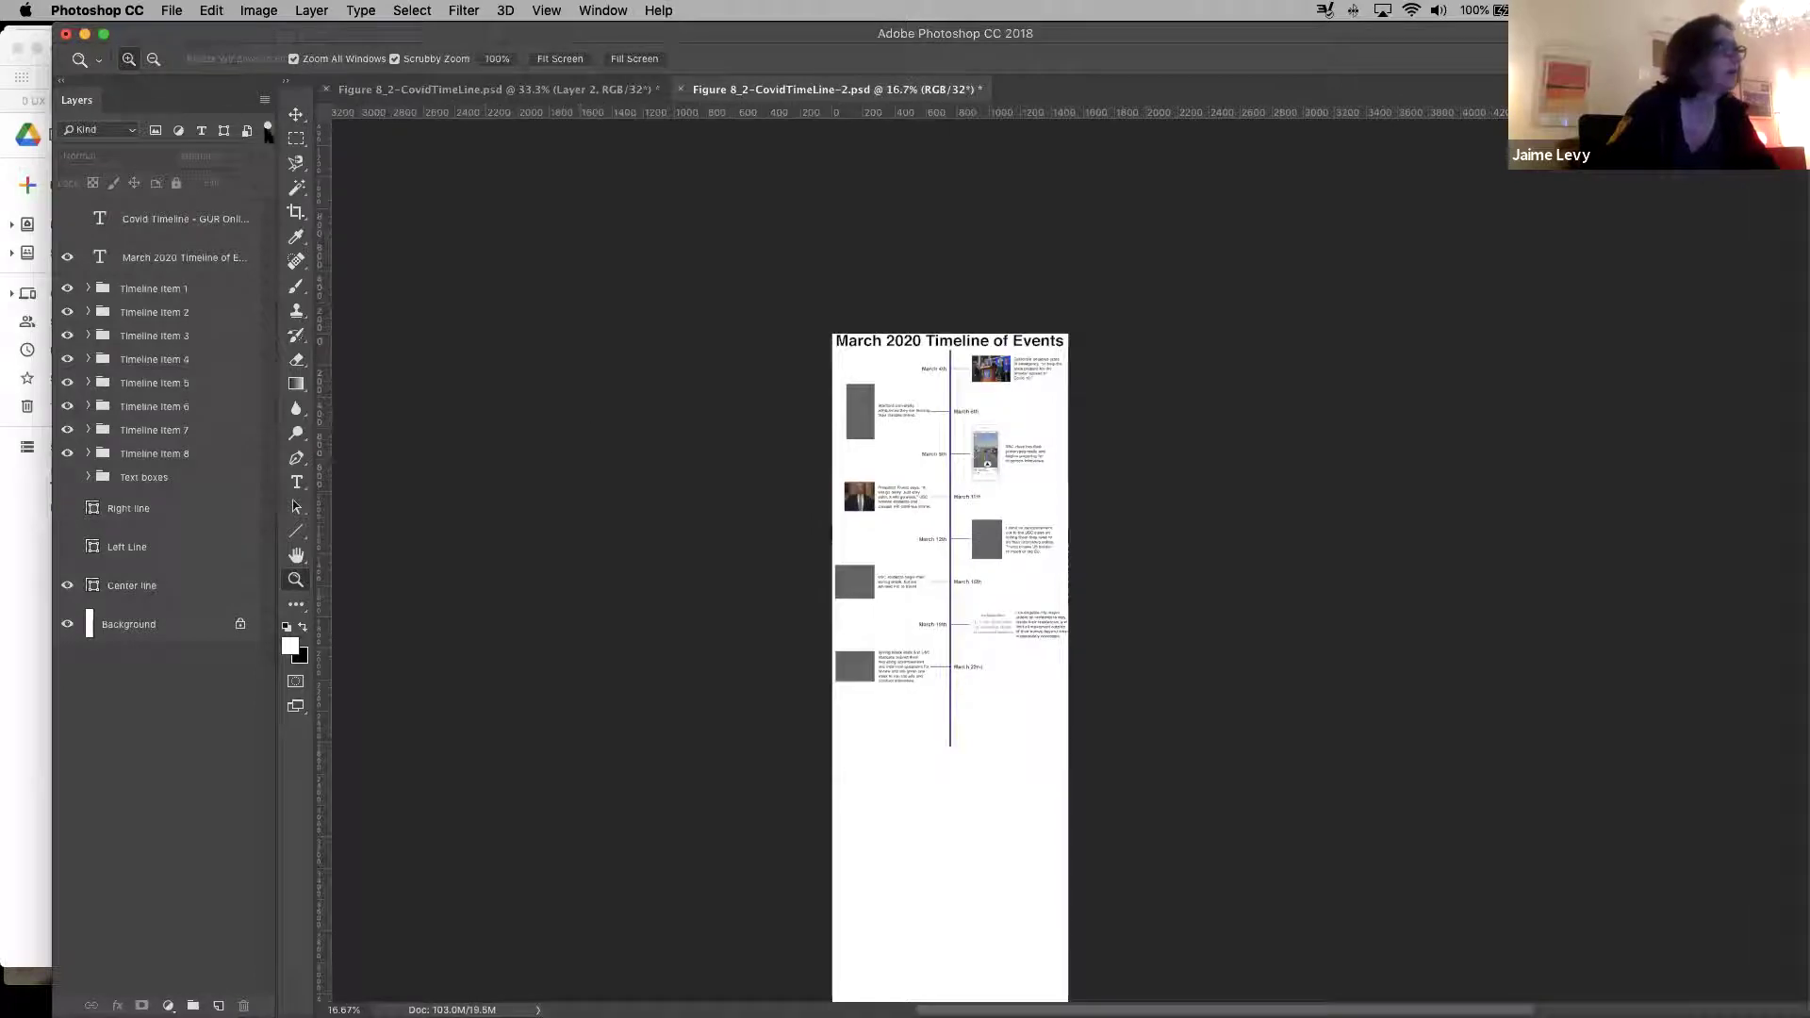
{"action": "left_click", "coordinate": [296, 114]}
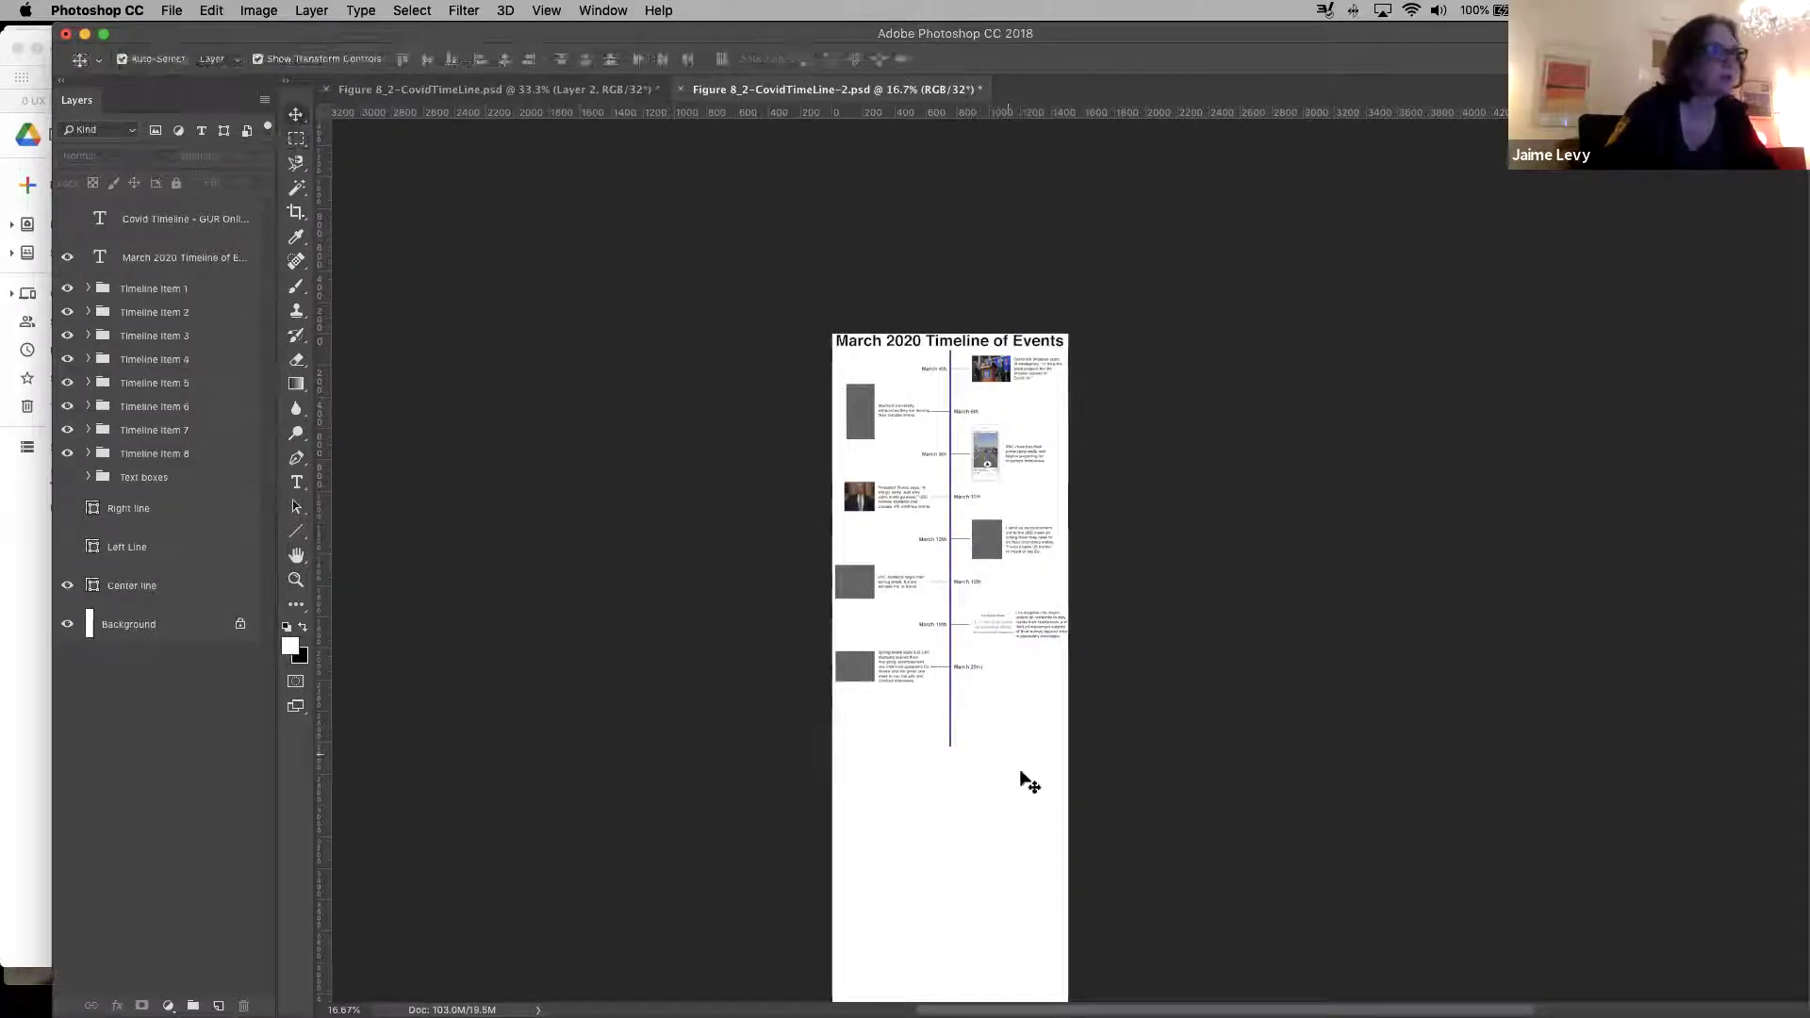
{"action": "left_click", "coordinate": [949, 742]}
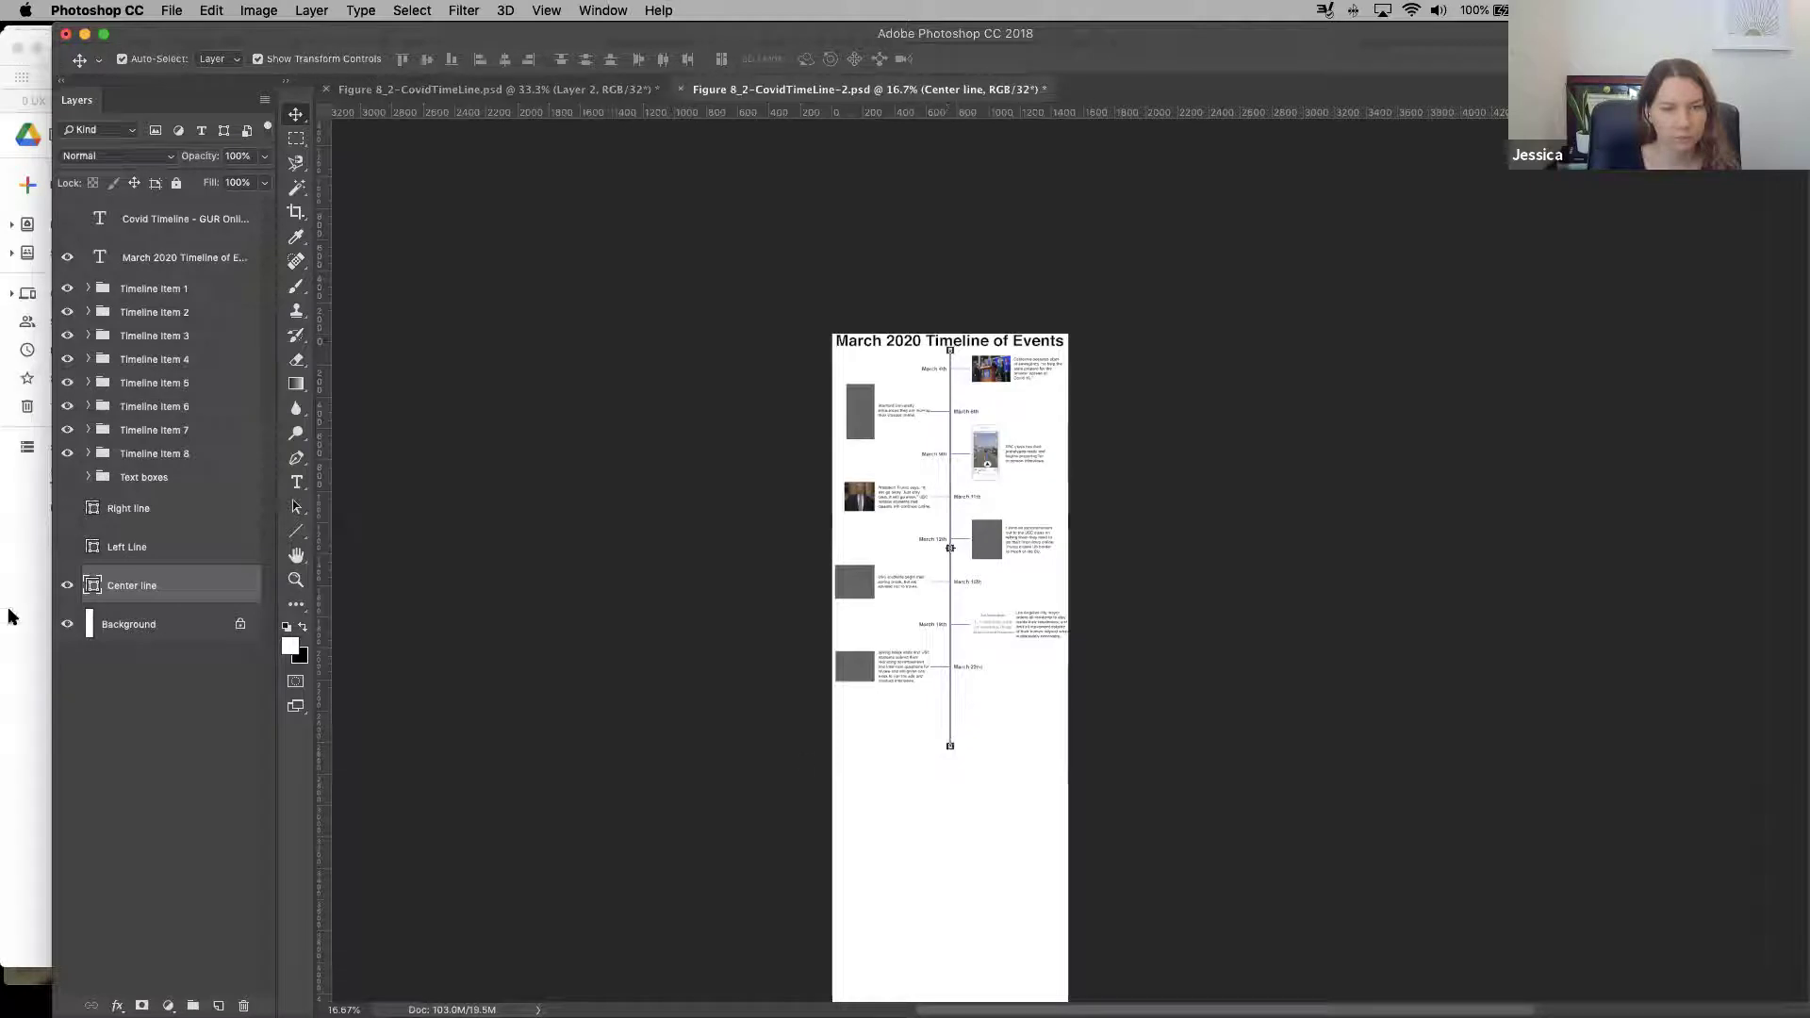
{"action": "left_click", "coordinate": [295, 580]}
{"action": "left_click_drag", "start_coordinate": [943, 757], "coordinate": [943, 754]}
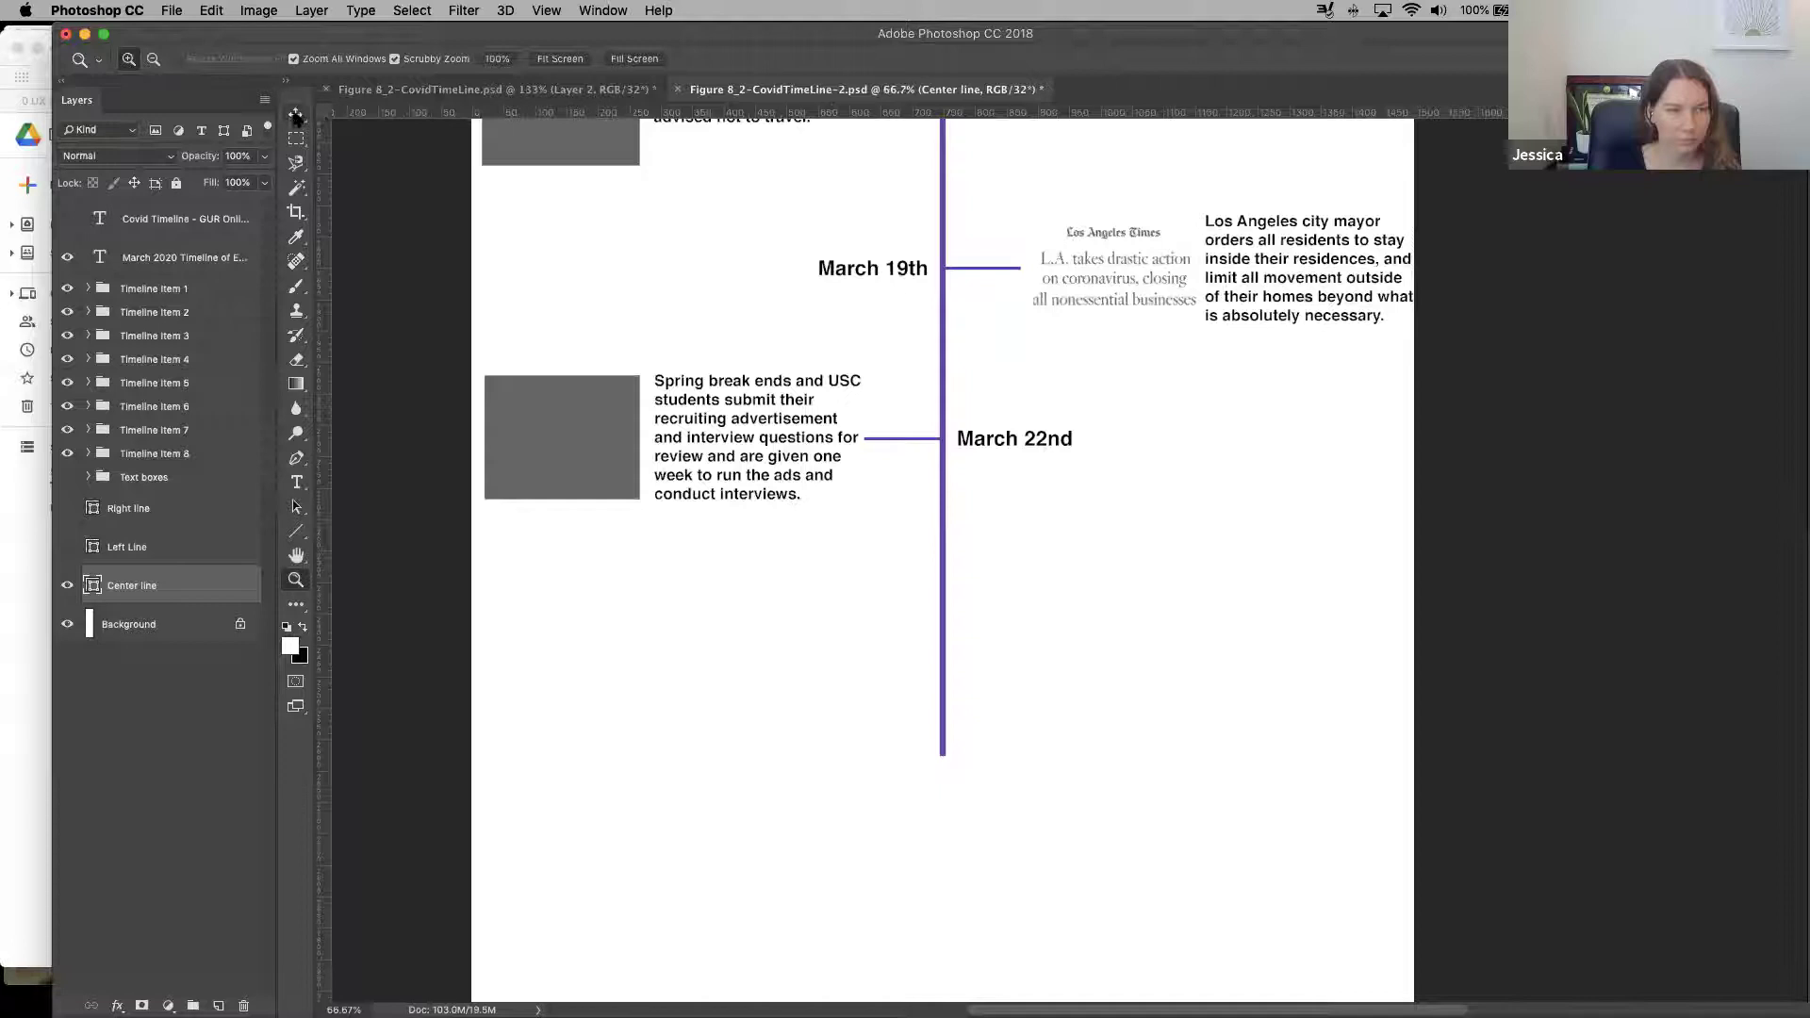
{"action": "left_click", "coordinate": [301, 117]}
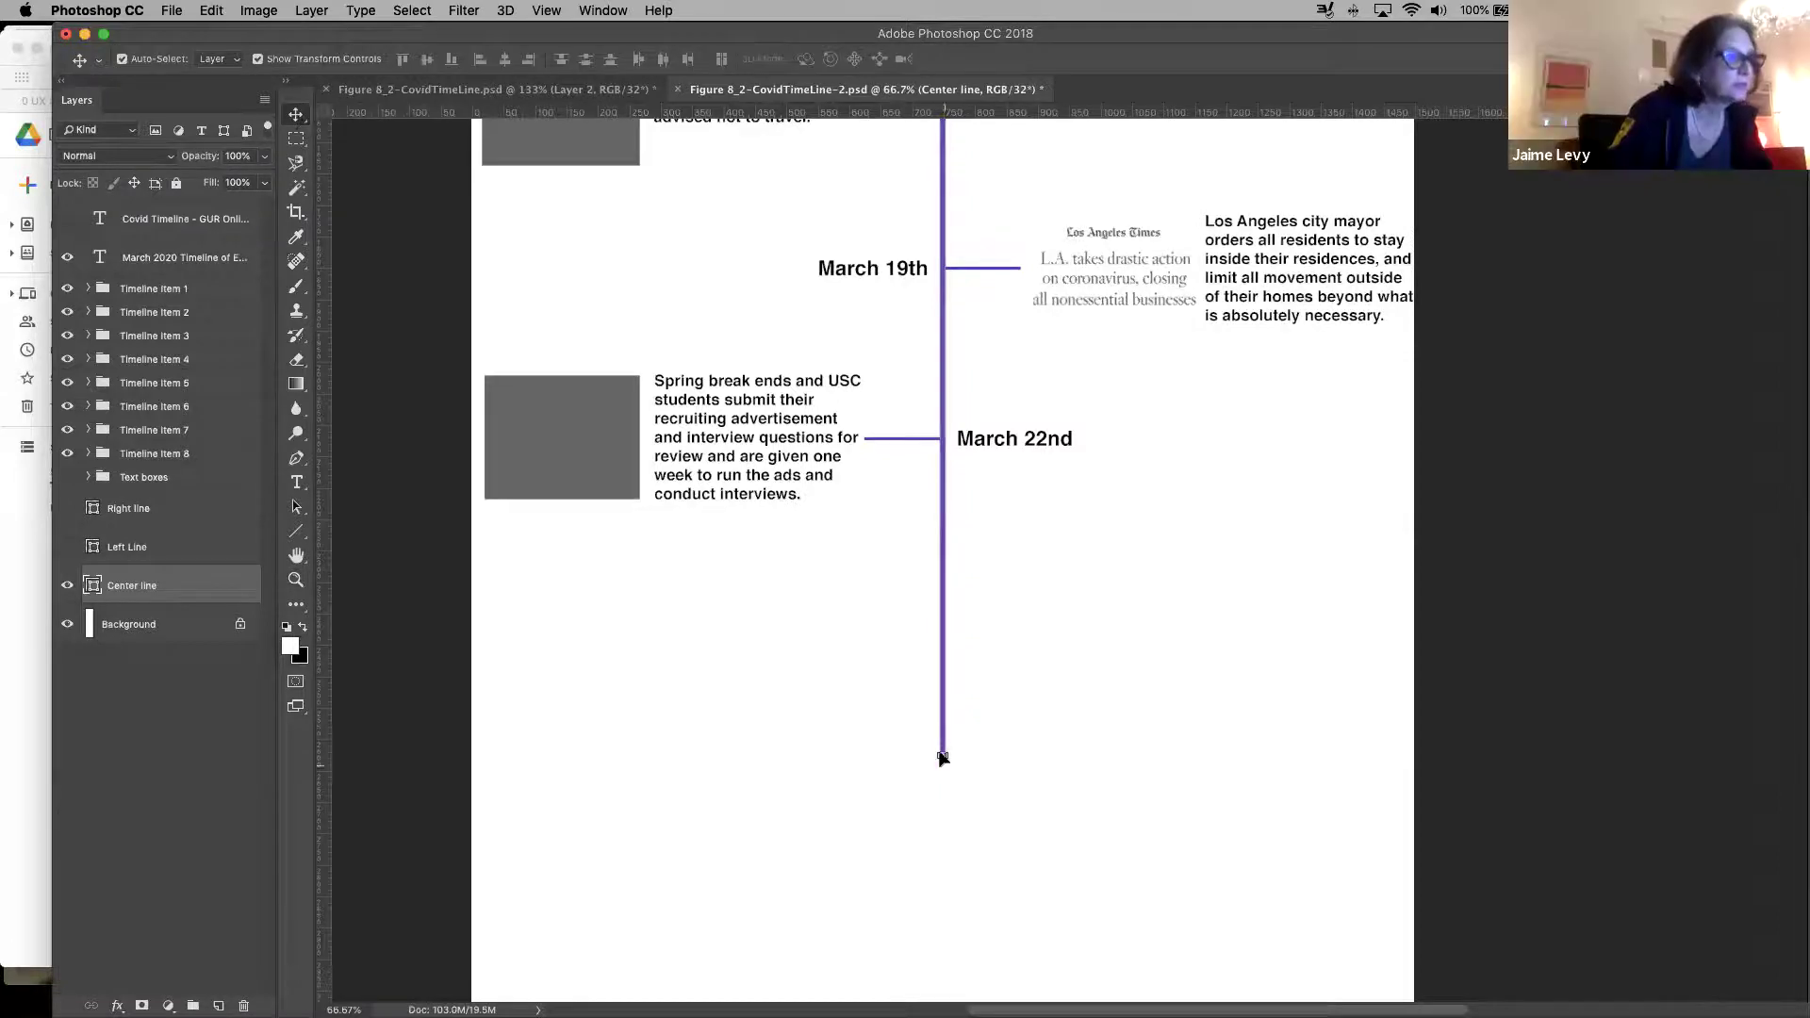
{"action": "left_click_drag", "start_coordinate": [942, 756], "coordinate": [943, 999]}
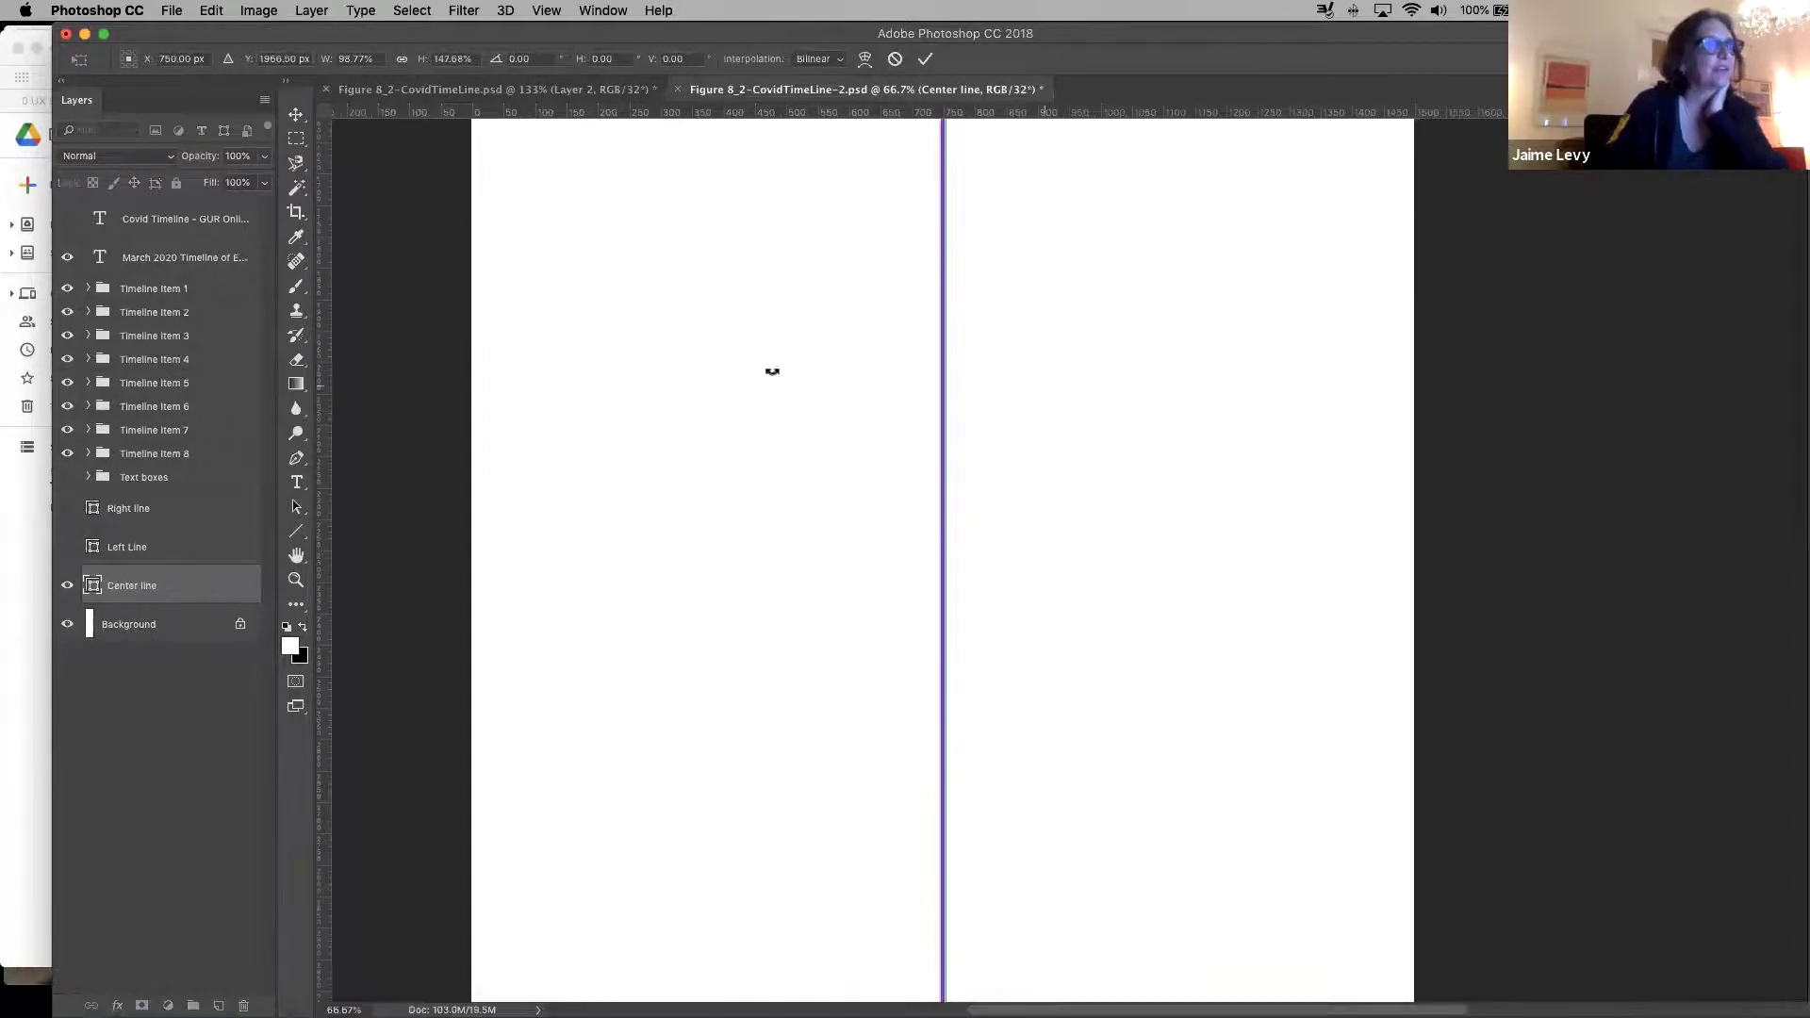
{"action": "left_click", "coordinate": [298, 117]}
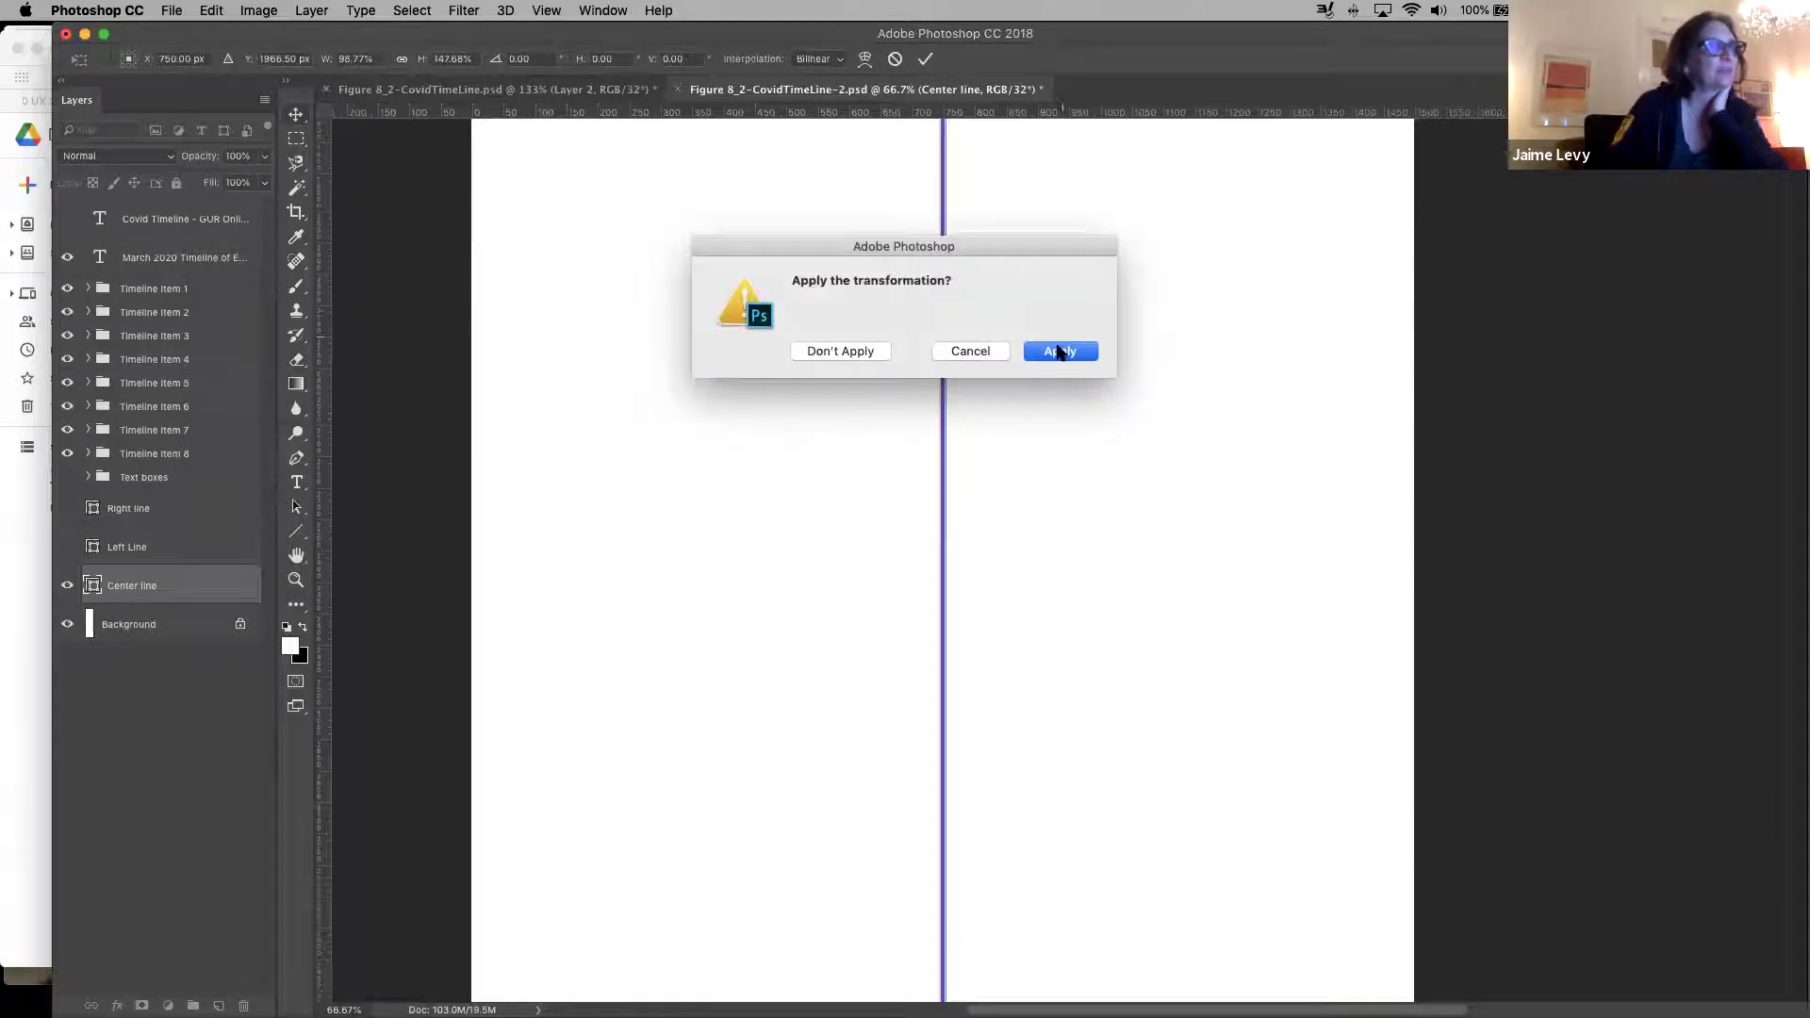
{"action": "left_click", "coordinate": [1059, 352]}
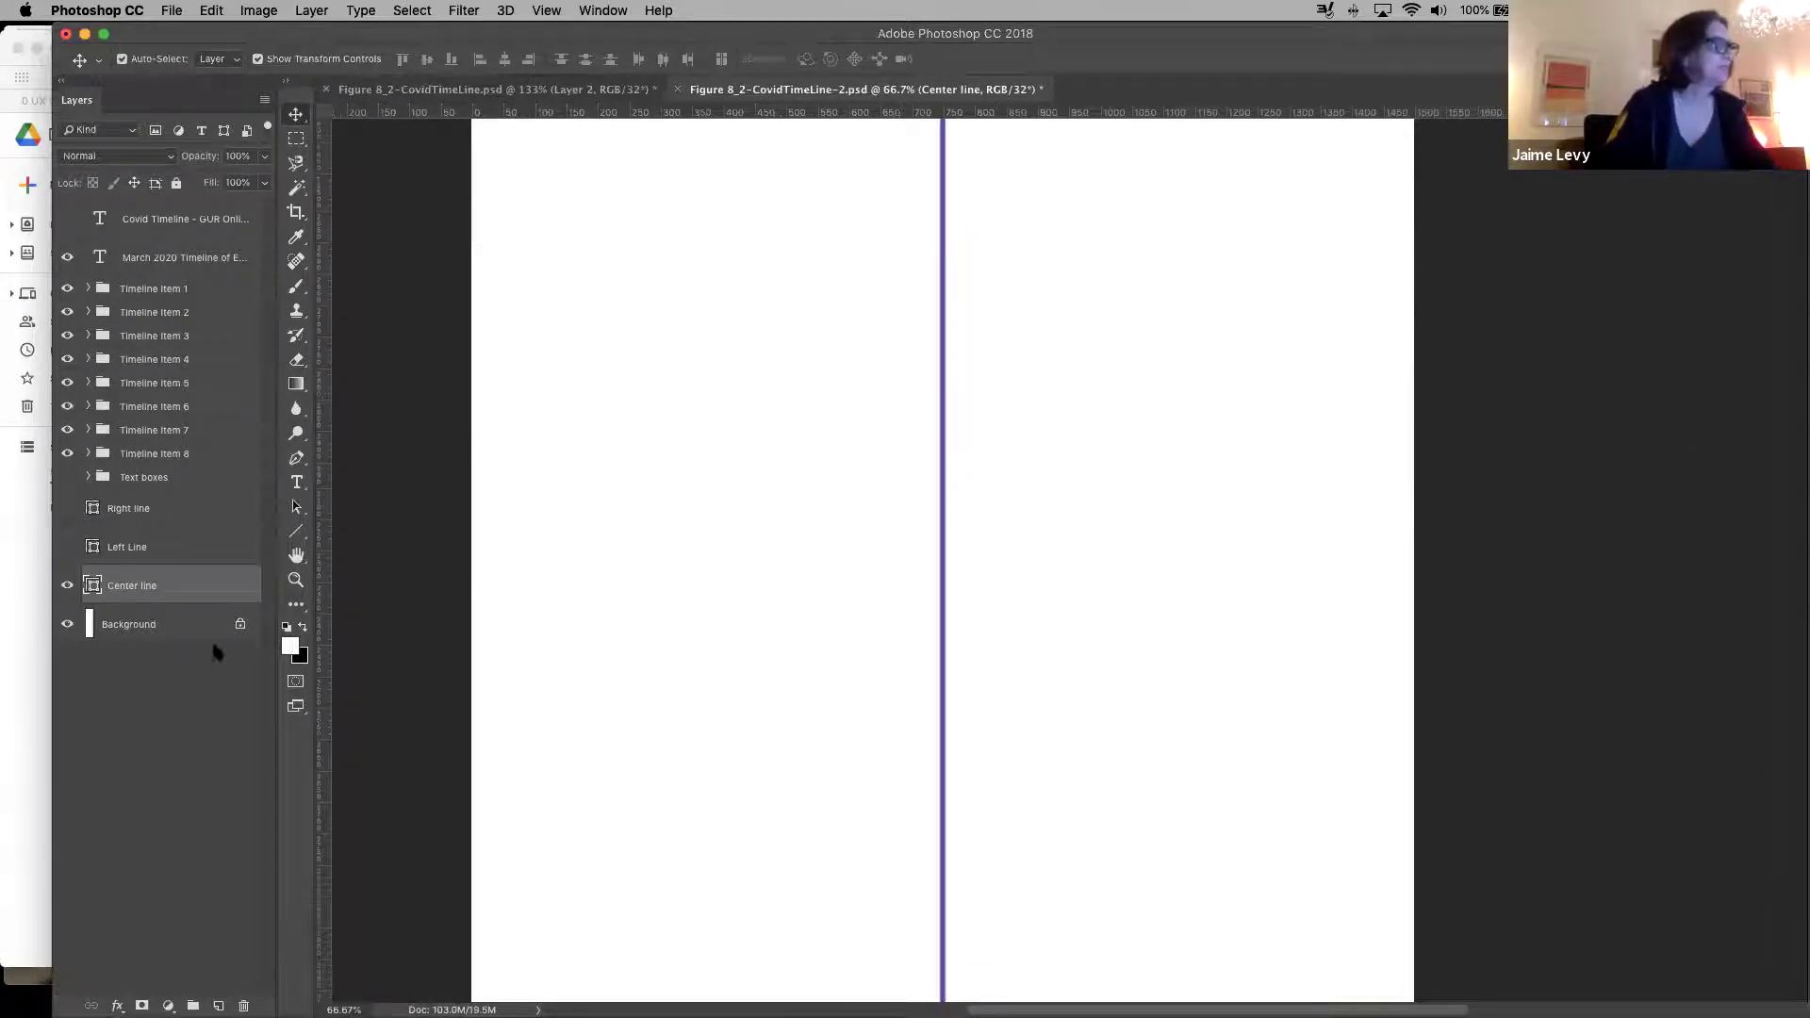
Try to select all the timeline items on the canvas at once in a full-page view
{"action": "left_click", "coordinate": [295, 580]}
{"action": "left_click", "coordinate": [740, 538], "text": "alt"}
{"action": "left_click", "coordinate": [740, 537], "text": "alt"}
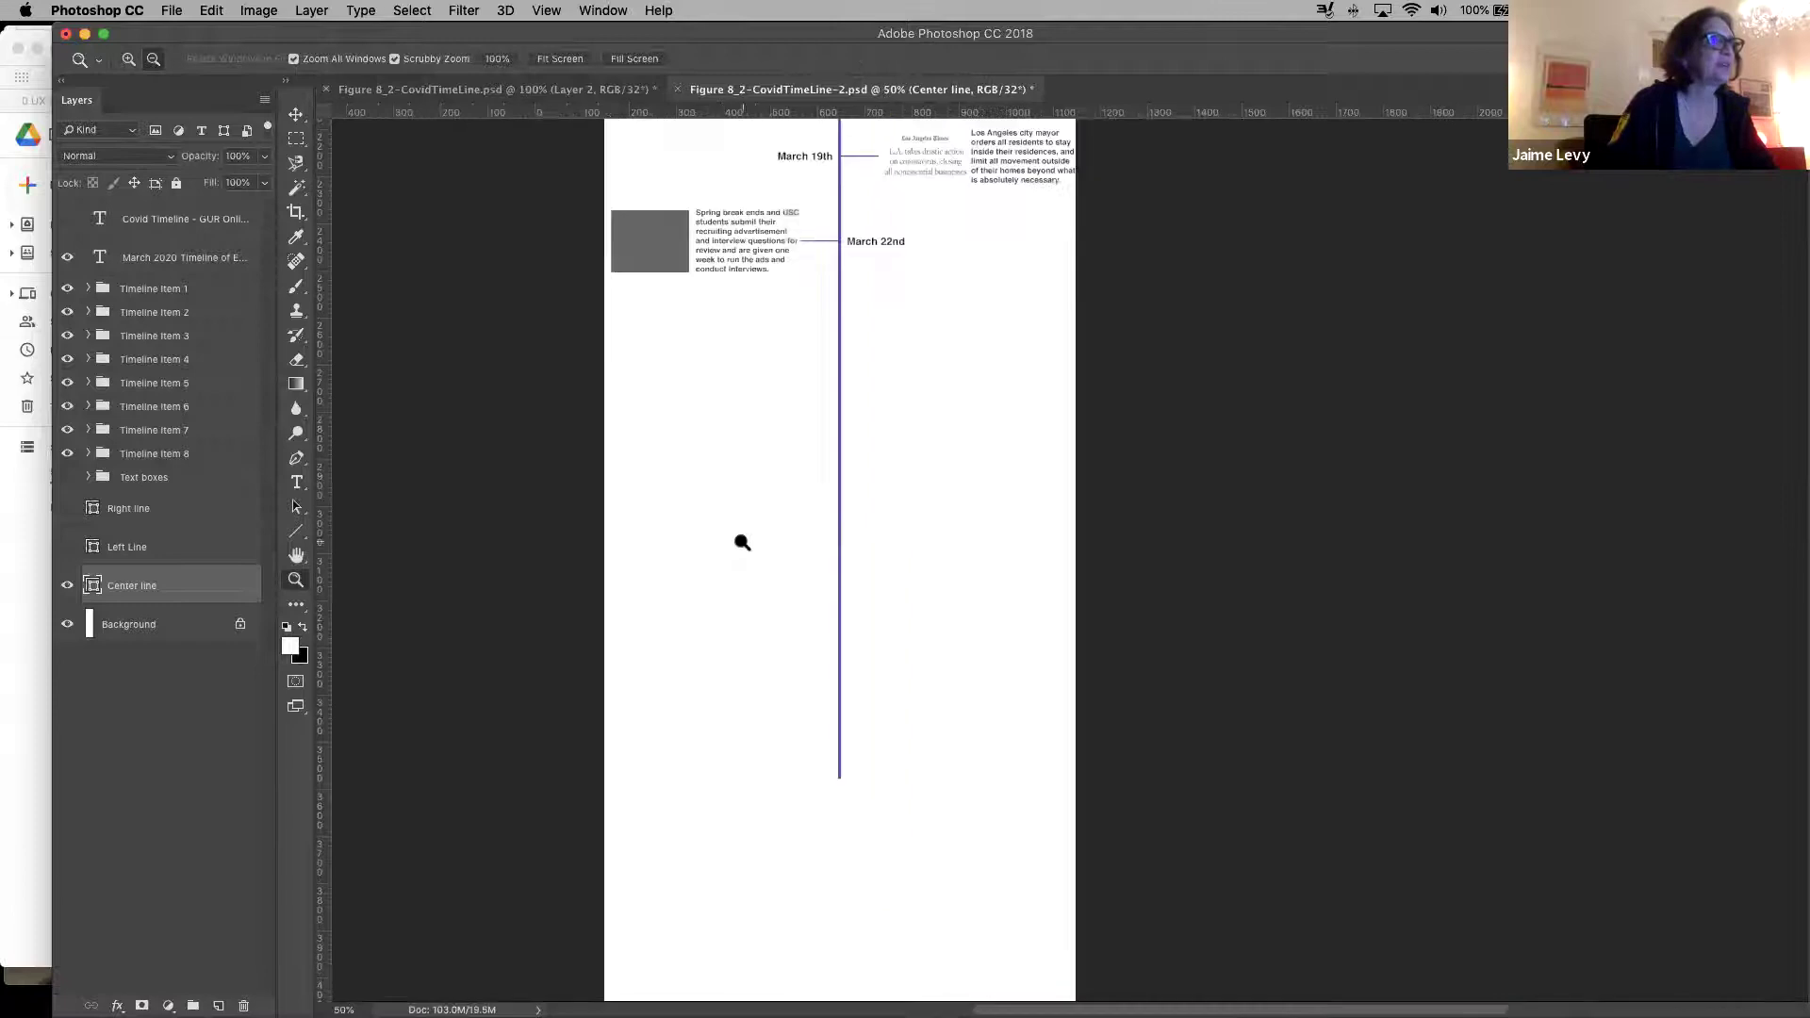
{"action": "left_click", "coordinate": [740, 443], "text": "alt"}
{"action": "left_click", "coordinate": [735, 437], "text": "alt"}
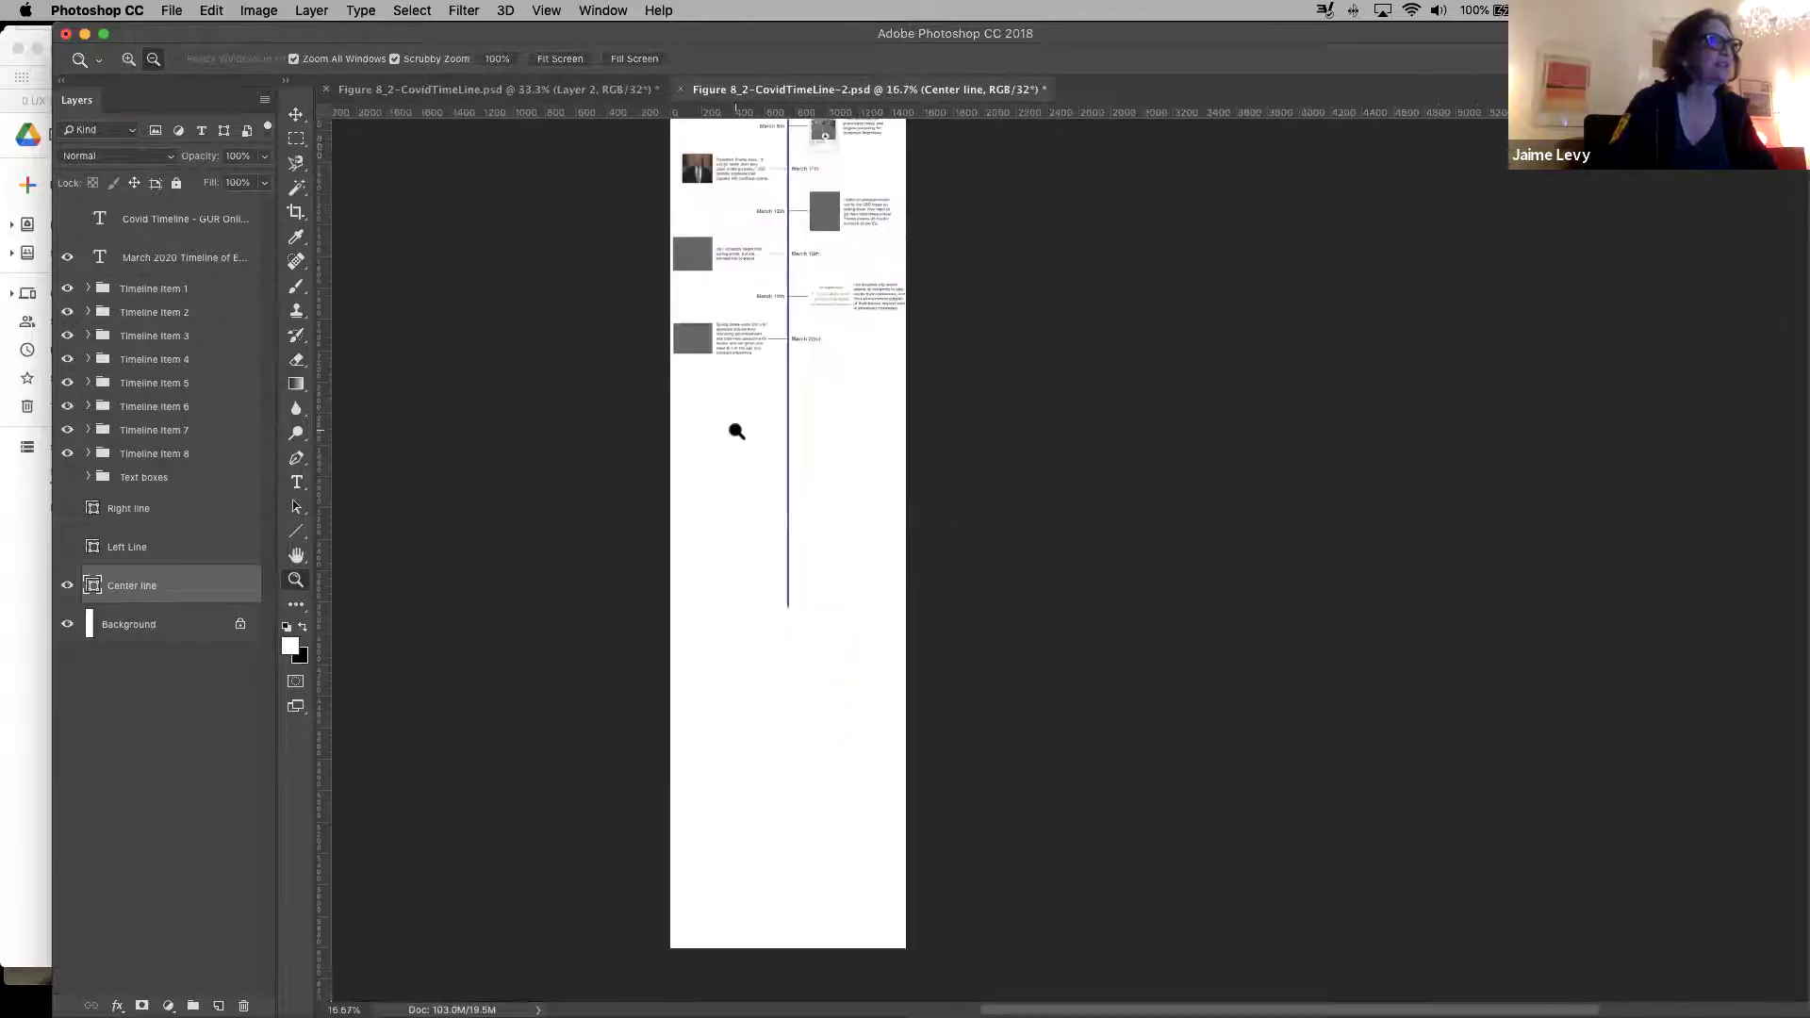
{"action": "left_click", "coordinate": [736, 431], "text": "alt"}
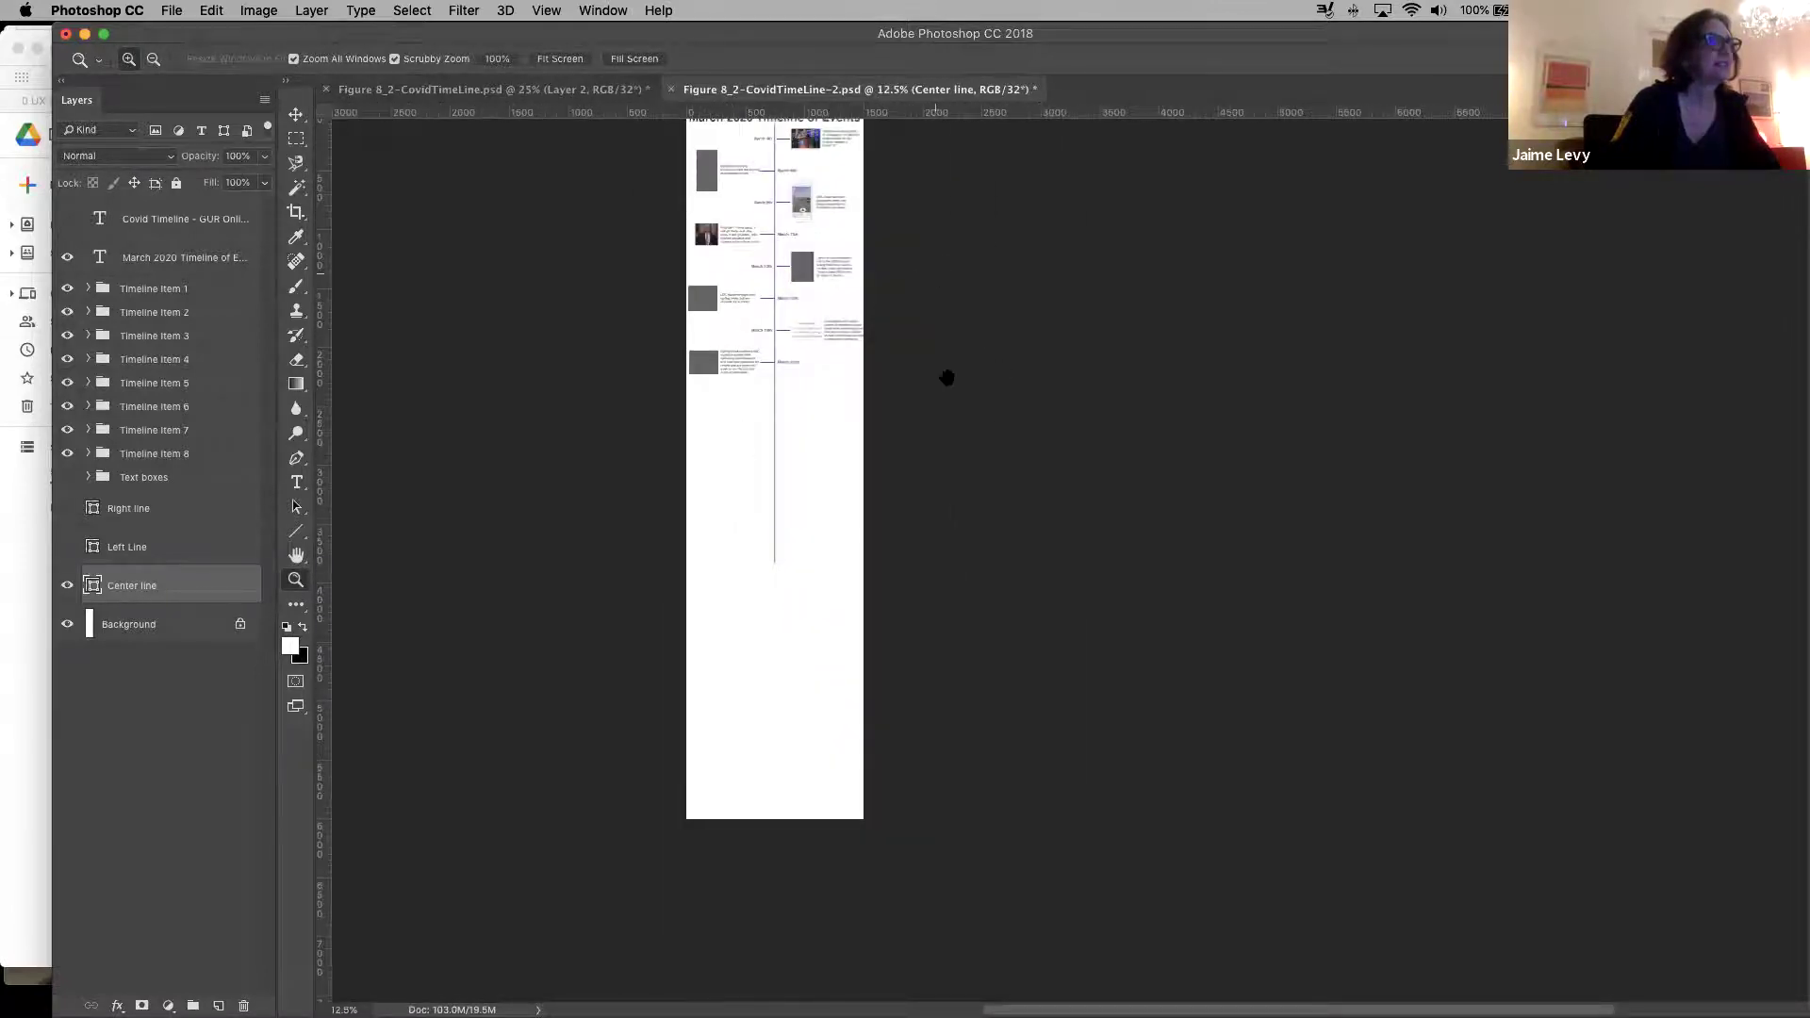
{"action": "left_click_drag", "start_coordinate": [933, 272], "coordinate": [942, 344]}
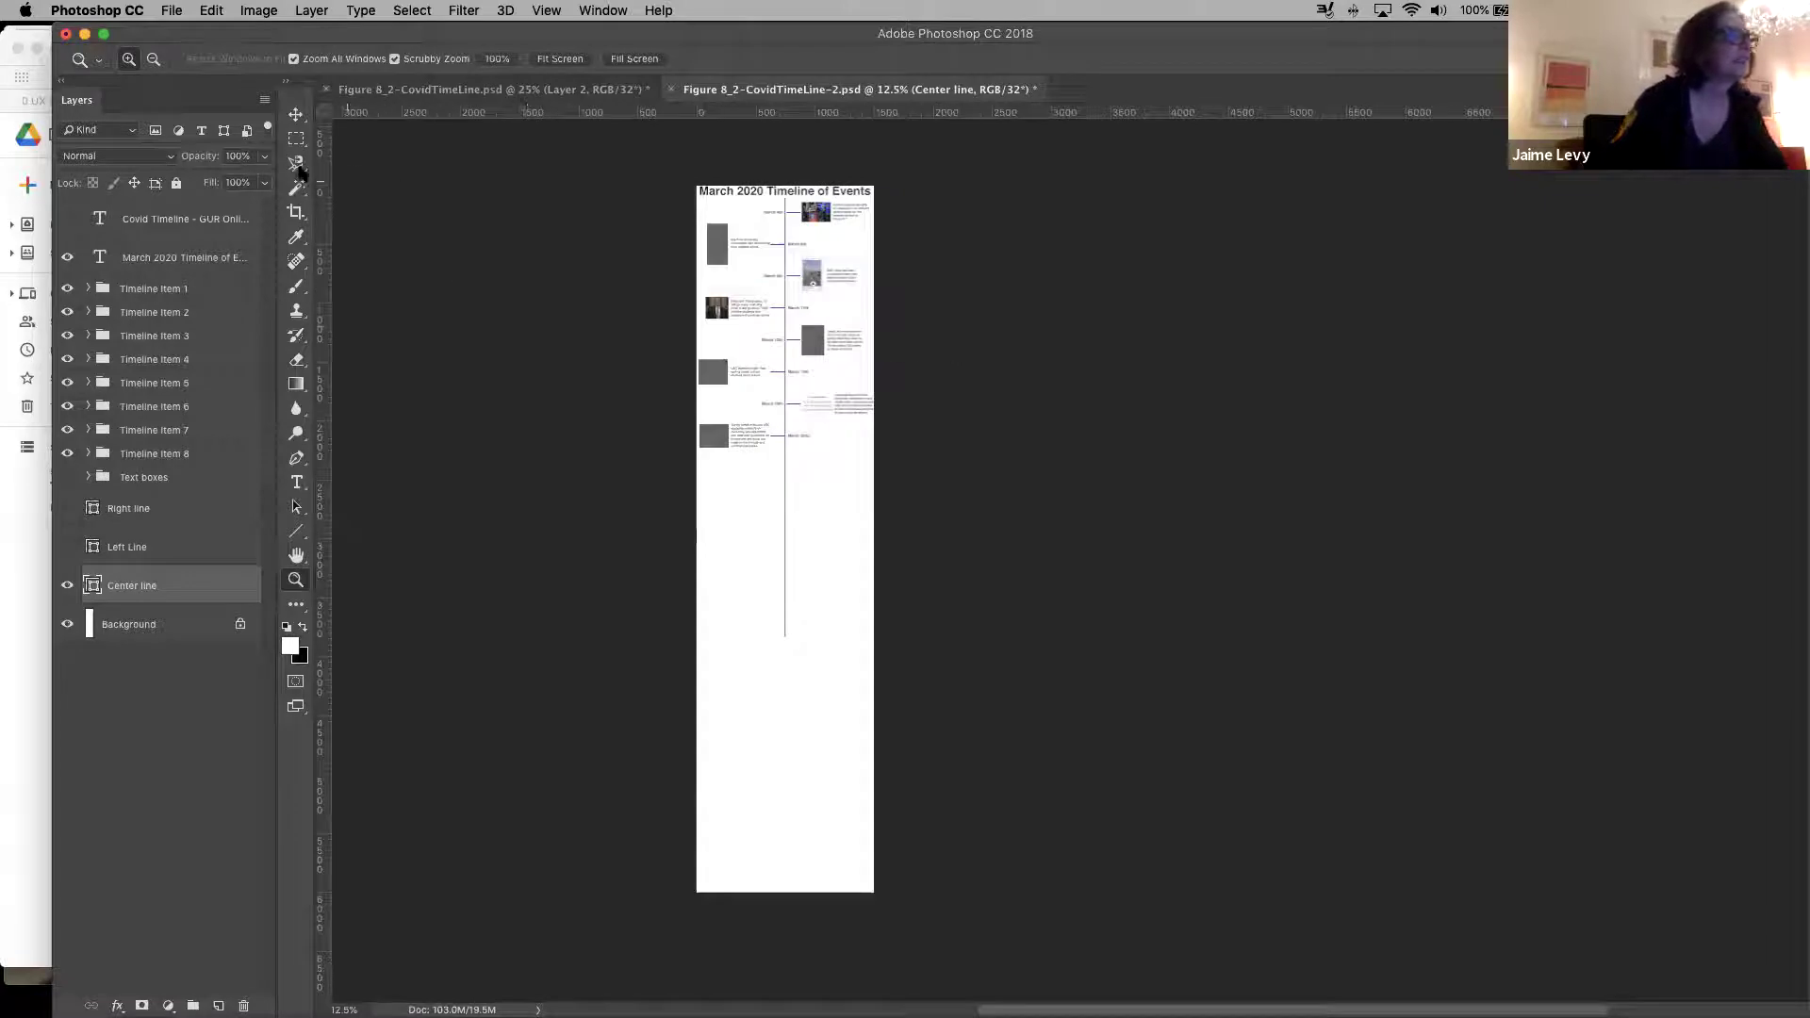
{"action": "left_click", "coordinate": [296, 115]}
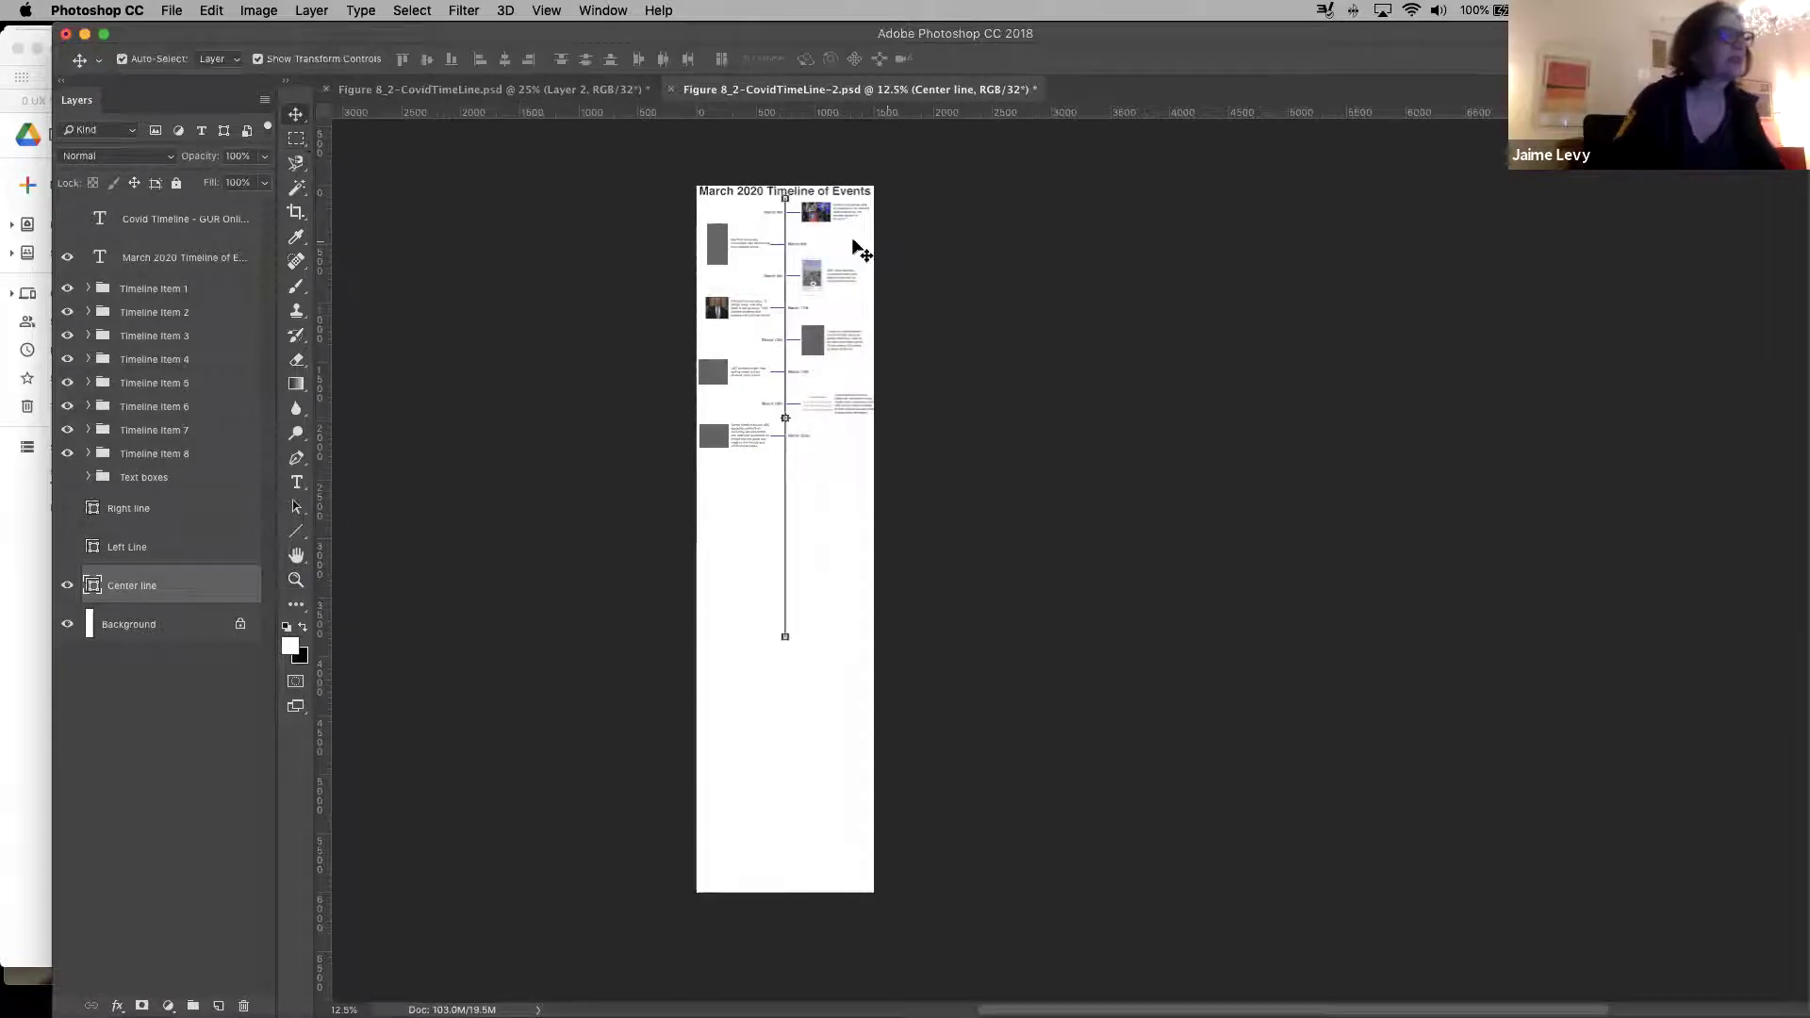
{"action": "left_click_drag", "start_coordinate": [647, 223], "coordinate": [895, 438]}
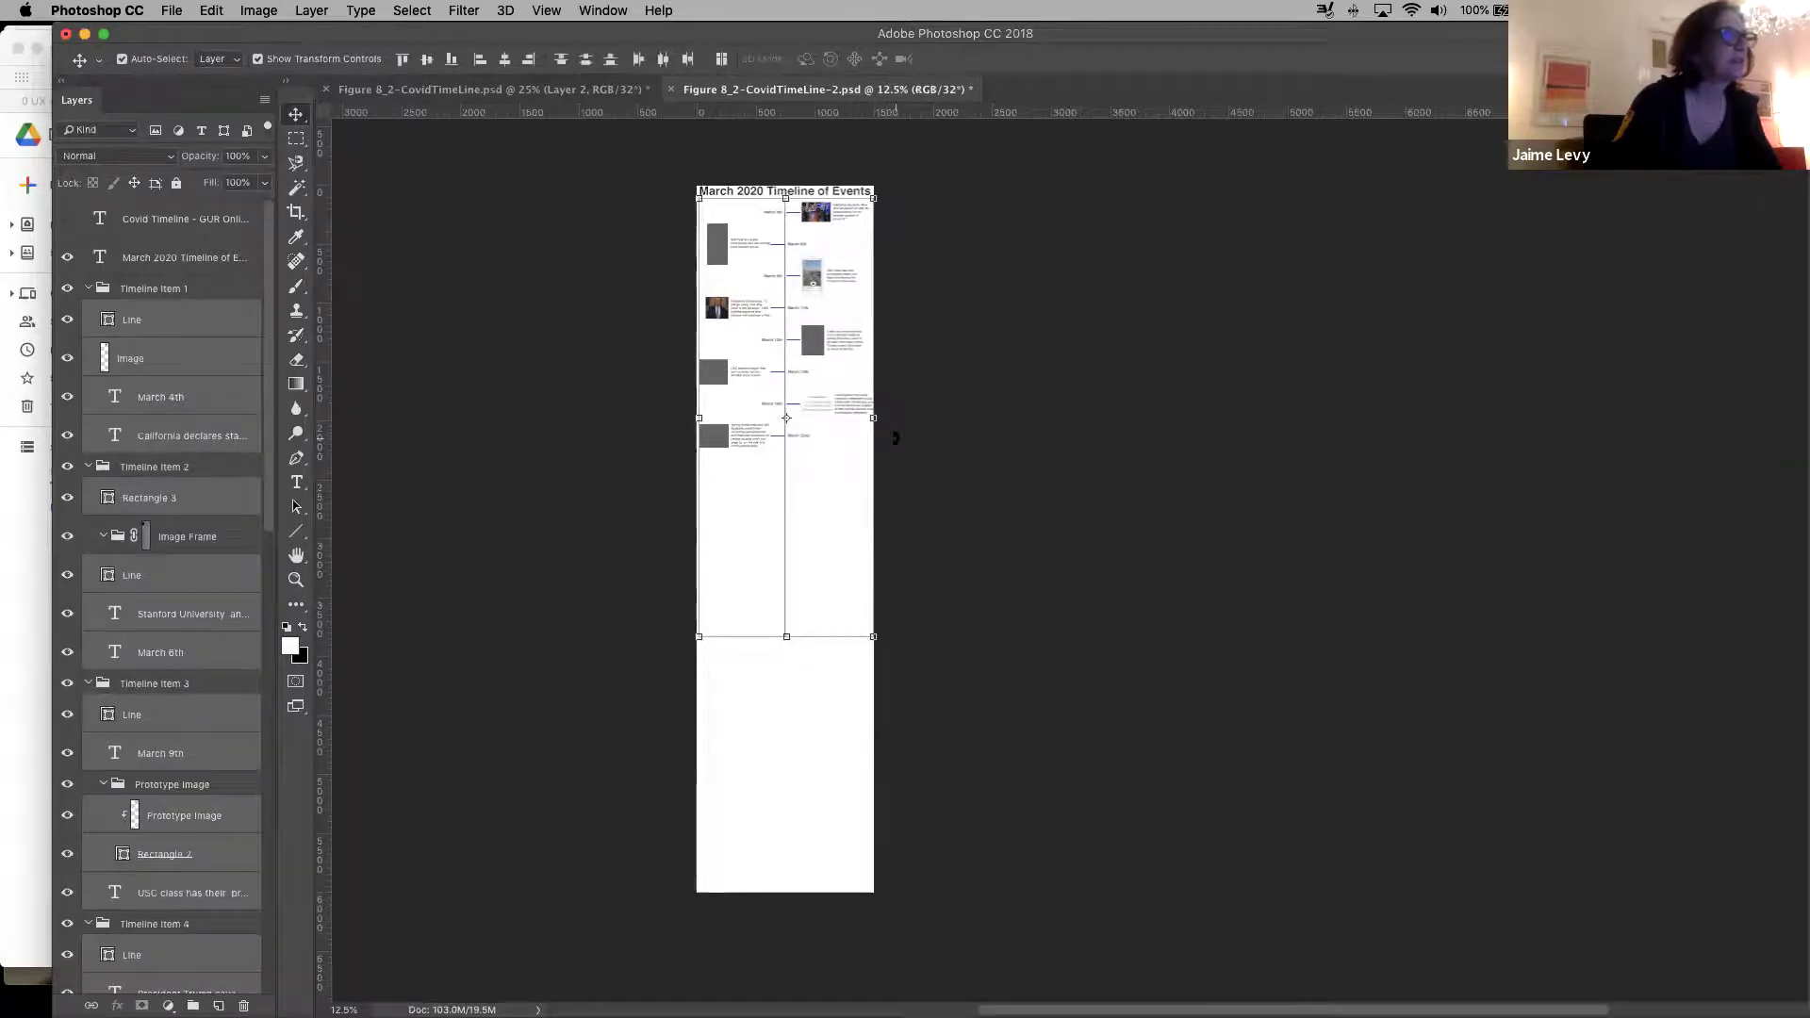
Undo the last stretch of the Center line and select the March 4th picture
{"action": "left_click", "coordinate": [779, 242]}
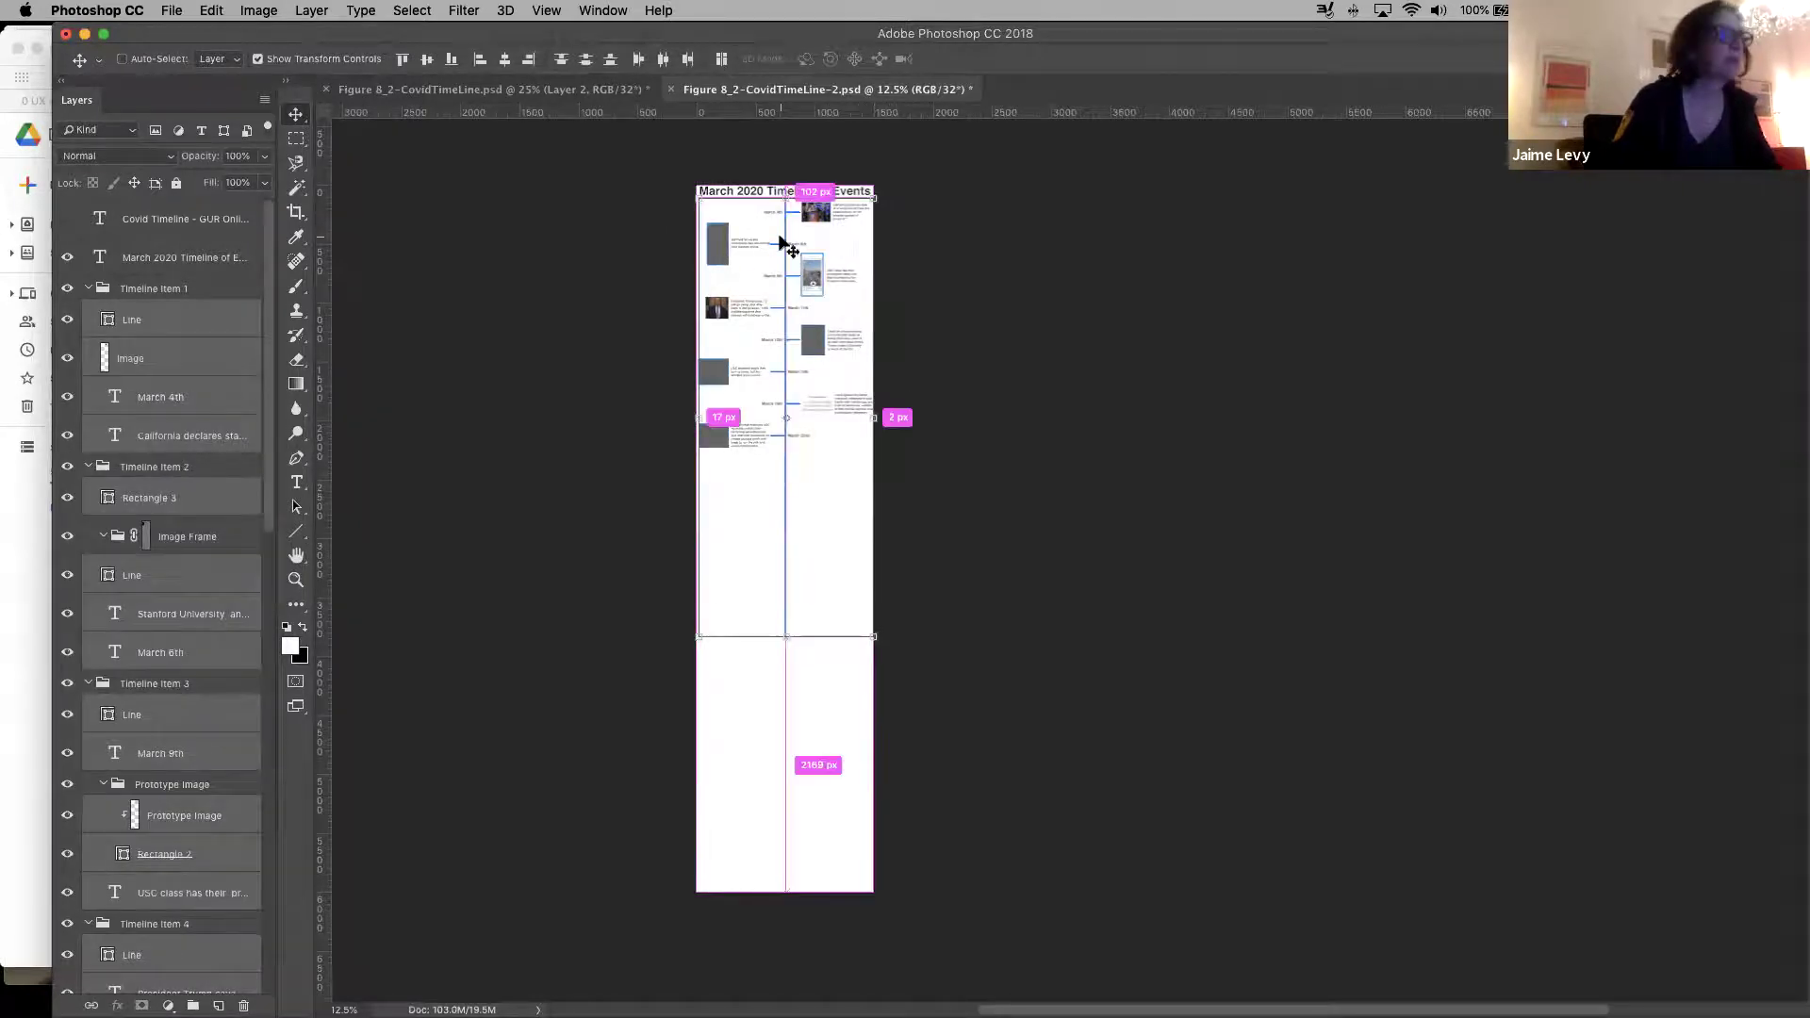
{"action": "left_click", "coordinate": [778, 242]}
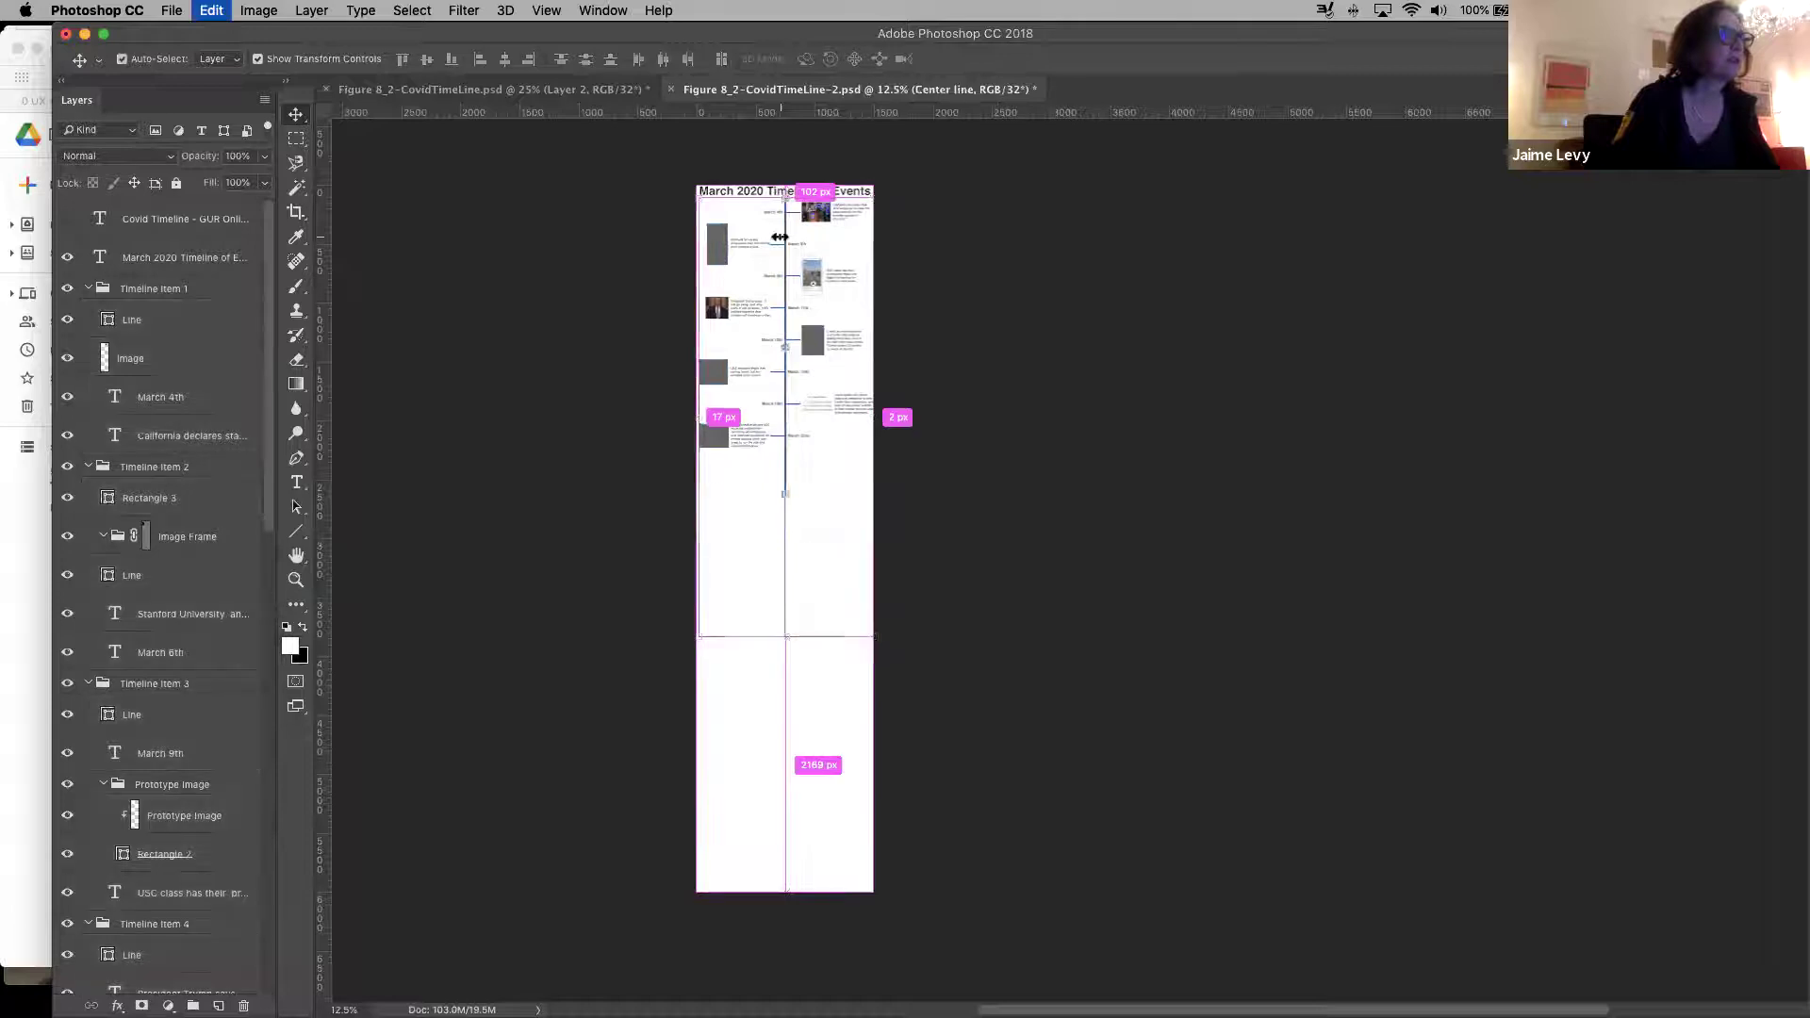
{"action": "left_click", "coordinate": [667, 273]}
{"action": "left_click", "coordinate": [816, 211]}
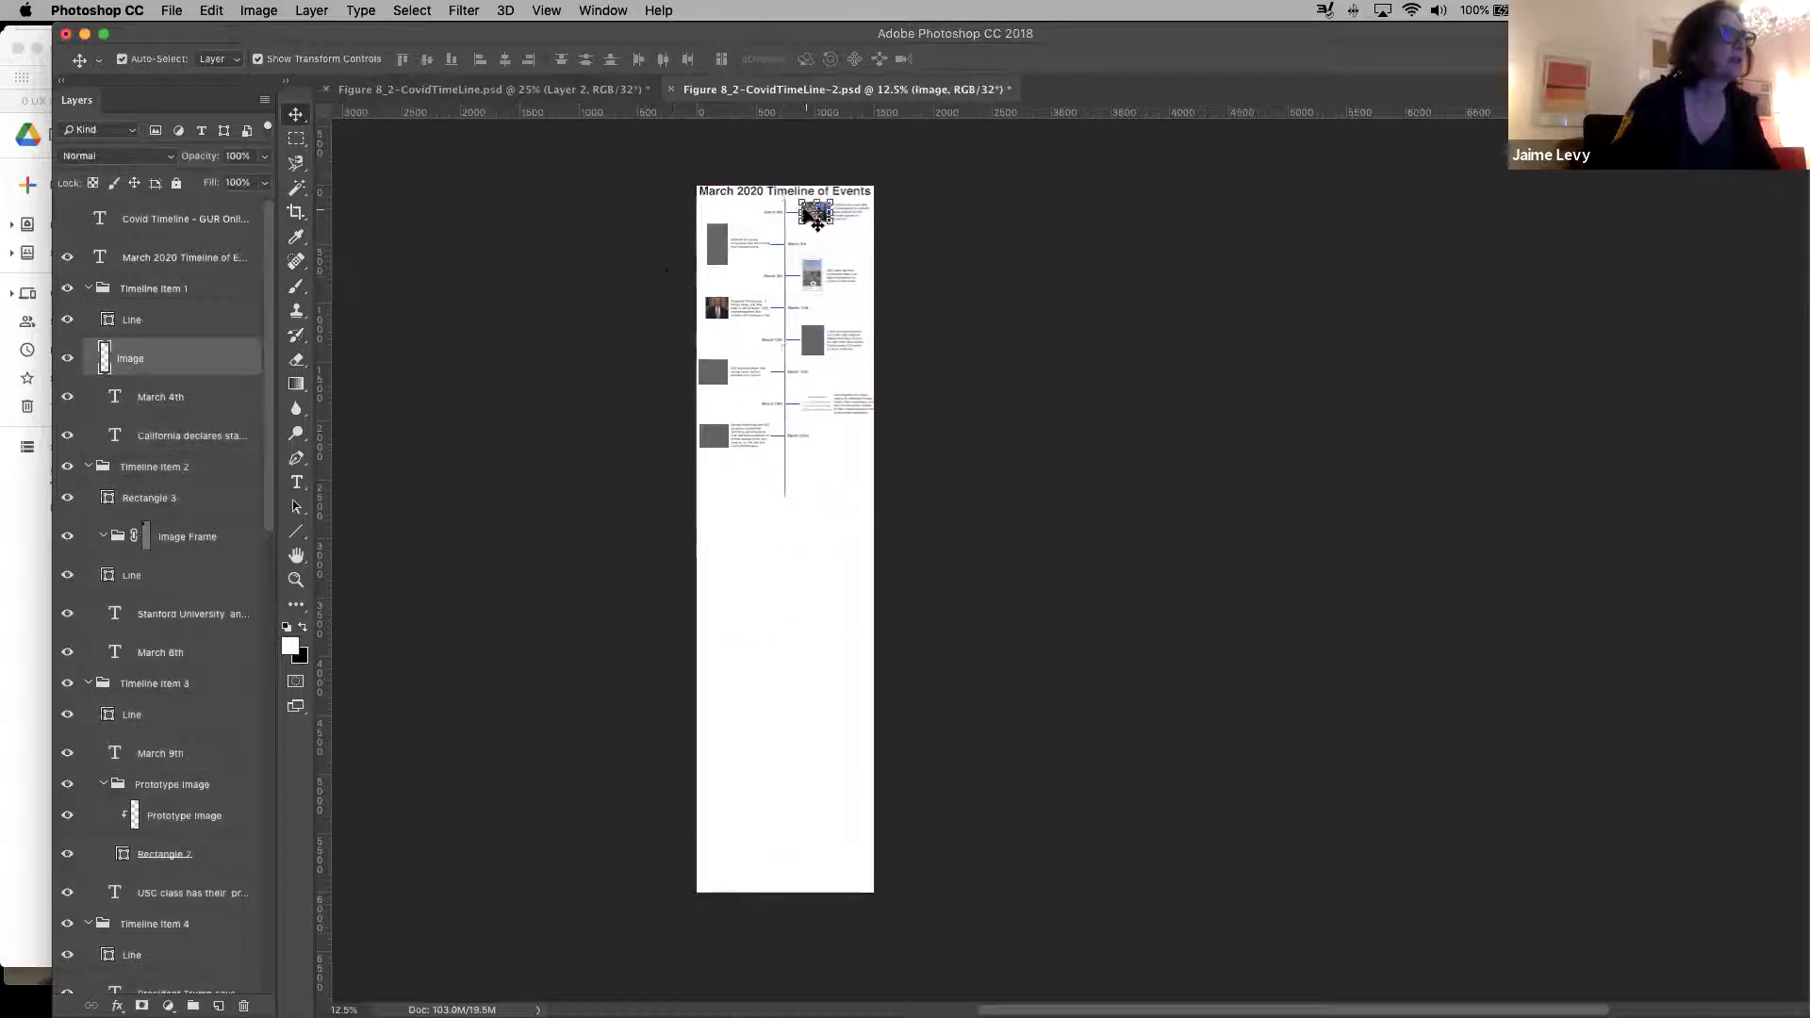
Select the March 4th date label in a closer view of the timeline items
{"action": "left_click", "coordinate": [295, 580]}
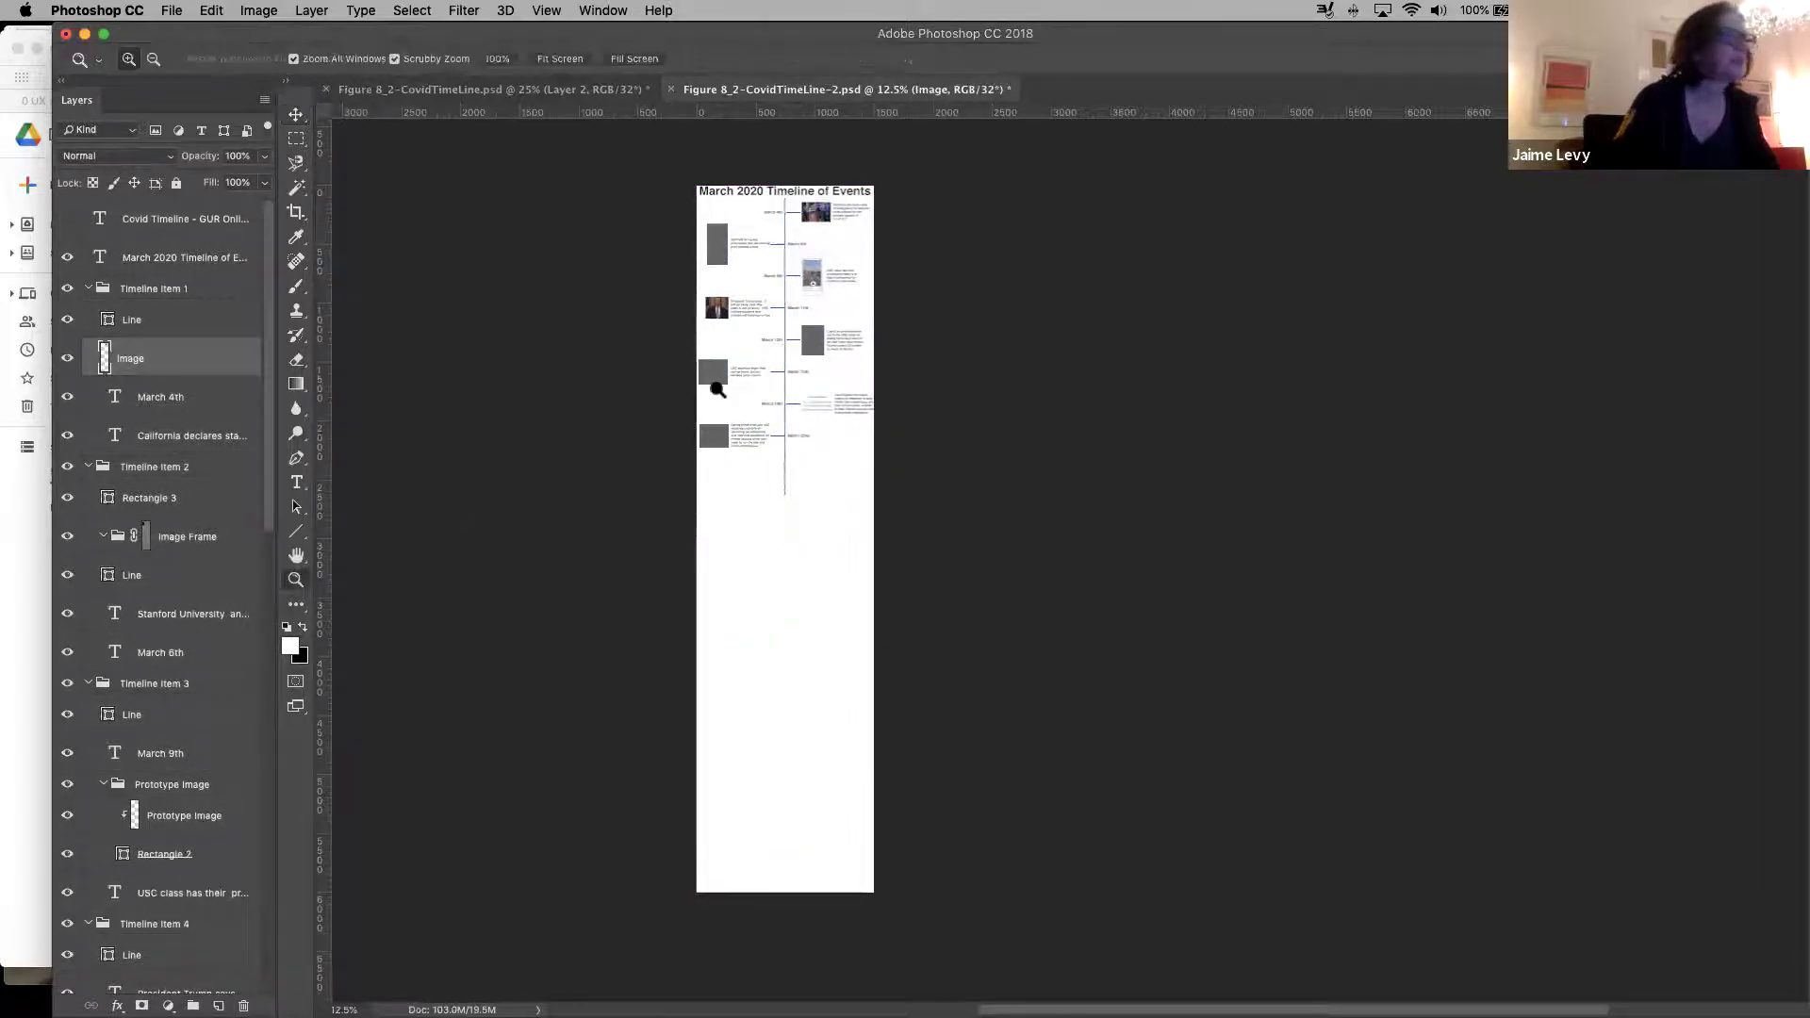
{"action": "left_click", "coordinate": [799, 244]}
{"action": "left_click", "coordinate": [802, 243]}
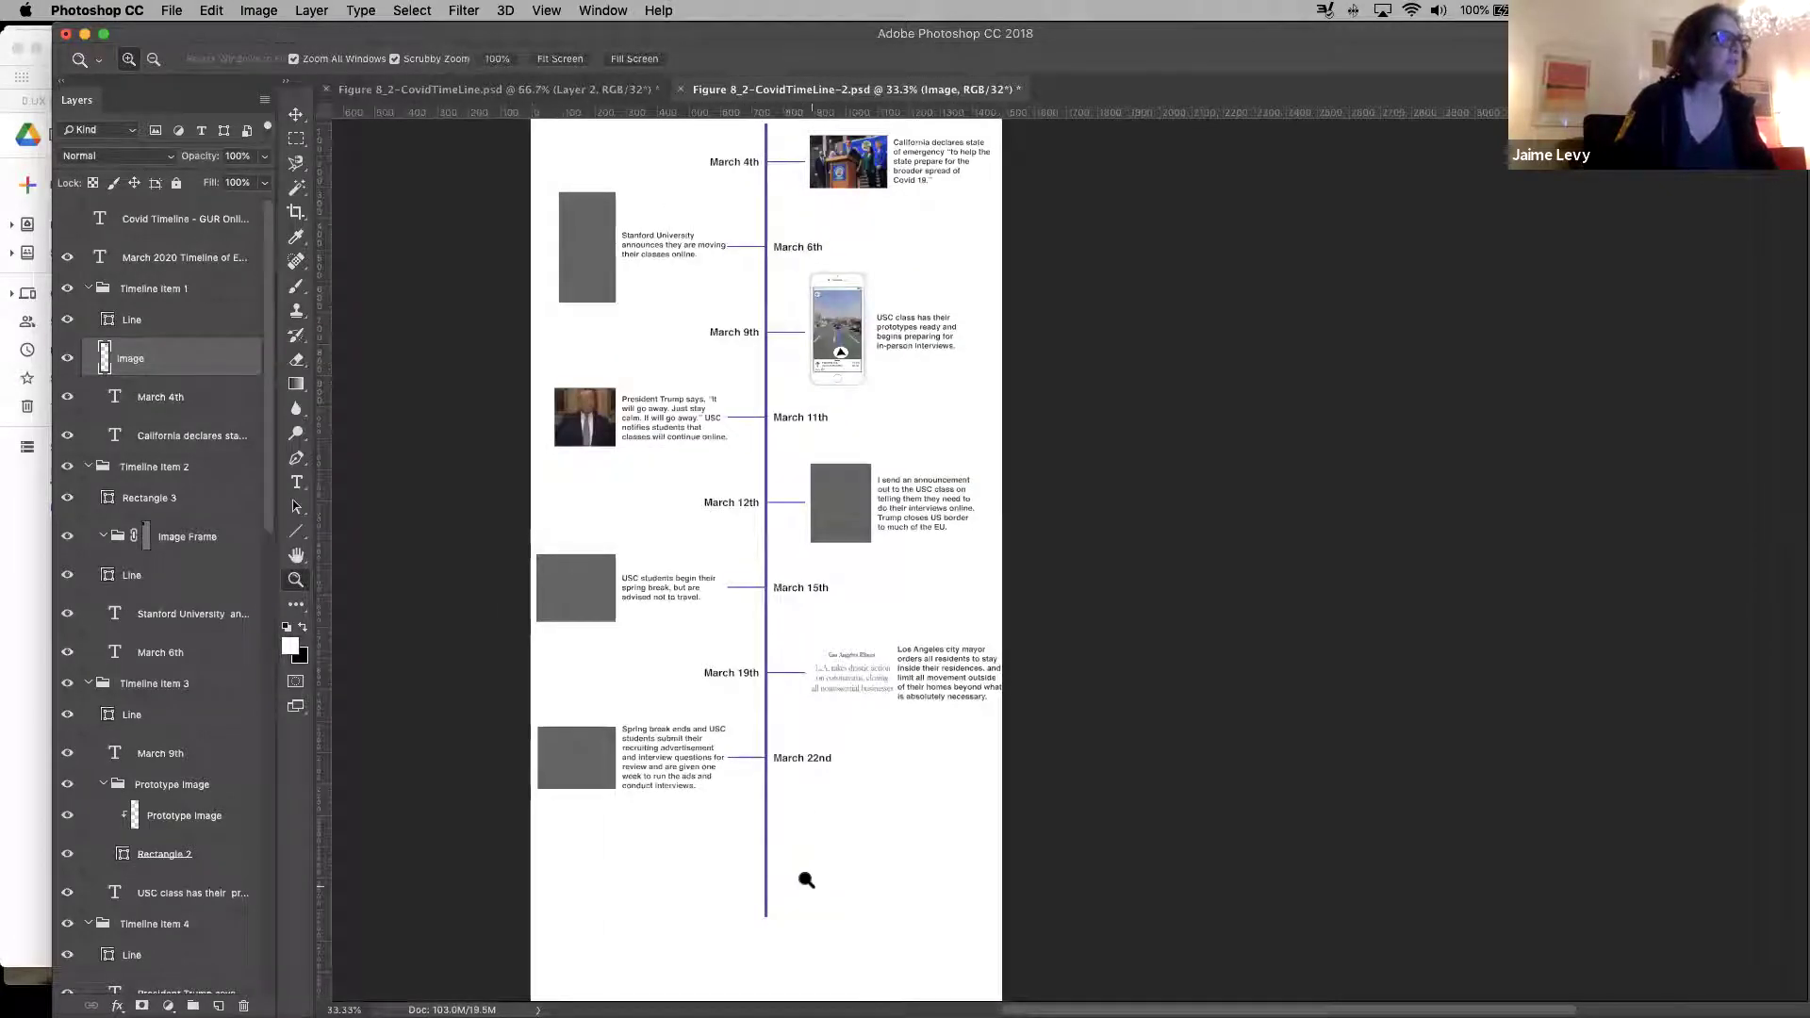
{"action": "left_click", "coordinate": [297, 140]}
{"action": "left_click", "coordinate": [296, 114]}
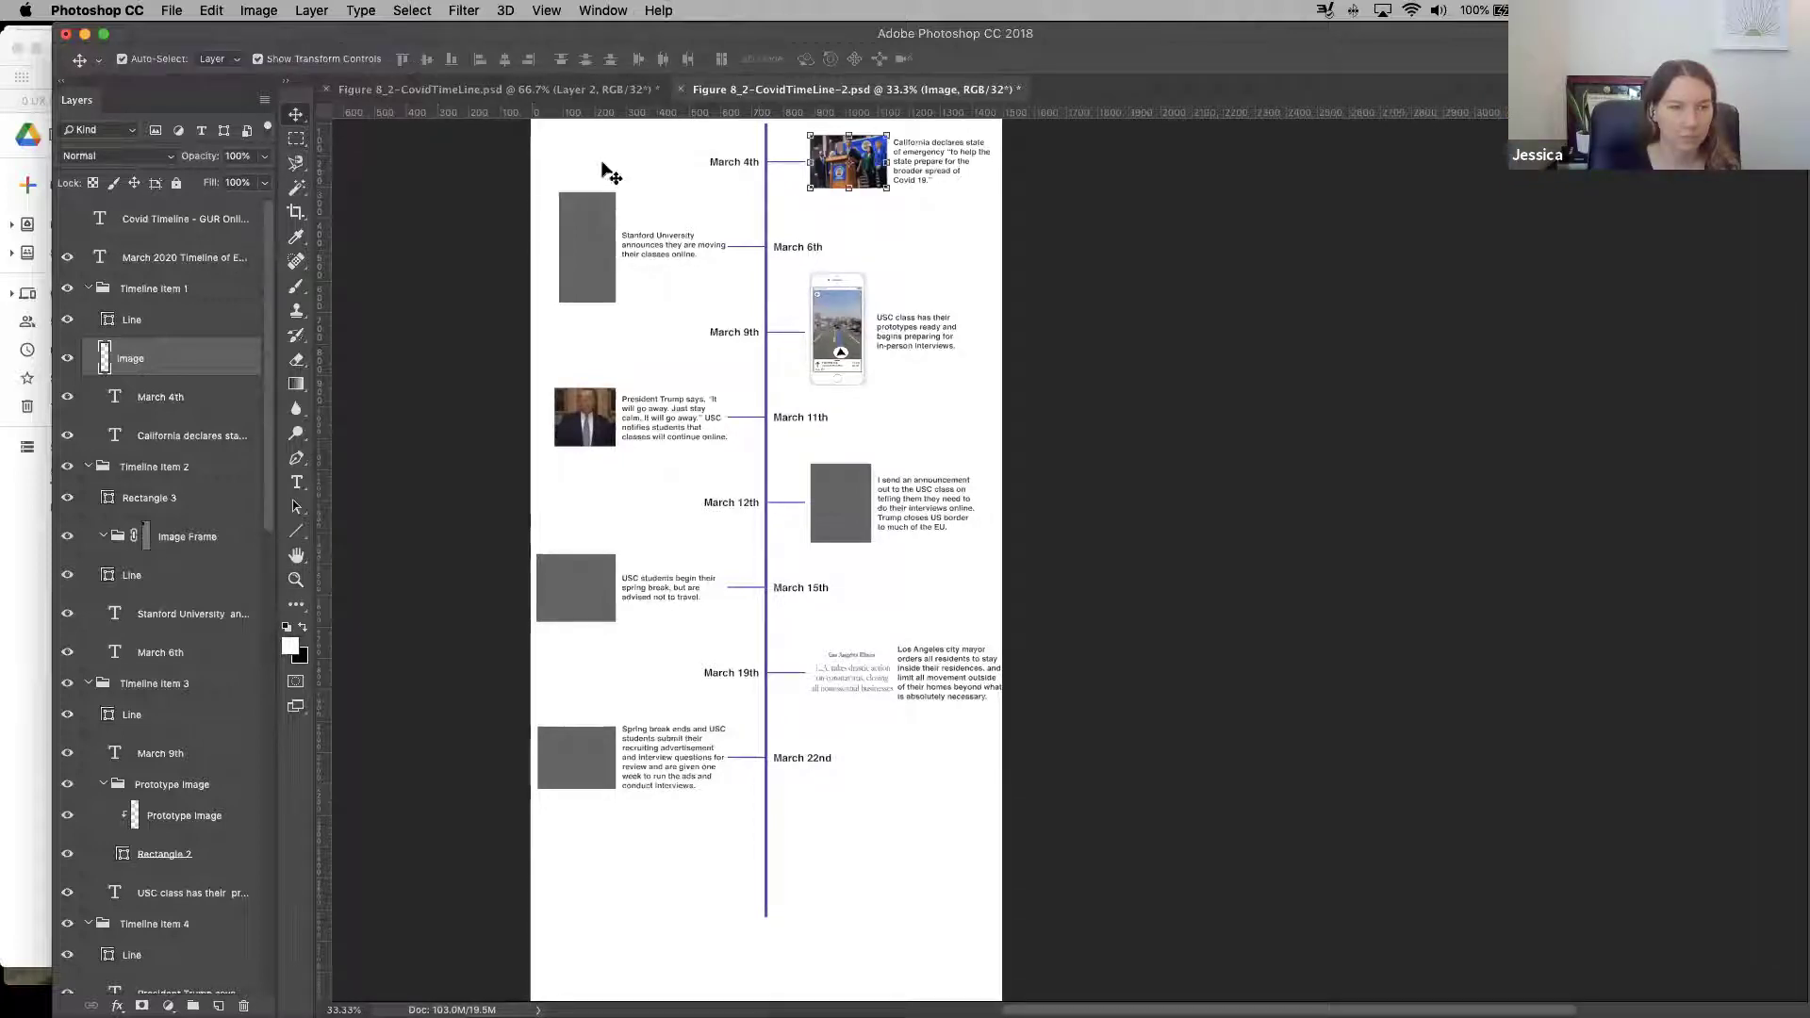
{"action": "left_click", "coordinate": [745, 164]}
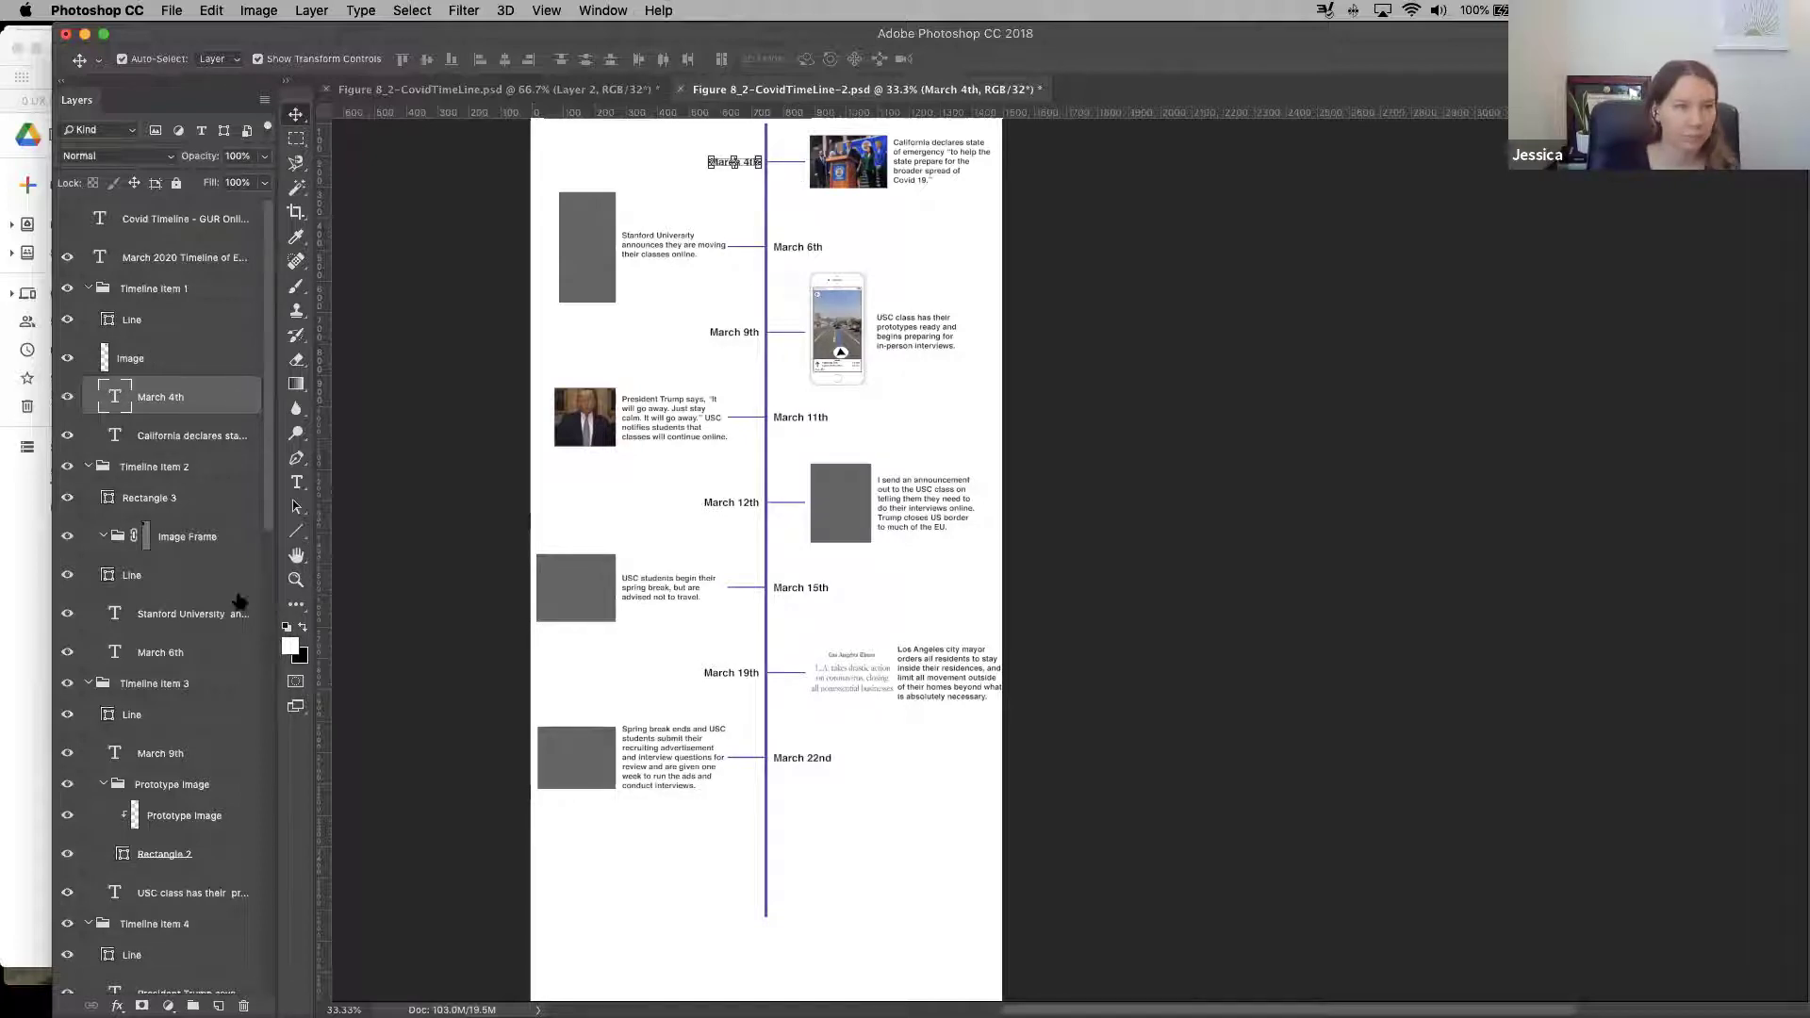
Collapse the Timeline Item 4, 5, 6 and 7 groups in the layer stack
{"action": "left_click_drag", "start_coordinate": [280, 500], "coordinate": [273, 834]}
{"action": "left_click", "coordinate": [103, 539]}
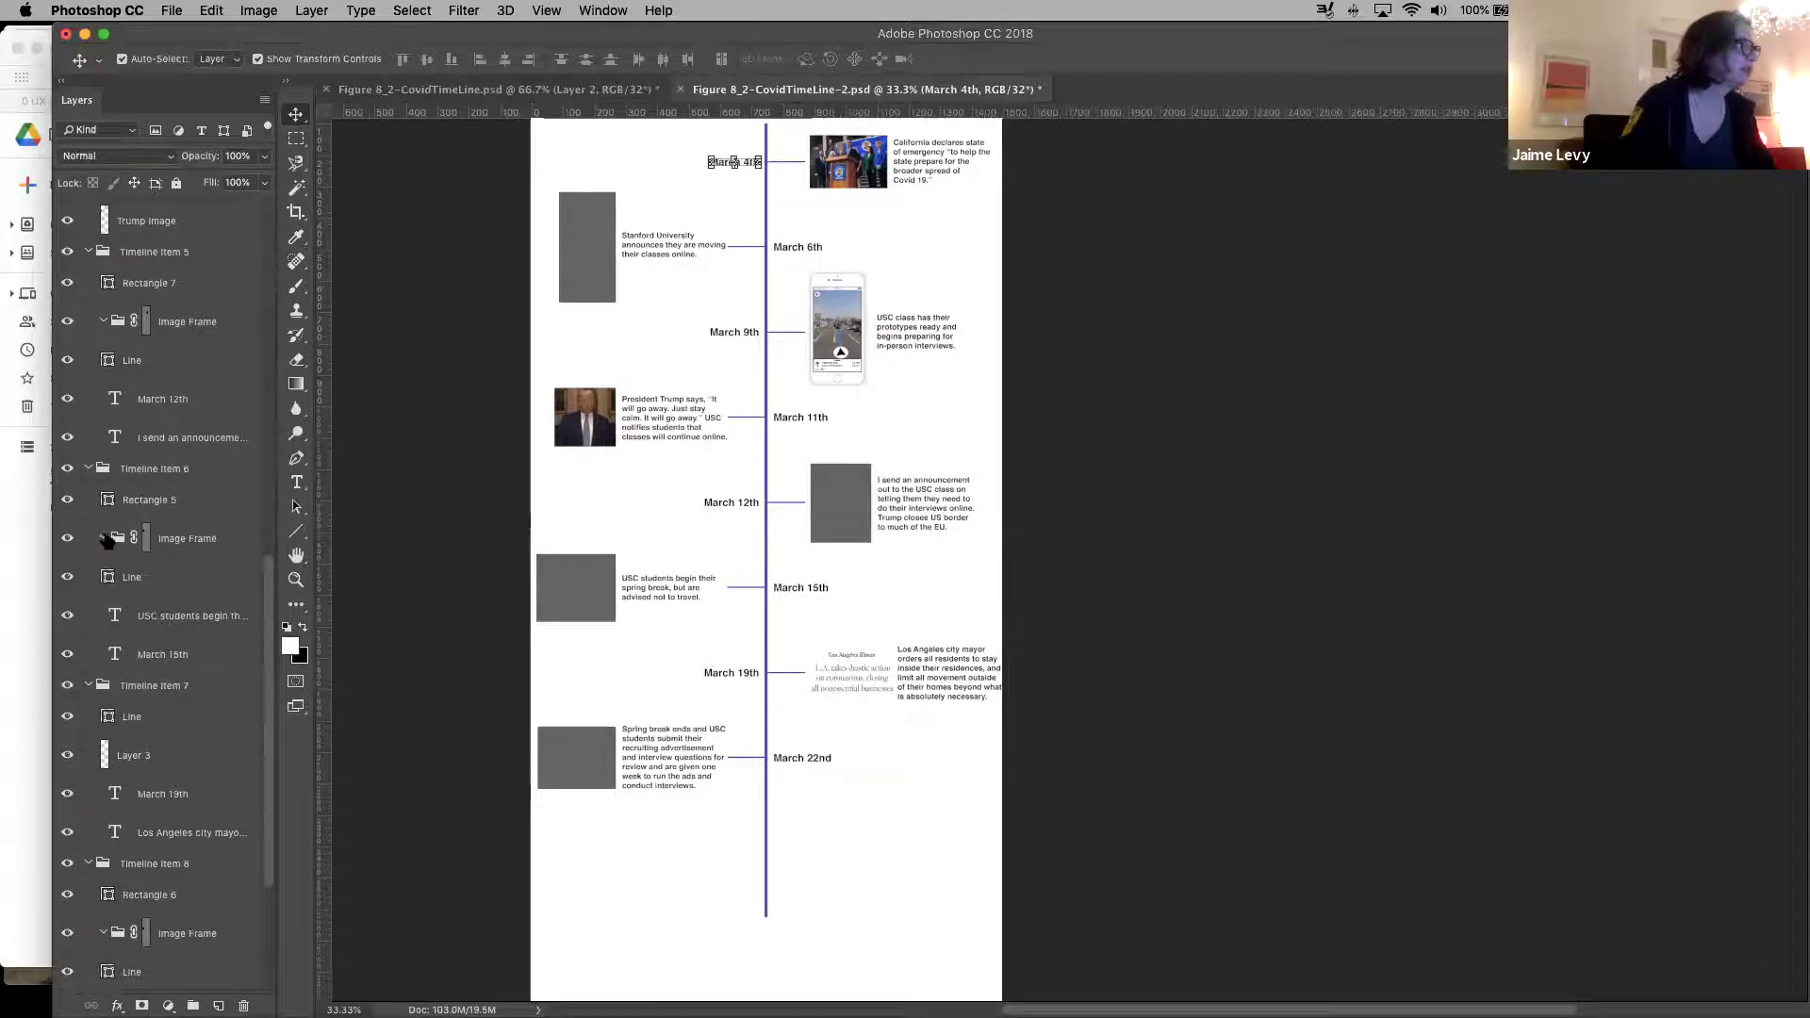
{"action": "left_click", "coordinate": [90, 470]}
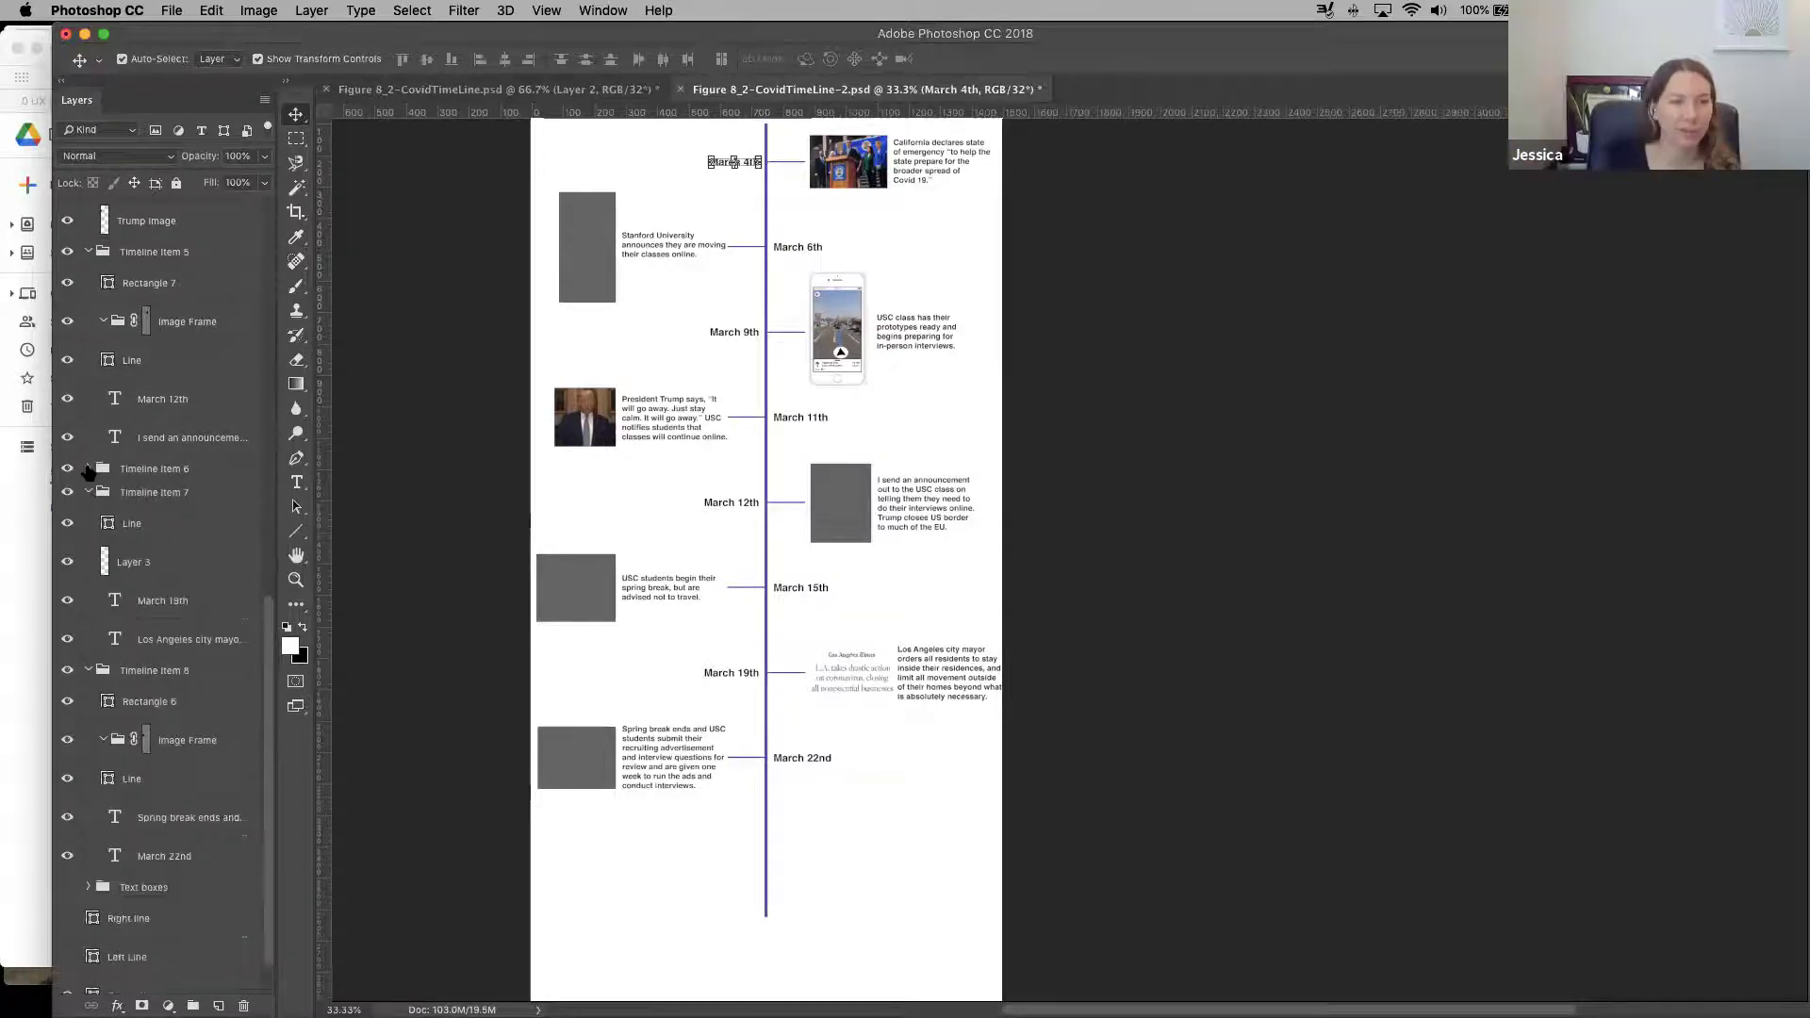
{"action": "left_click", "coordinate": [85, 251]}
{"action": "left_click", "coordinate": [99, 323]}
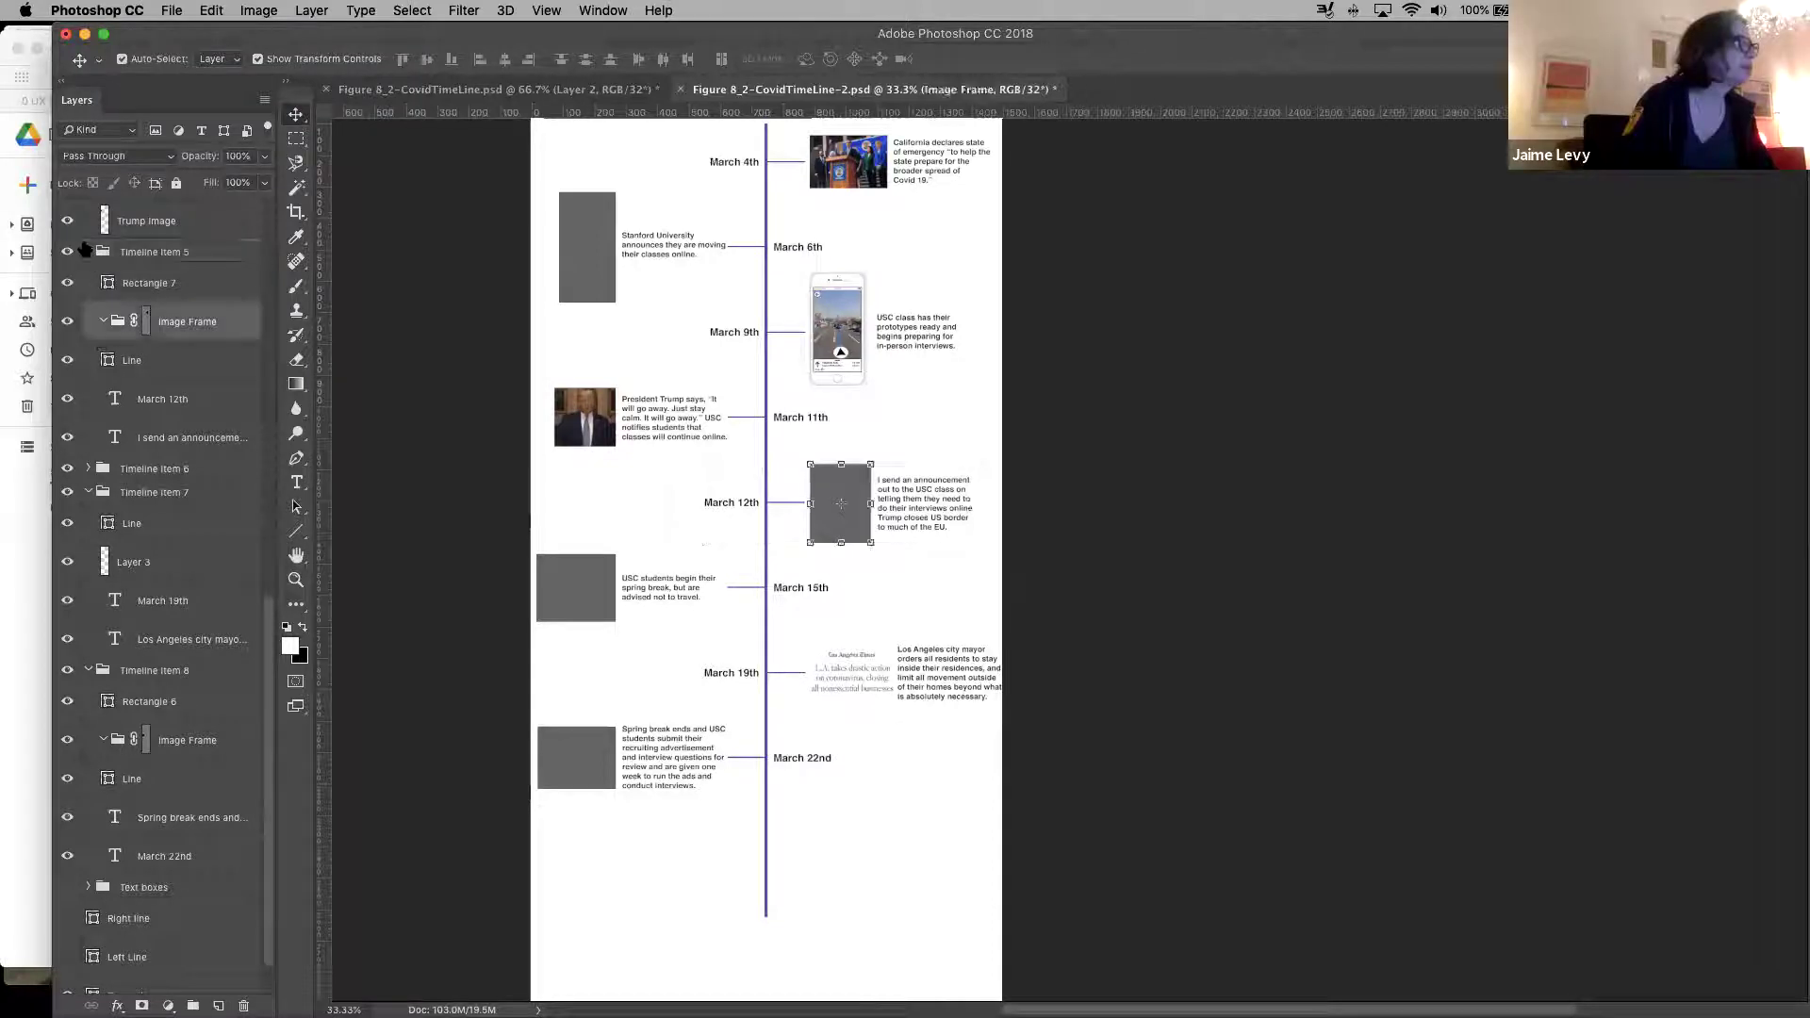
{"action": "left_click", "coordinate": [88, 251]}
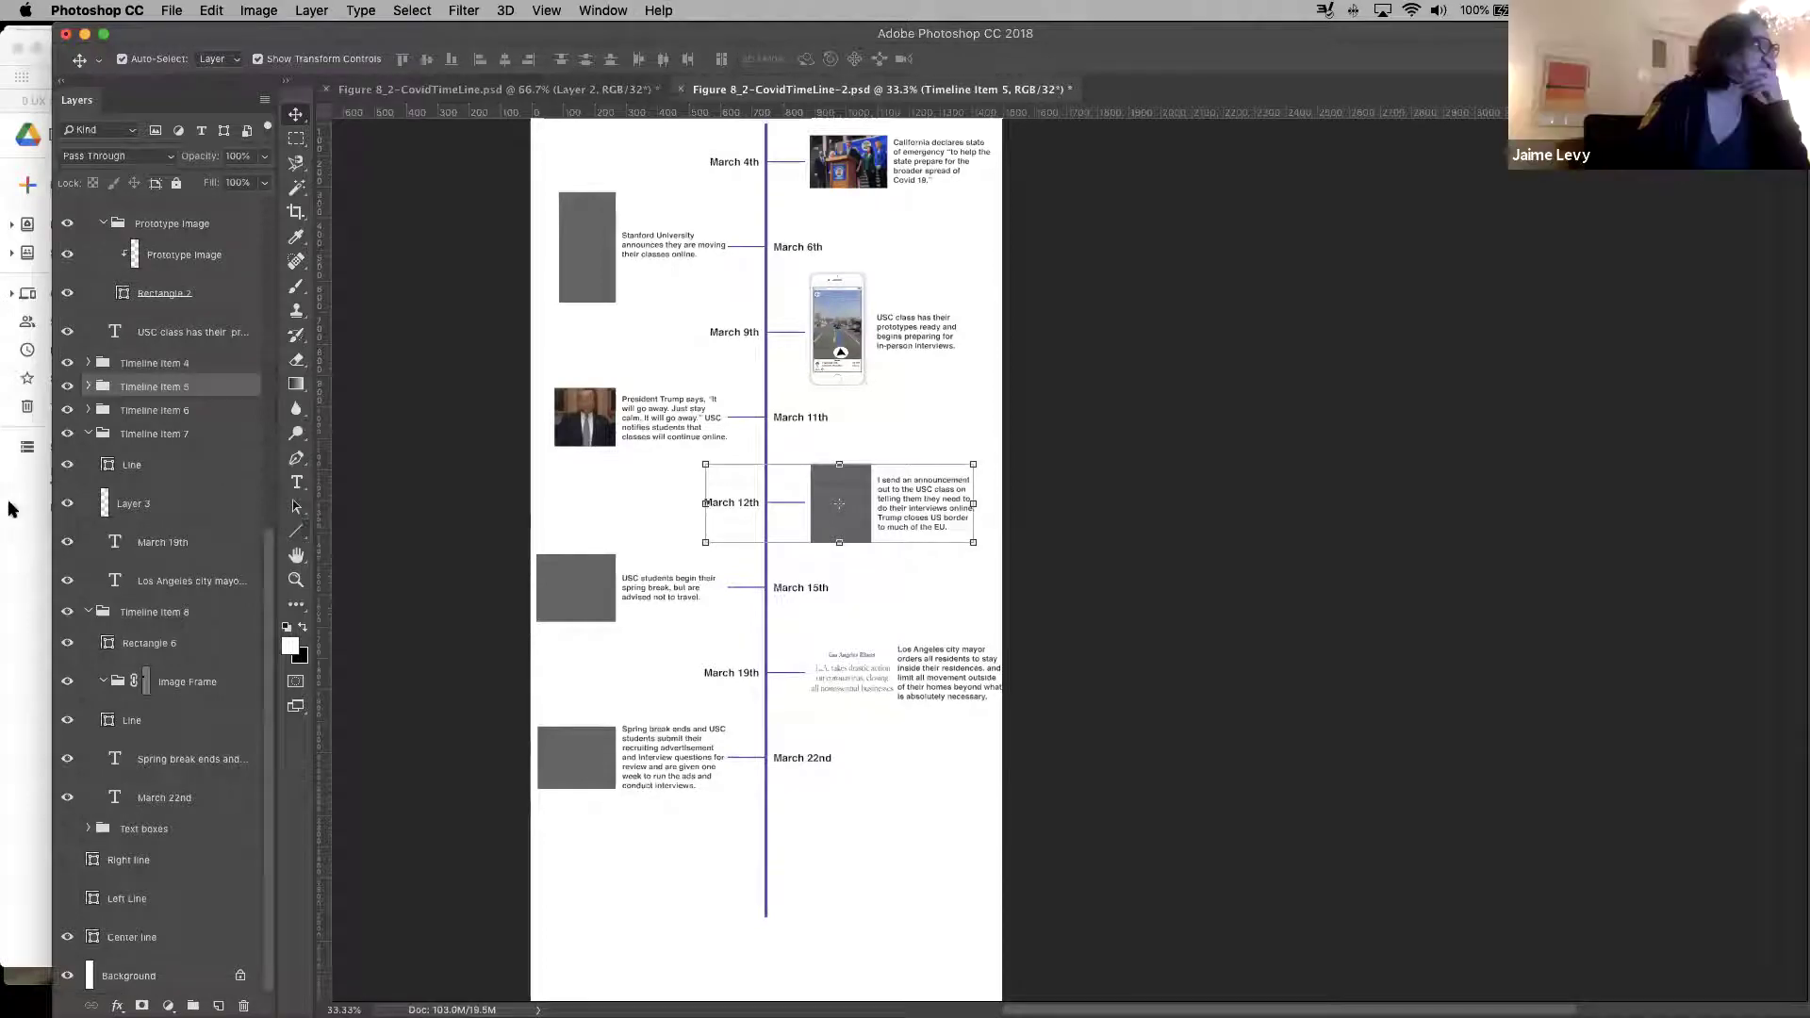
{"action": "left_click", "coordinate": [88, 434]}
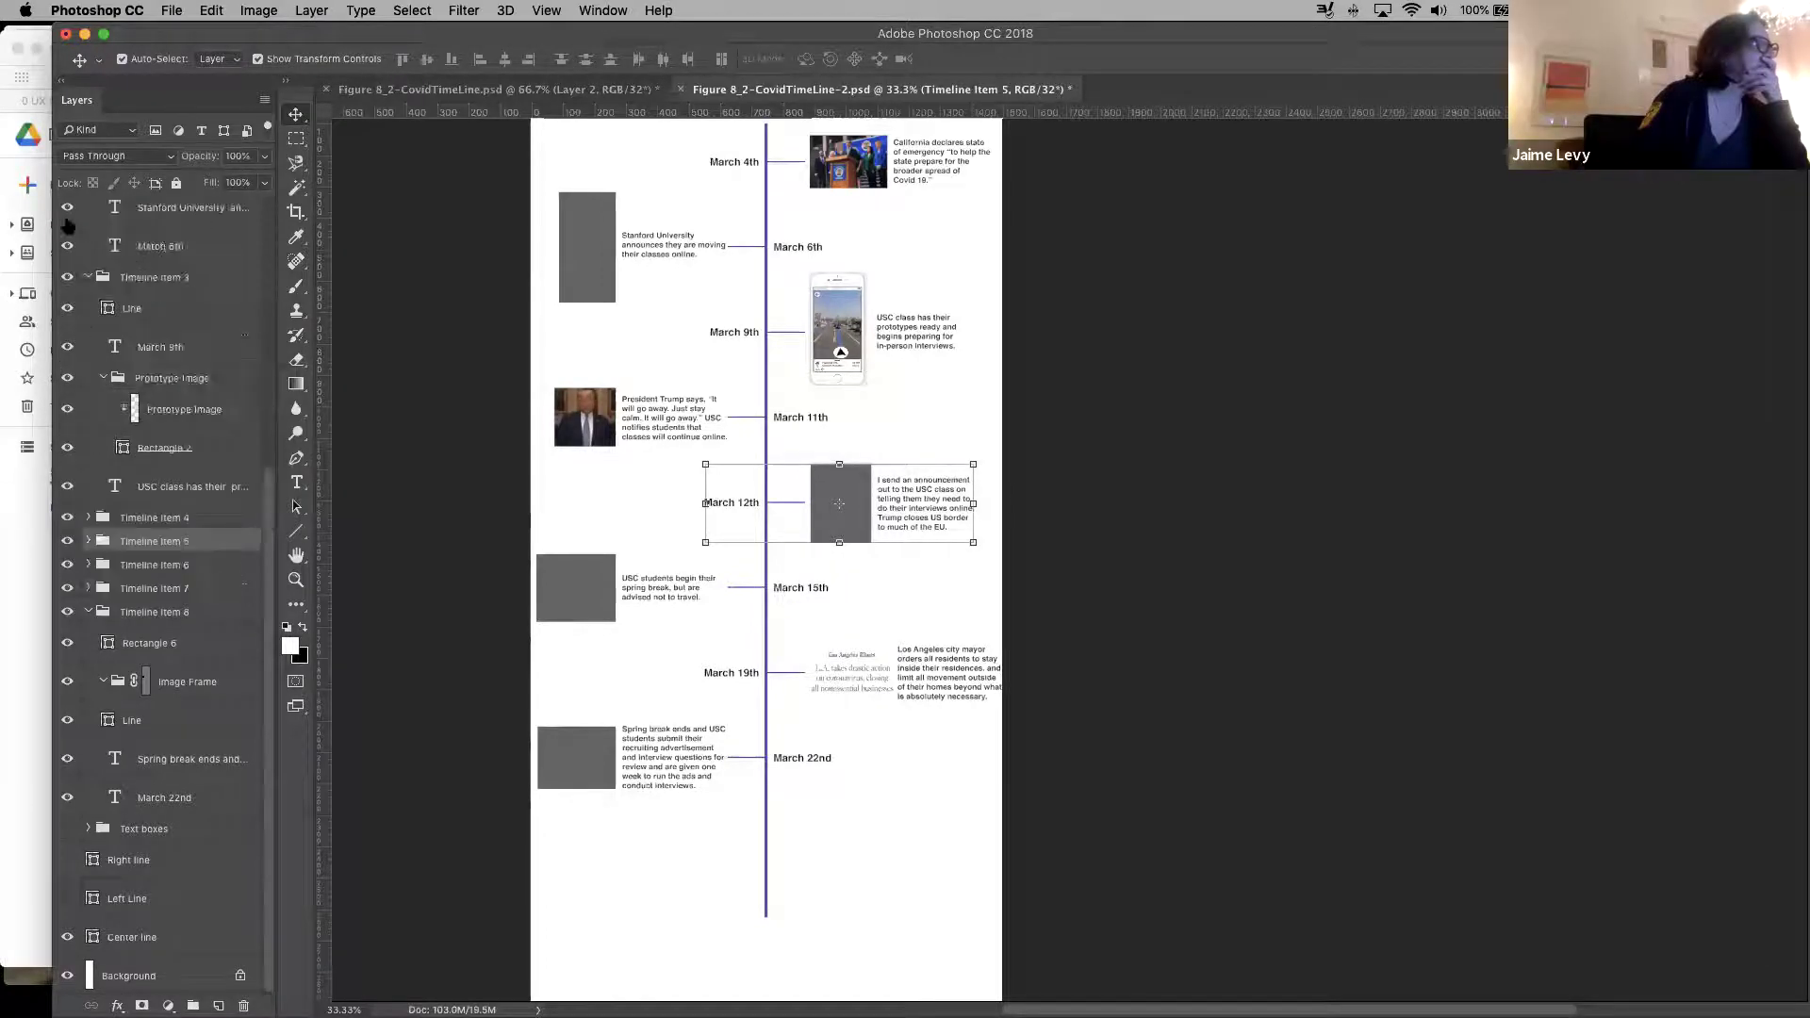
Collapse the remaining expanded groups, Timeline Item 1, 2, 3 and 8, to shorten the layer stack
{"action": "scroll", "coordinate": [259, 424], "scroll_direction": "up", "scroll_amount": 3}
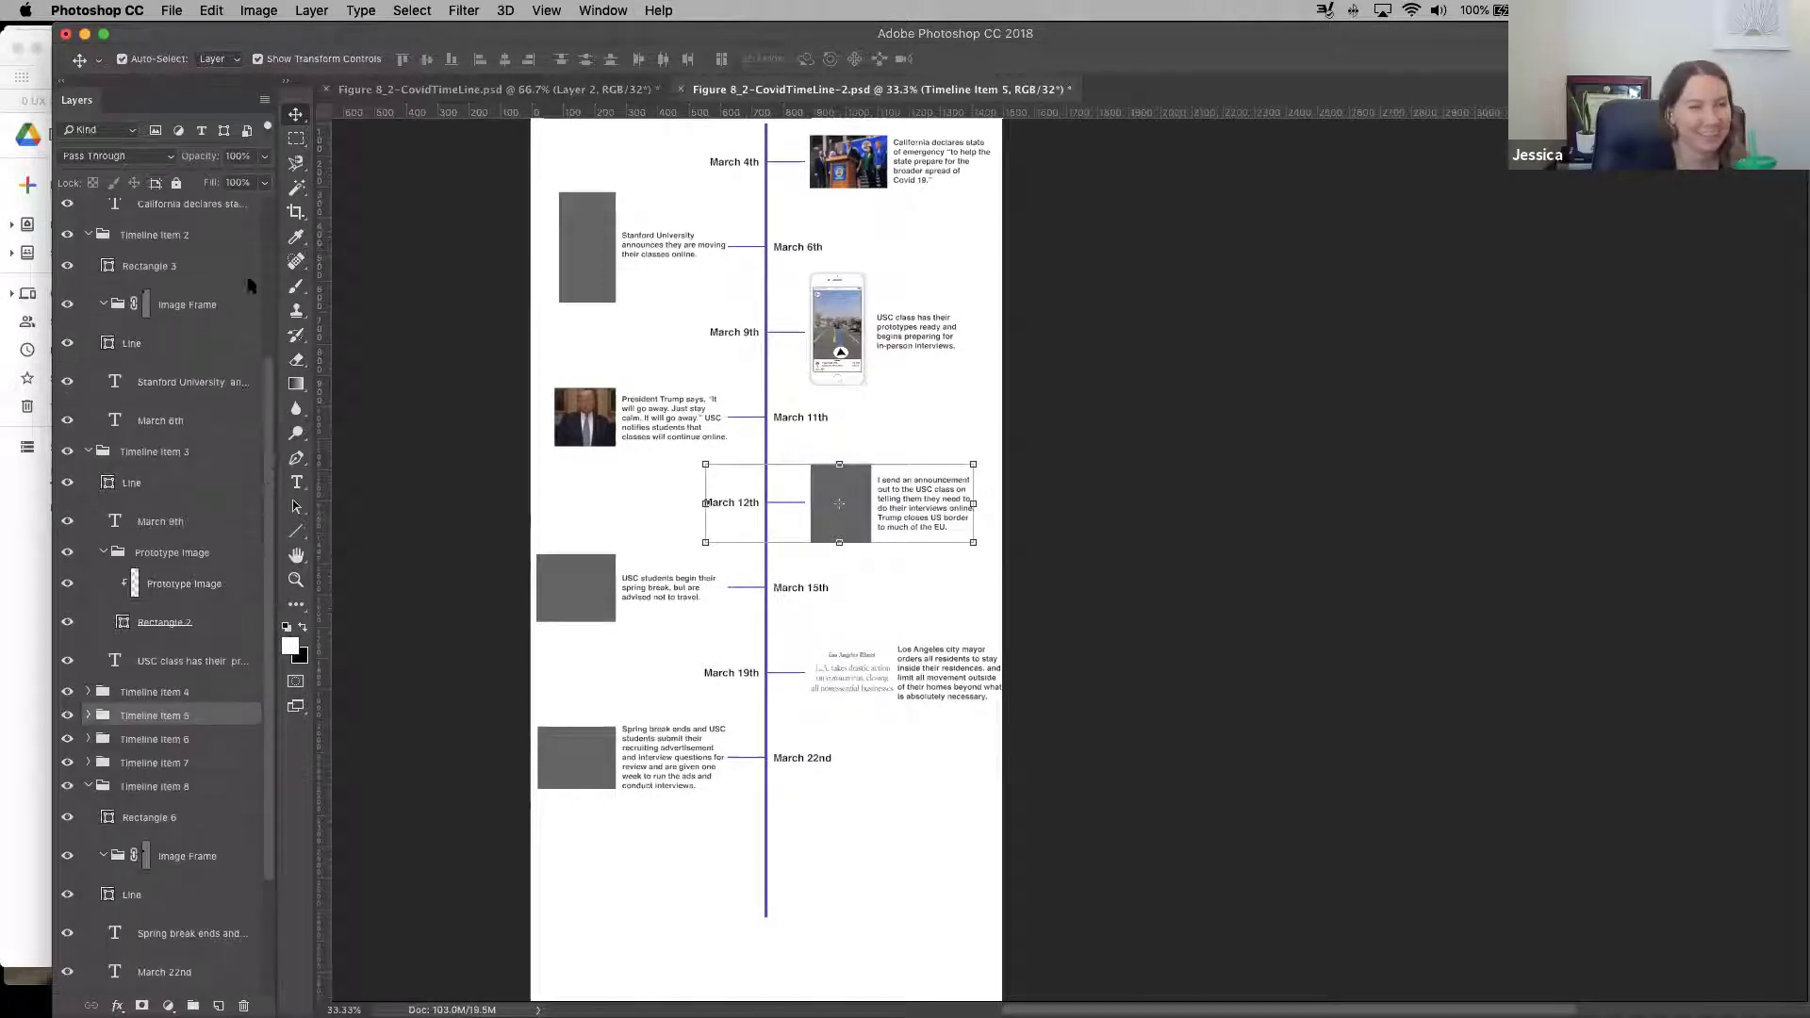
{"action": "scroll", "coordinate": [250, 264], "scroll_direction": "up", "scroll_amount": 3}
{"action": "left_click", "coordinate": [85, 252]}
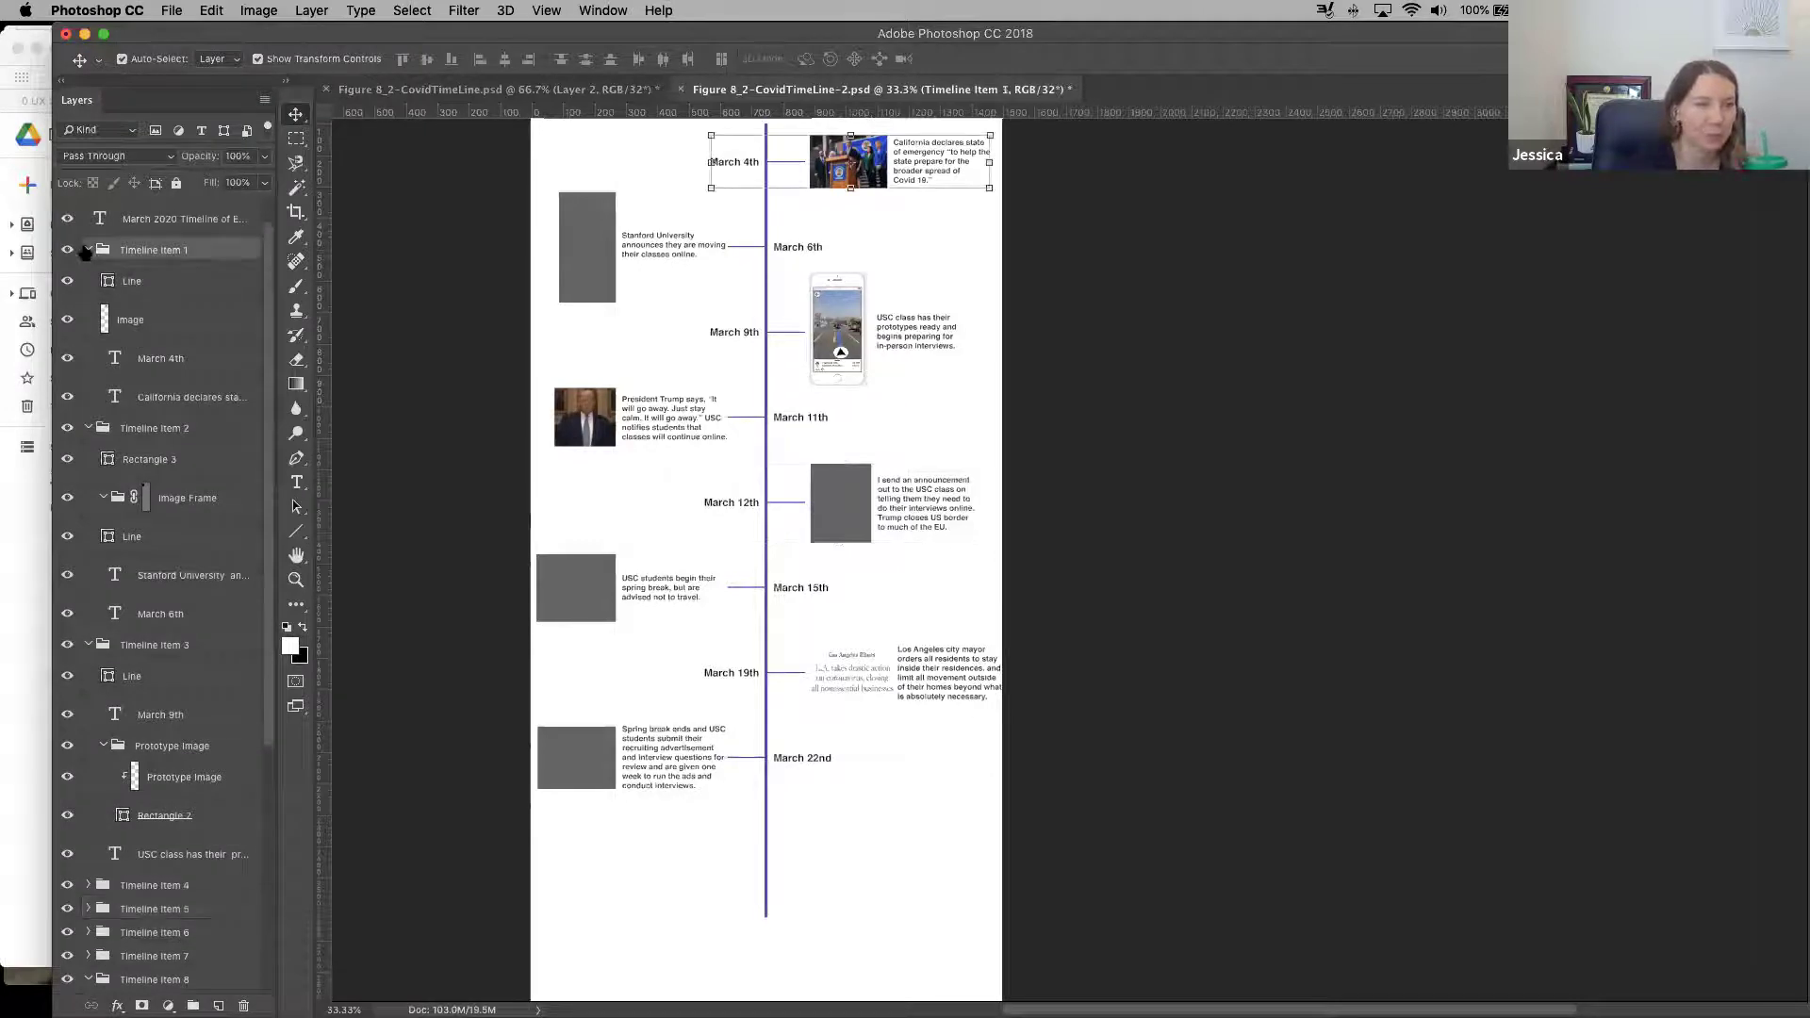
{"action": "left_click", "coordinate": [88, 248]}
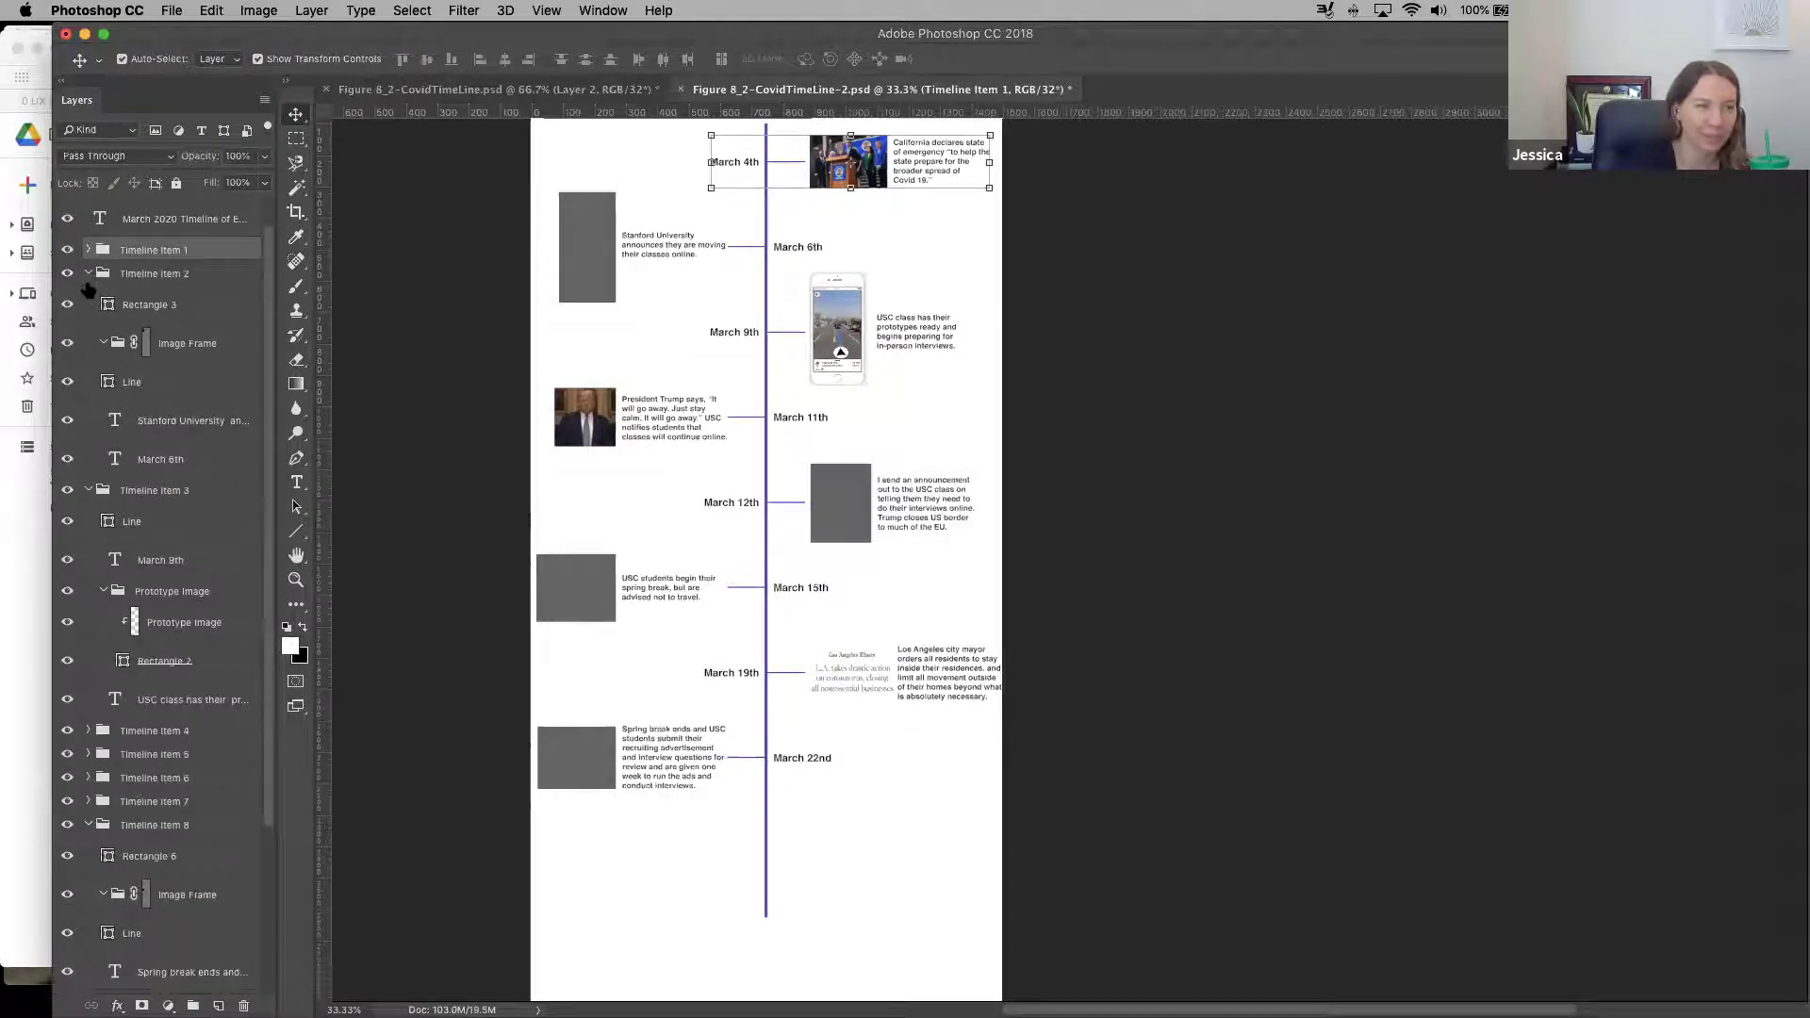
{"action": "left_click", "coordinate": [87, 274]}
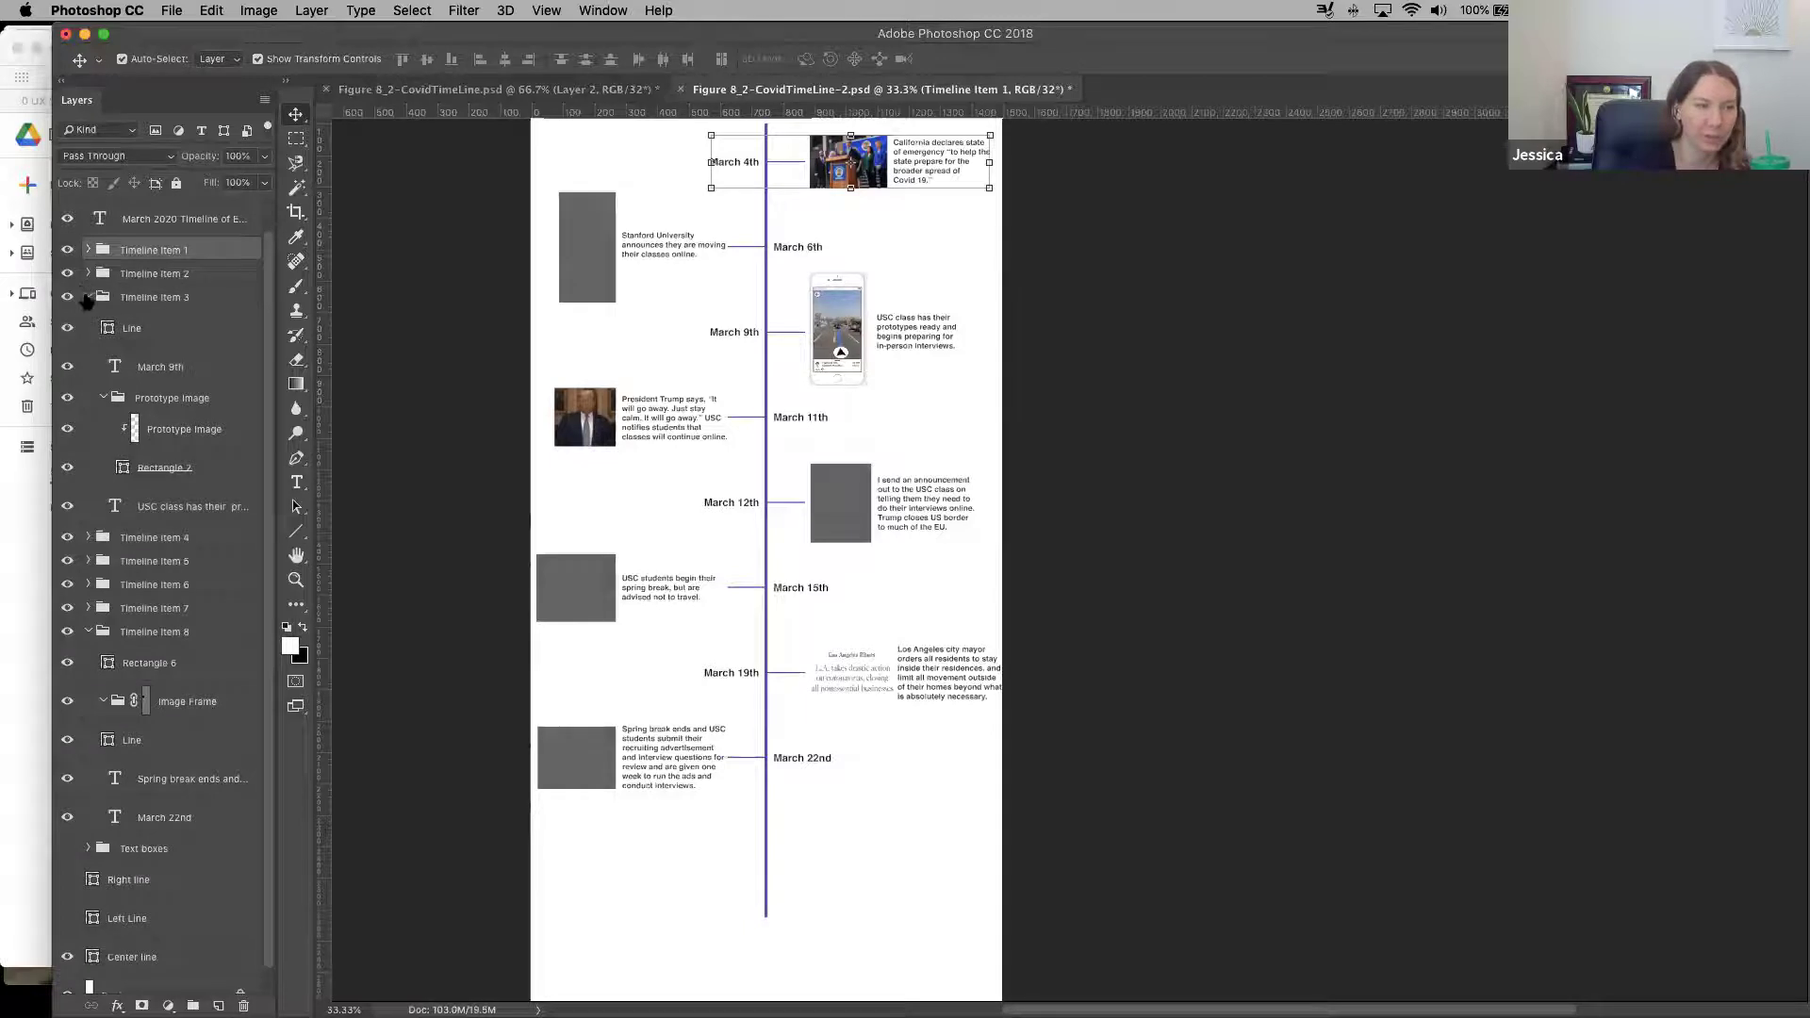
{"action": "left_click", "coordinate": [88, 297]}
{"action": "left_click", "coordinate": [88, 453]}
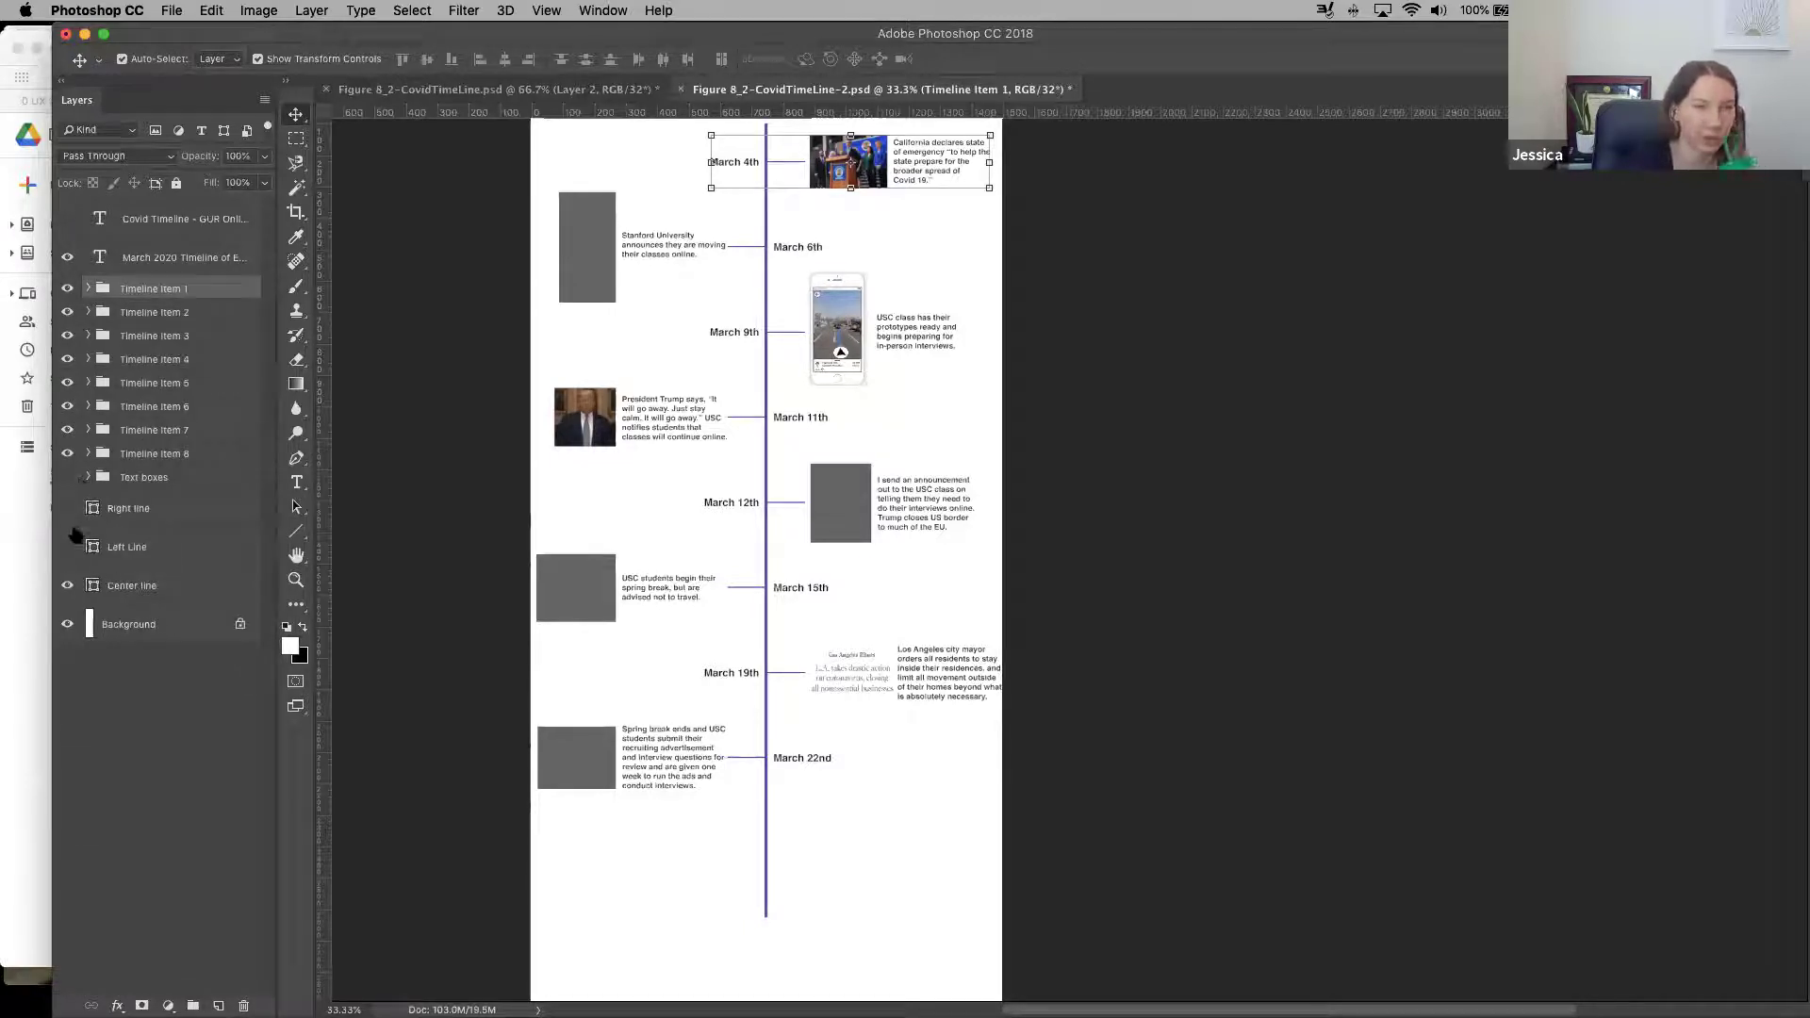
Check what the Right line, Left Line and Center line layers contain by briefly toggling each one's visibility
{"action": "left_click", "coordinate": [67, 508]}
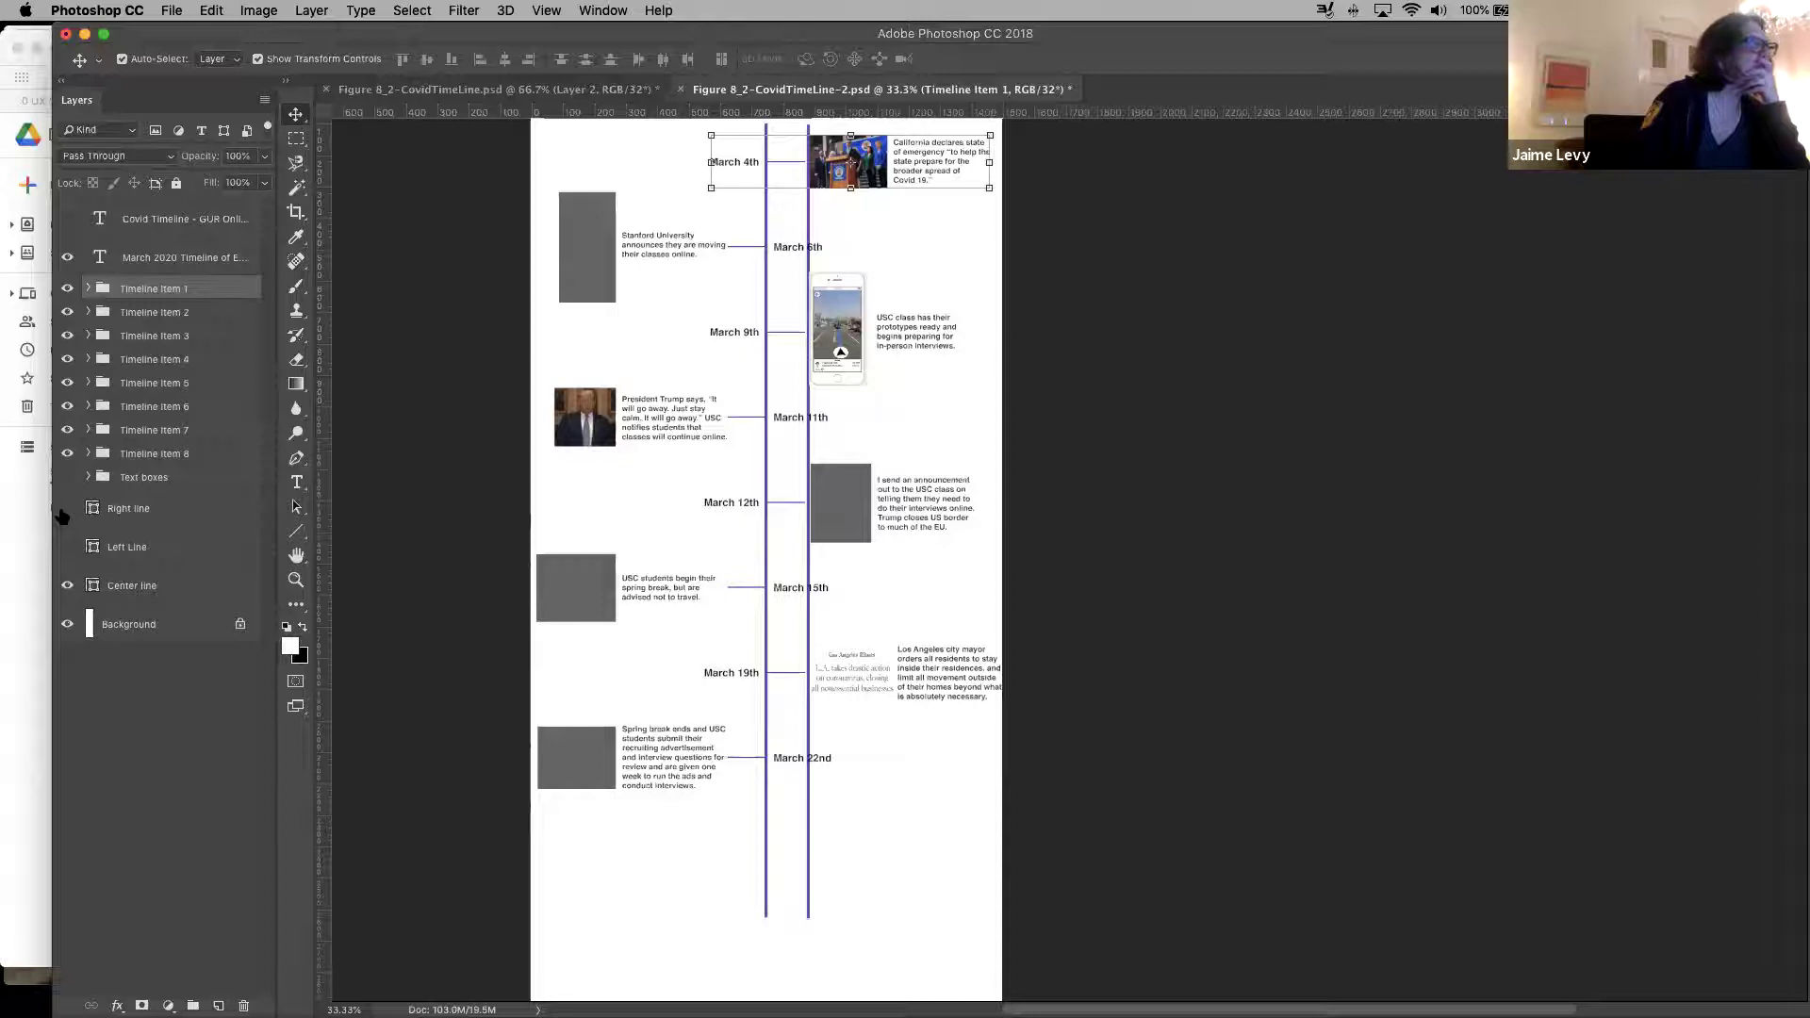
{"action": "left_click", "coordinate": [62, 514]}
{"action": "left_click", "coordinate": [67, 547]}
{"action": "left_click", "coordinate": [66, 548]}
{"action": "left_click", "coordinate": [65, 587]}
{"action": "left_click", "coordinate": [65, 586]}
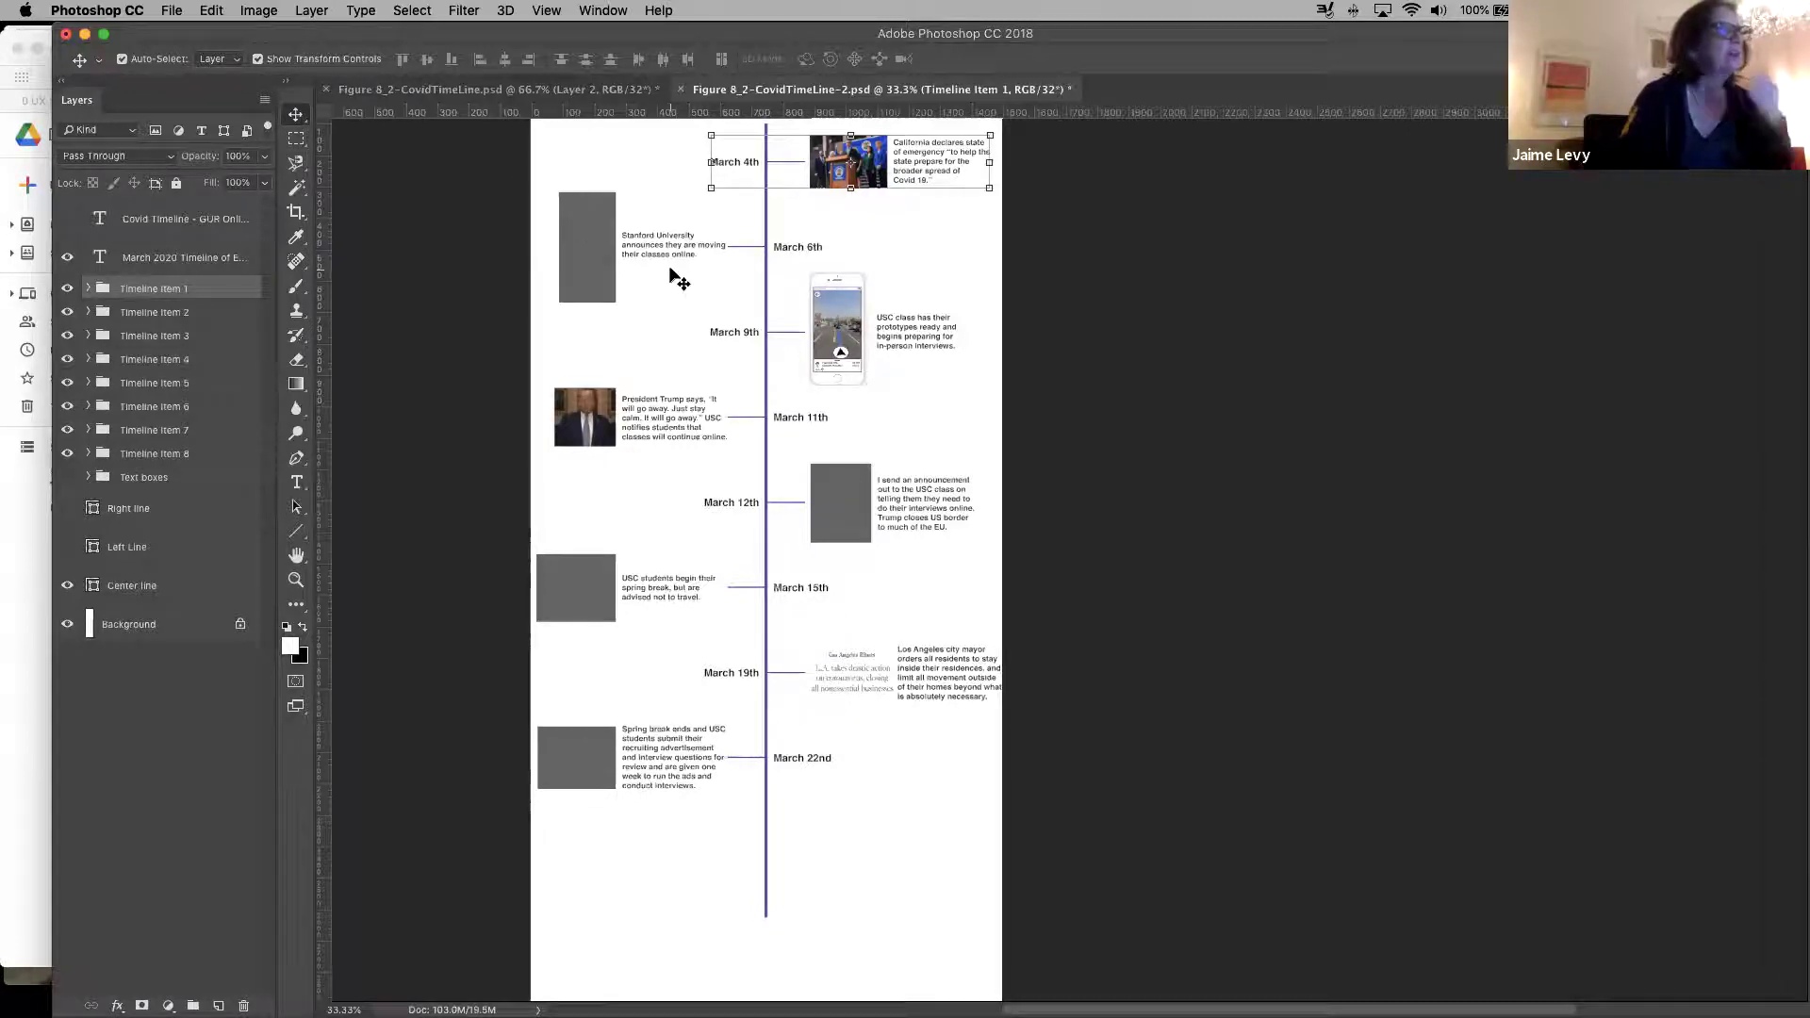
Select the Timeline Item 1 through Timeline Item 8 groups and shift them straight down together along the center line
{"action": "left_click", "coordinate": [127, 313], "text": "shift"}
{"action": "left_click", "coordinate": [131, 336], "text": "shift"}
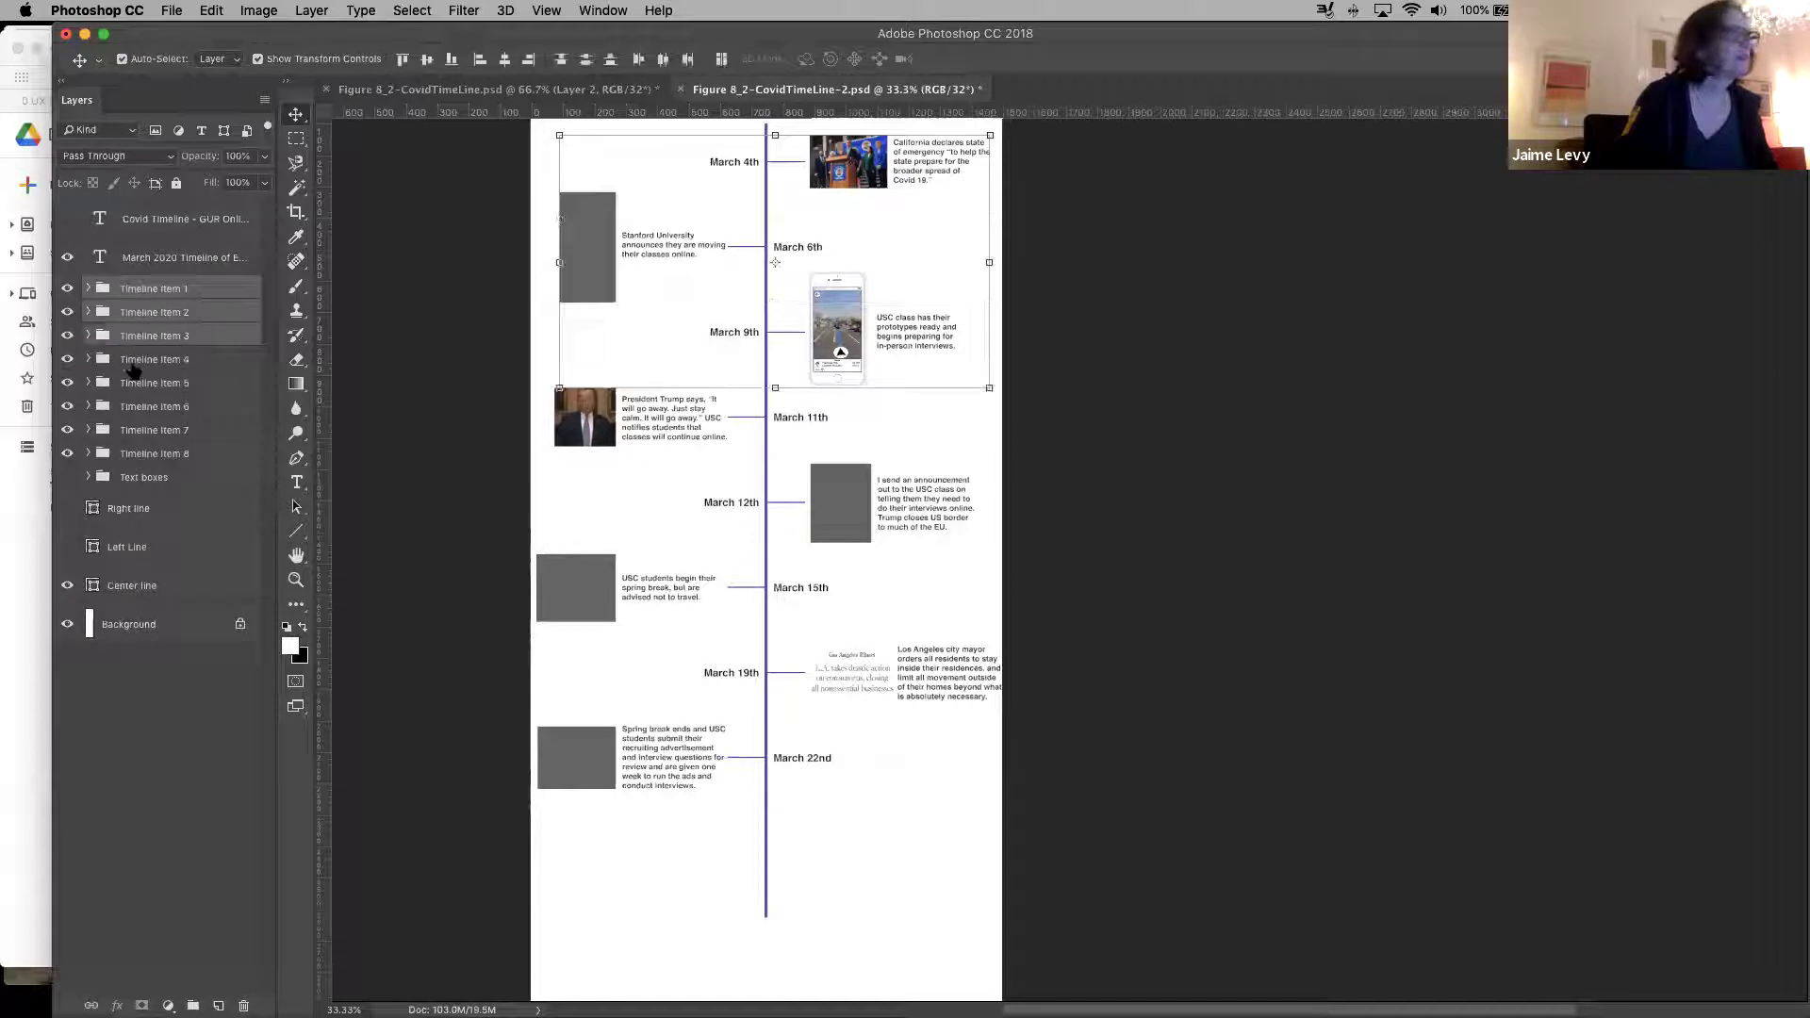
{"action": "left_click", "coordinate": [133, 361], "text": "shift"}
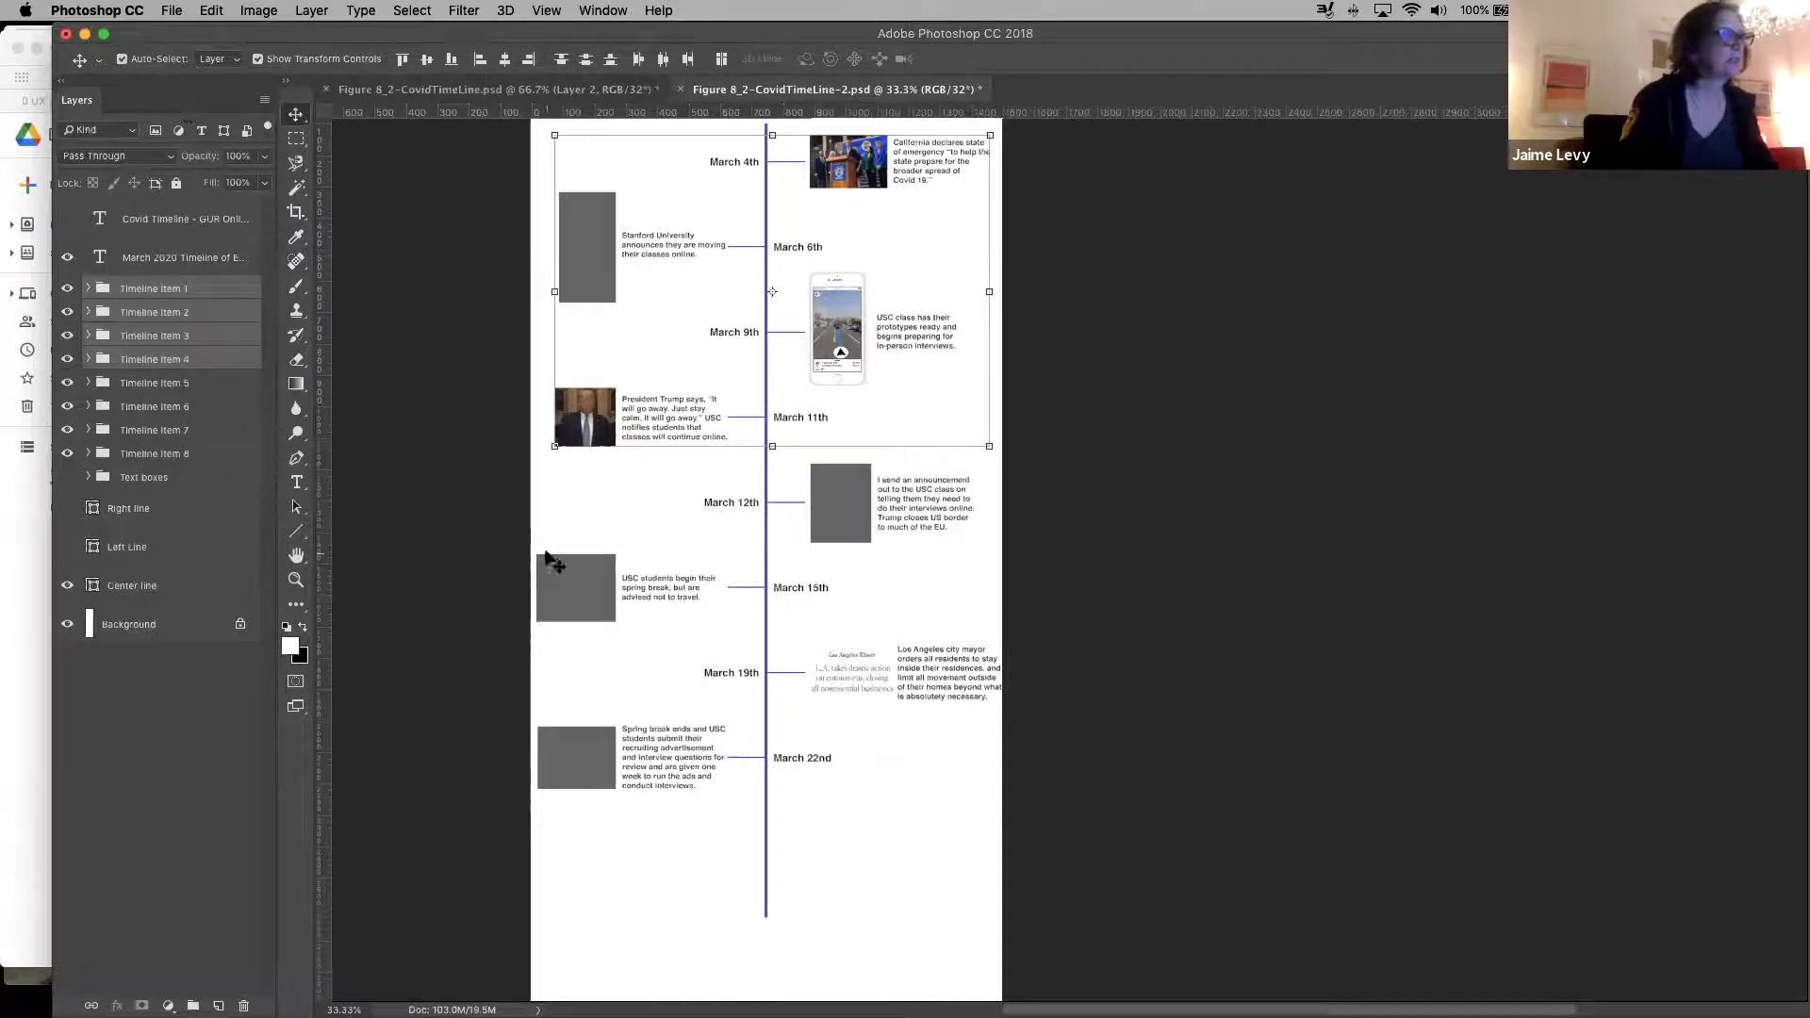
{"action": "left_click", "coordinate": [133, 384], "text": "shift"}
{"action": "left_click", "coordinate": [137, 408], "text": "shift"}
{"action": "left_click", "coordinate": [142, 431], "text": "shift"}
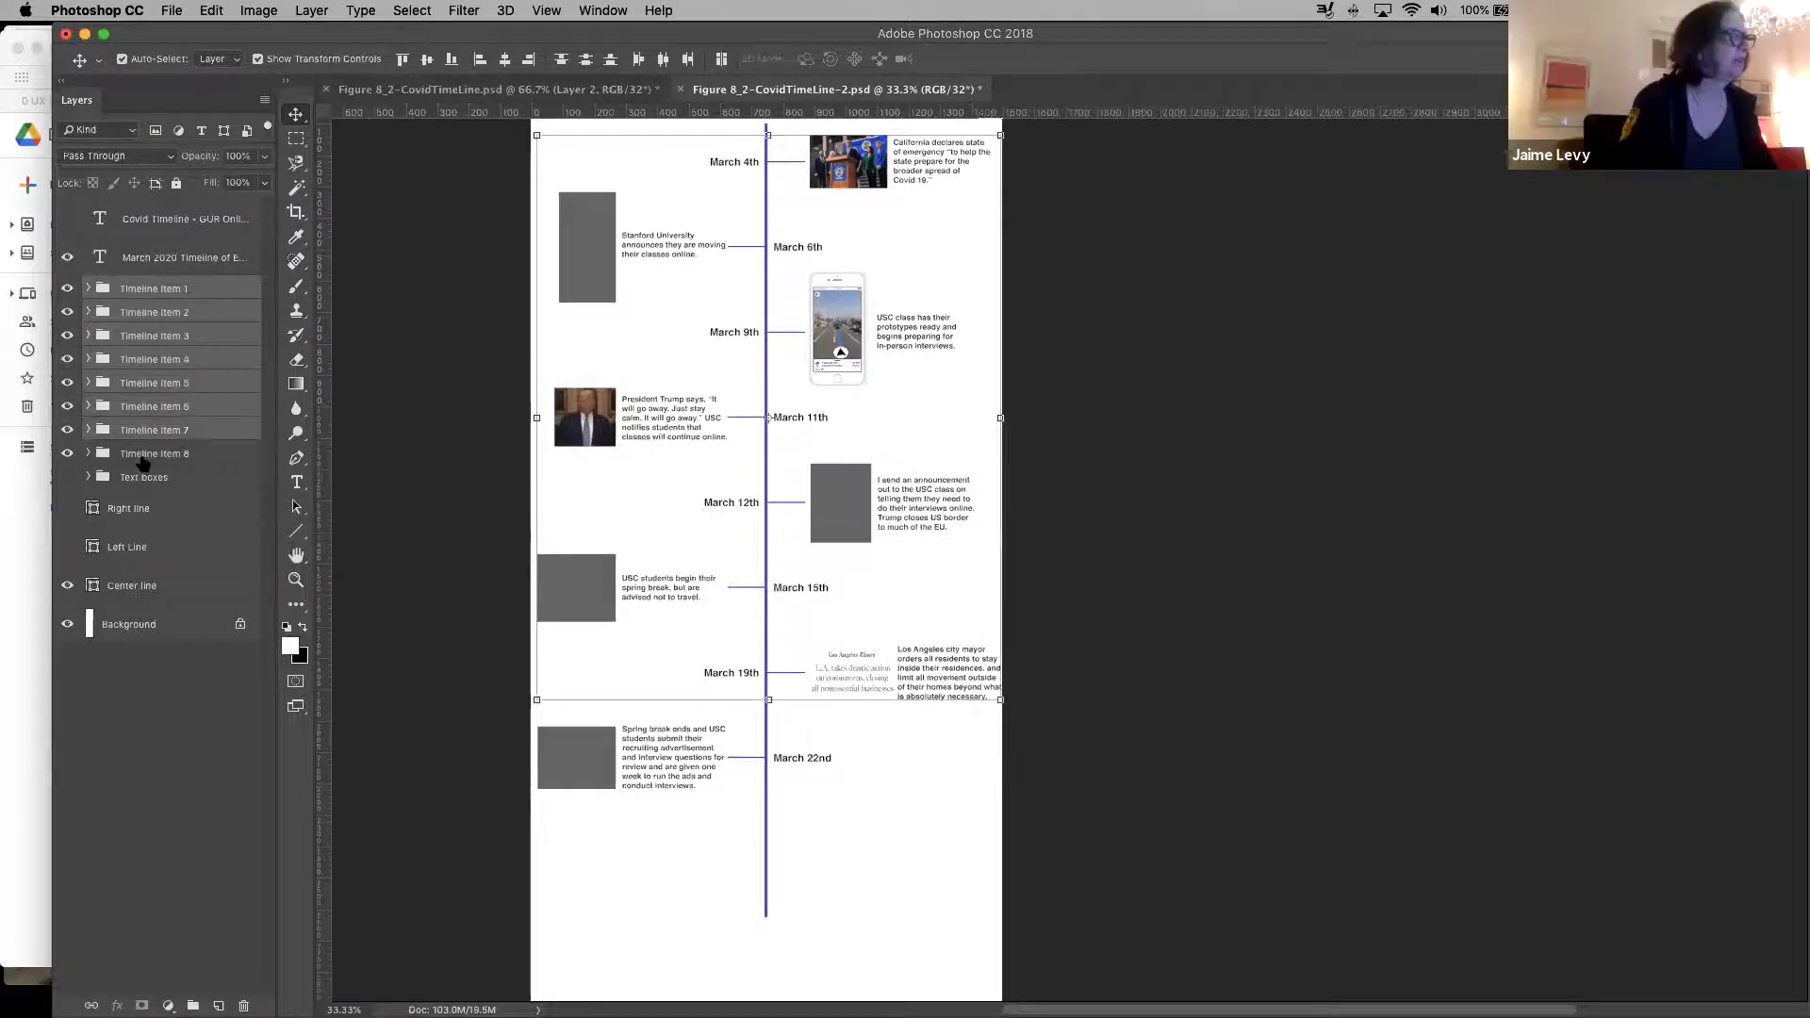
{"action": "left_click", "coordinate": [143, 457], "text": "shift"}
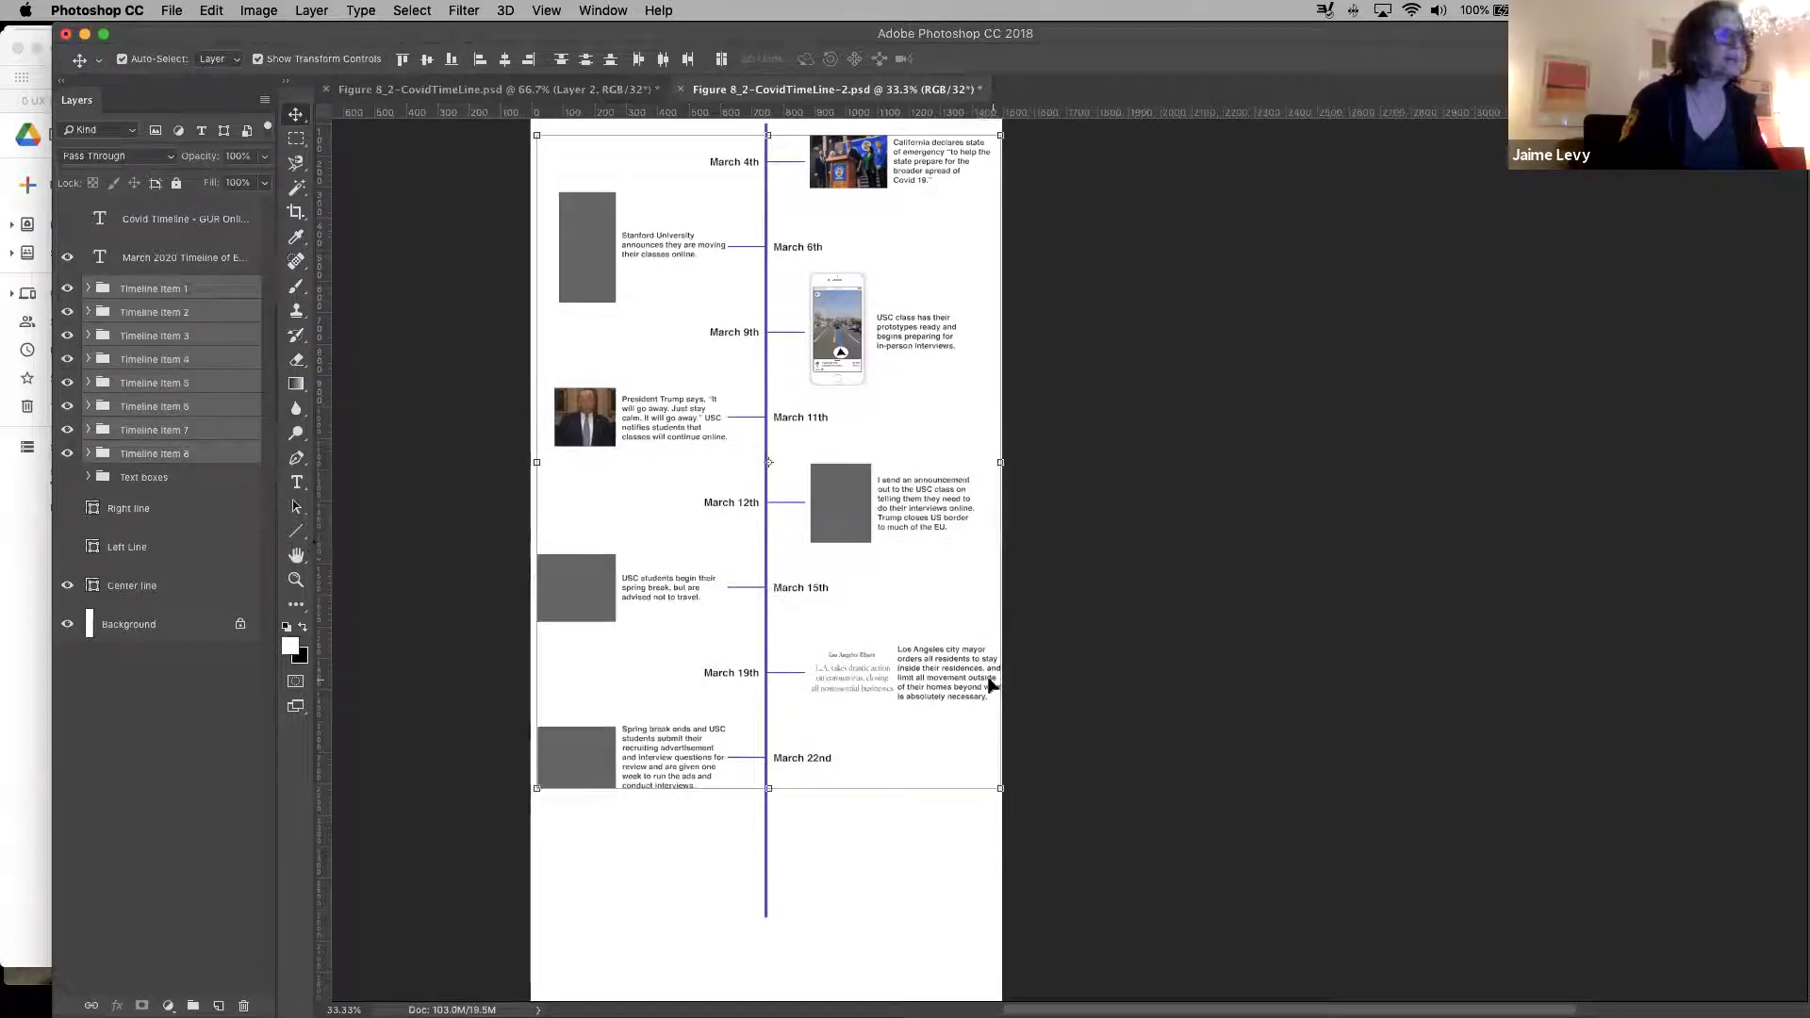
{"action": "key", "text": "shift+Down"}
{"action": "key", "text": "shift+Down"}
{"action": "key", "text": "shift+Down"}
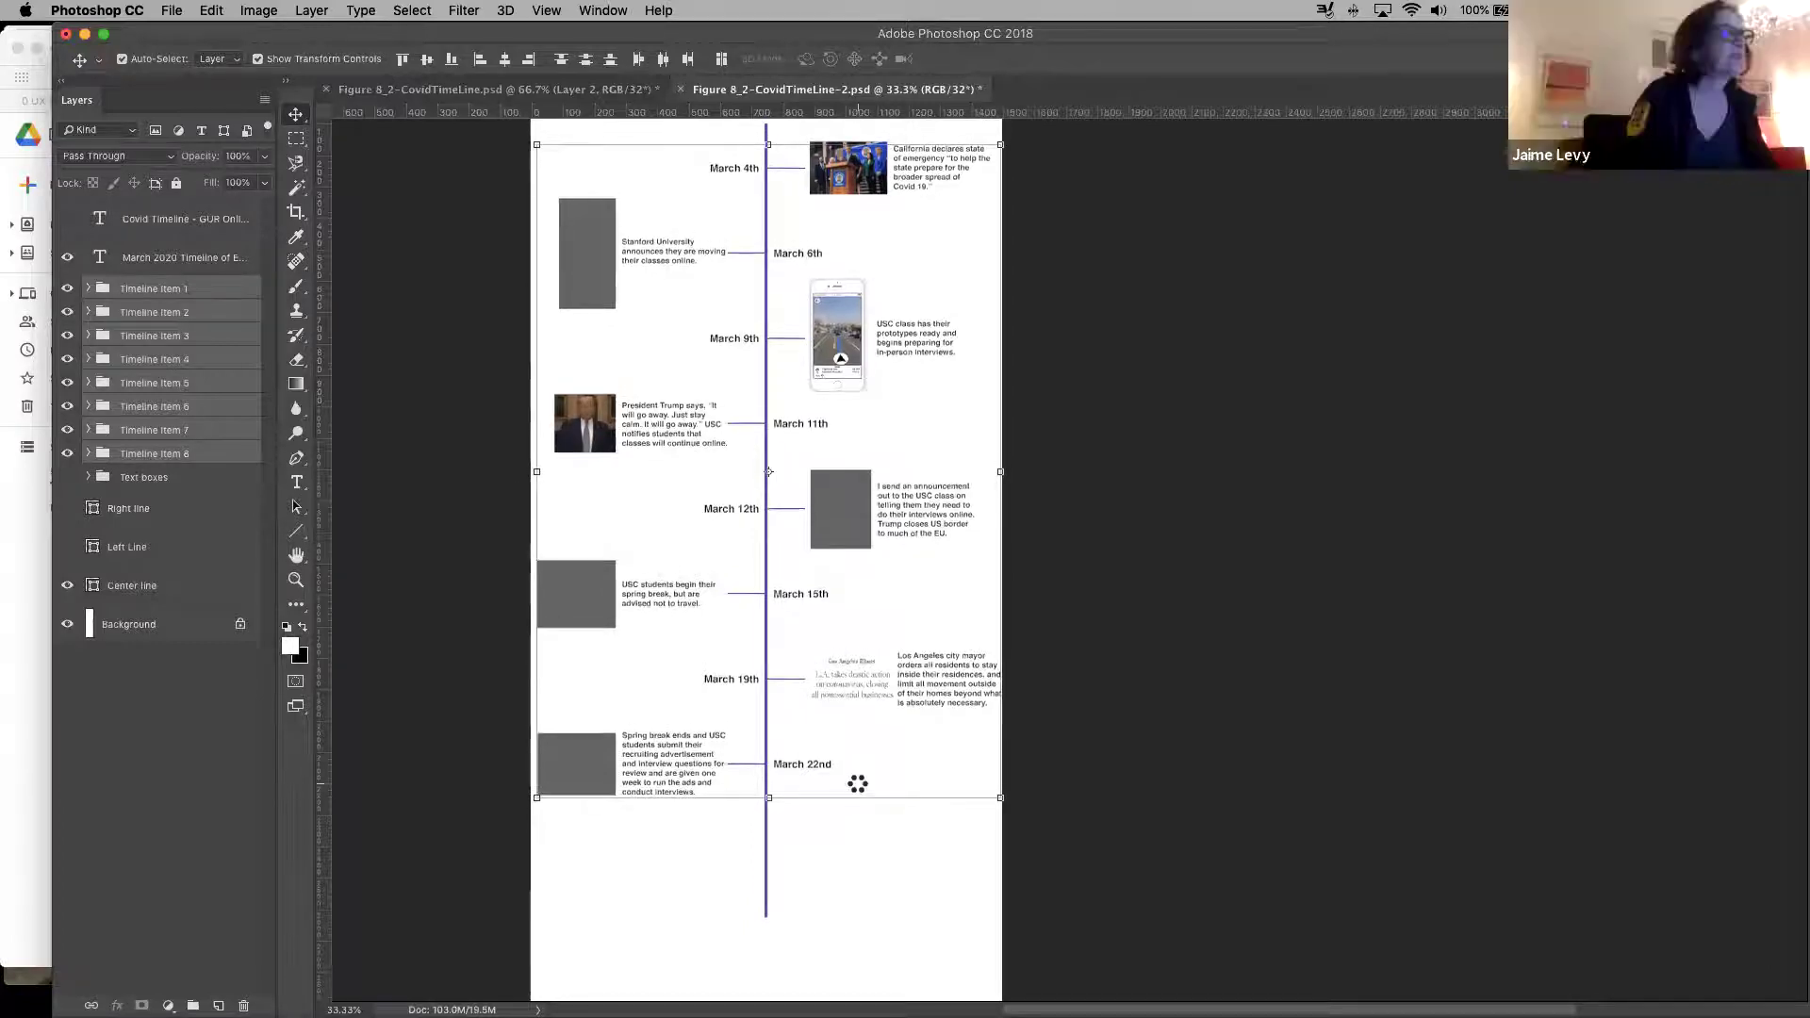
{"action": "key", "text": "shift+Down"}
{"action": "key", "text": "shift+Down"}
{"action": "key", "text": "shift+Down"}
{"action": "key", "text": "shift+Down"}
{"action": "key", "text": "shift+Down"}
{"action": "key", "text": "shift+Down"}
{"action": "key", "text": "shift+Down"}
{"action": "key", "text": "shift+Down"}
{"action": "key", "text": "shift+Down"}
{"action": "key", "text": "shift+Down"}
{"action": "key", "text": "shift+Down"}
{"action": "key", "text": "shift+Down"}
{"action": "key", "text": "shift+Down"}
{"action": "key", "text": "shift+Down"}
{"action": "key", "text": "shift+Down"}
{"action": "key", "text": "shift+Down"}
{"action": "key", "text": "shift+Down"}
{"action": "key", "text": "shift+Down"}
{"action": "key", "text": "shift+Down"}
{"action": "key", "text": "shift+Down"}
{"action": "key", "text": "shift+Down"}
{"action": "key", "text": "shift+Down"}
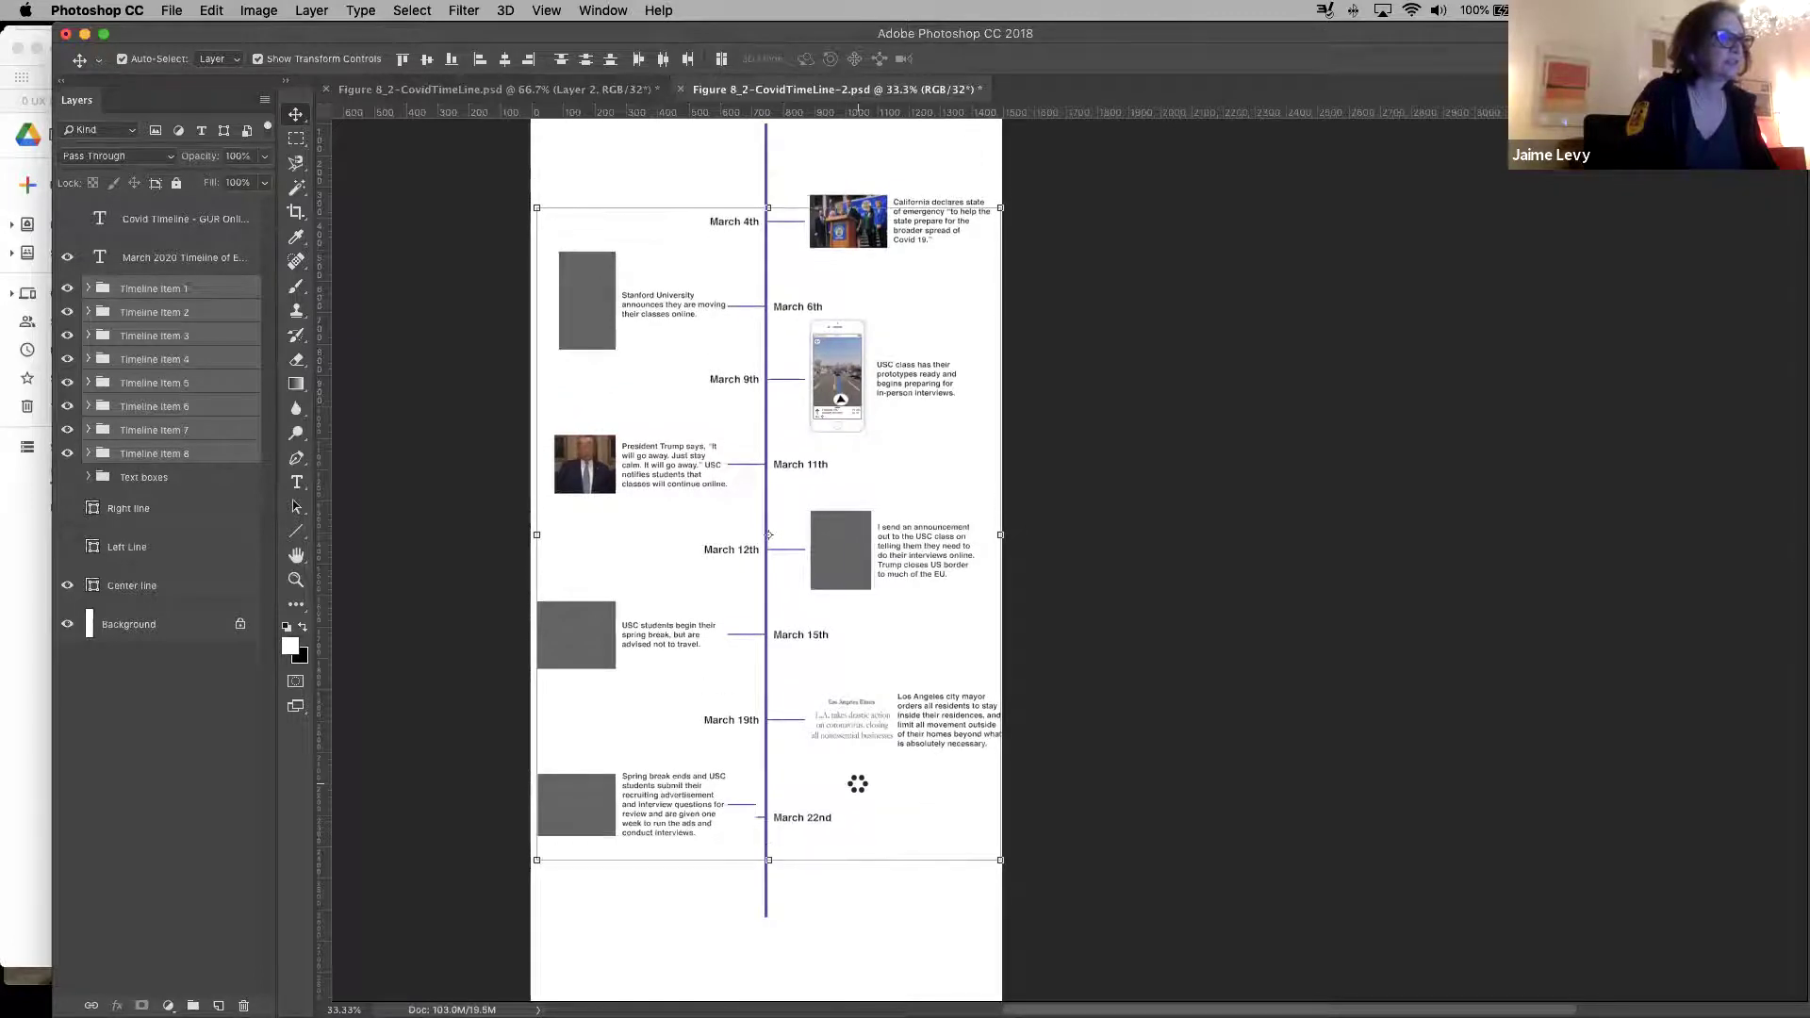
{"action": "key", "text": "shift+Down"}
{"action": "key", "text": "shift+Down"}
{"action": "key", "text": "shift+Down"}
{"action": "key", "text": "shift+Down"}
{"action": "key", "text": "shift+Down"}
{"action": "key", "text": "shift+Down"}
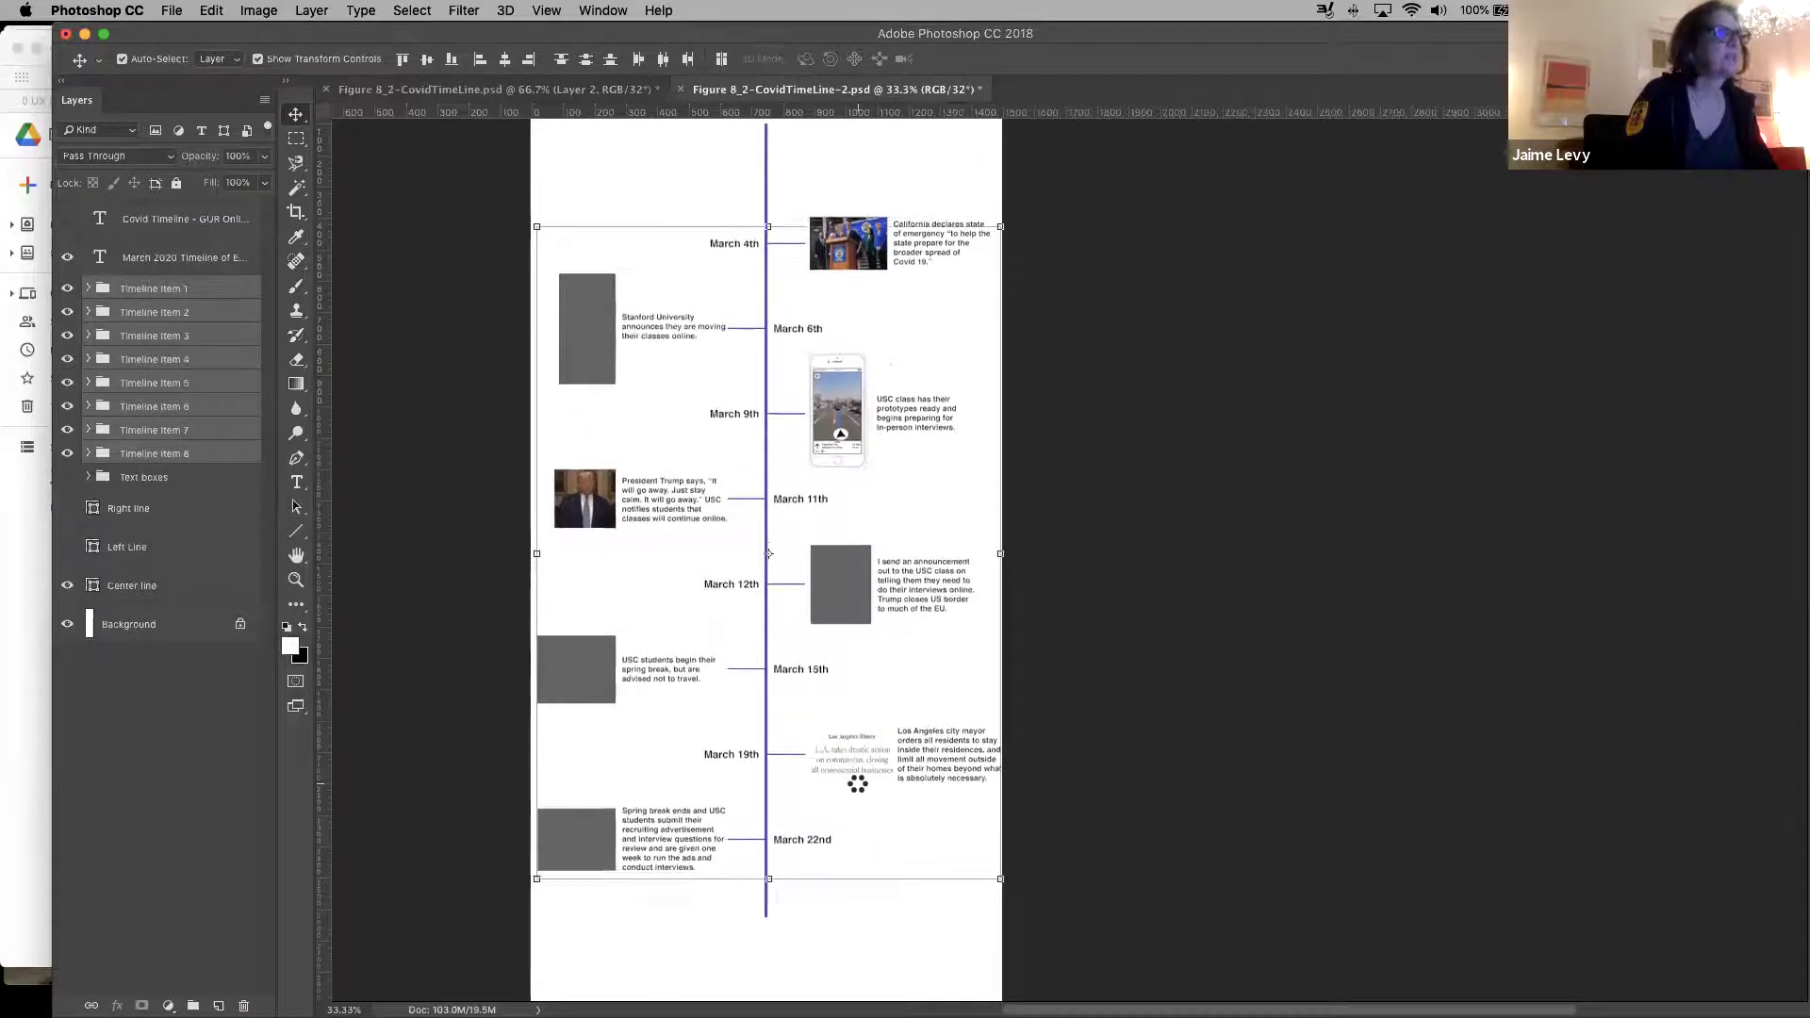
Shift the eight selected timeline item groups further down to widen the gap below the March 2020 title
{"action": "left_click", "coordinate": [295, 579]}
{"action": "left_click", "coordinate": [623, 429], "text": "alt"}
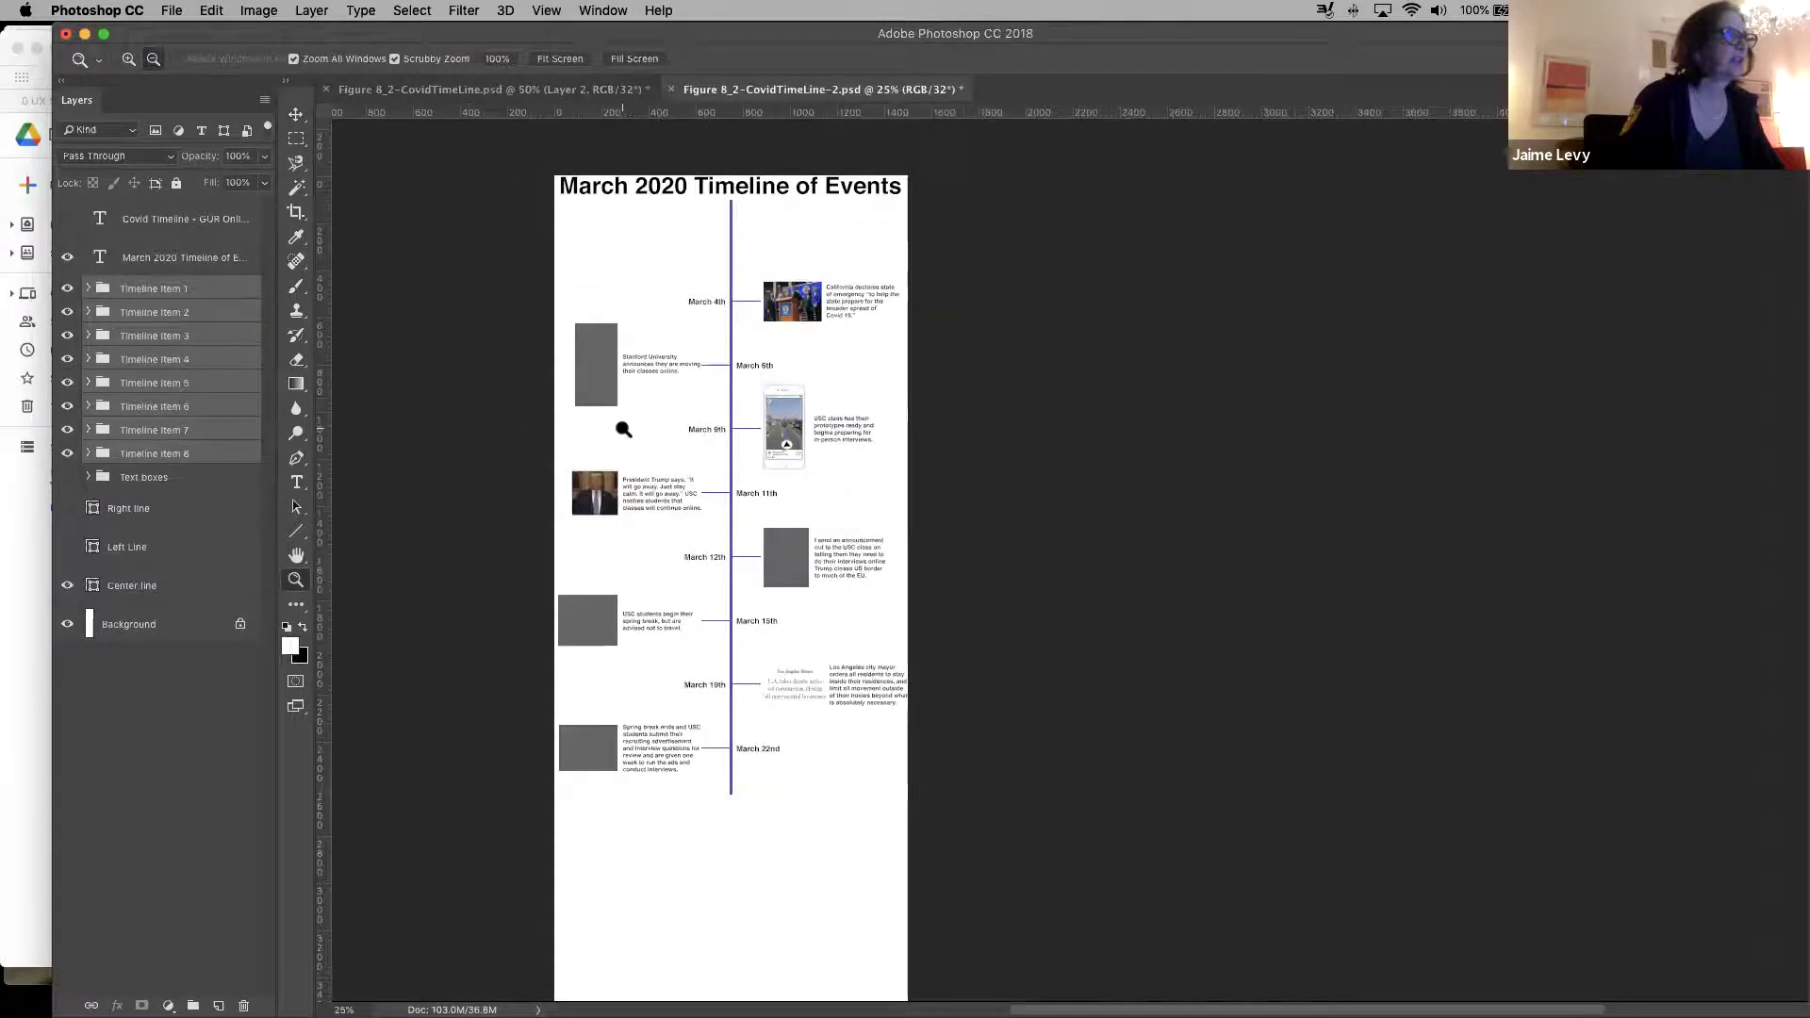
{"action": "left_click", "coordinate": [620, 428], "text": "alt"}
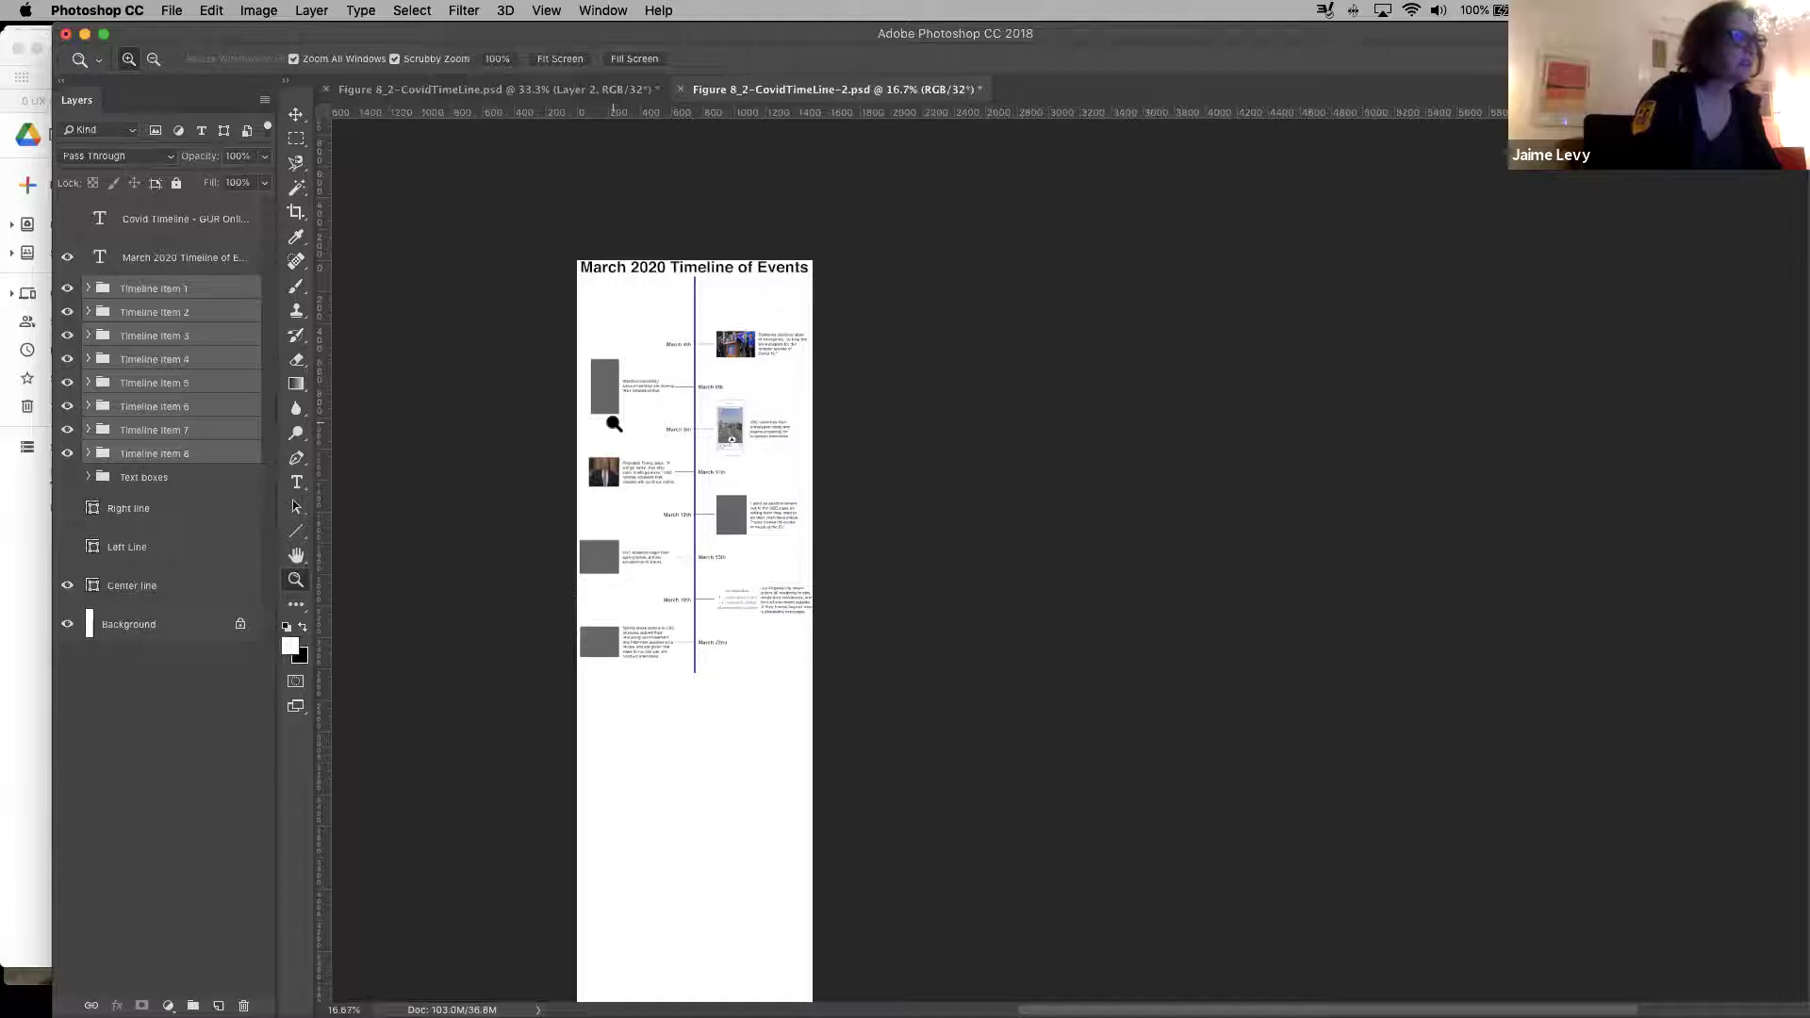
{"action": "left_click", "coordinate": [298, 115]}
{"action": "key", "text": "shift+Down"}
{"action": "key", "text": "shift+Down"}
{"action": "key", "text": "shift+Down"}
{"action": "key", "text": "shift+Down"}
{"action": "key", "text": "shift+Down"}
{"action": "key", "text": "shift+Down"}
{"action": "key", "text": "shift+Down"}
{"action": "key", "text": "shift+Down"}
{"action": "key", "text": "shift+Down"}
{"action": "key", "text": "shift+Down"}
{"action": "key", "text": "shift+Down"}
{"action": "key", "text": "shift+Down"}
{"action": "key", "text": "shift+Down"}
{"action": "key", "text": "shift+Down"}
{"action": "key", "text": "shift+Down"}
{"action": "key", "text": "shift+Down"}
{"action": "key", "text": "shift+Down"}
{"action": "key", "text": "shift+Down"}
{"action": "key", "text": "shift+Down"}
{"action": "key", "text": "shift+Down"}
{"action": "key", "text": "shift+Down"}
{"action": "key", "text": "shift+Down"}
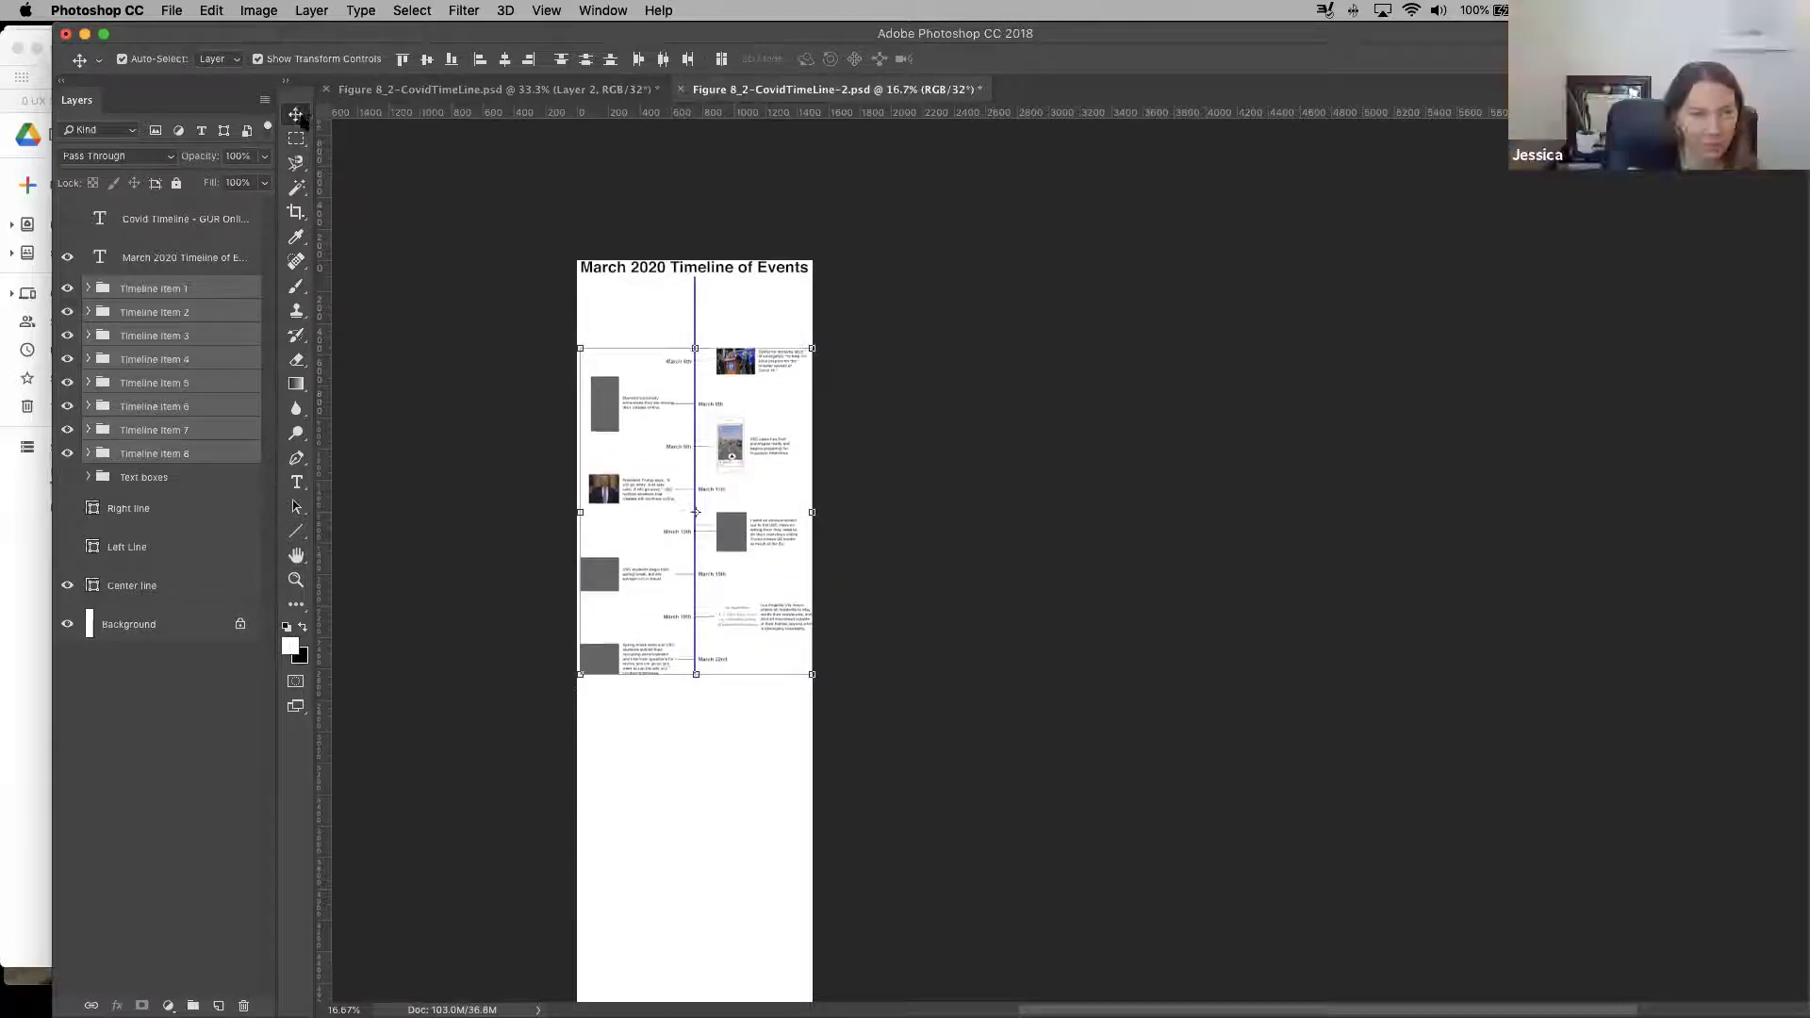
Nudge the eight selected timeline item groups straight down until Timeline Item 8 sits below the lower end of the center line
{"action": "key", "text": "shift+Down"}
{"action": "key", "text": "shift+Down"}
{"action": "key", "text": "shift+Down"}
{"action": "key", "text": "shift+Down"}
{"action": "key", "text": "shift+Down"}
{"action": "key", "text": "shift+Down"}
{"action": "key", "text": "shift+Down"}
{"action": "key", "text": "shift+Down"}
{"action": "key", "text": "shift+Down"}
{"action": "key", "text": "shift+Down"}
{"action": "key", "text": "shift+Down"}
{"action": "key", "text": "shift+Down"}
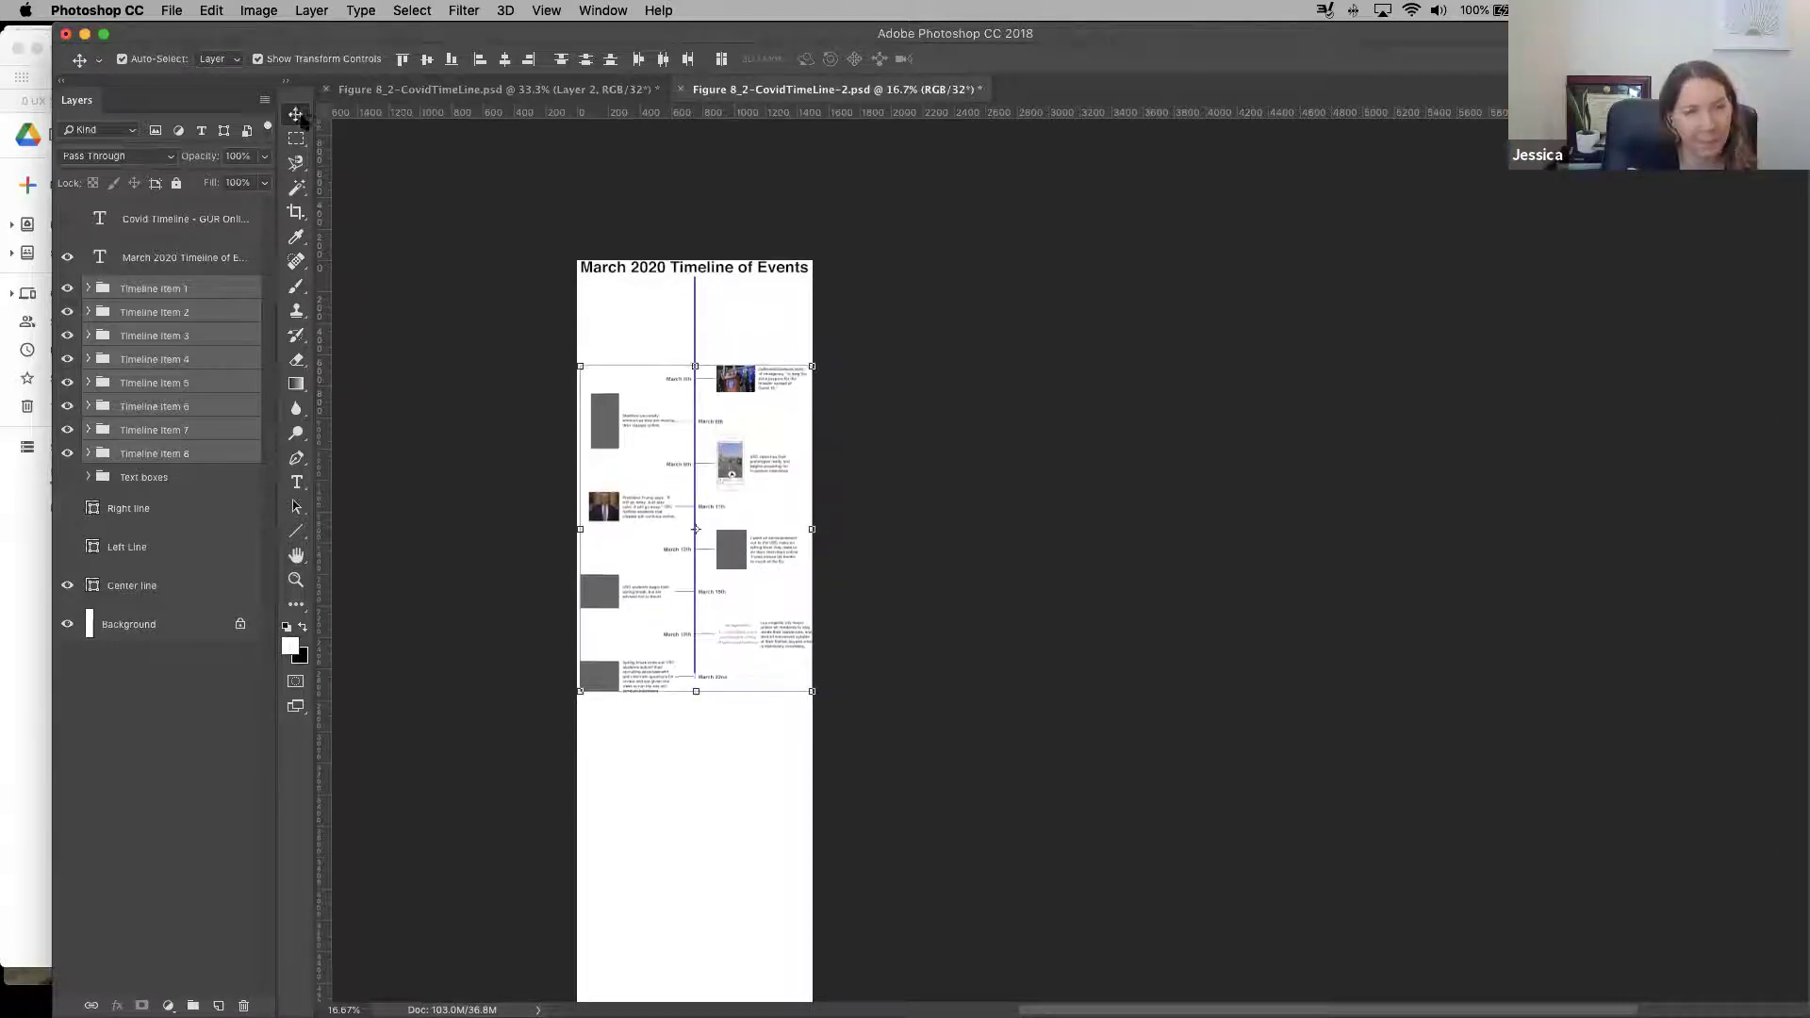
{"action": "key", "text": "shift+Down"}
{"action": "key", "text": "shift+Down"}
{"action": "key", "text": "shift+Down"}
{"action": "key", "text": "shift+Down"}
{"action": "key", "text": "shift+Down"}
{"action": "key", "text": "shift+Down"}
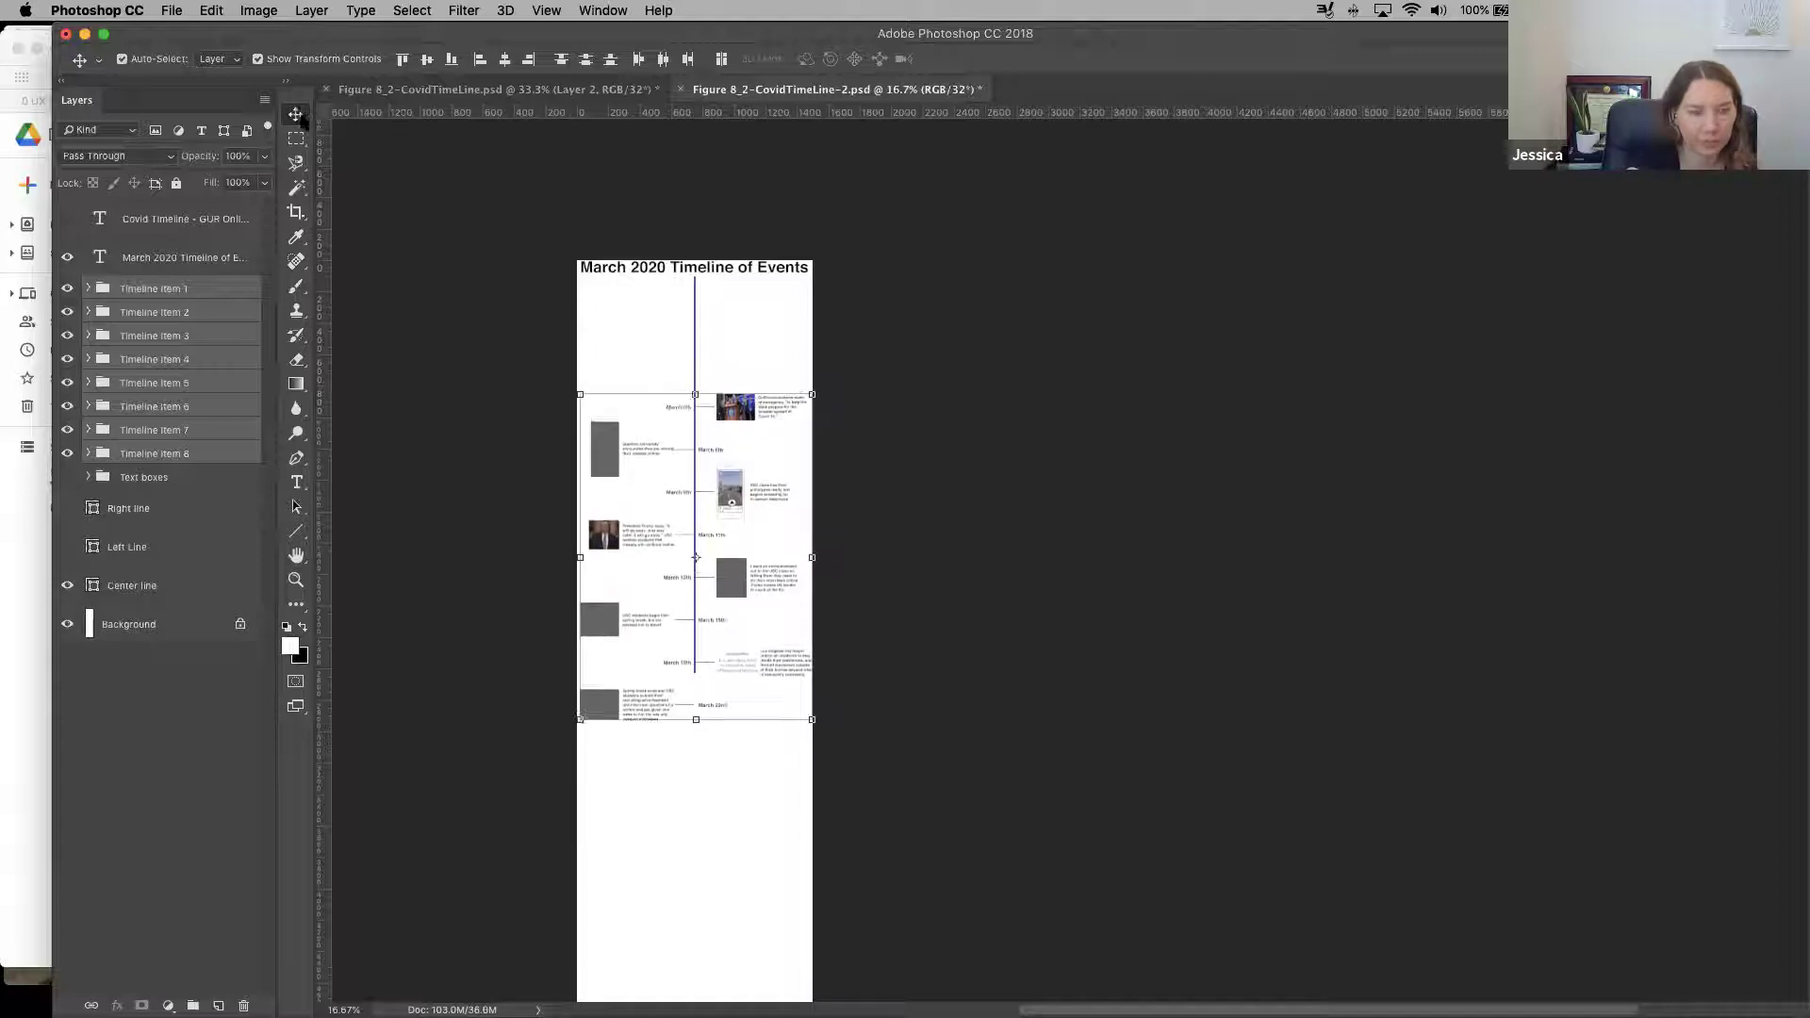
Nudge the eight timeline item groups slightly back up and deselect them
{"action": "key", "text": "shift+Up"}
{"action": "key", "text": "shift+Up"}
{"action": "key", "text": "shift+Up"}
{"action": "key", "text": "shift+Up"}
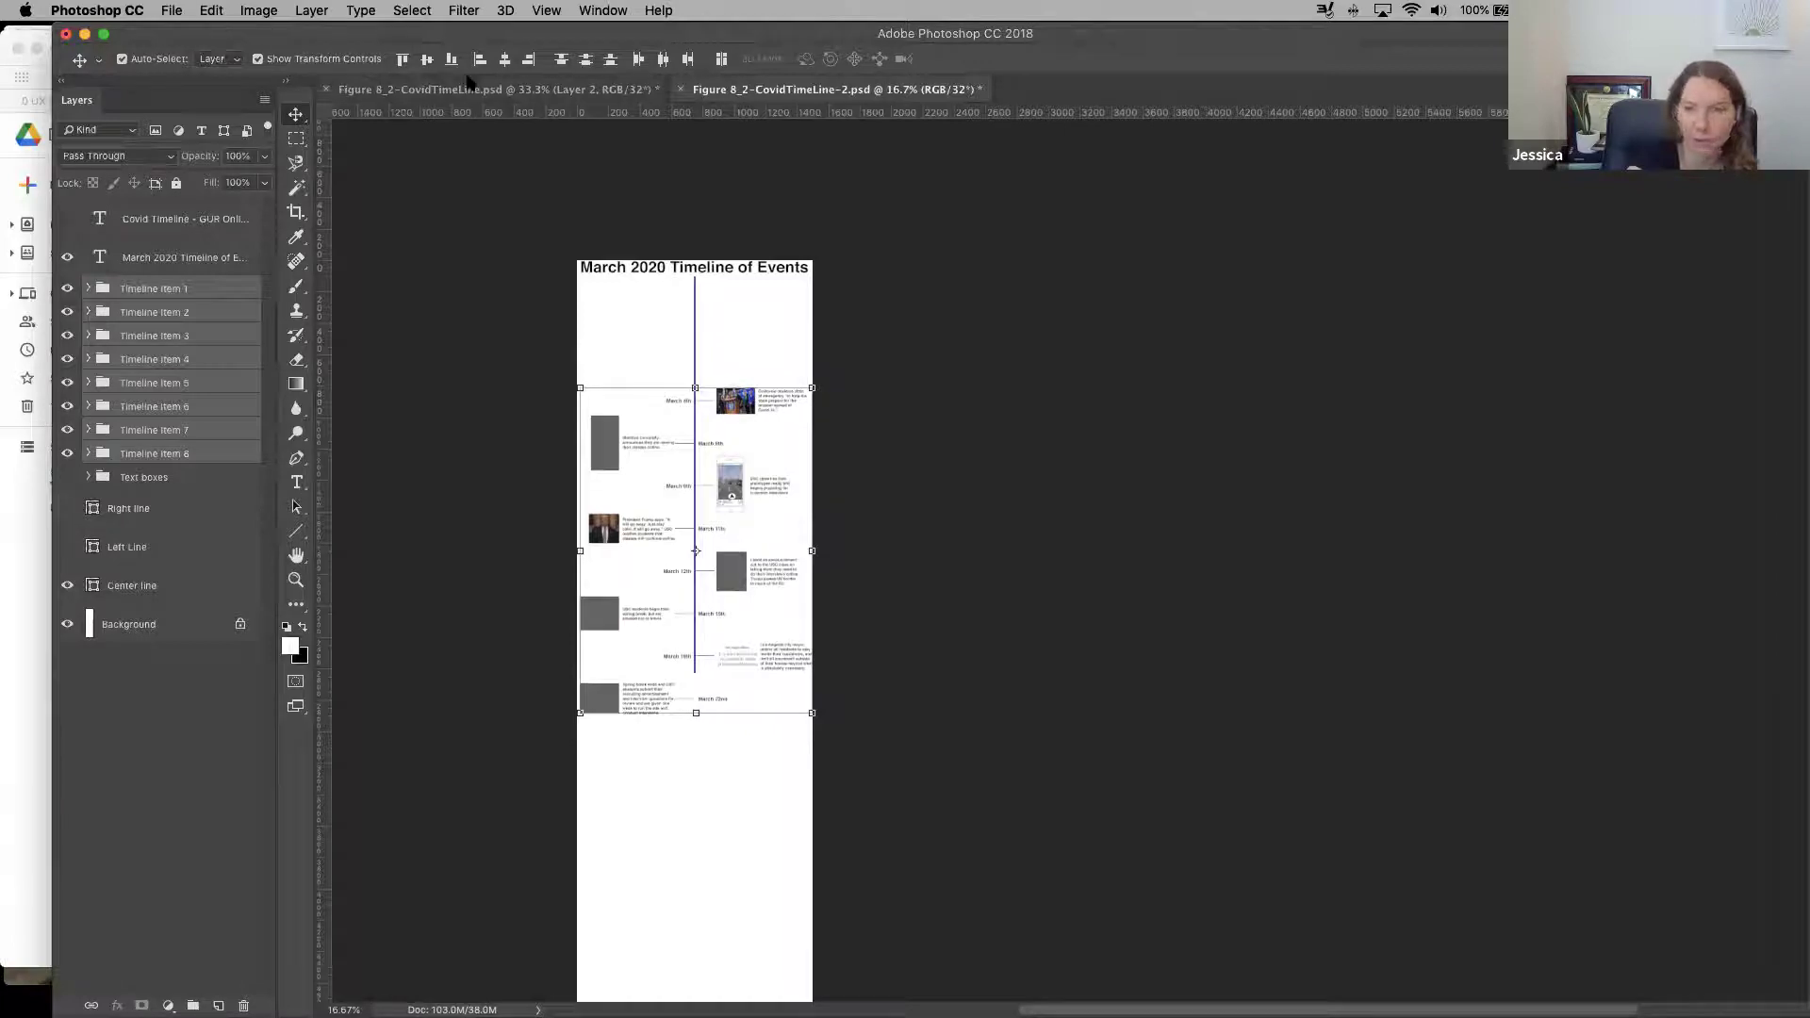
{"action": "left_click", "coordinate": [458, 221]}
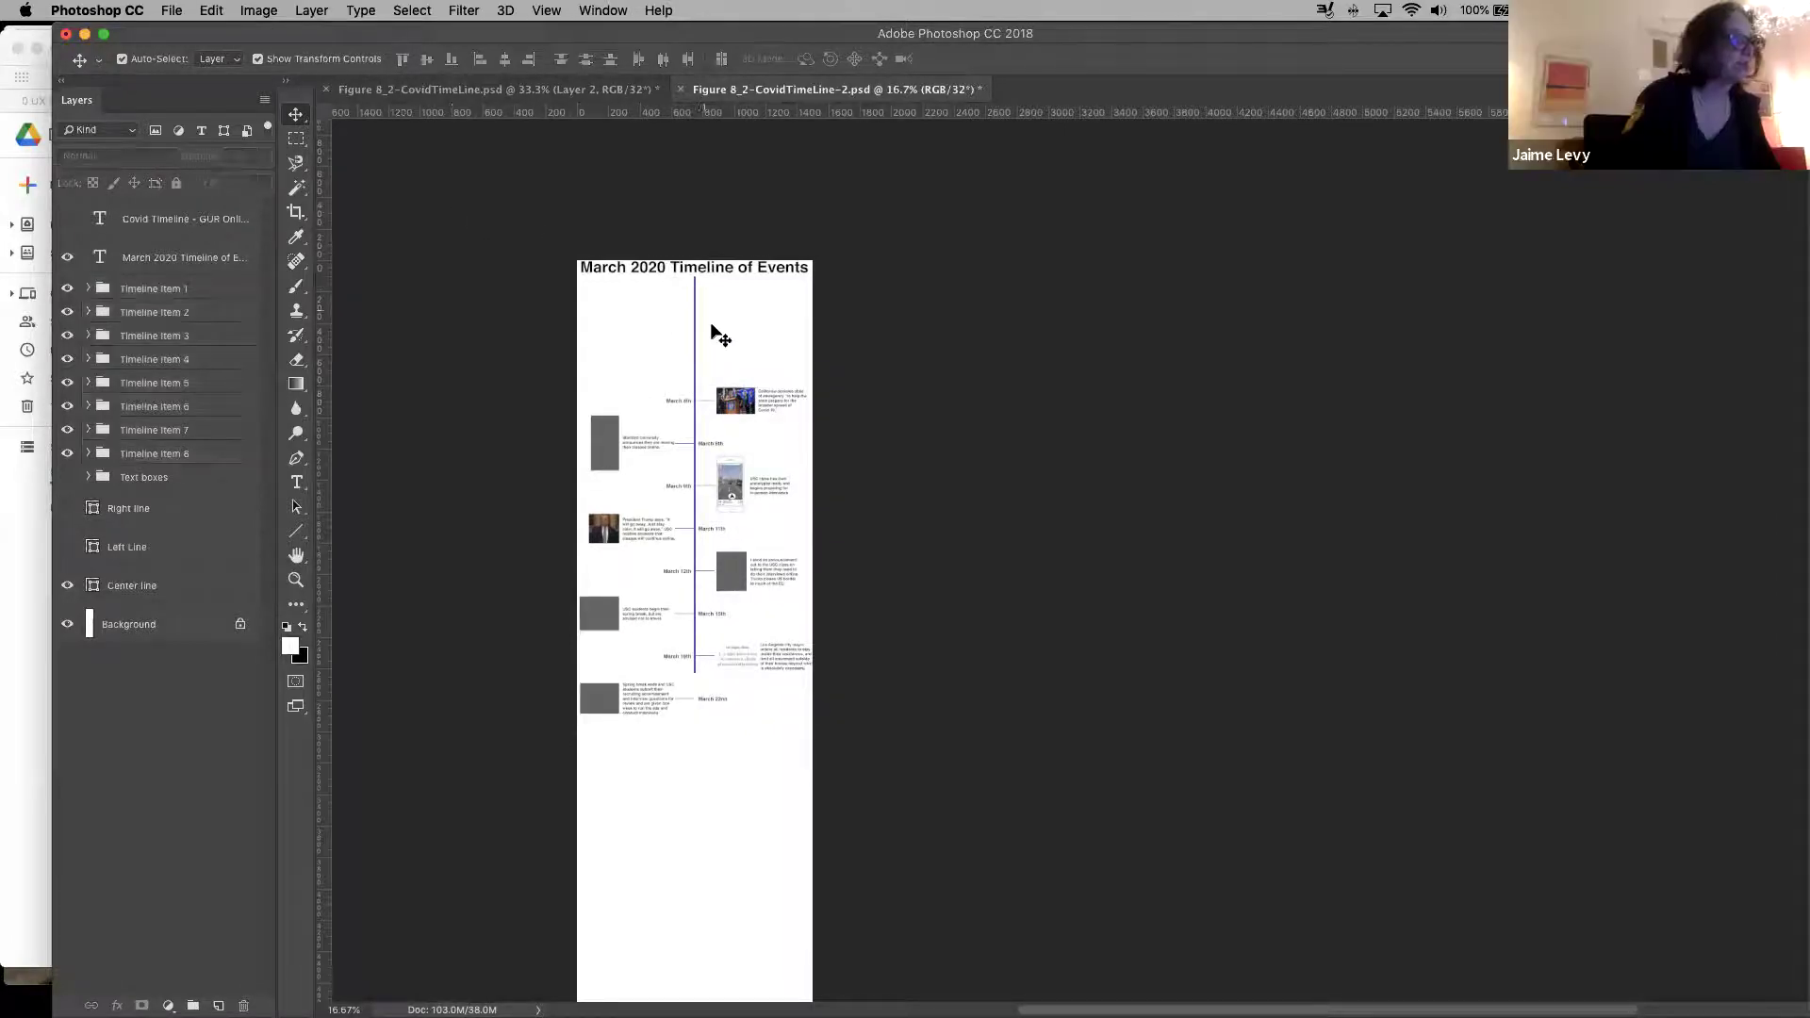
Stretch the Center line shape straight down to about 196% of its height, ending near the canvas's lower edge, and deselect it
{"action": "left_click", "coordinate": [697, 300]}
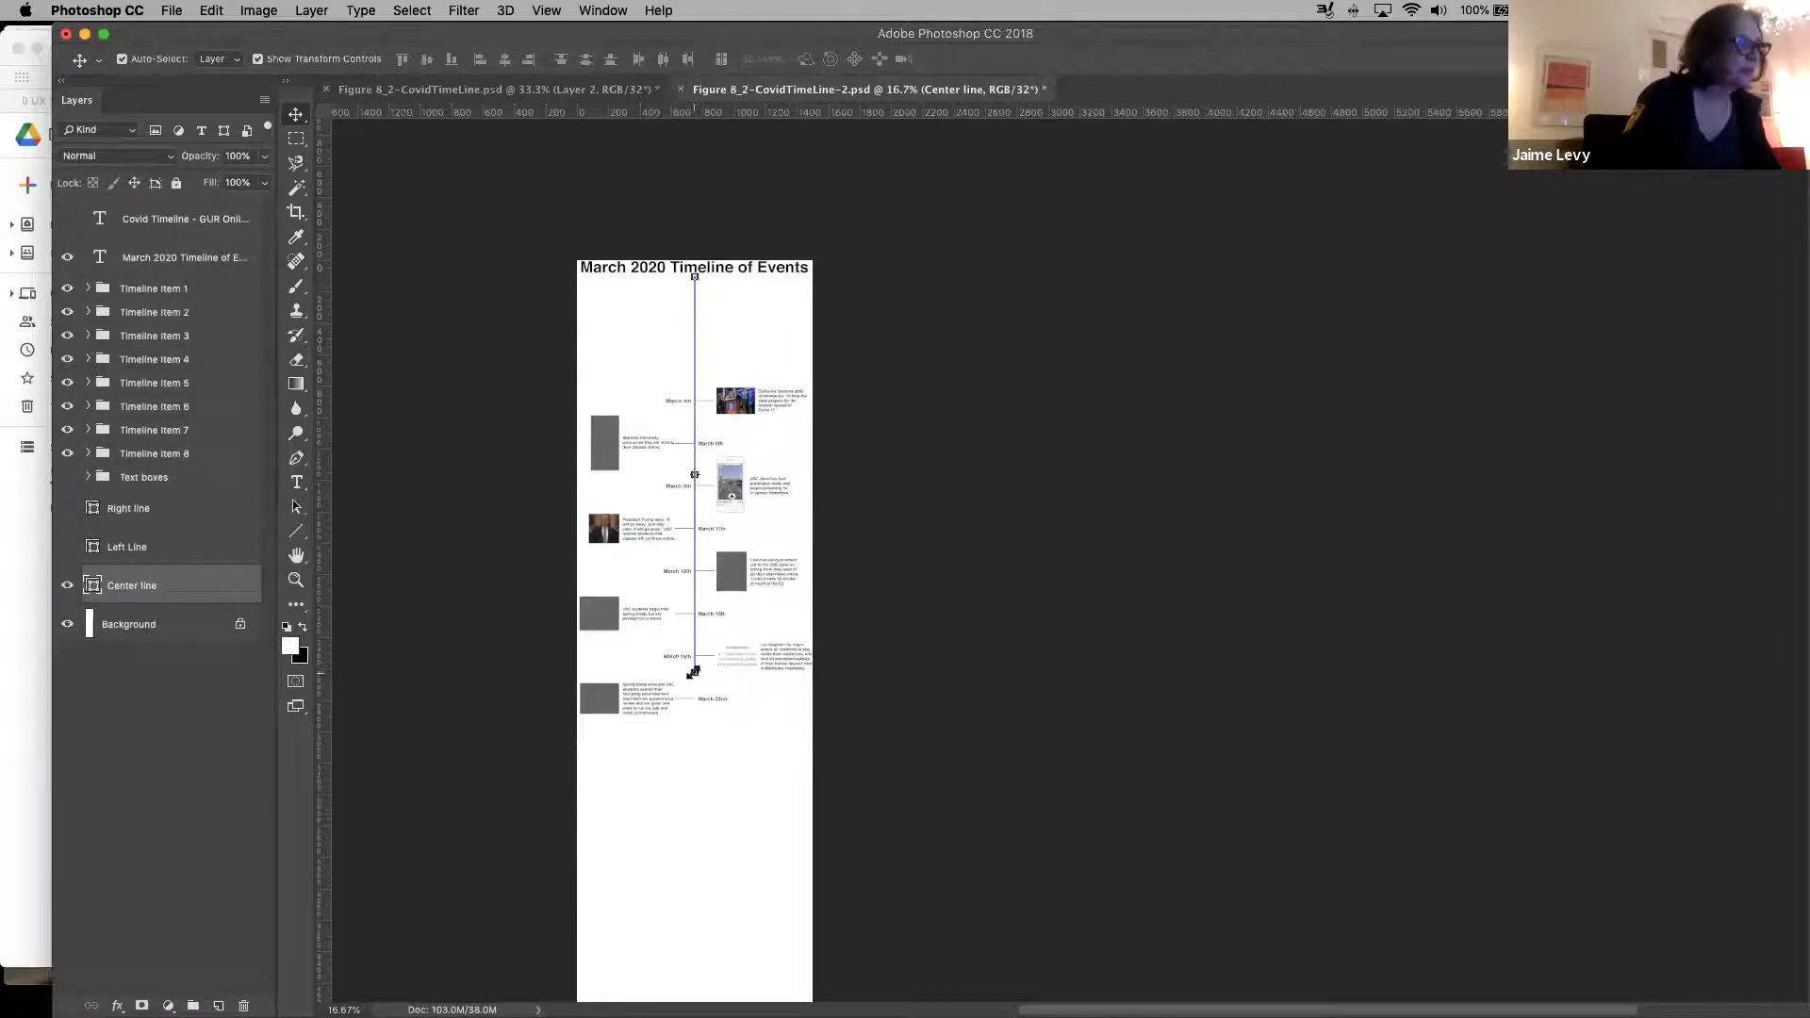
{"action": "left_click_drag", "start_coordinate": [695, 672], "coordinate": [693, 980]}
{"action": "key", "text": "super+z"}
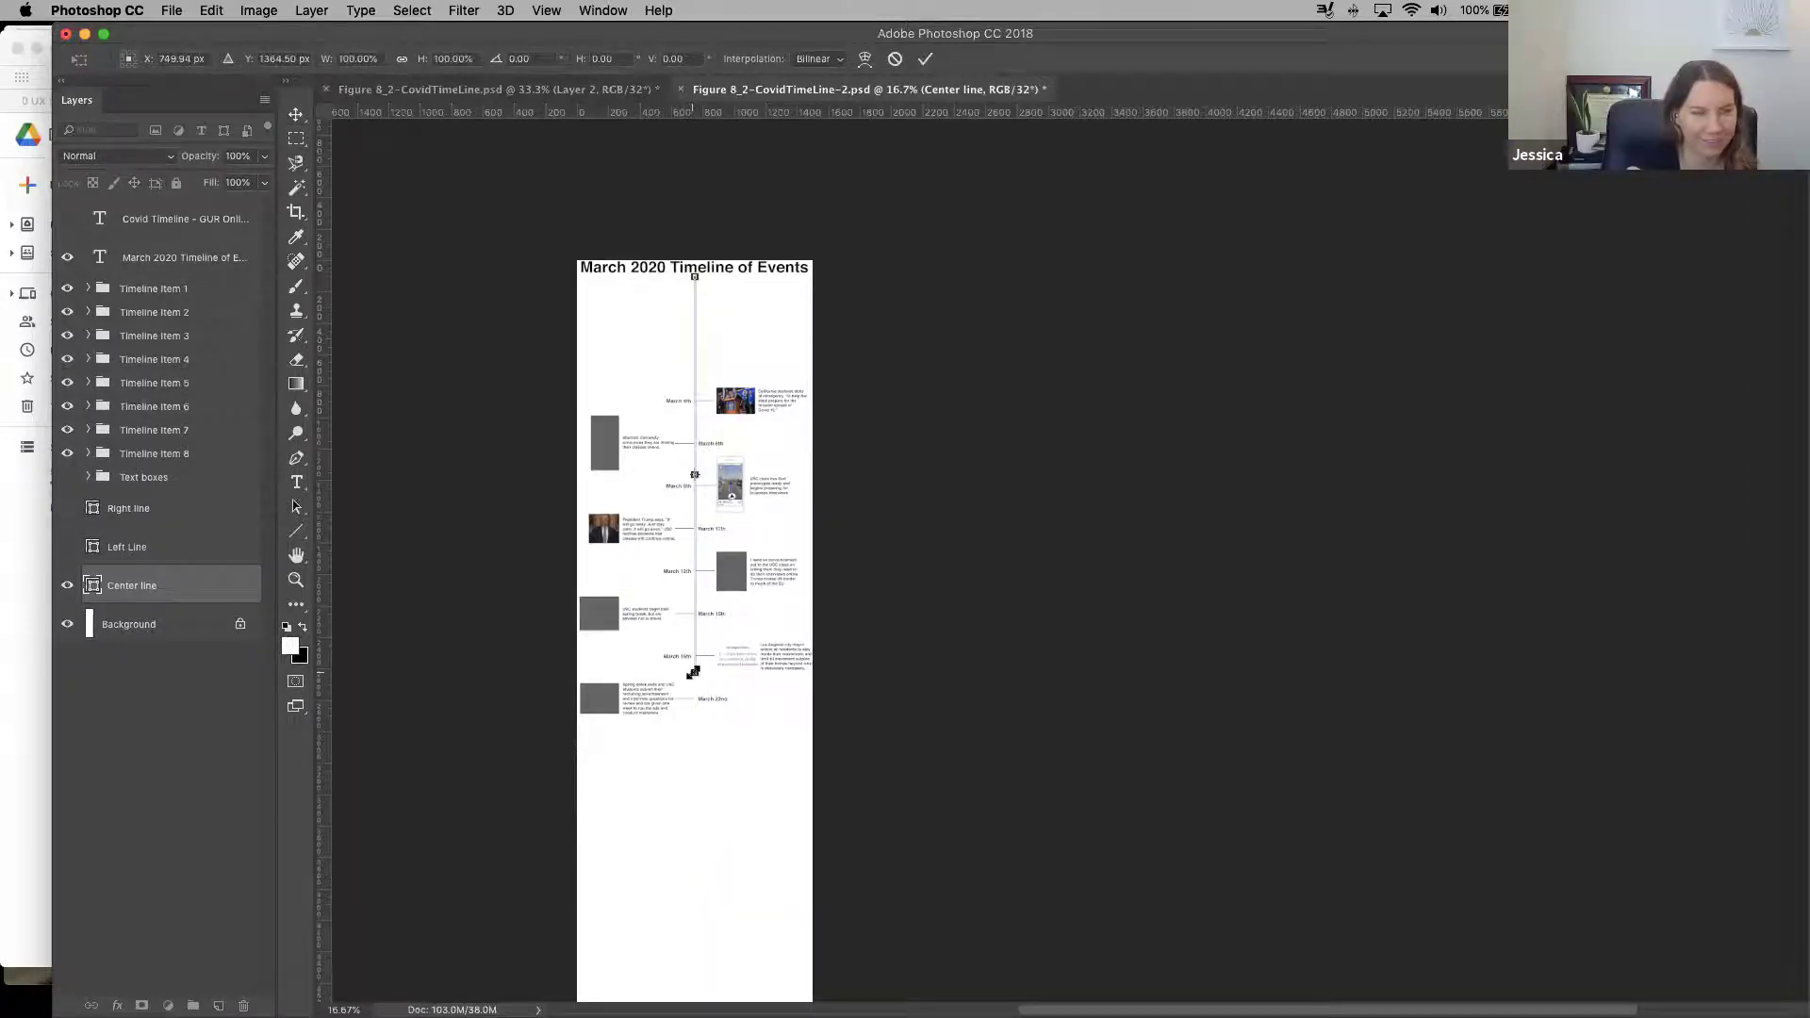
{"action": "left_click_drag", "start_coordinate": [695, 675], "coordinate": [695, 958]}
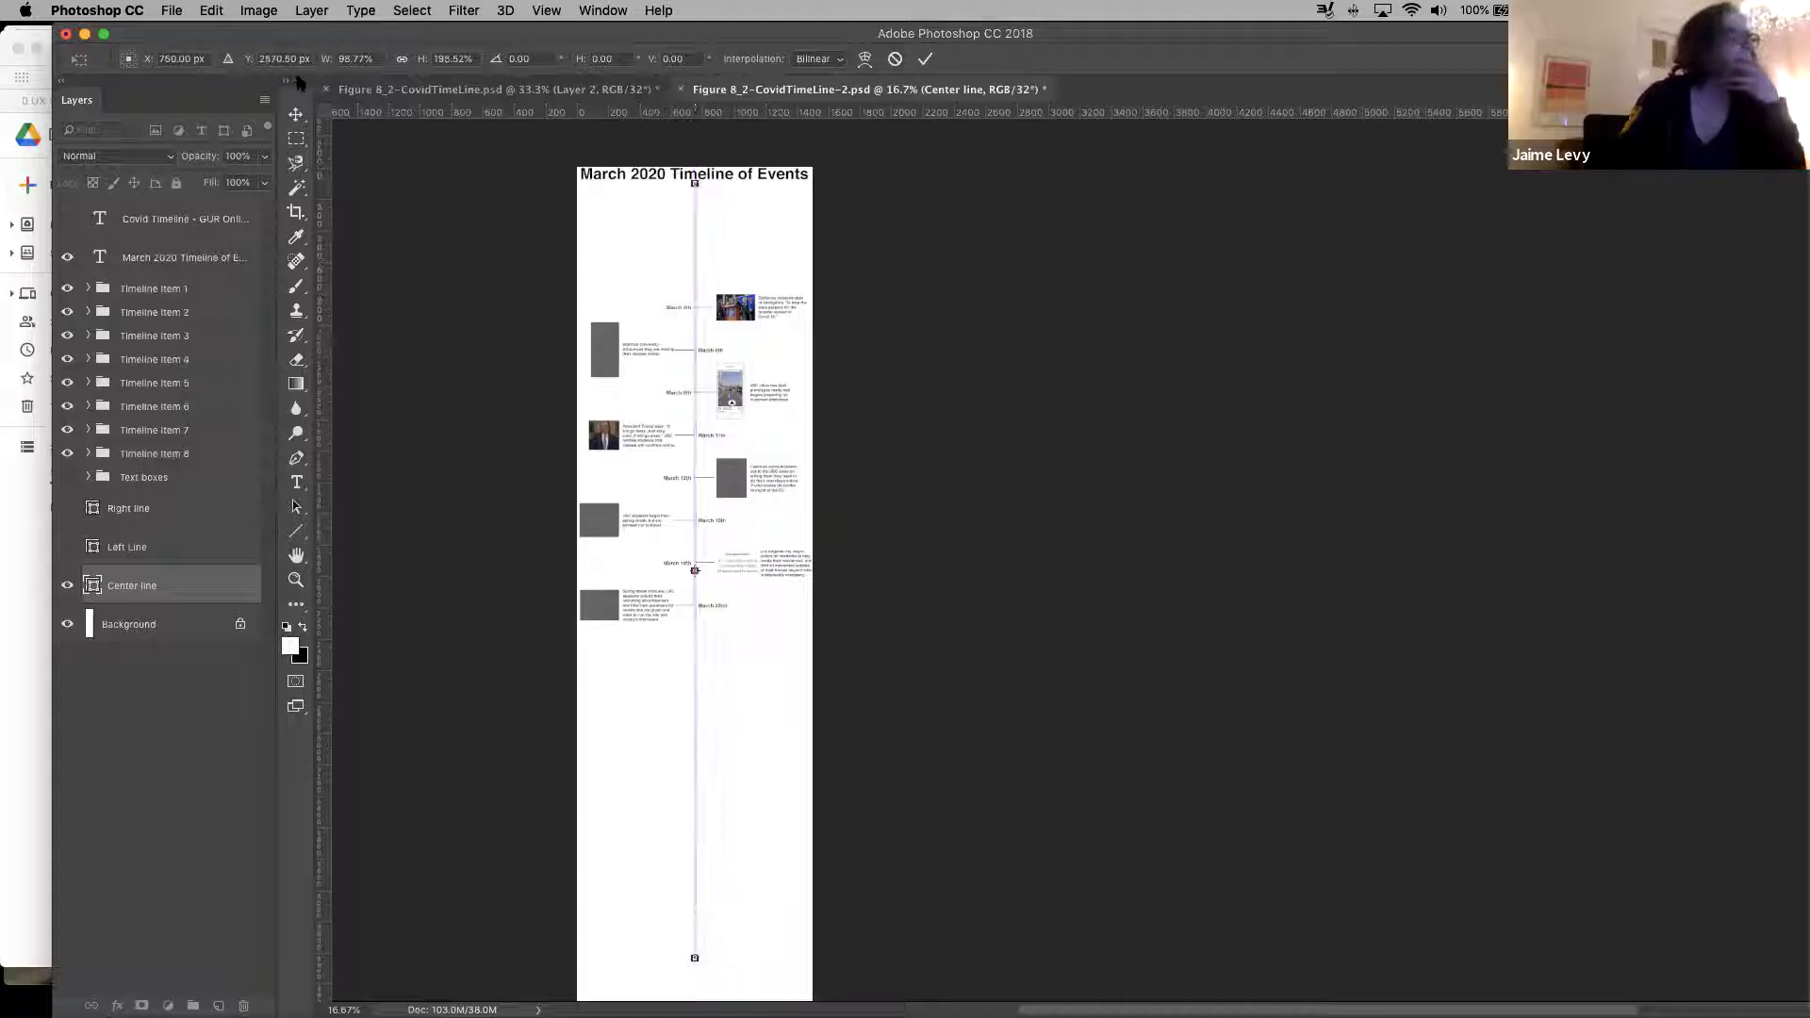
{"action": "left_click", "coordinate": [296, 115]}
{"action": "left_click", "coordinate": [1057, 351]}
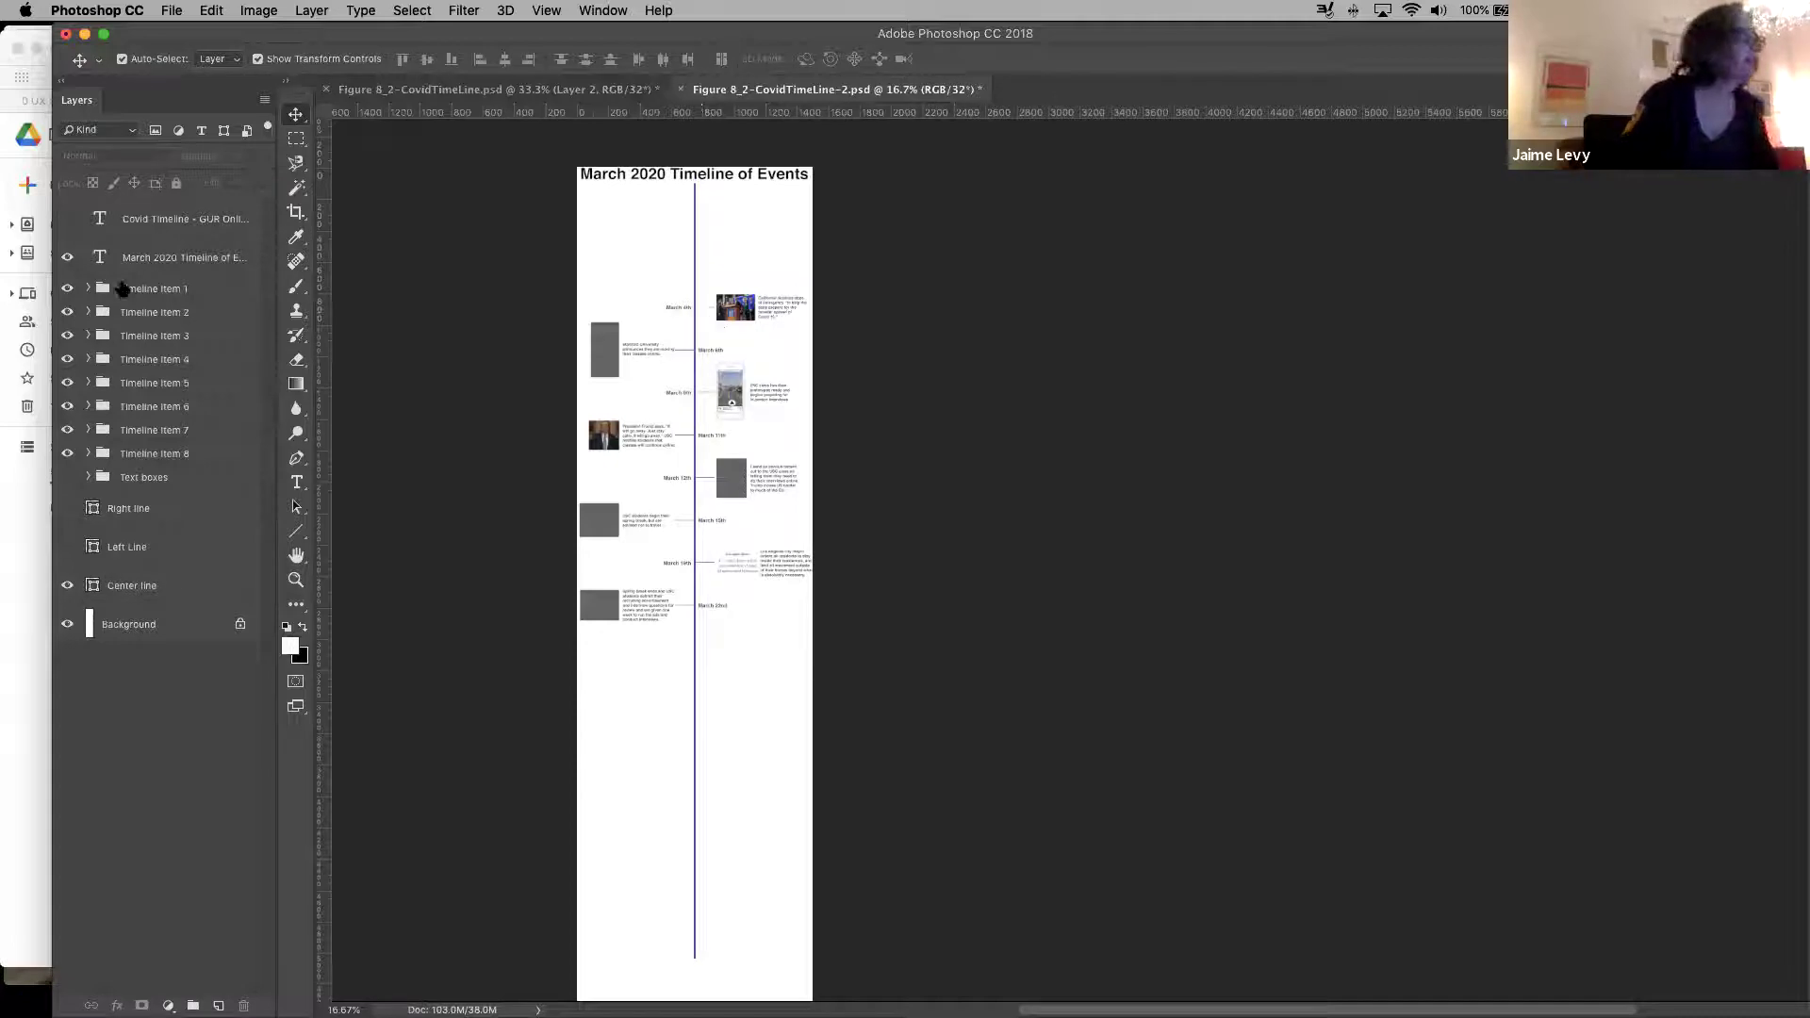
Select the Timeline Item 1 group
{"action": "left_click", "coordinate": [123, 289]}
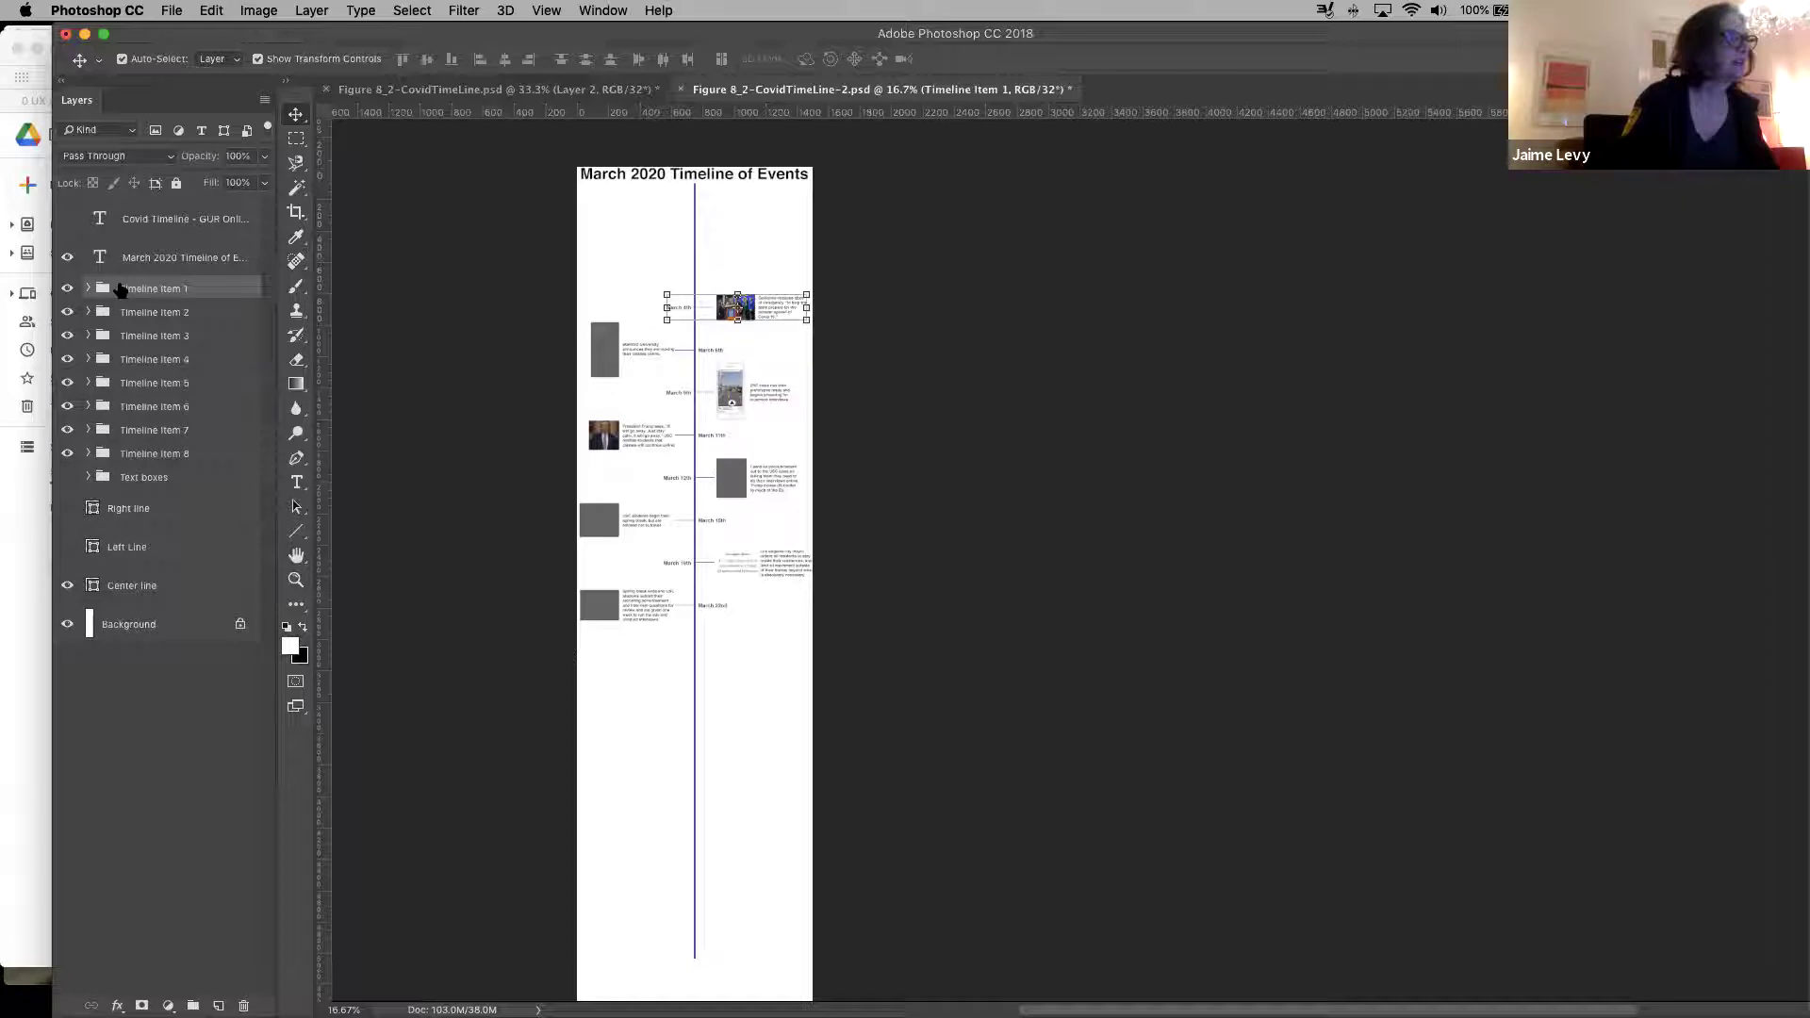
Duplicate the Timeline Item 1 and Timeline Item 2 groups and move both copies straight up into the empty space below the title
{"action": "left_click", "coordinate": [156, 312], "text": "shift"}
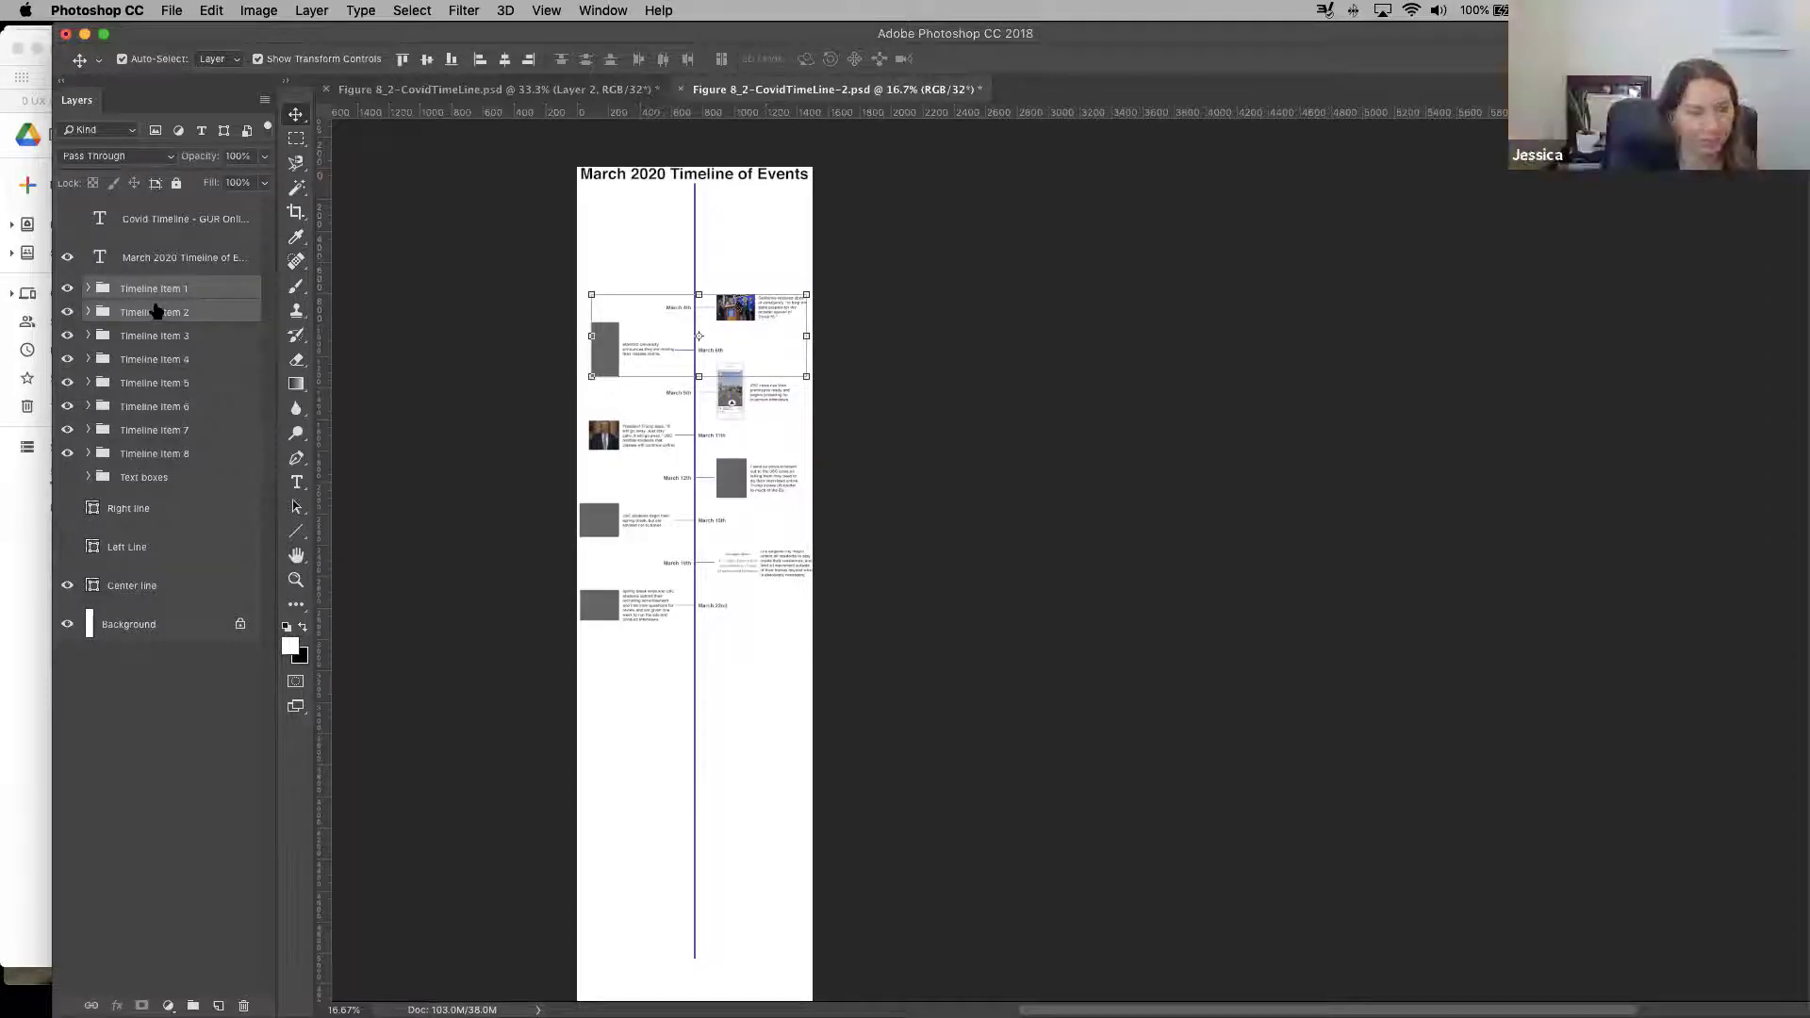
{"action": "left_click_drag", "start_coordinate": [155, 312], "coordinate": [218, 1006]}
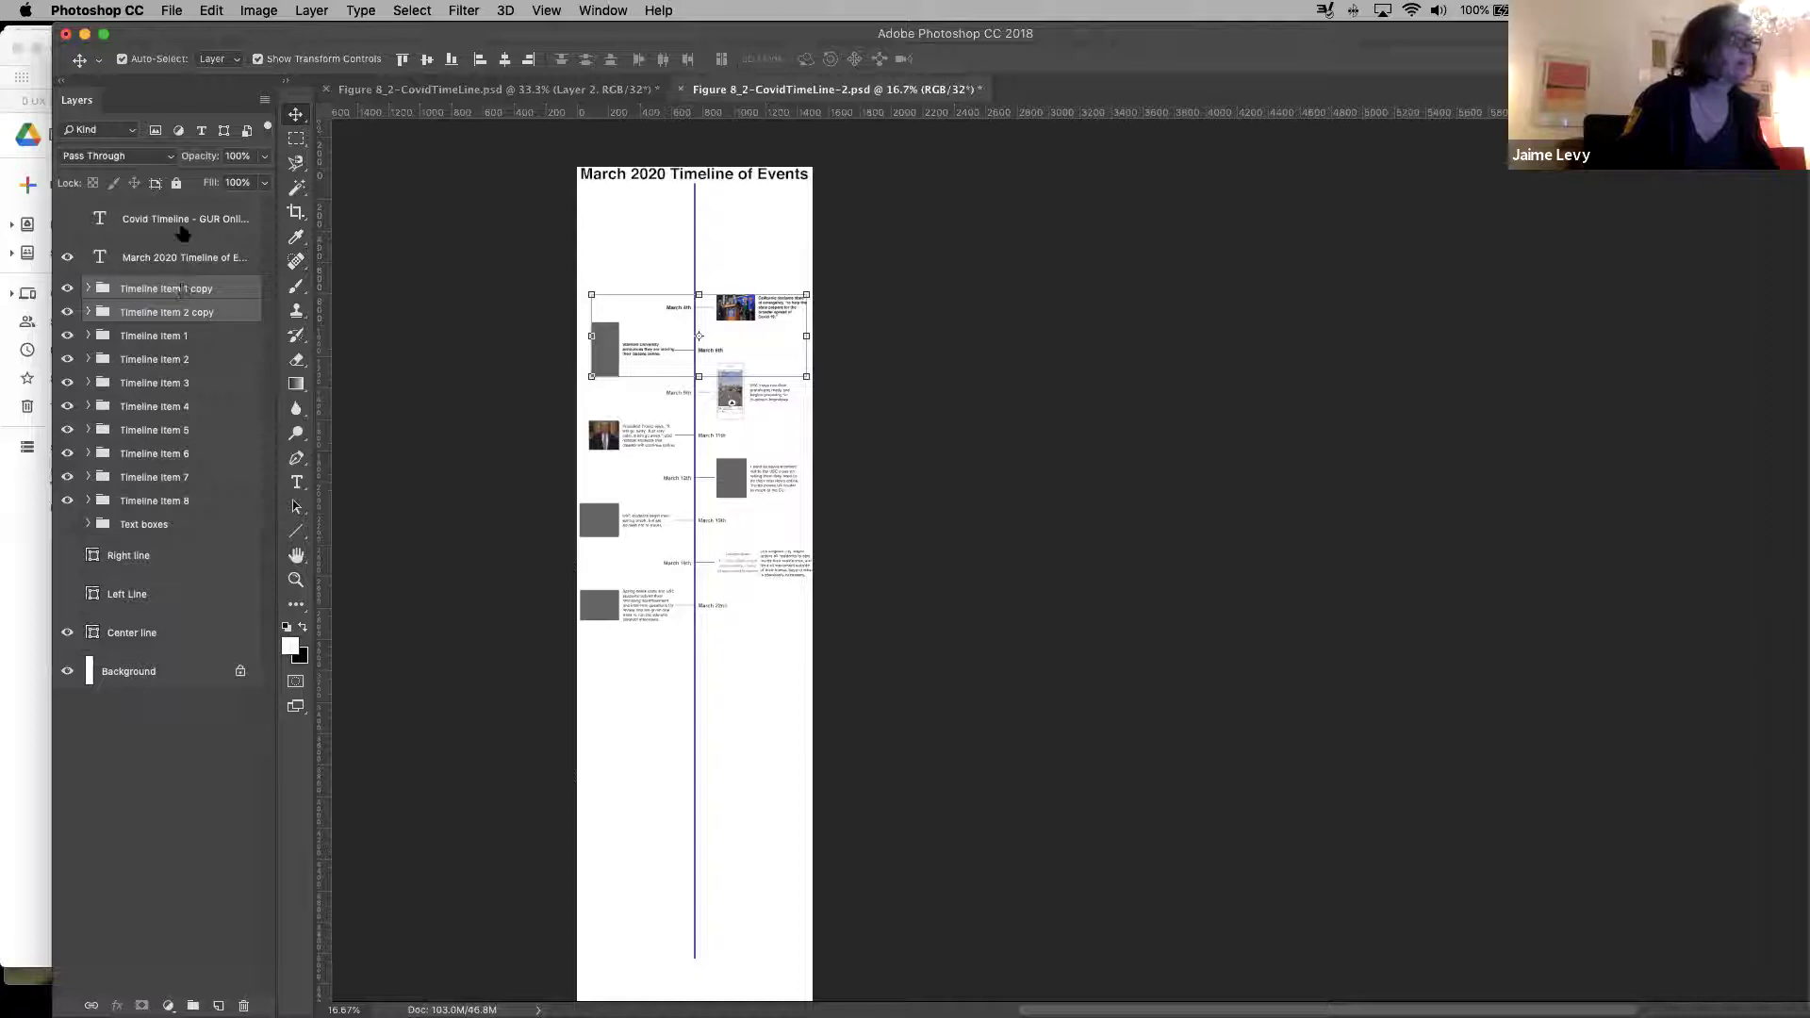
{"action": "key", "text": "shift+Up"}
{"action": "key", "text": "shift+Up"}
{"action": "key", "text": "shift+Up"}
{"action": "key", "text": "shift+Up"}
{"action": "key", "text": "shift+Up"}
{"action": "key", "text": "shift+Up"}
{"action": "key", "text": "shift+Up"}
{"action": "key", "text": "shift+Up"}
{"action": "key", "text": "shift+Up"}
{"action": "key", "text": "shift+Up"}
{"action": "key", "text": "shift+Up"}
{"action": "key", "text": "shift+Up"}
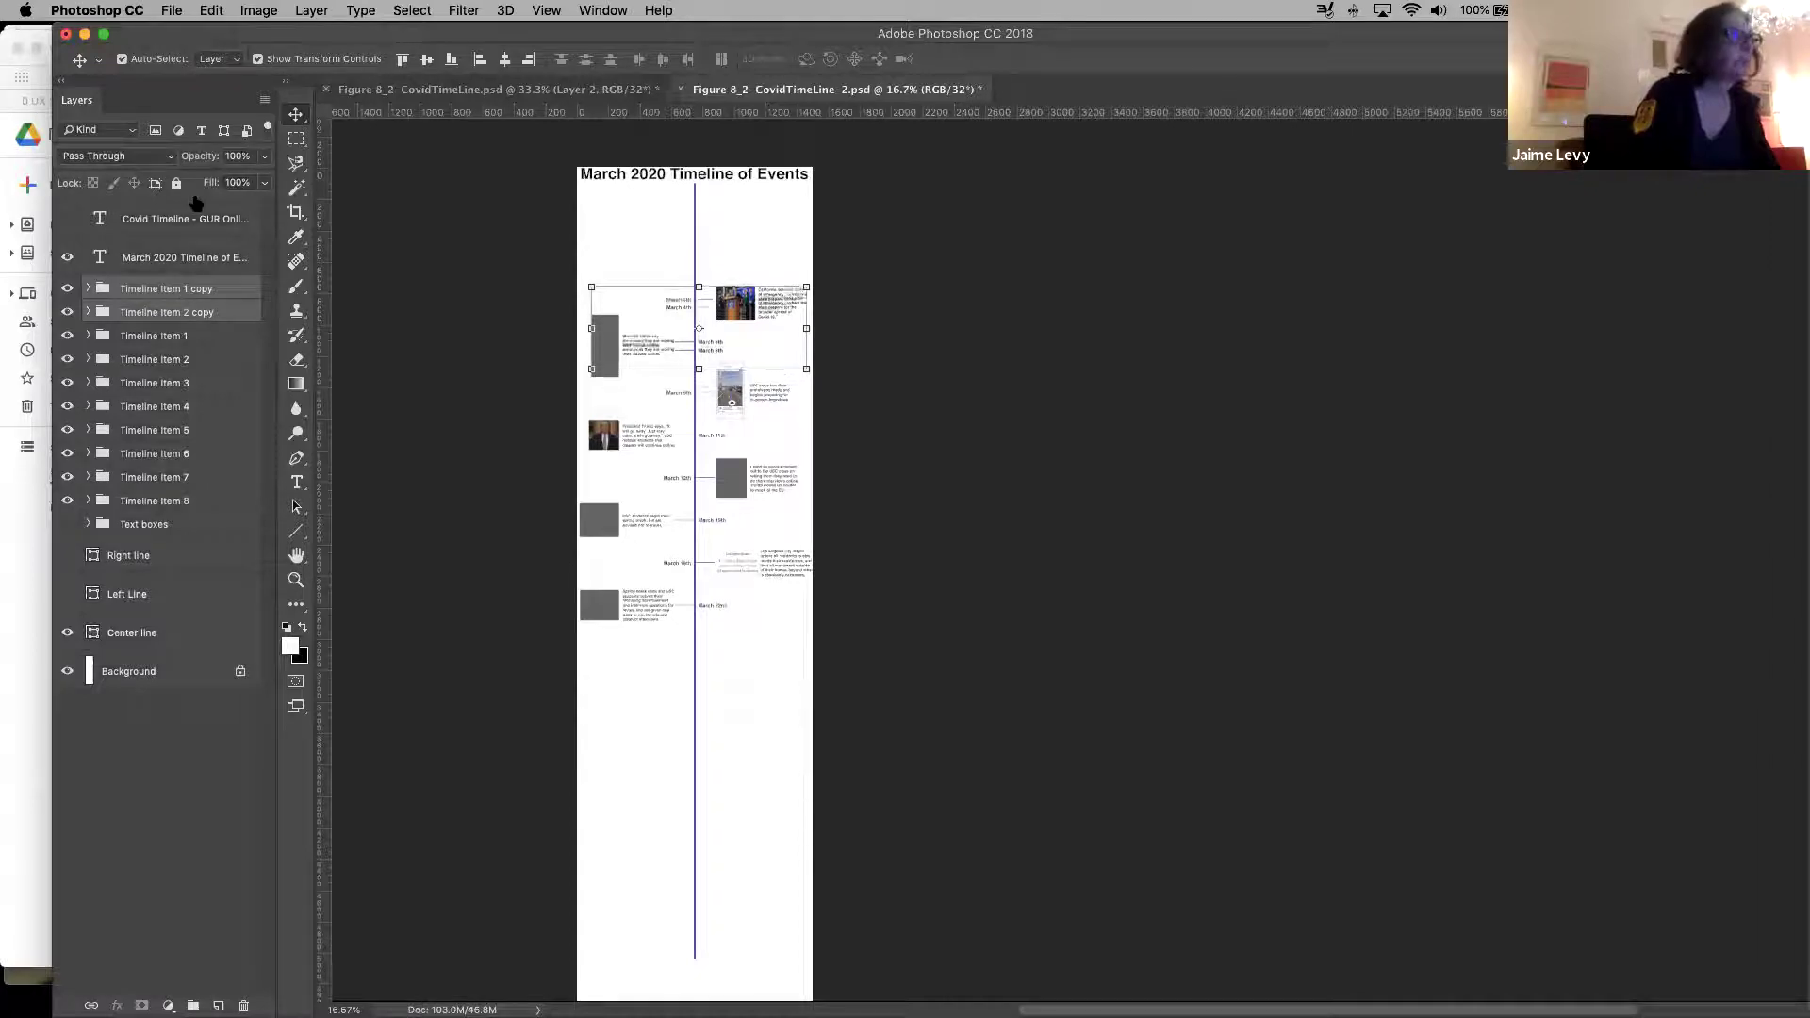
{"action": "key", "text": "shift+Up"}
{"action": "key", "text": "shift+Up"}
{"action": "key", "text": "shift+Up"}
{"action": "key", "text": "shift+Up"}
{"action": "key", "text": "shift+Up"}
{"action": "key", "text": "shift+Up"}
{"action": "key", "text": "shift+Up"}
{"action": "key", "text": "shift+Up"}
{"action": "key", "text": "shift+Up"}
{"action": "key", "text": "shift+Up"}
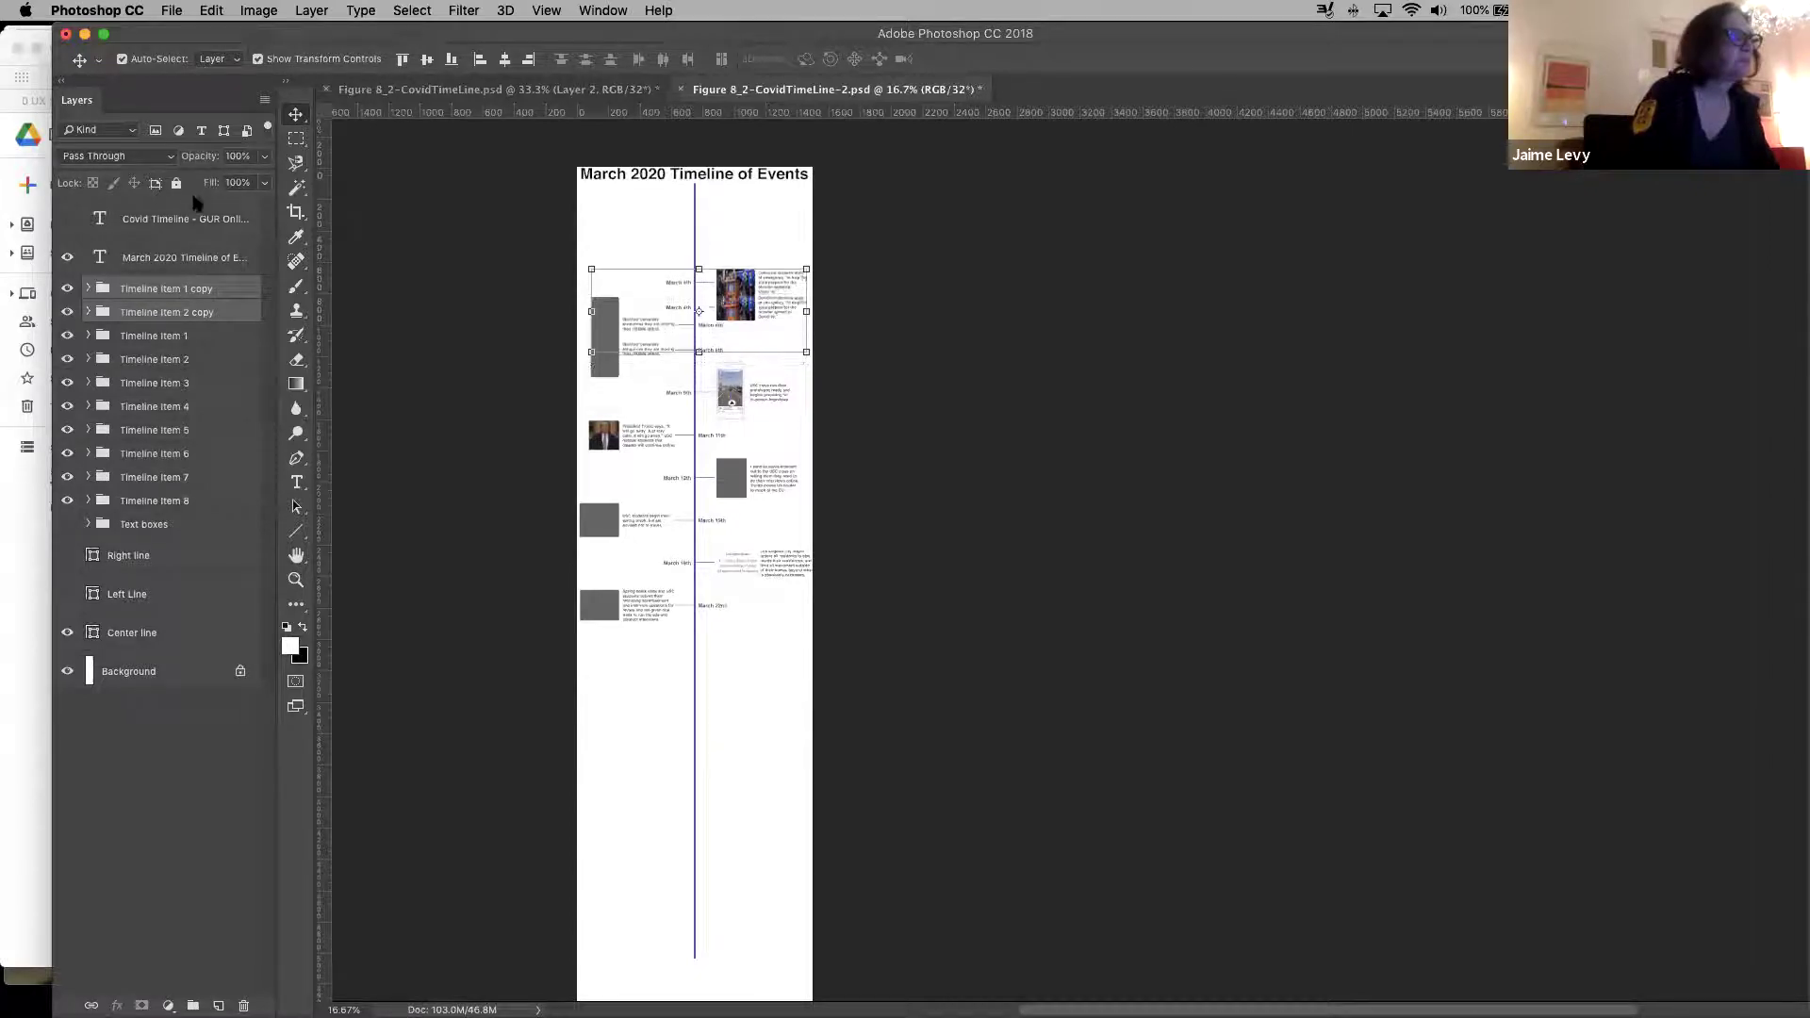
{"action": "key", "text": "shift+Up"}
{"action": "key", "text": "shift+Up"}
{"action": "key", "text": "shift+Up"}
{"action": "key", "text": "shift+Up"}
{"action": "key", "text": "shift+Up"}
{"action": "key", "text": "shift+Up"}
{"action": "key", "text": "shift+Up"}
{"action": "key", "text": "shift+Up"}
{"action": "key", "text": "shift+Up"}
{"action": "key", "text": "shift+Up"}
{"action": "key", "text": "shift+Up"}
{"action": "key", "text": "shift+Up"}
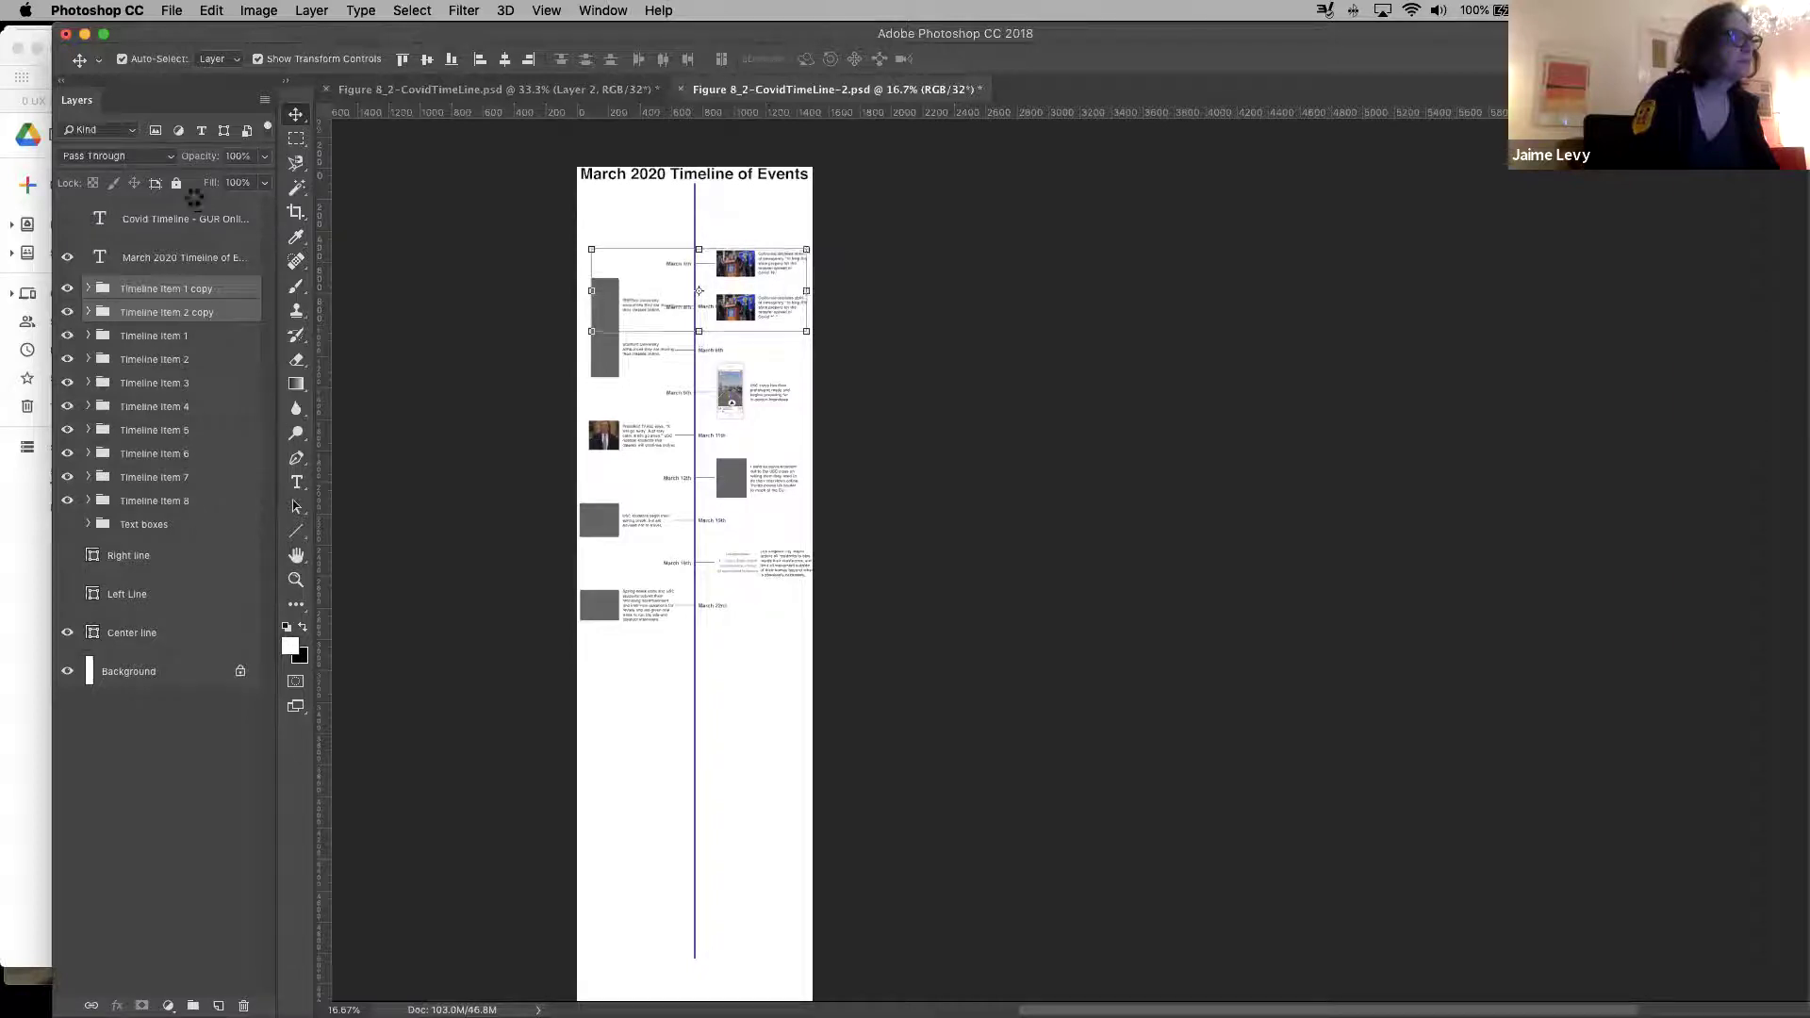
{"action": "key", "text": "shift+Up"}
{"action": "key", "text": "shift+Up"}
{"action": "key", "text": "shift+Up"}
{"action": "key", "text": "shift+Up"}
{"action": "key", "text": "shift+Up"}
{"action": "key", "text": "shift+Up"}
{"action": "key", "text": "shift+Up"}
{"action": "key", "text": "shift+Up"}
{"action": "key", "text": "shift+Up"}
{"action": "key", "text": "shift+Up"}
{"action": "key", "text": "shift+Up"}
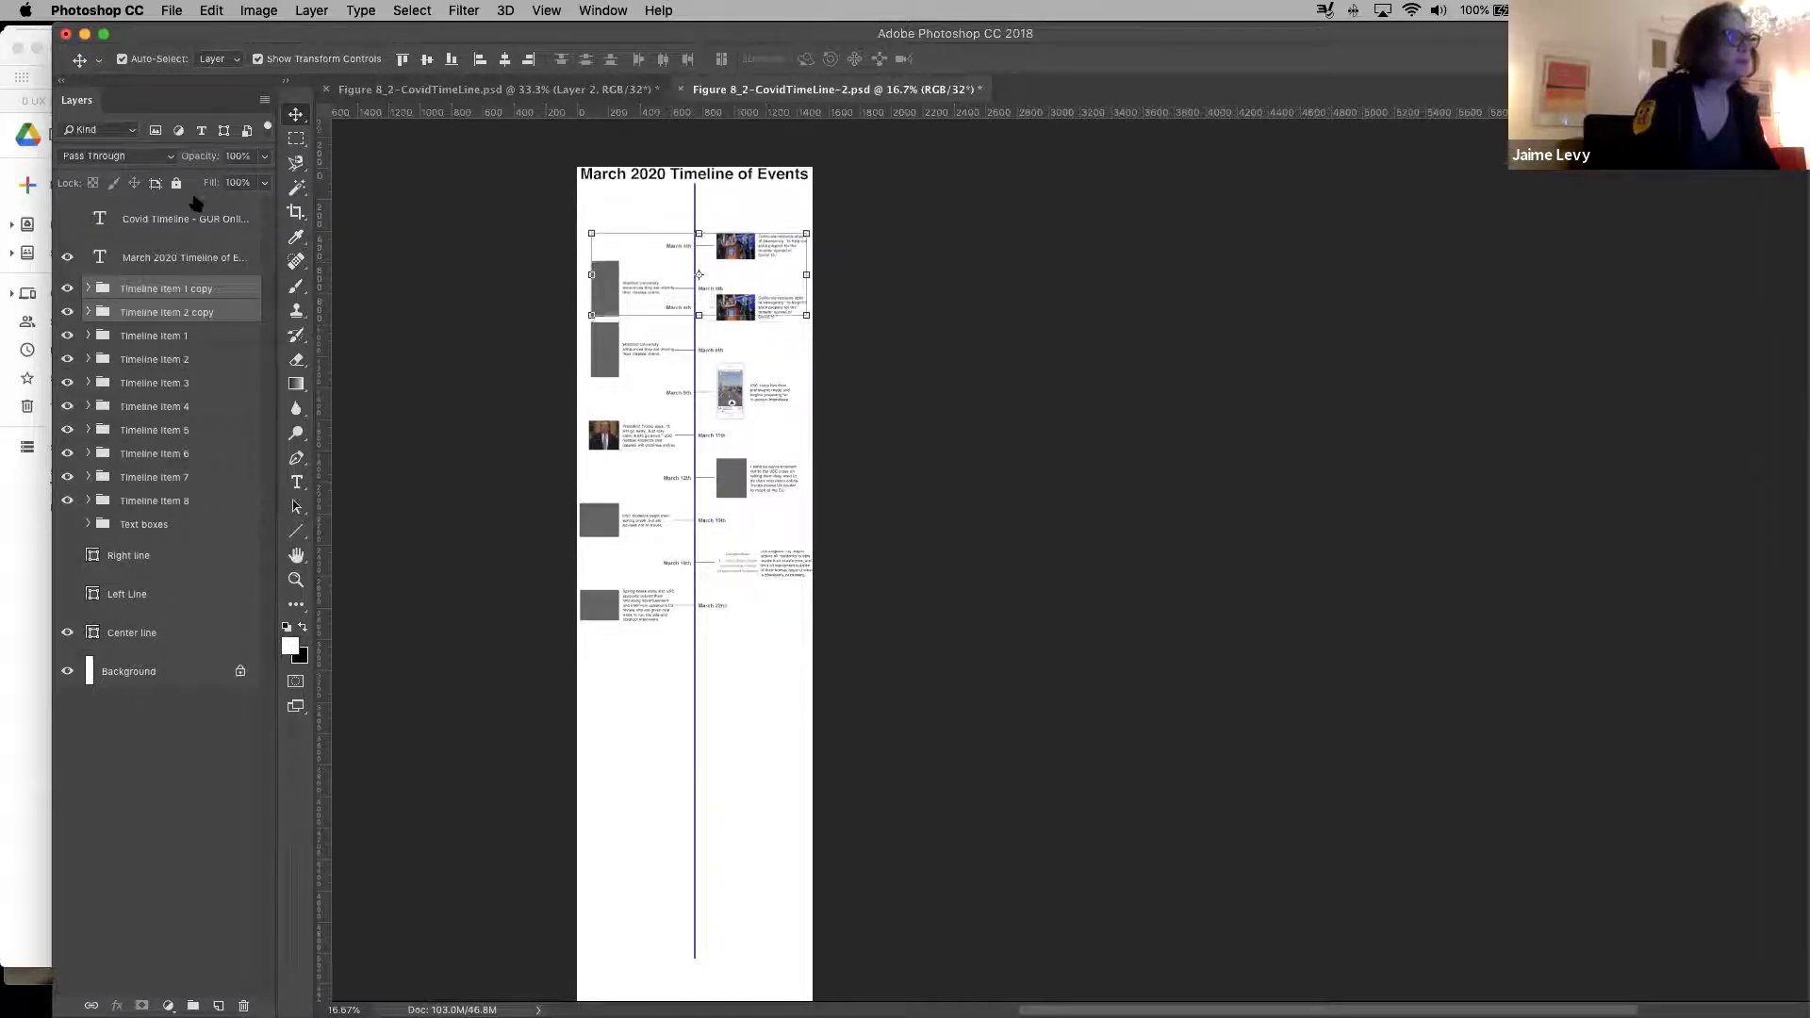
{"action": "key", "text": "shift+Up"}
{"action": "key", "text": "shift+Up"}
{"action": "key", "text": "shift+Up"}
{"action": "key", "text": "shift+Up"}
{"action": "key", "text": "shift+Up"}
{"action": "key", "text": "shift+Up"}
{"action": "key", "text": "shift+Up"}
{"action": "key", "text": "shift+Up"}
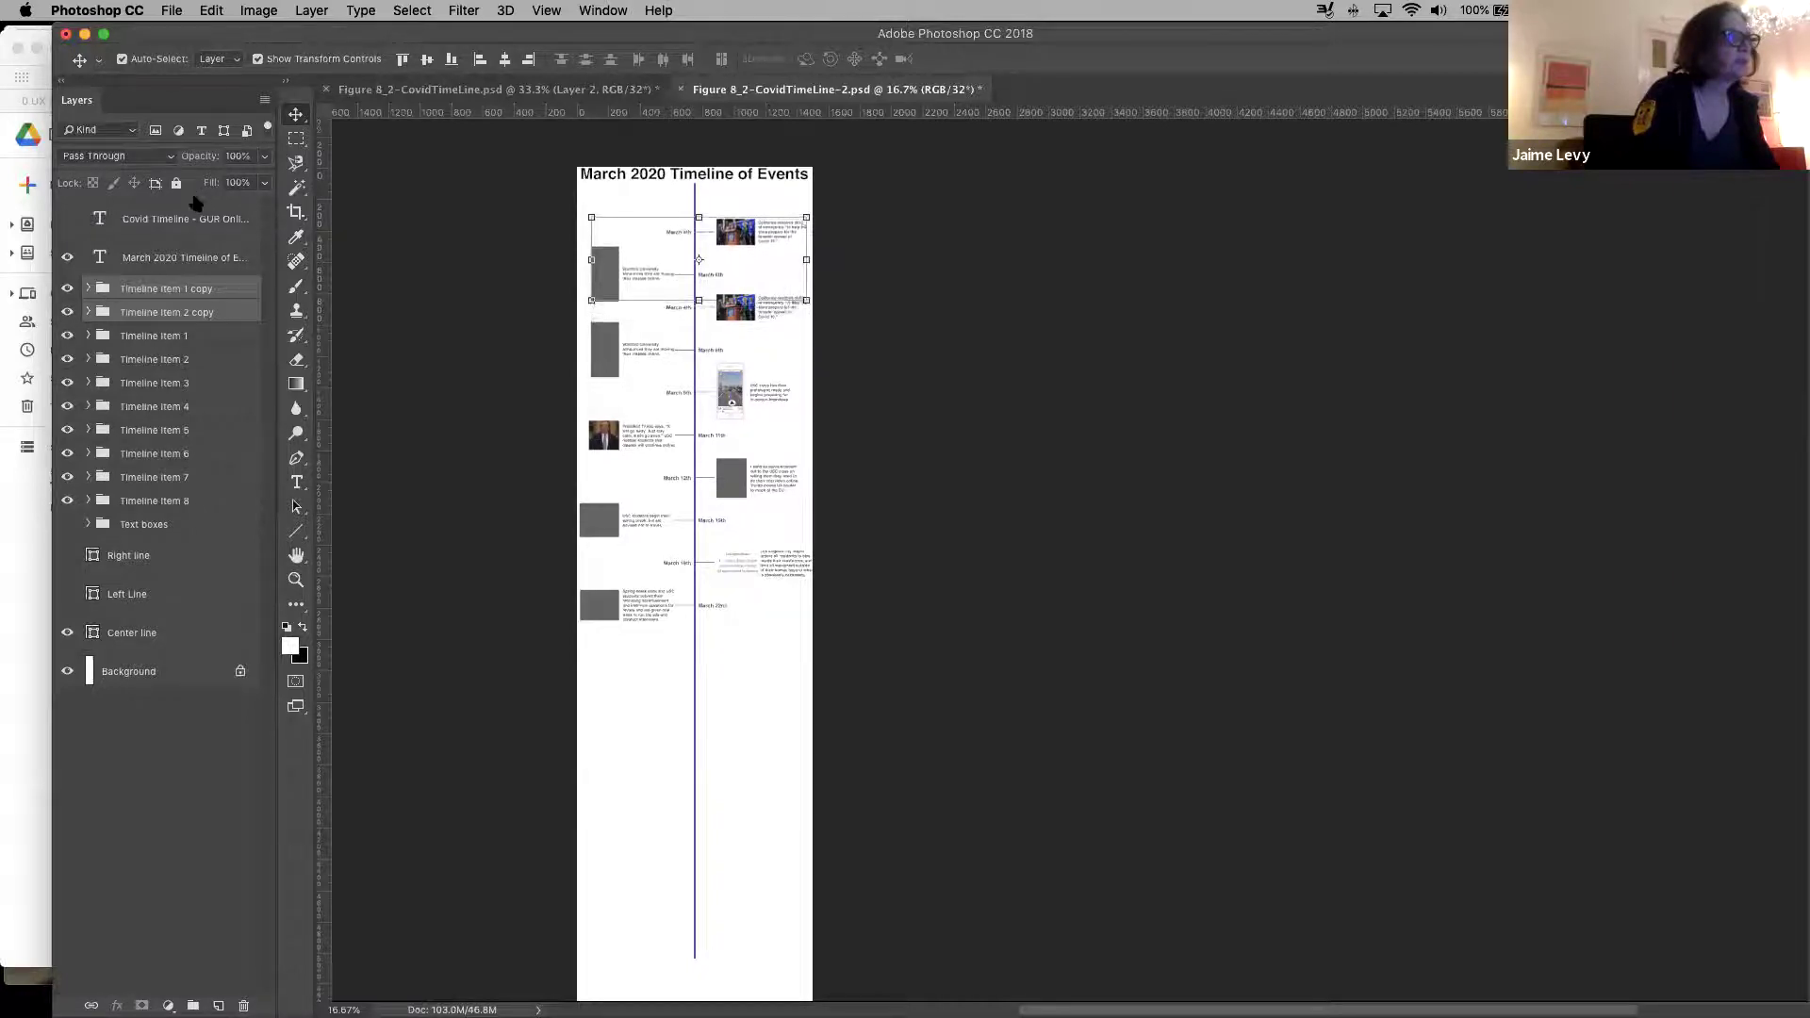
{"action": "key", "text": "shift+Up"}
{"action": "key", "text": "shift+Up"}
{"action": "key", "text": "shift+Up"}
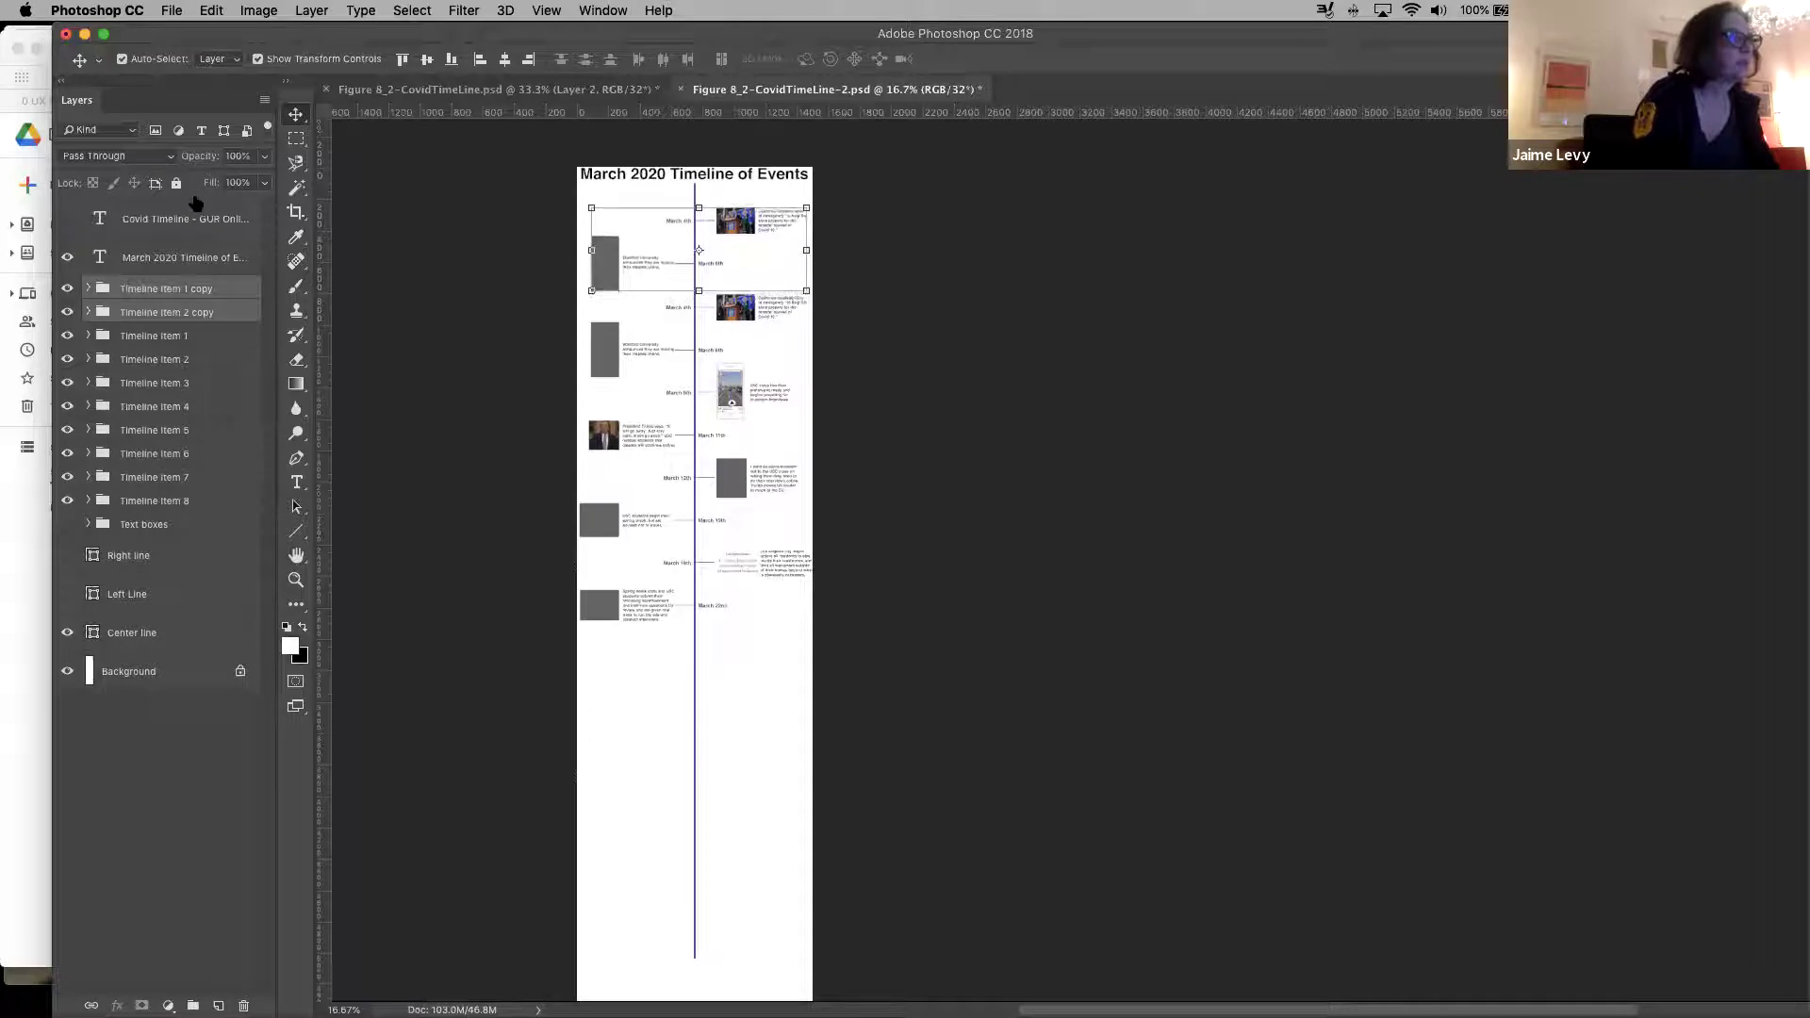
{"action": "key", "text": "shift+Up"}
{"action": "key", "text": "shift+Up"}
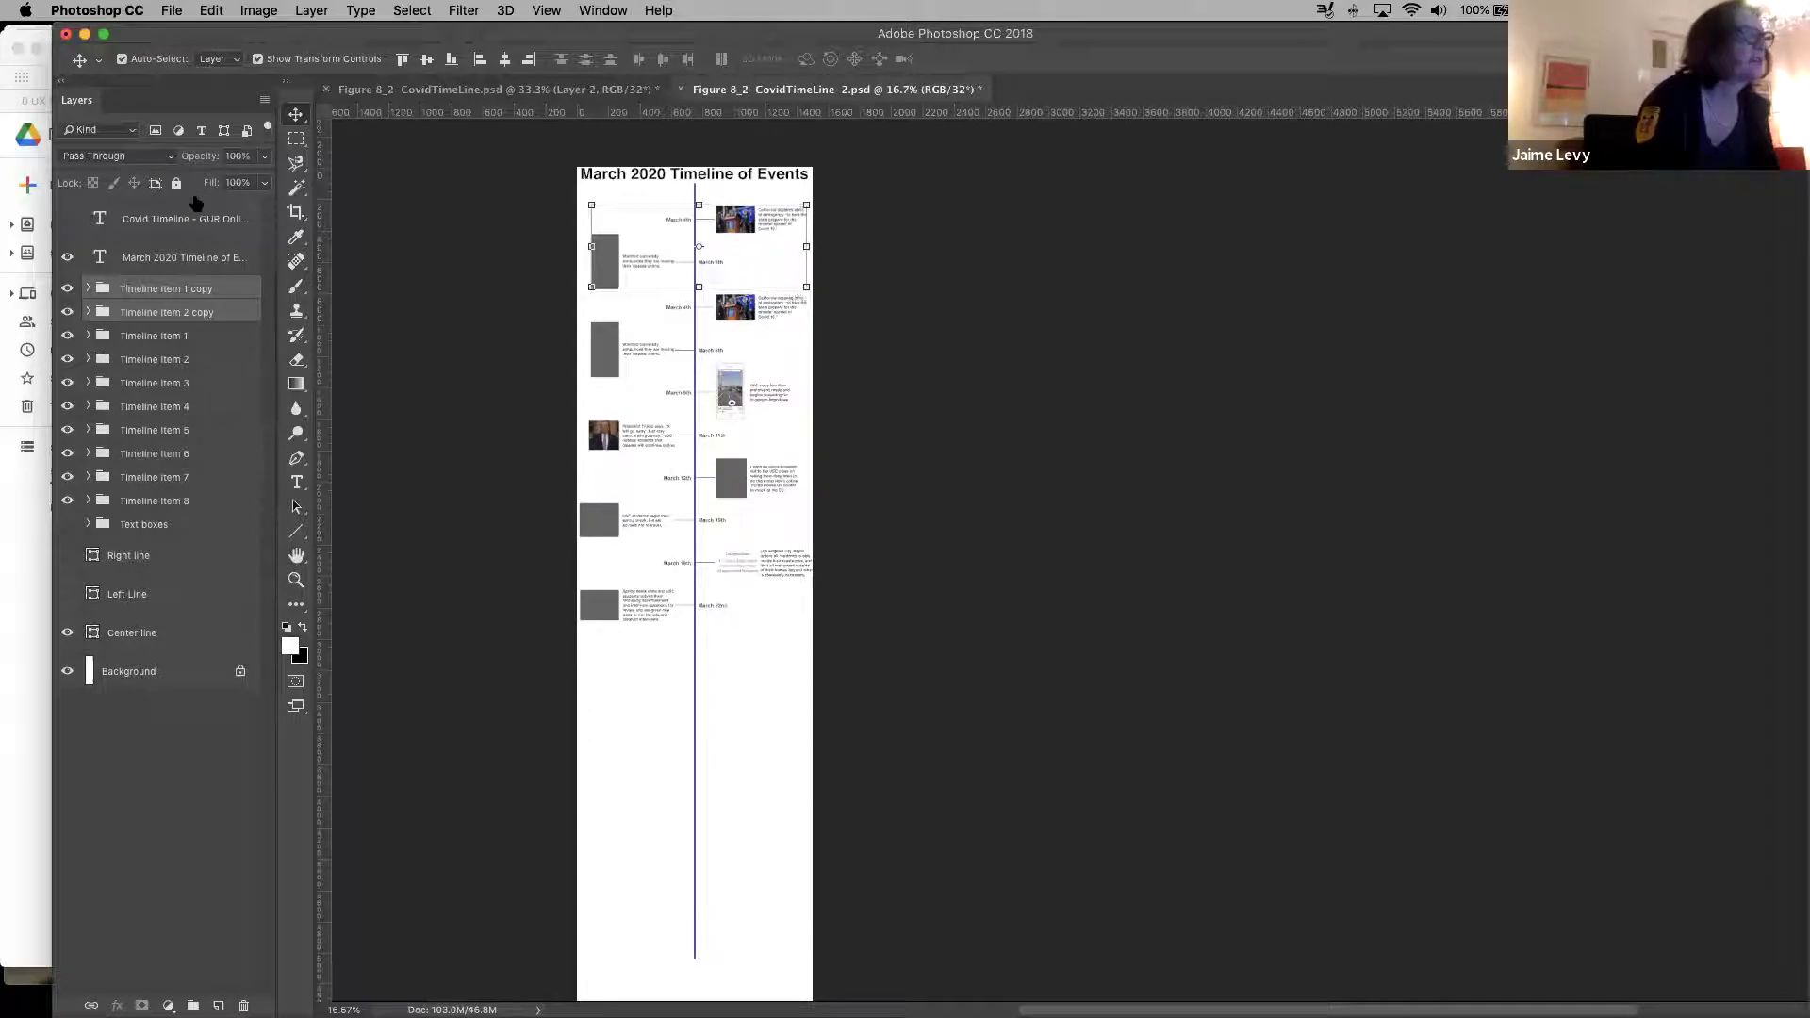
{"action": "key", "text": "shift+Down"}
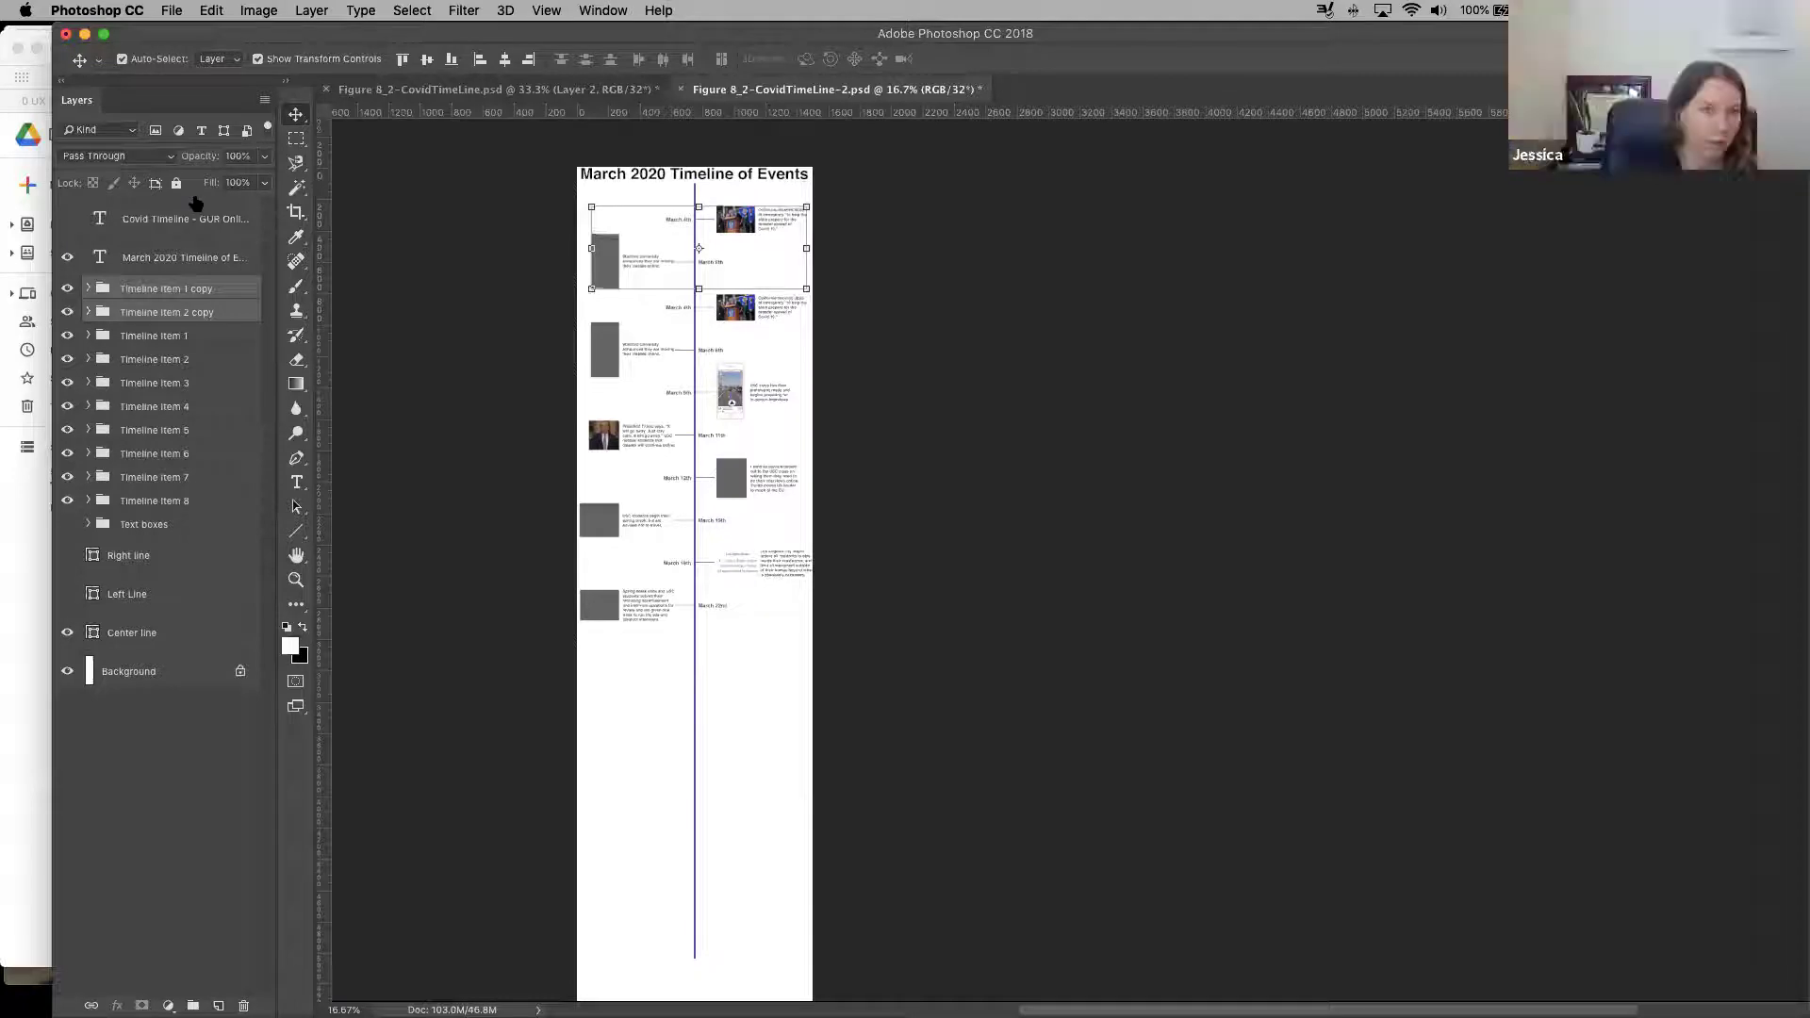
{"action": "key", "text": "shift+Down"}
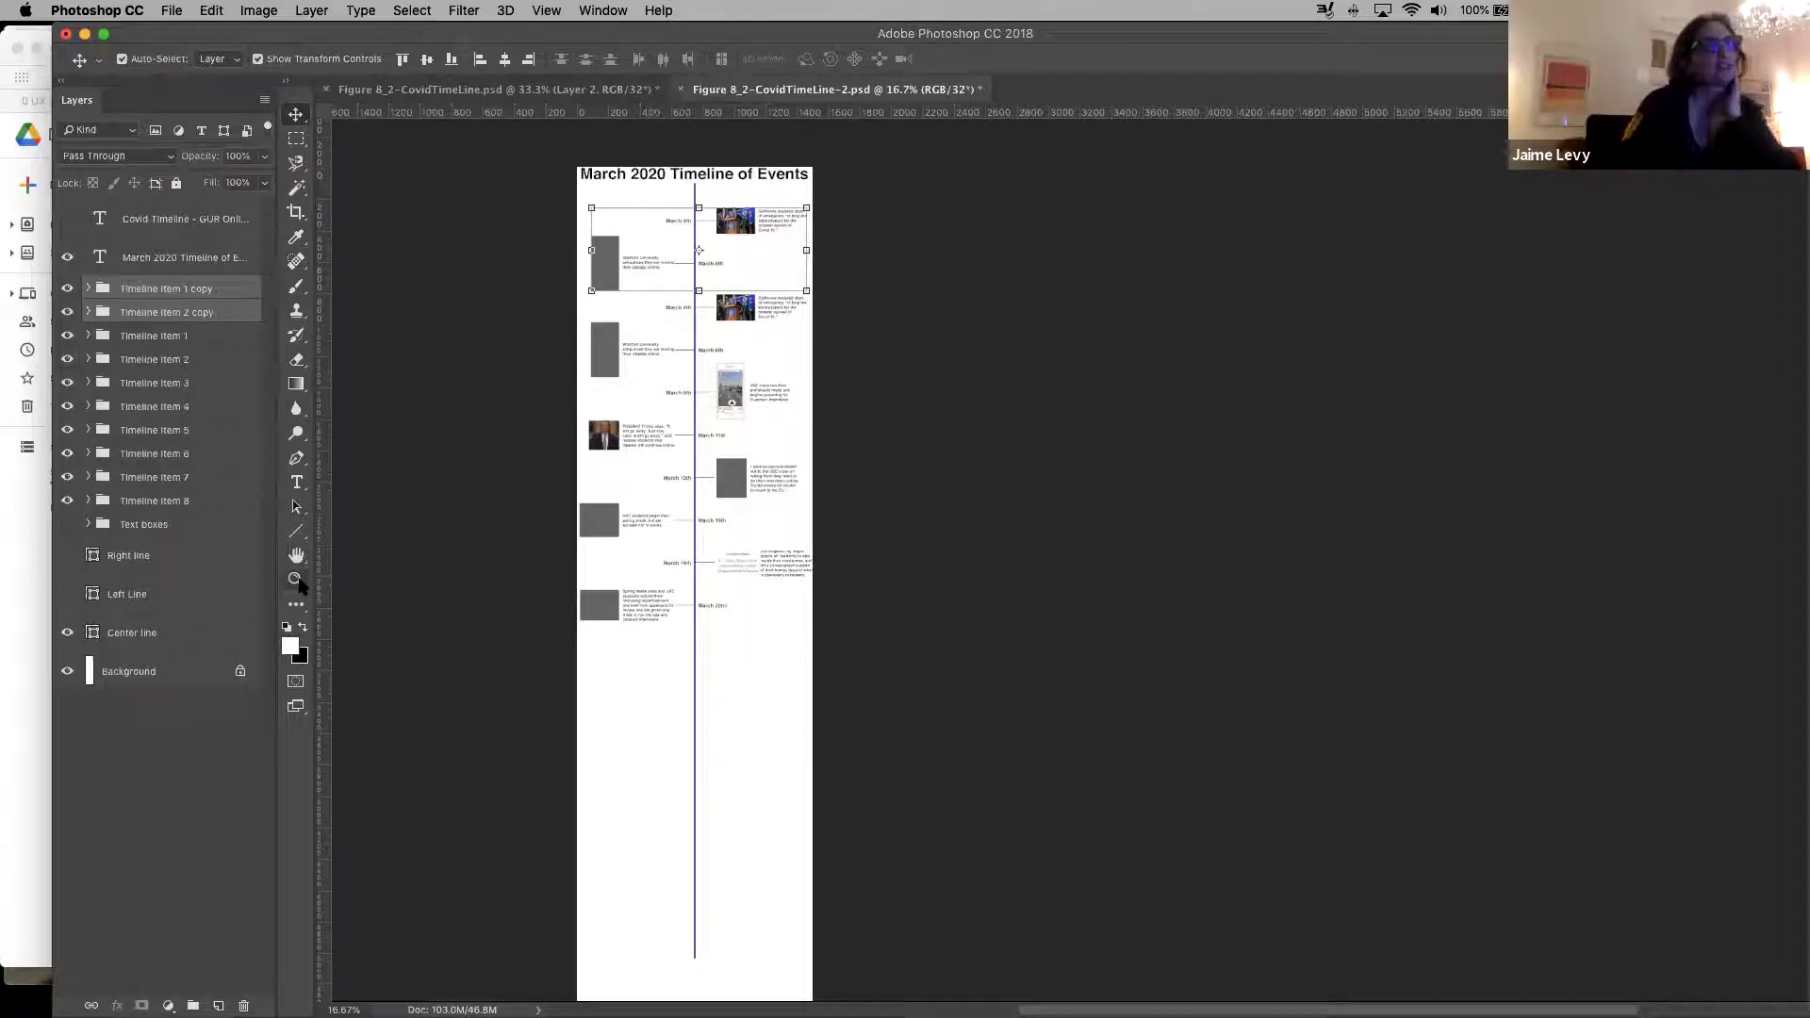
Change the date text of the topmost timeline entry to March 2nd
{"action": "left_click", "coordinate": [295, 579]}
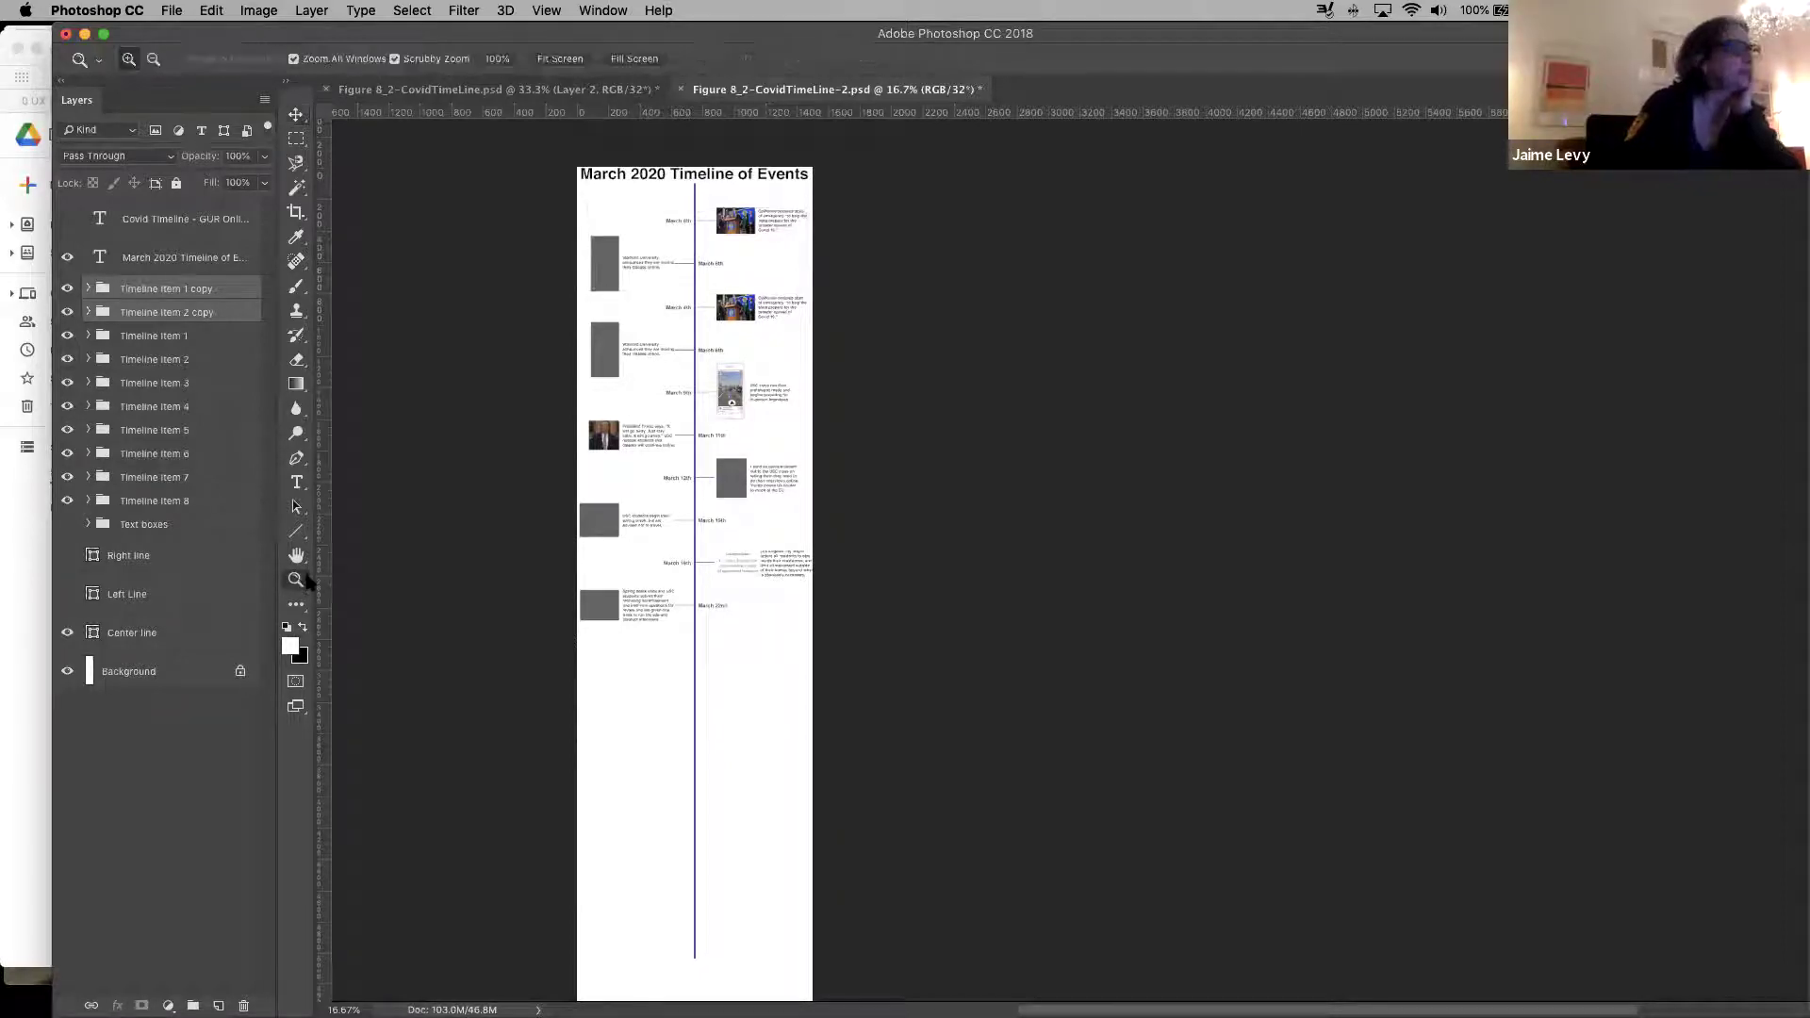
{"action": "left_click", "coordinate": [734, 227]}
{"action": "left_click", "coordinate": [734, 227]}
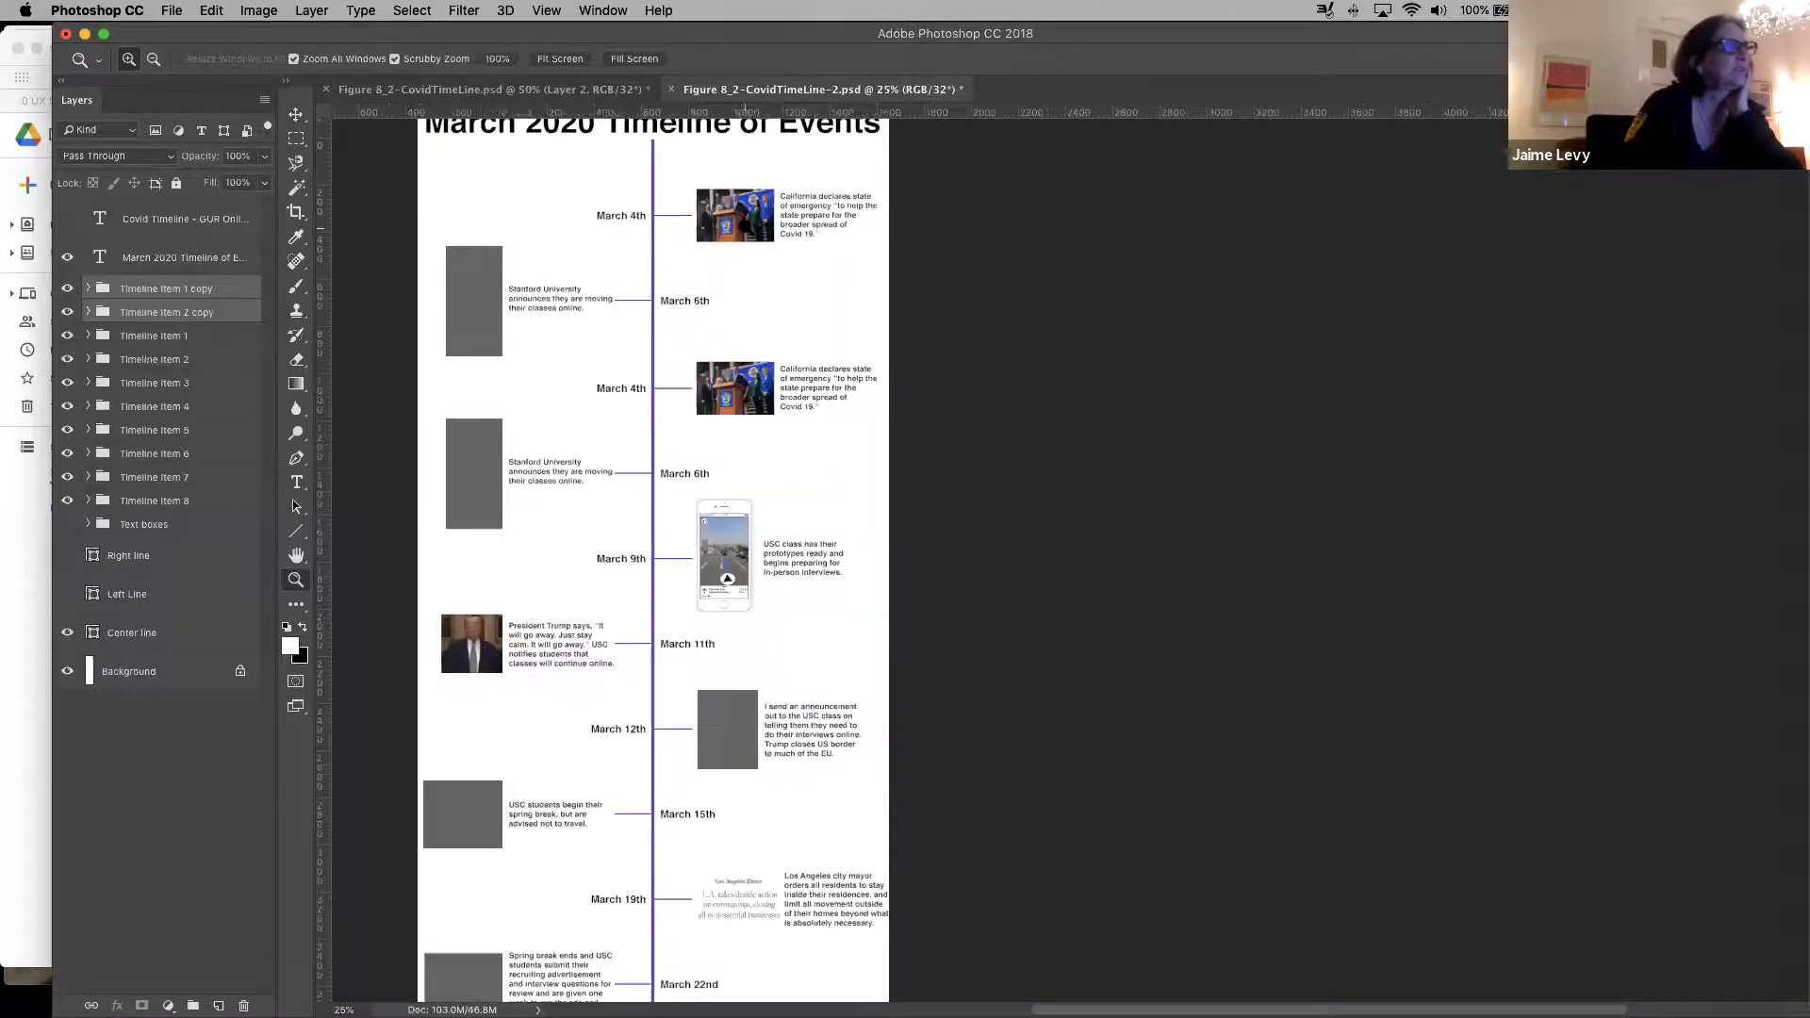
{"action": "left_click", "coordinate": [745, 228]}
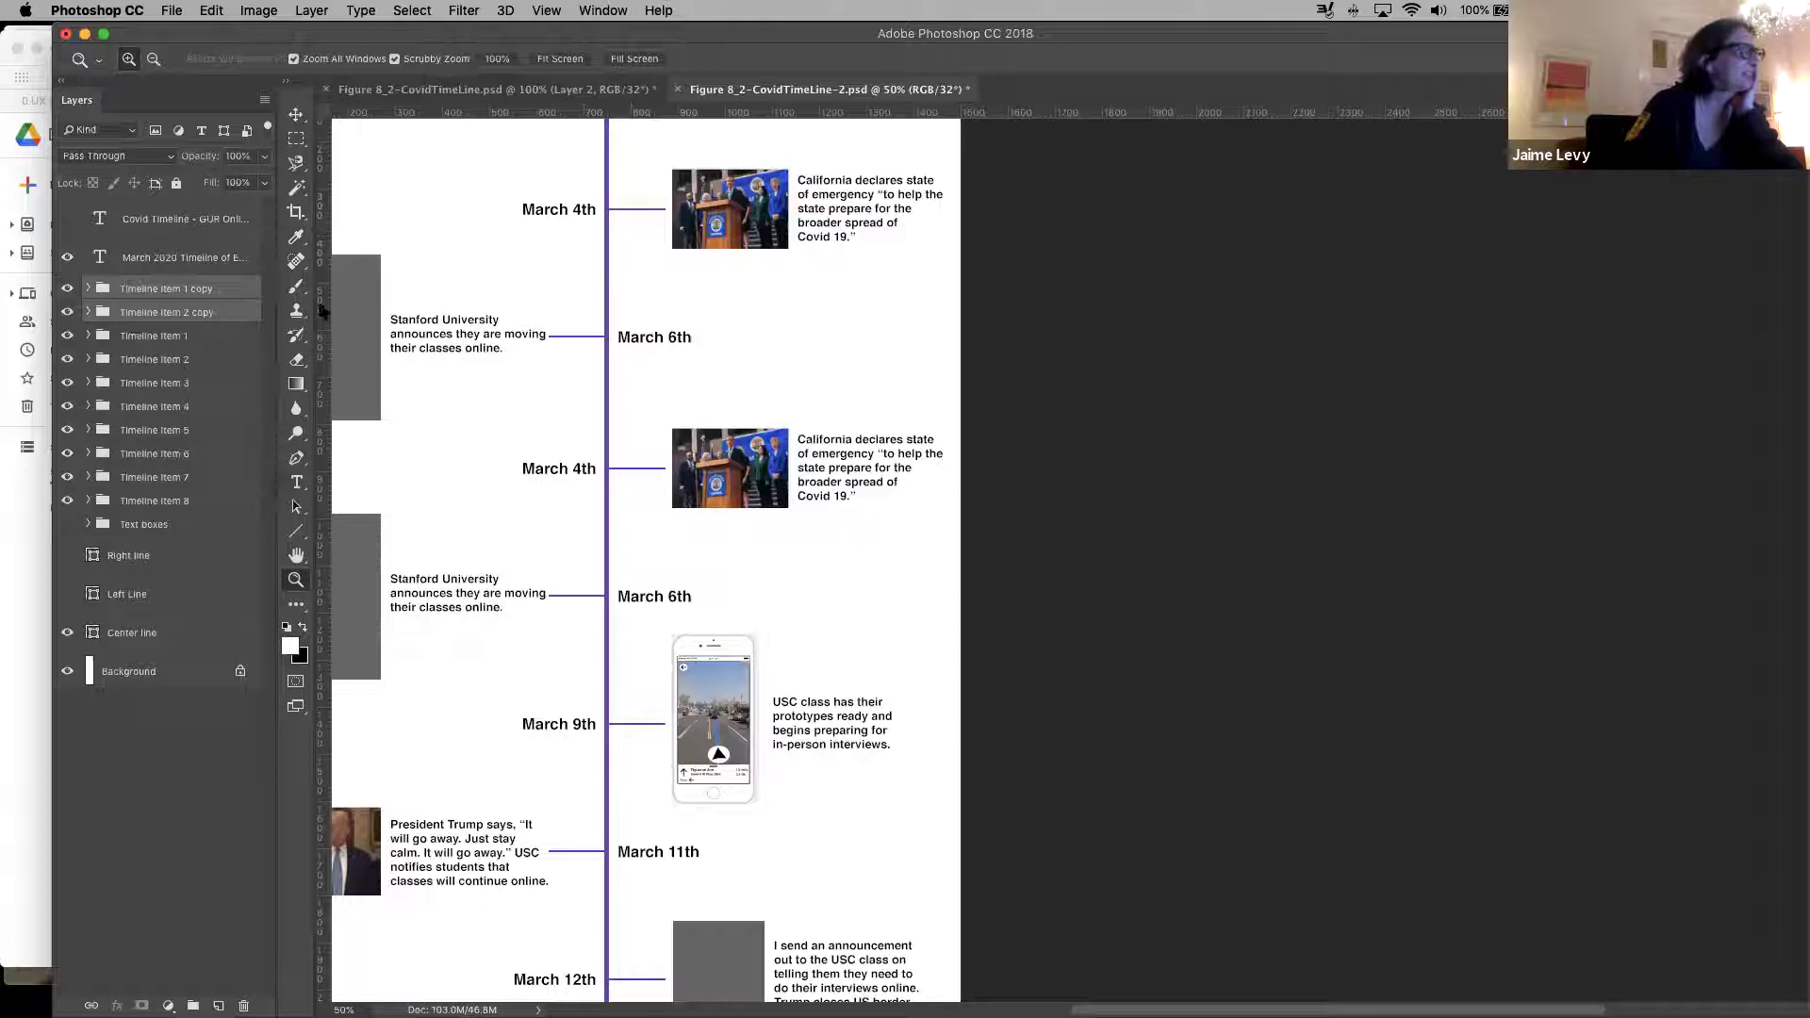
{"action": "left_click", "coordinate": [296, 482]}
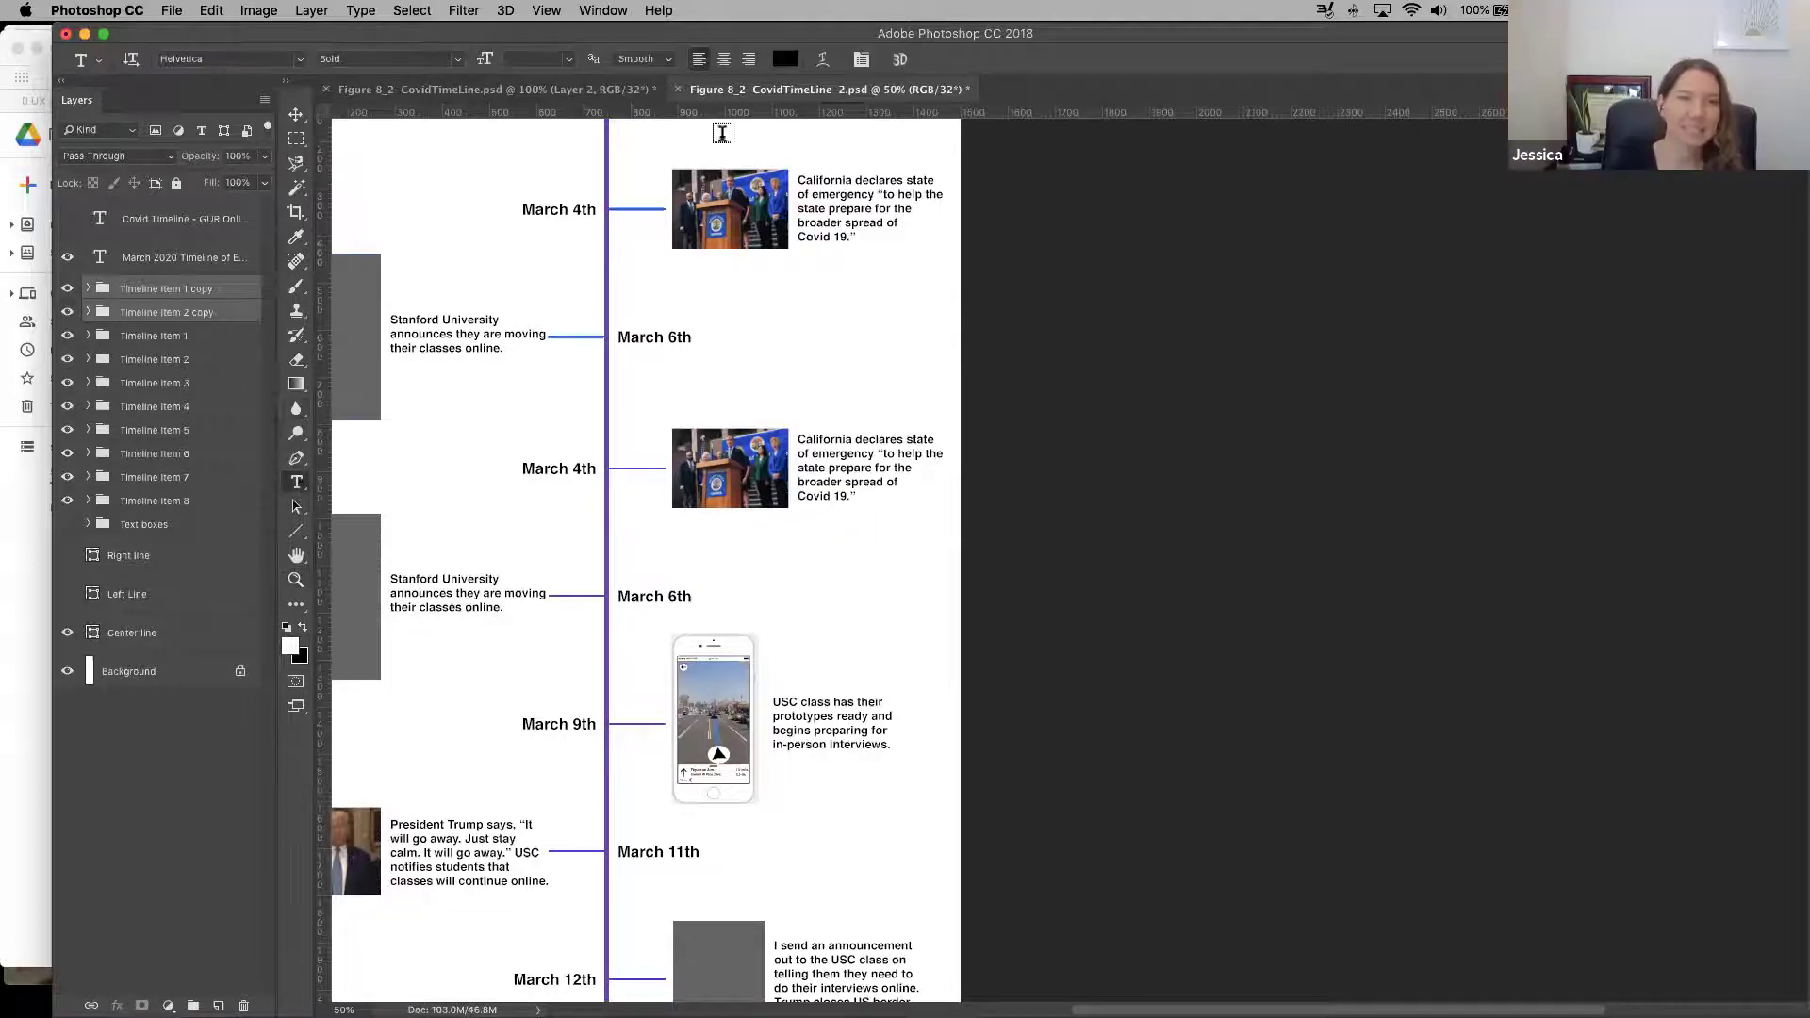
{"action": "left_click", "coordinate": [592, 217]}
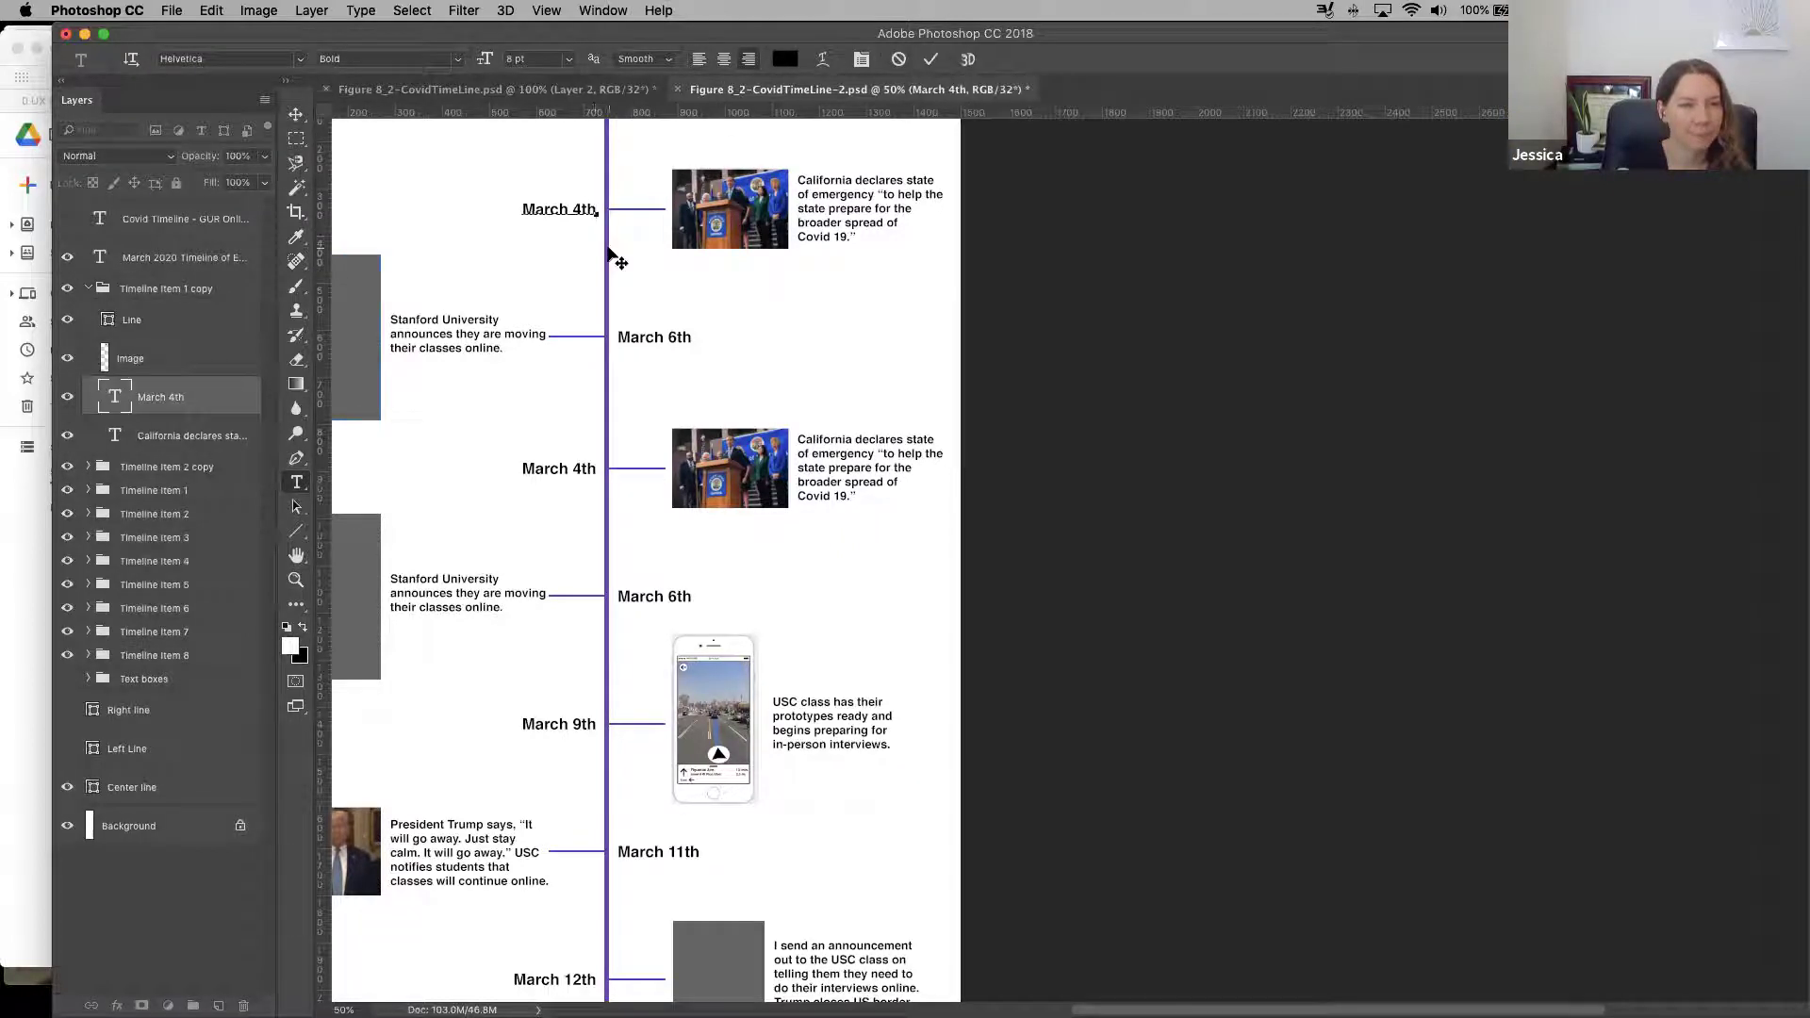
{"action": "key", "text": "BackSpace"}
{"action": "key", "text": "BackSpace"}
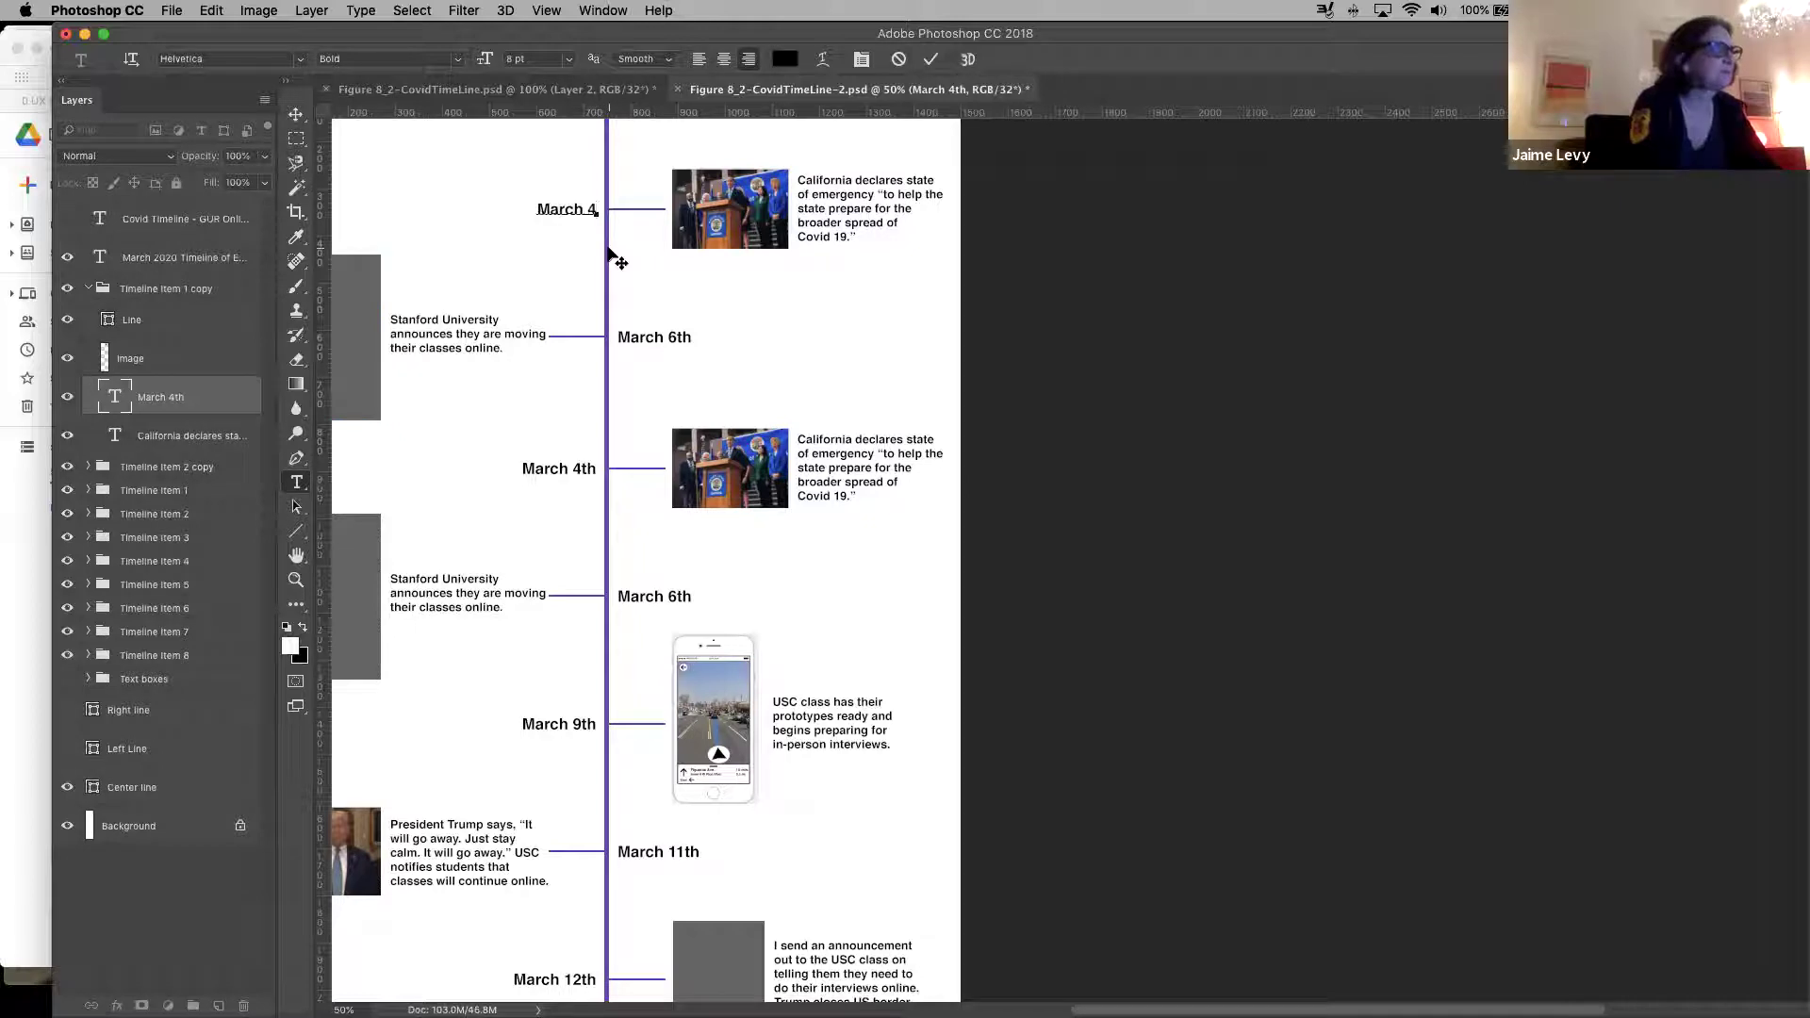
{"action": "key", "text": "BackSpace"}
{"action": "type", "text": "2nd"}
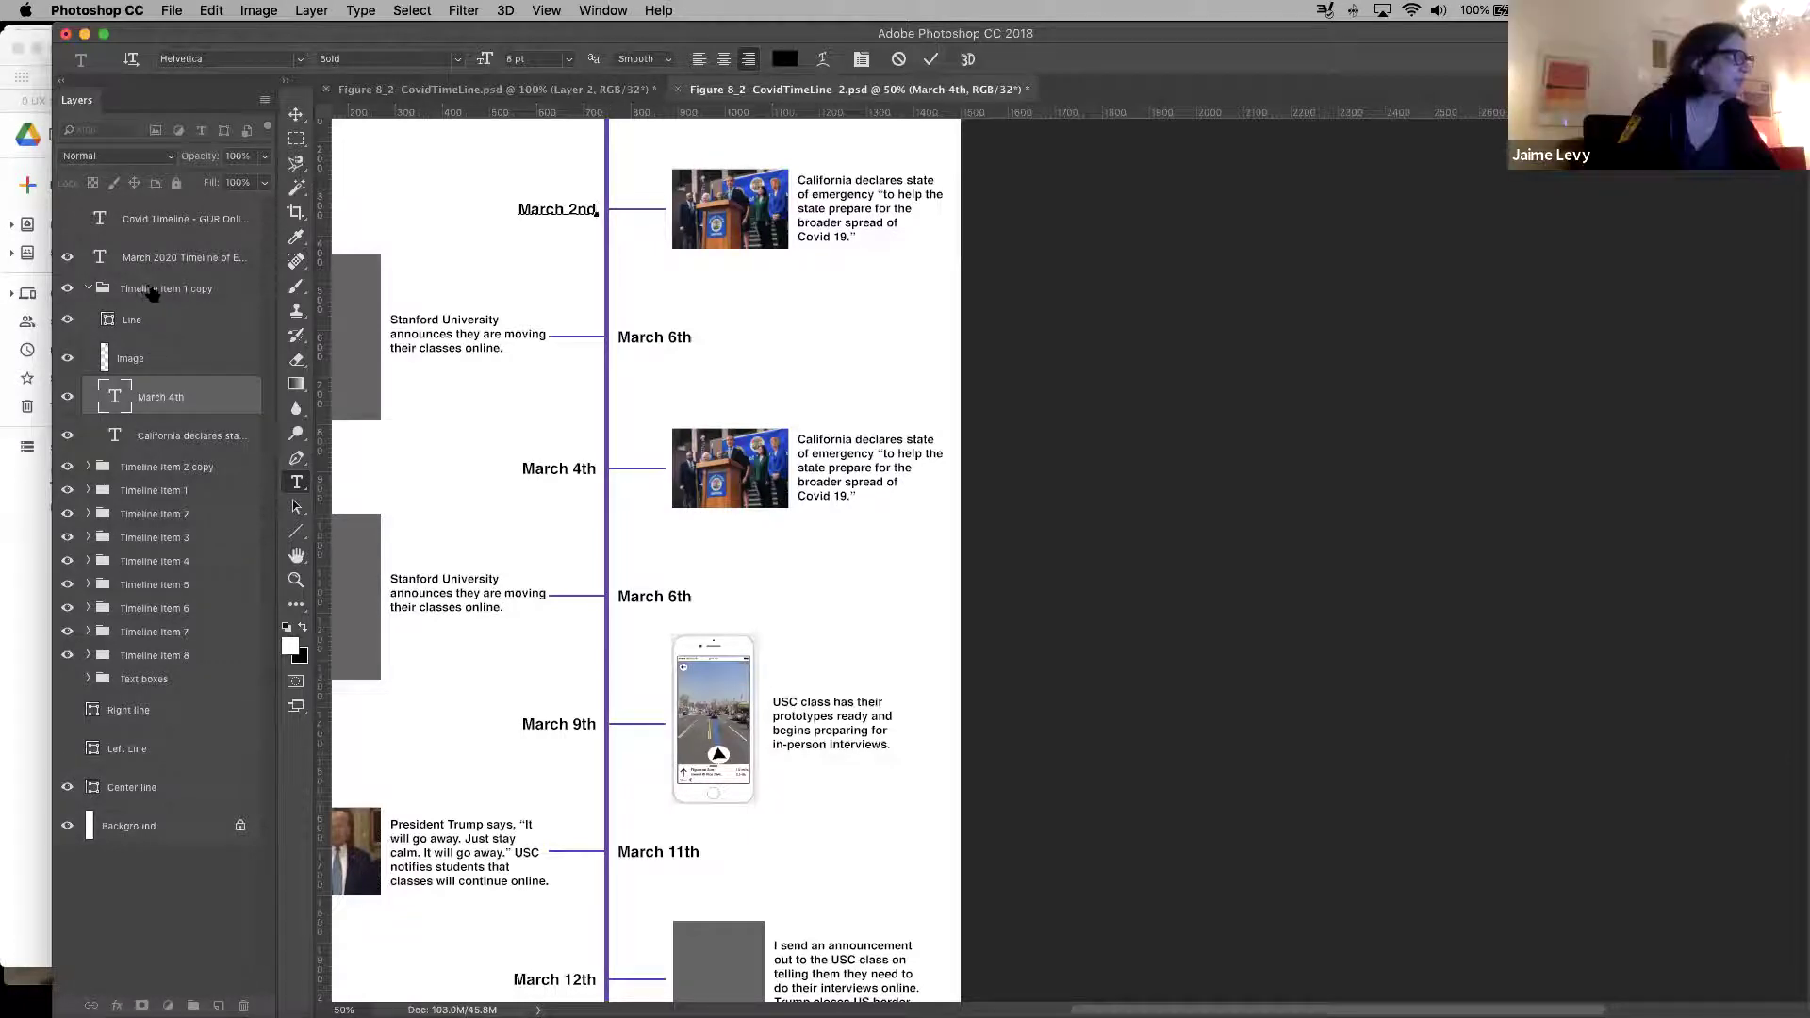
{"action": "left_click", "coordinate": [165, 289]}
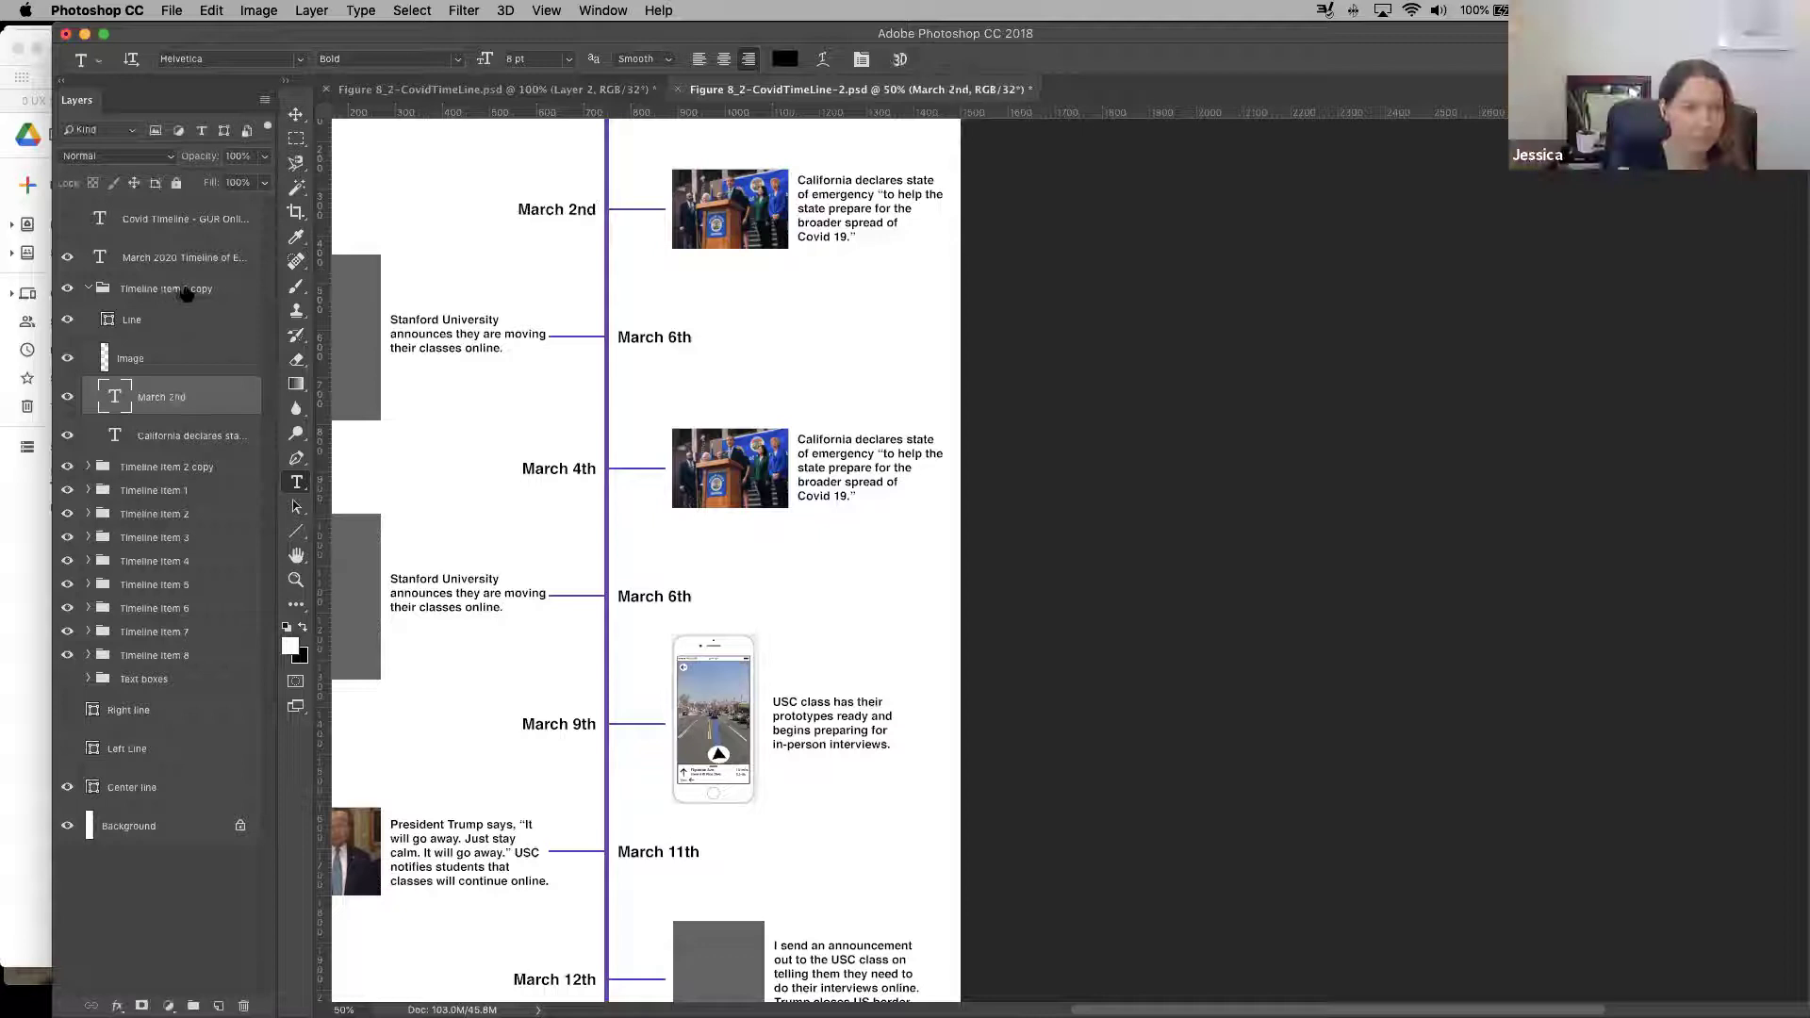
Rename the Timeline Item 1 copy group as "Timeline Item 1 - March 2" and collapse it
{"action": "double_click", "coordinate": [168, 289]}
{"action": "left_click", "coordinate": [178, 289]}
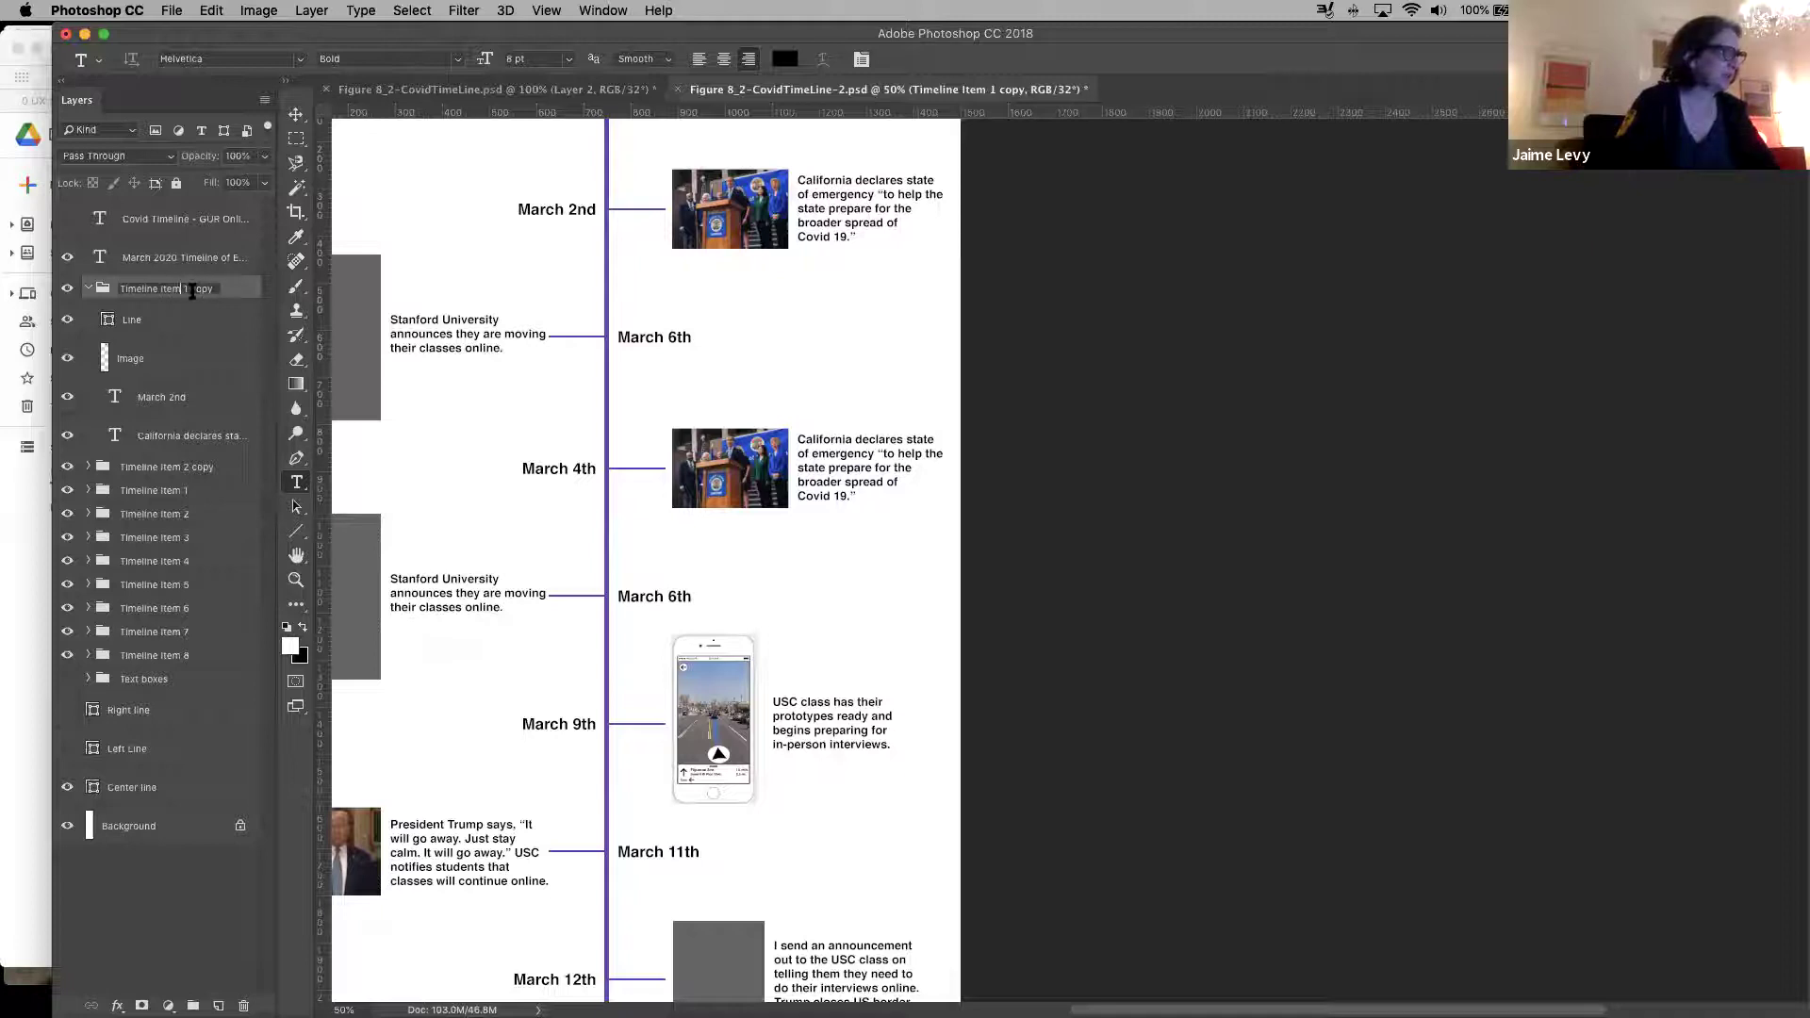
{"action": "left_click_drag", "start_coordinate": [190, 287], "coordinate": [271, 300]}
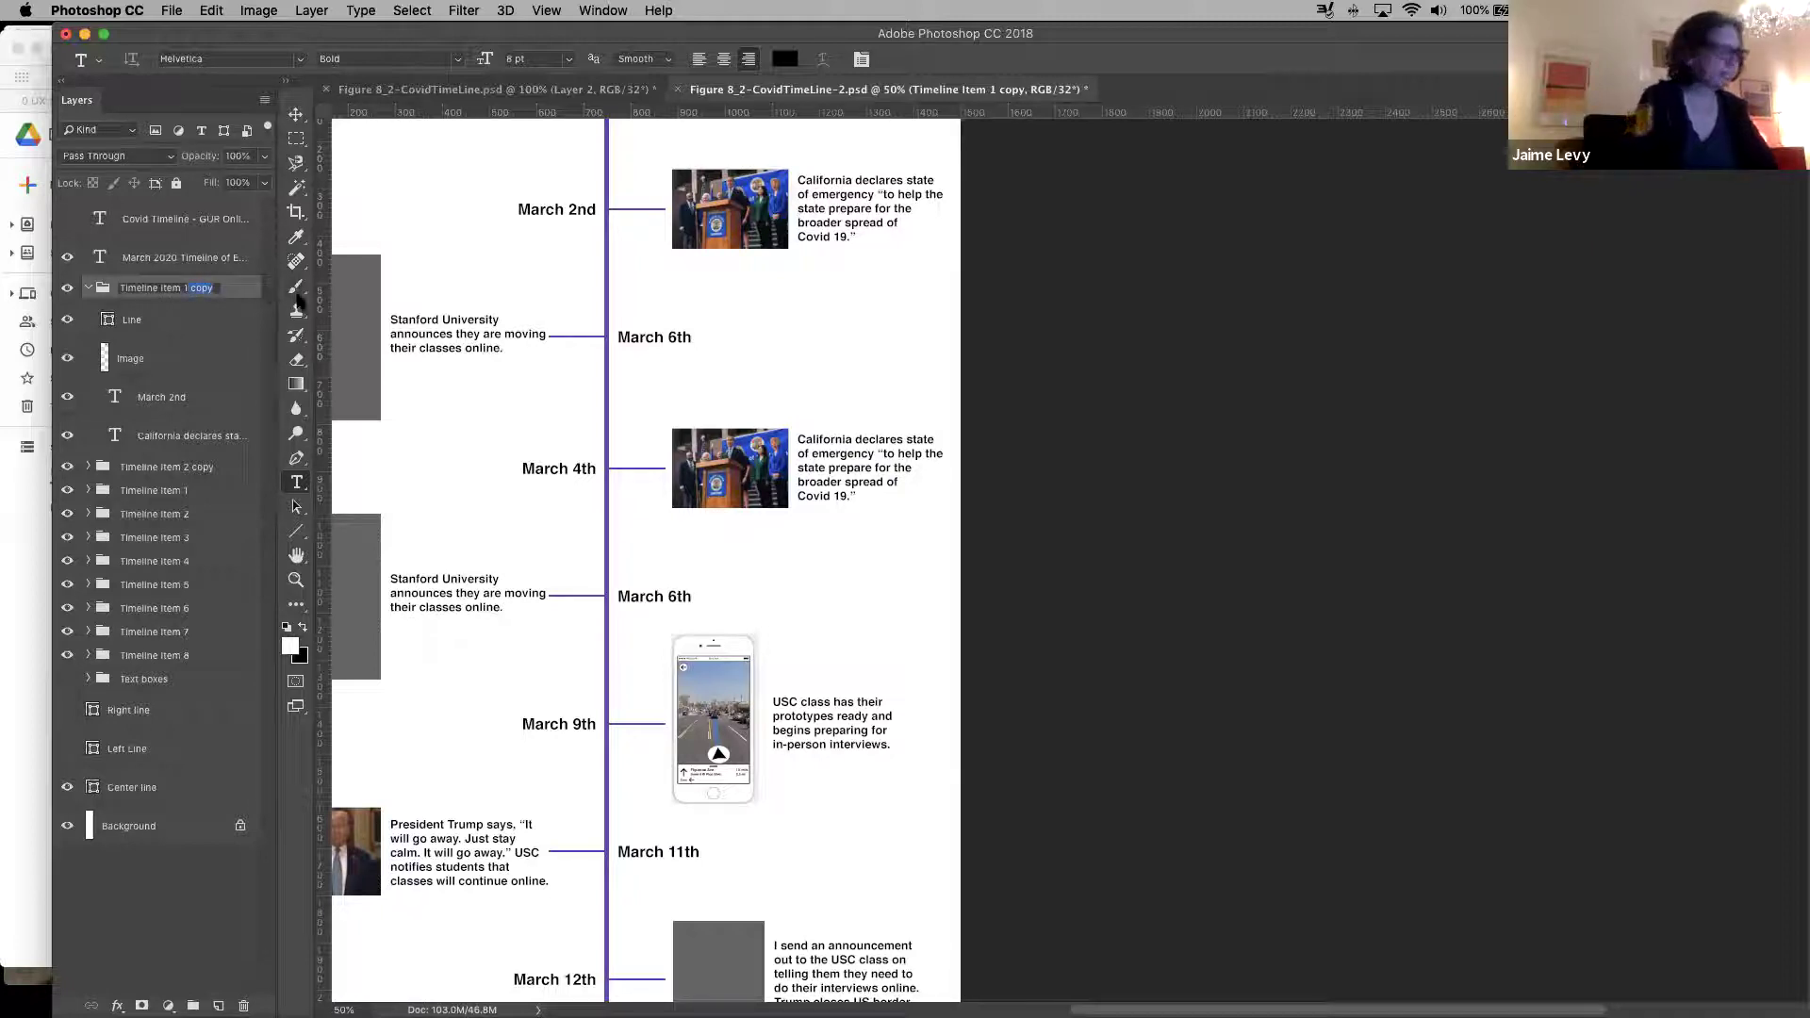
{"action": "key", "text": "BackSpace"}
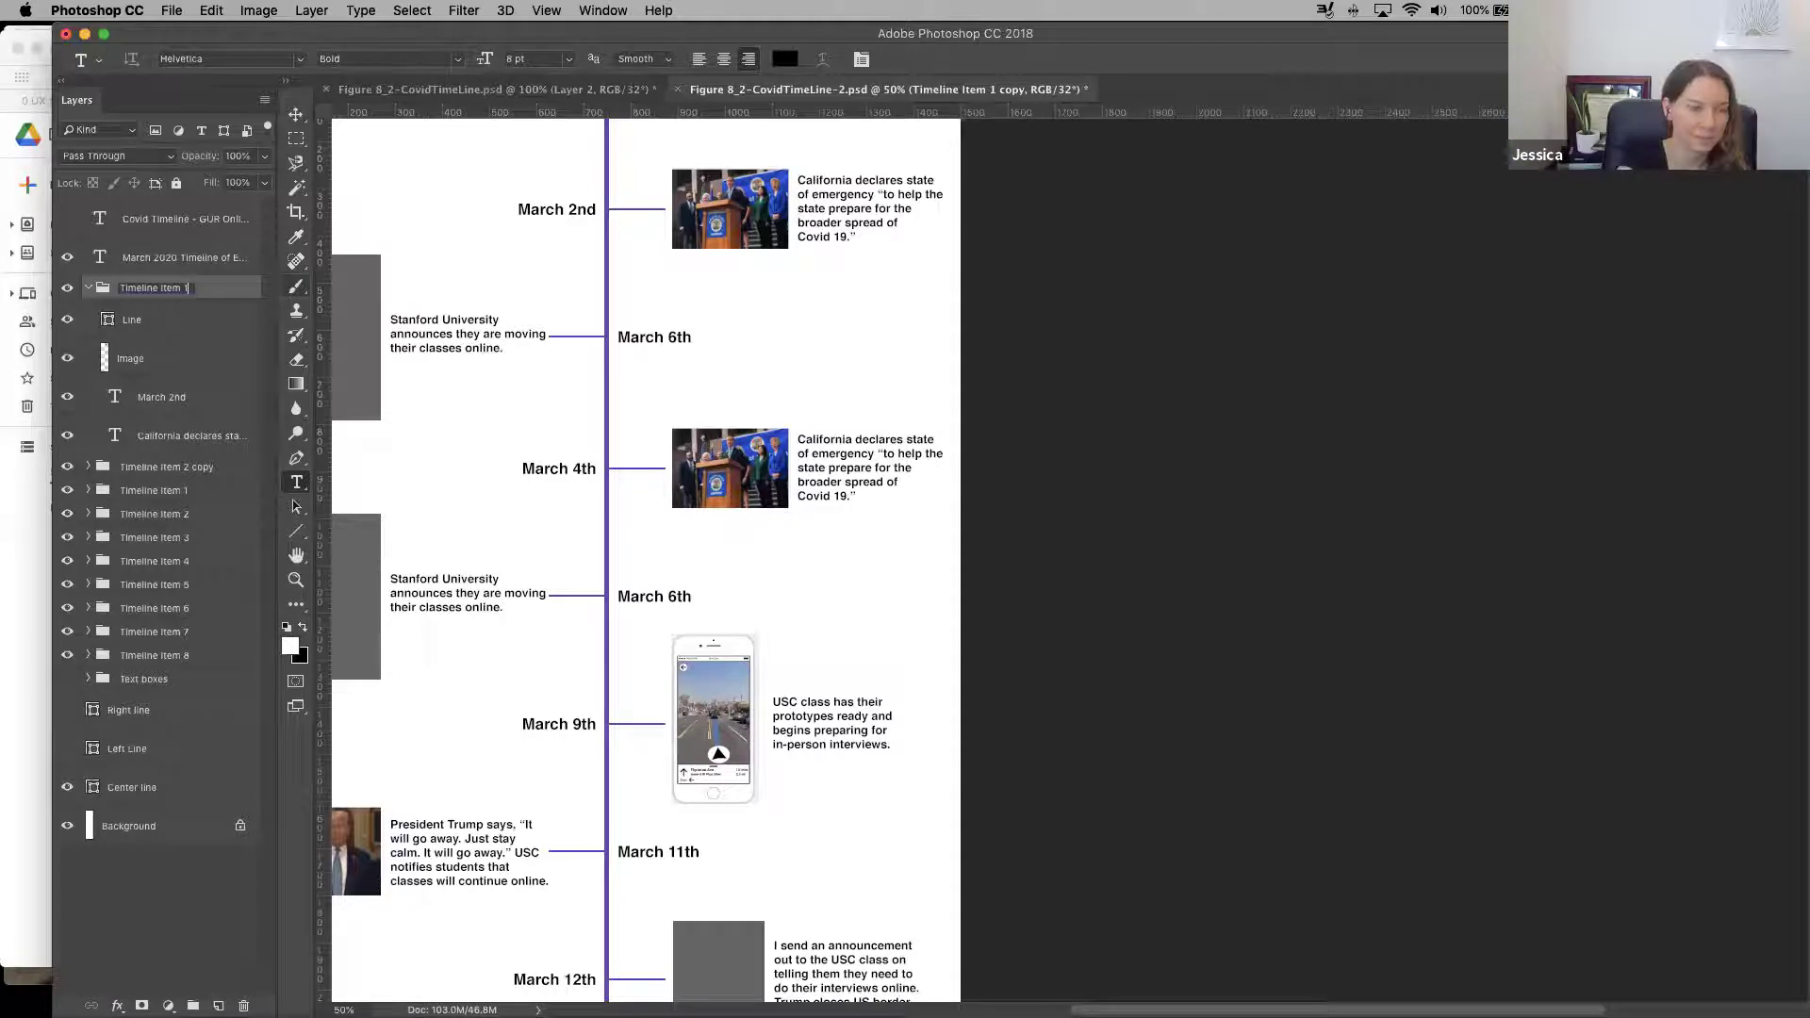
{"action": "type", "text": "-"}
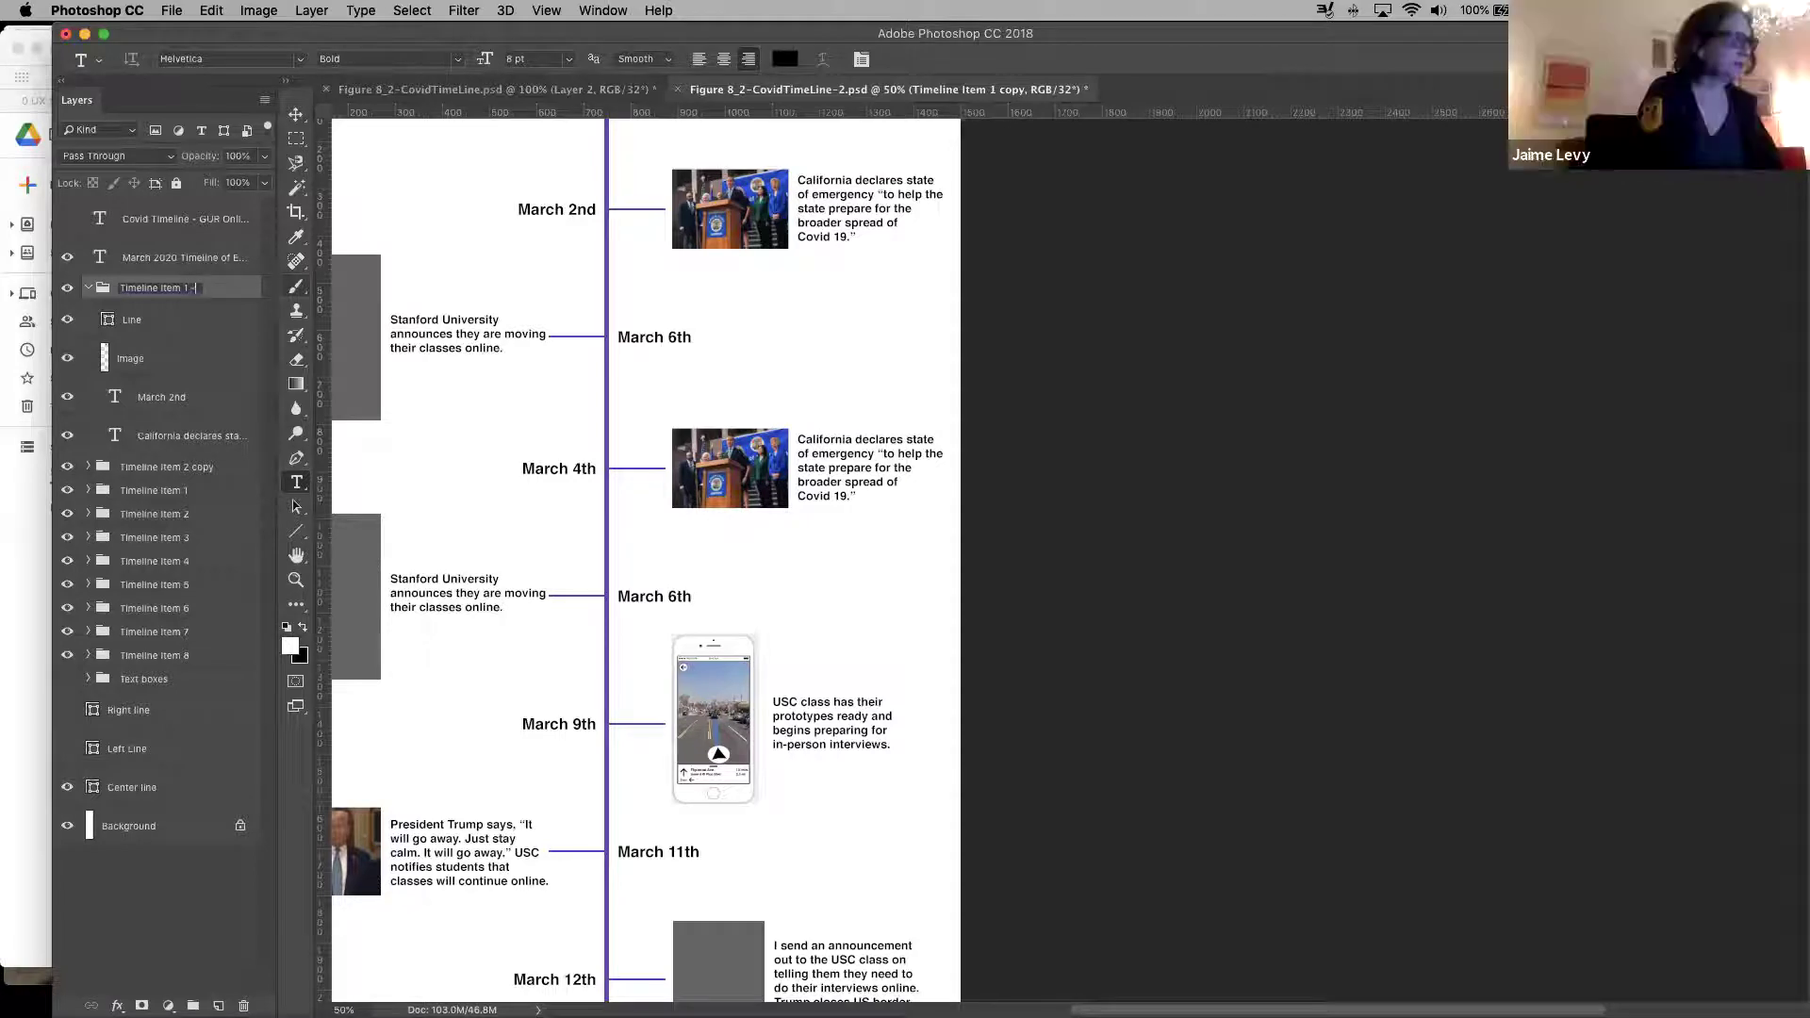
{"action": "type", "text": " March 2"}
{"action": "key", "text": "Return"}
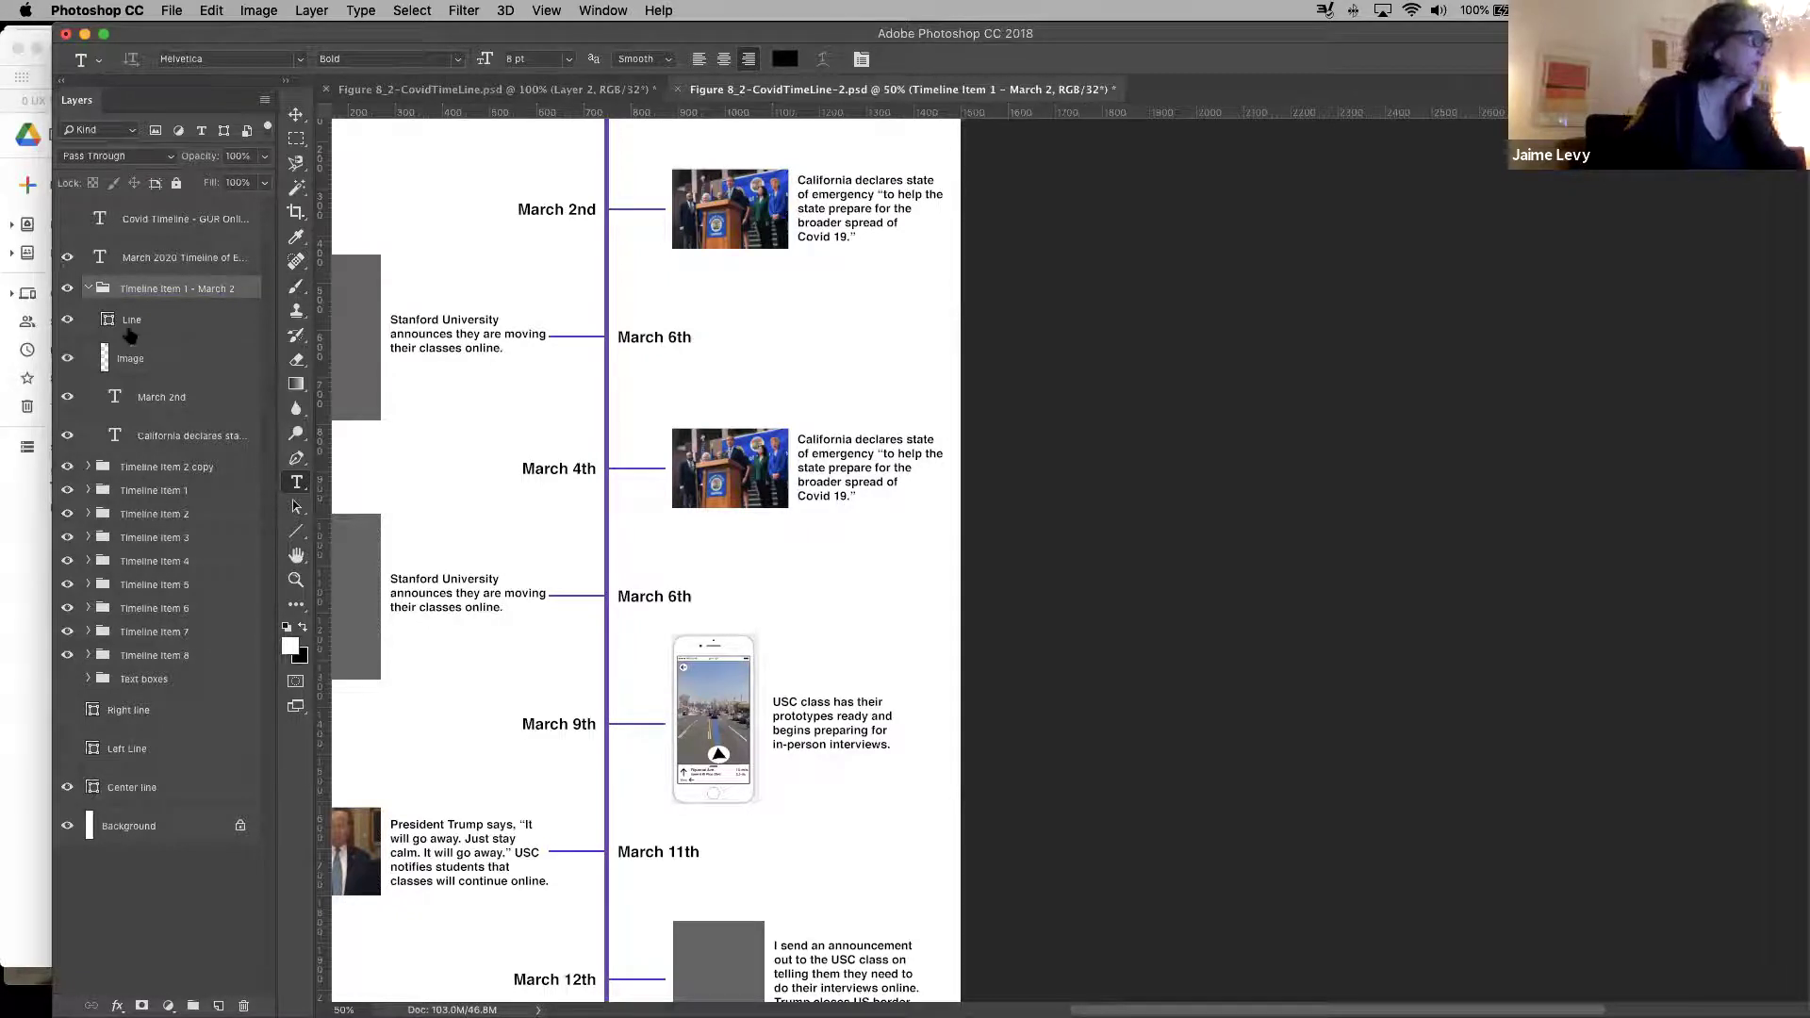
{"action": "left_click", "coordinate": [88, 289]}
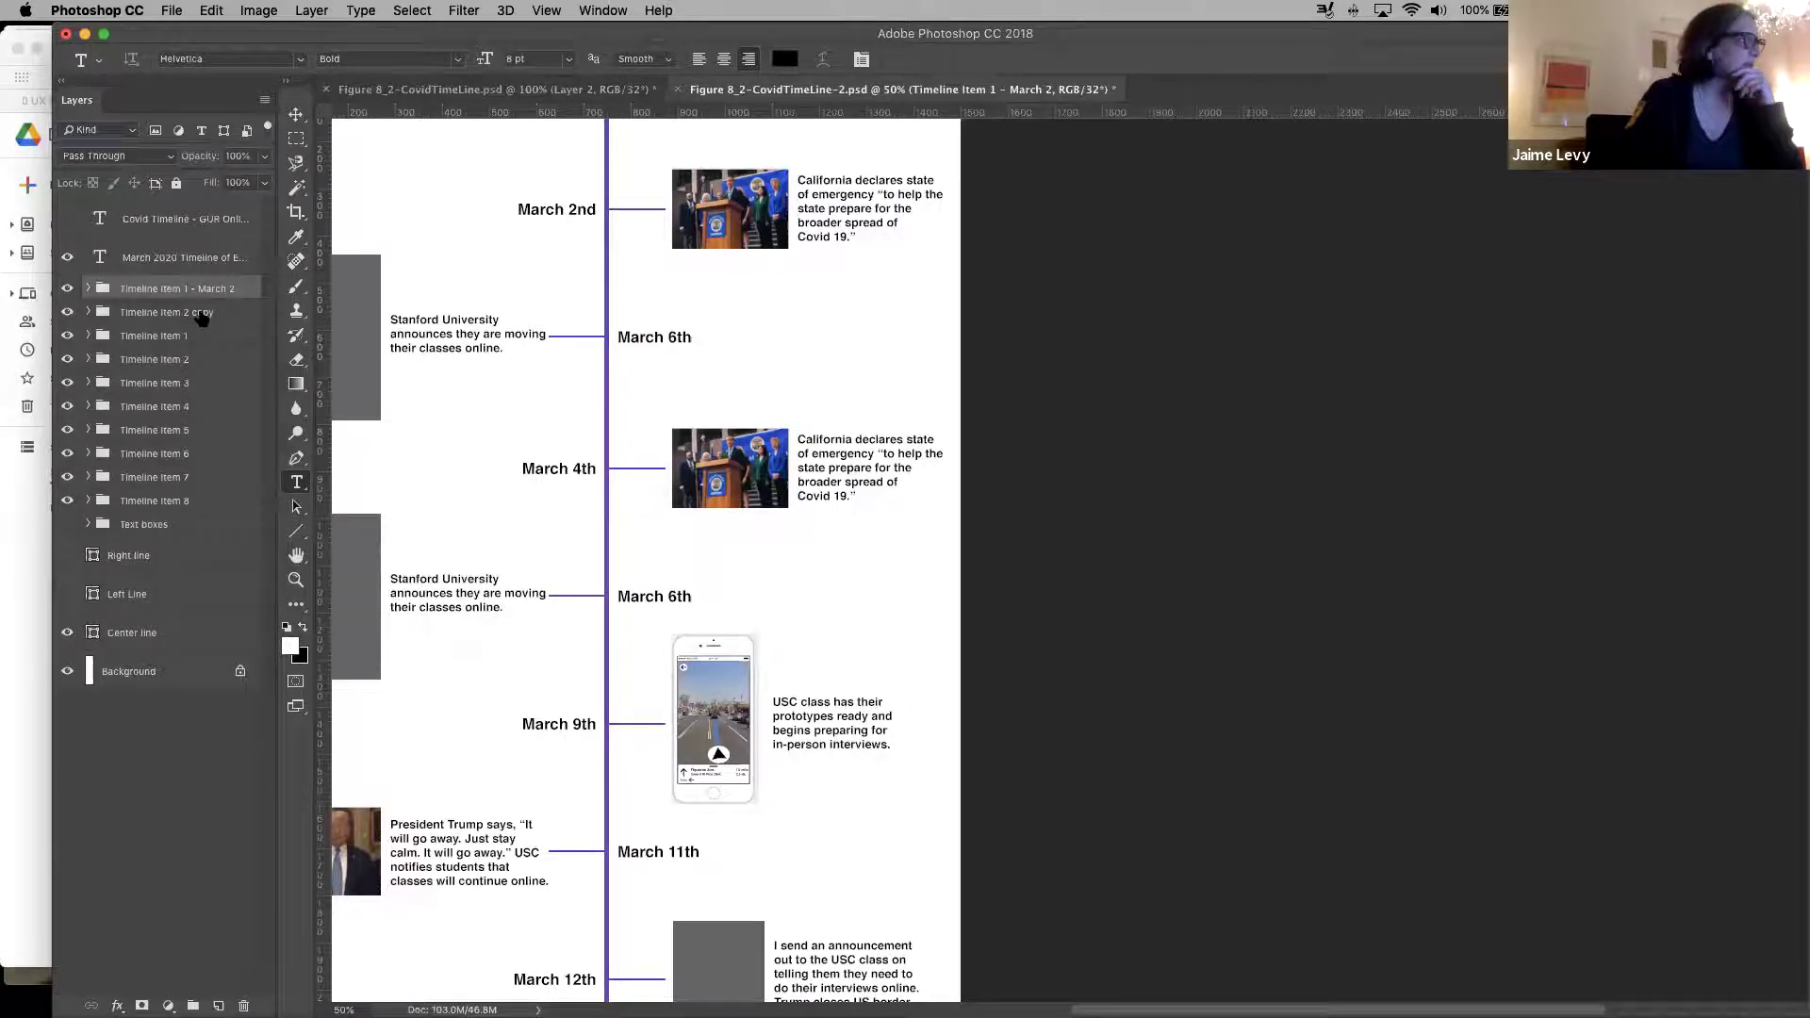
Rename the Timeline Item 2 copy group as "Timeline Item 2 c"
{"action": "double_click", "coordinate": [201, 318]}
{"action": "left_click", "coordinate": [187, 314]}
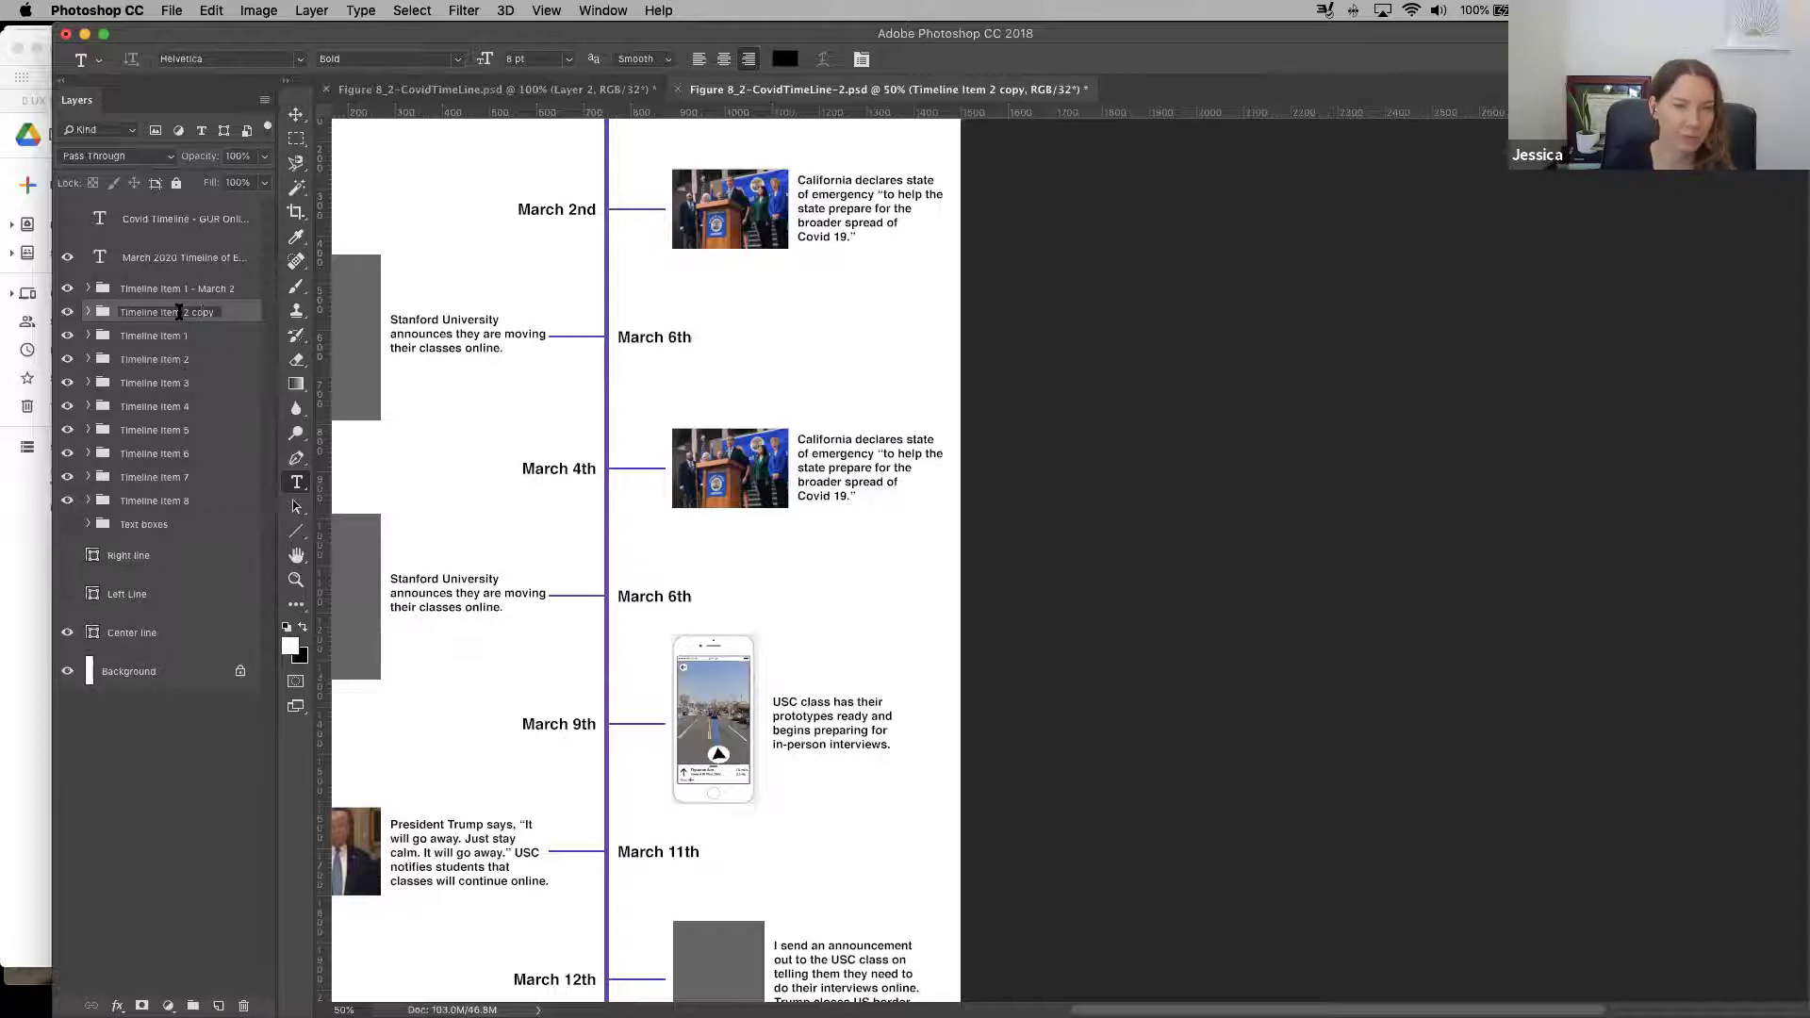
{"action": "left_click_drag", "start_coordinate": [181, 312], "coordinate": [247, 315]}
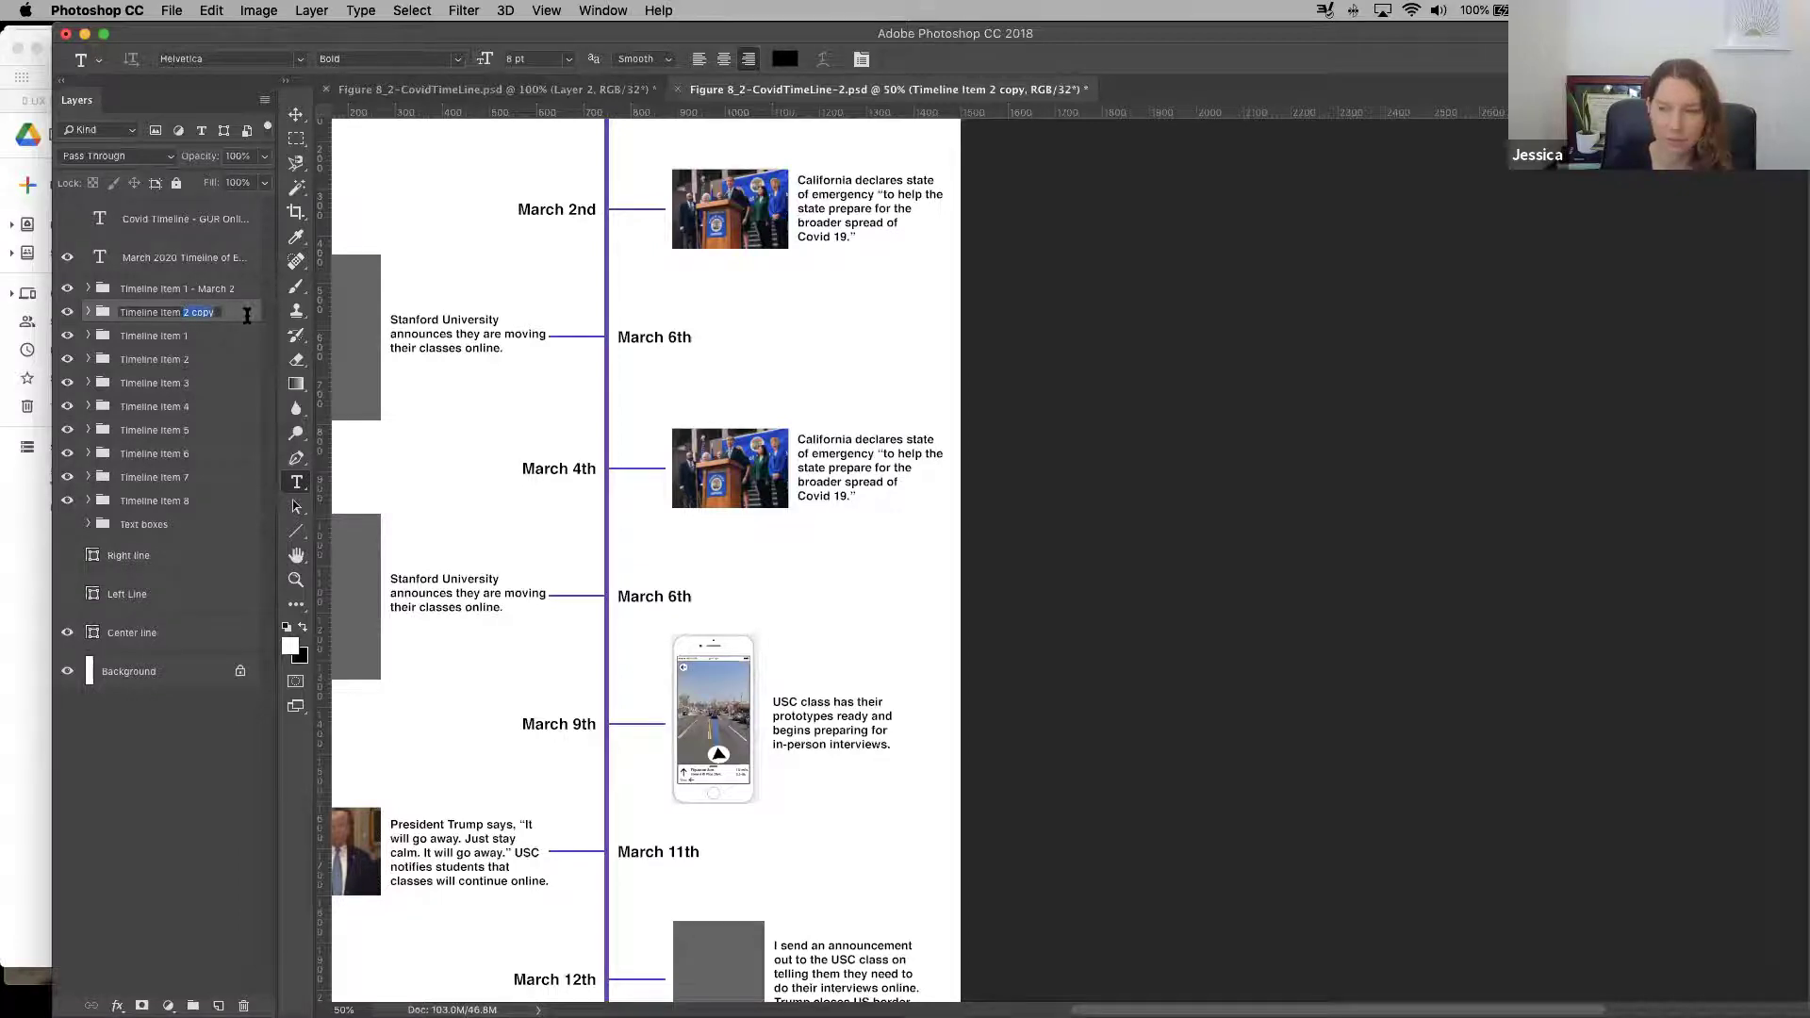
{"action": "type", "text": "2 o"}
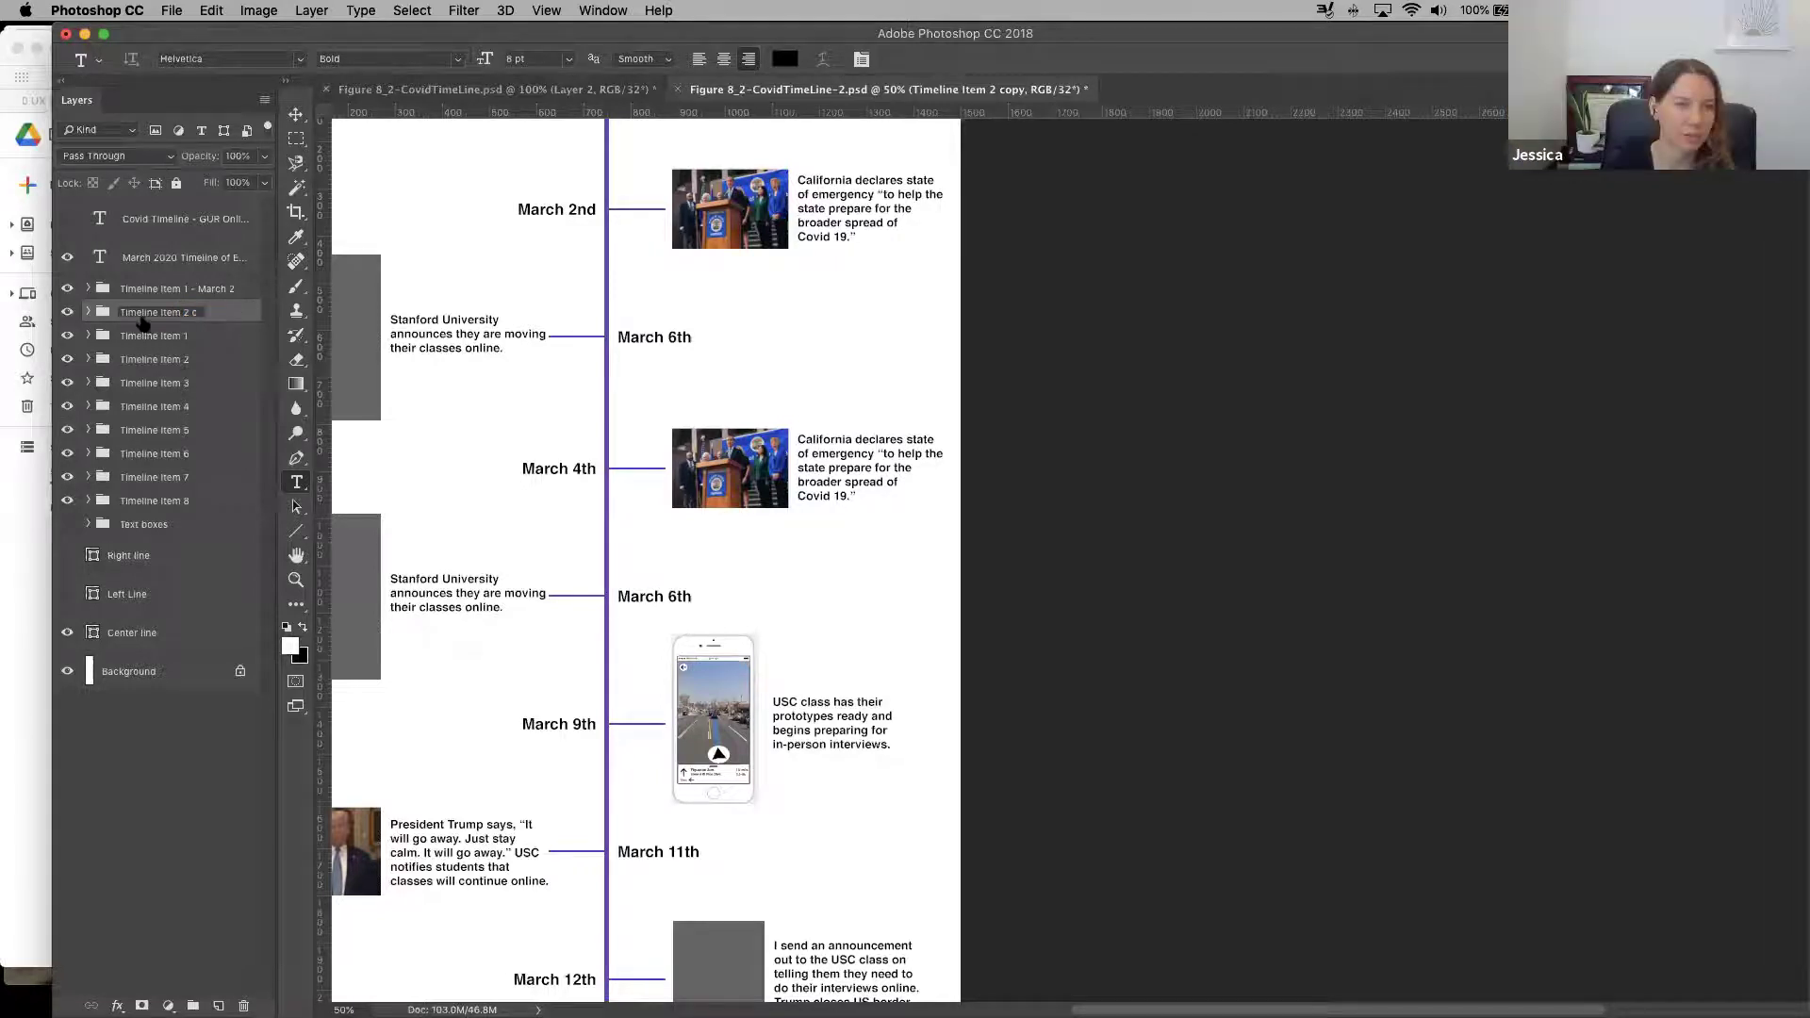
{"action": "key", "text": "Return"}
Hide and reshow the original Timeline Item 2 and Timeline Item 1 groups to check which entries they contain
{"action": "left_click", "coordinate": [67, 359]}
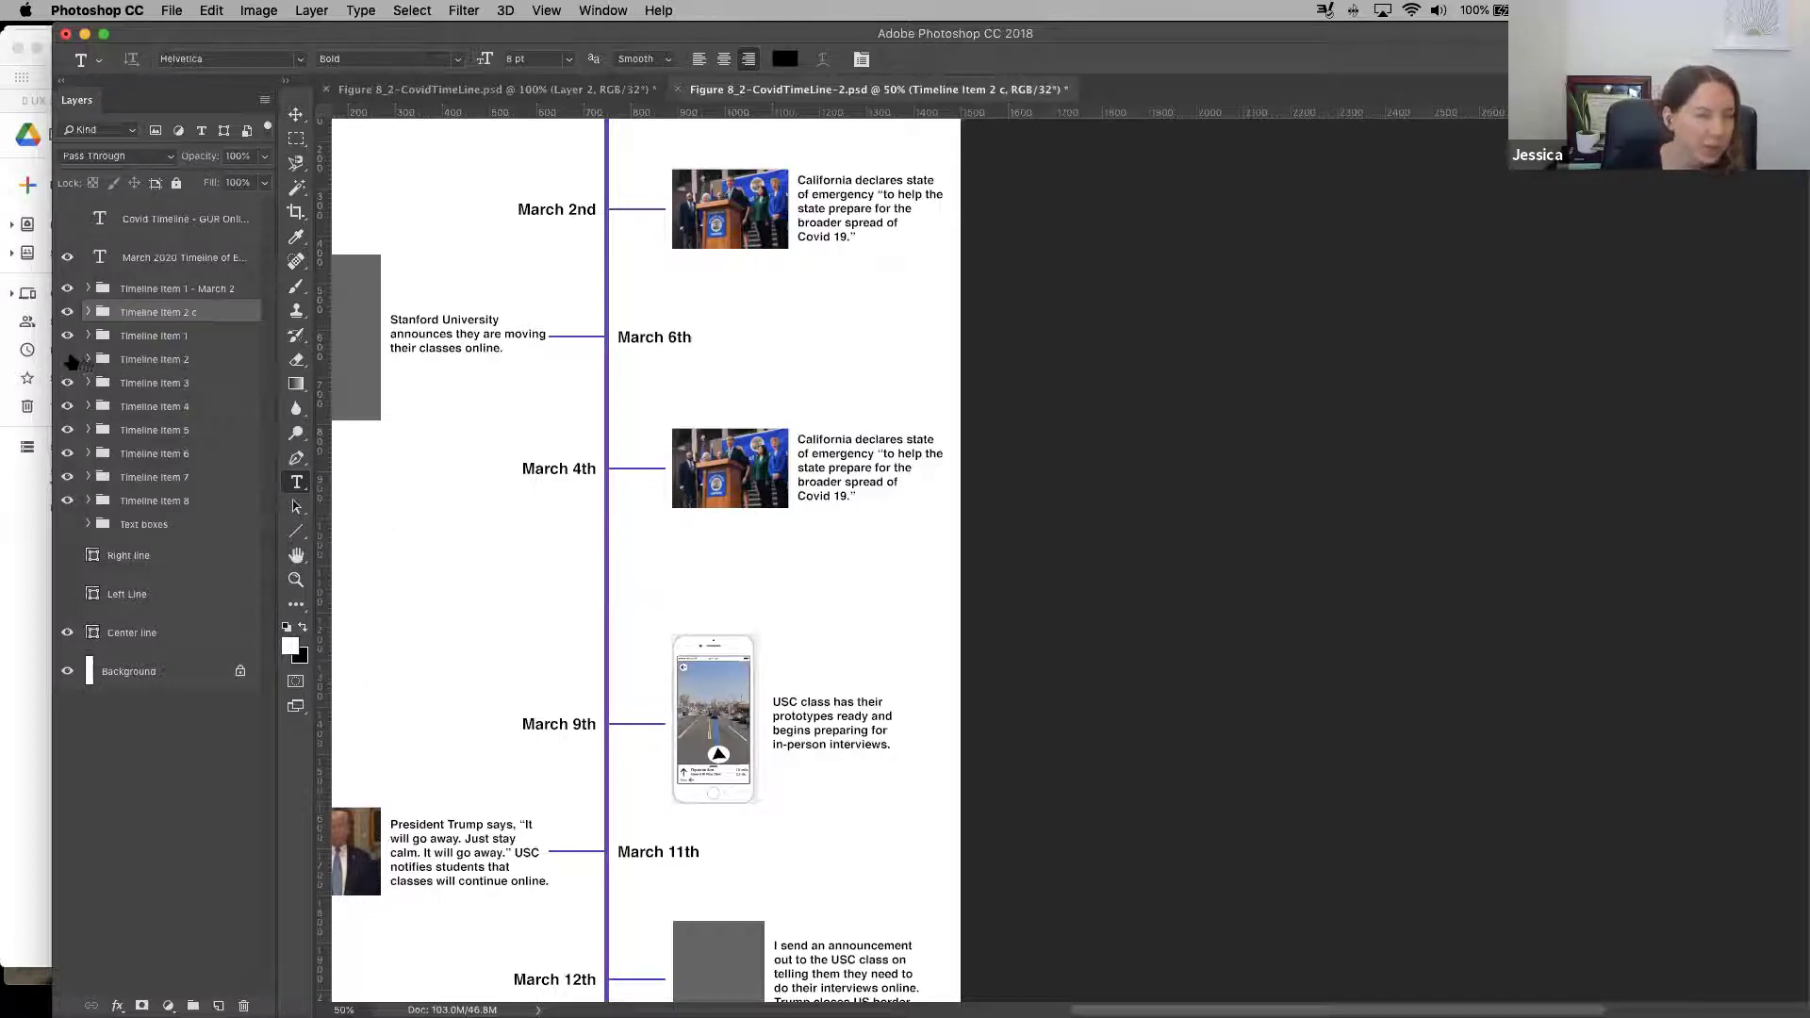
{"action": "left_click", "coordinate": [67, 359]}
{"action": "left_click", "coordinate": [67, 337]}
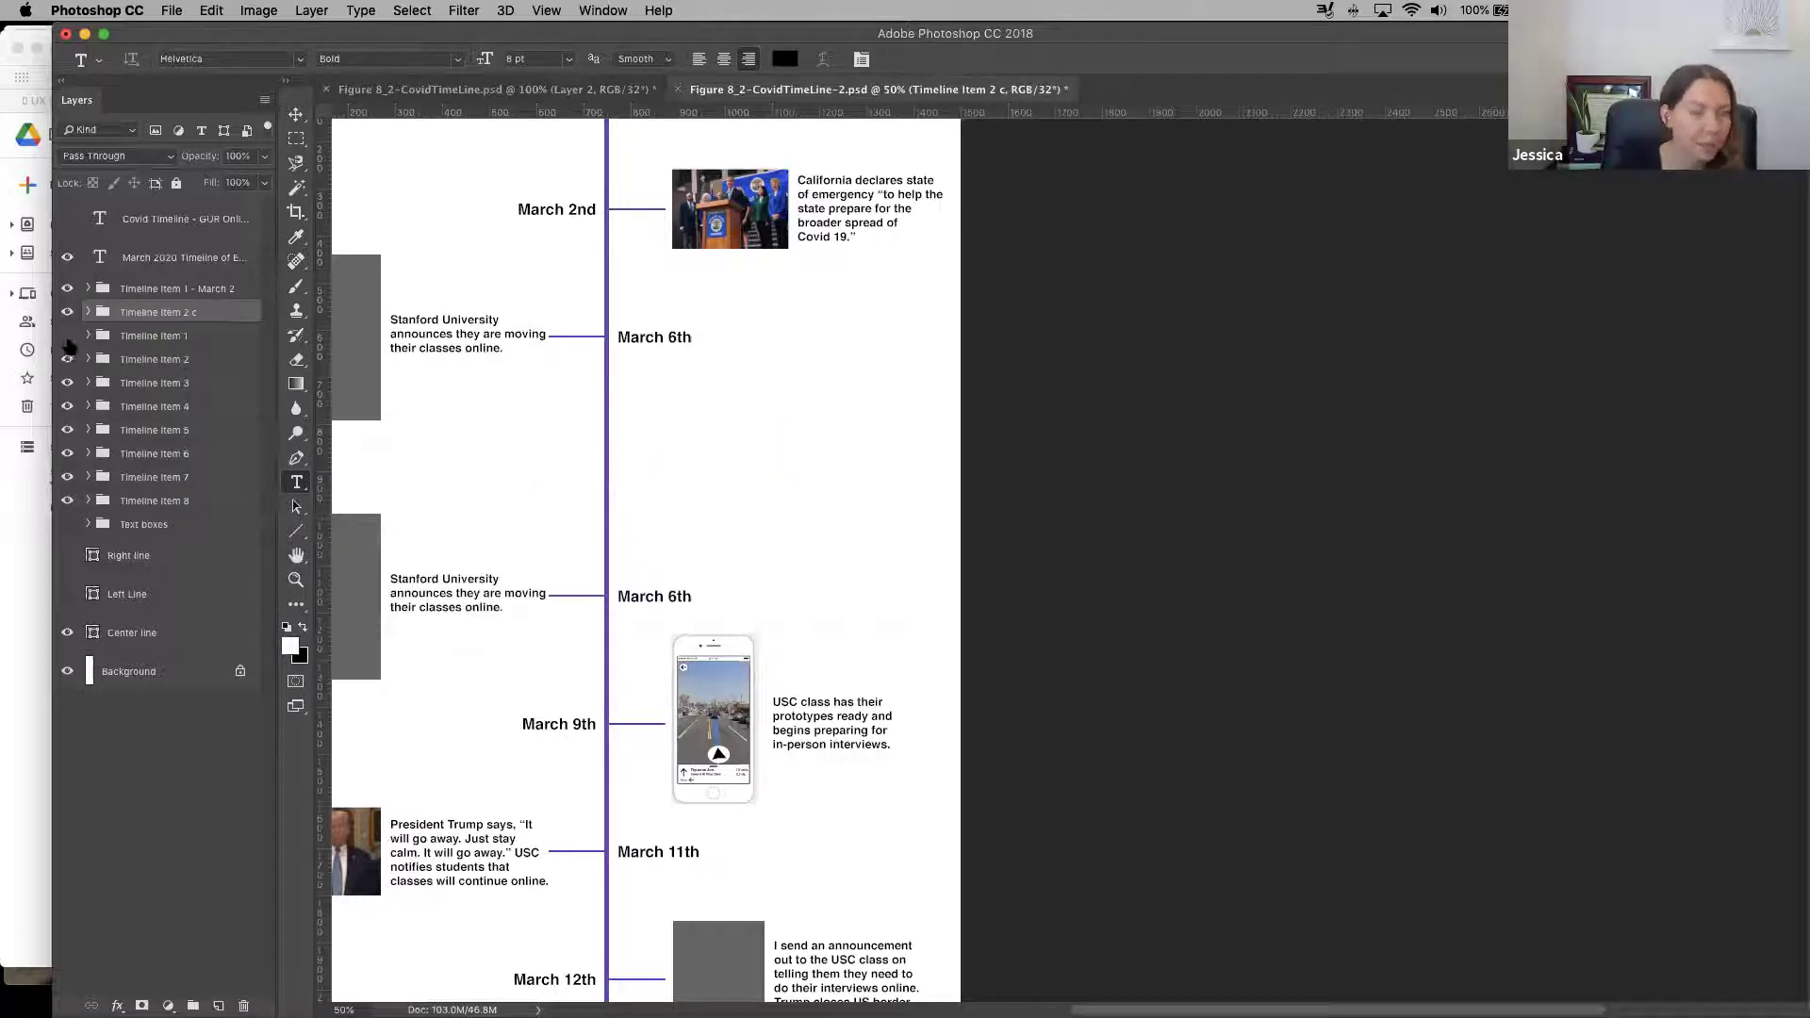
{"action": "left_click", "coordinate": [67, 337]}
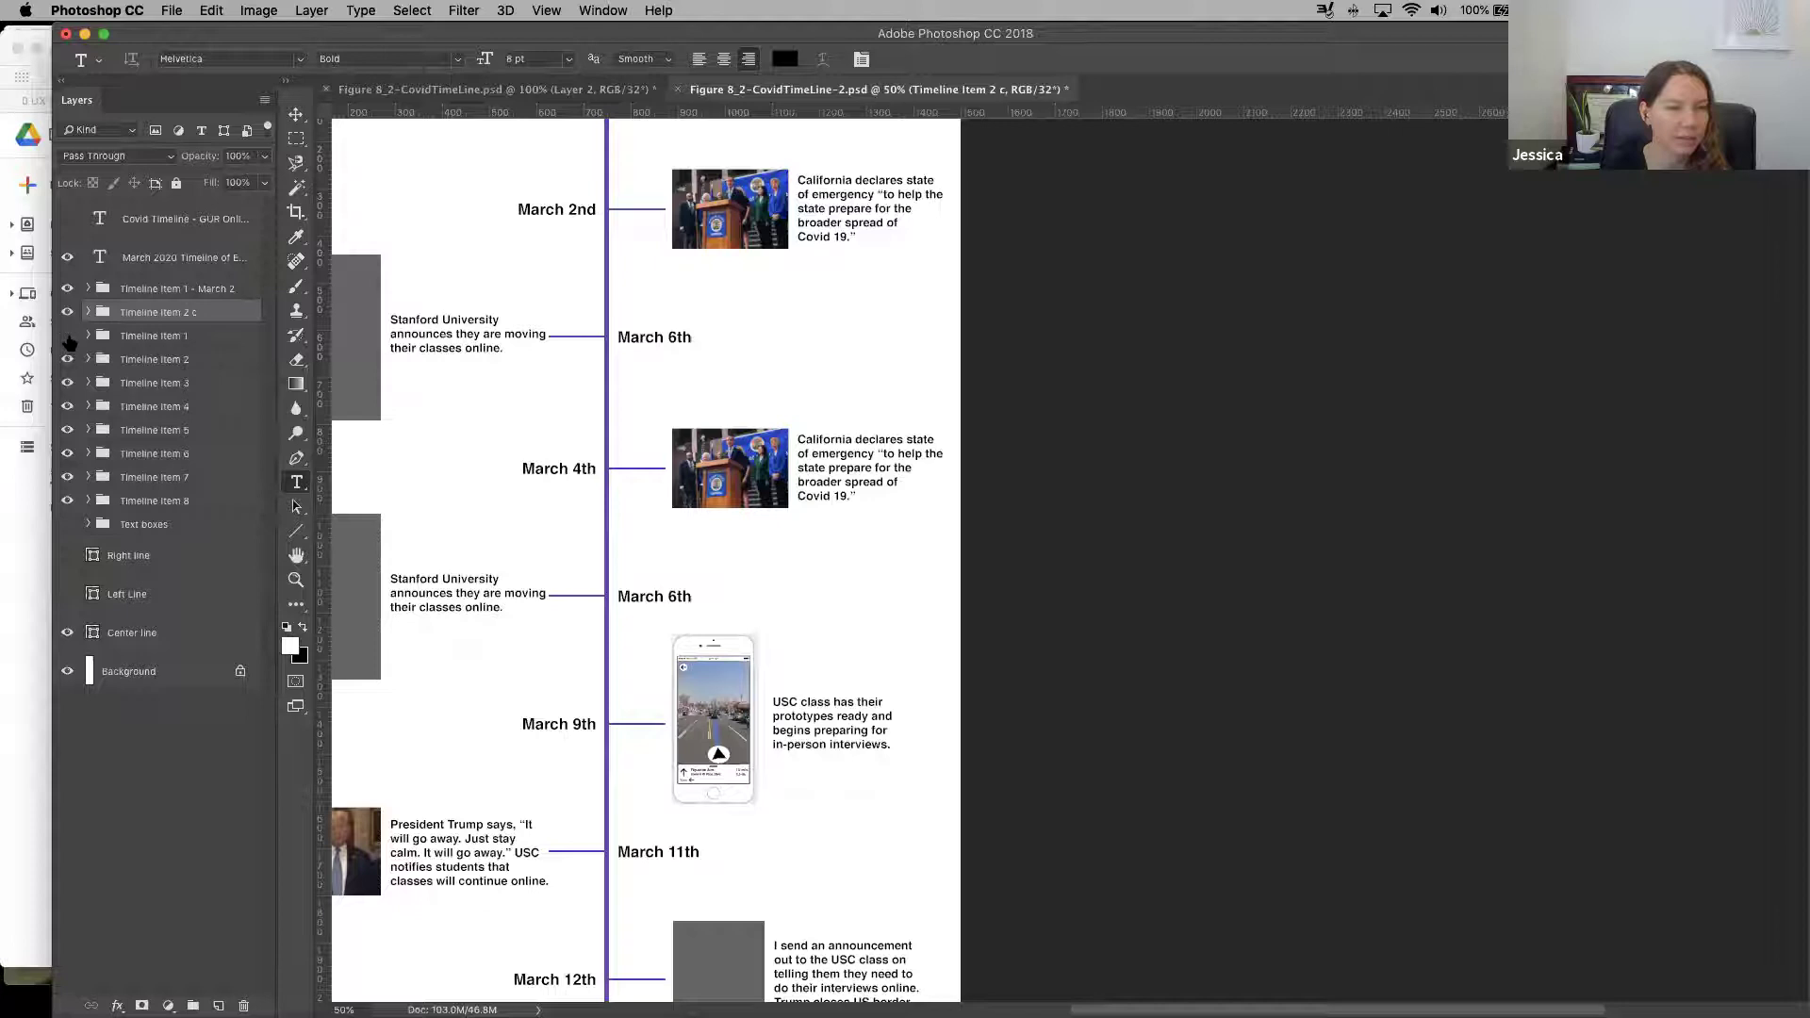
{"action": "left_click", "coordinate": [66, 338]}
{"action": "left_click", "coordinate": [67, 338]}
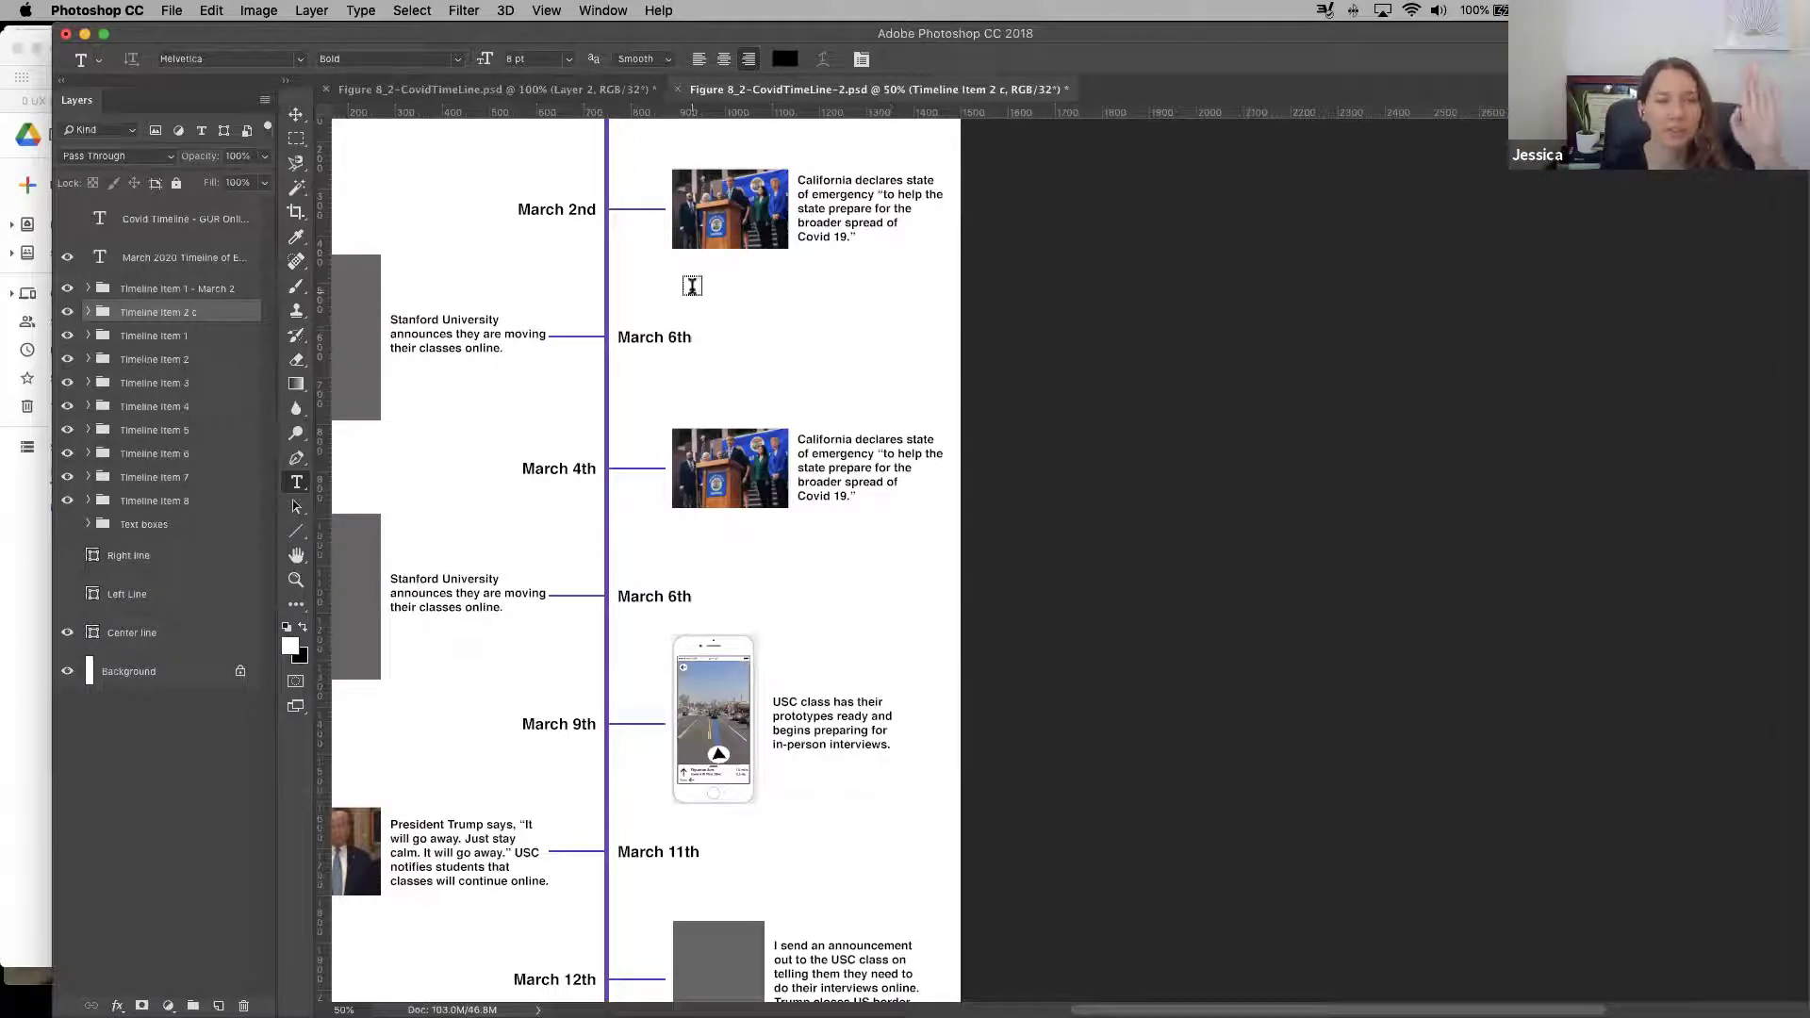
{"action": "scroll", "coordinate": [768, 356], "scroll_direction": "up", "scroll_amount": 2}
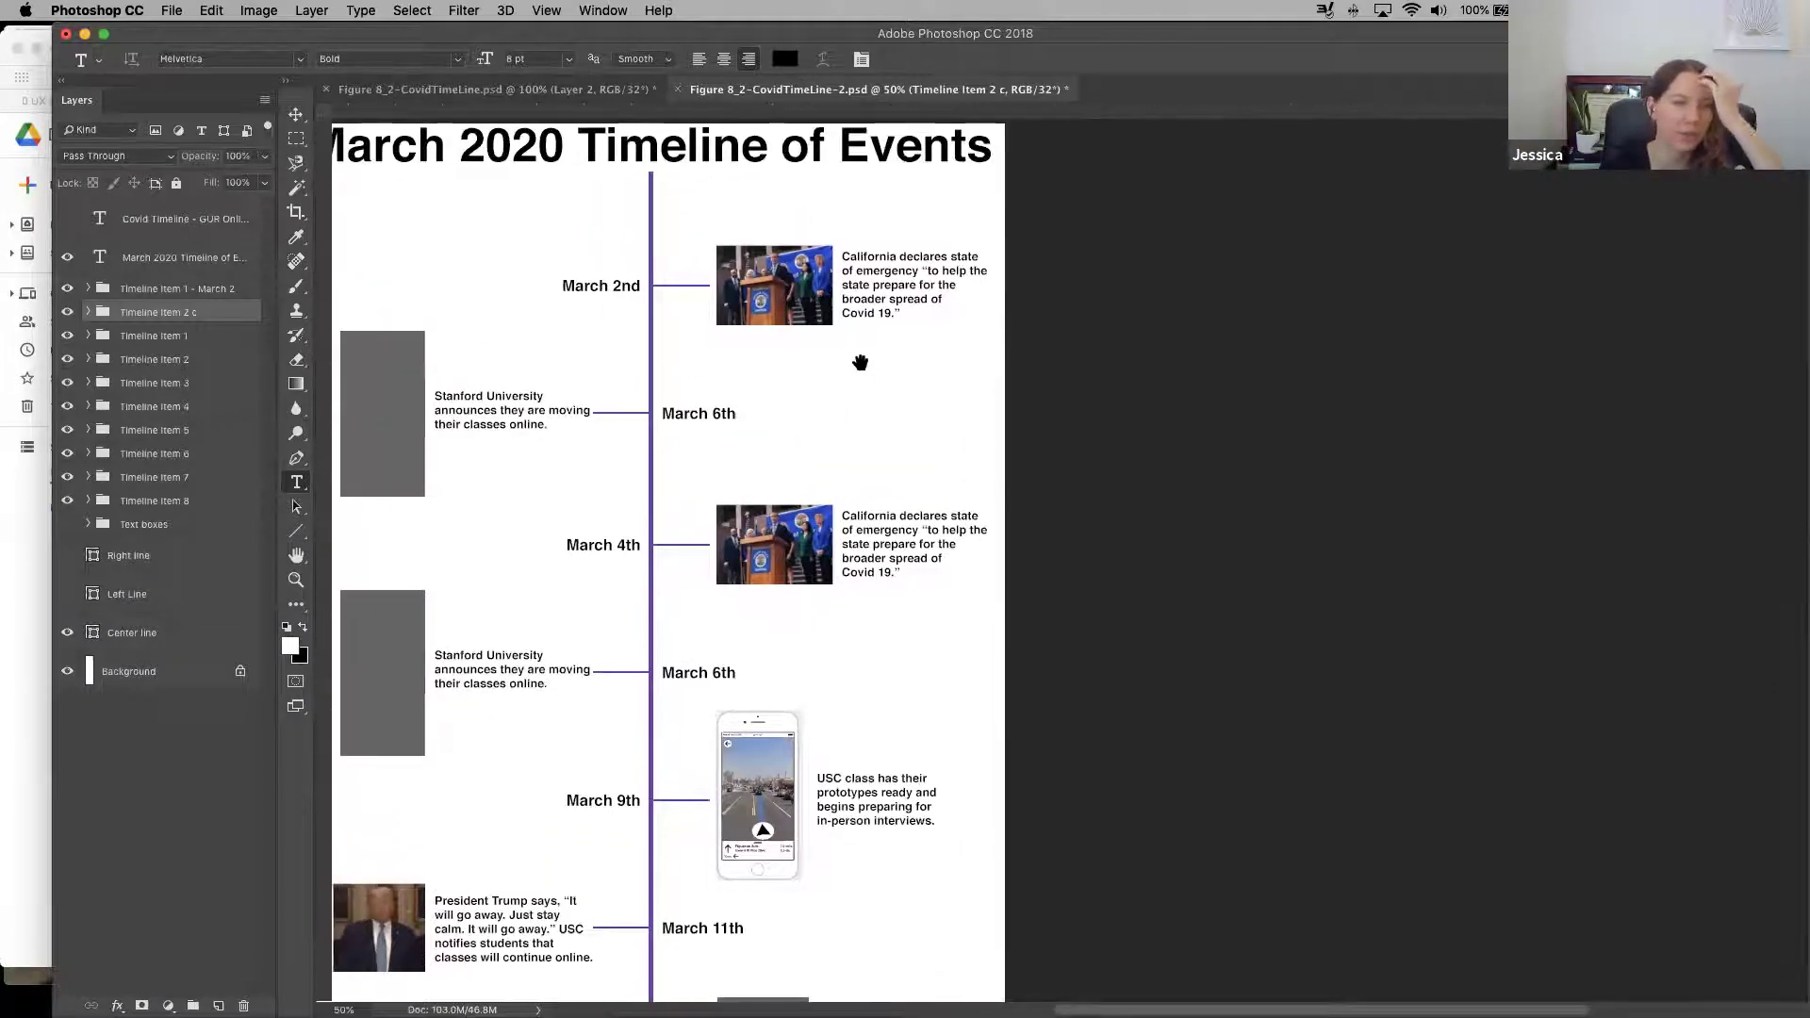
{"action": "scroll", "coordinate": [860, 363], "scroll_direction": "left", "scroll_amount": 2}
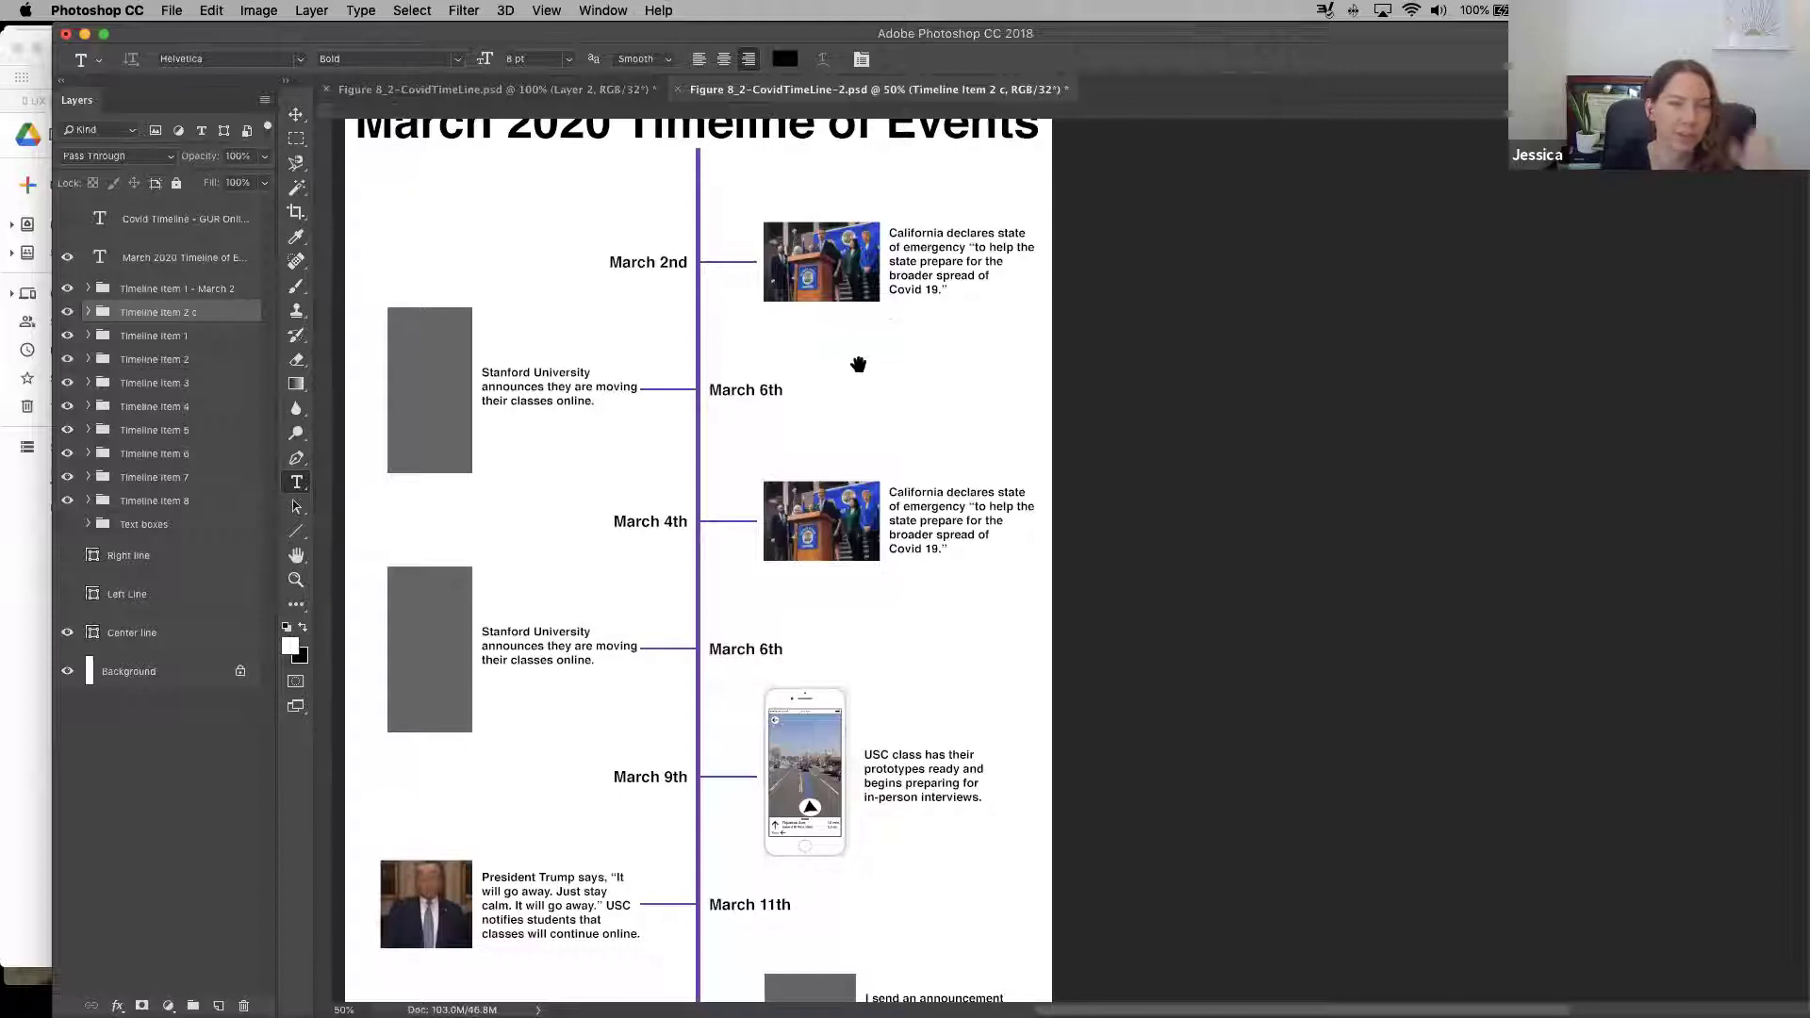
{"action": "scroll", "coordinate": [854, 363], "scroll_direction": "right", "scroll_amount": 1}
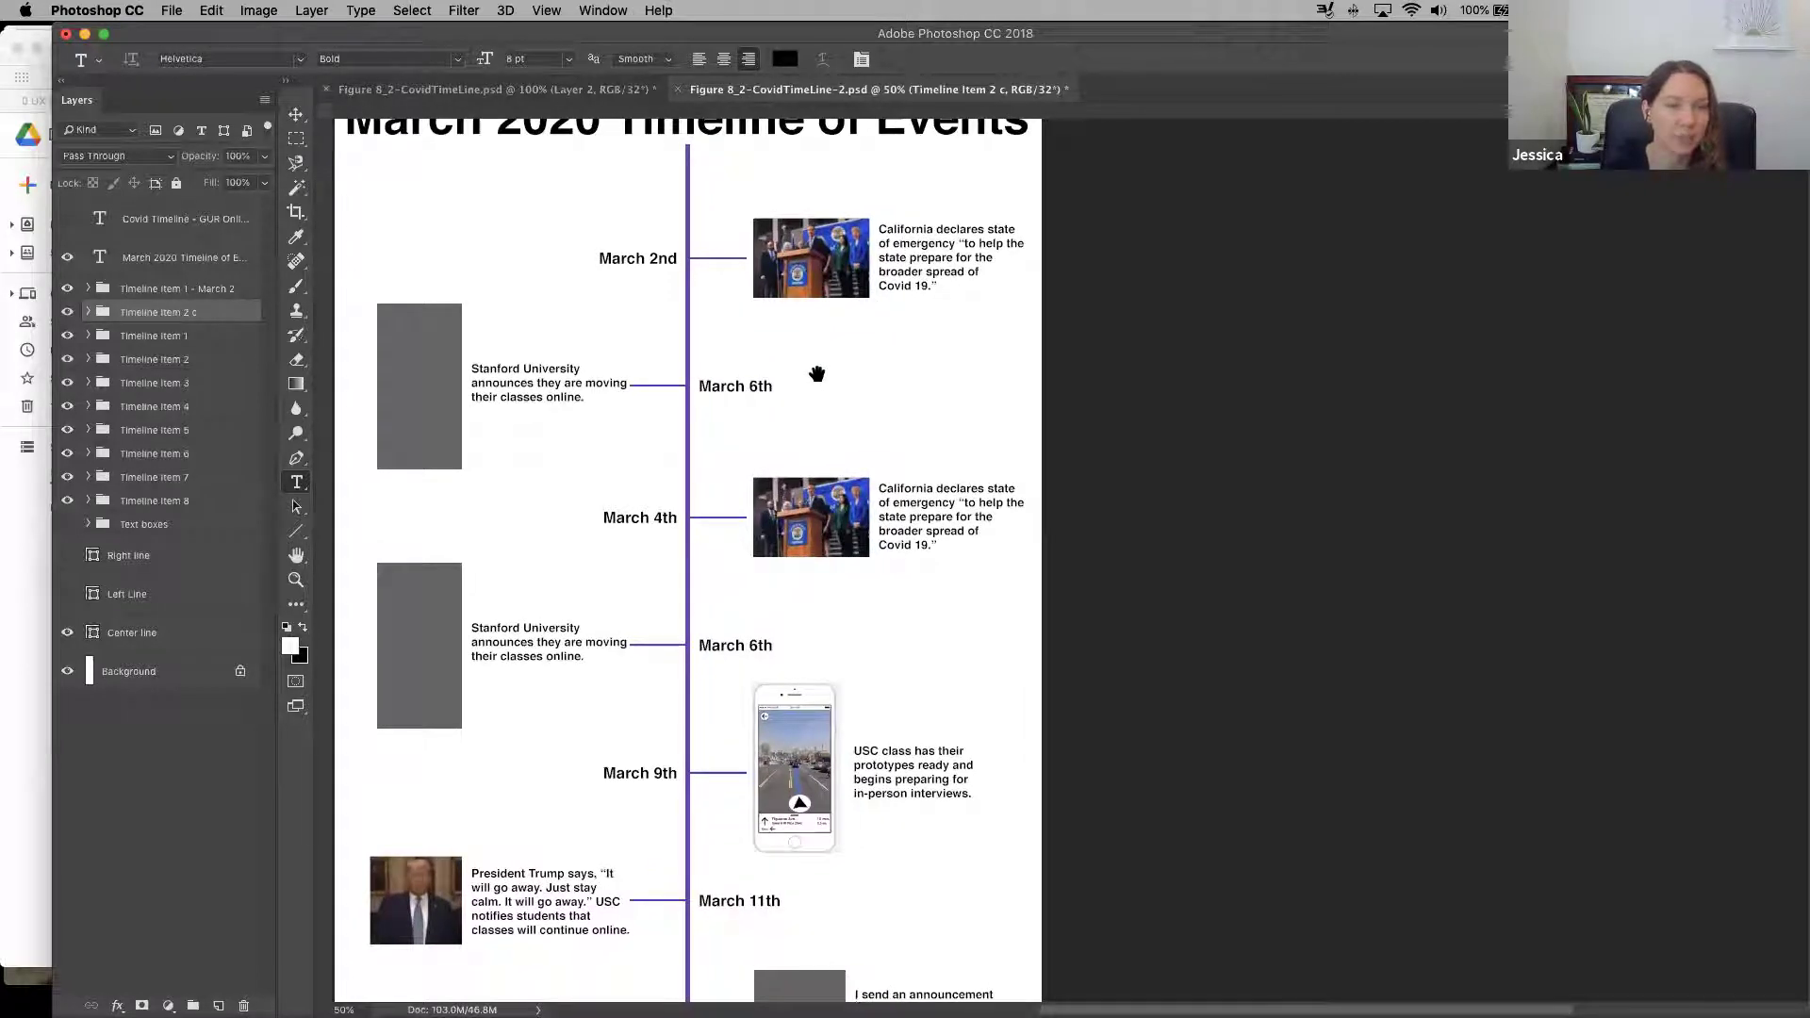
{"action": "scroll", "coordinate": [816, 374], "scroll_direction": "right", "scroll_amount": 2}
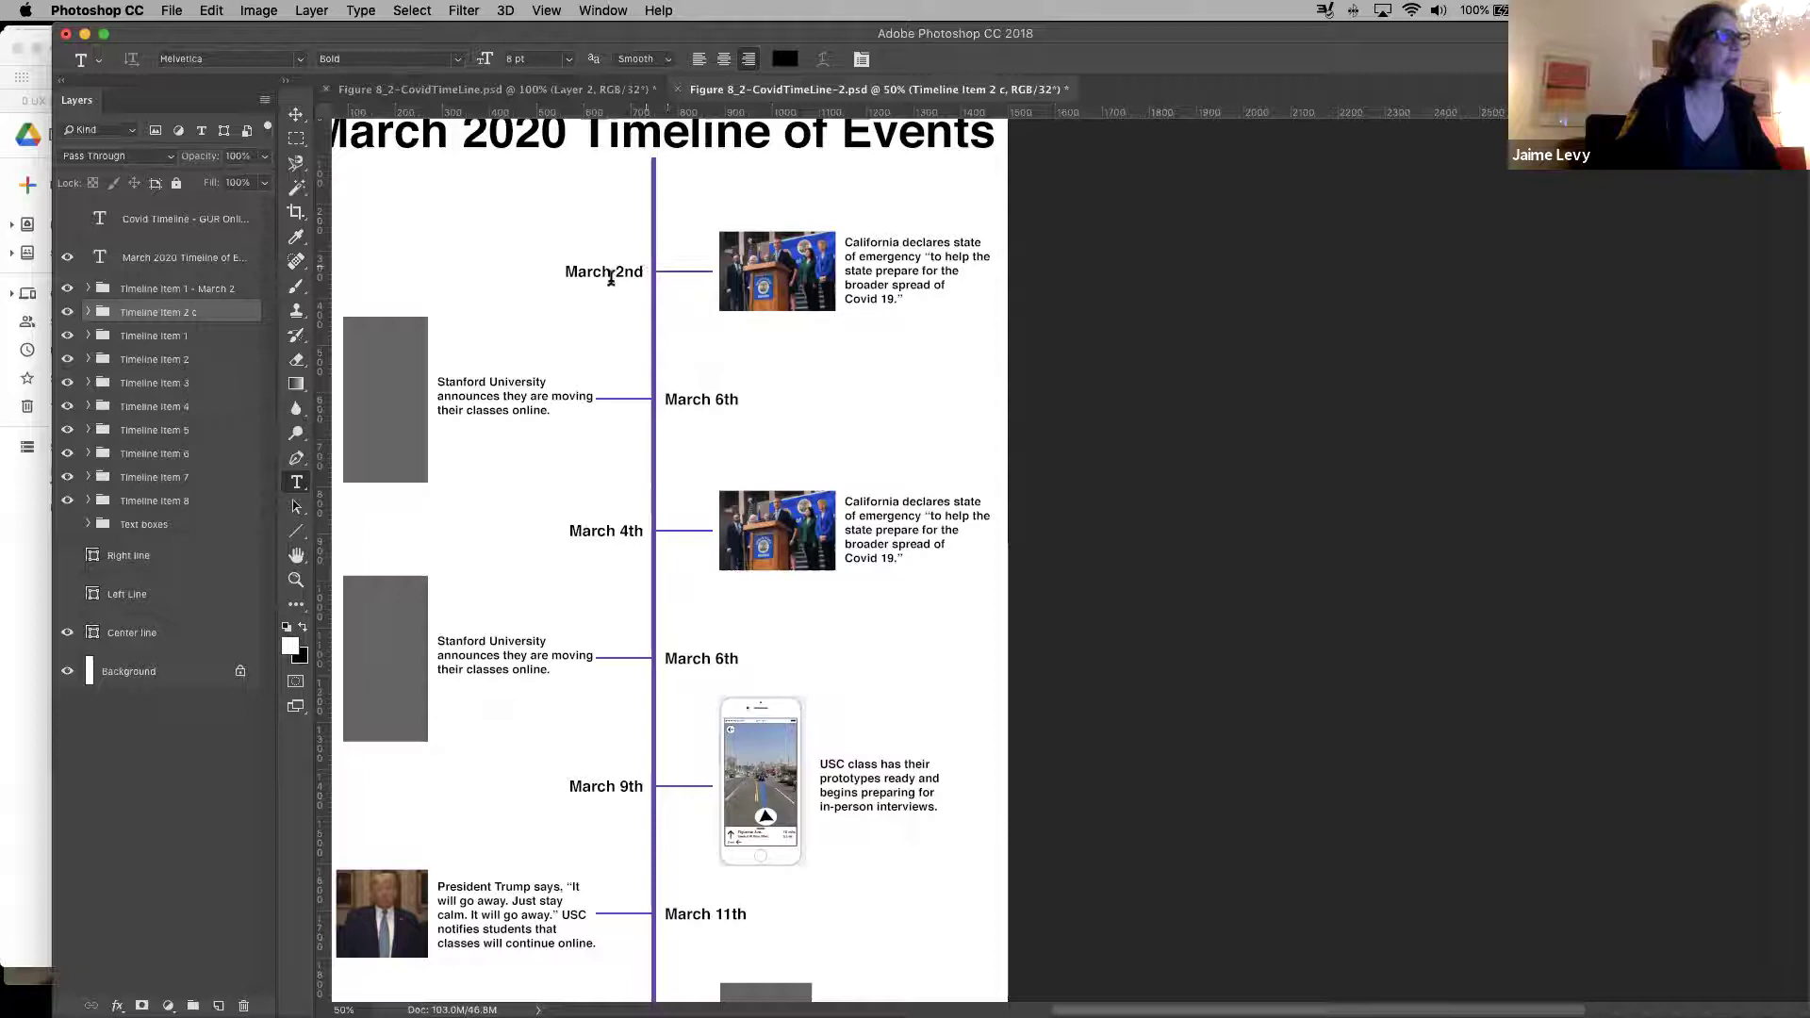
{"action": "double_click", "coordinate": [212, 313]}
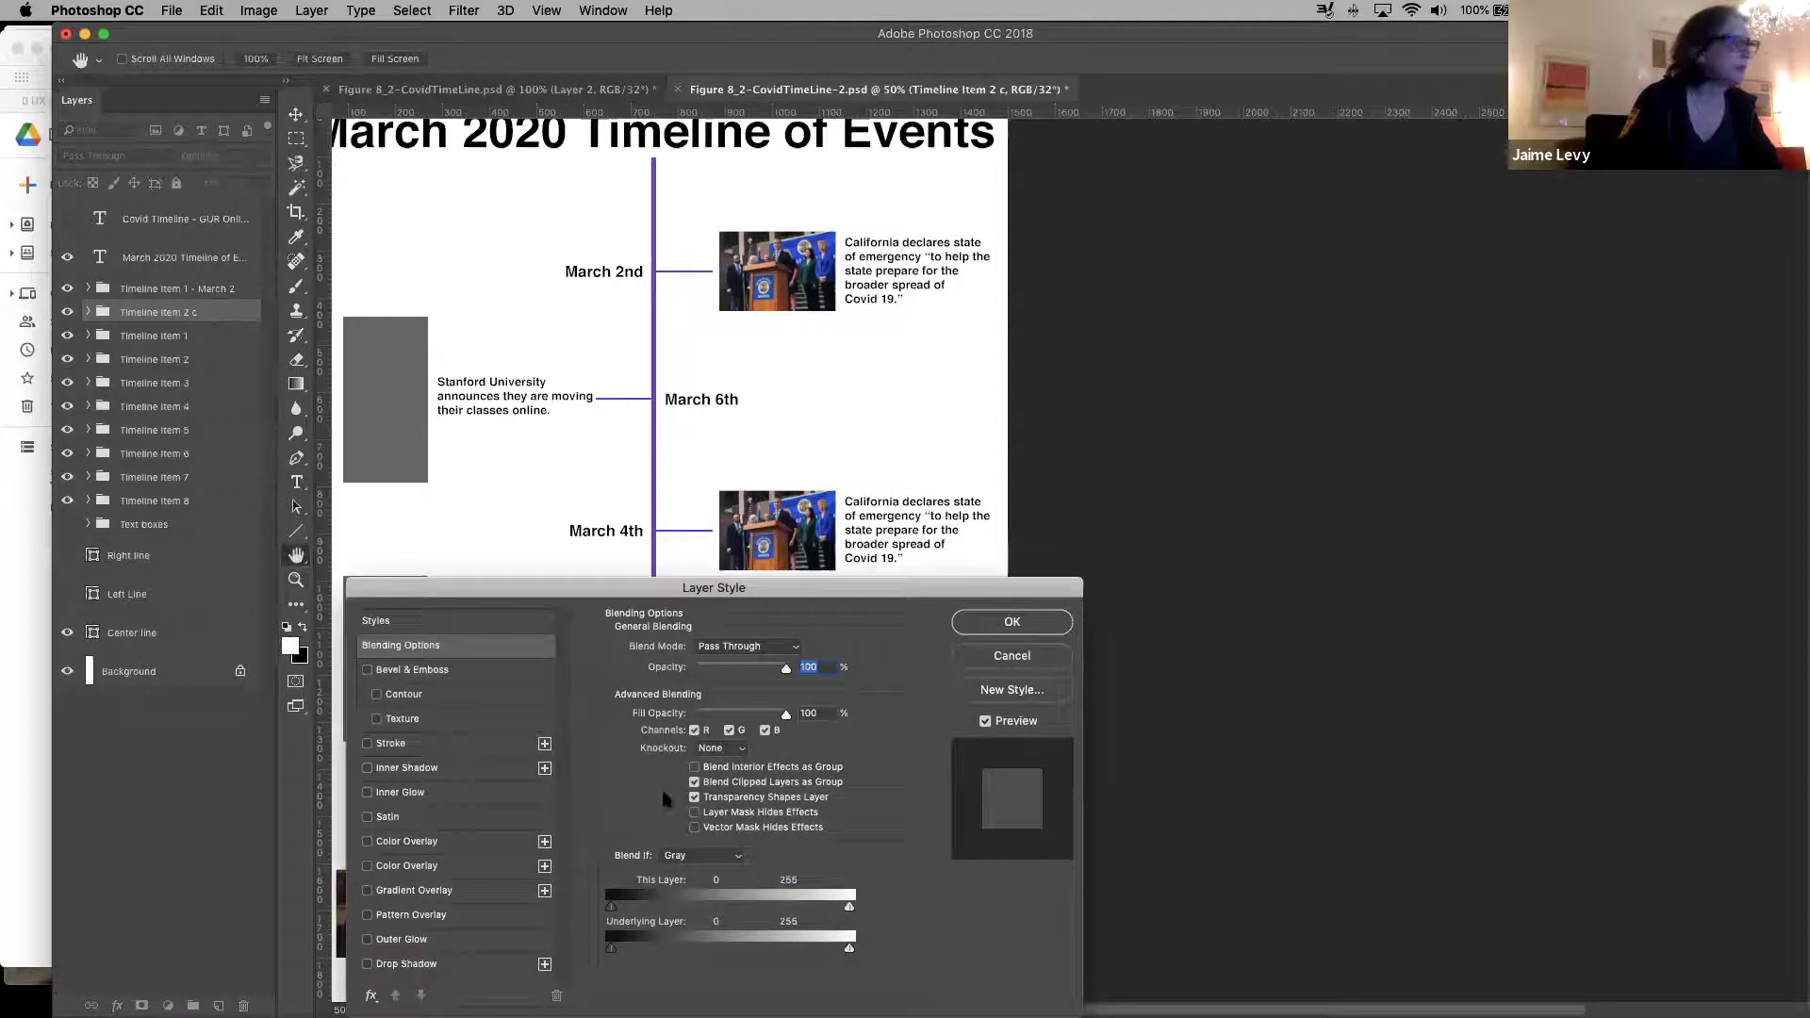
{"action": "left_click", "coordinate": [1063, 660]}
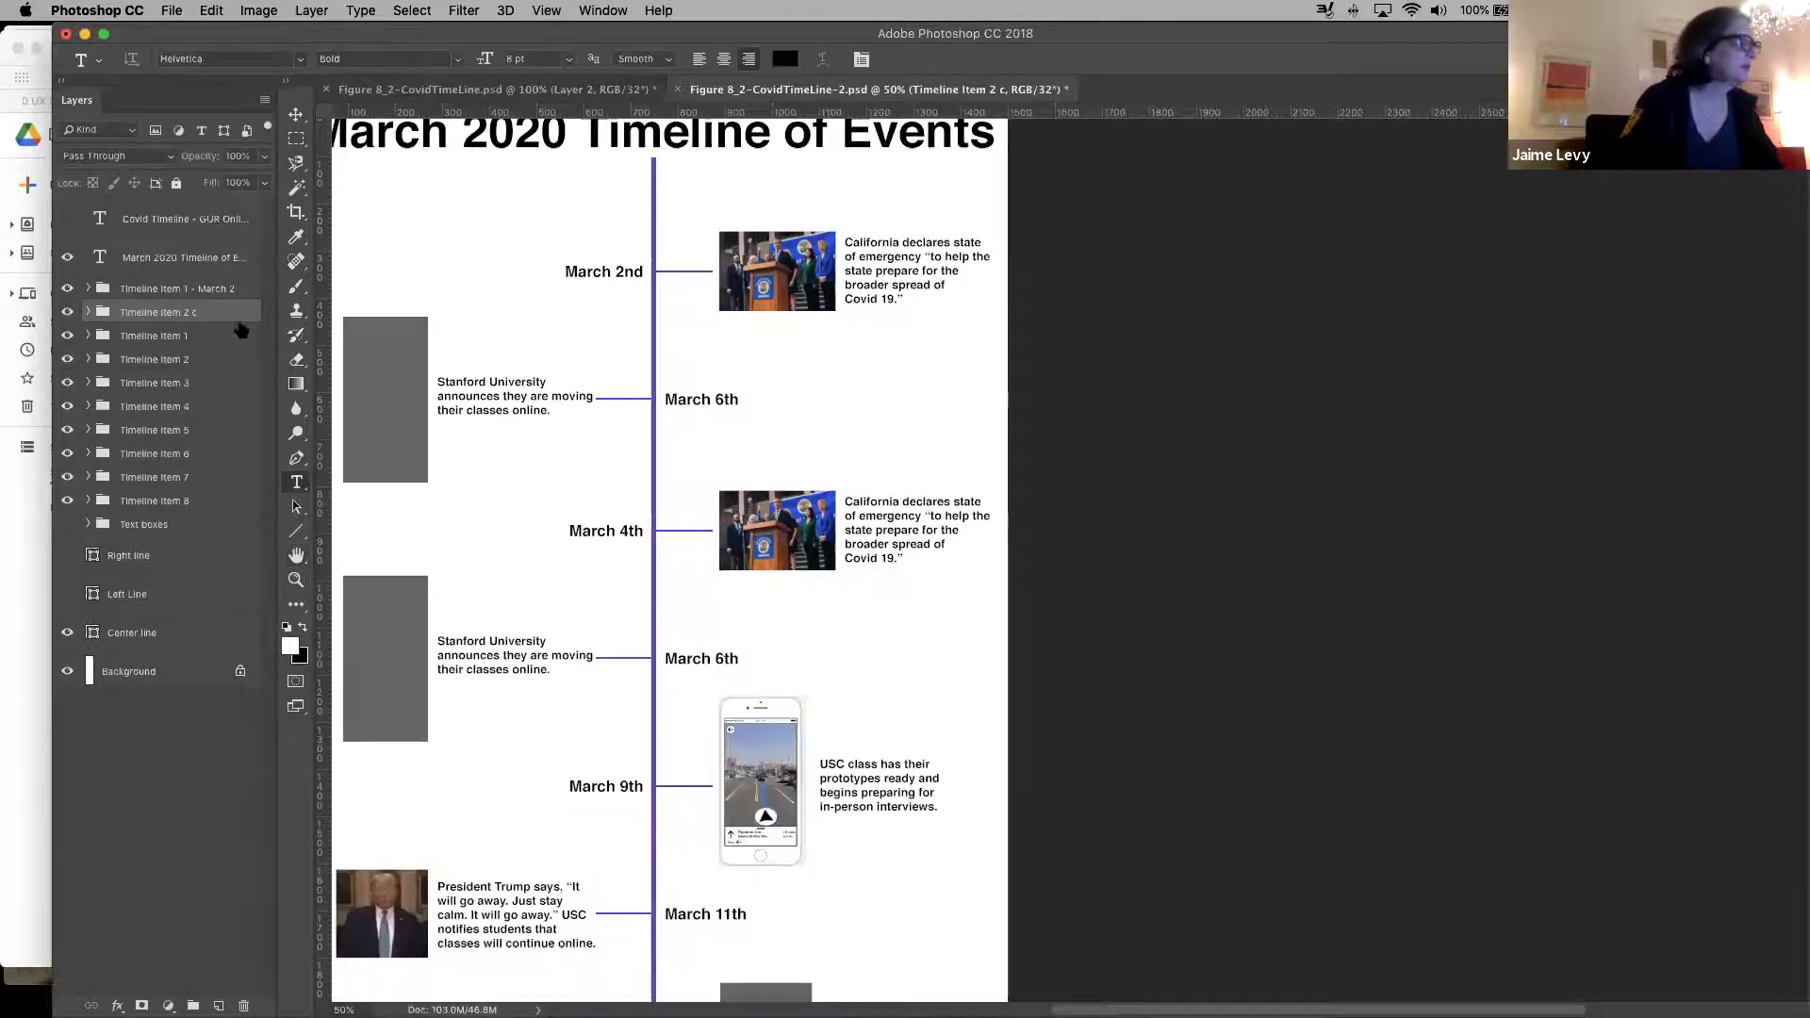
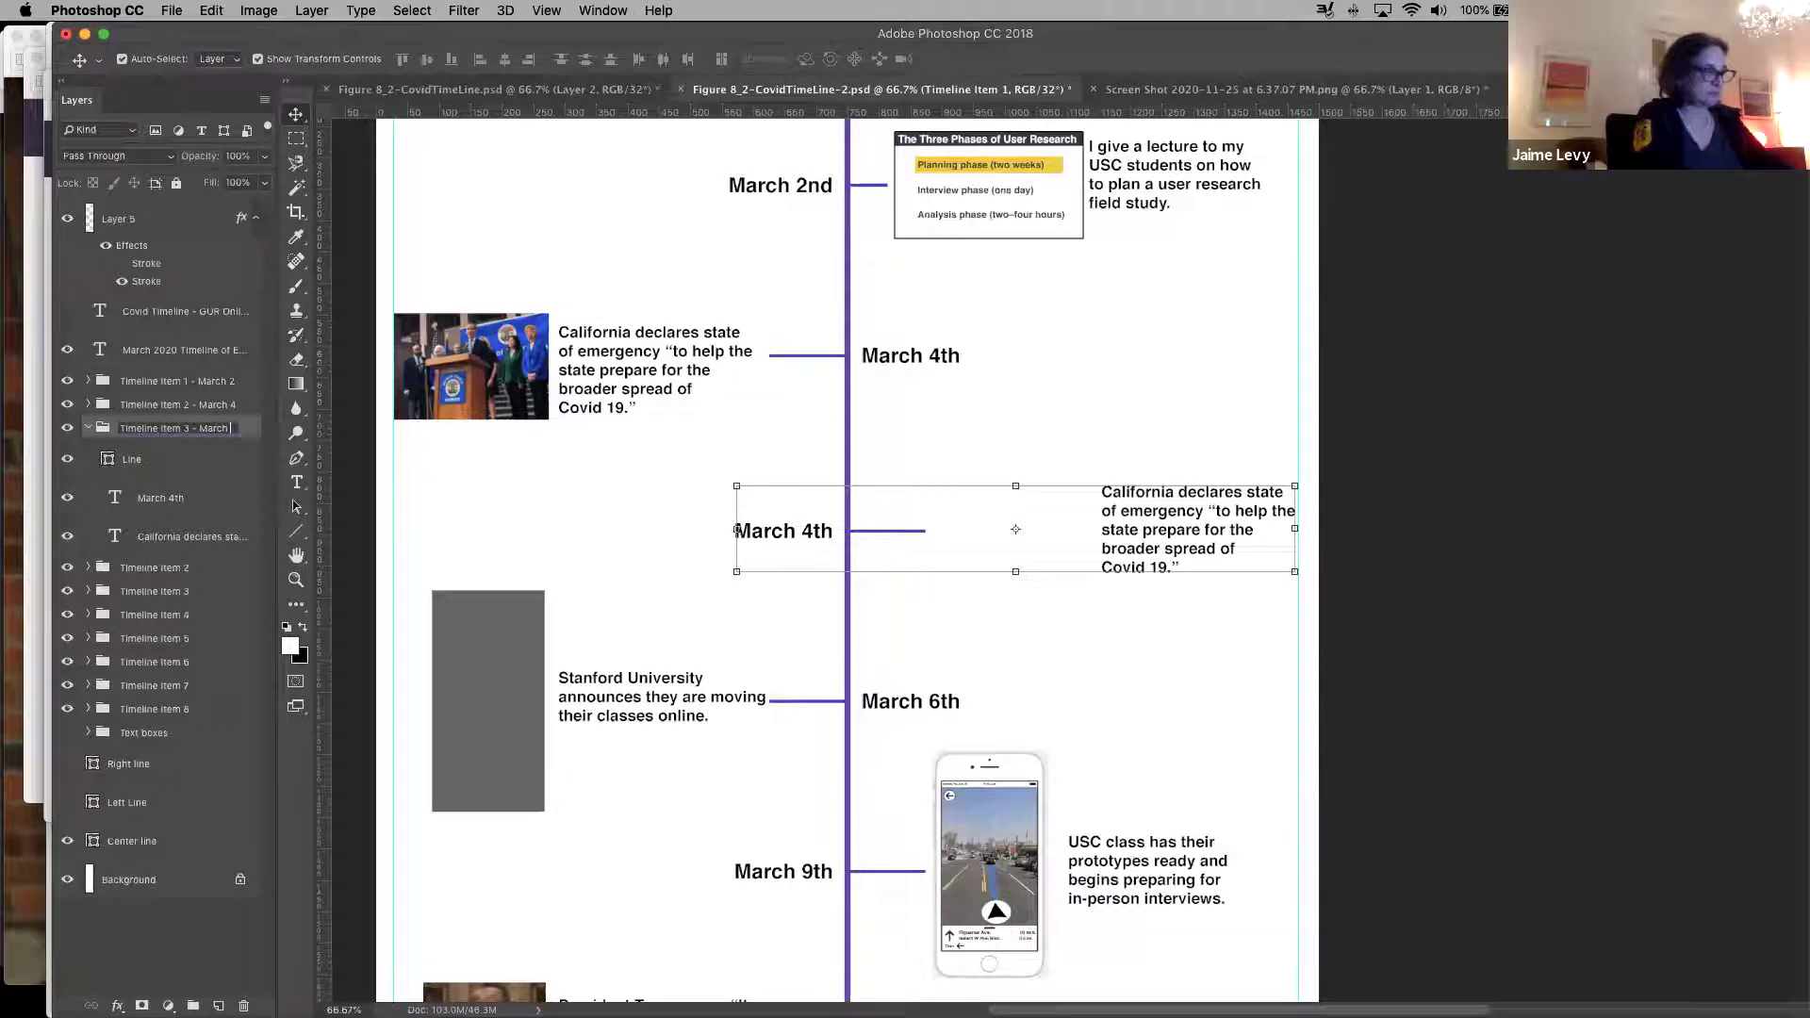
Rename the third timeline group as "Timeline Item 3 - March 6" and change its date text to March 6th
{"action": "type", "text": "th"}
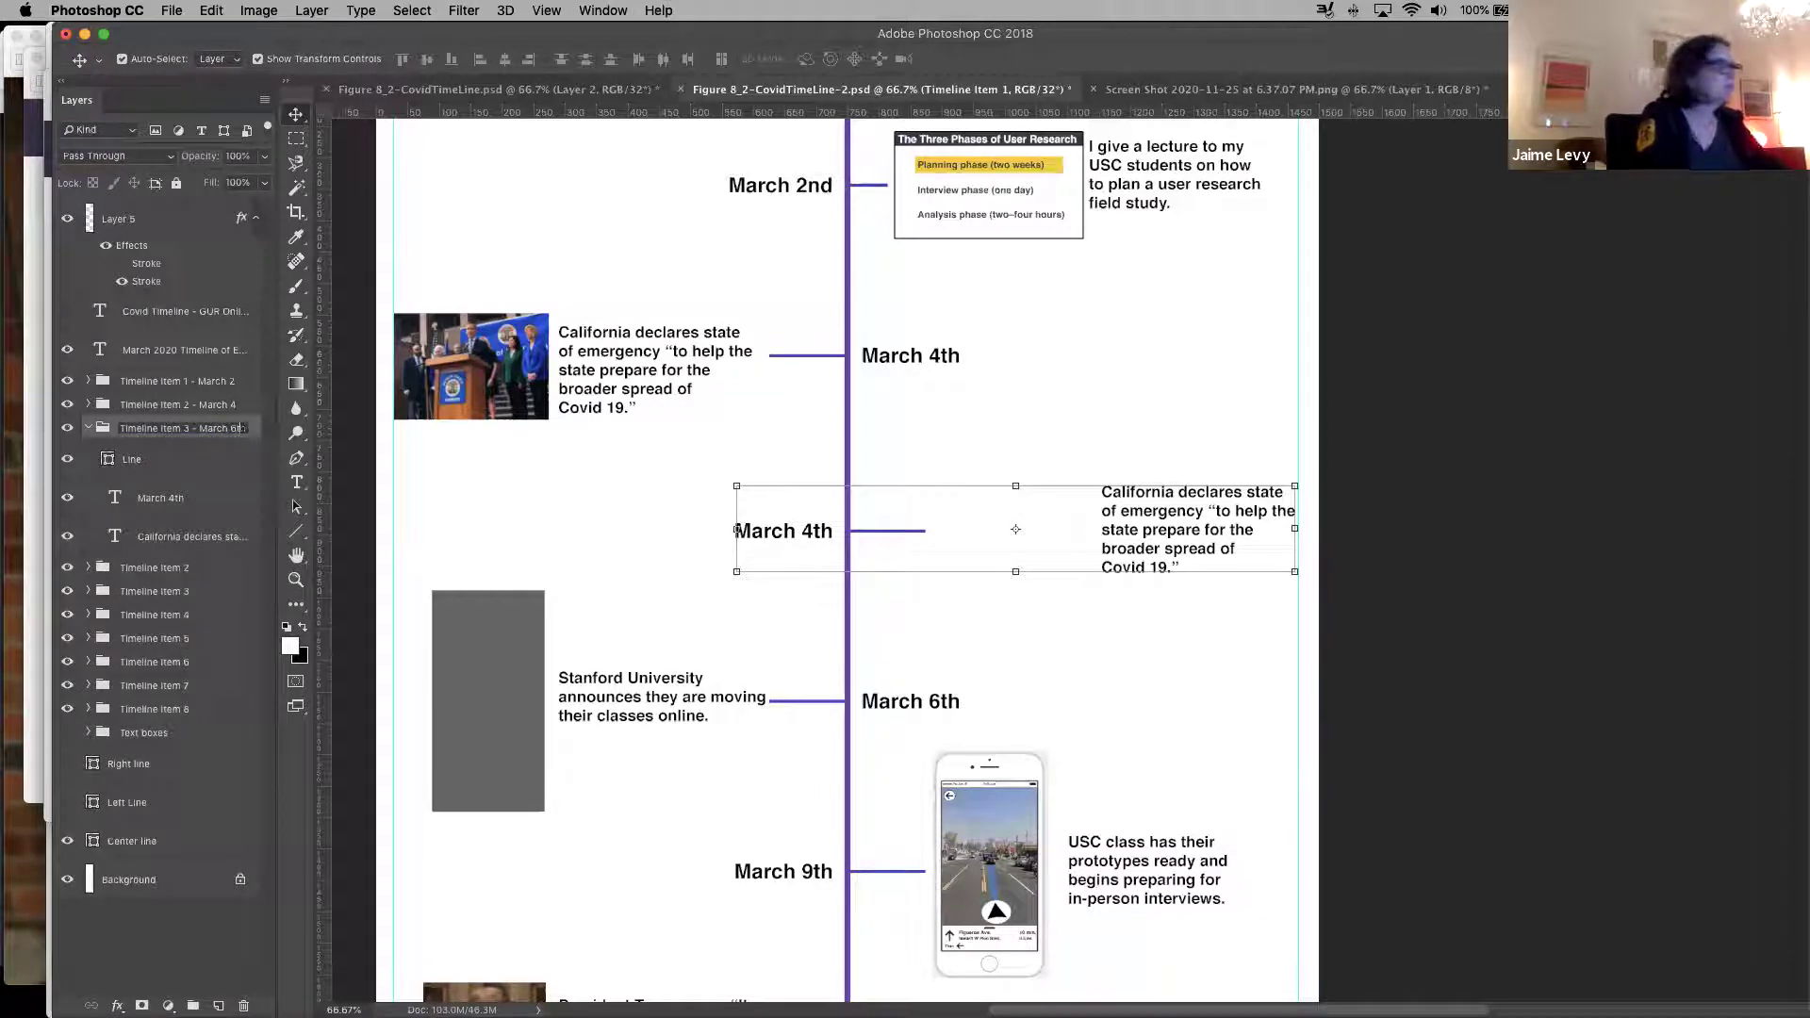
{"action": "key", "text": "Return"}
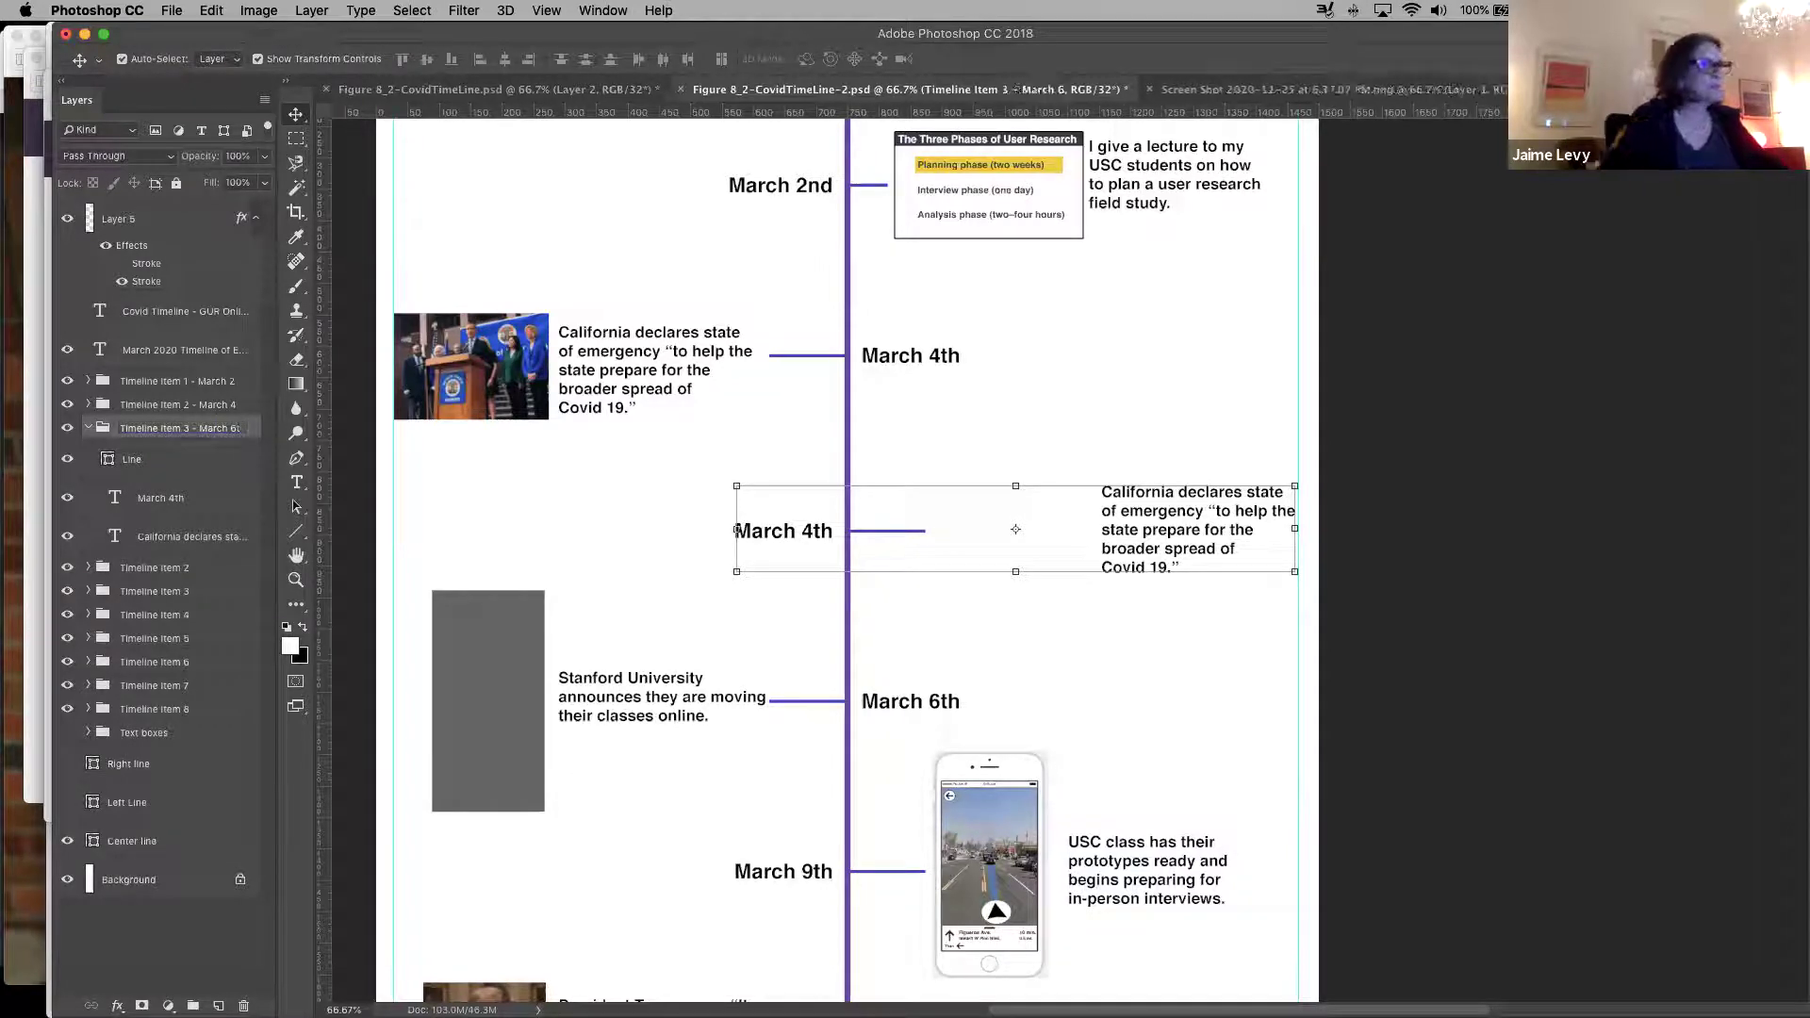
{"action": "left_click", "coordinate": [809, 533]}
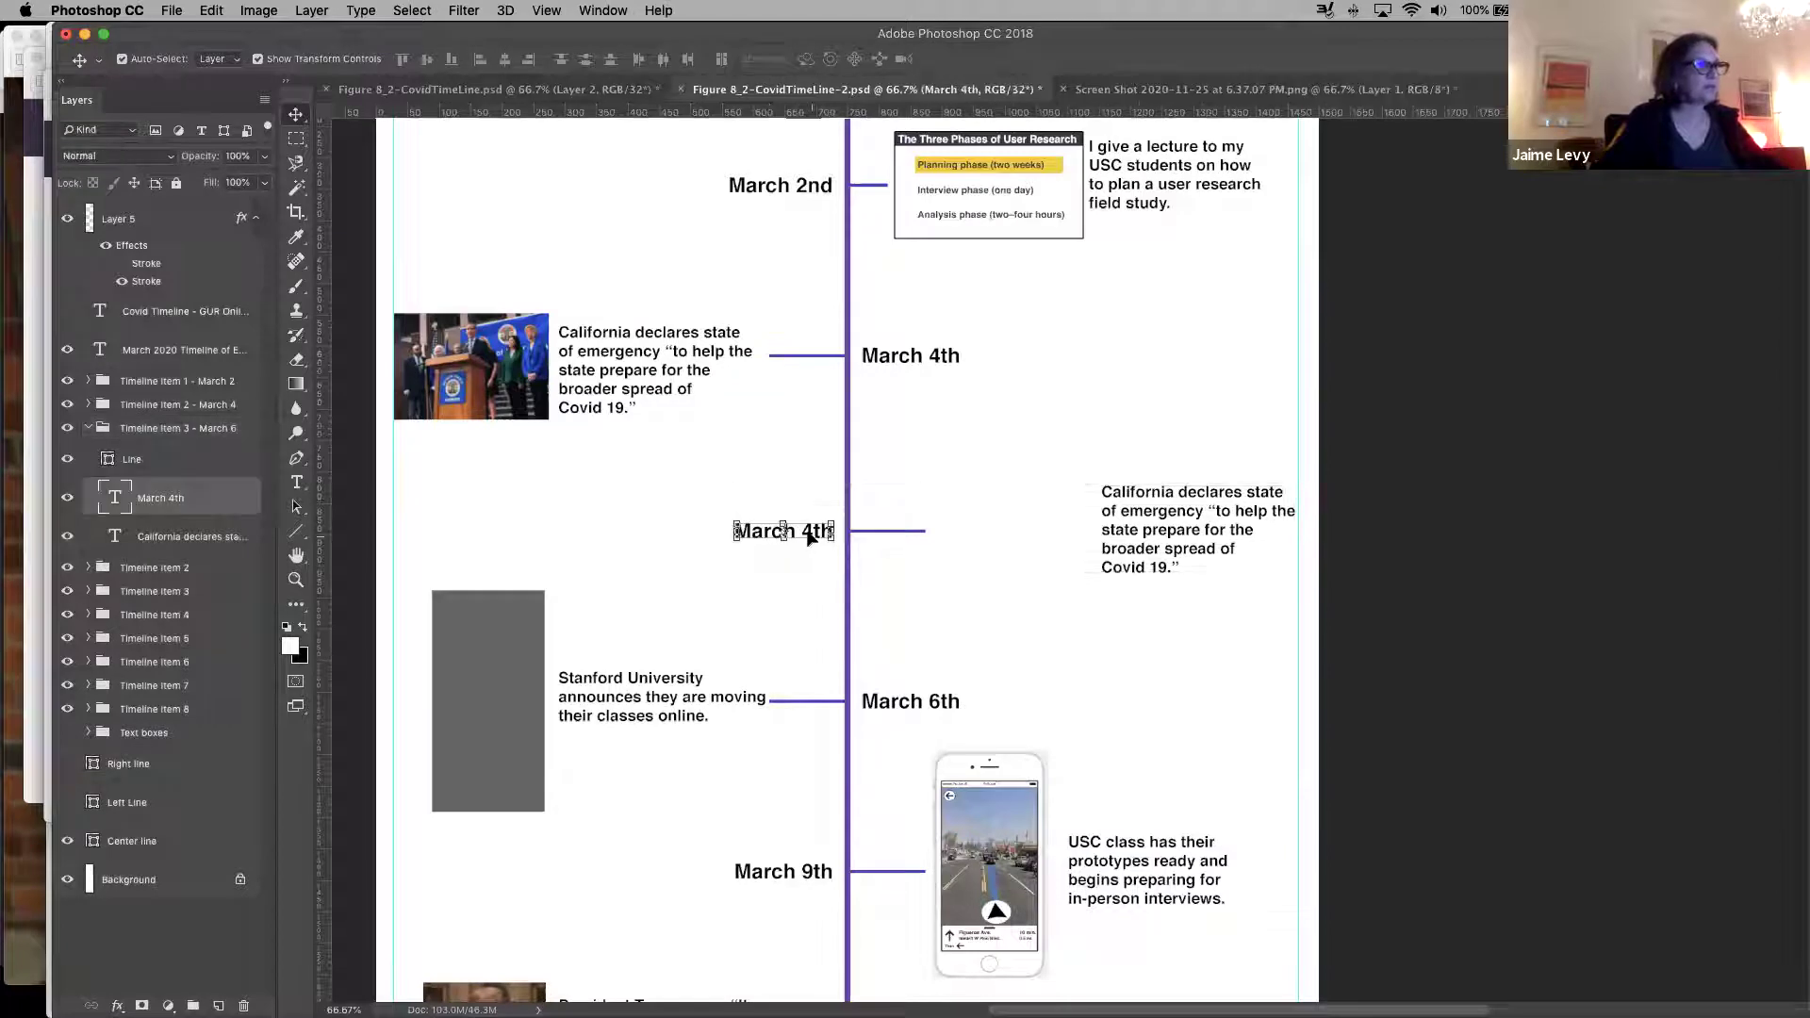
{"action": "left_click", "coordinate": [298, 482]}
{"action": "left_click", "coordinate": [813, 531]}
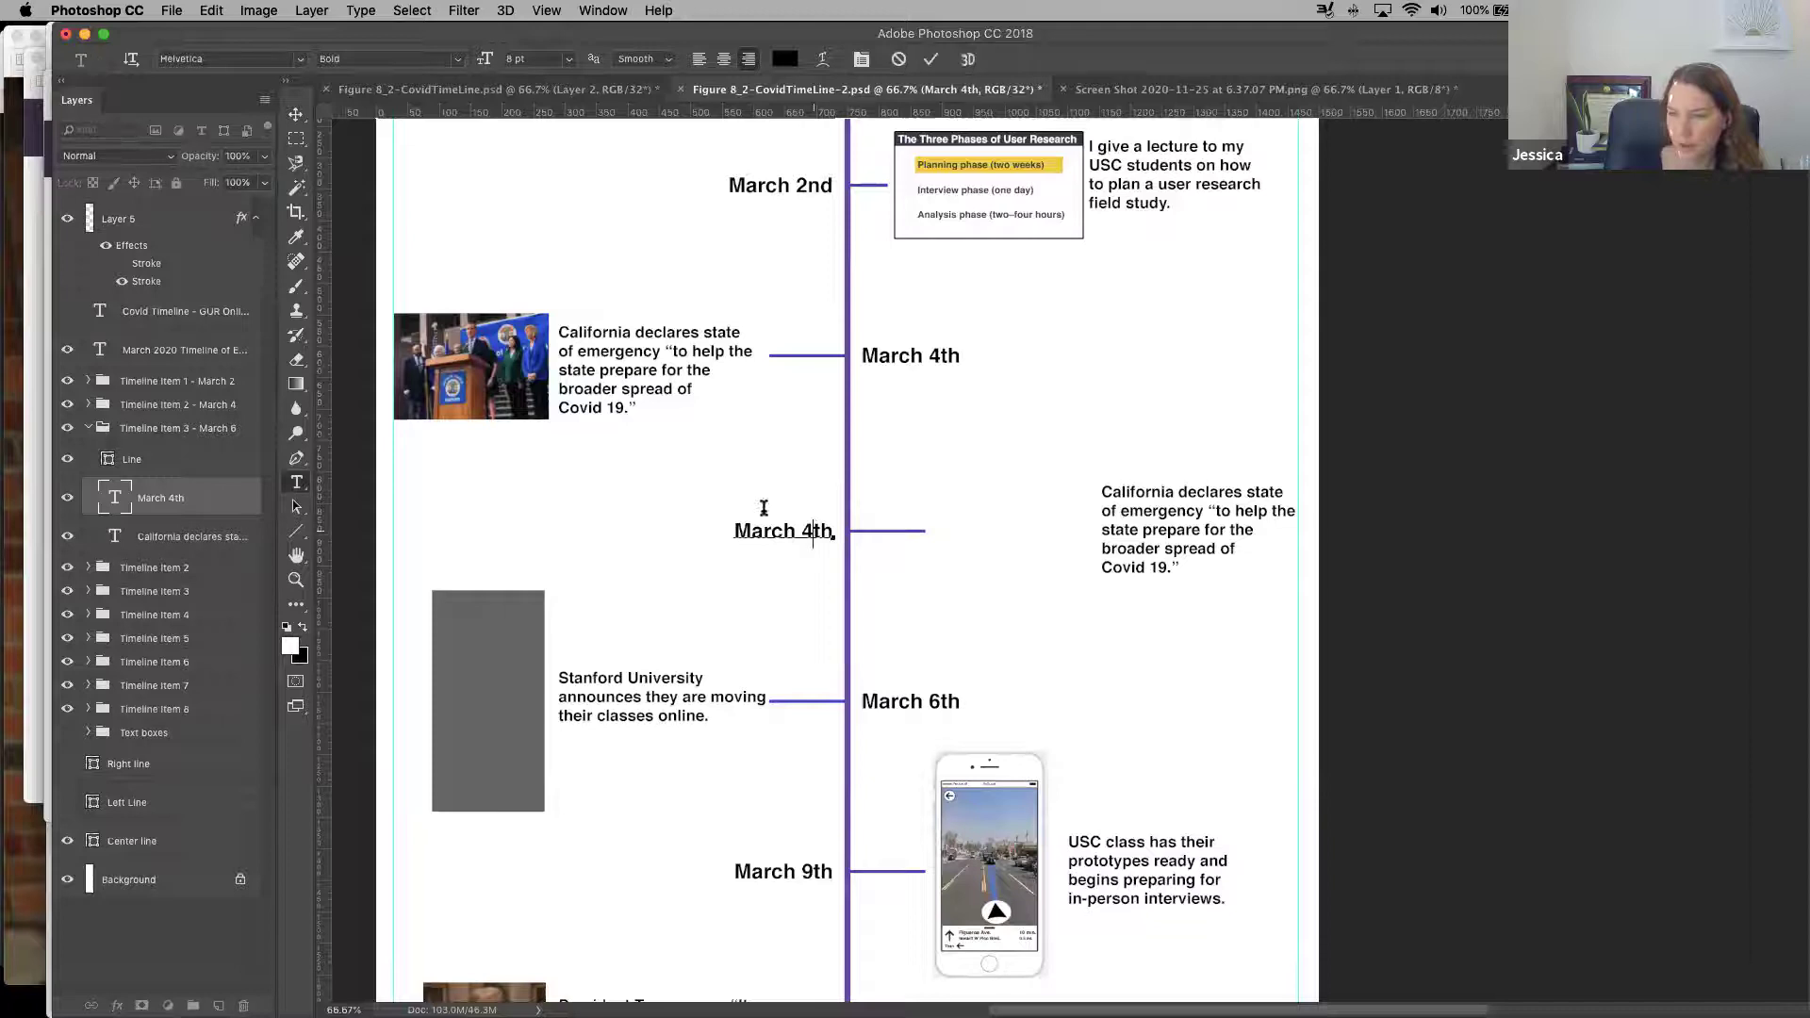
{"action": "key", "text": "BackSpace"}
{"action": "type", "text": "6"}
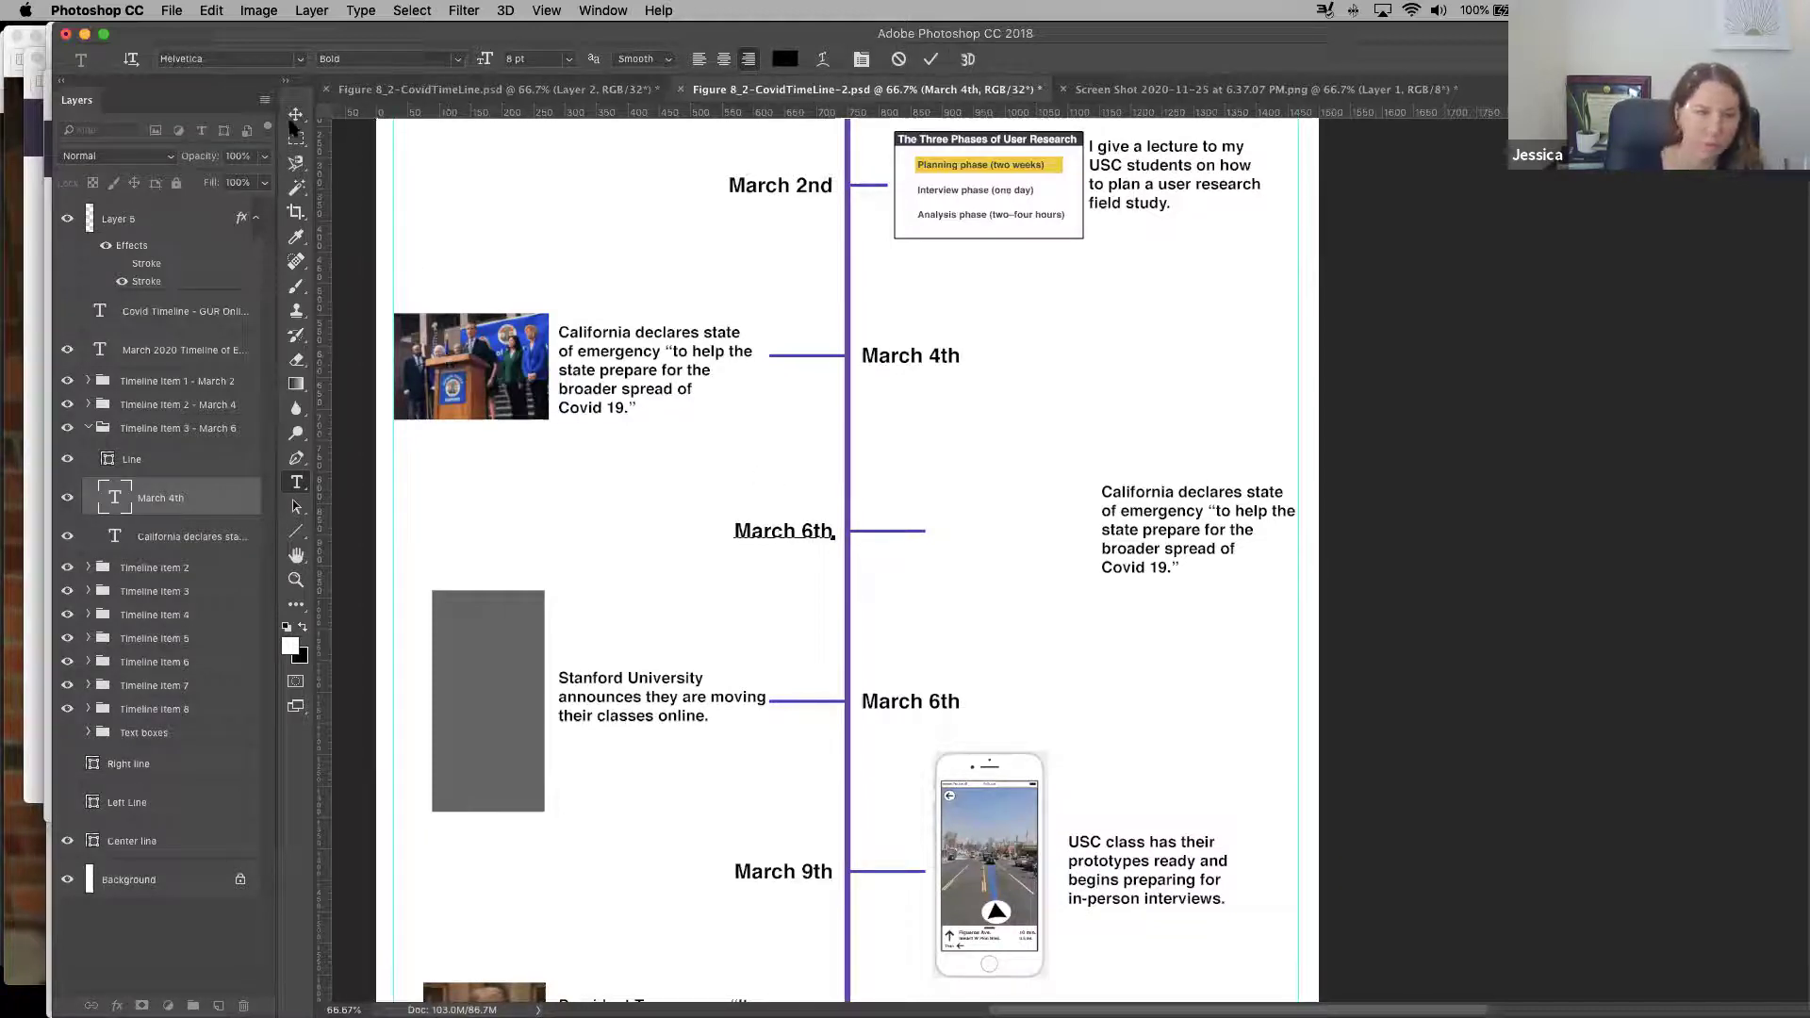
{"action": "left_click", "coordinate": [295, 116]}
{"action": "left_click", "coordinate": [606, 525]}
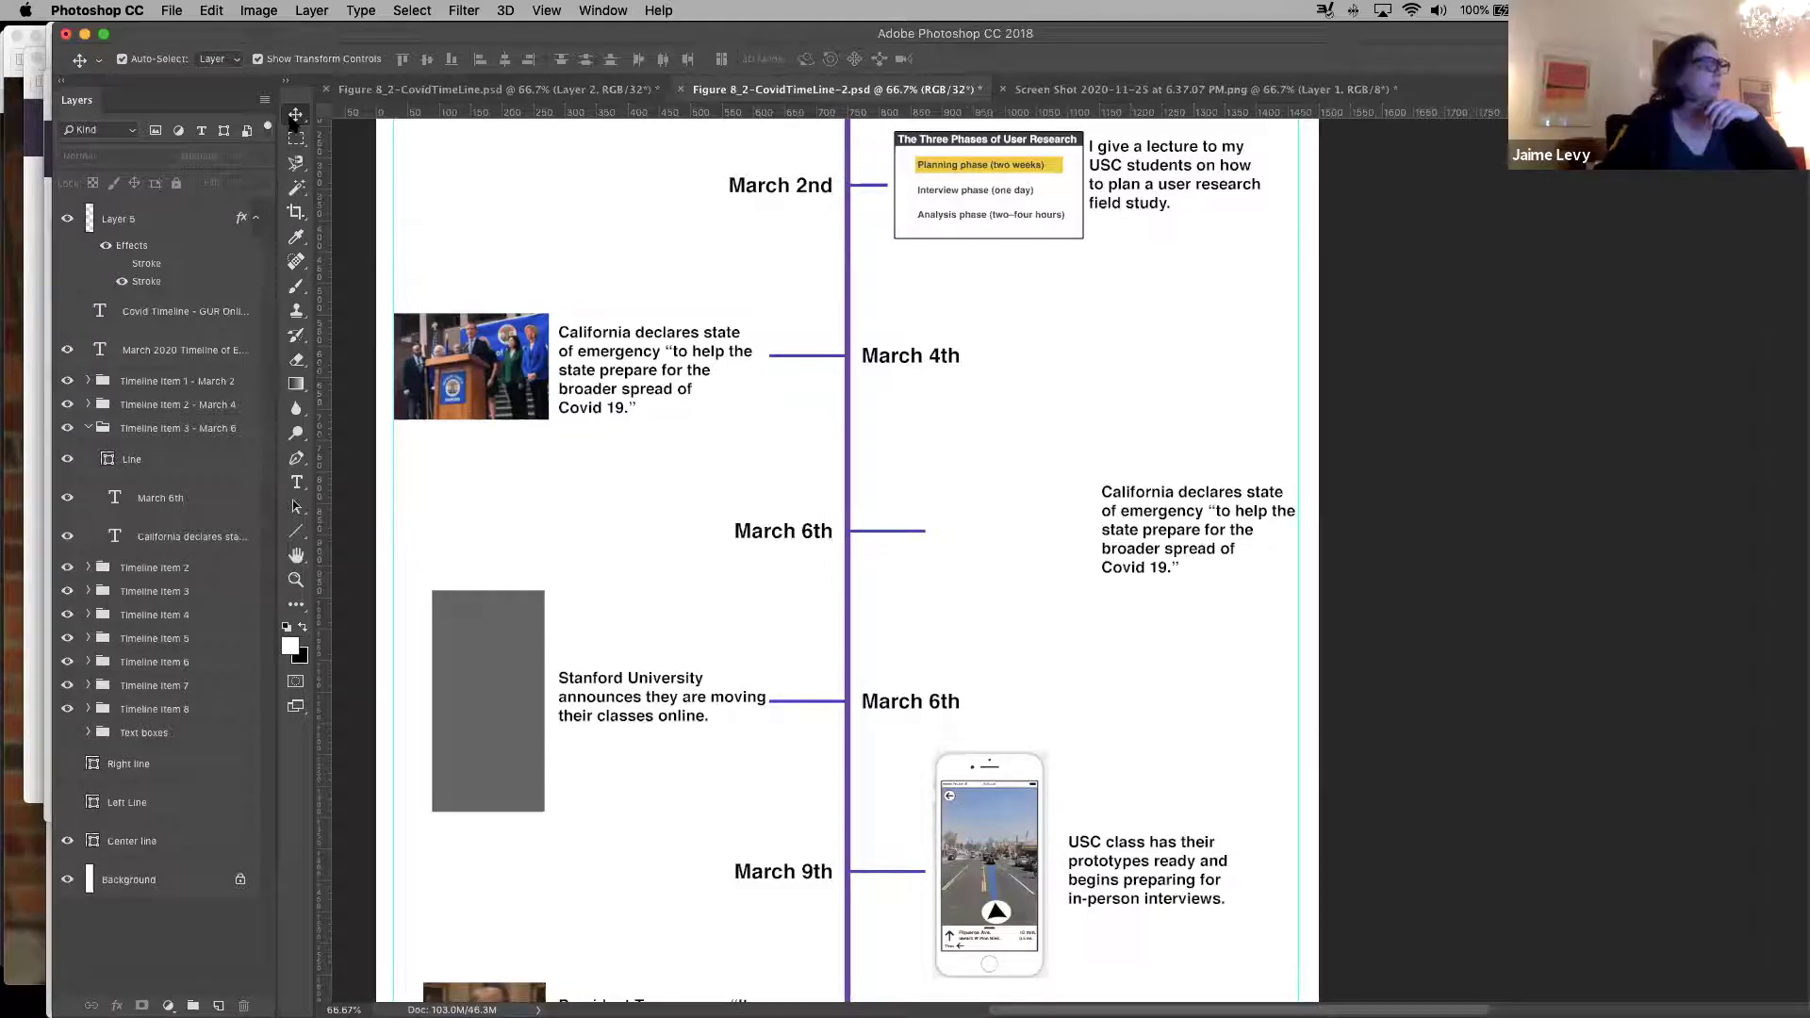
Hide and reshow the line, date and description layers inside the Timeline Item 3 - March 6 group to check its contents
{"action": "left_click", "coordinate": [87, 428]}
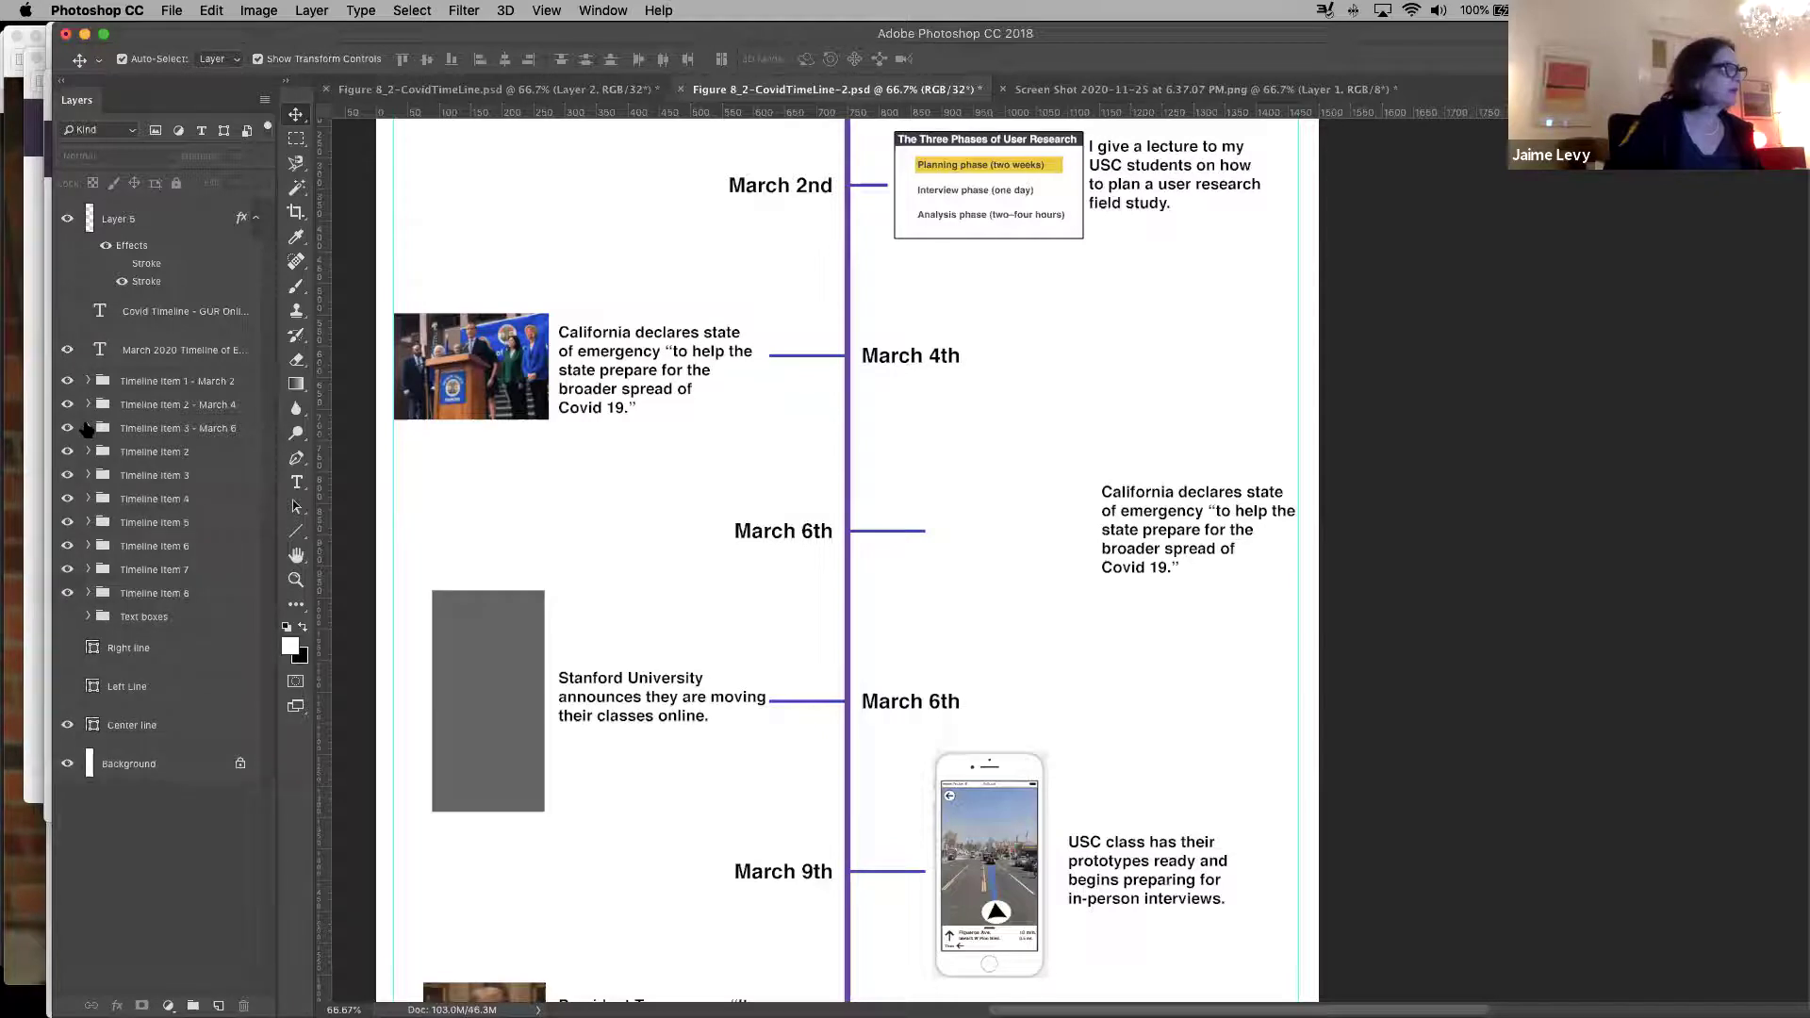
{"action": "left_click", "coordinate": [88, 428]}
{"action": "left_click", "coordinate": [67, 460]}
{"action": "left_click", "coordinate": [66, 460]}
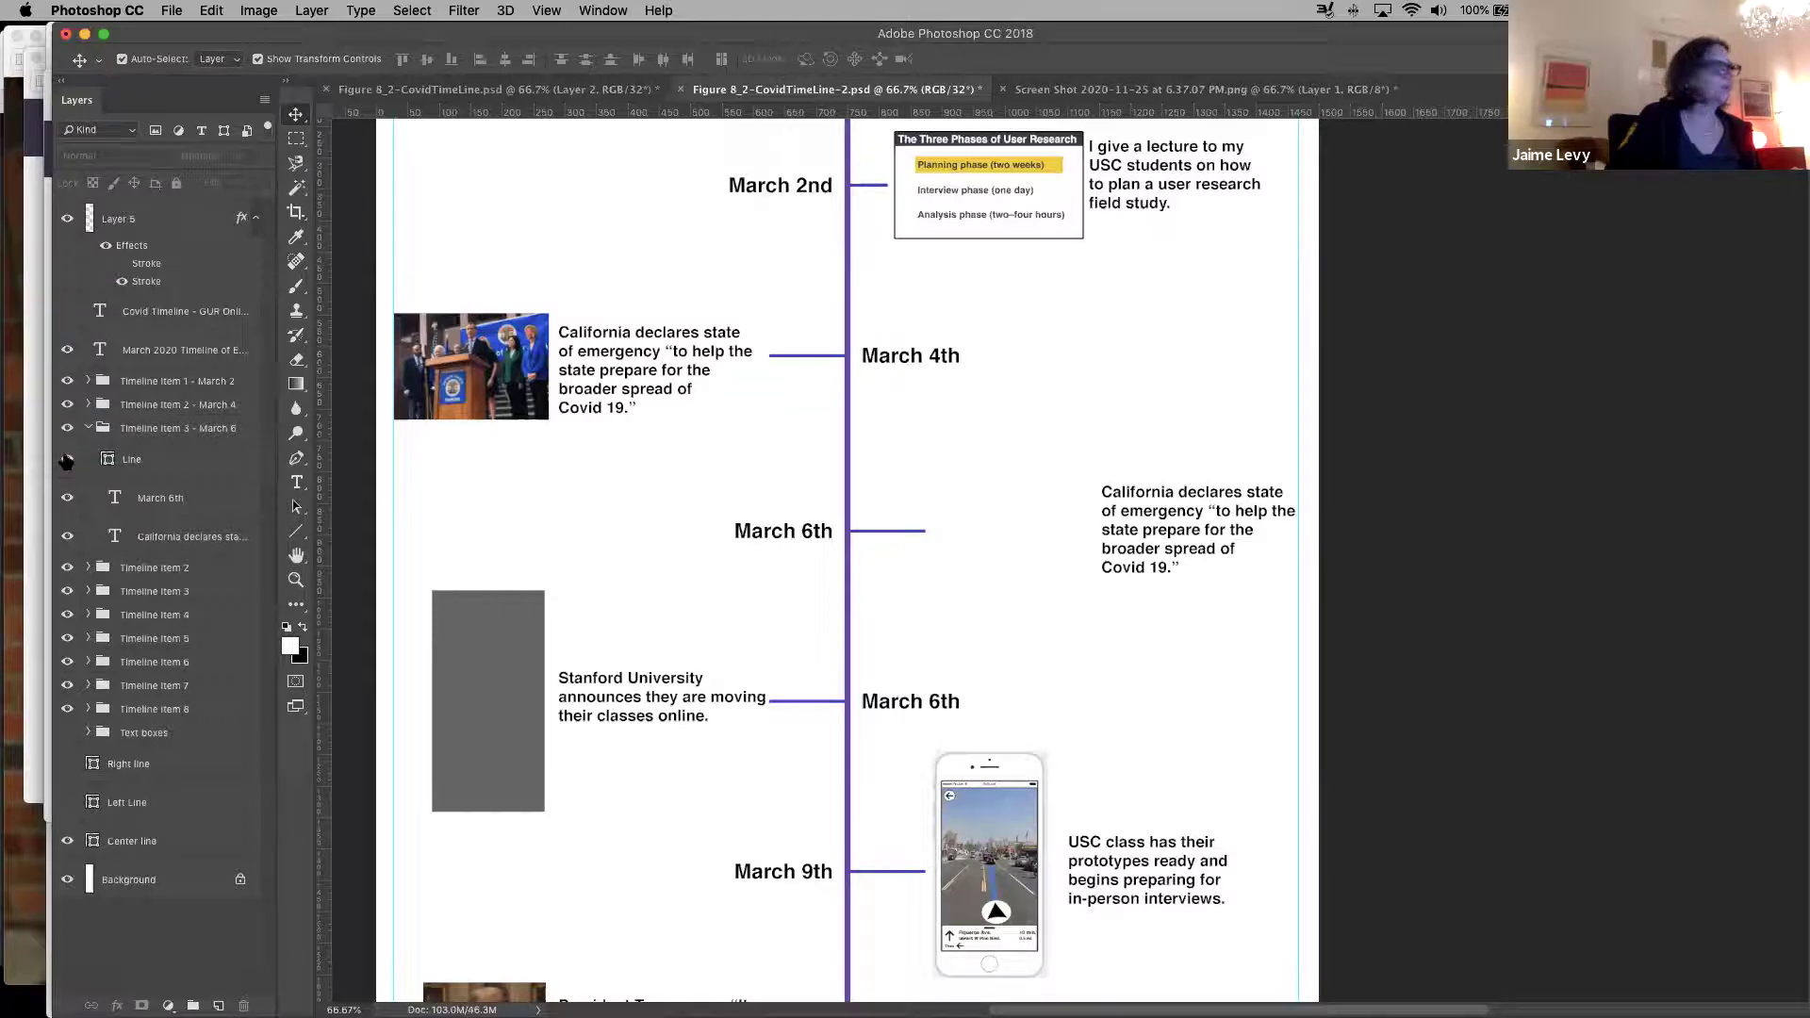
{"action": "left_click", "coordinate": [66, 502]}
{"action": "left_click", "coordinate": [66, 501]}
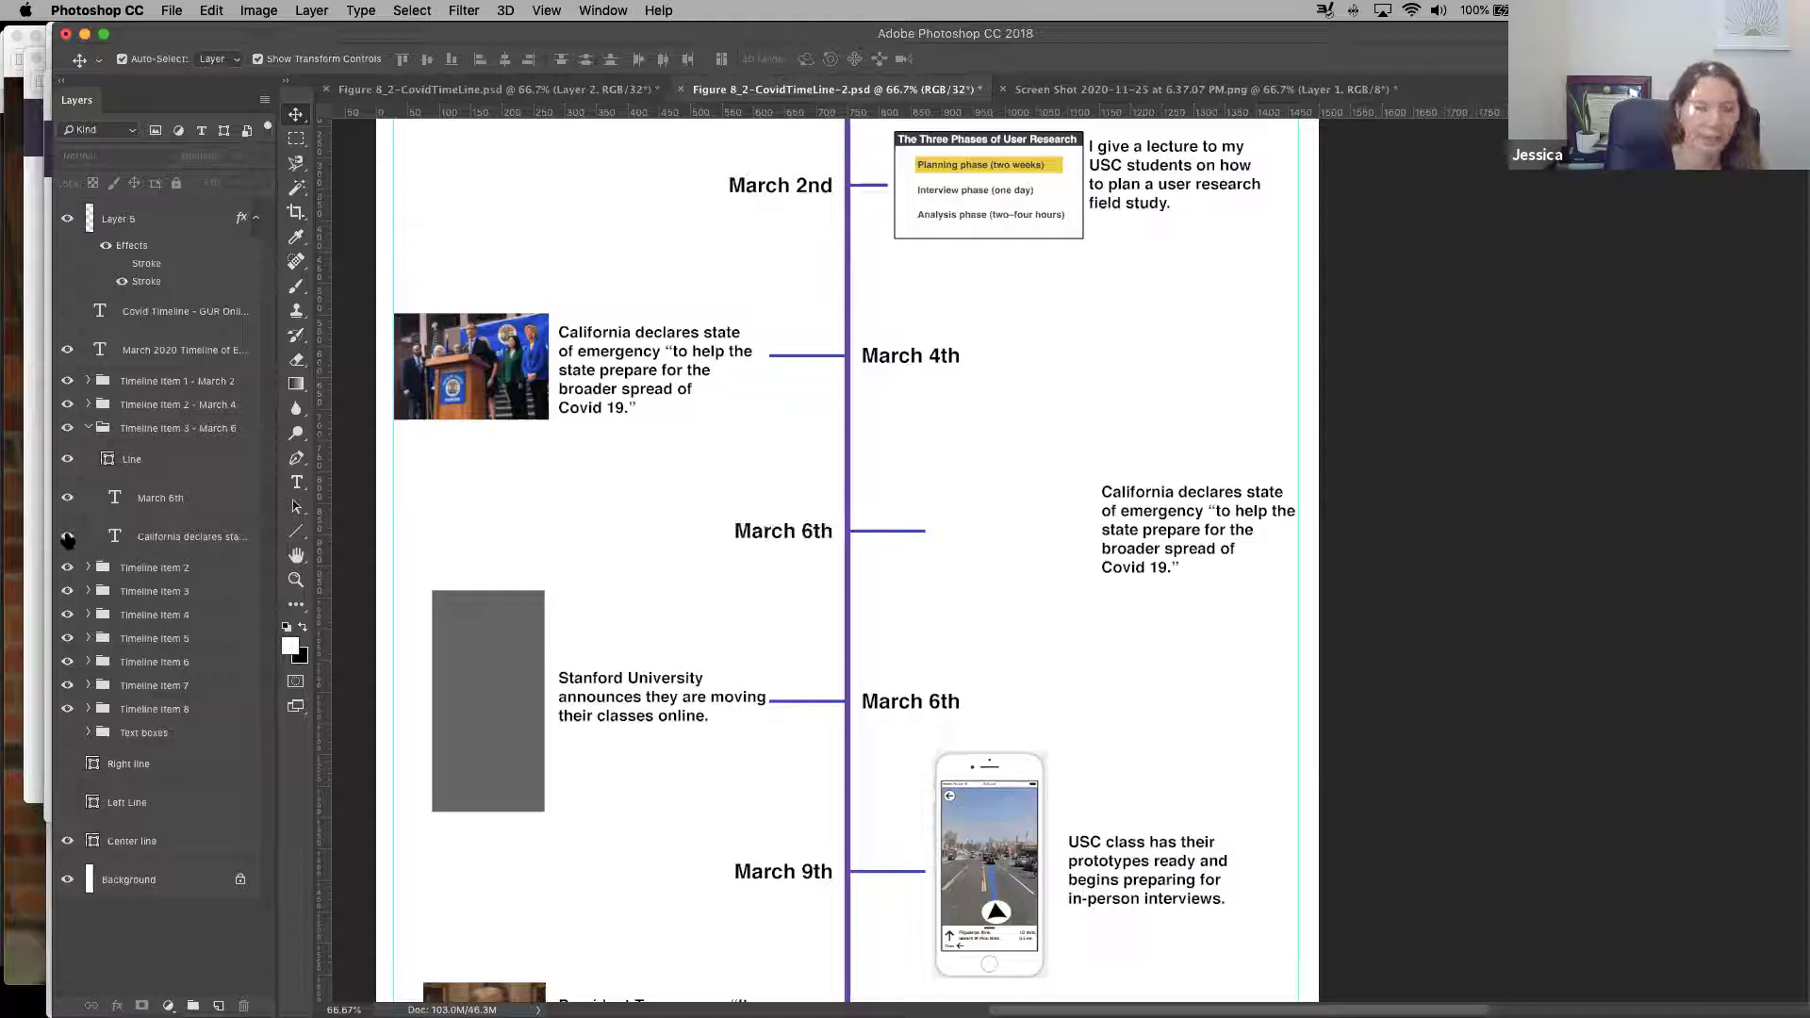
{"action": "left_click", "coordinate": [68, 539]}
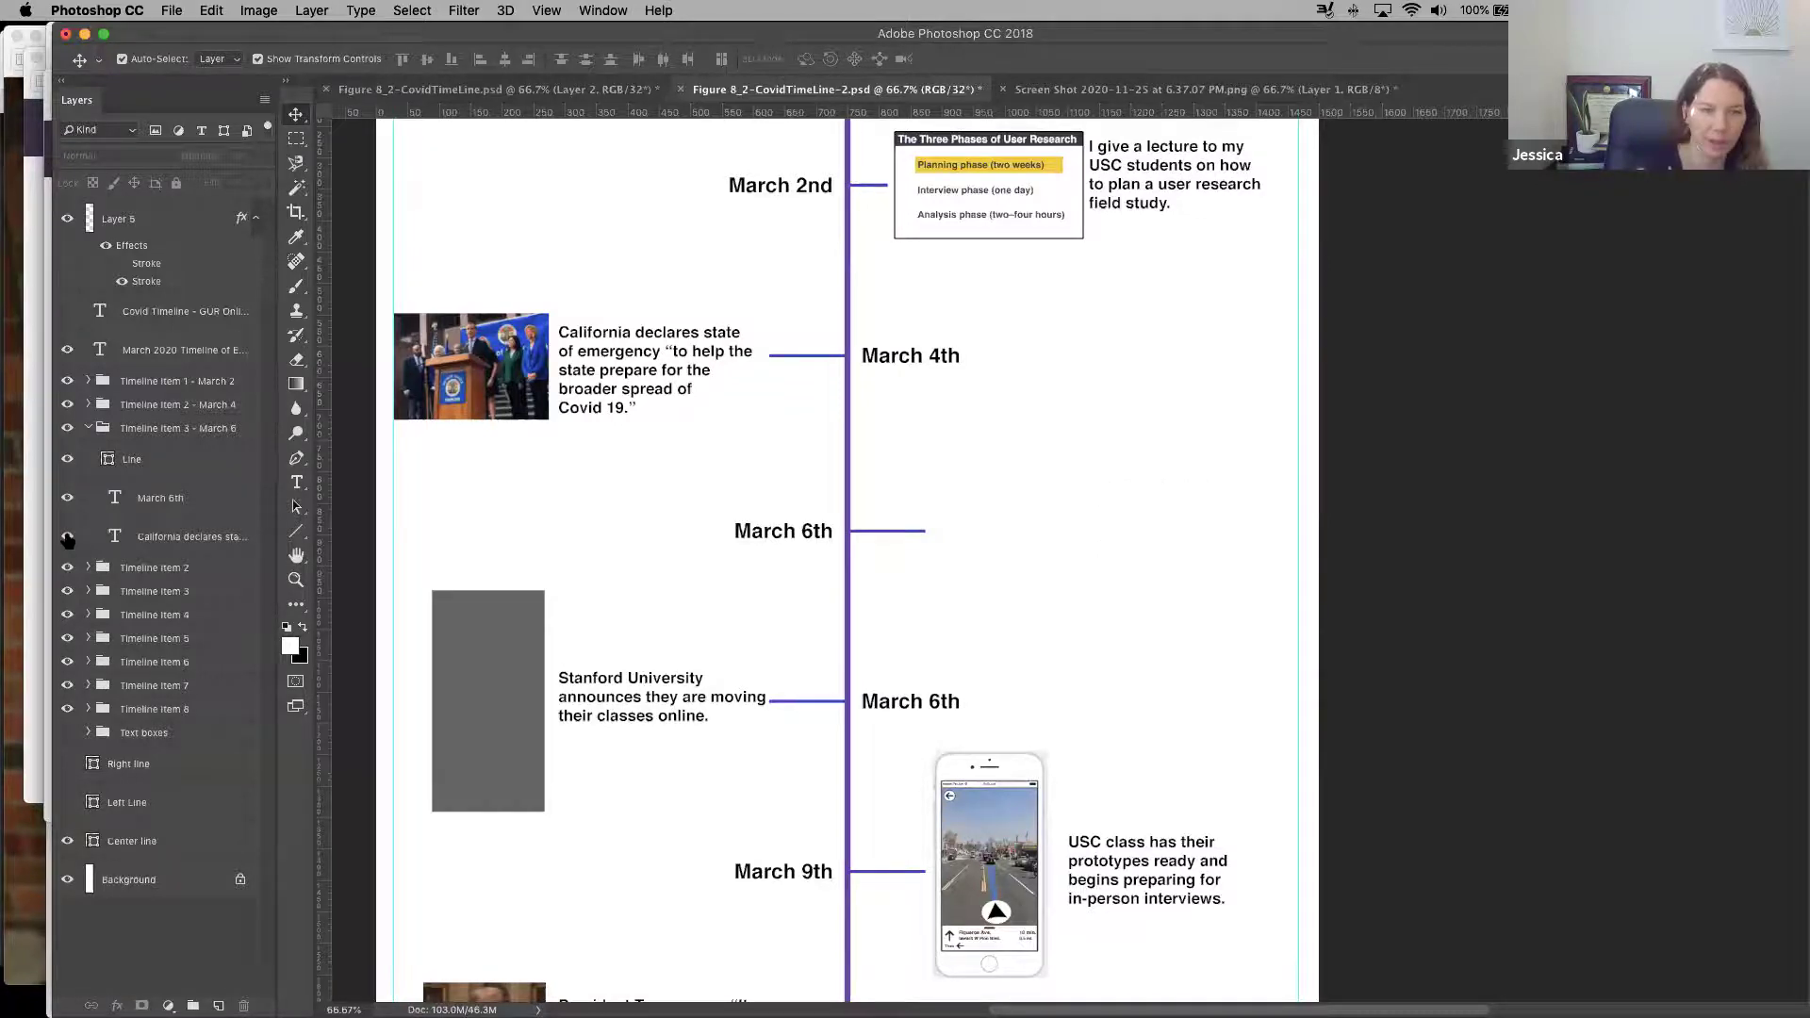
{"action": "left_click", "coordinate": [68, 539]}
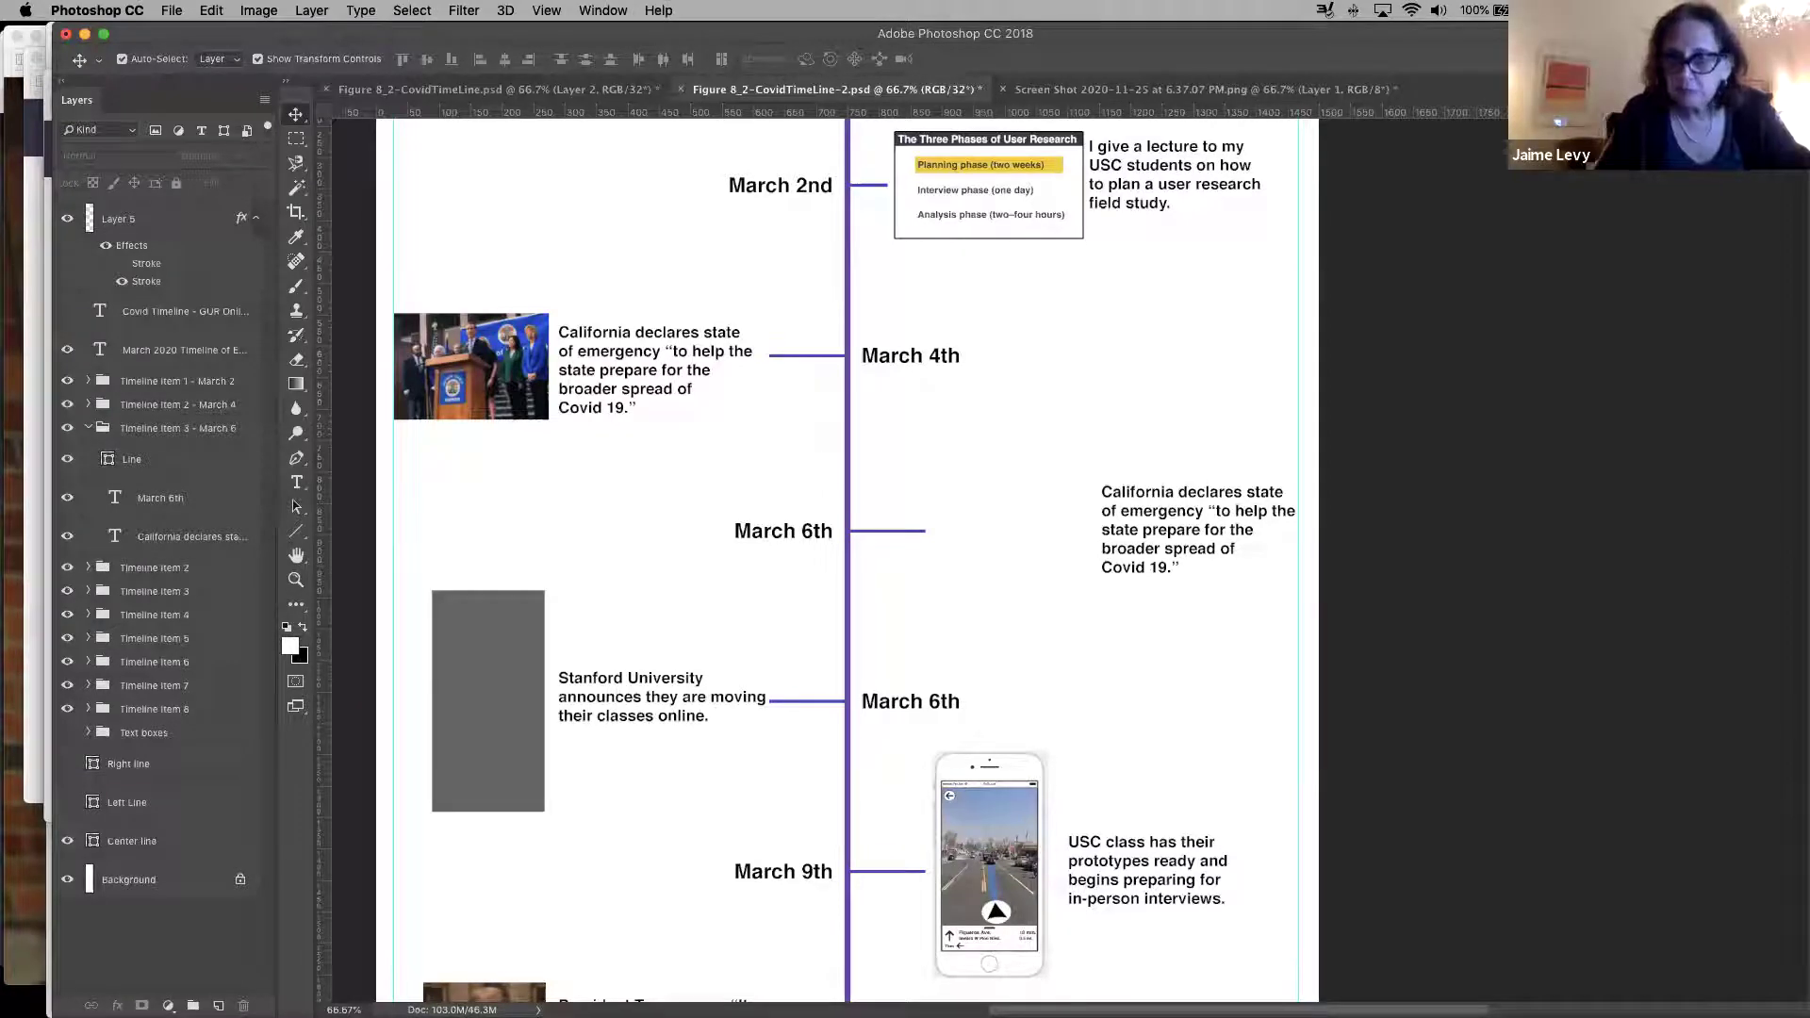
Switch to Safari and search Google for "Coronavirus tops 100,000 cases worldwide; Stanford University will move classes online due to coronavirus"
{"action": "key", "text": "super+Tab"}
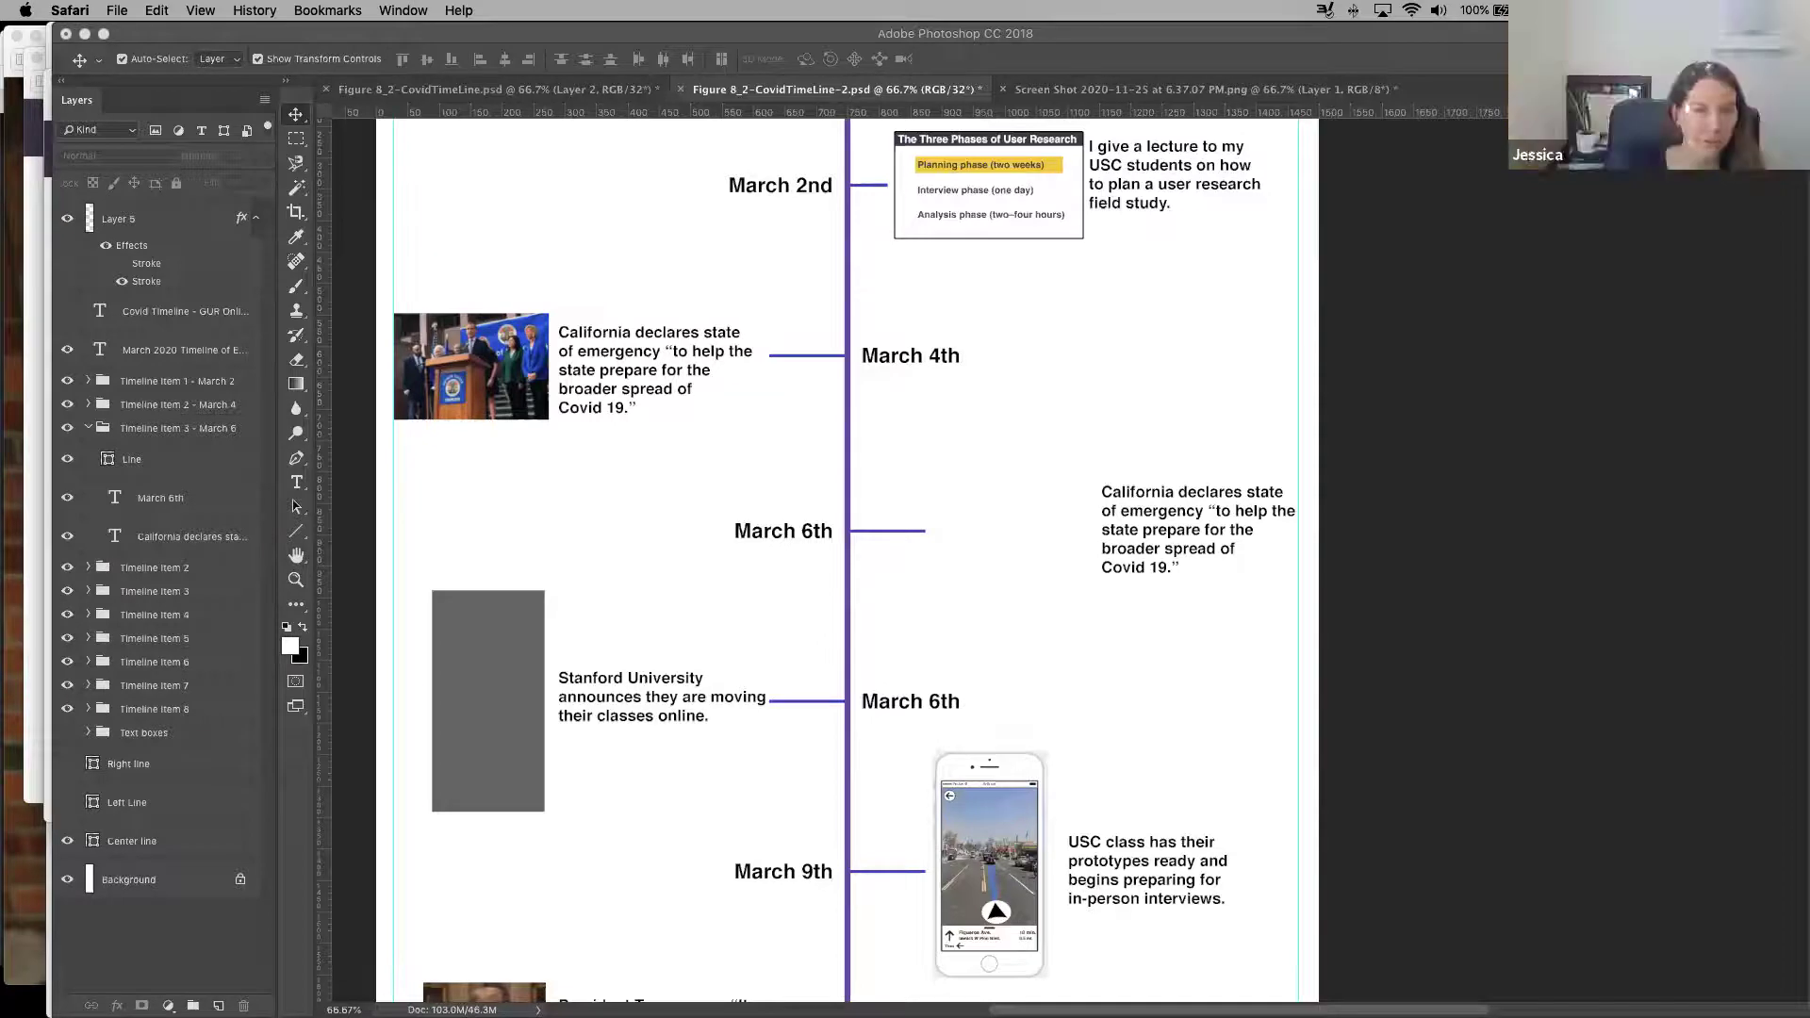
{"action": "mouse_move", "coordinate": [389, 1000]}
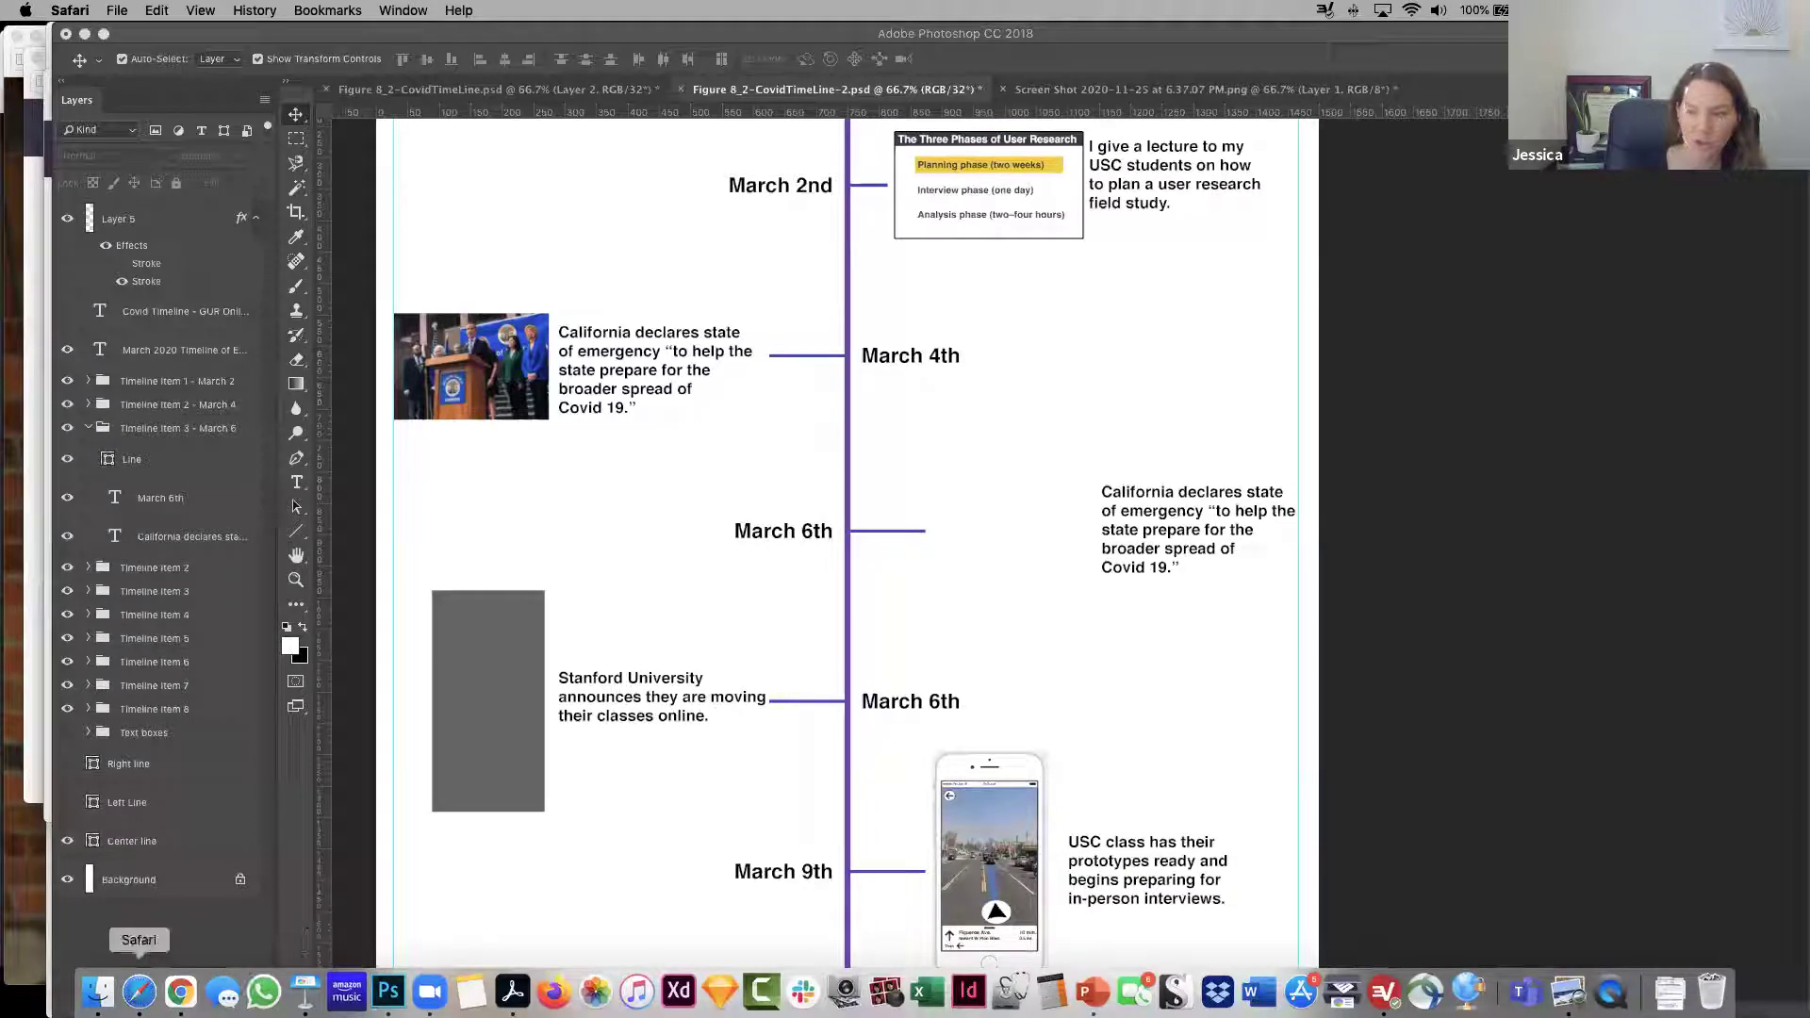
{"action": "left_click", "coordinate": [201, 976]}
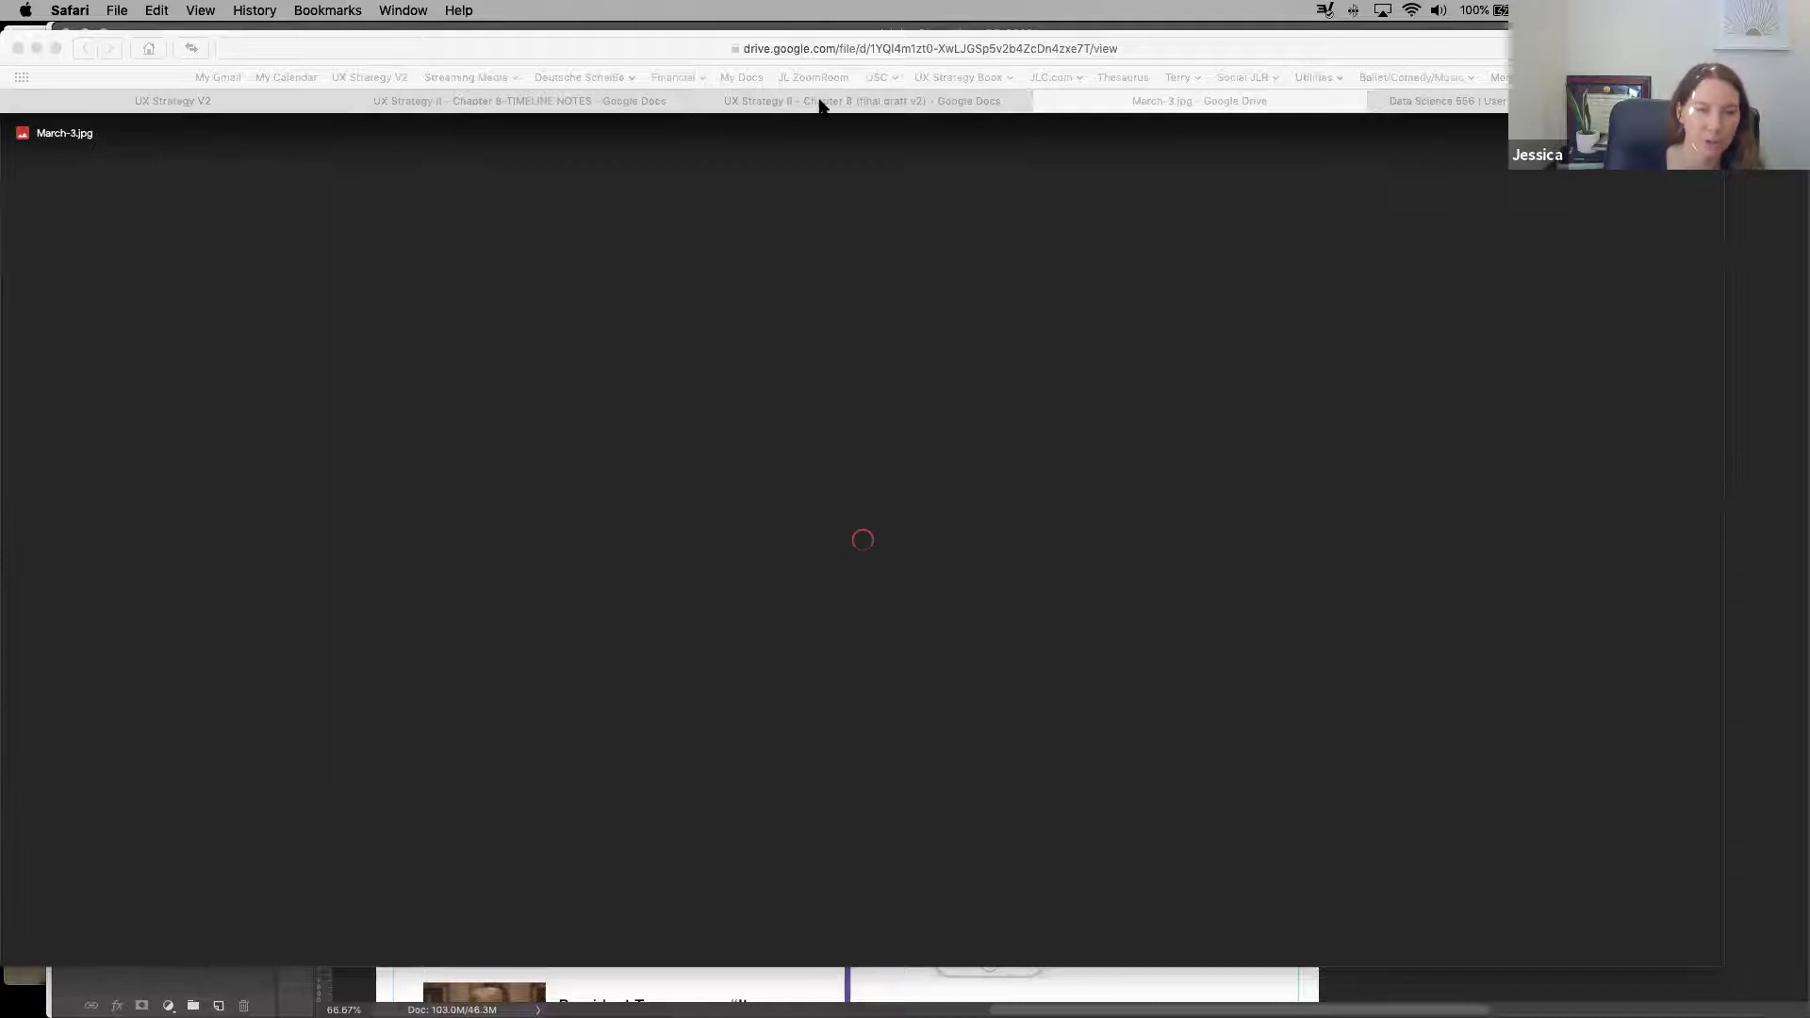
{"action": "left_click", "coordinate": [801, 48]}
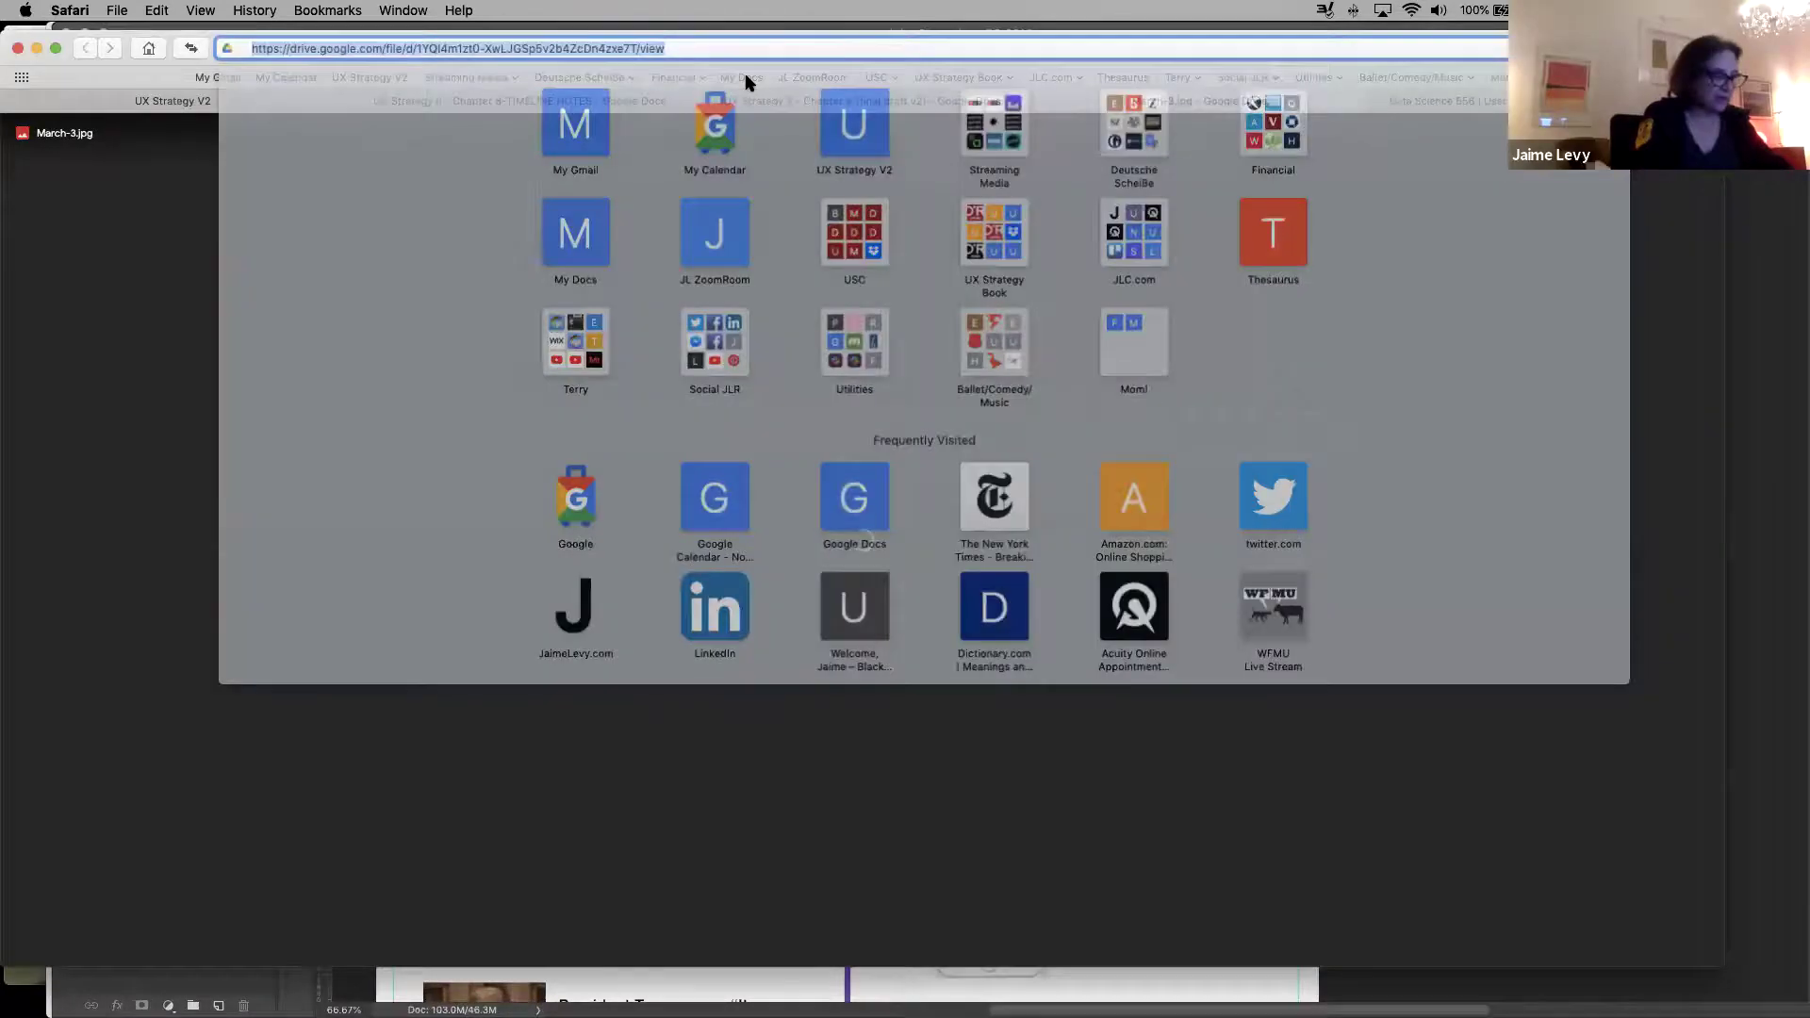
{"action": "type", "text": "Coronavirus tops 100,000 cases worldwide; Stanford University will move classes online due to coronavirus"}
{"action": "key", "text": "super+a"}
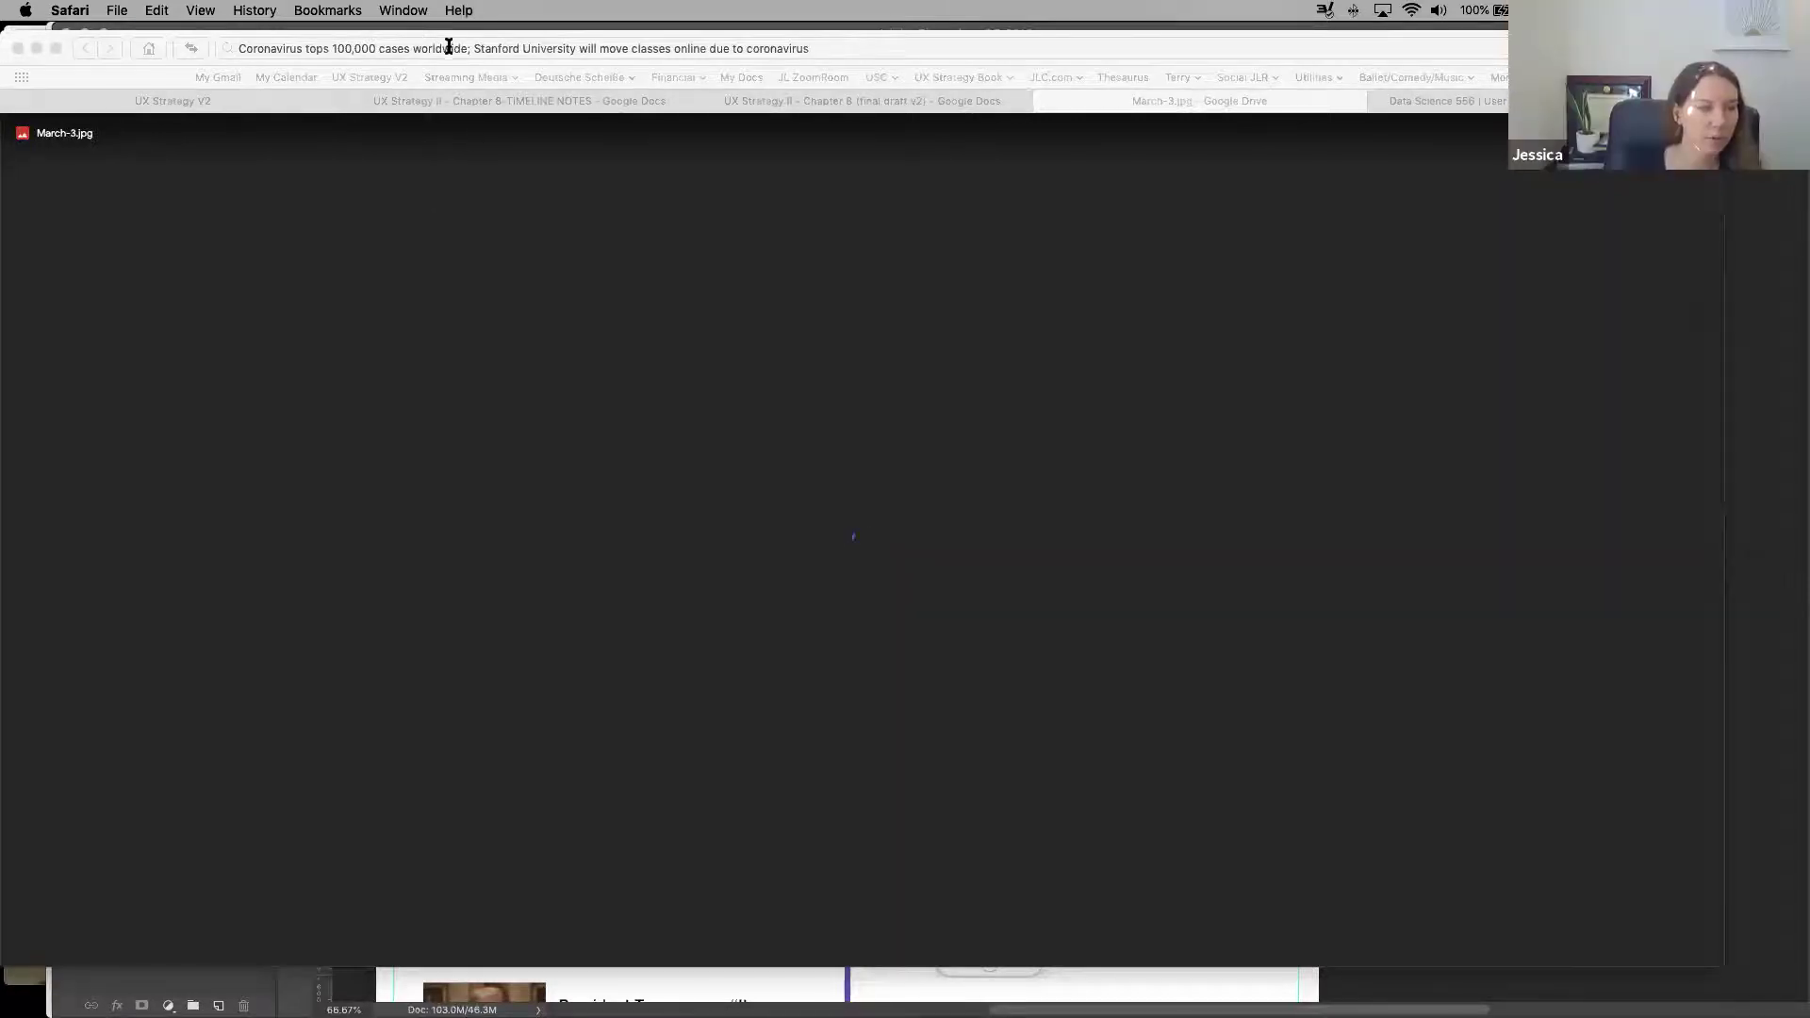
{"action": "left_click", "coordinate": [787, 49]}
{"action": "left_click", "coordinate": [784, 47]}
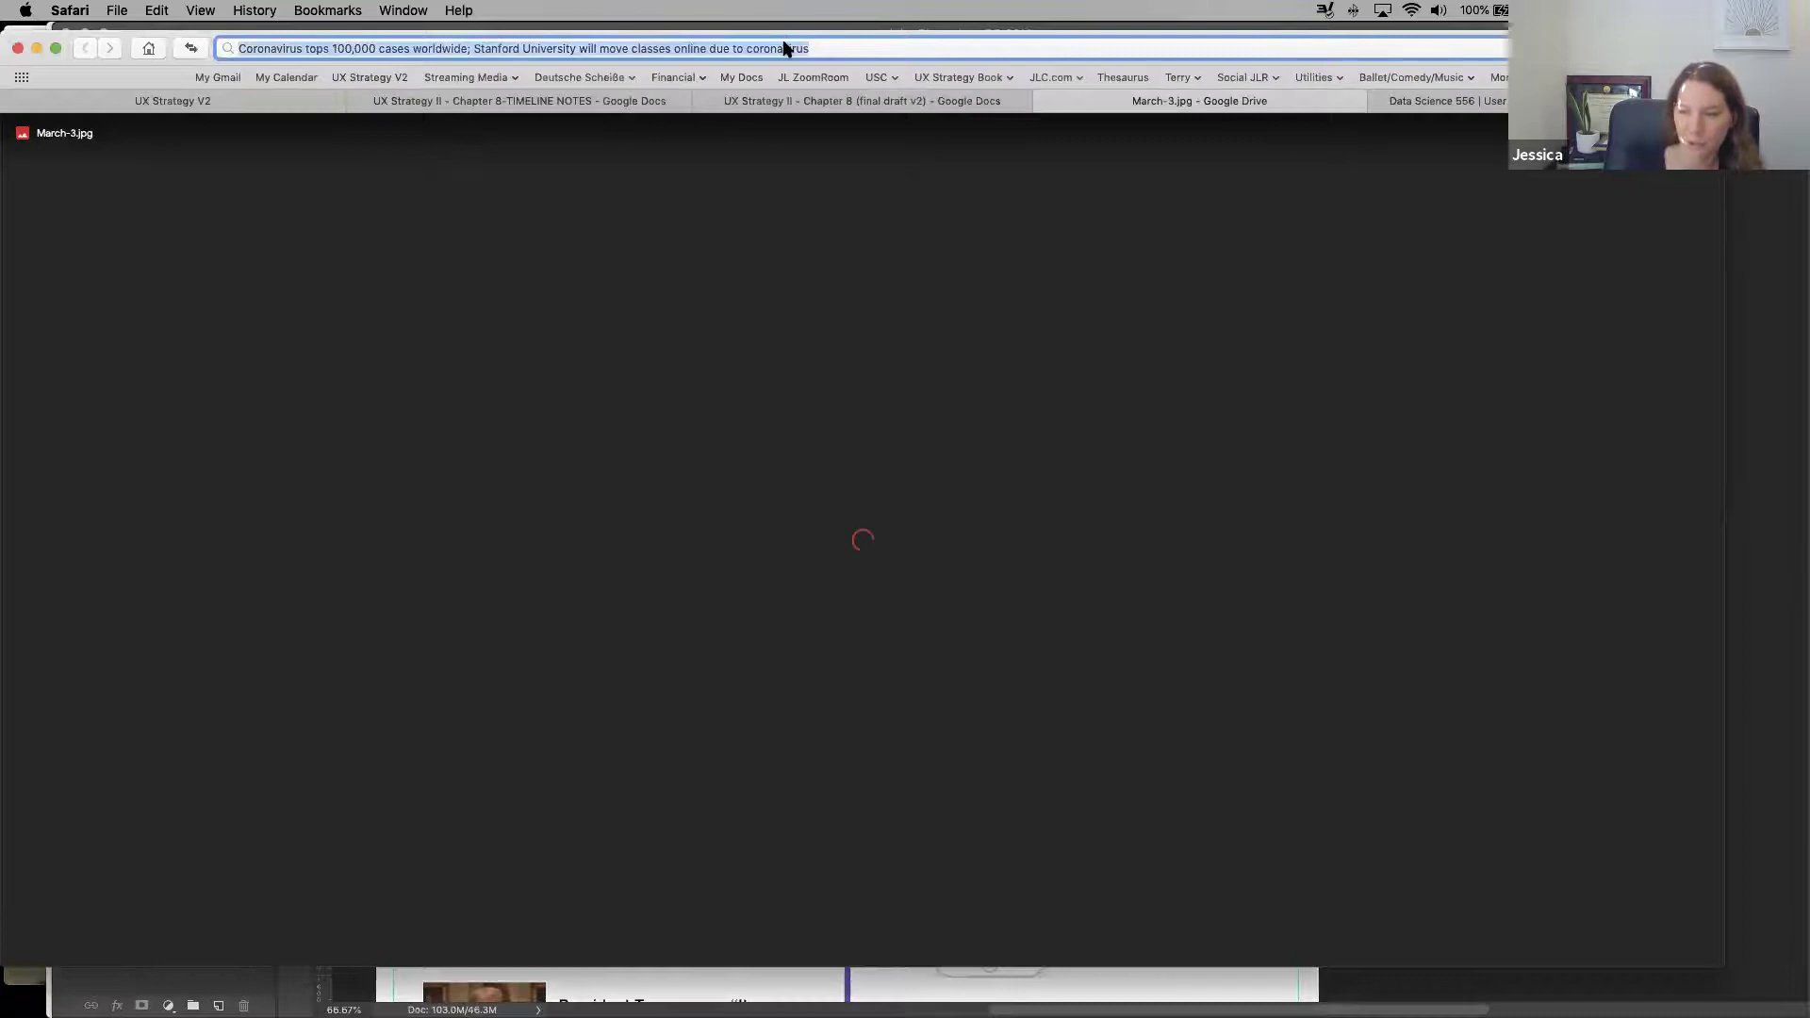
{"action": "key", "text": "Return"}
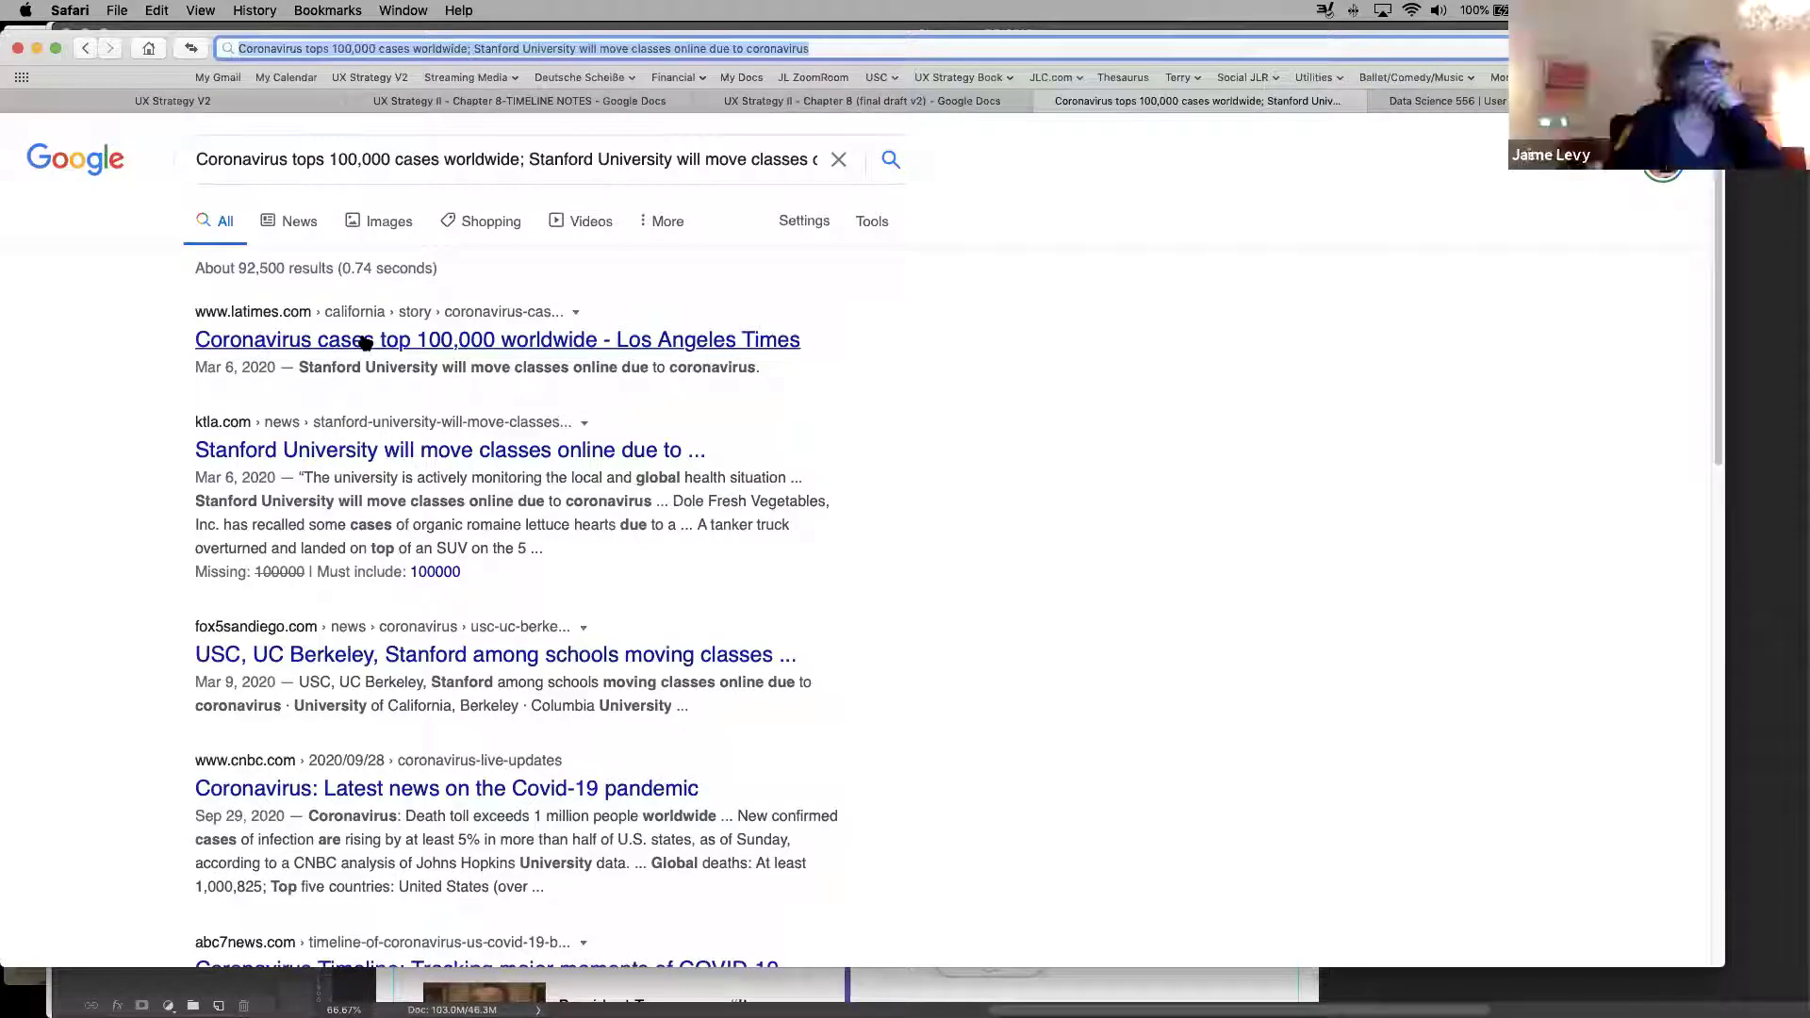
Check the image and news results for the Stanford coronavirus headline and return to the full results list
{"action": "left_click", "coordinate": [382, 226]}
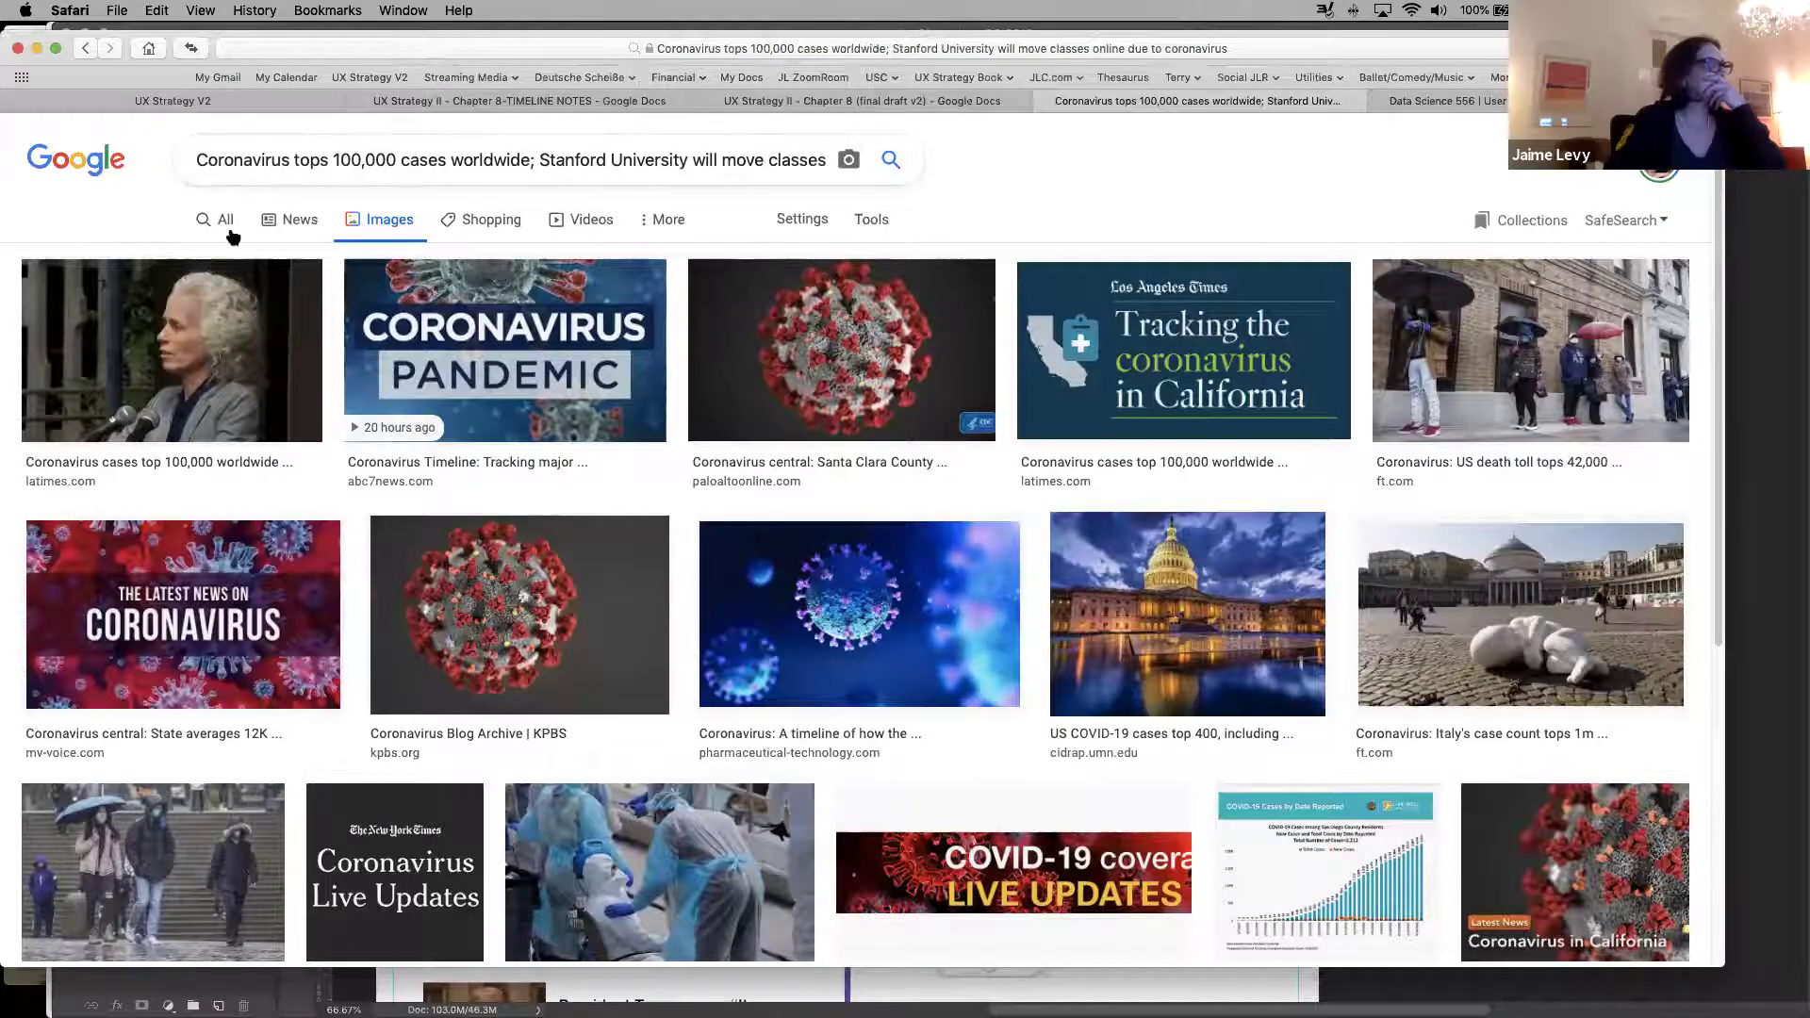
{"action": "left_click", "coordinate": [288, 222]}
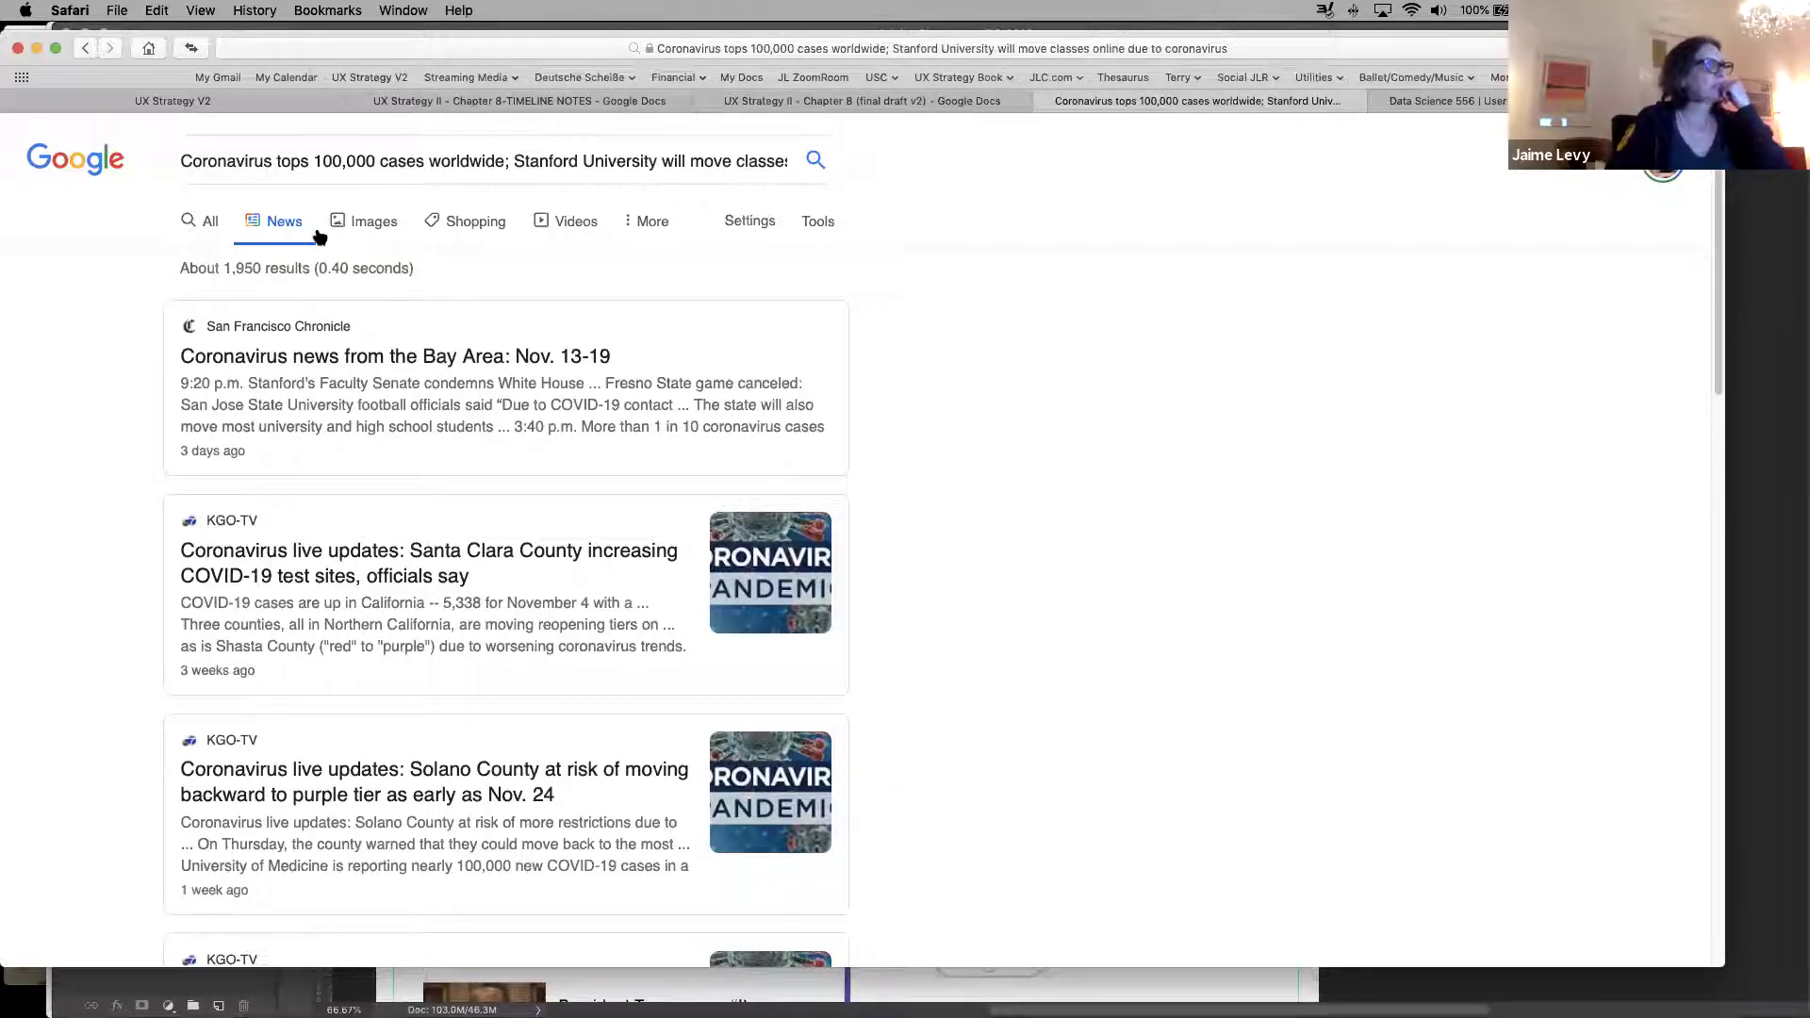
{"action": "left_click", "coordinate": [187, 223]}
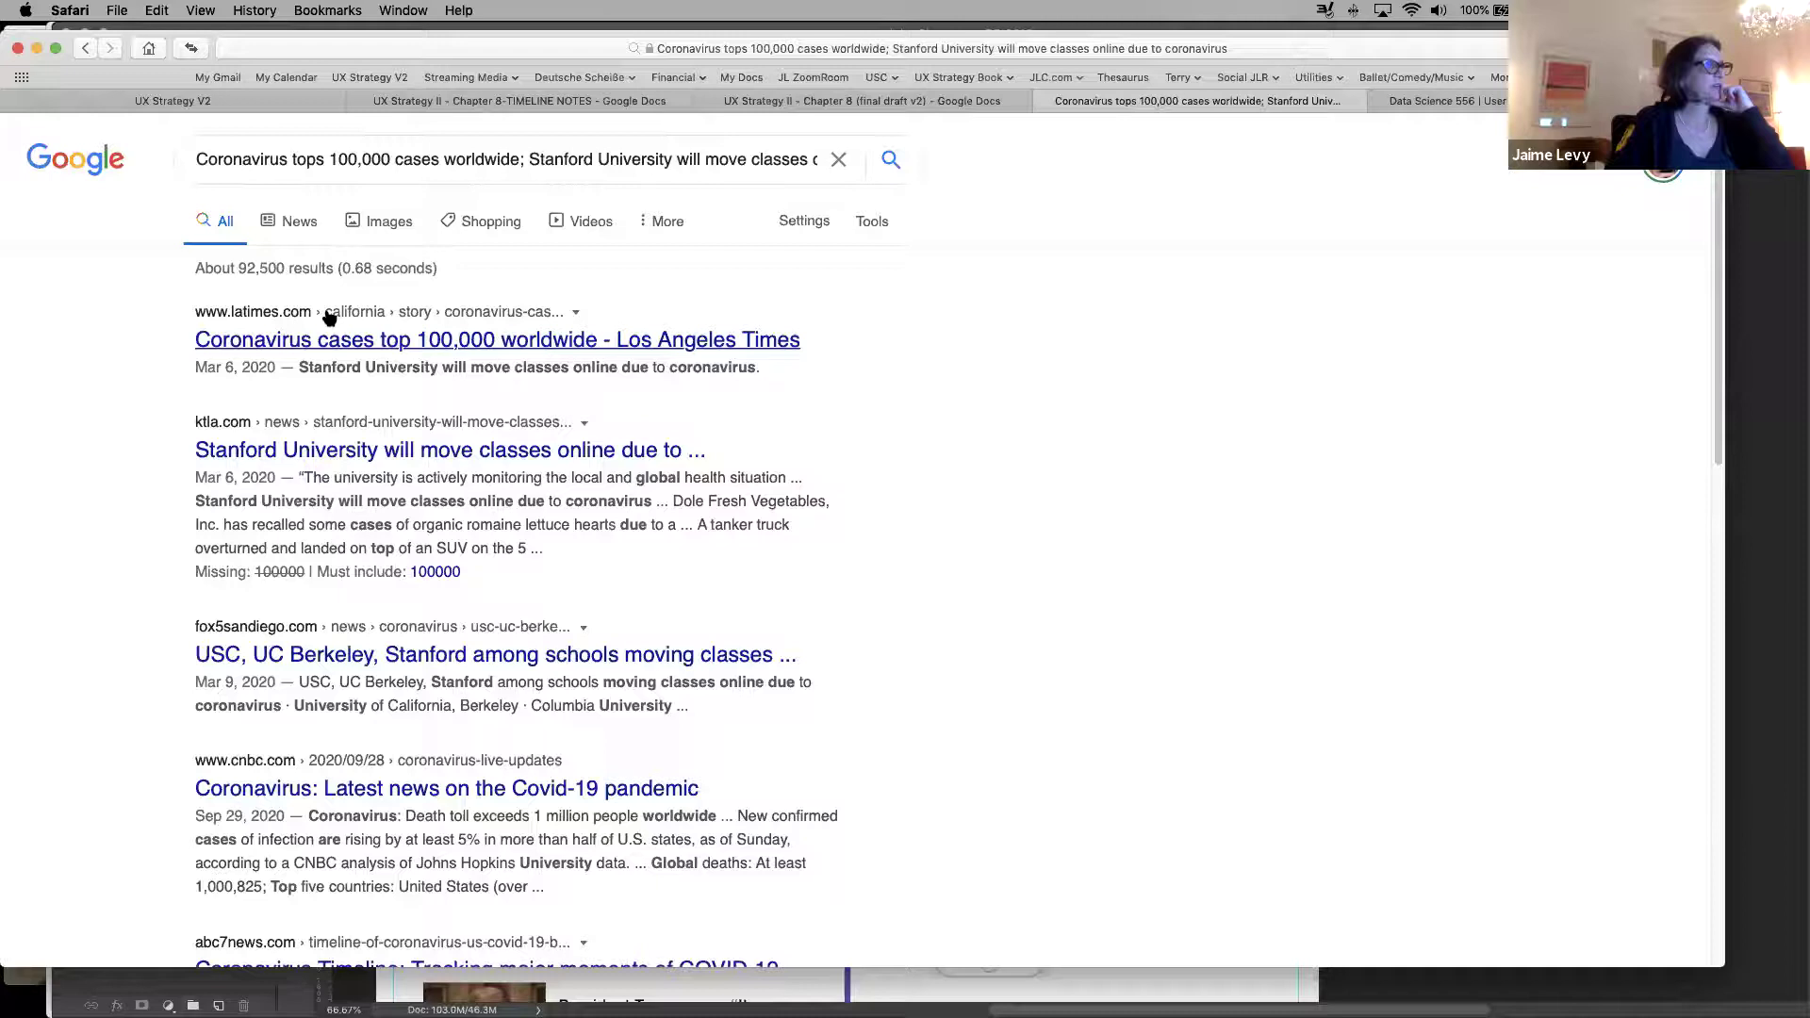
Open the Los Angeles Times article about coronavirus cases topping 100,000 worldwide and look through its text and pictures down to the author profiles
{"action": "left_click", "coordinate": [329, 318]}
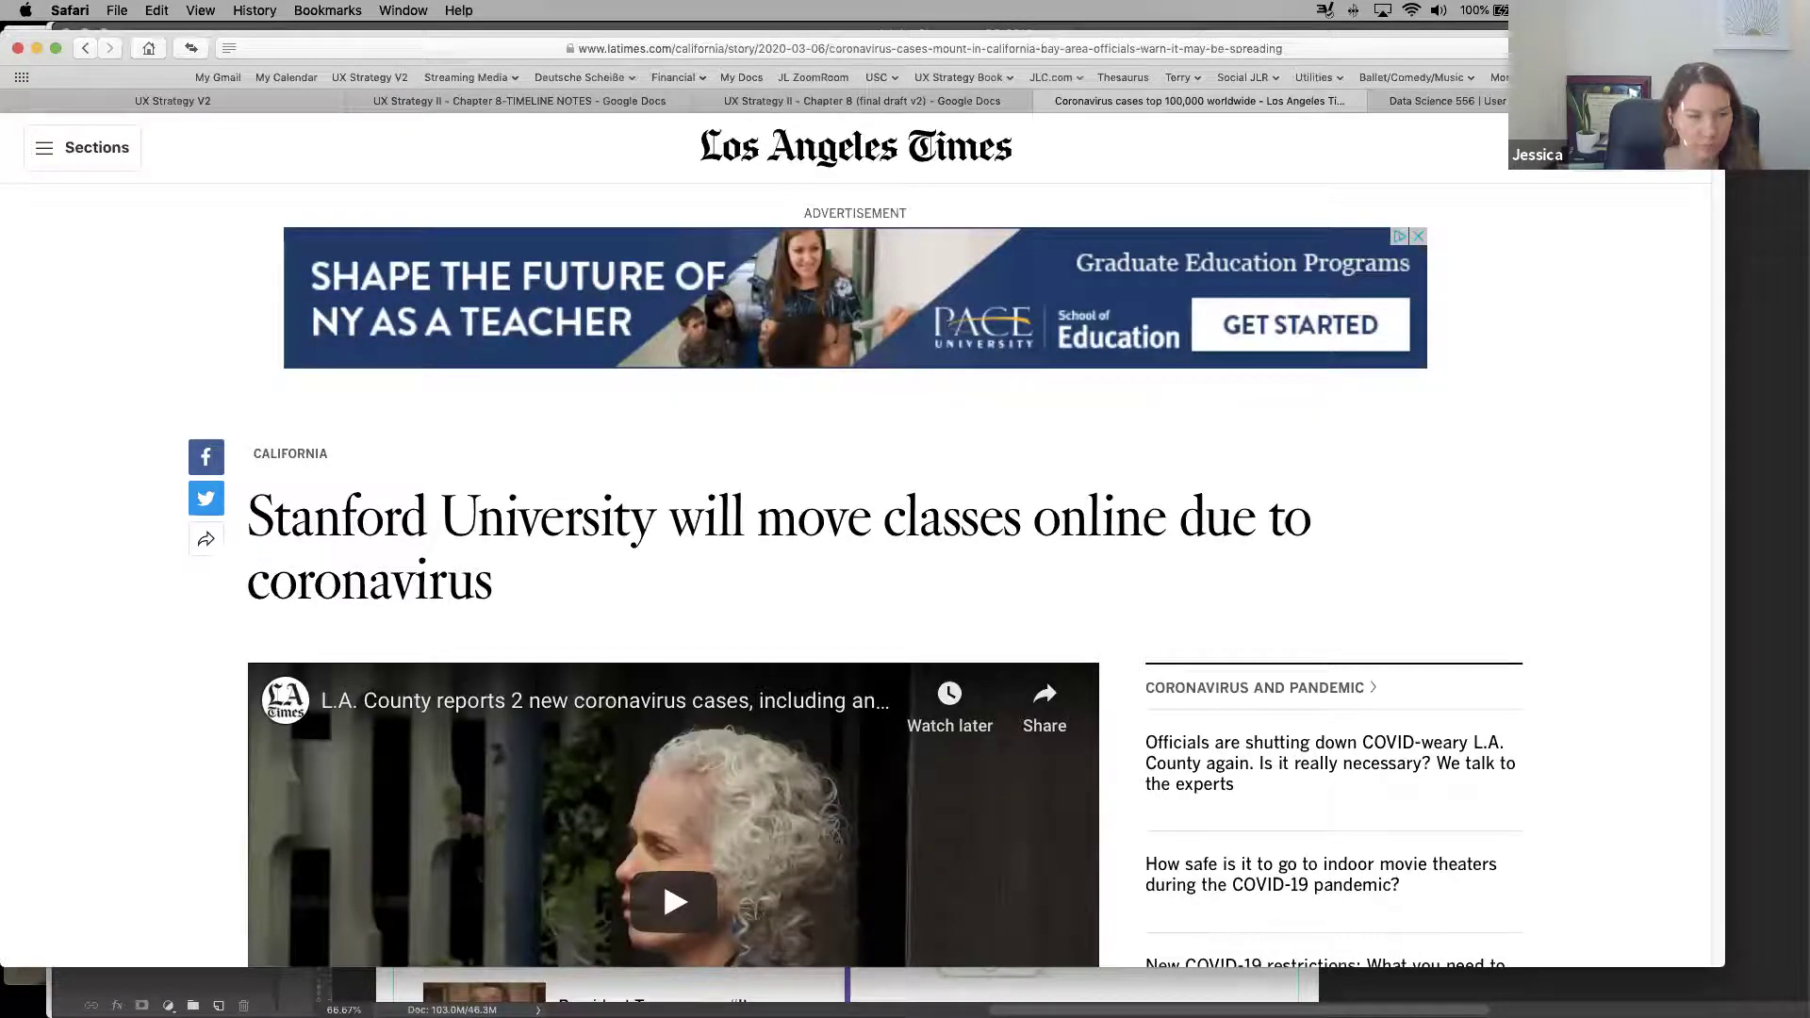
{"action": "scroll", "coordinate": [1721, 174], "scroll_direction": "down", "scroll_amount": 6}
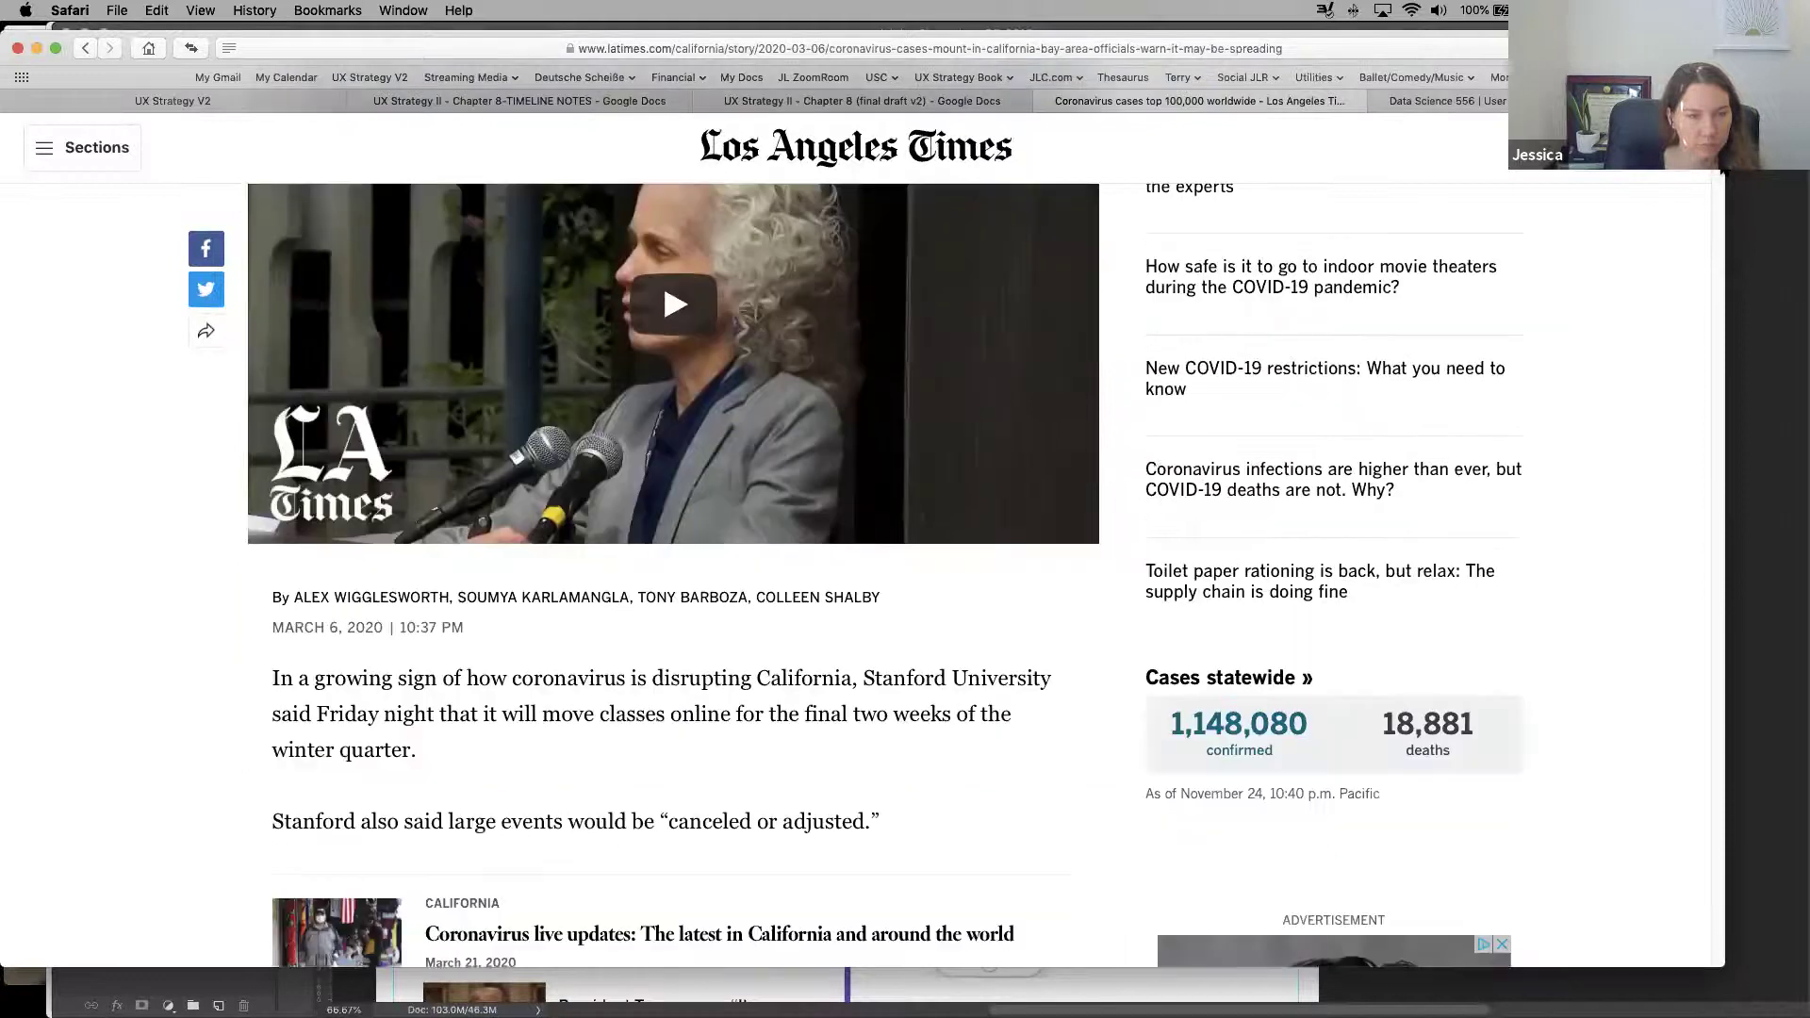
{"action": "scroll", "coordinate": [1721, 173], "scroll_direction": "down", "scroll_amount": 3}
{"action": "scroll", "coordinate": [1721, 173], "scroll_direction": "up", "scroll_amount": 5}
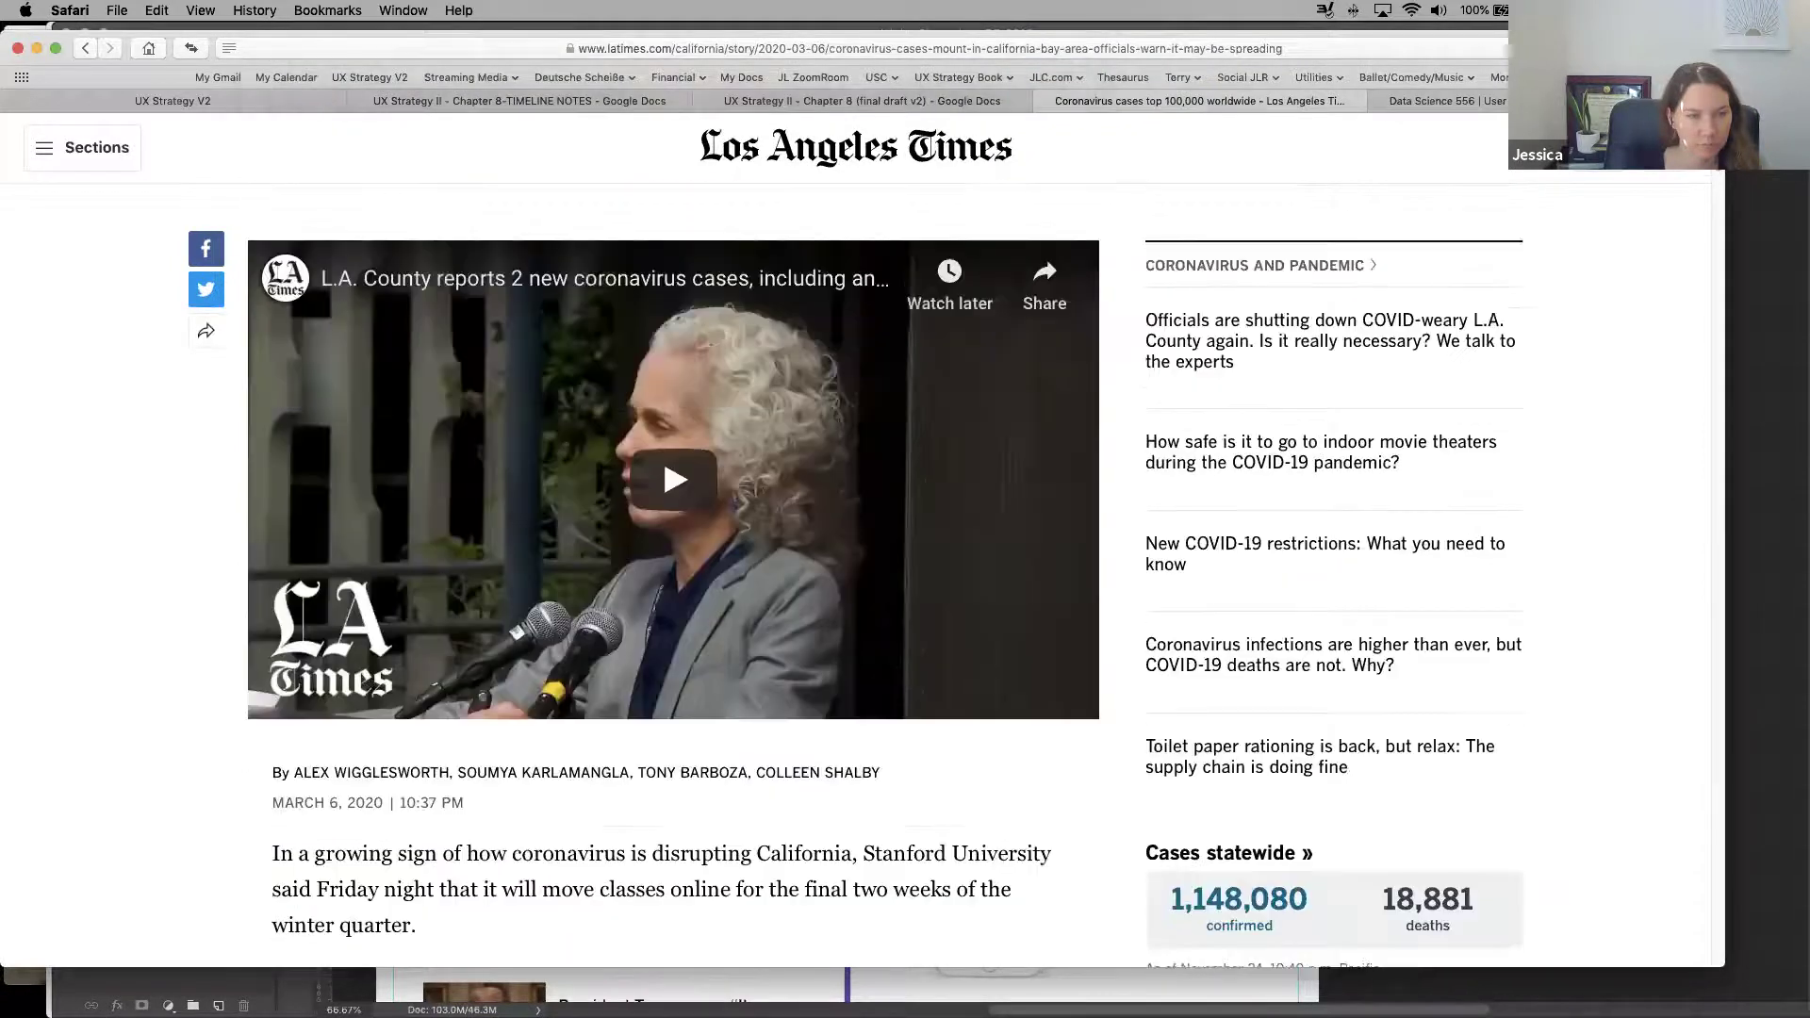
{"action": "scroll", "coordinate": [1721, 188], "scroll_direction": "down", "scroll_amount": 10}
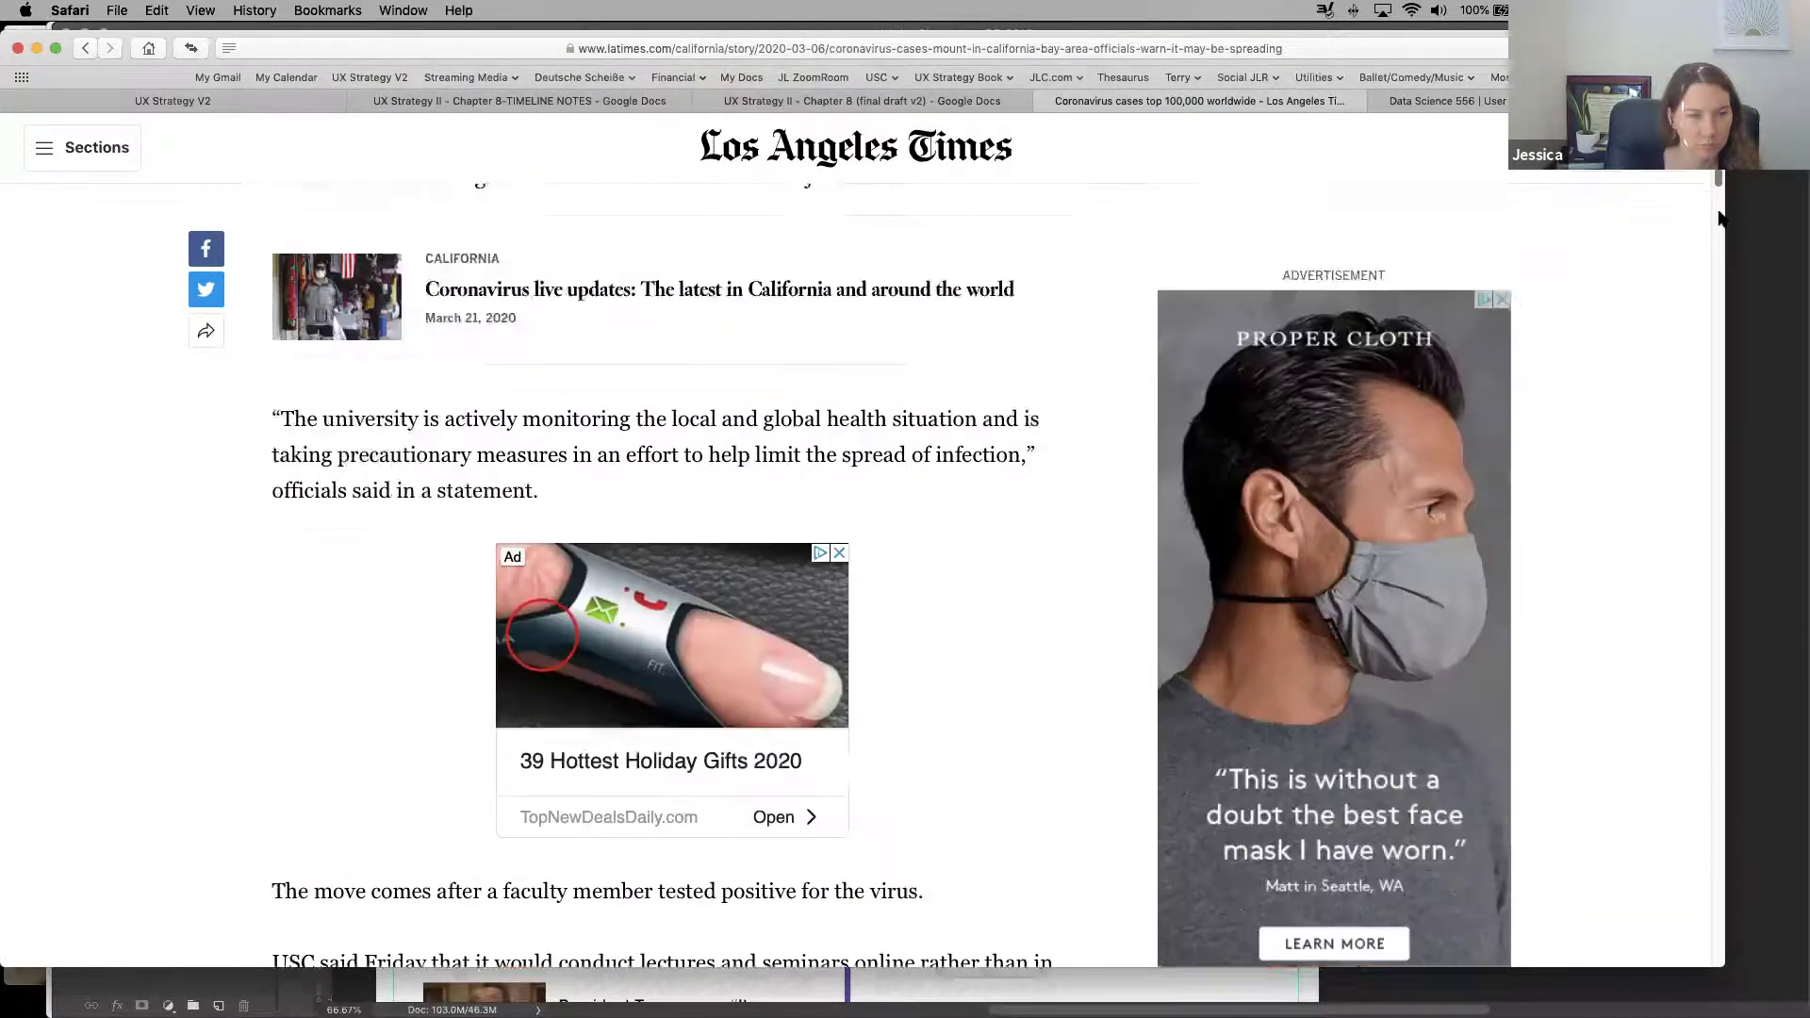
{"action": "scroll", "coordinate": [1718, 233], "scroll_direction": "down", "scroll_amount": 20}
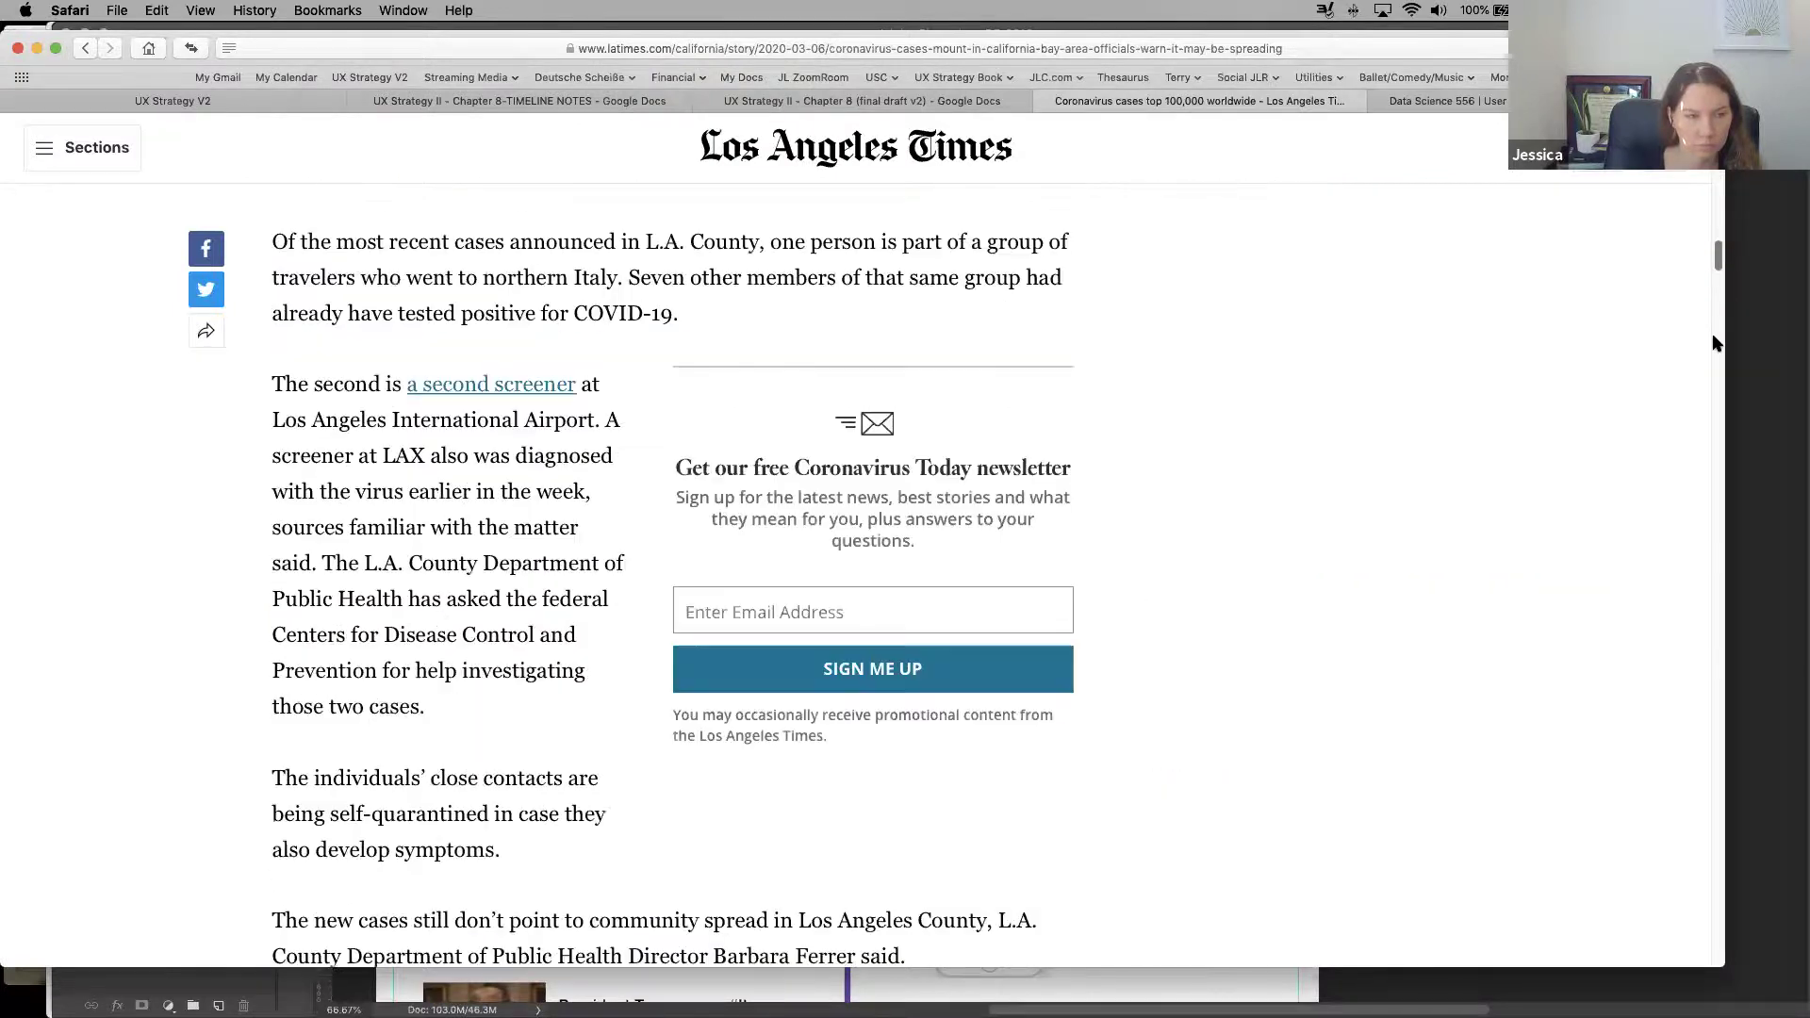
{"action": "scroll", "coordinate": [1716, 349], "scroll_direction": "down", "scroll_amount": 20}
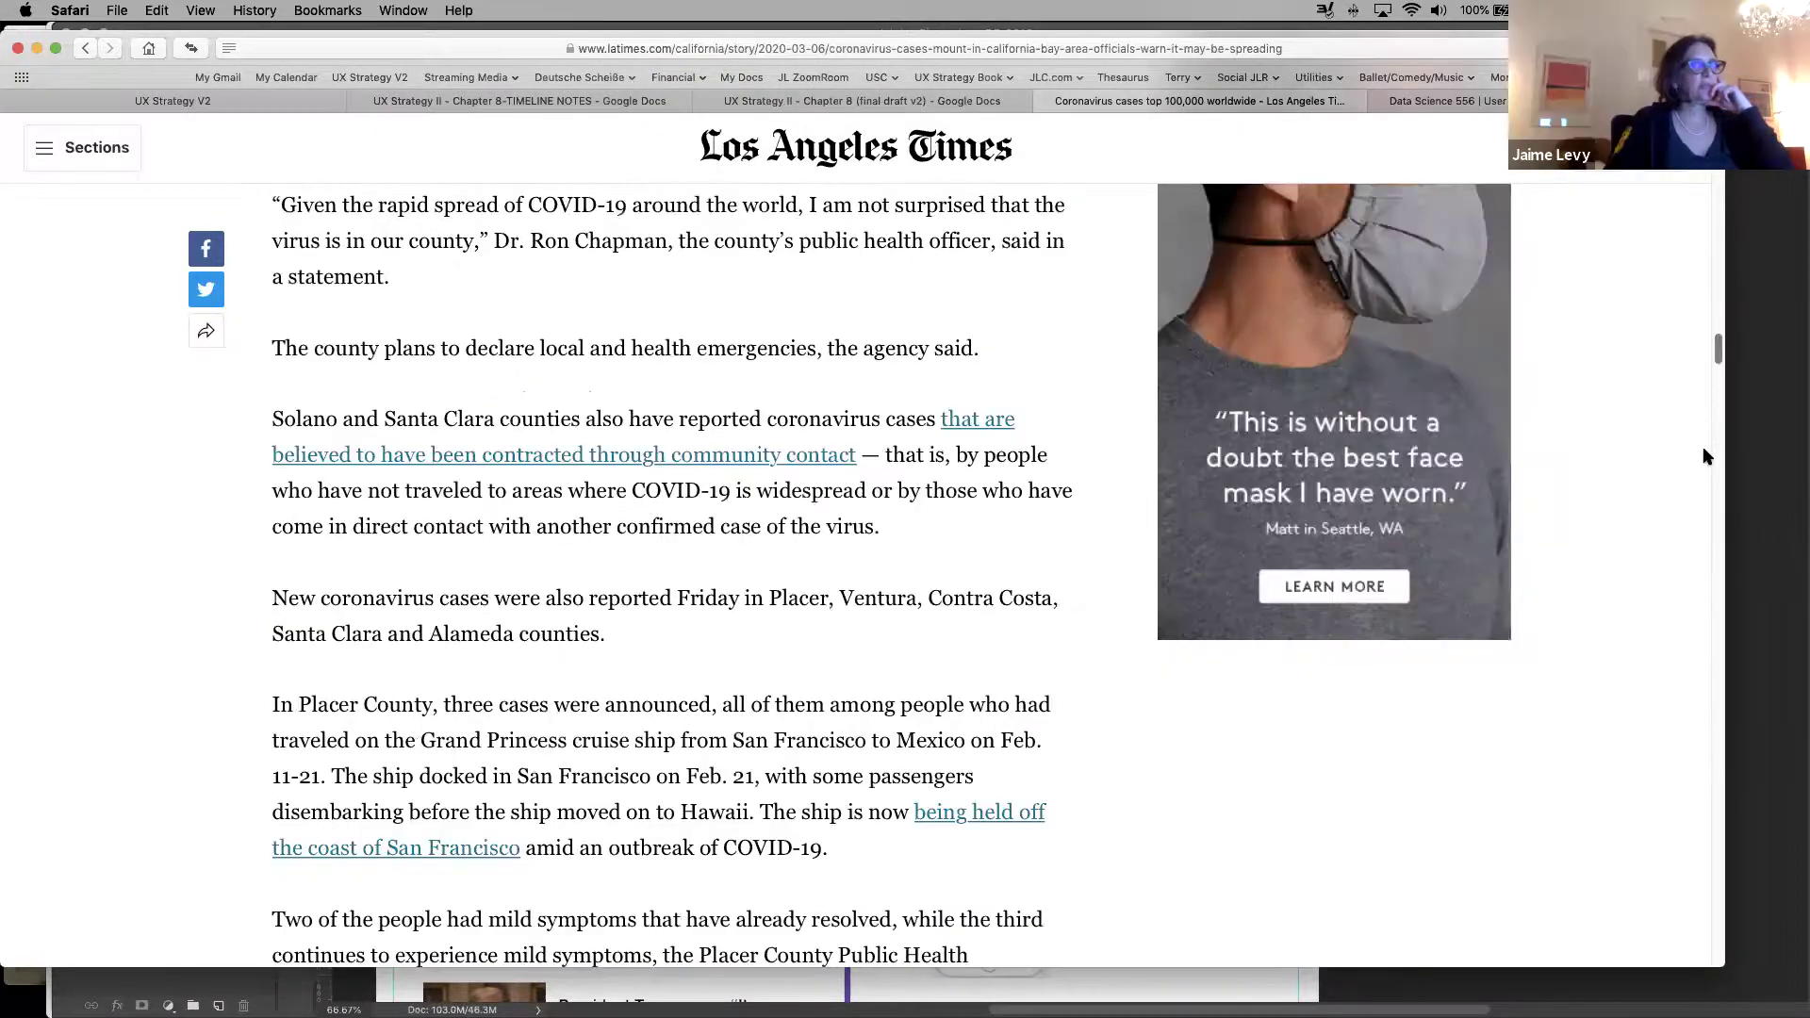
{"action": "scroll", "coordinate": [1714, 566], "scroll_direction": "down", "scroll_amount": 20}
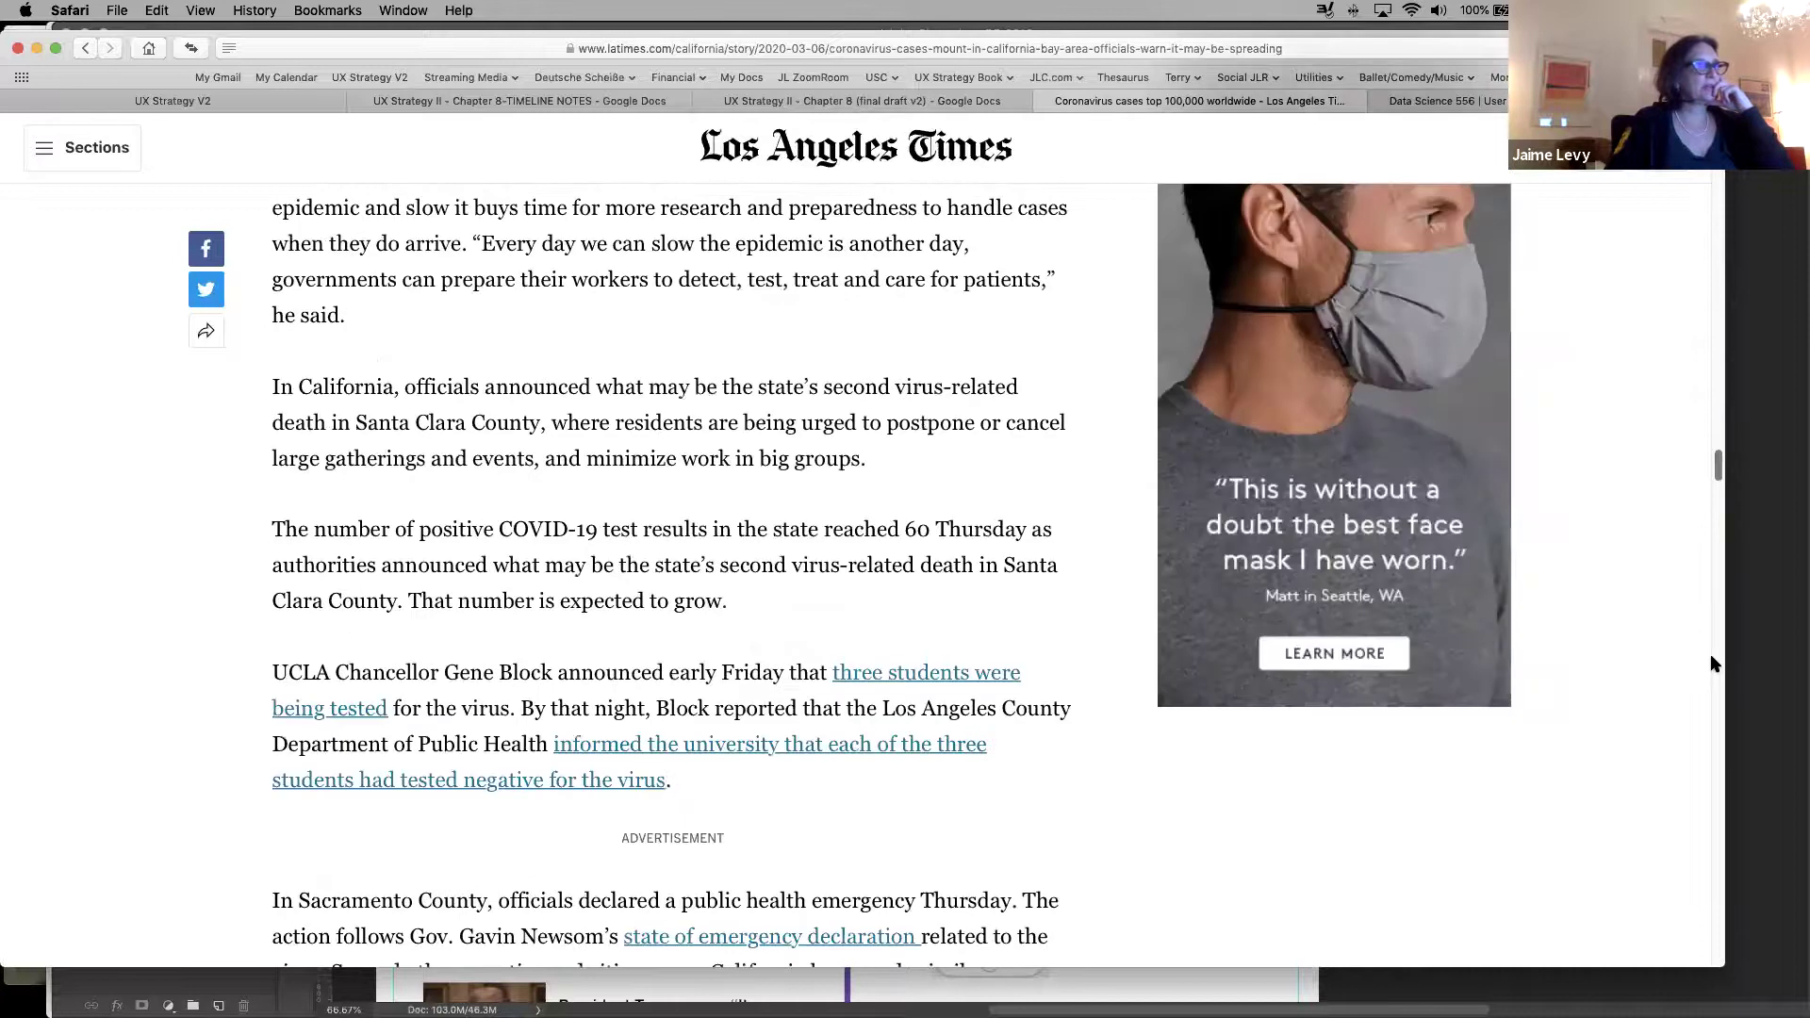
{"action": "scroll", "coordinate": [1712, 670], "scroll_direction": "down", "scroll_amount": 20}
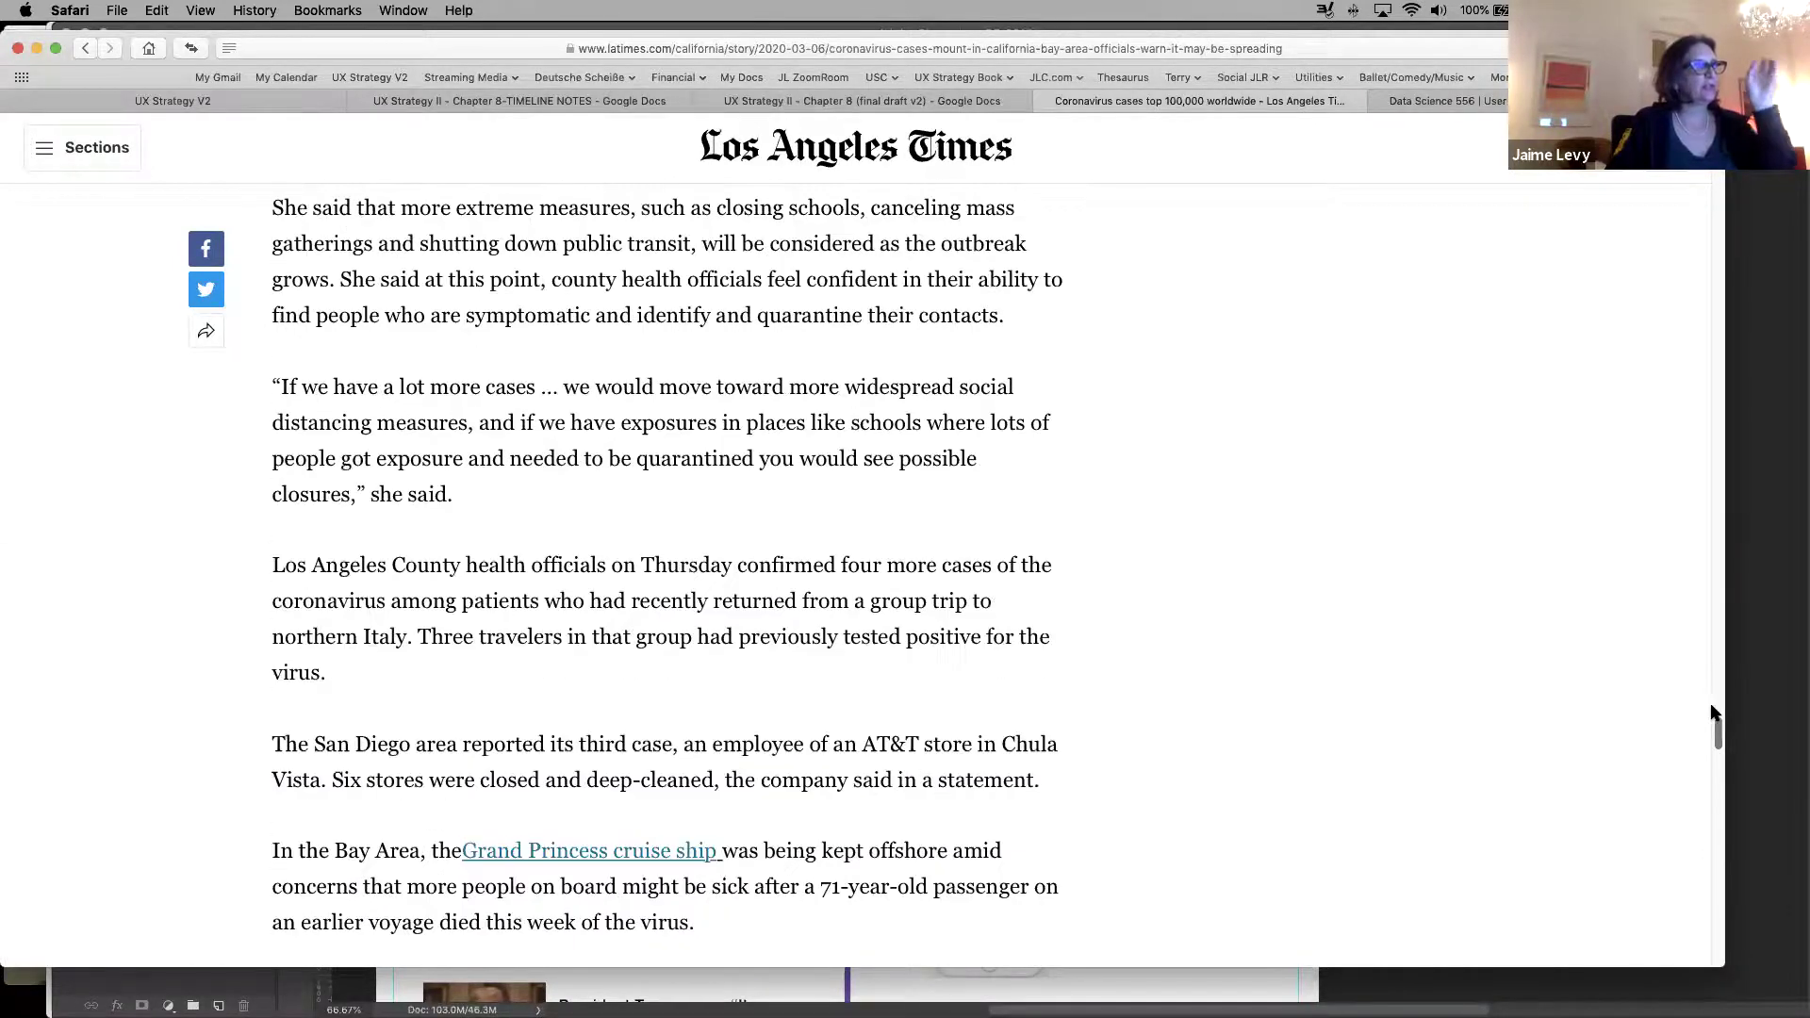
{"action": "scroll", "coordinate": [1716, 749], "scroll_direction": "down", "scroll_amount": 10}
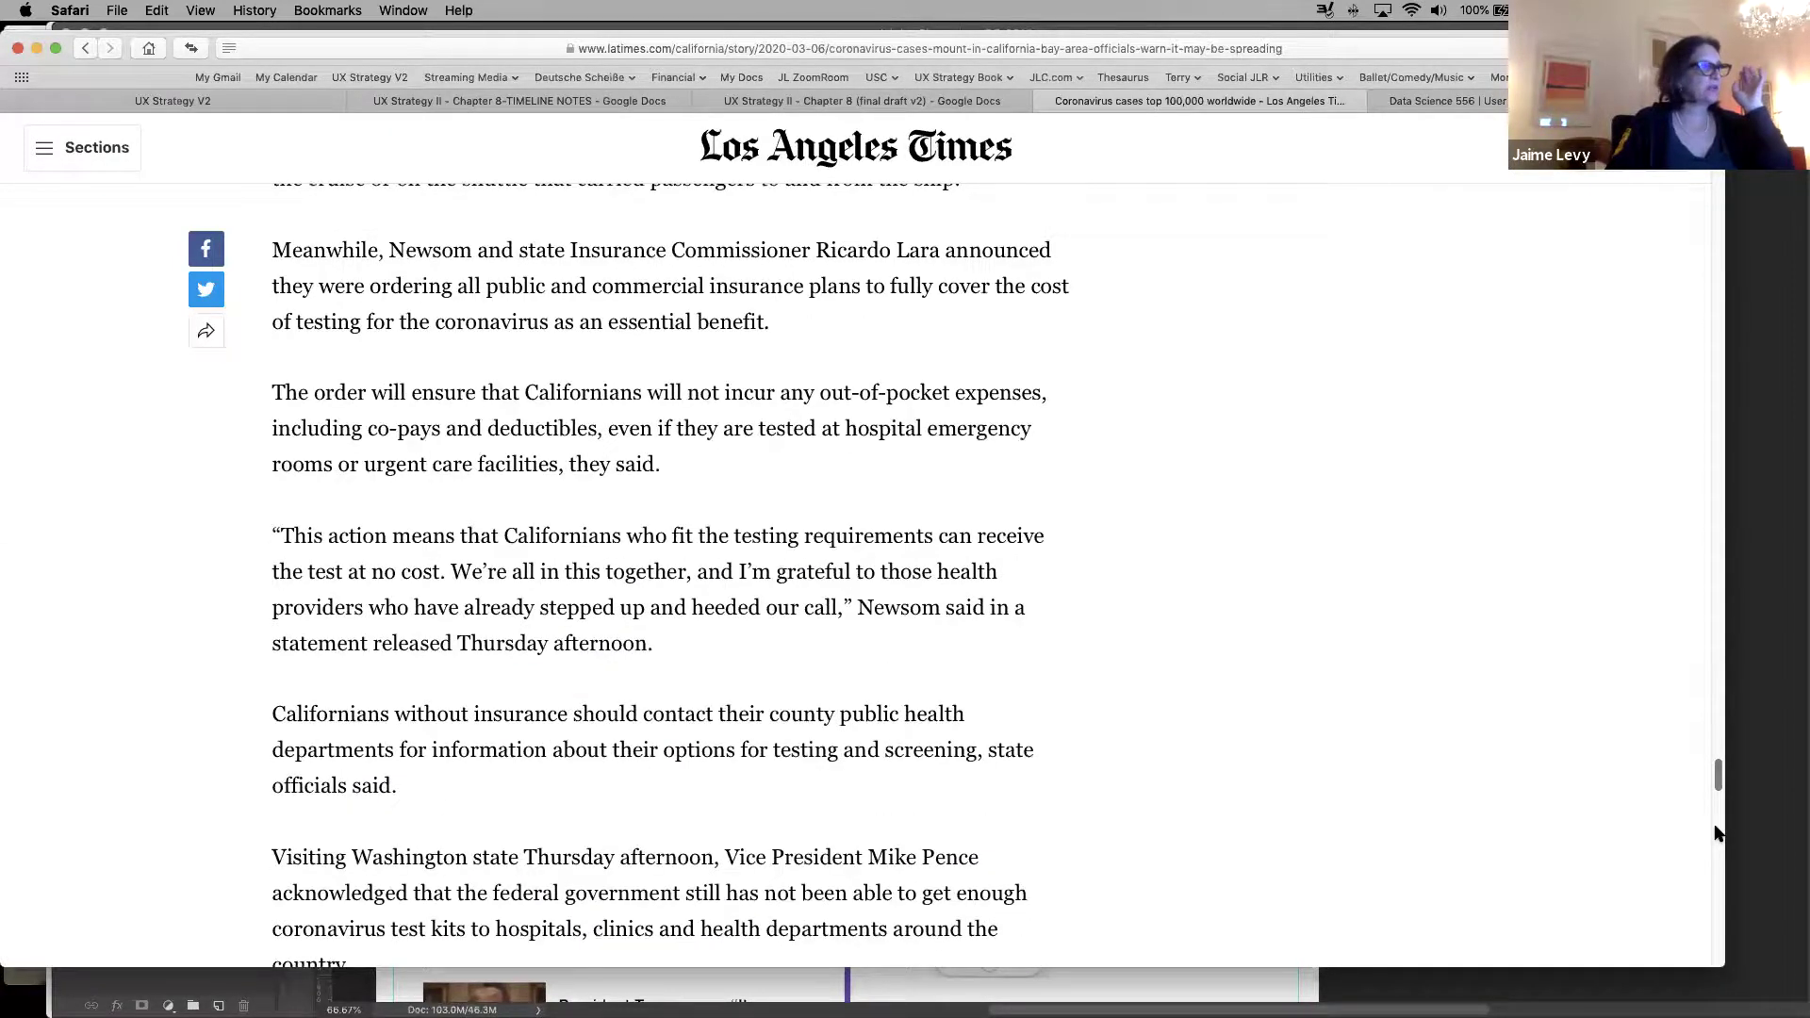
{"action": "scroll", "coordinate": [1716, 832], "scroll_direction": "down", "scroll_amount": 5}
{"action": "scroll", "coordinate": [1717, 836], "scroll_direction": "down", "scroll_amount": 15}
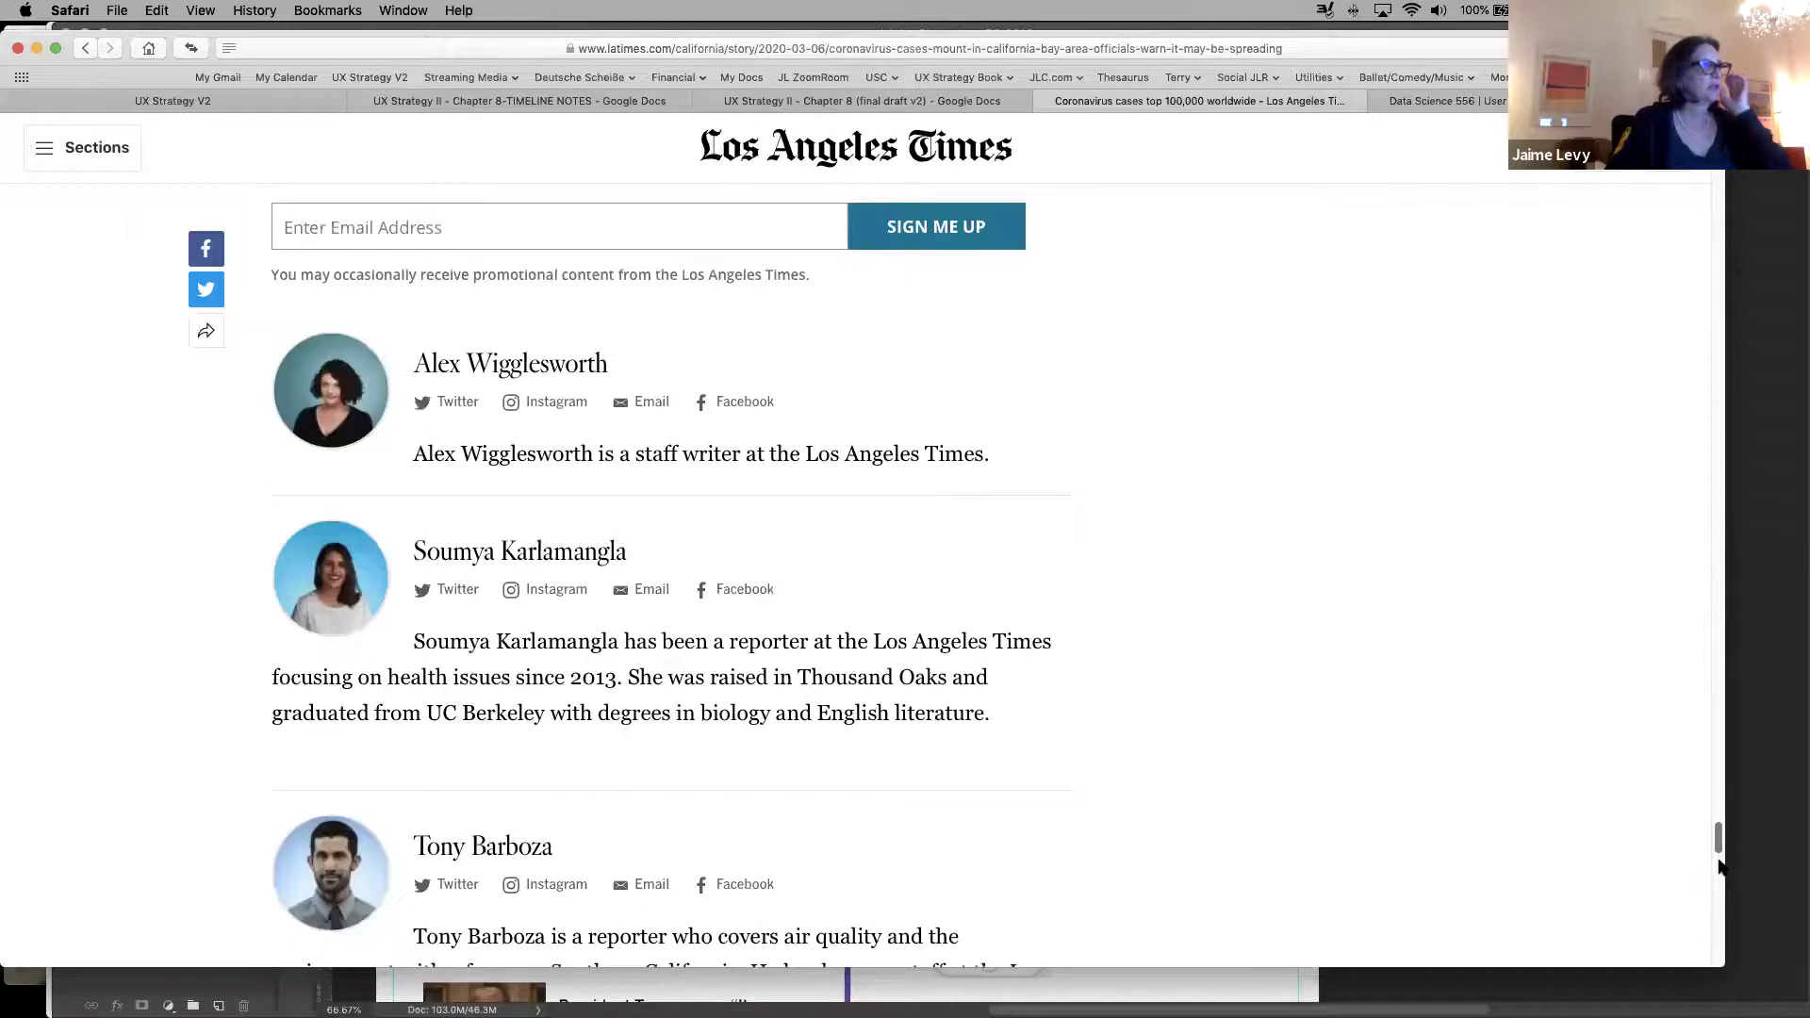
Look back up through the Los Angeles Times article to its headline and highlight the Stanford University headline text
{"action": "scroll", "coordinate": [1720, 863], "scroll_direction": "down", "scroll_amount": 5}
{"action": "scroll", "coordinate": [1685, 662], "scroll_direction": "down", "scroll_amount": 15}
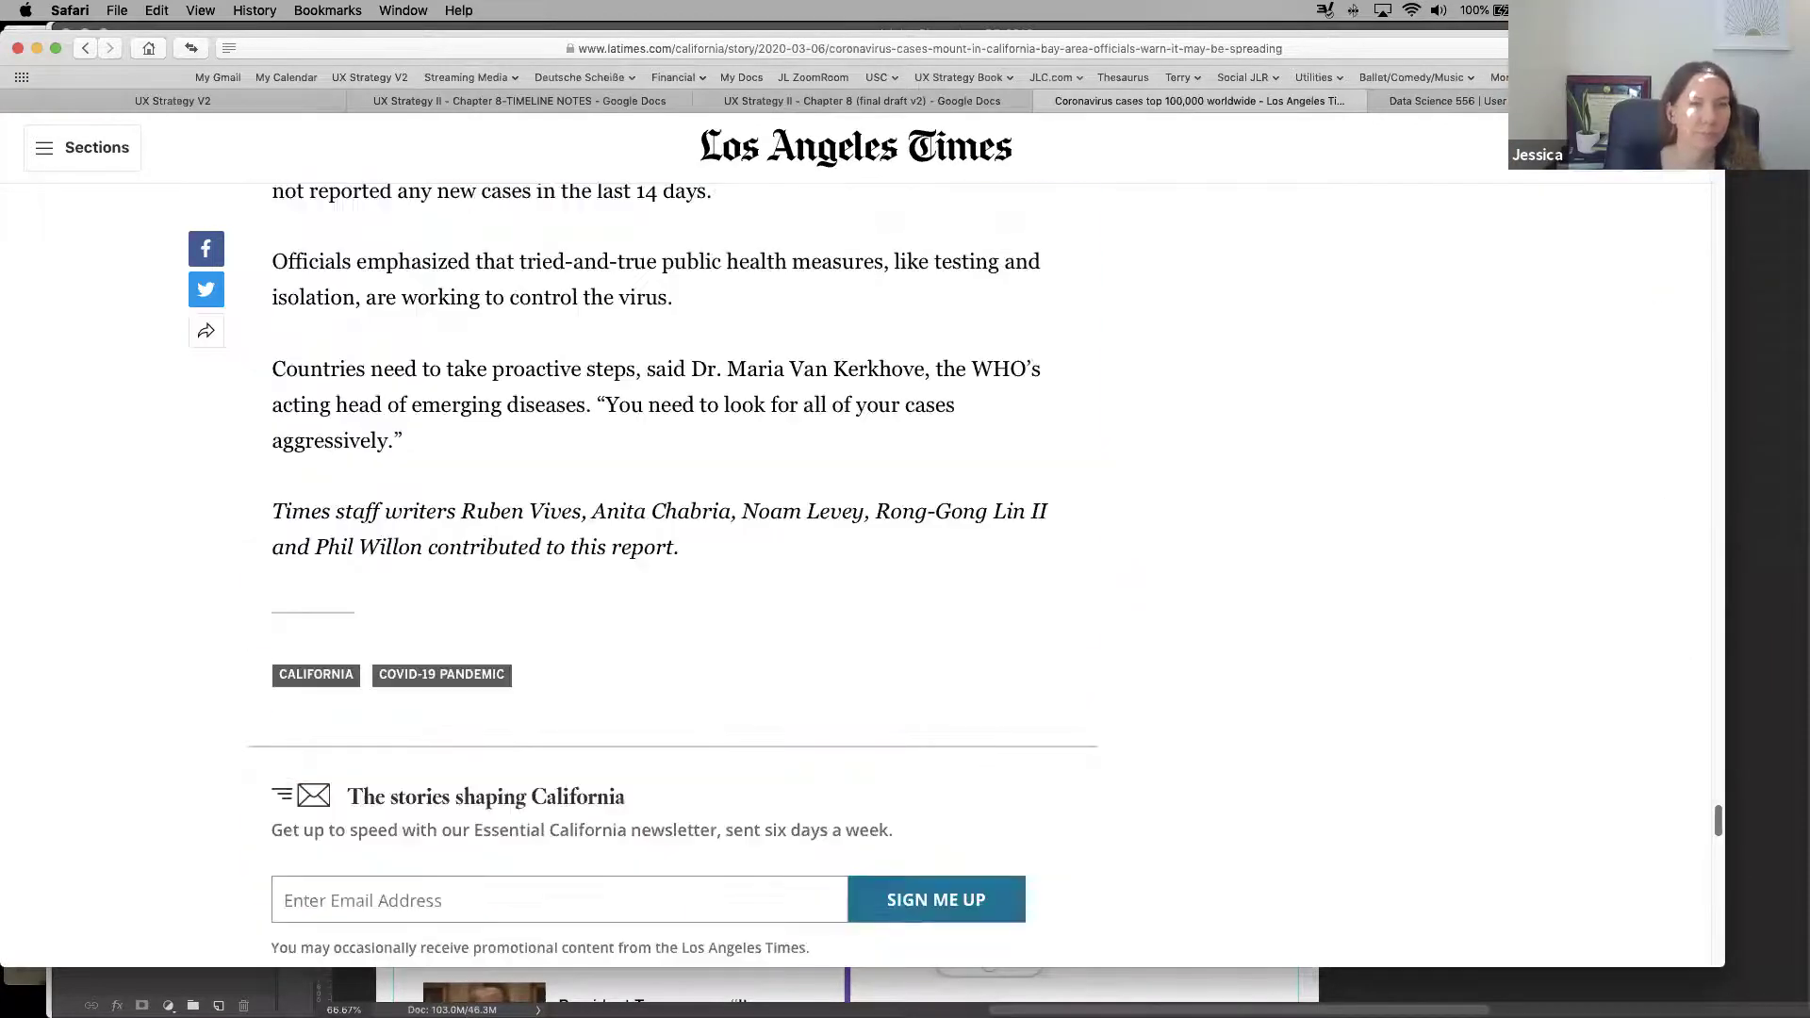
{"action": "scroll", "coordinate": [856, 575], "scroll_direction": "up", "scroll_amount": 20}
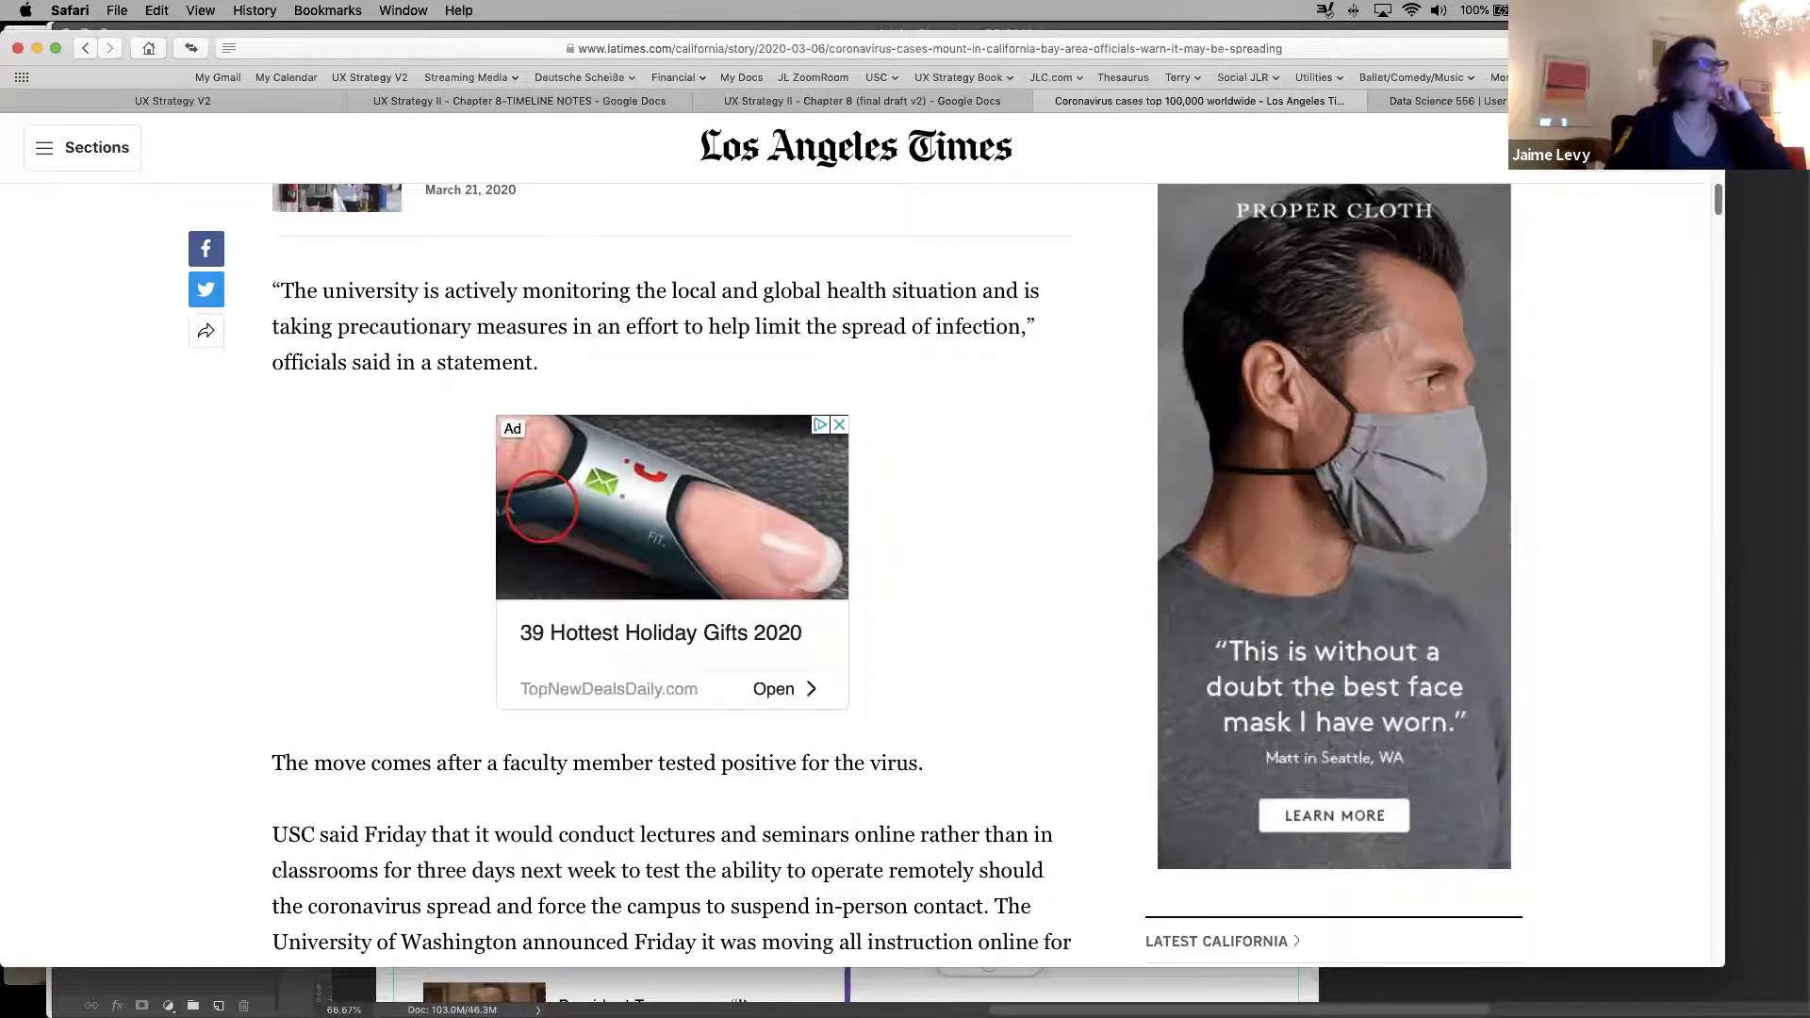
{"action": "scroll", "coordinate": [856, 575], "scroll_direction": "up", "scroll_amount": 10}
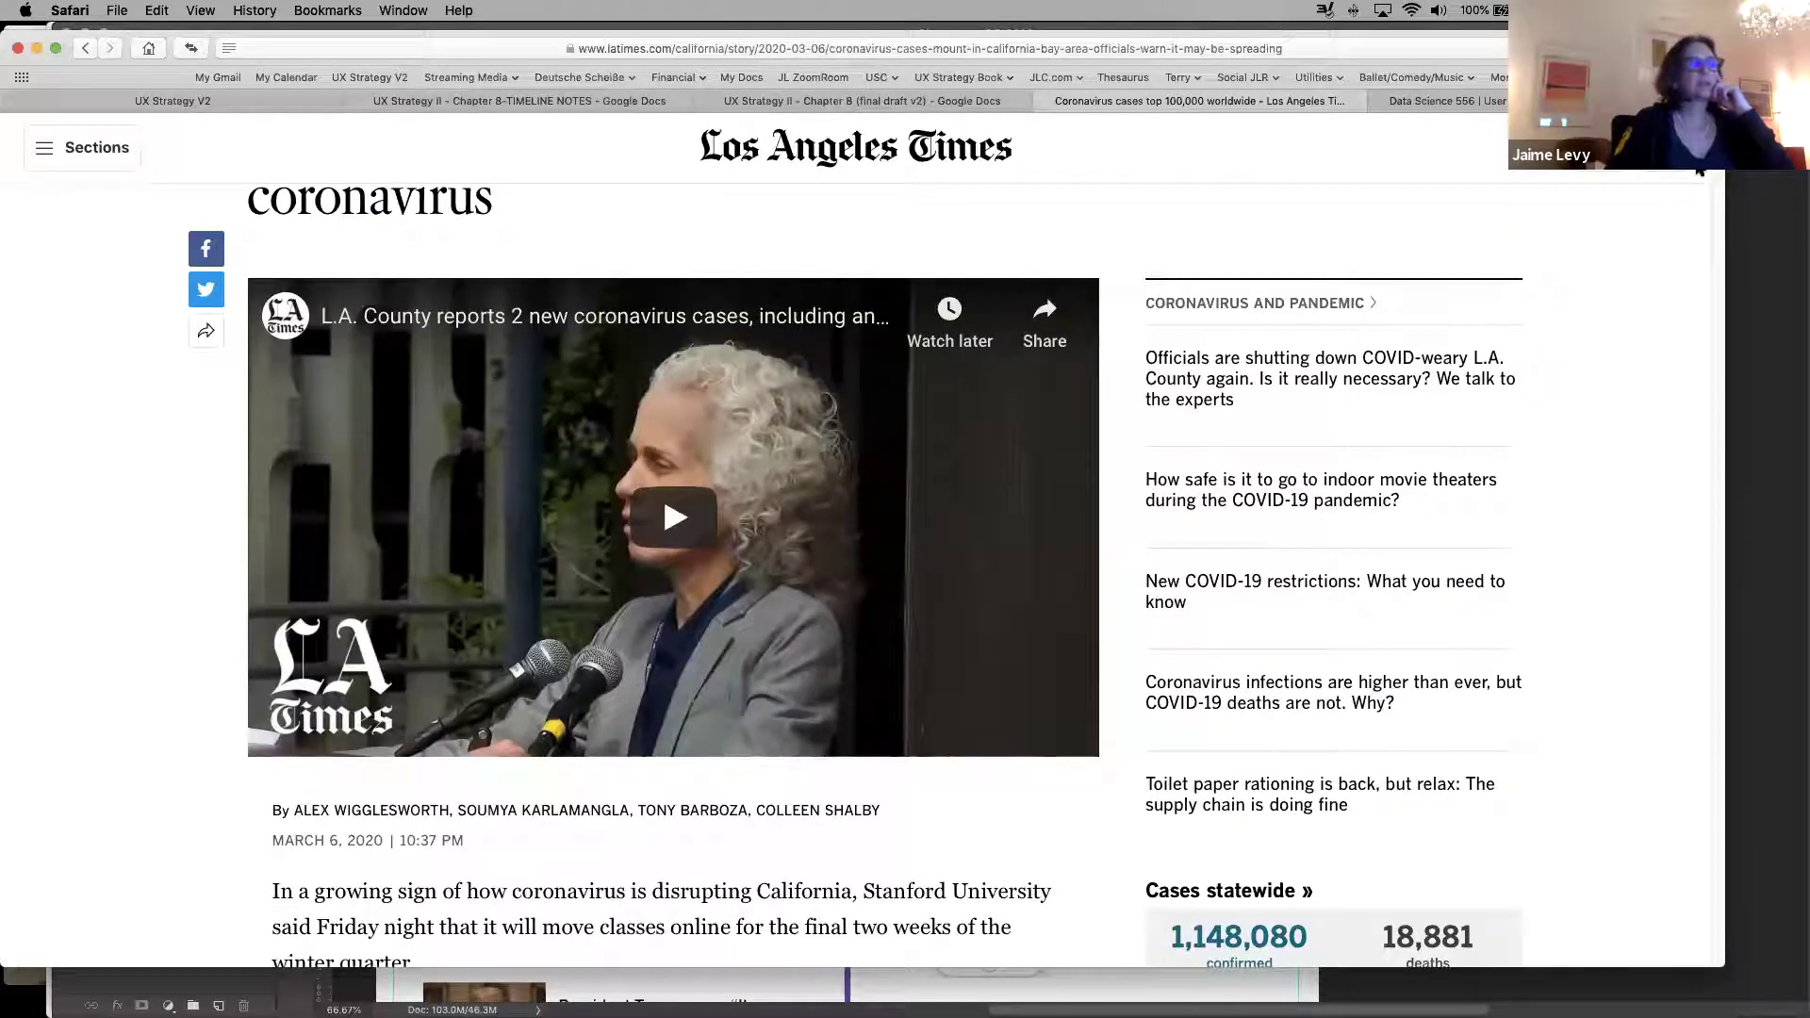
{"action": "scroll", "coordinate": [45, 585], "scroll_direction": "up", "scroll_amount": 5}
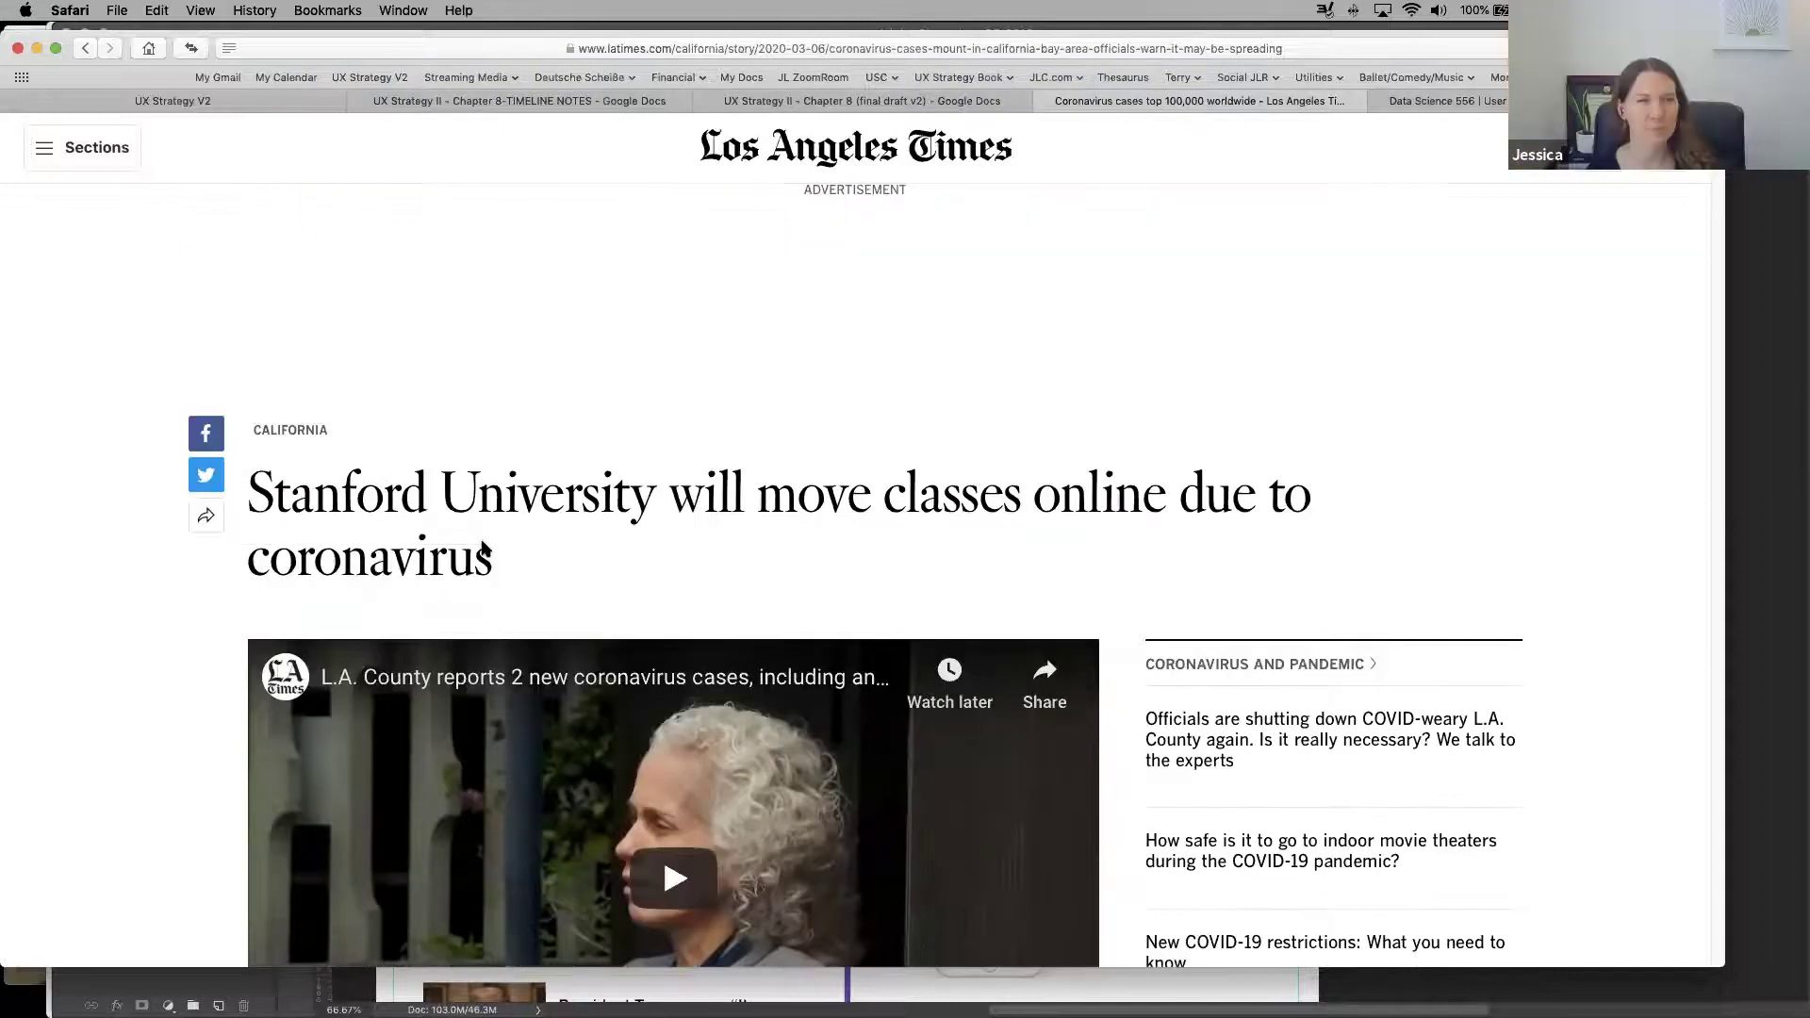
{"action": "left_click_drag", "start_coordinate": [505, 563], "coordinate": [247, 483]}
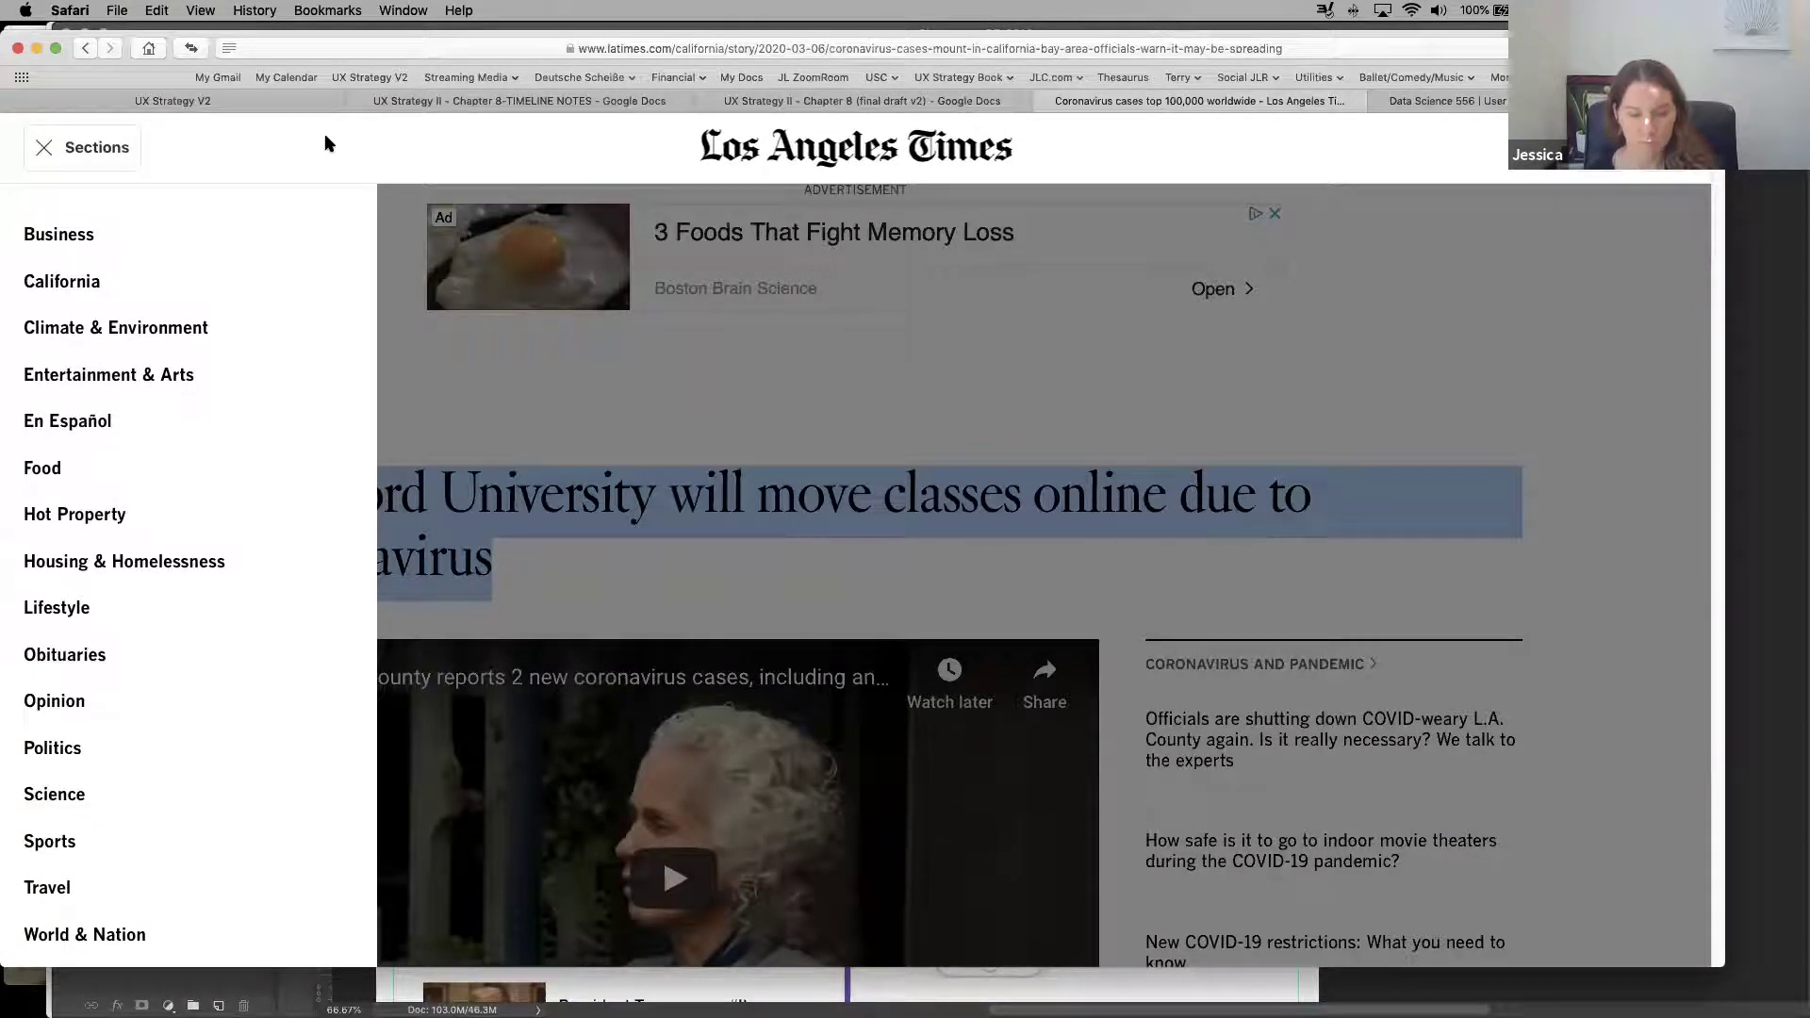
{"action": "left_click", "coordinate": [830, 169]}
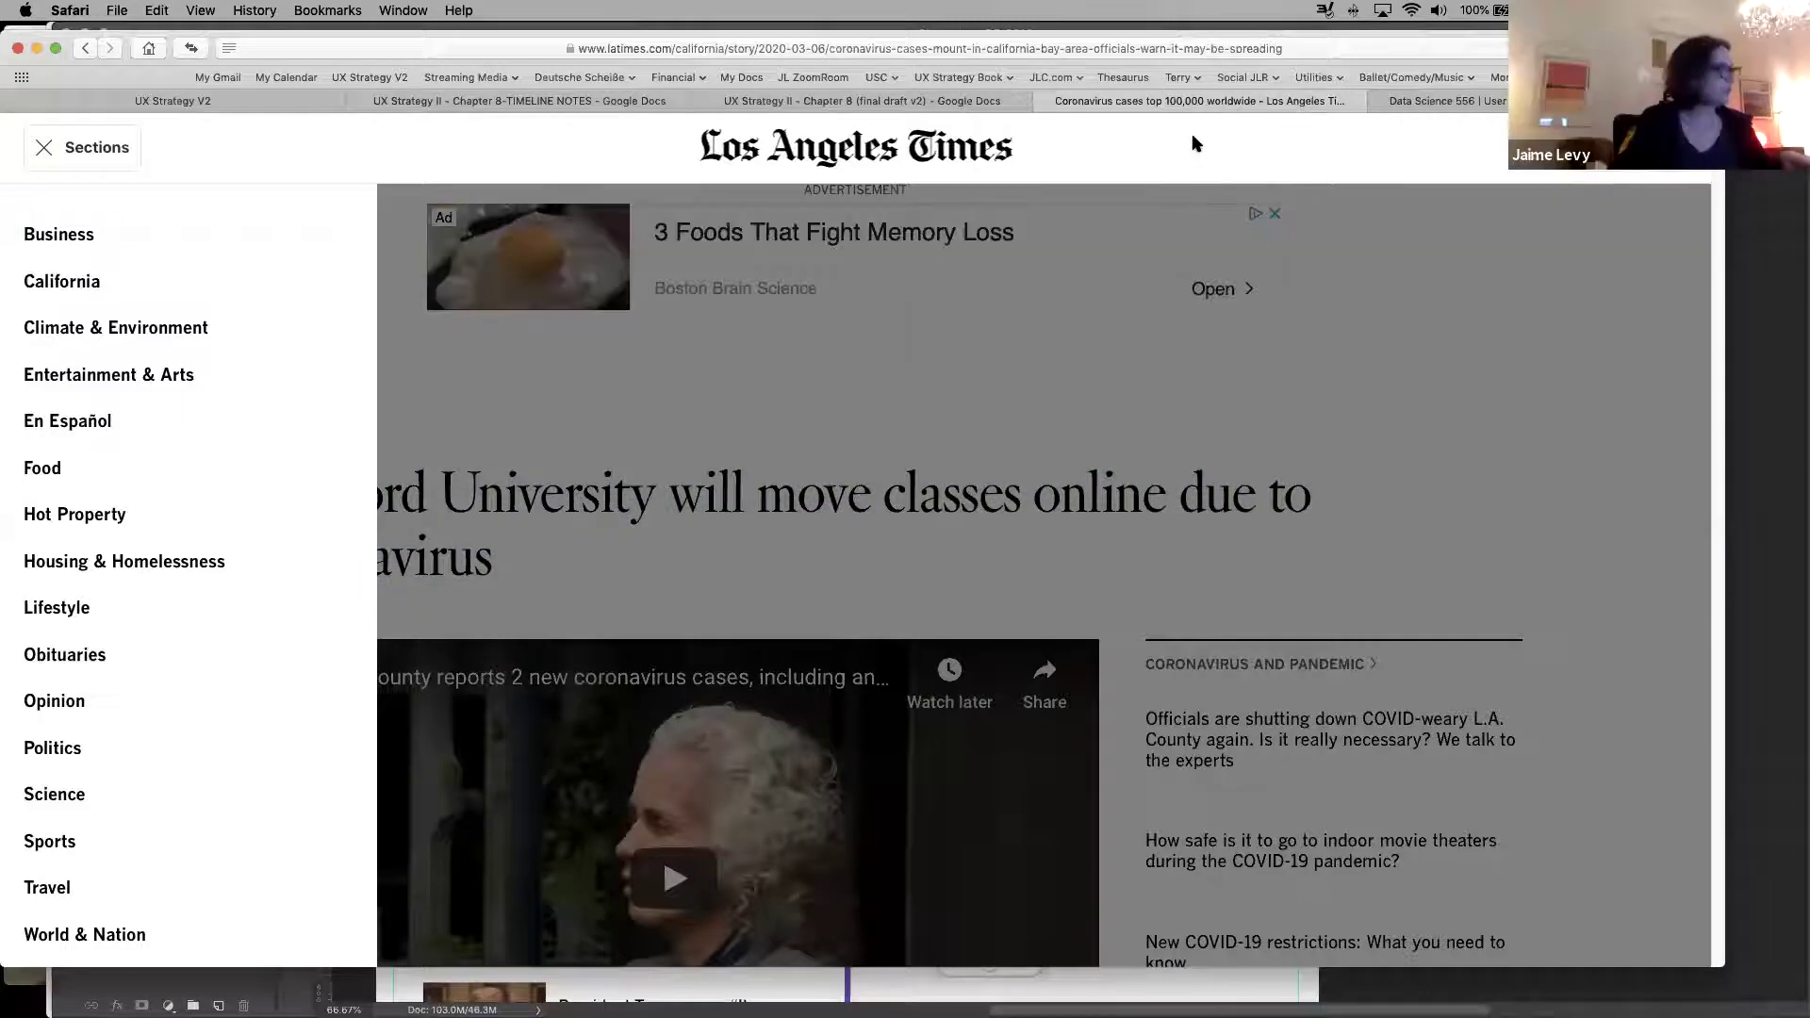
{"action": "left_click", "coordinate": [1150, 622]}
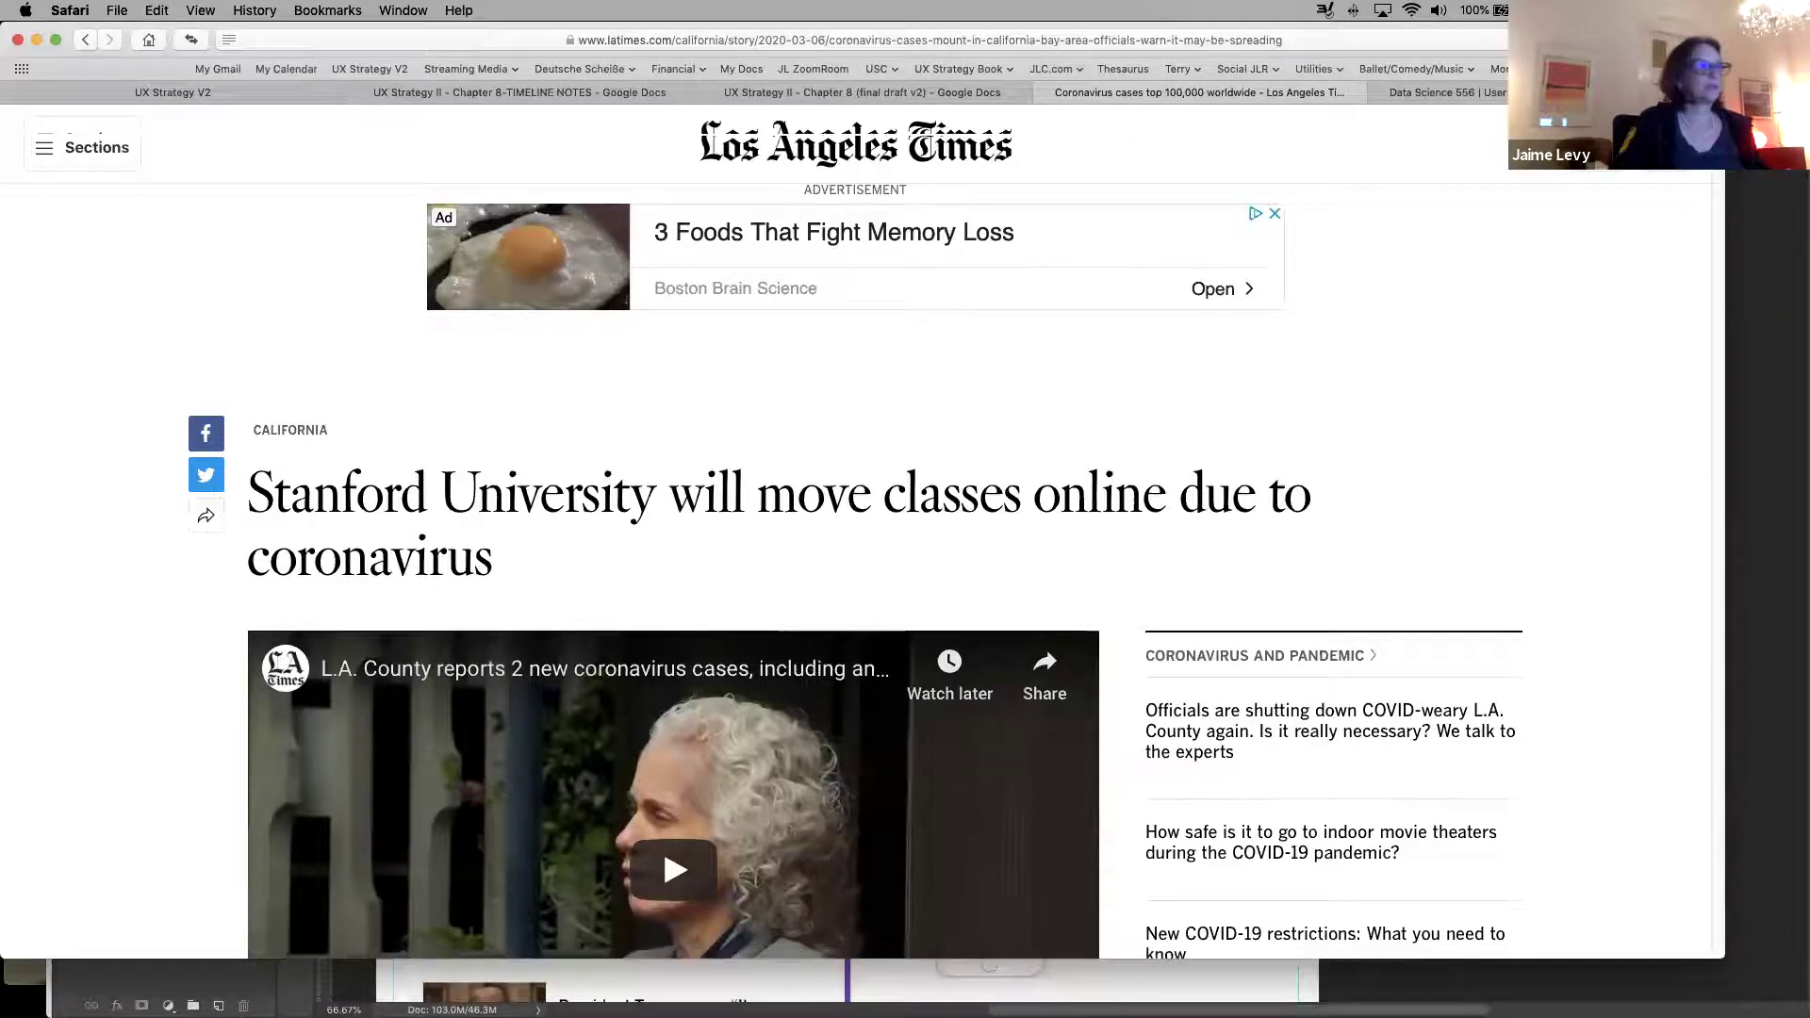
Frame the top of the article and capture a screenshot of the Los Angeles Times masthead with the Stanford University headline
{"action": "scroll", "coordinate": [695, 565], "scroll_direction": "down", "scroll_amount": 5}
{"action": "scroll", "coordinate": [695, 566], "scroll_direction": "down", "scroll_amount": 4}
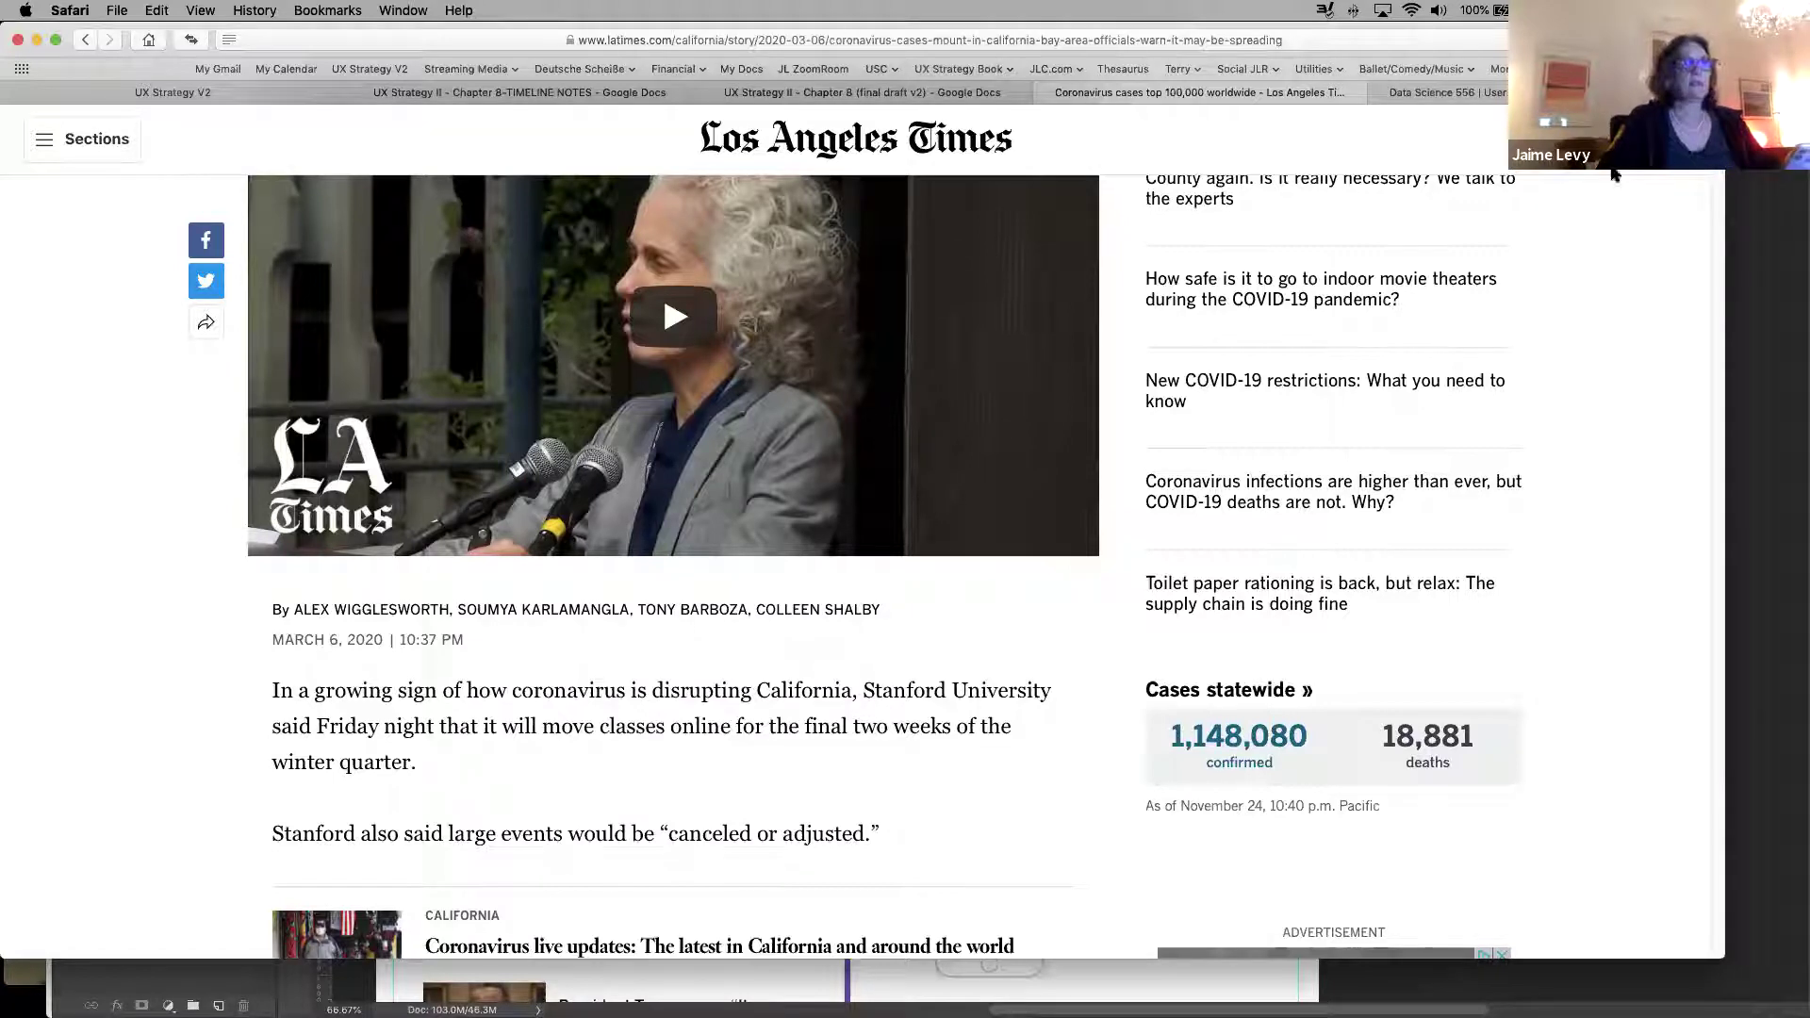
{"action": "scroll", "coordinate": [673, 565], "scroll_direction": "up", "scroll_amount": 5}
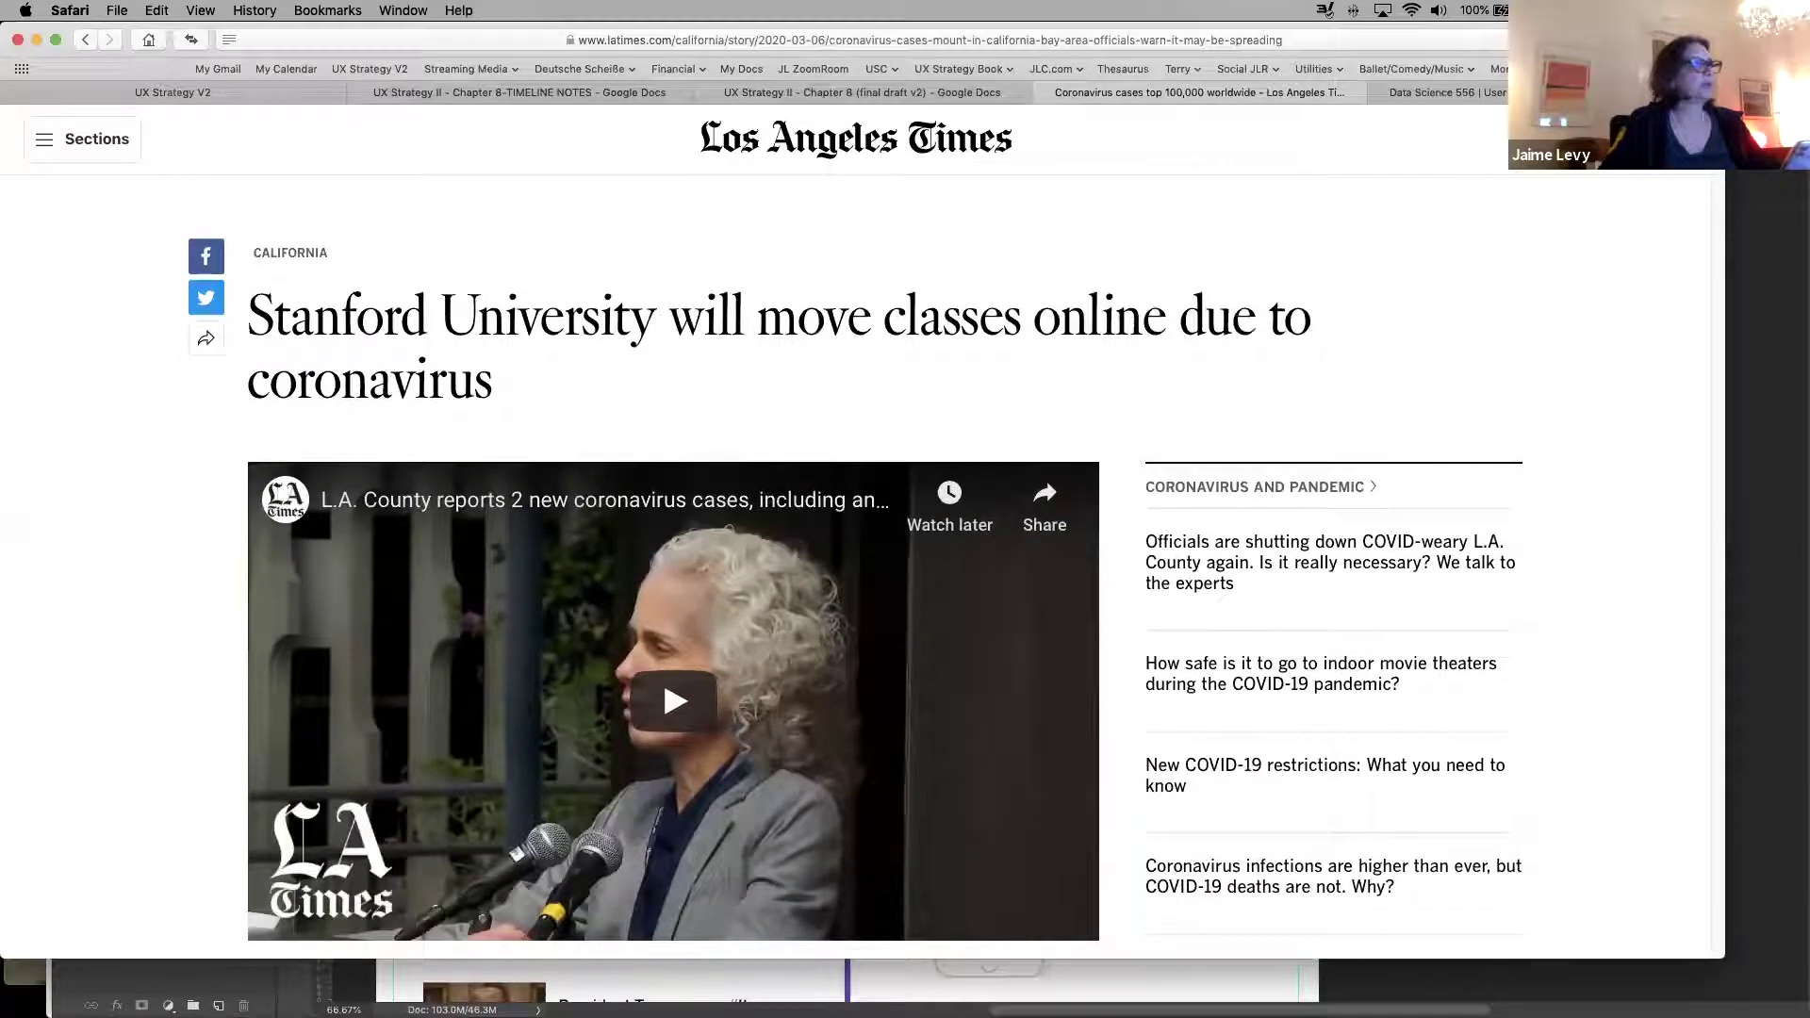
{"action": "scroll", "coordinate": [673, 566], "scroll_direction": "down", "scroll_amount": 5}
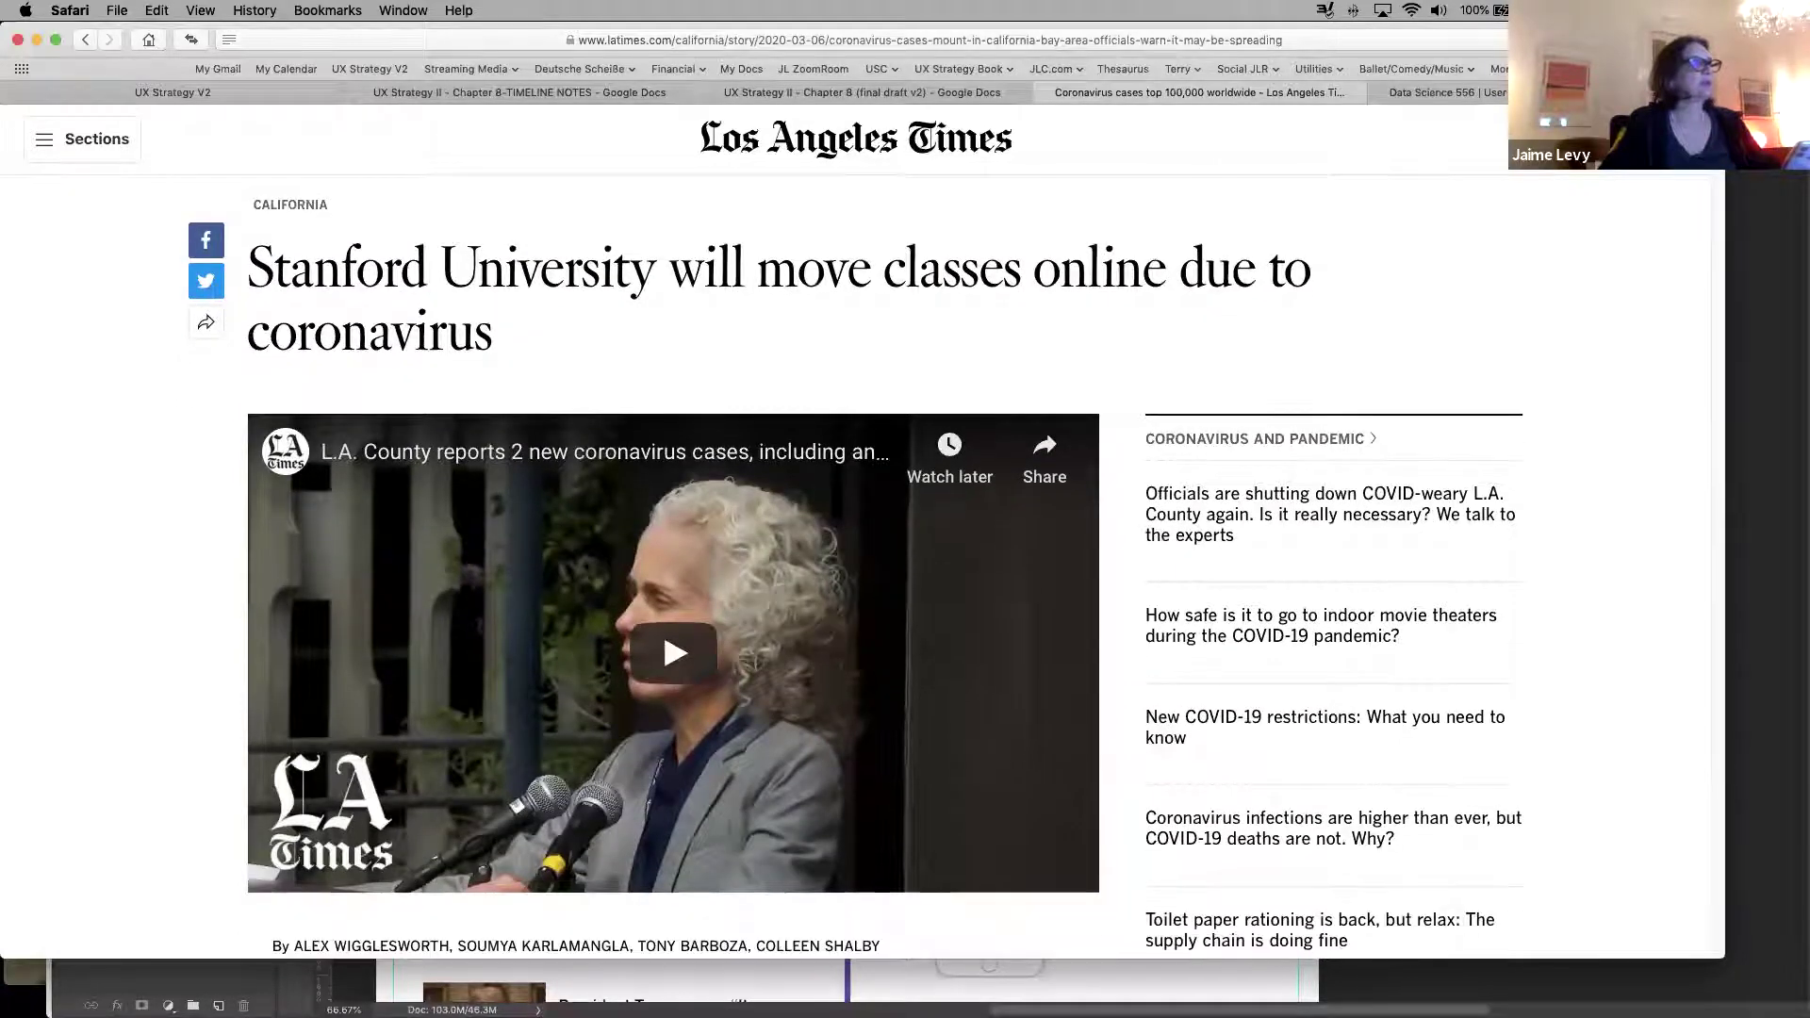
{"action": "scroll", "coordinate": [673, 566], "scroll_direction": "up", "scroll_amount": 3}
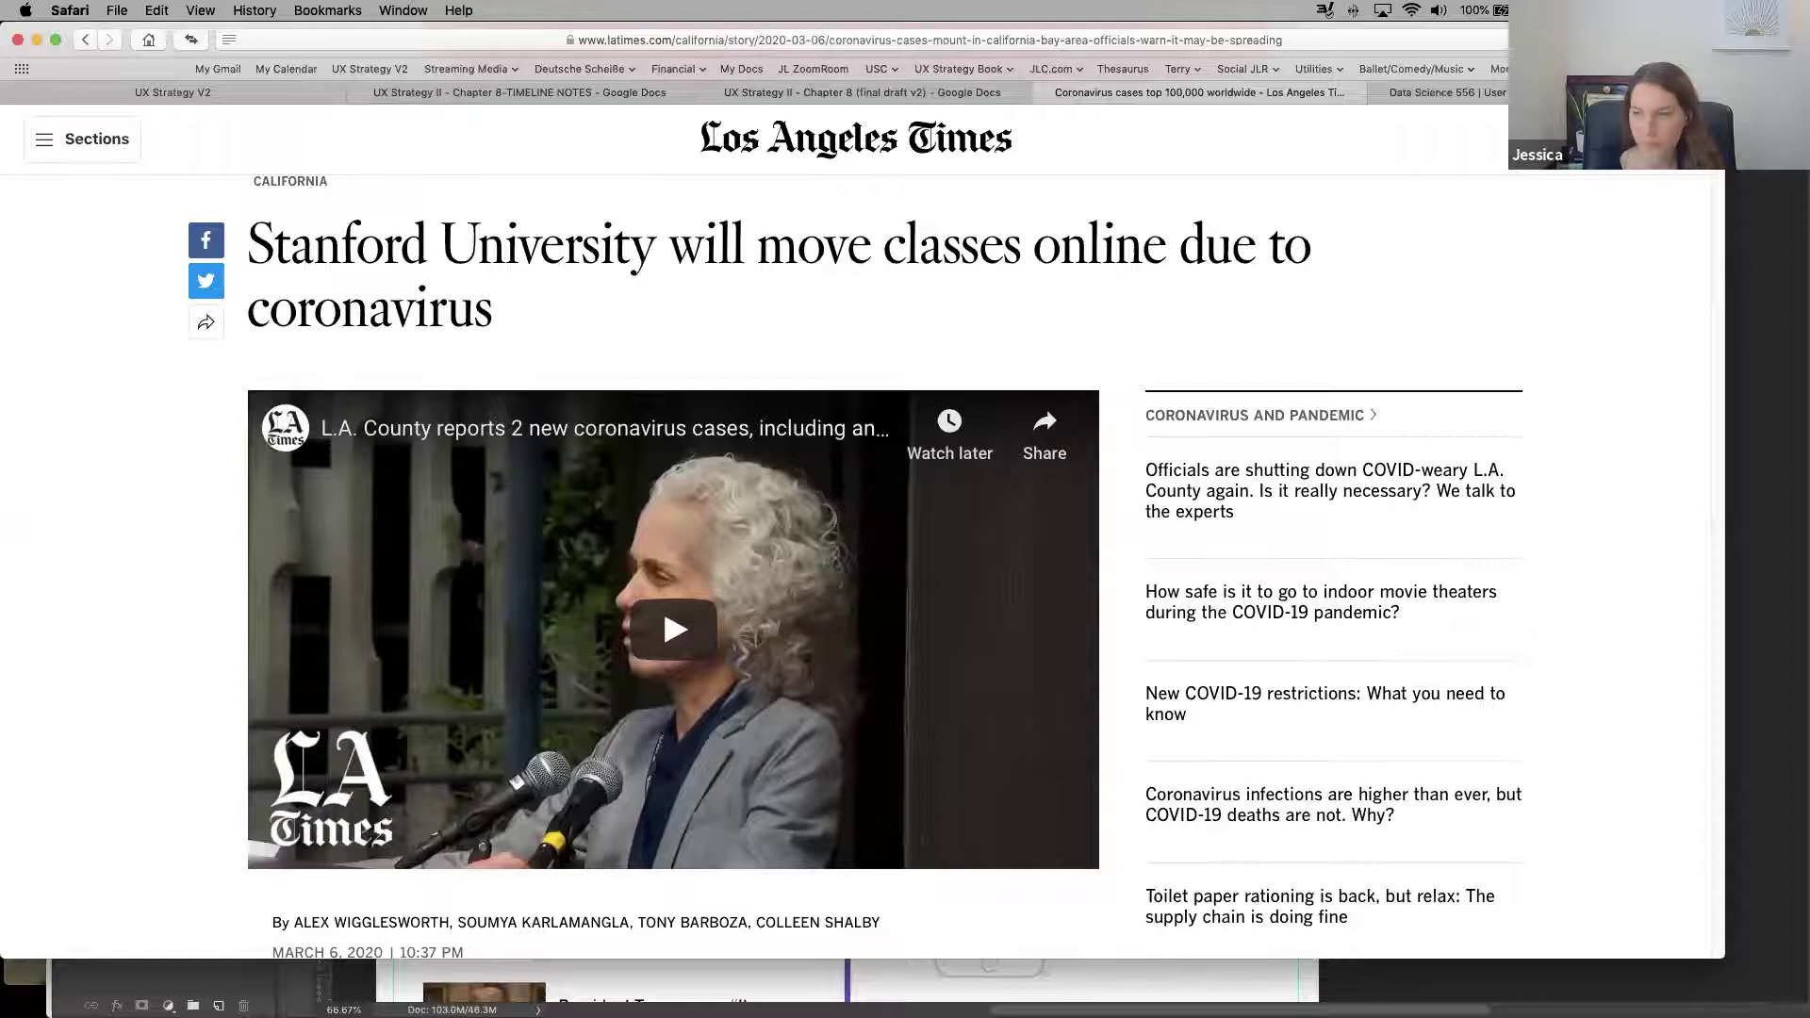
{"action": "scroll", "coordinate": [673, 566], "scroll_direction": "up", "scroll_amount": 1}
{"action": "key", "text": "super+shift+4"}
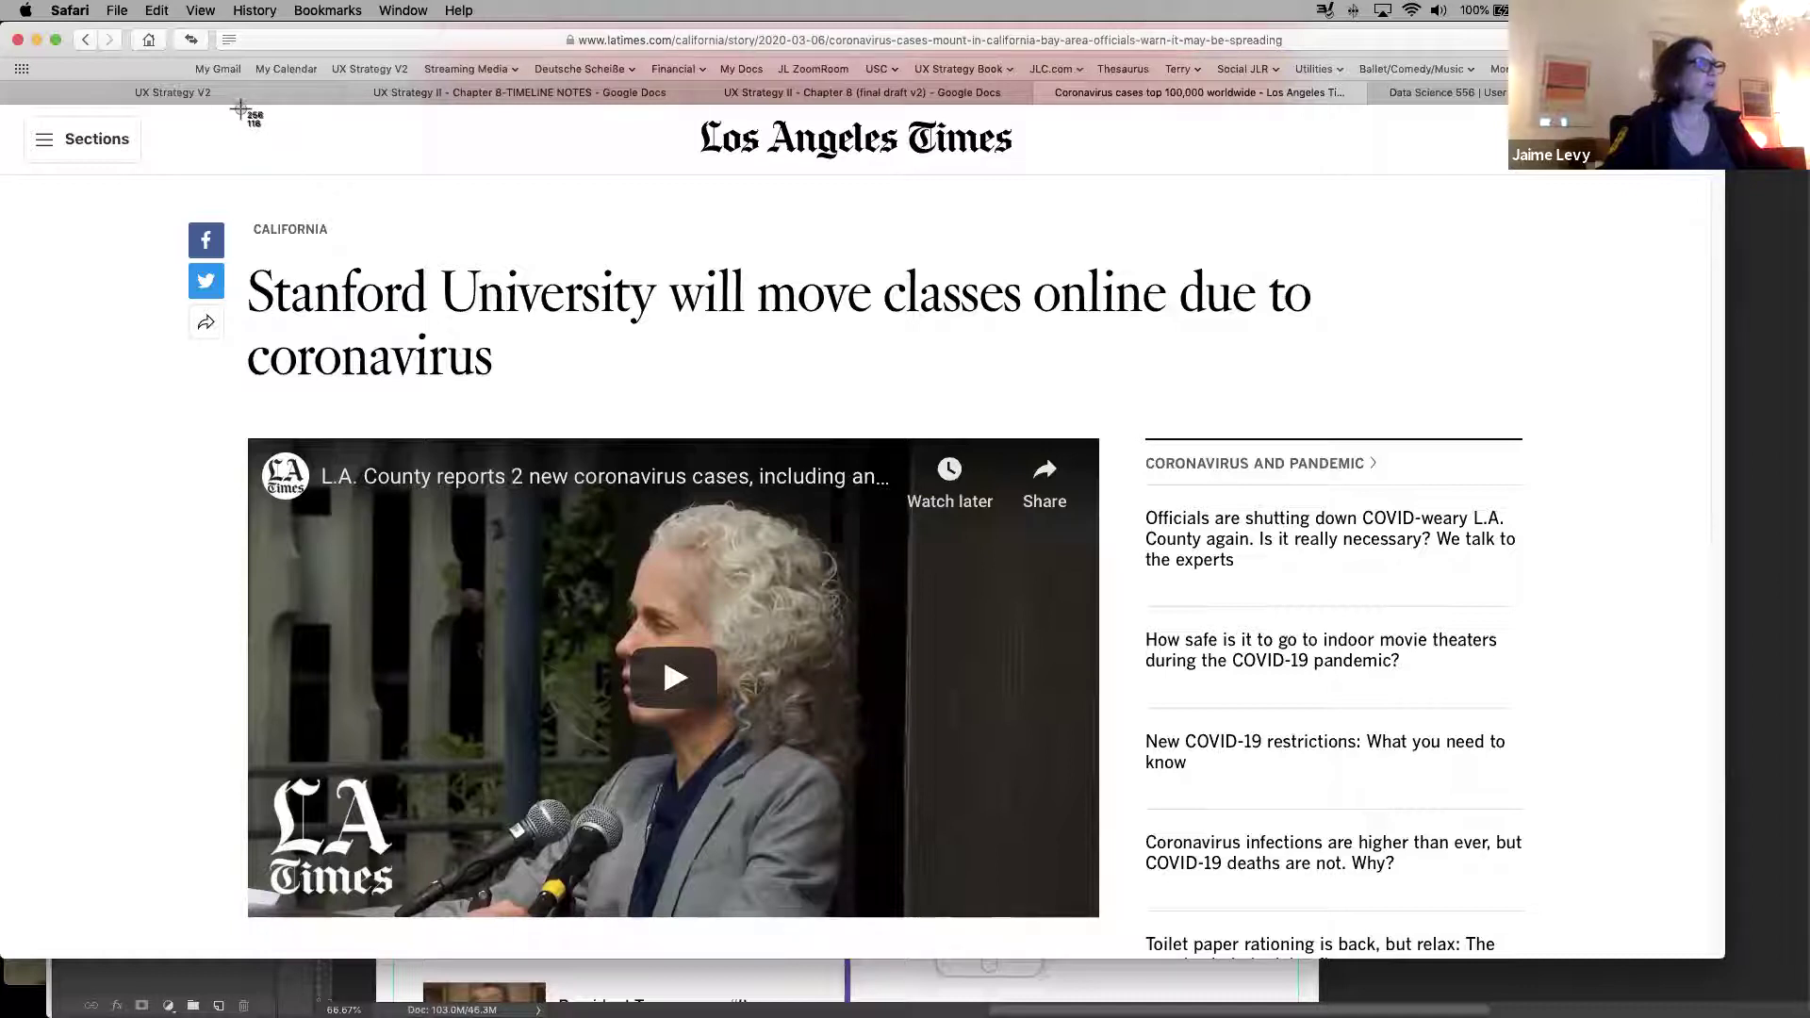
{"action": "left_click_drag", "start_coordinate": [242, 112], "coordinate": [1368, 397]}
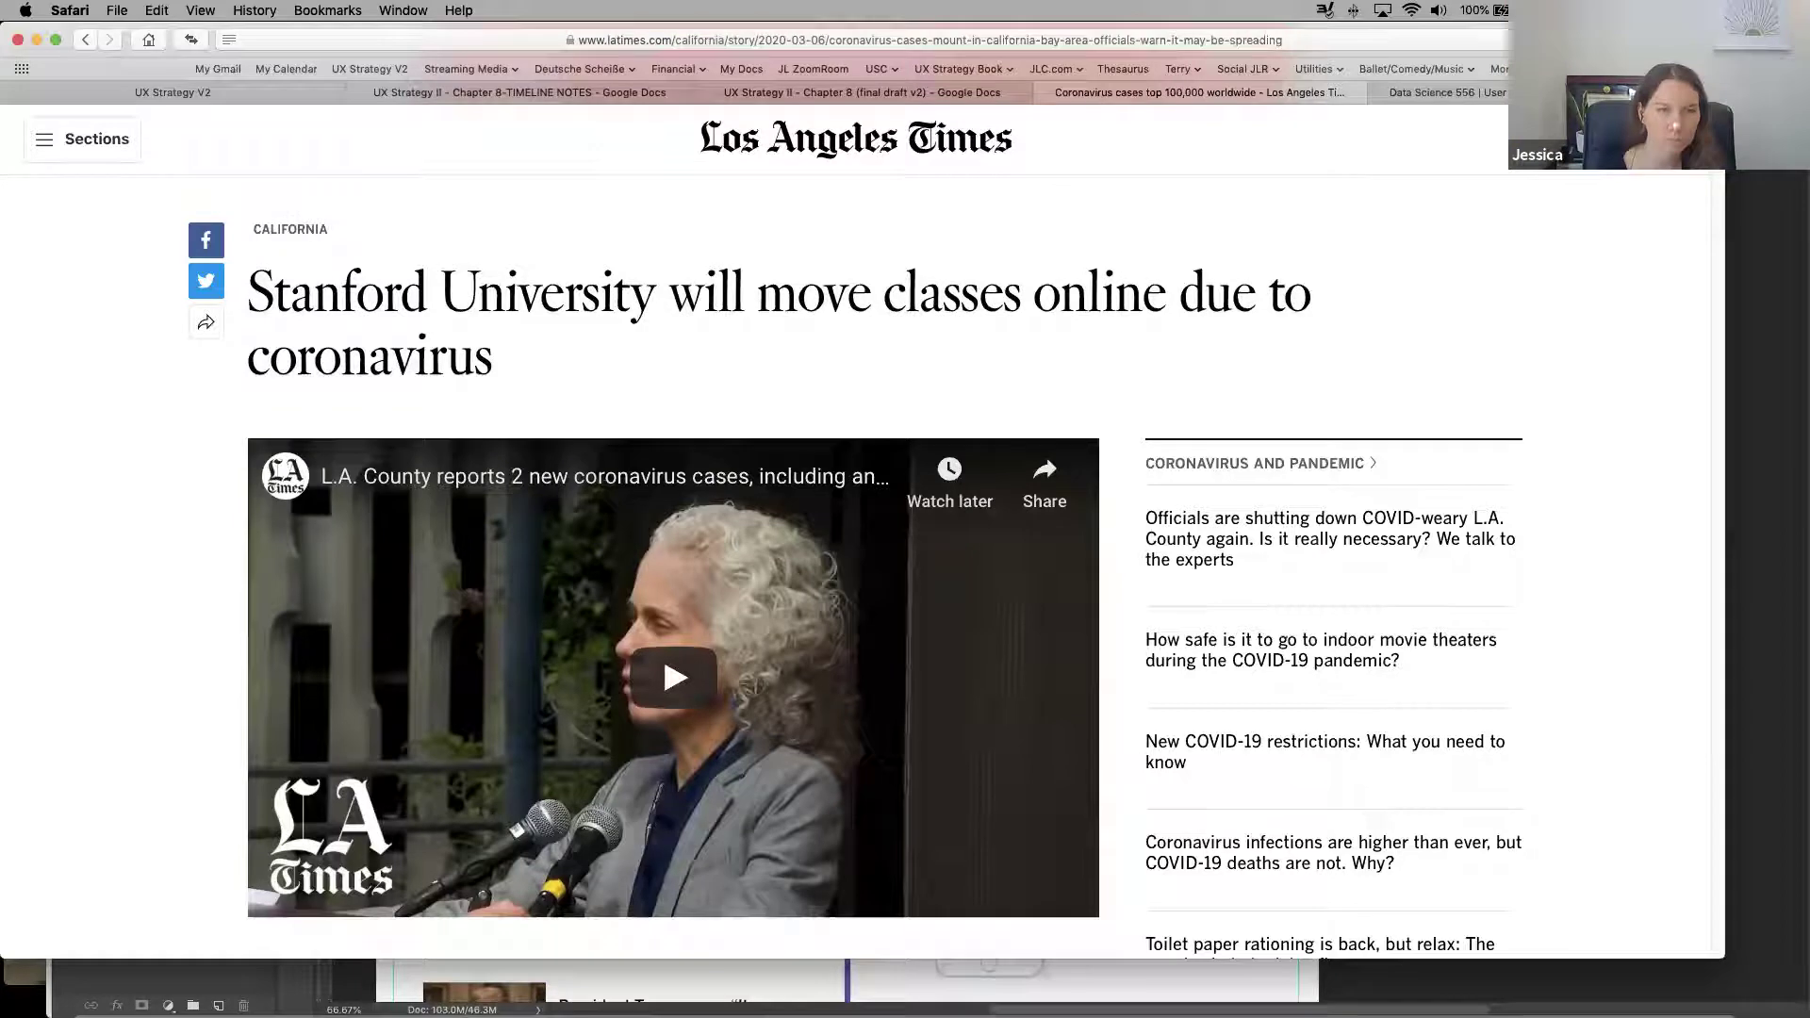
In Photoshop, hide the copied description text at March 6th and paste the headline screenshot in its place beside the connector line
{"action": "mouse_move", "coordinate": [430, 1004]}
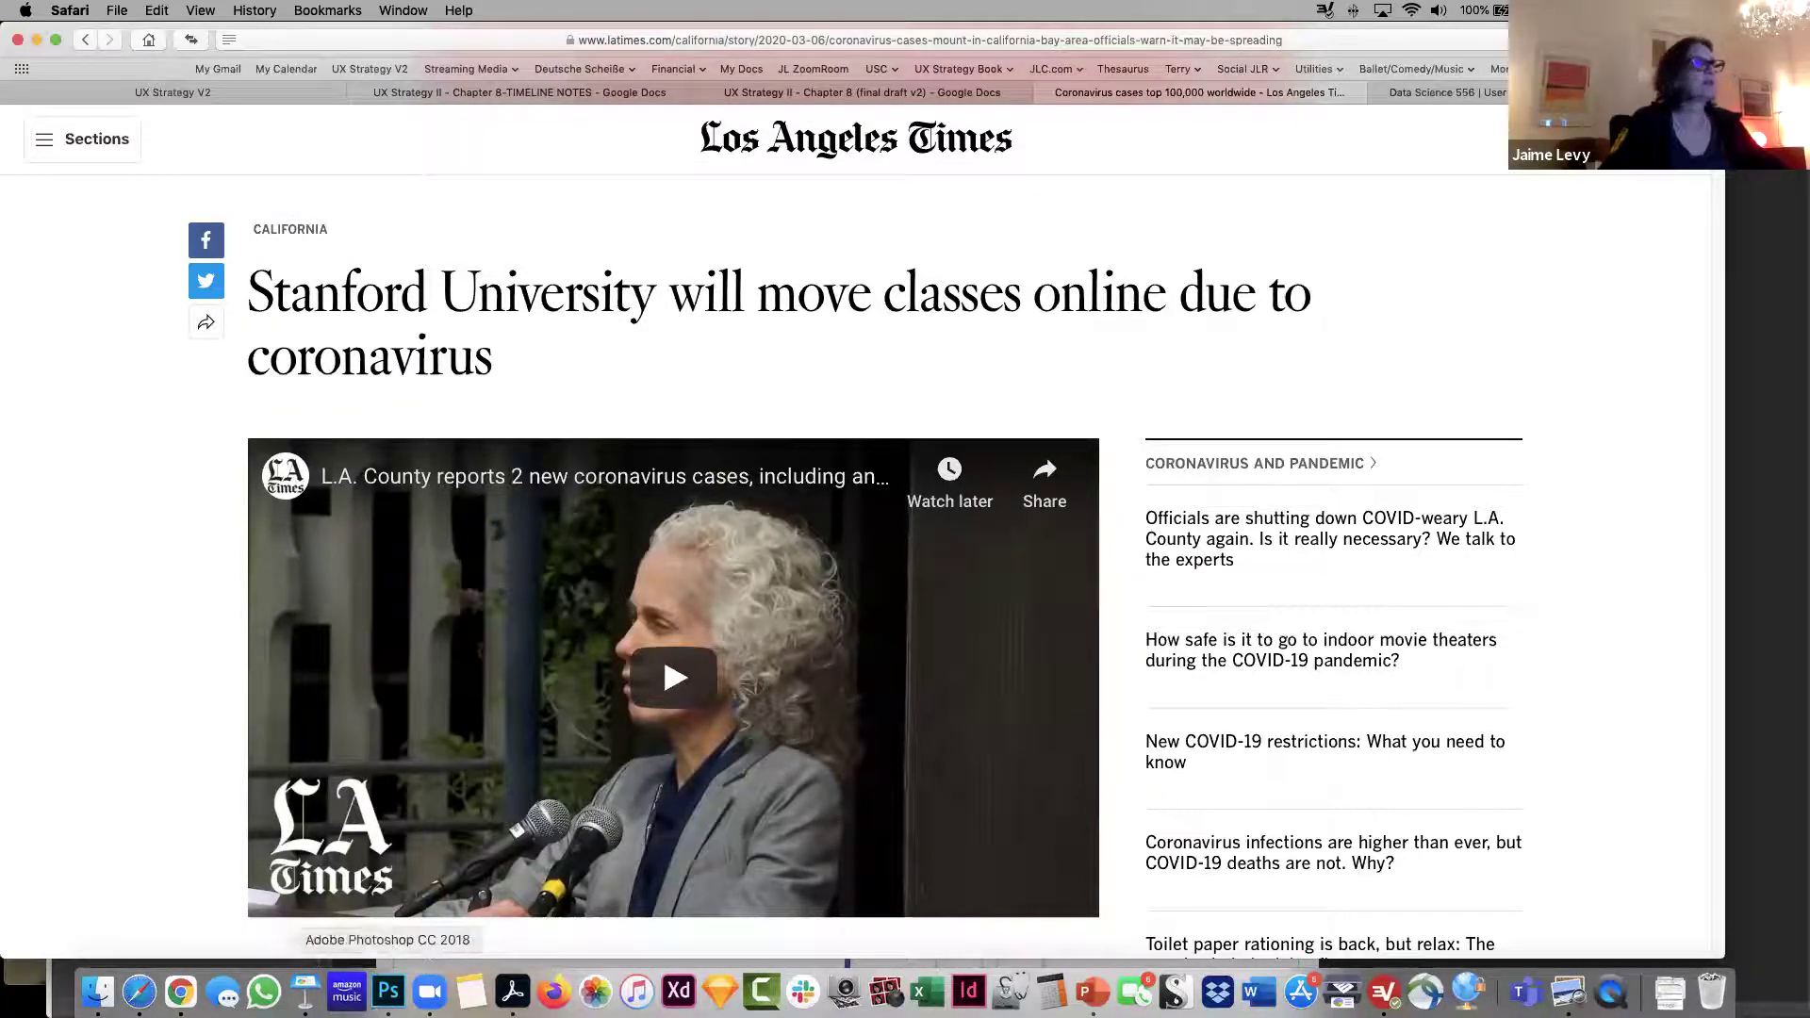
{"action": "left_click", "coordinate": [387, 992]}
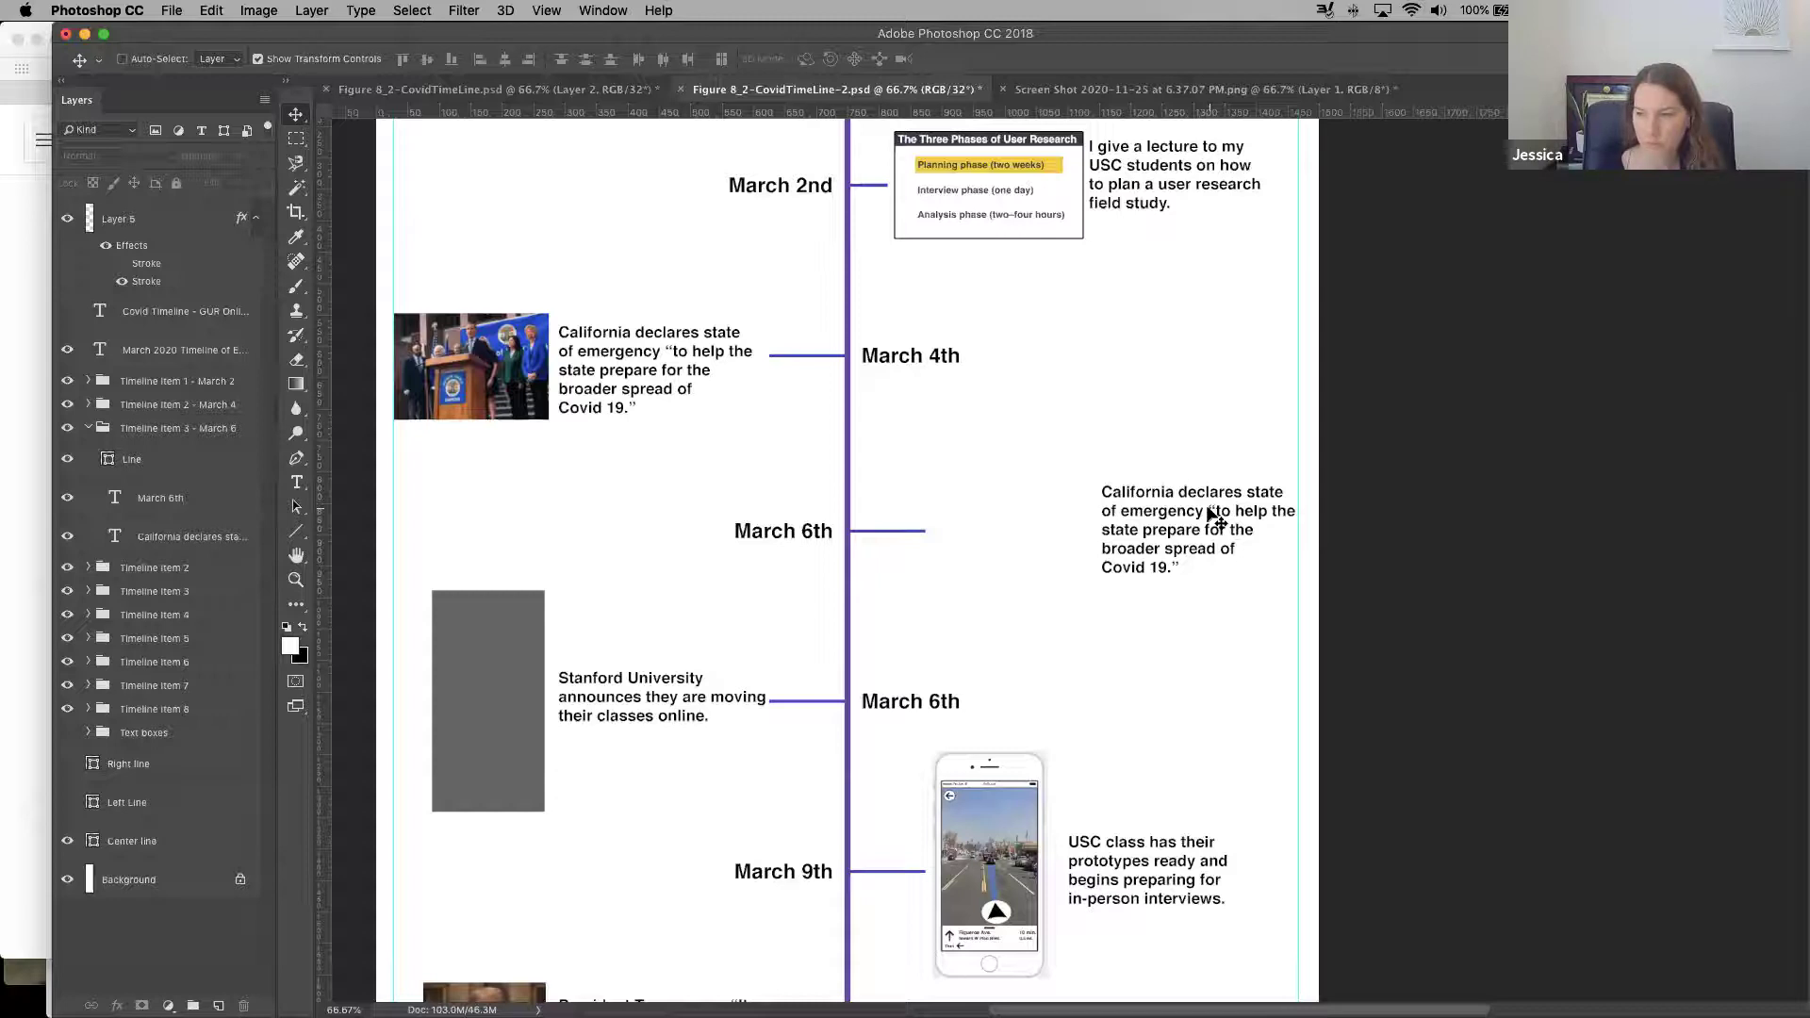
{"action": "left_click", "coordinate": [67, 536]}
{"action": "key", "text": "super+v"}
{"action": "left_click_drag", "start_coordinate": [471, 465], "coordinate": [876, 568]}
{"action": "left_click_drag", "start_coordinate": [962, 615], "coordinate": [1026, 531]}
{"action": "key", "text": "Return"}
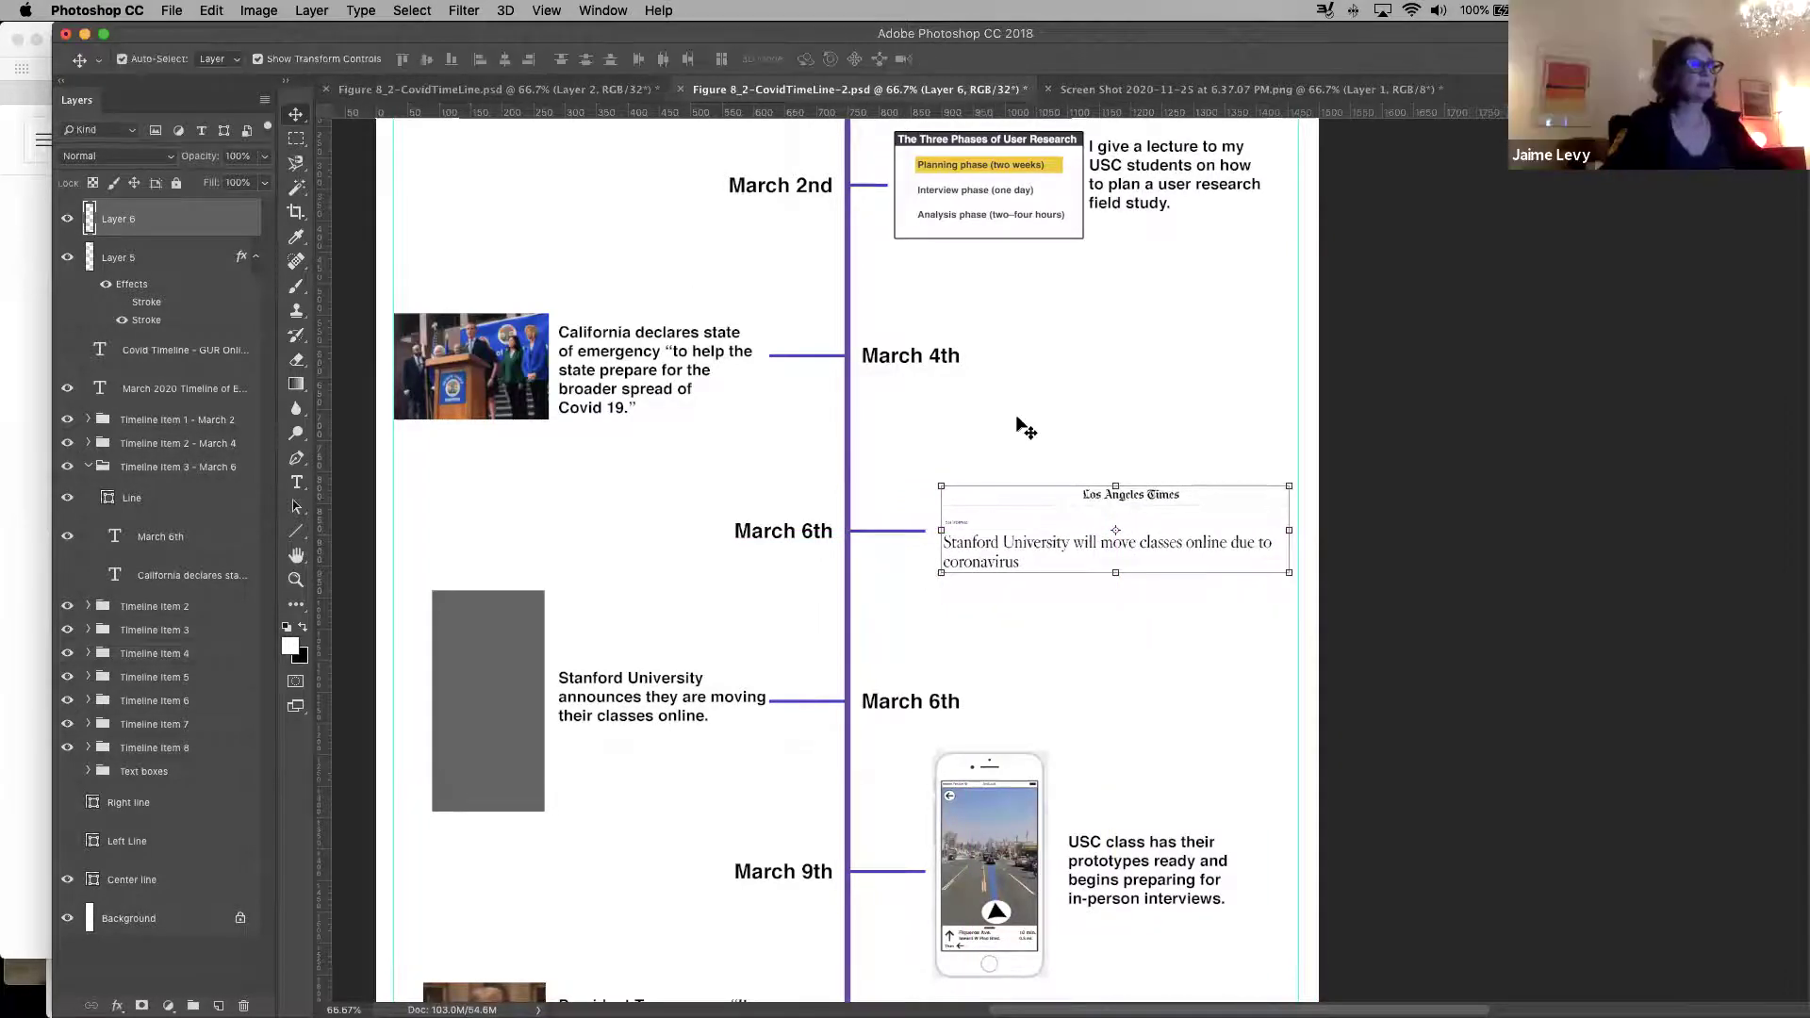
{"action": "key", "text": "ctrl+t"}
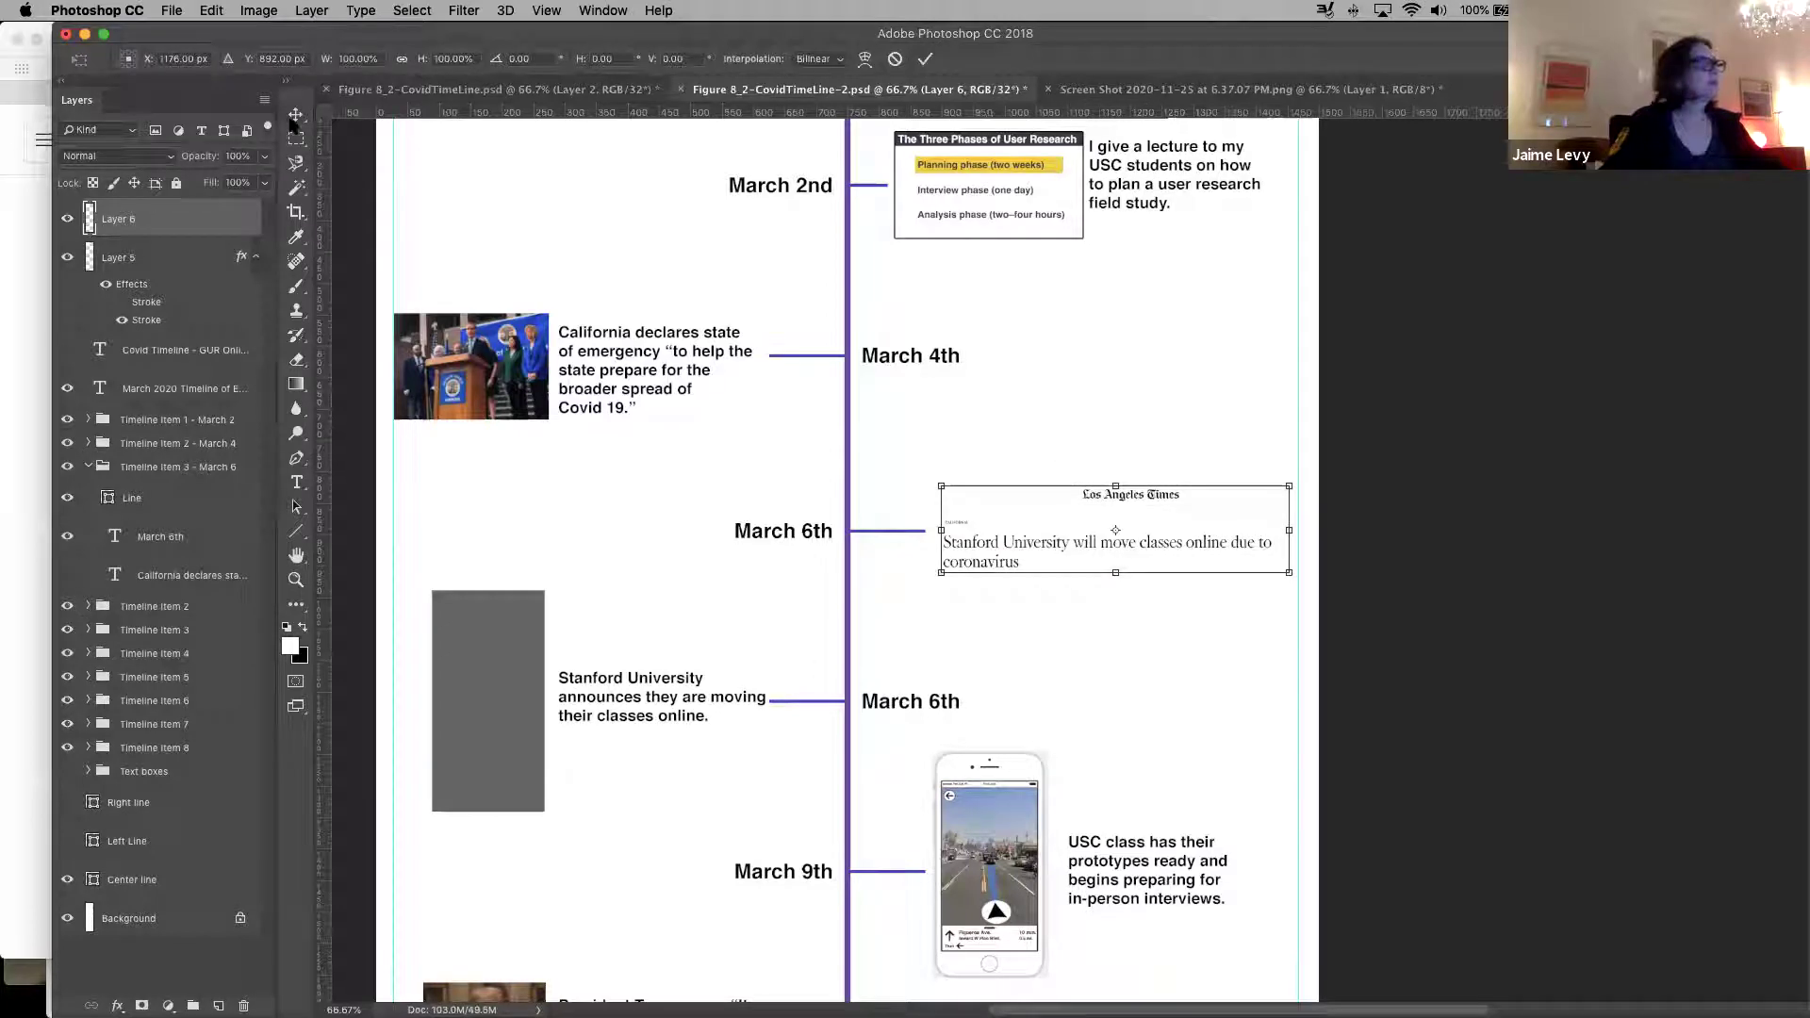
{"action": "key", "text": "Return"}
{"action": "left_click", "coordinate": [937, 530]}
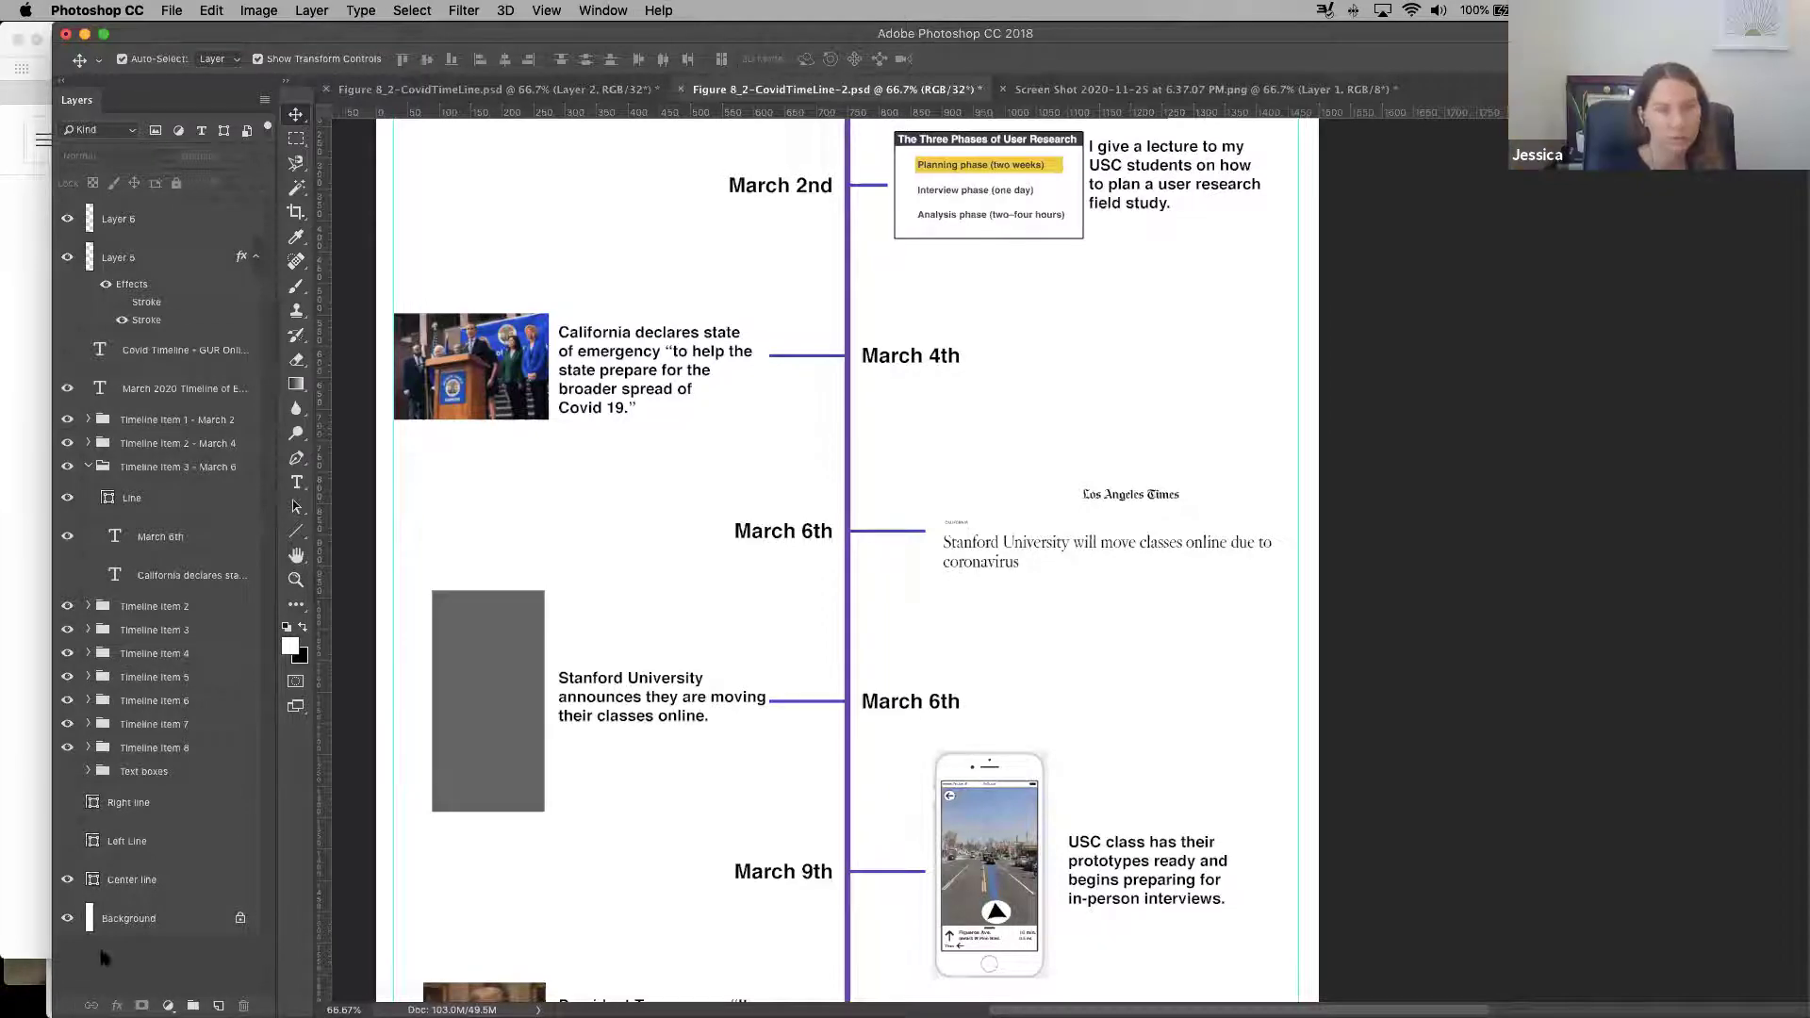
Copy the article's web address in Safari and send it to the own contact in Messages to generate a link preview
{"action": "left_click", "coordinate": [138, 992]}
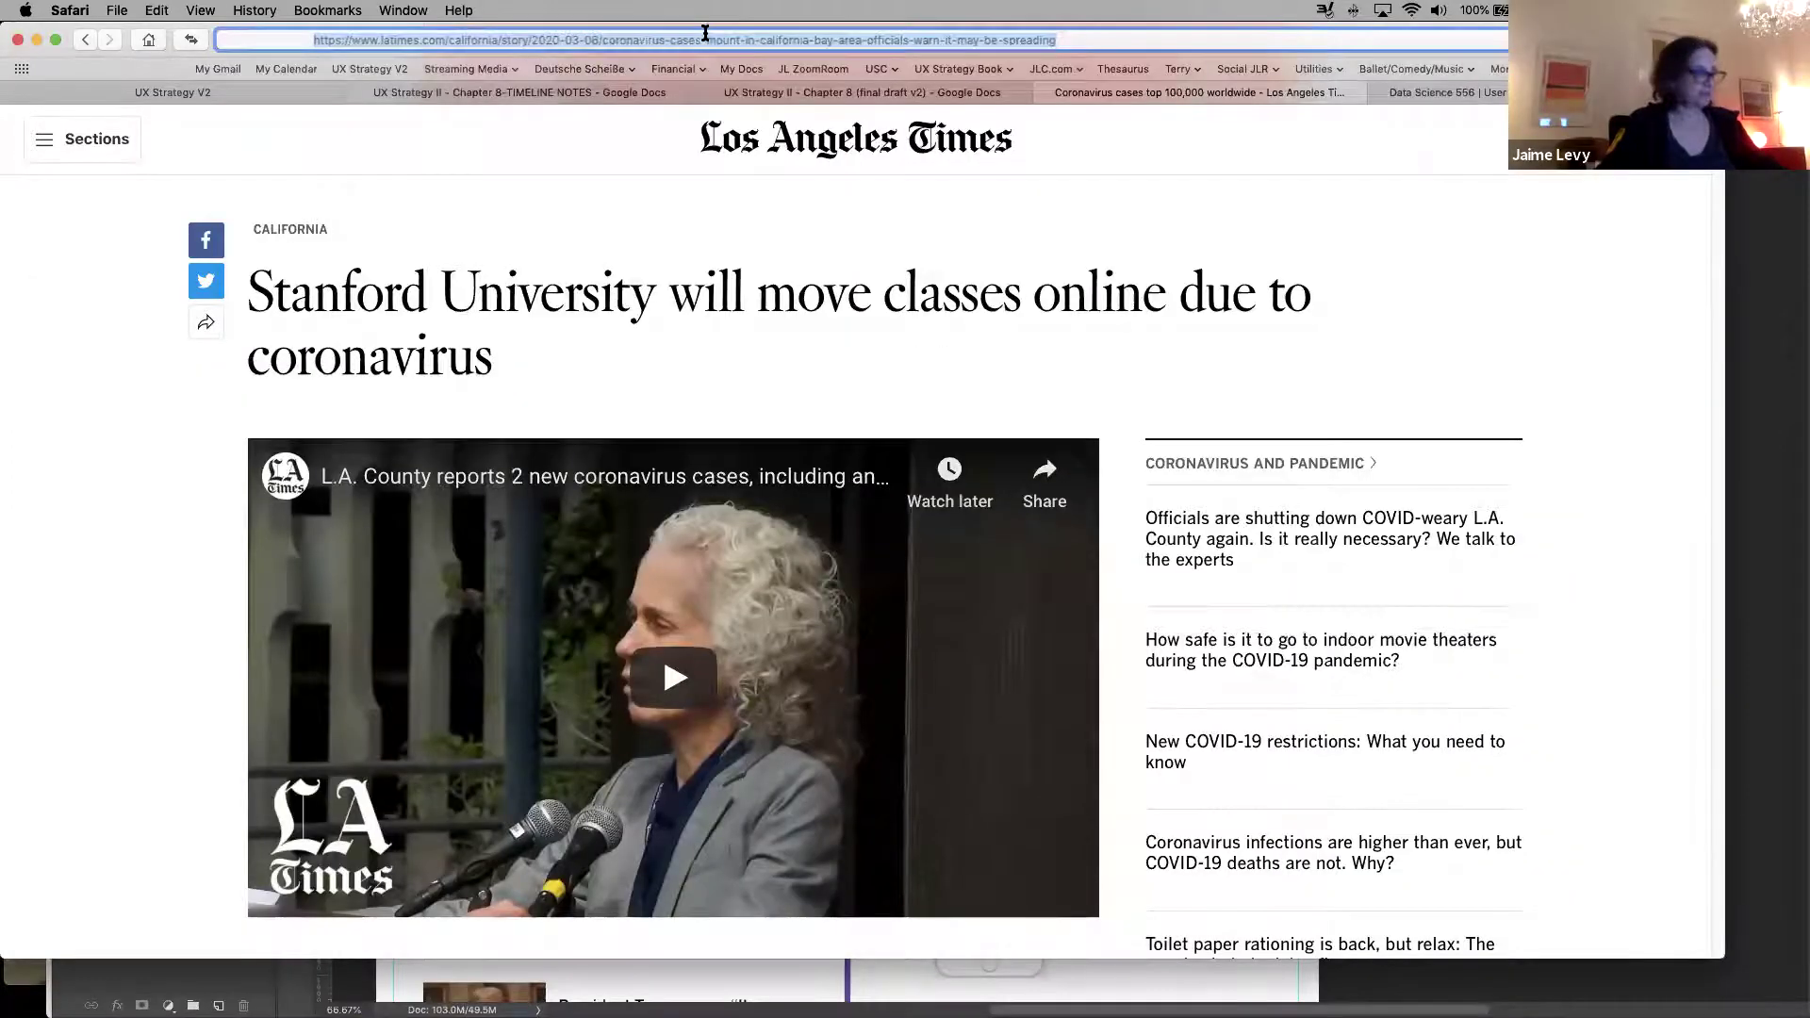
{"action": "left_click", "coordinate": [704, 40]}
{"action": "key", "text": "super+c"}
{"action": "mouse_move", "coordinate": [227, 986]}
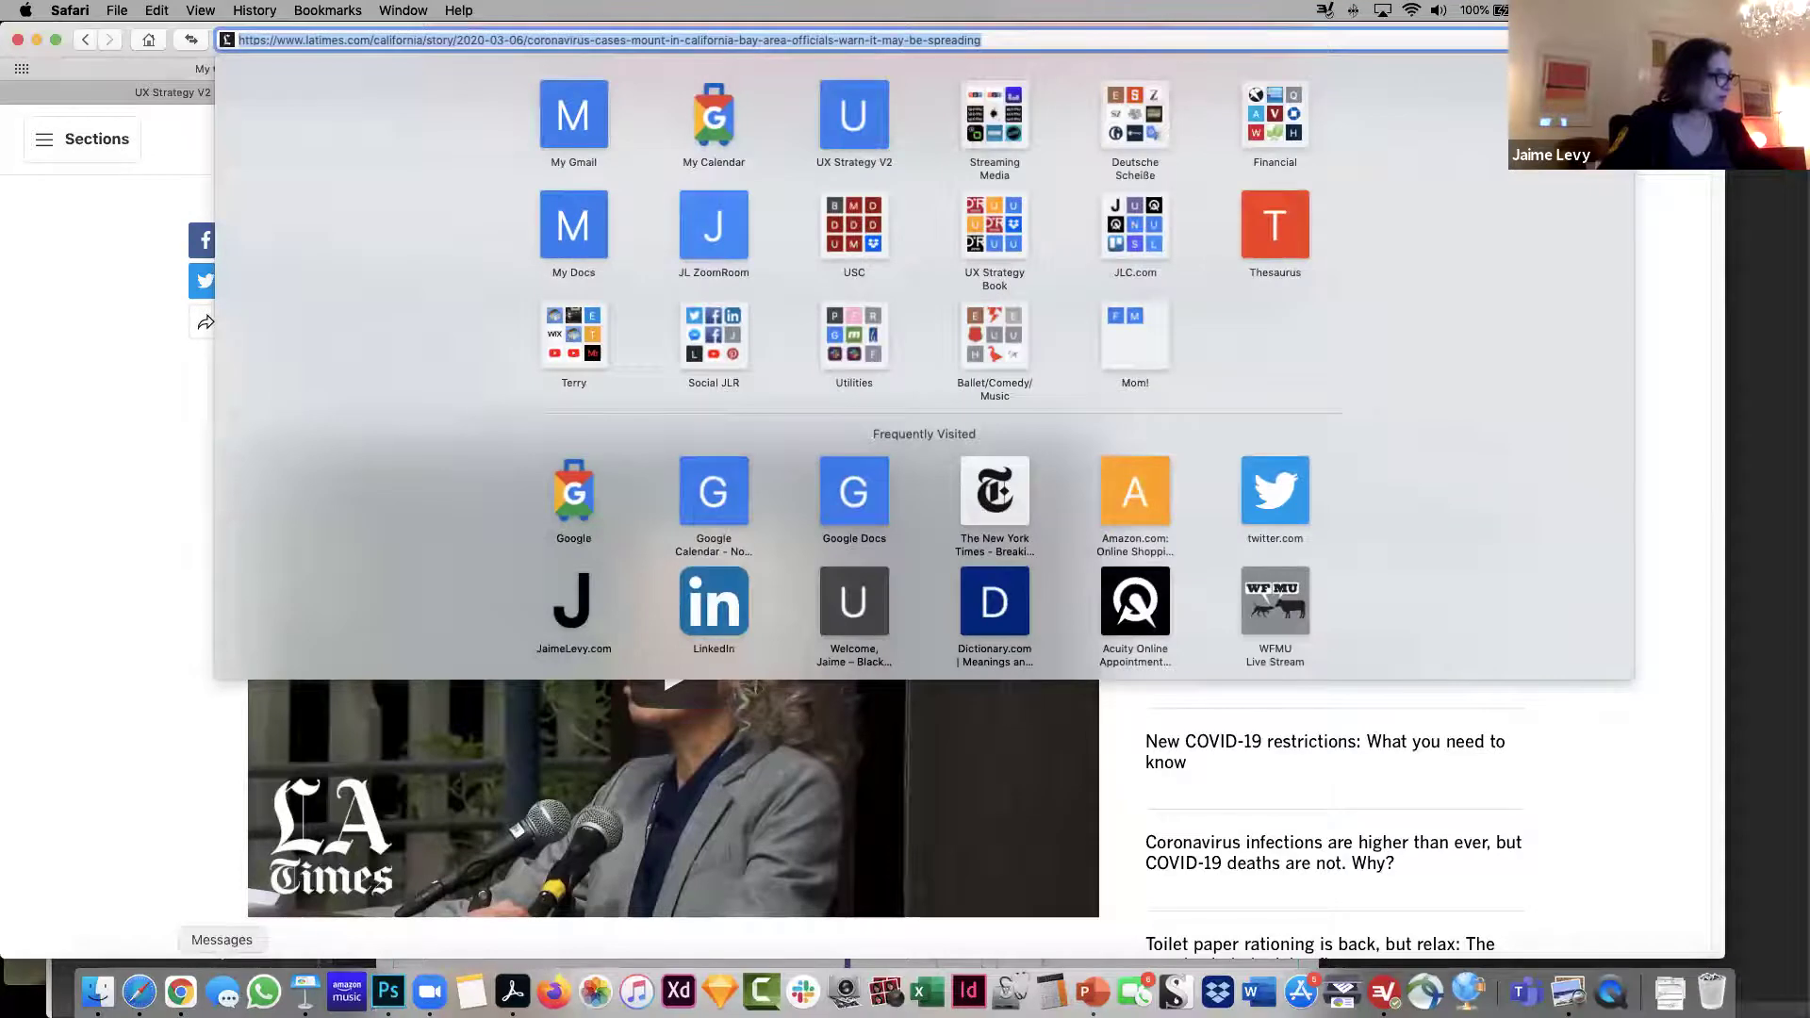
{"action": "left_click", "coordinate": [225, 990]}
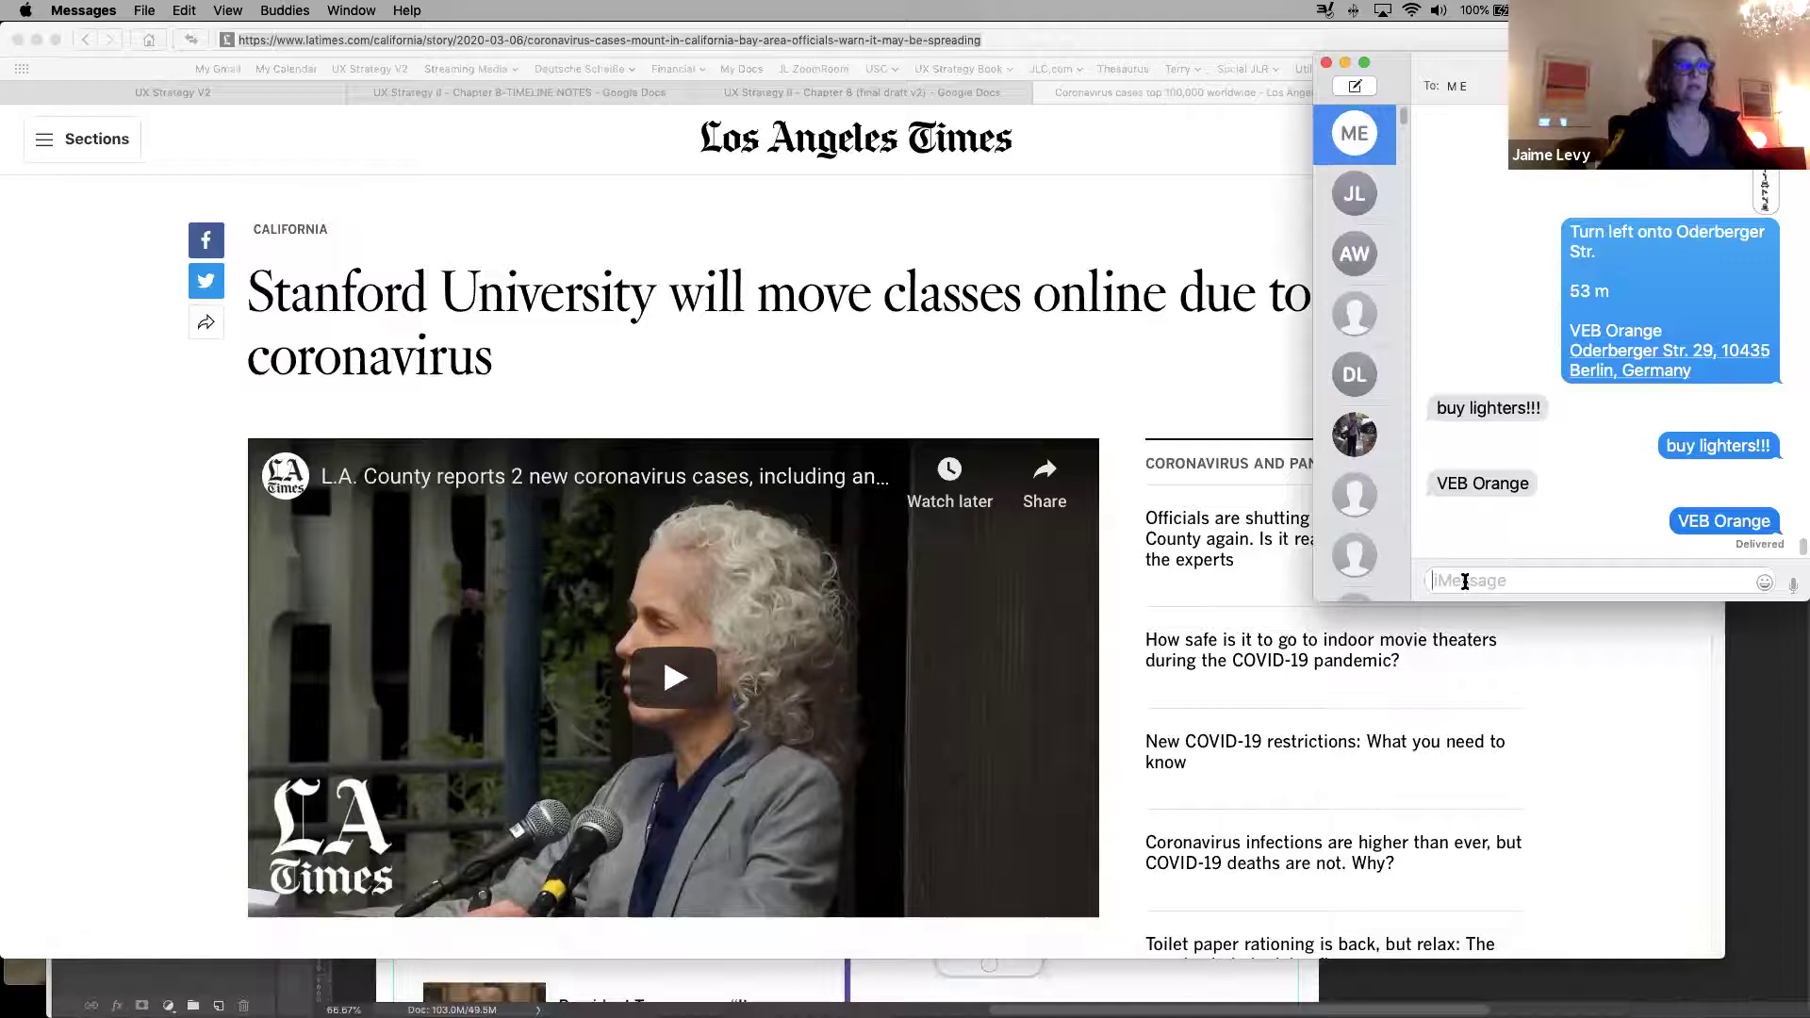
{"action": "key", "text": "super+v"}
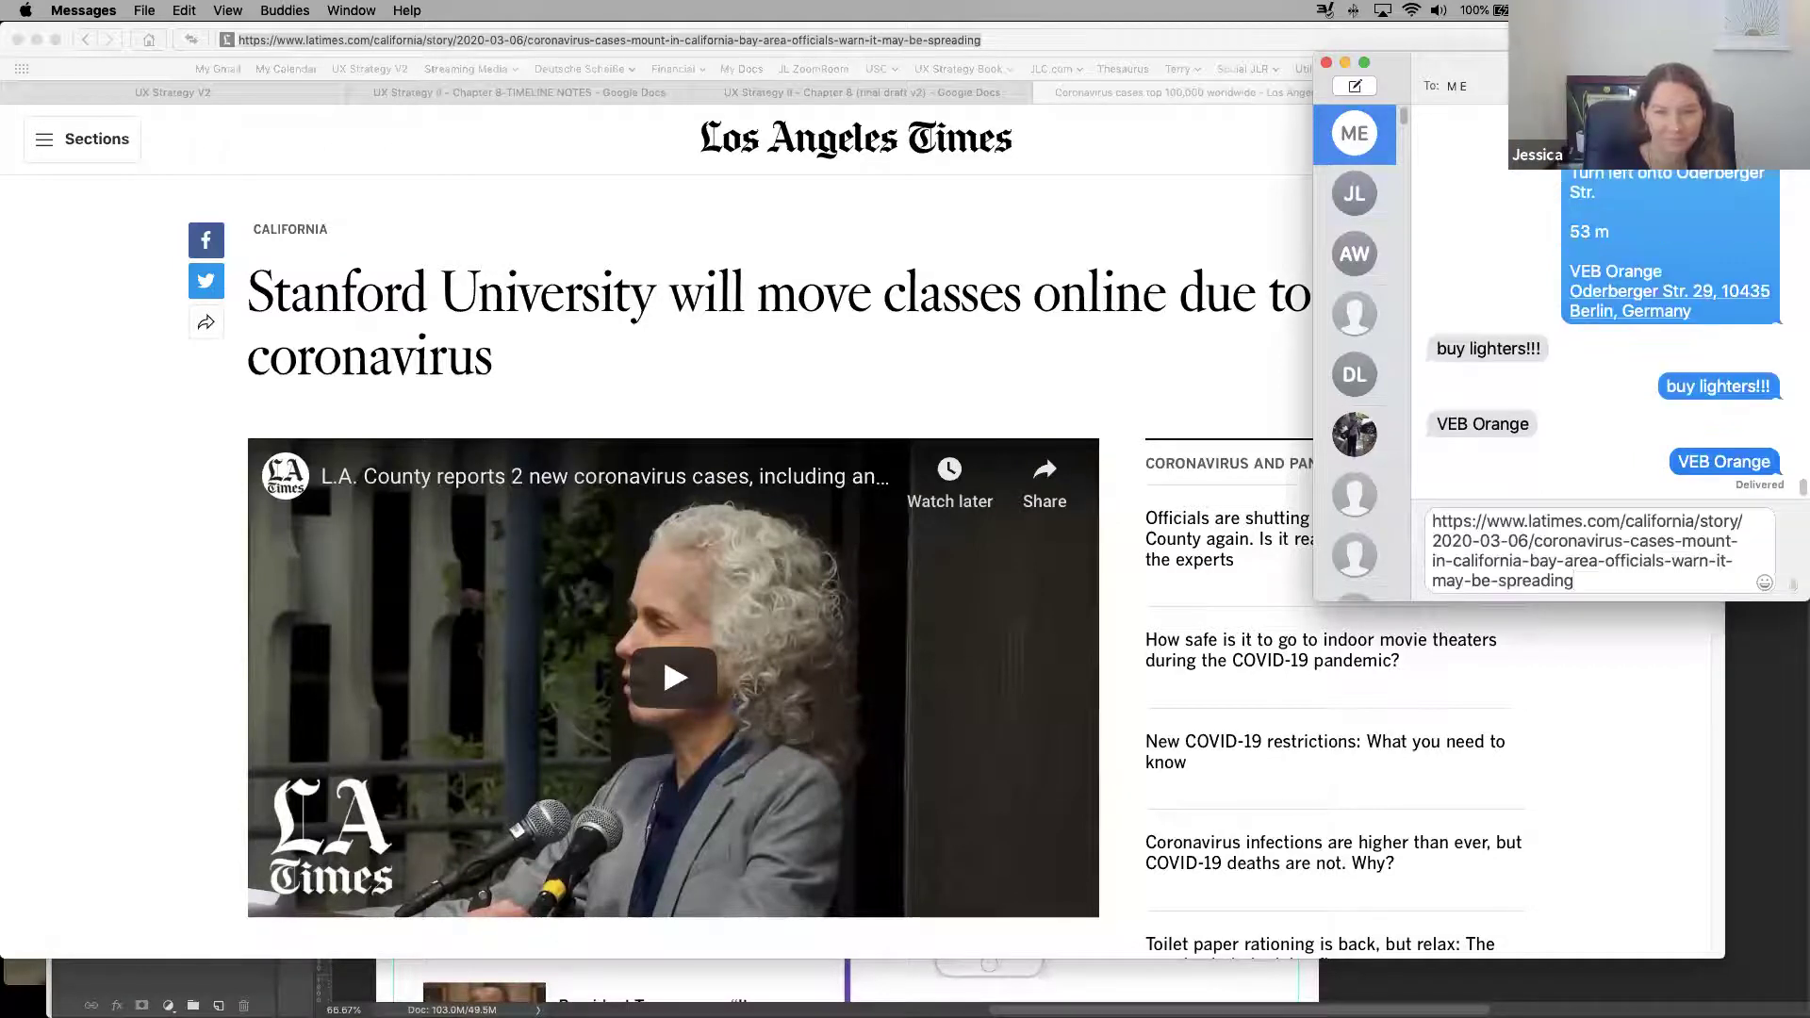
{"action": "key", "text": "Return"}
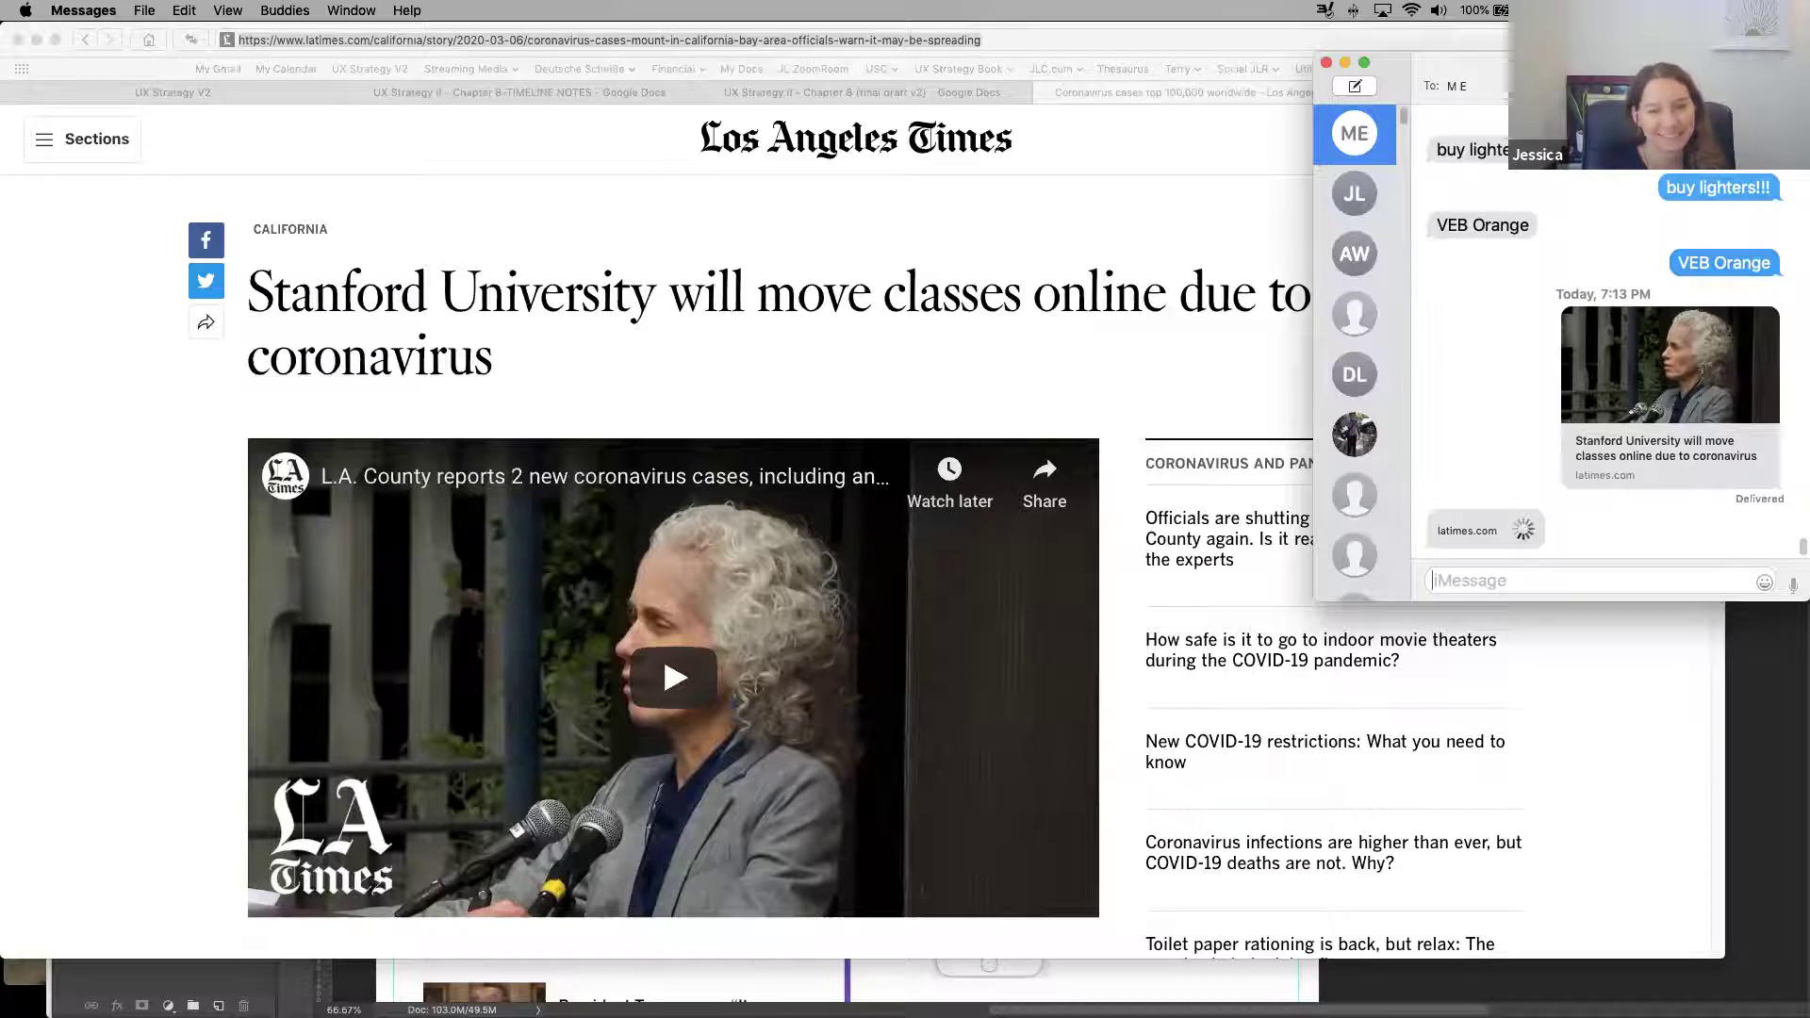
Capture the article's link preview card in Messages, paste it into the Photoshop timeline and place it beside the March 6th connector line
{"action": "left_click_drag", "start_coordinate": [1559, 304], "coordinate": [1793, 491]}
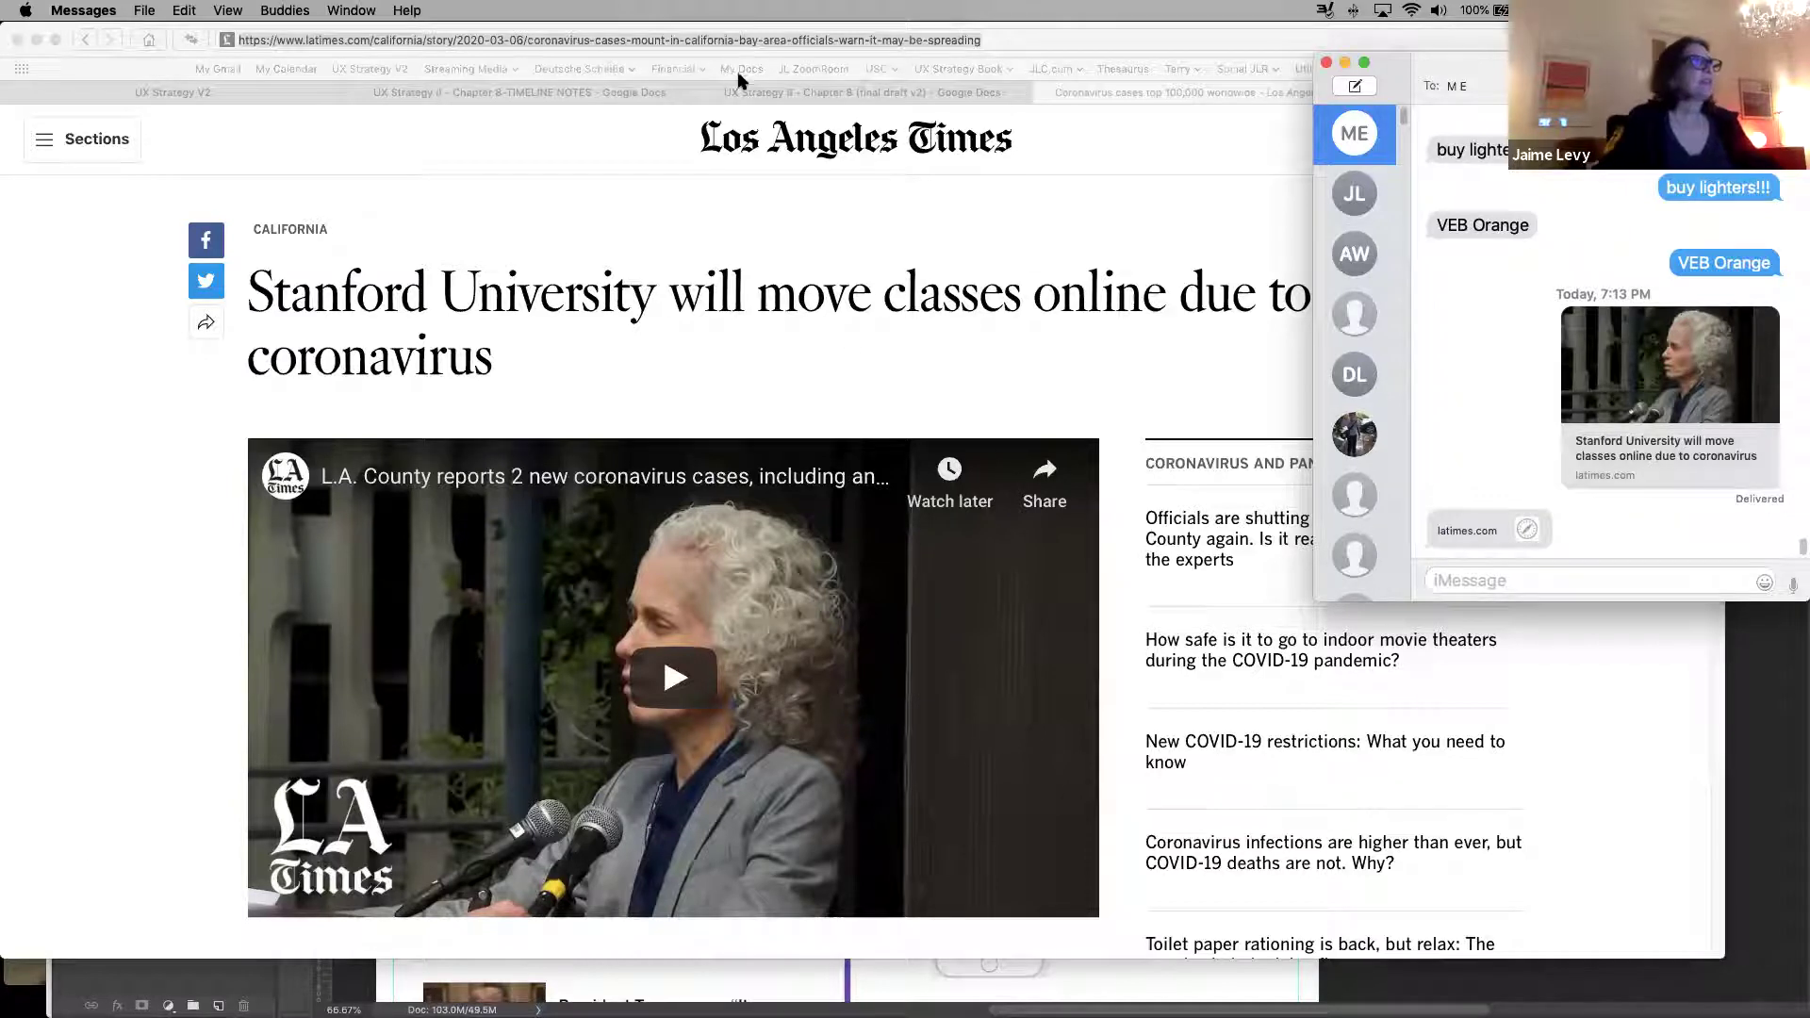
{"action": "left_click", "coordinate": [910, 72]}
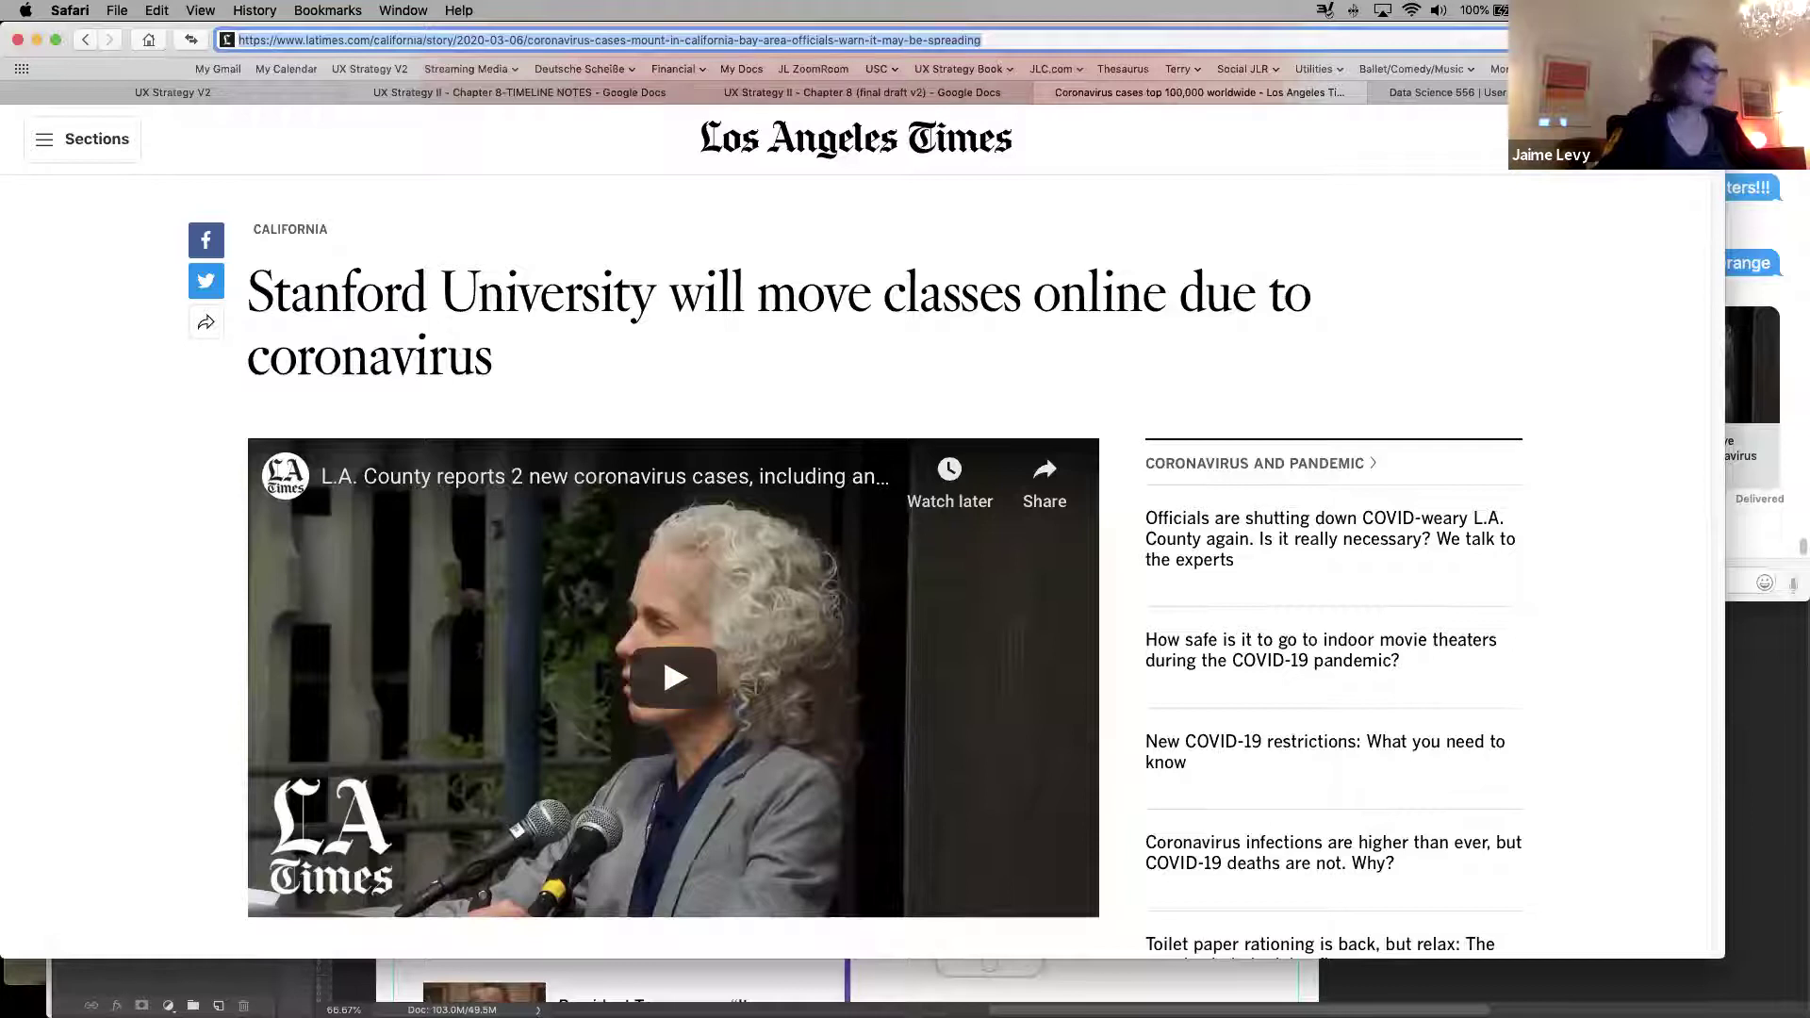
{"action": "mouse_move", "coordinate": [346, 990]}
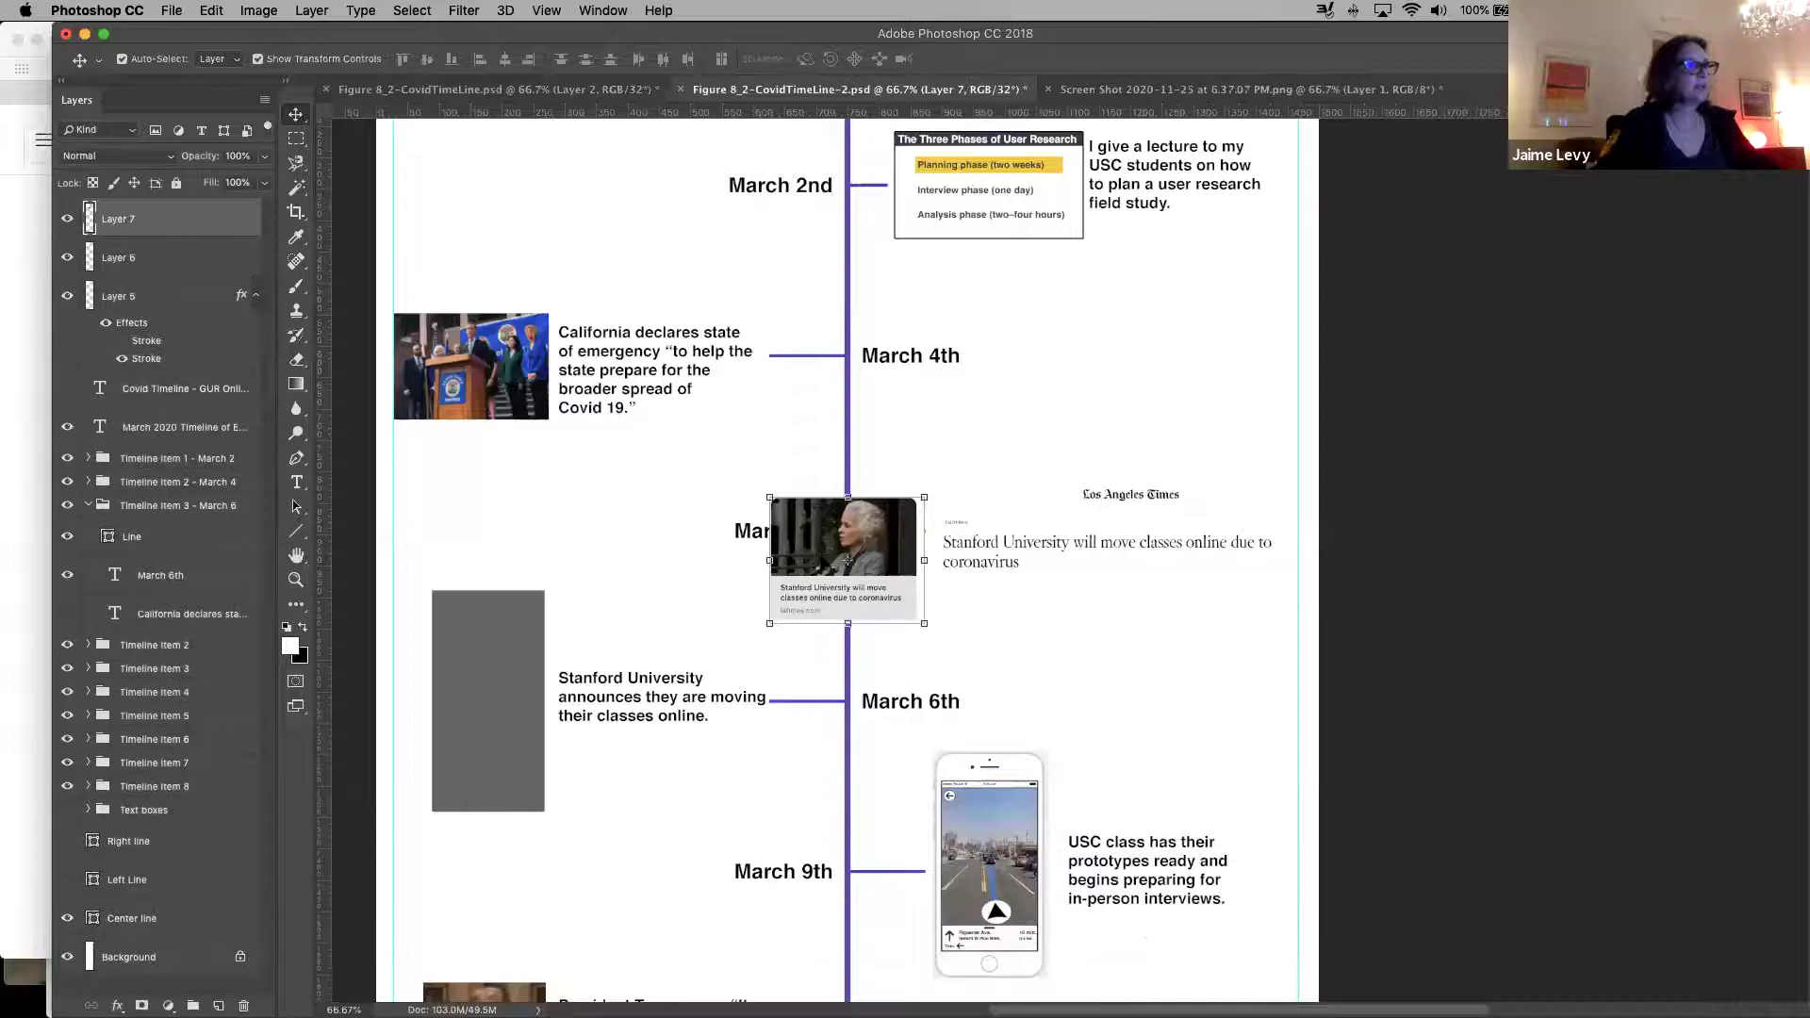
{"action": "left_click_drag", "start_coordinate": [847, 560], "coordinate": [1020, 611]}
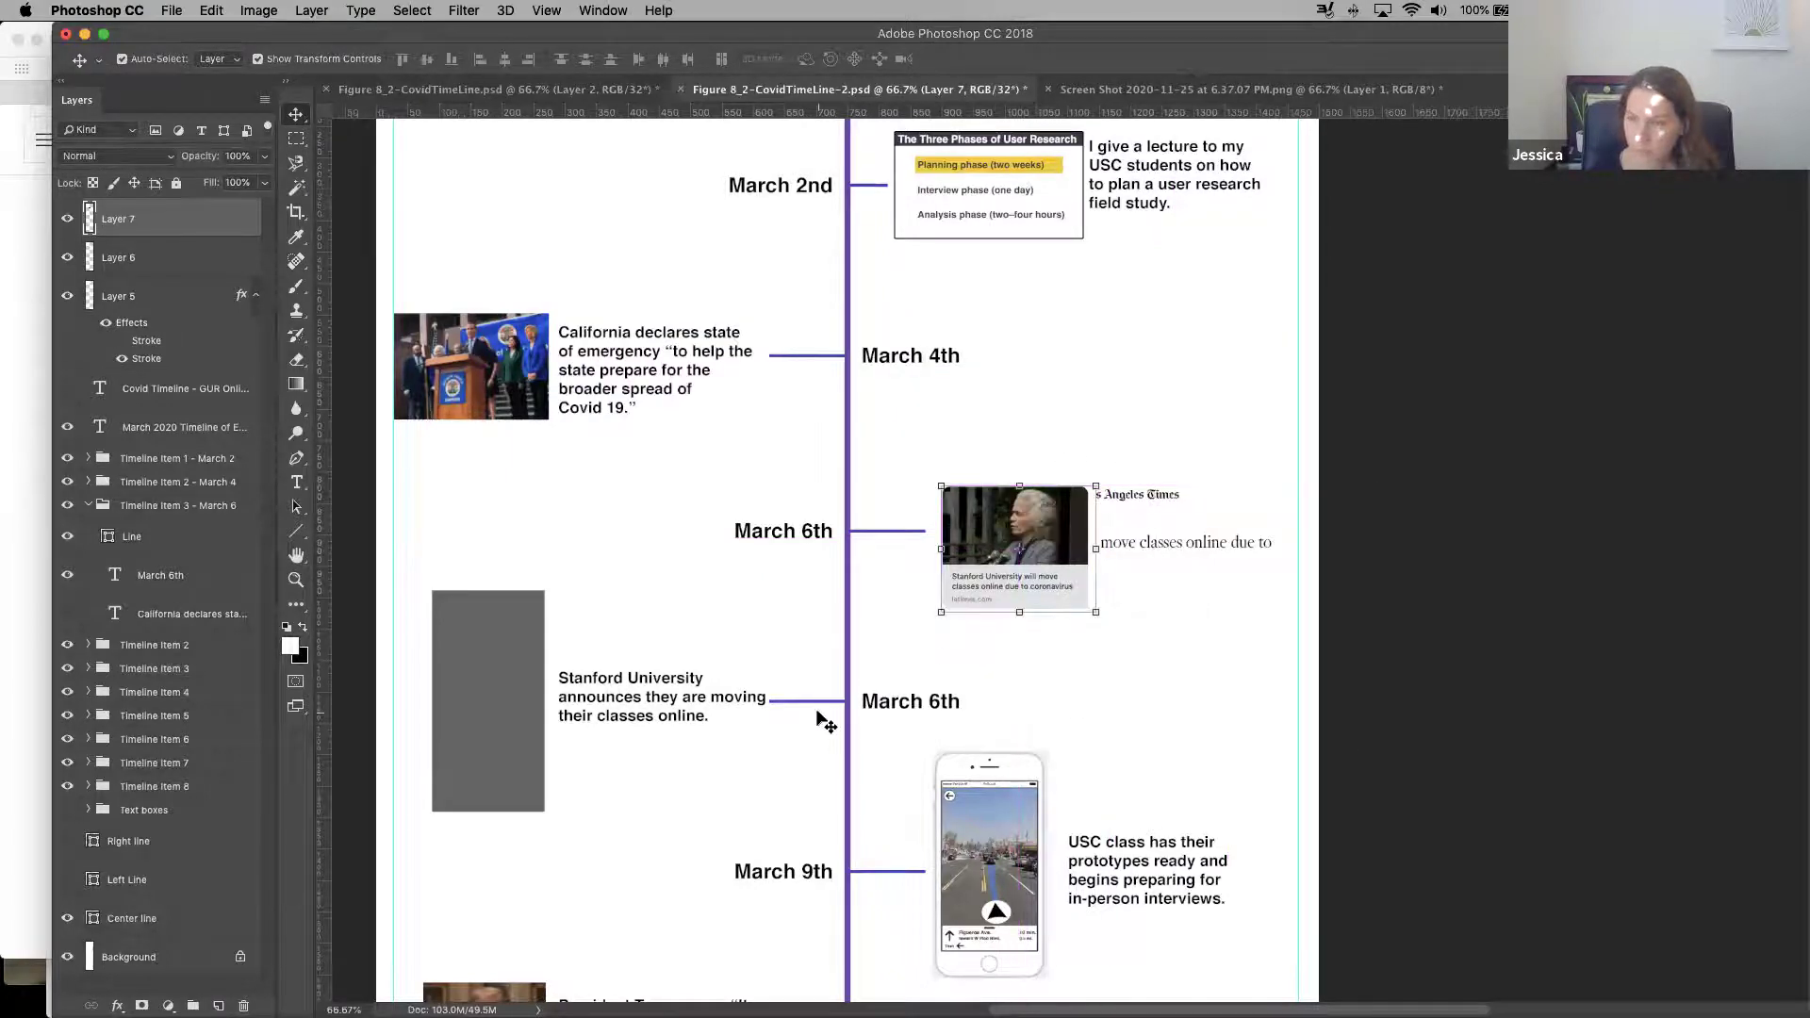
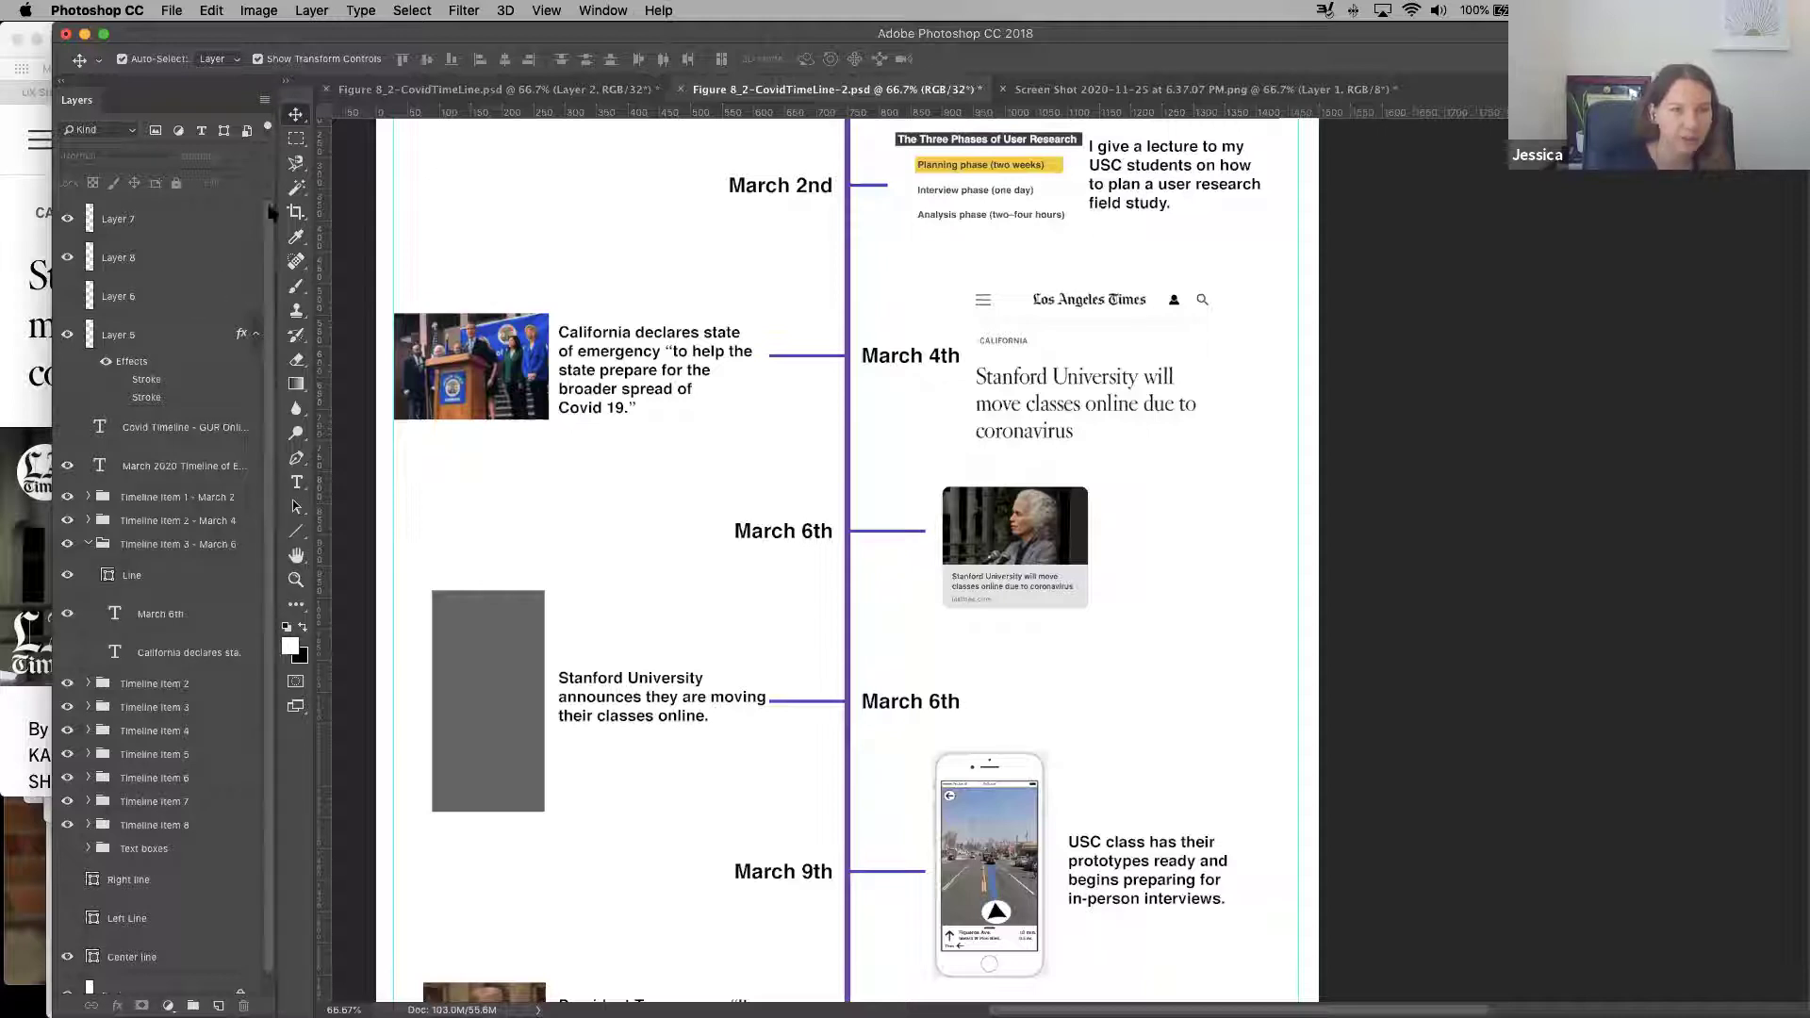
Hide and reshow Layer 5 to check which timeline picture it holds
{"action": "left_click_drag", "start_coordinate": [272, 213], "coordinate": [275, 125]}
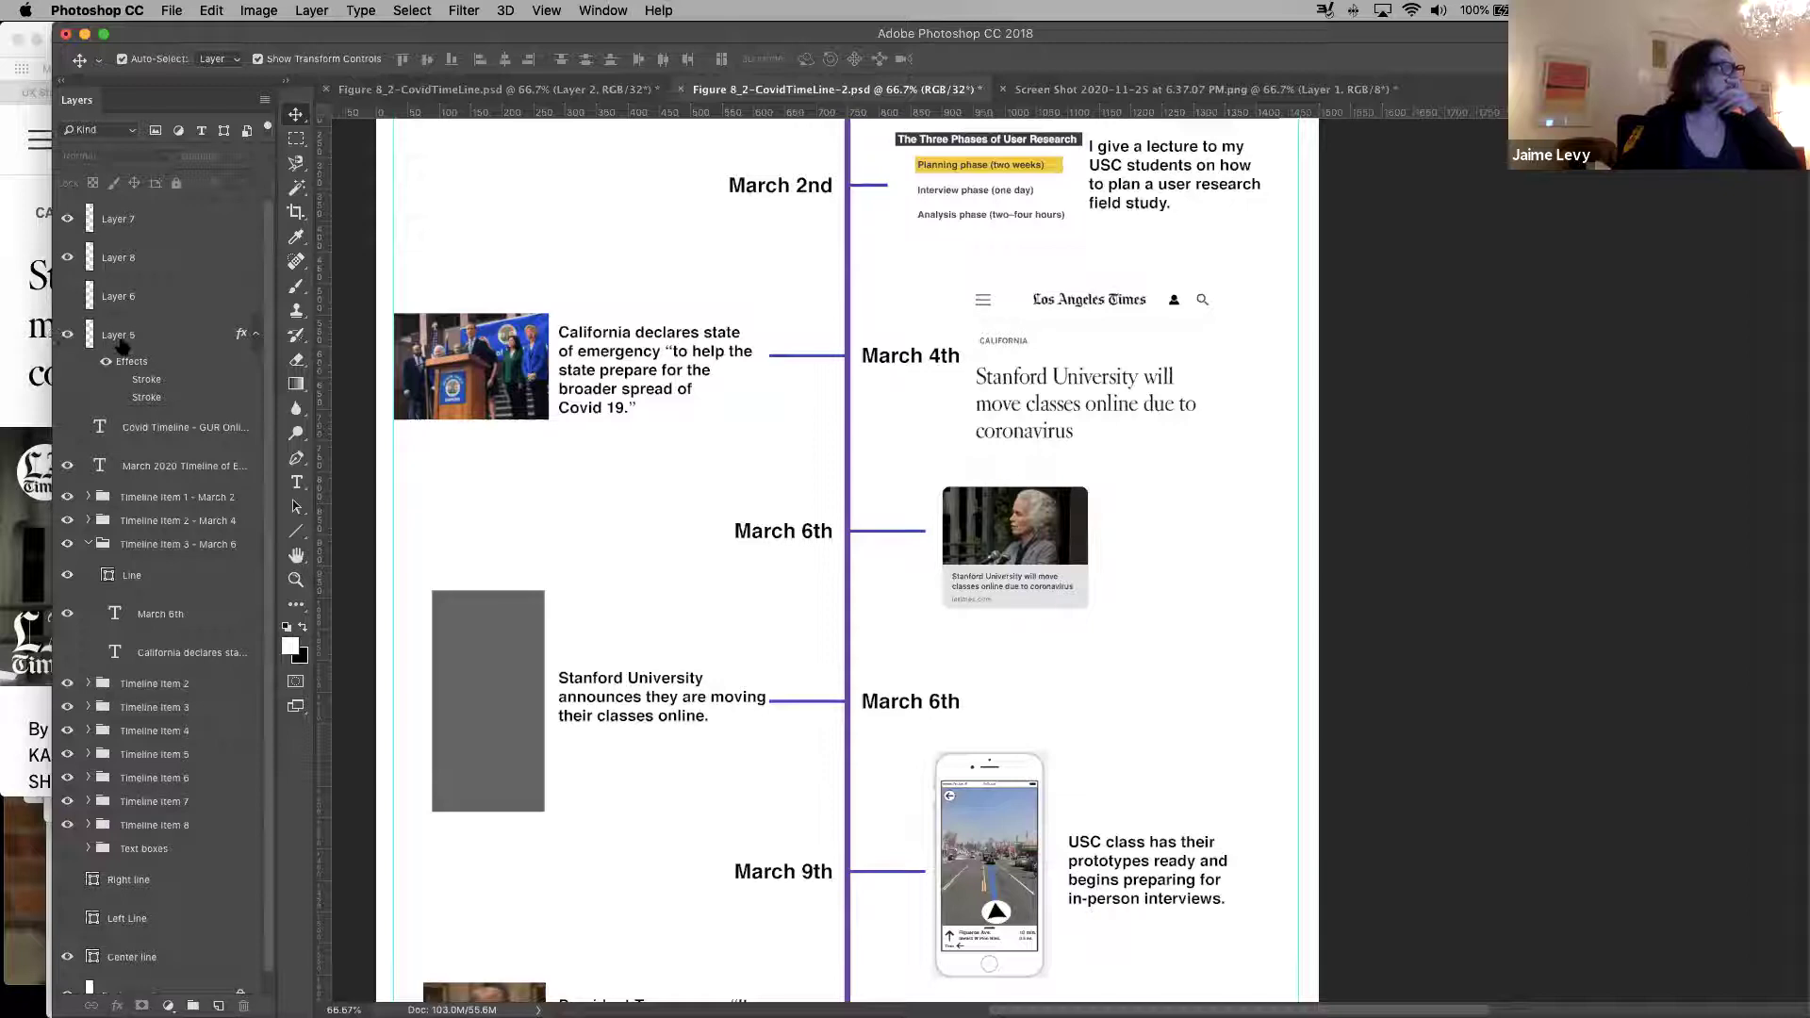
{"action": "left_click", "coordinate": [66, 335]}
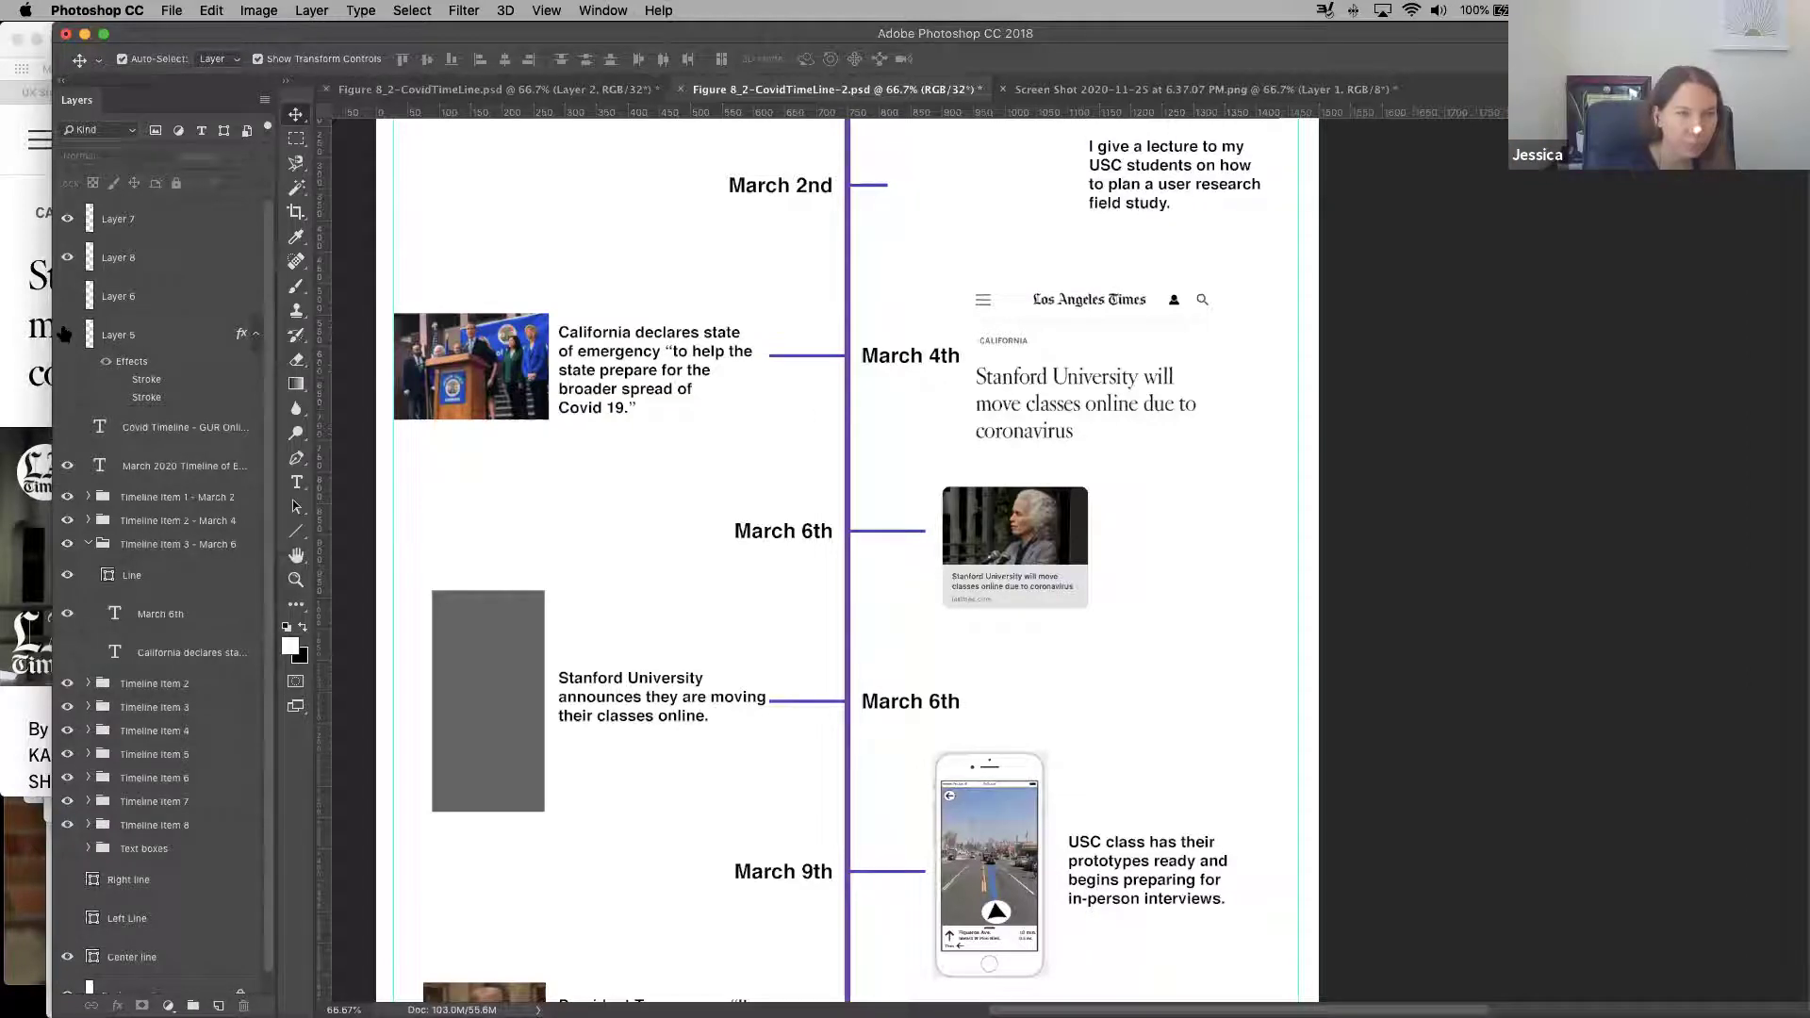
{"action": "left_click", "coordinate": [66, 334]}
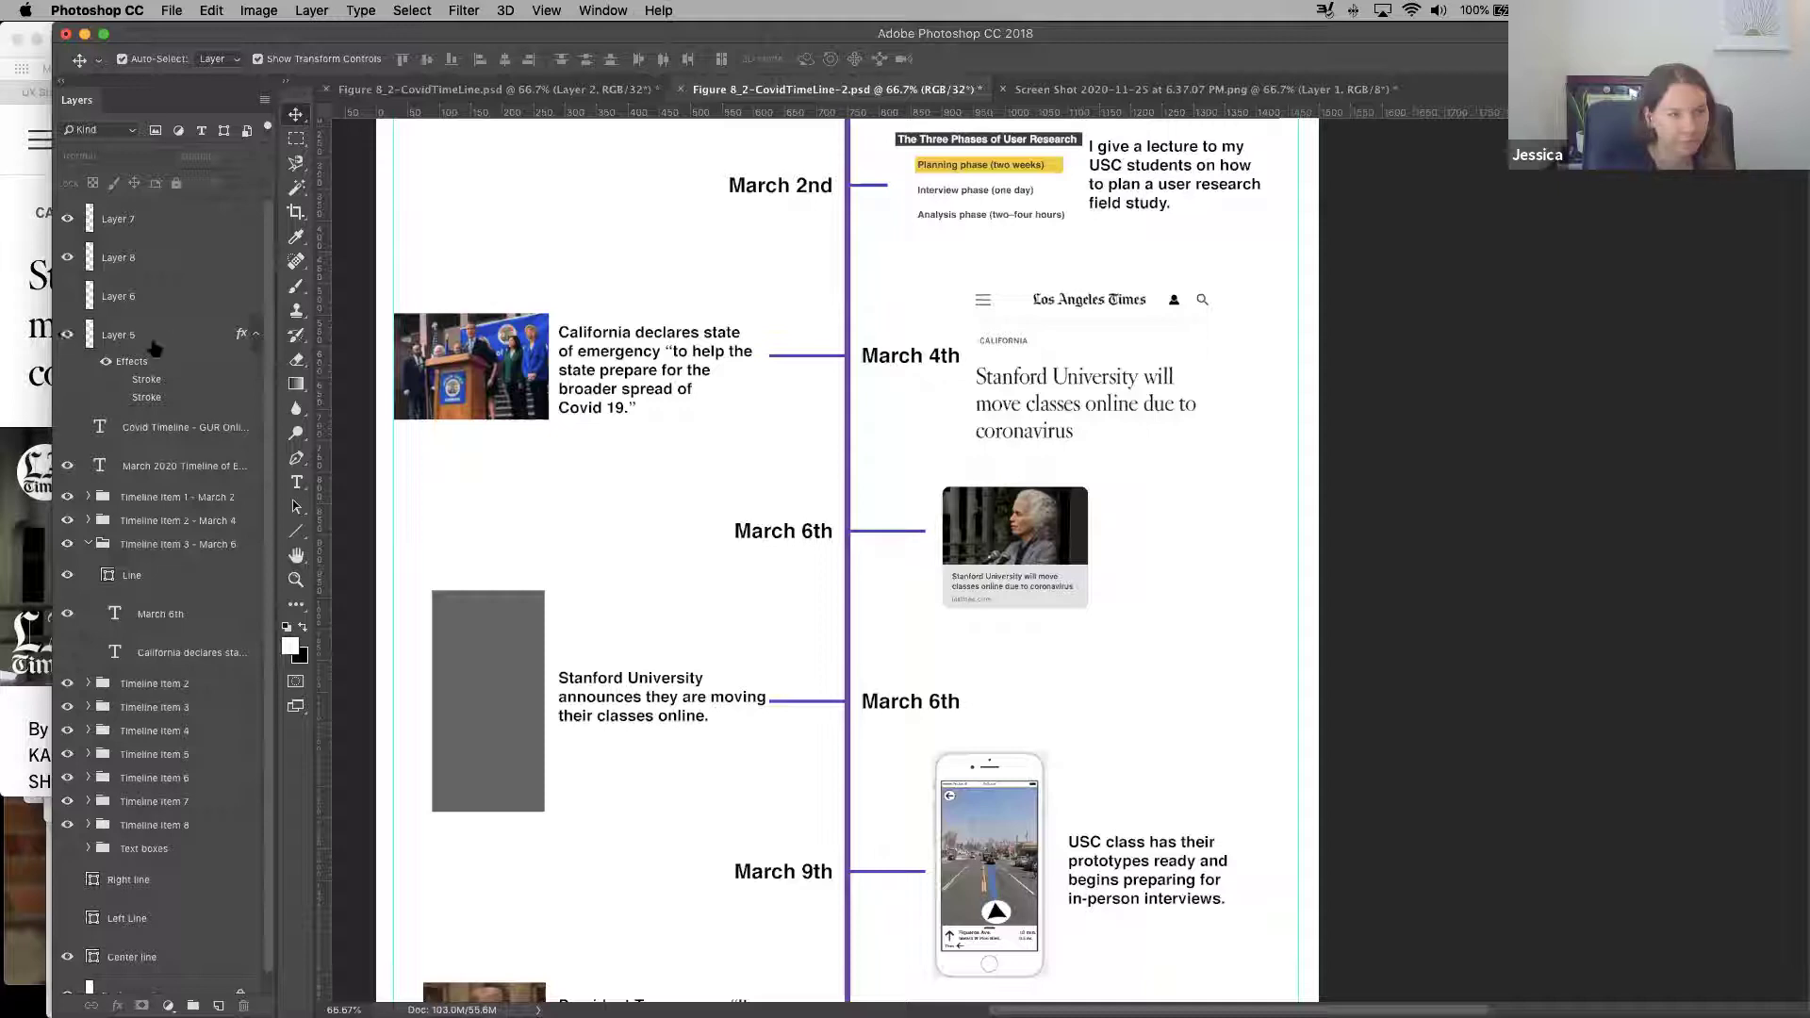
Rename the Los Angeles Times headline screenshot's layer as LA Times Responsive and move it into the Timeline Item 3 - March 6 group
{"action": "left_click", "coordinate": [1049, 405]}
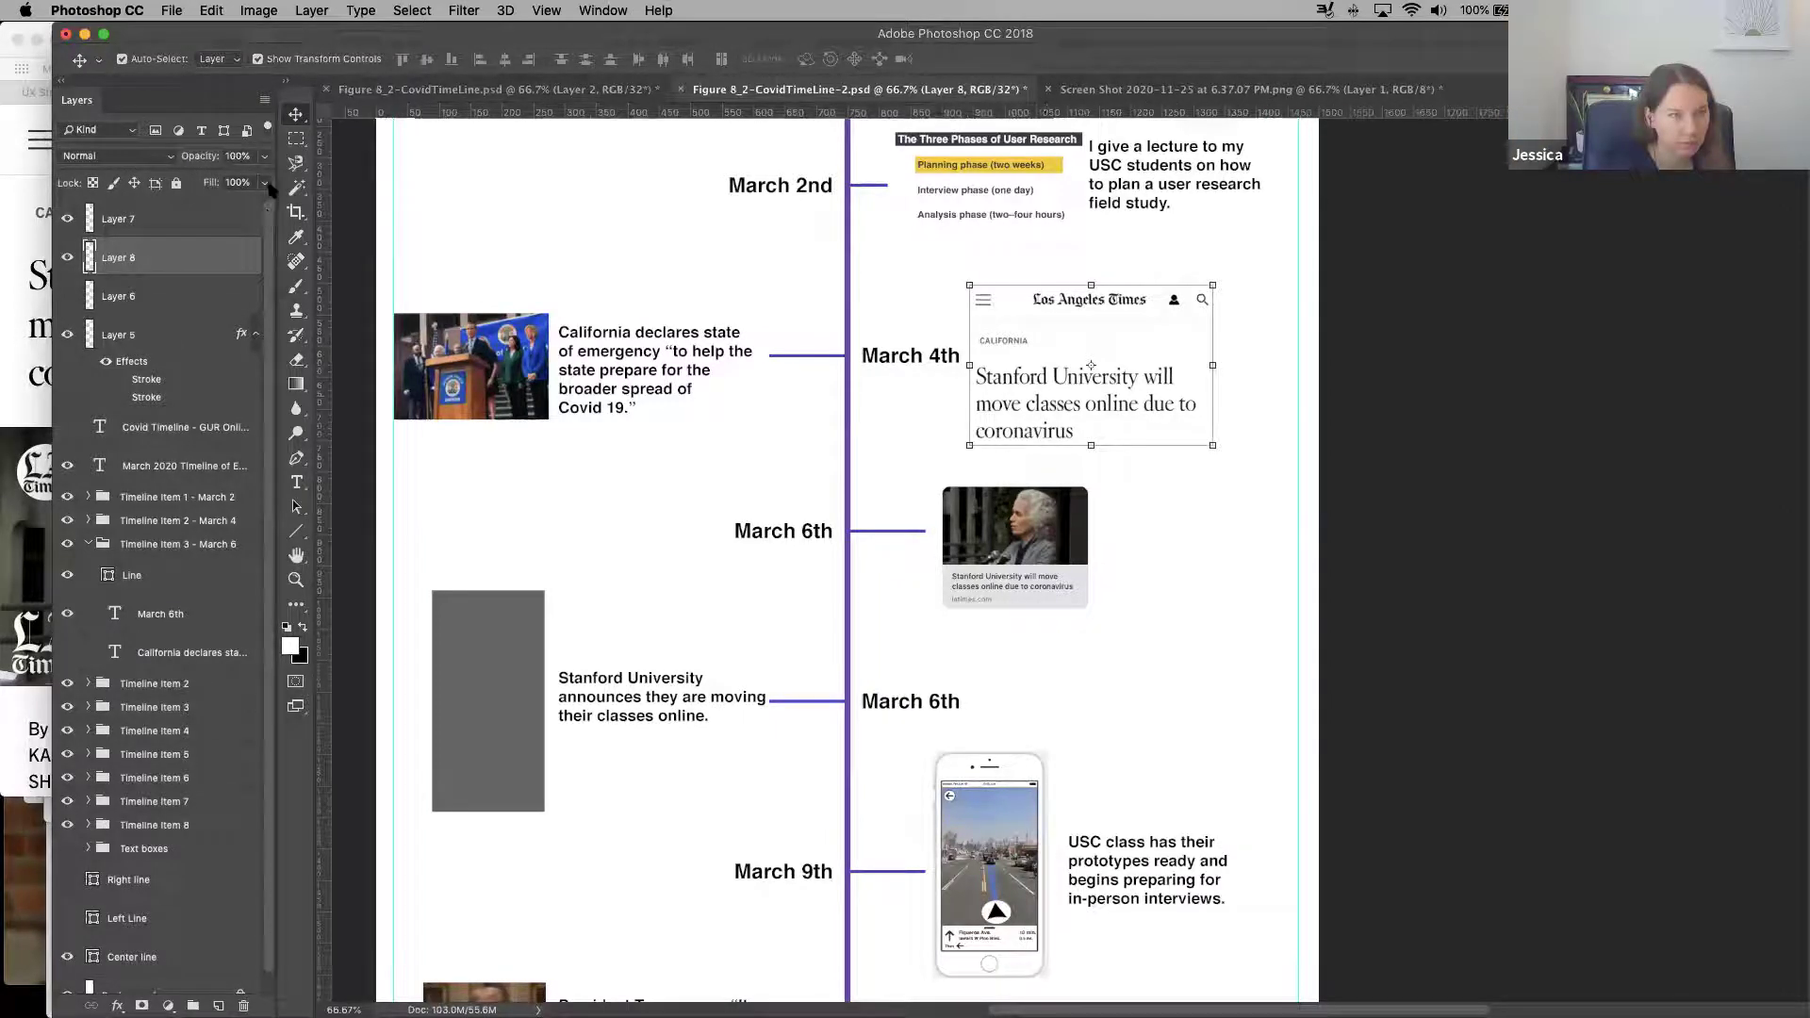
{"action": "left_click", "coordinate": [66, 257]}
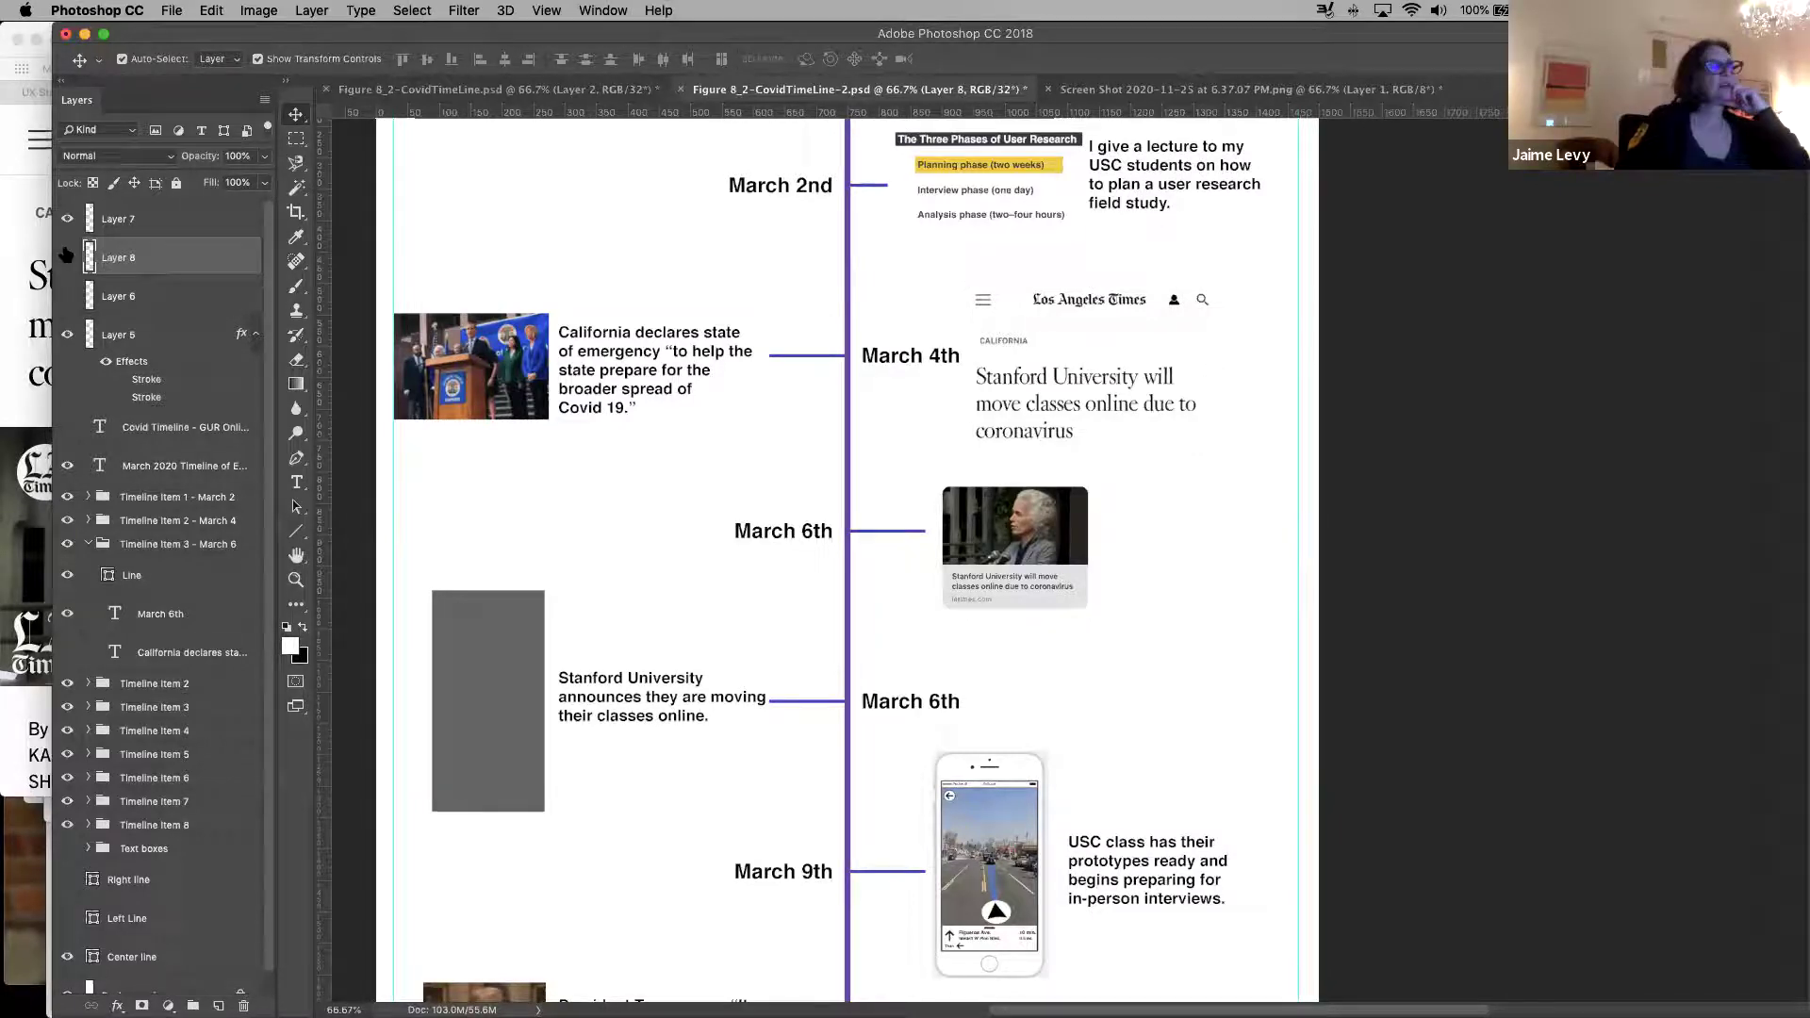
{"action": "left_click", "coordinate": [66, 257]}
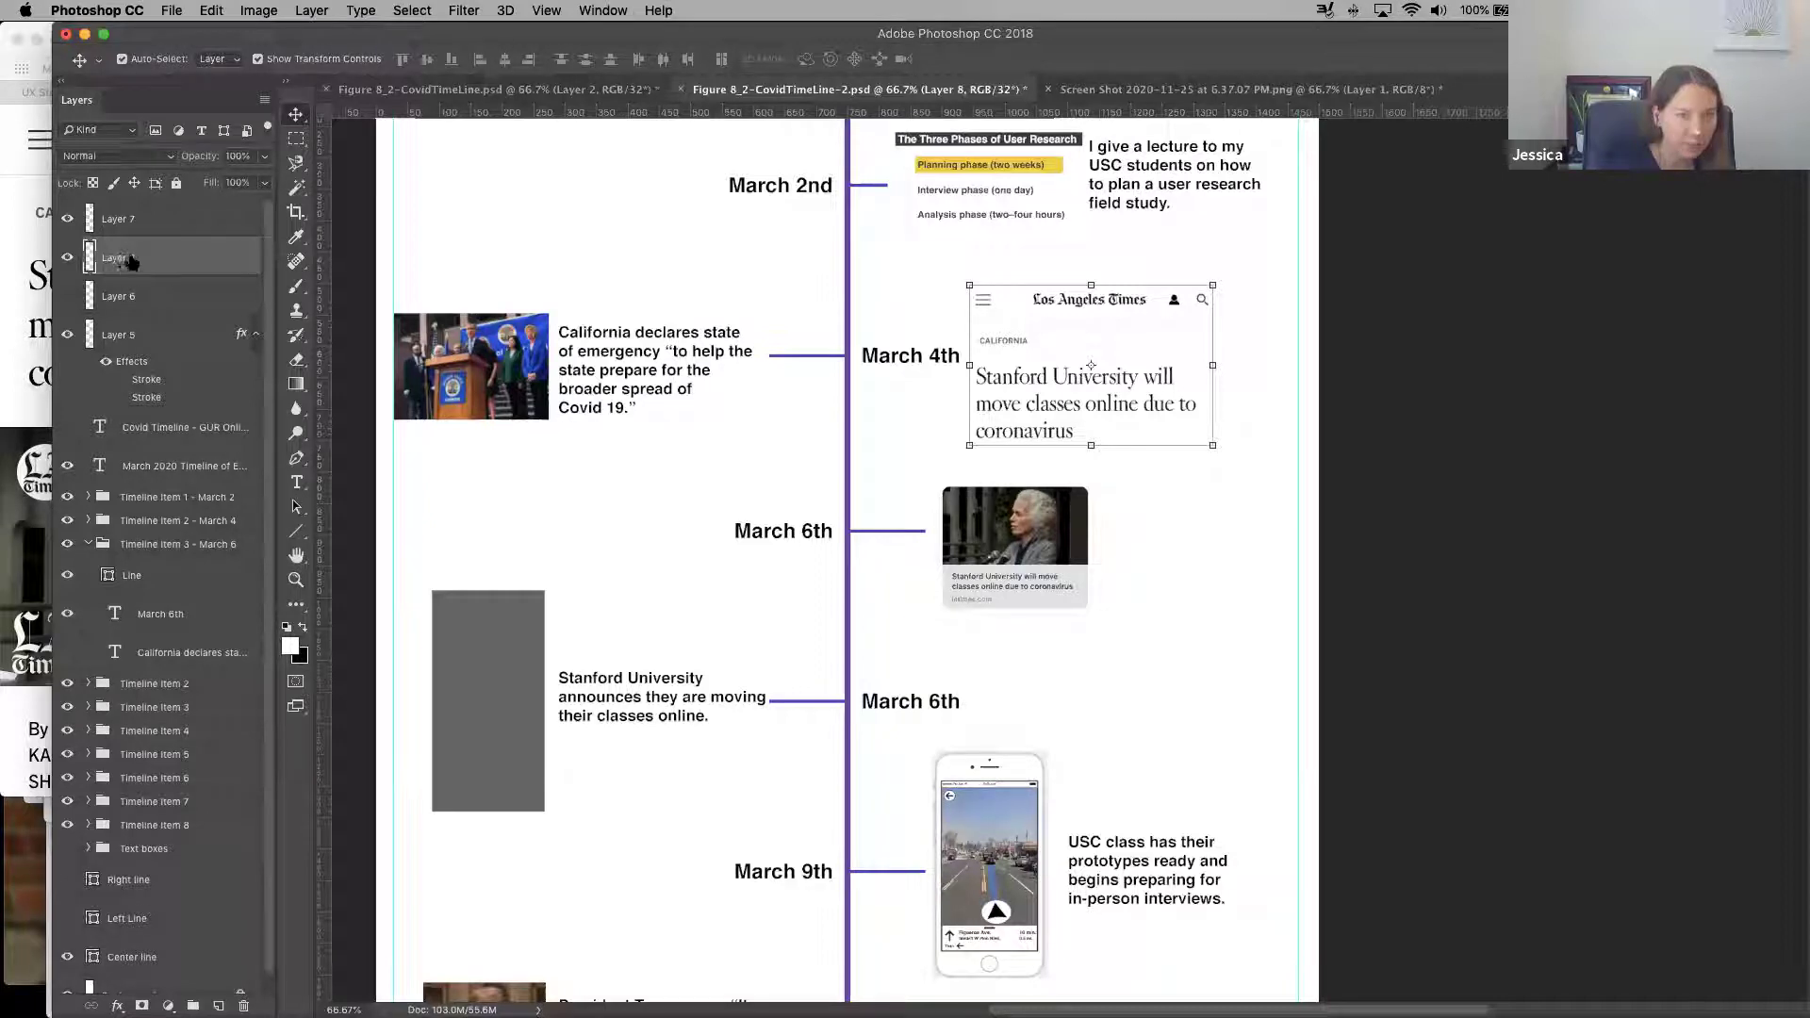
{"action": "double_click", "coordinate": [126, 256]}
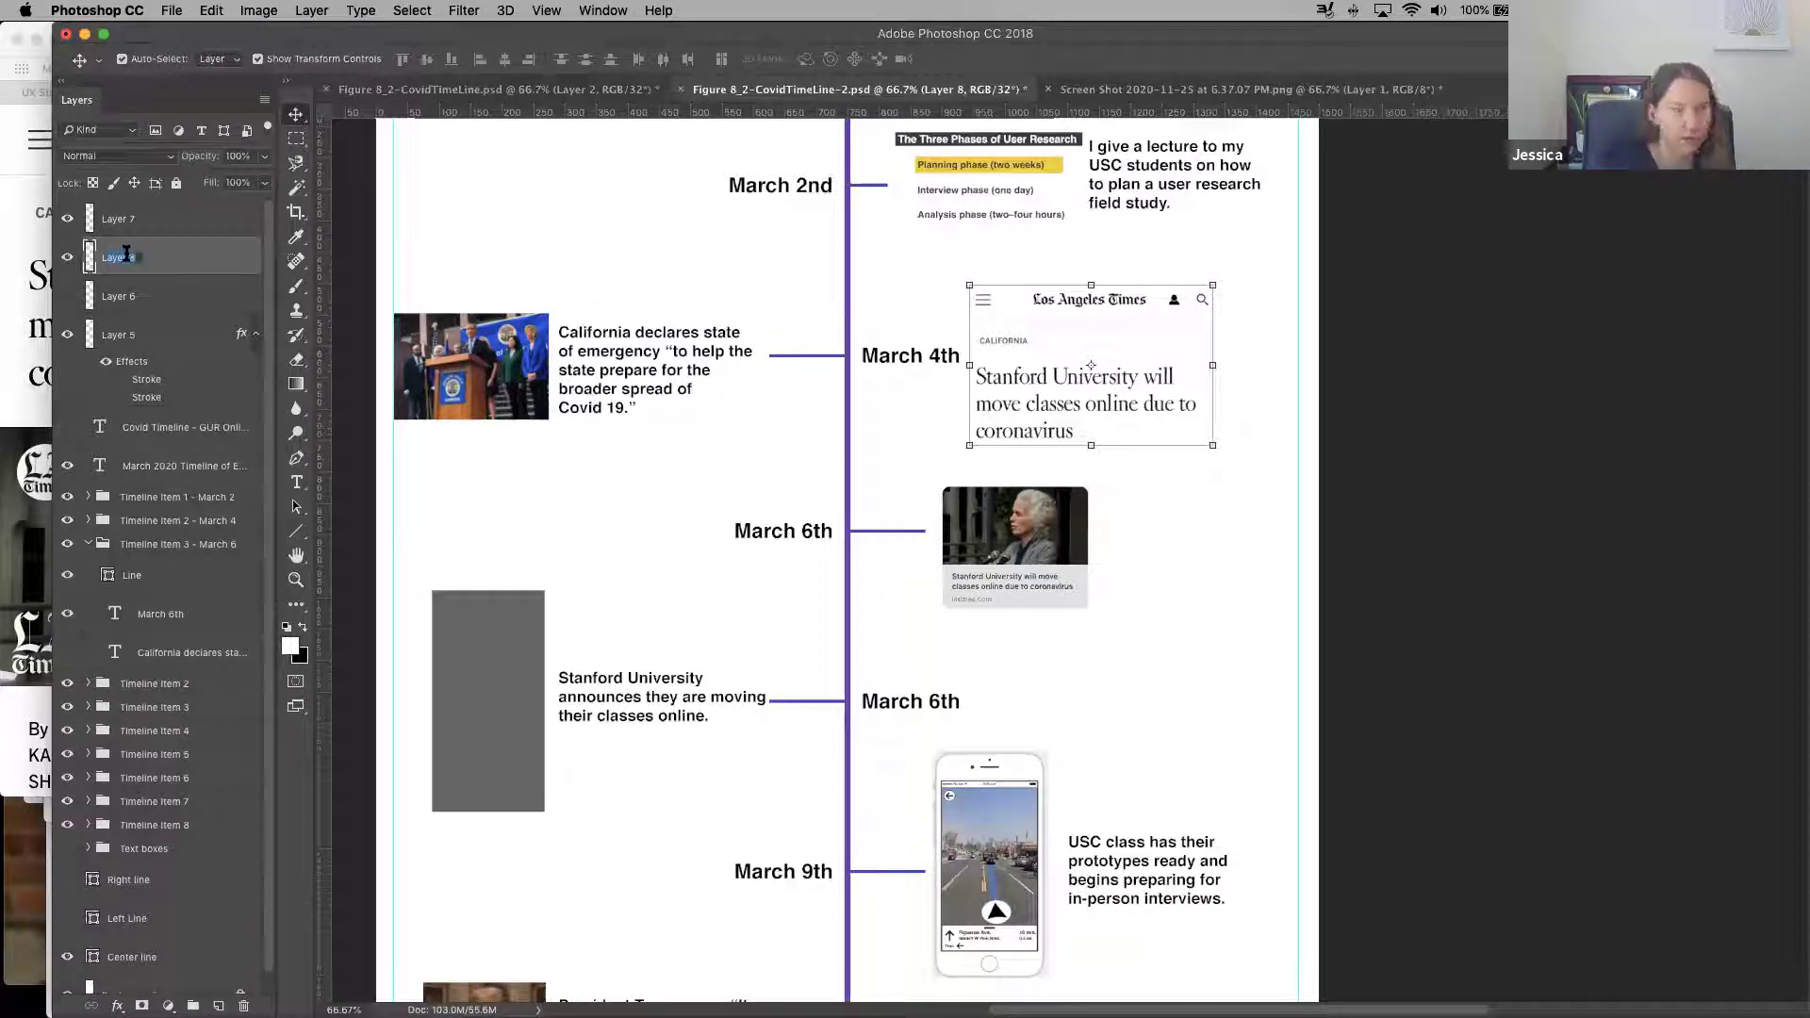
{"action": "type", "text": "La"}
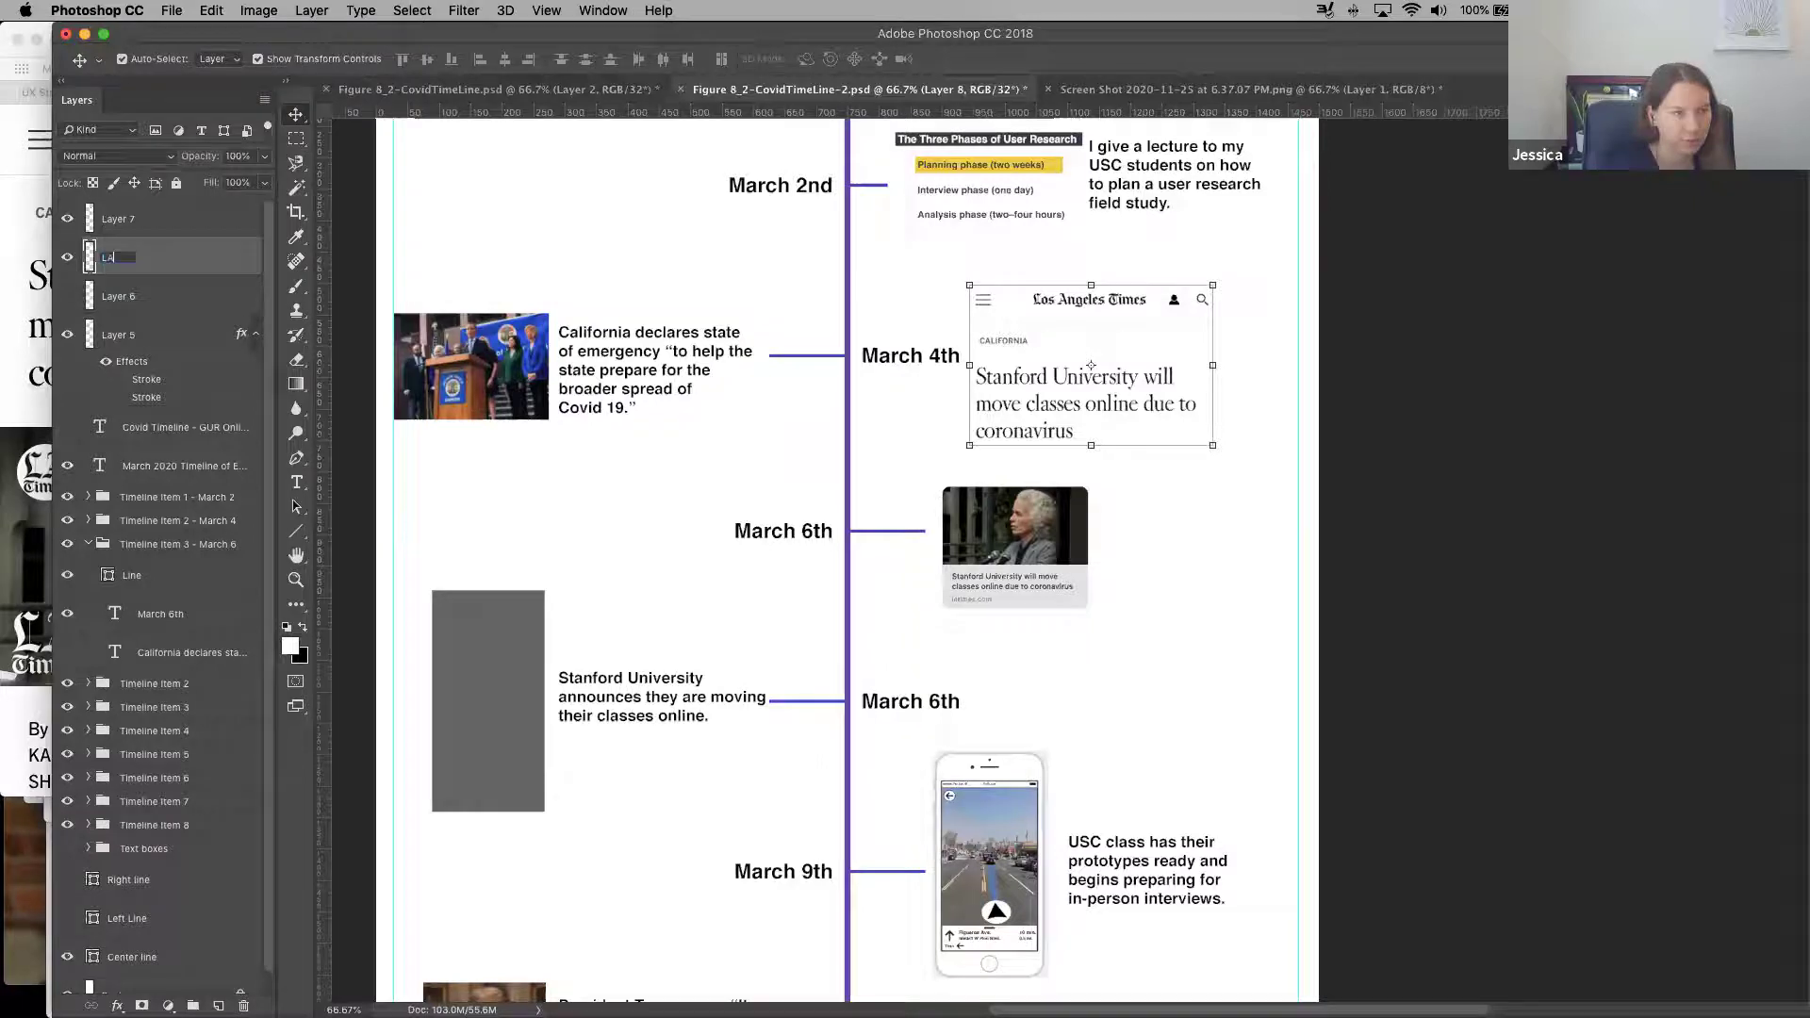
{"action": "type", "text": " TimesReso"}
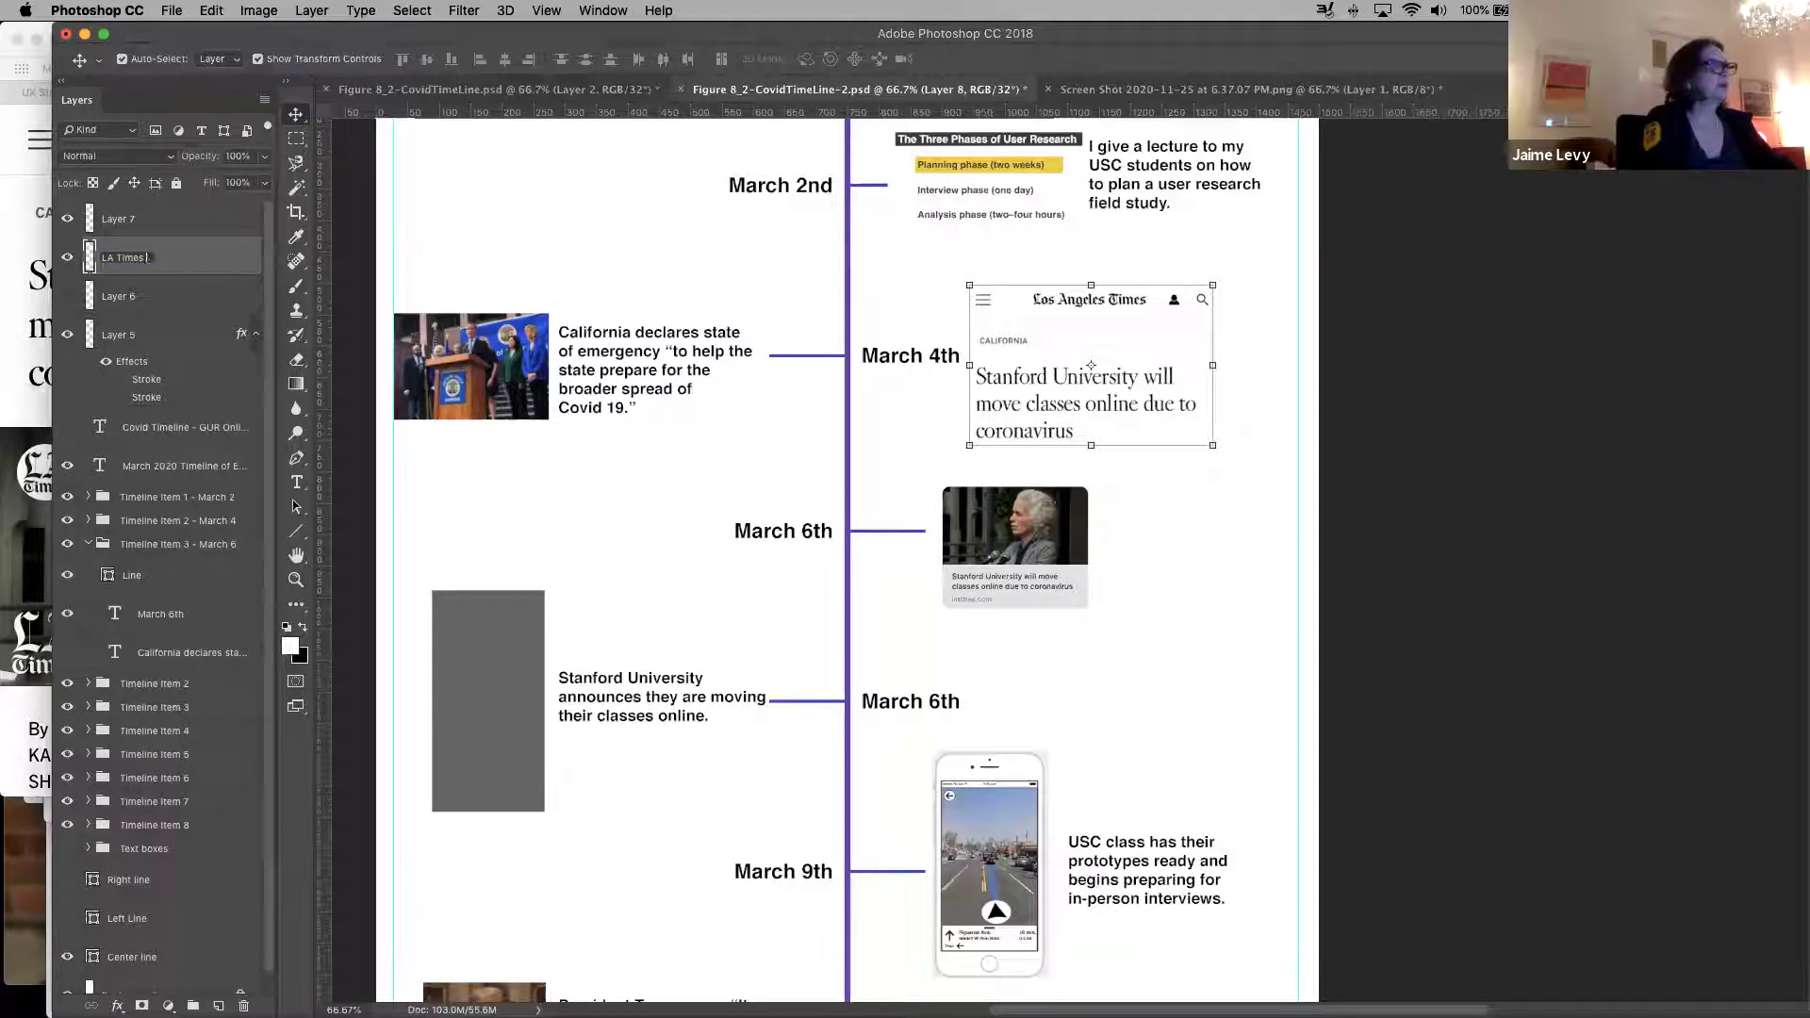
{"action": "type", "text": "onsive"}
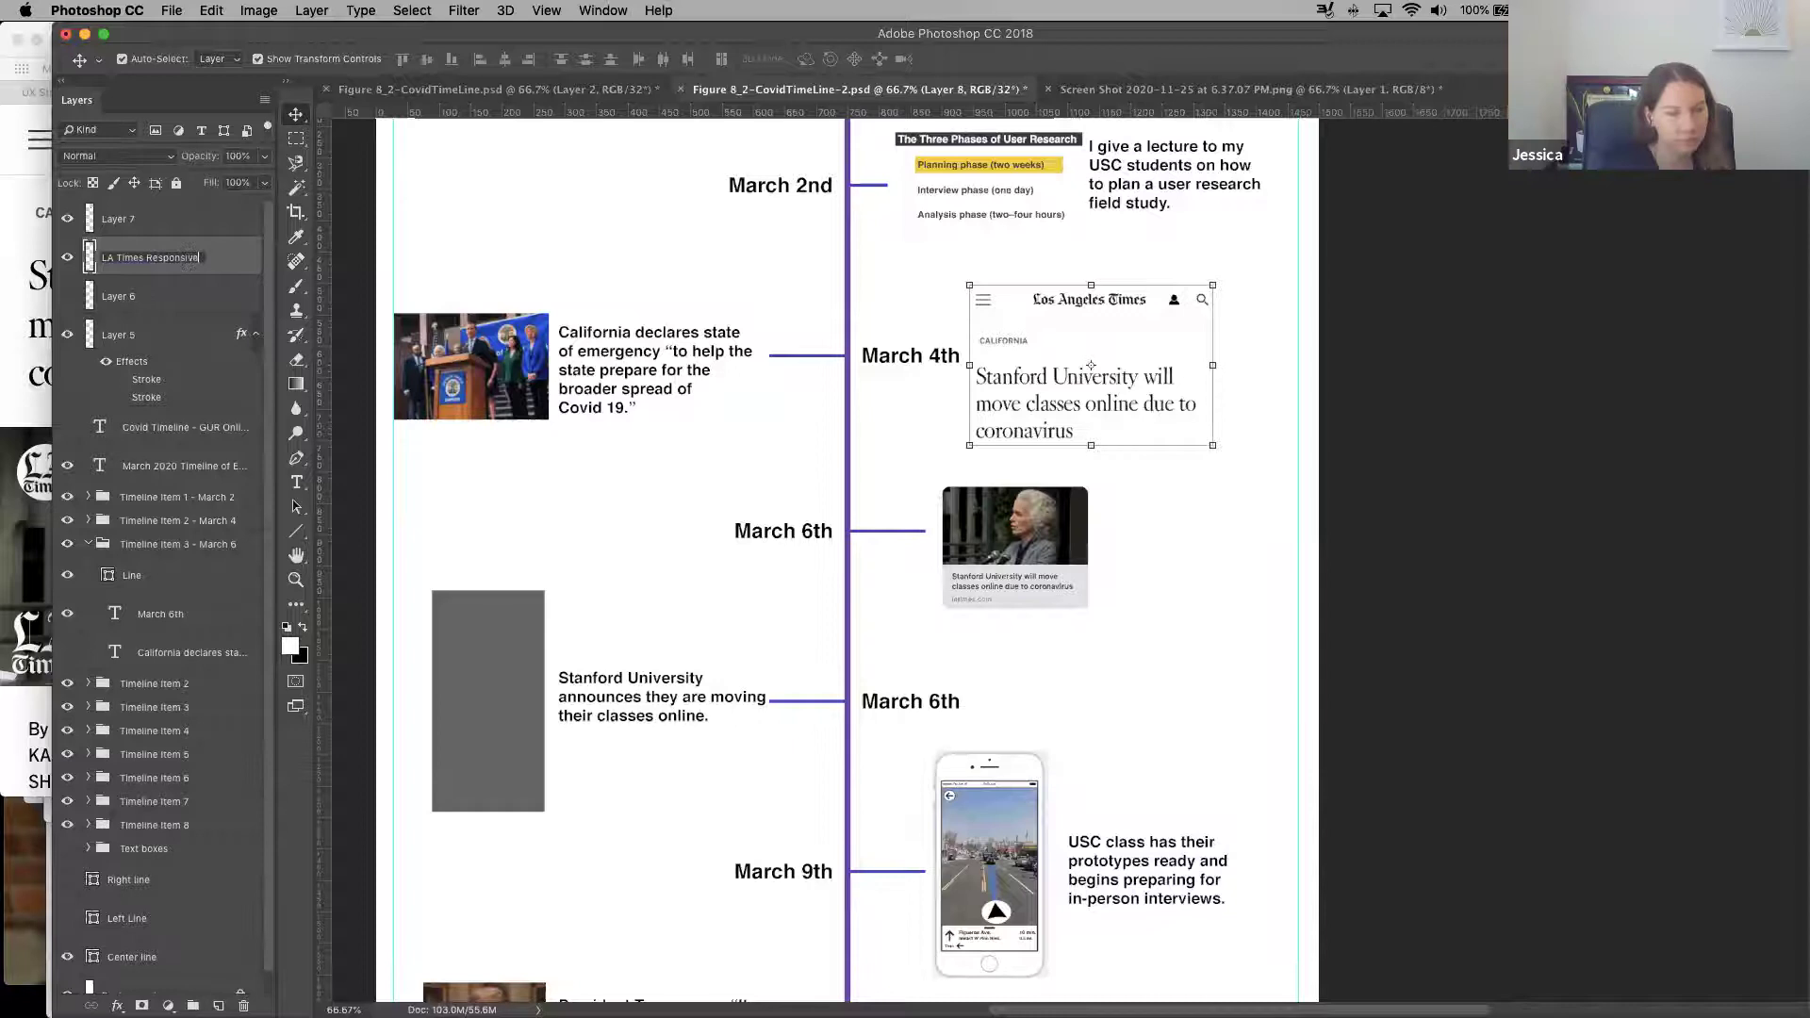
{"action": "key", "text": "Return"}
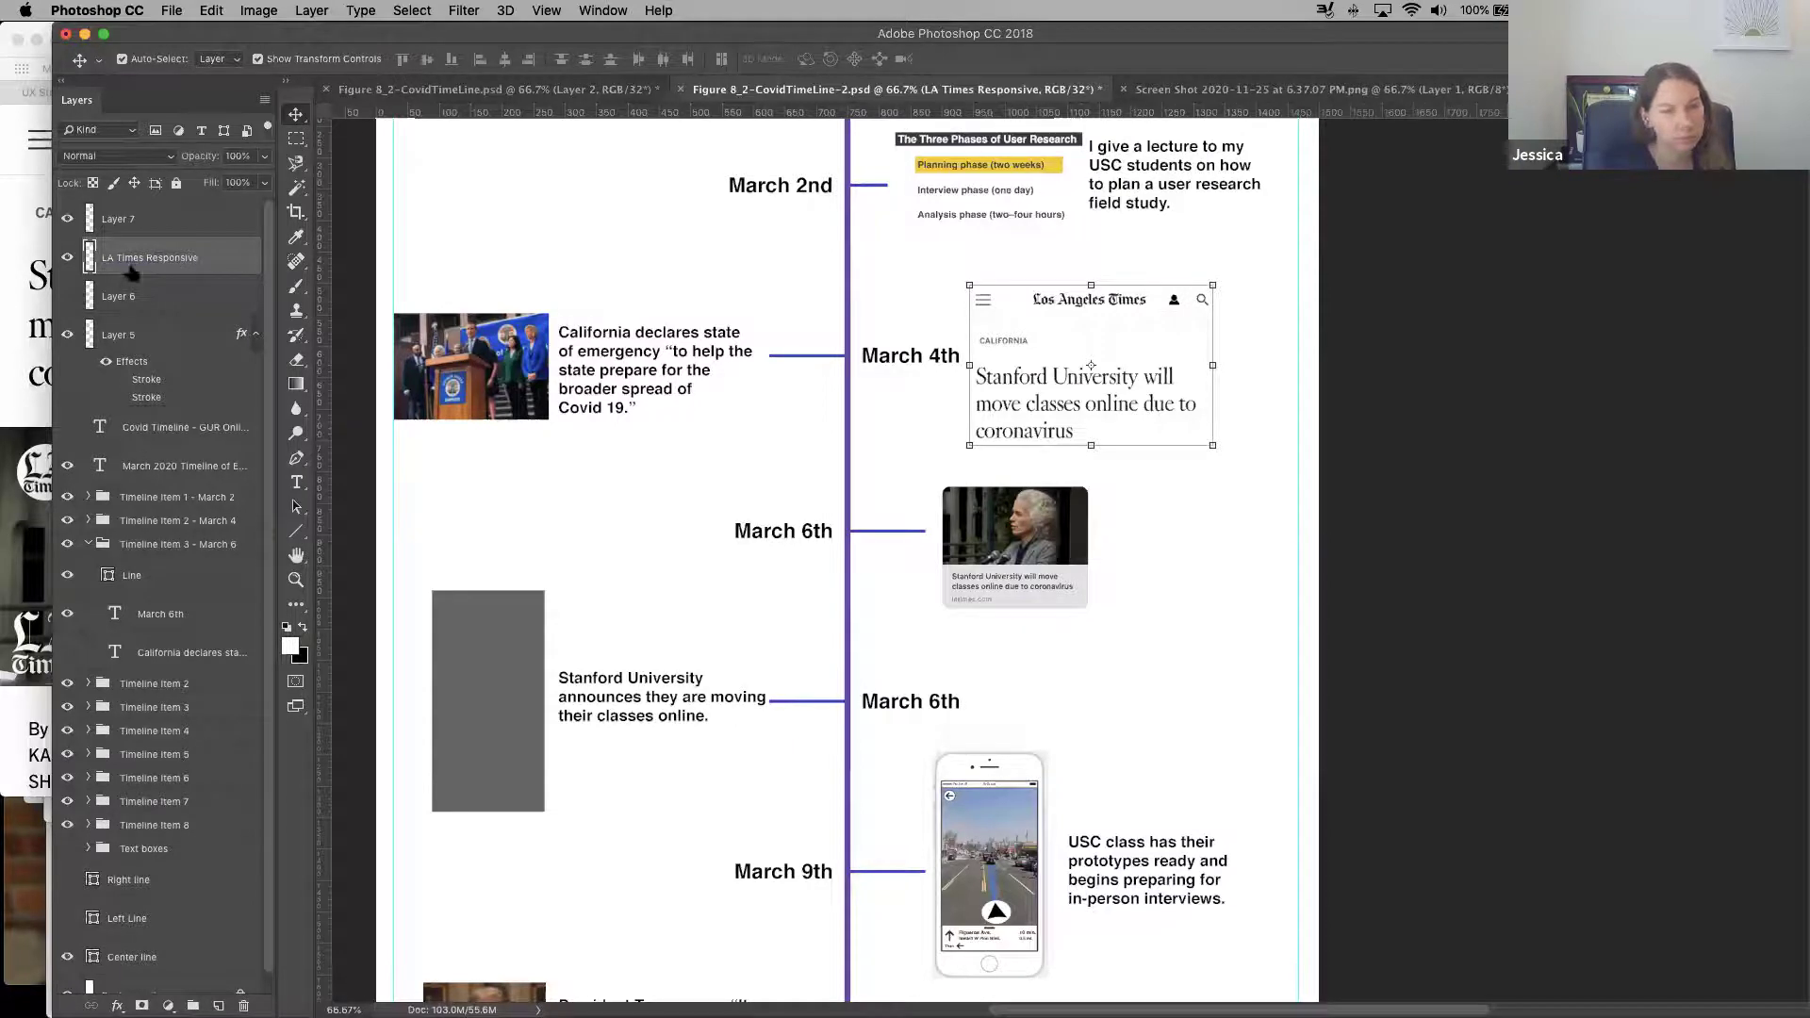
{"action": "left_click_drag", "start_coordinate": [136, 263], "coordinate": [181, 538]}
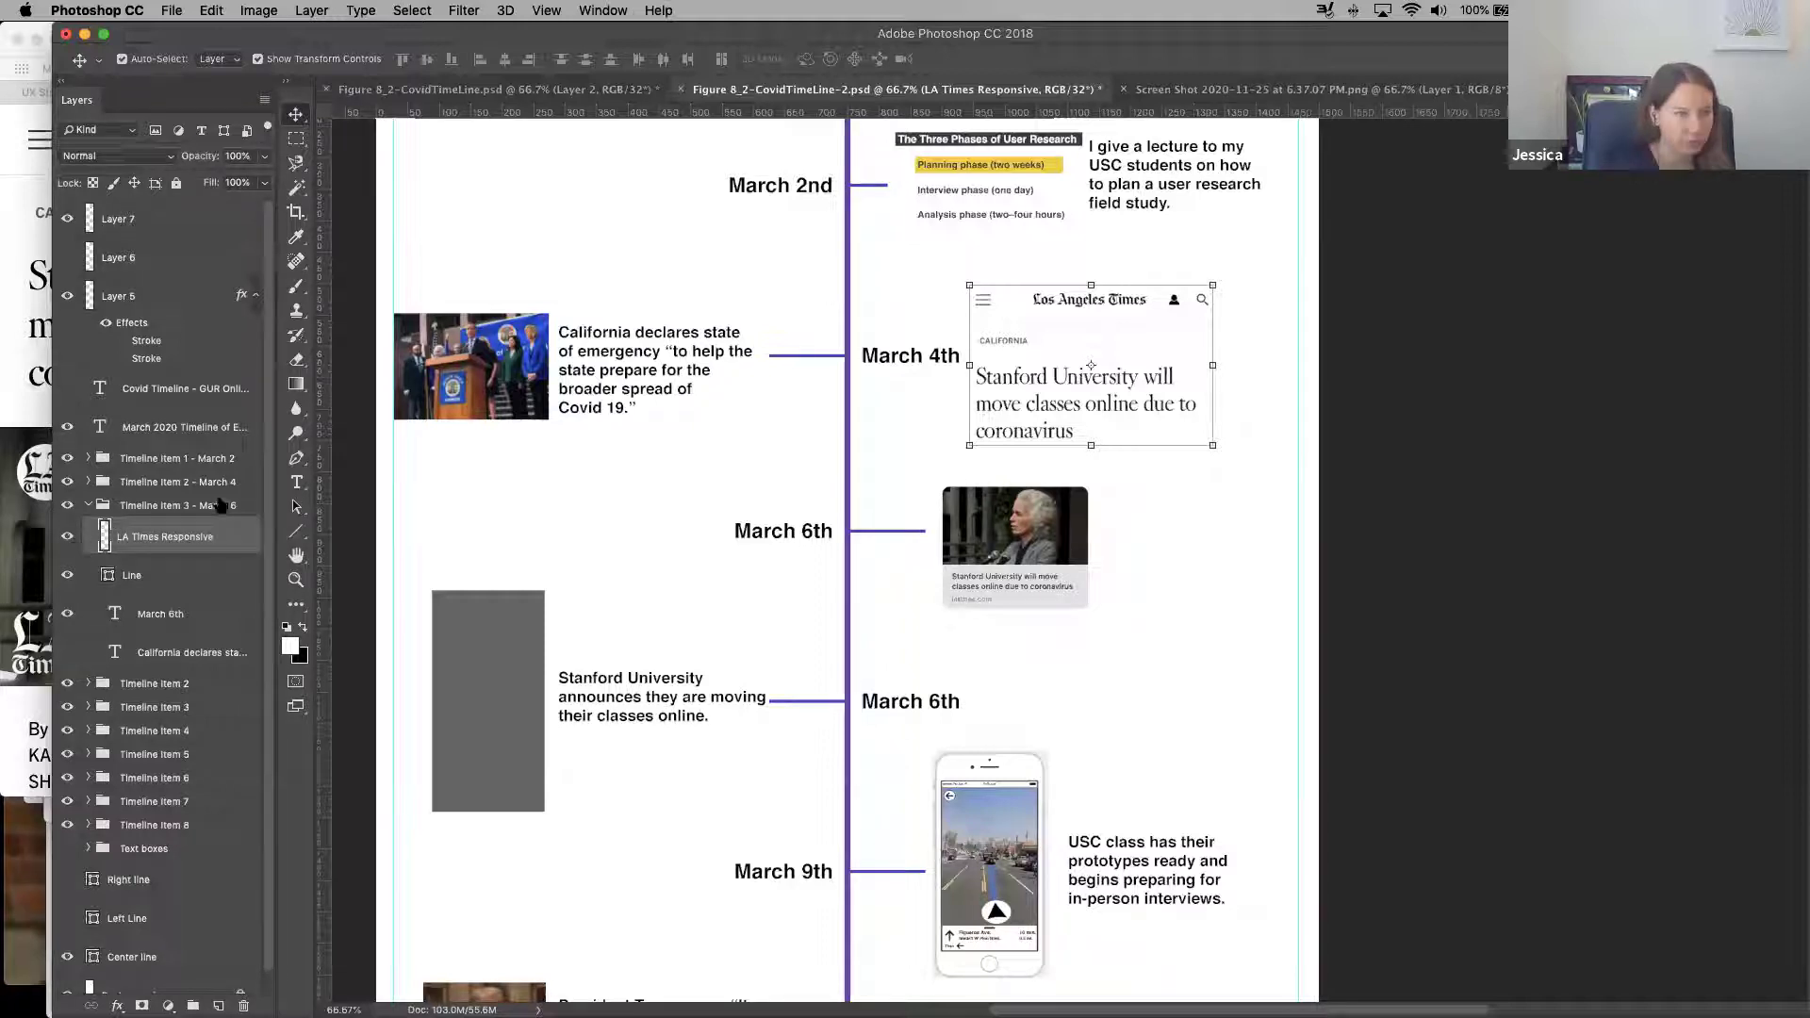
Move Layer 5, the March 2nd research phases picture, into the Timeline Item 1 - March 2 group
{"action": "left_click_drag", "start_coordinate": [123, 299], "coordinate": [184, 489]}
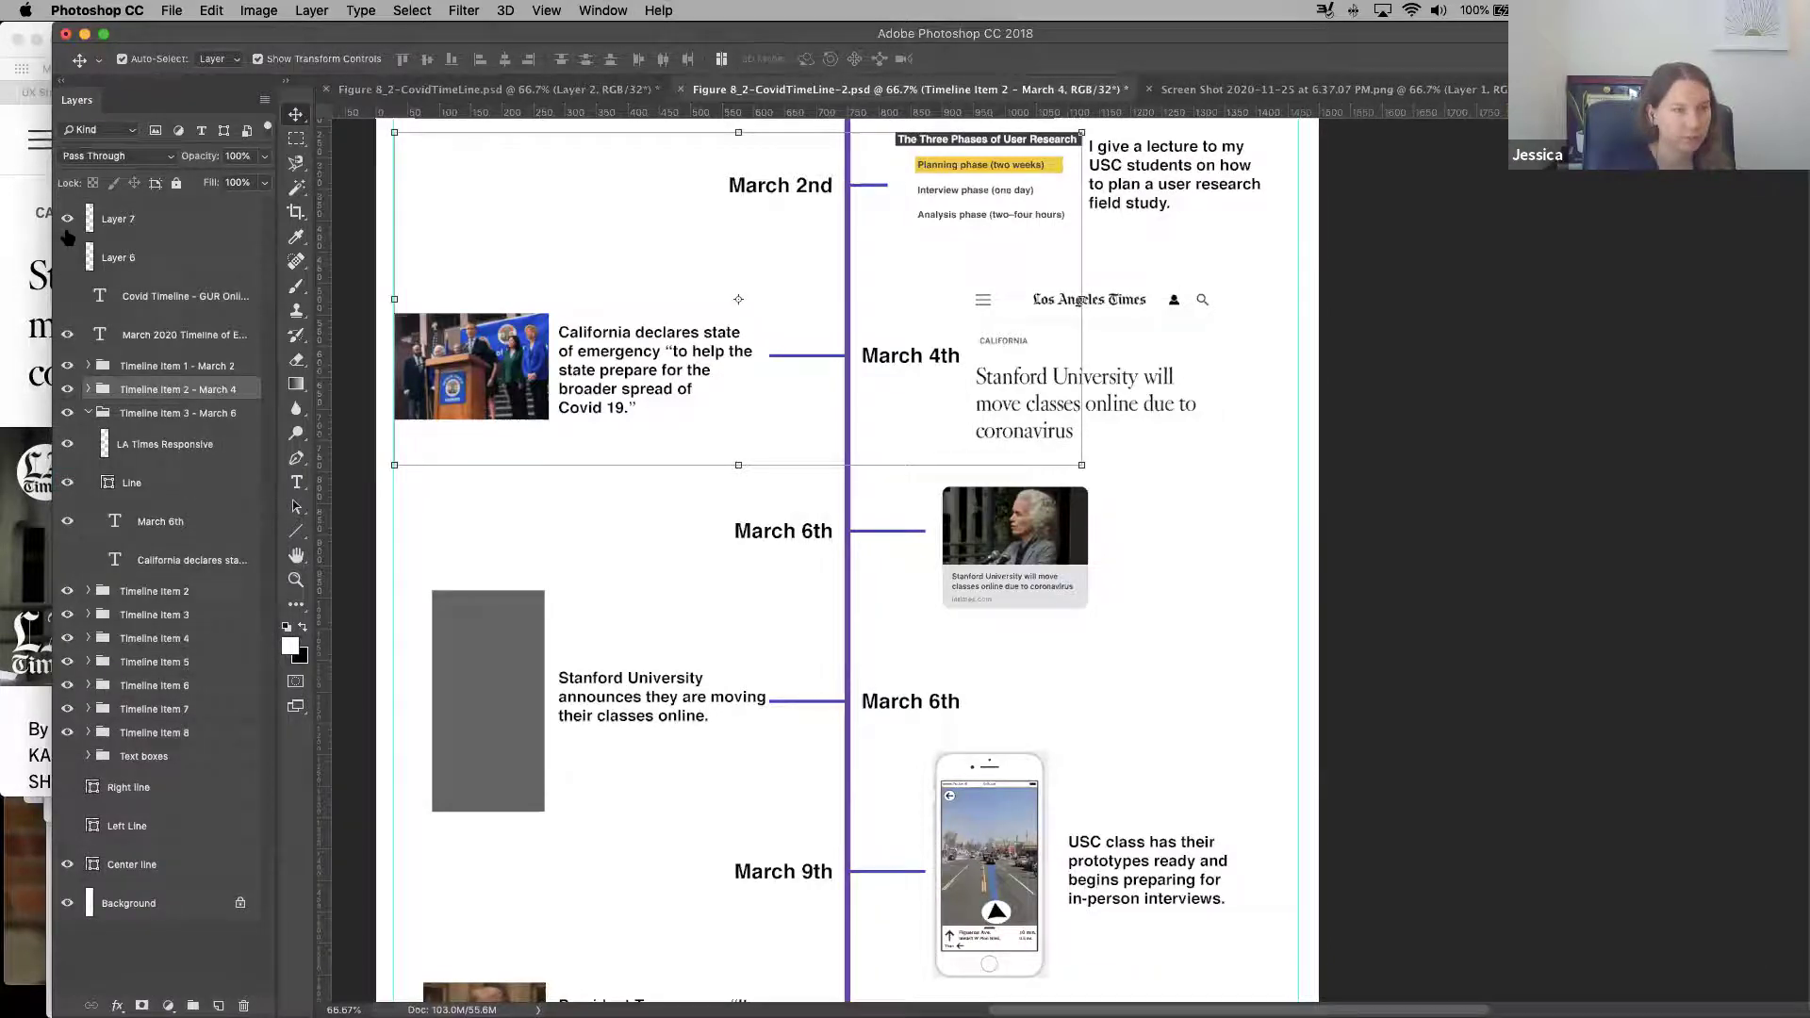
{"action": "key", "text": "super+z"}
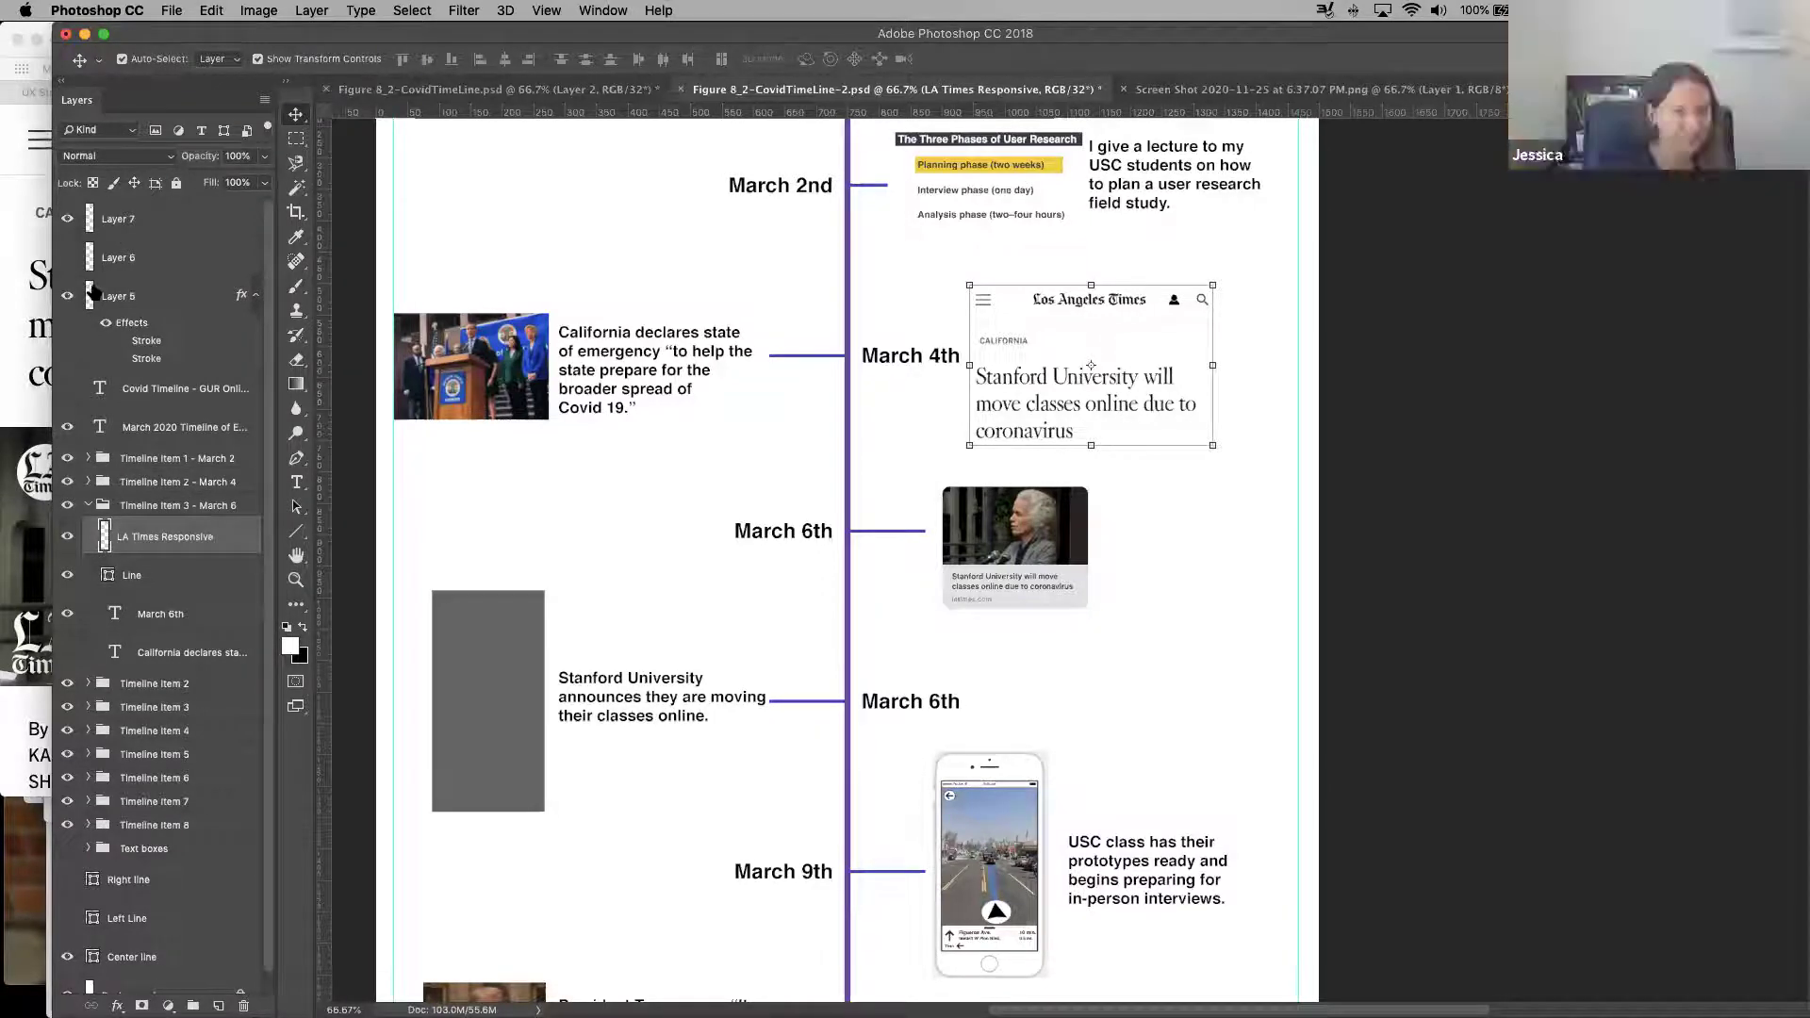
{"action": "left_click", "coordinate": [95, 294]}
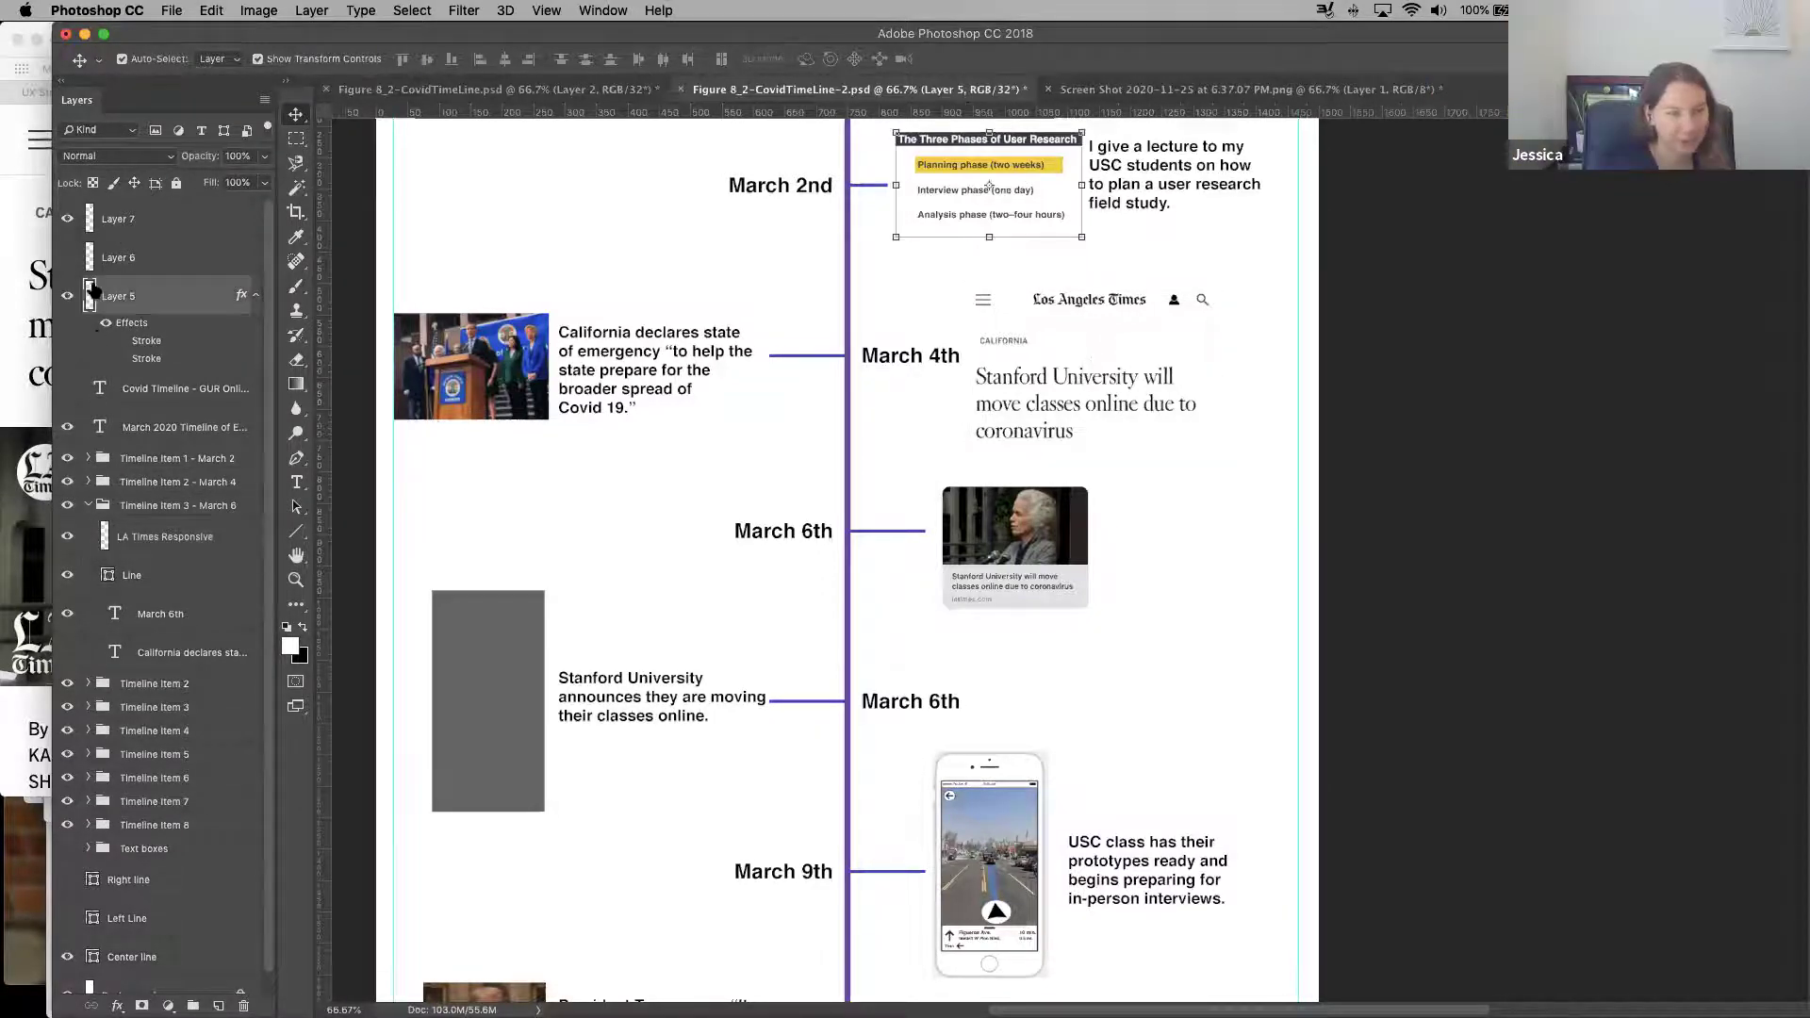
{"action": "left_click_drag", "start_coordinate": [106, 301], "coordinate": [206, 461]}
Hide Layer 7 with the article's link preview card and check what Layer 6 holds
{"action": "left_click", "coordinate": [72, 219]}
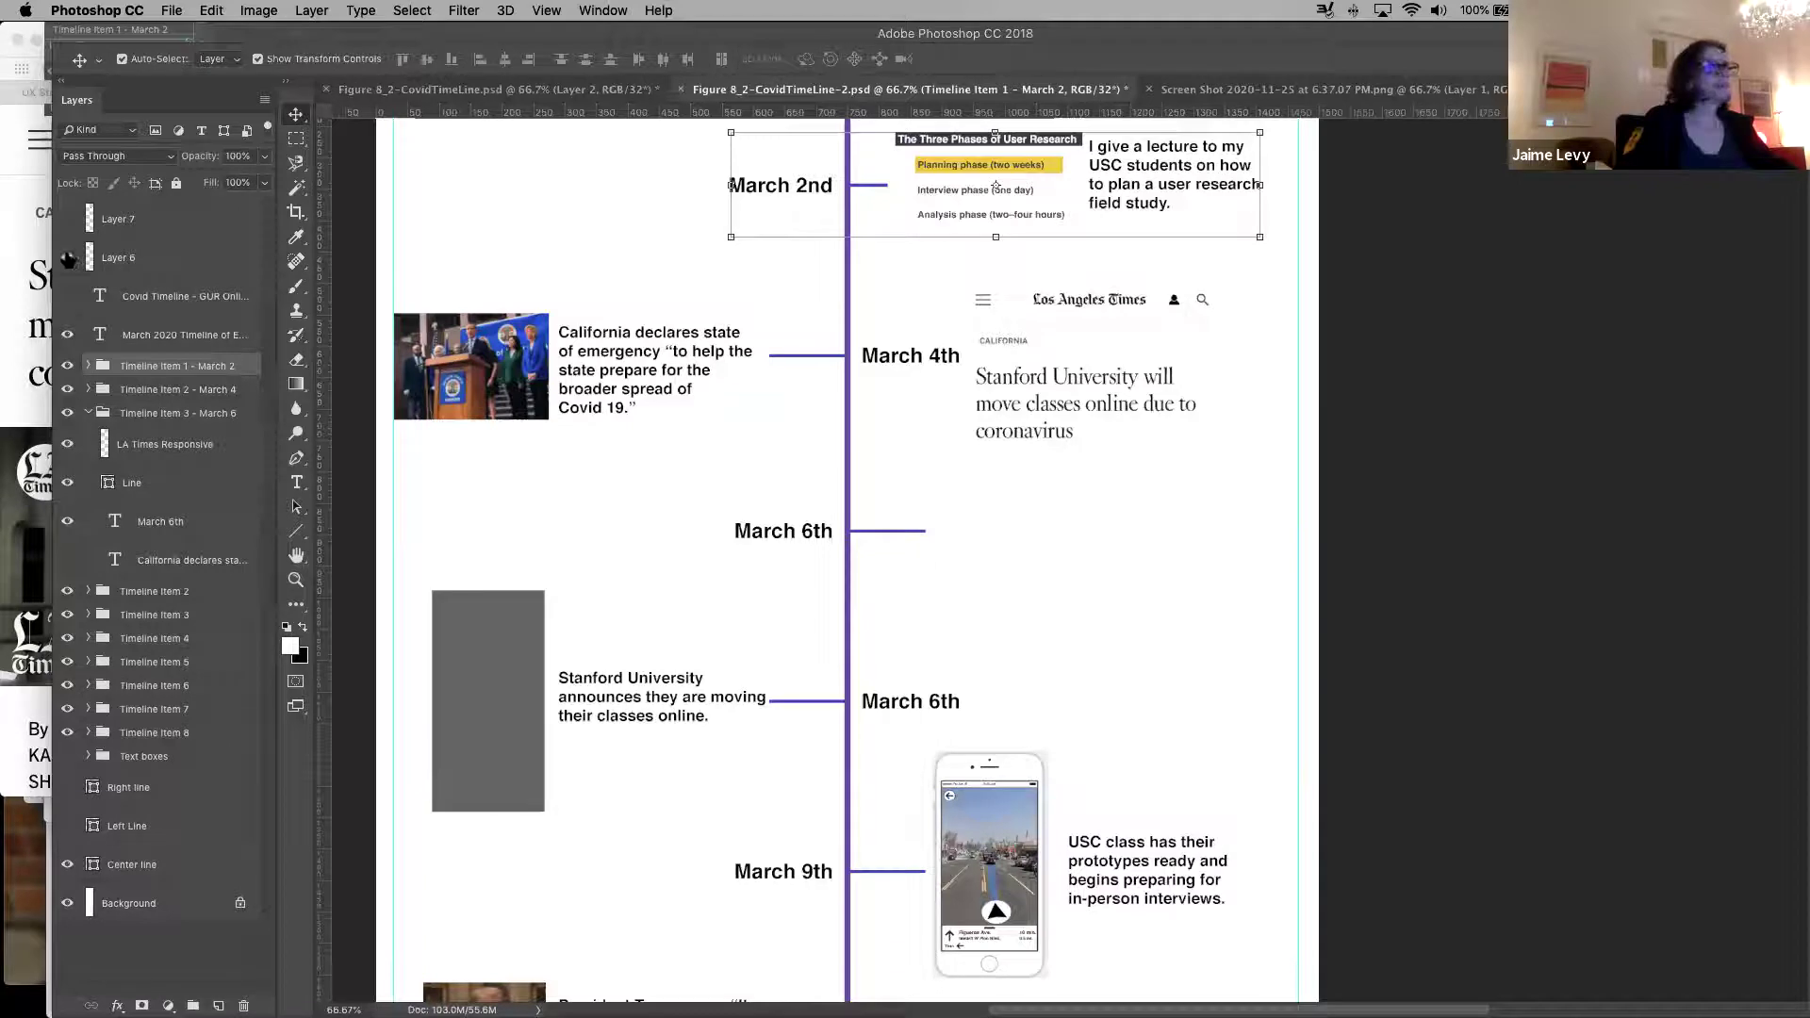
{"action": "left_click", "coordinate": [66, 259]}
{"action": "left_click", "coordinate": [66, 259]}
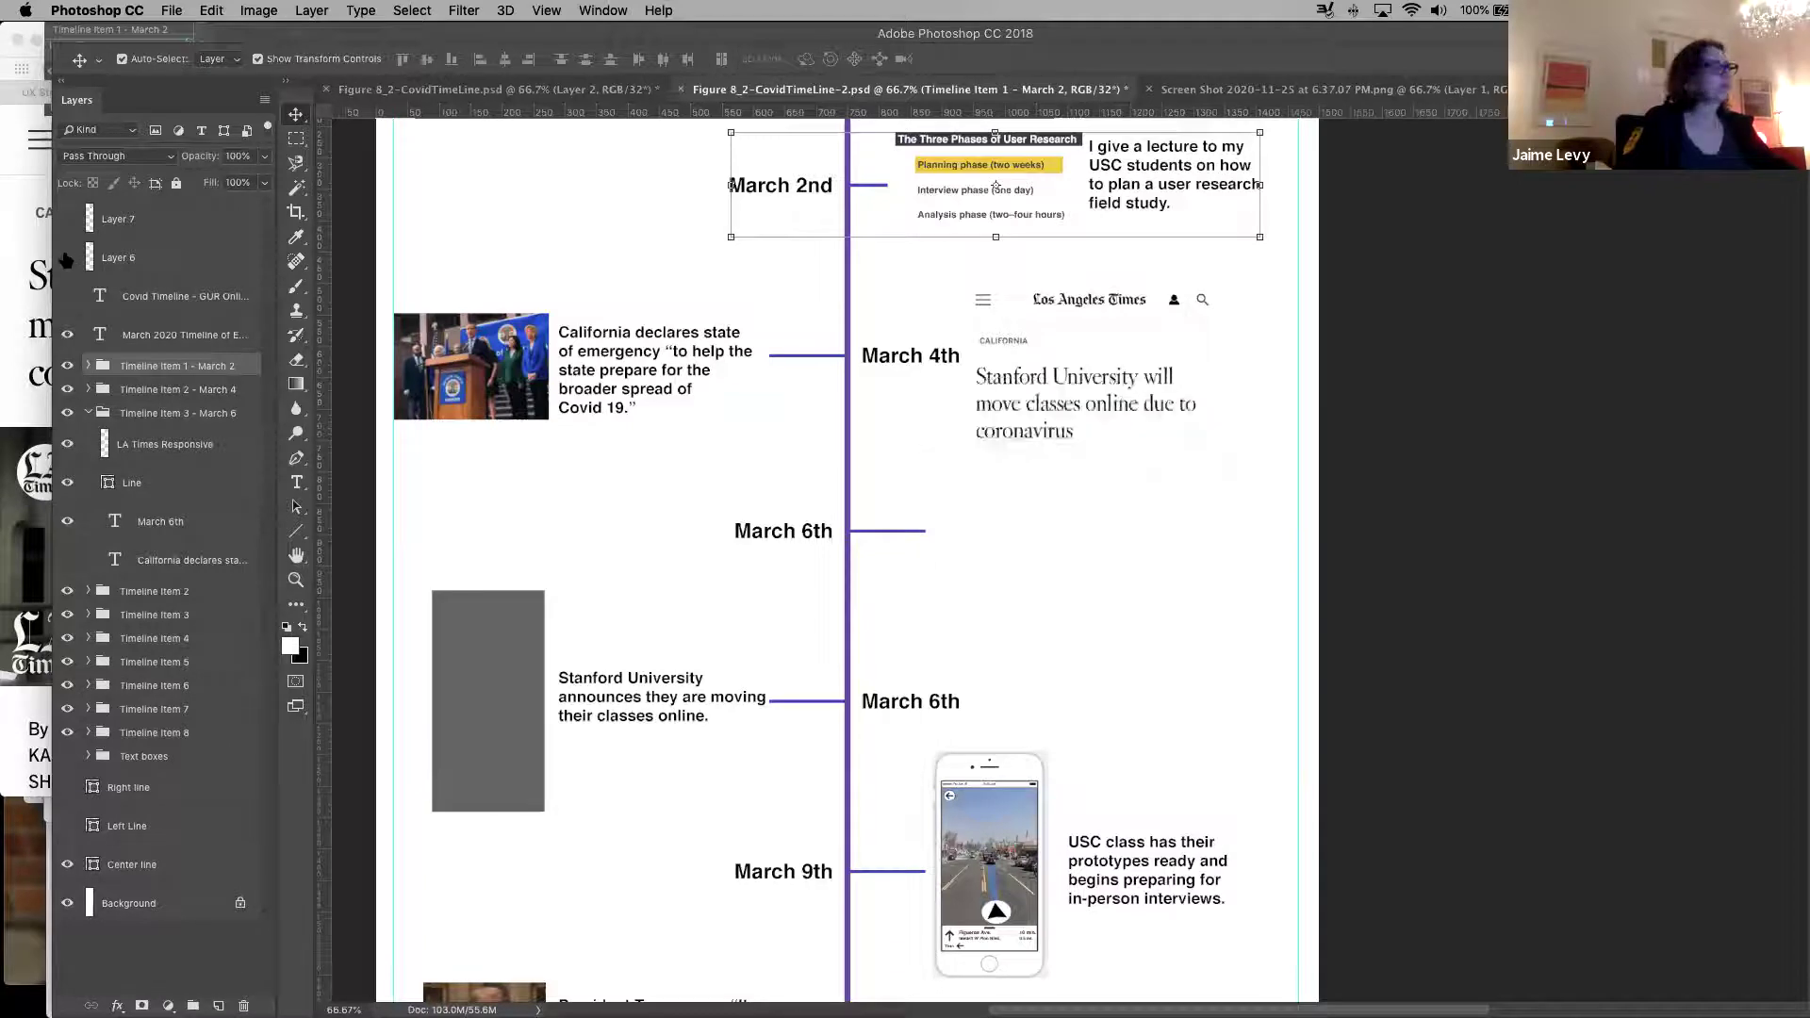
In the March 2 and March 4 groups, turn on one stroke of Layer 5 and copy a stroke to the March 4th Image layer
{"action": "left_click", "coordinate": [88, 366]}
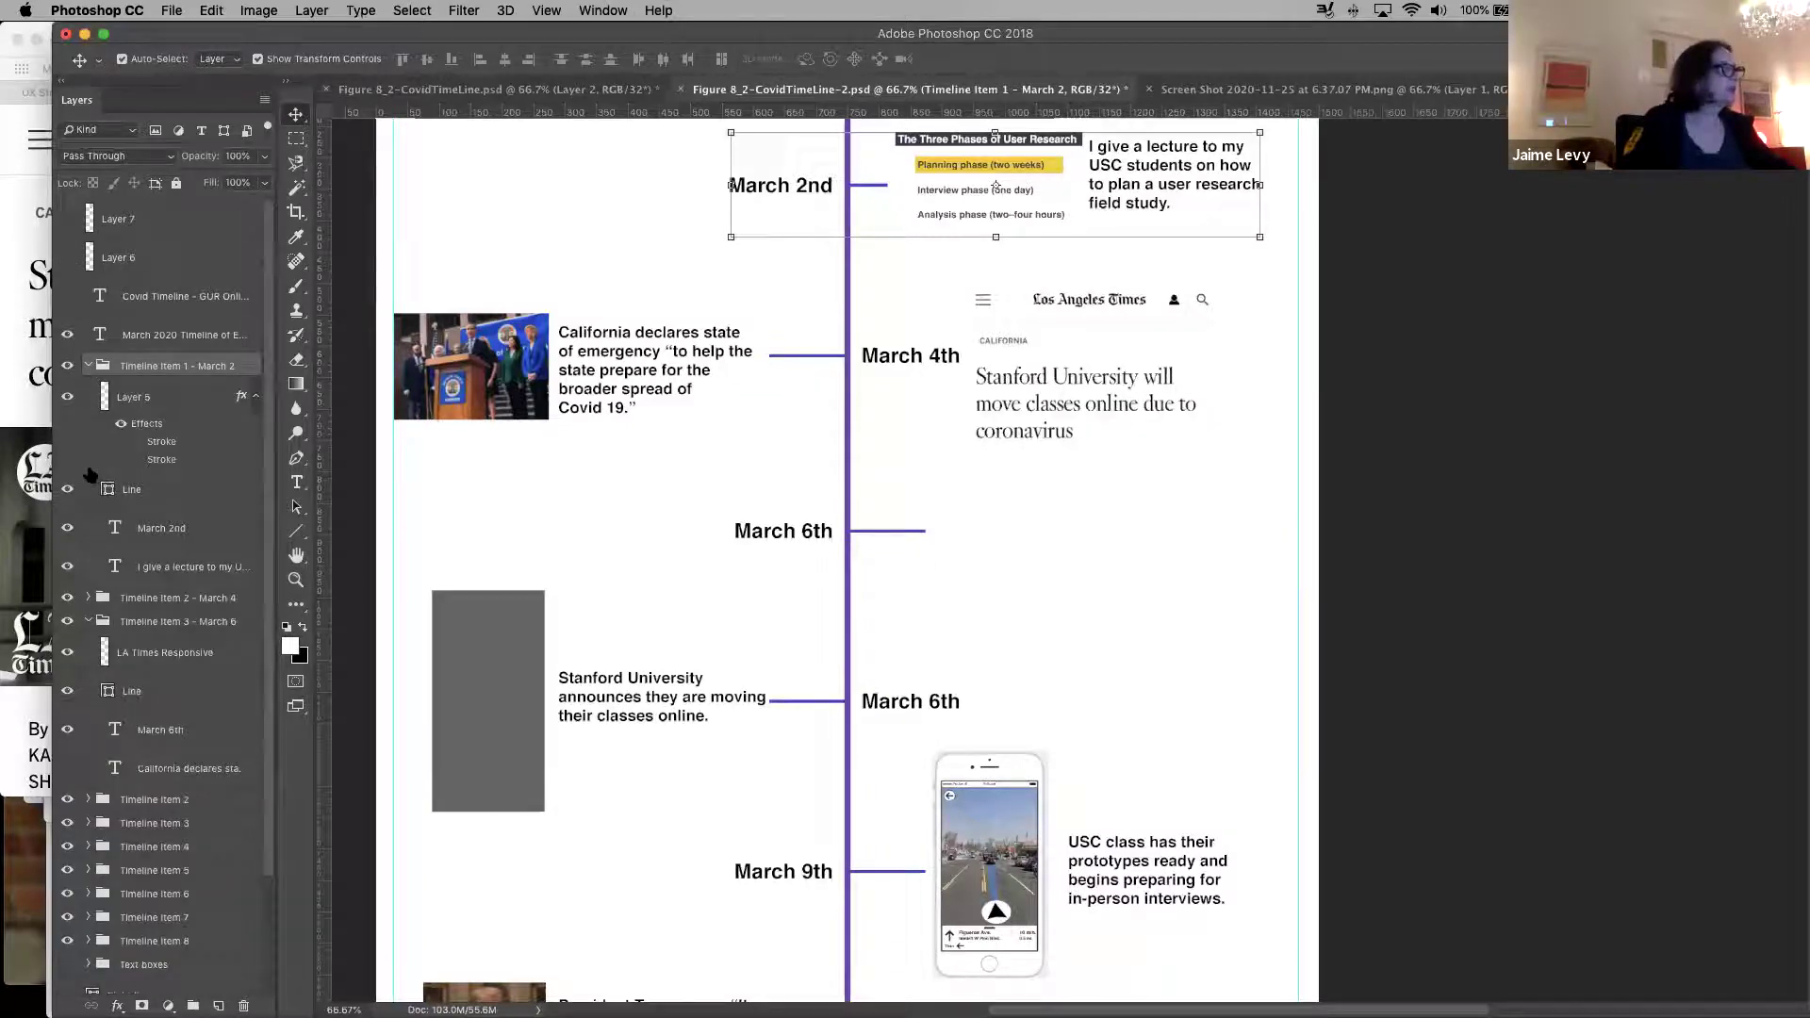
{"action": "left_click", "coordinate": [87, 598]}
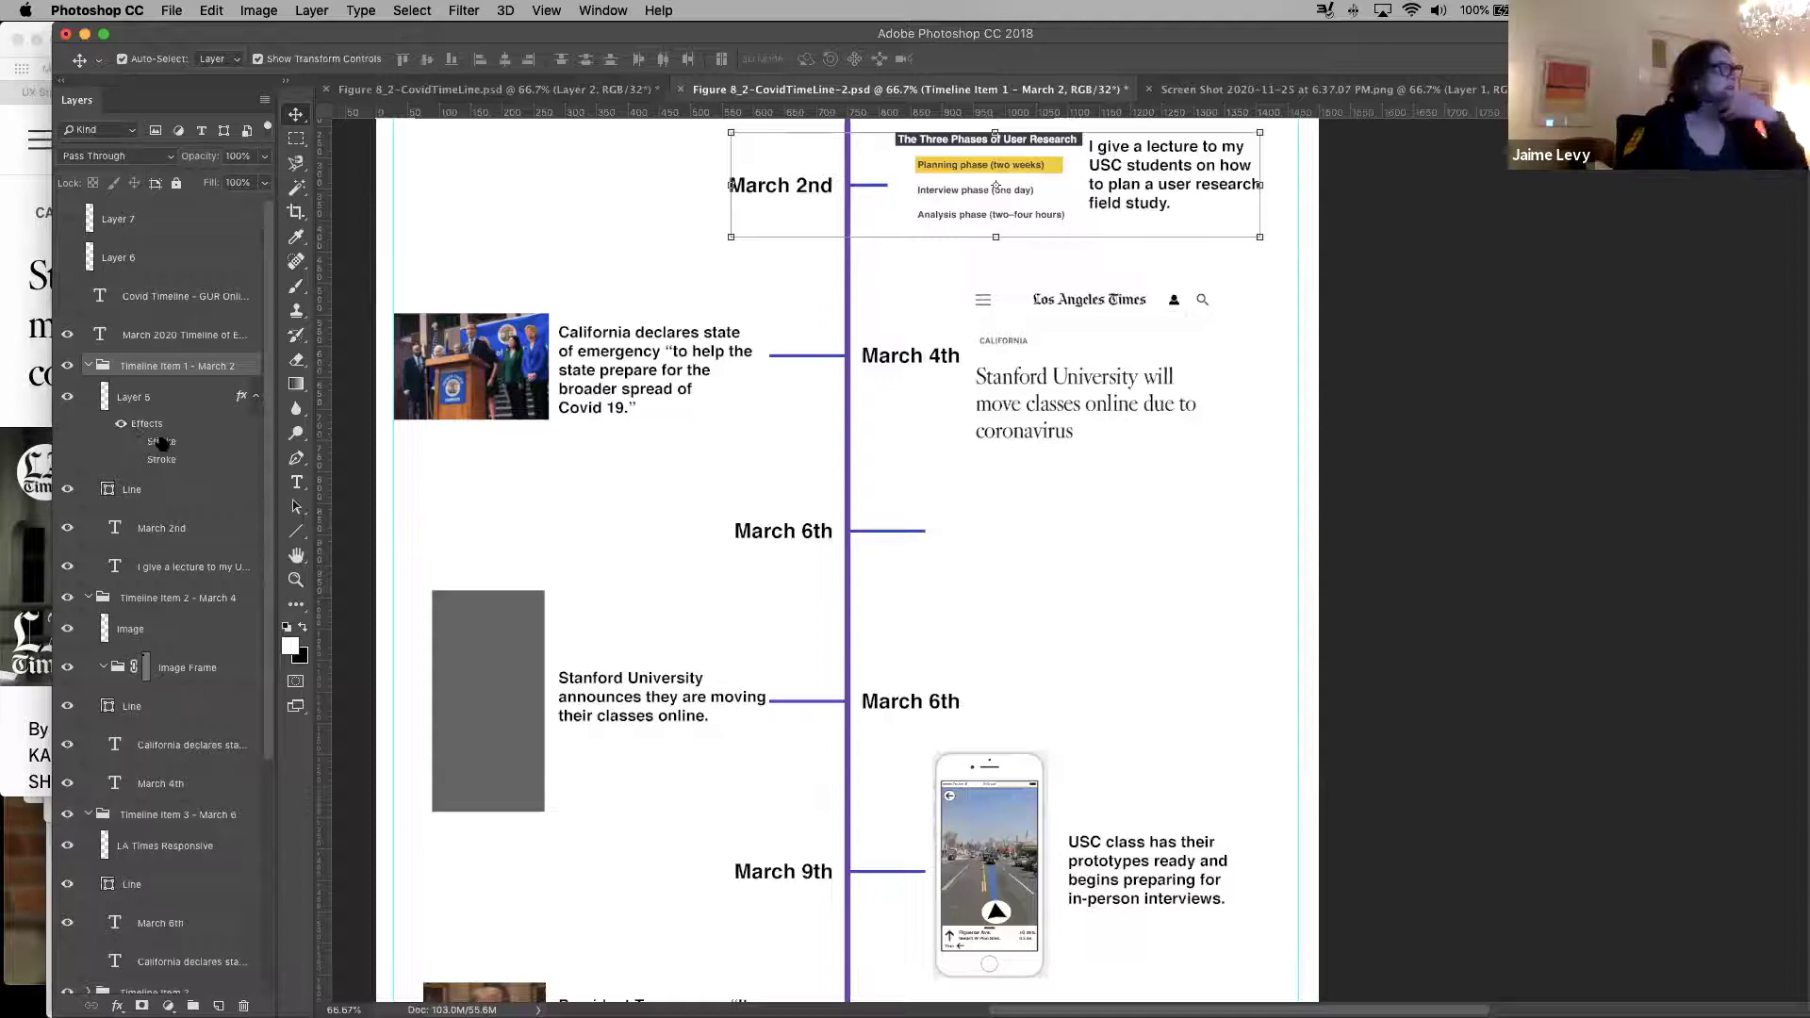
{"action": "left_click", "coordinate": [67, 399]}
{"action": "left_click", "coordinate": [68, 399]}
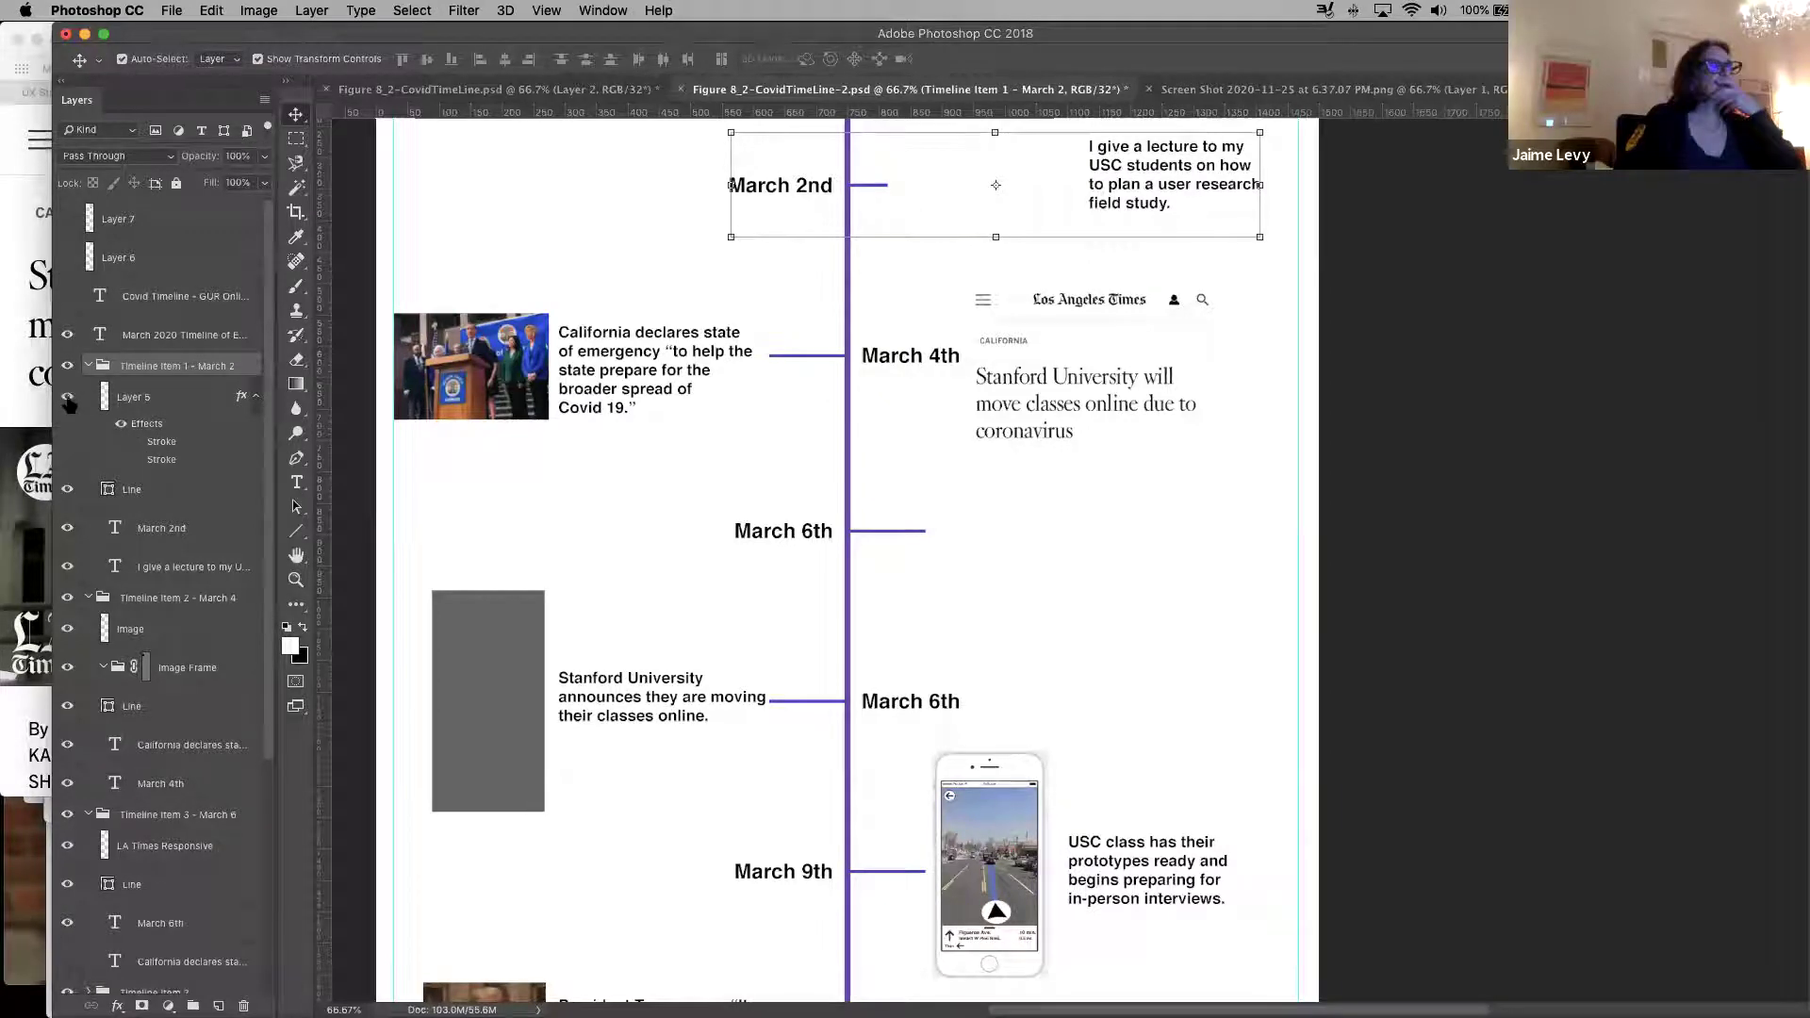
{"action": "left_click", "coordinate": [137, 443]}
{"action": "mouse_move", "coordinate": [161, 460]}
{"action": "left_mouse_down"}
{"action": "mouse_move", "coordinate": [202, 488]}
{"action": "mouse_move", "coordinate": [279, 455]}
{"action": "mouse_move", "coordinate": [160, 462]}
{"action": "left_mouse_up"}
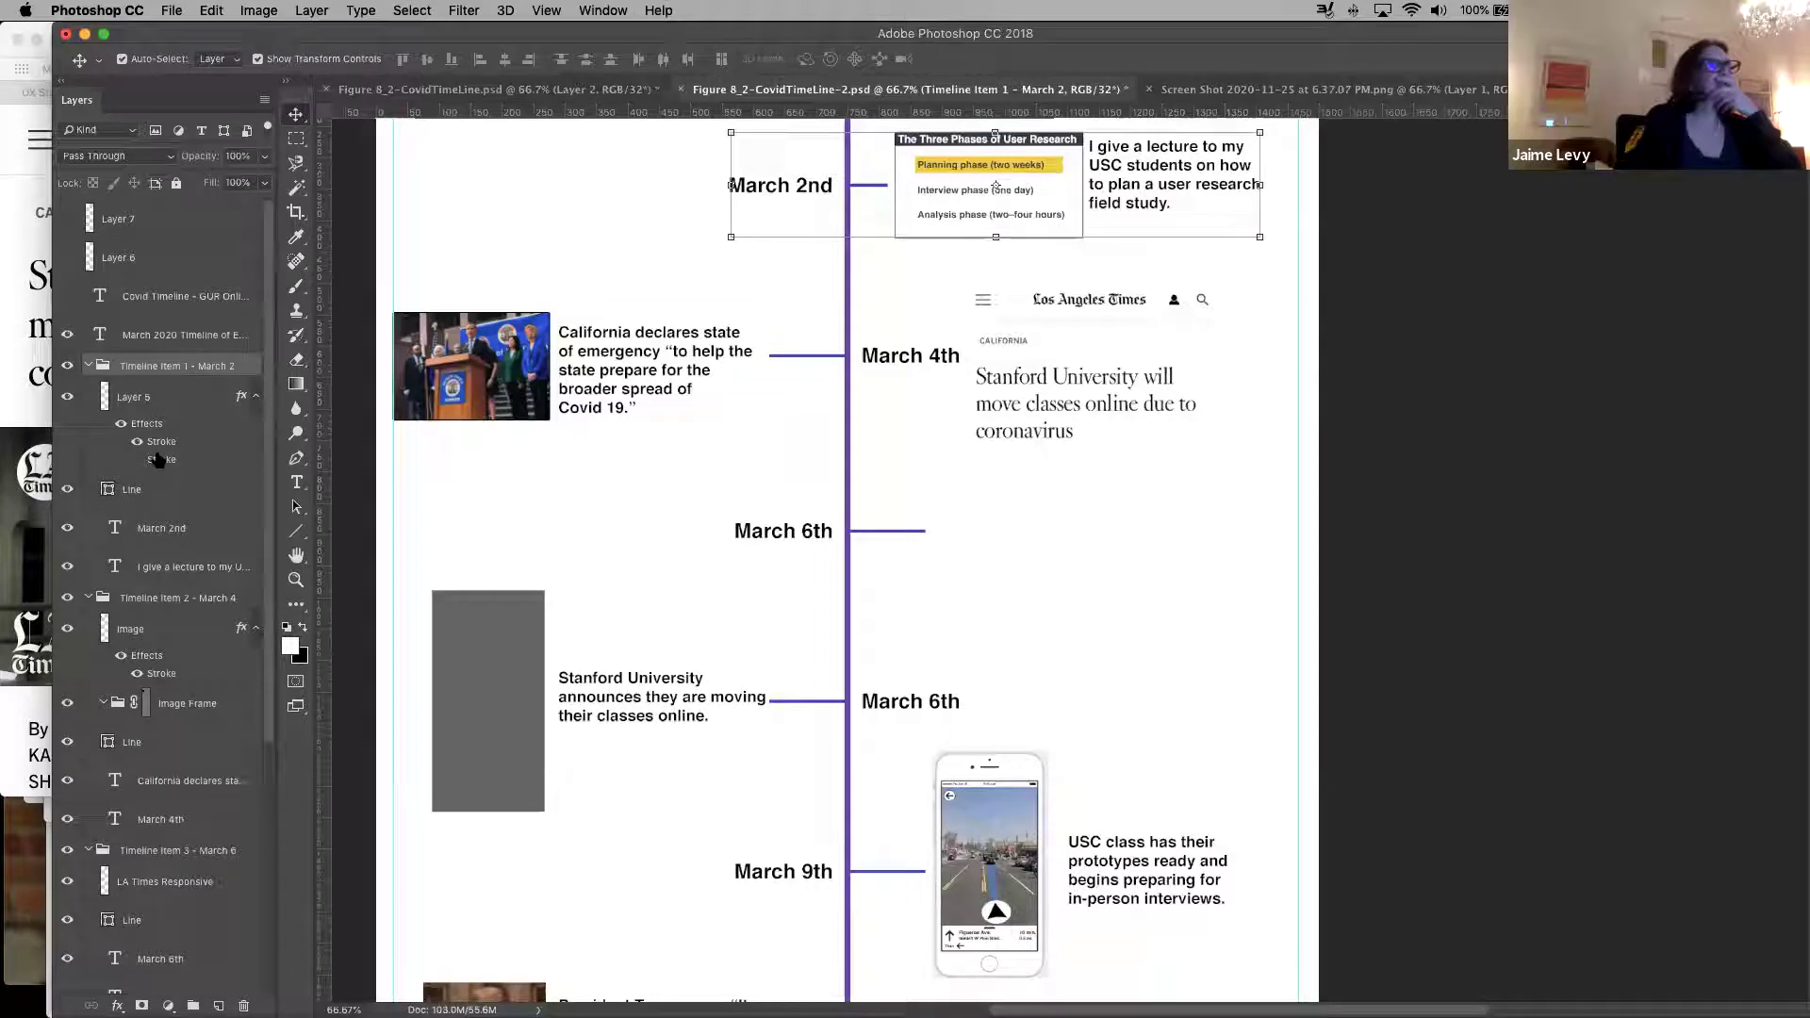
Delete the surplus strokes from Layer 5's layer style and set the remaining black outside stroke's size to 2 px
{"action": "double_click", "coordinate": [137, 397]}
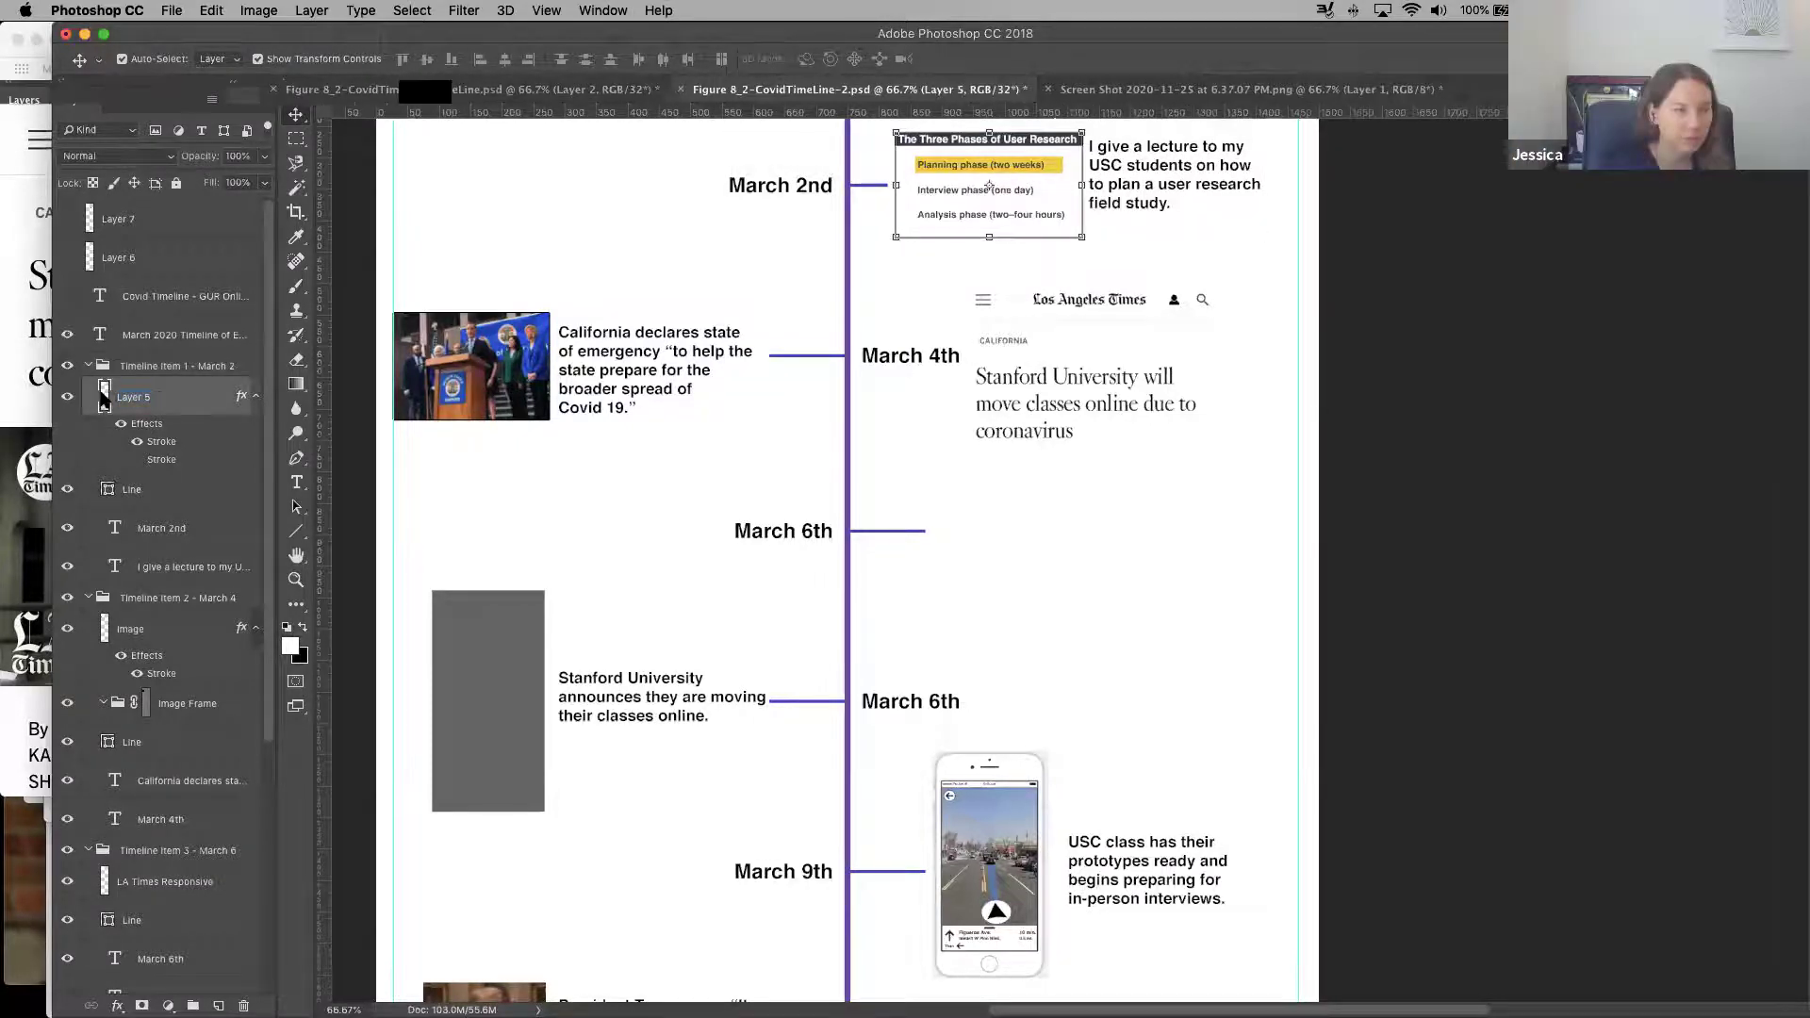
{"action": "double_click", "coordinate": [104, 399]}
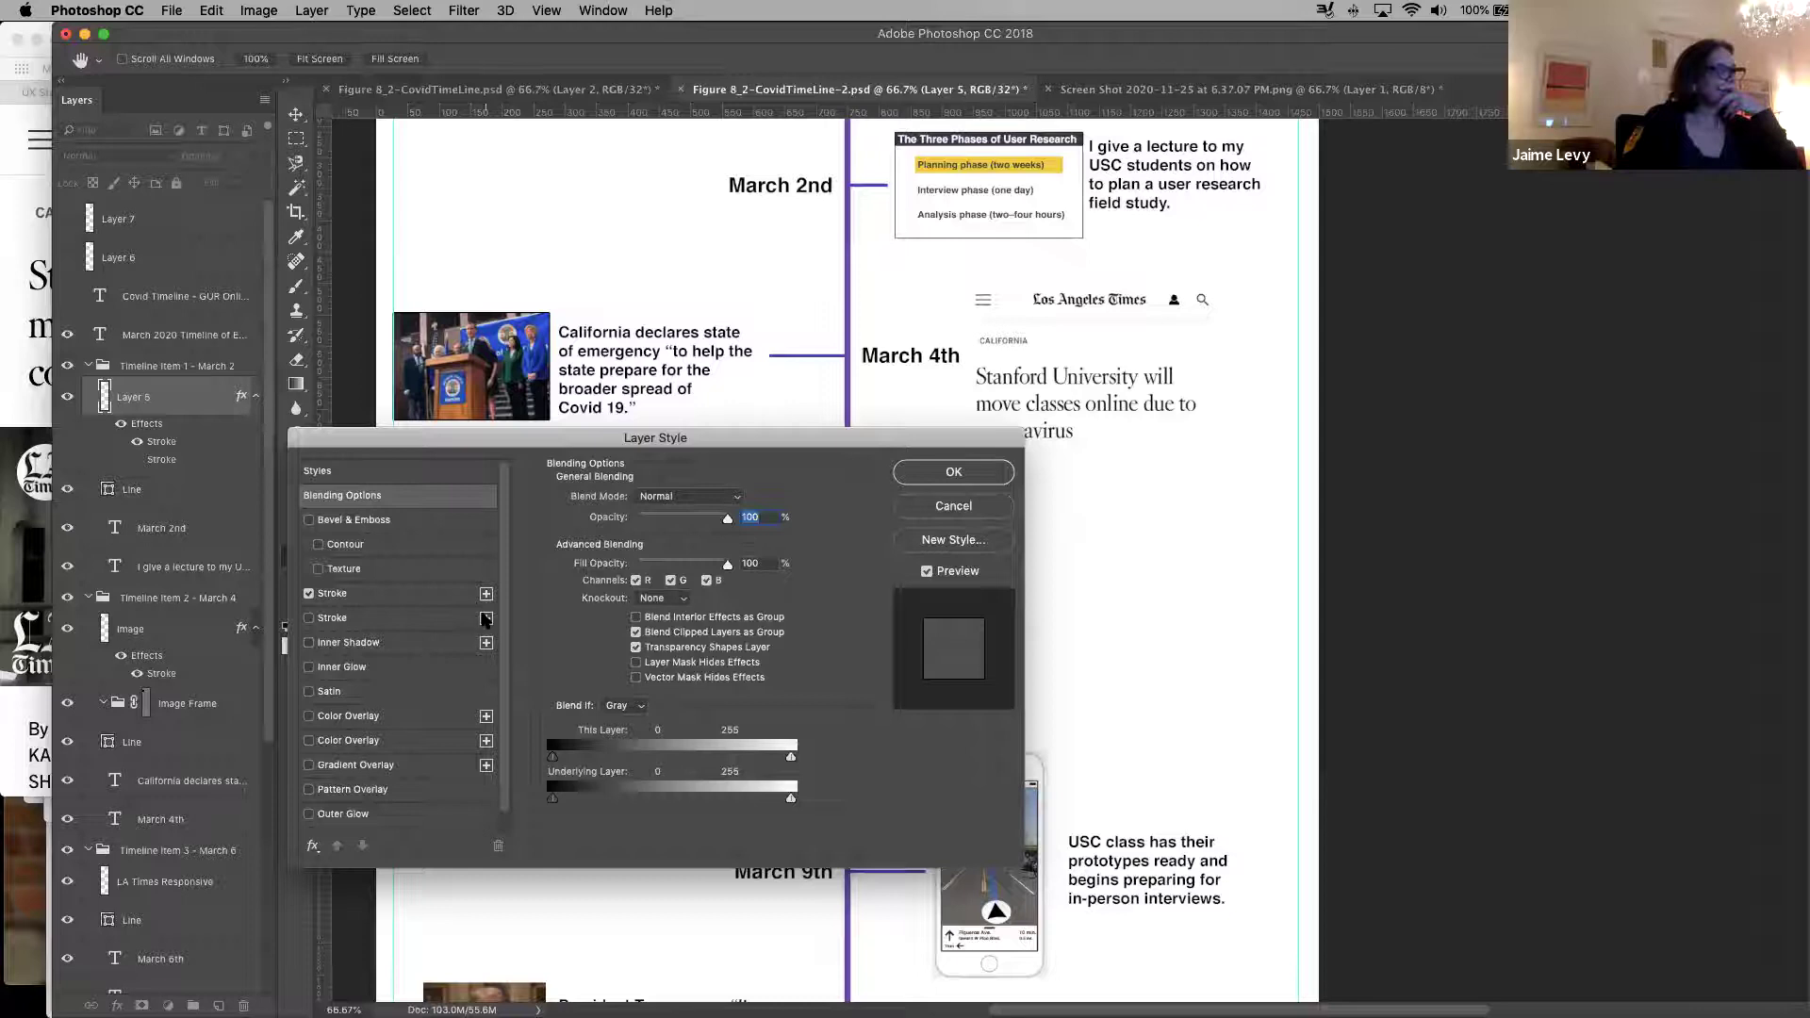
{"action": "left_click", "coordinate": [487, 620]}
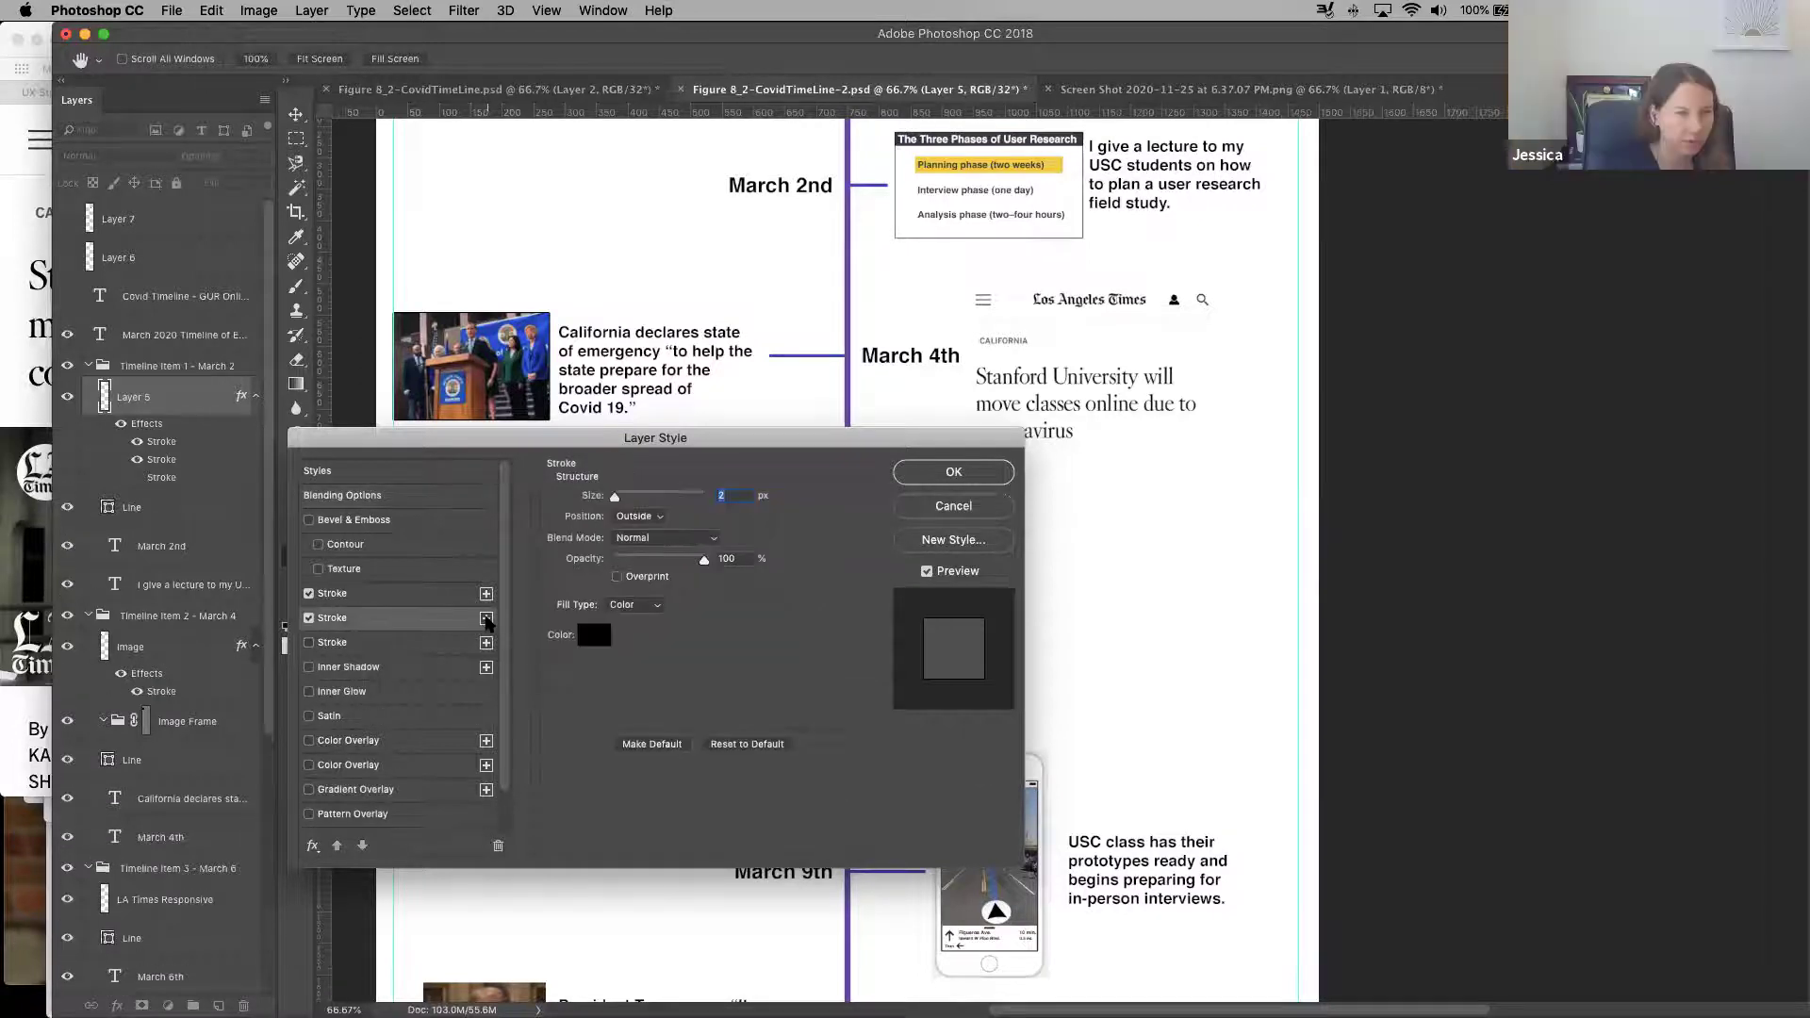
{"action": "left_click", "coordinate": [309, 619]}
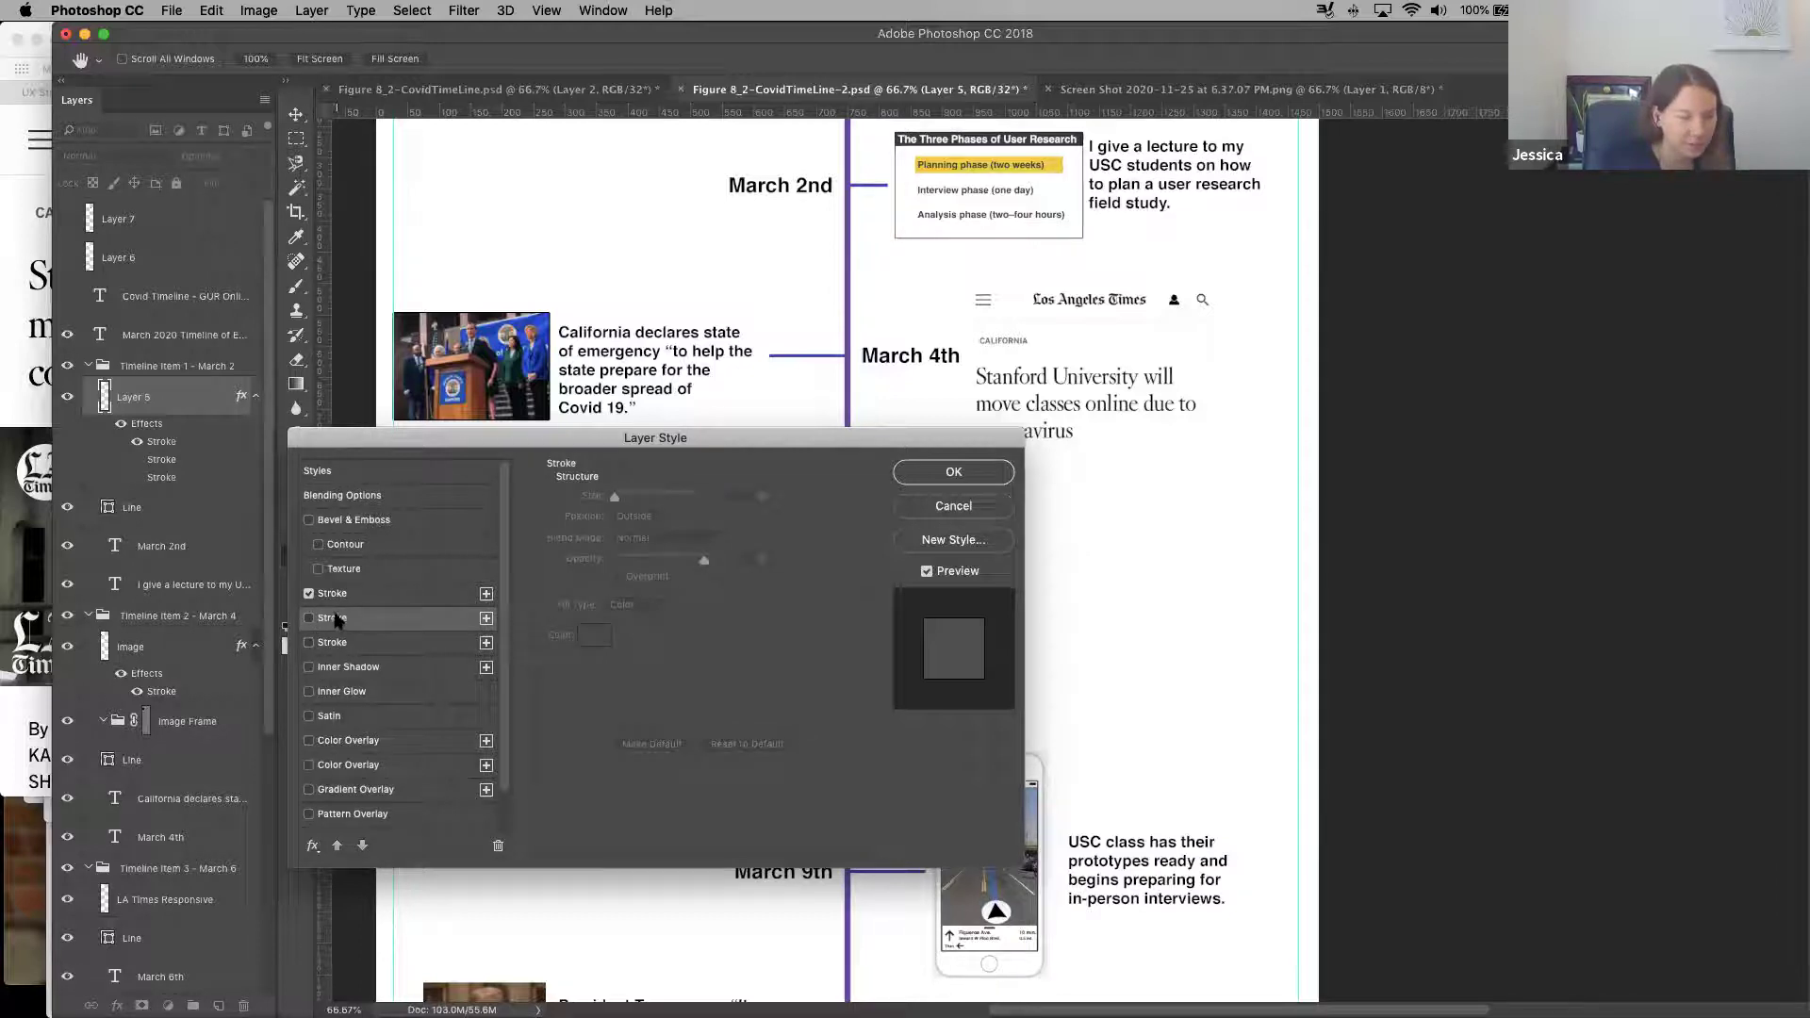
{"action": "left_click", "coordinate": [498, 848]}
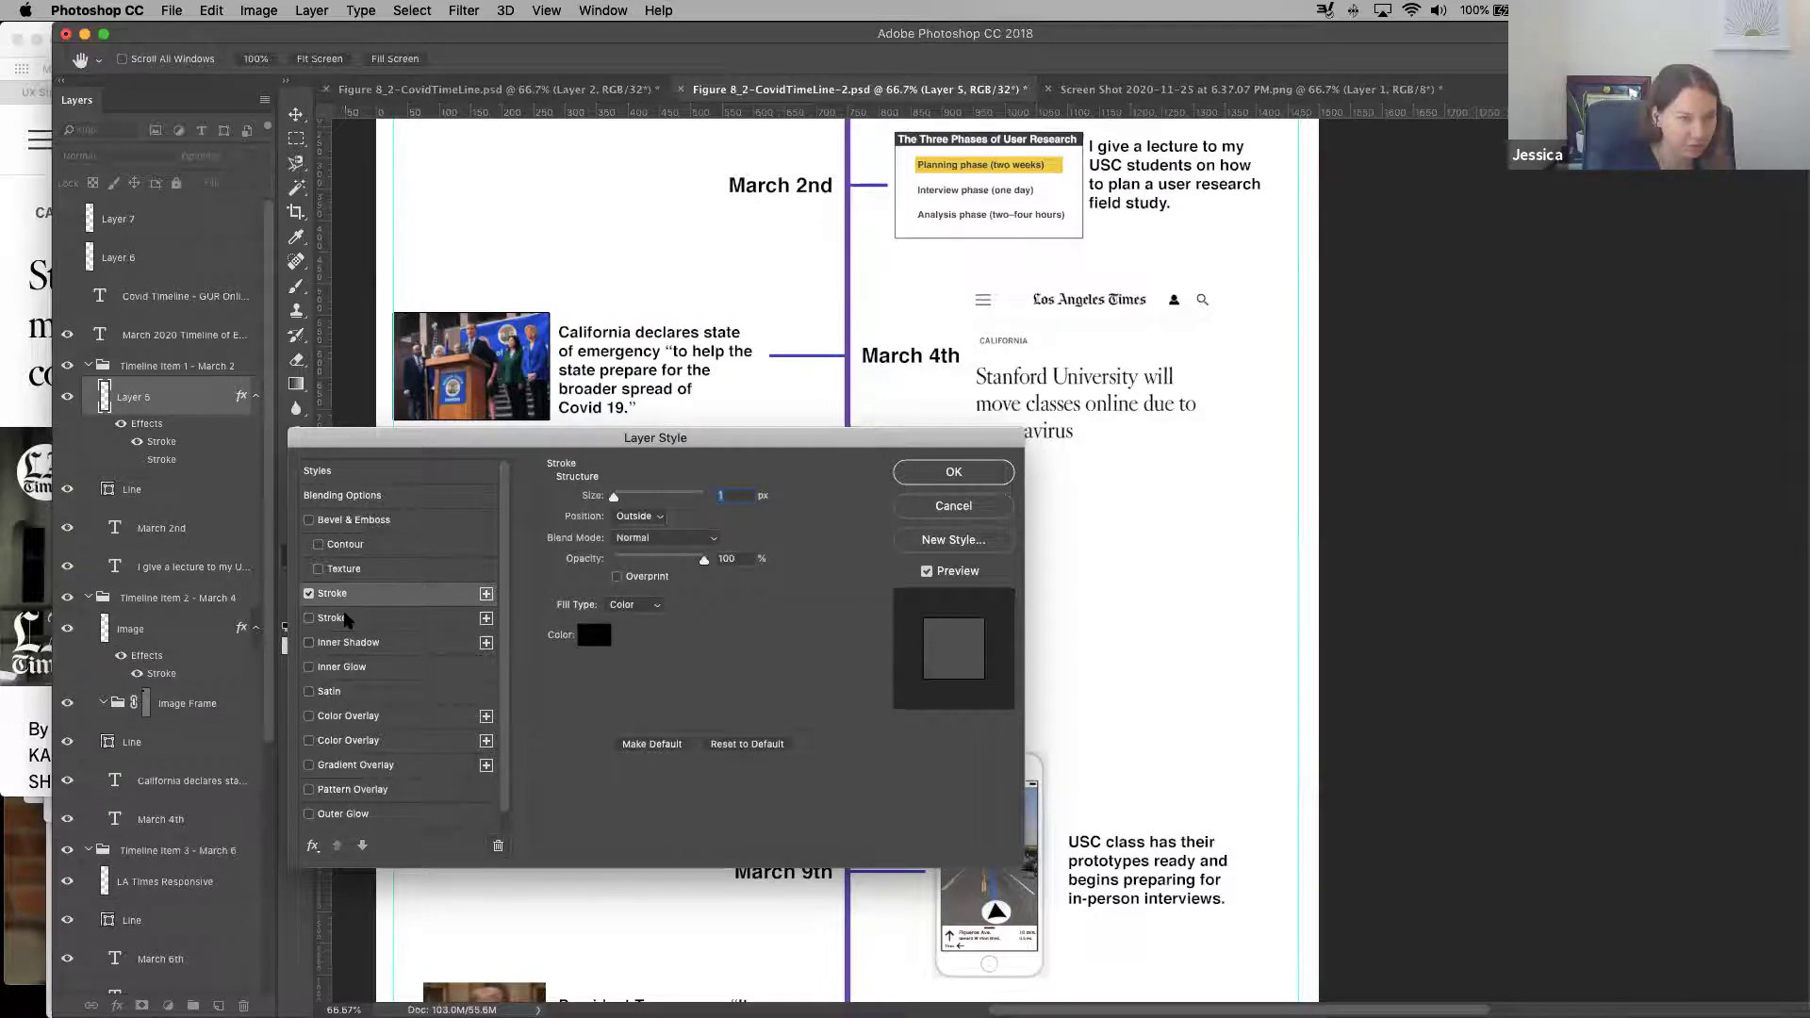
{"action": "left_click", "coordinate": [496, 846]}
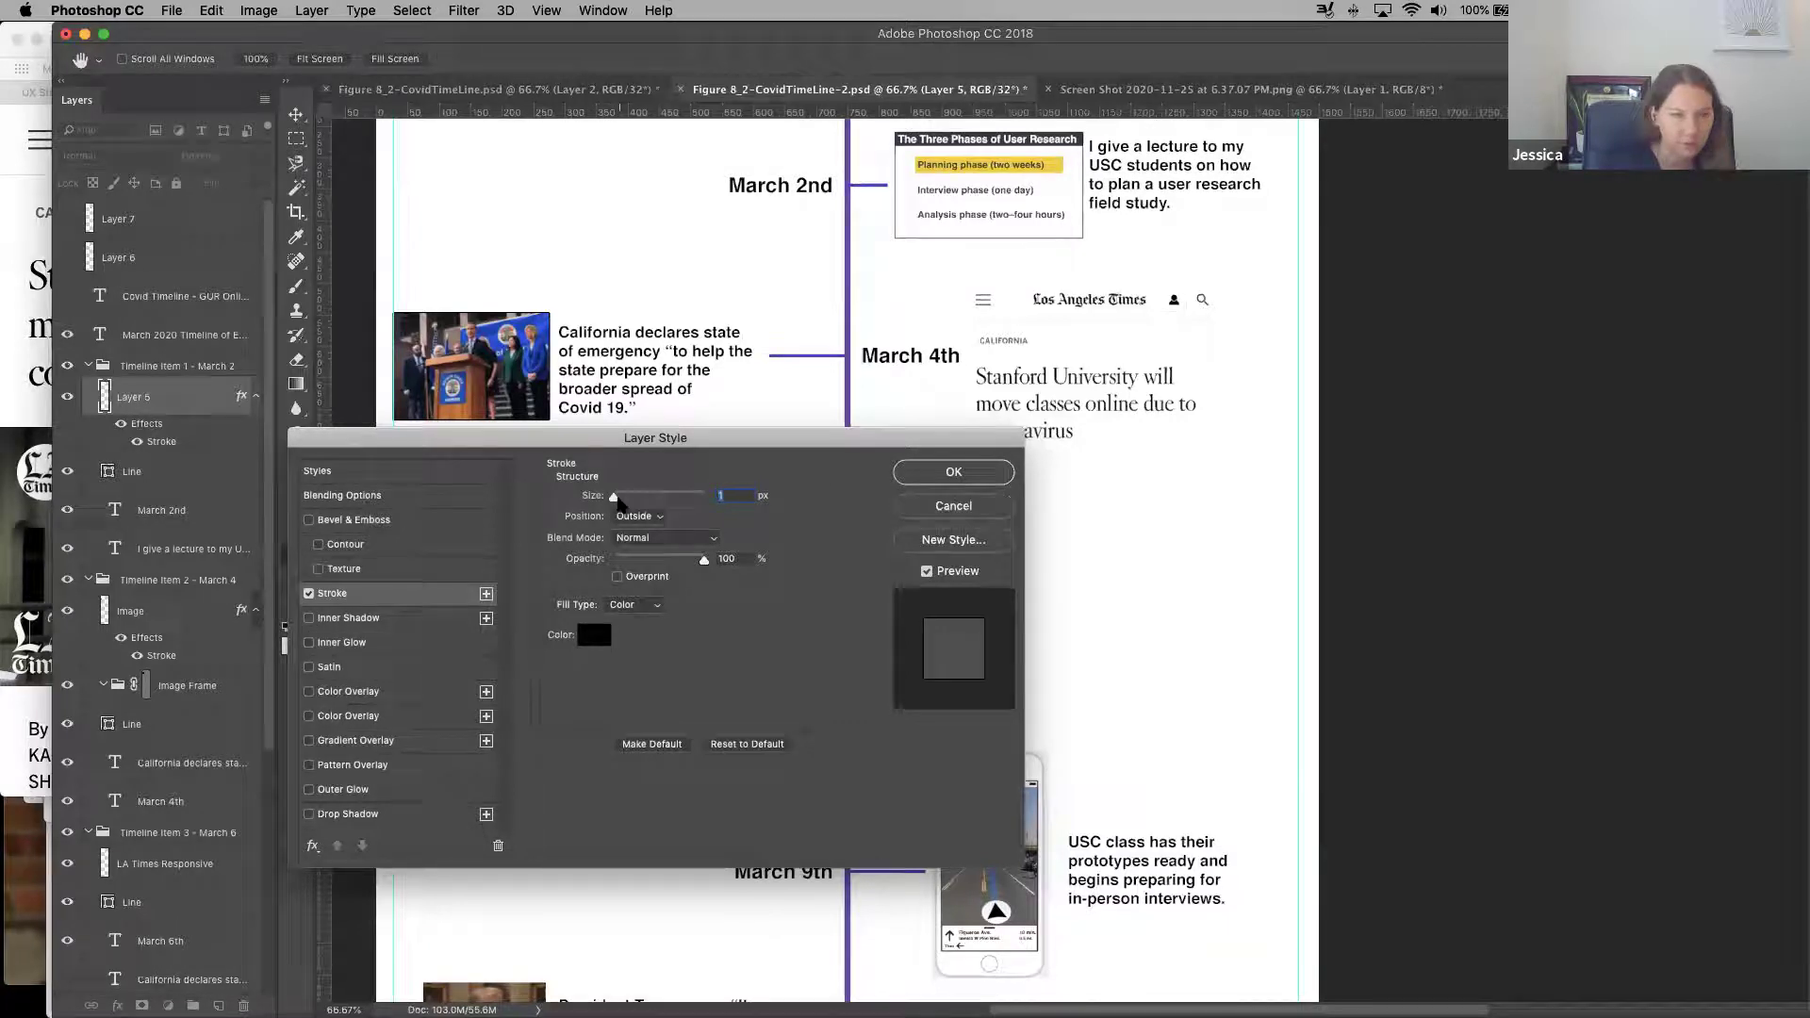
{"action": "left_click_drag", "start_coordinate": [613, 496], "coordinate": [614, 497]}
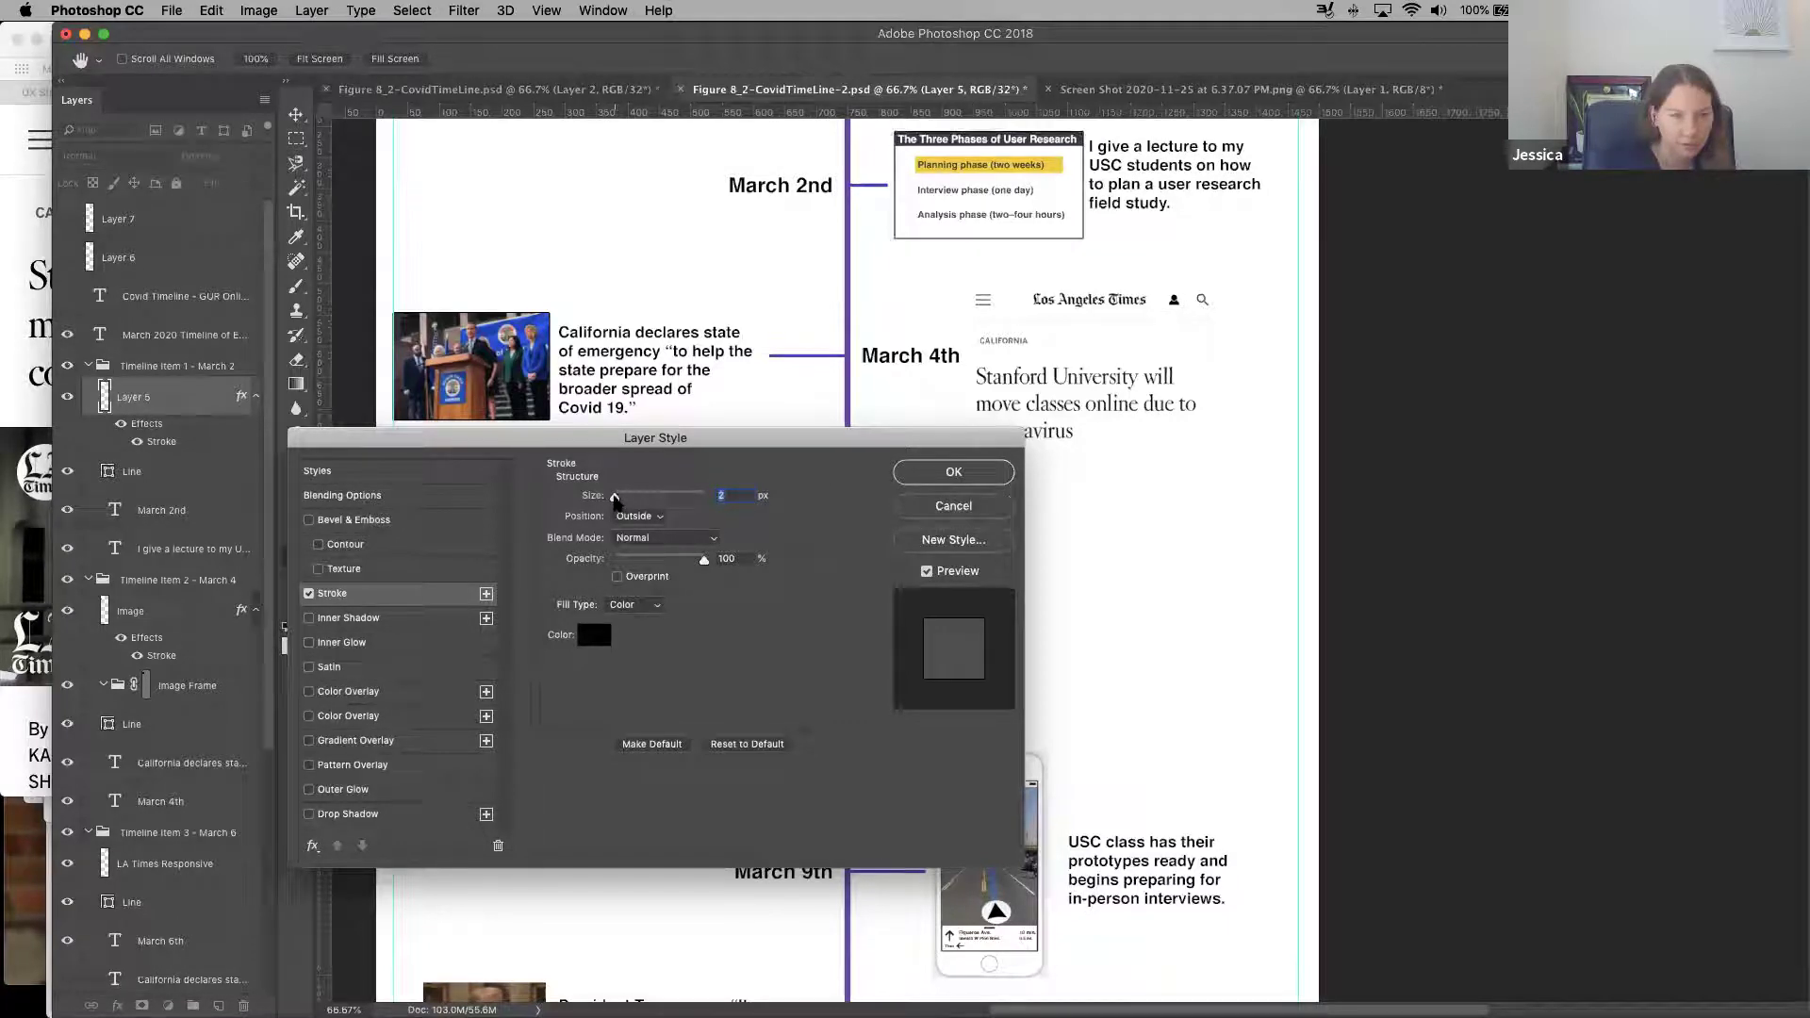
{"action": "left_click", "coordinate": [929, 474]}
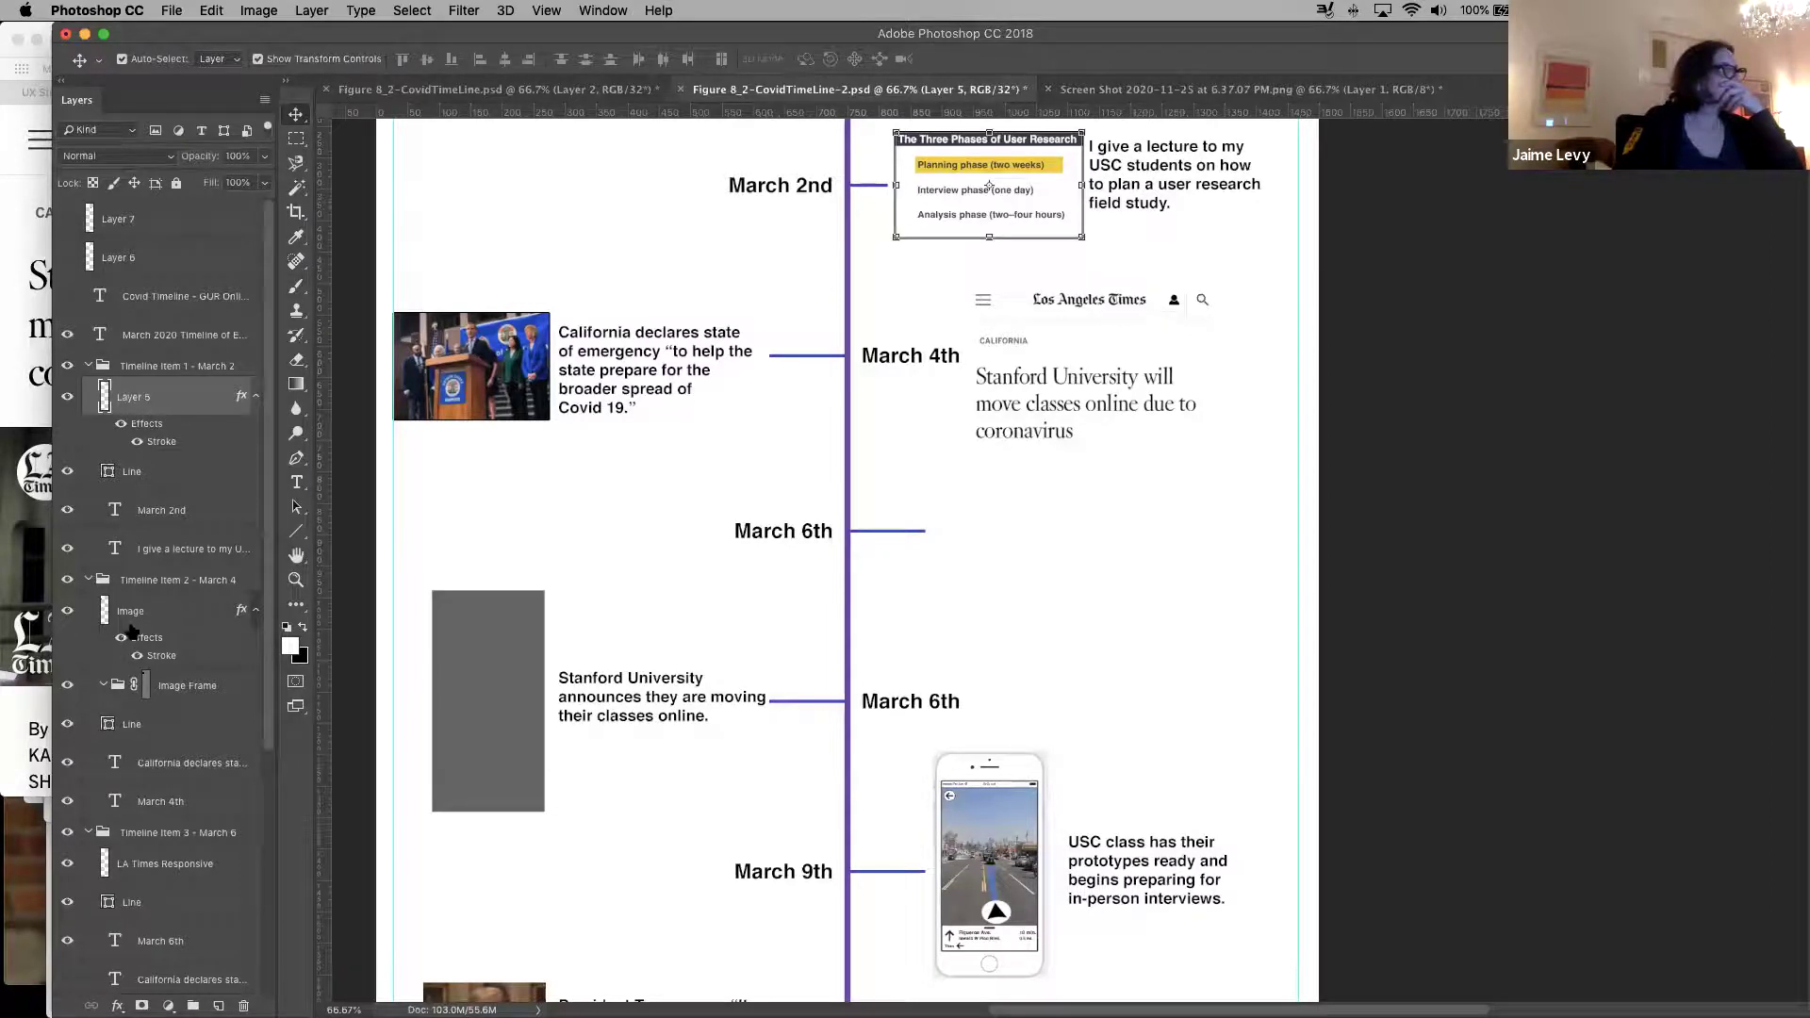
Transfer the stroke effect from Layer 5 to the LA Times Responsive headline screenshot, check its stroke settings and deselect the layer
{"action": "left_click", "coordinate": [59, 610]}
{"action": "left_click", "coordinate": [59, 610]}
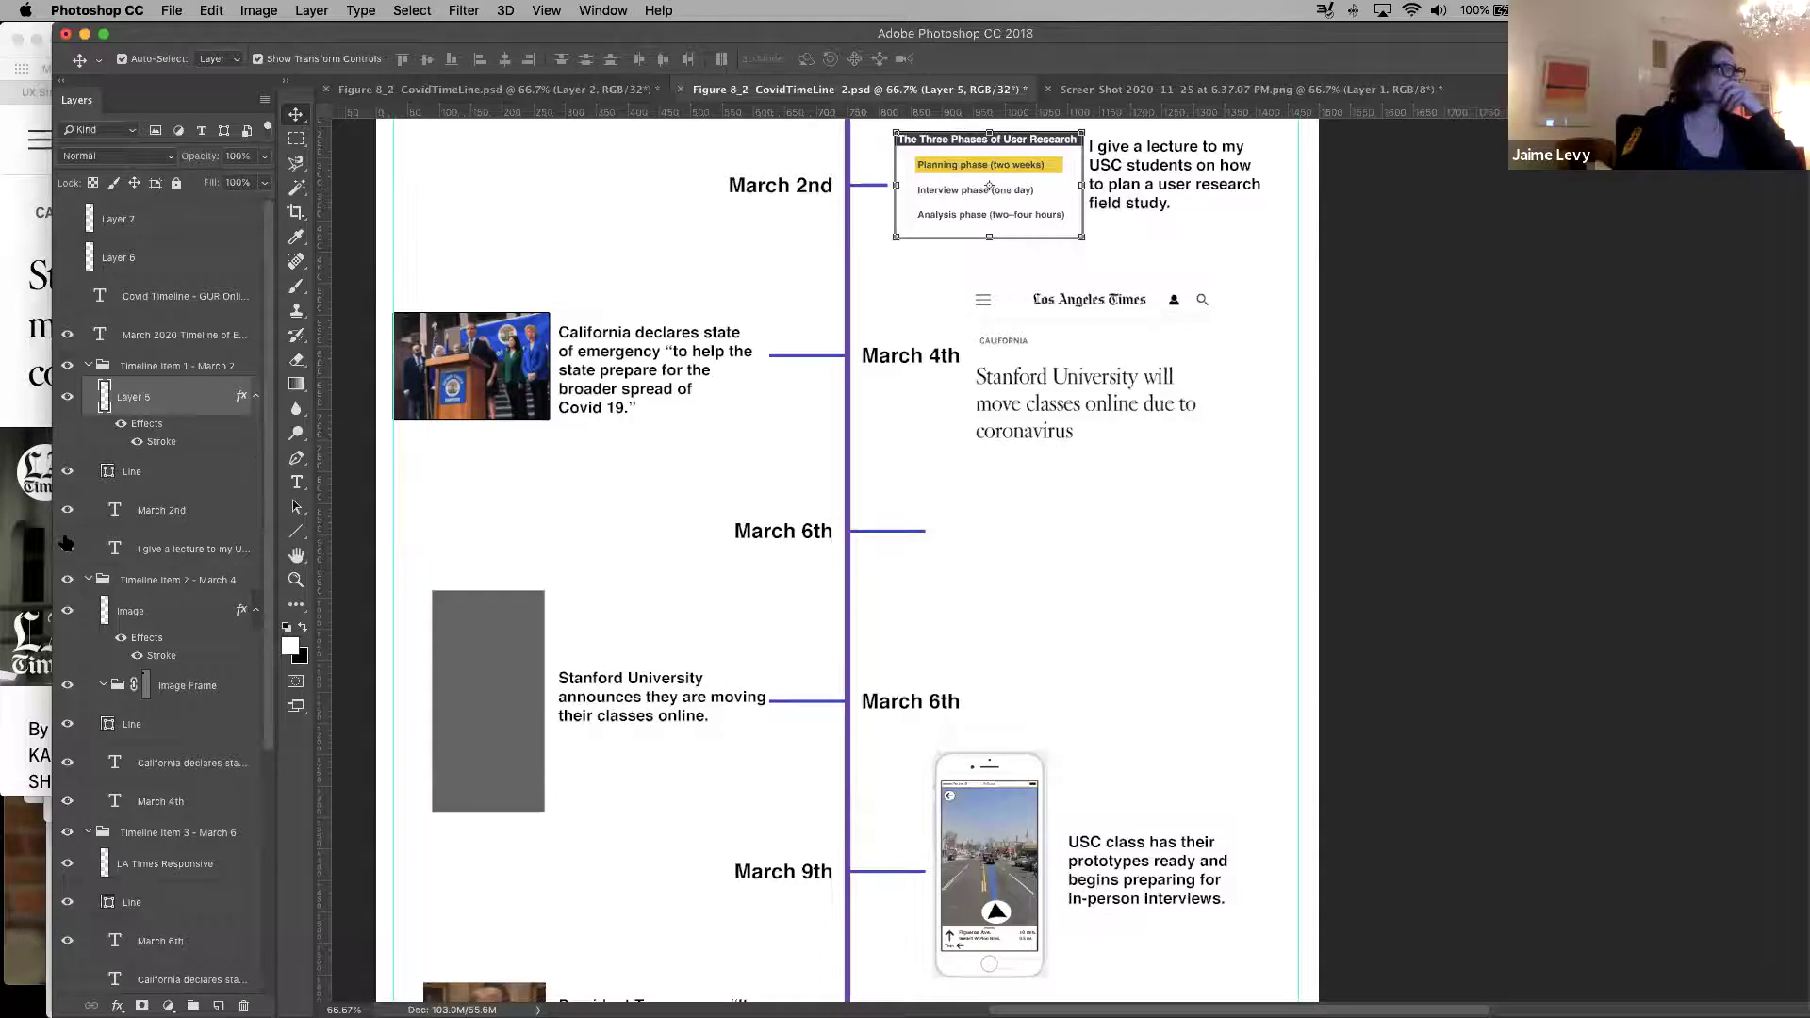
{"action": "left_click", "coordinate": [1050, 383]}
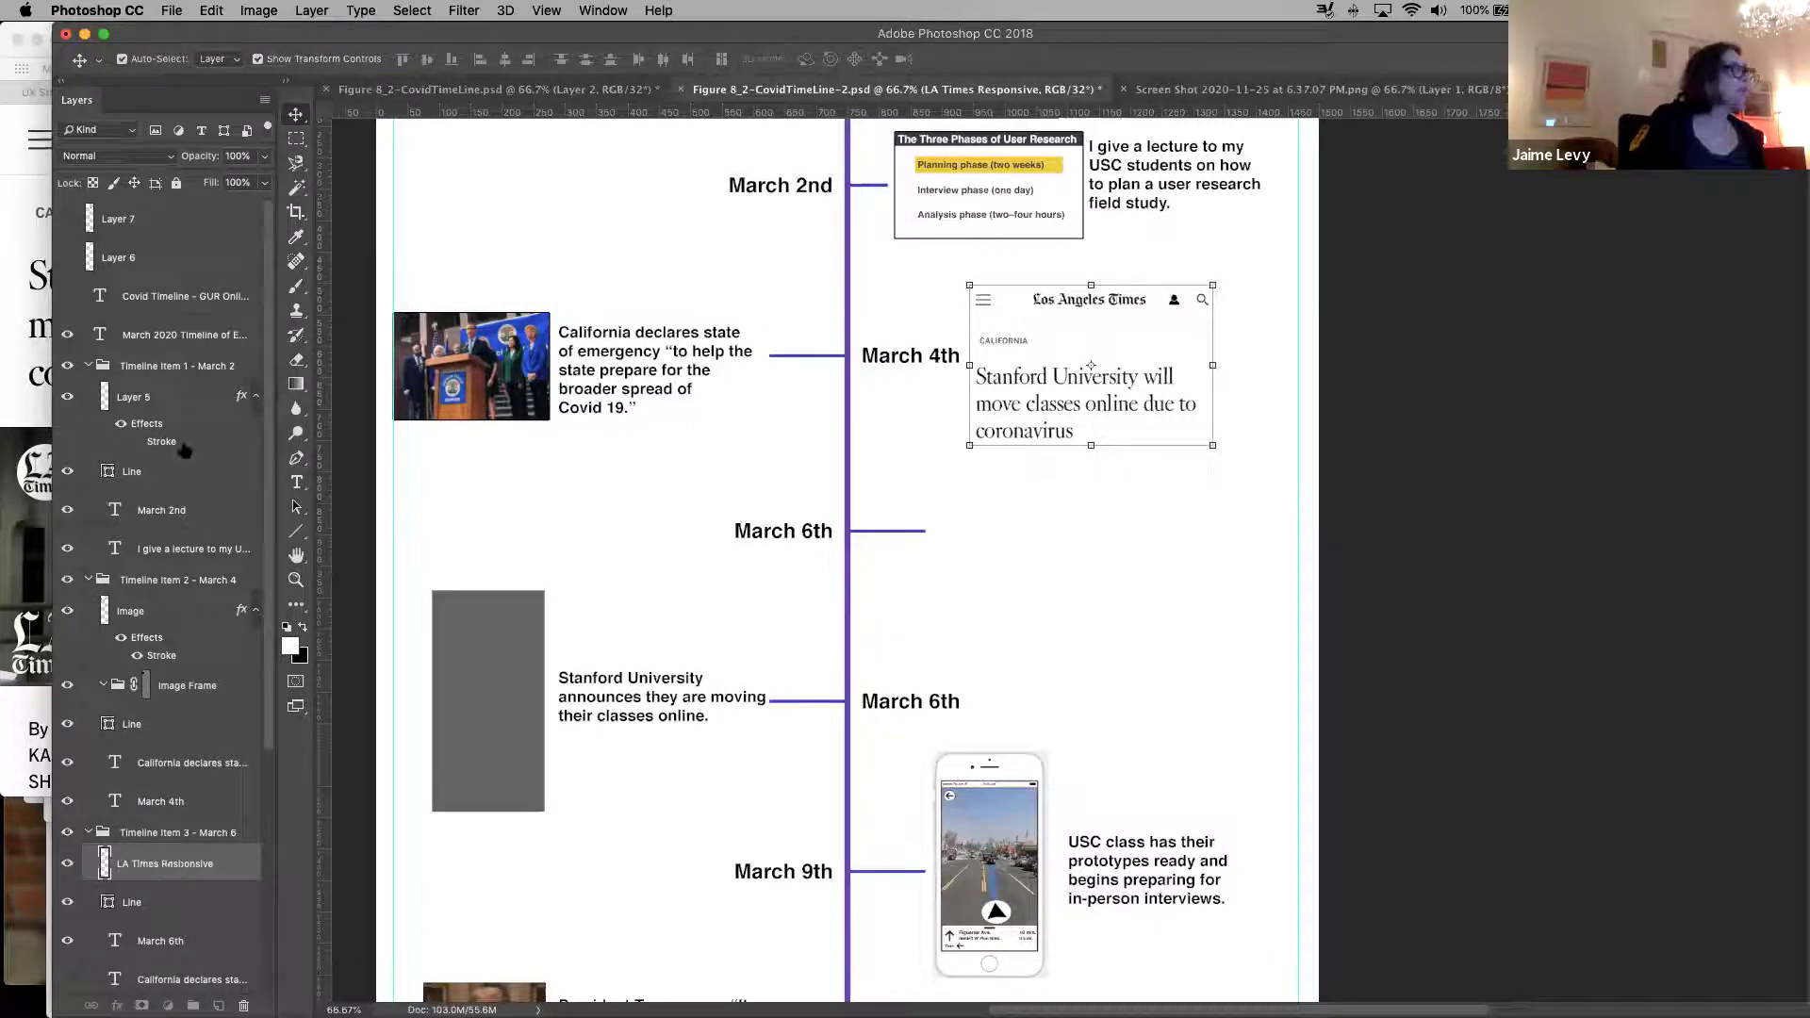
{"action": "left_click", "coordinate": [137, 441]}
{"action": "mouse_move", "coordinate": [158, 439]}
{"action": "left_mouse_down"}
{"action": "mouse_move", "coordinate": [199, 836]}
{"action": "mouse_move", "coordinate": [153, 869]}
{"action": "left_mouse_up"}
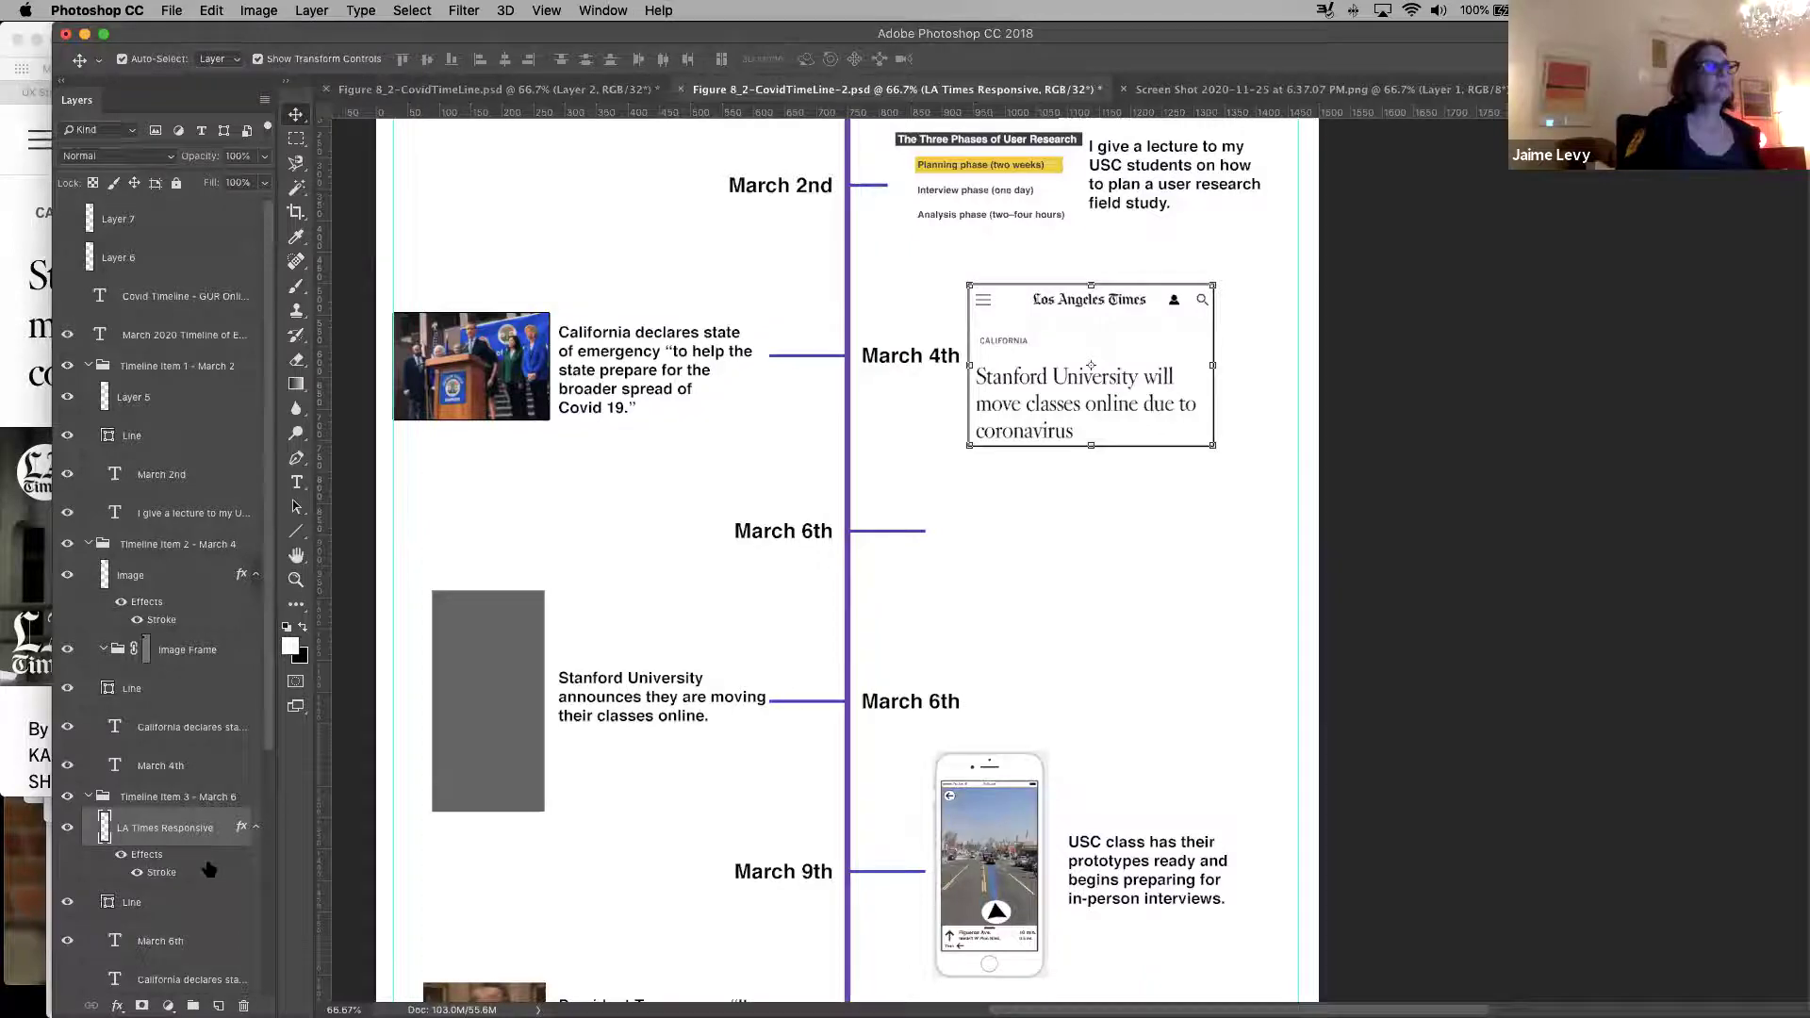
{"action": "double_click", "coordinate": [156, 871]}
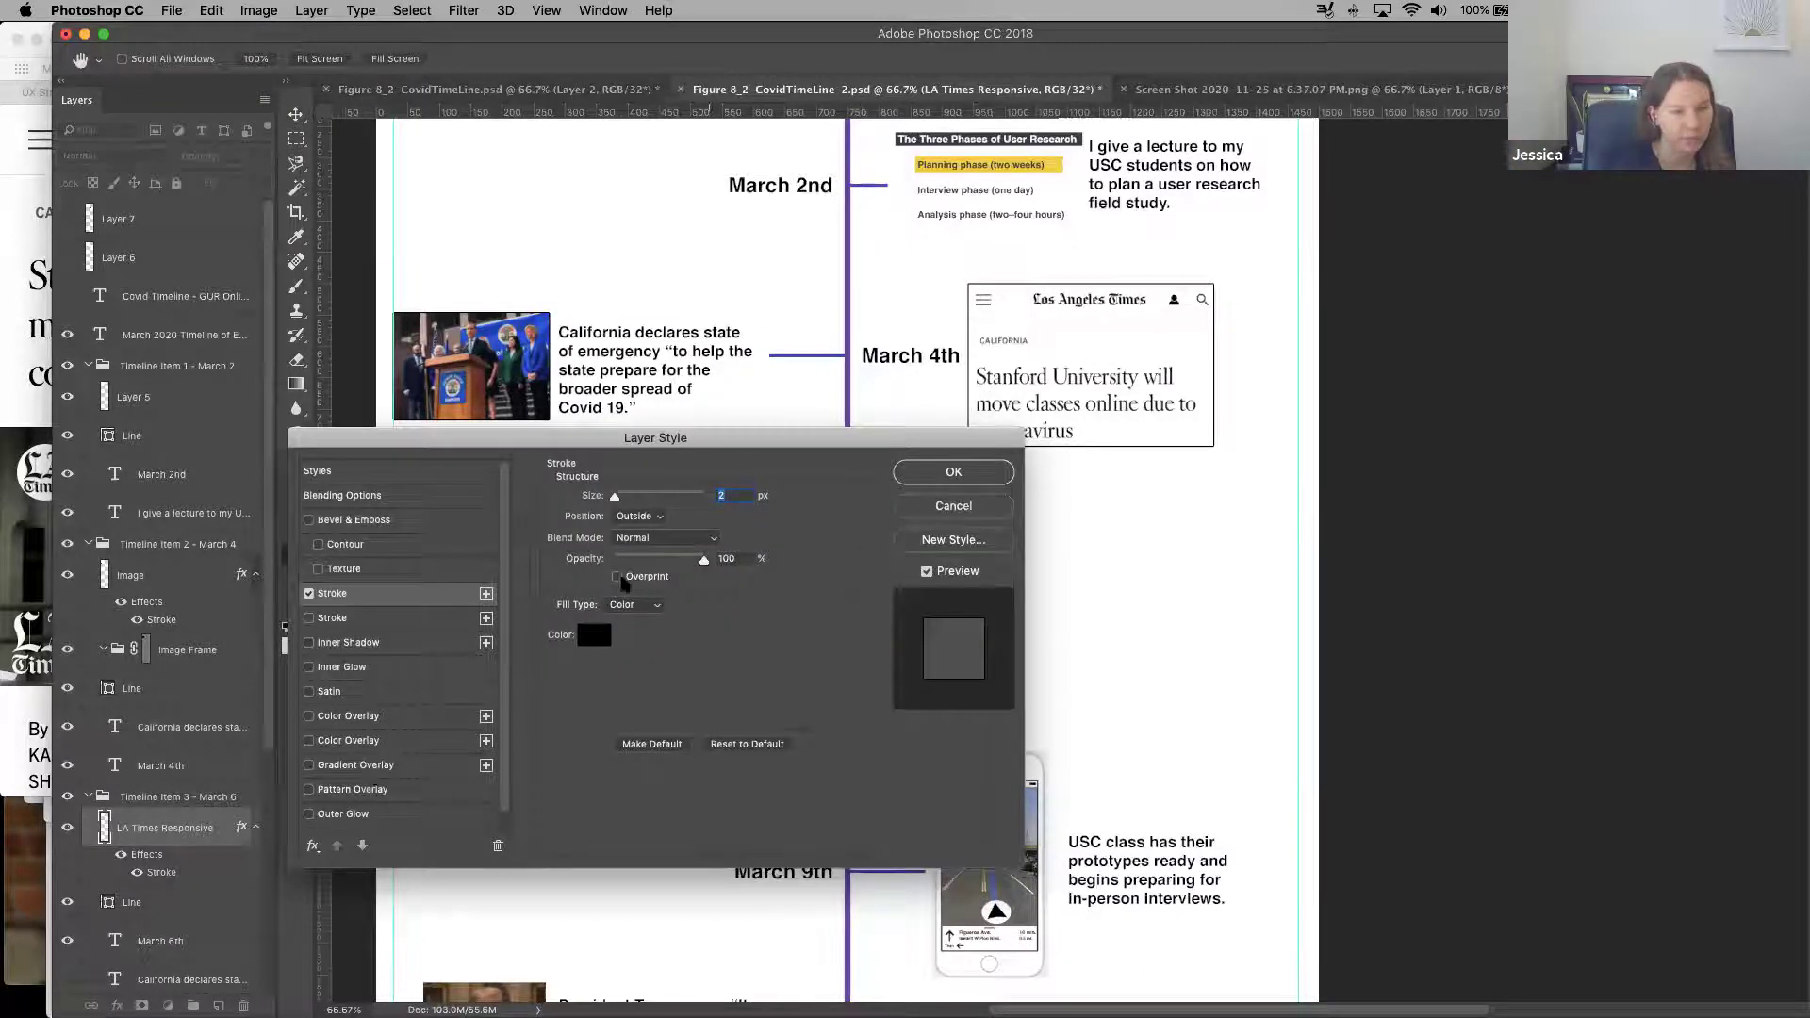
{"action": "left_click", "coordinate": [929, 478]}
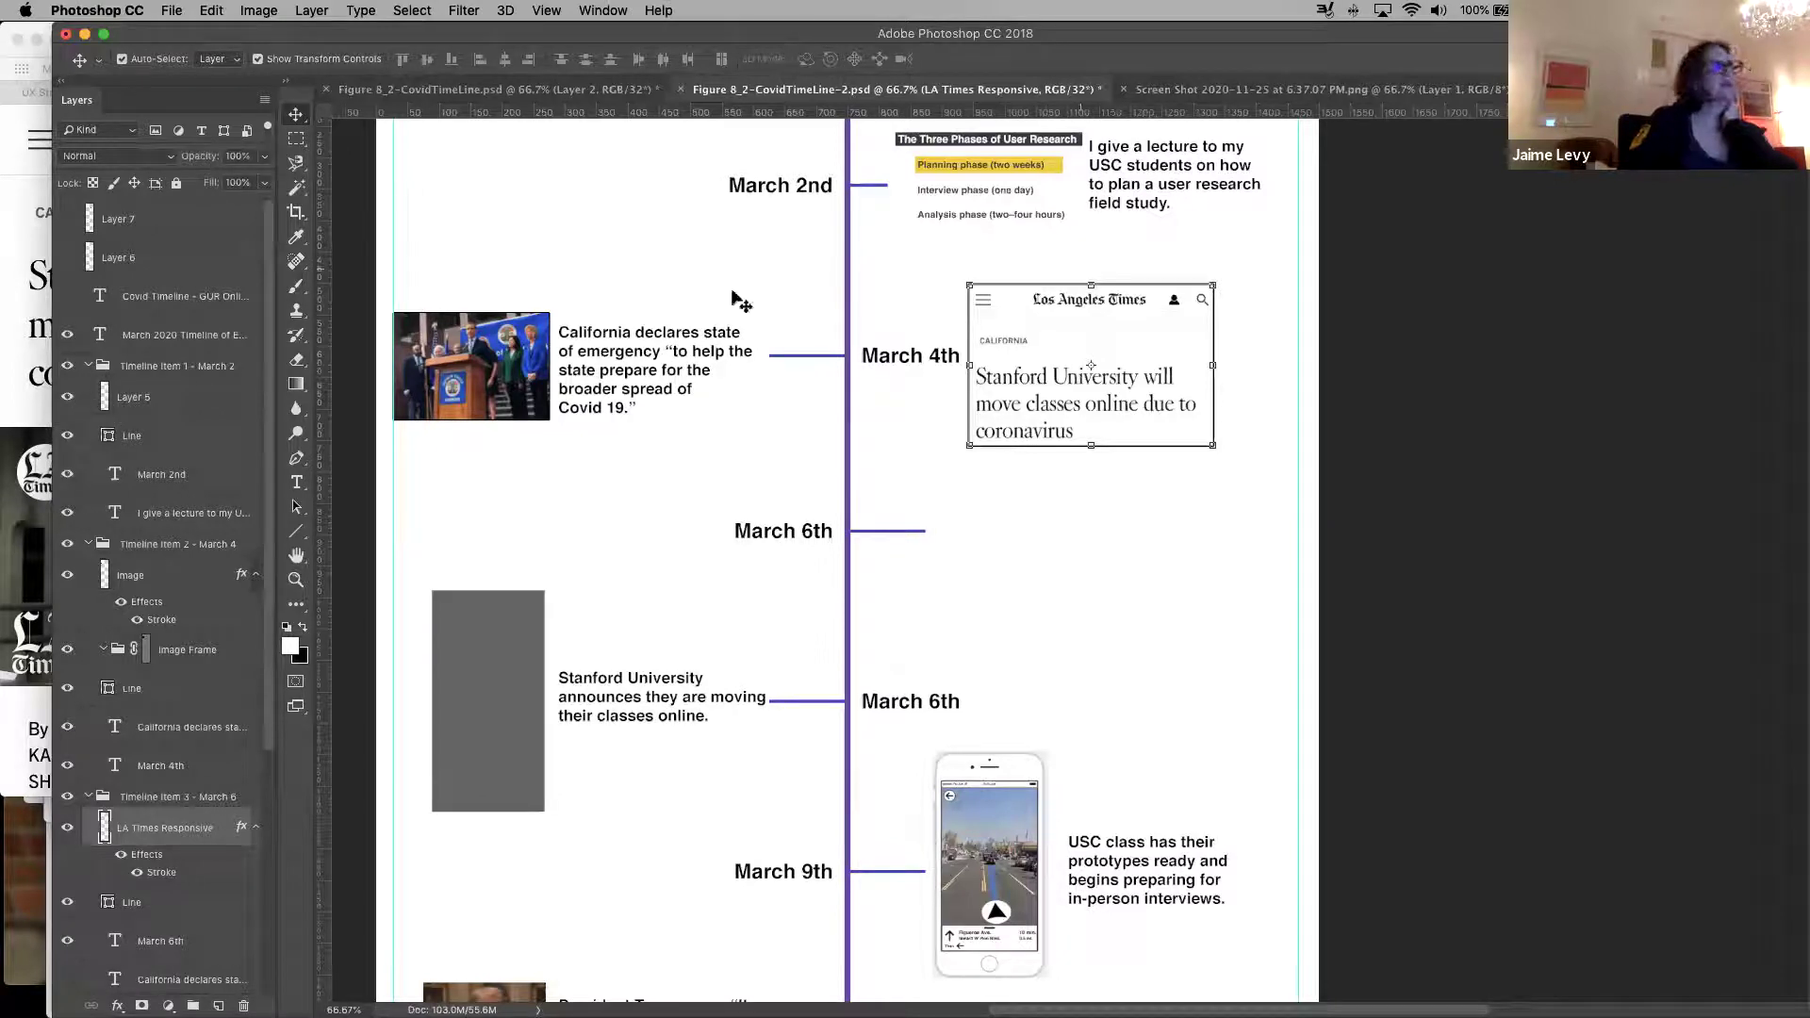
{"action": "left_click", "coordinate": [755, 242]}
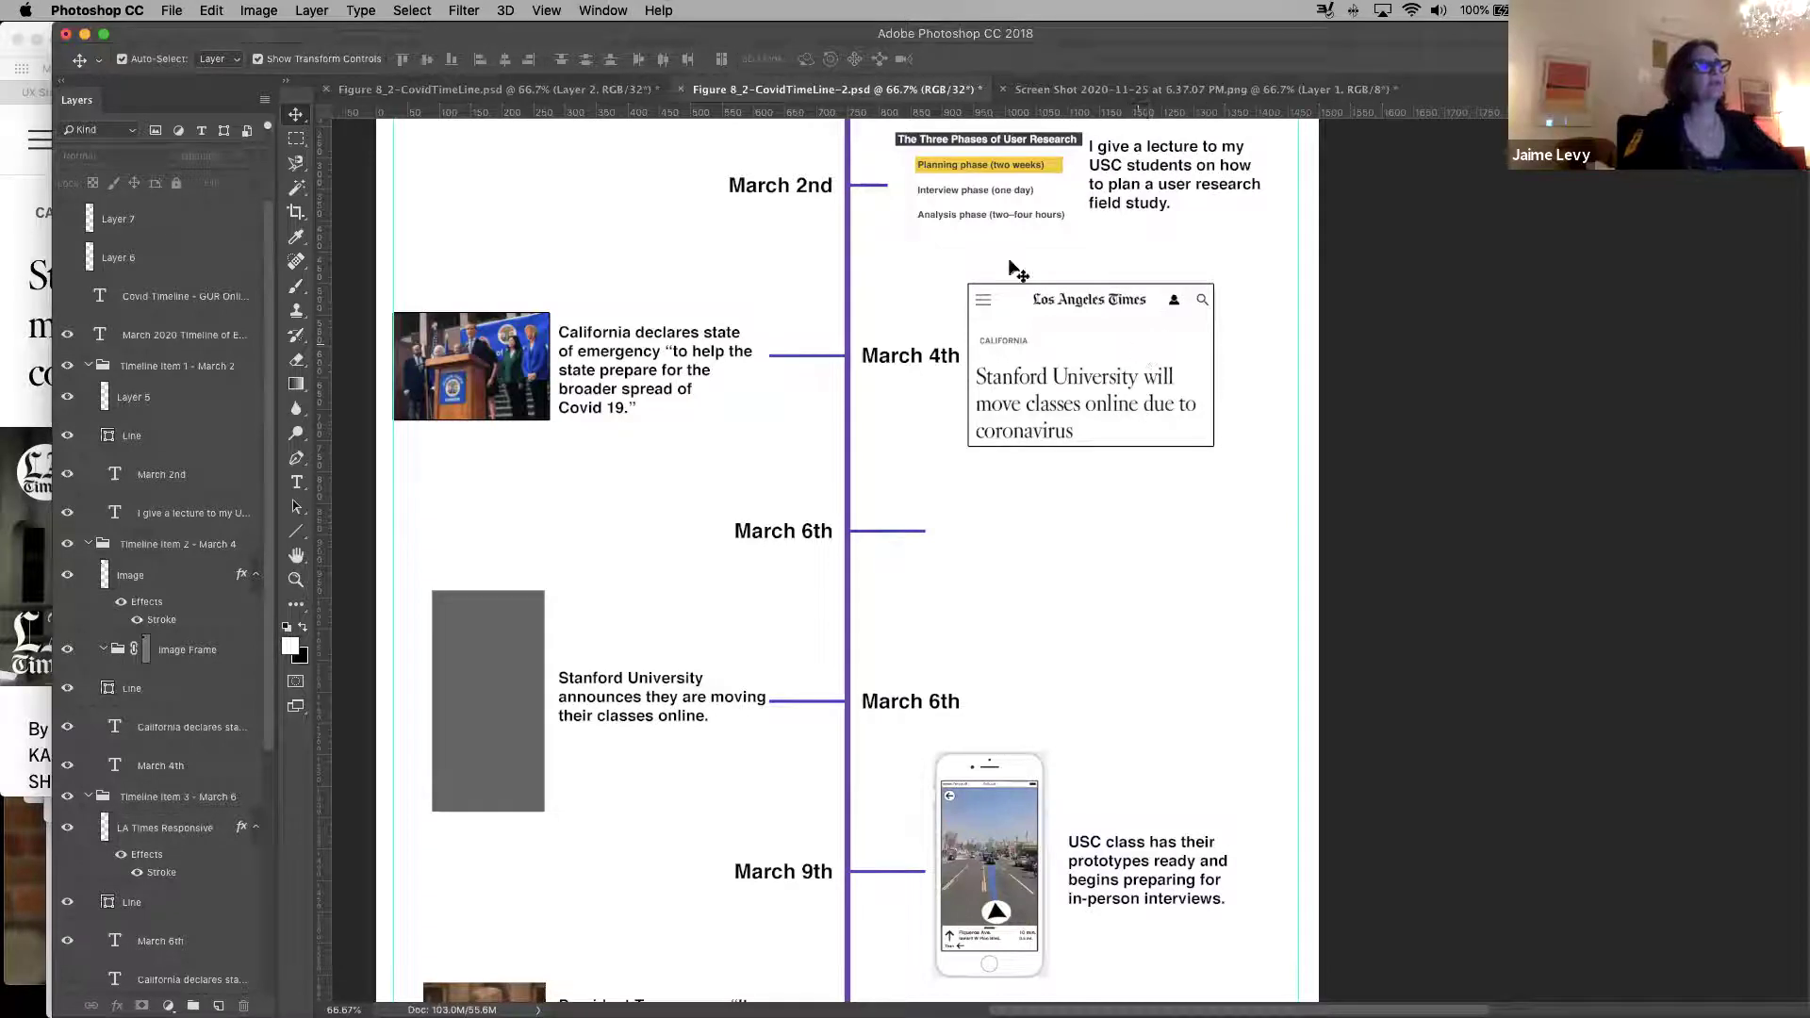
Hide Layer 5, the Three Phases of User Research picture, and give it a single 2 px black outside stroke
{"action": "left_click", "coordinate": [989, 187]}
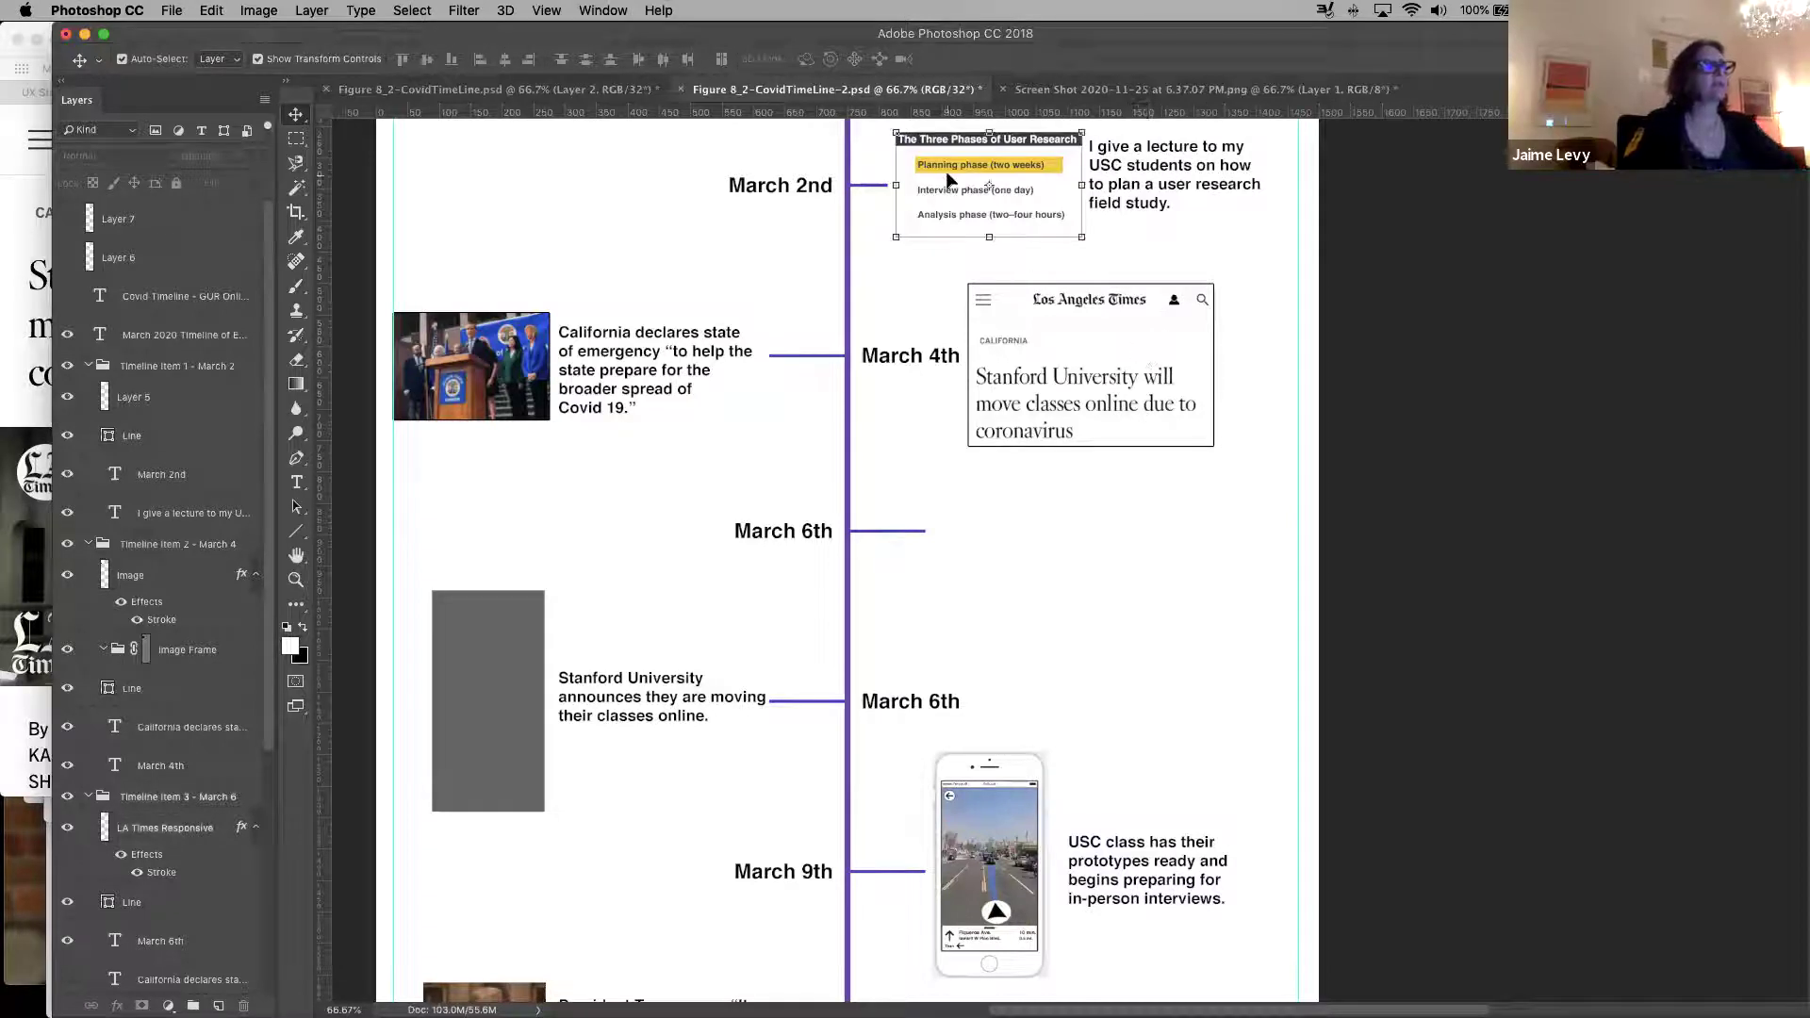
{"action": "double_click", "coordinate": [138, 395]}
{"action": "left_click", "coordinate": [68, 398]}
{"action": "double_click", "coordinate": [179, 397]}
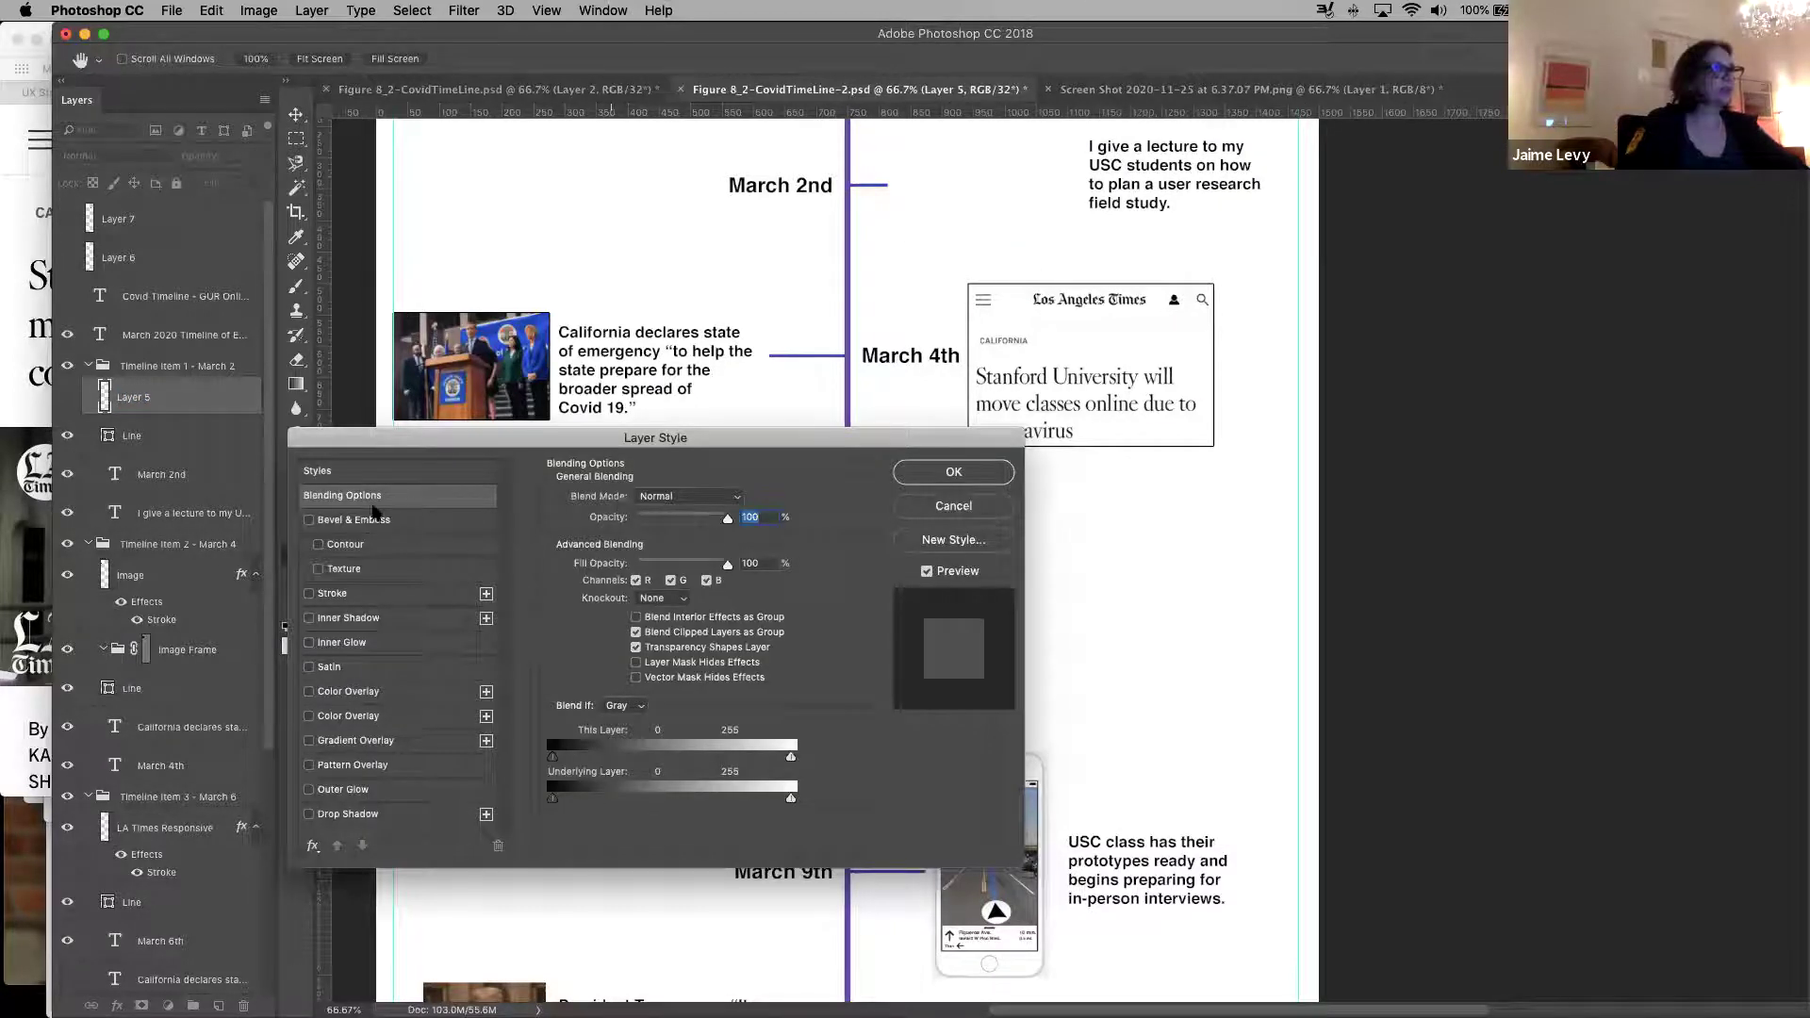
{"action": "left_click", "coordinate": [309, 593]}
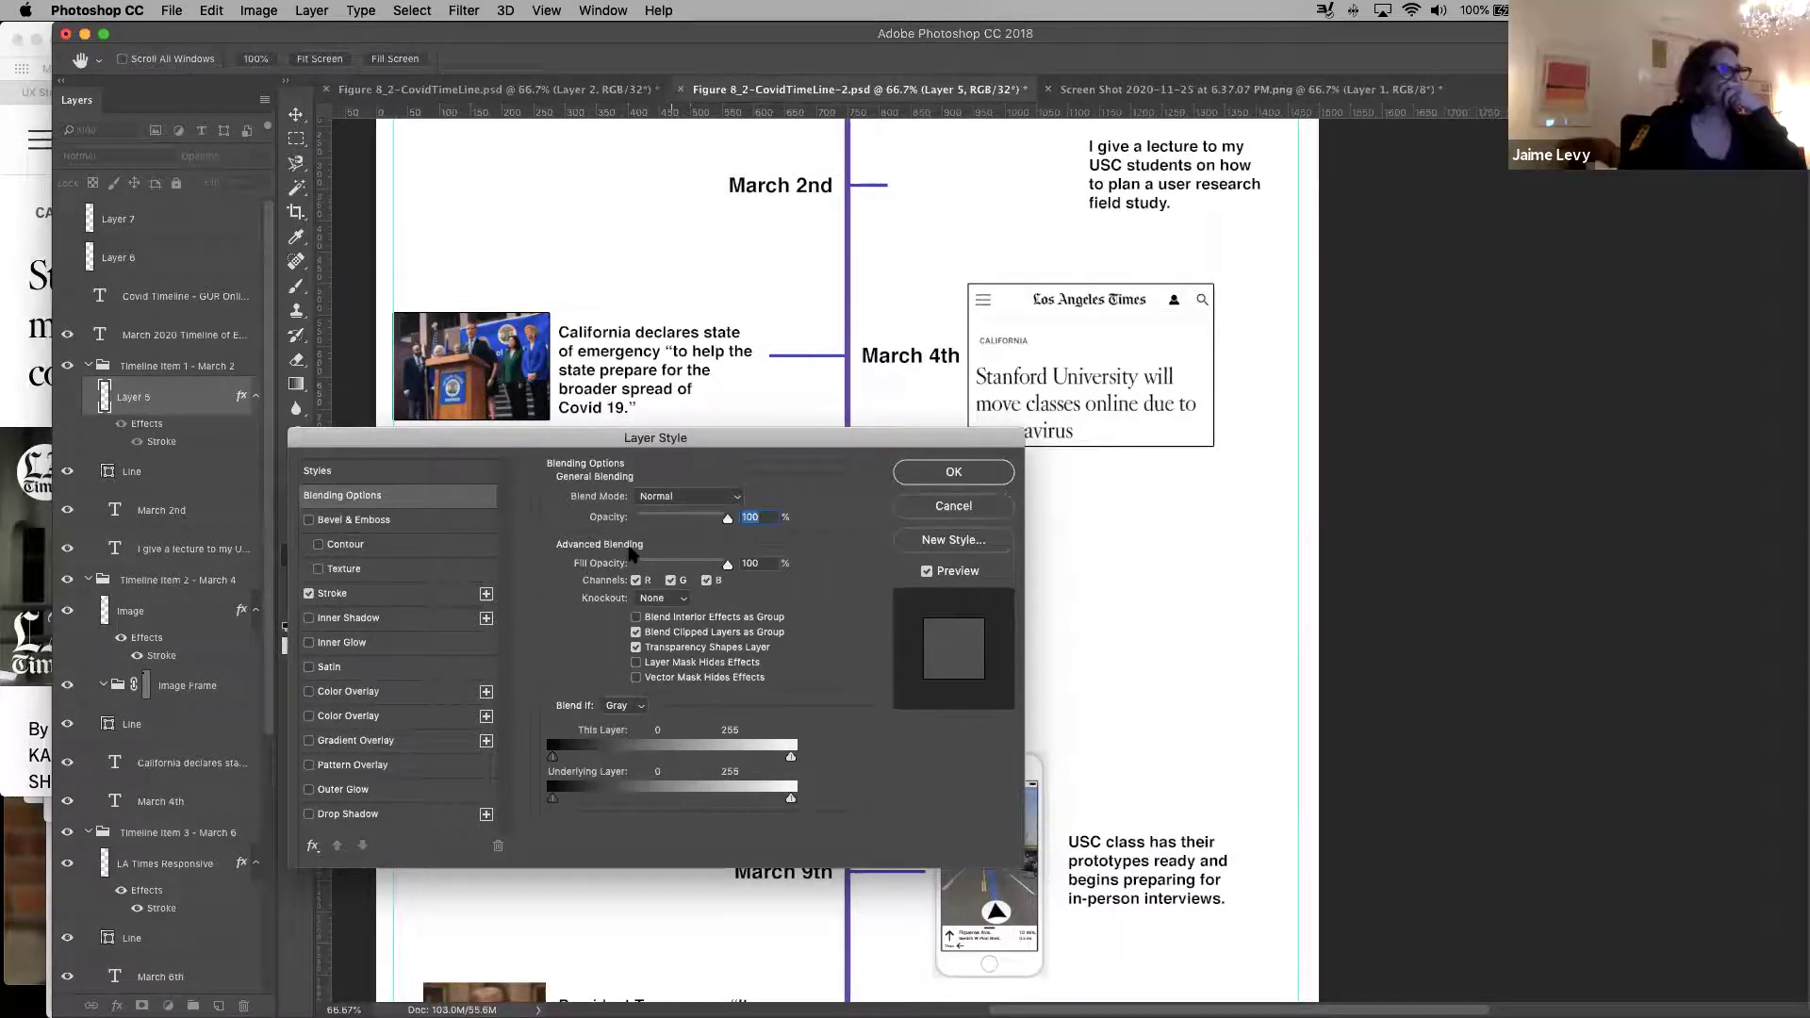
{"action": "left_click", "coordinate": [486, 594]}
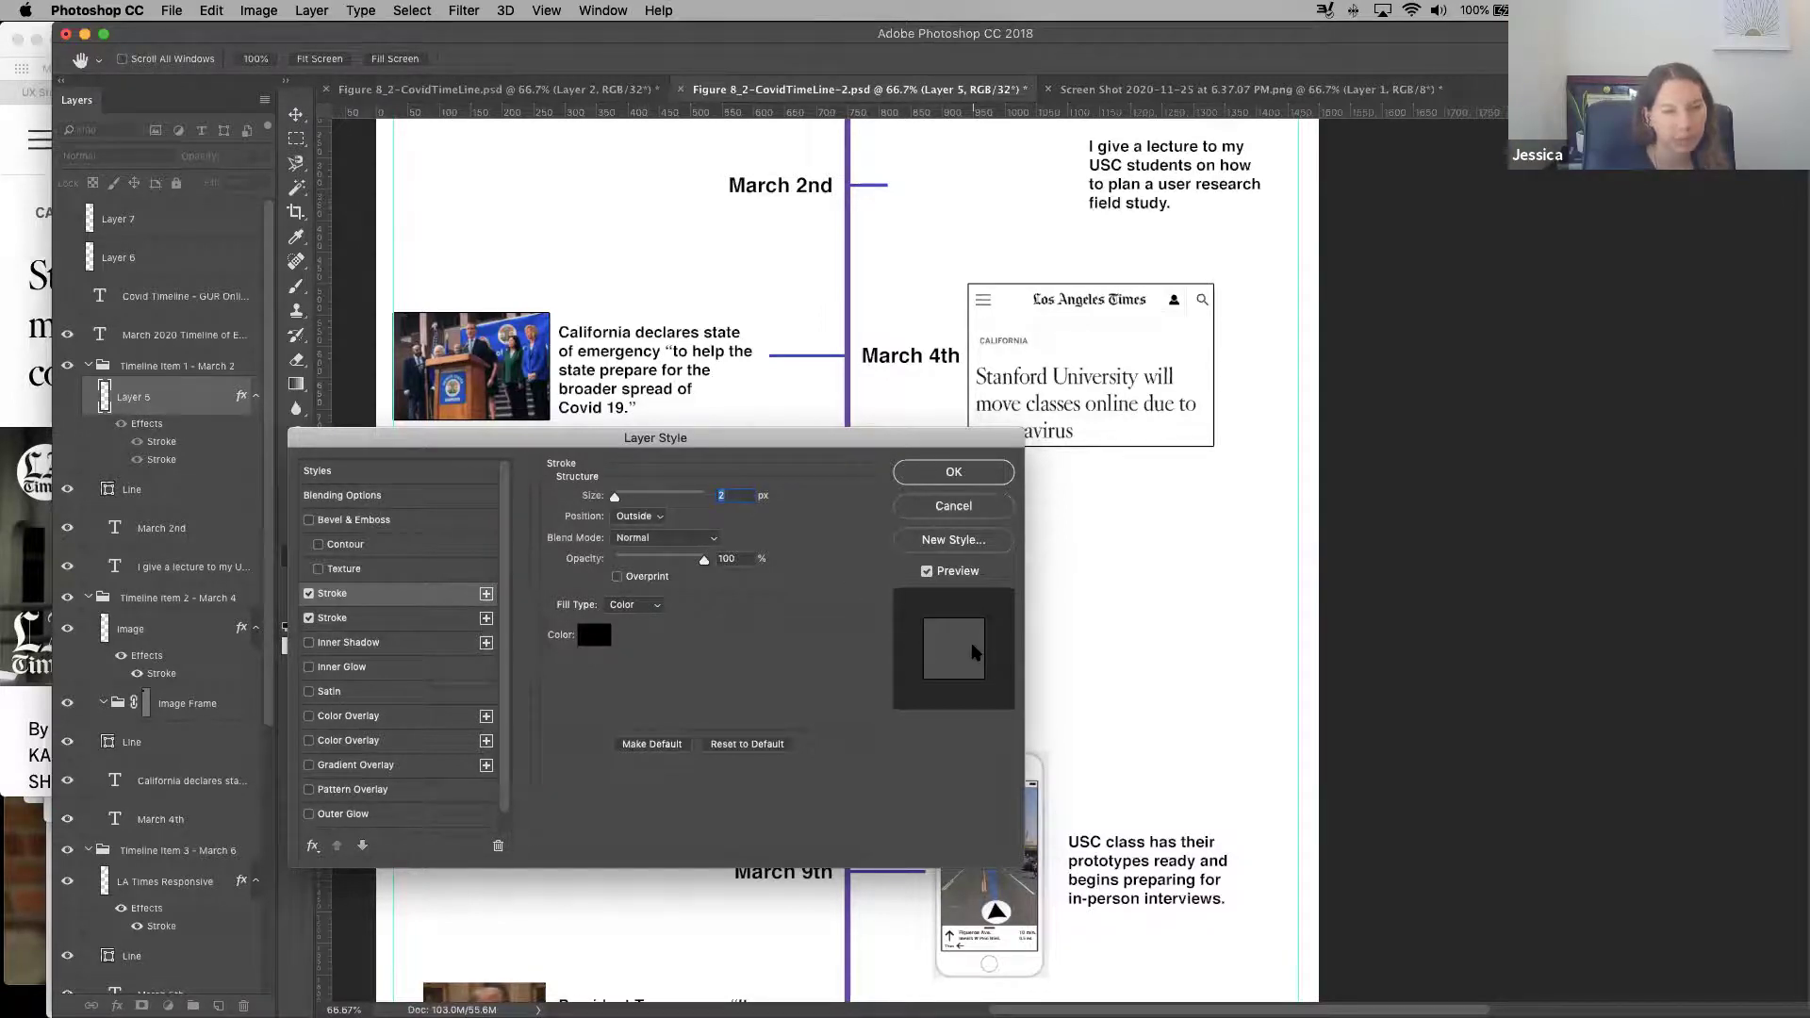
{"action": "left_click", "coordinate": [309, 618]}
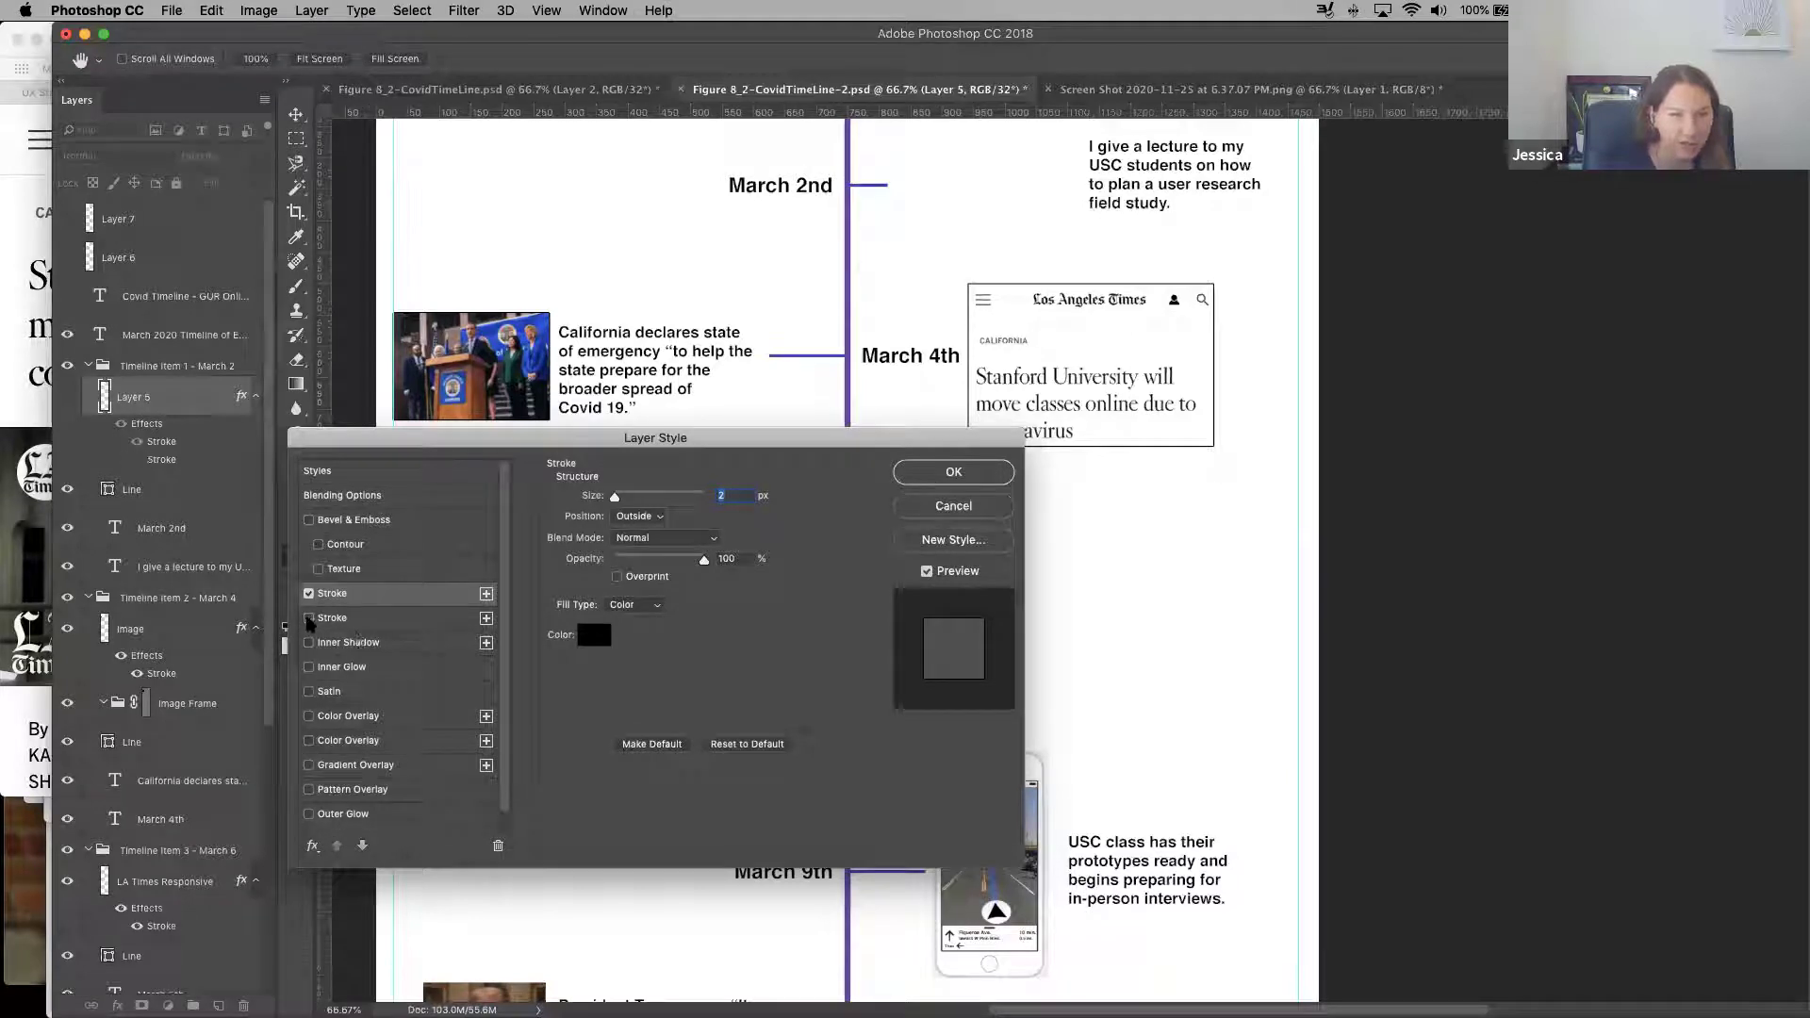
{"action": "left_click", "coordinate": [930, 477]}
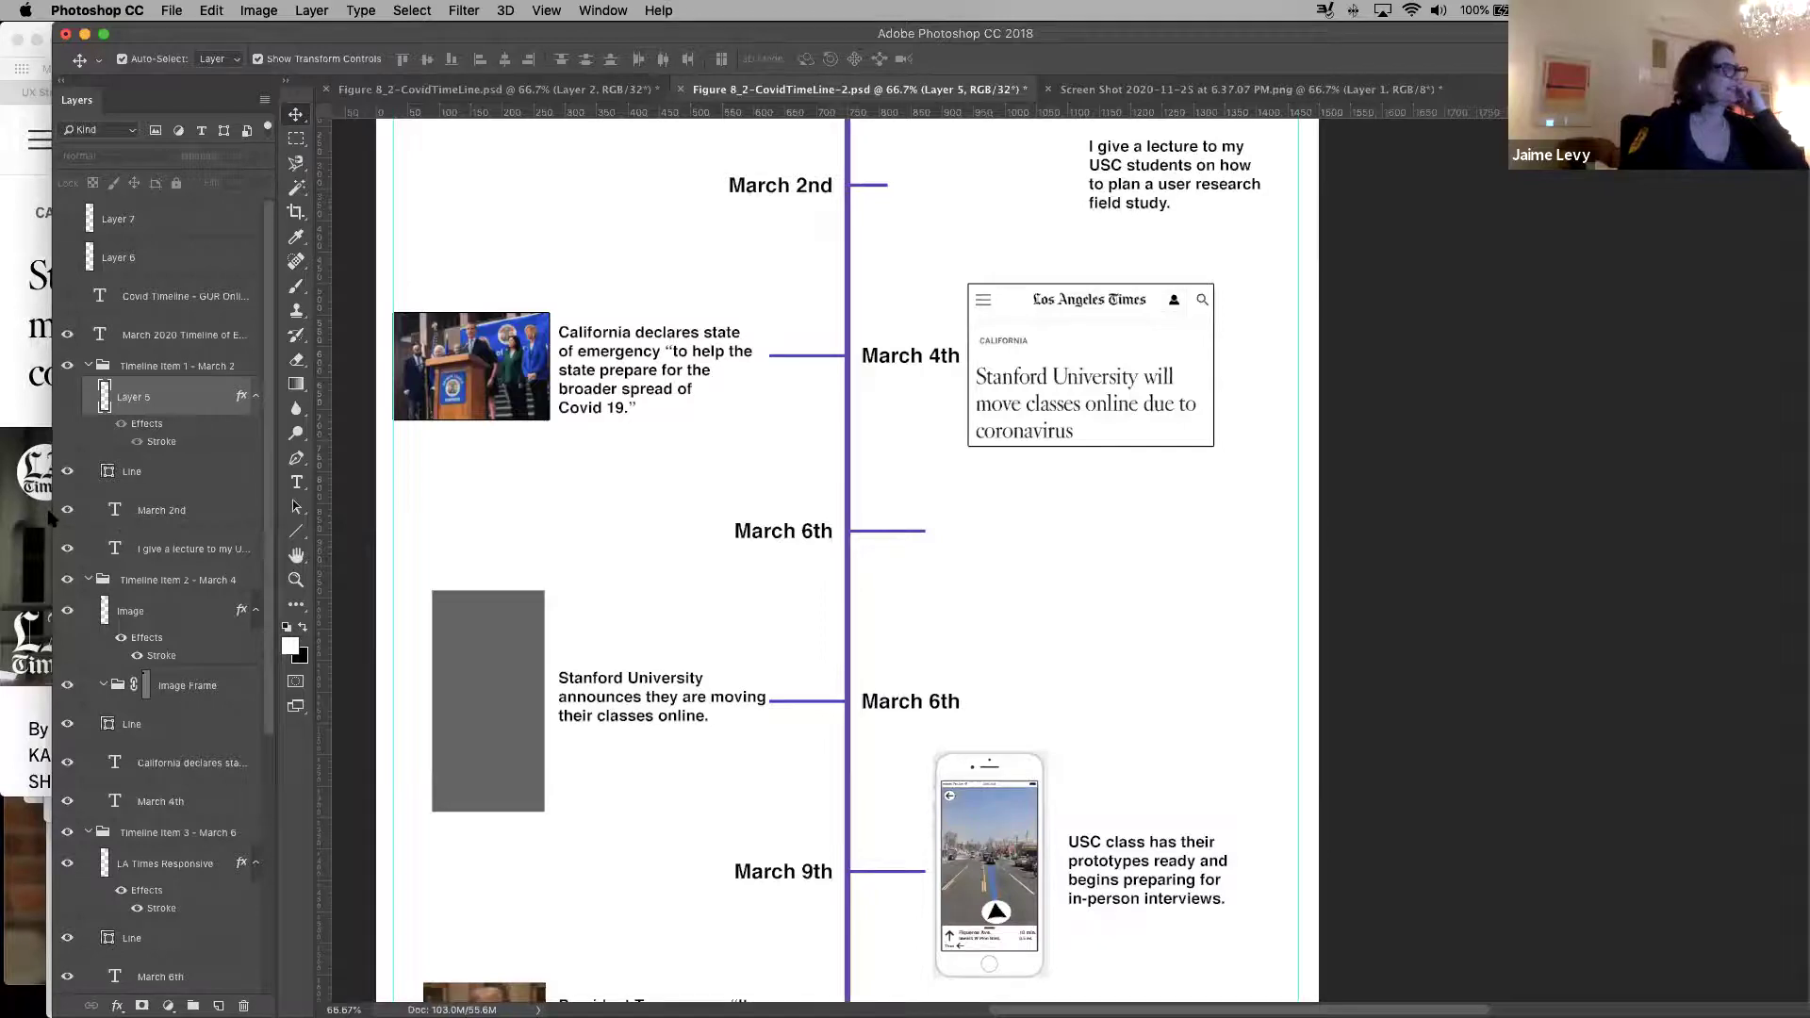
Make Layer 5 visible again in the March 2 group and select the Image layer of the March 4 group
{"action": "left_click", "coordinate": [67, 551]}
{"action": "left_click", "coordinate": [67, 551]}
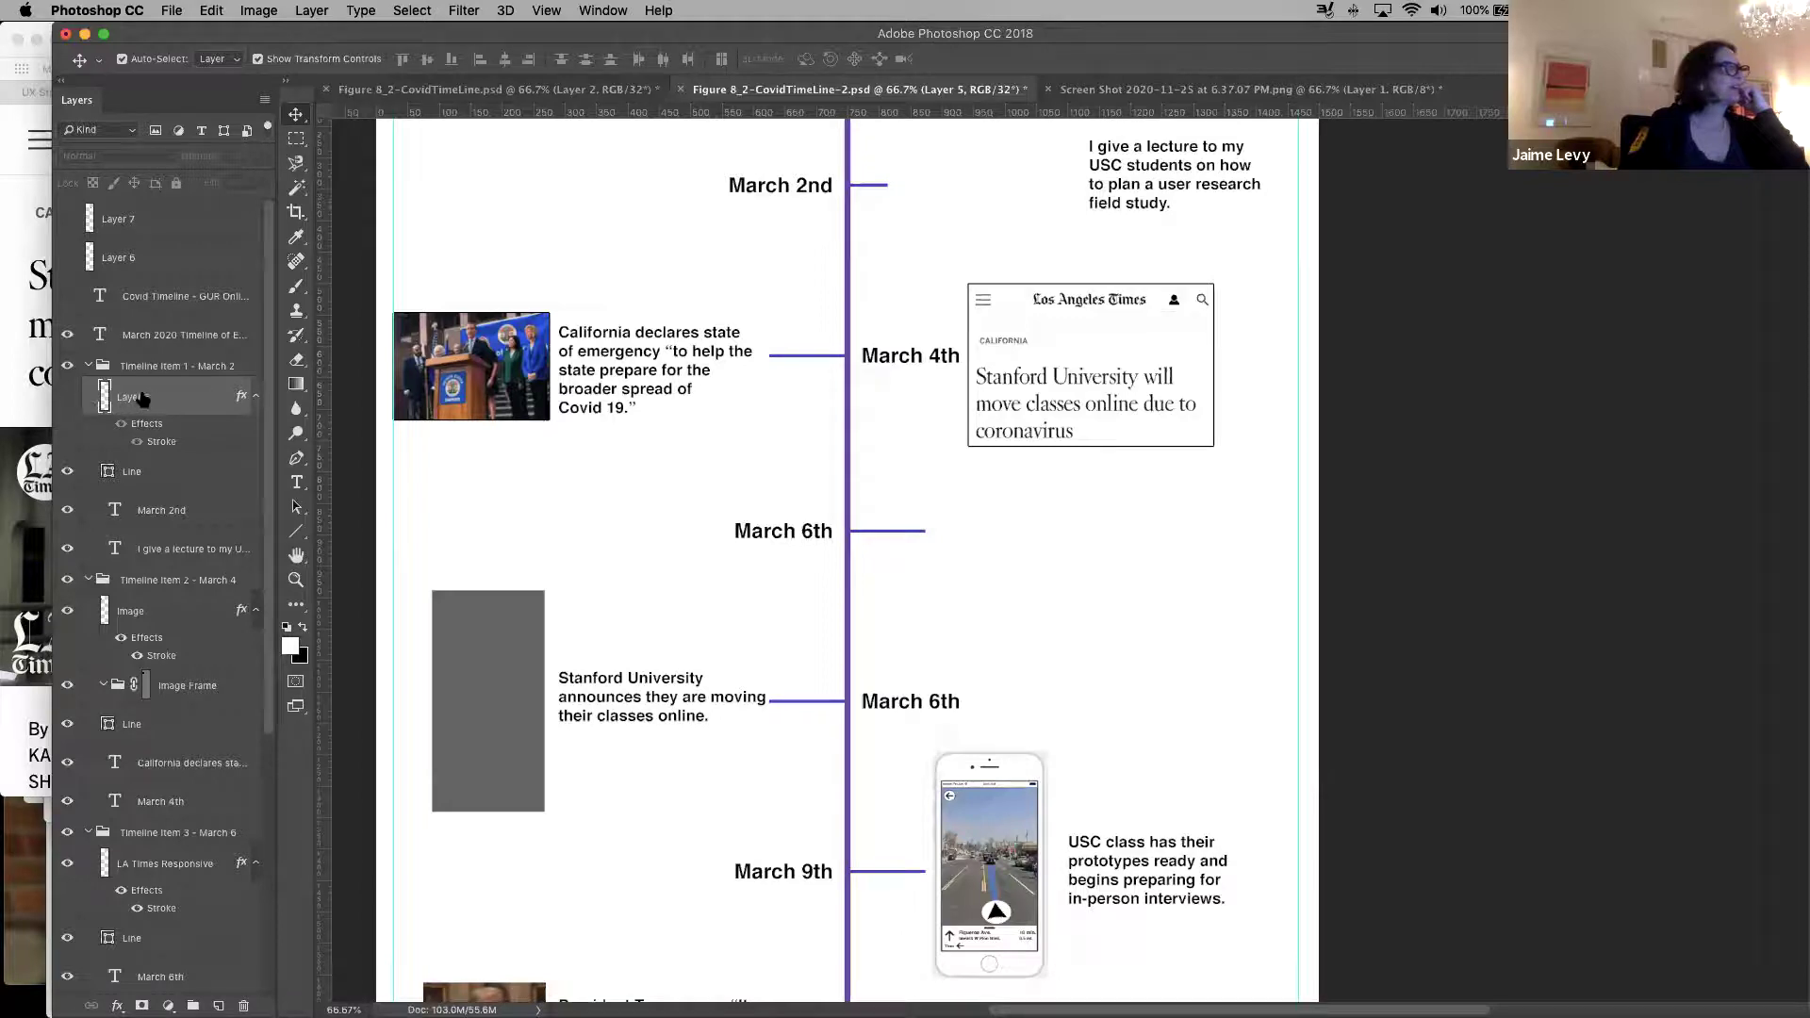
{"action": "left_click", "coordinate": [67, 397]}
{"action": "left_click", "coordinate": [67, 397]}
{"action": "left_click", "coordinate": [67, 397]}
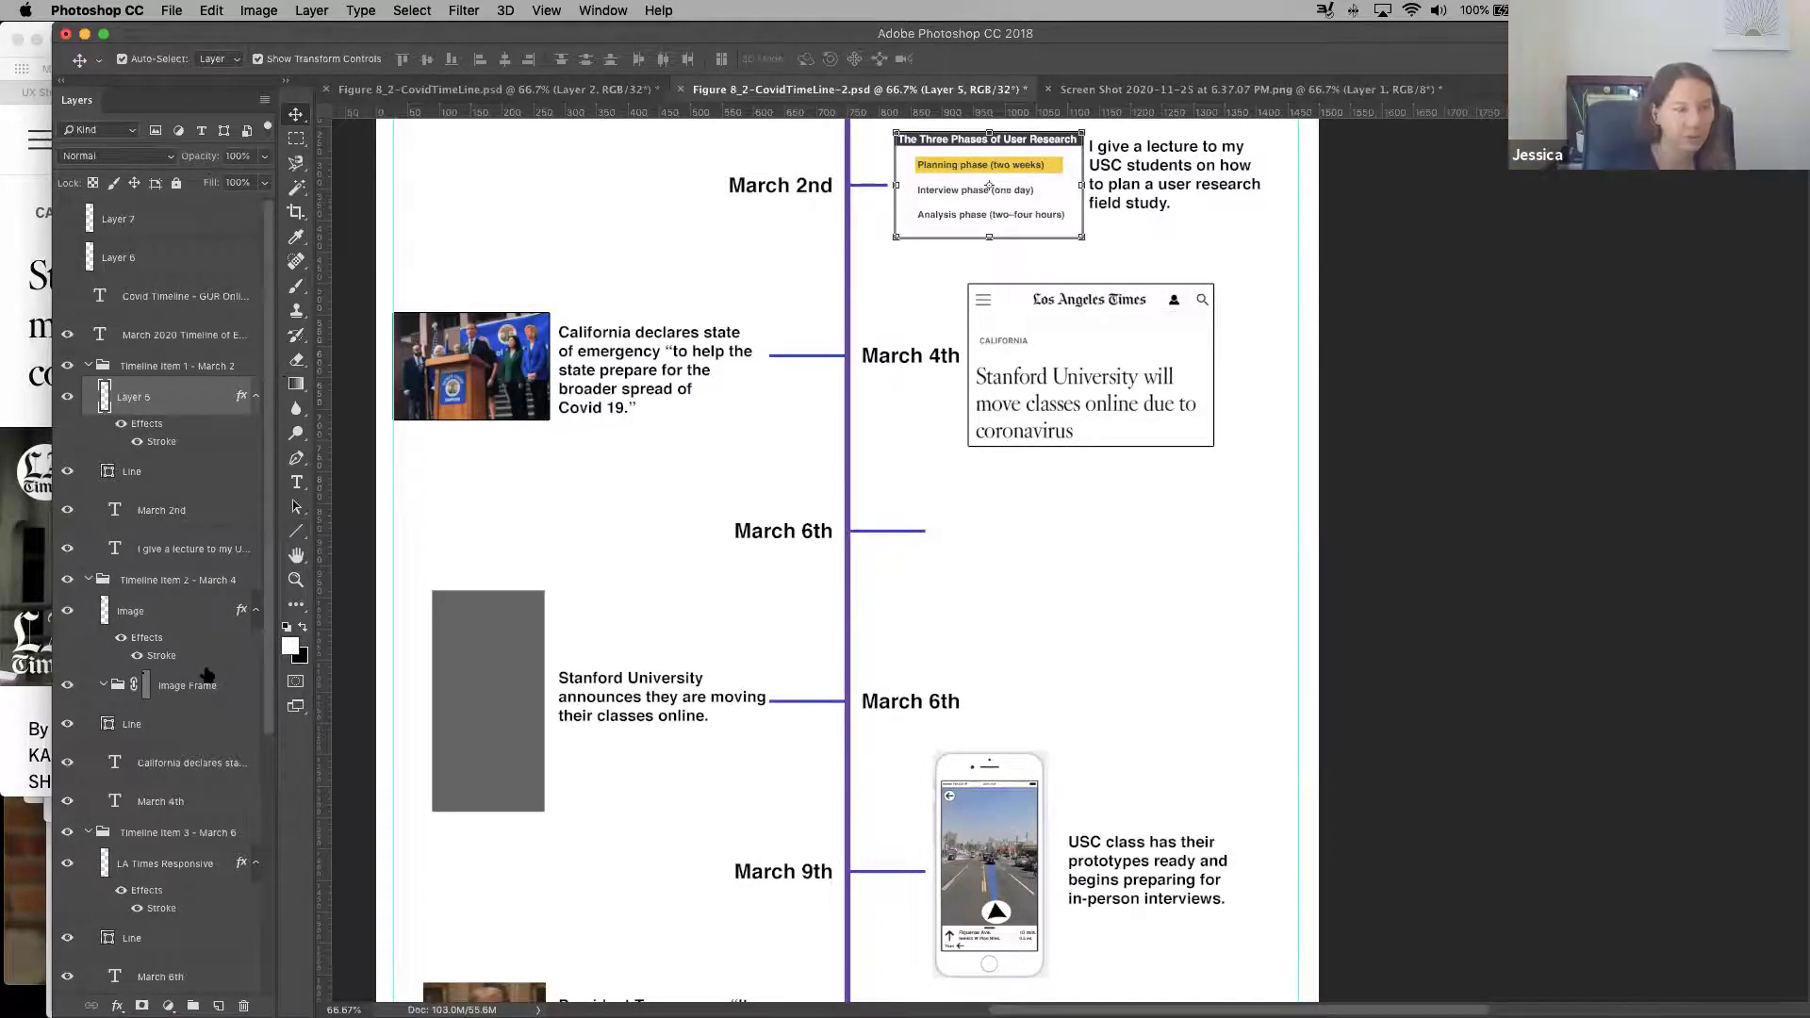
{"action": "left_click", "coordinate": [203, 638]}
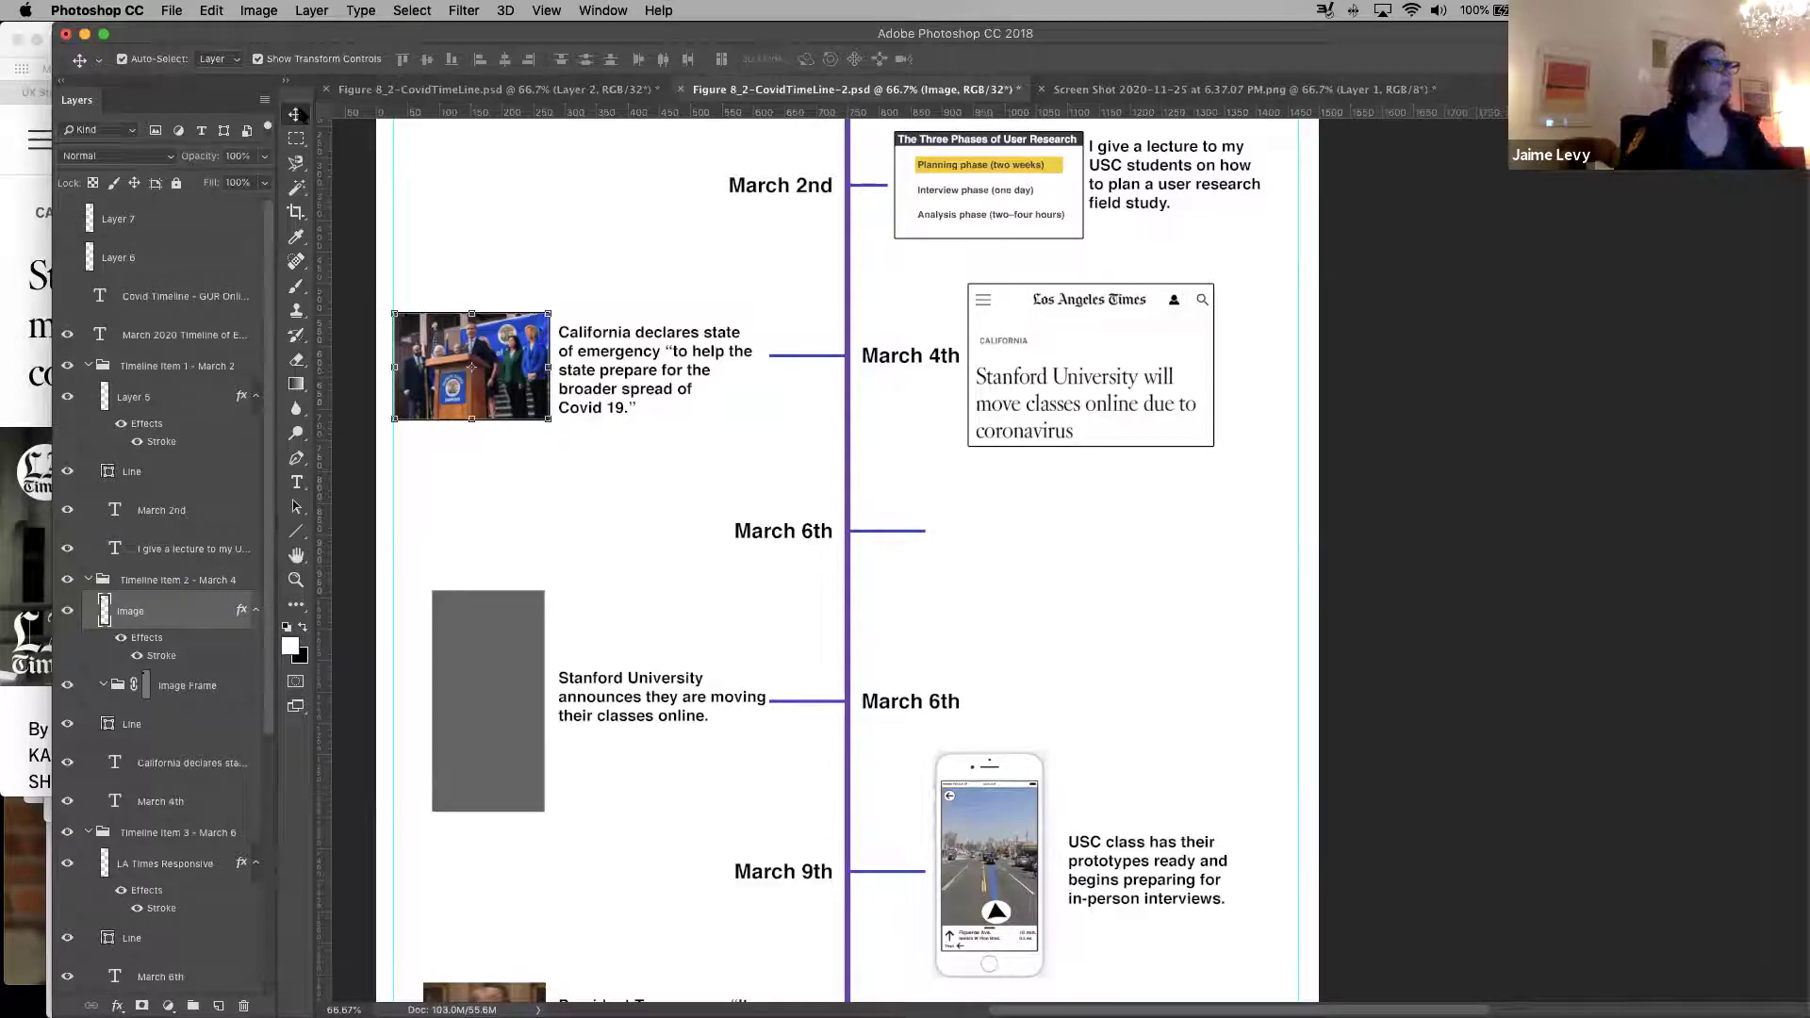
Move the Los Angeles Times screenshot down beside the March 6th line, nudge it into alignment with the line and deselect it
{"action": "left_click", "coordinate": [1029, 396]}
{"action": "left_click_drag", "start_coordinate": [1058, 370], "coordinate": [1047, 549]}
{"action": "key", "text": "shift+Up"}
{"action": "key", "text": "shift+Up"}
{"action": "key", "text": "shift+Up"}
{"action": "key", "text": "shift+Left"}
{"action": "key", "text": "shift+Left"}
{"action": "key", "text": "shift+Left"}
{"action": "key", "text": "shift+Left"}
{"action": "key", "text": "Down"}
{"action": "key", "text": "Down"}
{"action": "key", "text": "Down"}
{"action": "key", "text": "Down"}
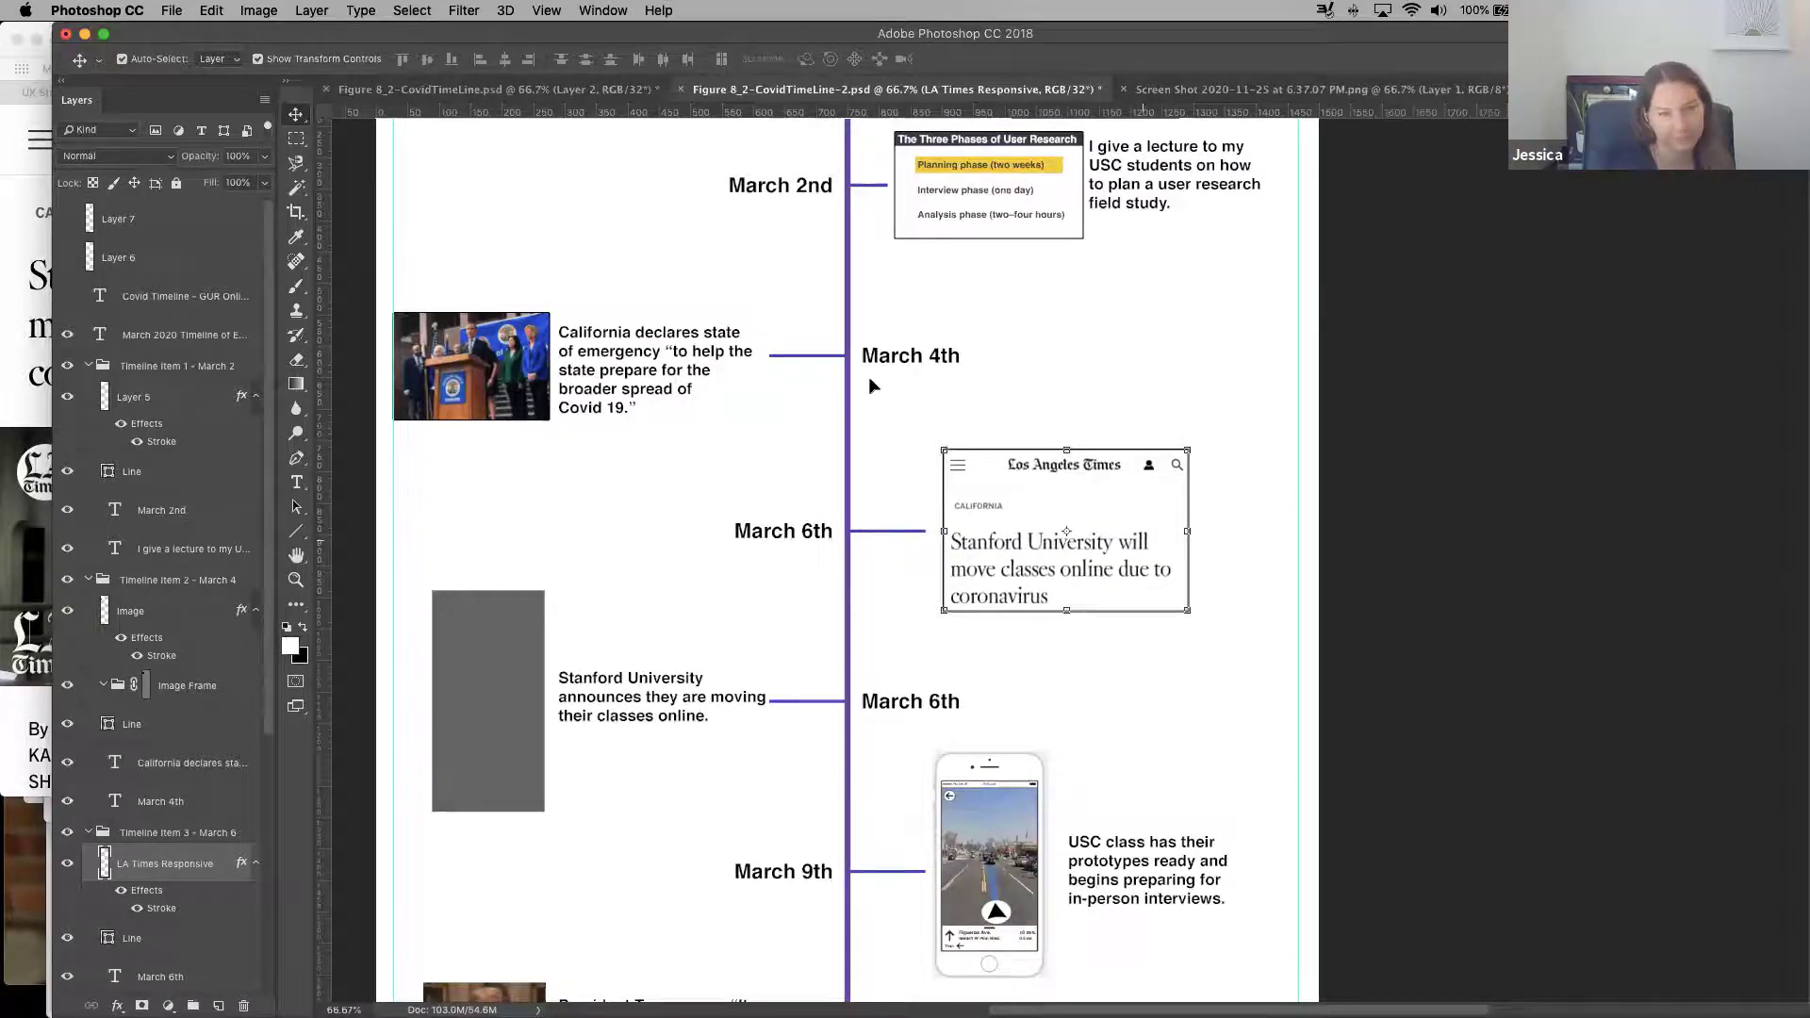
{"action": "left_click", "coordinate": [1160, 396]}
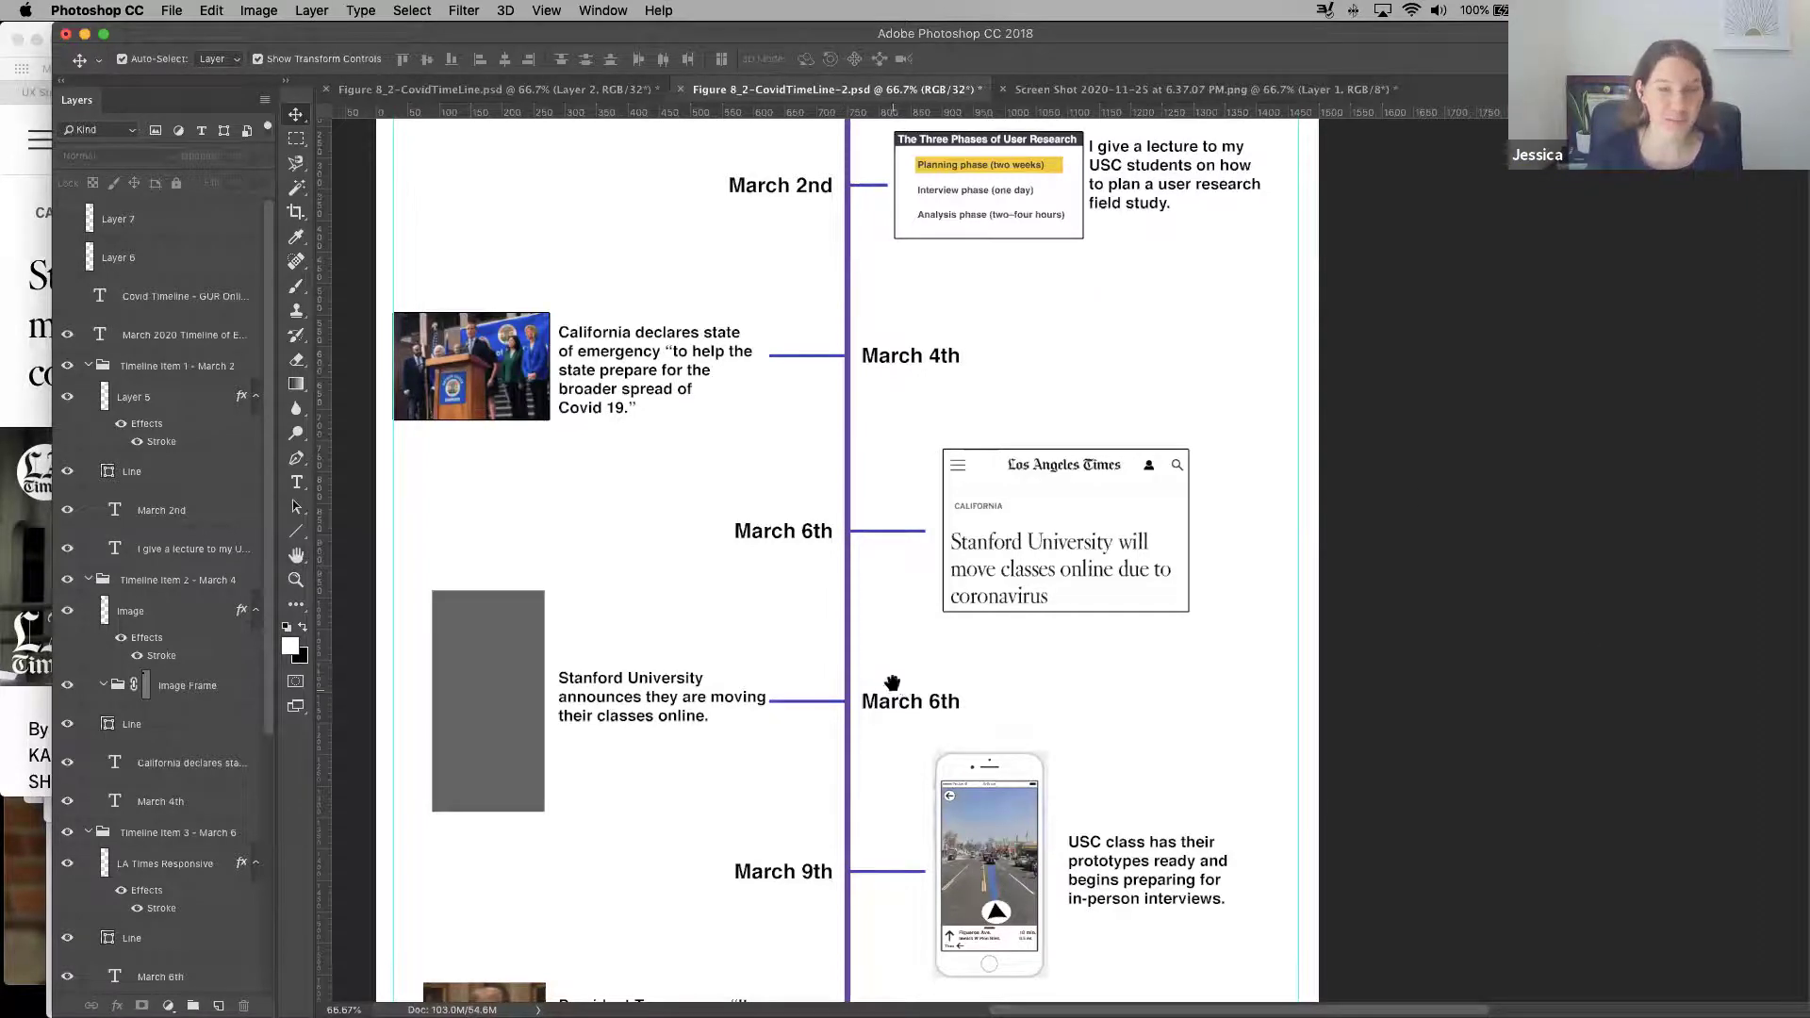
{"action": "left_click_drag", "start_coordinate": [870, 584], "coordinate": [852, 449]}
{"action": "key", "text": "super+r"}
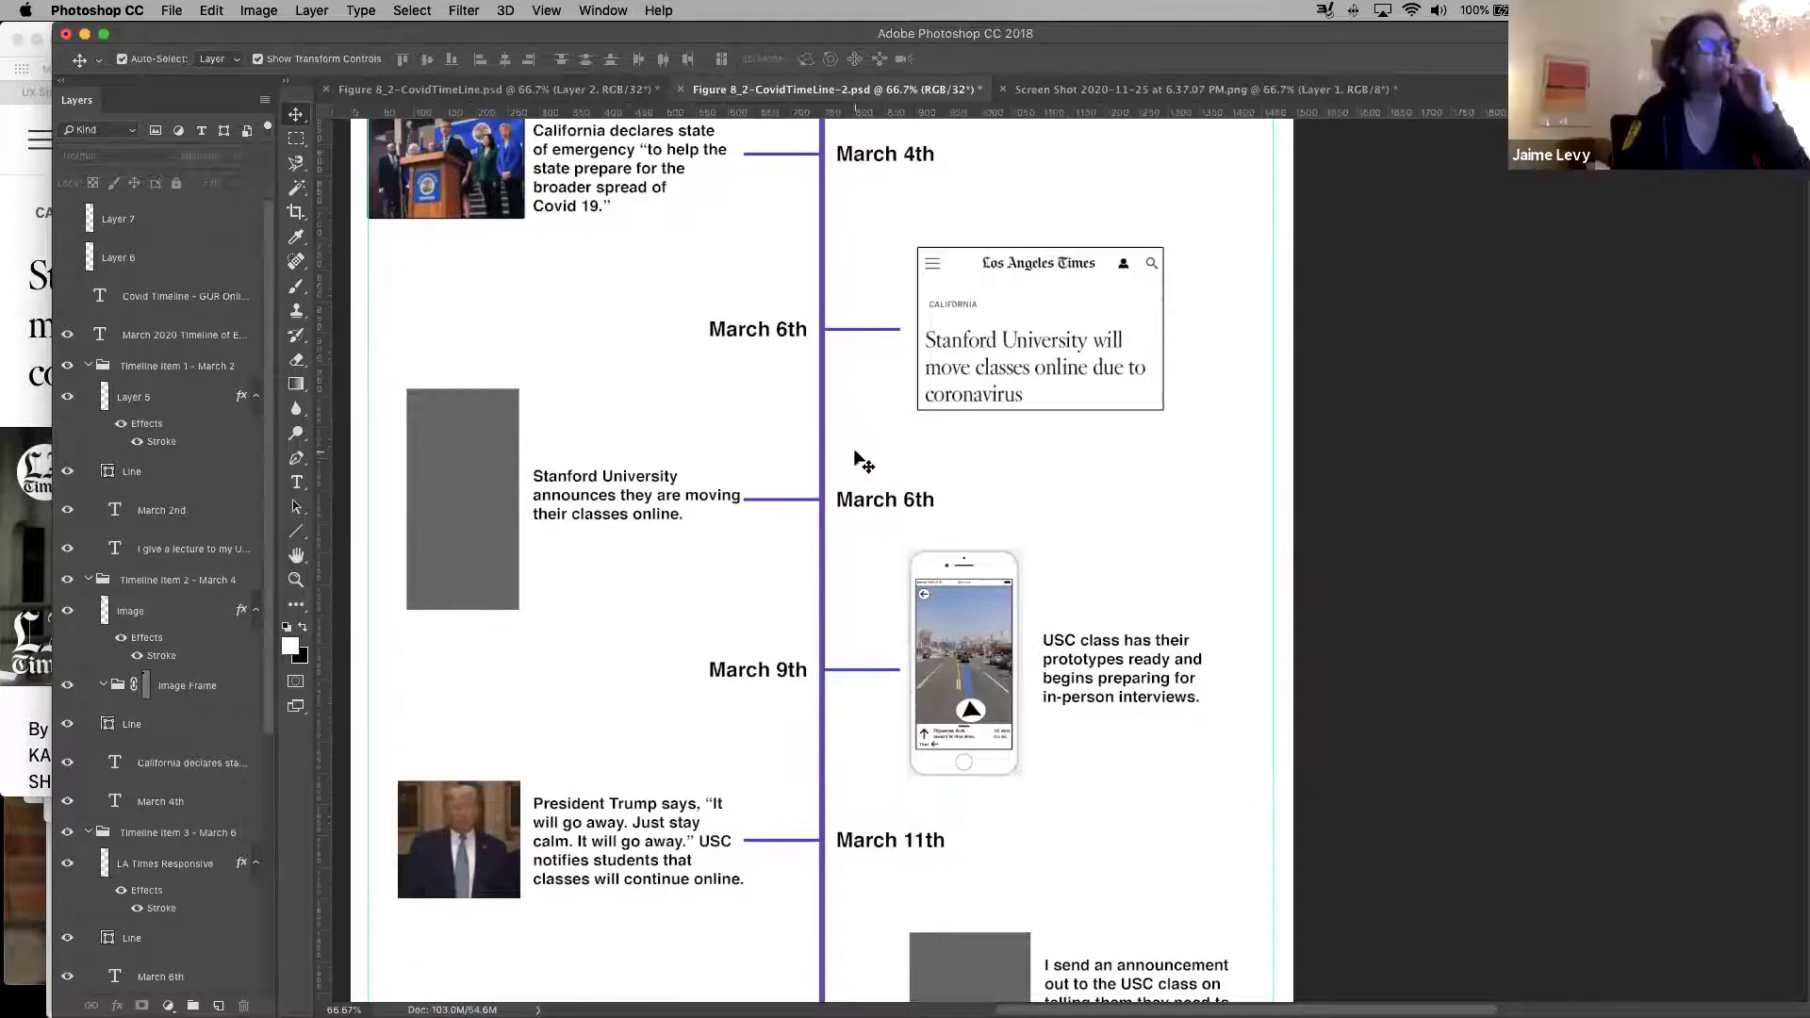
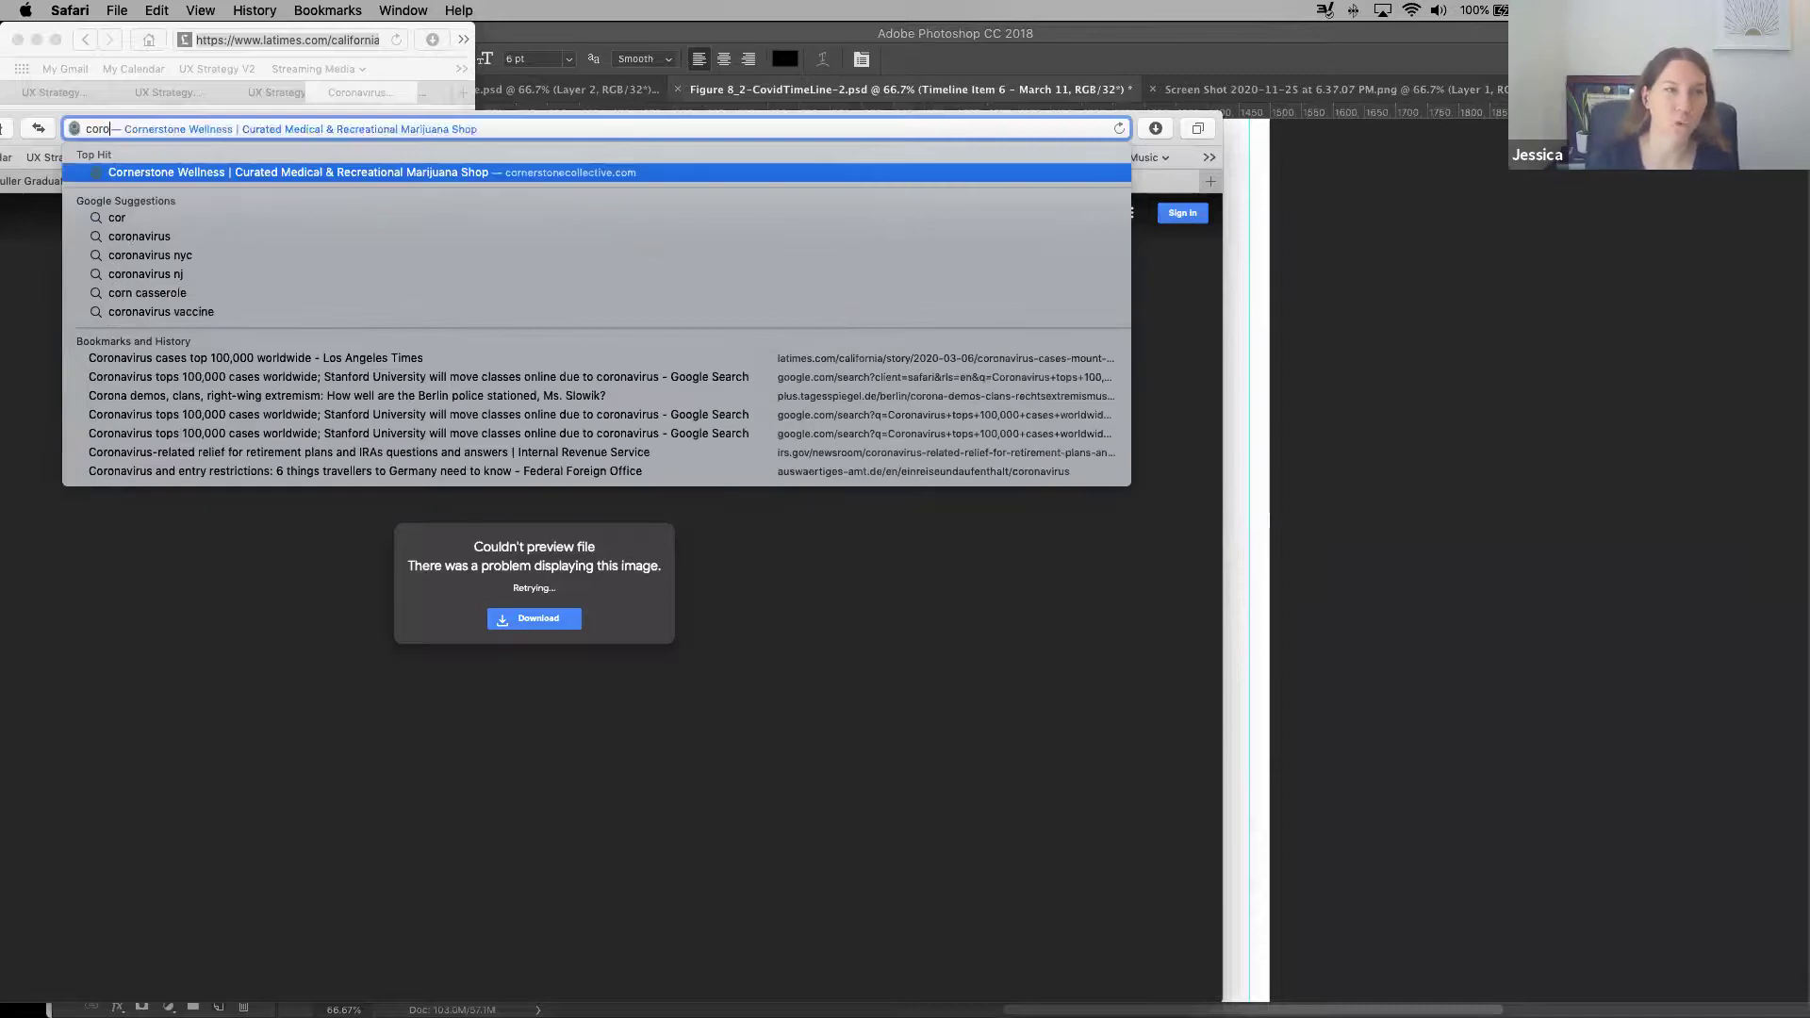
{"action": "type", "text": "a virus"}
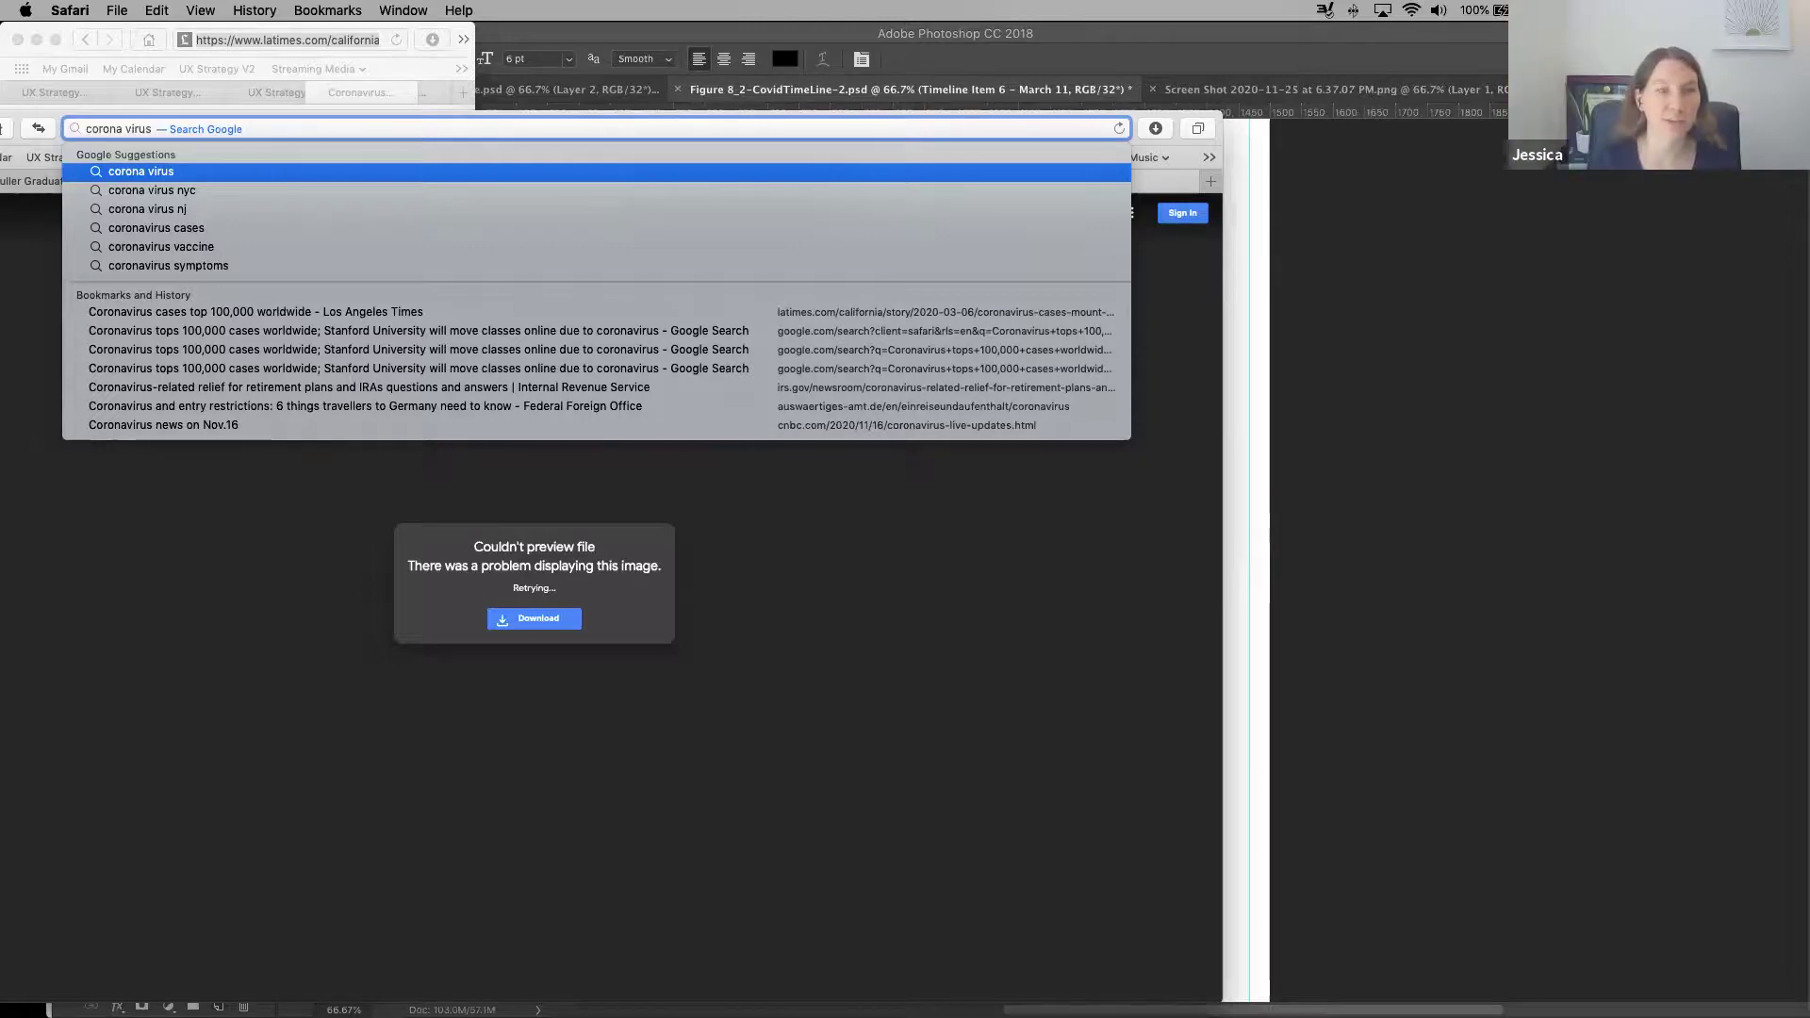
{"action": "mouse_move", "coordinate": [349, 990]}
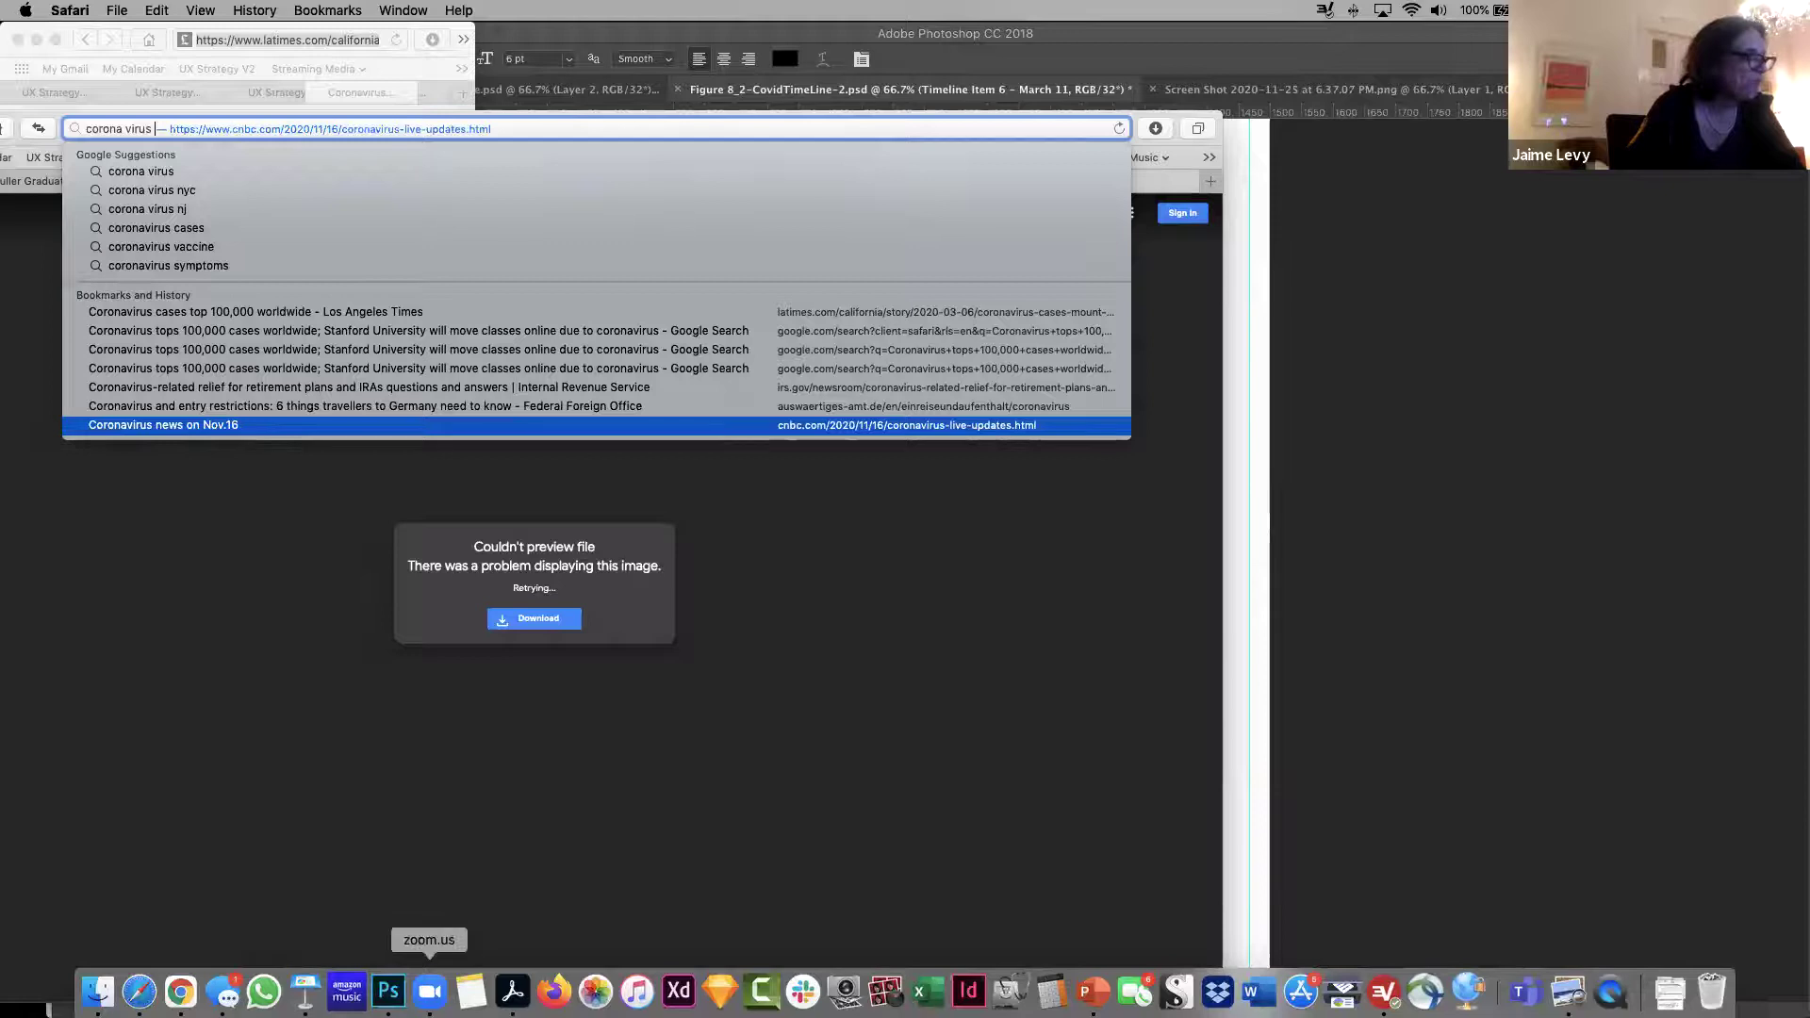
{"action": "left_click", "coordinate": [138, 990]}
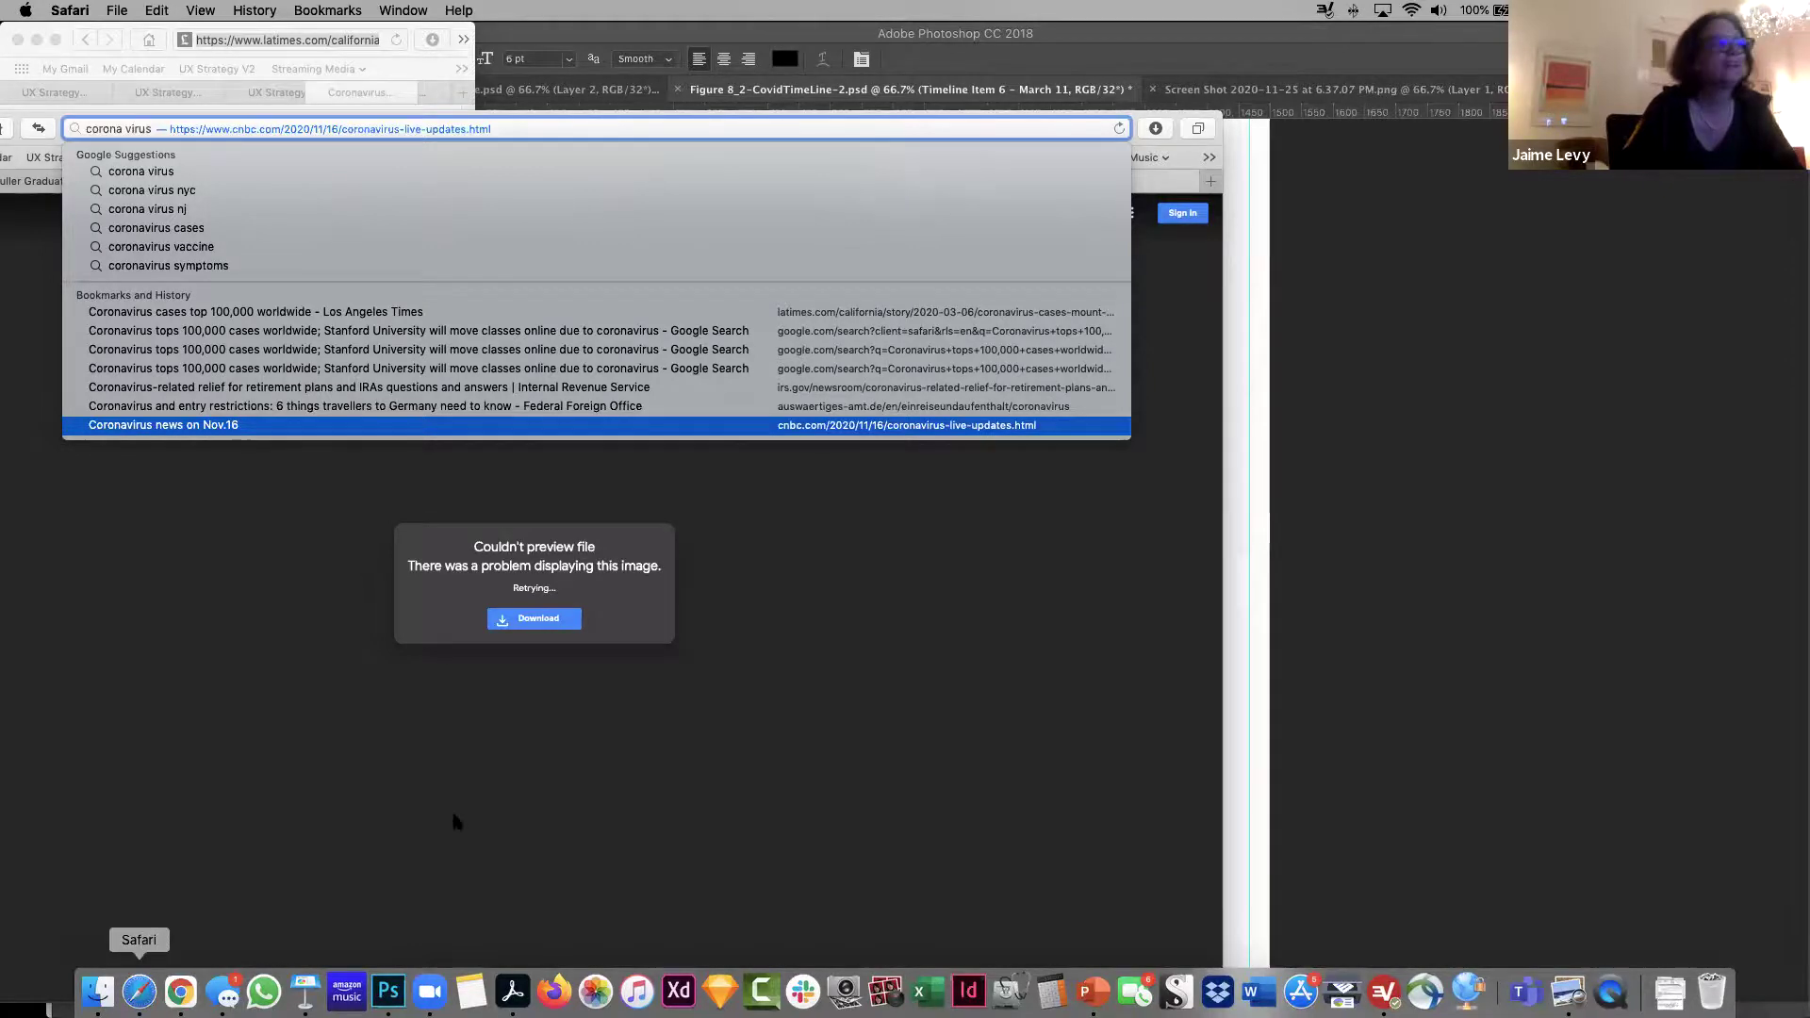
{"action": "key", "text": "Up"}
{"action": "key", "text": "Escape"}
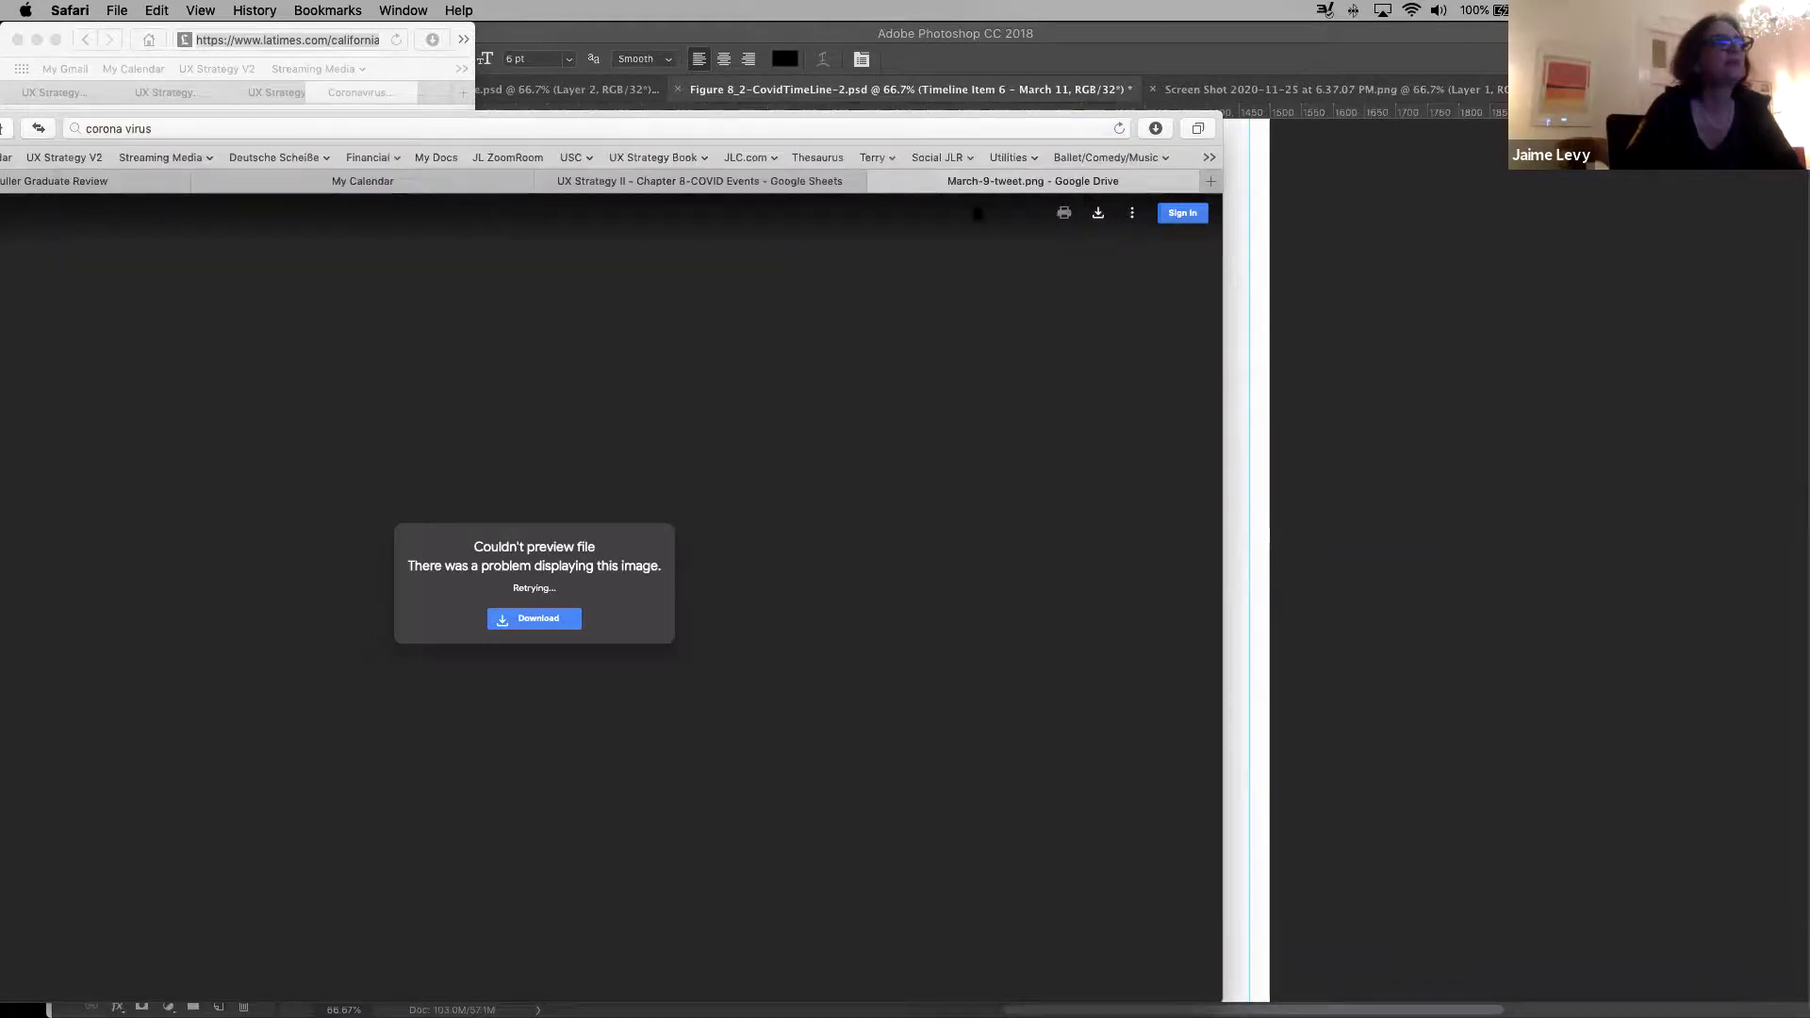
From the COVID Events sheet, open the BBC article linked in the March 11 World Events cell and move its browser window fully into view
{"action": "left_click", "coordinate": [684, 181]}
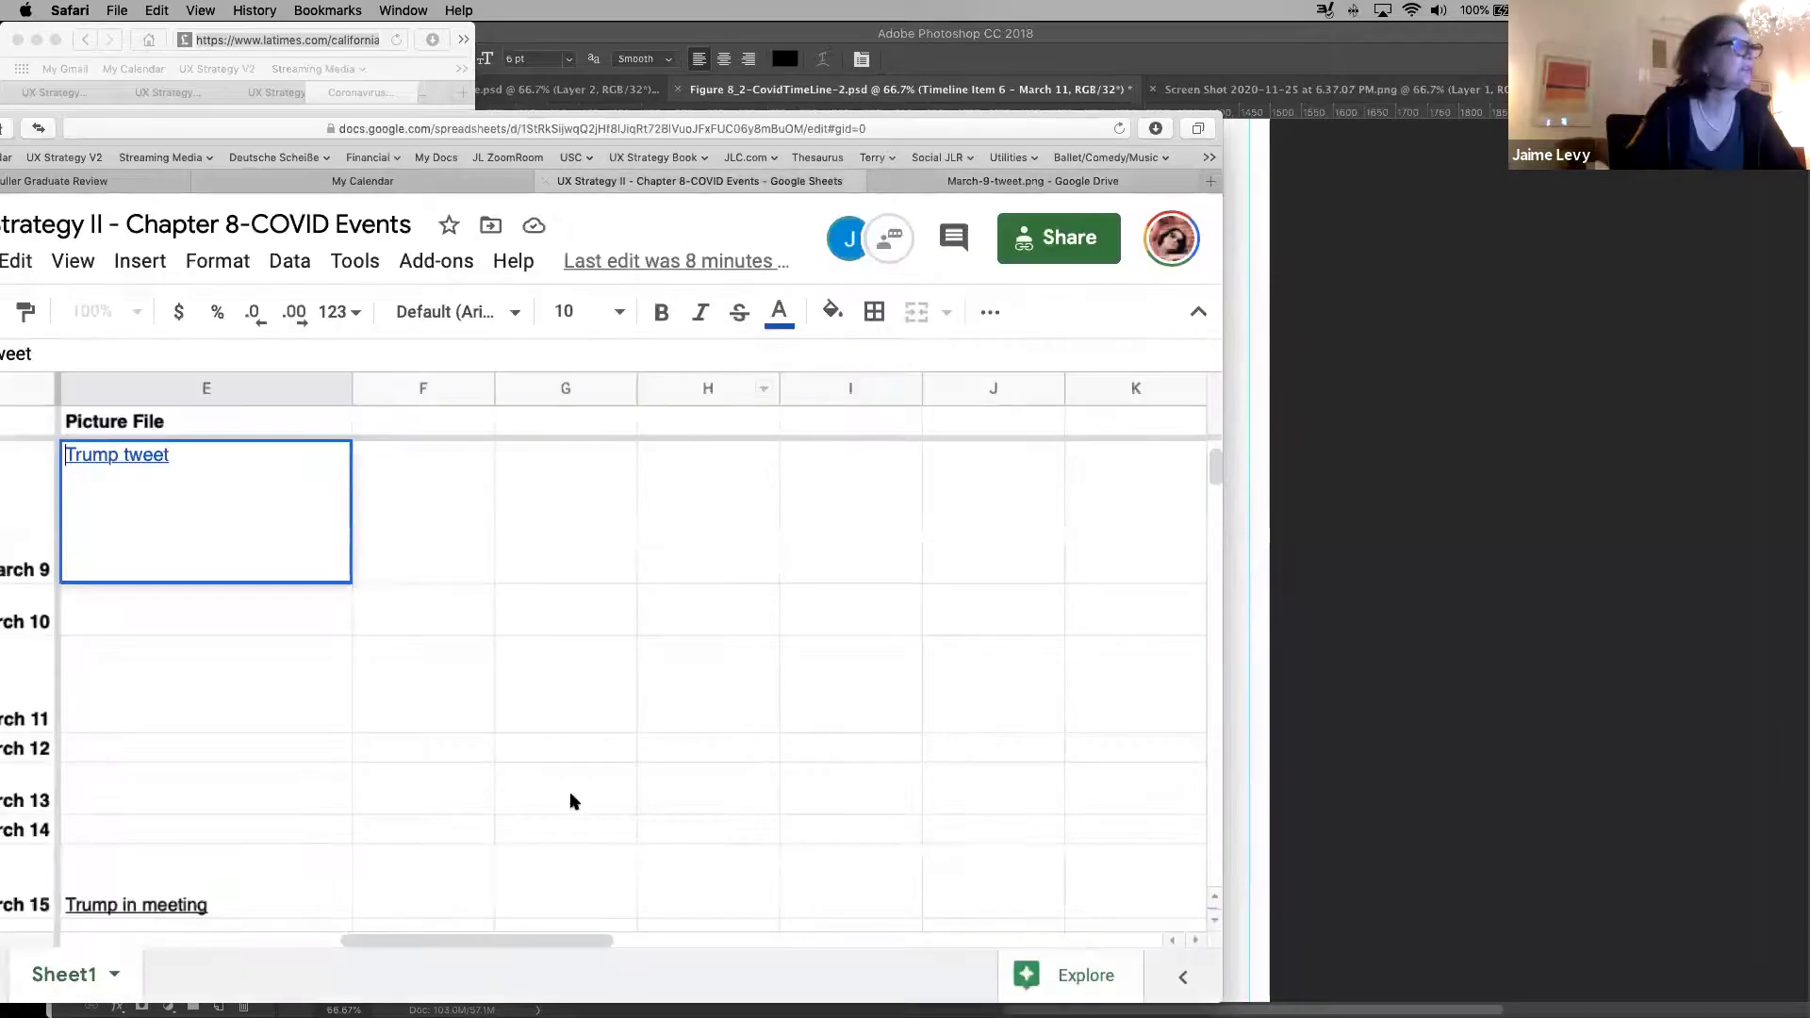
{"action": "left_click_drag", "start_coordinate": [481, 937], "coordinate": [348, 954]}
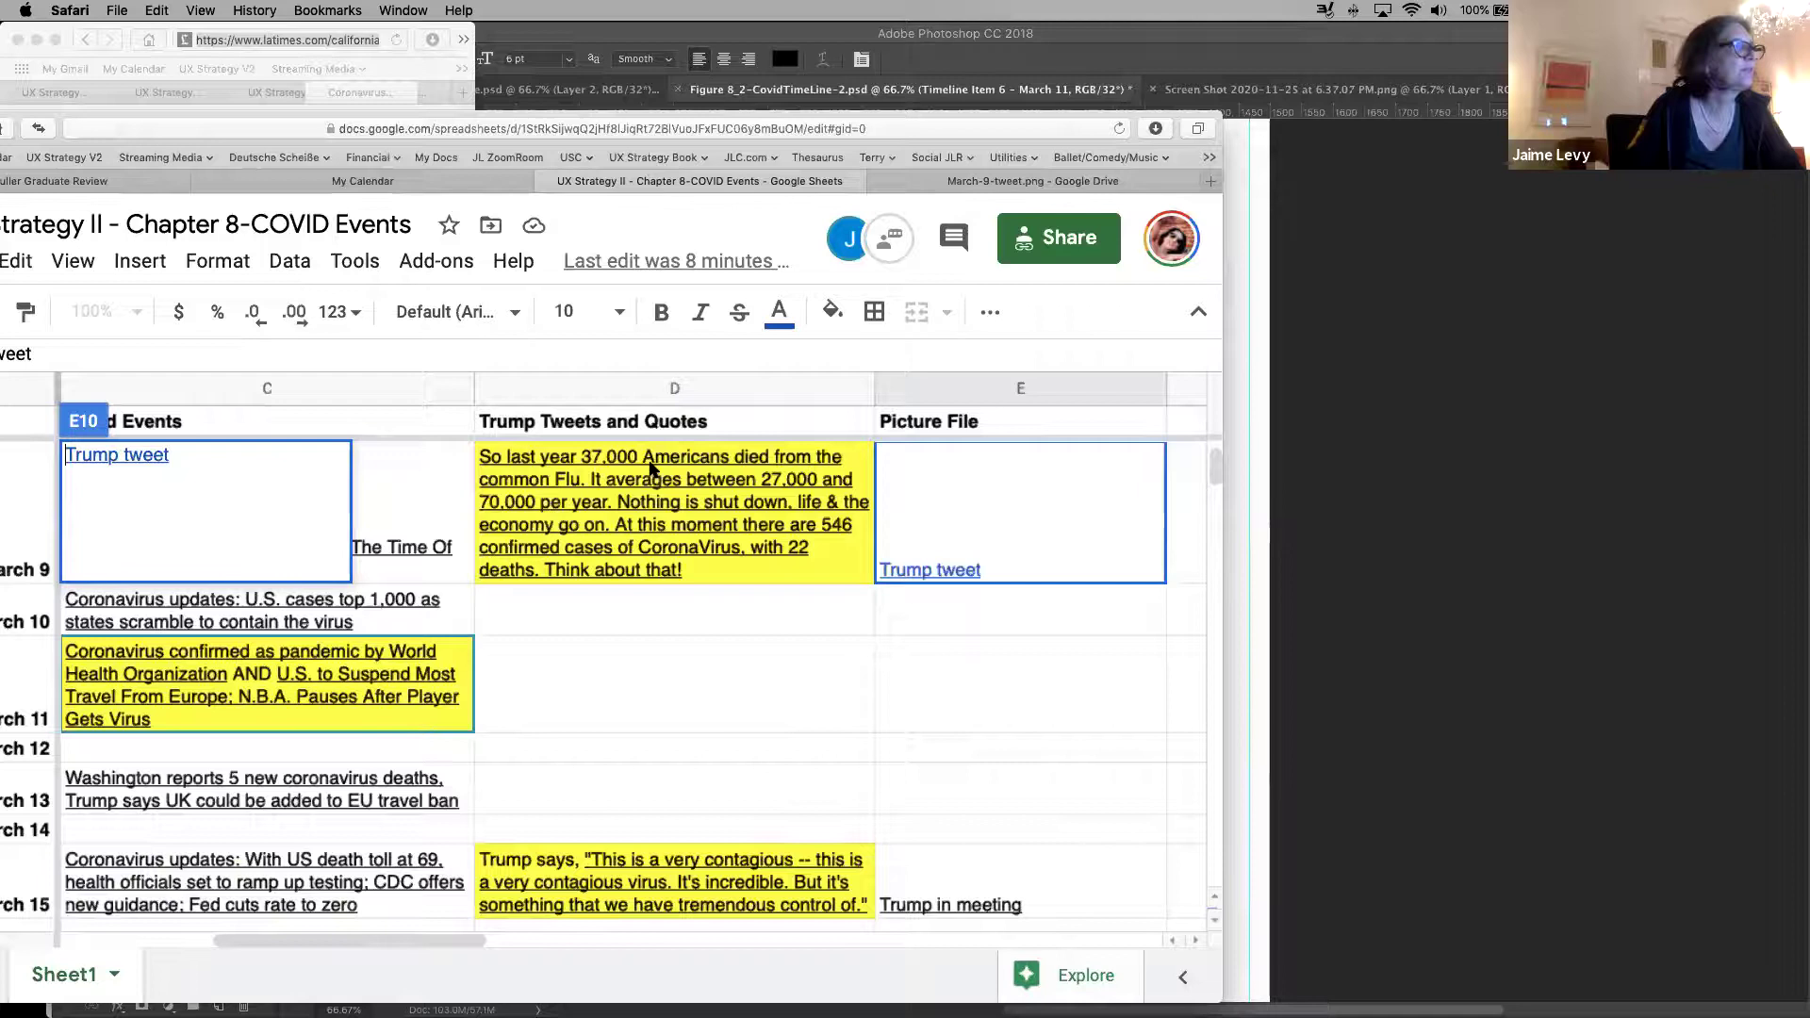
{"action": "left_click", "coordinate": [651, 468]}
{"action": "left_click", "coordinate": [306, 651]}
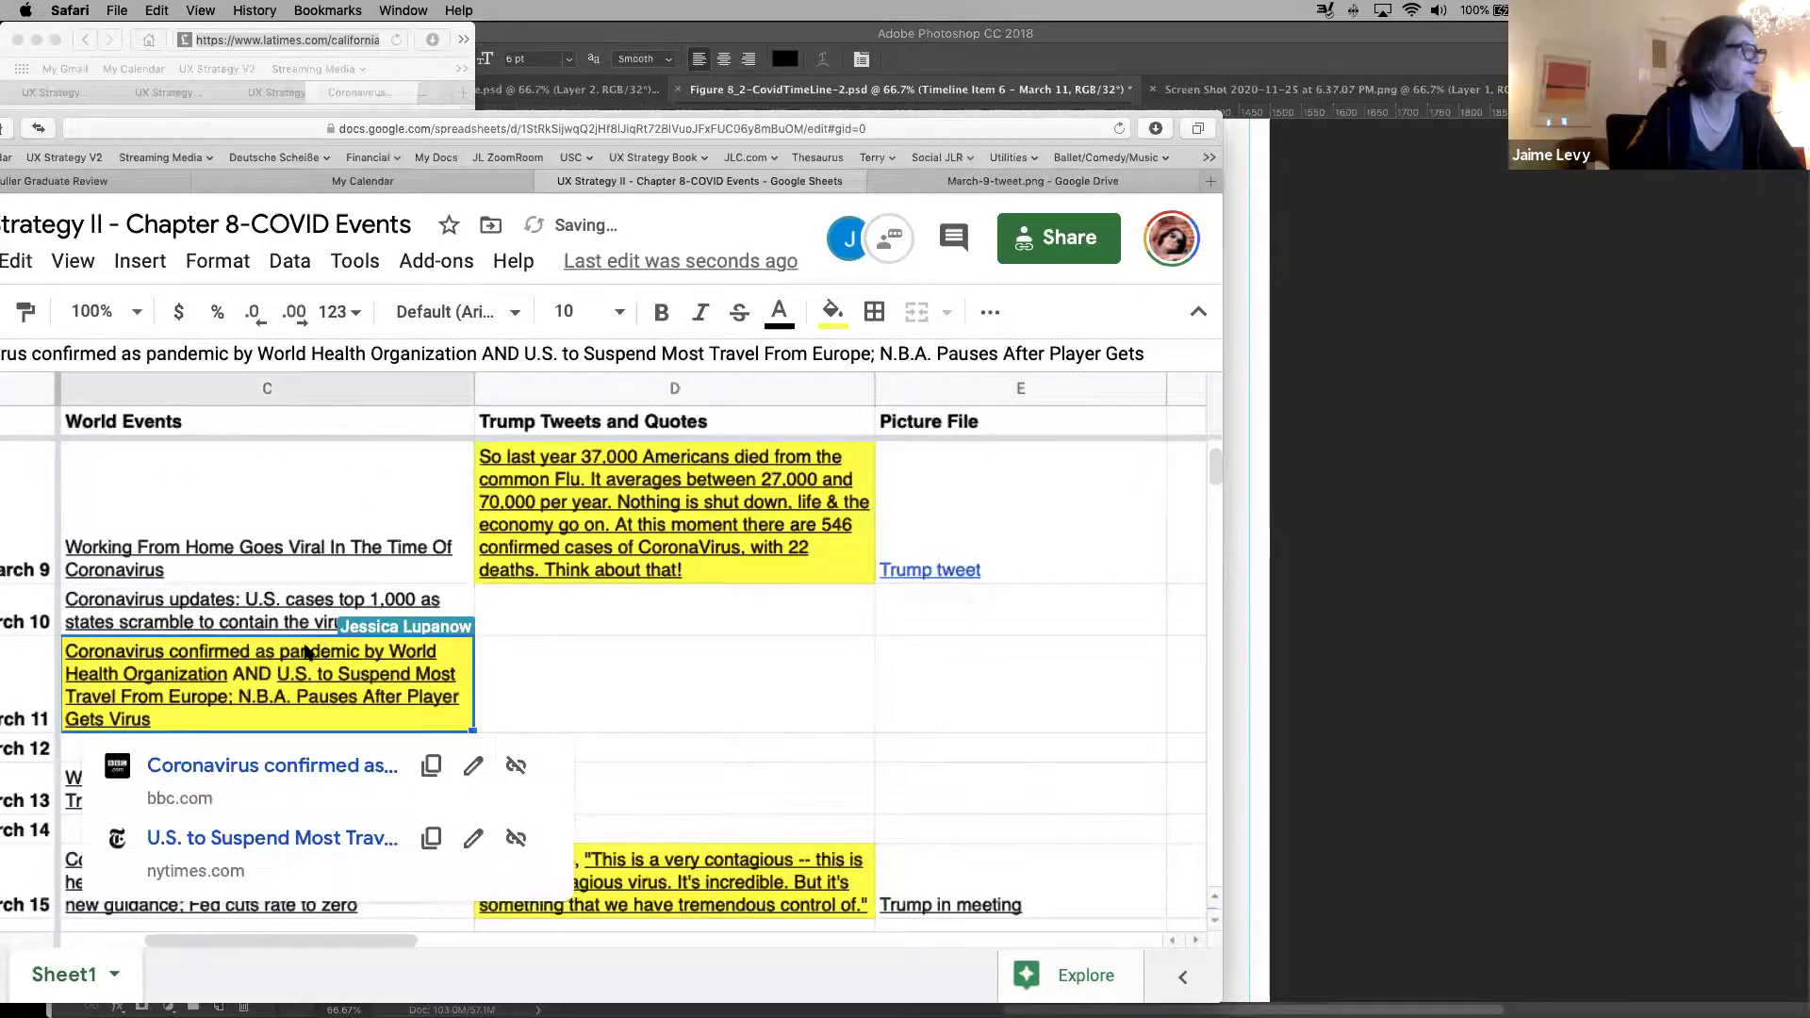
{"action": "left_click", "coordinate": [251, 766]}
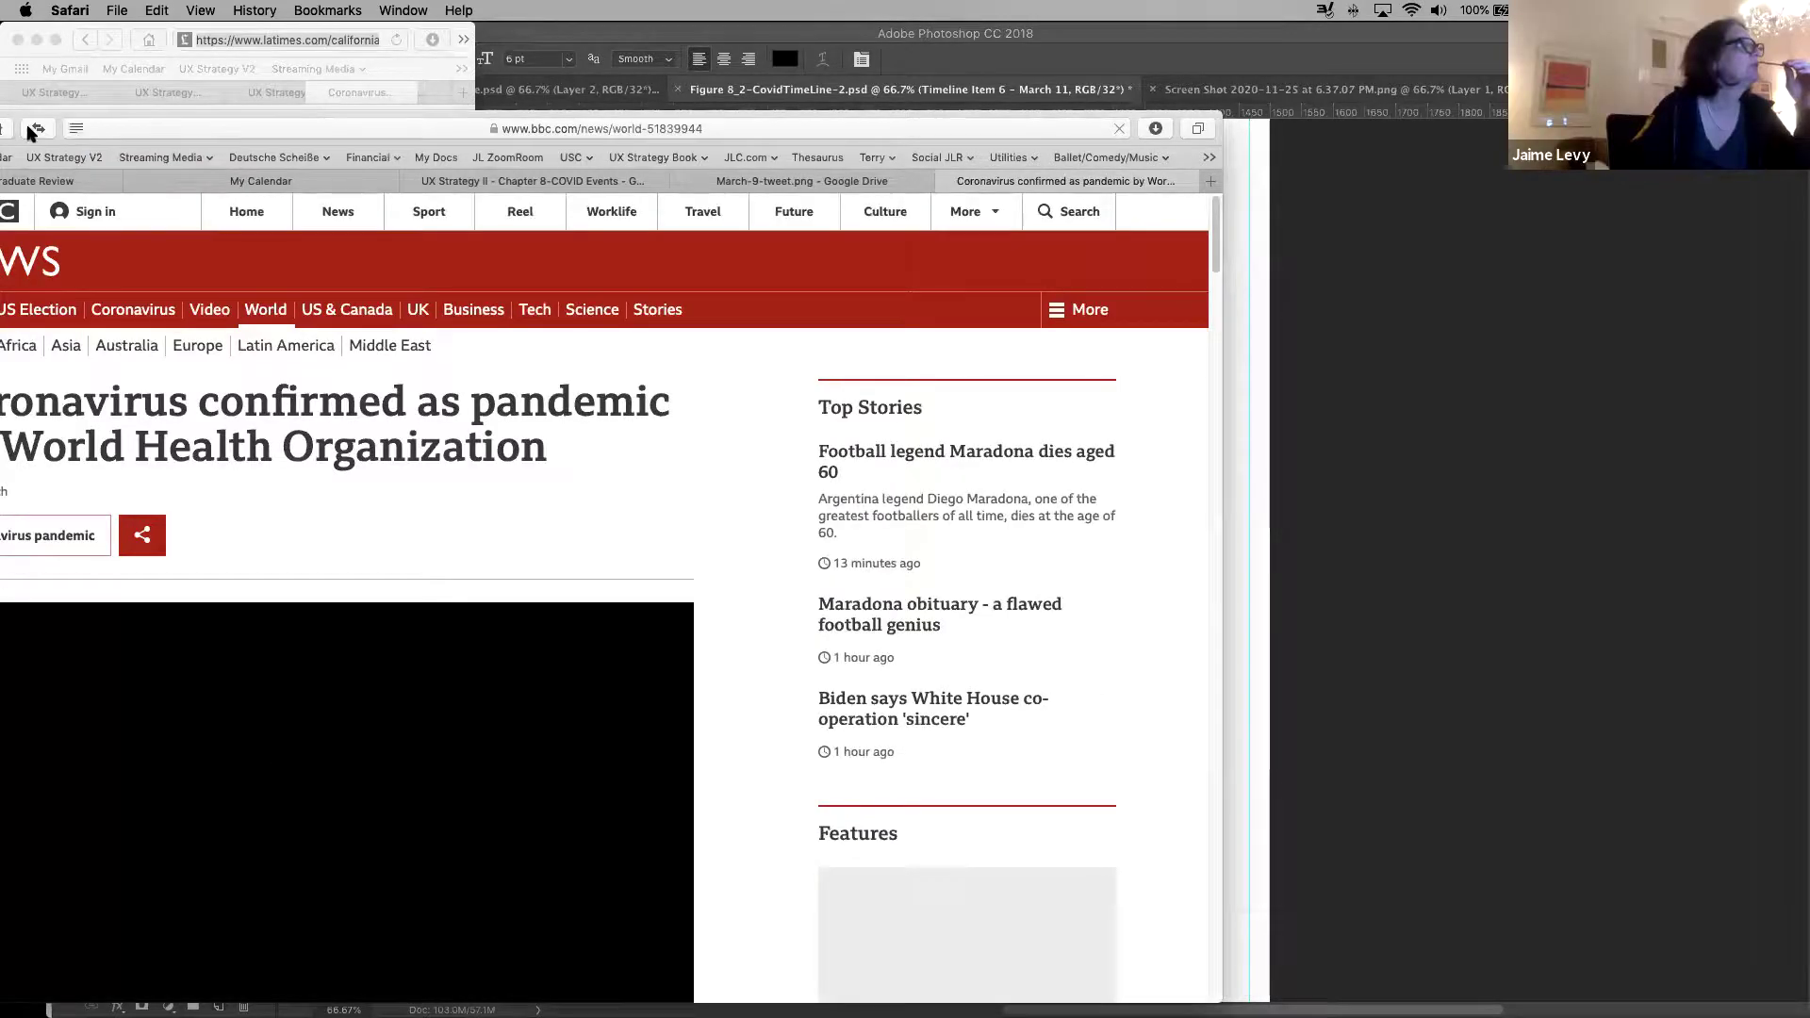
{"action": "left_click_drag", "start_coordinate": [63, 116], "coordinate": [280, 113]}
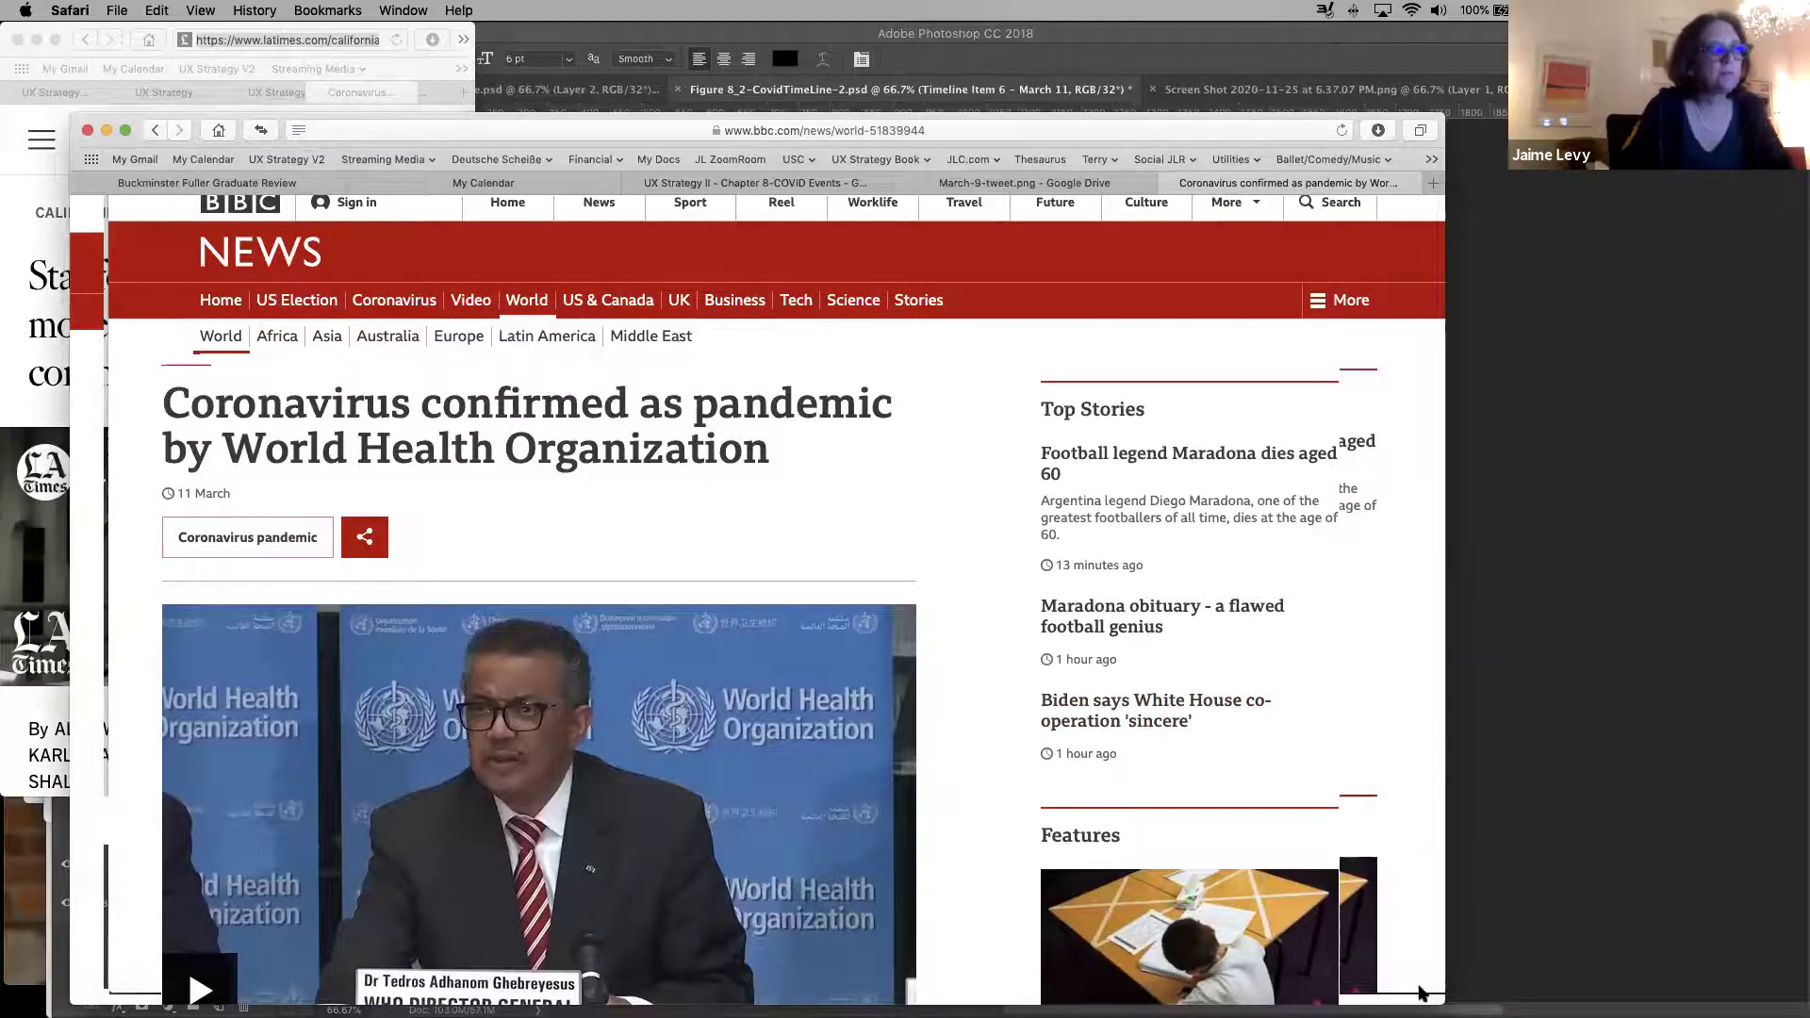
Shrink the browser window to the BBC page's compact layout and capture the area from the header to the article date
{"action": "left_click_drag", "start_coordinate": [1442, 1003], "coordinate": [717, 644]}
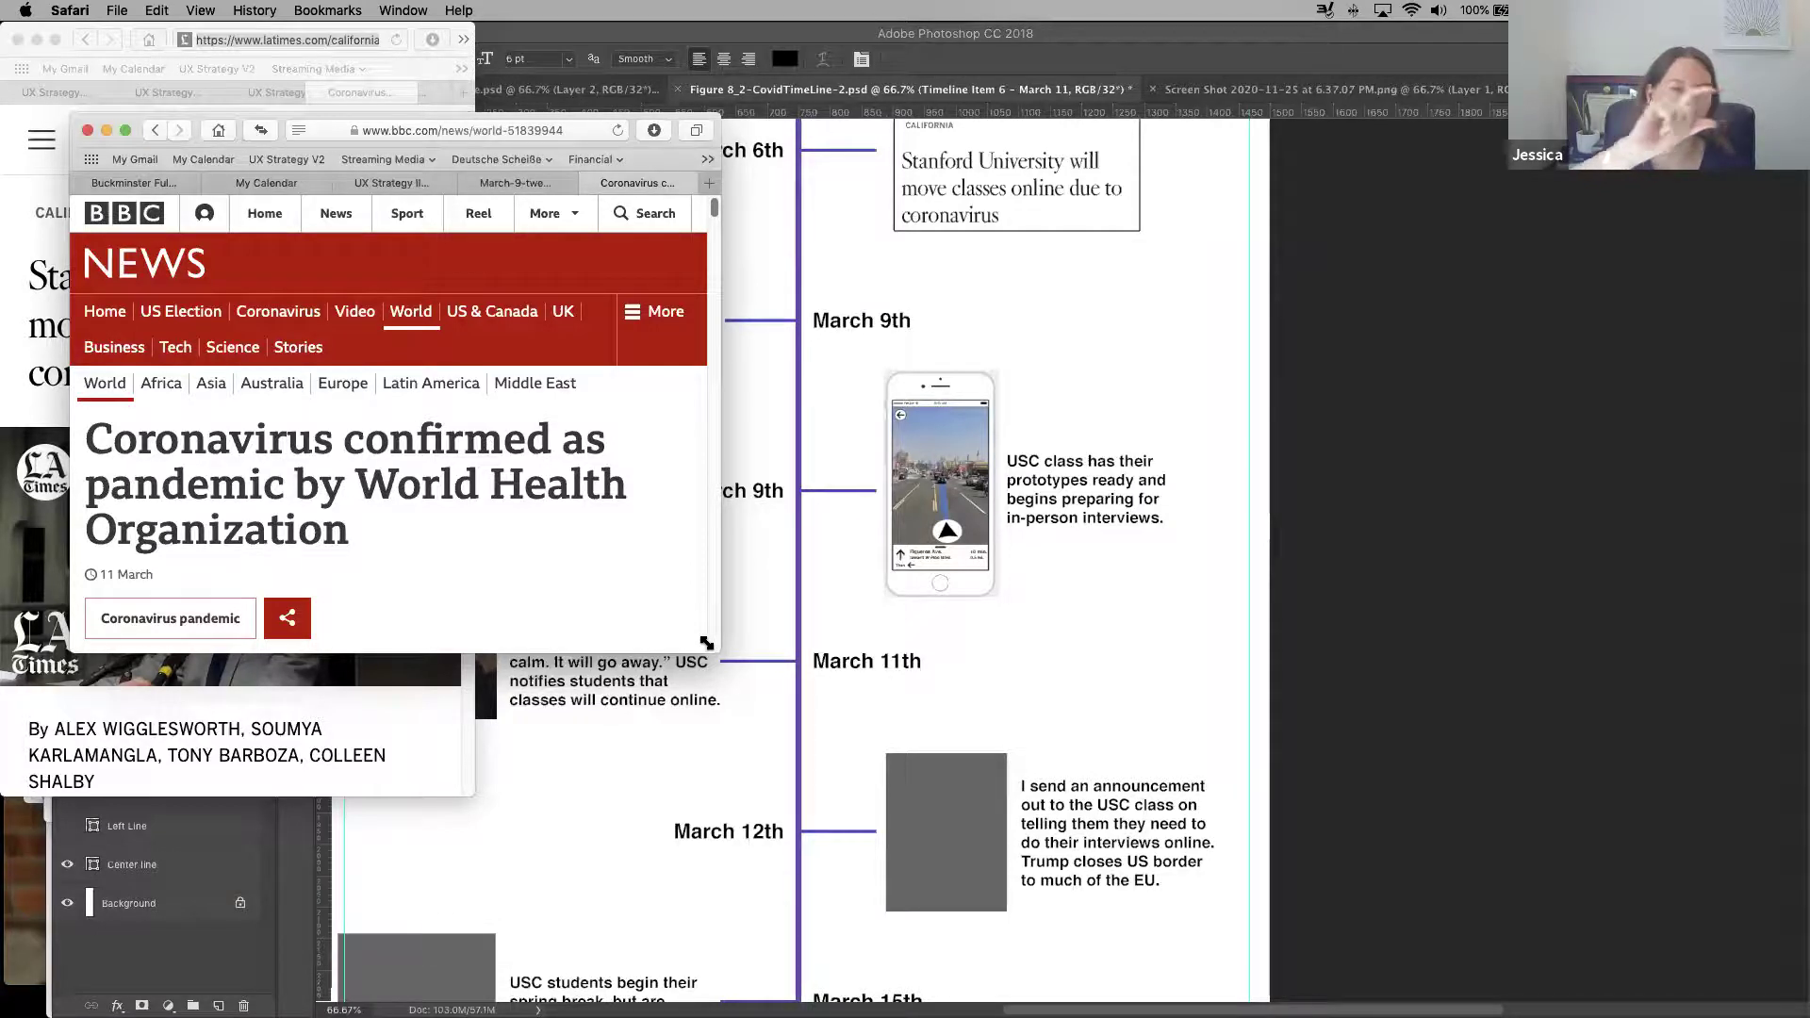
{"action": "left_click_drag", "start_coordinate": [714, 649], "coordinate": [426, 526]}
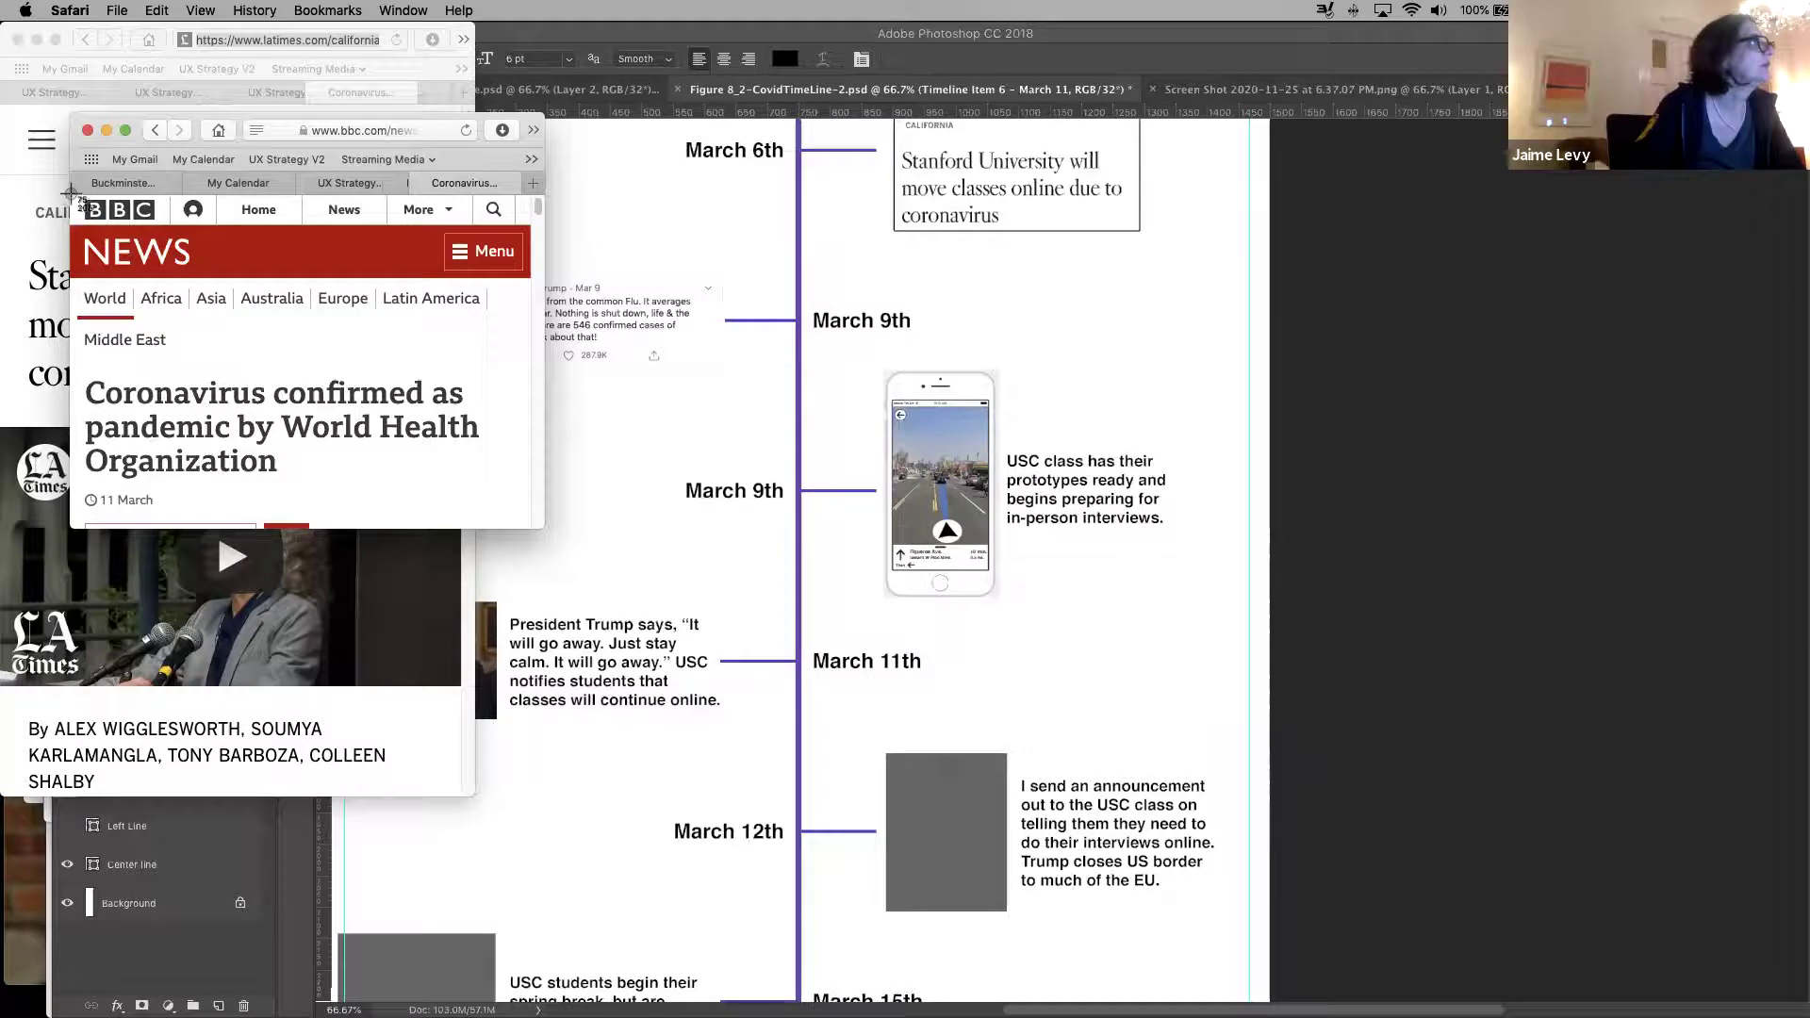
{"action": "left_click_drag", "start_coordinate": [69, 191], "coordinate": [529, 520]}
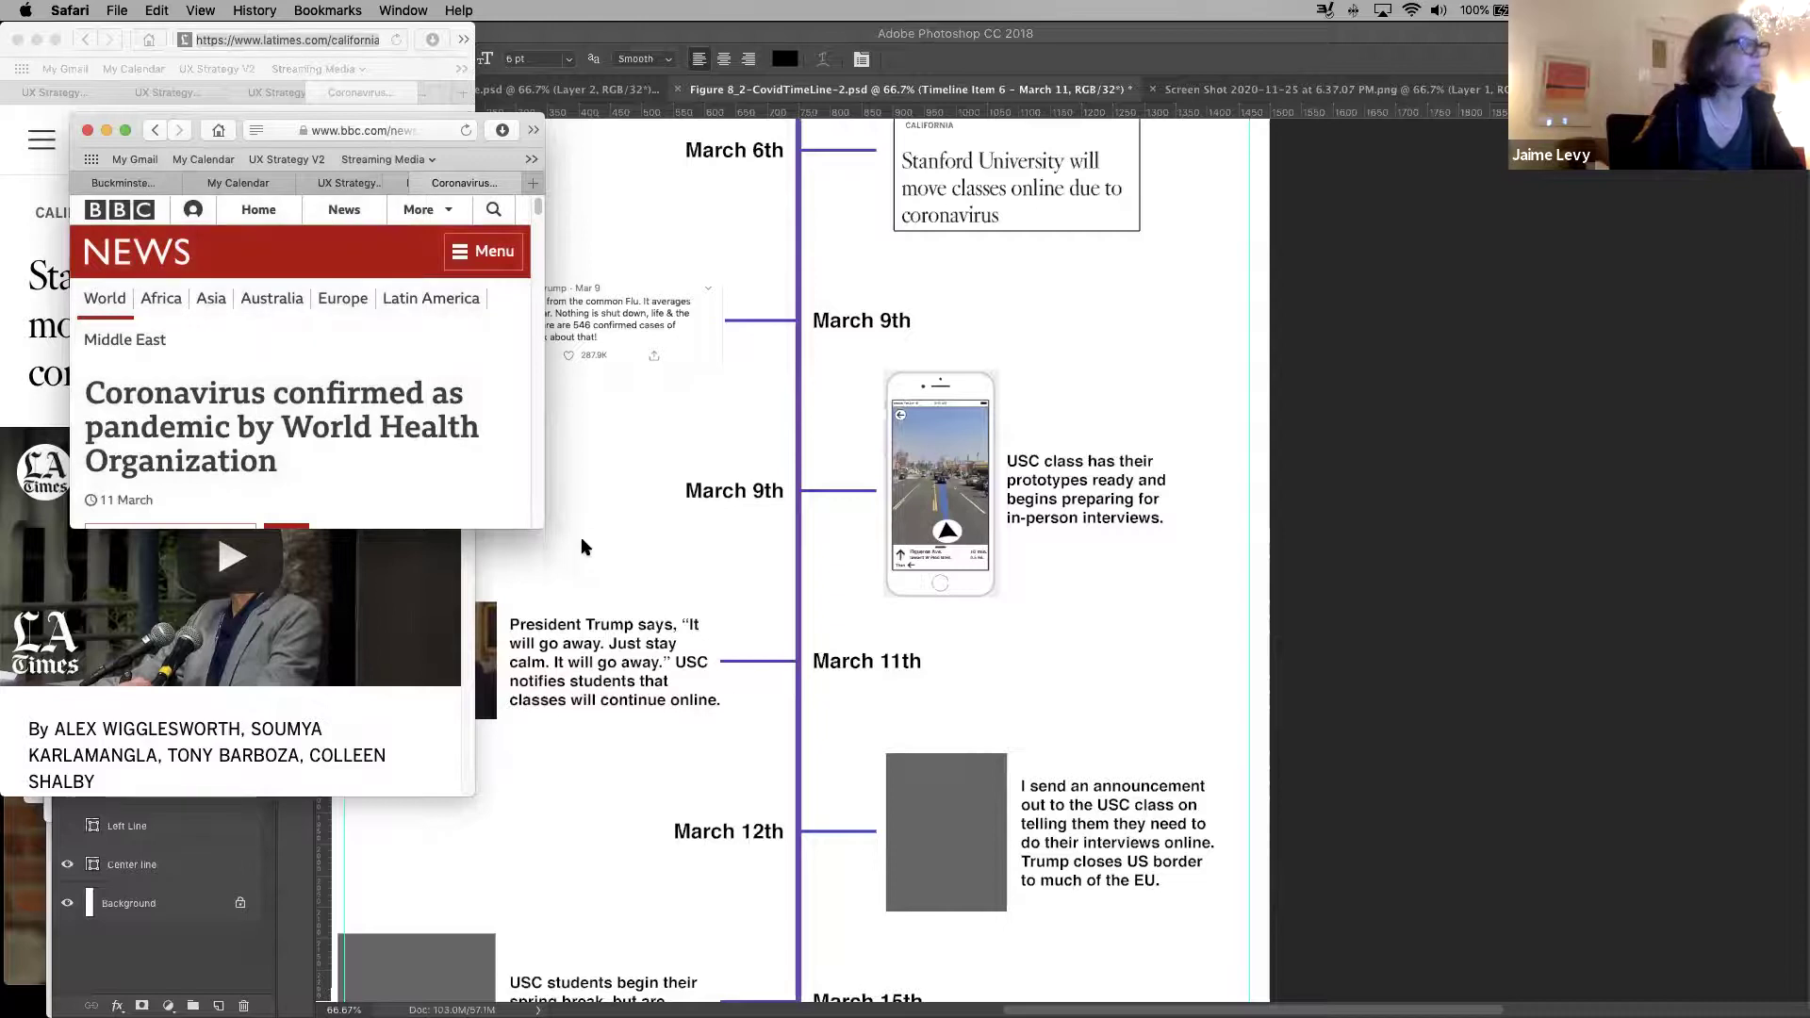
Enlarge the BBC page, narrow the window so the headline wraps onto three lines, and capture the area from the header to the date
{"action": "double_click", "coordinate": [540, 524]}
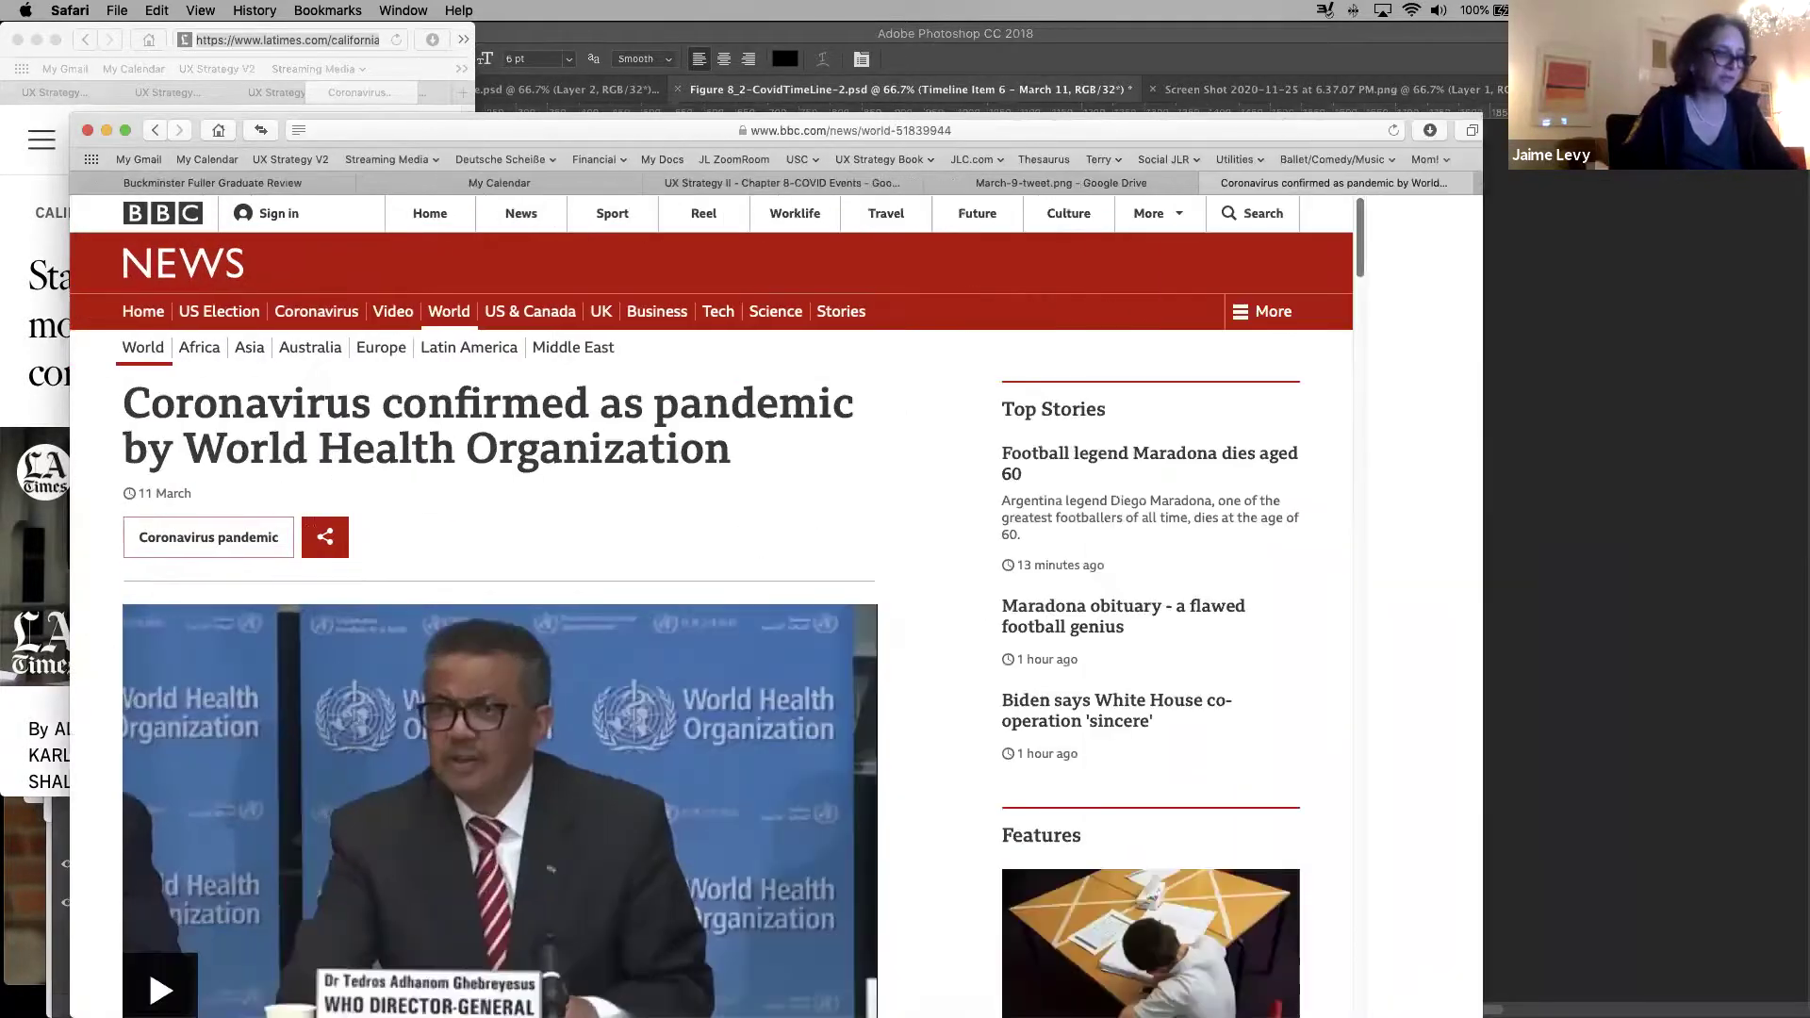
{"action": "key", "text": "super+plus"}
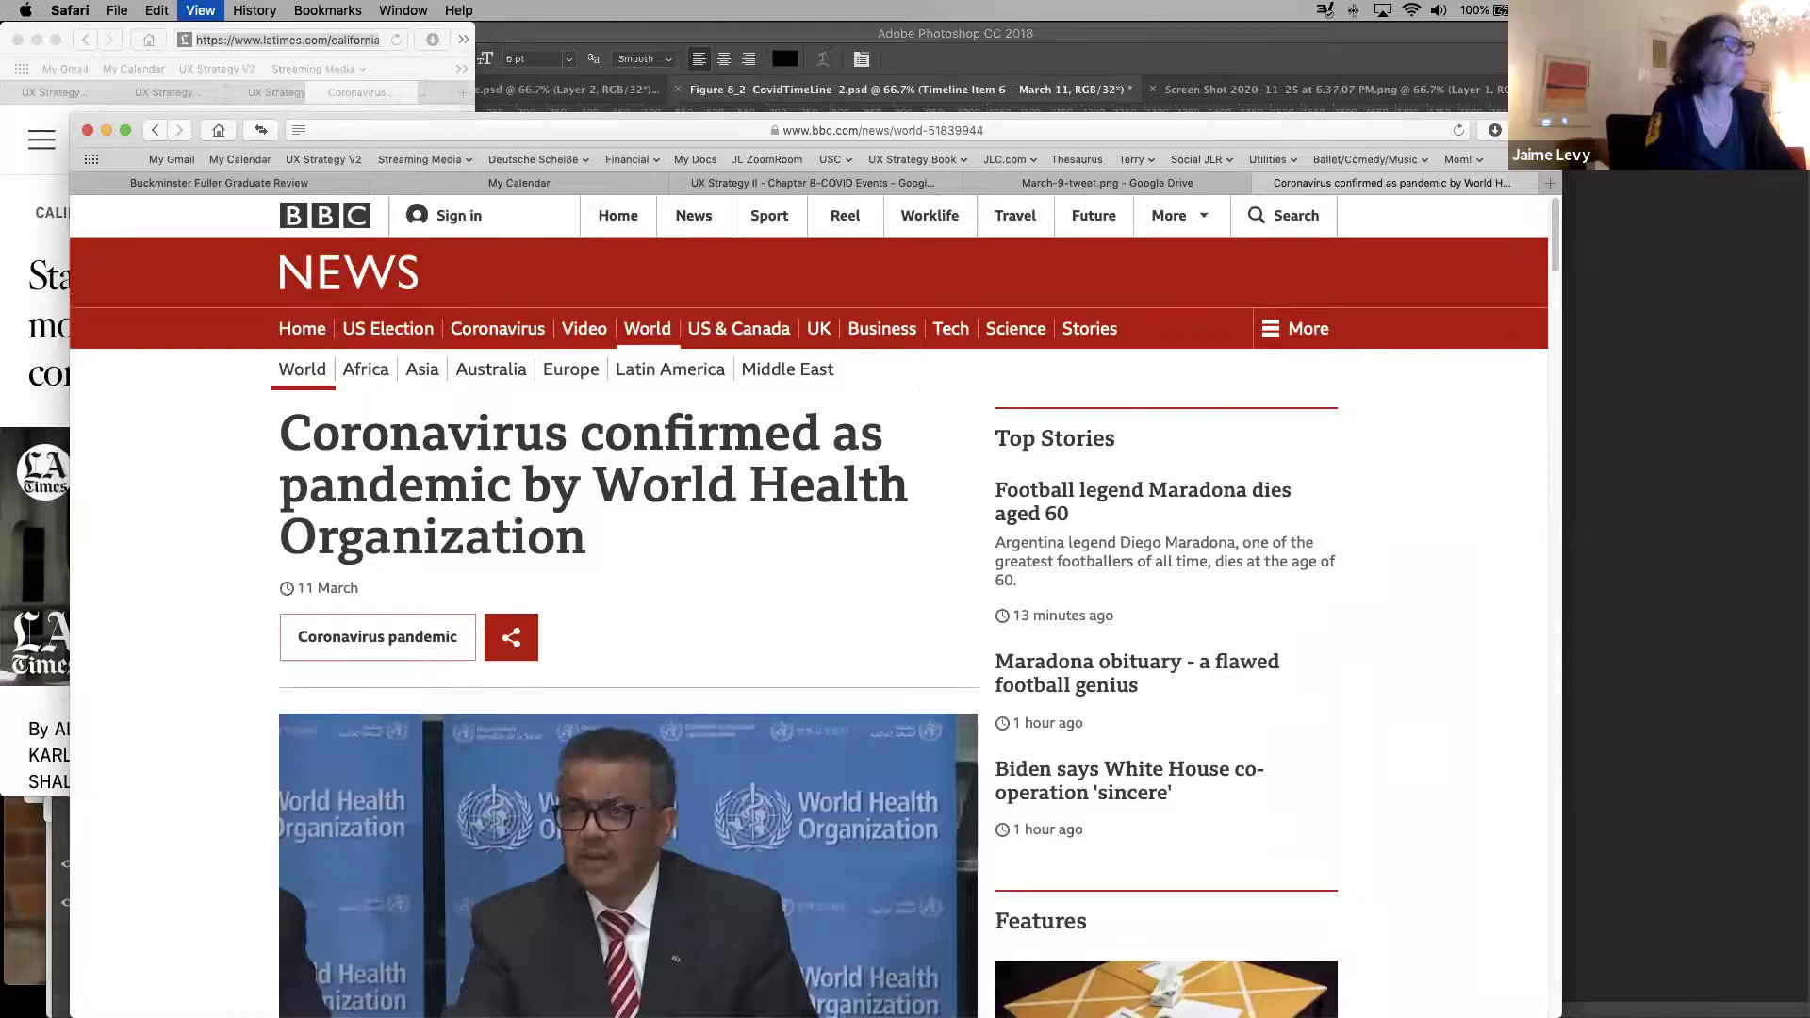
{"action": "key", "text": "super+plus"}
{"action": "key", "text": "super+plus"}
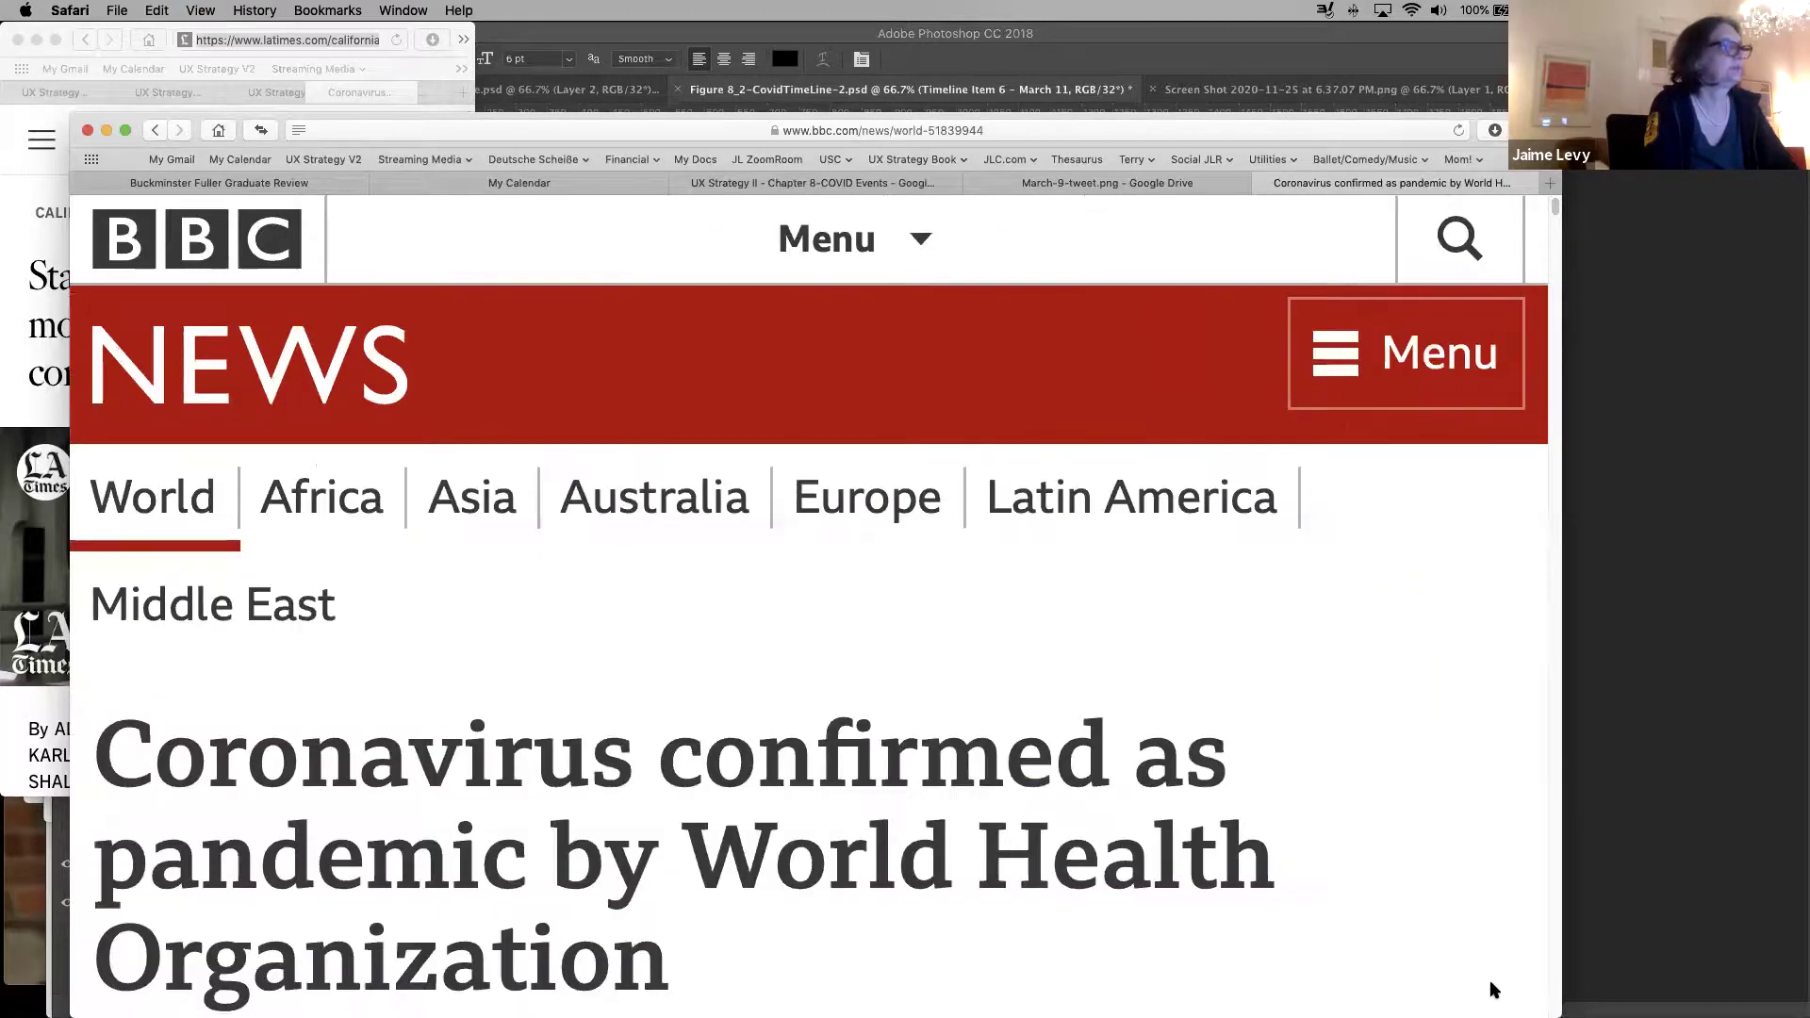
{"action": "key", "text": "super+minus"}
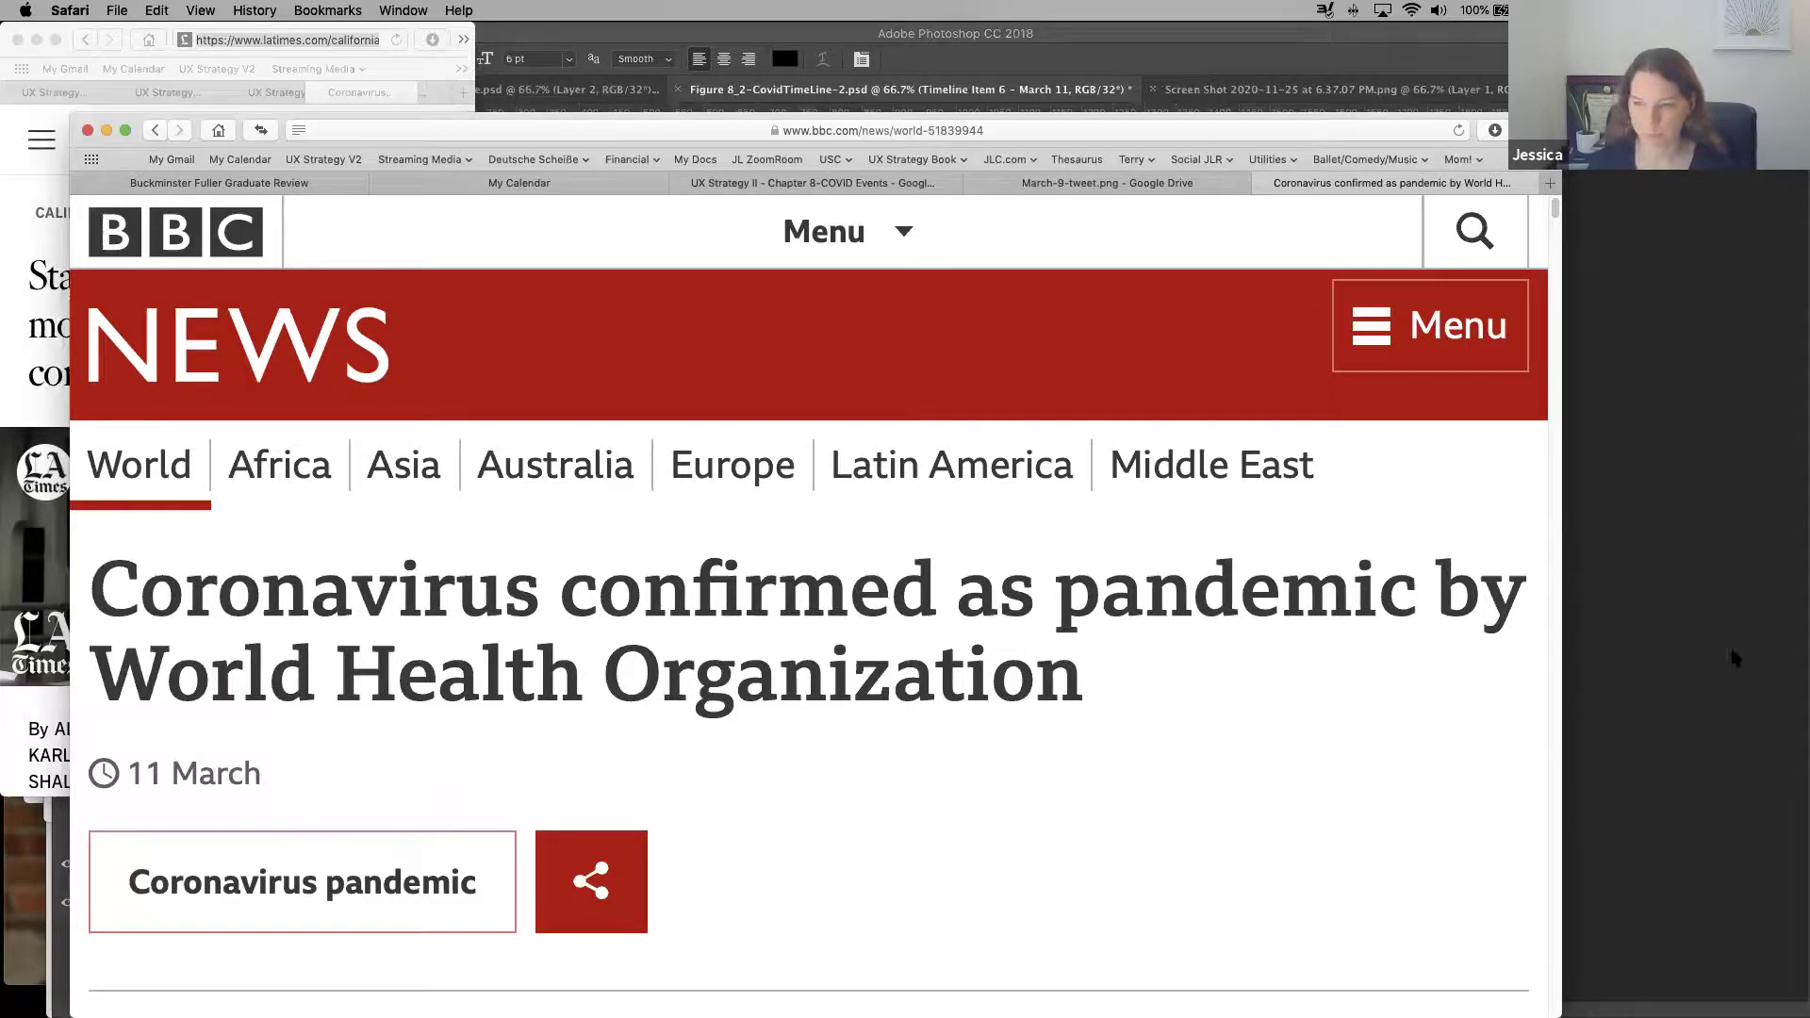
{"action": "left_click_drag", "start_coordinate": [1561, 566], "coordinate": [1054, 565]}
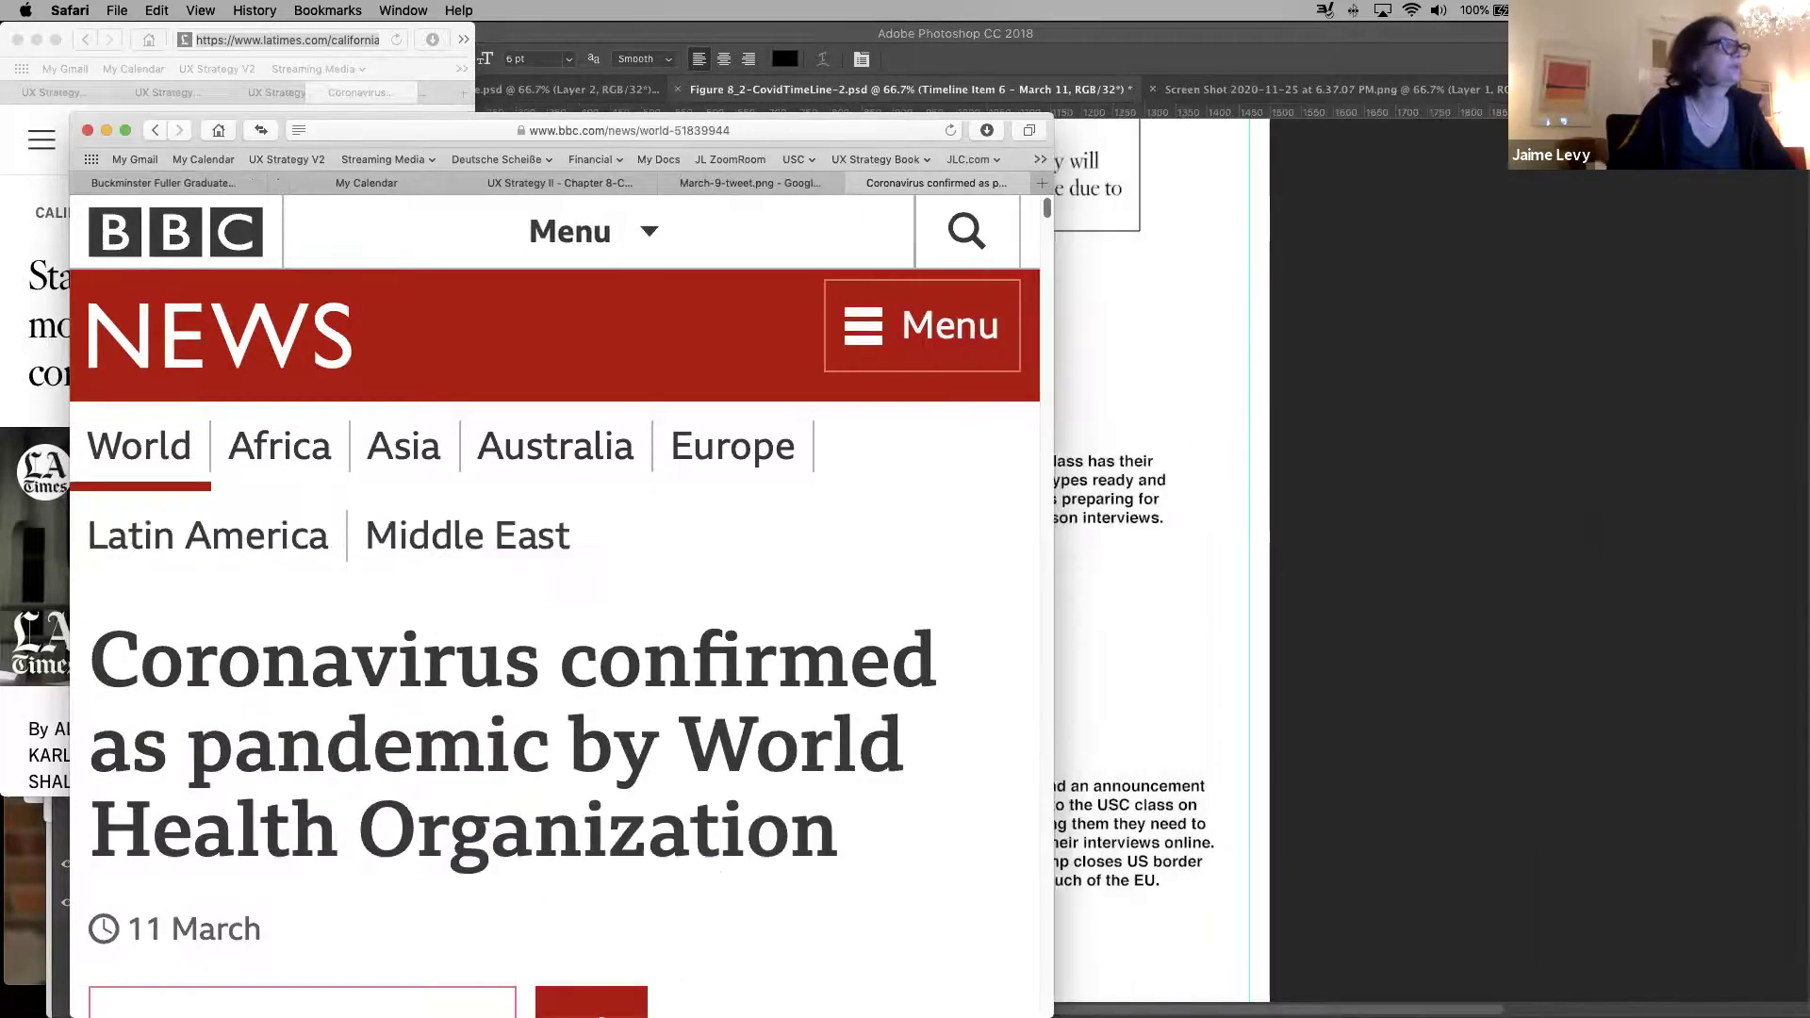
{"action": "left_click_drag", "start_coordinate": [1053, 1000], "coordinate": [972, 979]}
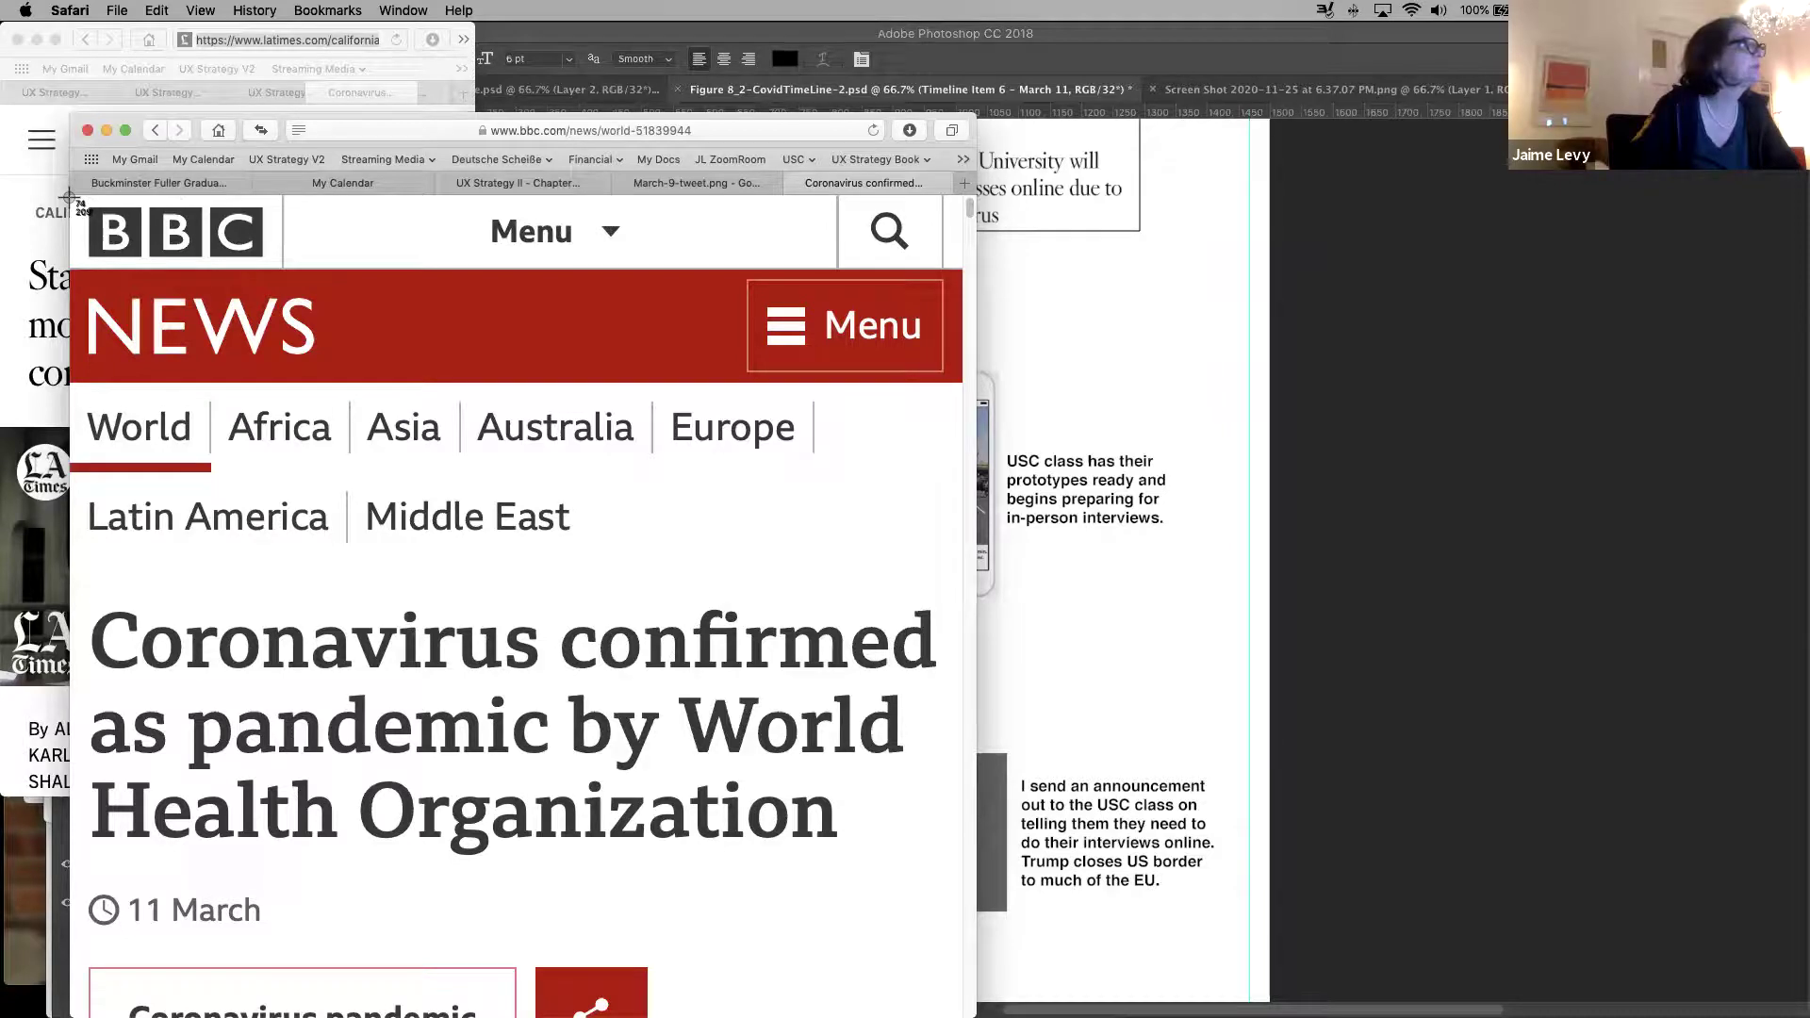
{"action": "left_click_drag", "start_coordinate": [70, 197], "coordinate": [956, 935]}
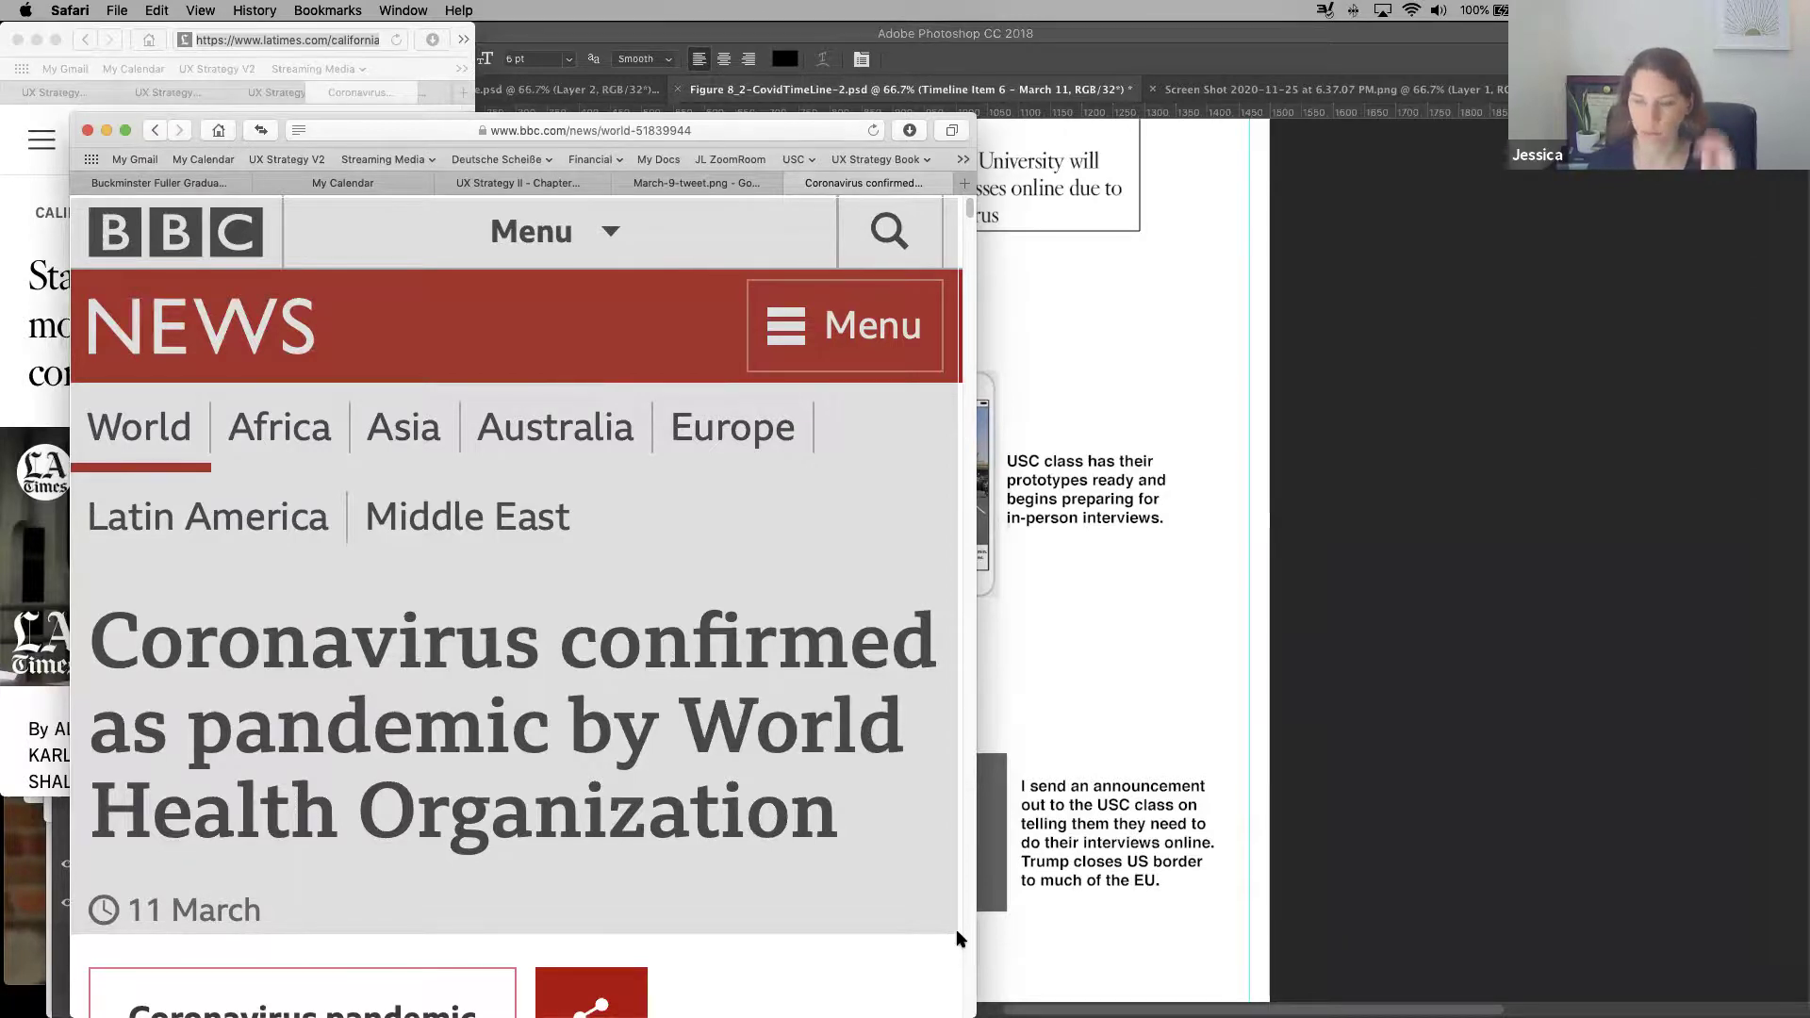
{"action": "left_click_drag", "start_coordinate": [956, 935], "coordinate": [957, 939]}
Switch to Photoshop and paste the captured BBC headline into the Timeline Item 6 - March 11 group
{"action": "left_click", "coordinate": [1119, 667]}
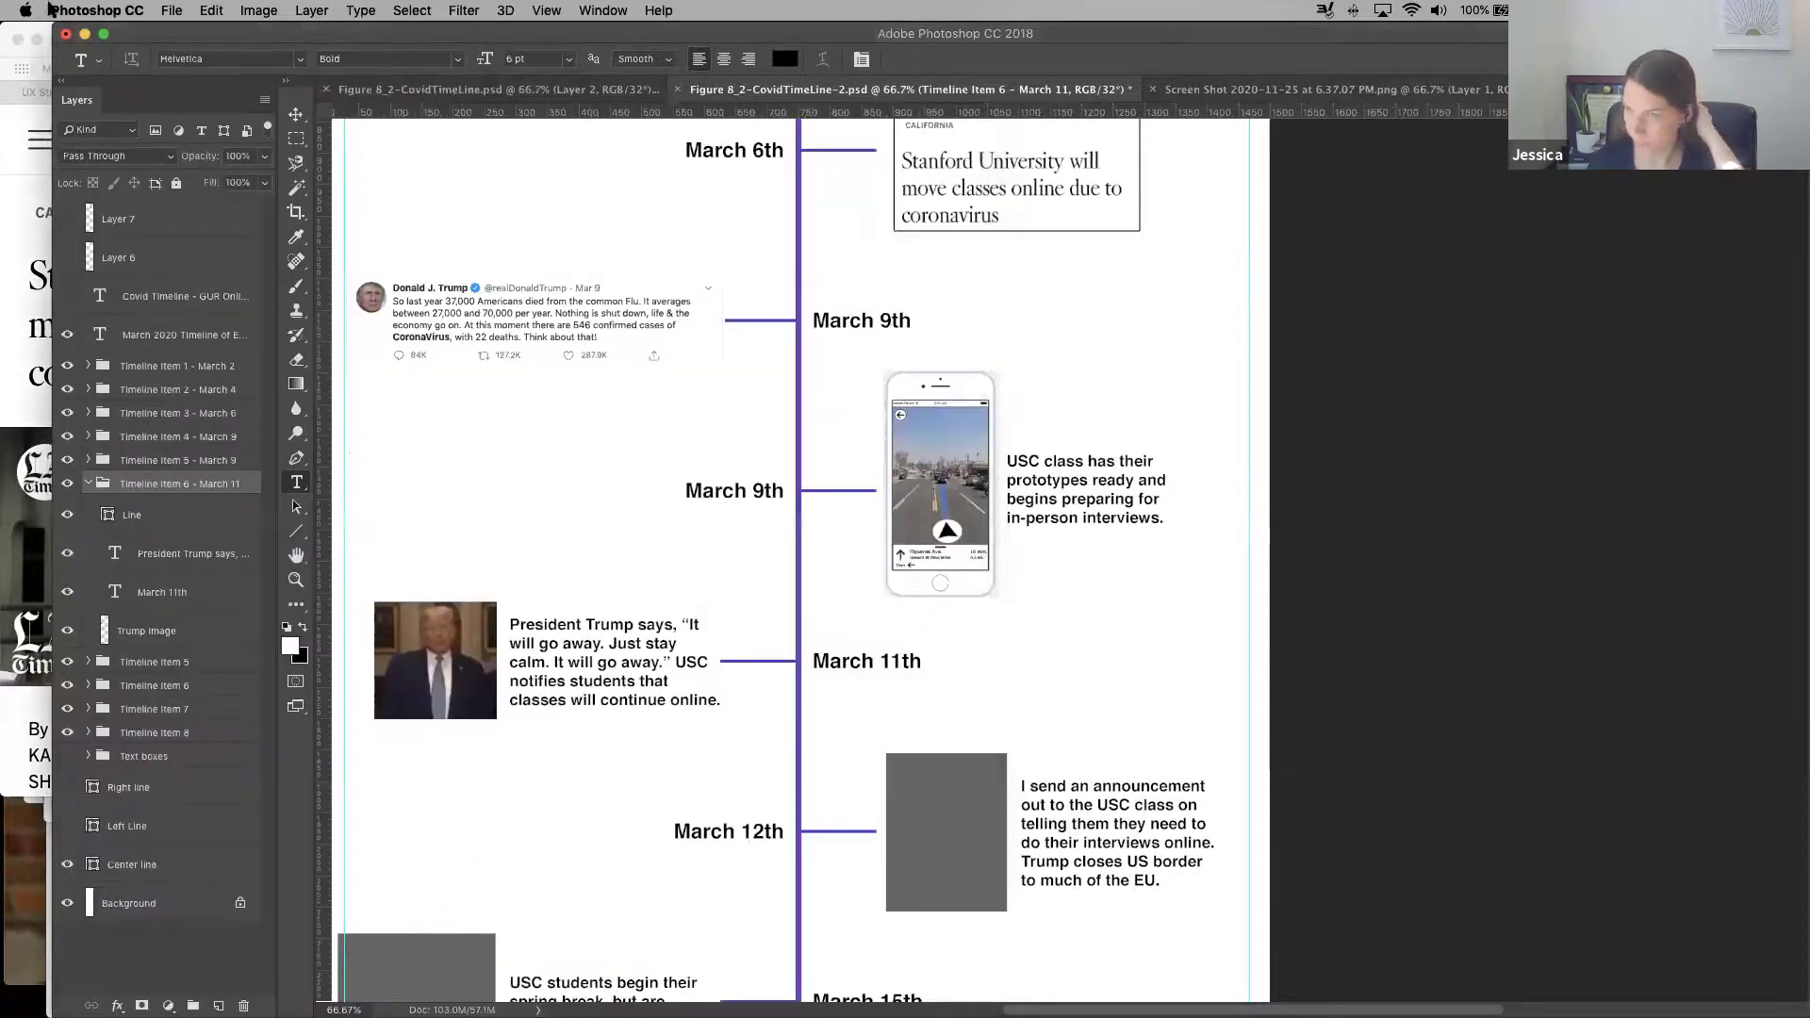
{"action": "key", "text": "v"}
{"action": "left_click", "coordinate": [569, 776]}
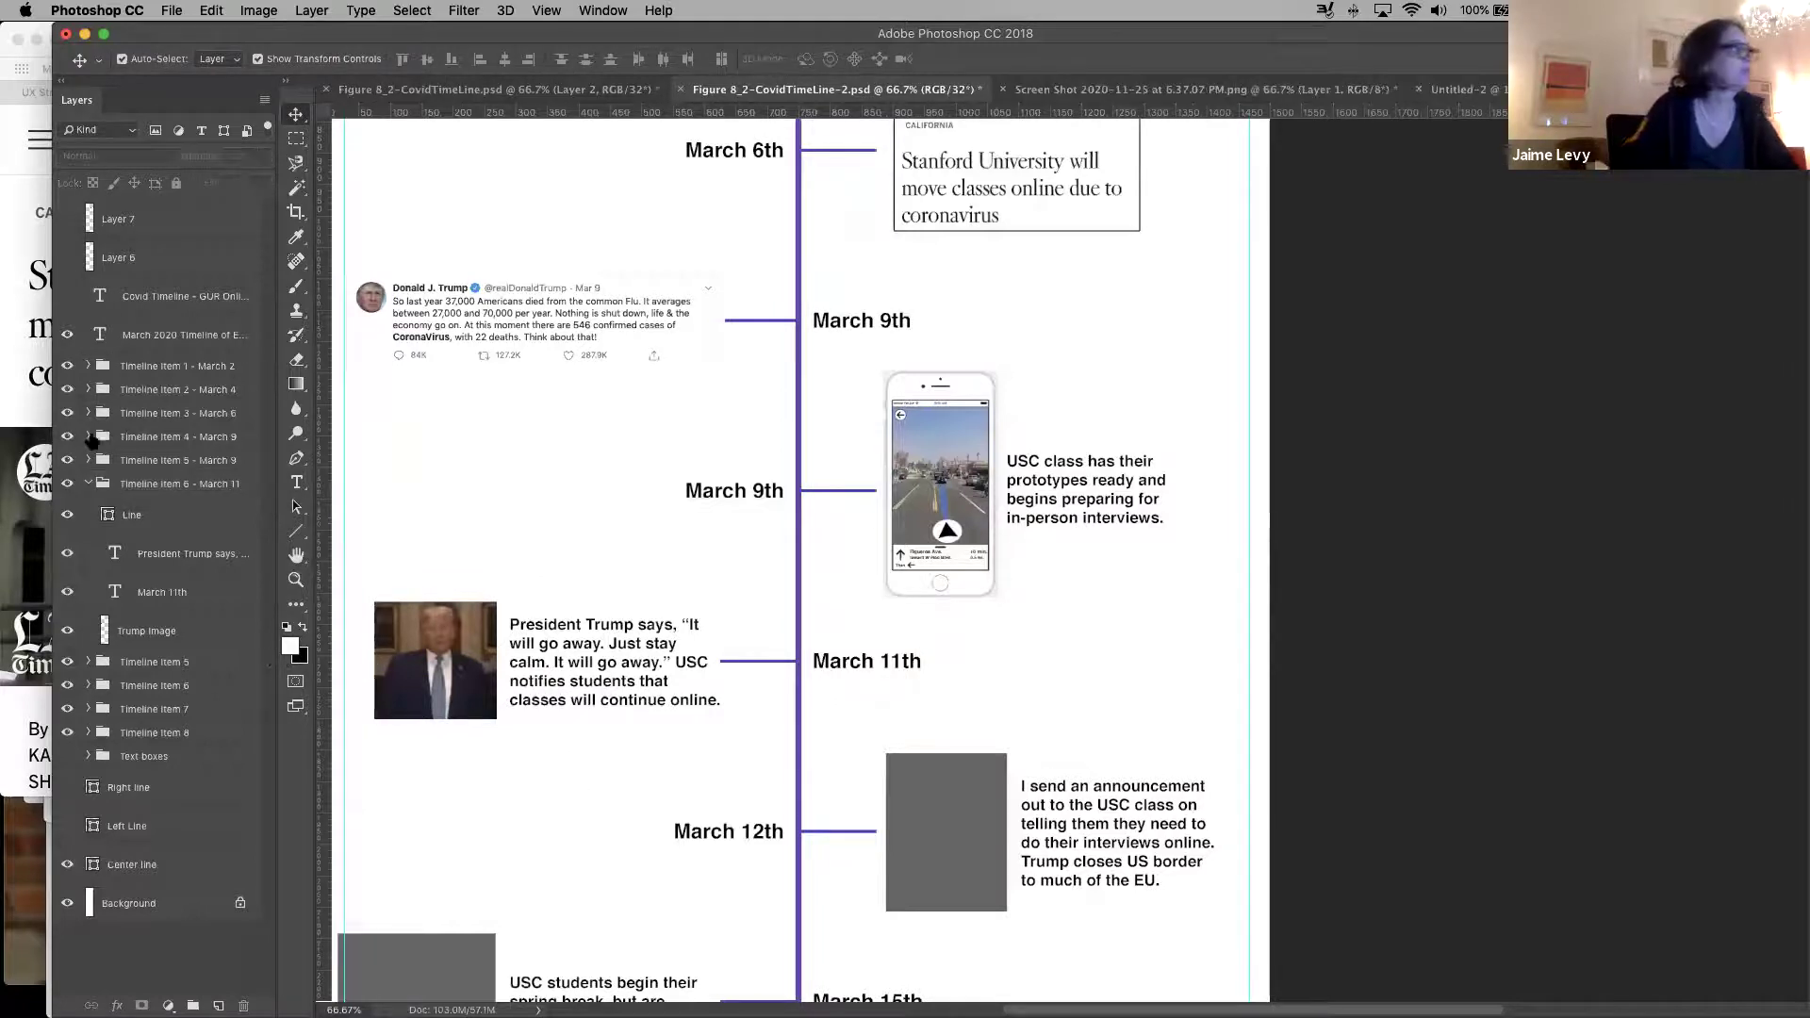
{"action": "left_click", "coordinate": [181, 485]}
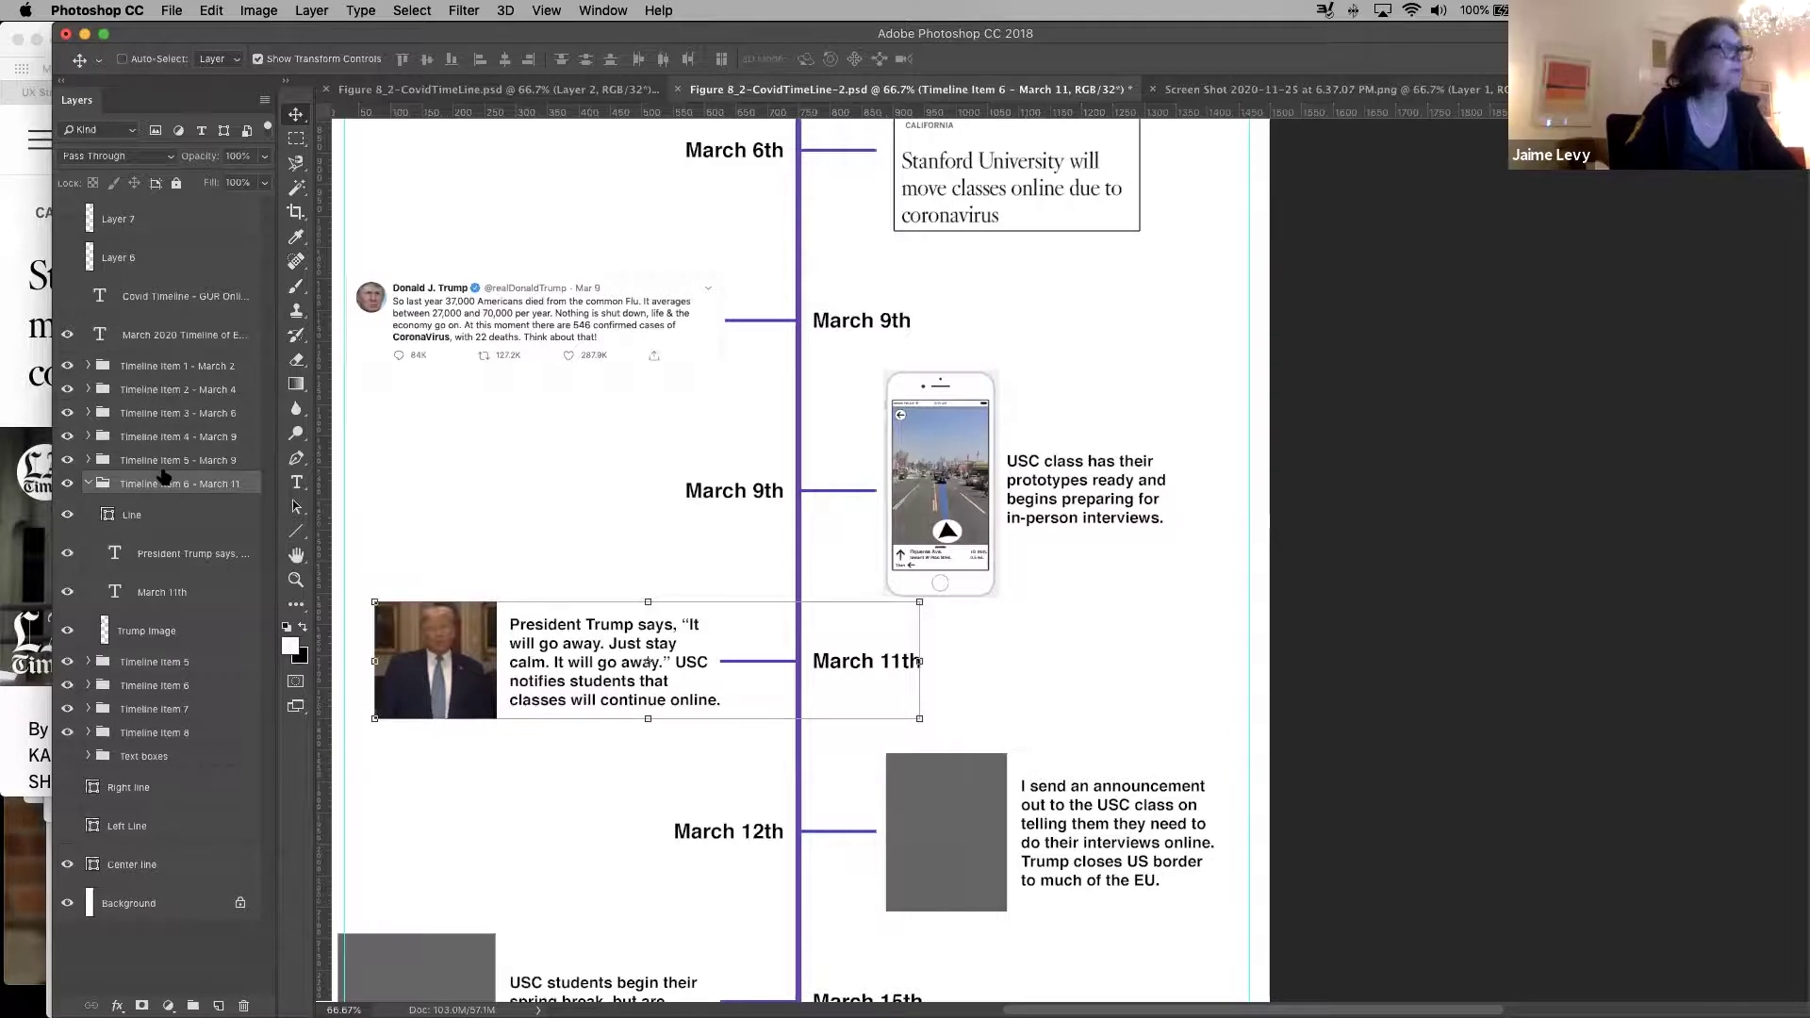
{"action": "key", "text": "super+v"}
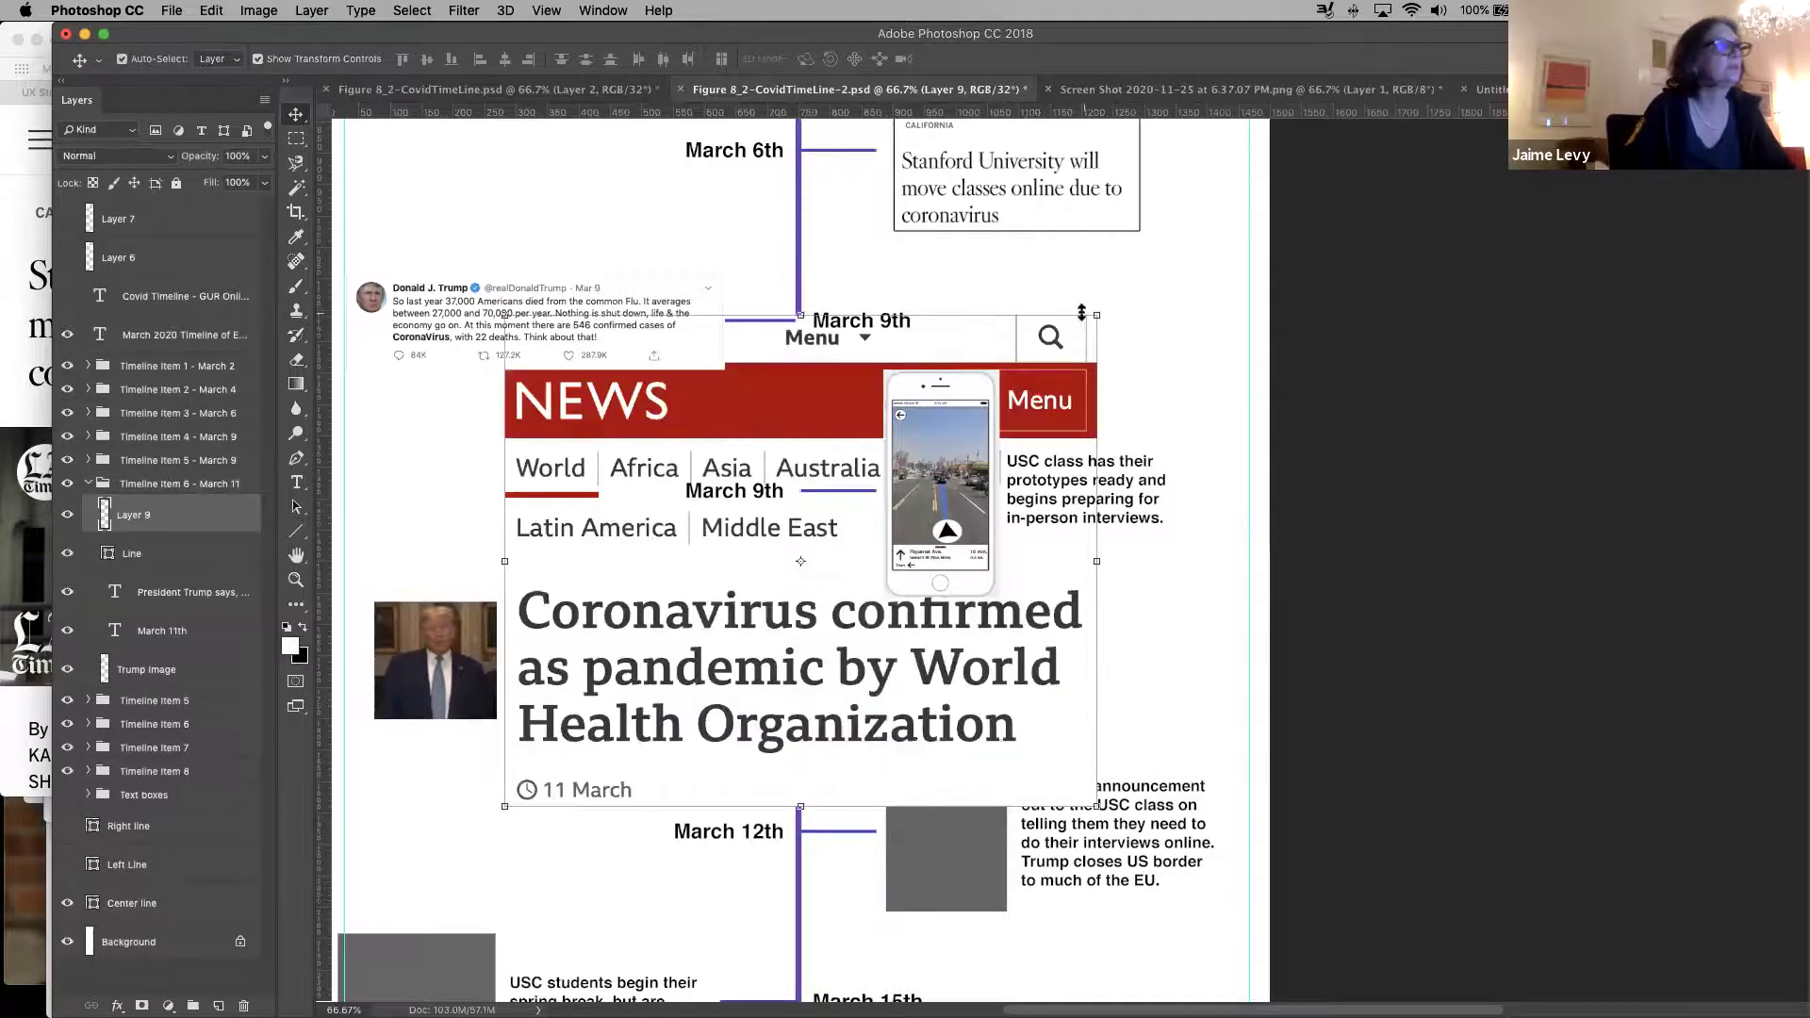
Scale the pasted BBC image to about 49% and place it beside the March 11th line
{"action": "key", "text": "super+t"}
{"action": "mouse_move", "coordinate": [729, 525]}
{"action": "left_mouse_down"}
{"action": "mouse_move", "coordinate": [675, 546]}
{"action": "mouse_move", "coordinate": [708, 526]}
{"action": "left_mouse_up"}
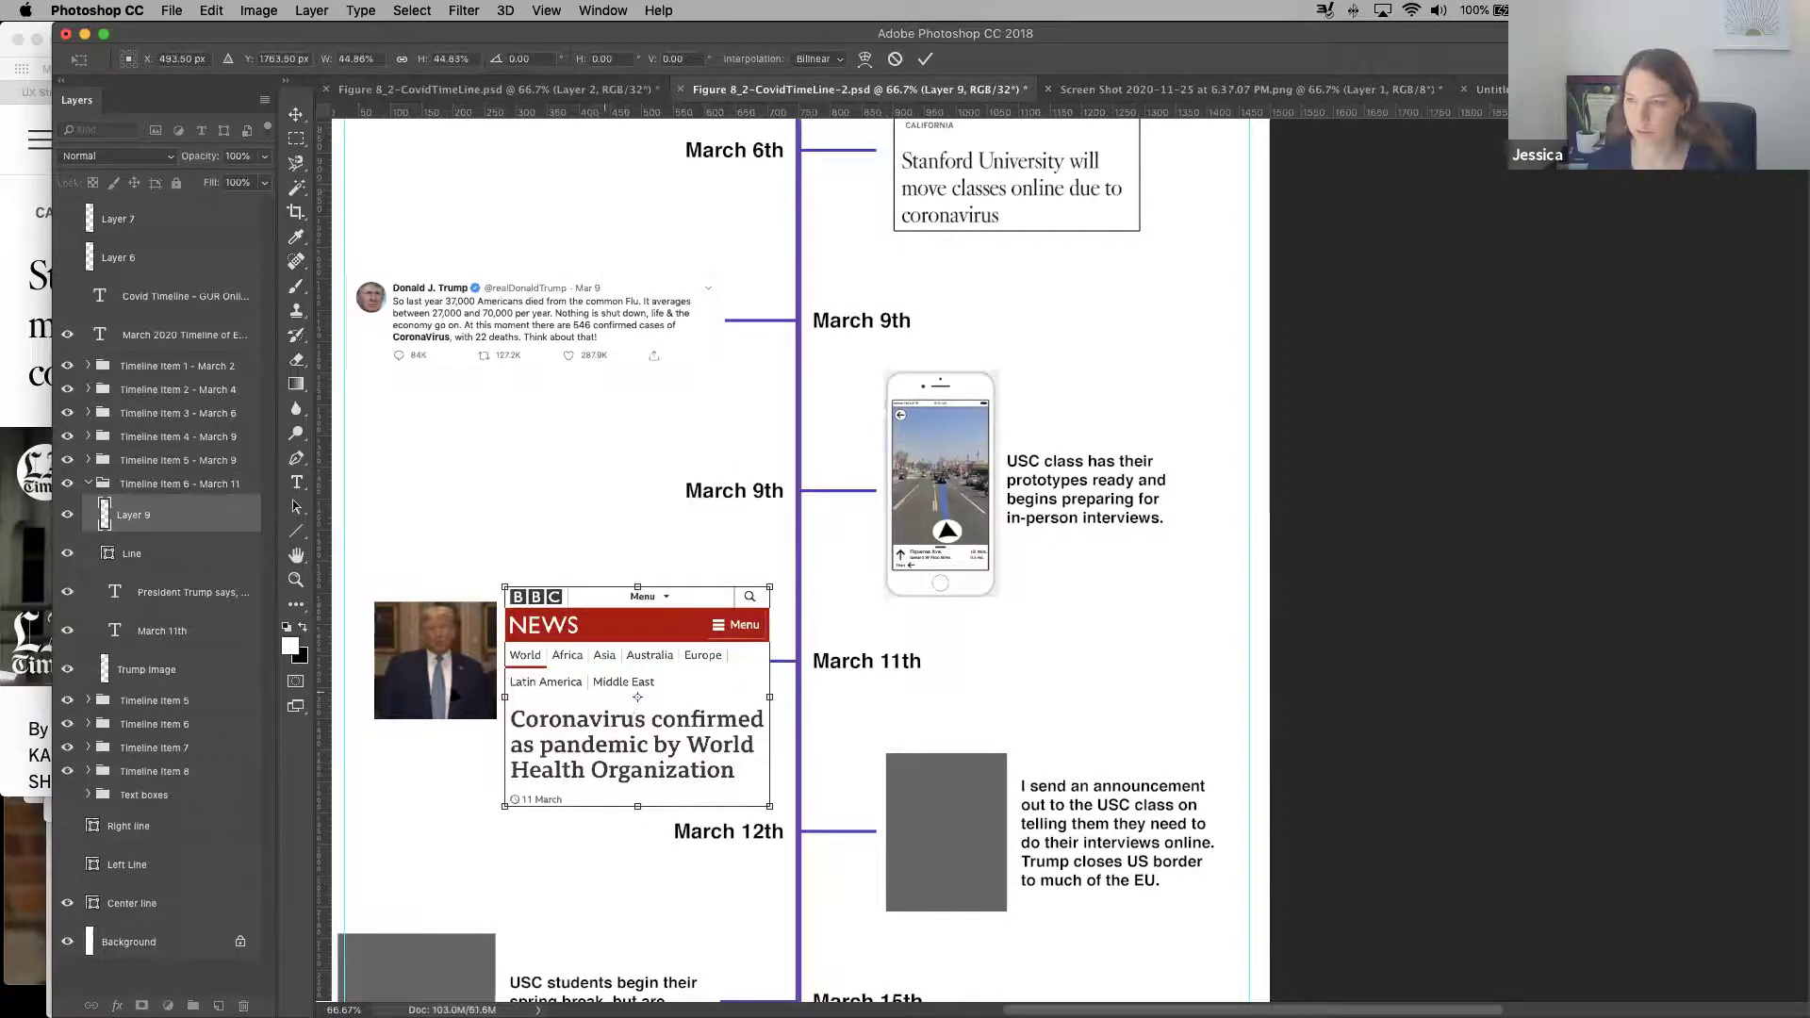
{"action": "left_click_drag", "start_coordinate": [662, 690], "coordinate": [563, 659]}
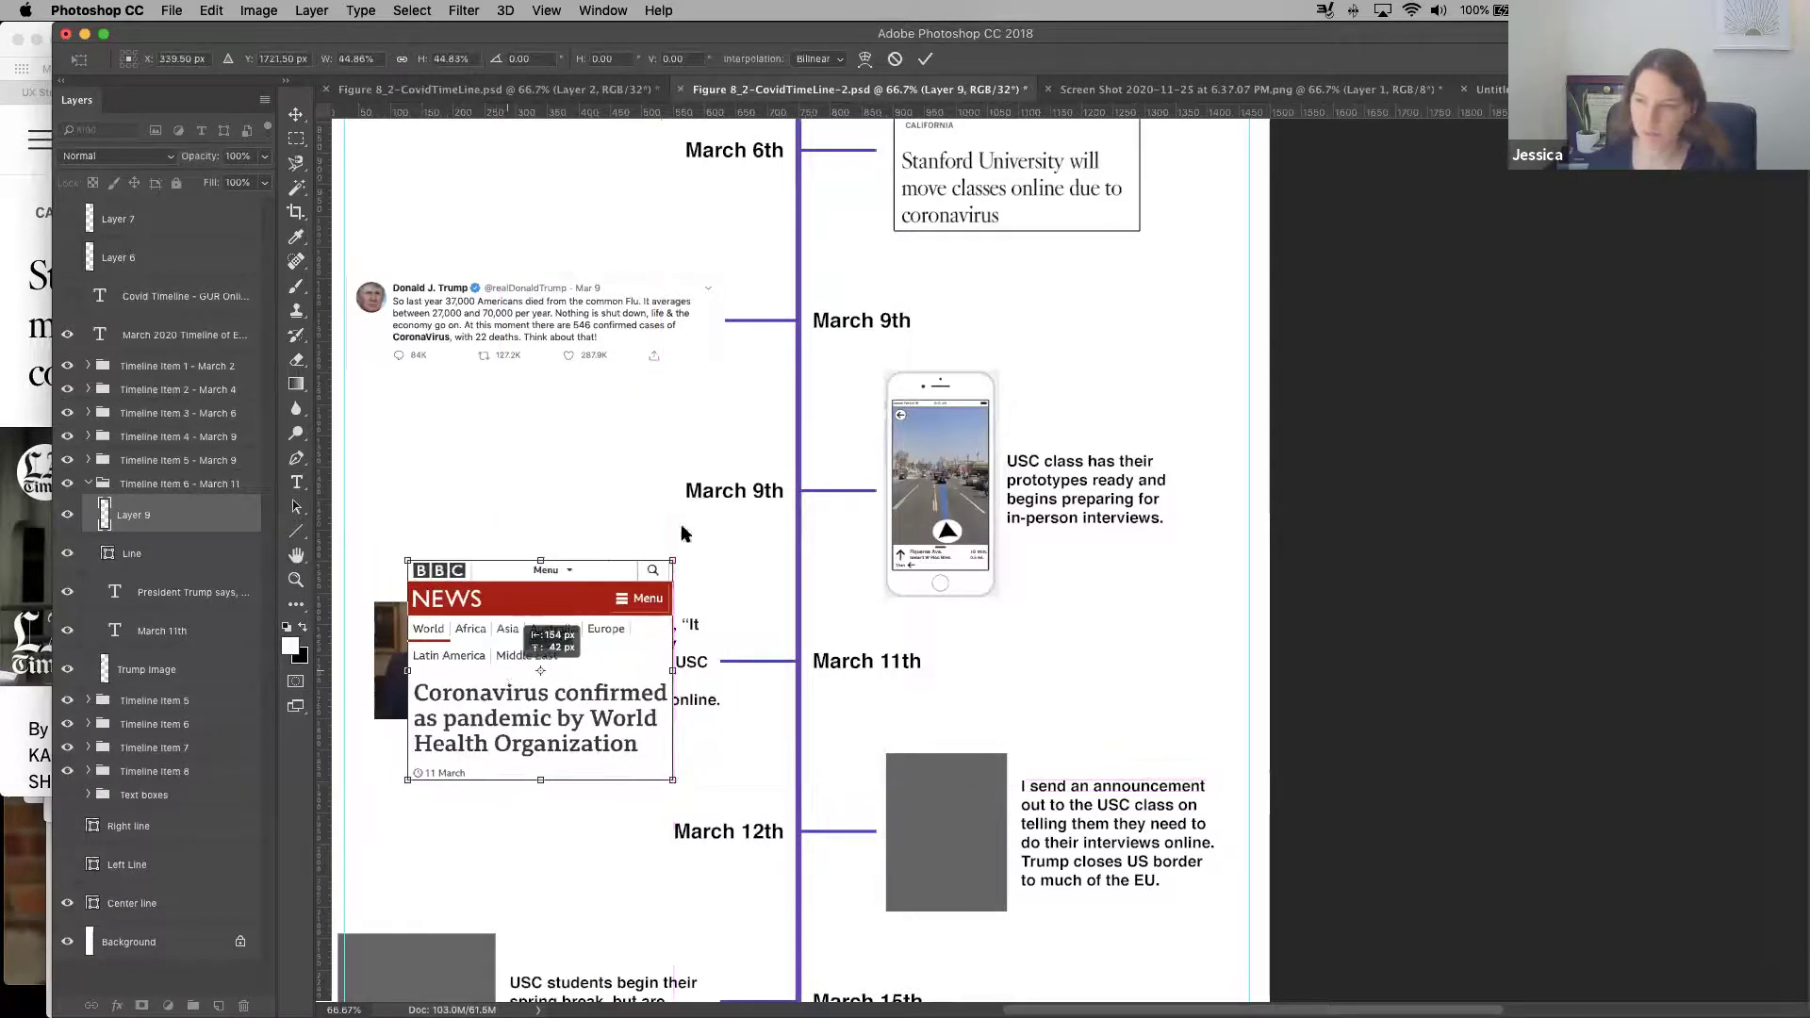
{"action": "left_click_drag", "start_coordinate": [671, 554], "coordinate": [684, 521]}
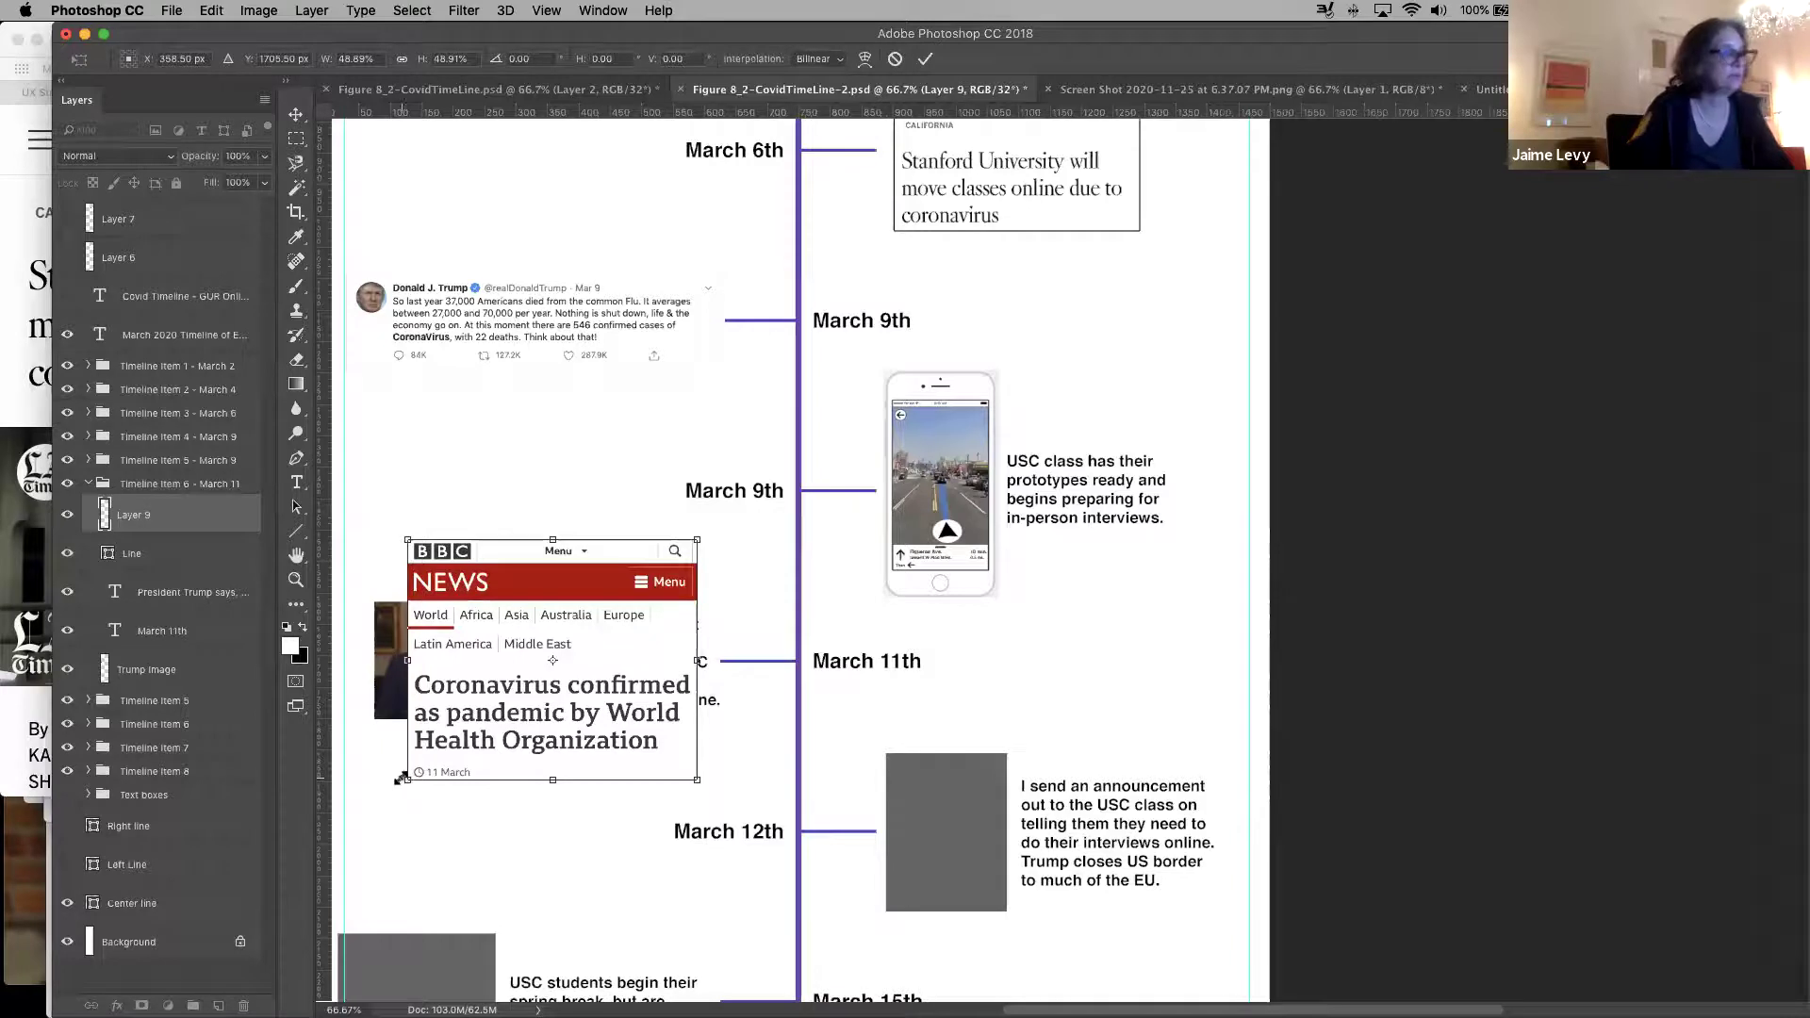
{"action": "key", "text": "Return"}
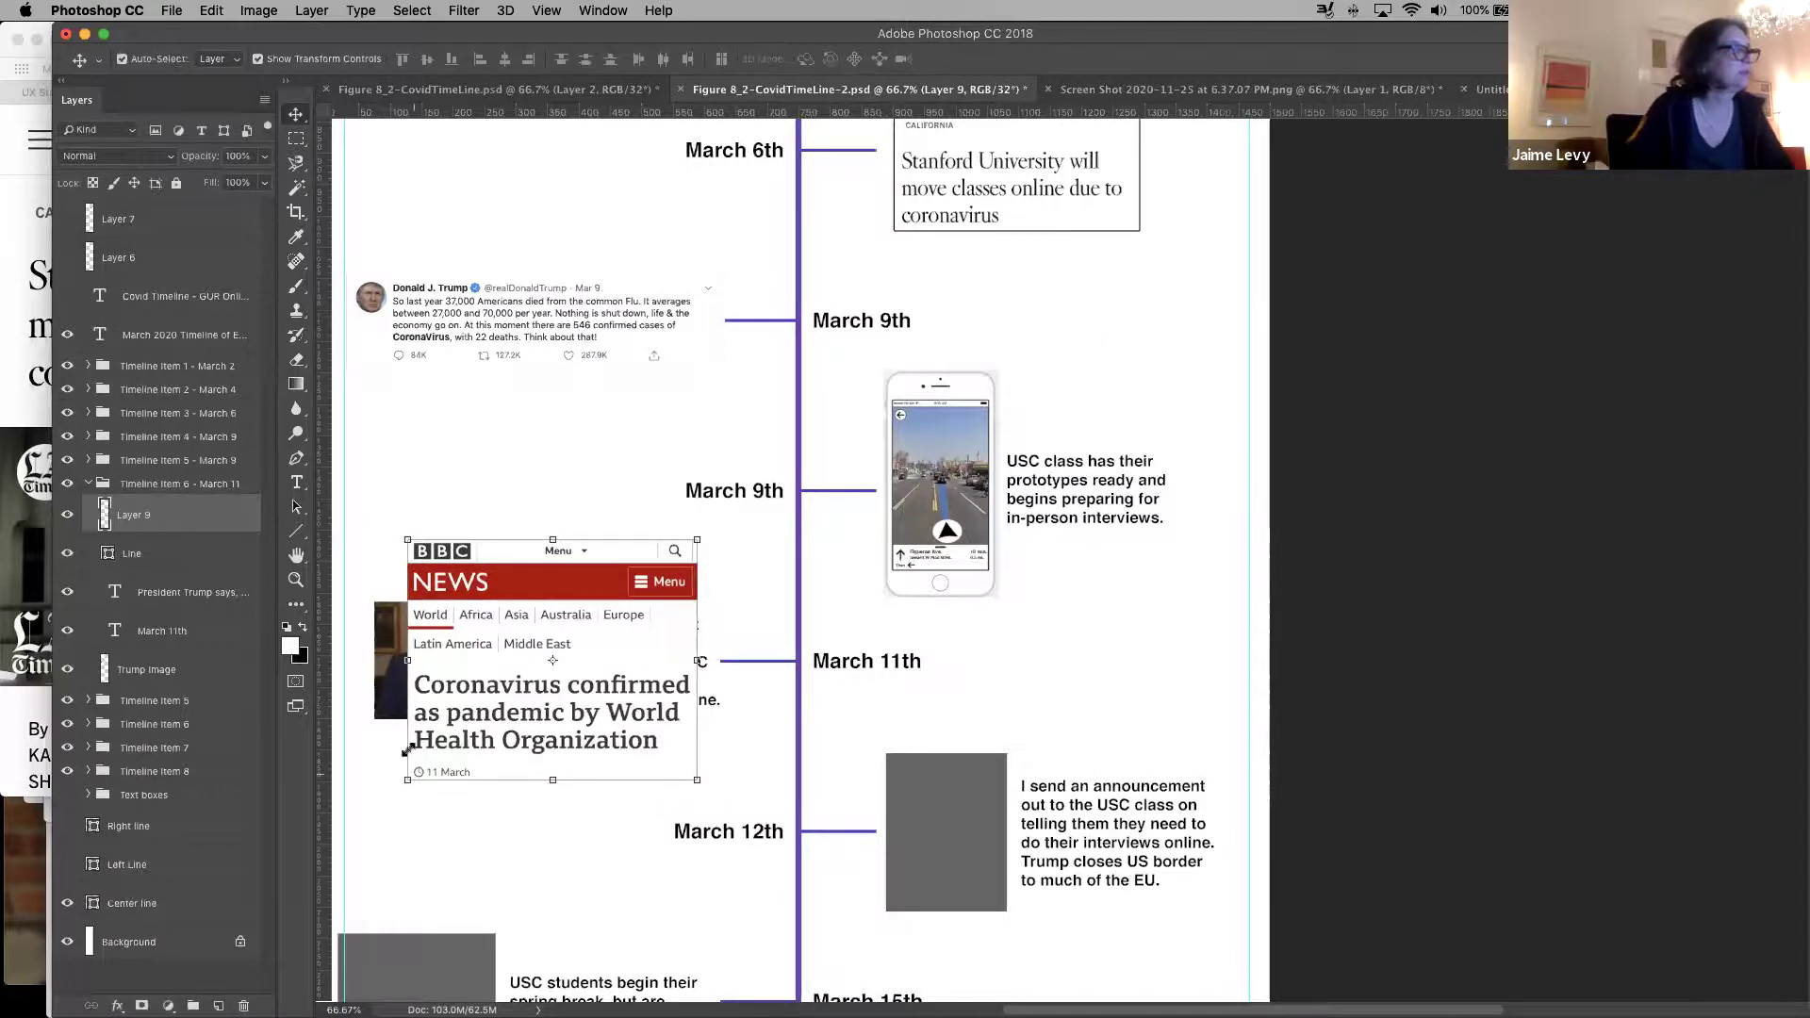
Hide the President Trump text and Trump image layers in the March 11 group, keeping the March 11th label and line visible
{"action": "left_click", "coordinate": [69, 620]}
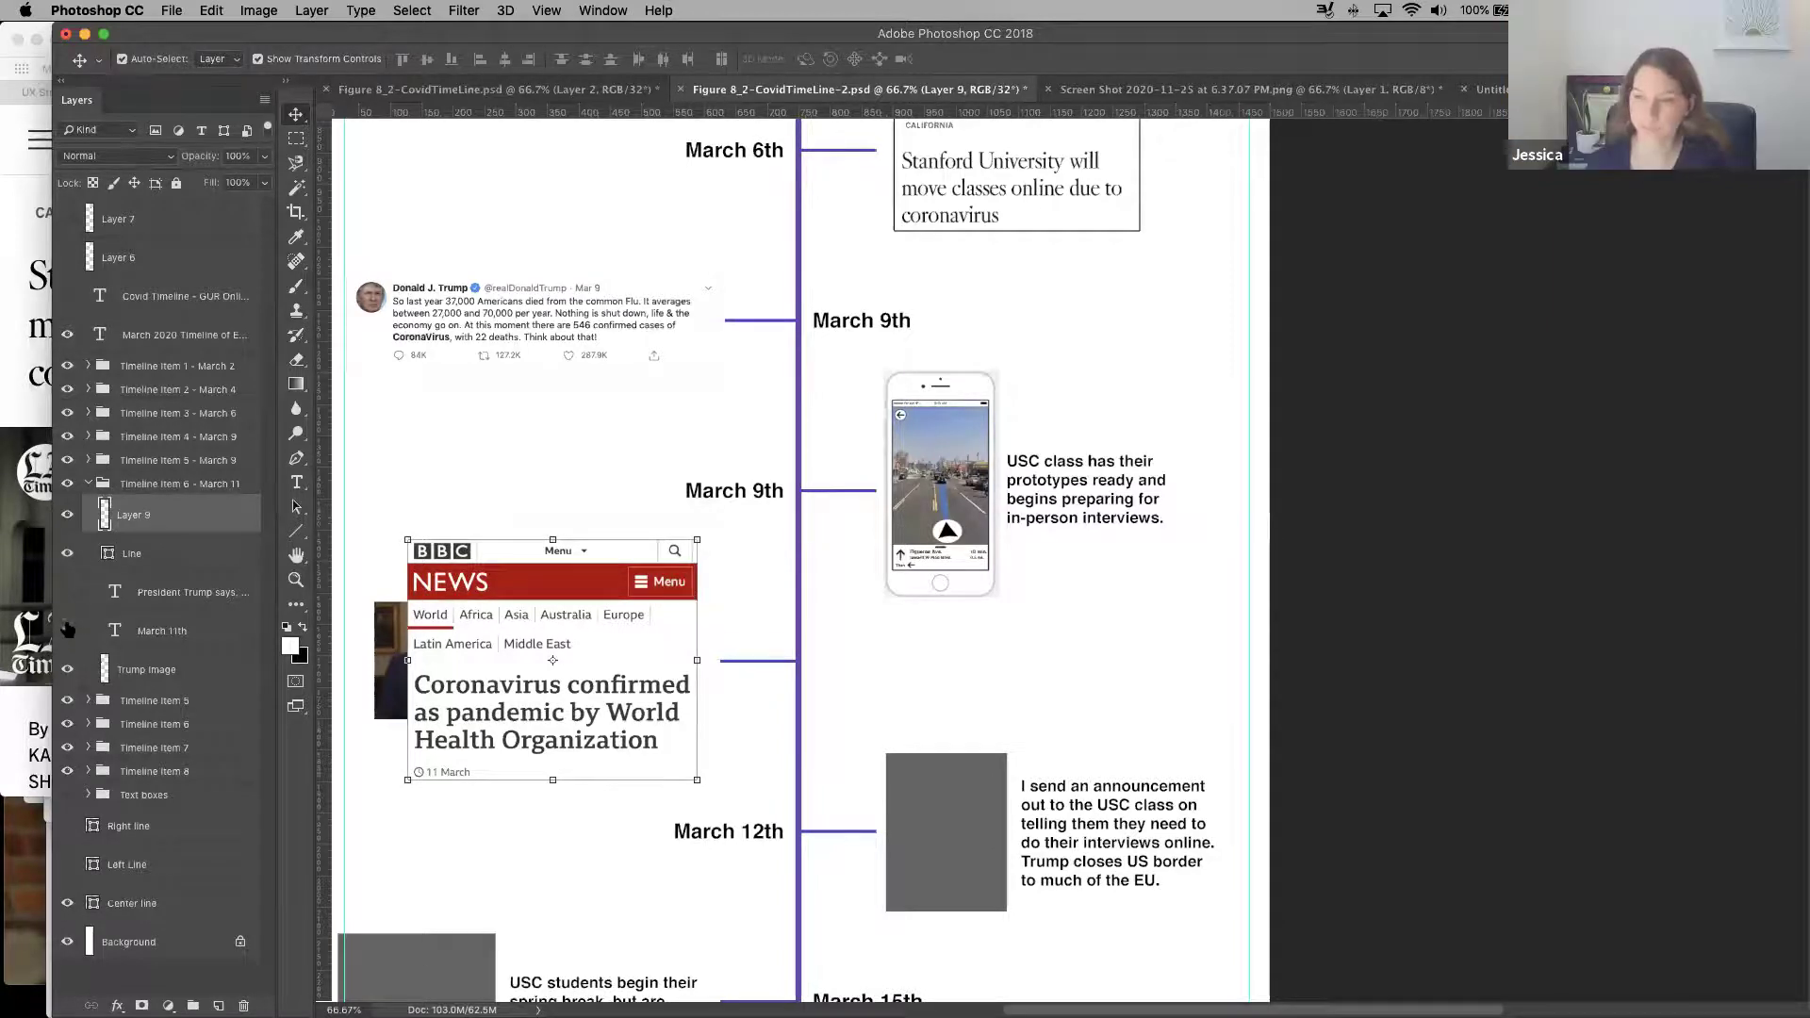
{"action": "left_click", "coordinate": [67, 630]}
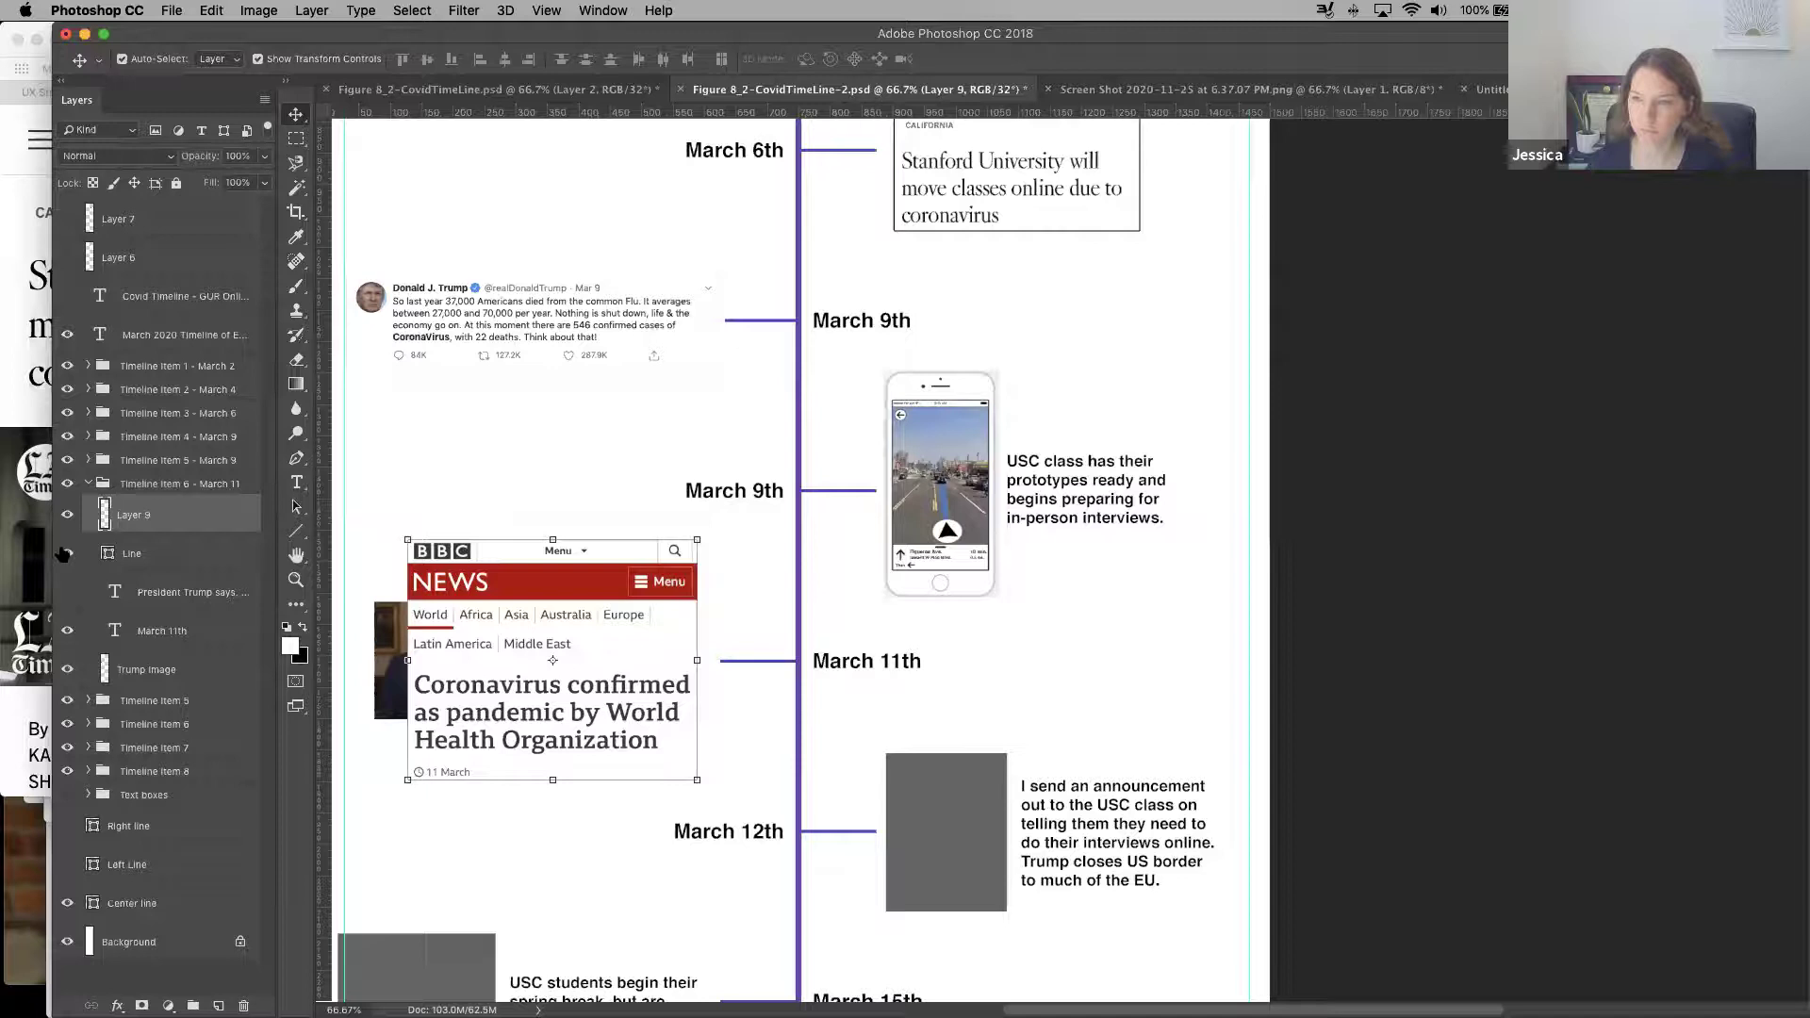
{"action": "left_click", "coordinate": [67, 553]}
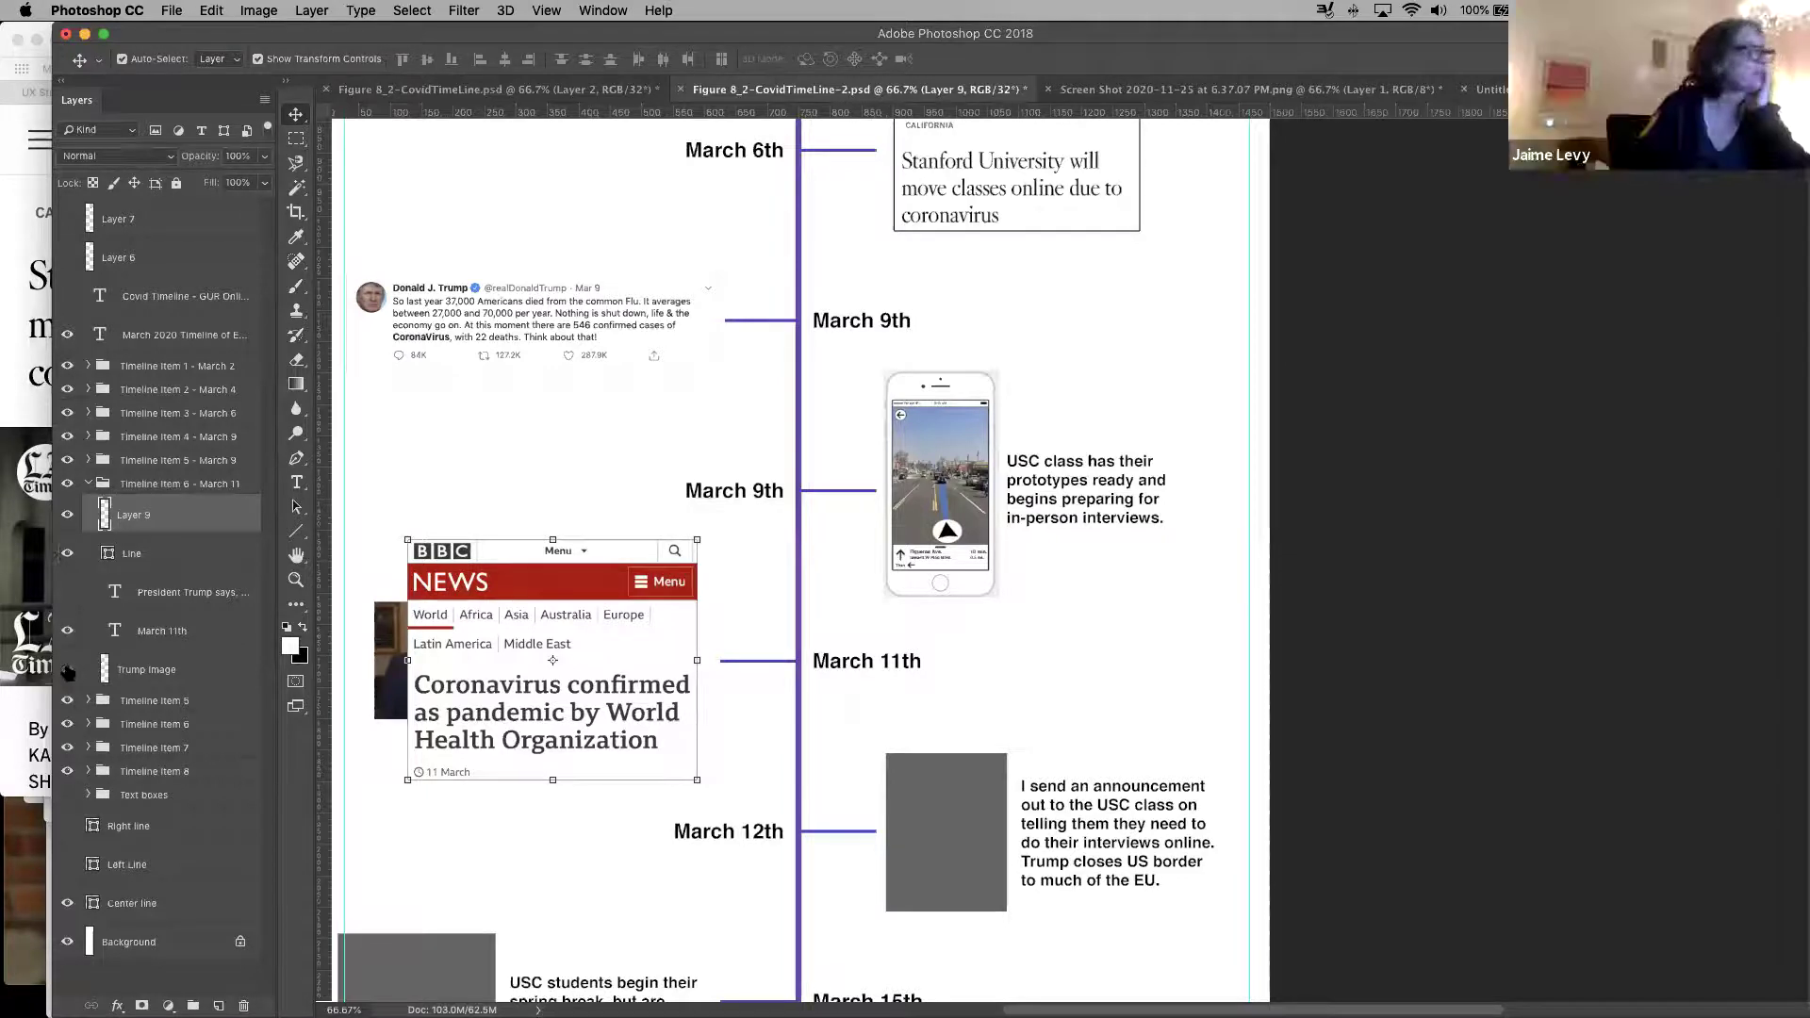
{"action": "left_click", "coordinate": [67, 670]}
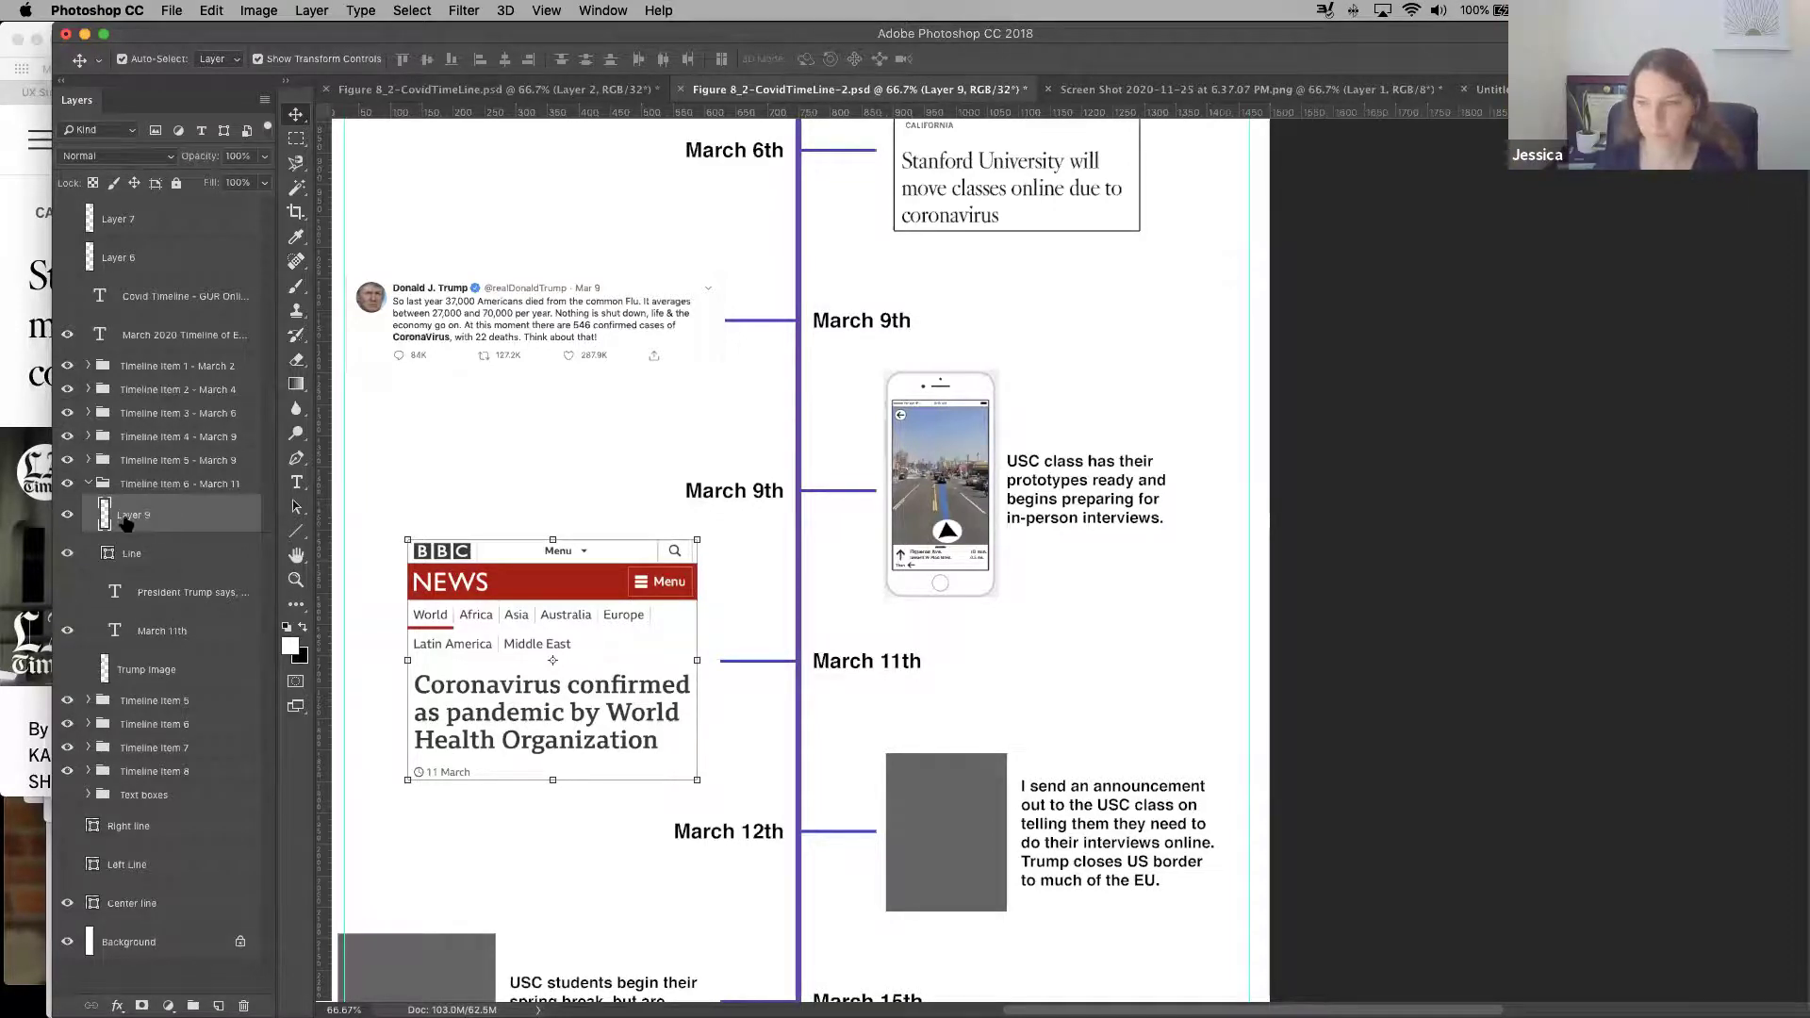
Add a 2 px black outside stroke around the BBC image and deselect it
{"action": "left_click", "coordinate": [67, 515]}
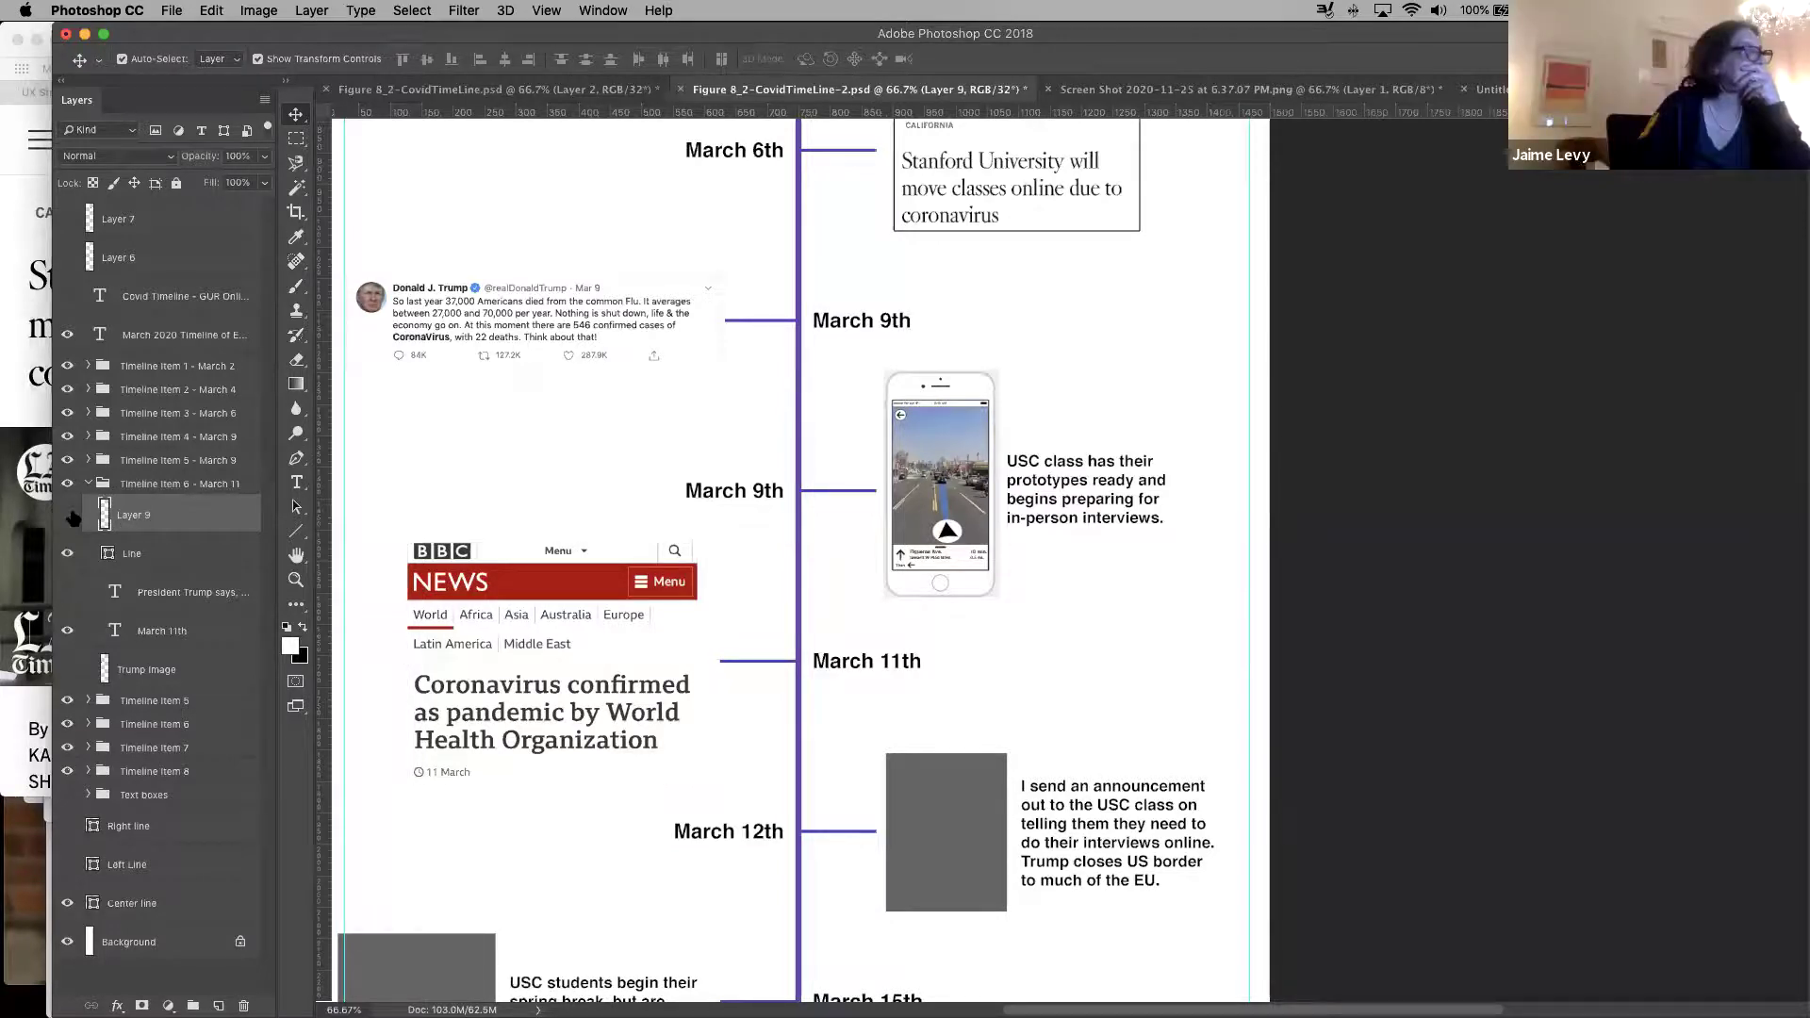
{"action": "left_click", "coordinate": [67, 515]}
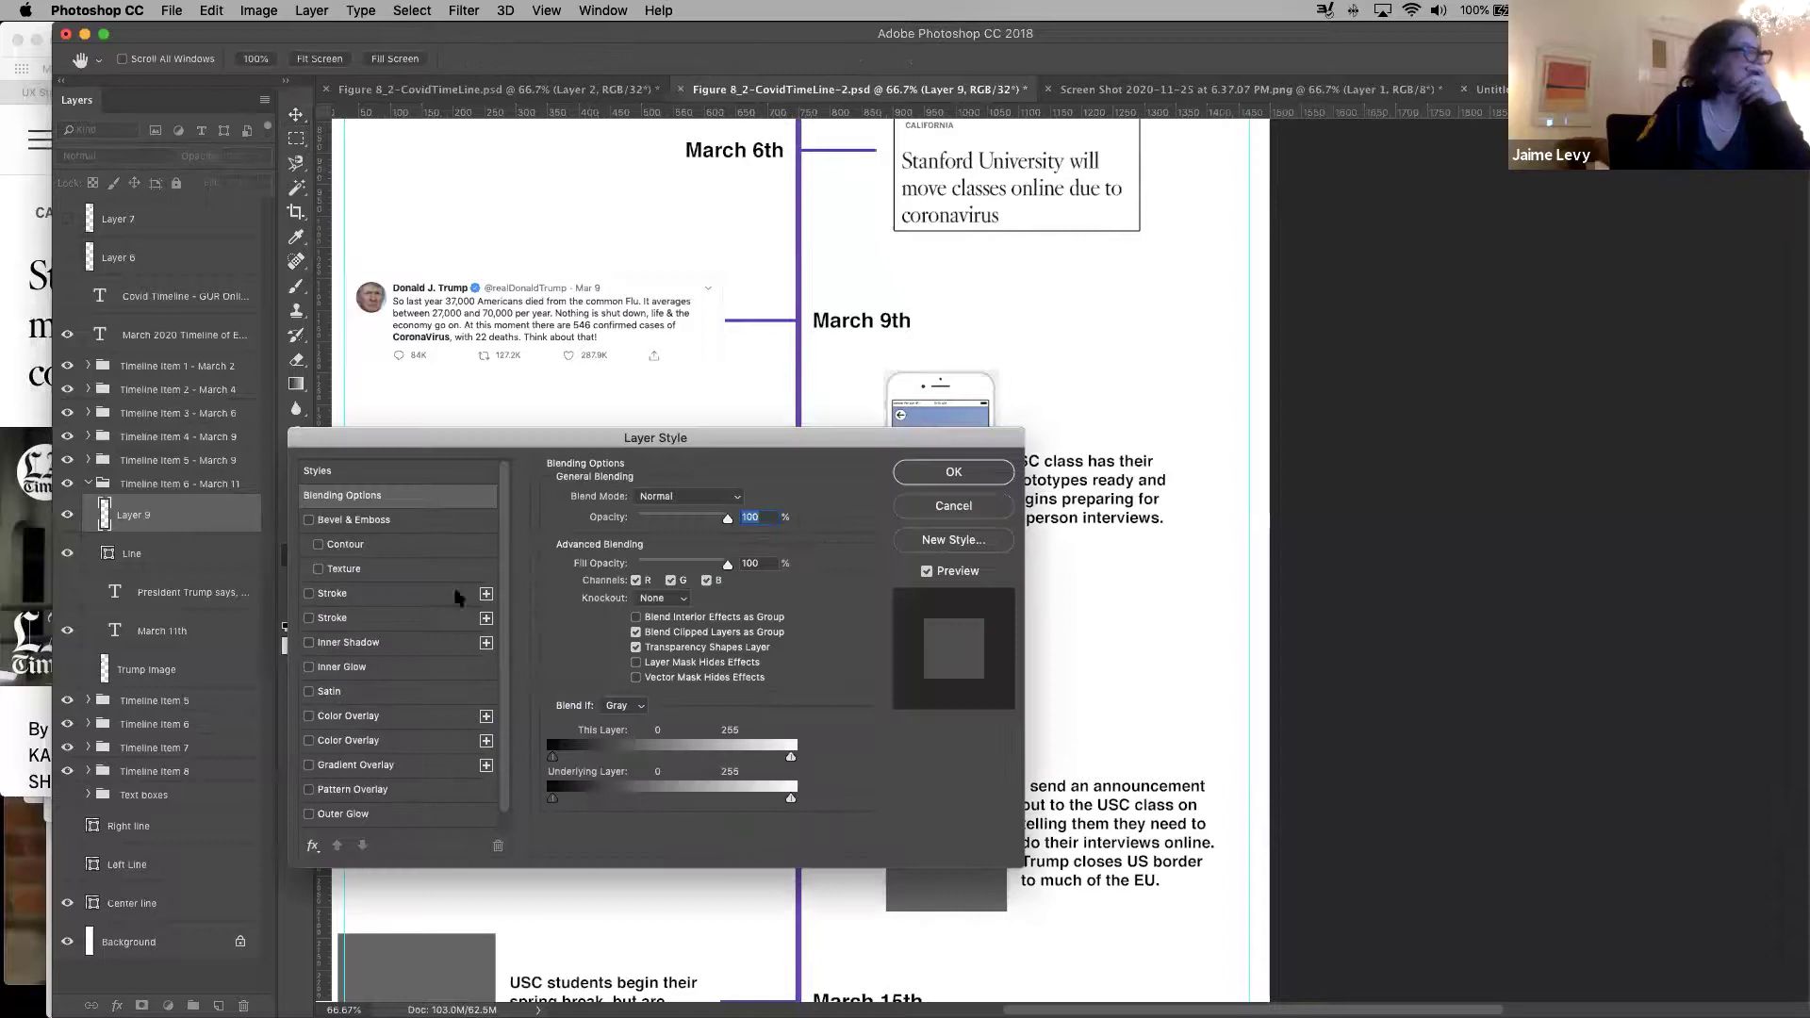
{"action": "left_click", "coordinate": [309, 594]}
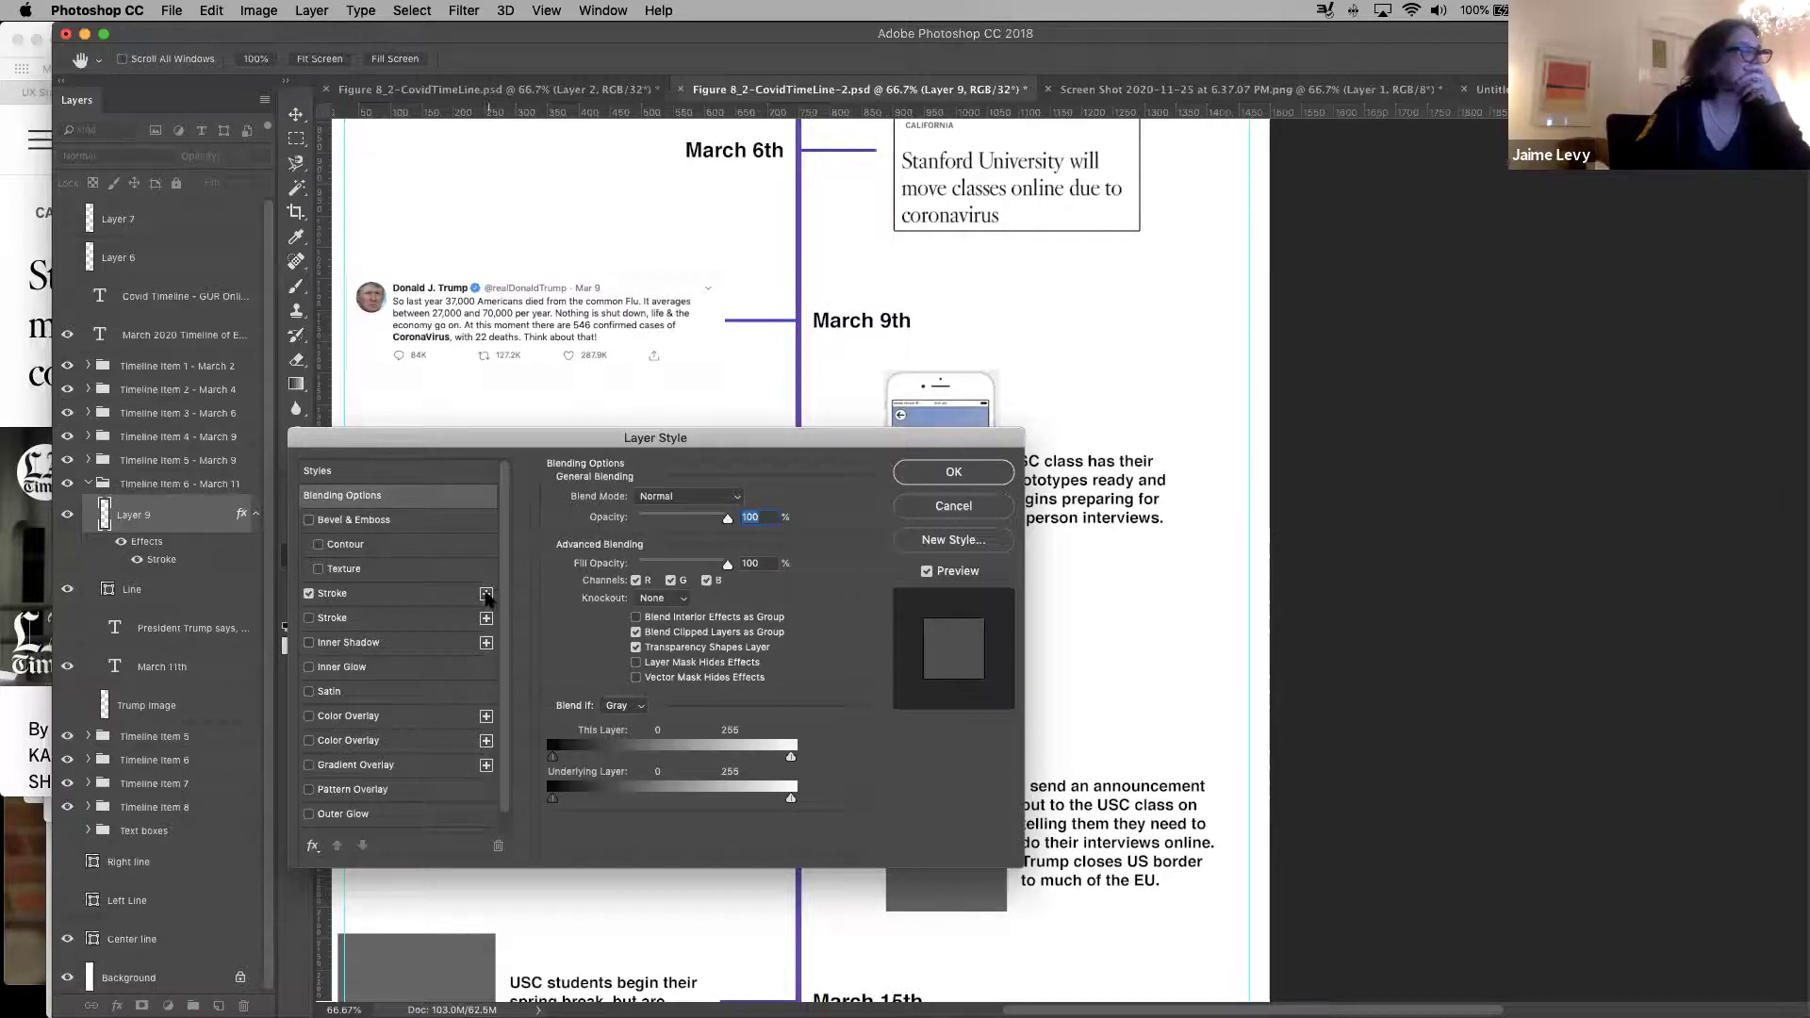
{"action": "left_click", "coordinate": [487, 594]}
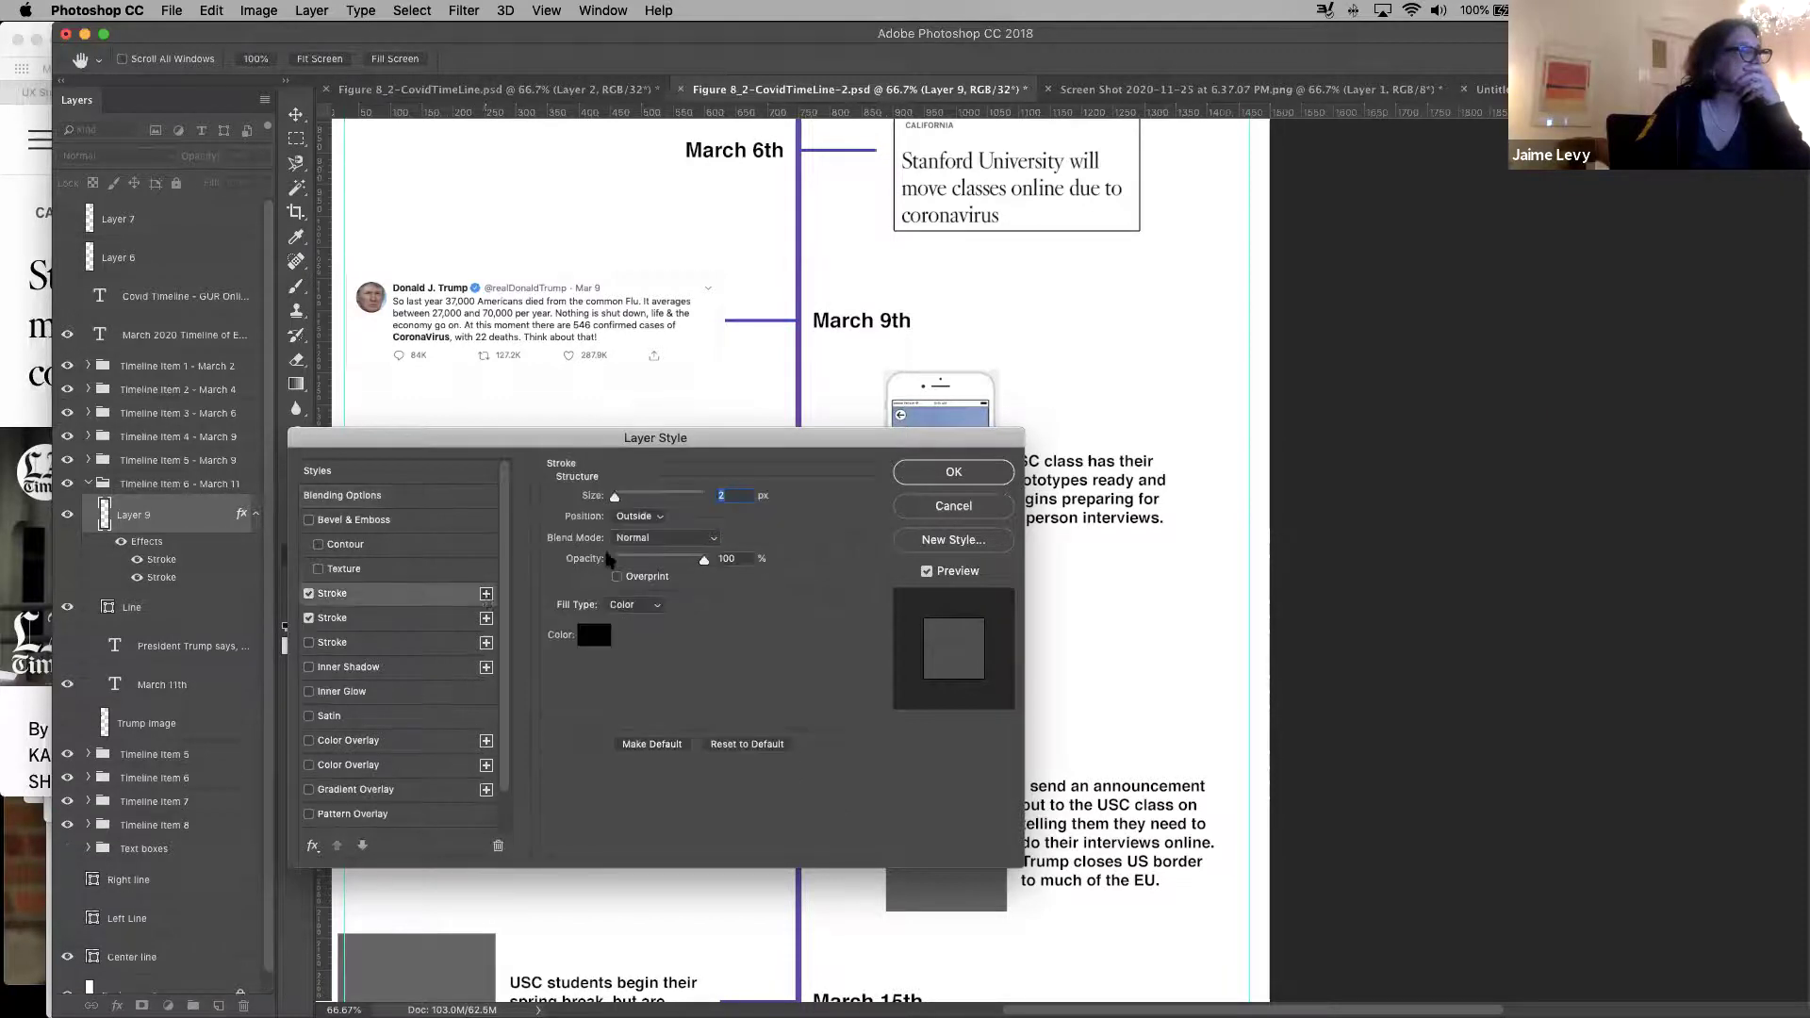
{"action": "left_click", "coordinate": [952, 472]}
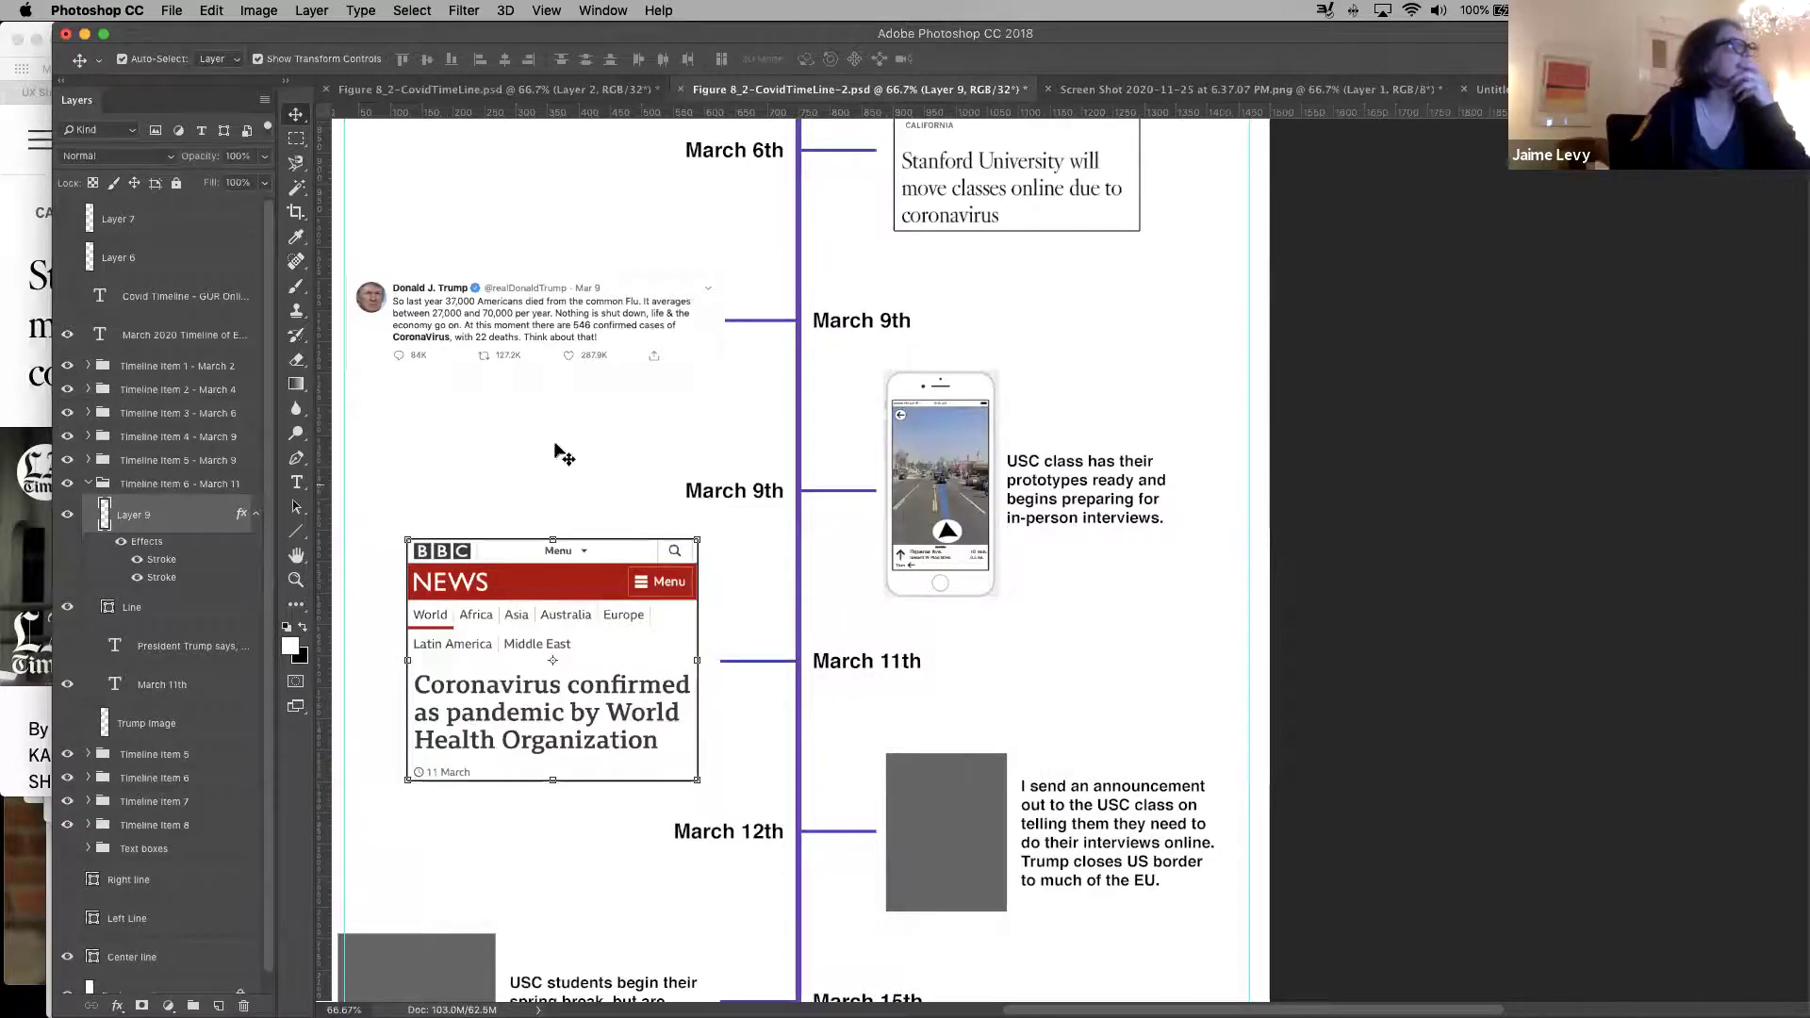
{"action": "left_click", "coordinate": [428, 472]}
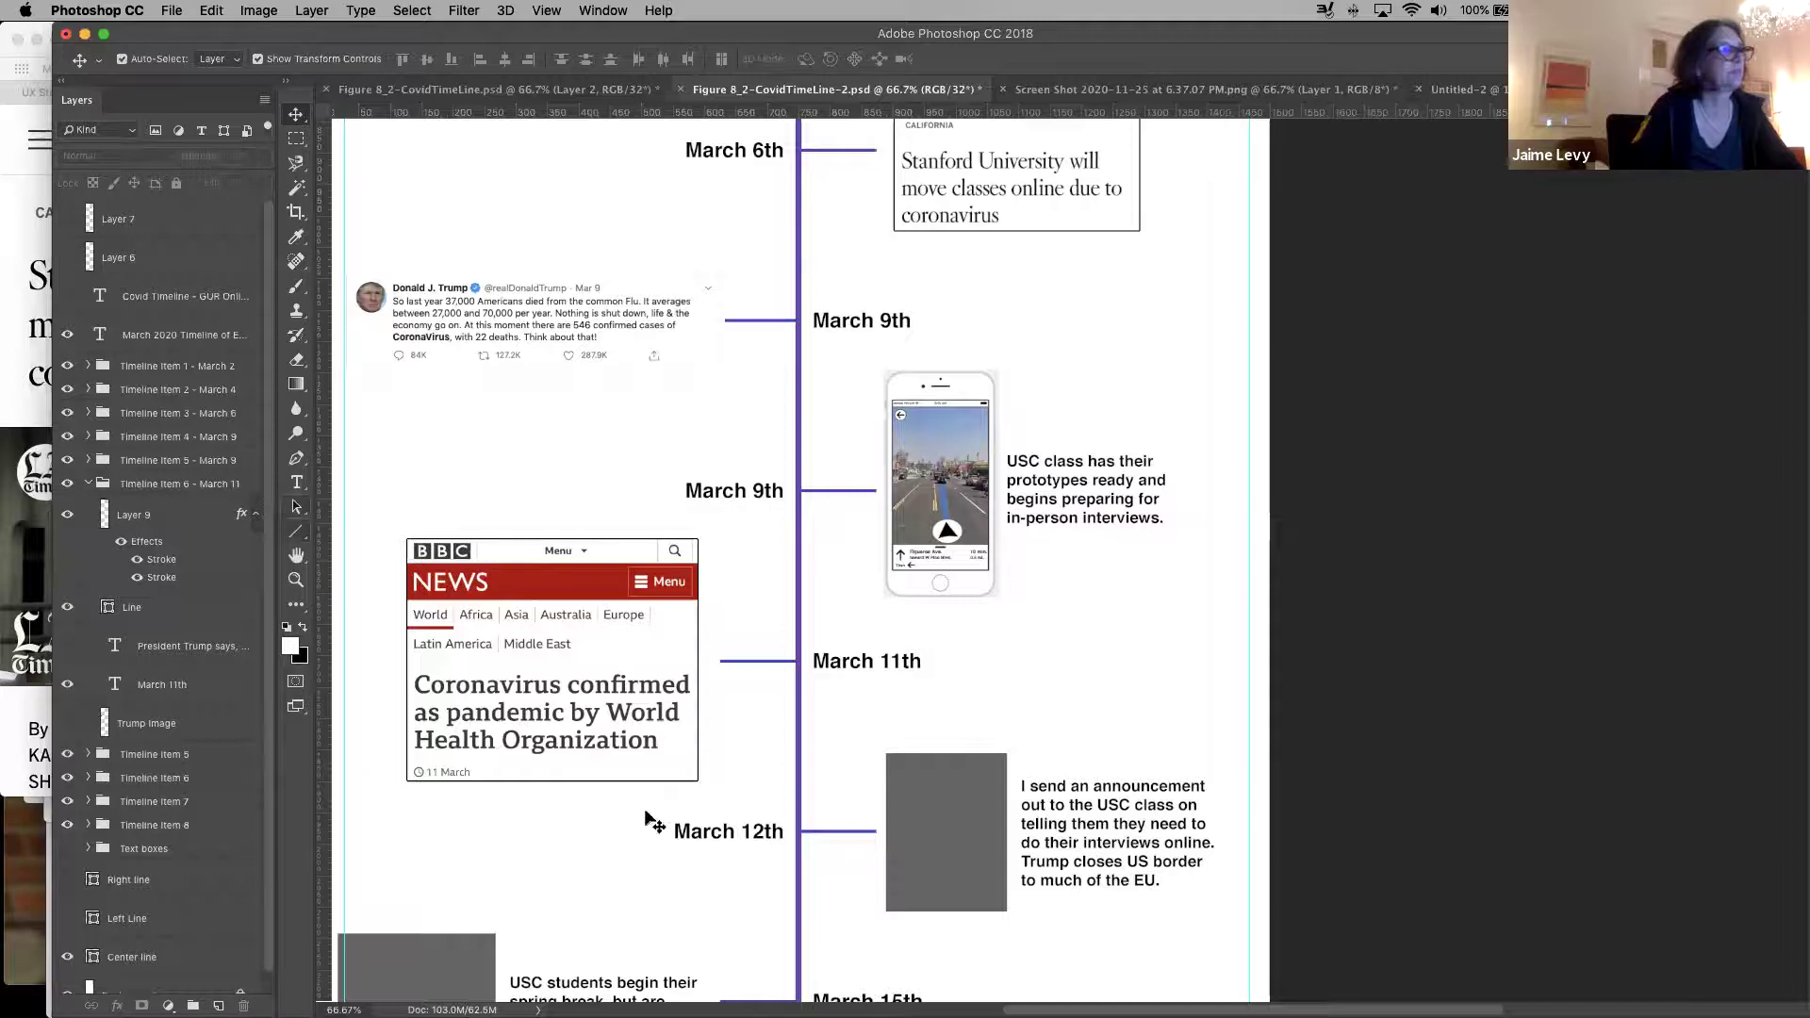
Nudge the BBC image closer to the March 11th line and save the document
{"action": "key", "text": "super+s"}
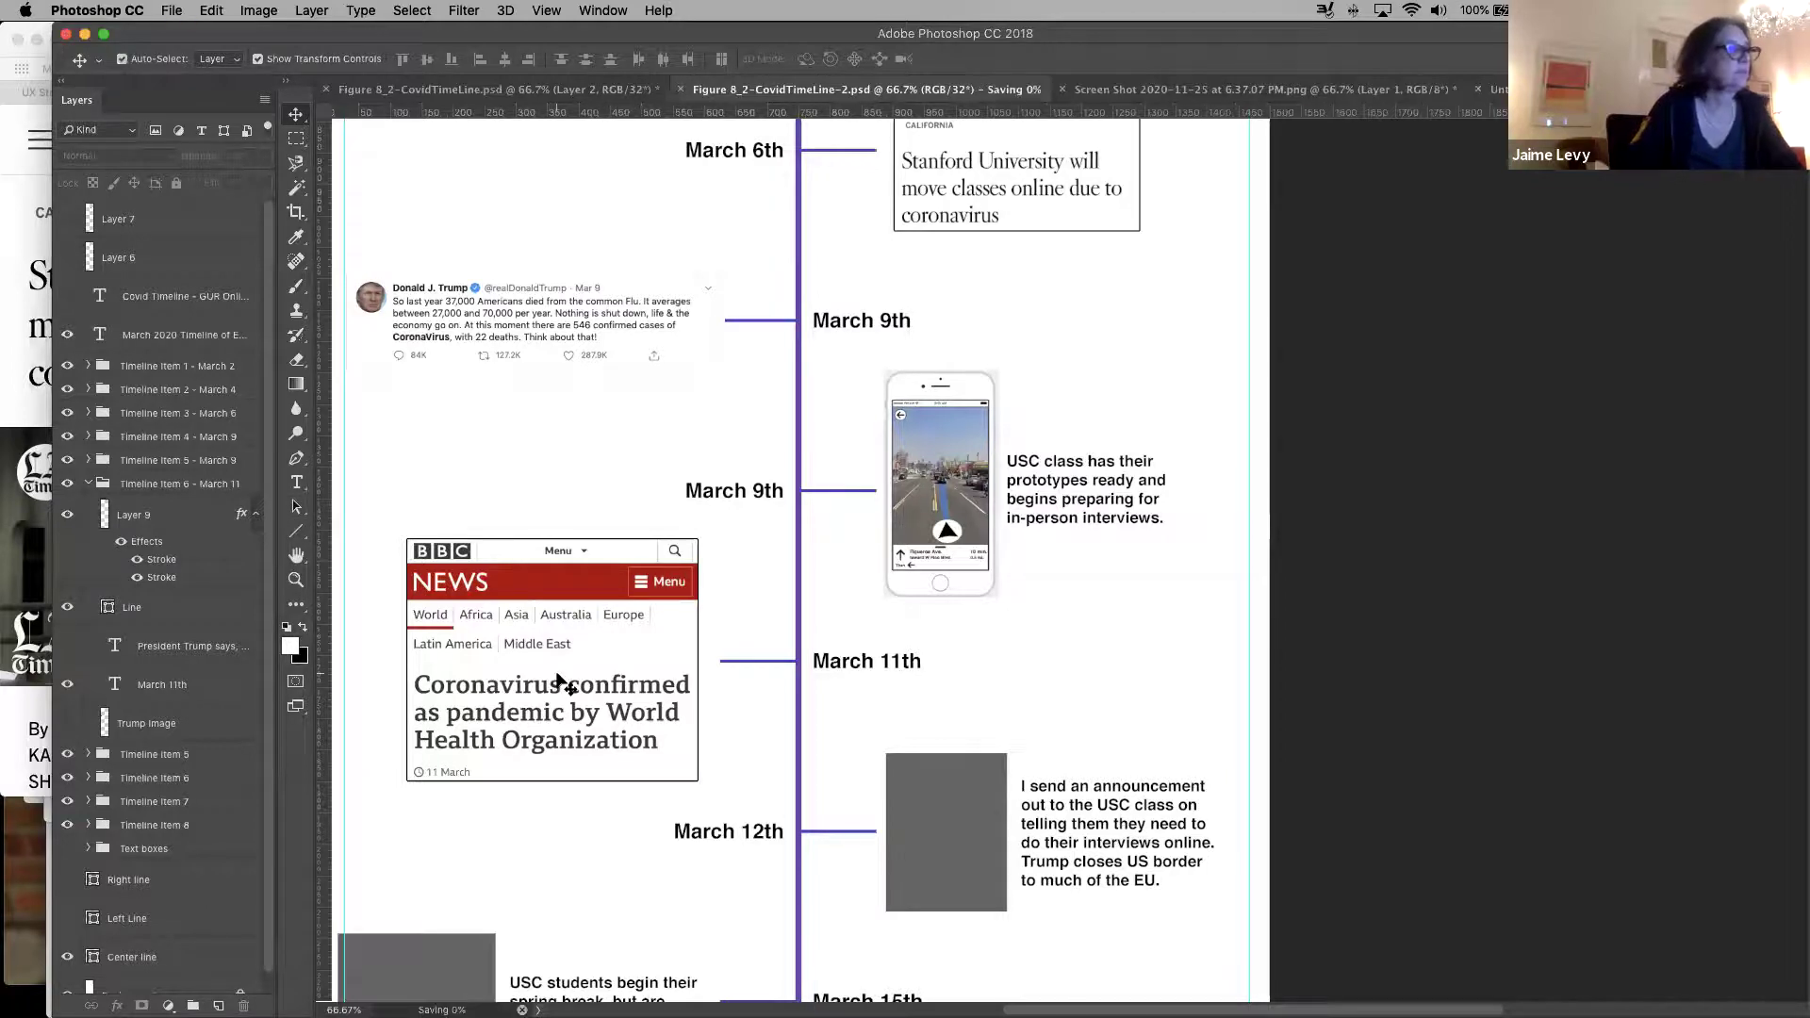
{"action": "left_click_drag", "start_coordinate": [558, 681], "coordinate": [563, 680]}
{"action": "left_click", "coordinate": [338, 768]}
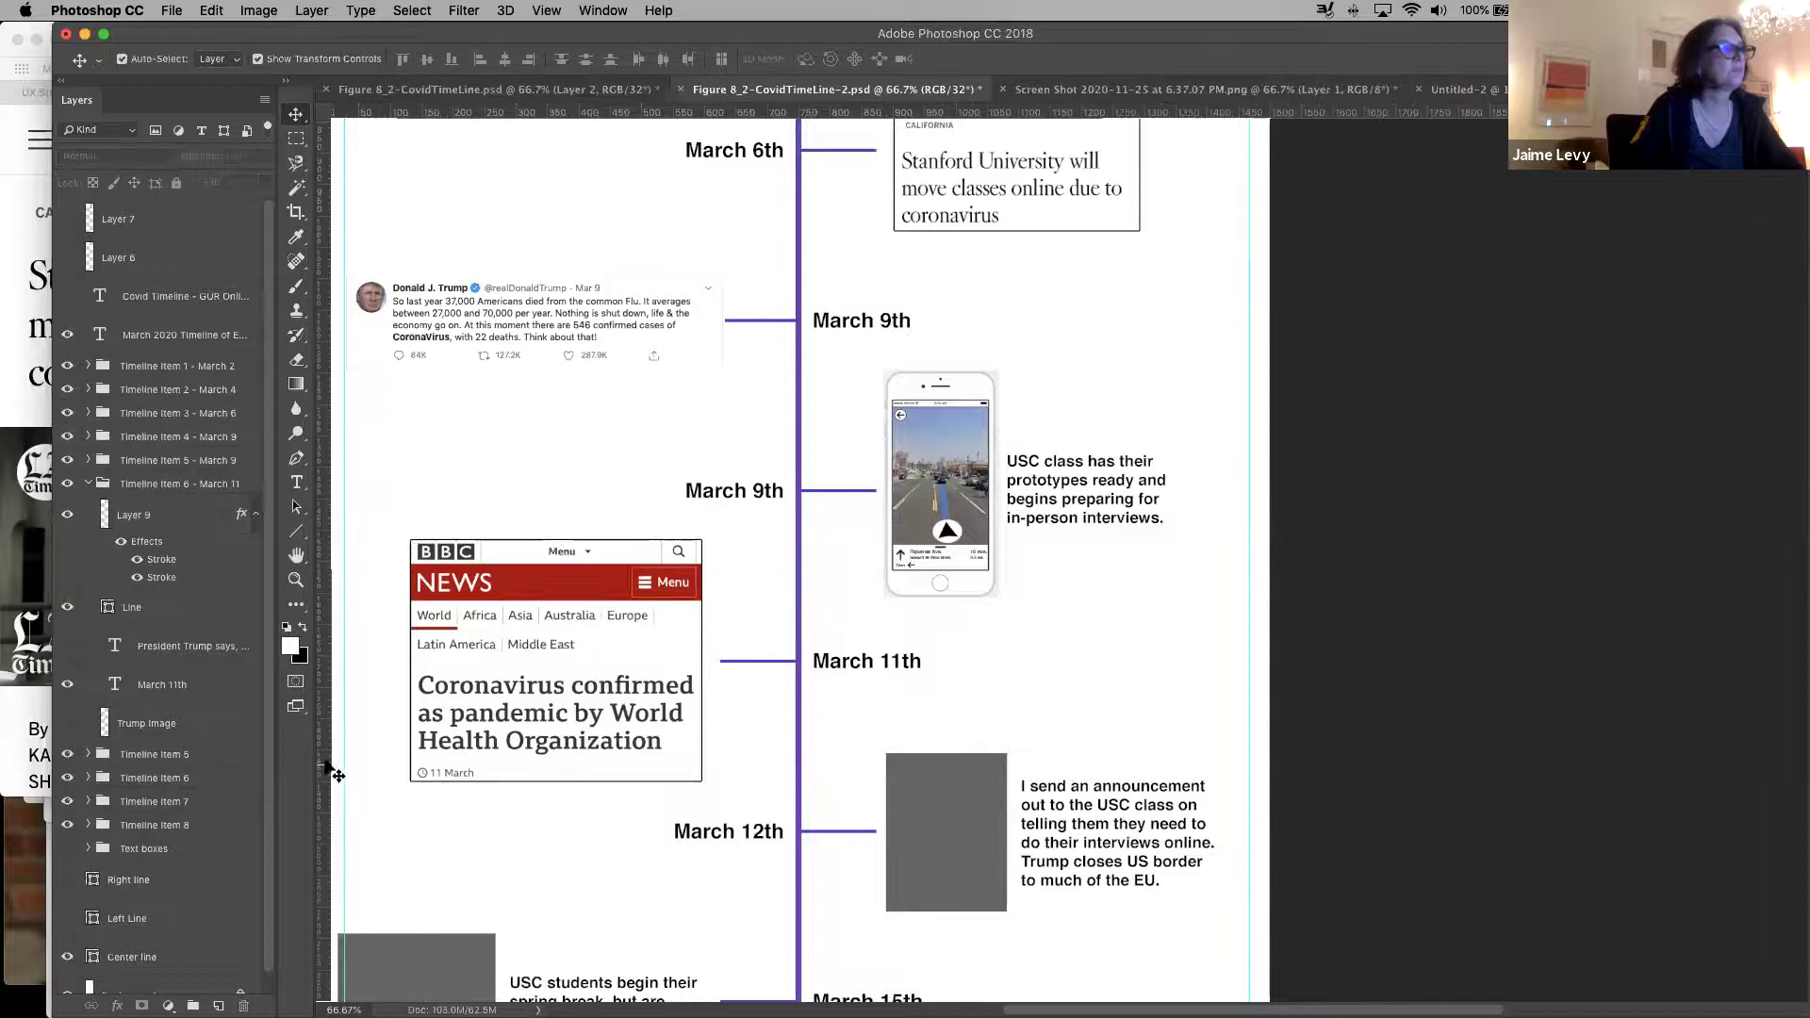
{"action": "left_click", "coordinate": [547, 636]}
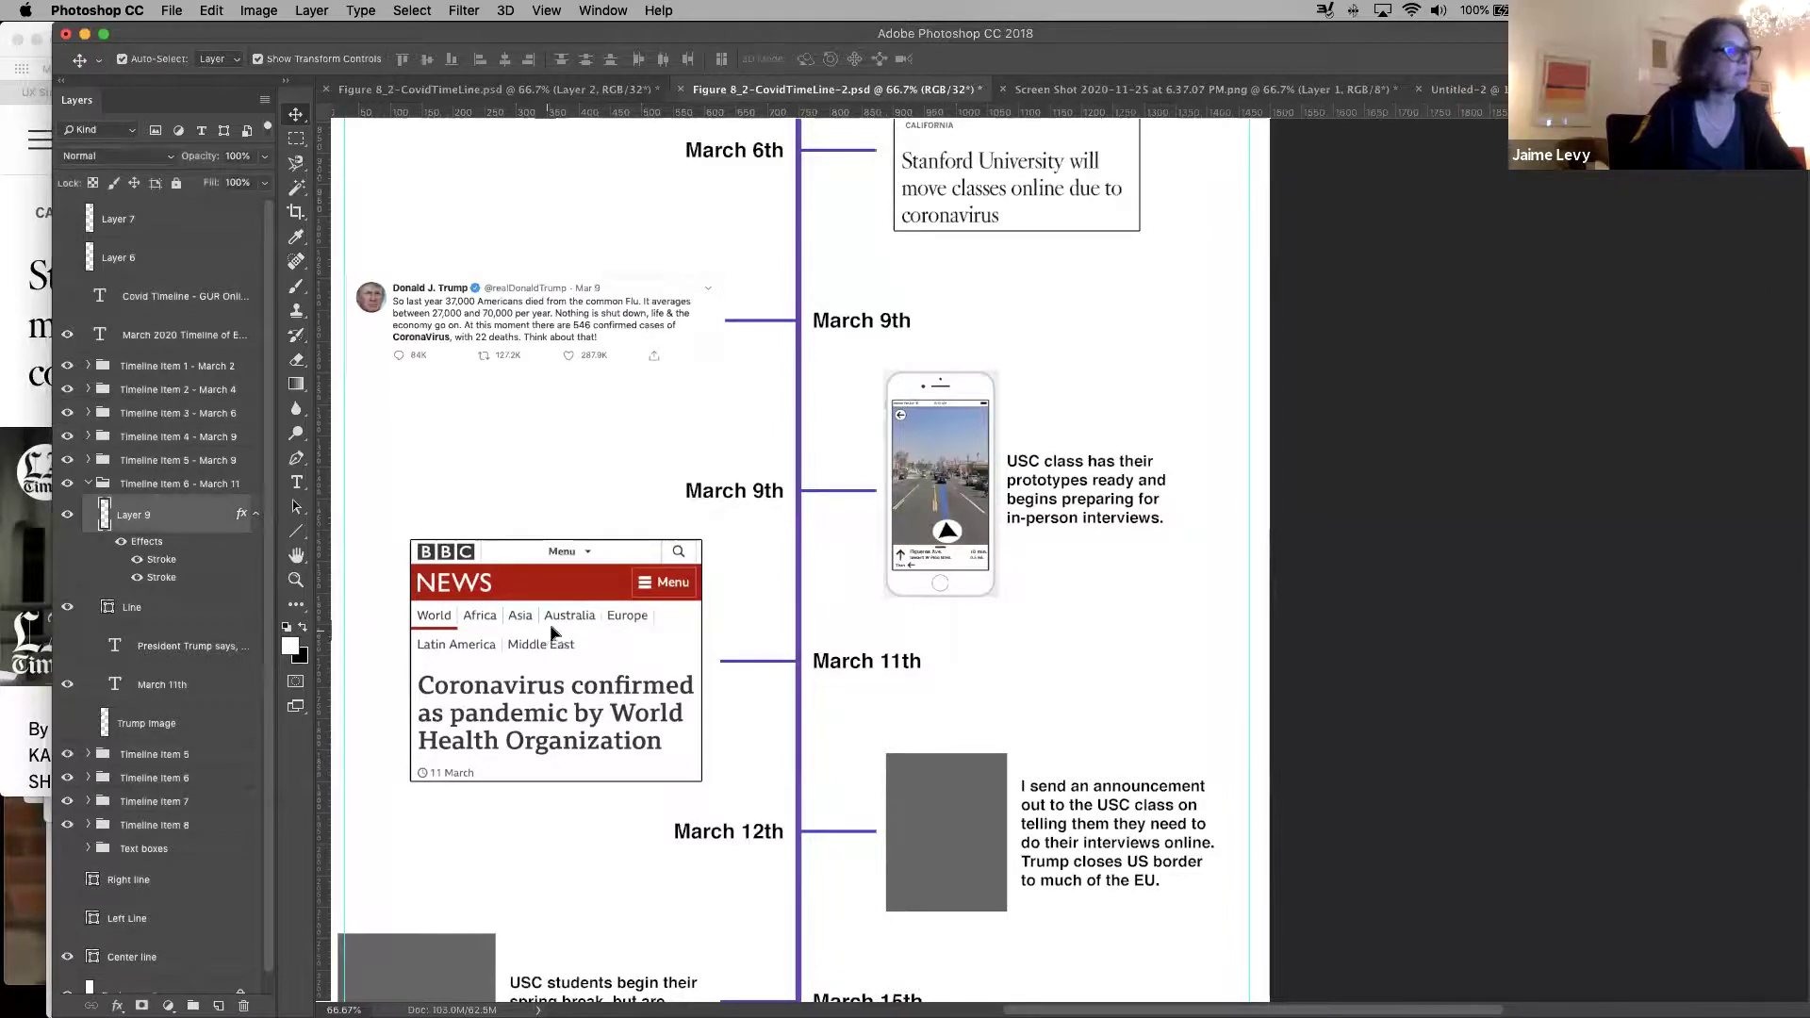
{"action": "left_click_drag", "start_coordinate": [564, 627], "coordinate": [555, 633]}
{"action": "key", "text": "super+s"}
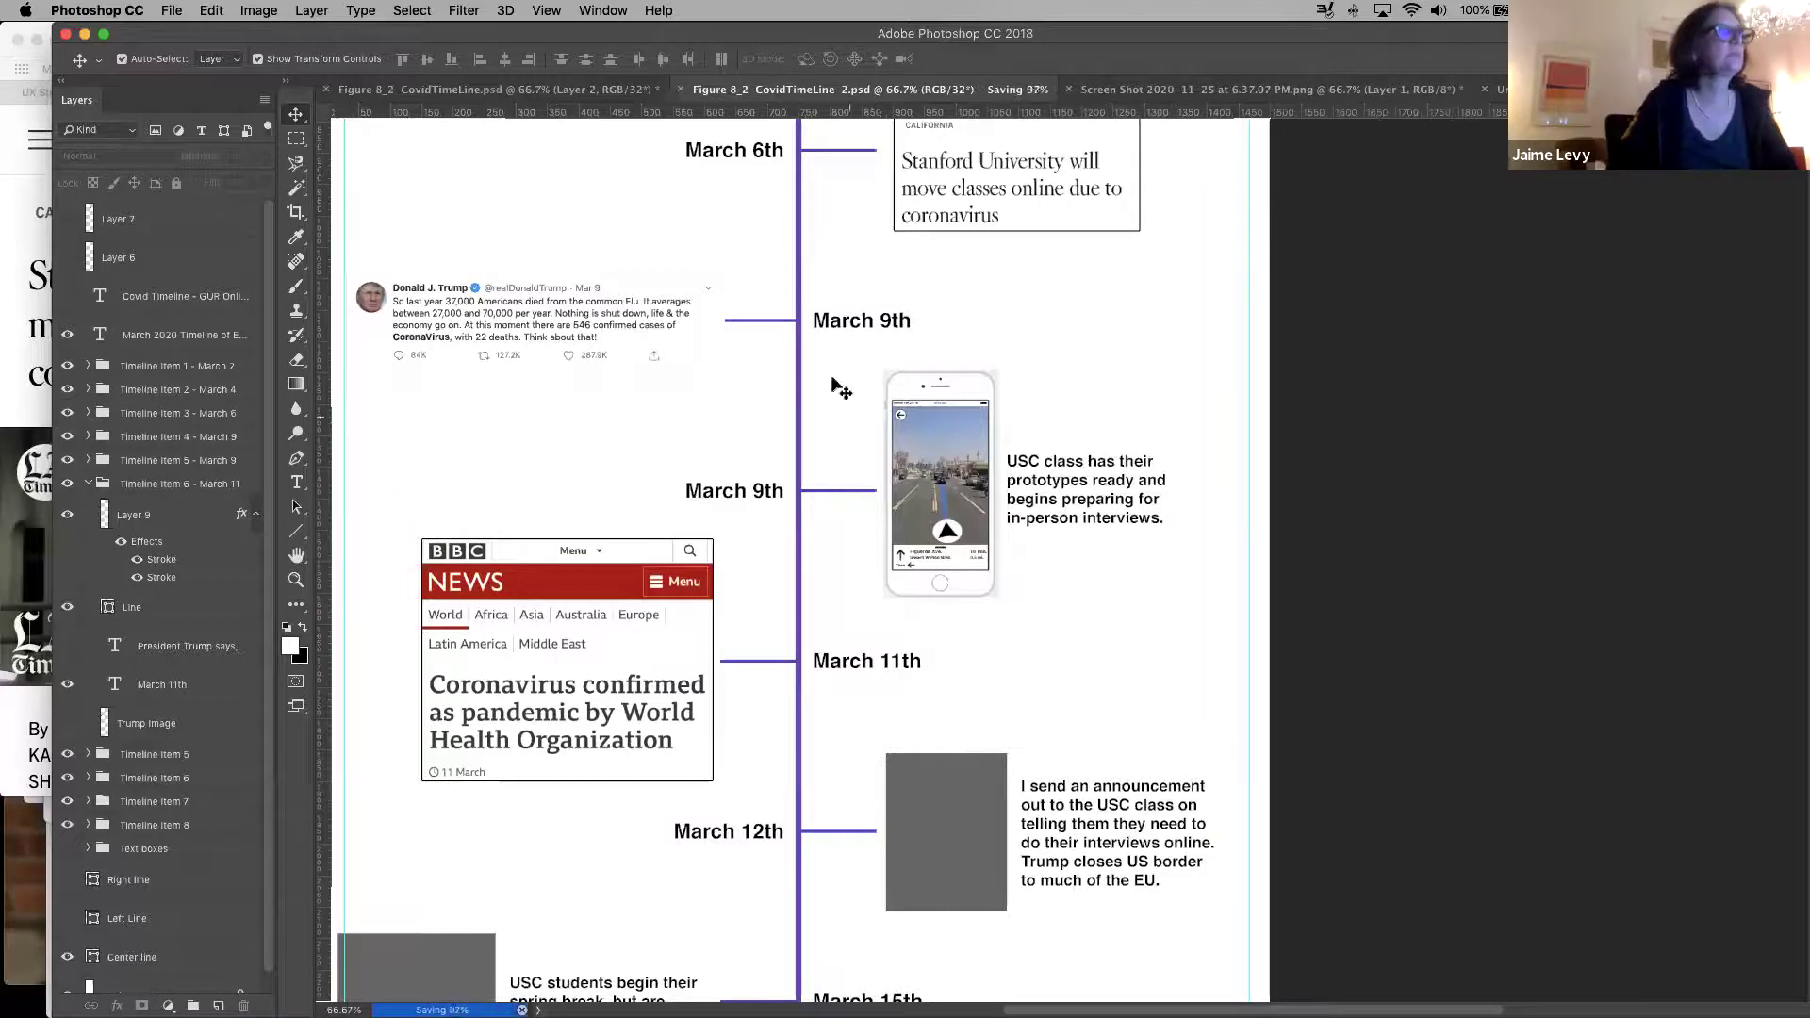
Review the timeline entries from March 2nd down to March 15th to check the placed news images
{"action": "scroll", "coordinate": [829, 574], "scroll_direction": "up", "scroll_amount": 3}
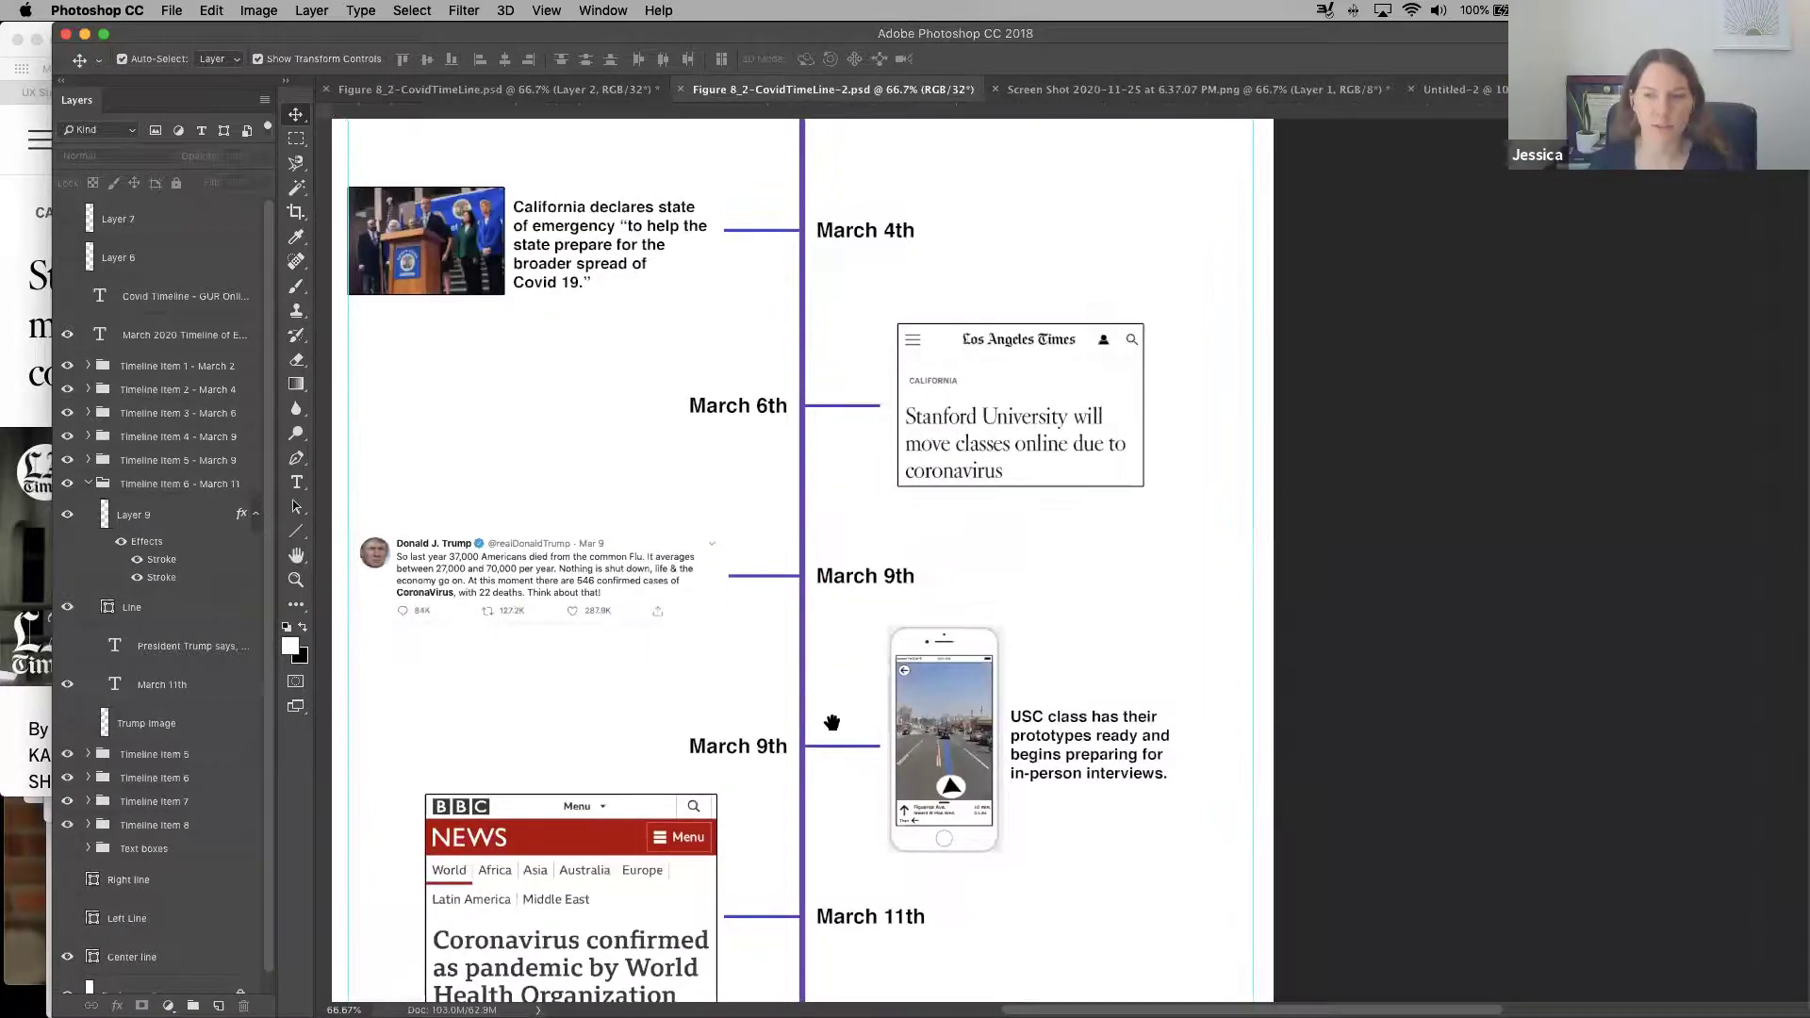
{"action": "scroll", "coordinate": [832, 723], "scroll_direction": "up", "scroll_amount": 3}
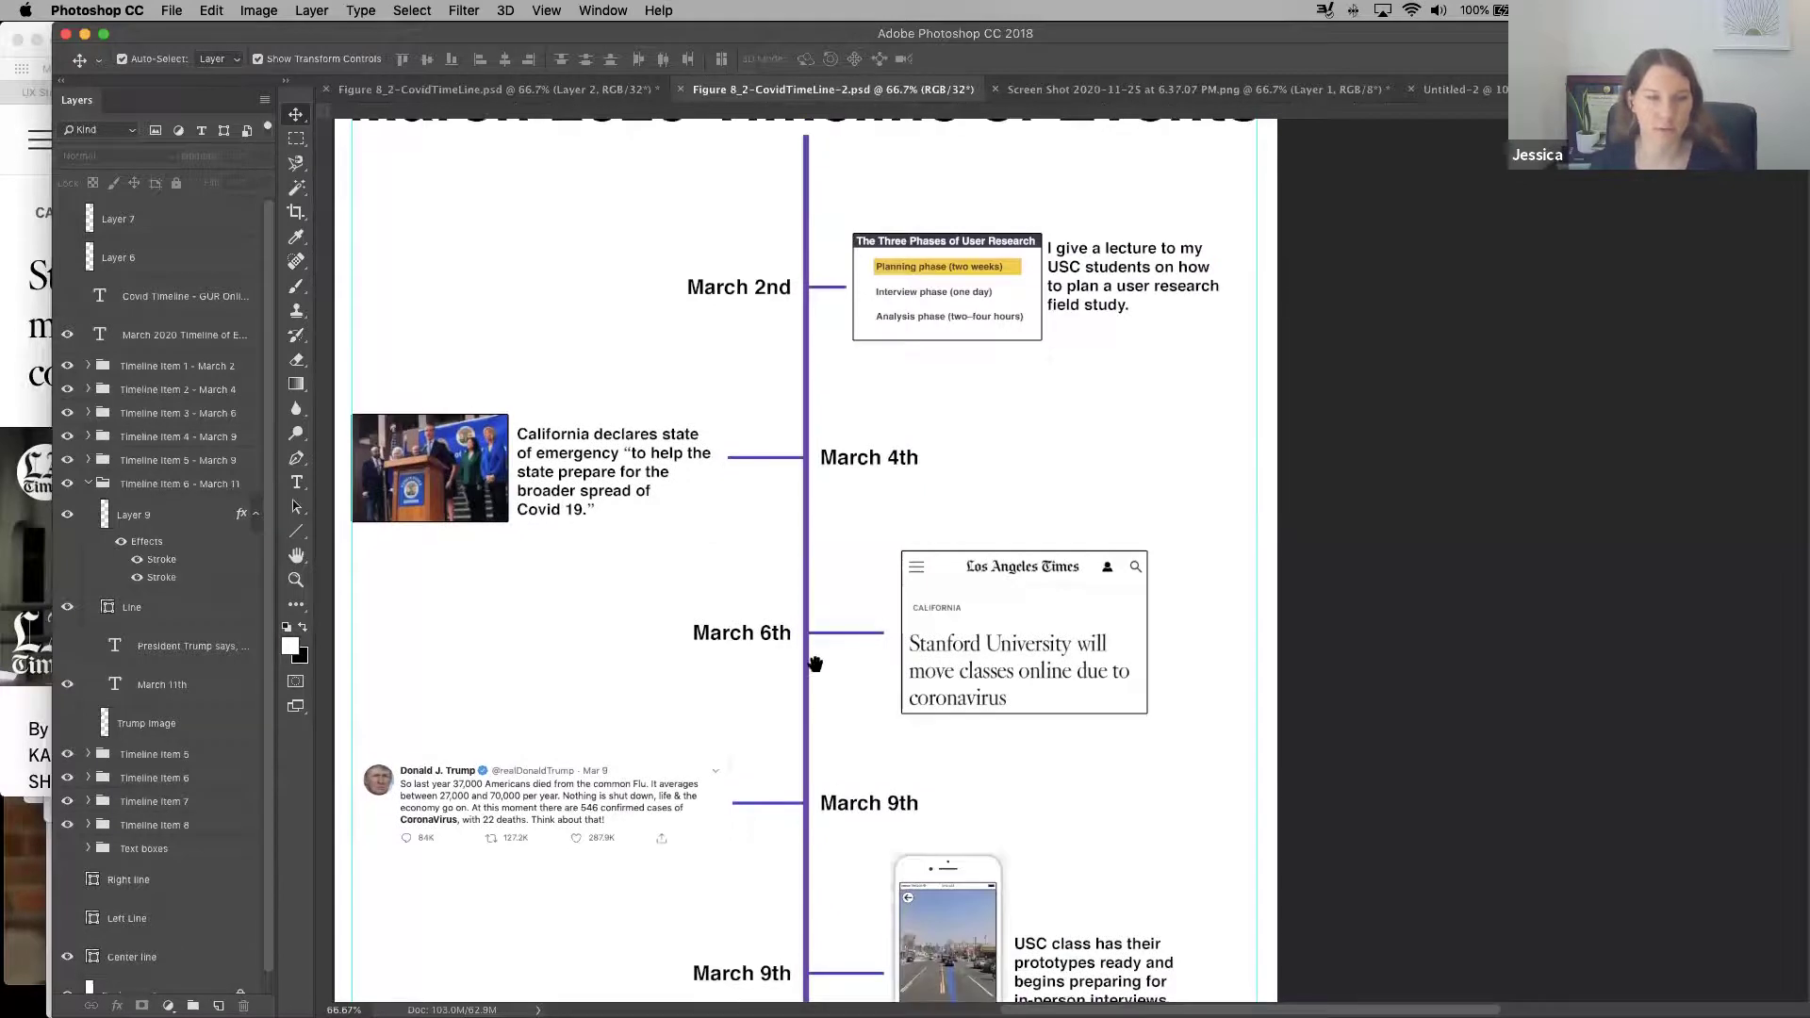
{"action": "scroll", "coordinate": [811, 698], "scroll_direction": "down", "scroll_amount": 2}
{"action": "scroll", "coordinate": [806, 495], "scroll_direction": "down", "scroll_amount": 1}
{"action": "scroll", "coordinate": [803, 476], "scroll_direction": "down", "scroll_amount": 3}
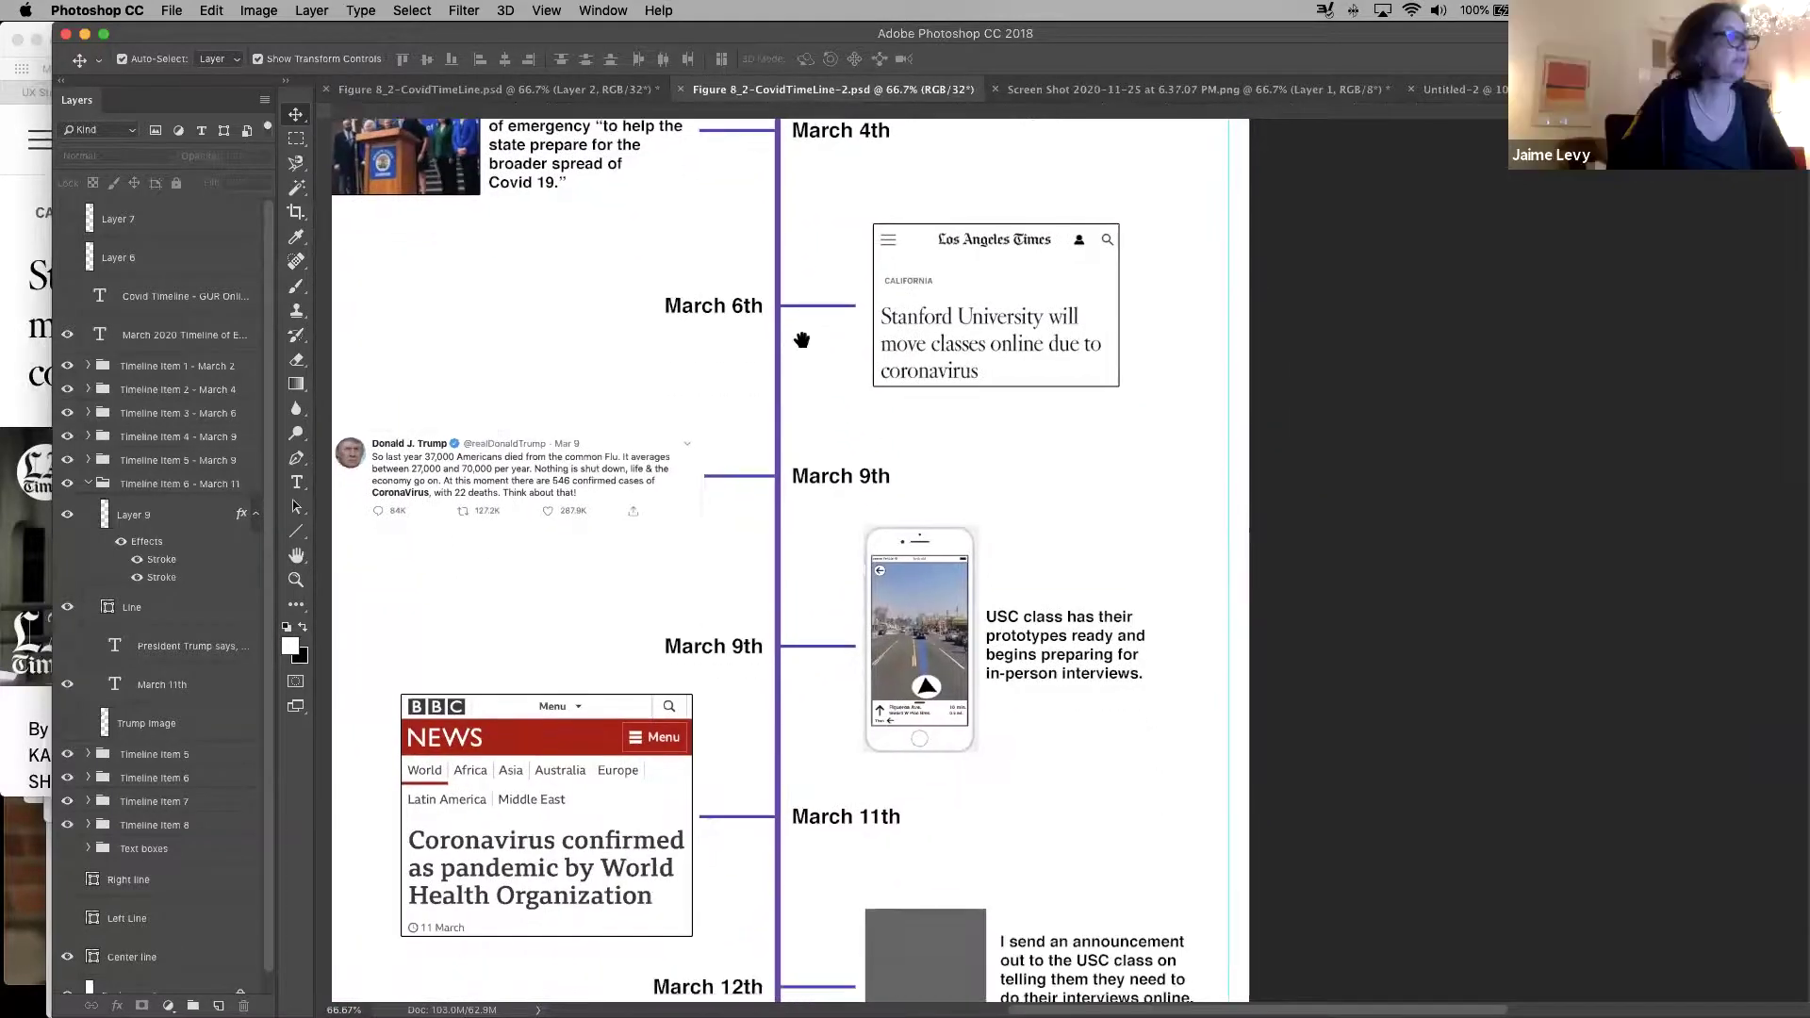
{"action": "scroll", "coordinate": [800, 255], "scroll_direction": "down", "scroll_amount": 1}
{"action": "scroll", "coordinate": [794, 223], "scroll_direction": "down", "scroll_amount": 2}
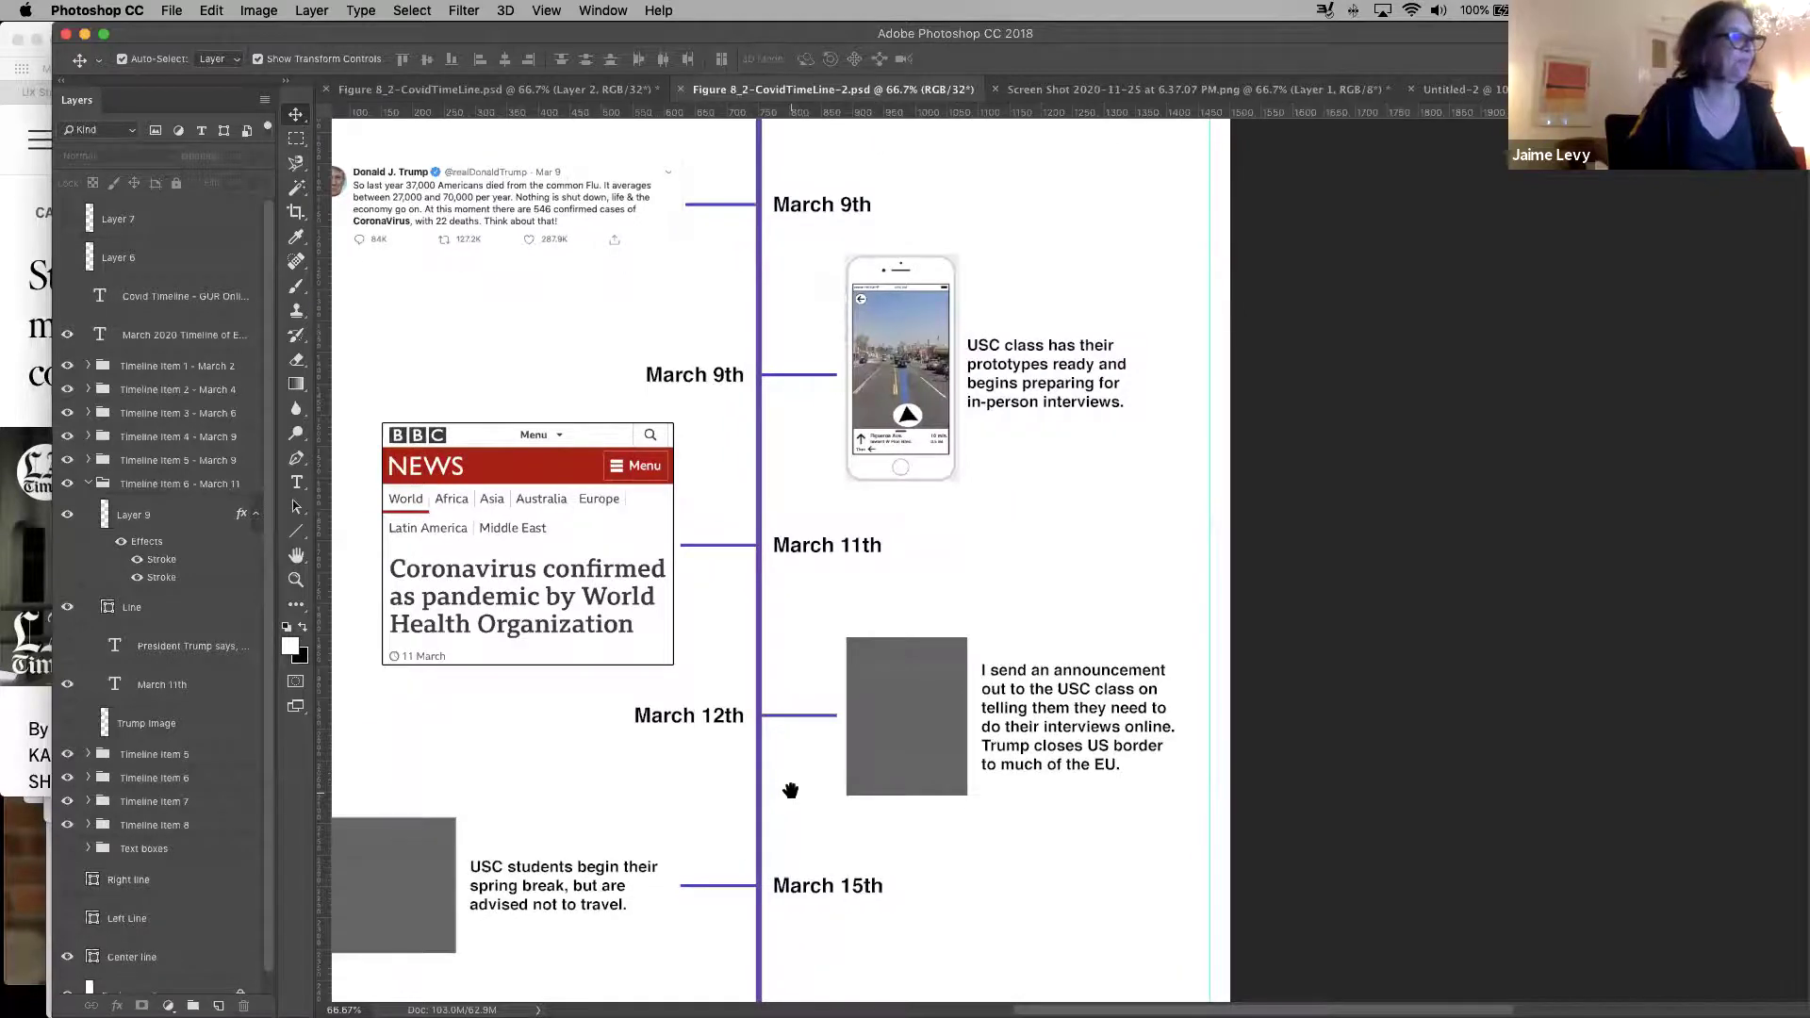
{"action": "scroll", "coordinate": [788, 750], "scroll_direction": "down", "scroll_amount": 1}
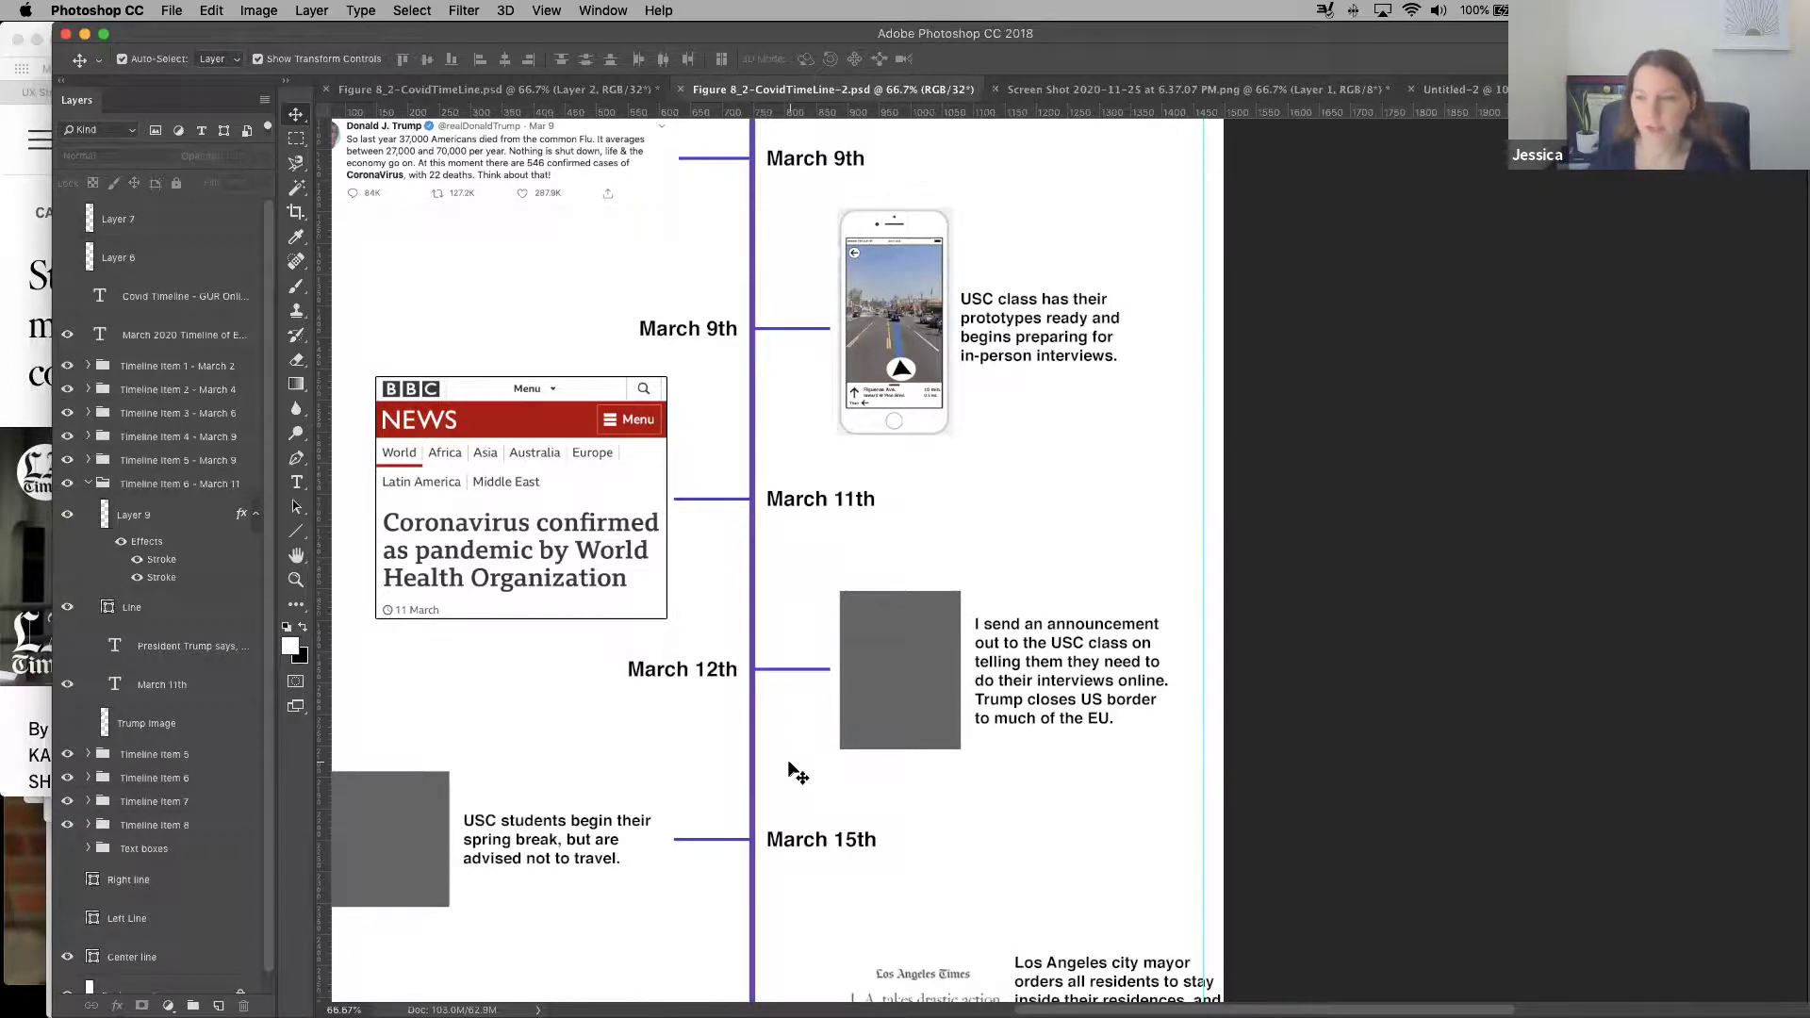
Switch to the Safari window showing the BBC article
{"action": "mouse_move", "coordinate": [637, 1000]}
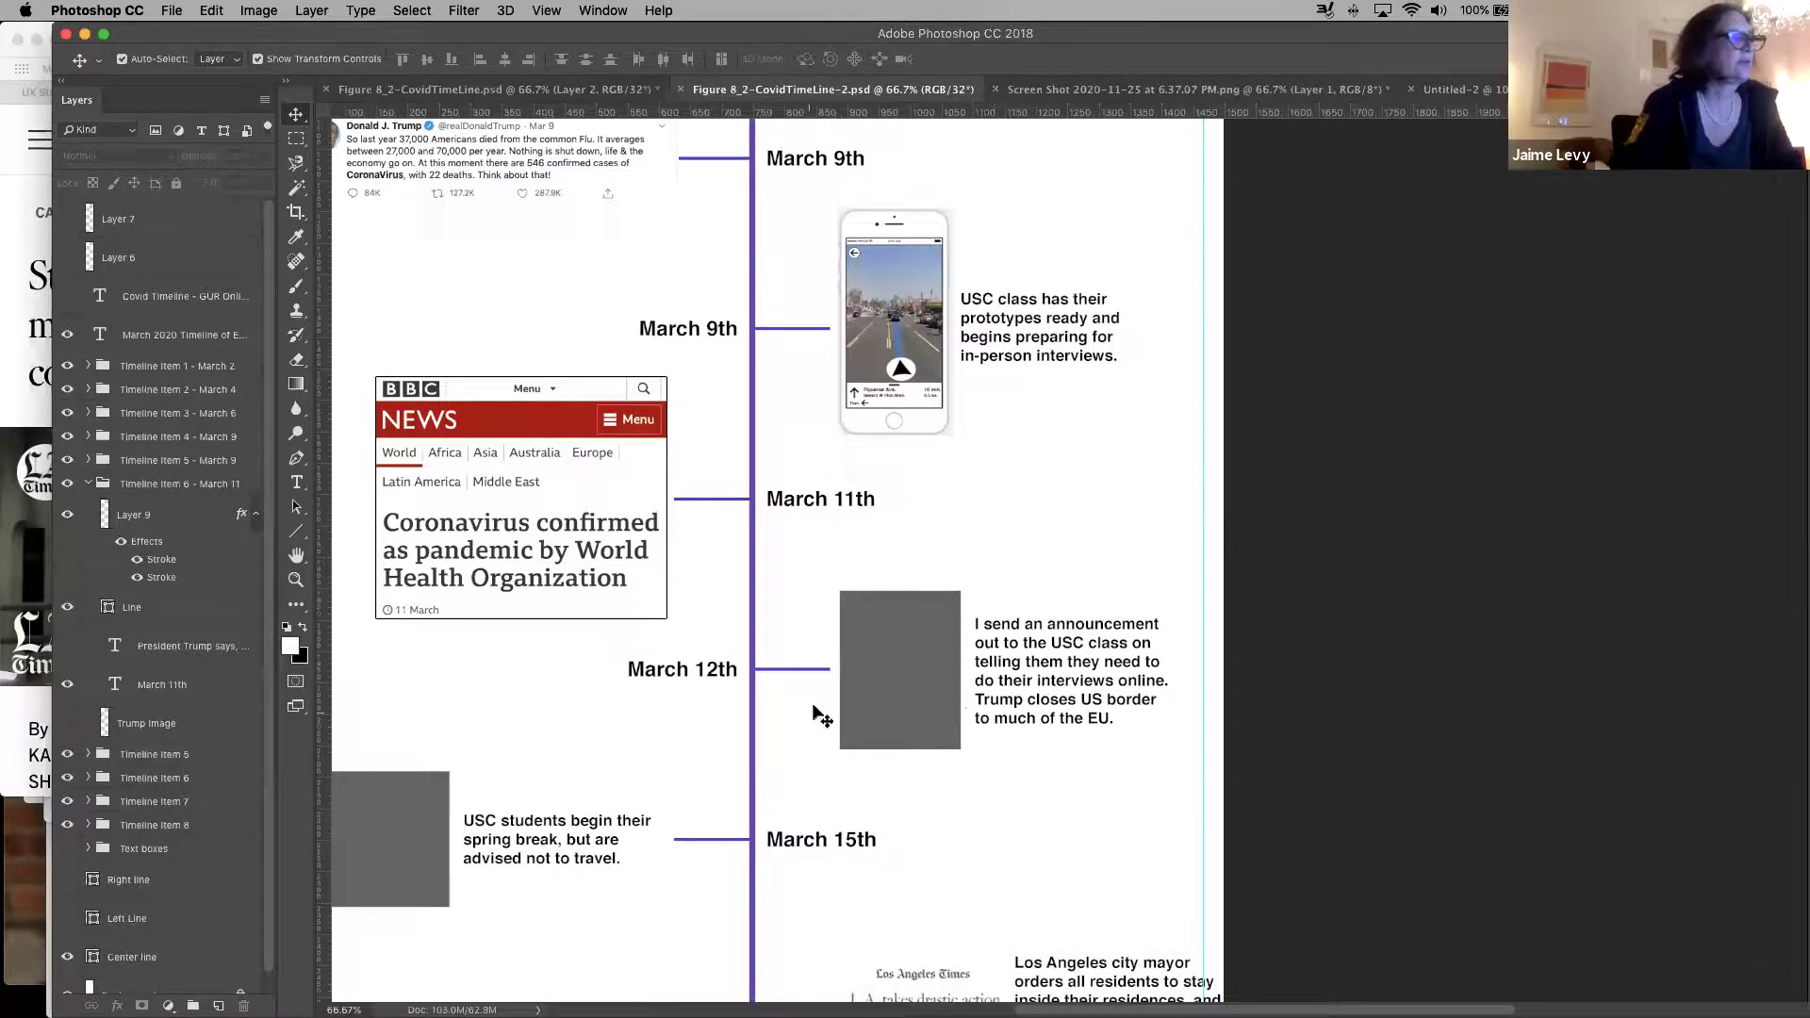
{"action": "mouse_move", "coordinate": [140, 990]}
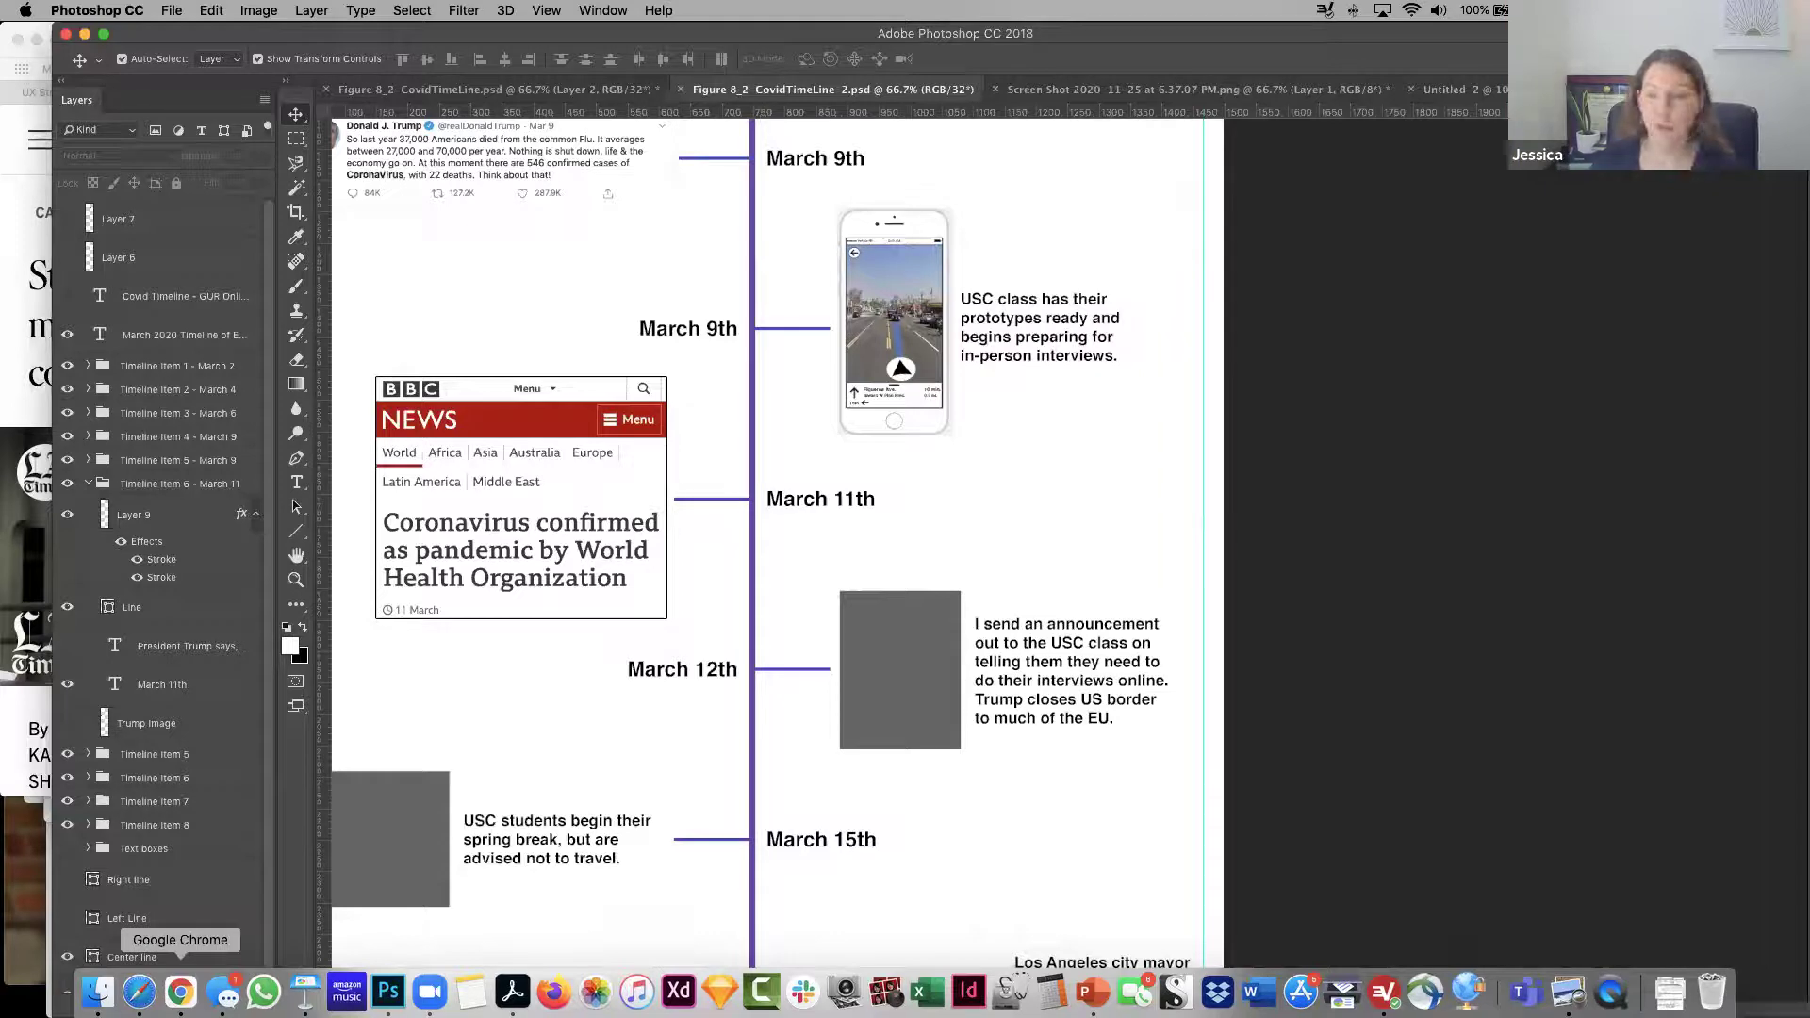
{"action": "left_click", "coordinate": [139, 990]}
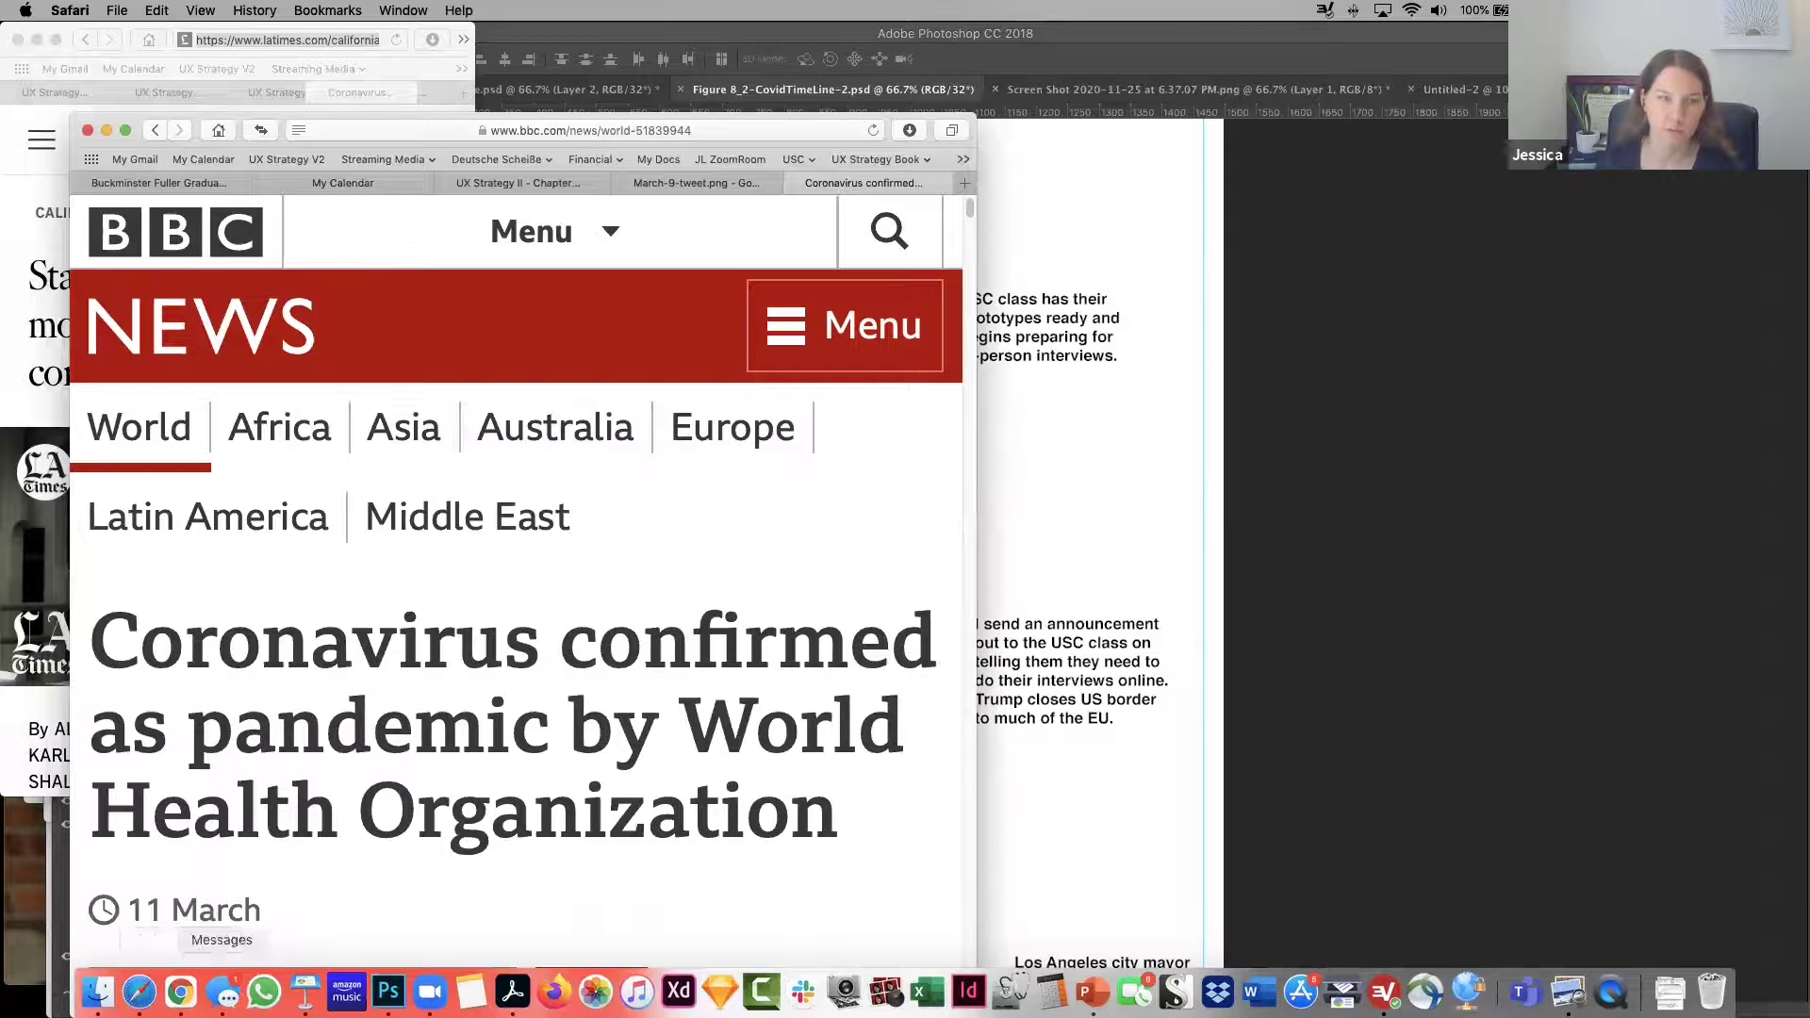
{"action": "left_click", "coordinate": [180, 990]}
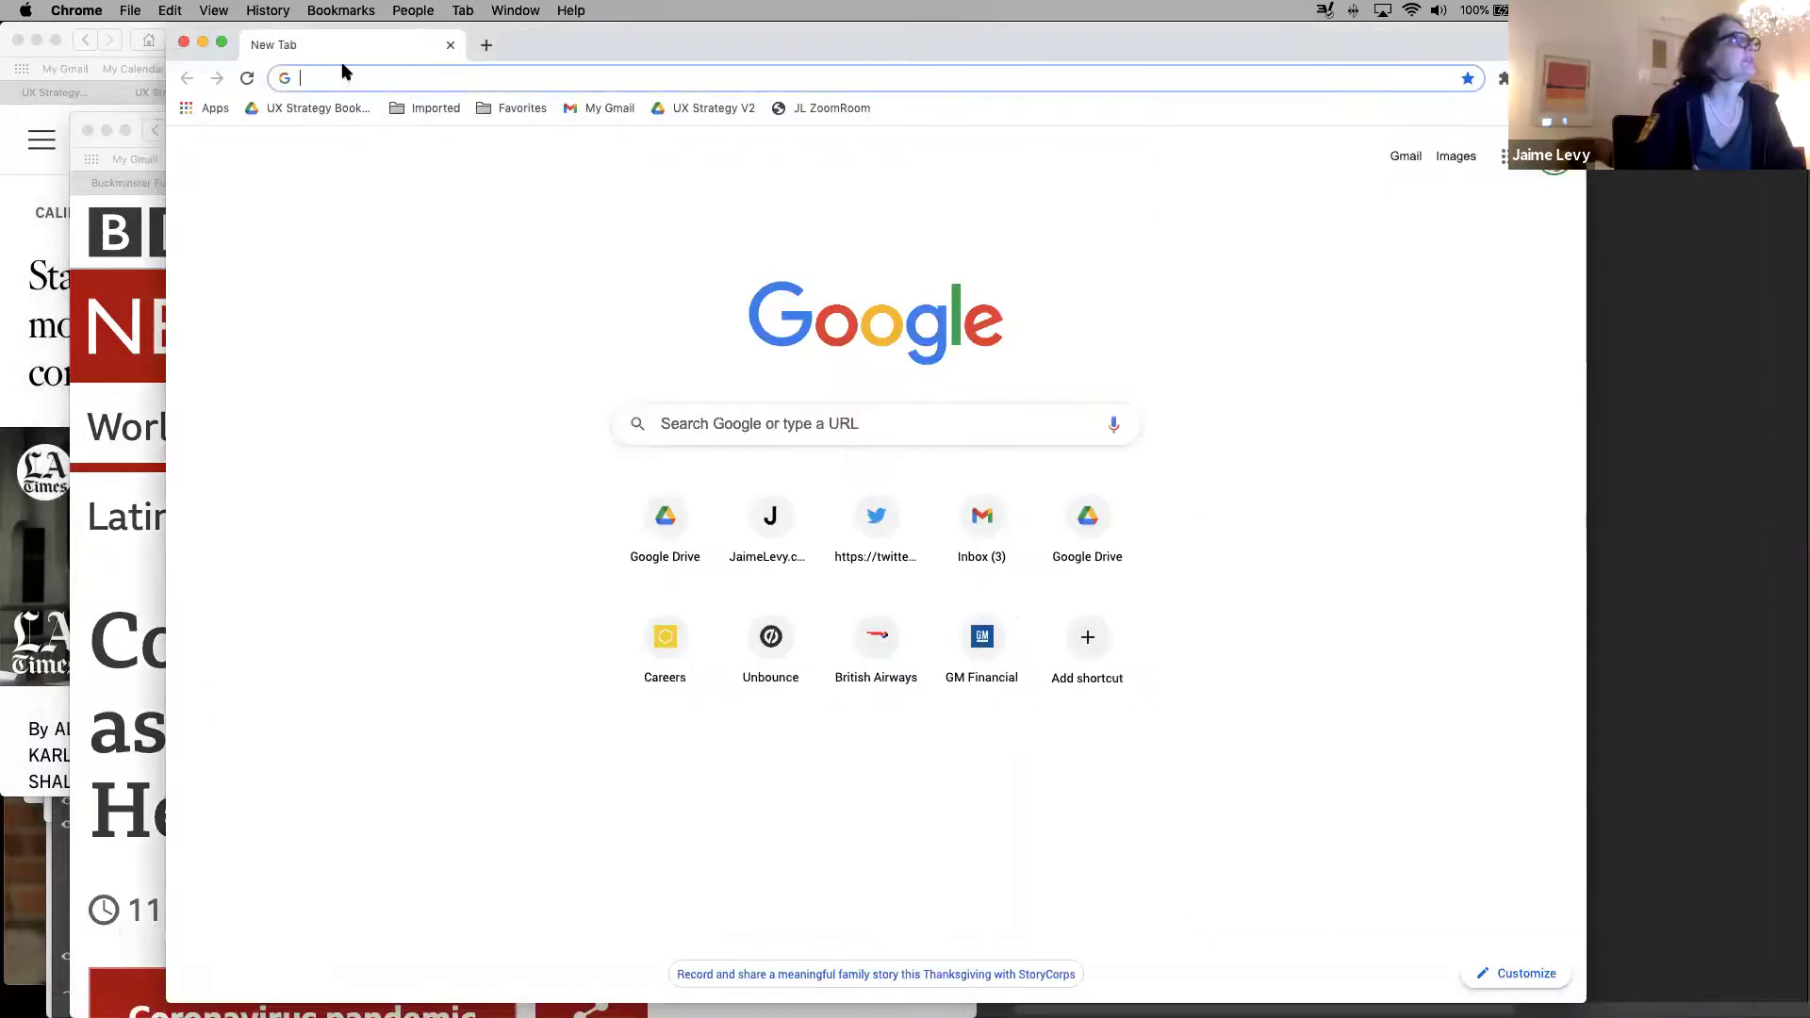
{"action": "left_click", "coordinate": [73, 10]}
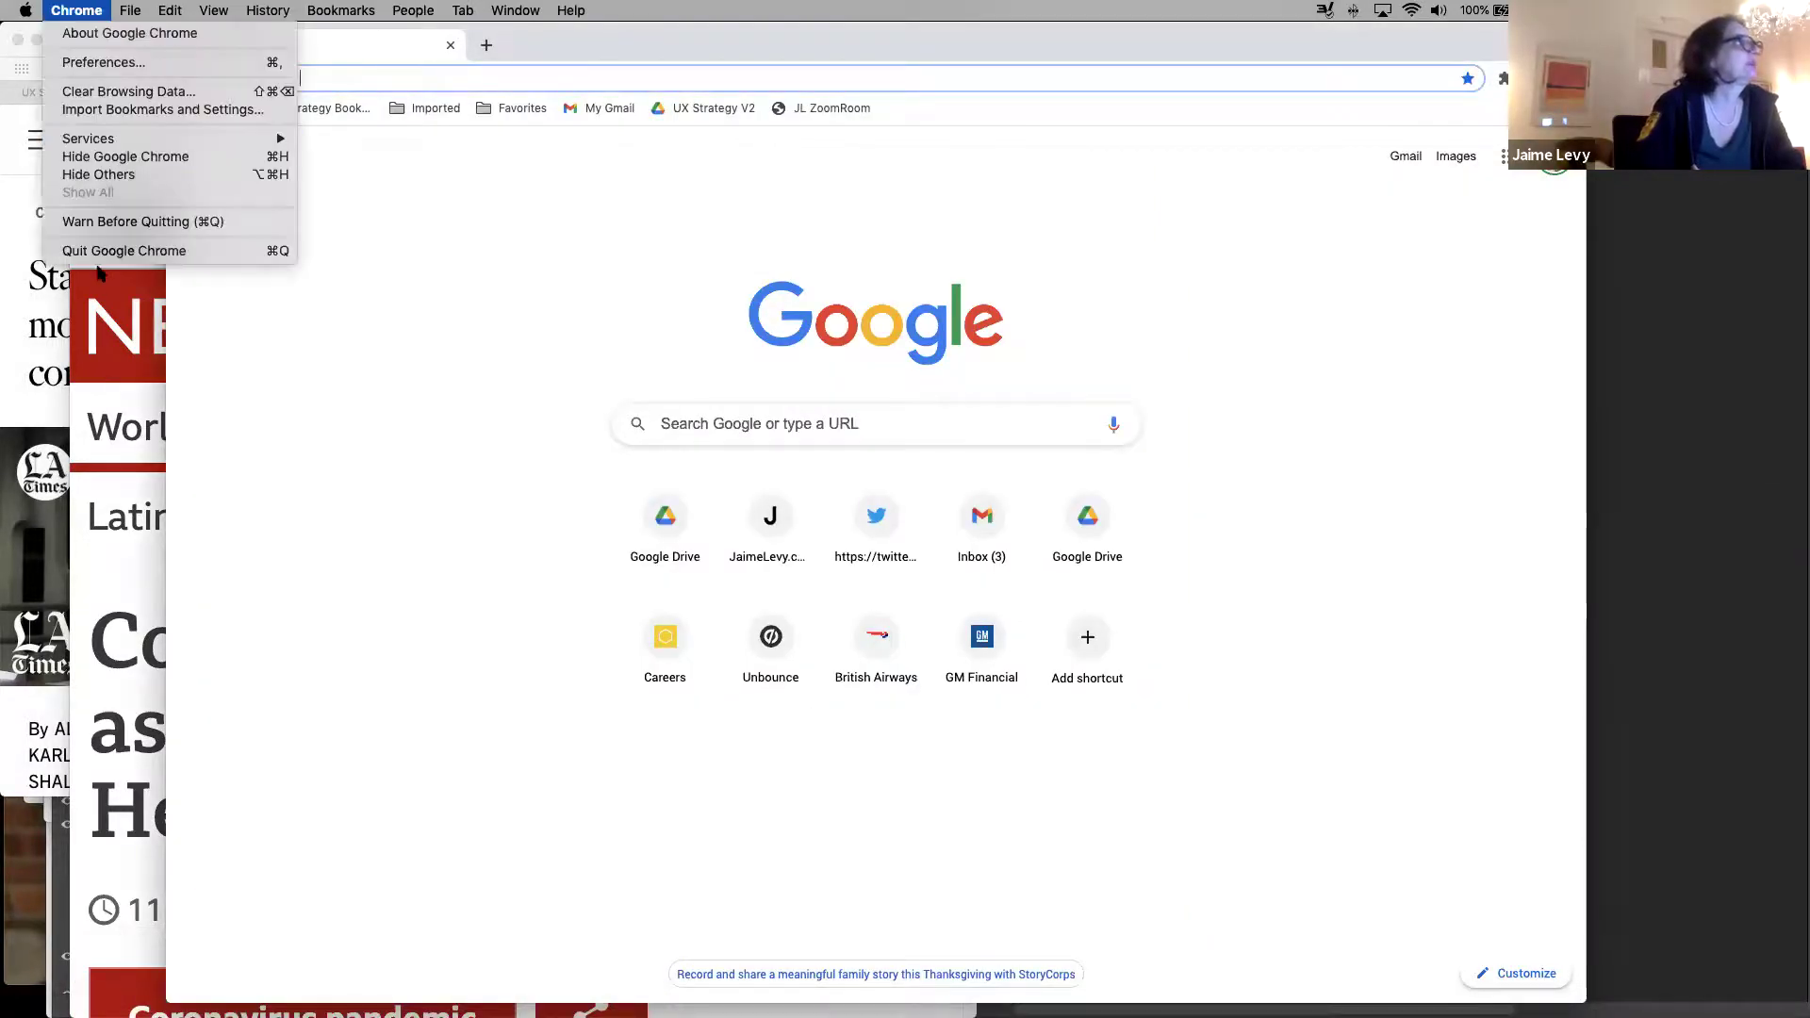
{"action": "left_click", "coordinate": [109, 250]}
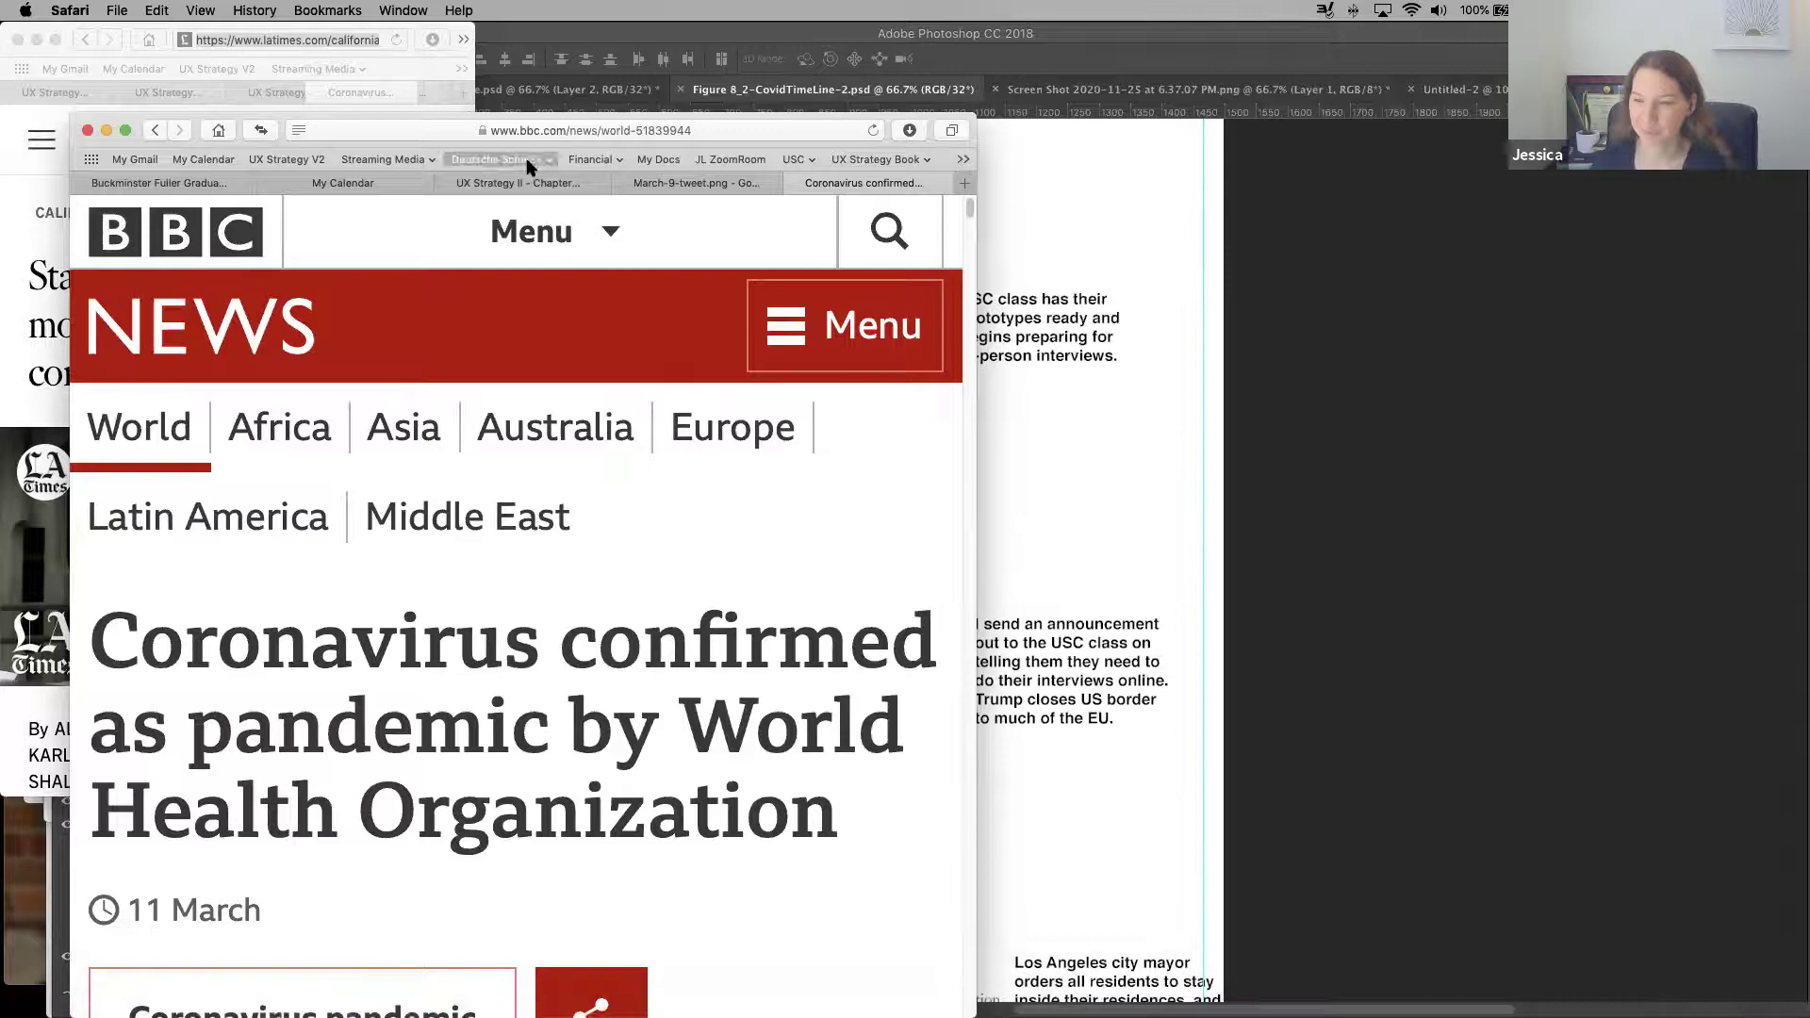
{"action": "left_click", "coordinate": [364, 186]}
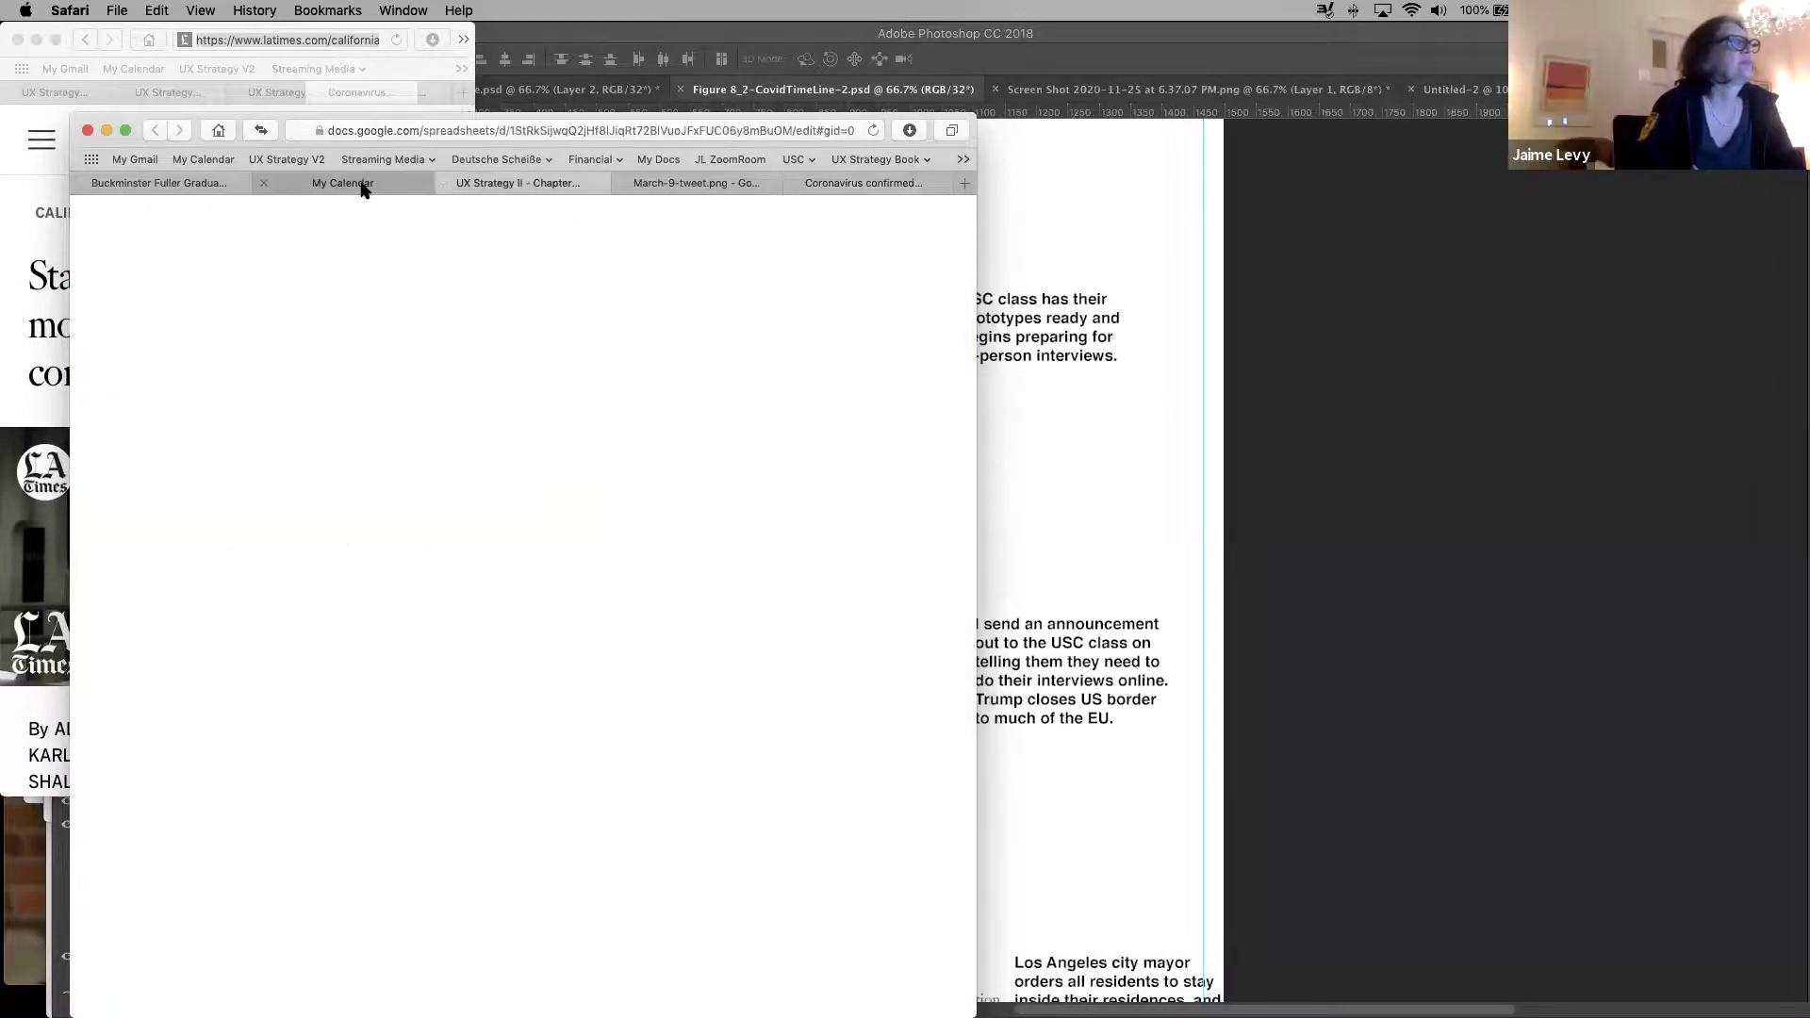
{"action": "left_click", "coordinate": [849, 188]}
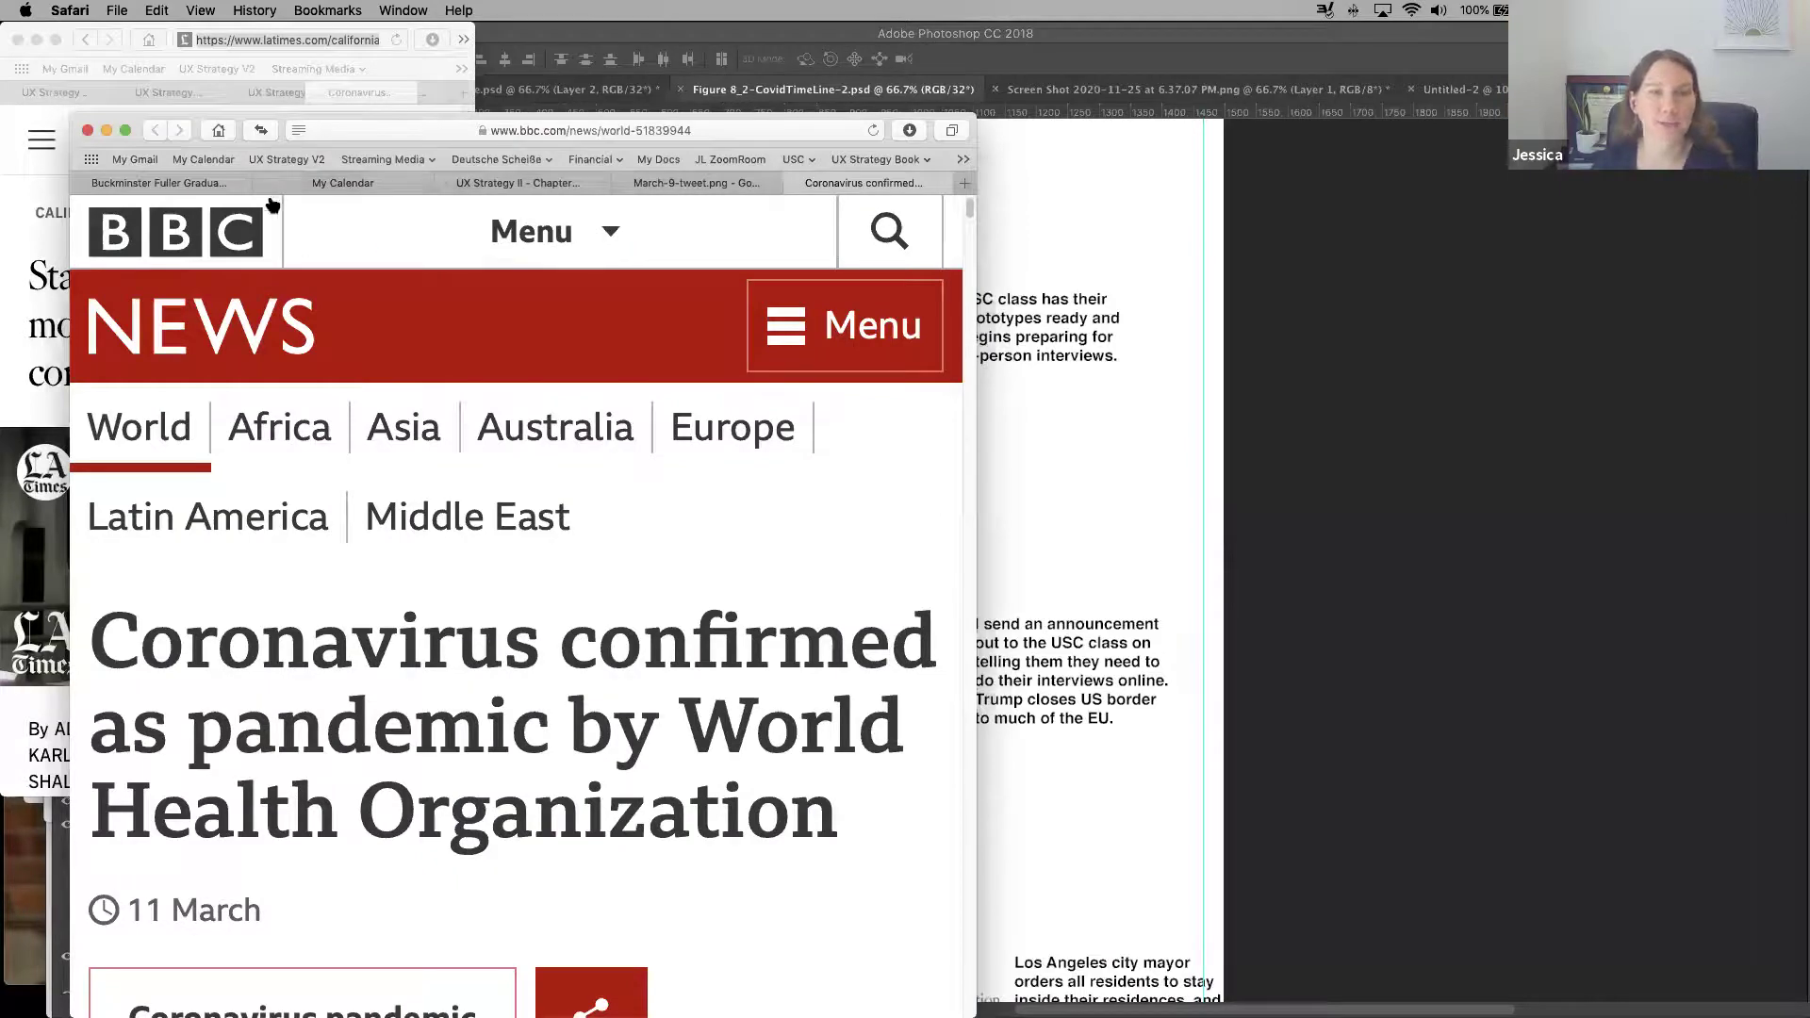
Dismiss the reminder on the March 2020 calendar page and widen the browser window
{"action": "left_click", "coordinate": [350, 186]}
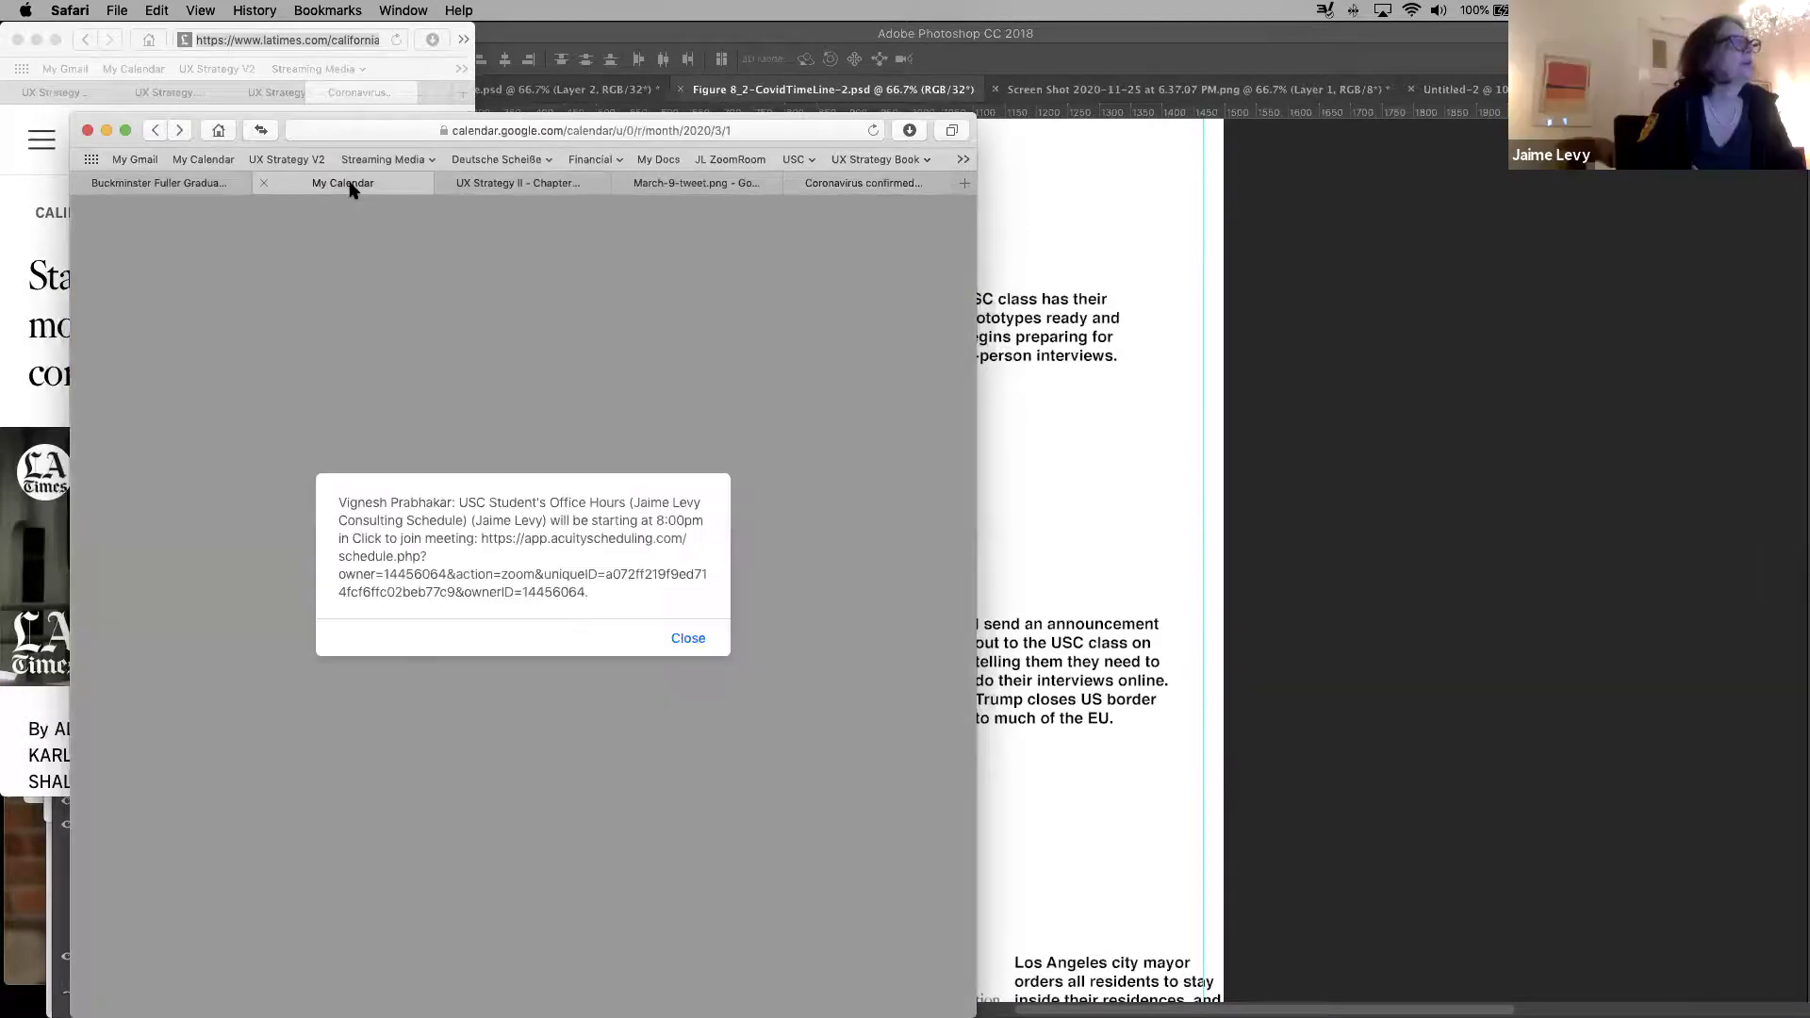
{"action": "left_click", "coordinate": [696, 638]}
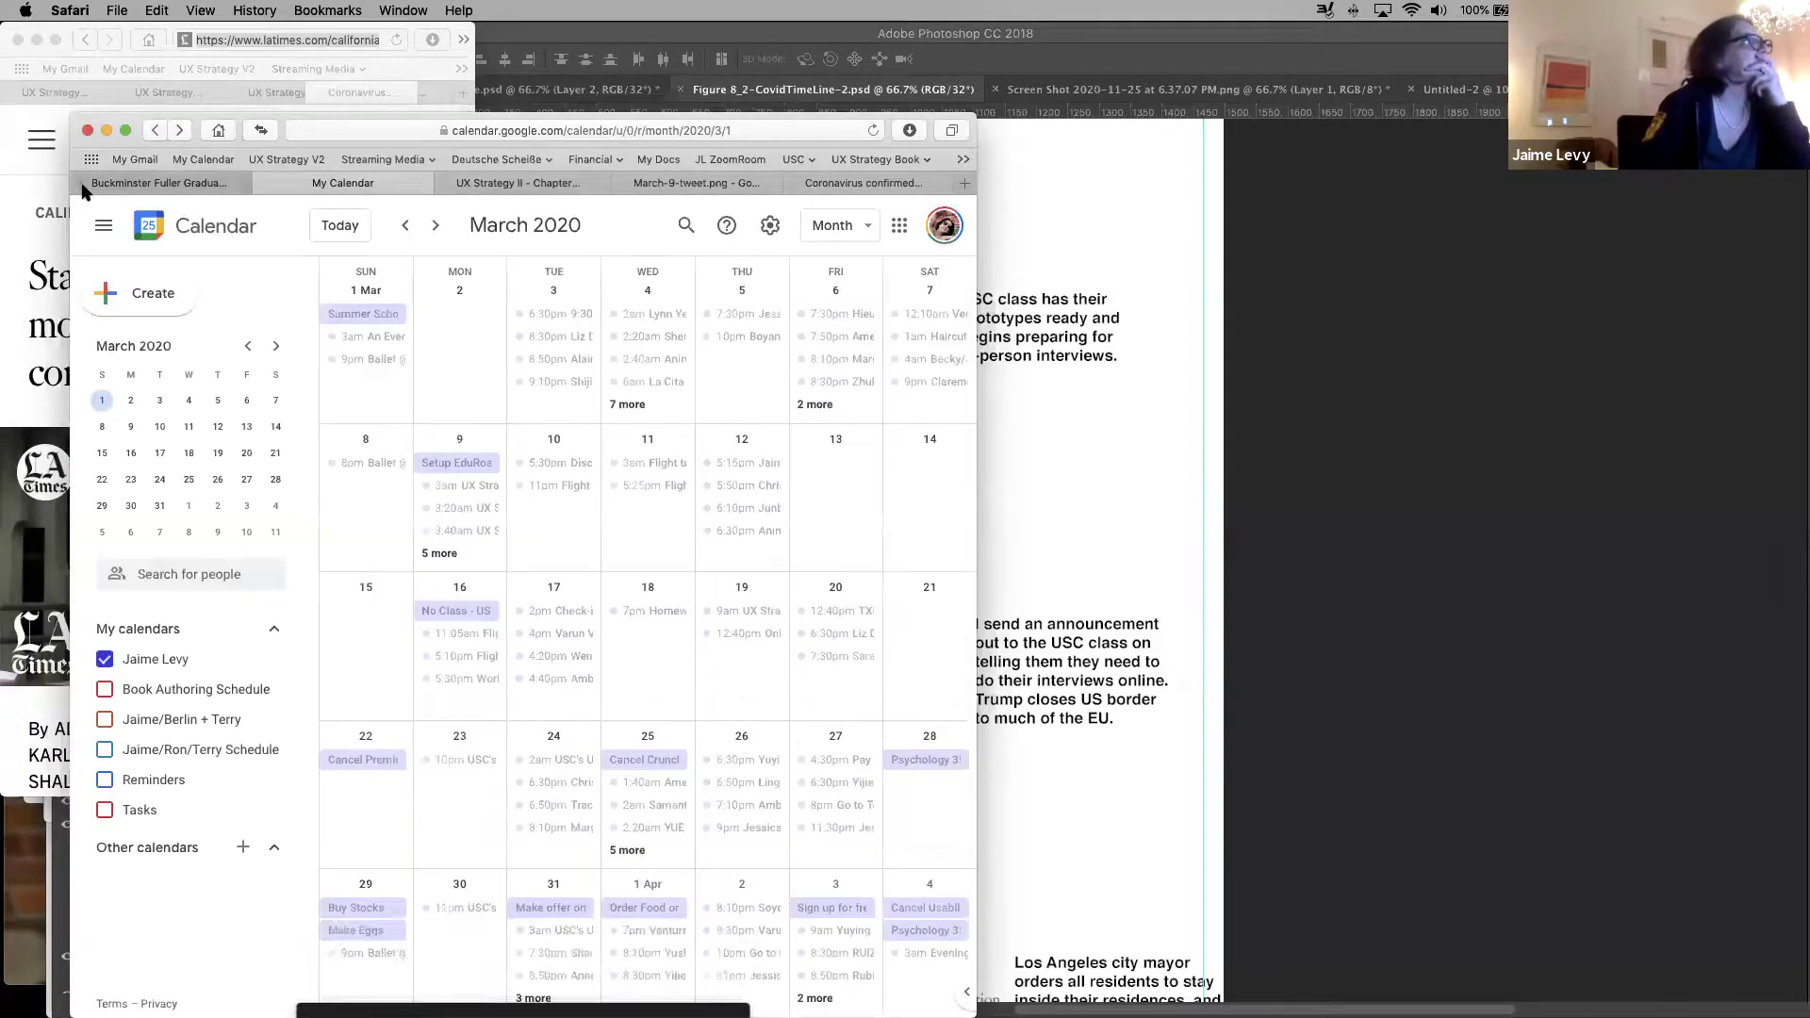
{"action": "left_click", "coordinate": [972, 391]}
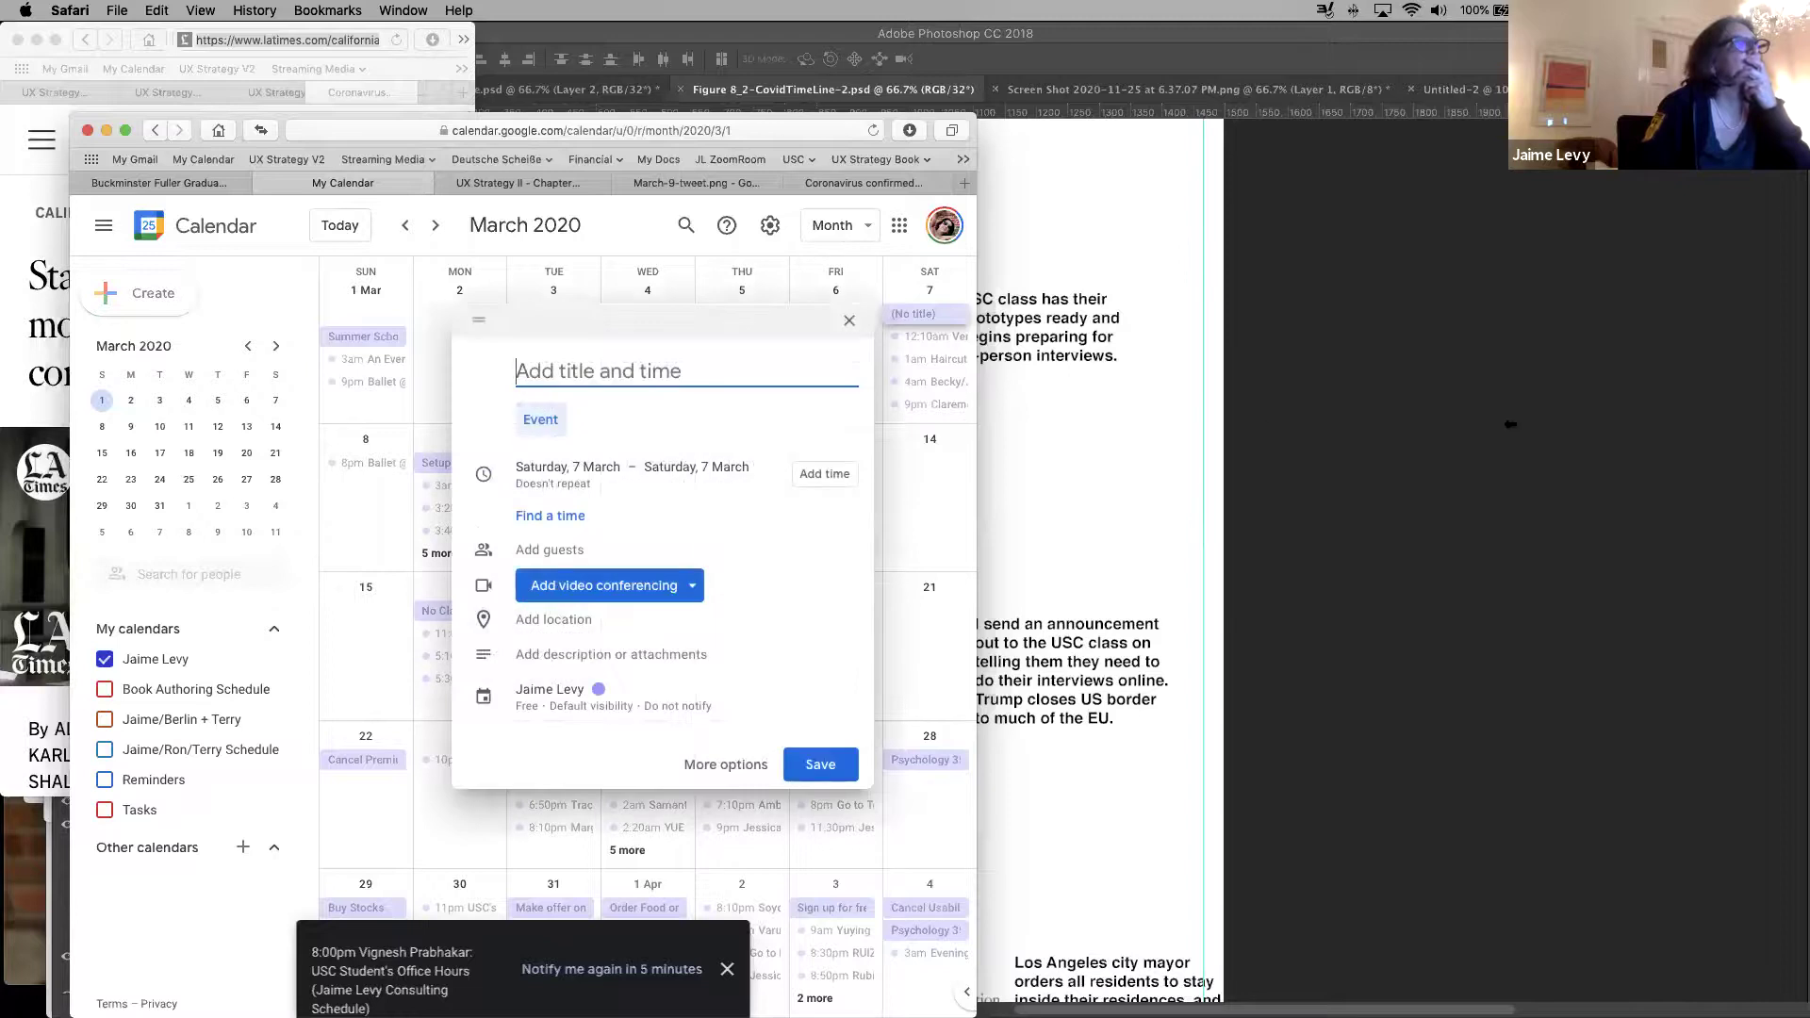
{"action": "left_click_drag", "start_coordinate": [977, 391], "coordinate": [1510, 425]}
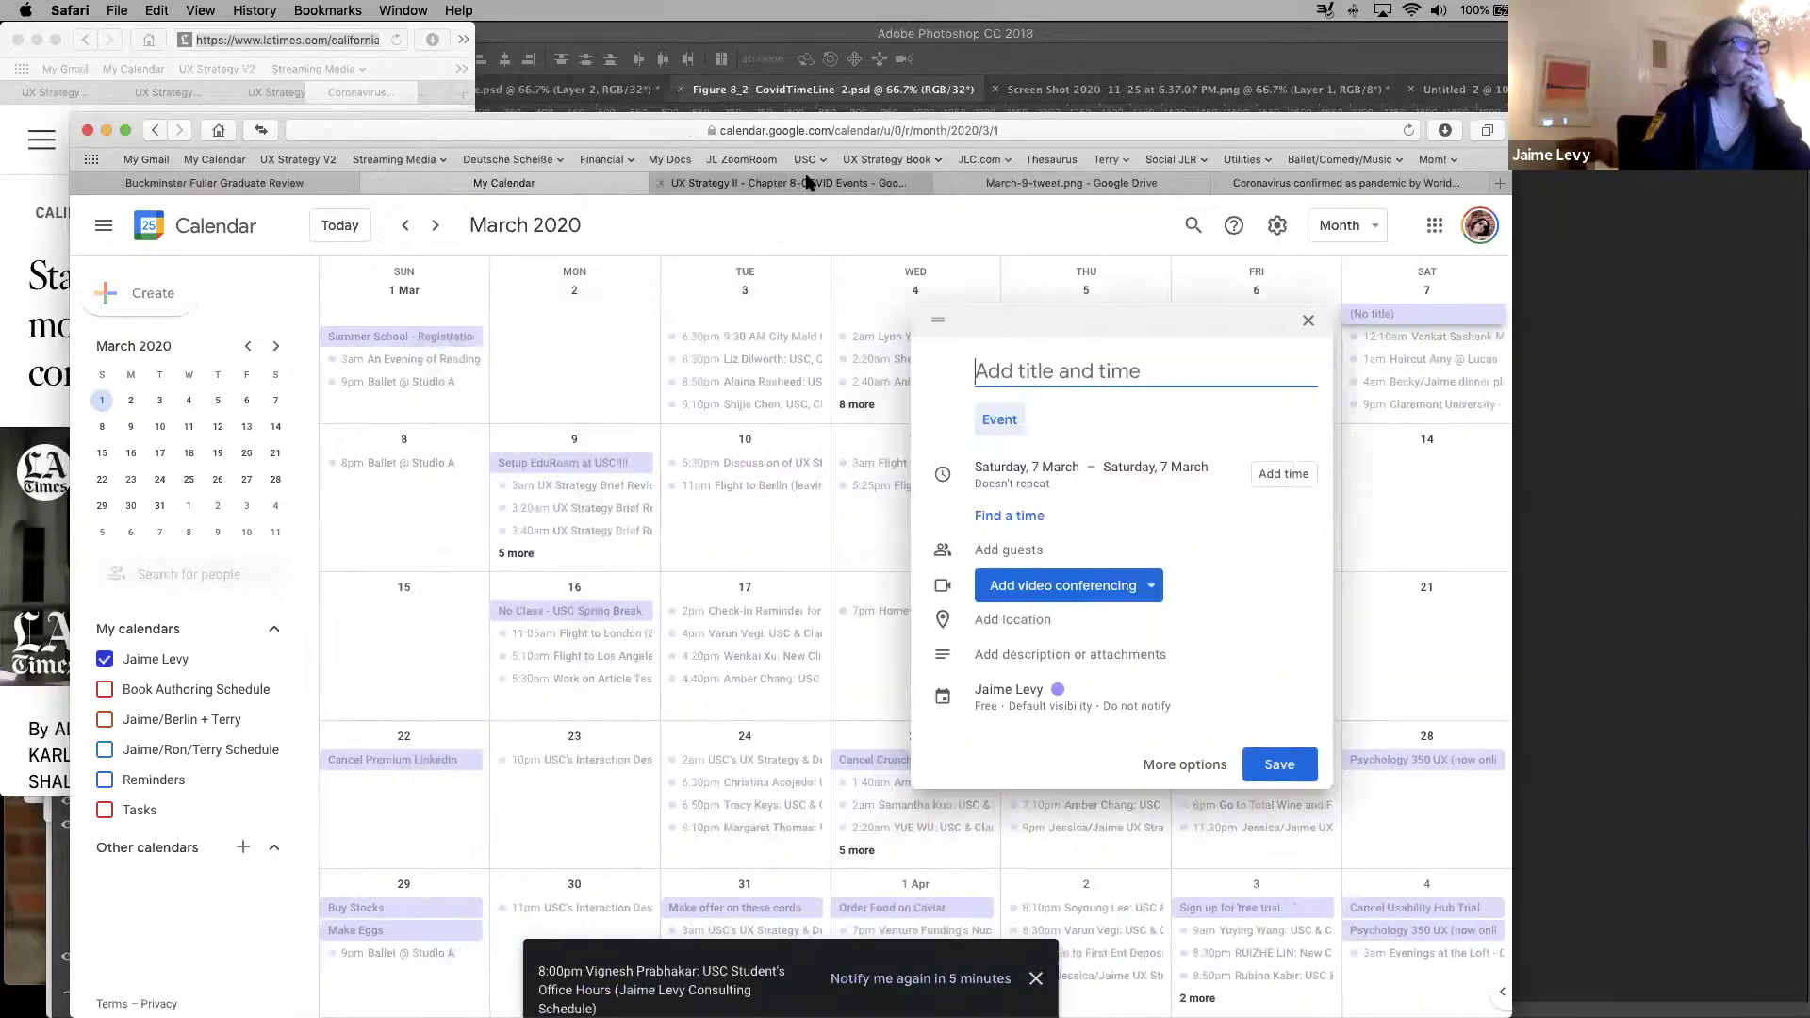
Check the world events and picture files listed for March in the COVID Events spreadsheet
{"action": "left_click", "coordinate": [807, 182]}
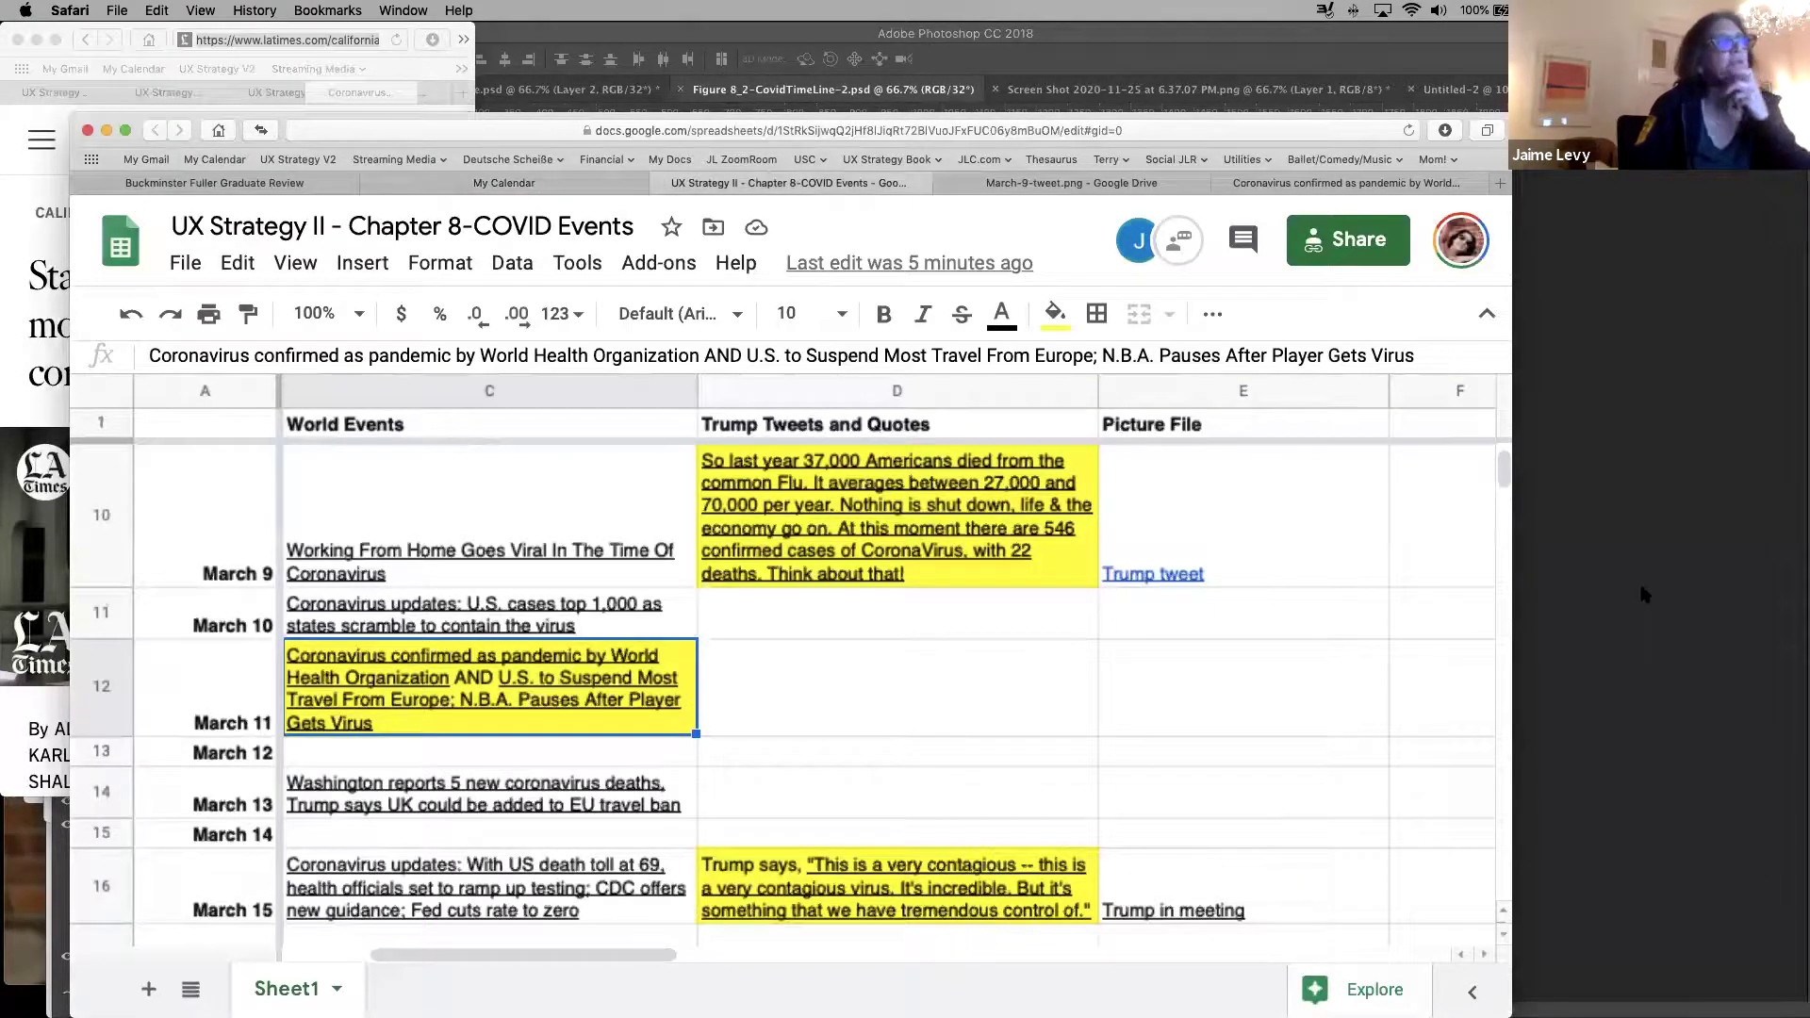
{"action": "scroll", "coordinate": [1503, 471], "scroll_direction": "down", "scroll_amount": 2}
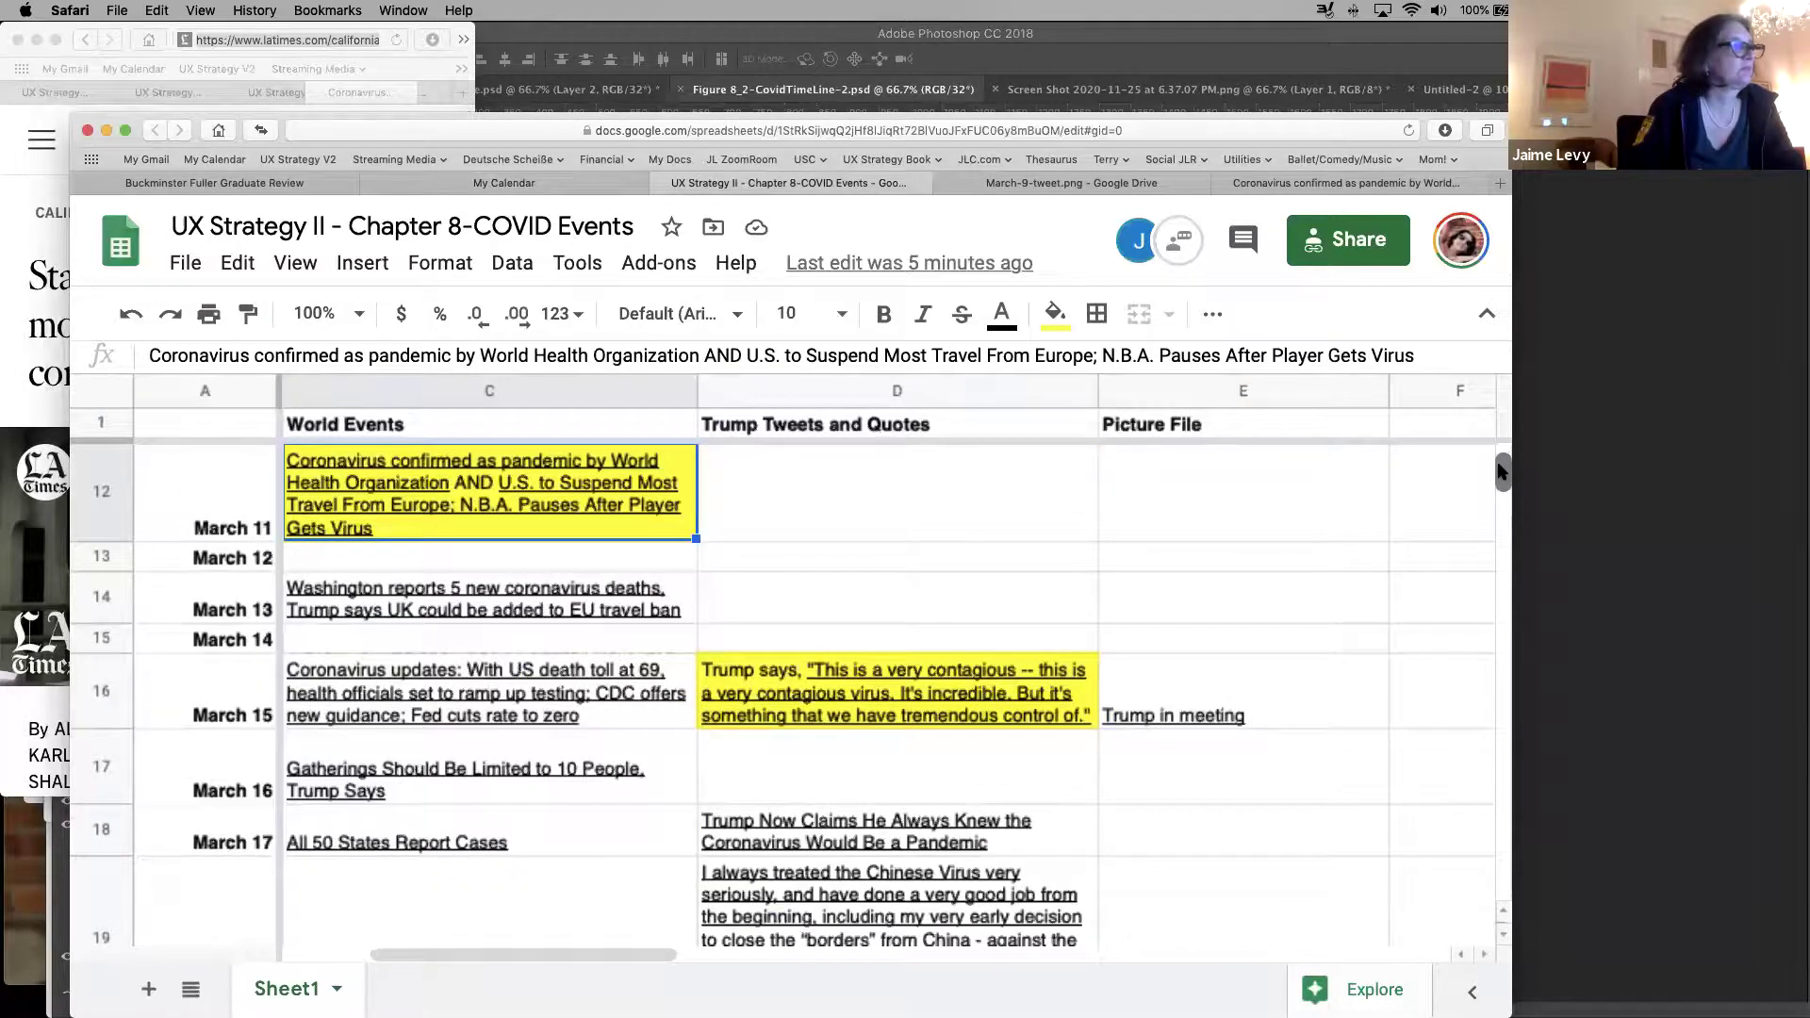
{"action": "scroll", "coordinate": [1497, 461], "scroll_direction": "up", "scroll_amount": 5}
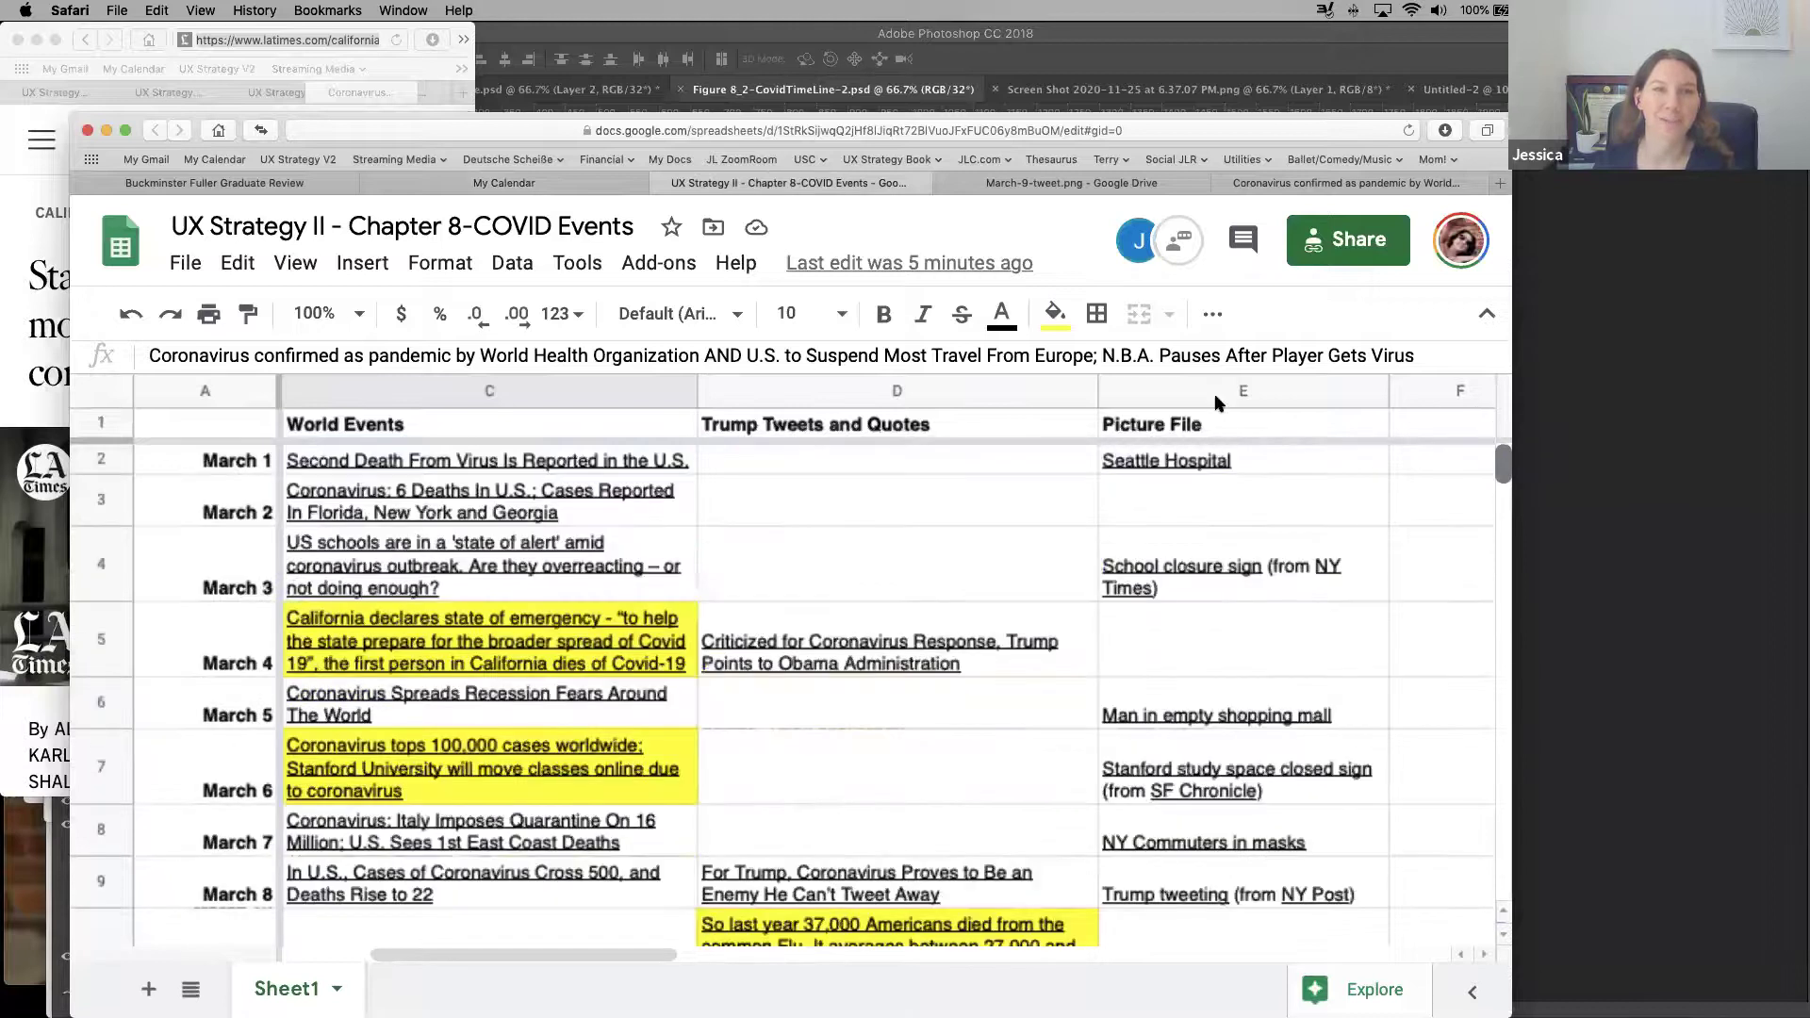
Open the "UX Strategy II - Chapter 8-TIMELINE NOTES" document from the UX Strategy Book (2nd Edition) Drive folder
{"action": "left_click", "coordinate": [1049, 185]}
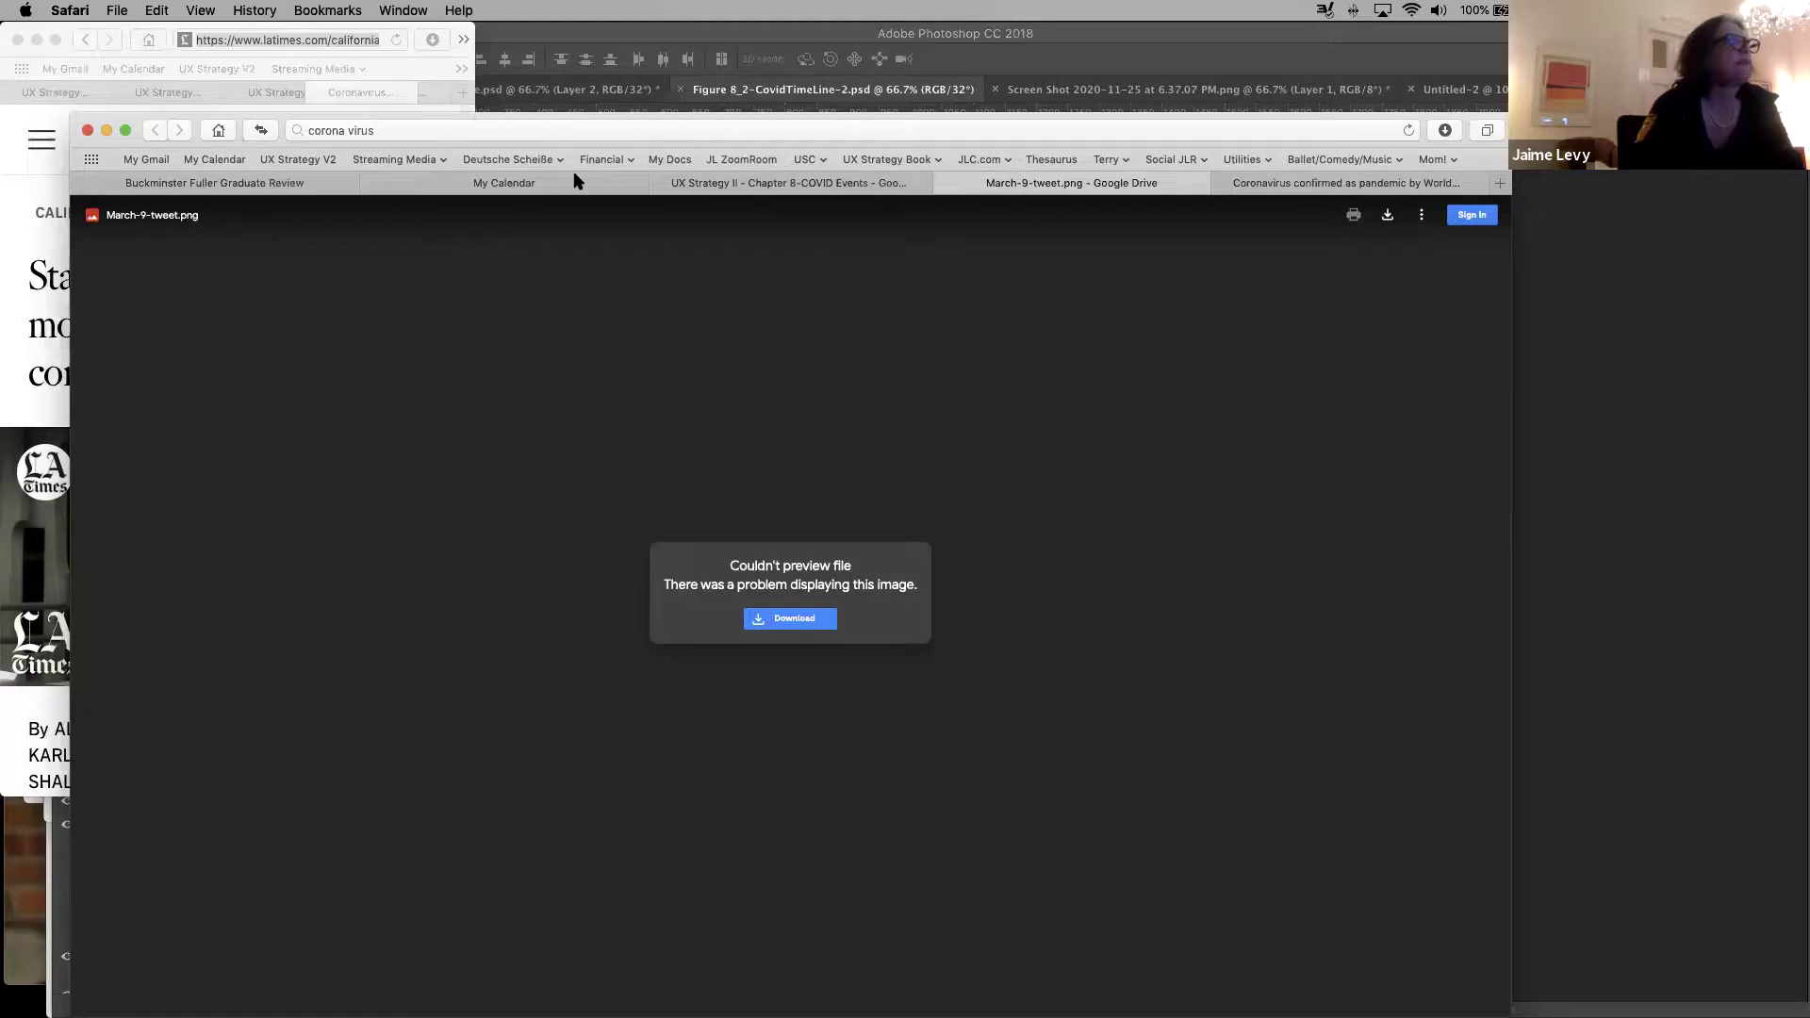
{"action": "left_click", "coordinate": [297, 160]}
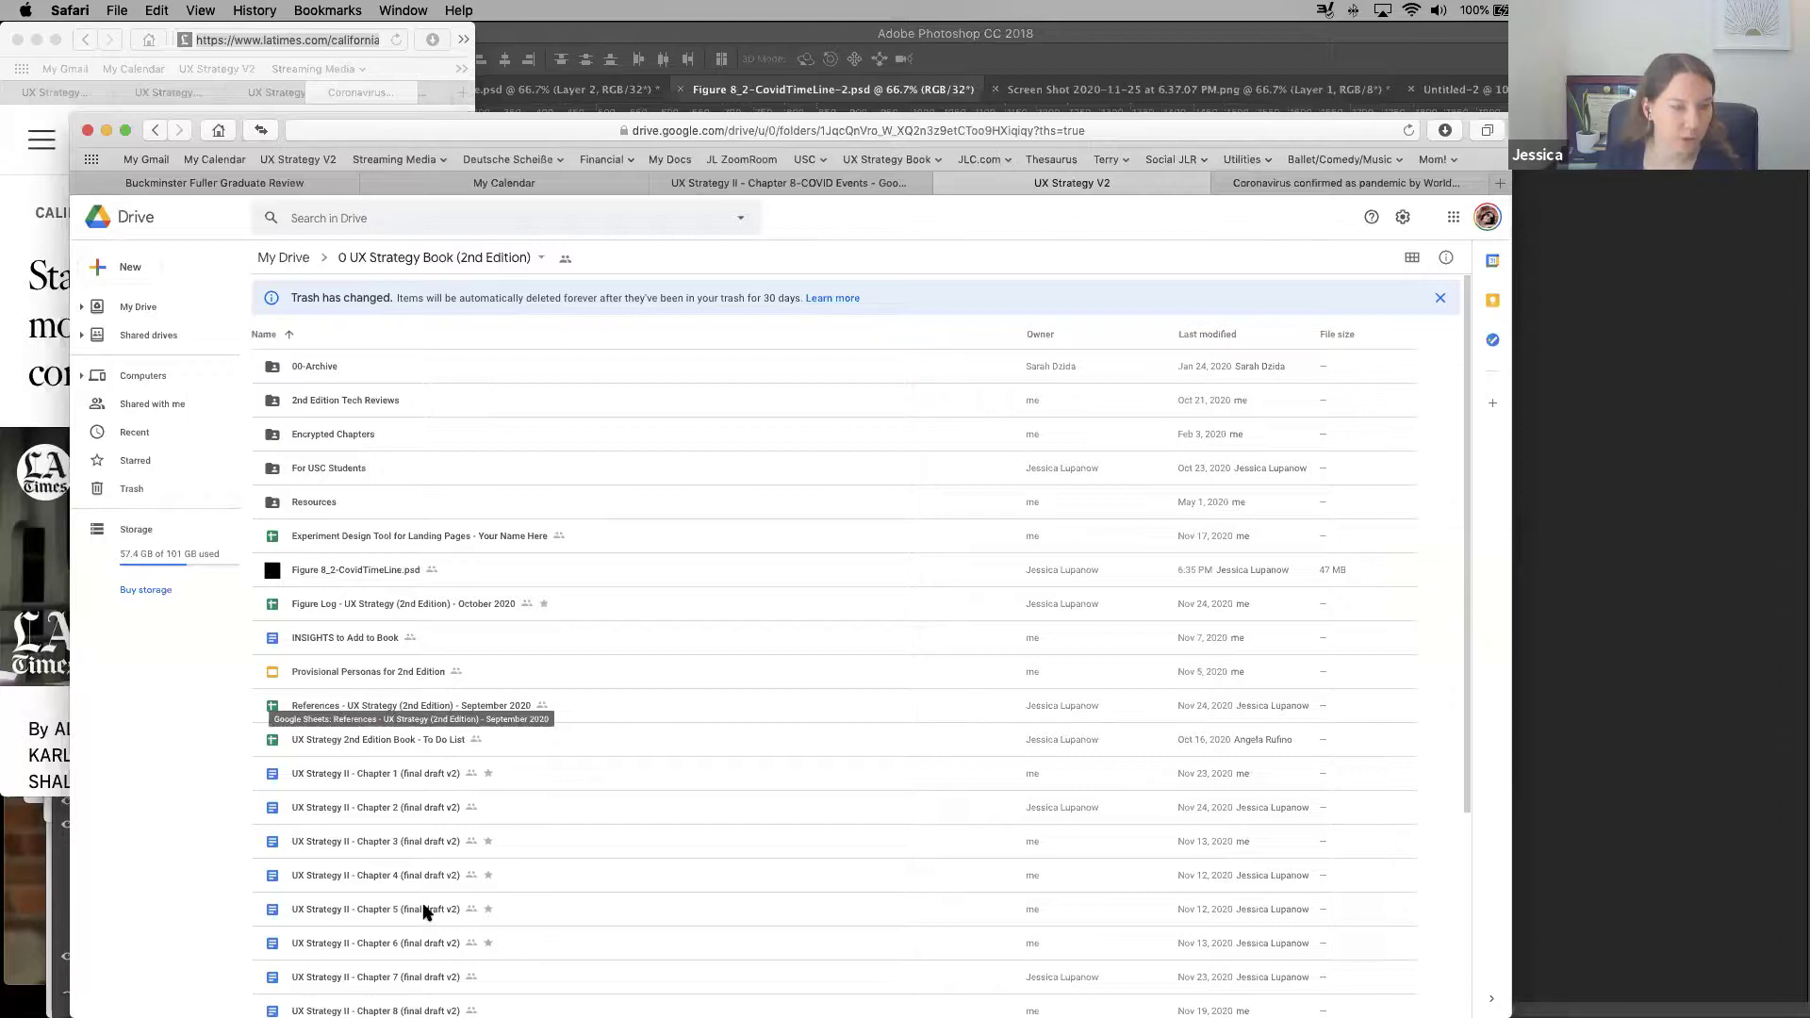
{"action": "left_click_drag", "start_coordinate": [1468, 445], "coordinate": [1477, 582]}
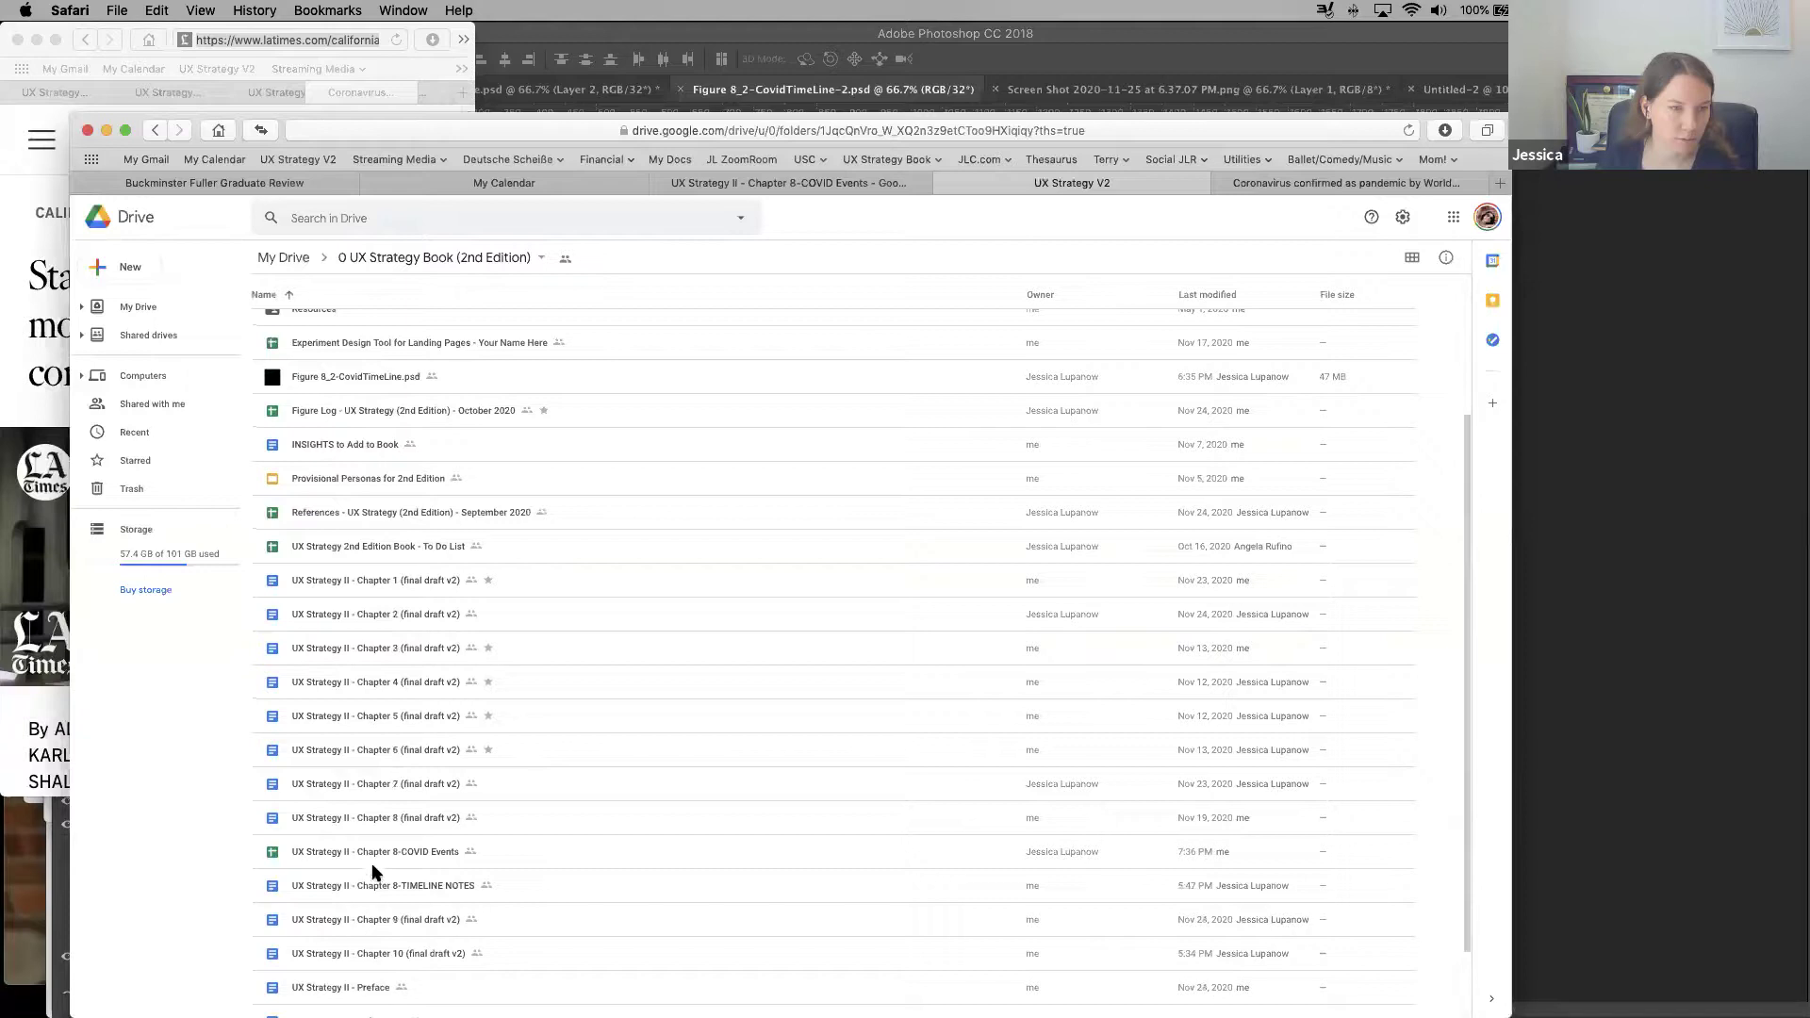
{"action": "double_click", "coordinate": [386, 886]}
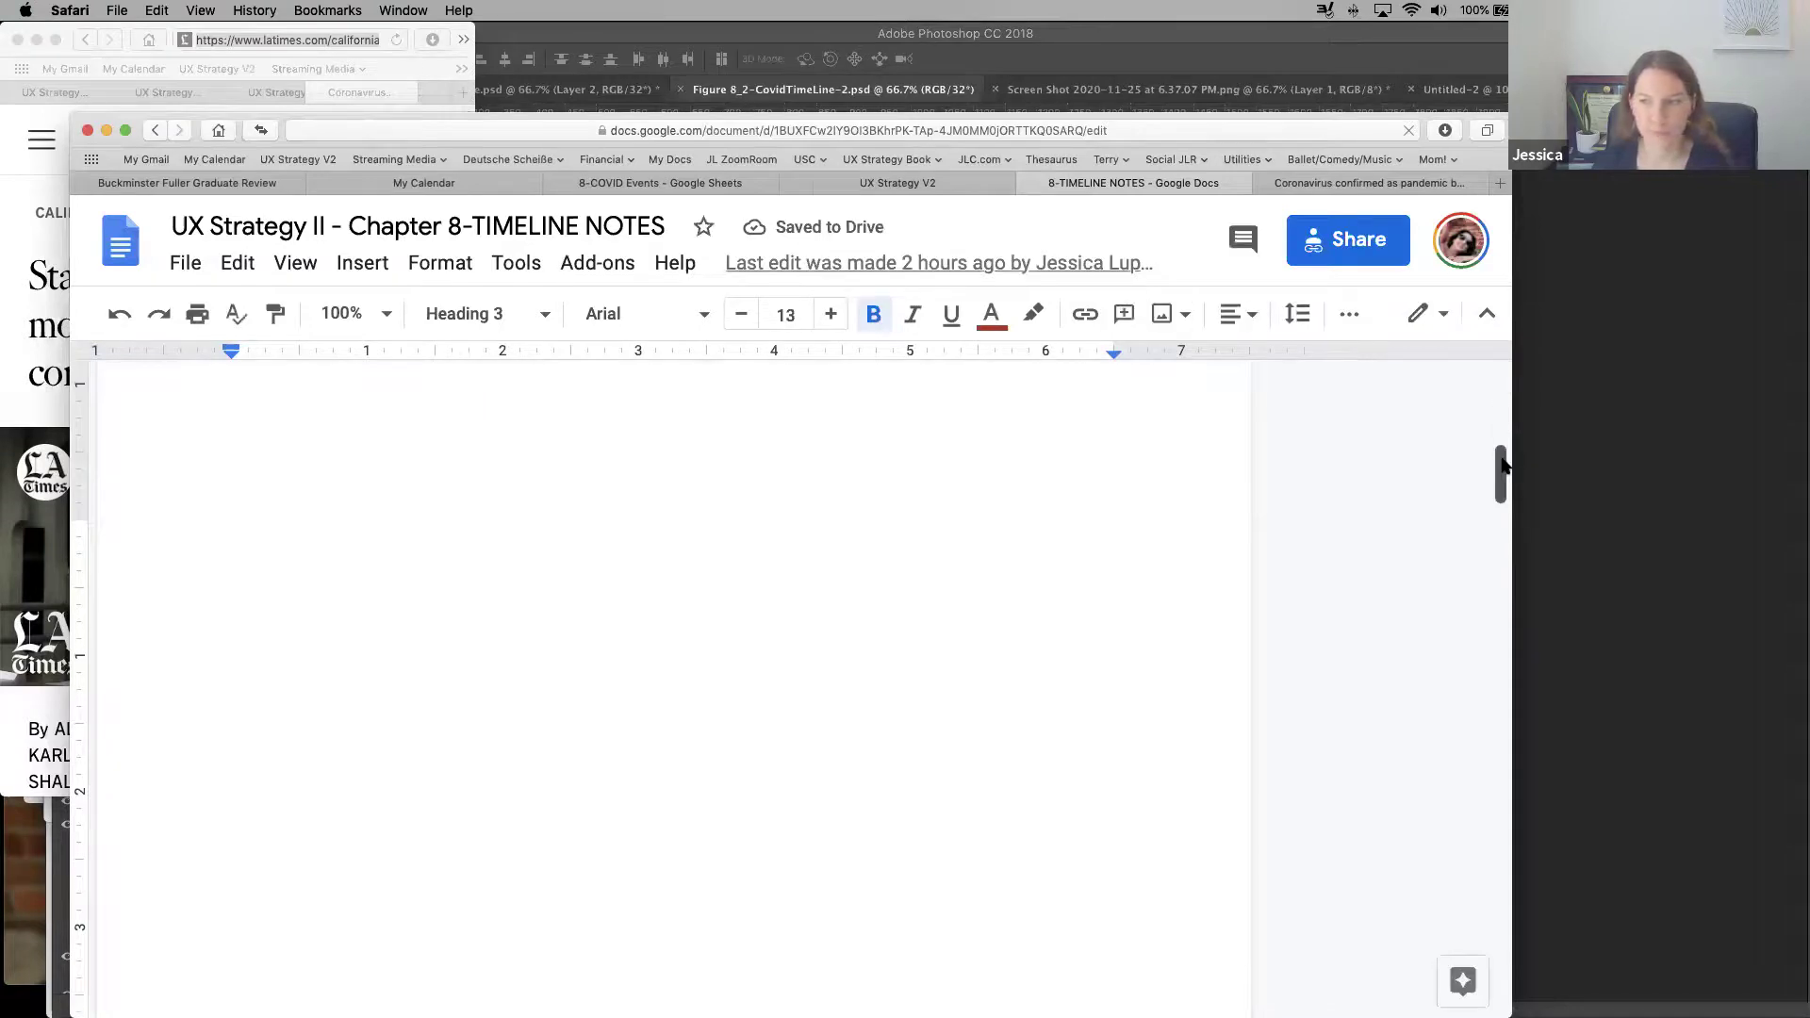
Review the story outline and the draft timeline figure in the timeline notes
{"action": "scroll", "coordinate": [1490, 618], "scroll_direction": "down", "scroll_amount": 5}
{"action": "left_click_drag", "start_coordinate": [1497, 688], "coordinate": [1498, 722]}
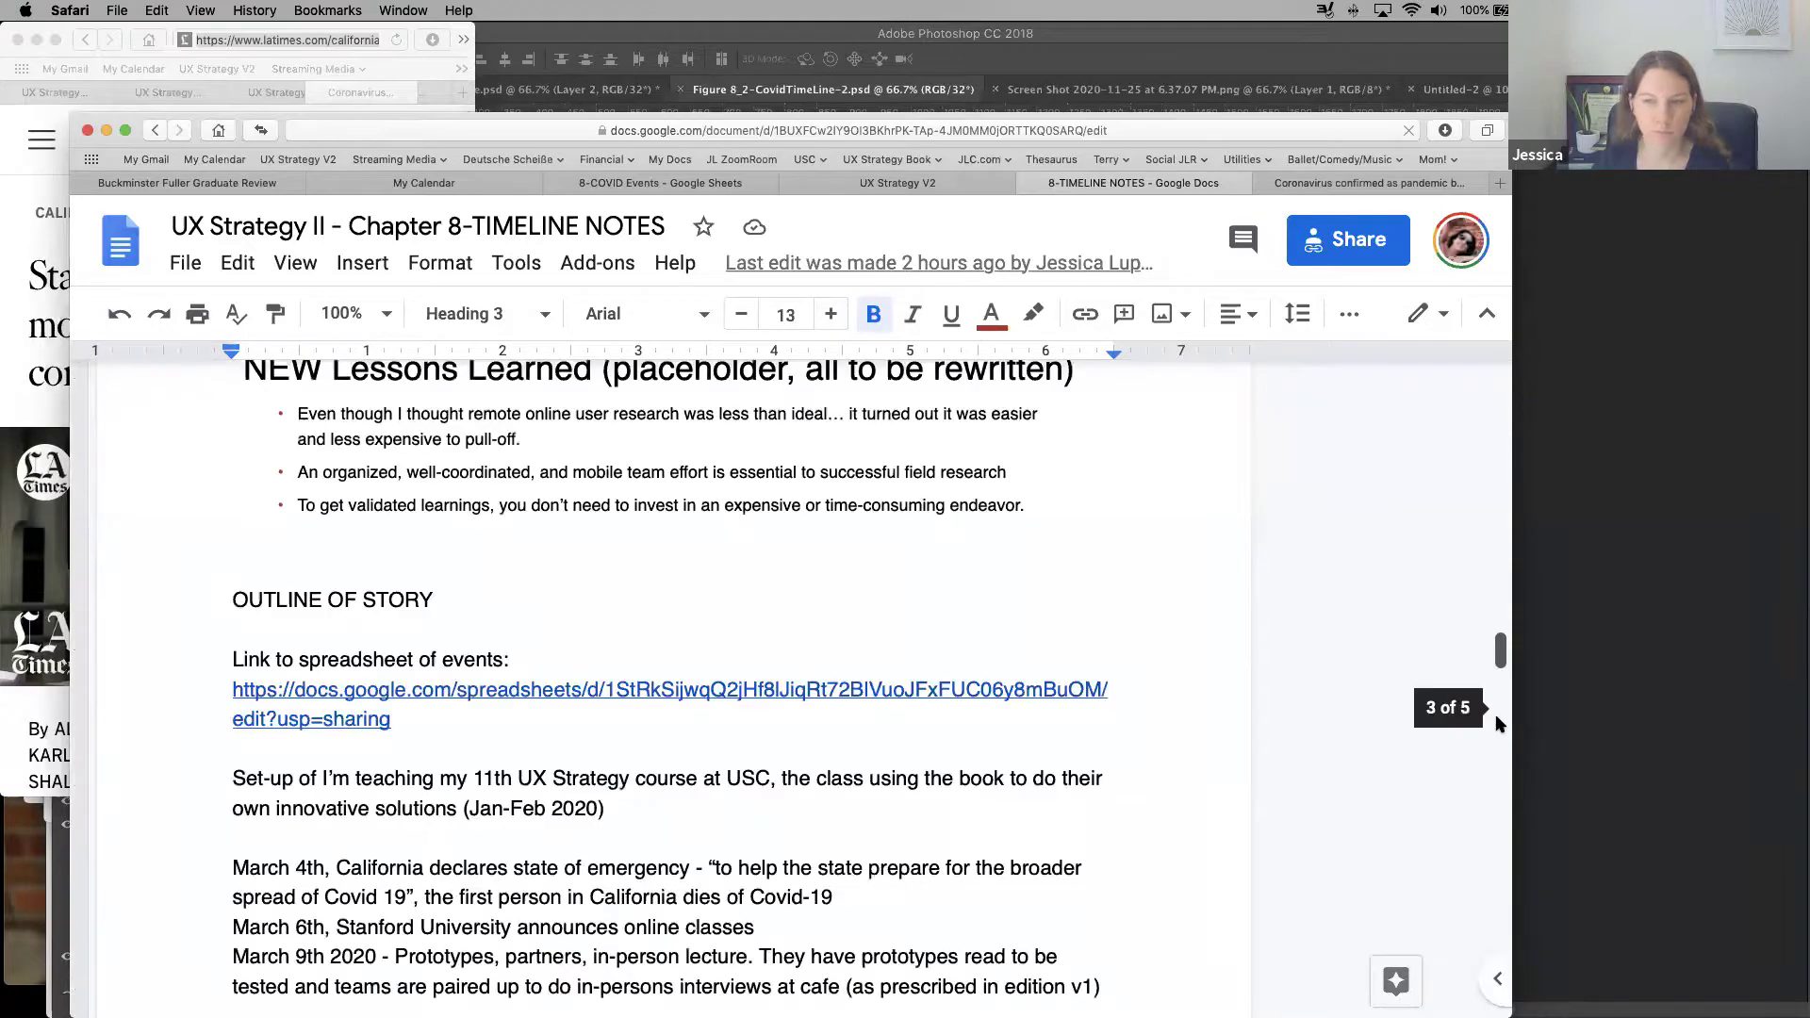
{"action": "left_click", "coordinate": [1156, 775]}
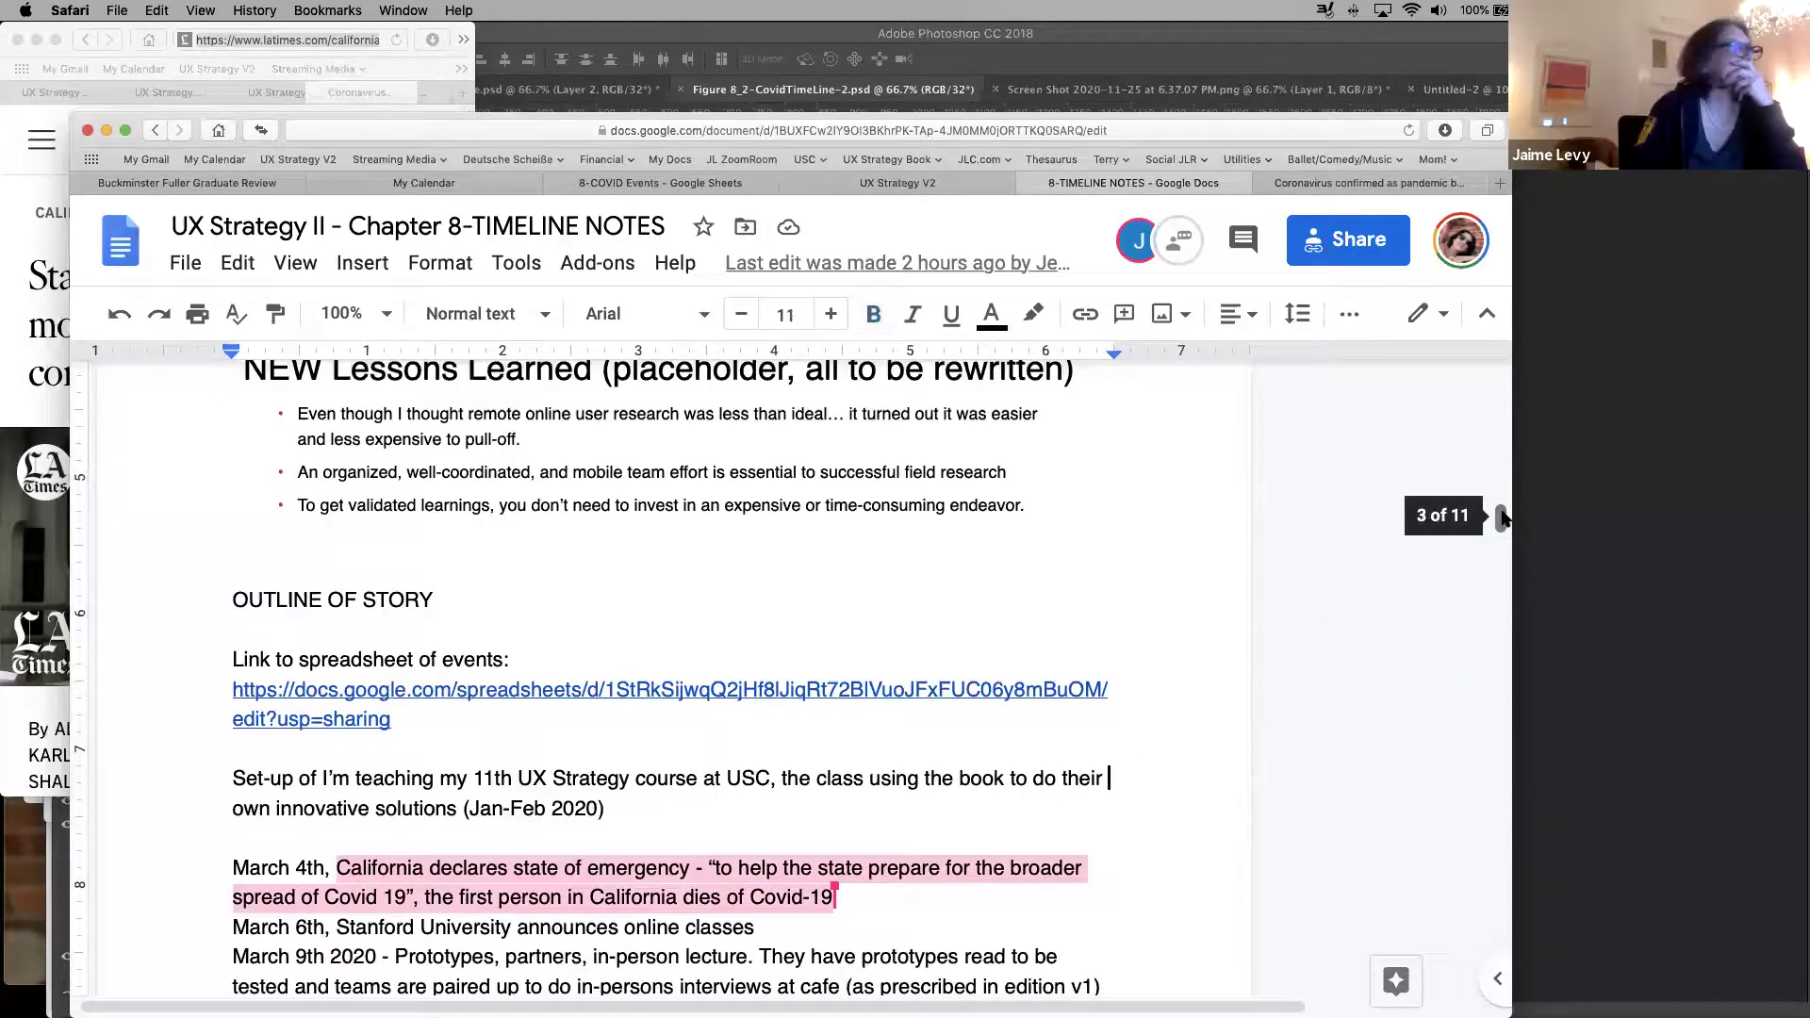
{"action": "left_click_drag", "start_coordinate": [1504, 523], "coordinate": [1506, 552]}
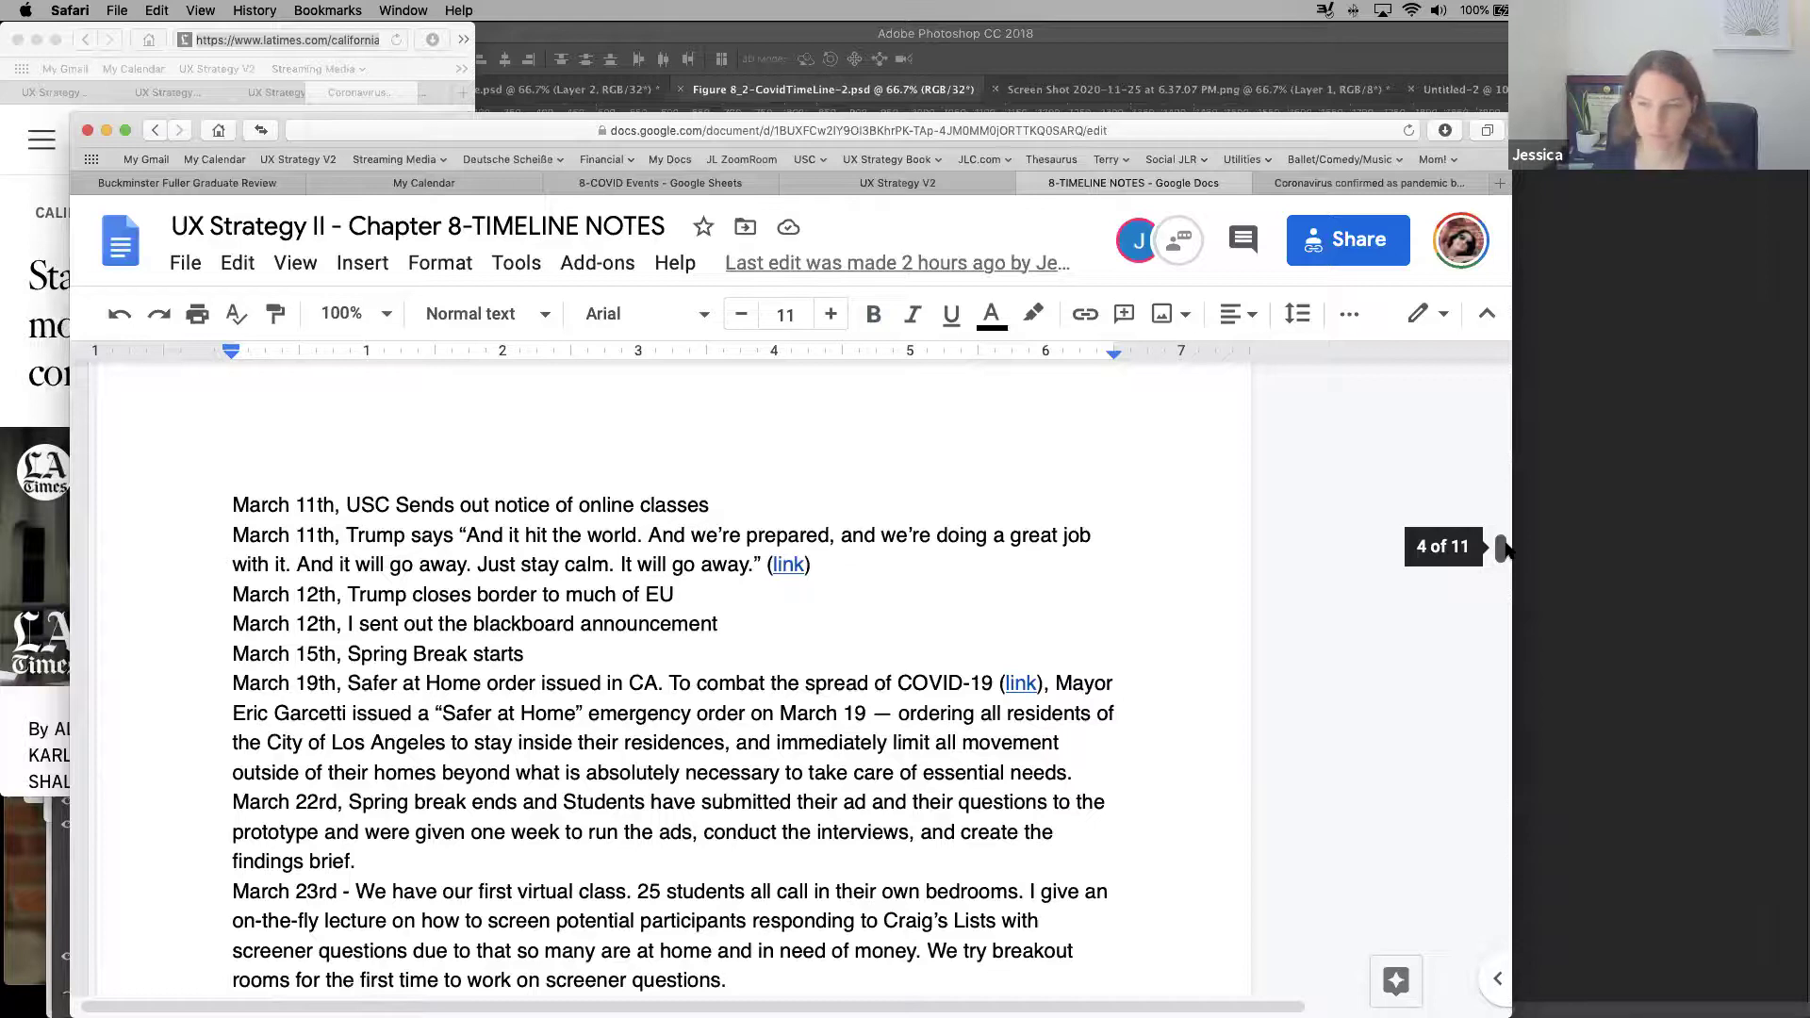
{"action": "left_click_drag", "start_coordinate": [1505, 552], "coordinate": [1520, 739]}
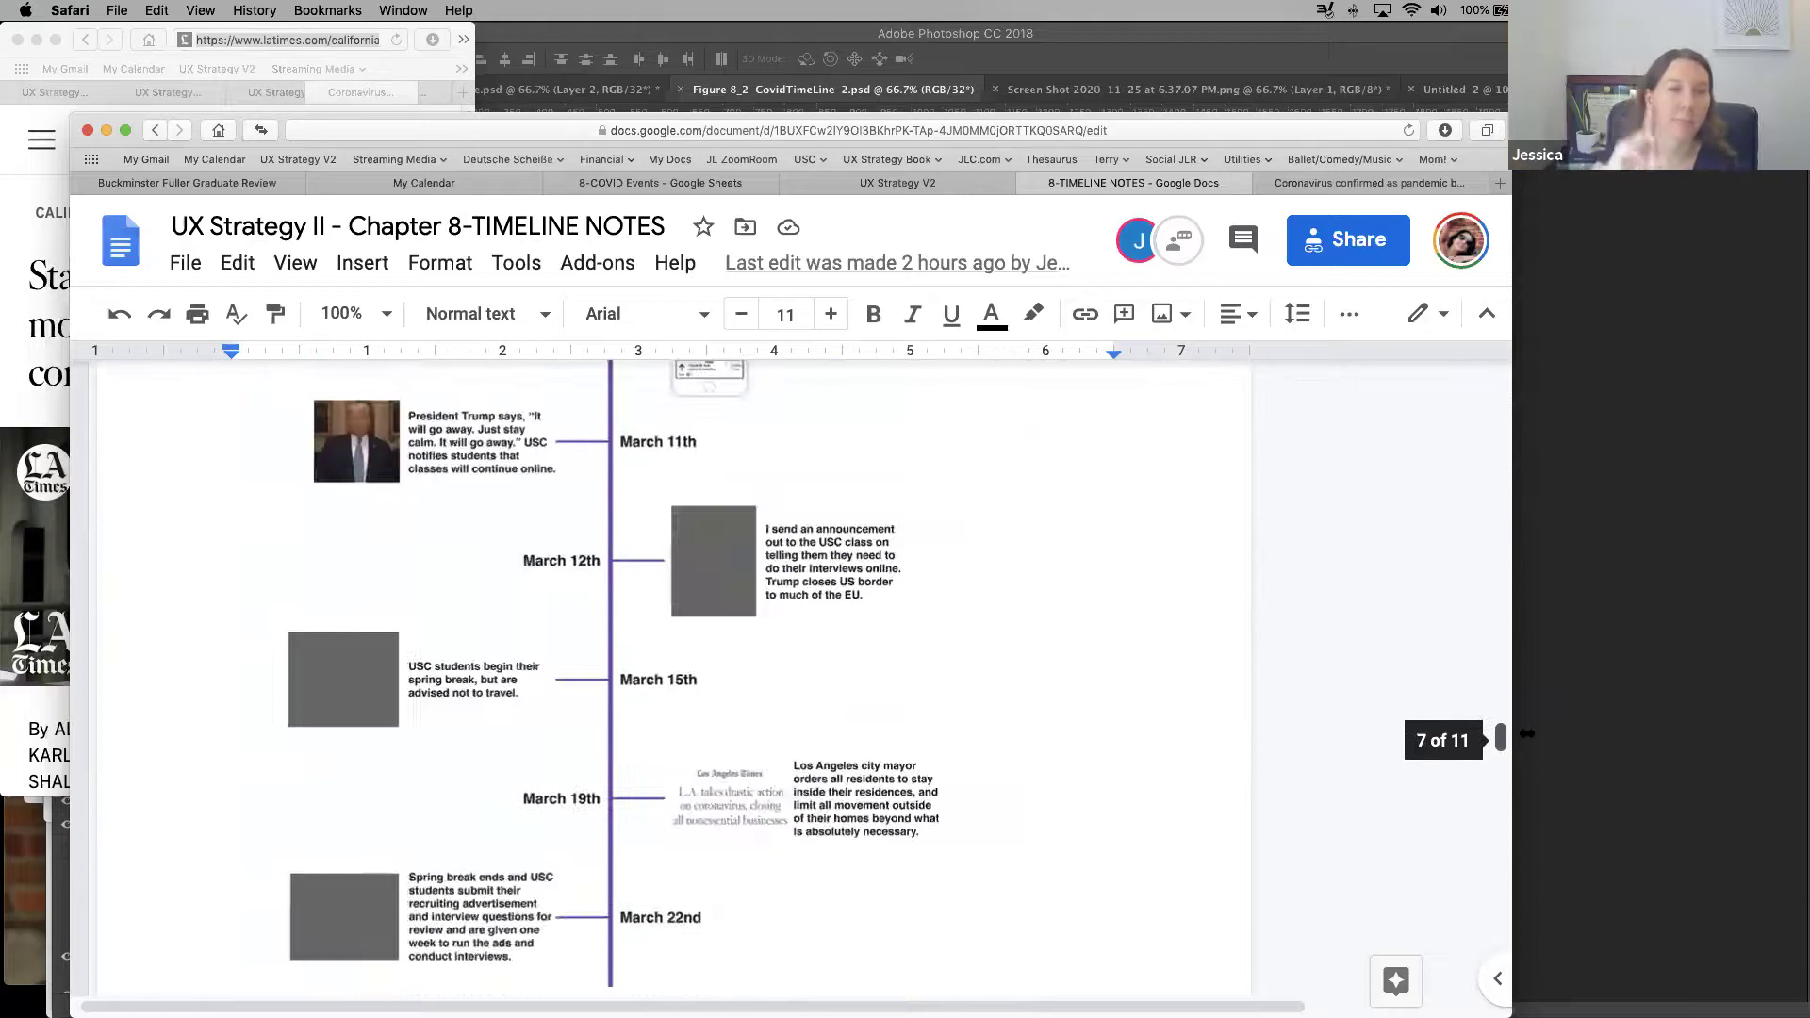
Copy the Blackboard announcement letter image above the Figure 8-2 caption in the timeline notes
{"action": "scroll", "coordinate": [1457, 443], "scroll_direction": "up", "scroll_amount": 3}
{"action": "scroll", "coordinate": [1445, 378], "scroll_direction": "up", "scroll_amount": 20}
{"action": "scroll", "coordinate": [1475, 650], "scroll_direction": "down", "scroll_amount": 15}
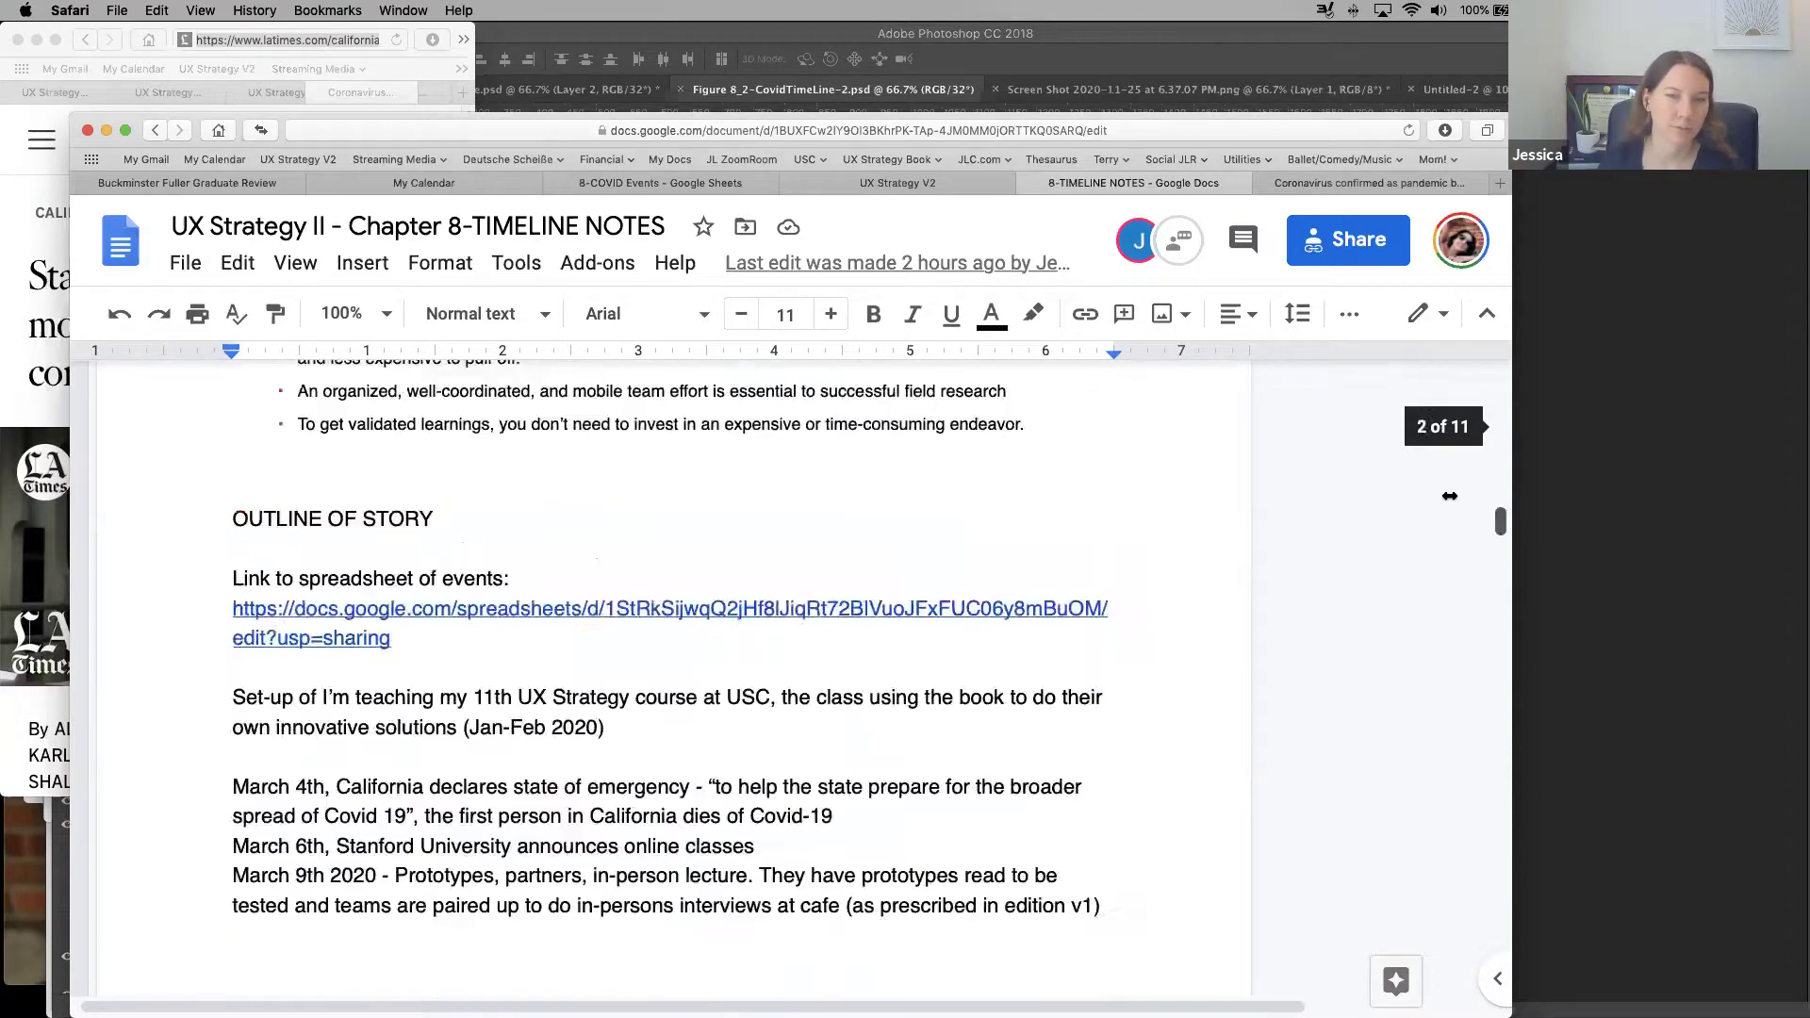
{"action": "scroll", "coordinate": [1452, 439], "scroll_direction": "up", "scroll_amount": 20}
{"action": "scroll", "coordinate": [1454, 446], "scroll_direction": "down", "scroll_amount": 3}
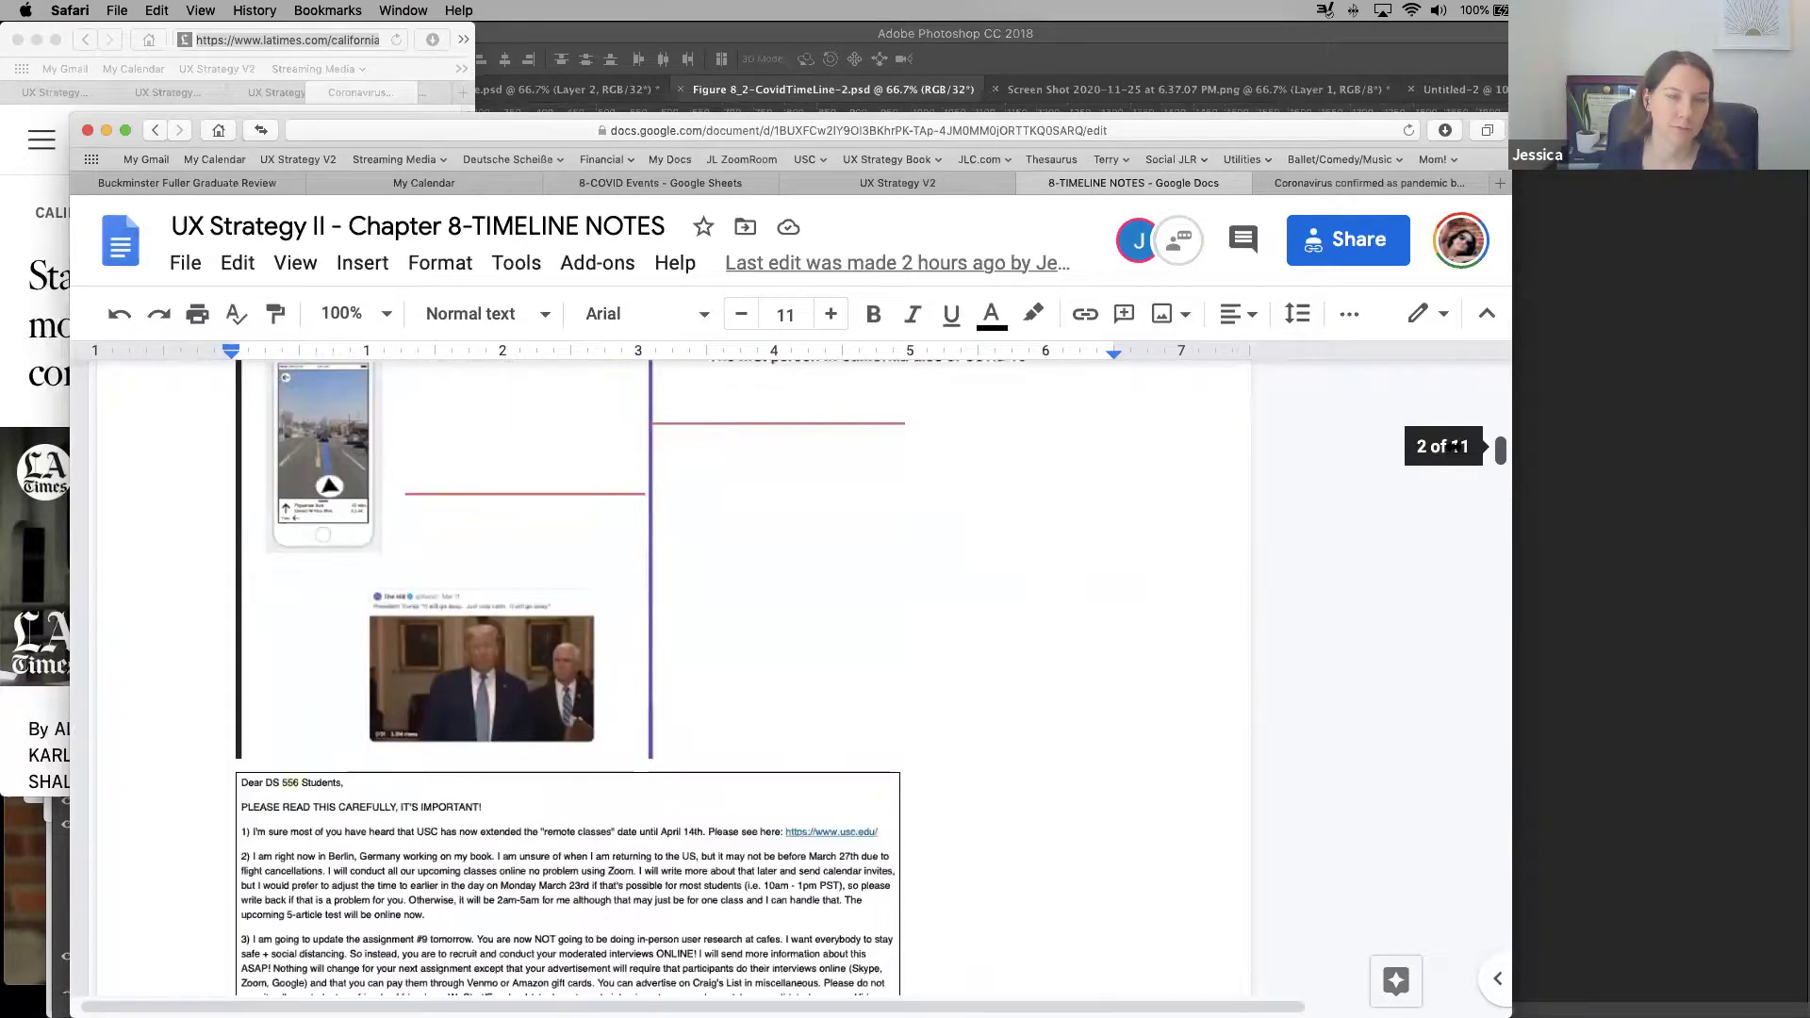
{"action": "scroll", "coordinate": [1452, 455], "scroll_direction": "down", "scroll_amount": 4}
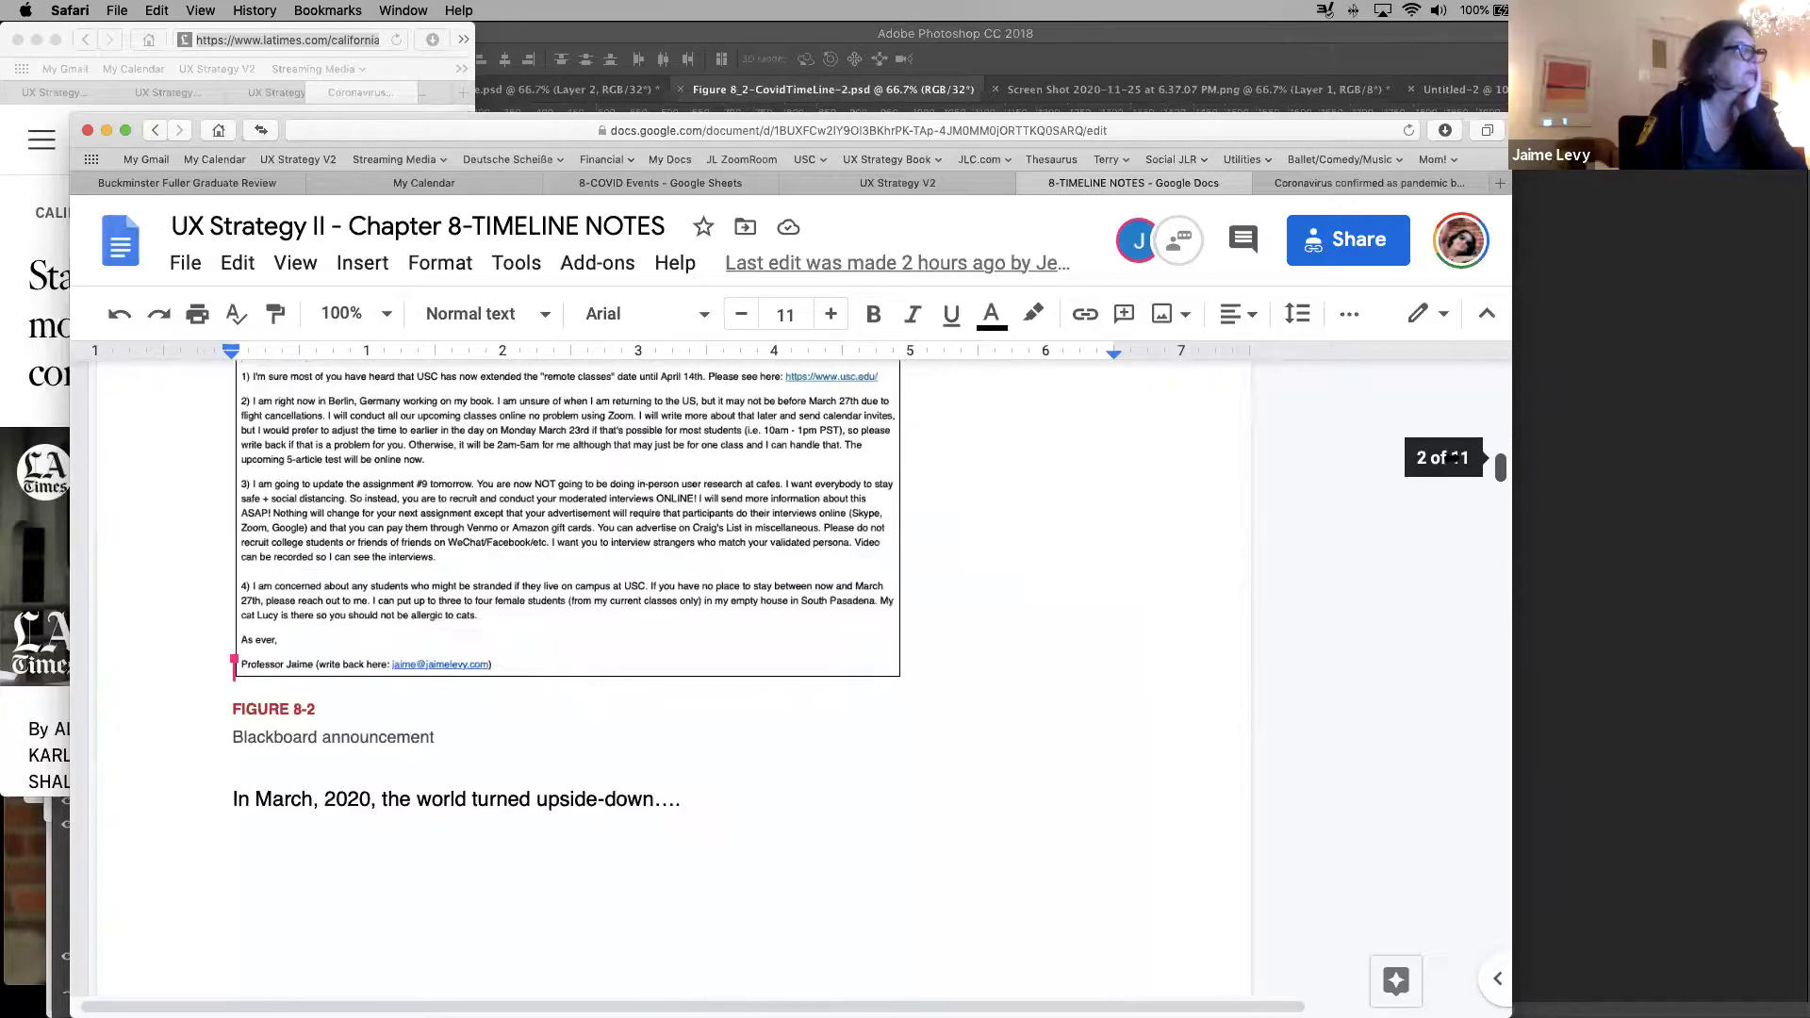
{"action": "scroll", "coordinate": [1455, 457], "scroll_direction": "up", "scroll_amount": 2}
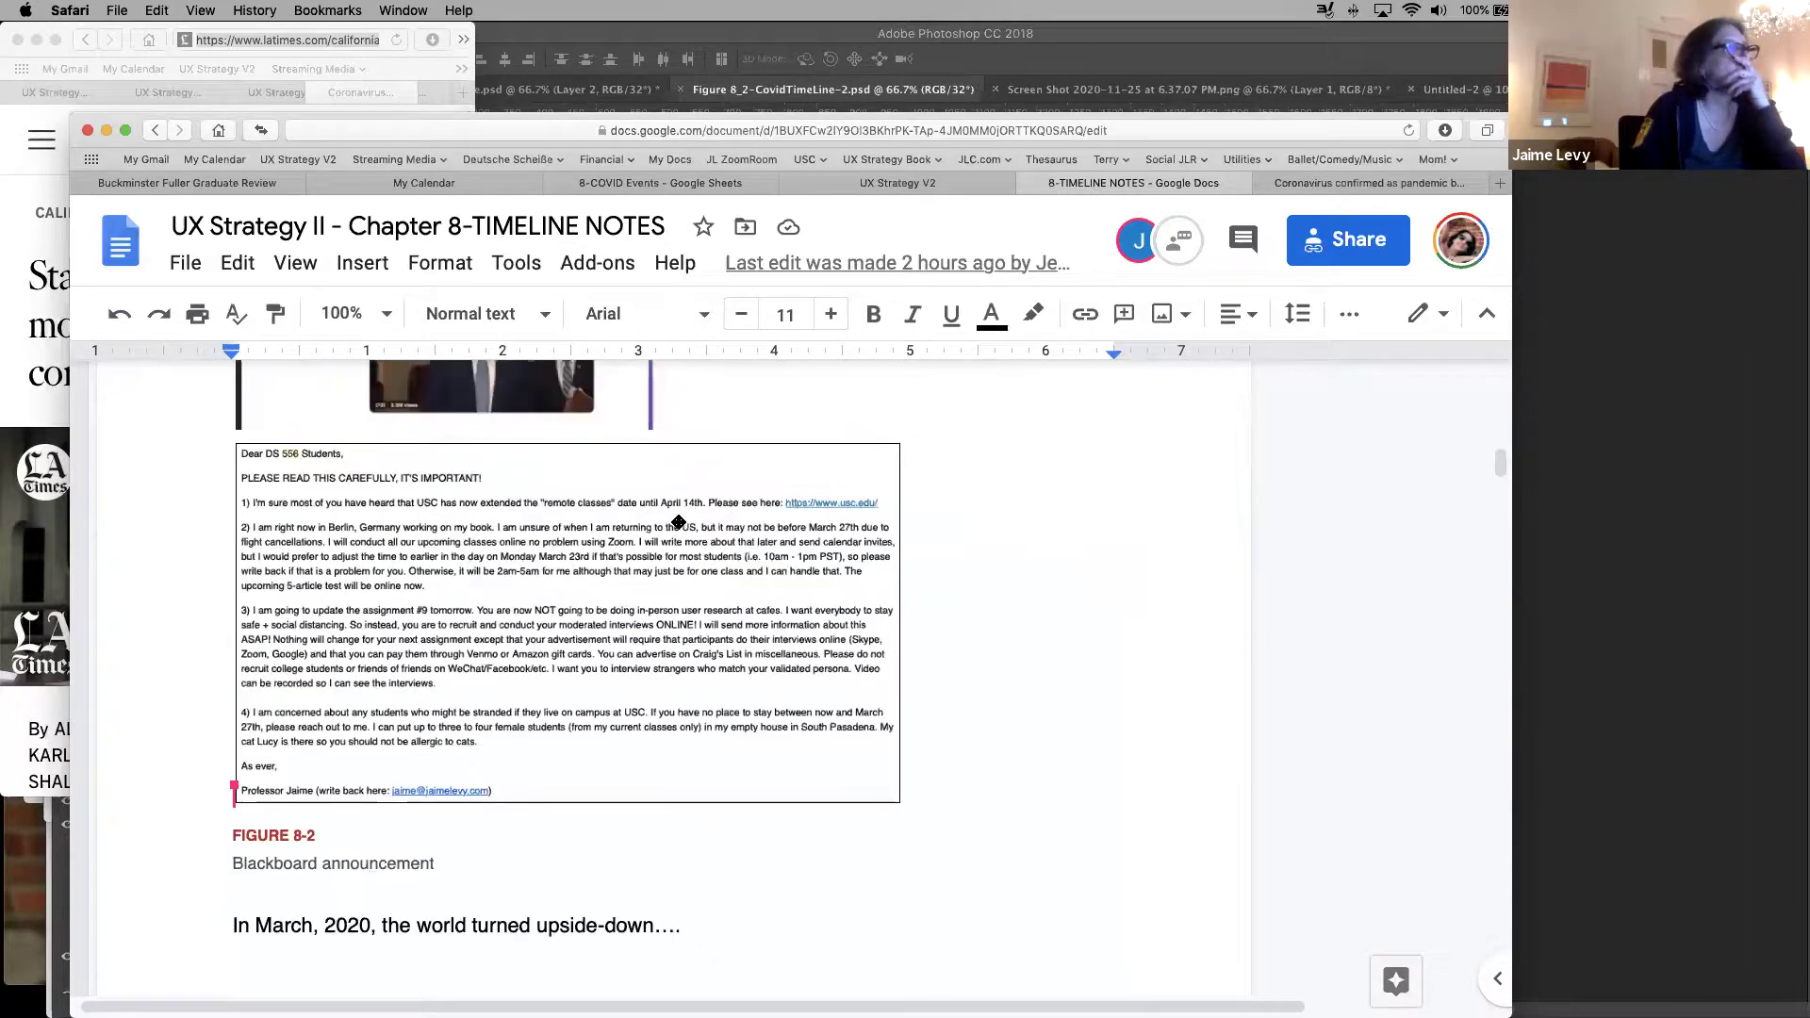
{"action": "left_click", "coordinate": [571, 588]}
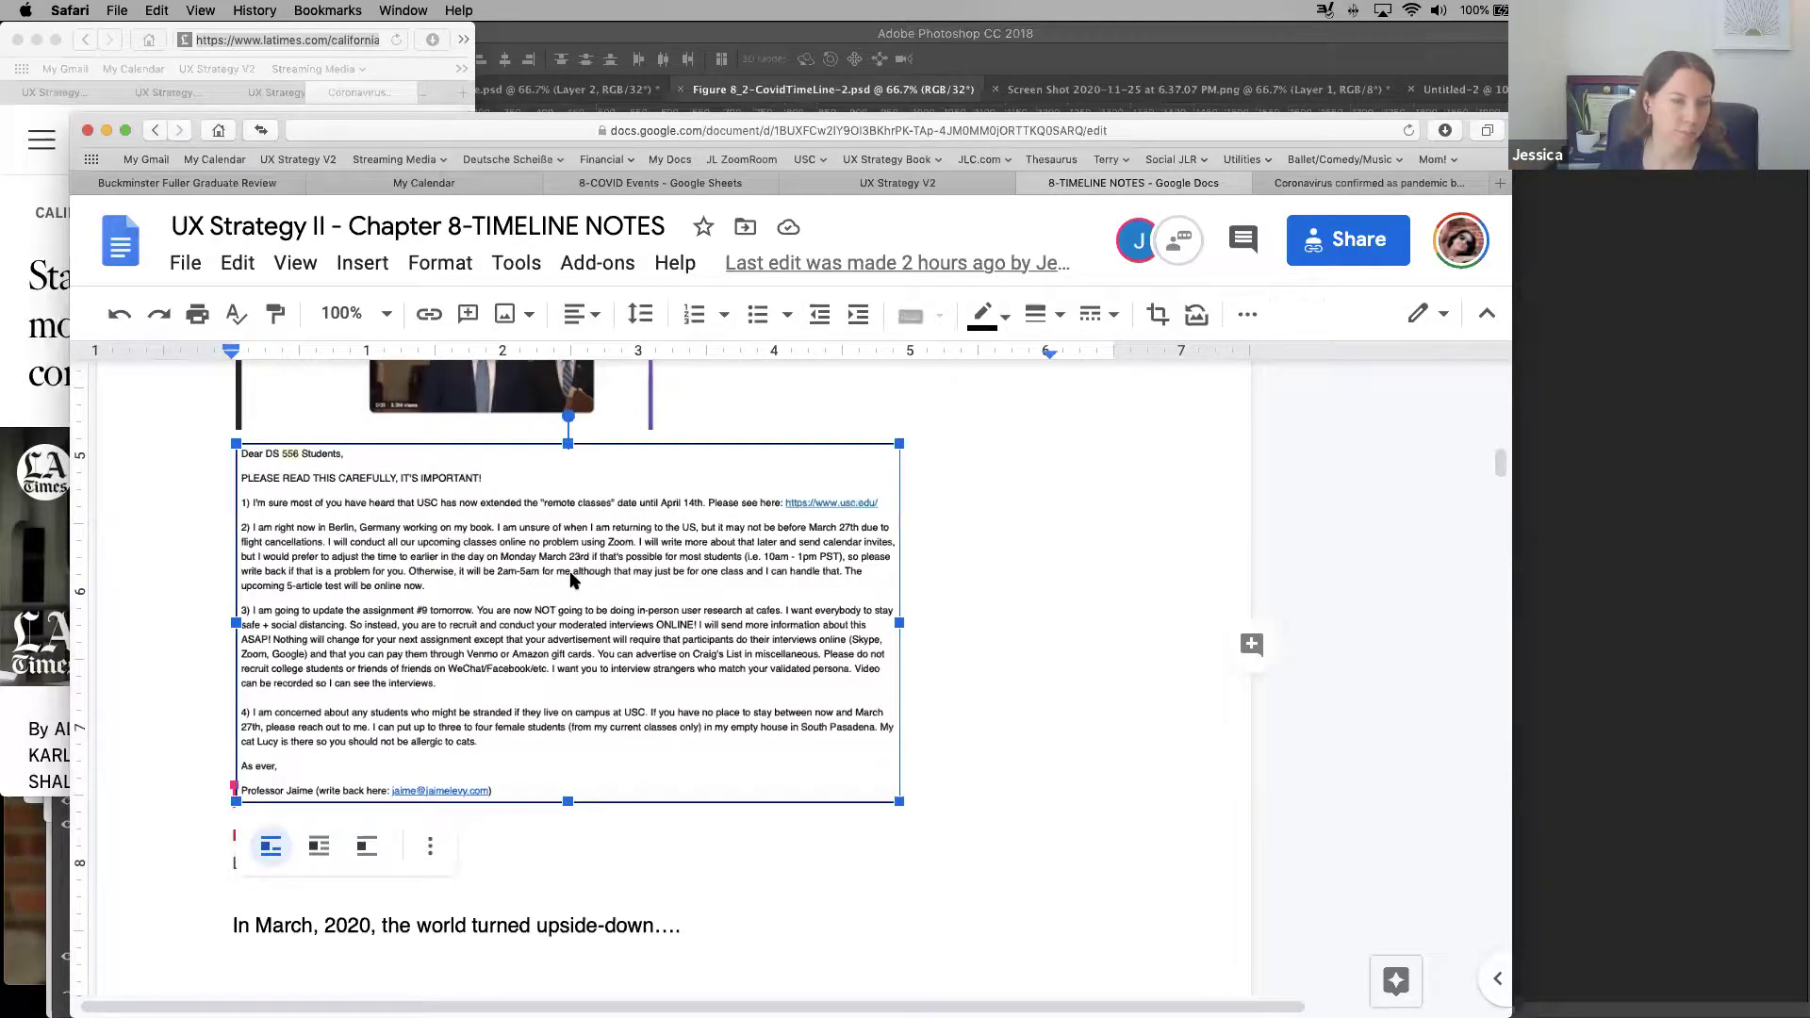
{"action": "right_click", "coordinate": [572, 586]}
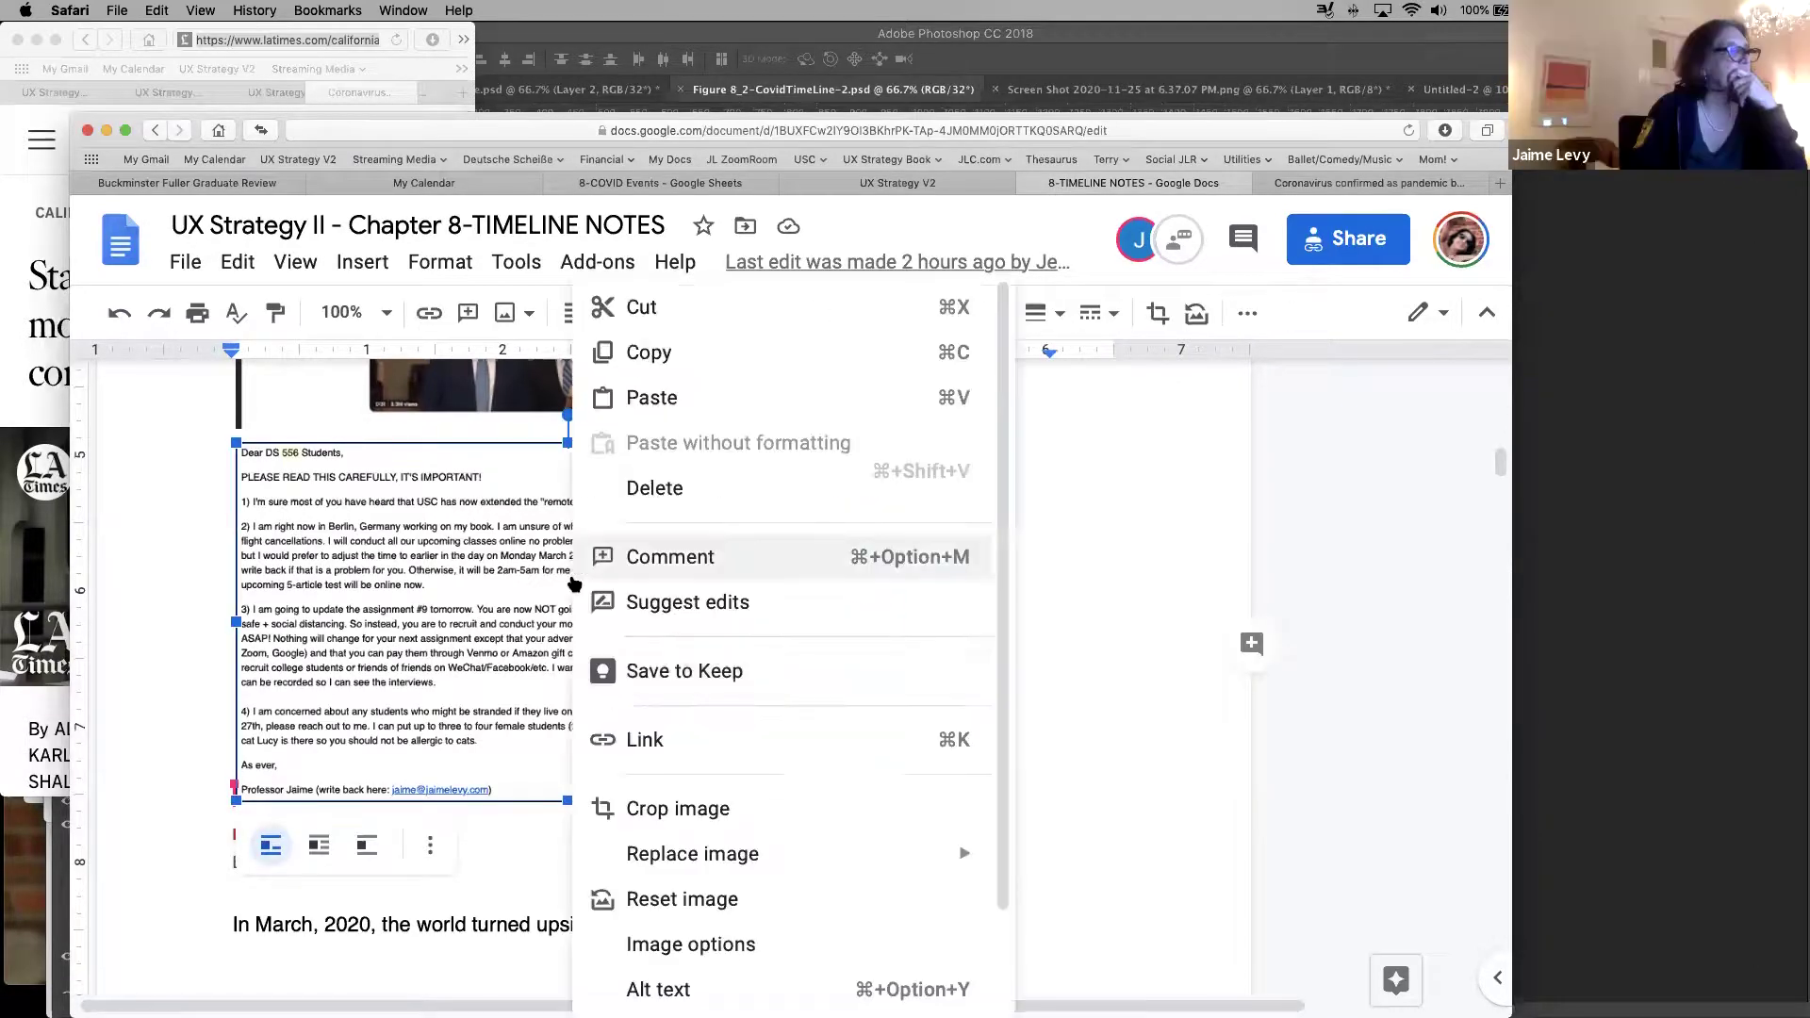
{"action": "left_click", "coordinate": [649, 364]}
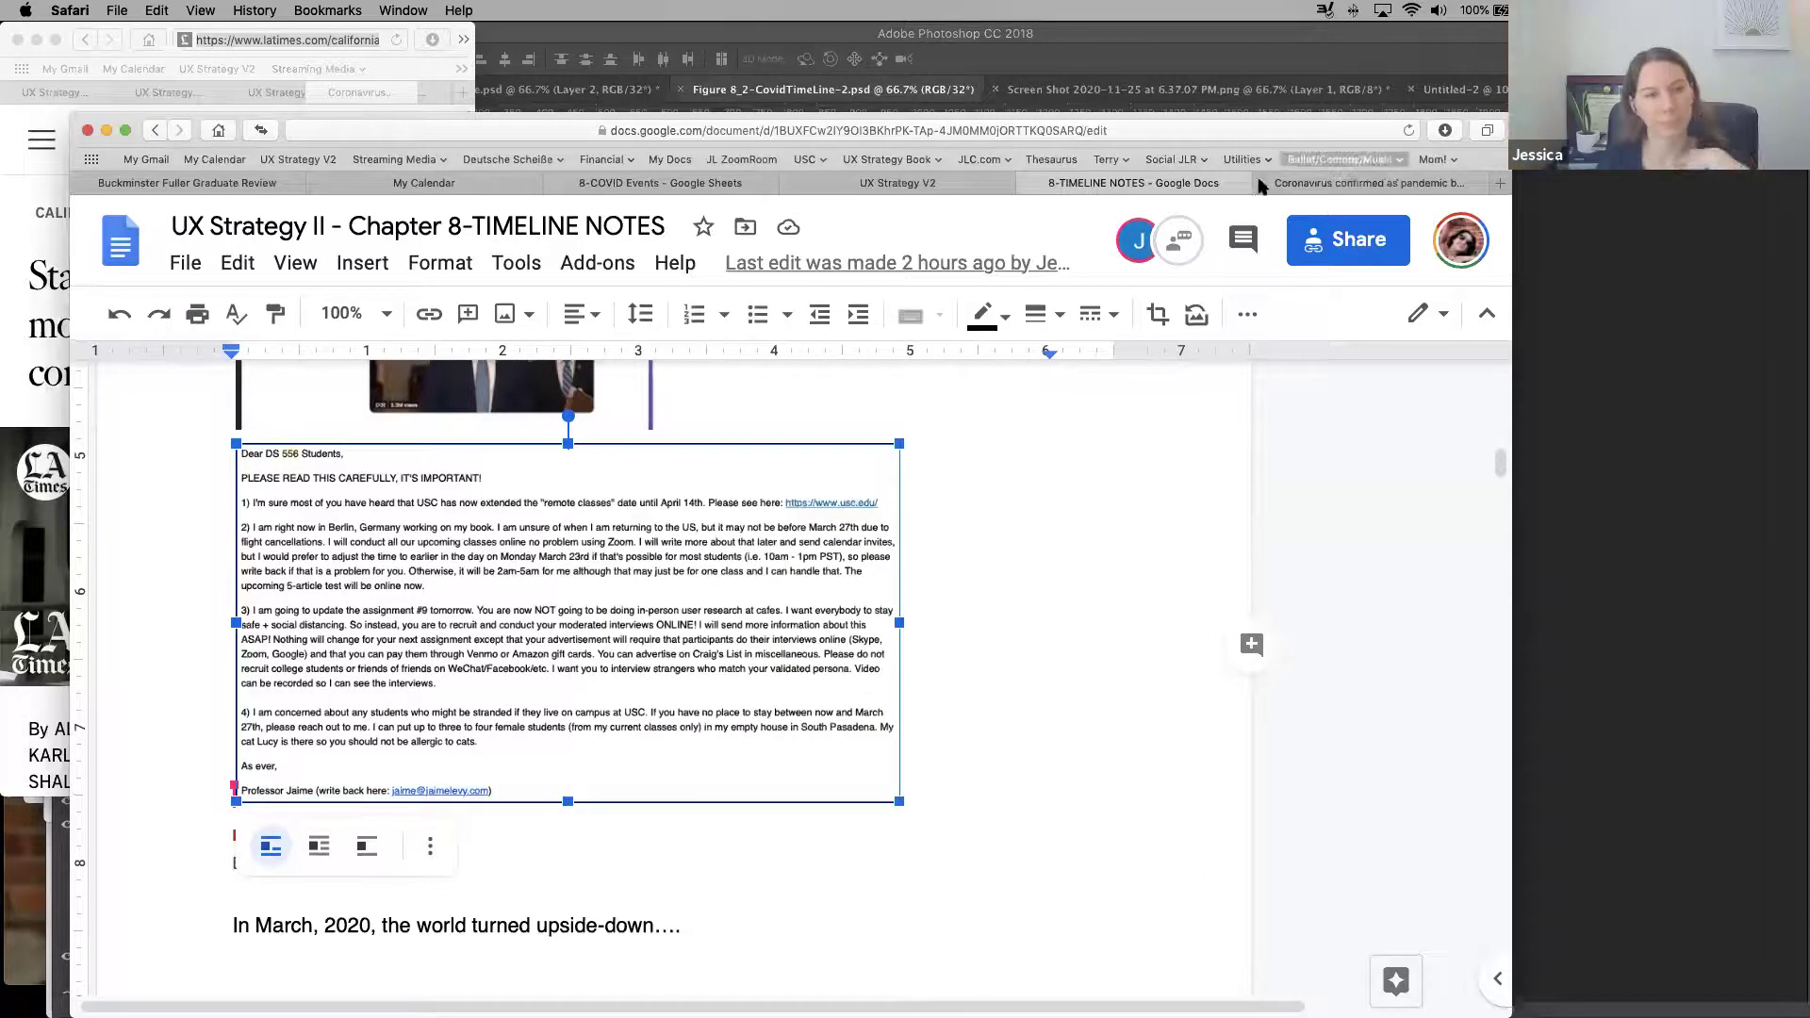
Switch to Photoshop and collapse the "Timeline Item 6 - March 11" layer group
{"action": "left_click", "coordinate": [1373, 186]}
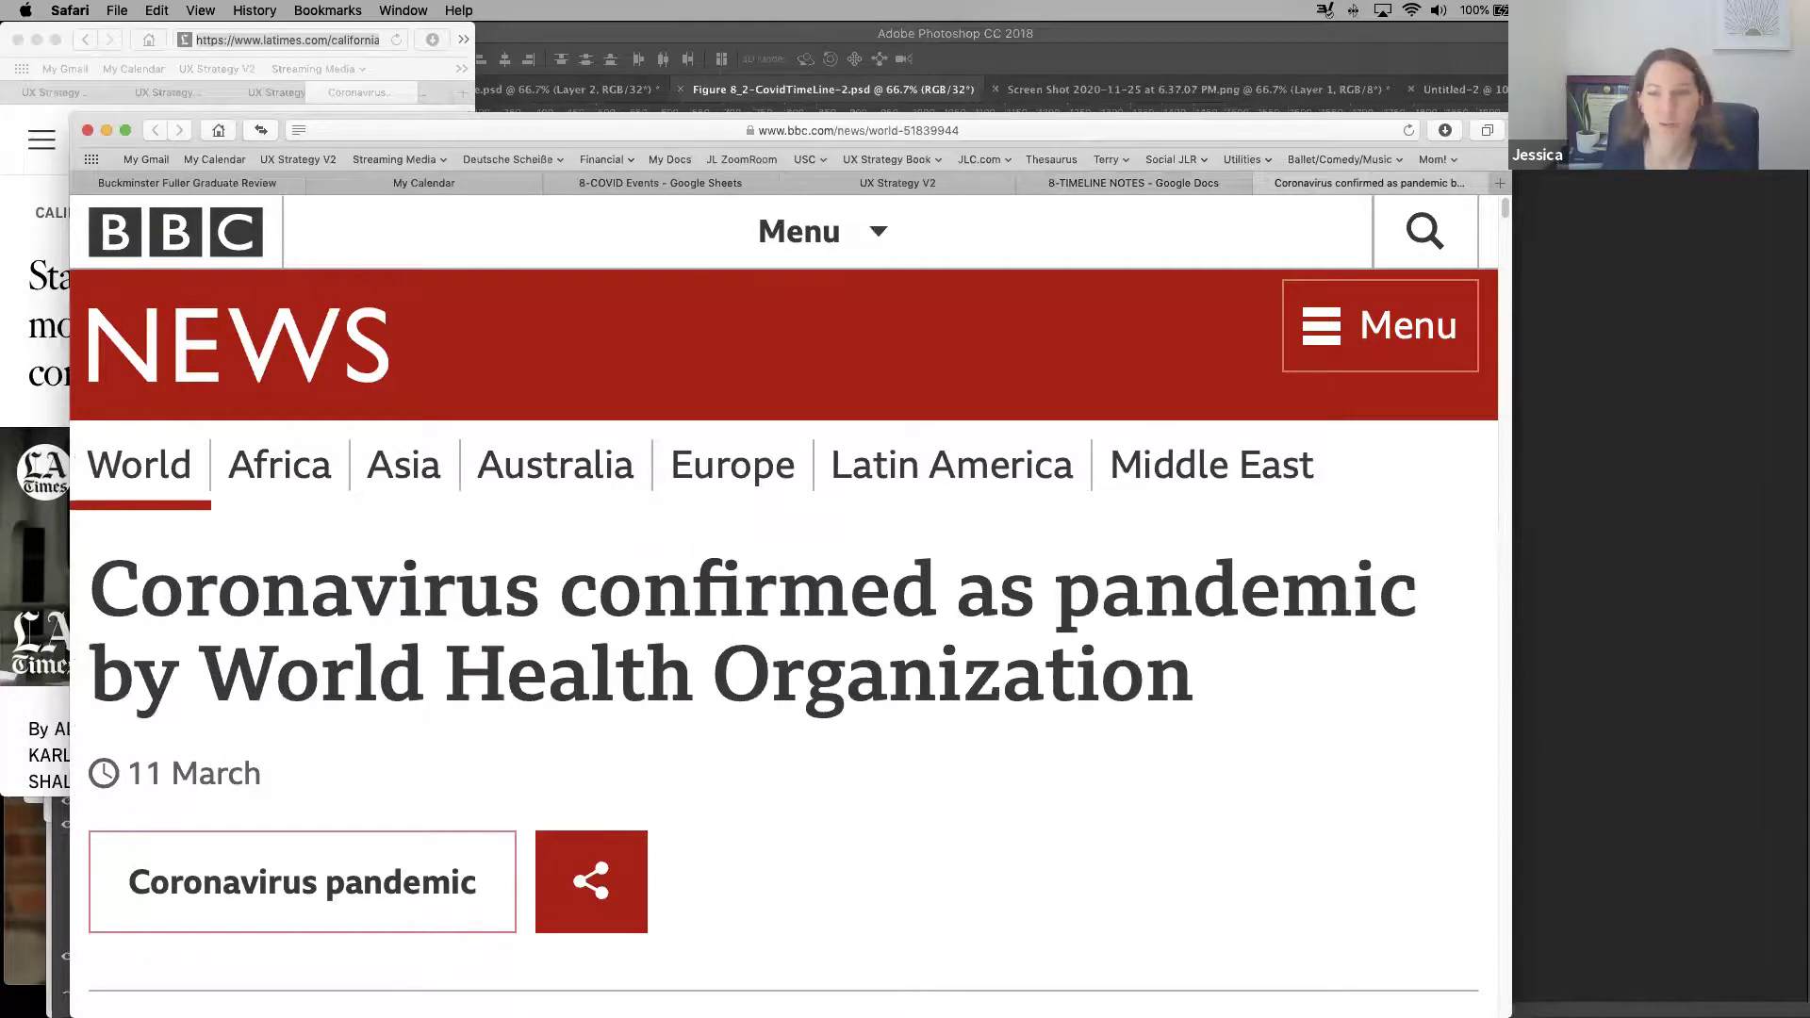
{"action": "mouse_move", "coordinate": [347, 1005]}
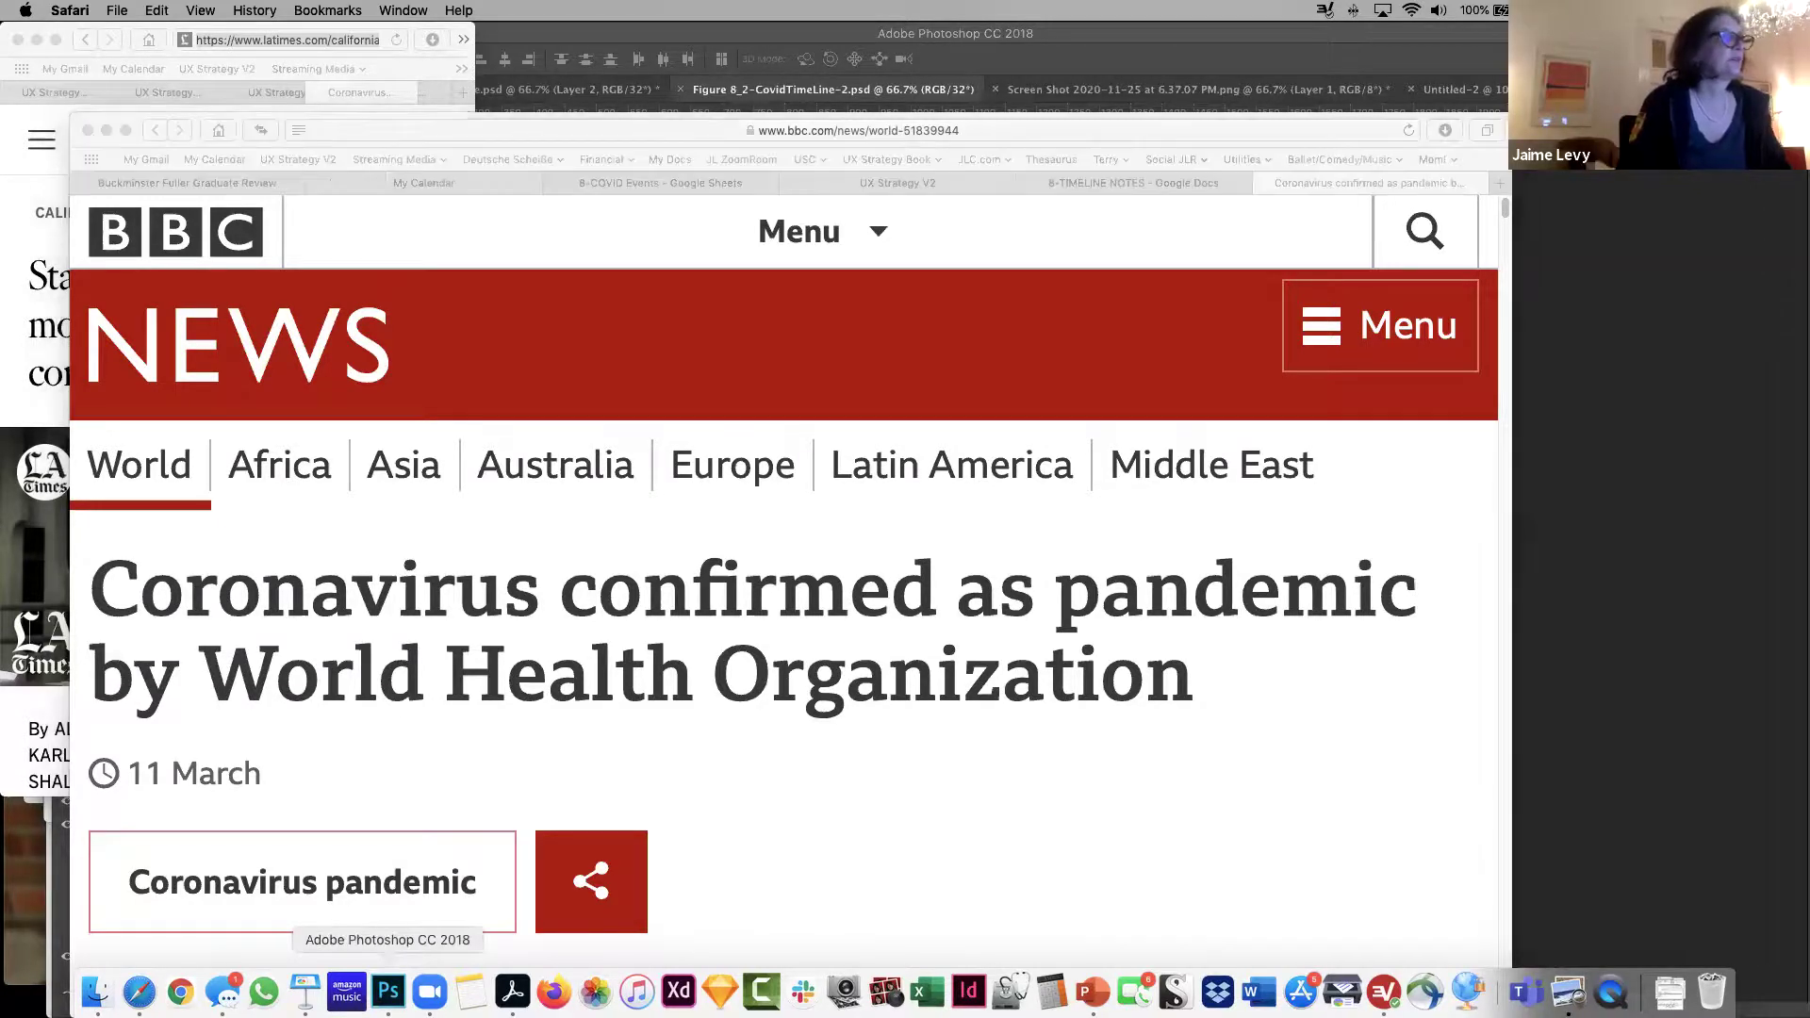
{"action": "left_click", "coordinate": [387, 990]}
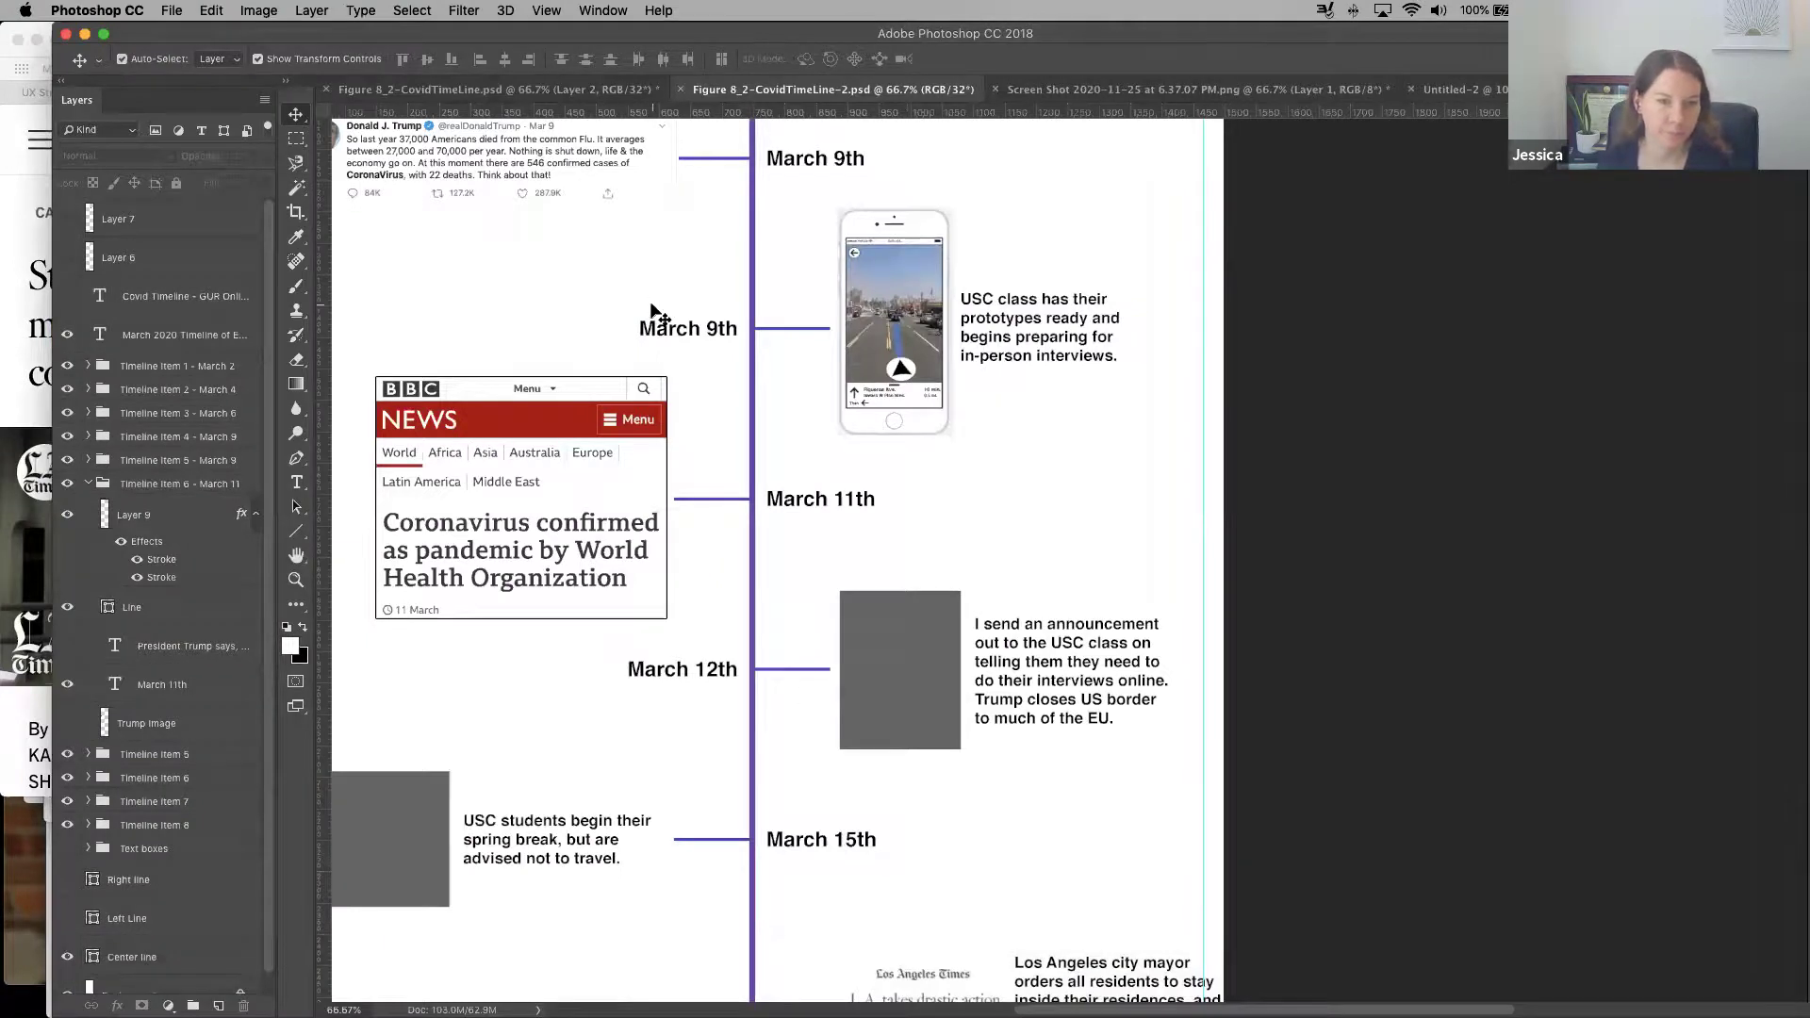
{"action": "left_click", "coordinate": [85, 485]}
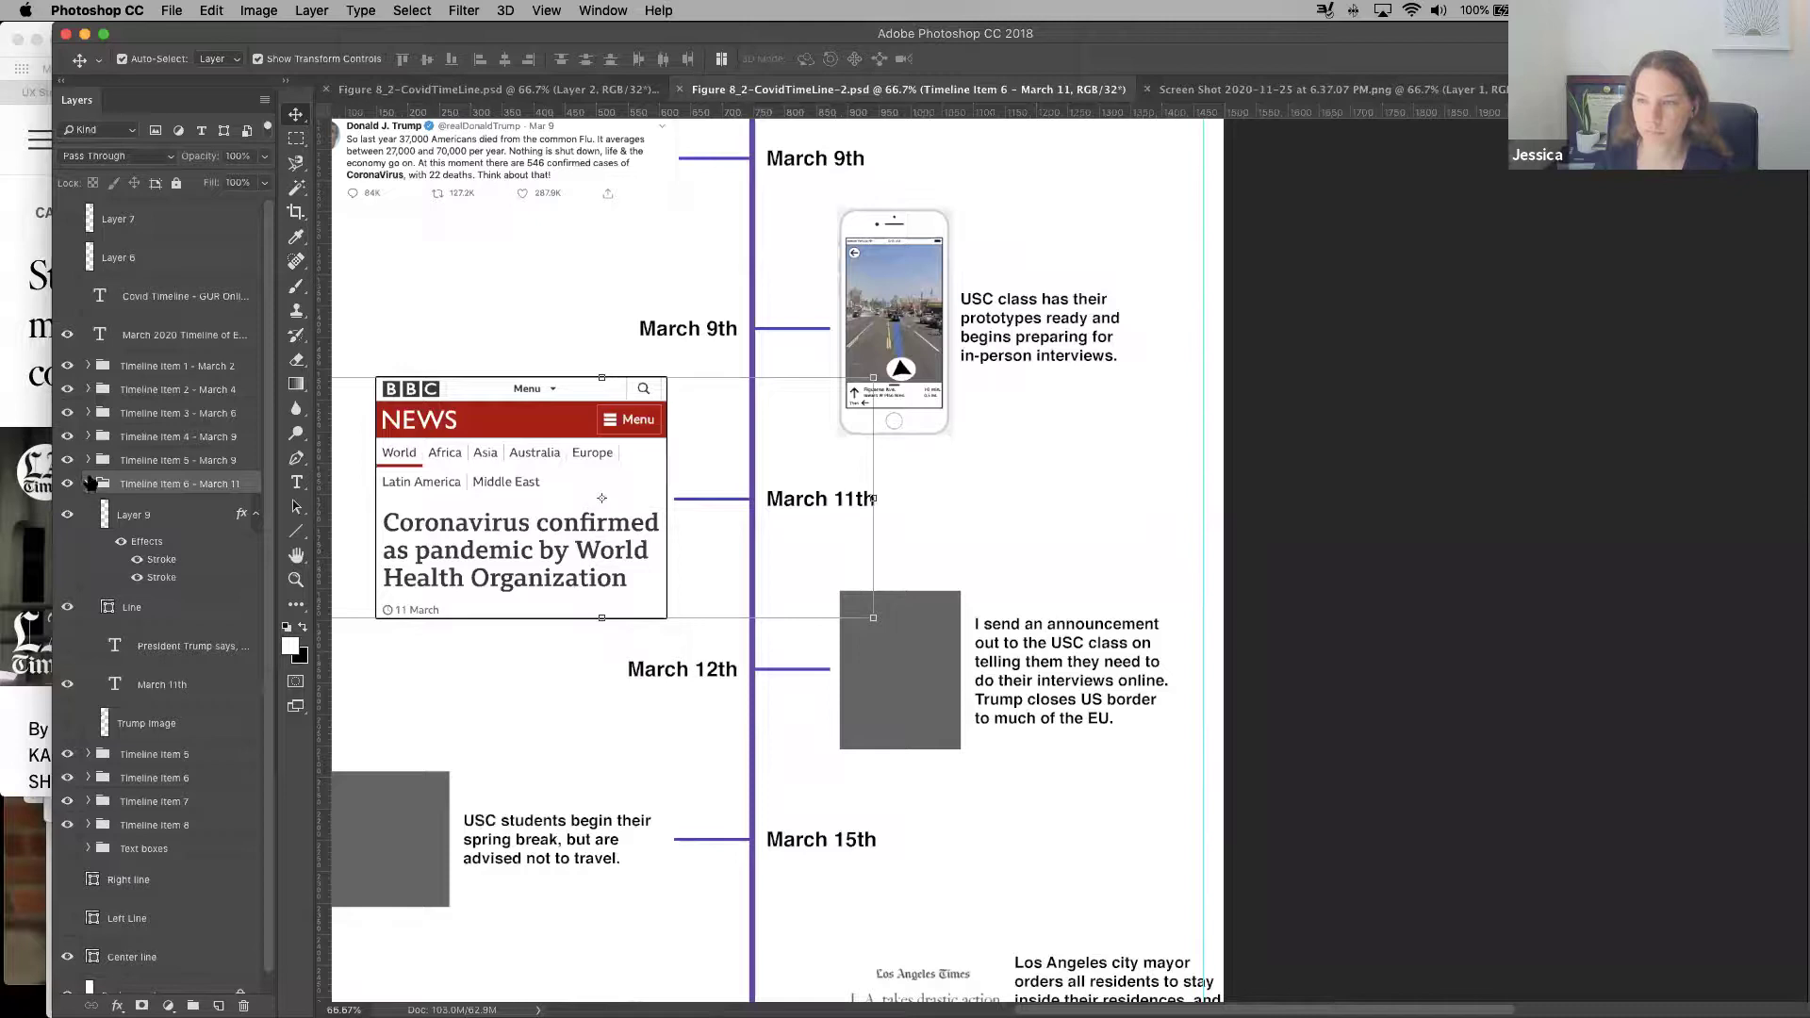
{"action": "left_click", "coordinate": [88, 483]}
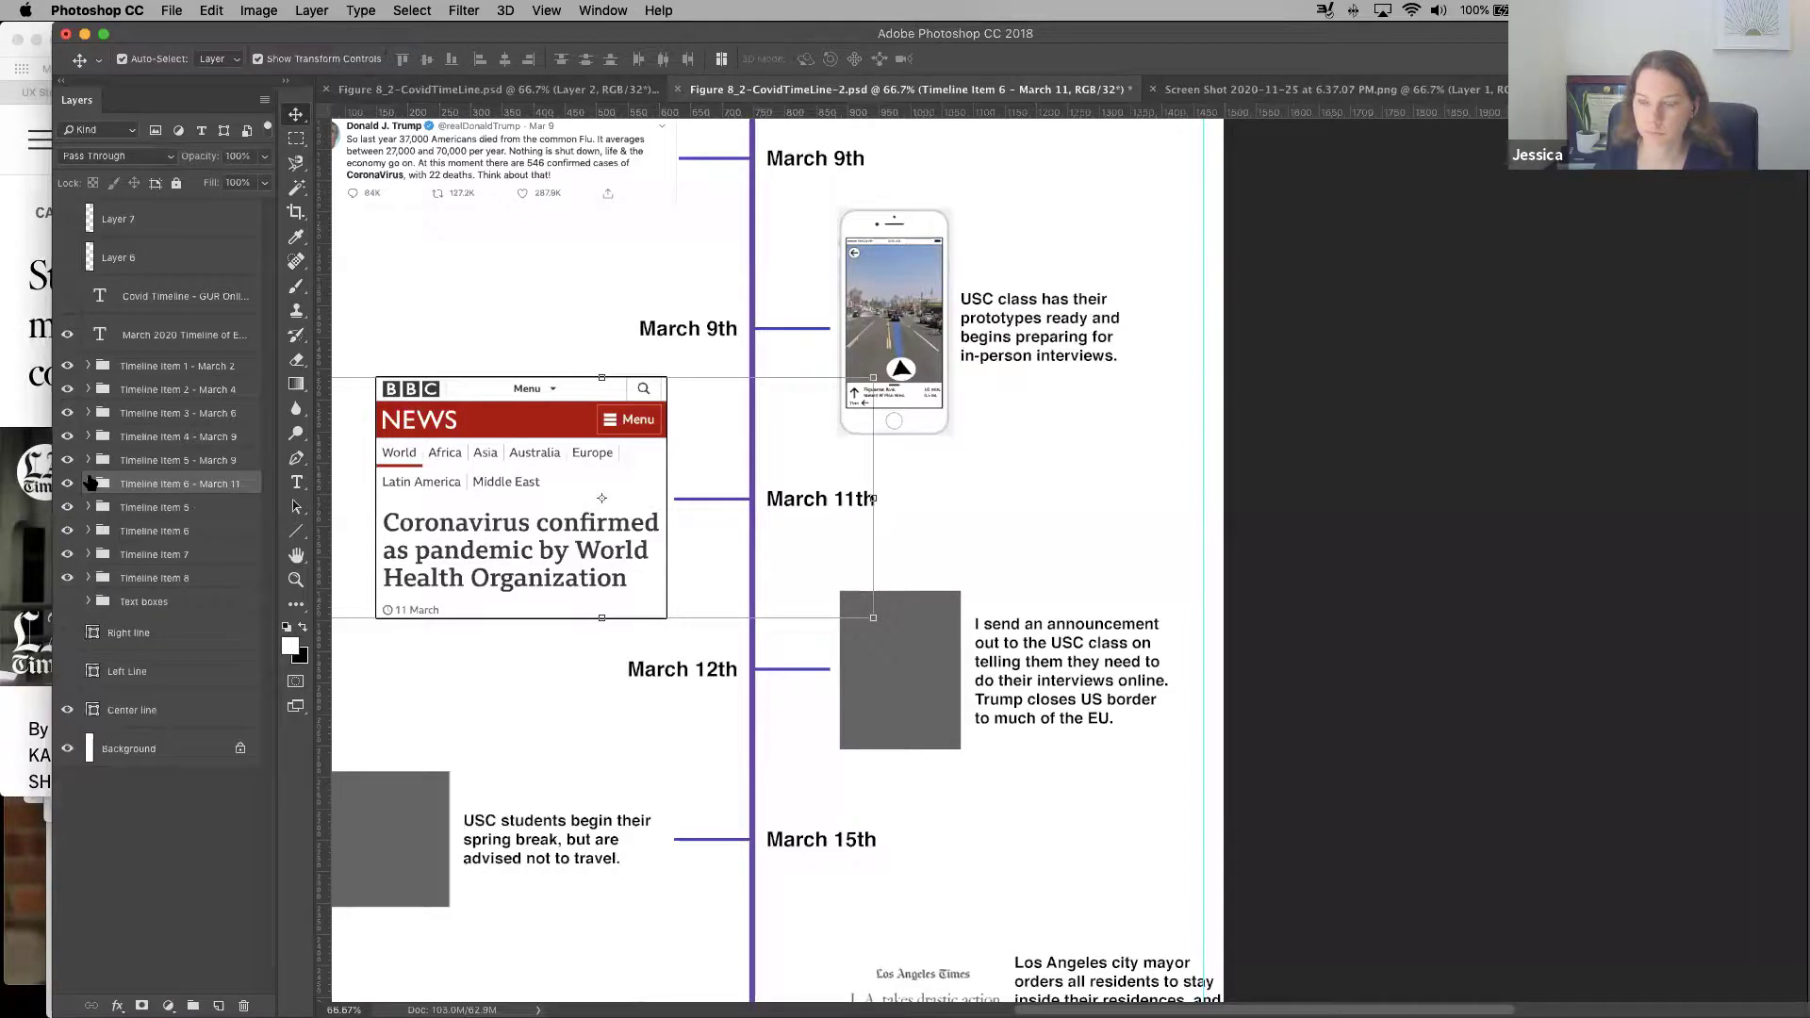
Rename the March 12th entry's layer group to "Timeline Item 7 - March 12"
{"action": "double_click", "coordinate": [162, 507]}
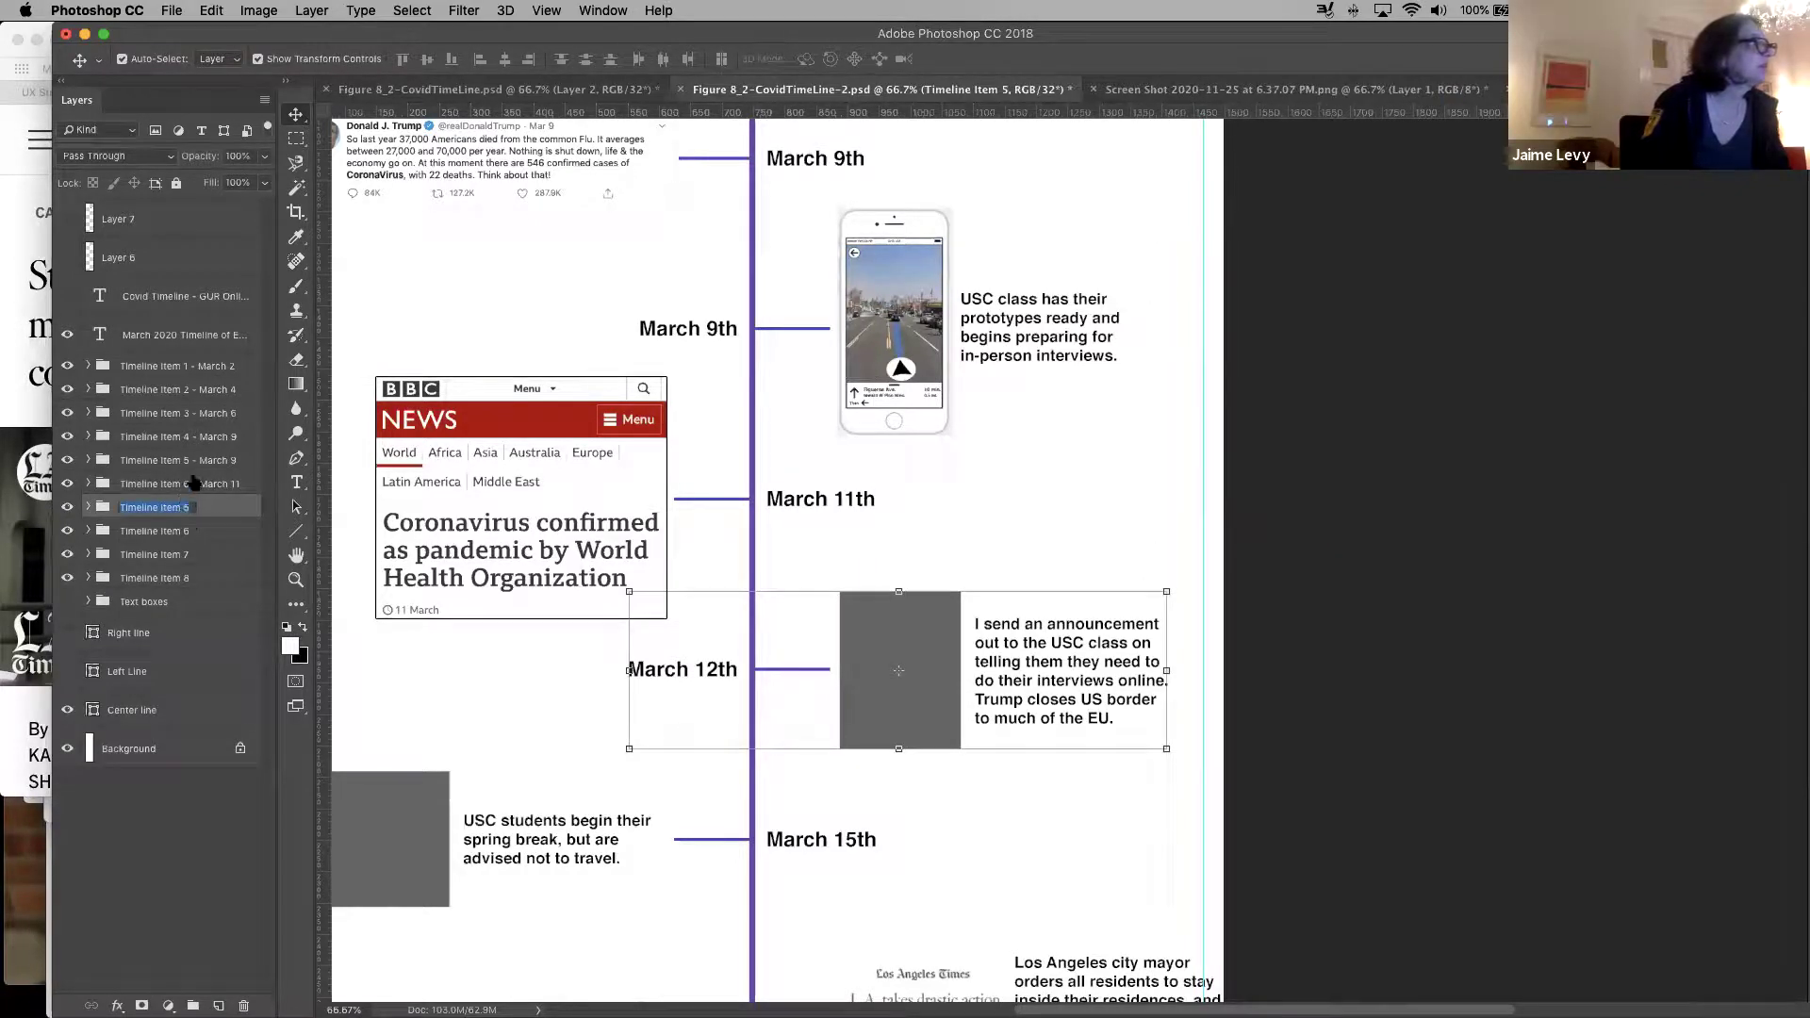
{"action": "left_click", "coordinate": [189, 507]}
{"action": "key", "text": "BackSpace"}
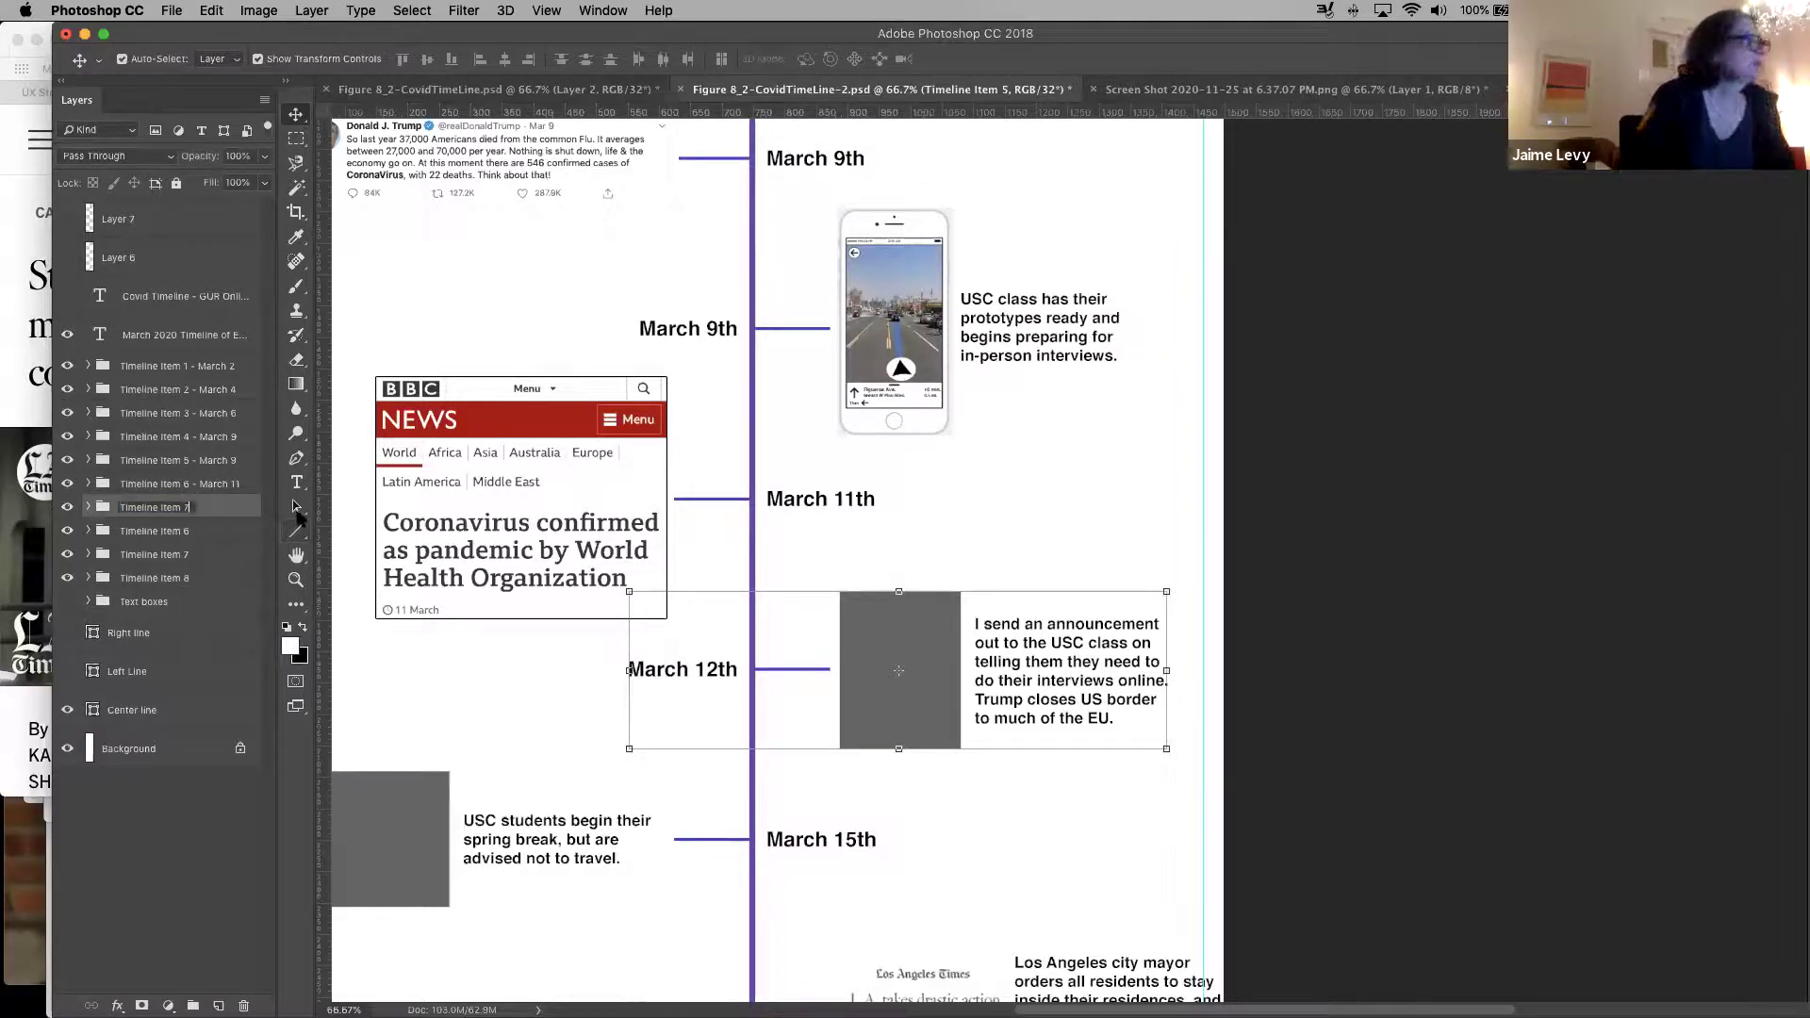
{"action": "type", "text": "7 - M"}
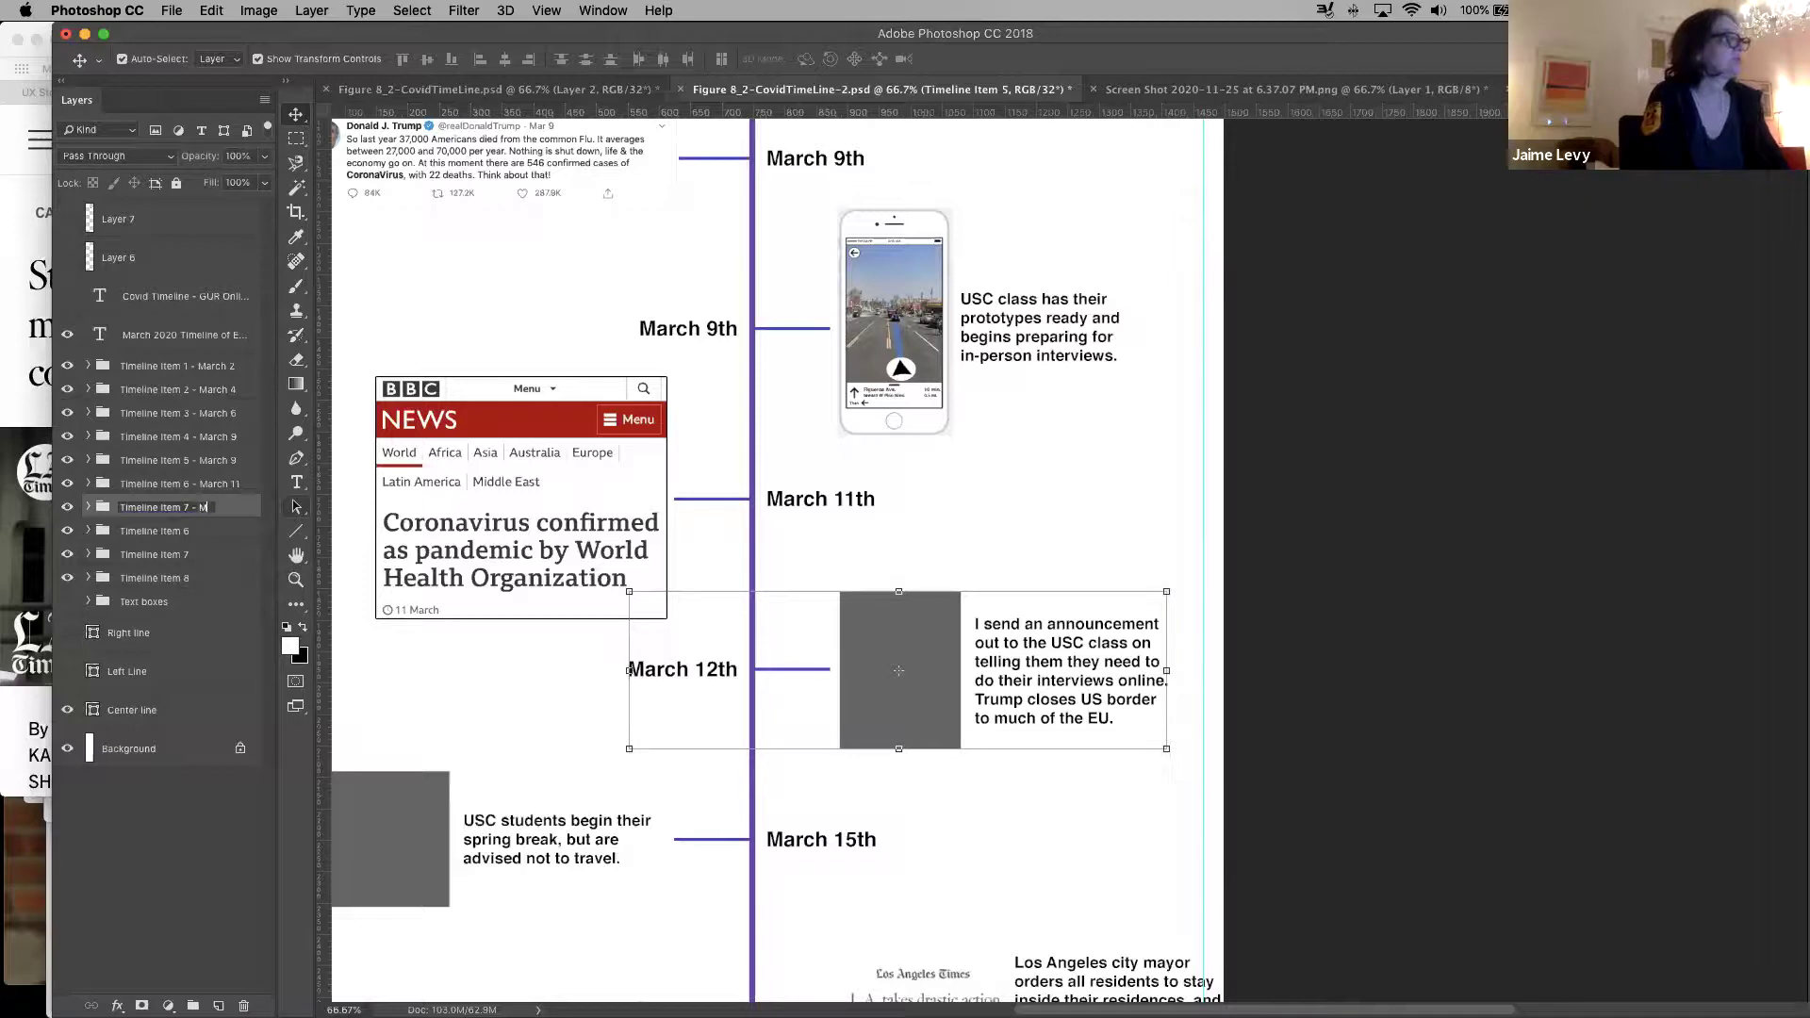
{"action": "type", "text": "arch 12"}
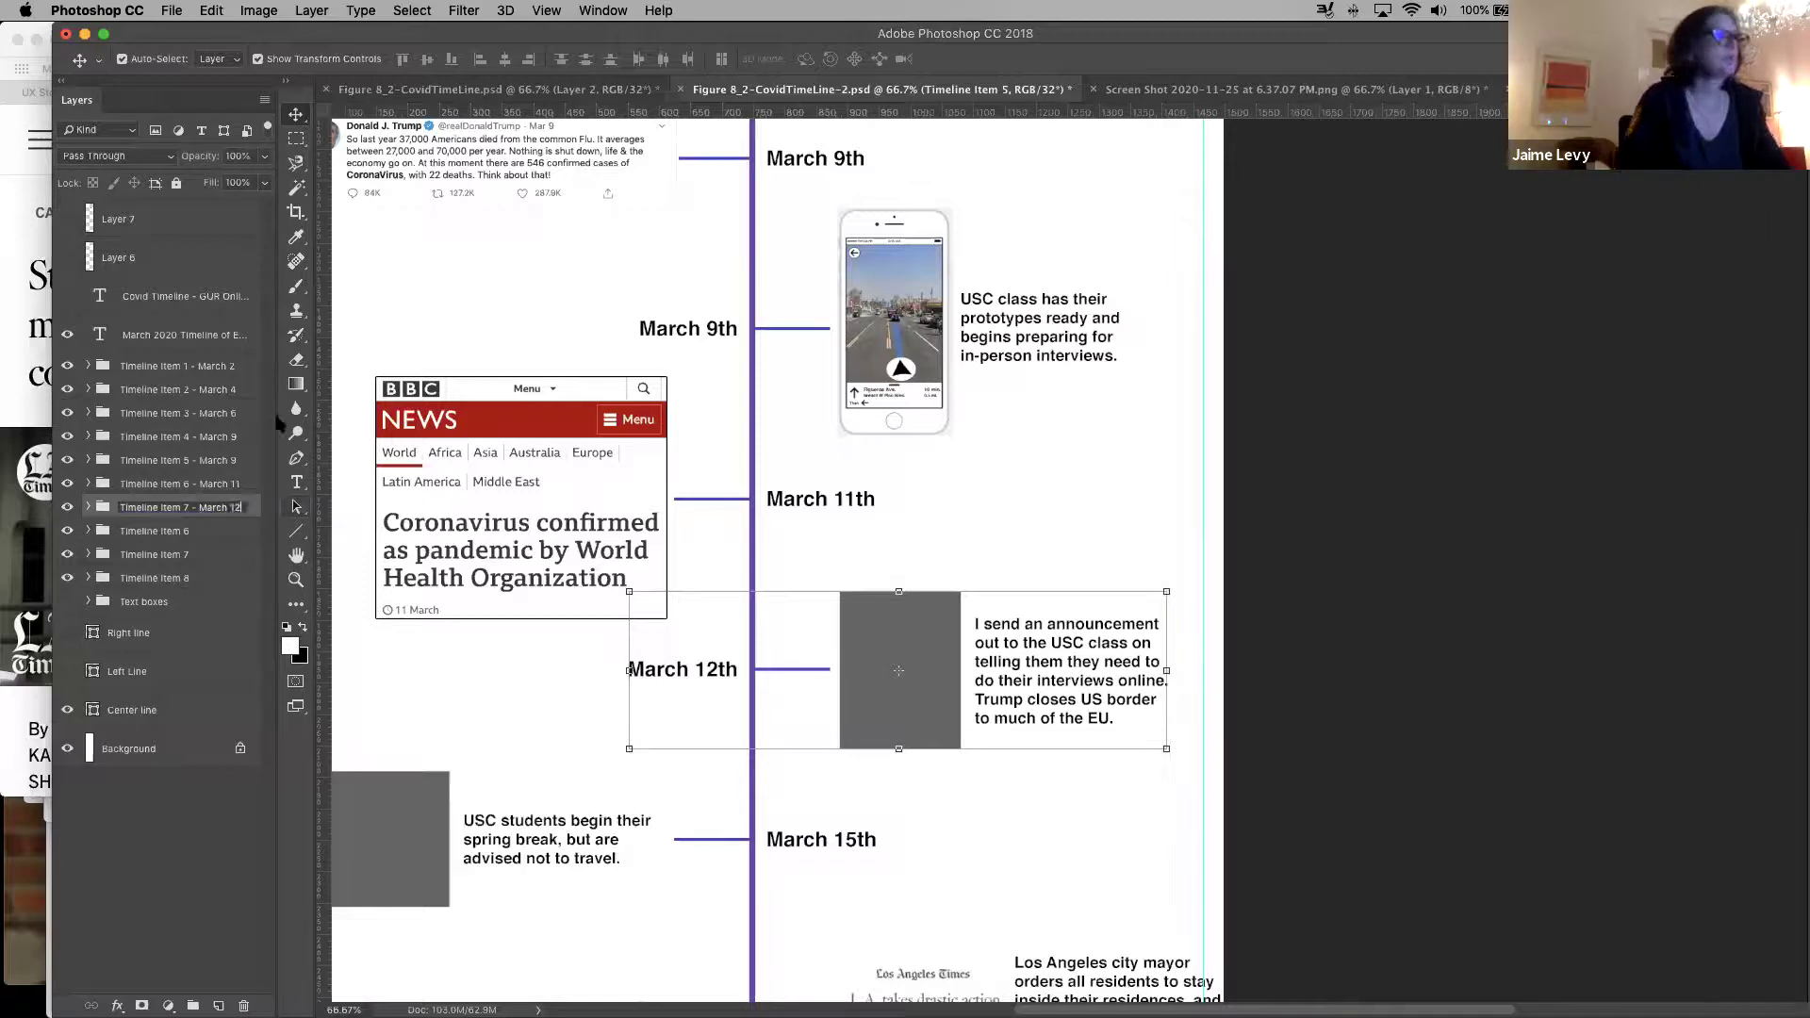
{"action": "key", "text": "Return"}
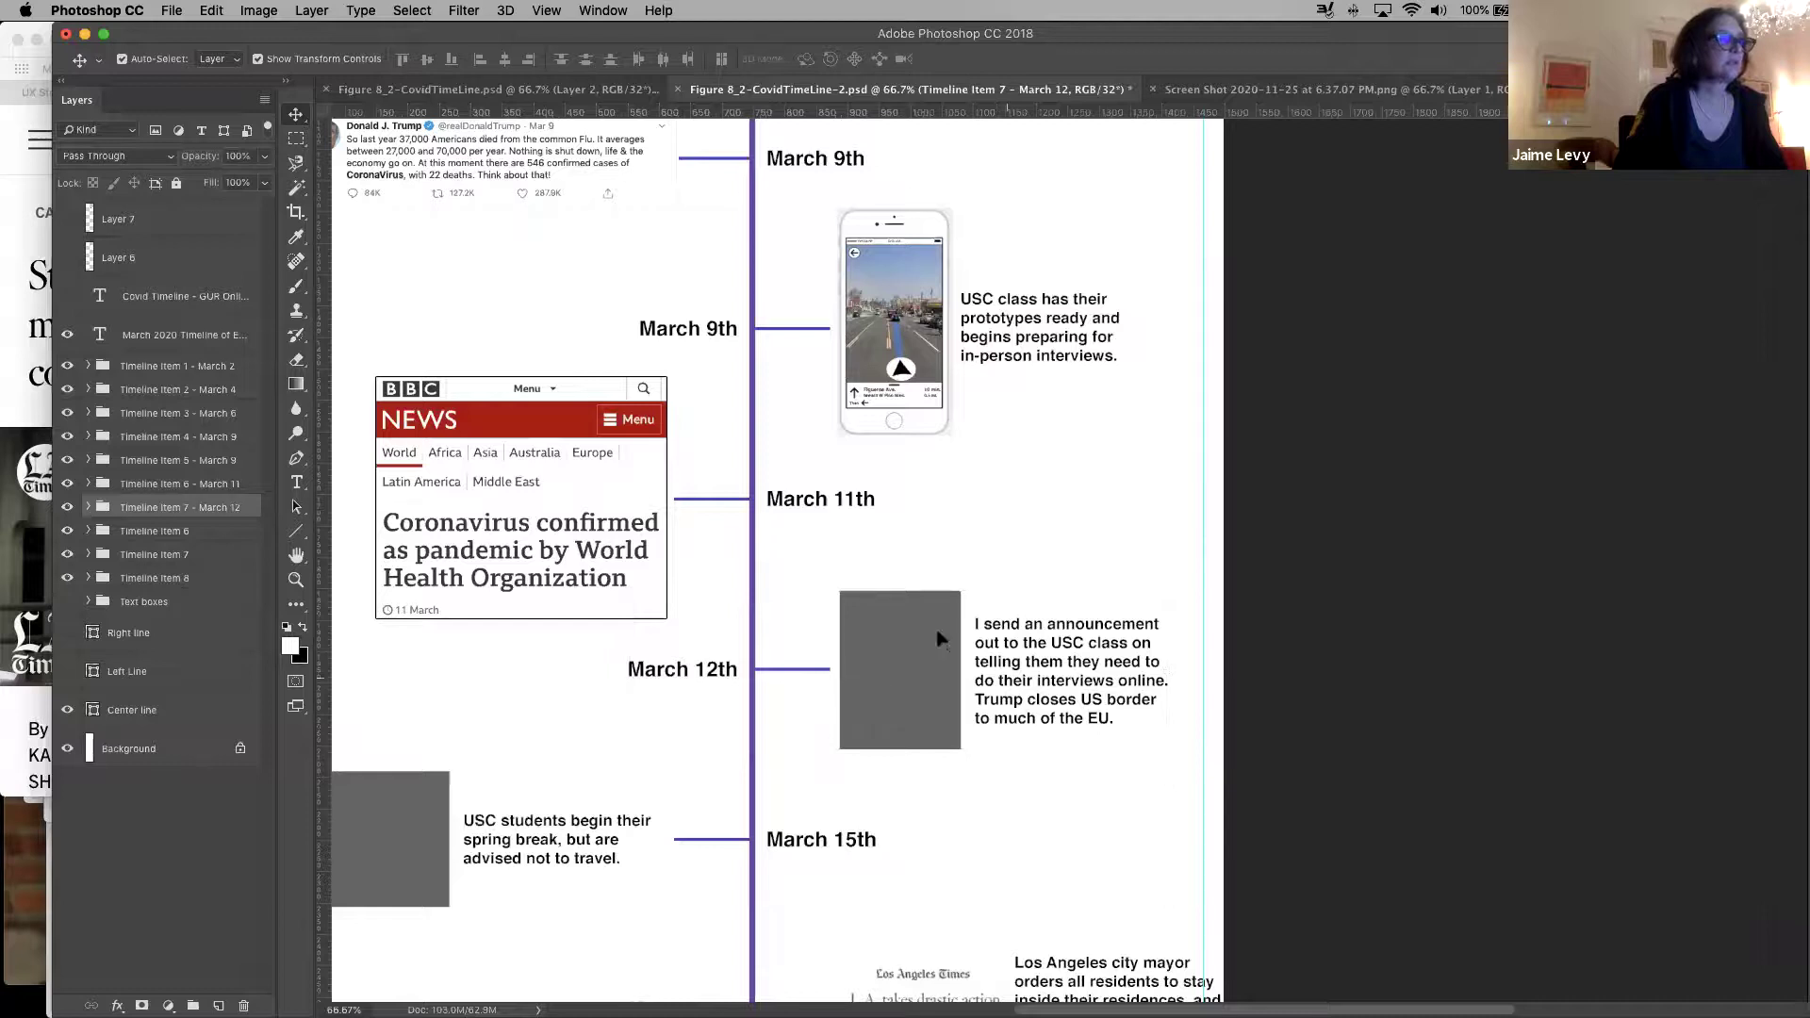
Delete the grey placeholder rectangle beside the March 12th line and select the announcement text next to it
{"action": "left_click", "coordinate": [877, 657]}
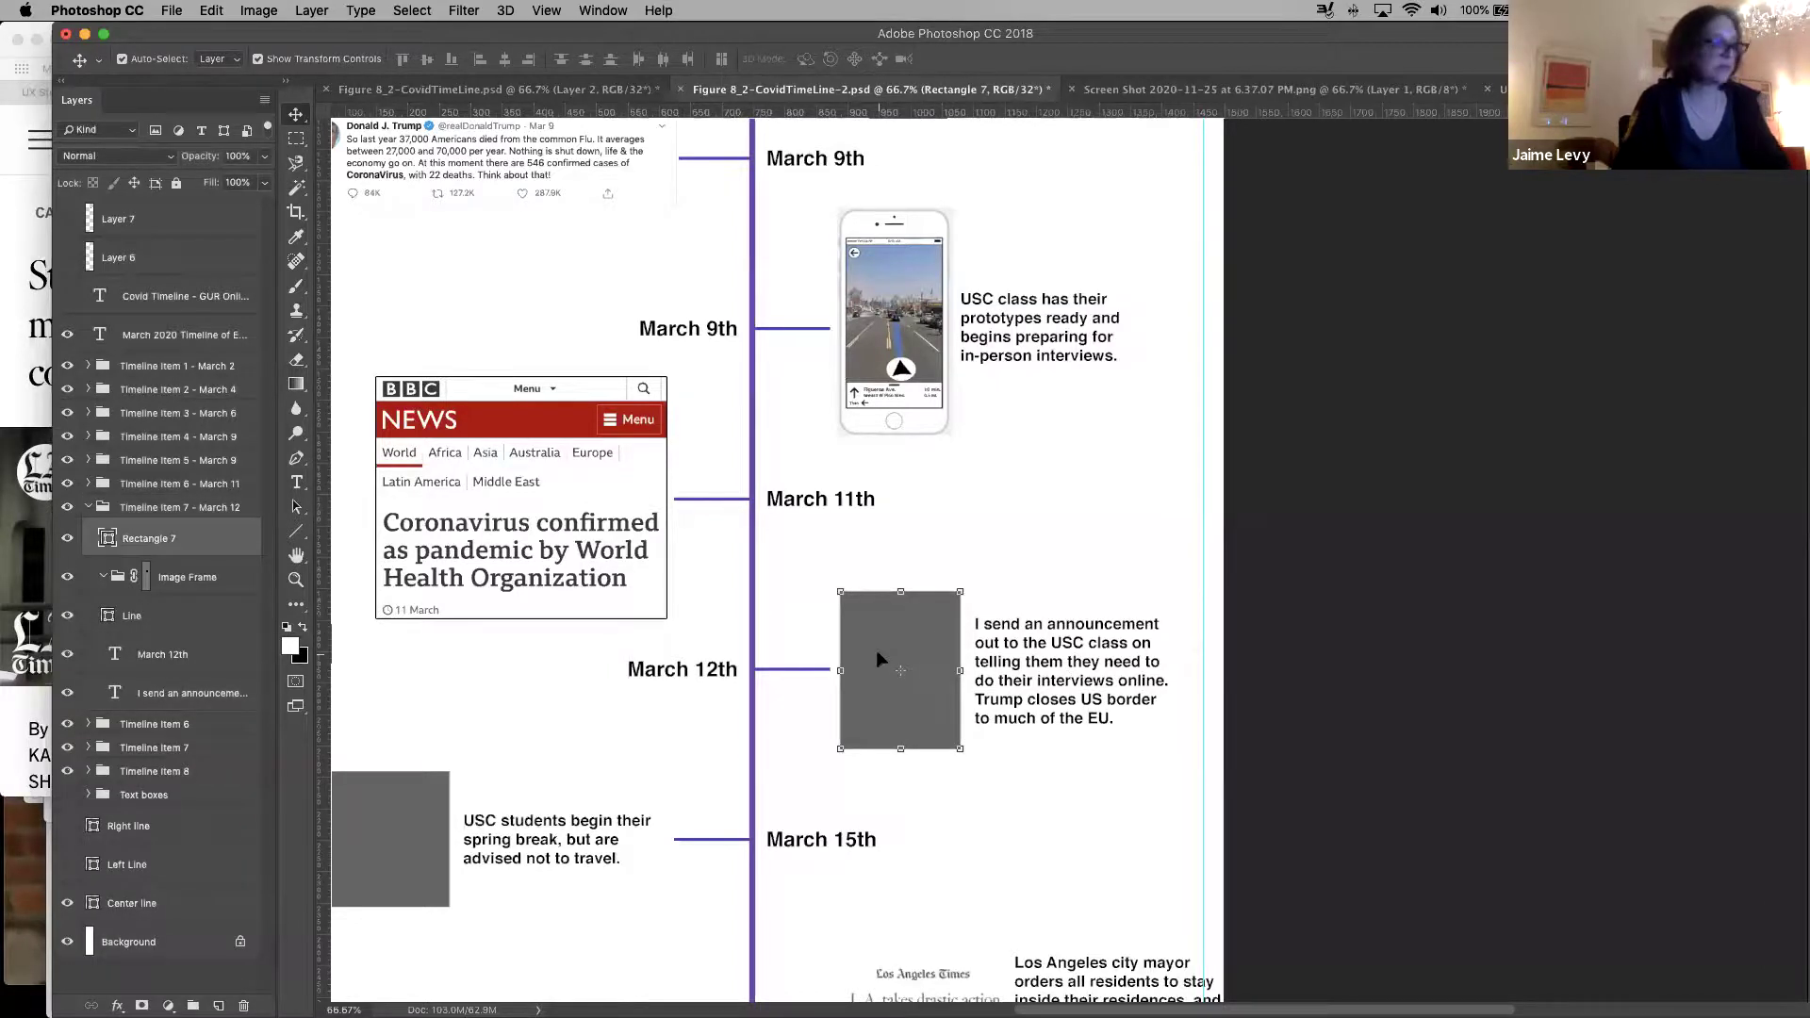
{"action": "key", "text": "BackSpace"}
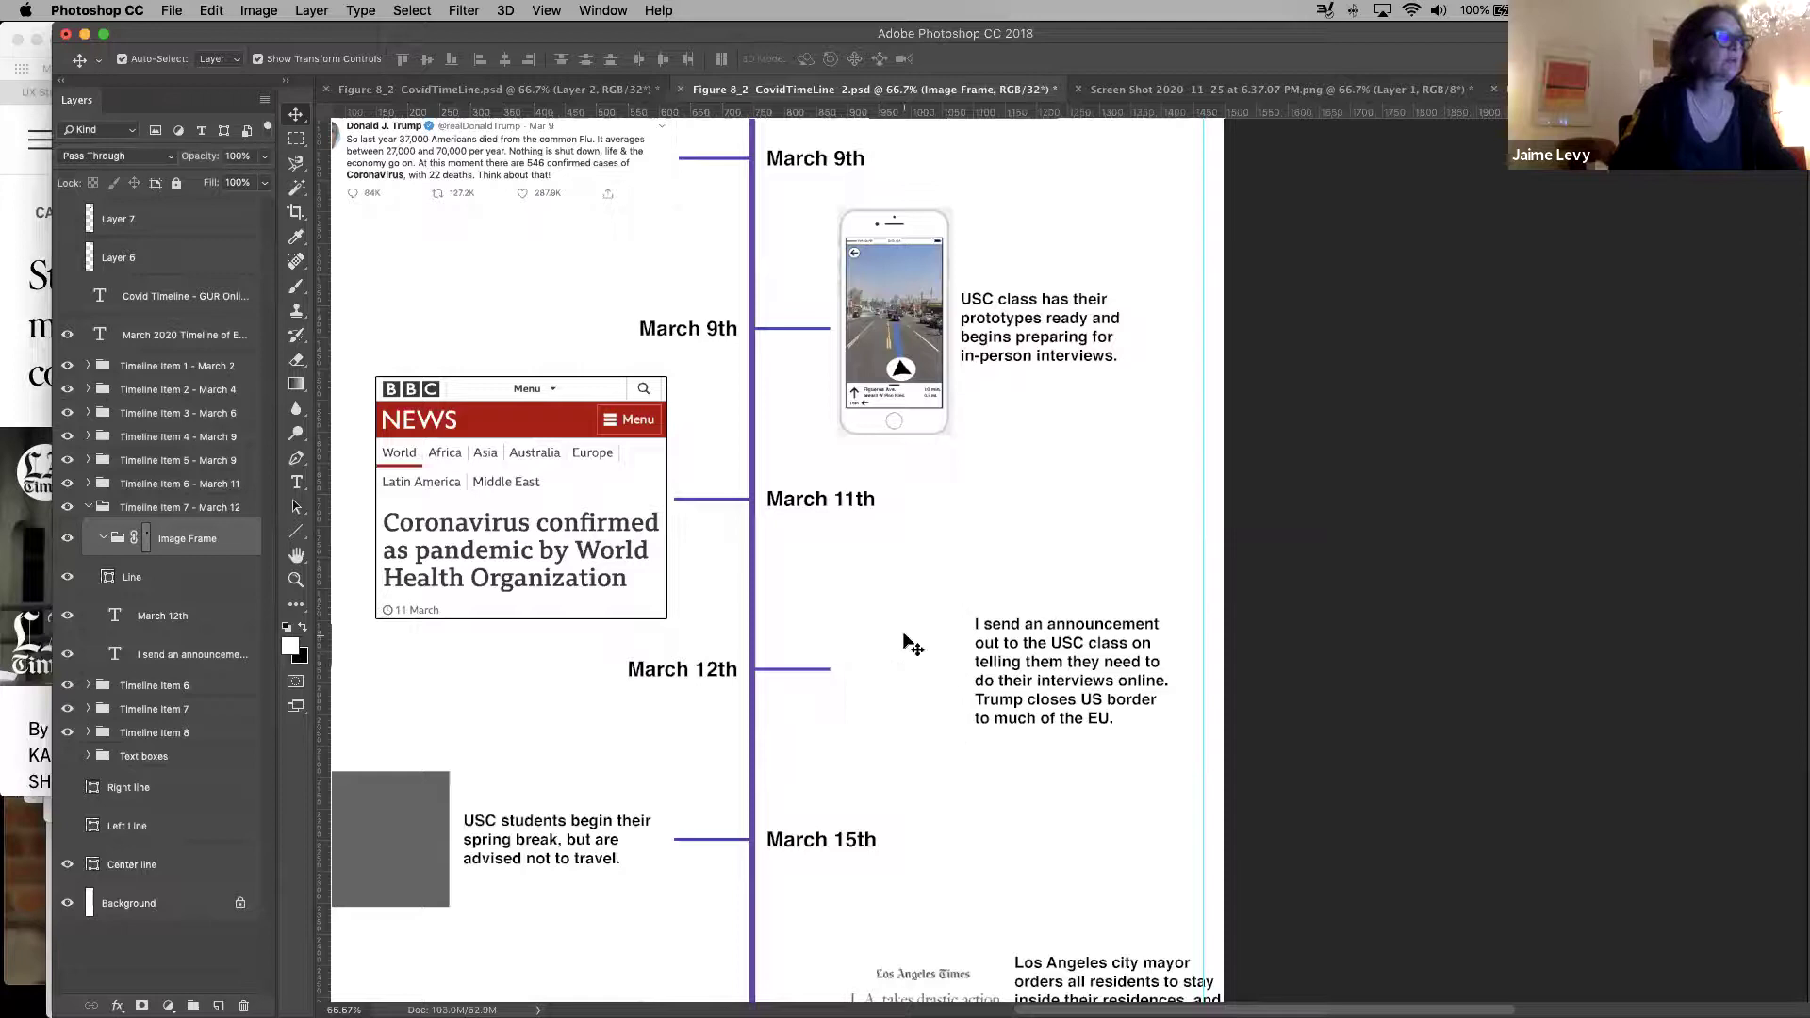
{"action": "key", "text": "BackSpace"}
{"action": "left_click", "coordinate": [1075, 653]}
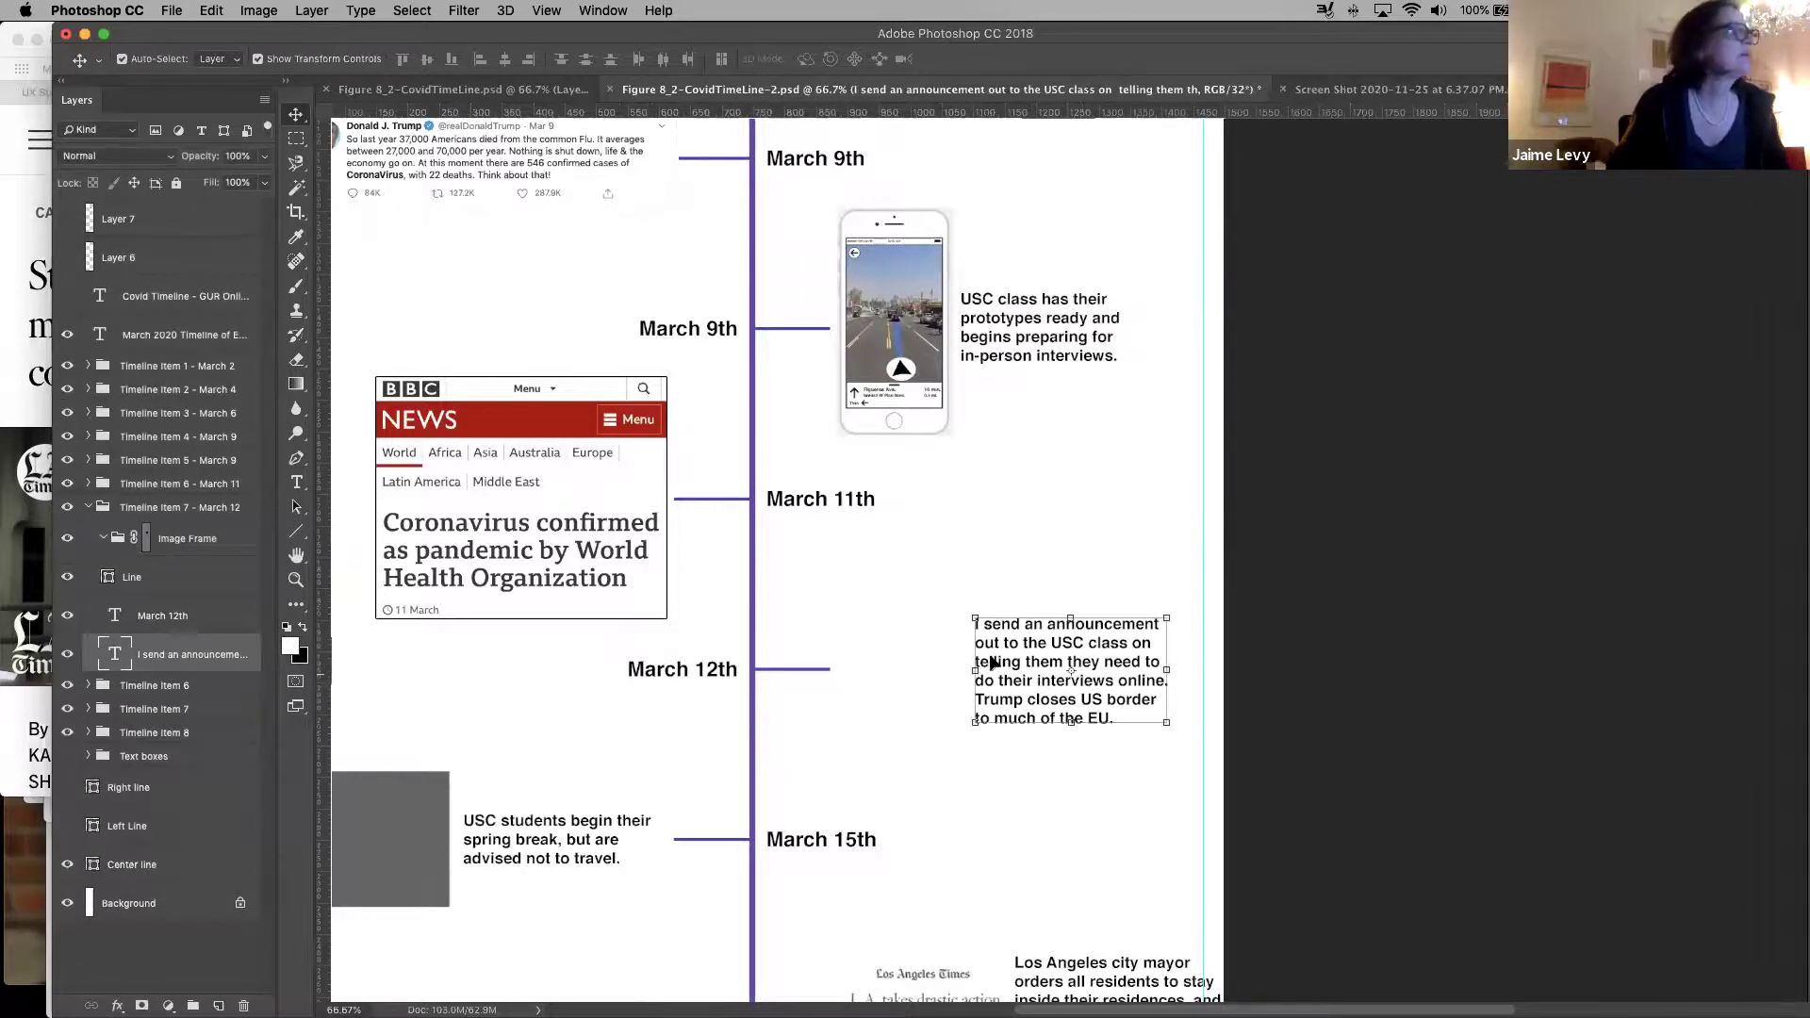
Replace the announcement text beside the March 12th line with "USC is going online"
{"action": "left_click", "coordinate": [297, 482]}
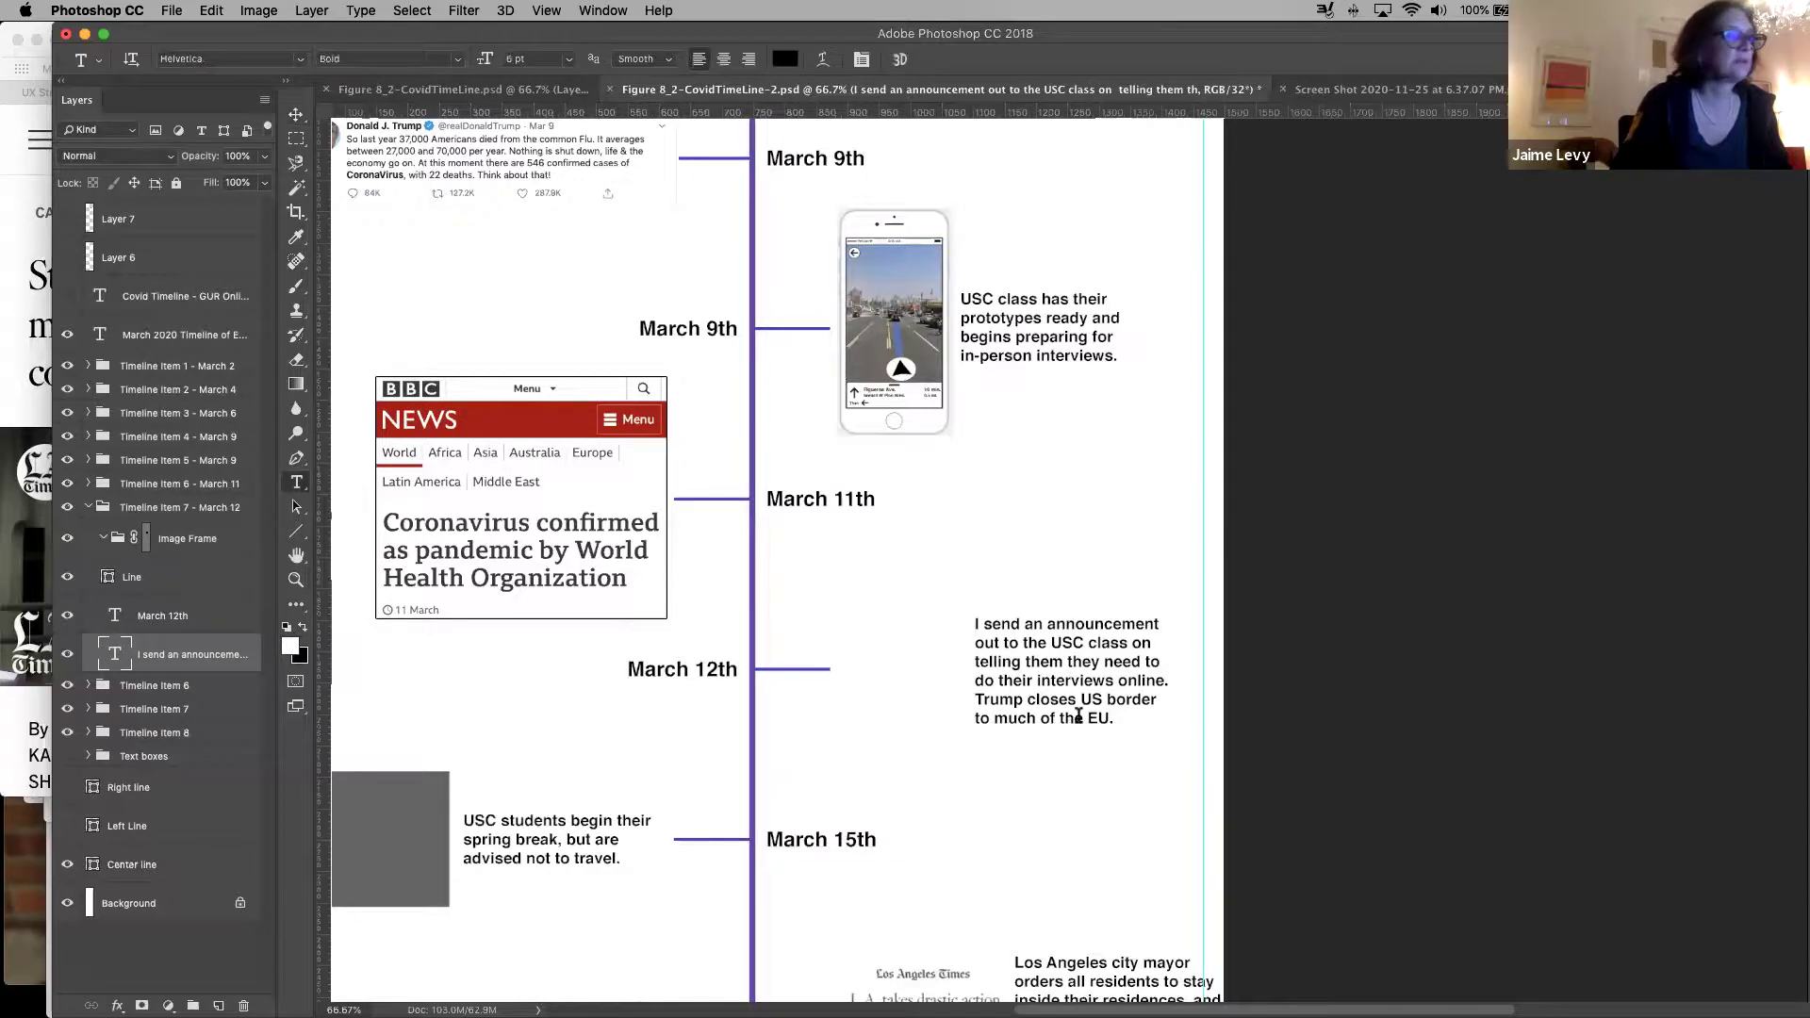
{"action": "left_click_drag", "start_coordinate": [1110, 721], "coordinate": [1016, 640]}
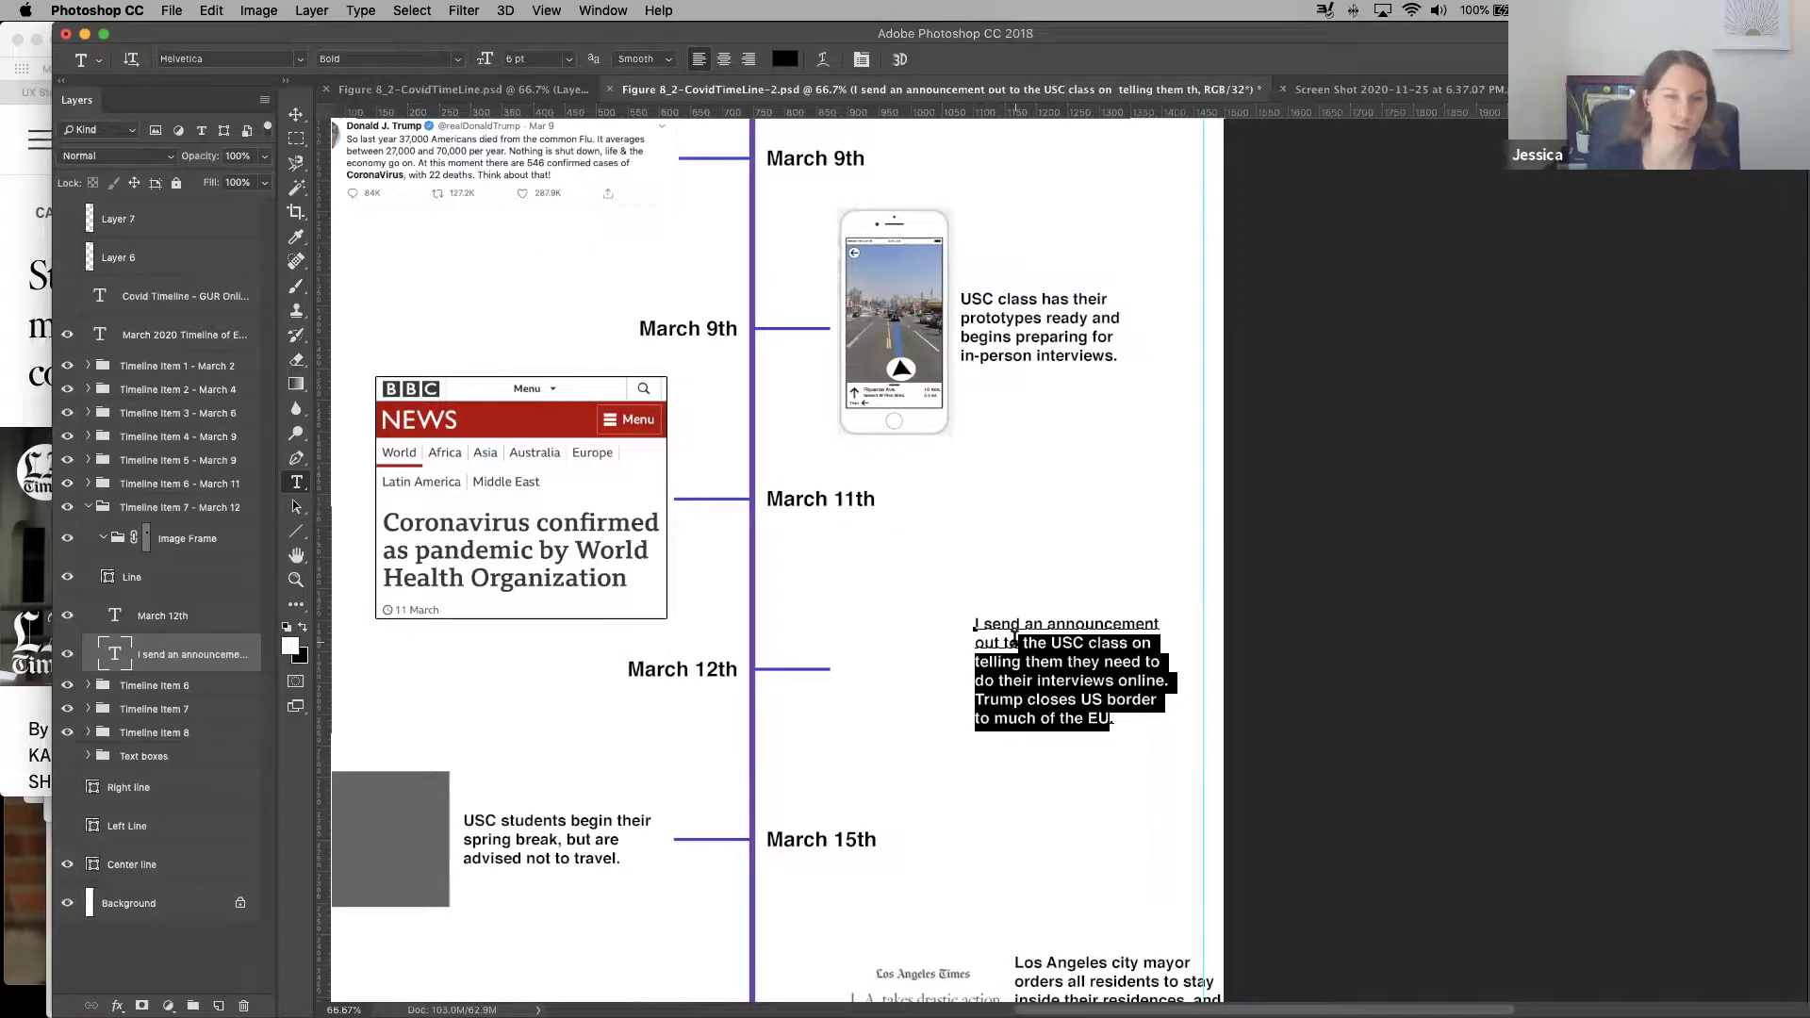
{"action": "left_click_drag", "start_coordinate": [1016, 640], "coordinate": [972, 647]}
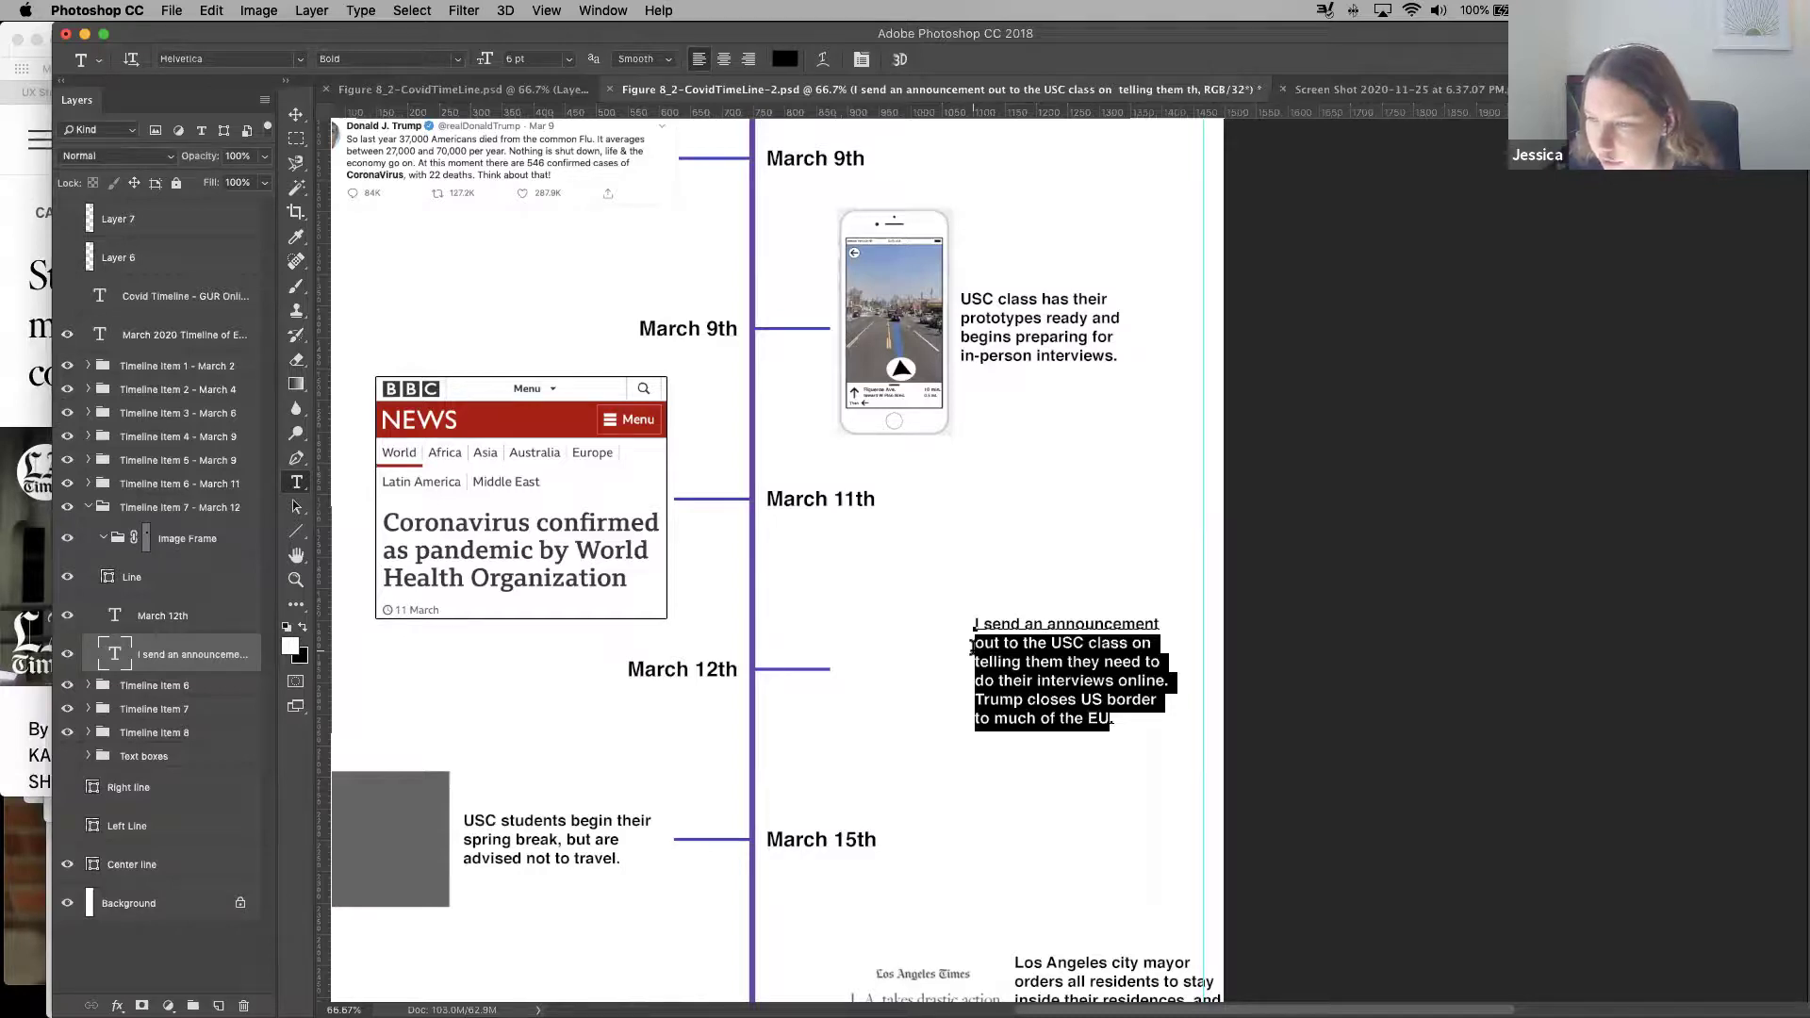
{"action": "left_click_drag", "start_coordinate": [971, 647], "coordinate": [974, 627]}
{"action": "type", "text": "USC"}
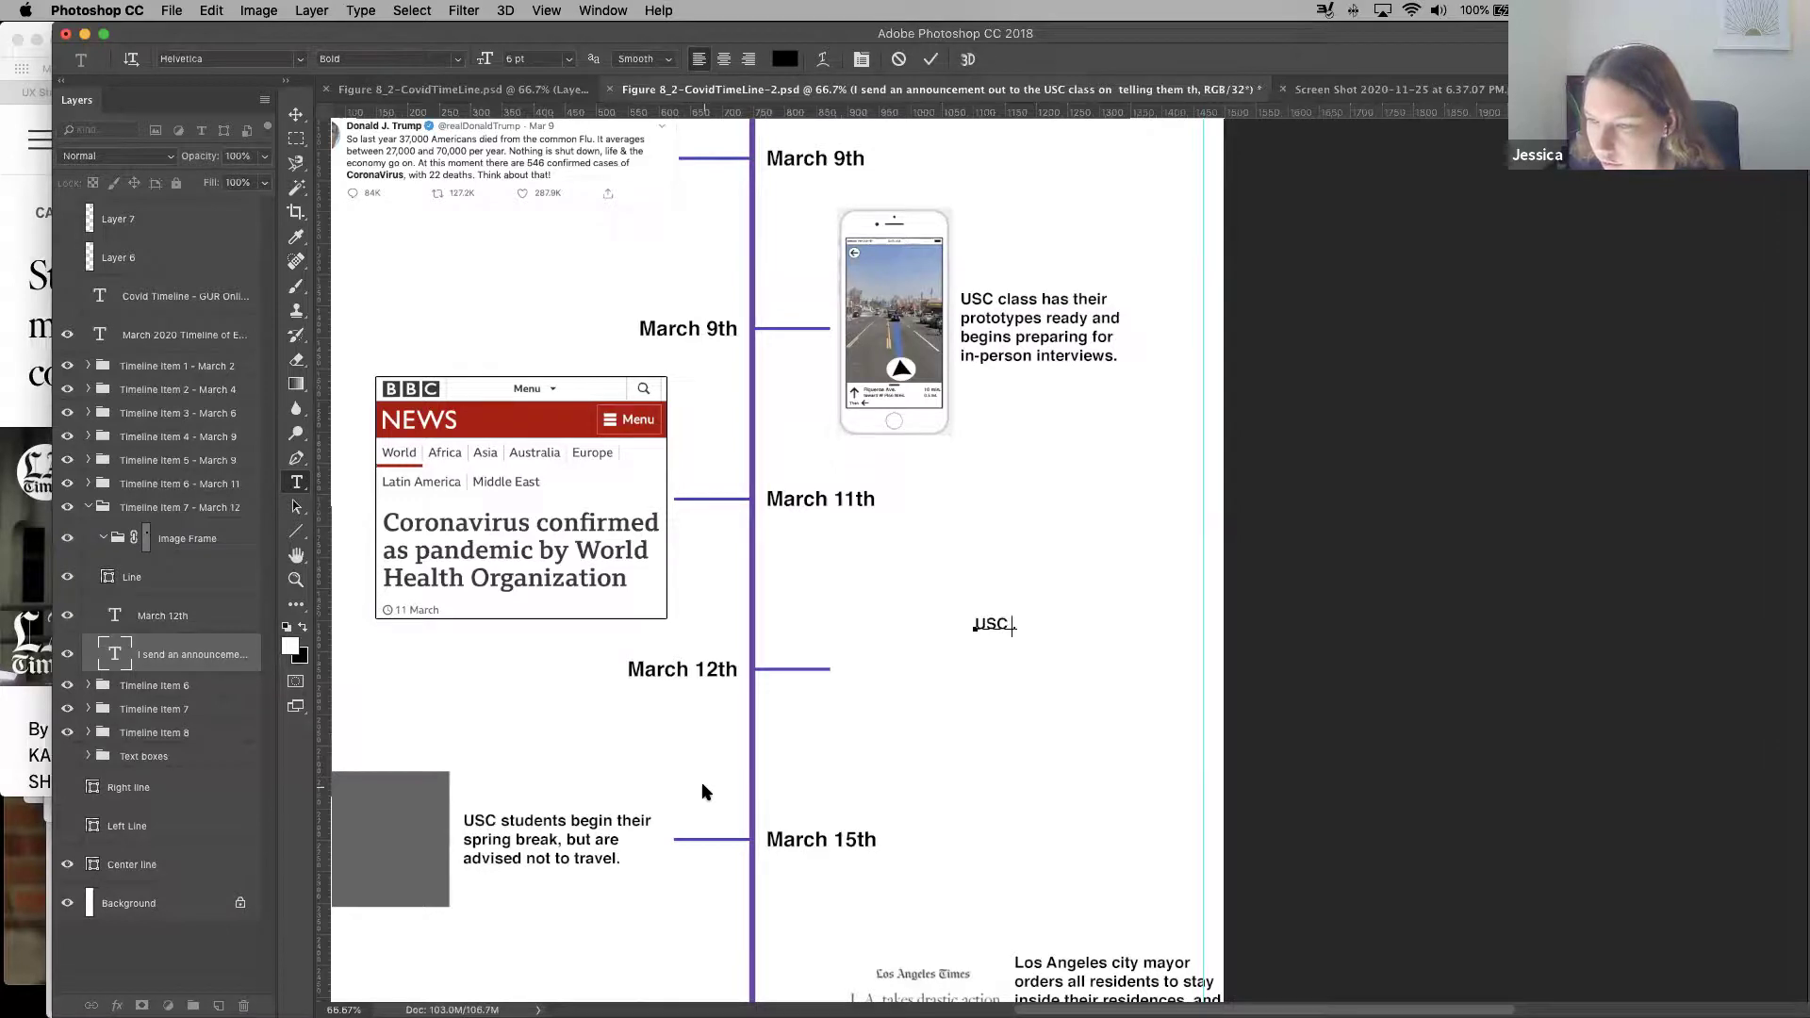
{"action": "type", "text": "is going"}
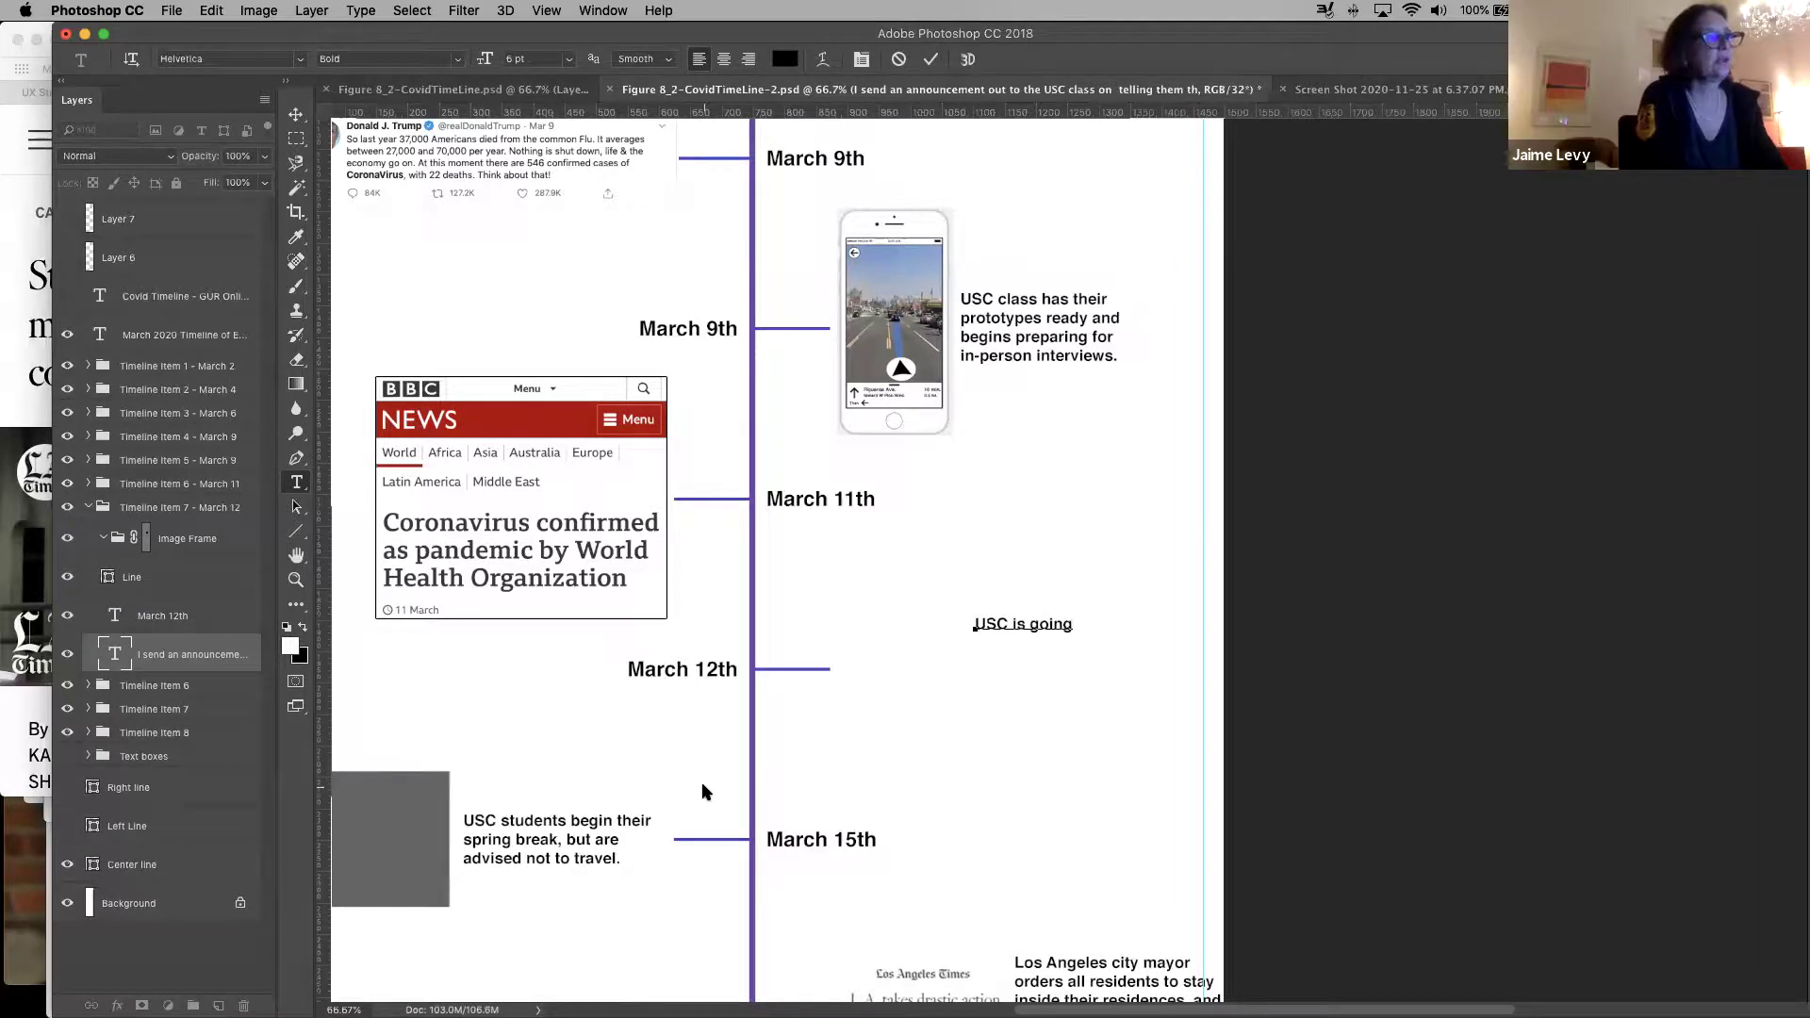
{"action": "type", "text": " online for"}
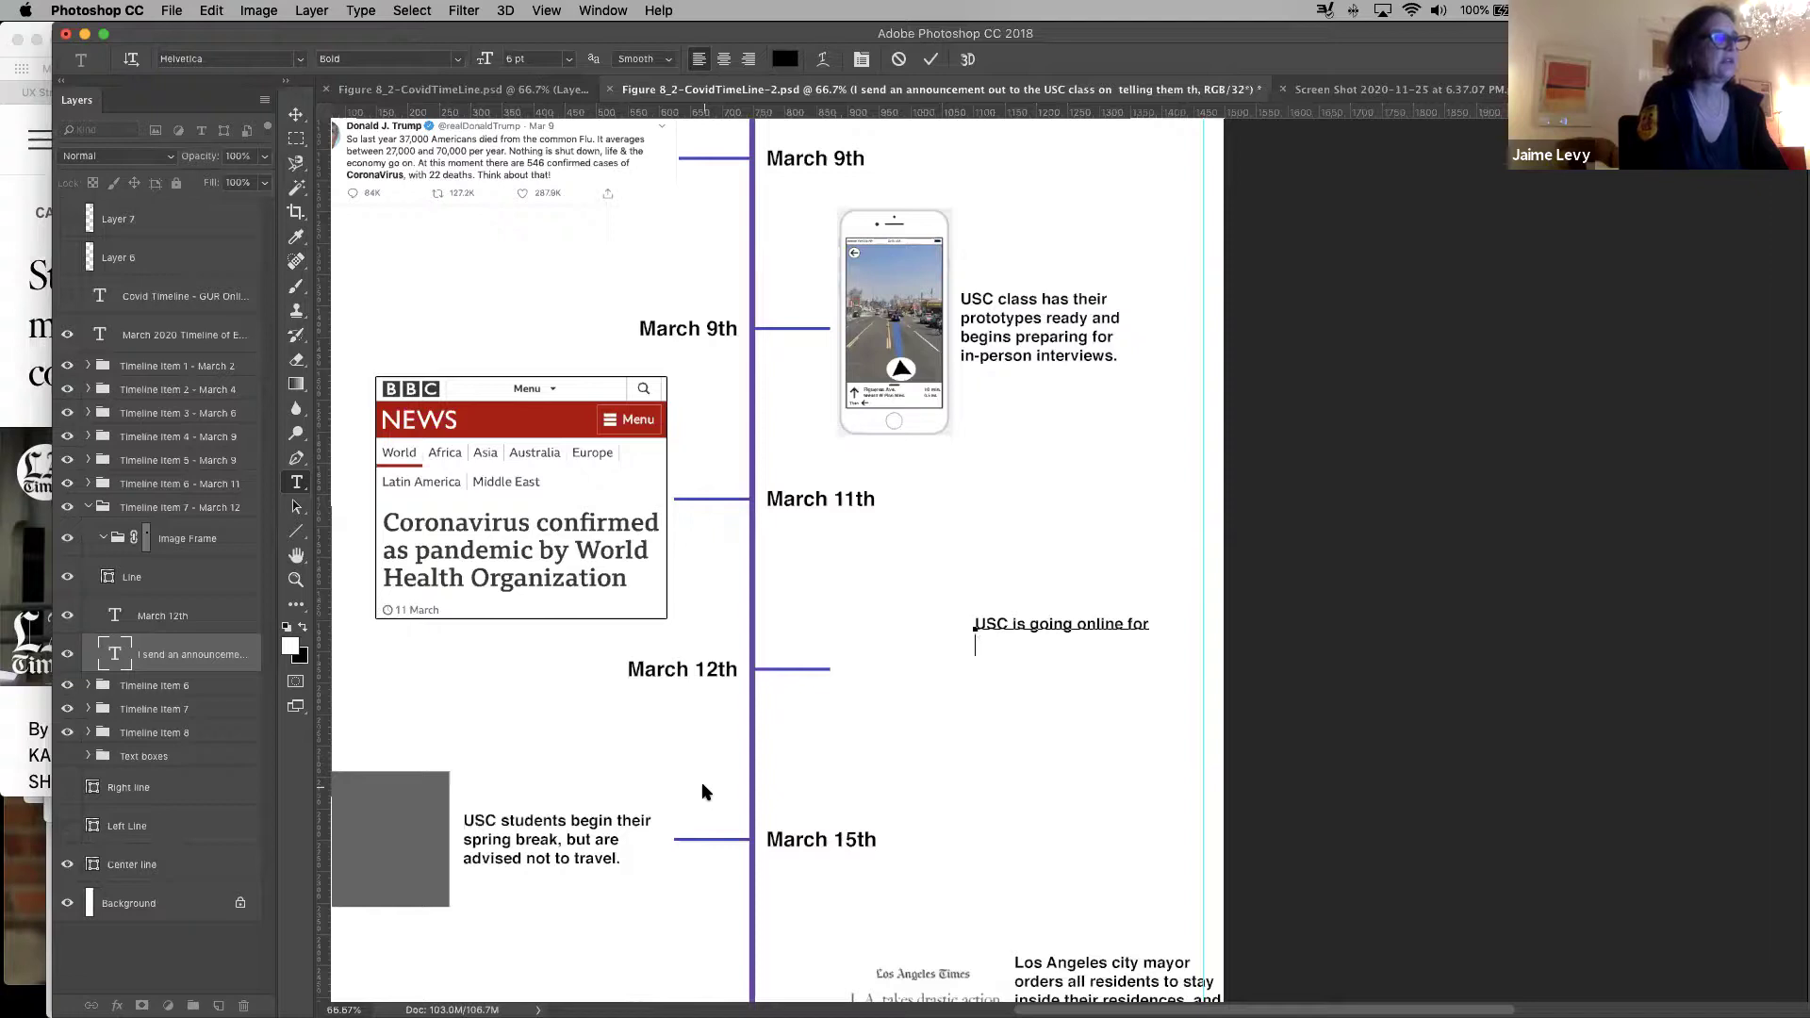
{"action": "type", "text": "and"}
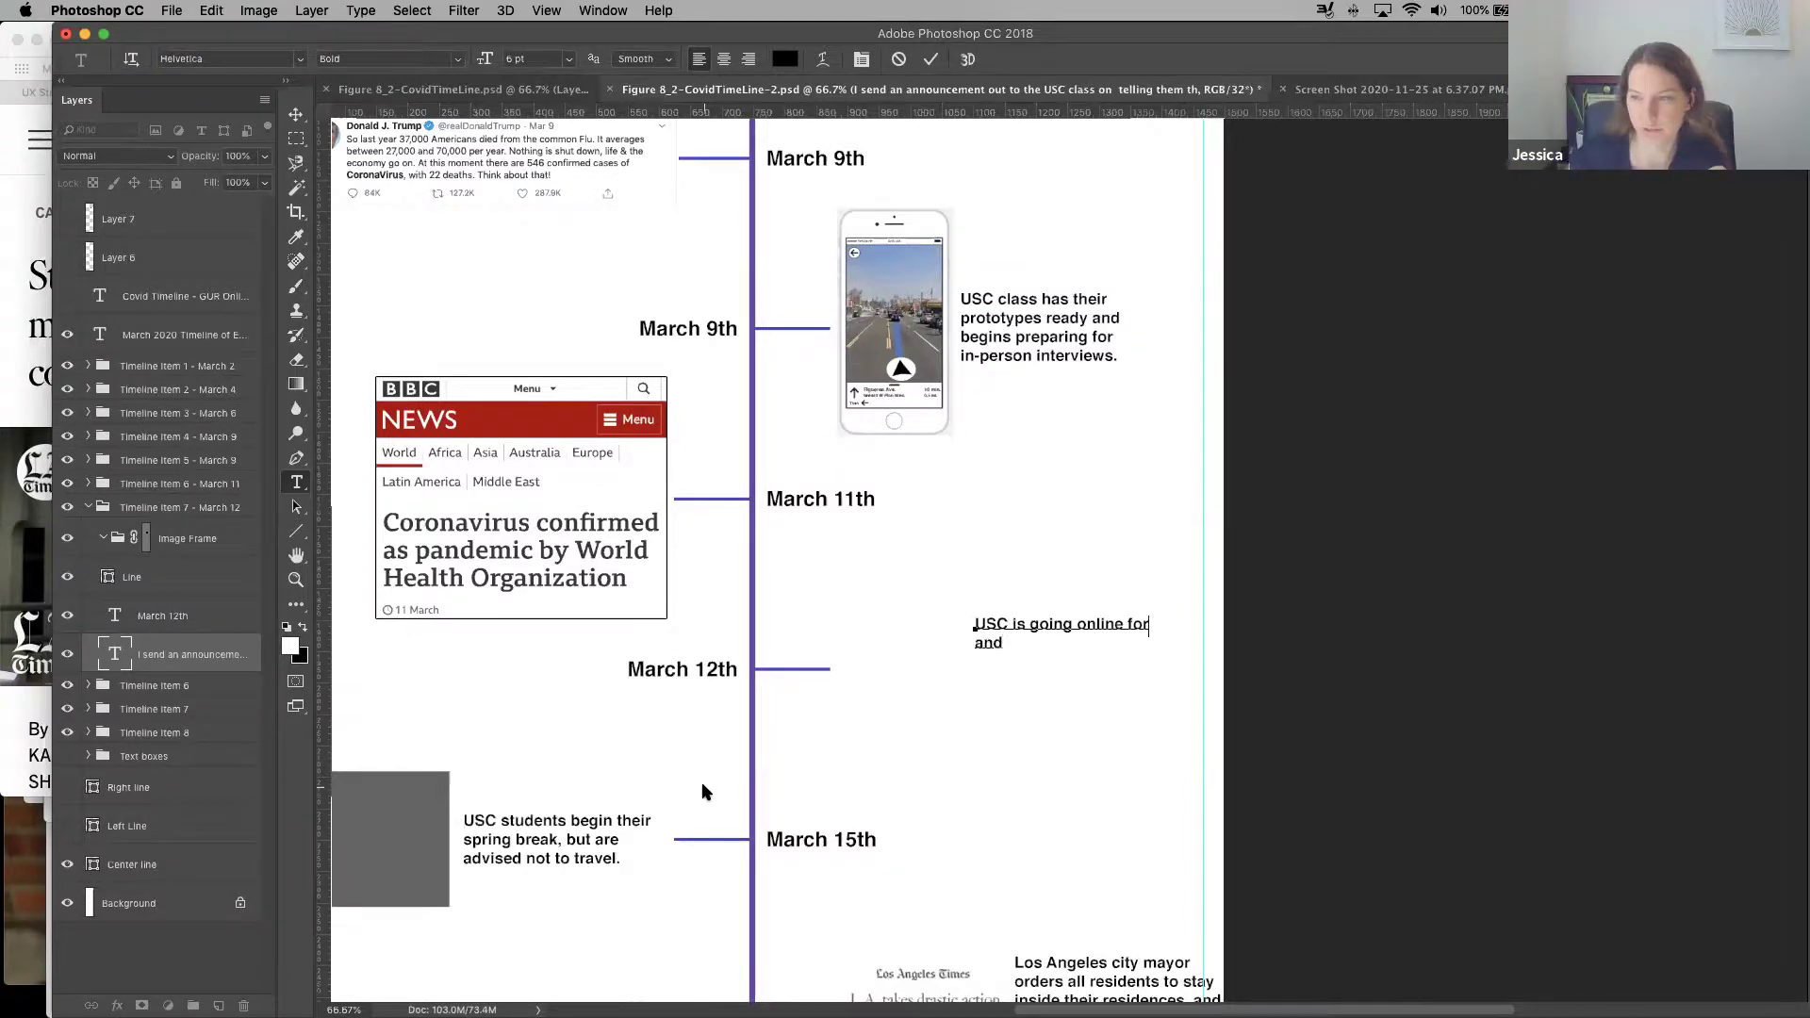
{"action": "key", "text": "BackSpace"}
{"action": "key", "text": "BackSpace"}
{"action": "key", "text": "BackSpace"}
{"action": "key", "text": "BackSpace"}
{"action": "key", "text": "BackSpace"}
{"action": "key", "text": "BackSpace"}
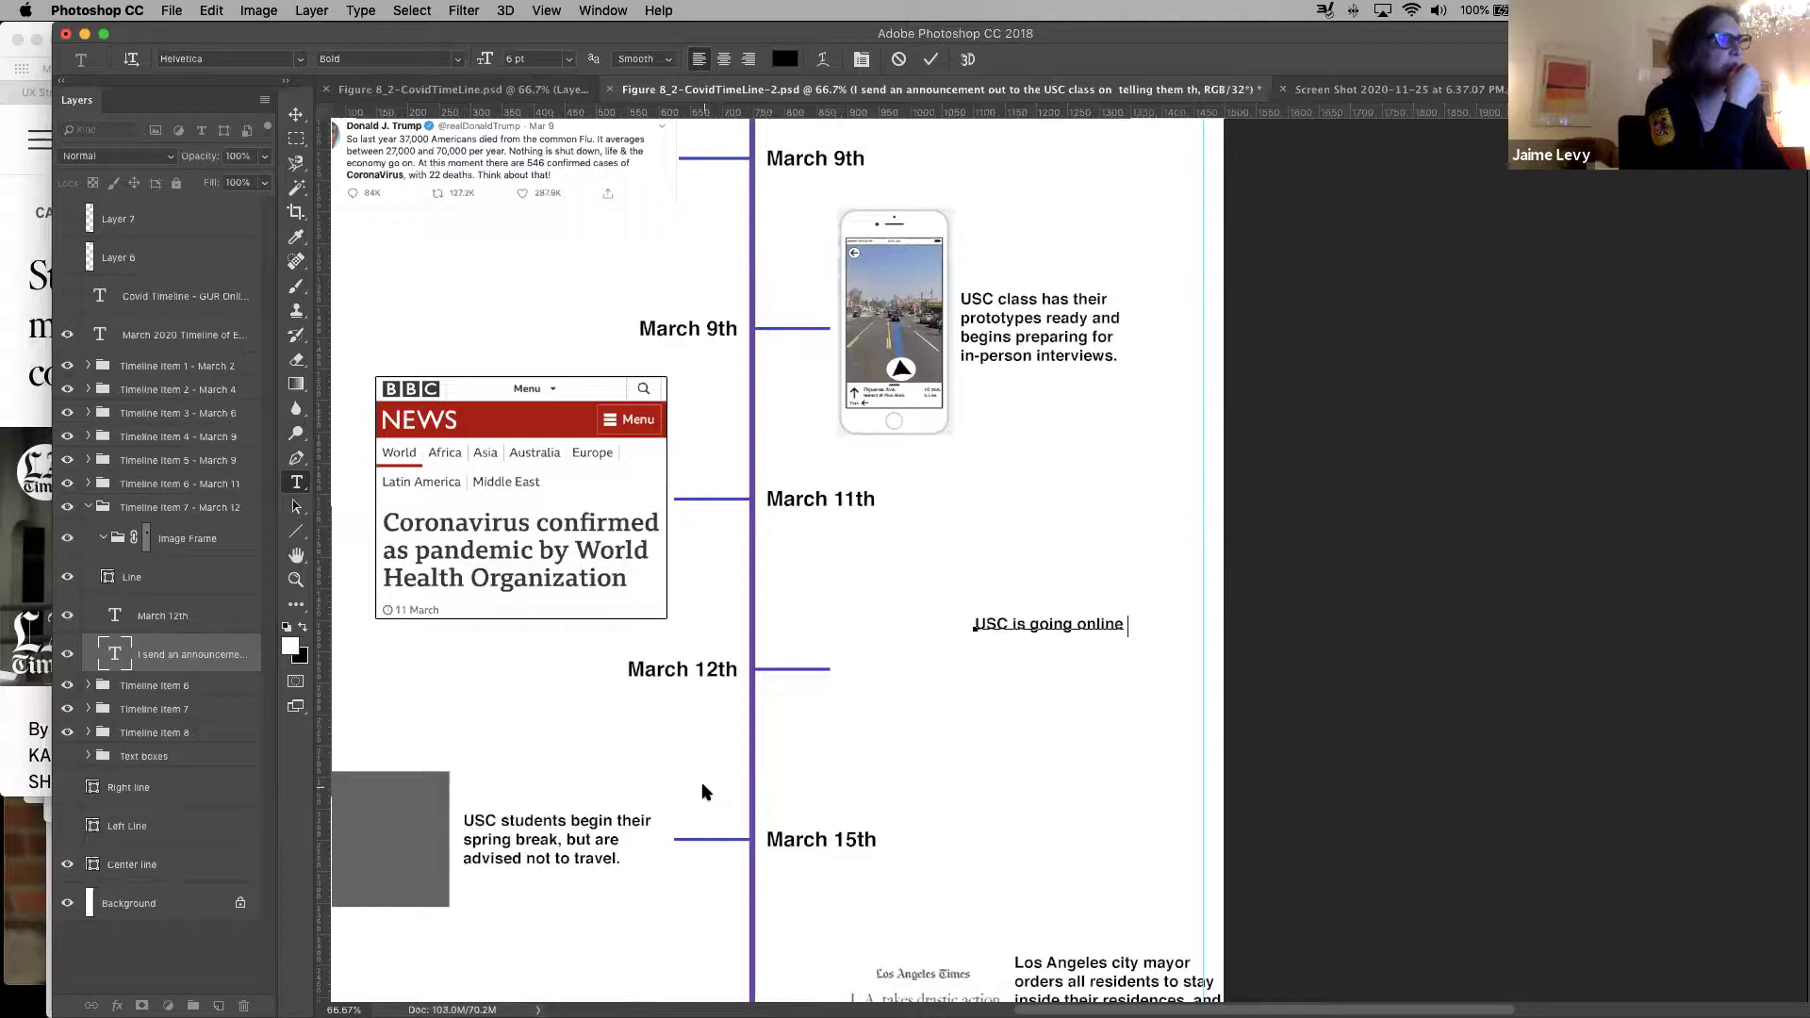
Switch to the timeline notes in Safari and capture the announcement letter's third paragraph as a screenshot
{"action": "mouse_move", "coordinate": [140, 1014]}
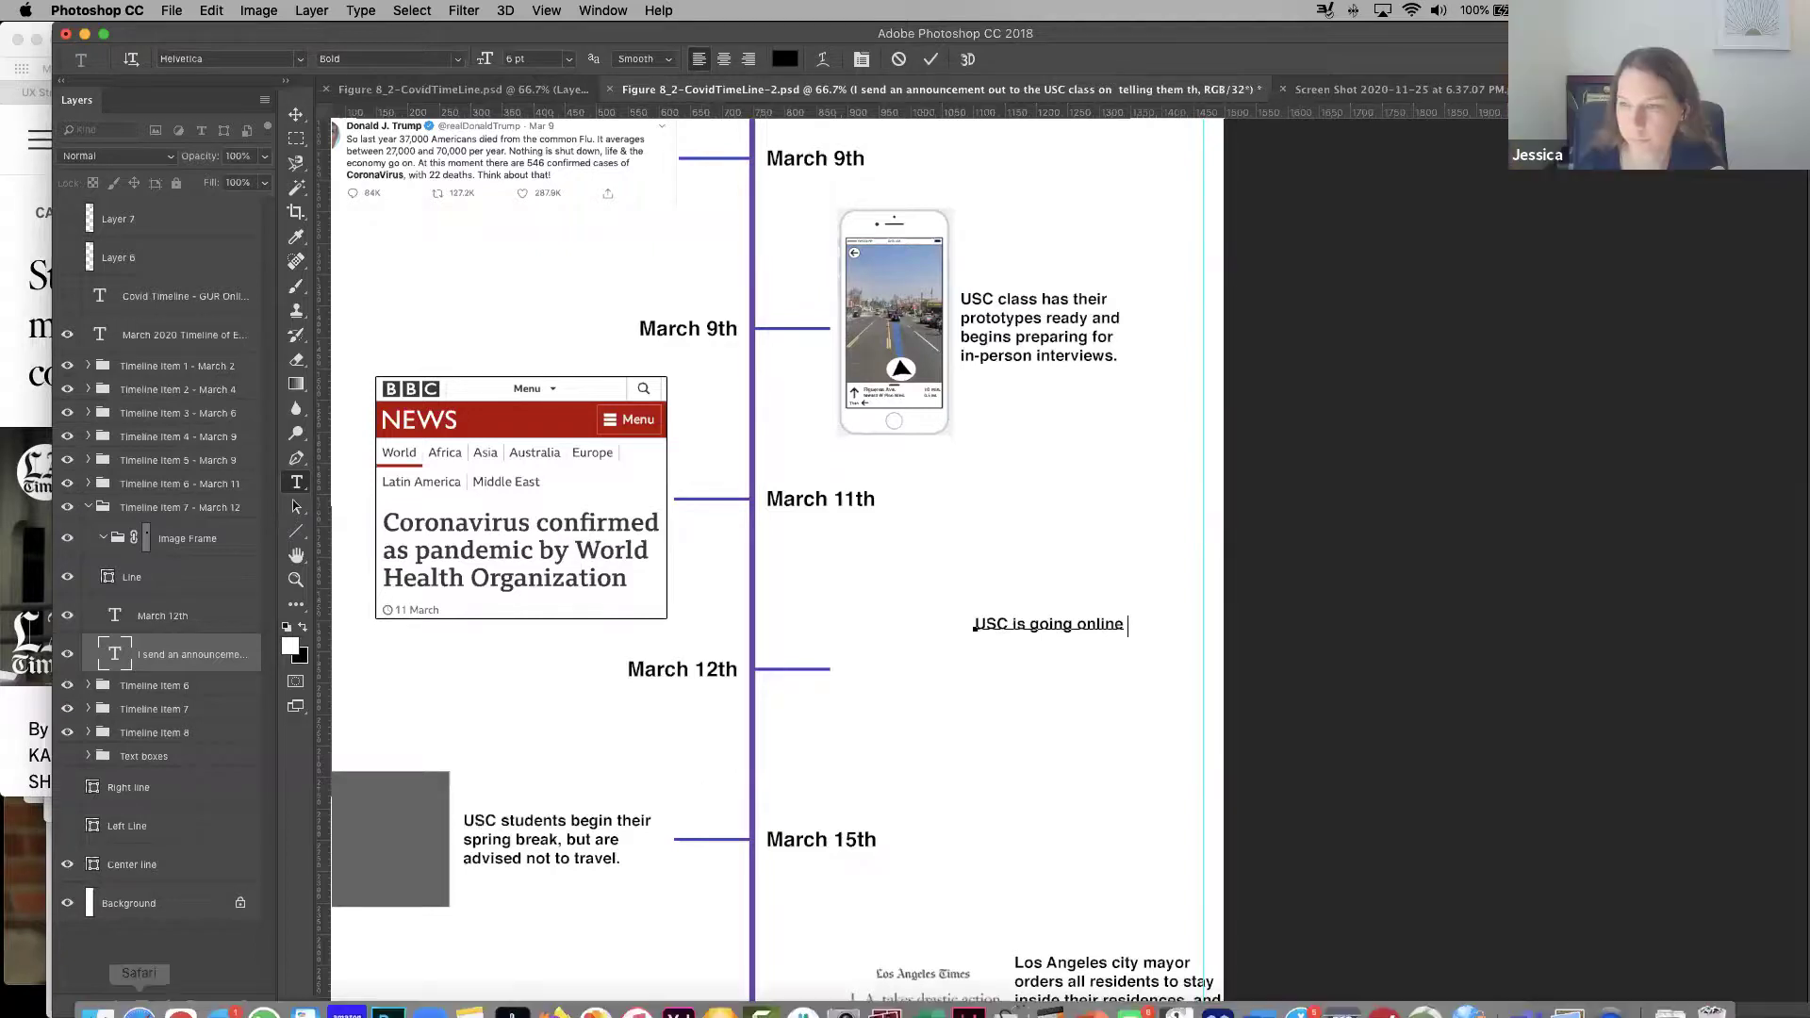
{"action": "left_click", "coordinate": [140, 994]}
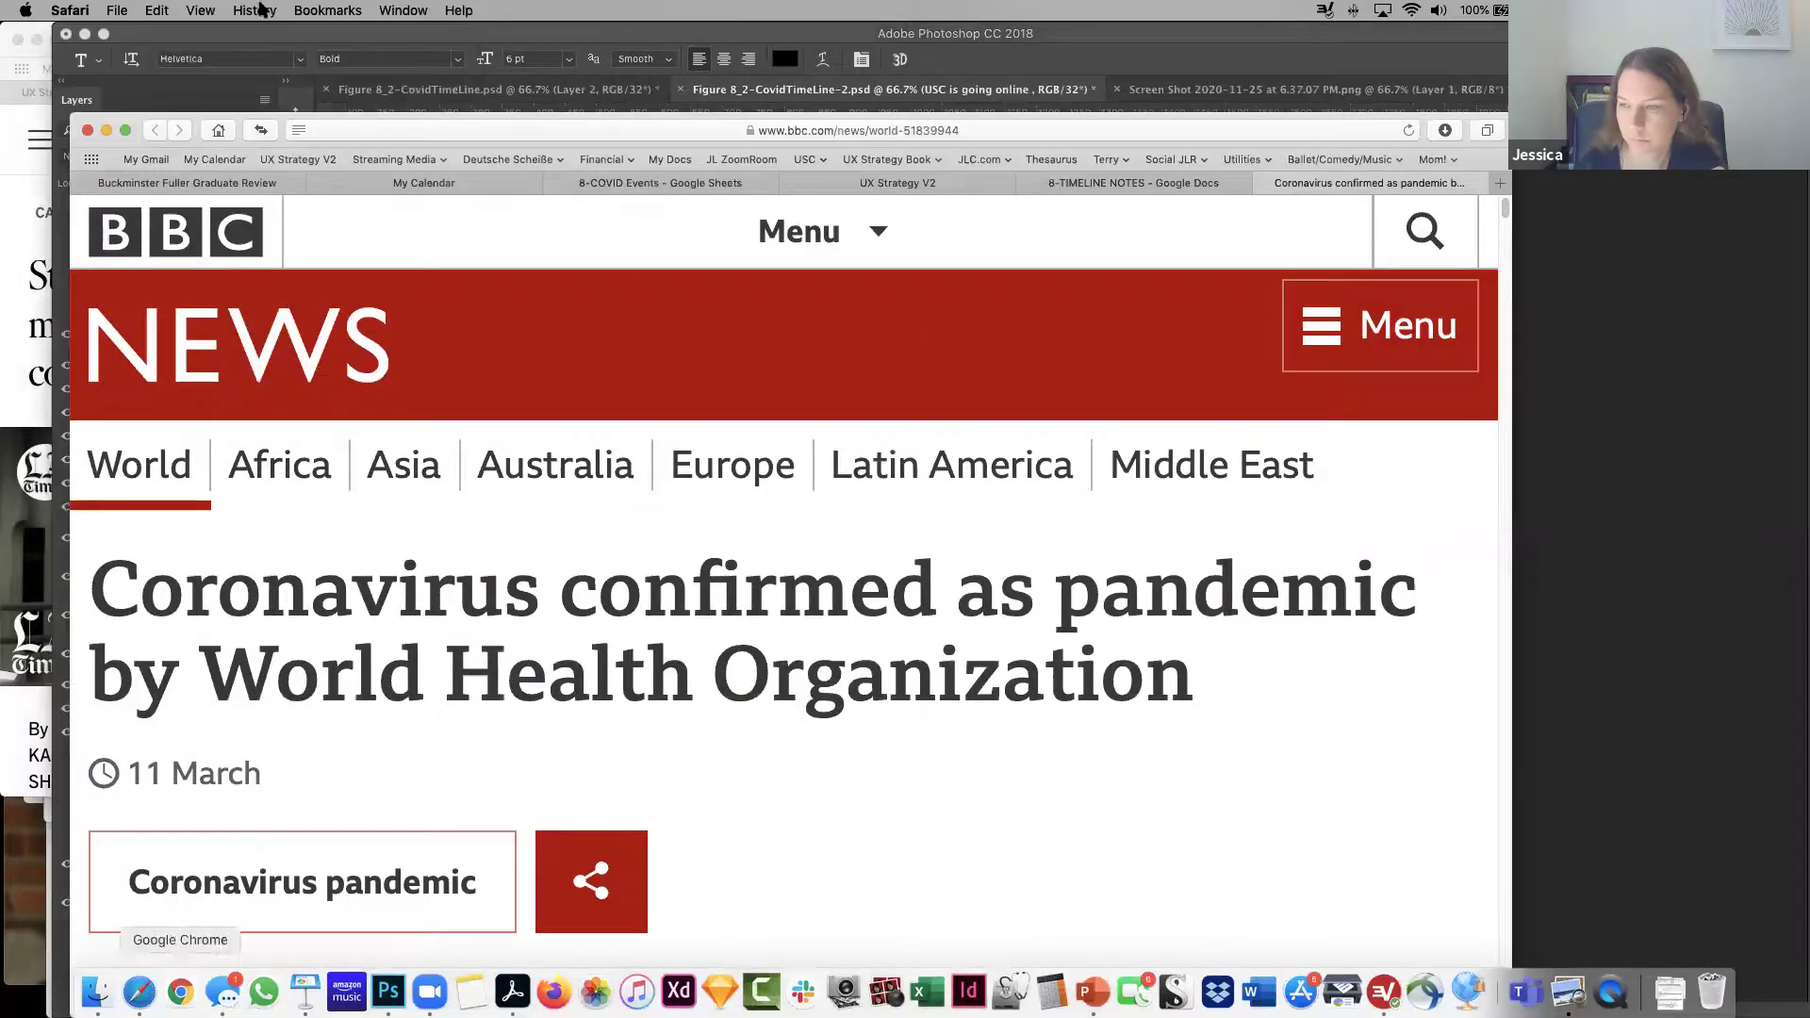
{"action": "left_click", "coordinate": [1119, 185]}
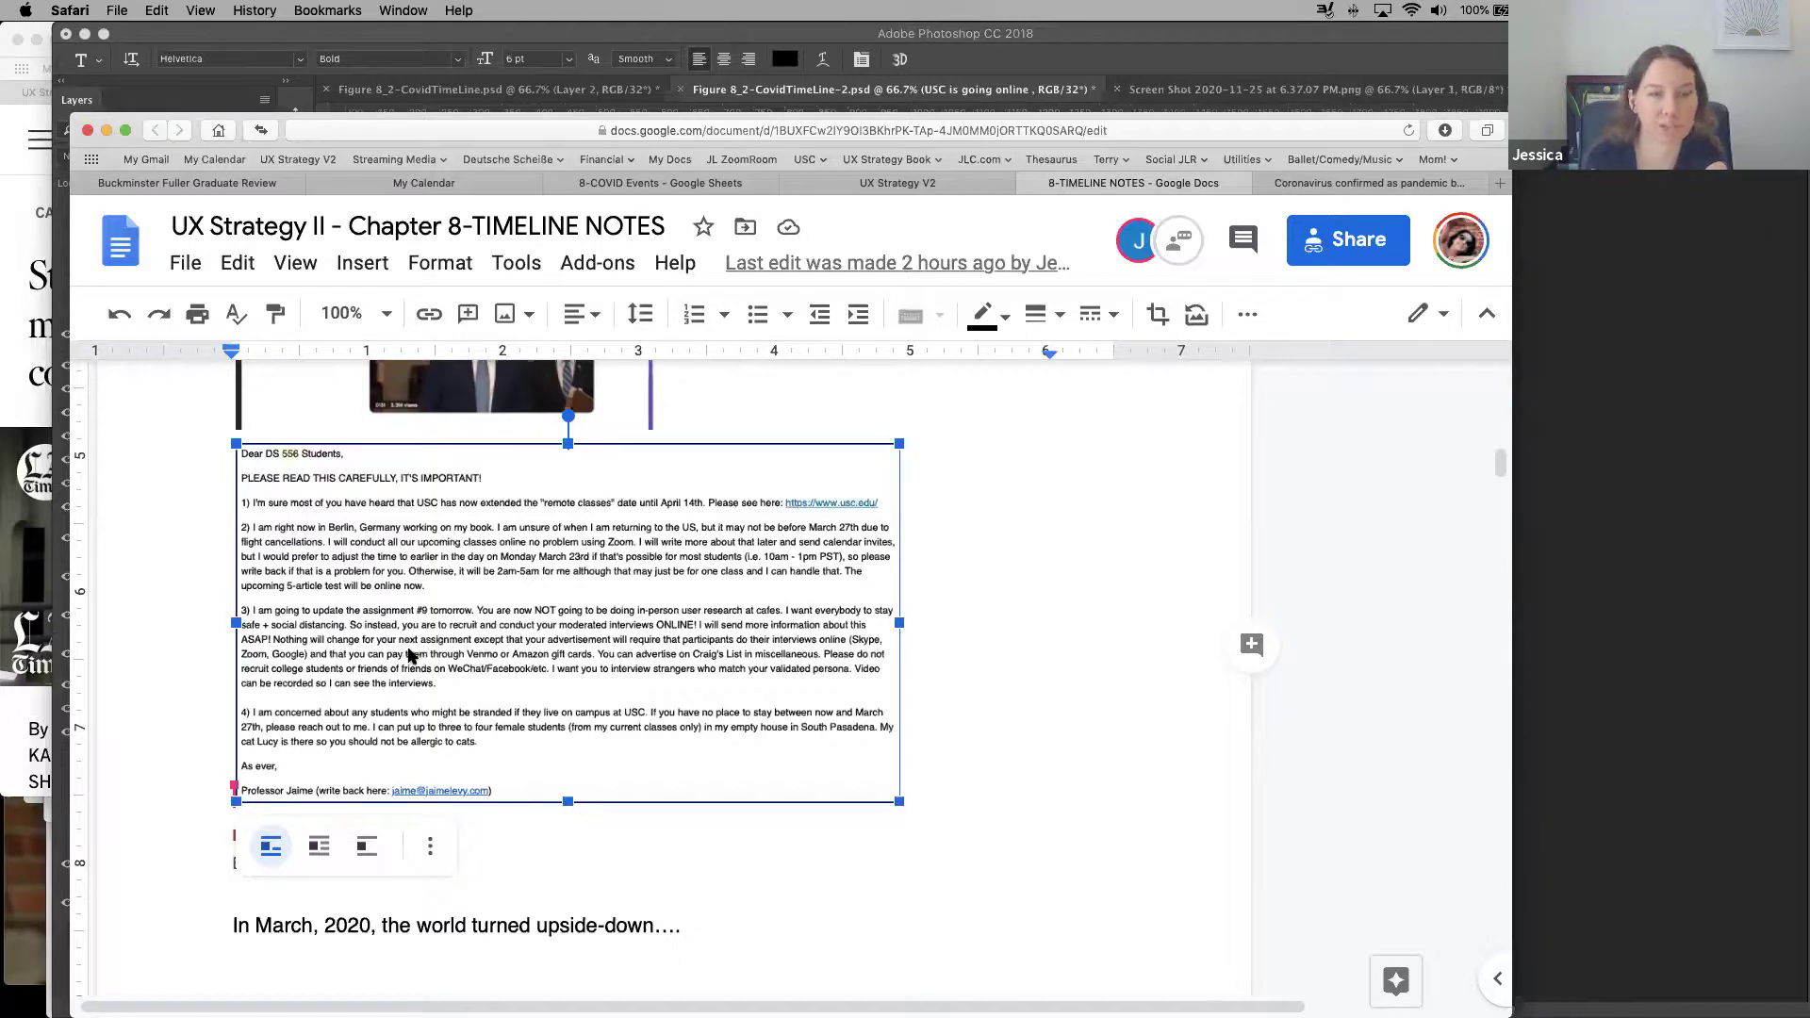
{"action": "key", "text": "super+shift+4"}
{"action": "left_click_drag", "start_coordinate": [235, 592], "coordinate": [895, 702]}
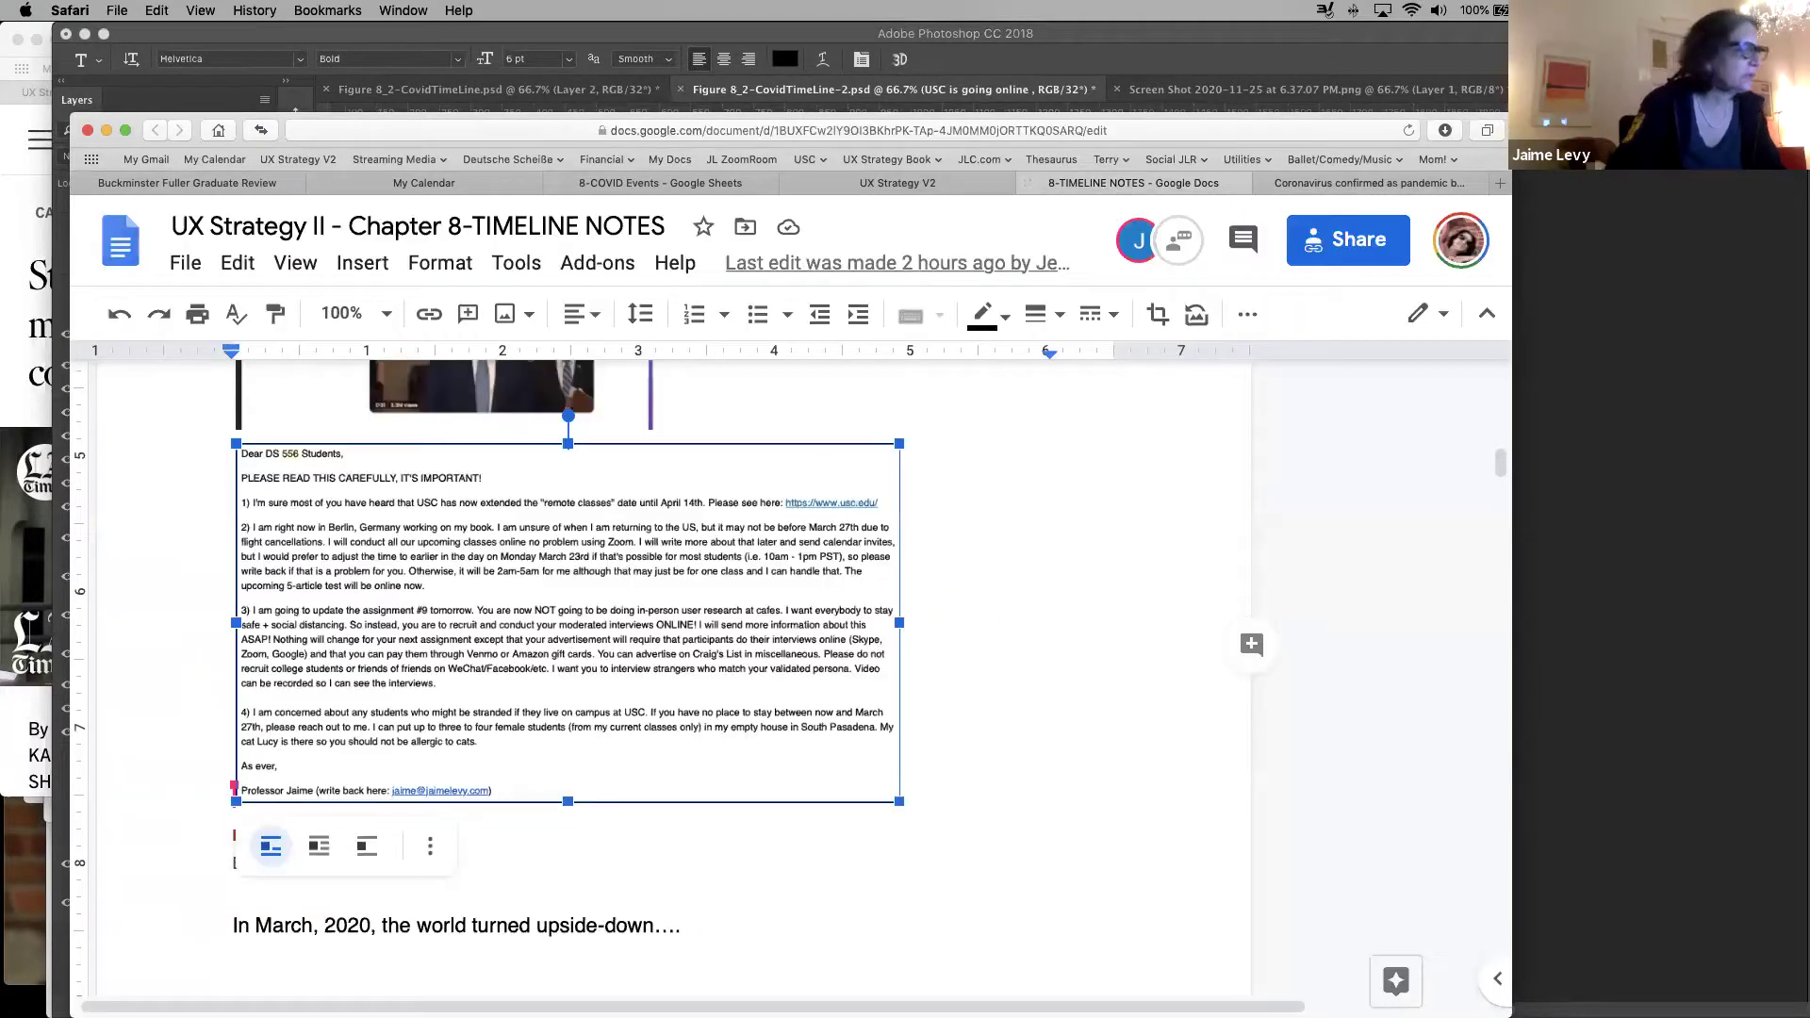
Switch to Photoshop, paste the captured paragraph into the timeline and move it to the right of the centre line below March 11th
{"action": "left_click", "coordinate": [389, 990]}
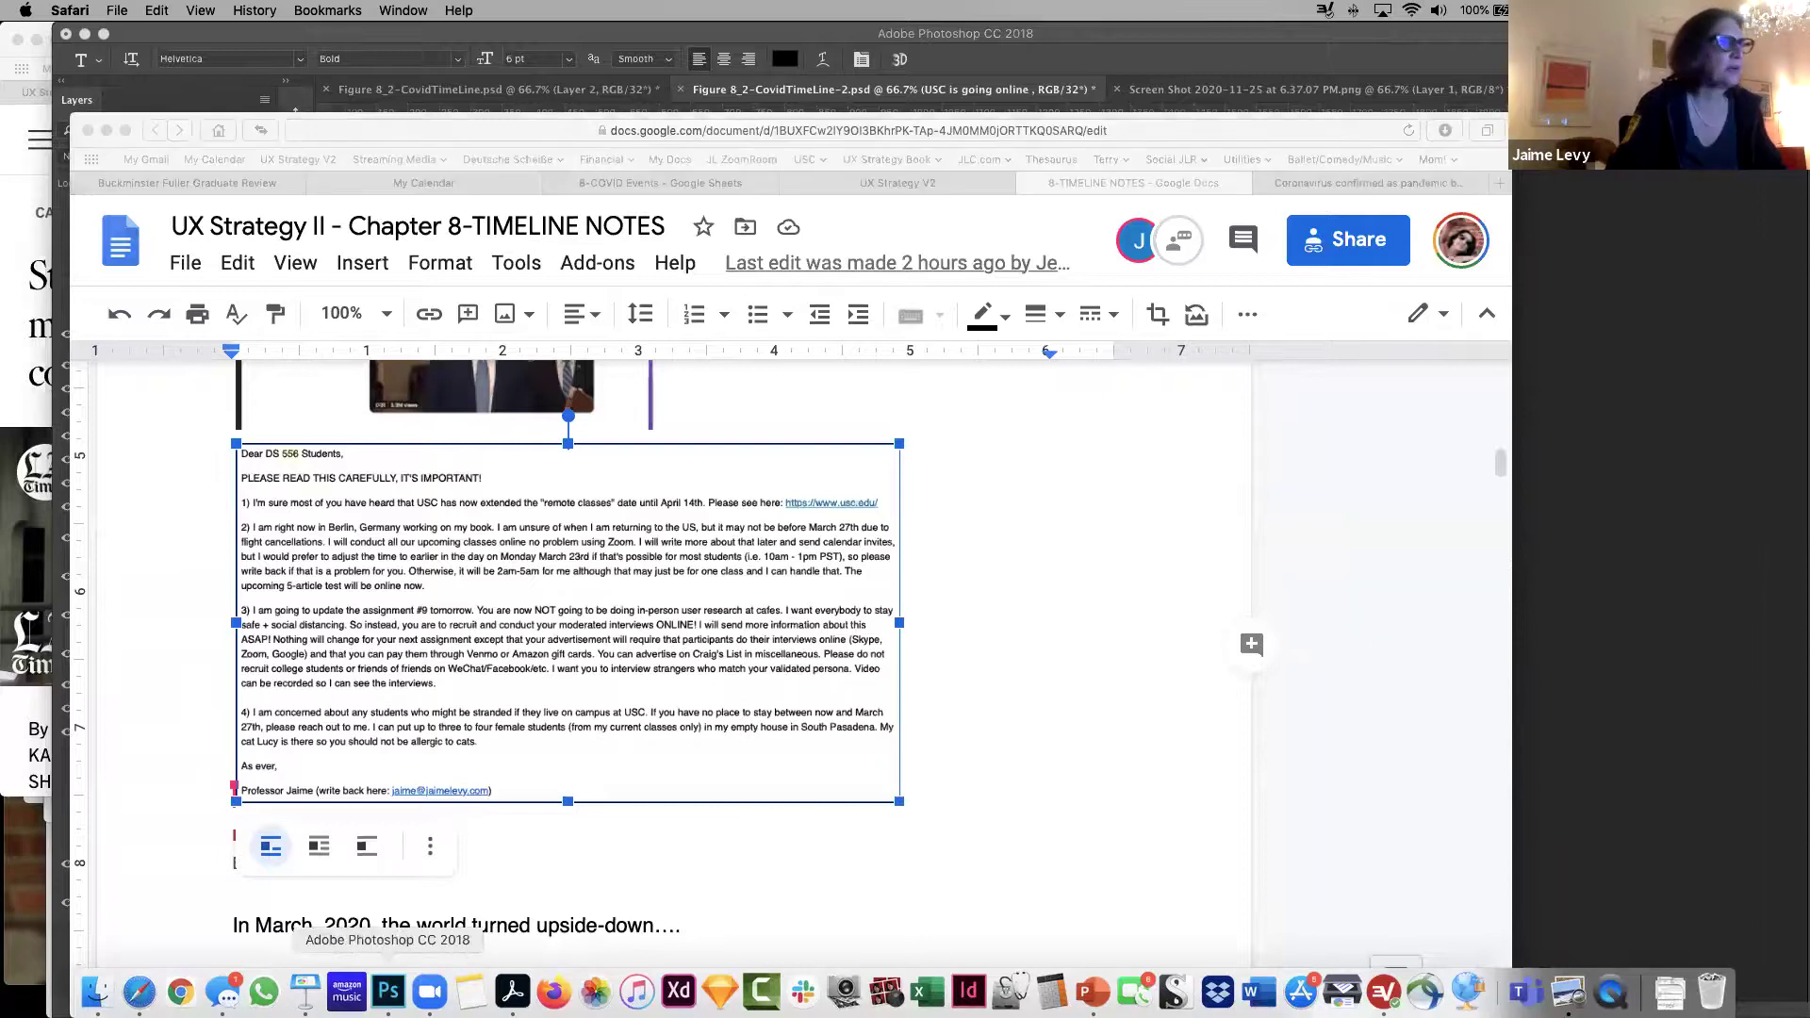
{"action": "key", "text": "super+v"}
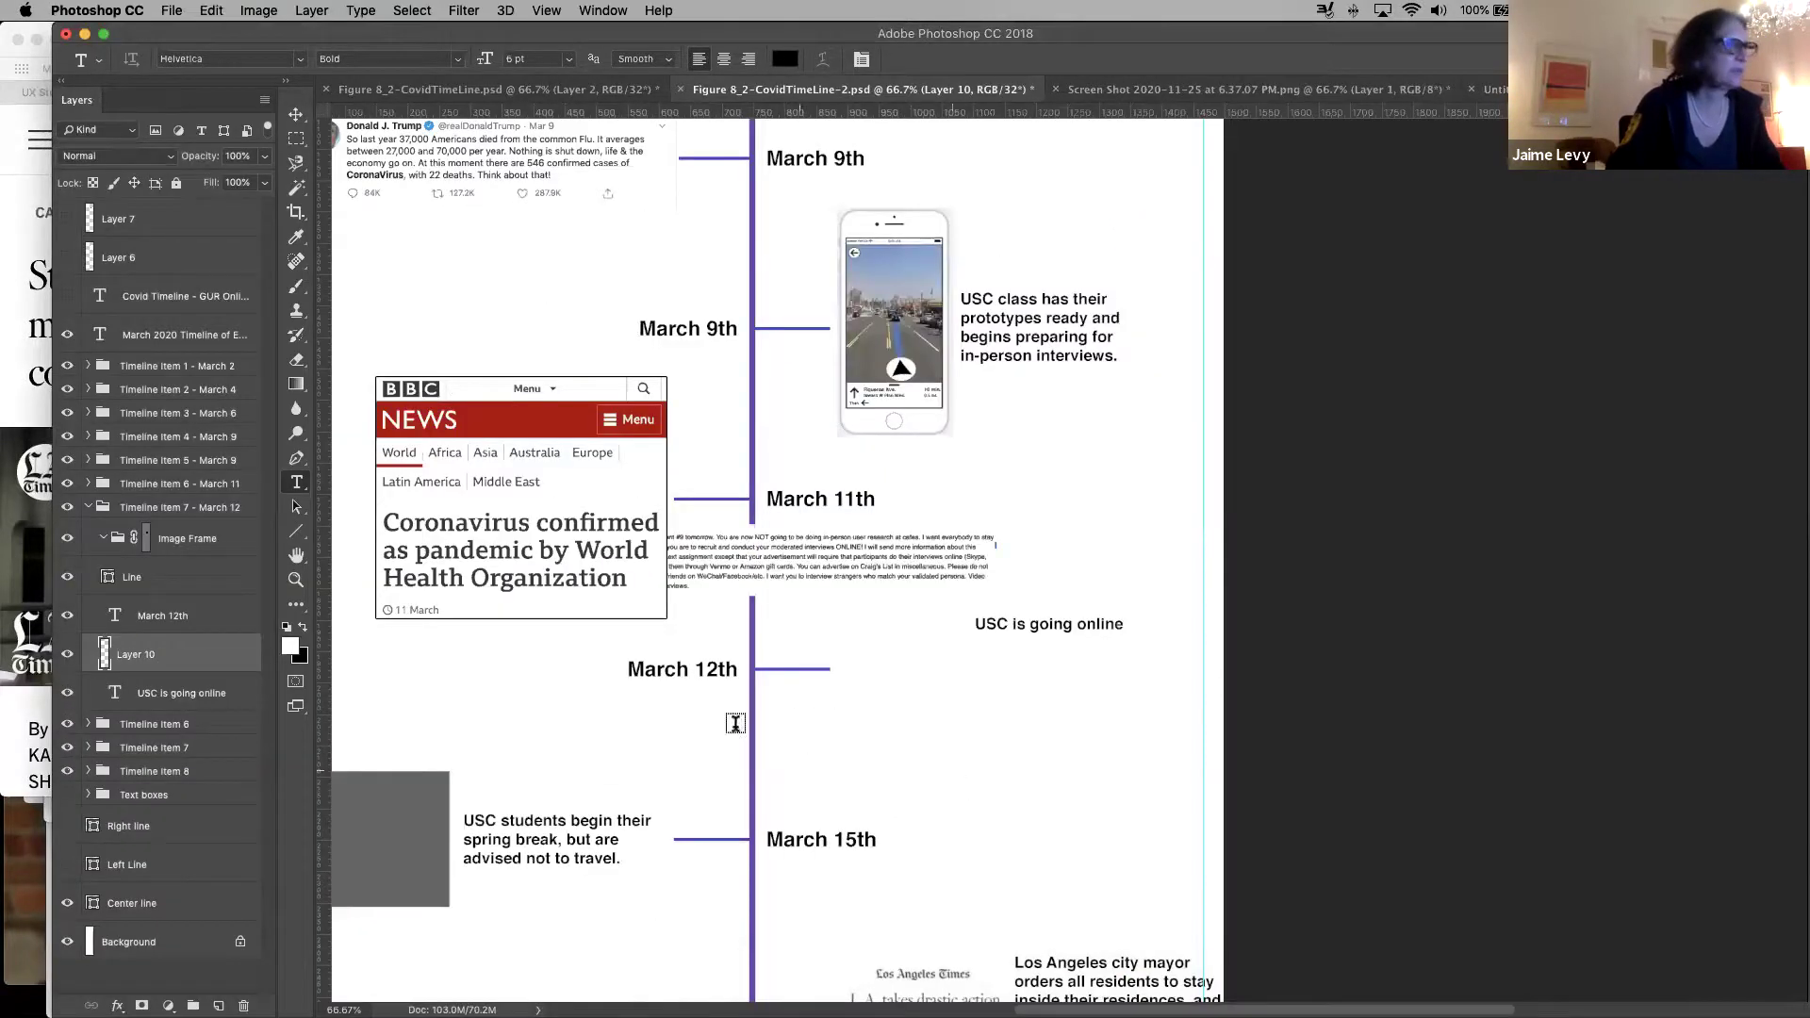
{"action": "key", "text": "v"}
{"action": "left_click_drag", "start_coordinate": [719, 552], "coordinate": [934, 535]}
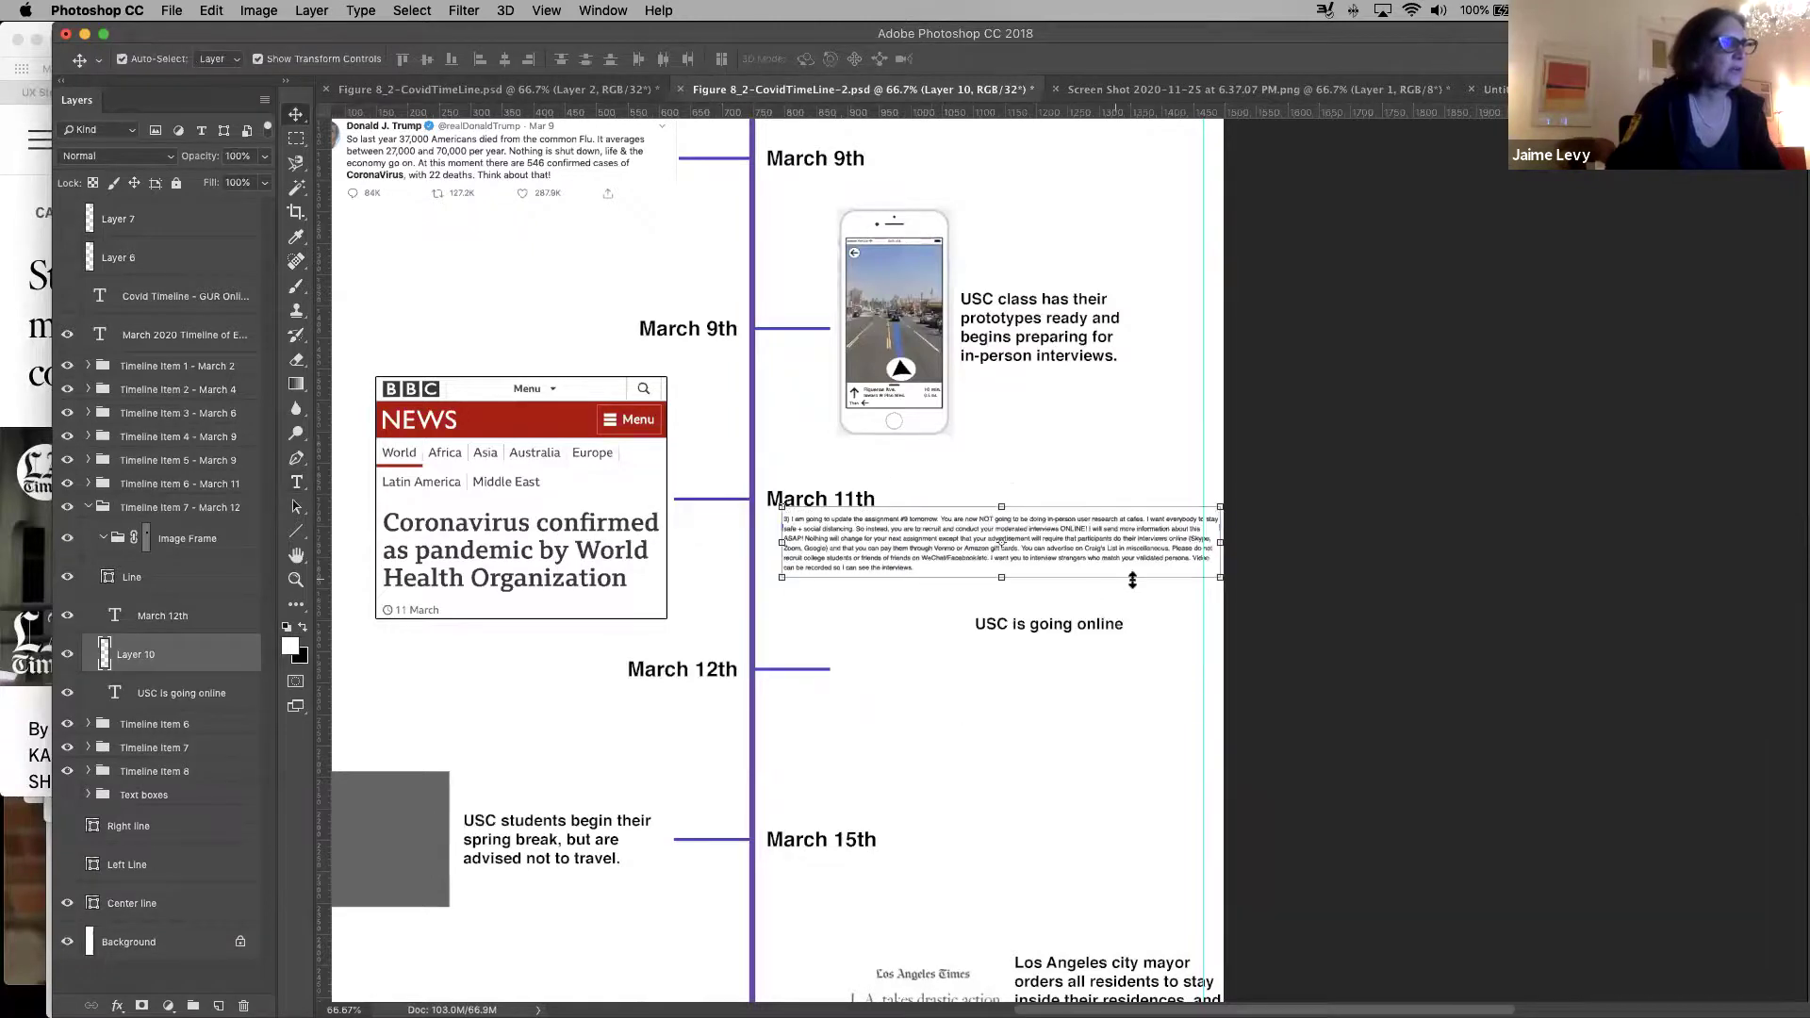
Stretch the pasted paragraph image to about 362 by 370 px and shift it left, clear of the March 12th text
{"action": "key", "text": "super+t"}
{"action": "left_click_drag", "start_coordinate": [1080, 683], "coordinate": [1009, 738]}
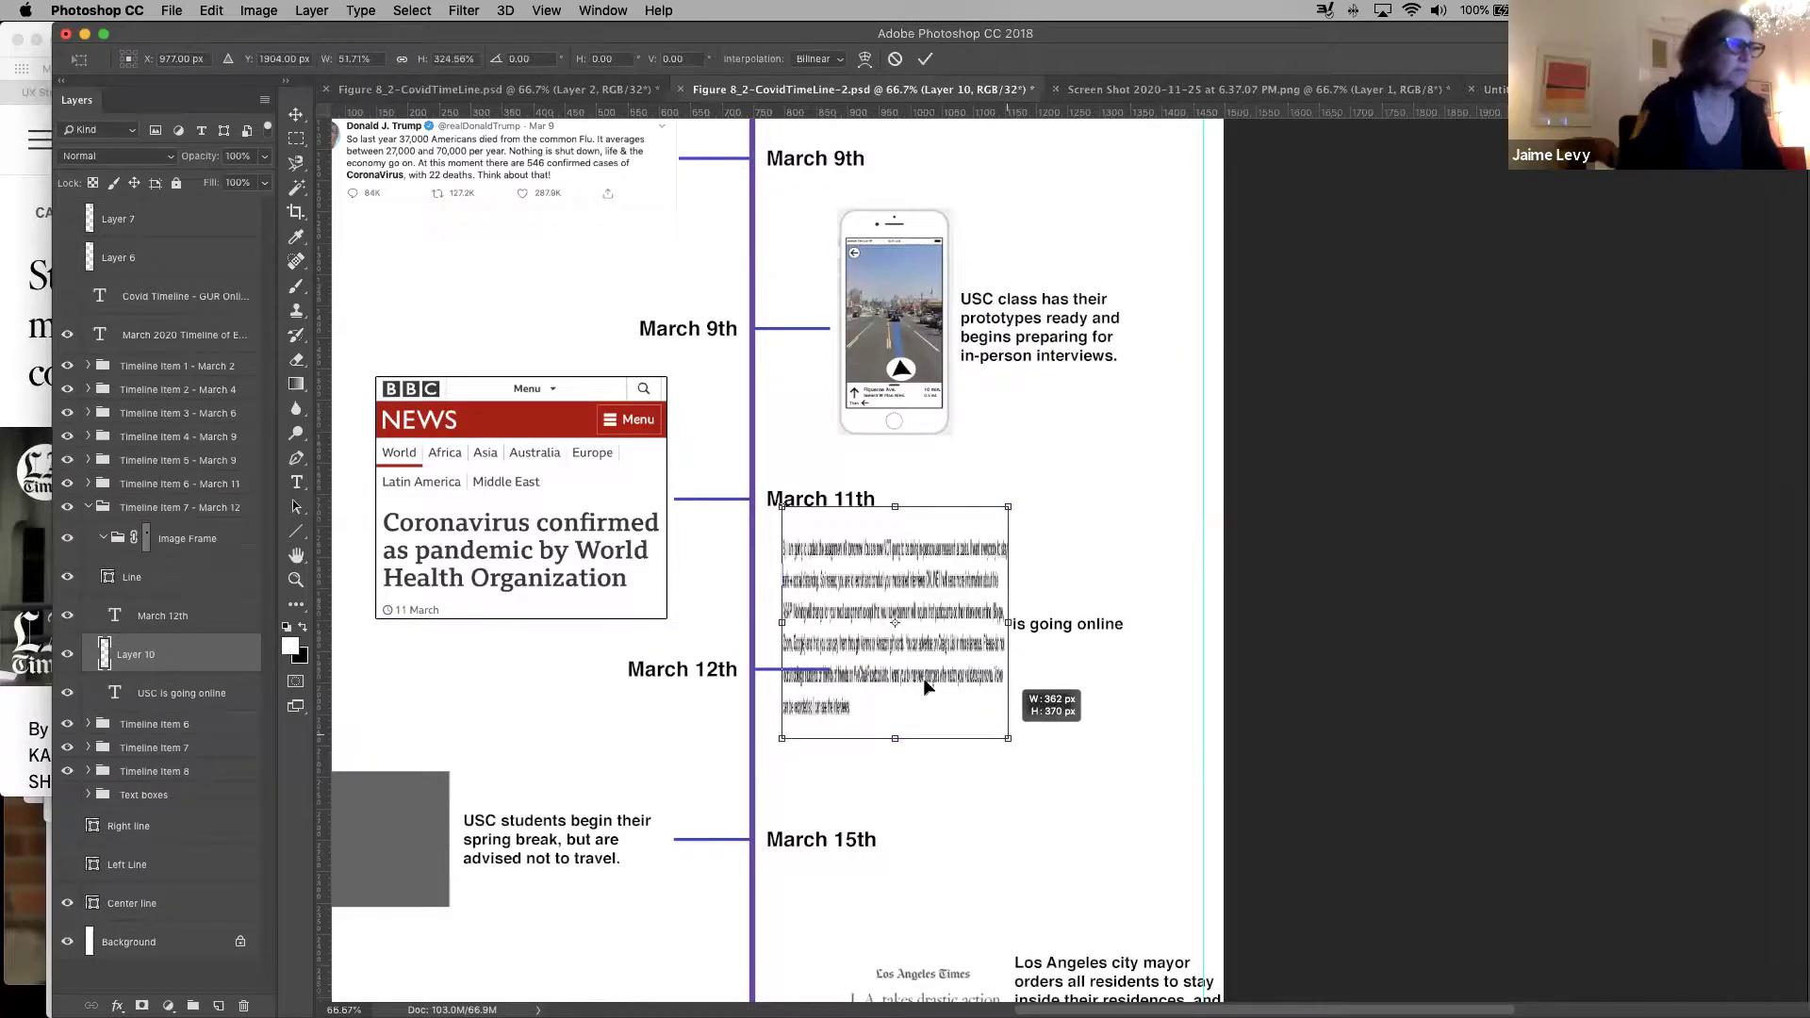
{"action": "key", "text": "Return"}
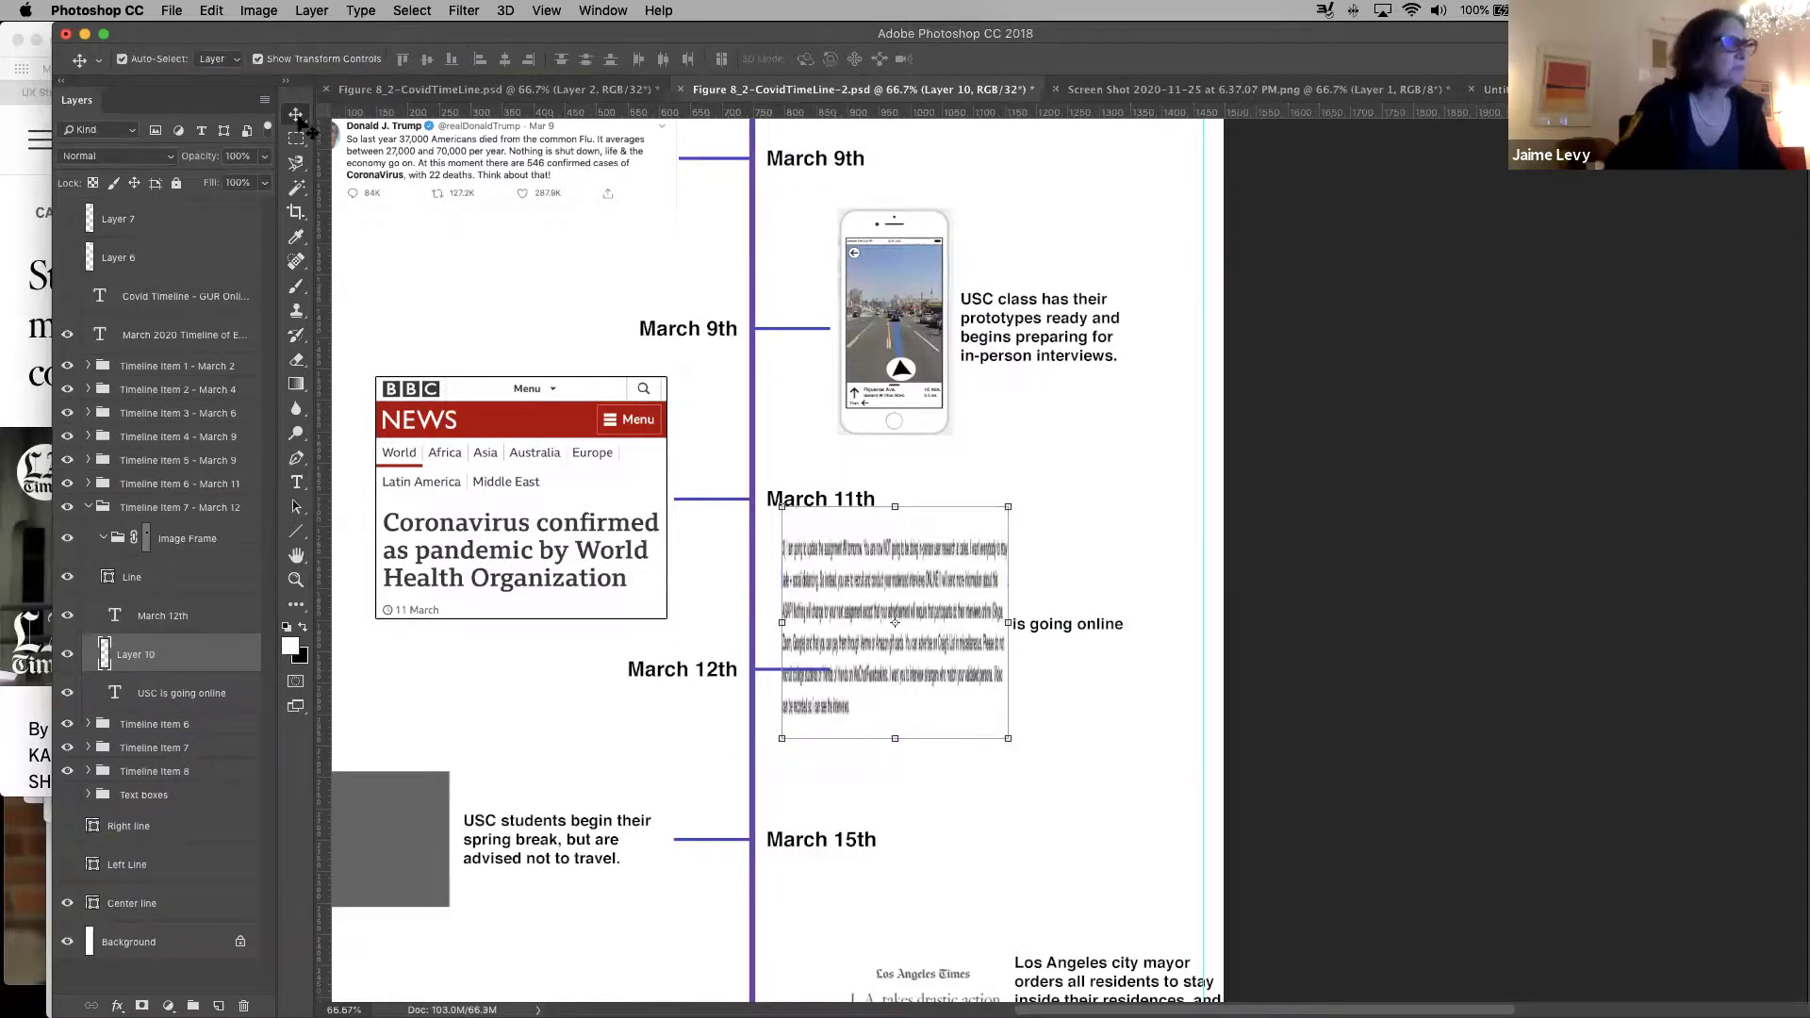
{"action": "left_click_drag", "start_coordinate": [901, 608], "coordinate": [854, 599]}
Replace the March 12th text with "USC will not be having in-person classes anymore.", breaking the line after "having"
{"action": "left_click", "coordinate": [296, 481]}
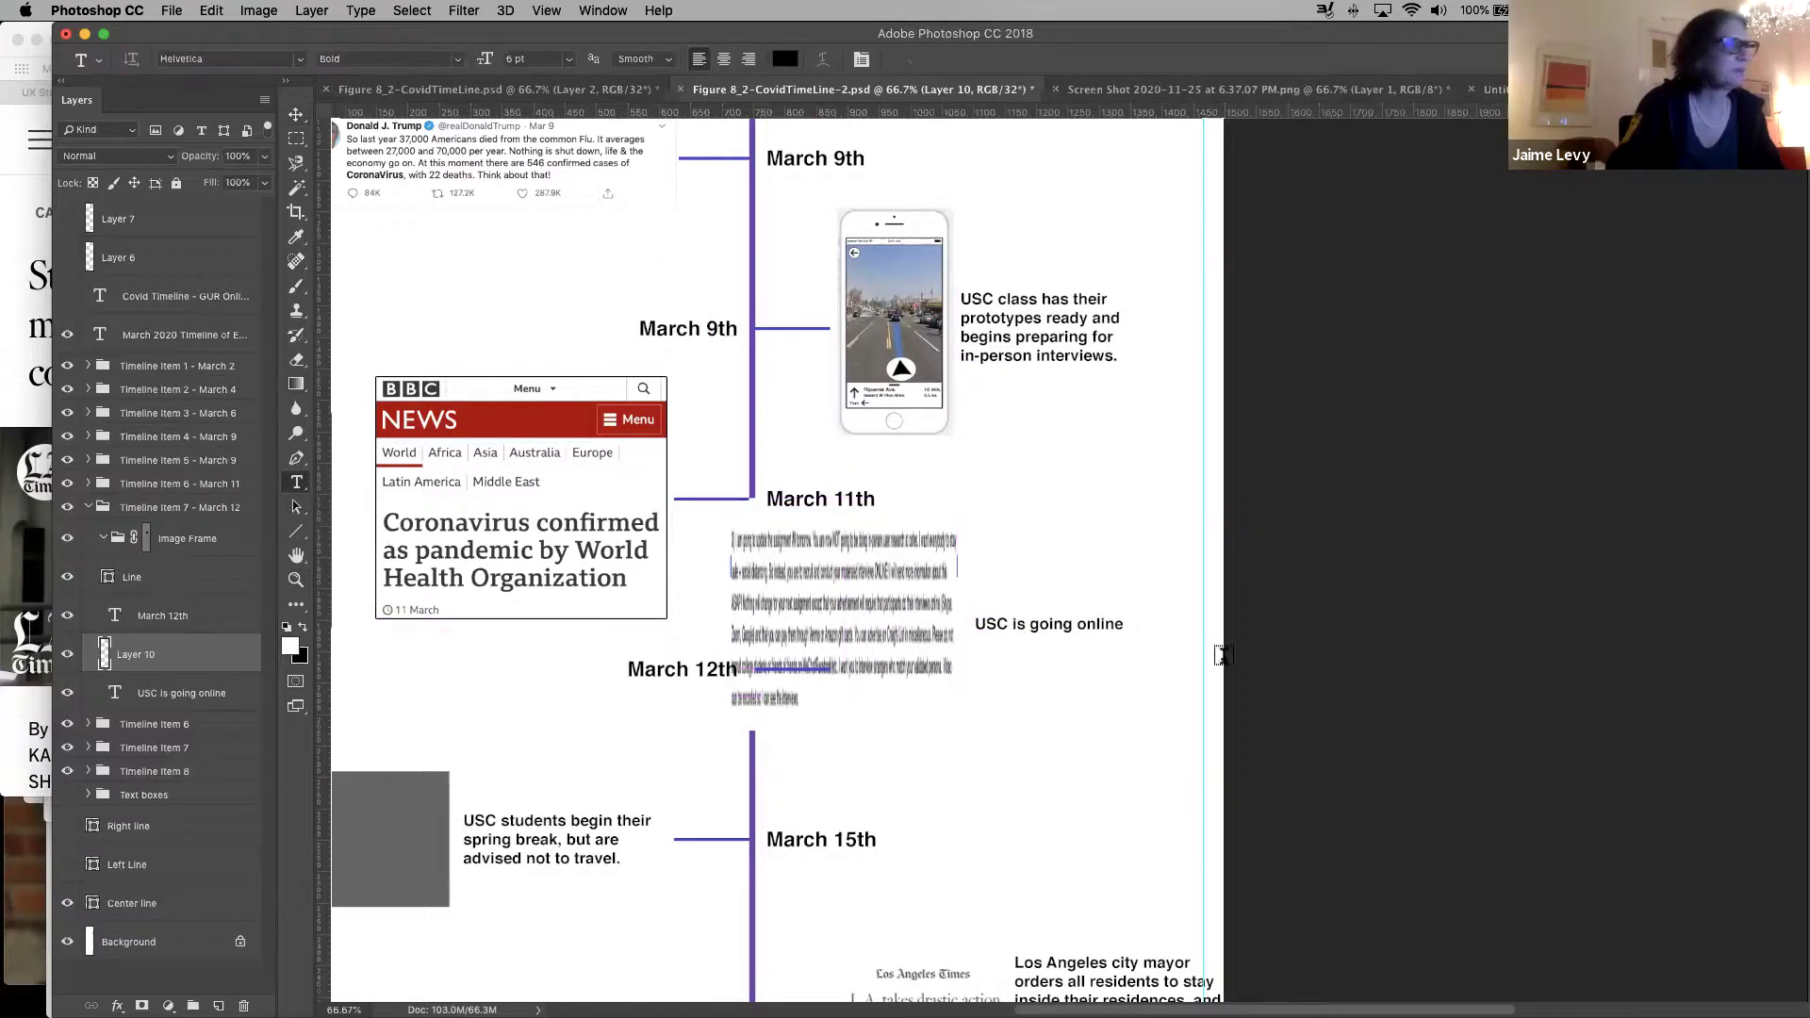
{"action": "left_click", "coordinate": [1119, 626]}
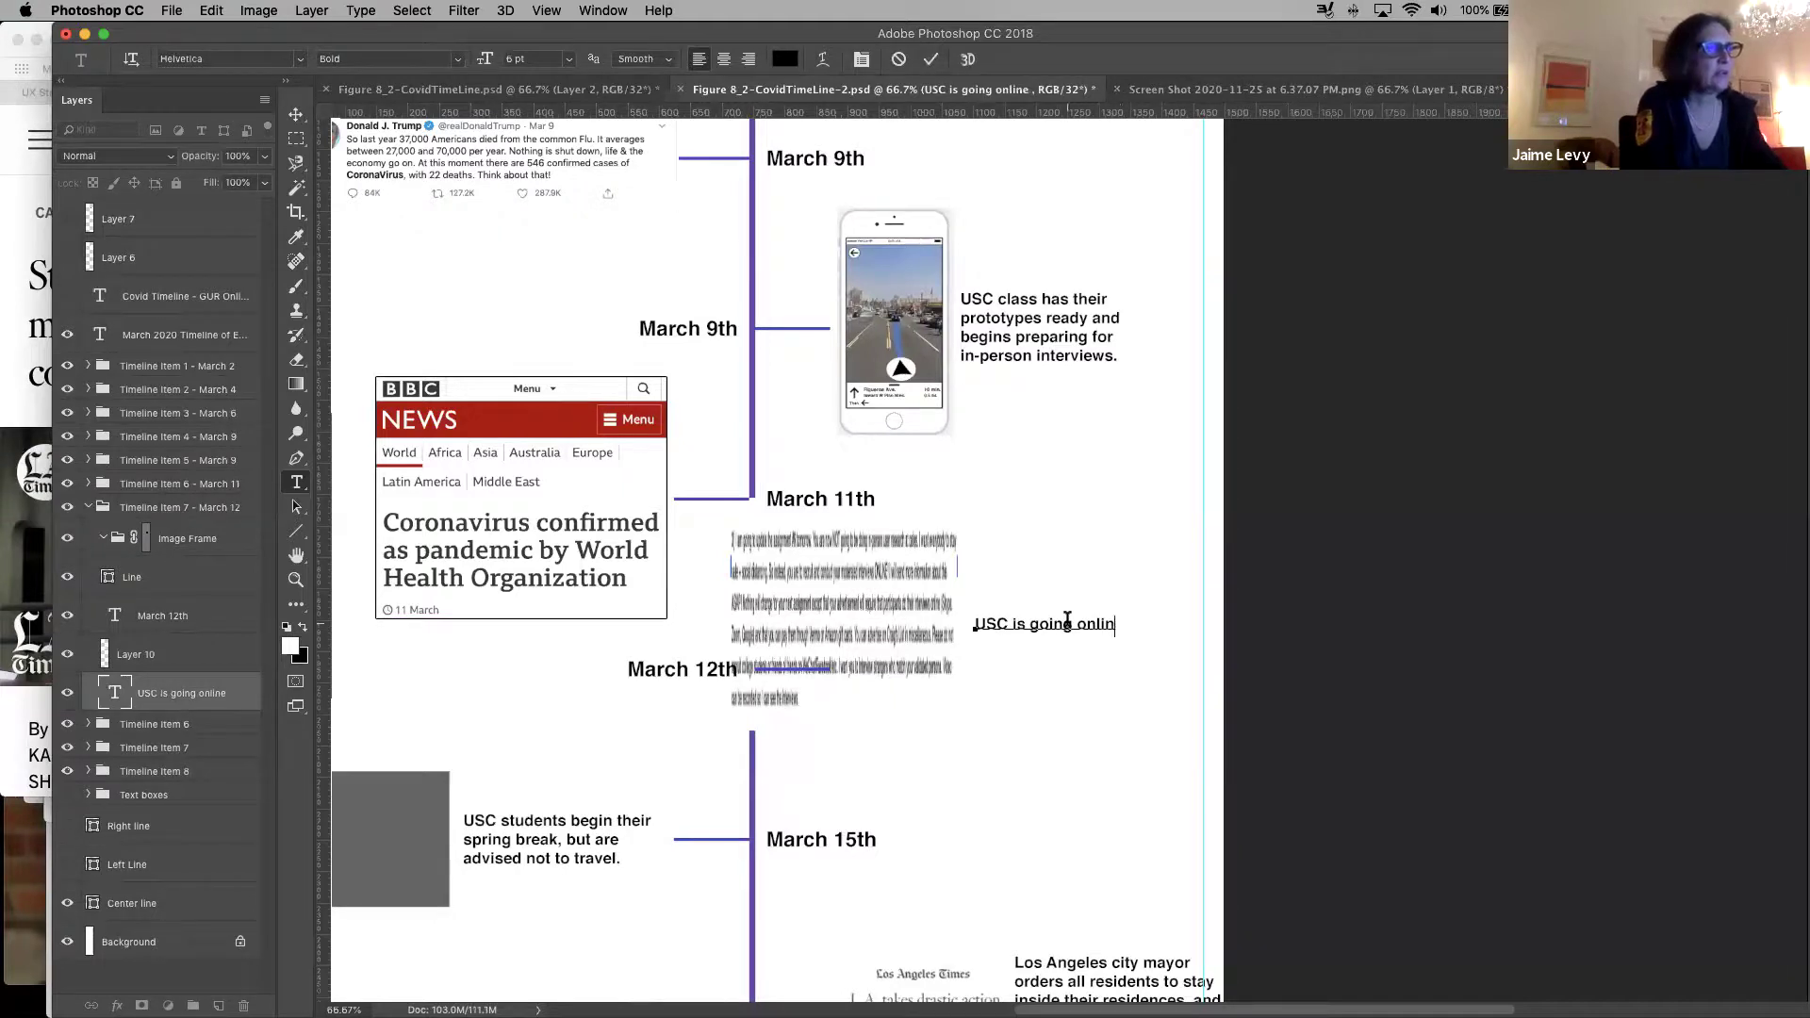
{"action": "key", "text": "BackSpace"}
{"action": "key", "text": "BackSpace"}
{"action": "key", "text": "BackSpace"}
{"action": "key", "text": "BackSpace"}
{"action": "key", "text": "BackSpace"}
{"action": "key", "text": "BackSpace"}
{"action": "key", "text": "BackSpace"}
{"action": "key", "text": "BackSpace"}
{"action": "key", "text": "BackSpace"}
{"action": "key", "text": "BackSpace"}
{"action": "key", "text": "BackSpace"}
{"action": "key", "text": "BackSpace"}
{"action": "key", "text": "BackSpace"}
{"action": "key", "text": "BackSpace"}
{"action": "key", "text": "BackSpace"}
{"action": "key", "text": "BackSpace"}
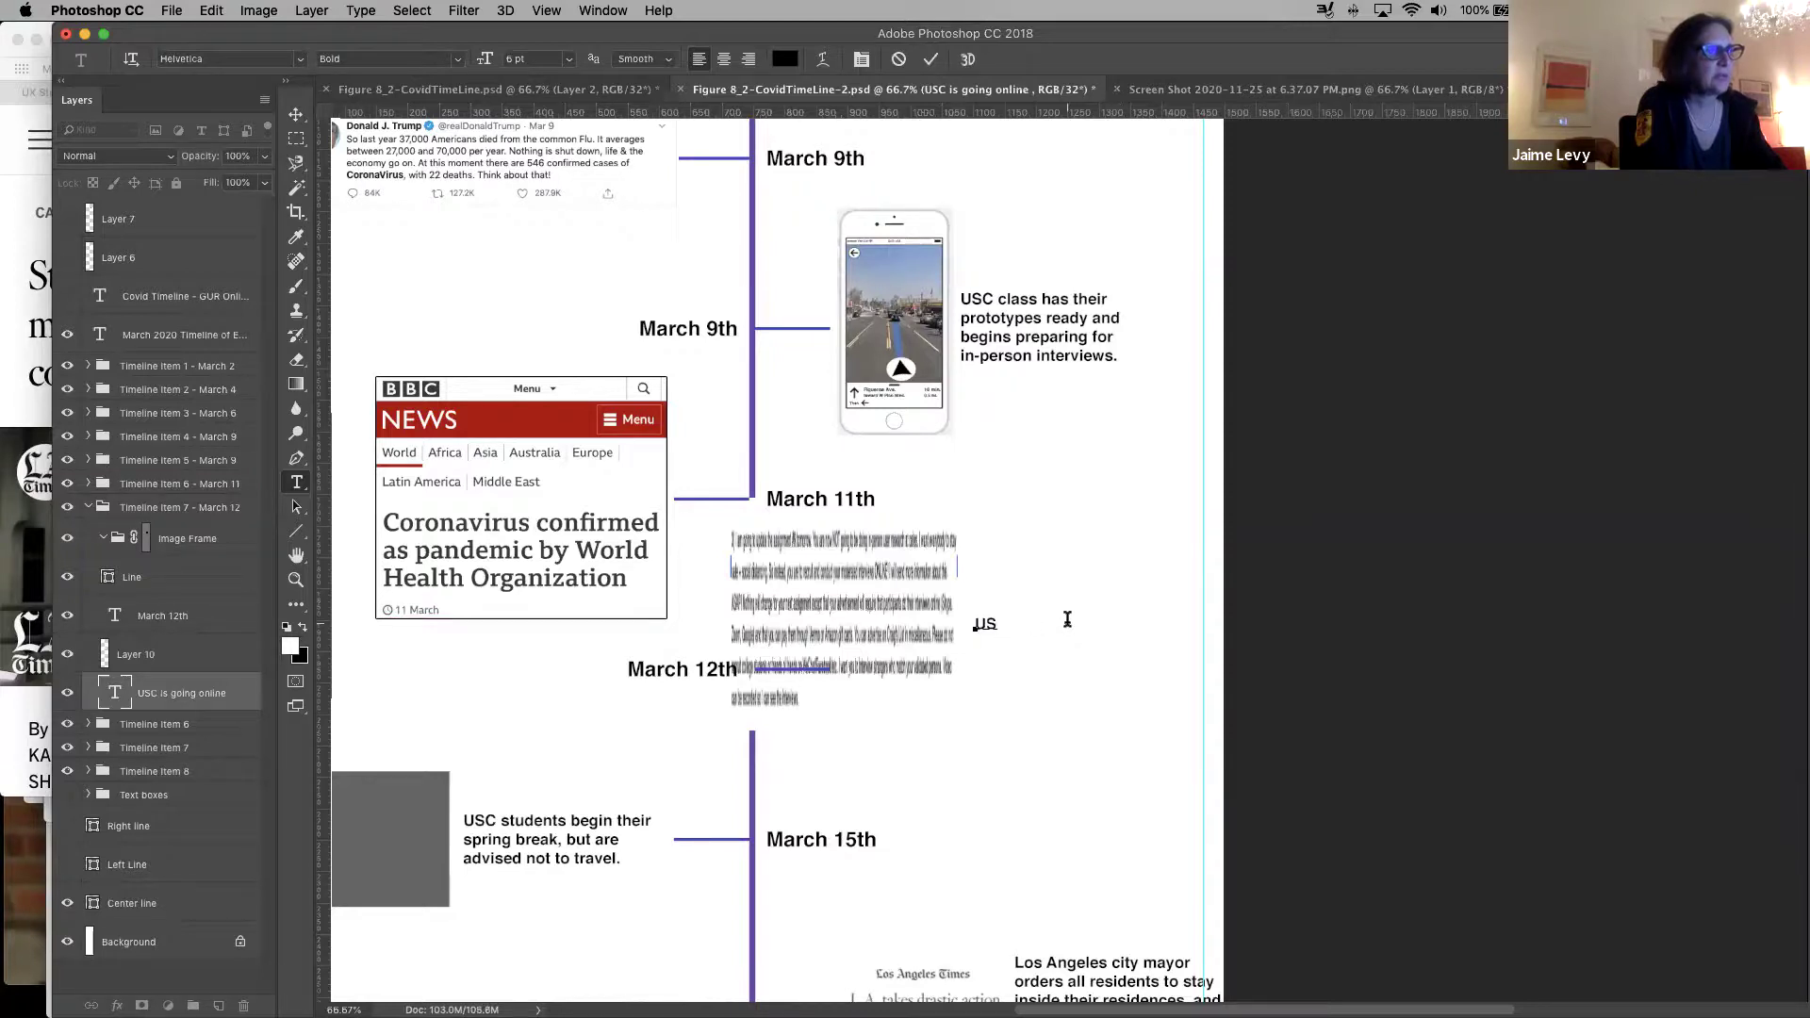
{"action": "key", "text": "BackSpace"}
{"action": "key", "text": "BackSpace"}
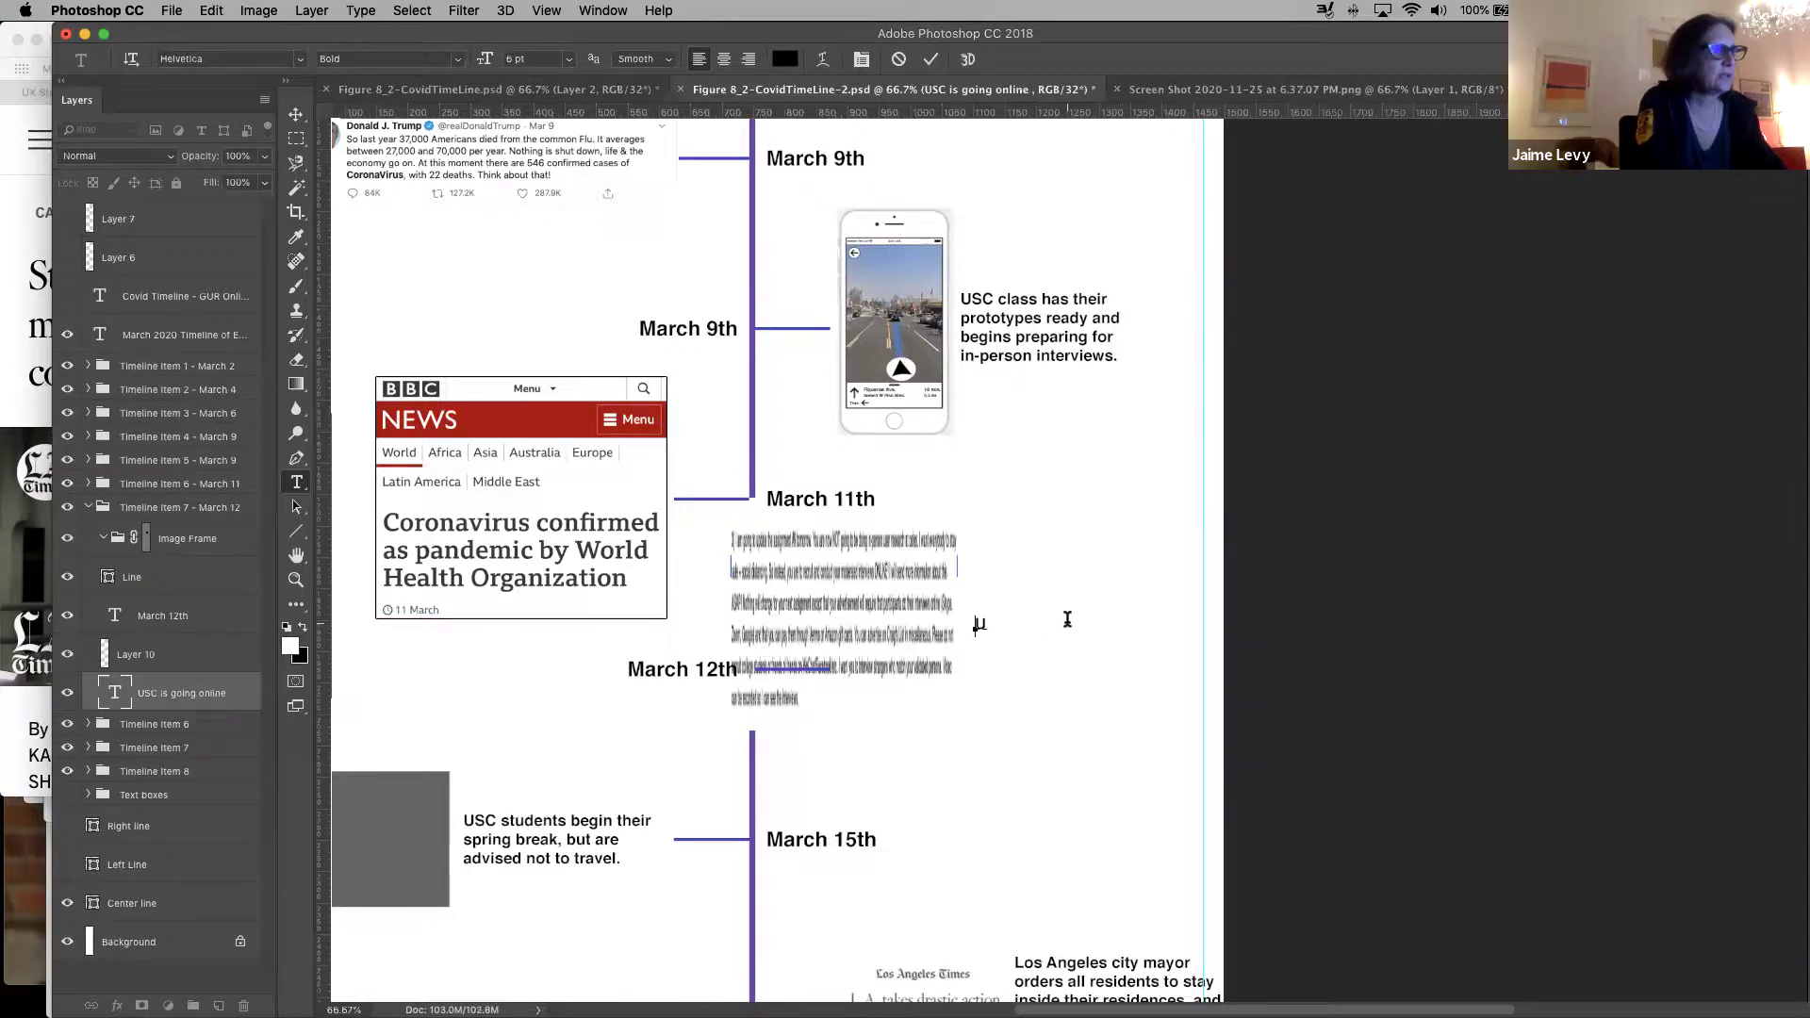
{"action": "type", "text": "Un"}
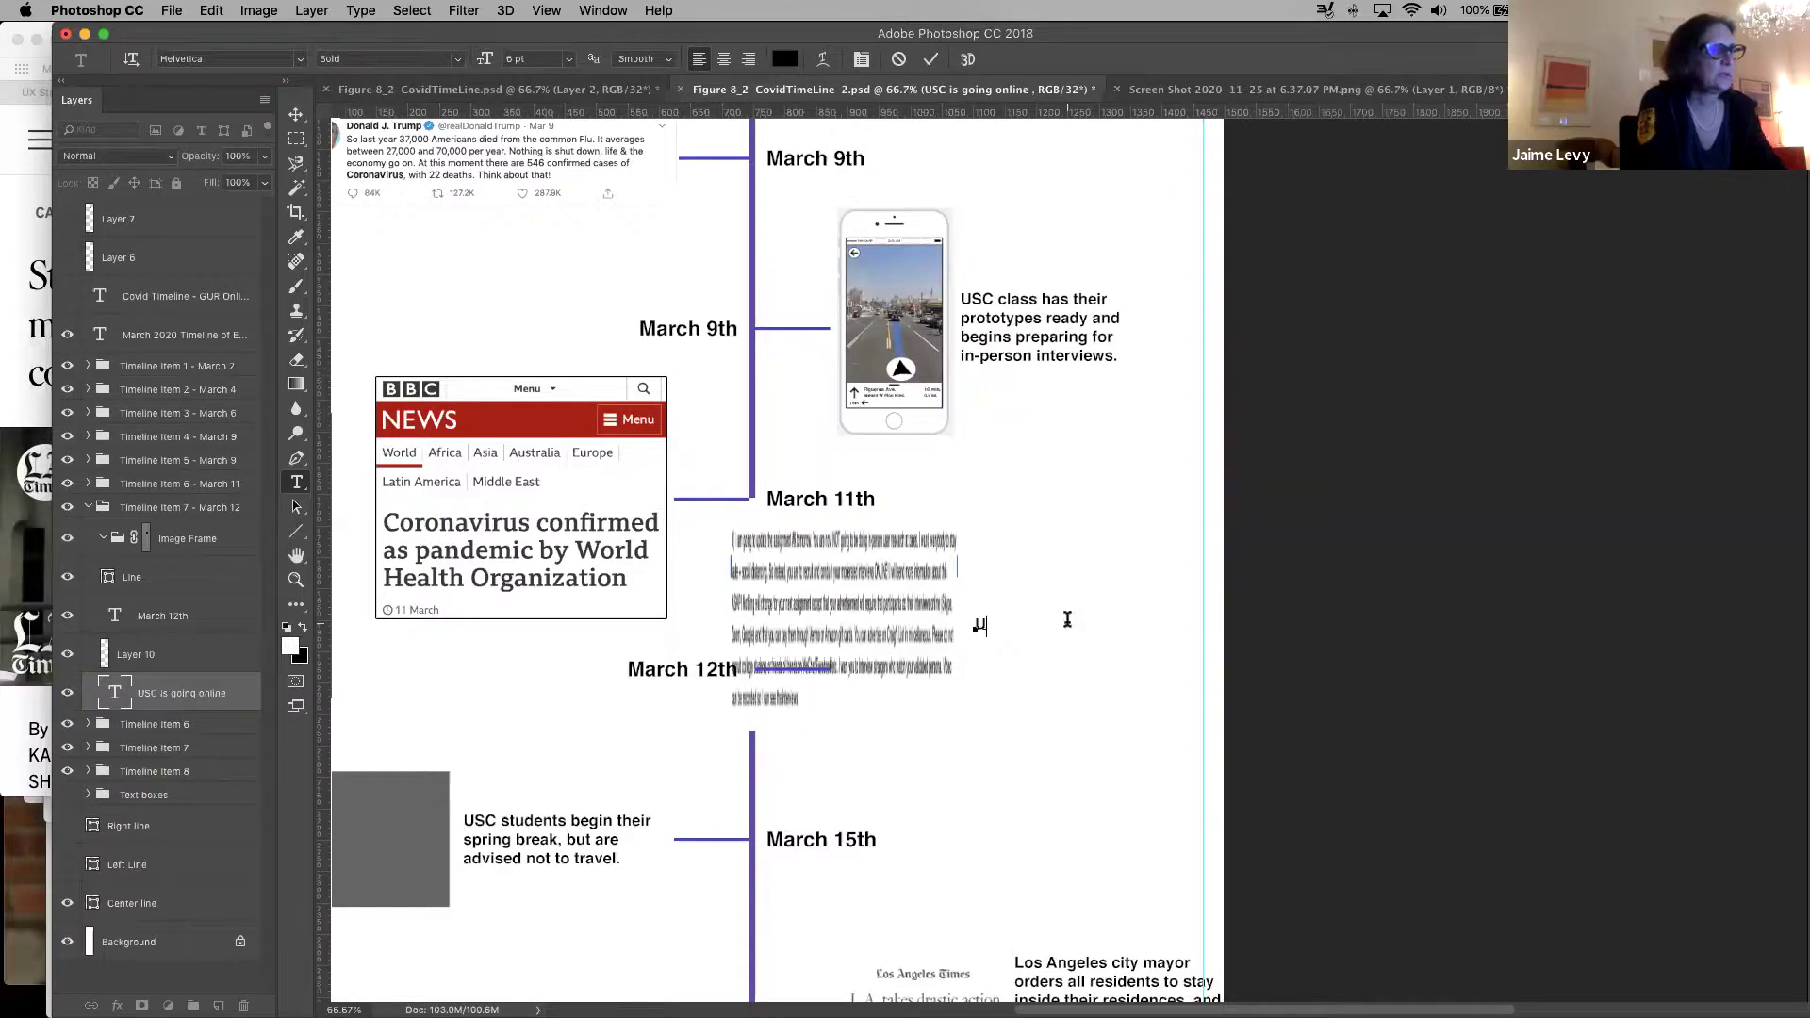
{"action": "key", "text": "BackSpace"}
{"action": "key", "text": "BackSpace"}
{"action": "type", "text": "USC will"}
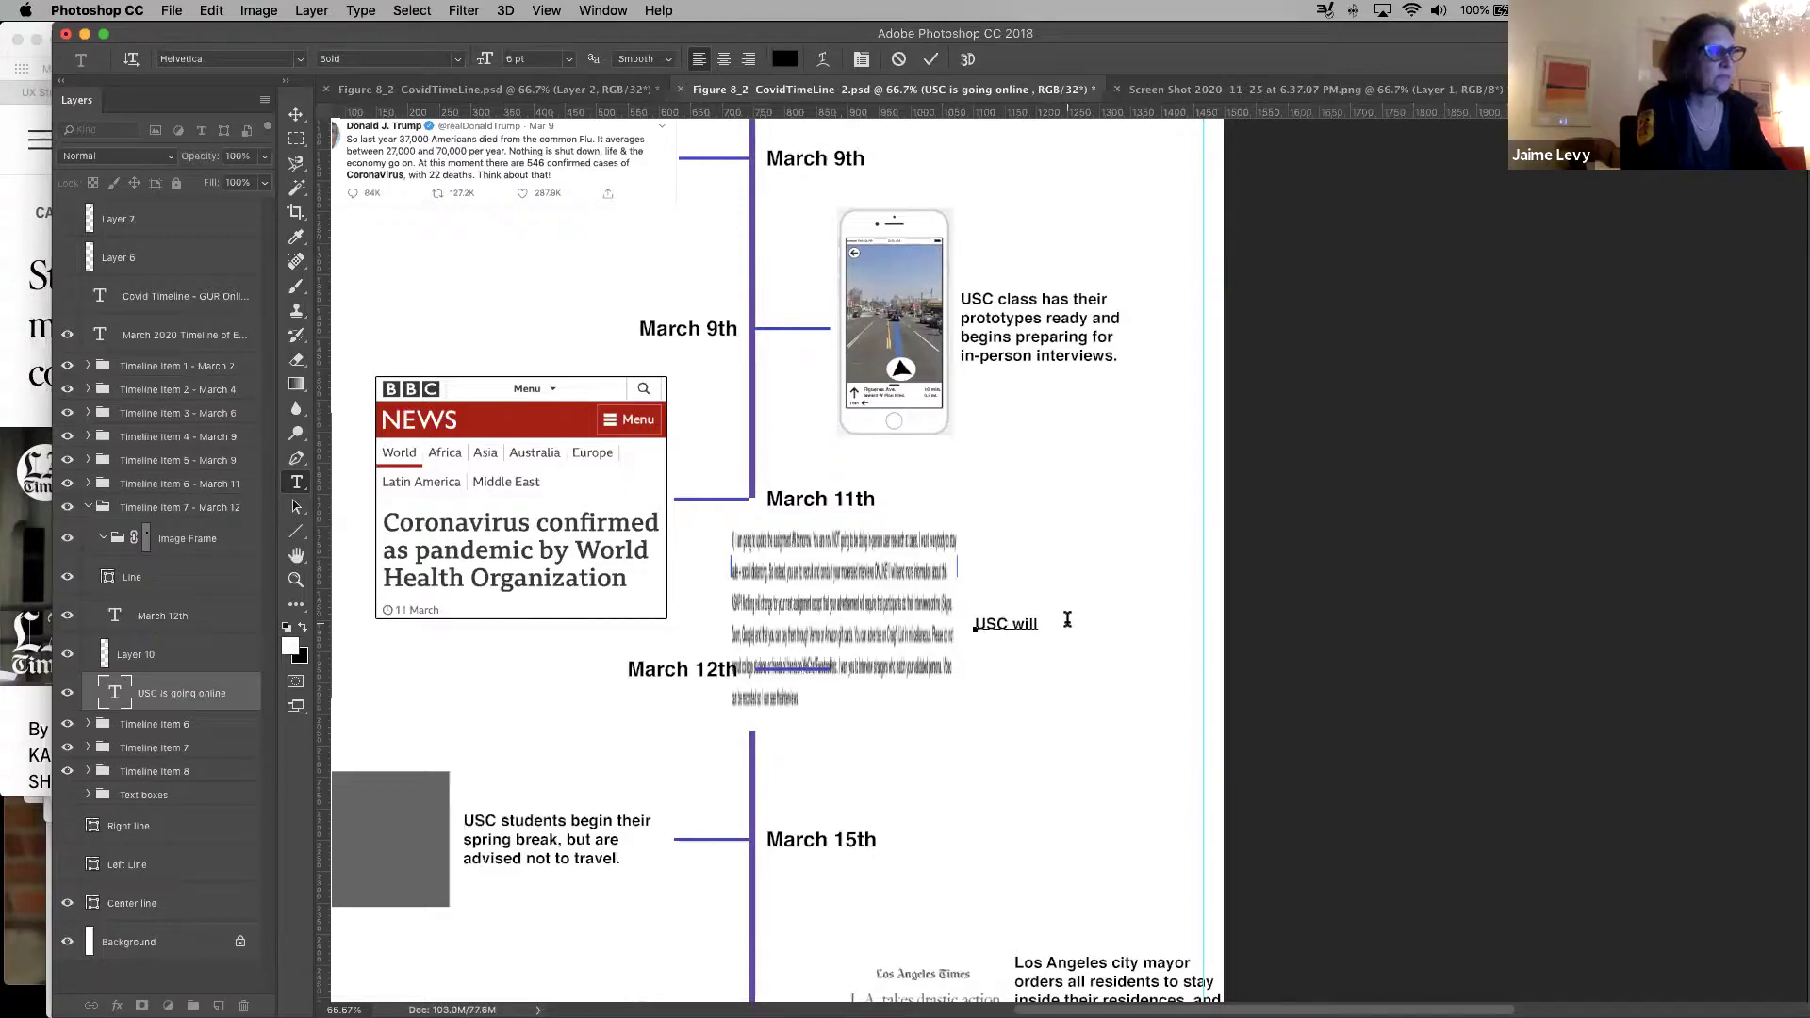
{"action": "type", "text": " not be"}
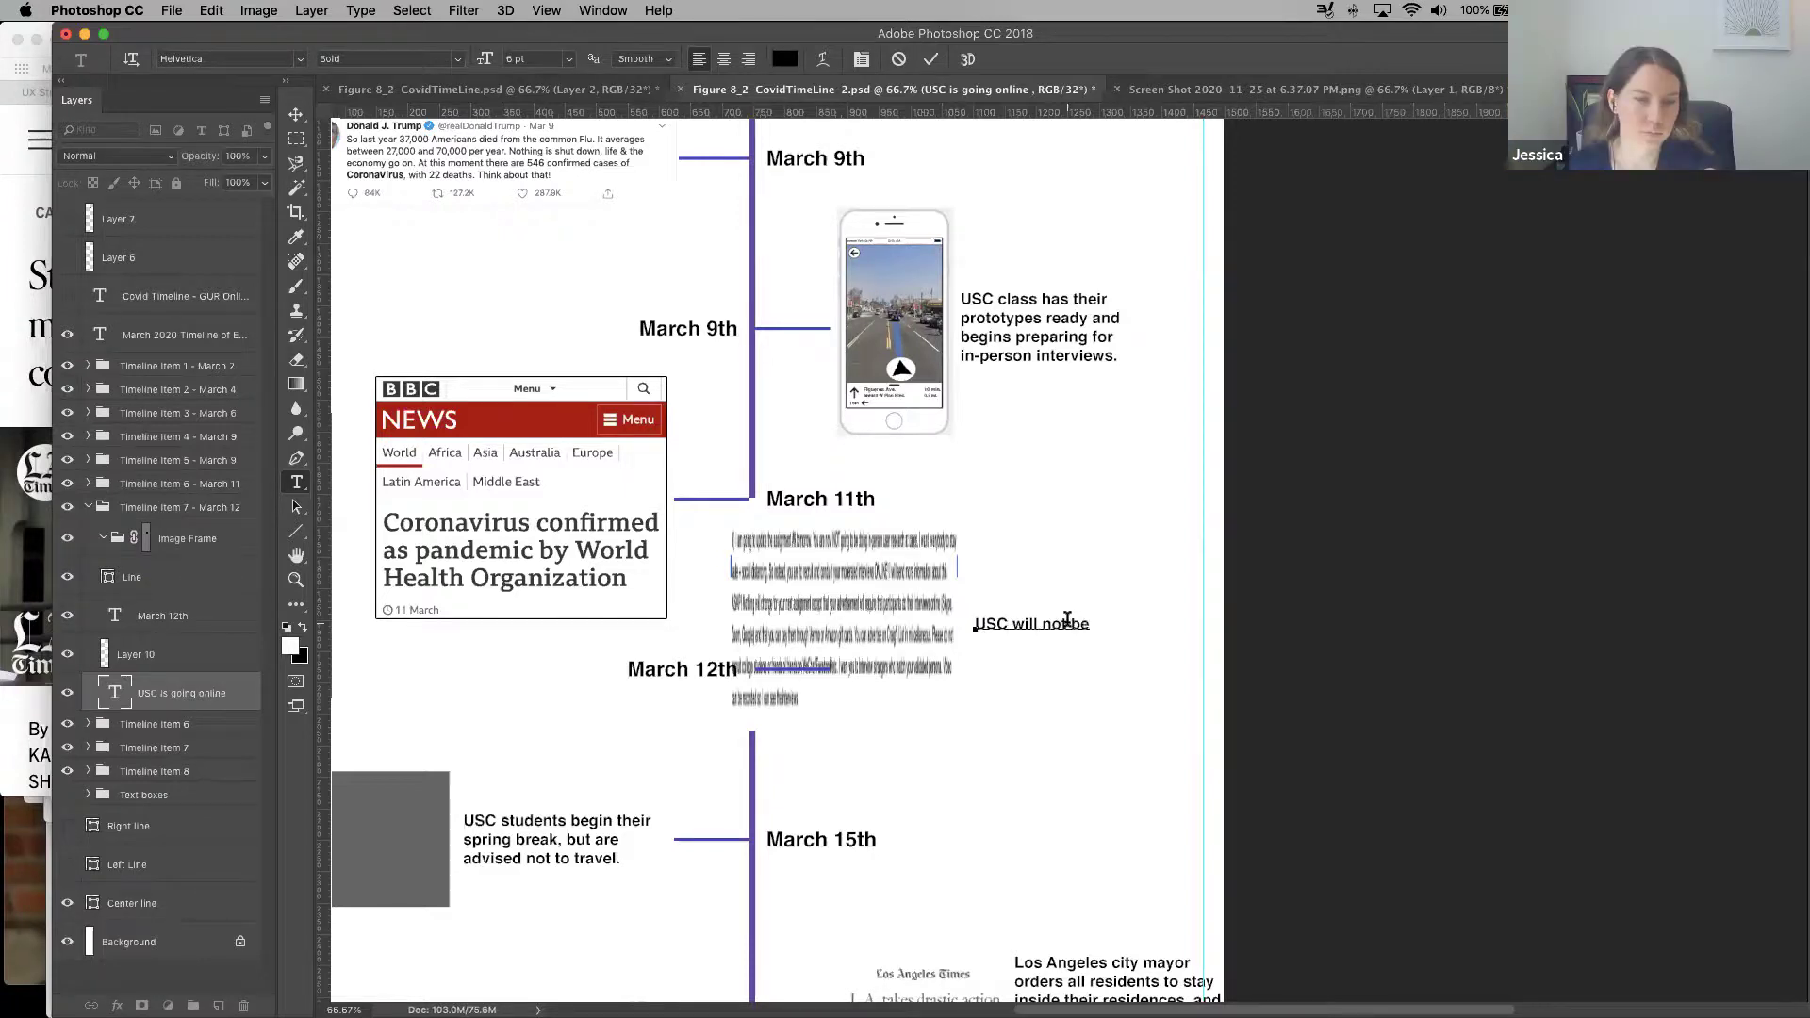
{"action": "type", "text": " having"}
{"action": "key", "text": "Return"}
{"action": "type", "text": "in-person classes anymore."}
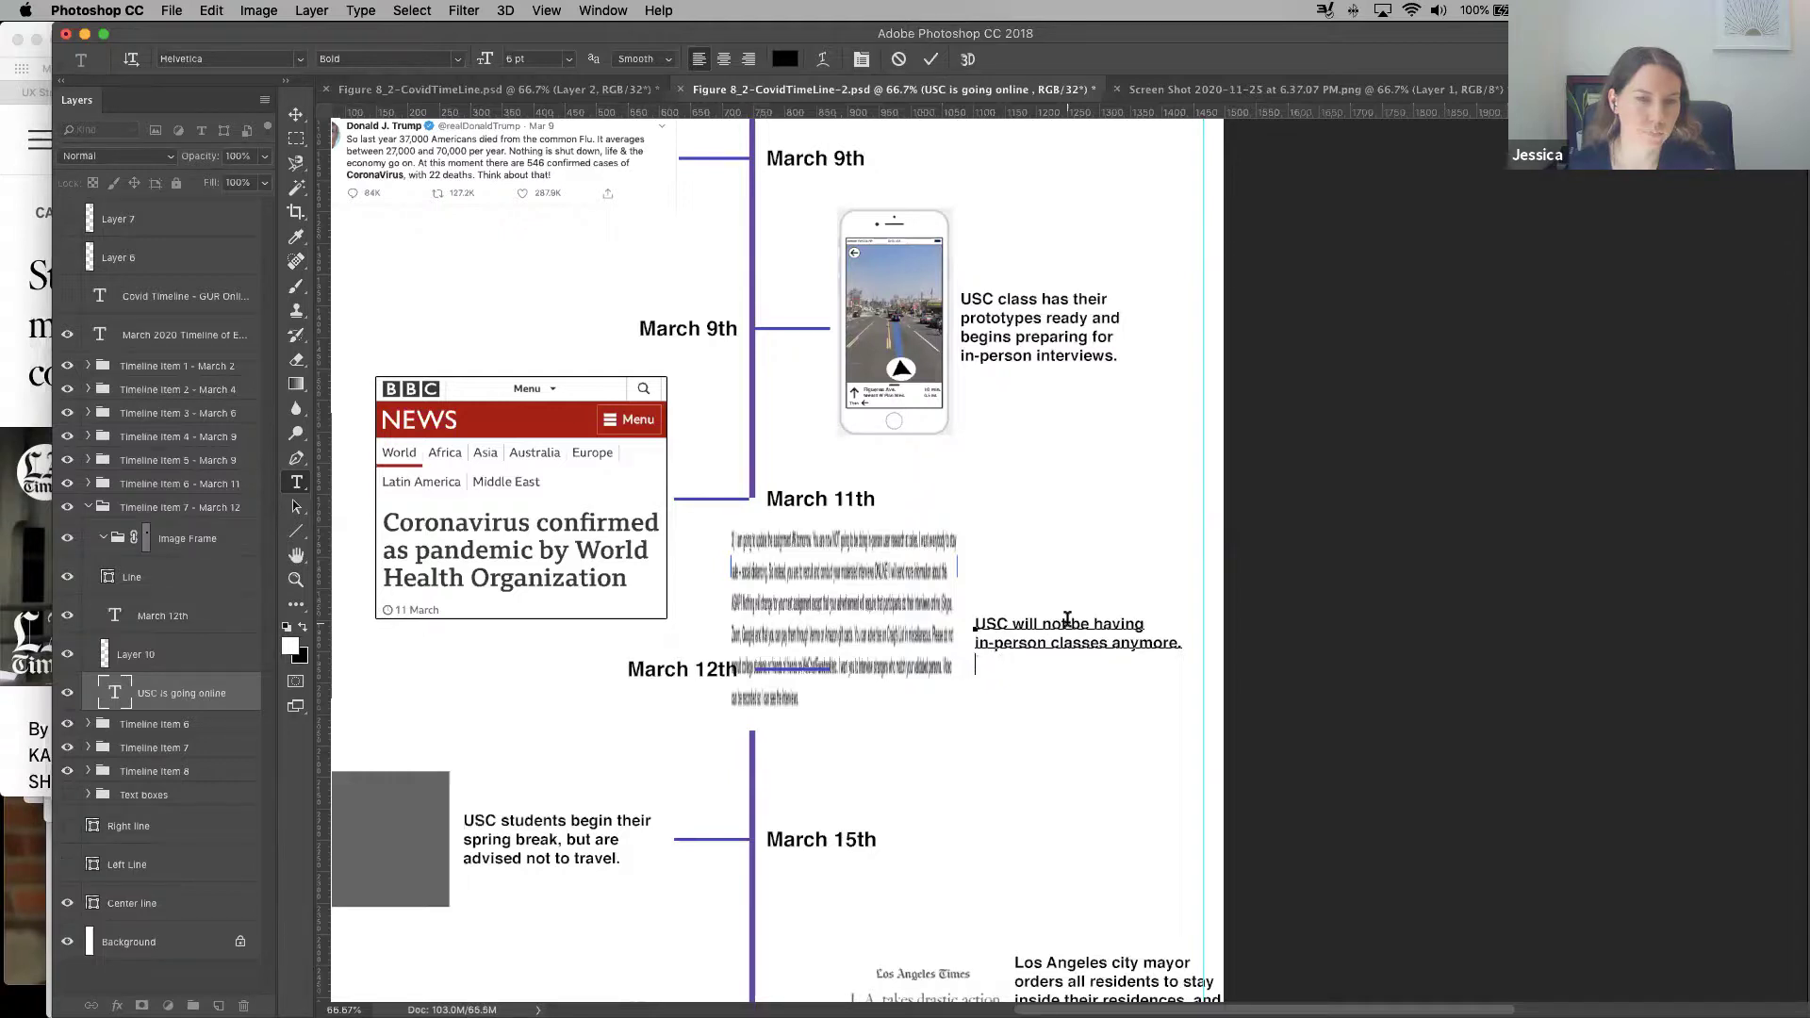
Add "Also, the user research studies need to be conducted online so you can stay safe." to the March 12th text
{"action": "type", "text": "Also"}
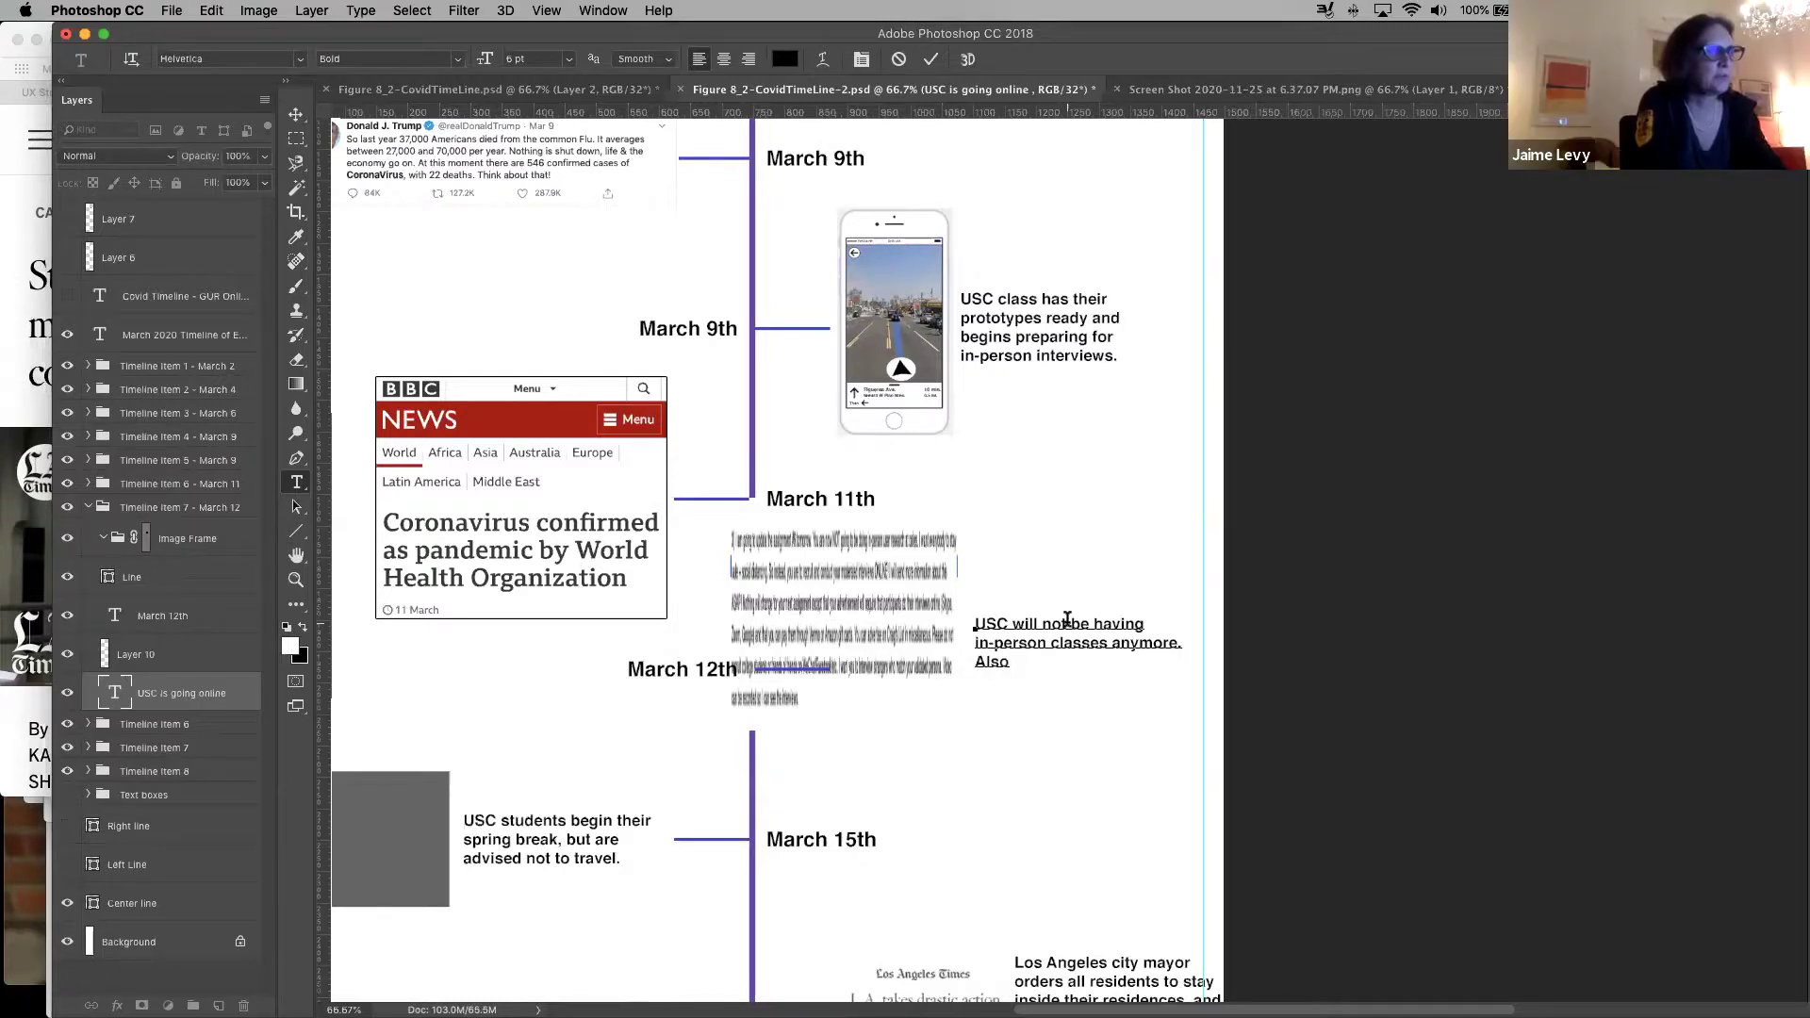
{"action": "type", "text": ". we"}
{"action": "key", "text": "BackSpace"}
{"action": "key", "text": "BackSpace"}
{"action": "key", "text": "BackSpace"}
{"action": "type", "text": "the user"}
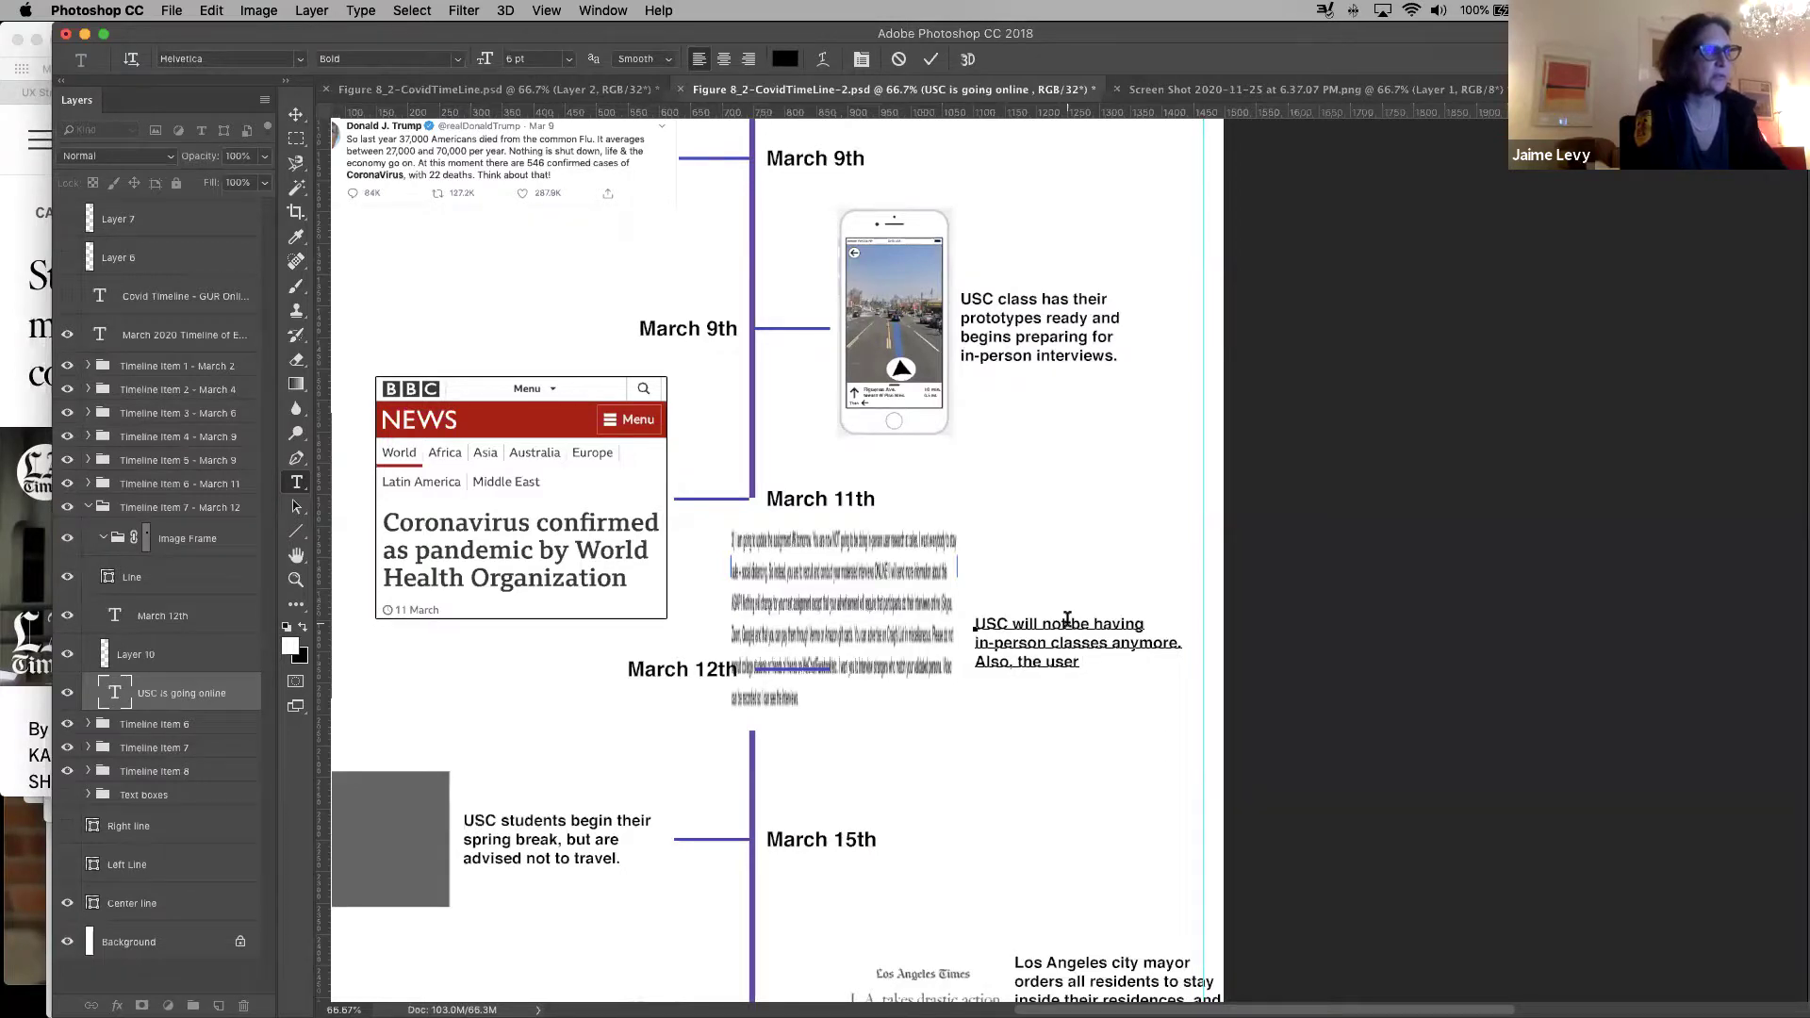
{"action": "type", "text": " resera"}
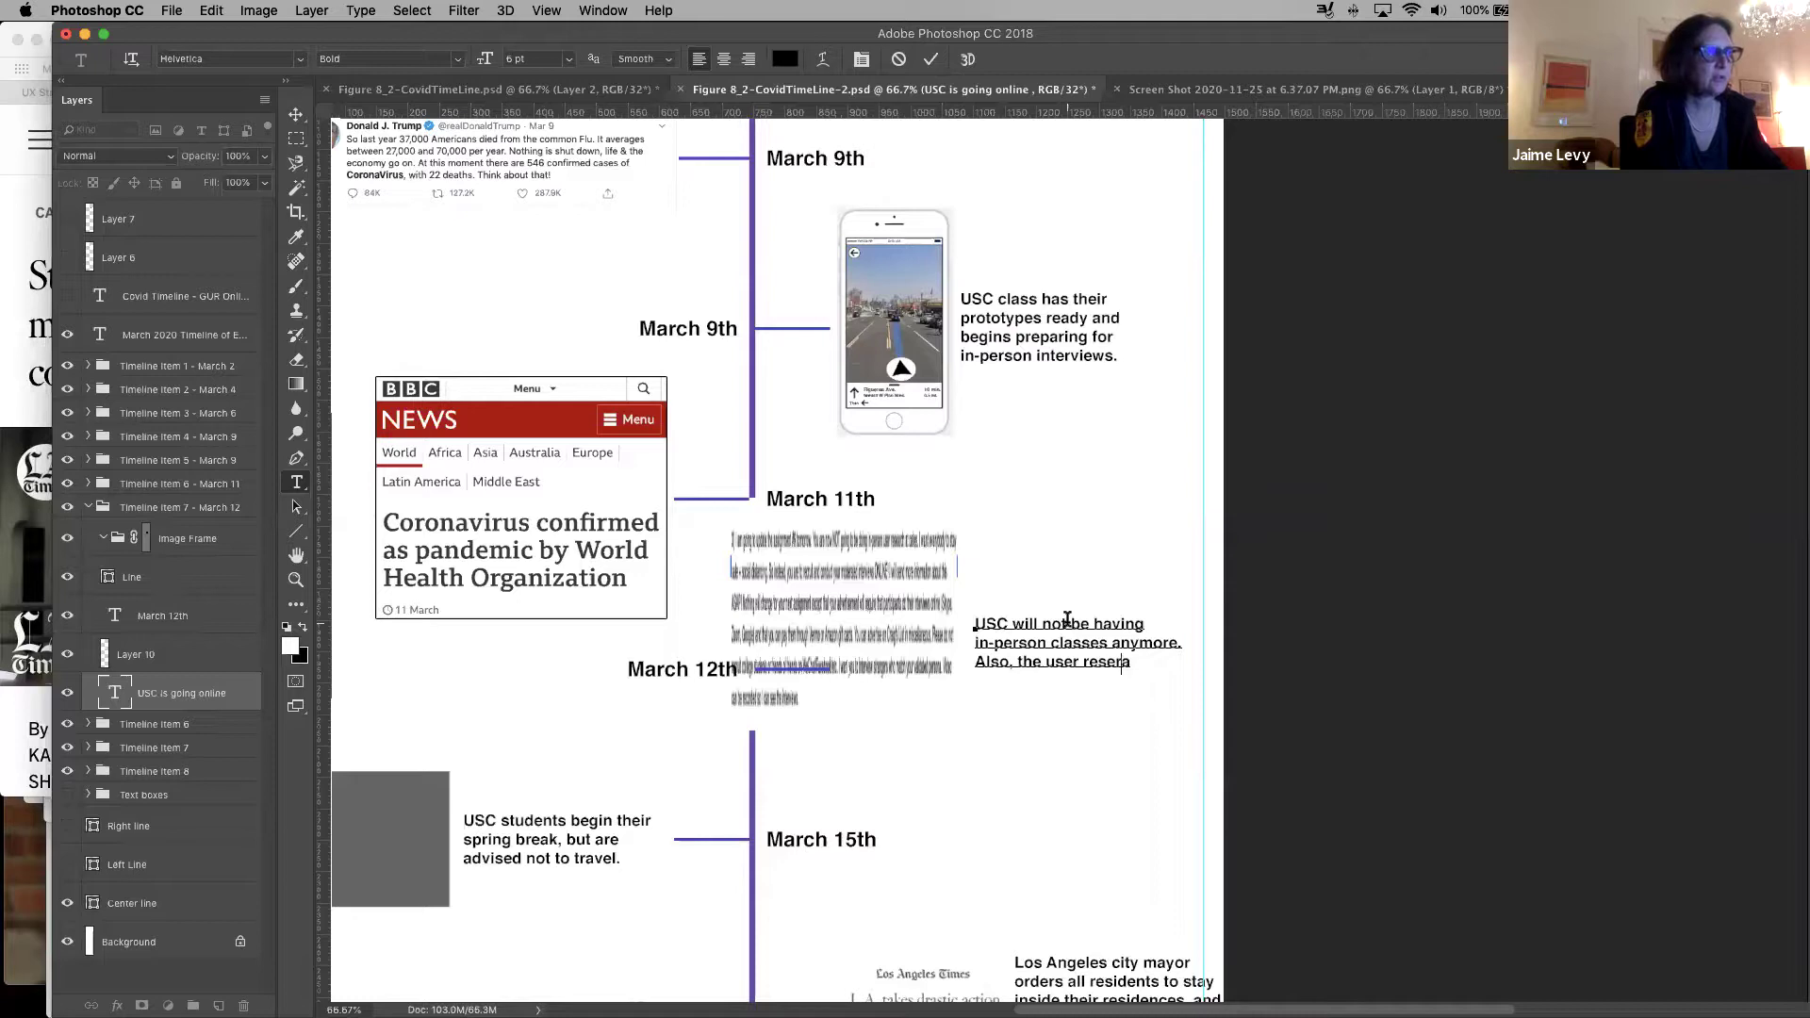
{"action": "type", "text": "ch studies"}
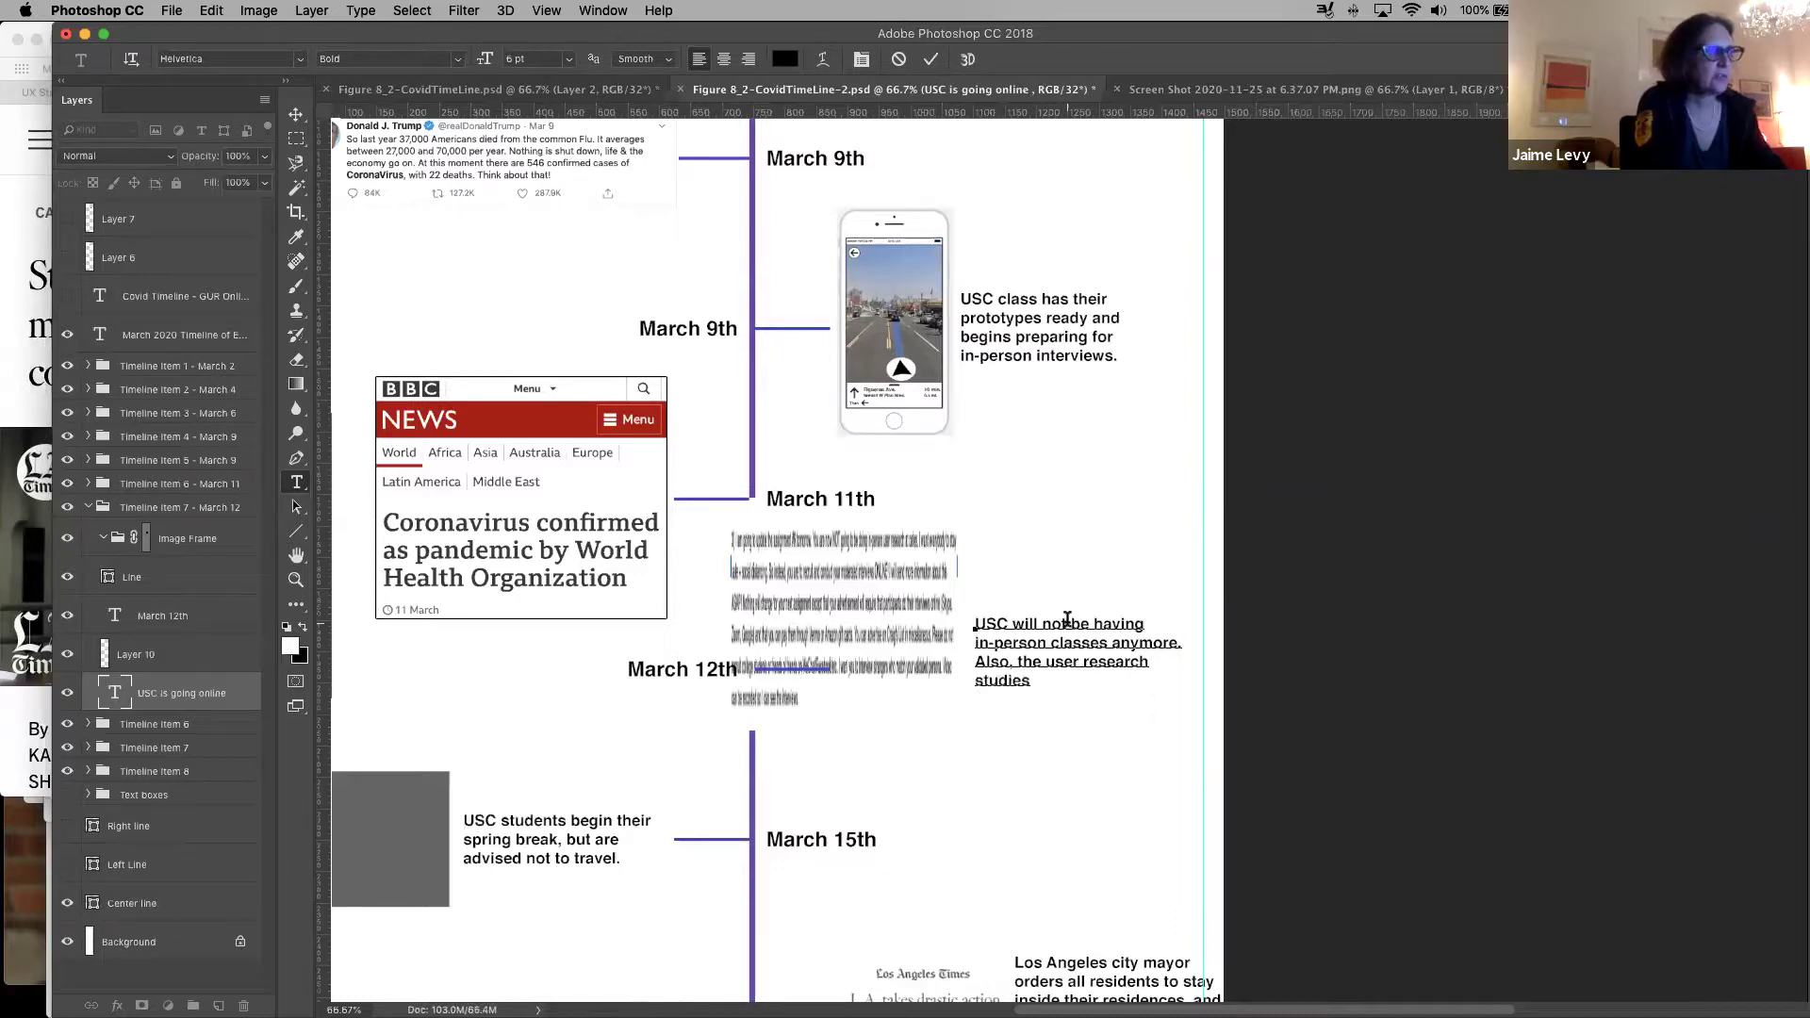
{"action": "type", "text": " needed"}
{"action": "key", "text": "BackSpace"}
{"action": "key", "text": "BackSpace"}
{"action": "type", "text": "to be doncud"}
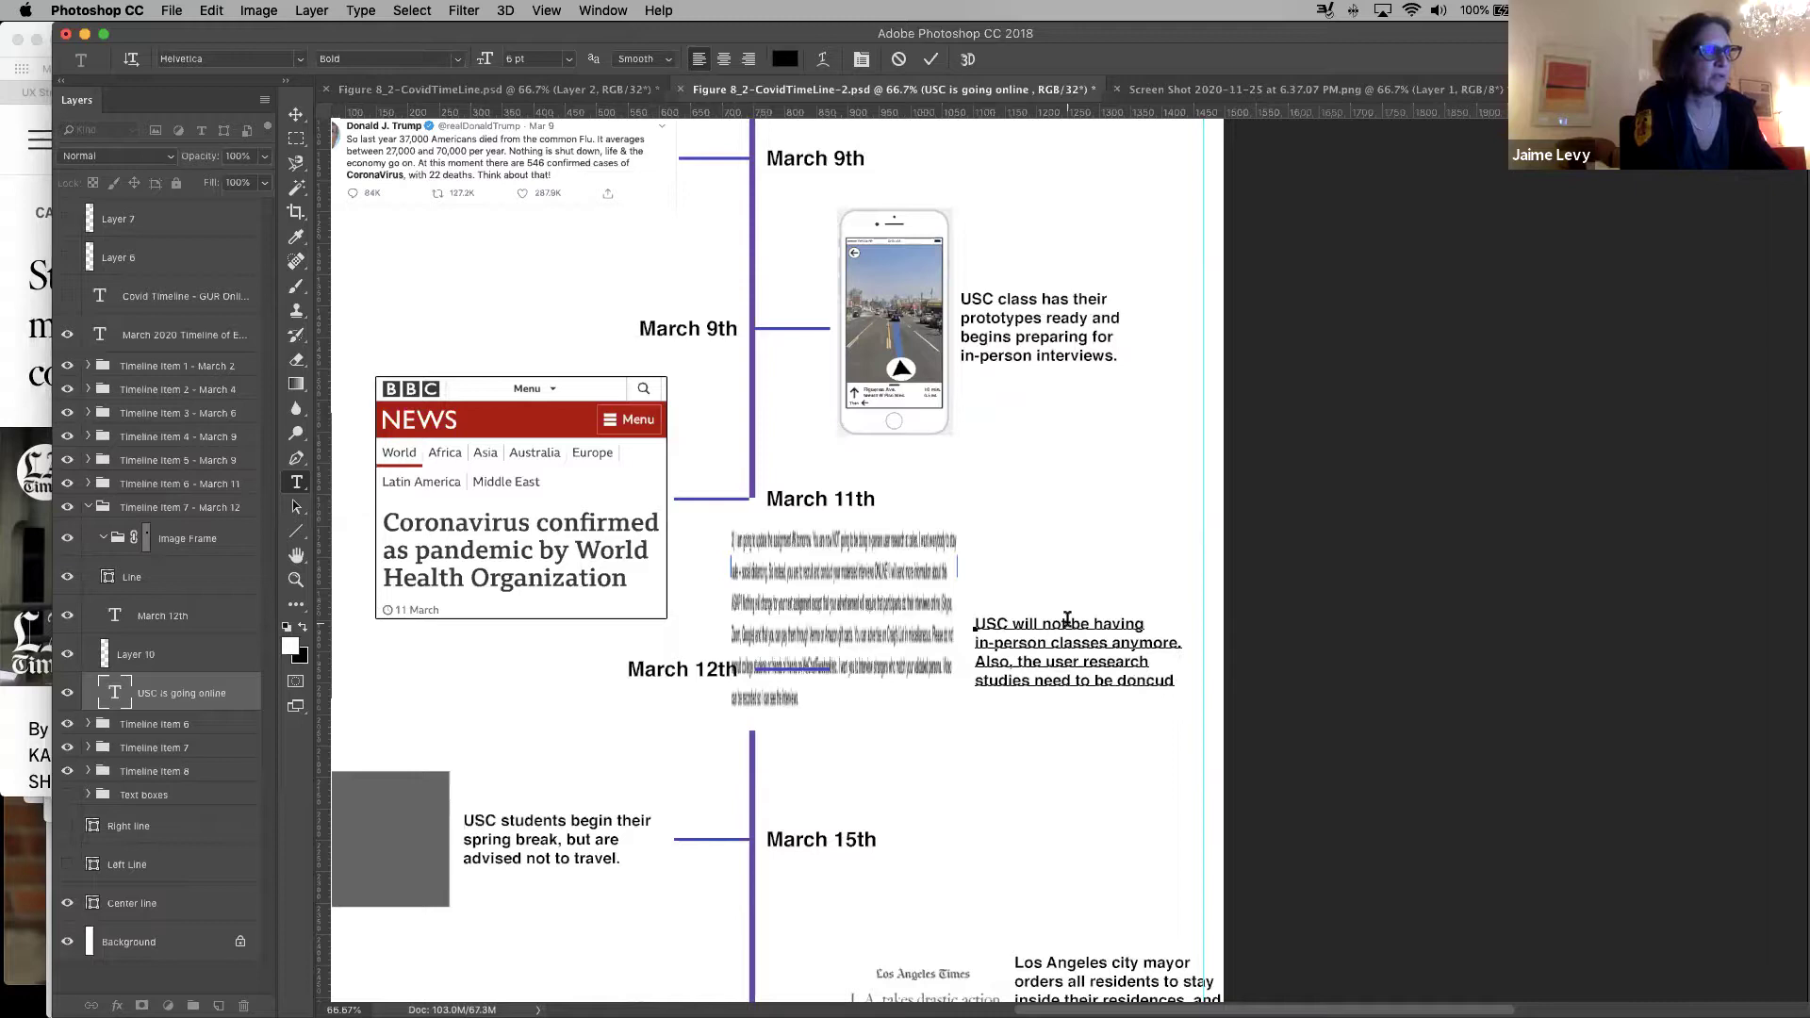
{"action": "key", "text": "Delete"}
{"action": "key", "text": "Delete"}
{"action": "key", "text": "Delete"}
{"action": "key", "text": "Delete"}
{"action": "key", "text": "Delete"}
{"action": "key", "text": "Delete"}
{"action": "type", "text": "conducted"}
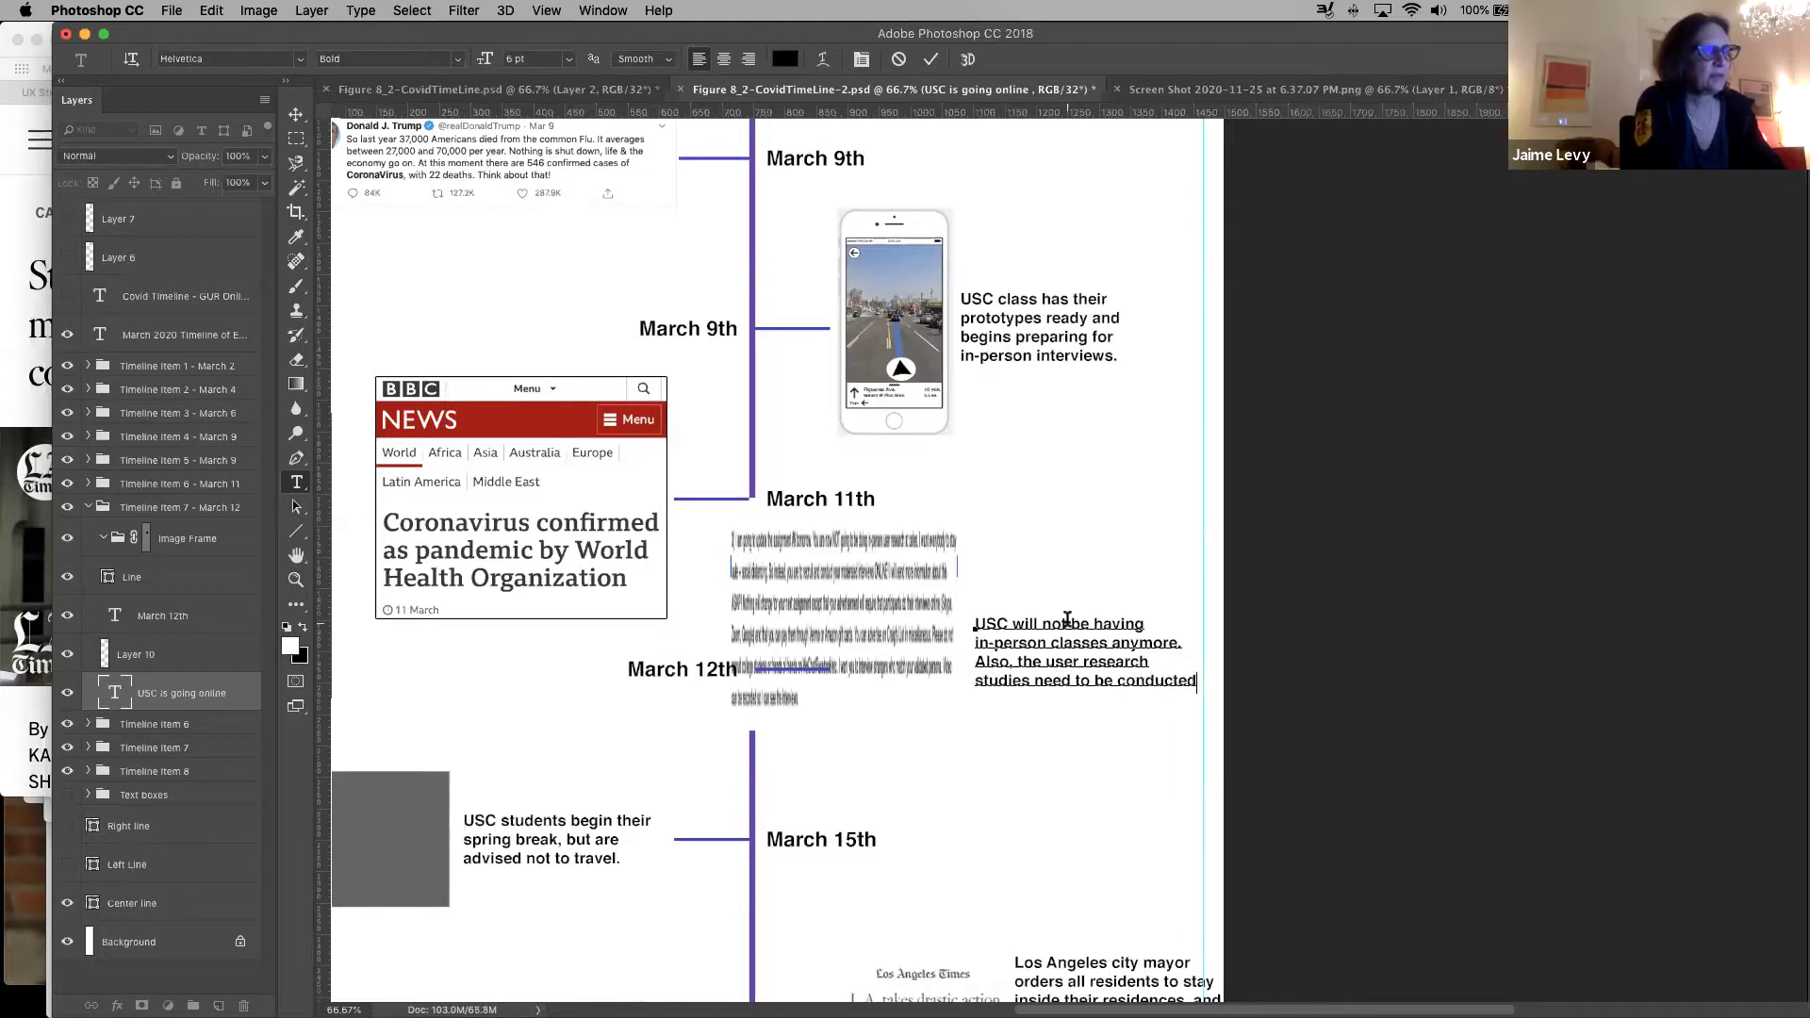
{"action": "type", "text": " online so"}
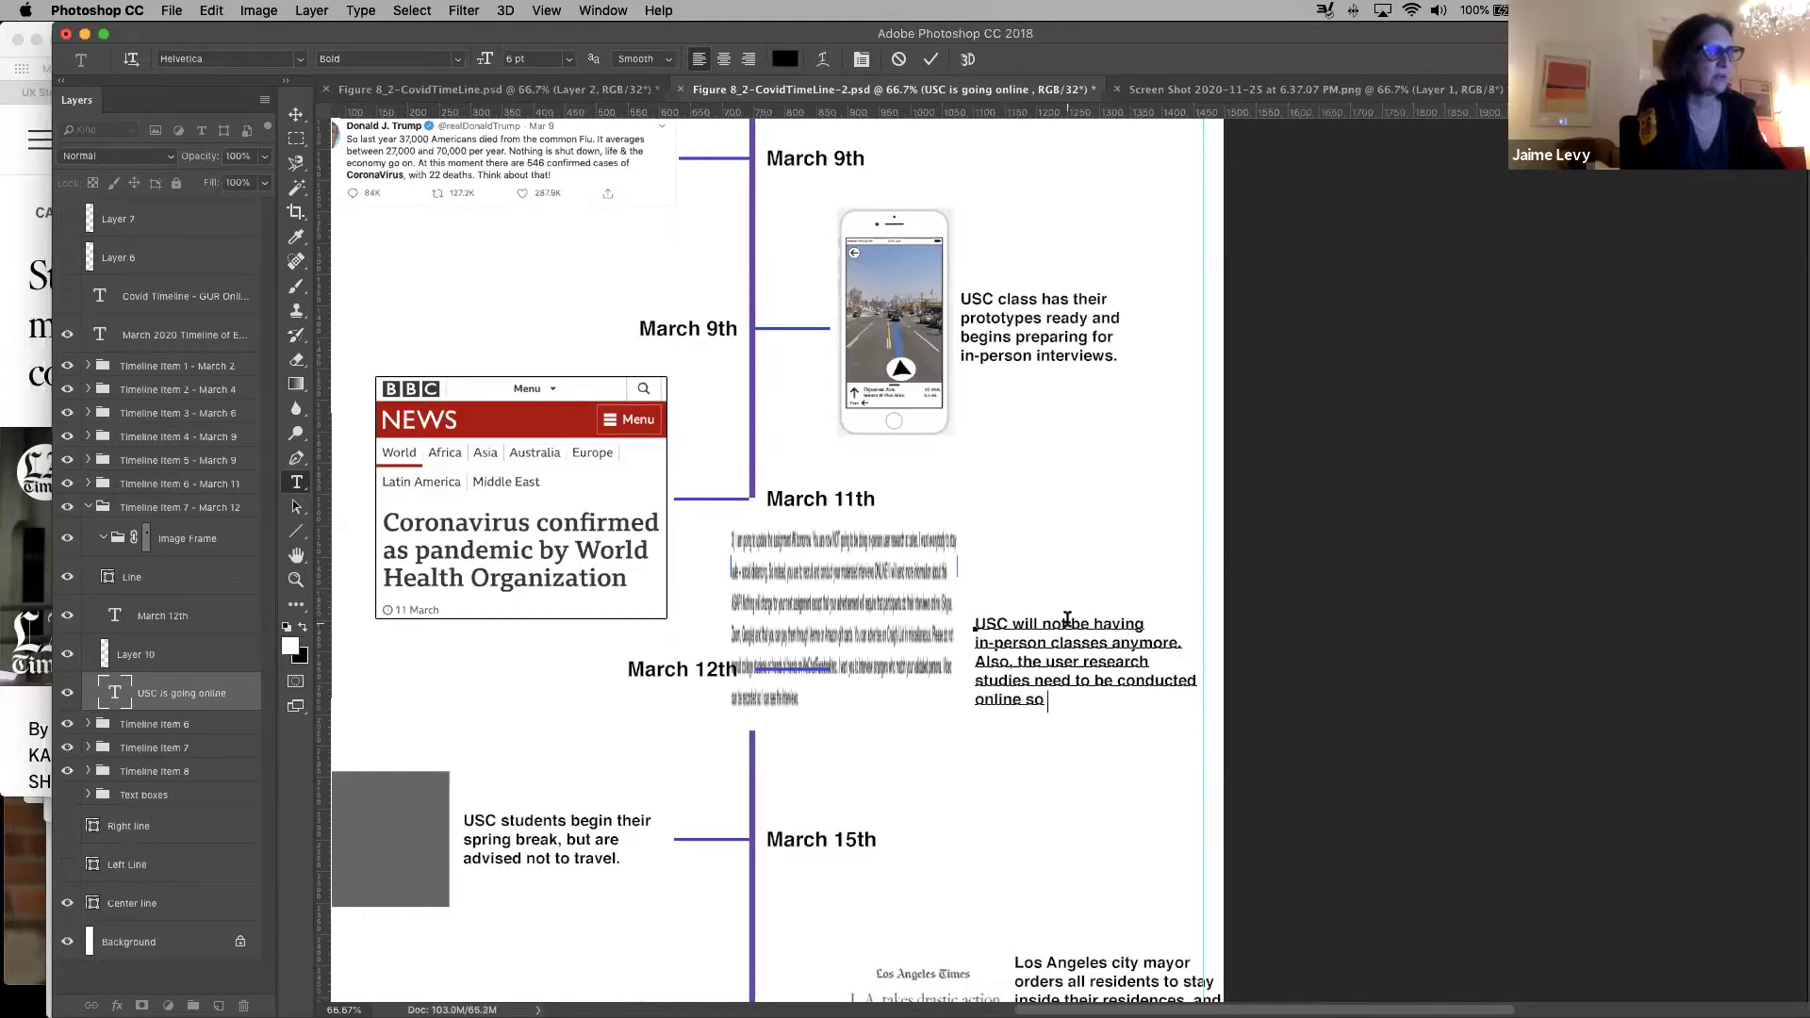
{"action": "type", "text": " you can stay safe."}
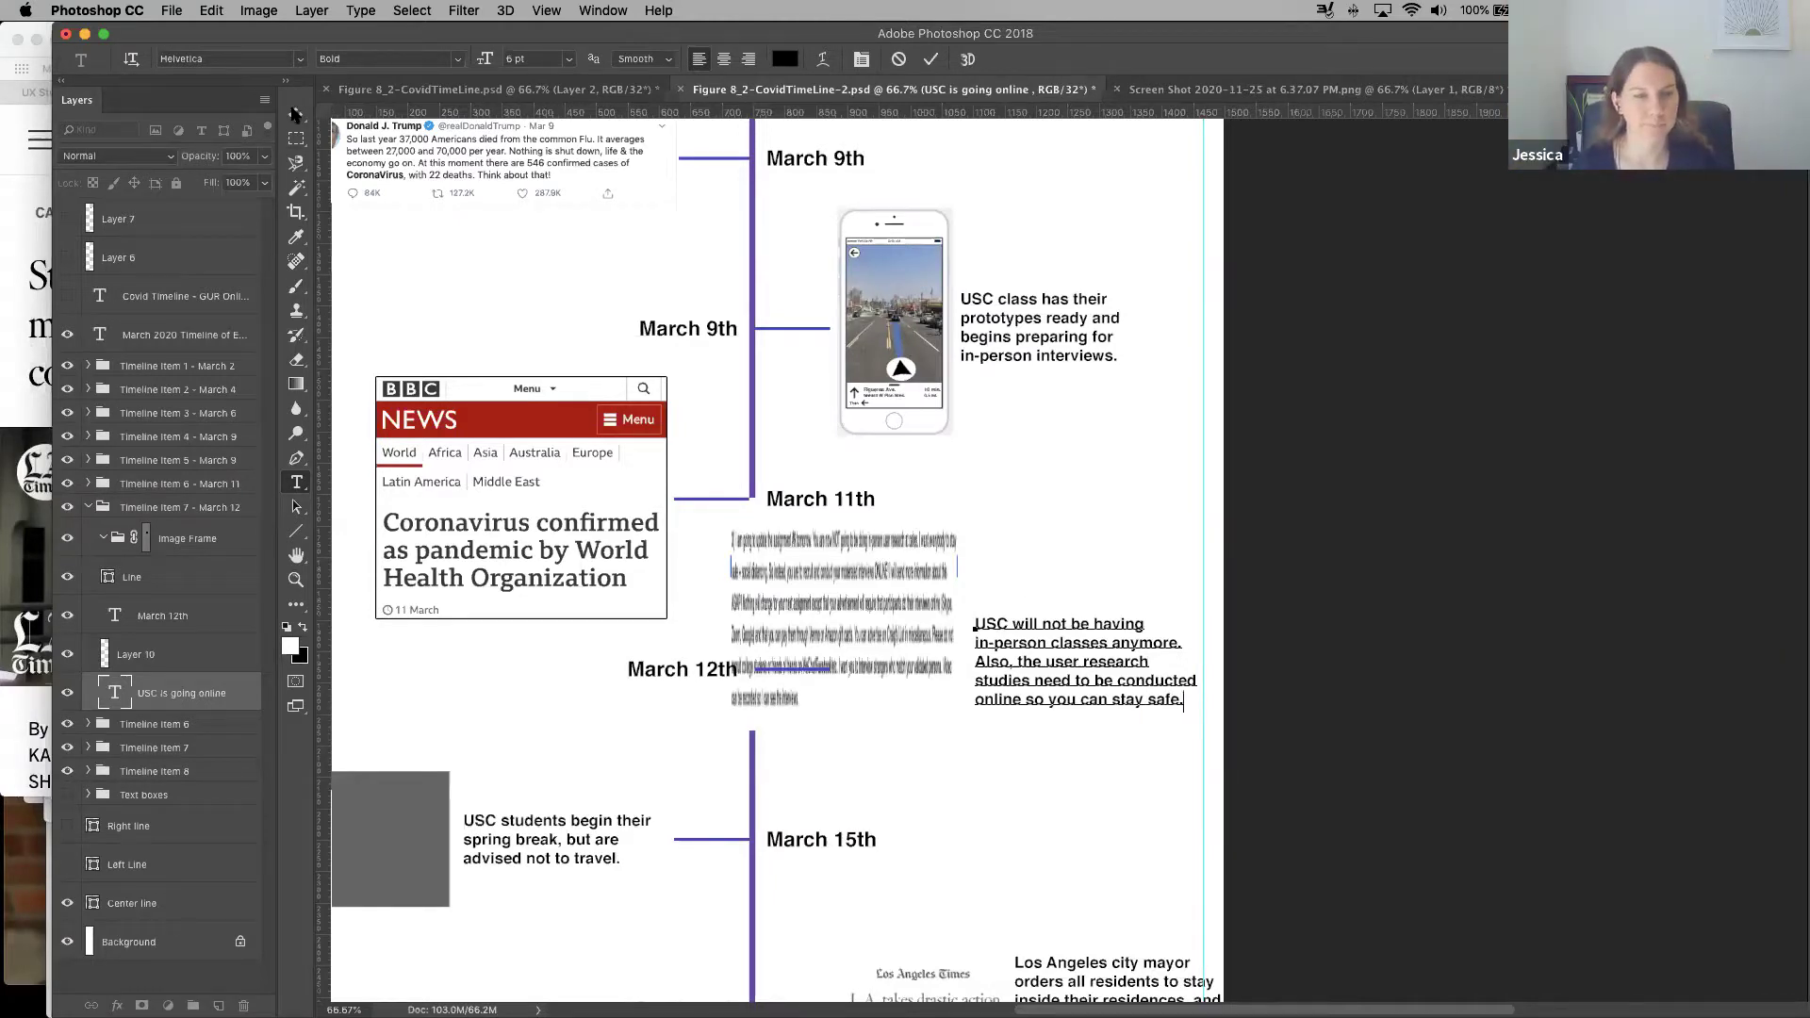
Move the pasted paragraph image right and down against the March 12th line, and save the document
{"action": "left_click", "coordinate": [297, 114]}
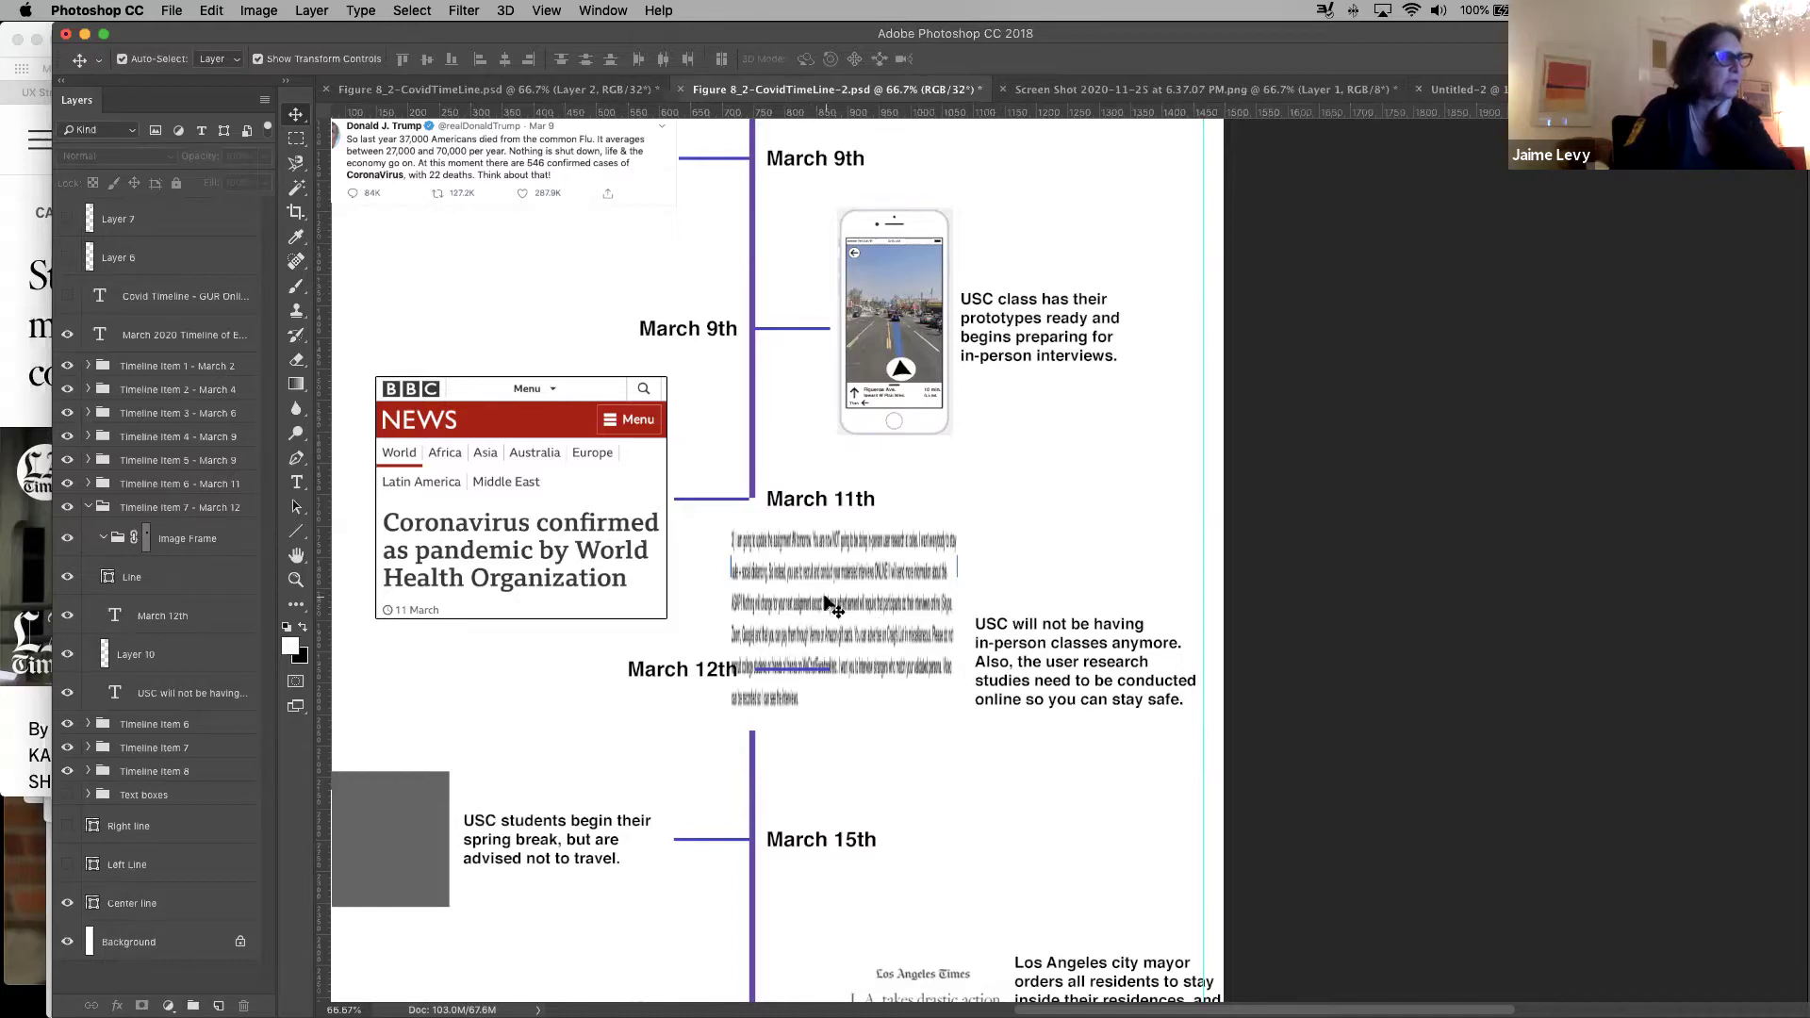
{"action": "left_click_drag", "start_coordinate": [829, 604], "coordinate": [886, 643]}
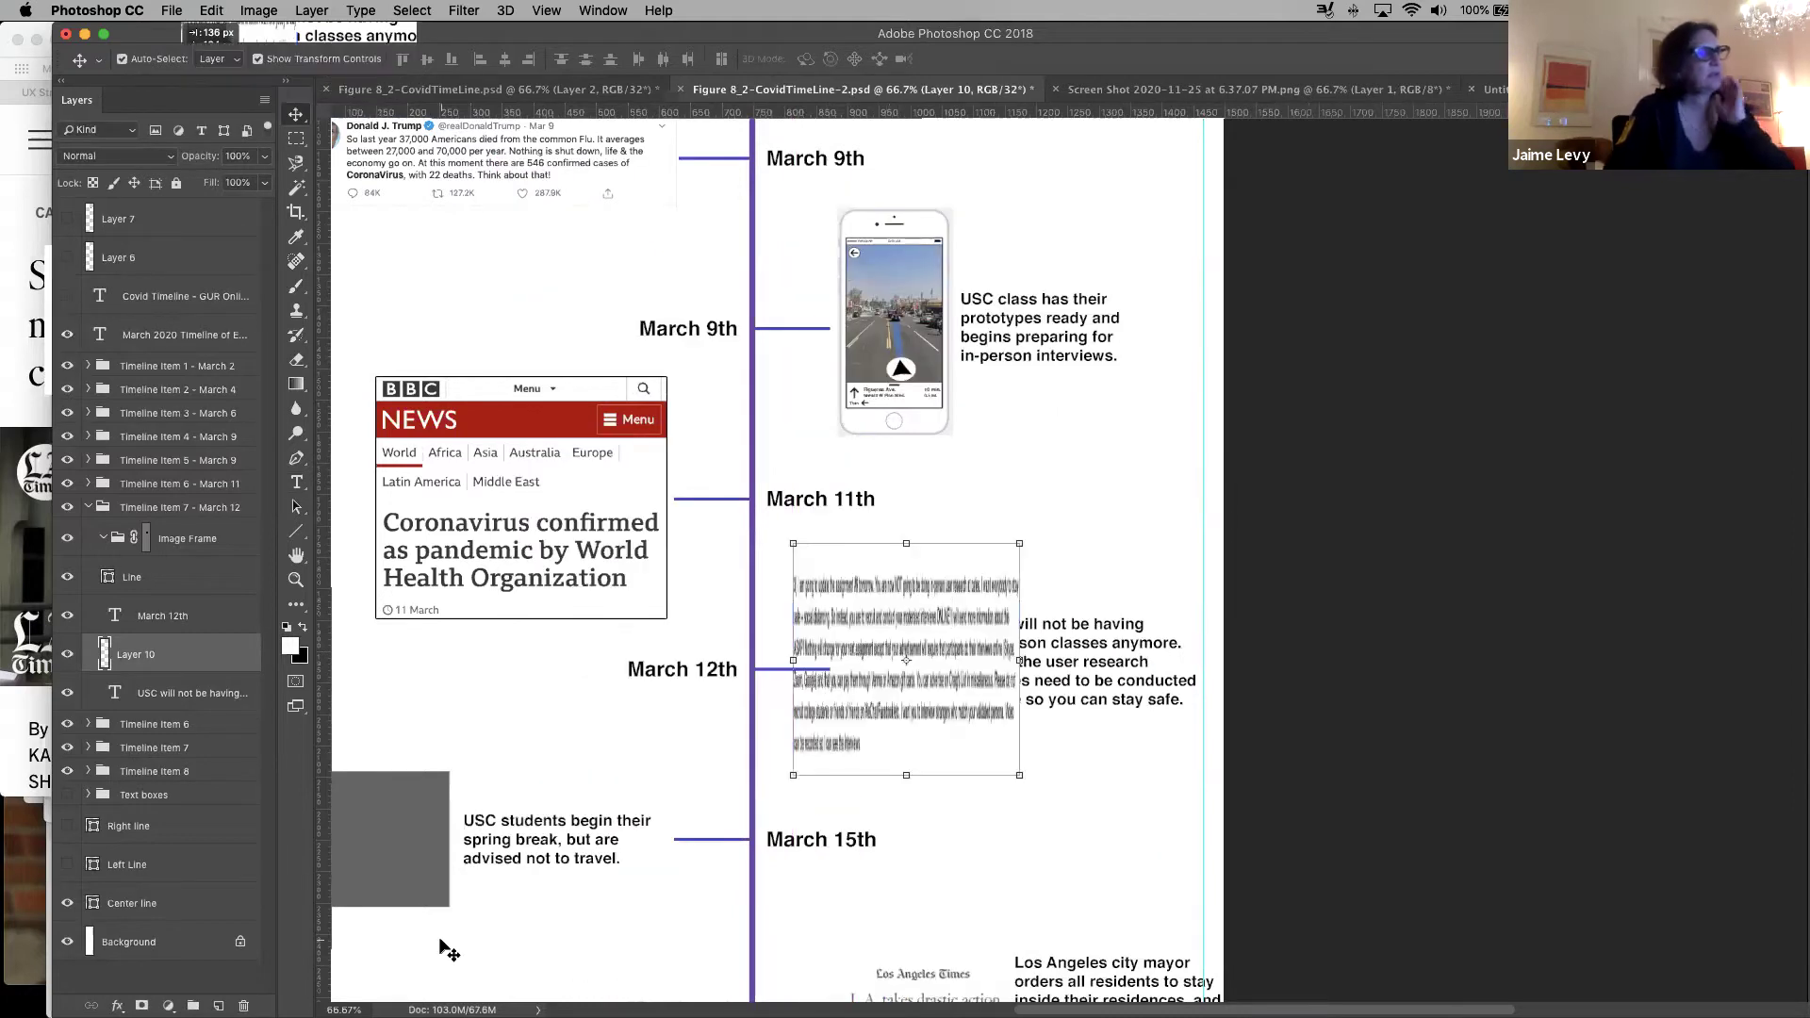
{"action": "key", "text": "super+s"}
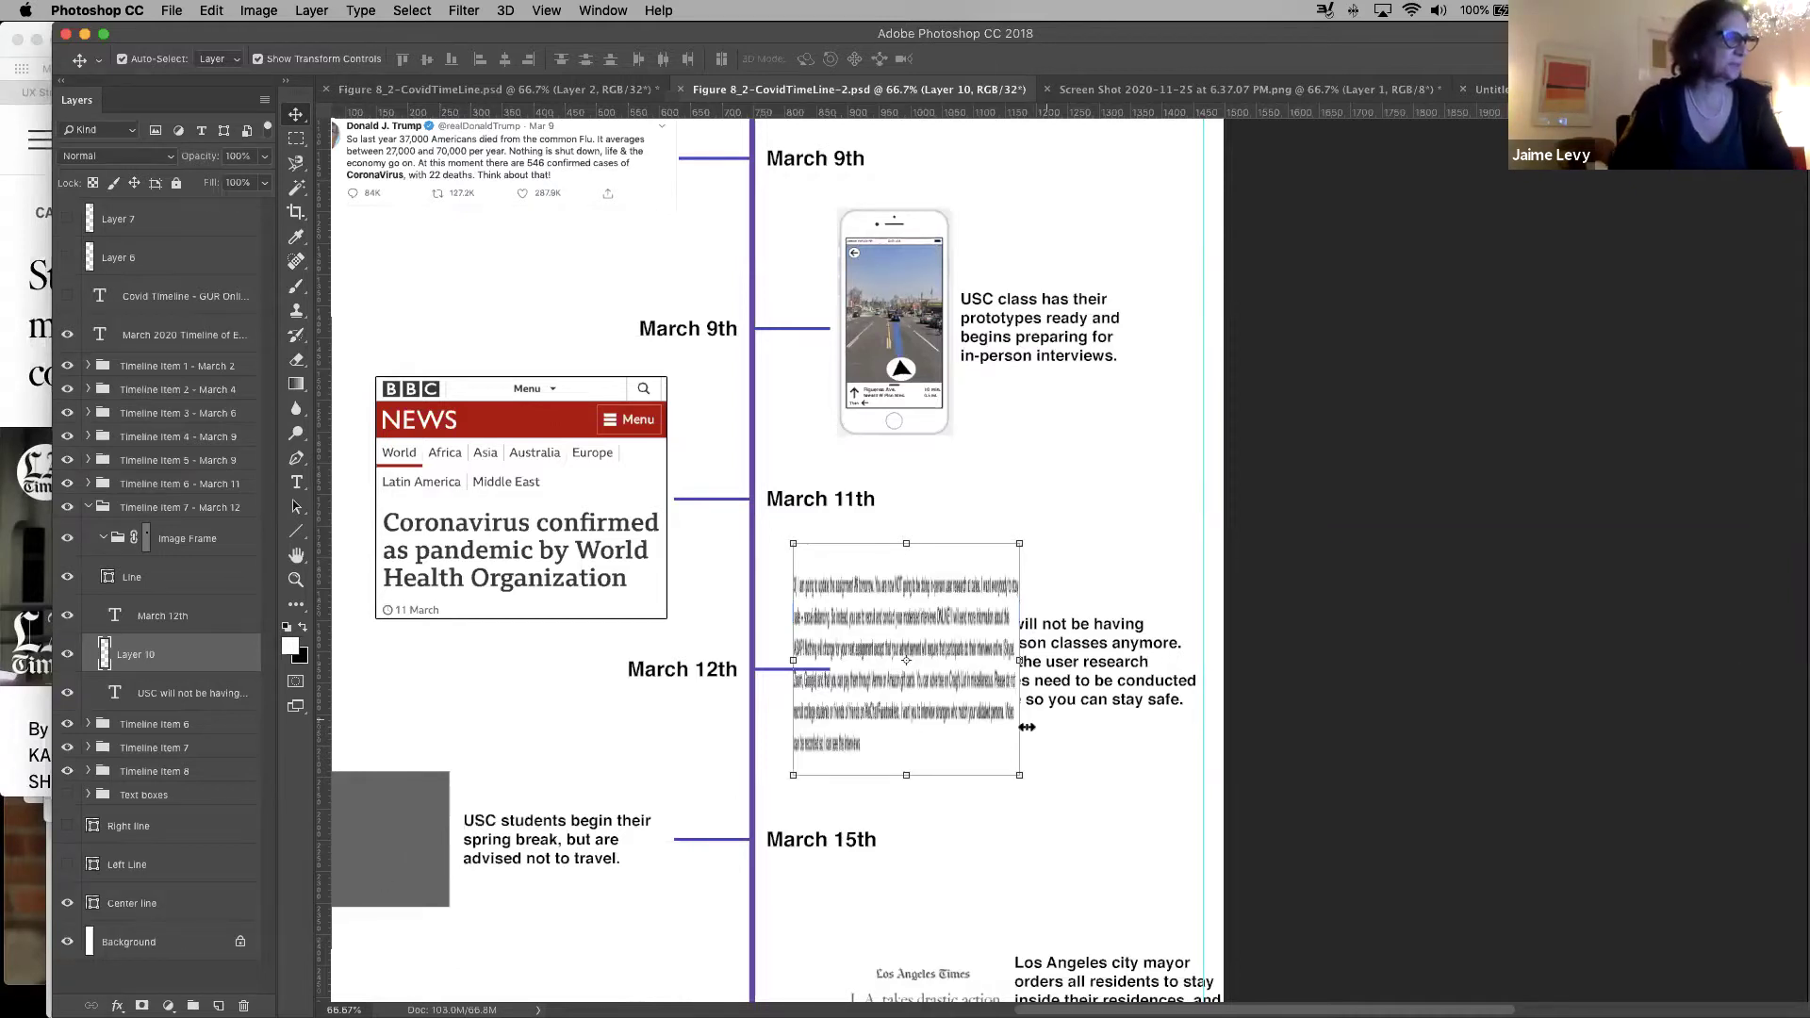
Look over the remaining timeline entries from March 12th through March 22nd
{"action": "left_click_drag", "start_coordinate": [645, 603], "coordinate": [651, 216]}
{"action": "left_click_drag", "start_coordinate": [739, 937], "coordinate": [748, 330]}
{"action": "left_click_drag", "start_coordinate": [845, 796], "coordinate": [853, 348]}
{"action": "left_click_drag", "start_coordinate": [886, 934], "coordinate": [861, 873]}
{"action": "key", "text": "super+r"}
{"action": "scroll", "coordinate": [828, 796], "scroll_direction": "up", "scroll_amount": 5}
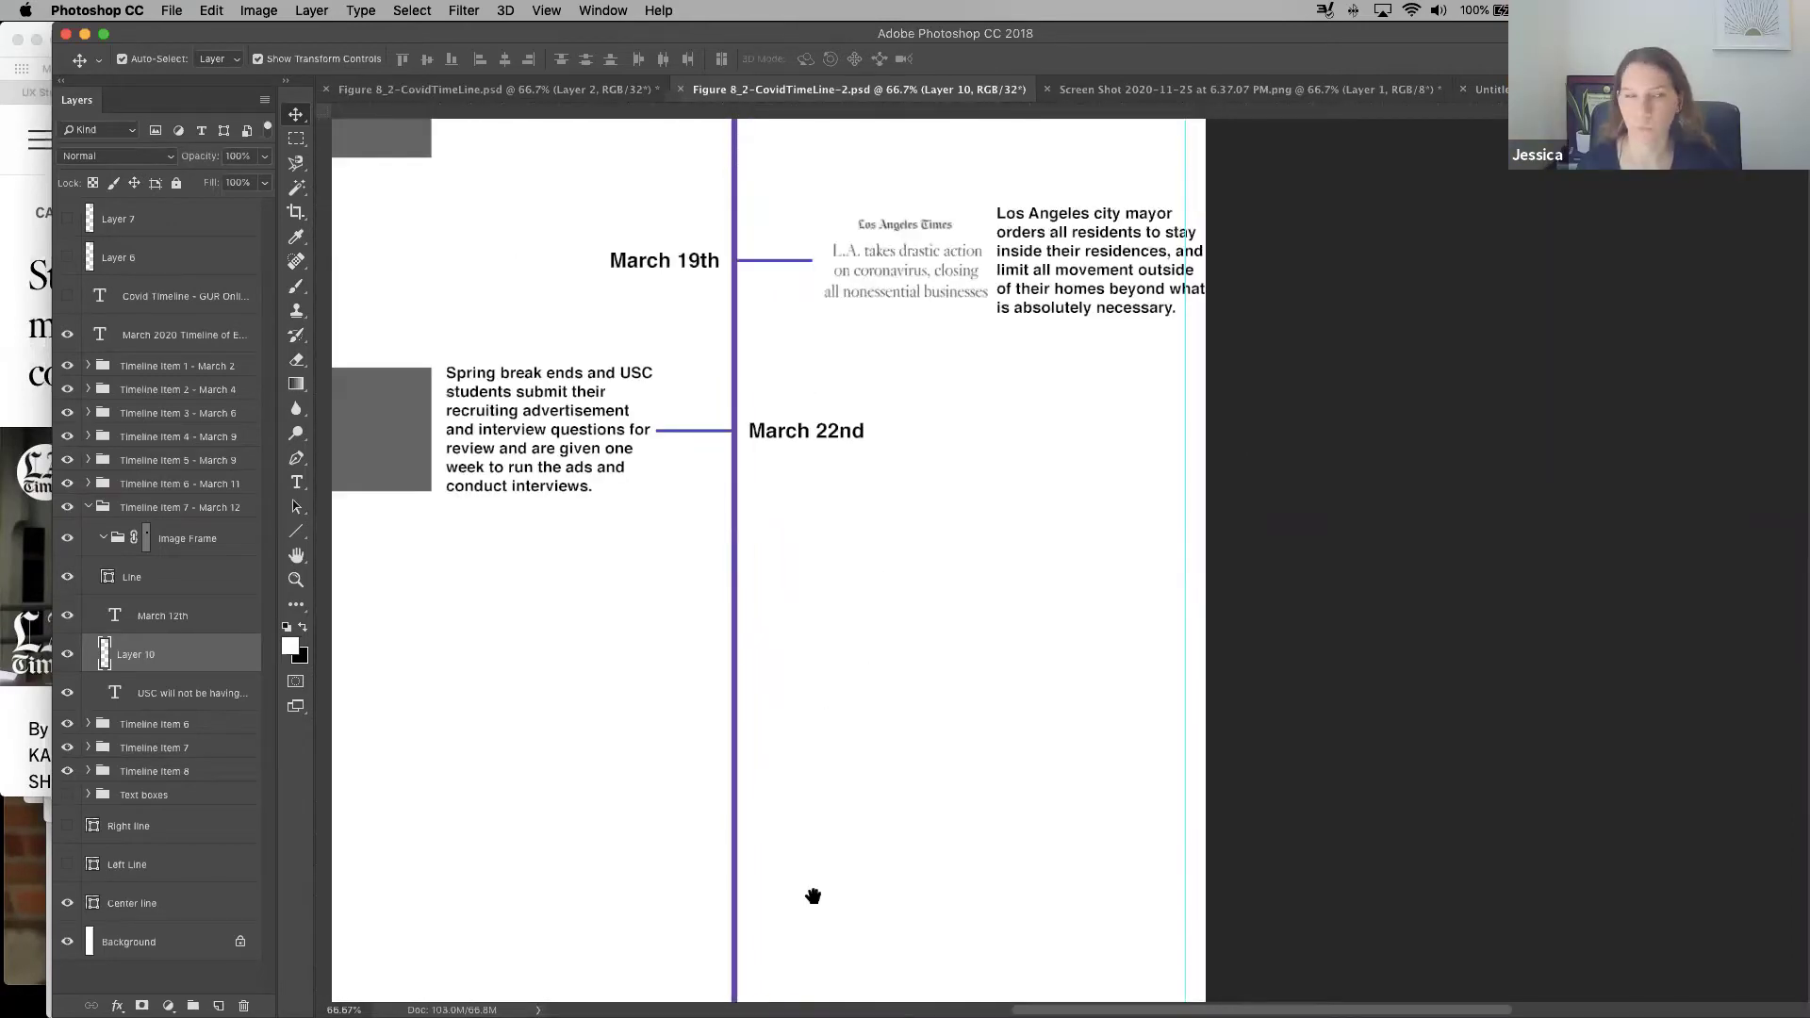
{"action": "scroll", "coordinate": [889, 626], "scroll_direction": "up", "scroll_amount": 5}
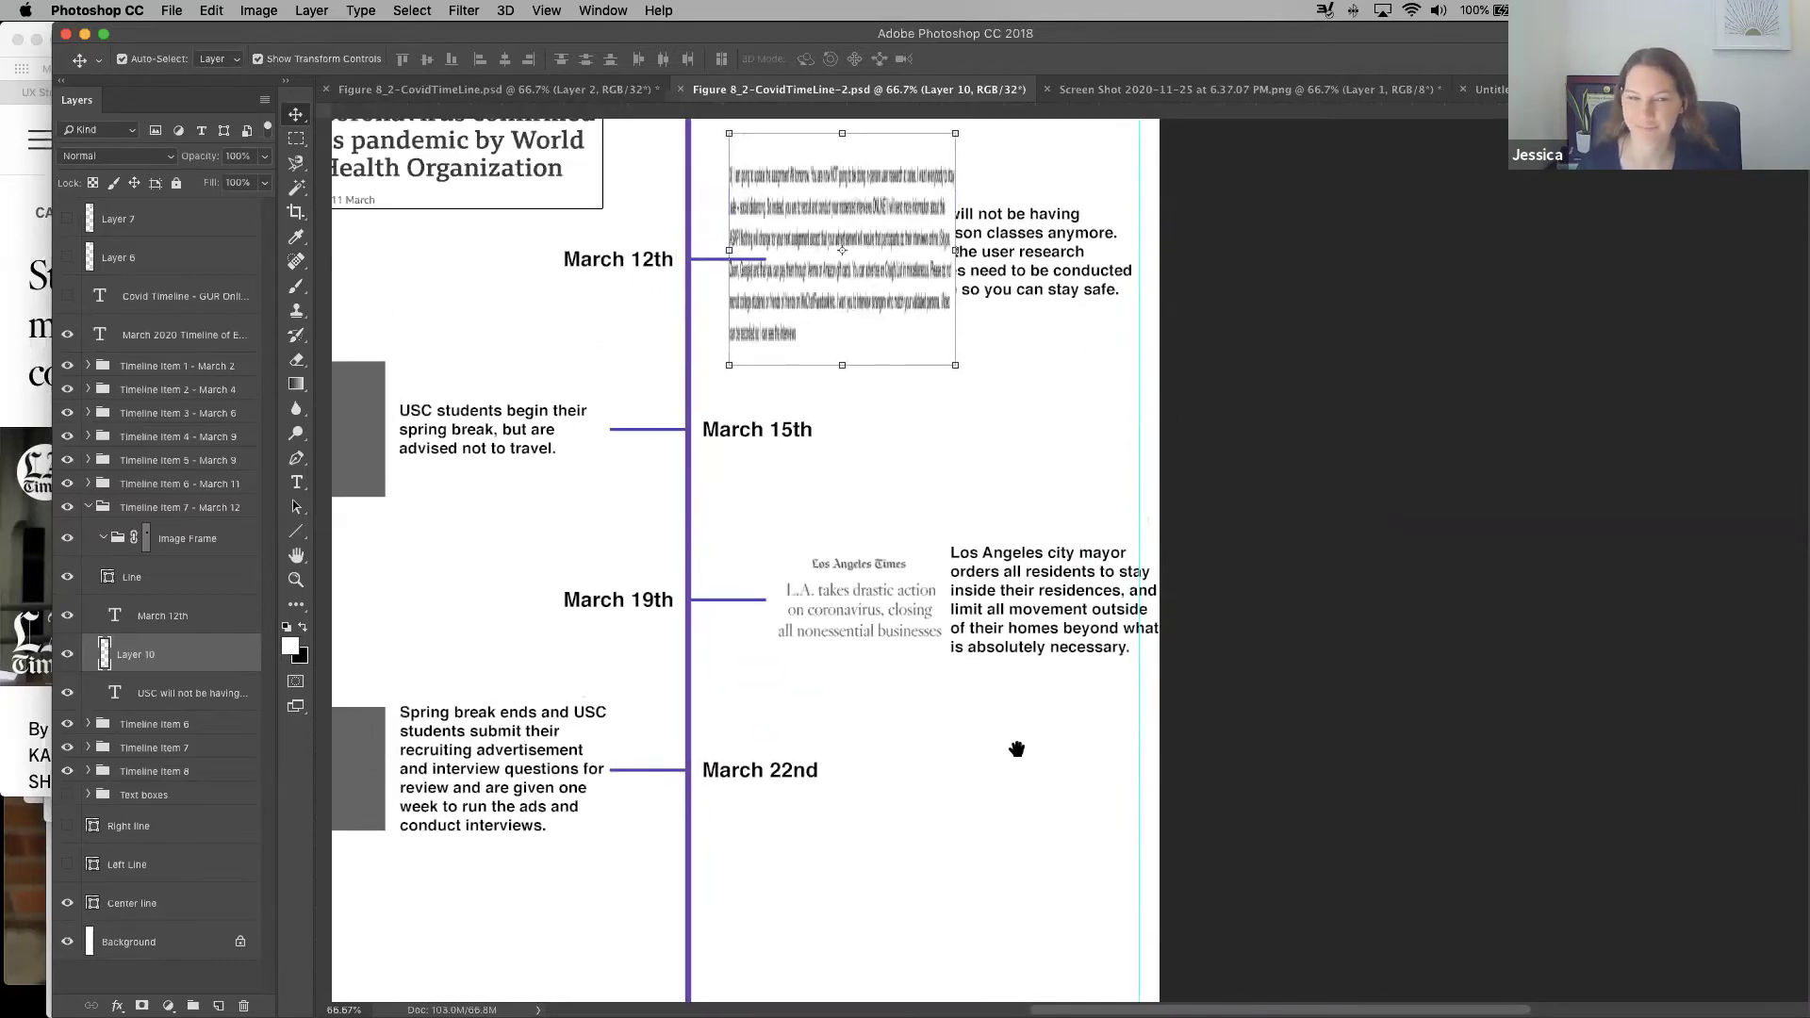
{"action": "key", "text": "super+r"}
{"action": "key", "text": "super+r"}
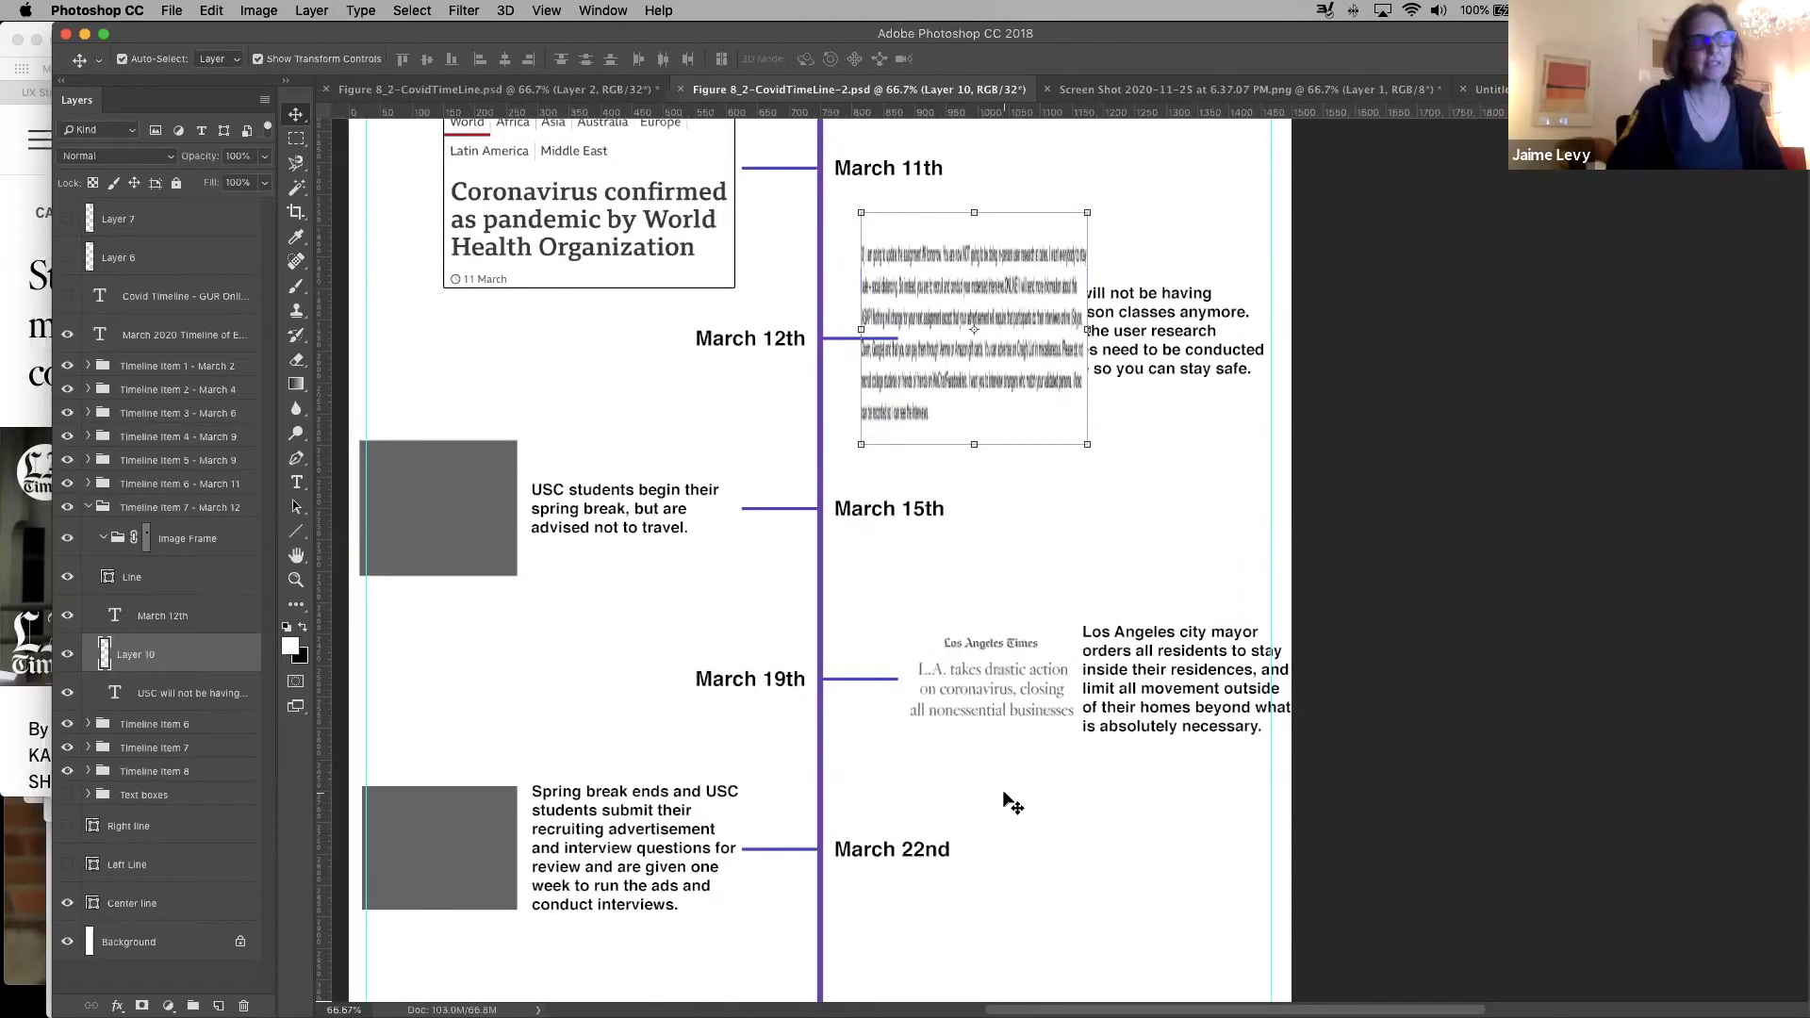